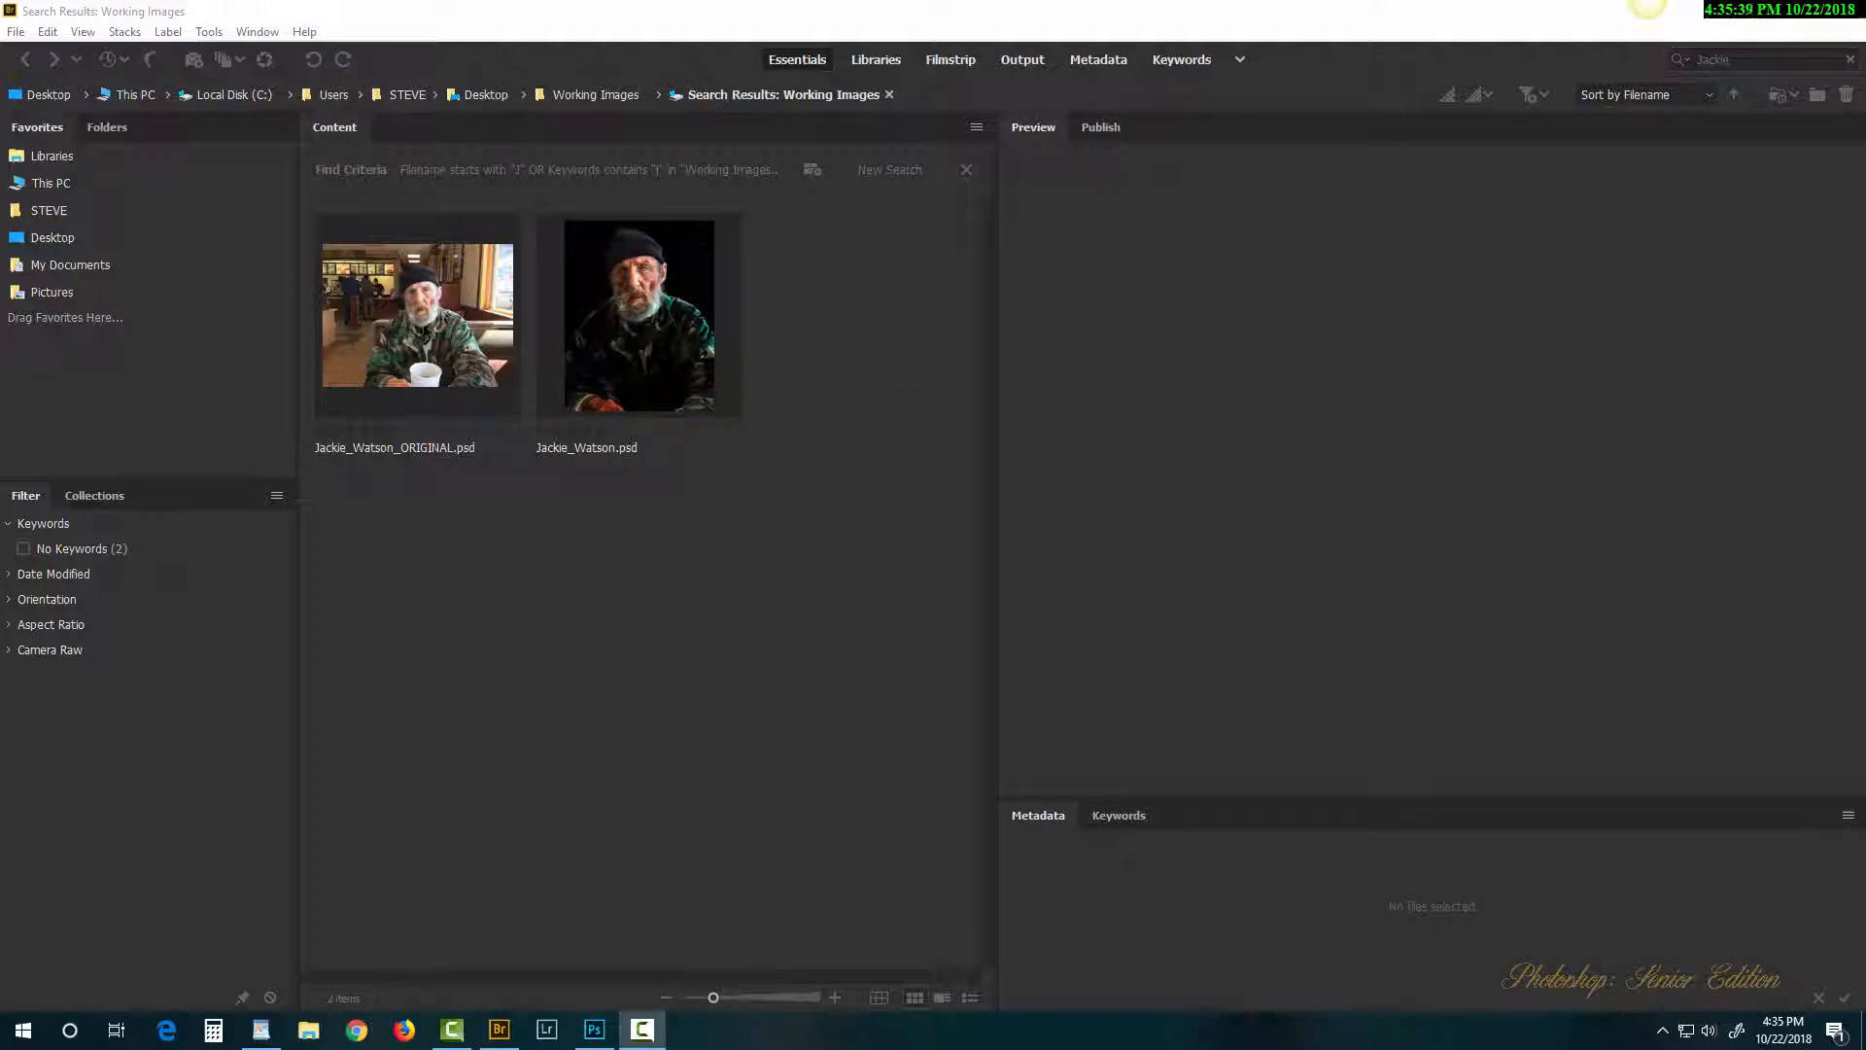
{"action": "left_click", "coordinate": [420, 312]}
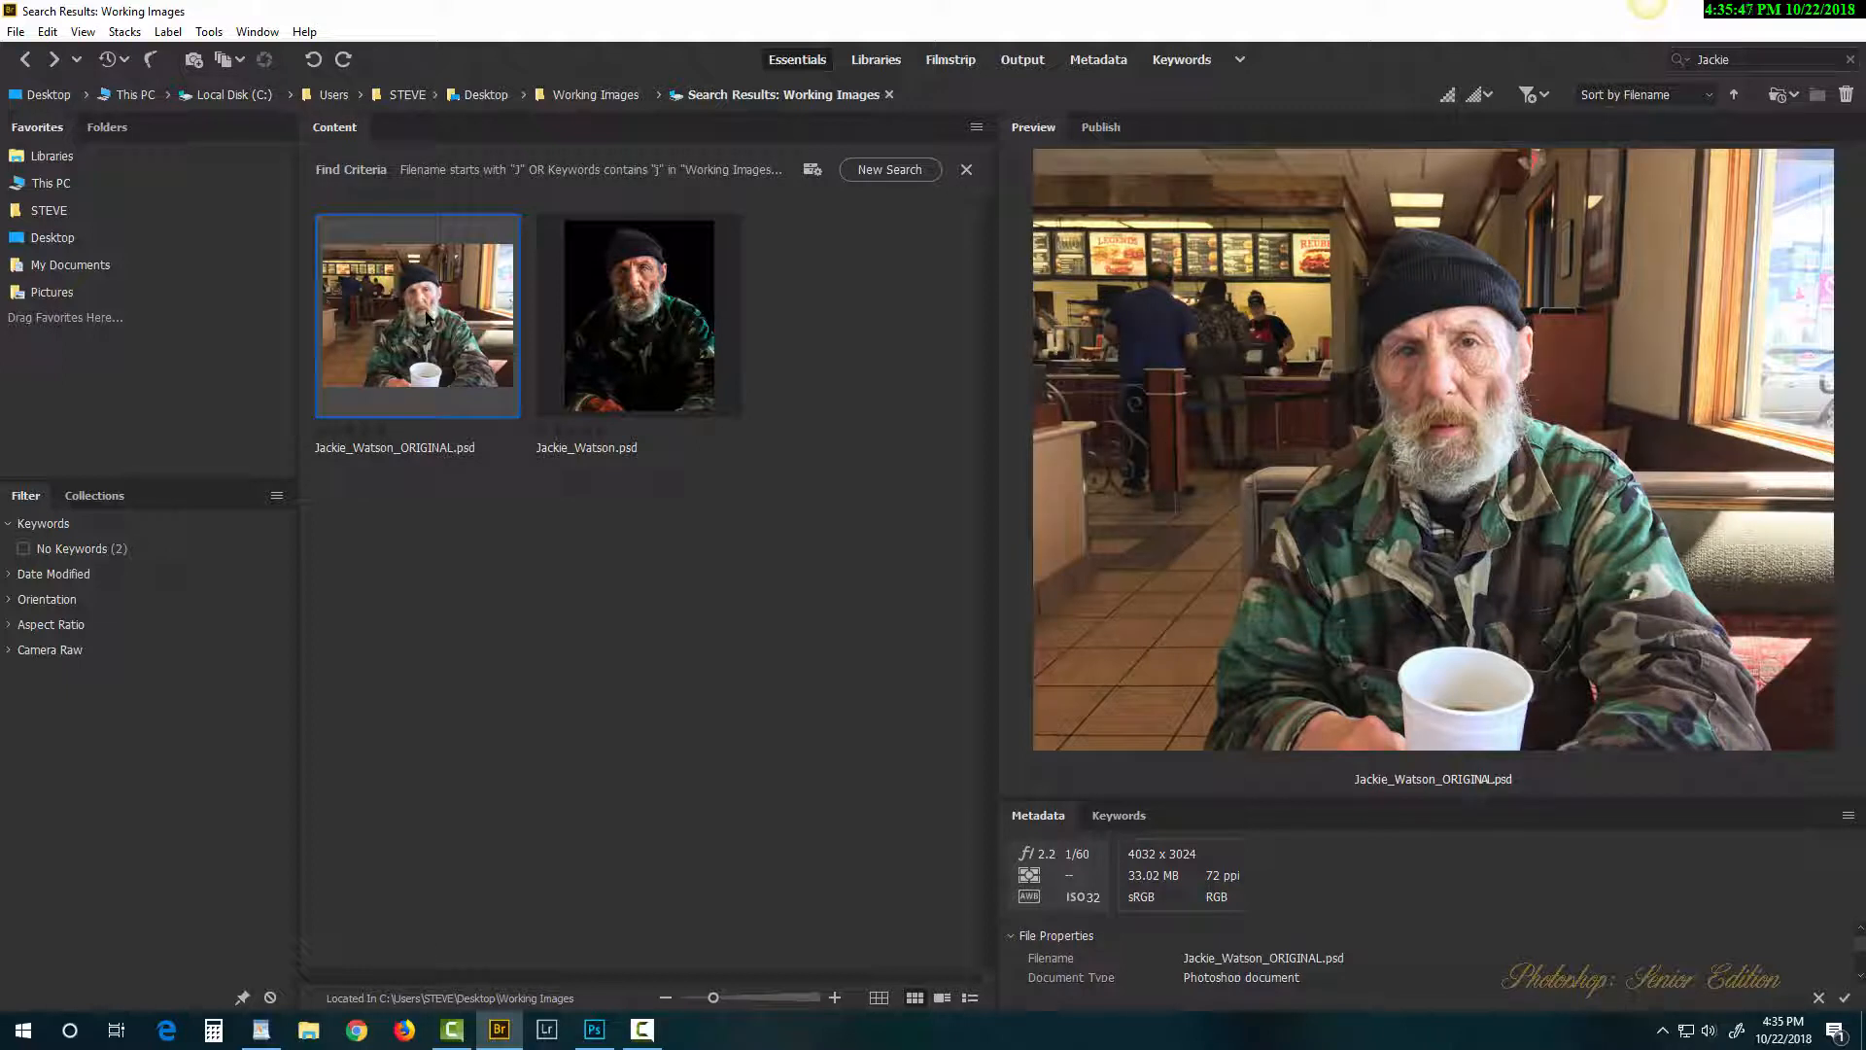
{"action": "left_click", "coordinate": [644, 321]}
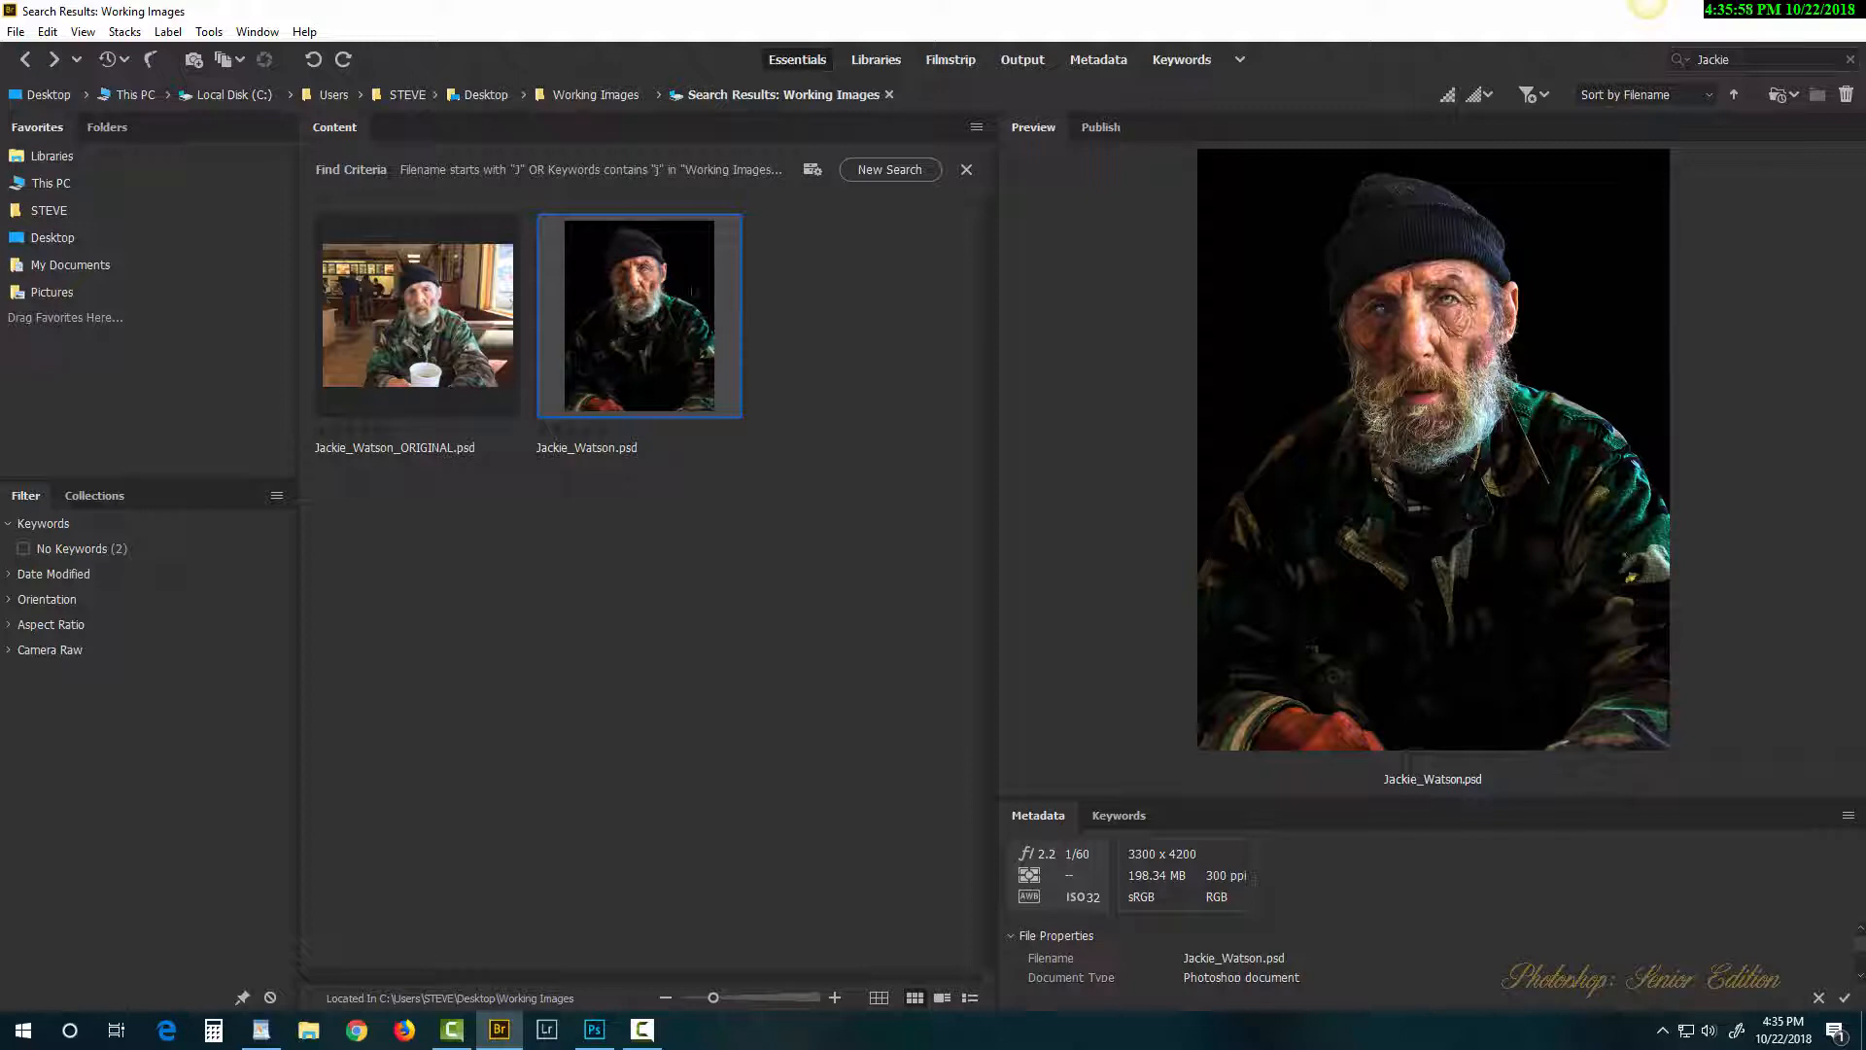
{"action": "double_click", "coordinate": [644, 302]}
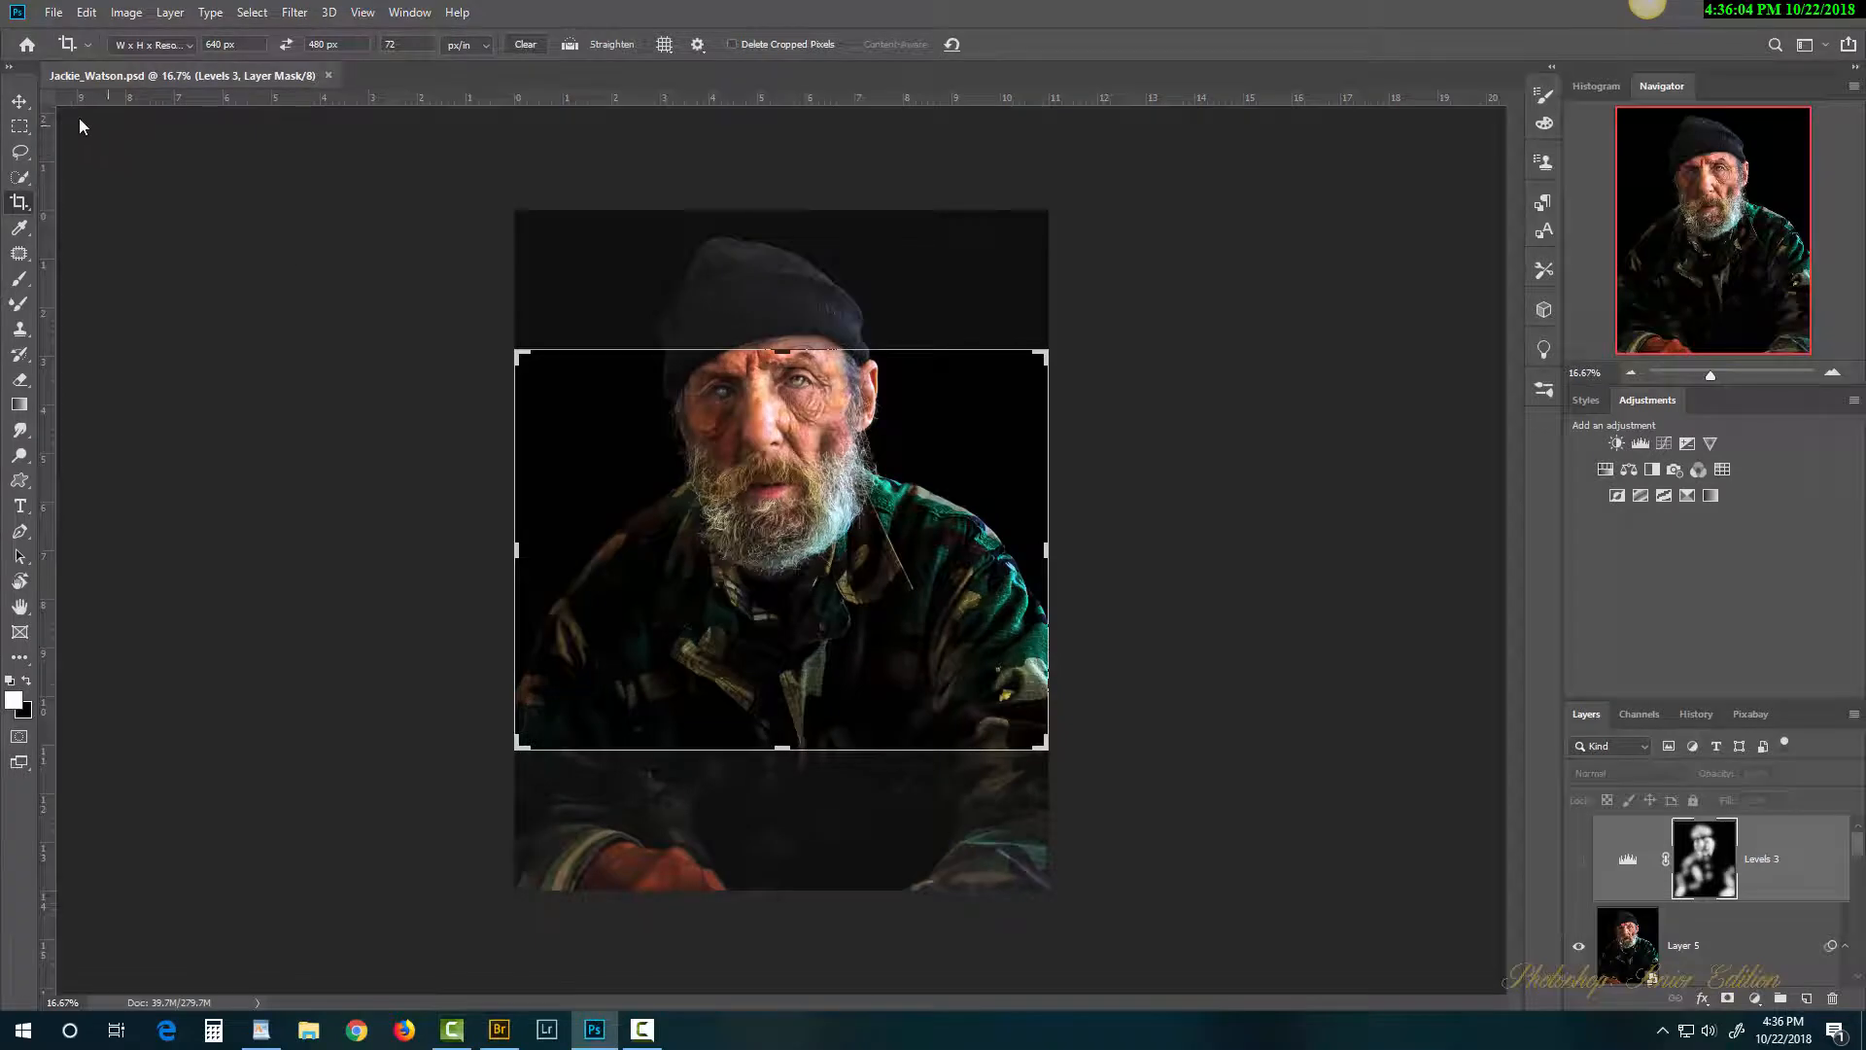
Step: With the Move tool, hide and reshow Layer 5 to compare with the original, then return to Bridge
{"action": "left_click", "coordinate": [20, 101]}
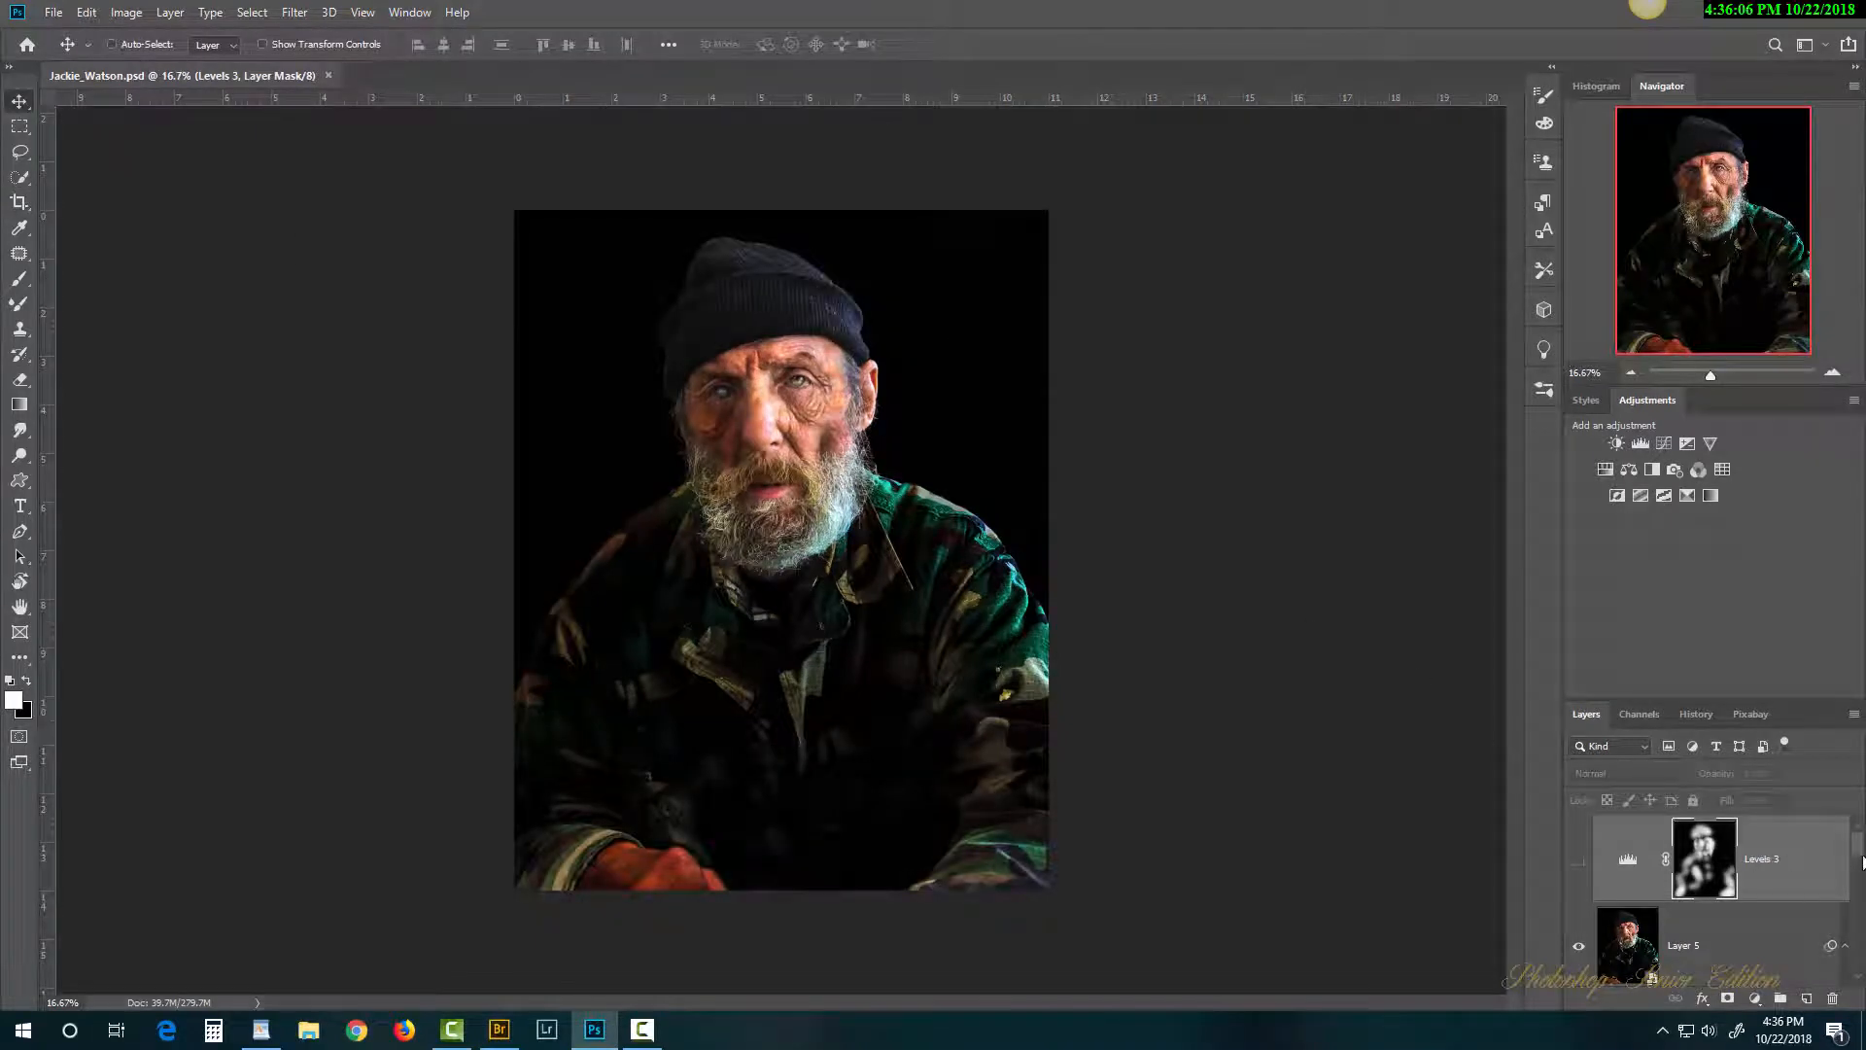
{"action": "left_click", "coordinate": [1578, 949]}
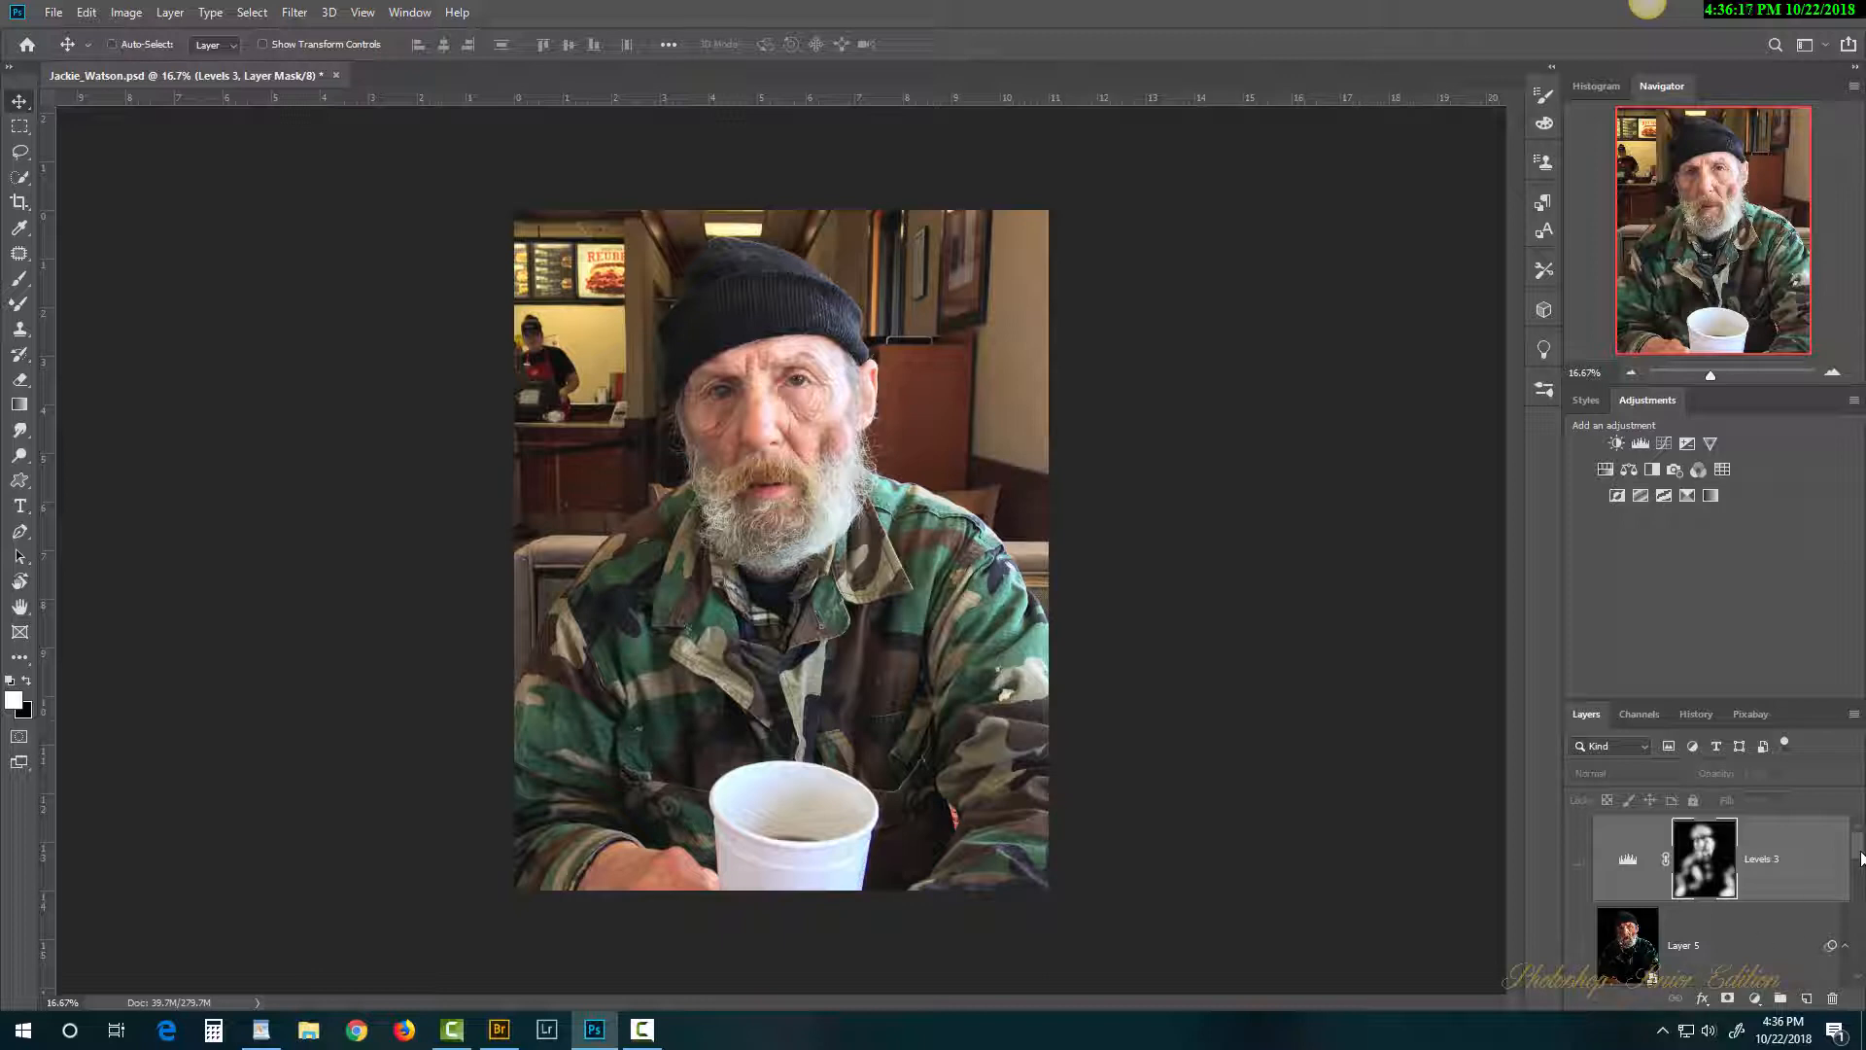
{"action": "left_click_drag", "start_coordinate": [1861, 857], "coordinate": [1853, 943]}
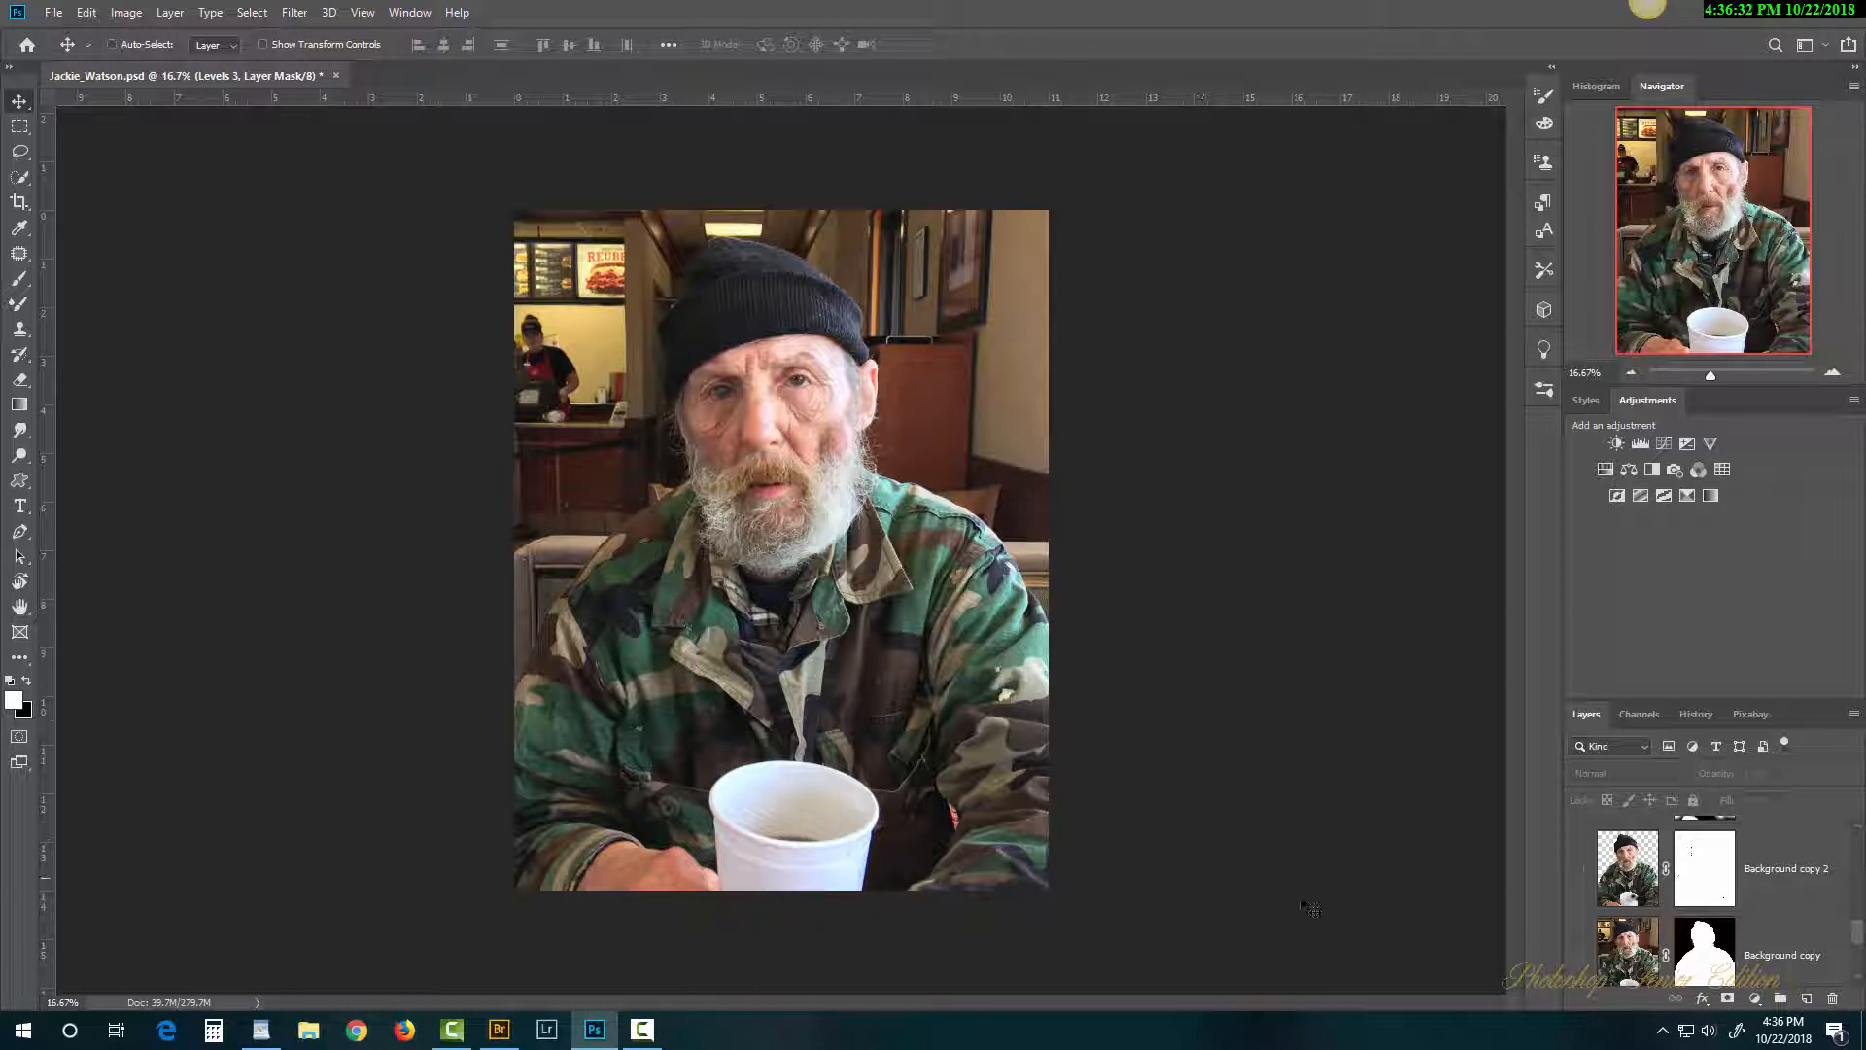
{"action": "left_click_drag", "start_coordinate": [1858, 941], "coordinate": [1859, 815]}
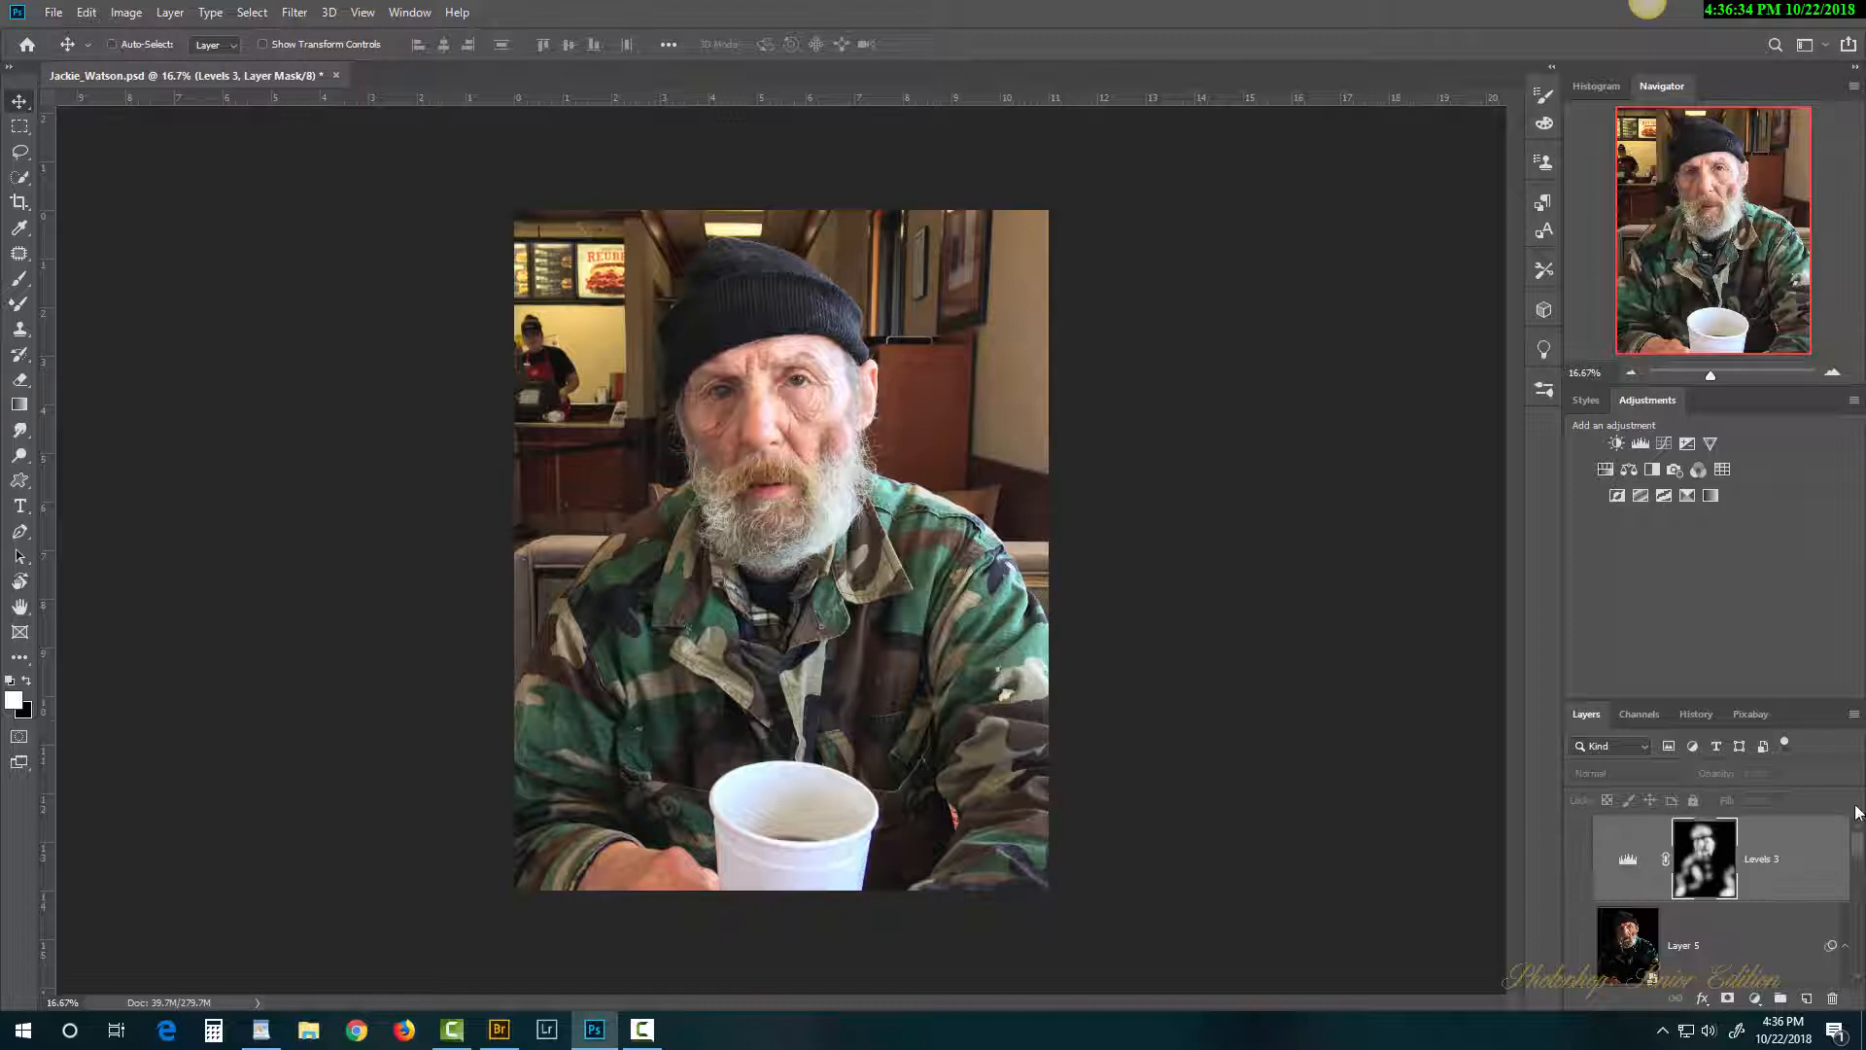
{"action": "left_click", "coordinate": [1579, 949]}
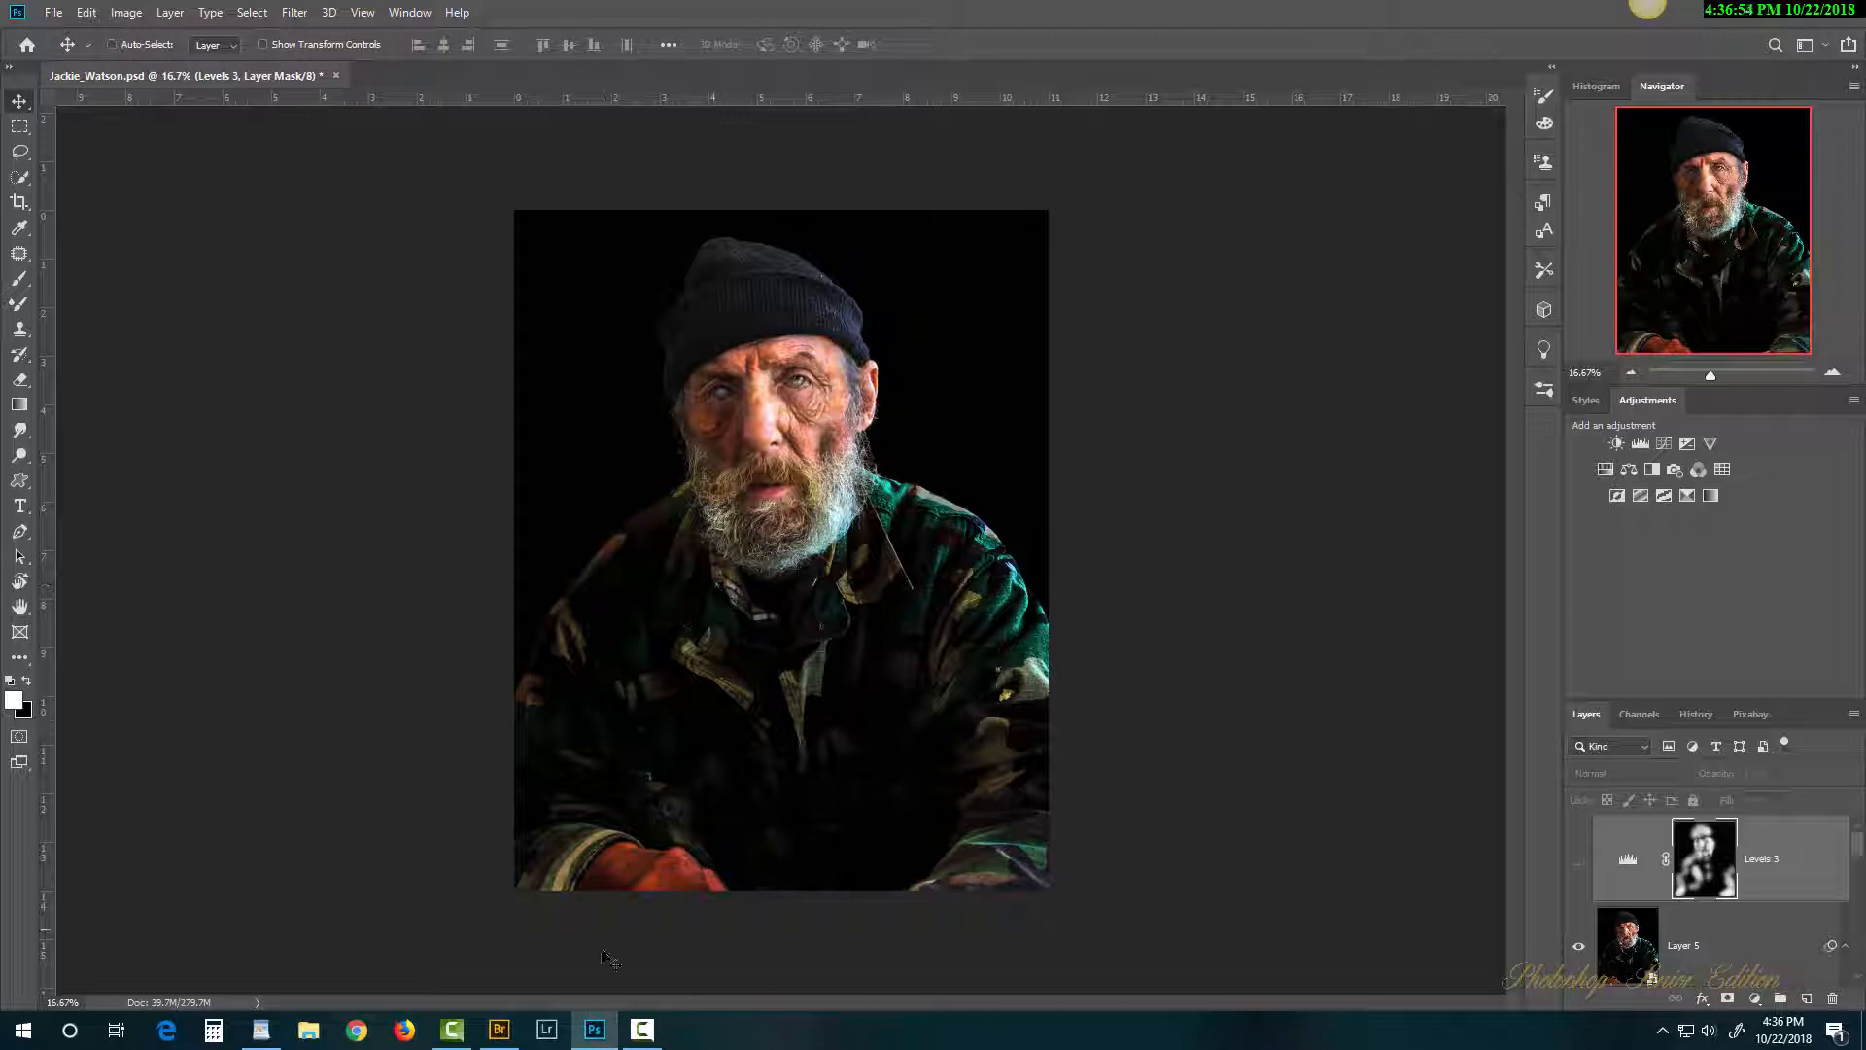
{"action": "left_click", "coordinate": [499, 1029]}
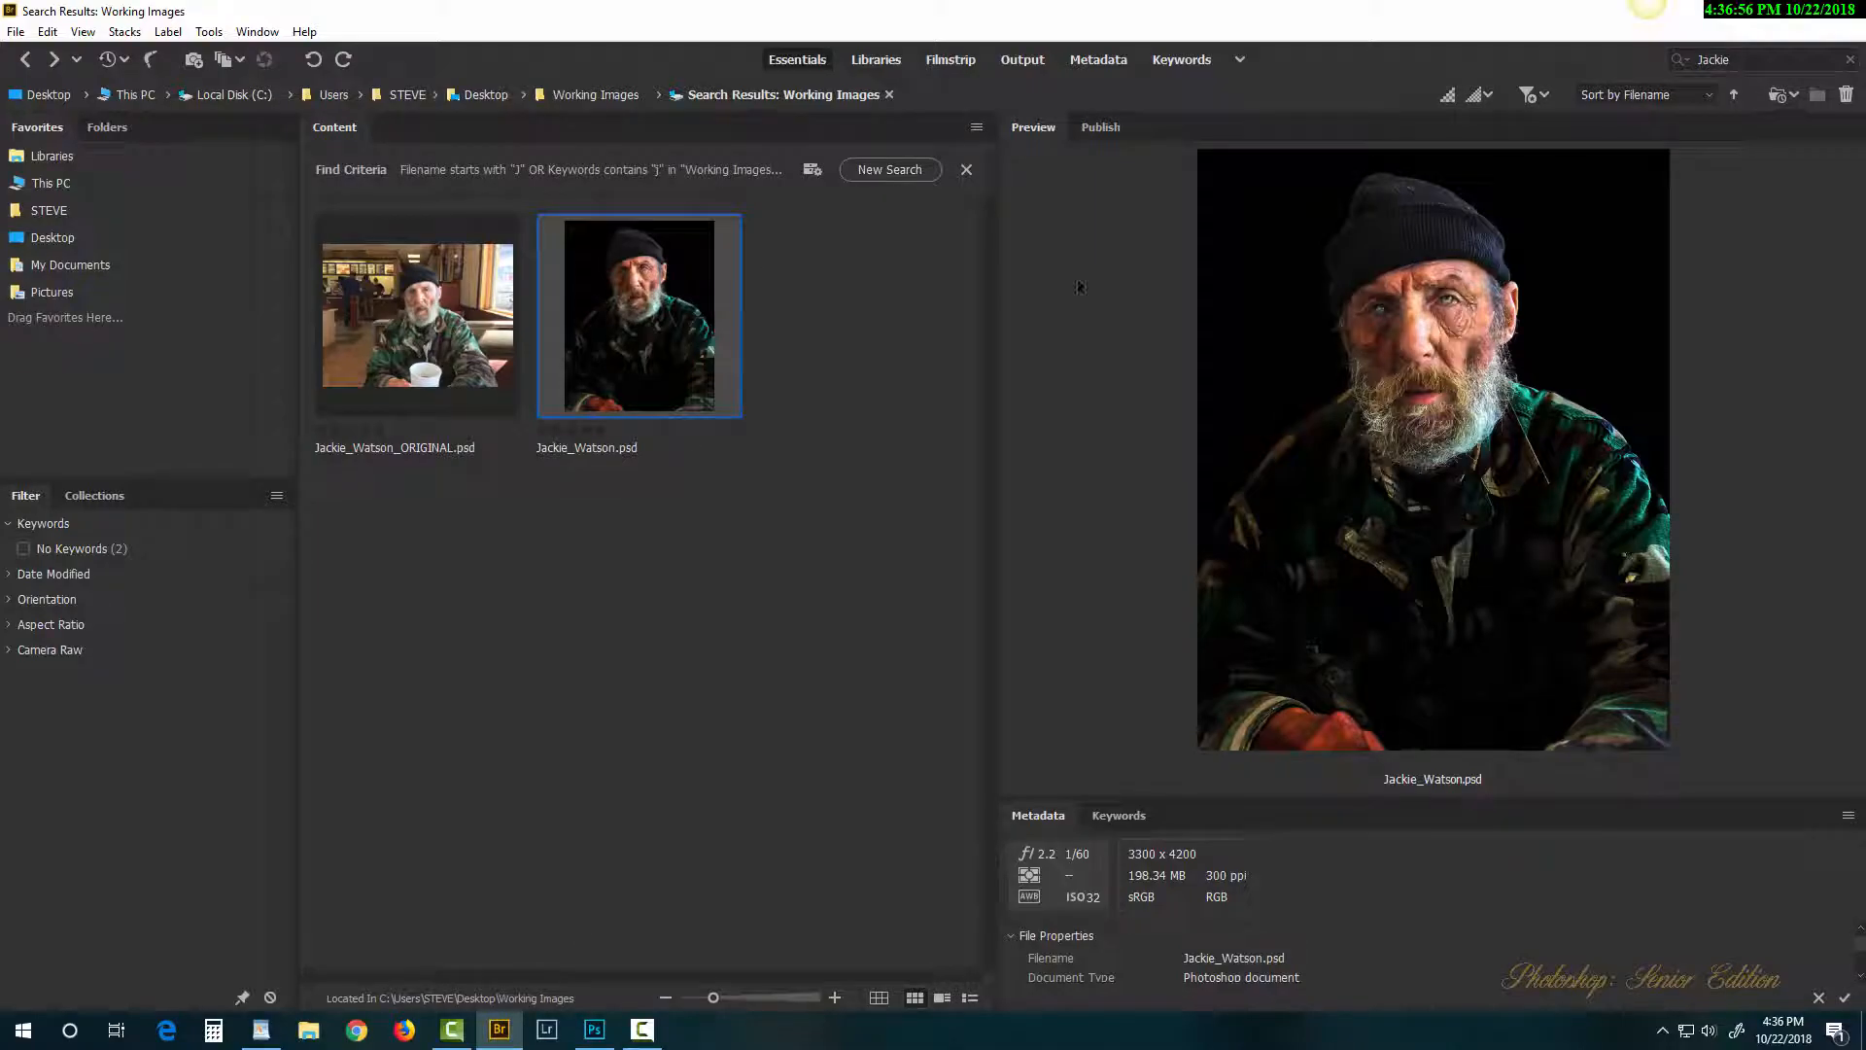
{"action": "left_click", "coordinate": [1384, 309]}
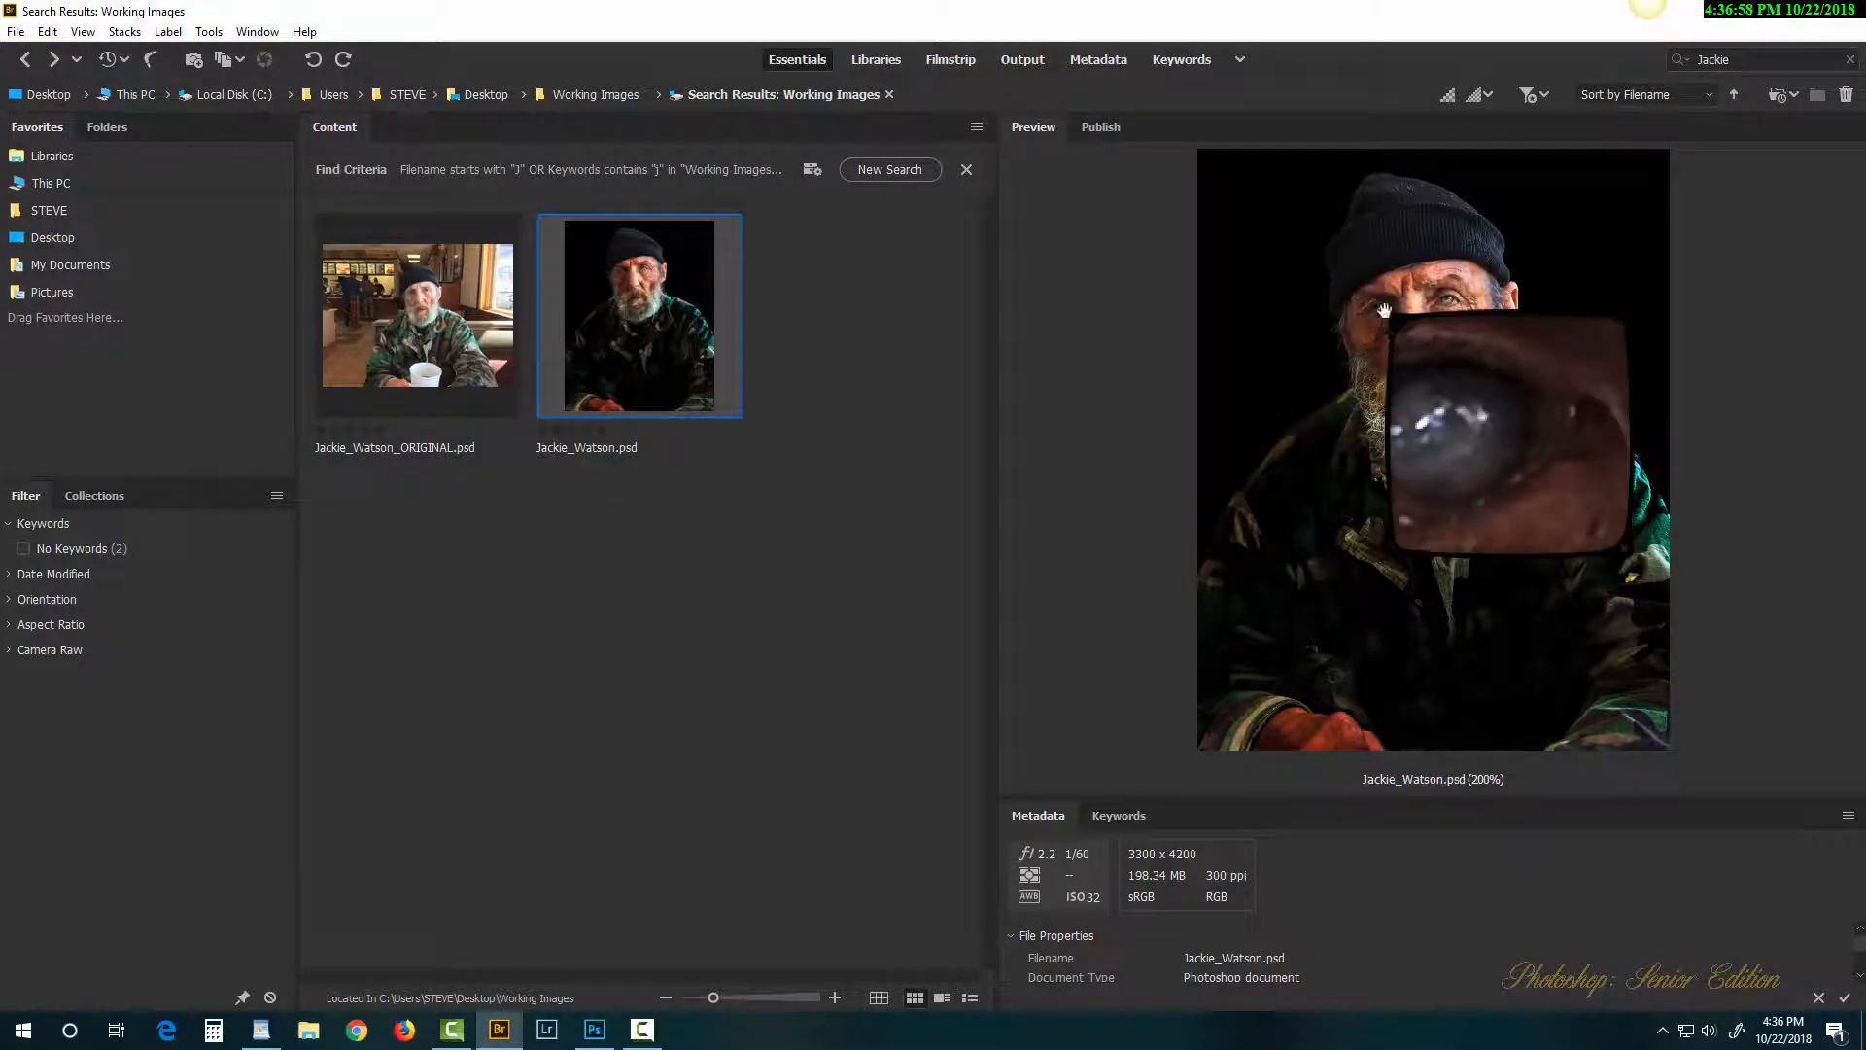
{"action": "left_click_drag", "start_coordinate": [1390, 312], "coordinate": [1453, 316]}
{"action": "left_click", "coordinate": [1453, 317]}
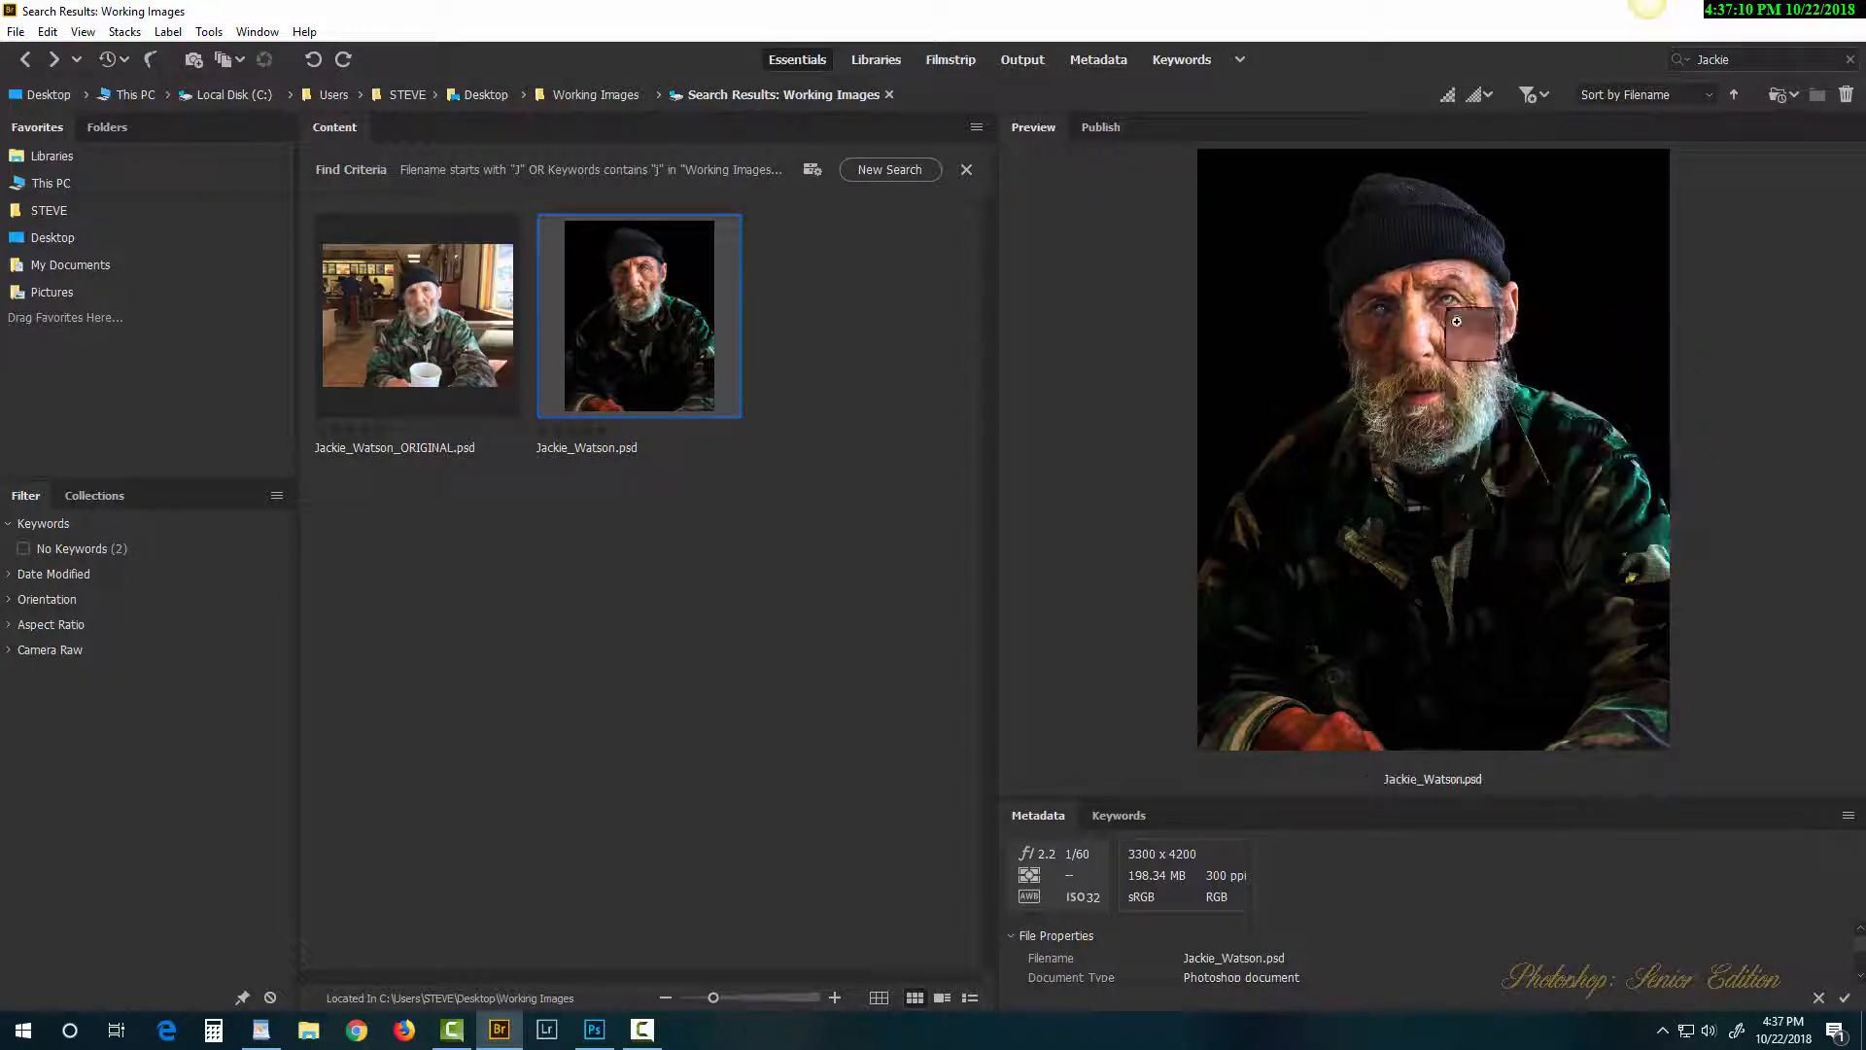
{"action": "left_click", "coordinate": [595, 1040]}
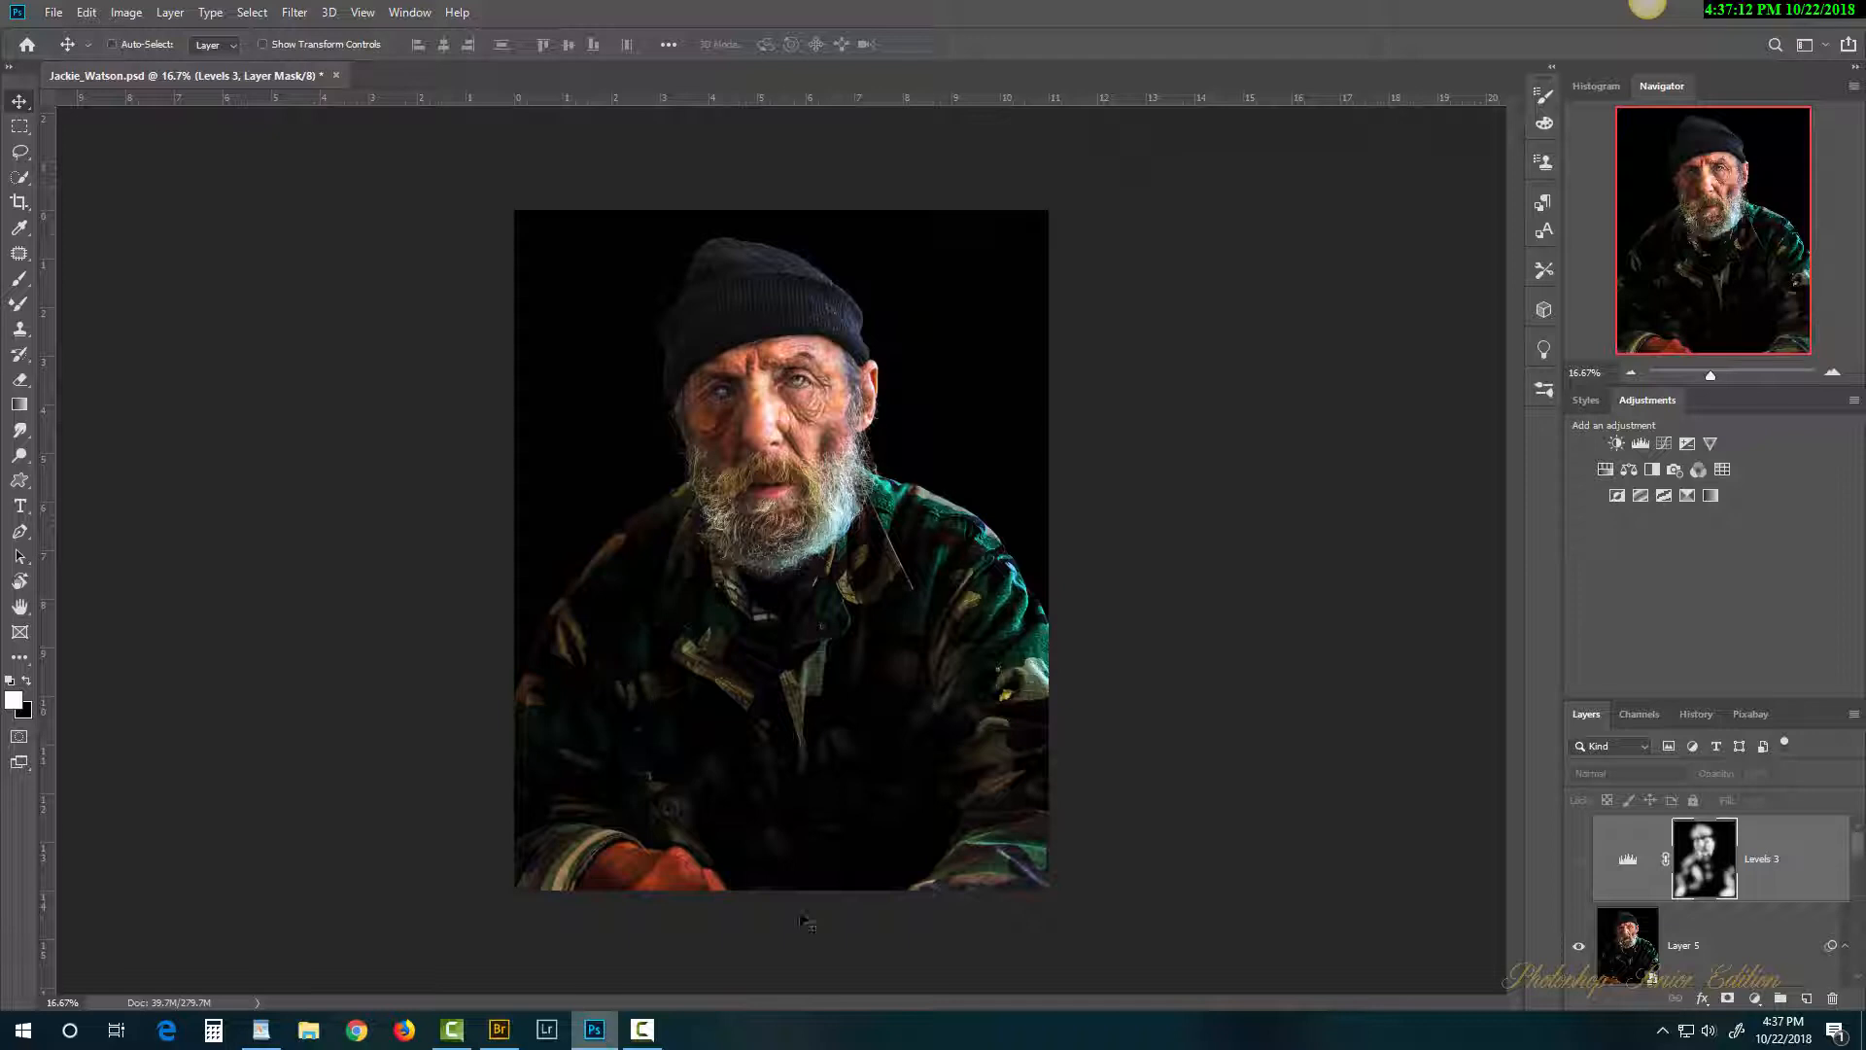
{"action": "left_click", "coordinate": [1580, 863]}
{"action": "left_click", "coordinate": [1581, 865]}
{"action": "left_click", "coordinate": [1579, 864]}
{"action": "left_click", "coordinate": [1580, 866]}
{"action": "left_click", "coordinate": [1580, 862]}
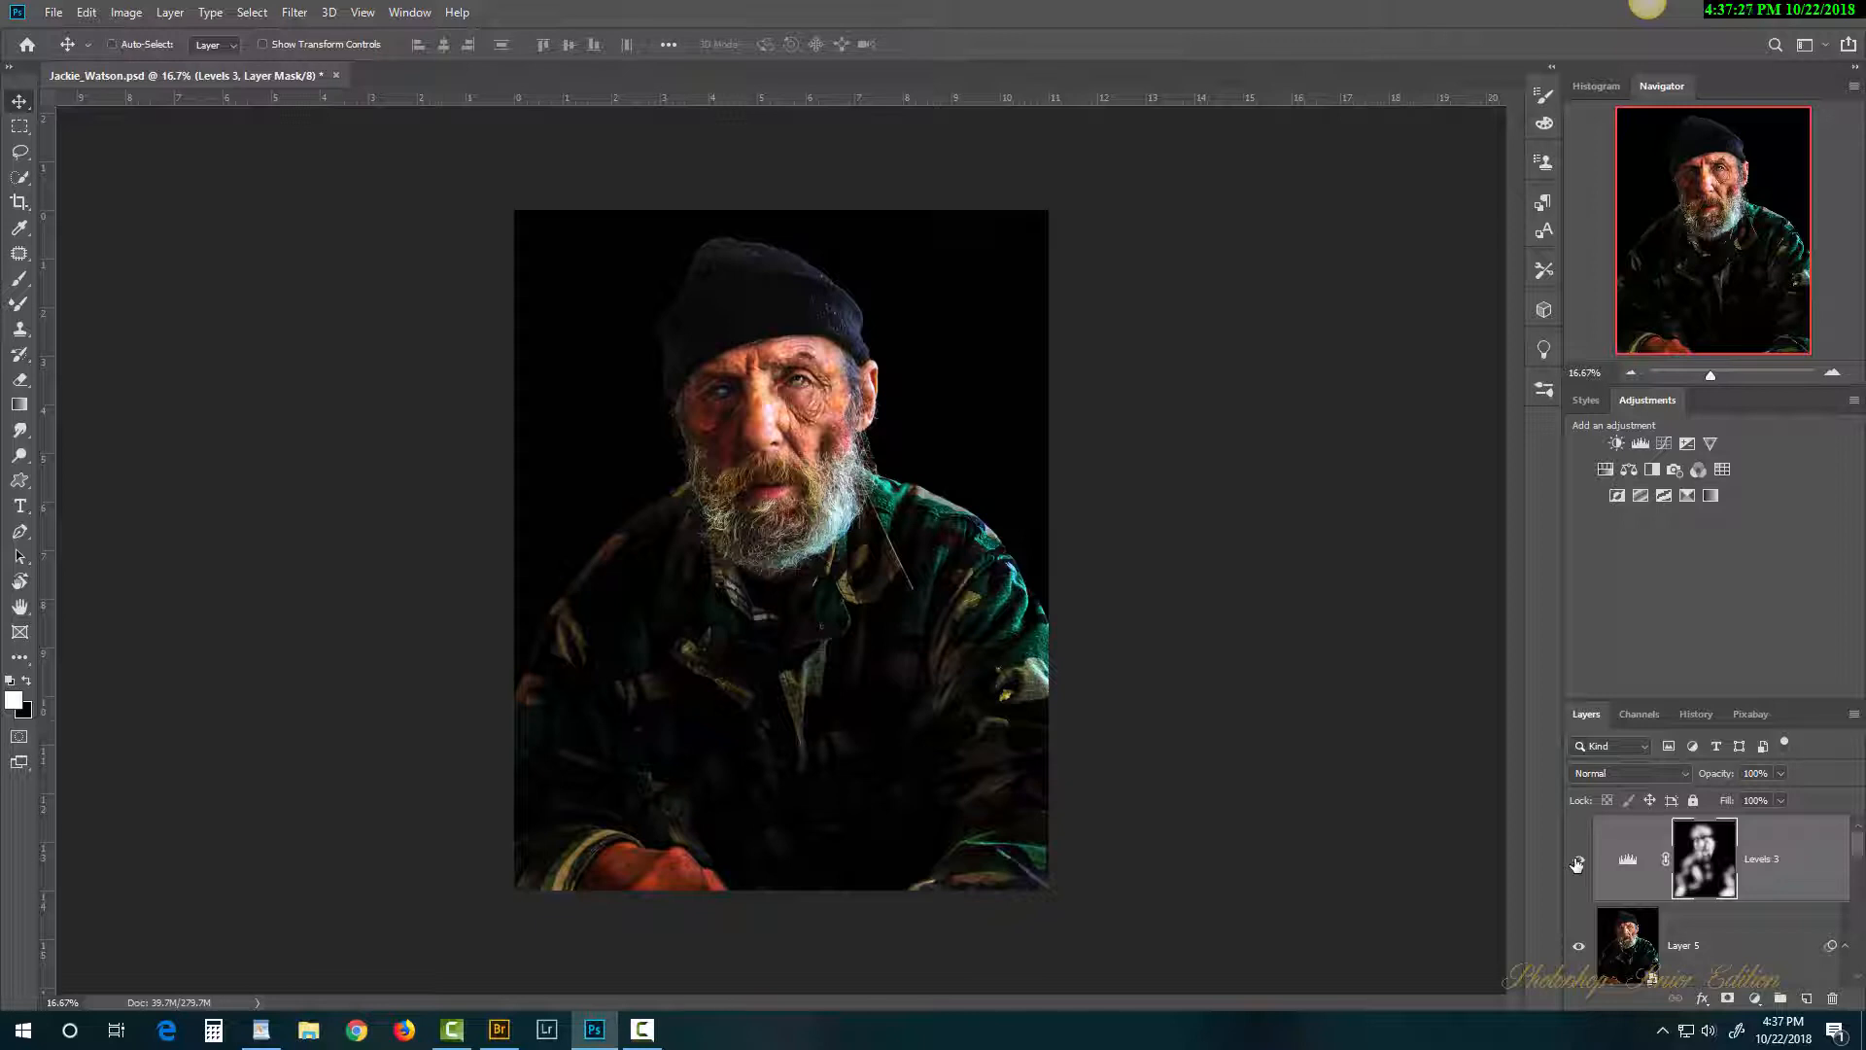
{"action": "left_click", "coordinate": [1578, 863]}
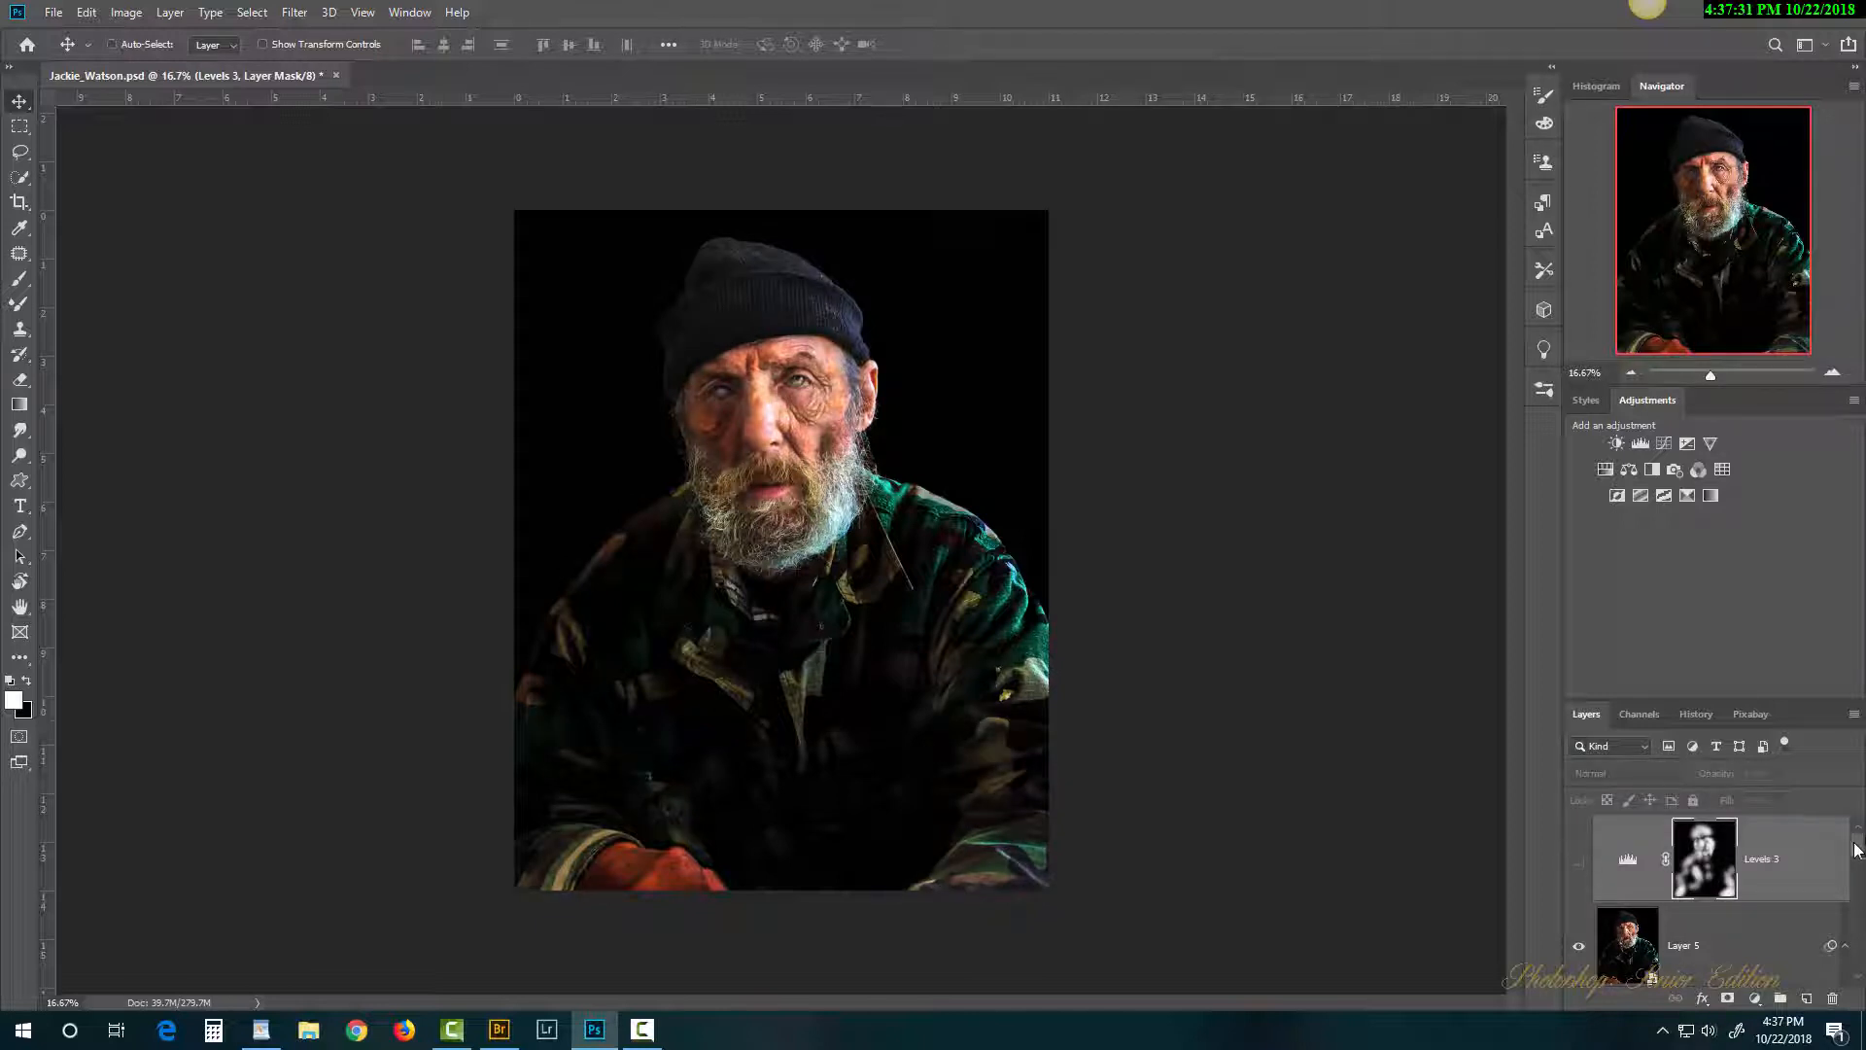
{"action": "scroll", "coordinate": [1854, 849], "scroll_direction": "down", "scroll_amount": 1}
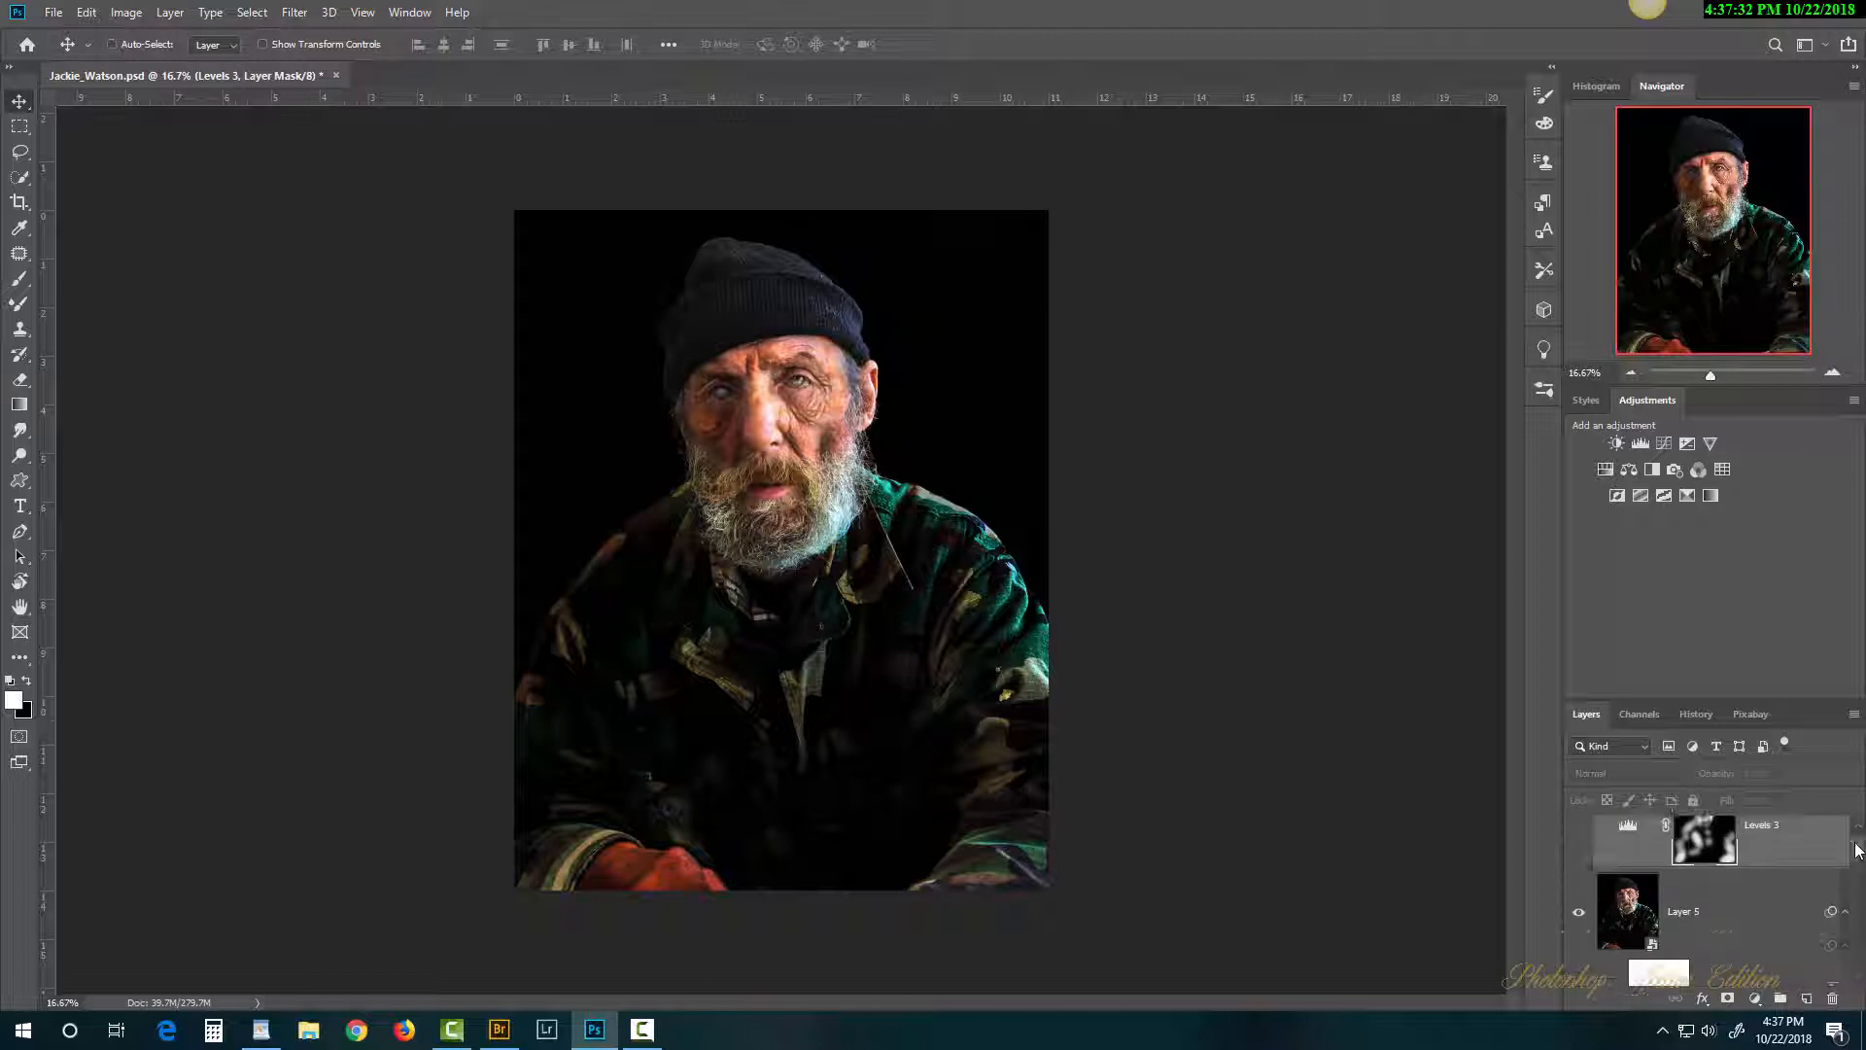
{"action": "left_click_drag", "start_coordinate": [1856, 849], "coordinate": [1859, 837]}
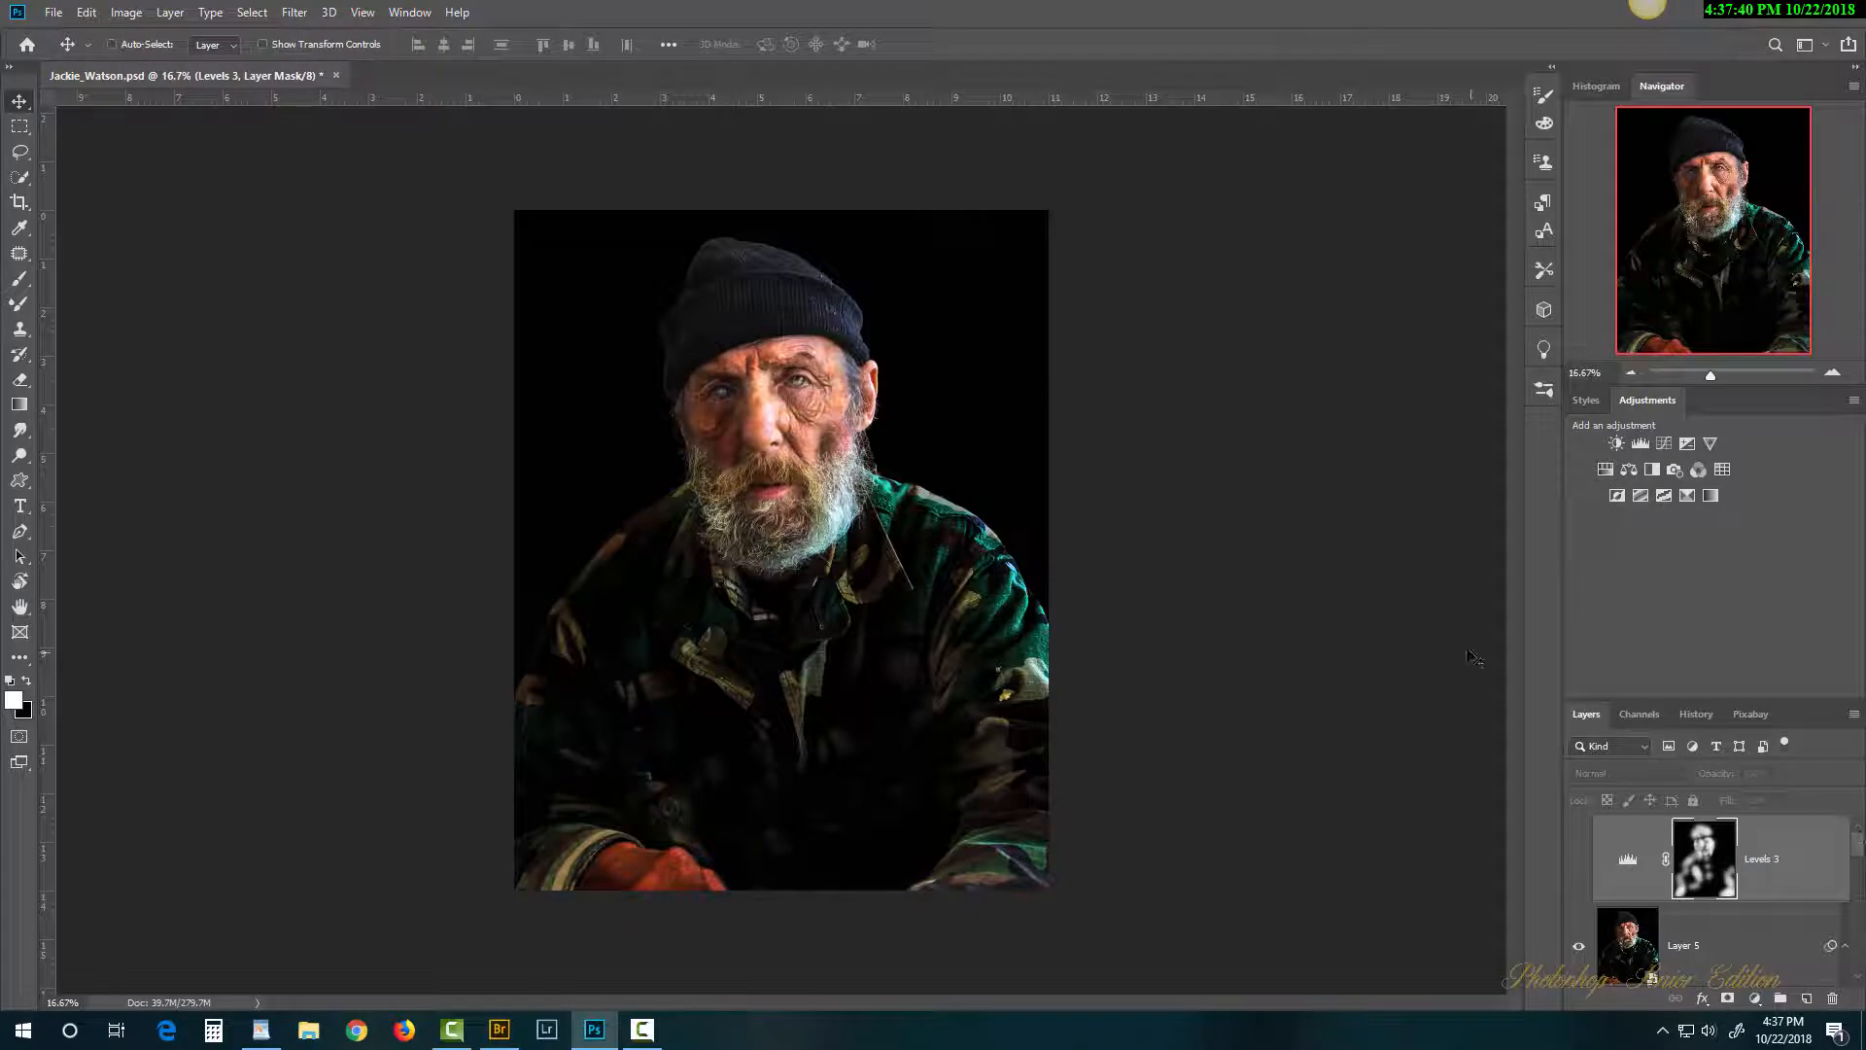
{"action": "key", "text": "ctrl+space"}
Step: Zoom to 33.3% on the face and center it in the view
{"action": "left_click", "coordinate": [791, 435], "text": "ctrl"}
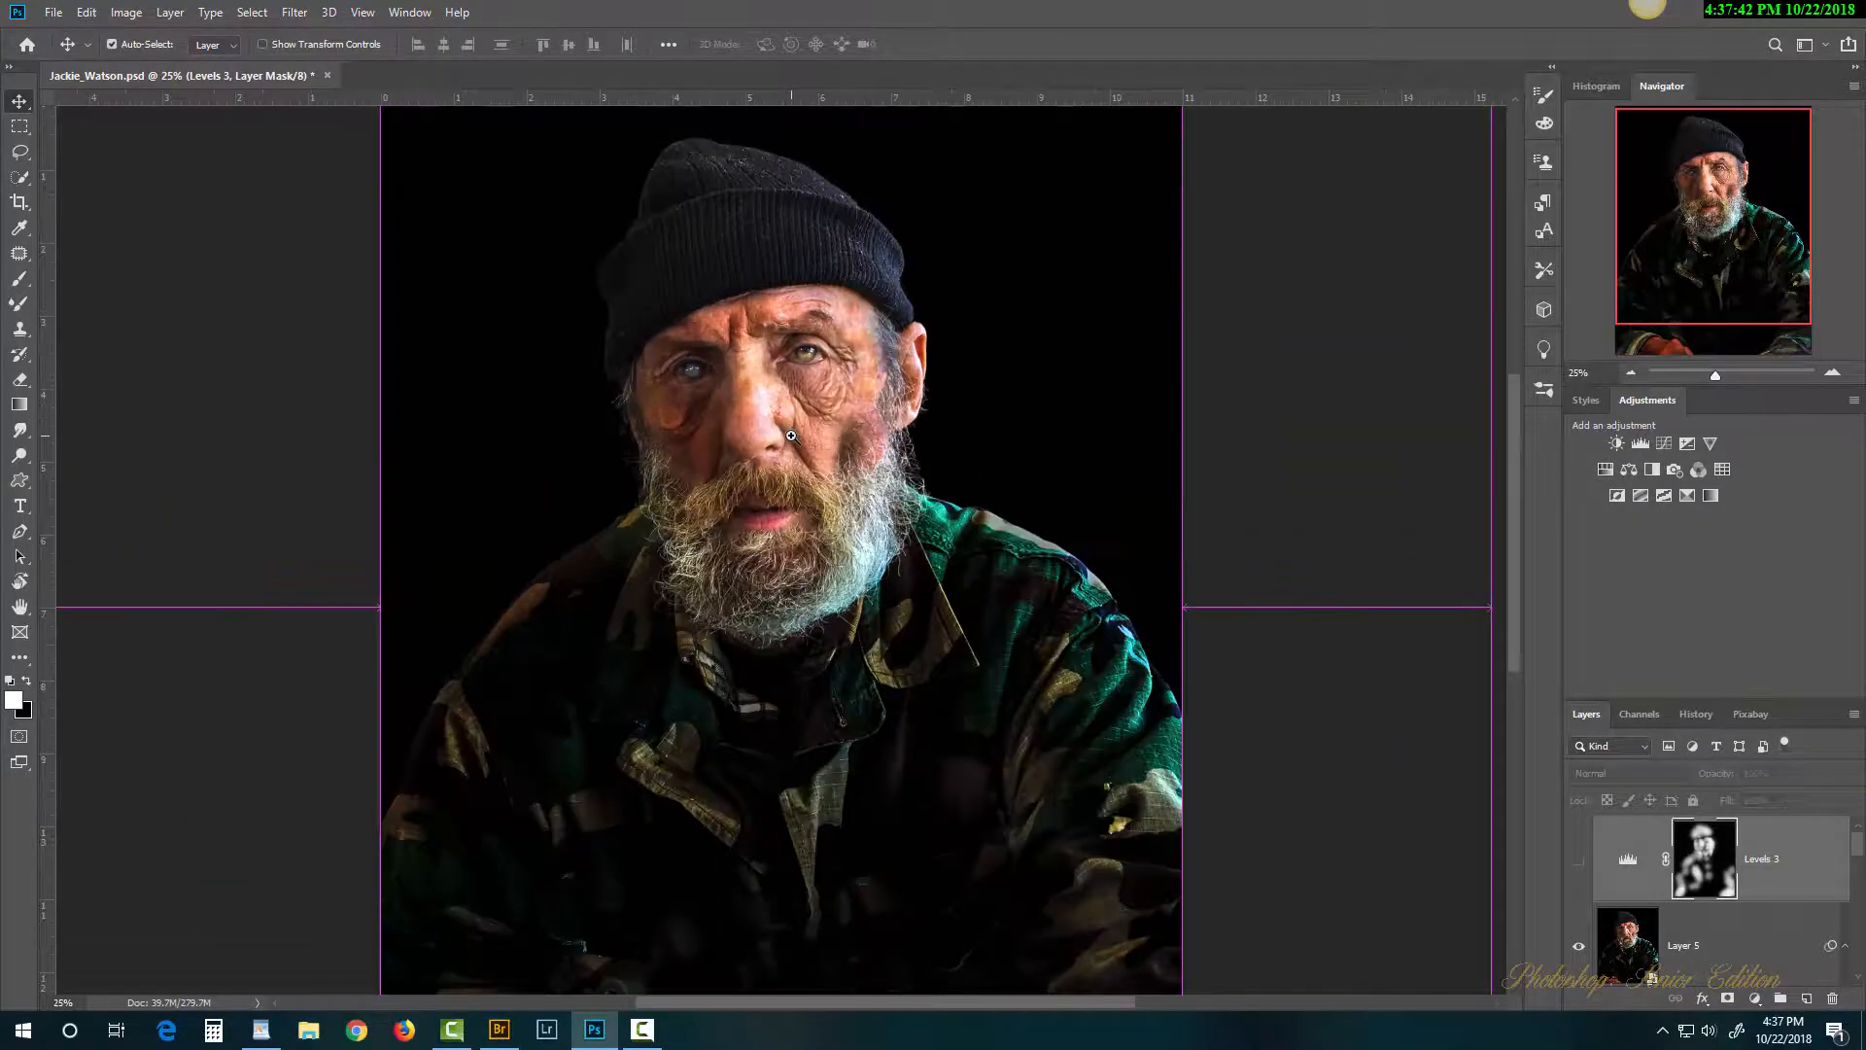
{"action": "left_click", "coordinate": [791, 435], "text": "ctrl"}
{"action": "left_click_drag", "start_coordinate": [989, 474], "coordinate": [1045, 564]}
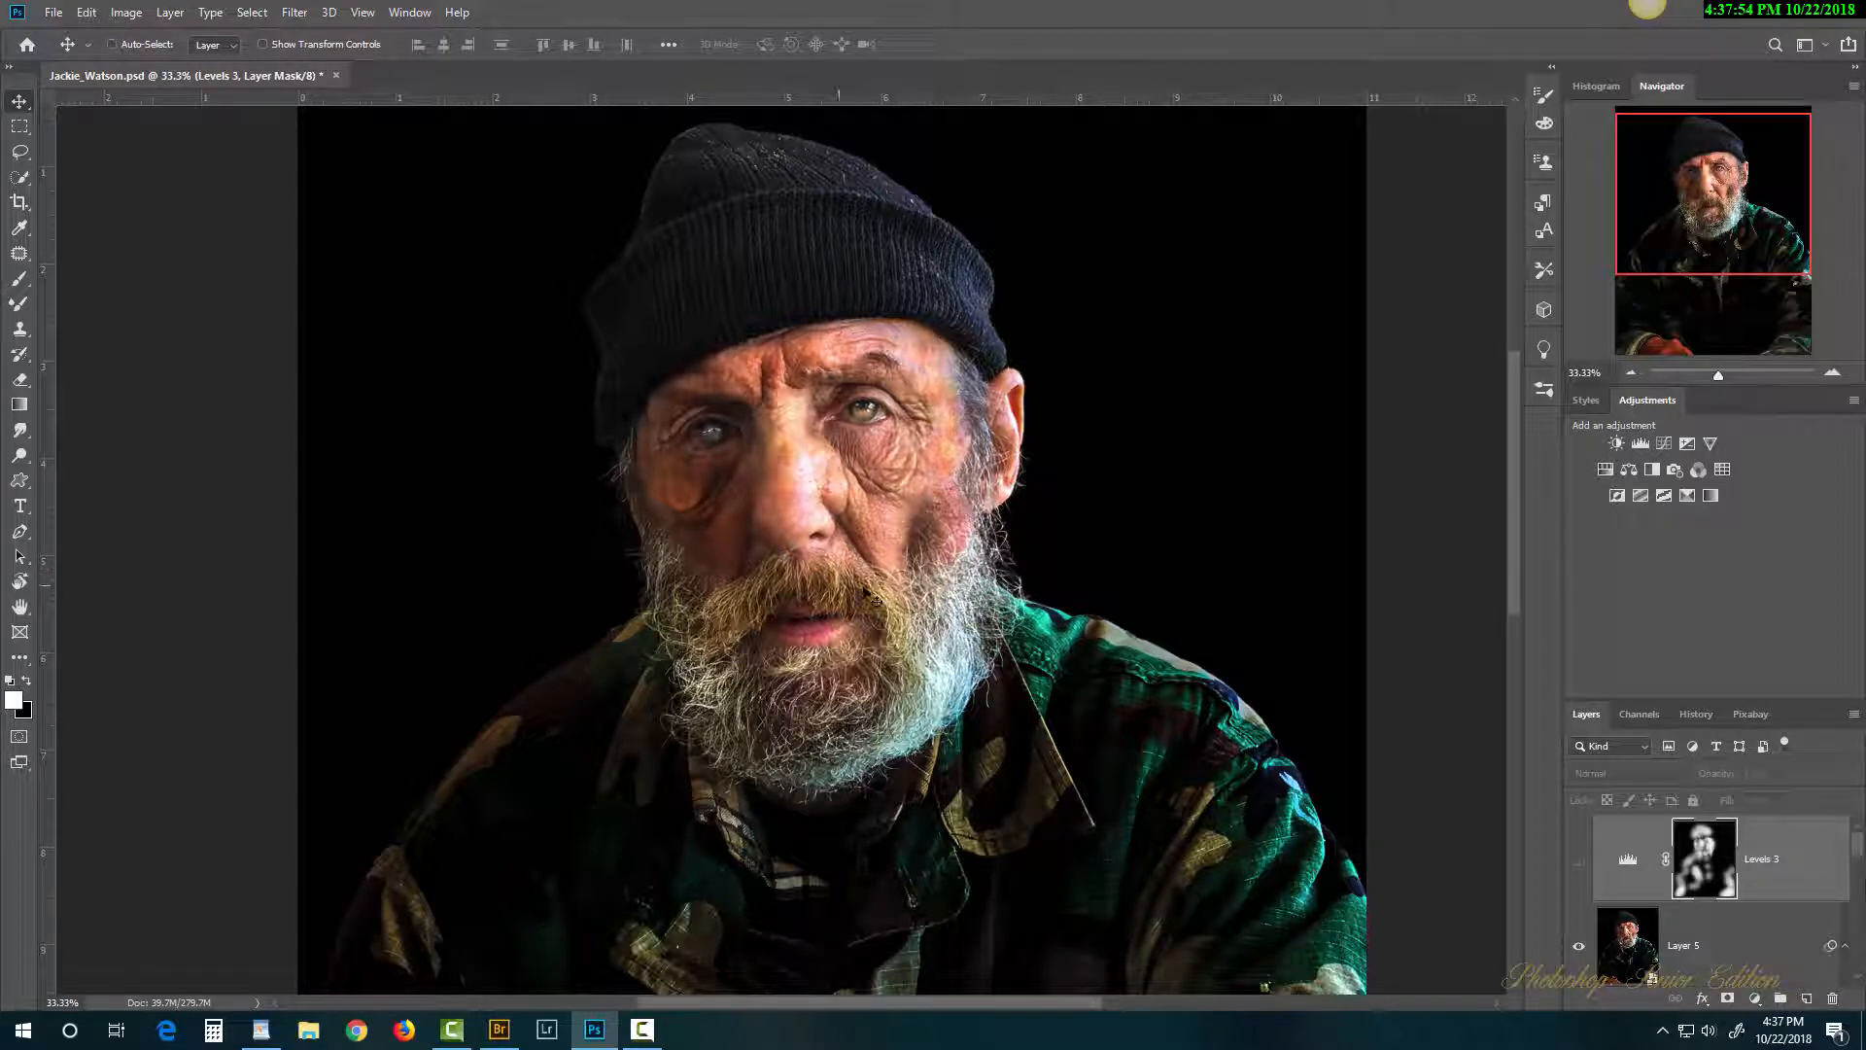
{"action": "scroll", "coordinate": [1863, 862], "scroll_direction": "down", "scroll_amount": 5}
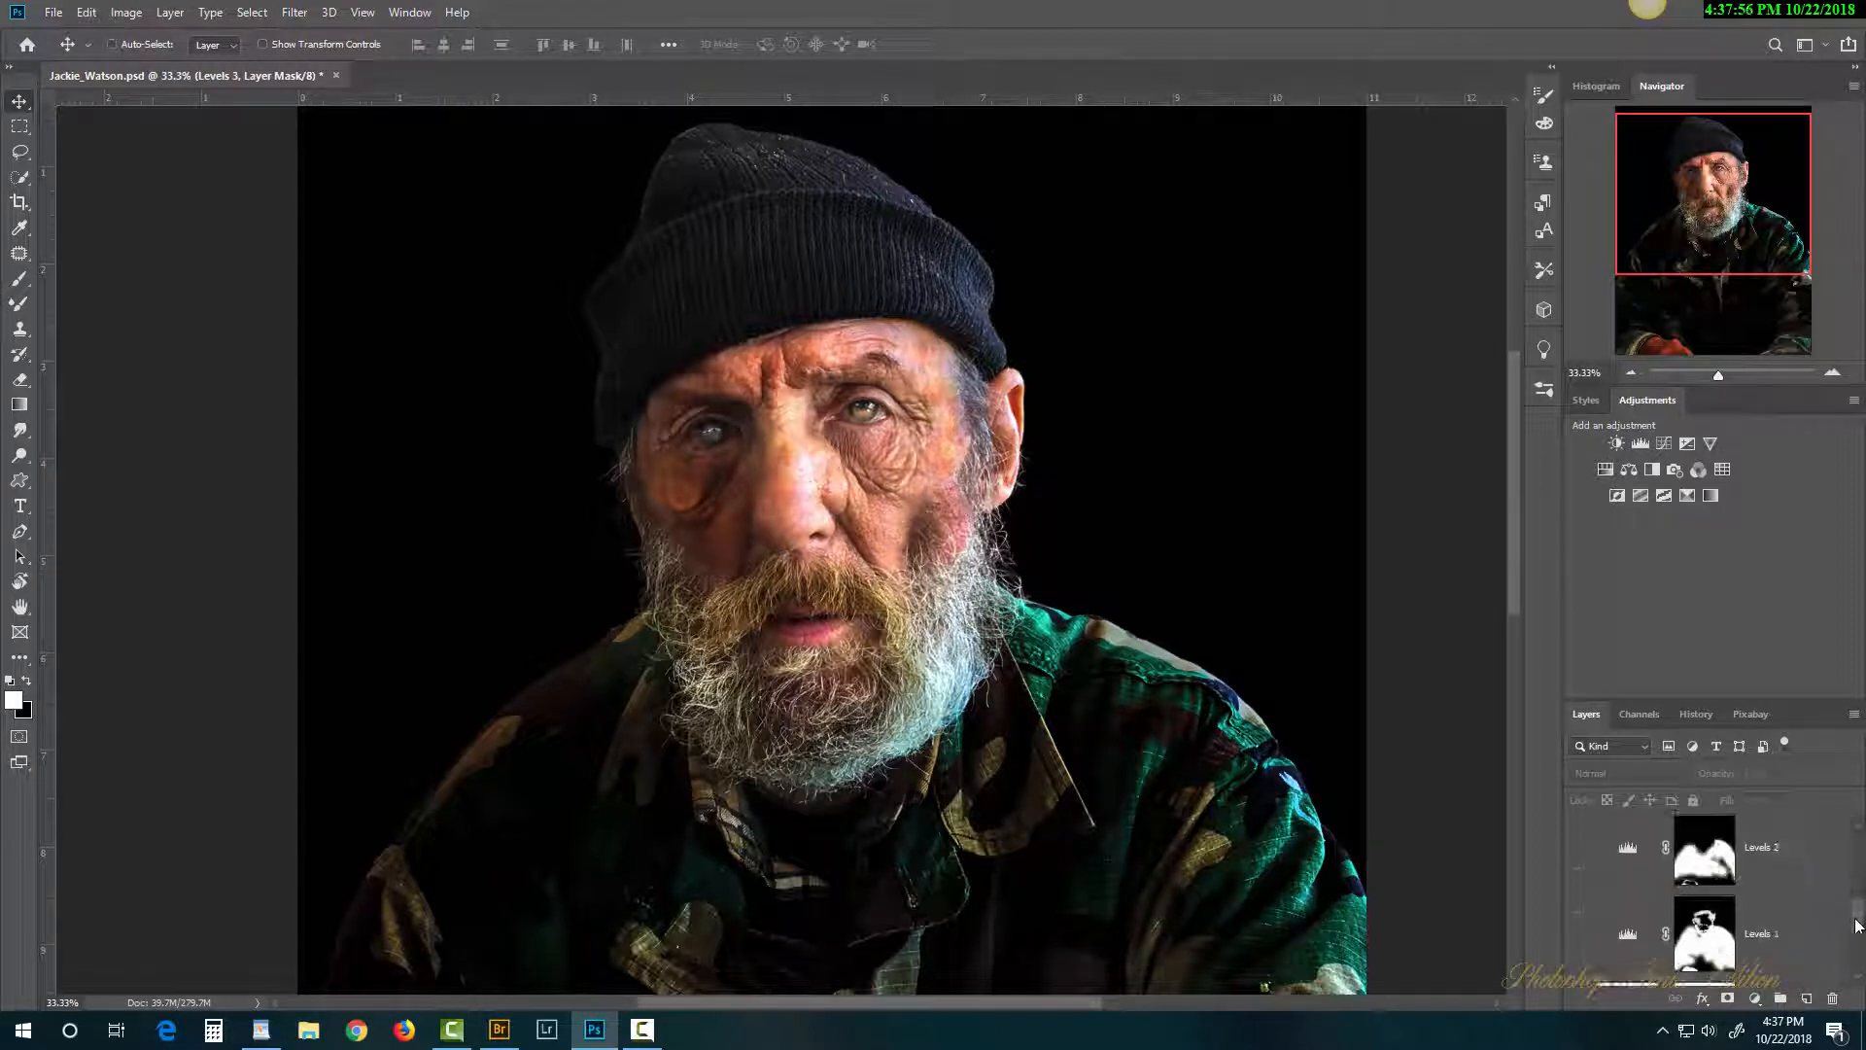
{"action": "scroll", "coordinate": [1710, 875], "scroll_direction": "up", "scroll_amount": 5}
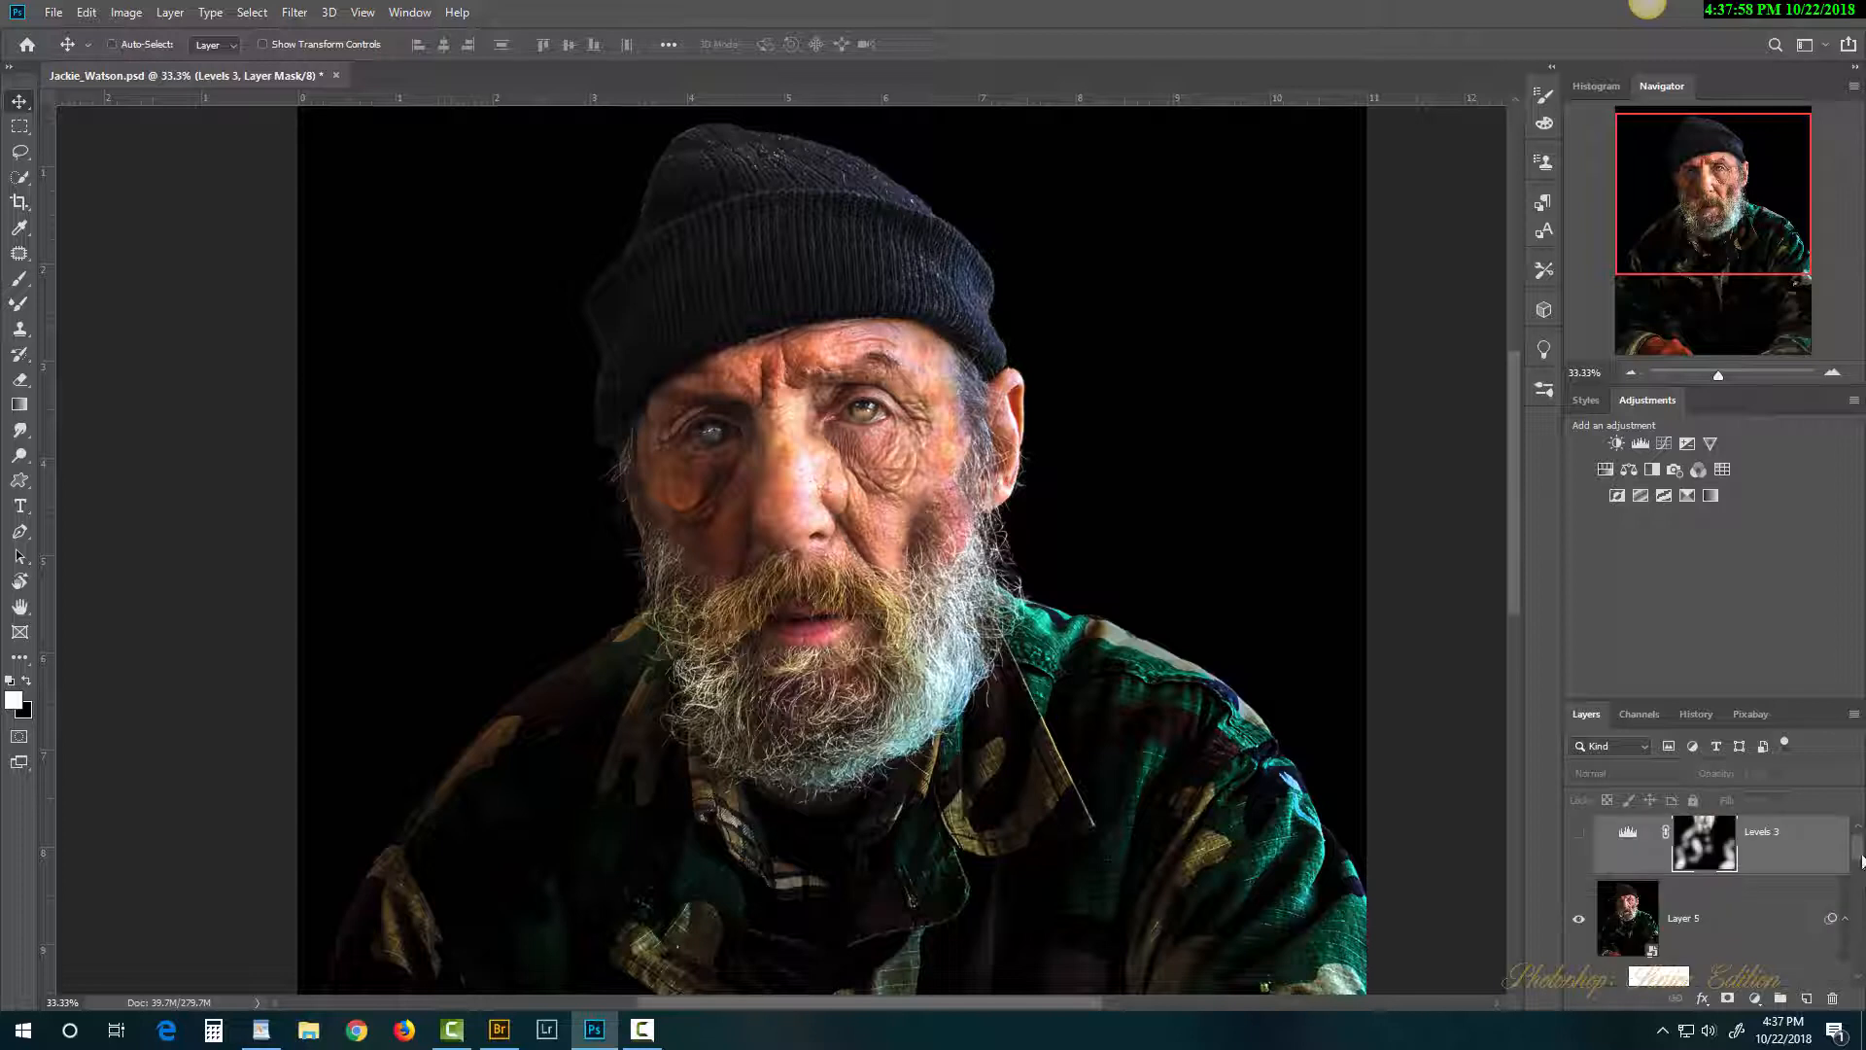
Step: Toggle Layer 5 off and on to compare the face with the original, then return to Bridge
{"action": "left_click", "coordinate": [1582, 927]}
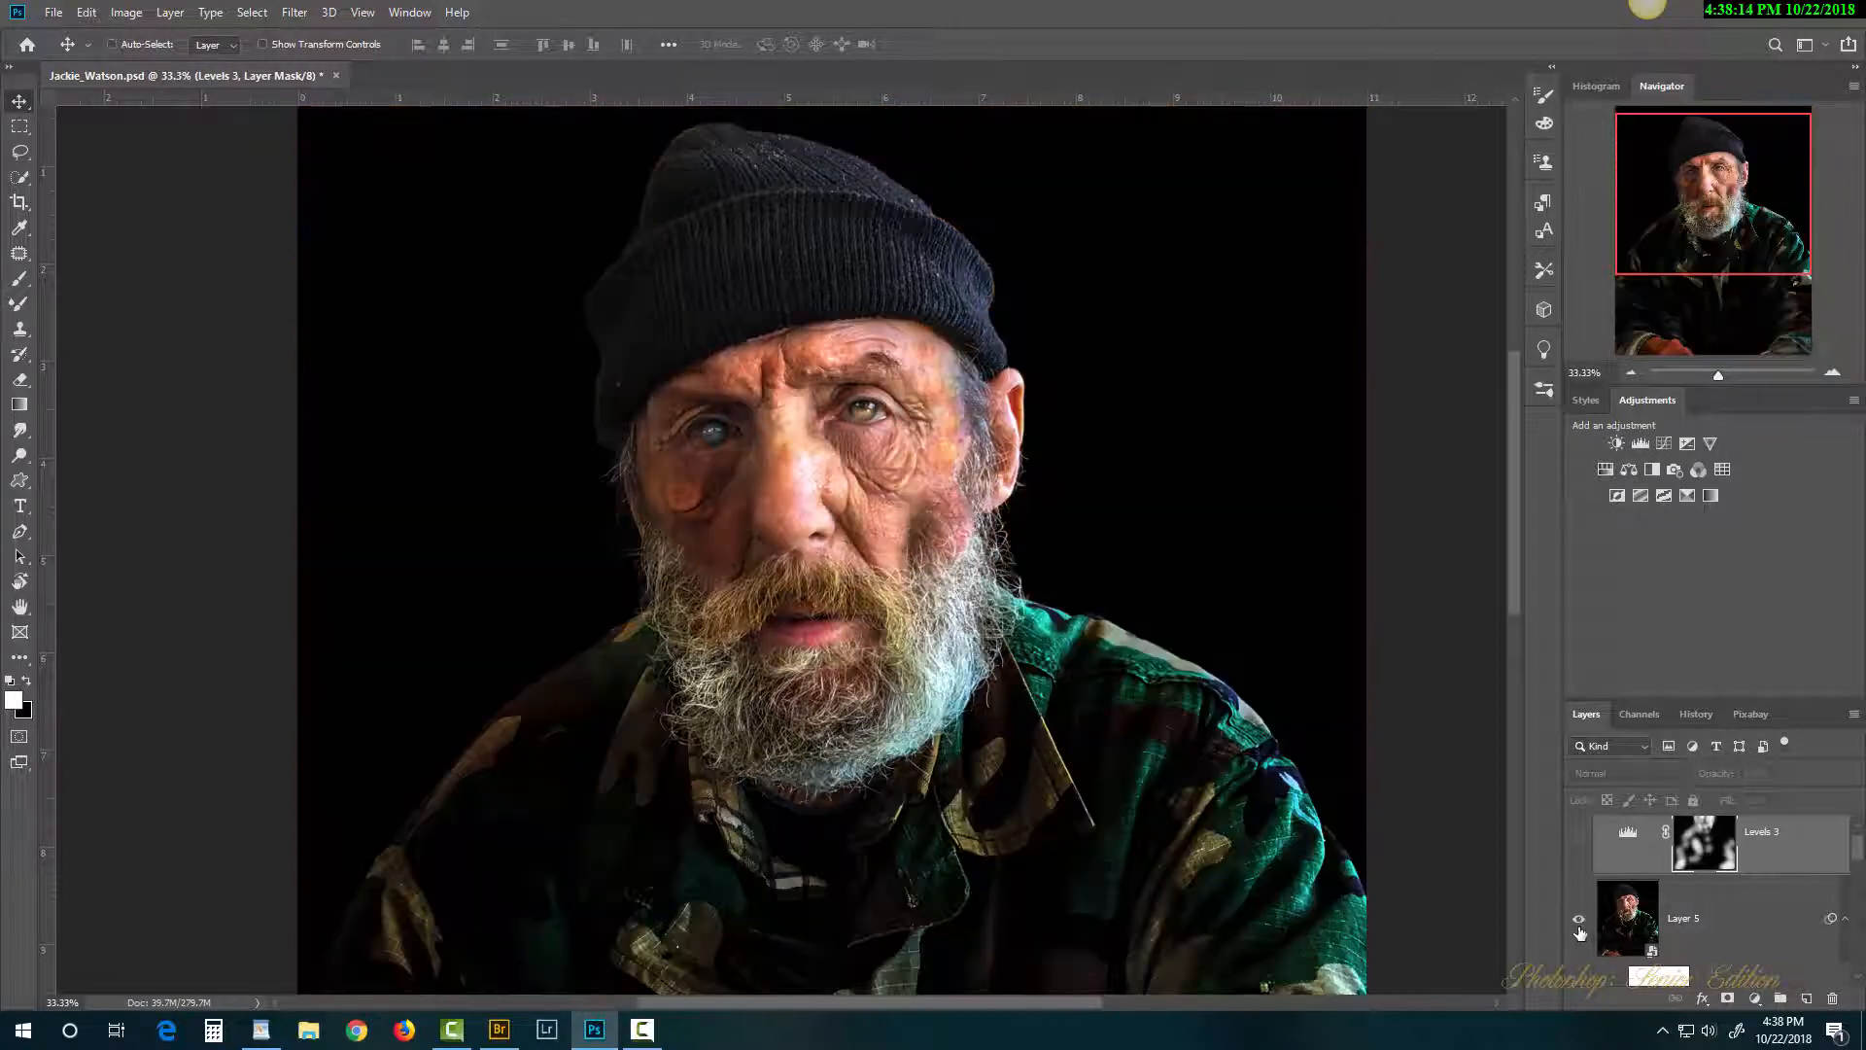
{"action": "left_click", "coordinate": [1580, 929]}
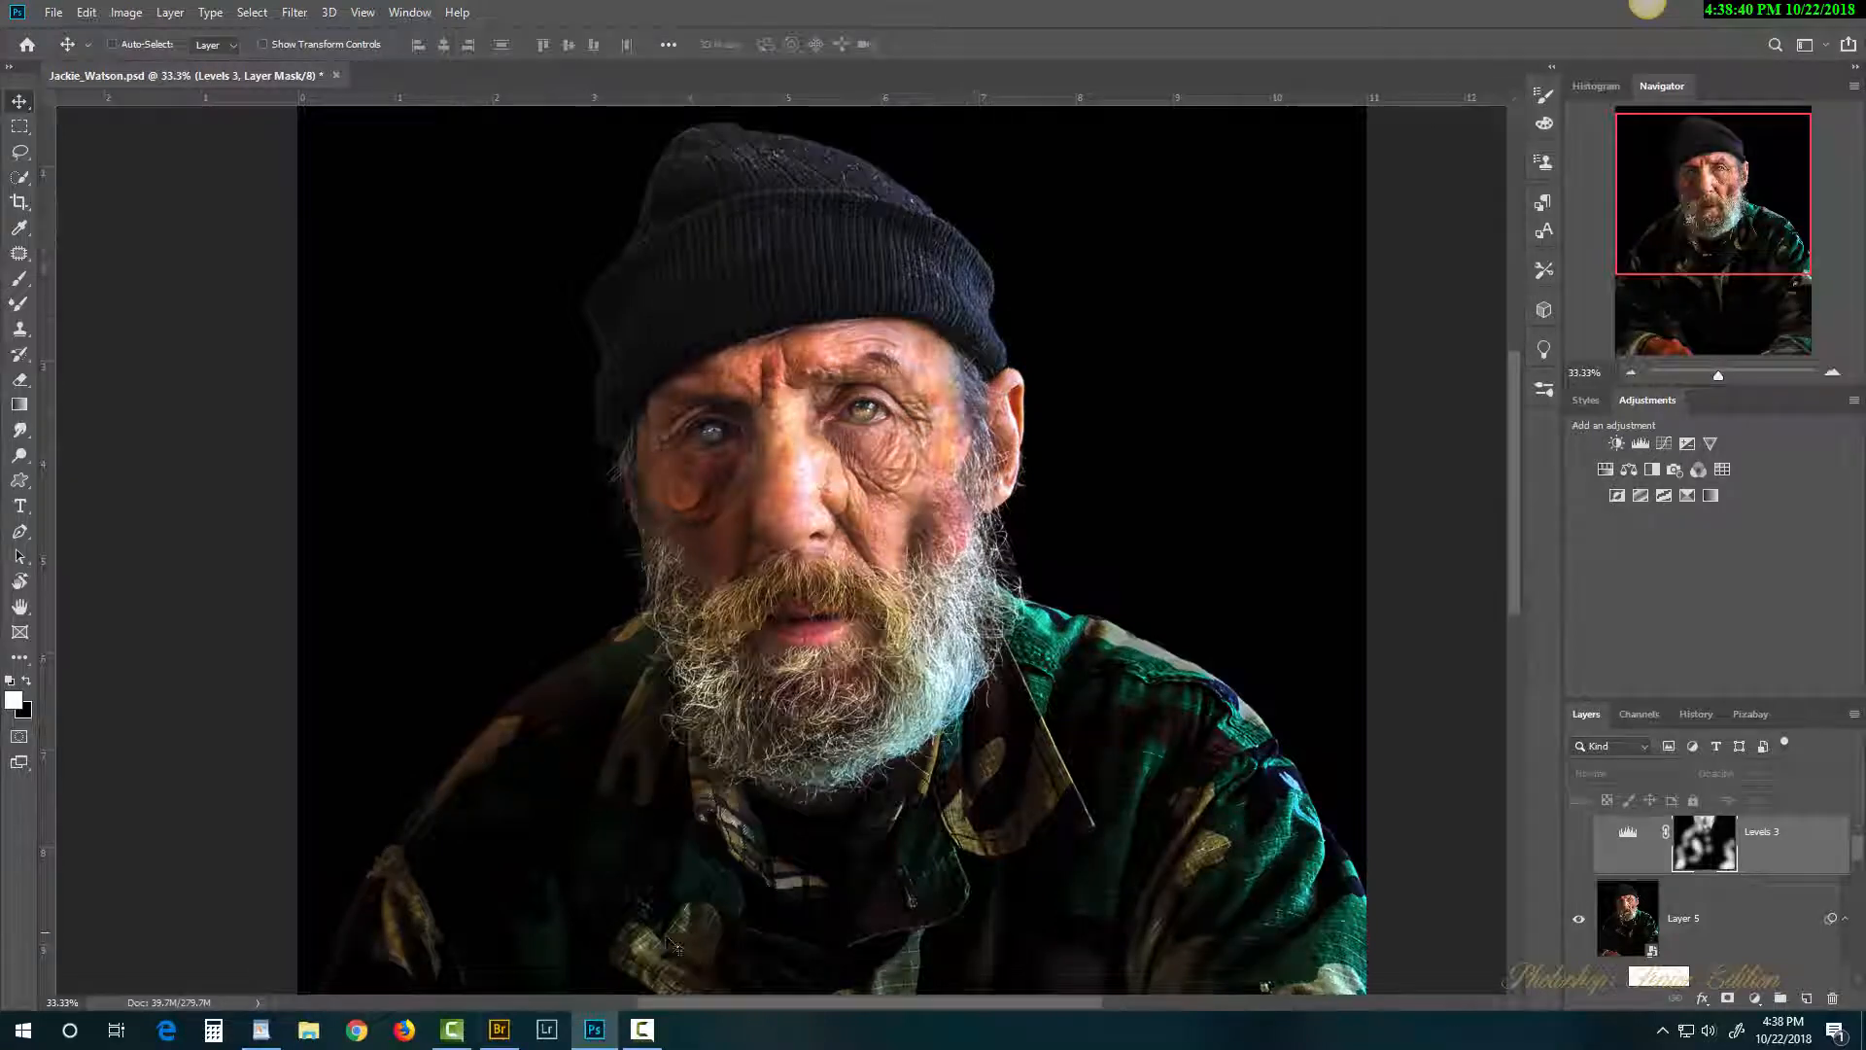
{"action": "left_click", "coordinate": [500, 1032]}
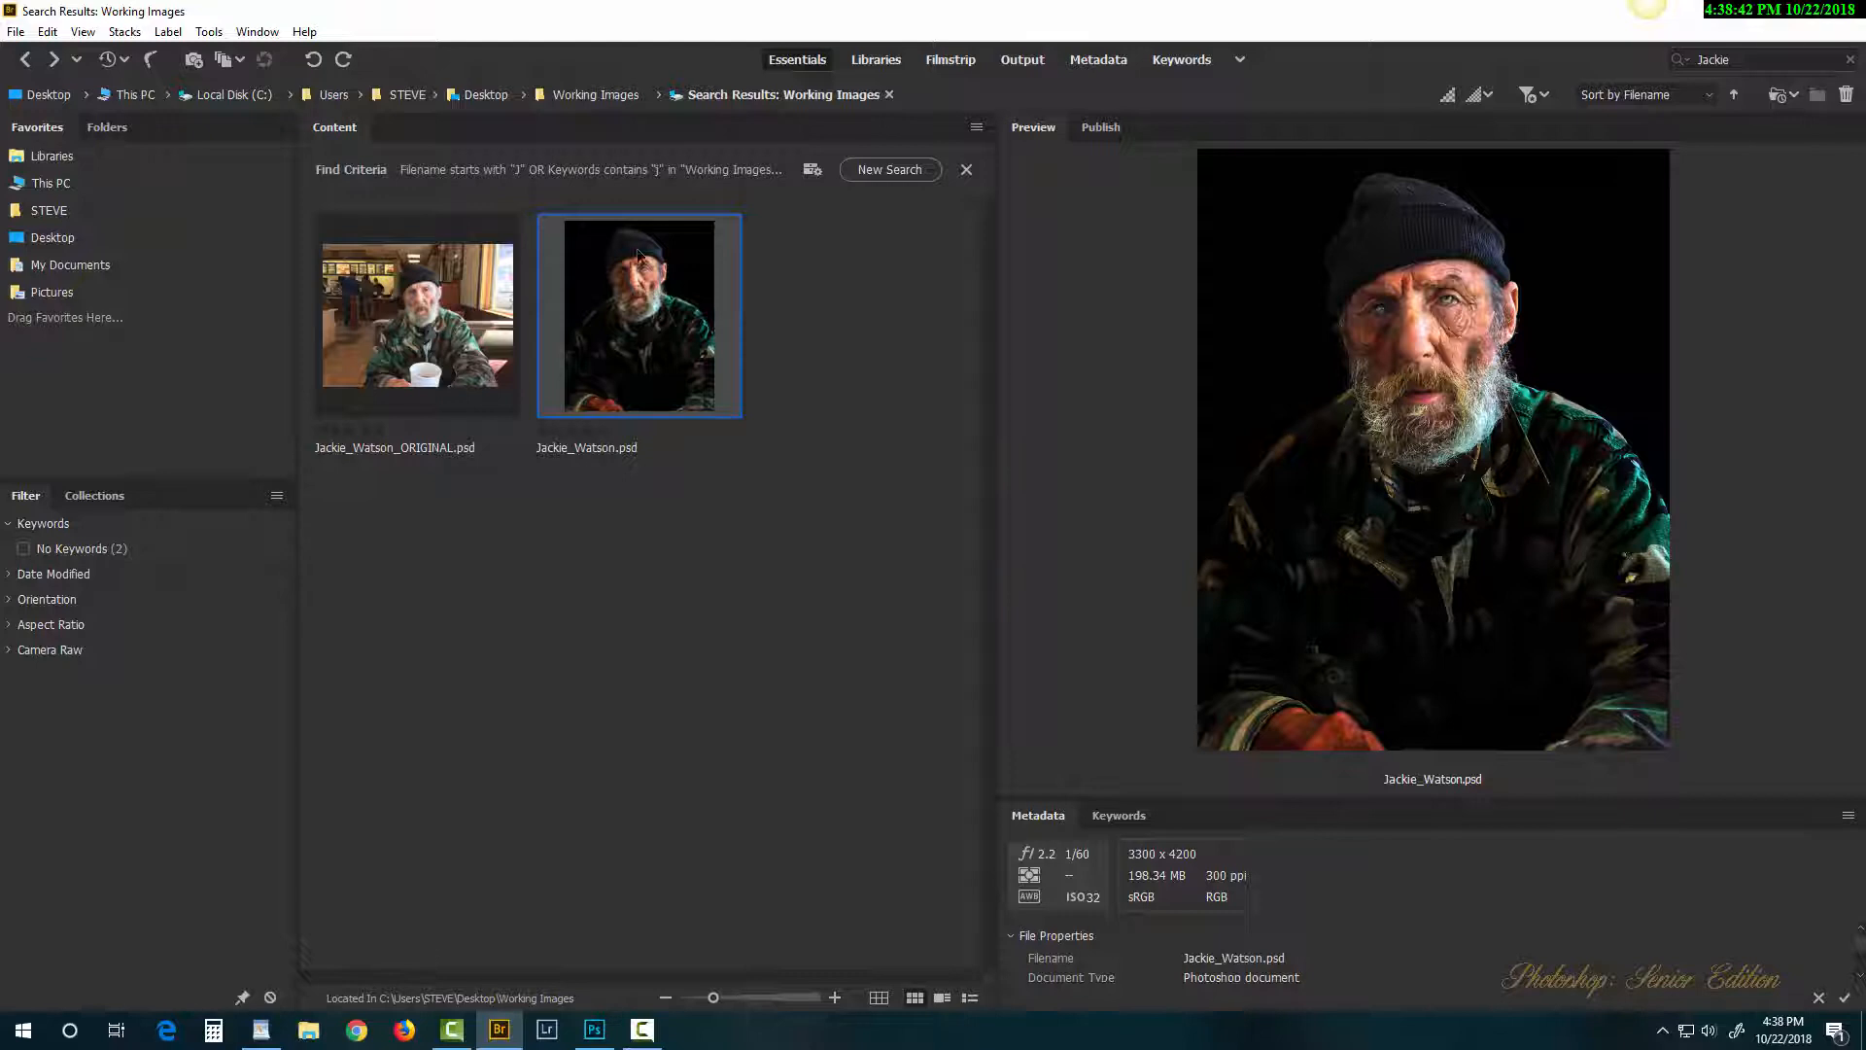
Step: Preview both thumbnails, check the sort options, and replace the quick search term with 'j'
{"action": "left_click", "coordinate": [460, 321]}
{"action": "left_click", "coordinate": [627, 330]}
{"action": "left_click", "coordinate": [1708, 95]}
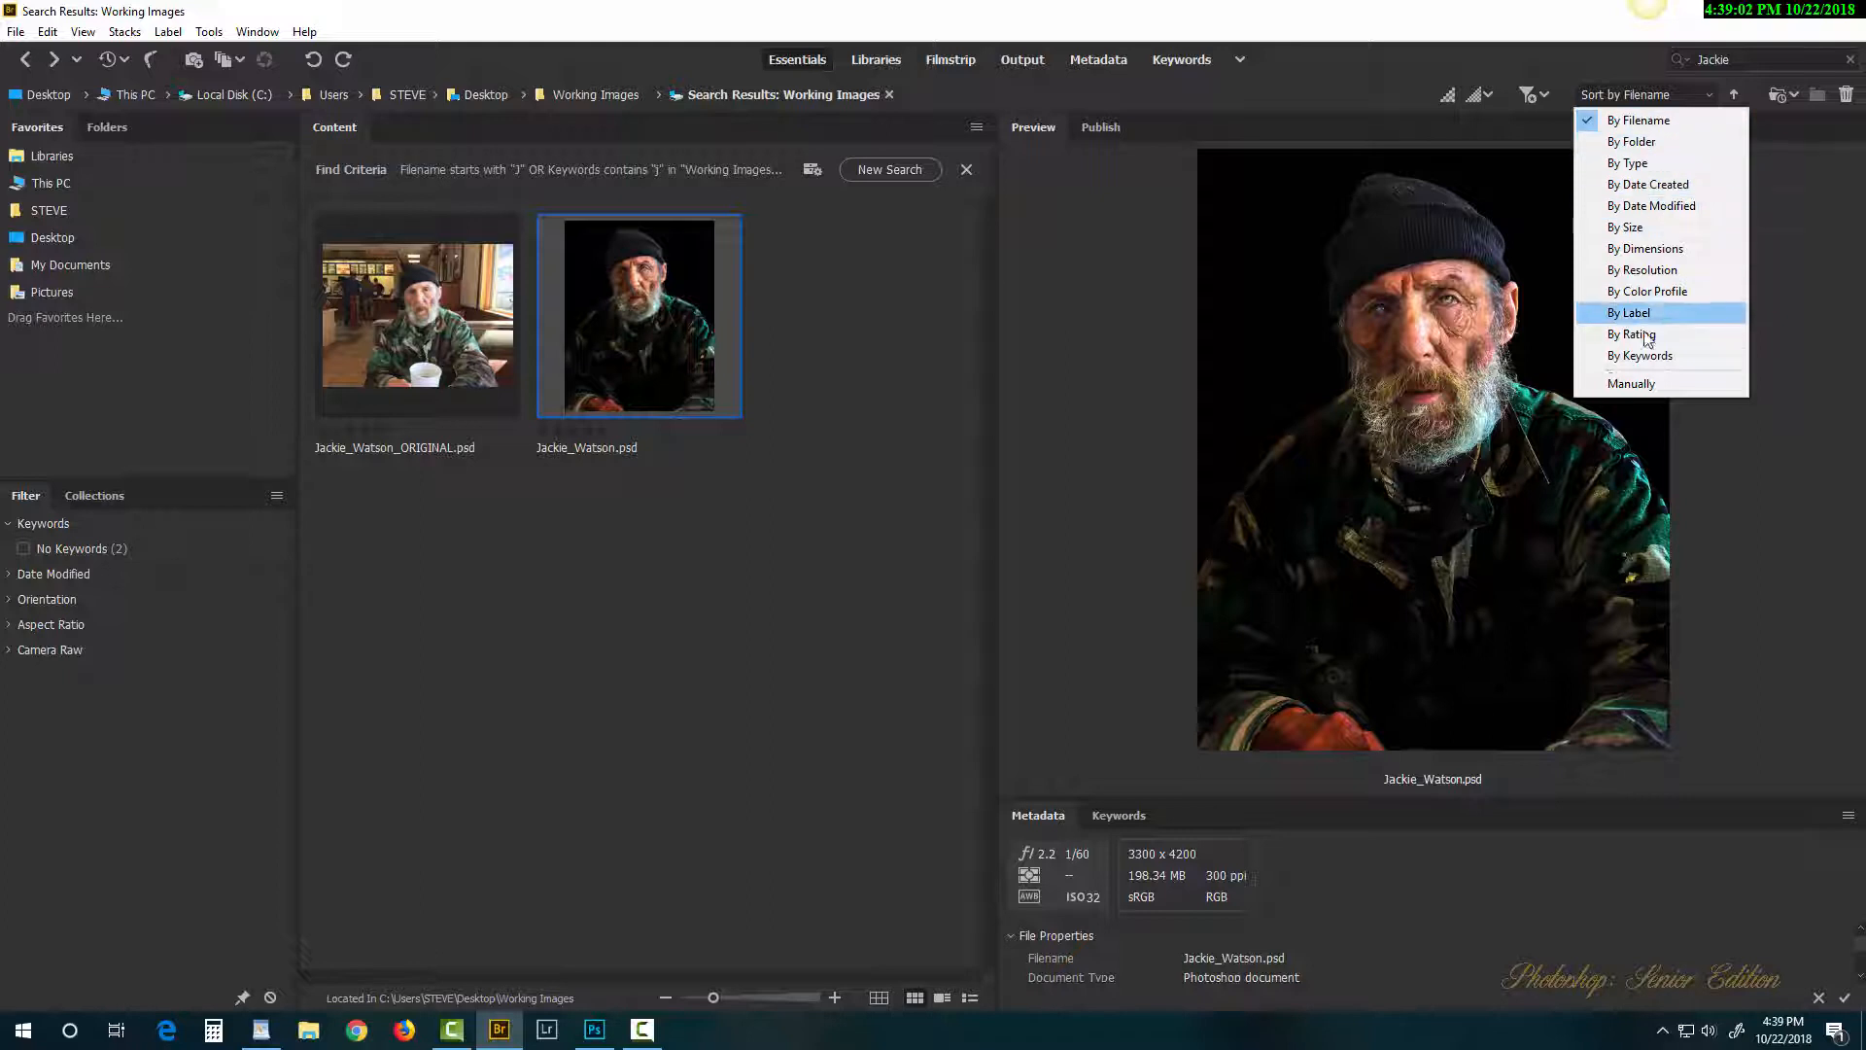
{"action": "left_click", "coordinate": [1745, 61]}
{"action": "left_click_drag", "start_coordinate": [1744, 60], "coordinate": [1676, 75]}
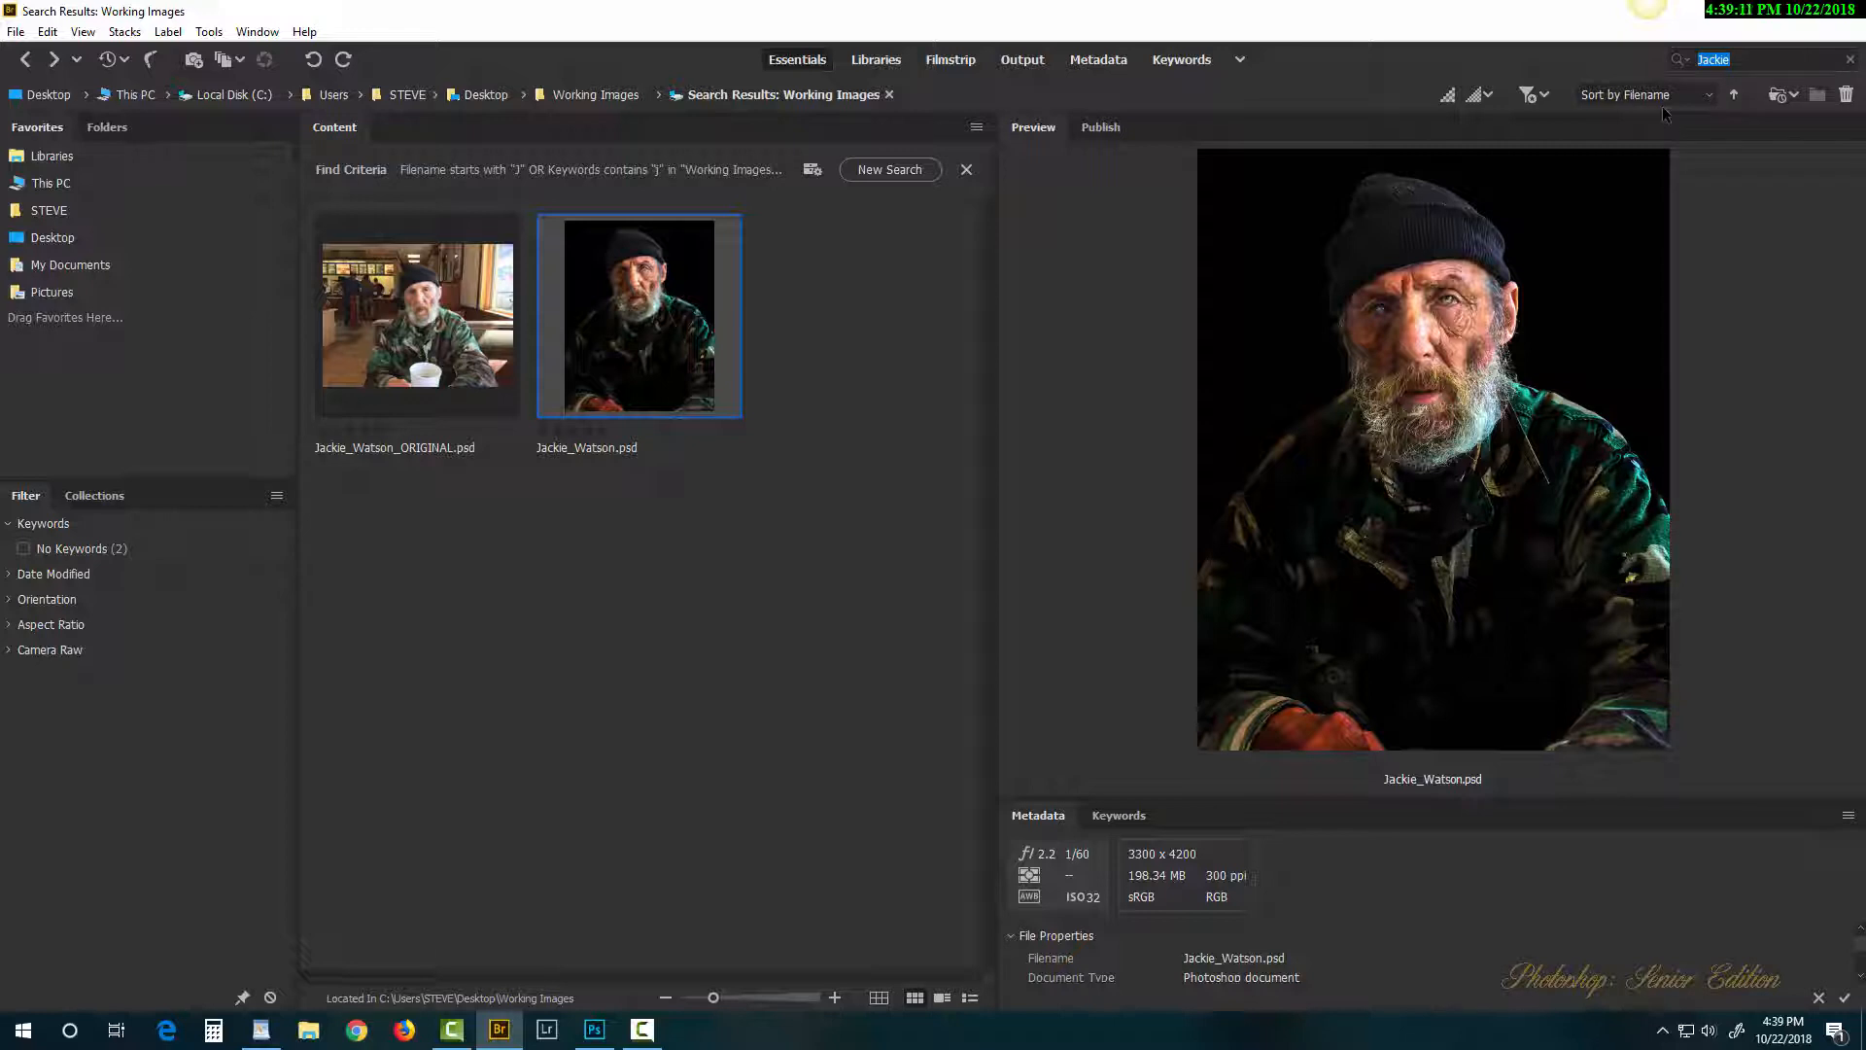
{"action": "type", "text": "j"}
Step: Search Working Images for filenames starting with J, finding 2 items, then reopen the criteria
{"action": "left_click", "coordinate": [885, 171]}
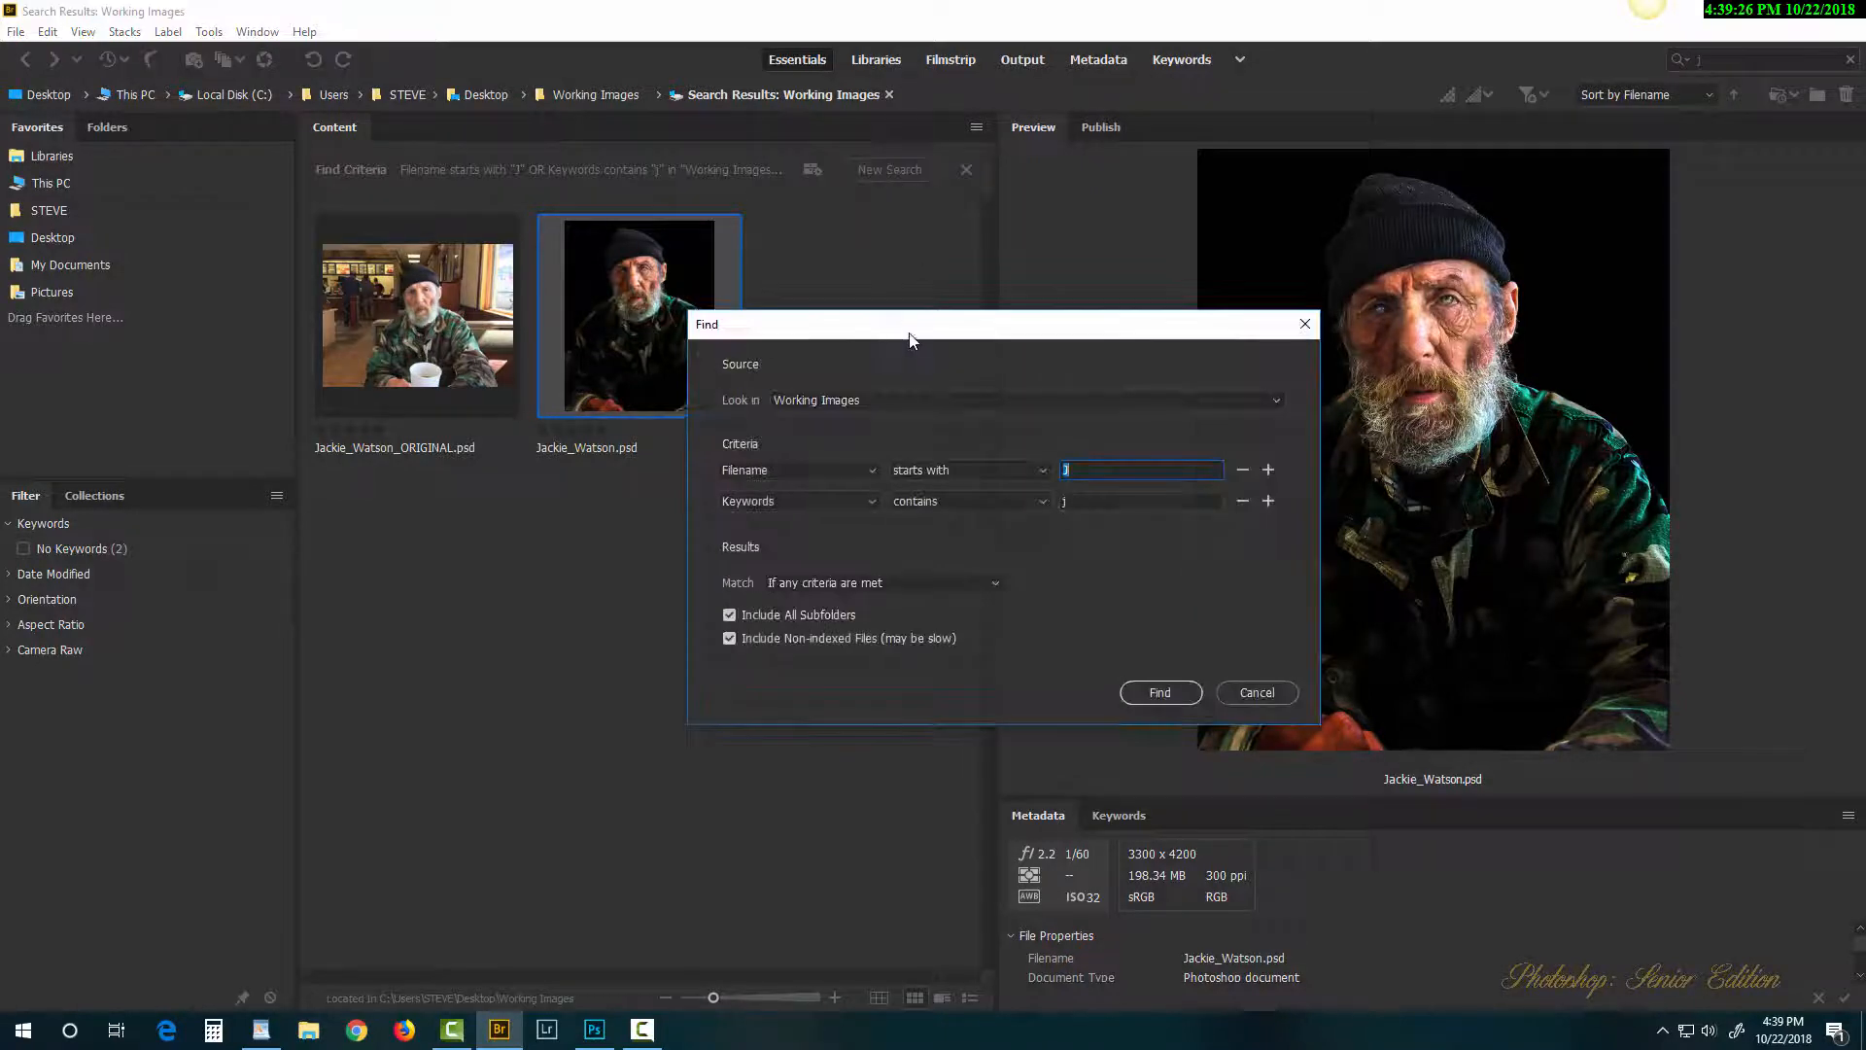
{"action": "left_click_drag", "start_coordinate": [912, 333], "coordinate": [568, 228]}
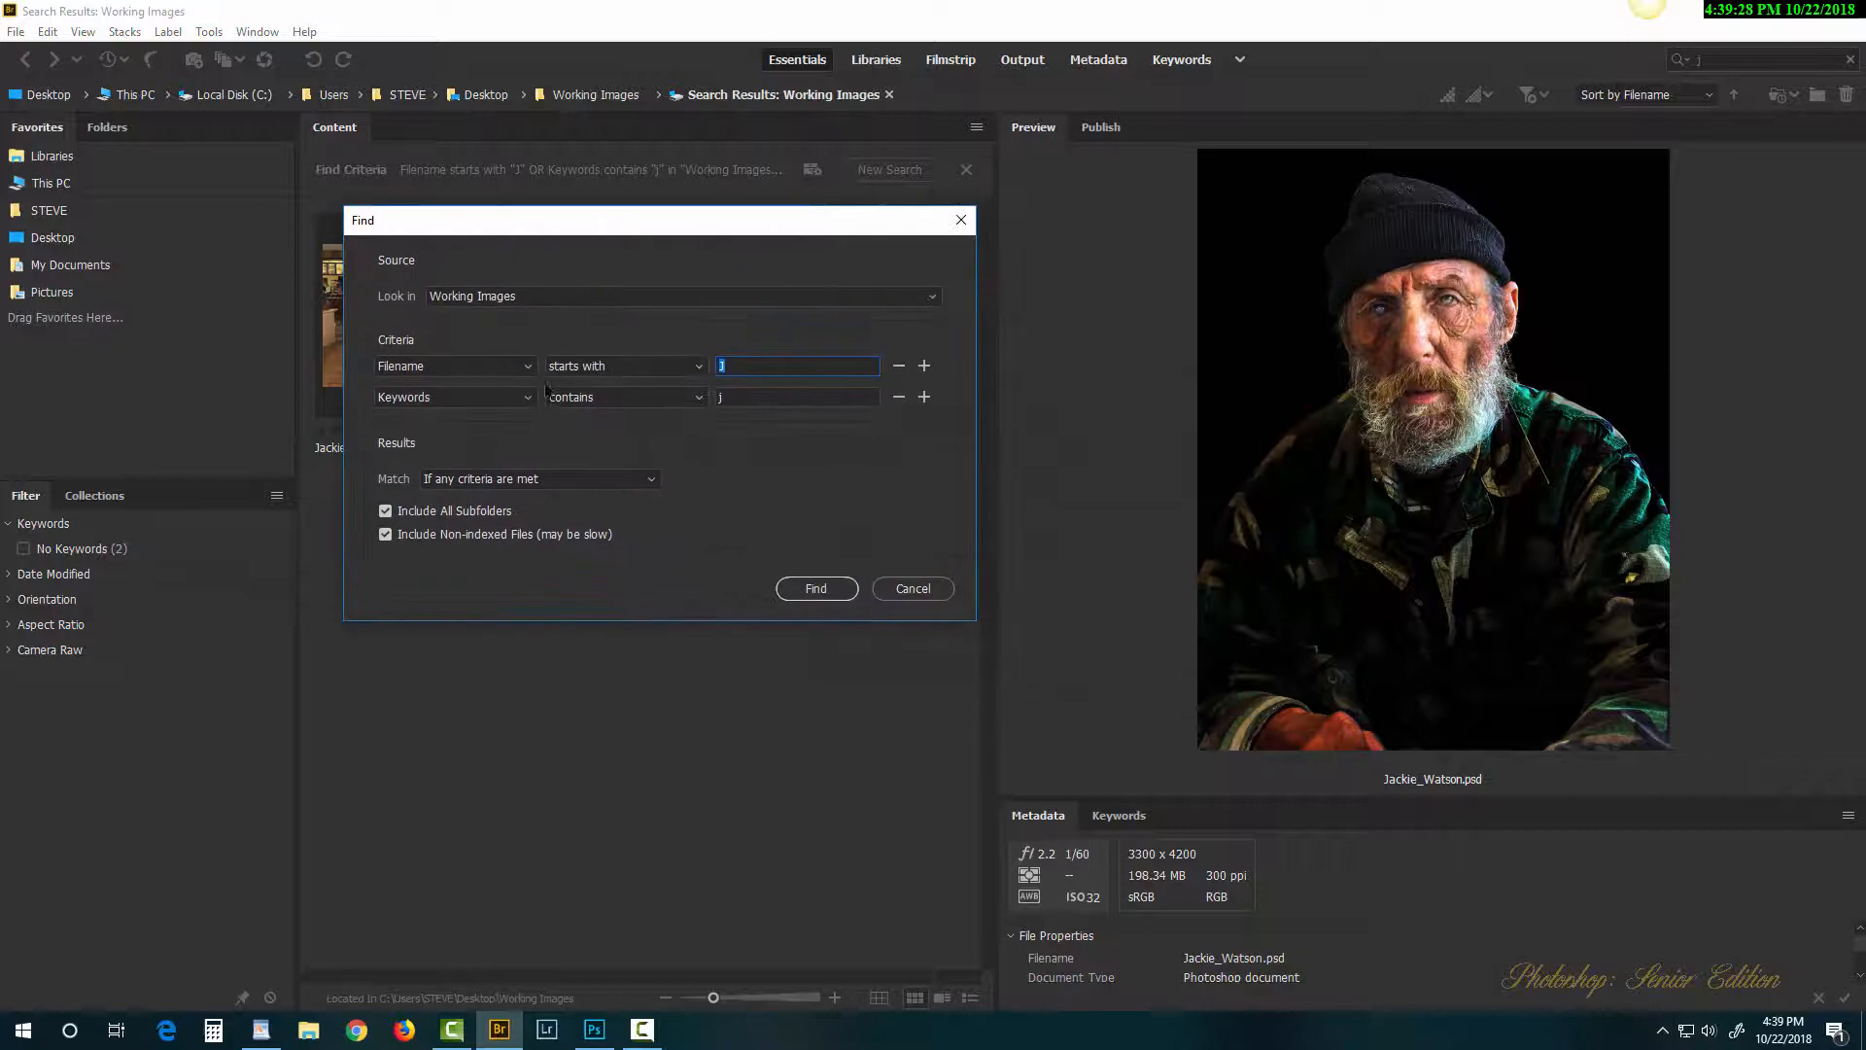
{"action": "left_click", "coordinate": [610, 371]}
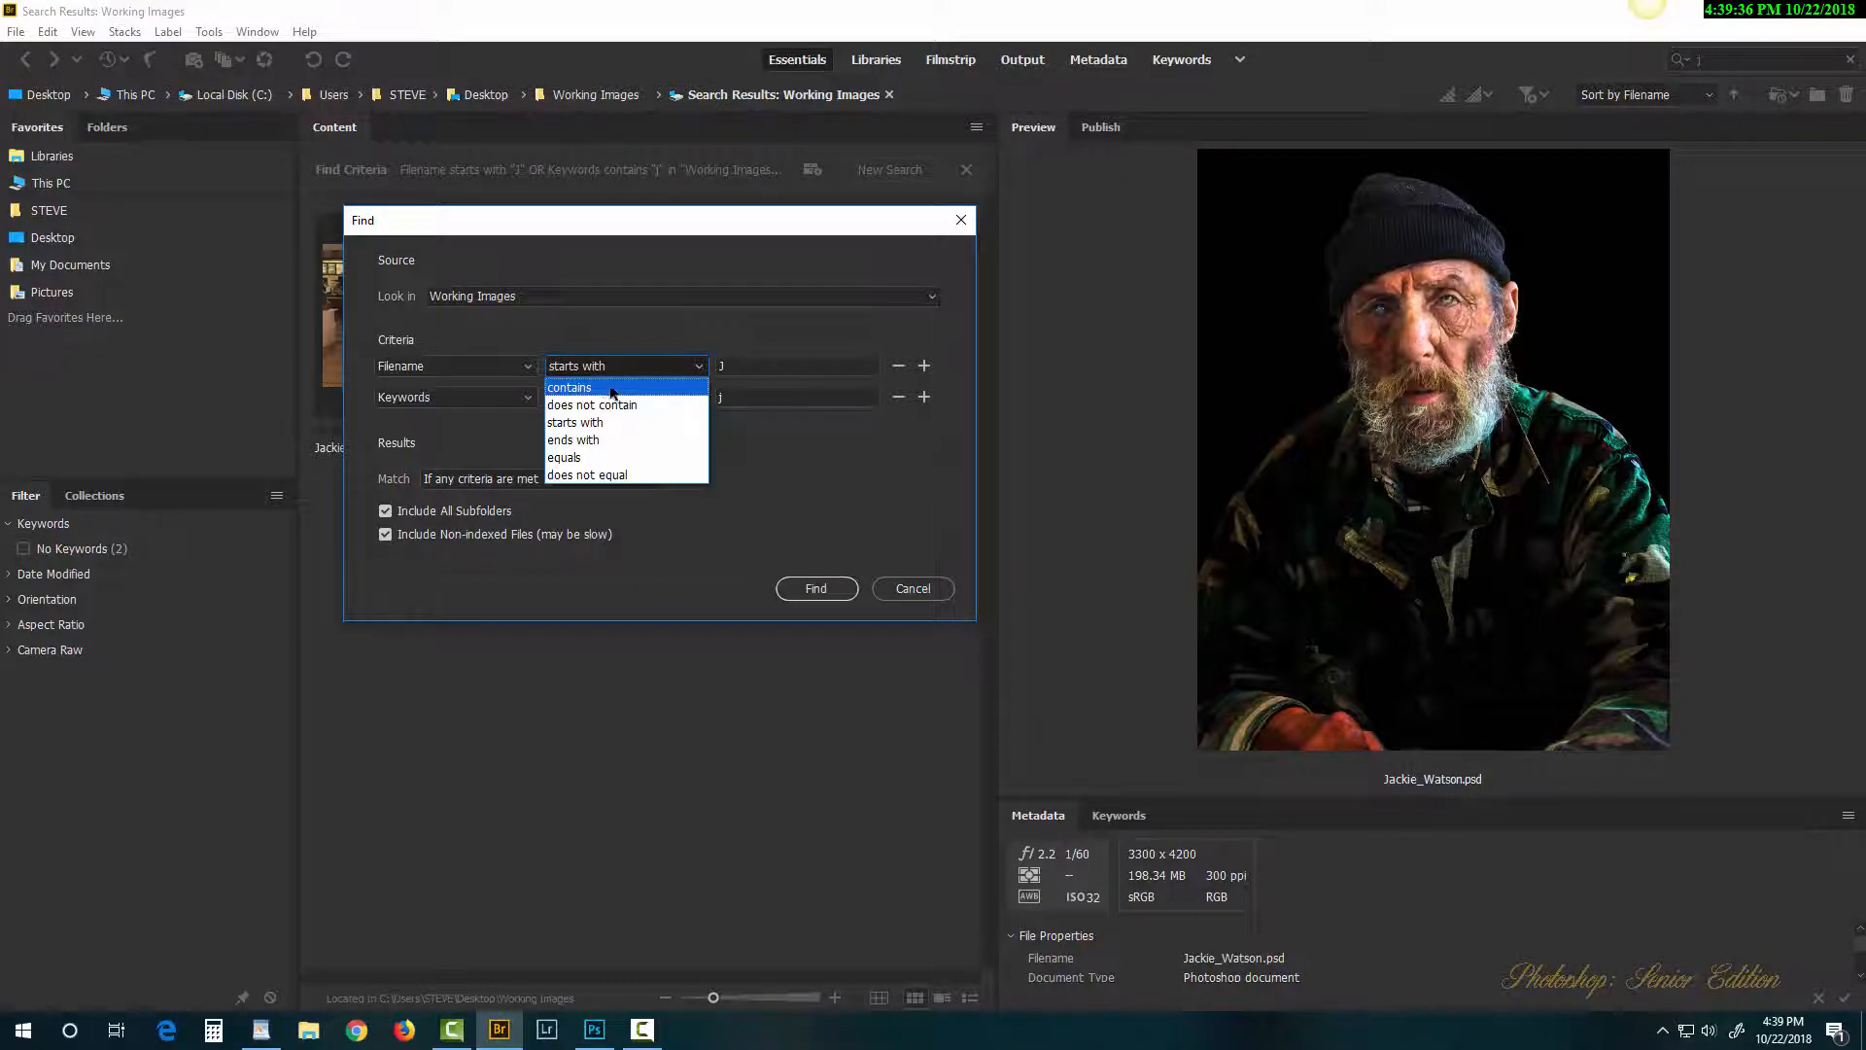
{"action": "left_click", "coordinate": [697, 313]}
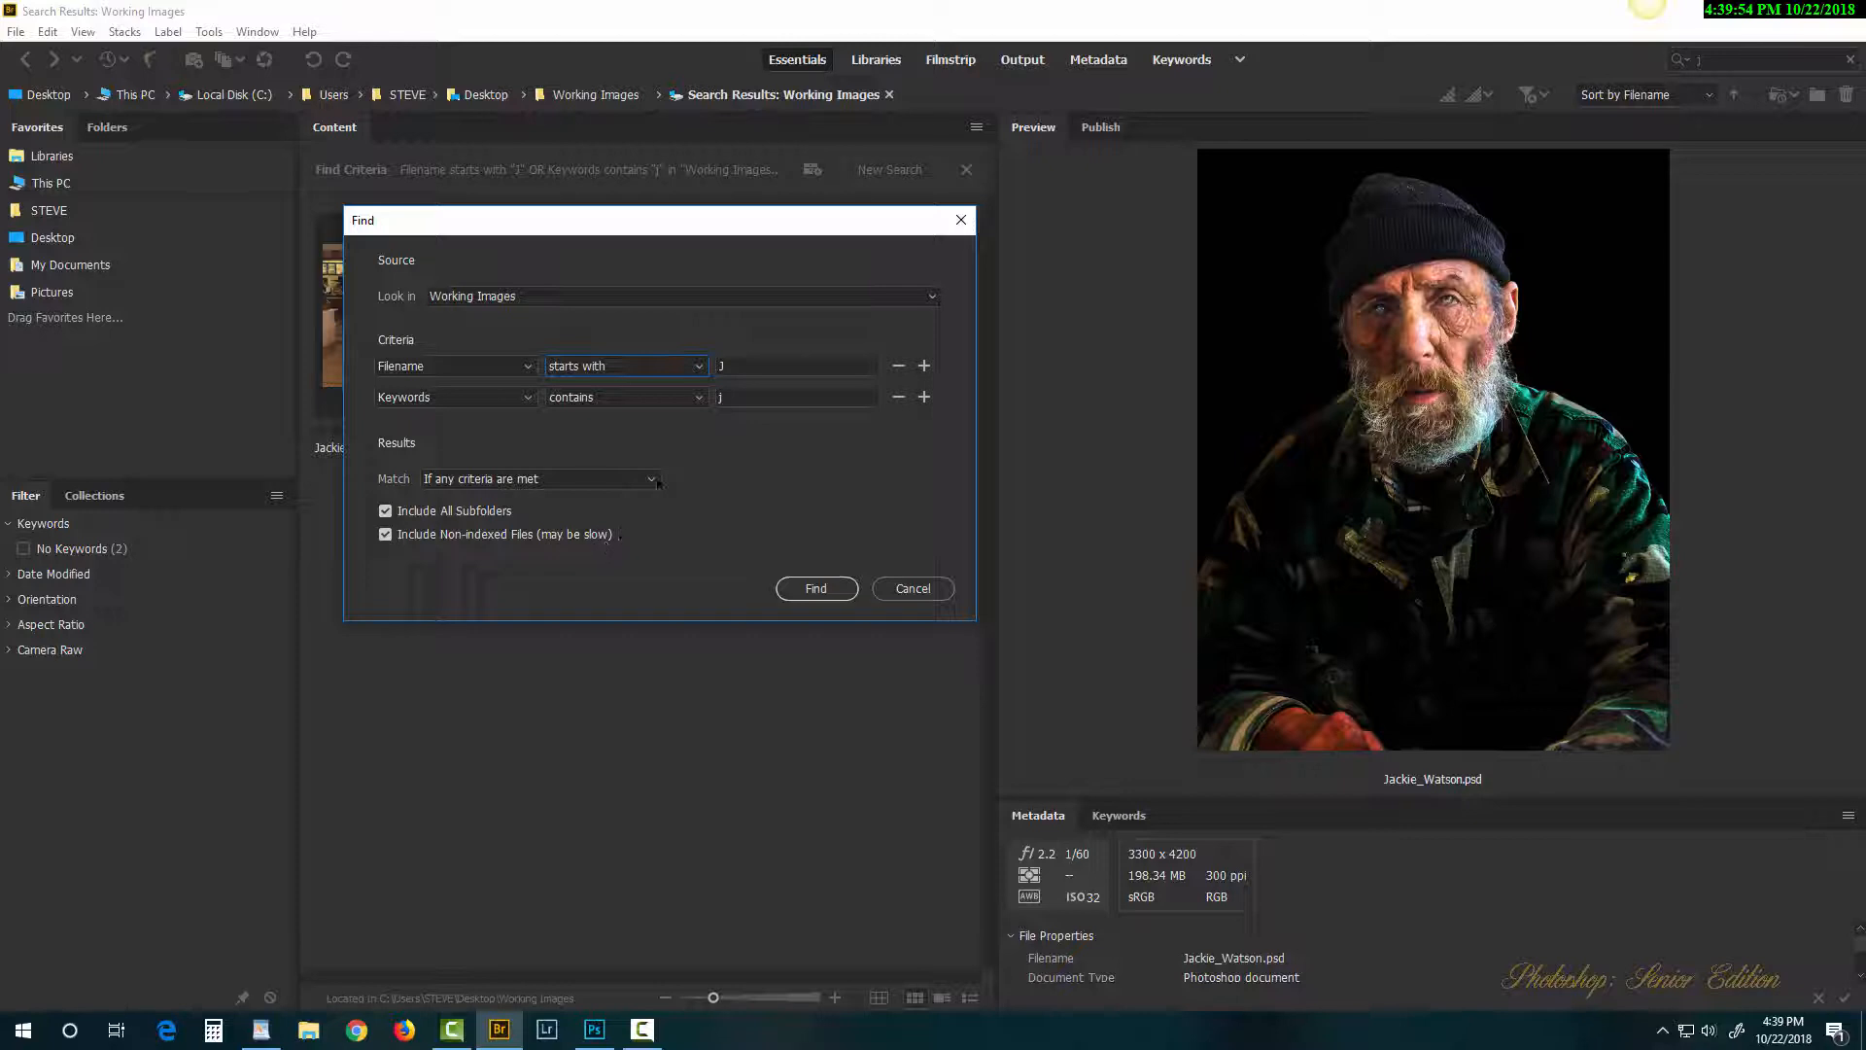
{"action": "left_click", "coordinate": [815, 588]}
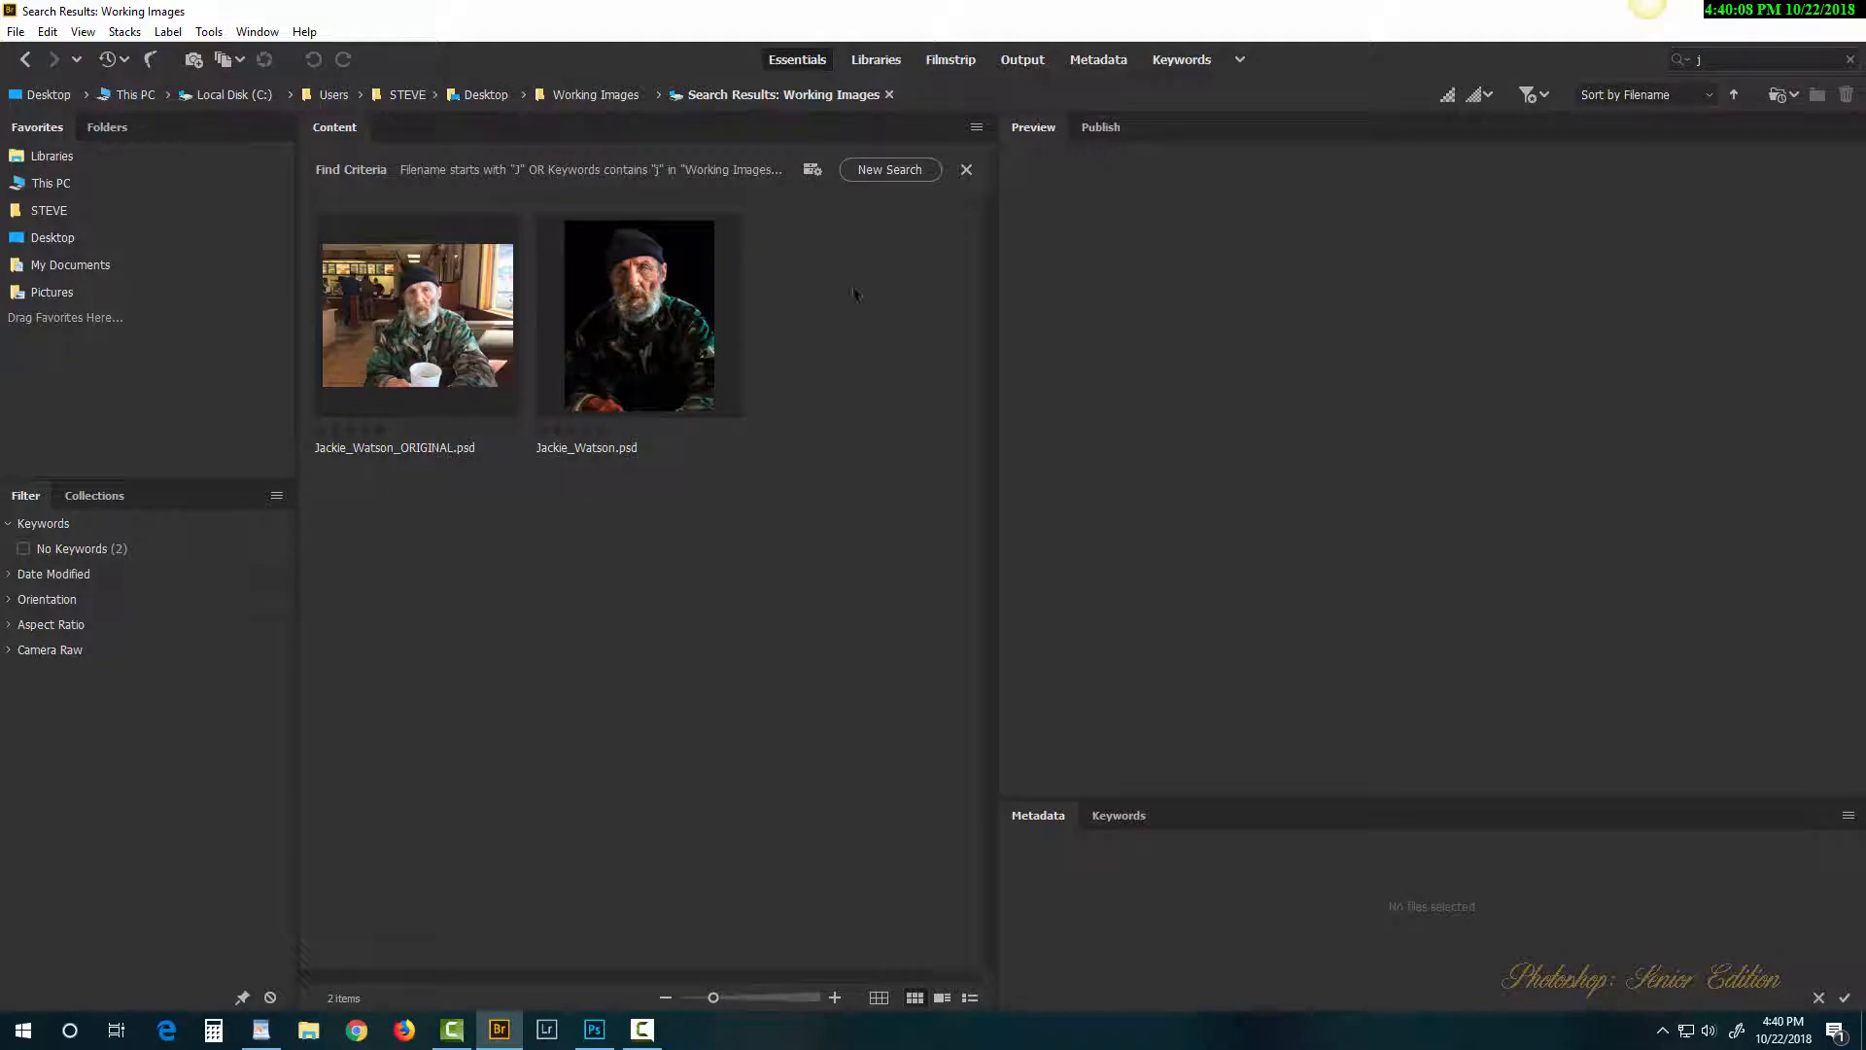
{"action": "left_click", "coordinate": [883, 169]}
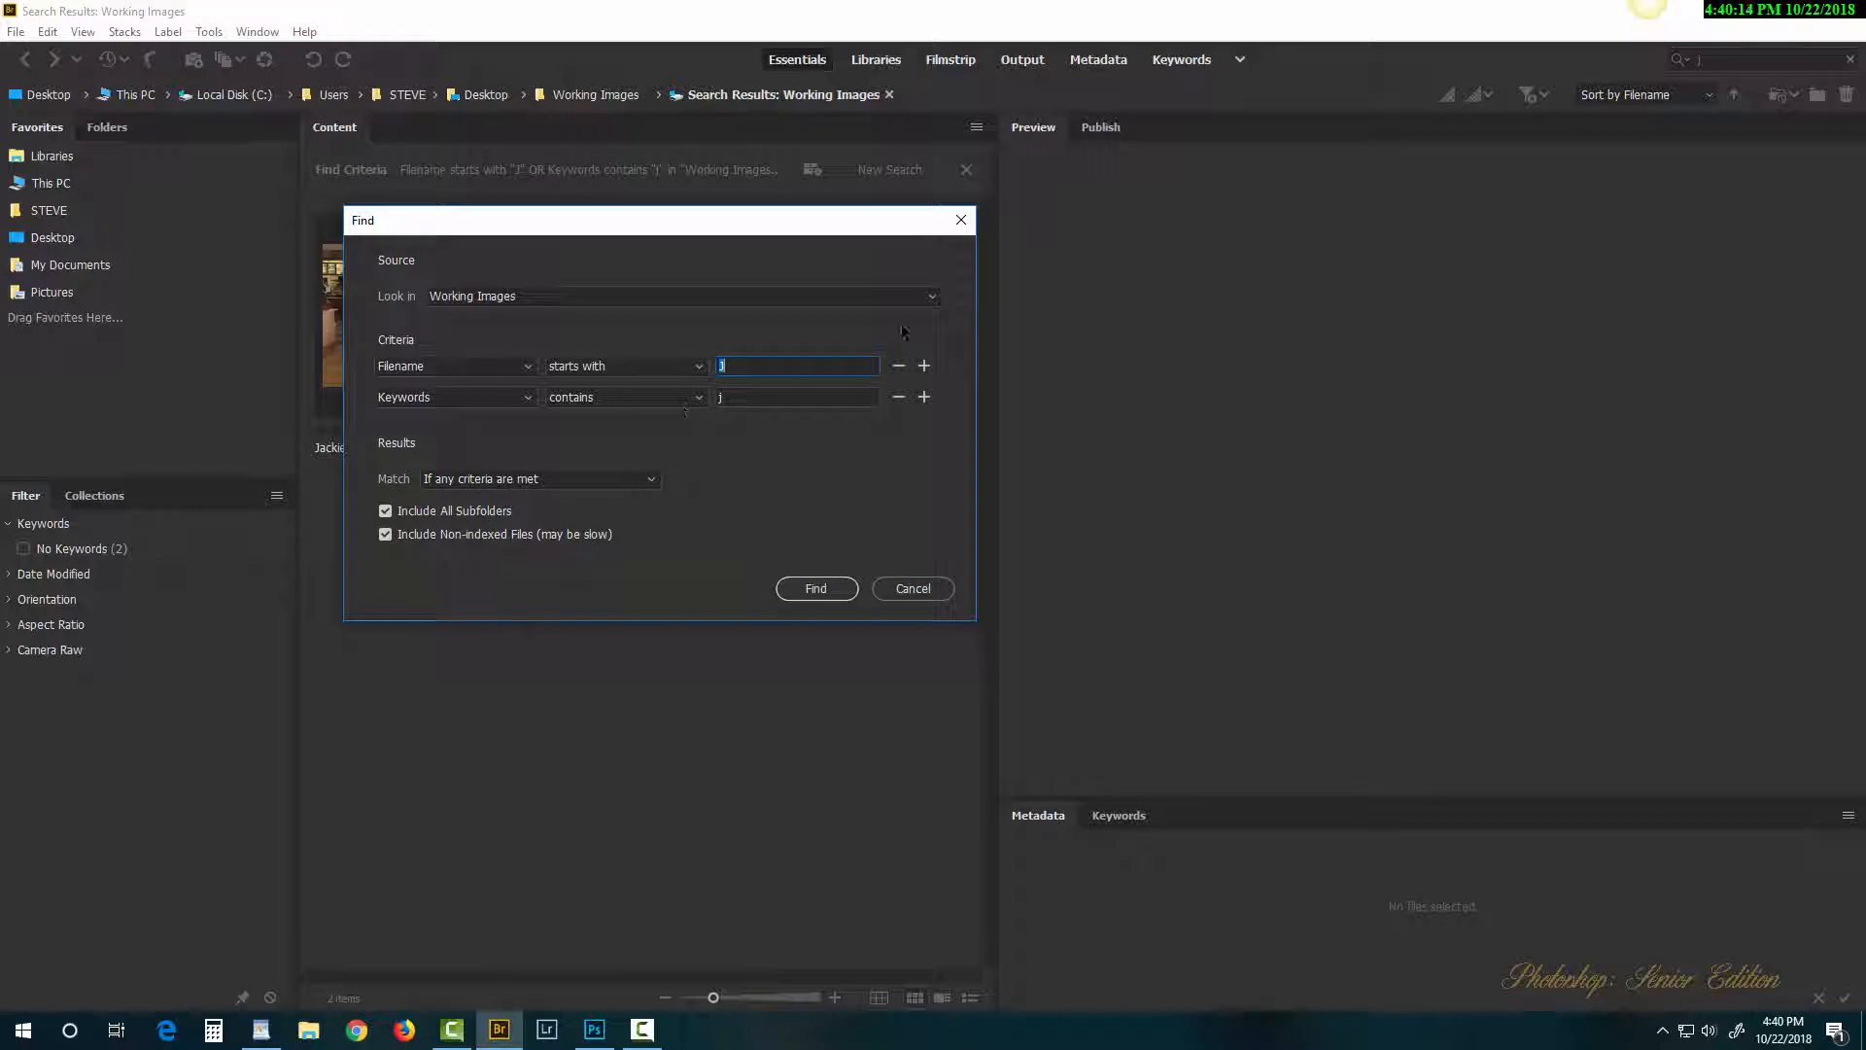
Step: Change the search location to the Classic (I:) drive and rerun the J search
{"action": "left_click", "coordinate": [934, 297]}
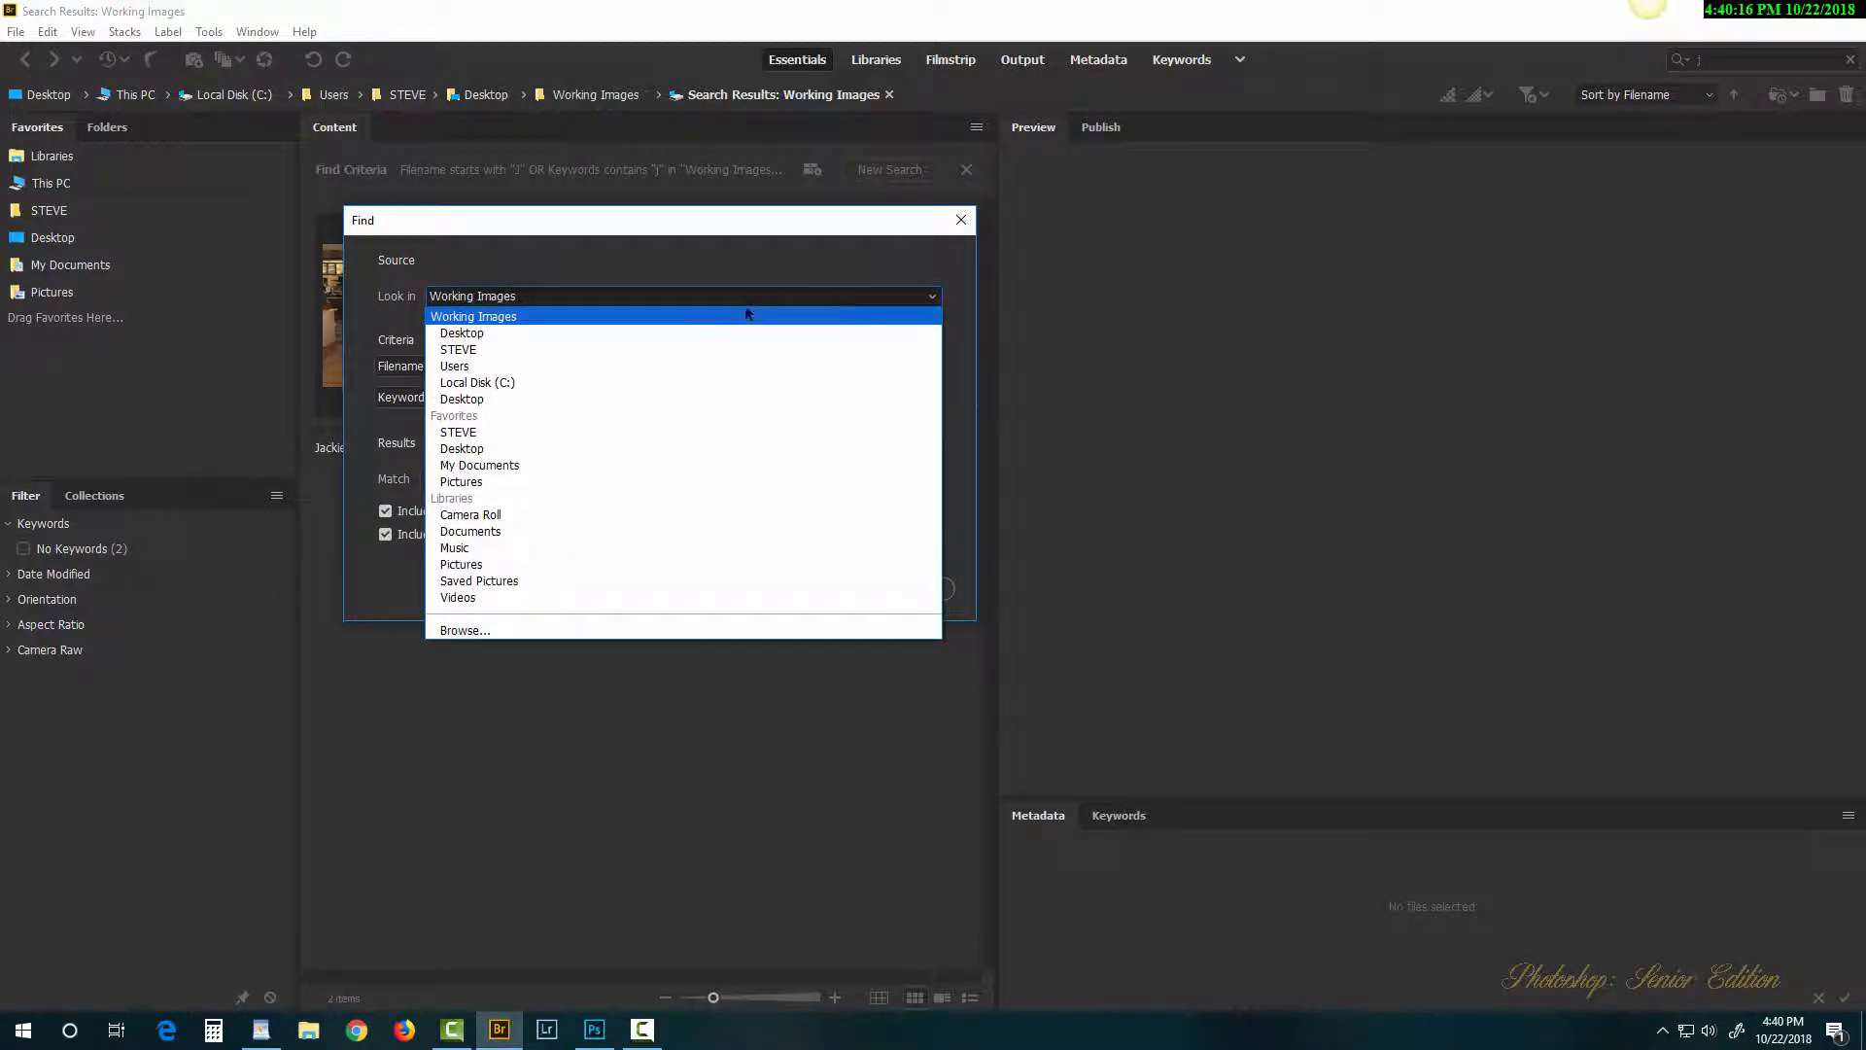
{"action": "left_click", "coordinate": [528, 631]}
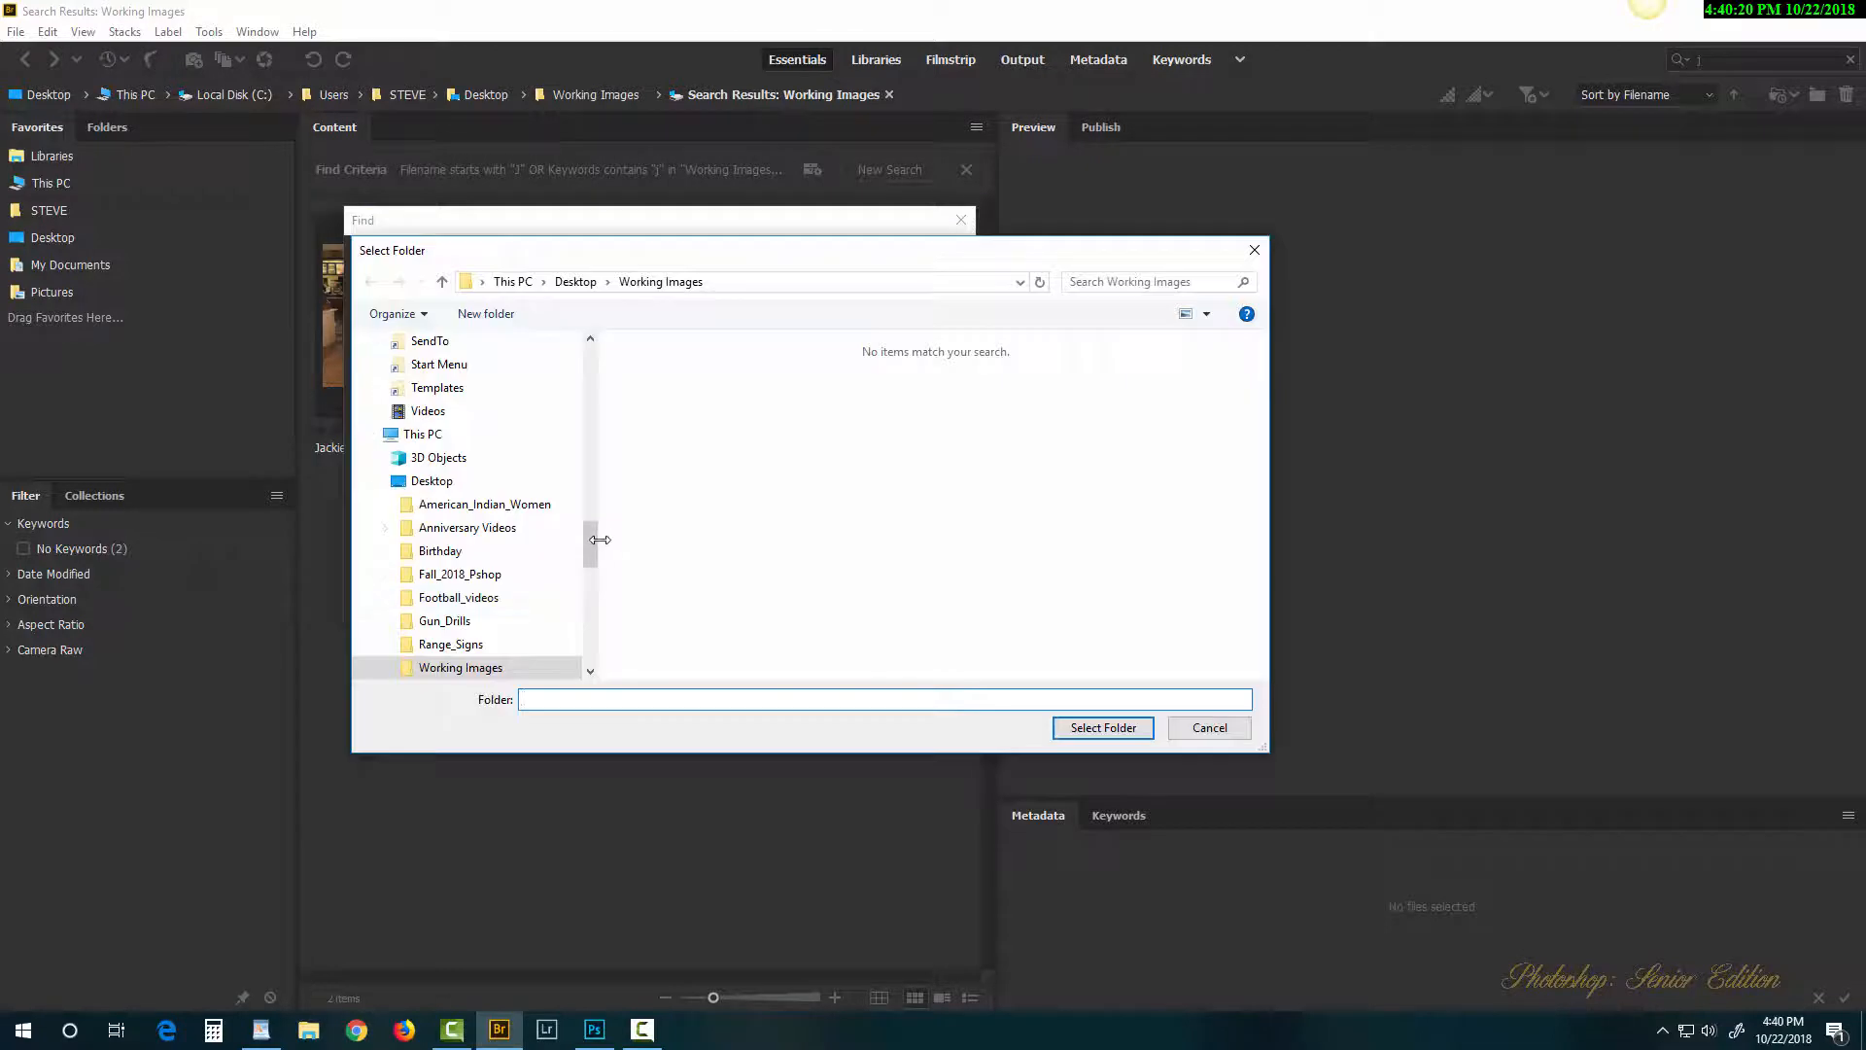
{"action": "left_click_drag", "start_coordinate": [591, 534], "coordinate": [588, 605]}
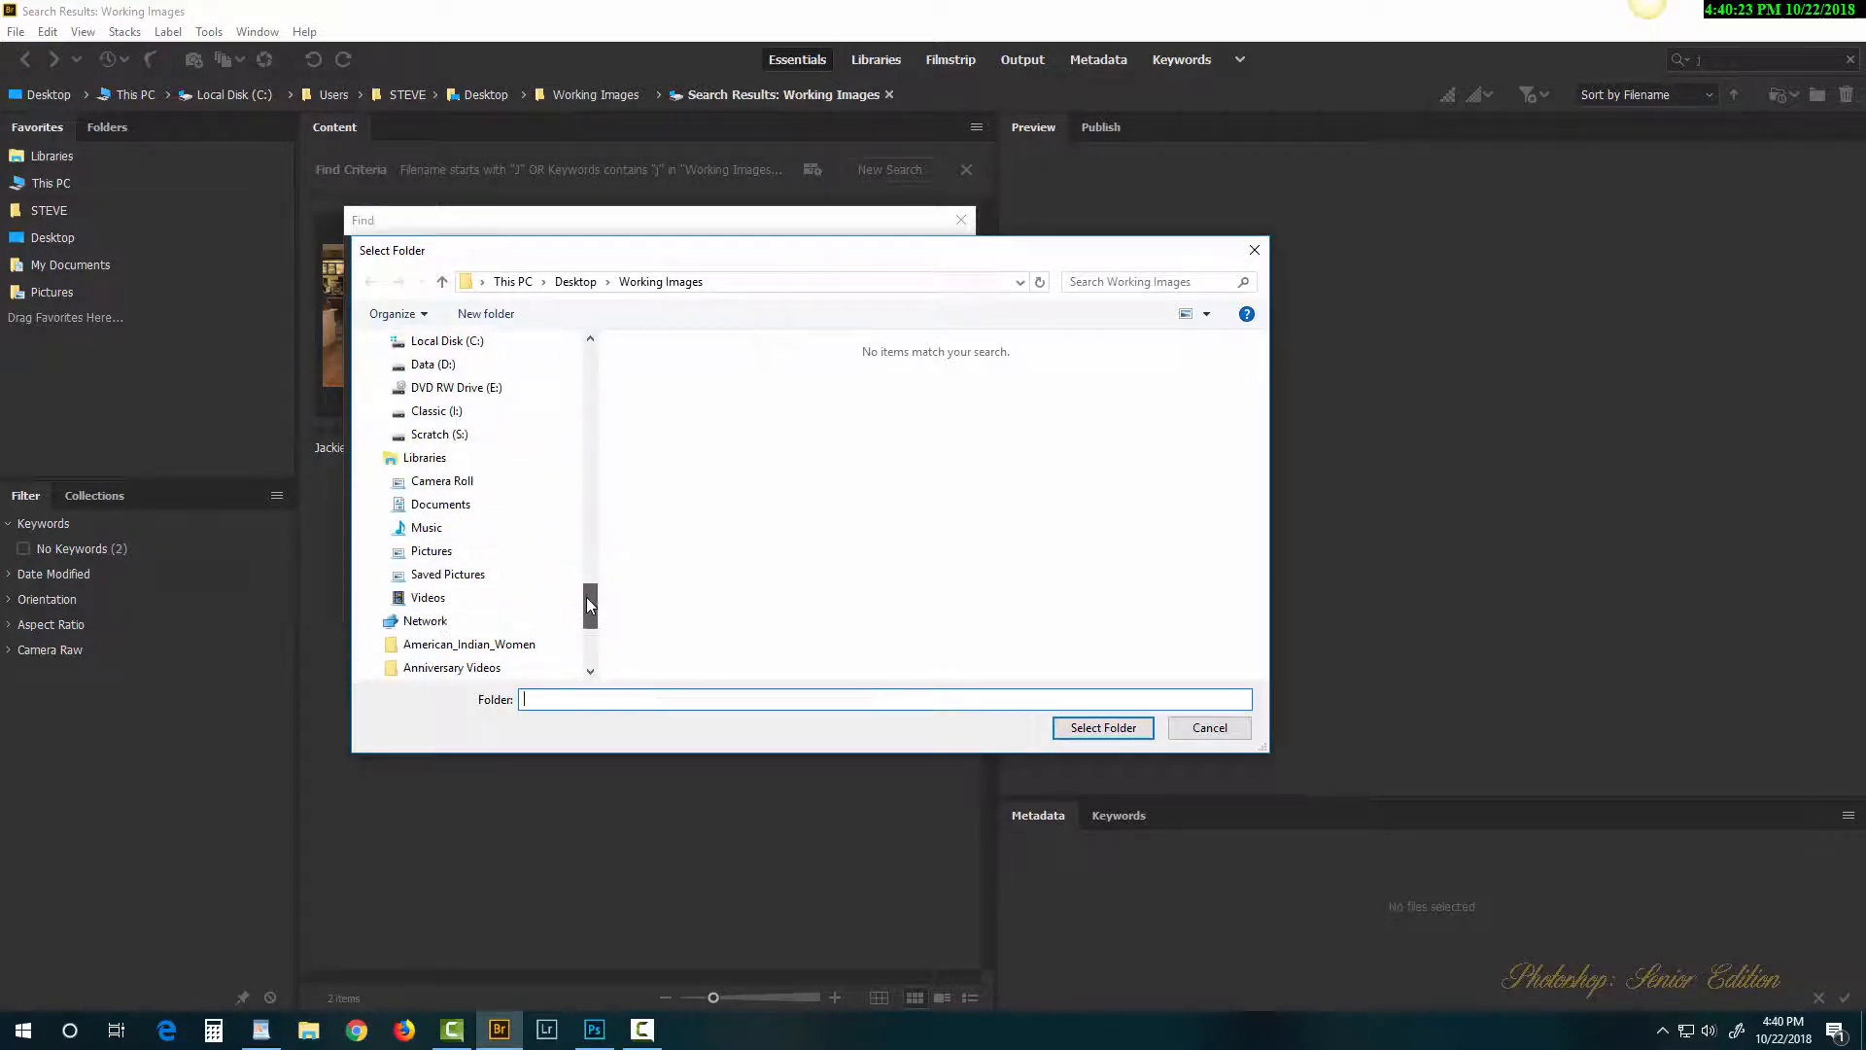
{"action": "left_click", "coordinate": [515, 435]}
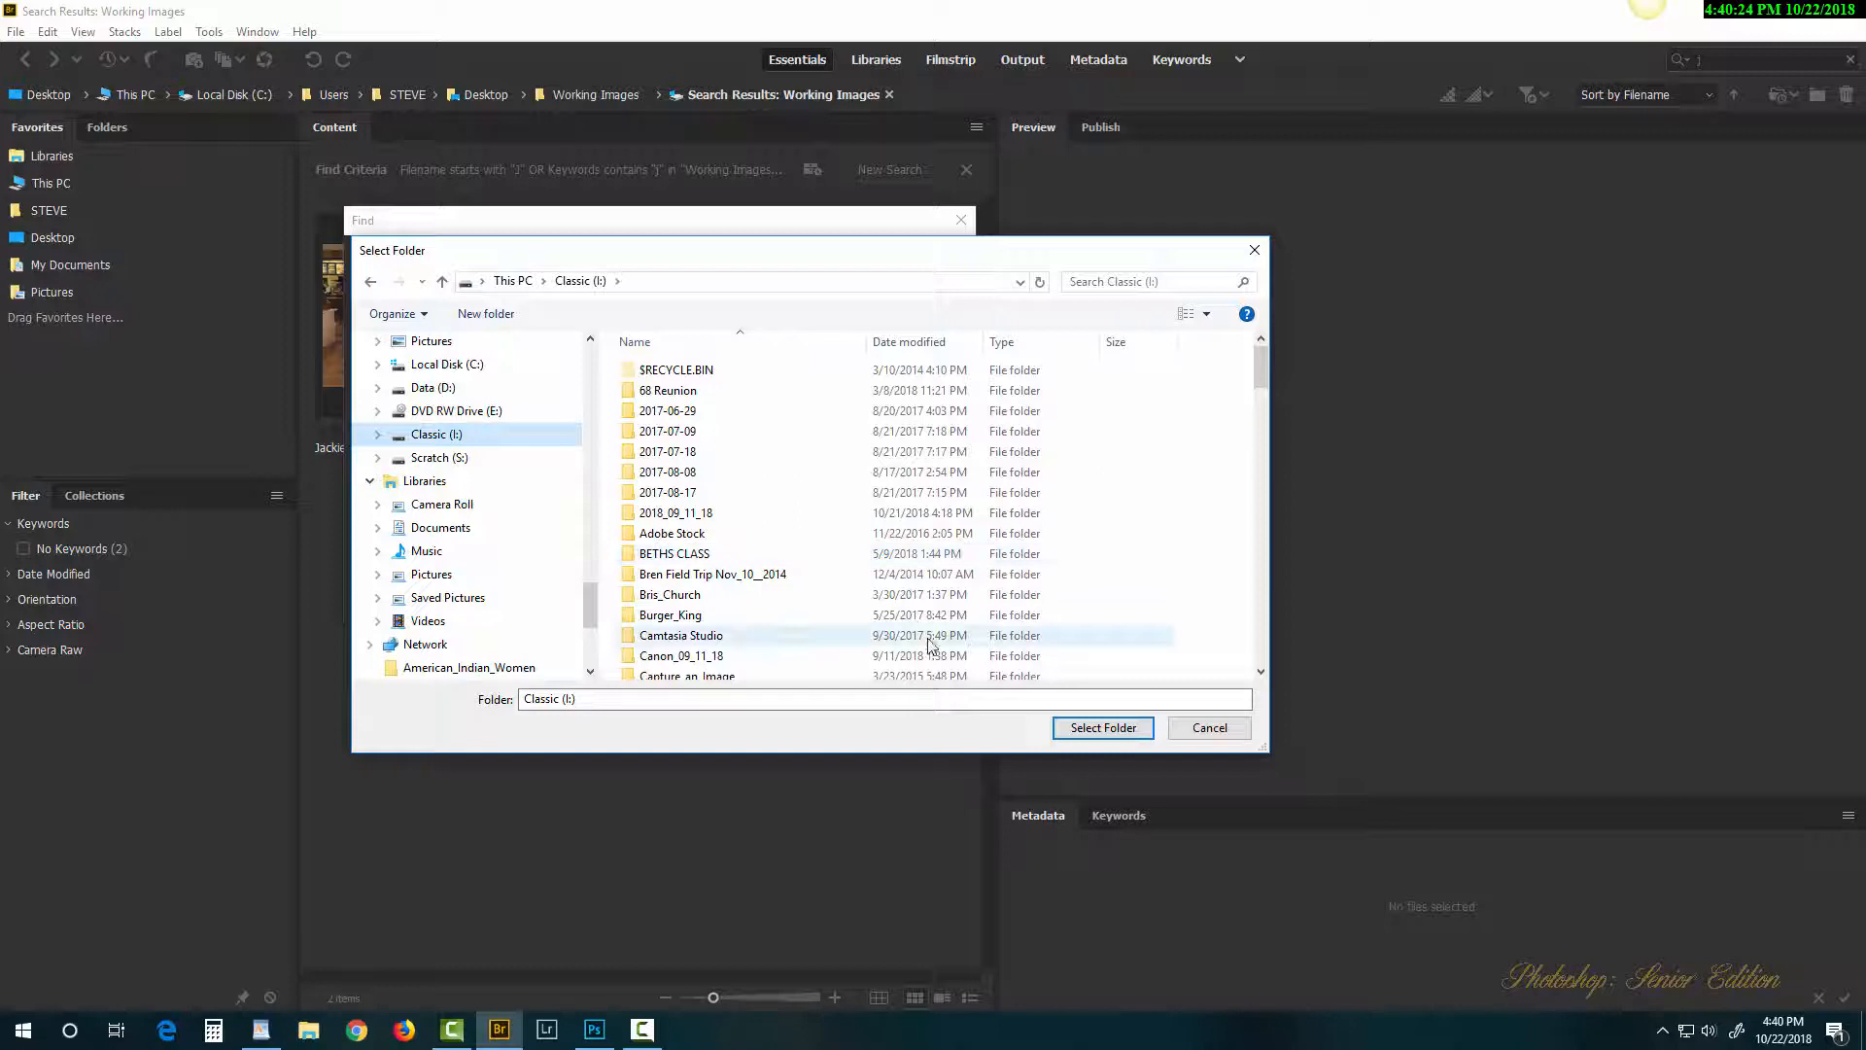
{"action": "left_click", "coordinate": [1084, 731]}
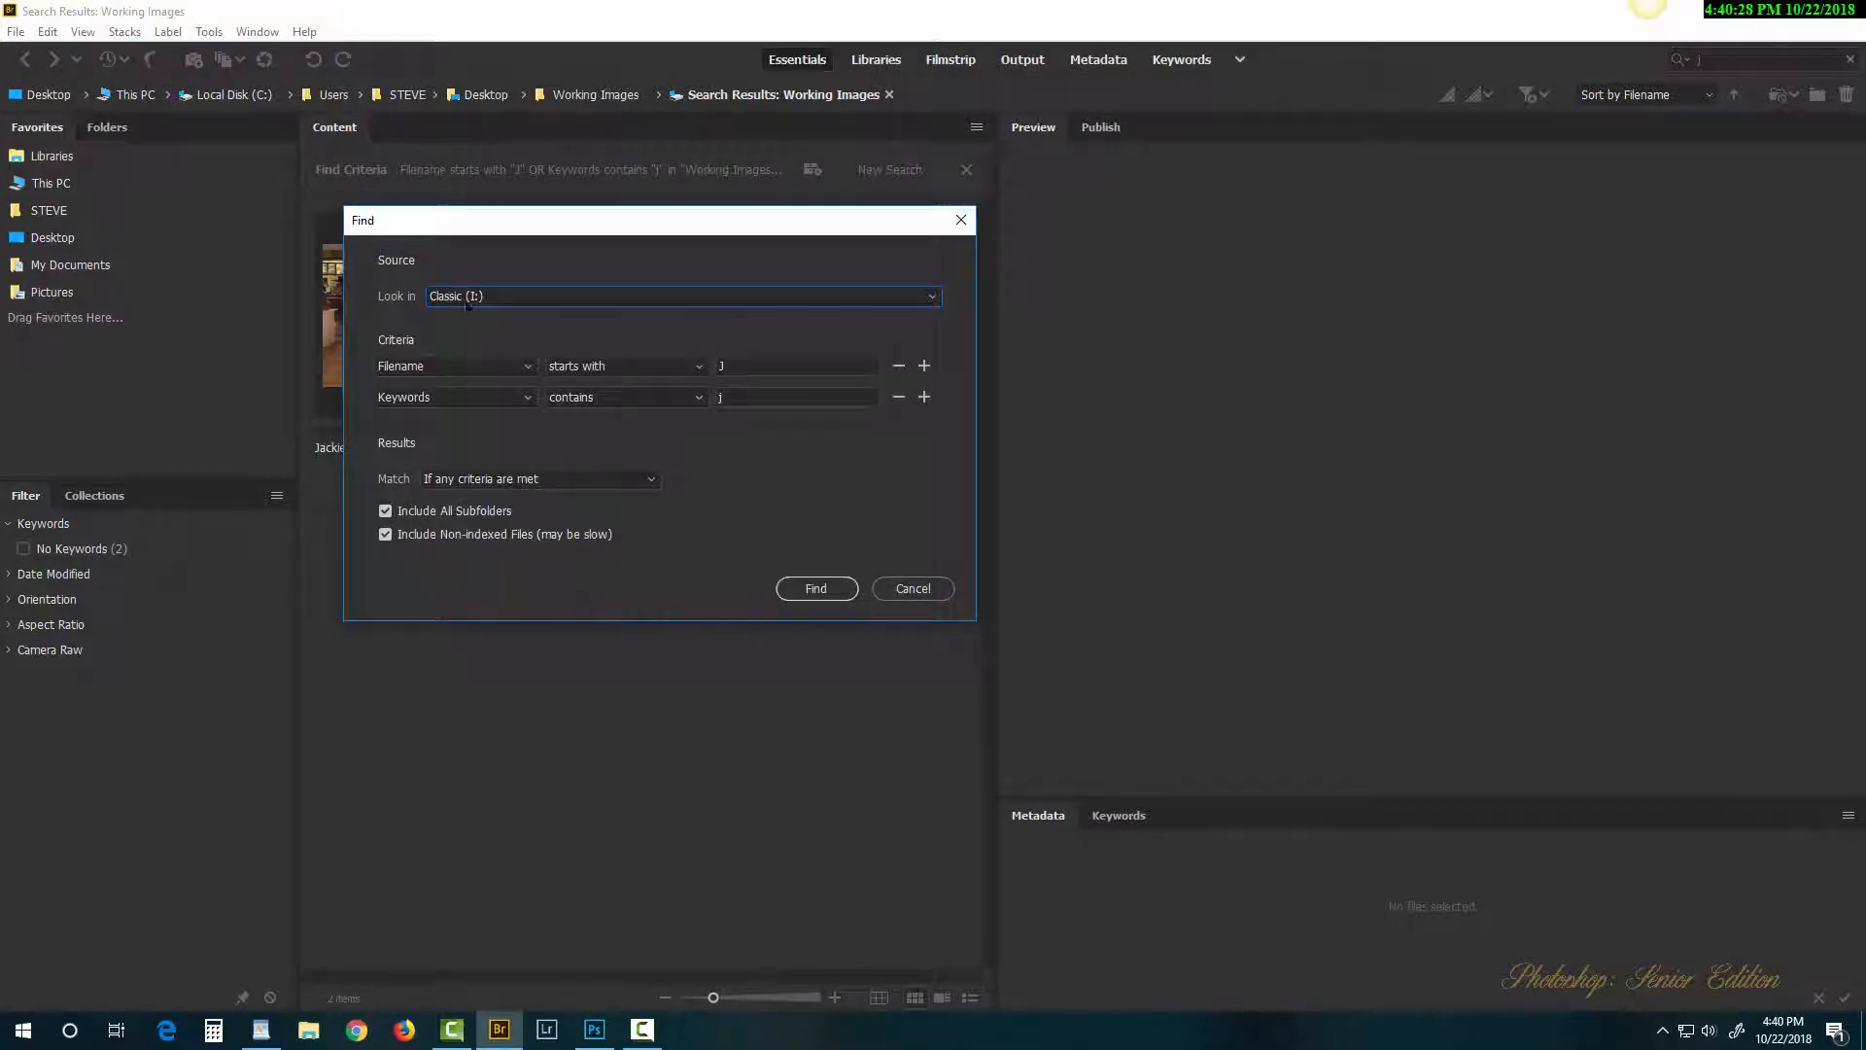
{"action": "left_click", "coordinate": [822, 593]}
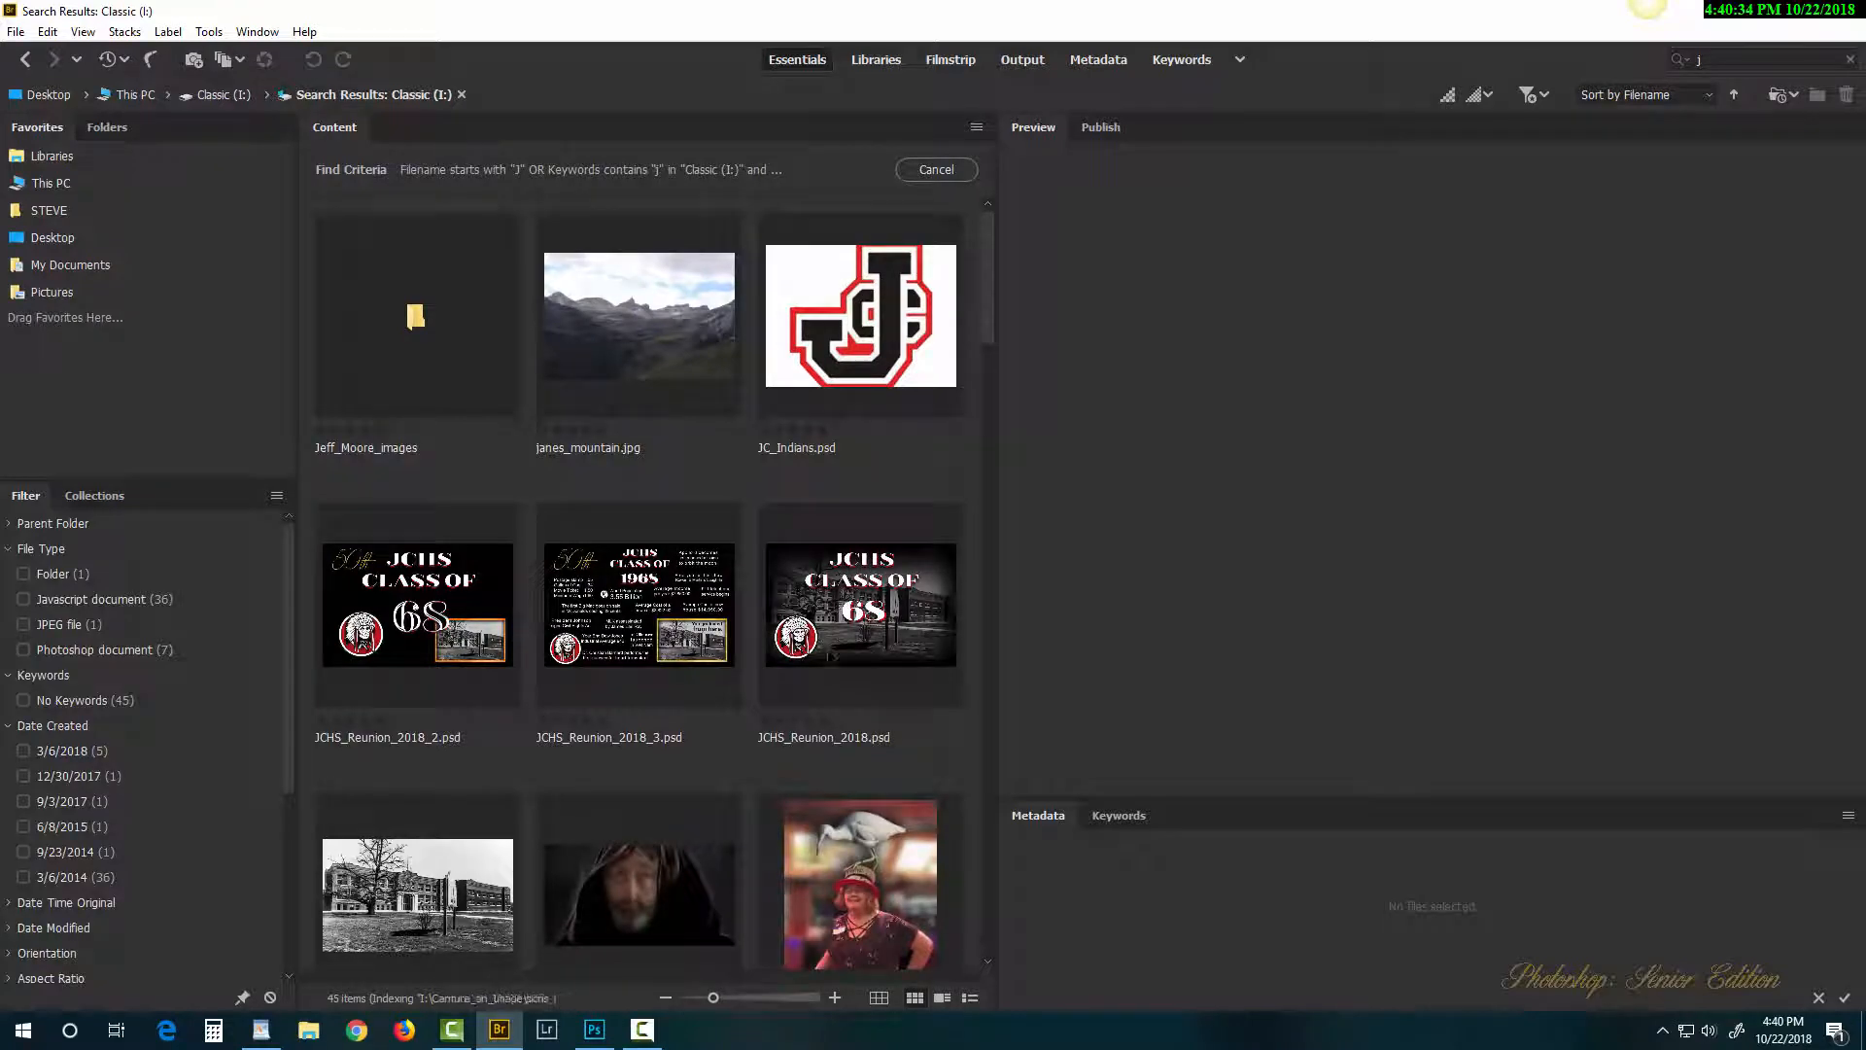
Step: Stop indexing, preview the three JCHS_Reunion_2018 designs, and close the search to show 68 Reunion
{"action": "left_click", "coordinate": [936, 171]}
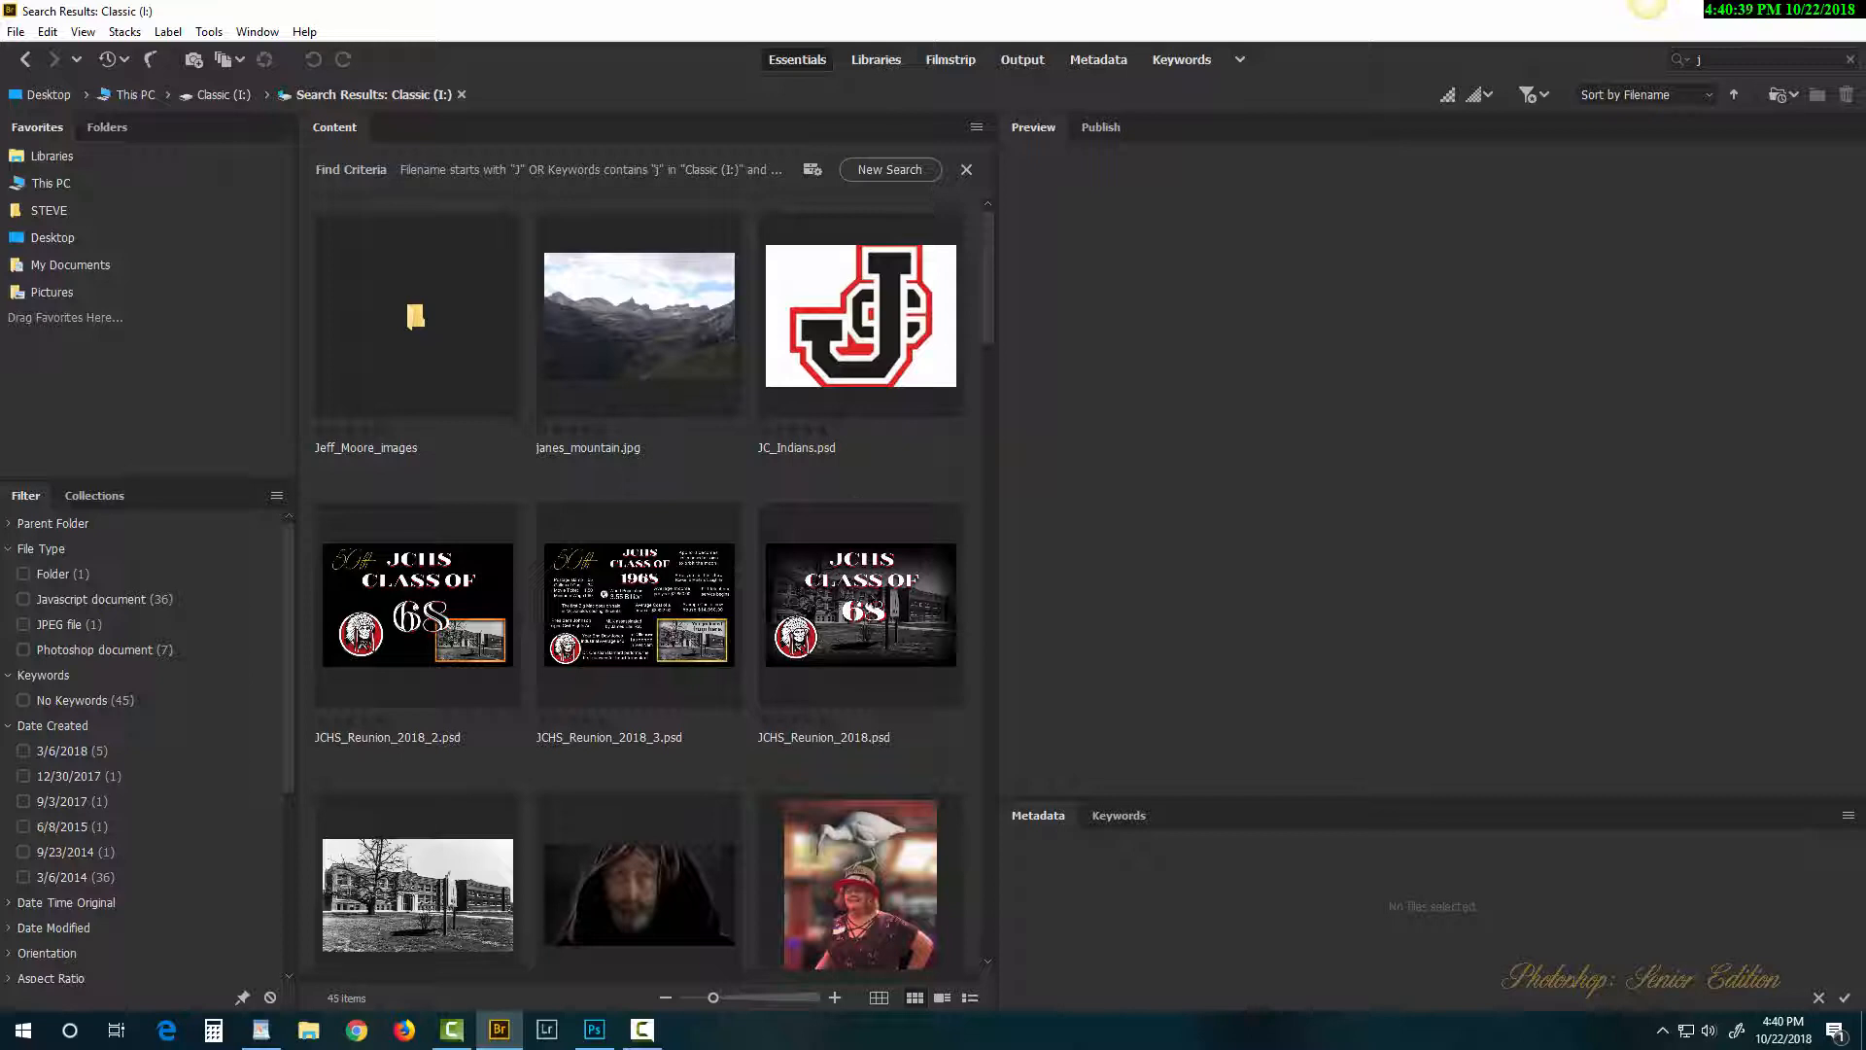
{"action": "scroll", "coordinate": [849, 586], "scroll_direction": "down", "scroll_amount": 4}
{"action": "scroll", "coordinate": [849, 586], "scroll_direction": "up", "scroll_amount": 2}
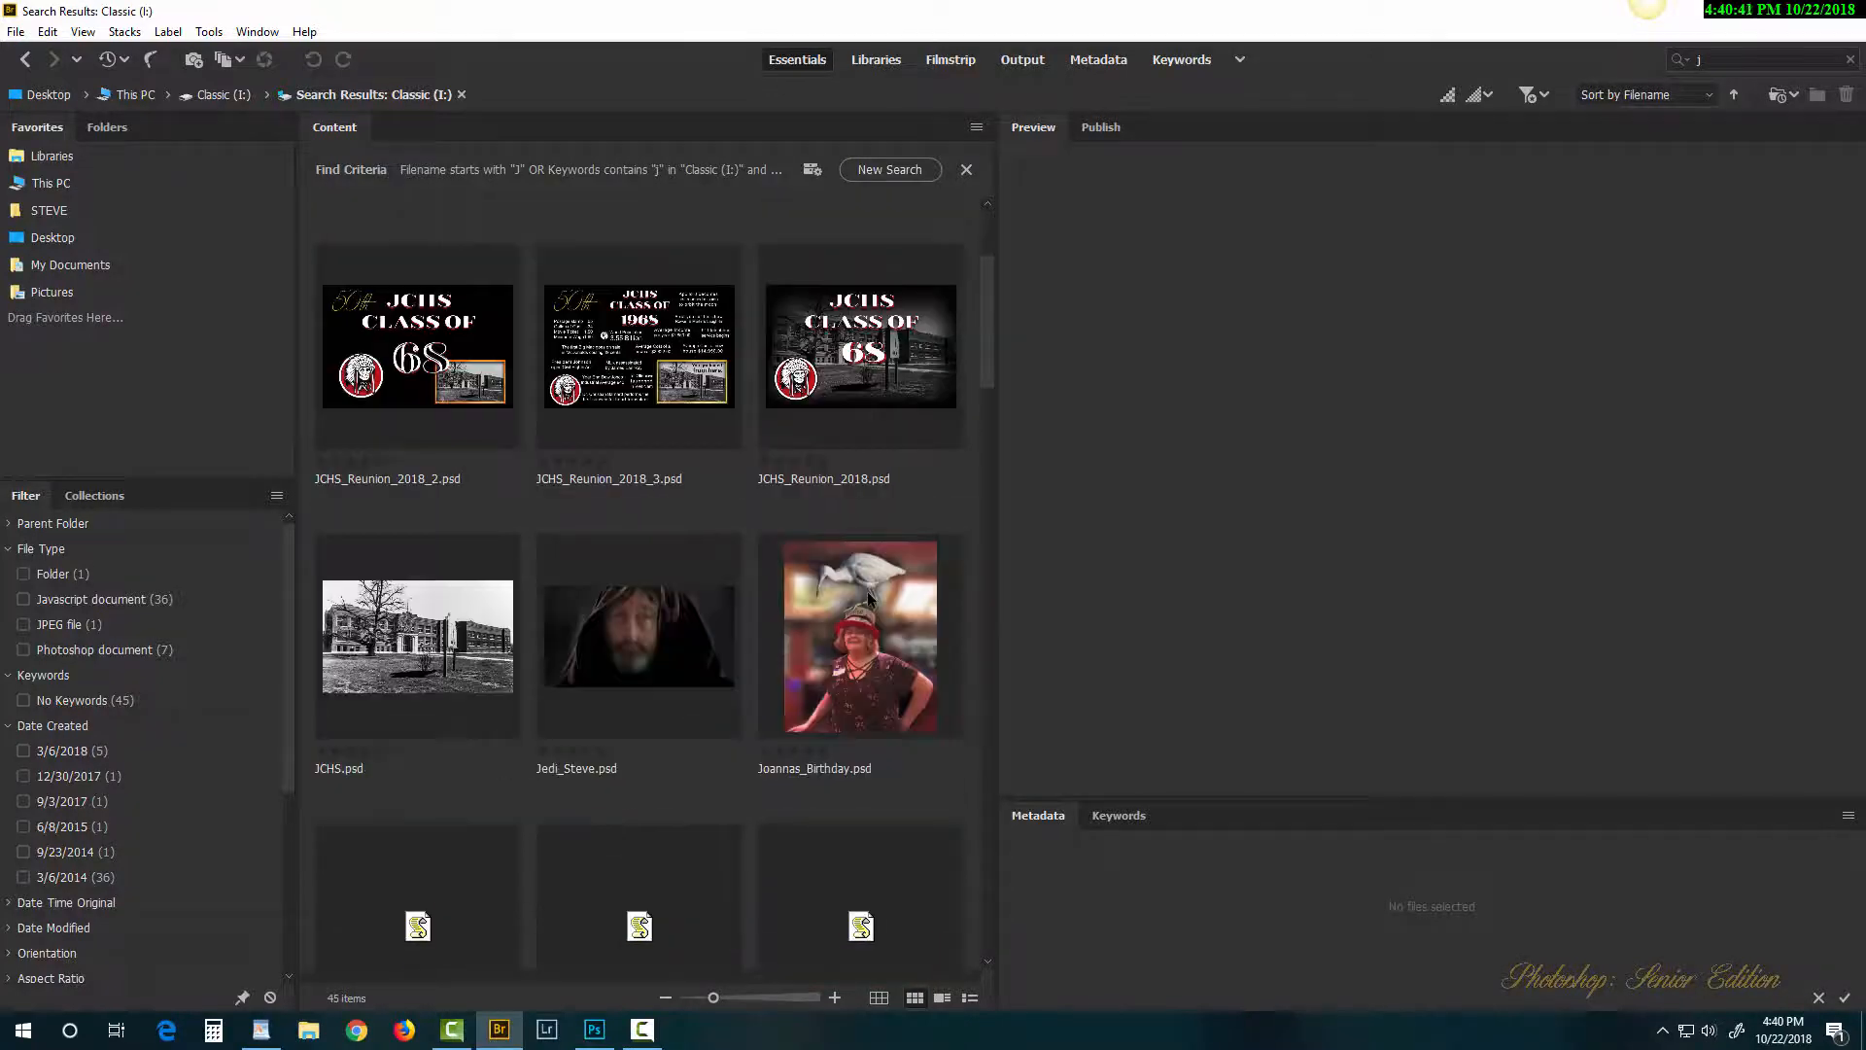
{"action": "scroll", "coordinate": [848, 586], "scroll_direction": "up", "scroll_amount": 2}
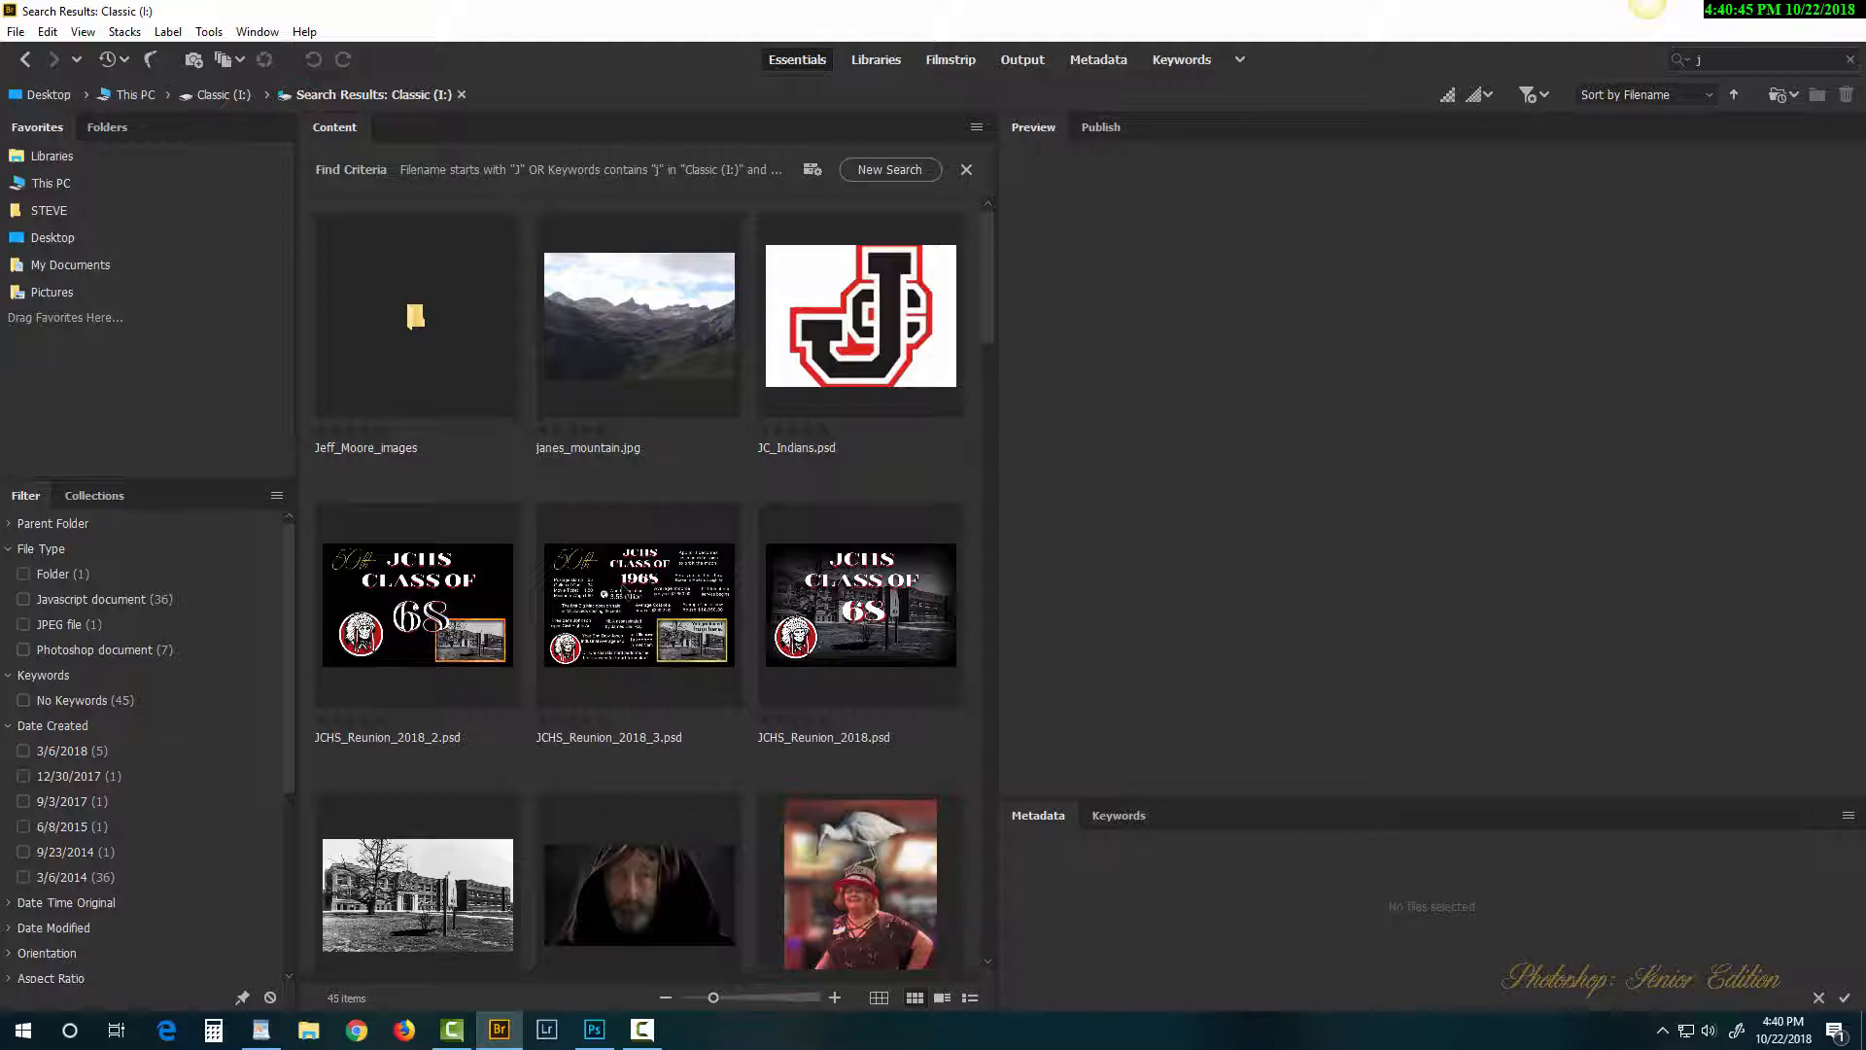
{"action": "left_click", "coordinate": [628, 592]}
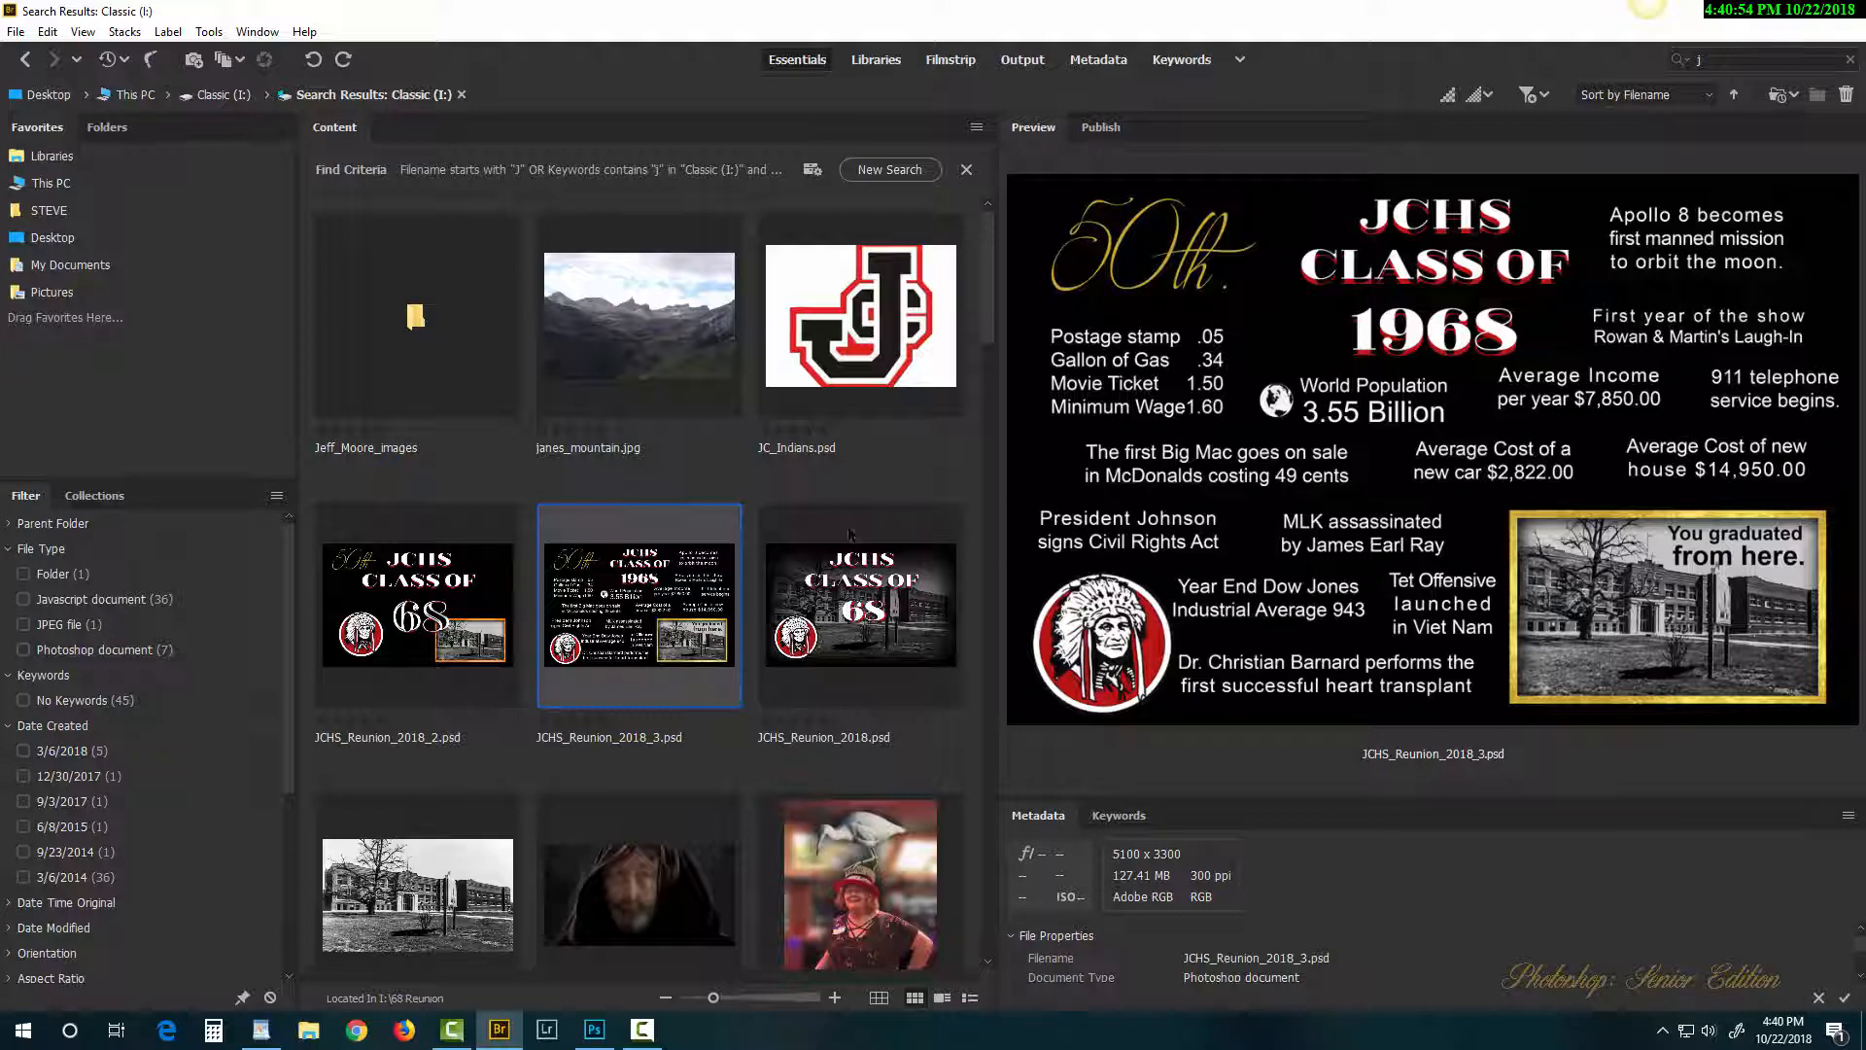
{"action": "left_click", "coordinate": [450, 579]}
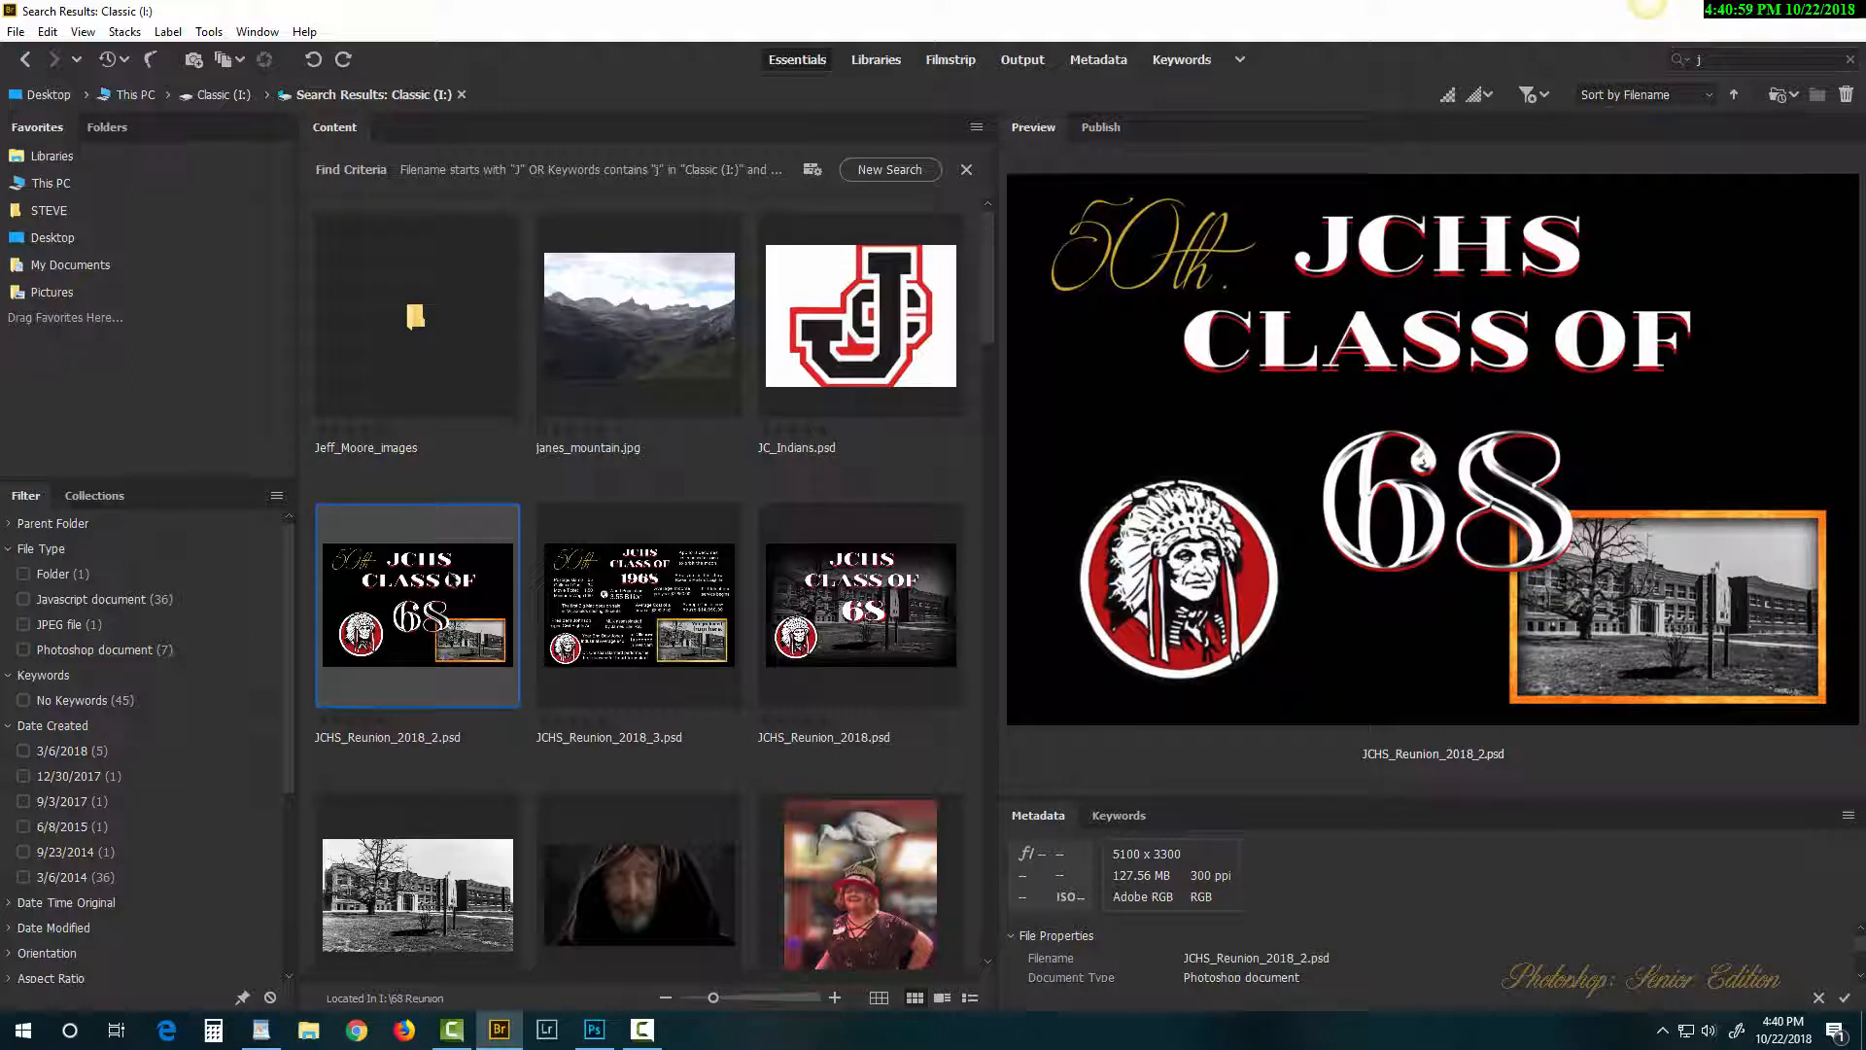
{"action": "left_click", "coordinate": [859, 589]}
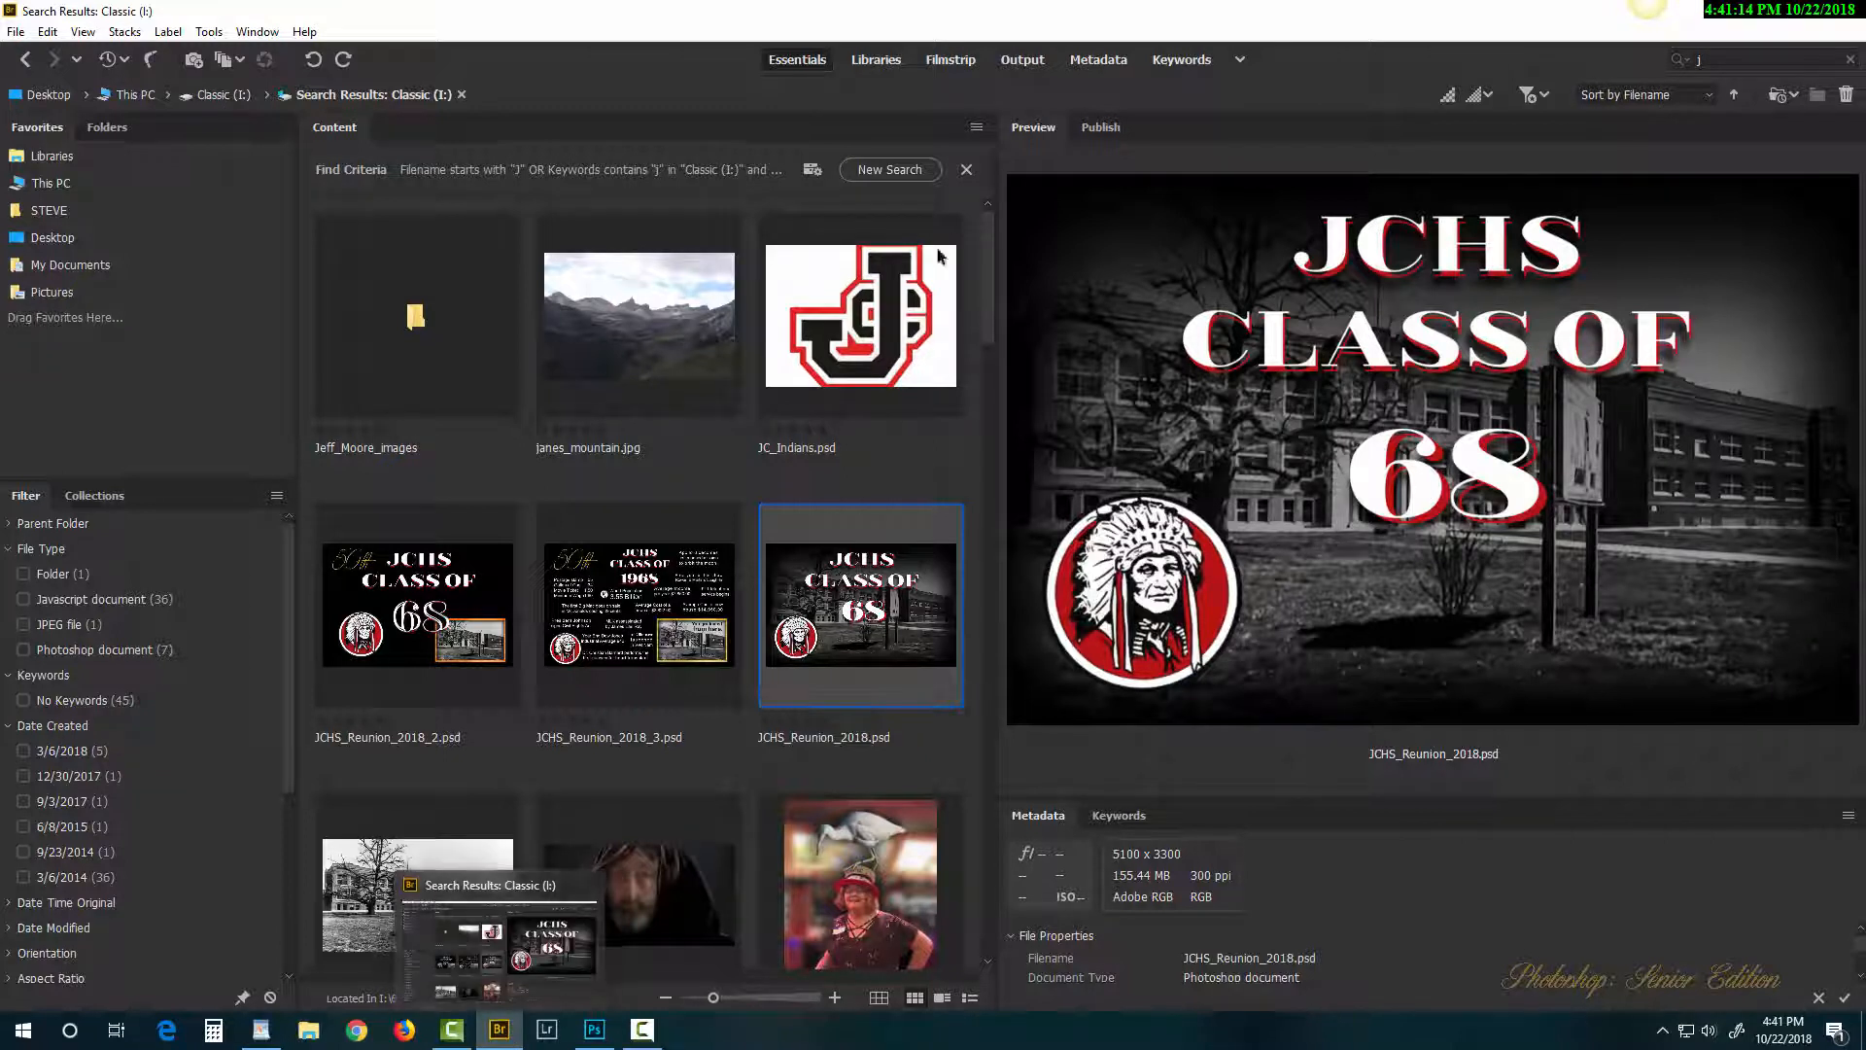
{"action": "left_click", "coordinate": [968, 171]}
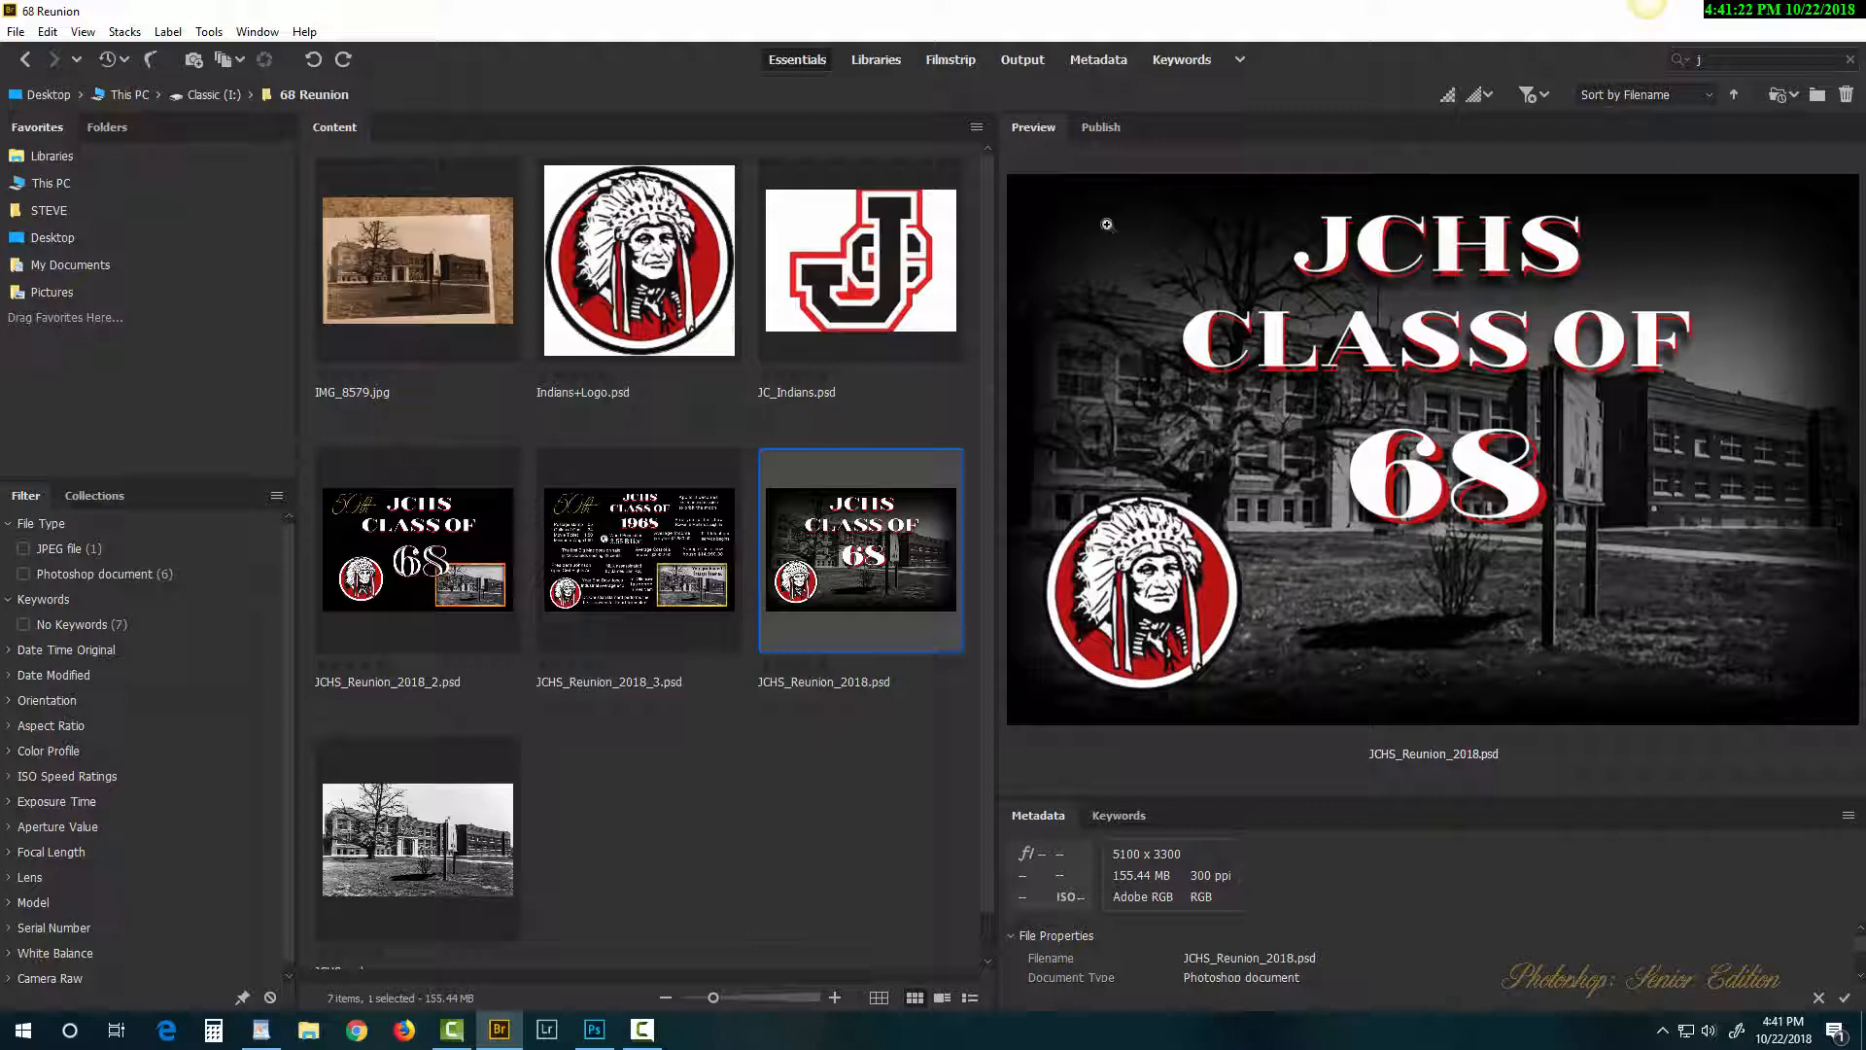
Step: Magnify the logo in the JCHS_Reunion_2018.psd preview with the loupe
{"action": "left_click", "coordinate": [1366, 345]}
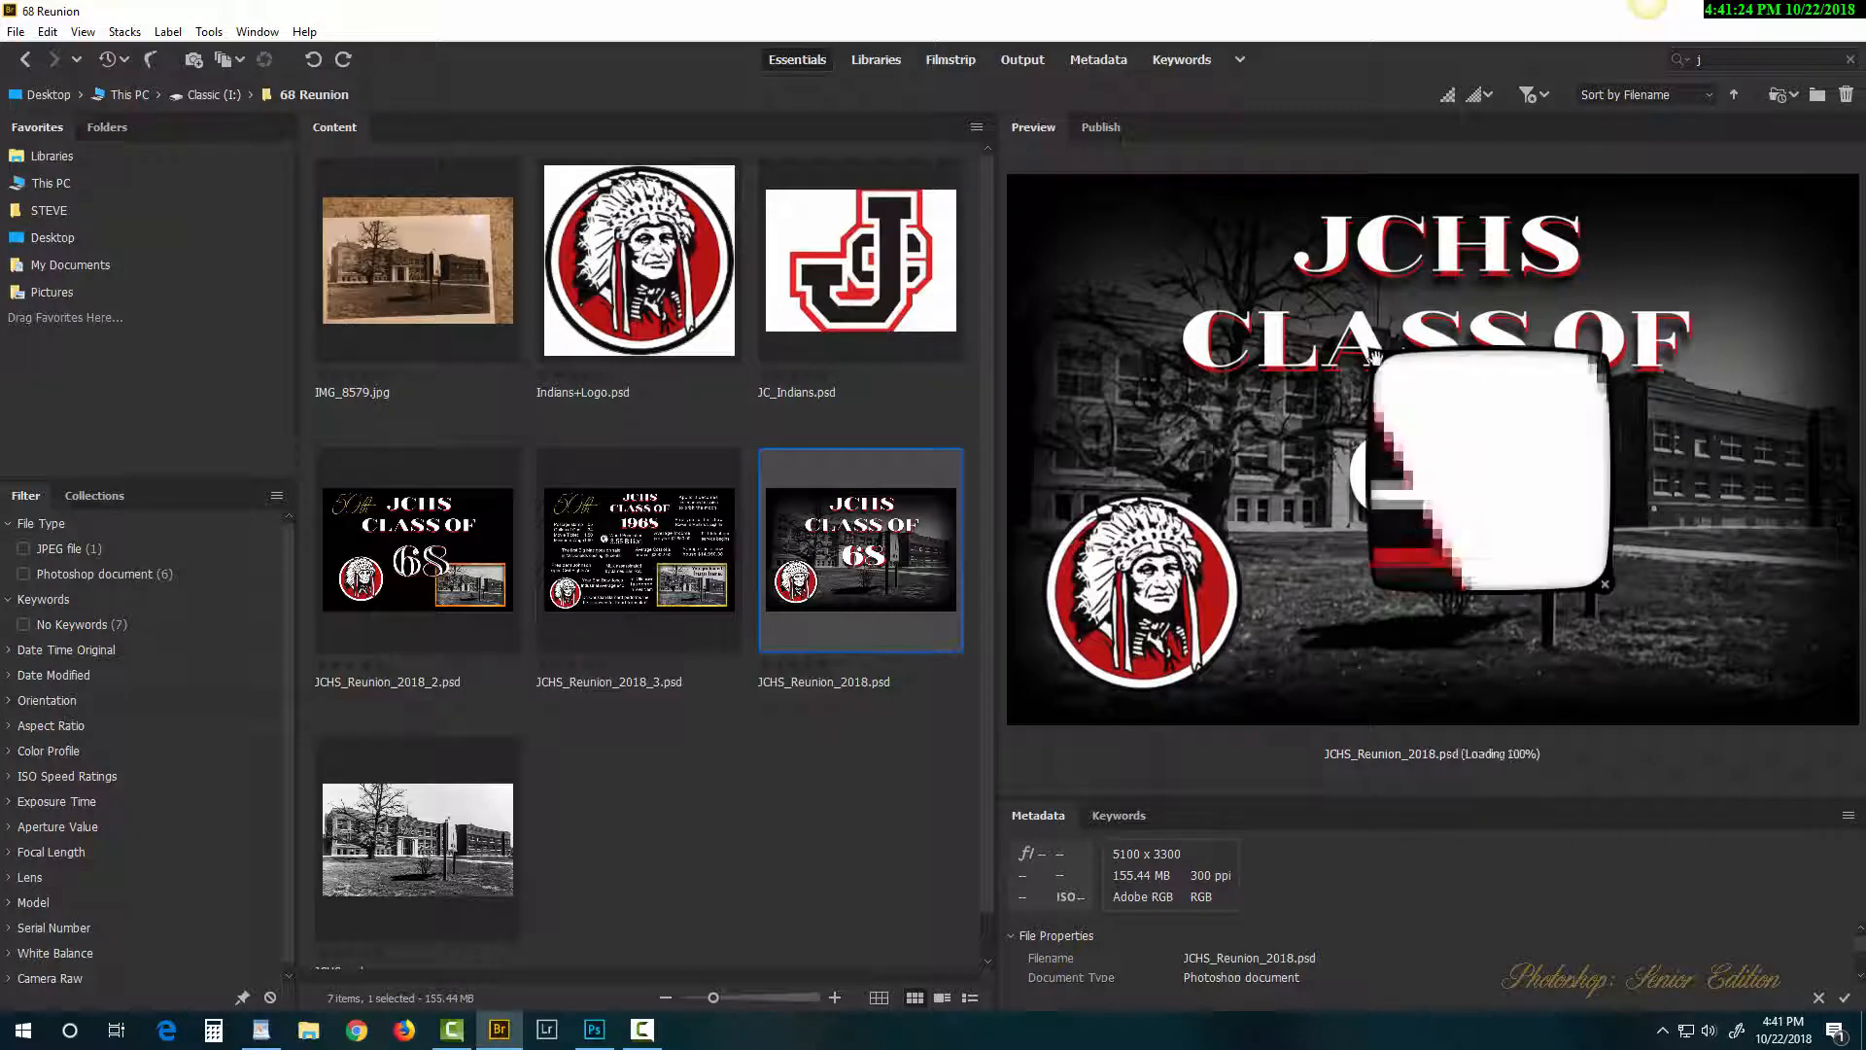
{"action": "left_click_drag", "start_coordinate": [1357, 380], "coordinate": [1276, 538]}
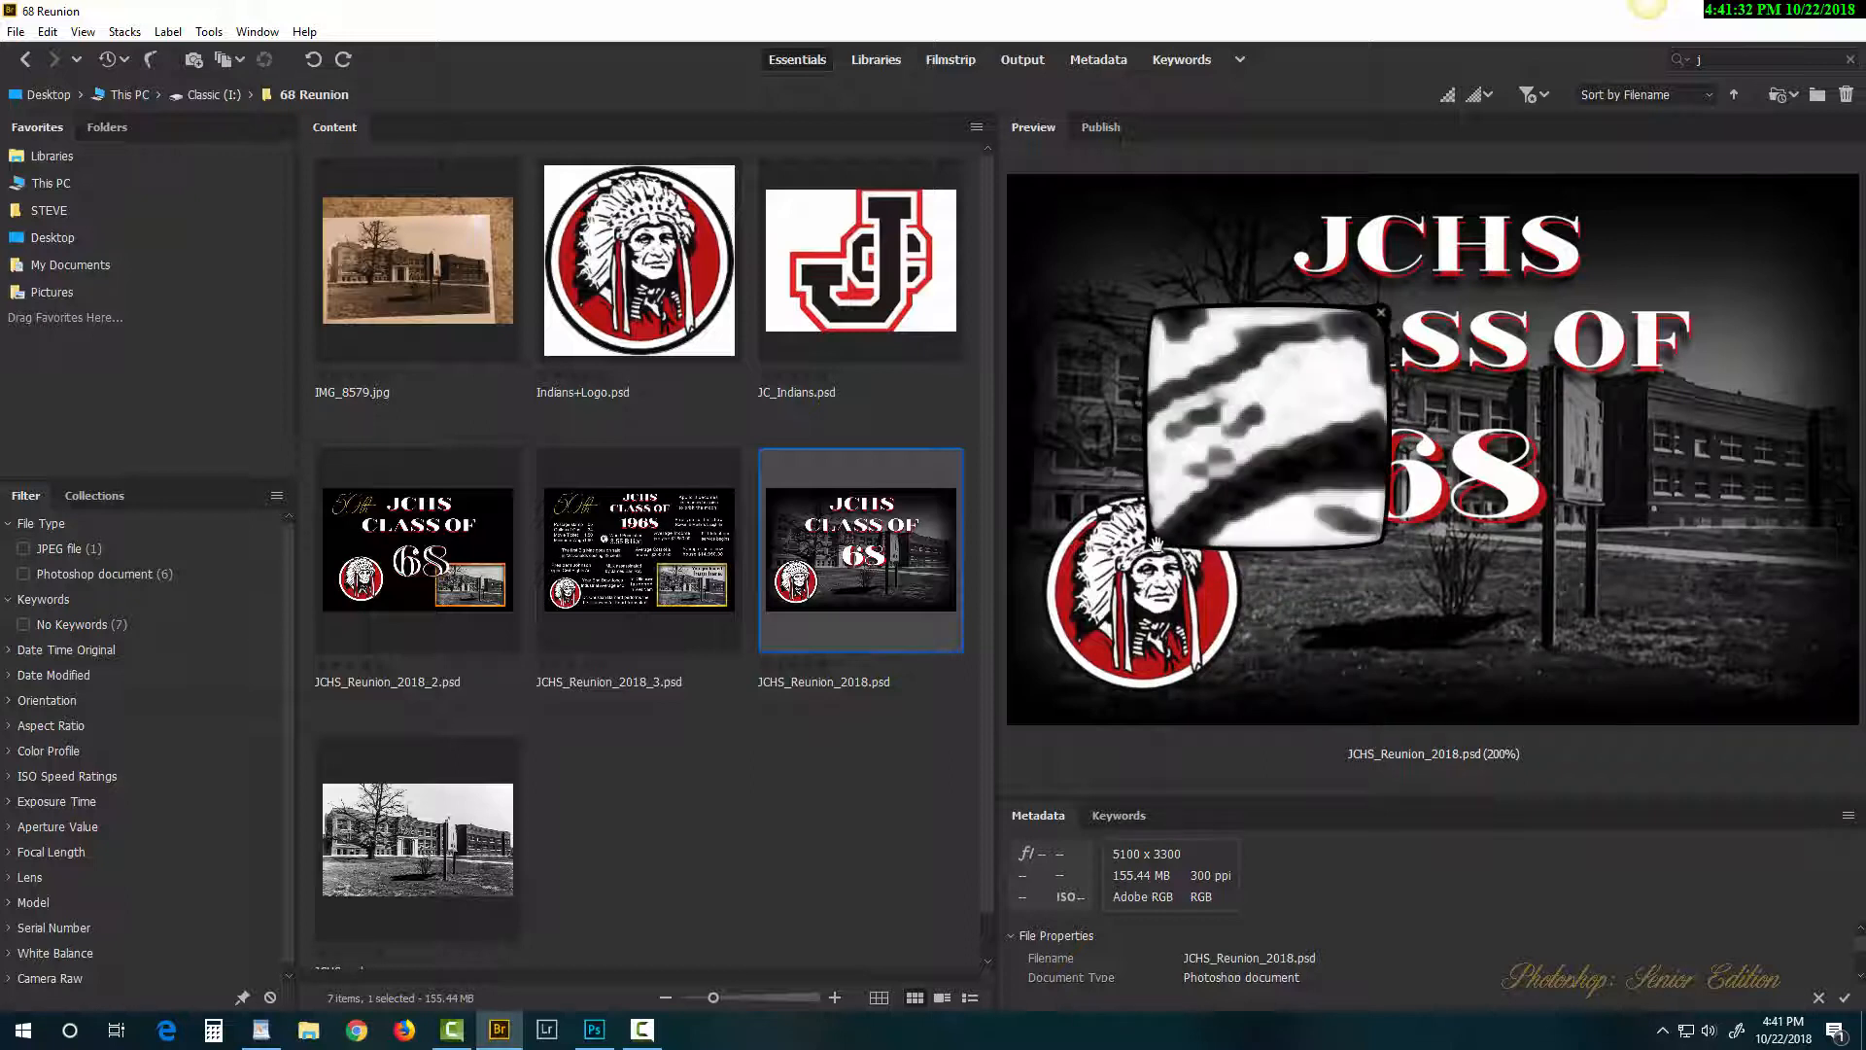
{"action": "left_click", "coordinate": [1155, 542]}
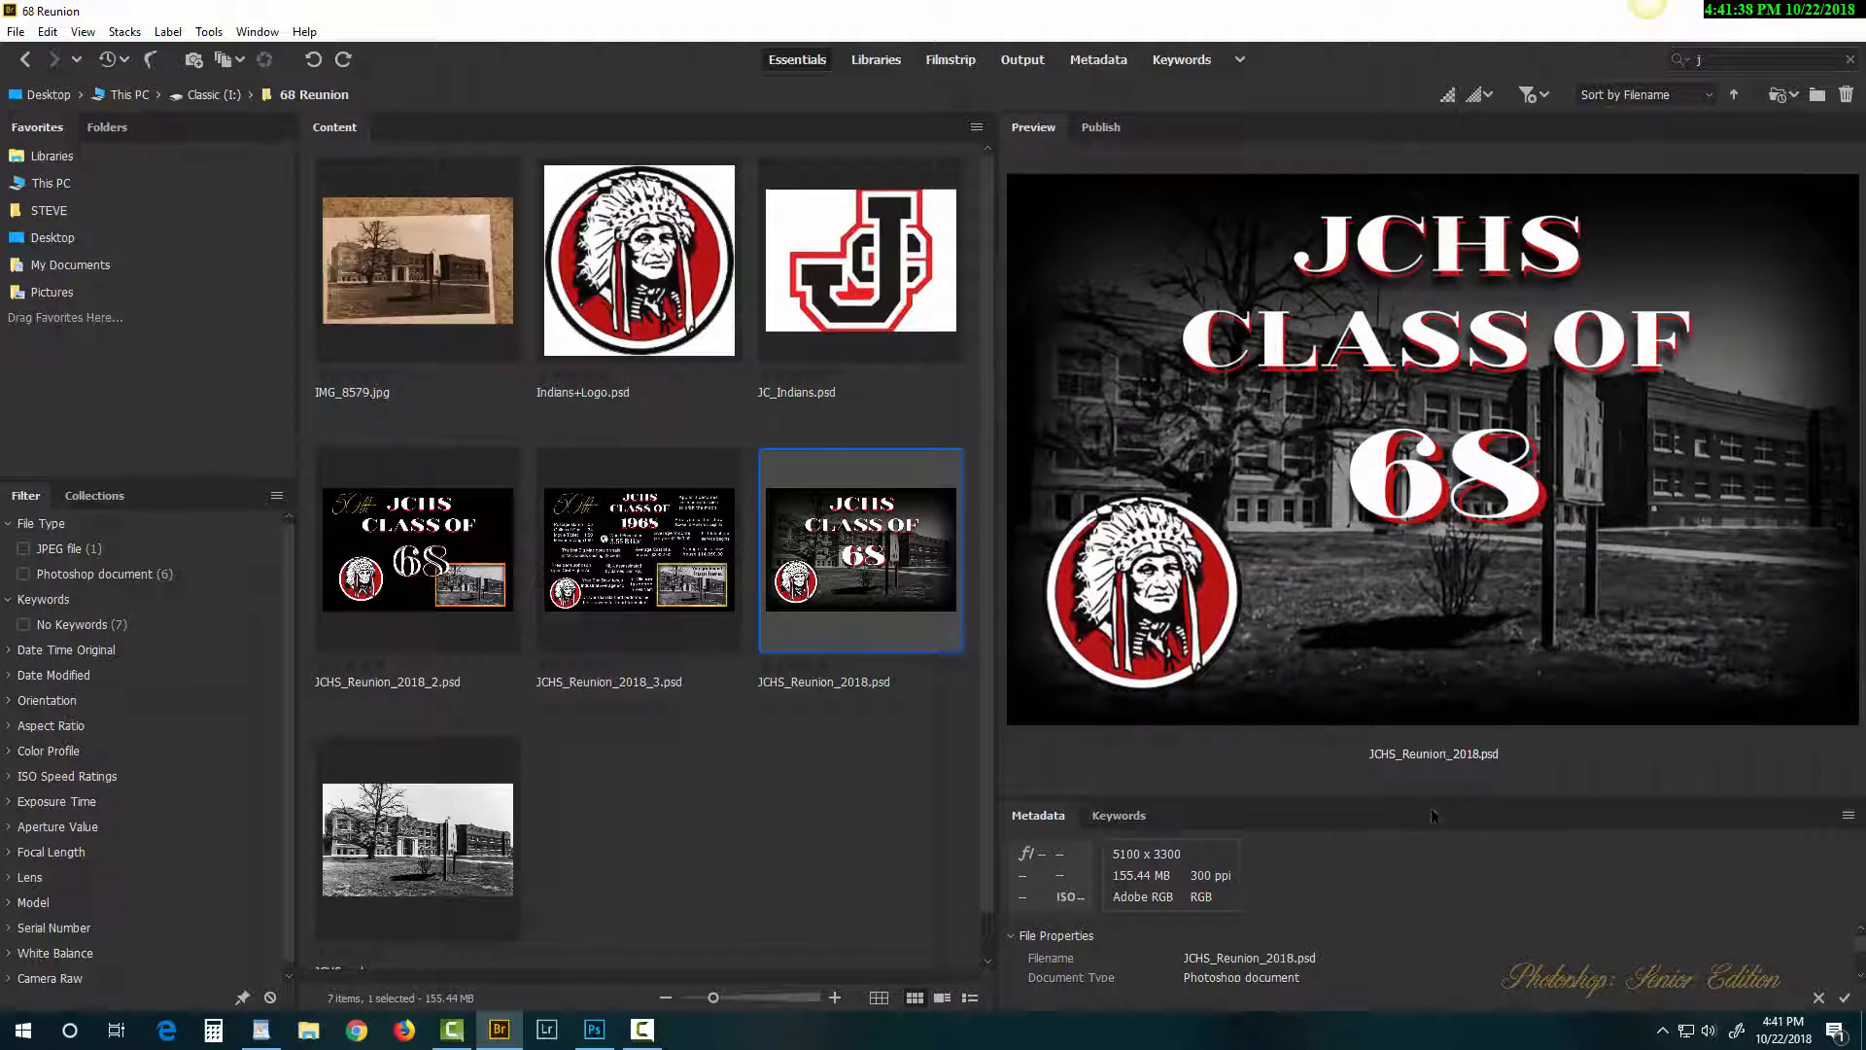
Step: Enlarge the Metadata panel and go back to the Working Images search results
{"action": "left_click_drag", "start_coordinate": [1442, 797], "coordinate": [1403, 570]}
{"action": "scroll", "coordinate": [1160, 727], "scroll_direction": "down", "scroll_amount": 3}
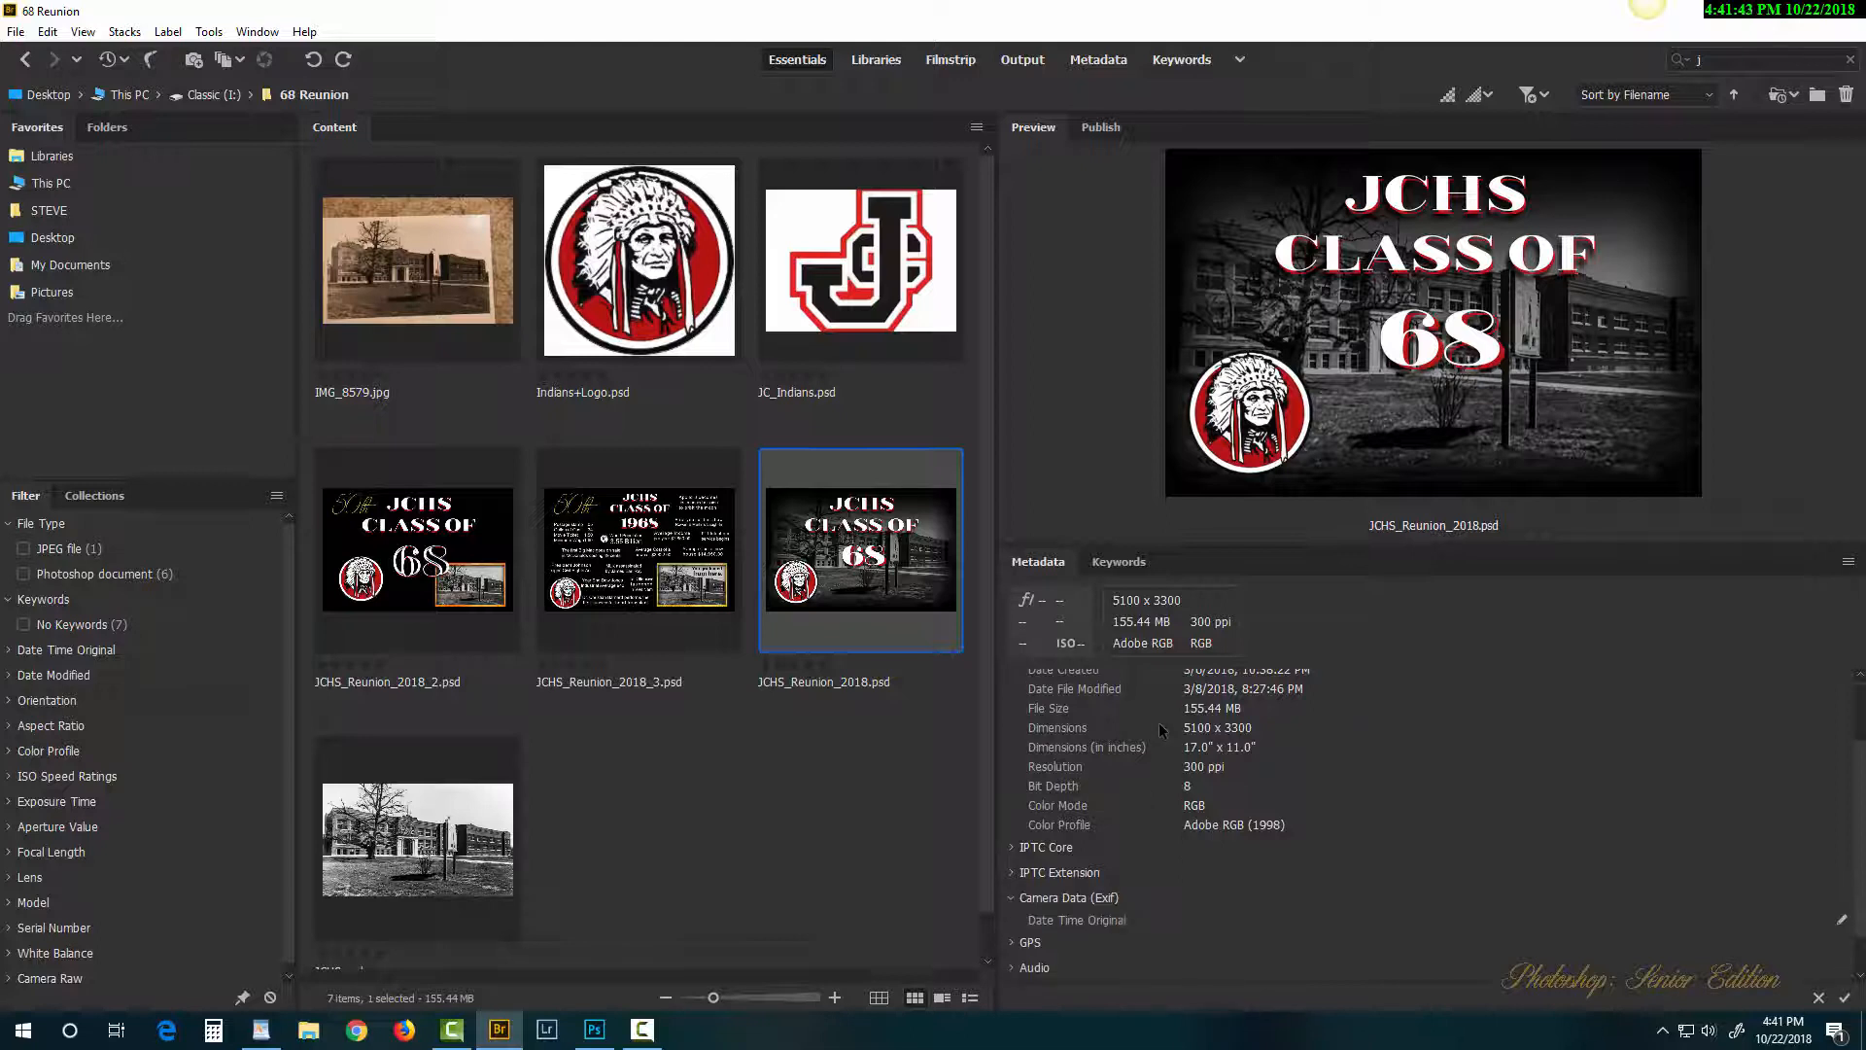
{"action": "scroll", "coordinate": [1145, 727], "scroll_direction": "up", "scroll_amount": 3}
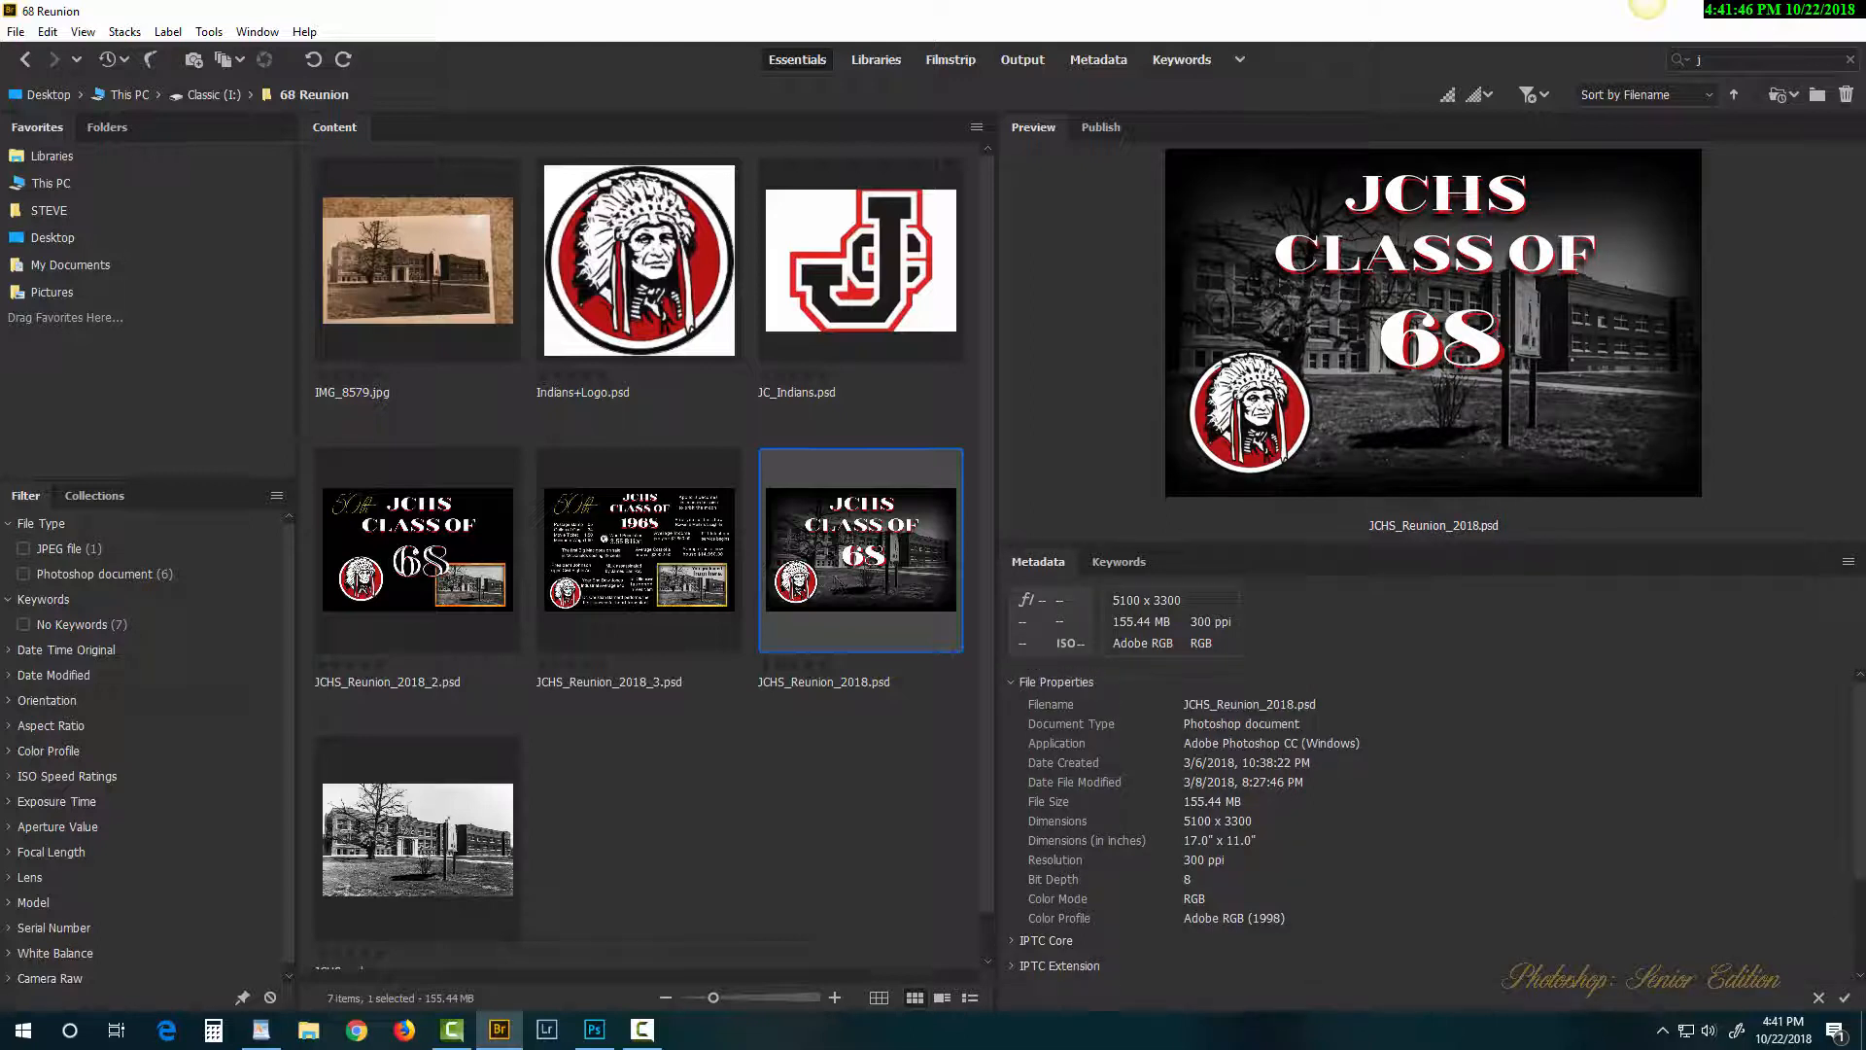
{"action": "left_click", "coordinate": [26, 61]}
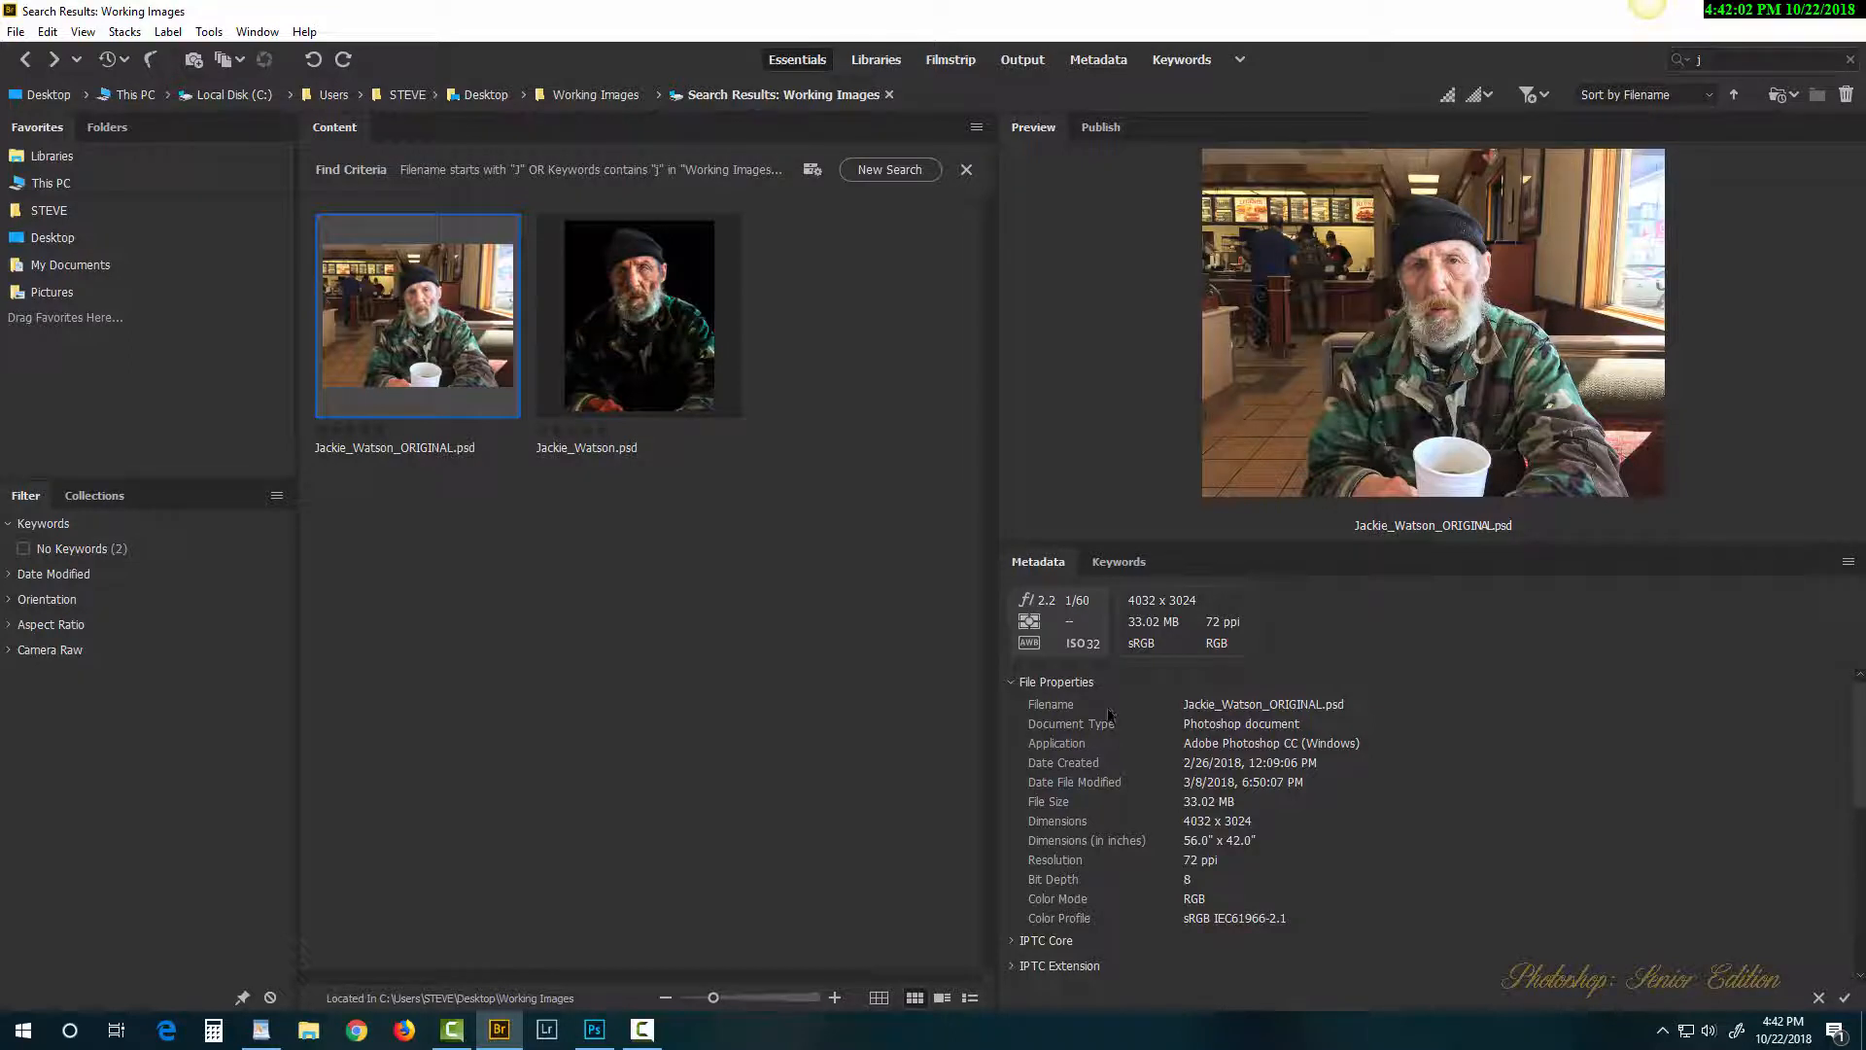
{"action": "scroll", "coordinate": [1109, 715], "scroll_direction": "down", "scroll_amount": 1}
{"action": "scroll", "coordinate": [1112, 724], "scroll_direction": "down", "scroll_amount": 1}
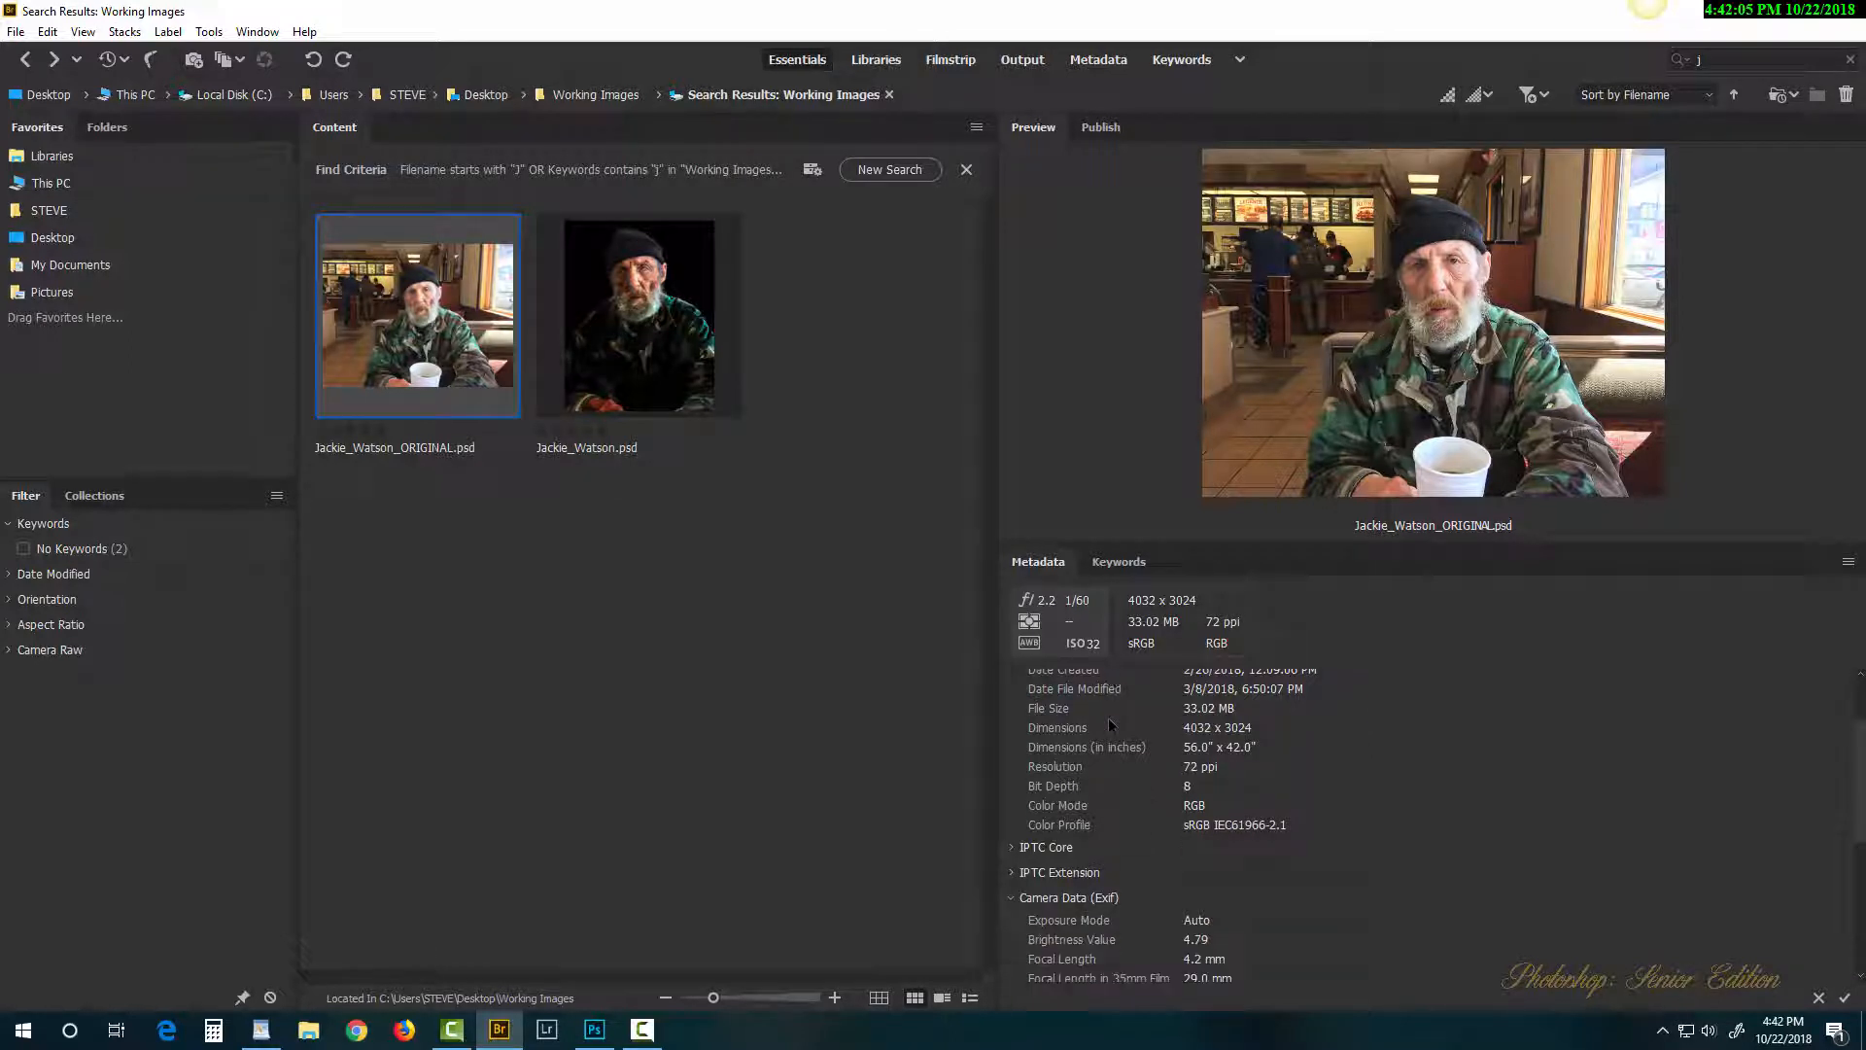
{"action": "scroll", "coordinate": [1111, 724], "scroll_direction": "down", "scroll_amount": 5}
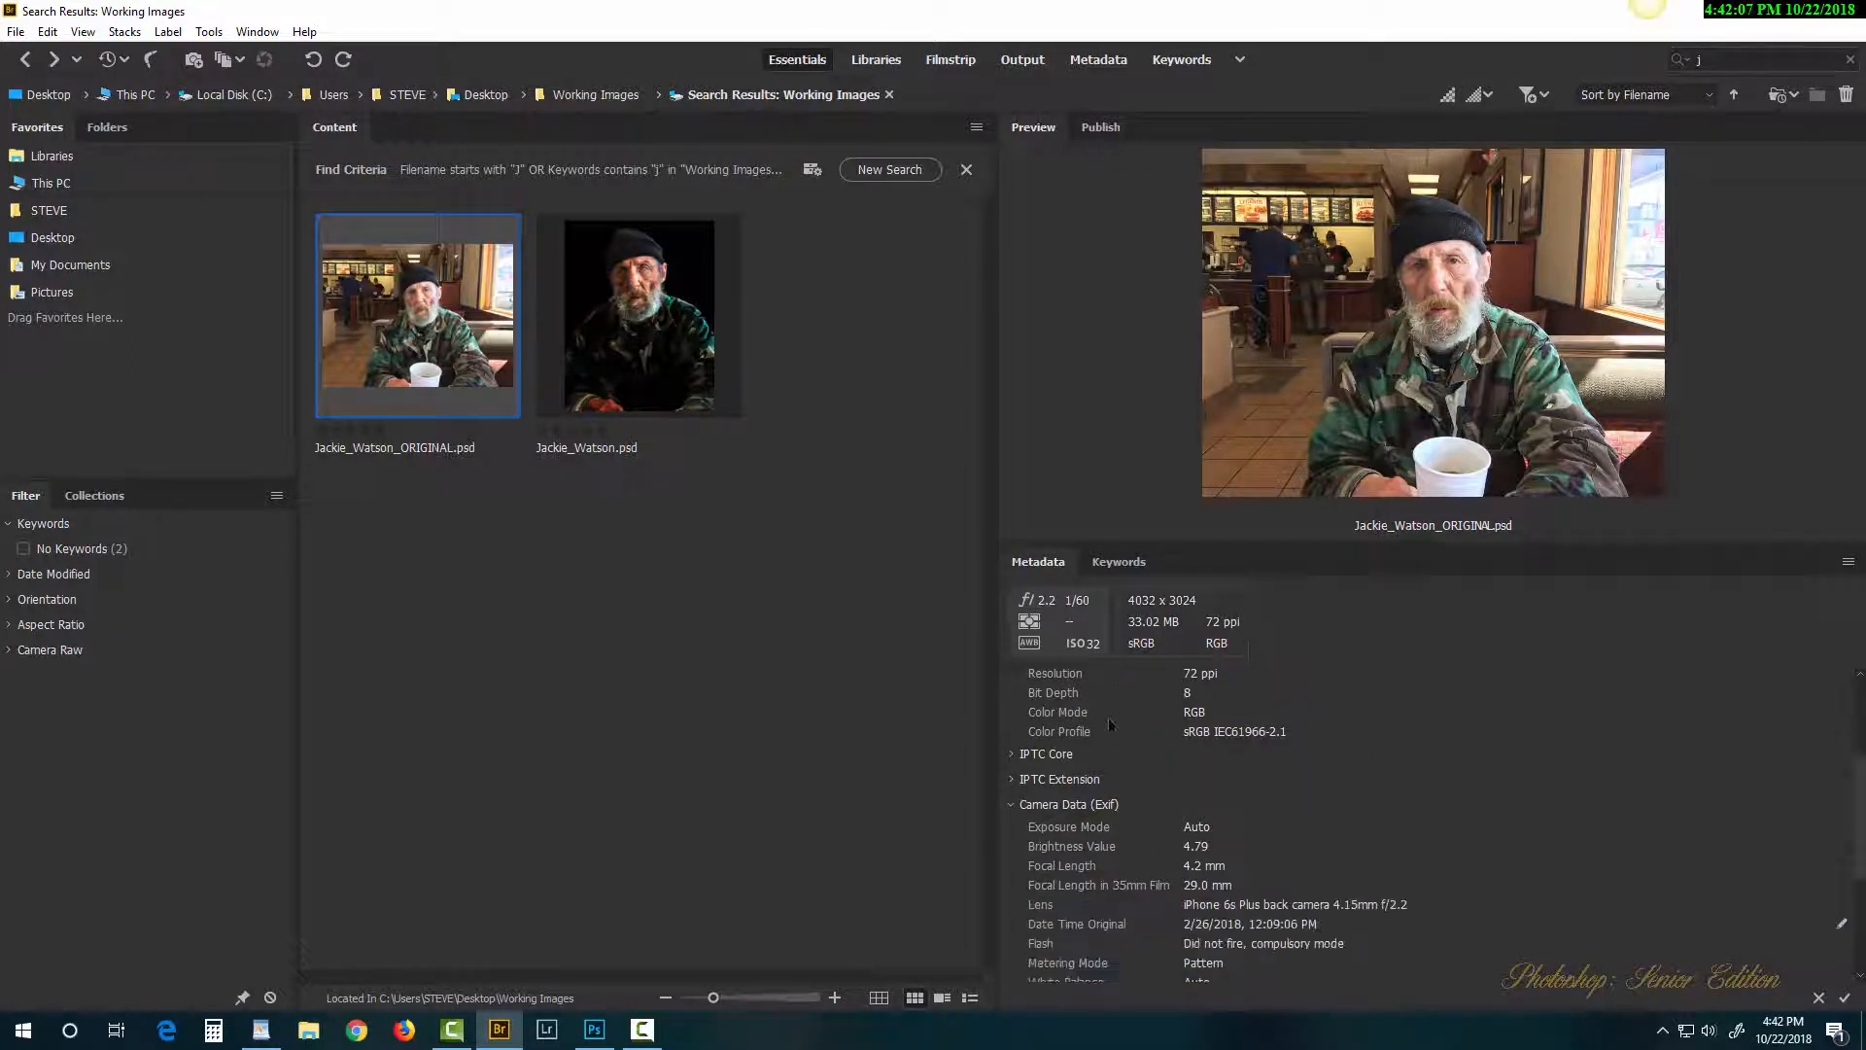
{"action": "scroll", "coordinate": [1111, 726], "scroll_direction": "down", "scroll_amount": 1}
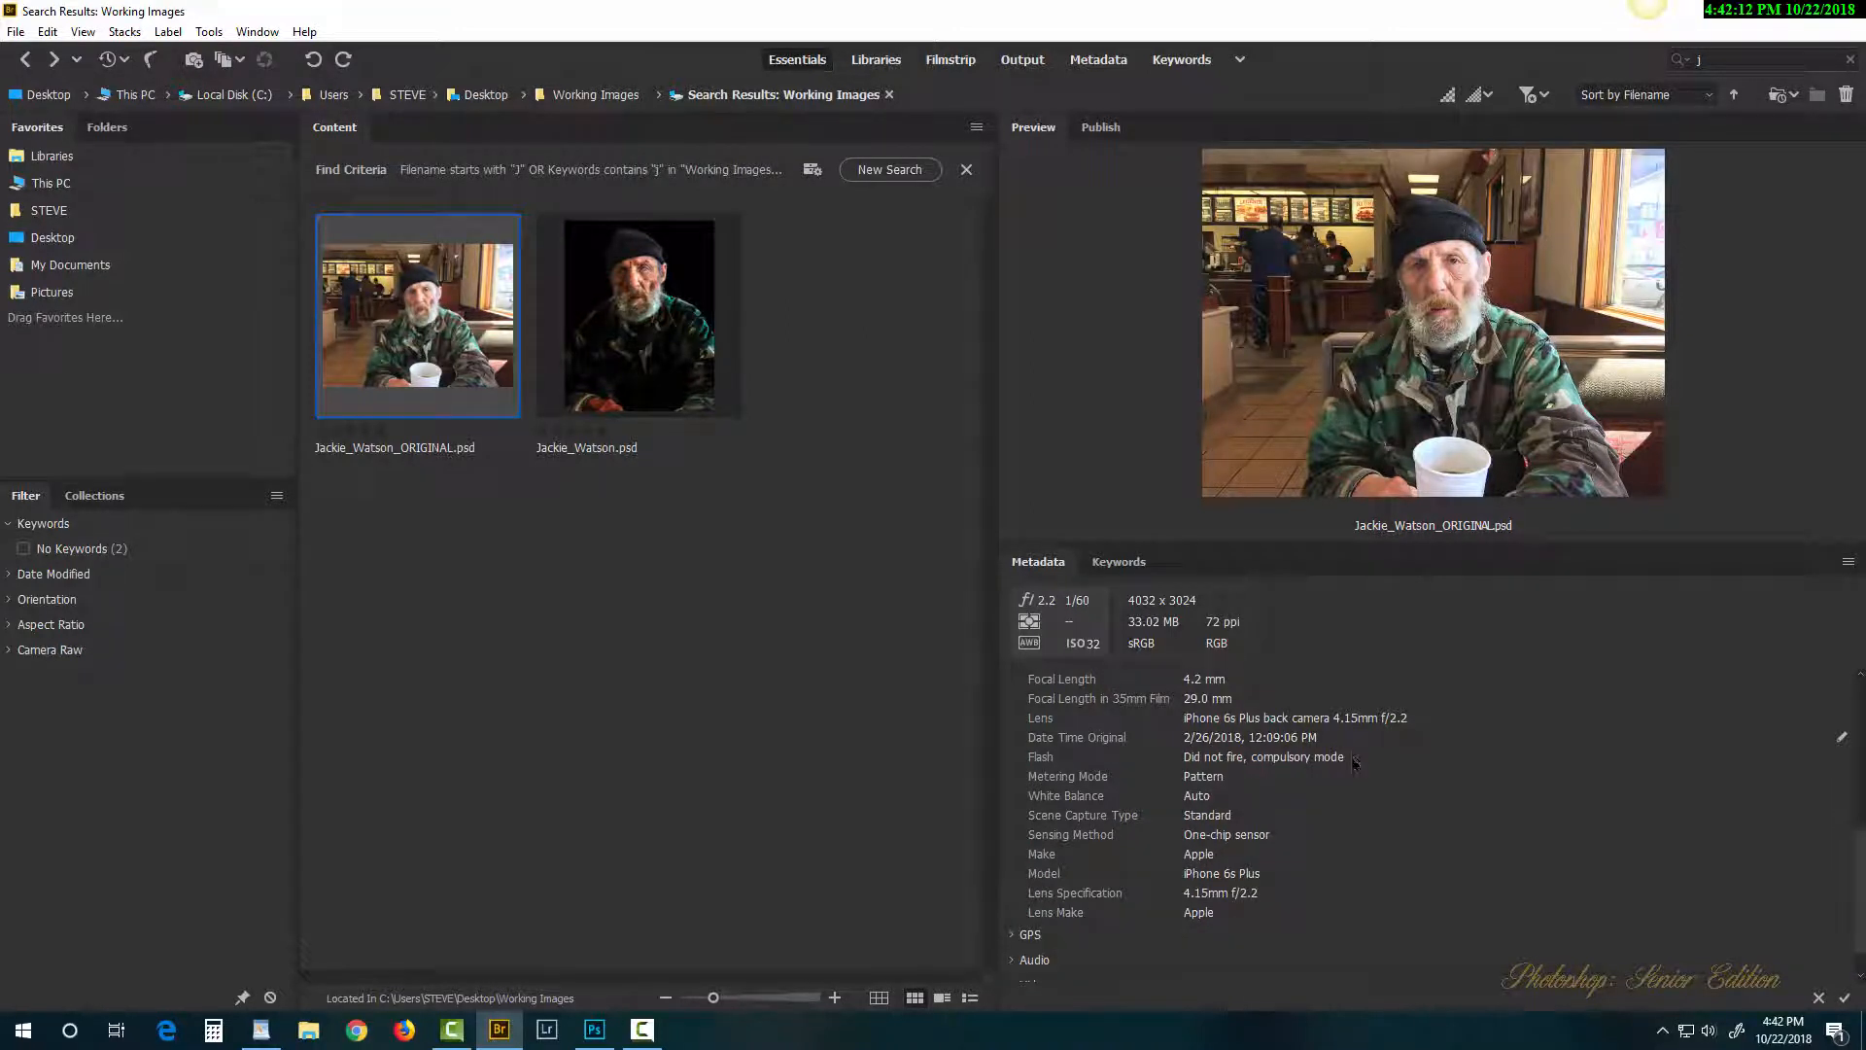
{"action": "scroll", "coordinate": [1352, 763], "scroll_direction": "up", "scroll_amount": 5}
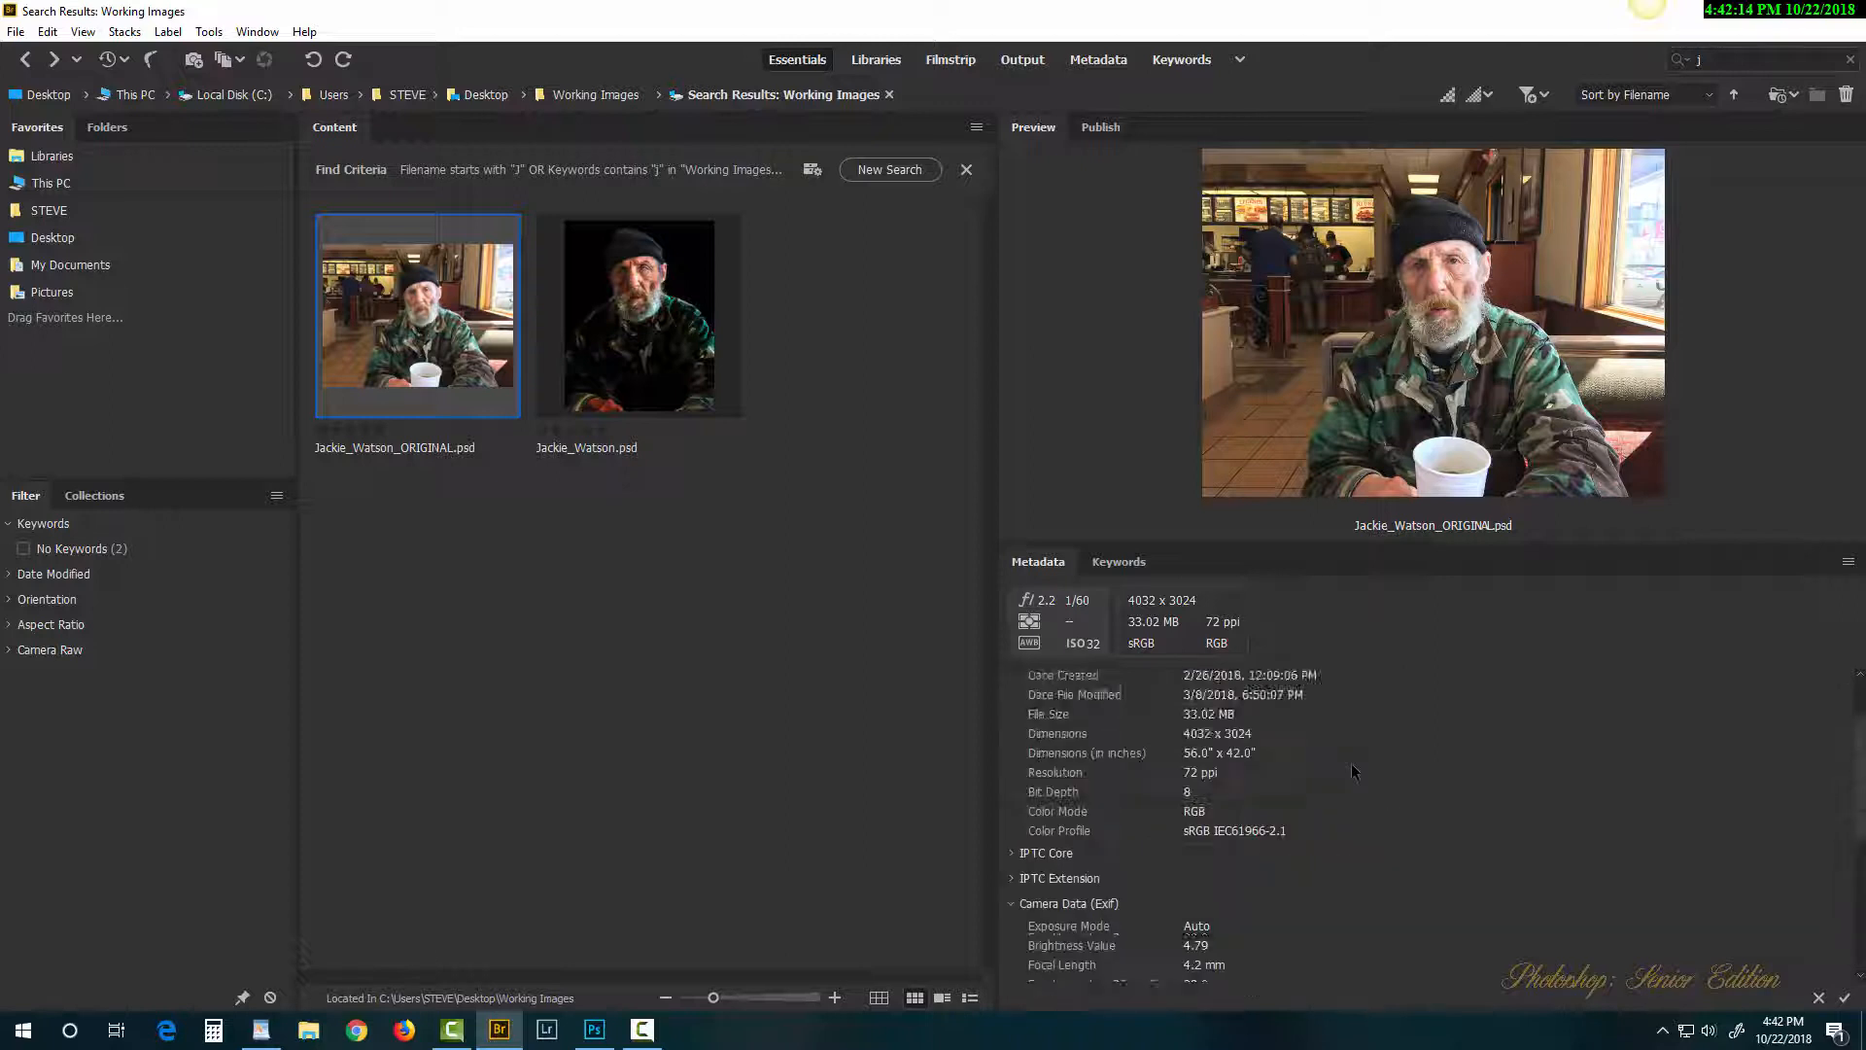
{"action": "scroll", "coordinate": [1353, 772], "scroll_direction": "down", "scroll_amount": 5}
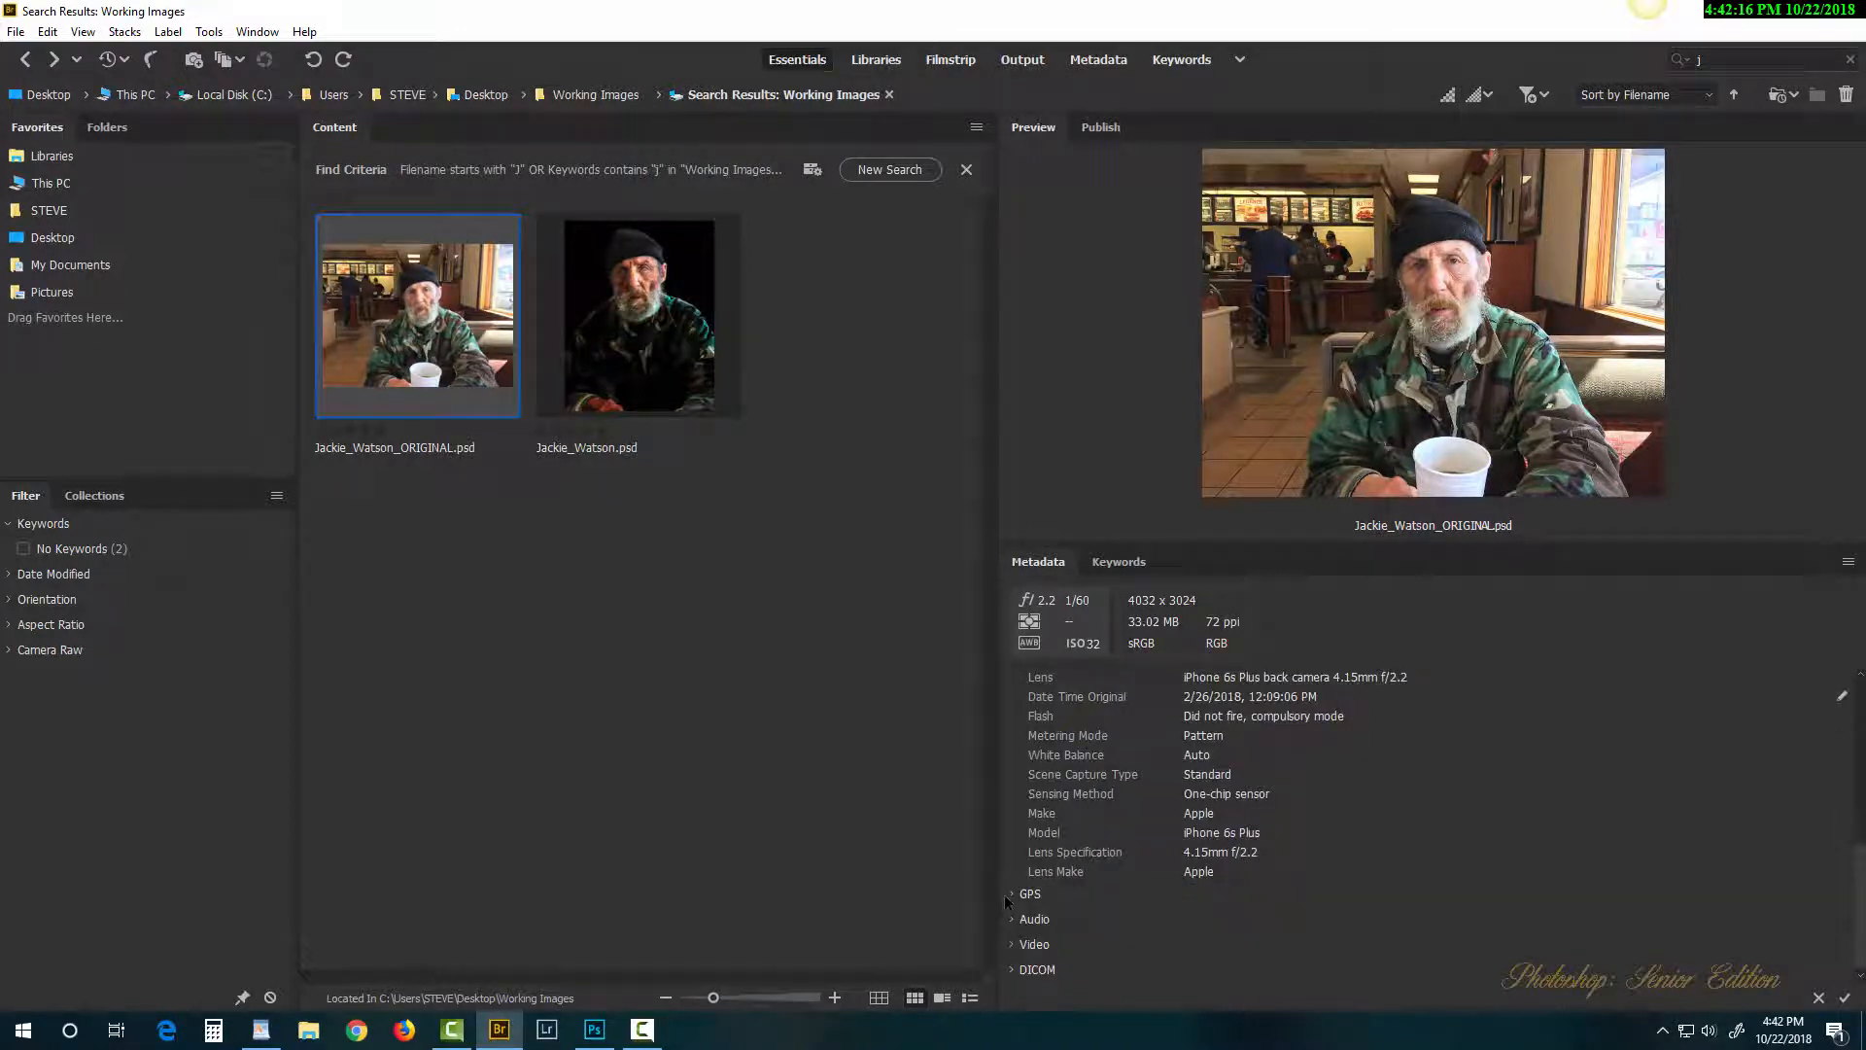
{"action": "left_click", "coordinate": [1009, 898]}
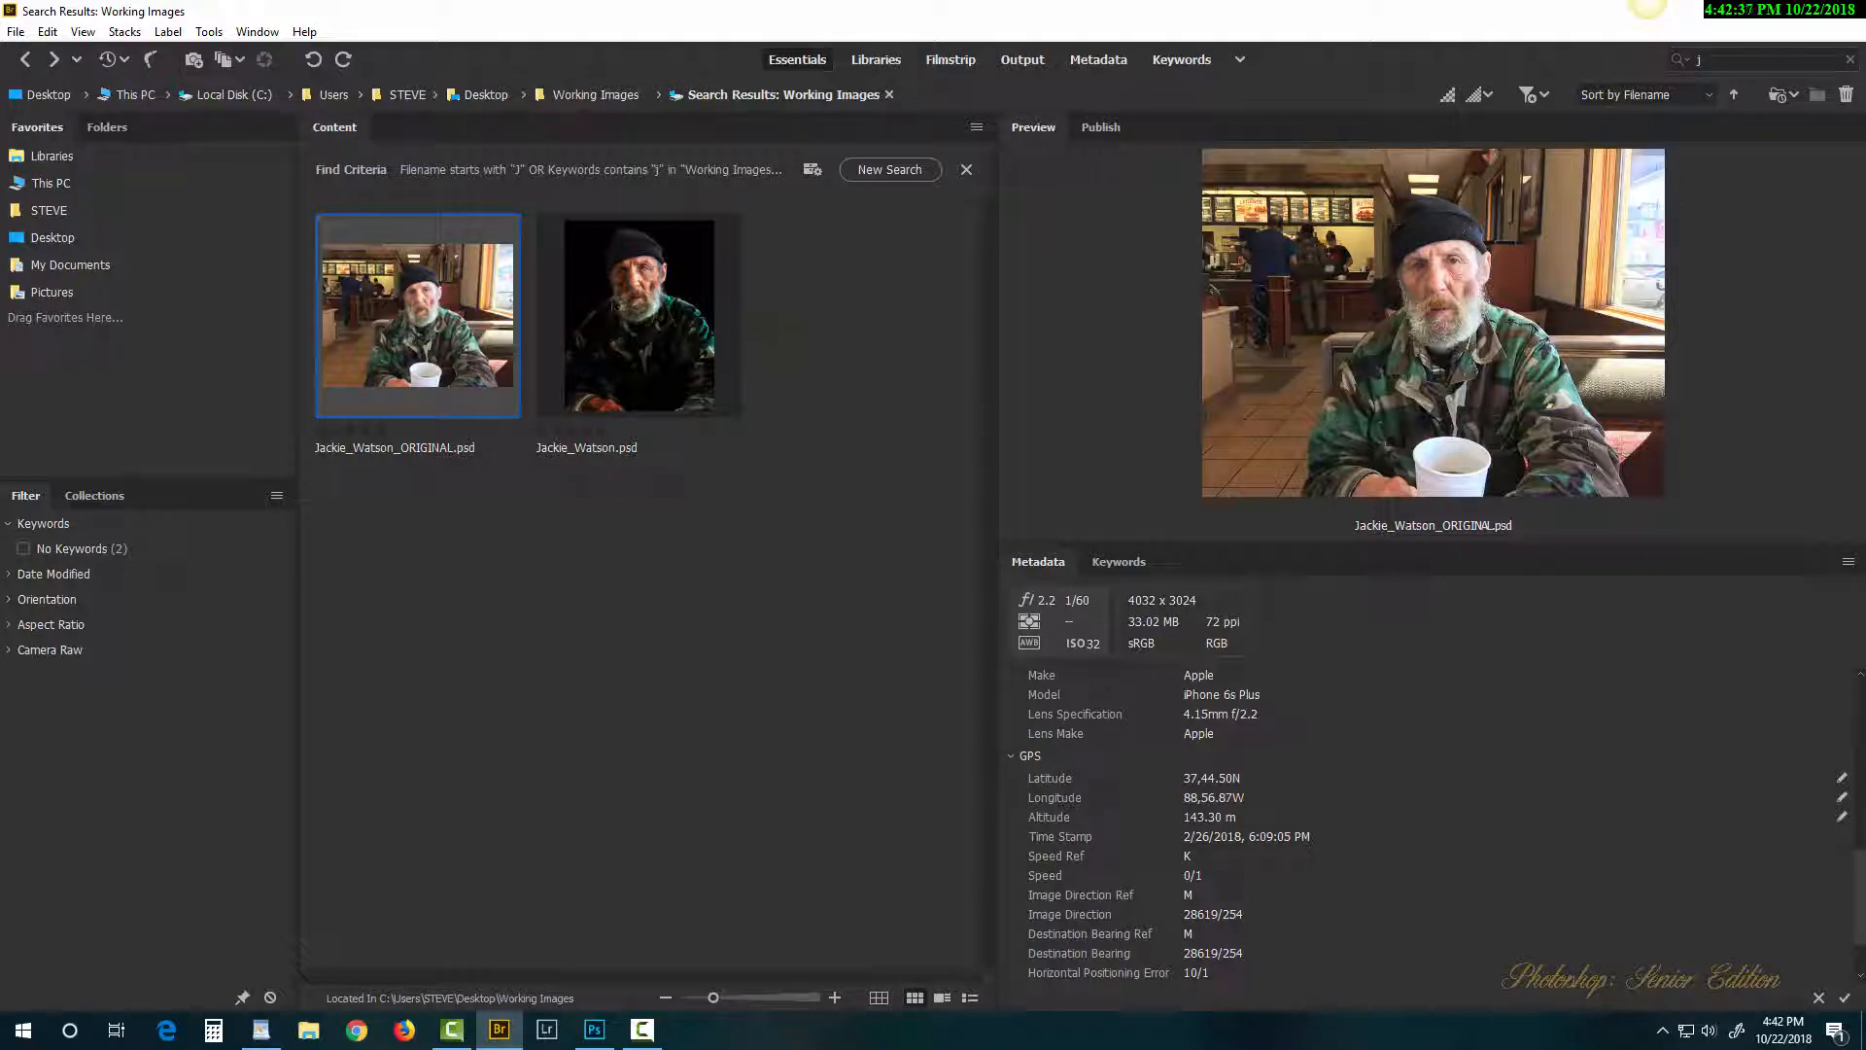
{"action": "right_click", "coordinate": [638, 321]}
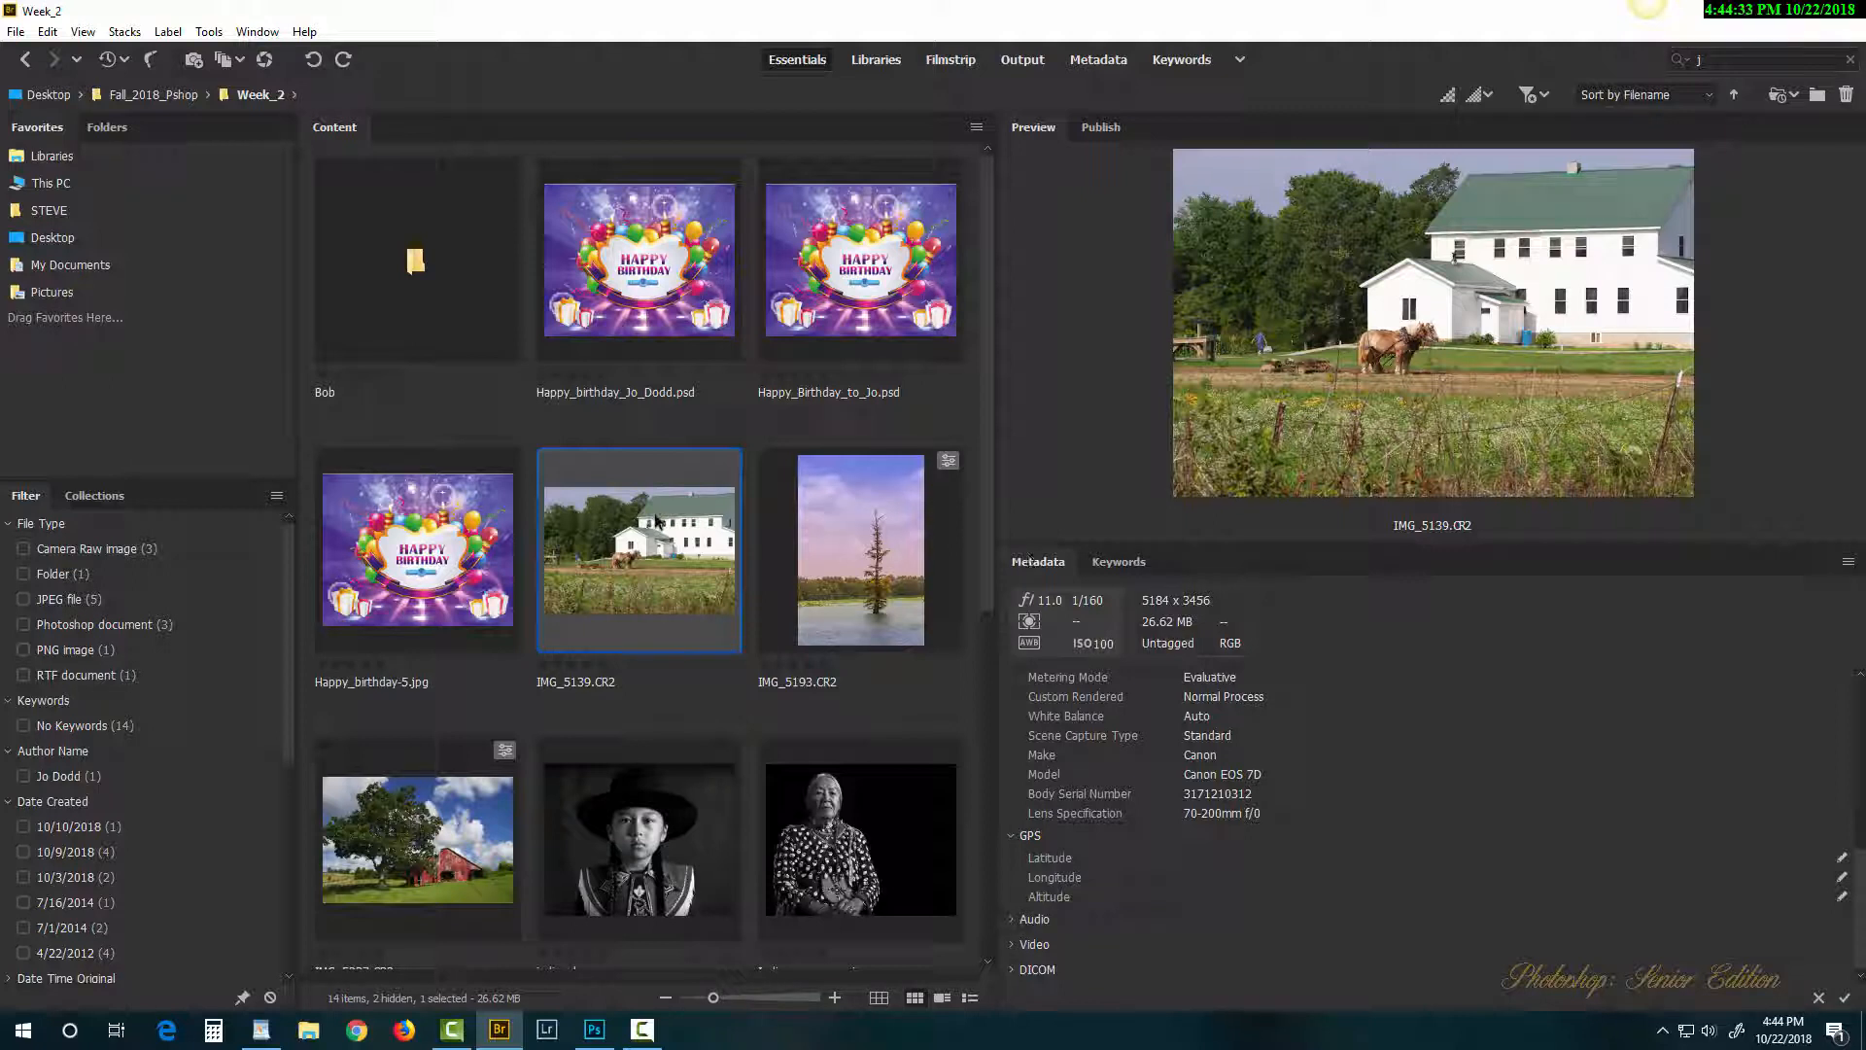
Step: Open the barn raw photo IMG_5139.CR2 from the Week_2 folder in Camera Raw 11.0
{"action": "double_click", "coordinate": [651, 556]}
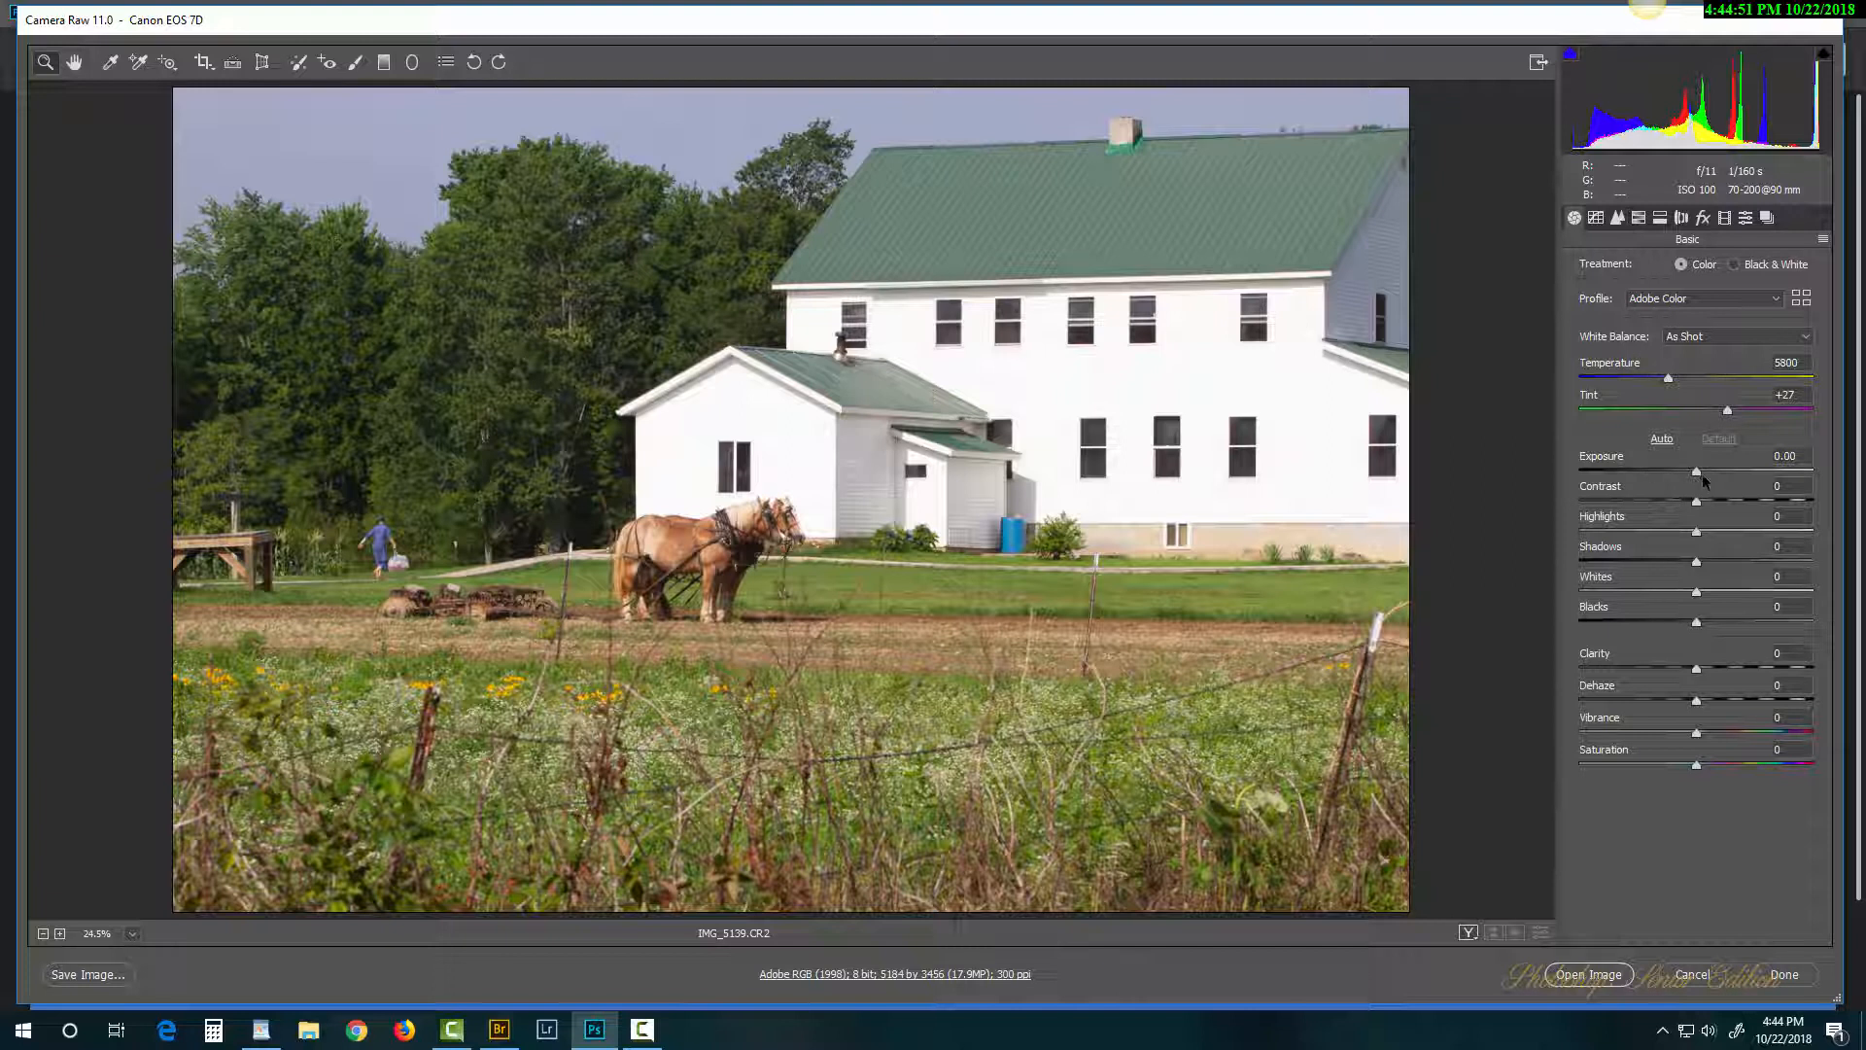
Step: In Basic, set Exposure to +0.65, Shadows to -28 and Clarity to +47
{"action": "mouse_move", "coordinate": [1703, 478]}
{"action": "left_mouse_down"}
{"action": "mouse_move", "coordinate": [1745, 479]}
{"action": "mouse_move", "coordinate": [1712, 479]}
{"action": "left_mouse_up"}
{"action": "left_click_drag", "start_coordinate": [1696, 556], "coordinate": [1666, 547]}
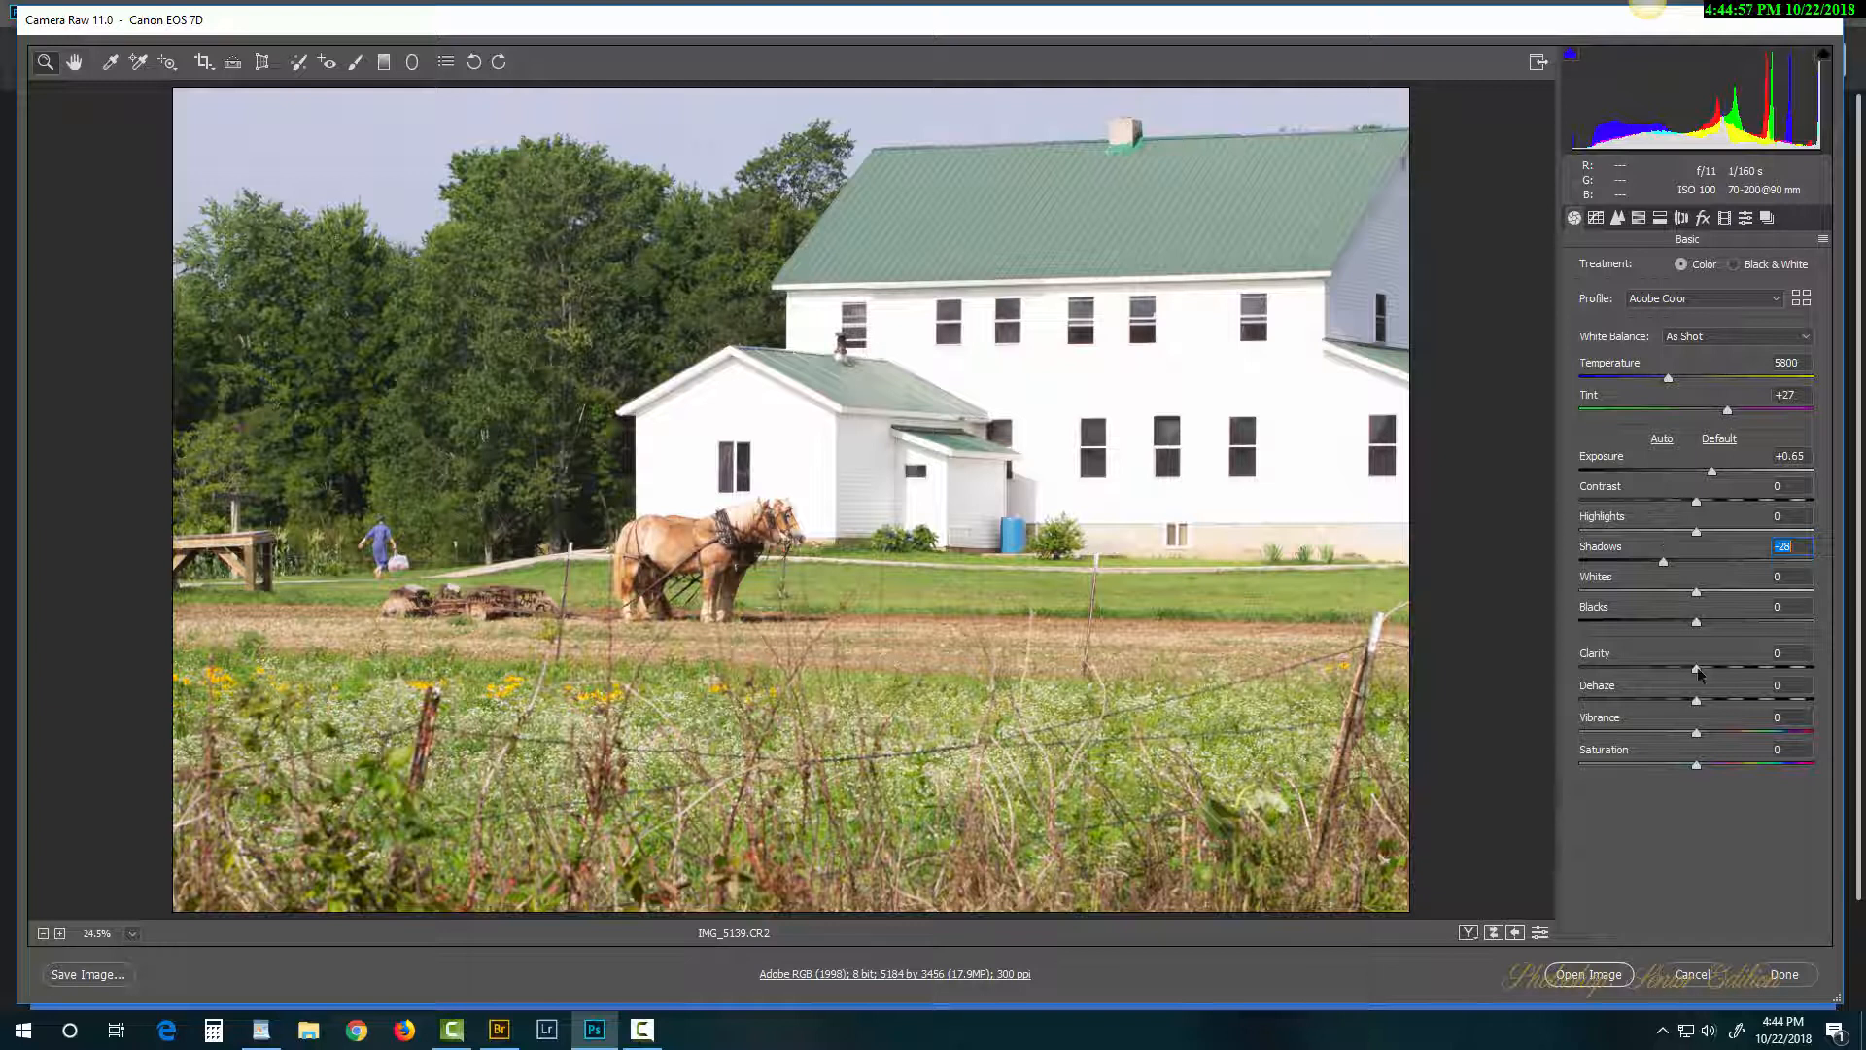
{"action": "left_click_drag", "start_coordinate": [1697, 669], "coordinate": [1729, 738]}
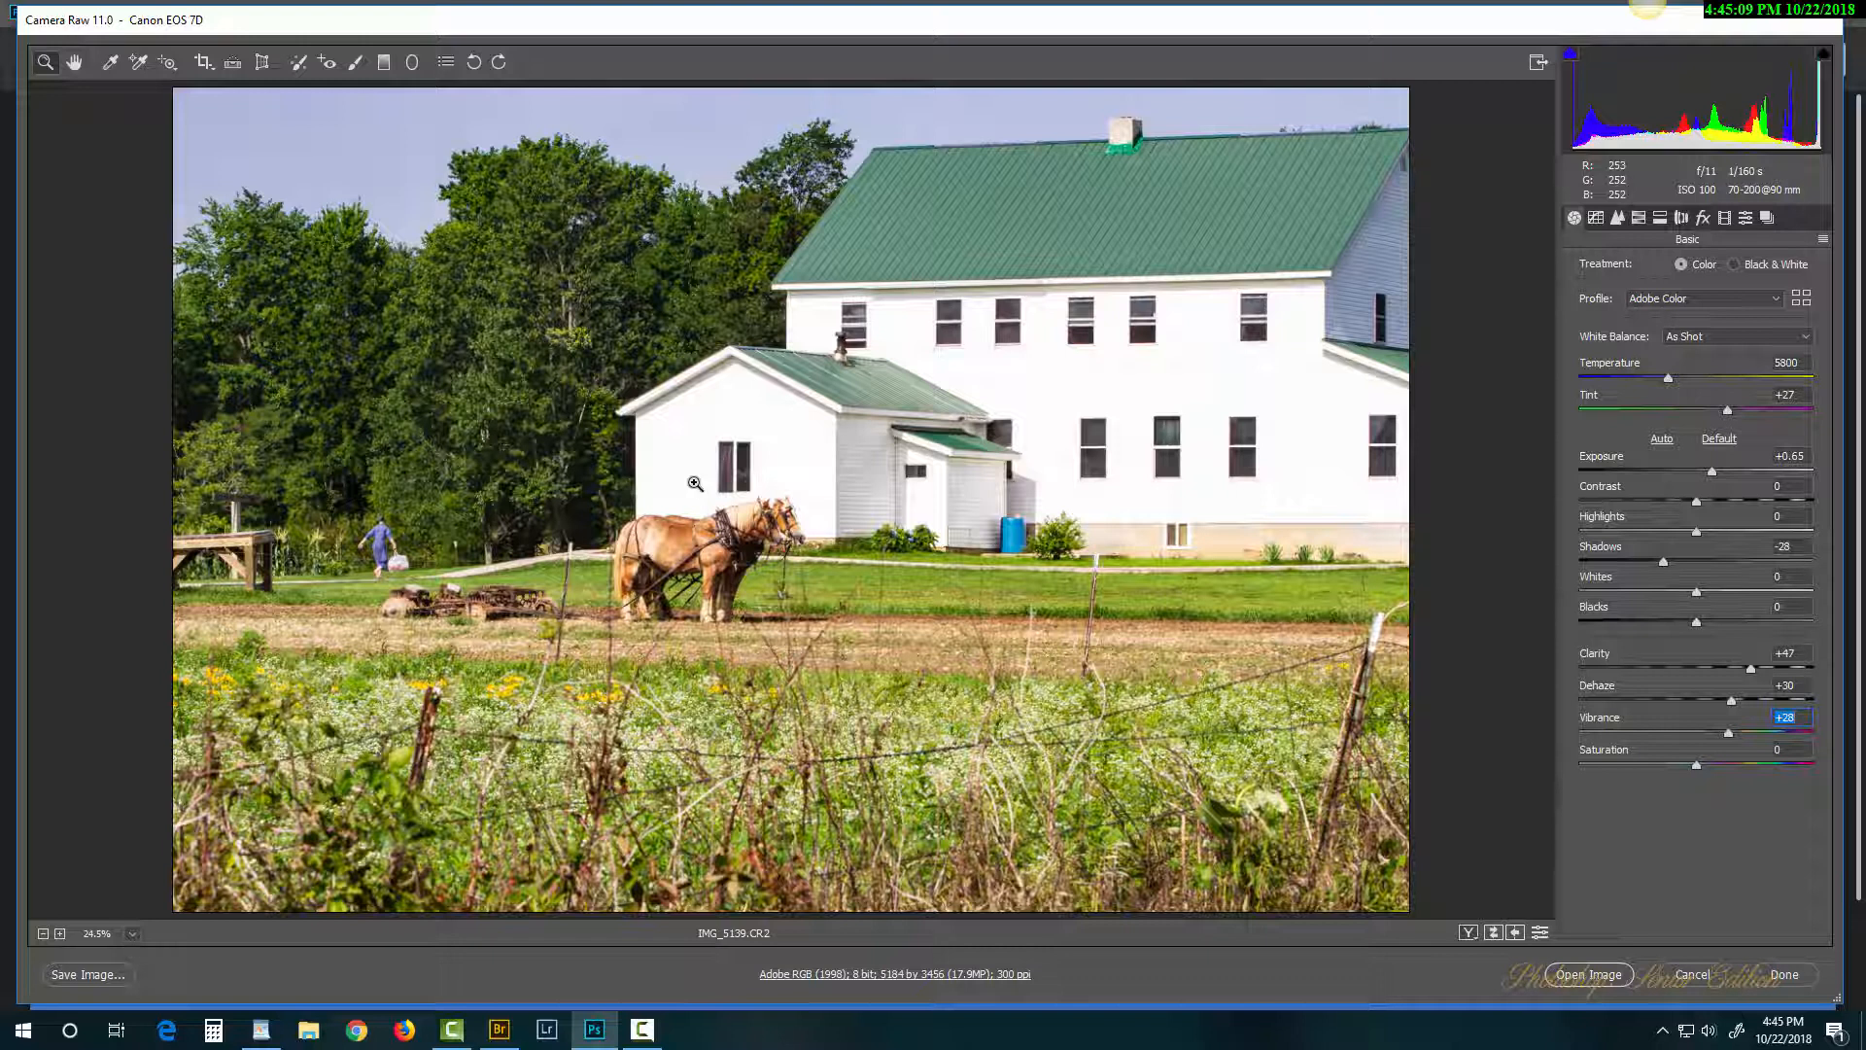
Step: Raise the Detail panel's Sharpening Amount to 103, then go back to Basic
{"action": "left_click", "coordinate": [1617, 218]}
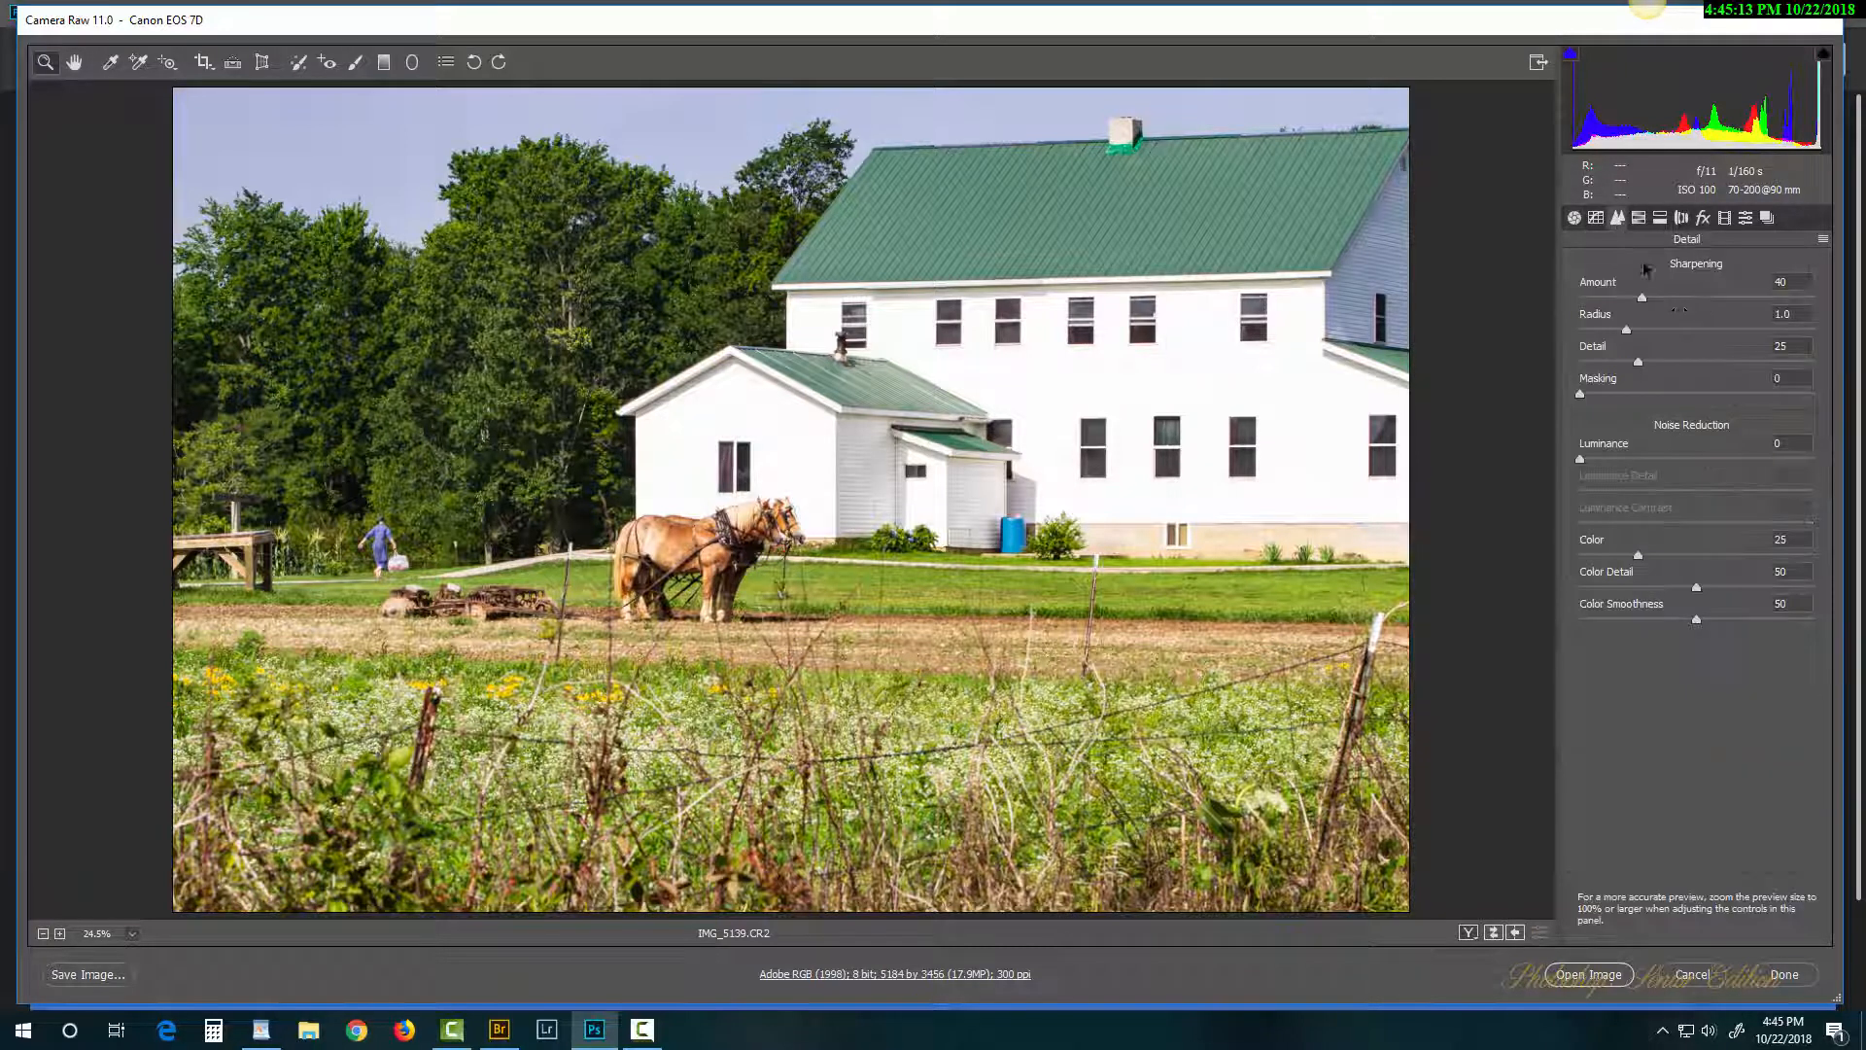
{"action": "left_click_drag", "start_coordinate": [1643, 298], "coordinate": [1741, 302]}
{"action": "left_click", "coordinate": [1575, 218]}
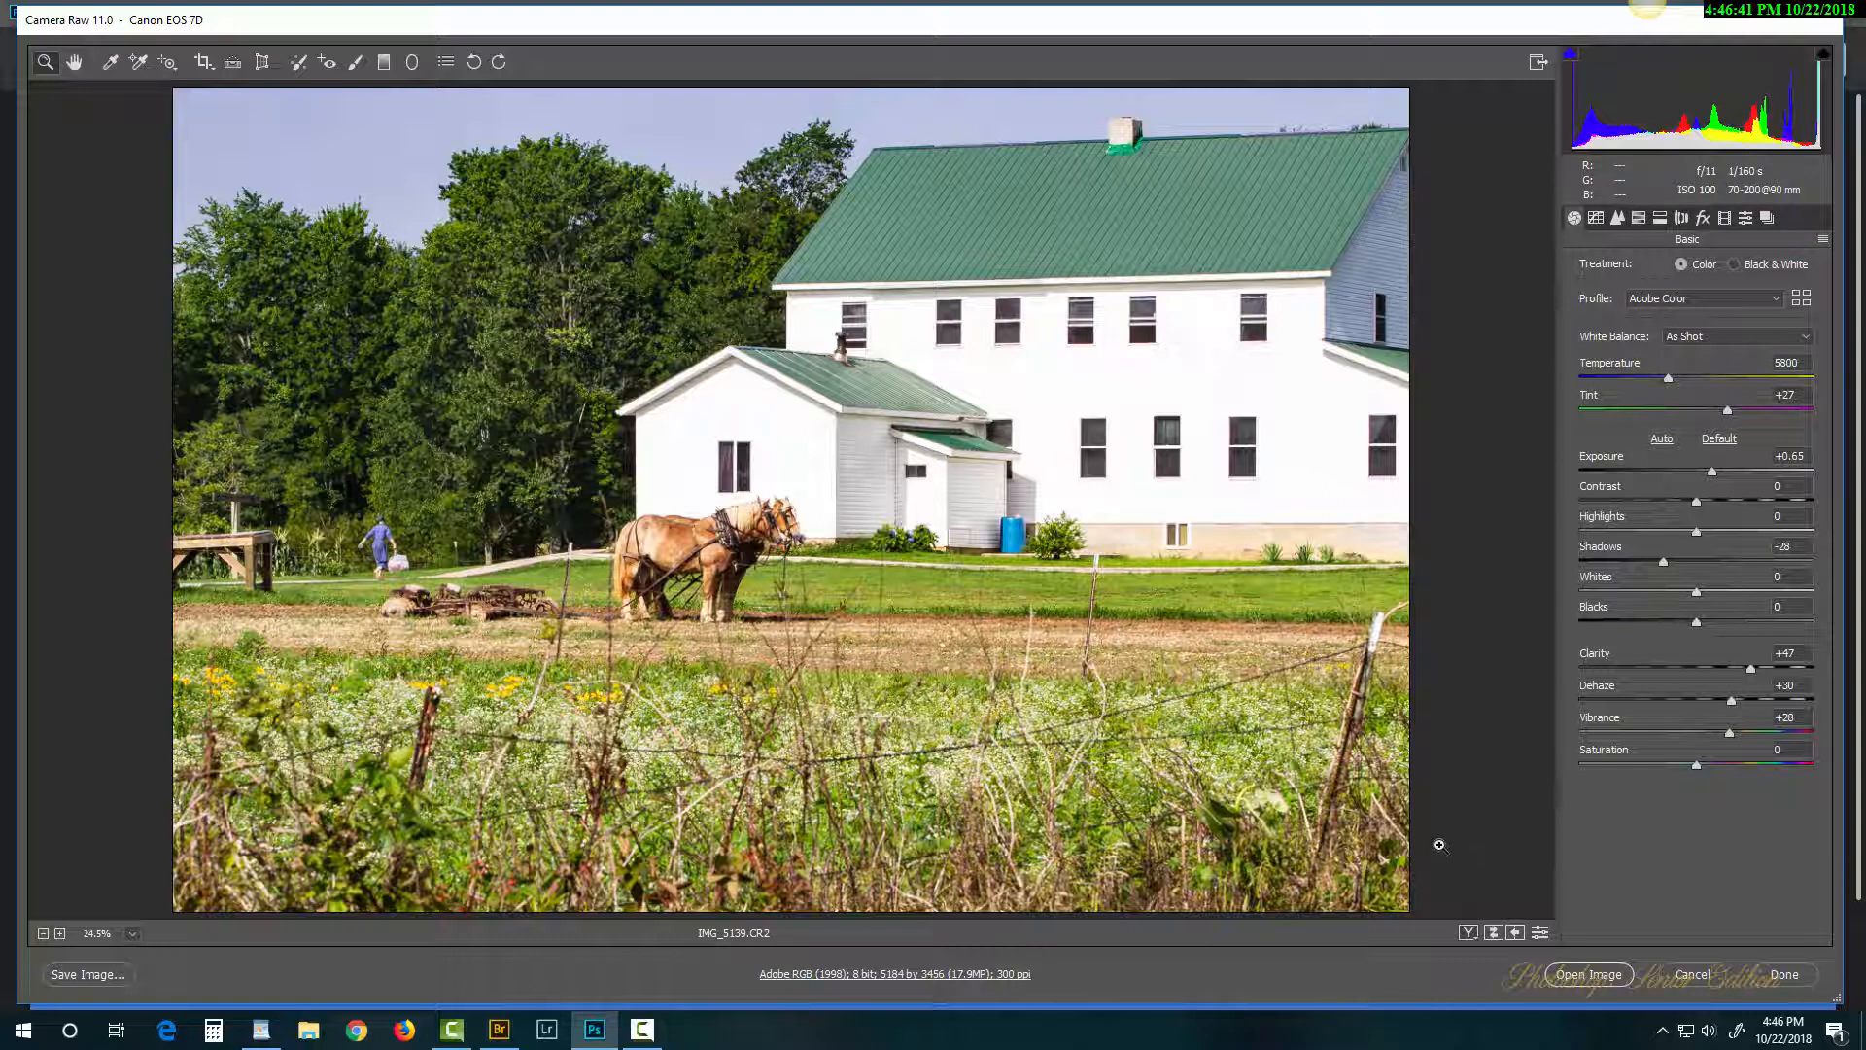
Step: Cancel Camera Raw, preview IMG_5139.CR2 from Week_2 in it, and cancel again
{"action": "left_click", "coordinate": [1701, 976]}
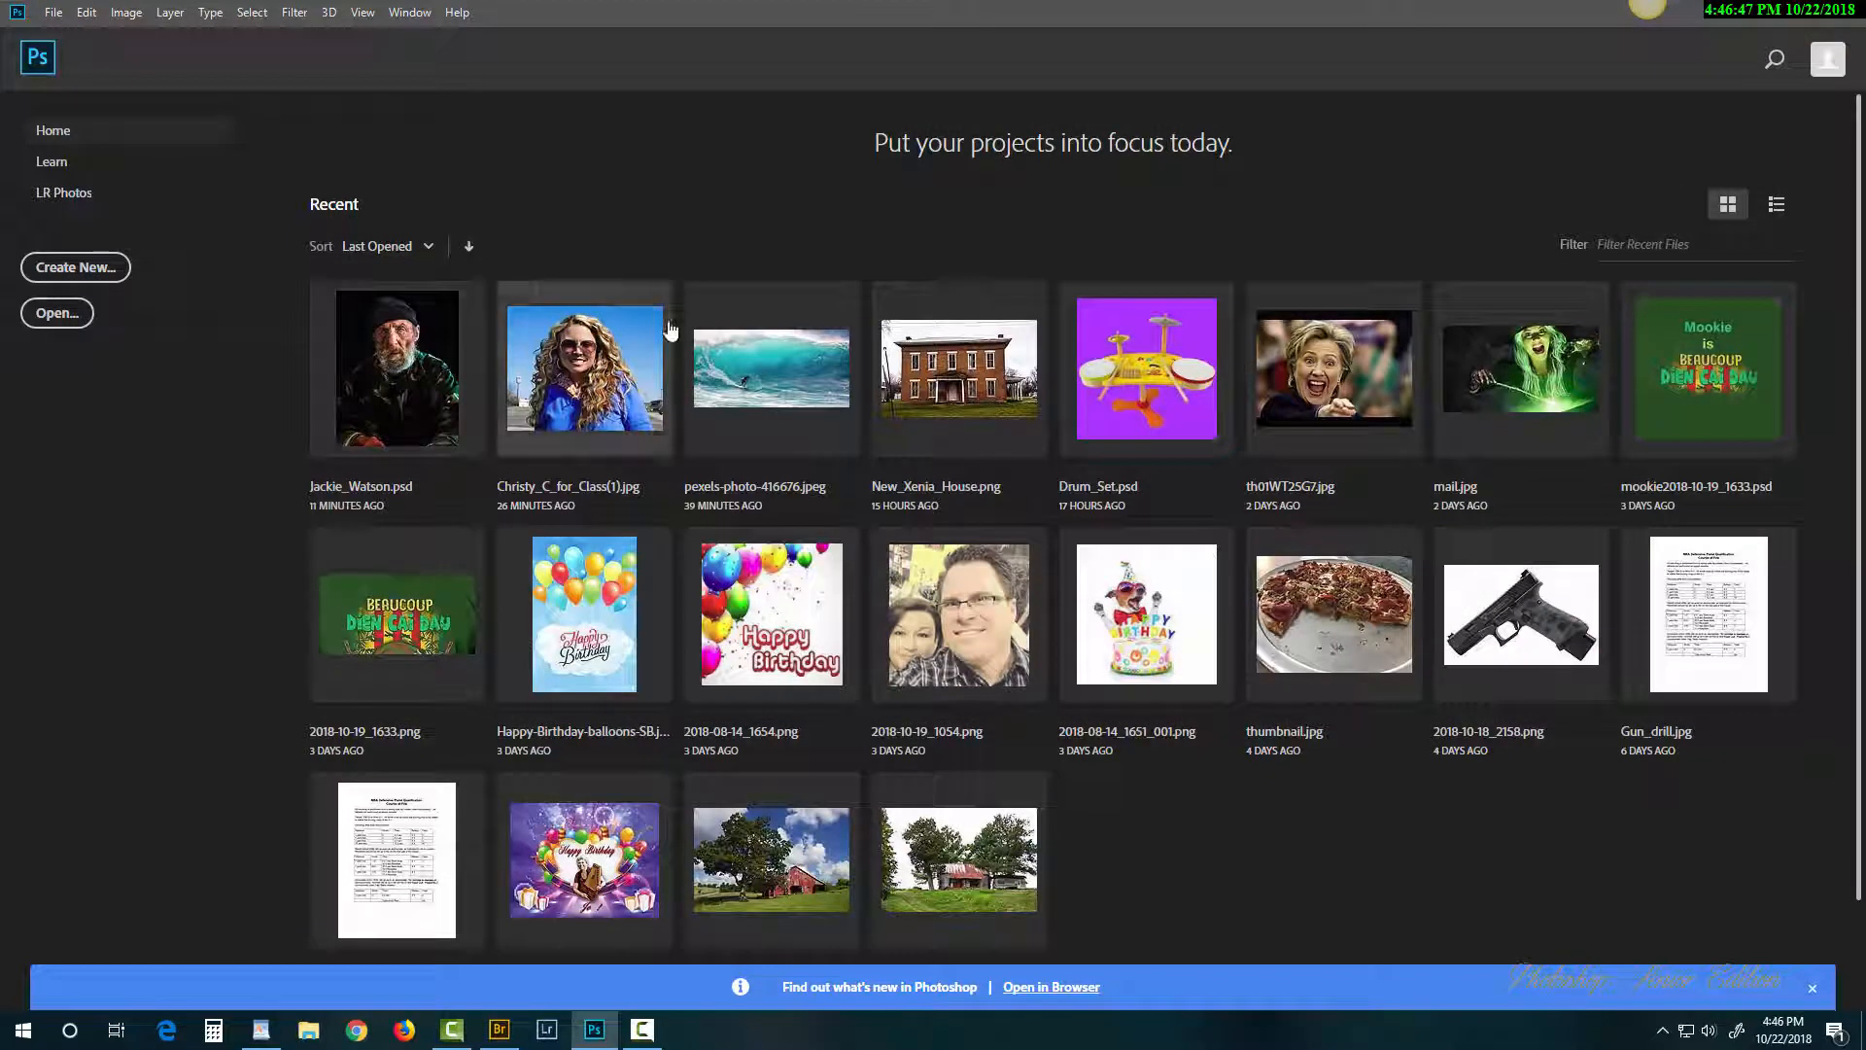
{"action": "left_click", "coordinate": [78, 318]}
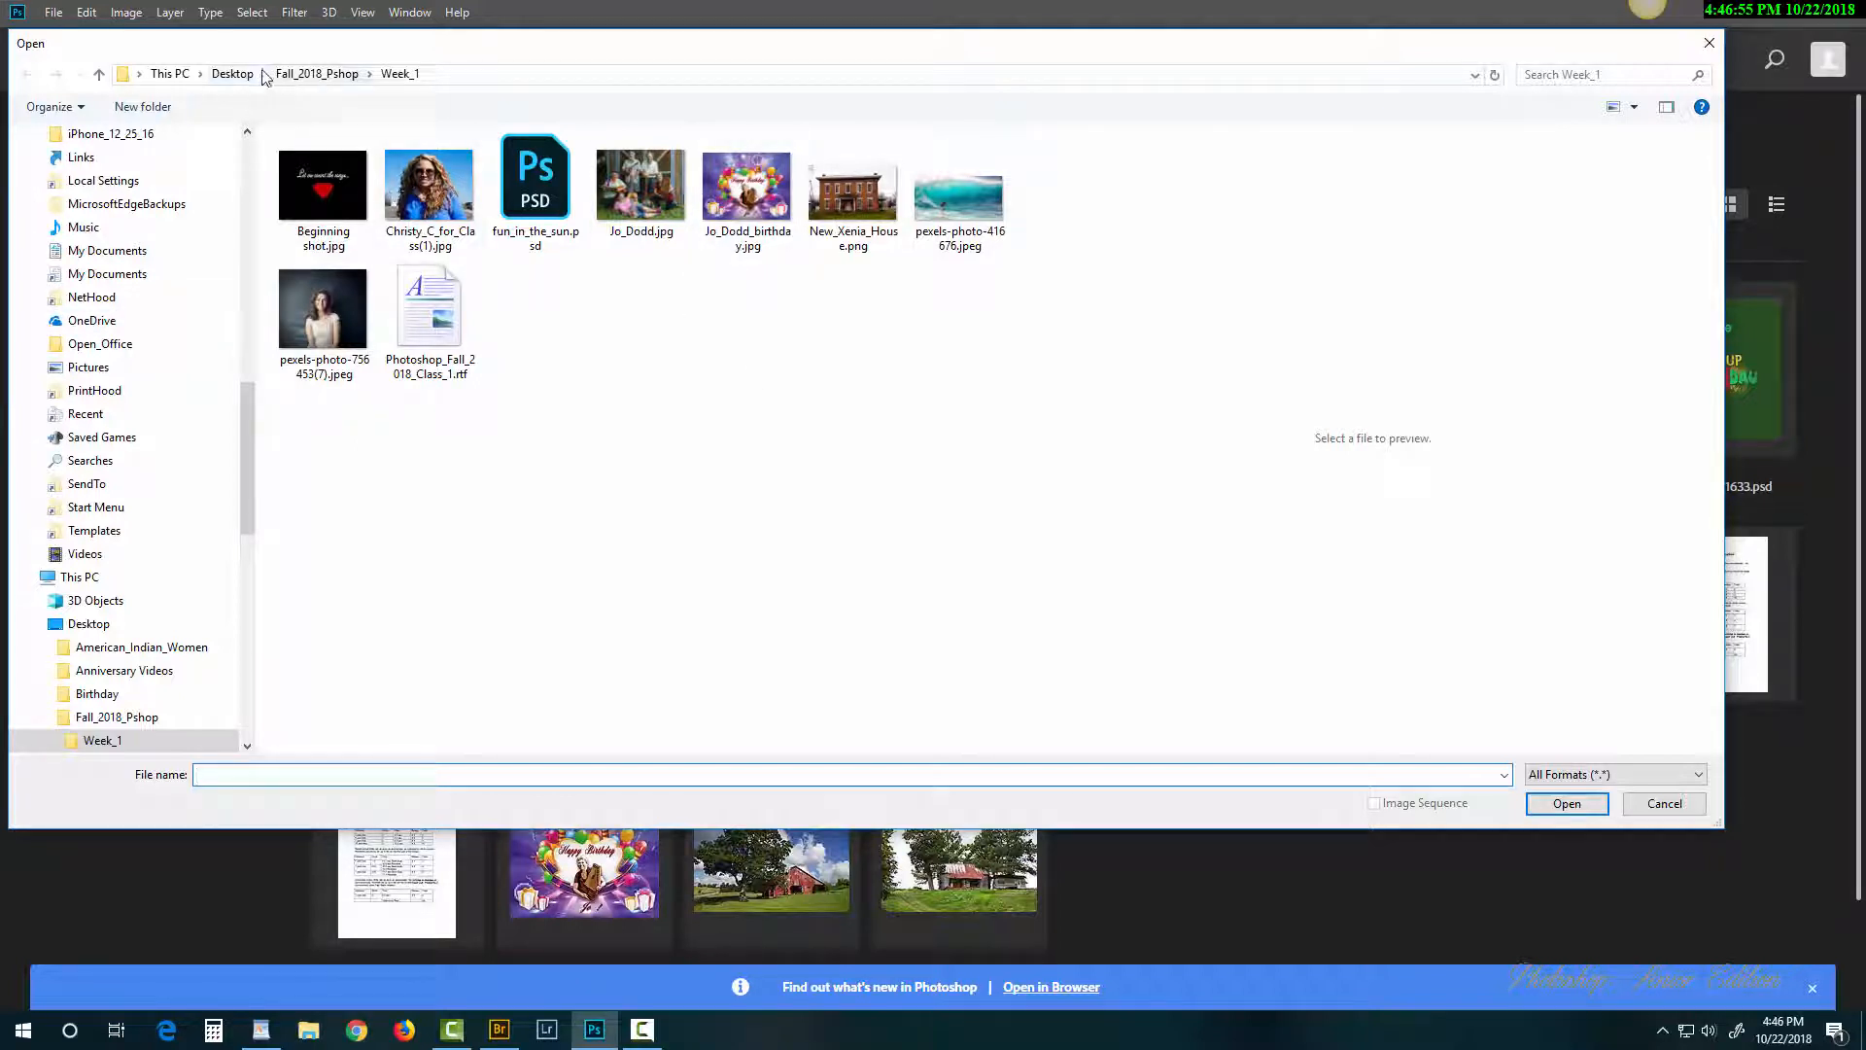
{"action": "left_click", "coordinate": [333, 78]}
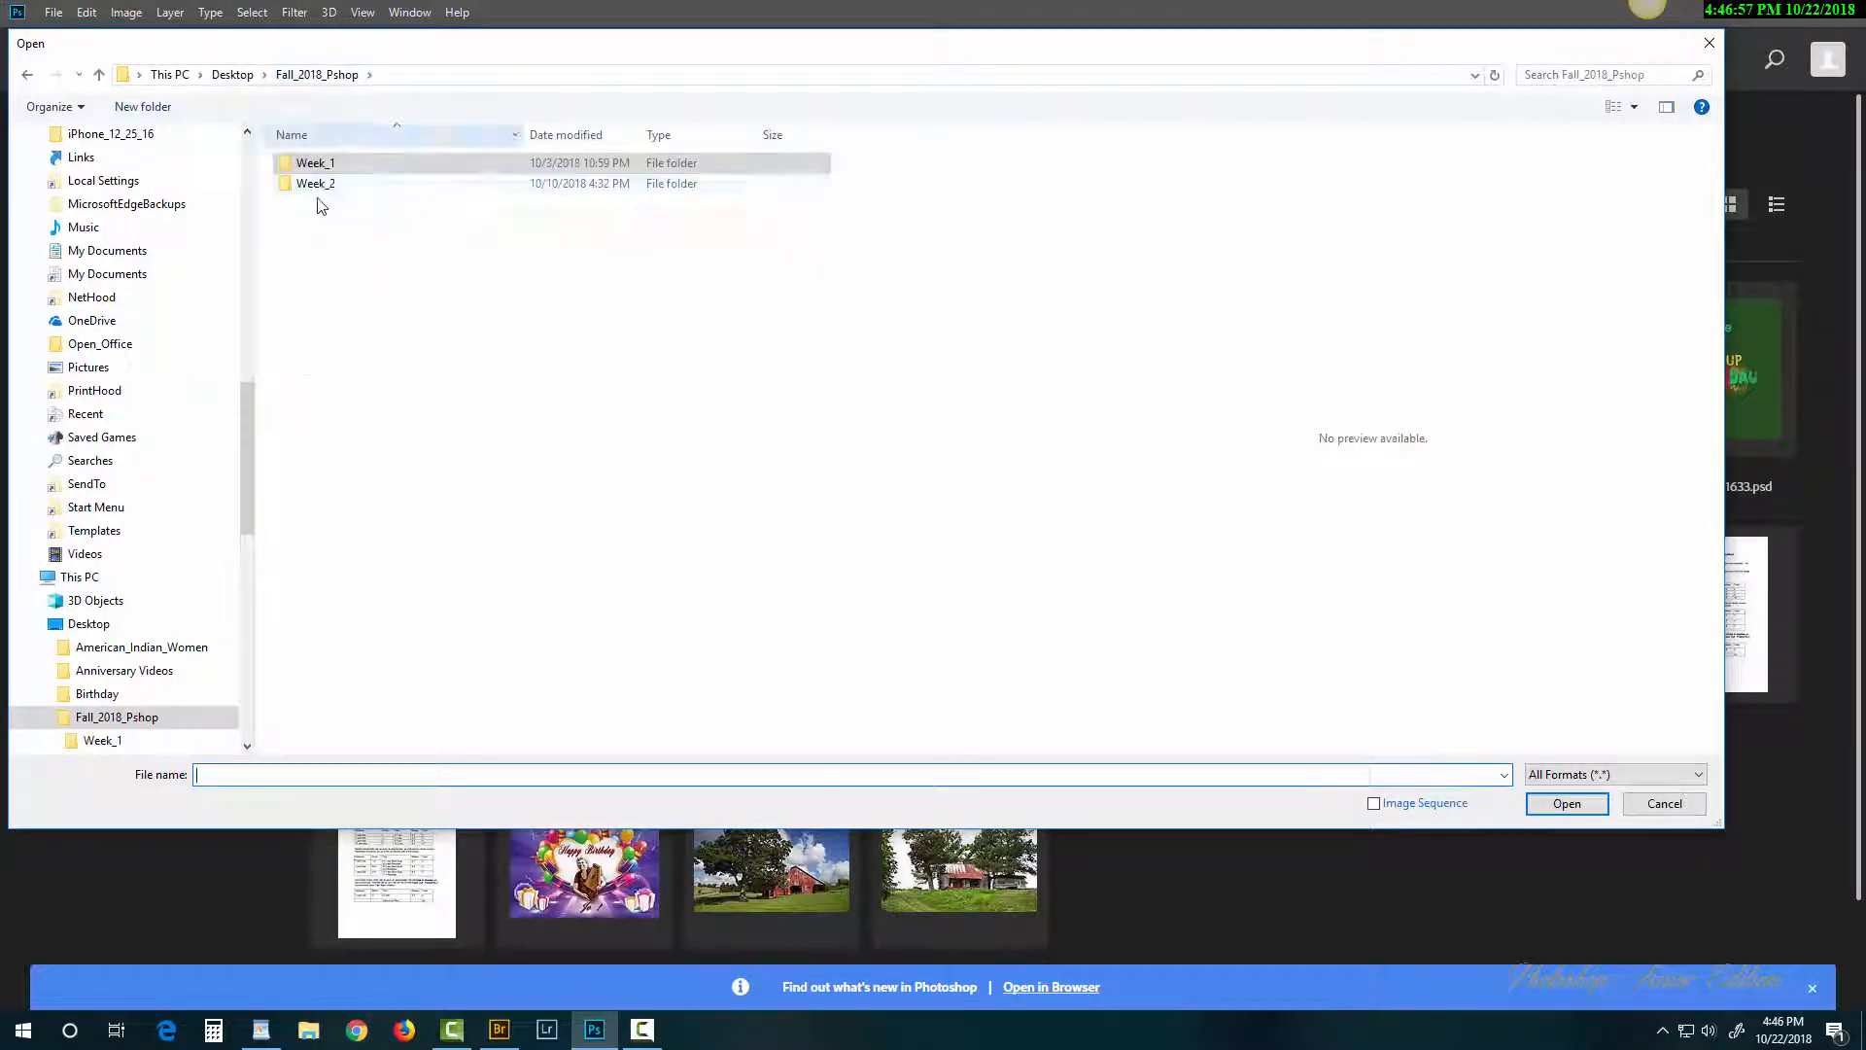
{"action": "double_click", "coordinate": [314, 186]}
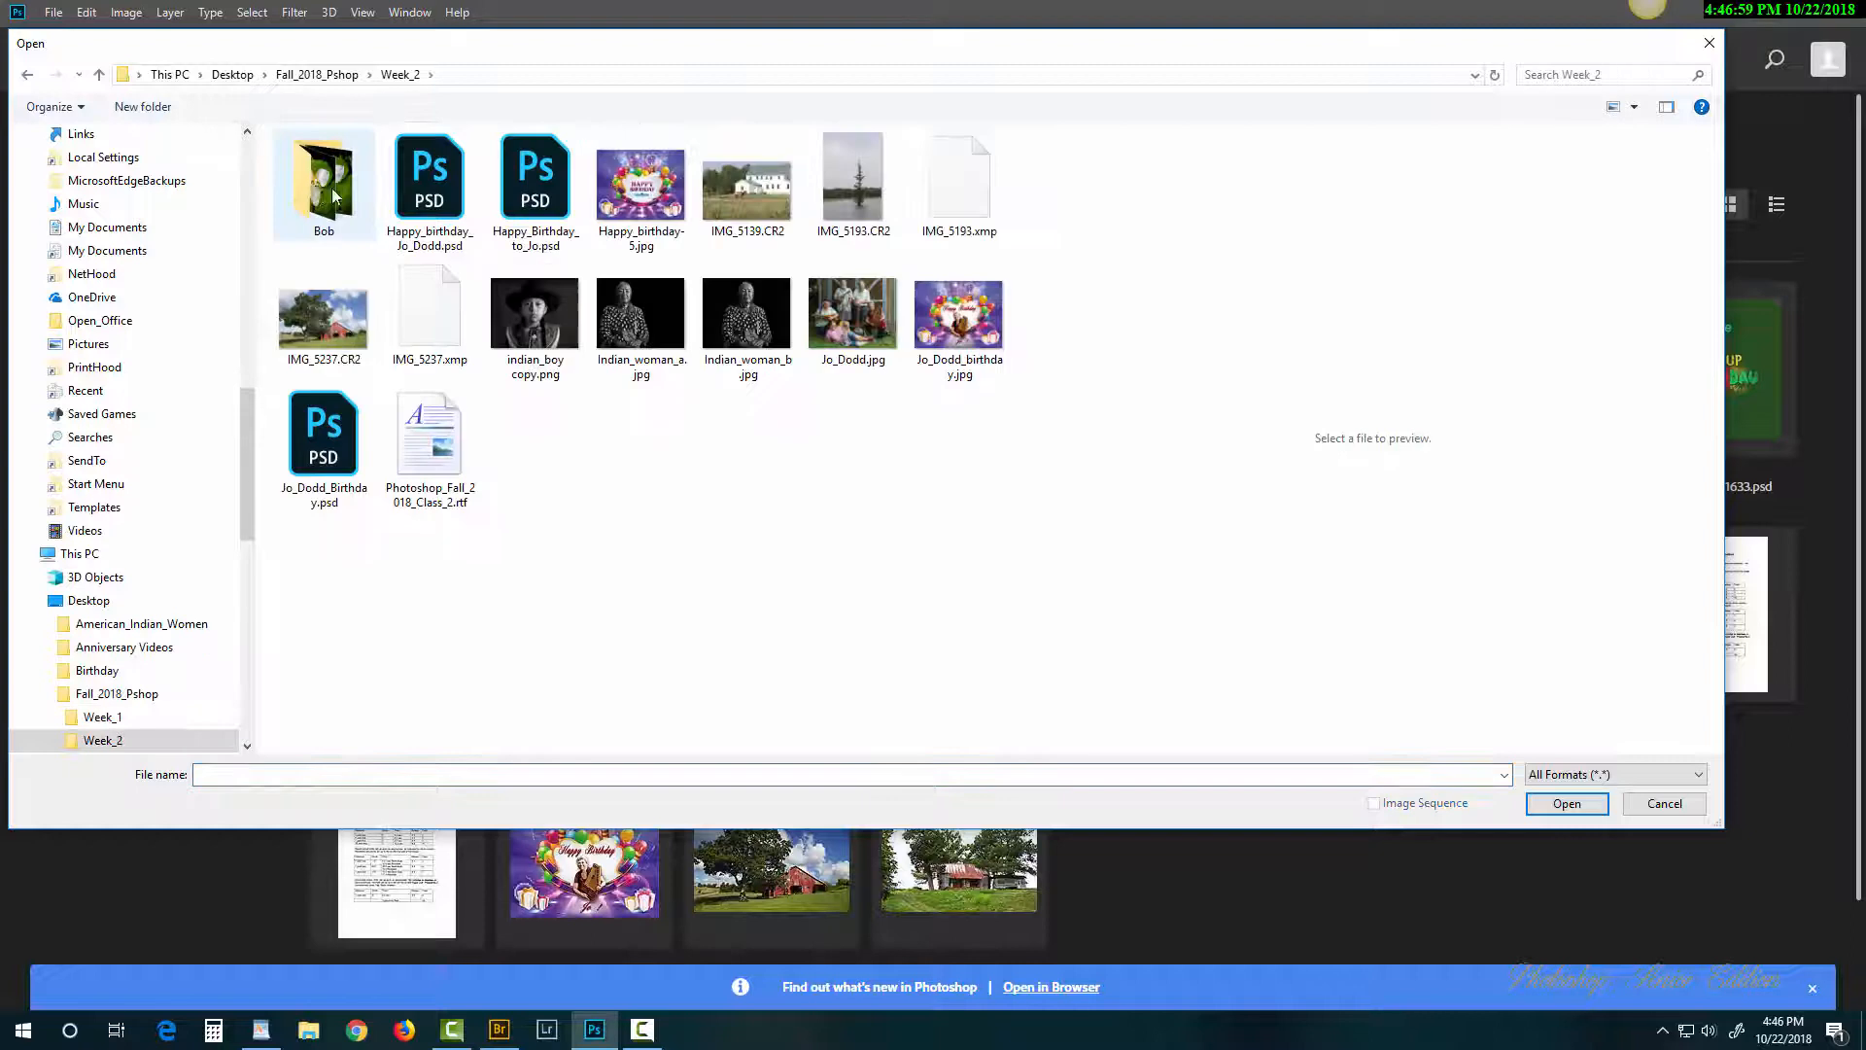
{"action": "double_click", "coordinate": [746, 187]}
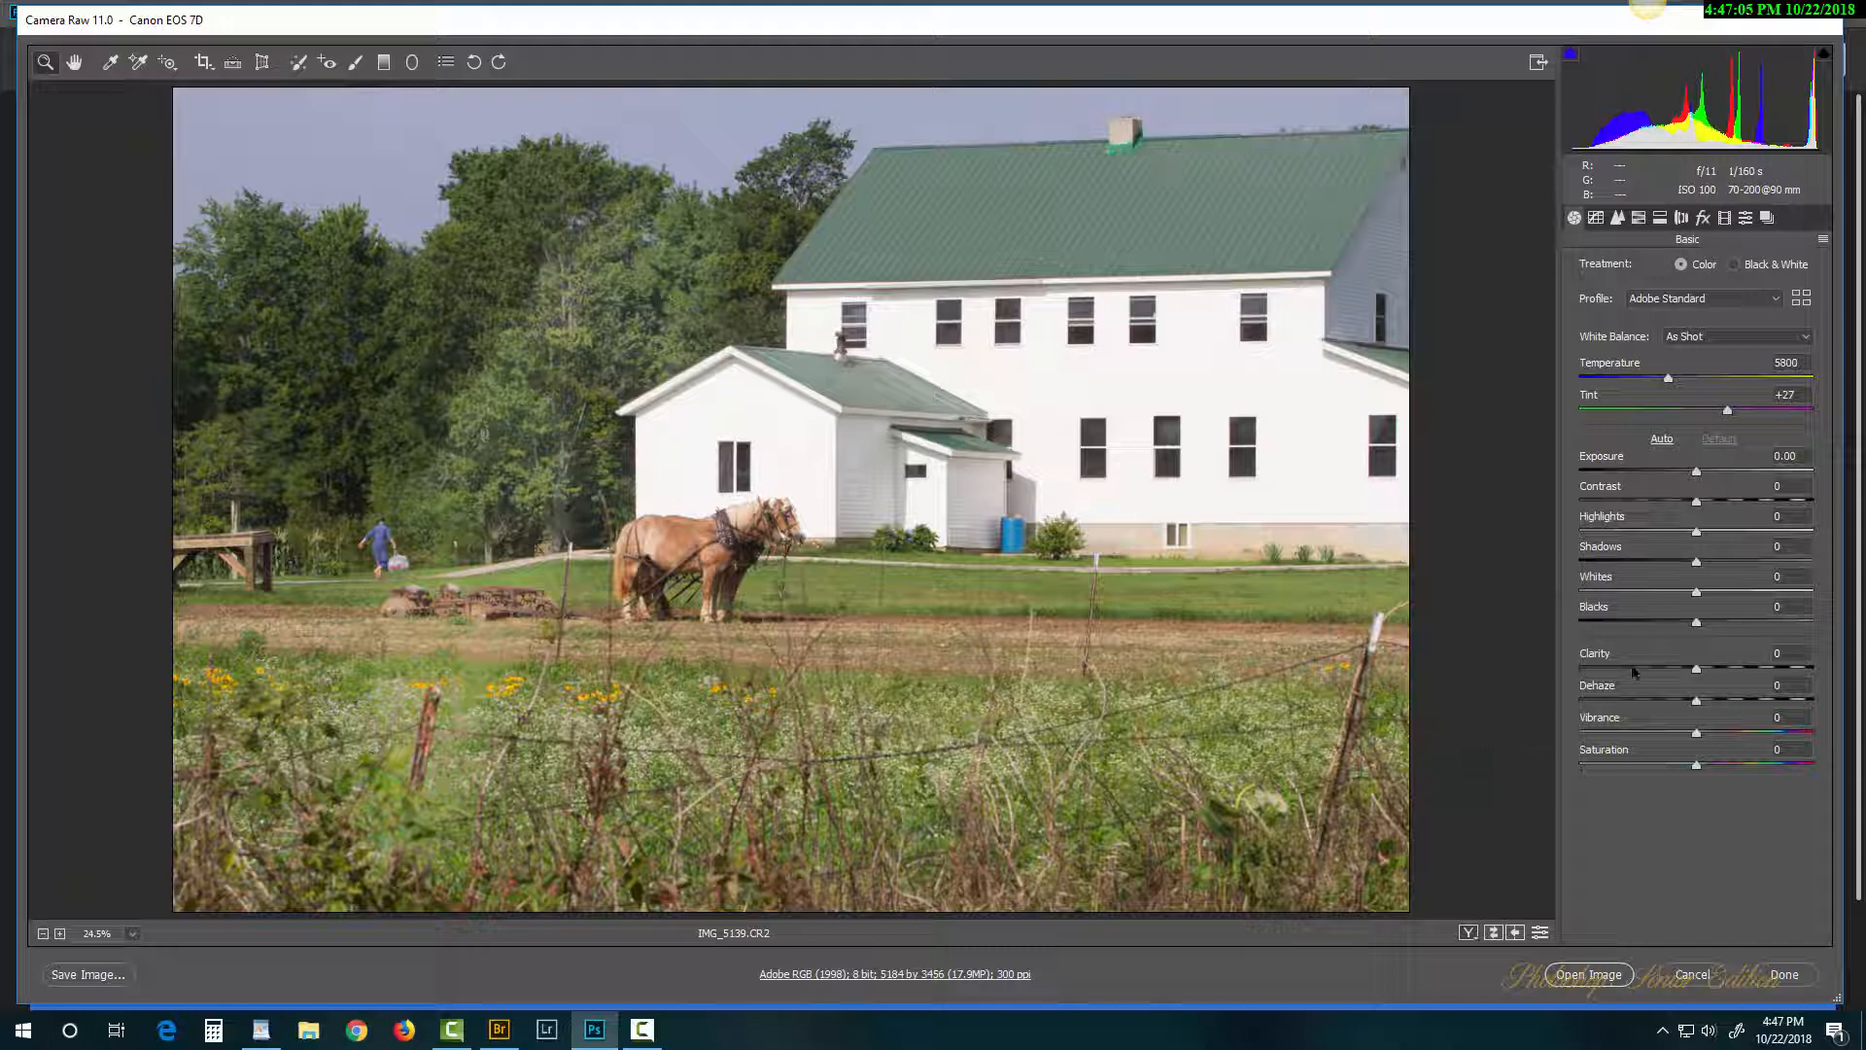
{"action": "left_click", "coordinate": [1703, 972]}
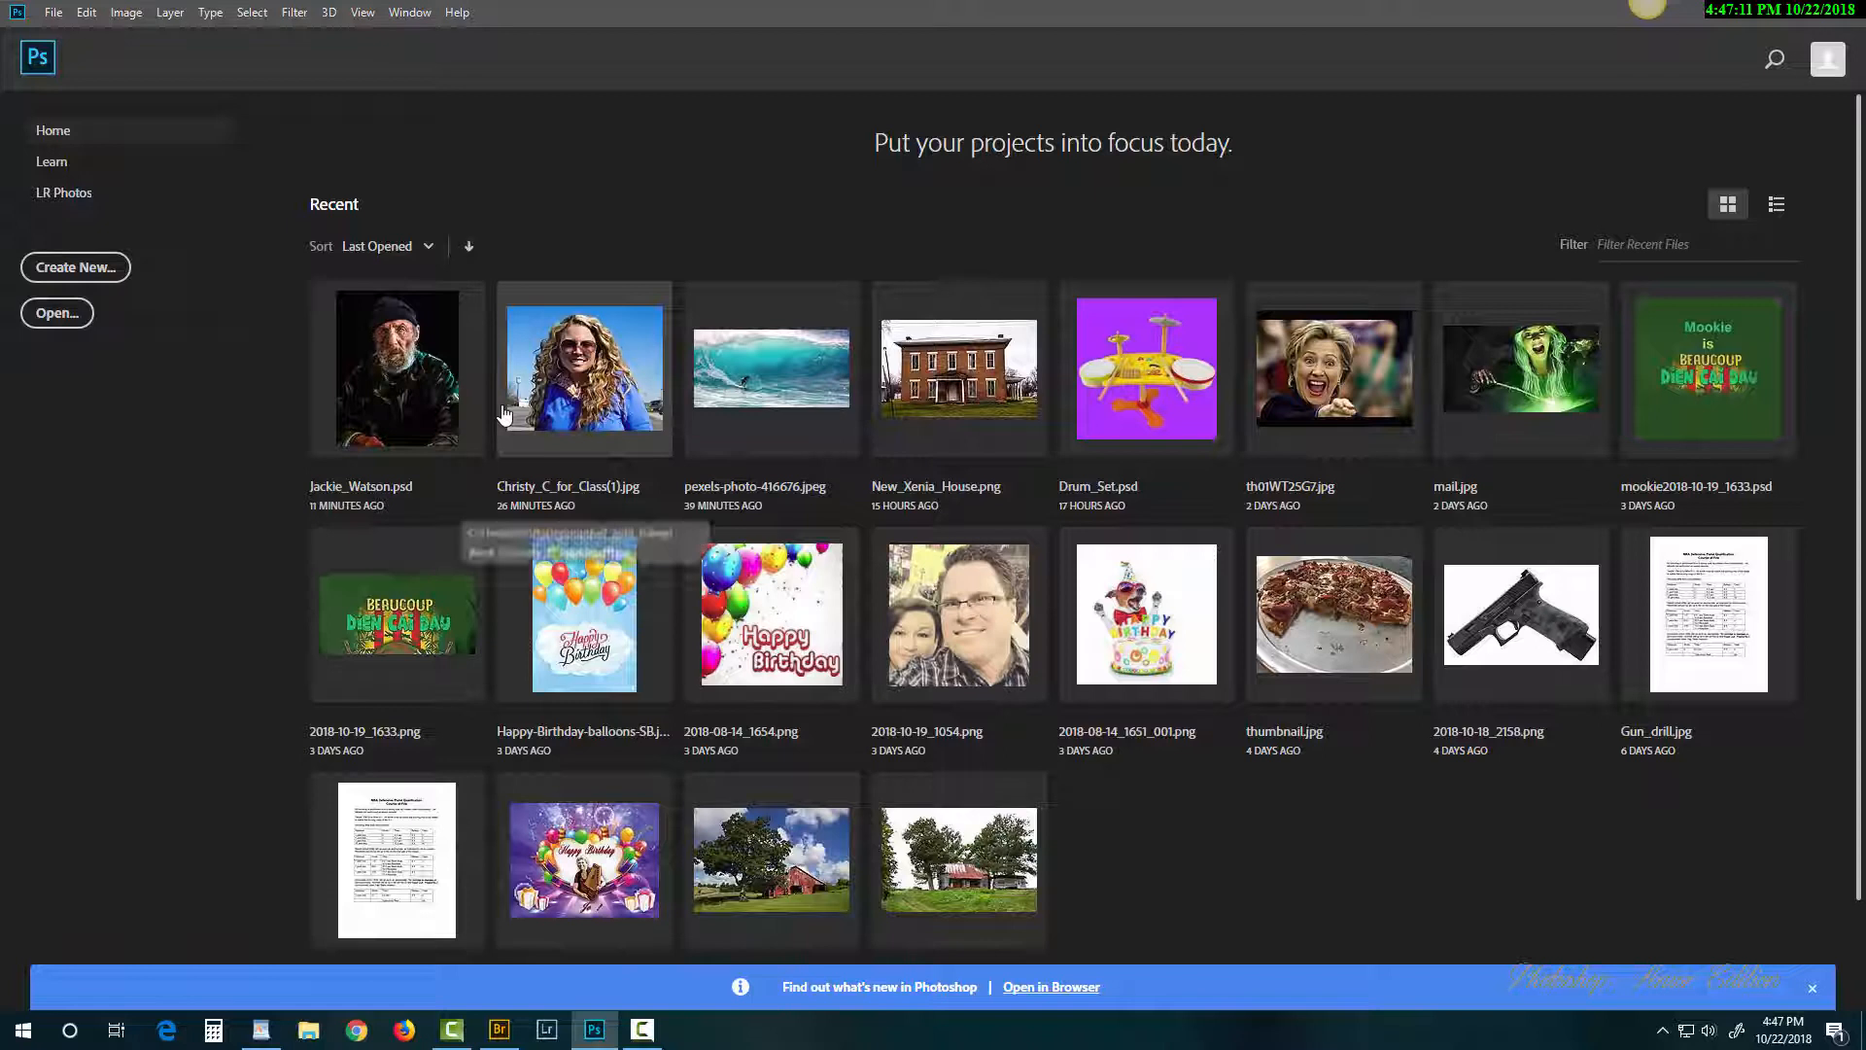
{"action": "left_click", "coordinate": [610, 379]}
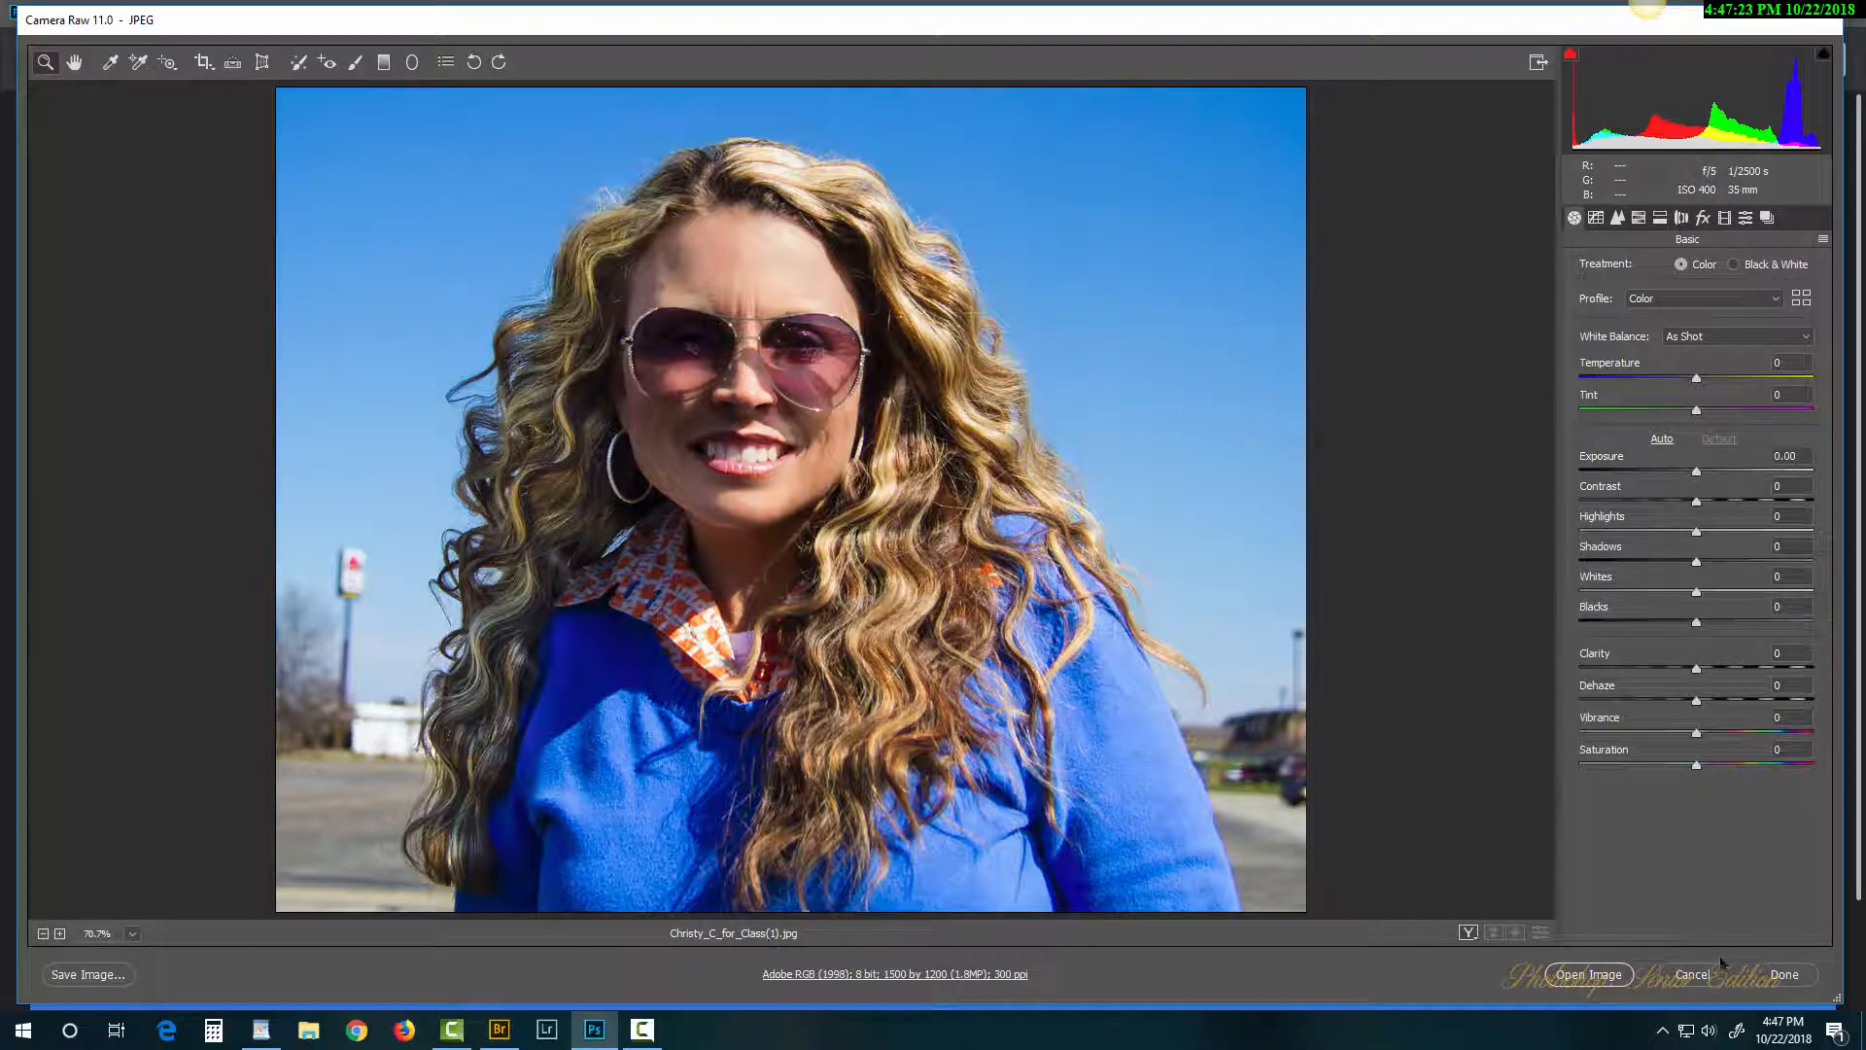
{"action": "left_click", "coordinate": [1699, 974]}
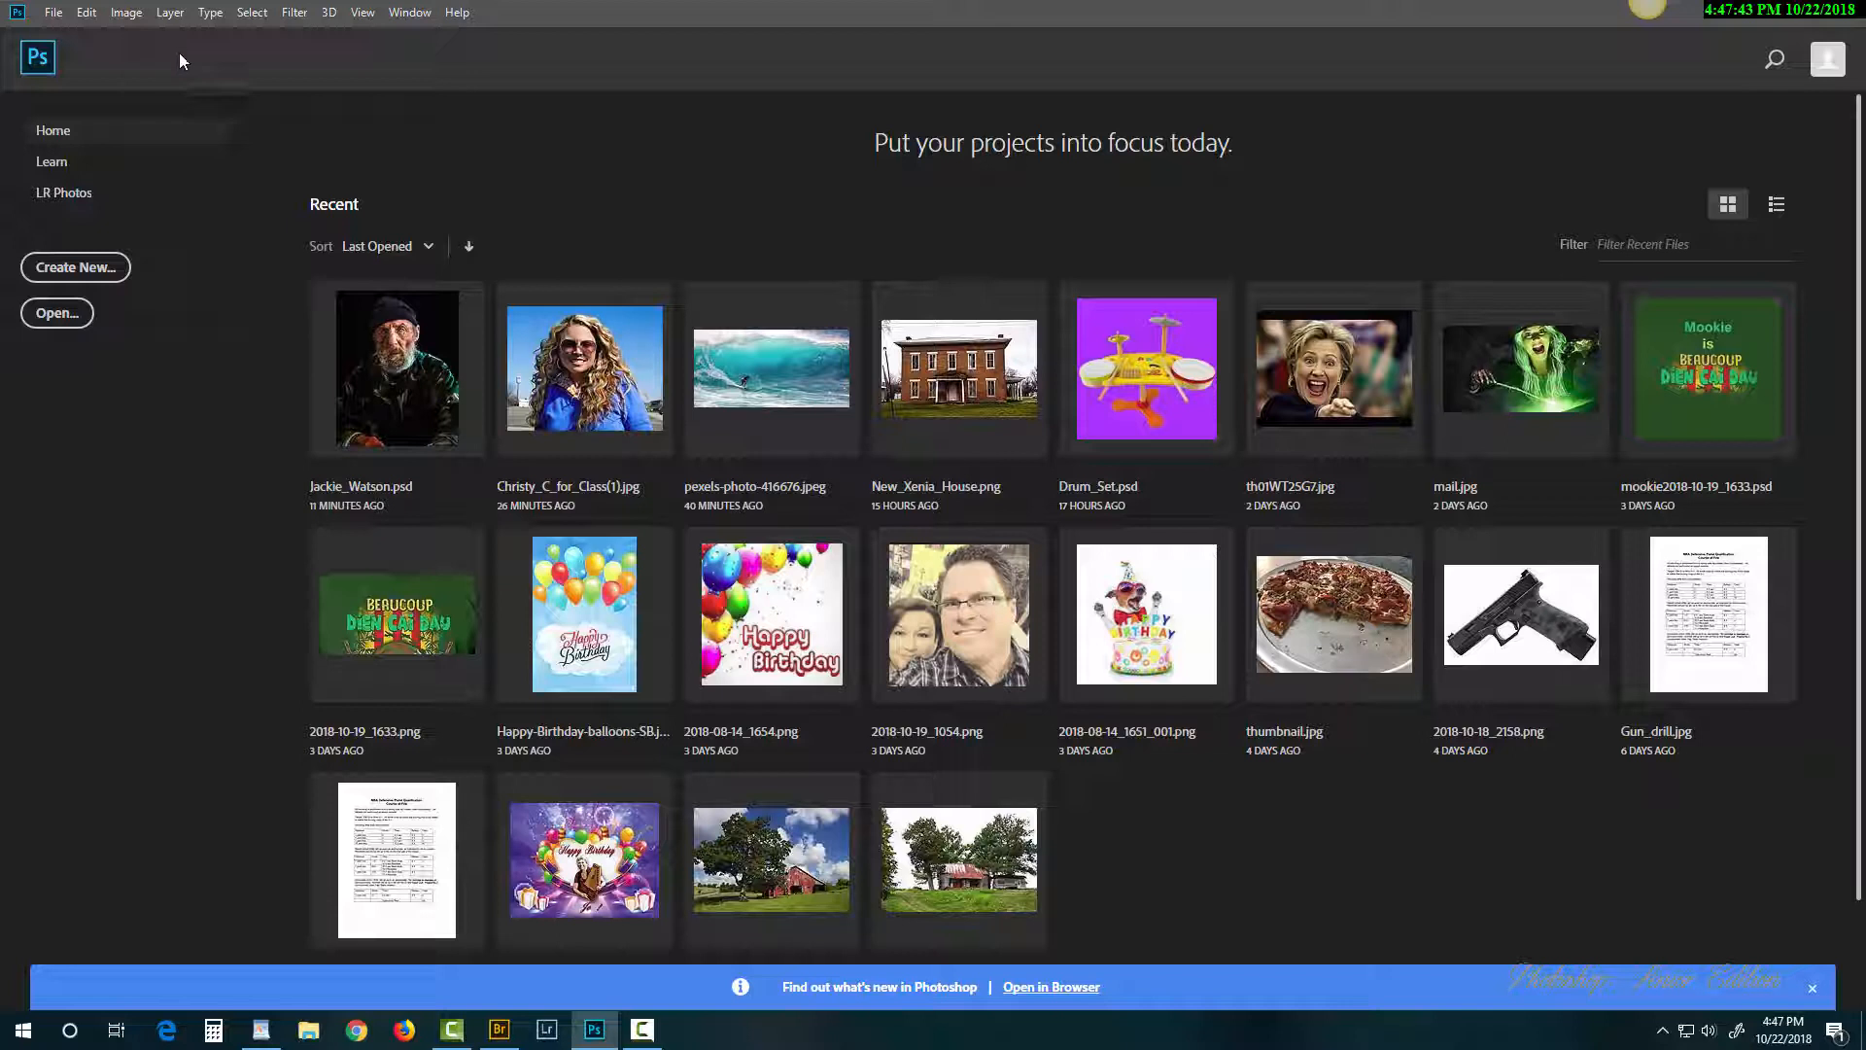
Step: Bring up the Open dialog with Camera Raw as the file format
{"action": "left_click", "coordinate": [53, 13]}
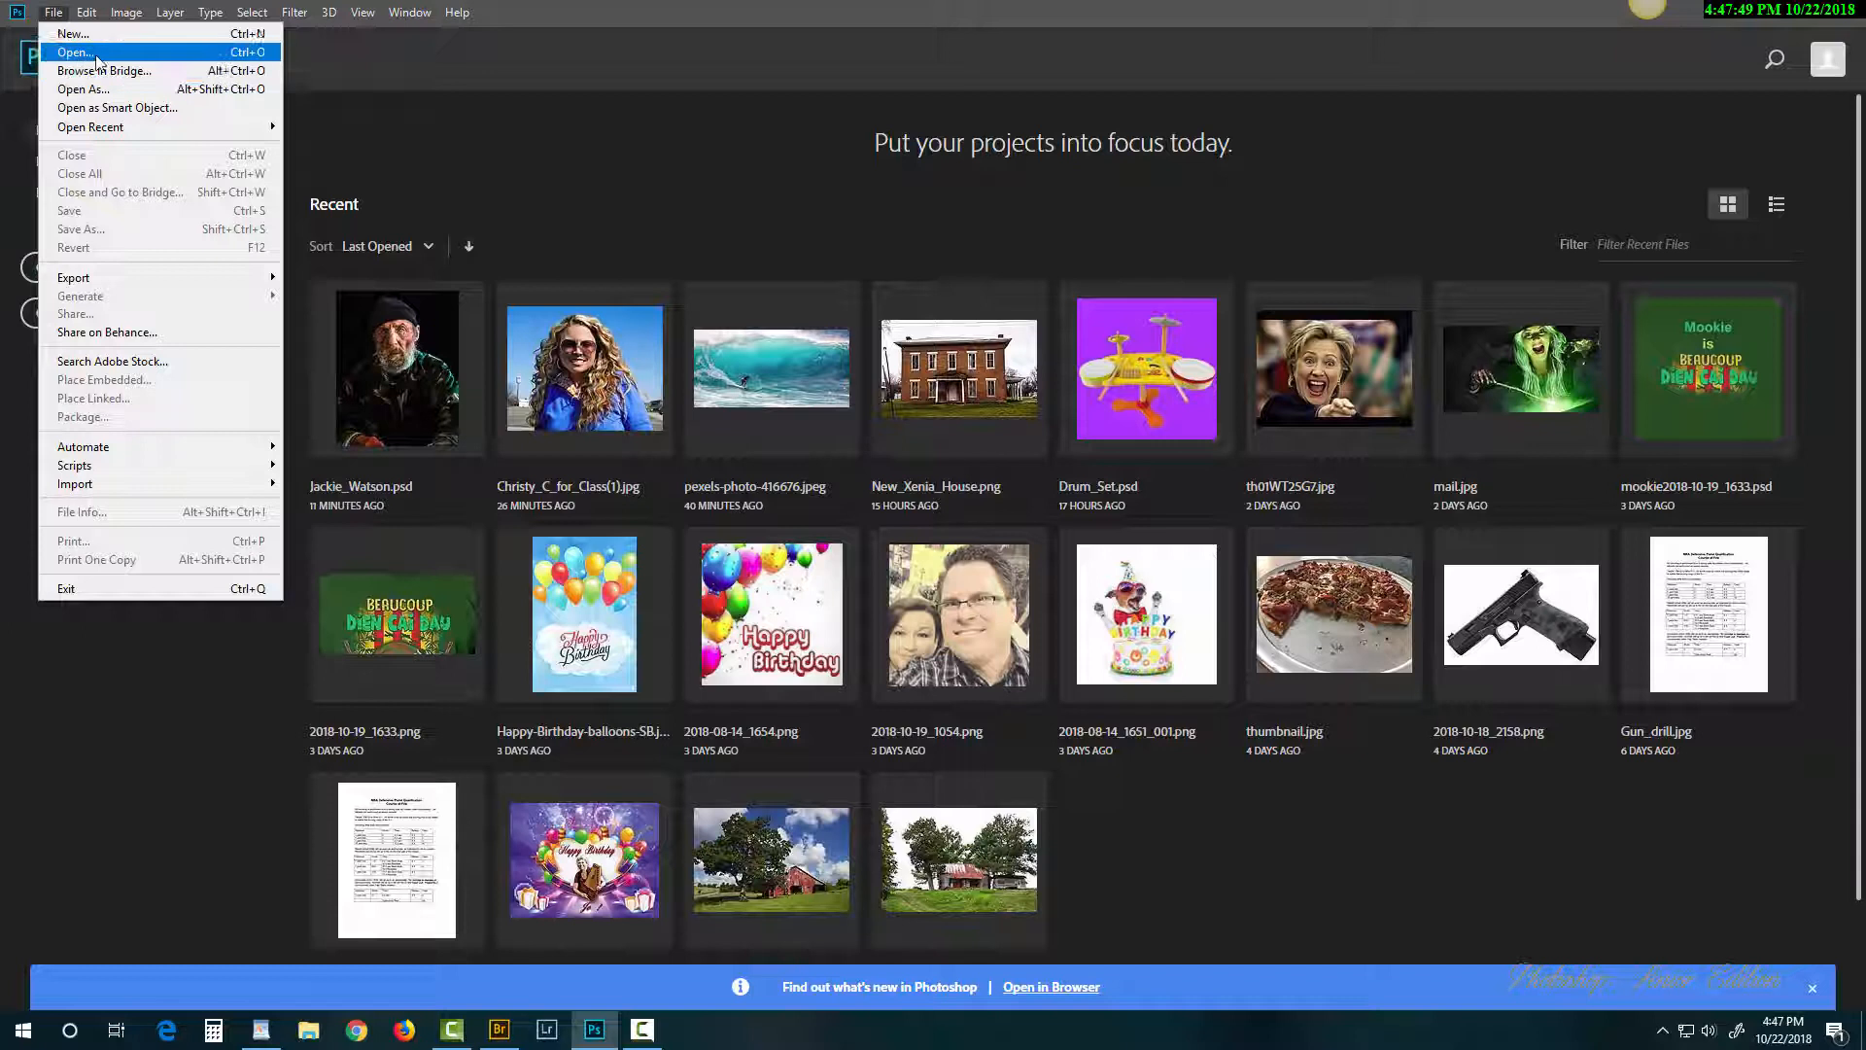
{"action": "left_click", "coordinate": [151, 91]}
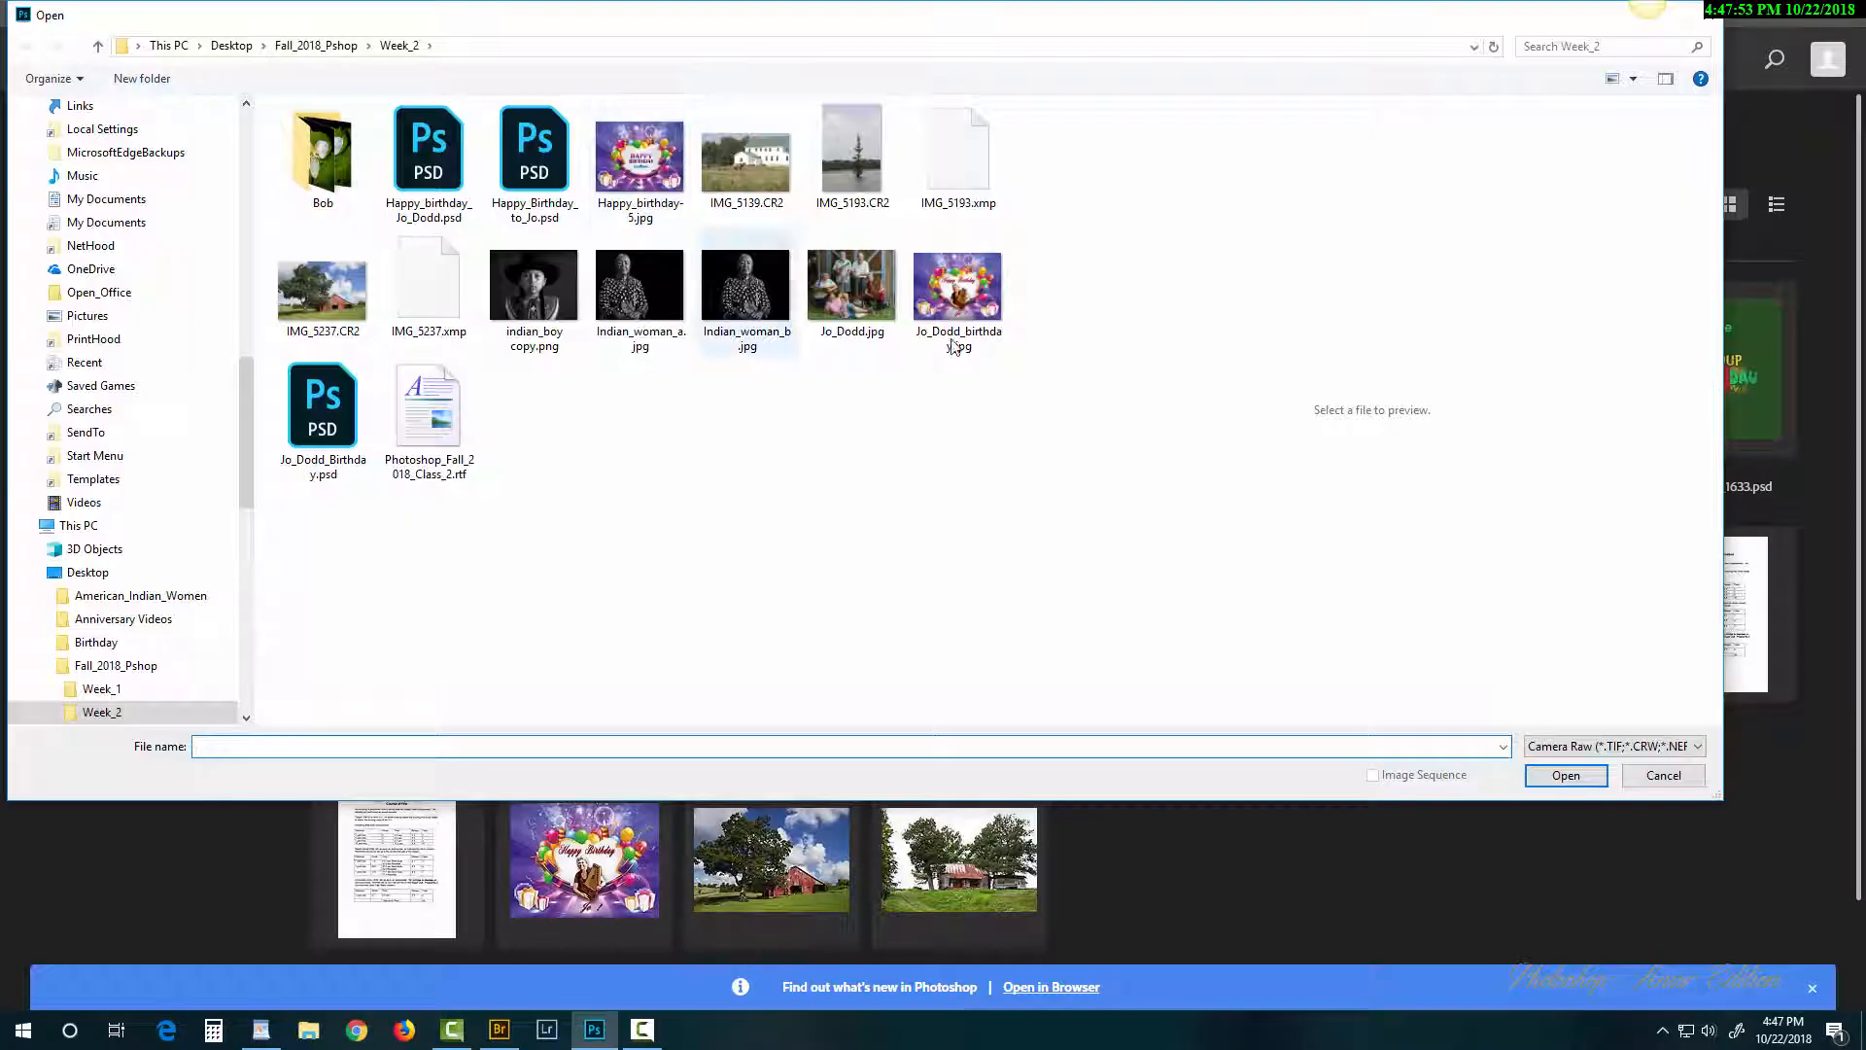
{"action": "left_click", "coordinate": [1586, 746]}
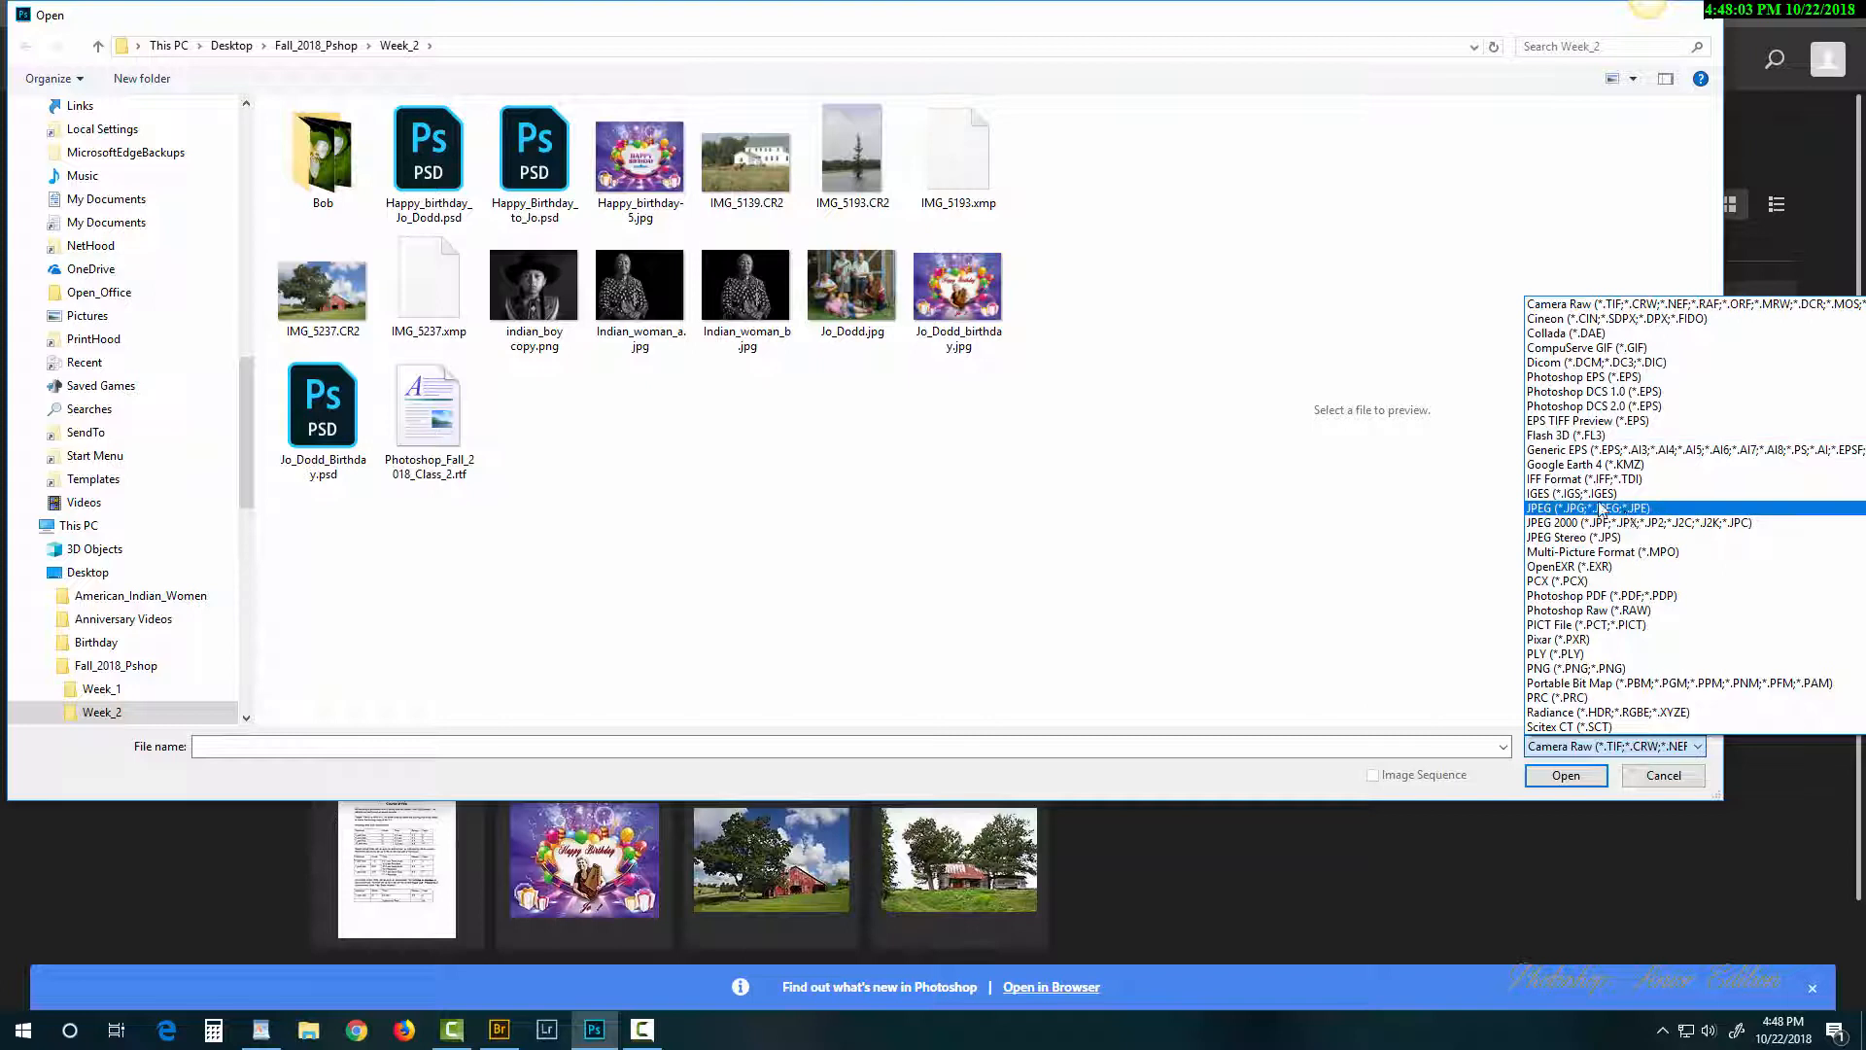
{"action": "scroll", "coordinate": [1604, 481], "scroll_direction": "up", "scroll_amount": 2}
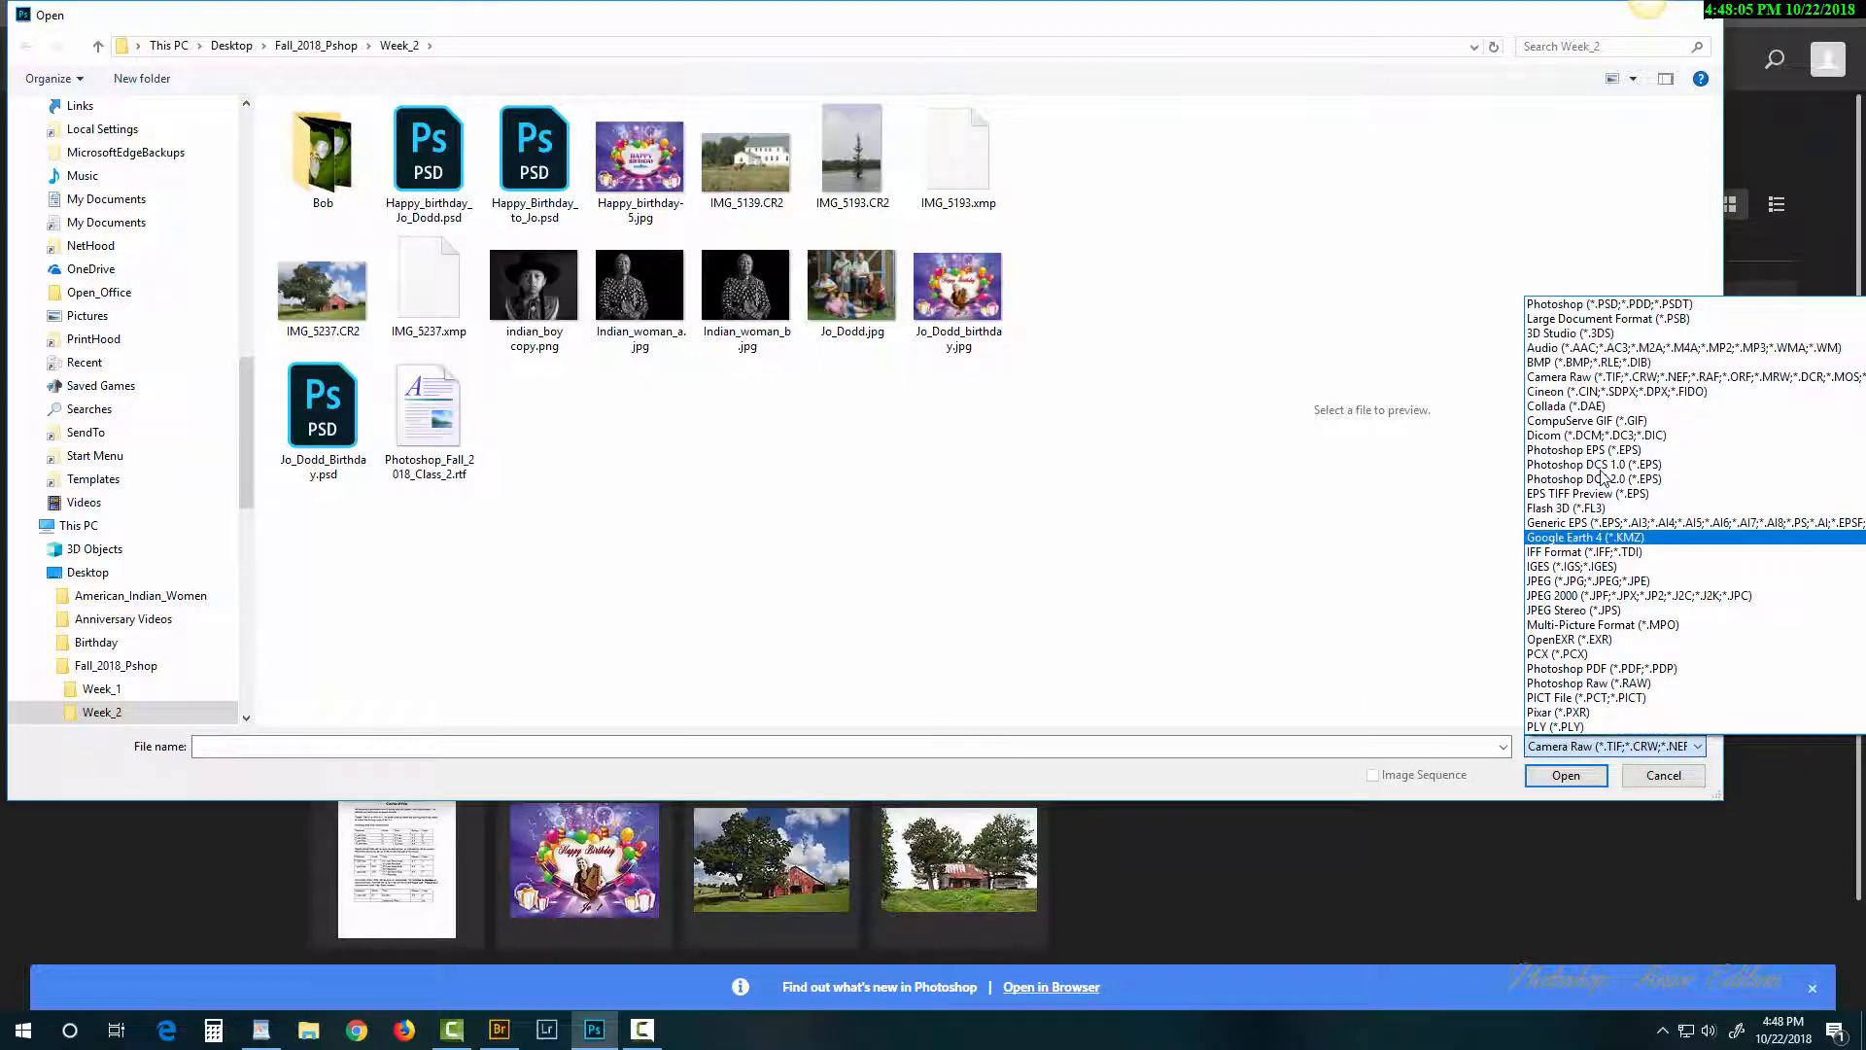
{"action": "left_click", "coordinate": [1597, 385]}
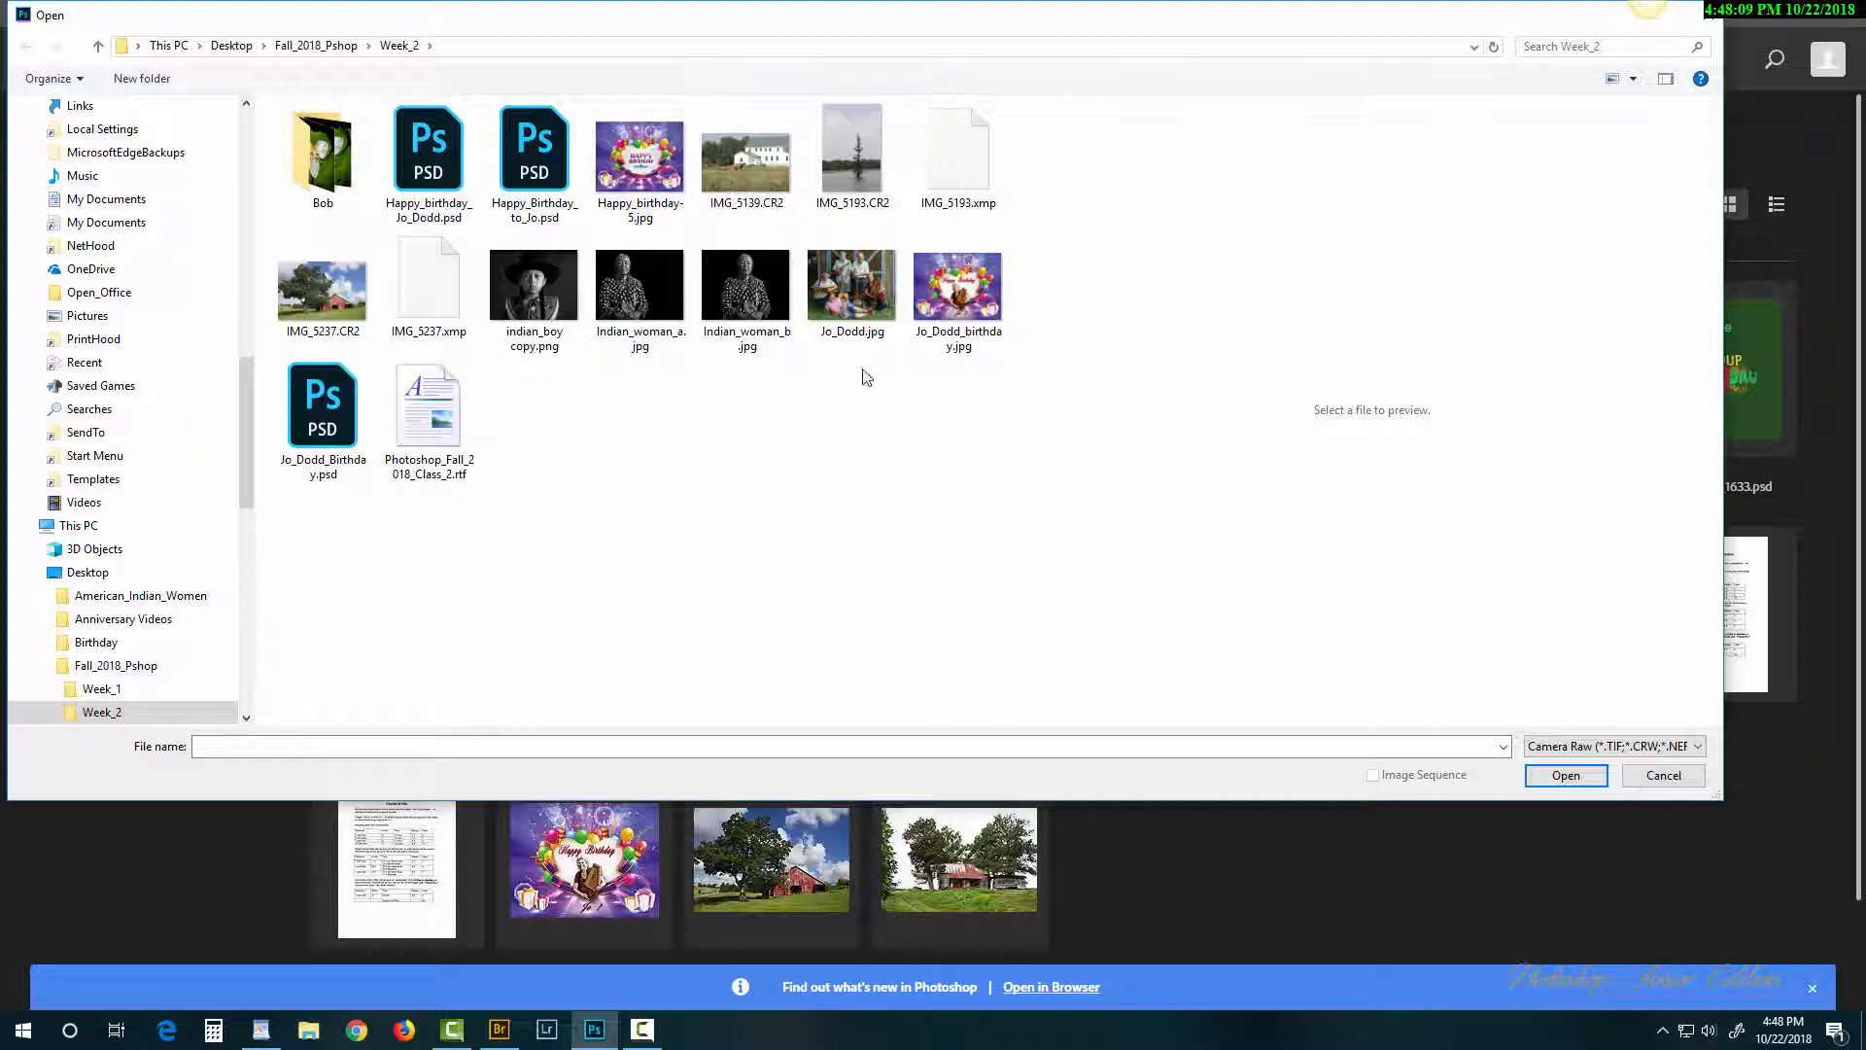
{"action": "left_click", "coordinate": [315, 46]}
{"action": "left_click", "coordinate": [336, 141]}
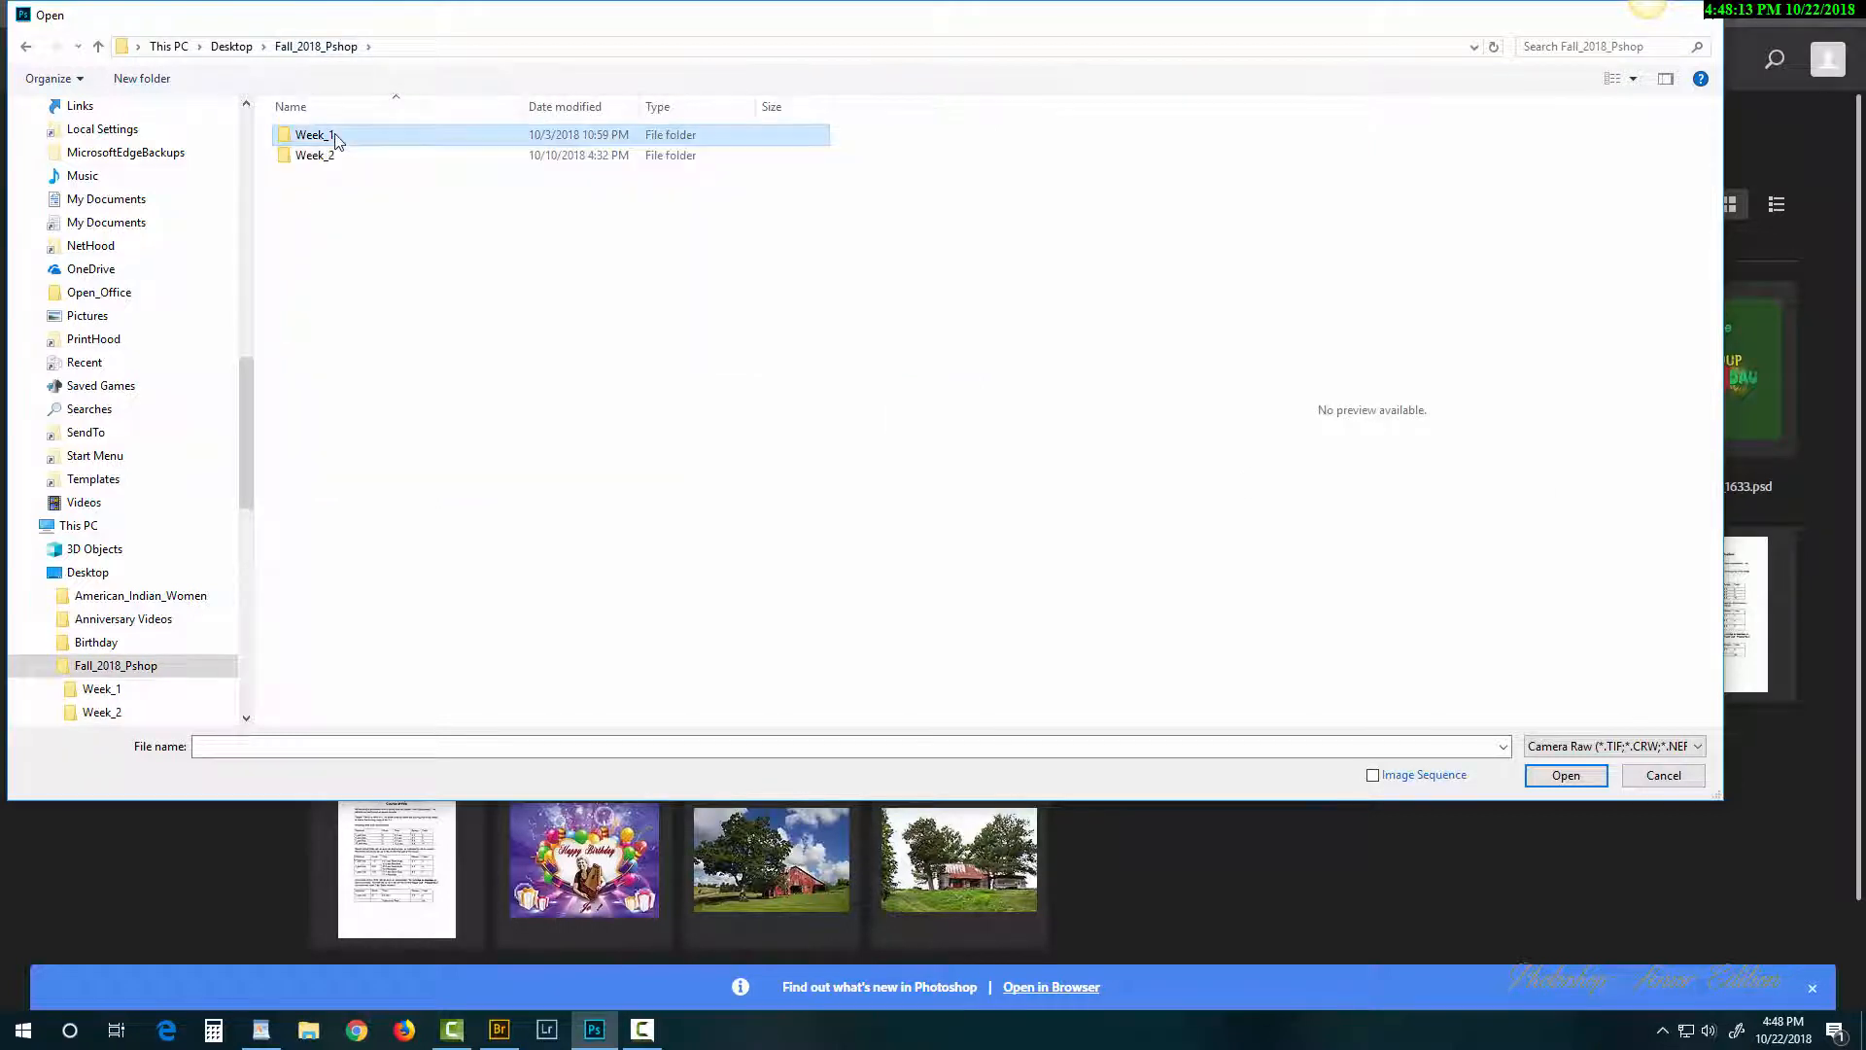
{"action": "double_click", "coordinate": [336, 141]}
{"action": "left_click", "coordinate": [440, 167]}
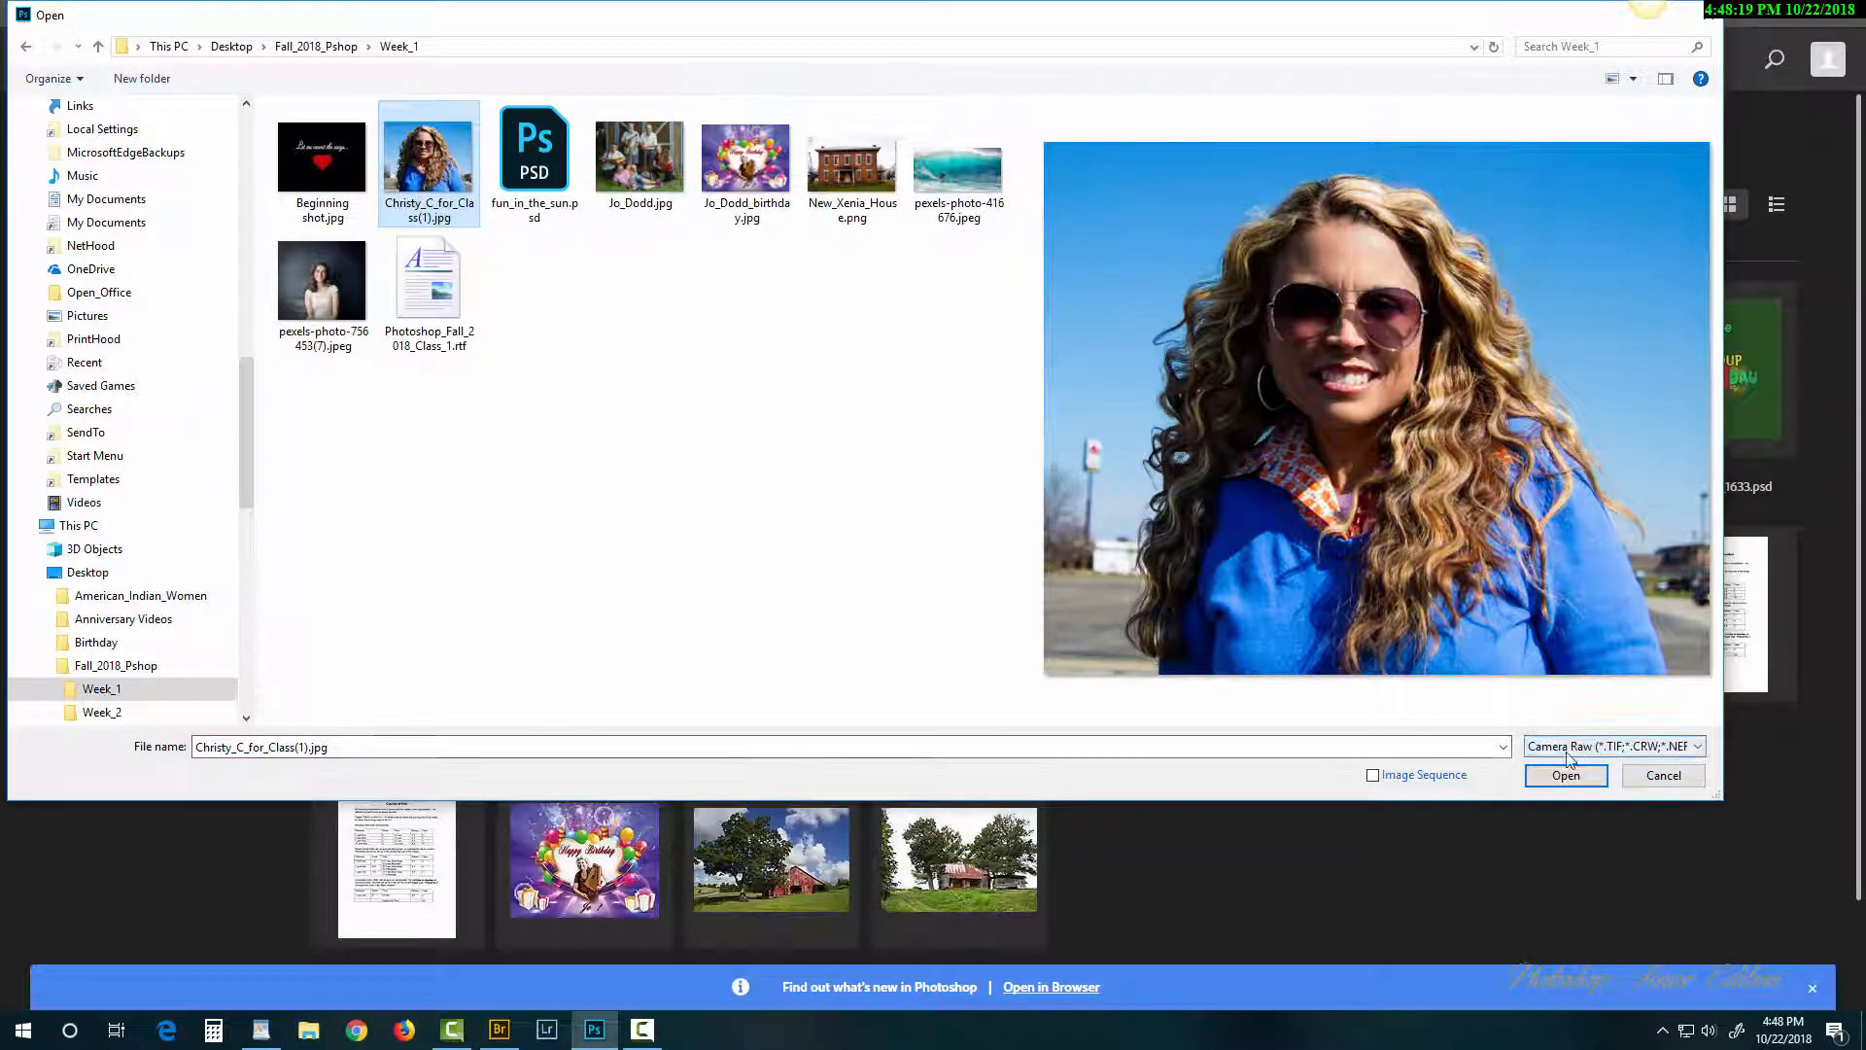
{"action": "left_click", "coordinate": [1679, 748]}
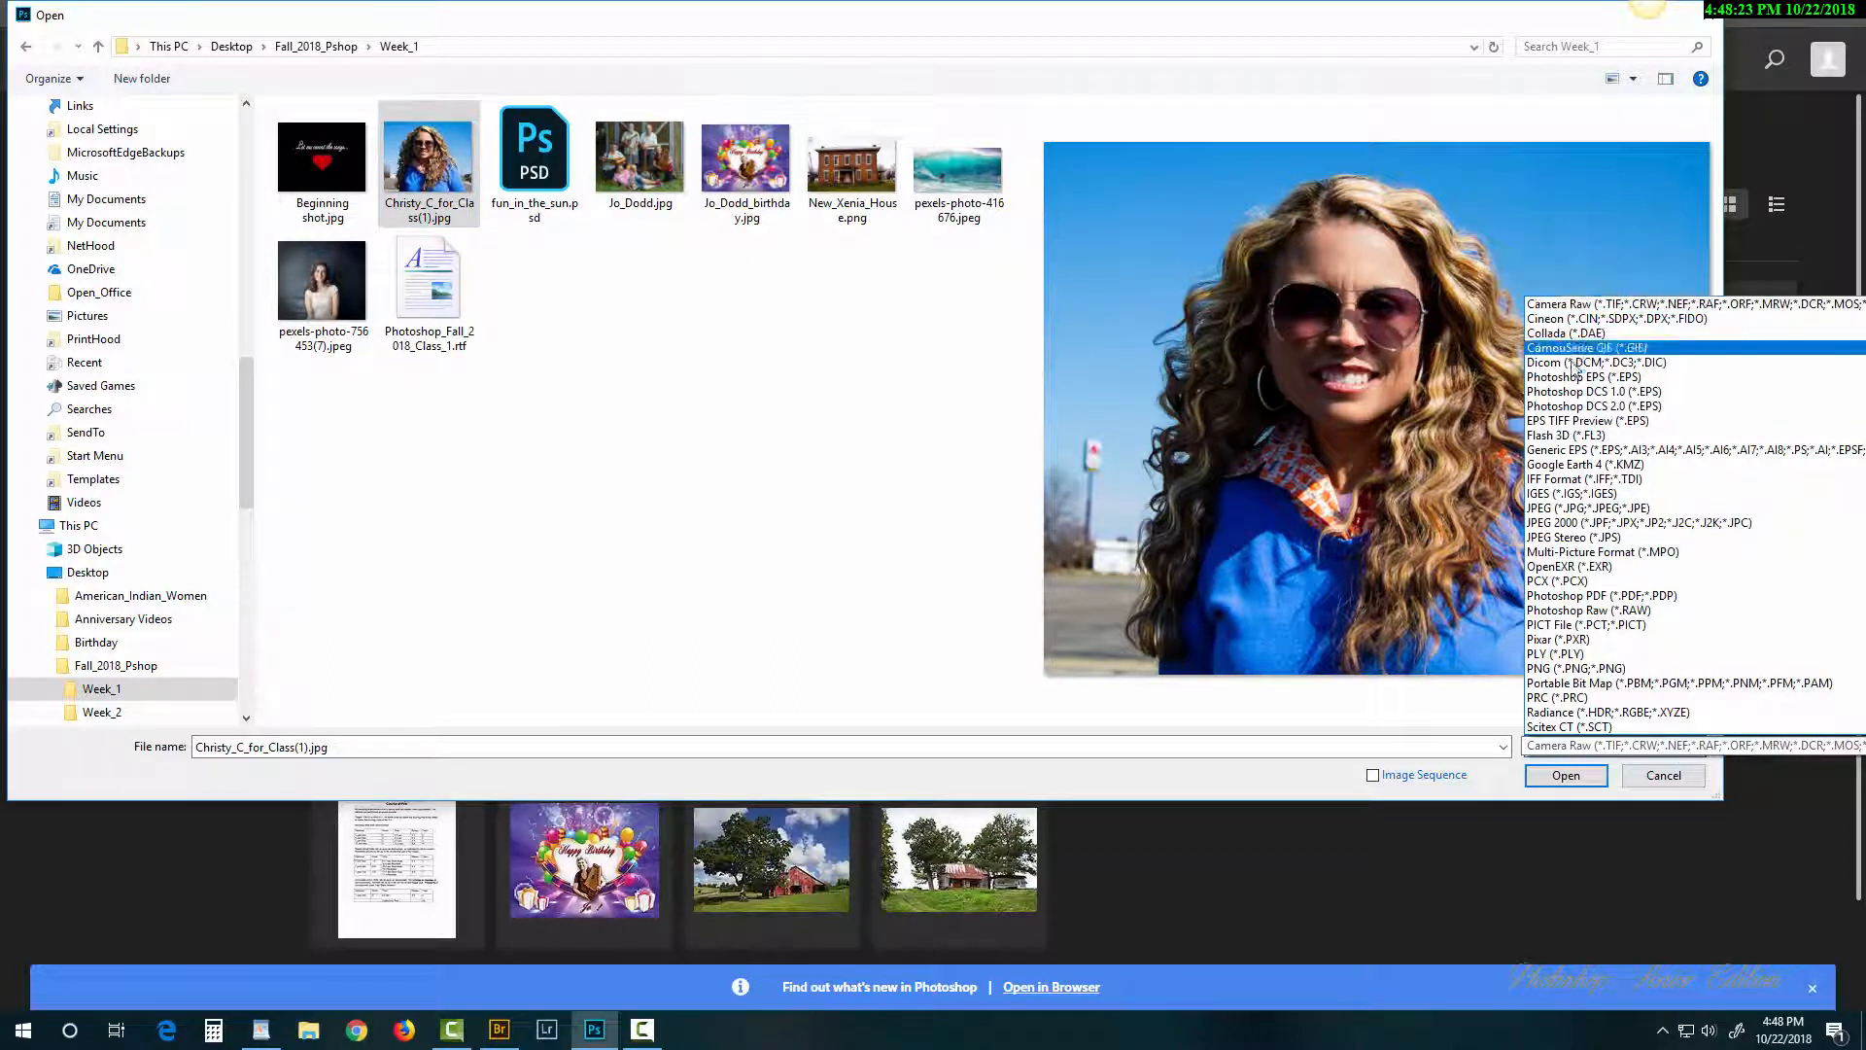
{"action": "scroll", "coordinate": [1574, 369], "scroll_direction": "up", "scroll_amount": 2}
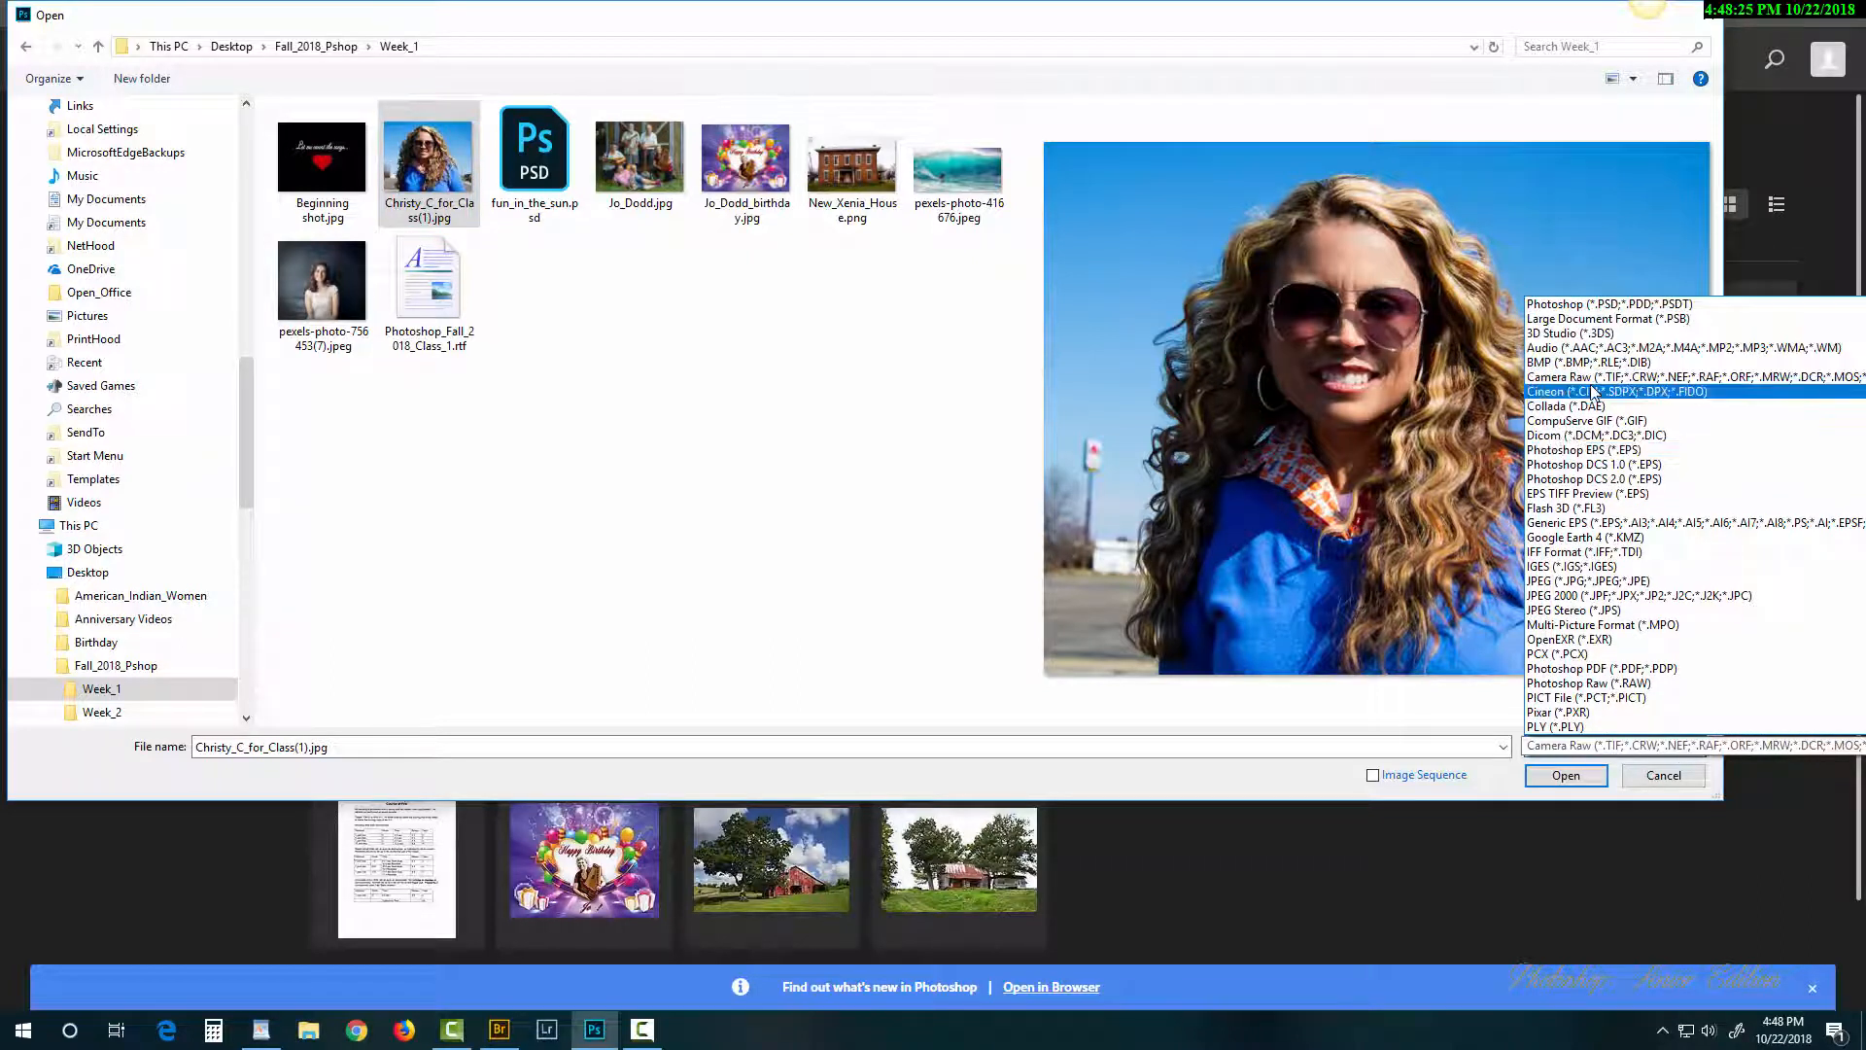
{"action": "left_click", "coordinate": [1602, 378]}
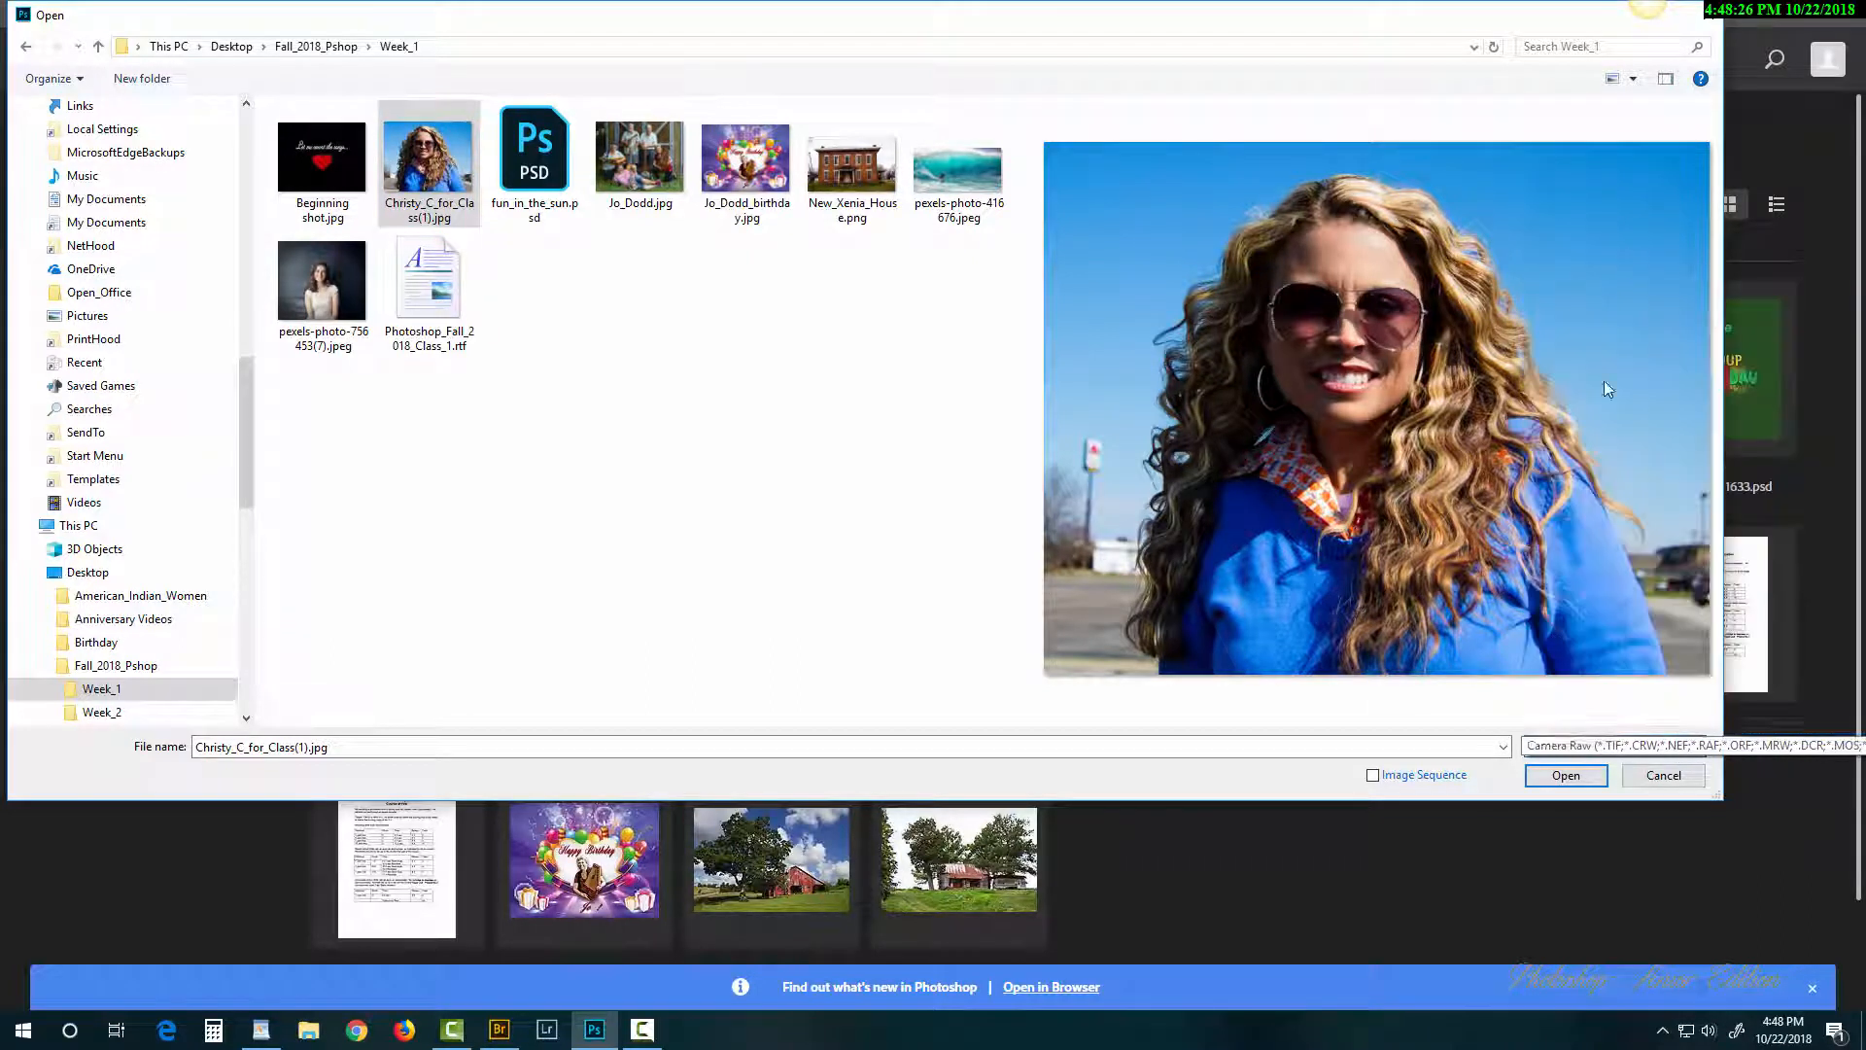
Step: Open Christy_C_for_Class(1).jpg through Camera Raw into Photoshop with default settings
{"action": "left_click", "coordinate": [1567, 776]}
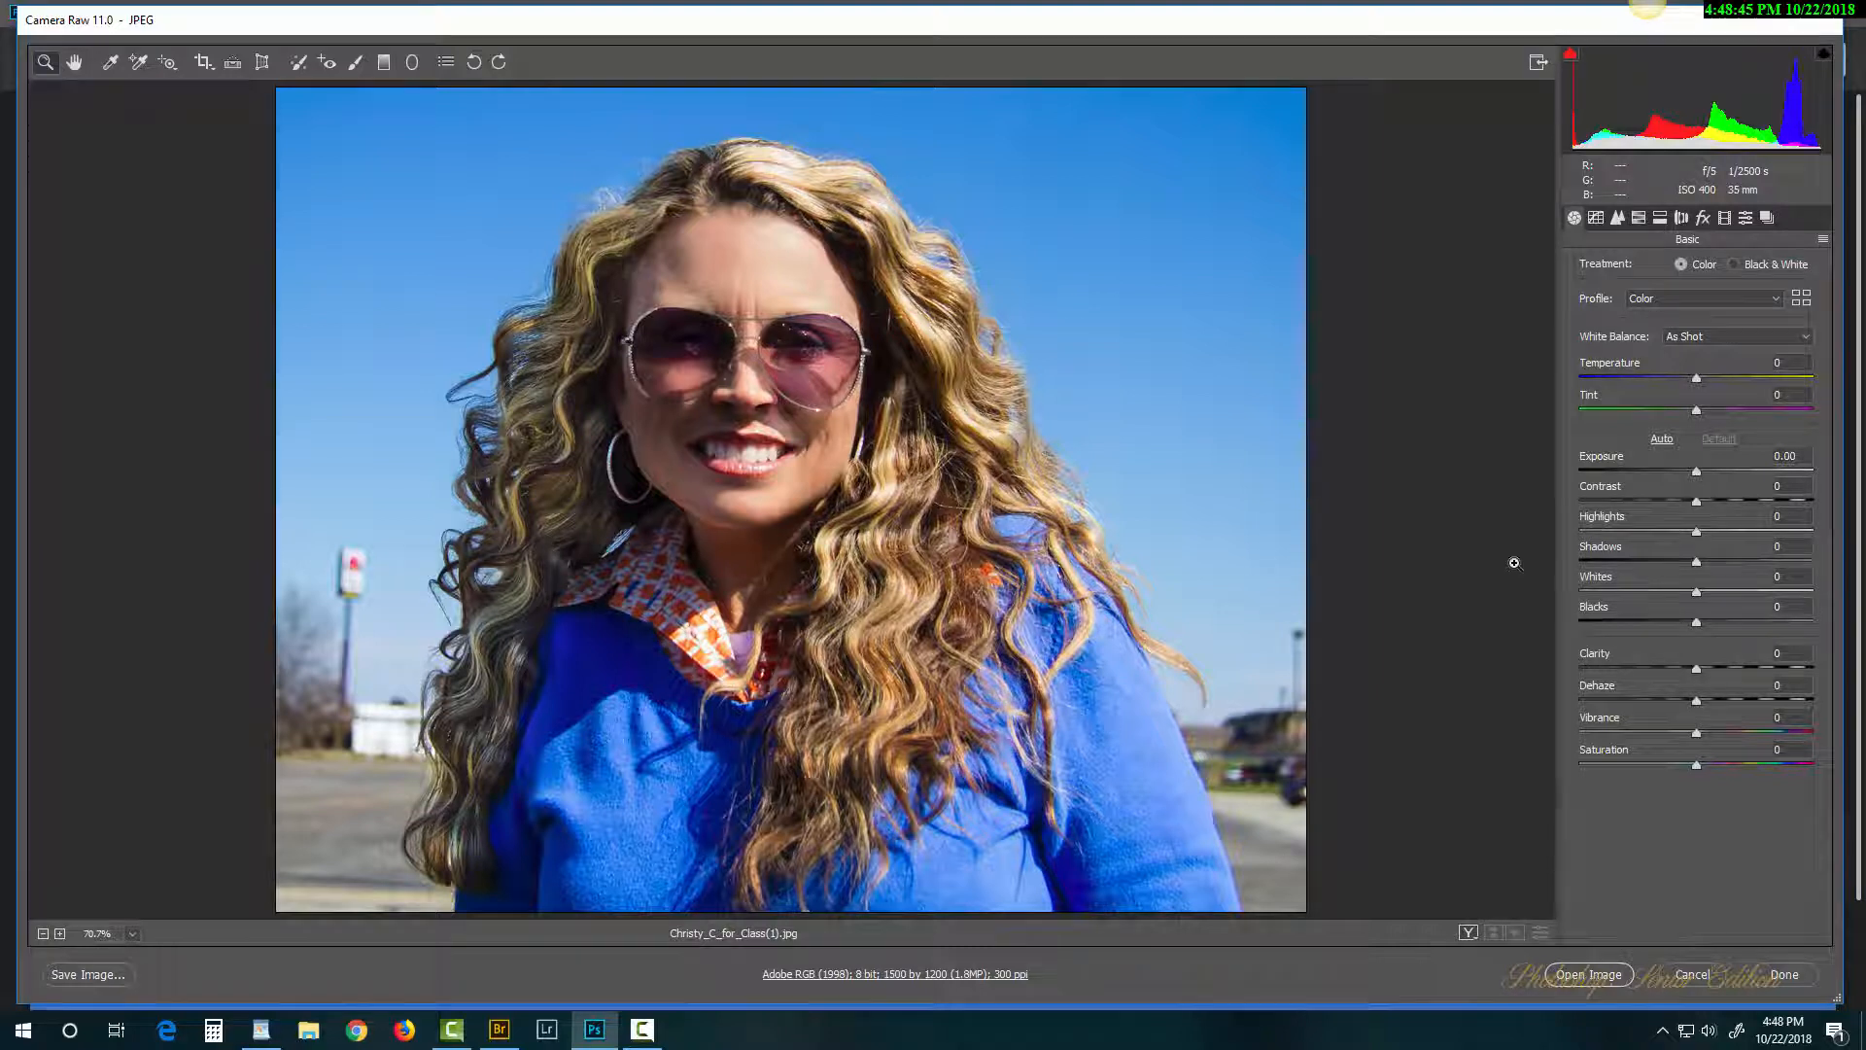
{"action": "left_click", "coordinate": [1580, 974]}
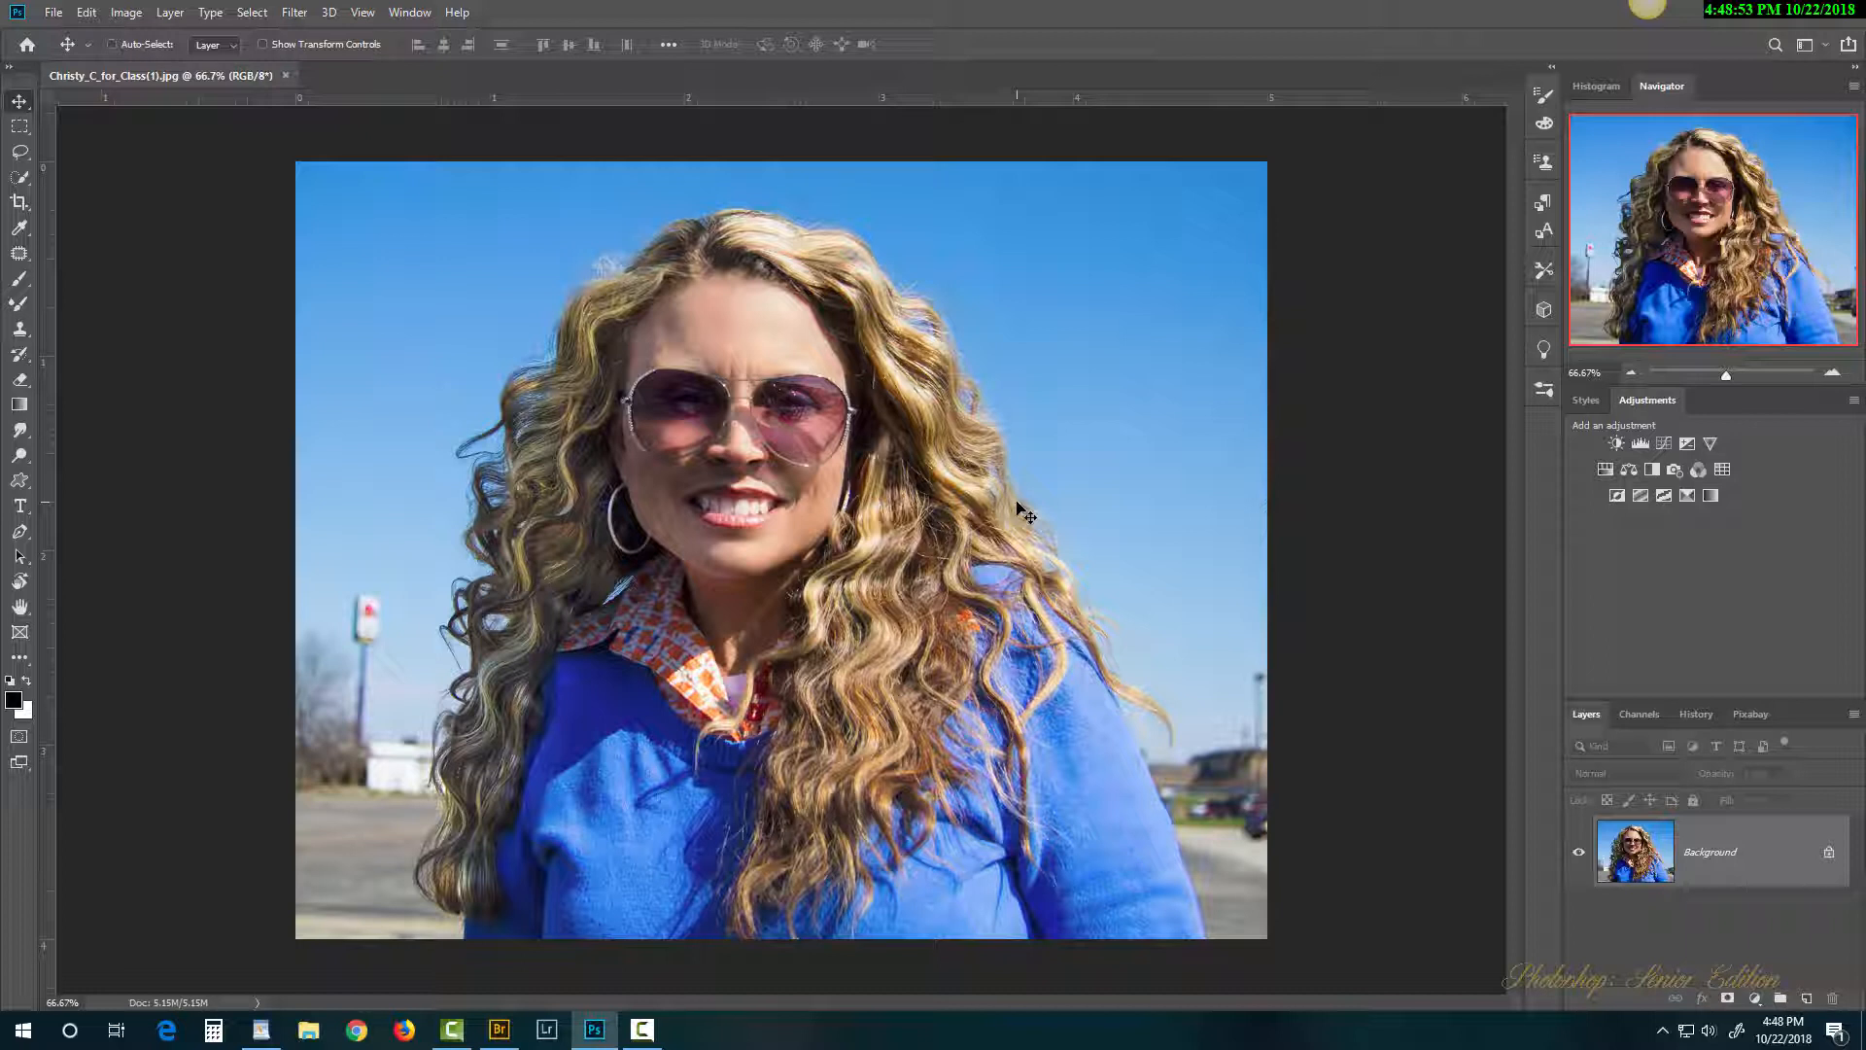
{"action": "left_click", "coordinate": [296, 13]}
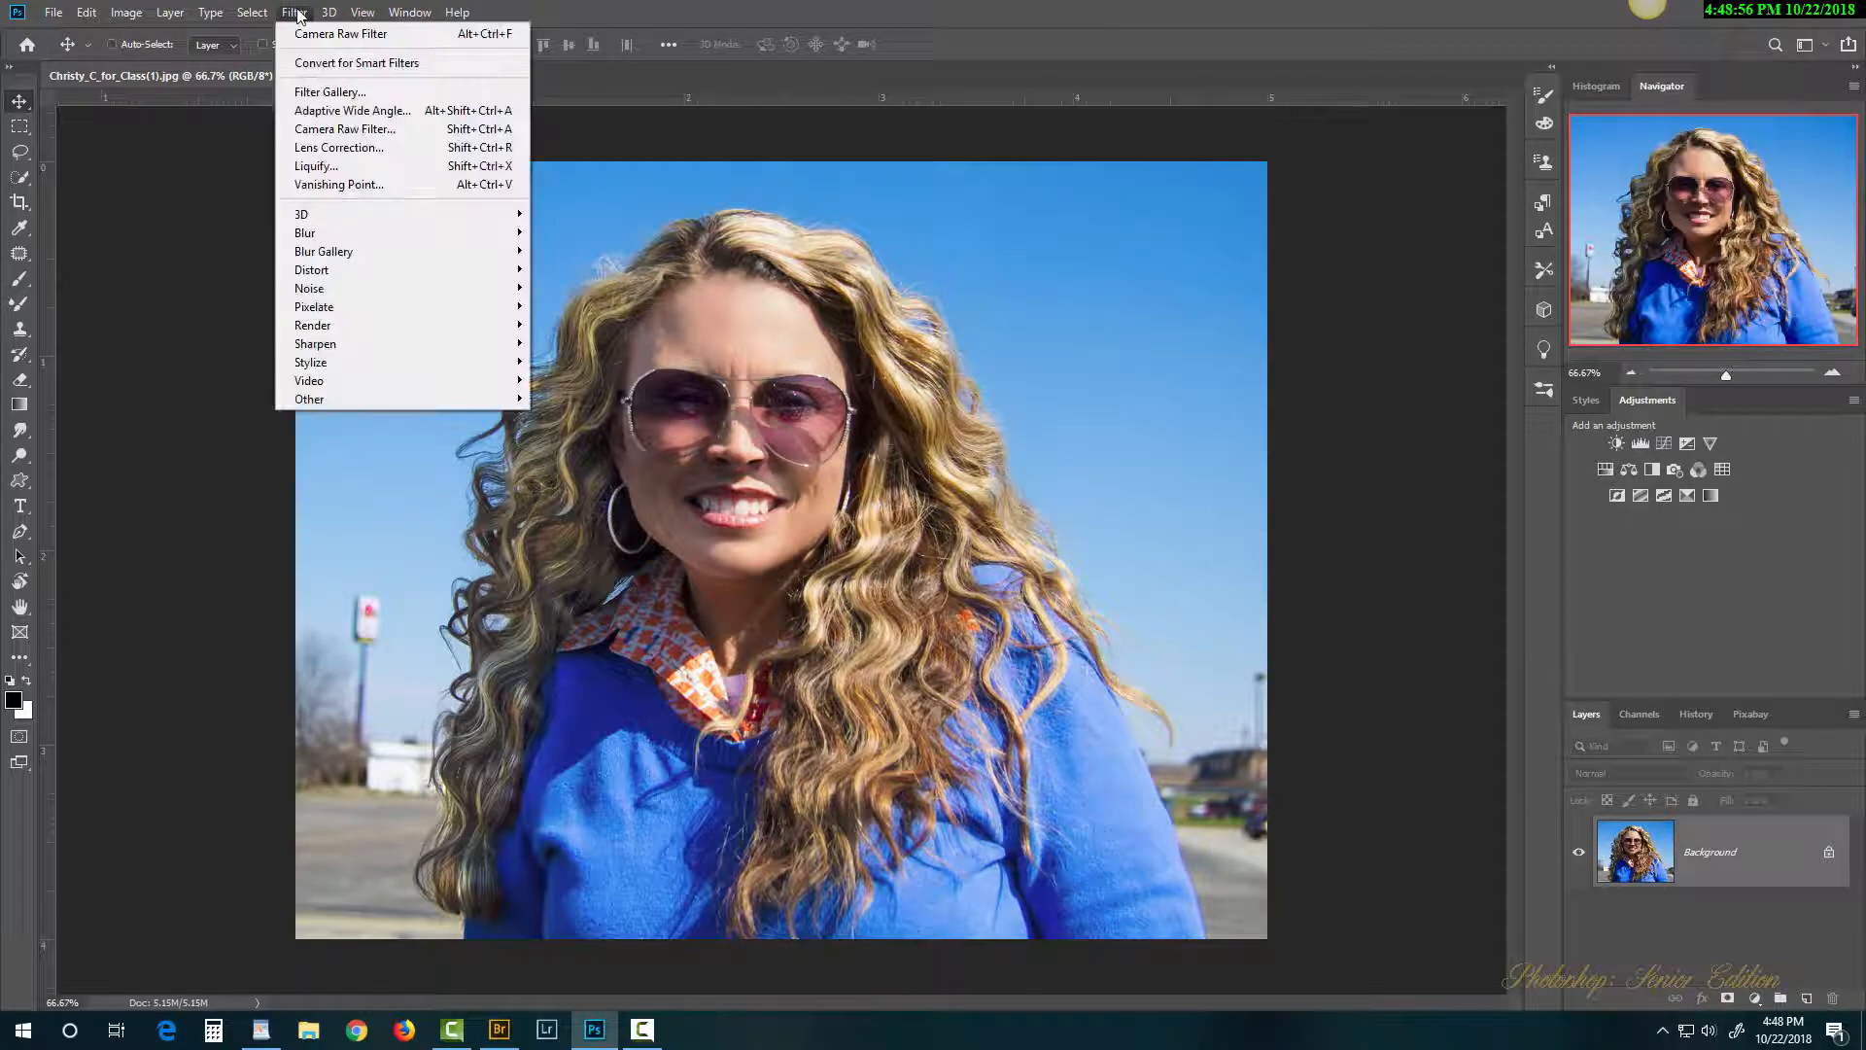
{"action": "left_click", "coordinate": [348, 129]}
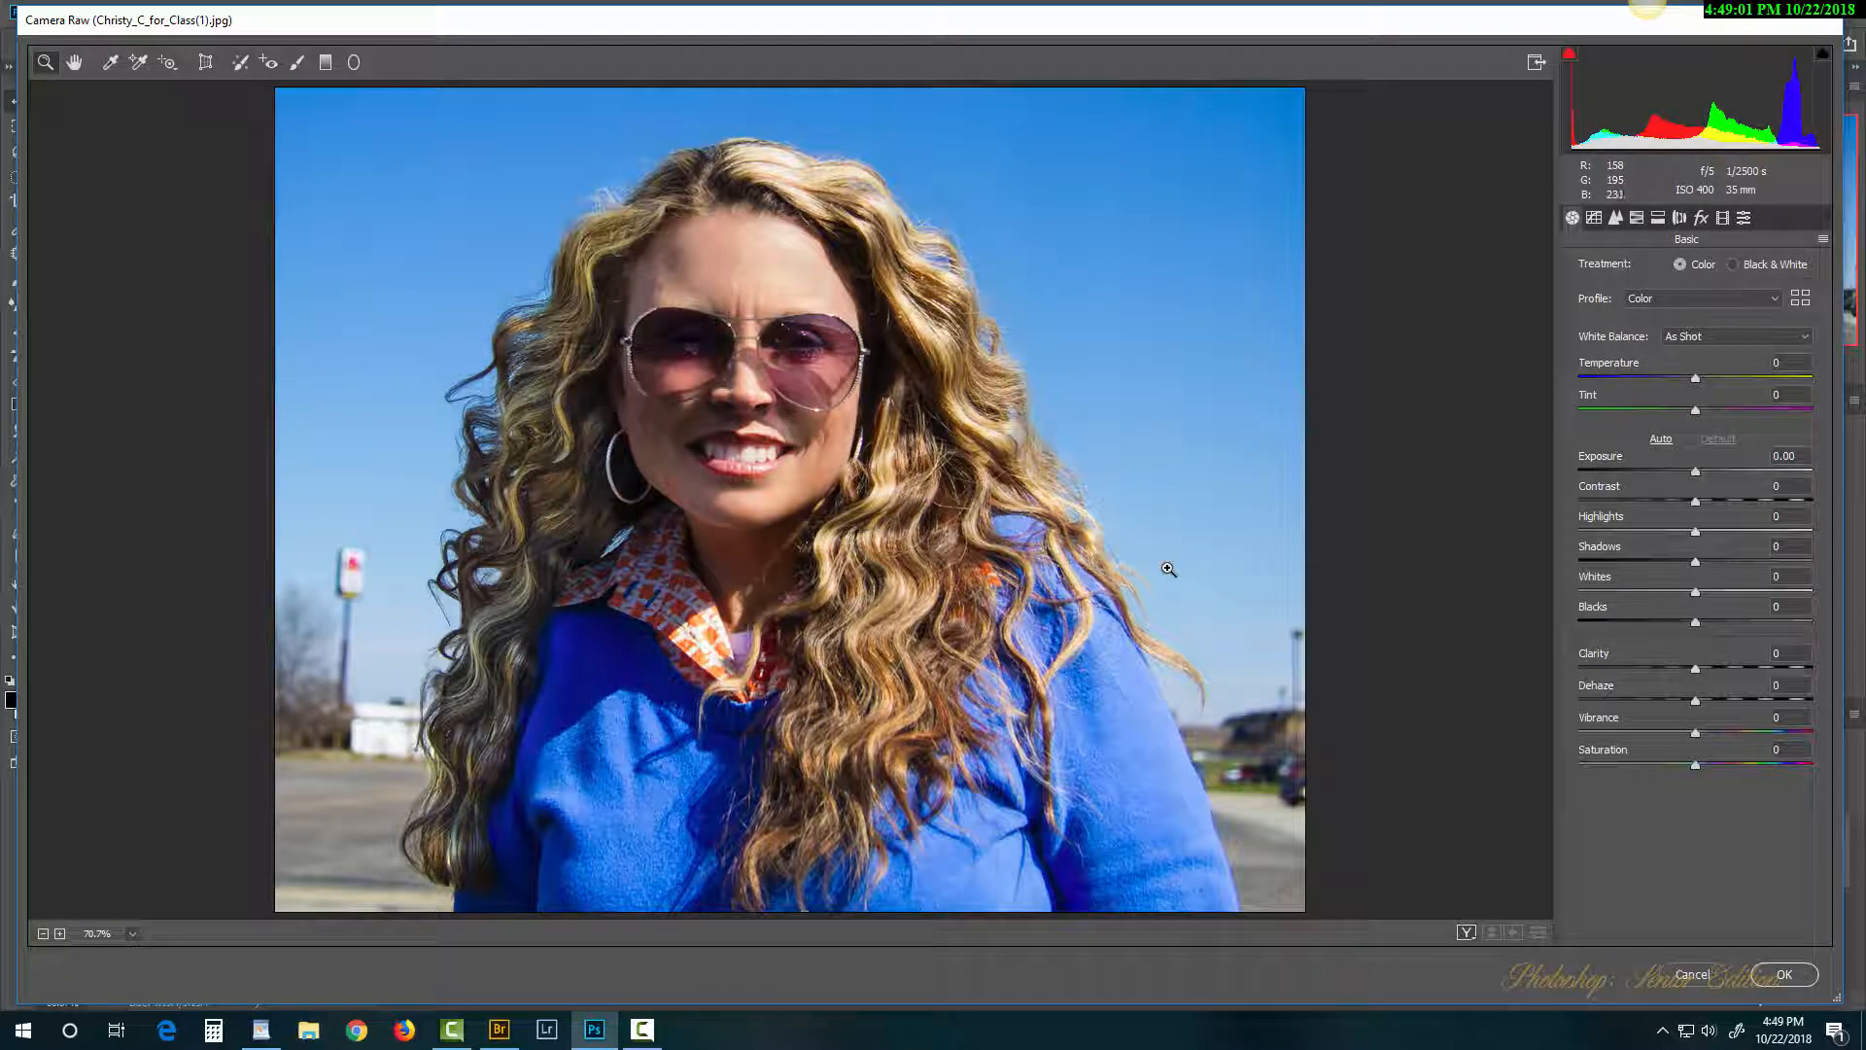
{"action": "left_click", "coordinate": [1696, 975]}
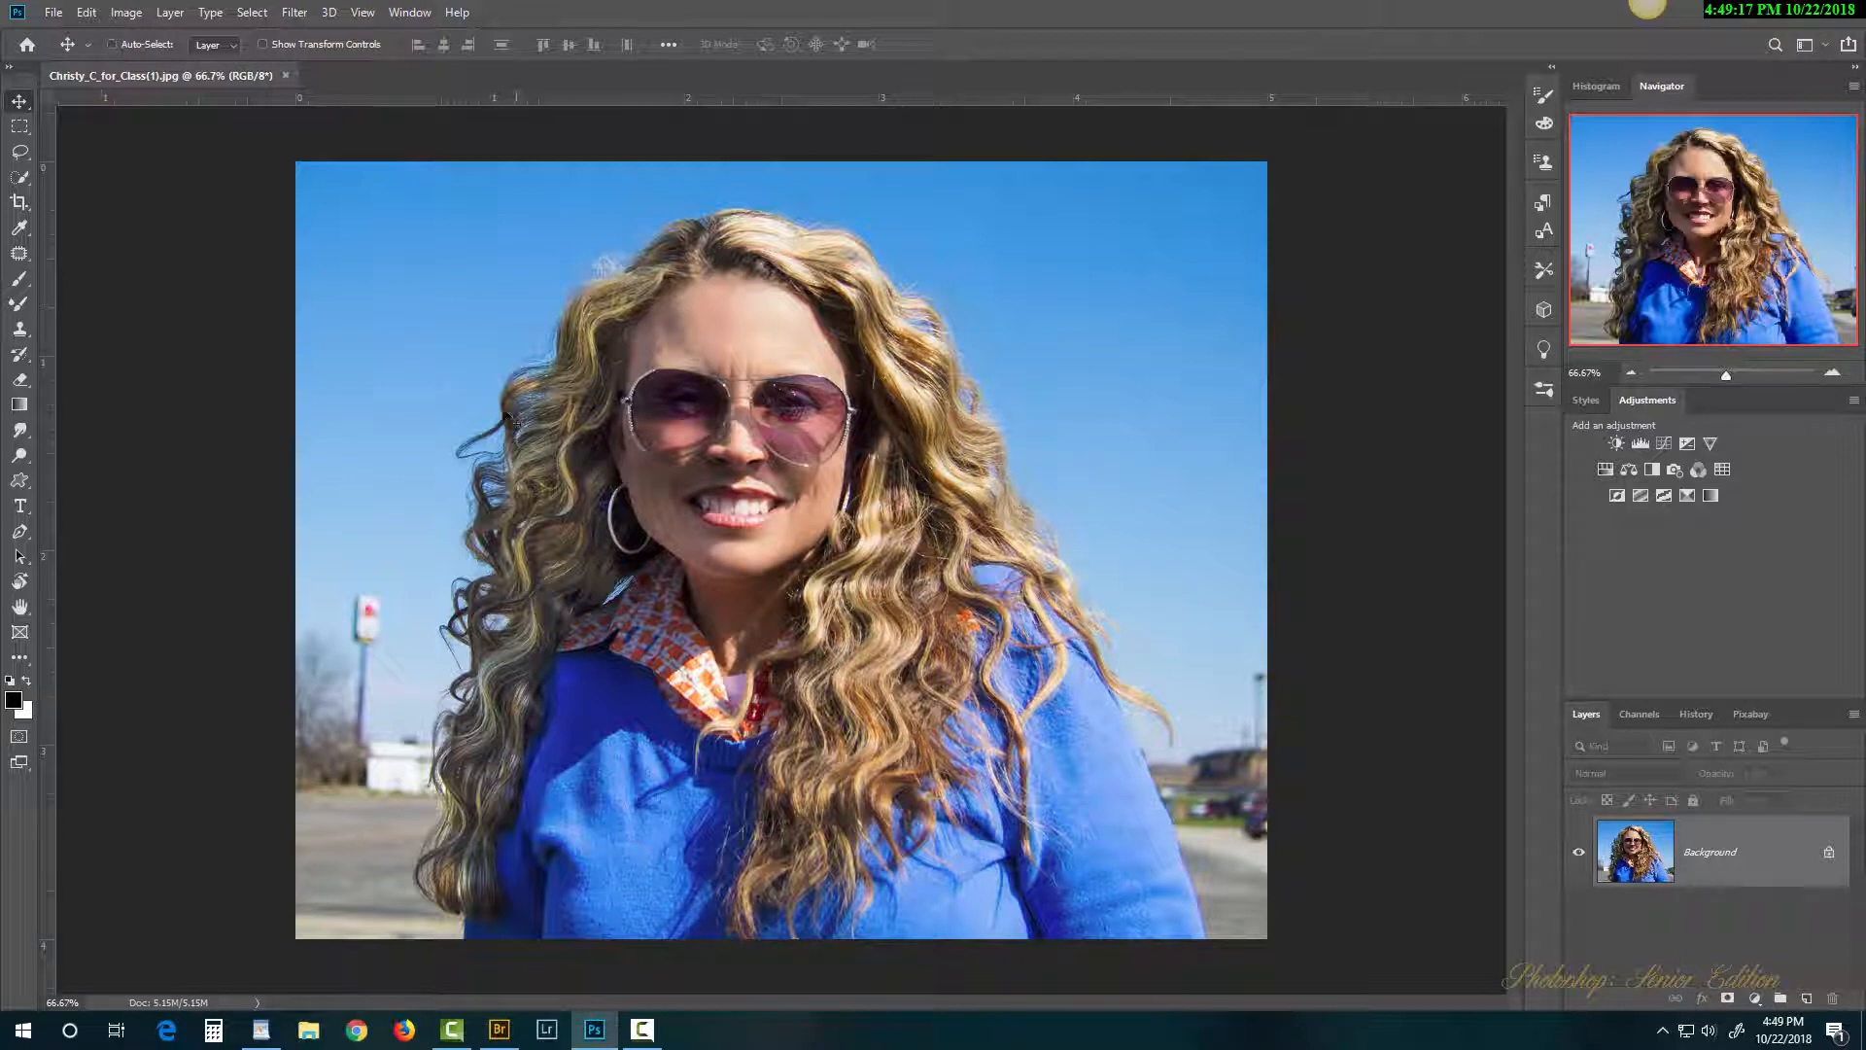
Step: Open New_Xenia_House.png from Week_1 with the Camera Raw file format
{"action": "left_click", "coordinate": [58, 15]}
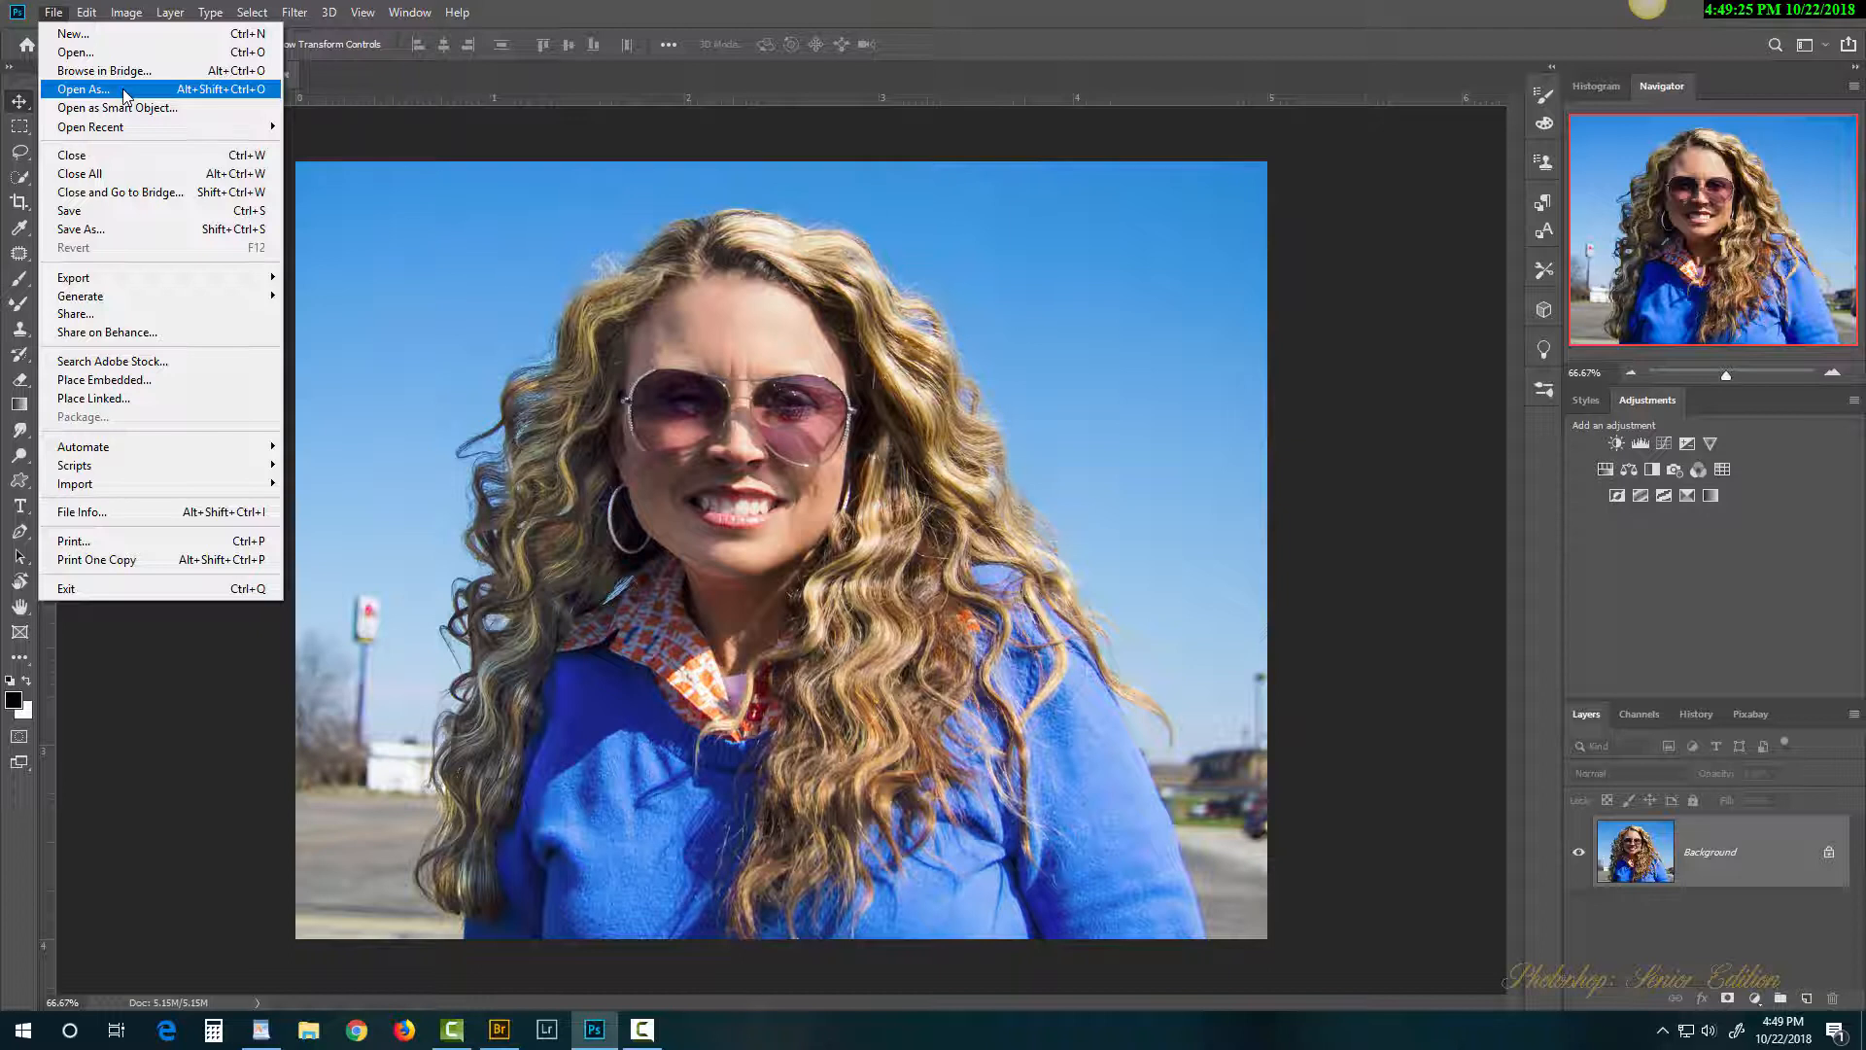
{"action": "left_click", "coordinate": [124, 95]}
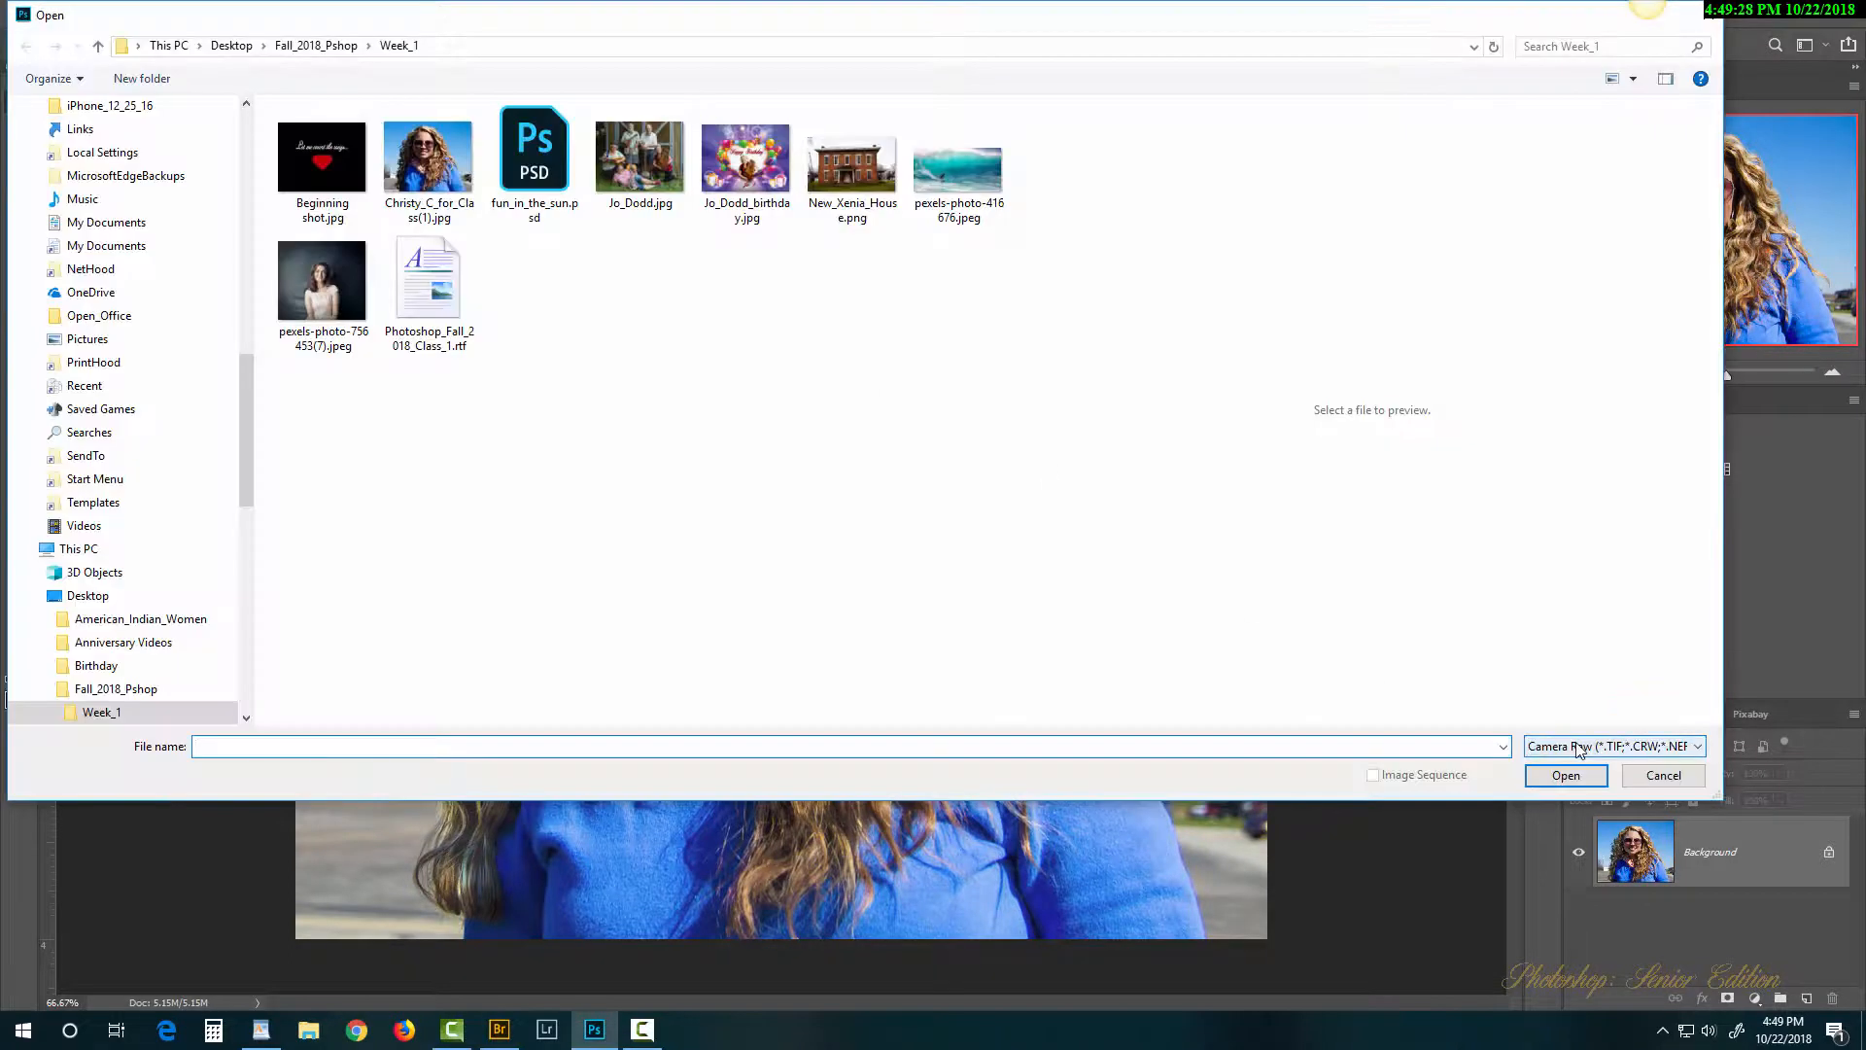
{"action": "left_click", "coordinate": [1578, 749]}
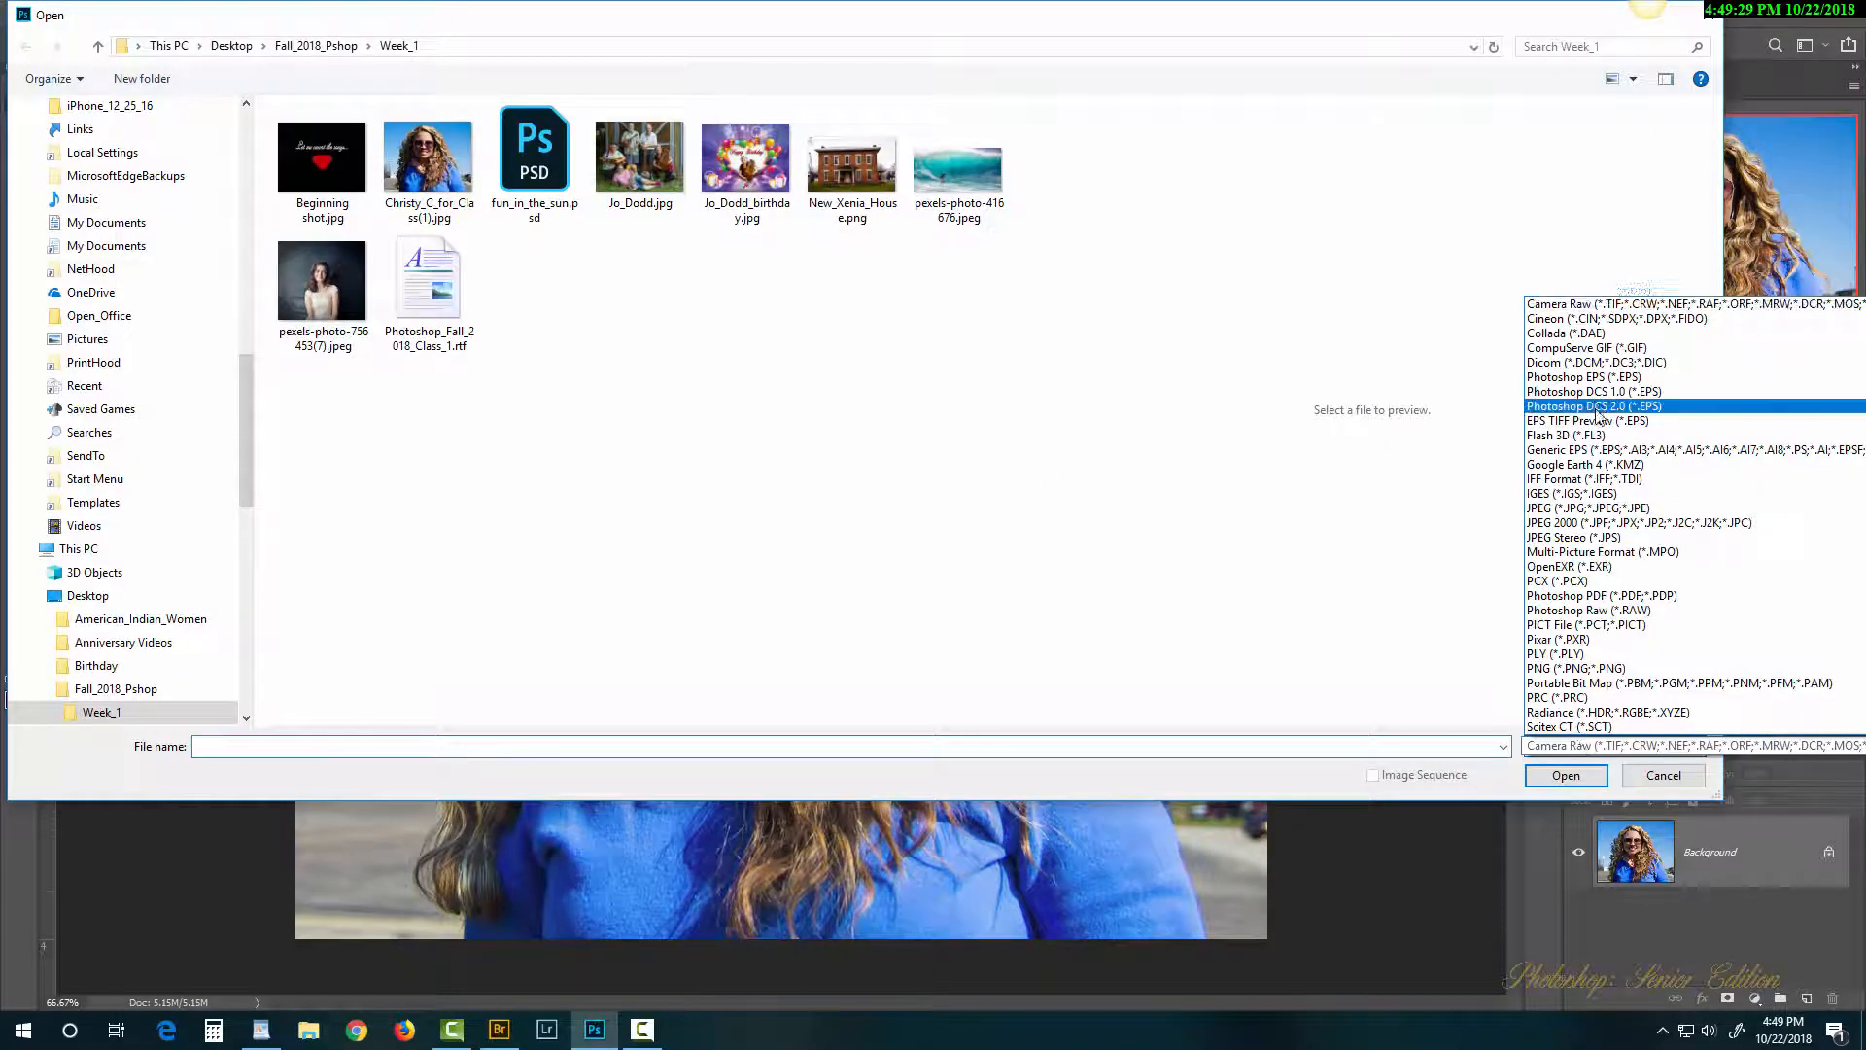
{"action": "scroll", "coordinate": [1597, 413], "scroll_direction": "up", "scroll_amount": 2}
{"action": "scroll", "coordinate": [1598, 413], "scroll_direction": "up", "scroll_amount": 1}
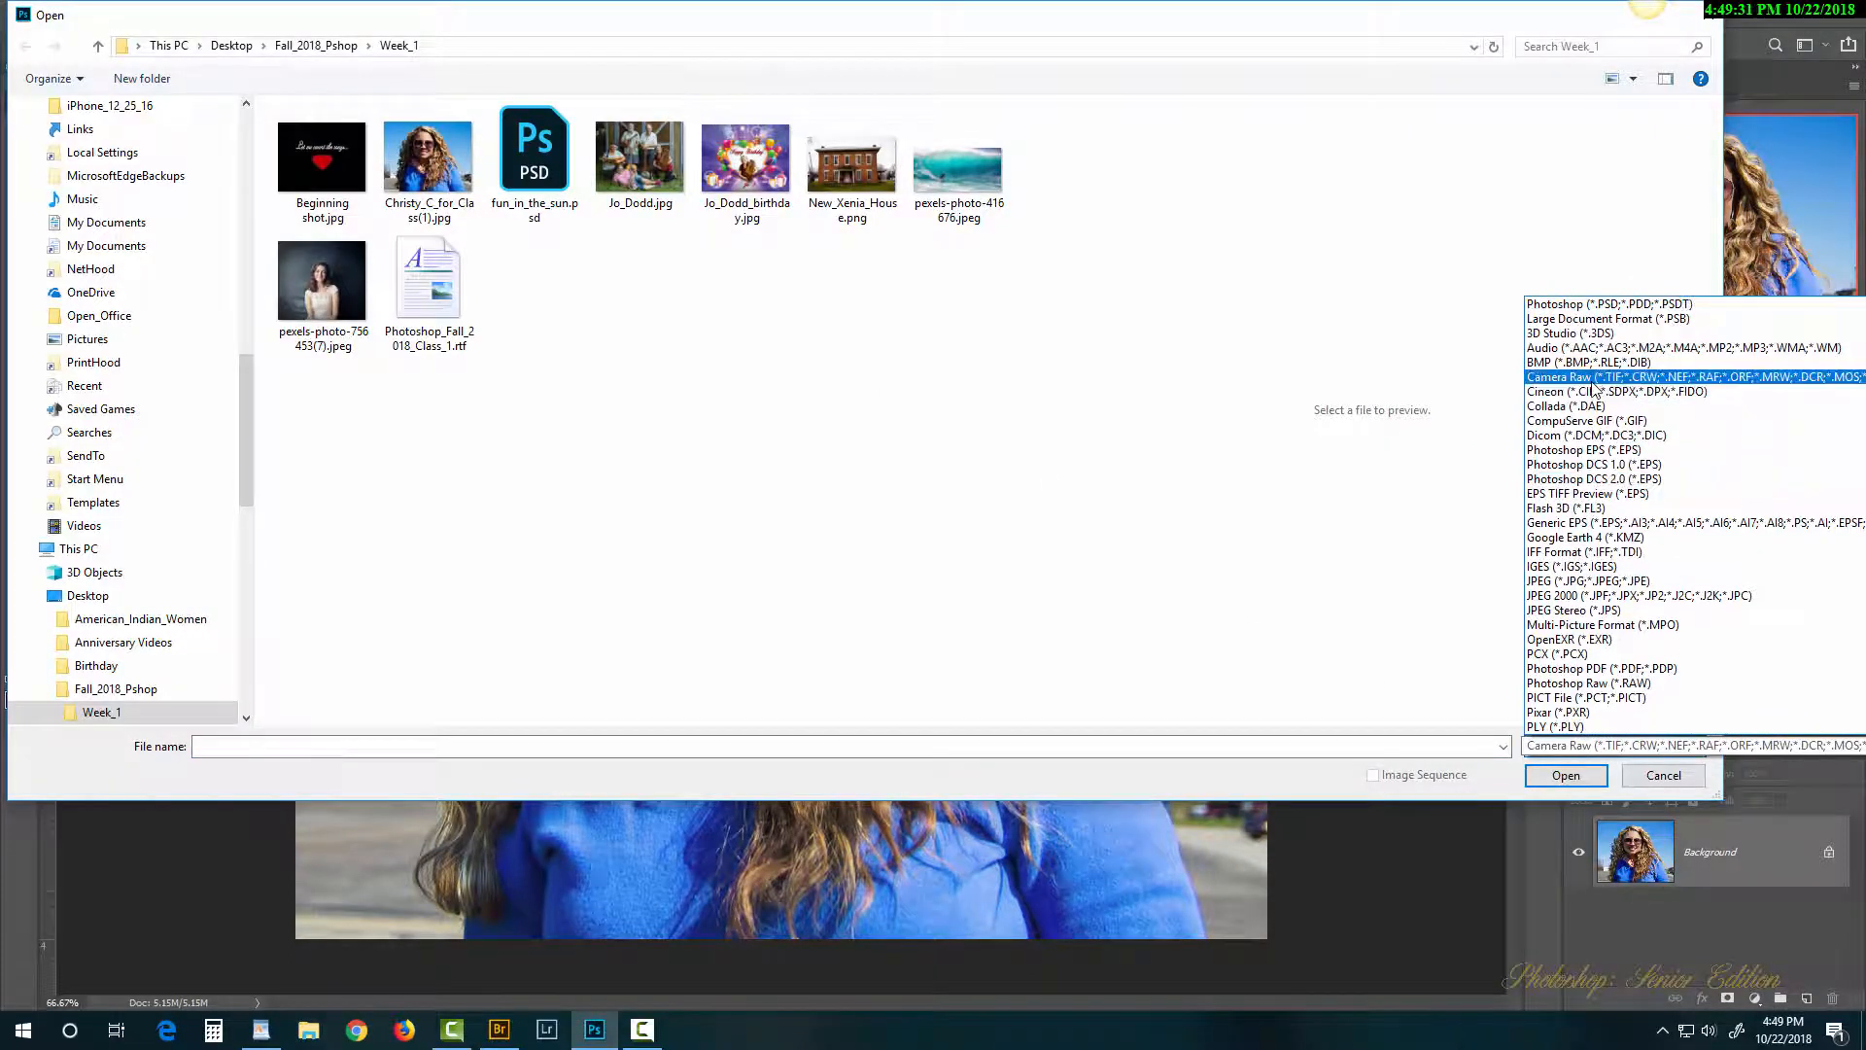
{"action": "left_click", "coordinate": [1592, 379]}
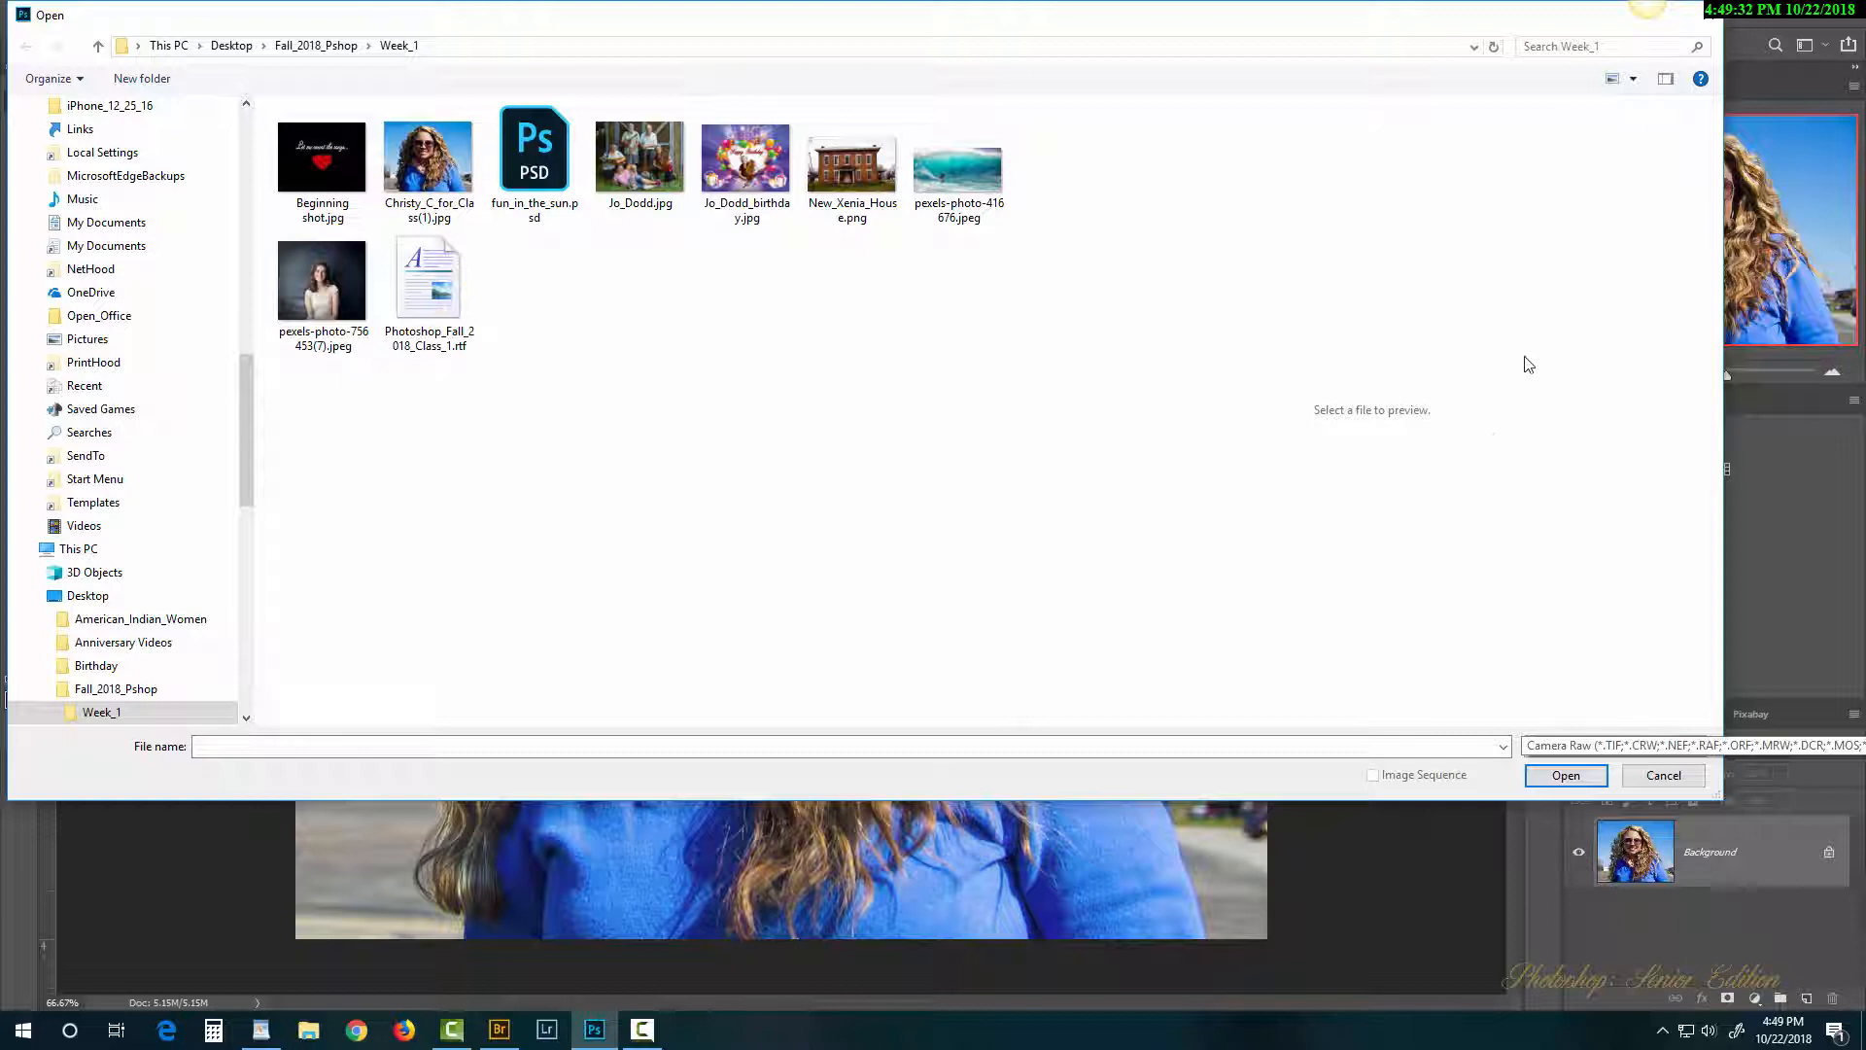
{"action": "left_click", "coordinate": [853, 165]}
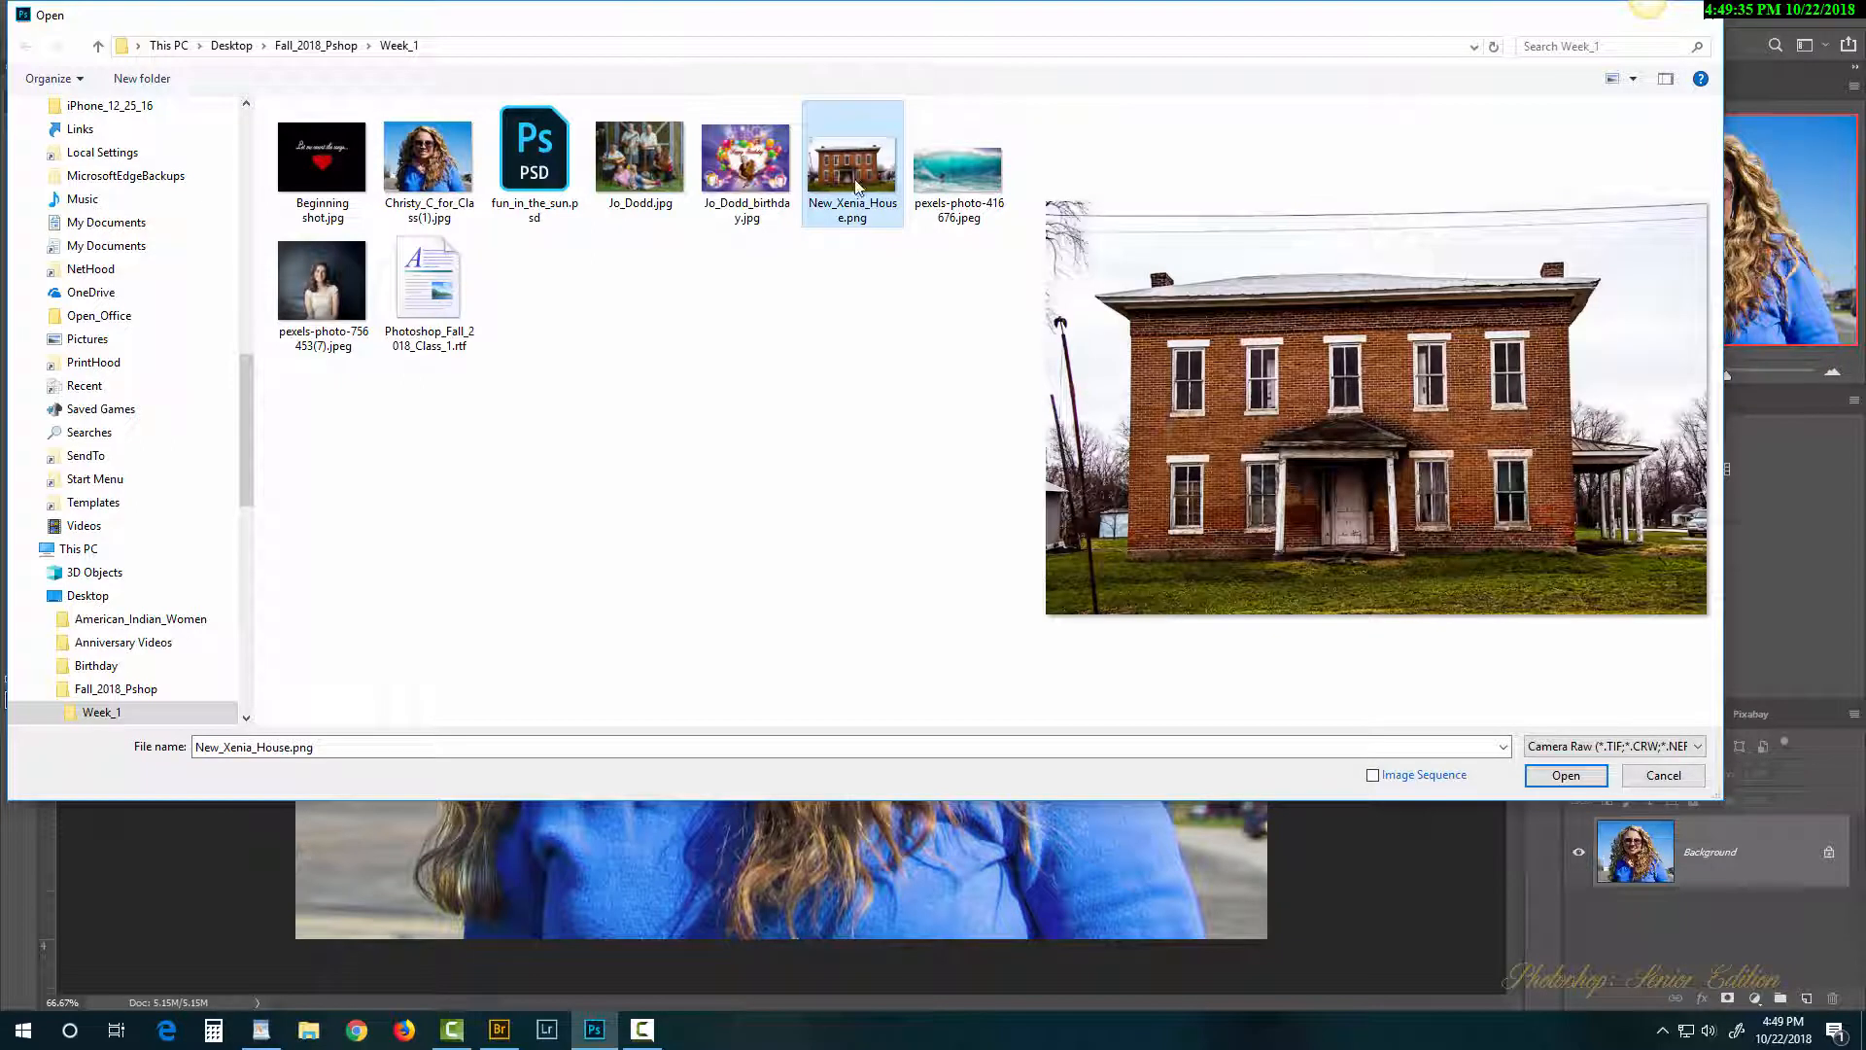
{"action": "left_click", "coordinate": [1579, 784]}
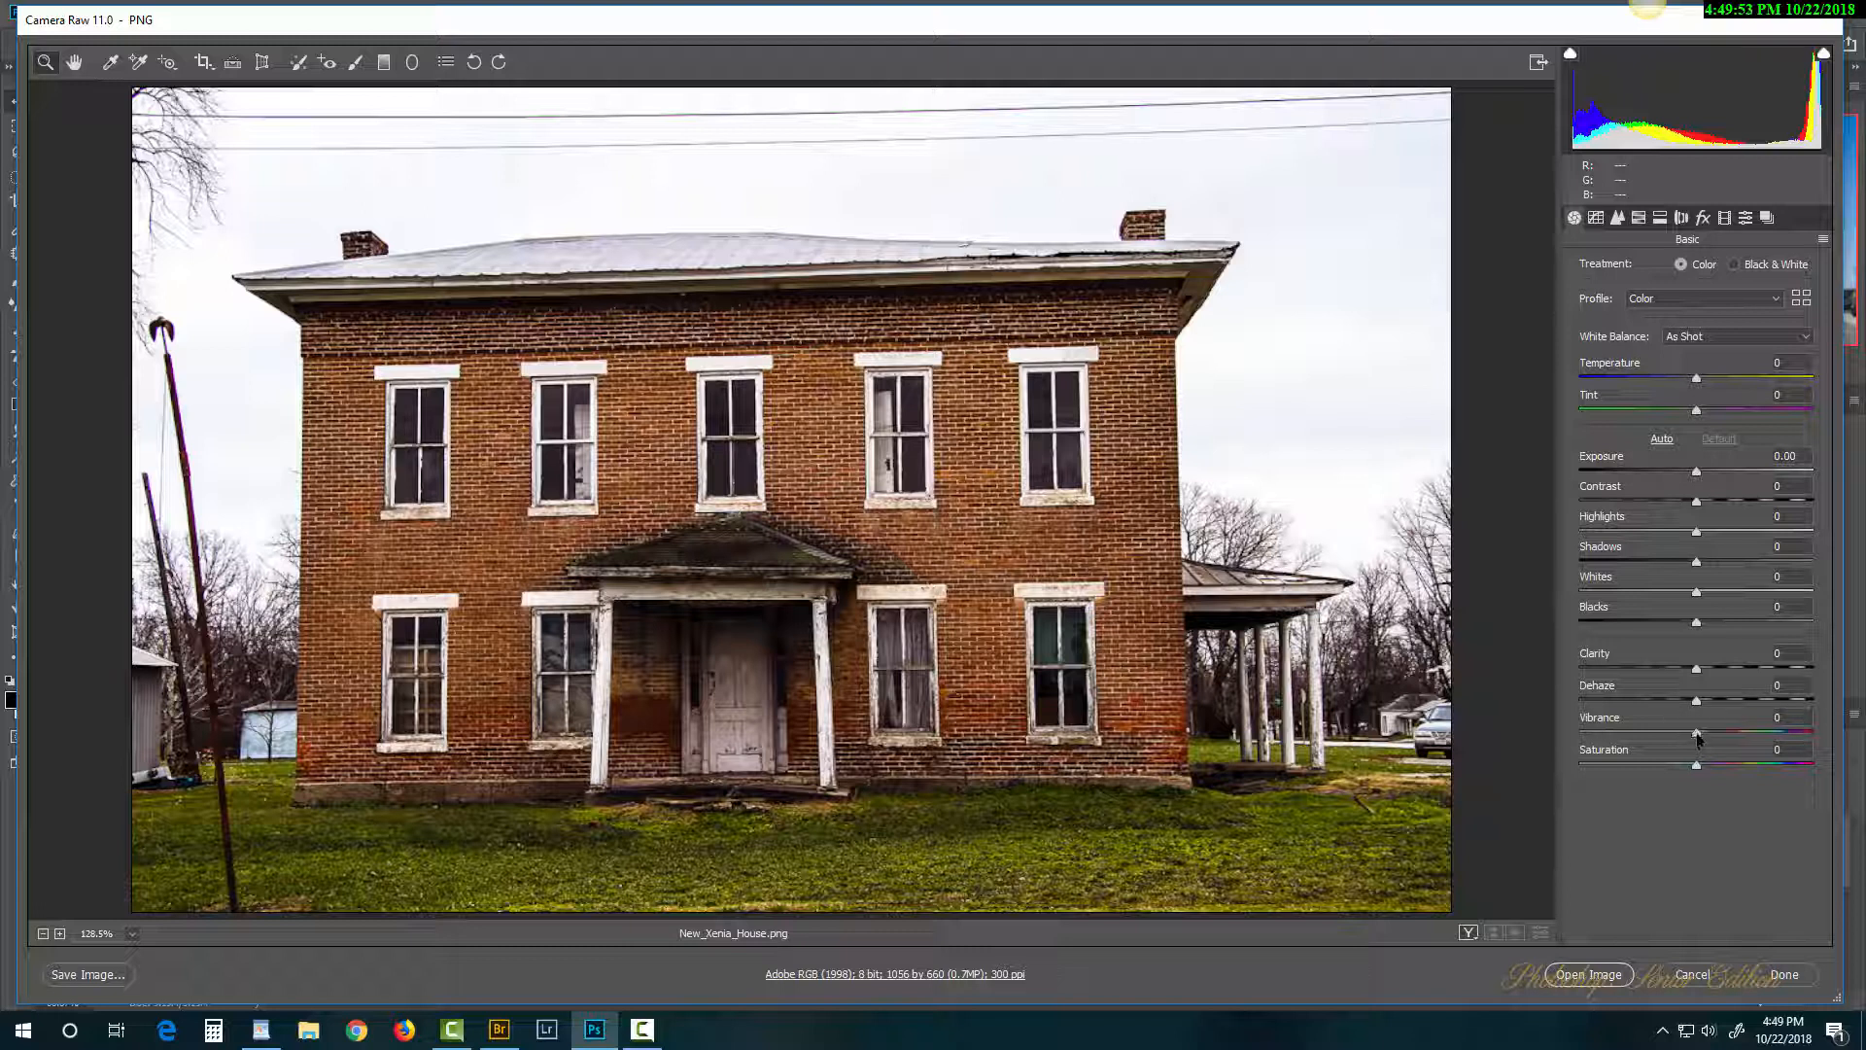
Step: Set Vibrance +52, Shadows -47, Exposure +1.70 and warmer Temperature, then open the house in Photoshop
{"action": "left_click_drag", "start_coordinate": [1745, 743], "coordinate": [1762, 744]}
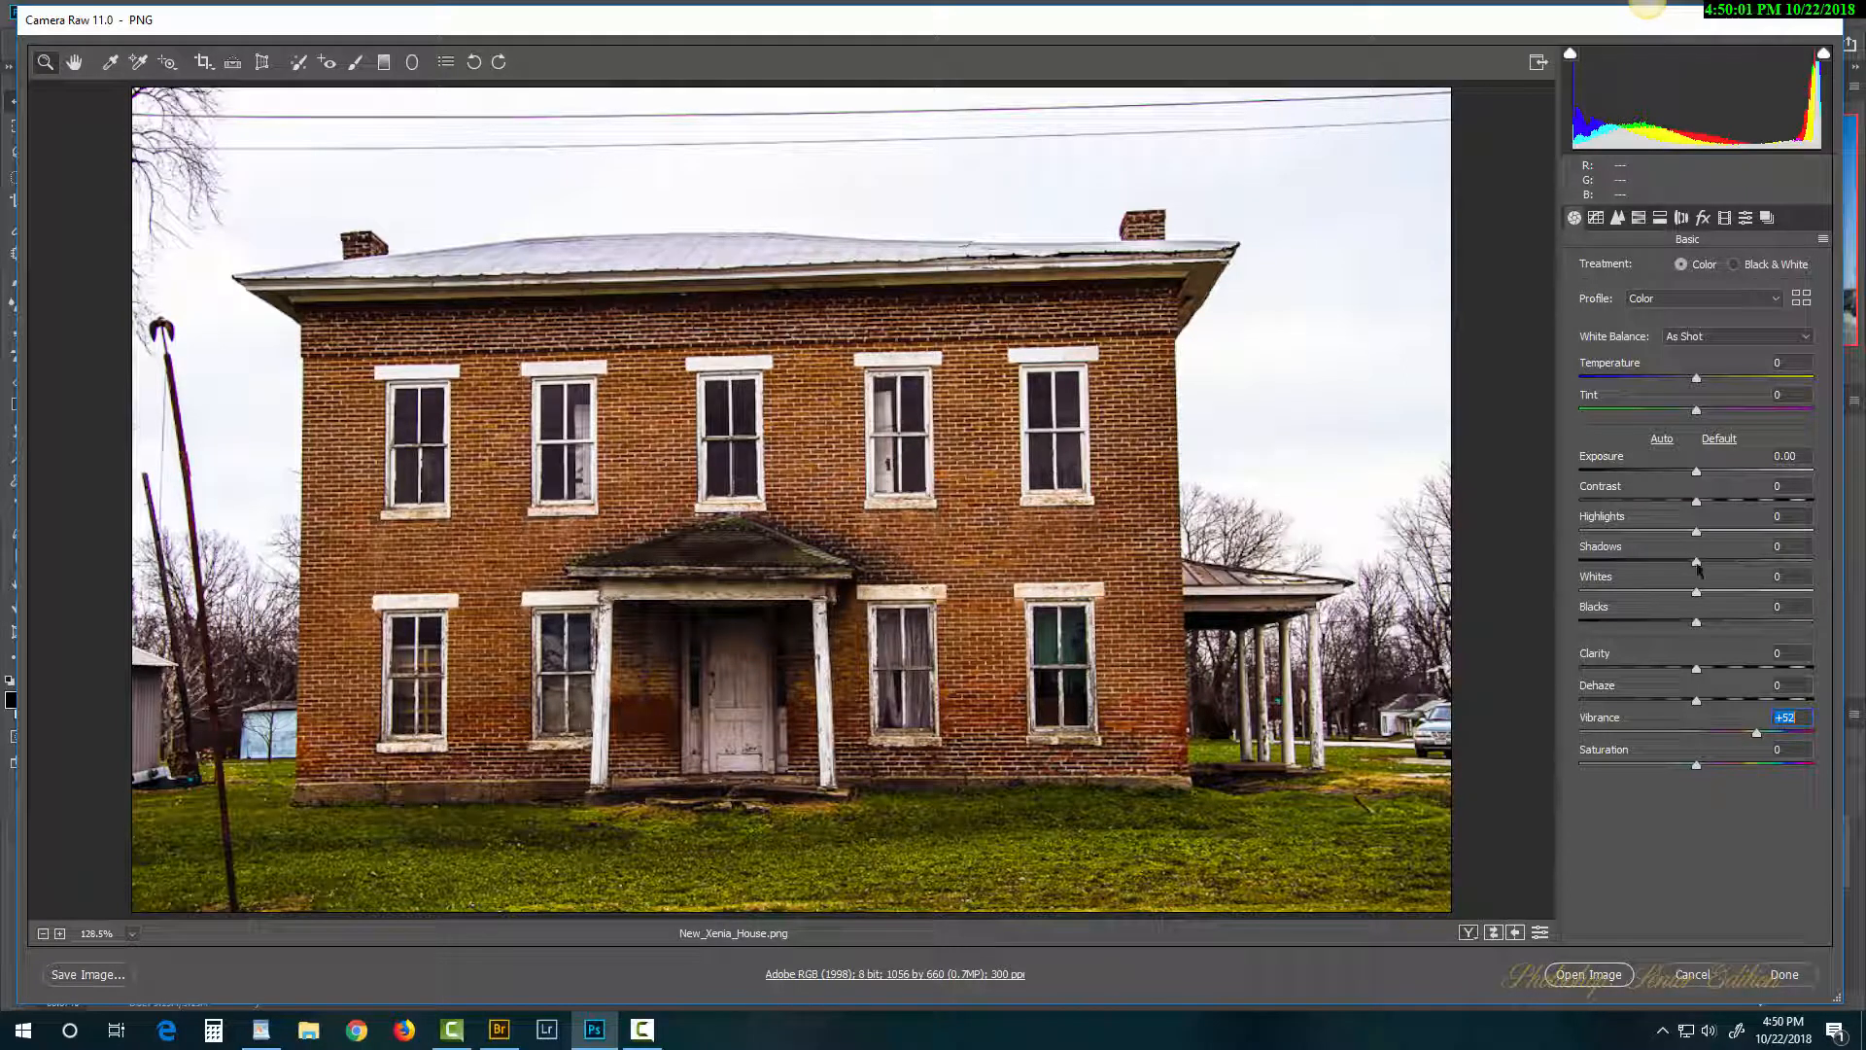
{"action": "left_click_drag", "start_coordinate": [1697, 564], "coordinate": [1652, 571]}
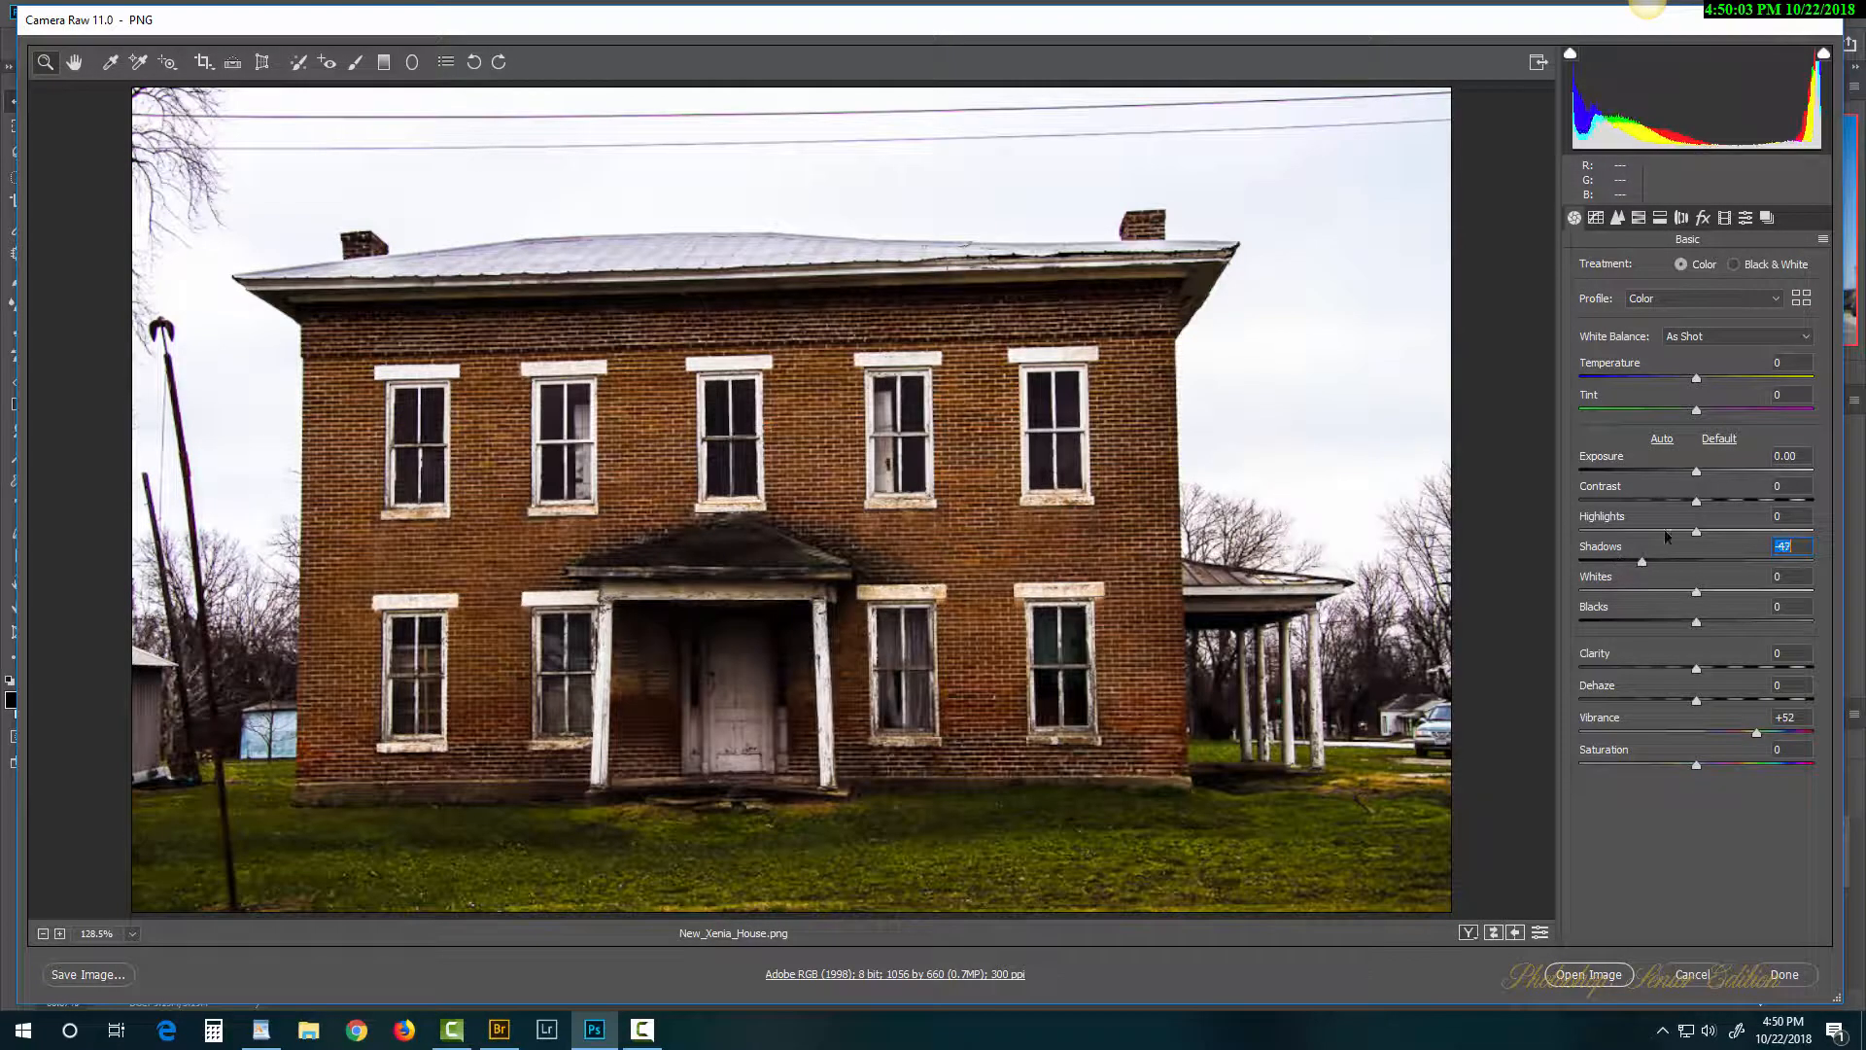
{"action": "left_click_drag", "start_coordinate": [1698, 473], "coordinate": [1736, 474]}
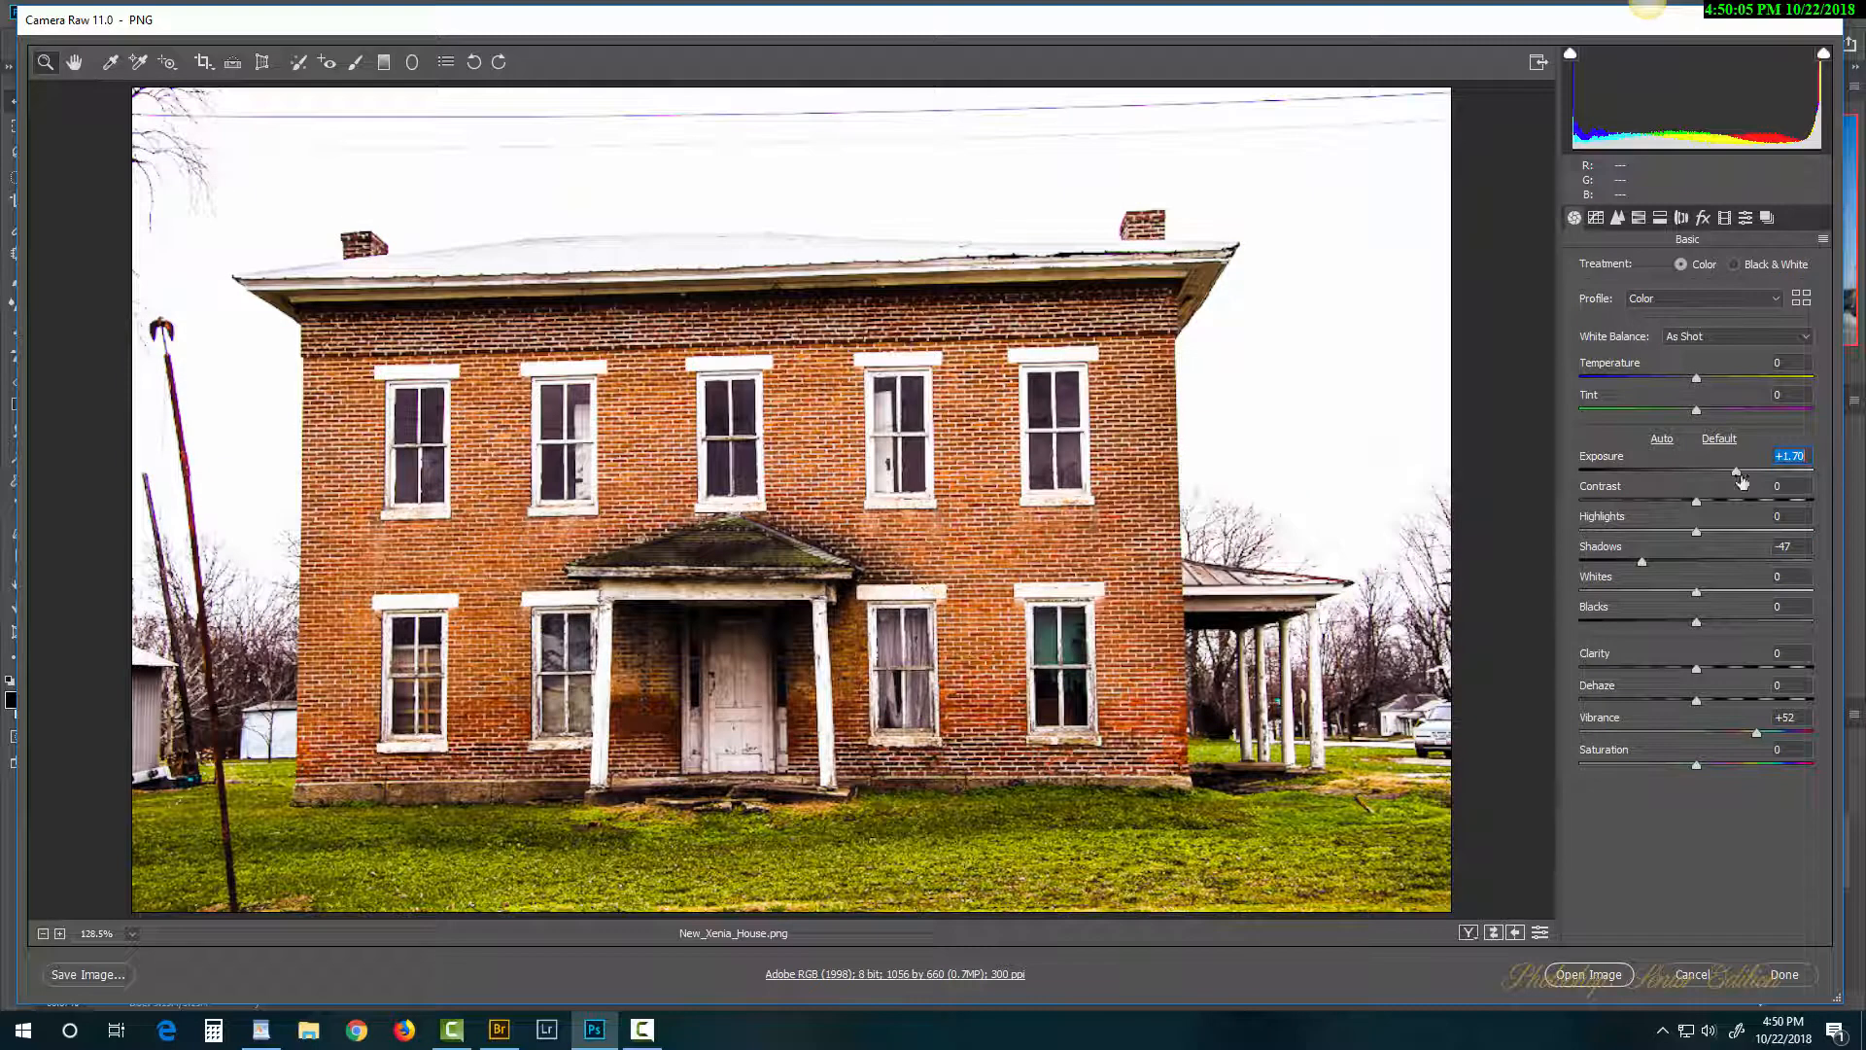
{"action": "left_click_drag", "start_coordinate": [1696, 379], "coordinate": [1726, 425]}
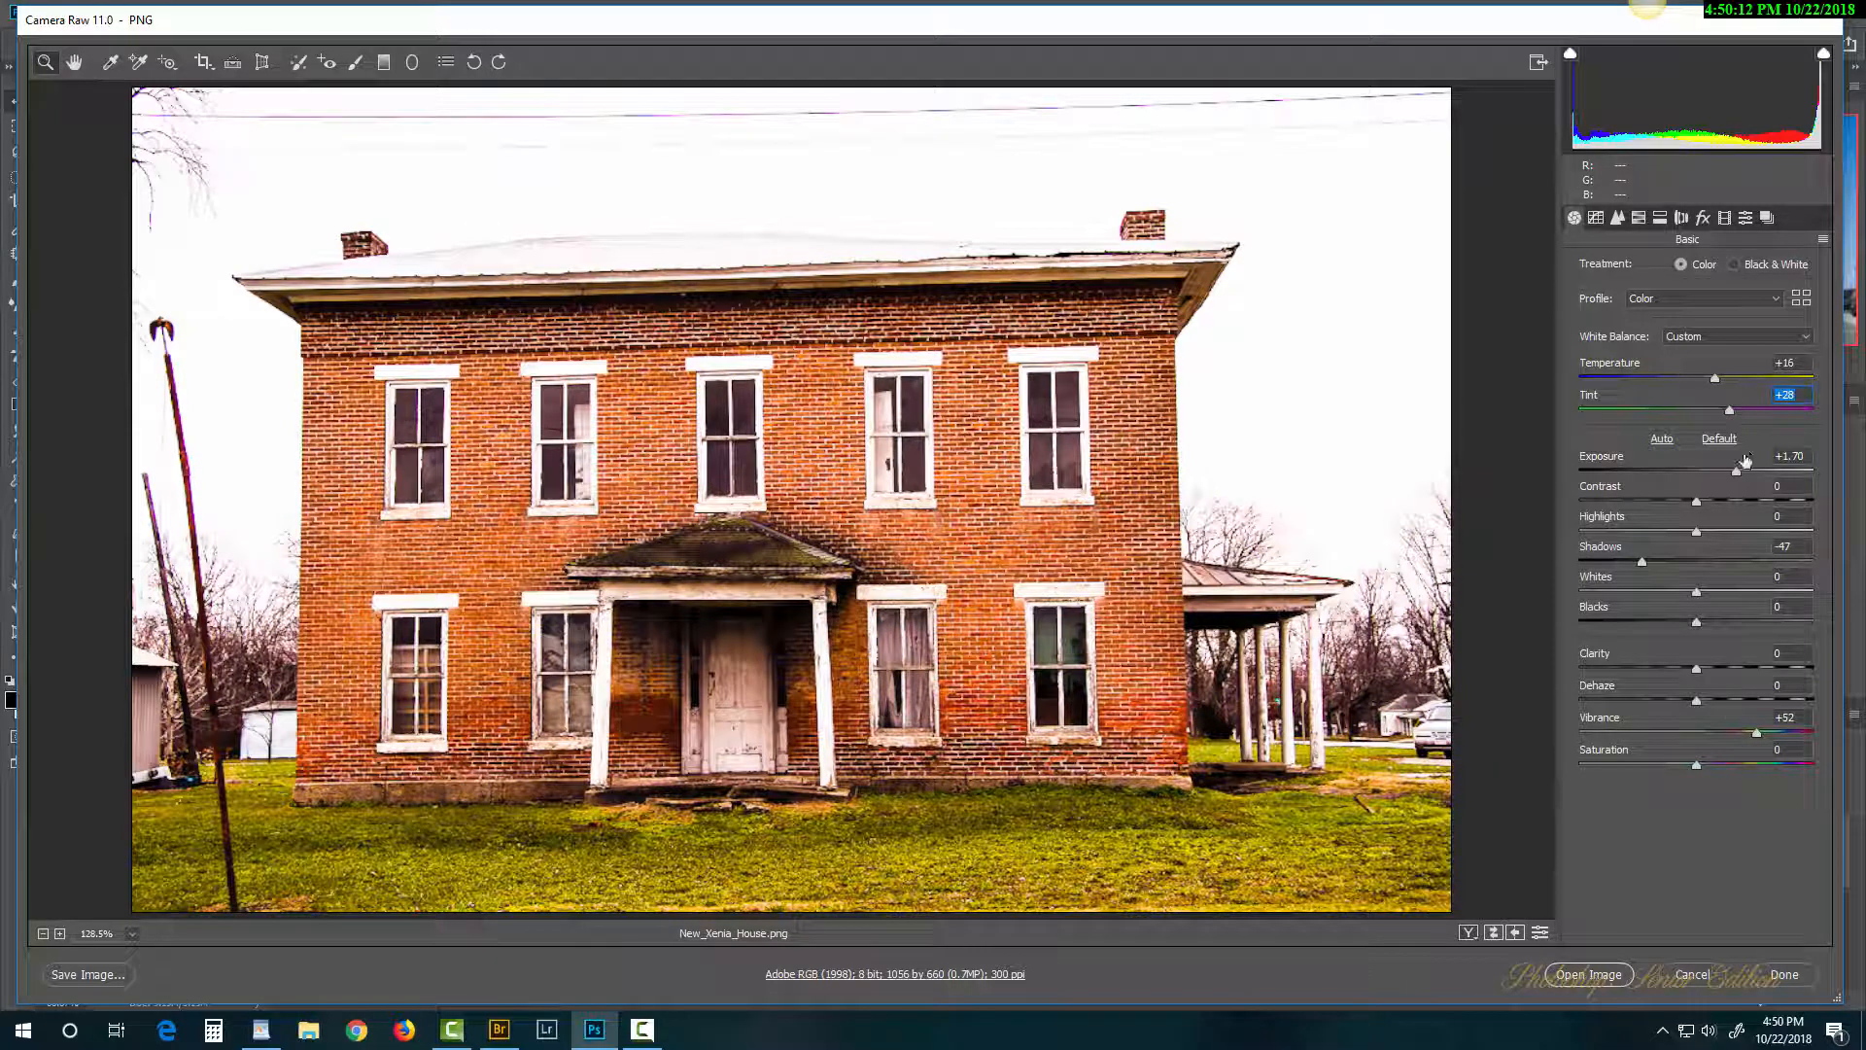
{"action": "left_click", "coordinate": [1622, 974]}
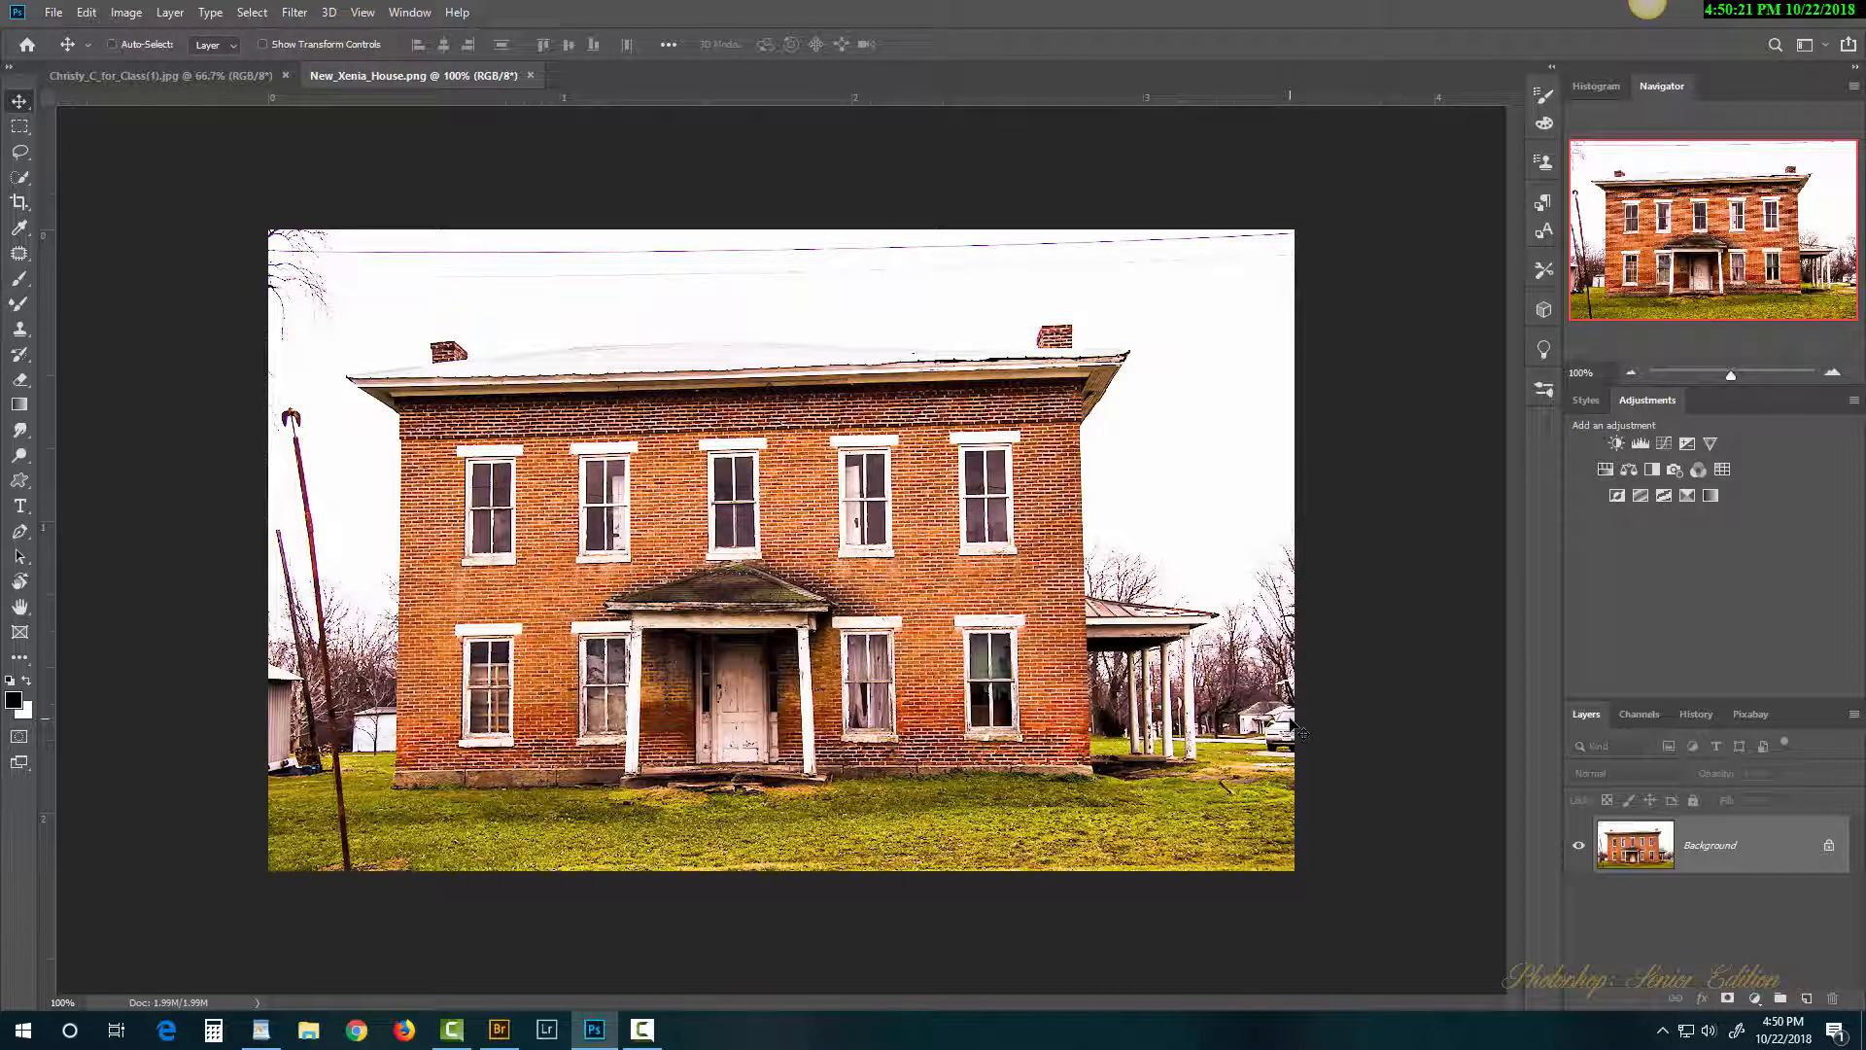
Step: Launch Filter > Camera Raw Filter on New_Xenia_House.png and cancel it without changes
{"action": "left_click", "coordinate": [298, 13]}
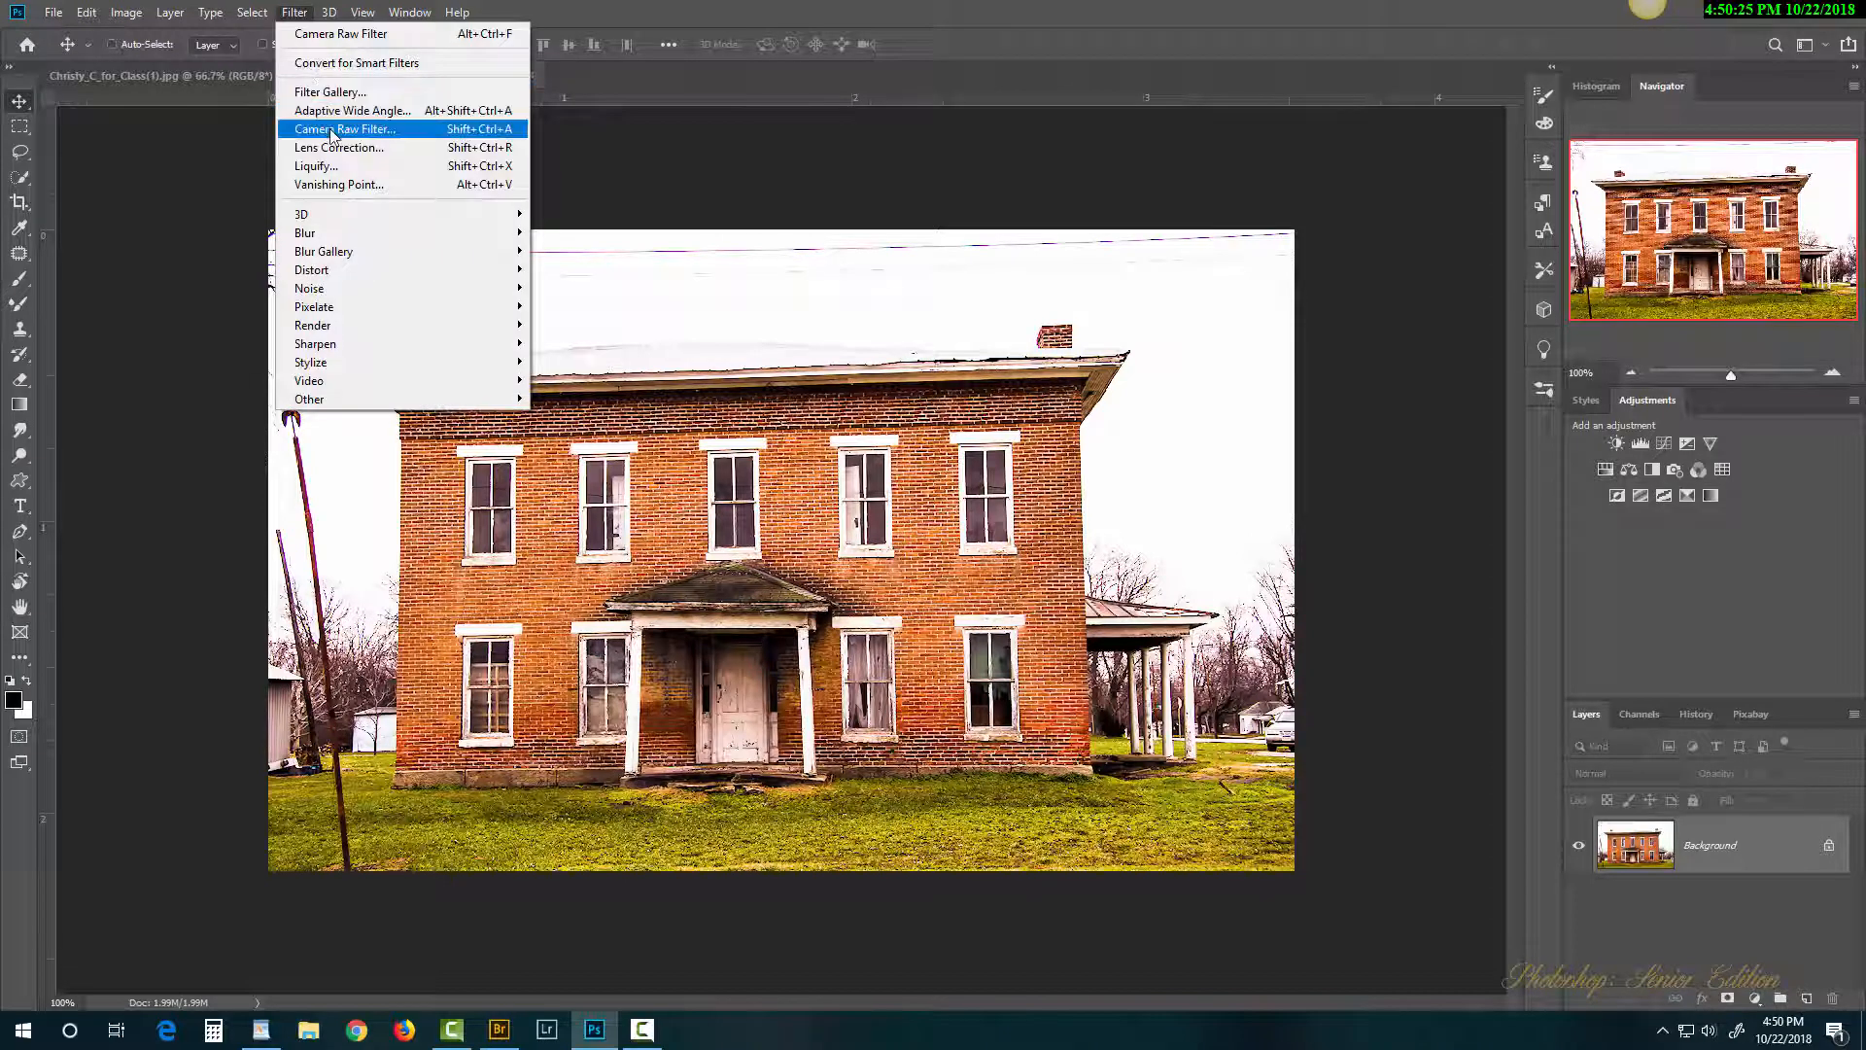
{"action": "left_click", "coordinate": [388, 136]}
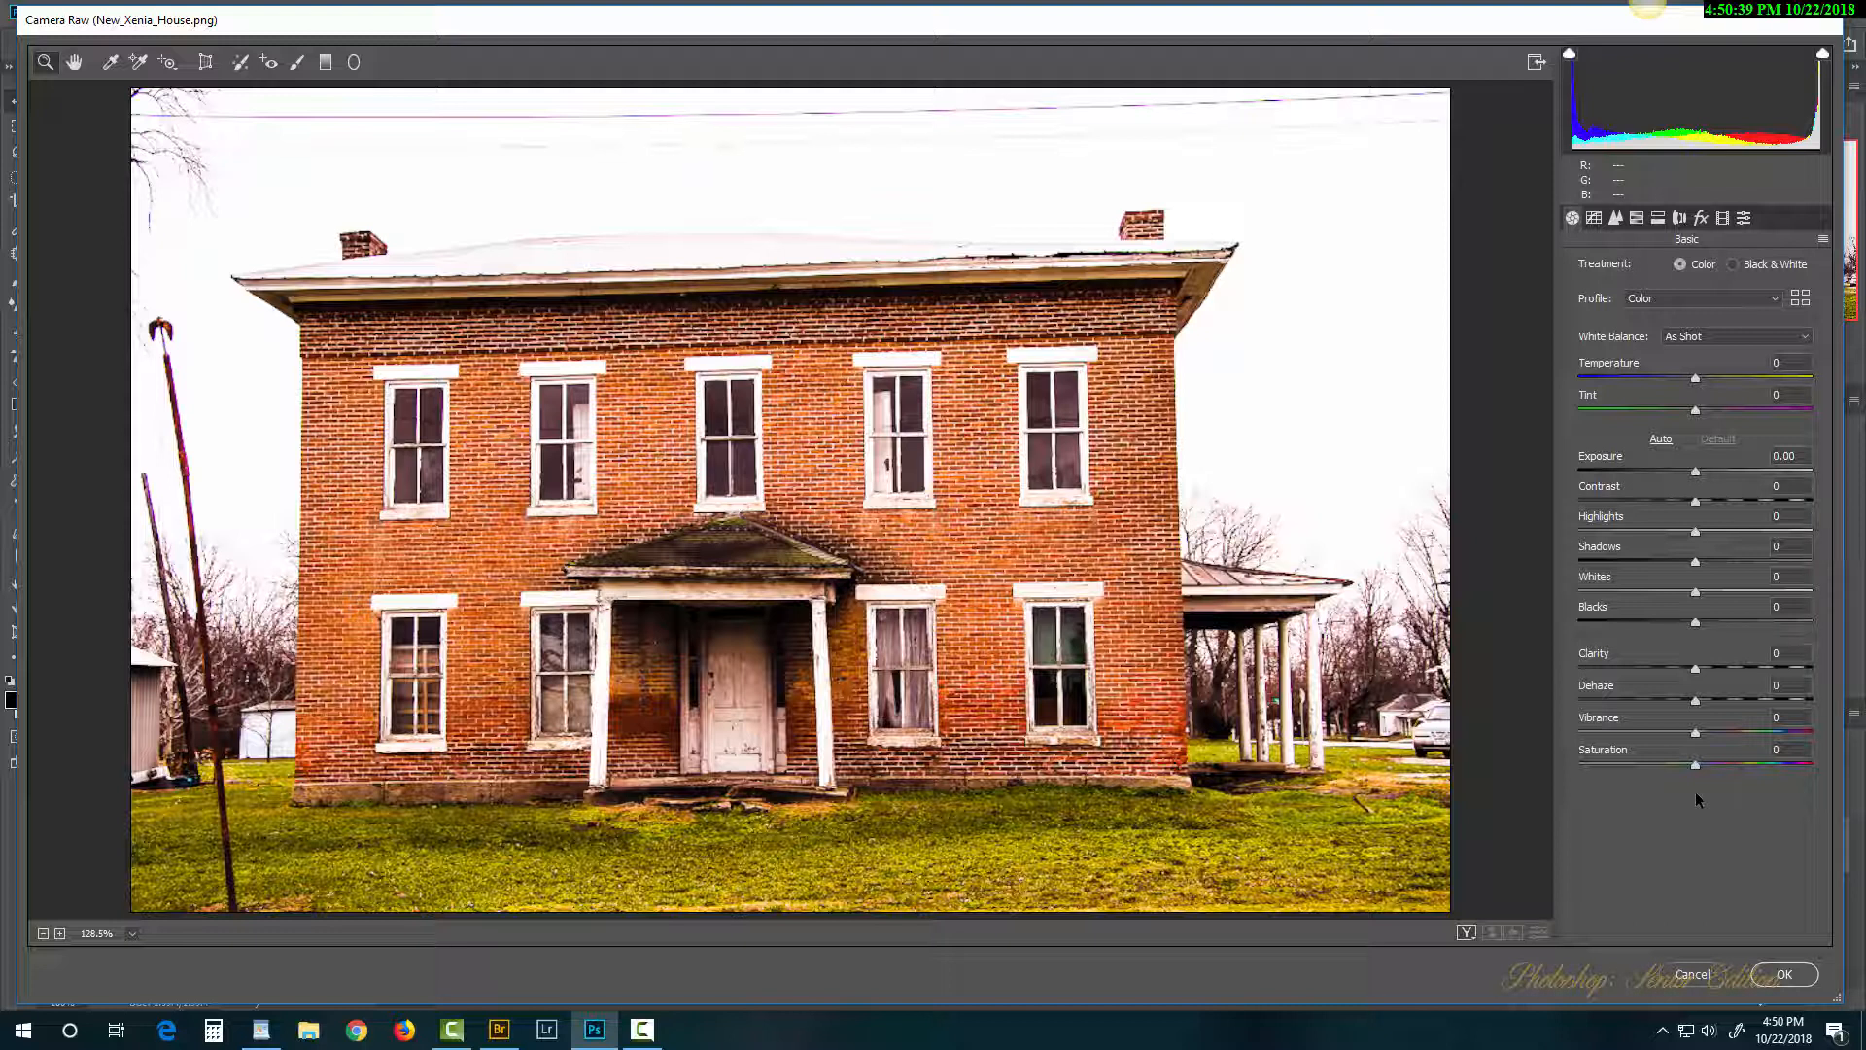
{"action": "left_click", "coordinate": [1713, 978]}
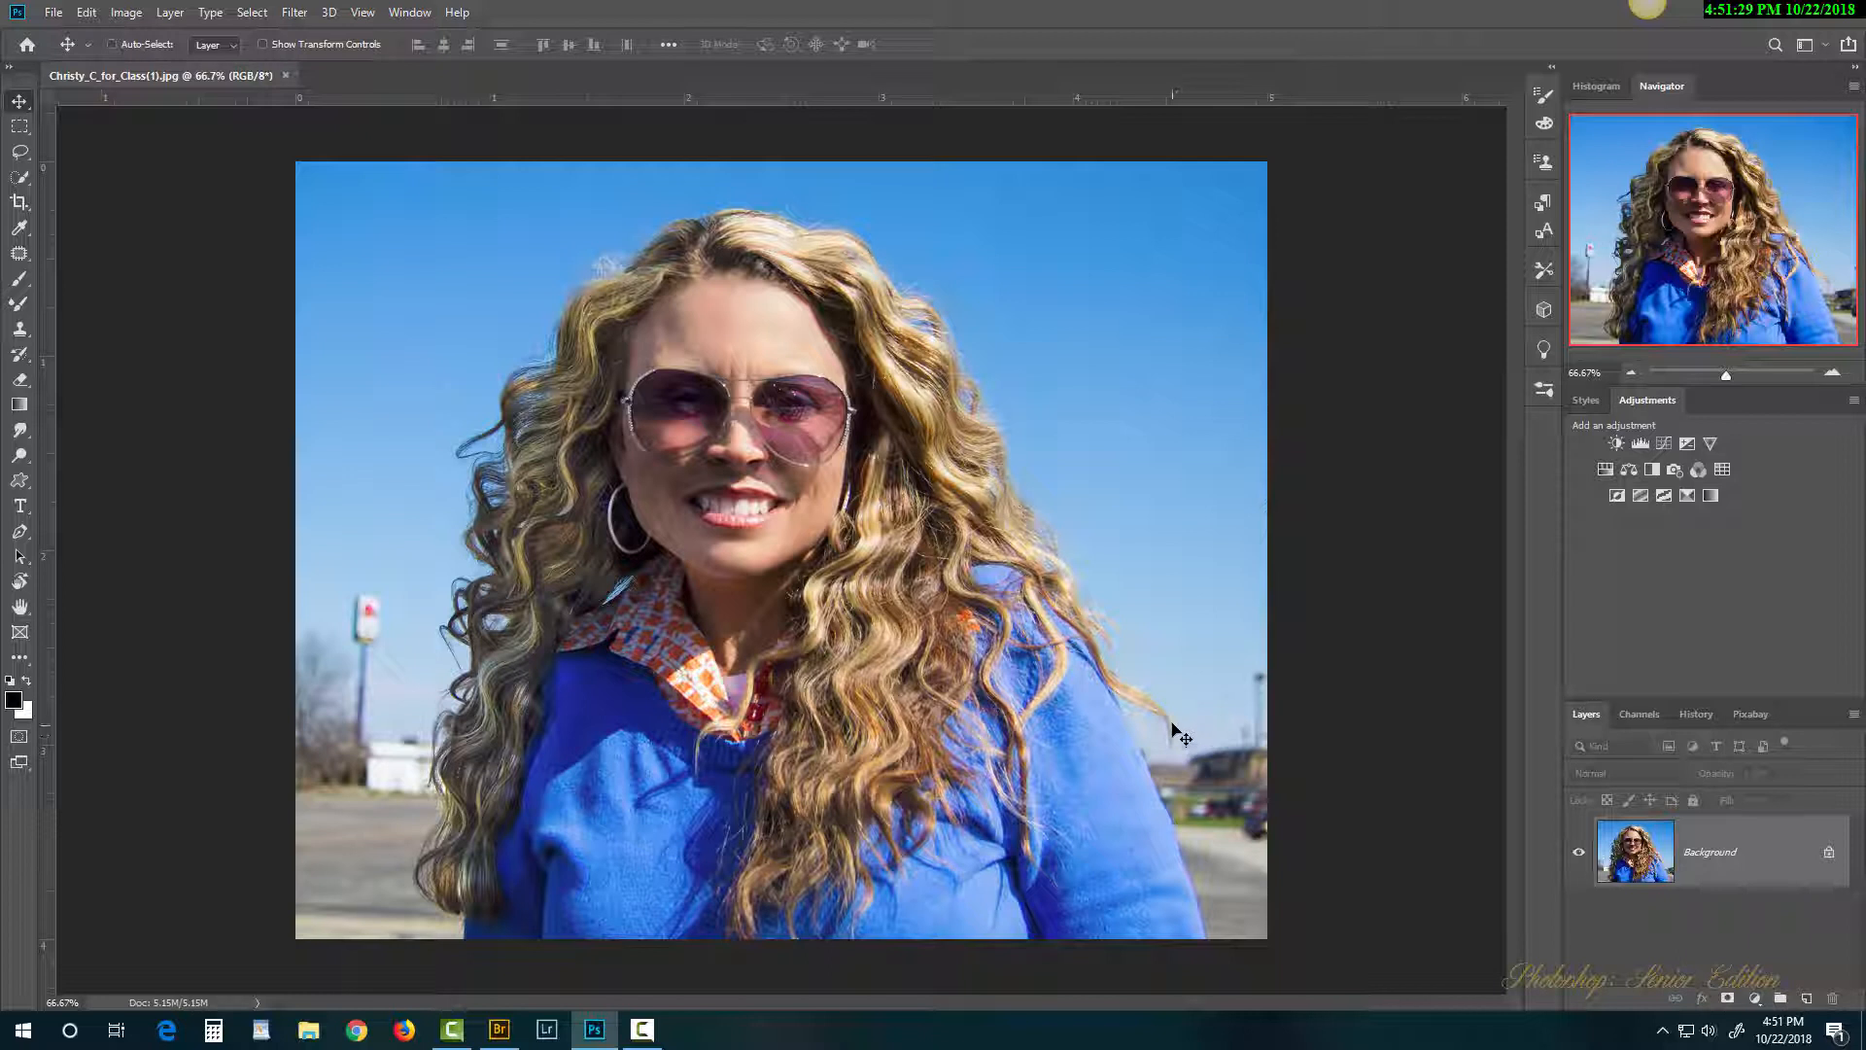
{"action": "left_click", "coordinate": [21, 284]}
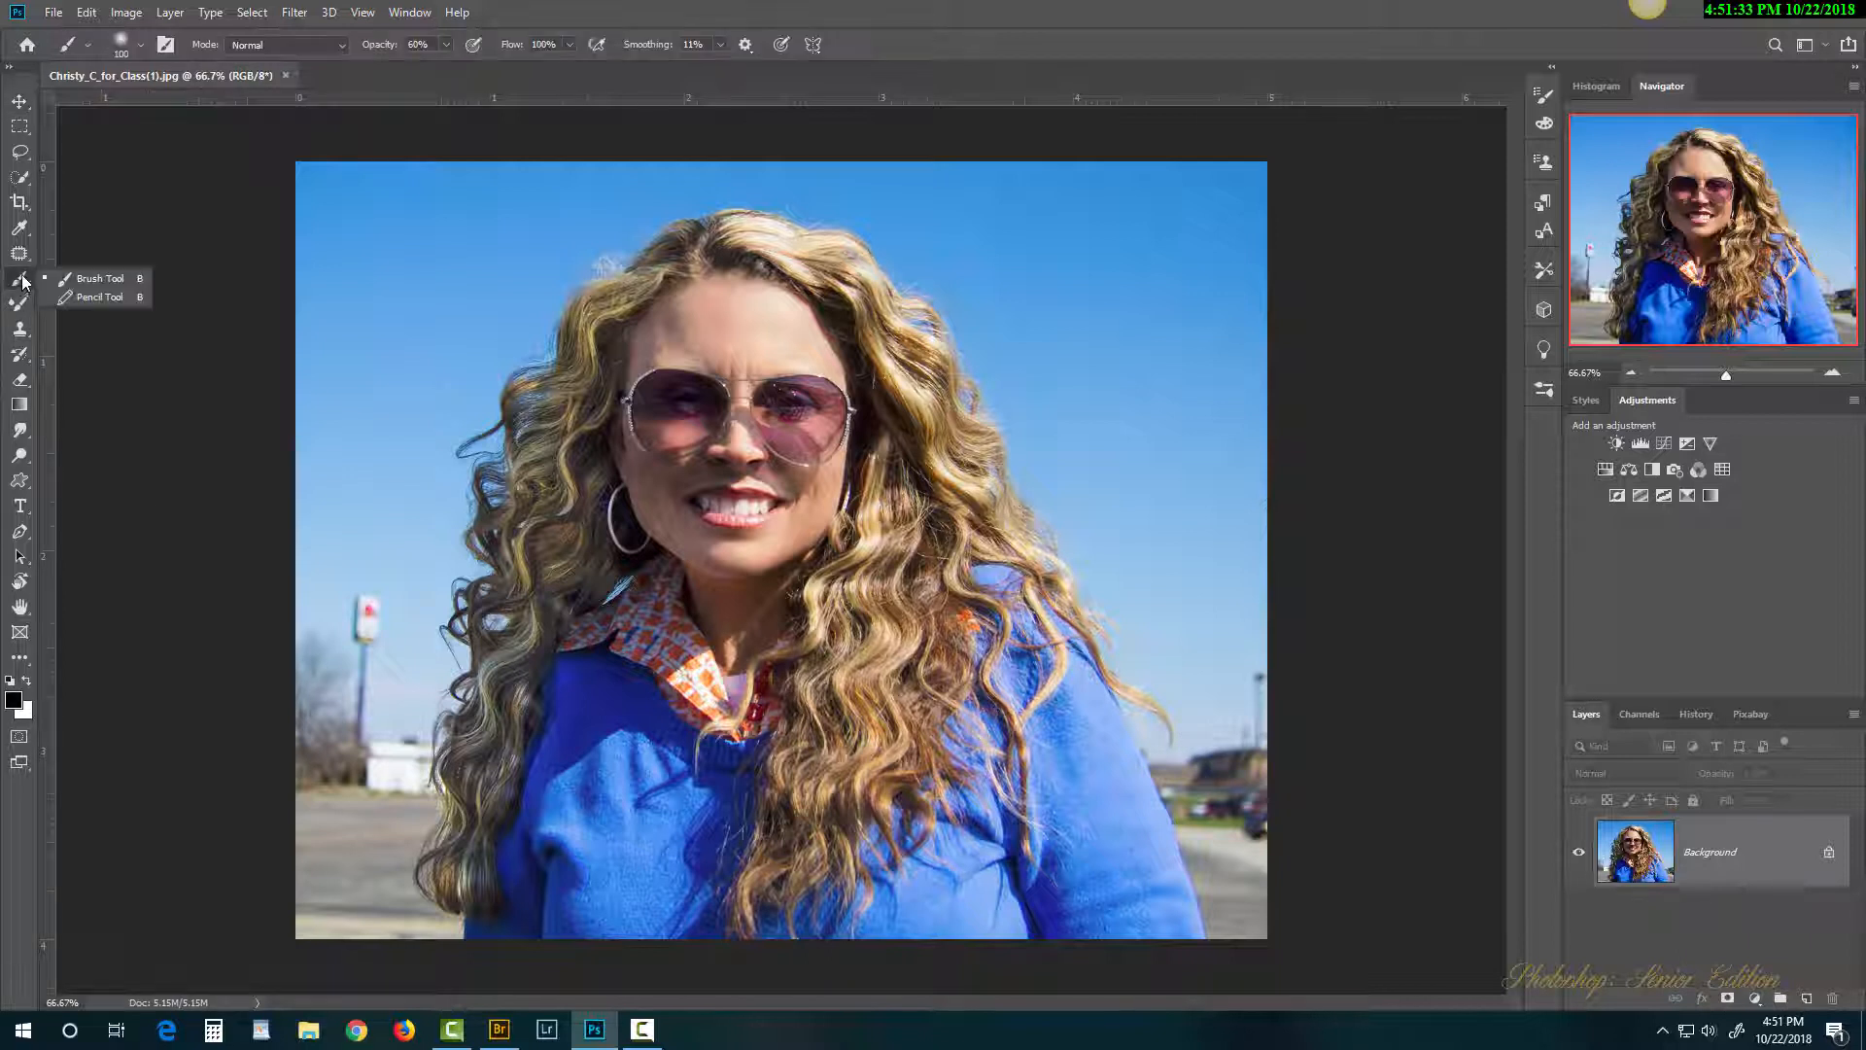
{"action": "left_click", "coordinate": [20, 382]}
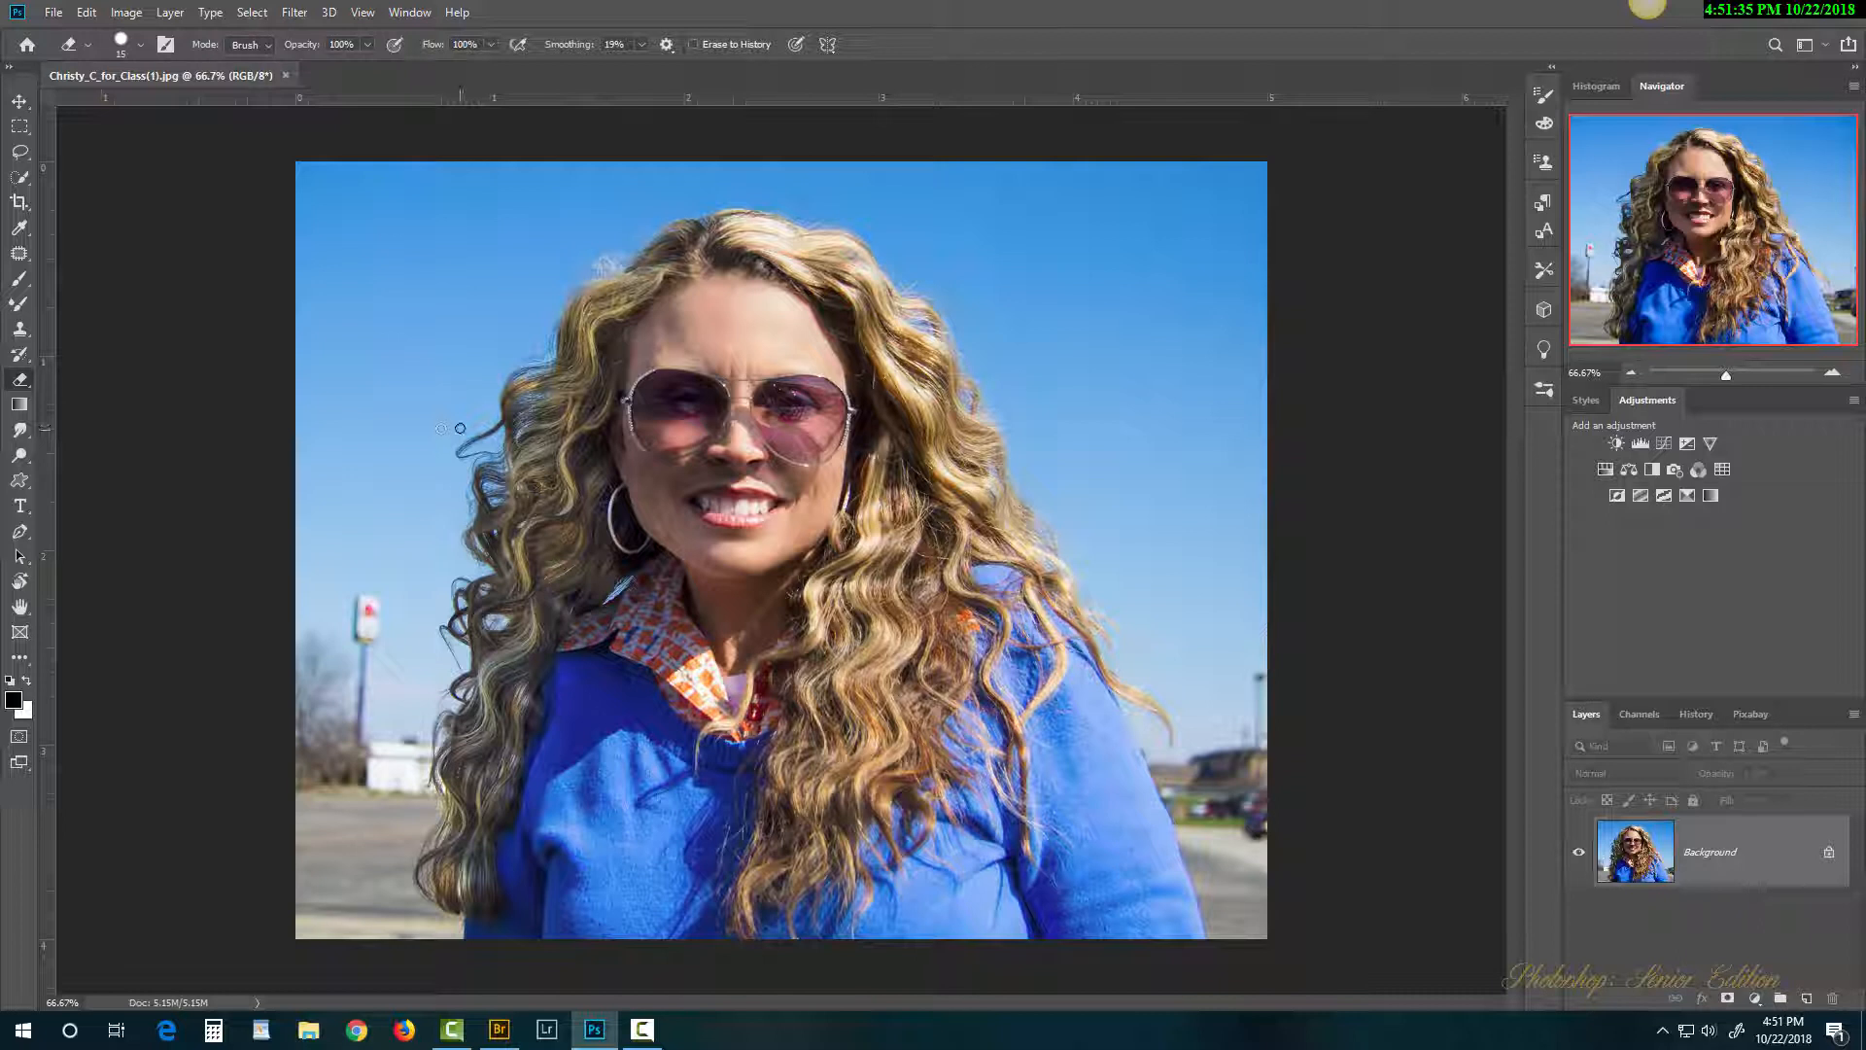
{"action": "mouse_move", "coordinate": [463, 372]}
{"action": "left_mouse_down"}
{"action": "mouse_move", "coordinate": [410, 465]}
{"action": "mouse_move", "coordinate": [477, 378]}
{"action": "mouse_move", "coordinate": [421, 465]}
{"action": "mouse_move", "coordinate": [445, 522]}
{"action": "mouse_move", "coordinate": [404, 520]}
{"action": "left_mouse_up"}
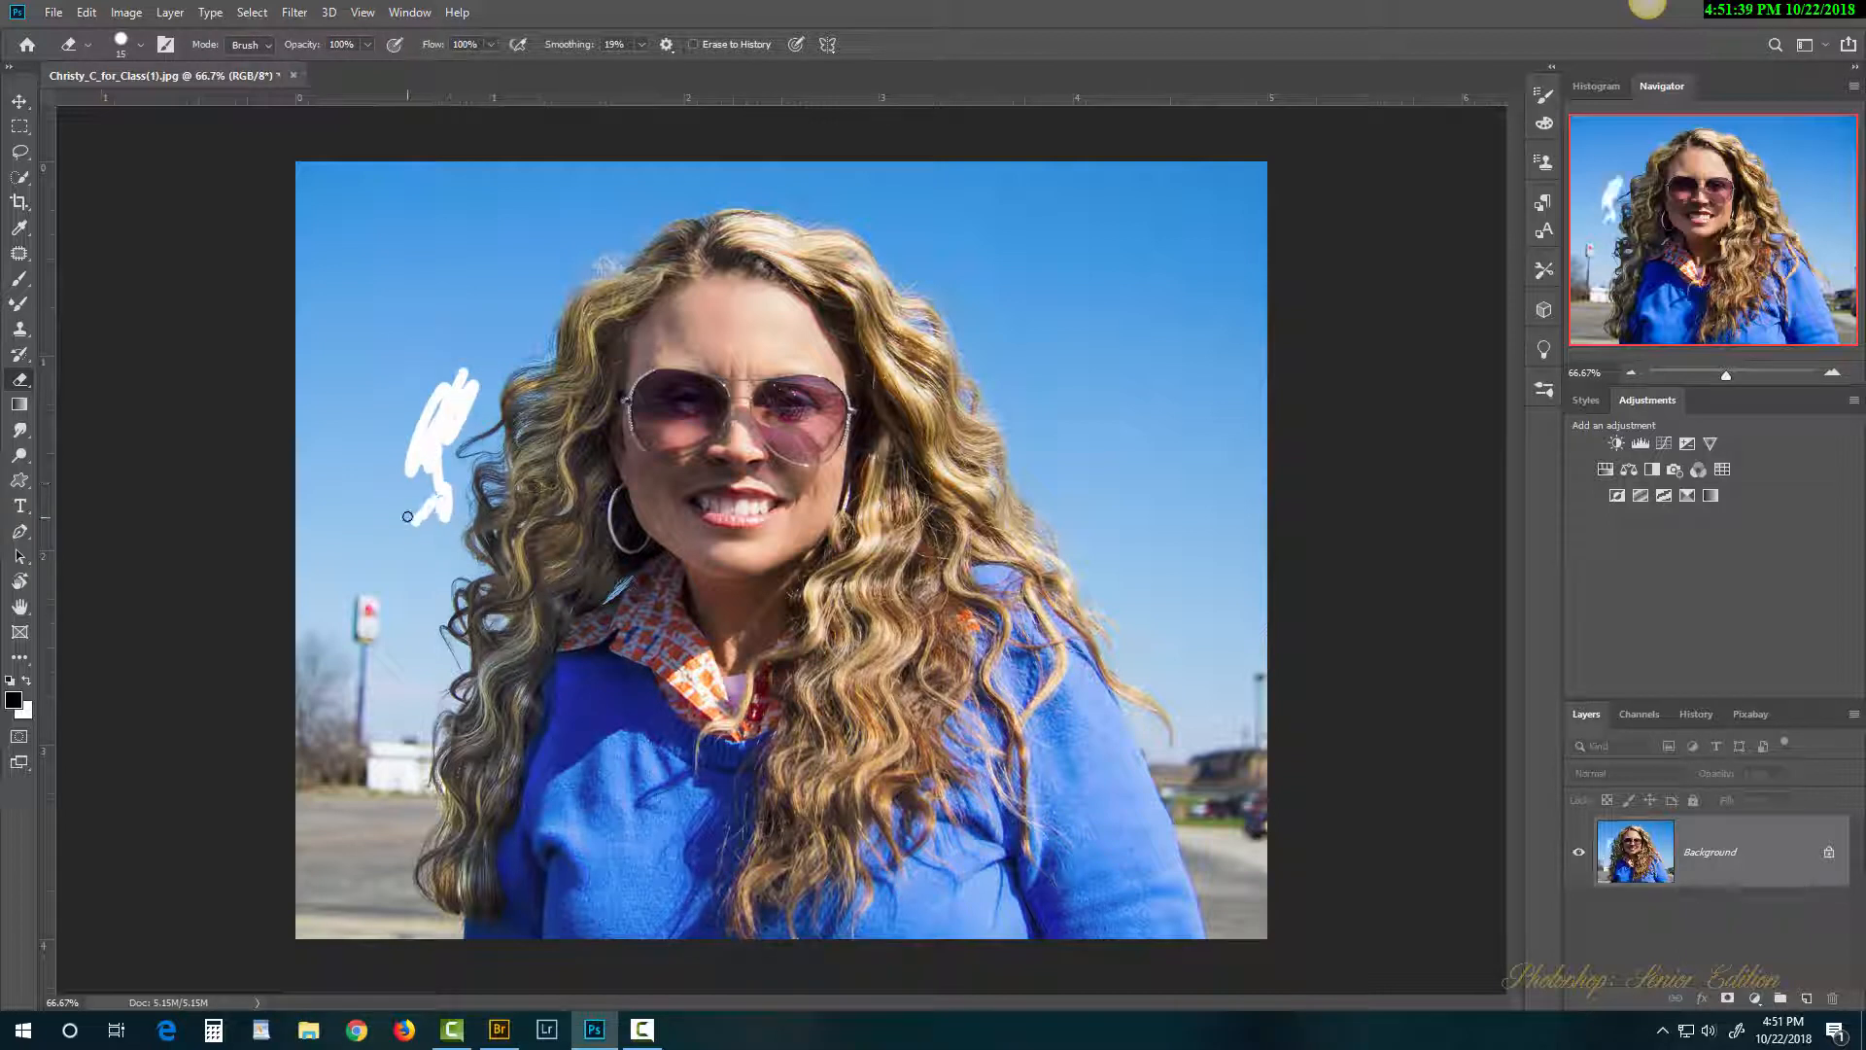
{"action": "key", "text": "bracketright"}
{"action": "key", "text": "bracketright"}
{"action": "key", "text": "bracketright"}
{"action": "key", "text": "bracketright"}
{"action": "key", "text": "bracketright"}
{"action": "key", "text": "bracketright"}
{"action": "key", "text": "bracketright"}
{"action": "key", "text": "bracketright"}
{"action": "key", "text": "bracketright"}
{"action": "mouse_move", "coordinate": [427, 433]}
{"action": "left_mouse_down"}
{"action": "mouse_move", "coordinate": [402, 508]}
{"action": "mouse_move", "coordinate": [419, 387]}
{"action": "mouse_move", "coordinate": [419, 527]}
{"action": "mouse_move", "coordinate": [369, 409]}
{"action": "mouse_move", "coordinate": [337, 458]}
{"action": "mouse_move", "coordinate": [363, 663]}
{"action": "mouse_move", "coordinate": [395, 519]}
{"action": "mouse_move", "coordinate": [400, 600]}
{"action": "mouse_move", "coordinate": [424, 543]}
{"action": "mouse_move", "coordinate": [394, 646]}
{"action": "left_mouse_up"}
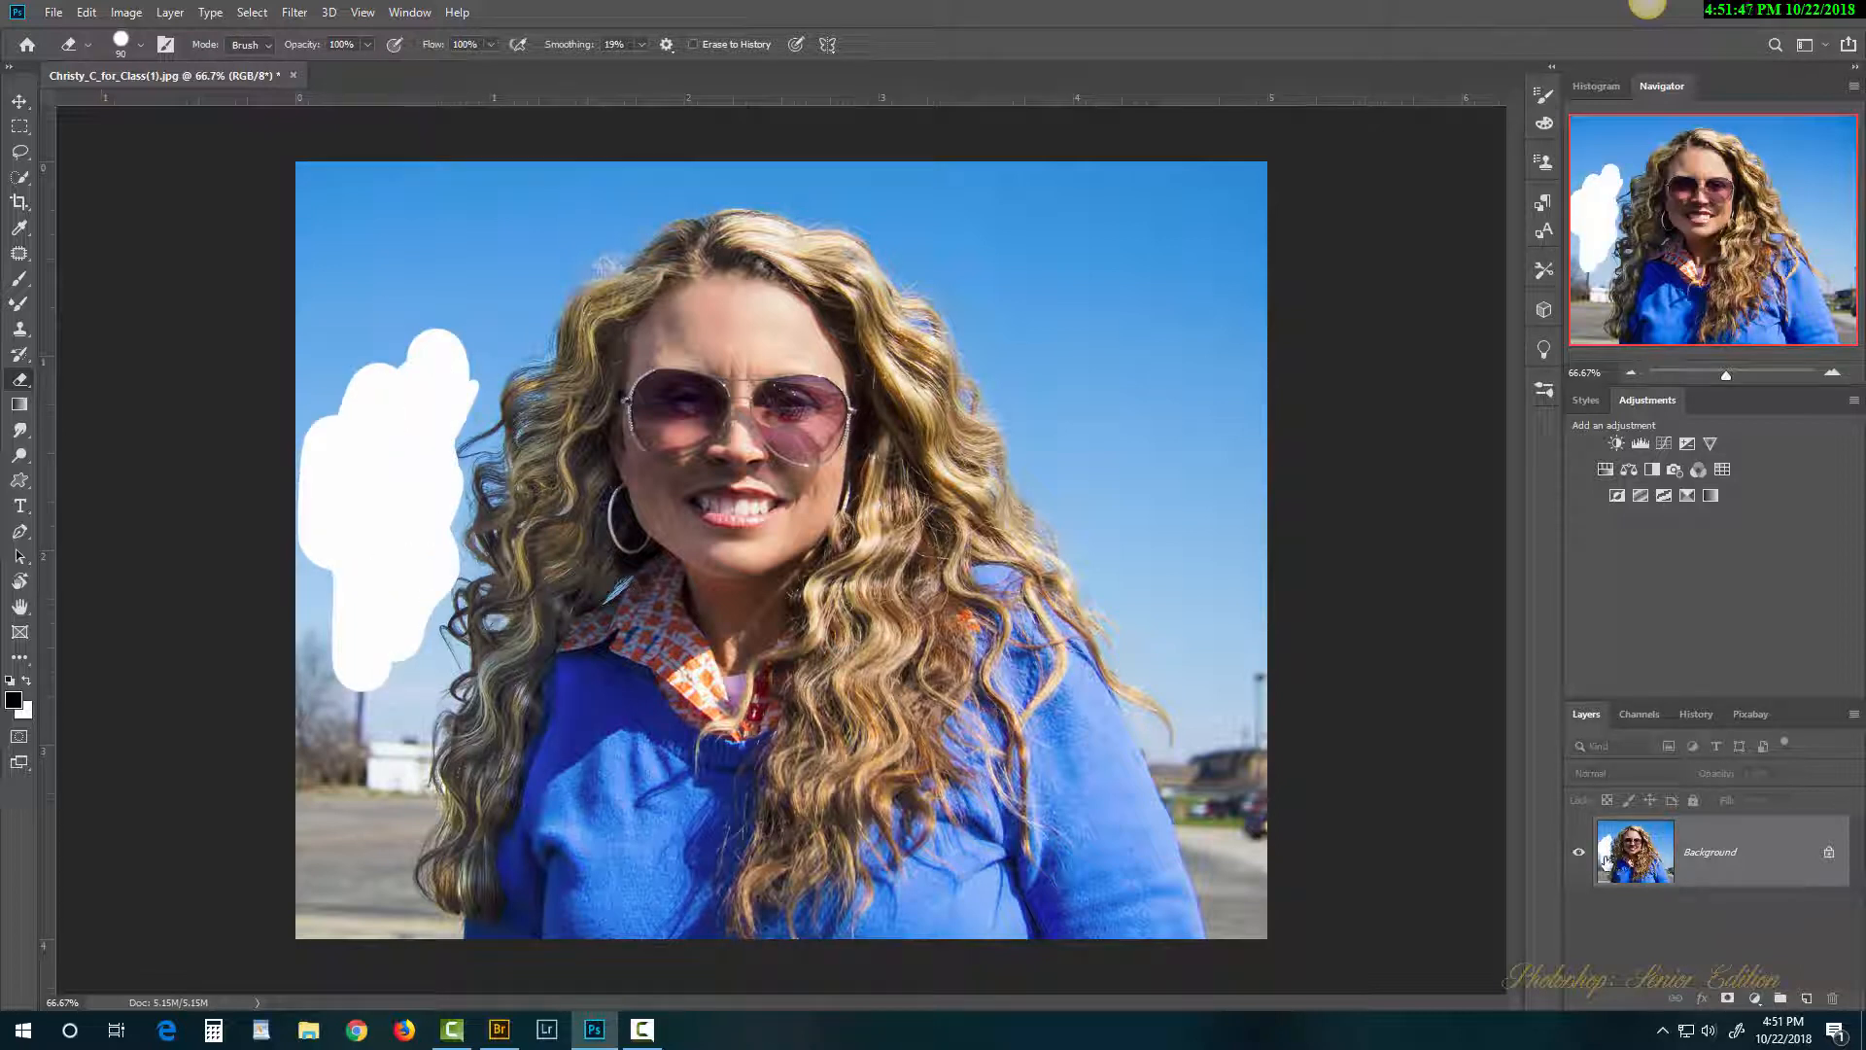
{"action": "mouse_move", "coordinate": [975, 304]}
{"action": "left_mouse_down"}
{"action": "mouse_move", "coordinate": [1134, 538]}
{"action": "mouse_move", "coordinate": [1245, 547]}
{"action": "mouse_move", "coordinate": [1248, 146]}
{"action": "left_mouse_up"}
{"action": "mouse_move", "coordinate": [1090, 167]}
{"action": "left_mouse_down"}
{"action": "mouse_move", "coordinate": [1251, 165]}
{"action": "mouse_move", "coordinate": [1042, 180]}
{"action": "mouse_move", "coordinate": [1160, 198]}
{"action": "mouse_move", "coordinate": [1189, 234]}
{"action": "mouse_move", "coordinate": [1183, 502]}
{"action": "mouse_move", "coordinate": [1181, 195]}
{"action": "mouse_move", "coordinate": [1215, 519]}
{"action": "mouse_move", "coordinate": [1223, 538]}
{"action": "mouse_move", "coordinate": [1271, 536]}
{"action": "left_mouse_up"}
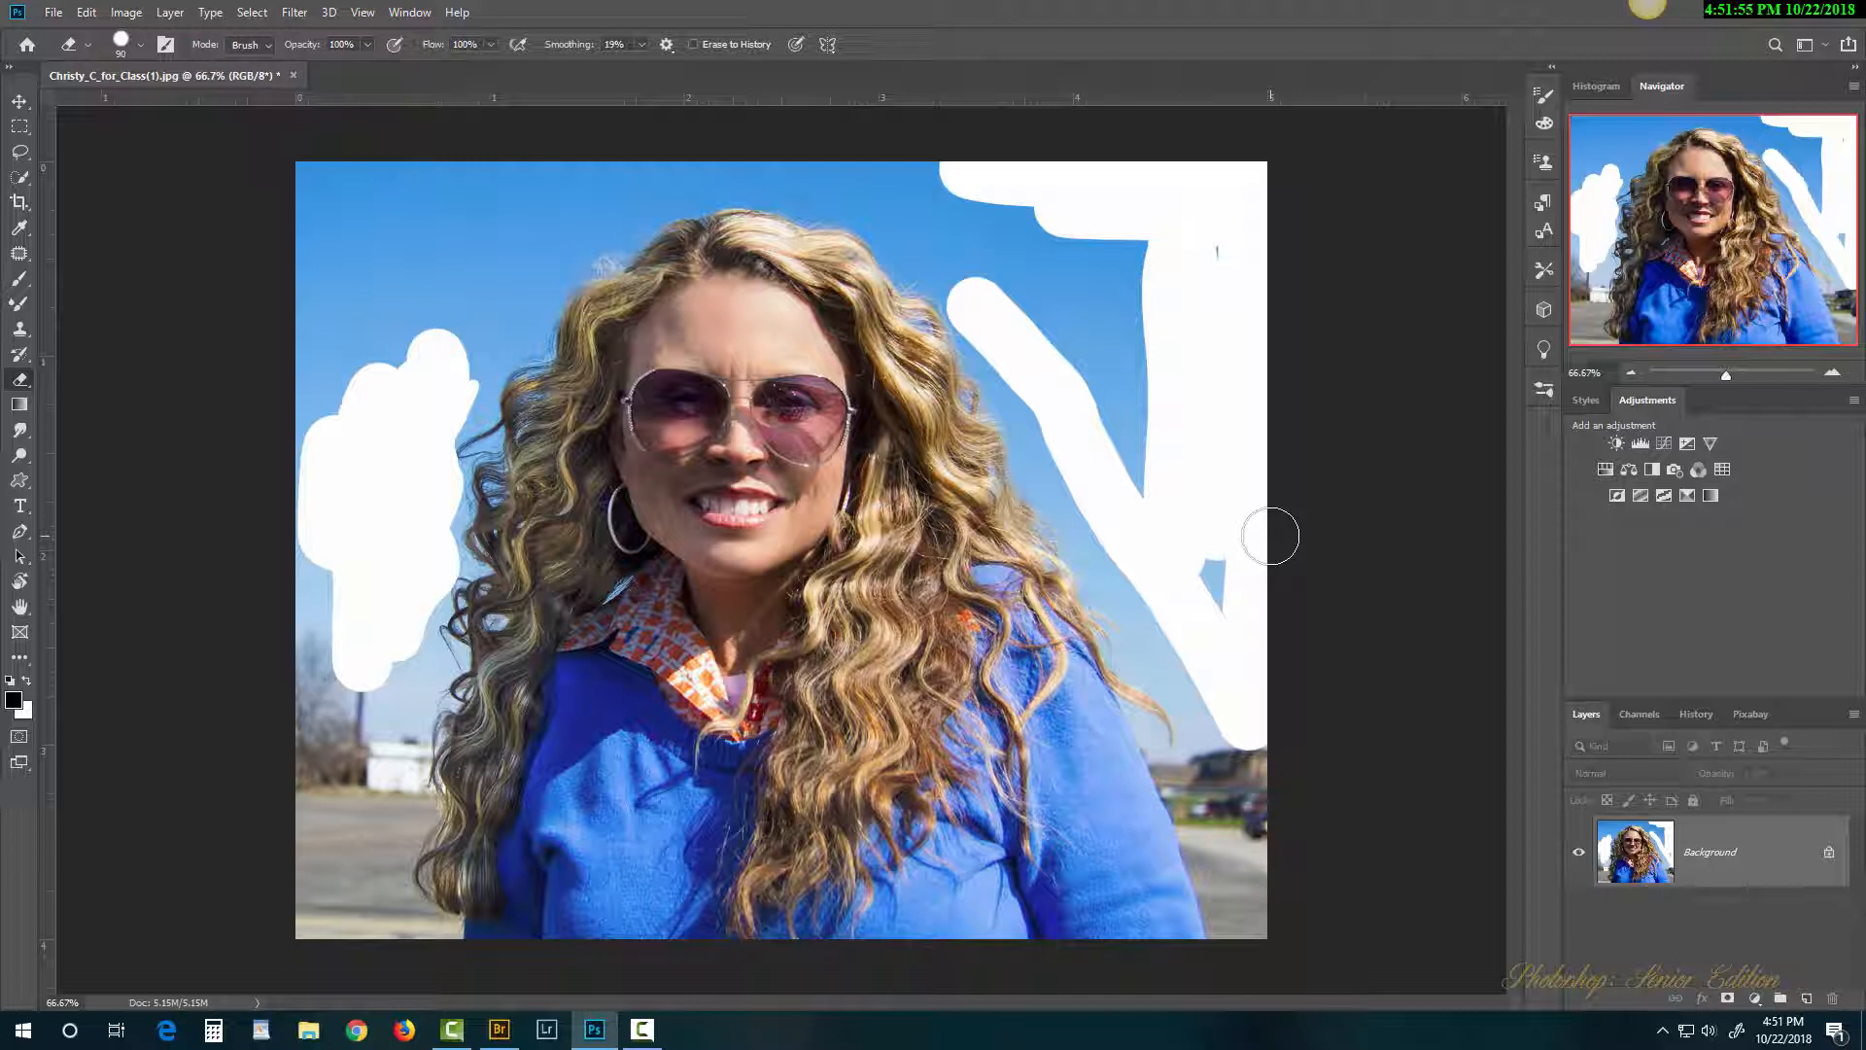
{"action": "key", "text": "x"}
{"action": "mouse_move", "coordinate": [421, 231]}
{"action": "left_mouse_down"}
{"action": "mouse_move", "coordinate": [336, 340]}
{"action": "mouse_move", "coordinate": [442, 209]}
{"action": "mouse_move", "coordinate": [336, 233]}
{"action": "left_mouse_up"}
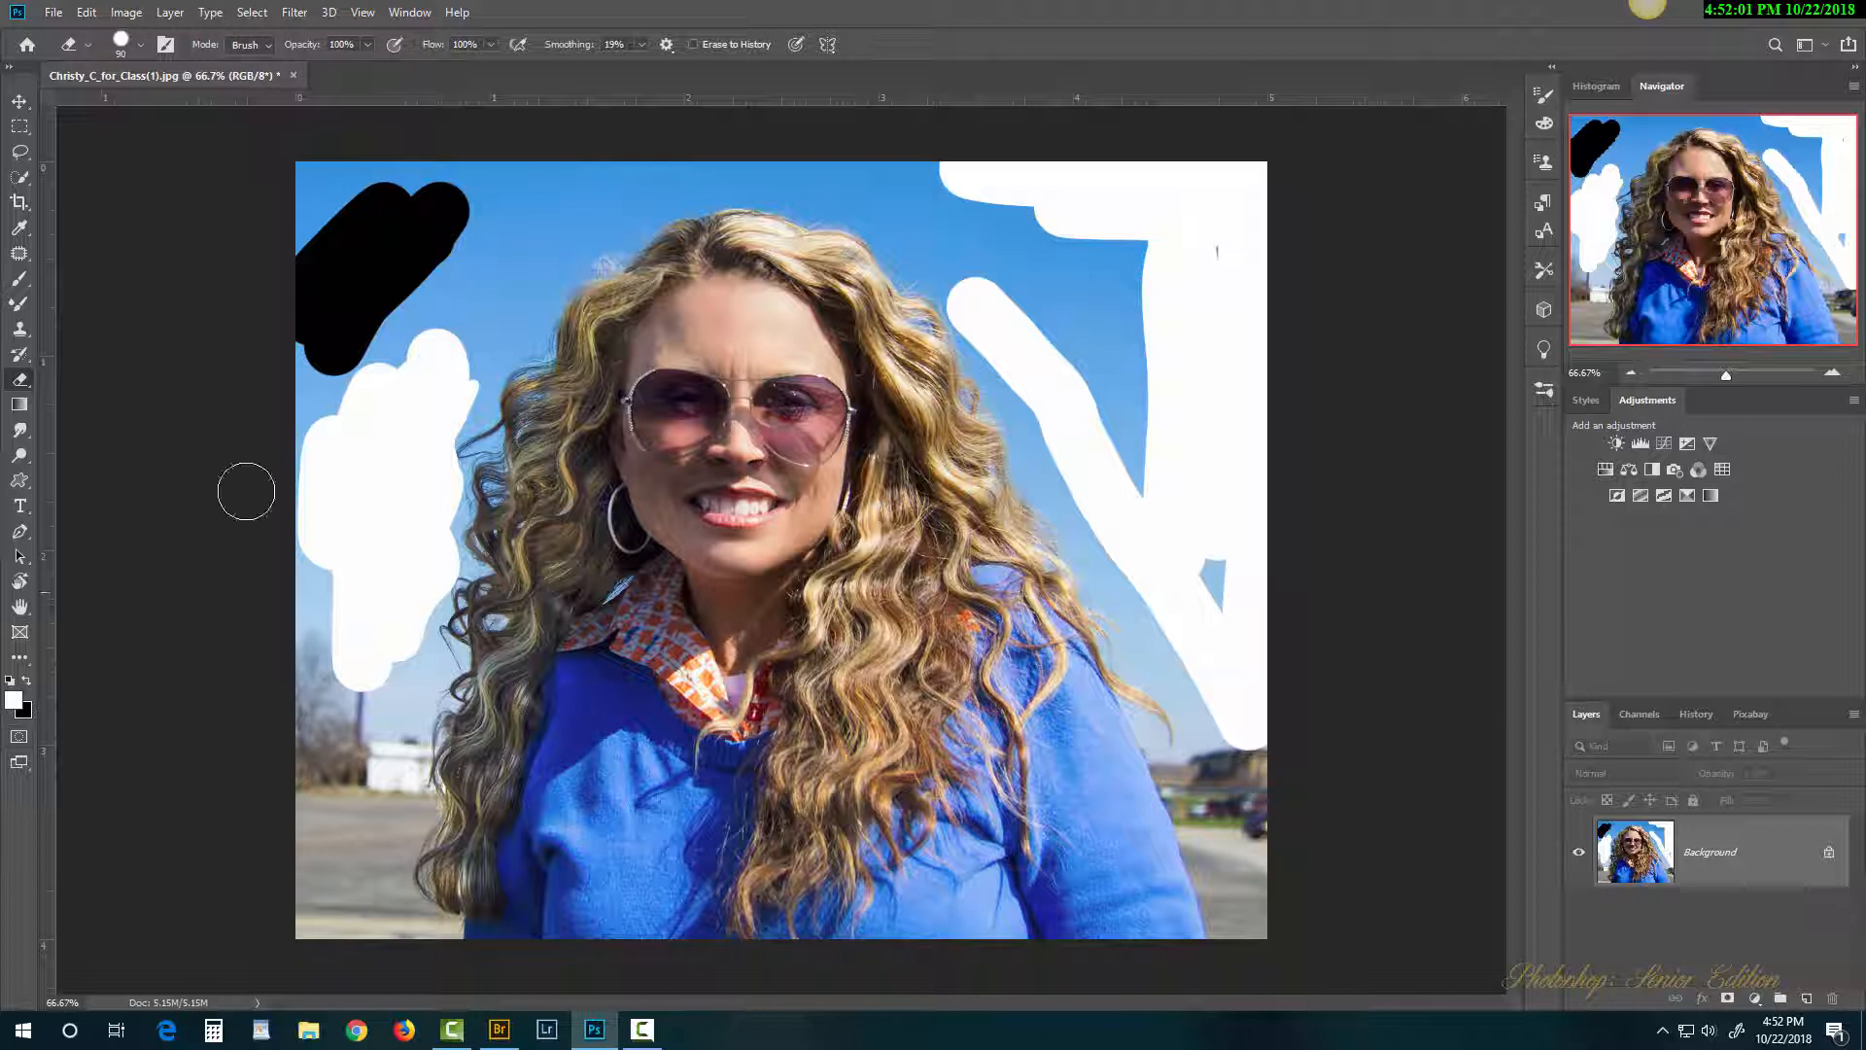
{"action": "mouse_move", "coordinate": [345, 190]}
{"action": "left_mouse_down"}
{"action": "mouse_move", "coordinate": [543, 200]}
{"action": "mouse_move", "coordinate": [460, 318]}
{"action": "mouse_move", "coordinate": [560, 221]}
{"action": "mouse_move", "coordinate": [455, 332]}
{"action": "mouse_move", "coordinate": [529, 282]}
{"action": "mouse_move", "coordinate": [366, 480]}
{"action": "mouse_move", "coordinate": [359, 395]}
{"action": "mouse_move", "coordinate": [339, 385]}
{"action": "mouse_move", "coordinate": [350, 574]}
{"action": "mouse_move", "coordinate": [437, 415]}
{"action": "mouse_move", "coordinate": [433, 531]}
{"action": "mouse_move", "coordinate": [346, 876]}
{"action": "mouse_move", "coordinate": [353, 687]}
{"action": "mouse_move", "coordinate": [311, 697]}
{"action": "mouse_move", "coordinate": [314, 518]}
{"action": "mouse_move", "coordinate": [379, 564]}
{"action": "left_mouse_up"}
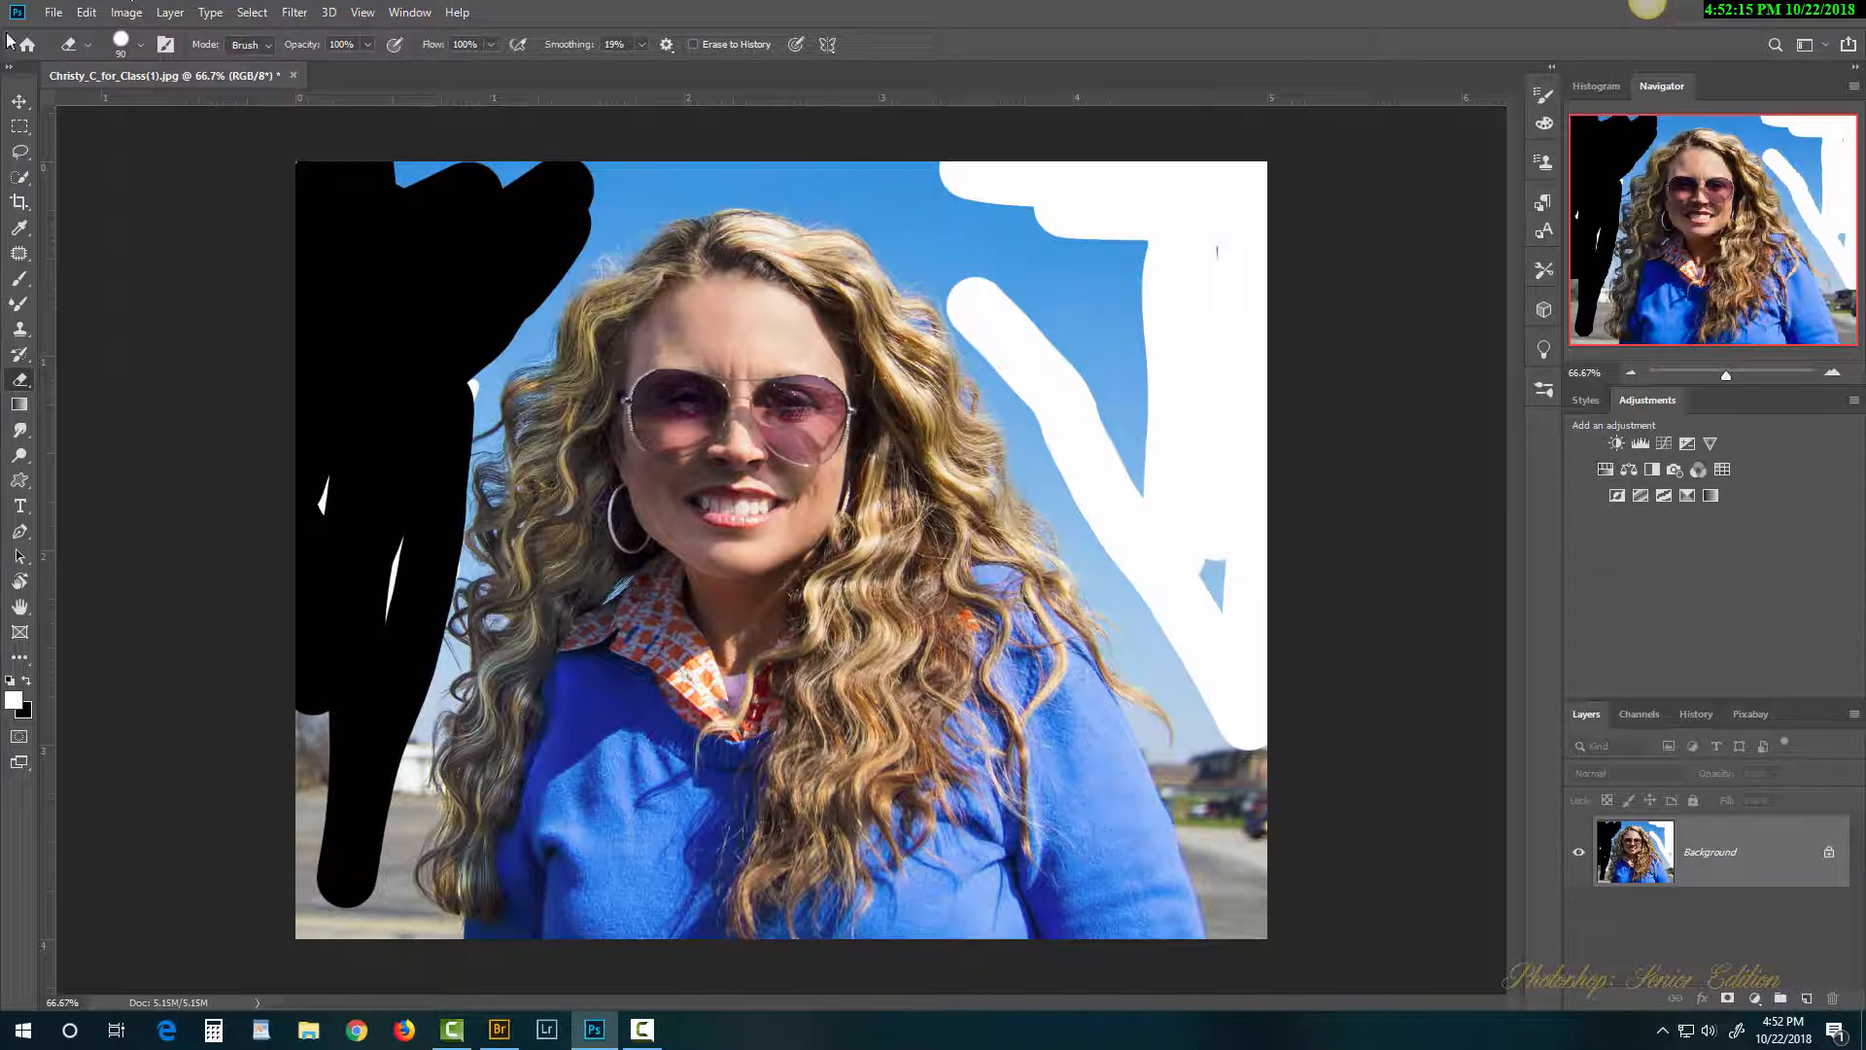
{"action": "left_click", "coordinate": [53, 12]}
{"action": "left_click", "coordinate": [99, 249]}
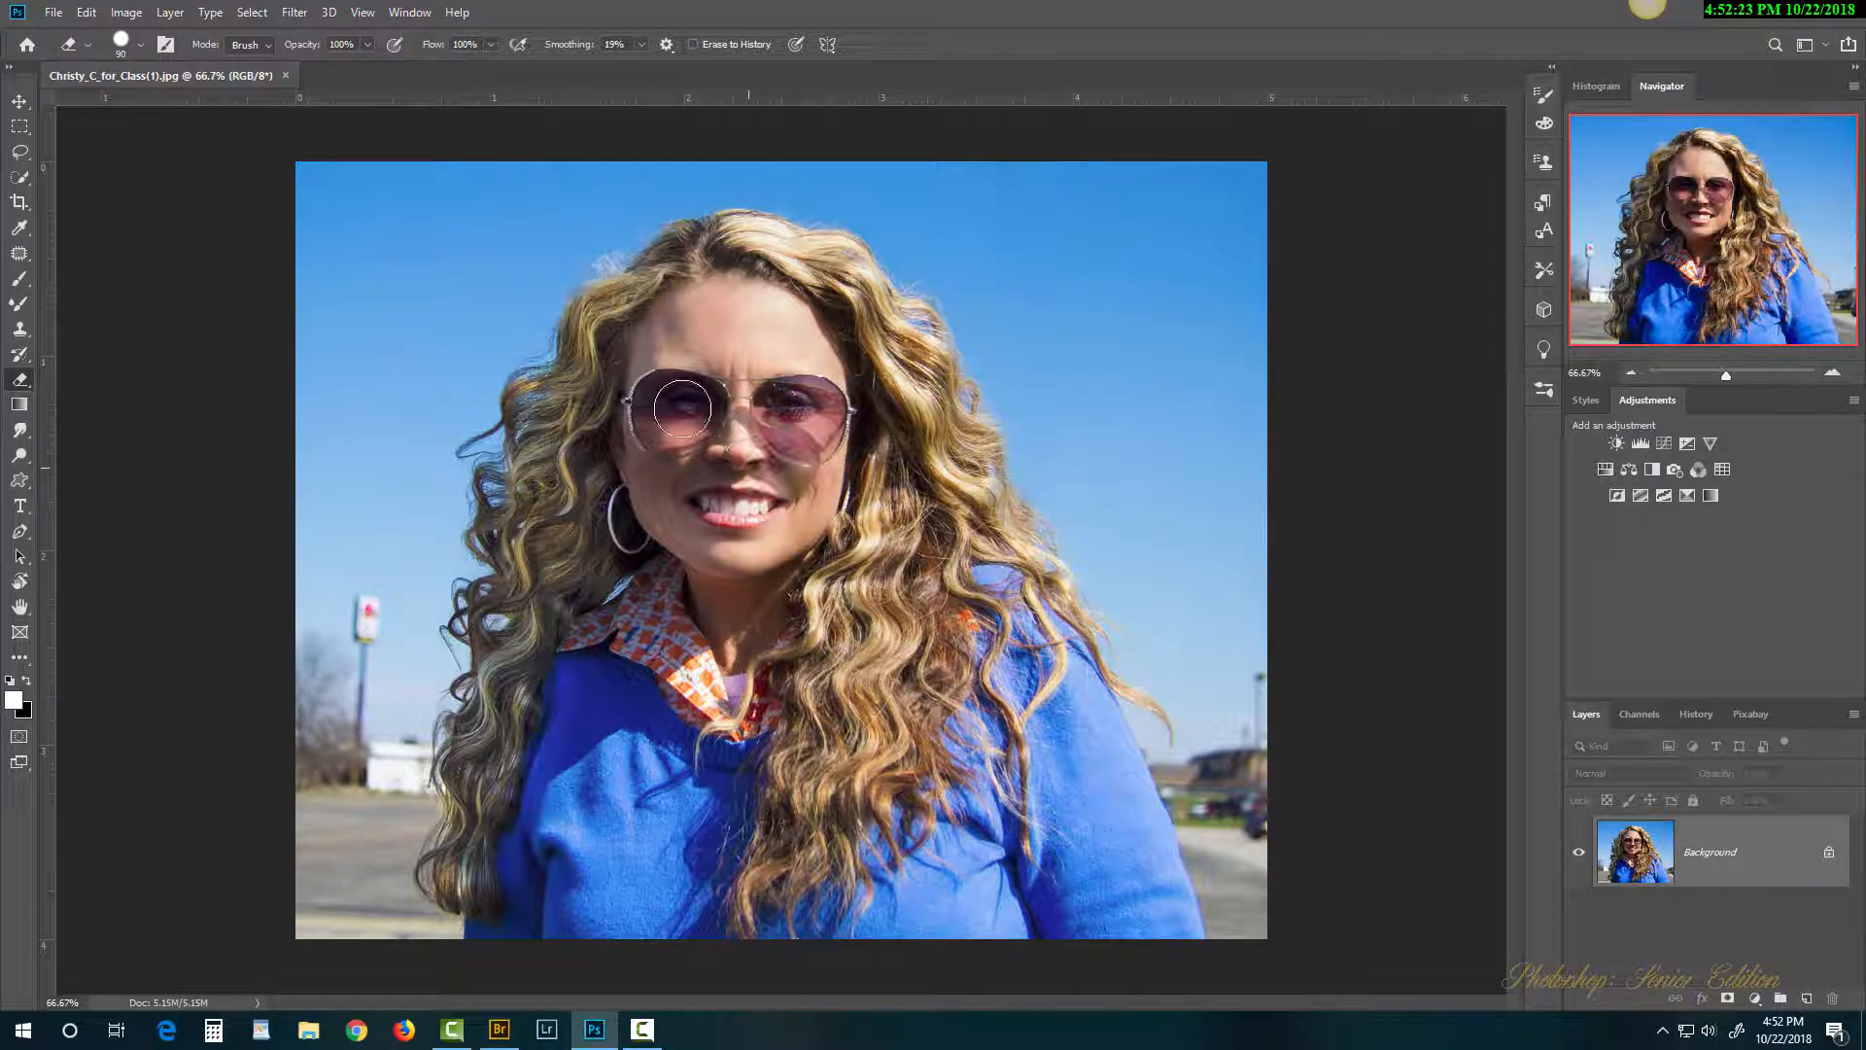
Step: Duplicate the portrait to Layer 1 with Ctrl+J and add a white layer mask
{"action": "left_click", "coordinate": [53, 13]}
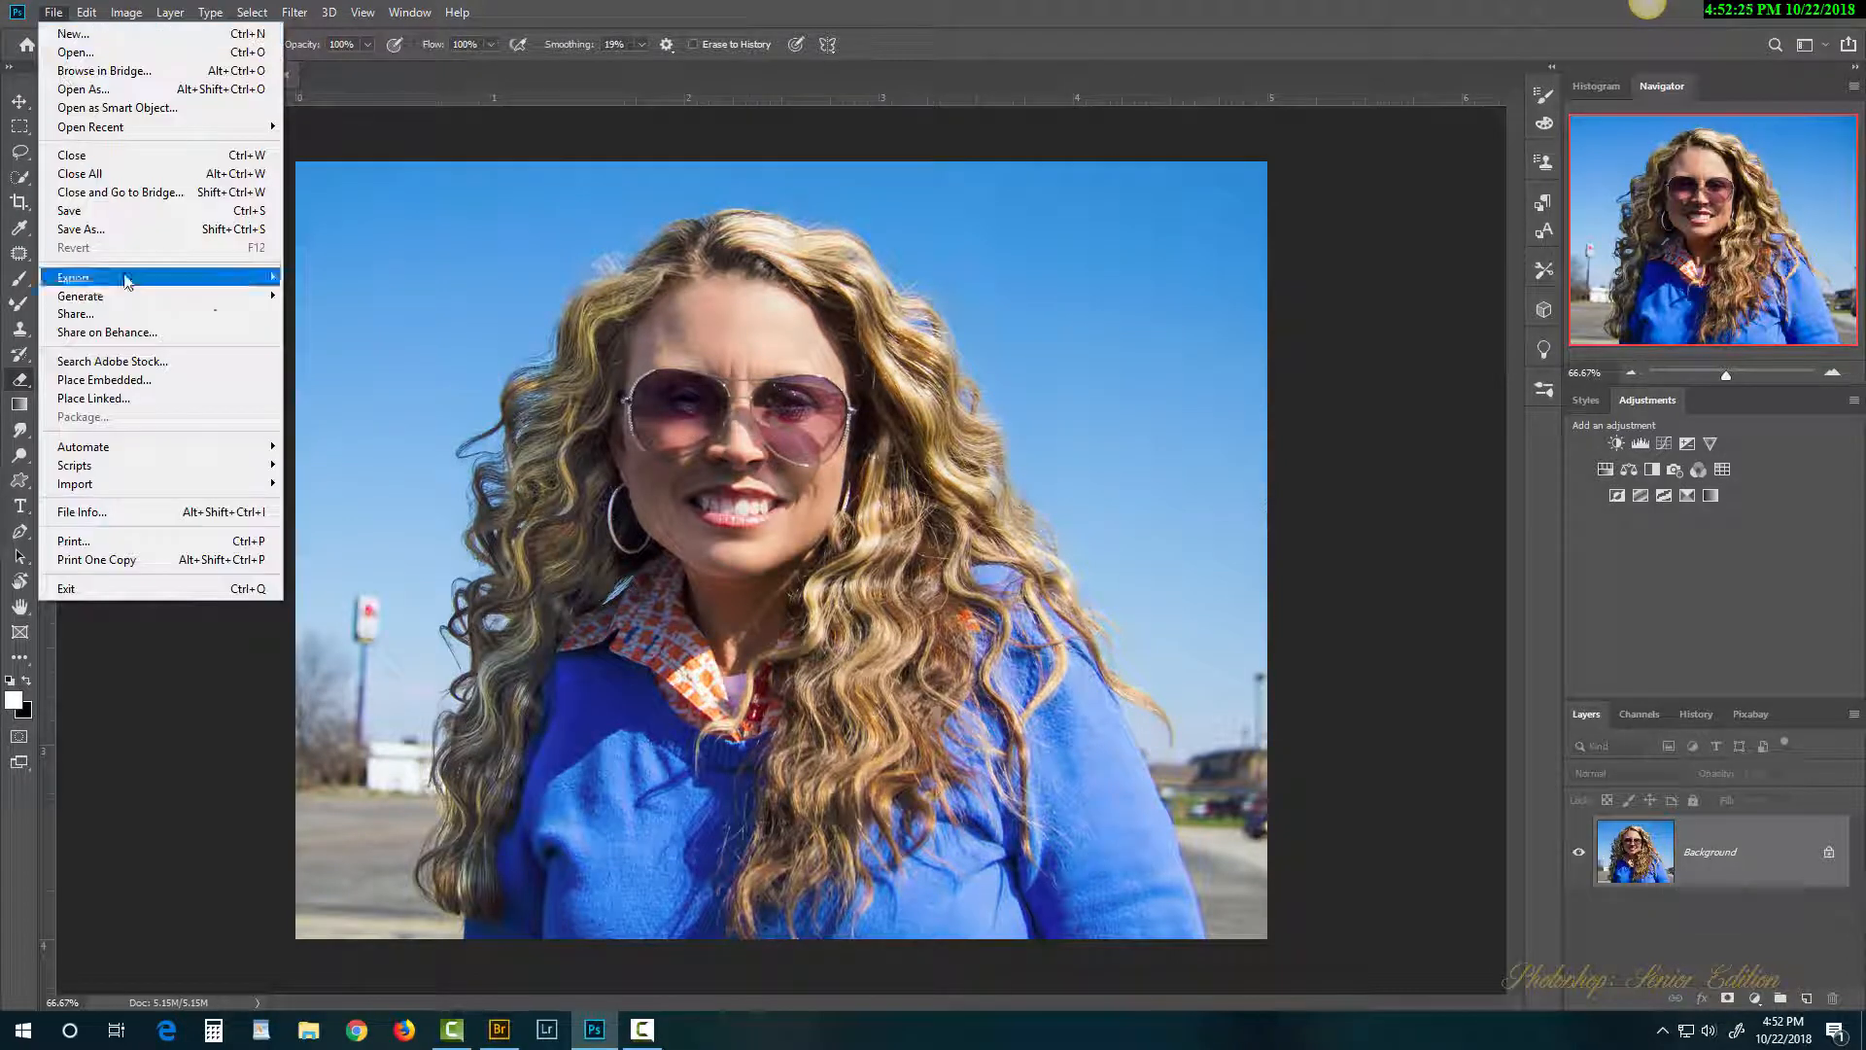
{"action": "left_click", "coordinate": [1026, 280]}
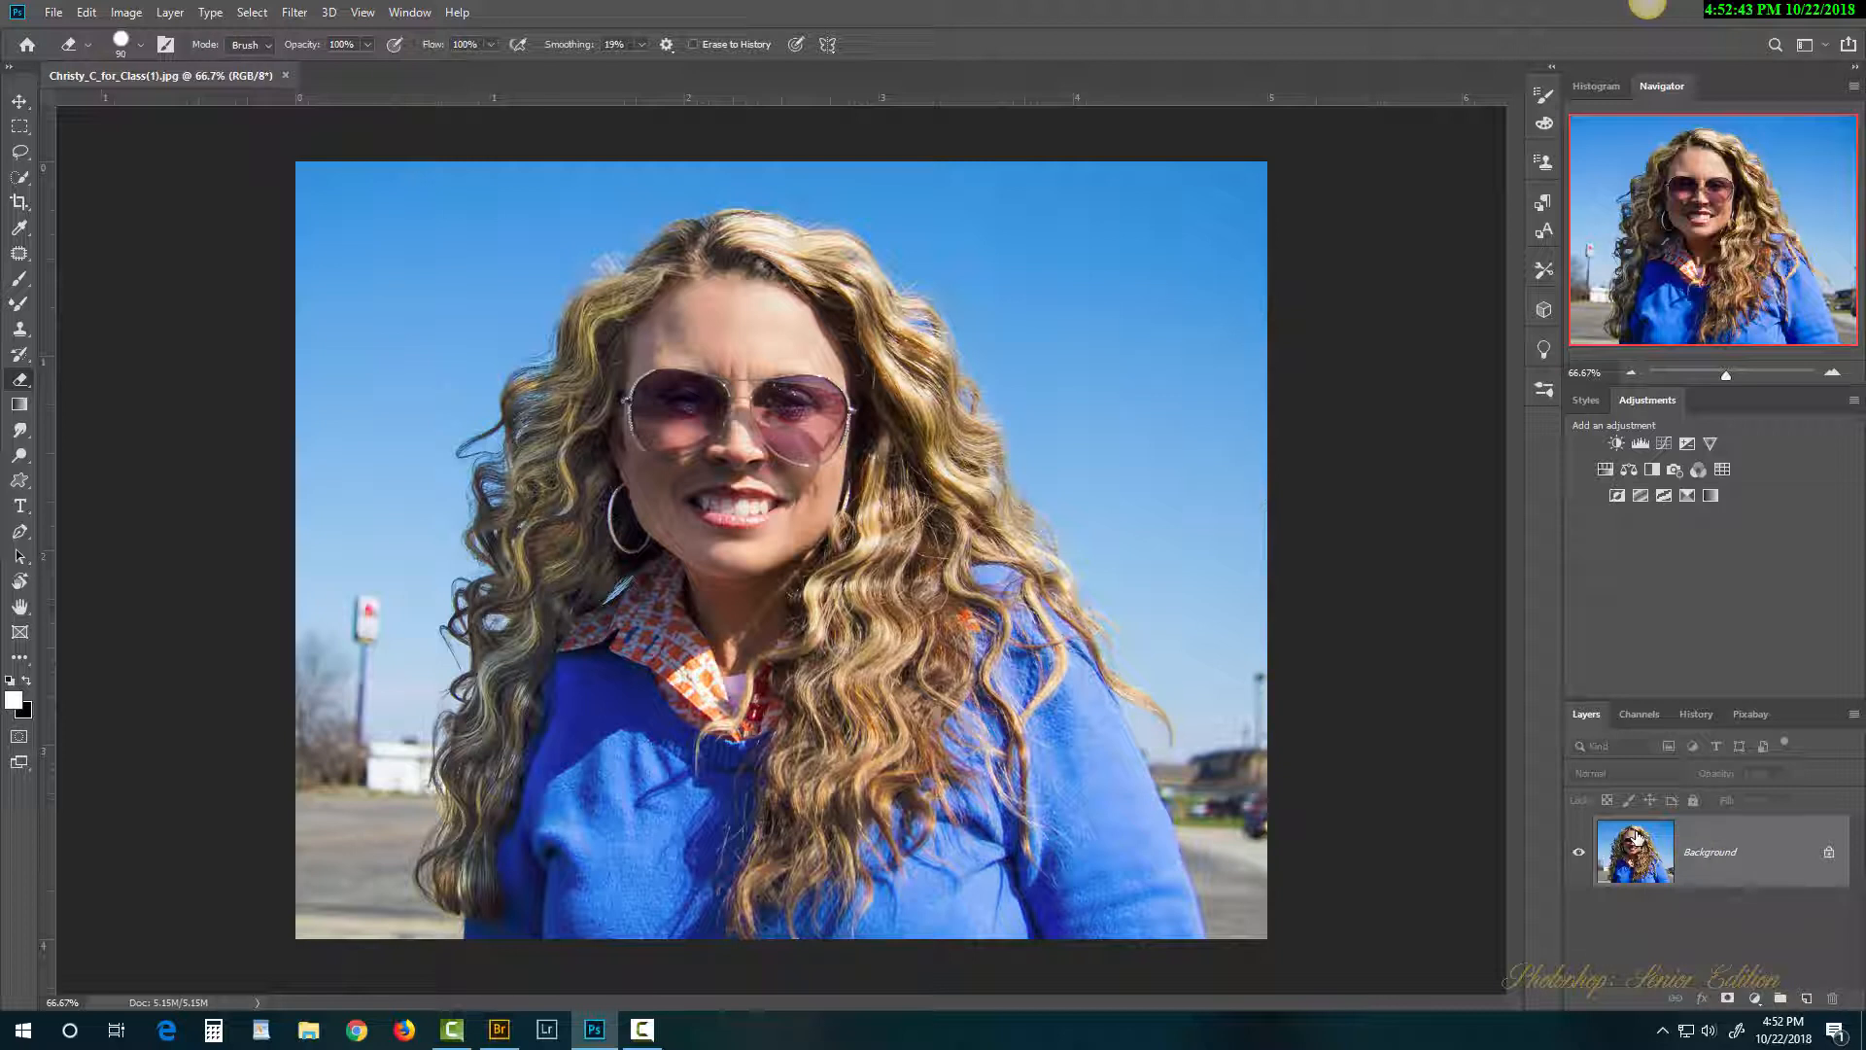
{"action": "key", "text": "ctrl+j"}
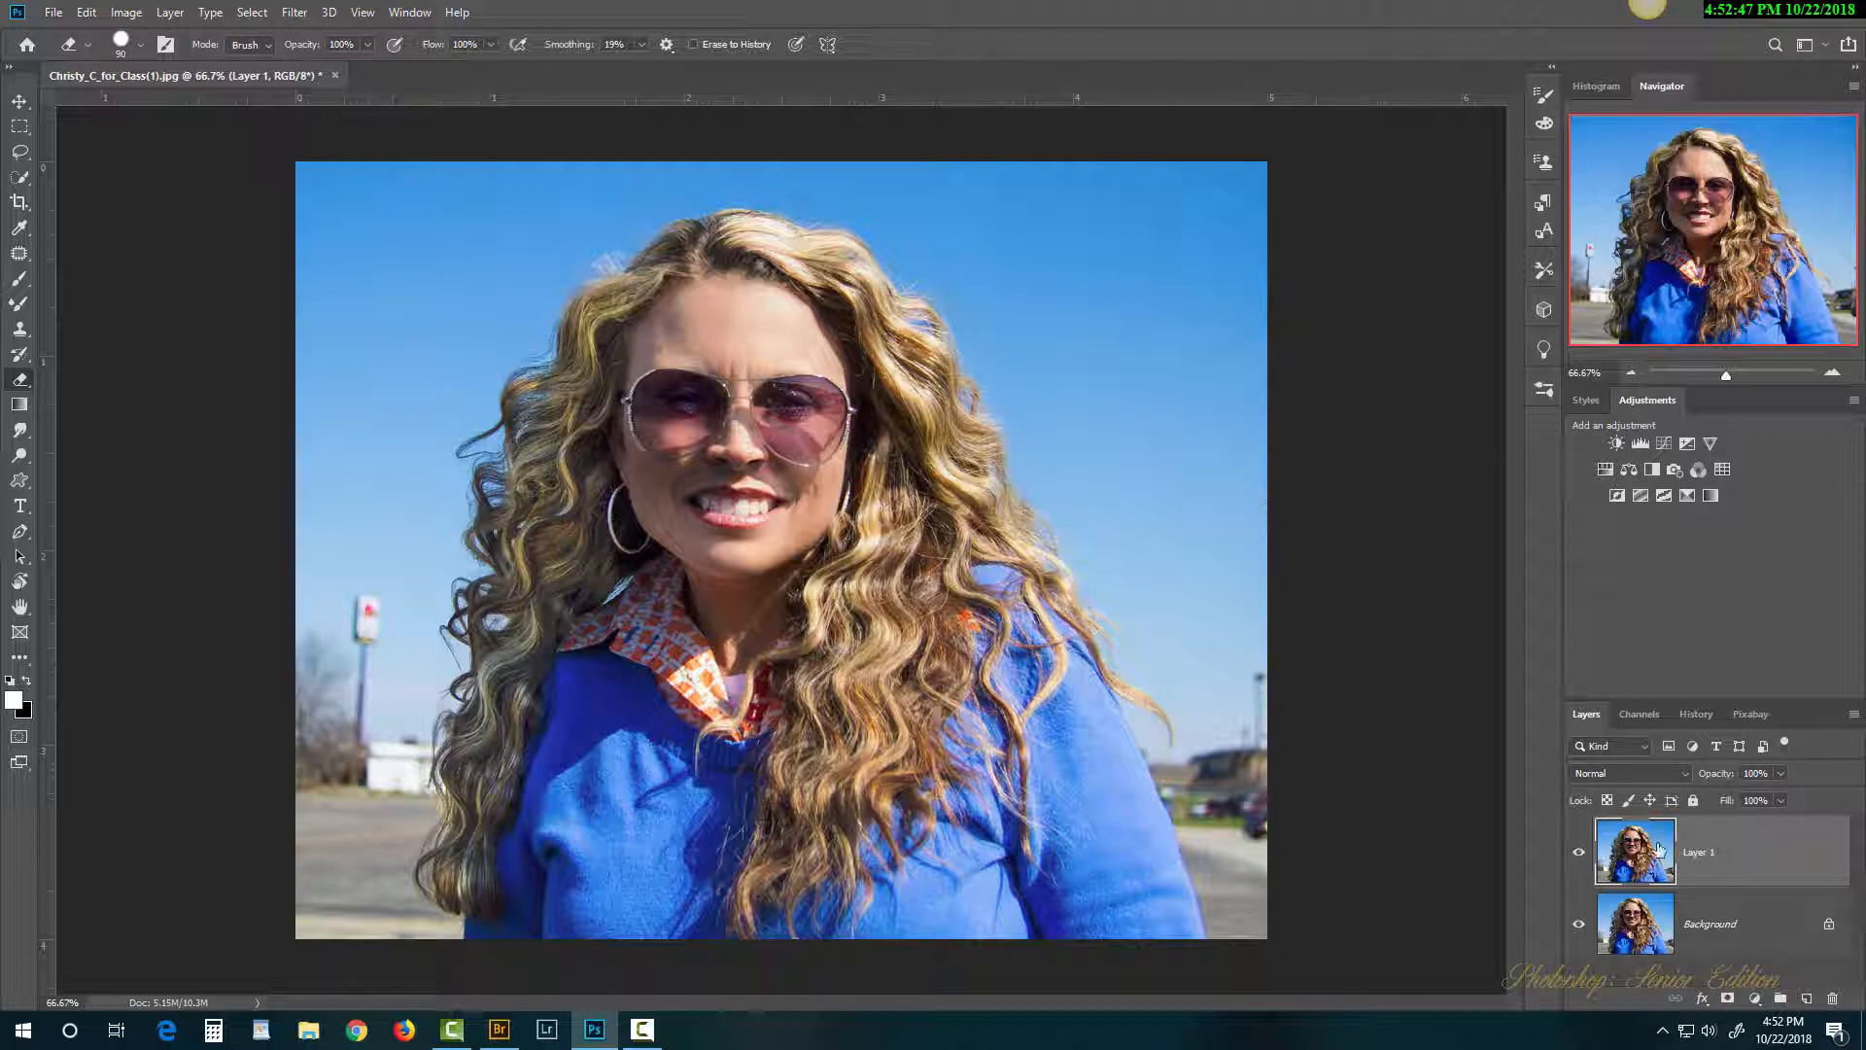
{"action": "left_click", "coordinate": [1730, 1001]}
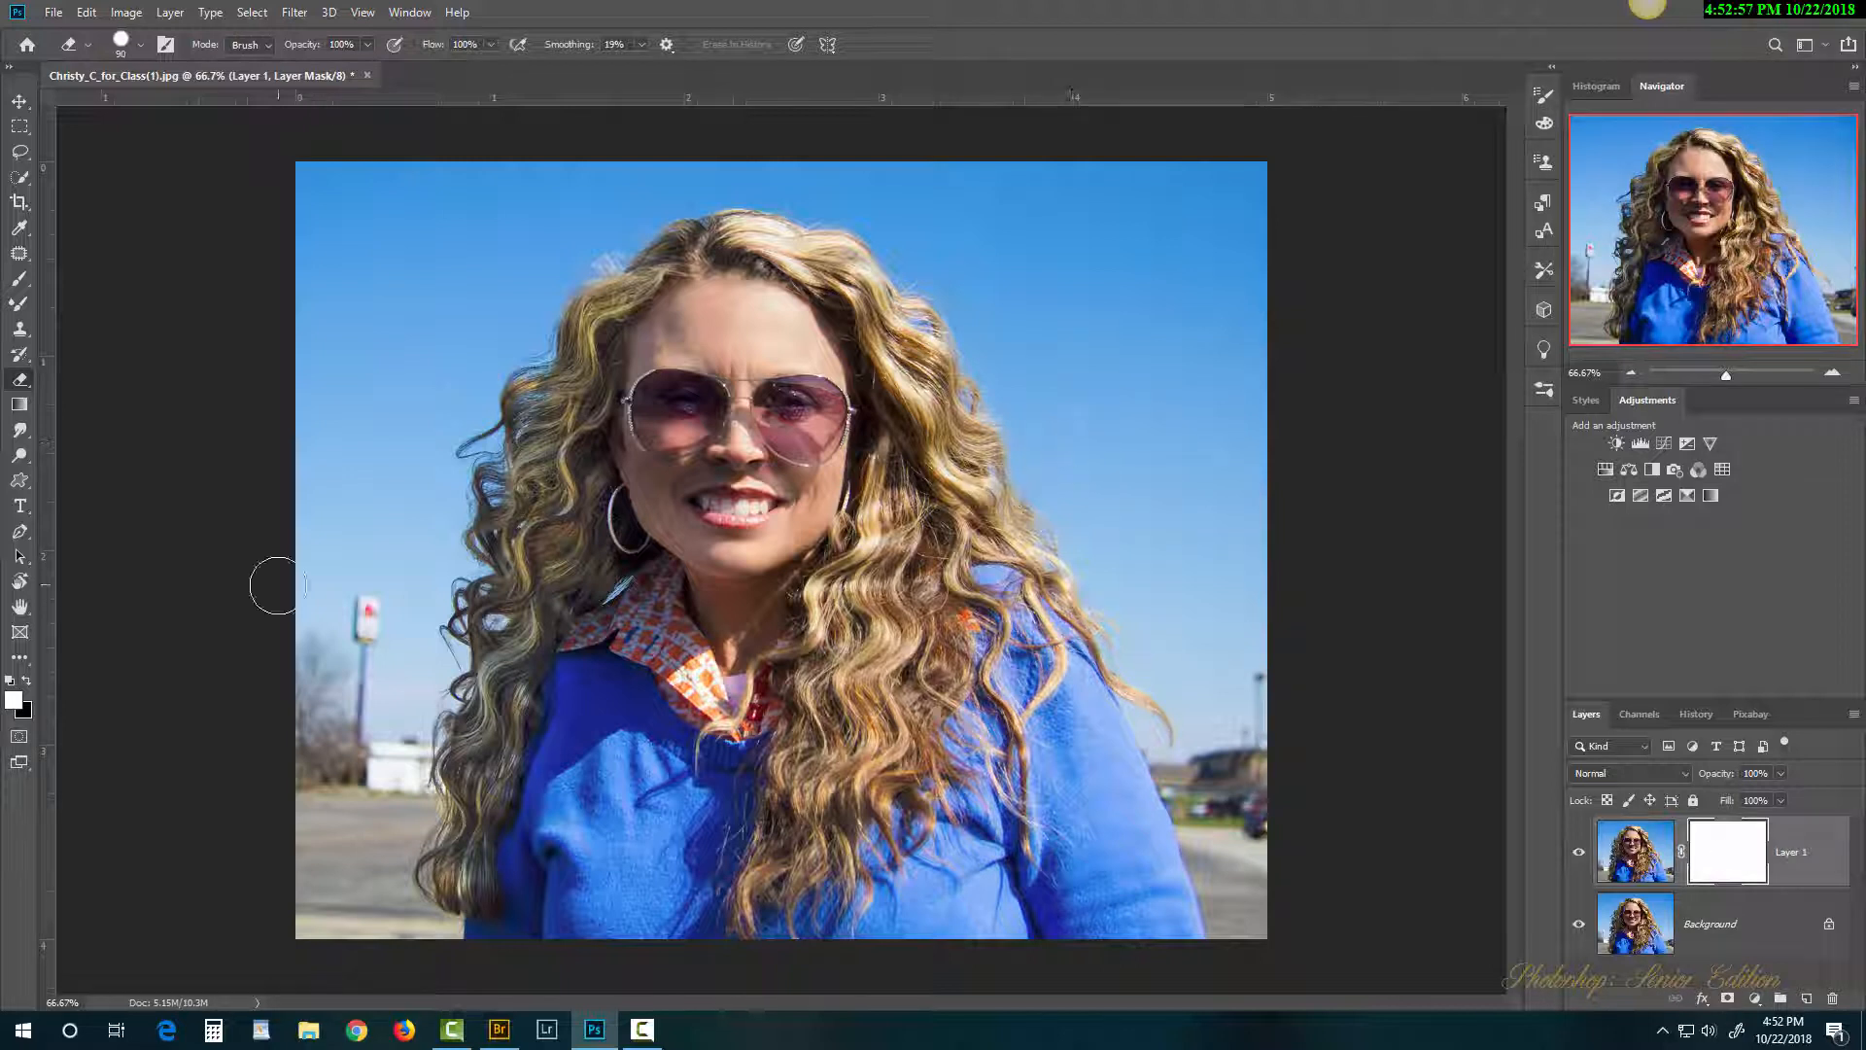
Step: Enlarge the brush and paint black on Layer 1's mask over the top, left and right sky
{"action": "left_click", "coordinate": [27, 686]}
{"action": "key", "text": "bracketright"}
{"action": "key", "text": "bracketright"}
{"action": "key", "text": "bracketright"}
{"action": "key", "text": "bracketright"}
{"action": "key", "text": "bracketright"}
{"action": "key", "text": "bracketright"}
{"action": "key", "text": "bracketright"}
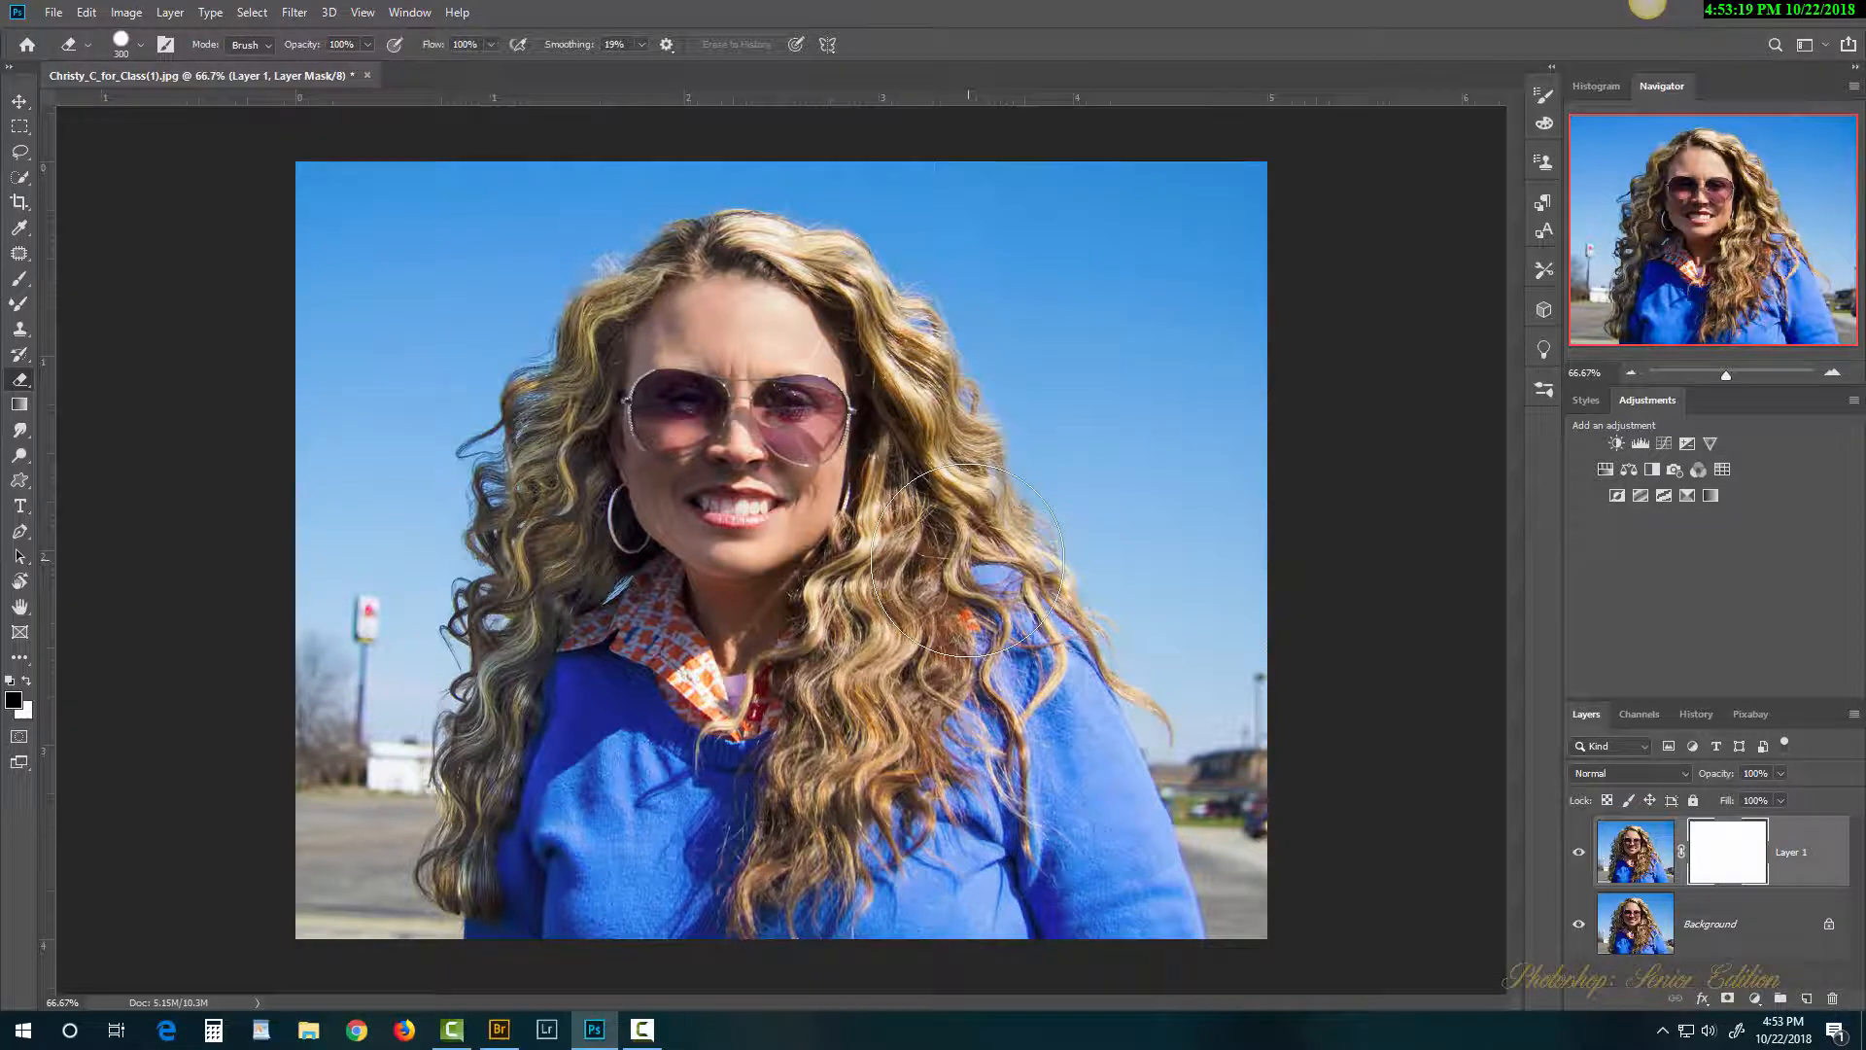
{"action": "key", "text": "x"}
{"action": "mouse_move", "coordinate": [1092, 217]}
{"action": "left_mouse_down"}
{"action": "mouse_move", "coordinate": [1250, 351]}
{"action": "mouse_move", "coordinate": [1175, 279]}
{"action": "mouse_move", "coordinate": [1167, 242]}
{"action": "mouse_move", "coordinate": [958, 213]}
{"action": "left_mouse_up"}
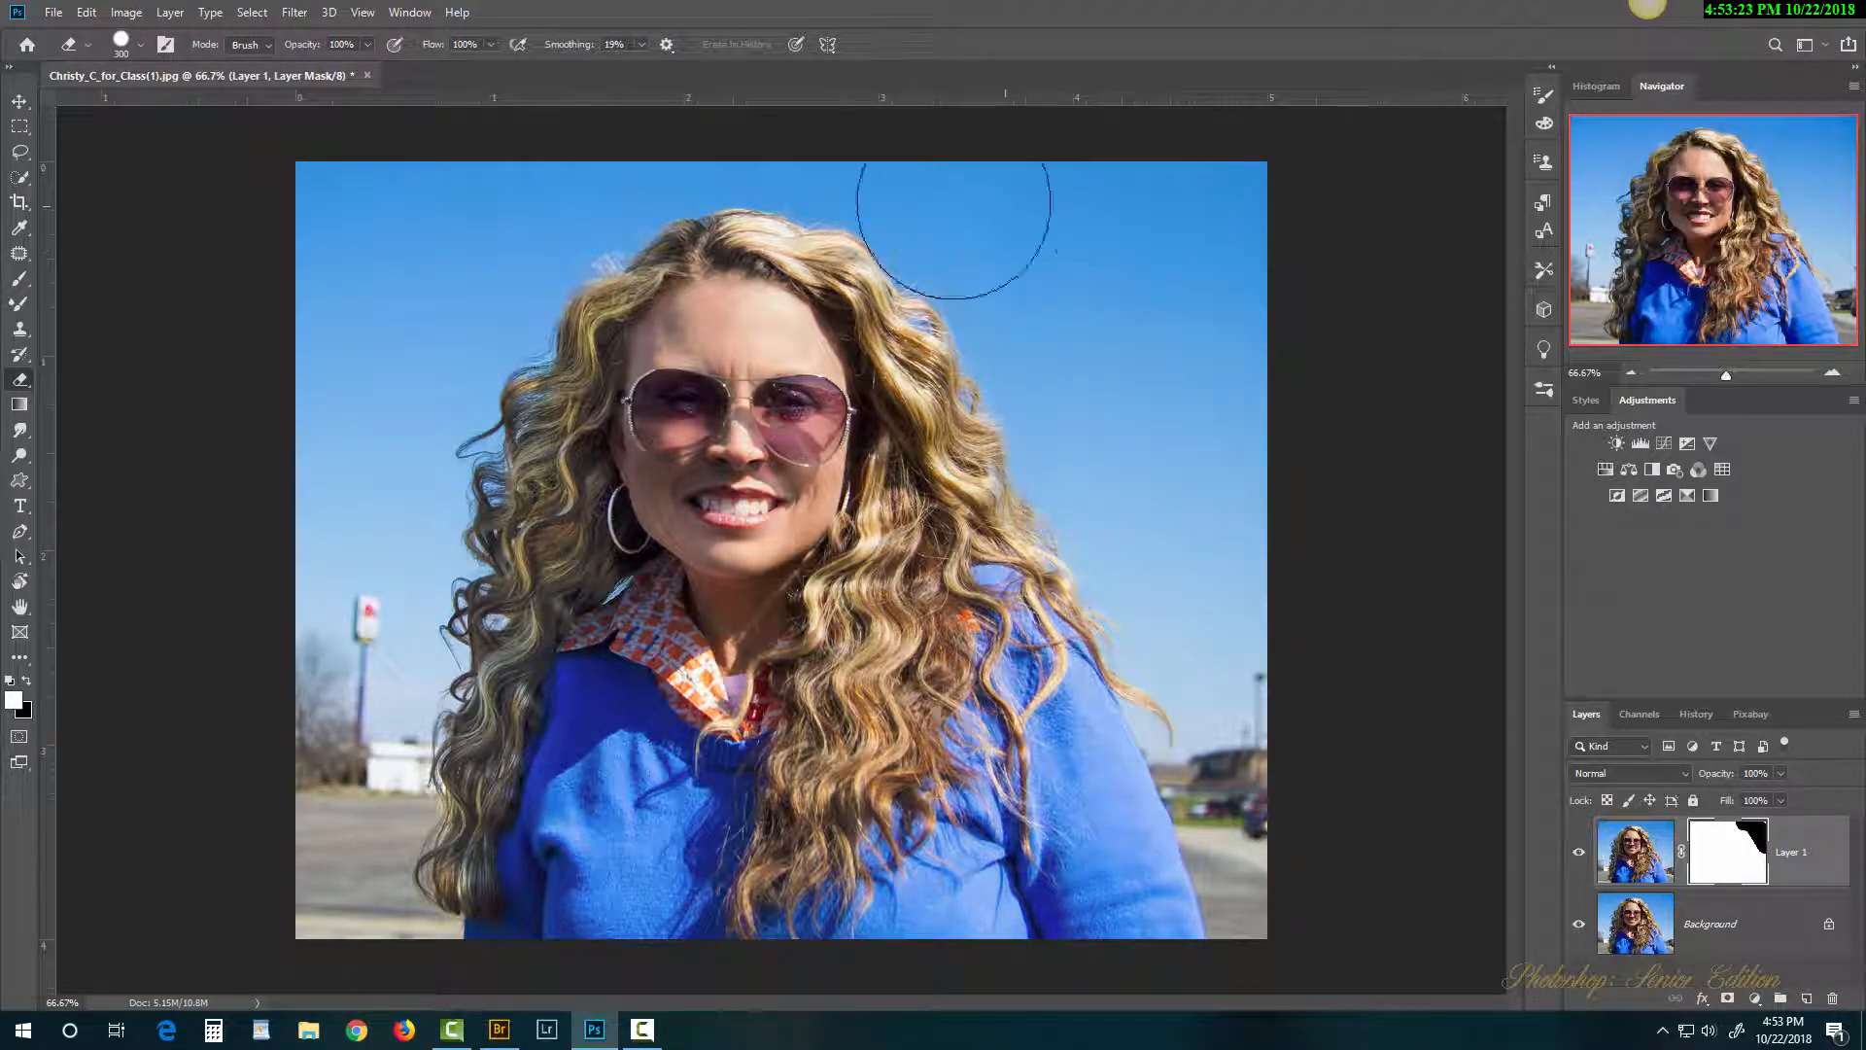
{"action": "mouse_move", "coordinate": [340, 180]}
{"action": "left_mouse_down"}
{"action": "mouse_move", "coordinate": [325, 291]}
{"action": "mouse_move", "coordinate": [388, 275]}
{"action": "mouse_move", "coordinate": [331, 637]}
{"action": "mouse_move", "coordinate": [341, 807]}
{"action": "mouse_move", "coordinate": [354, 771]}
{"action": "mouse_move", "coordinate": [369, 846]}
{"action": "left_mouse_up"}
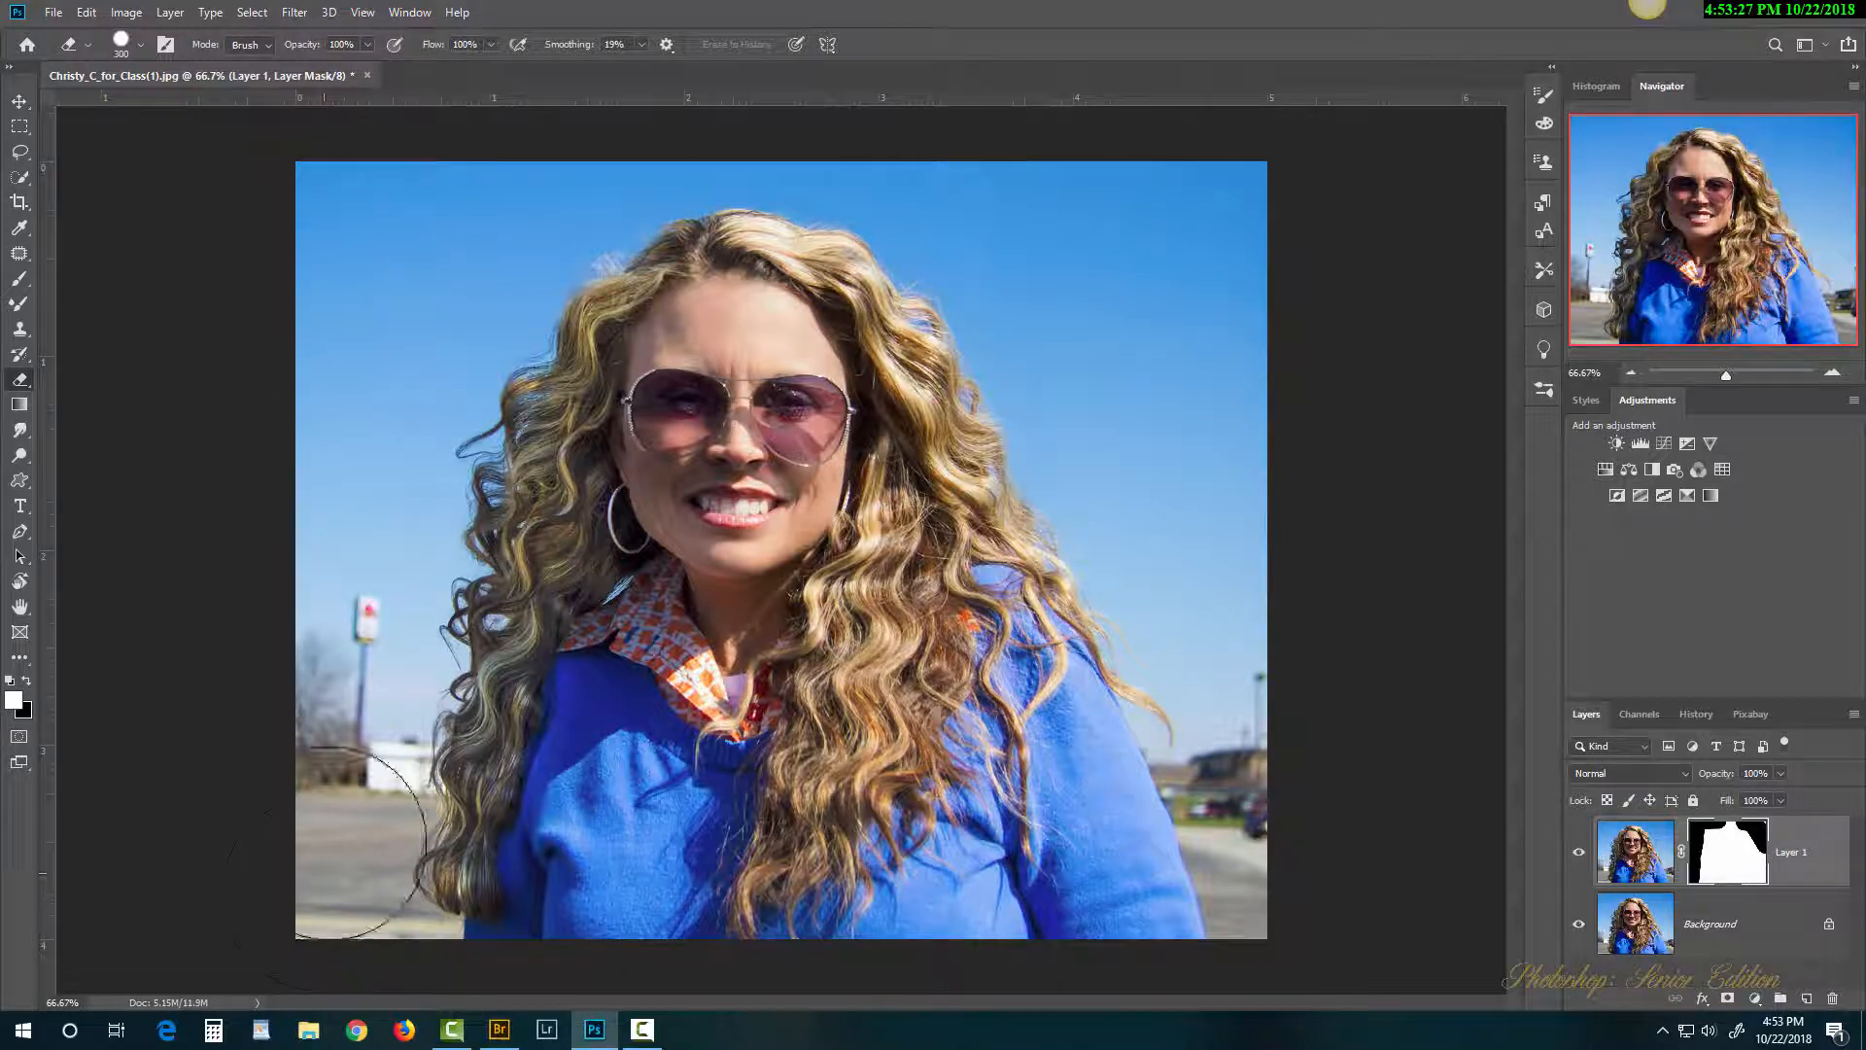
{"action": "left_click_drag", "start_coordinate": [1088, 271], "coordinate": [1305, 826]}
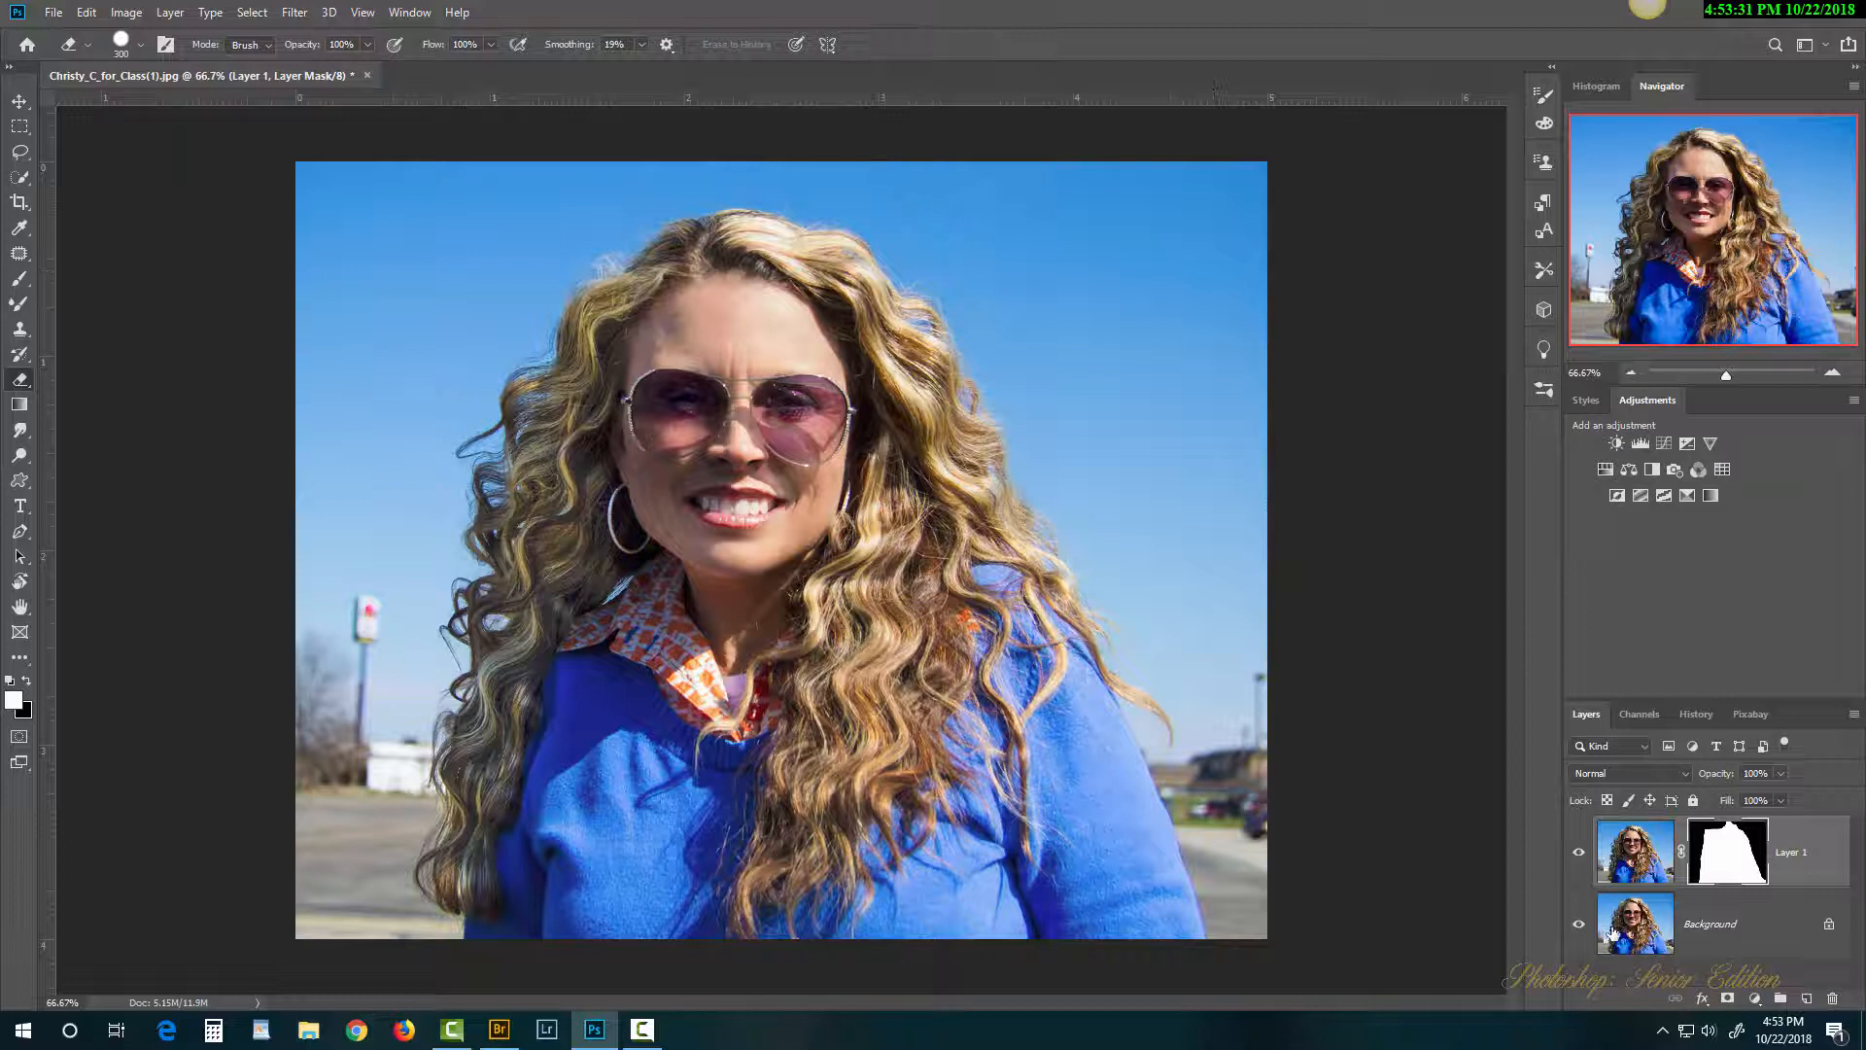
Step: Hide the Background layer and paint white on the mask around the head and left hair
{"action": "left_click", "coordinate": [1577, 929]}
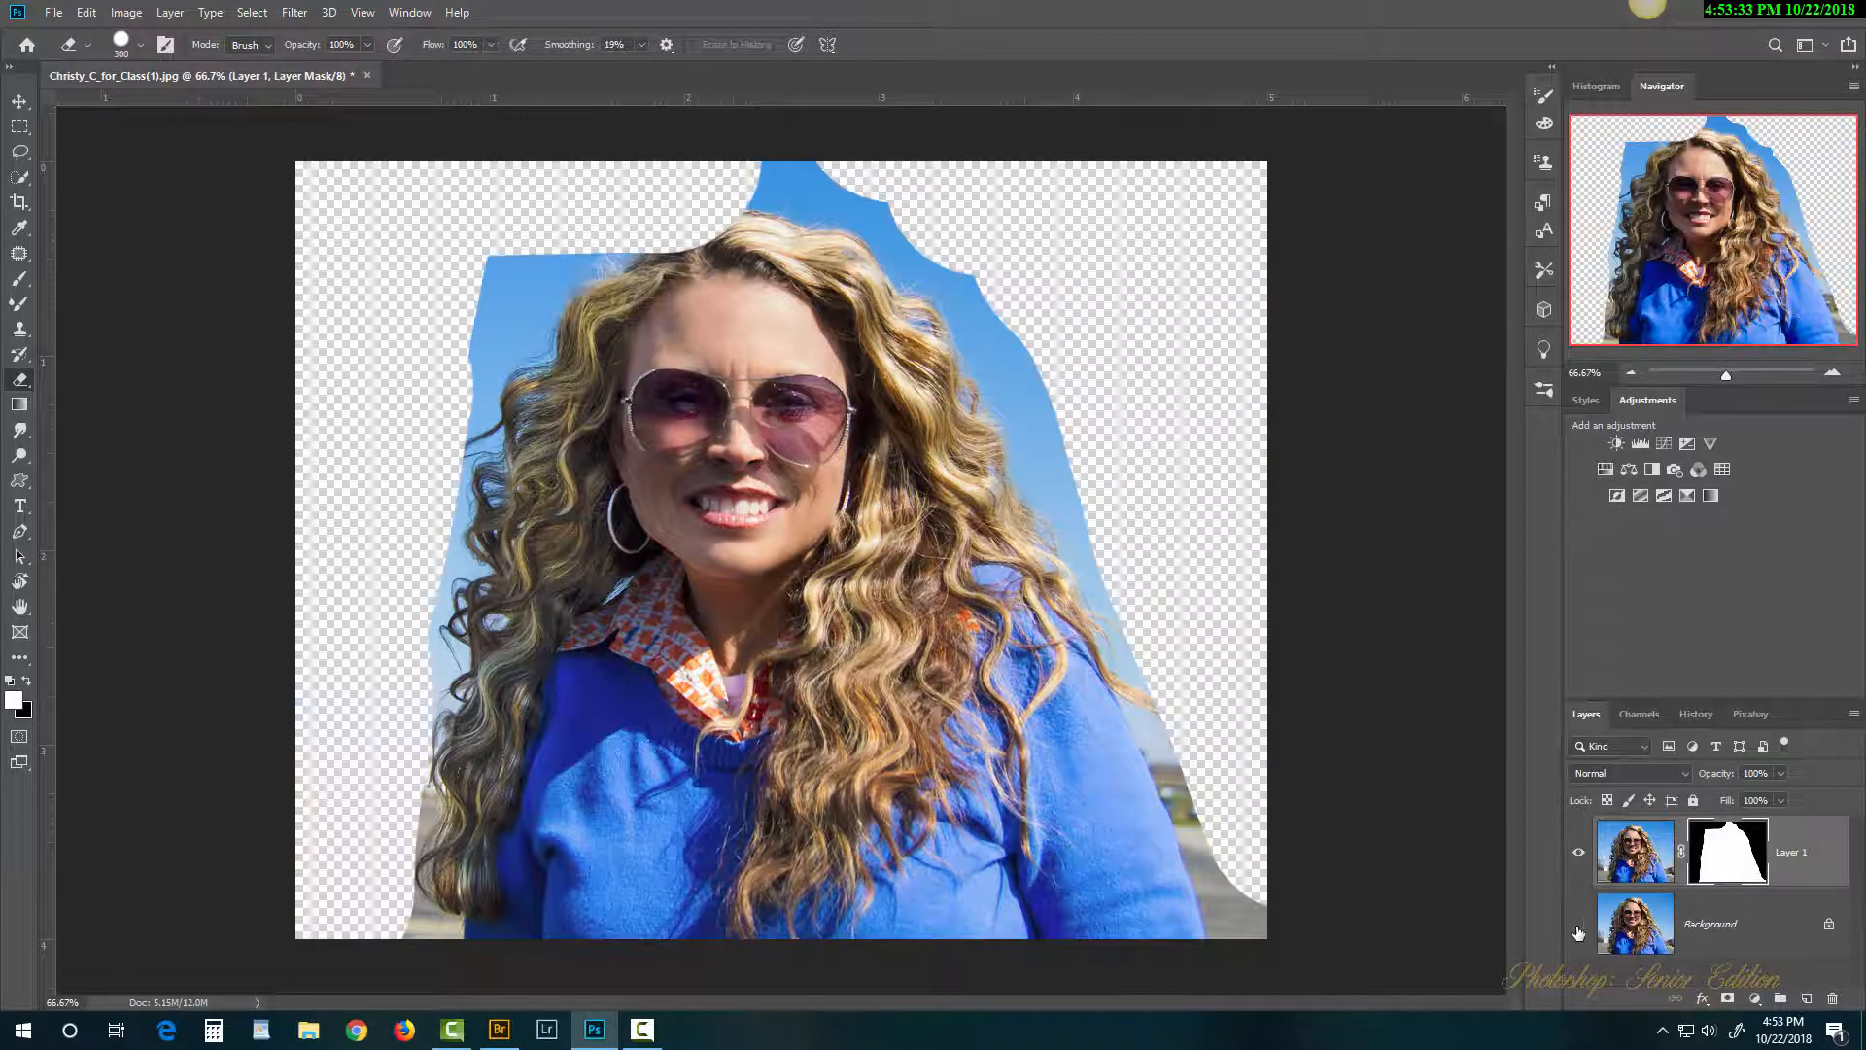
{"action": "mouse_move", "coordinate": [1109, 300]}
{"action": "left_mouse_down"}
{"action": "mouse_move", "coordinate": [911, 151]}
{"action": "mouse_move", "coordinate": [788, 107]}
{"action": "mouse_move", "coordinate": [710, 95]}
{"action": "mouse_move", "coordinate": [554, 188]}
{"action": "left_mouse_up"}
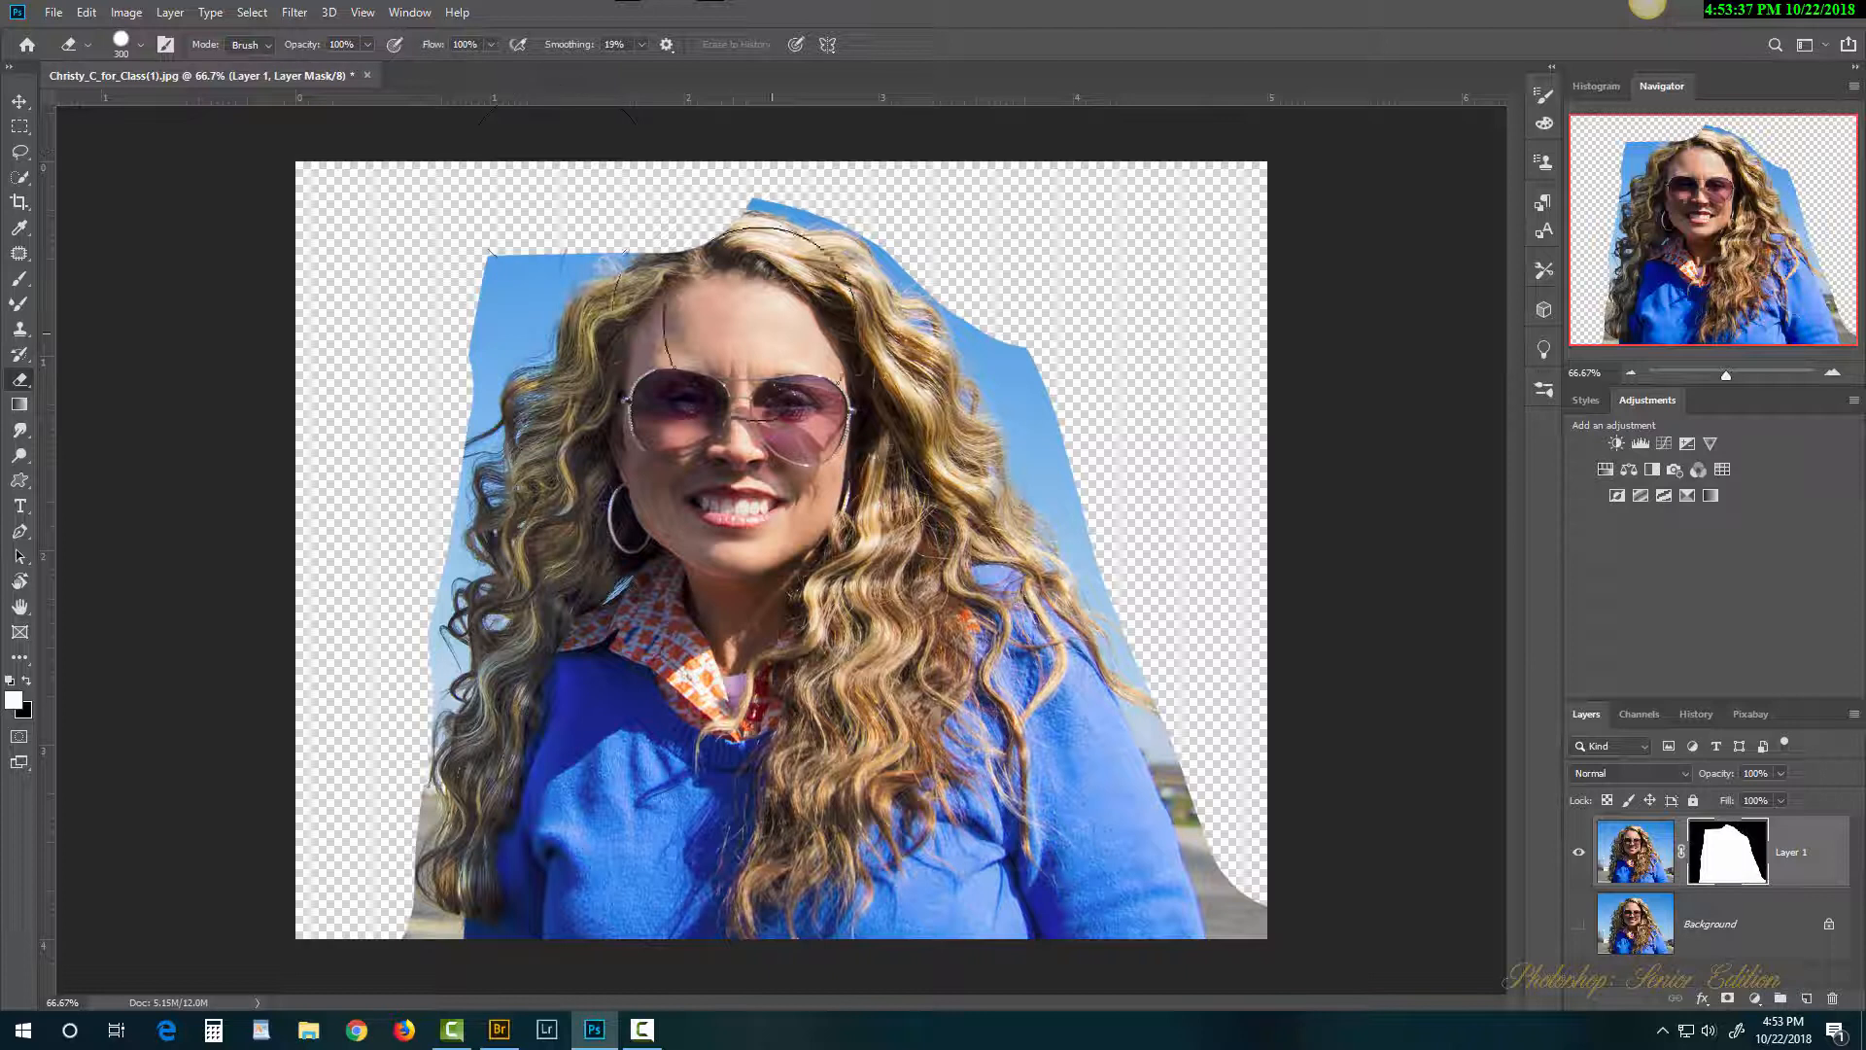
{"action": "key", "text": "x"}
{"action": "mouse_move", "coordinate": [671, 311]}
{"action": "left_mouse_down"}
{"action": "mouse_move", "coordinate": [739, 296]}
{"action": "mouse_move", "coordinate": [741, 389]}
{"action": "left_mouse_up"}
{"action": "left_click_drag", "start_coordinate": [632, 328], "coordinate": [681, 347]}
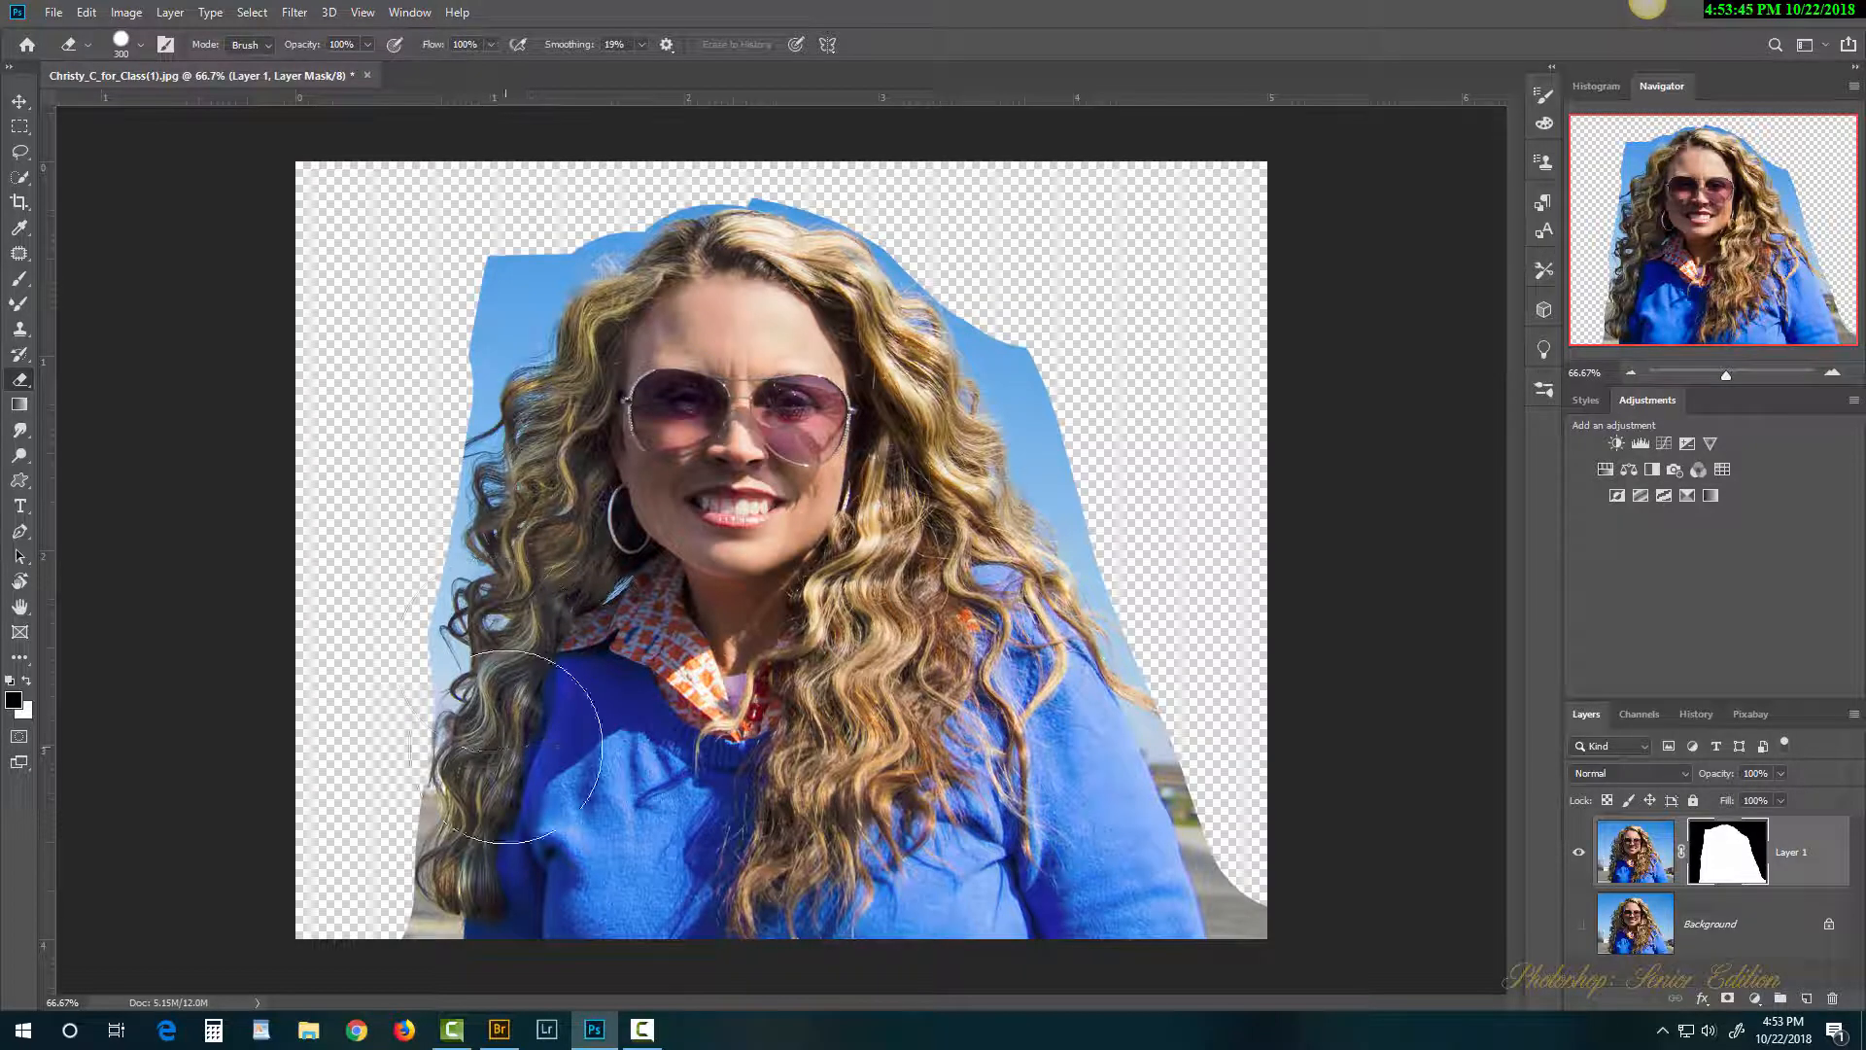
{"action": "mouse_move", "coordinate": [509, 756]}
{"action": "left_mouse_down"}
{"action": "mouse_move", "coordinate": [537, 845]}
{"action": "mouse_move", "coordinate": [526, 830]}
{"action": "mouse_move", "coordinate": [515, 899]}
{"action": "mouse_move", "coordinate": [578, 921]}
{"action": "mouse_move", "coordinate": [692, 878]}
{"action": "left_mouse_up"}
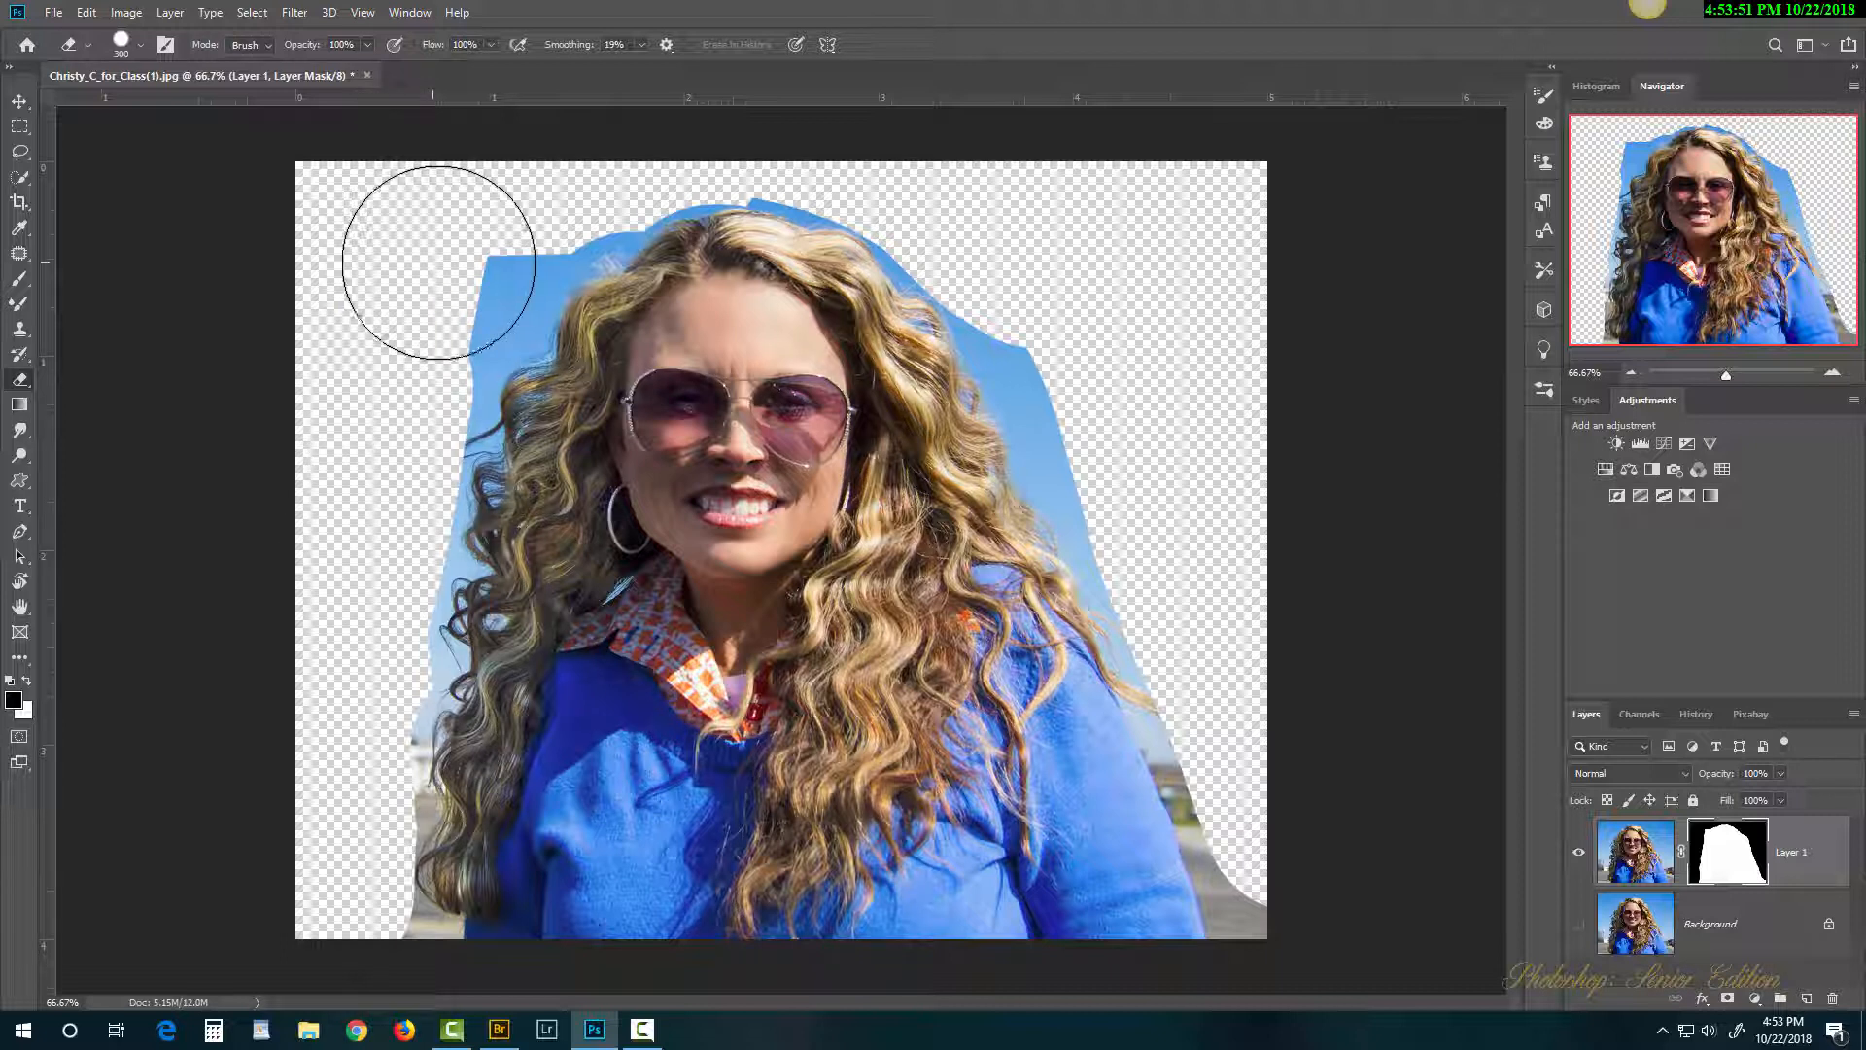
{"action": "mouse_move", "coordinate": [438, 259]}
{"action": "left_mouse_down"}
{"action": "mouse_move", "coordinate": [444, 230]}
{"action": "mouse_move", "coordinate": [399, 336]}
{"action": "left_mouse_up"}
Step: Paint black again over the top-left sky patch and the right-side strip of sky
{"action": "key", "text": "x"}
{"action": "mouse_move", "coordinate": [416, 259]}
{"action": "left_mouse_down"}
{"action": "mouse_move", "coordinate": [357, 351]}
{"action": "mouse_move", "coordinate": [431, 232]}
{"action": "mouse_move", "coordinate": [362, 361]}
{"action": "mouse_move", "coordinate": [417, 278]}
{"action": "mouse_move", "coordinate": [320, 602]}
{"action": "mouse_move", "coordinate": [324, 935]}
{"action": "left_mouse_up"}
{"action": "mouse_move", "coordinate": [1117, 301]}
{"action": "left_mouse_down"}
{"action": "mouse_move", "coordinate": [1080, 315]}
{"action": "mouse_move", "coordinate": [1216, 606]}
{"action": "mouse_move", "coordinate": [1284, 837]}
{"action": "mouse_move", "coordinate": [1334, 932]}
{"action": "mouse_move", "coordinate": [1297, 892]}
{"action": "left_mouse_up"}
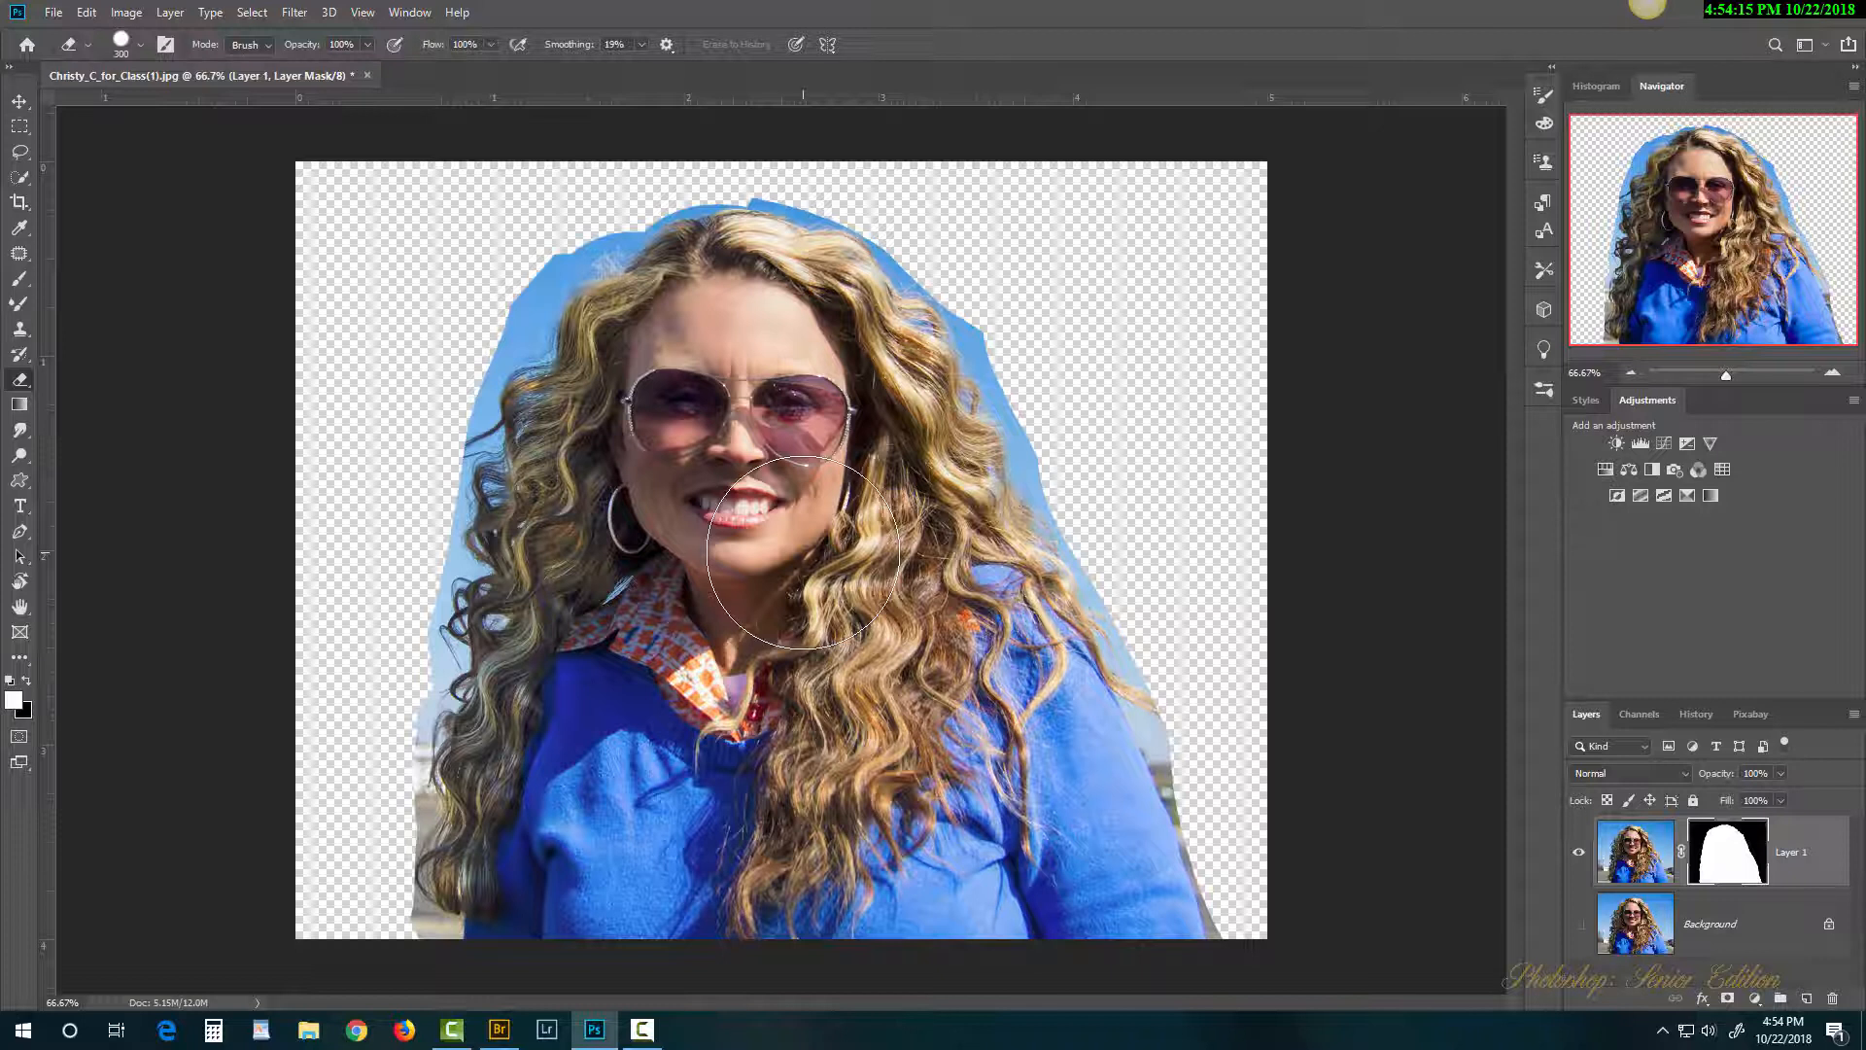
{"action": "right_click", "coordinate": [773, 437]}
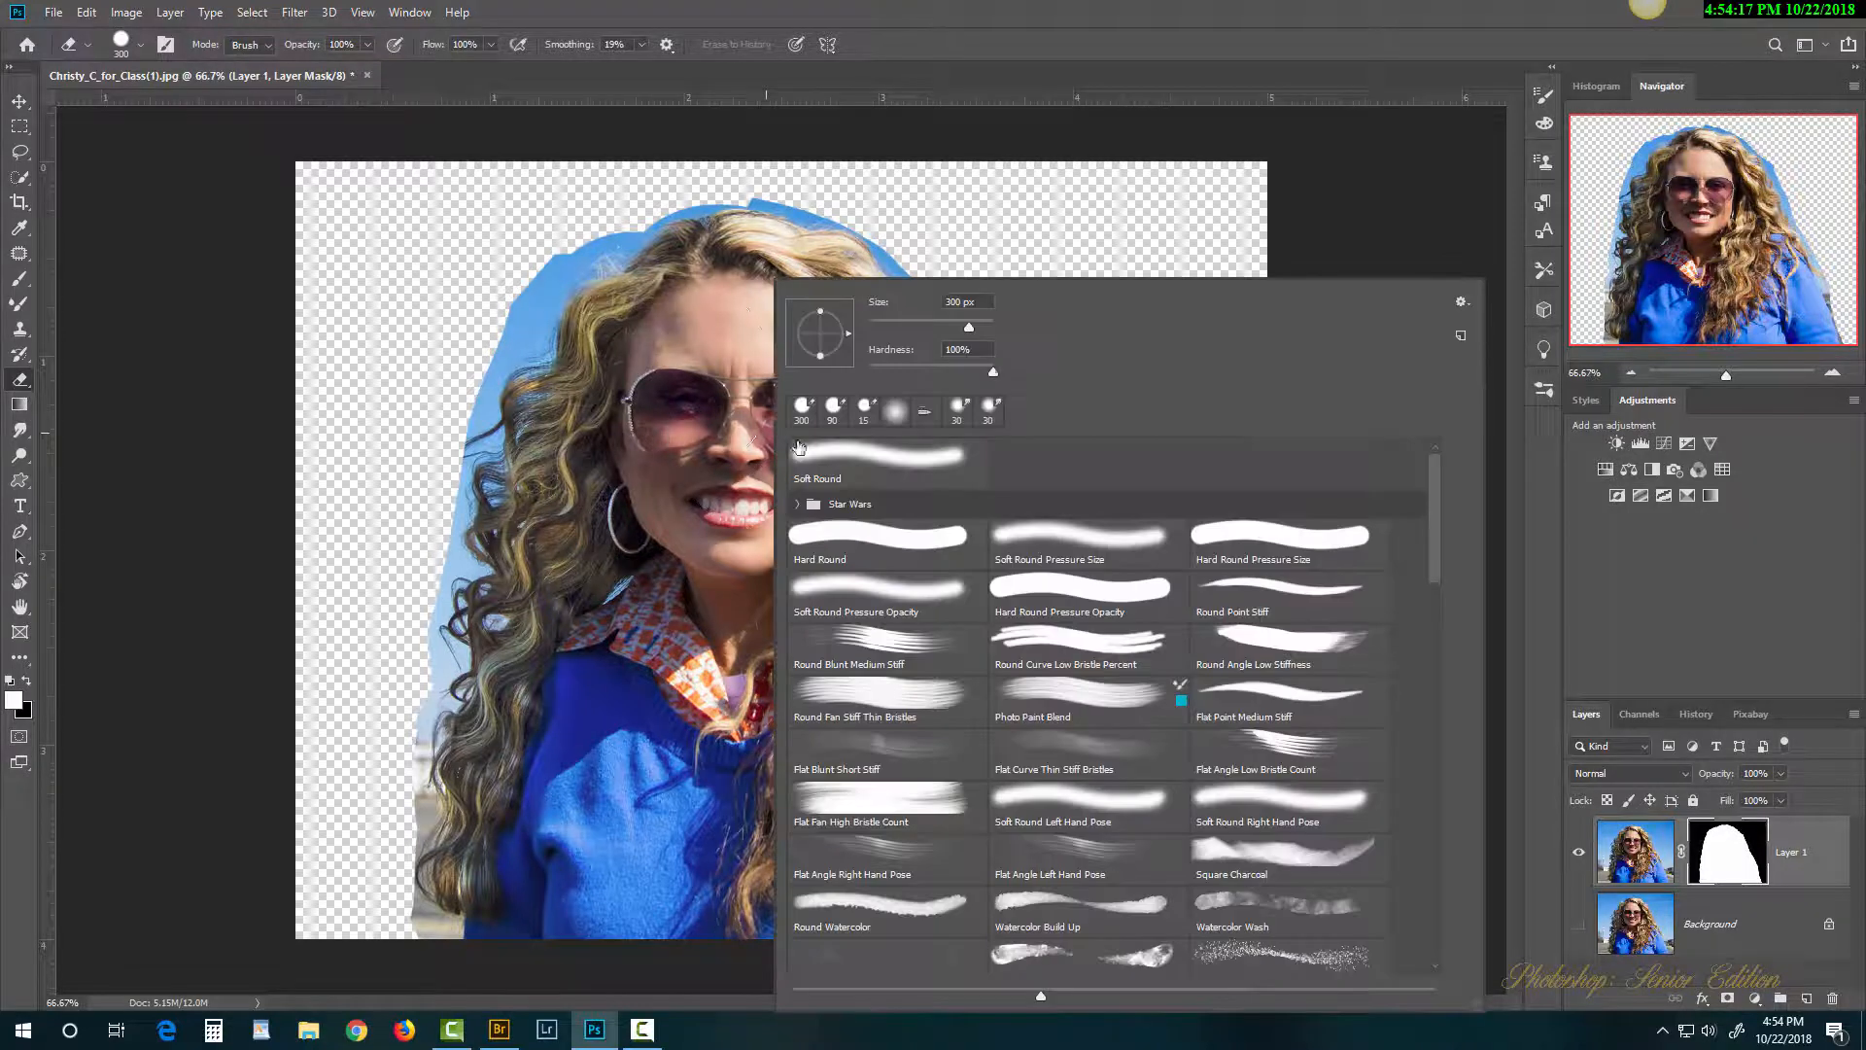
Step: Make the eraser brush smaller with 0% hardness, then enlarge it slightly
{"action": "right_click", "coordinate": [679, 428]}
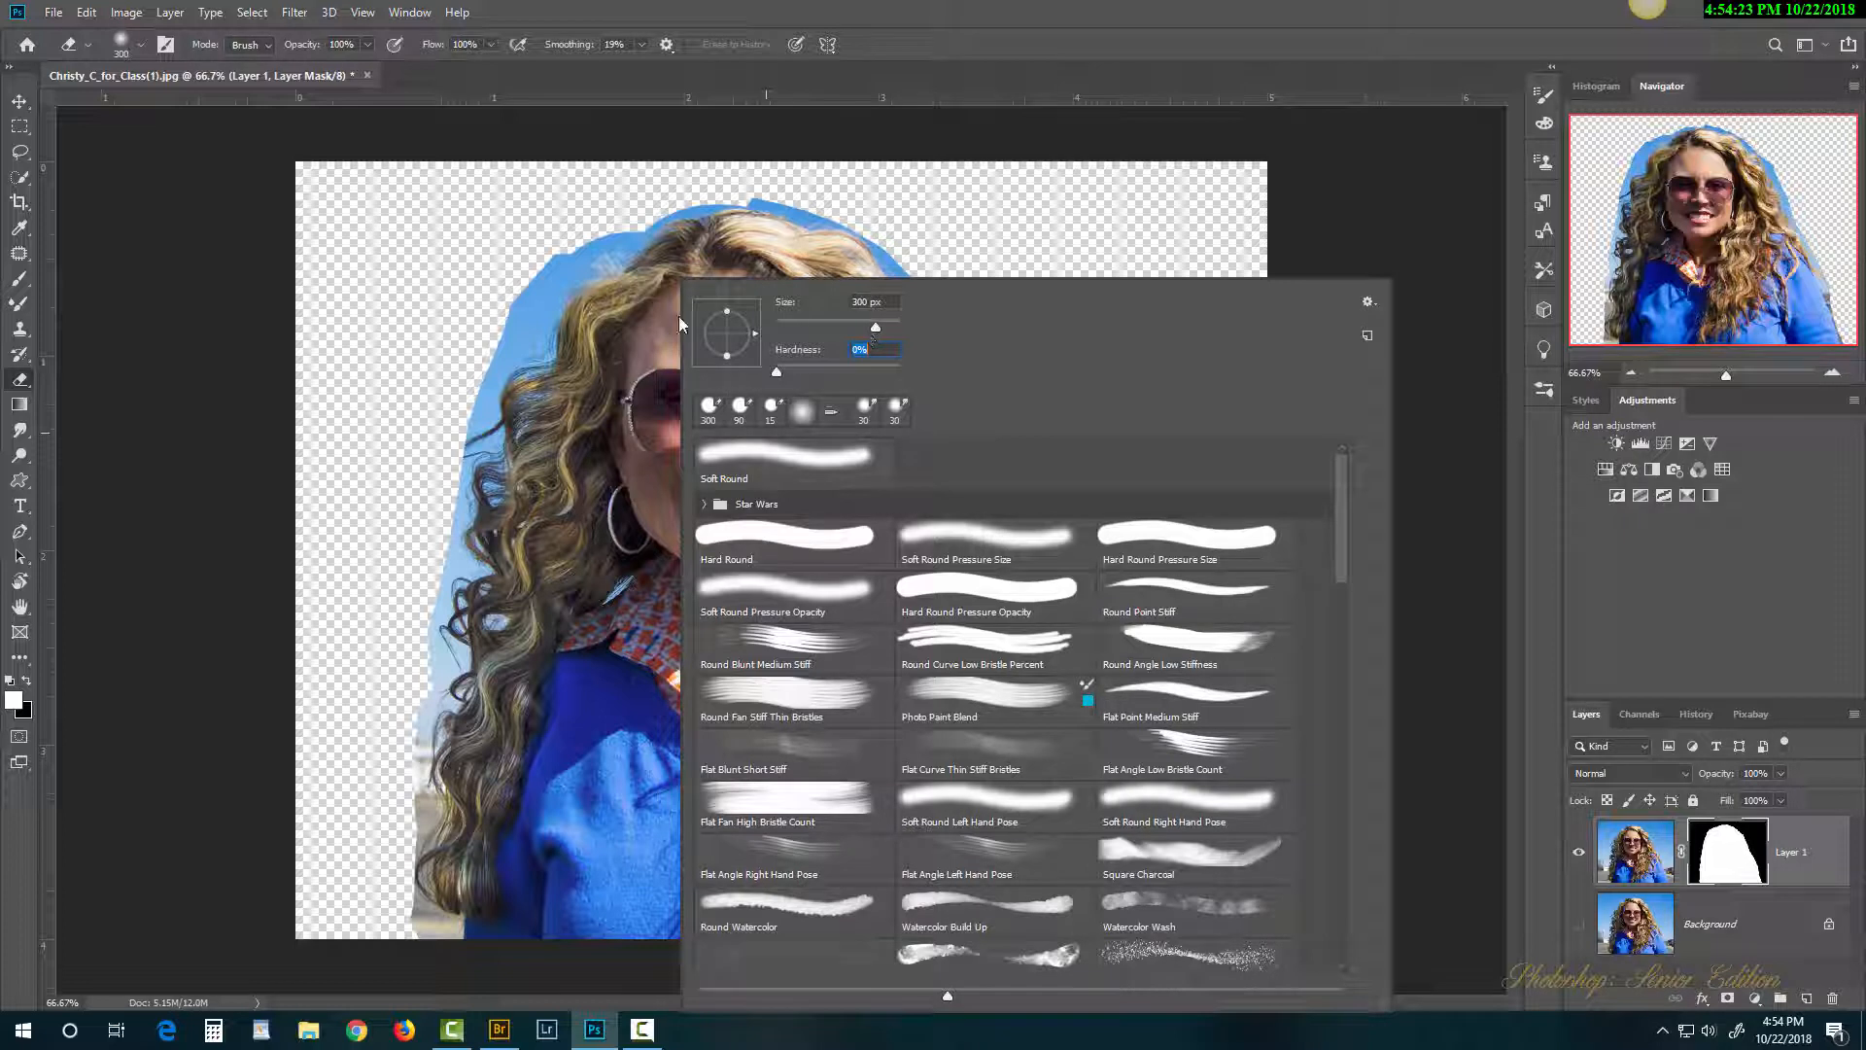
{"action": "left_click_drag", "start_coordinate": [875, 331], "coordinate": [829, 334]}
{"action": "left_click", "coordinate": [952, 31]}
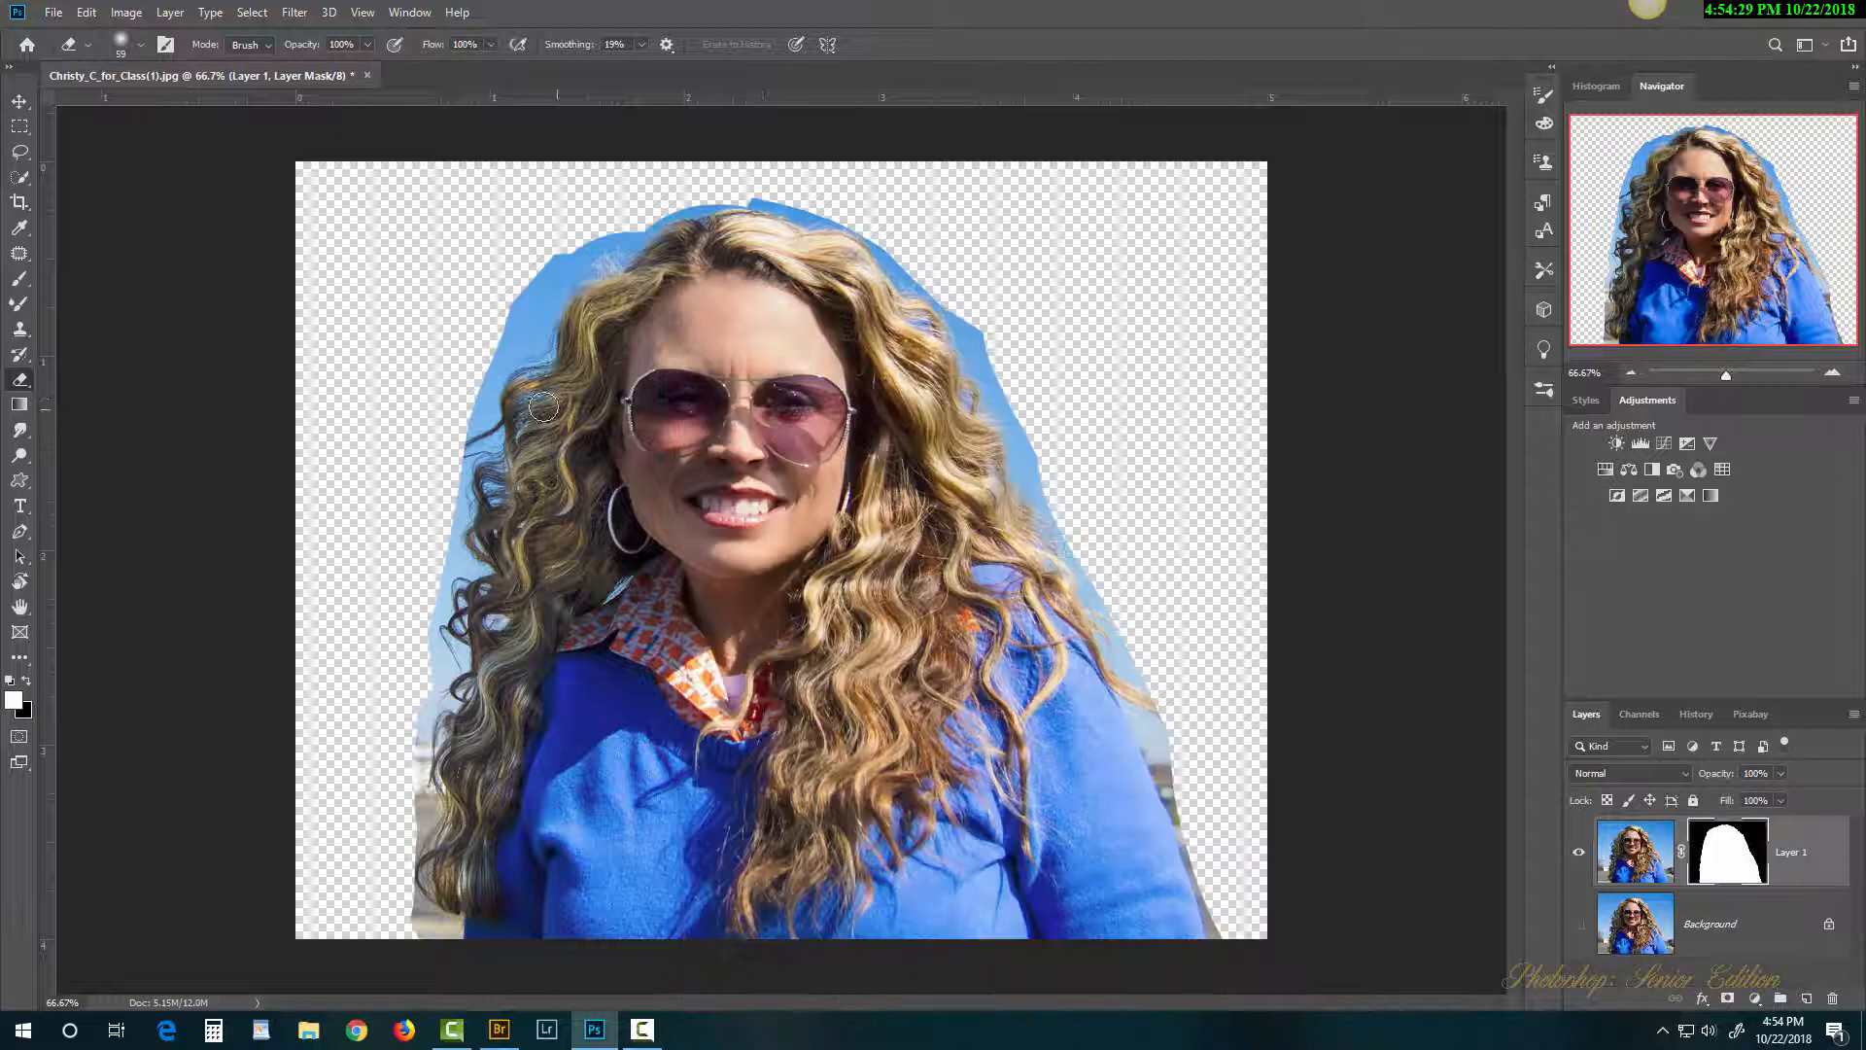
{"action": "key", "text": "bracketright"}
{"action": "key", "text": "bracketright"}
{"action": "key", "text": "bracketright"}
Step: Erase the blue fringe at the hair's upper left and left edge, lowering opacity to 38%
{"action": "mouse_move", "coordinate": [570, 245]}
{"action": "left_mouse_down"}
{"action": "mouse_move", "coordinate": [514, 313]}
{"action": "mouse_move", "coordinate": [563, 242]}
{"action": "mouse_move", "coordinate": [650, 194]}
{"action": "mouse_move", "coordinate": [625, 215]}
{"action": "mouse_move", "coordinate": [737, 185]}
{"action": "mouse_move", "coordinate": [853, 203]}
{"action": "mouse_move", "coordinate": [825, 189]}
{"action": "mouse_move", "coordinate": [1004, 343]}
{"action": "mouse_move", "coordinate": [989, 316]}
{"action": "mouse_move", "coordinate": [1015, 407]}
{"action": "mouse_move", "coordinate": [993, 378]}
{"action": "mouse_move", "coordinate": [1039, 477]}
{"action": "mouse_move", "coordinate": [1094, 524]}
{"action": "mouse_move", "coordinate": [1160, 758]}
{"action": "mouse_move", "coordinate": [1162, 738]}
{"action": "mouse_move", "coordinate": [1233, 925]}
{"action": "left_mouse_up"}
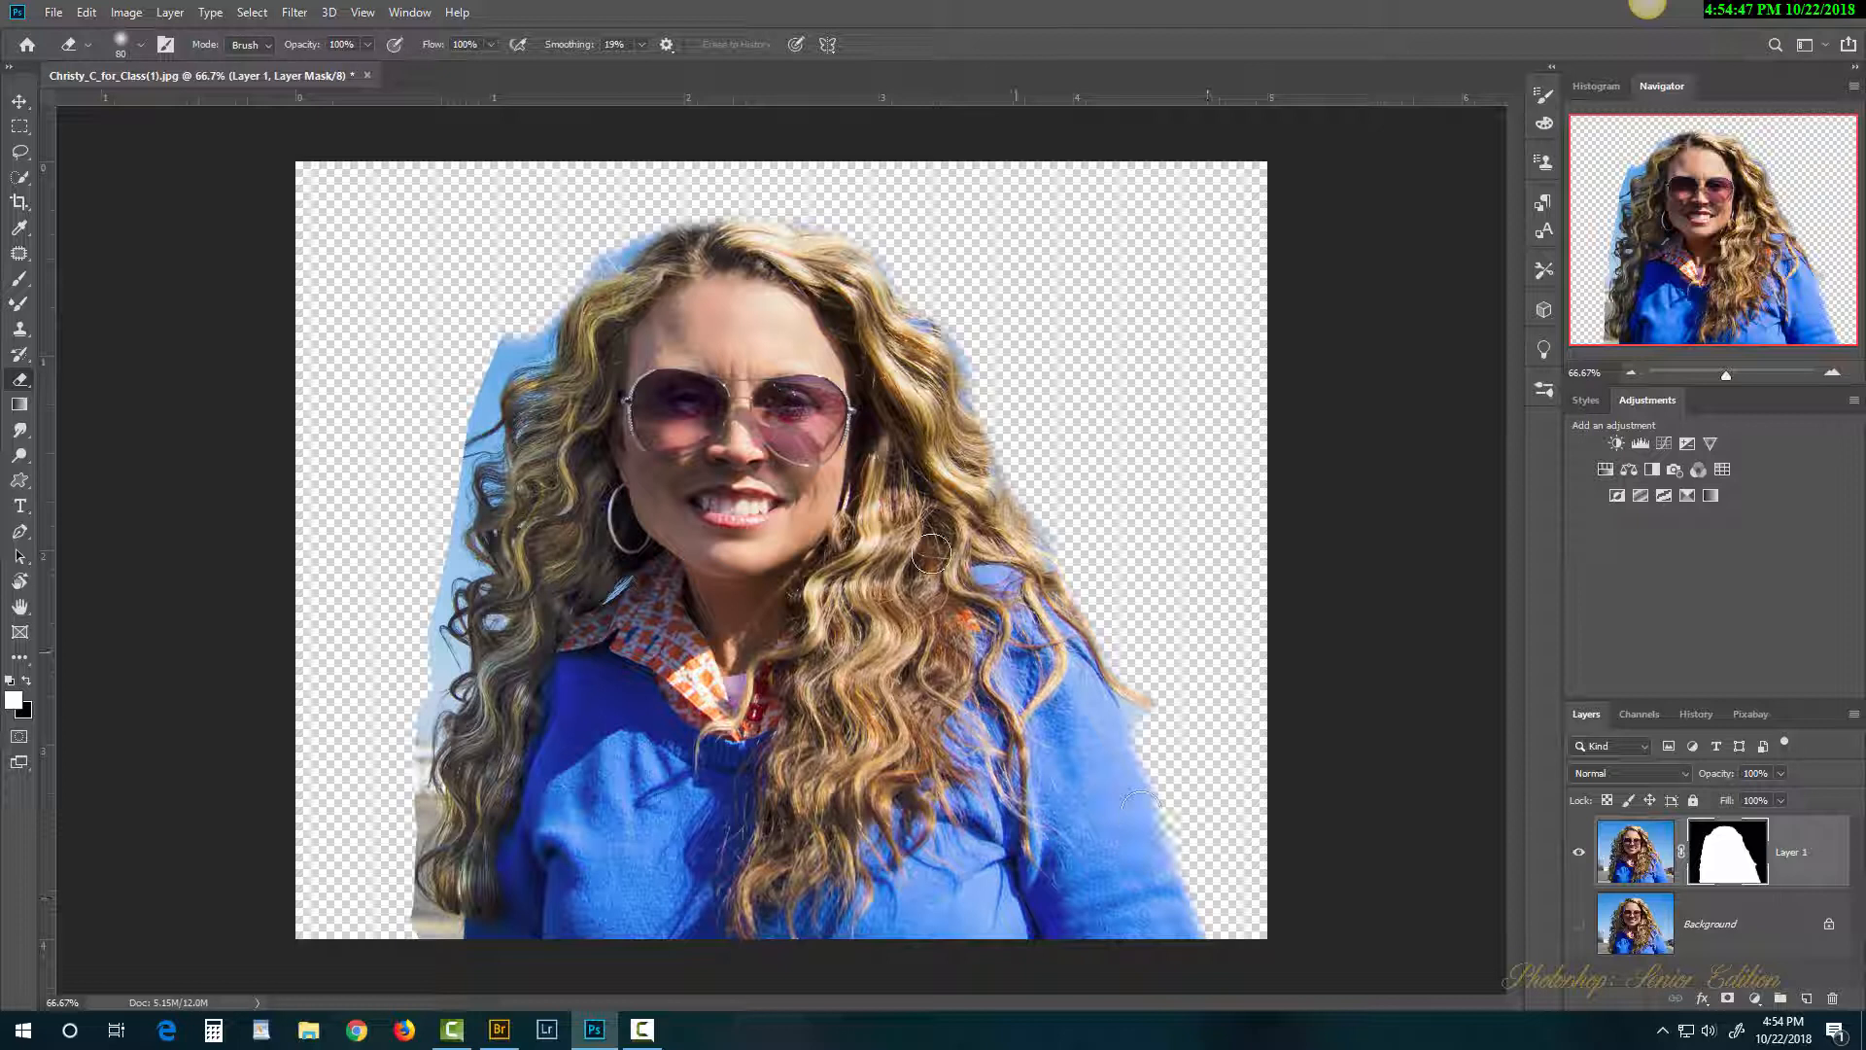
{"action": "left_click", "coordinate": [368, 46]}
{"action": "mouse_move", "coordinate": [525, 293]}
{"action": "left_mouse_down"}
{"action": "mouse_move", "coordinate": [507, 347]}
{"action": "mouse_move", "coordinate": [469, 355]}
{"action": "mouse_move", "coordinate": [507, 336]}
{"action": "mouse_move", "coordinate": [477, 378]}
{"action": "mouse_move", "coordinate": [502, 329]}
{"action": "mouse_move", "coordinate": [448, 457]}
{"action": "mouse_move", "coordinate": [446, 542]}
{"action": "left_mouse_up"}
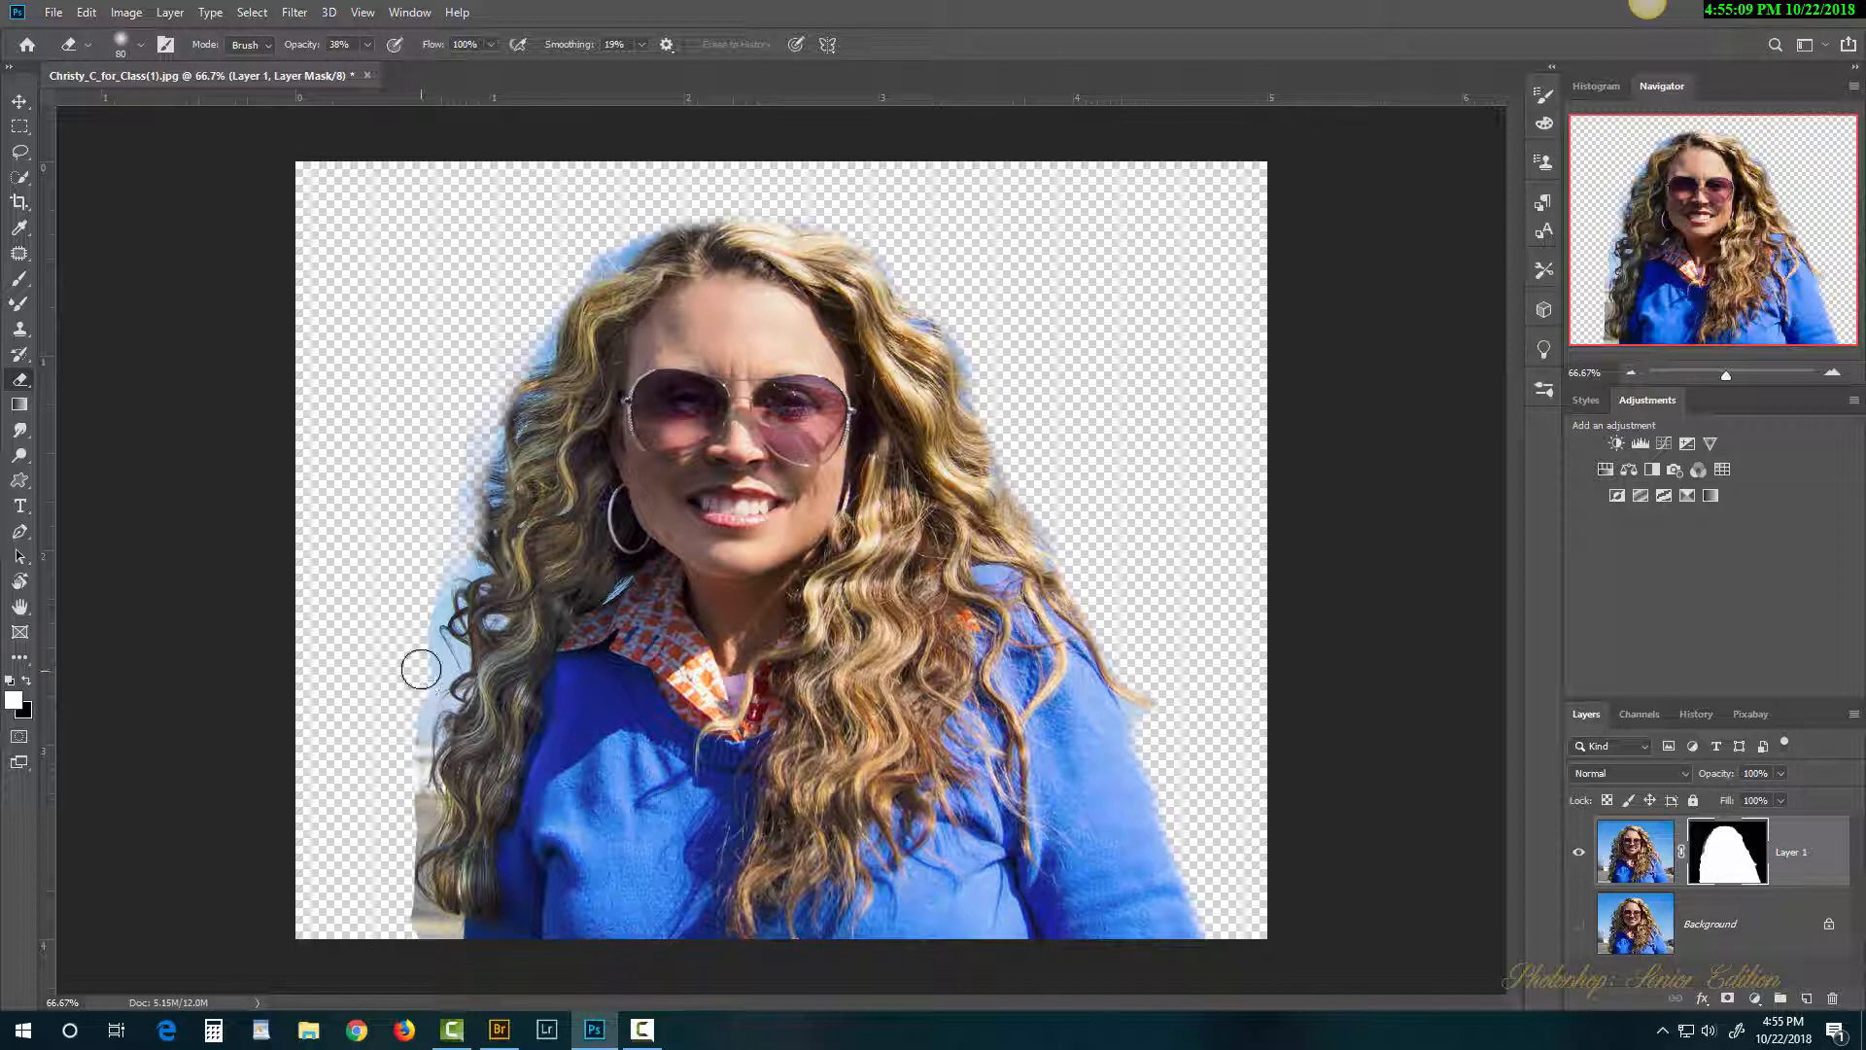
{"action": "mouse_move", "coordinate": [415, 671]}
{"action": "left_mouse_down"}
{"action": "mouse_move", "coordinate": [408, 616]}
{"action": "mouse_move", "coordinate": [424, 585]}
{"action": "mouse_move", "coordinate": [387, 711]}
{"action": "mouse_move", "coordinate": [395, 892]}
{"action": "mouse_move", "coordinate": [423, 931]}
{"action": "mouse_move", "coordinate": [391, 866]}
{"action": "left_mouse_up"}
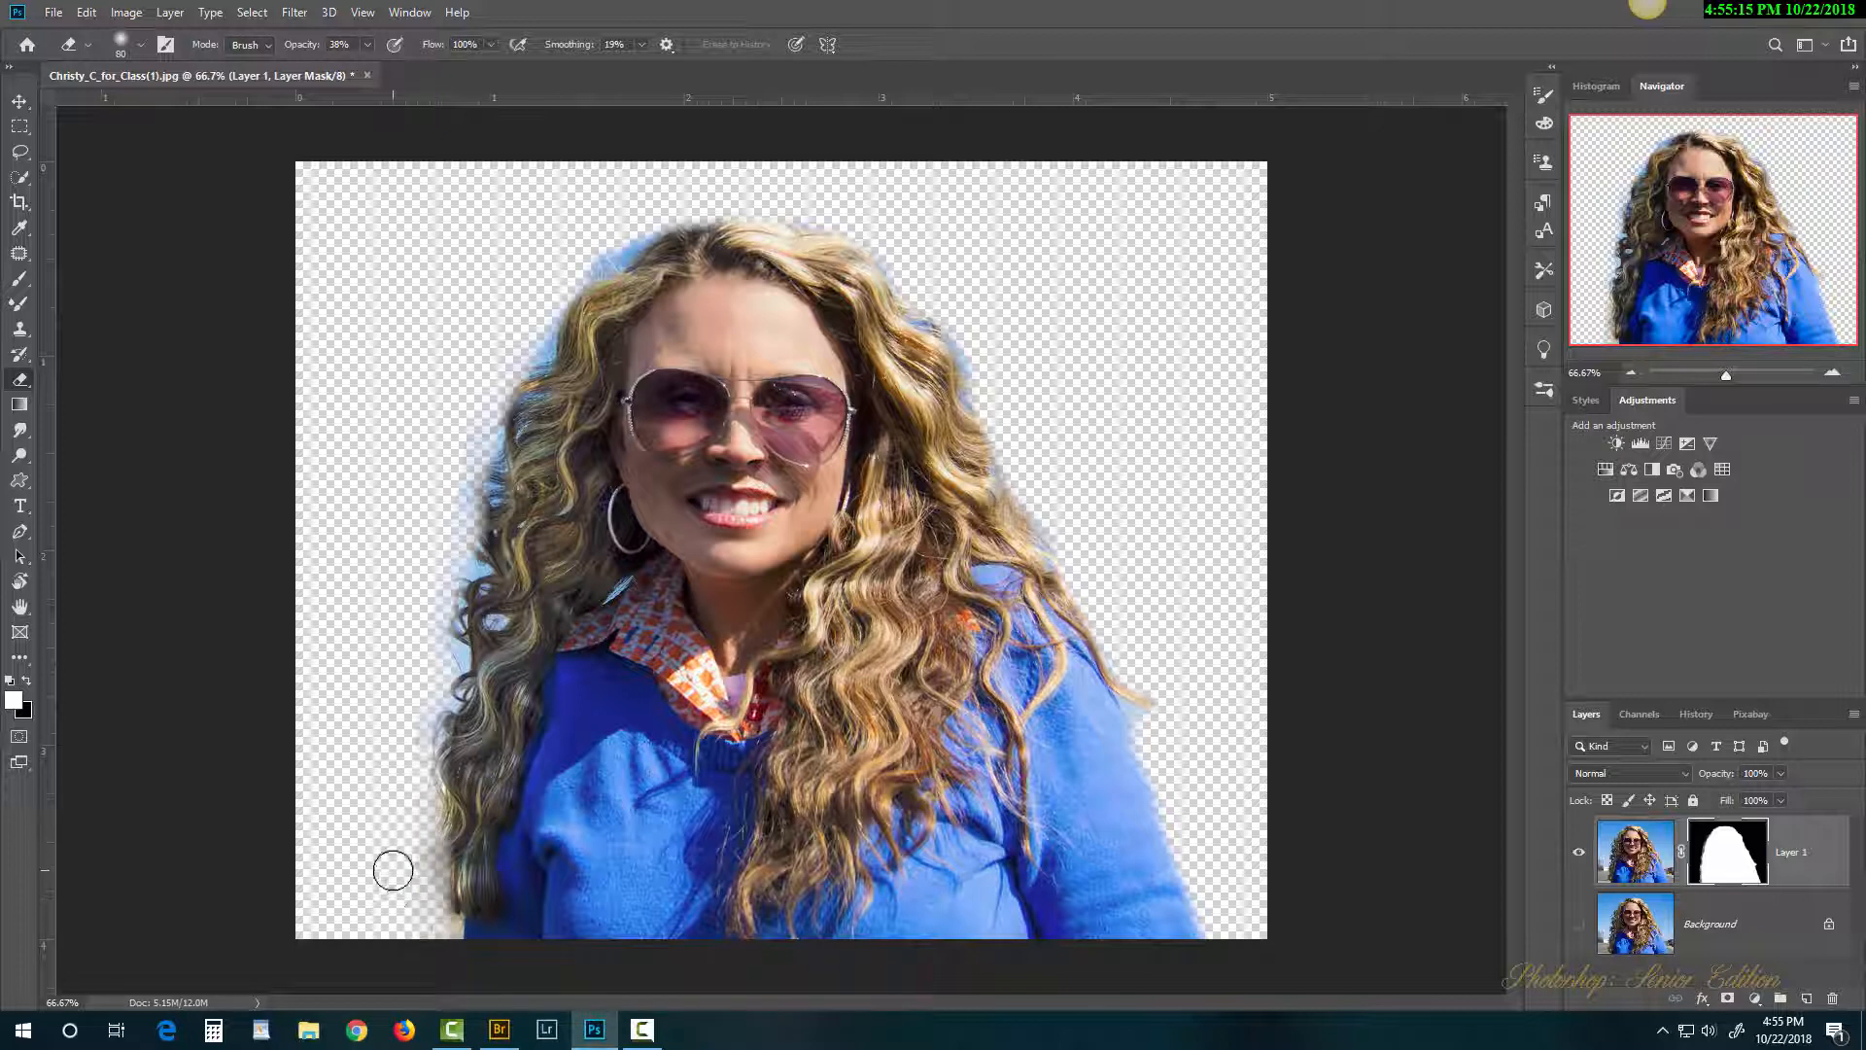
{"action": "mouse_move", "coordinate": [436, 627]}
{"action": "left_mouse_down"}
{"action": "mouse_move", "coordinate": [461, 578]}
{"action": "mouse_move", "coordinate": [437, 632]}
{"action": "left_mouse_up"}
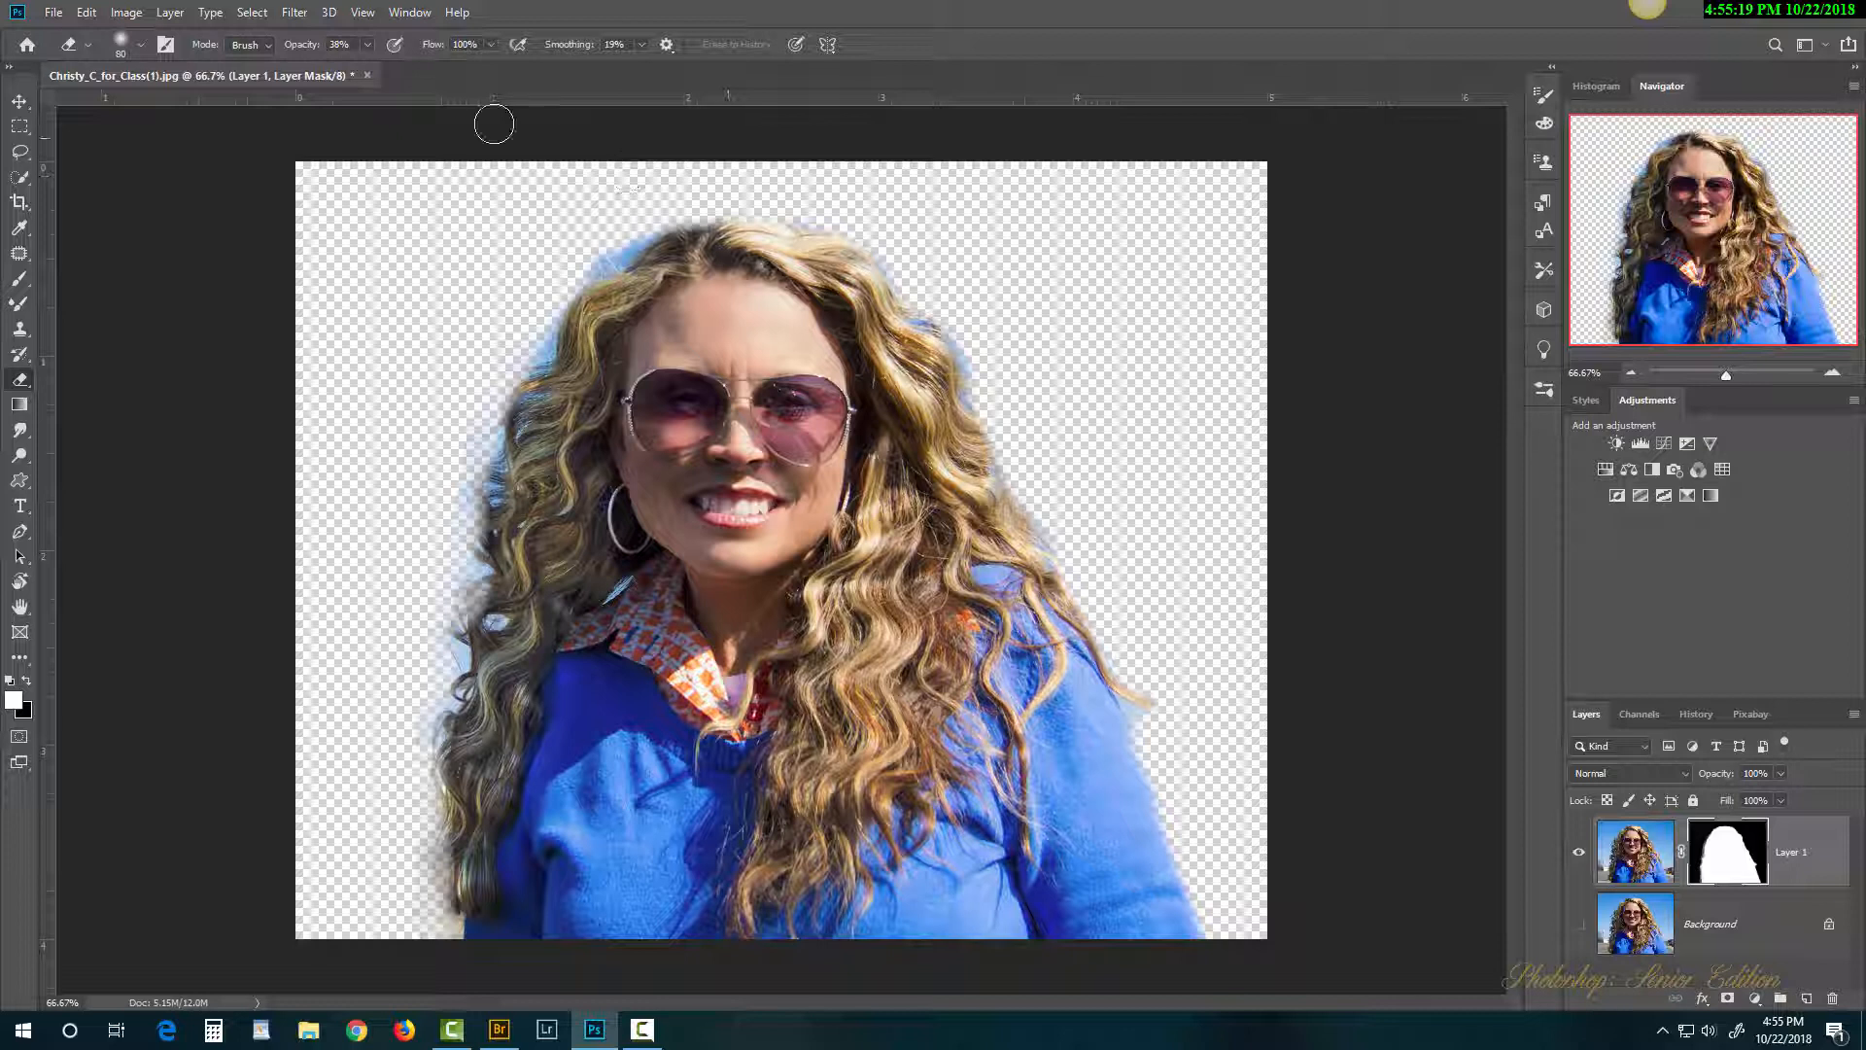
Step: Choose the Quick Selection tool, undo back to the Background layer, and select the woman
{"action": "left_click", "coordinate": [20, 152]}
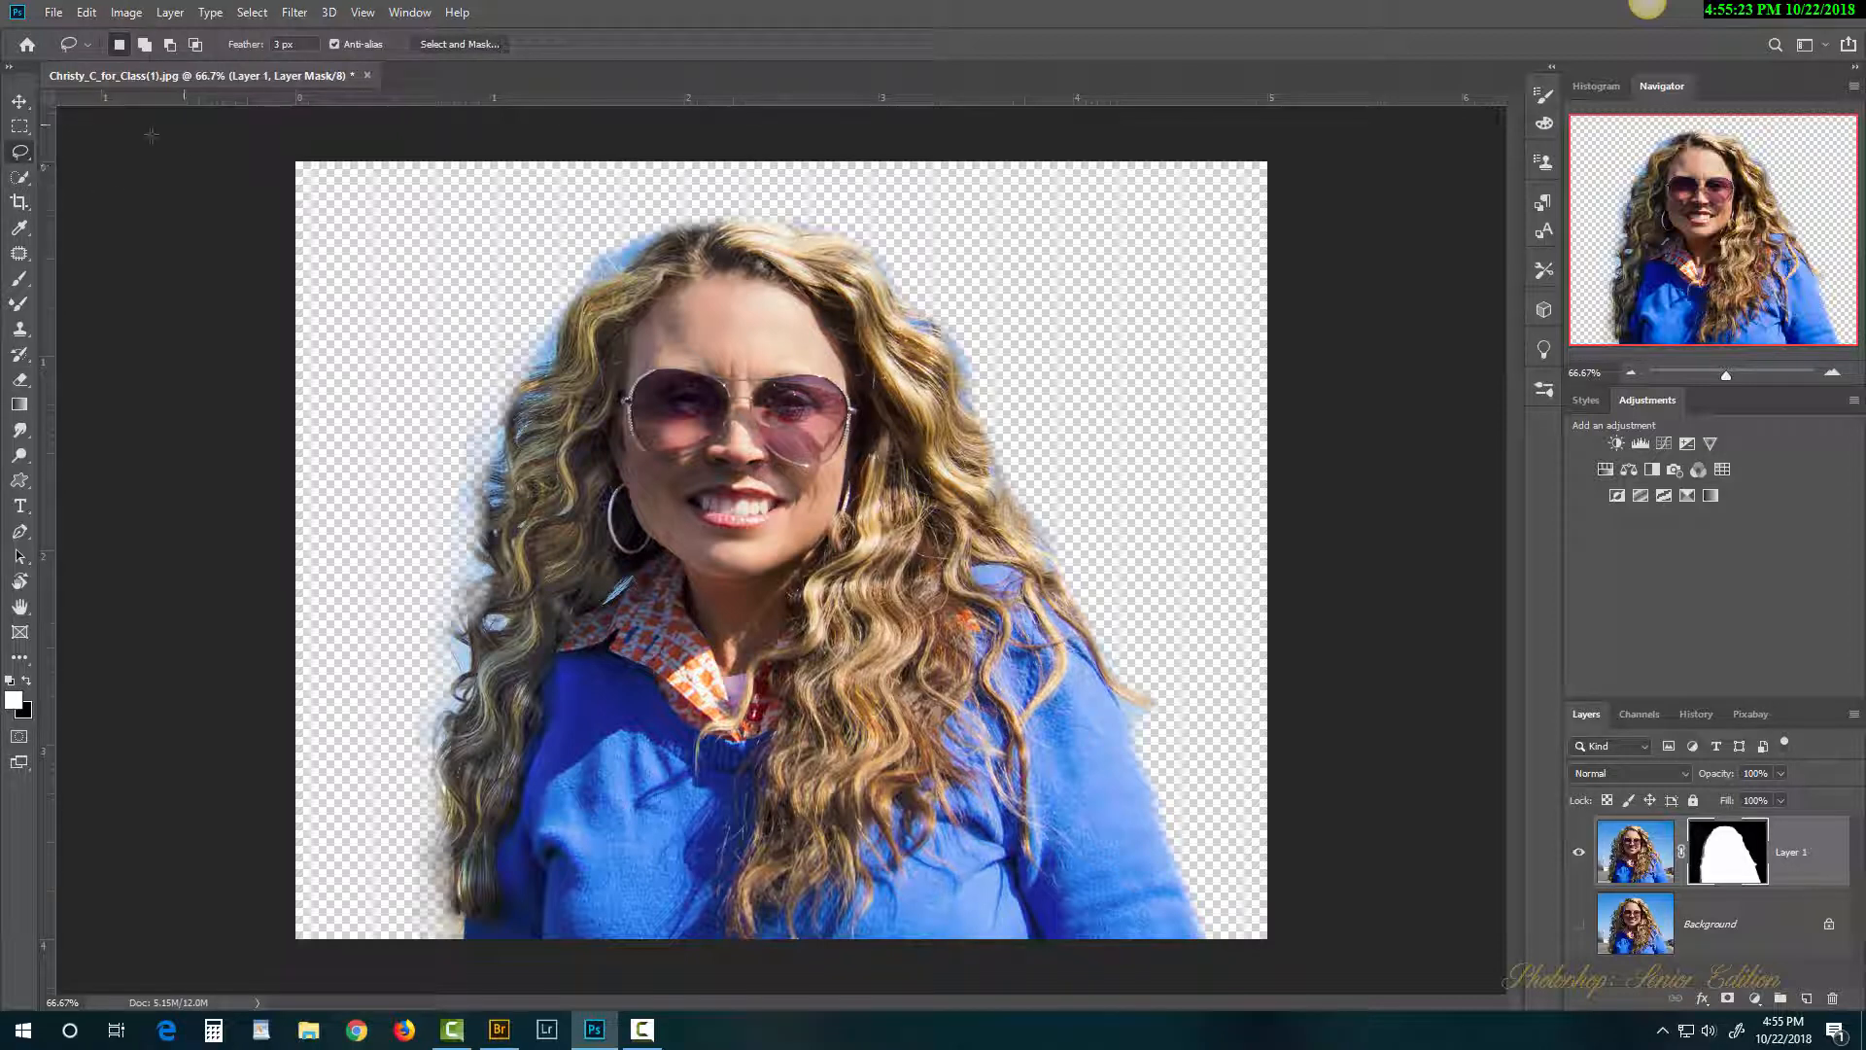
{"action": "right_click", "coordinate": [17, 156]}
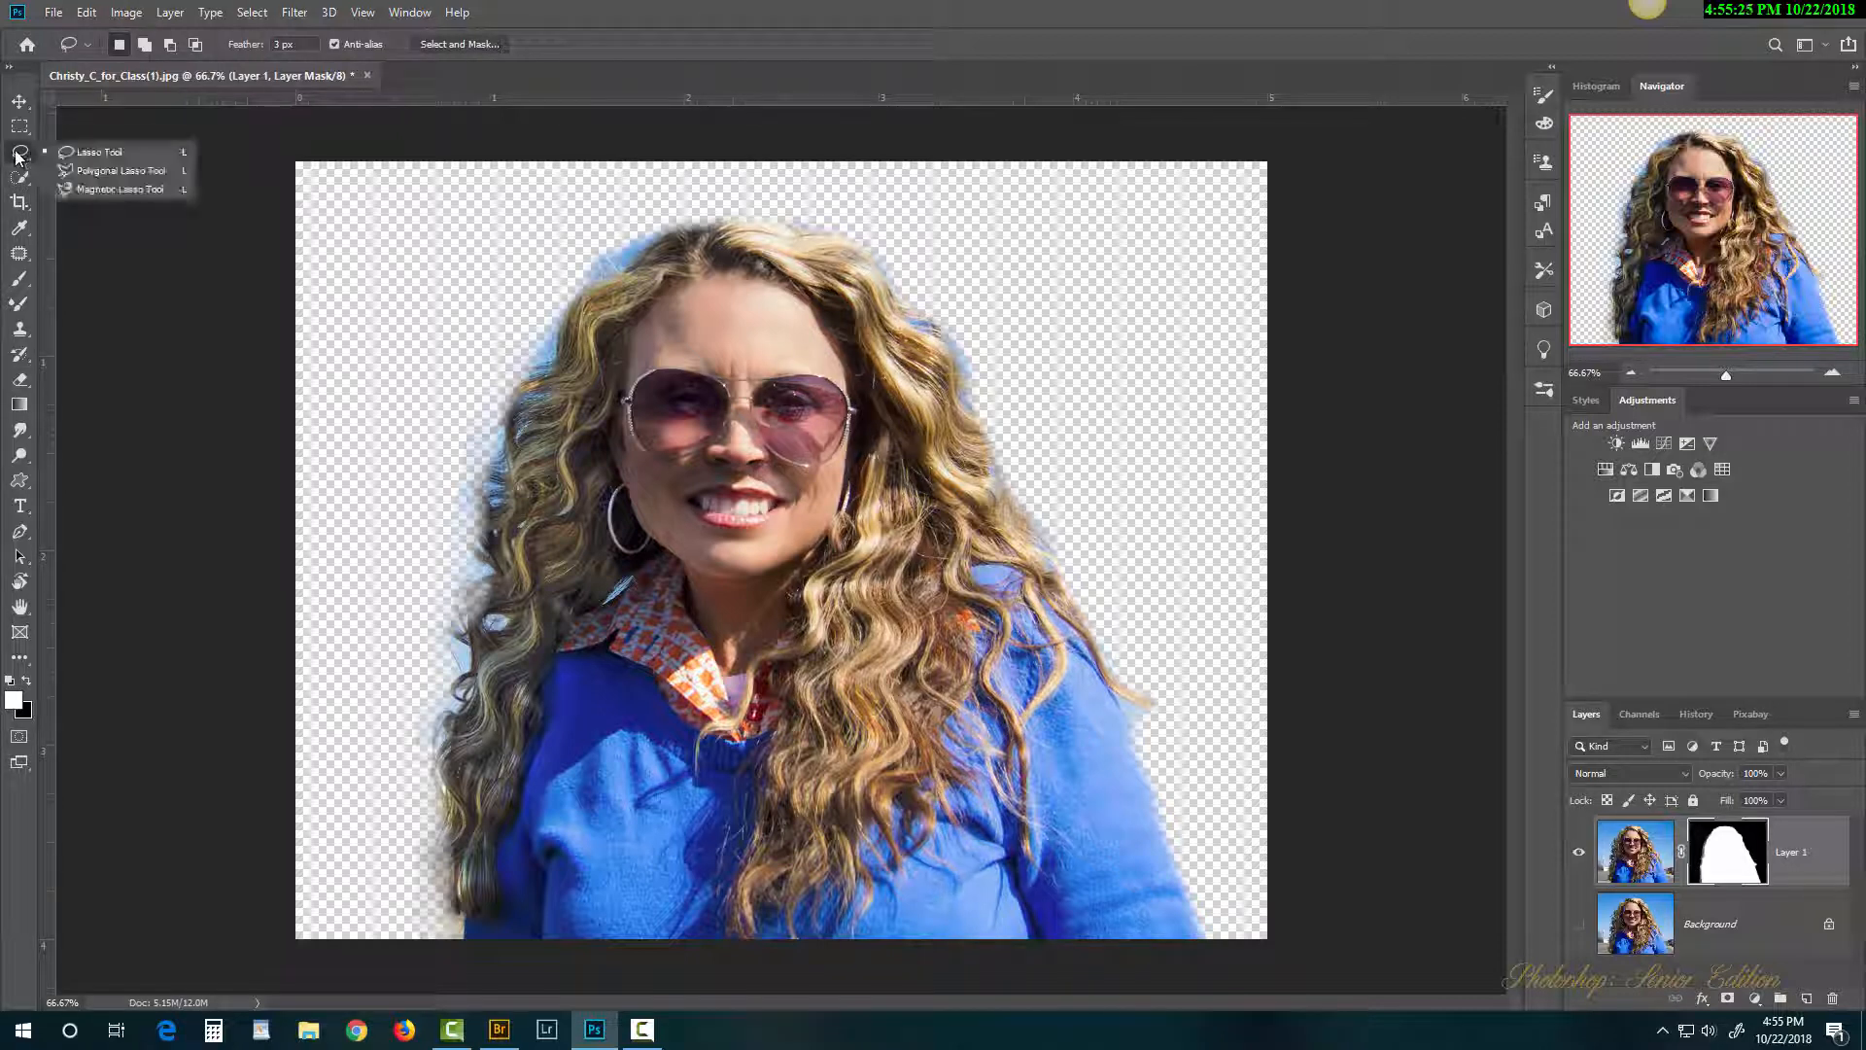
{"action": "left_click", "coordinate": [122, 155]}
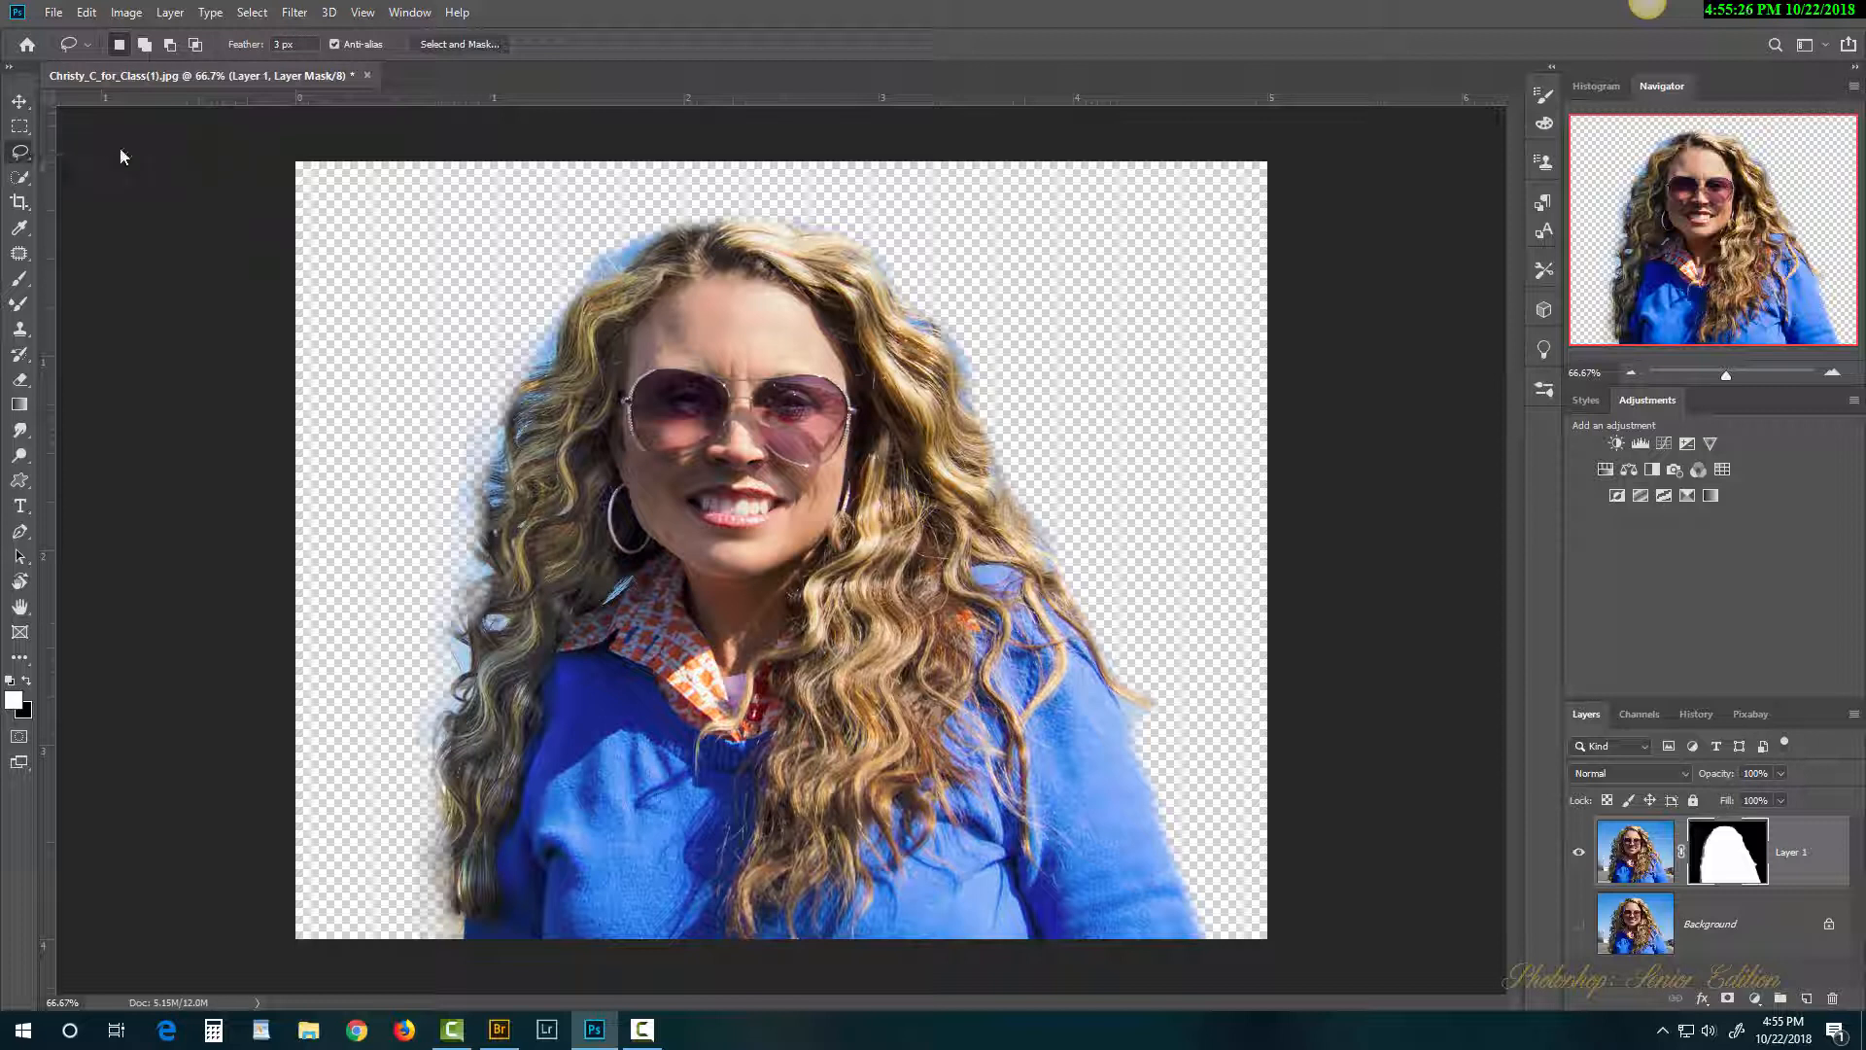
{"action": "left_click", "coordinate": [19, 177]}
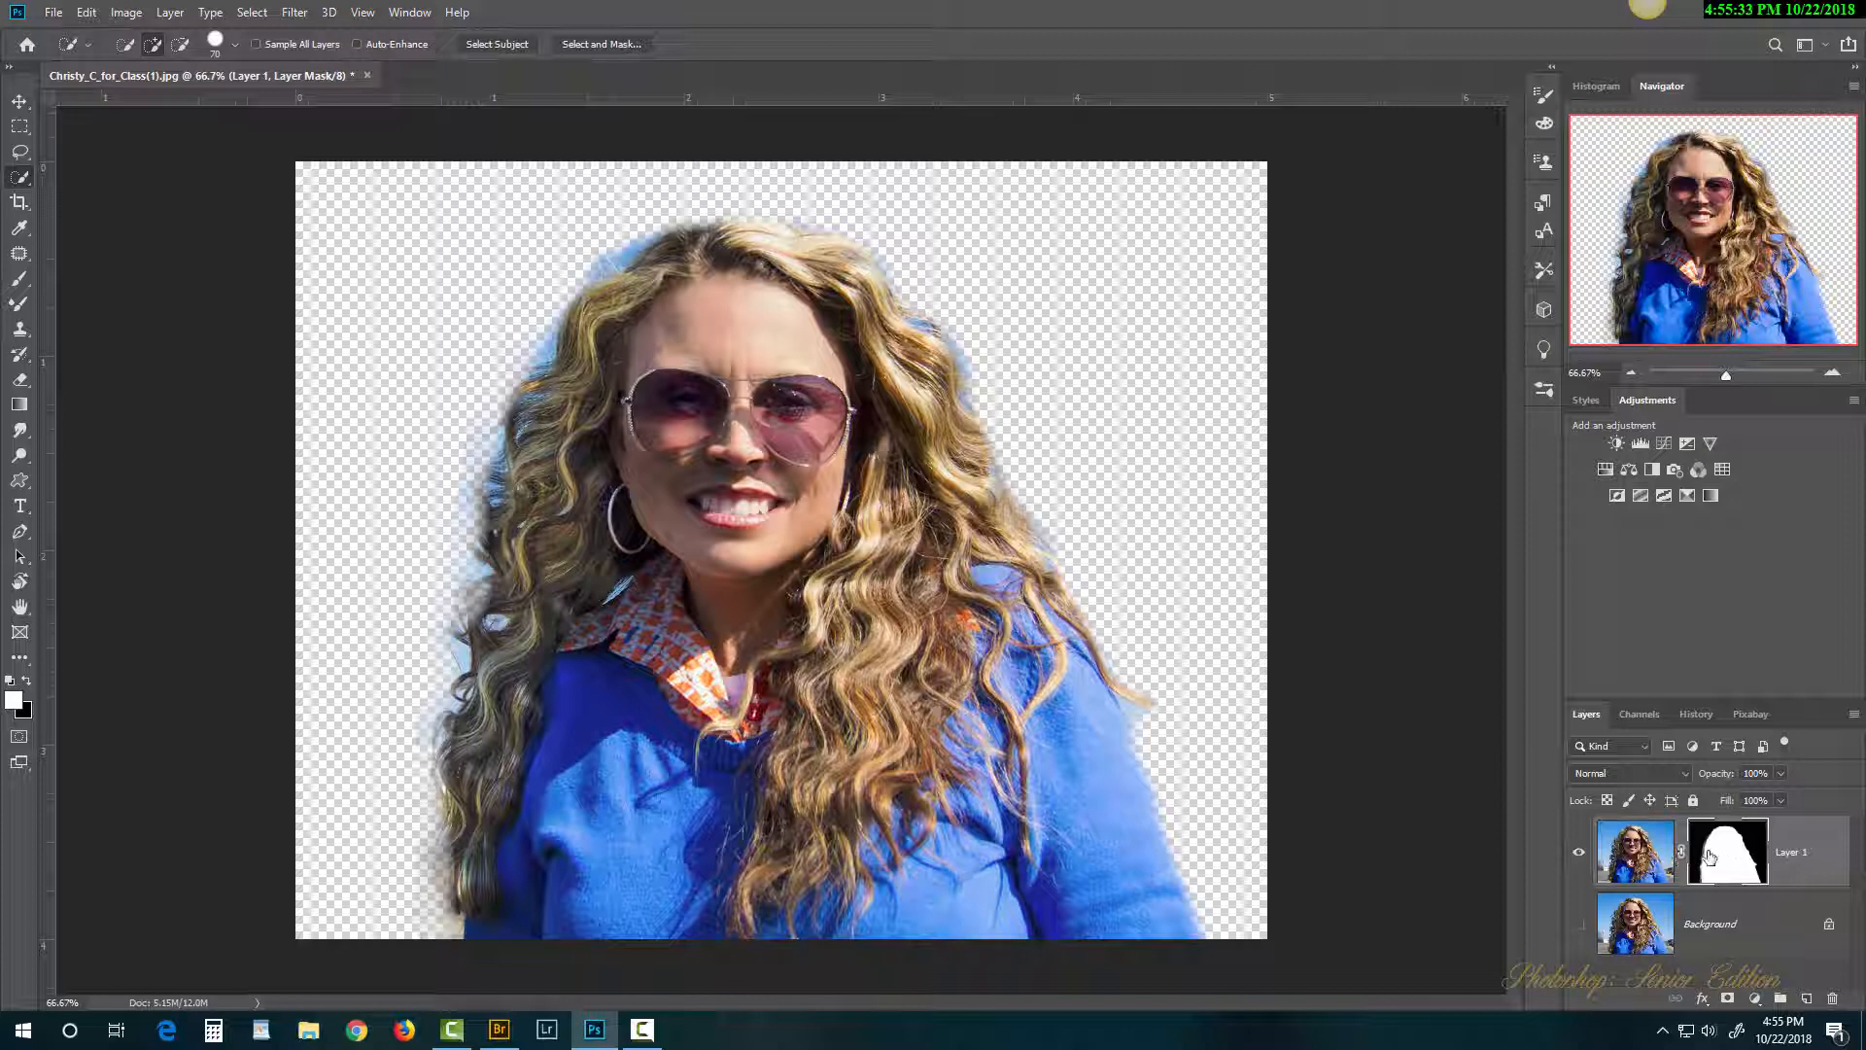
{"action": "key", "text": "ctrl+z"}
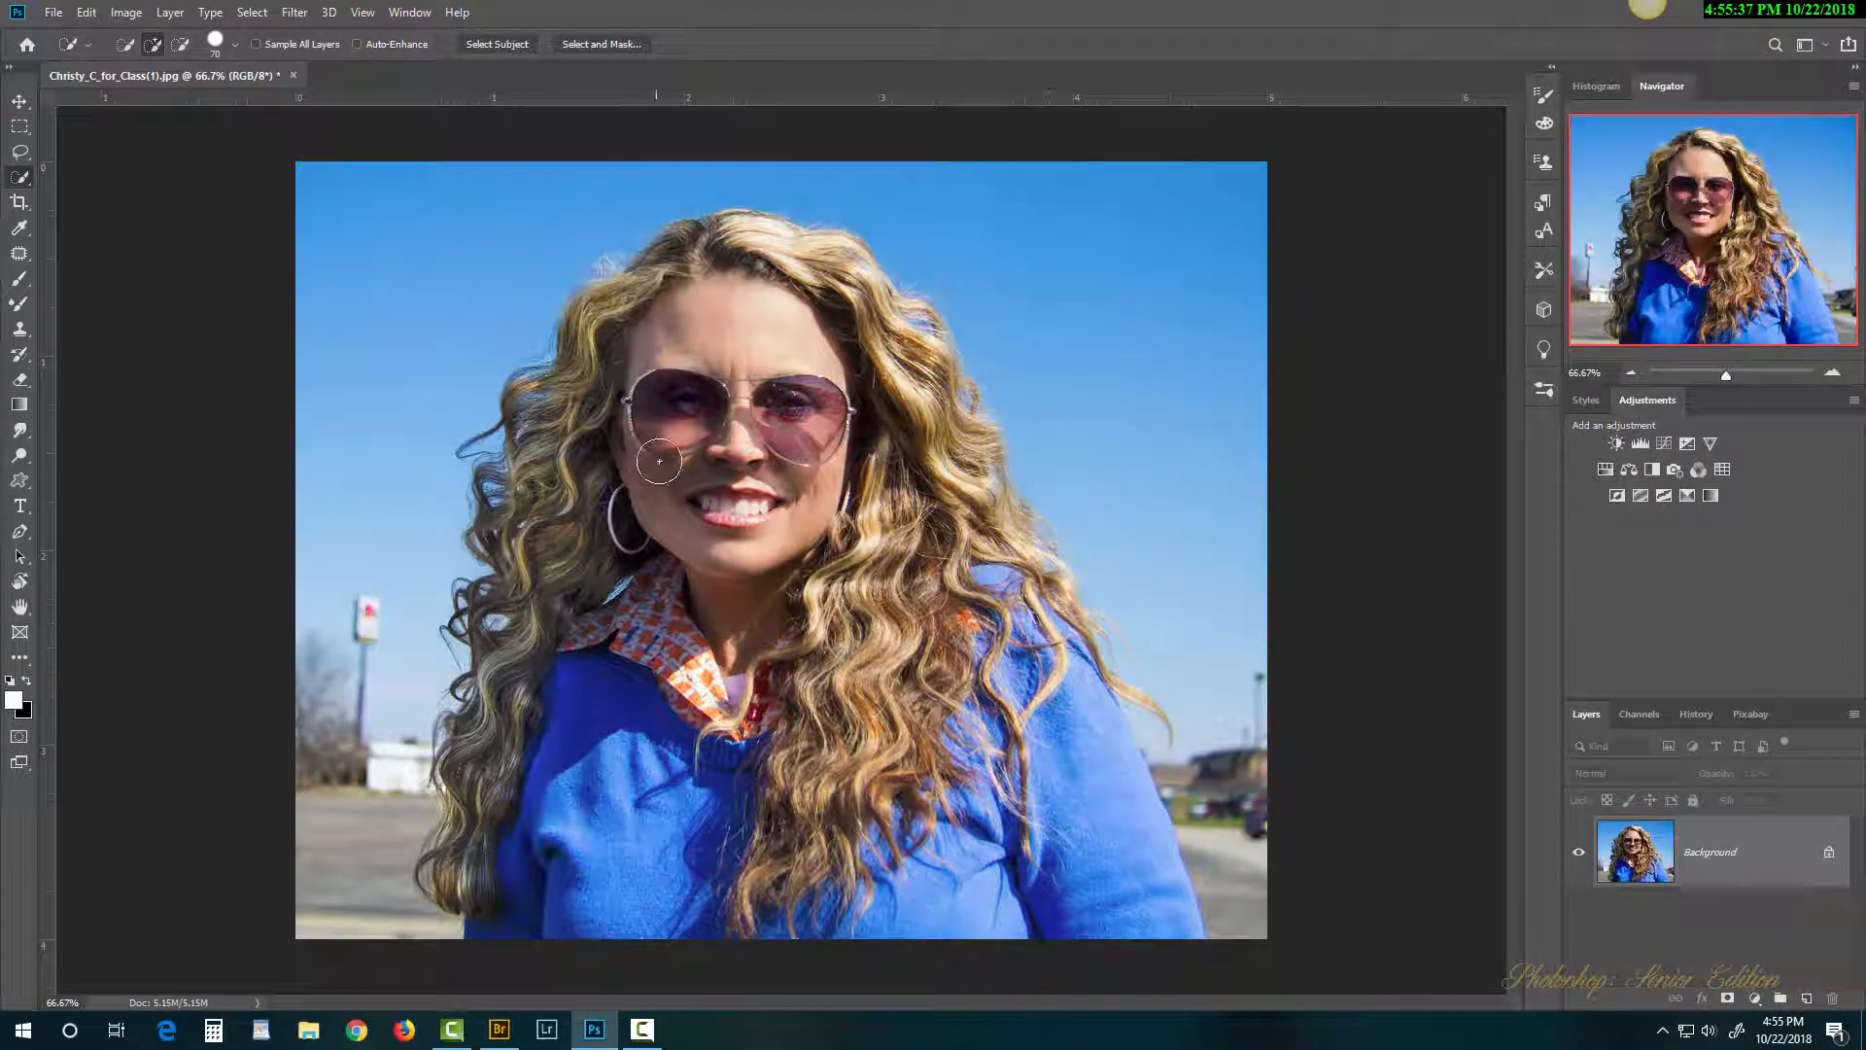
{"action": "left_click", "coordinate": [498, 44]}
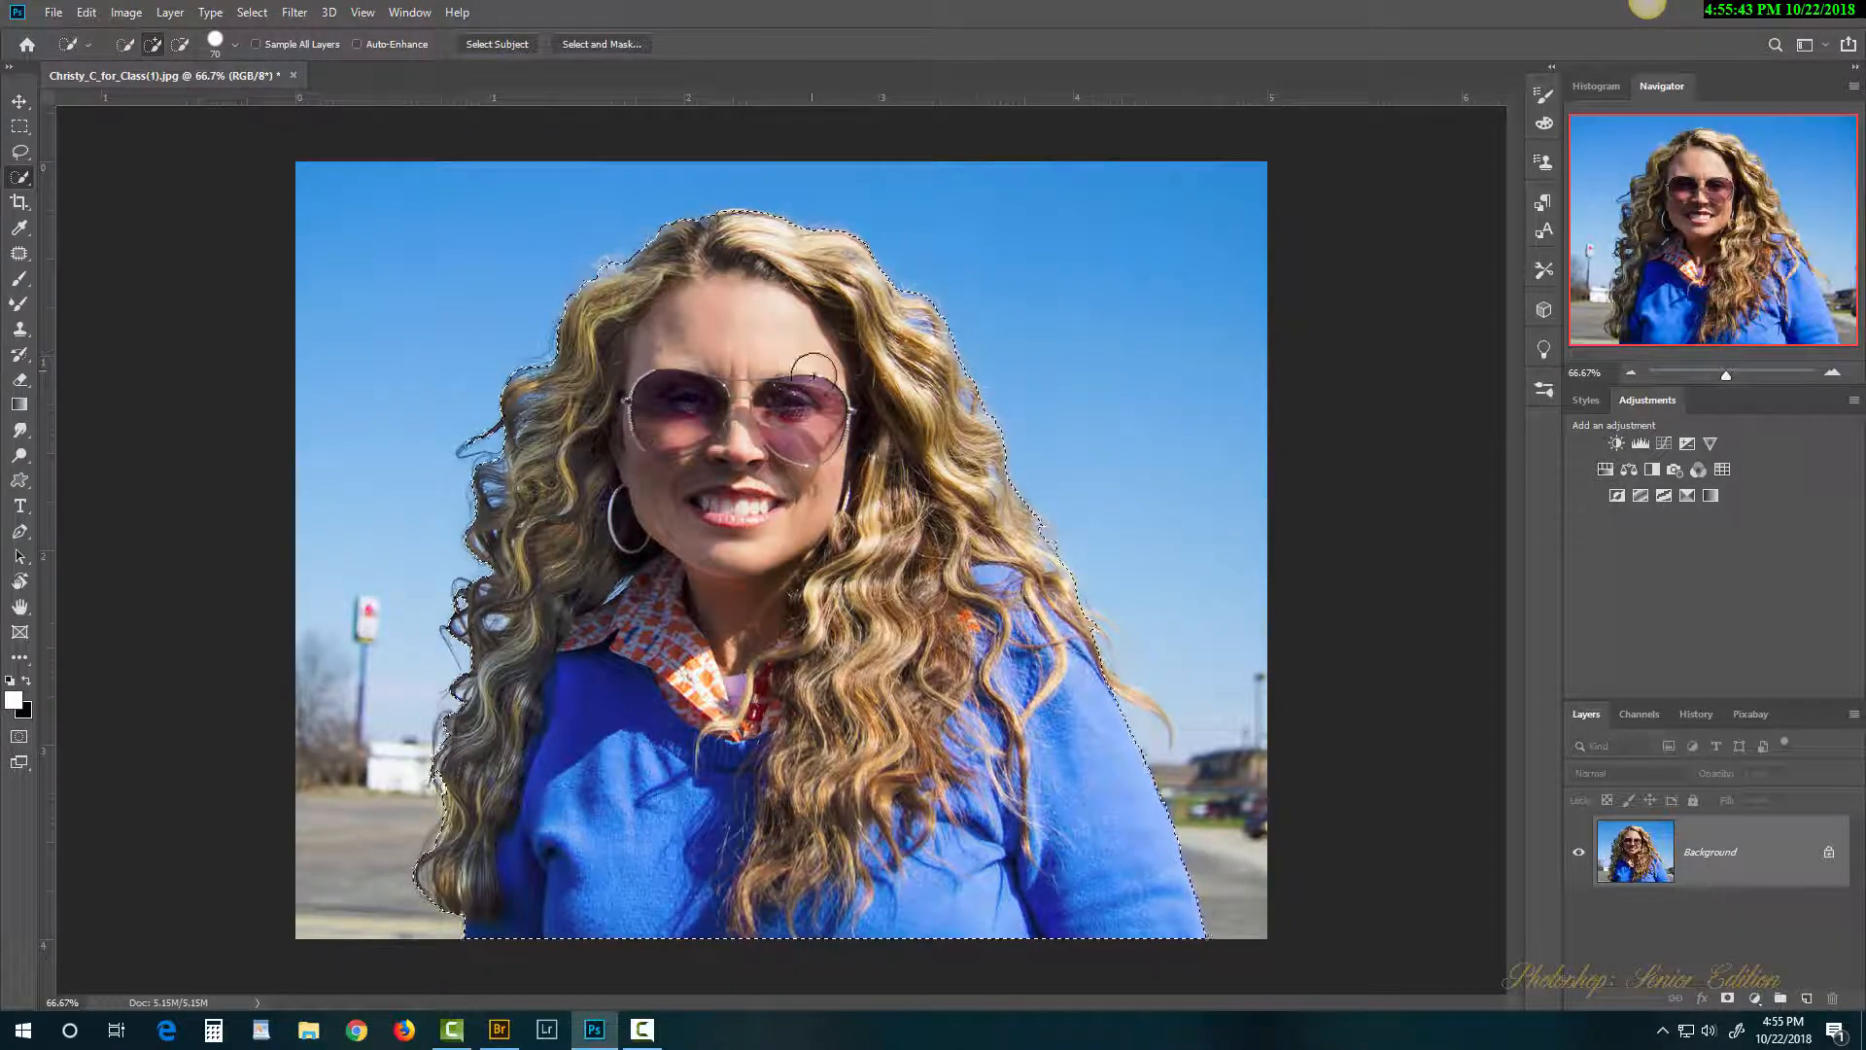
Step: Open Select and Mask to refine the woman's selection
{"action": "left_click", "coordinate": [613, 45]}
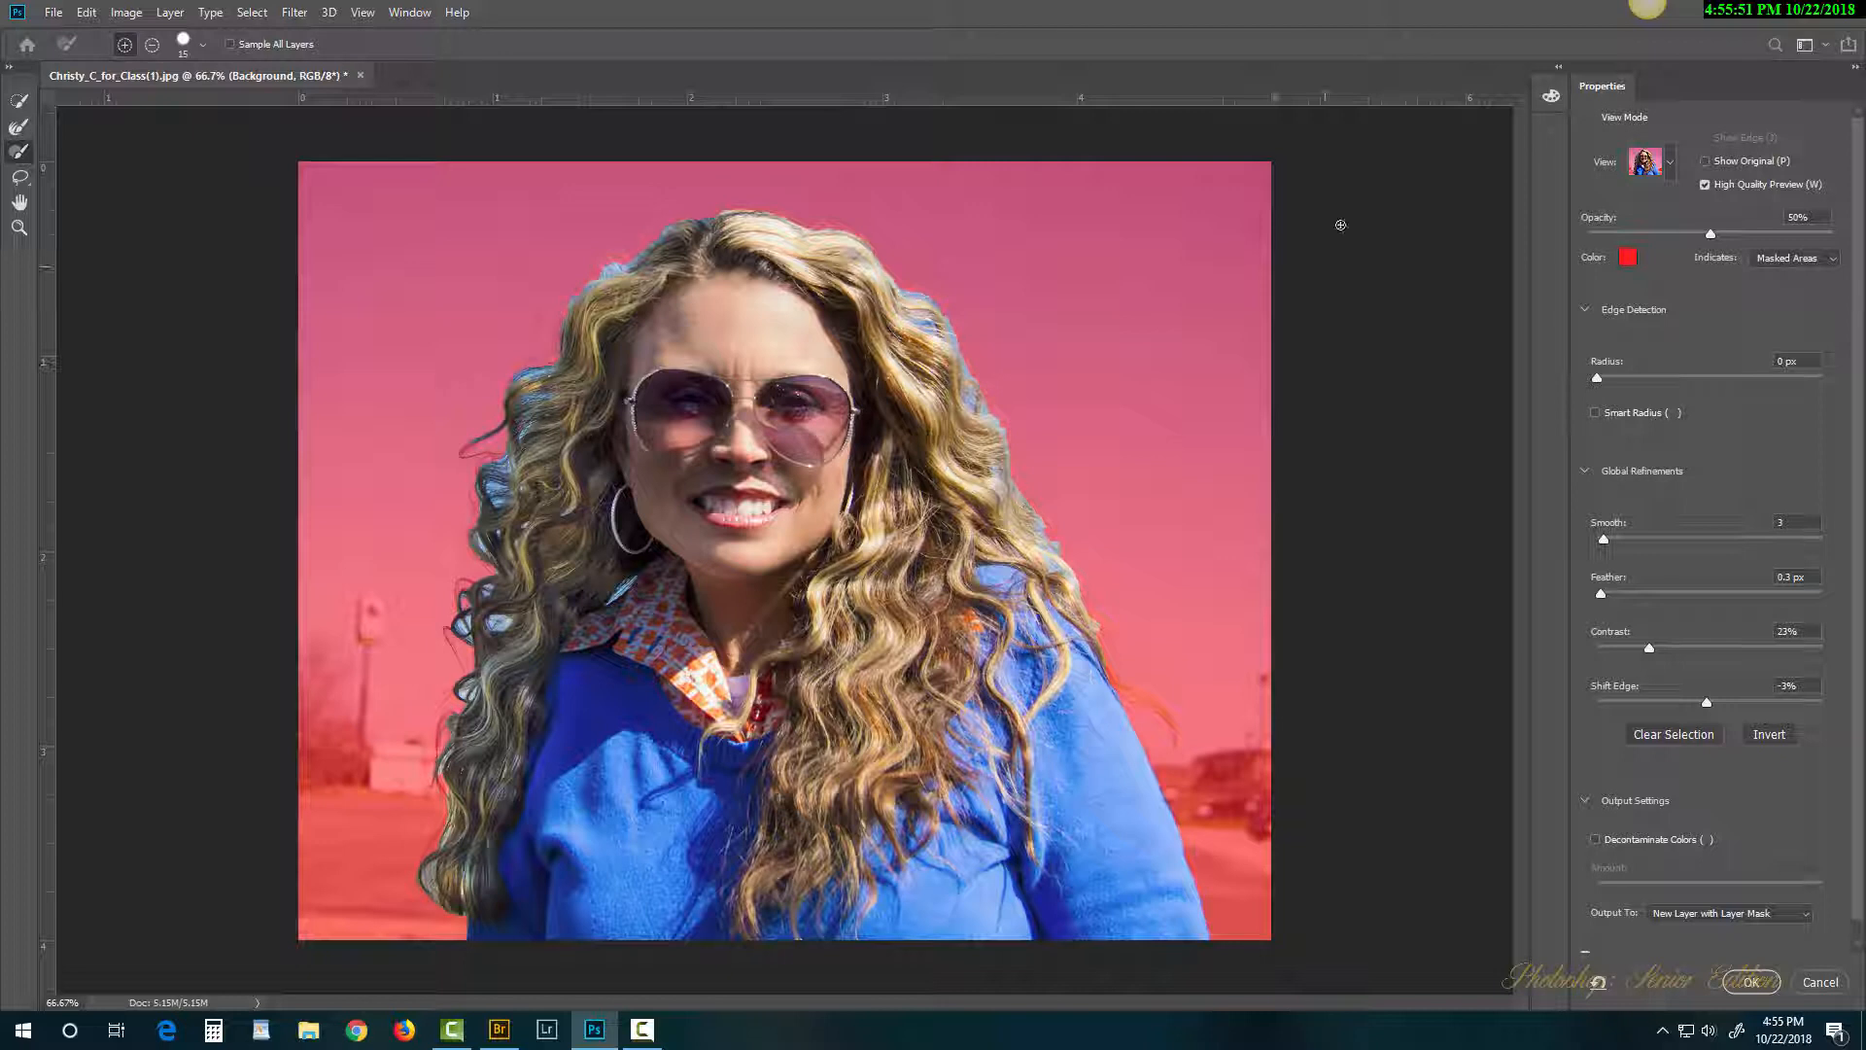
Step: Raise the overlay opacity to 86% and brush the left hair edge with a larger Refine Edge Brush
{"action": "left_click_drag", "start_coordinate": [1714, 237], "coordinate": [1799, 243]}
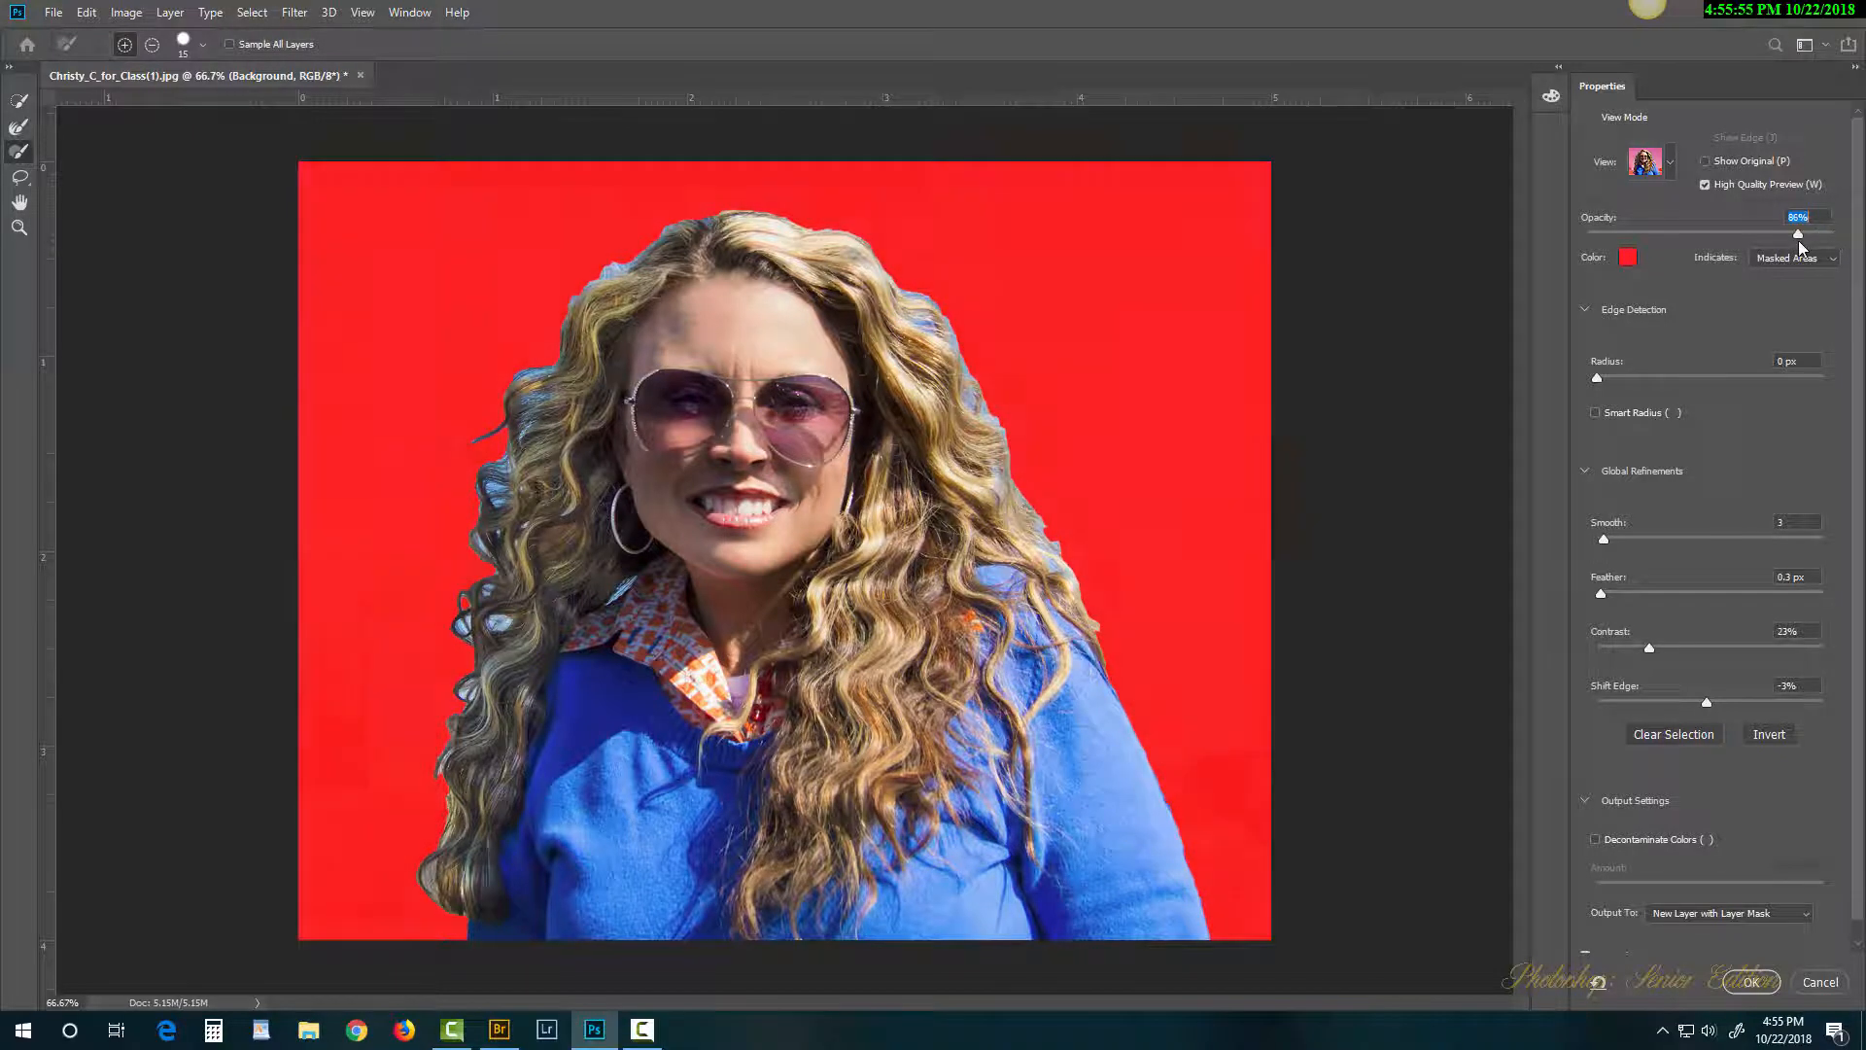
{"action": "left_click", "coordinate": [26, 128]}
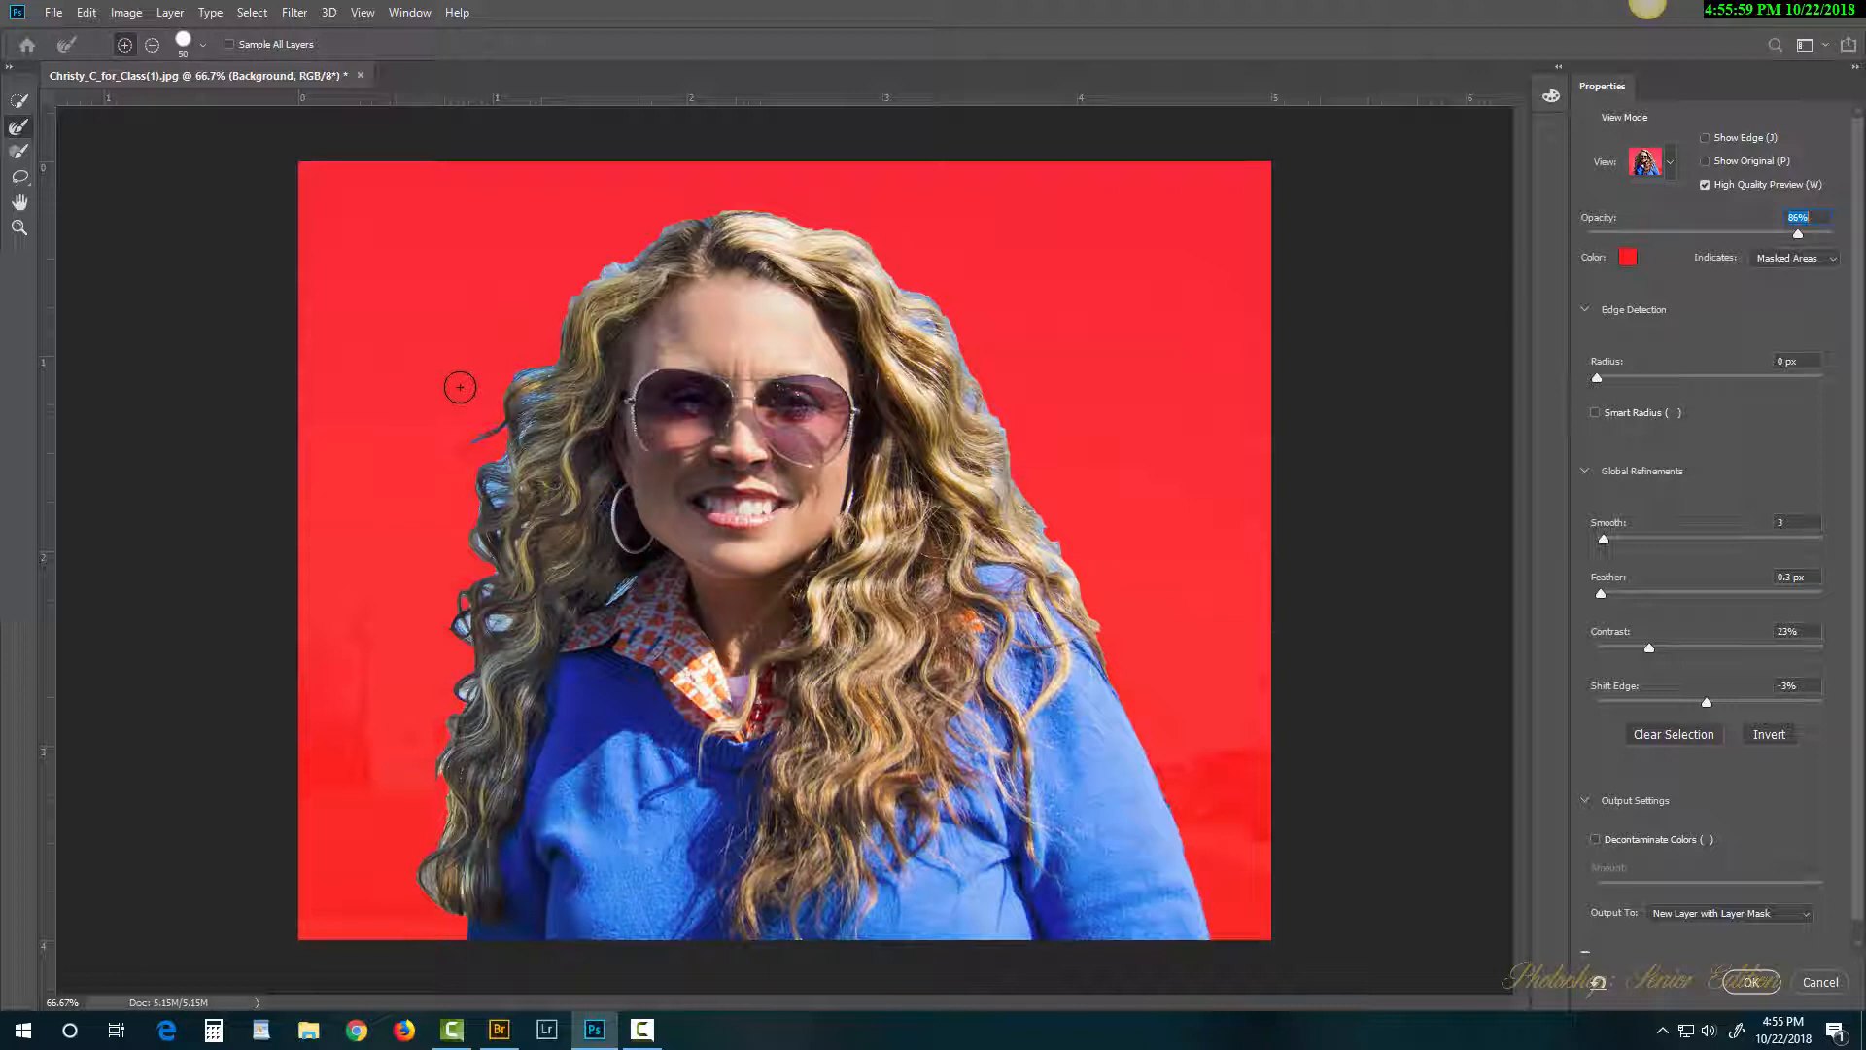
{"action": "right_click", "coordinate": [581, 233]}
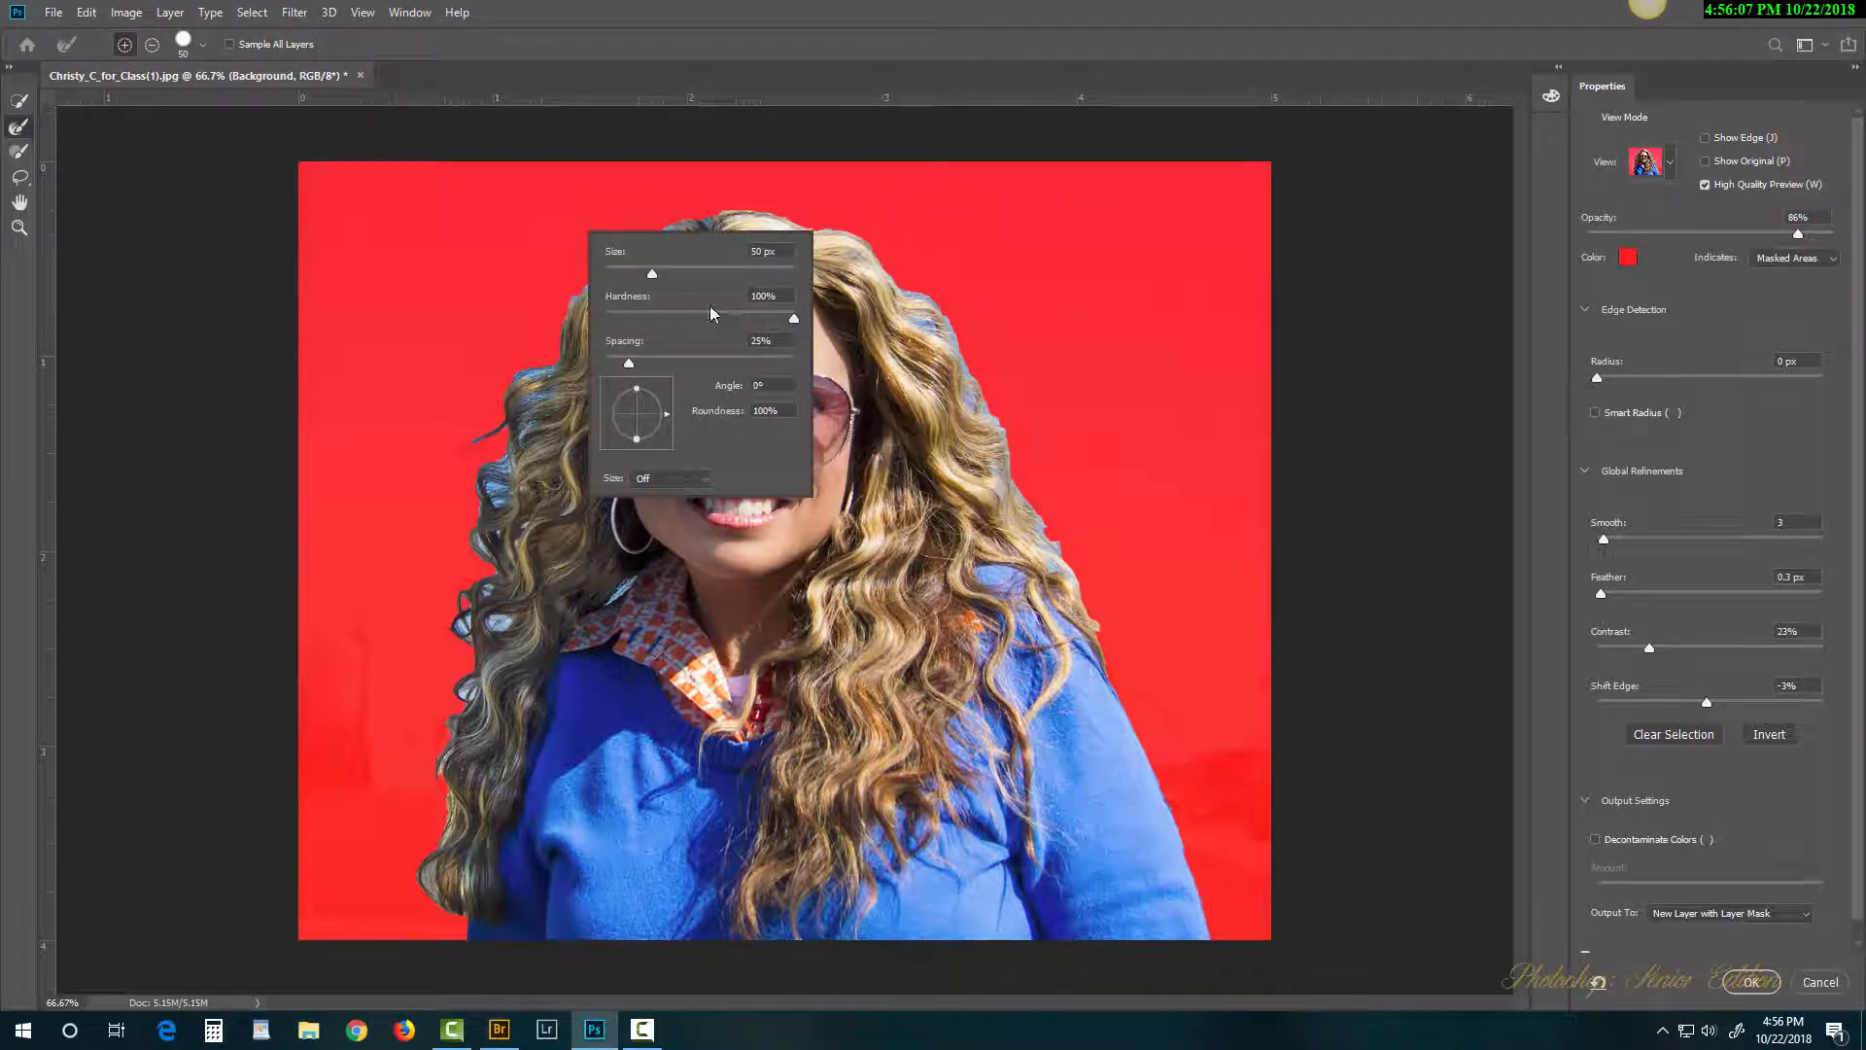
{"action": "left_click", "coordinate": [669, 270]}
{"action": "left_click", "coordinate": [599, 203]}
{"action": "key", "text": "bracketright"}
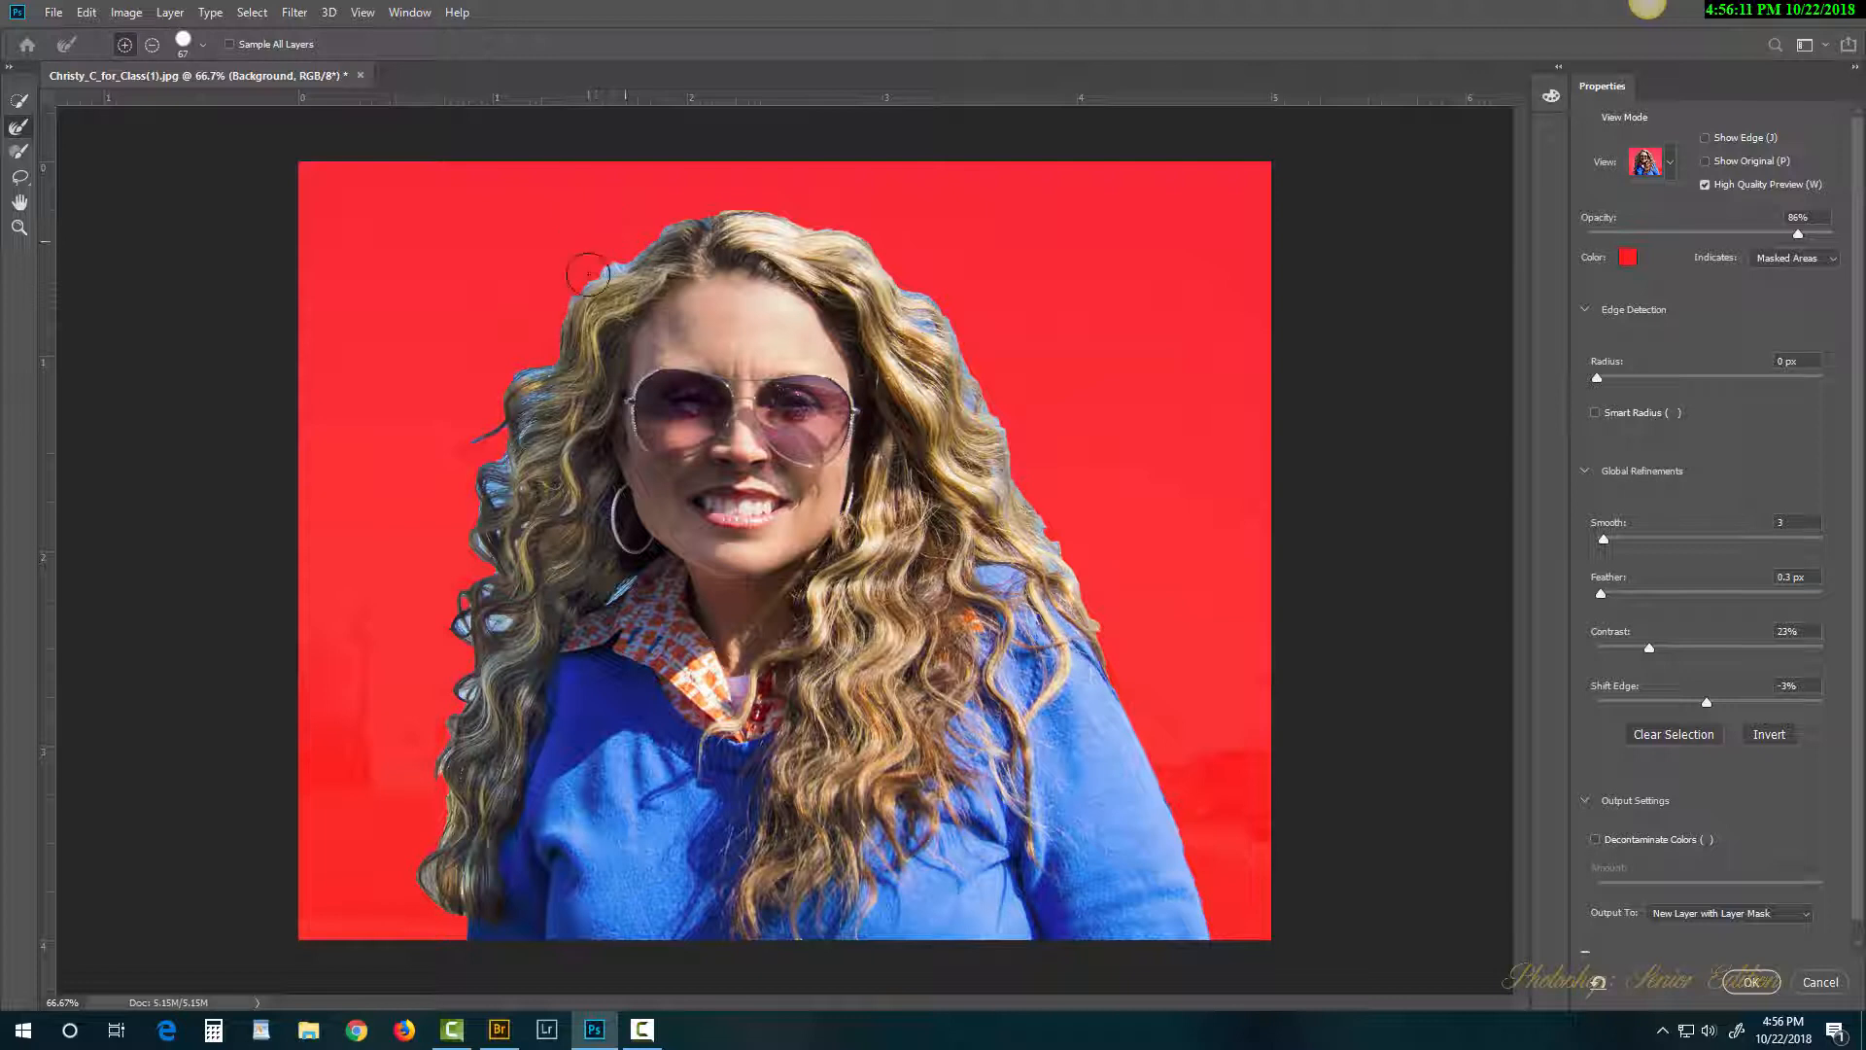
{"action": "mouse_move", "coordinate": [572, 280]}
{"action": "left_mouse_down"}
{"action": "mouse_move", "coordinate": [527, 357]}
{"action": "mouse_move", "coordinate": [556, 307]}
{"action": "mouse_move", "coordinate": [553, 325]}
{"action": "mouse_move", "coordinate": [456, 437]}
{"action": "mouse_move", "coordinate": [475, 443]}
{"action": "mouse_move", "coordinate": [523, 387]}
{"action": "mouse_move", "coordinate": [467, 493]}
{"action": "mouse_move", "coordinate": [501, 447]}
{"action": "mouse_move", "coordinate": [489, 469]}
{"action": "mouse_move", "coordinate": [431, 445]}
{"action": "left_mouse_up"}
{"action": "right_click", "coordinate": [537, 250]}
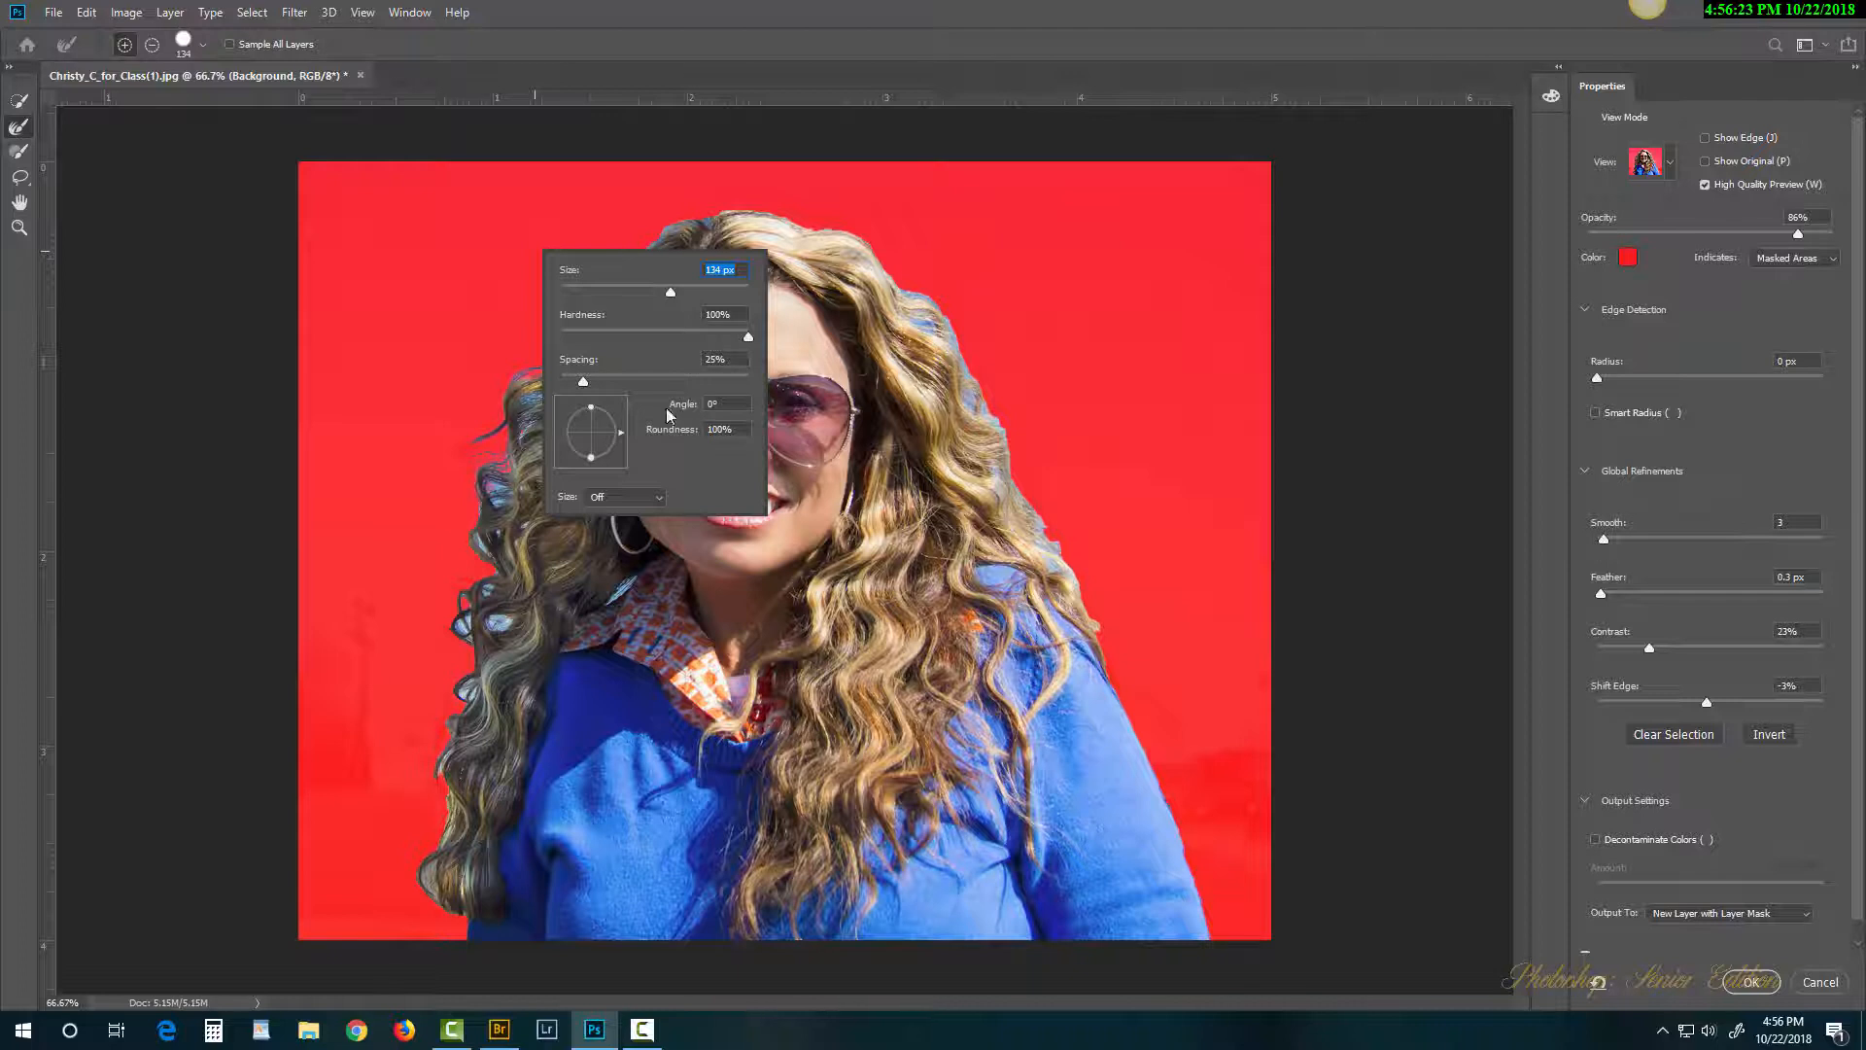
Step: Refine the left, right and top hair edges, and enable Decontaminate Colors at 27%
{"action": "left_click", "coordinate": [729, 74]}
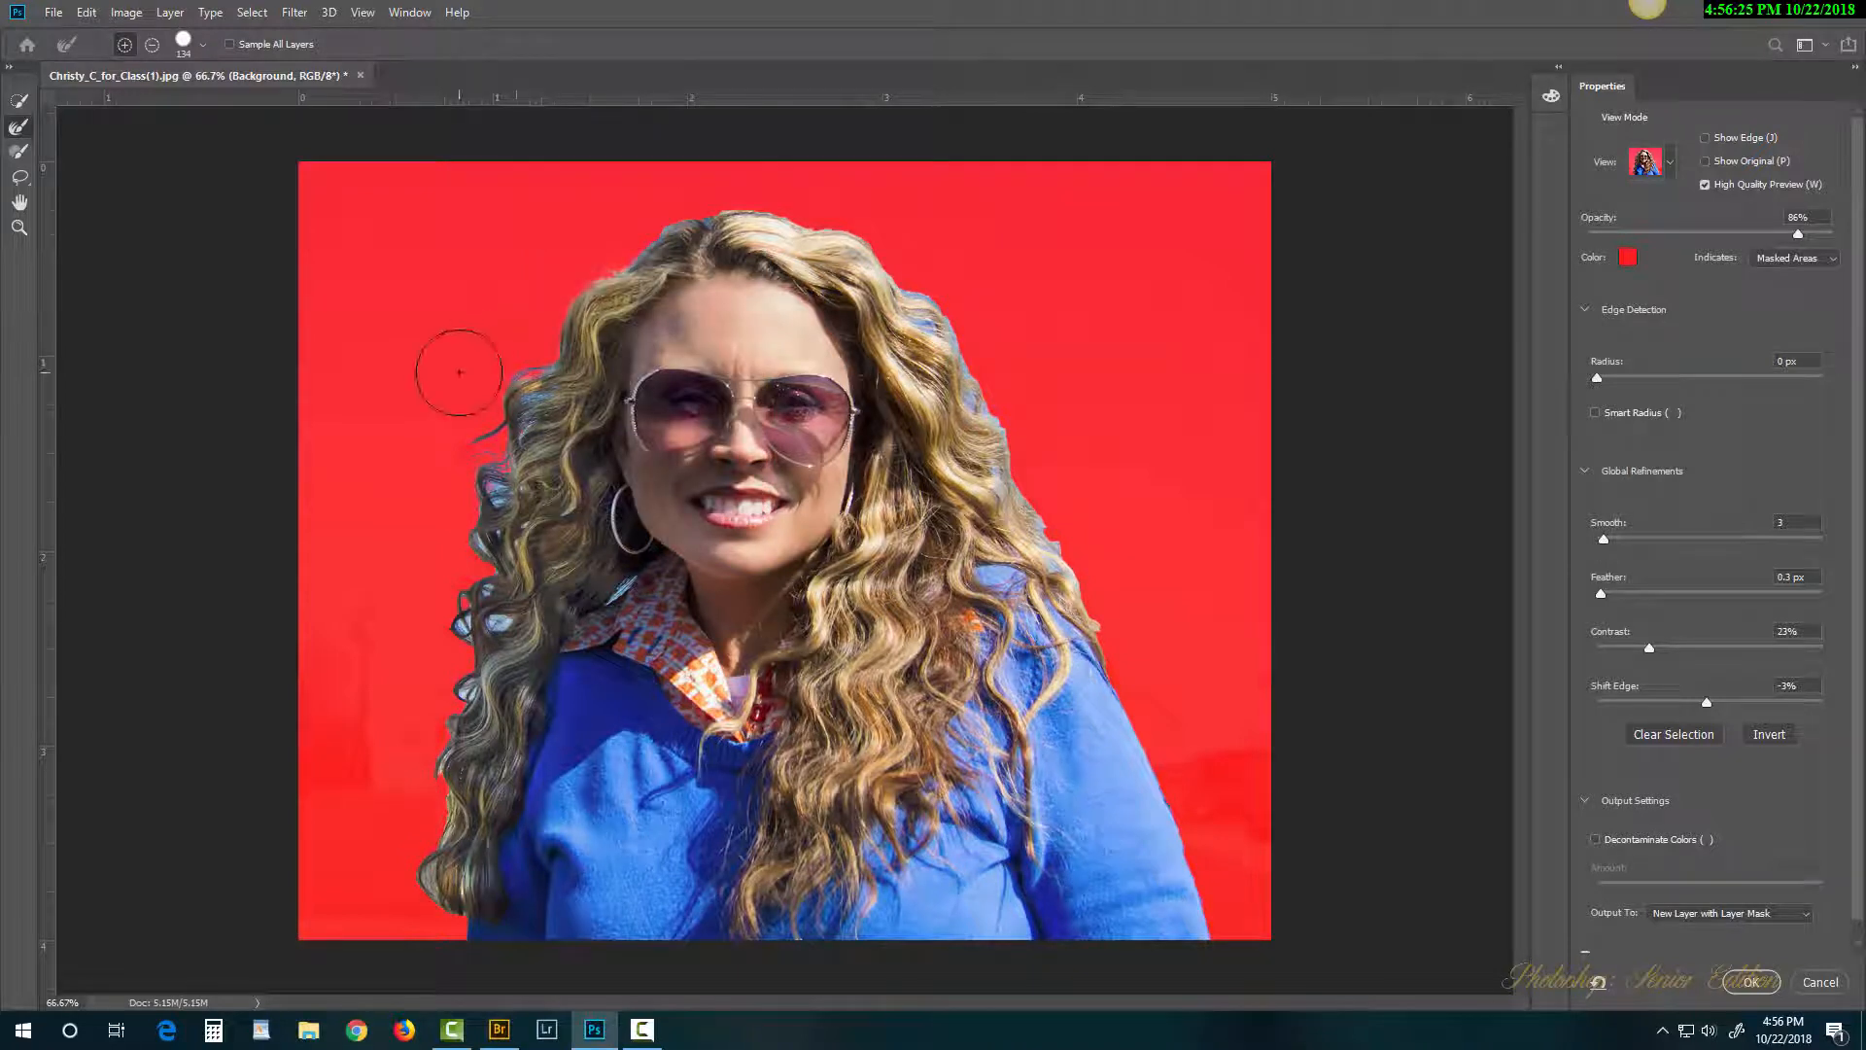
{"action": "mouse_move", "coordinate": [458, 372]}
{"action": "left_mouse_down"}
{"action": "mouse_move", "coordinate": [516, 352]}
{"action": "mouse_move", "coordinate": [468, 461]}
{"action": "mouse_move", "coordinate": [469, 536]}
{"action": "mouse_move", "coordinate": [467, 436]}
{"action": "mouse_move", "coordinate": [457, 492]}
{"action": "mouse_move", "coordinate": [436, 631]}
{"action": "mouse_move", "coordinate": [494, 568]}
{"action": "mouse_move", "coordinate": [433, 656]}
{"action": "mouse_move", "coordinate": [451, 621]}
{"action": "mouse_move", "coordinate": [456, 669]}
{"action": "mouse_move", "coordinate": [468, 614]}
{"action": "mouse_move", "coordinate": [428, 694]}
{"action": "mouse_move", "coordinate": [450, 675]}
{"action": "mouse_move", "coordinate": [422, 909]}
{"action": "left_mouse_up"}
{"action": "mouse_move", "coordinate": [1059, 490]}
{"action": "left_mouse_down"}
{"action": "mouse_move", "coordinate": [1105, 570]}
{"action": "mouse_move", "coordinate": [1047, 508]}
{"action": "mouse_move", "coordinate": [1031, 418]}
{"action": "mouse_move", "coordinate": [984, 376]}
{"action": "mouse_move", "coordinate": [1001, 412]}
{"action": "mouse_move", "coordinate": [904, 259]}
{"action": "mouse_move", "coordinate": [973, 294]}
{"action": "mouse_move", "coordinate": [855, 218]}
{"action": "mouse_move", "coordinate": [752, 184]}
{"action": "mouse_move", "coordinate": [658, 198]}
{"action": "mouse_move", "coordinate": [563, 248]}
{"action": "mouse_move", "coordinate": [546, 265]}
{"action": "mouse_move", "coordinate": [685, 194]}
{"action": "mouse_move", "coordinate": [560, 319]}
{"action": "mouse_move", "coordinate": [474, 464]}
{"action": "mouse_move", "coordinate": [474, 448]}
{"action": "mouse_move", "coordinate": [434, 478]}
{"action": "mouse_move", "coordinate": [456, 438]}
{"action": "mouse_move", "coordinate": [432, 775]}
{"action": "mouse_move", "coordinate": [405, 729]}
{"action": "mouse_move", "coordinate": [412, 811]}
{"action": "mouse_move", "coordinate": [462, 770]}
{"action": "mouse_move", "coordinate": [405, 833]}
{"action": "mouse_move", "coordinate": [442, 904]}
{"action": "left_mouse_up"}
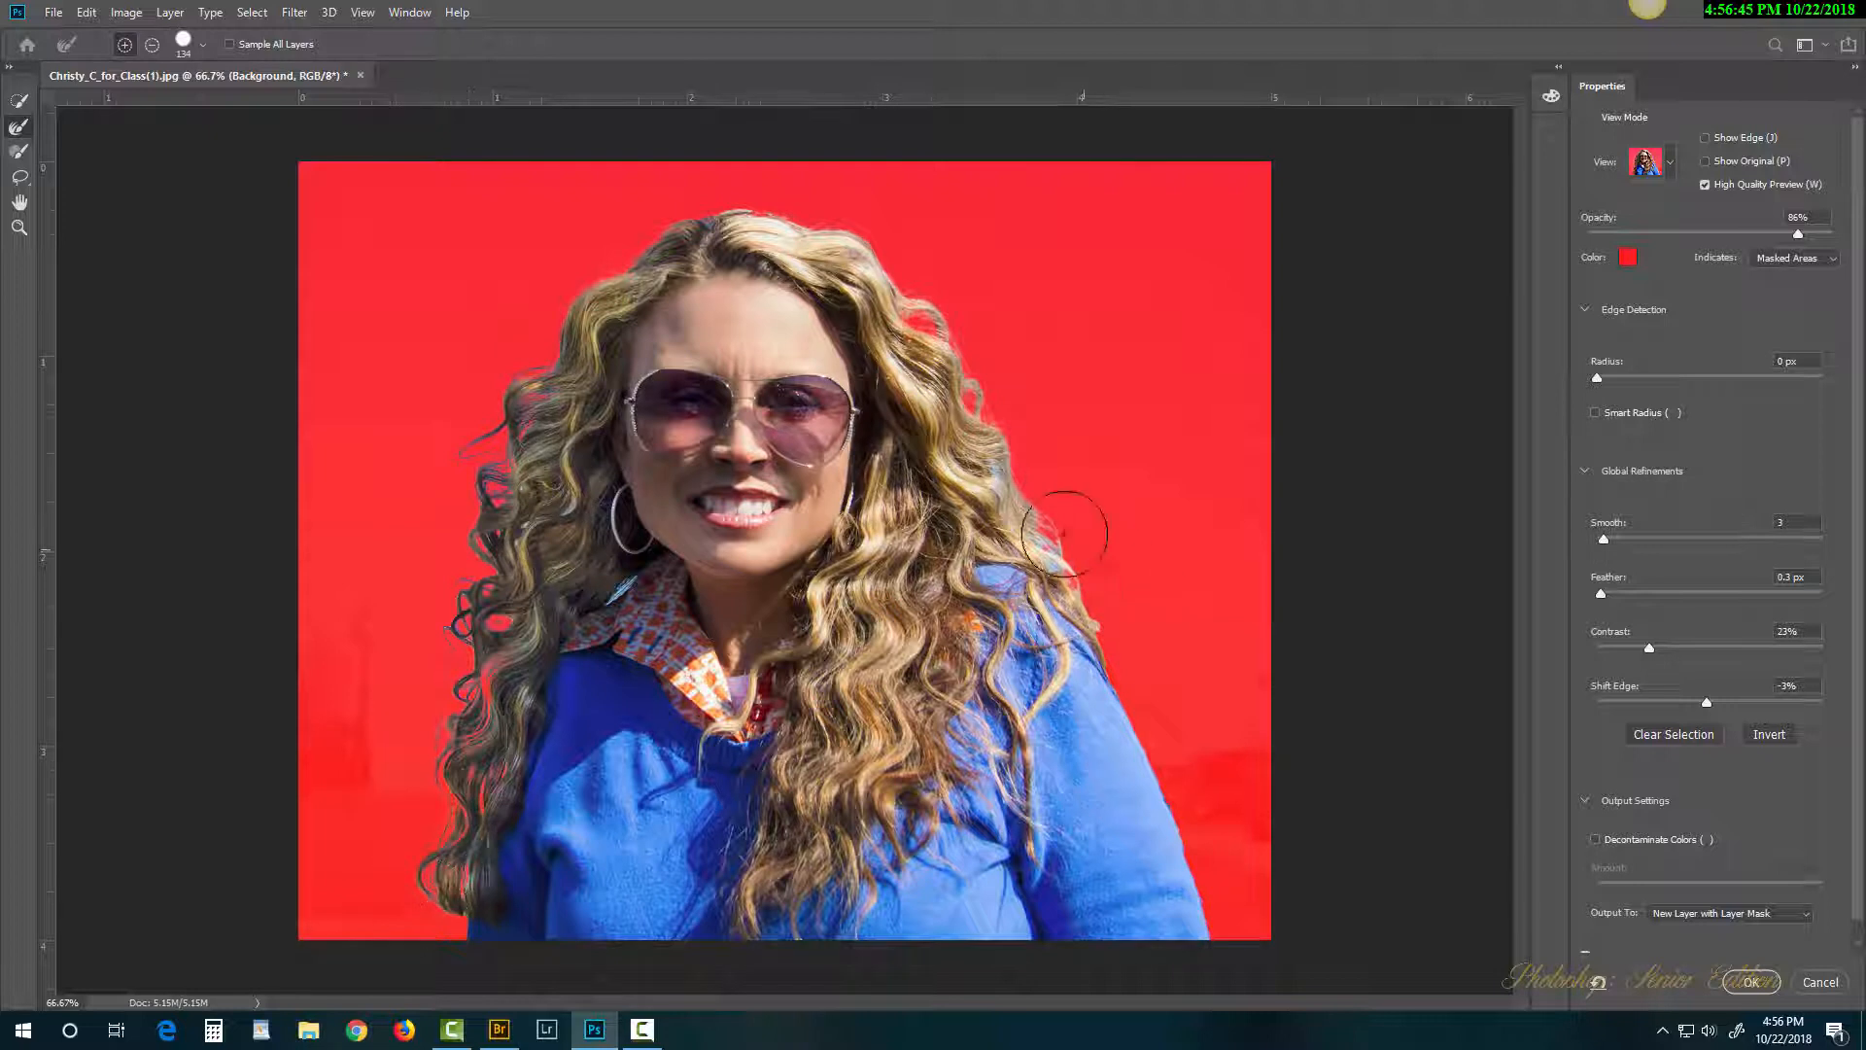
{"action": "mouse_move", "coordinate": [1065, 533]}
{"action": "left_mouse_down"}
{"action": "mouse_move", "coordinate": [1117, 567]}
{"action": "mouse_move", "coordinate": [1041, 417]}
{"action": "mouse_move", "coordinate": [1001, 403]}
{"action": "left_mouse_up"}
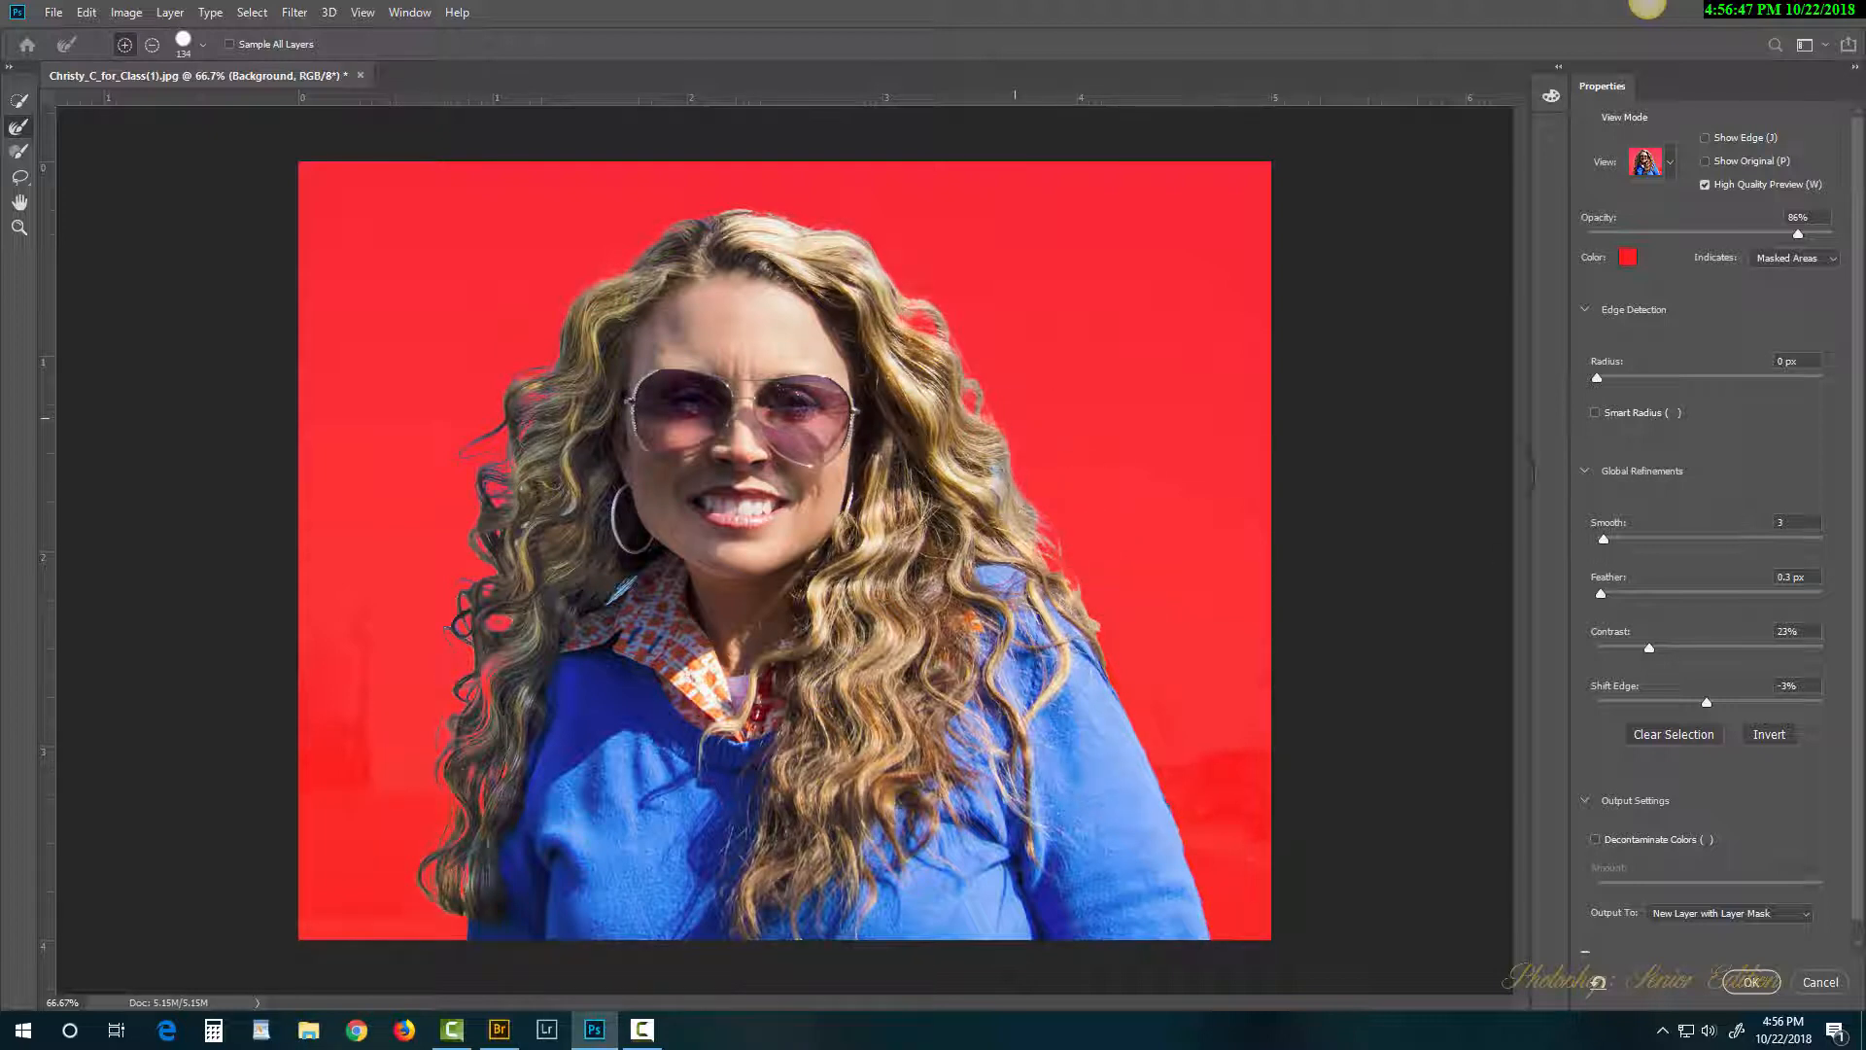
{"action": "left_click", "coordinate": [1595, 839]}
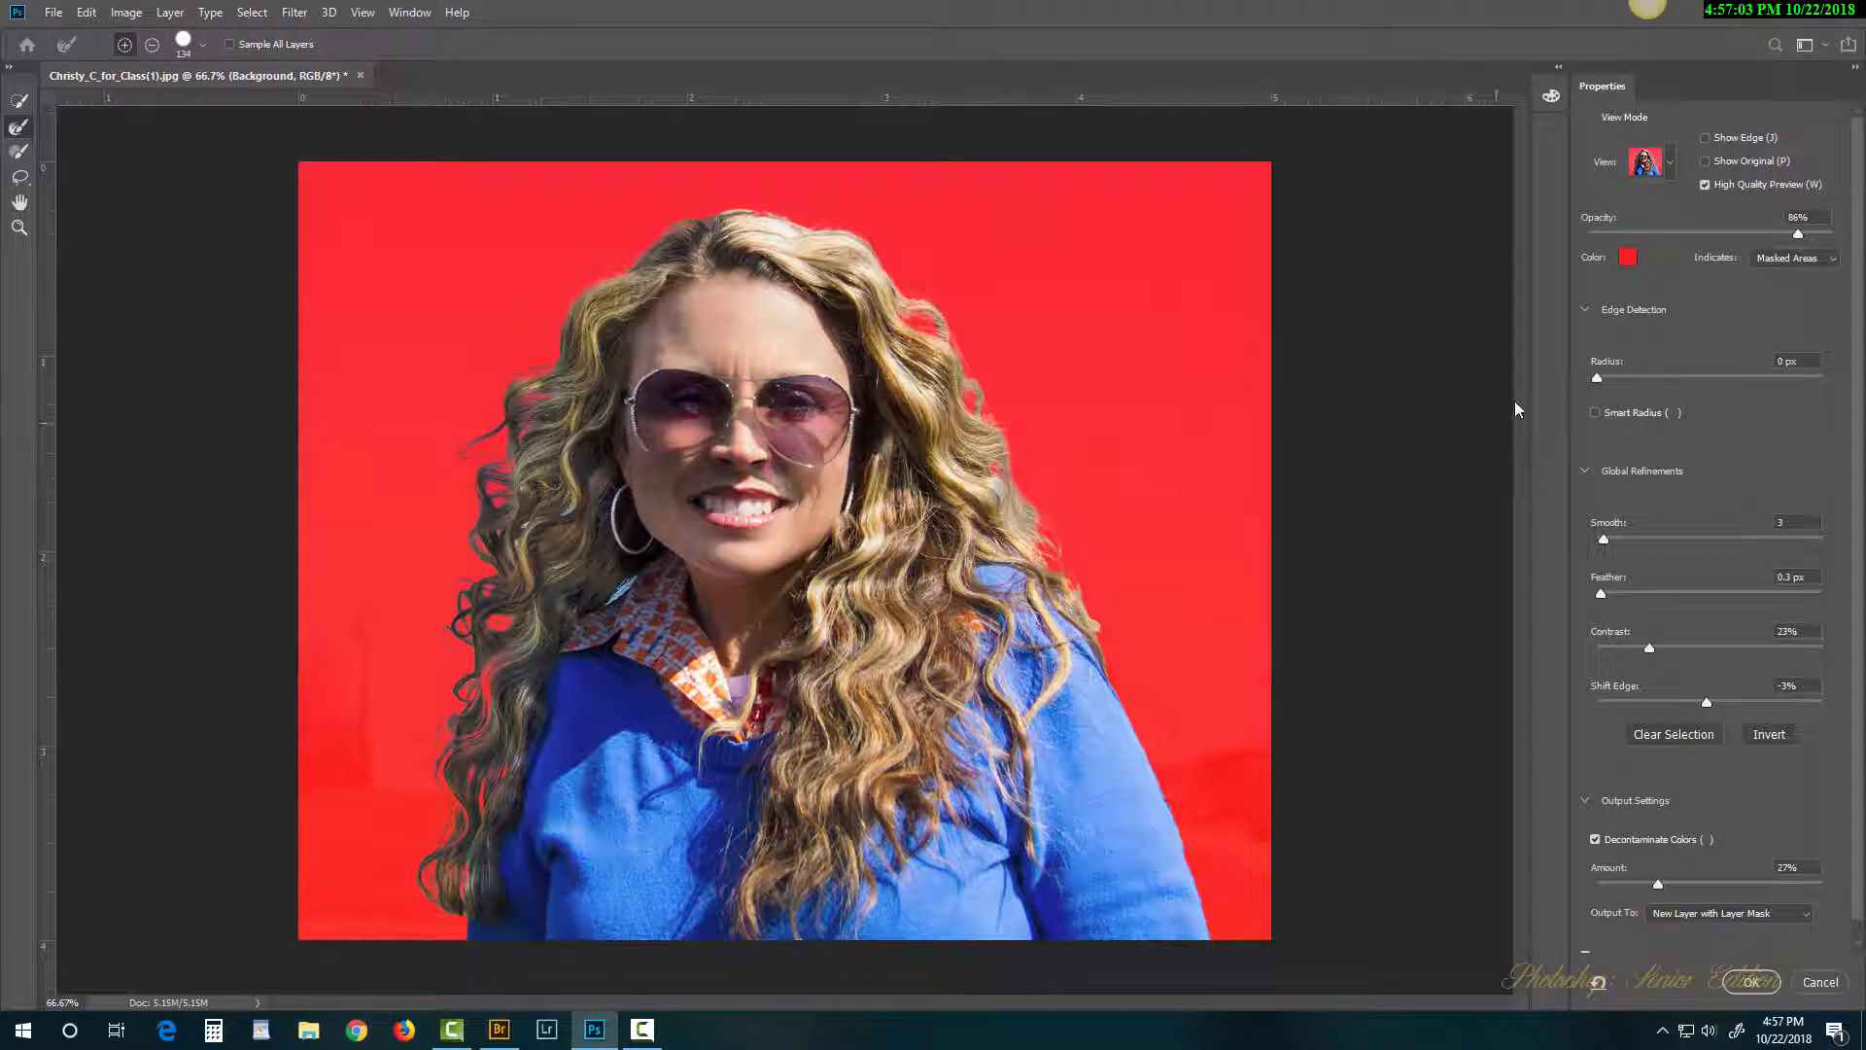
{"action": "left_click", "coordinate": [1672, 171]}
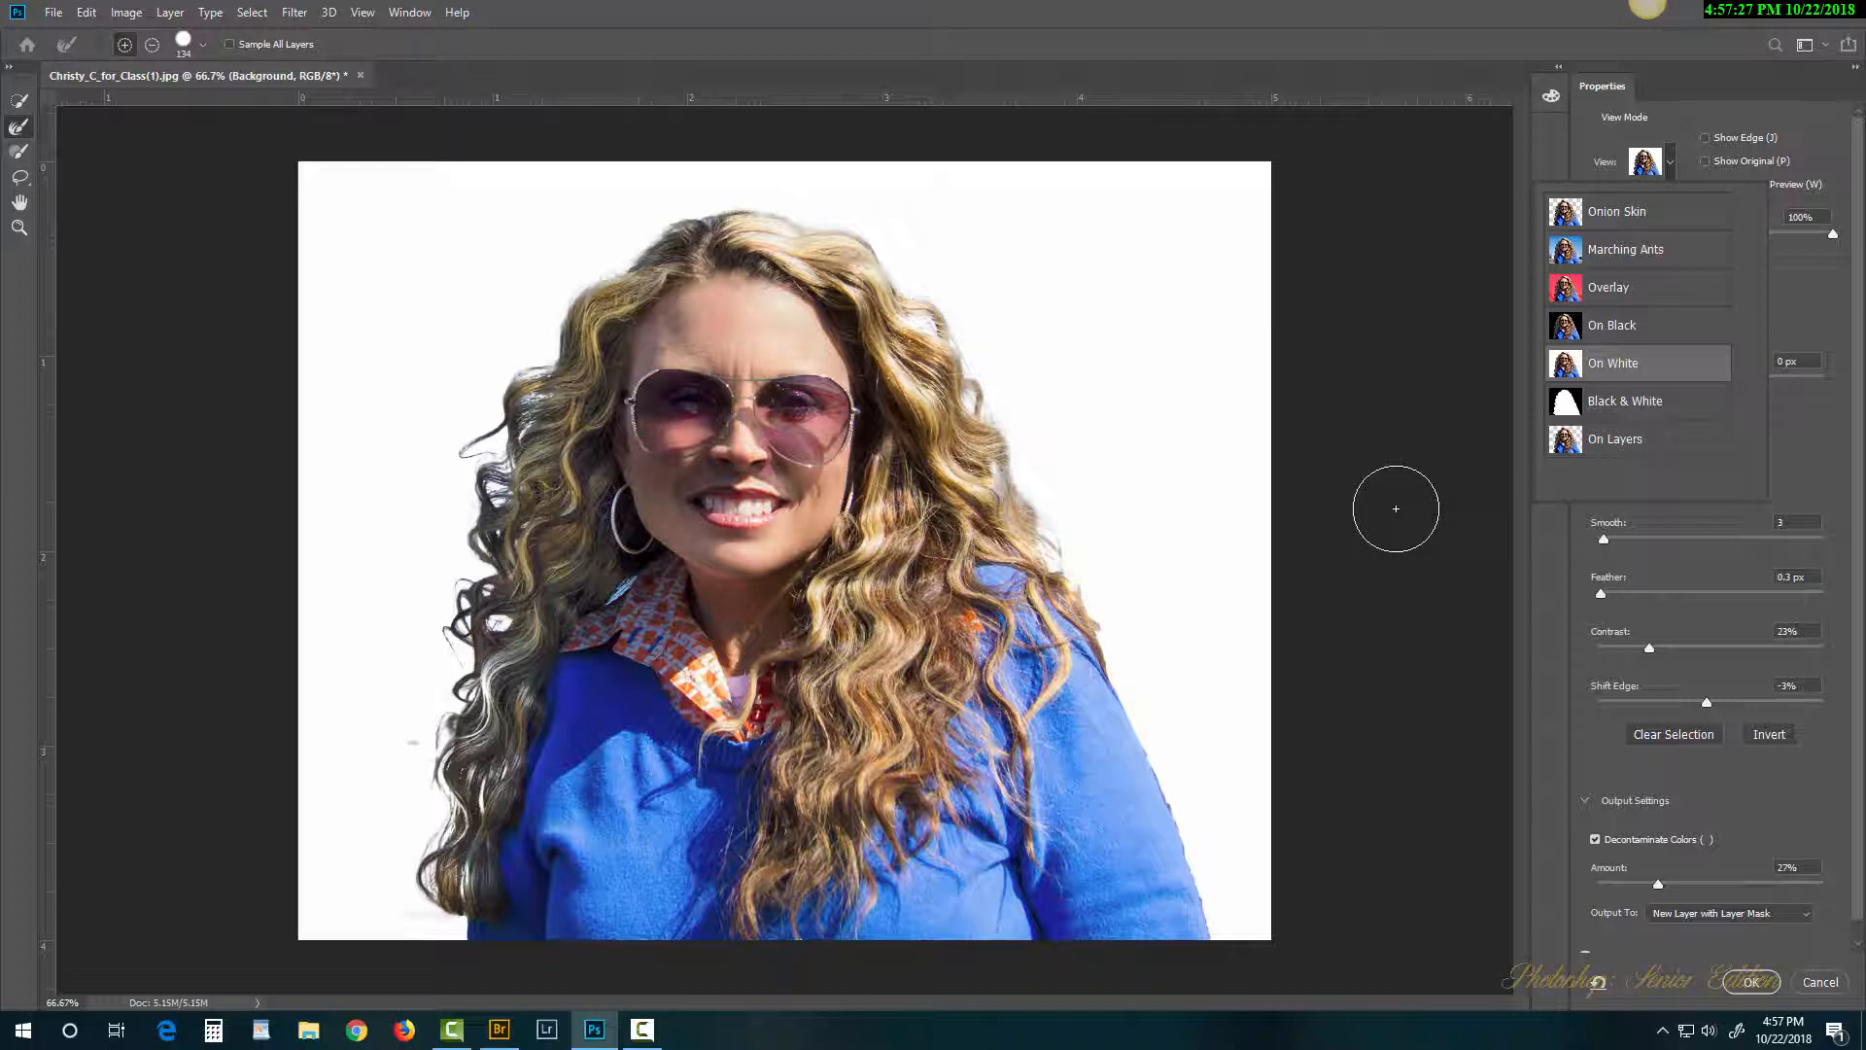
Step: Accept the On White preview and output a New Layer with Layer Mask
{"action": "left_click", "coordinate": [1755, 980]}
{"action": "left_click", "coordinate": [1754, 980]}
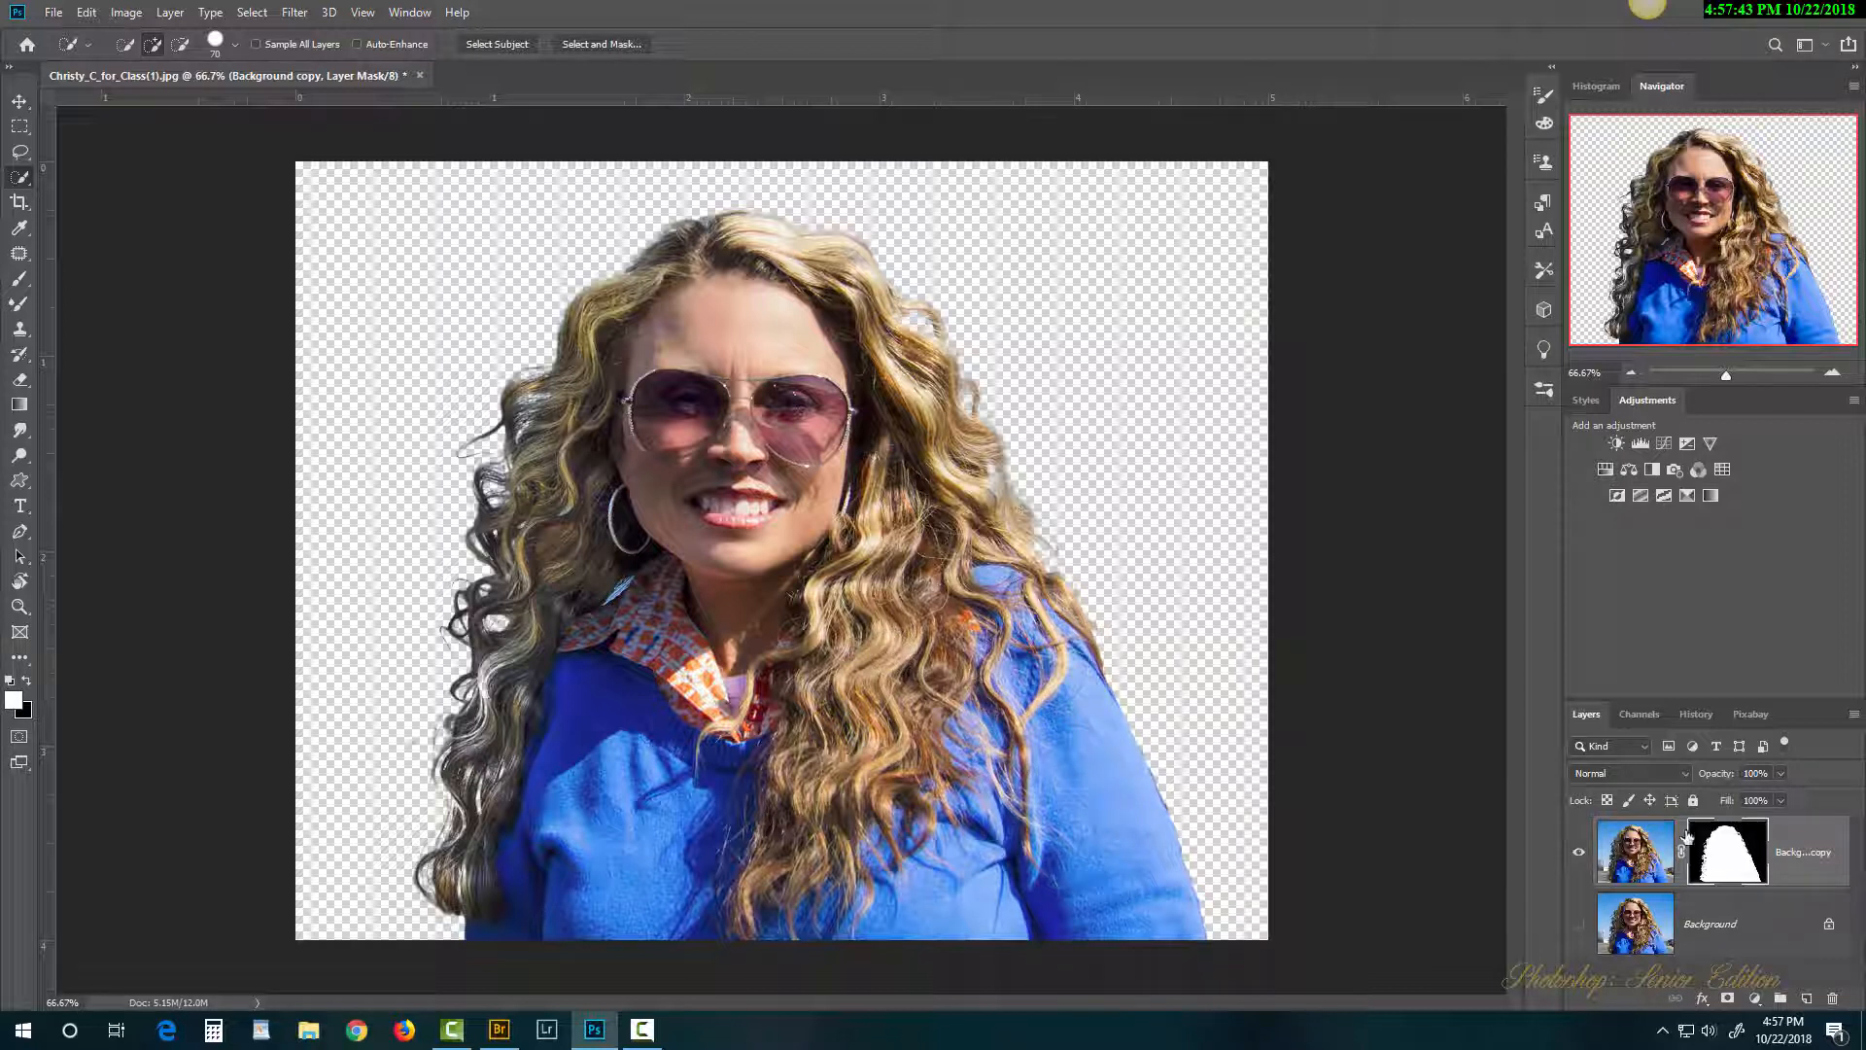
Step: Disable and then re-enable the layer mask to compare the cutout
{"action": "right_click", "coordinate": [1712, 845]}
{"action": "left_click", "coordinate": [1724, 669]}
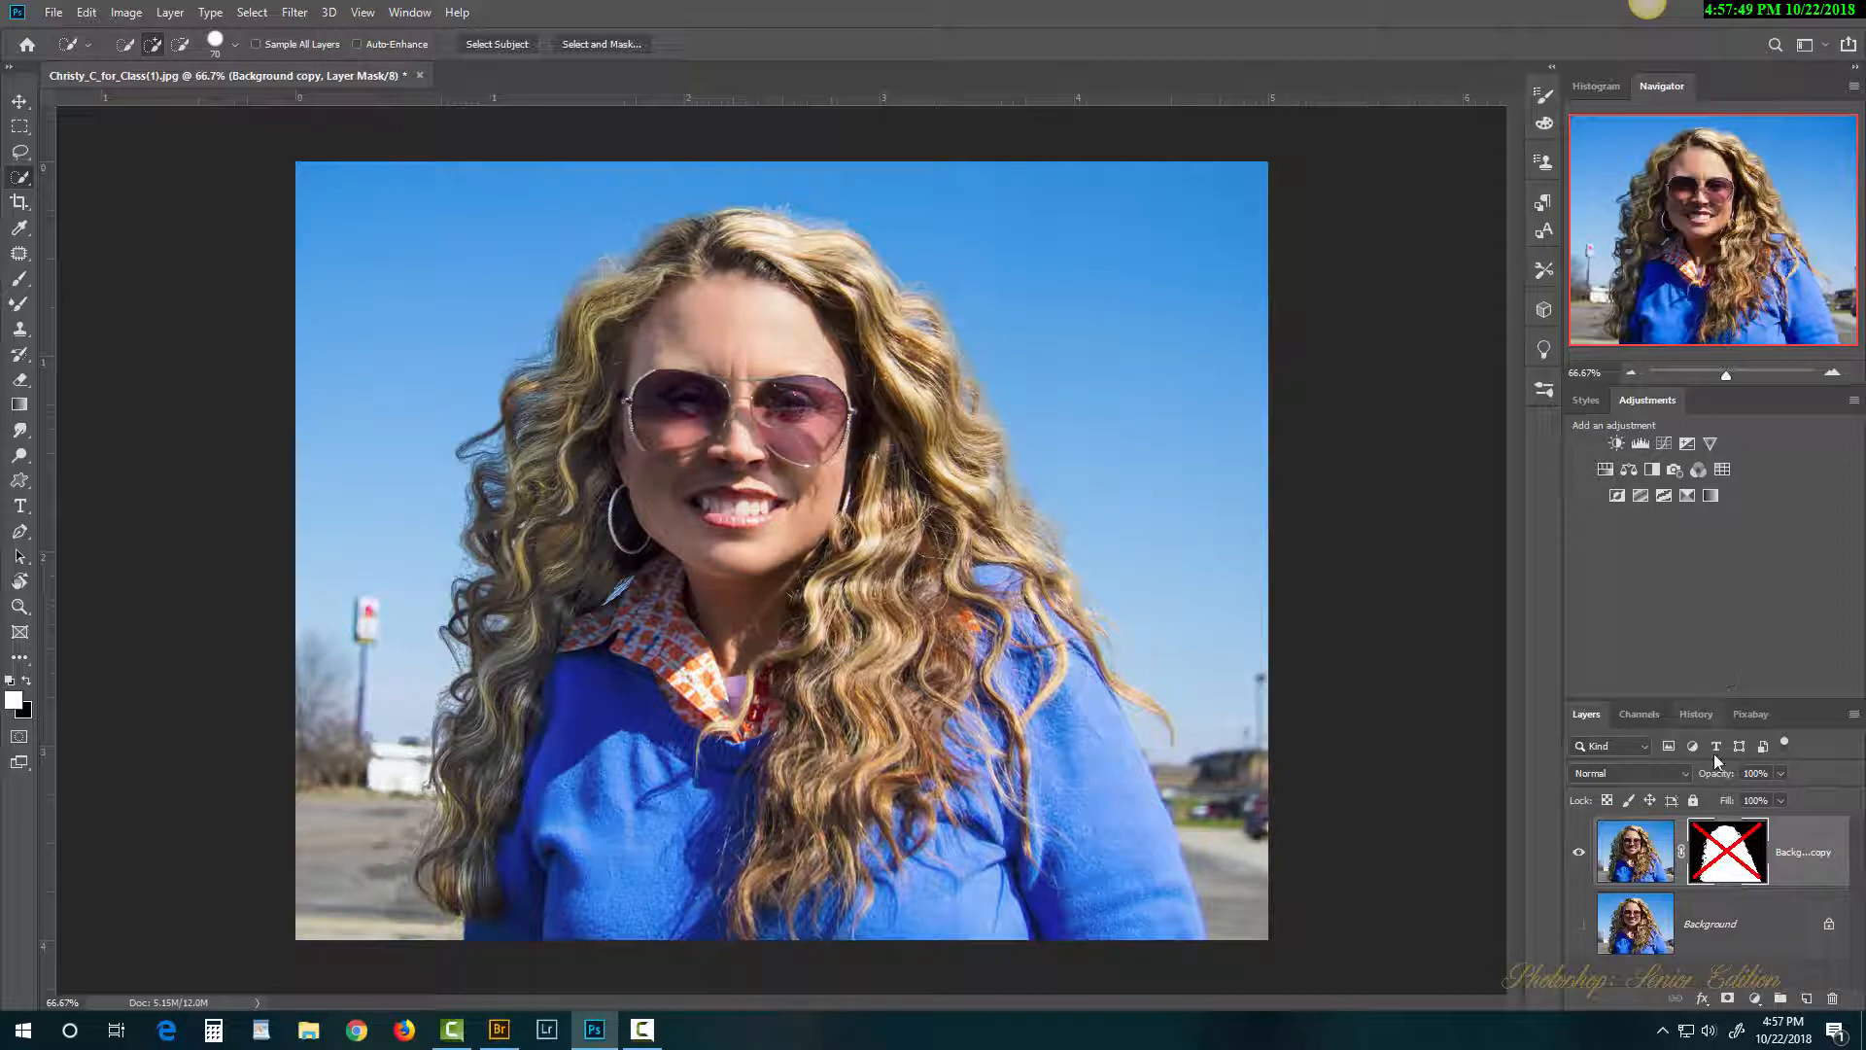
{"action": "right_click", "coordinate": [1728, 856]}
{"action": "left_click", "coordinate": [1729, 678]}
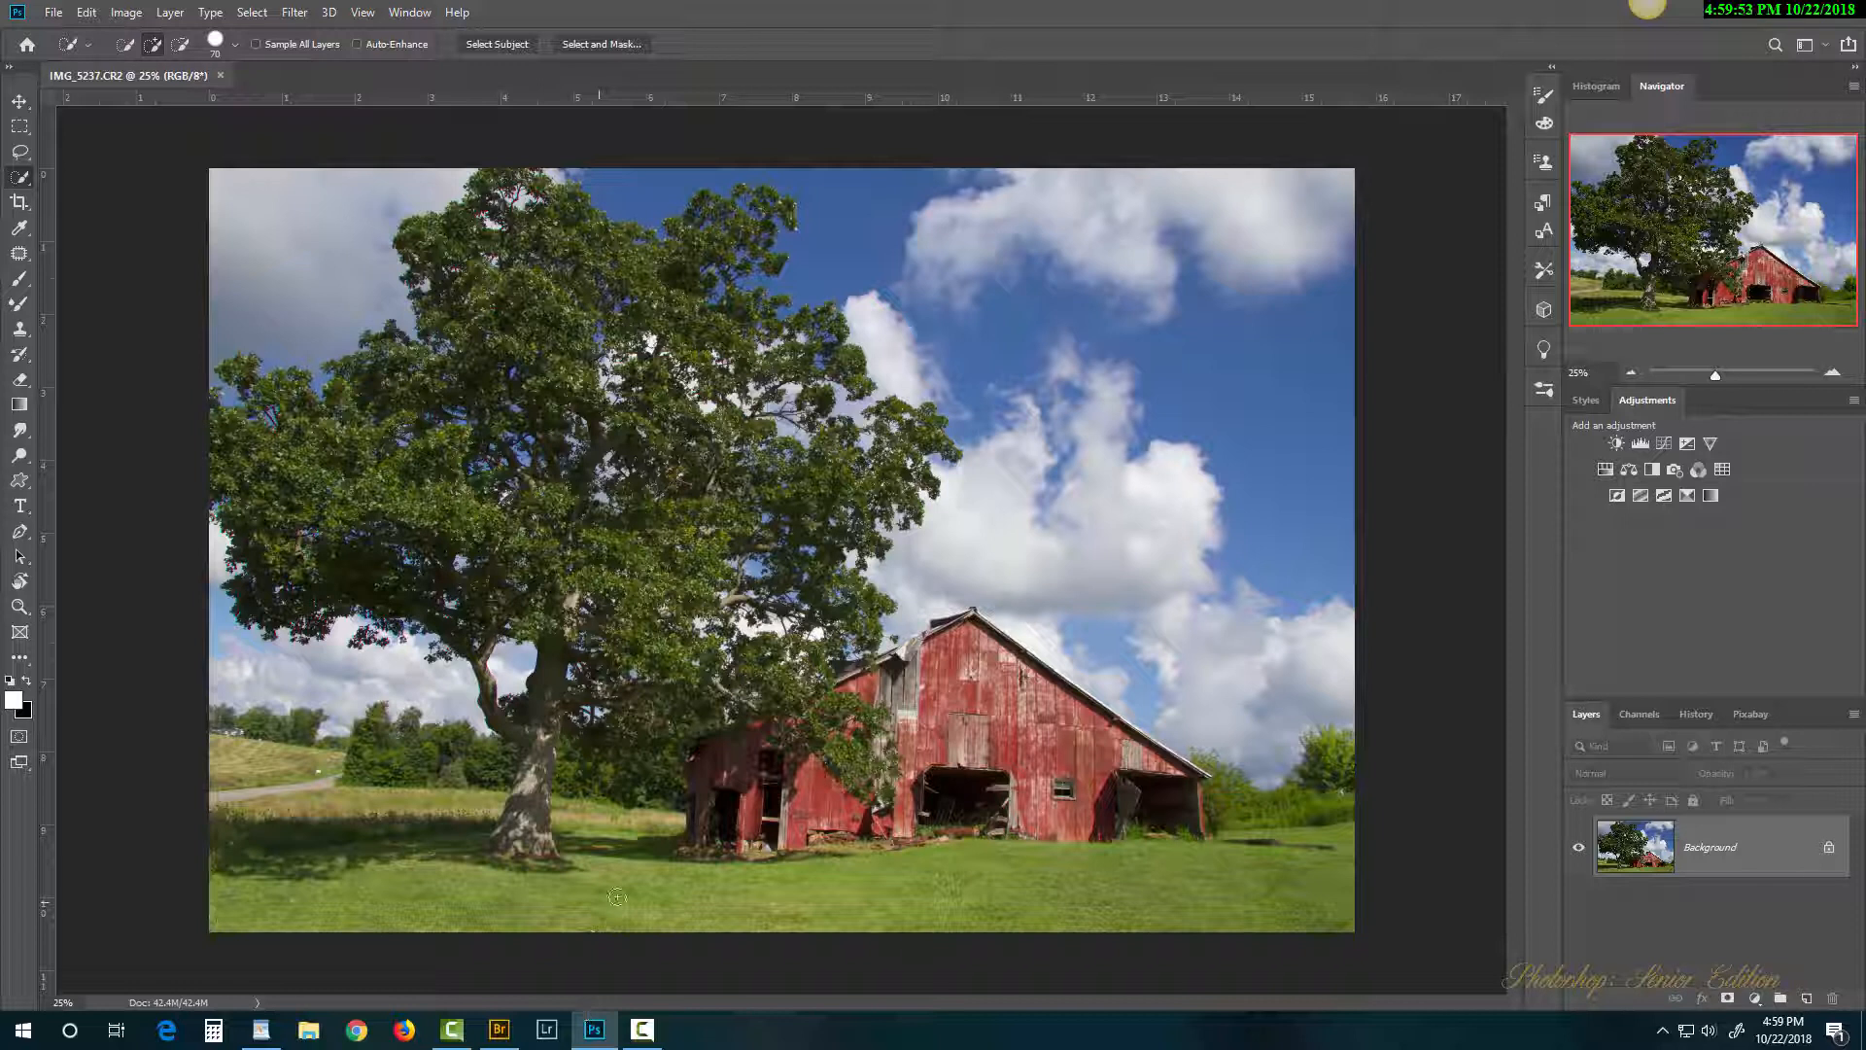
Step: Take the Brush tool and set the foreground colour to yellow
{"action": "left_click", "coordinate": [20, 280]}
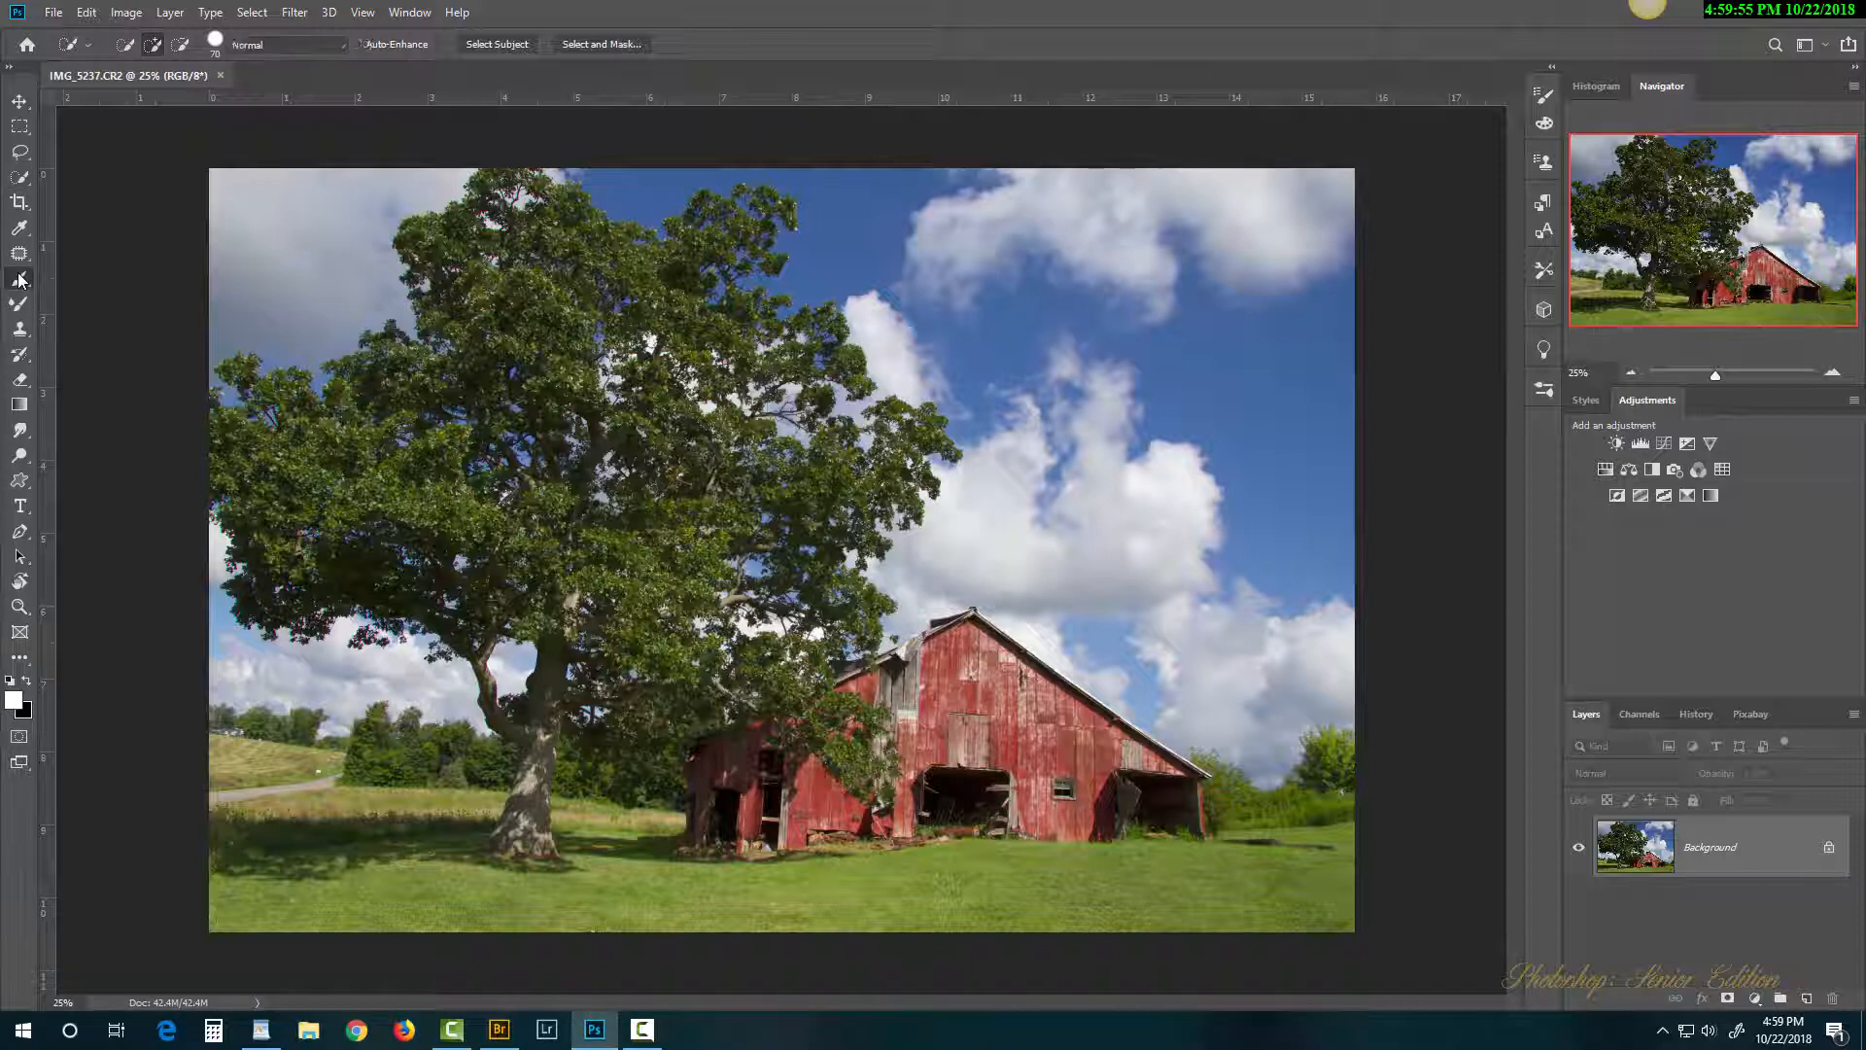
{"action": "left_click", "coordinate": [13, 700]}
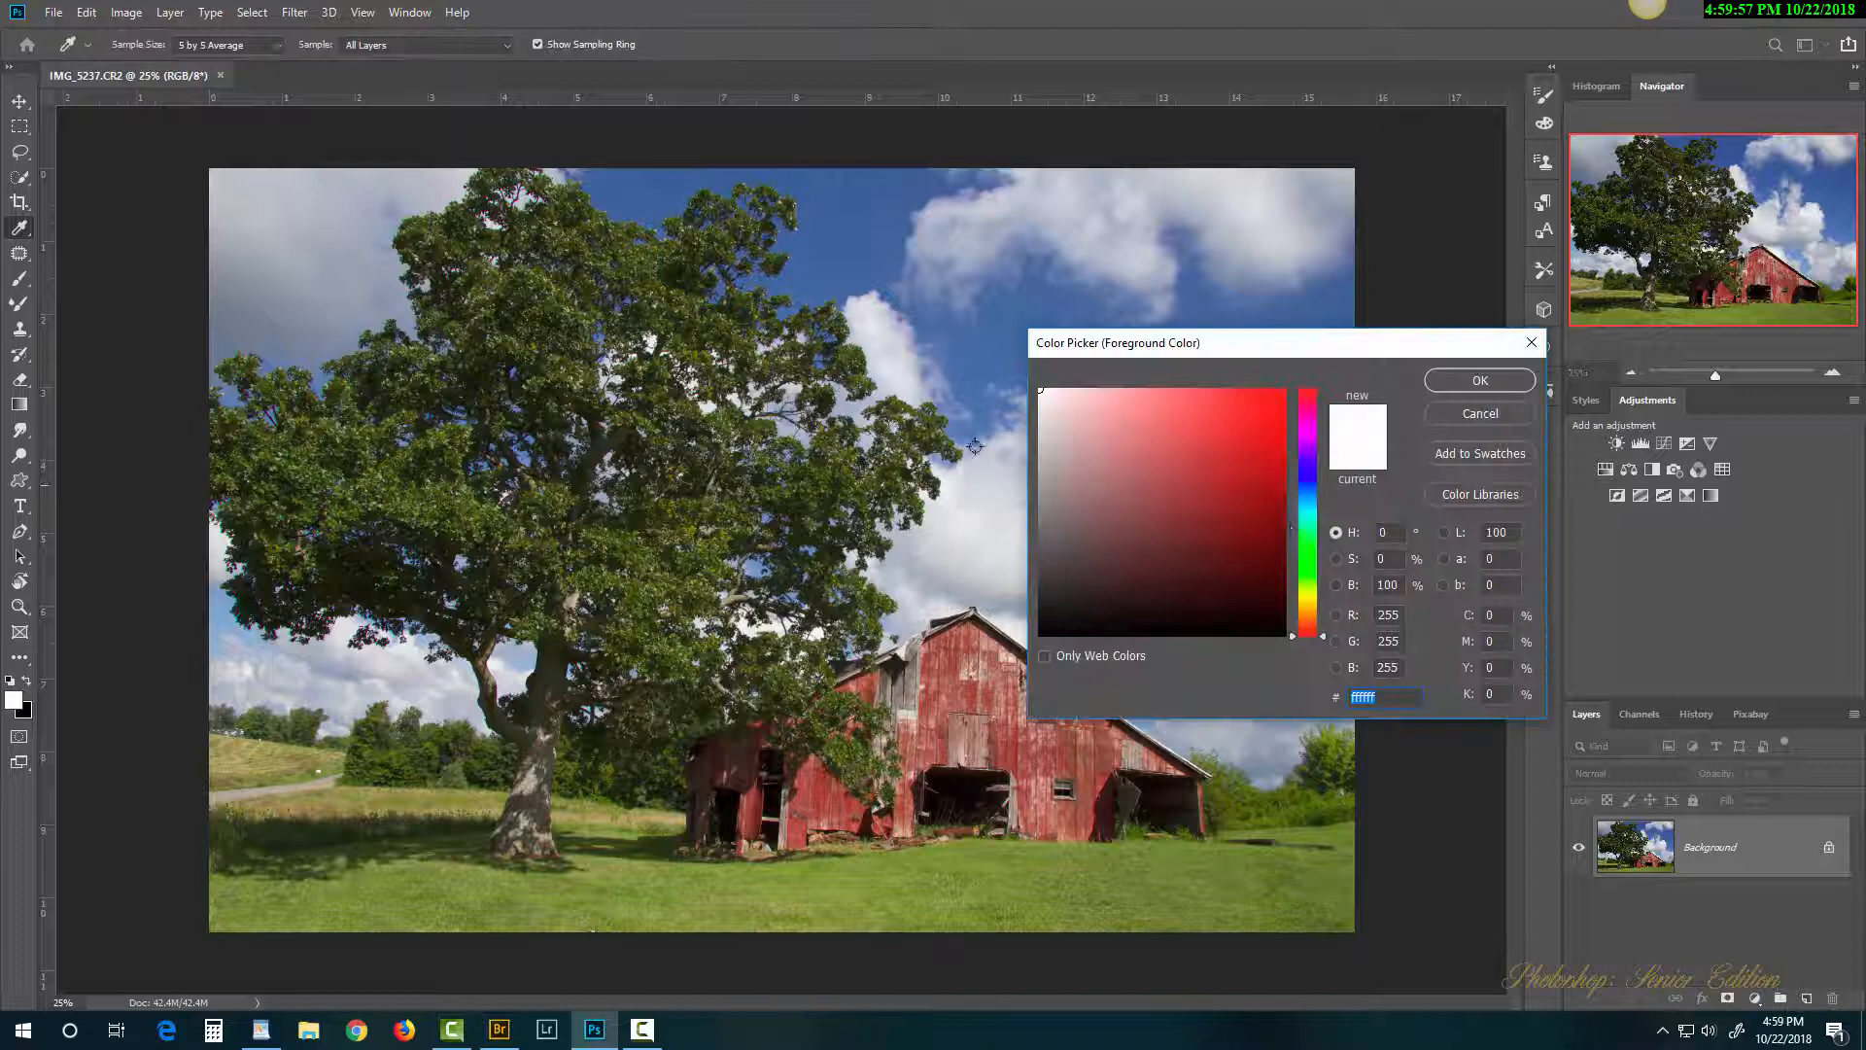
{"action": "left_click", "coordinate": [1308, 597]}
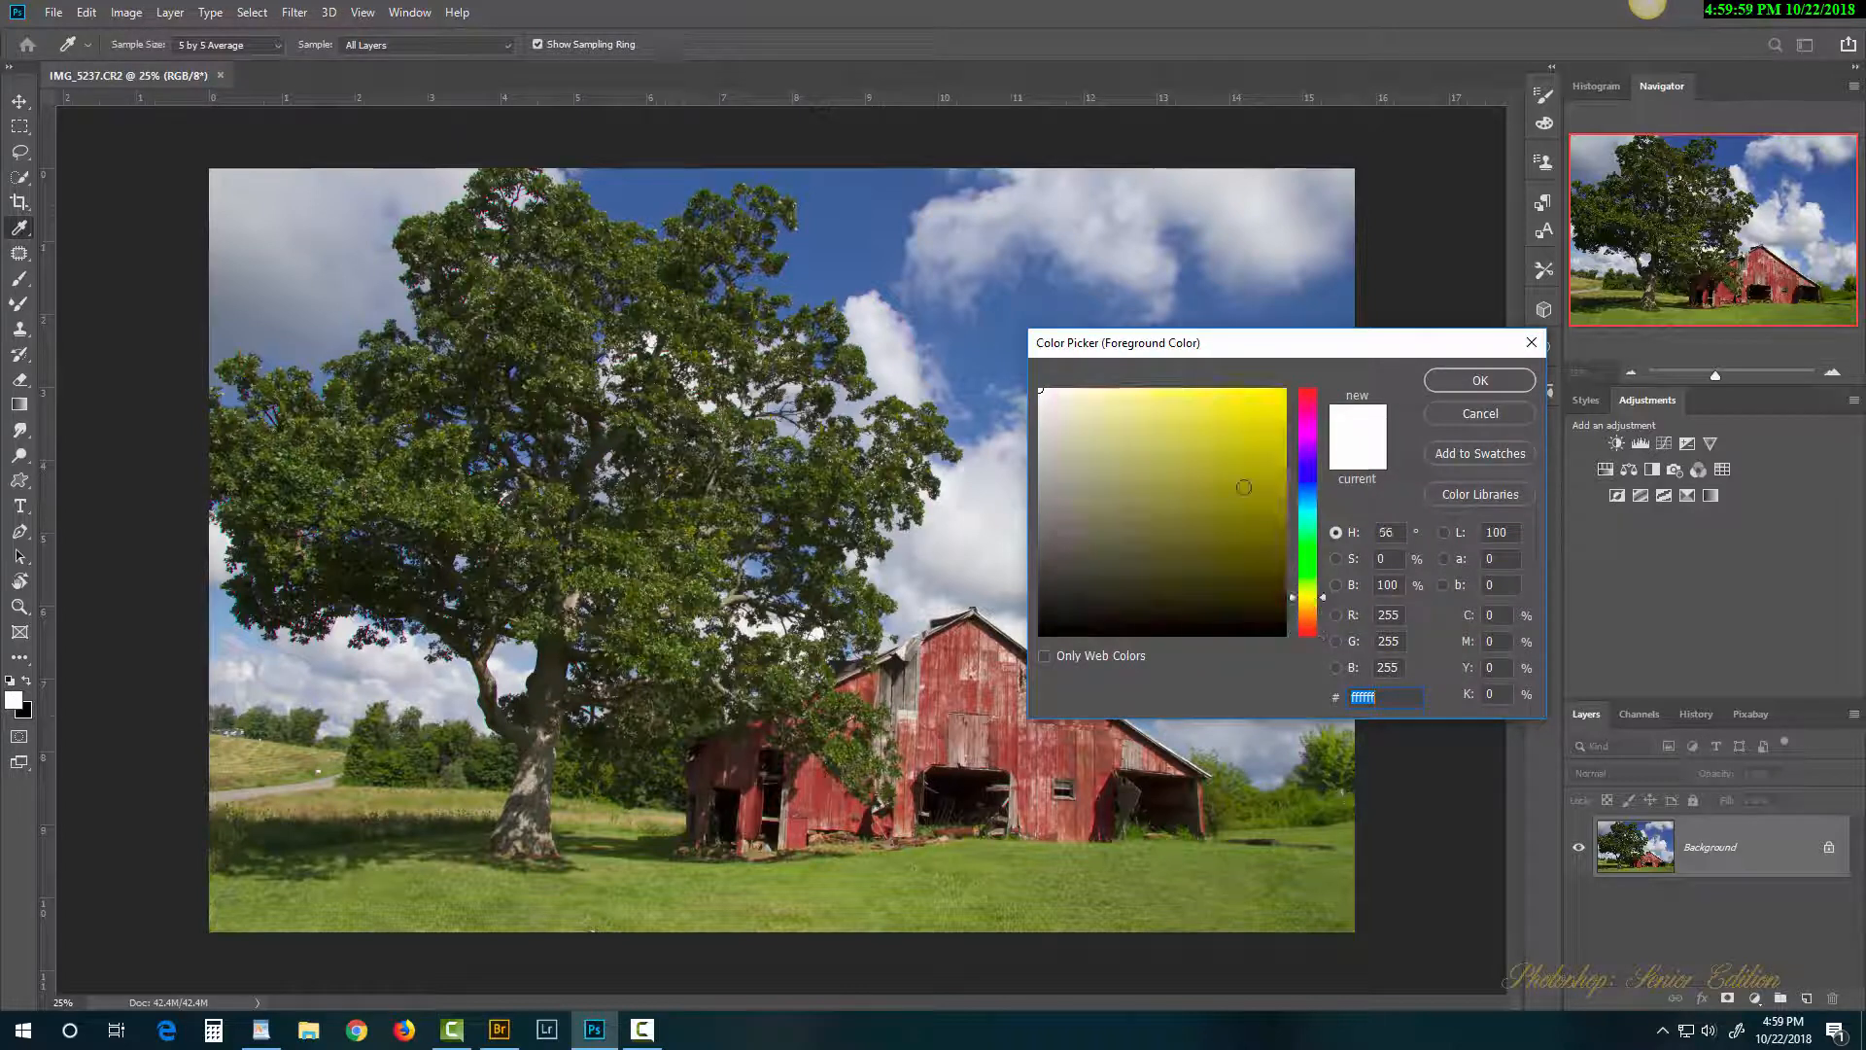
{"action": "left_click", "coordinate": [1254, 428]}
{"action": "left_click", "coordinate": [1479, 380]}
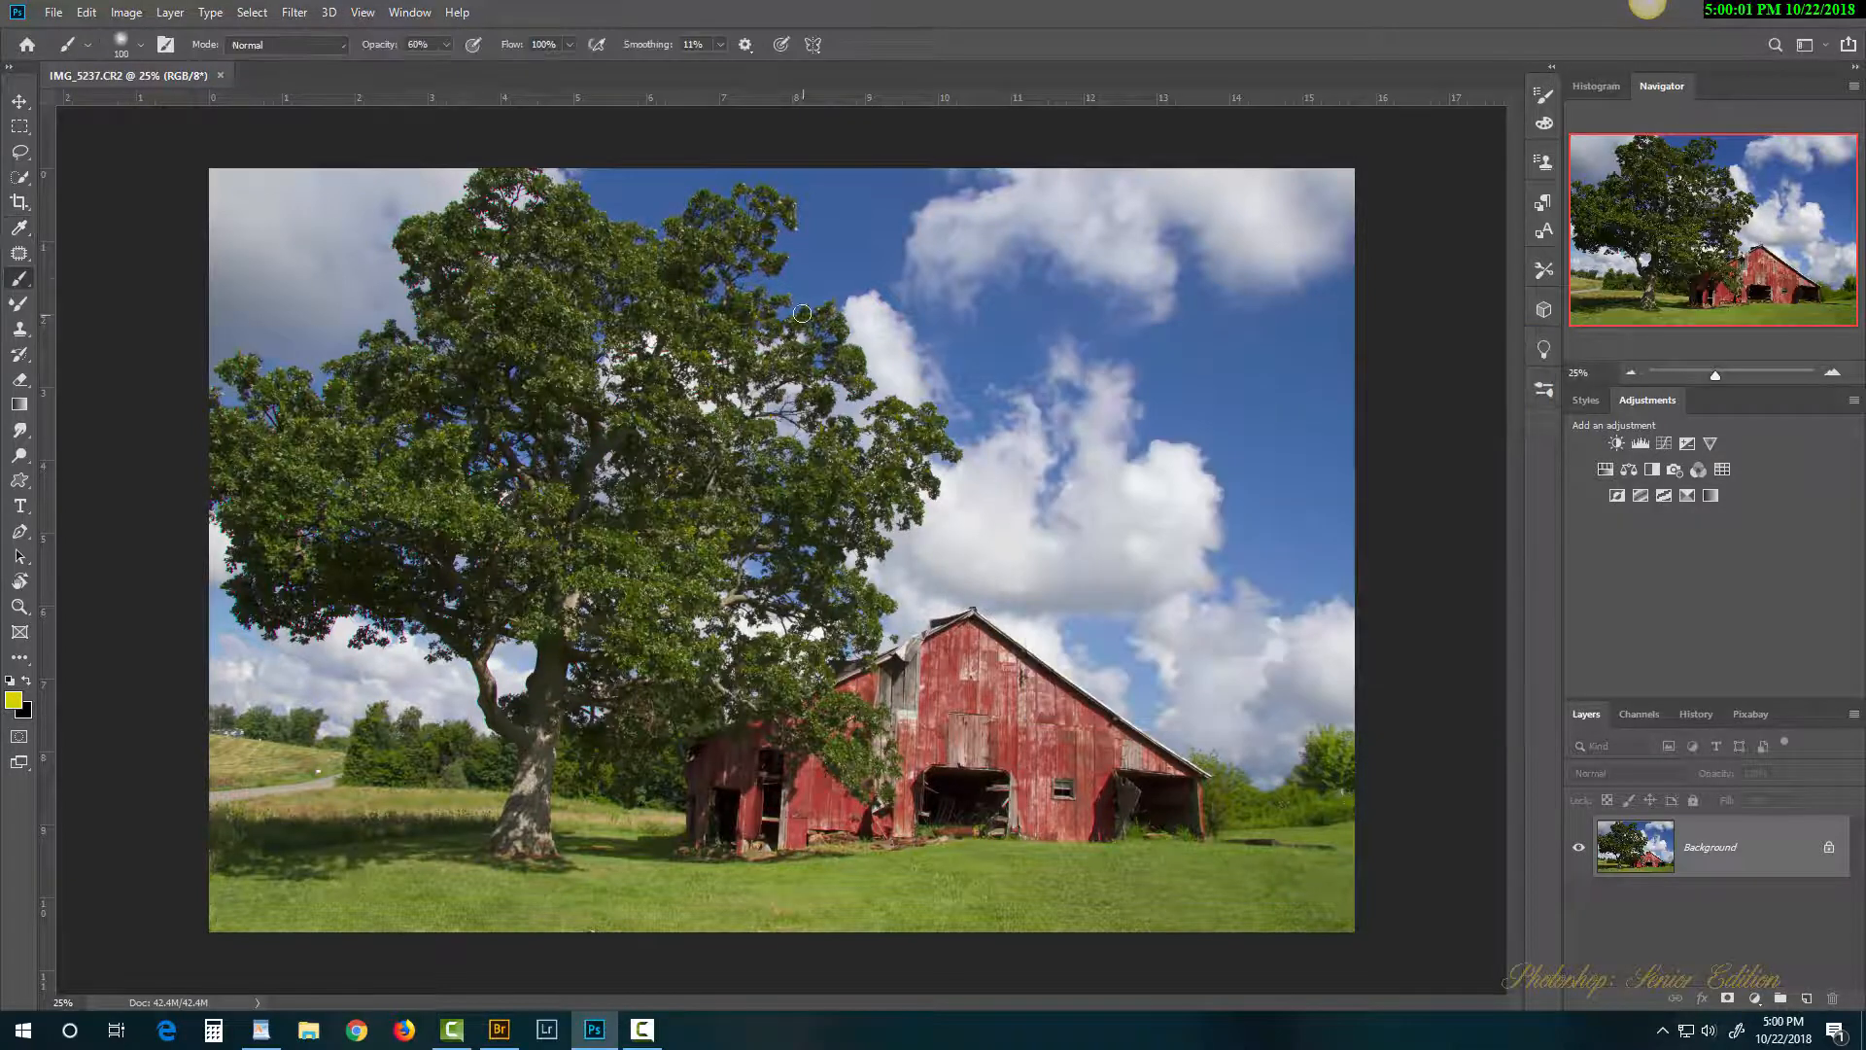
Step: Enlarge the brush, try a soft yellow stroke over the tree, then undo it
{"action": "key", "text": "bracketright"}
{"action": "key", "text": "bracketright"}
{"action": "key", "text": "bracketright"}
{"action": "key", "text": "bracketright"}
{"action": "key", "text": "bracketright"}
{"action": "key", "text": "bracketright"}
{"action": "key", "text": "bracketright"}
{"action": "mouse_move", "coordinate": [661, 282]}
{"action": "left_mouse_down"}
{"action": "mouse_move", "coordinate": [593, 357]}
{"action": "mouse_move", "coordinate": [550, 542]}
{"action": "mouse_move", "coordinate": [791, 544]}
{"action": "mouse_move", "coordinate": [899, 505]}
{"action": "left_mouse_up"}
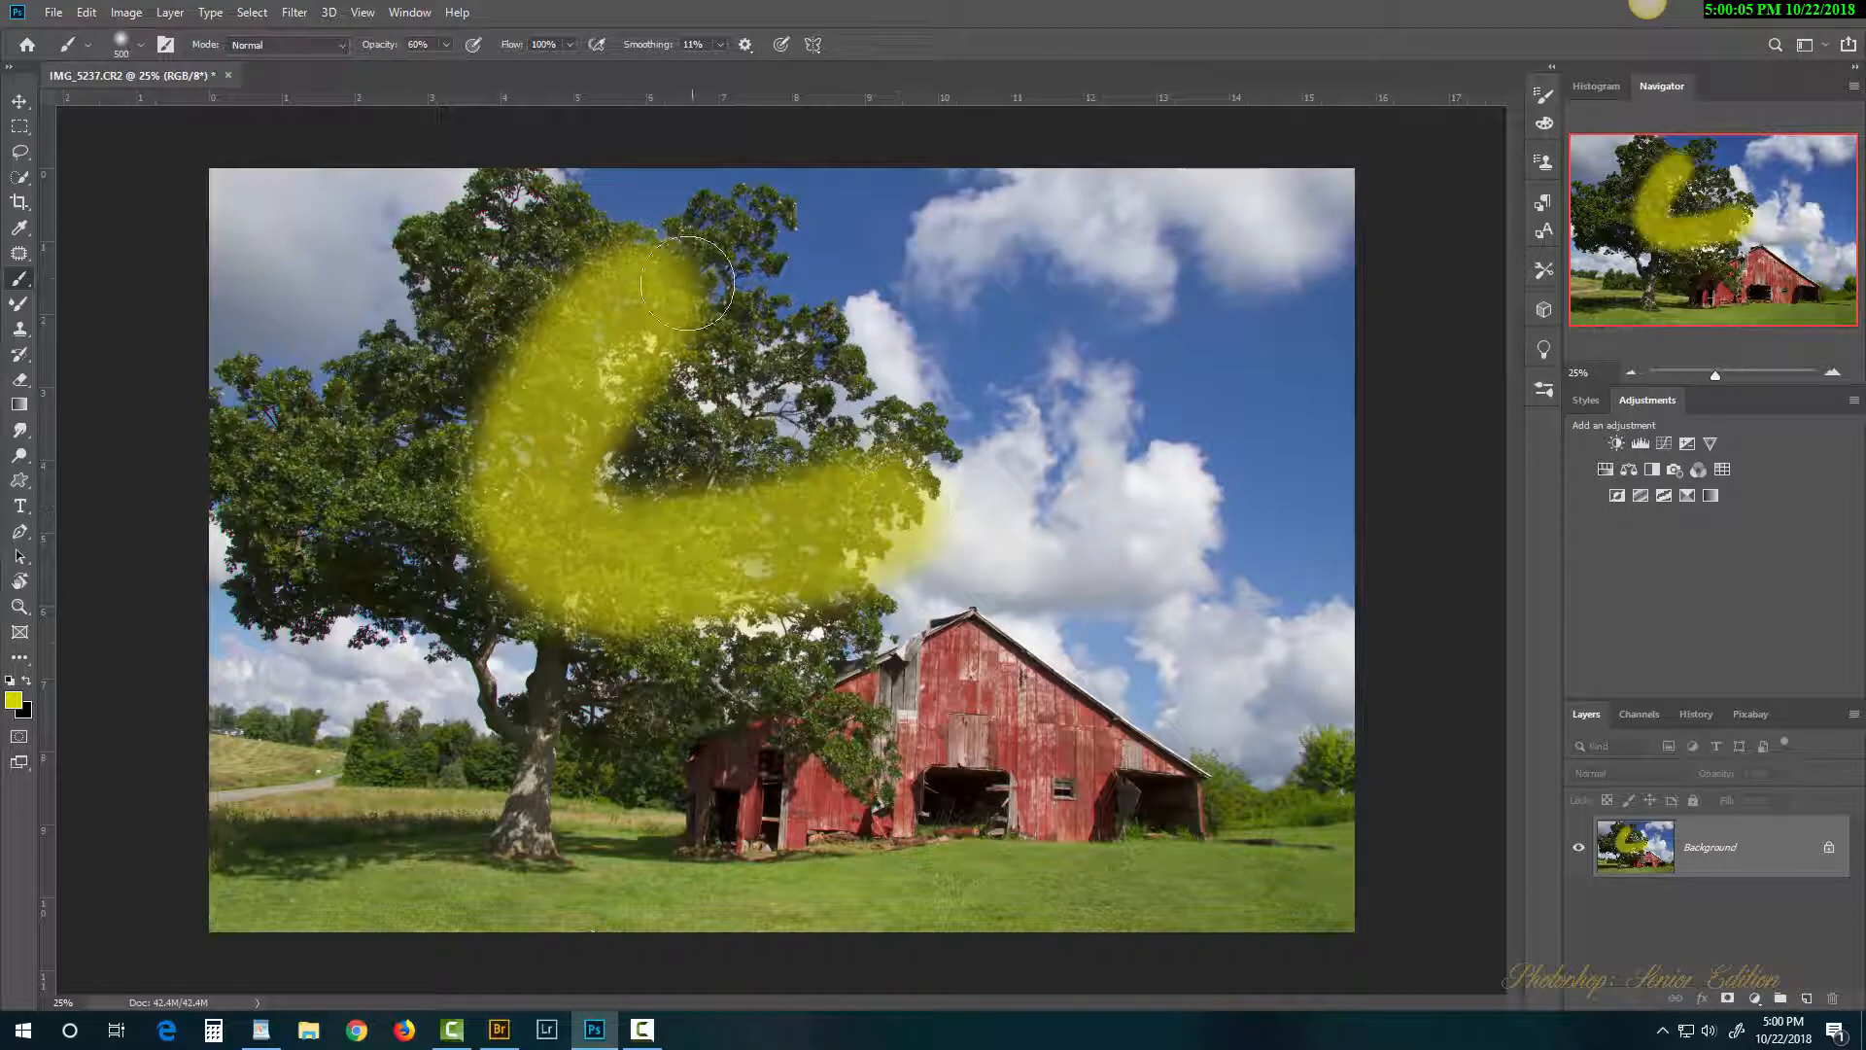
{"action": "key", "text": "ctrl+z"}
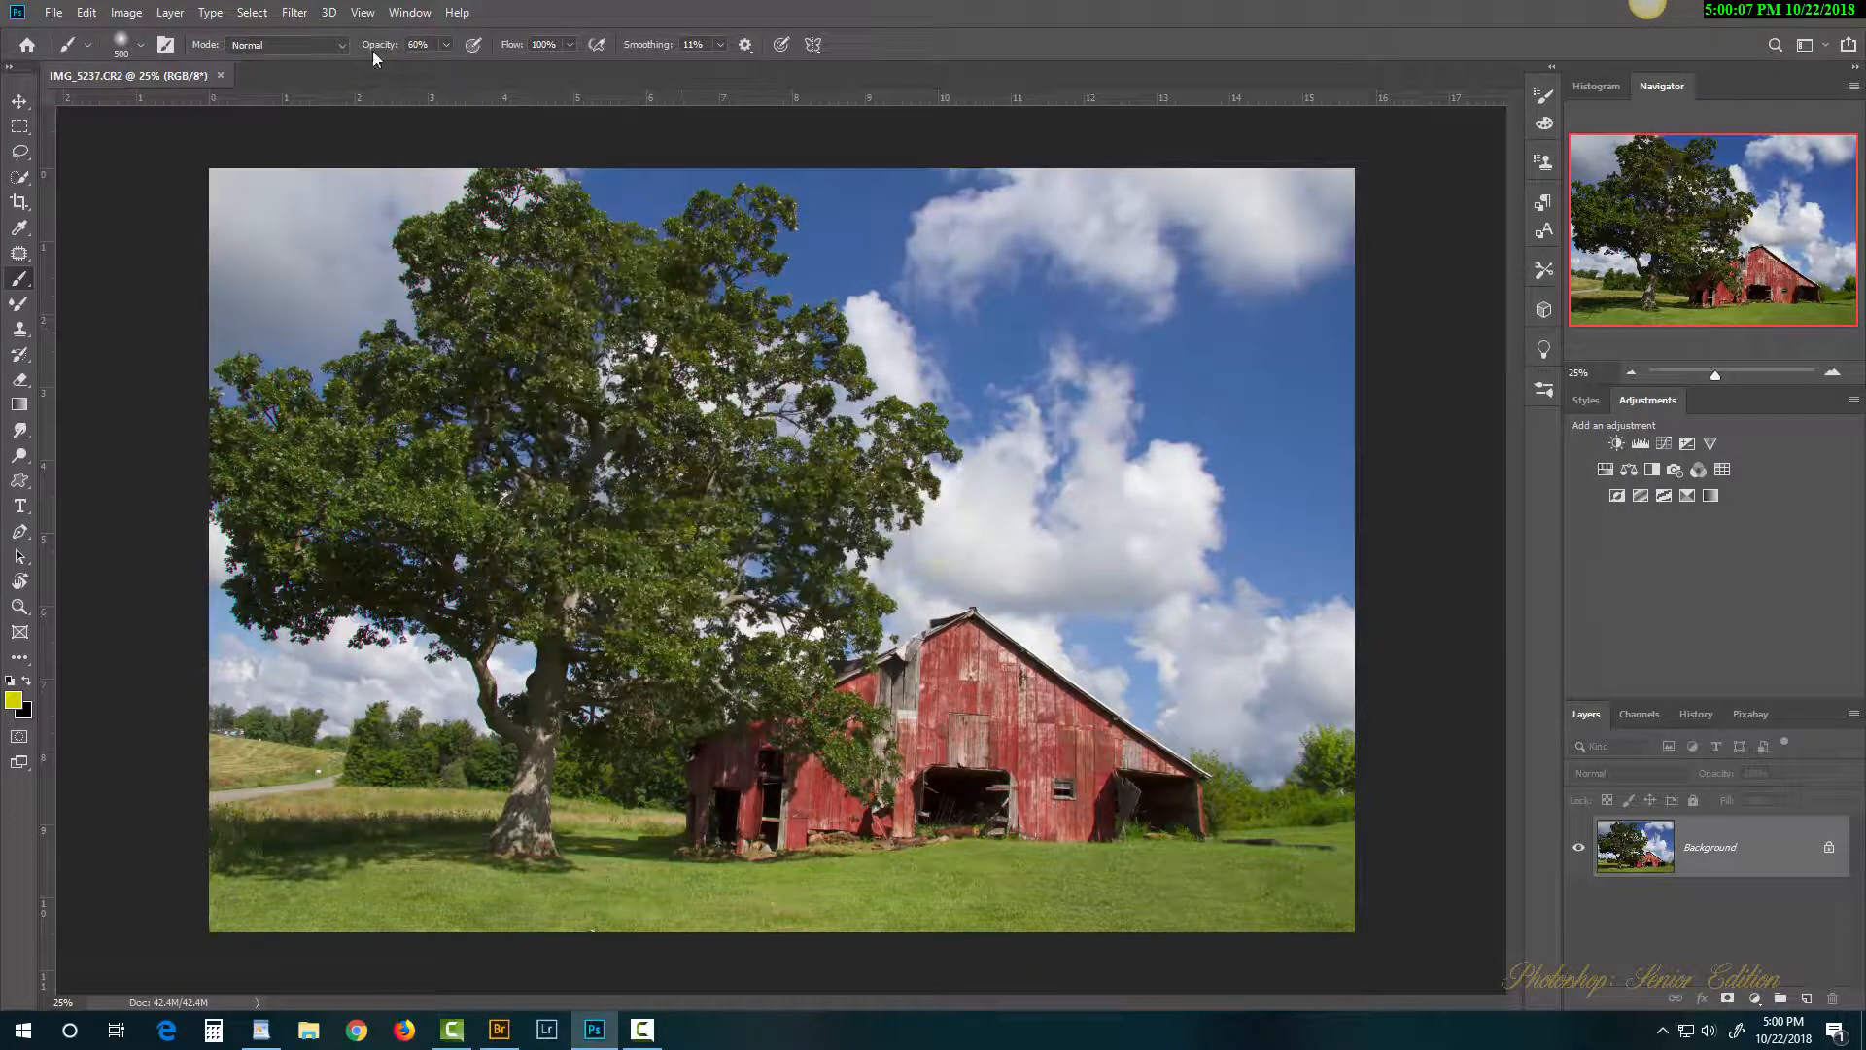
Step: Paint a Hard Round yellow zigzag across the tree and barn at 100% opacity
{"action": "key", "text": "0"}
{"action": "right_click", "coordinate": [587, 181]}
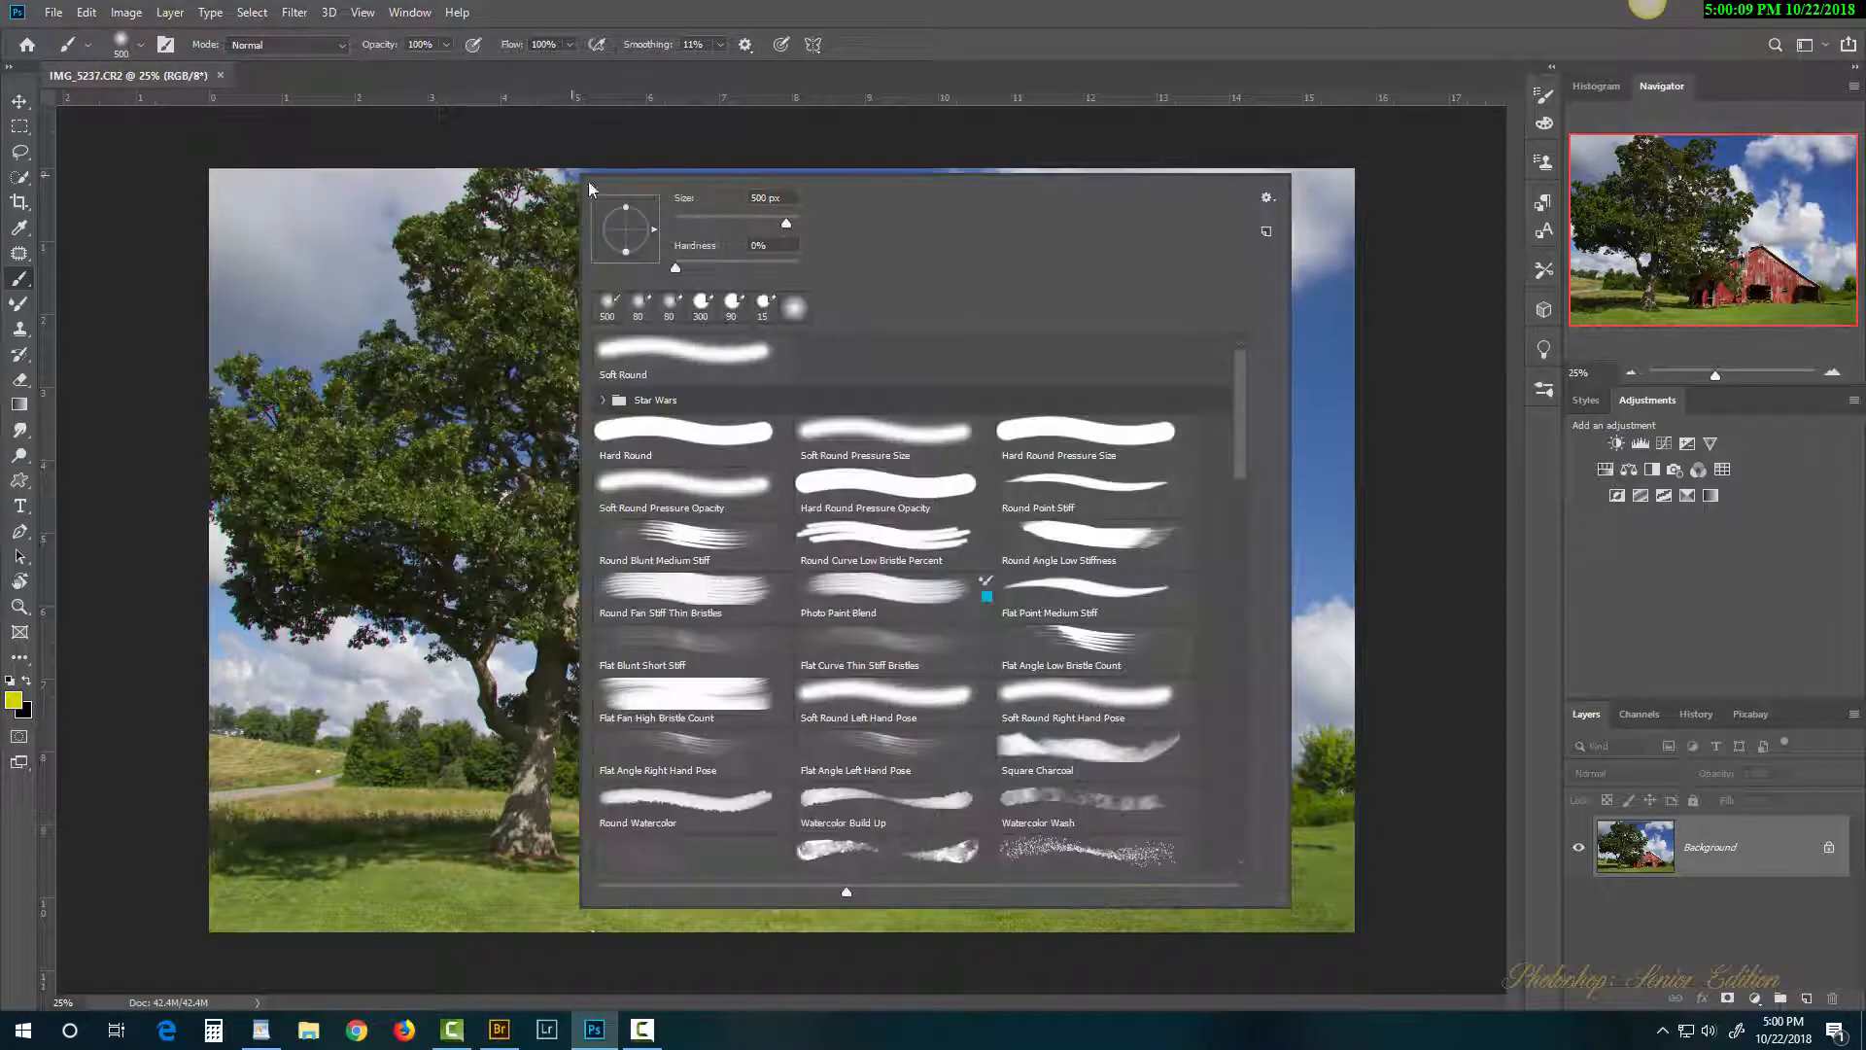
{"action": "left_click", "coordinate": [939, 40]}
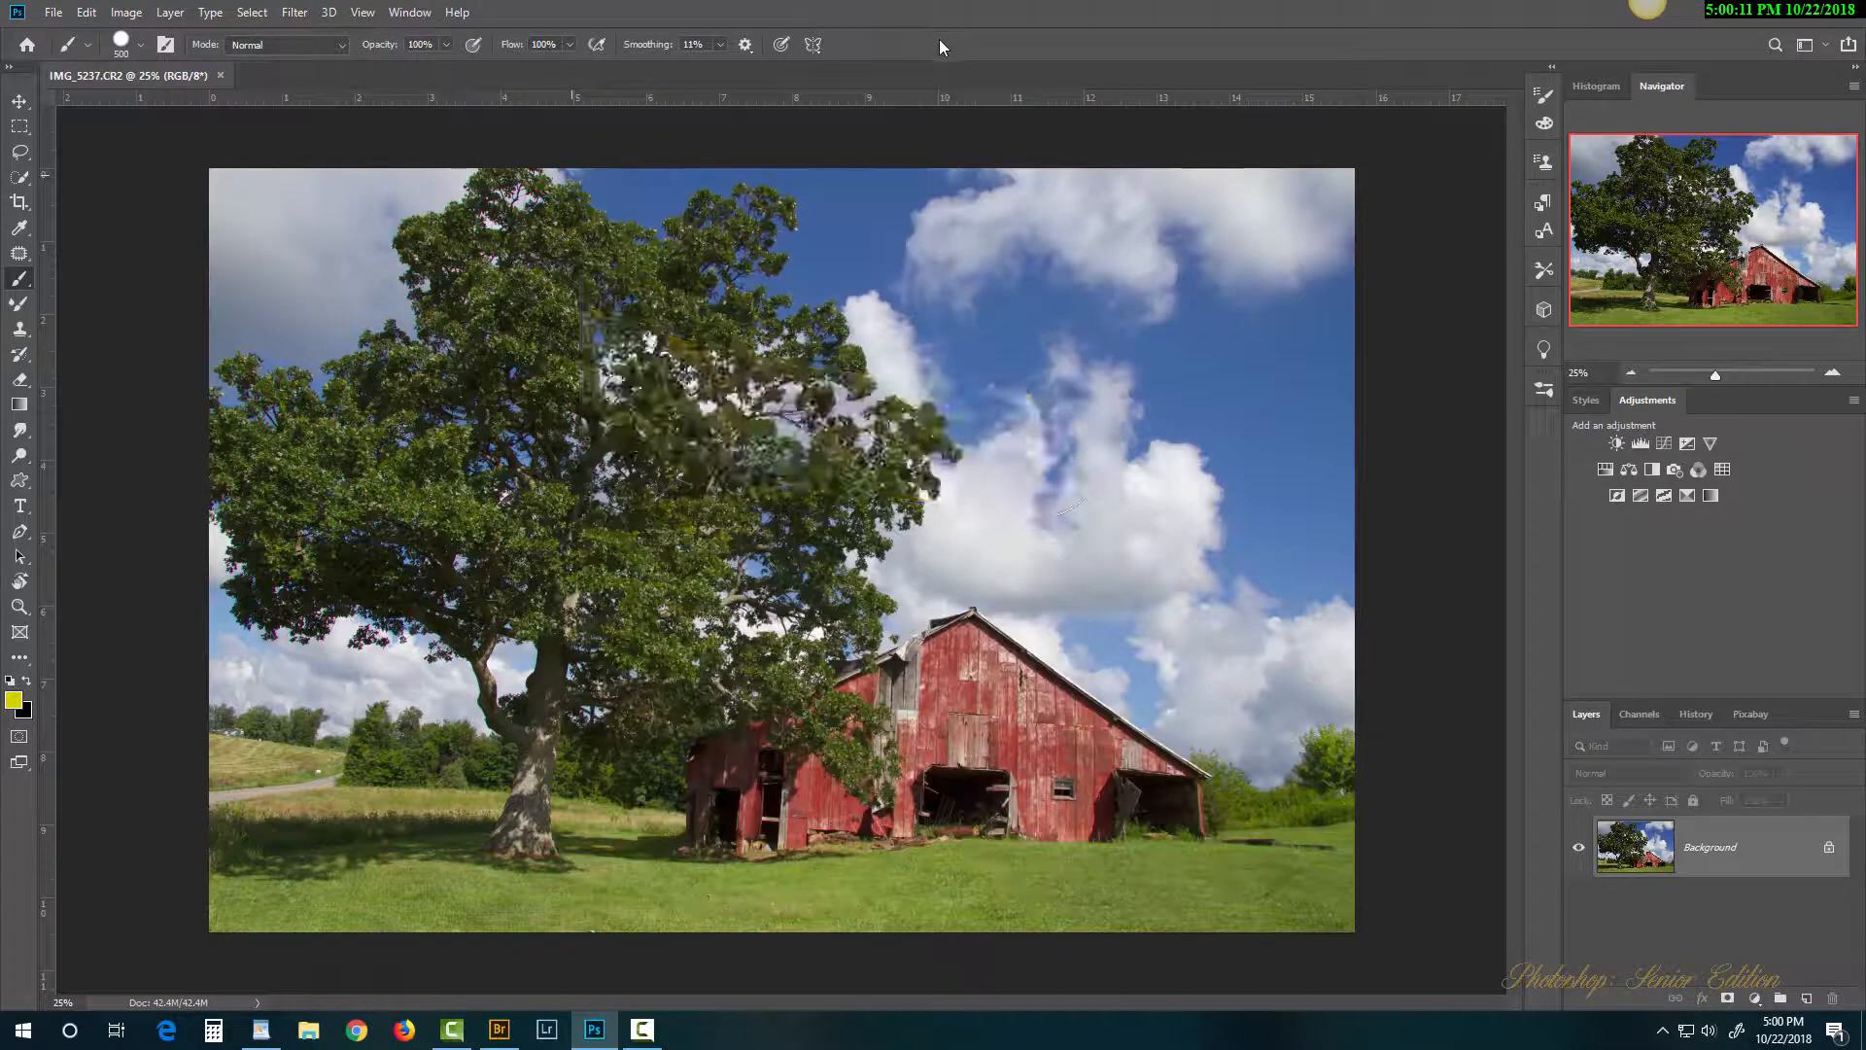
{"action": "mouse_move", "coordinate": [497, 338]}
{"action": "left_mouse_down"}
{"action": "mouse_move", "coordinate": [631, 386]}
{"action": "mouse_move", "coordinate": [1040, 457]}
{"action": "mouse_move", "coordinate": [1043, 538]}
{"action": "mouse_move", "coordinate": [888, 560]}
{"action": "mouse_move", "coordinate": [382, 718]}
{"action": "mouse_move", "coordinate": [440, 695]}
{"action": "mouse_move", "coordinate": [1042, 634]}
{"action": "mouse_move", "coordinate": [1030, 592]}
{"action": "left_mouse_up"}
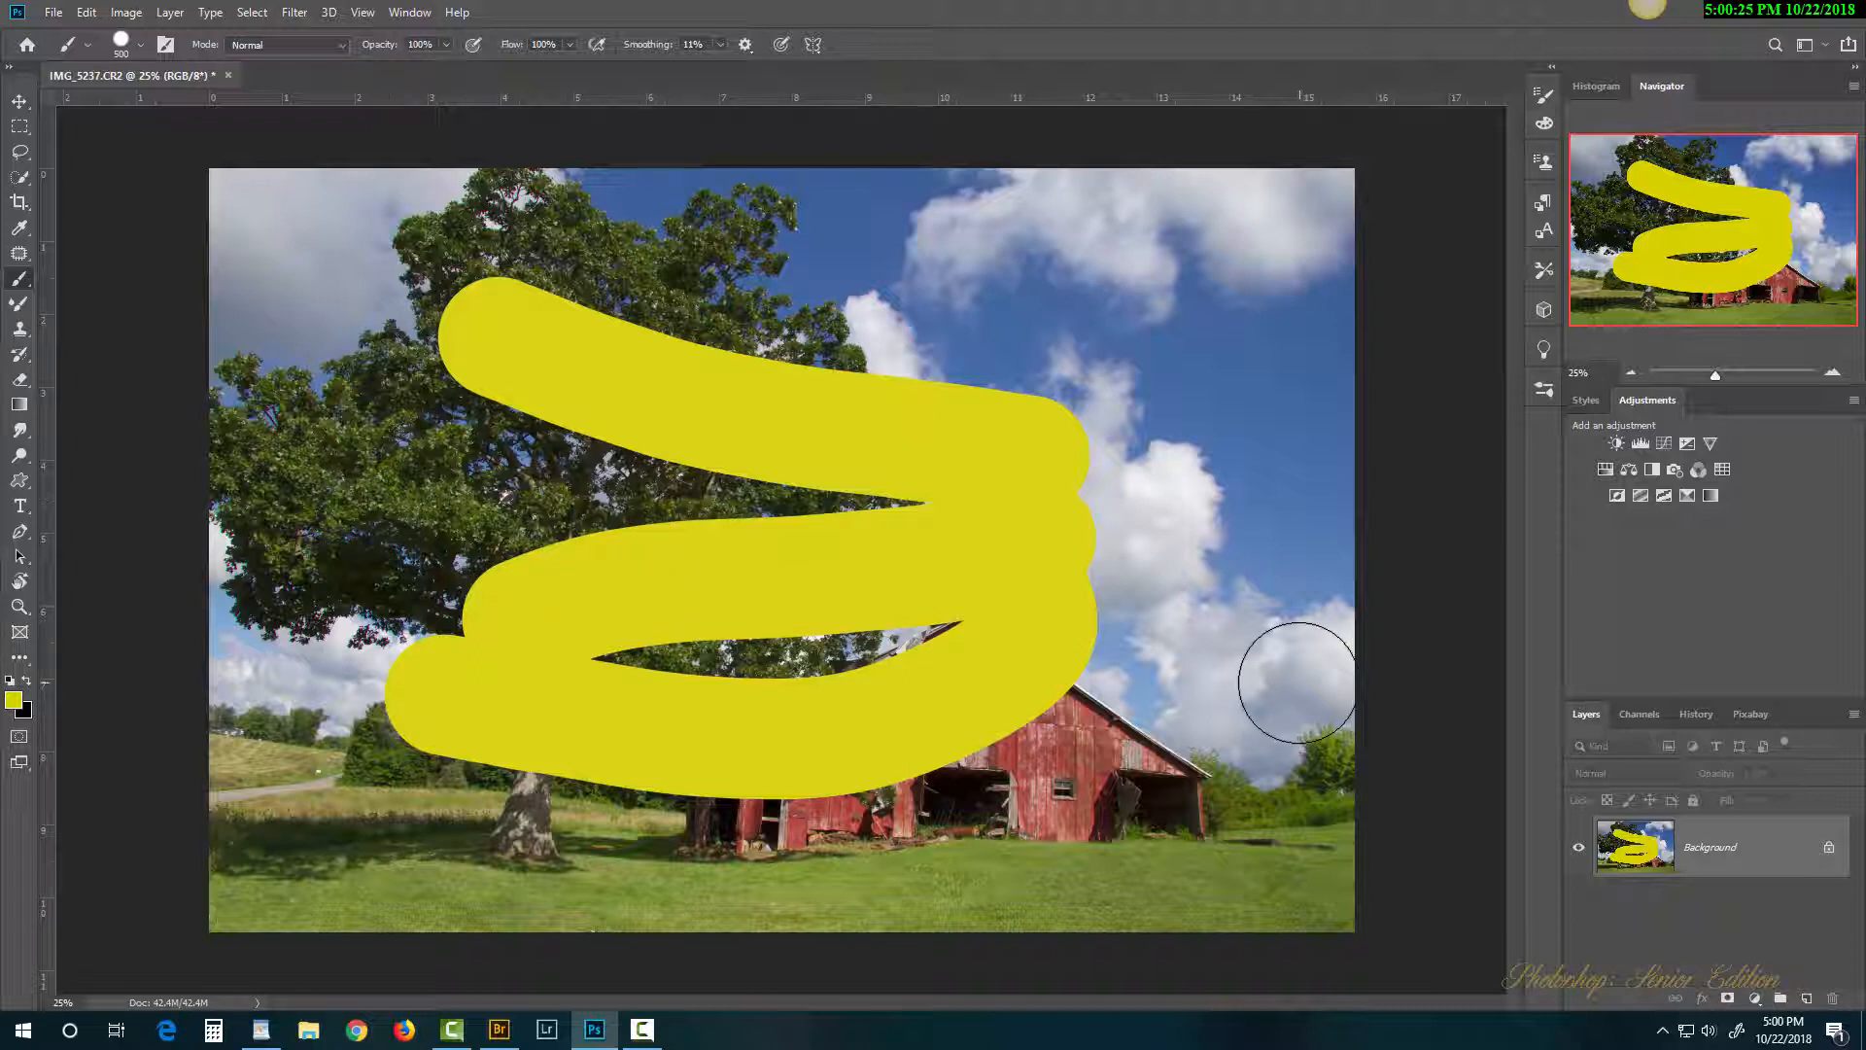
Step: Duplicate the layer and undo it, then undo the lower and middle yellow strokes
{"action": "key", "text": "ctrl+j"}
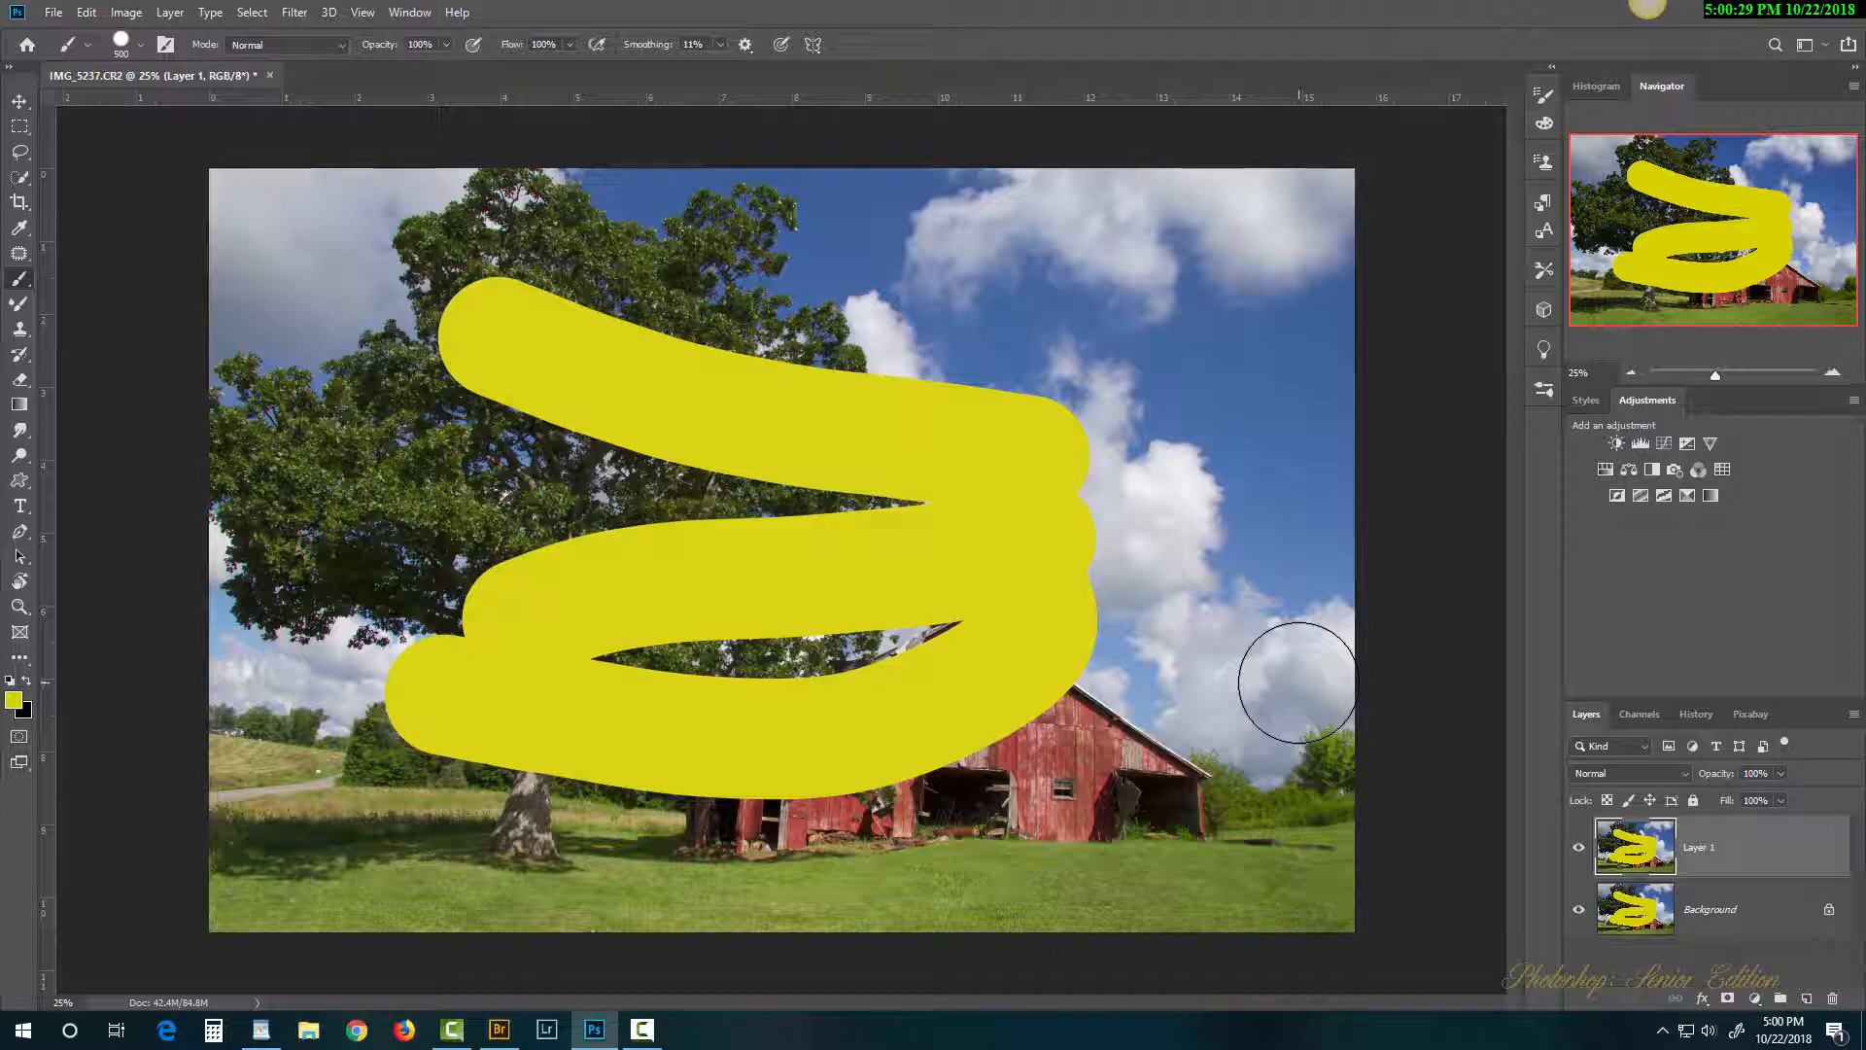
{"action": "key", "text": "ctrl+z"}
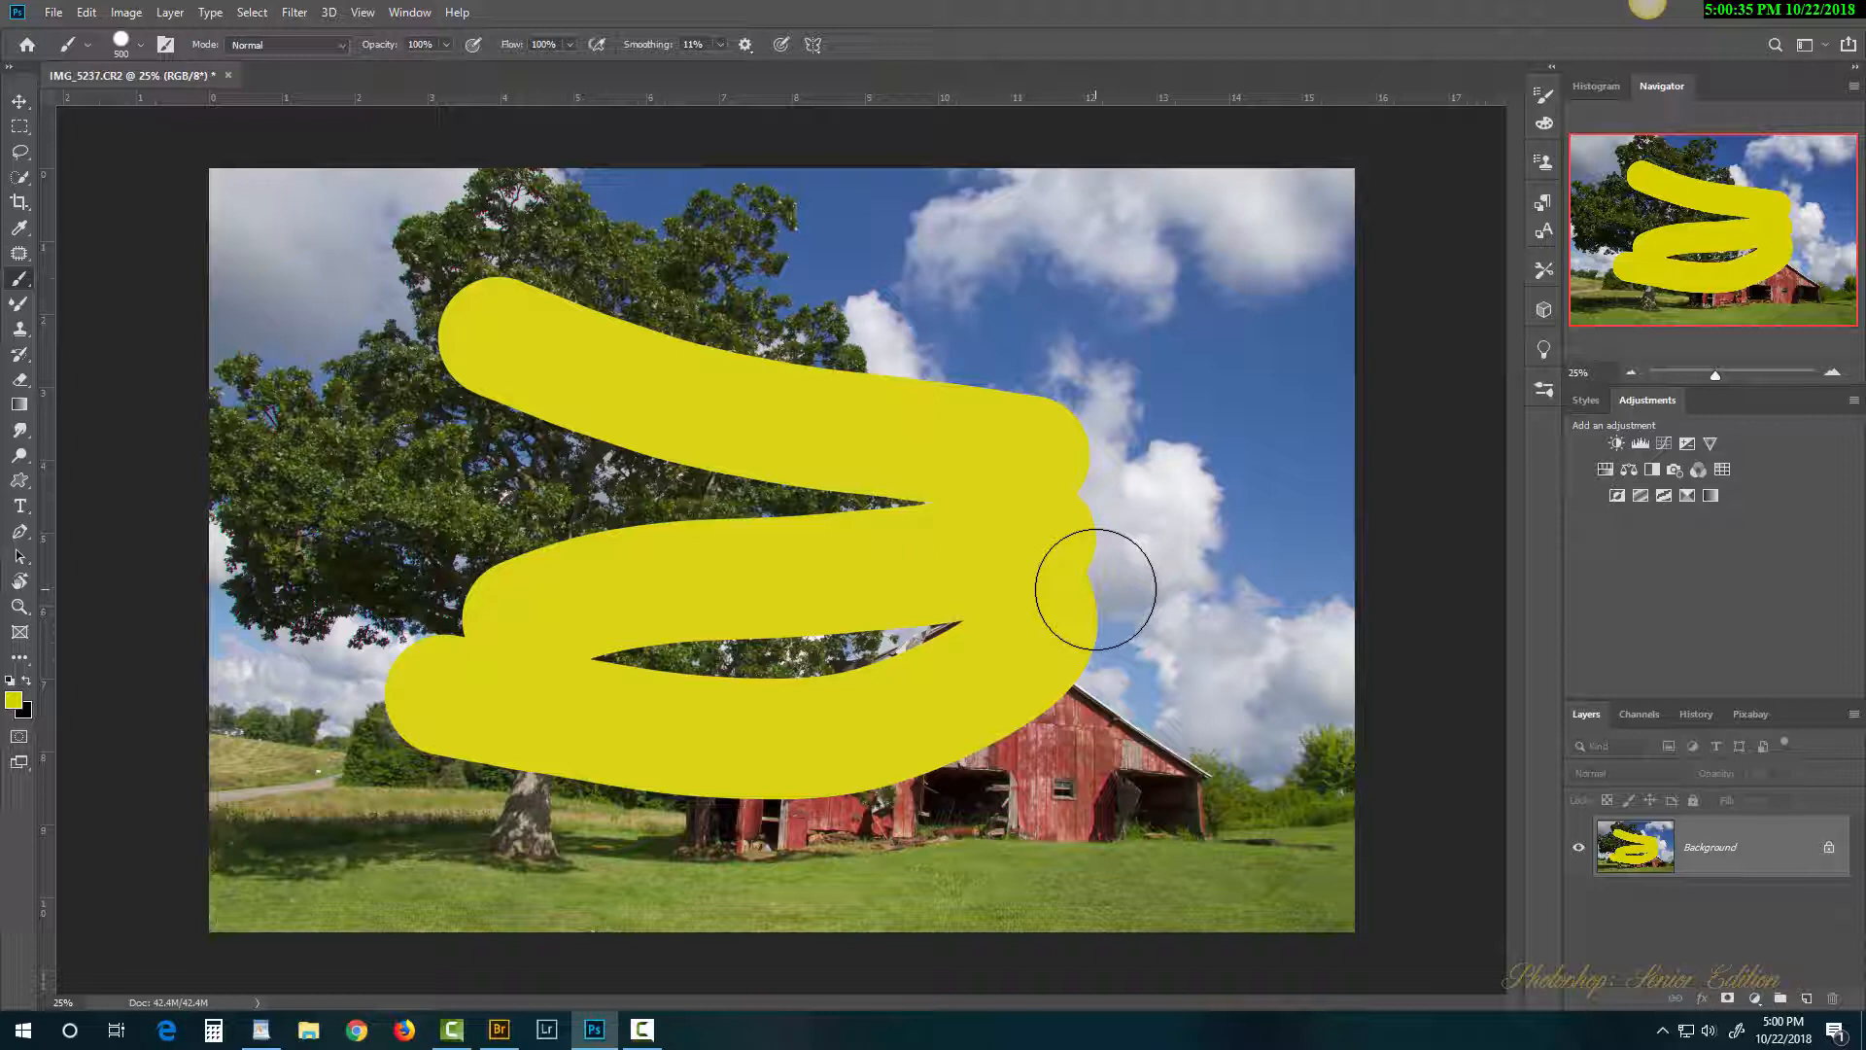
{"action": "key", "text": "ctrl+z"}
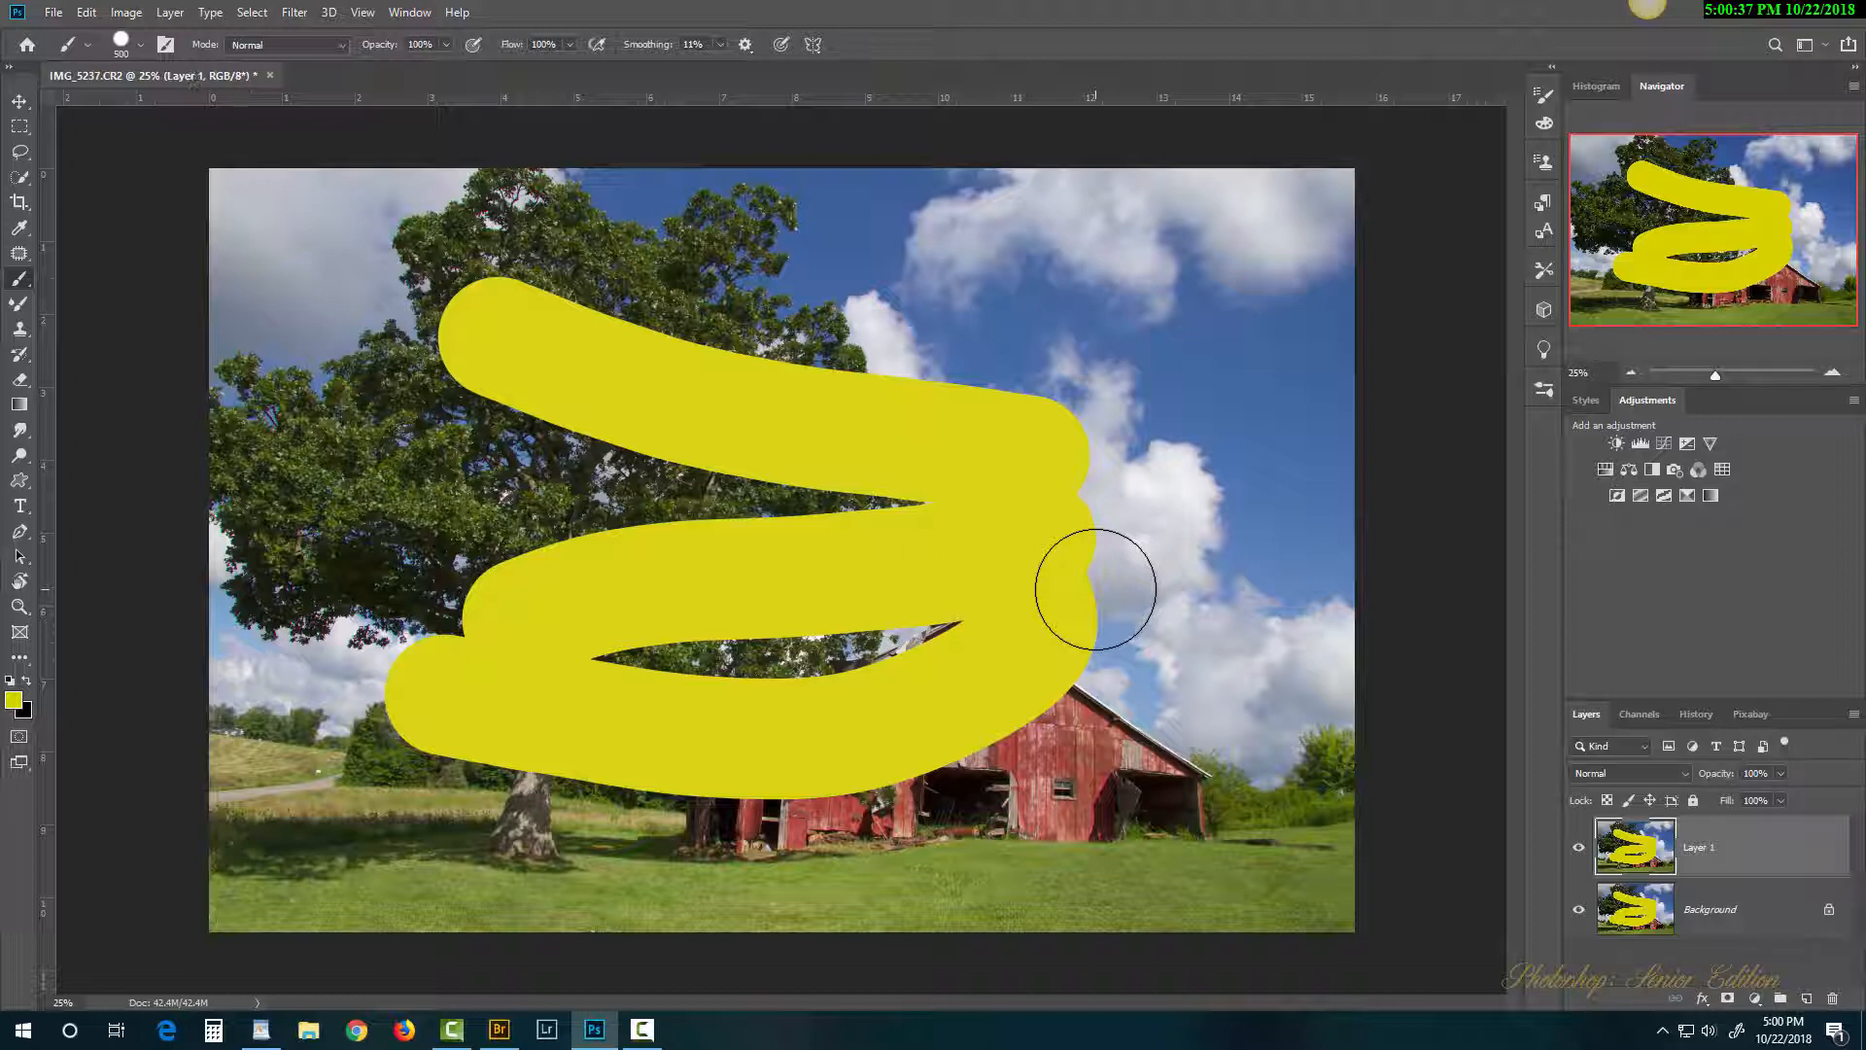
{"action": "key", "text": "ctrl+z"}
{"action": "key", "text": "ctrl+z"}
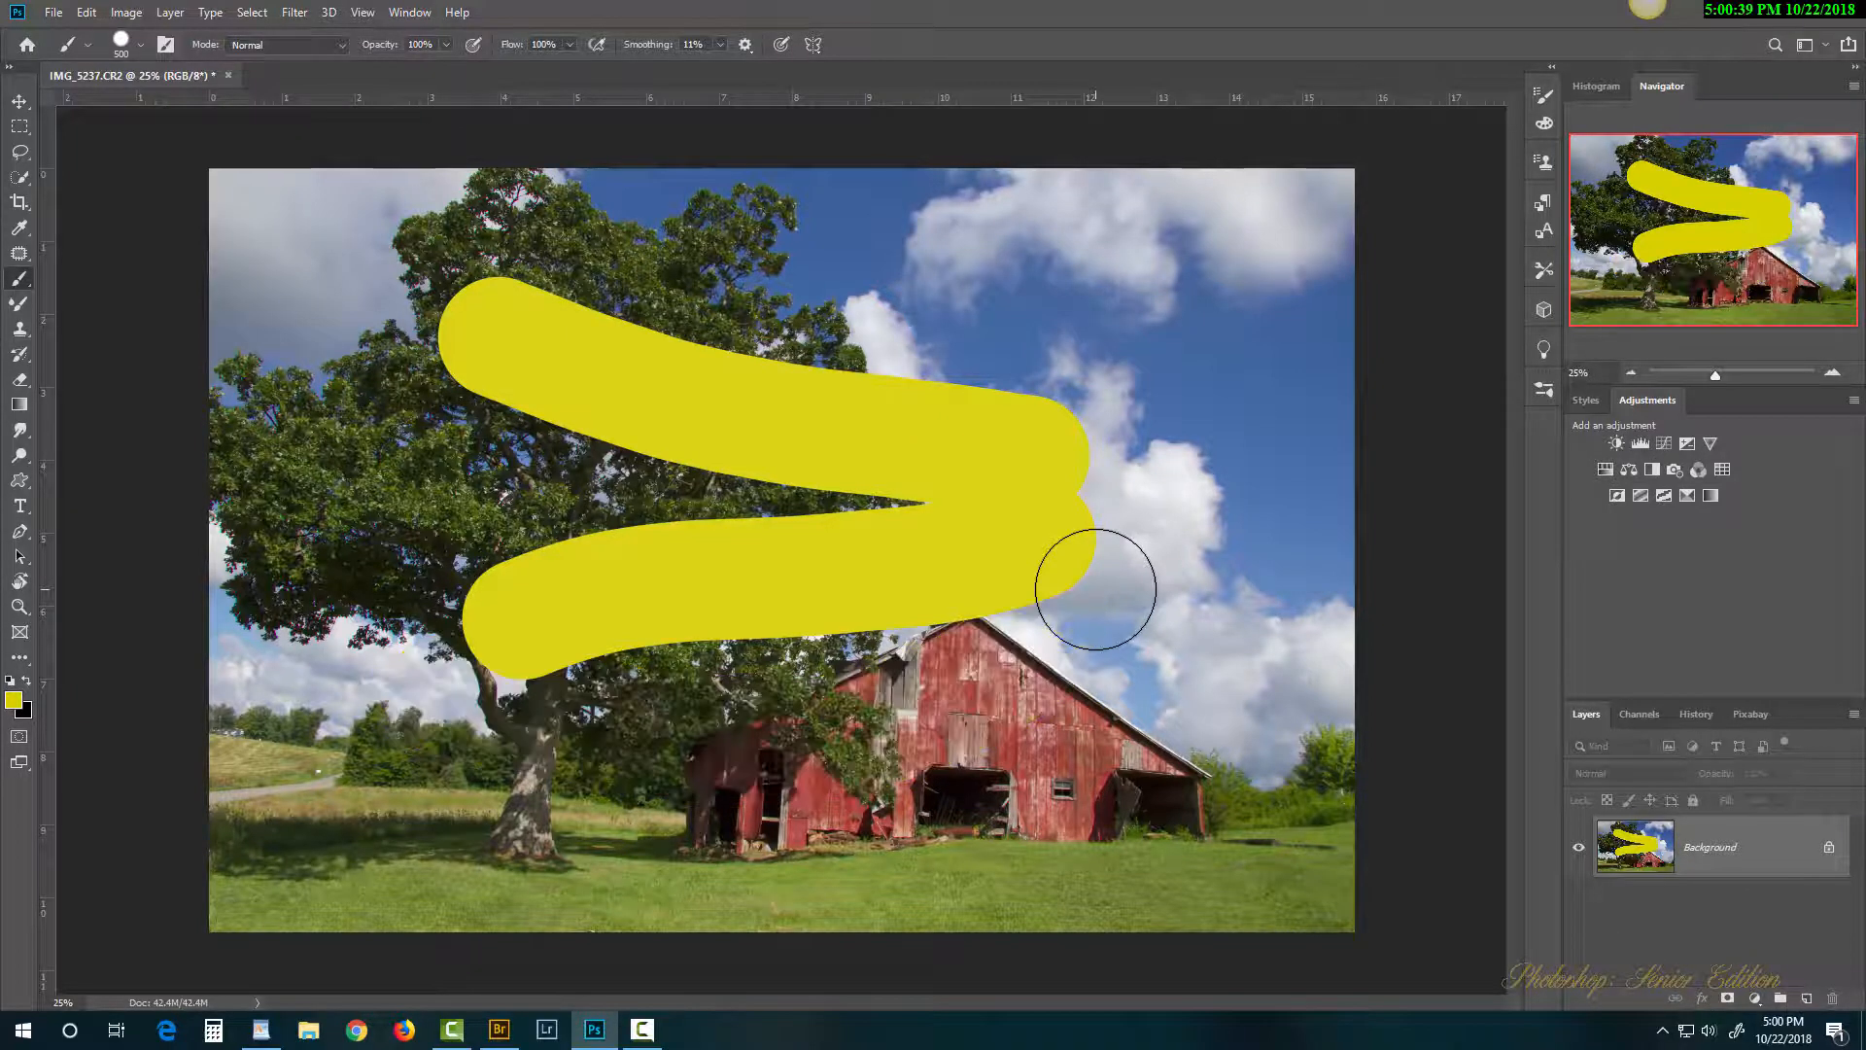
{"action": "key", "text": "ctrl+z"}
{"action": "key", "text": "ctrl+z"}
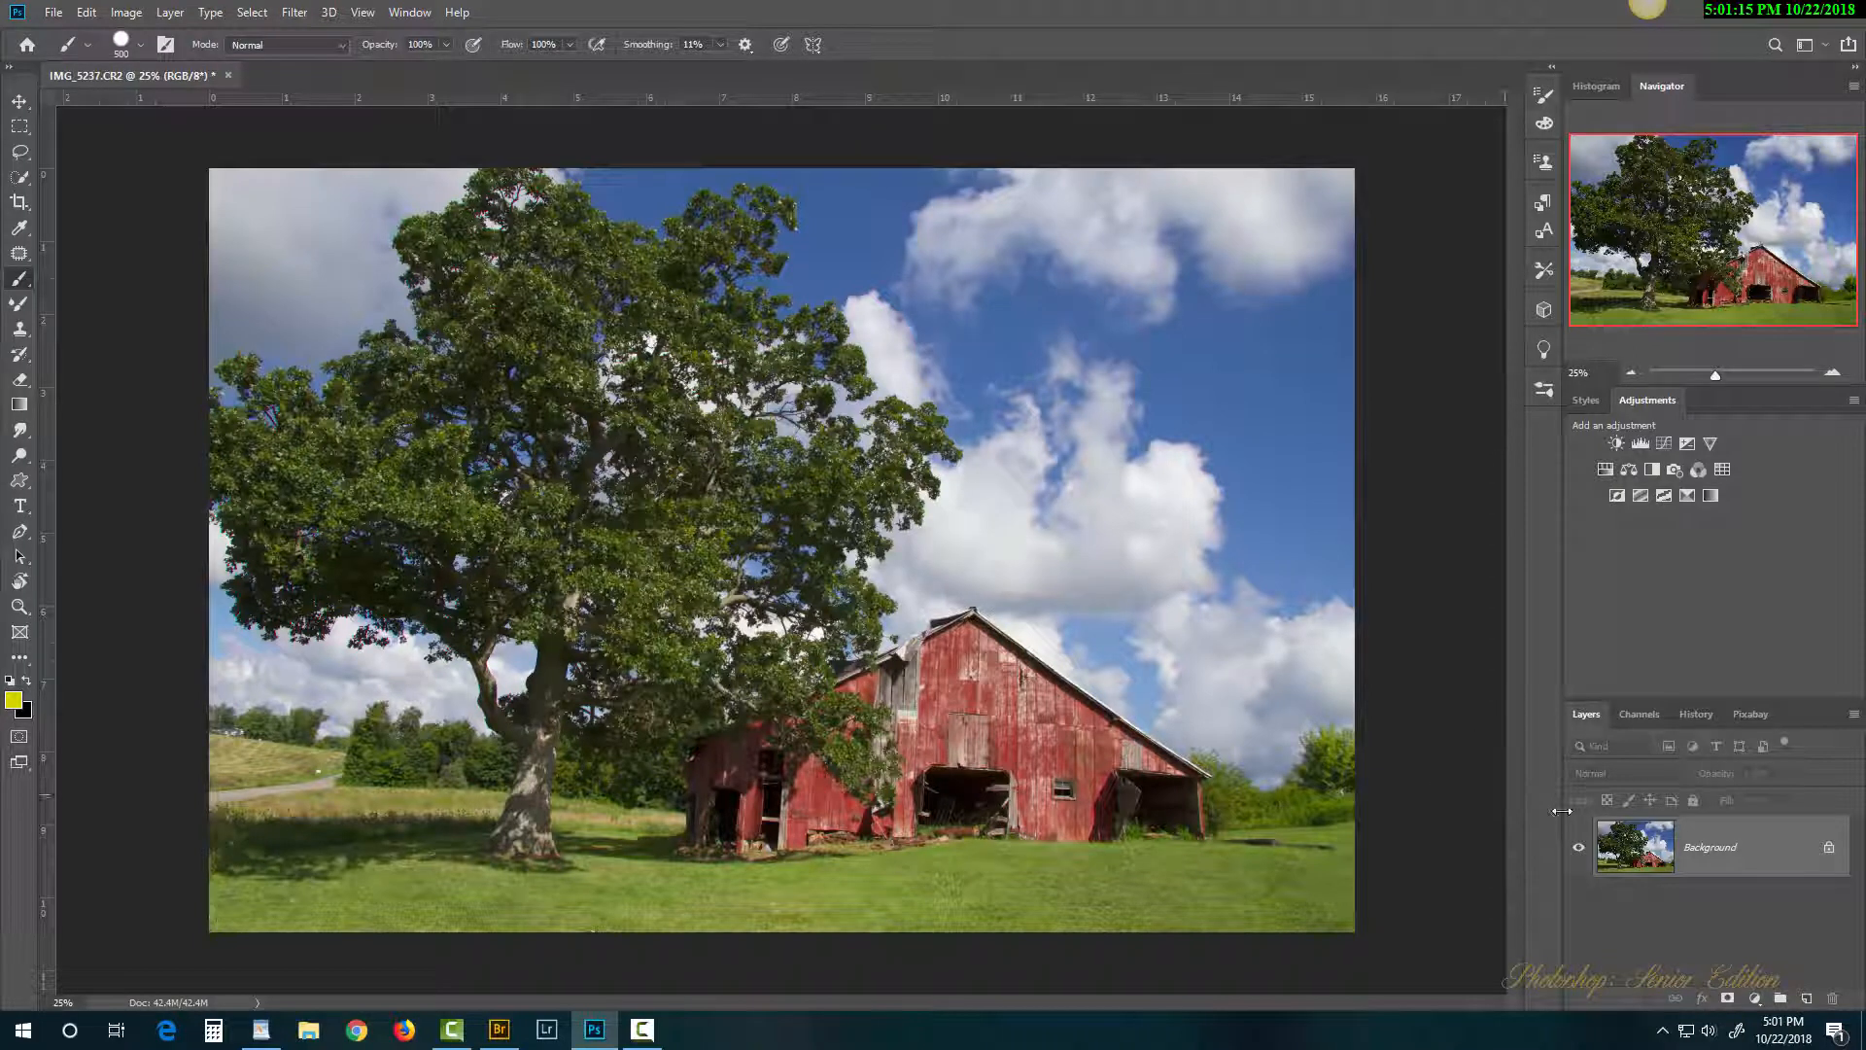
Step: Convert the Background layer to smart object Layer 0, cancelling the rasterize prompt when painting on it
{"action": "right_click", "coordinate": [1756, 851]}
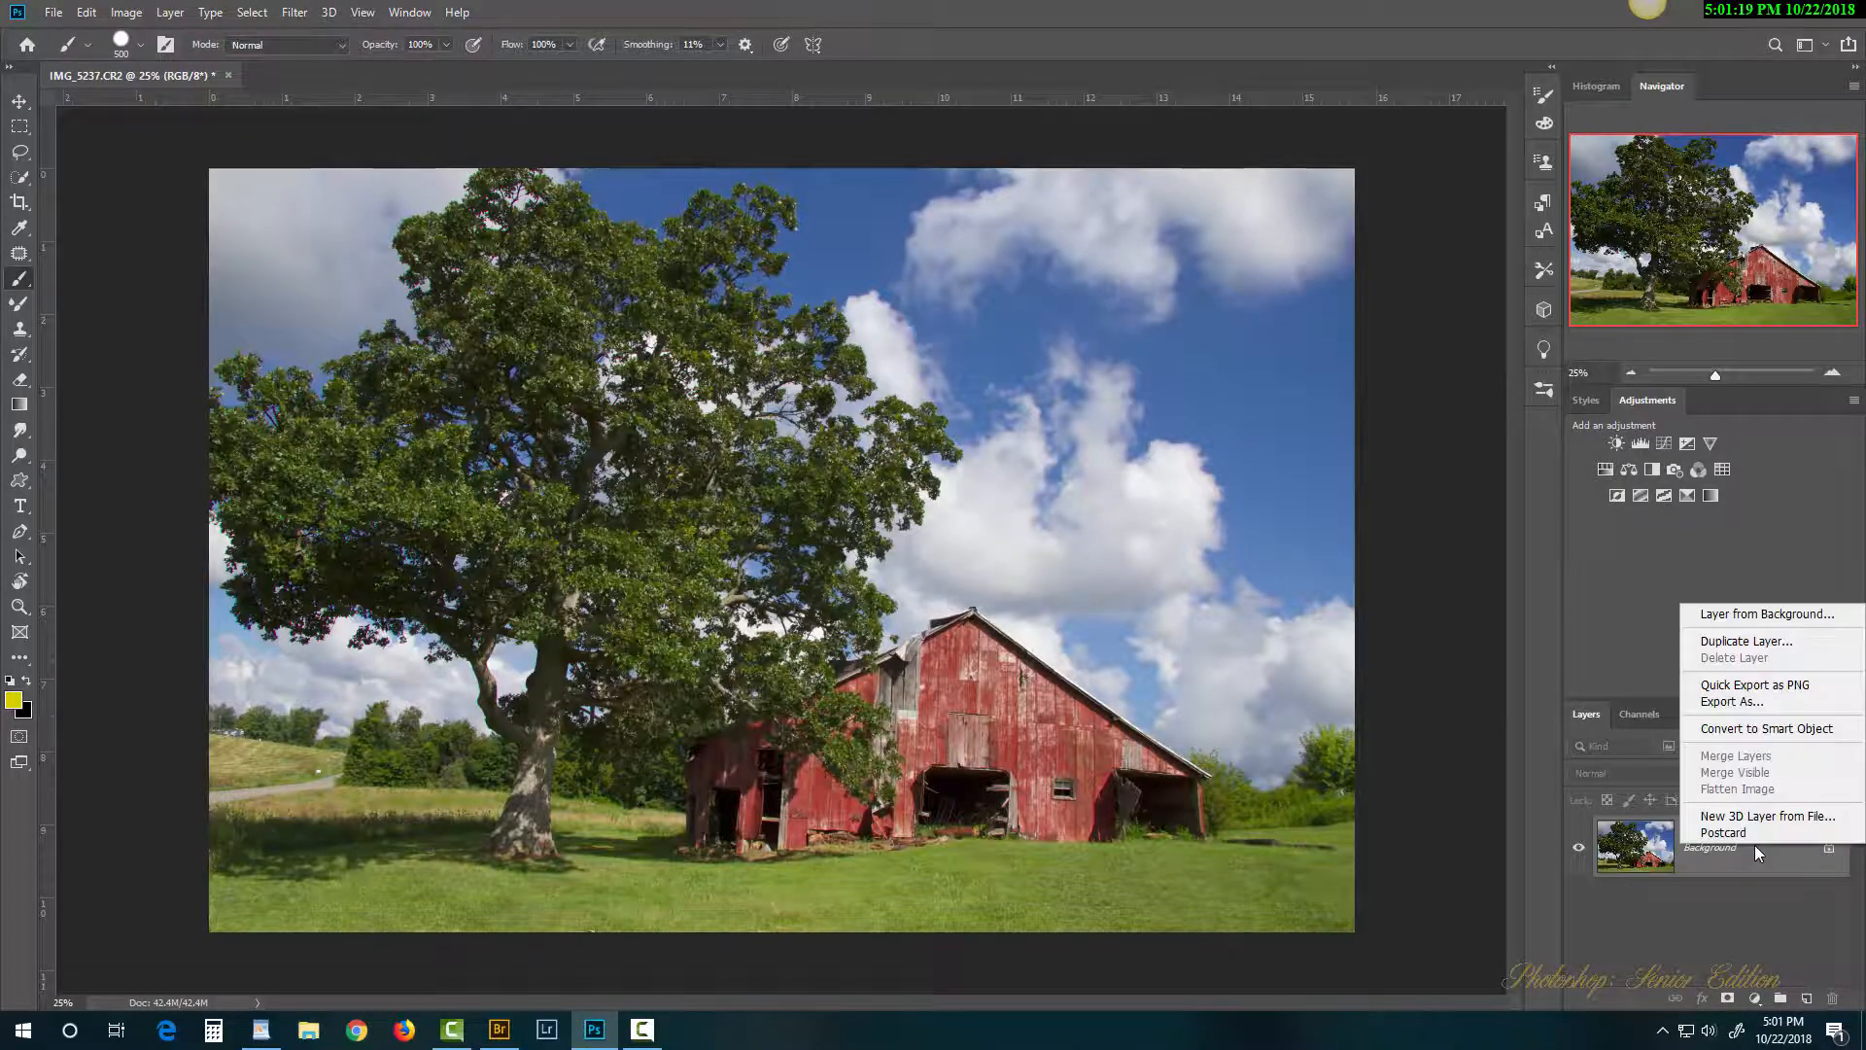
{"action": "left_click", "coordinate": [1769, 729]}
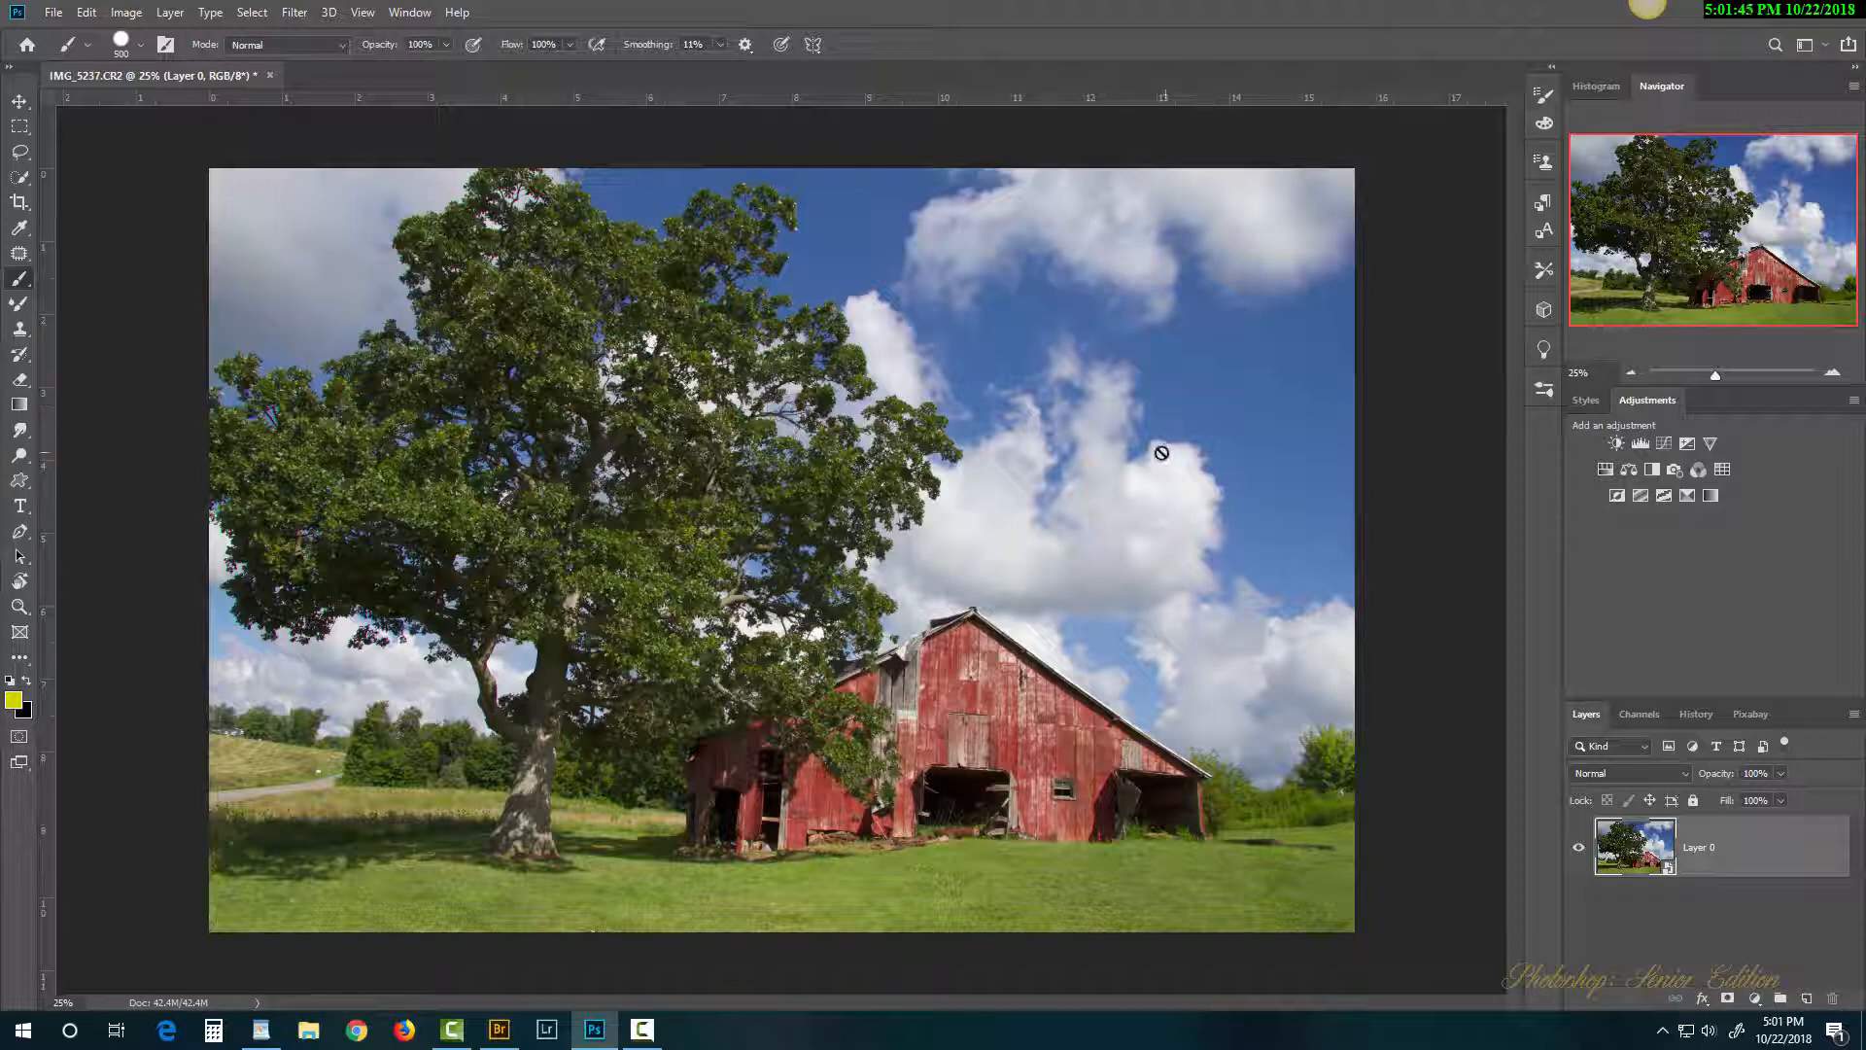
{"action": "left_click", "coordinate": [942, 373]}
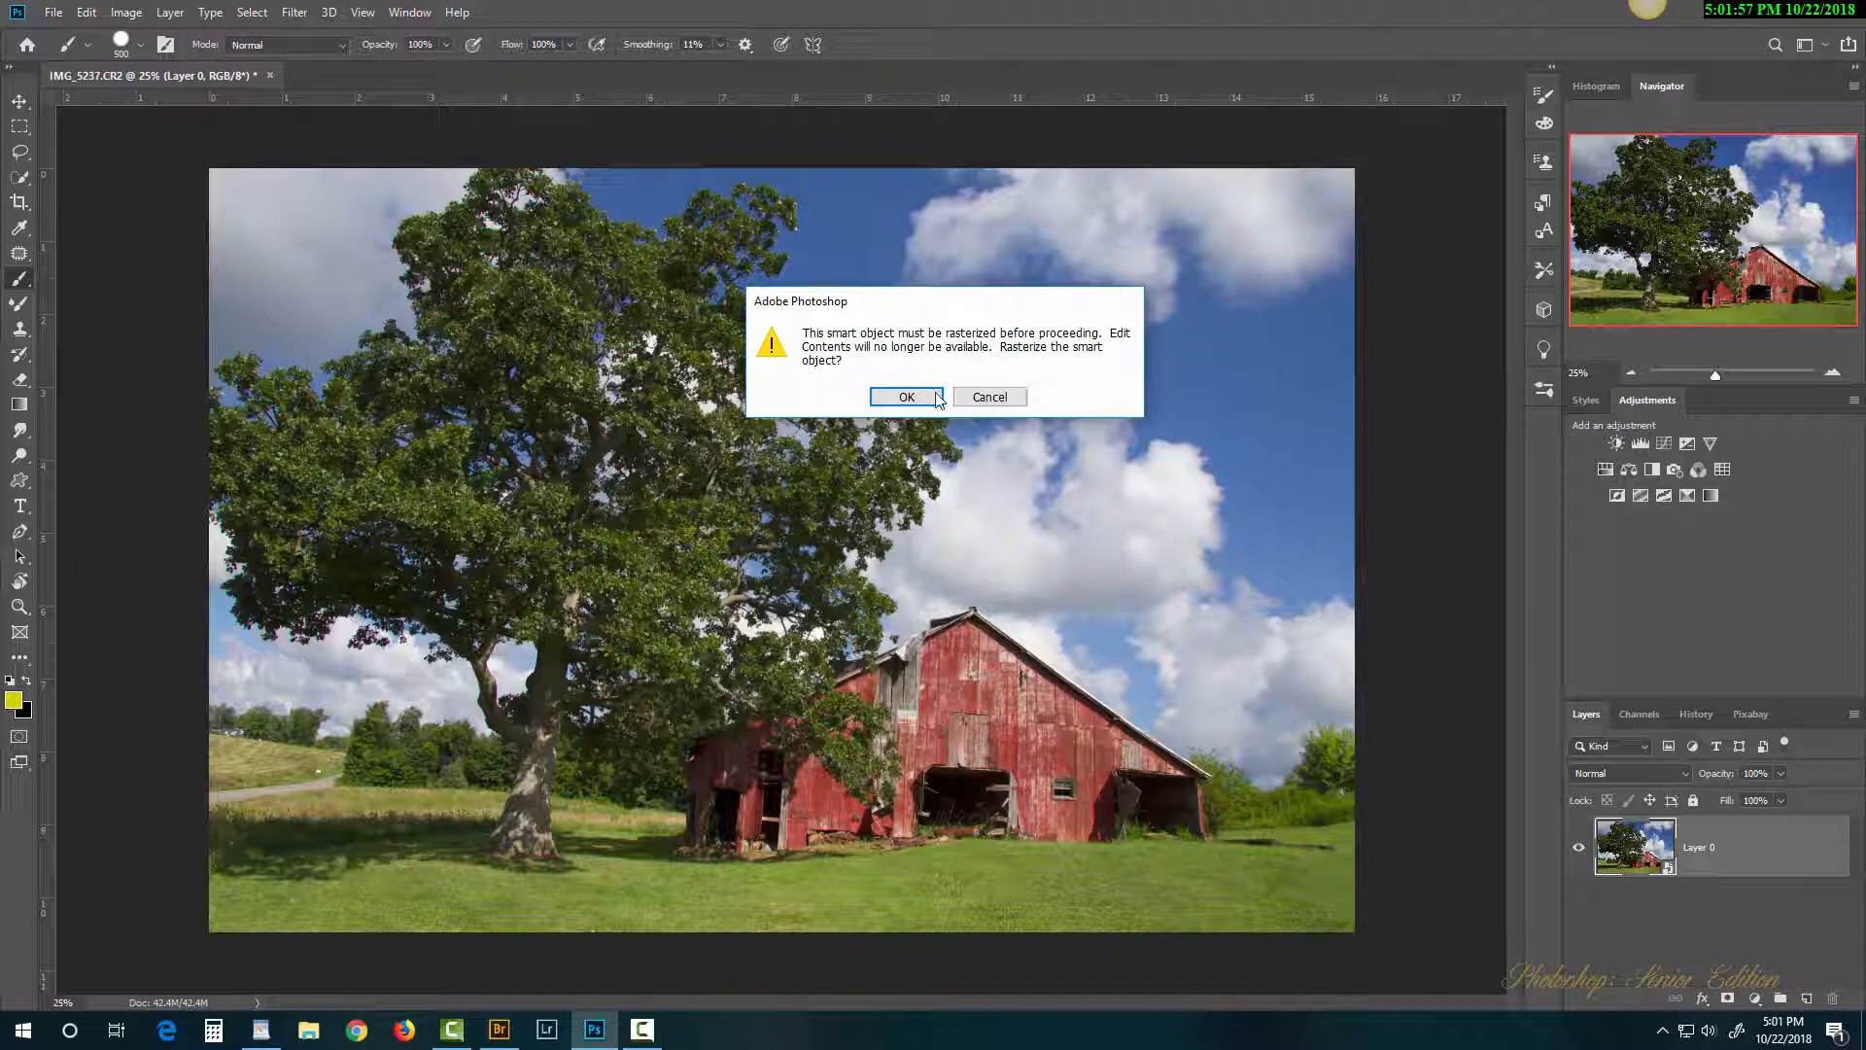
{"action": "left_click", "coordinate": [990, 397]}
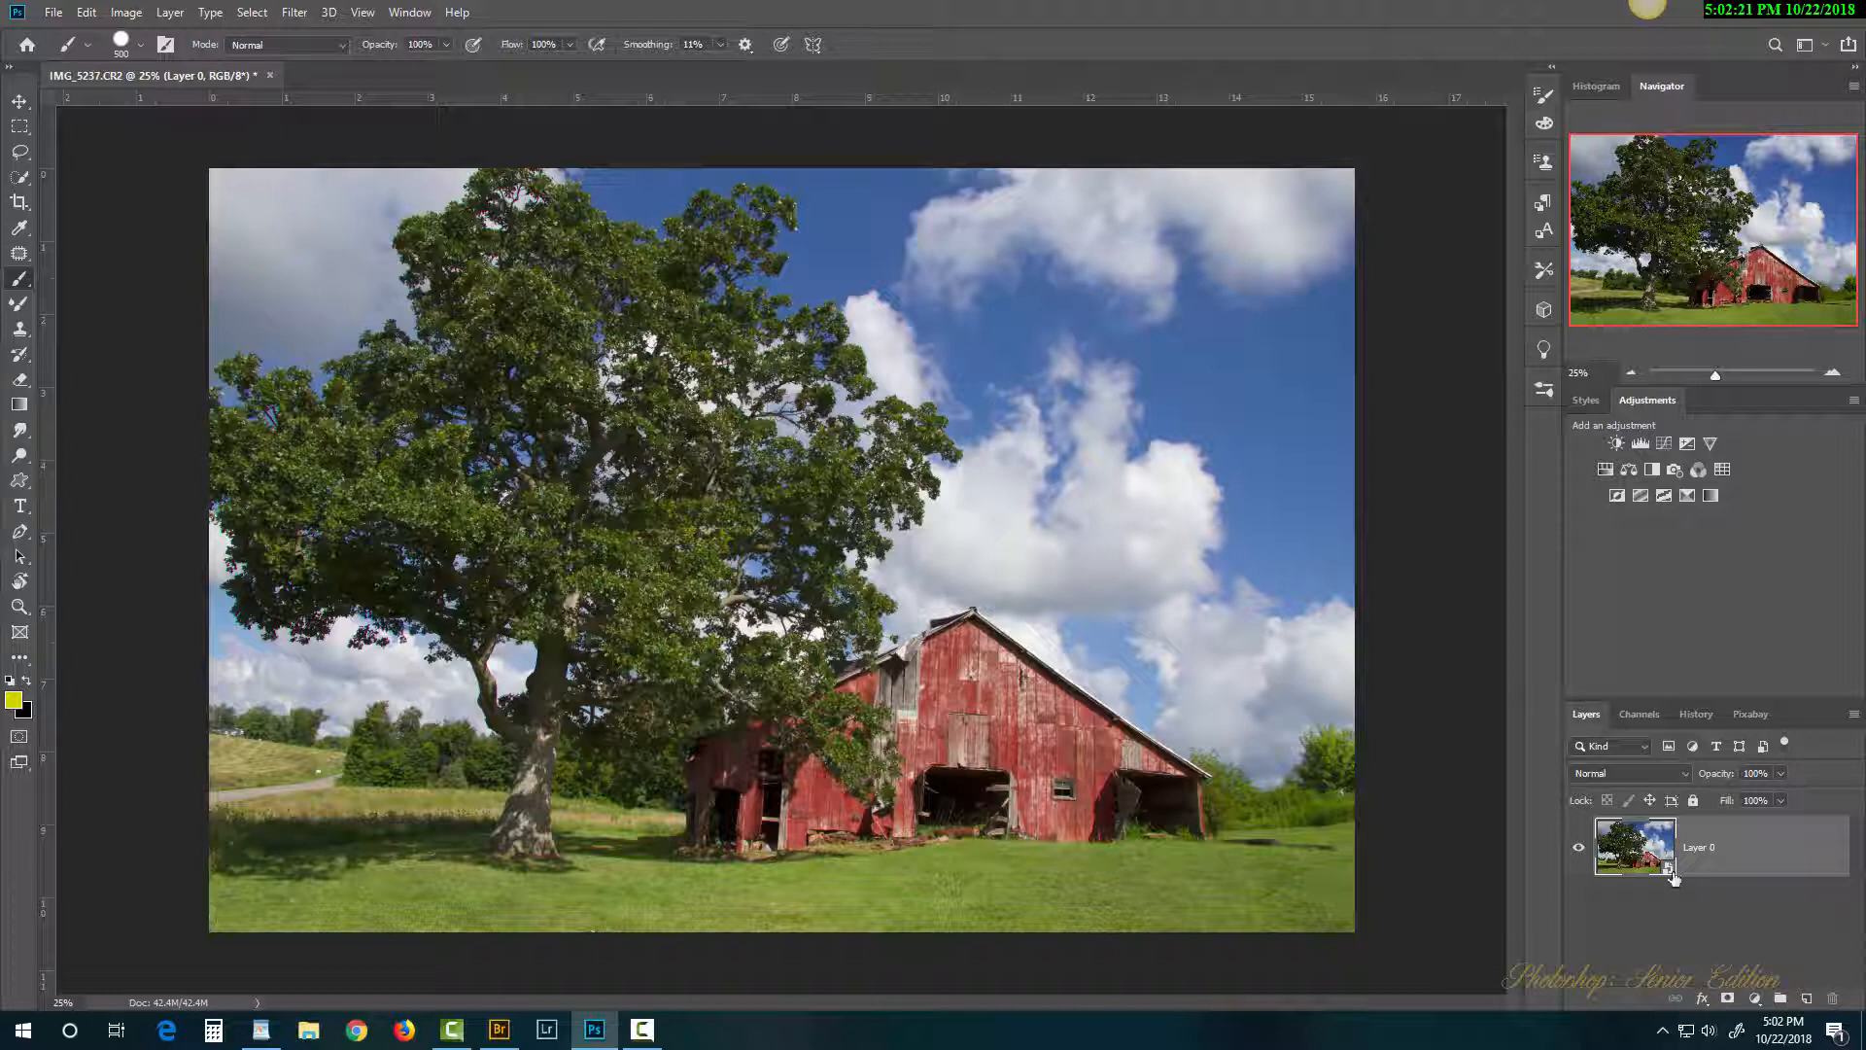
Step: Undo the conversion and apply Camera Raw: Exposure +2.15, Highlights -45, Whites +30, Blacks -45, Dehaze -43
{"action": "key", "text": "ctrl+z"}
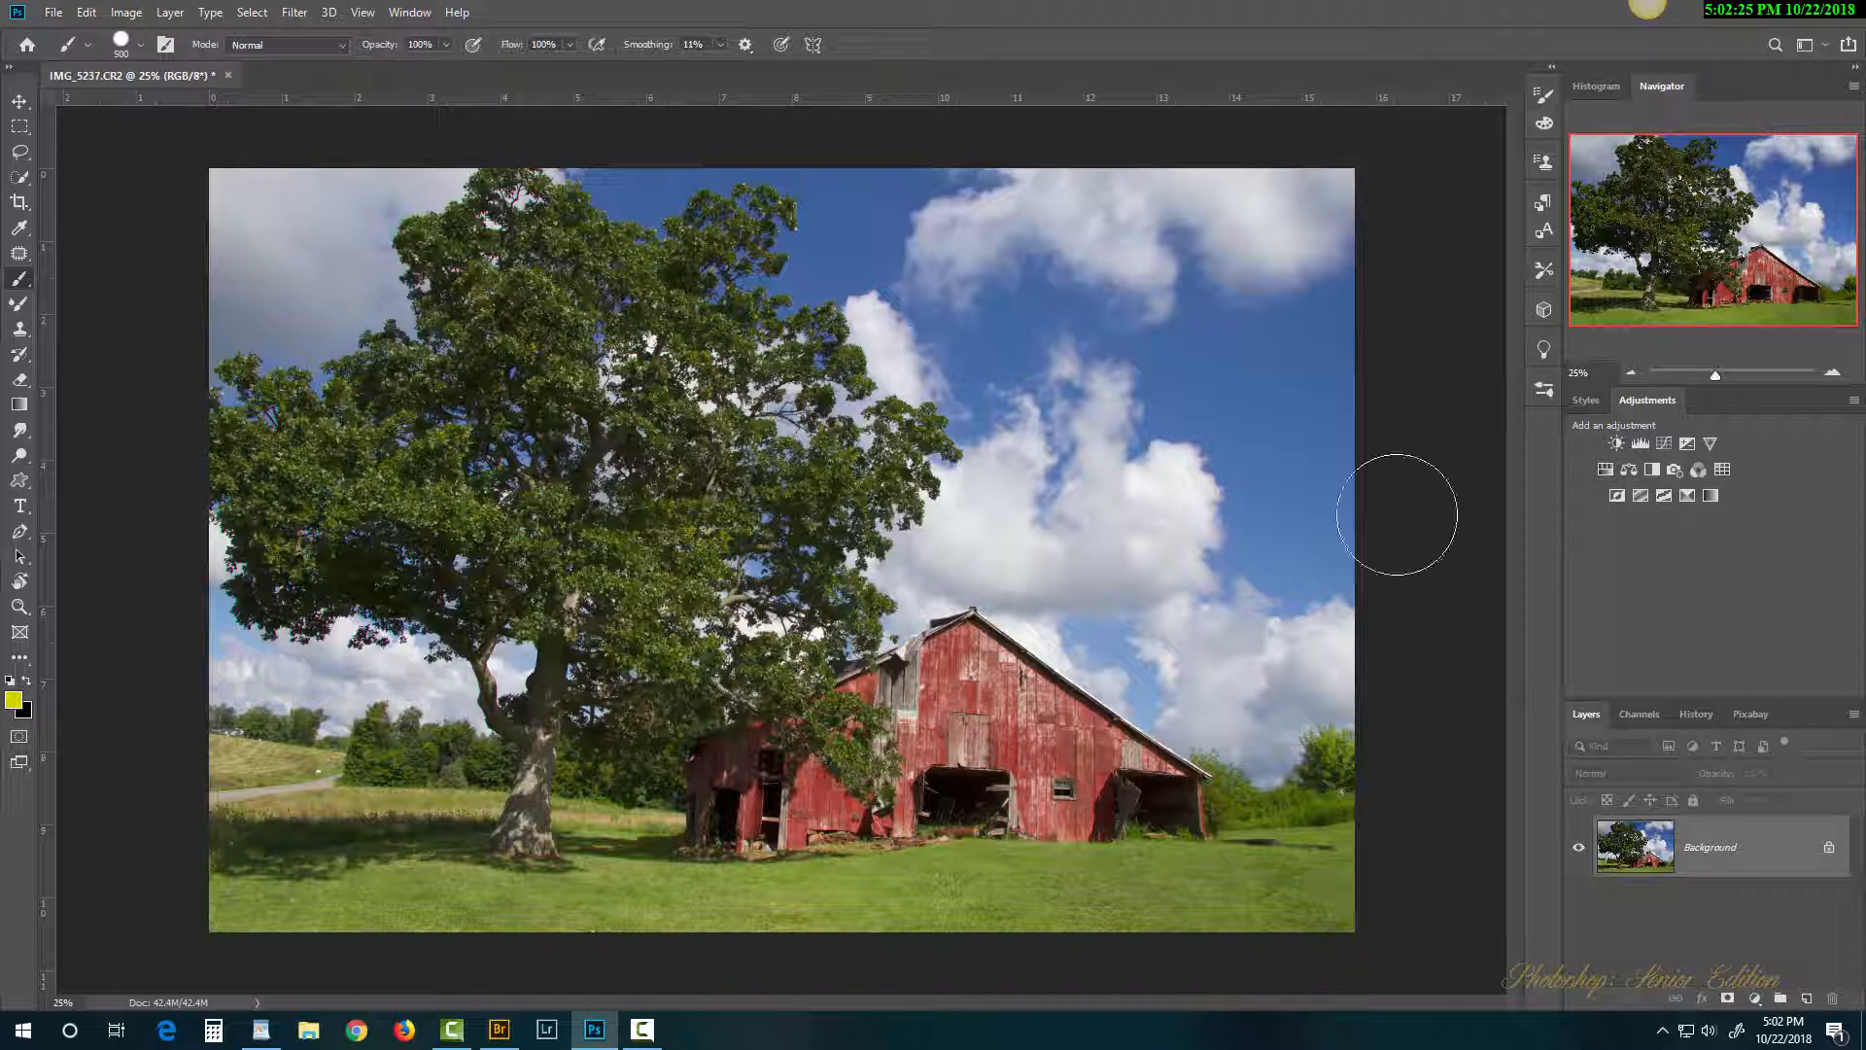
{"action": "left_click", "coordinate": [298, 14]}
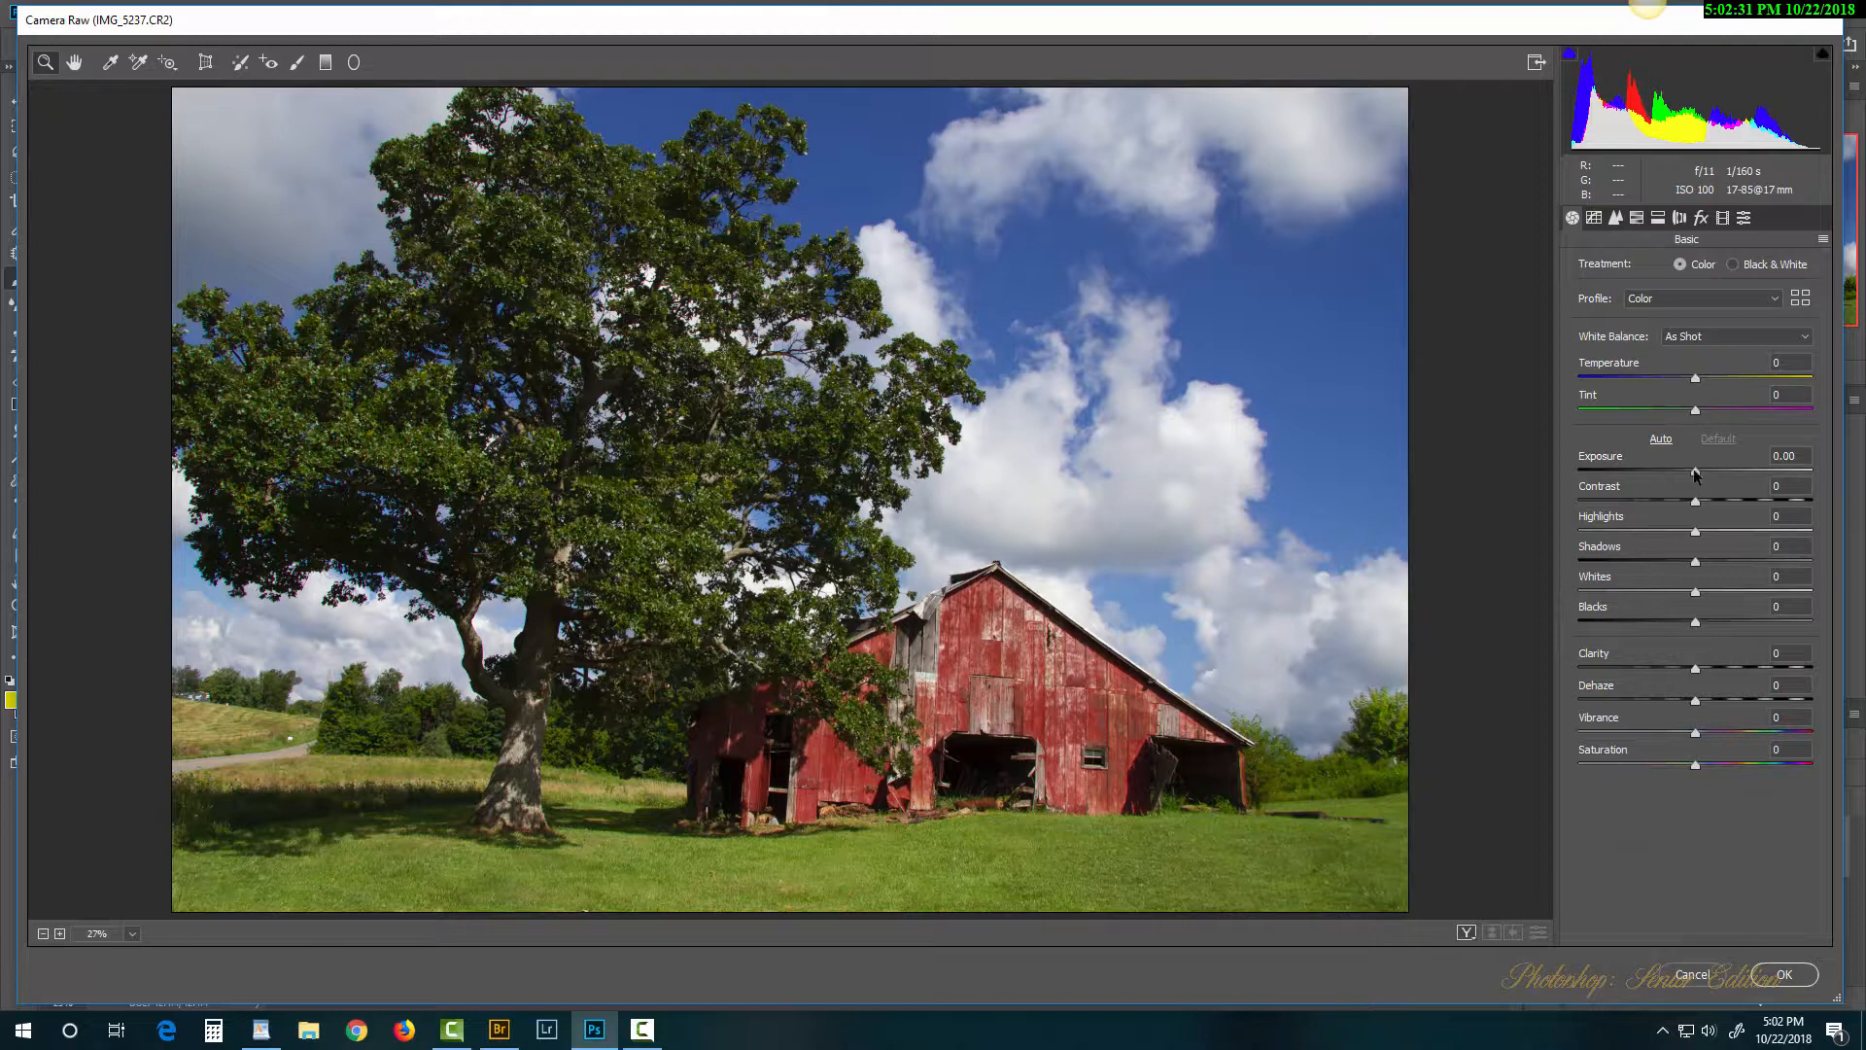
{"action": "left_click_drag", "start_coordinate": [1697, 472], "coordinate": [1747, 470]}
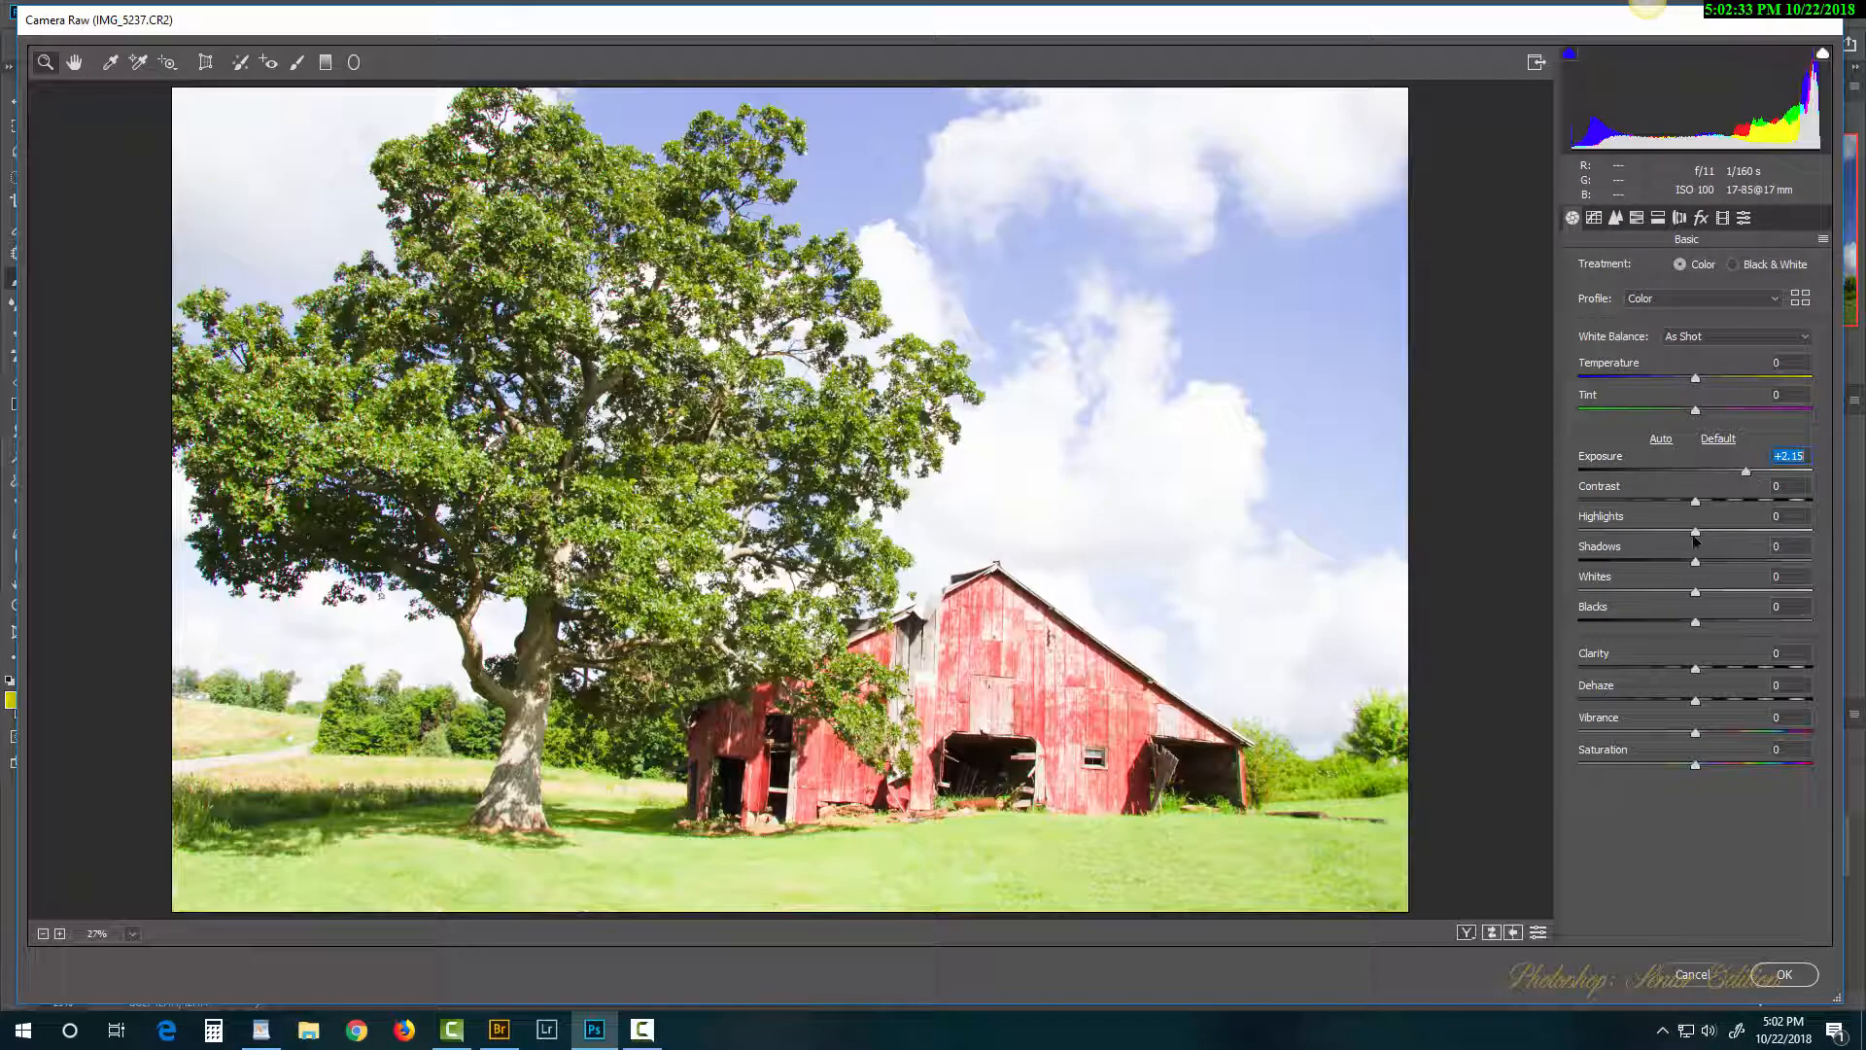
{"action": "left_click_drag", "start_coordinate": [1695, 533], "coordinate": [1643, 532]}
{"action": "left_click_drag", "start_coordinate": [1695, 593], "coordinate": [1732, 594]}
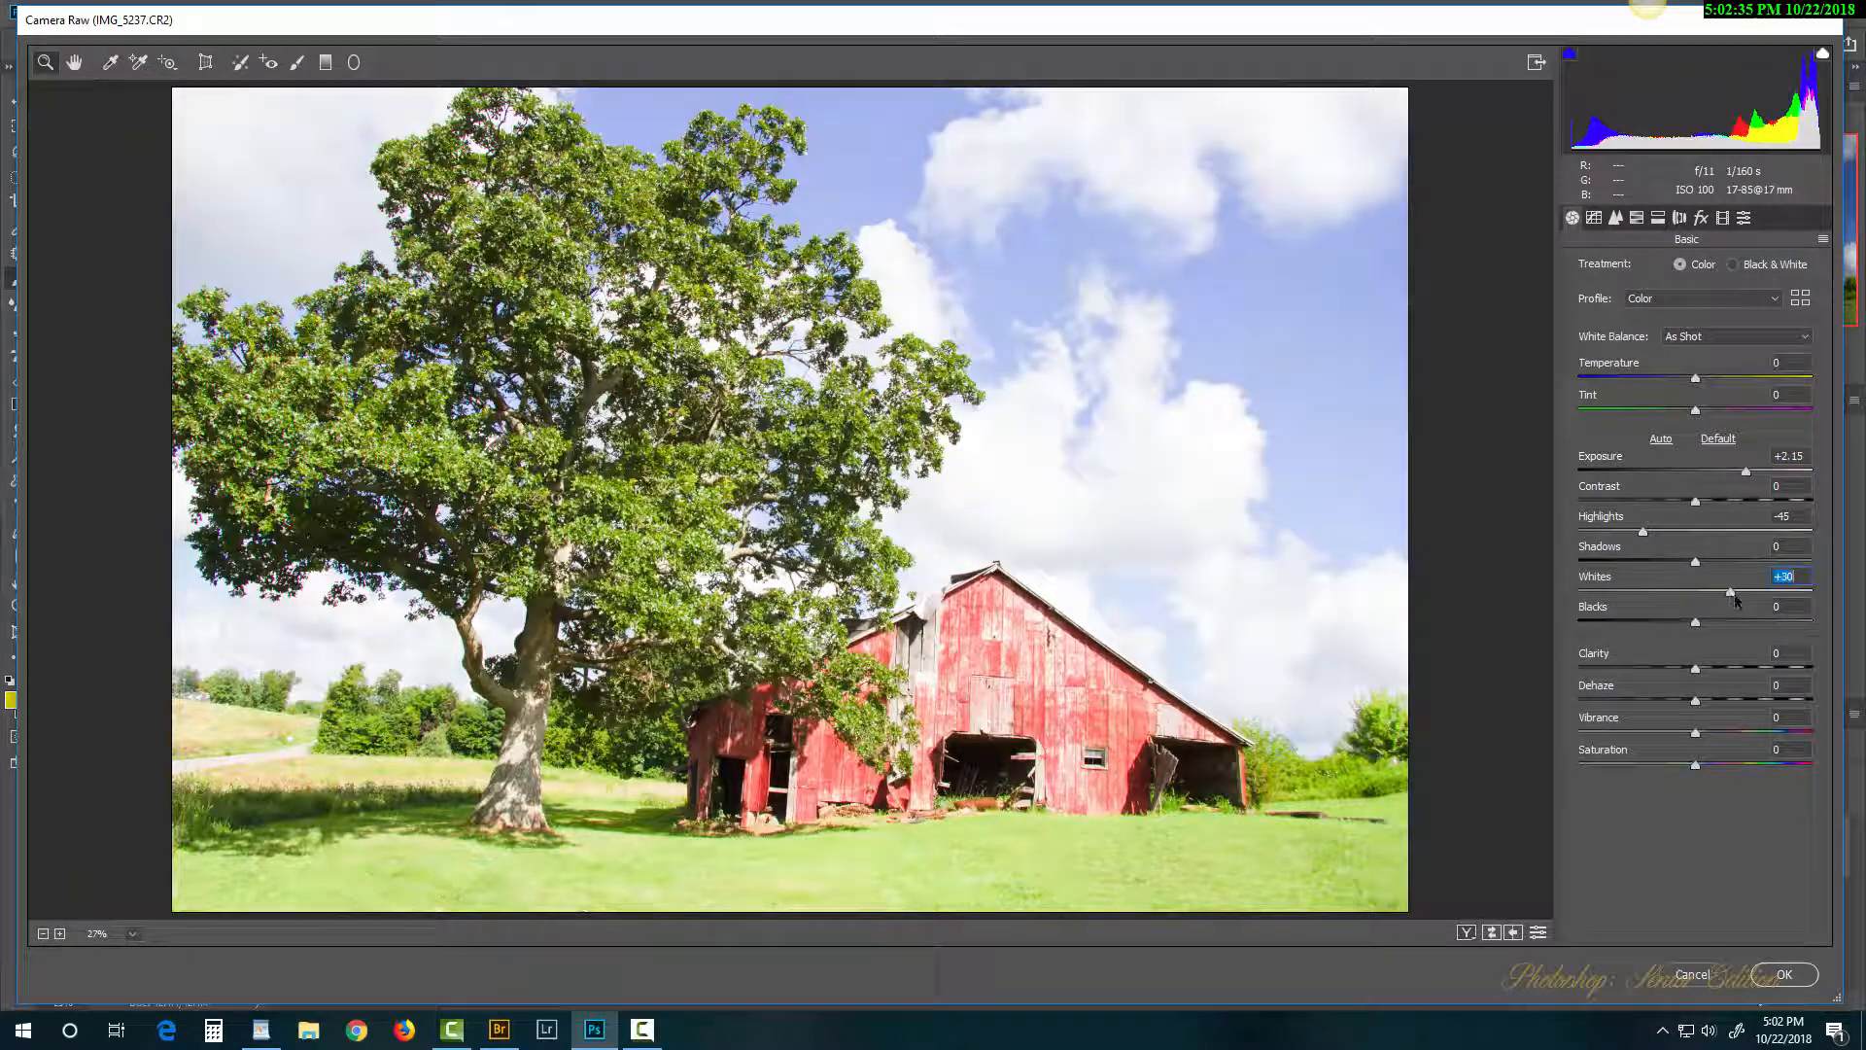
{"action": "left_click", "coordinate": [1646, 622]}
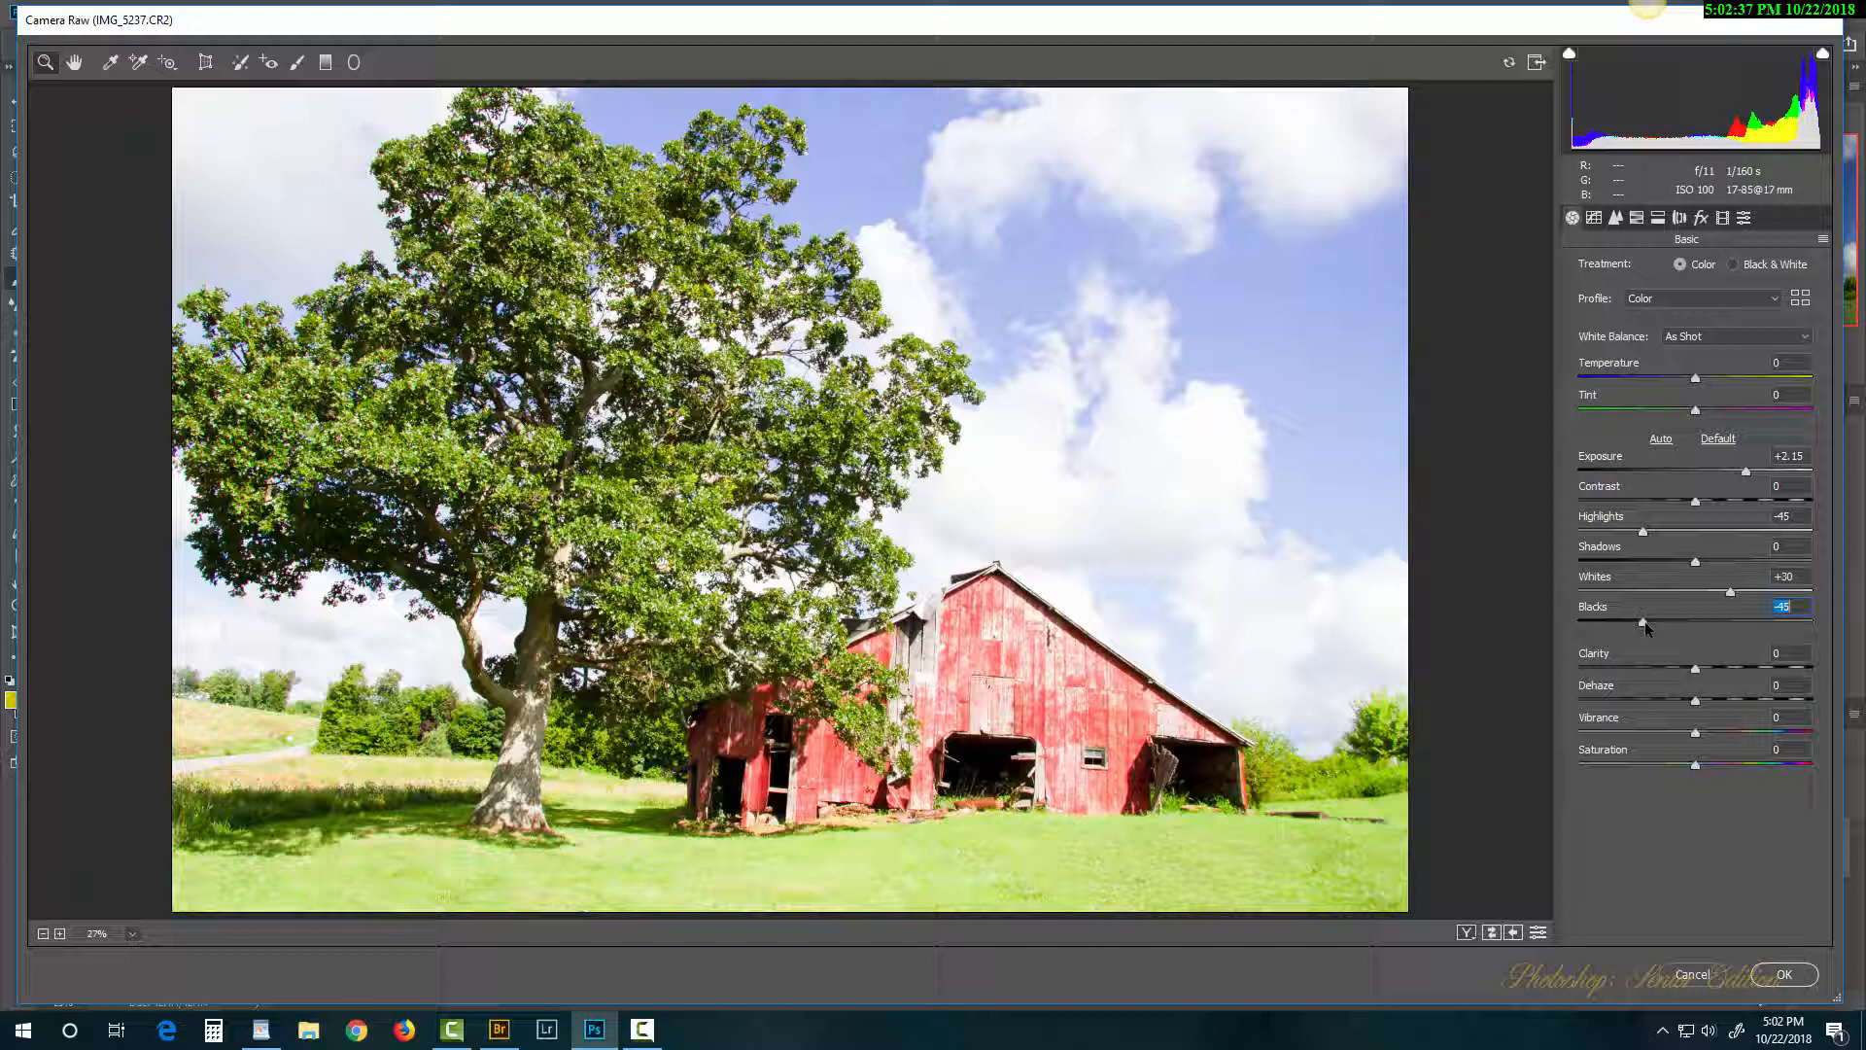
{"action": "left_click", "coordinate": [1647, 701]}
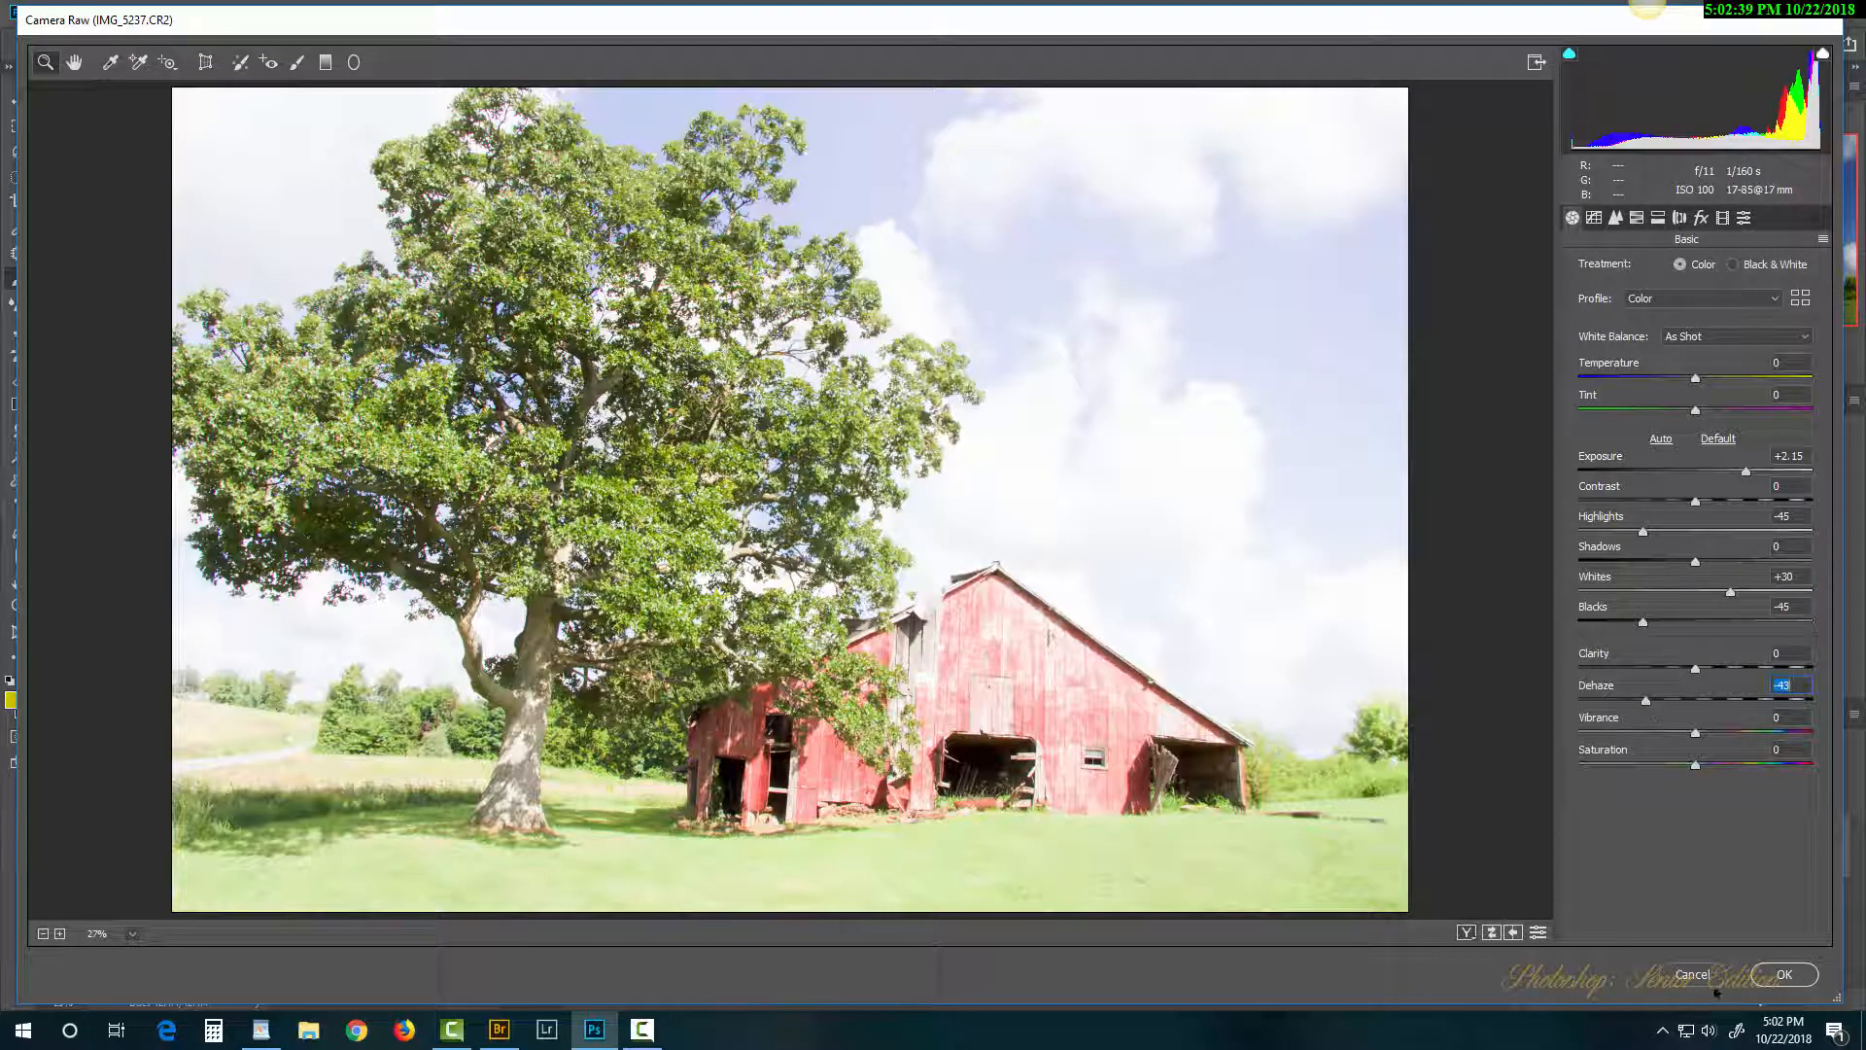
{"action": "left_click", "coordinate": [1785, 974]}
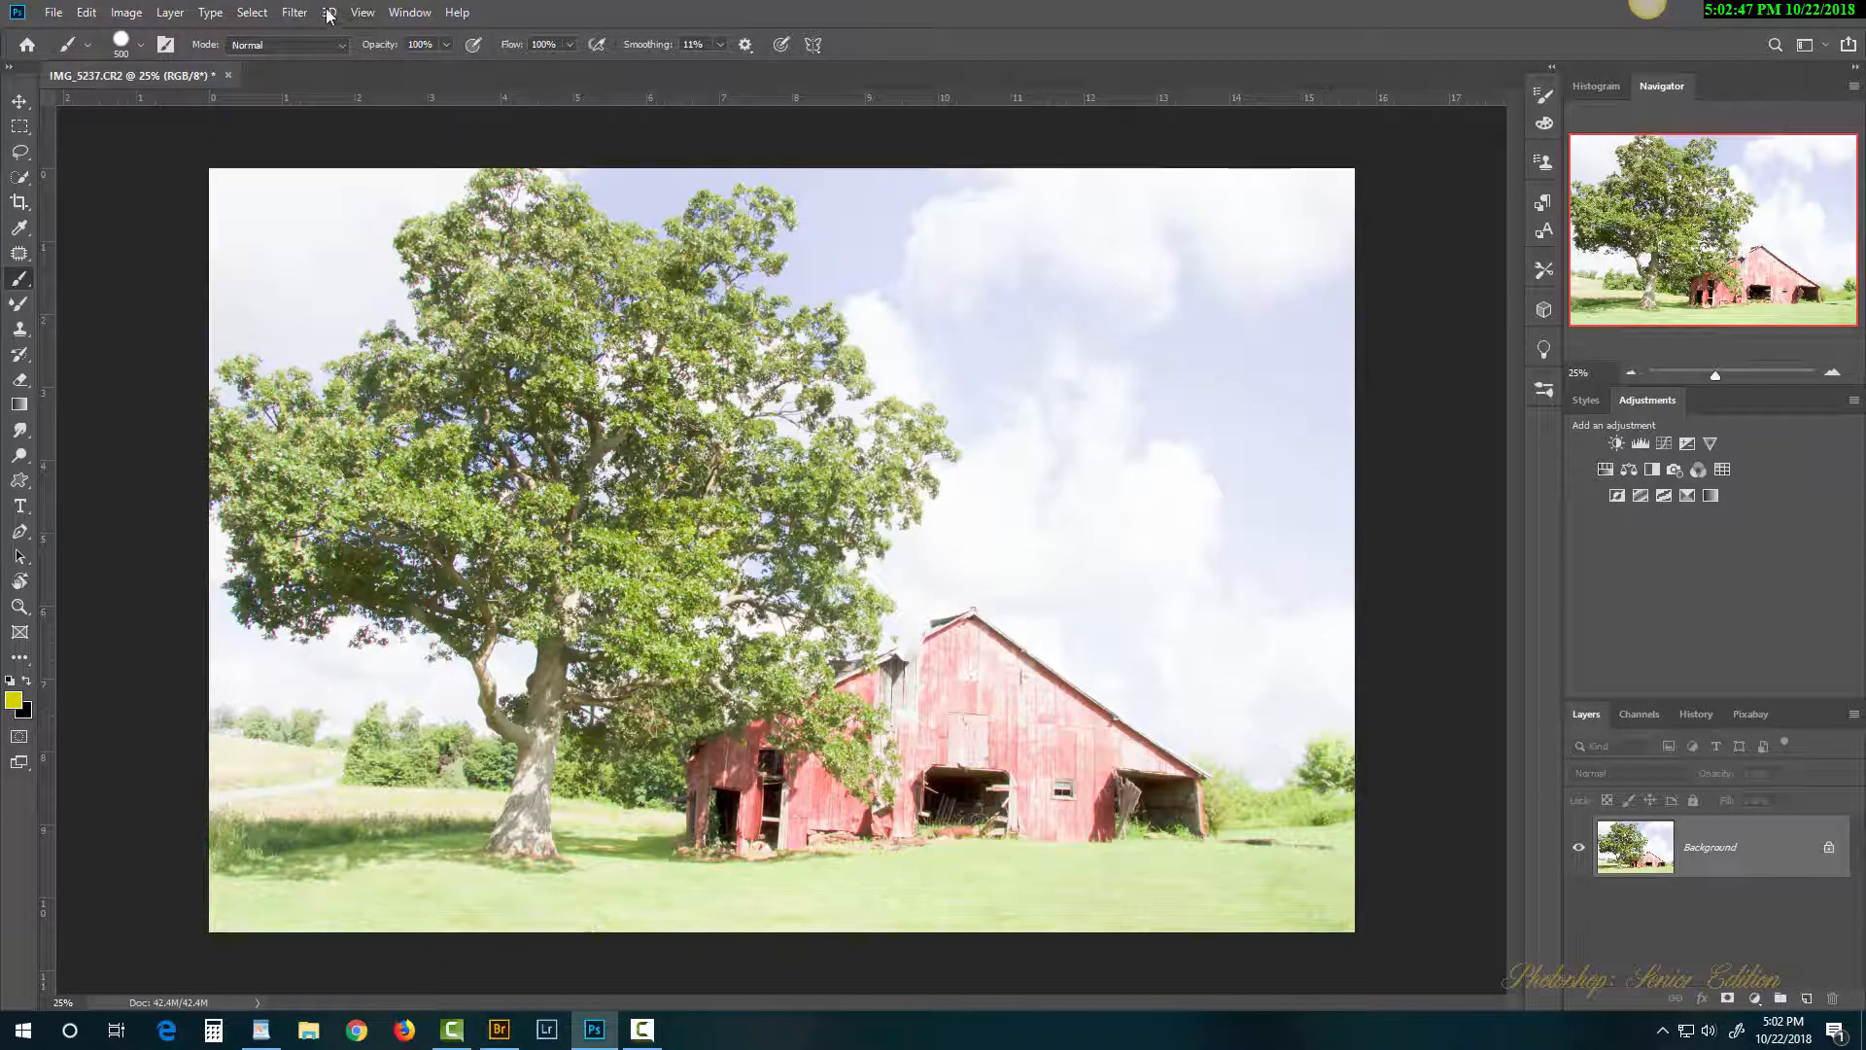
{"action": "left_click", "coordinate": [294, 13]}
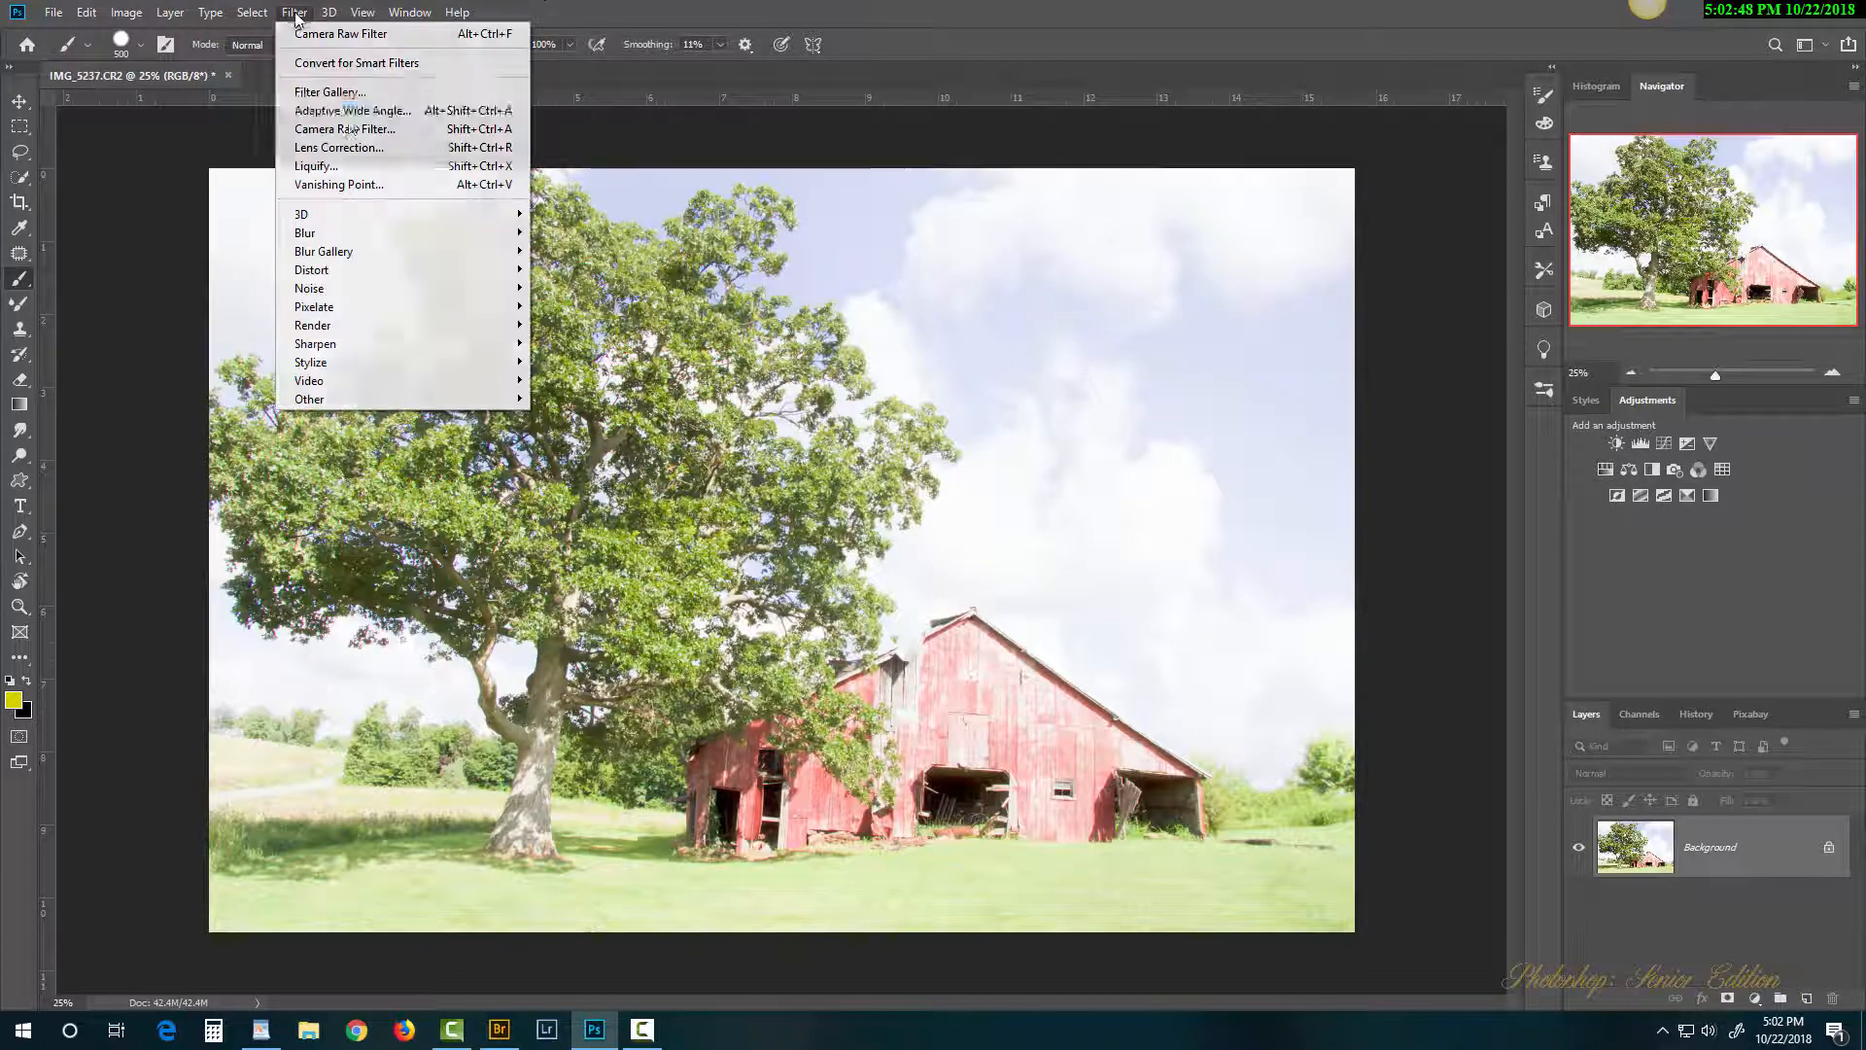
{"action": "left_click", "coordinate": [350, 129]}
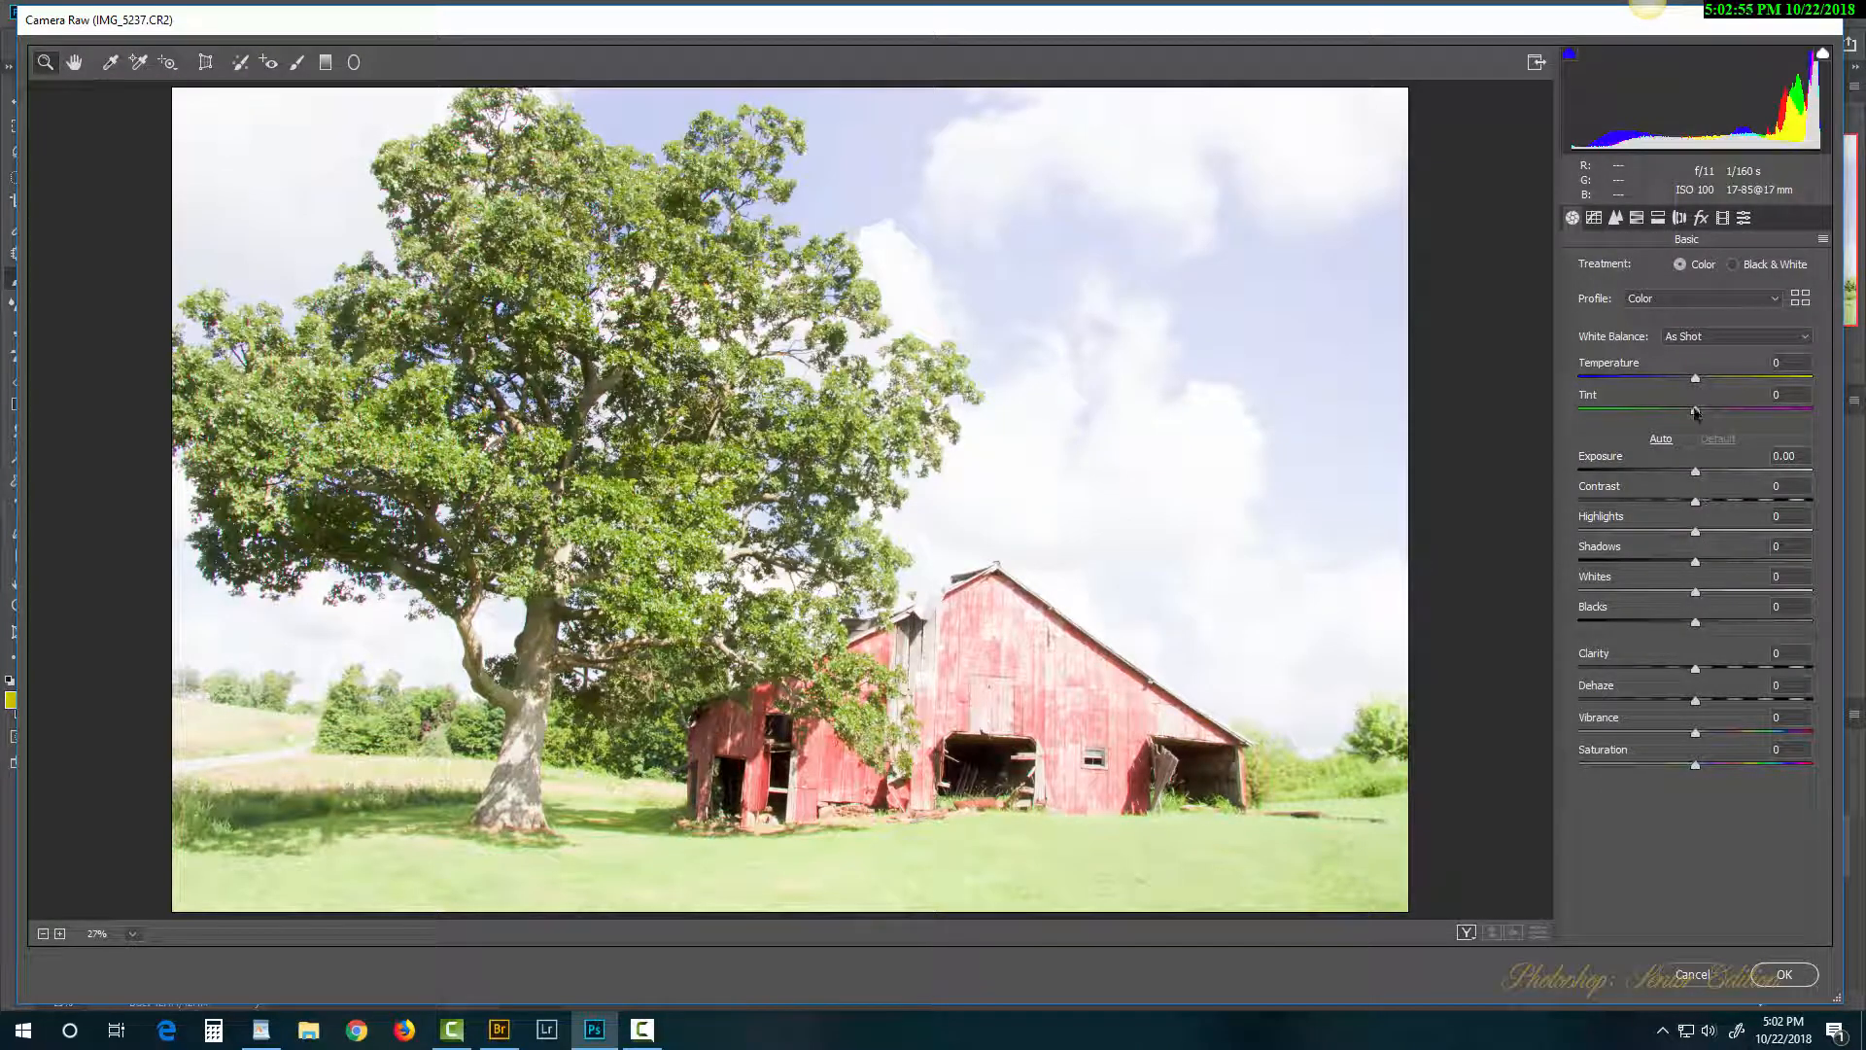
{"action": "left_click_drag", "start_coordinate": [1695, 471], "coordinate": [1660, 473]}
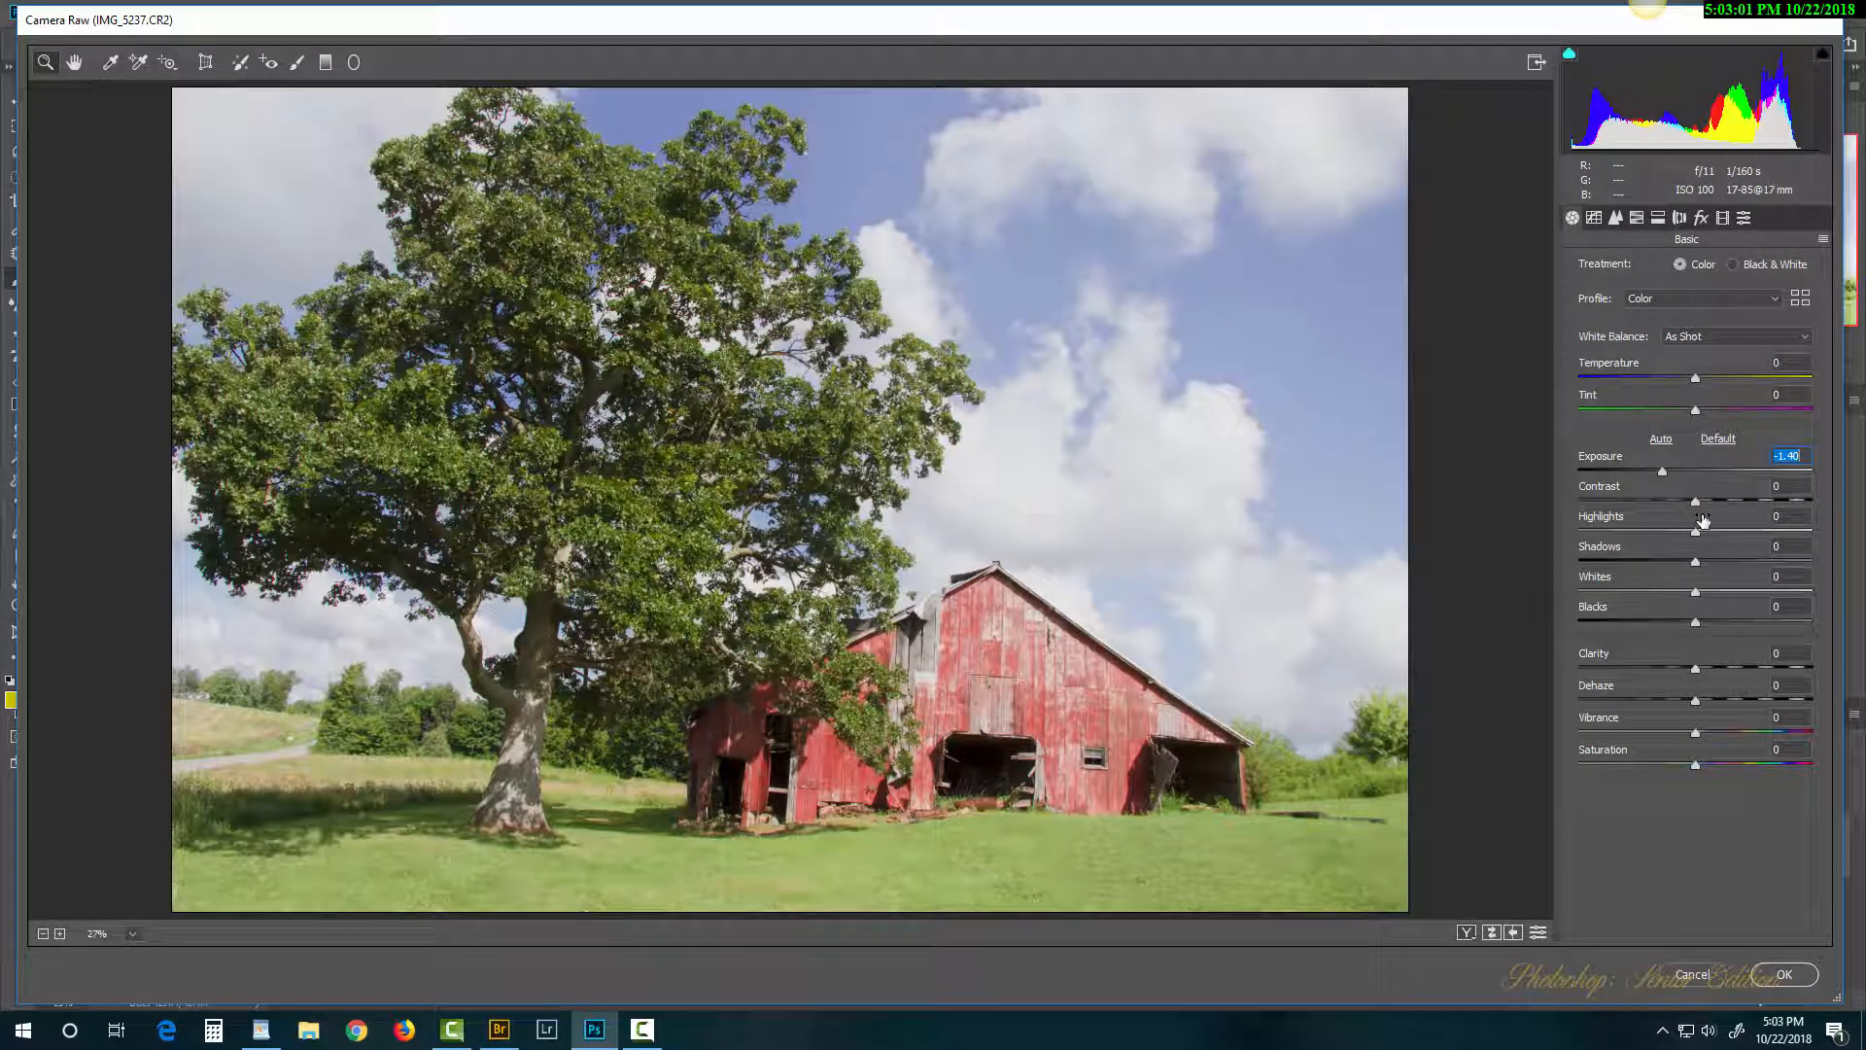
{"action": "left_click_drag", "start_coordinate": [1696, 533], "coordinate": [1687, 593]}
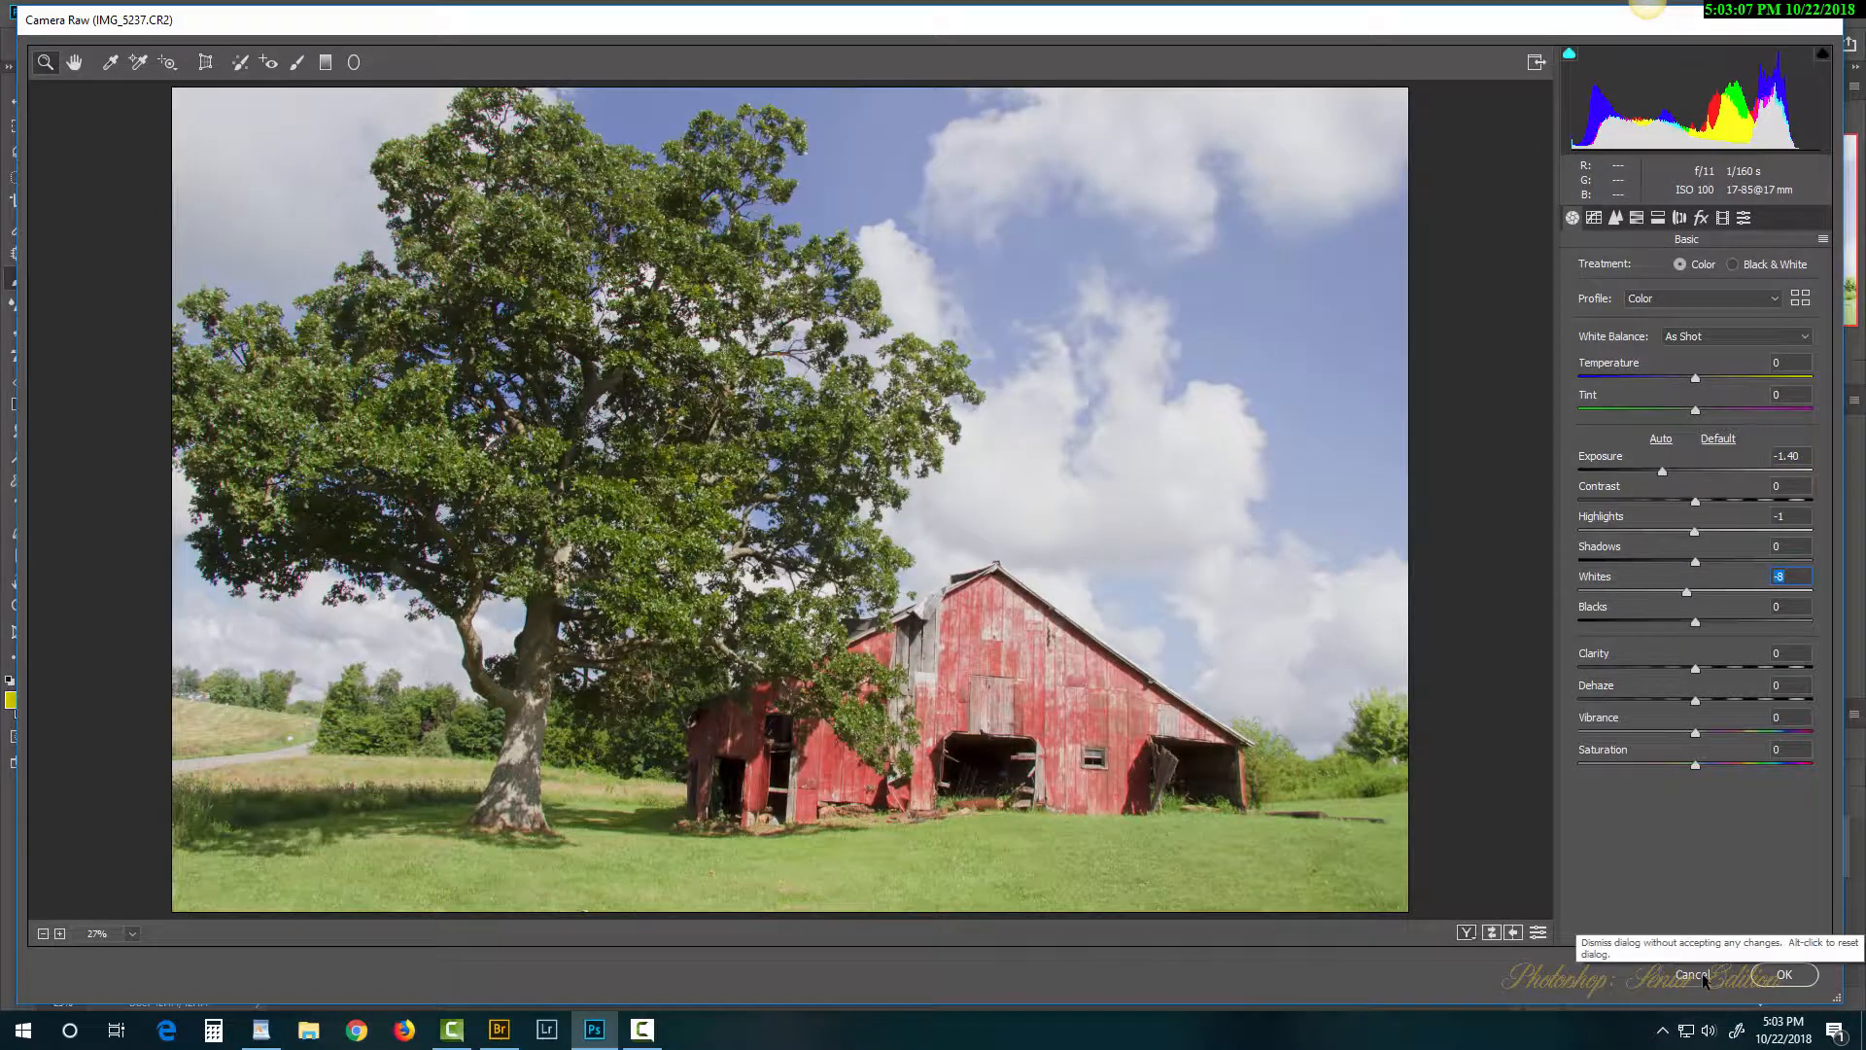
{"action": "key", "text": "Return"}
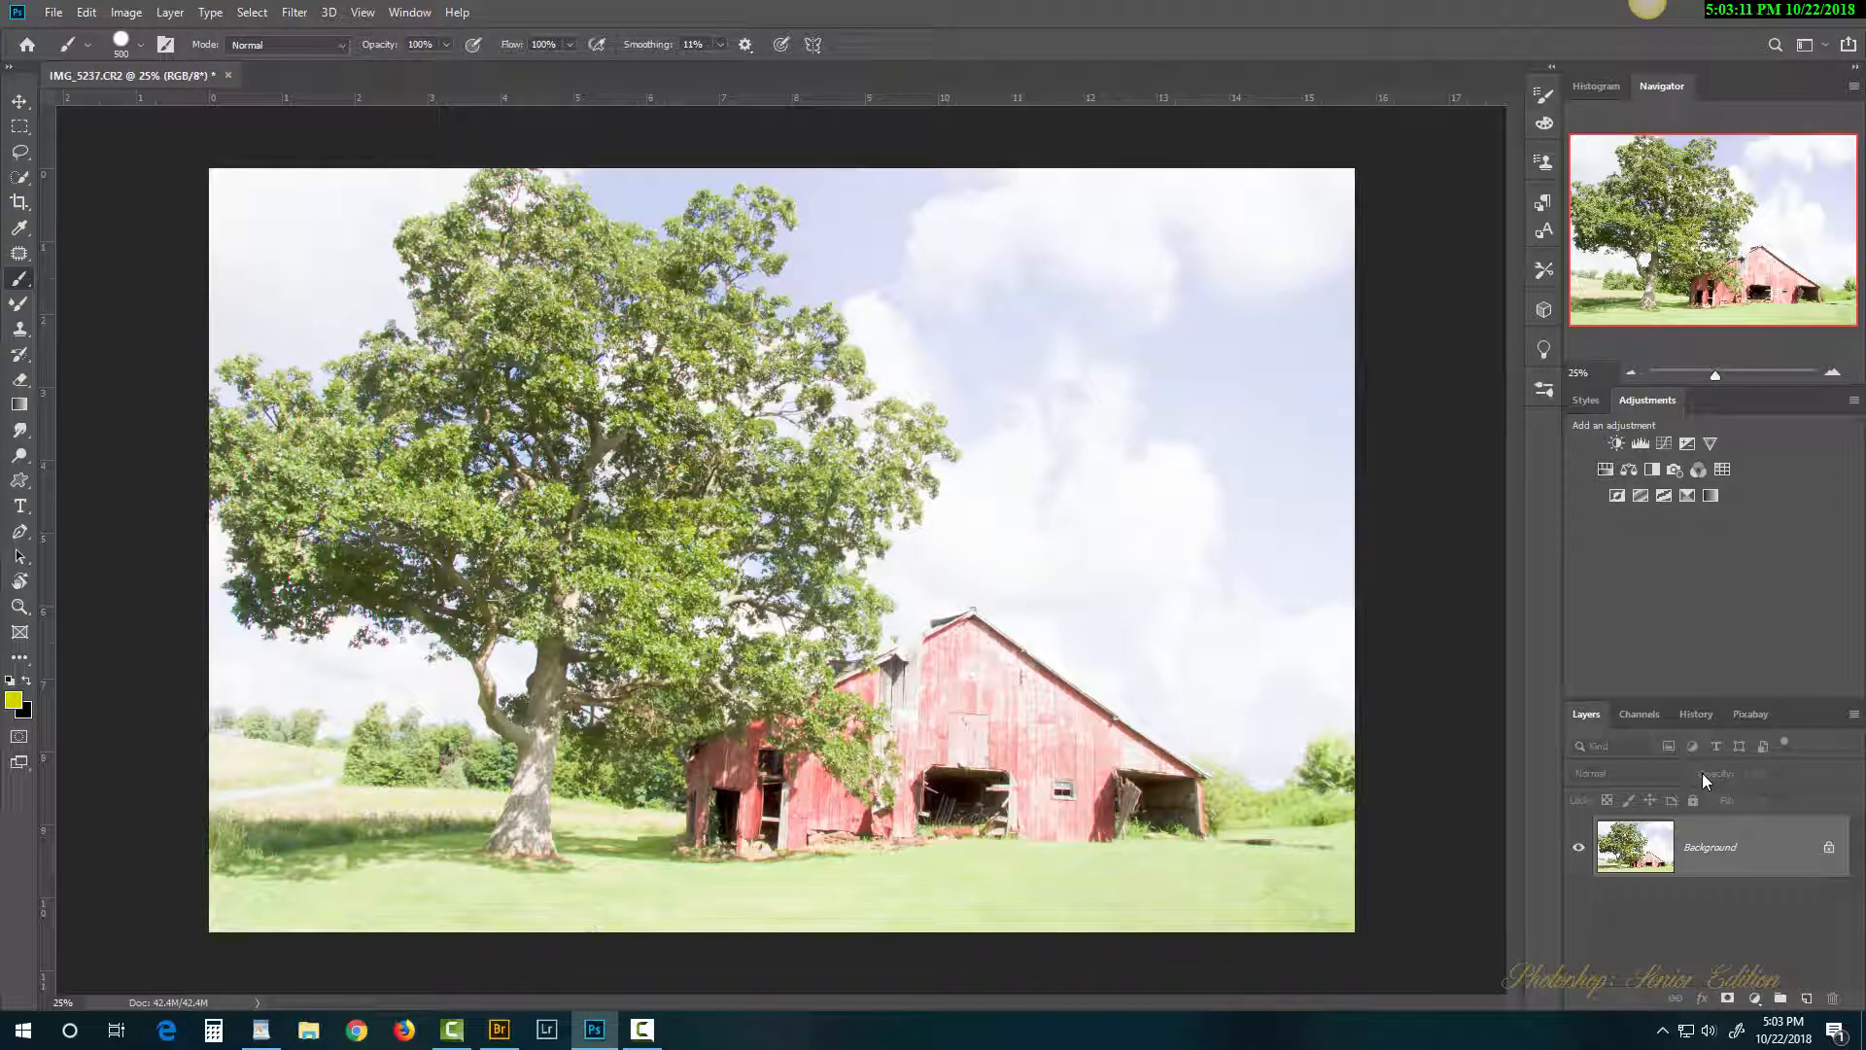
Step: Revert the photo to the original IMG_5237.CR2 snapshot in History
{"action": "left_click", "coordinate": [1698, 713]}
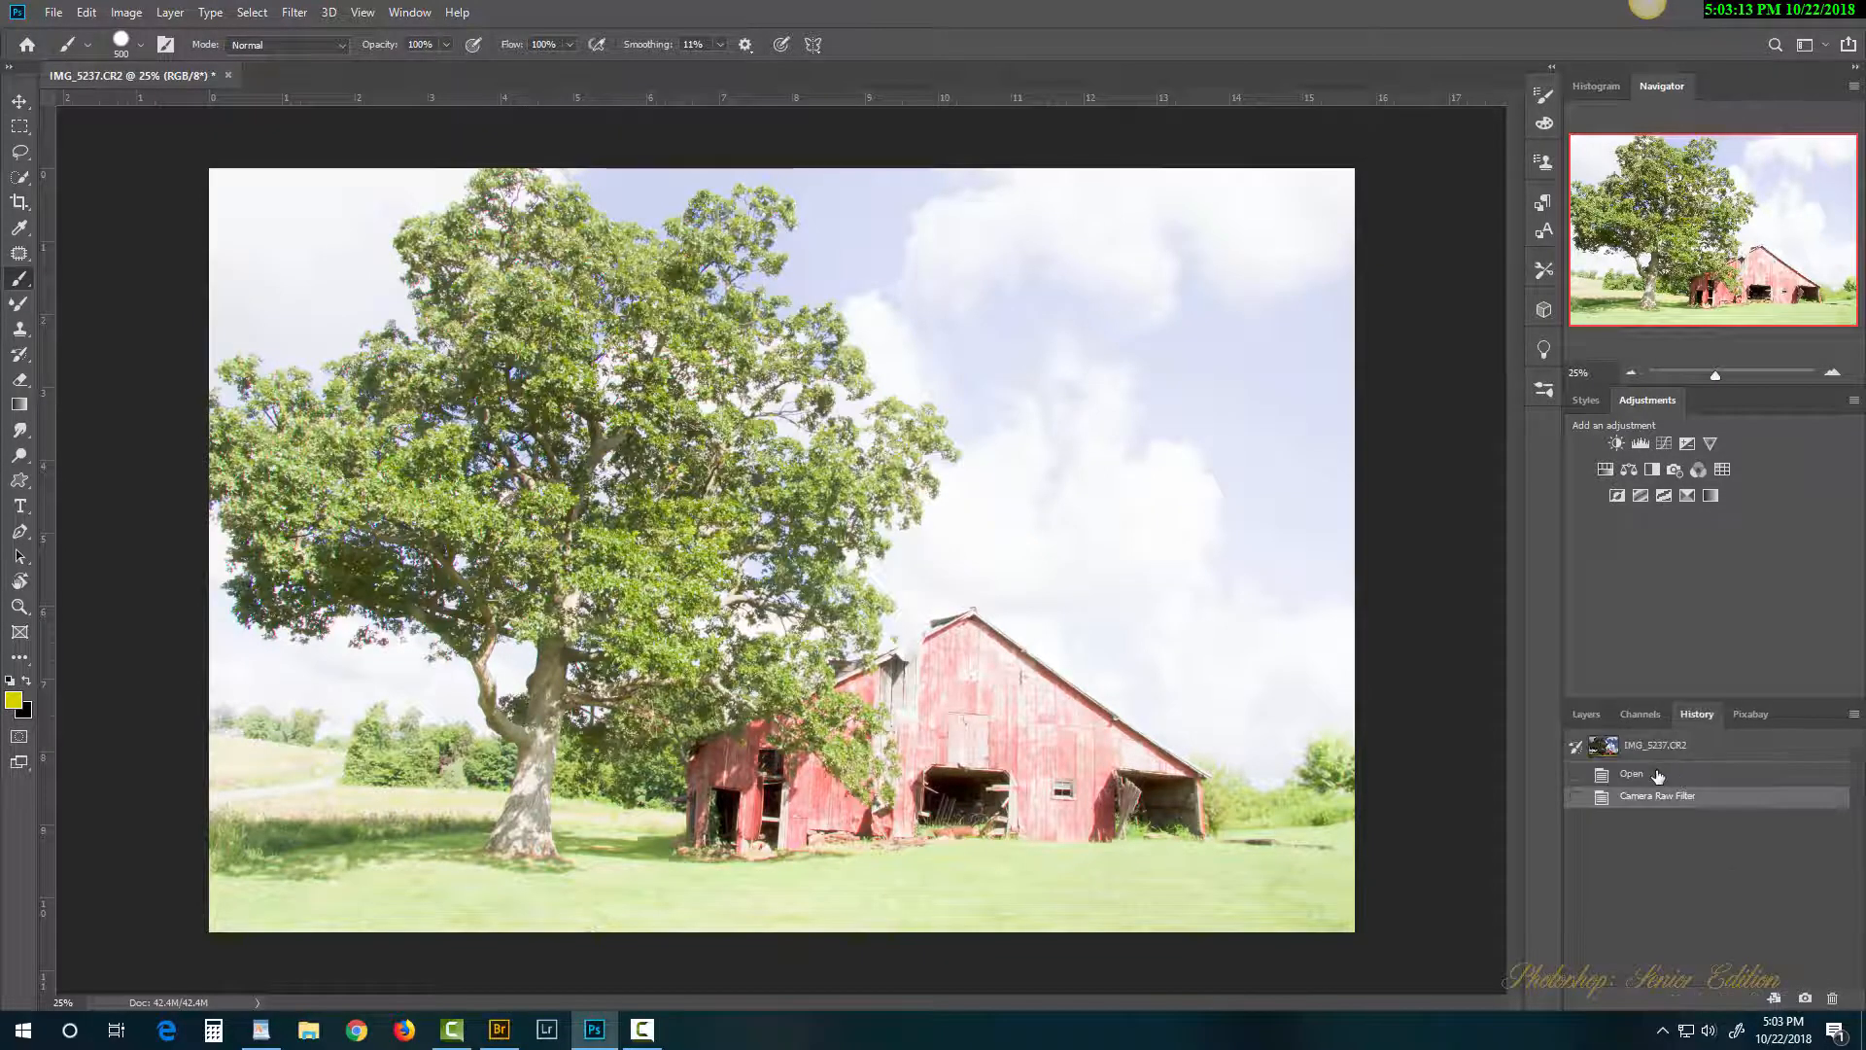
{"action": "left_click", "coordinate": [1657, 775]}
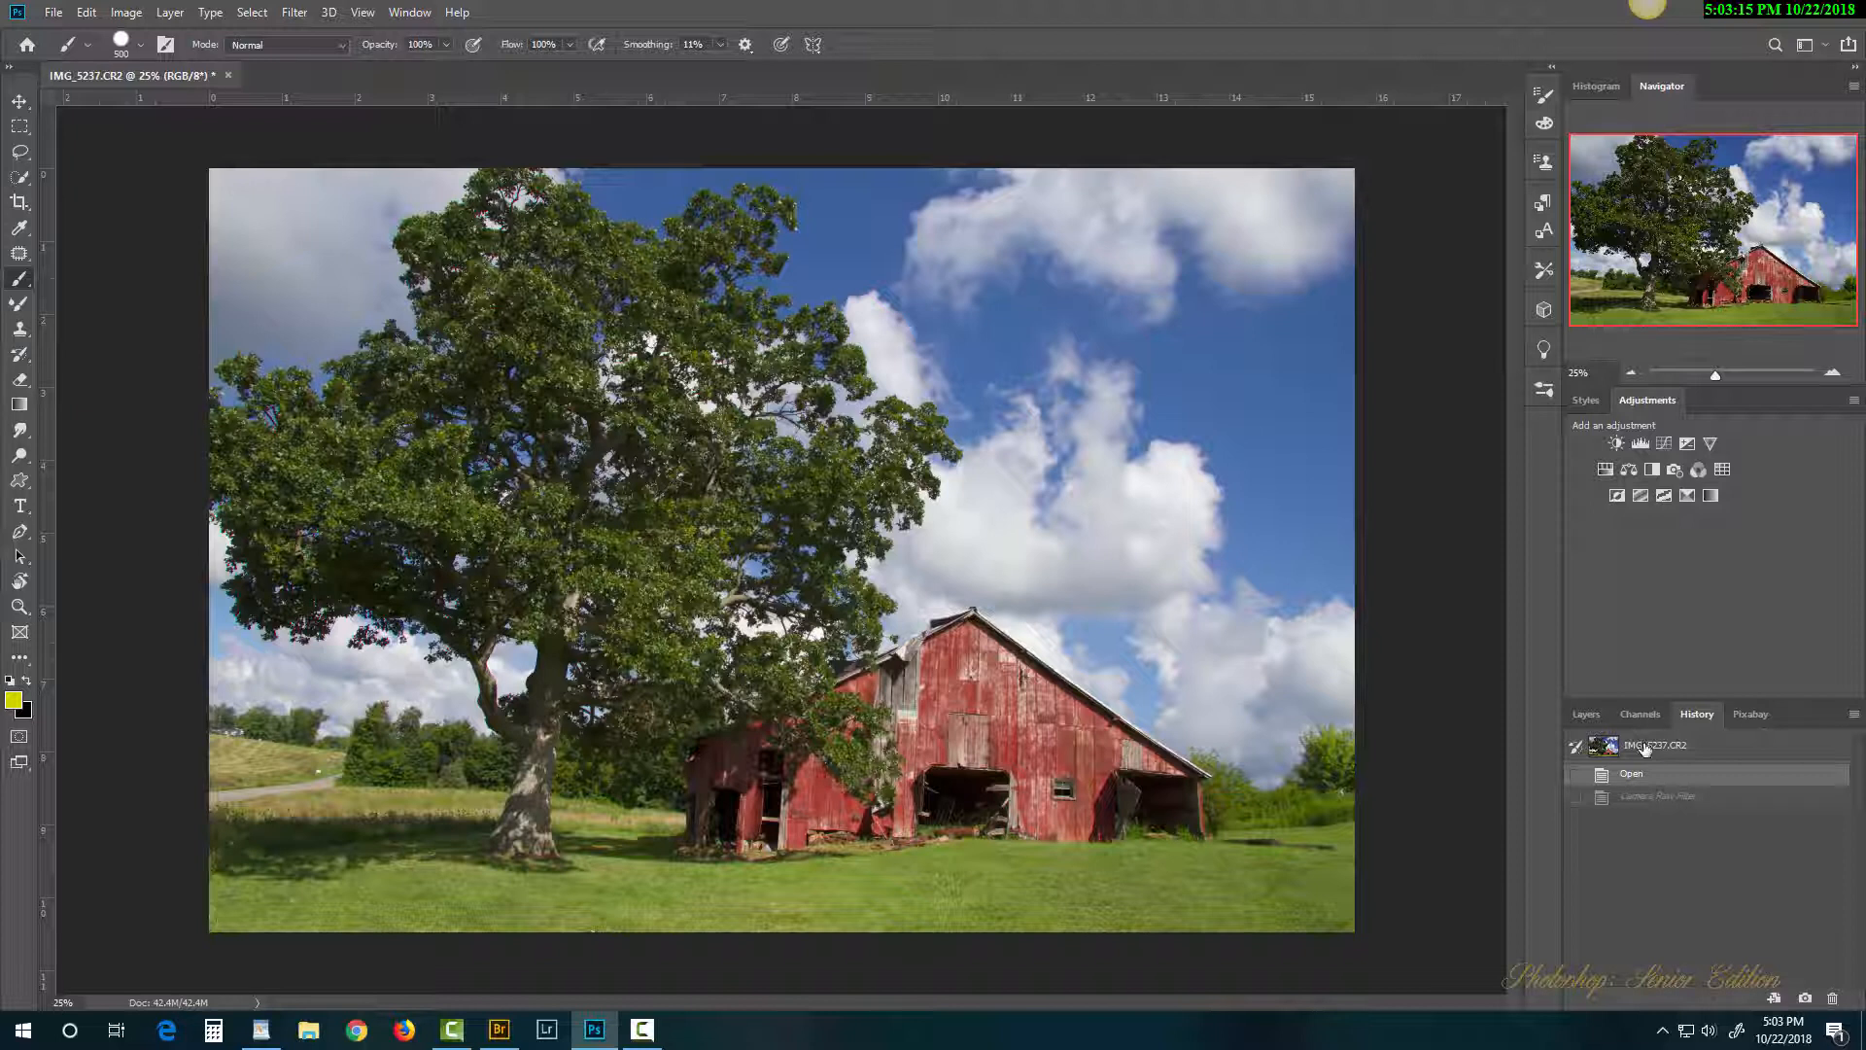
{"action": "left_click", "coordinate": [1642, 746]}
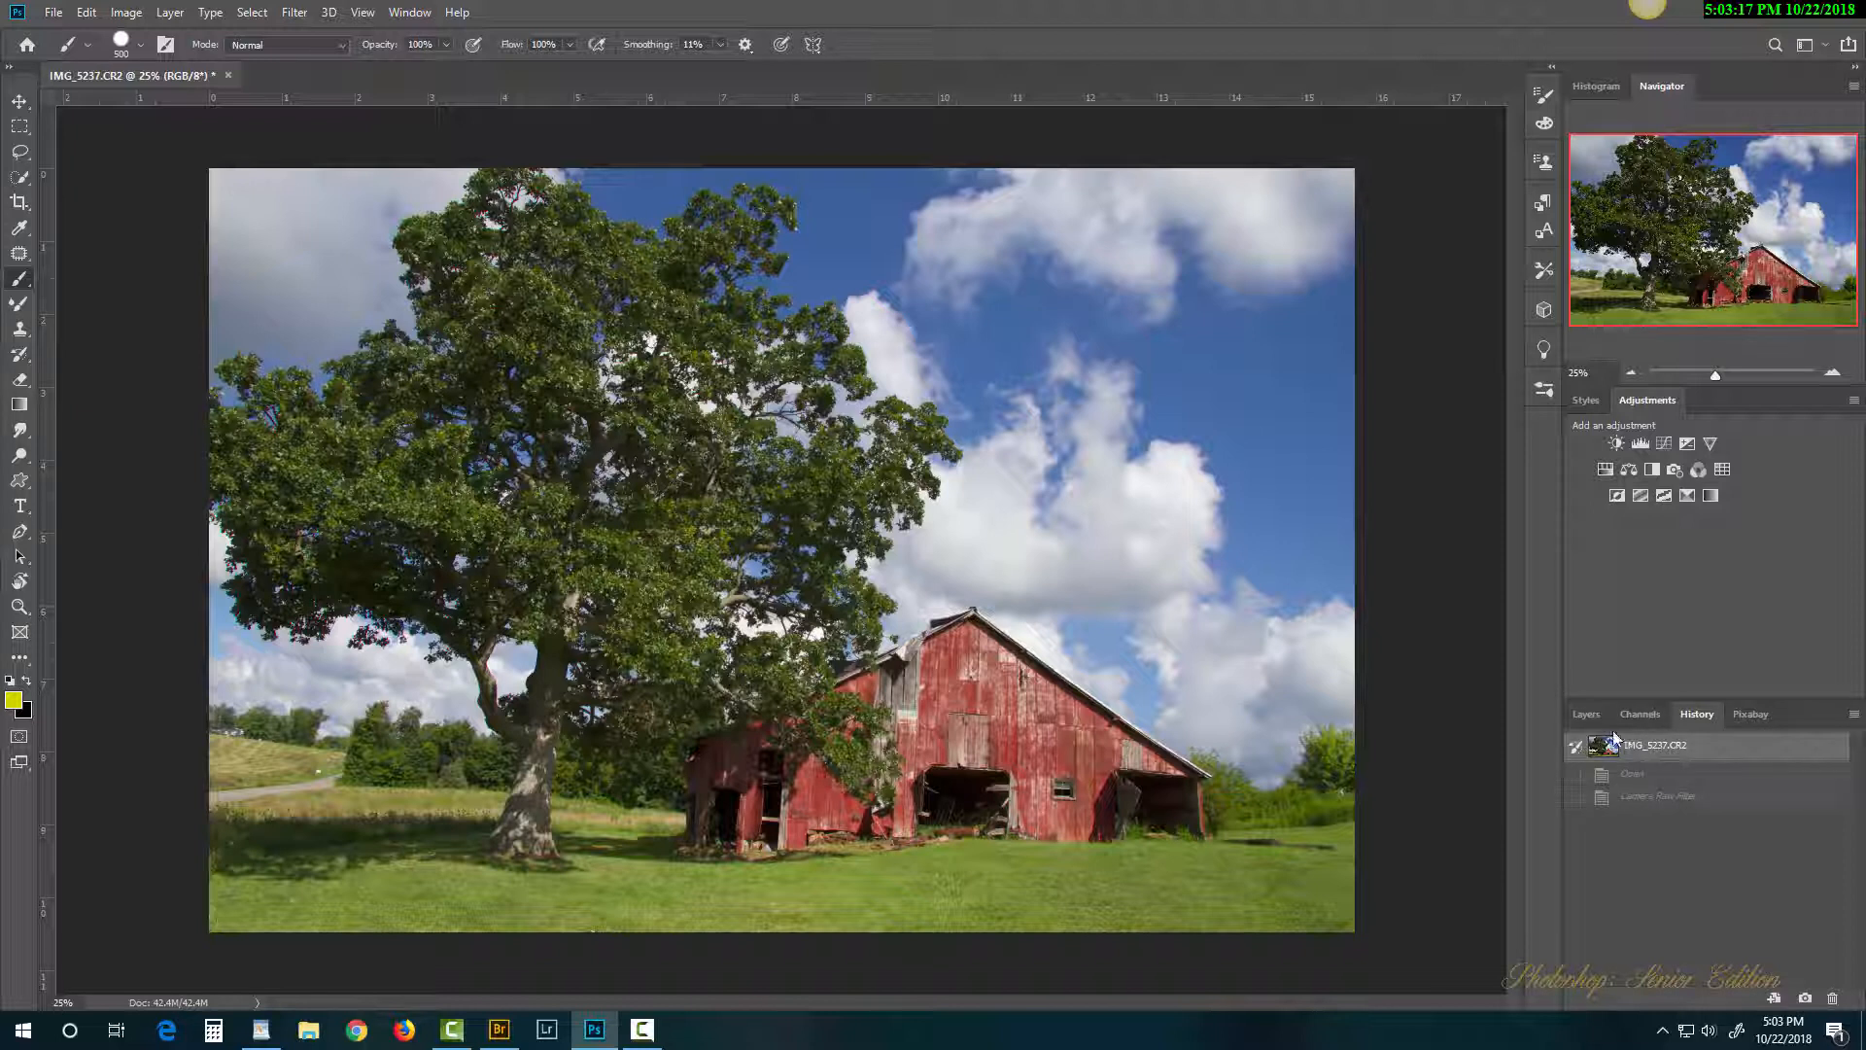
Step: Convert the Background layer into smart object Layer 0
{"action": "left_click", "coordinate": [1587, 713]}
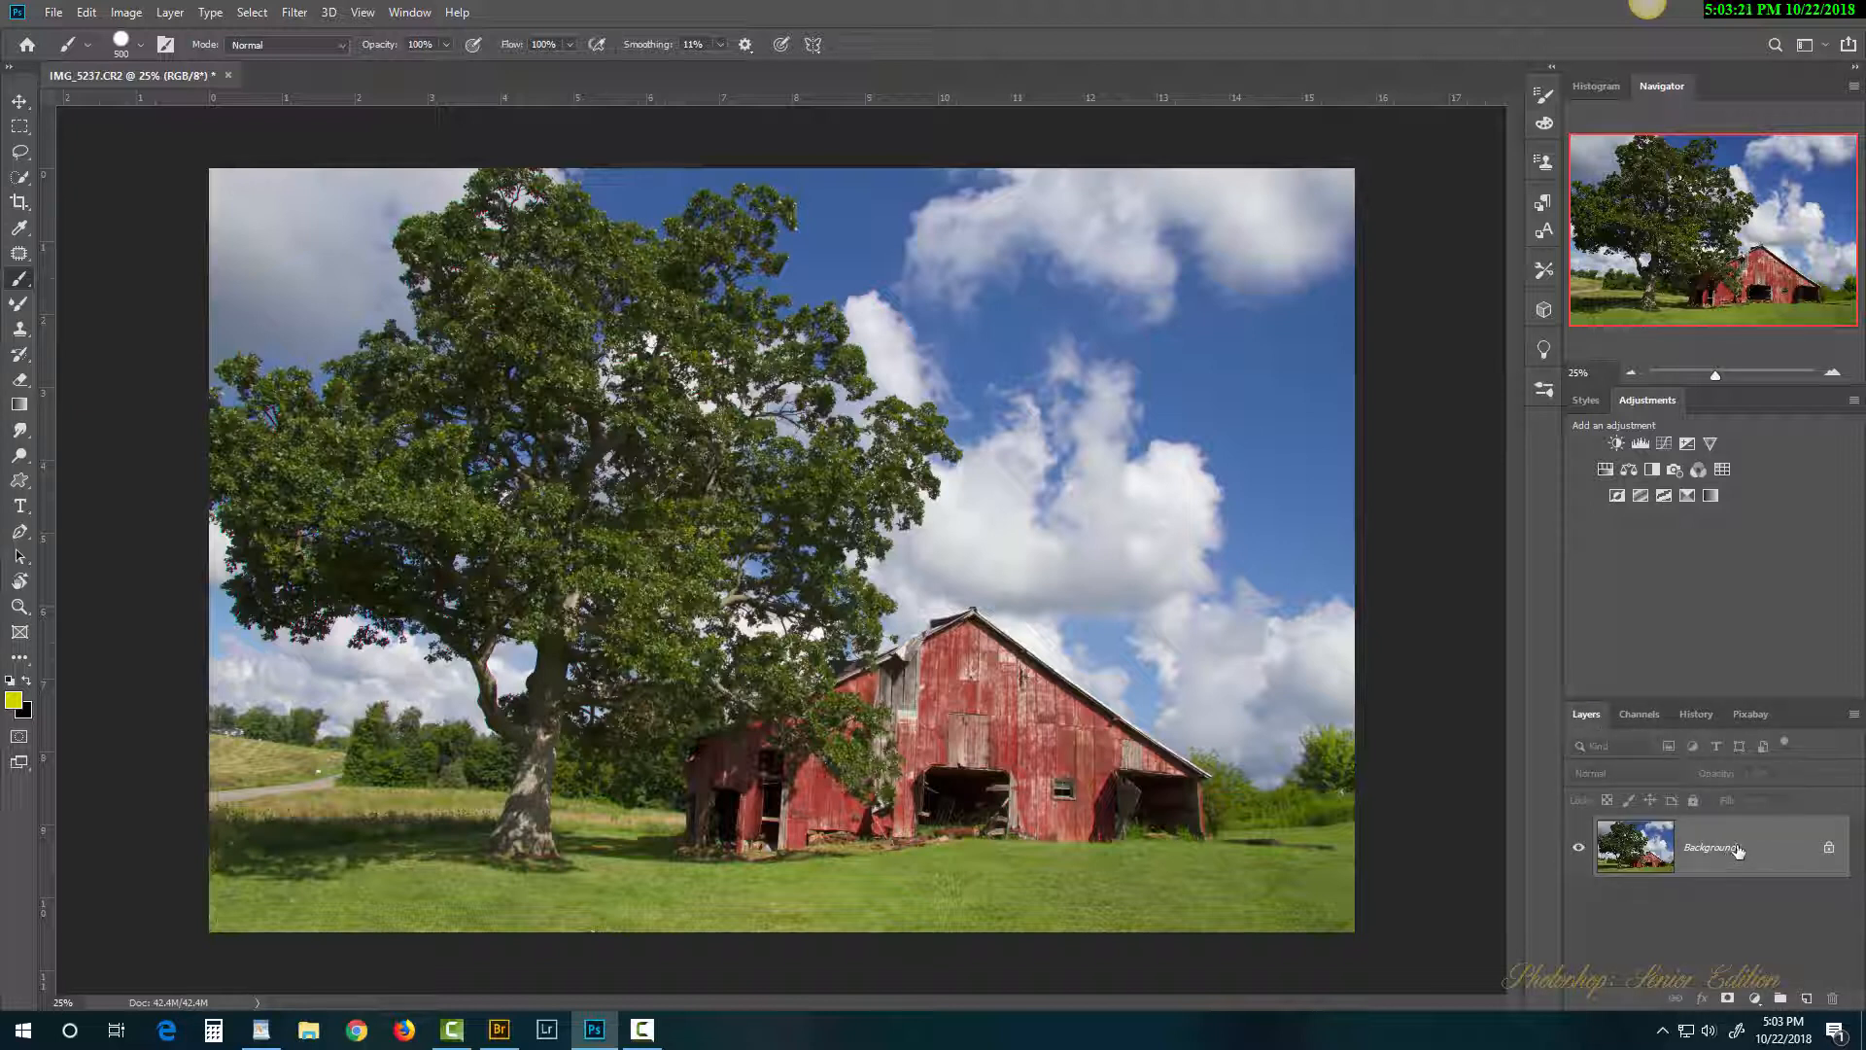
{"action": "right_click", "coordinate": [1738, 850]}
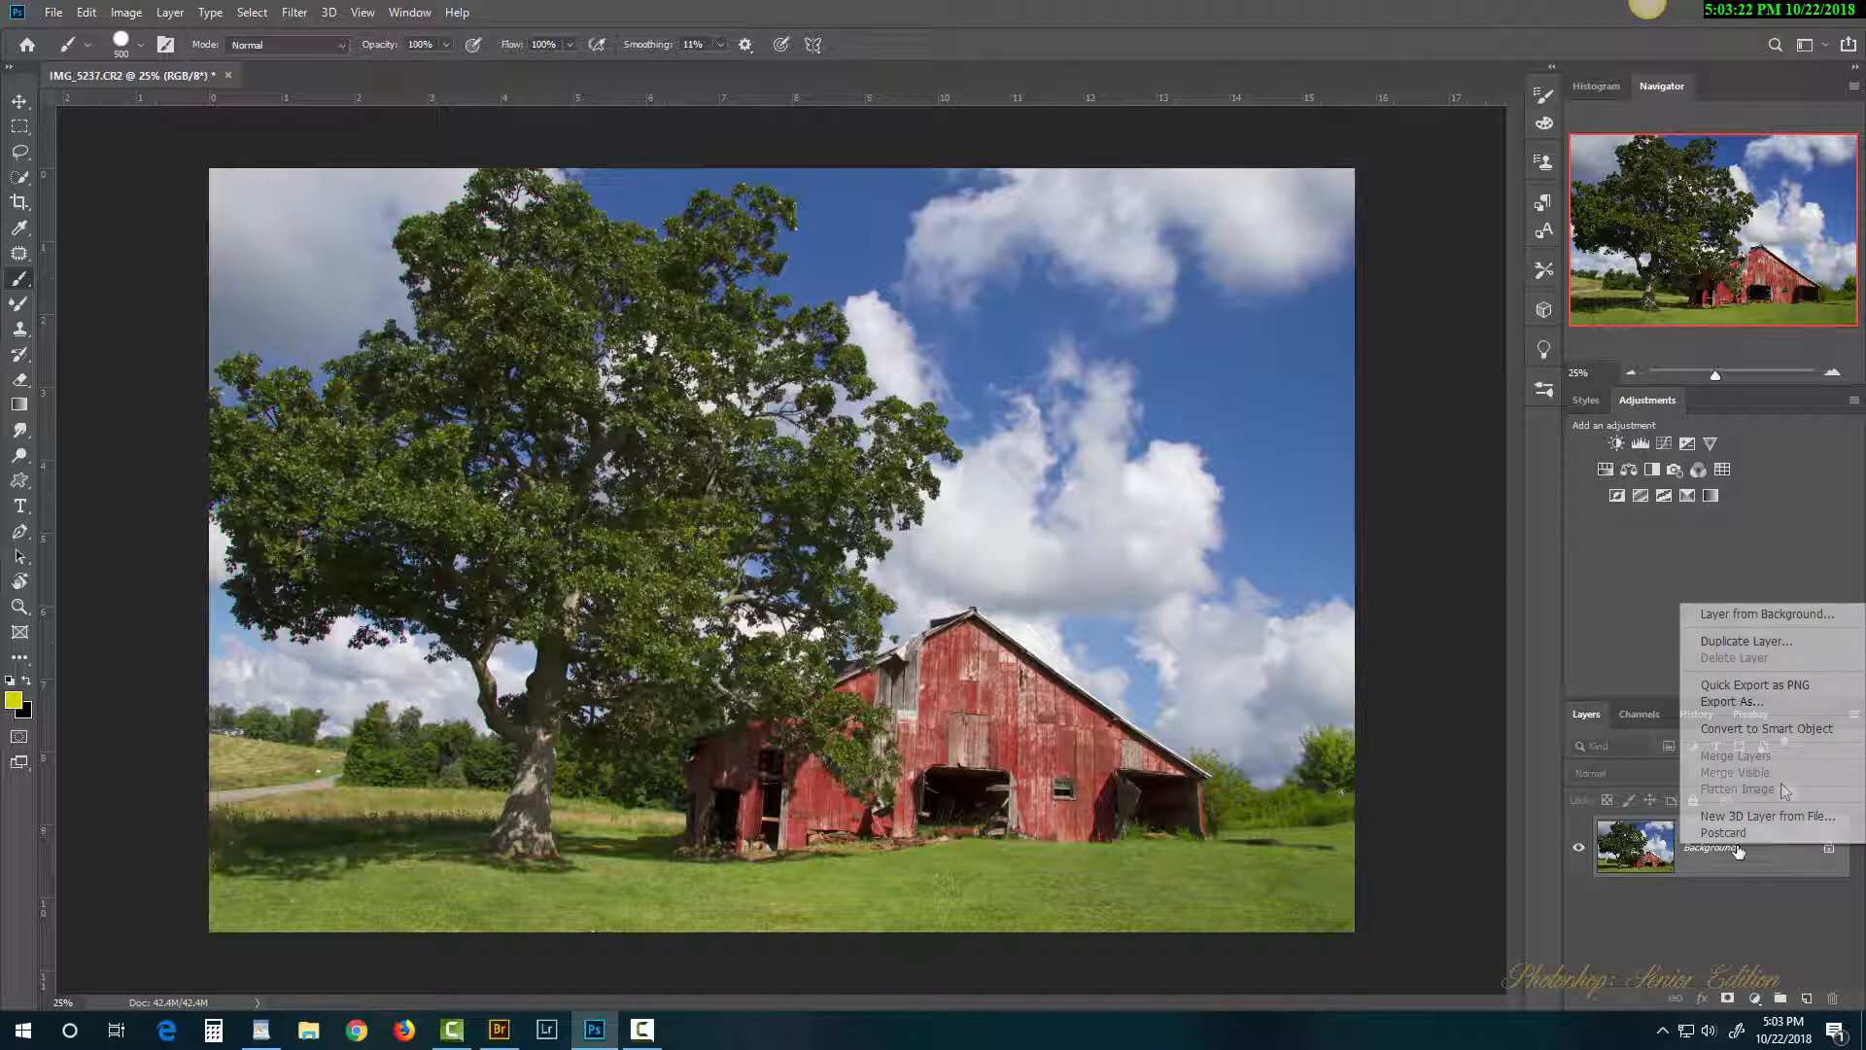
{"action": "left_click", "coordinate": [1792, 729]}
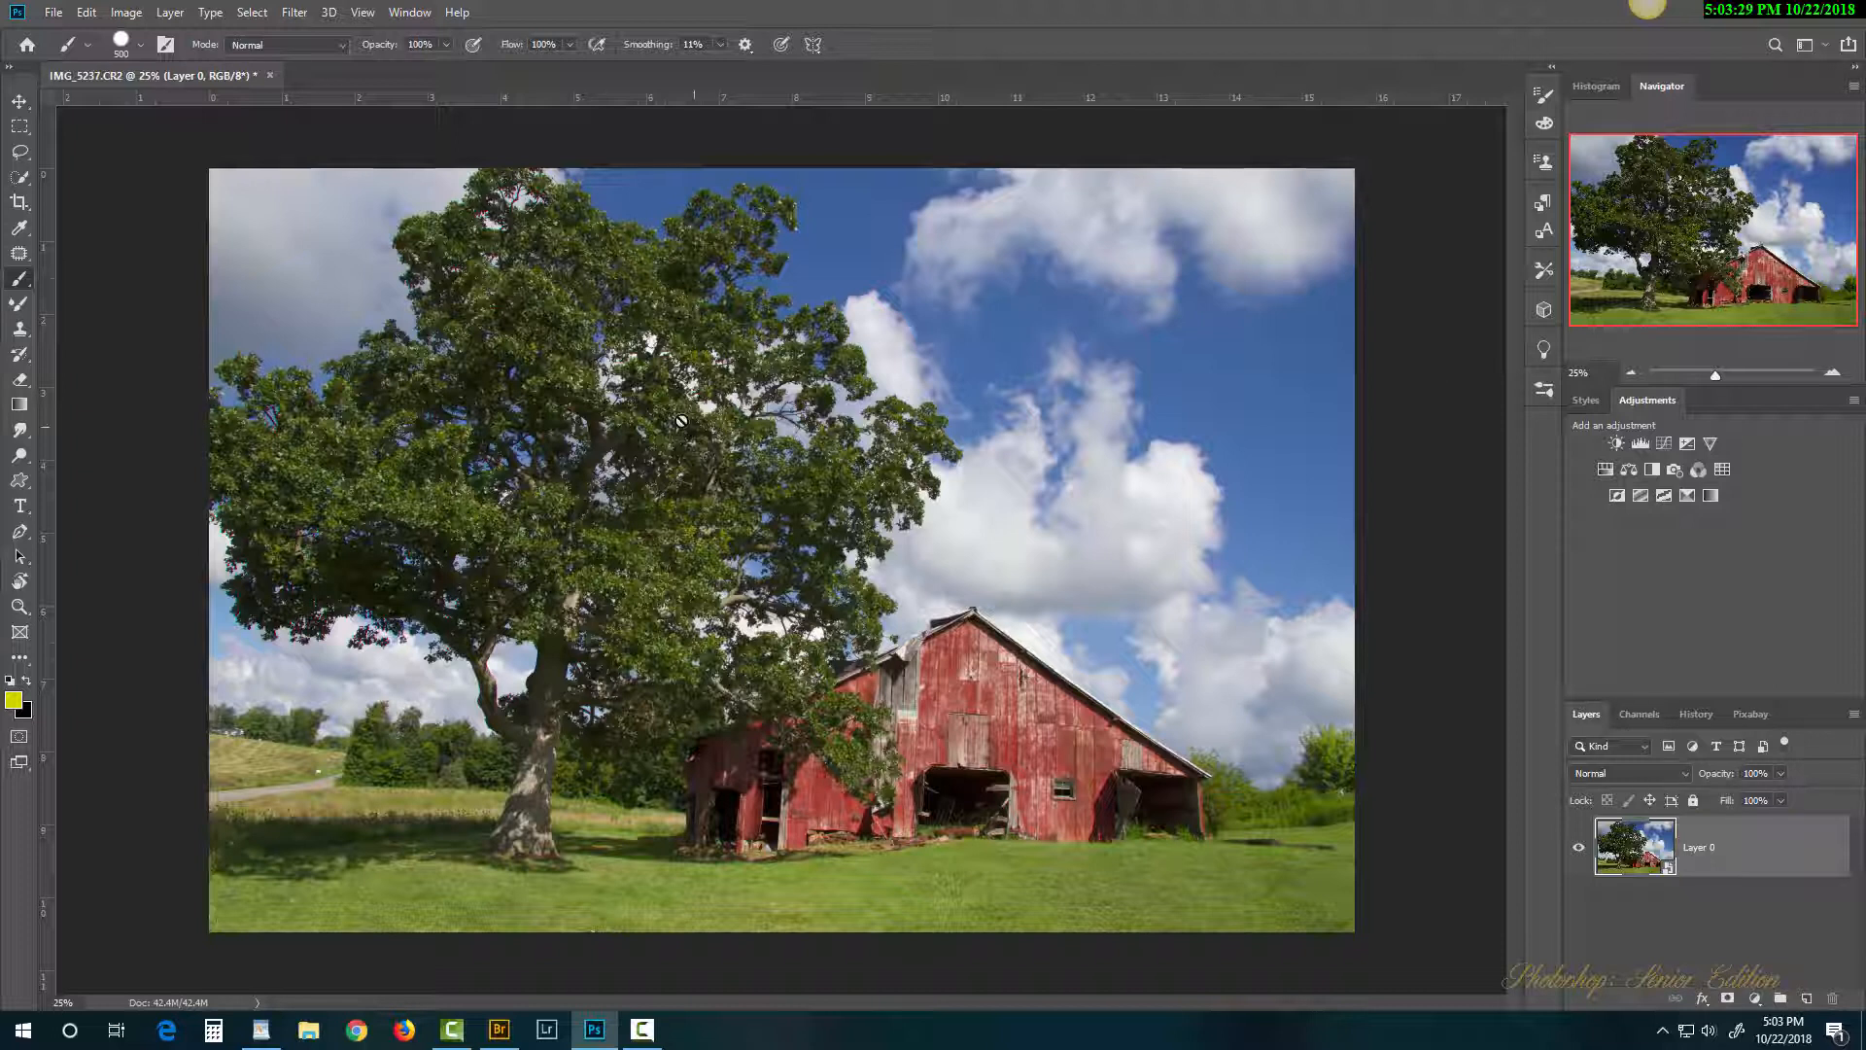
Step: Apply Camera Raw as a smart filter: Temperature -36, Tint +43, Exposure -1.75, Blacks -30, Clarity +52, Dehaze -51
{"action": "left_click", "coordinate": [295, 12]}
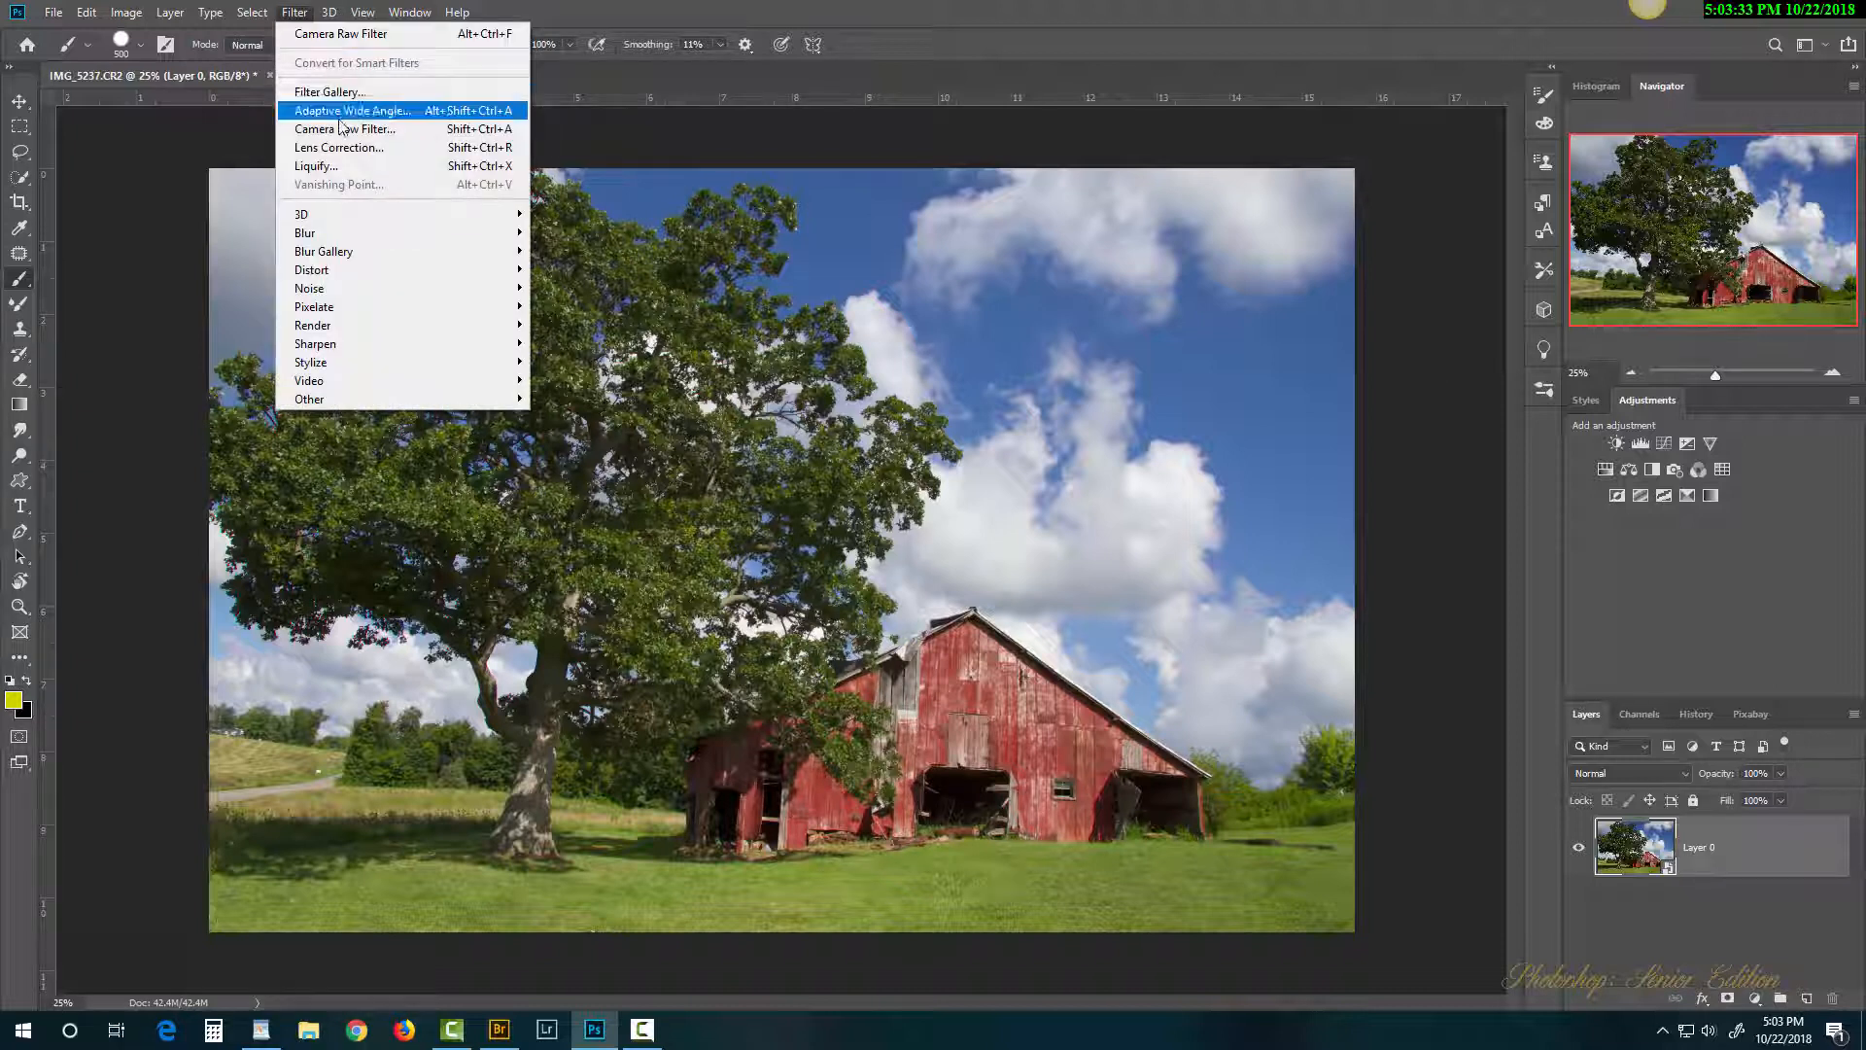
{"action": "left_click", "coordinate": [369, 137]}
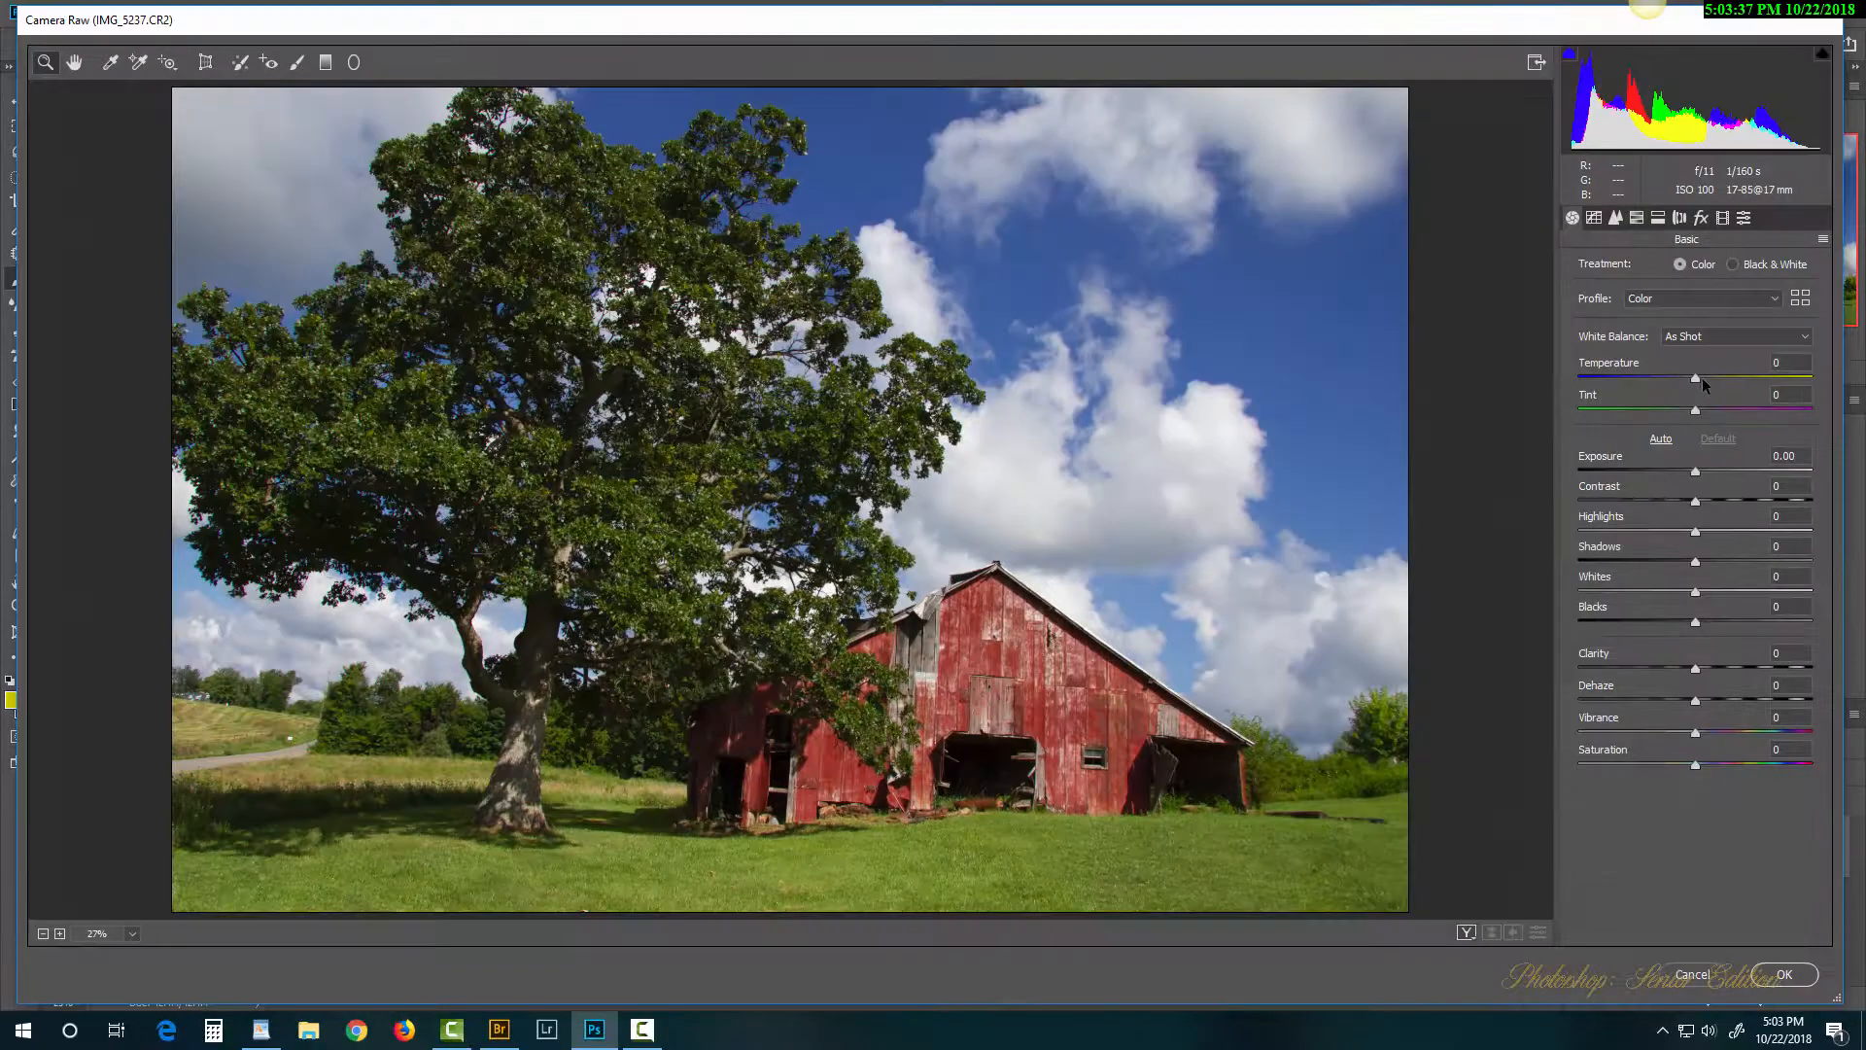
{"action": "left_click_drag", "start_coordinate": [1697, 377], "coordinate": [1747, 413]}
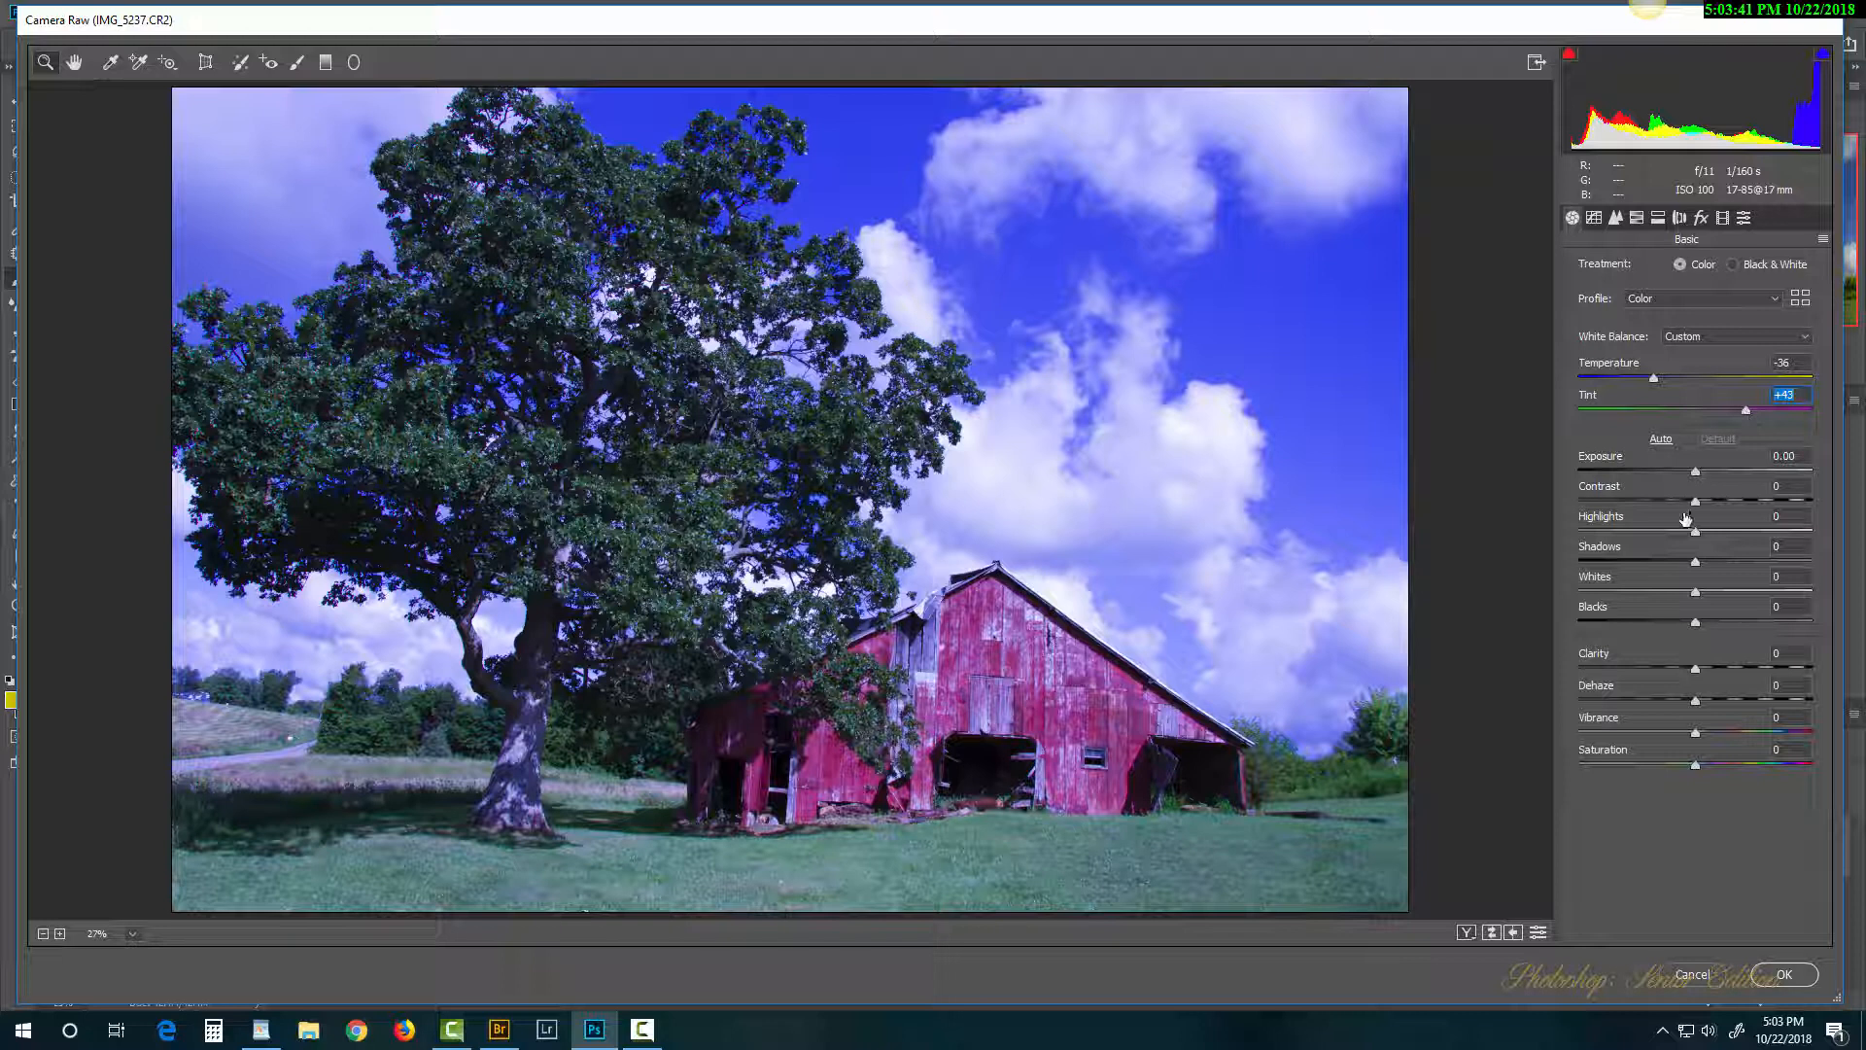
{"action": "left_click_drag", "start_coordinate": [1695, 475], "coordinate": [1654, 475]}
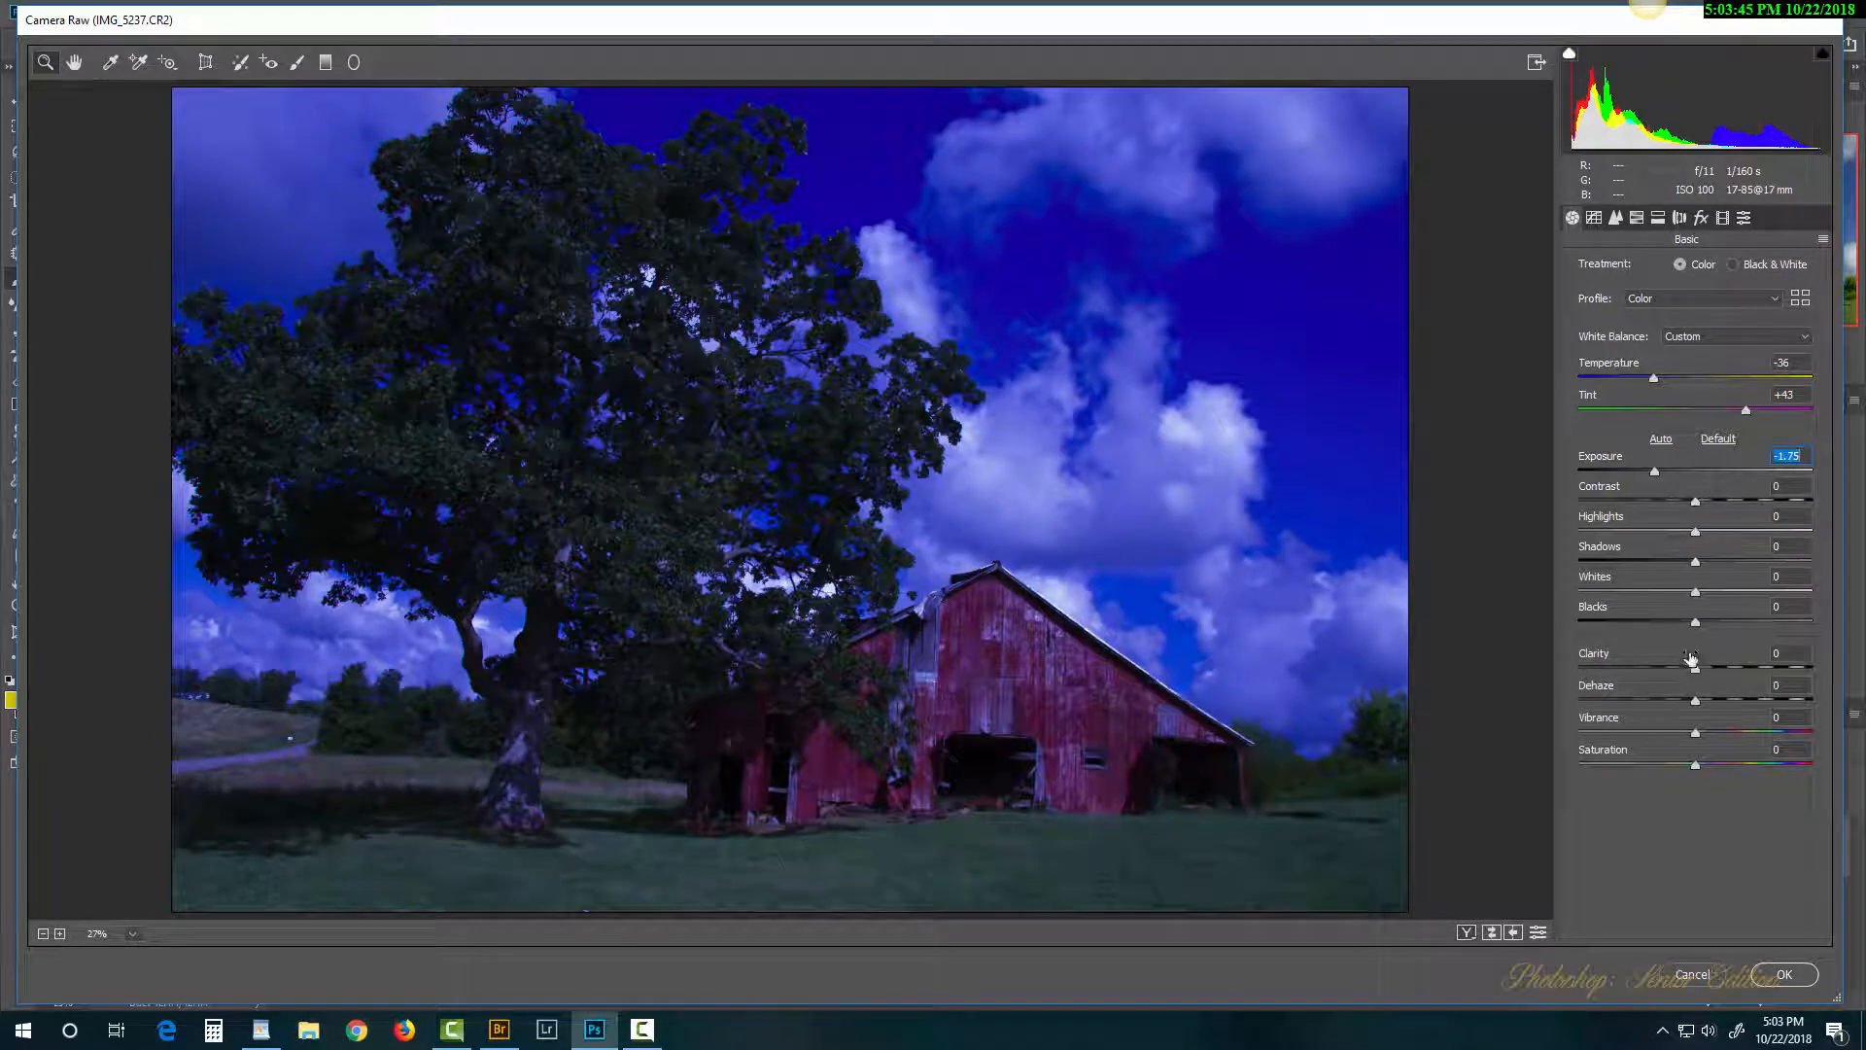
{"action": "left_click_drag", "start_coordinate": [1695, 623], "coordinate": [1661, 622]}
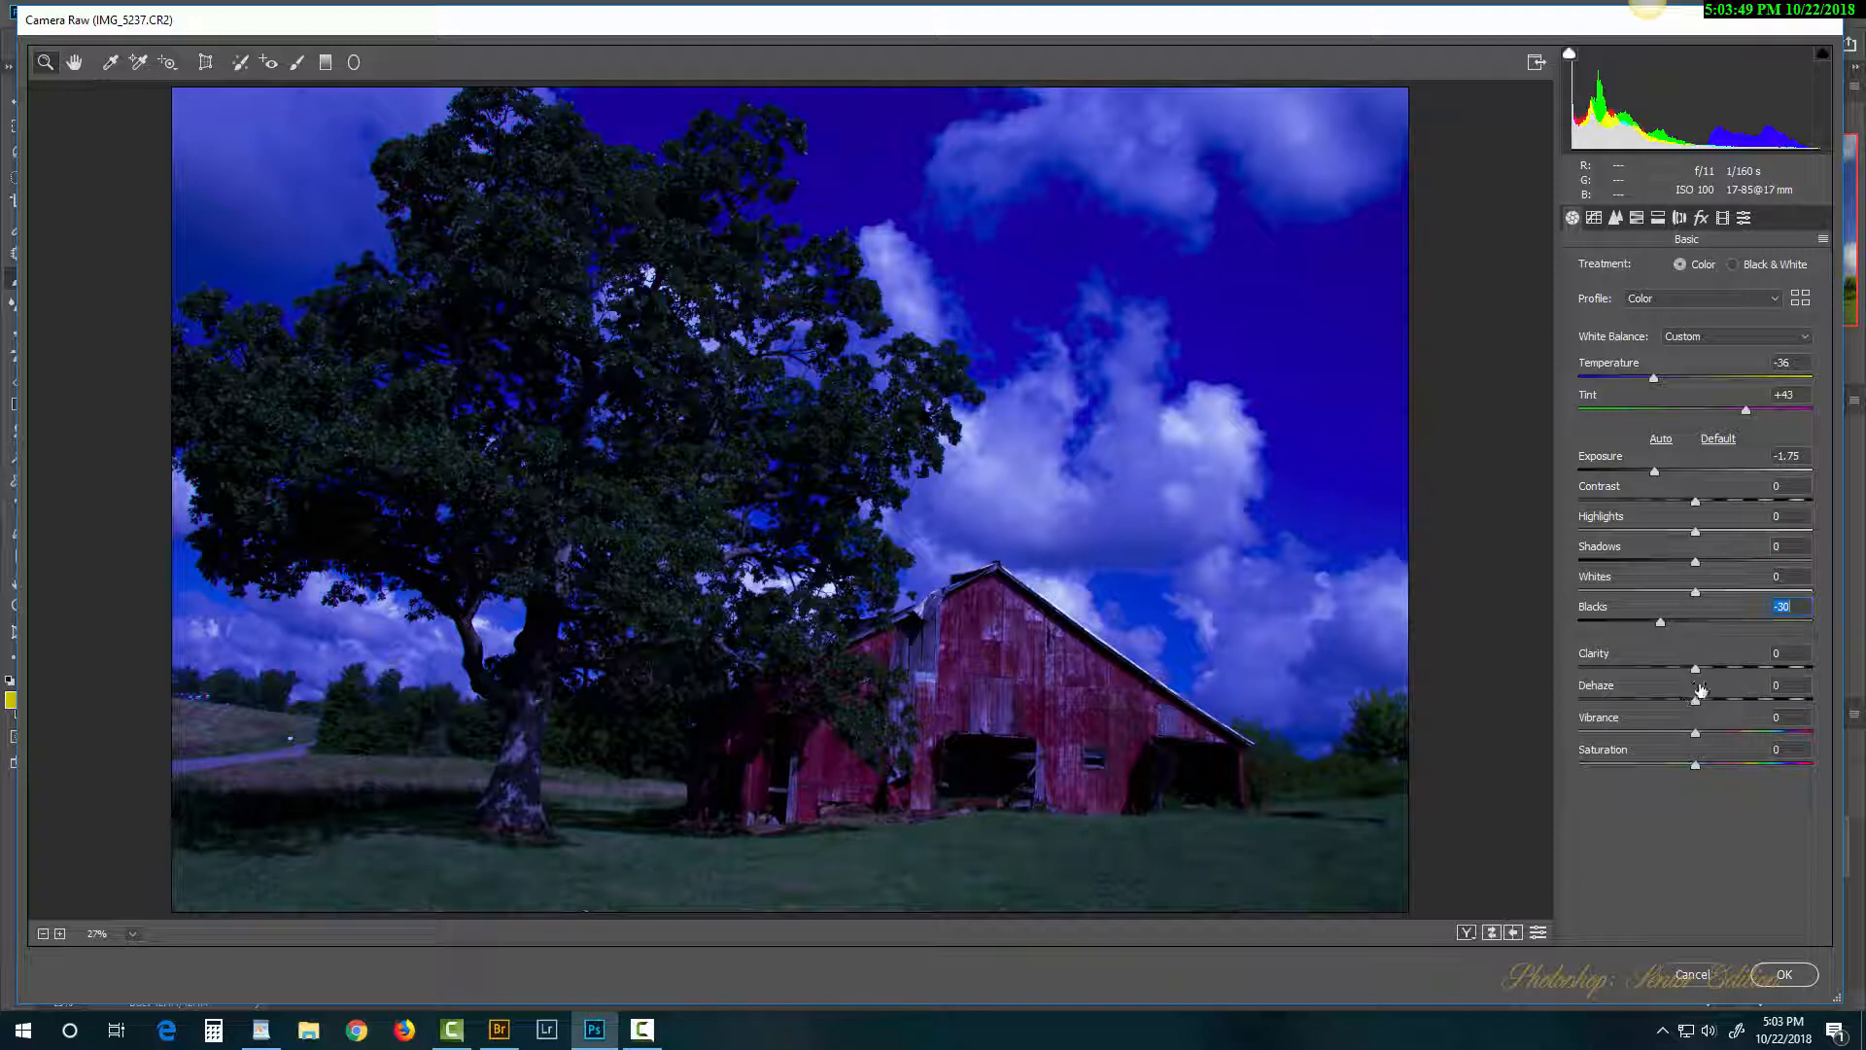
{"action": "left_click_drag", "start_coordinate": [1697, 669], "coordinate": [1634, 717]}
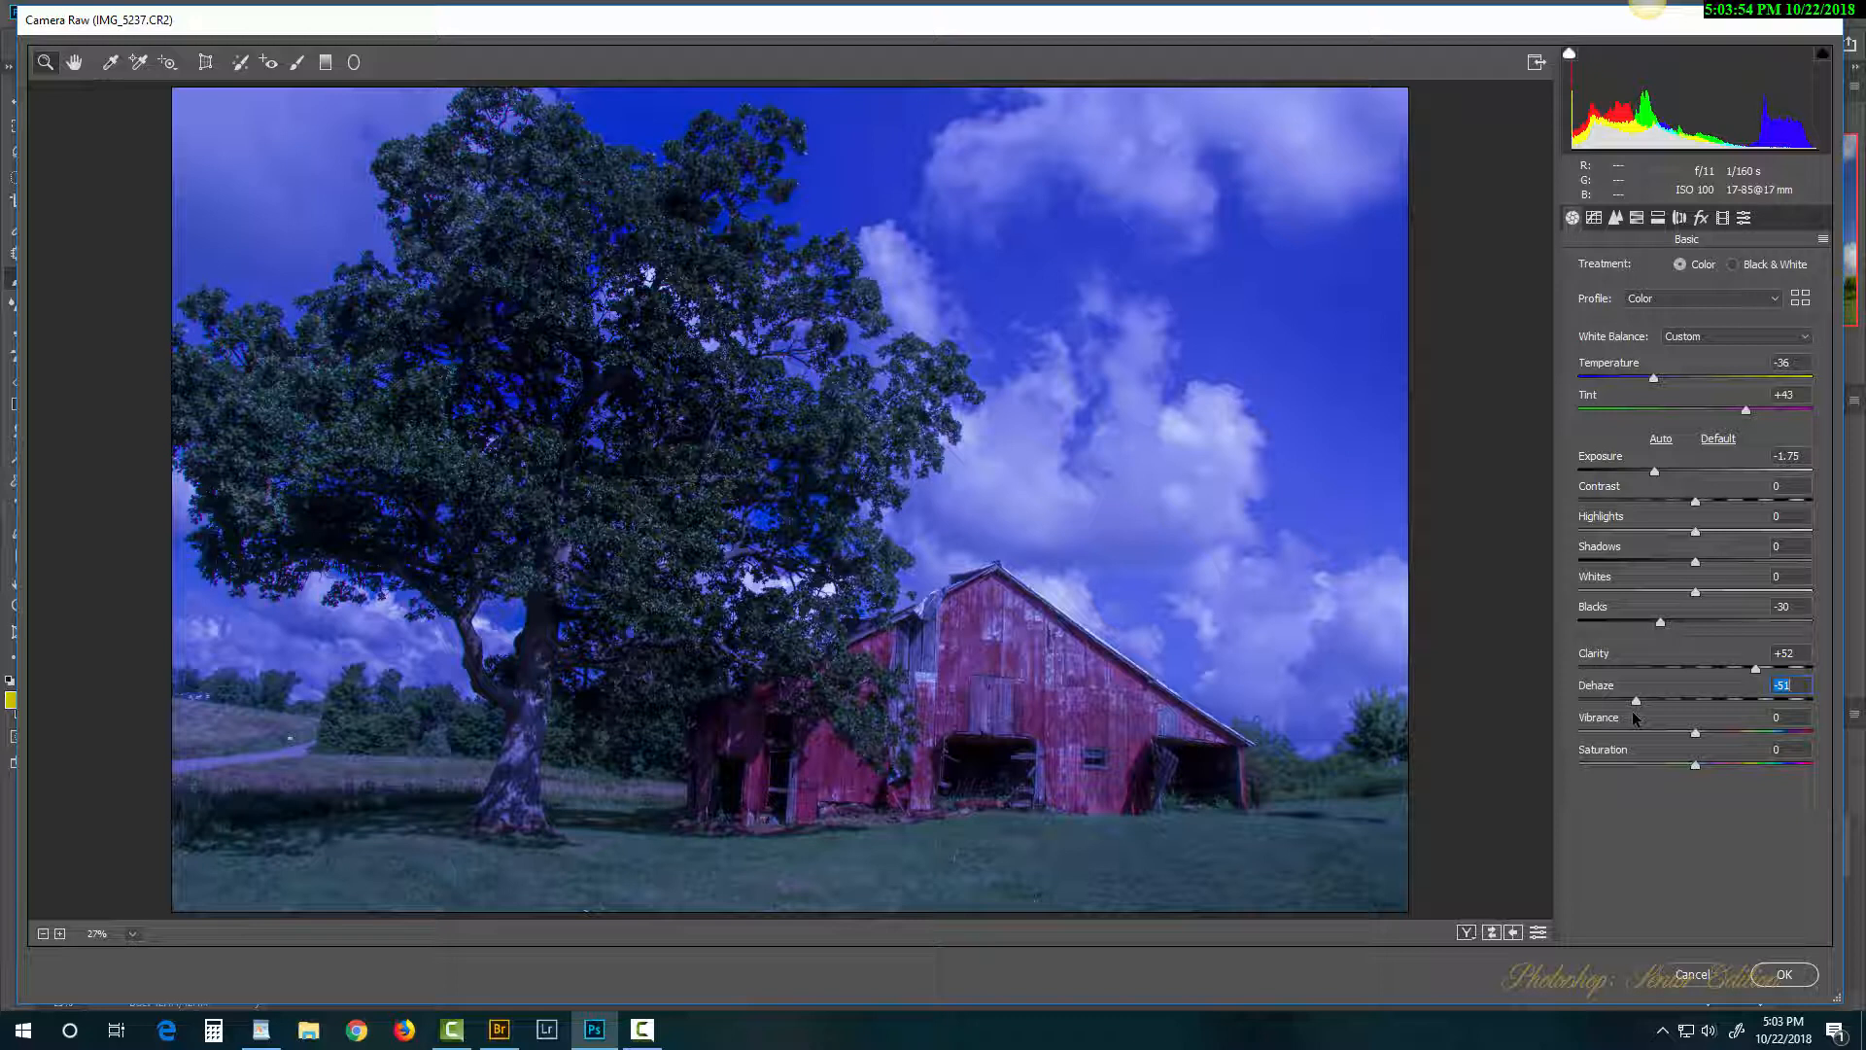
{"action": "left_click", "coordinate": [1784, 974]}
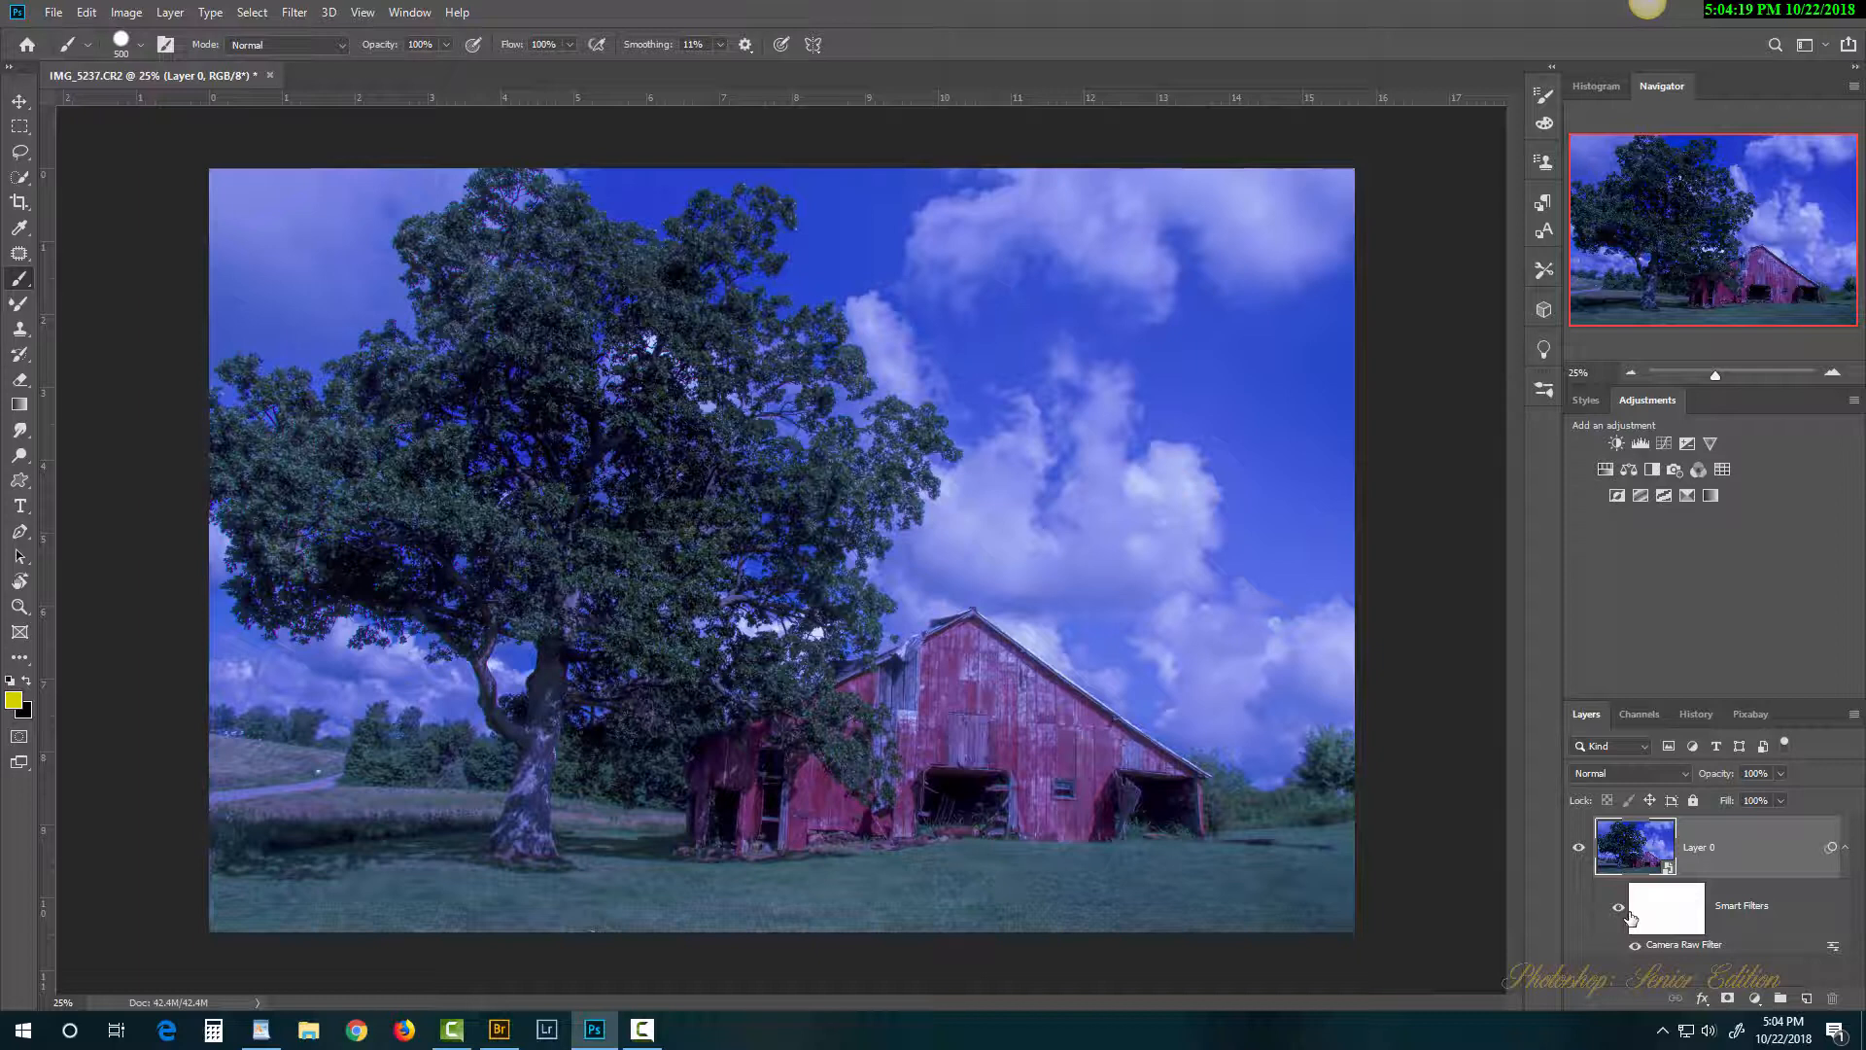
{"action": "left_click", "coordinate": [1618, 910]}
{"action": "left_click", "coordinate": [1619, 913]}
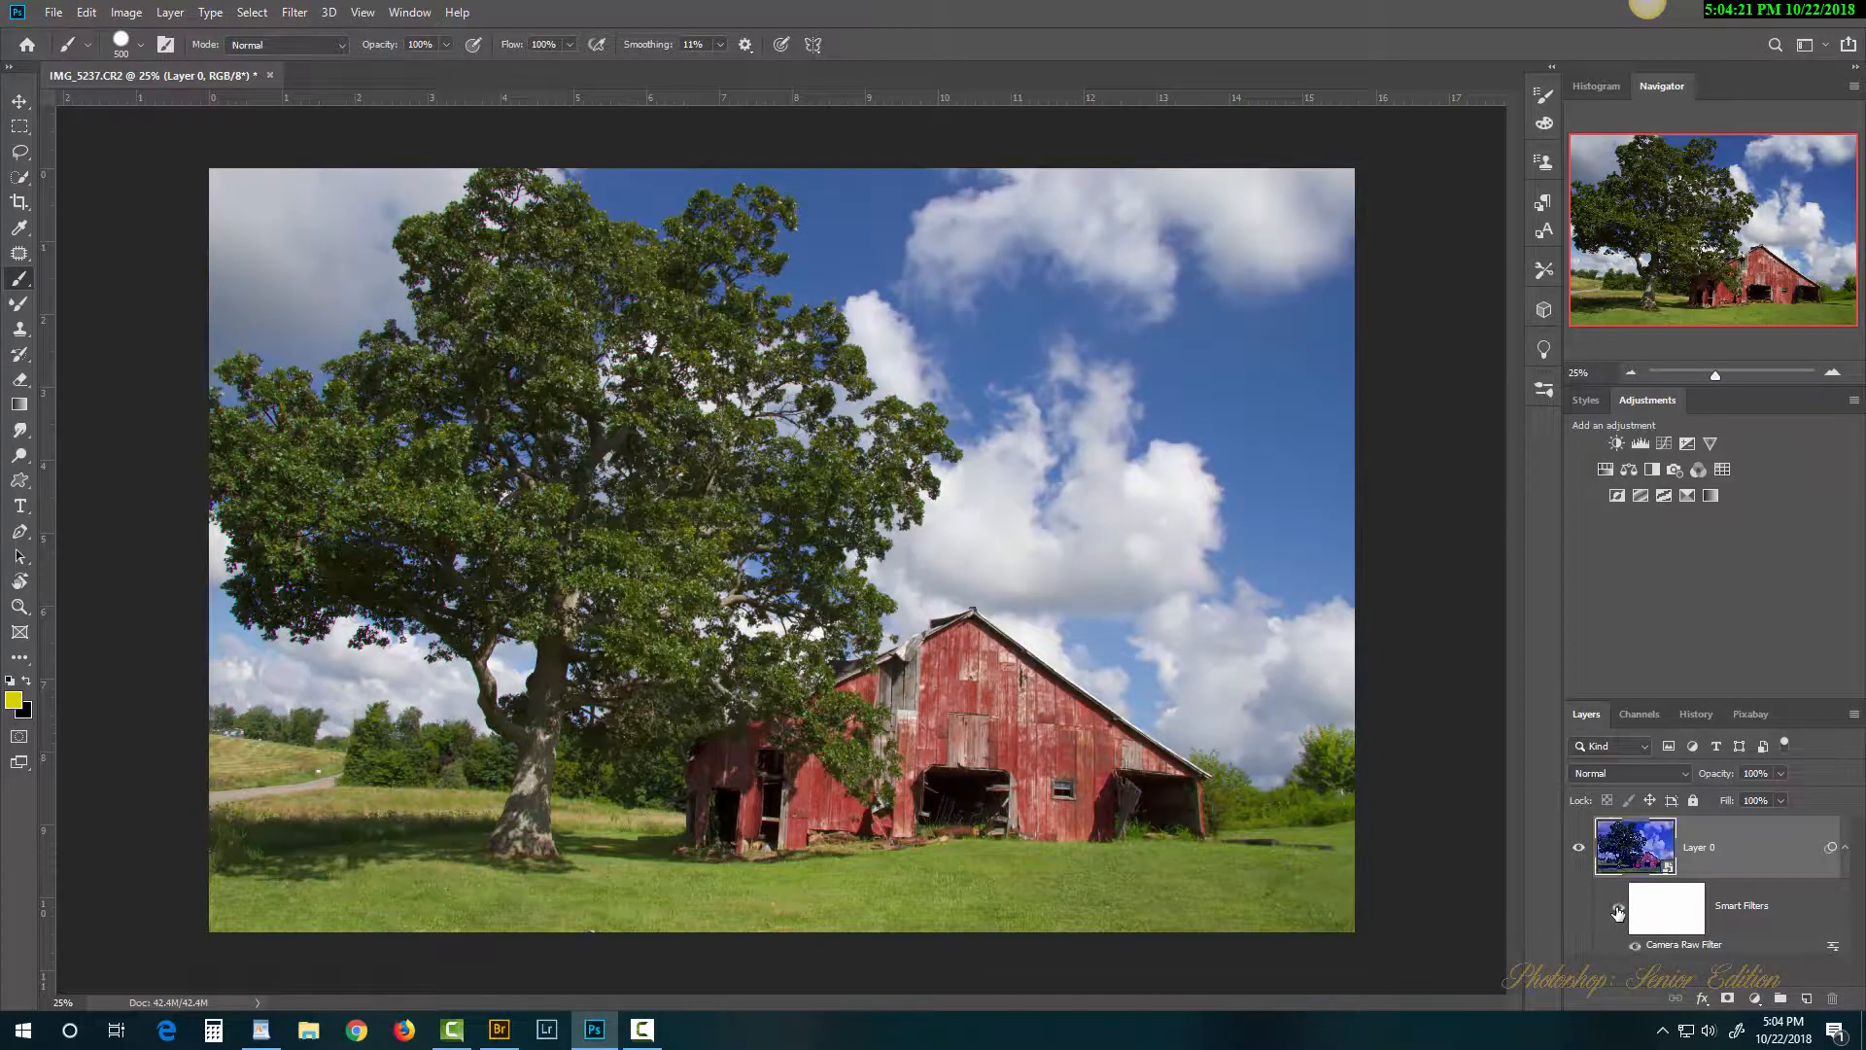
{"action": "left_click", "coordinate": [1619, 913]}
{"action": "left_click", "coordinate": [1619, 914]}
{"action": "left_click", "coordinate": [1619, 914]}
{"action": "left_click", "coordinate": [1618, 914]}
{"action": "left_click", "coordinate": [1635, 947]}
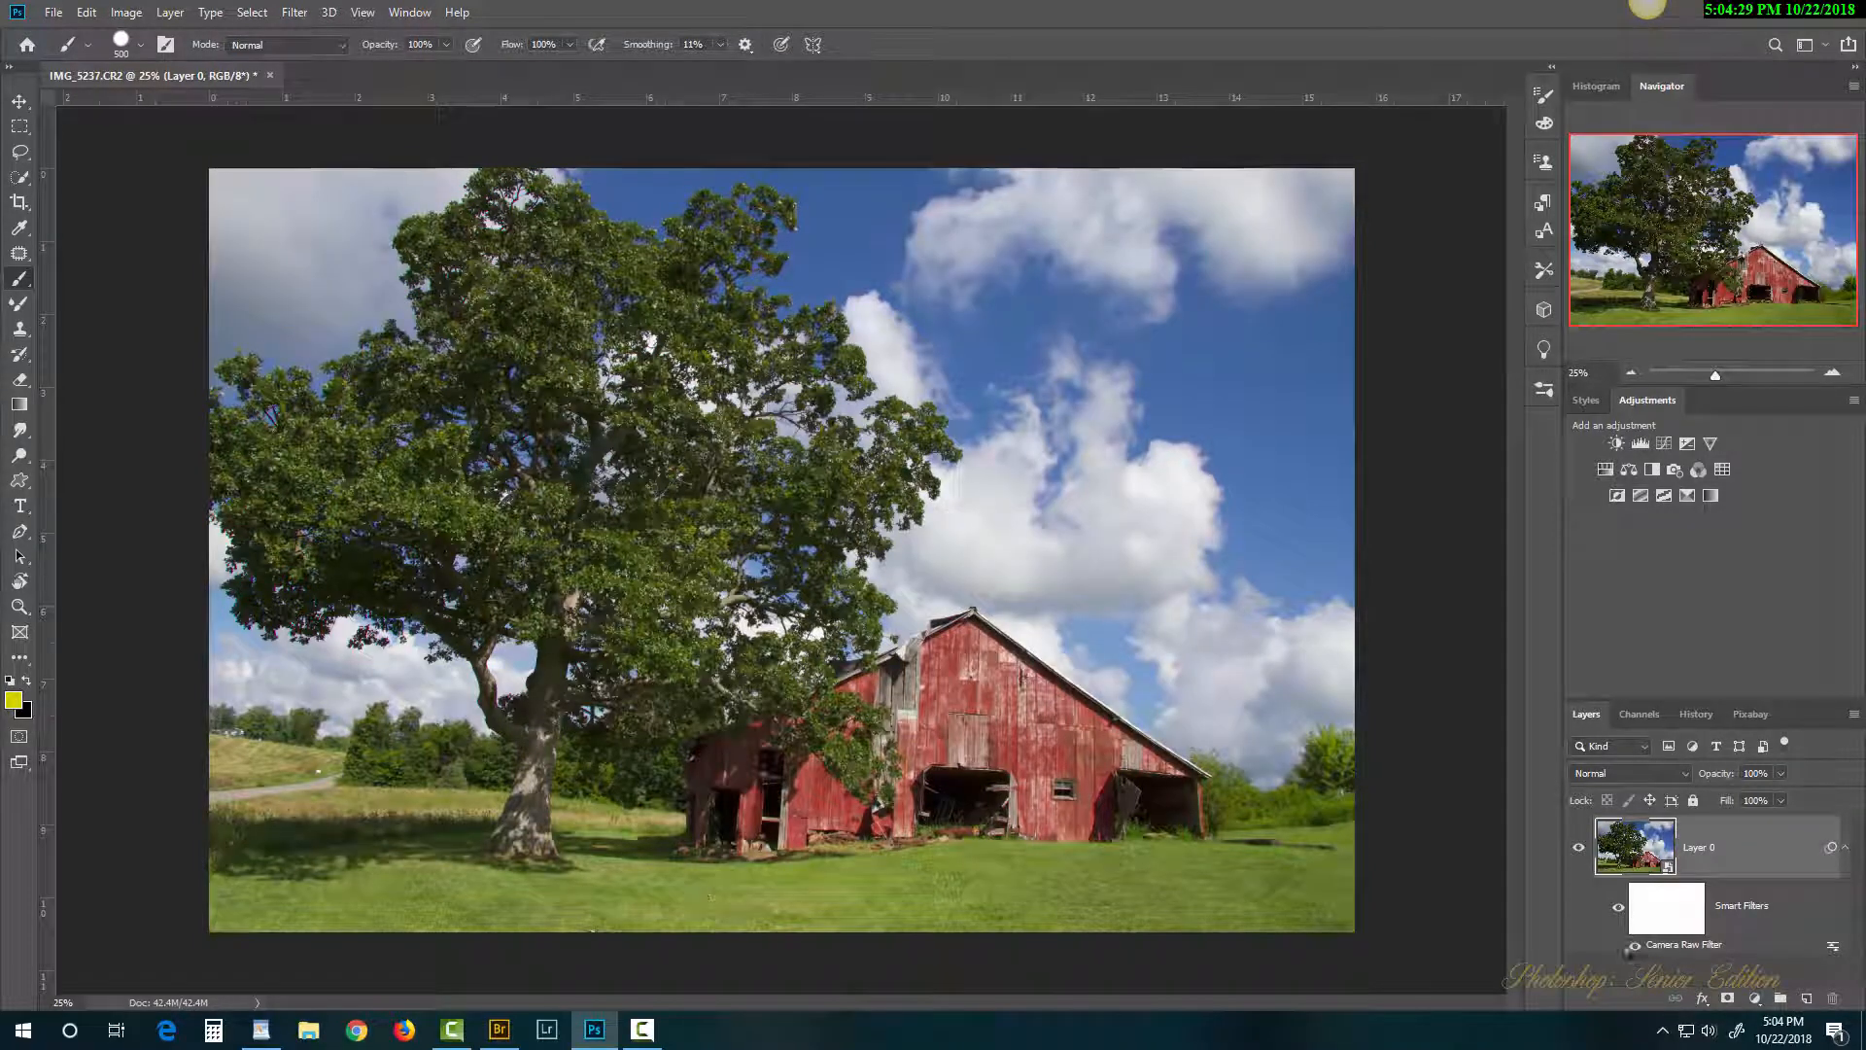
{"action": "left_click", "coordinate": [1635, 947]}
{"action": "left_click", "coordinate": [1635, 946]}
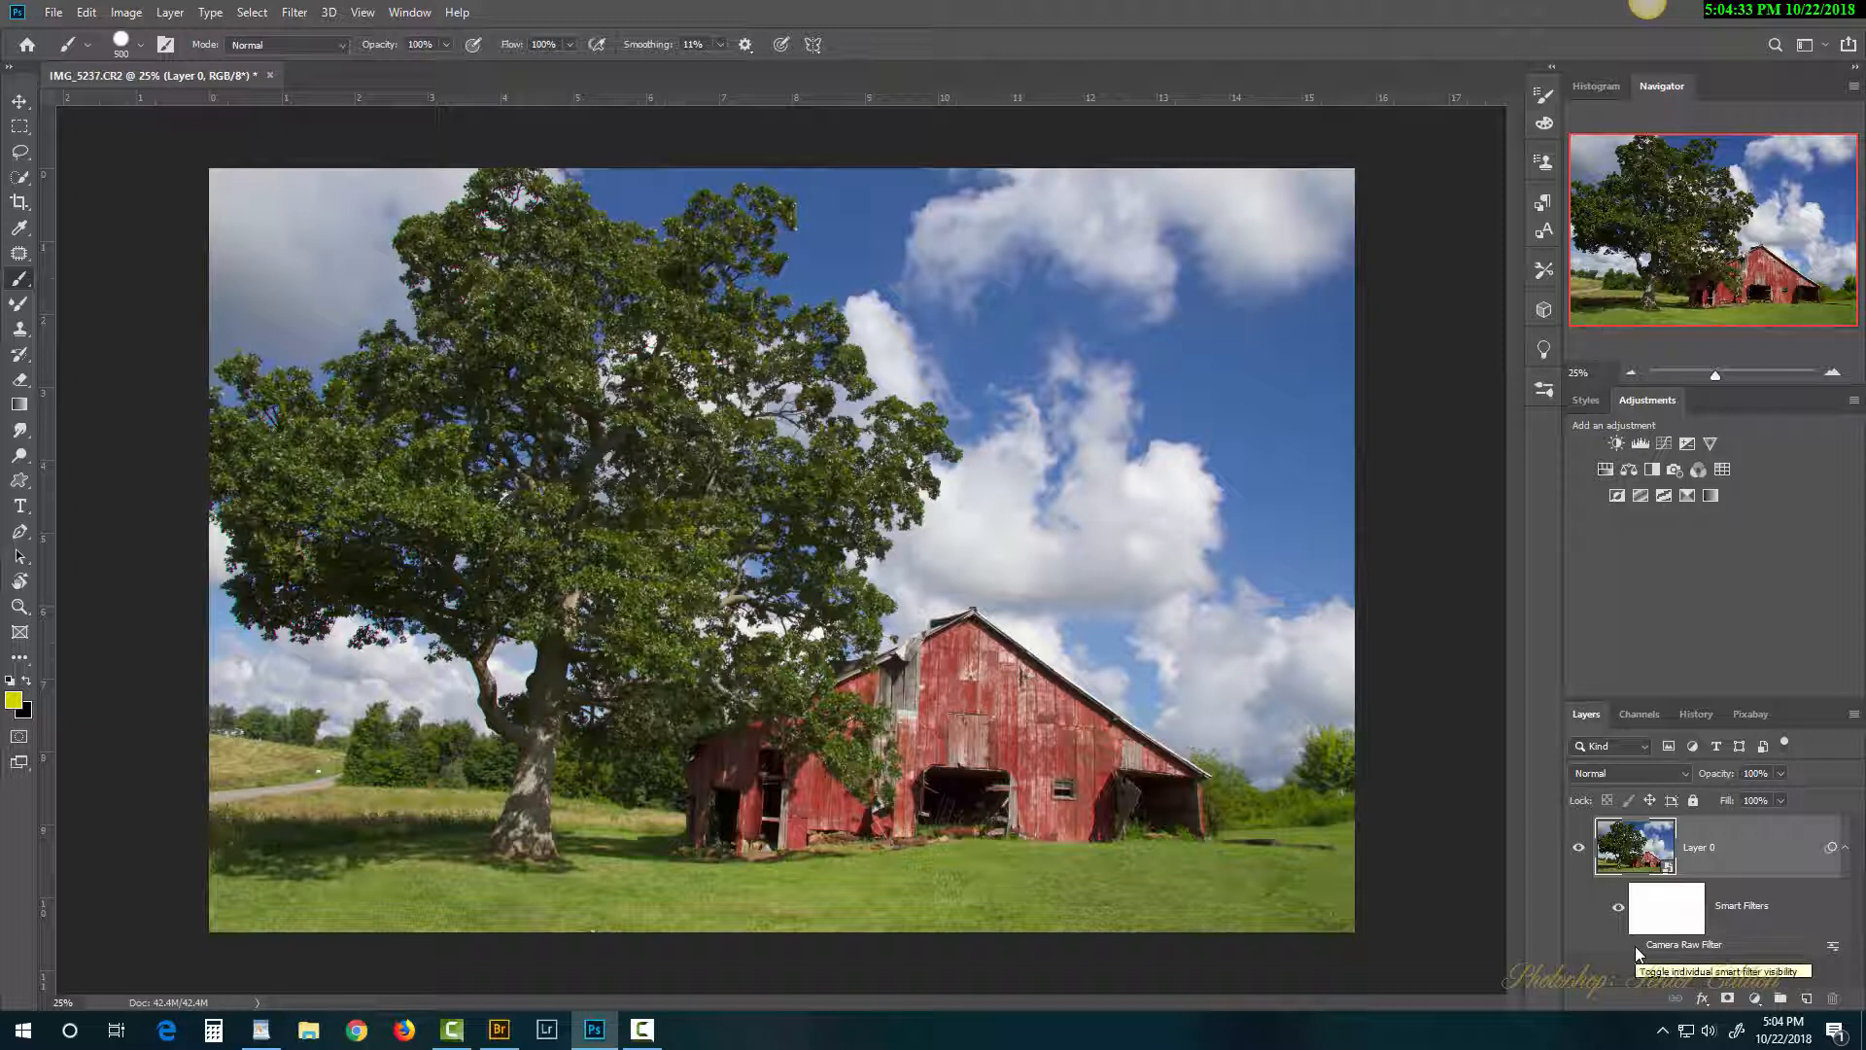
{"action": "left_click", "coordinate": [1635, 947]}
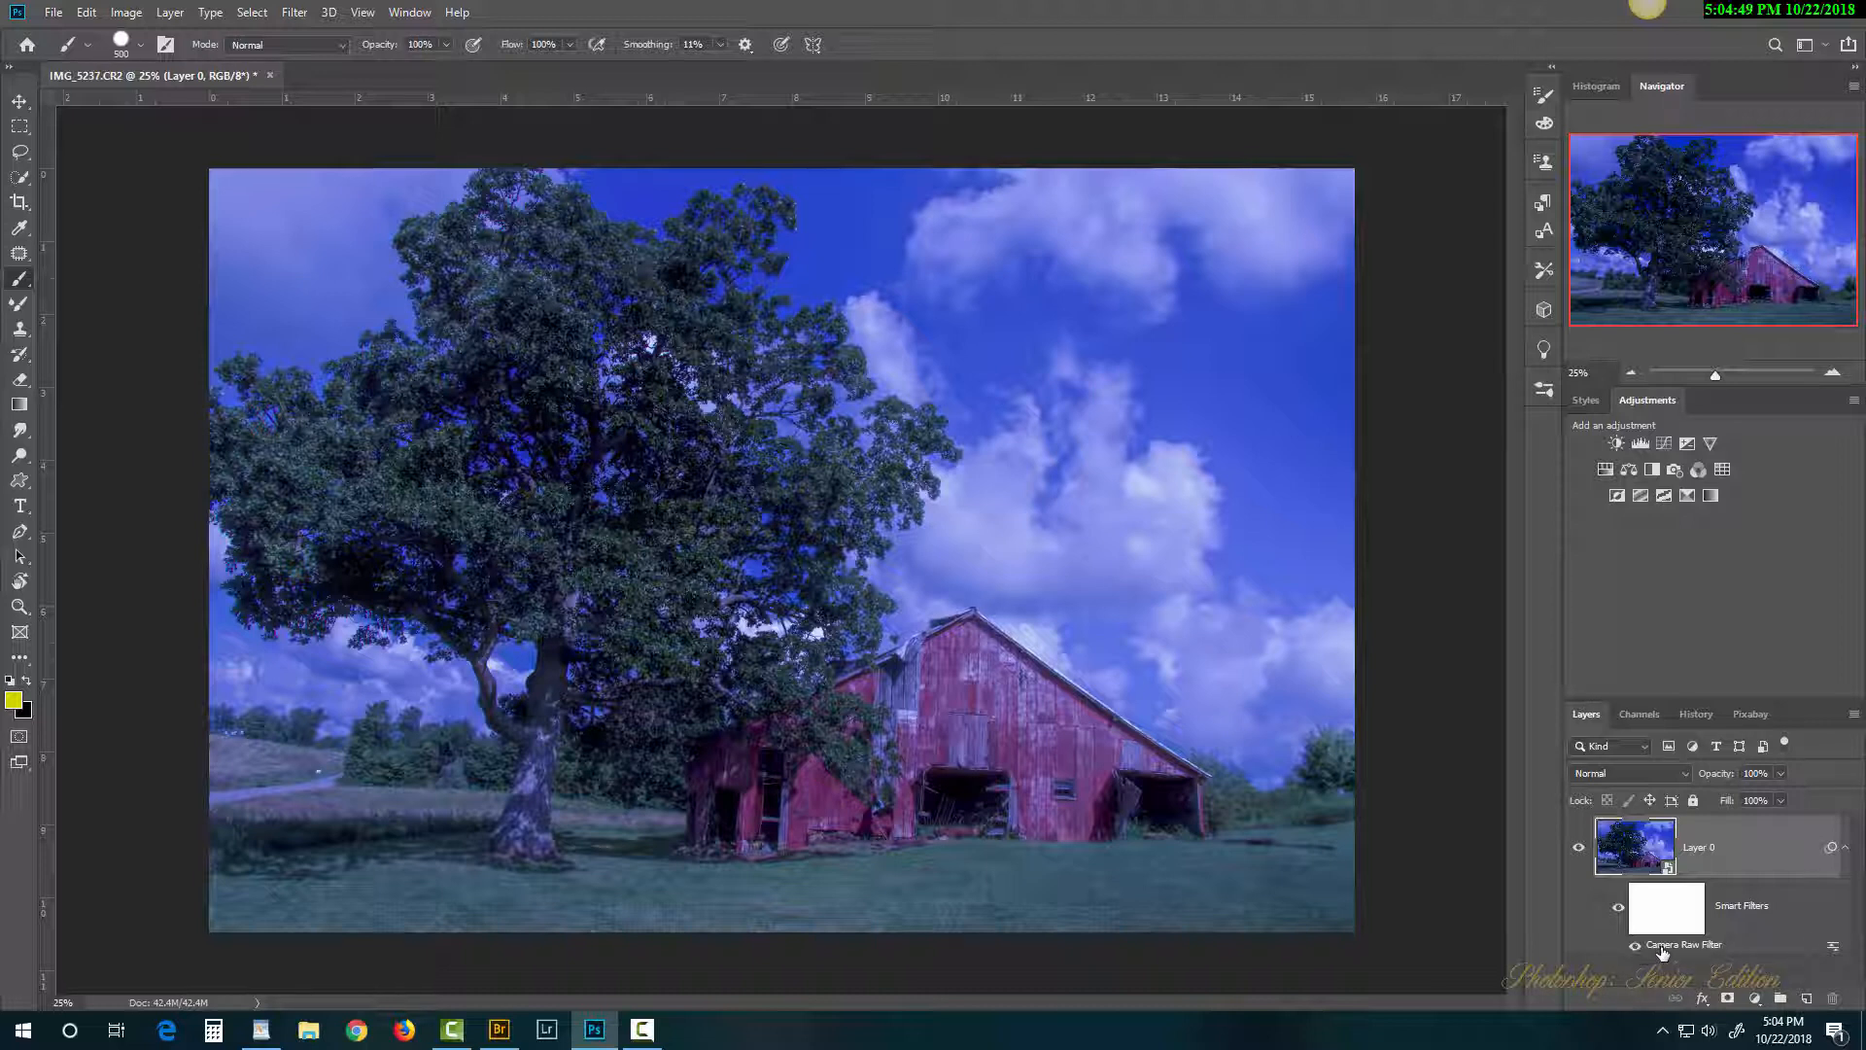
Step: Open the Filter Gallery with the Watercolor effect previewing on the barn photo
{"action": "left_click", "coordinate": [294, 12]}
{"action": "left_click", "coordinate": [332, 94]}
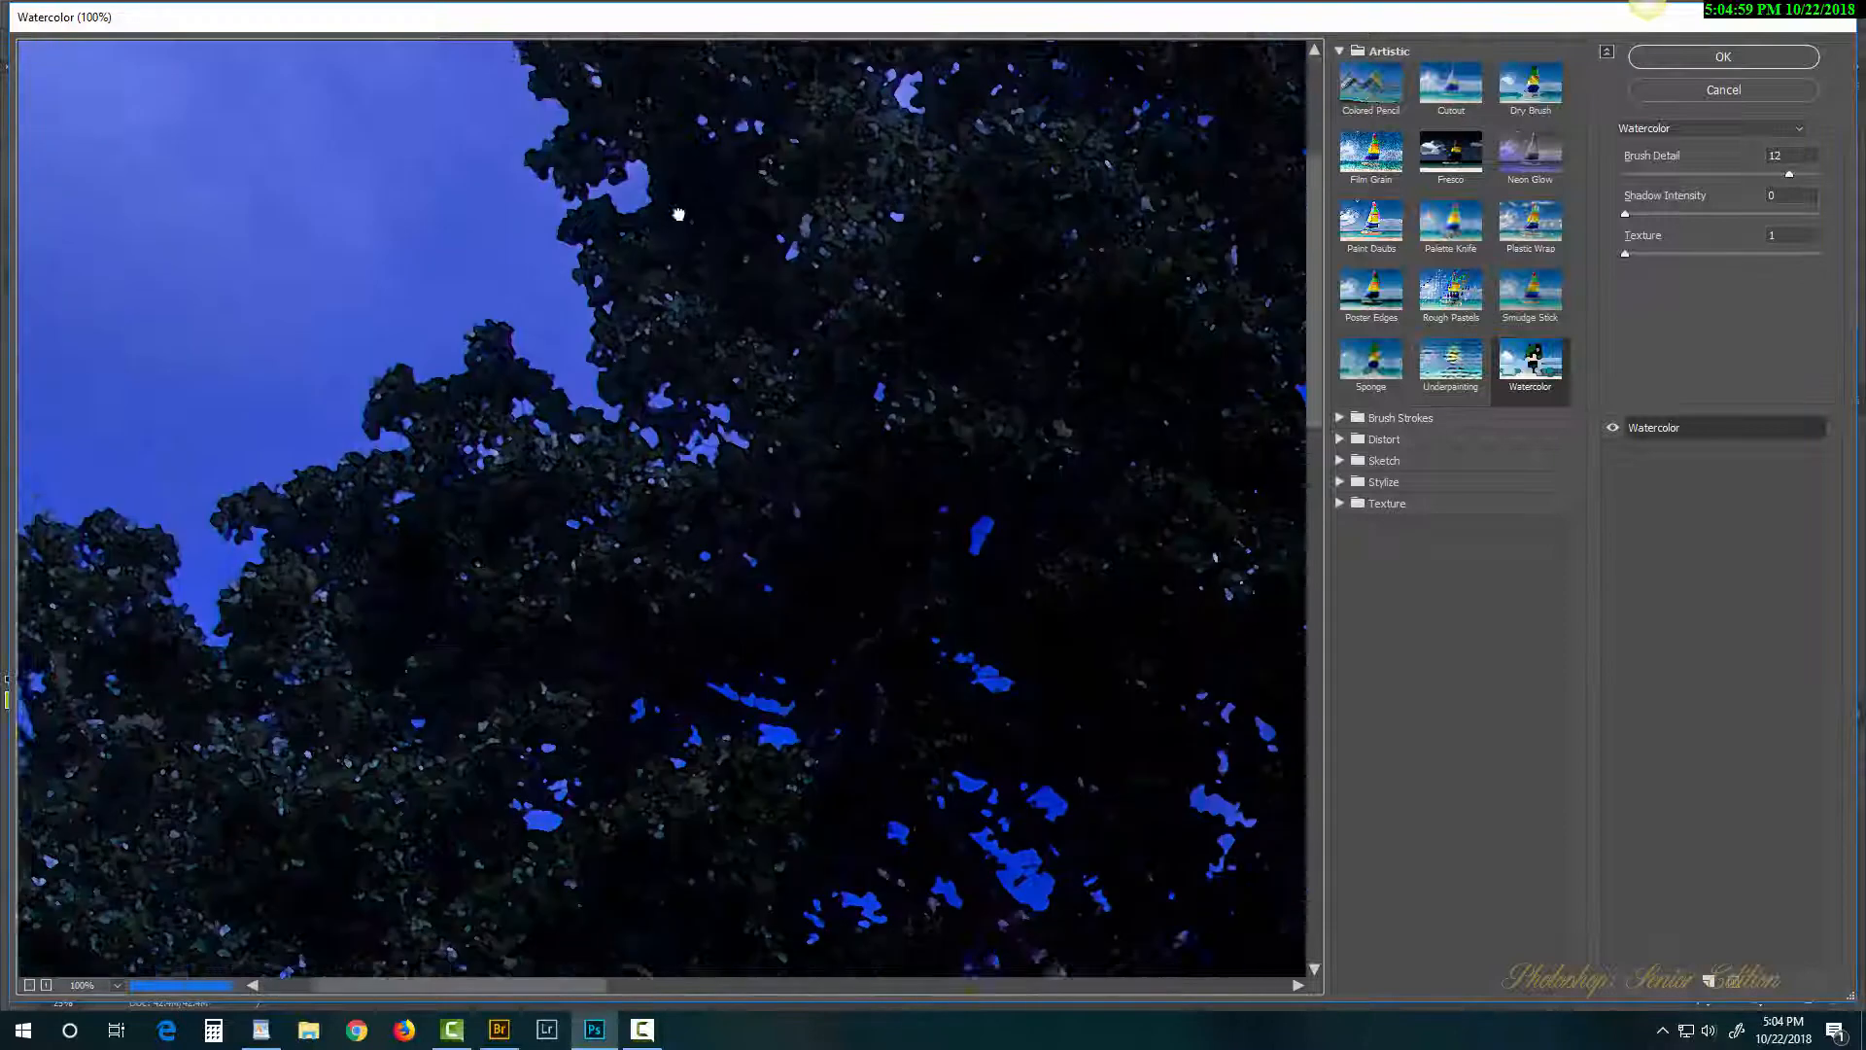
{"action": "left_click_drag", "start_coordinate": [1153, 658], "coordinate": [596, 395]}
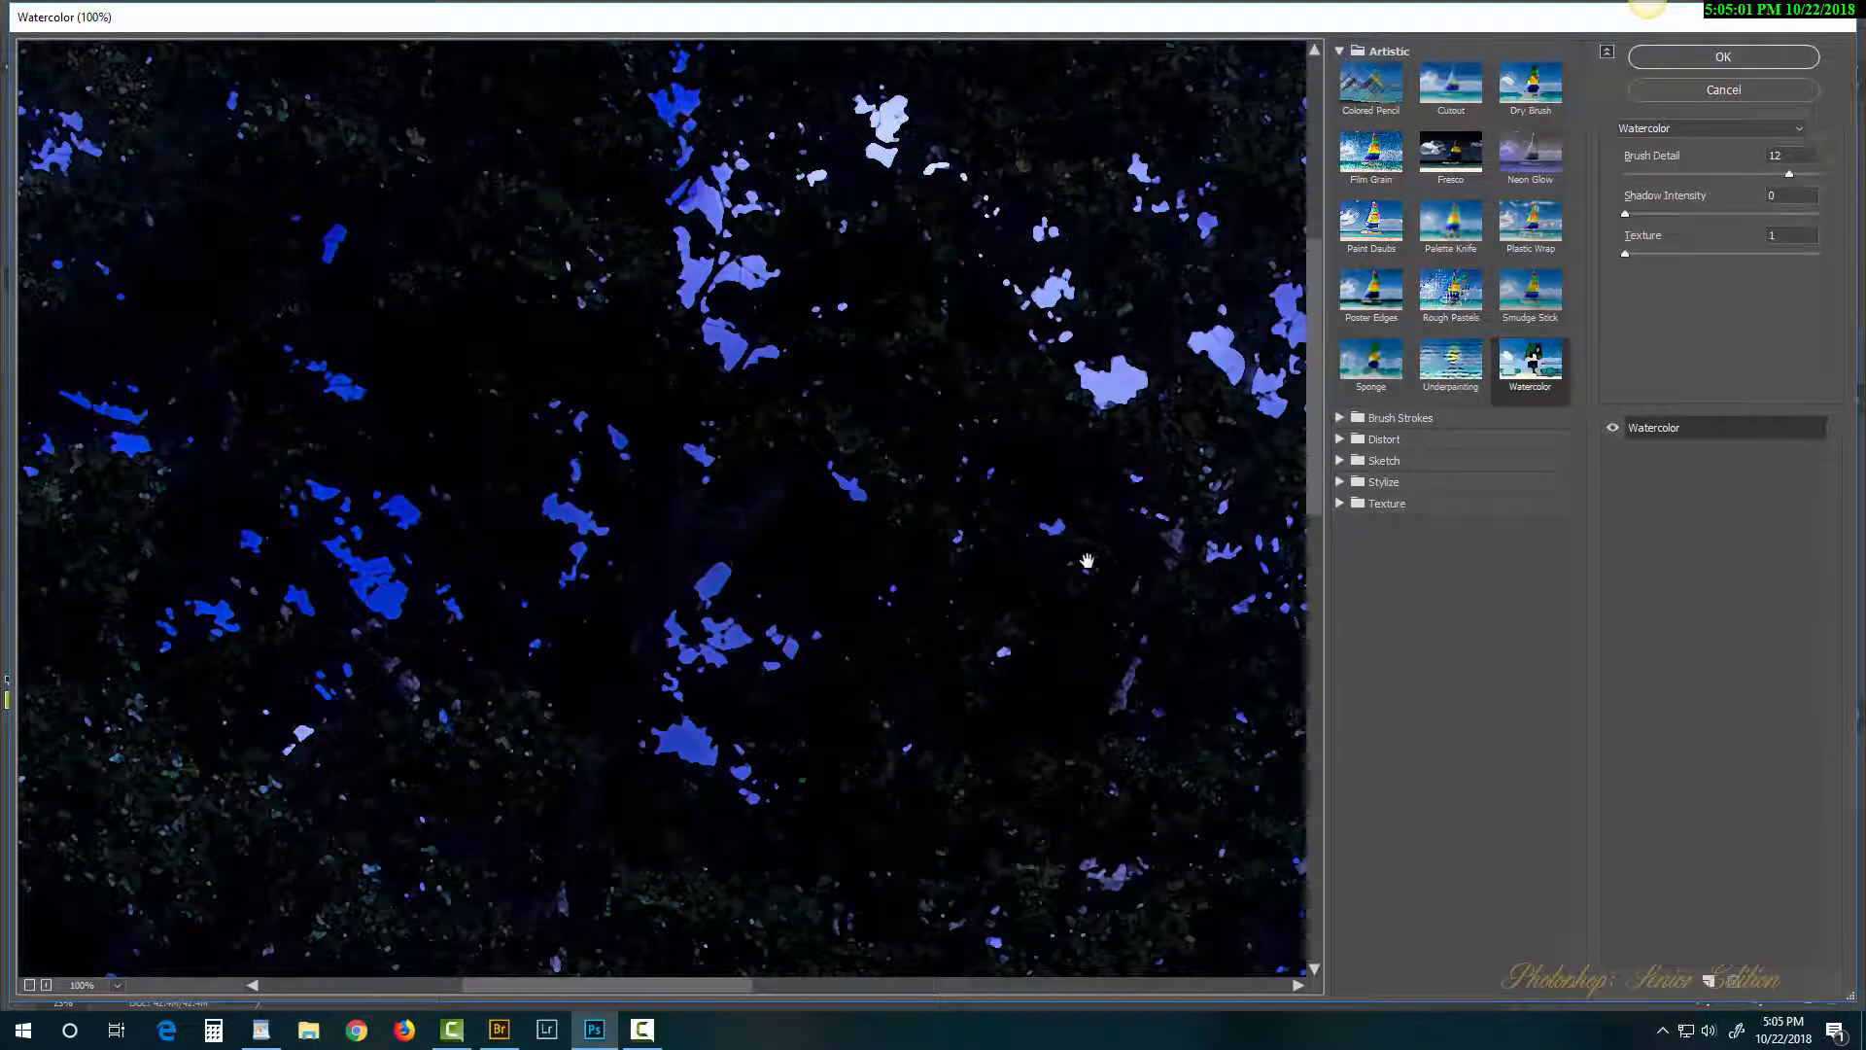
Step: Set the gallery preview zoom to 25%, then zoom in on the barn to 50%
{"action": "left_click", "coordinate": [116, 985]}
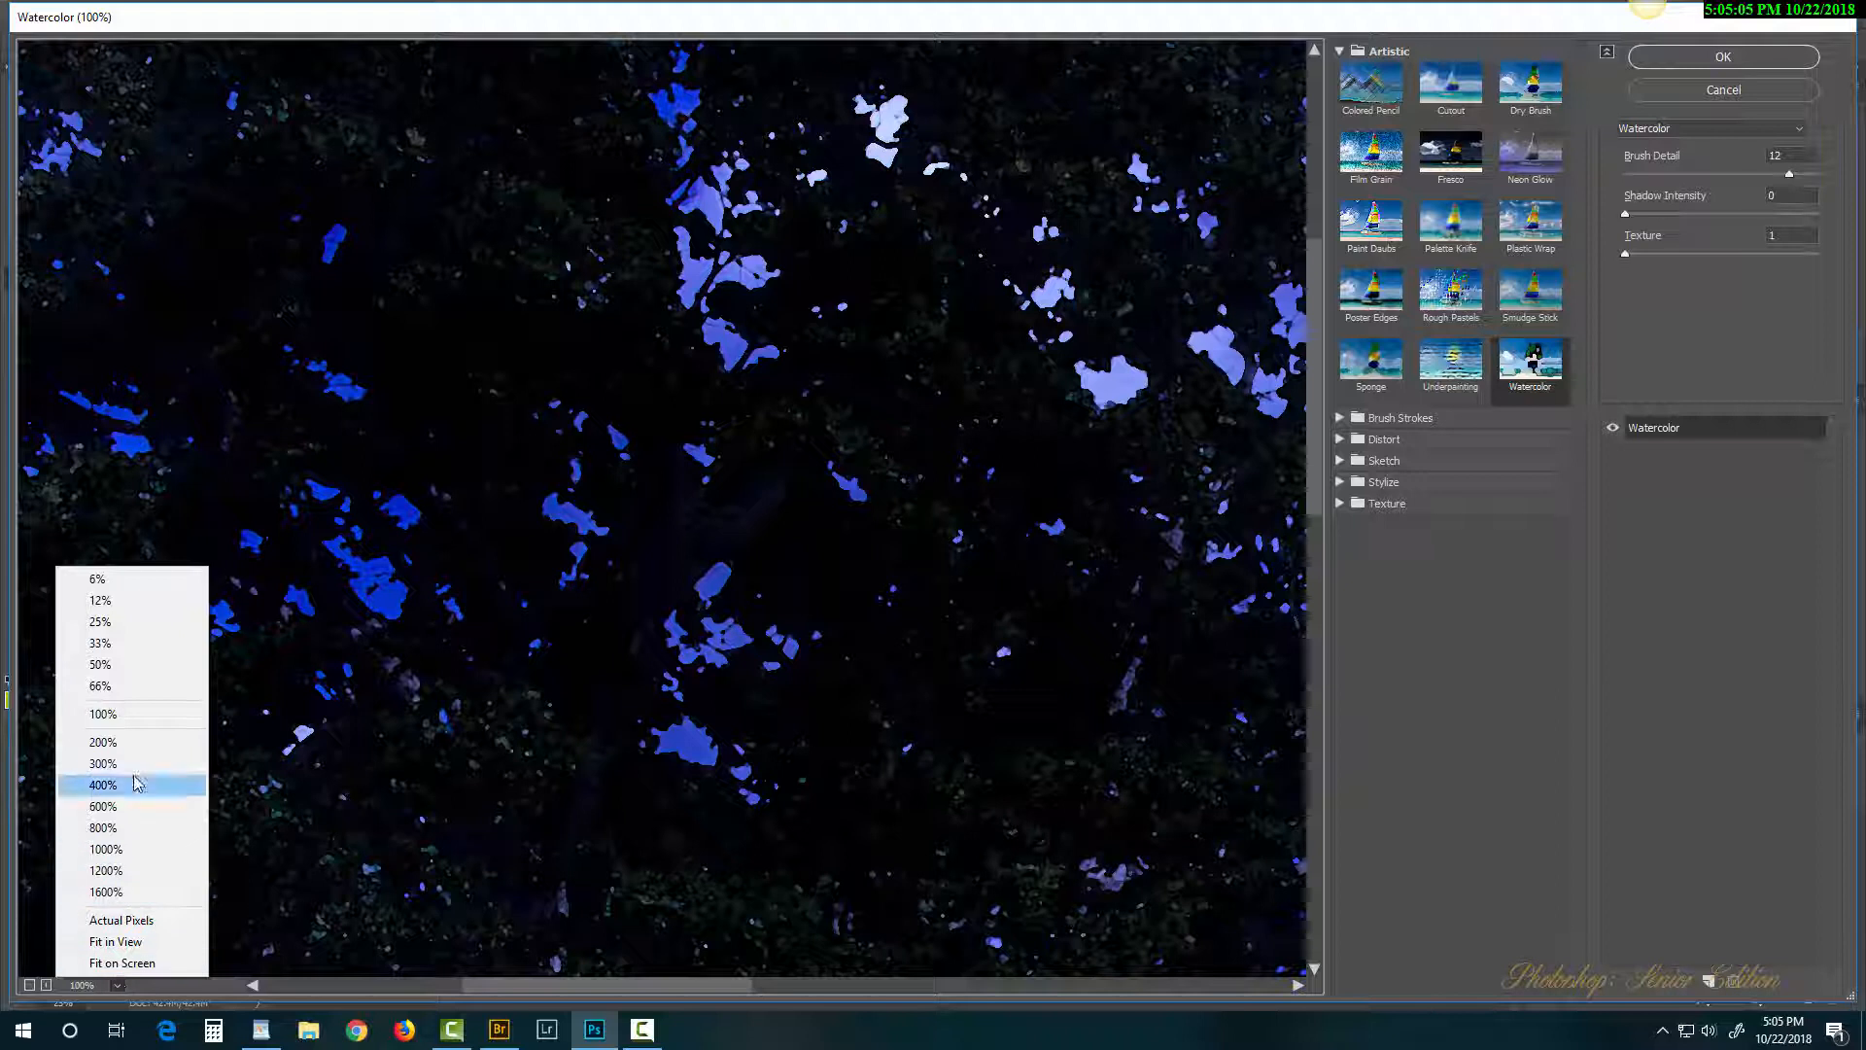
{"action": "left_click", "coordinate": [130, 685]}
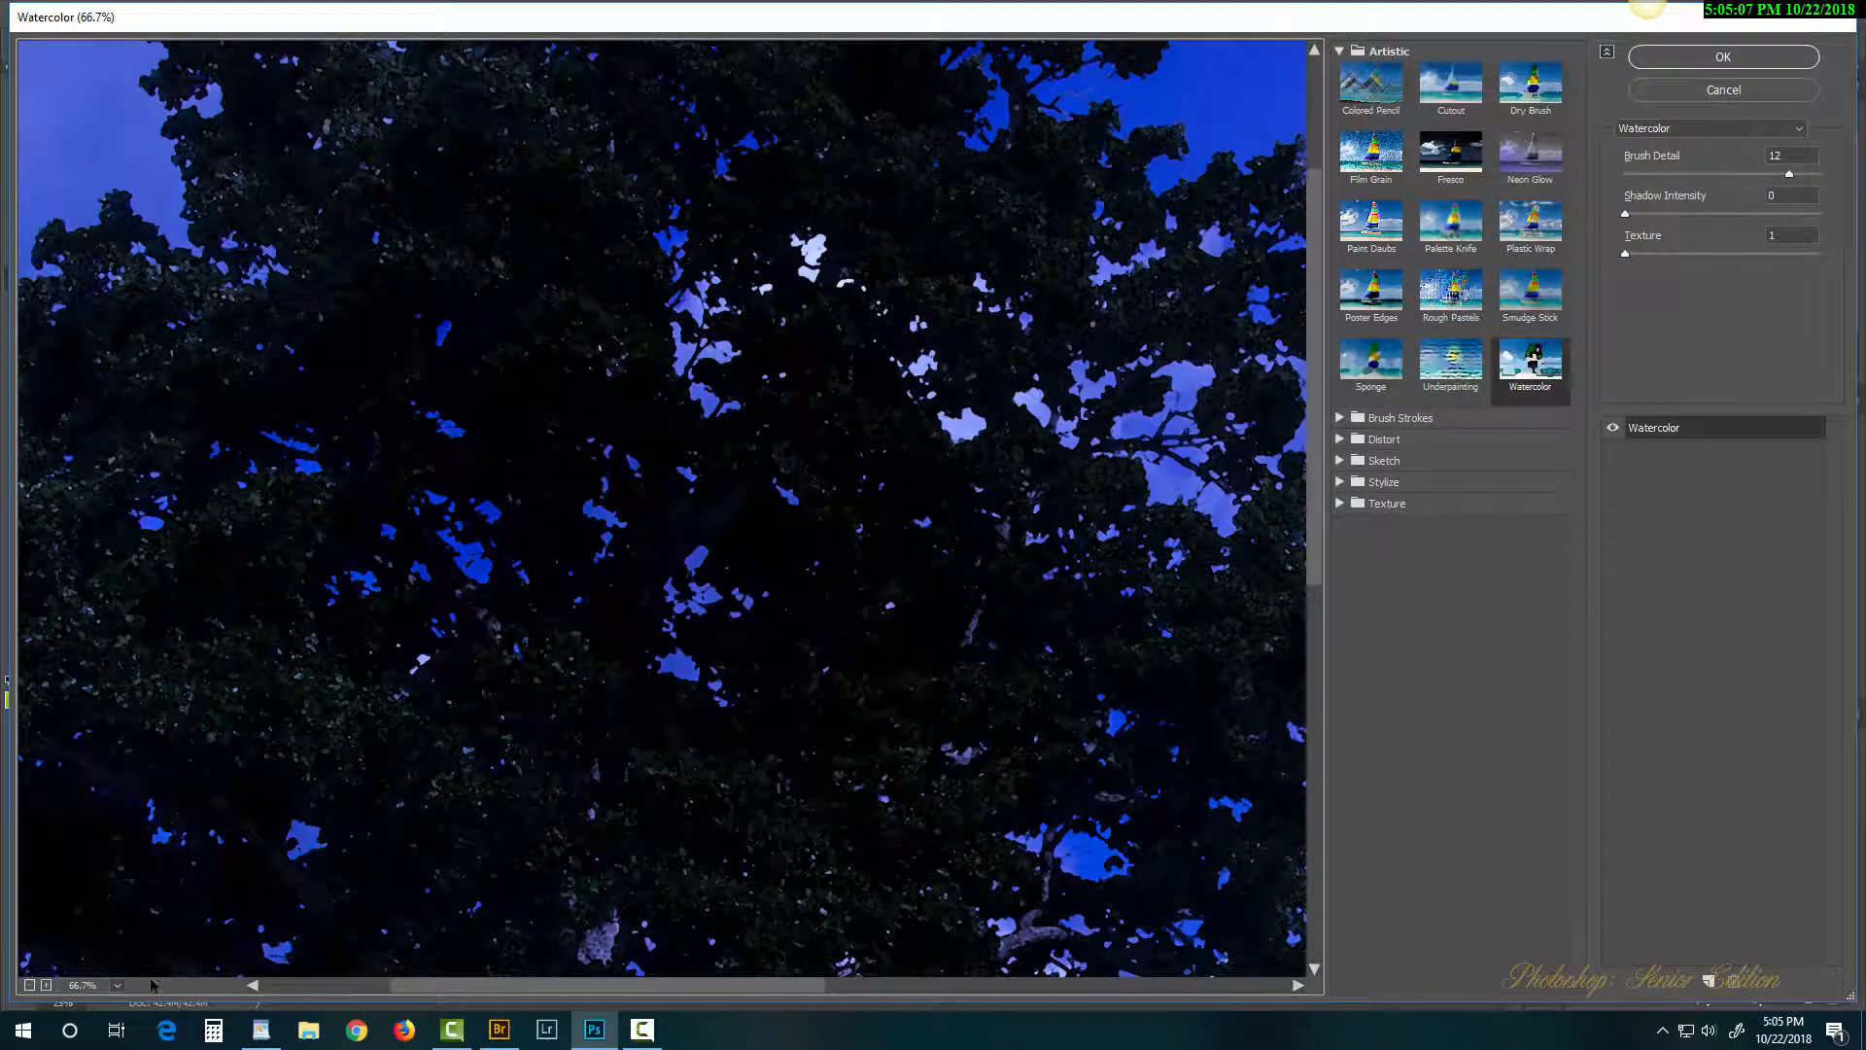
{"action": "left_click", "coordinate": [117, 985]}
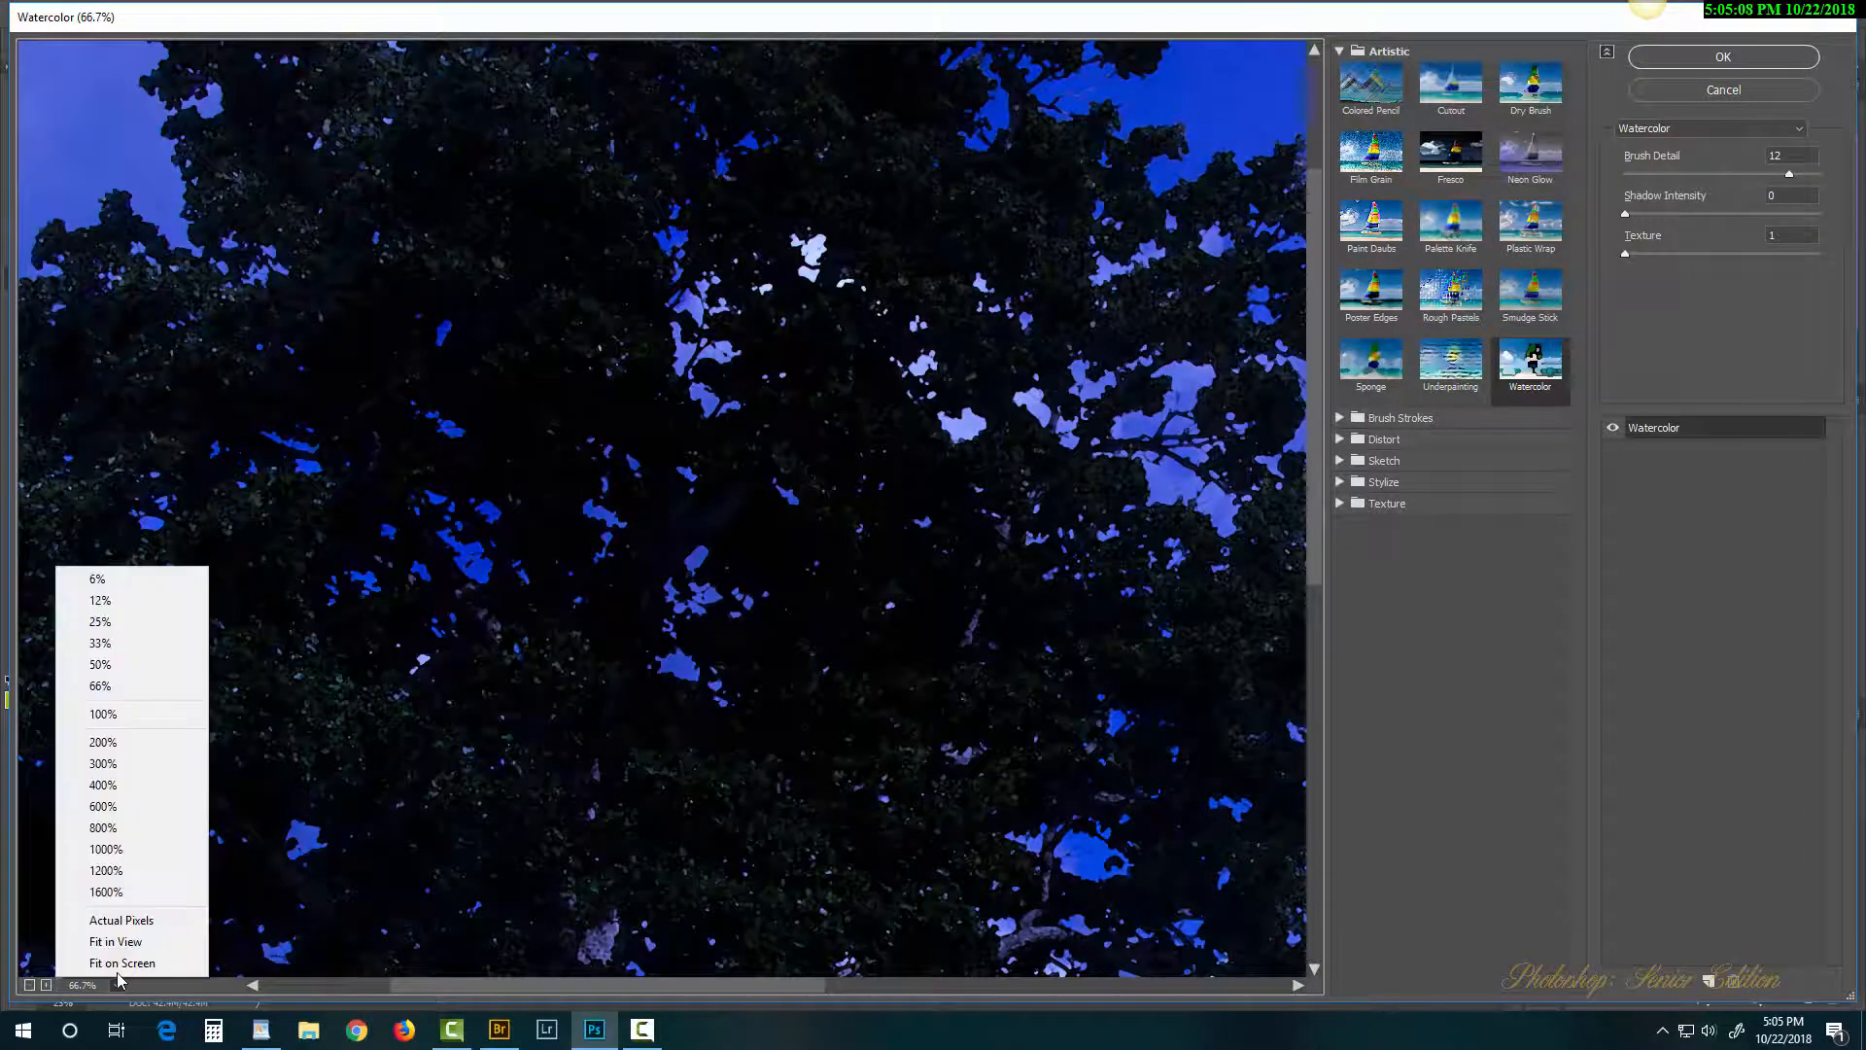
{"action": "left_click", "coordinate": [143, 624]}
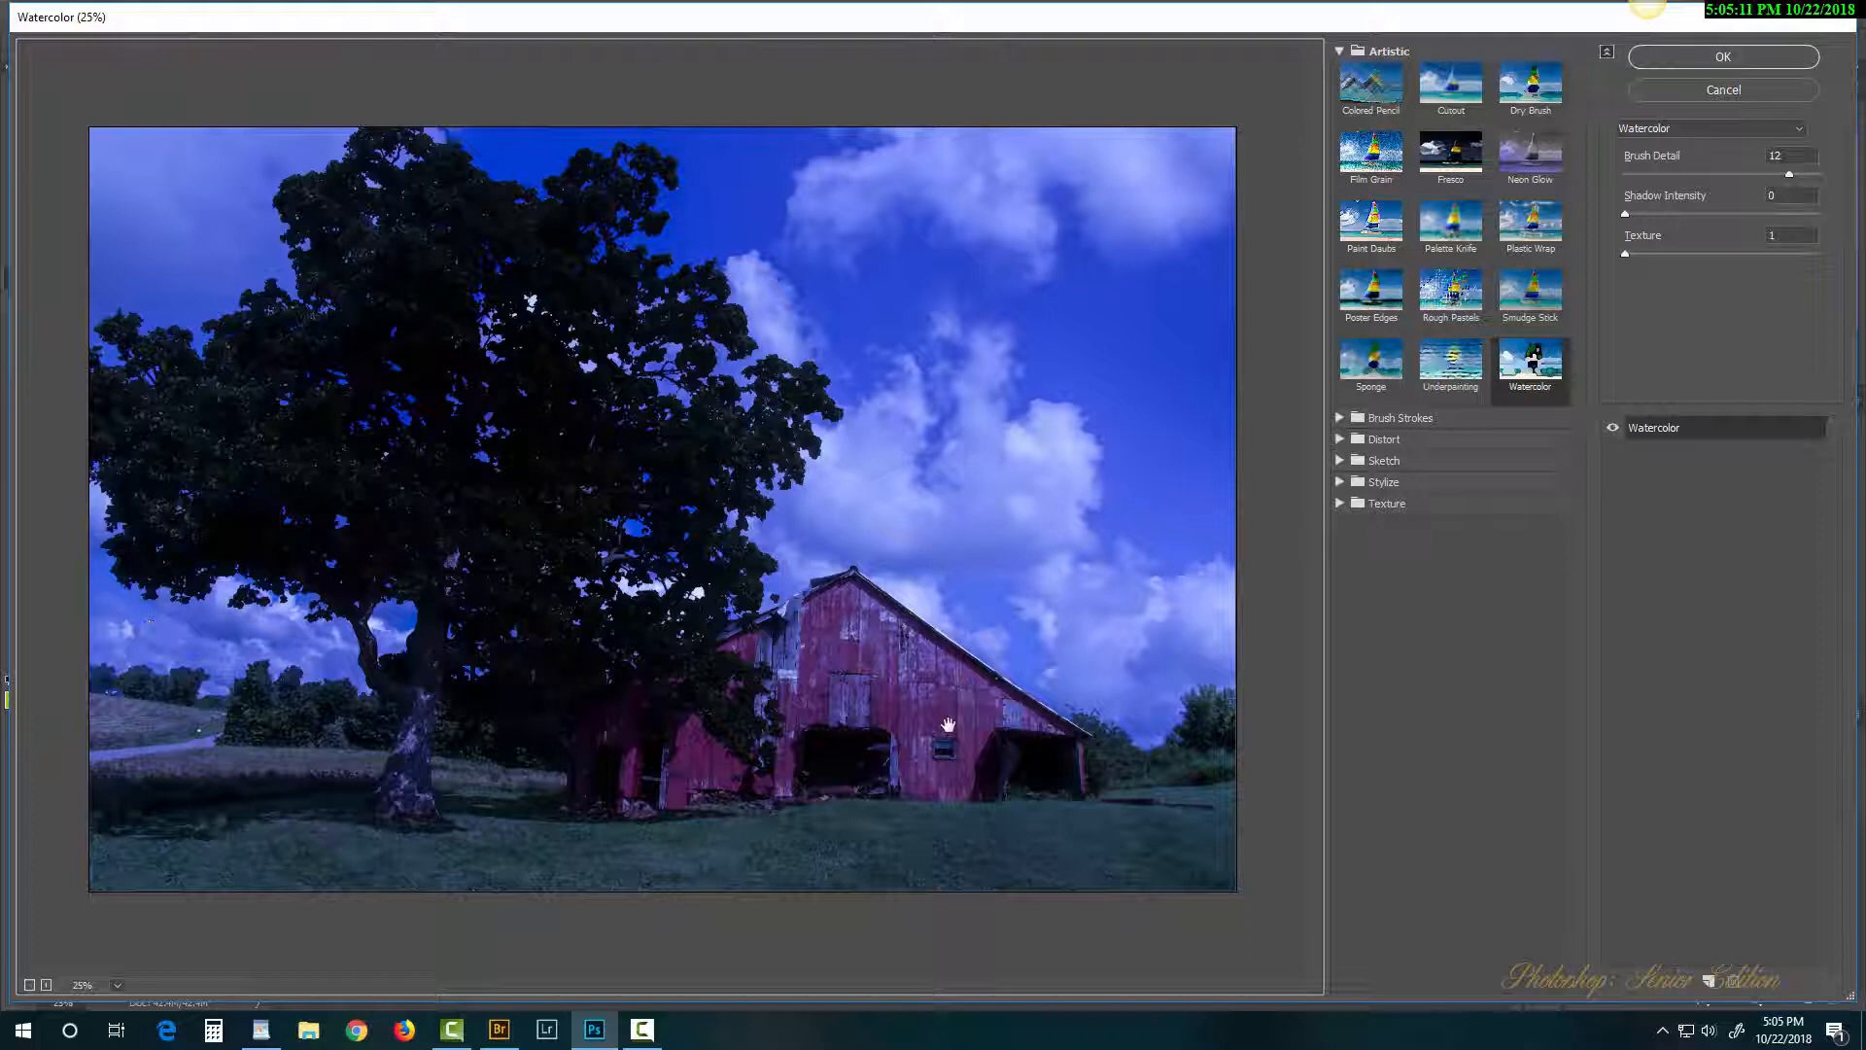
{"action": "left_click", "coordinate": [883, 656], "text": "ctrl"}
{"action": "left_click", "coordinate": [854, 676], "text": "ctrl"}
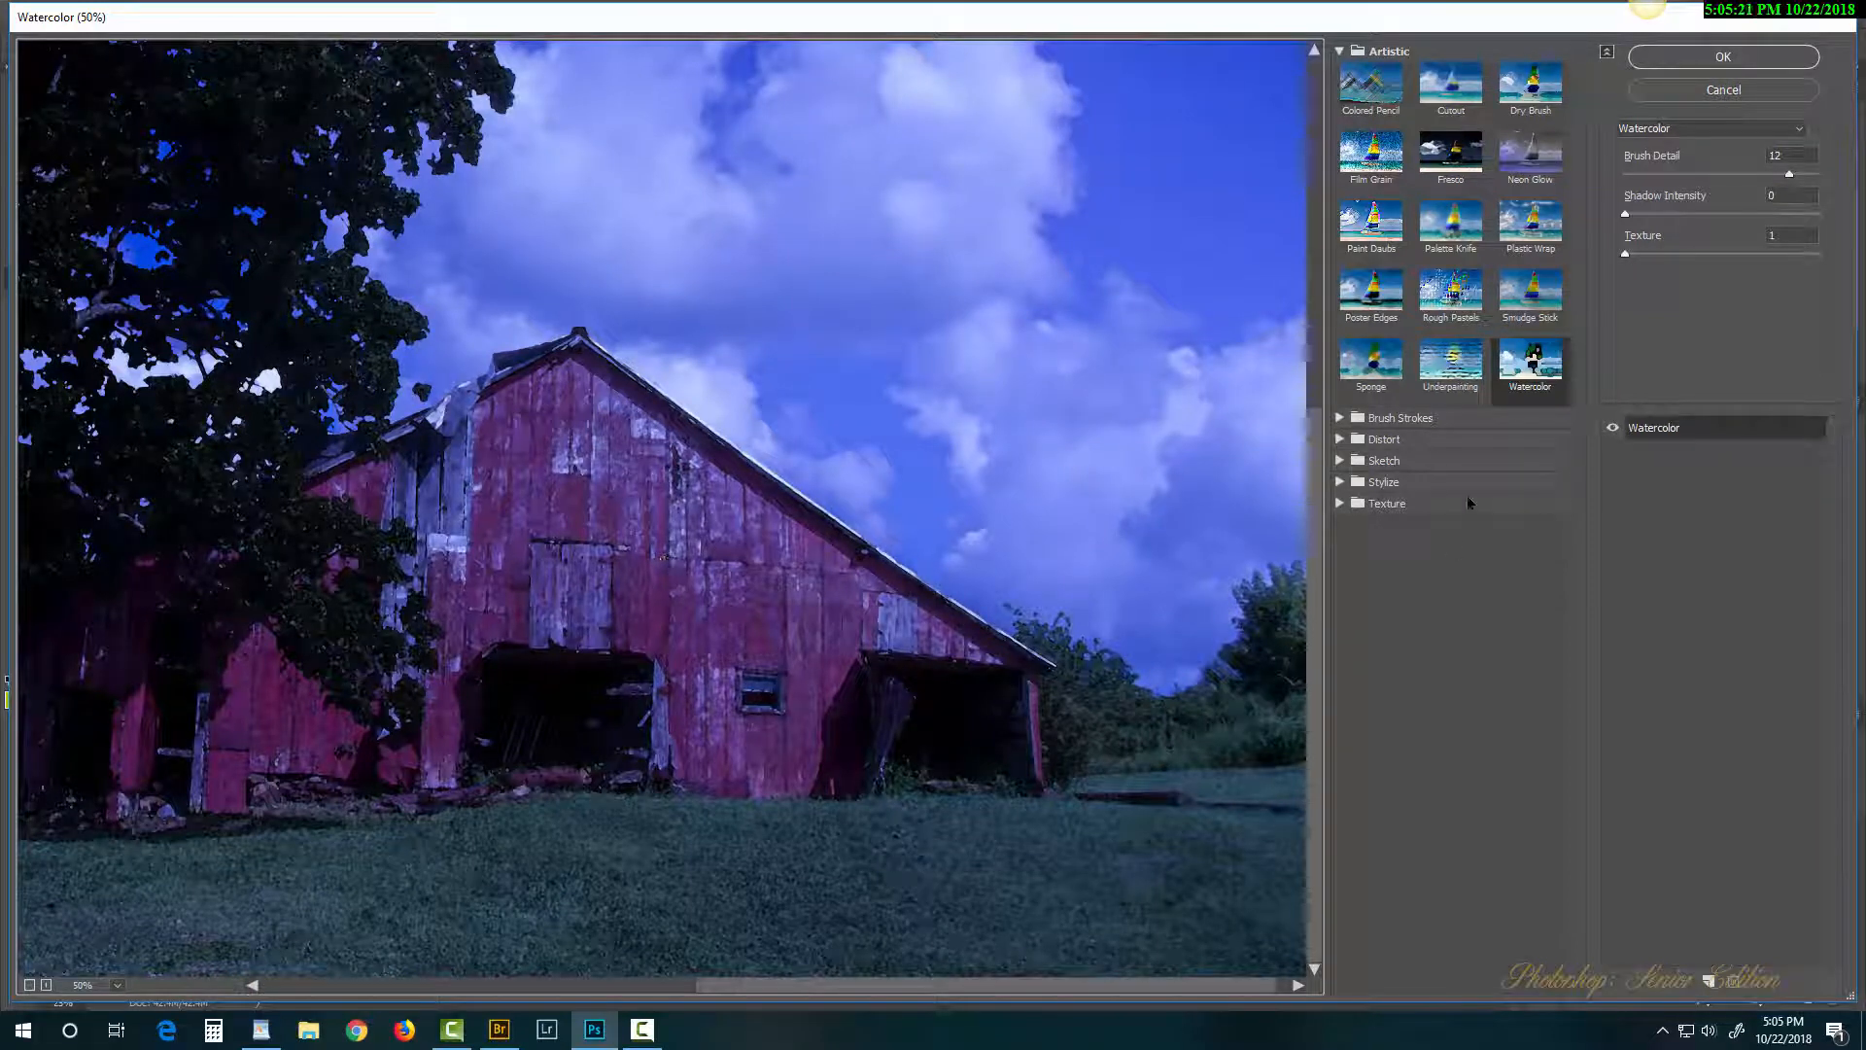
Step: Add a Smudge Stick effect layer with longer strokes and intensity 3
{"action": "left_click", "coordinate": [1707, 983]}
{"action": "left_click", "coordinate": [1646, 451]}
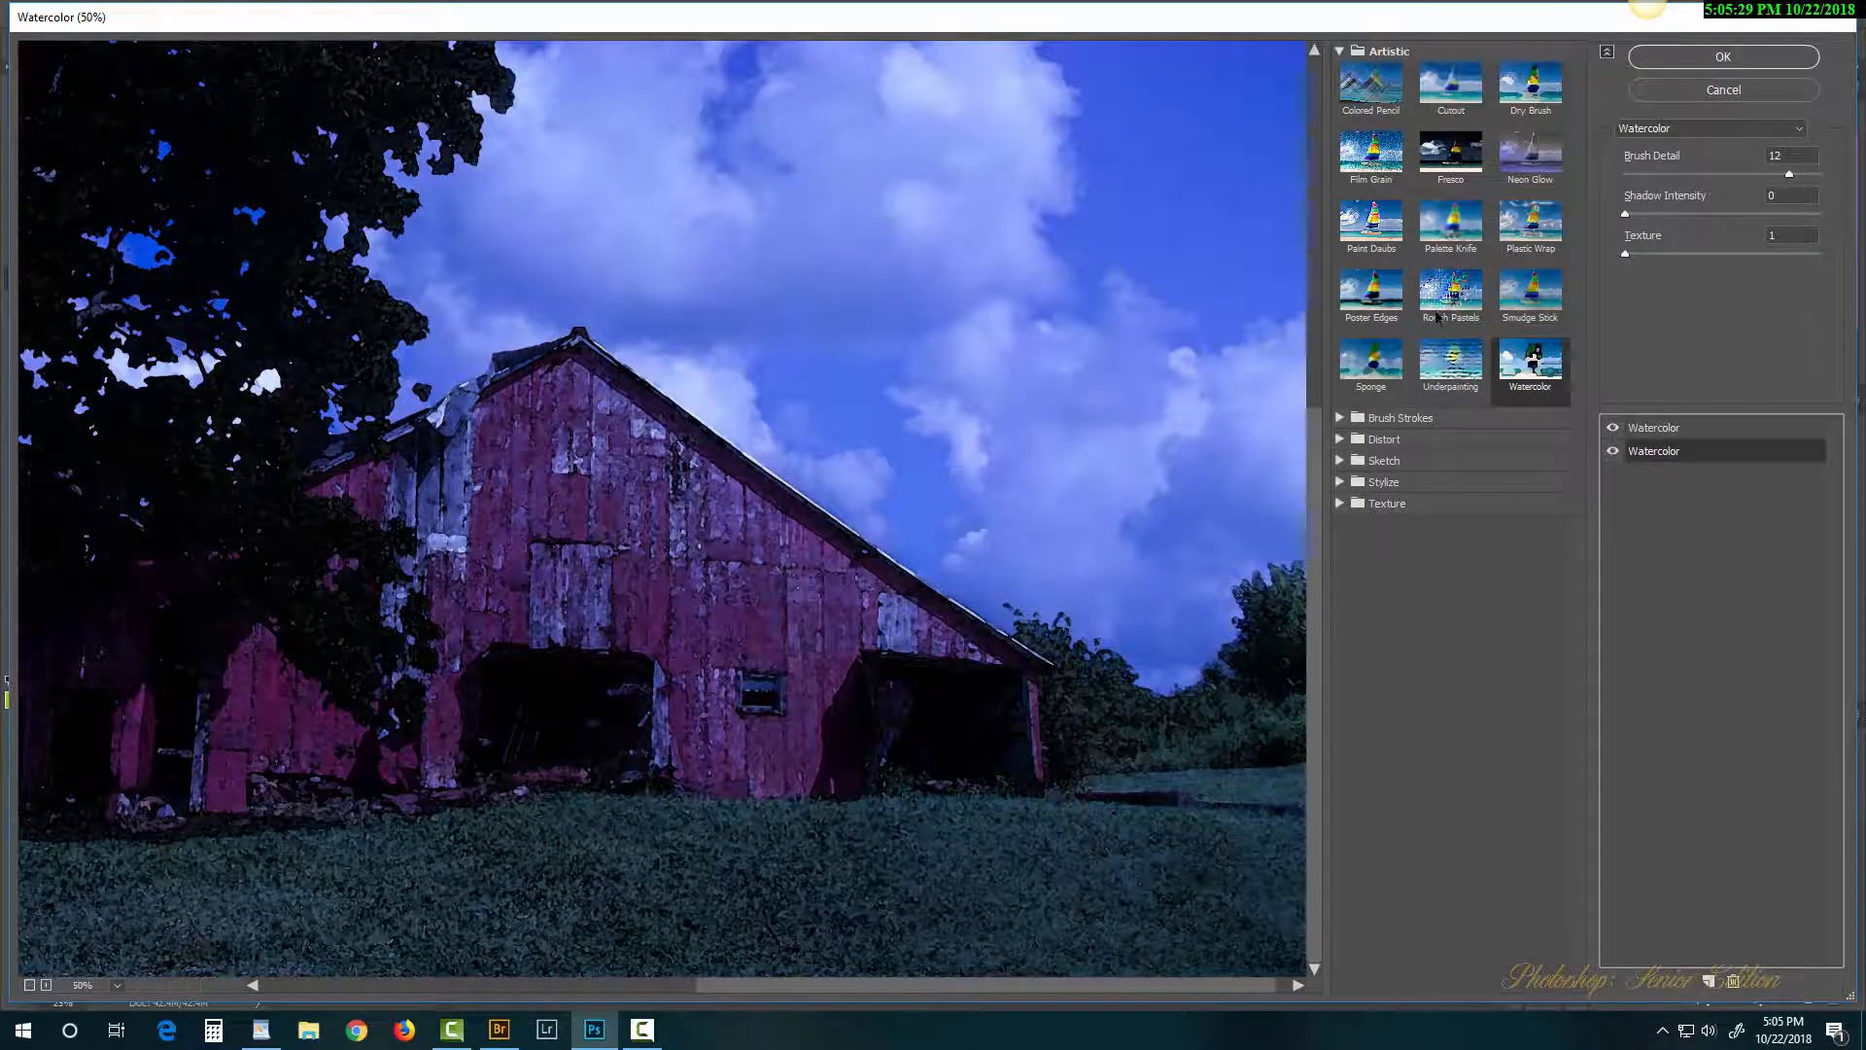
{"action": "left_click", "coordinate": [1452, 288]}
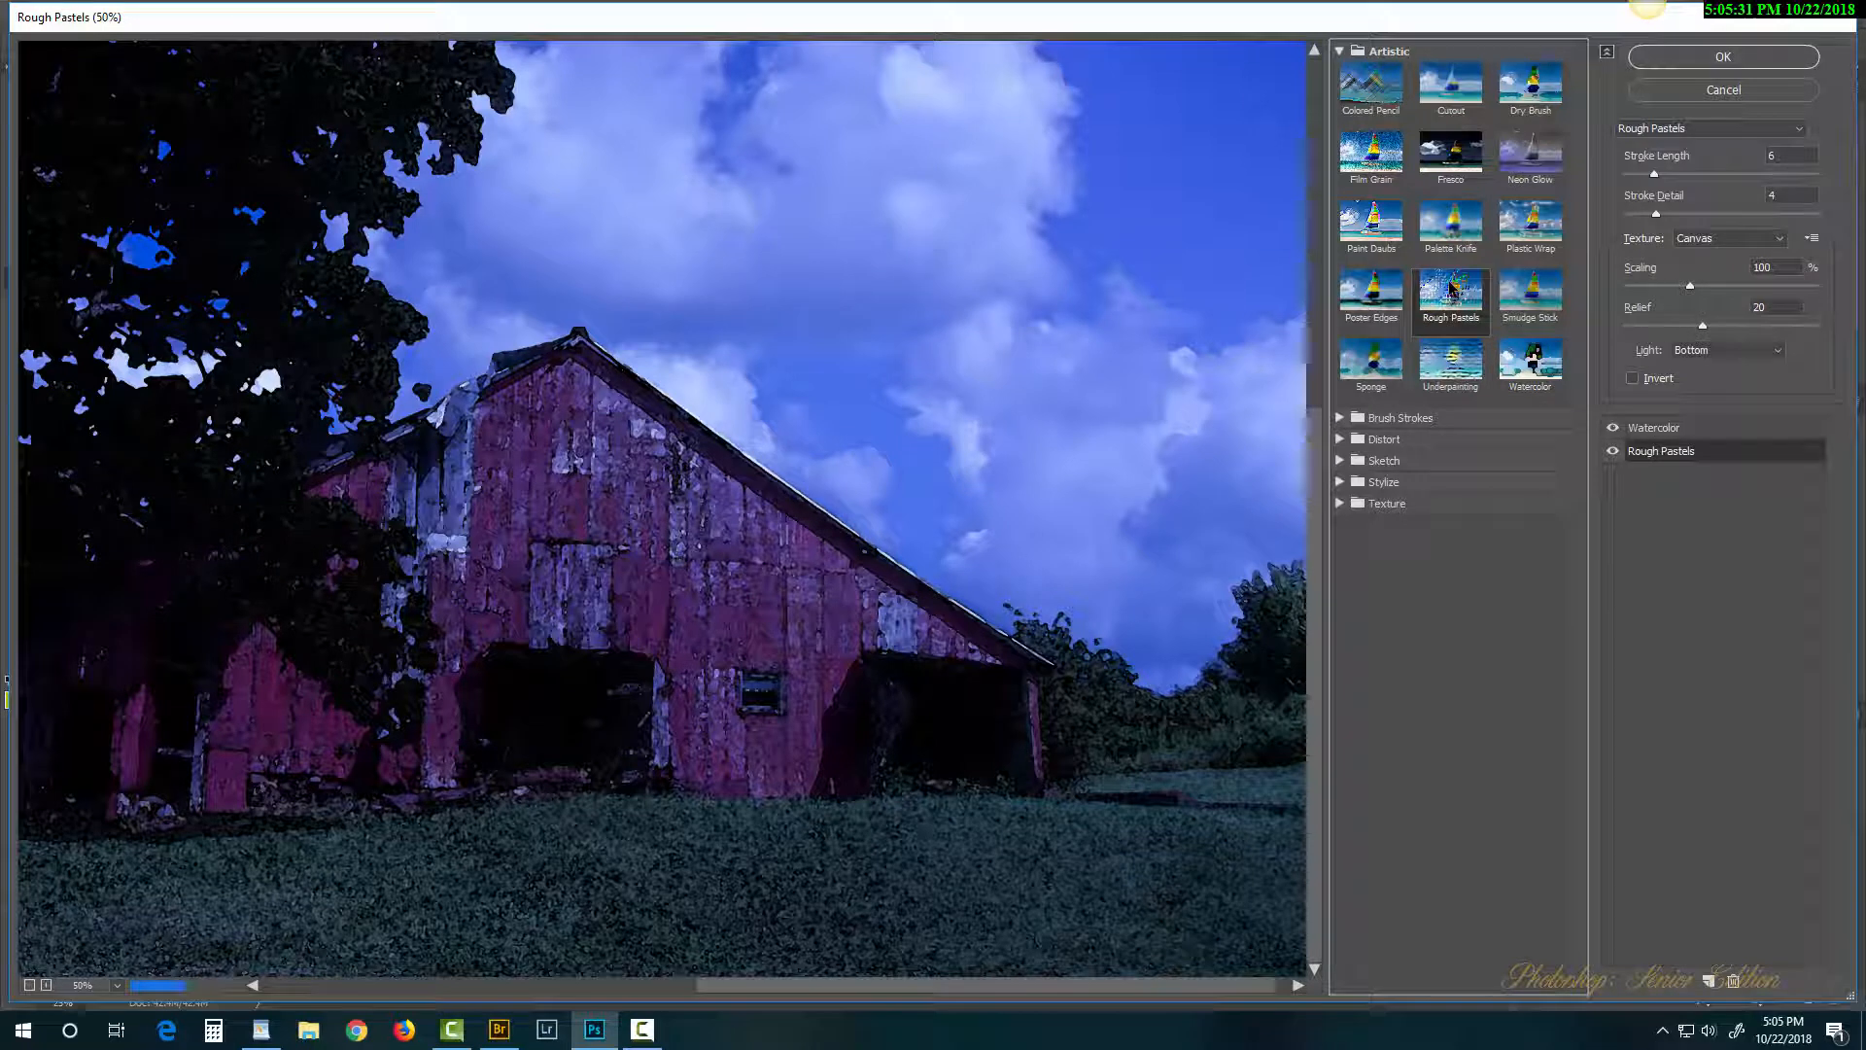
{"action": "left_click", "coordinate": [1542, 297]}
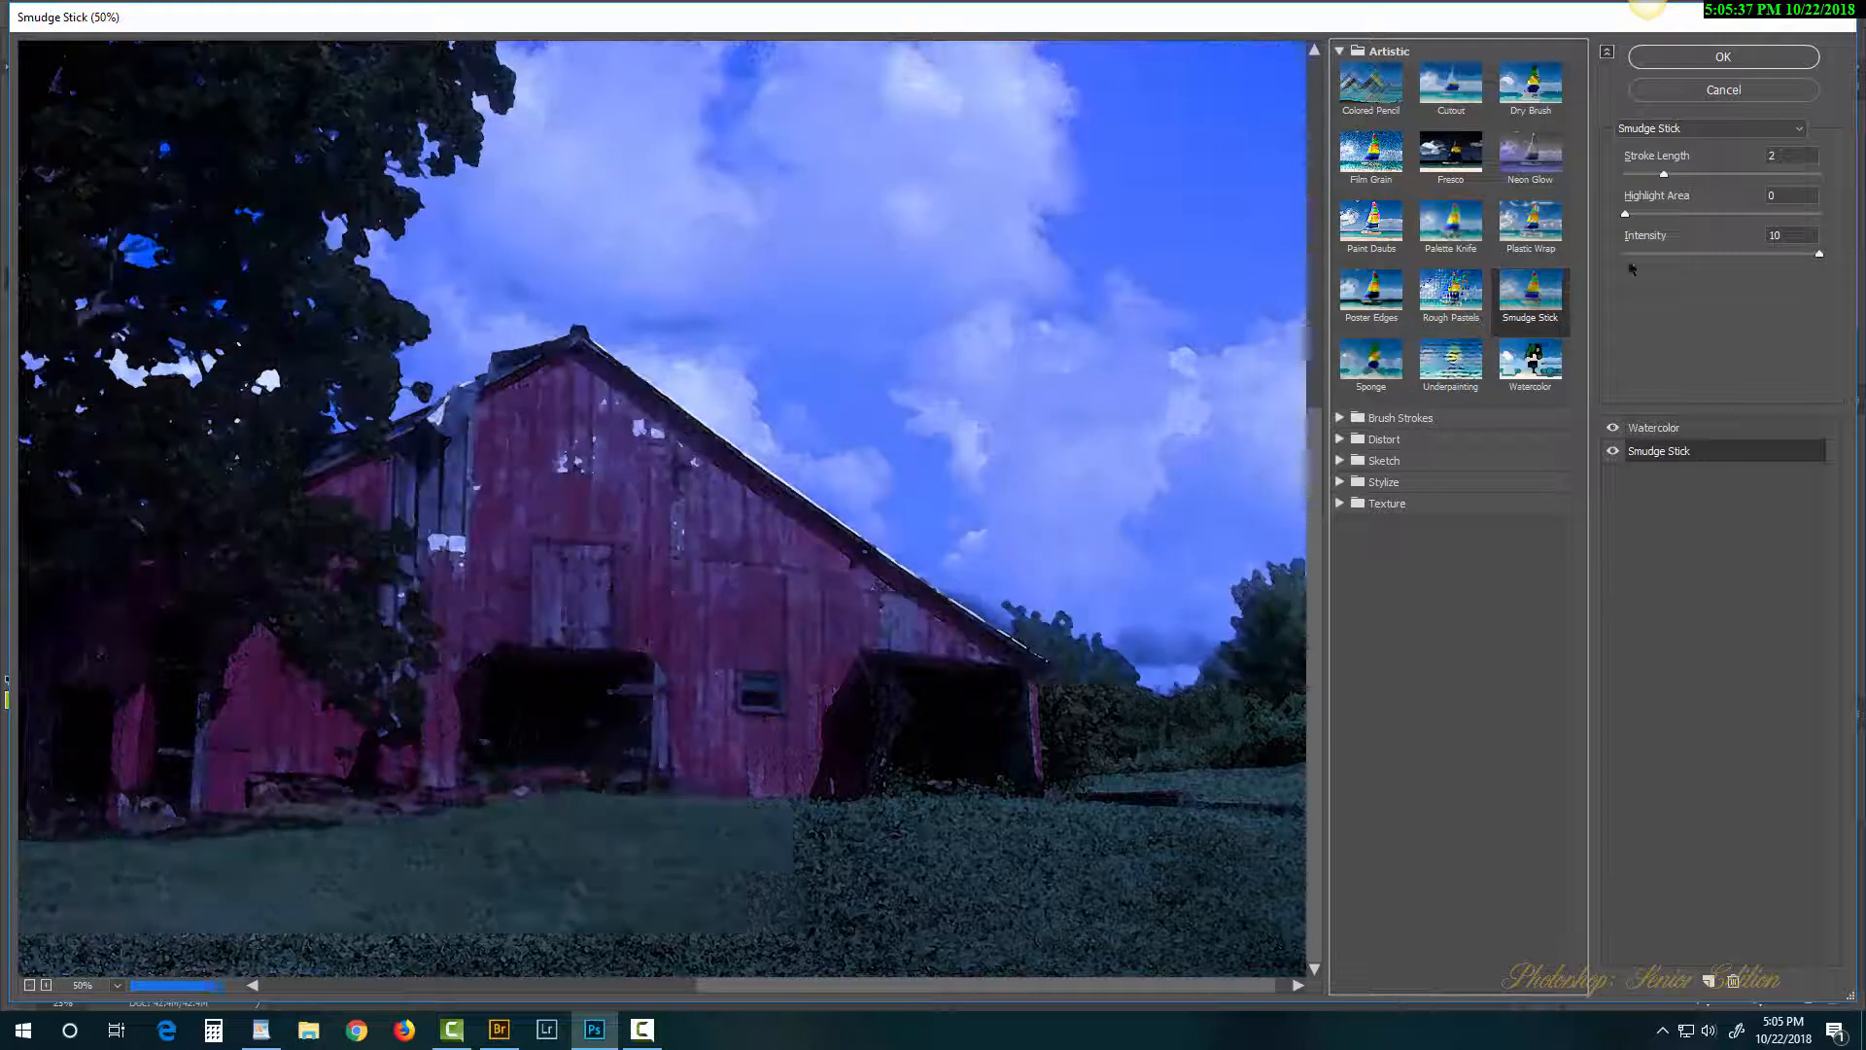
{"action": "left_click_drag", "start_coordinate": [1664, 175], "coordinate": [1719, 182]}
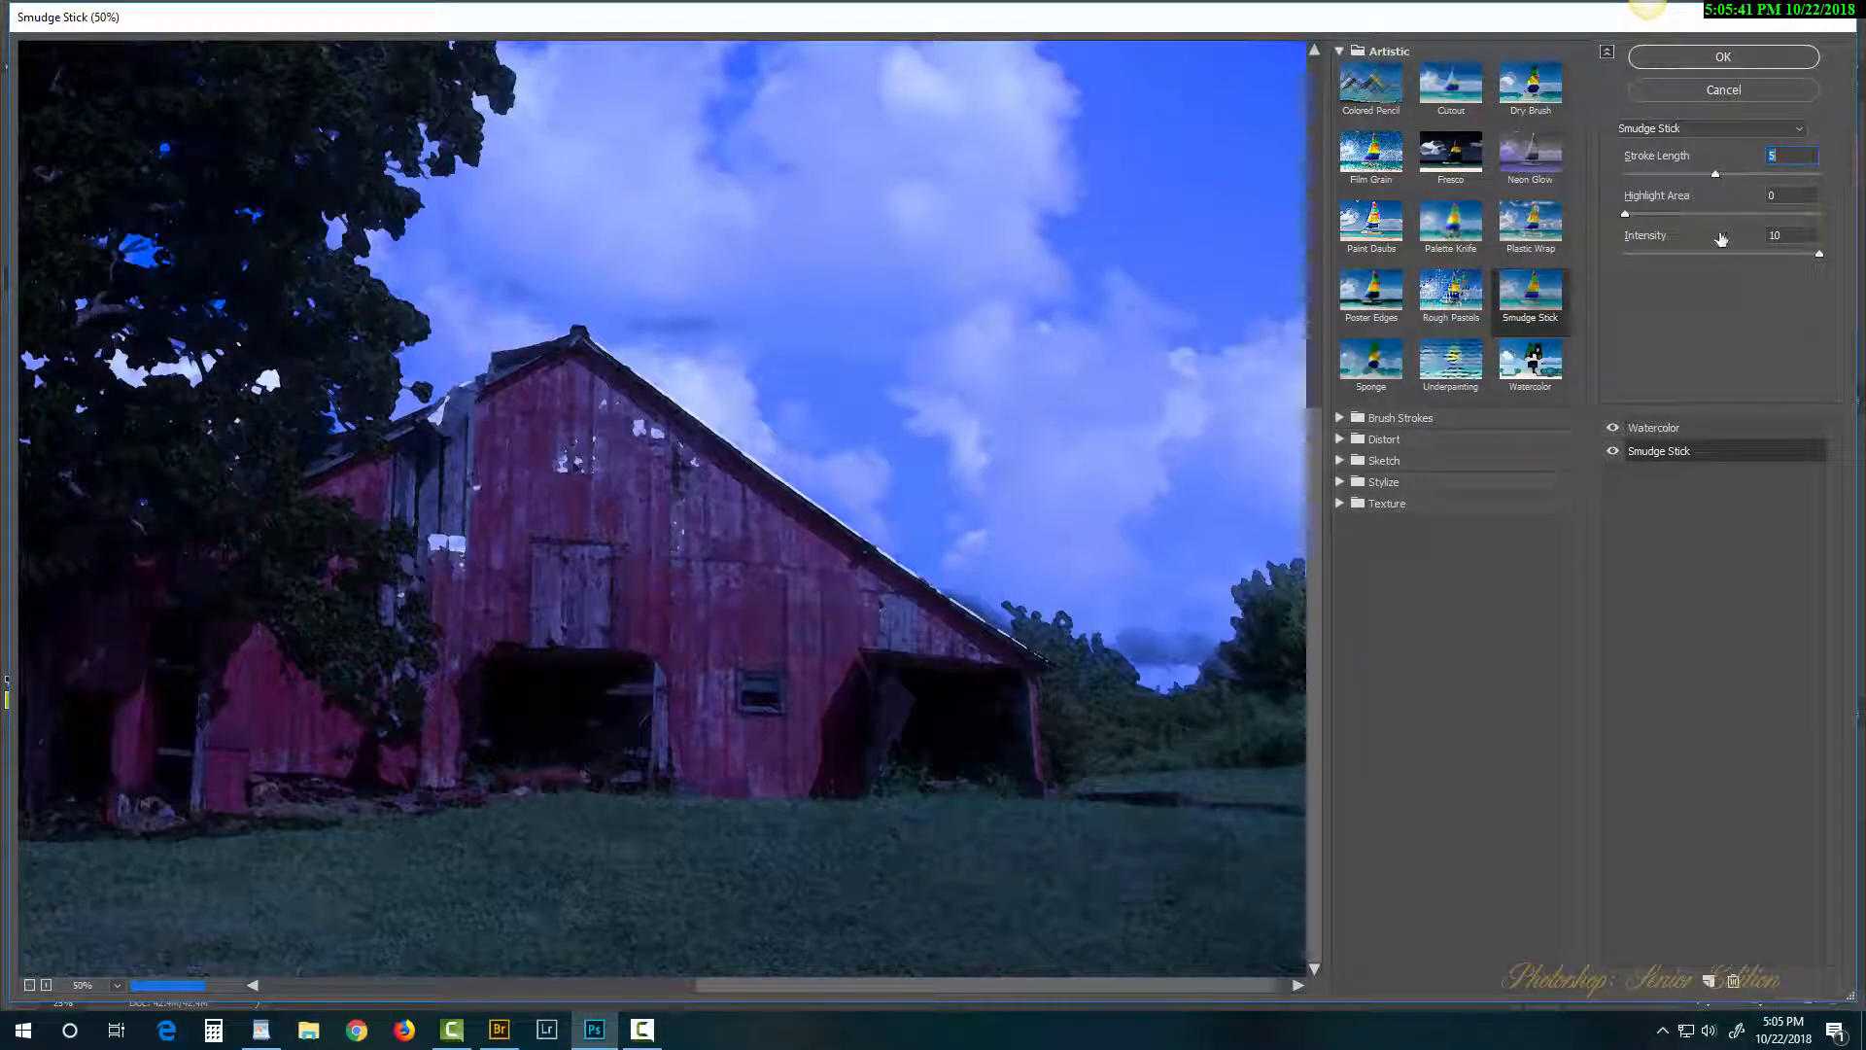
{"action": "left_click", "coordinate": [1679, 253]}
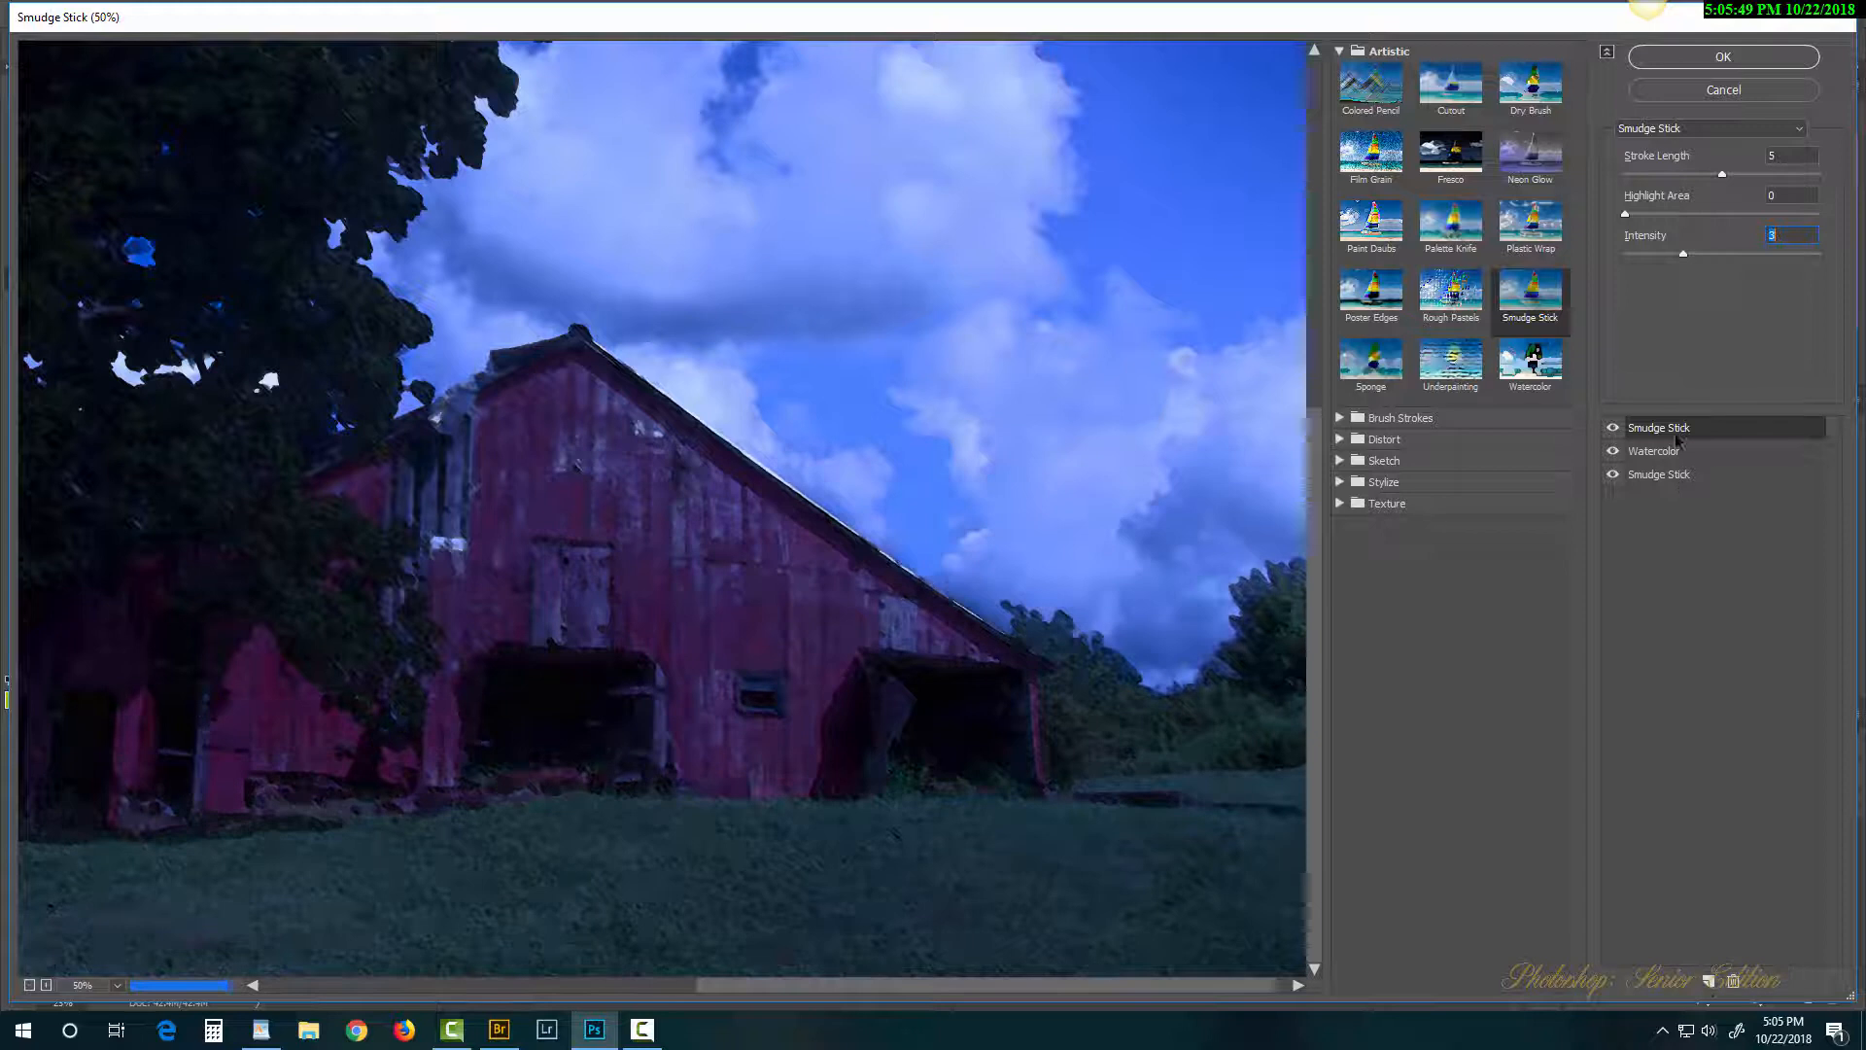
Step: Change the bottom effect layer to Sponge
{"action": "left_click", "coordinate": [1658, 481]}
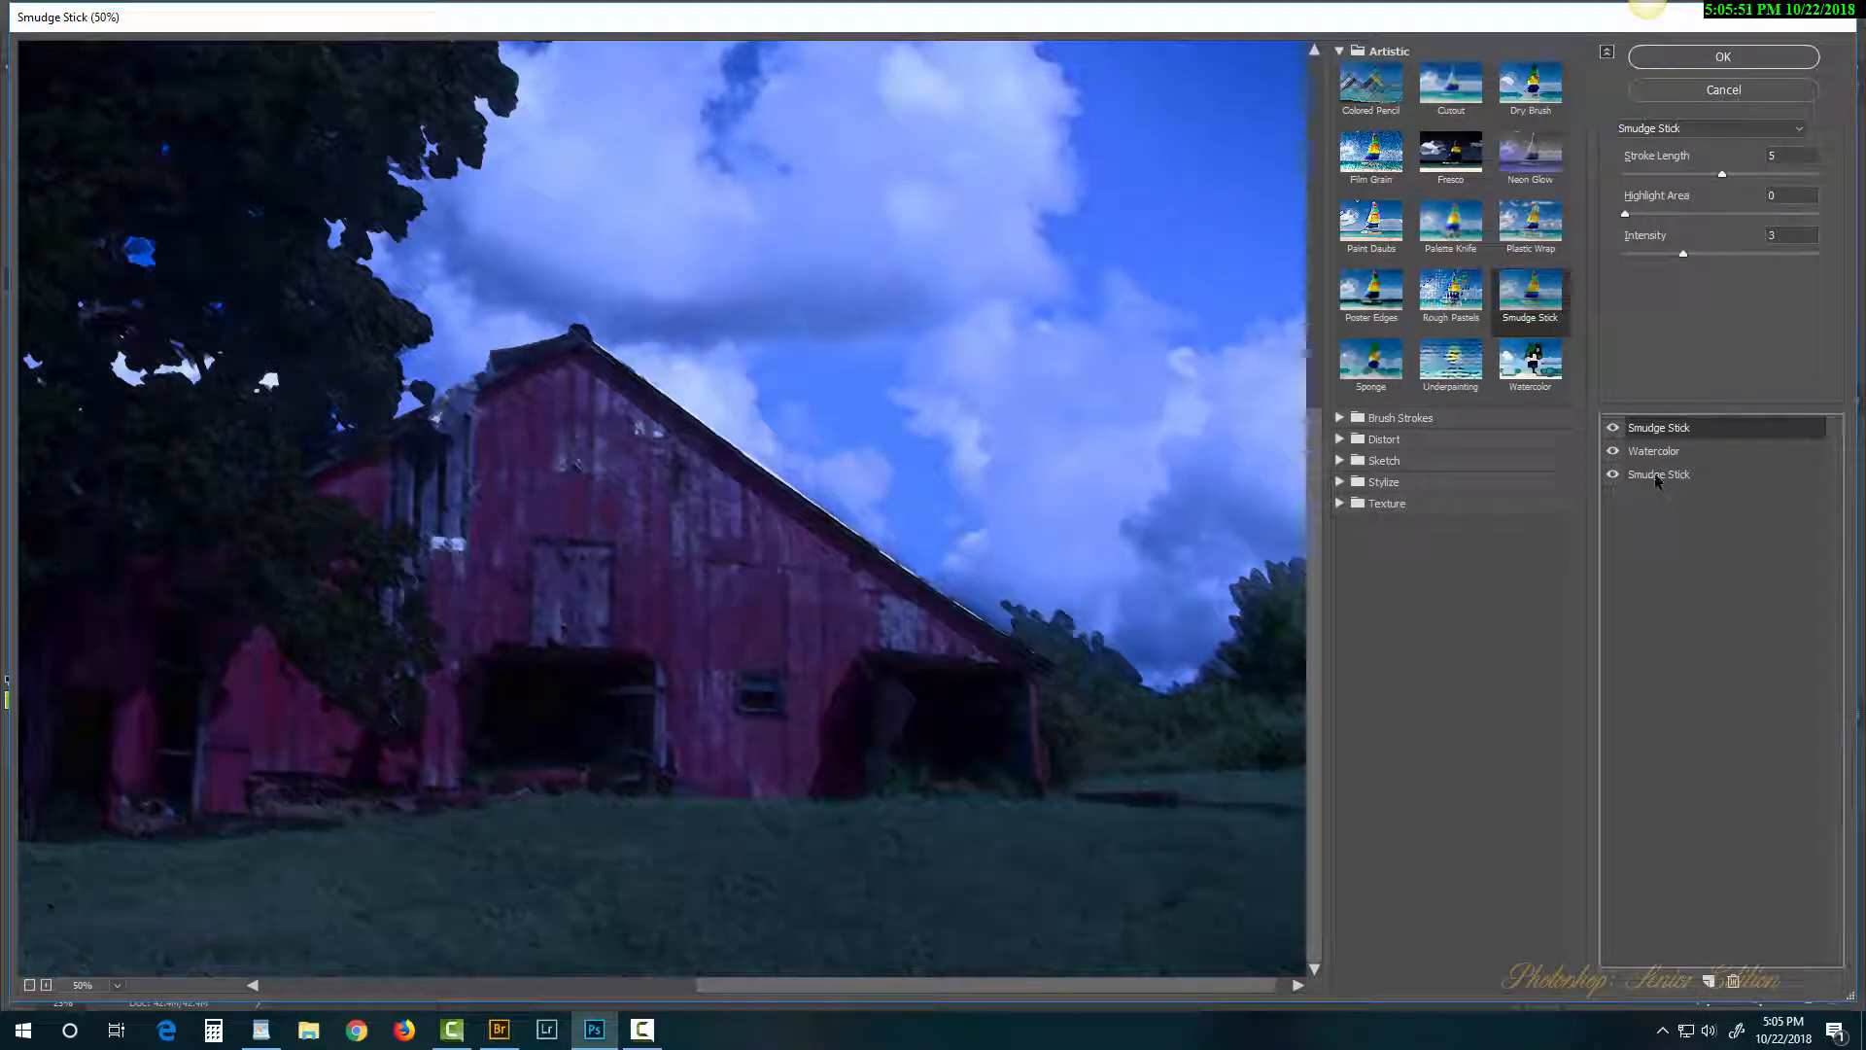
{"action": "left_click", "coordinate": [1659, 481]}
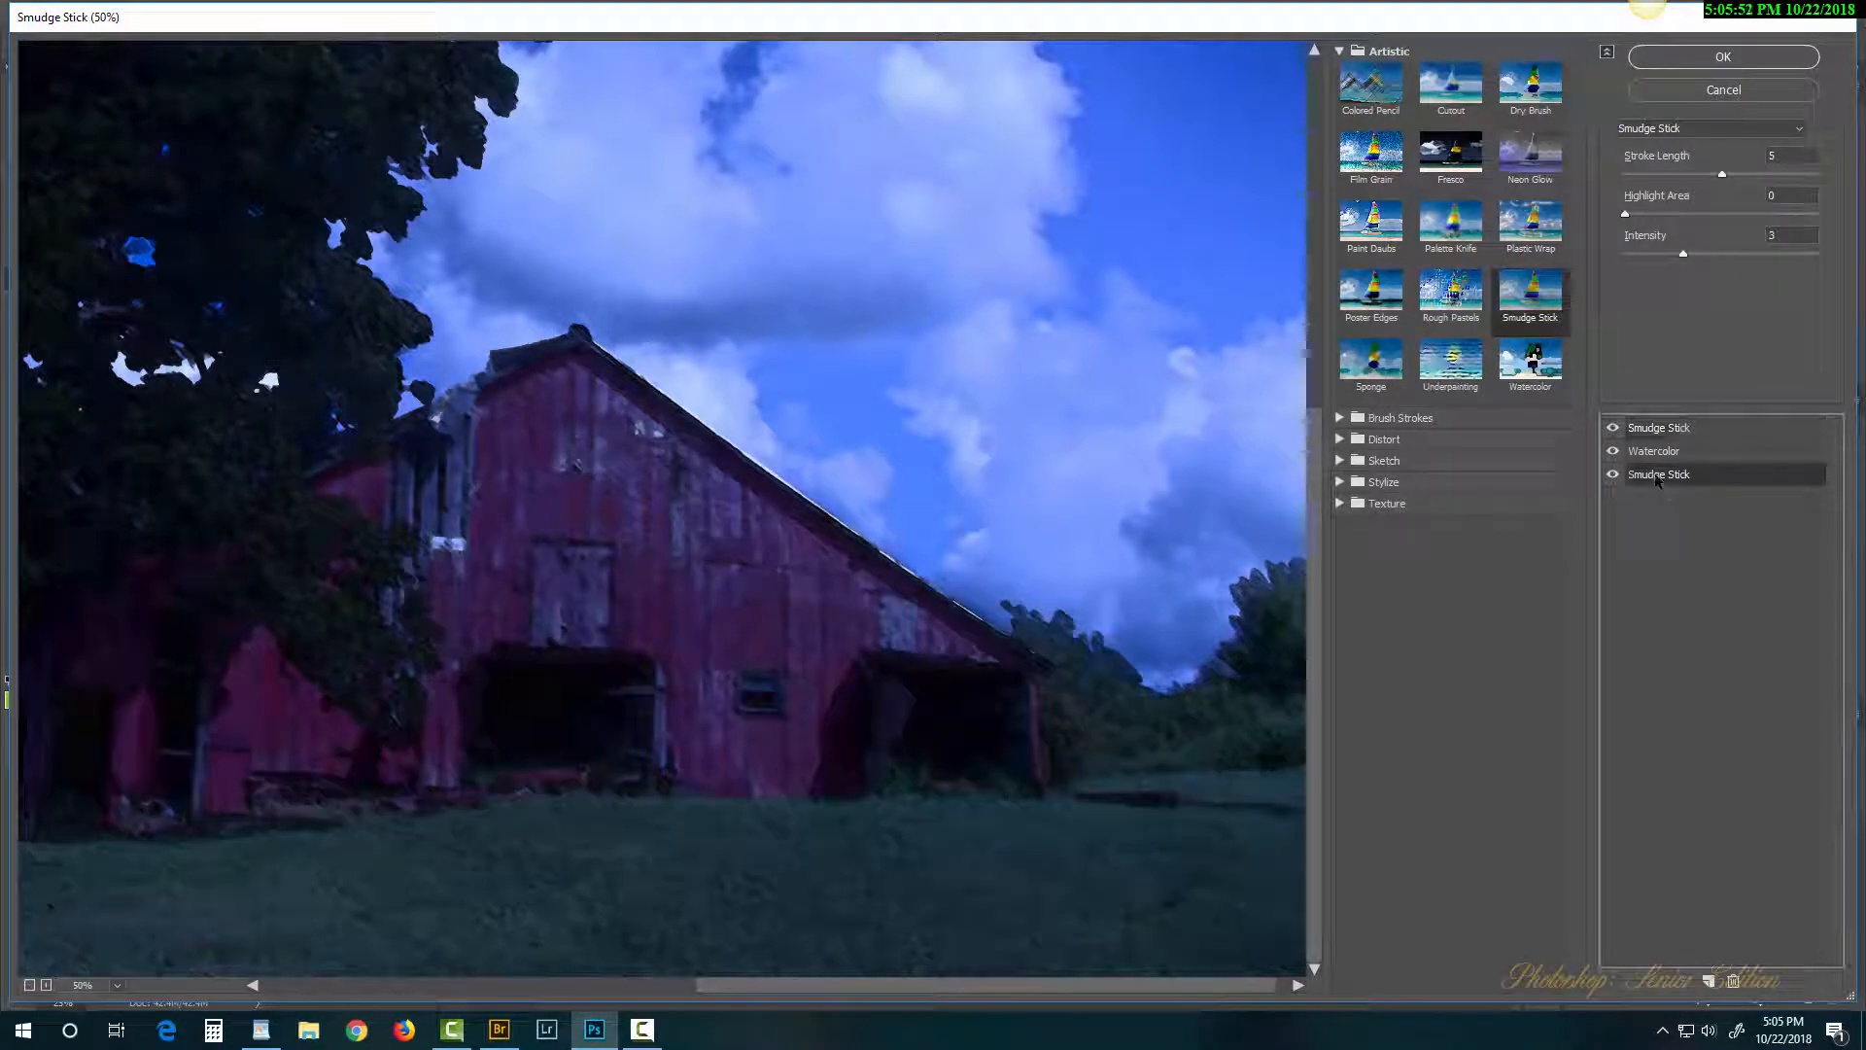
{"action": "left_click", "coordinate": [1369, 366]}
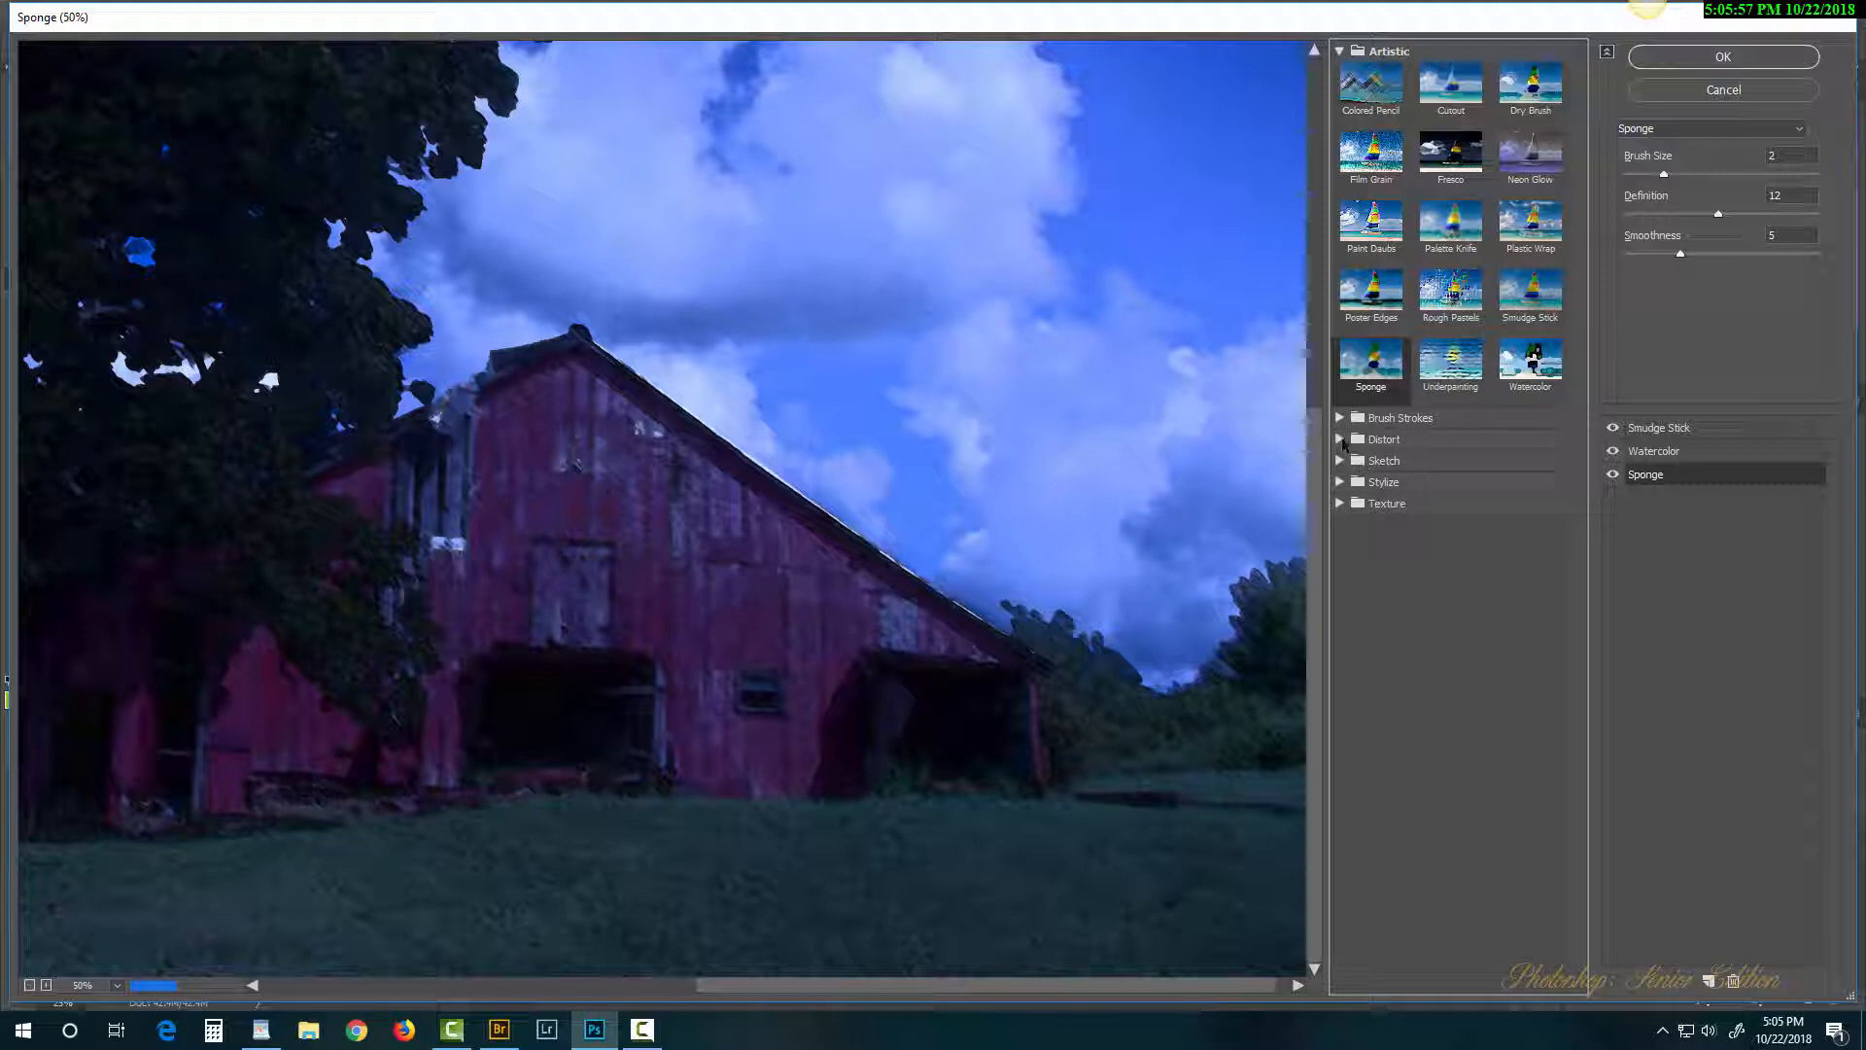
Step: Swap the Sponge for Glass with Distortion 13 and Smoothness 7, then apply the gallery stack
{"action": "left_click", "coordinate": [1342, 439]}
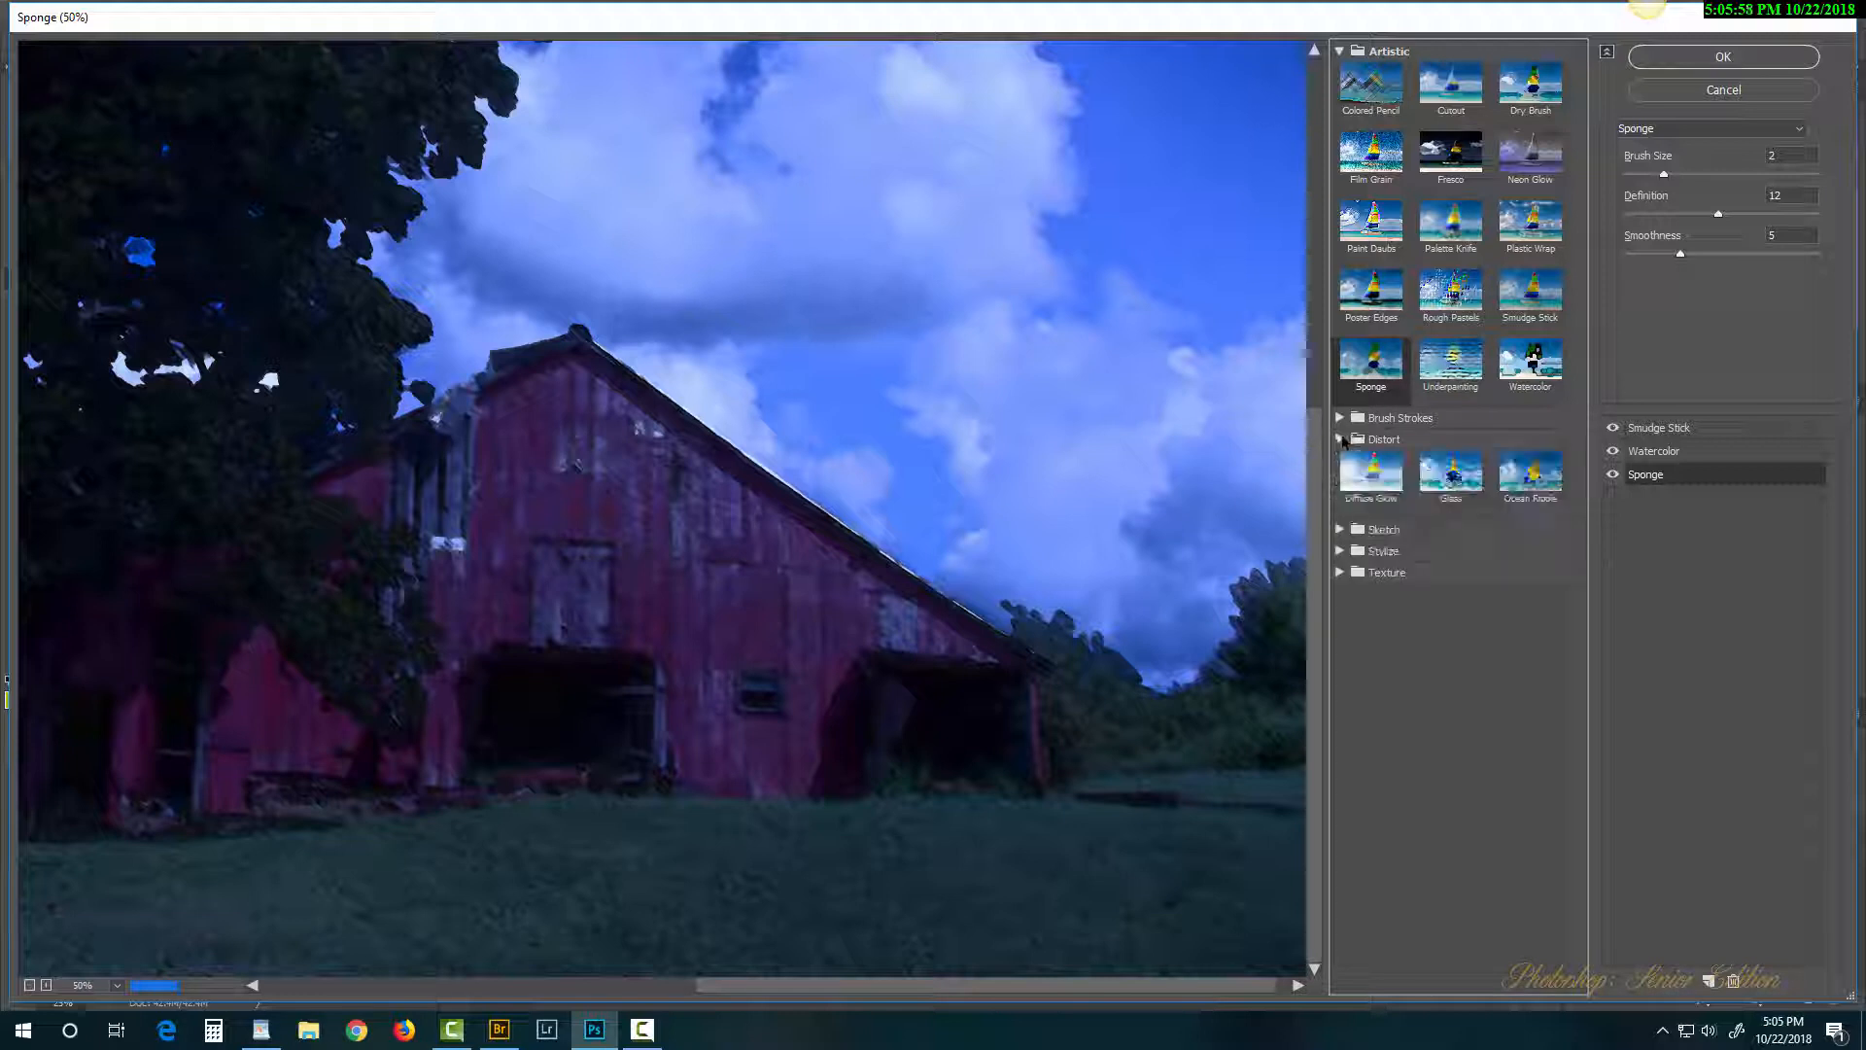
{"action": "left_click", "coordinate": [1447, 486]}
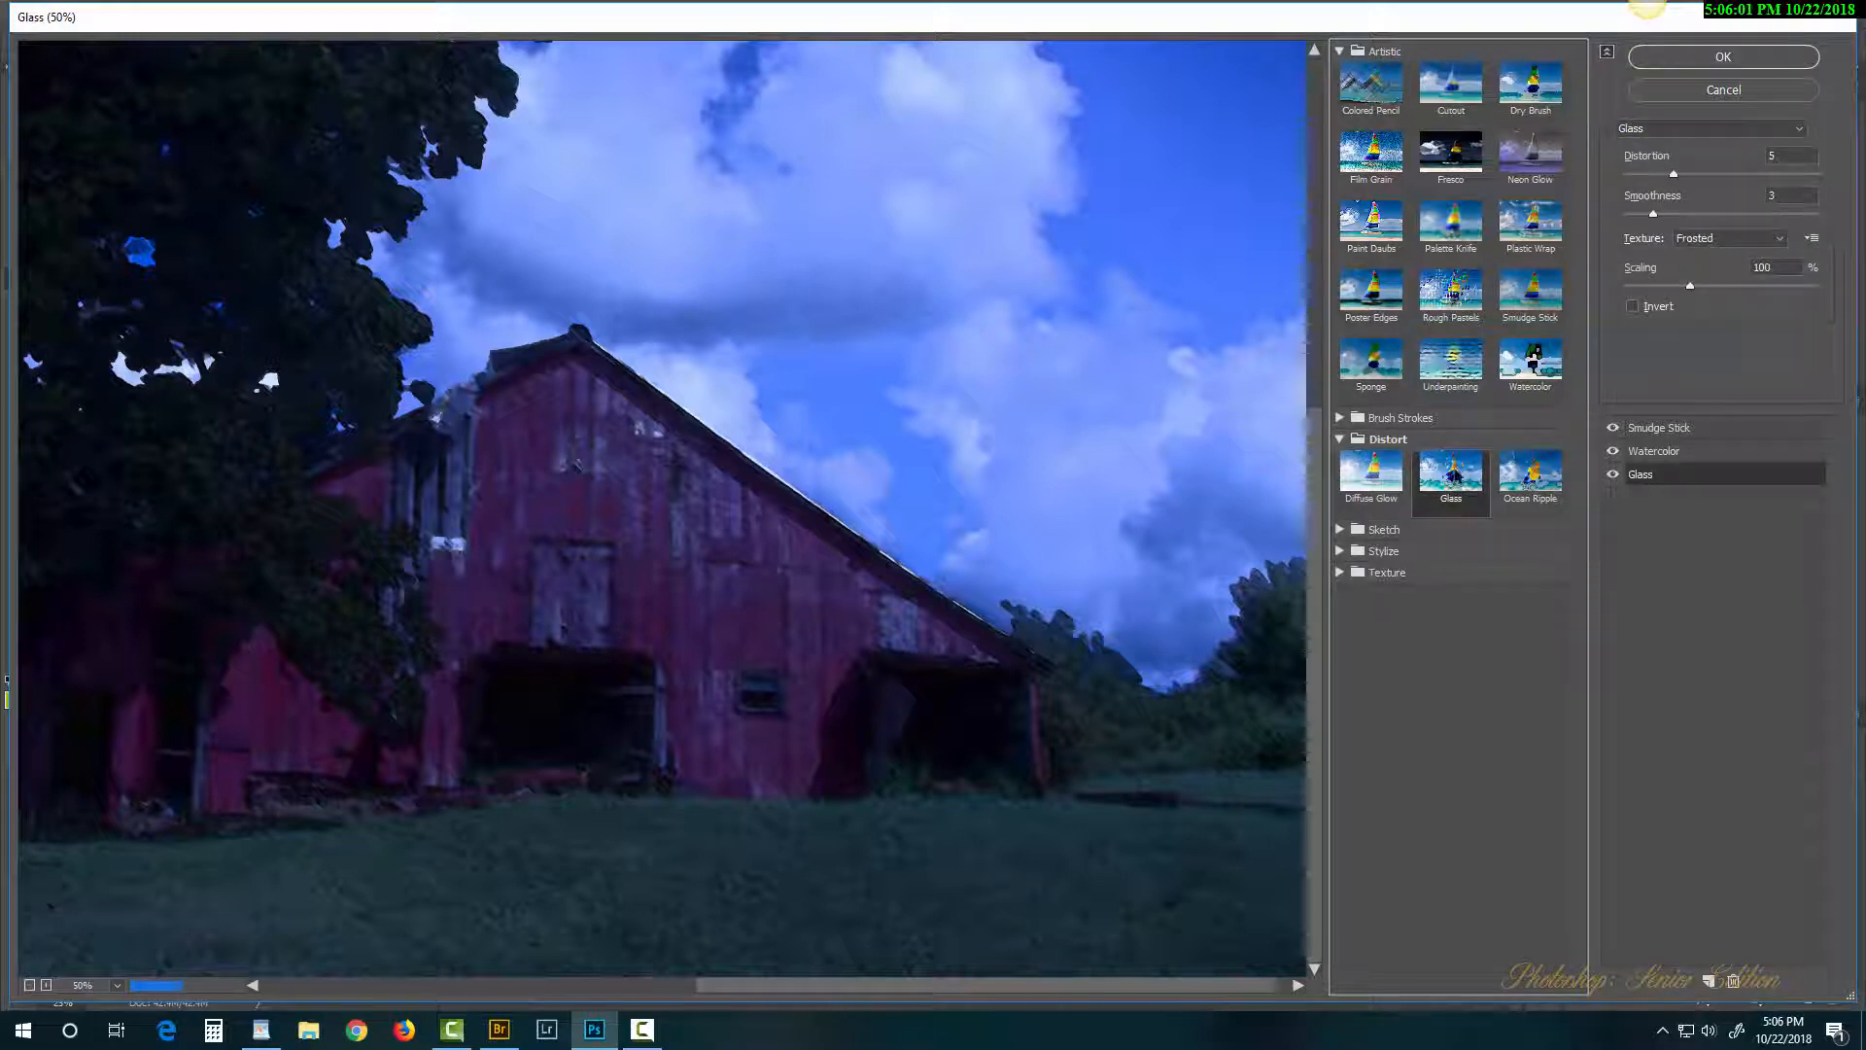
{"action": "left_click", "coordinate": [1750, 173]}
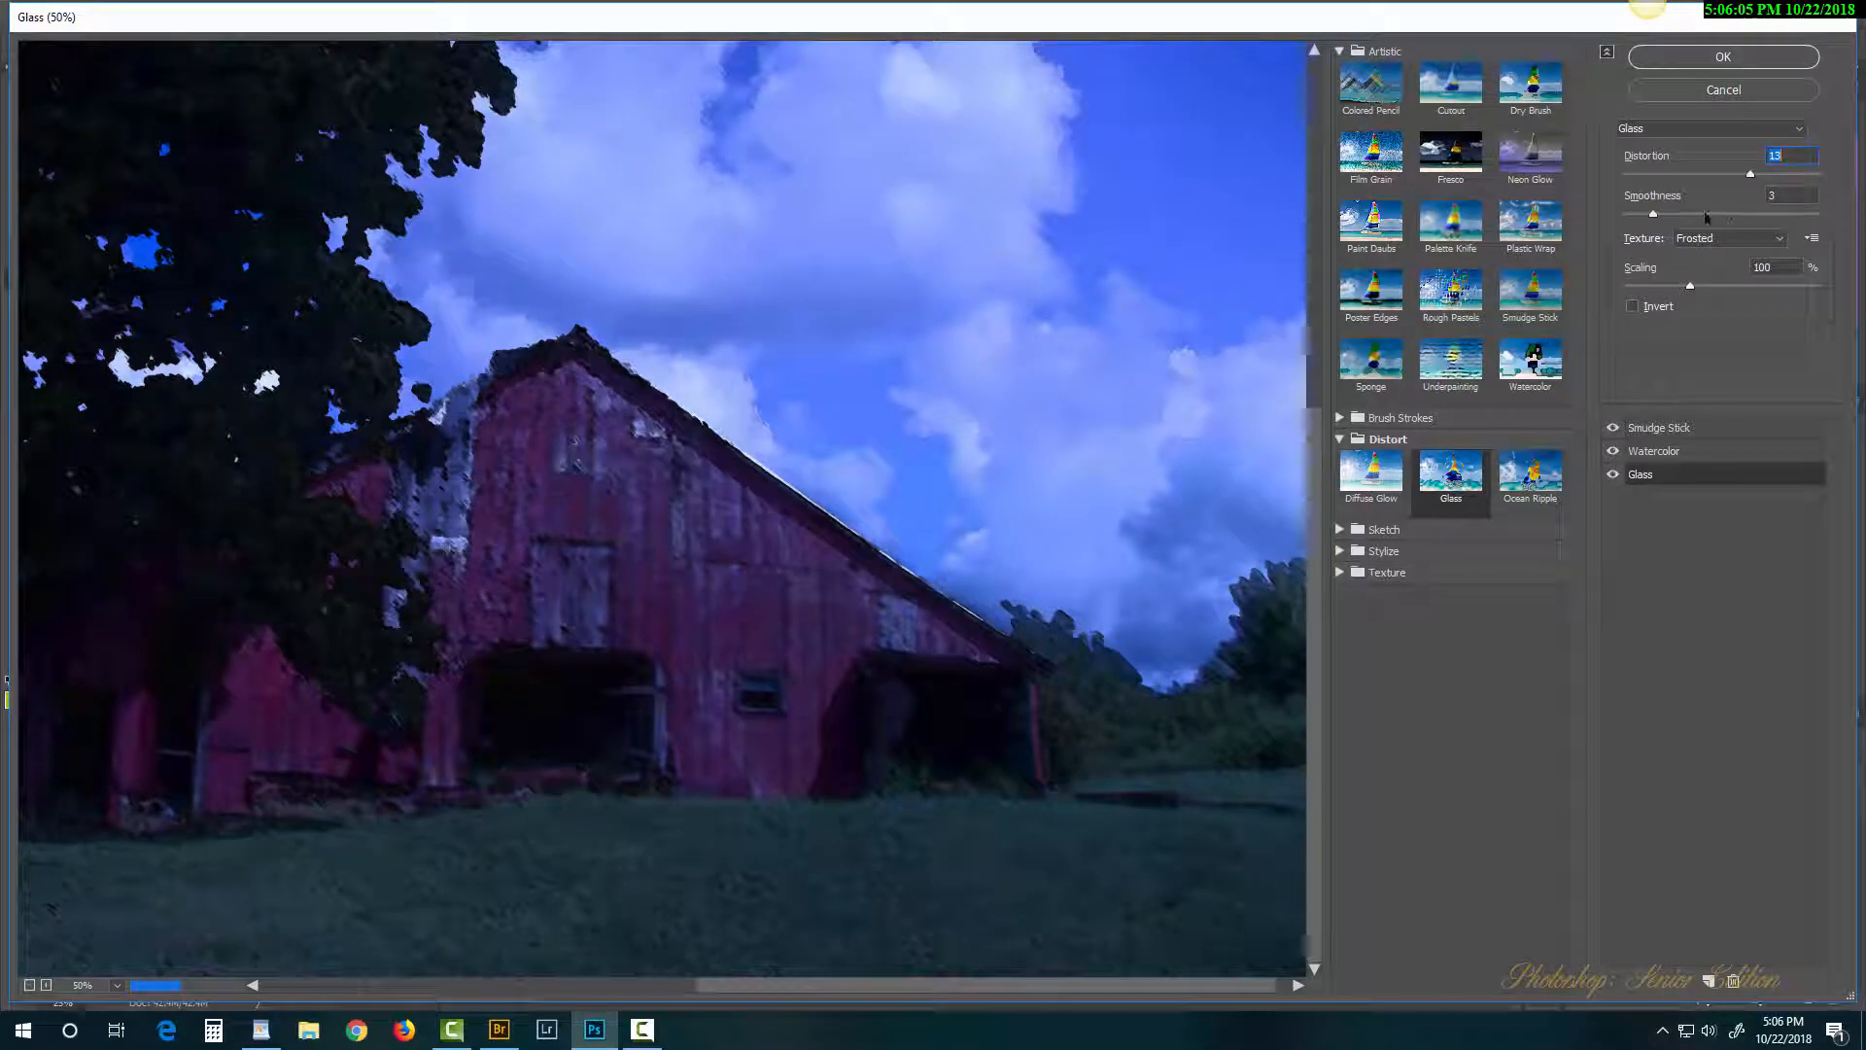
{"action": "key", "text": "Tab"}
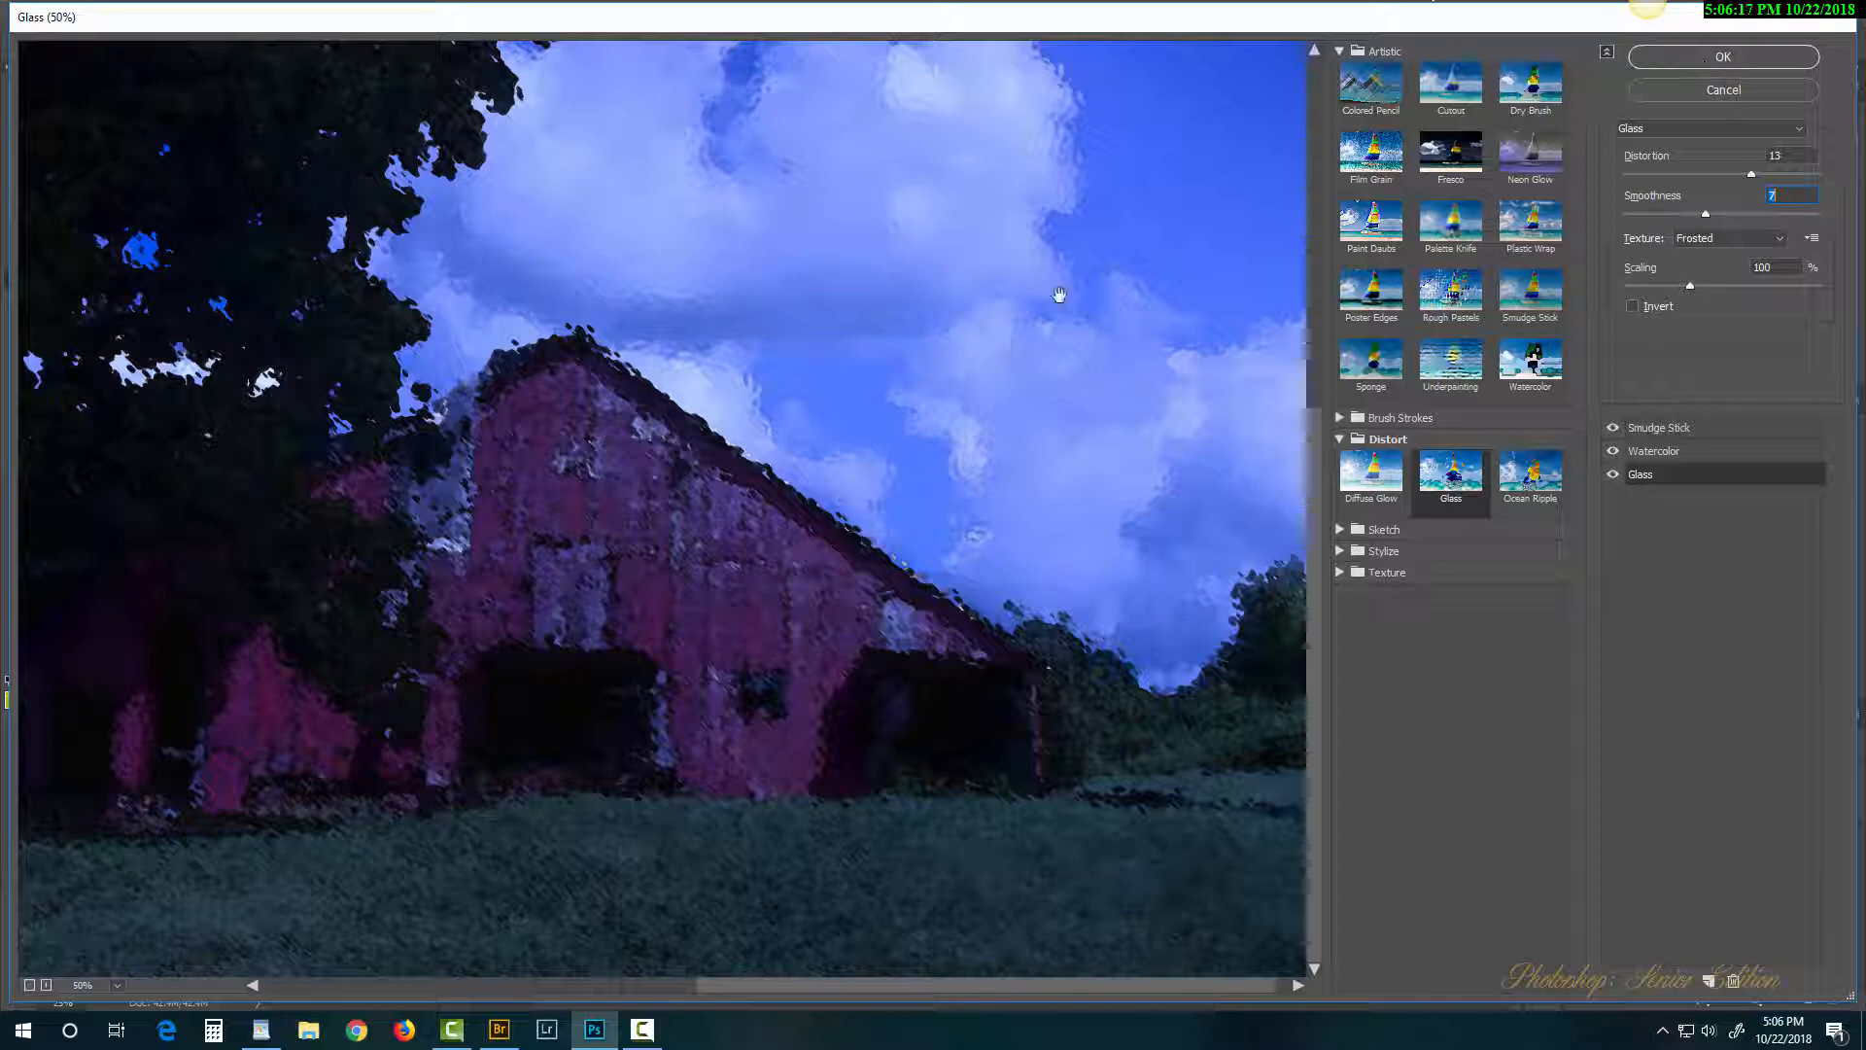
{"action": "left_click", "coordinate": [1729, 58]}
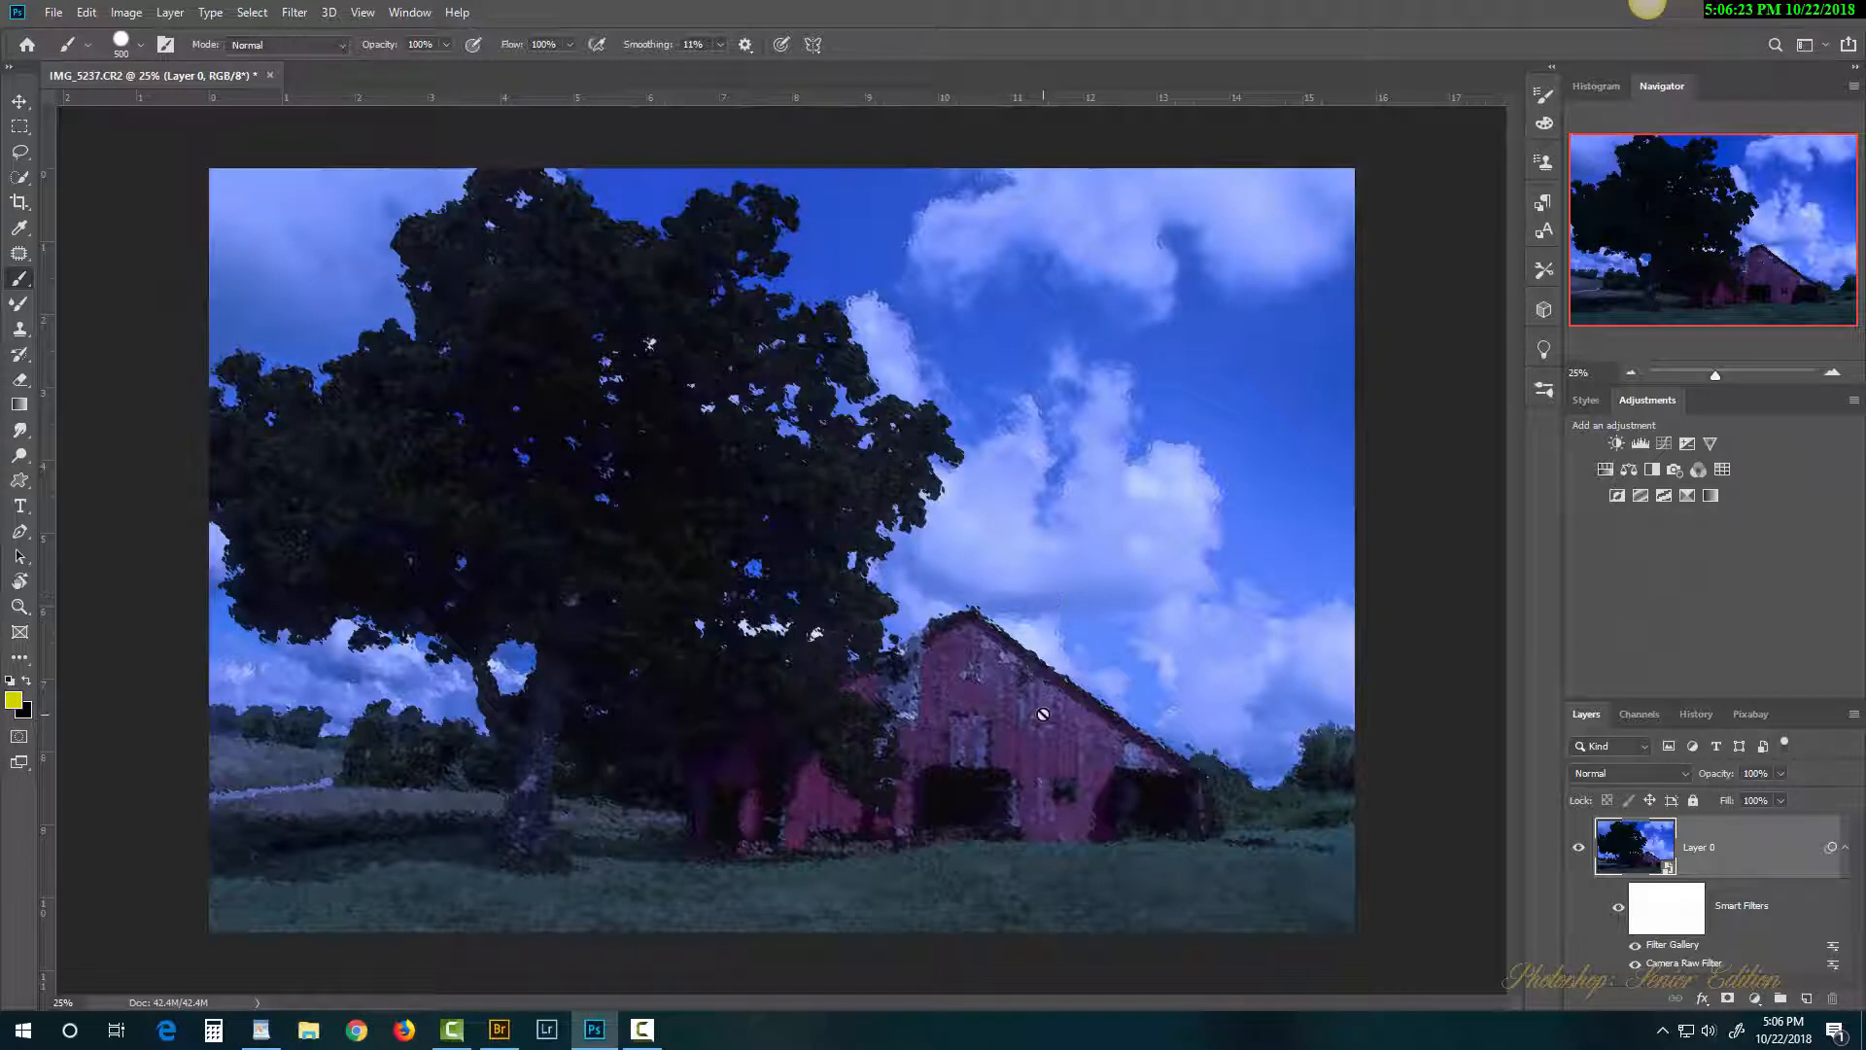
Step: Zoom the canvas from 25% to 50% over the barn to inspect the painterly texture
{"action": "scroll", "coordinate": [1043, 713], "scroll_direction": "up", "scroll_amount": 2}
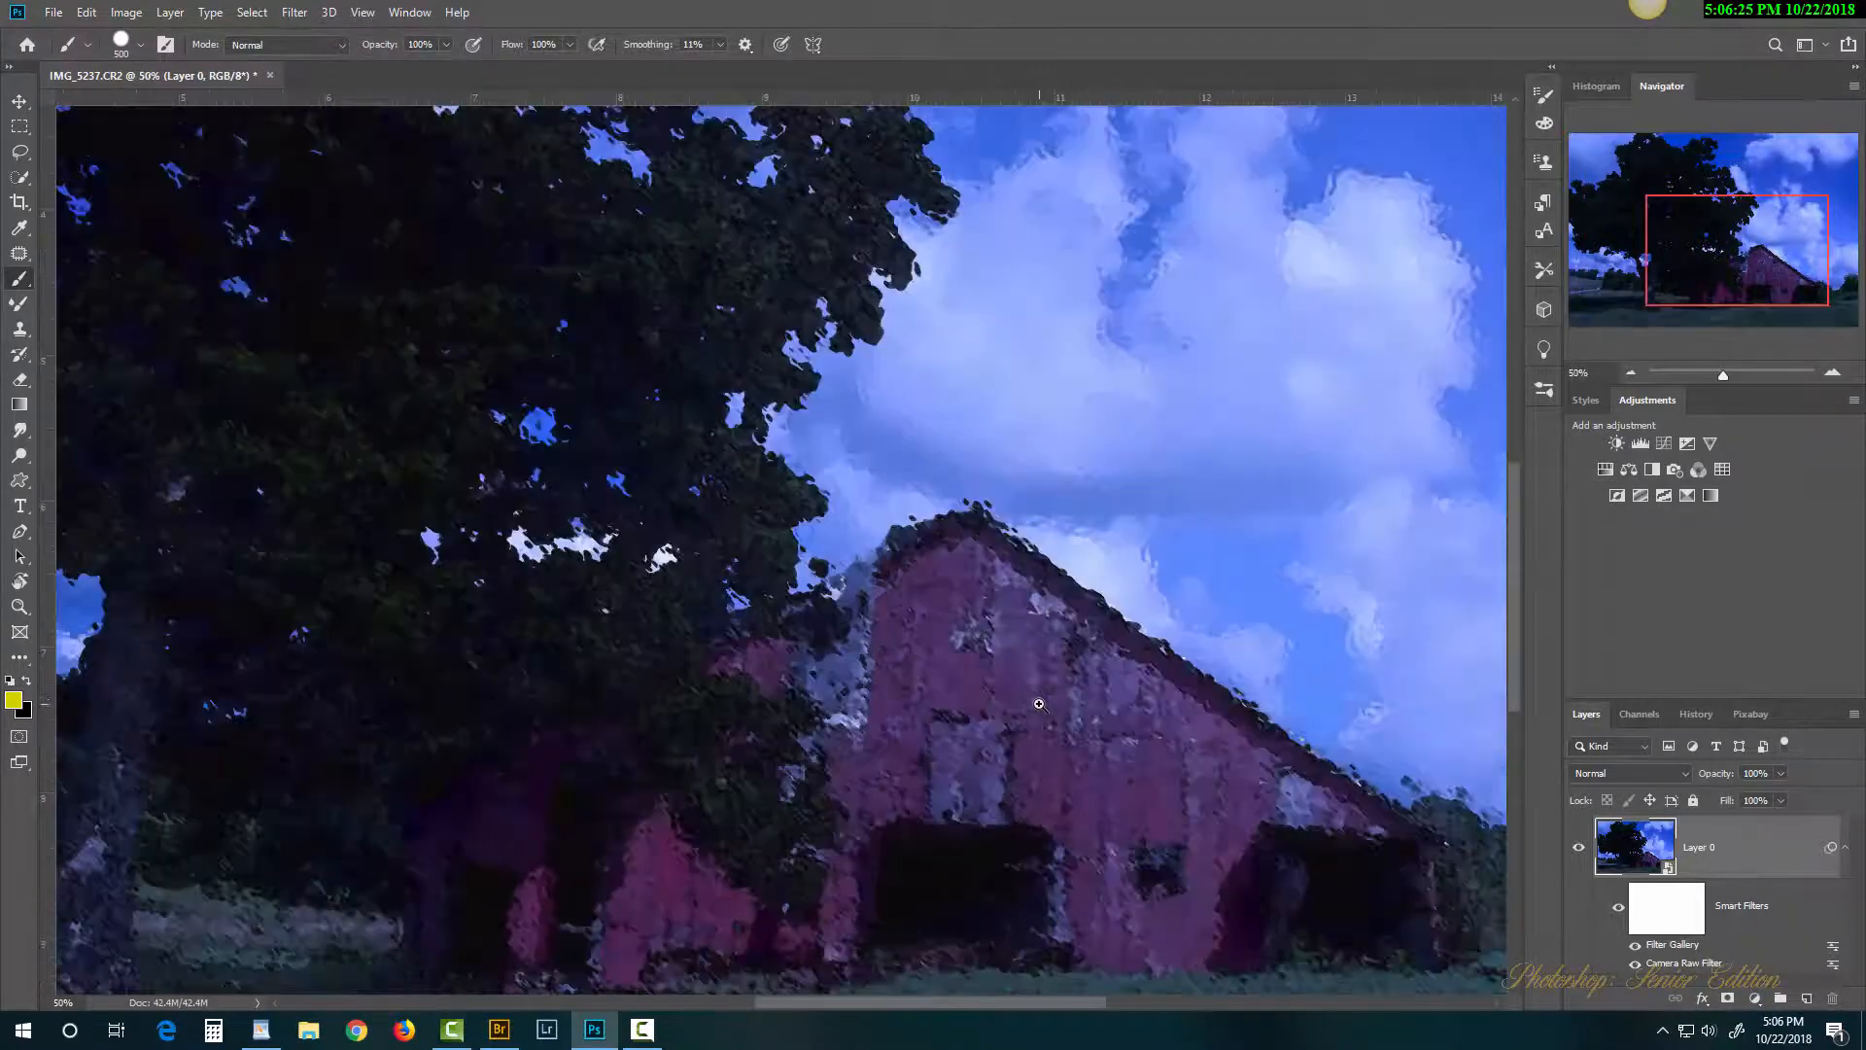
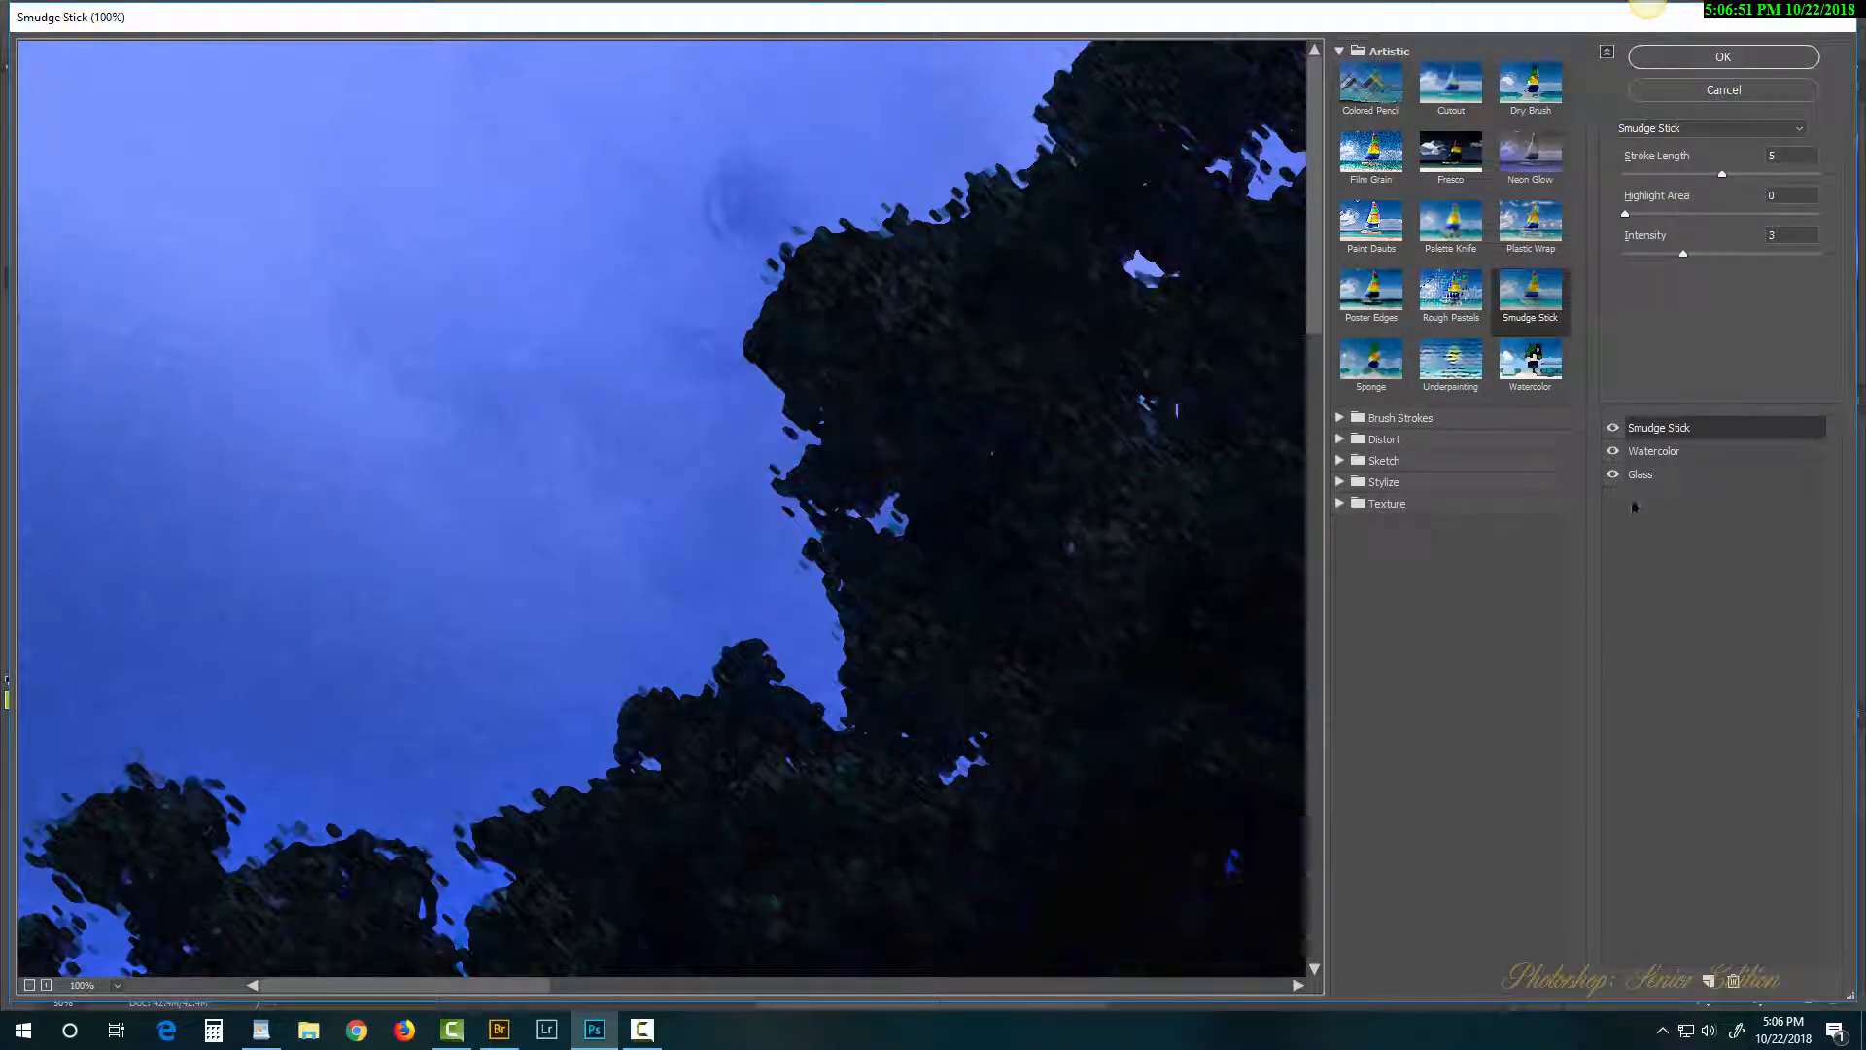
Step: Hide the Glass and Smudge Stick effects, select Watercolor, and apply the Filter Gallery to Layer 0
{"action": "left_click", "coordinate": [1614, 474]}
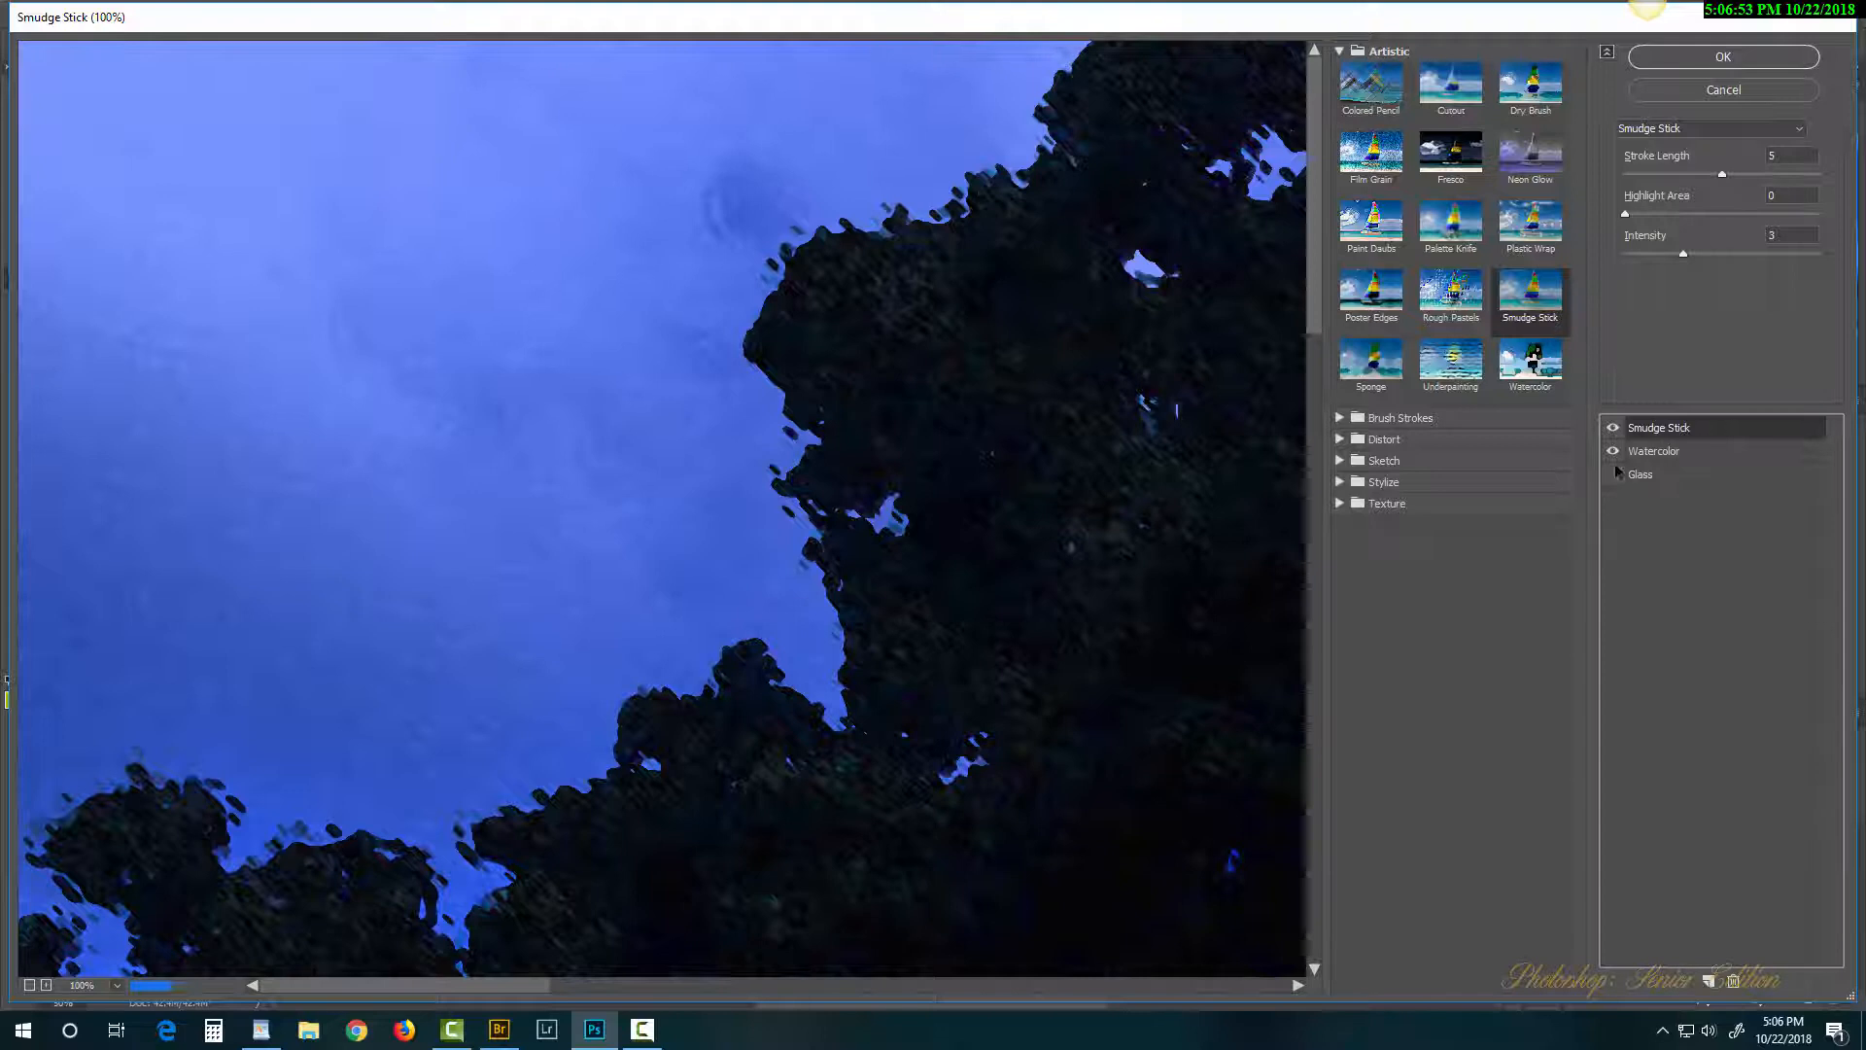
{"action": "left_click", "coordinate": [1613, 428]}
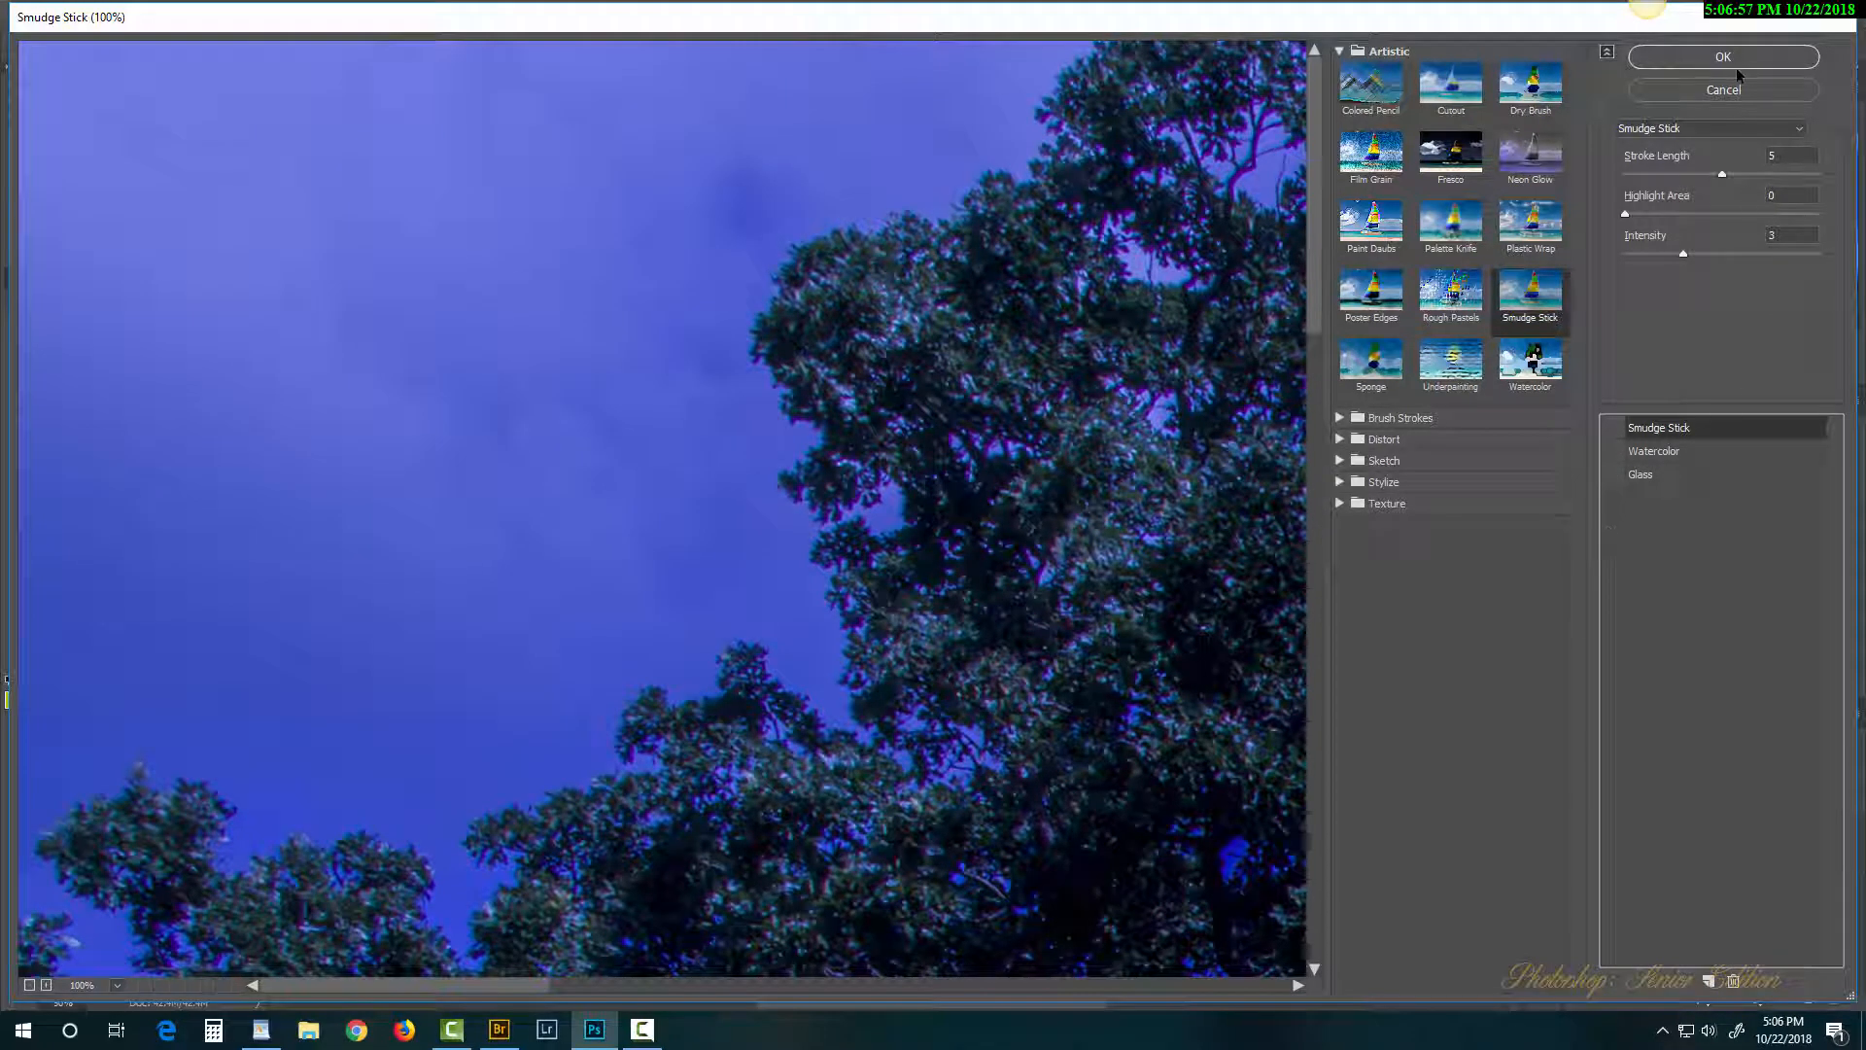
{"action": "left_click", "coordinate": [1677, 453]}
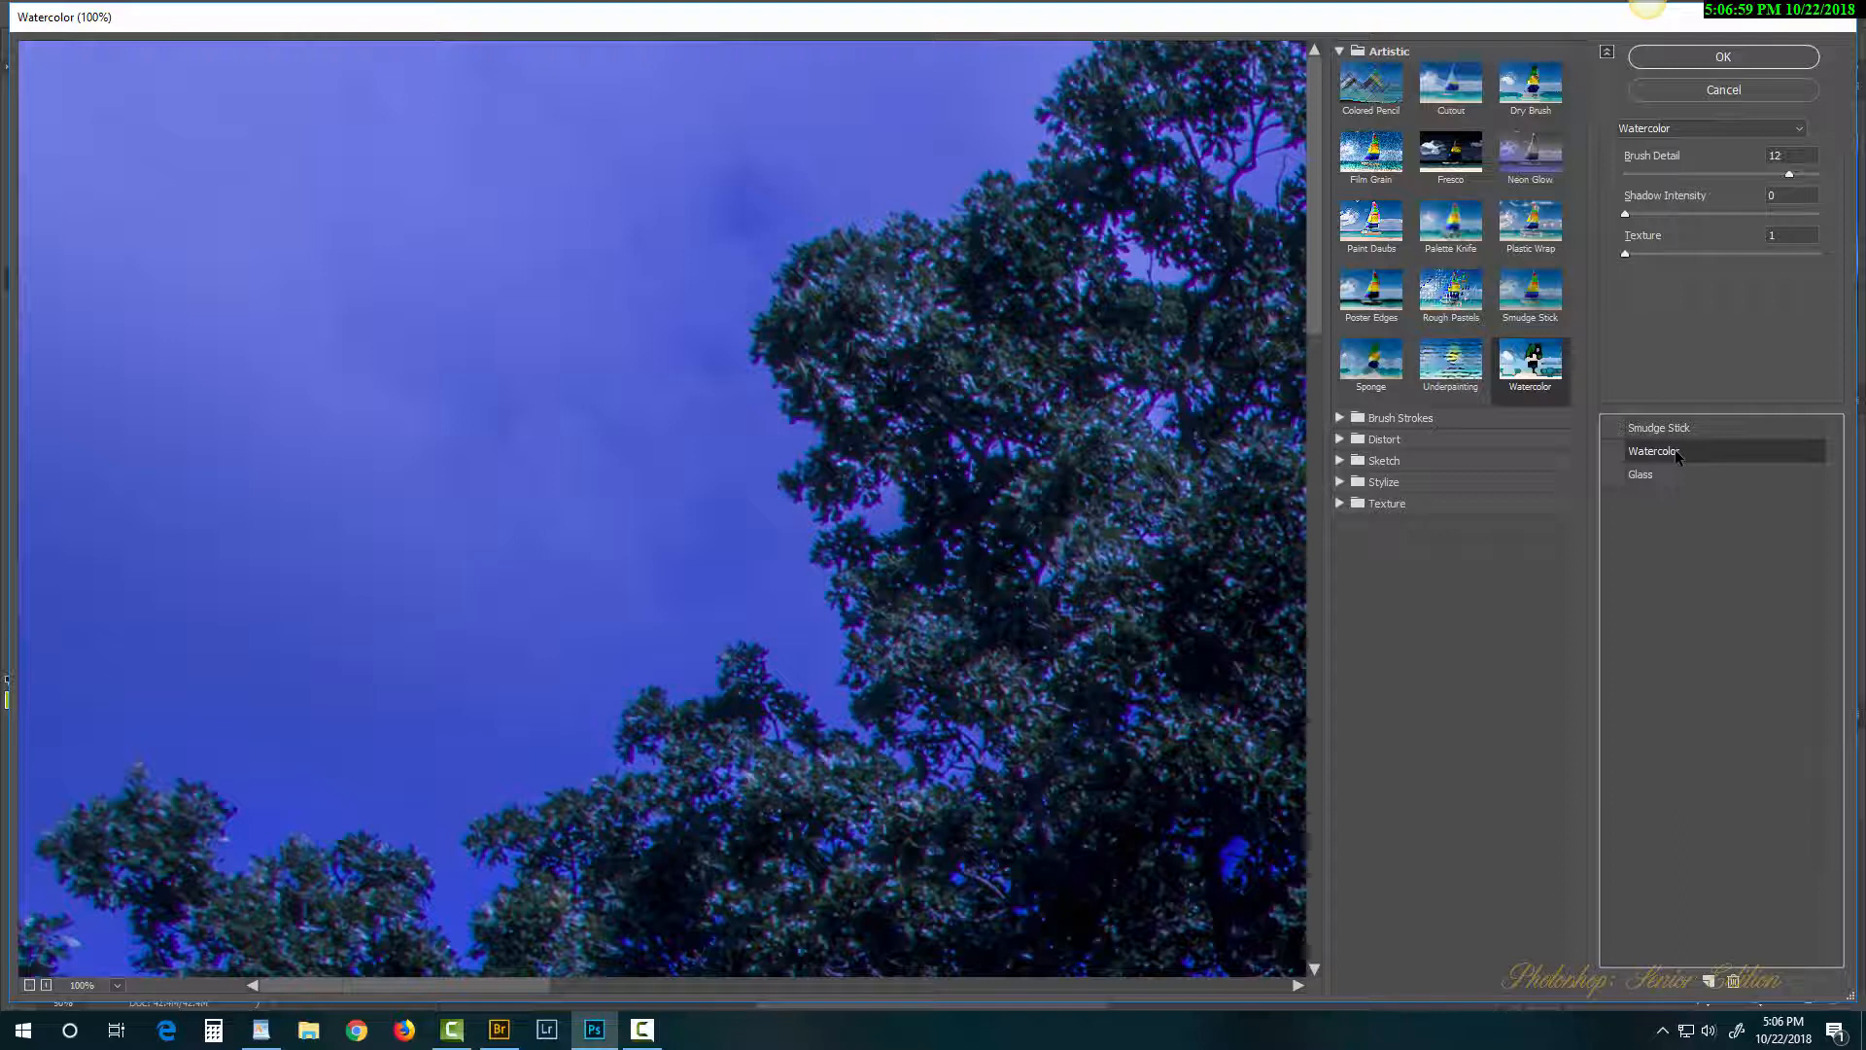
{"action": "left_click", "coordinate": [1677, 61]}
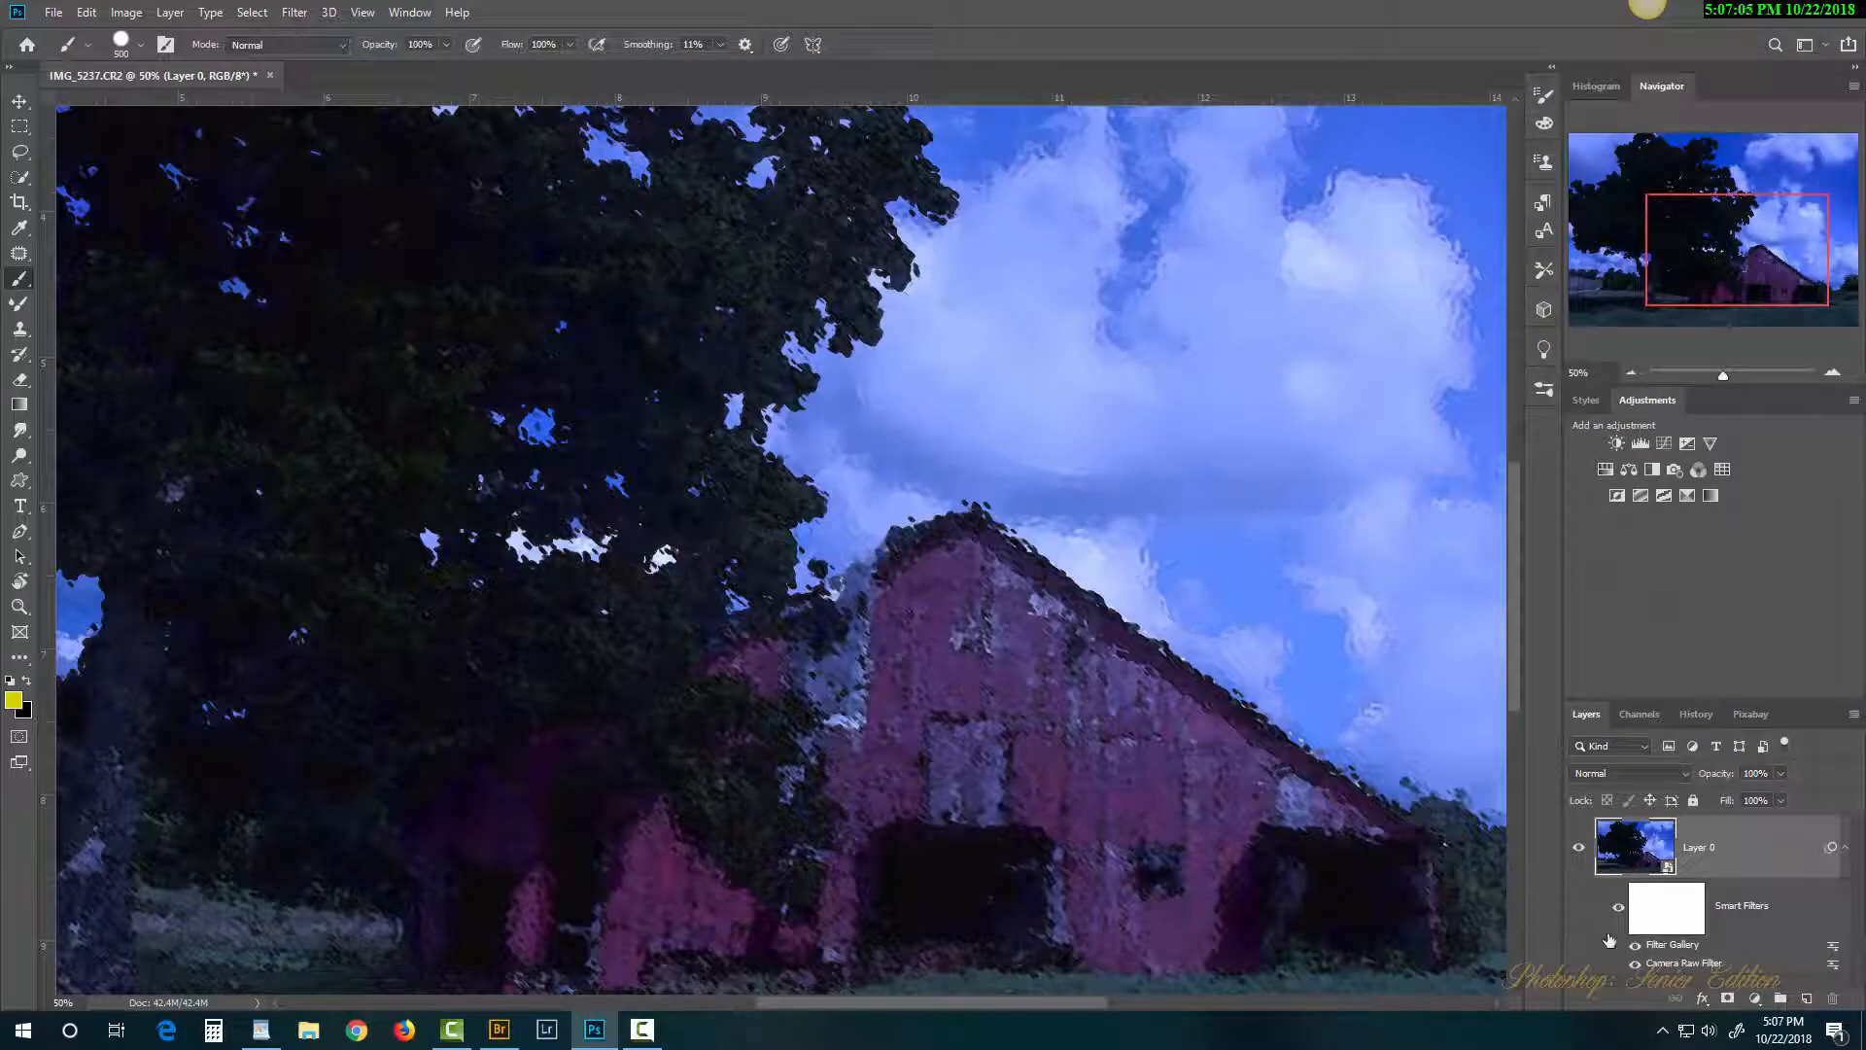
Step: Re-edit Camera Raw: Dehaze -2, Blacks +21, Exposure -0.35, Temperature +36 for warmer, natural colours
{"action": "double_click", "coordinate": [1692, 964]}
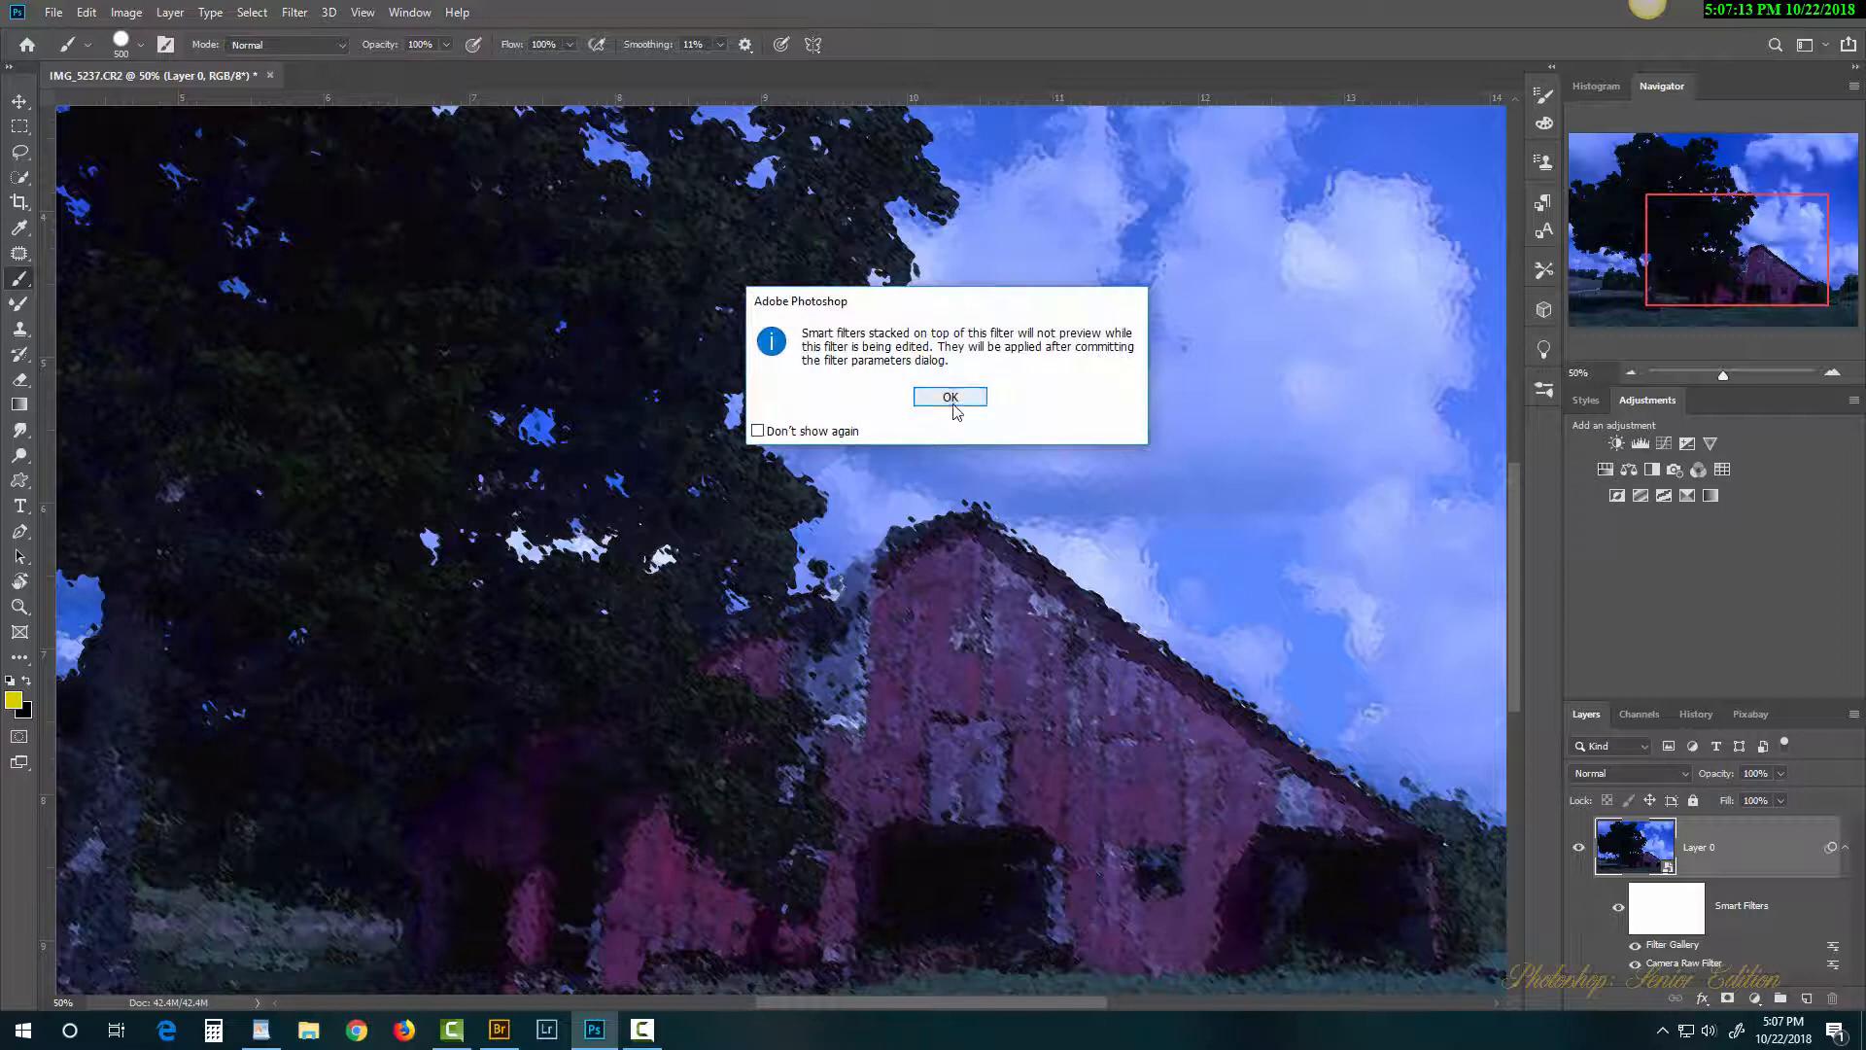
{"action": "left_click", "coordinate": [954, 397]}
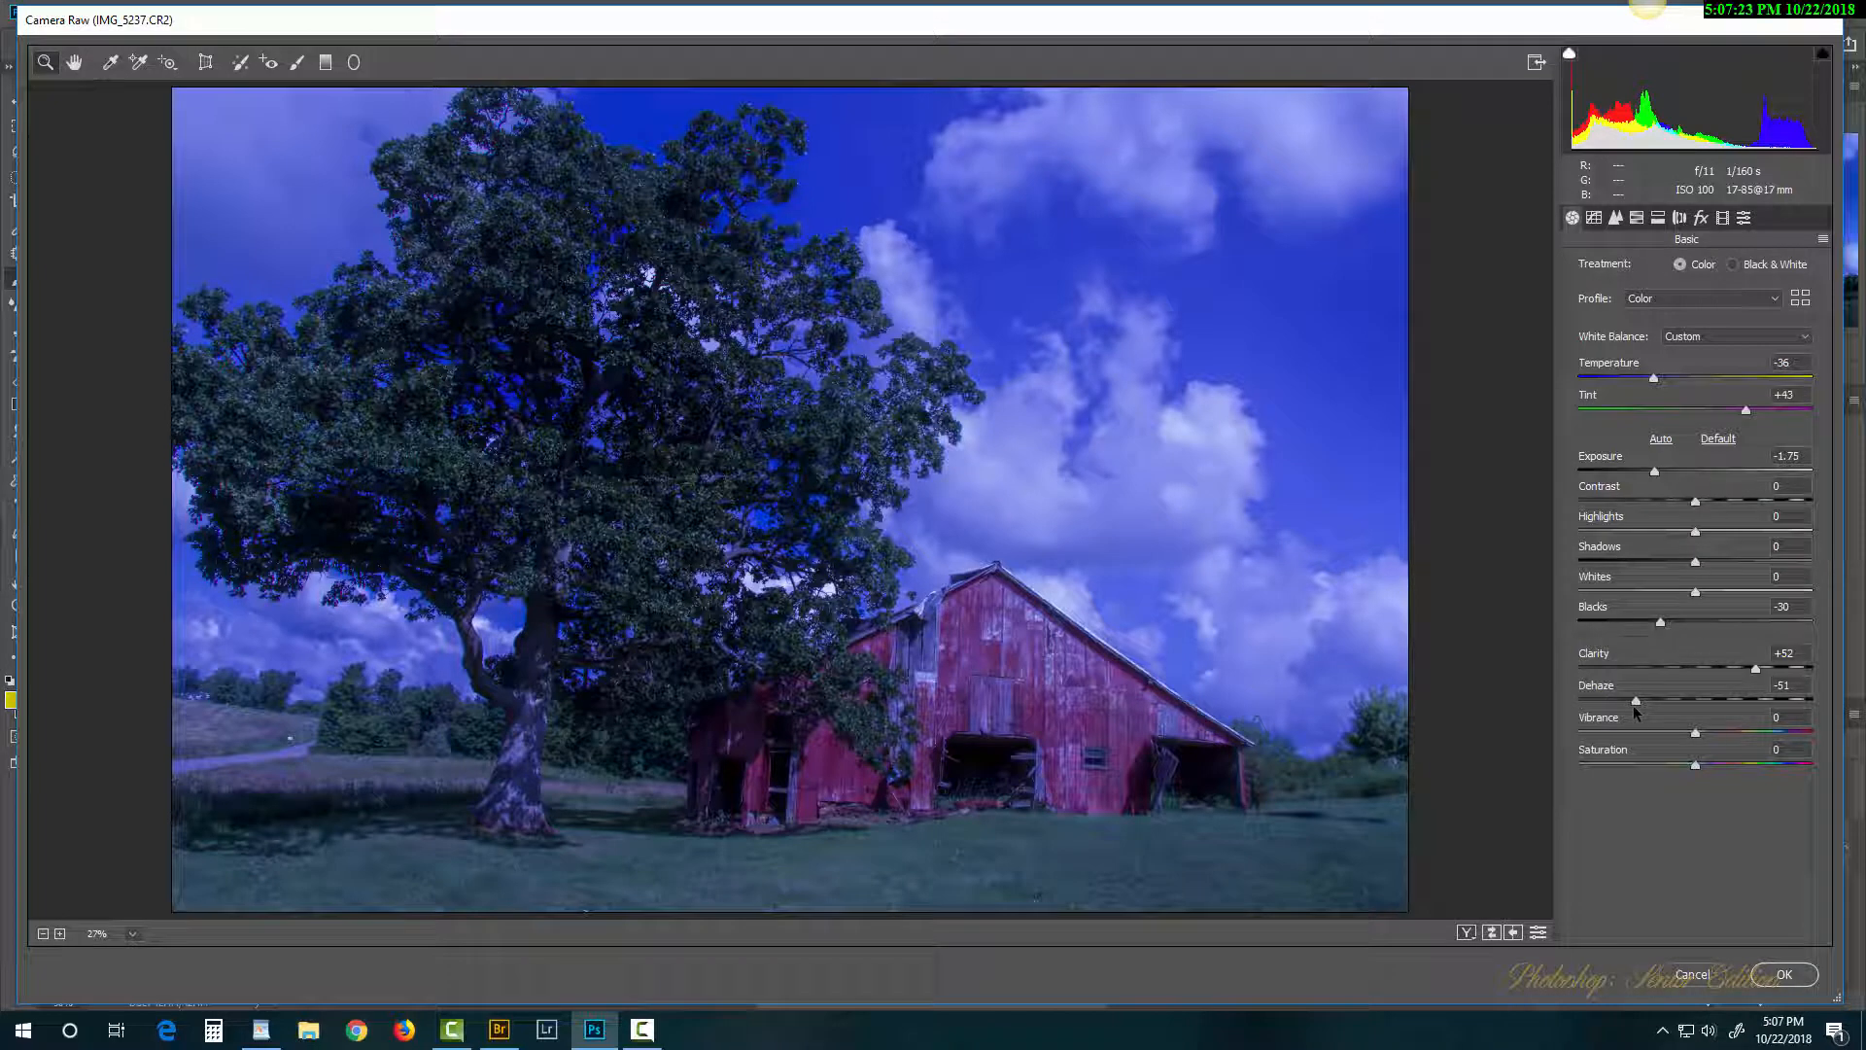
{"action": "left_click_drag", "start_coordinate": [1637, 700], "coordinate": [1693, 700]}
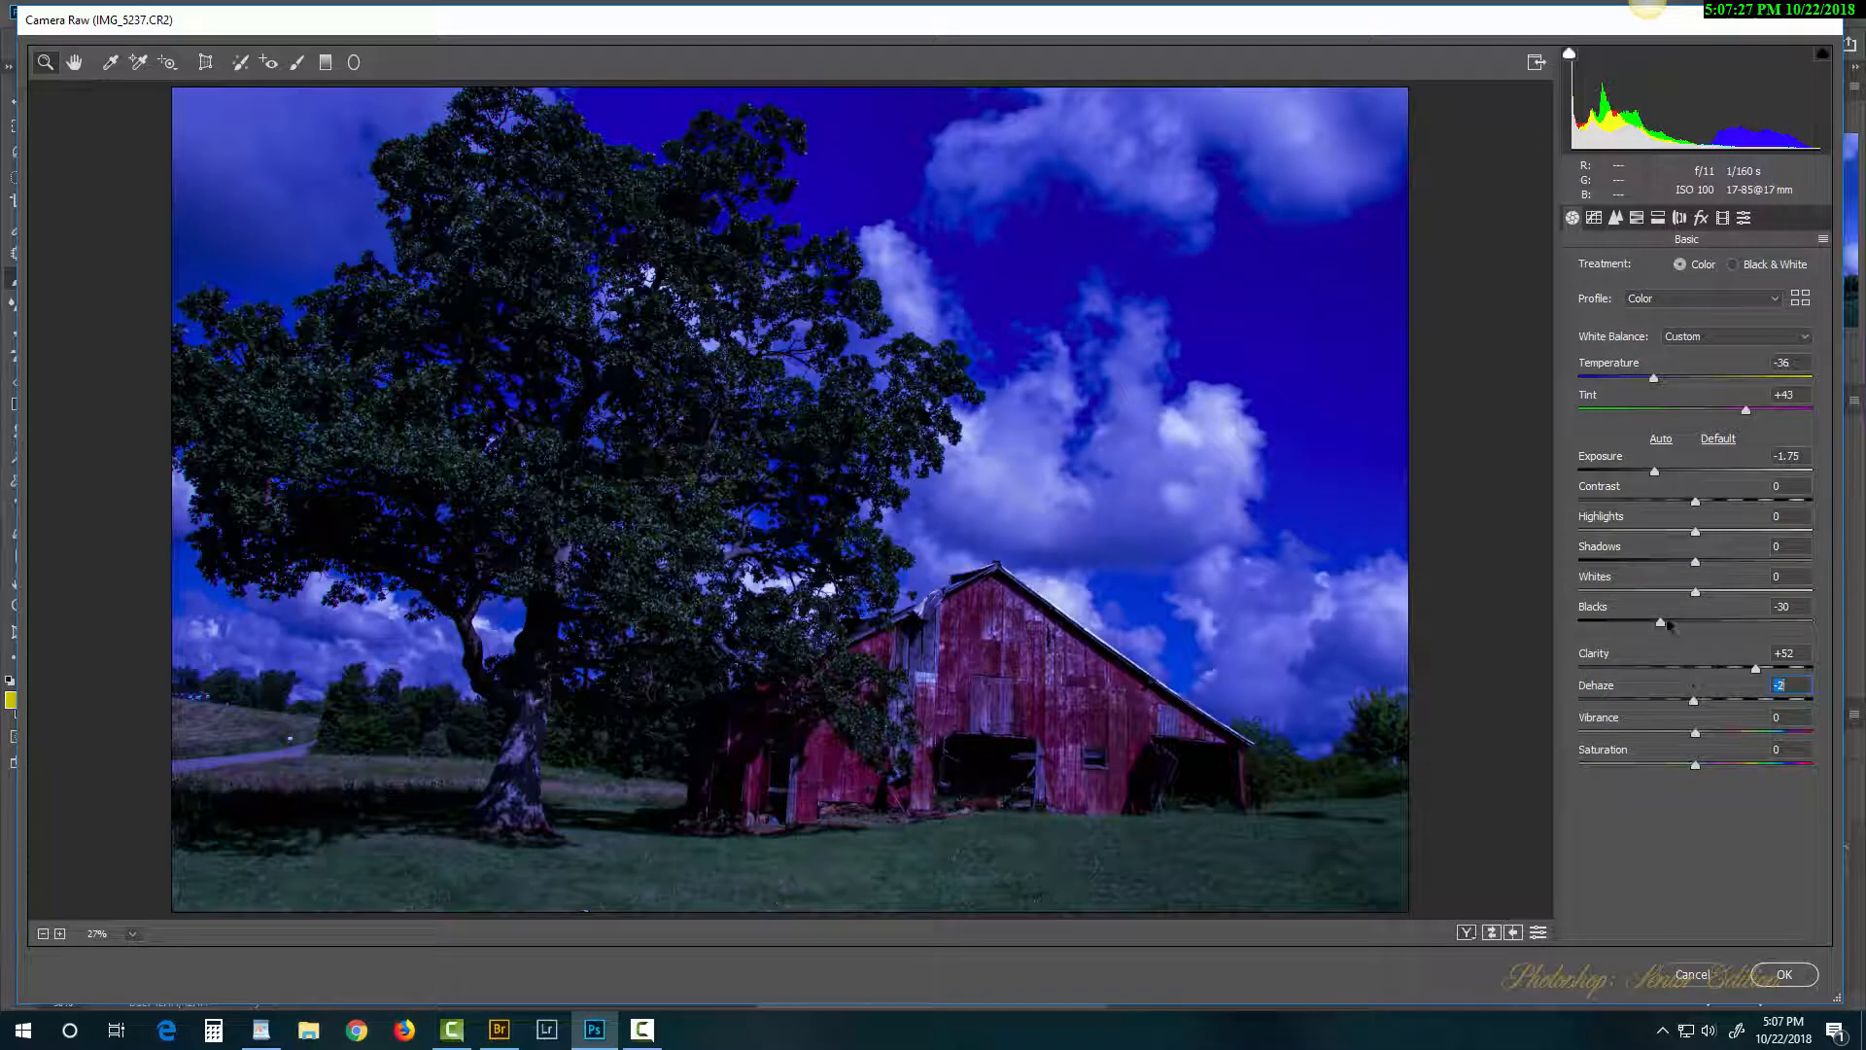
{"action": "left_click_drag", "start_coordinate": [1666, 622], "coordinate": [1719, 625]}
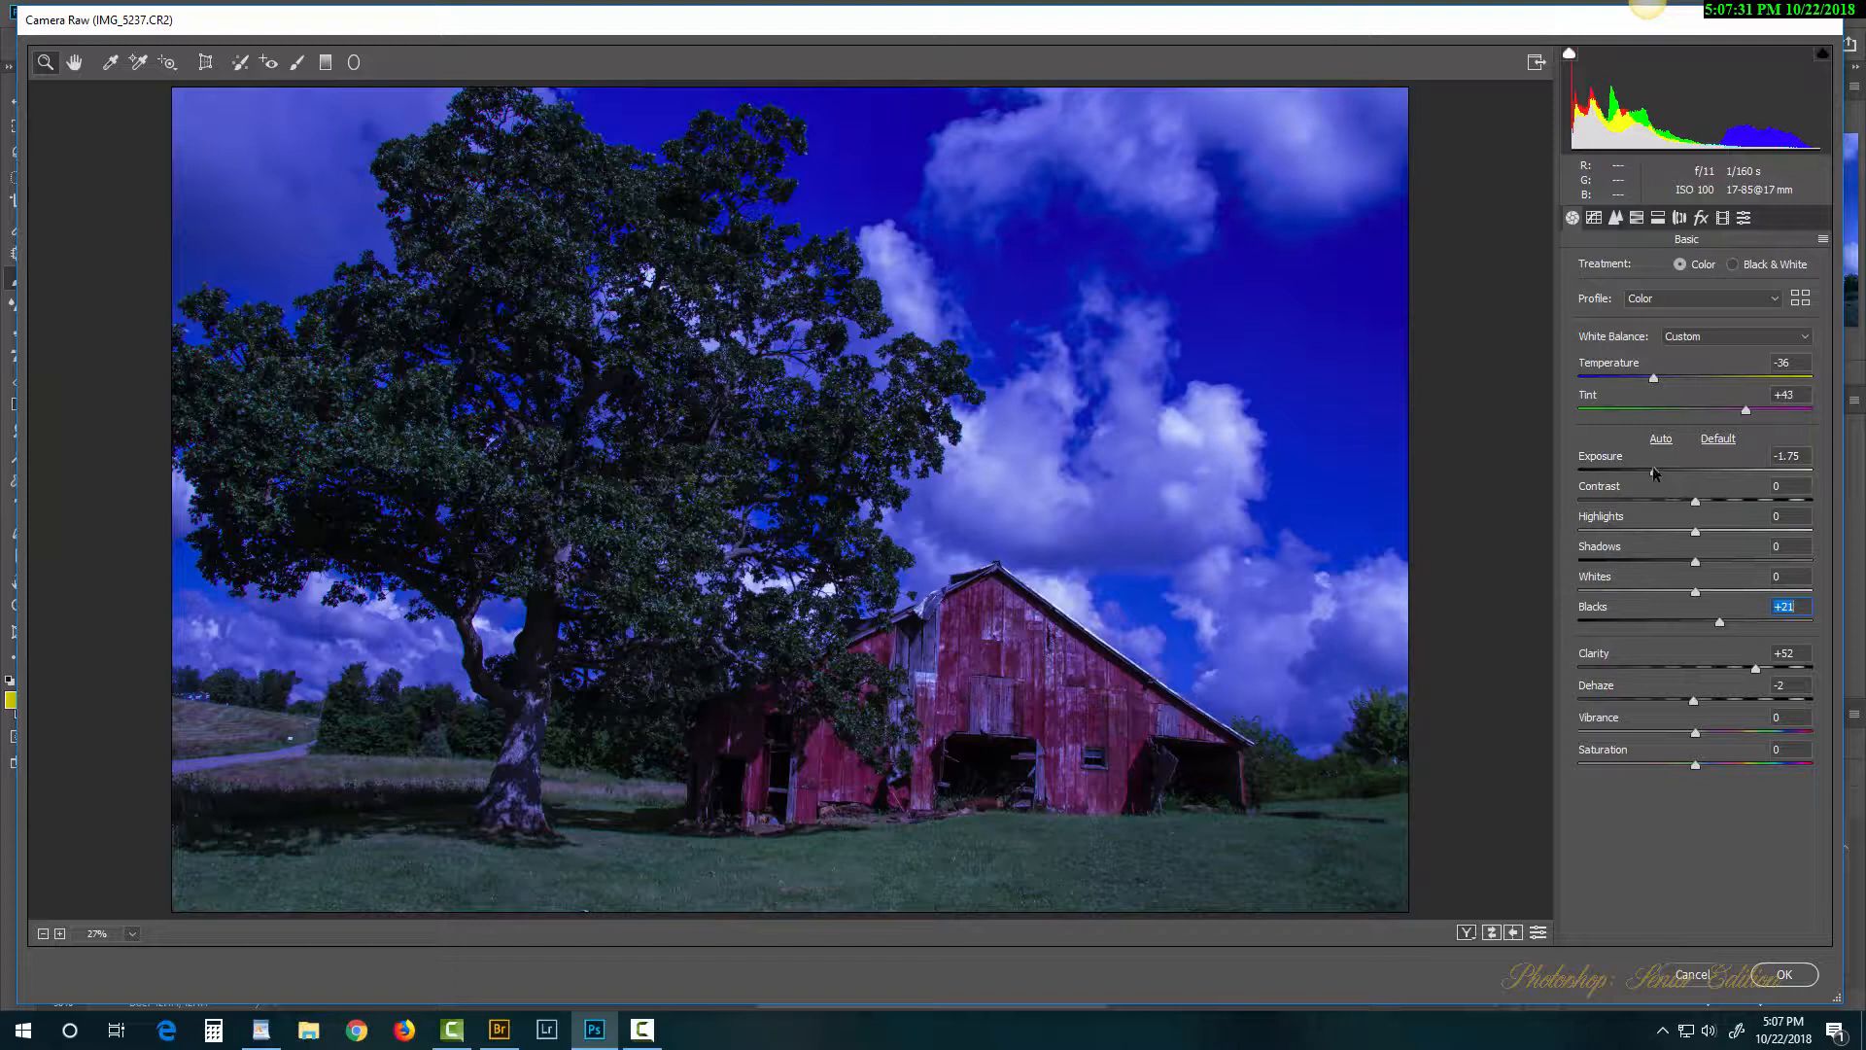
{"action": "left_click_drag", "start_coordinate": [1658, 471], "coordinate": [1689, 483]}
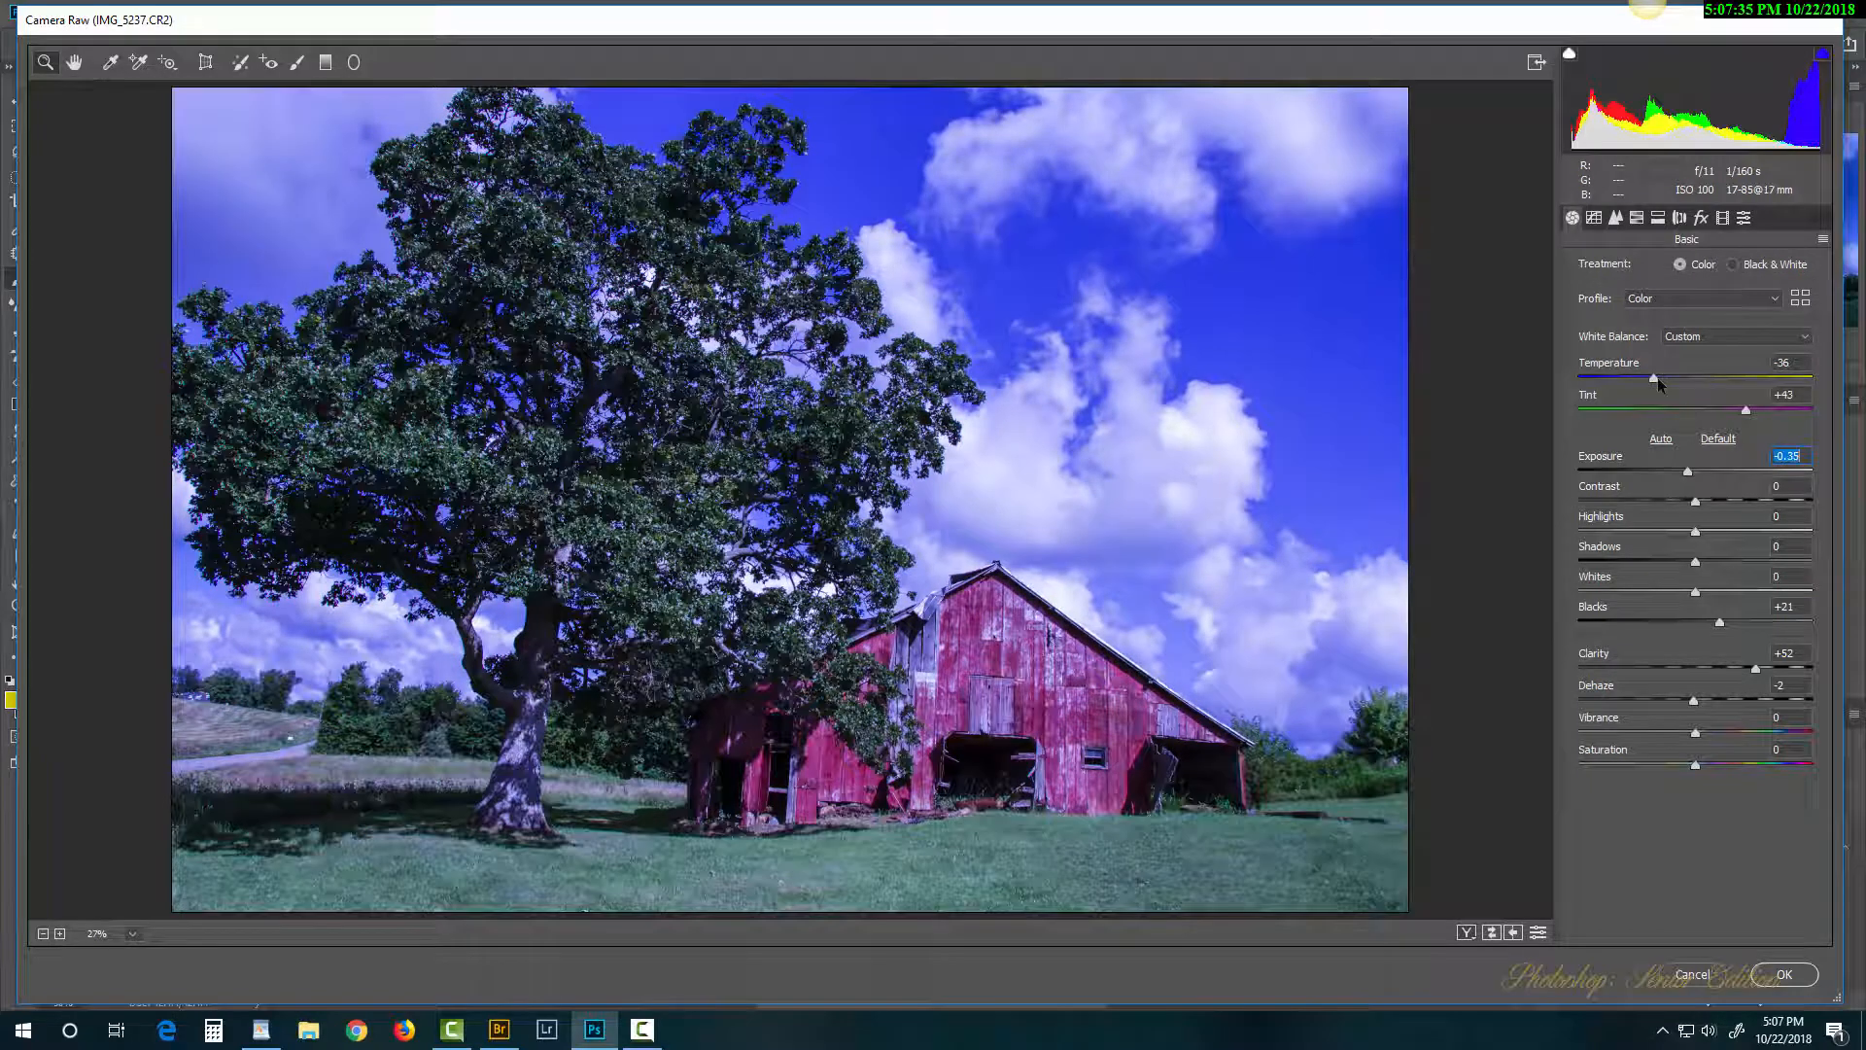
{"action": "left_click_drag", "start_coordinate": [1655, 377], "coordinate": [1684, 416]}
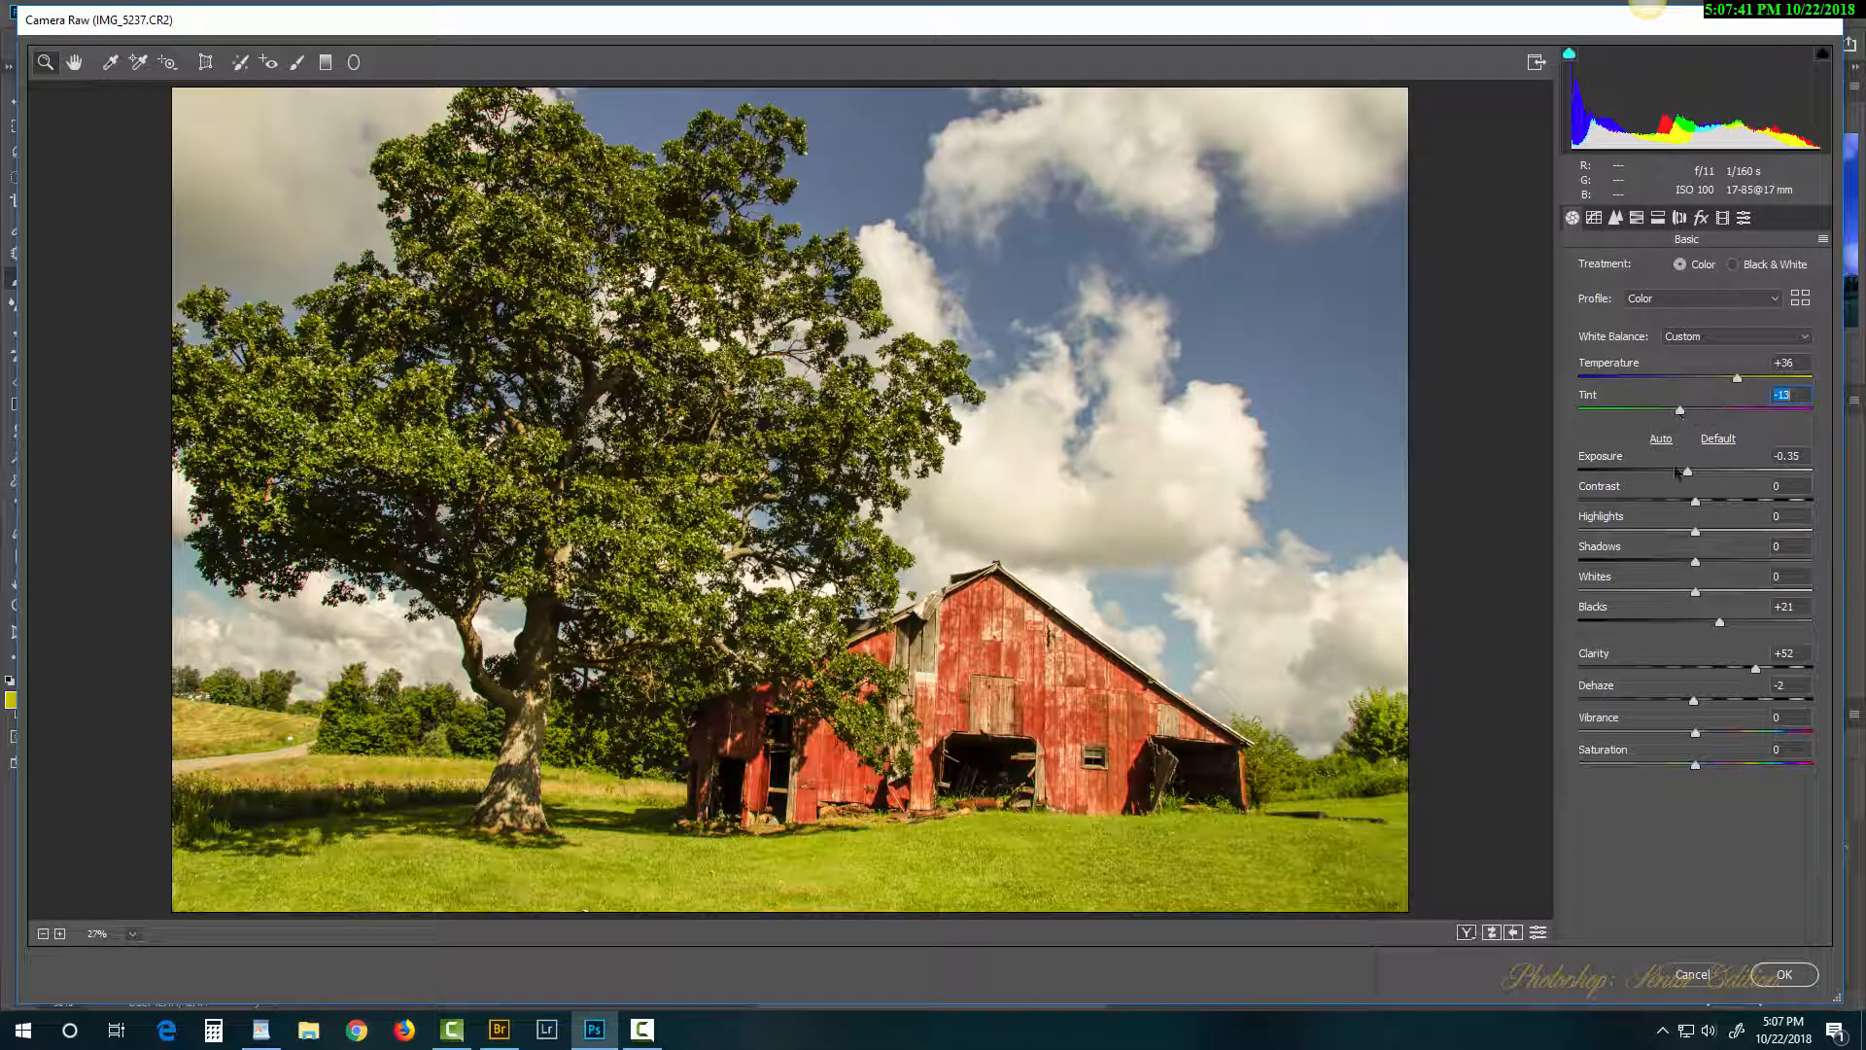
{"action": "left_click", "coordinate": [1772, 983]}
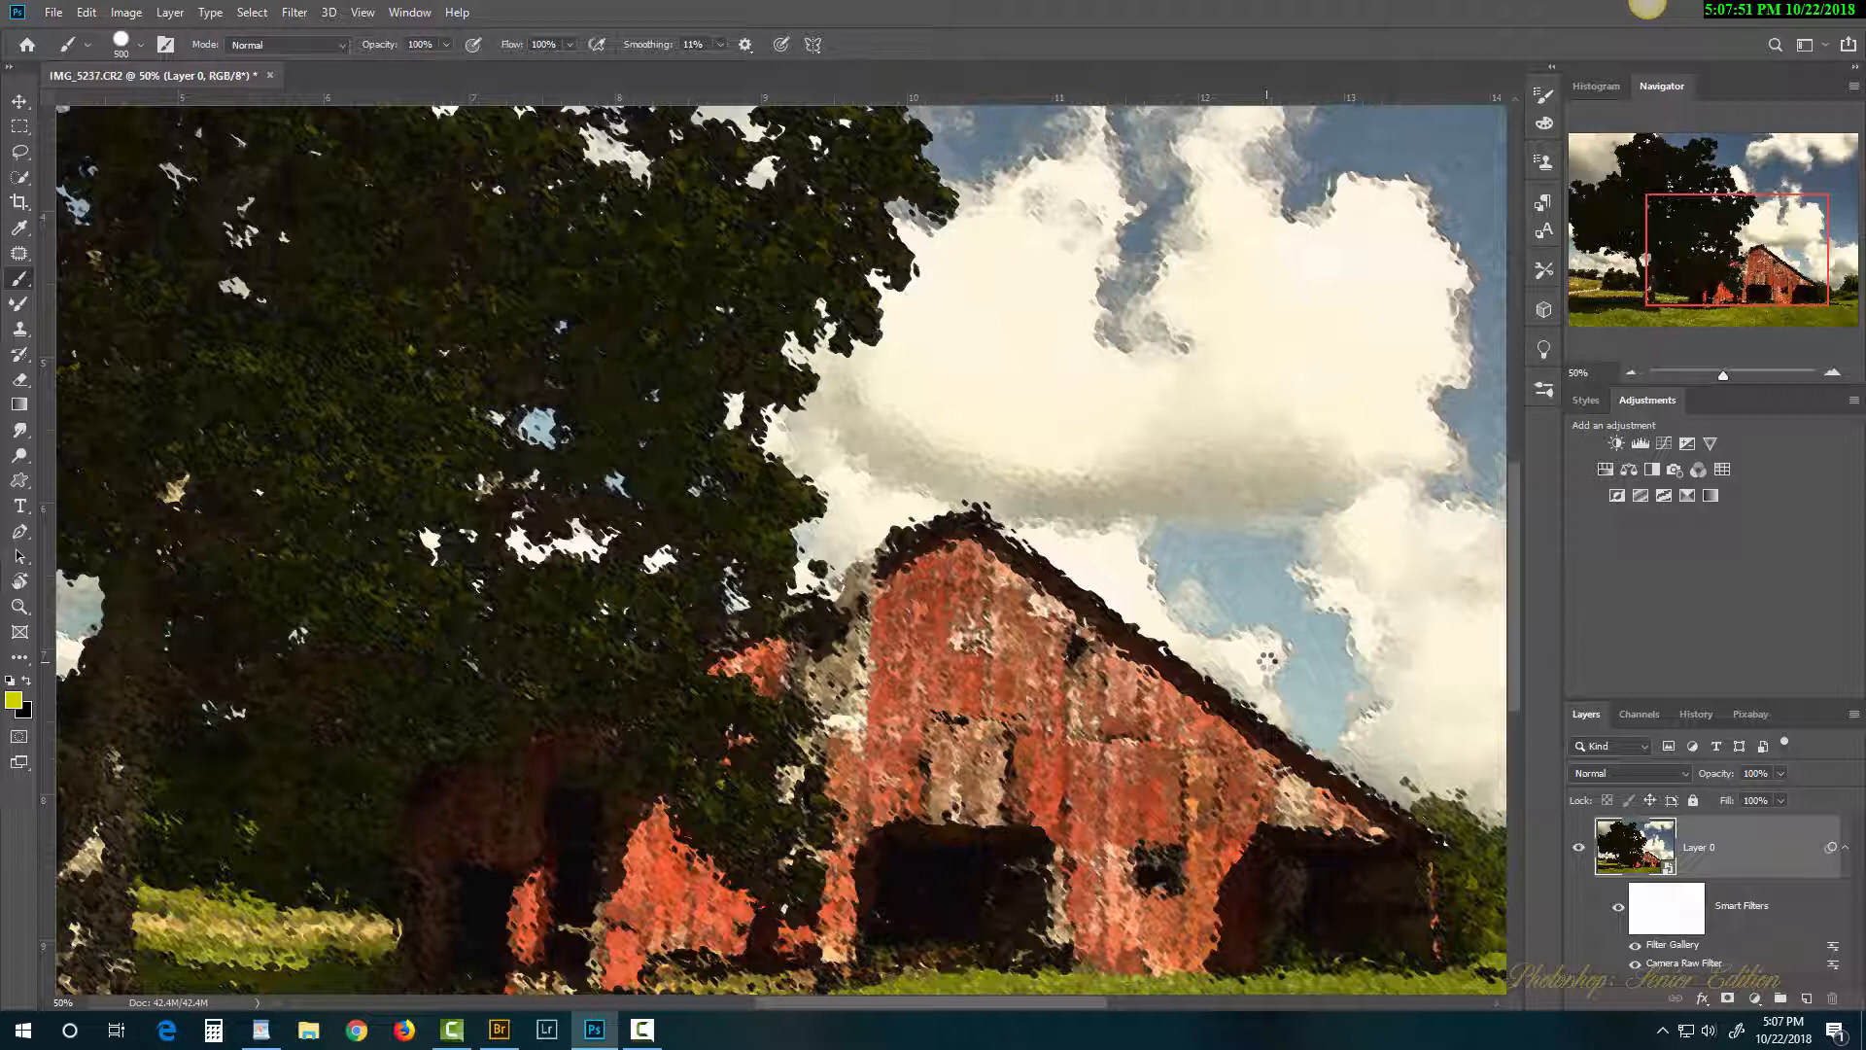
Step: Fit the image on screen and toggle the smart filters off and on to compare with the original
{"action": "key", "text": "ctrl+0"}
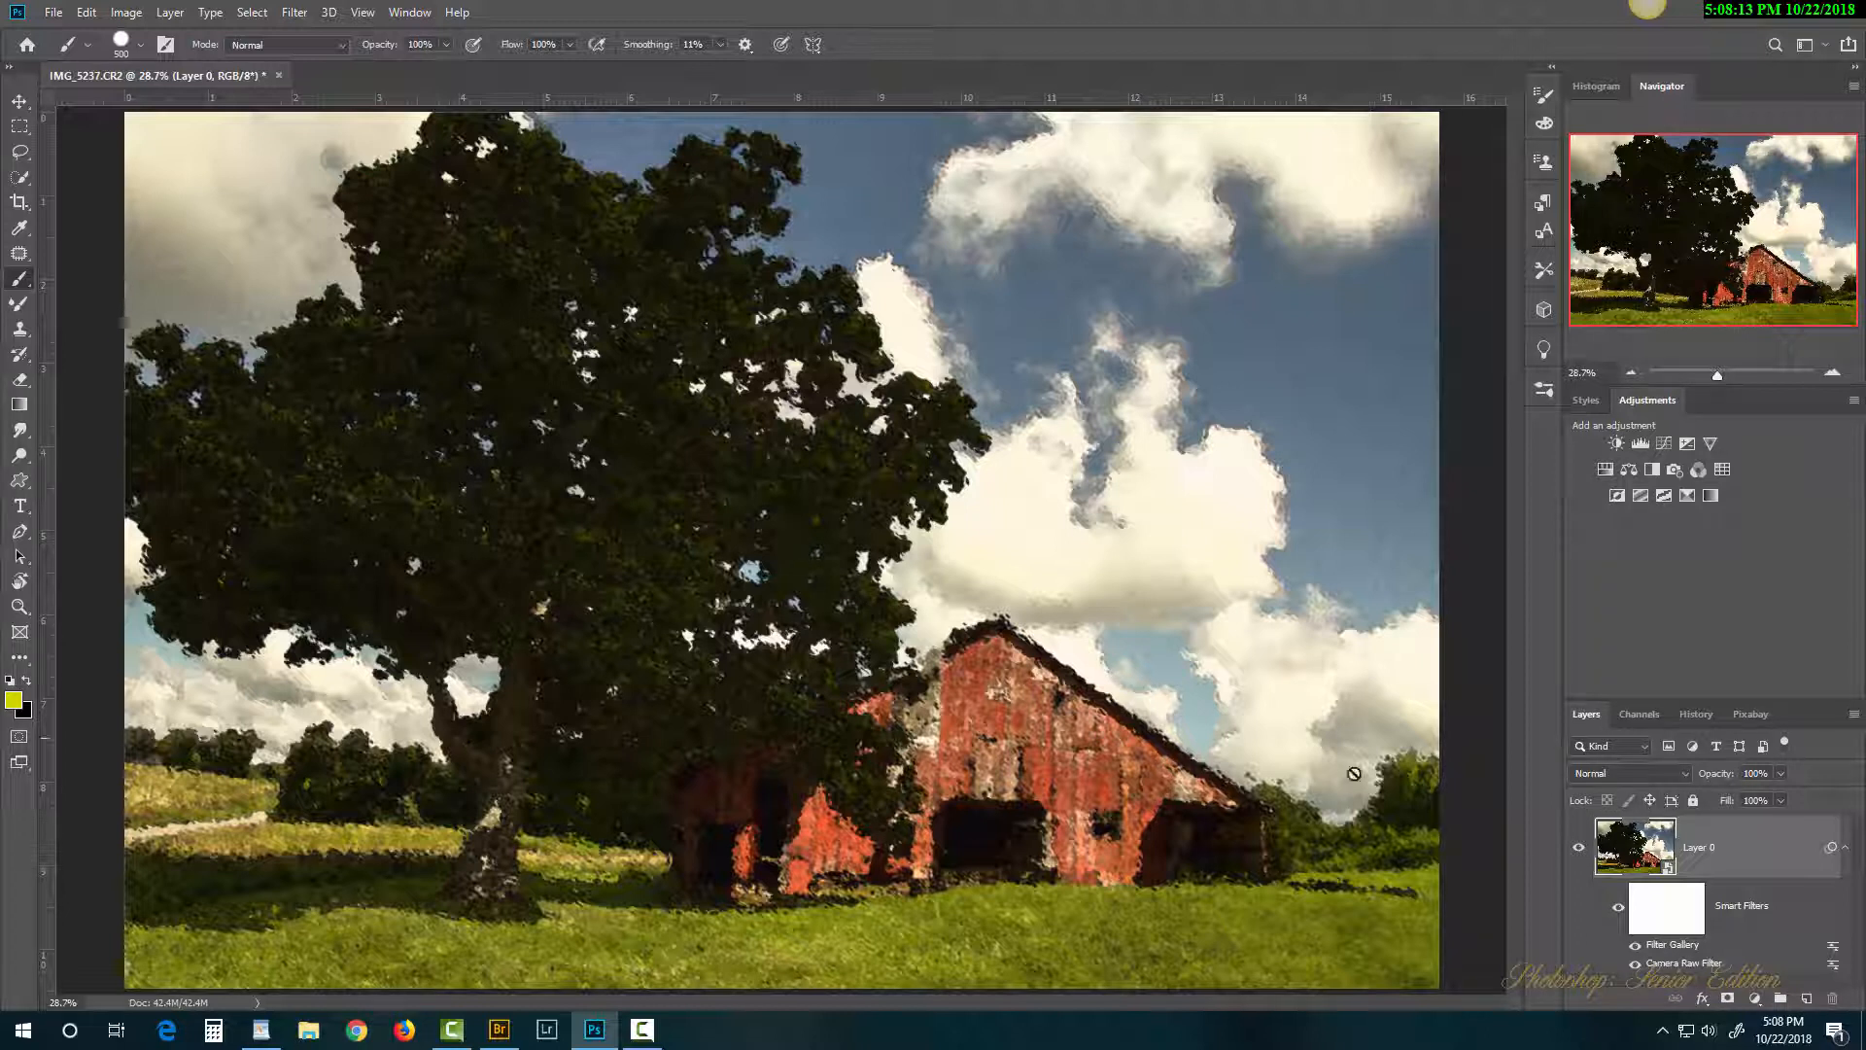
{"action": "left_click", "coordinate": [1620, 910]}
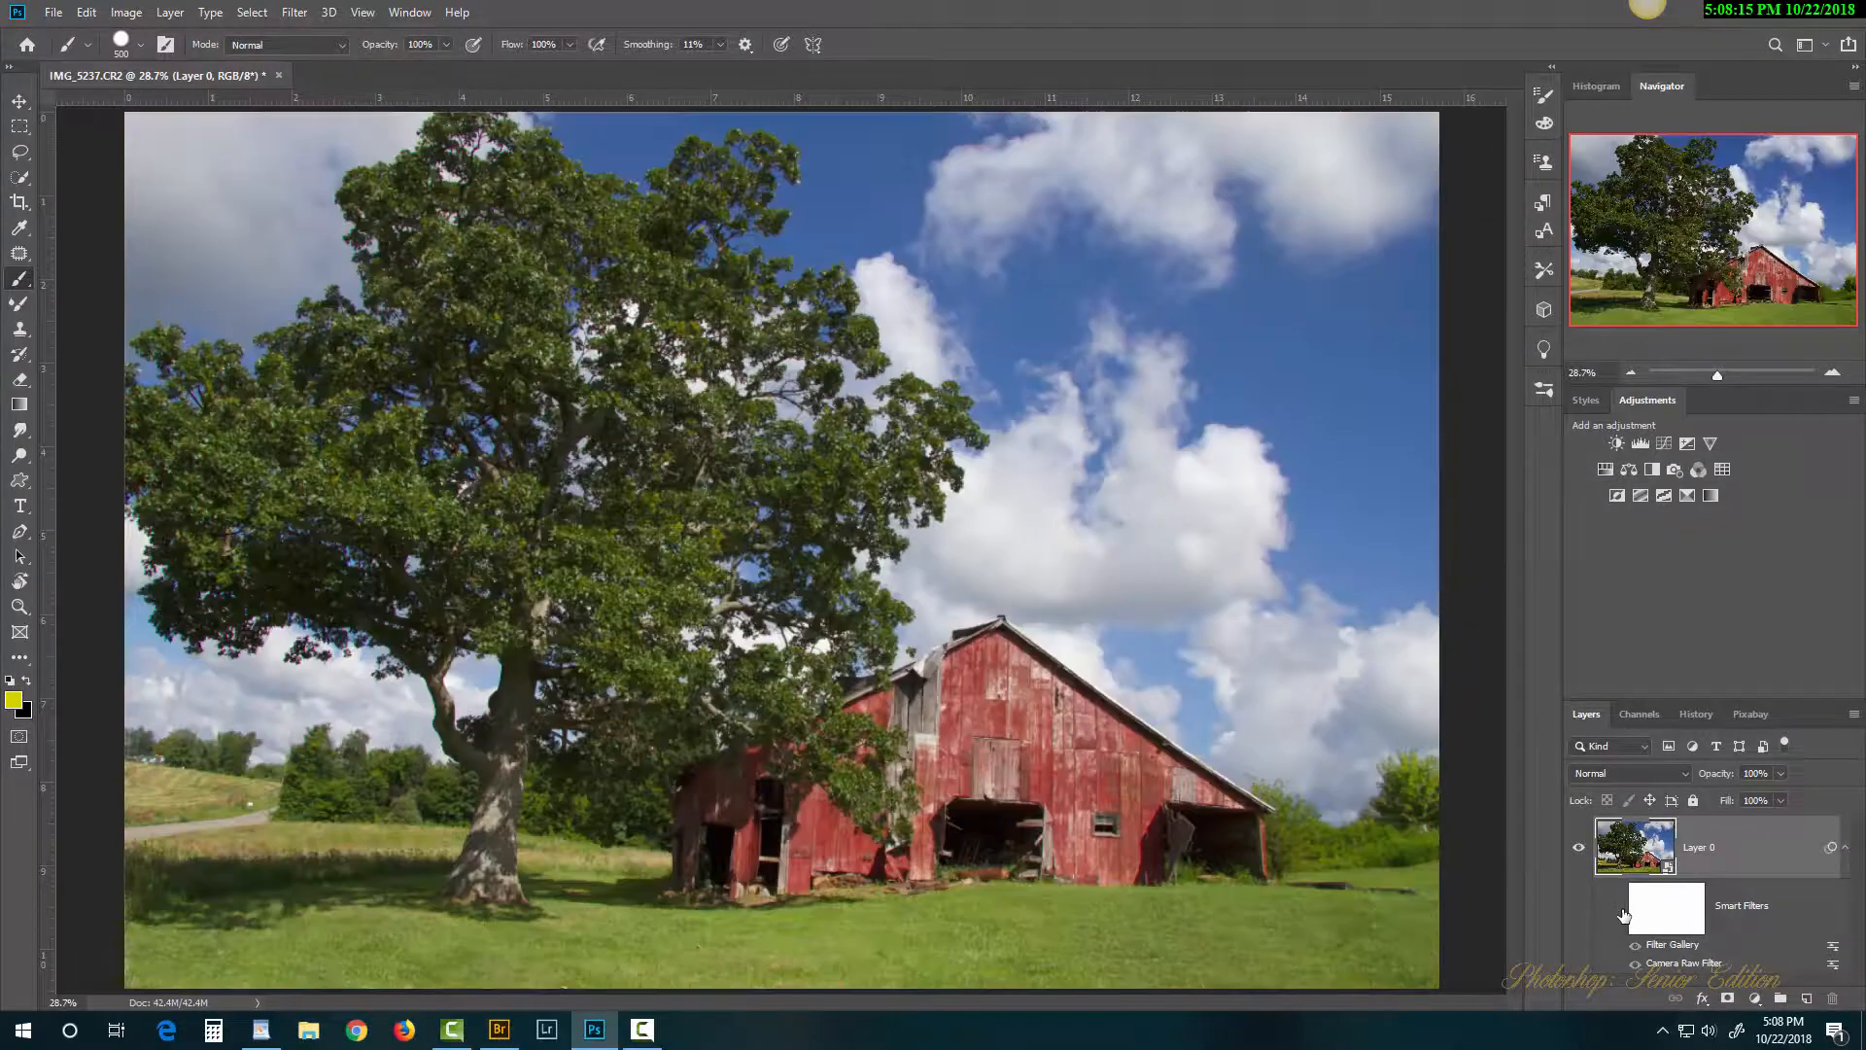
{"action": "left_click", "coordinate": [1619, 910]}
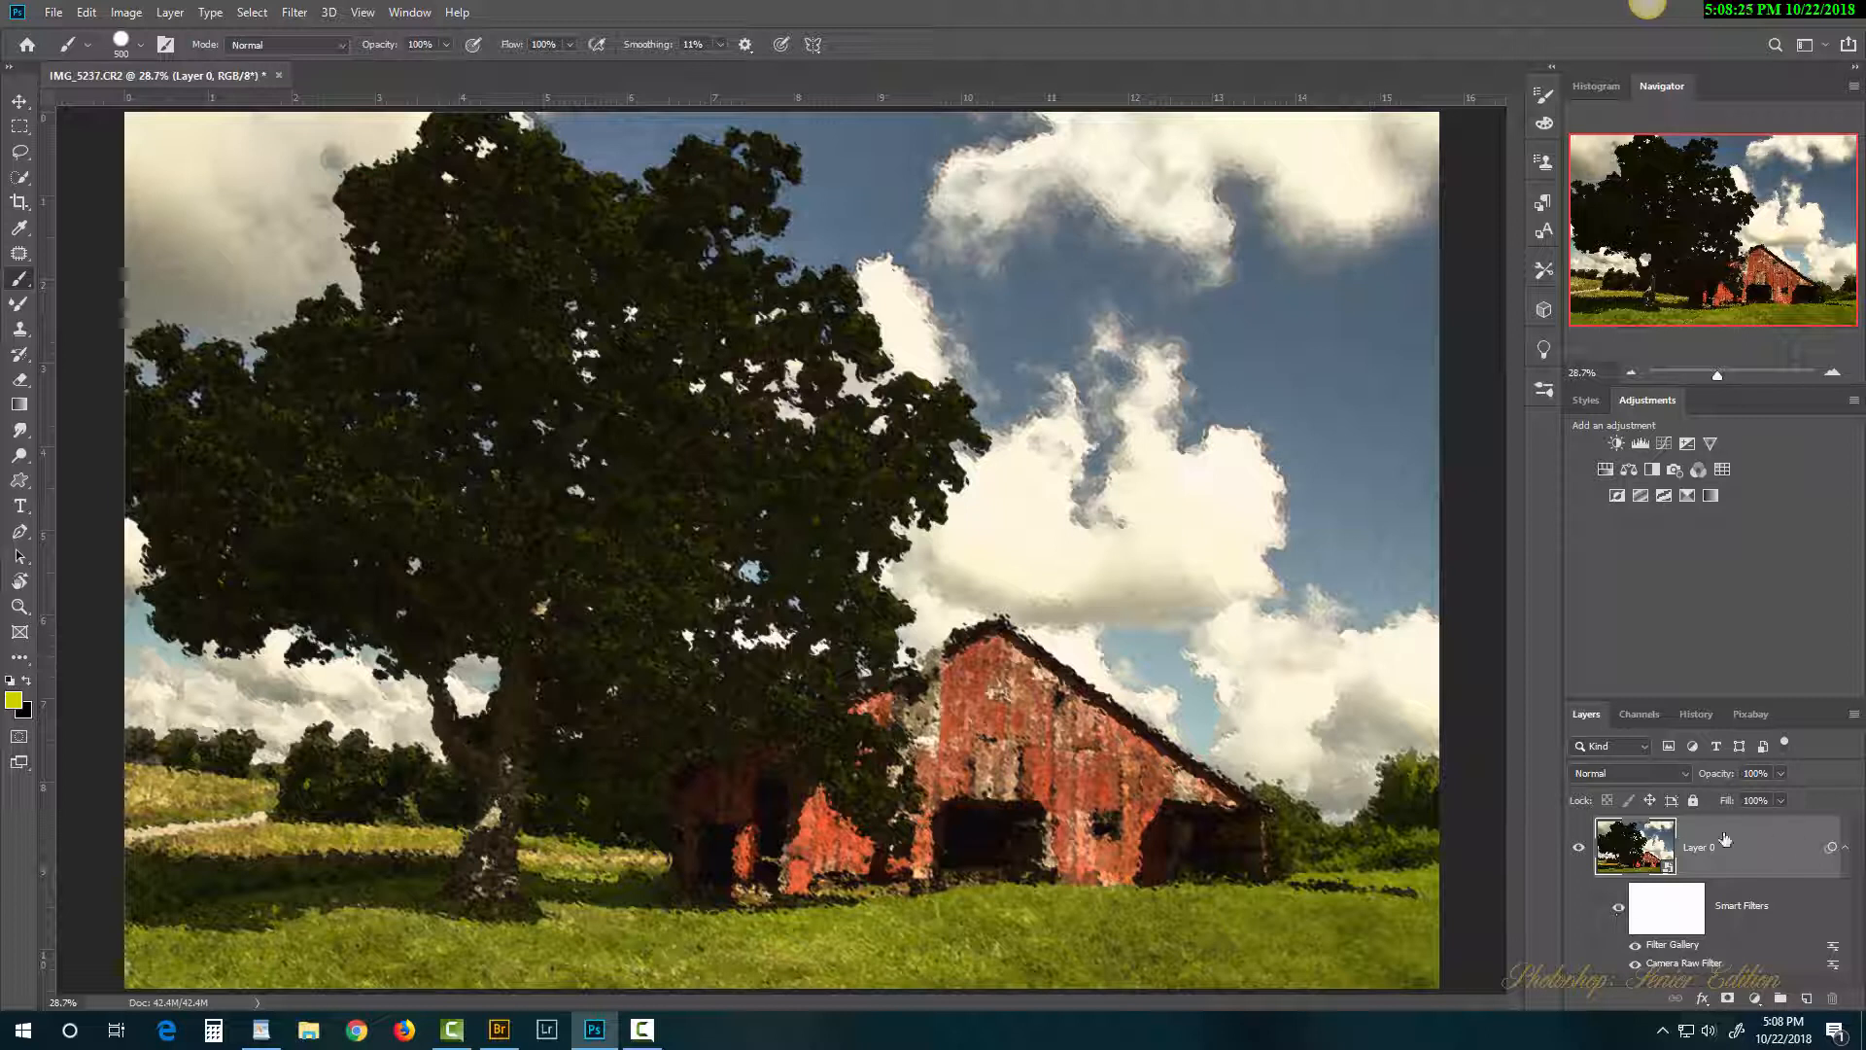
{"action": "right_click", "coordinate": [1759, 847]}
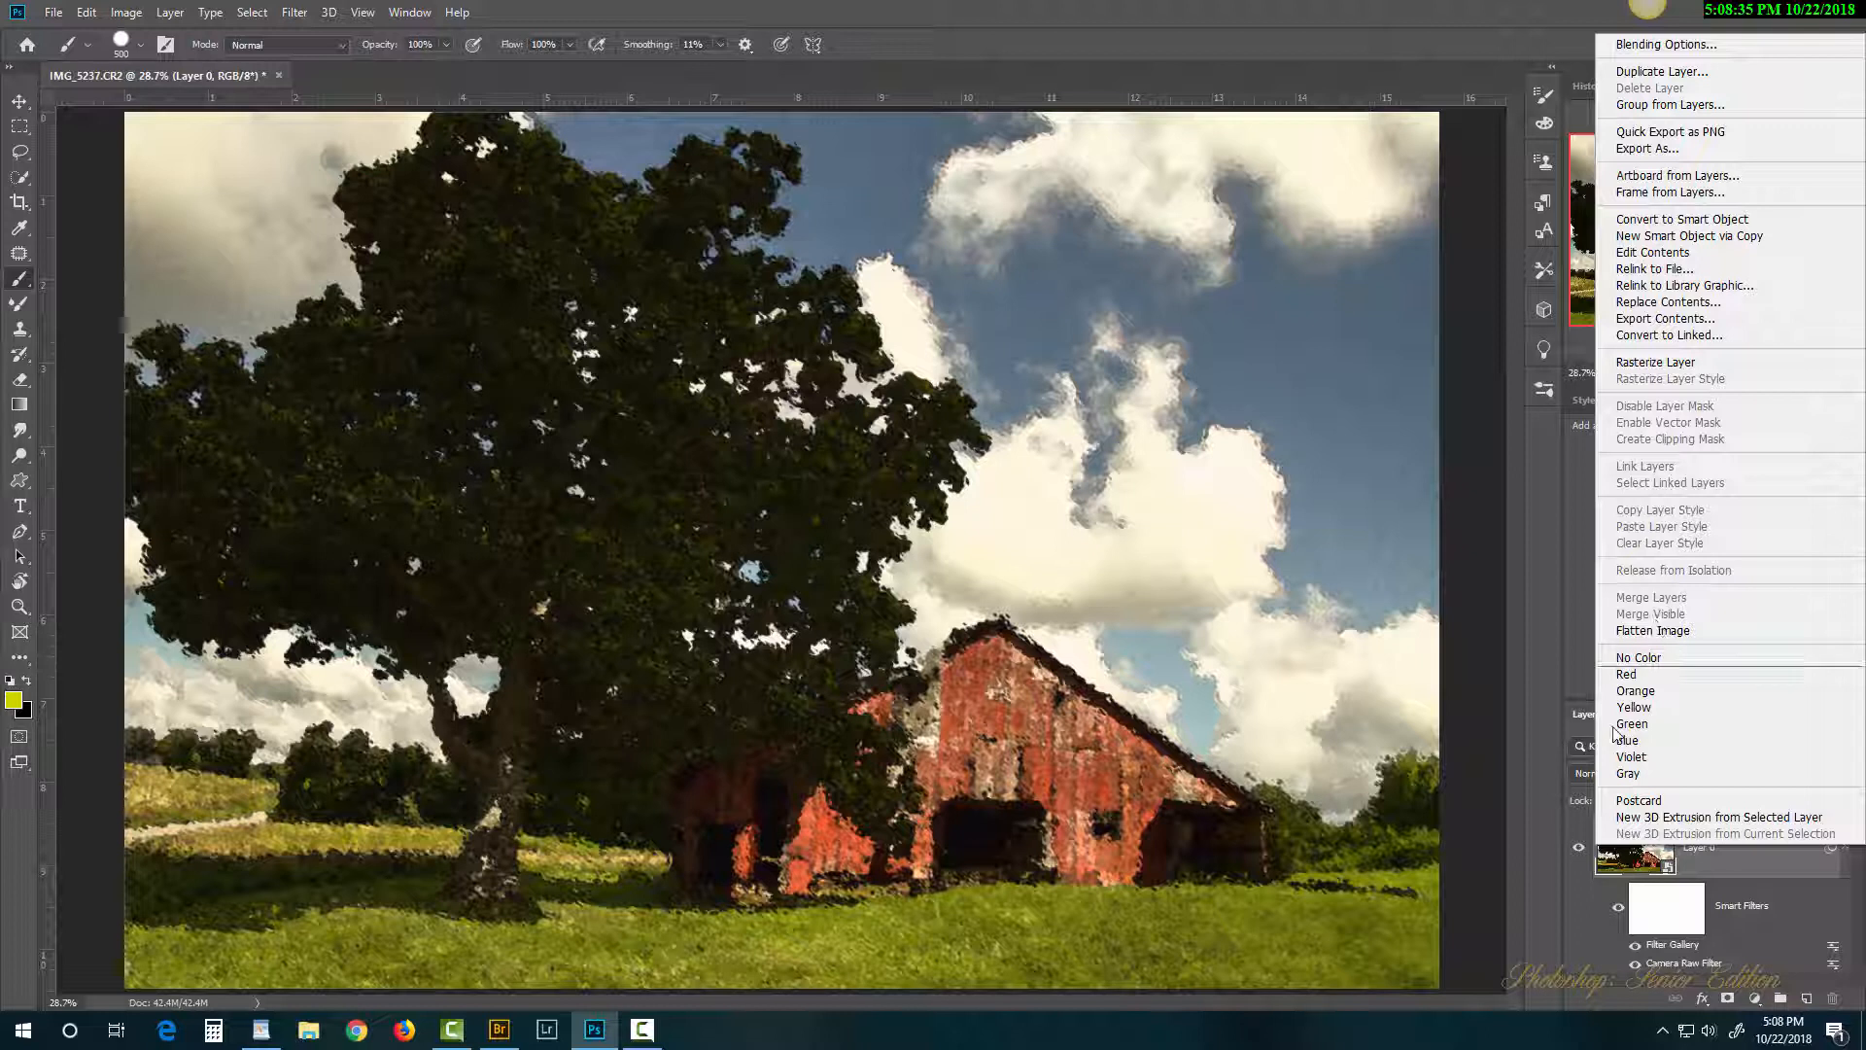
{"action": "left_click", "coordinate": [1567, 931]}
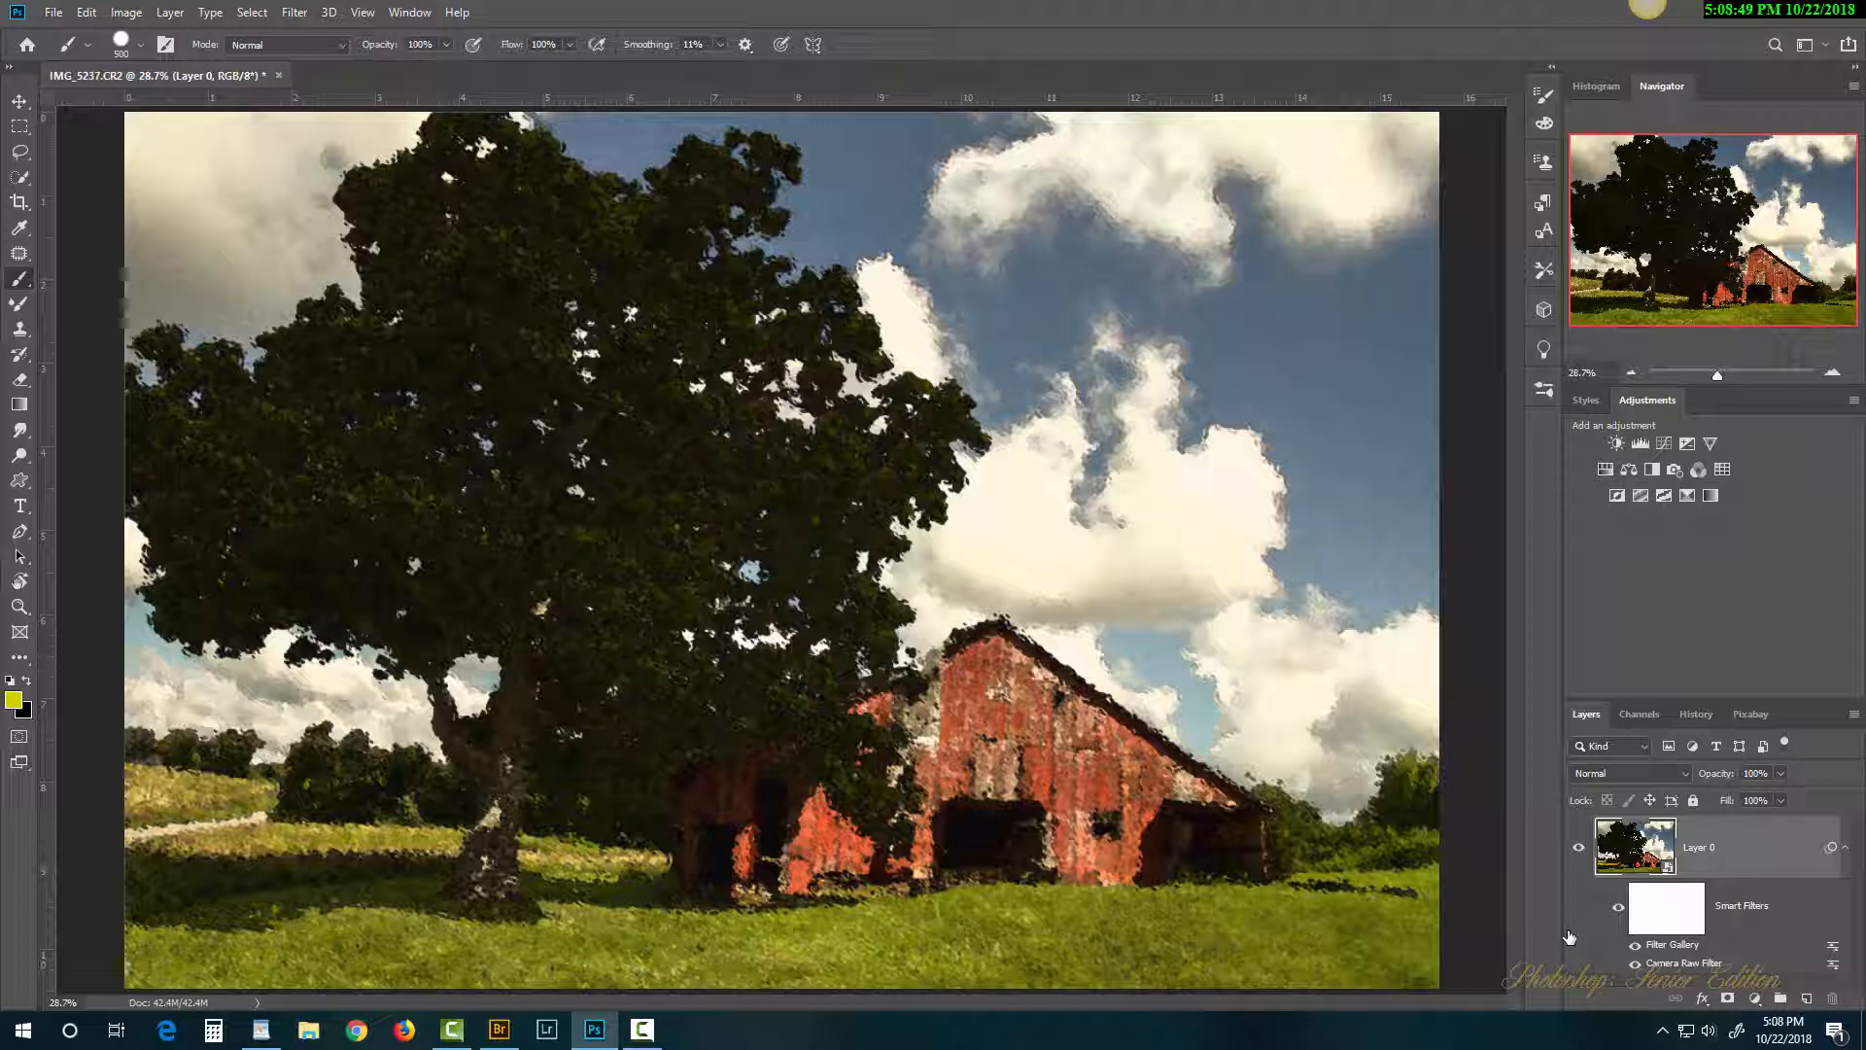
Step: Re-edit Camera Raw: Shadows +47, Blacks +34, Contrast +33, Clarity +10, Temperature +9, Exposure 0.00
{"action": "double_click", "coordinate": [1682, 965]}
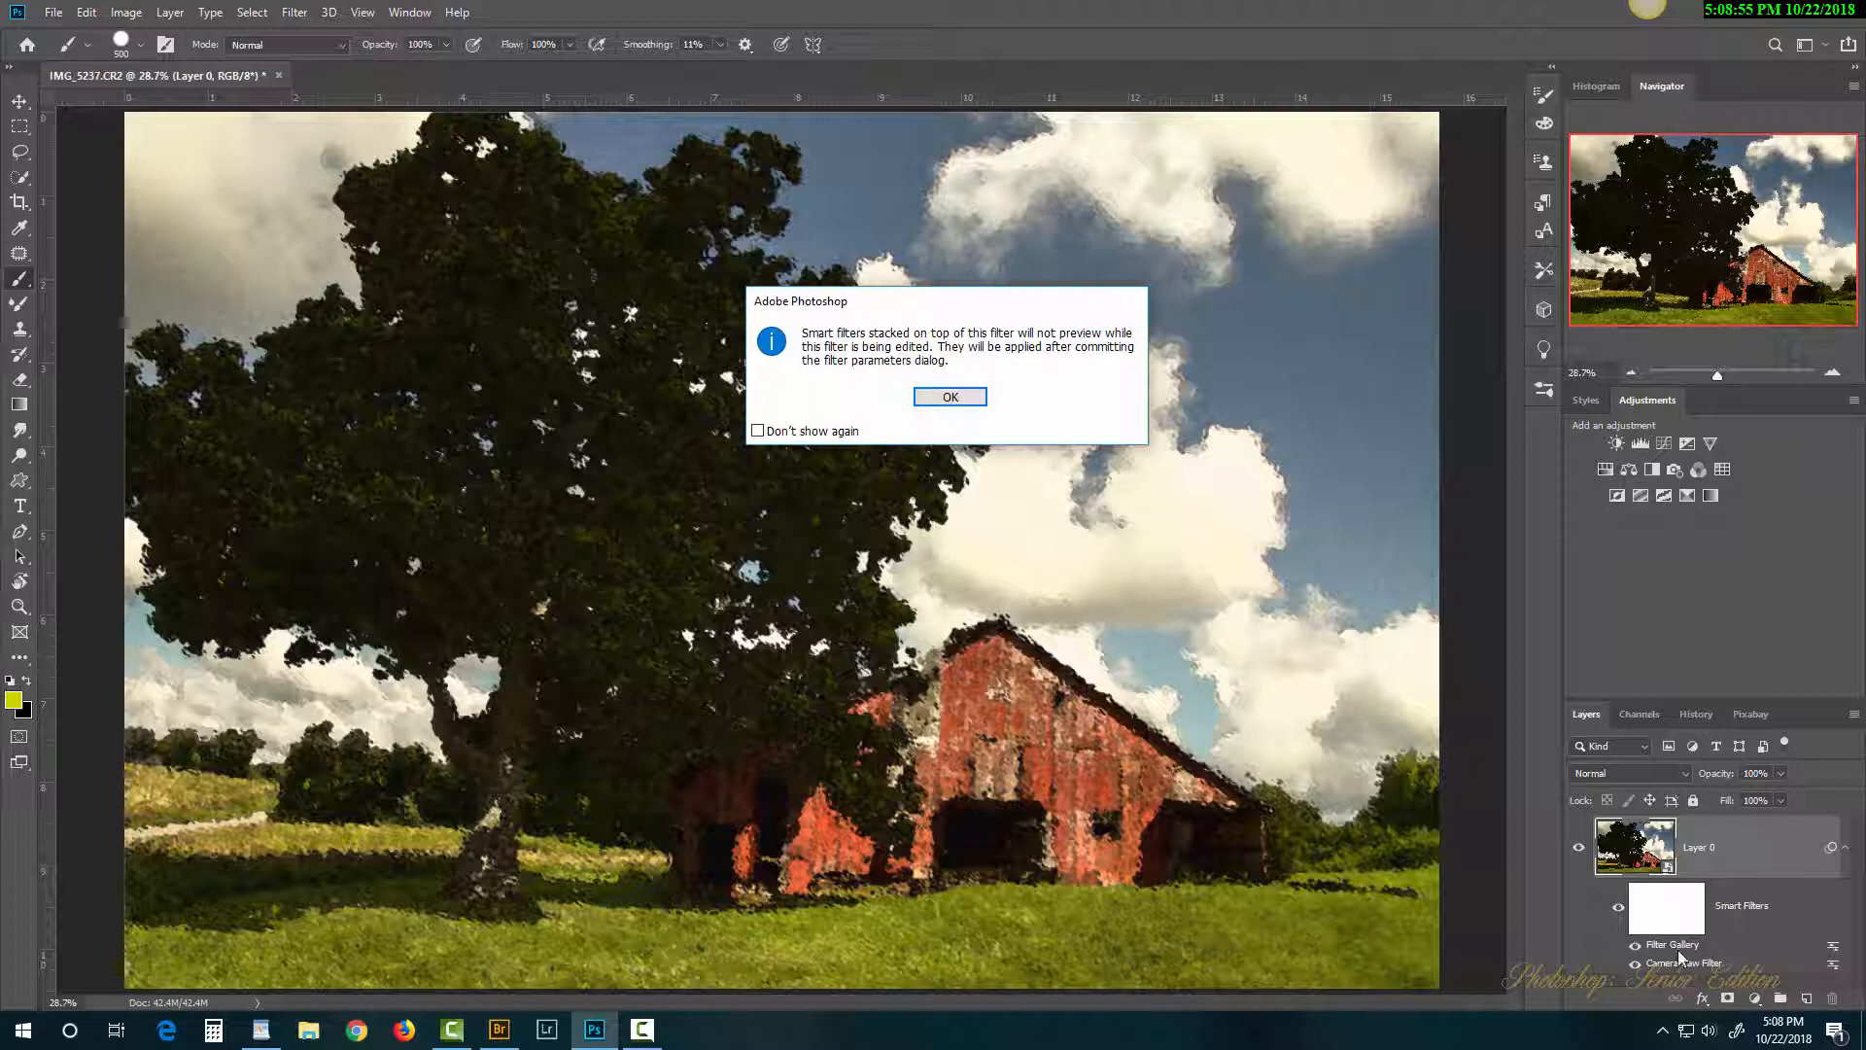
{"action": "left_click", "coordinate": [944, 396]}
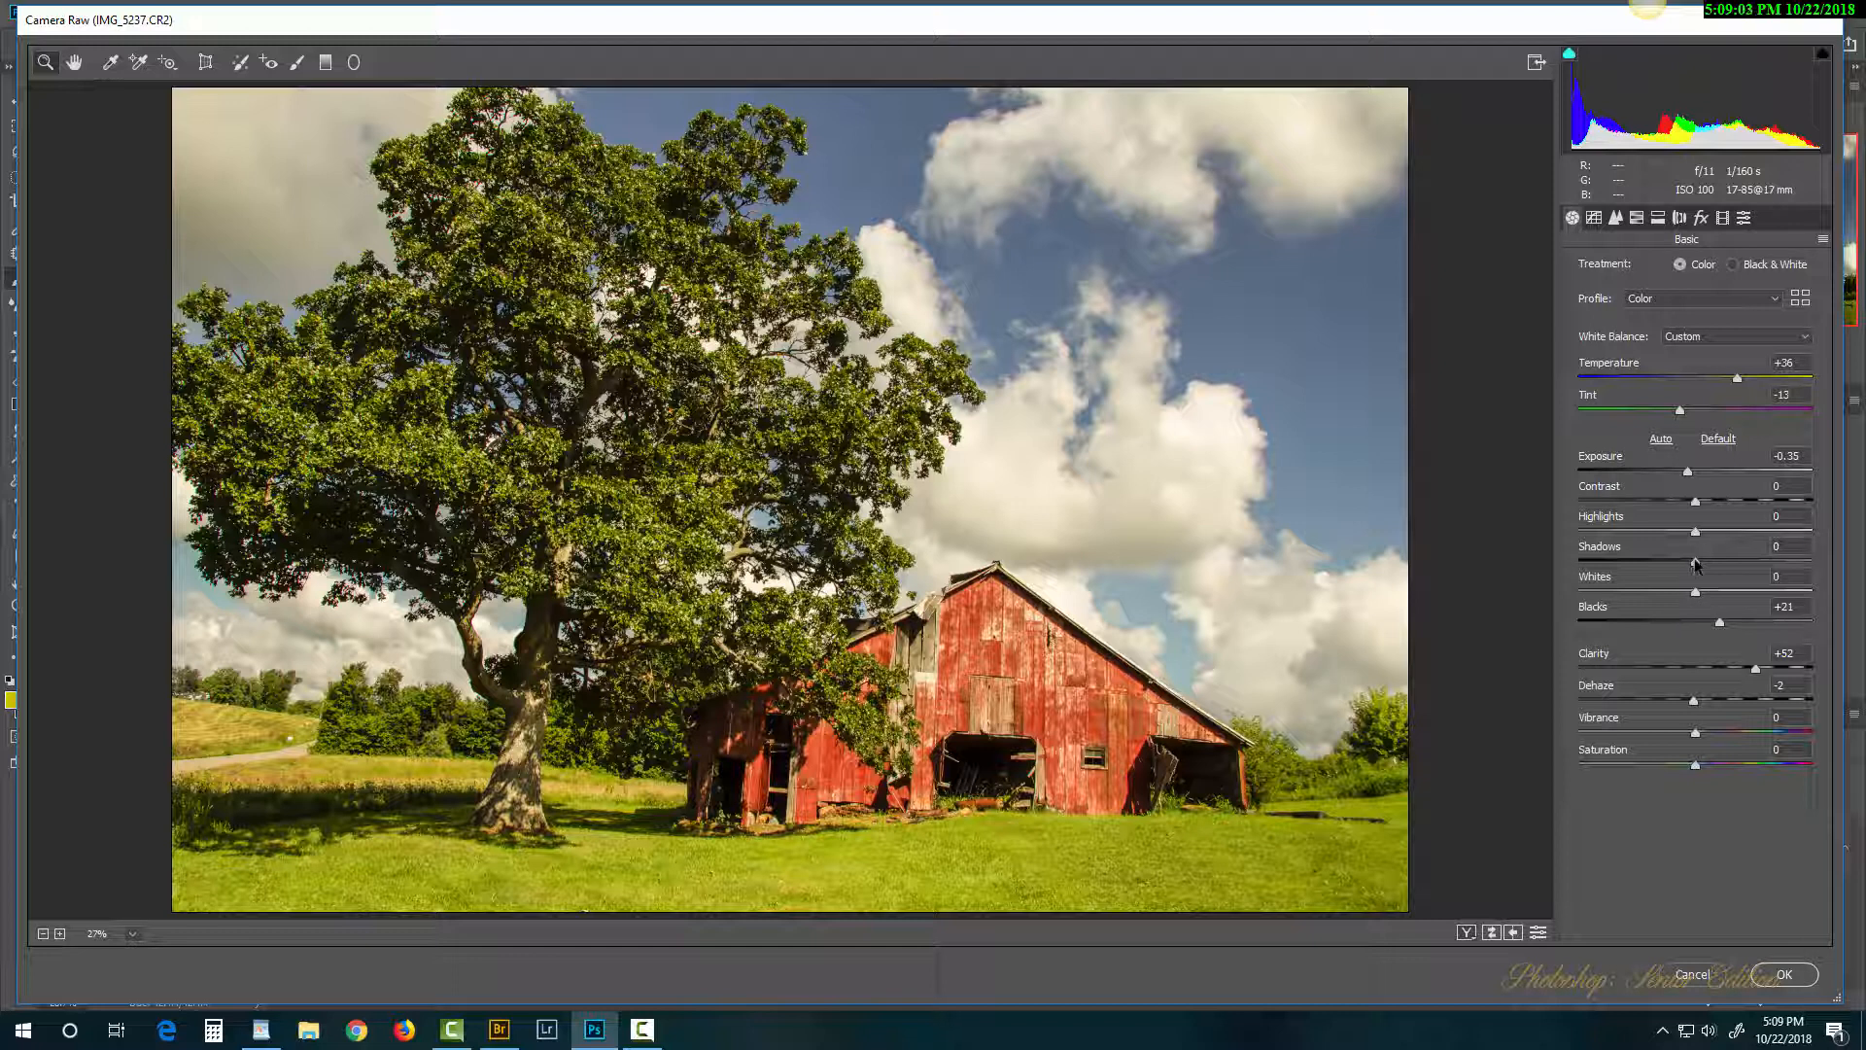
{"action": "left_click_drag", "start_coordinate": [1696, 565], "coordinate": [1749, 568]}
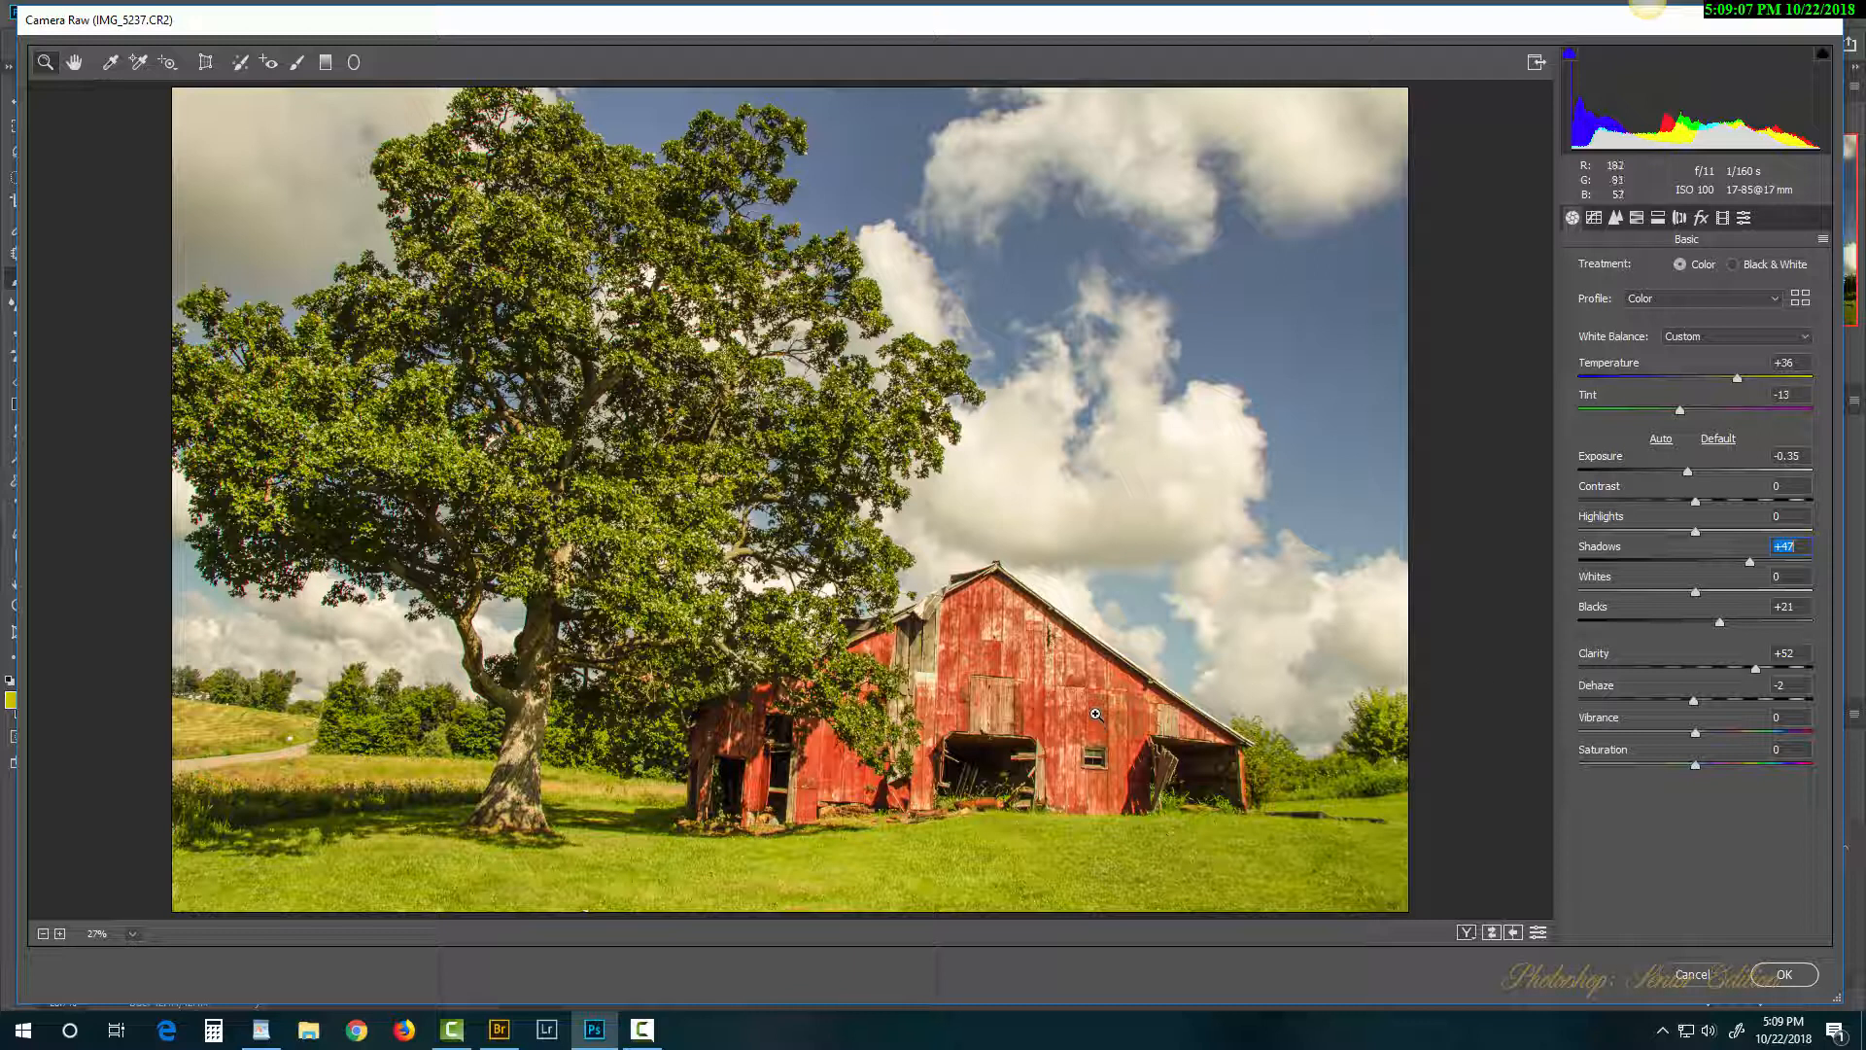
{"action": "mouse_move", "coordinate": [1721, 622]}
{"action": "left_mouse_down"}
{"action": "mouse_move", "coordinate": [1652, 626]}
{"action": "mouse_move", "coordinate": [1765, 630]}
{"action": "mouse_move", "coordinate": [1736, 626]}
{"action": "left_mouse_up"}
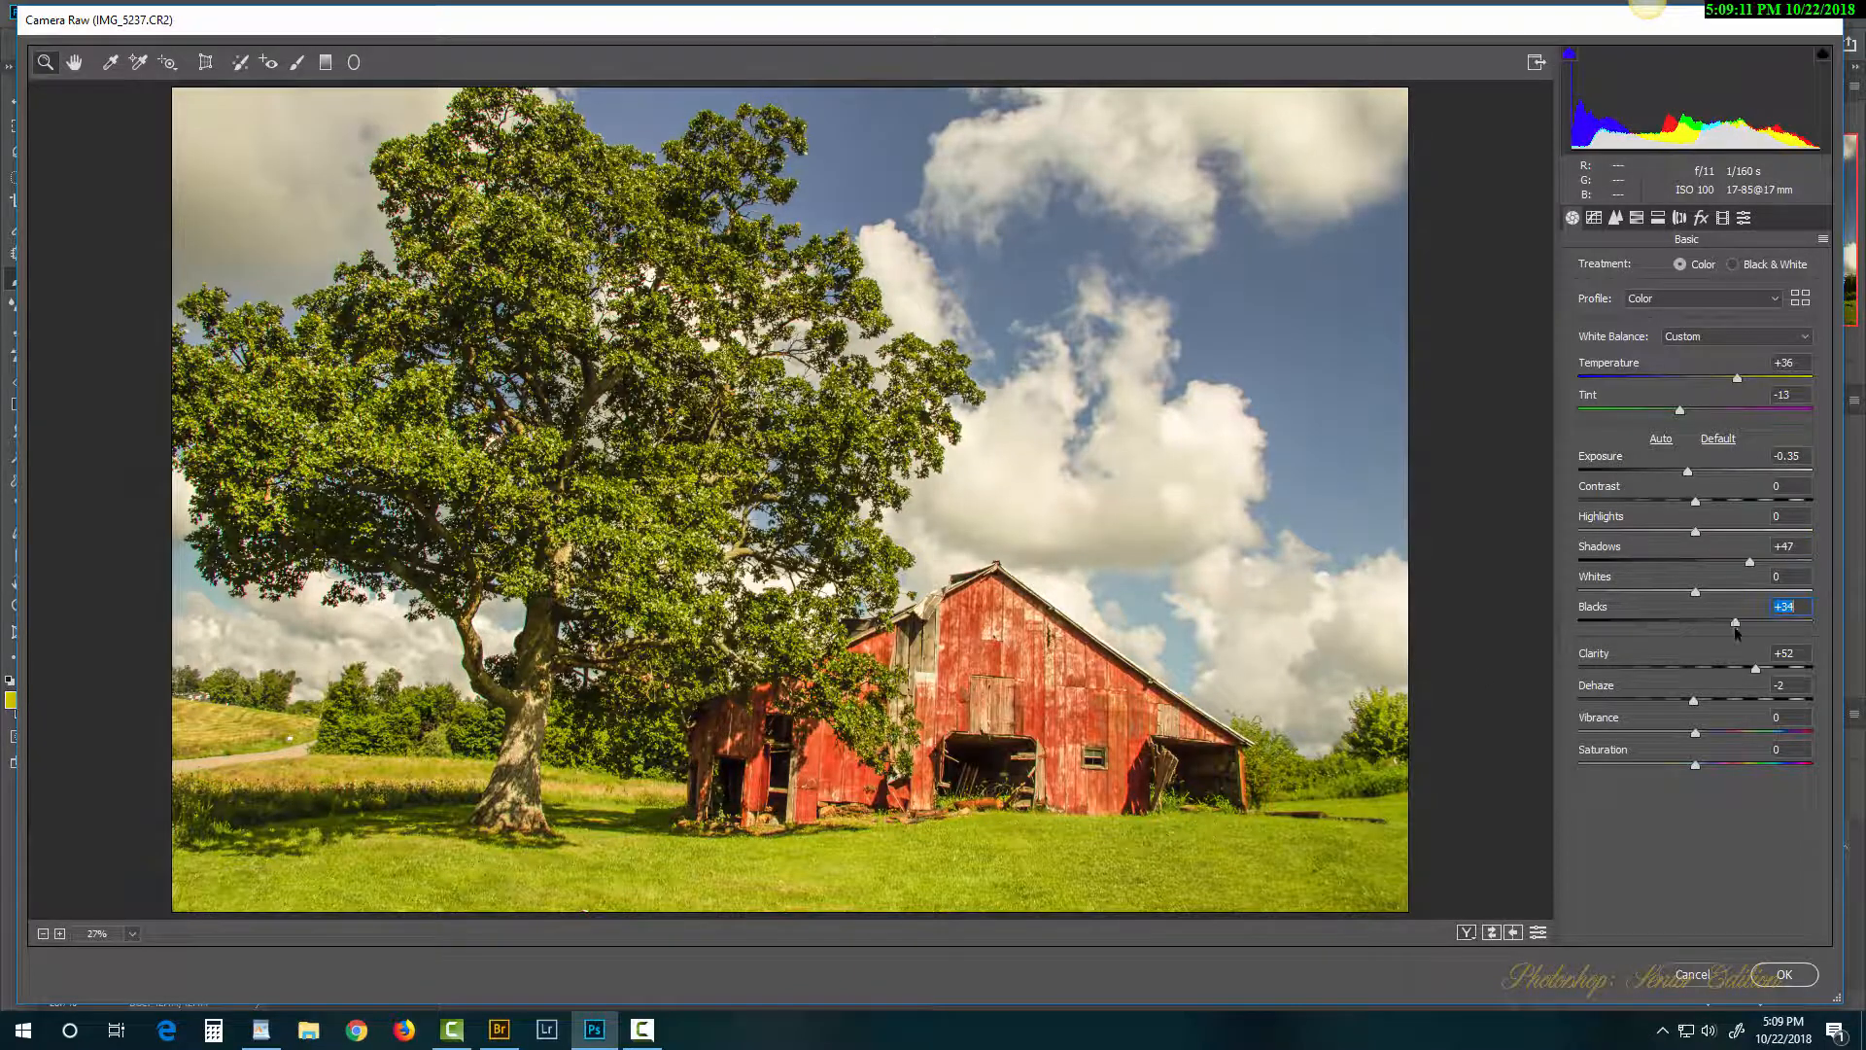
{"action": "left_click_drag", "start_coordinate": [1695, 503], "coordinate": [1733, 511]}
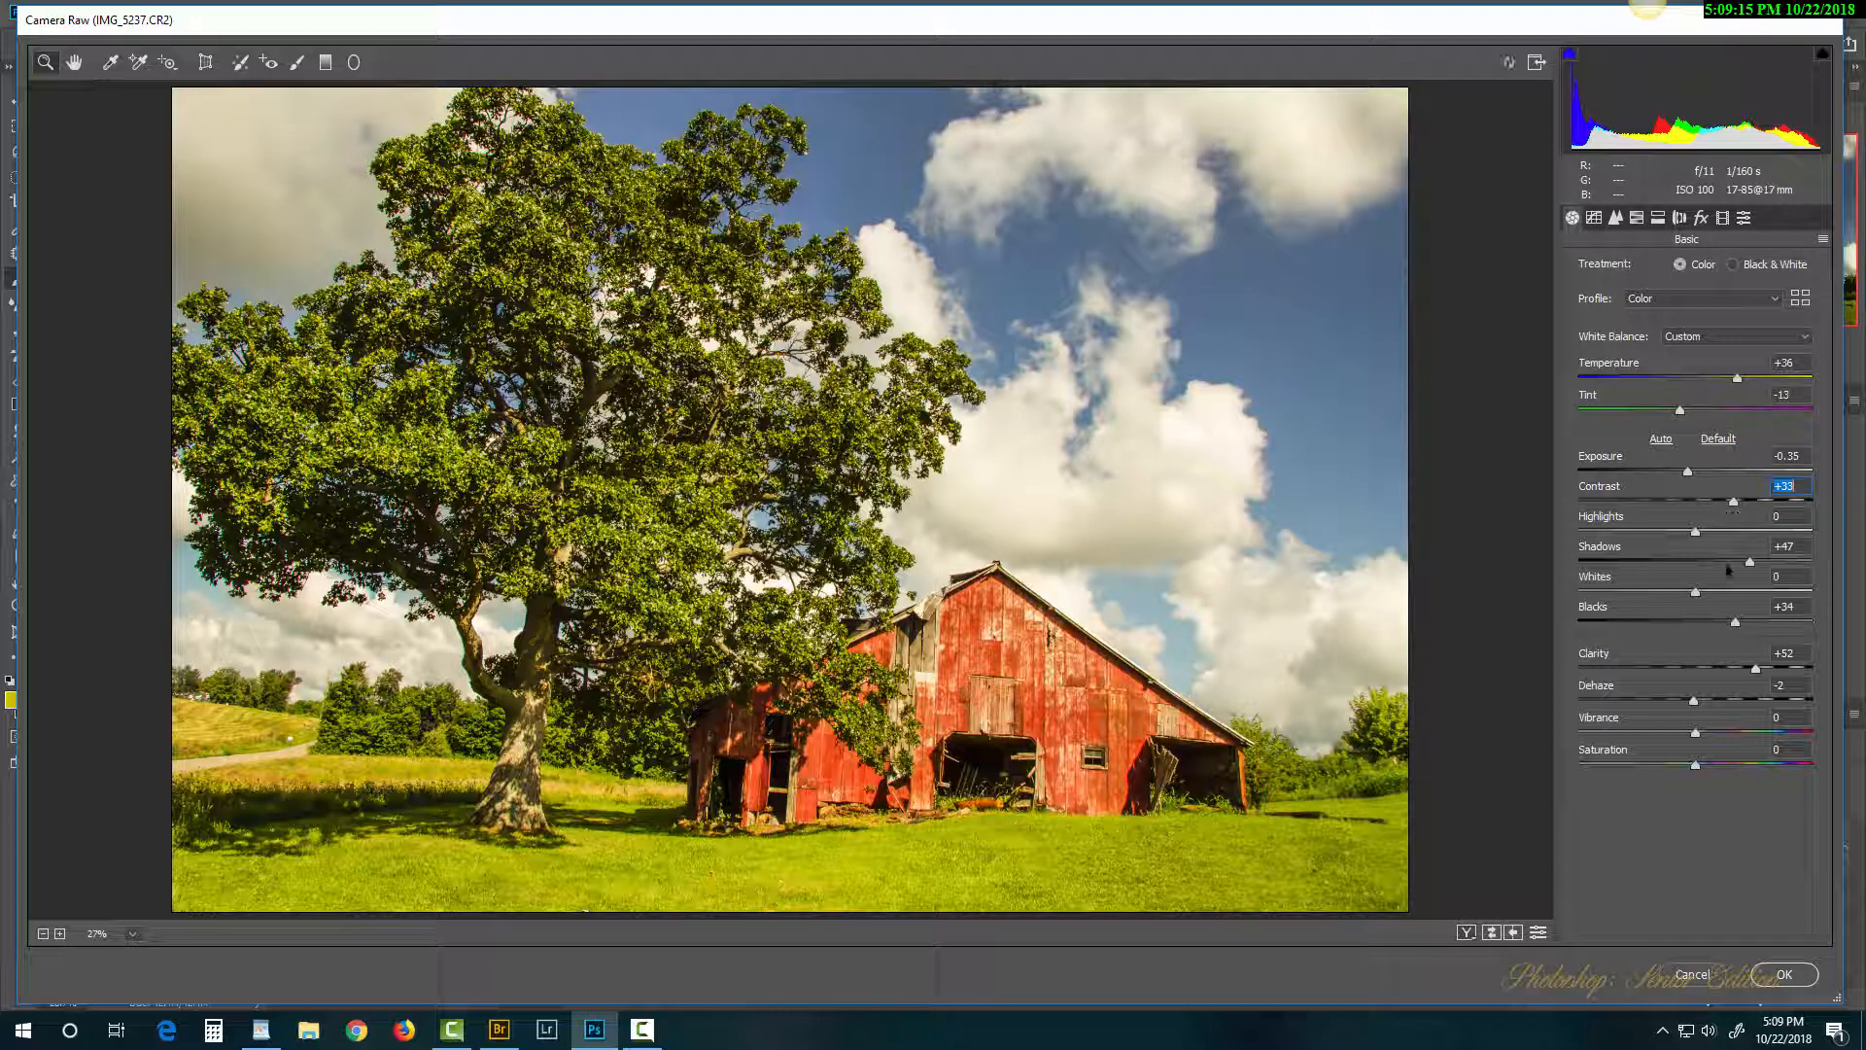
{"action": "left_click_drag", "start_coordinate": [1757, 667], "coordinate": [1737, 738]}
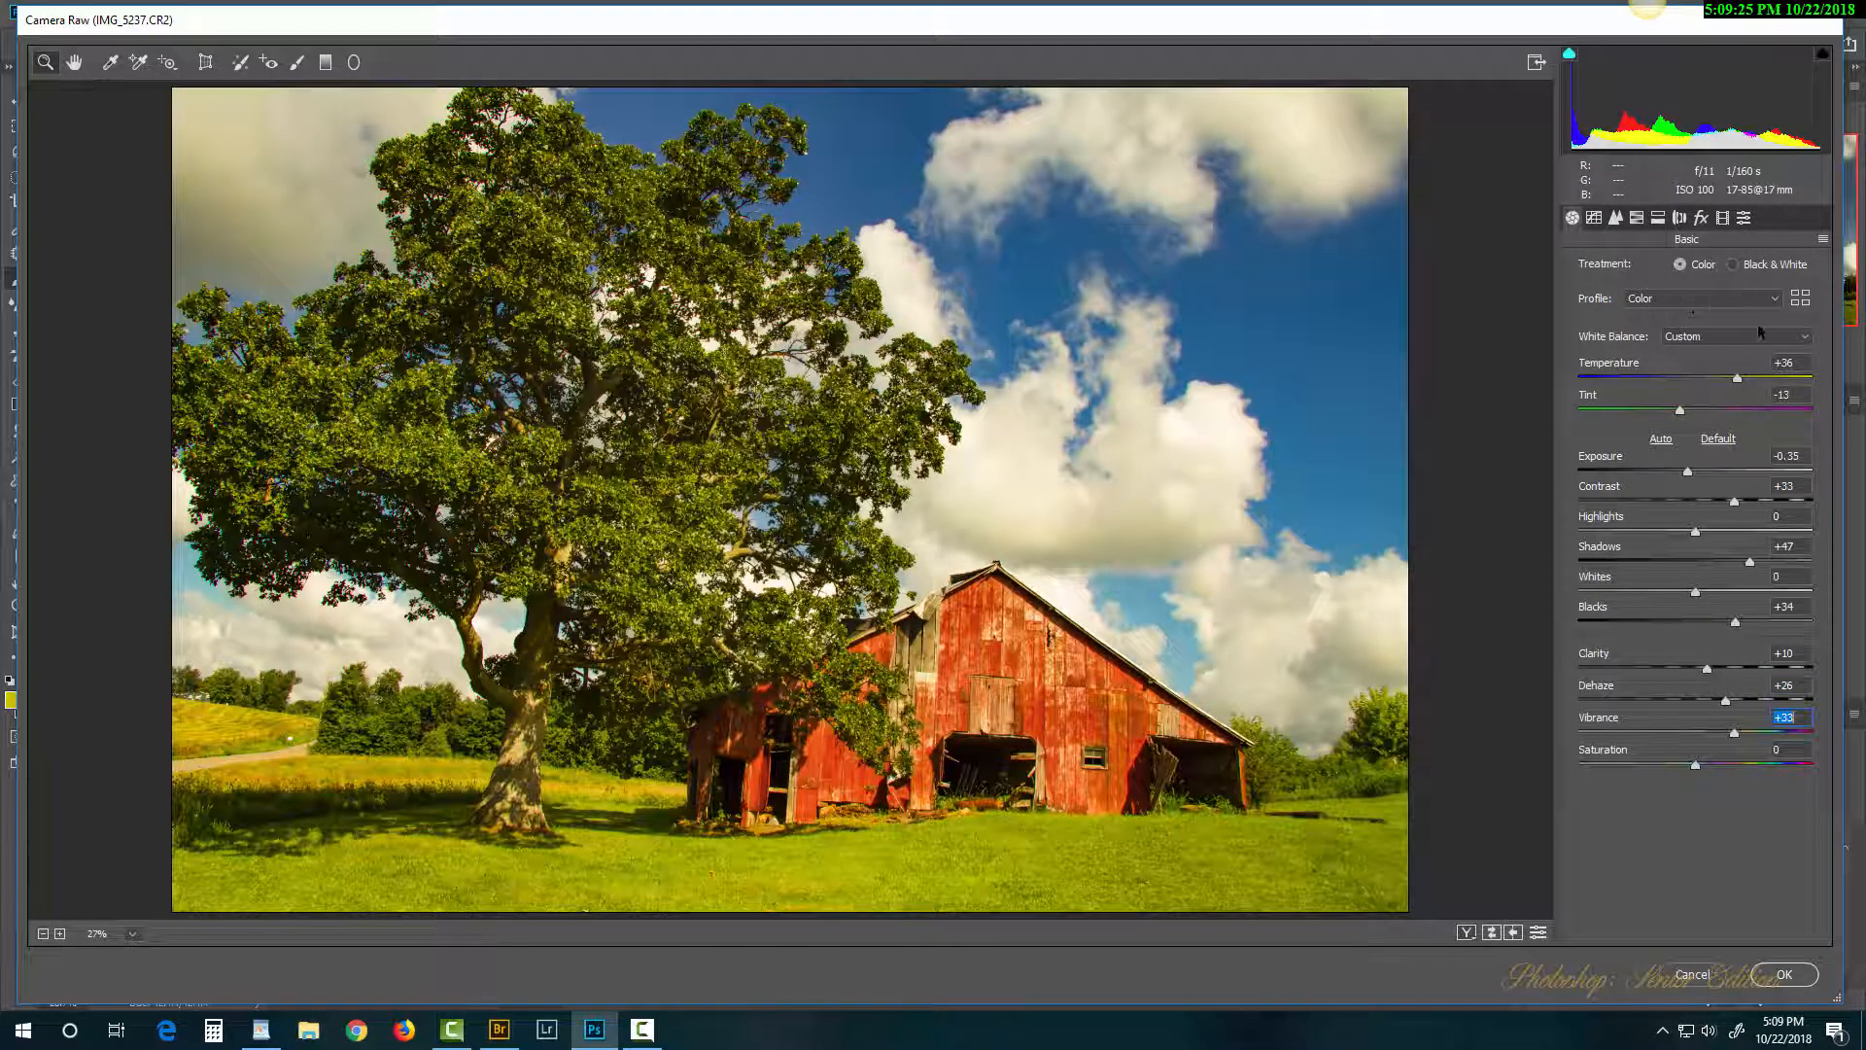
{"action": "left_click_drag", "start_coordinate": [1737, 382], "coordinate": [1703, 388]}
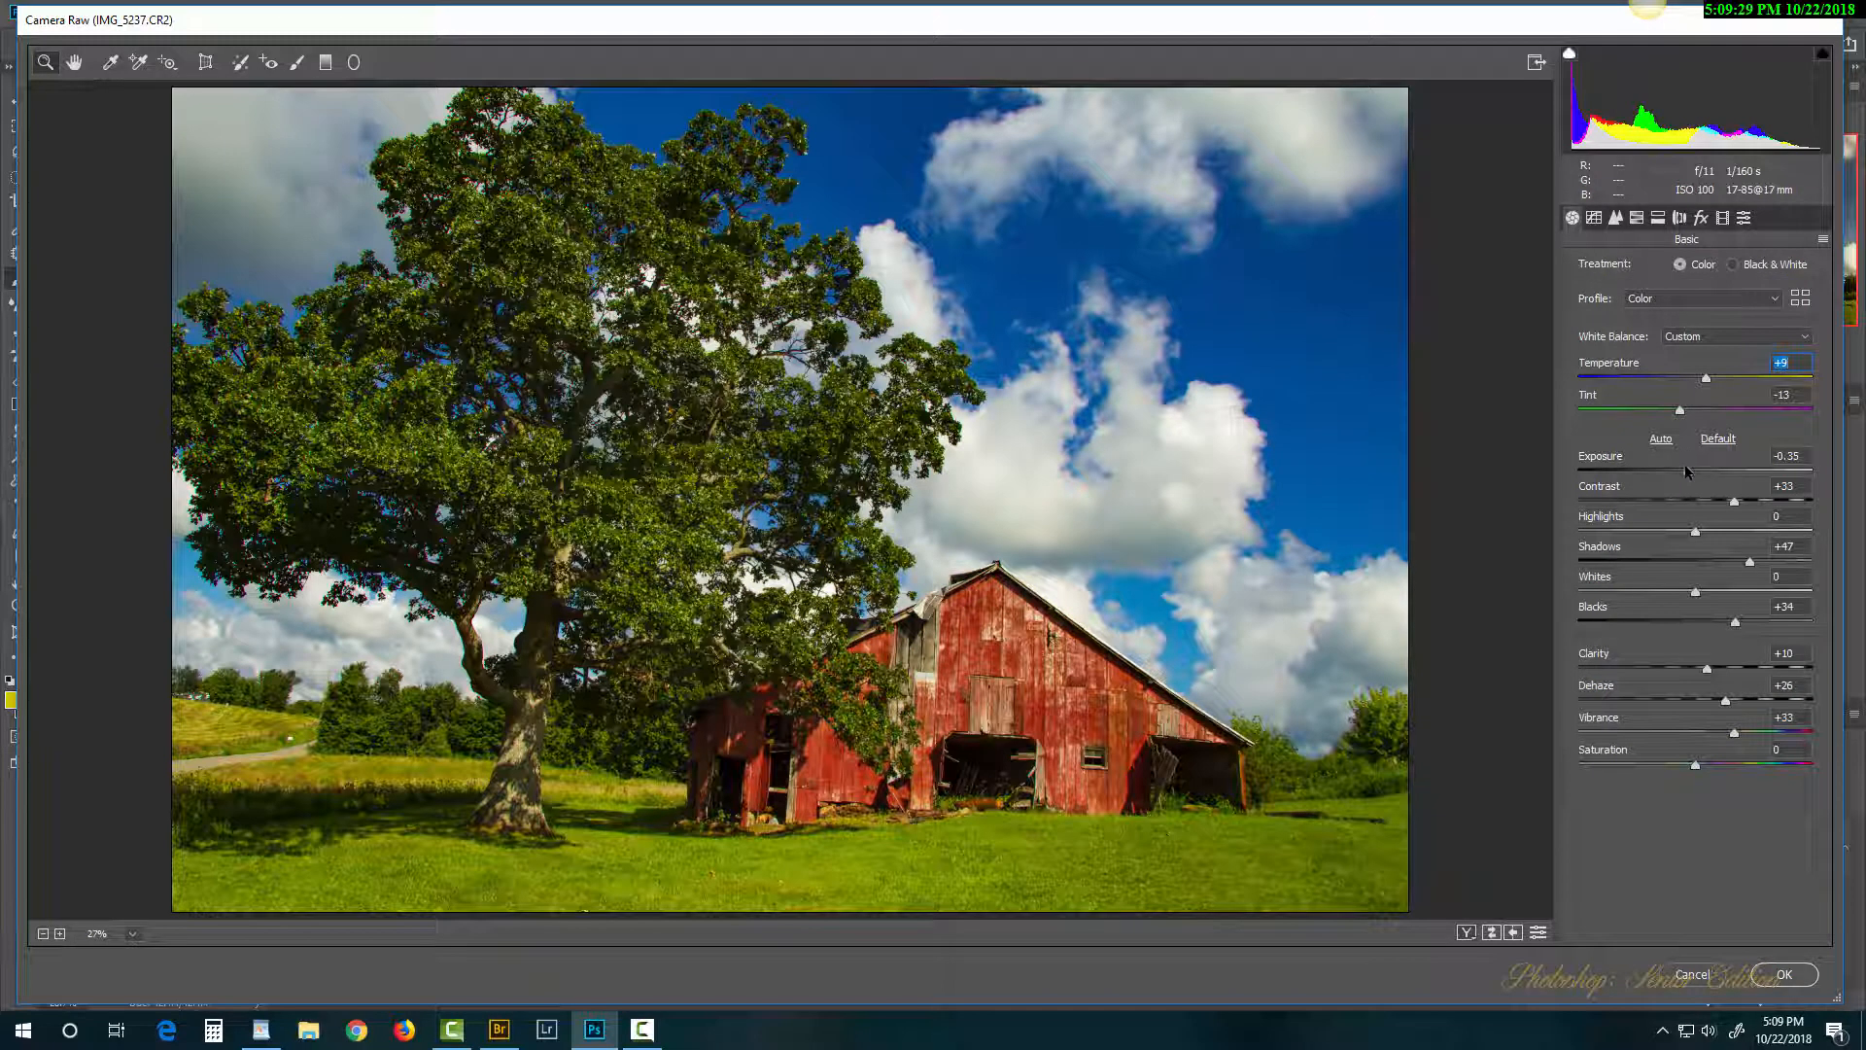
{"action": "left_click_drag", "start_coordinate": [1688, 475], "coordinate": [1744, 533]}
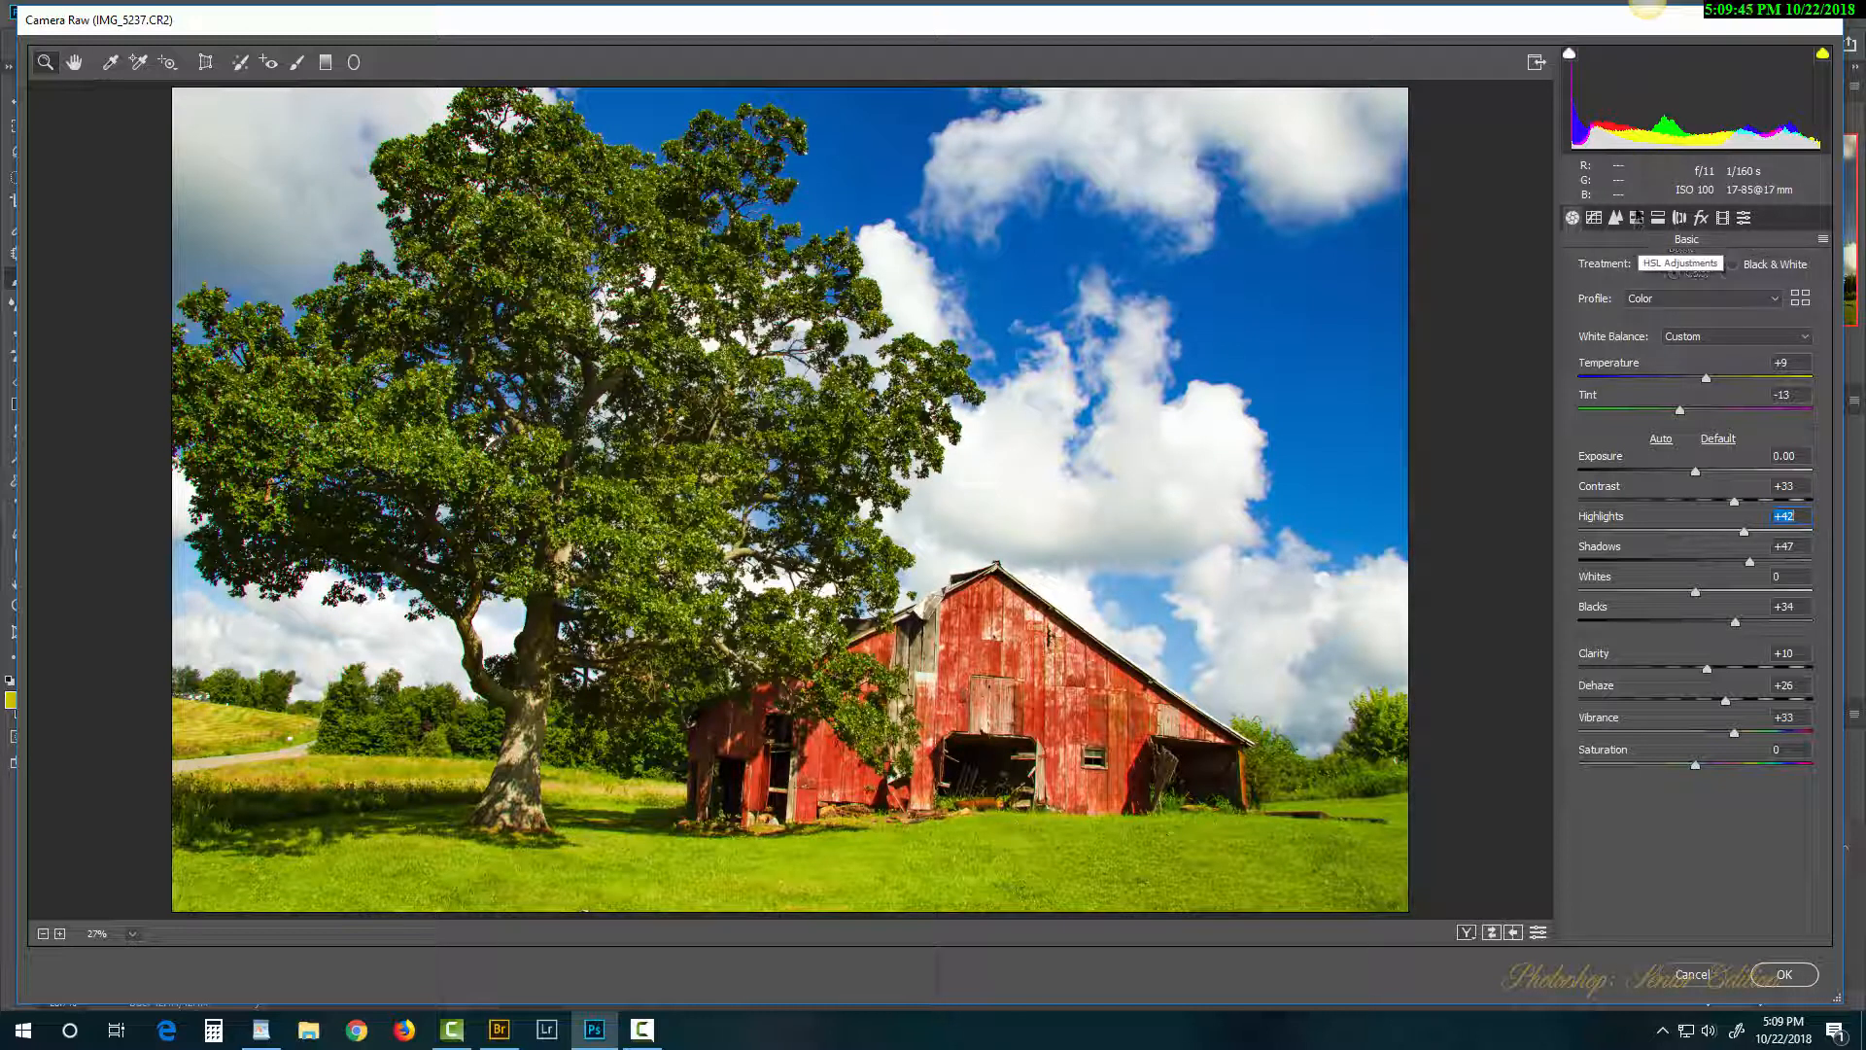
Step: In HSL Adjustments, raise Reds luminance to +25 and Greens luminance to +22
{"action": "left_click", "coordinate": [1641, 218]}
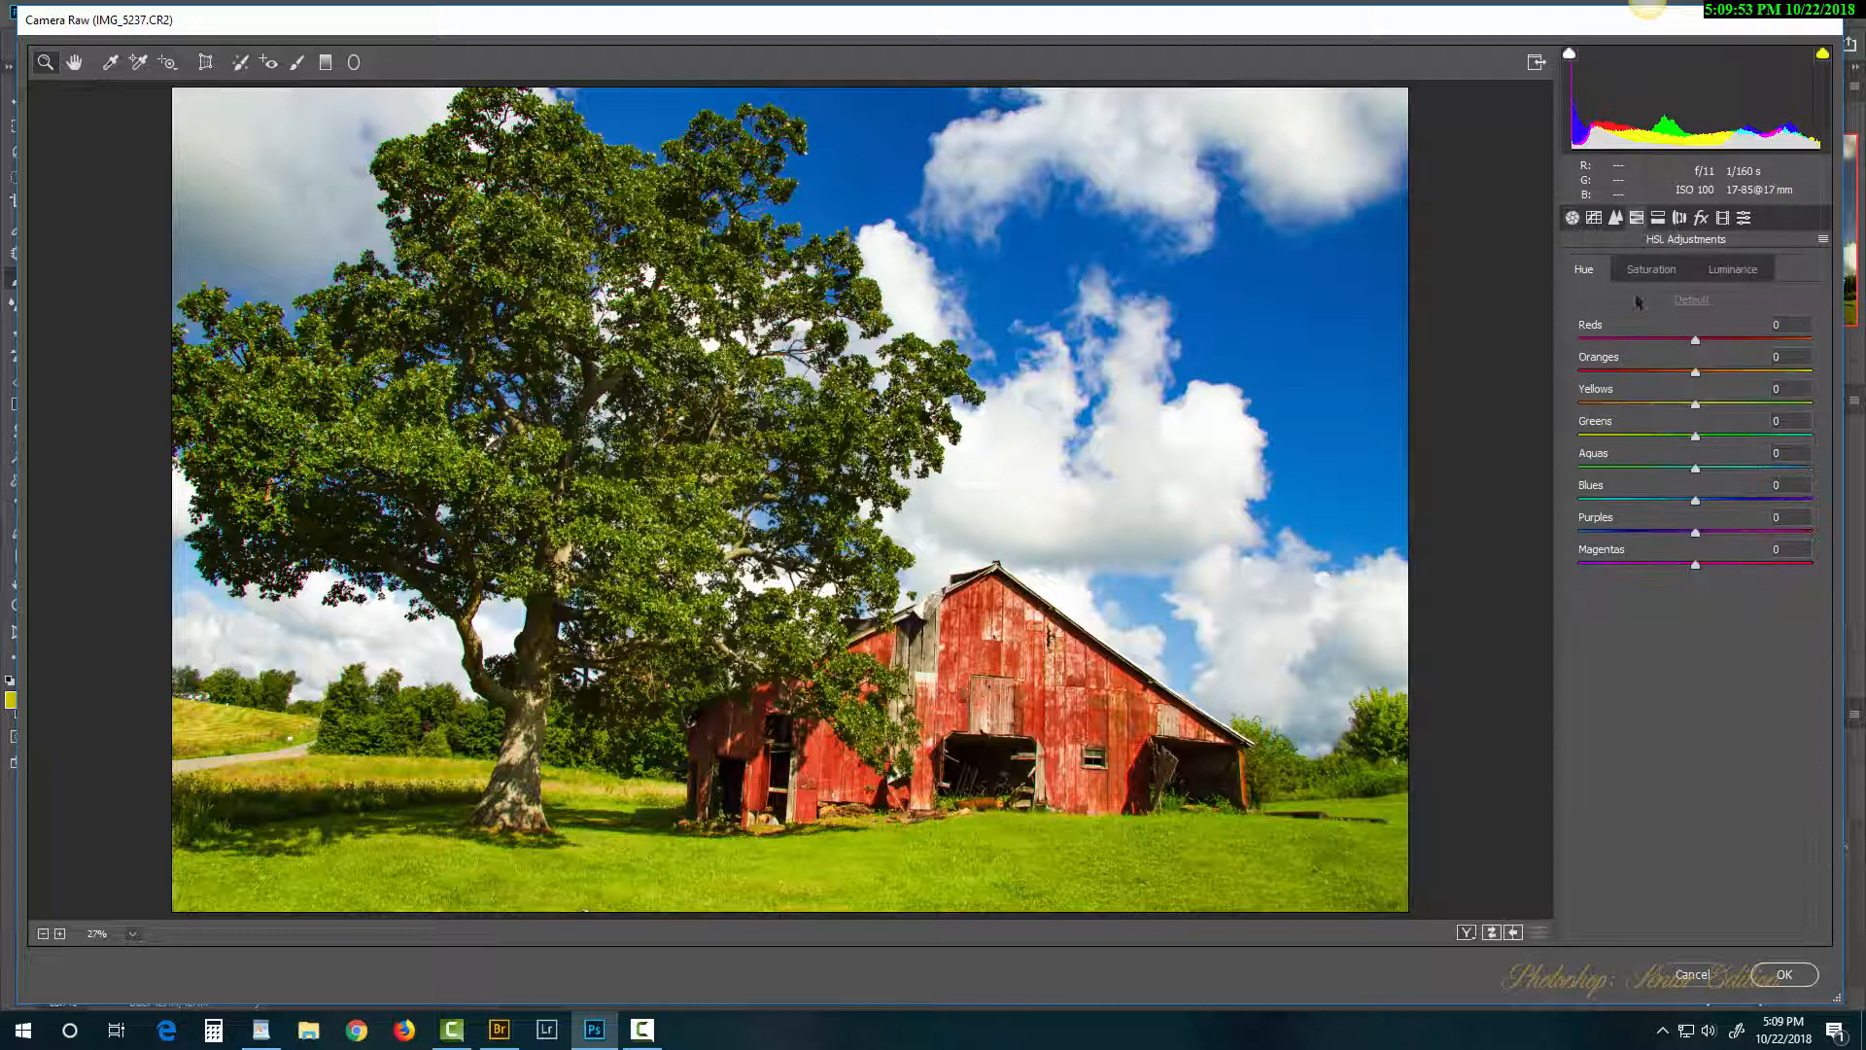
{"action": "left_click", "coordinate": [1733, 271]}
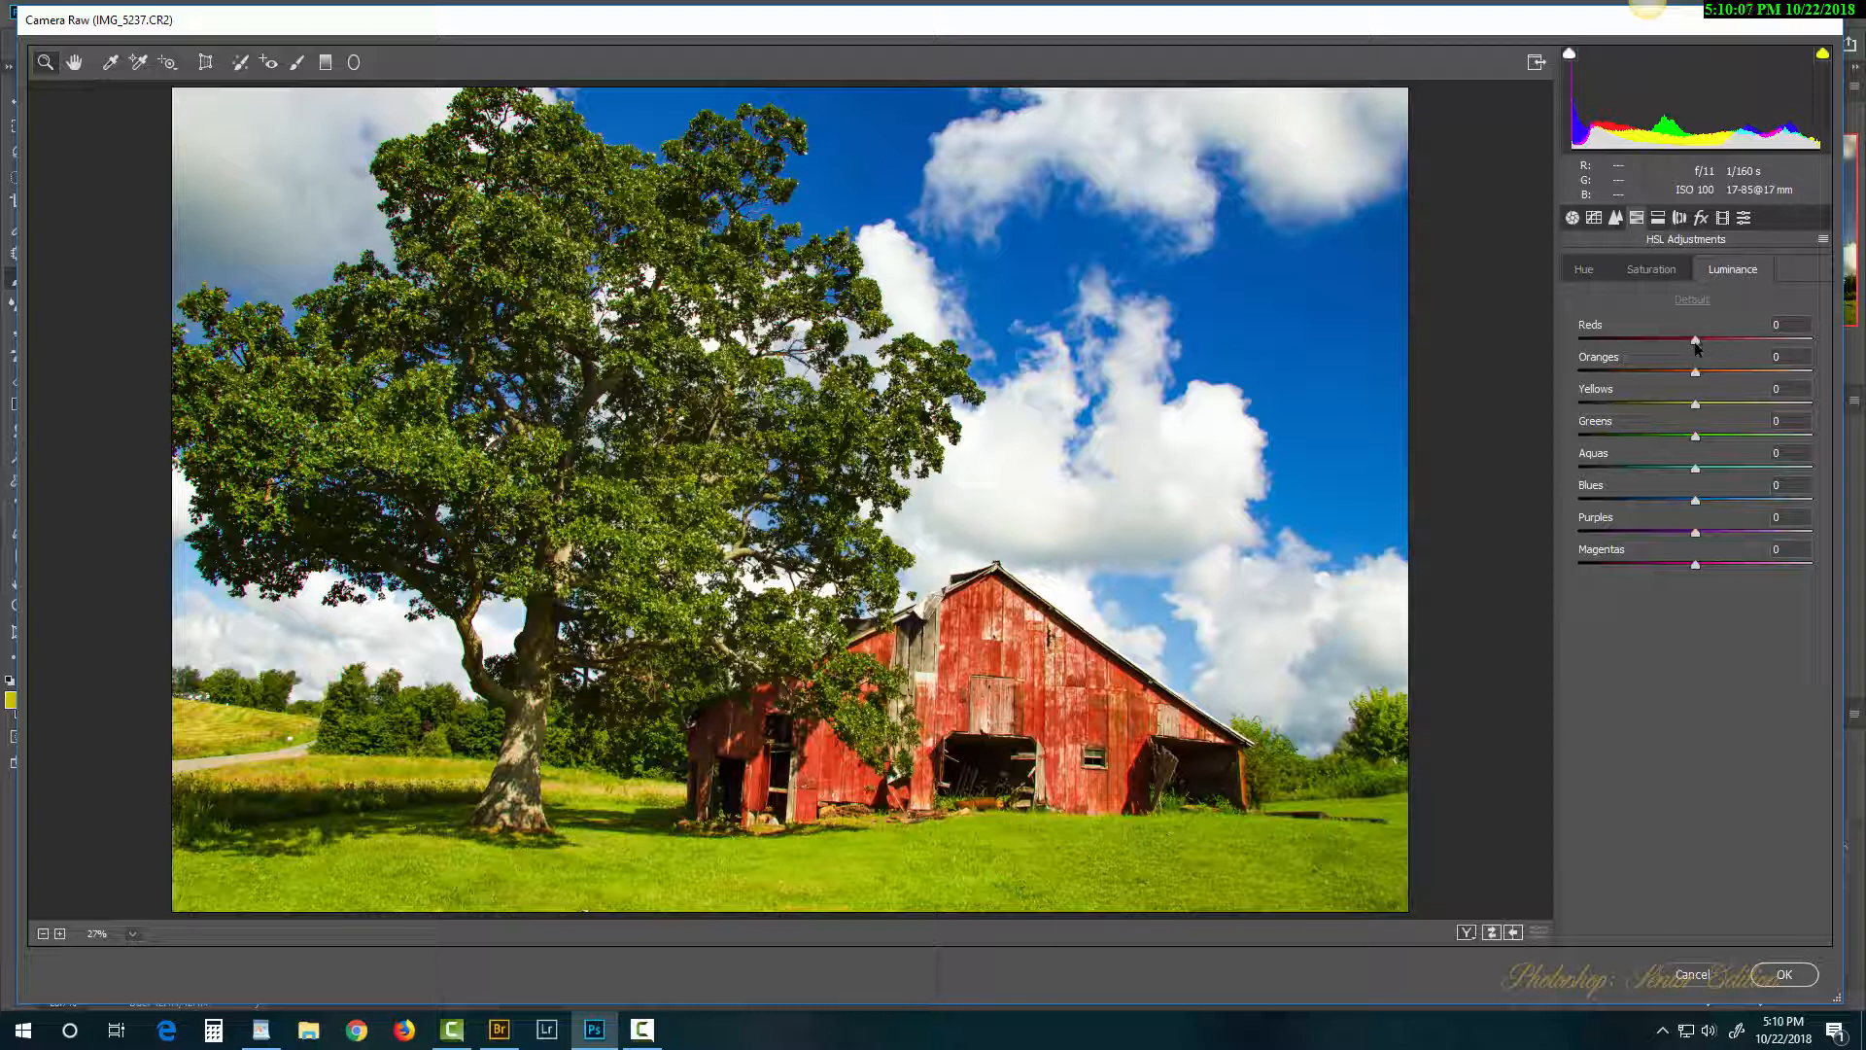
{"action": "left_click_drag", "start_coordinate": [1697, 346], "coordinate": [1673, 429]}
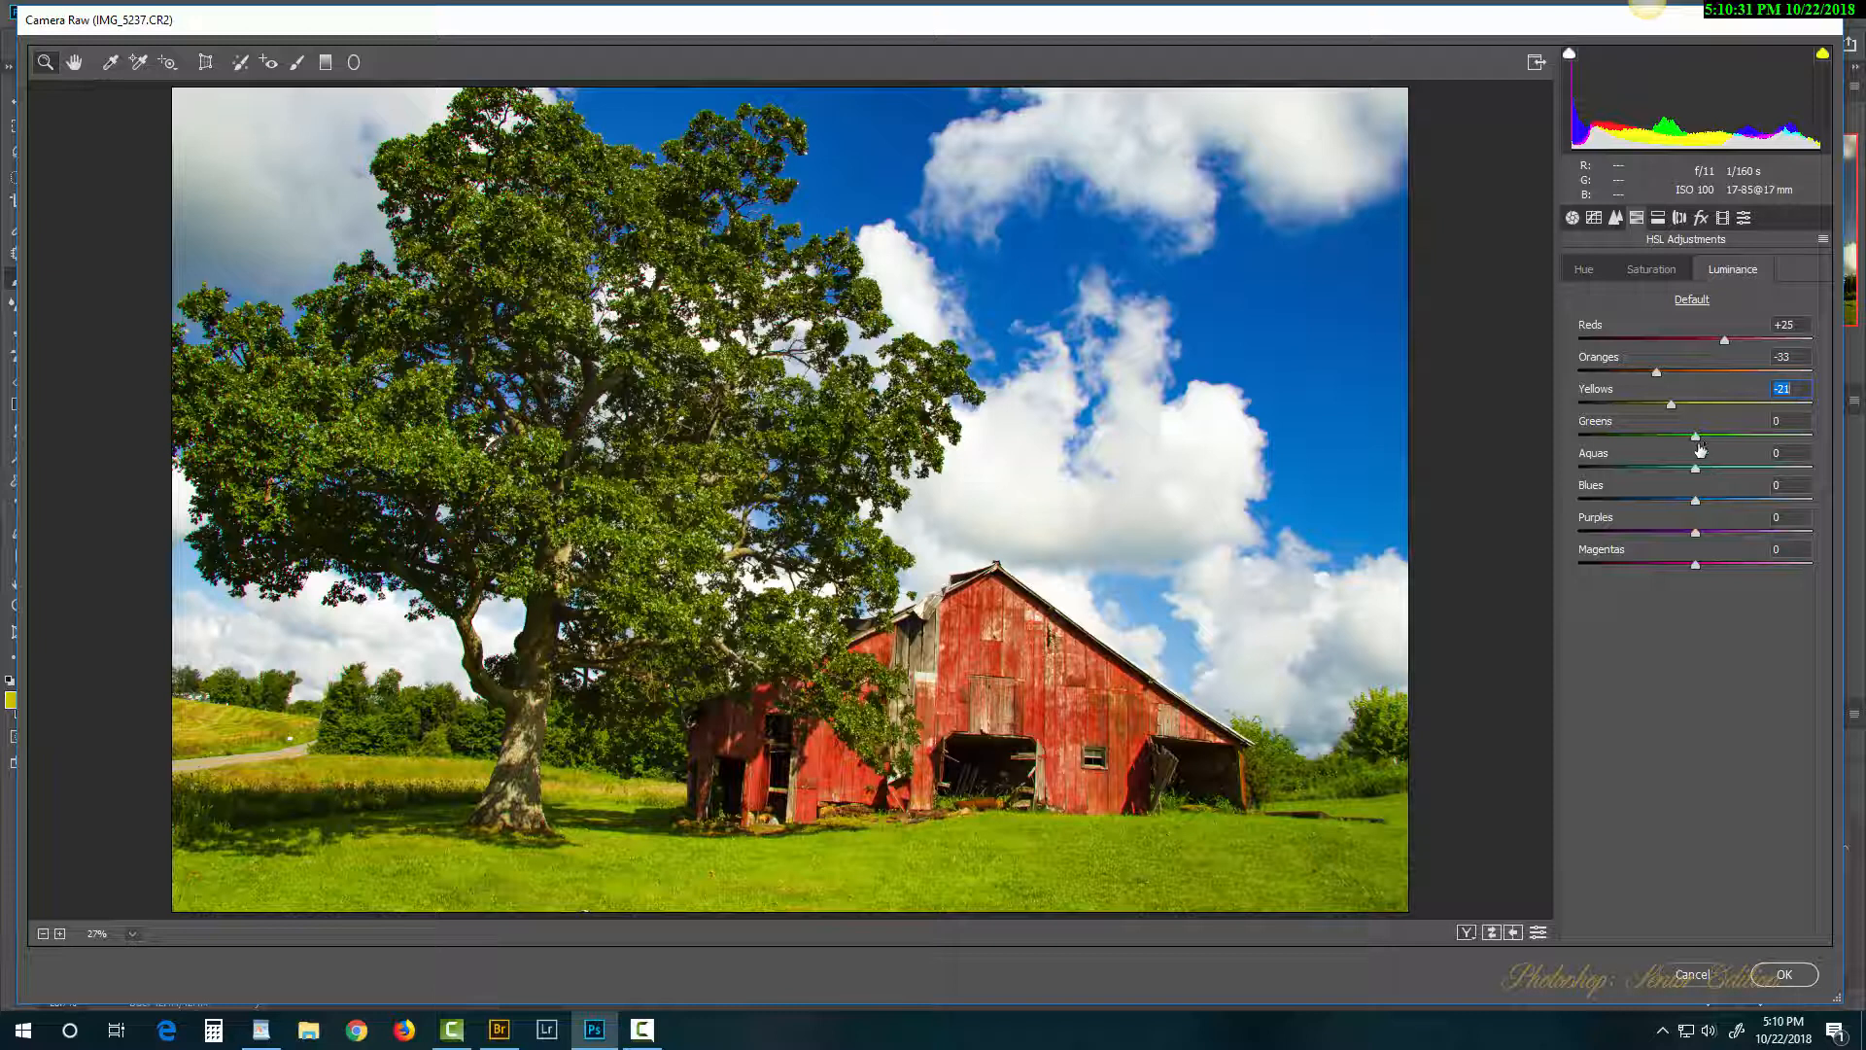
{"action": "mouse_move", "coordinate": [1696, 442]}
{"action": "left_mouse_down"}
{"action": "mouse_move", "coordinate": [1627, 439]}
{"action": "mouse_move", "coordinate": [1749, 445]}
{"action": "mouse_move", "coordinate": [1721, 457]}
{"action": "left_mouse_up"}
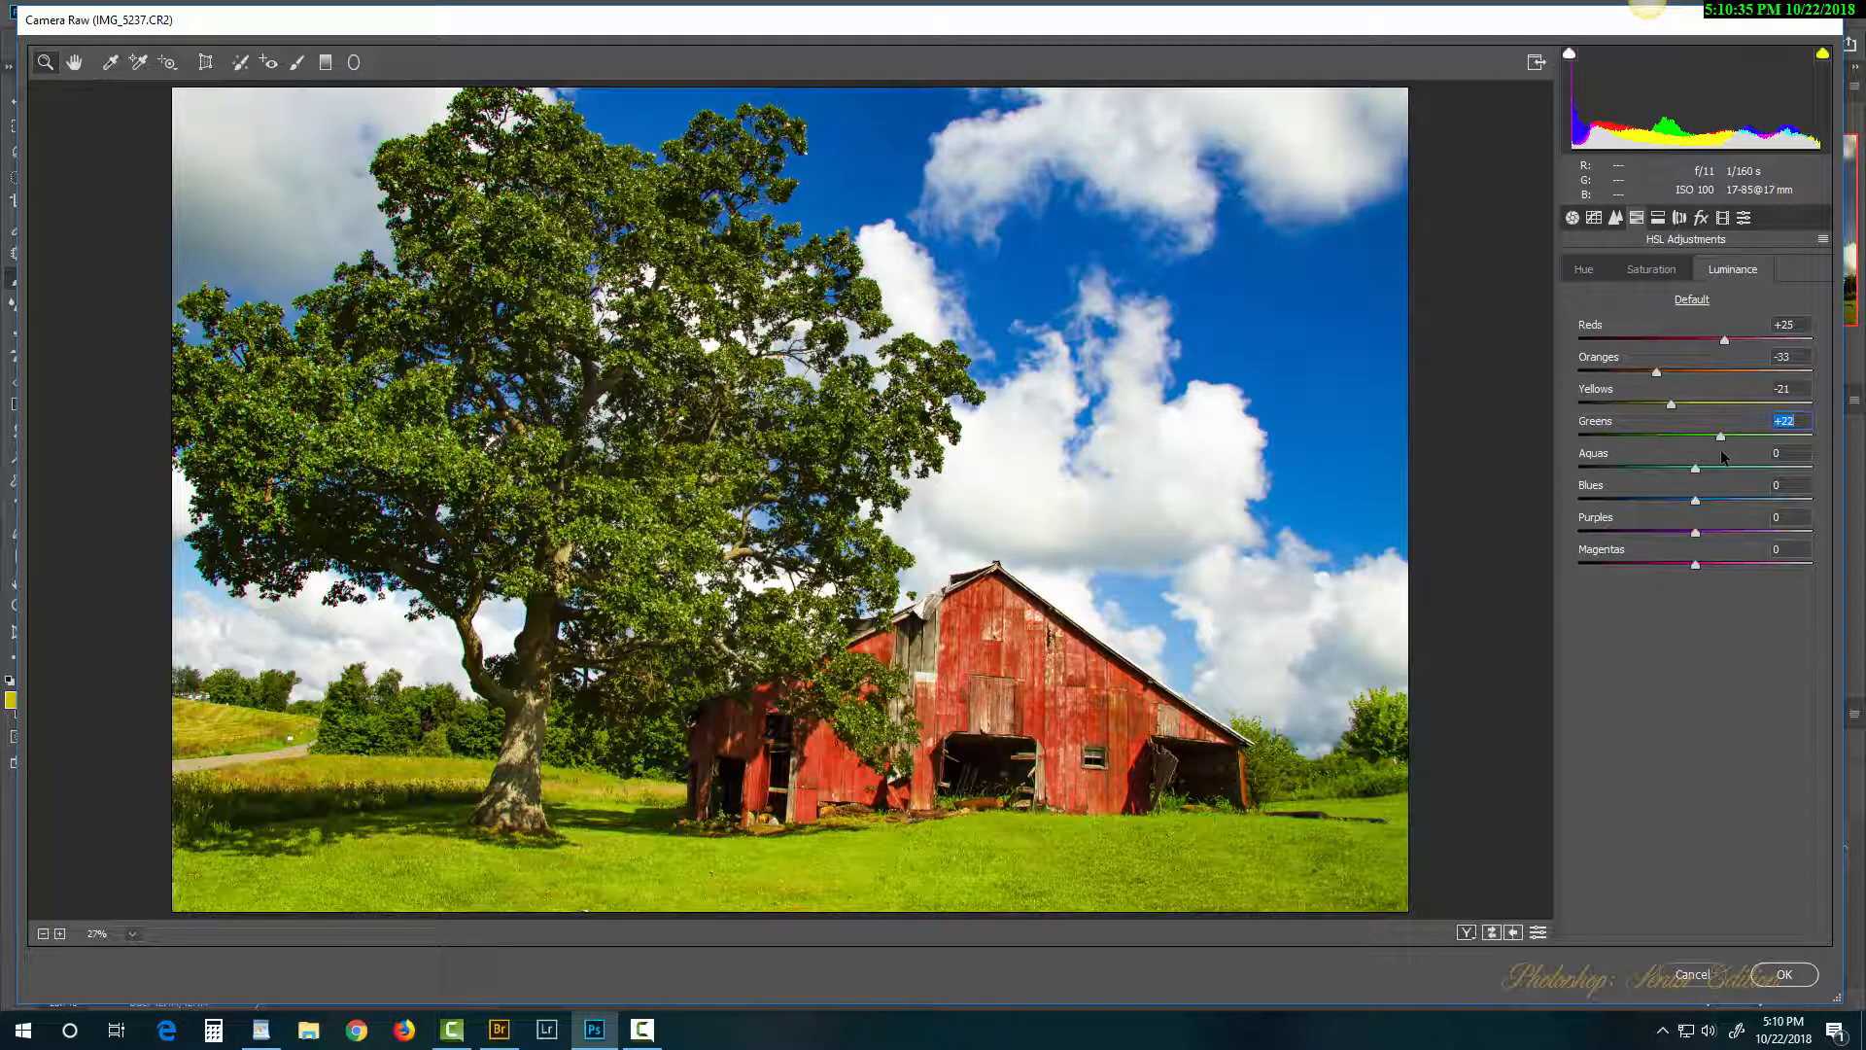
Step: Lower the reds' saturation, boost the oranges, and desaturate the yellows and greens
{"action": "left_click", "coordinate": [1666, 272]}
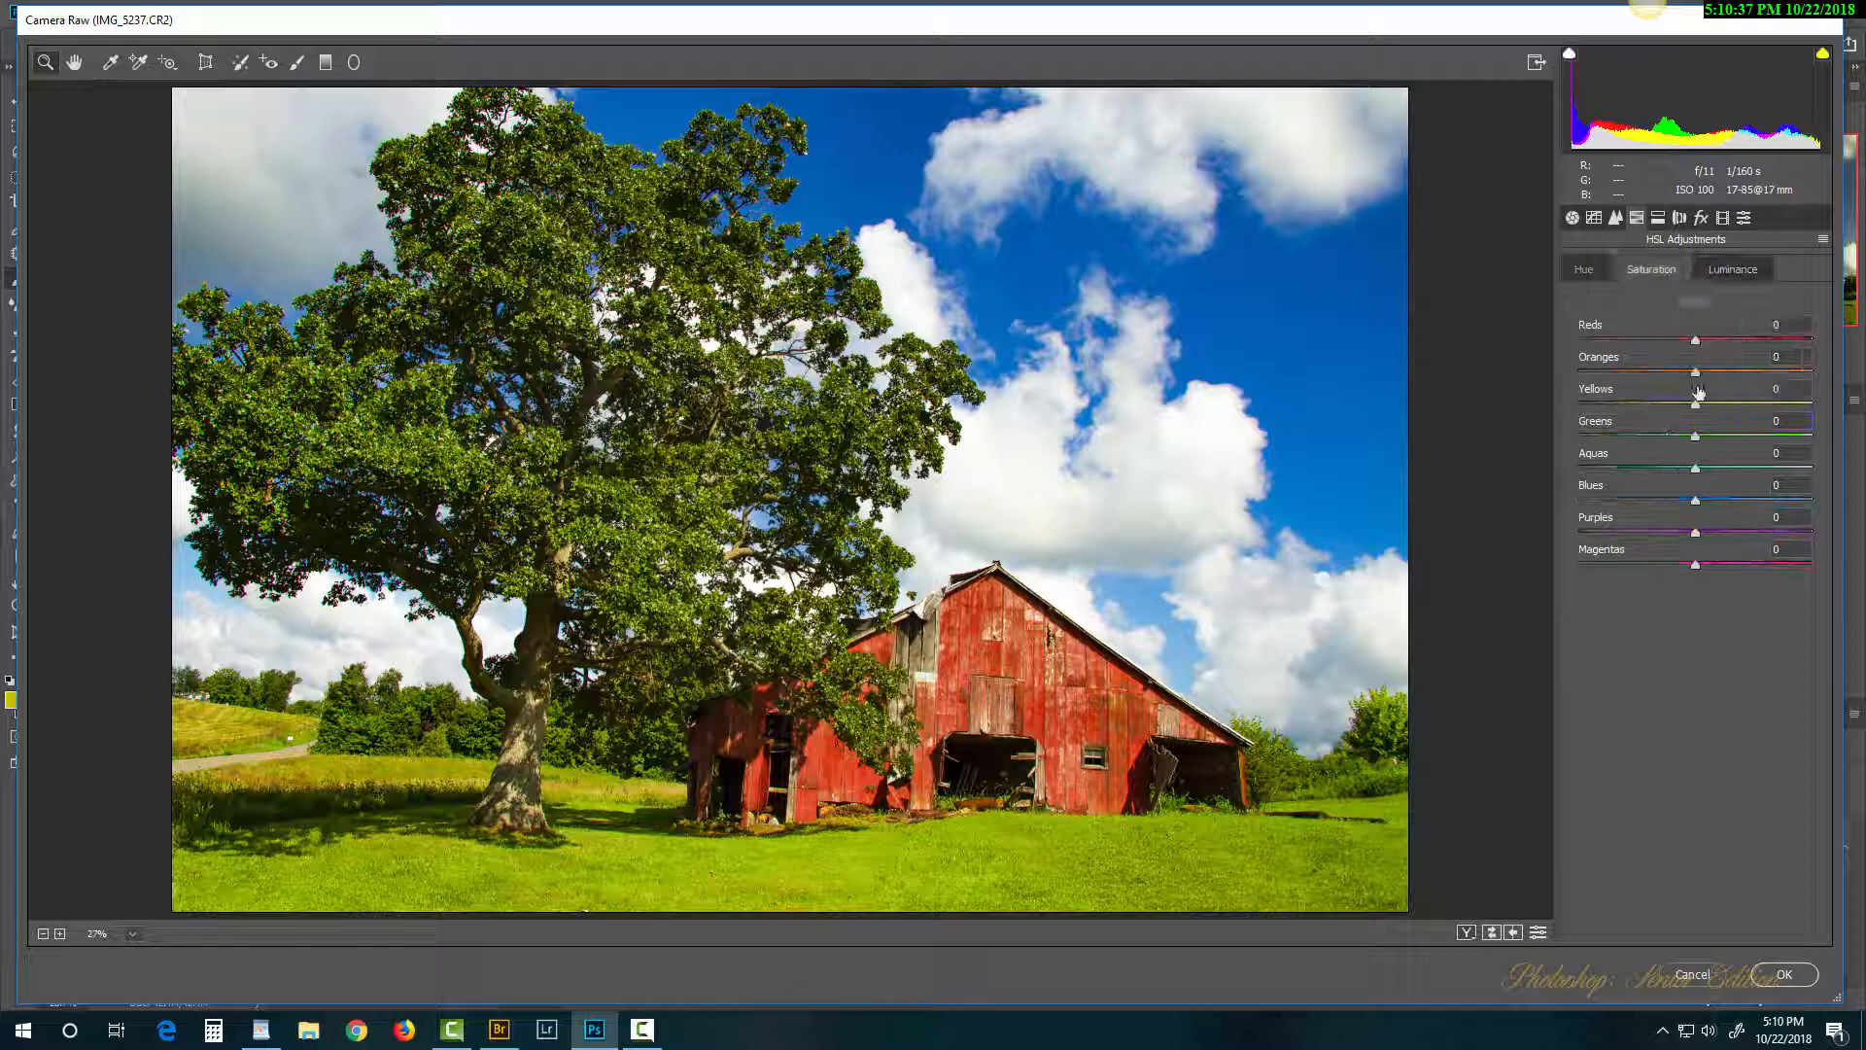
{"action": "left_click_drag", "start_coordinate": [1695, 343], "coordinate": [1740, 352]}
{"action": "left_click_drag", "start_coordinate": [1696, 376], "coordinate": [1708, 375]}
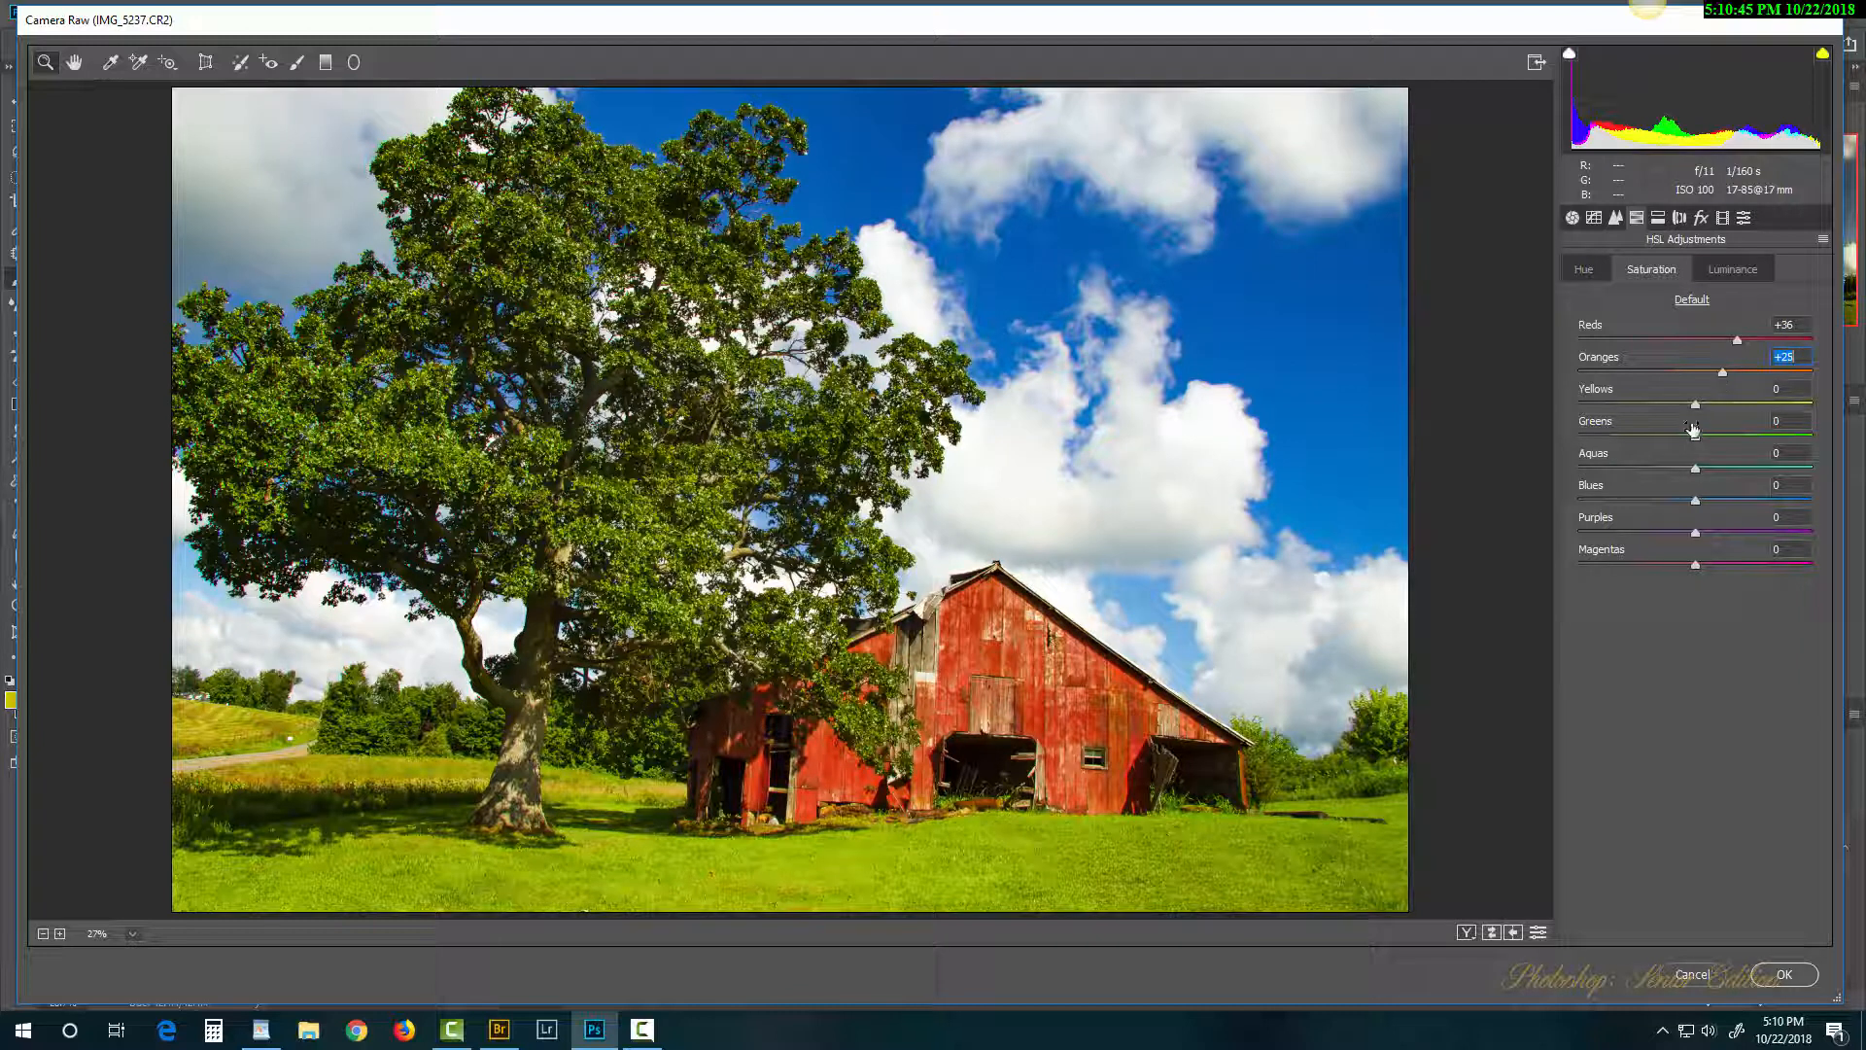
{"action": "left_click_drag", "start_coordinate": [1692, 415], "coordinate": [1651, 413]}
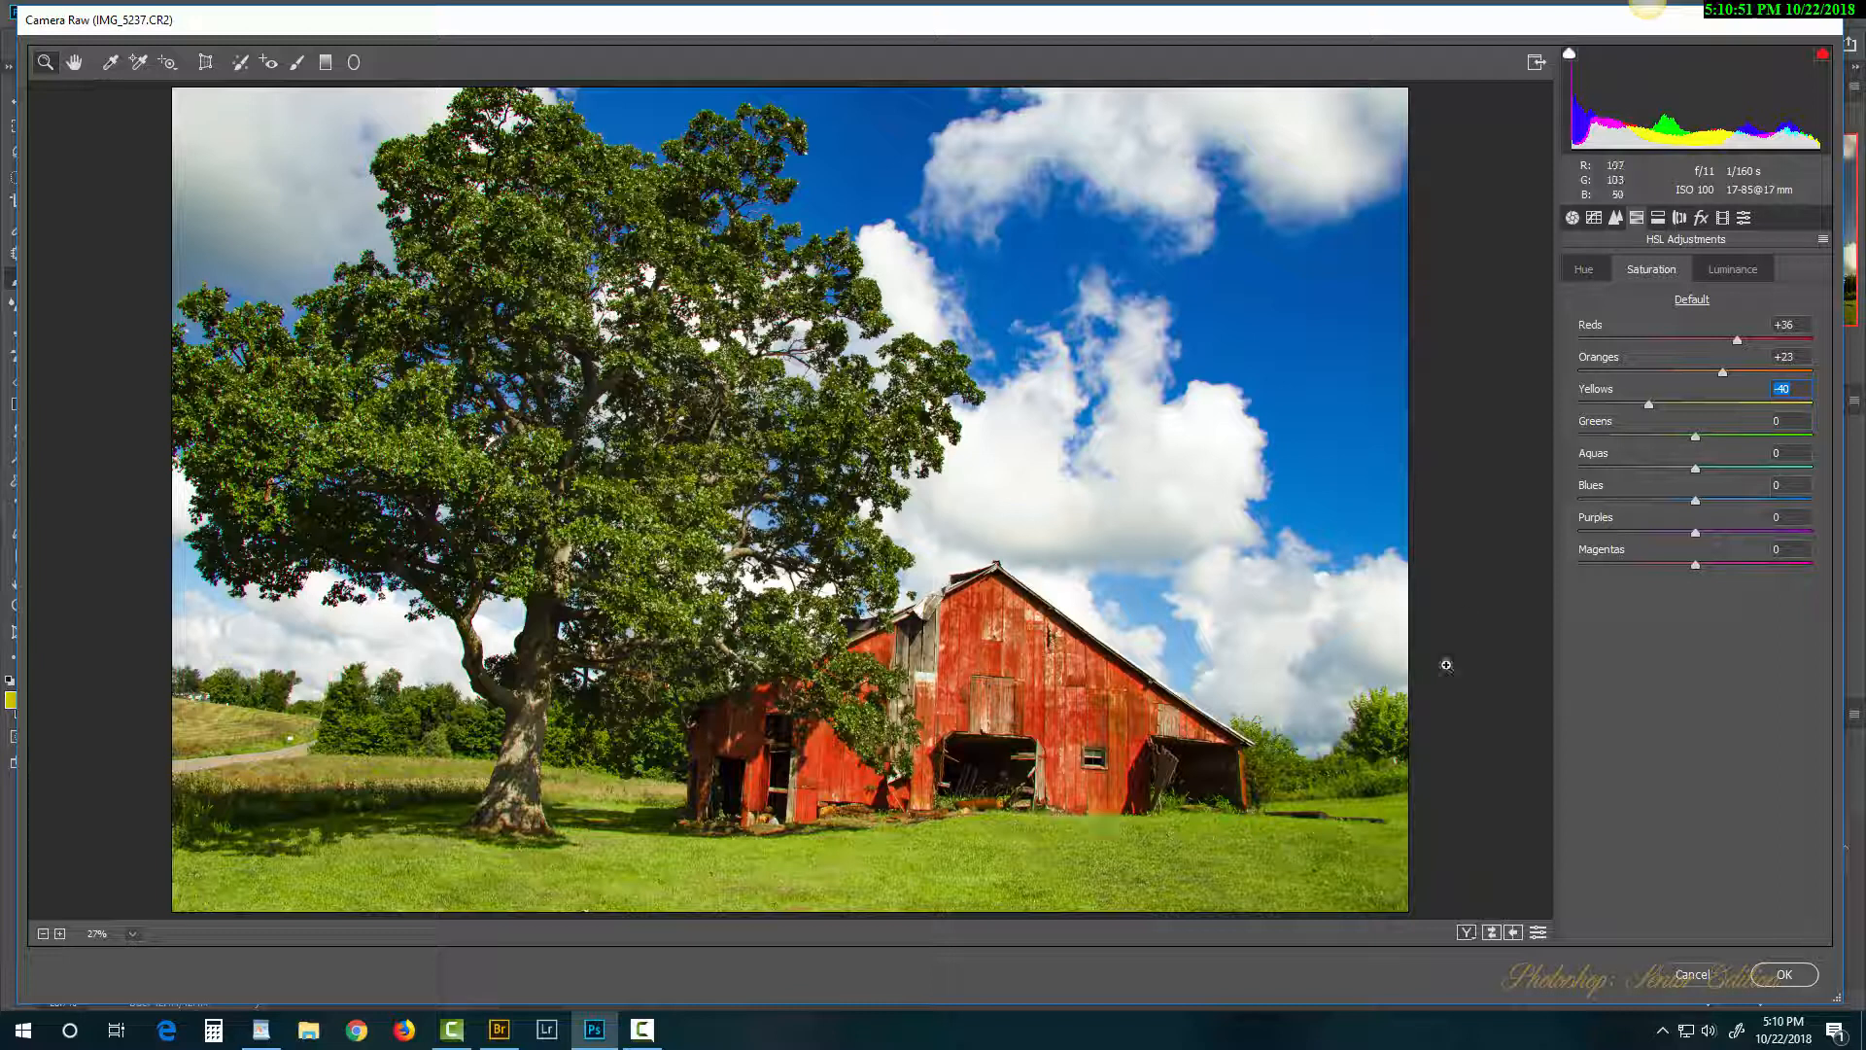
{"action": "left_click_drag", "start_coordinate": [1695, 438], "coordinate": [1683, 449]}
Step: Shift the red and orange hues so the barn reads as a purer red
{"action": "left_click", "coordinate": [1598, 264]}
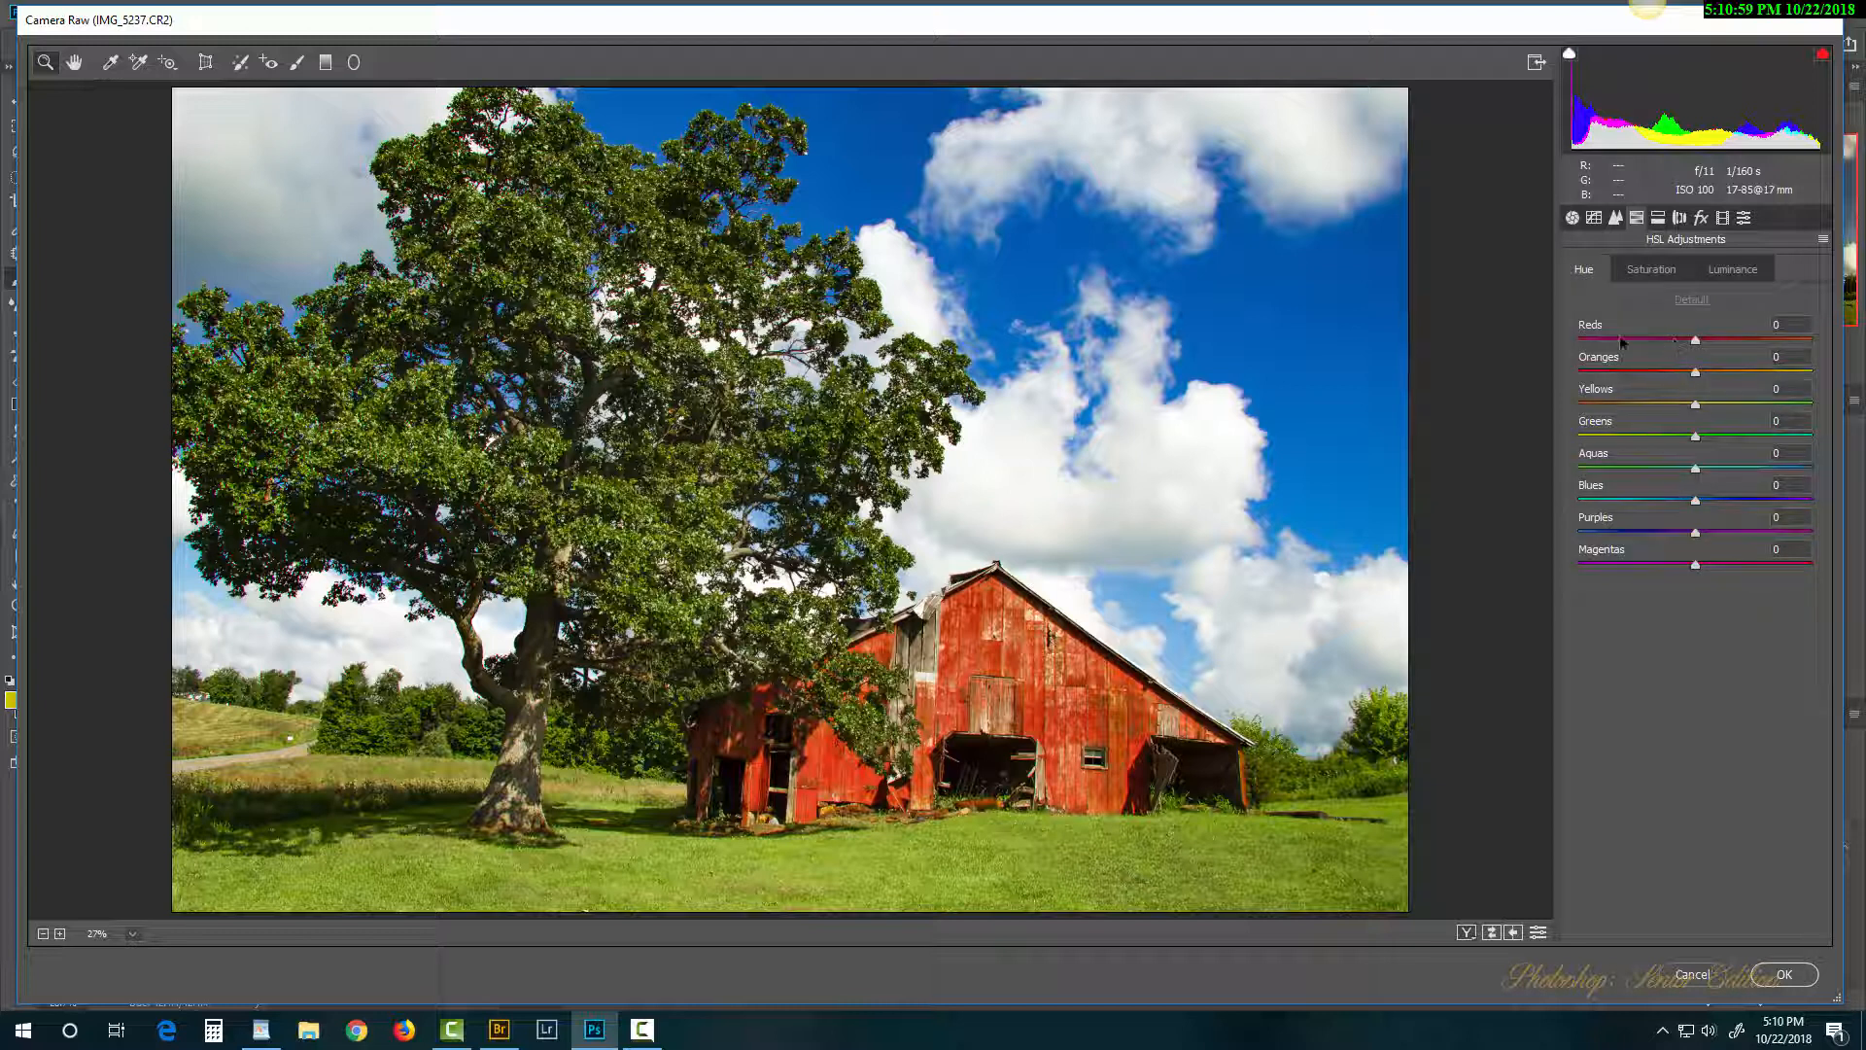
{"action": "left_click_drag", "start_coordinate": [1740, 342], "coordinate": [1680, 346]}
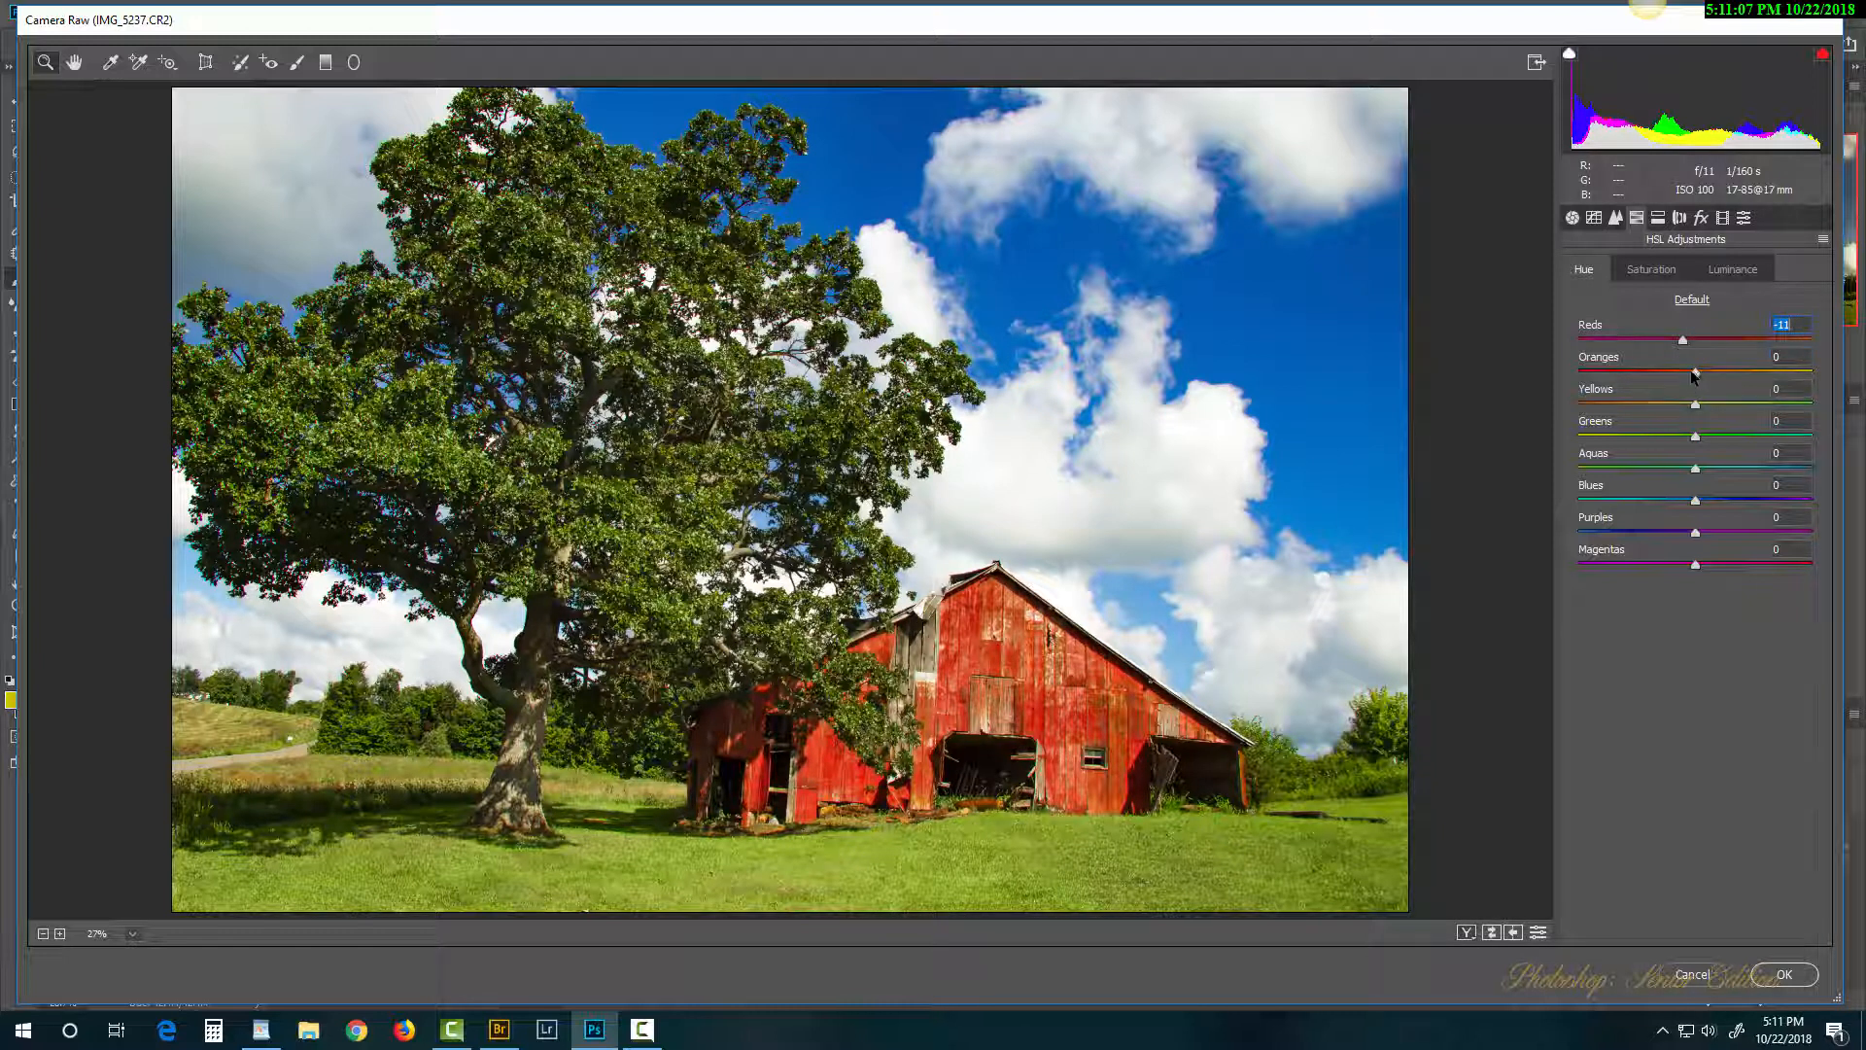
{"action": "left_click_drag", "start_coordinate": [1693, 374], "coordinate": [1733, 404]}
Step: Apply the Camera Raw changes, then apply a Filter Gallery with only Watercolor active
{"action": "left_click", "coordinate": [1783, 976]}
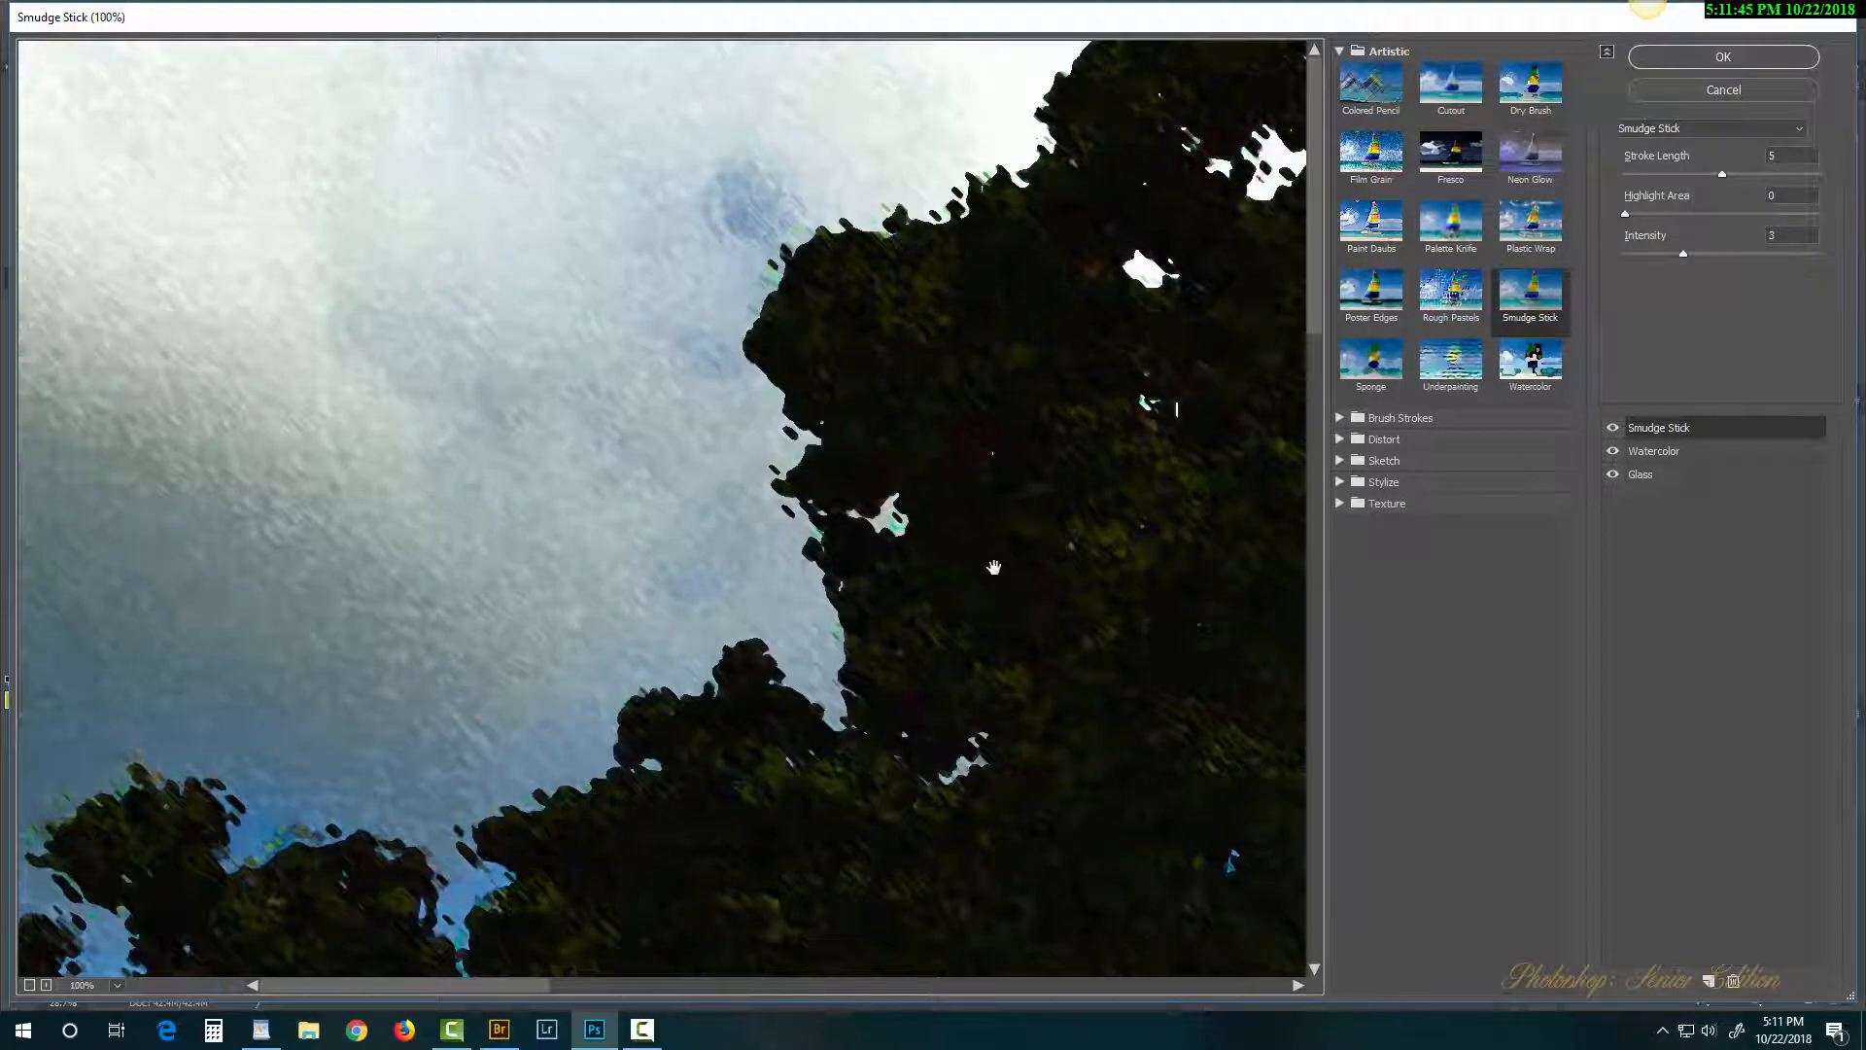
{"action": "key", "text": "ctrl+0"}
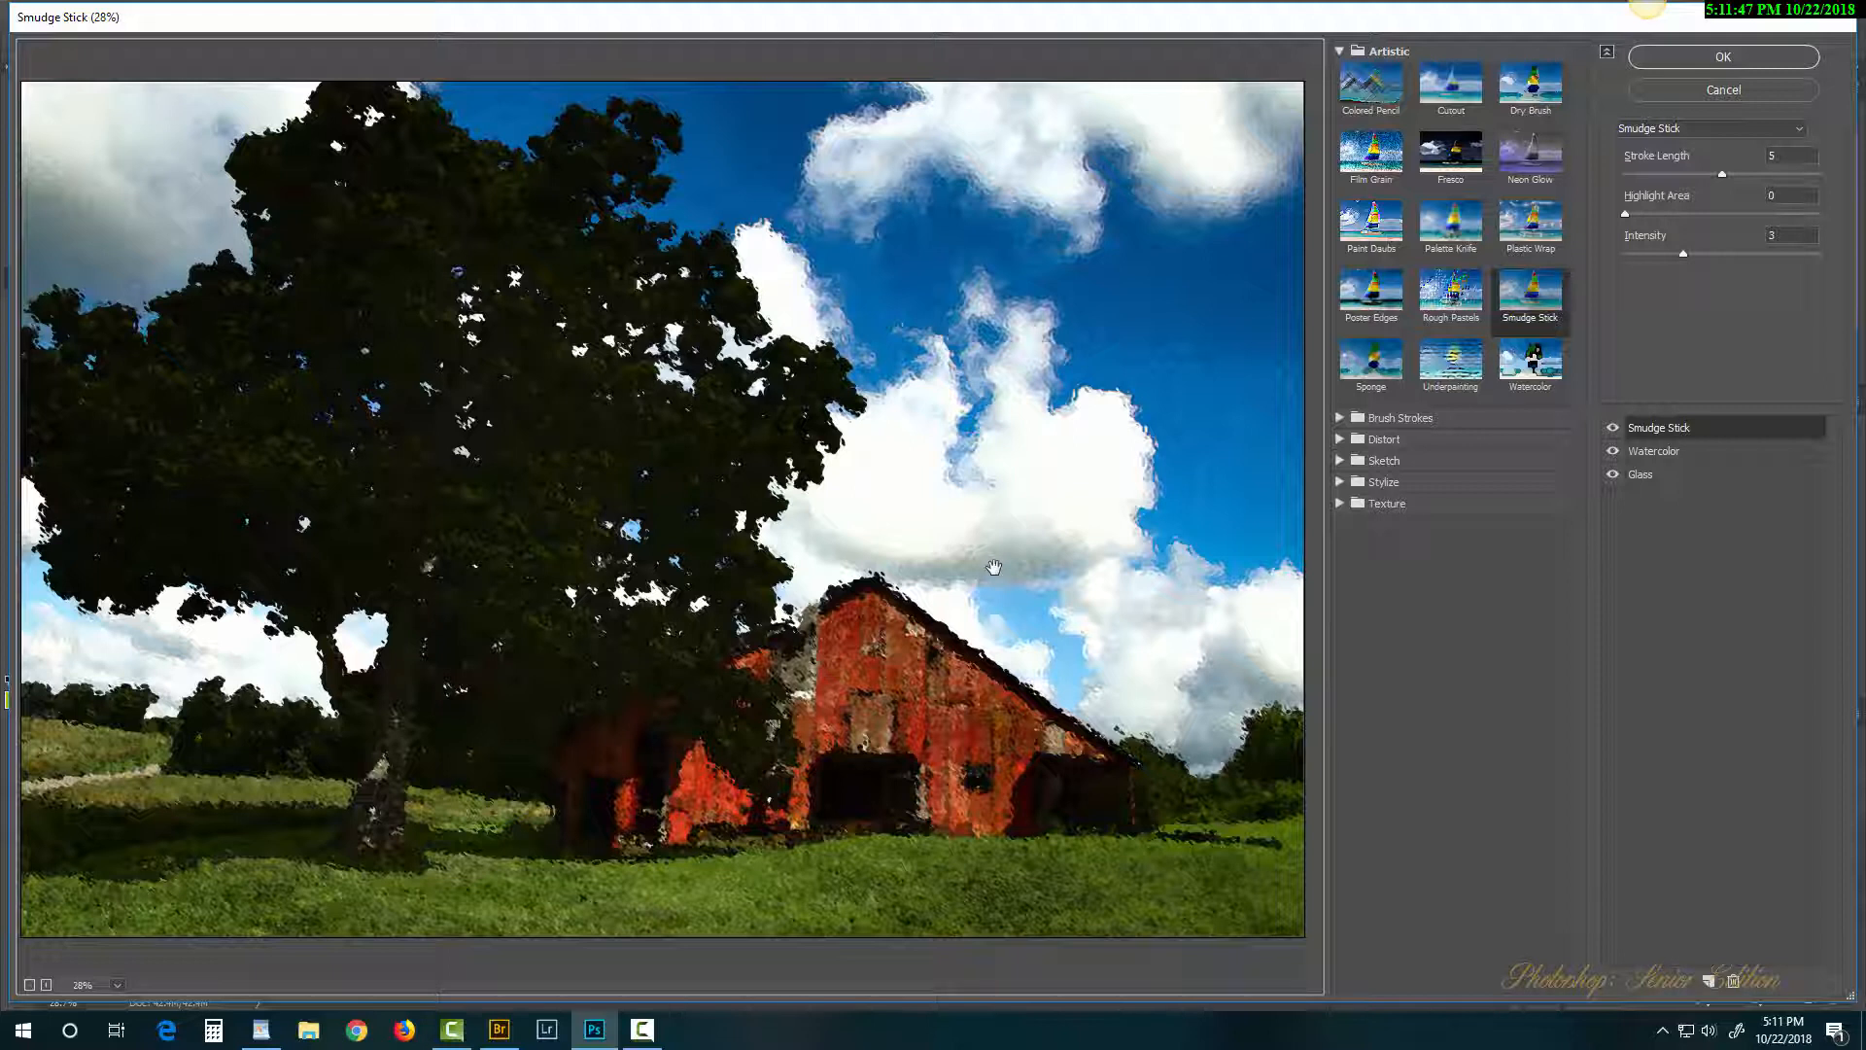
{"action": "left_click", "coordinate": [1612, 427]}
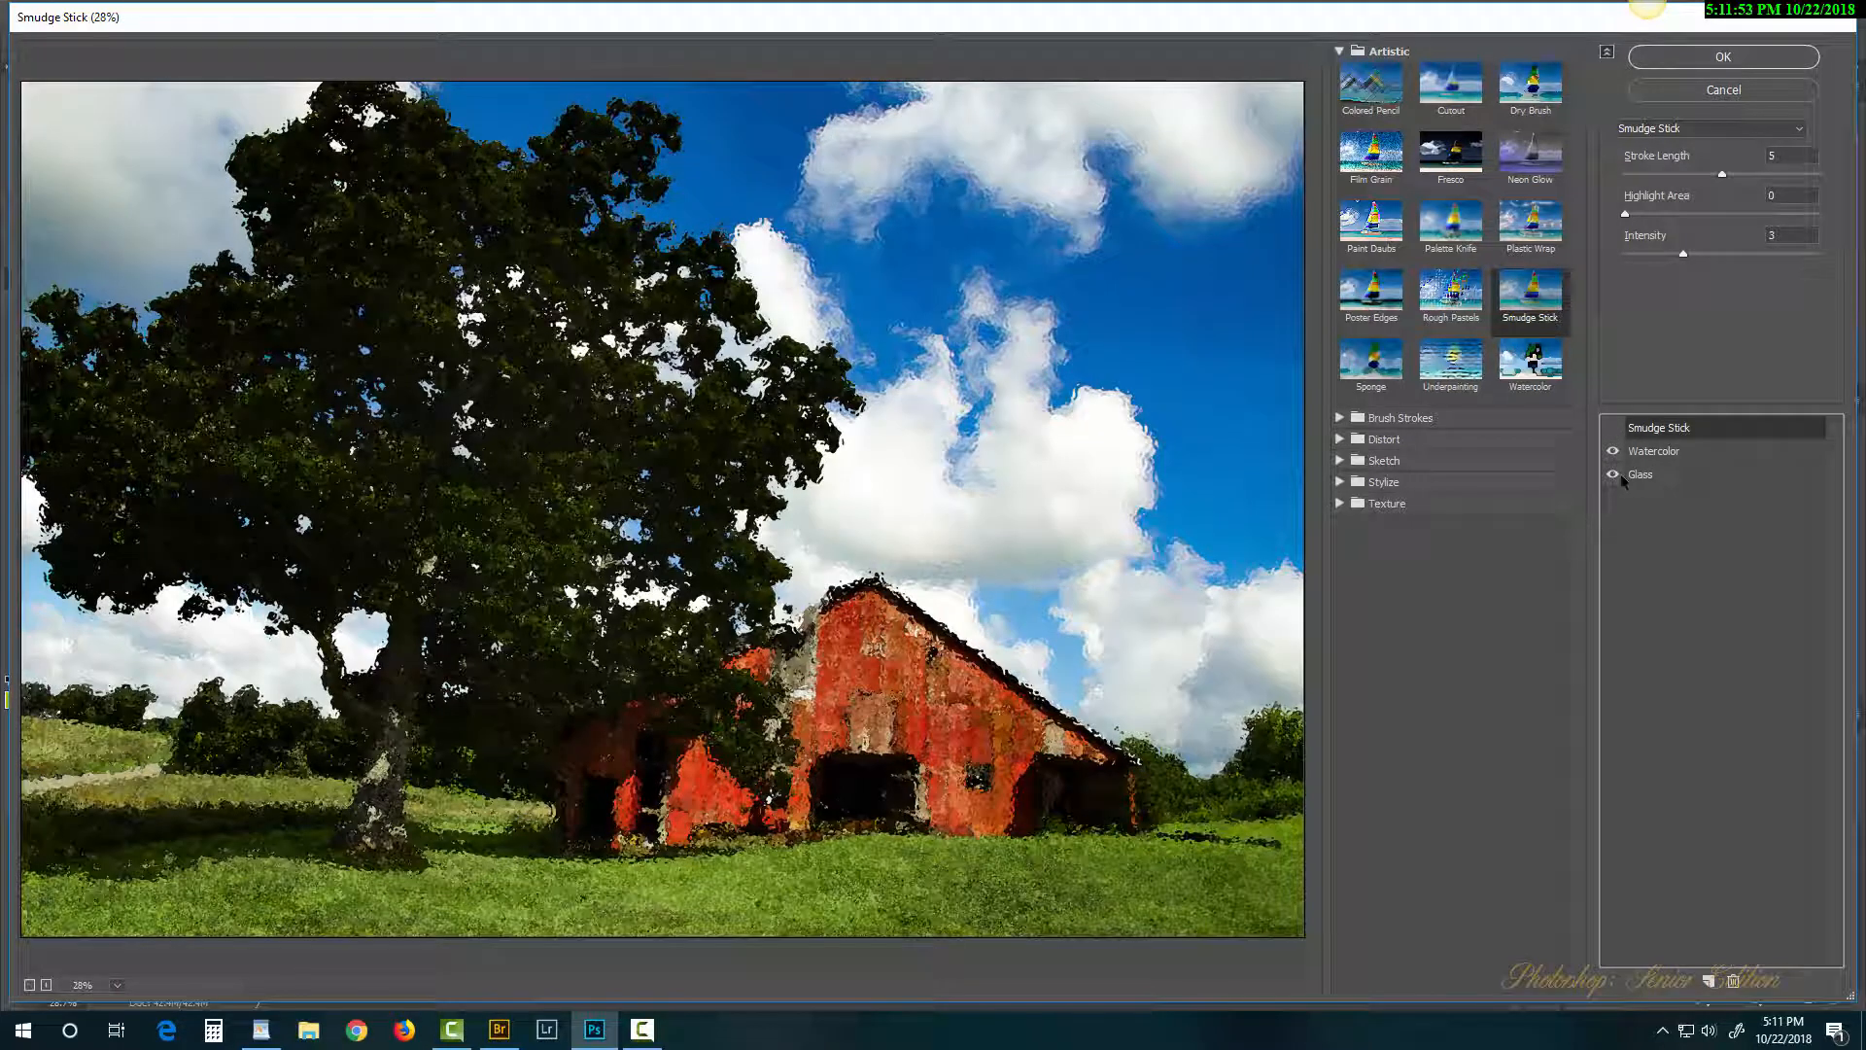
{"action": "left_click", "coordinate": [1614, 474]}
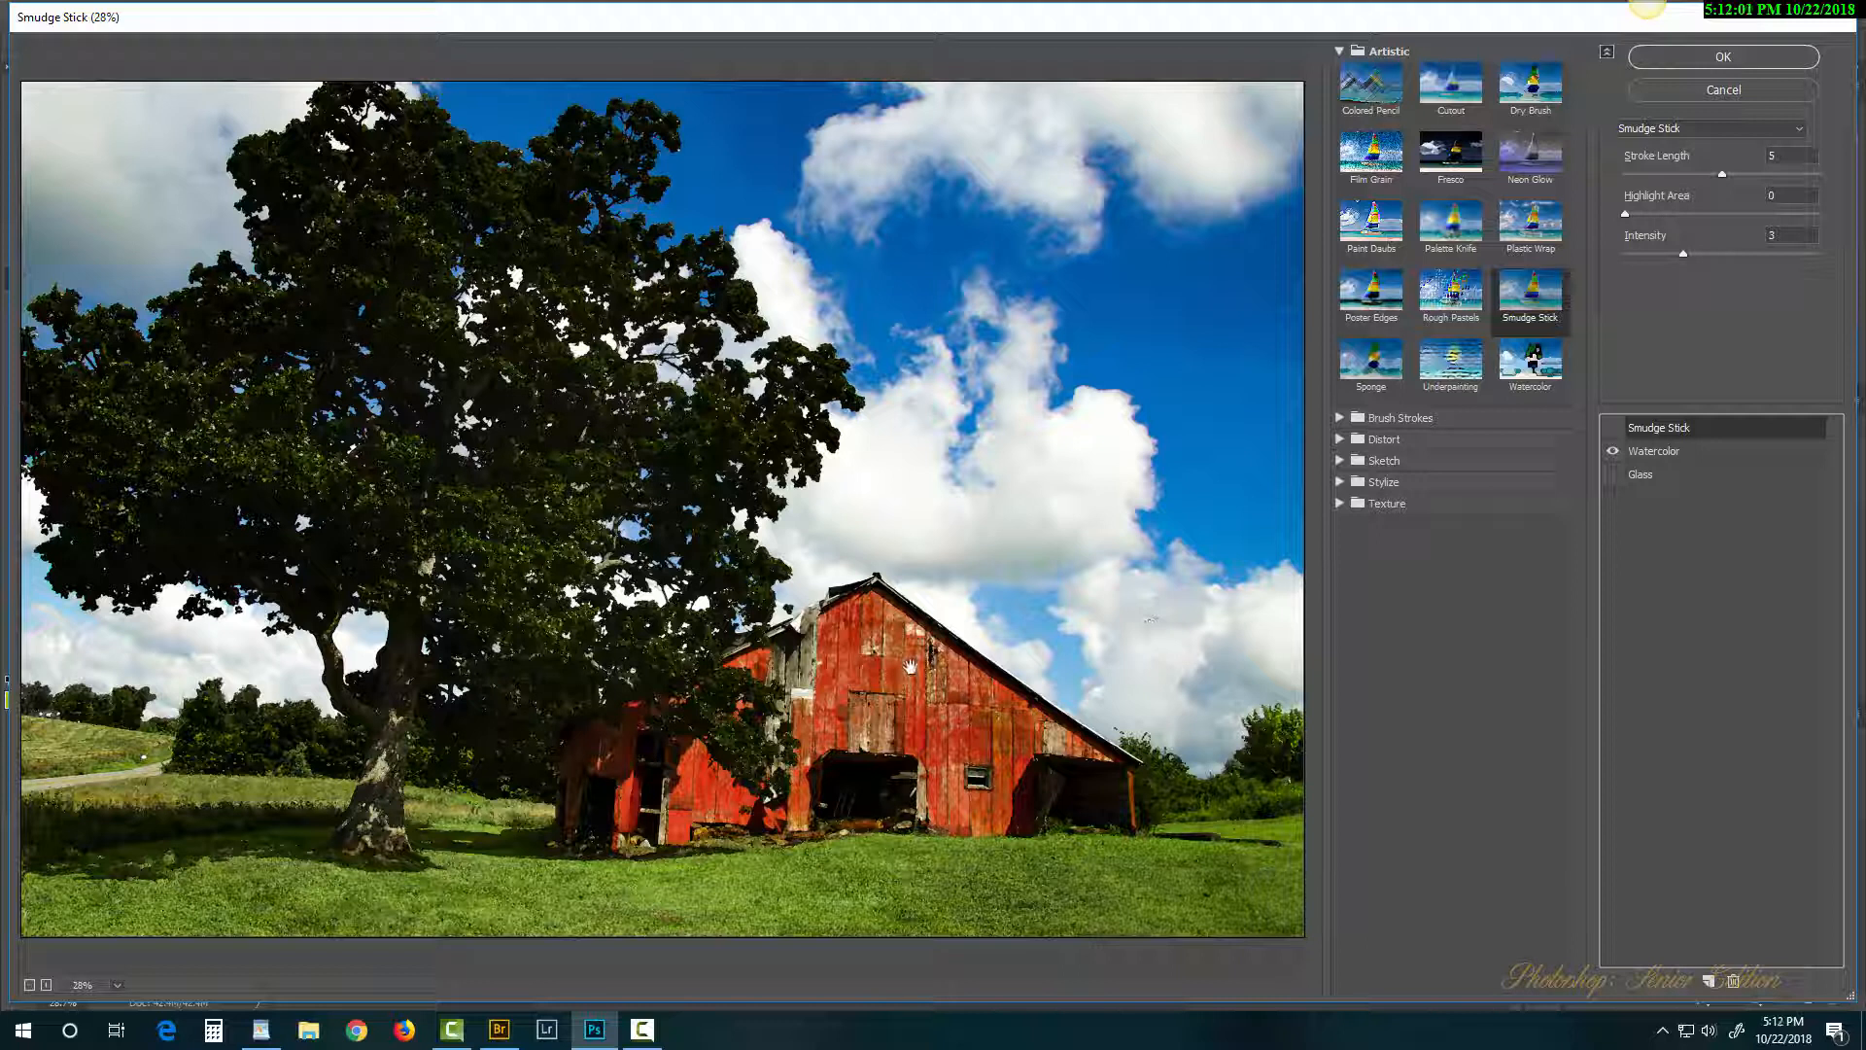
{"action": "key", "text": "alt"}
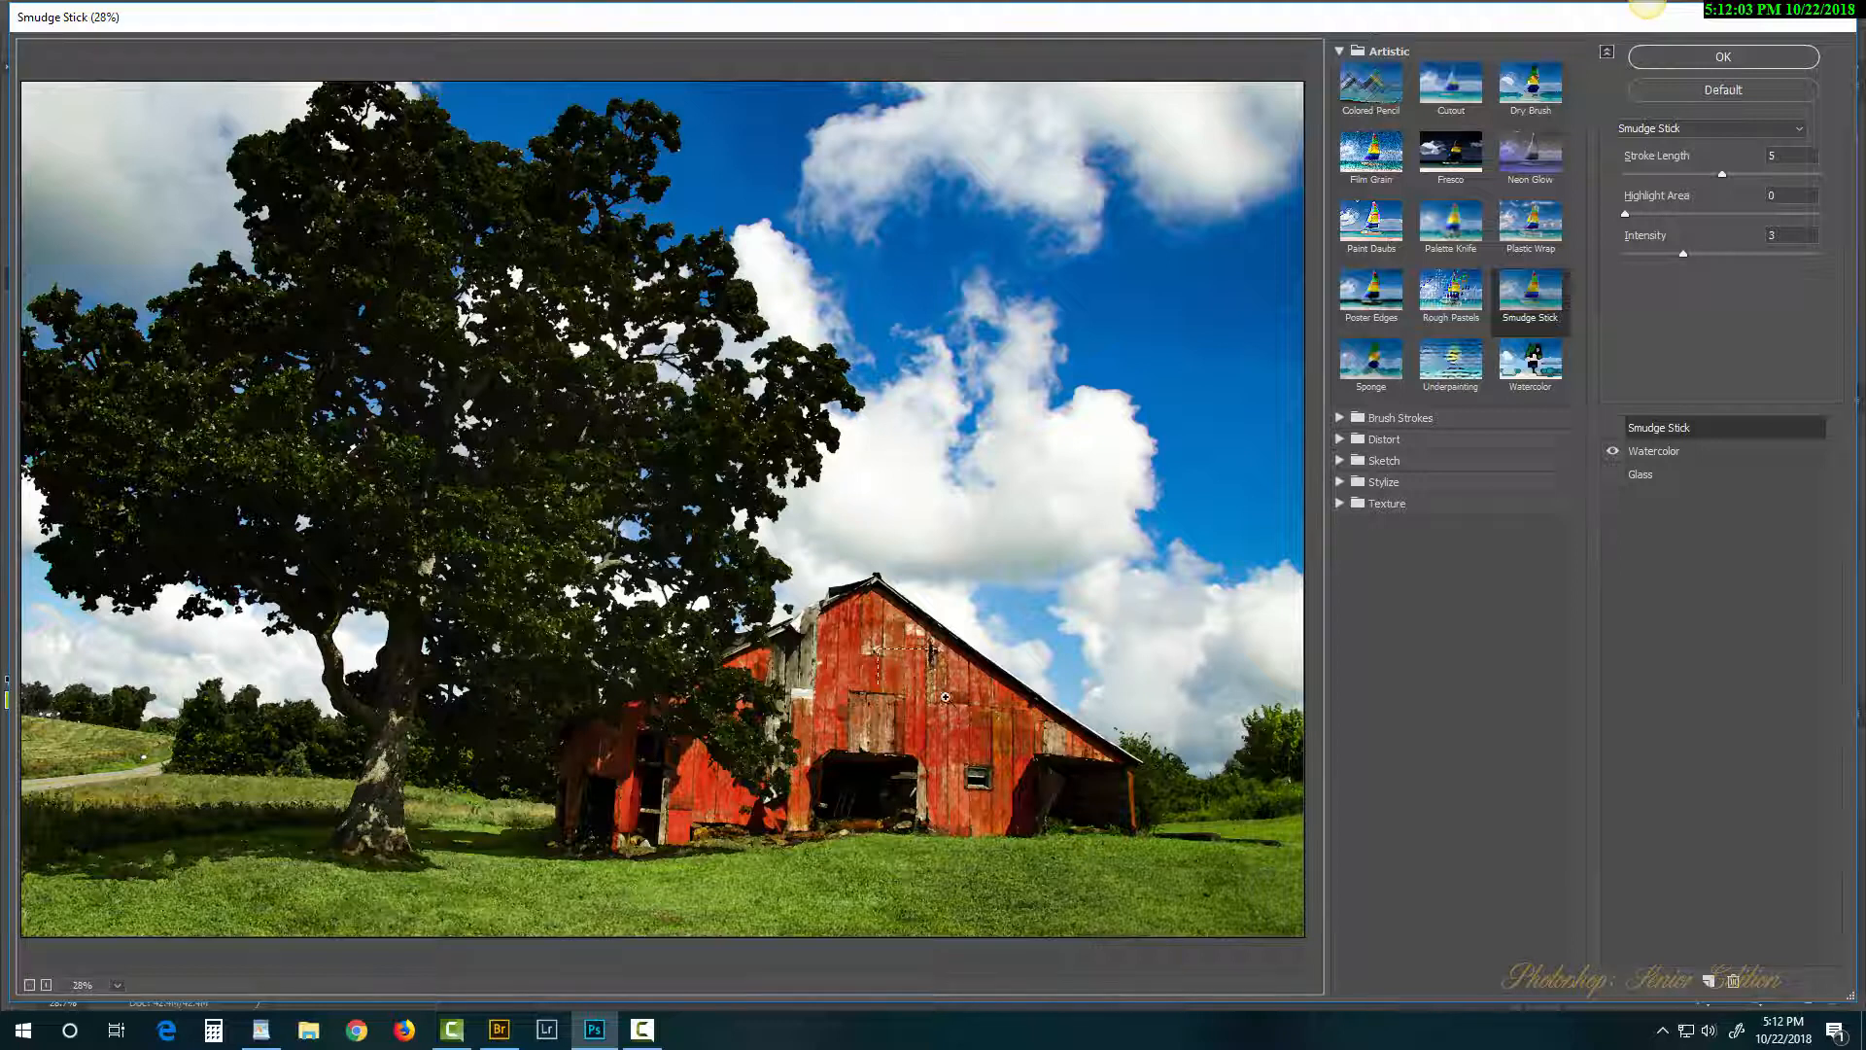
{"action": "left_click", "coordinate": [989, 749], "text": "ctrl"}
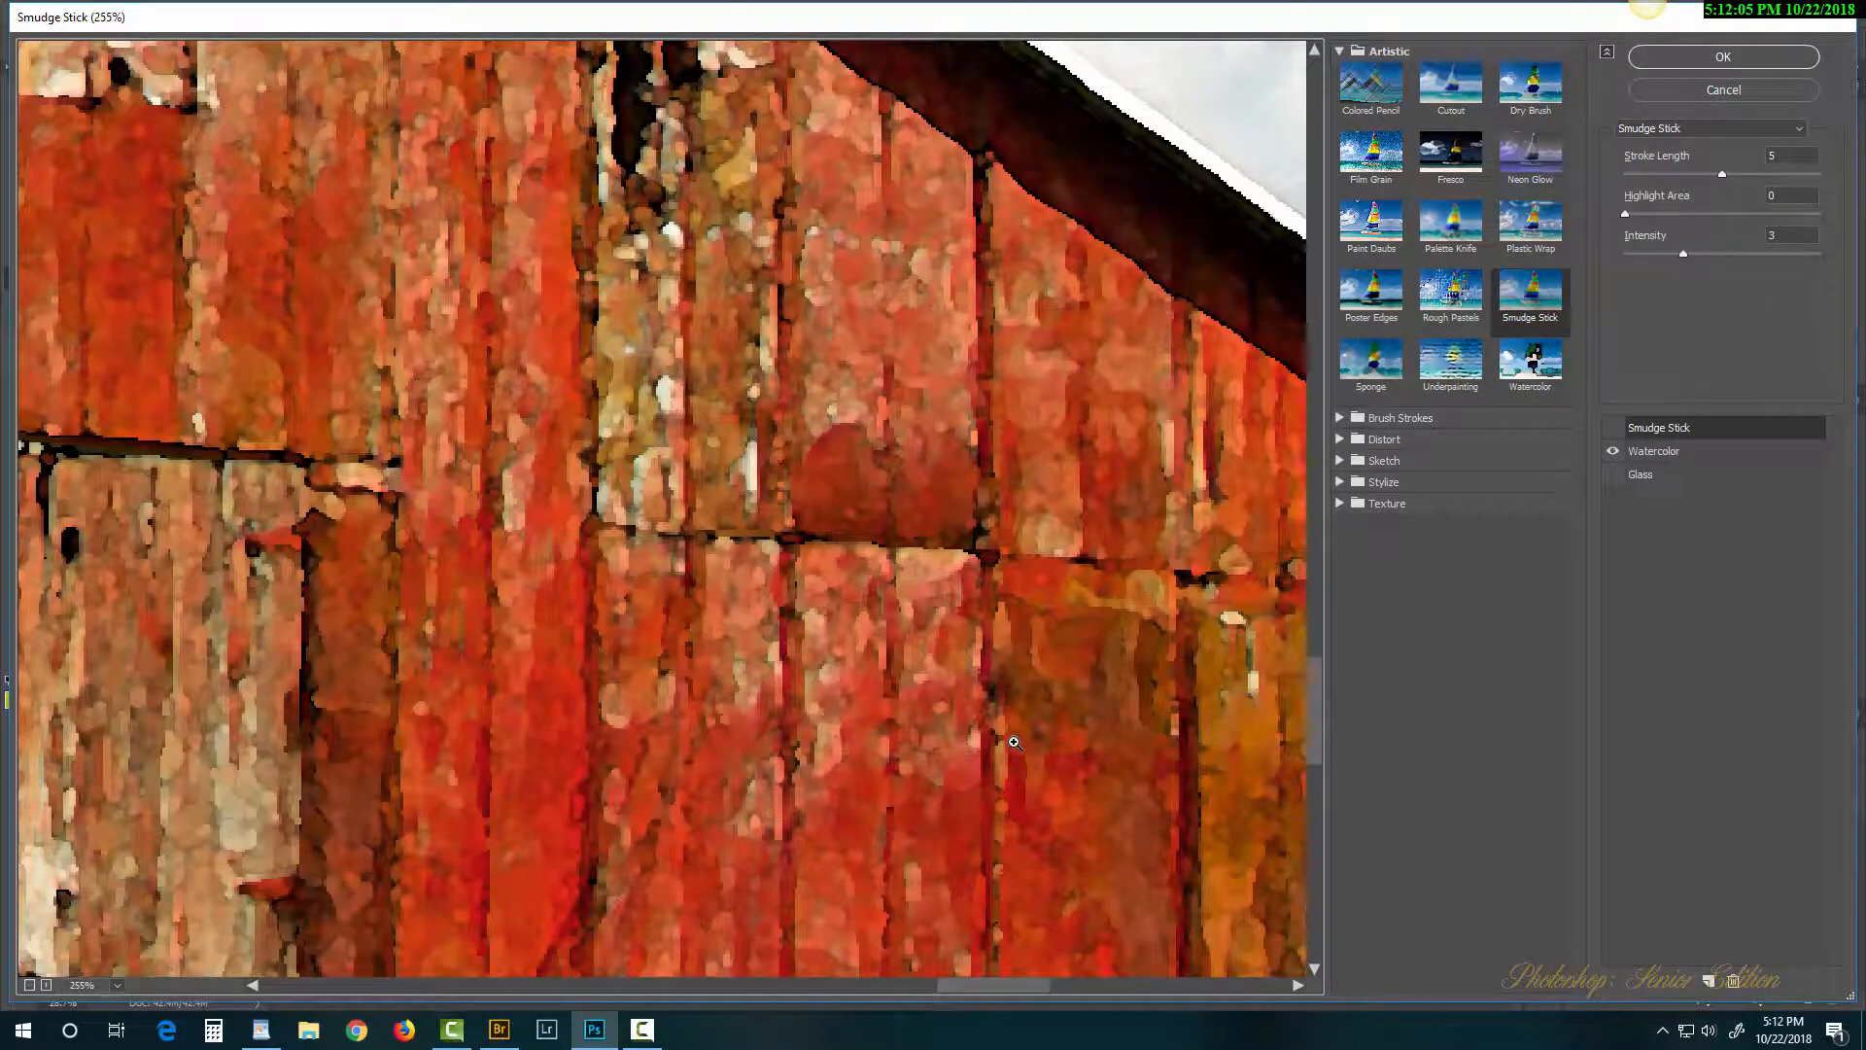
{"action": "key", "text": "ctrl+minus"}
{"action": "key", "text": "ctrl+minus"}
{"action": "key", "text": "ctrl+minus"}
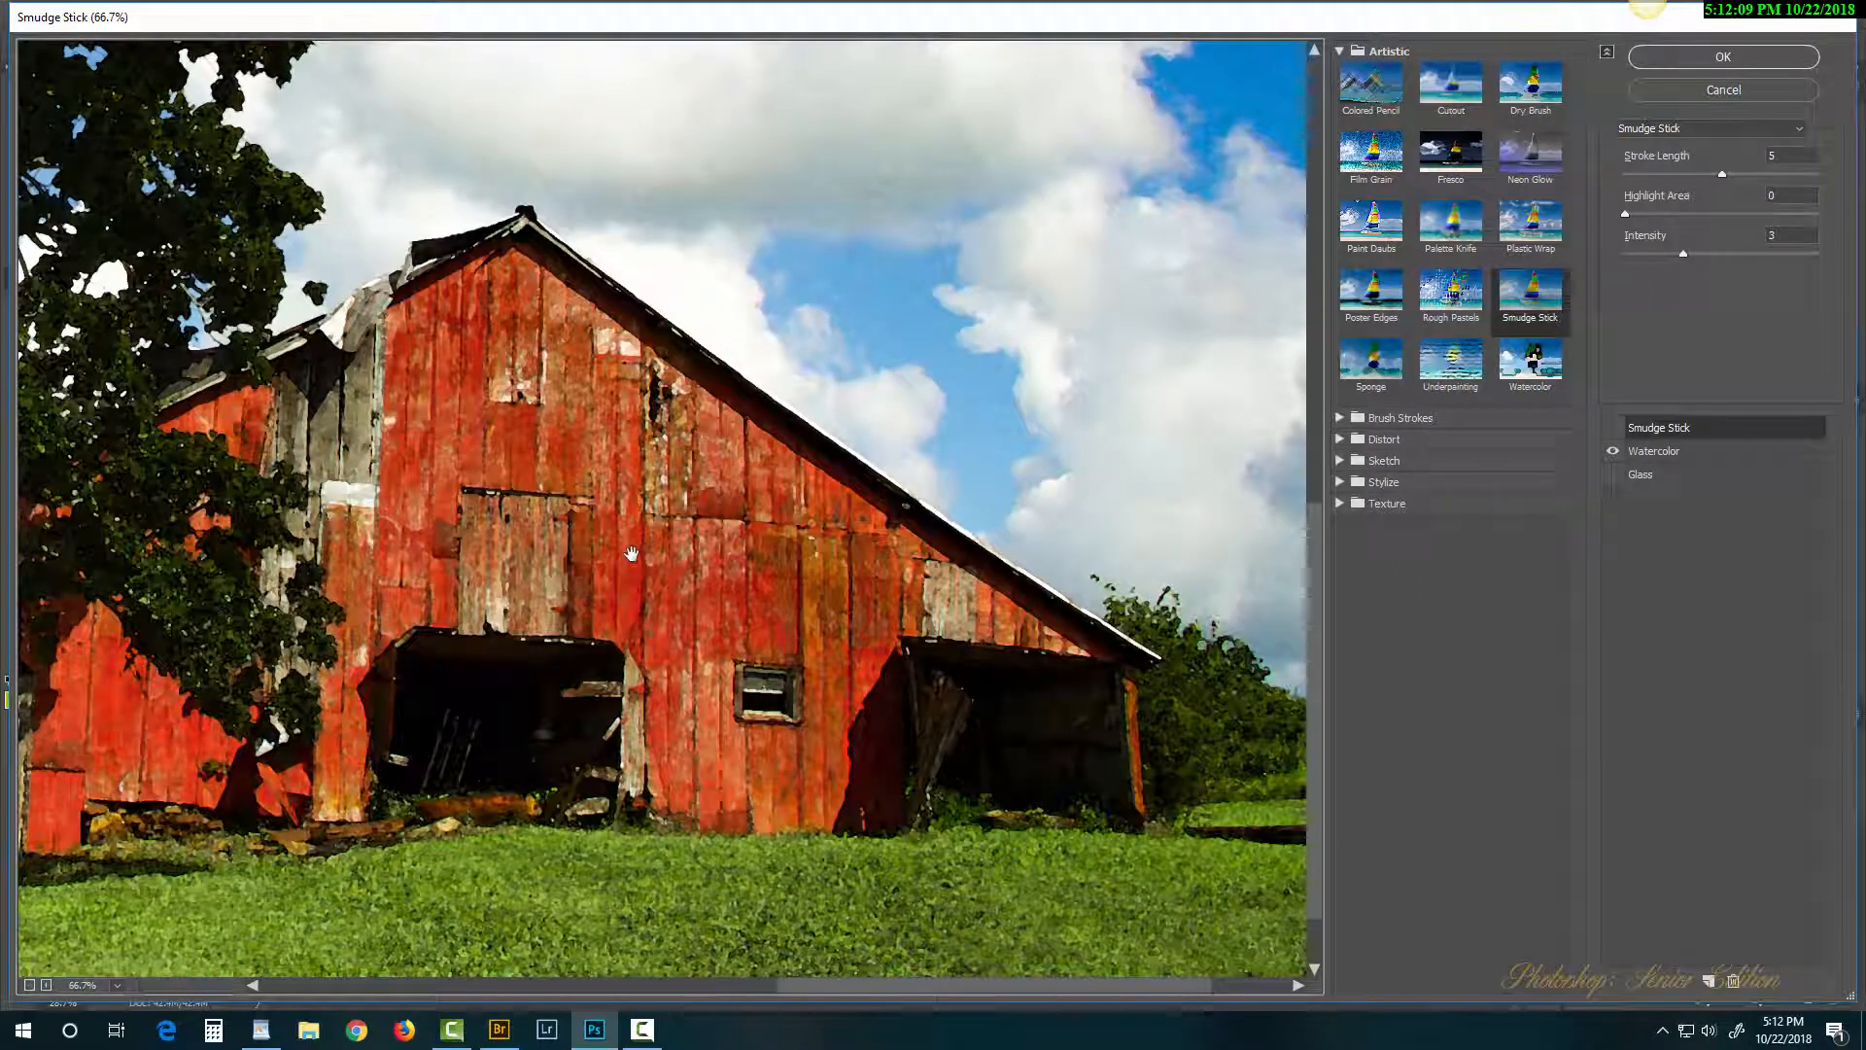
{"action": "left_click_drag", "start_coordinate": [635, 554], "coordinate": [1171, 657]}
{"action": "left_click_drag", "start_coordinate": [1003, 623], "coordinate": [770, 537]}
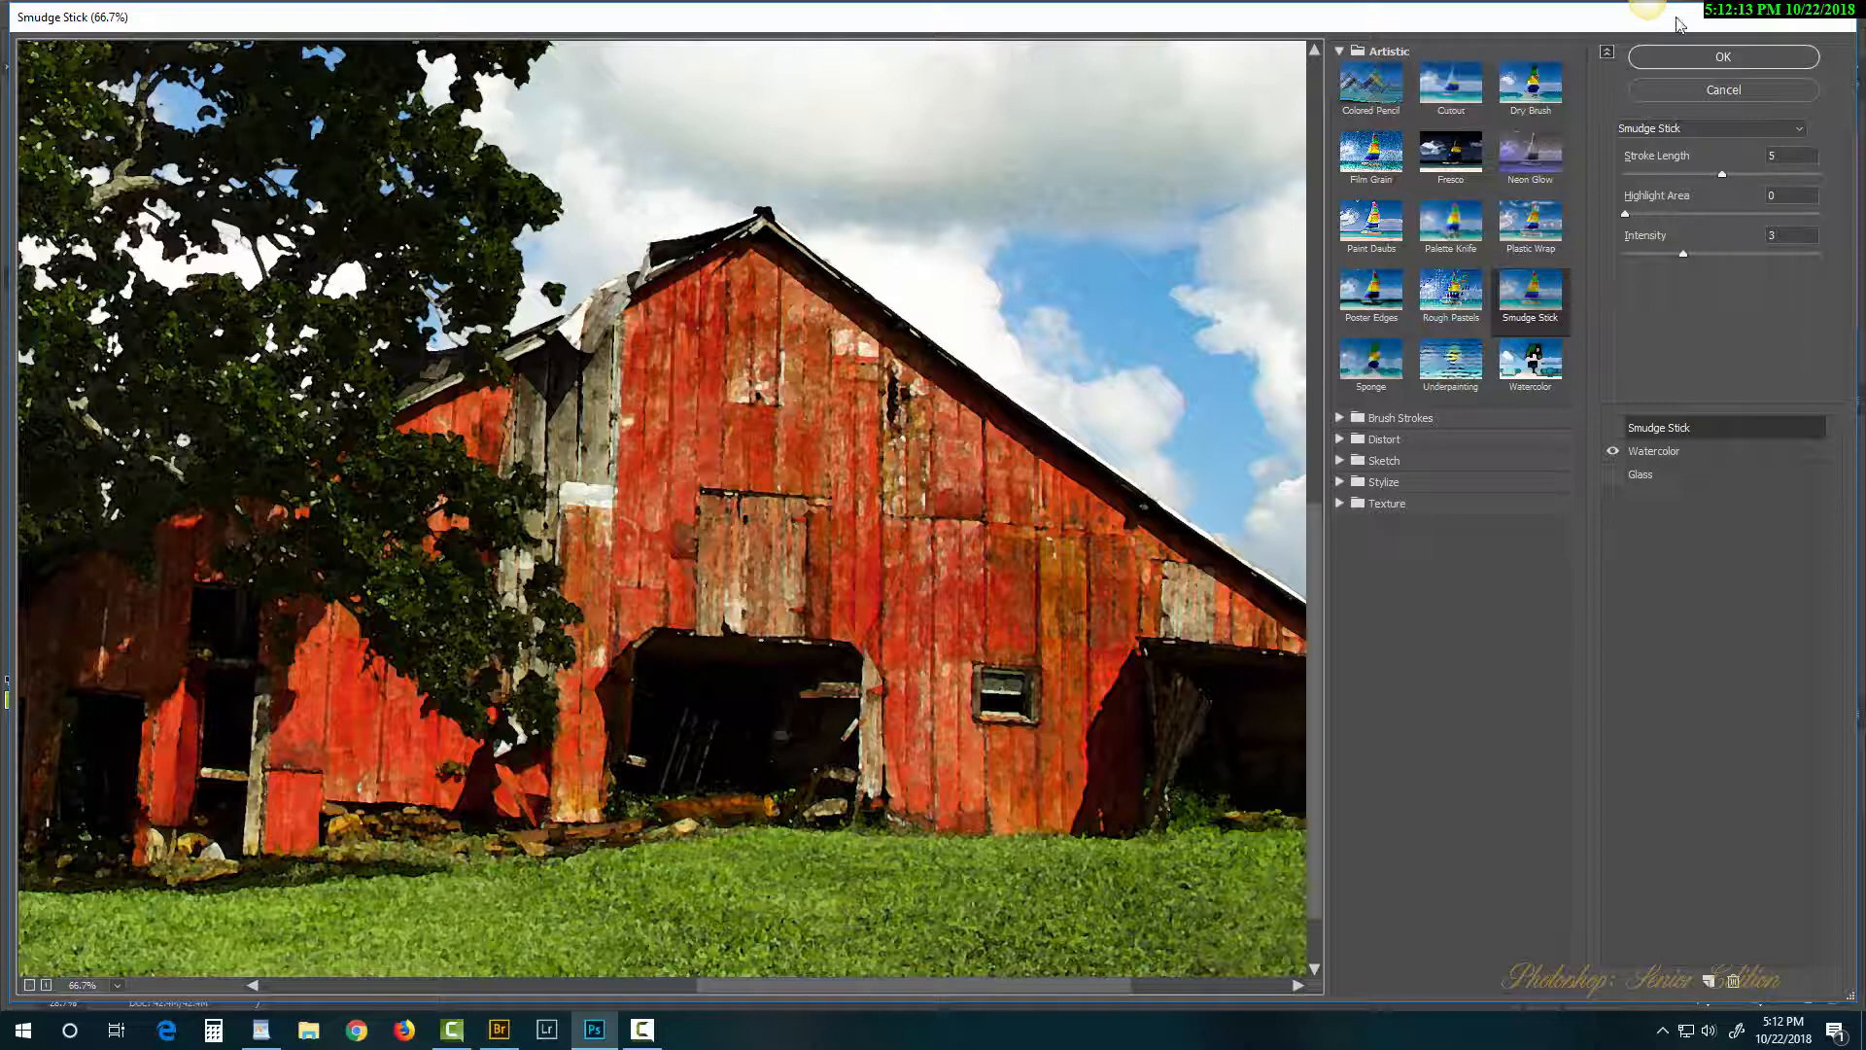
{"action": "left_click", "coordinate": [1723, 58]}
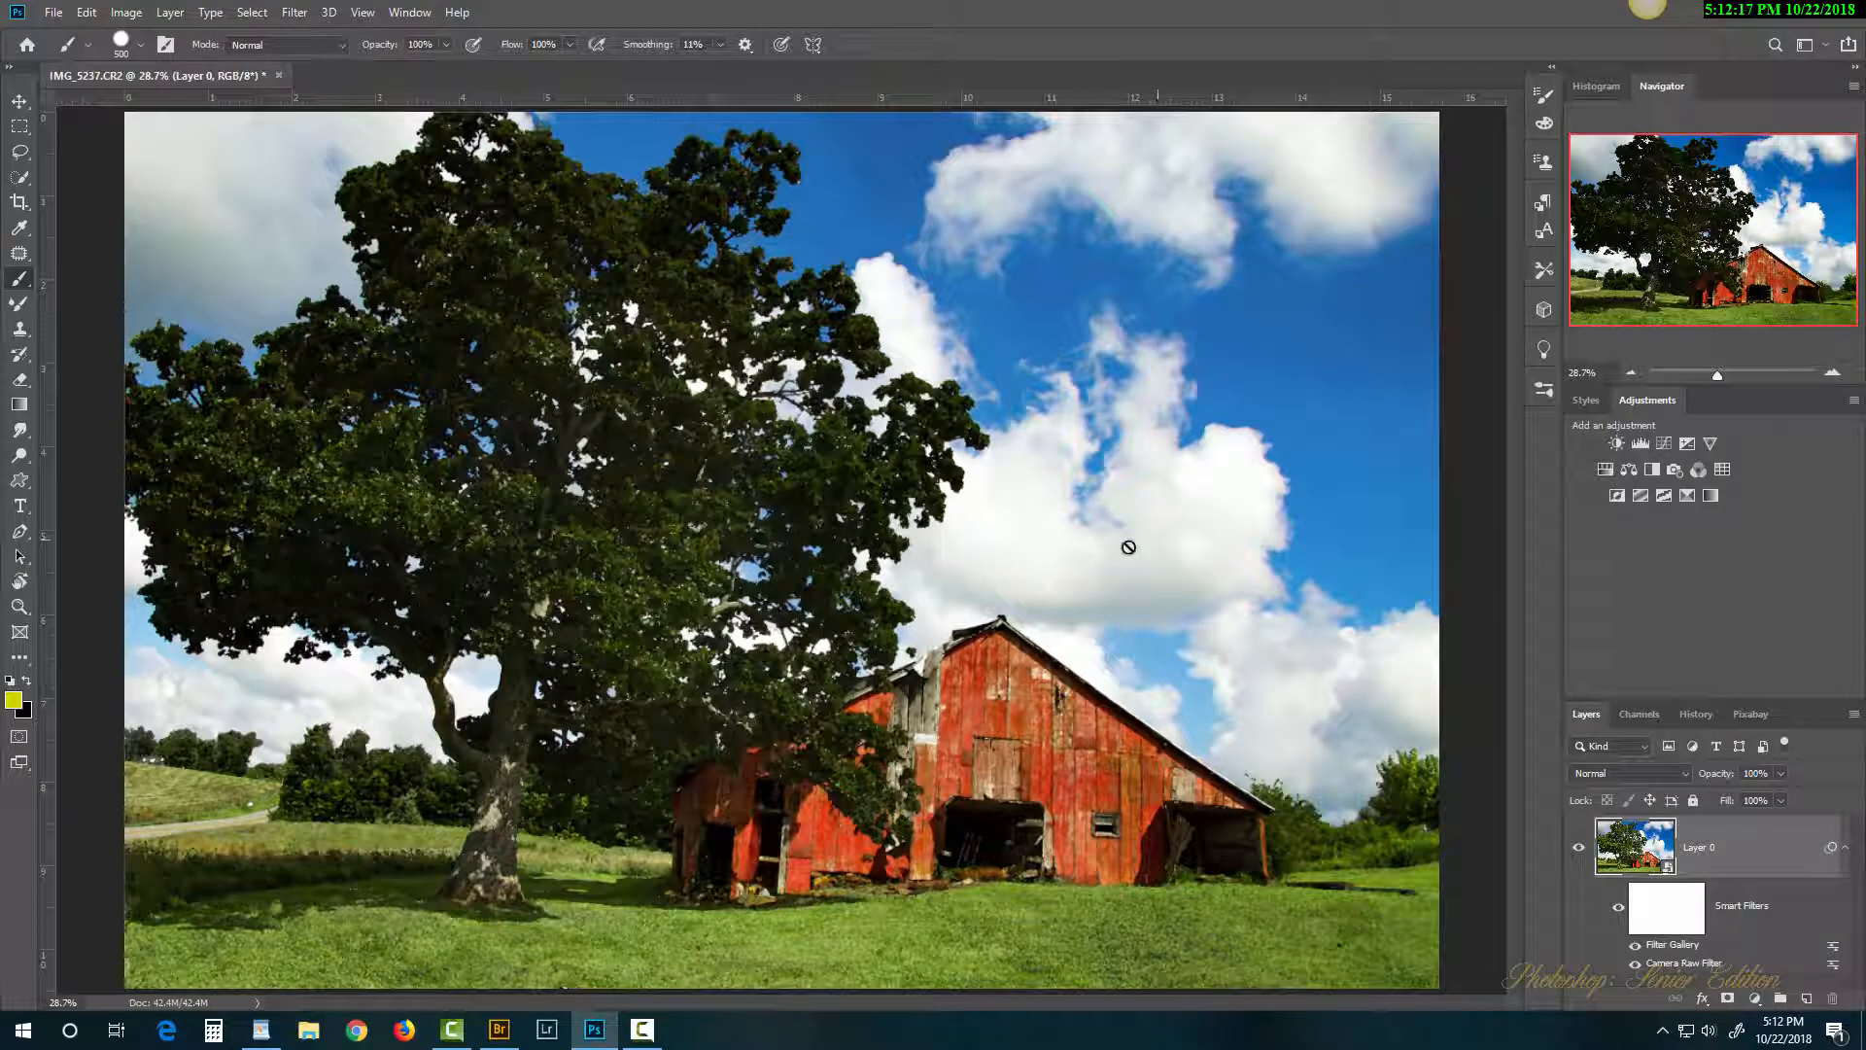
Step: Zoom in on the barn in the document
{"action": "left_click", "coordinate": [1030, 726], "text": "ctrl"}
{"action": "left_click", "coordinate": [1031, 726], "text": "ctrl"}
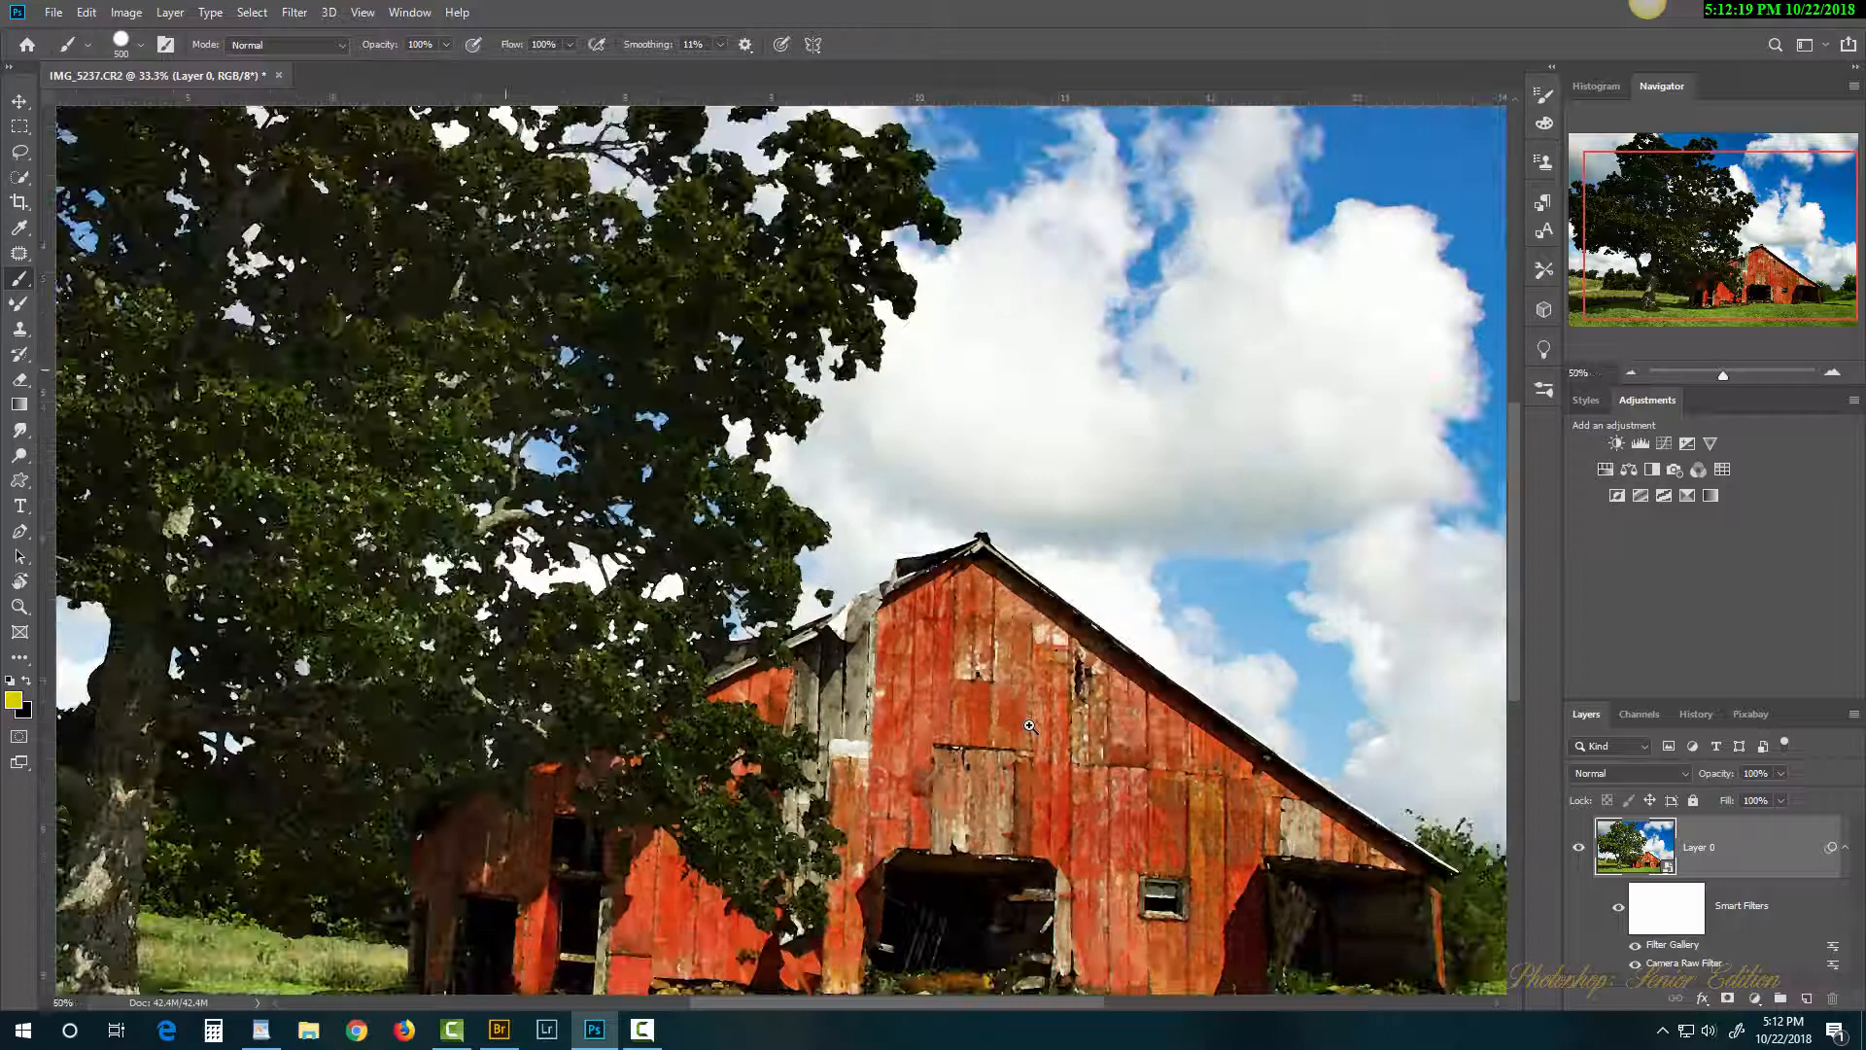
{"action": "left_click", "coordinate": [1030, 726], "text": "ctrl"}
Step: Zoom to 100% on the barn and centre the view on the tree overlapping it
{"action": "left_click", "coordinate": [1028, 726], "text": "ctrl"}
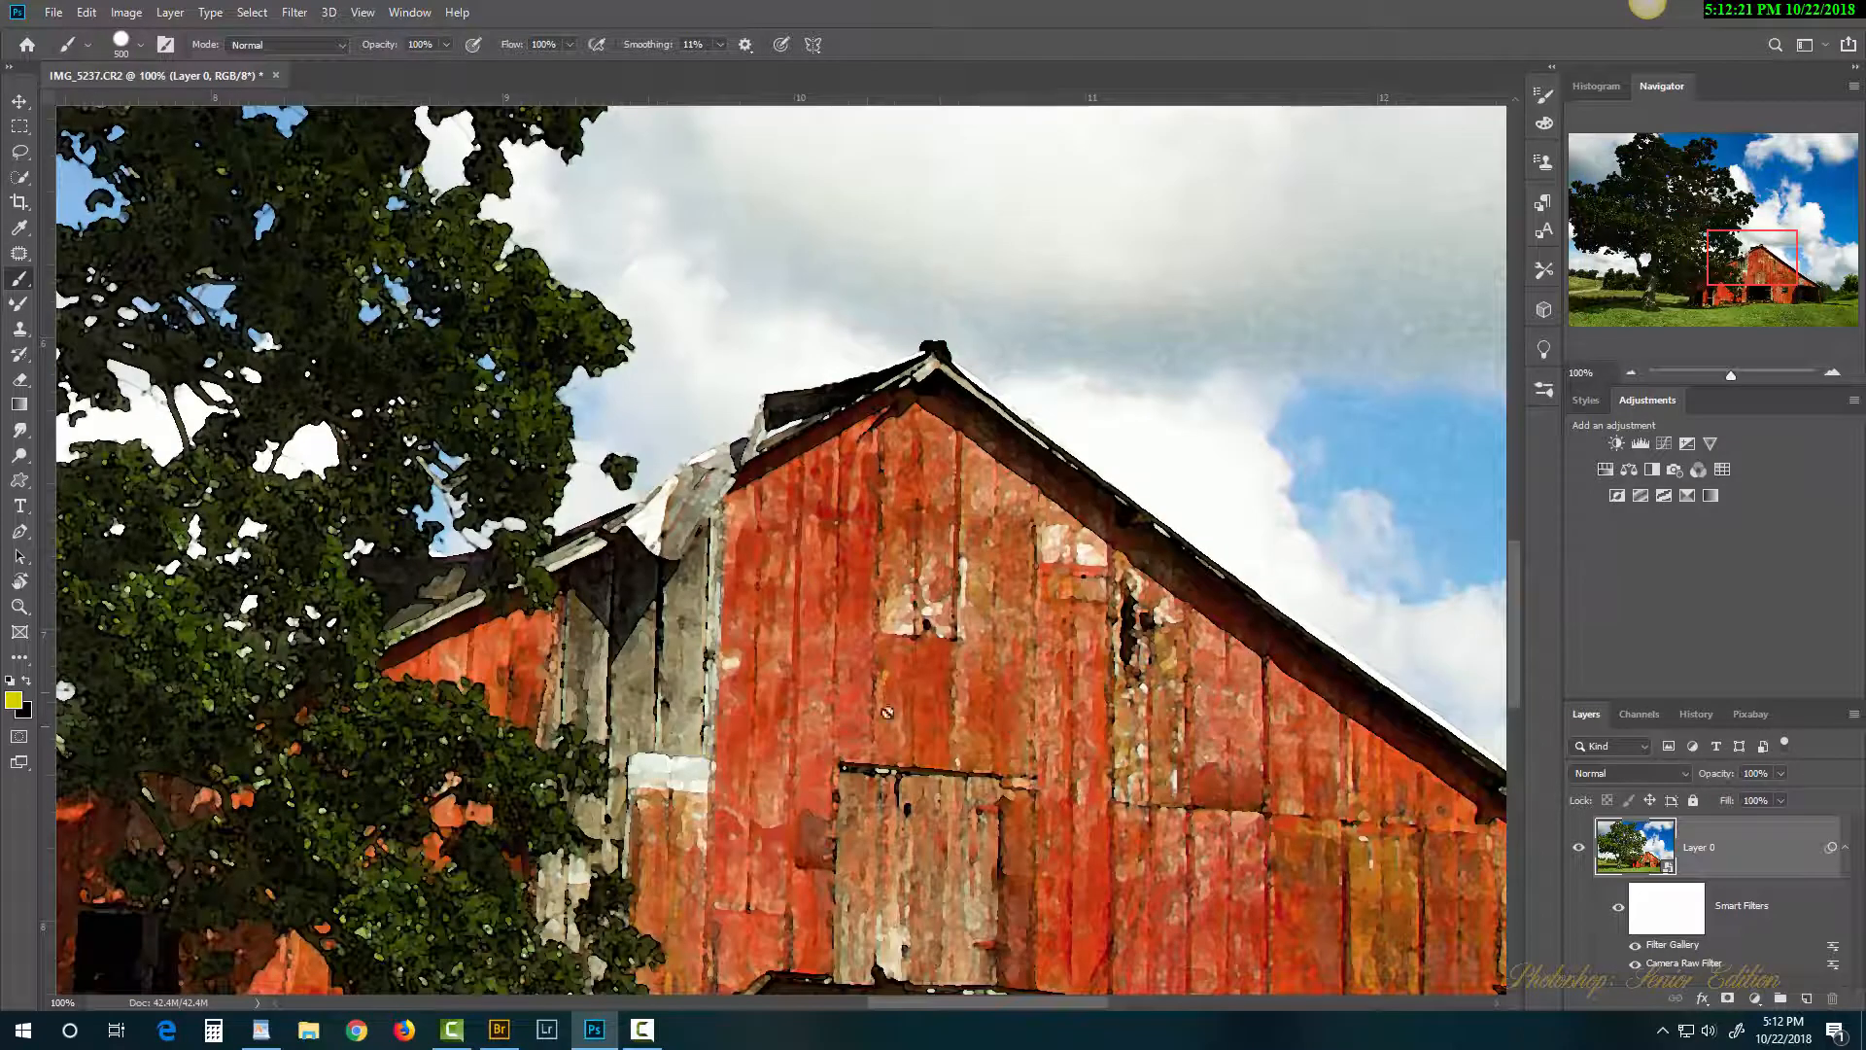
{"action": "left_click_drag", "start_coordinate": [871, 691], "coordinate": [1308, 525]}
{"action": "left_click_drag", "start_coordinate": [866, 527], "coordinate": [1108, 617]}
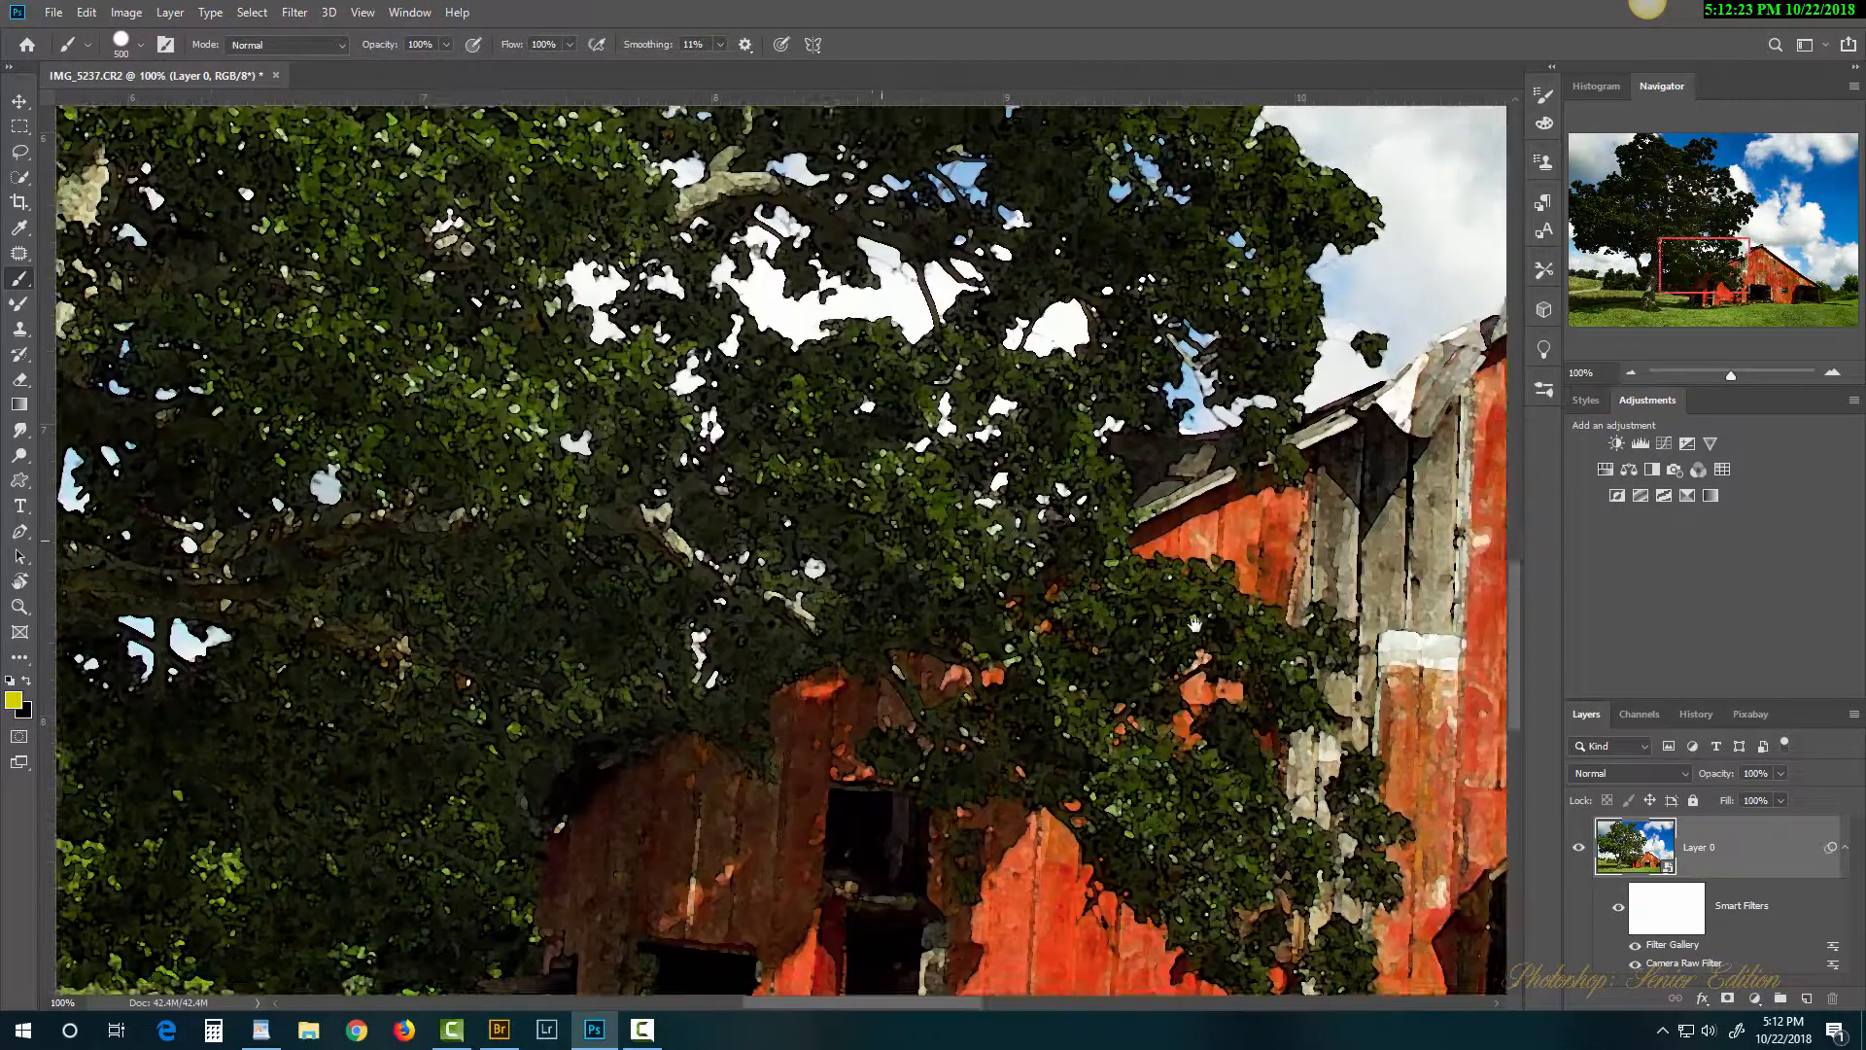
{"action": "left_click_drag", "start_coordinate": [767, 583], "coordinate": [957, 714]}
{"action": "left_click_drag", "start_coordinate": [901, 483], "coordinate": [464, 144]}
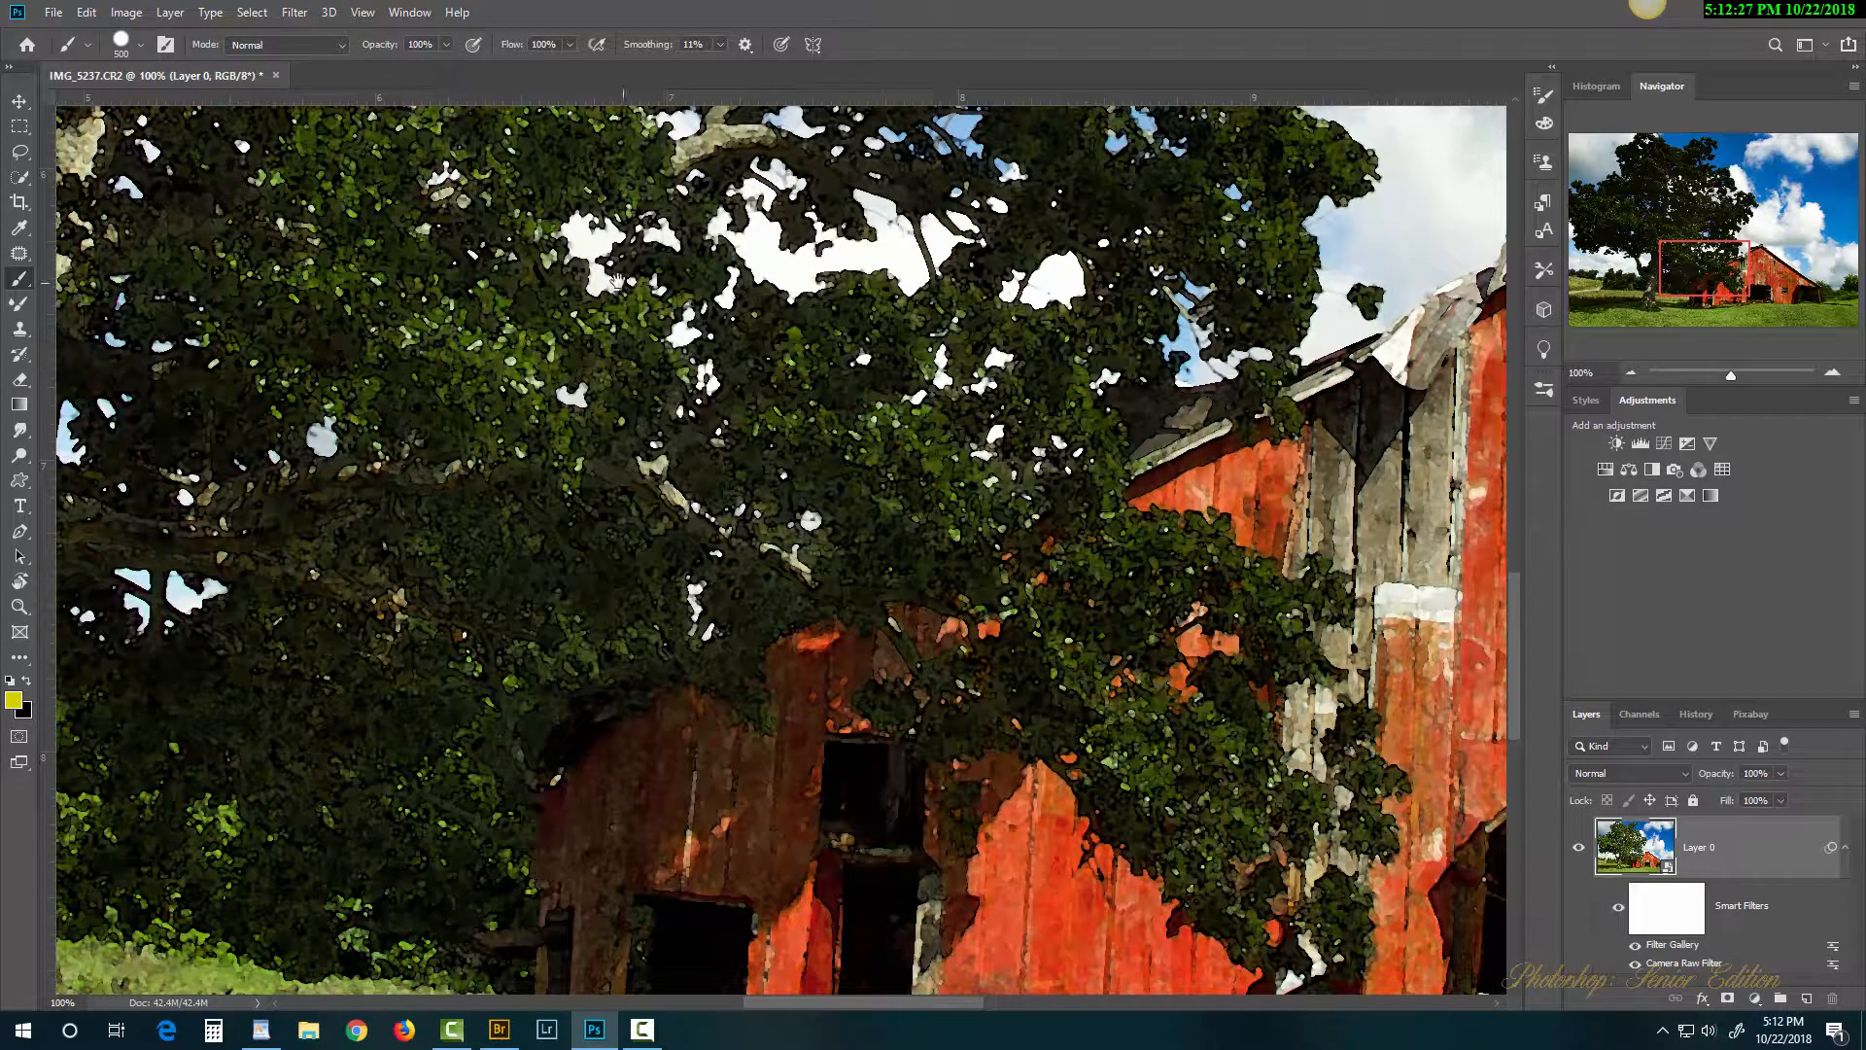
{"action": "left_click_drag", "start_coordinate": [618, 282], "coordinate": [543, 241]}
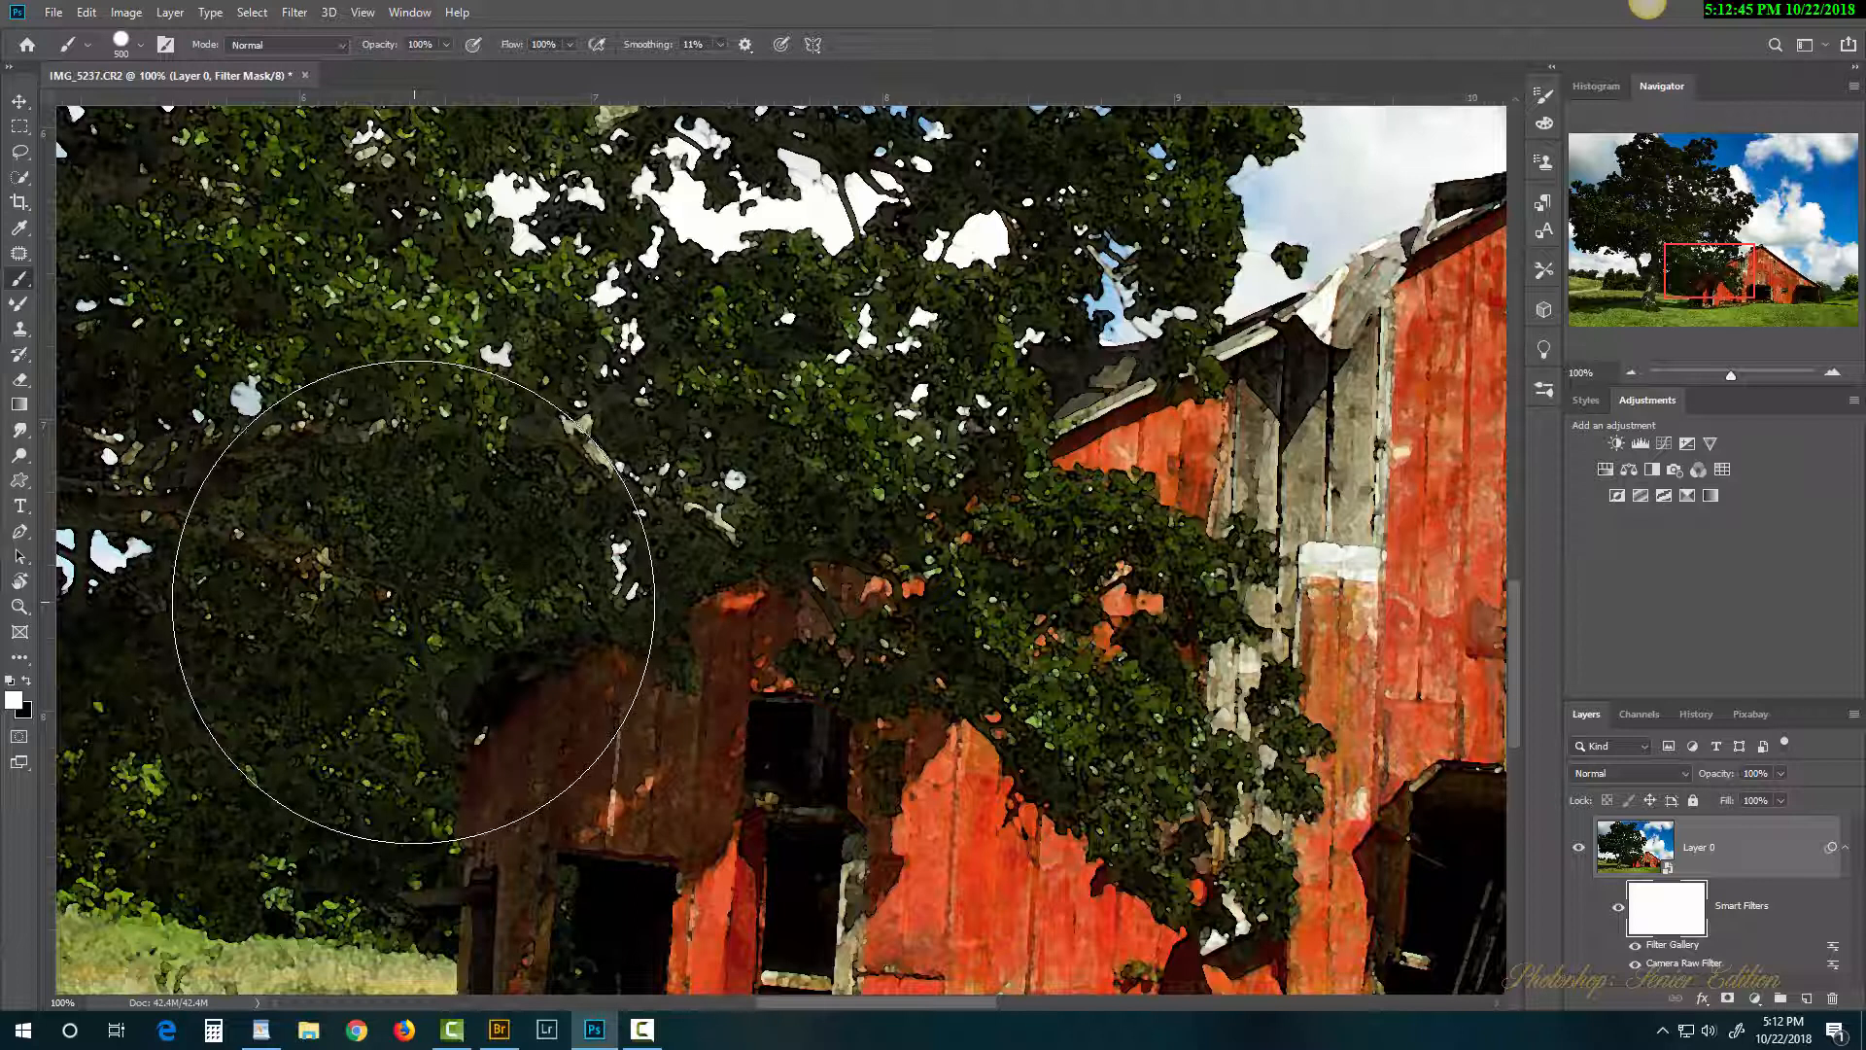
Step: Switch to black, try a mask stroke over the tree, then undo it
{"action": "key", "text": "x"}
{"action": "mouse_move", "coordinate": [425, 429]}
{"action": "left_mouse_down"}
{"action": "mouse_move", "coordinate": [374, 431]}
{"action": "mouse_move", "coordinate": [314, 591]}
{"action": "left_mouse_up"}
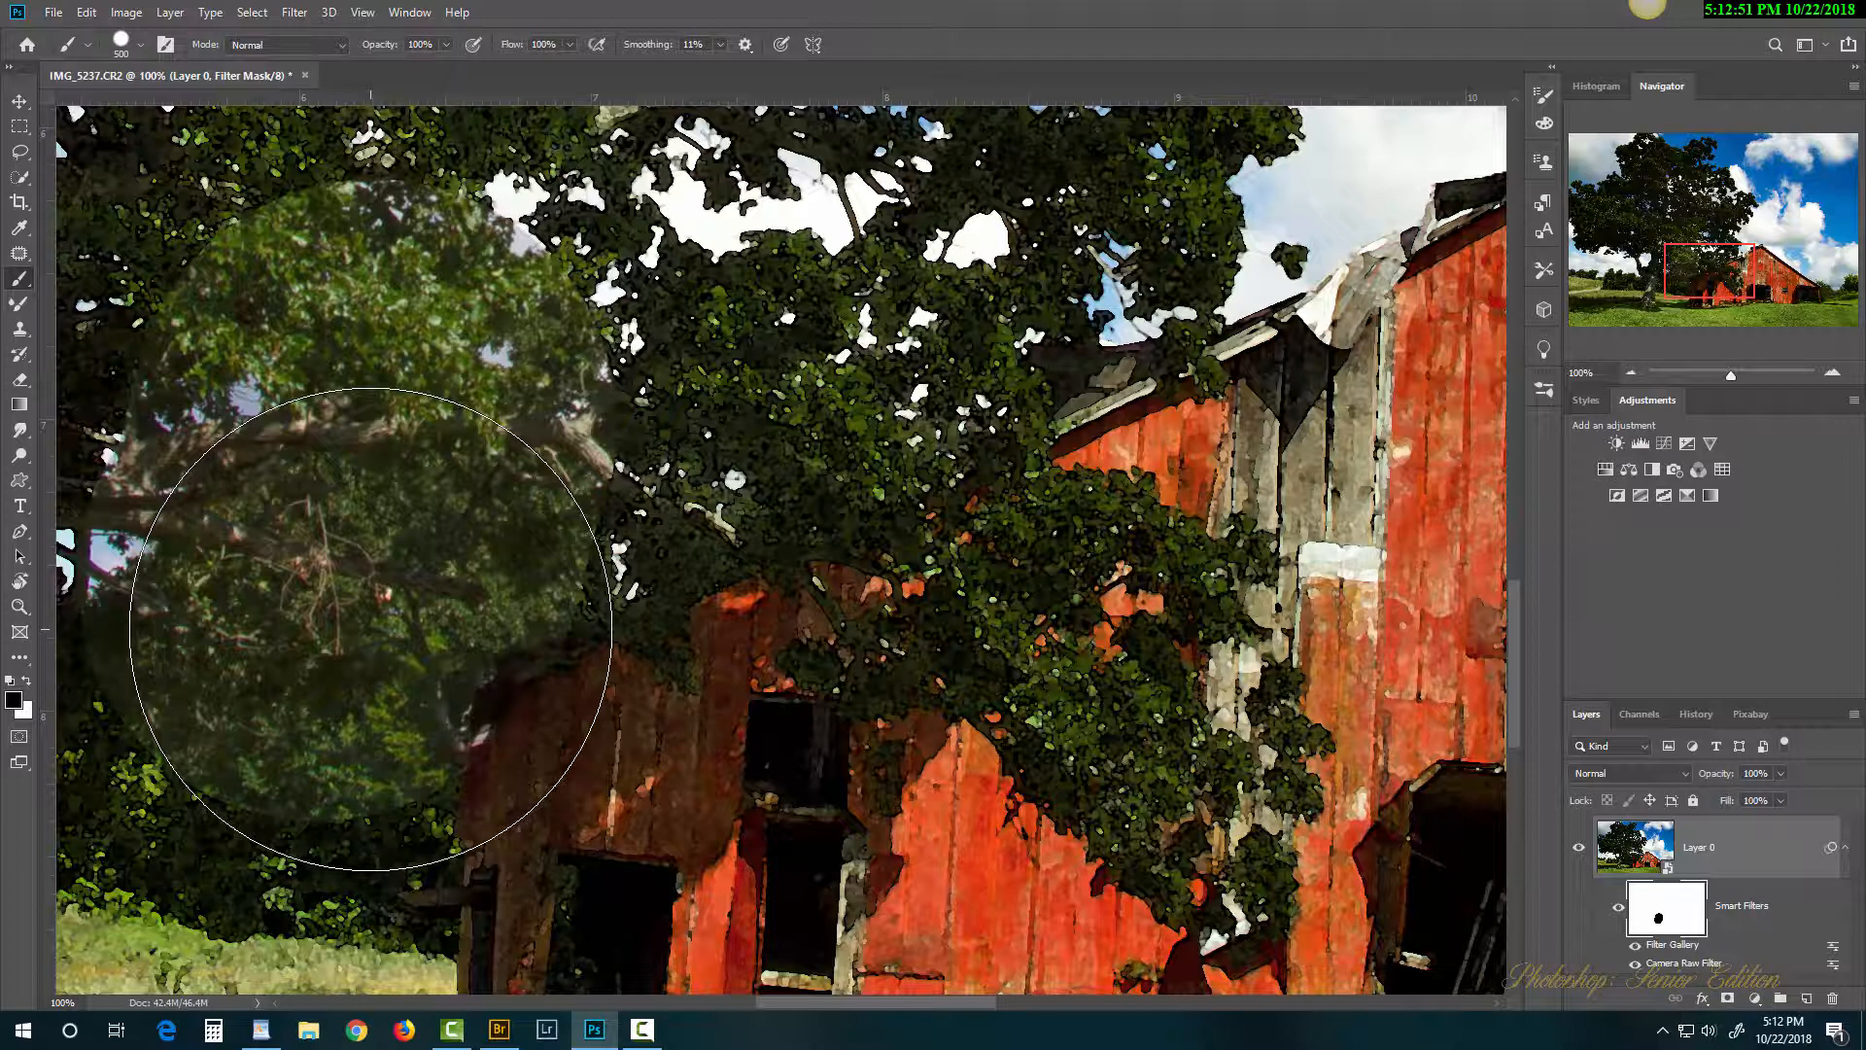
{"action": "key", "text": "ctrl+z"}
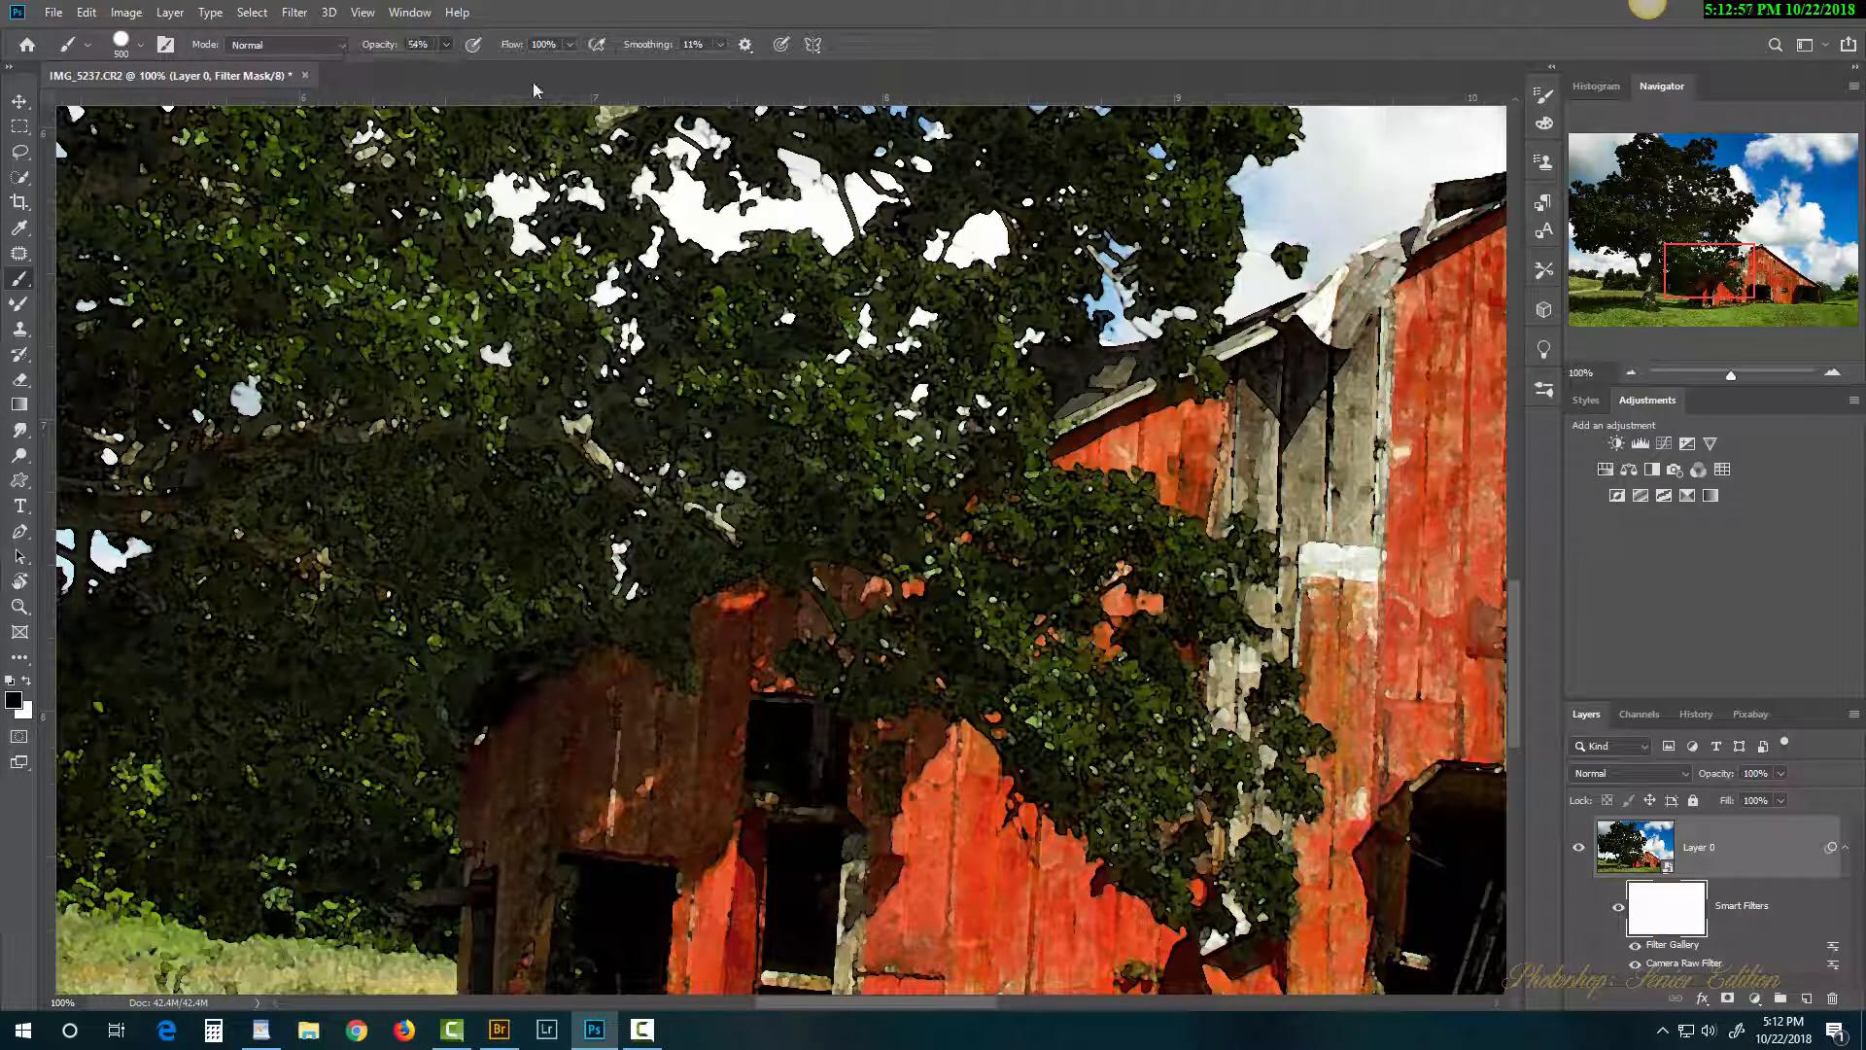
Step: Set brush opacity to 54% and paint black over the lower-left foliage on the mask
{"action": "right_click", "coordinate": [469, 292]}
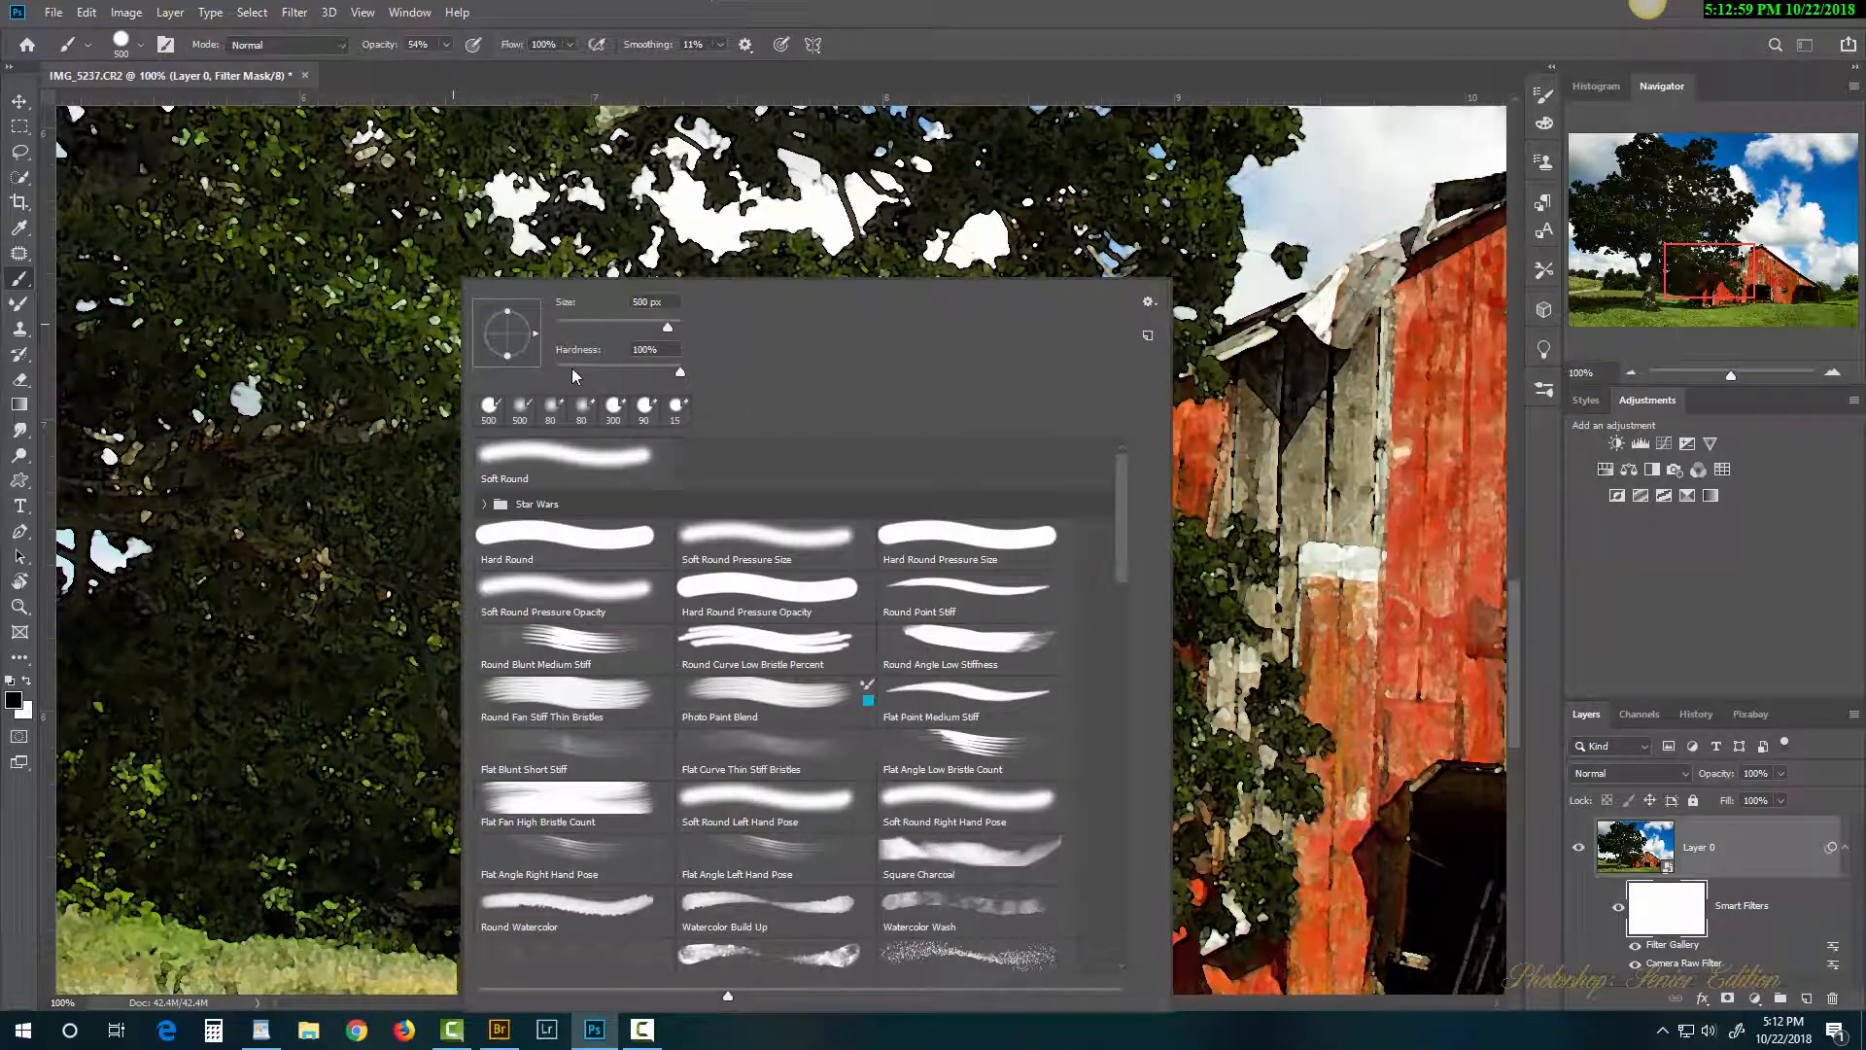
{"action": "double_click", "coordinate": [986, 14]}
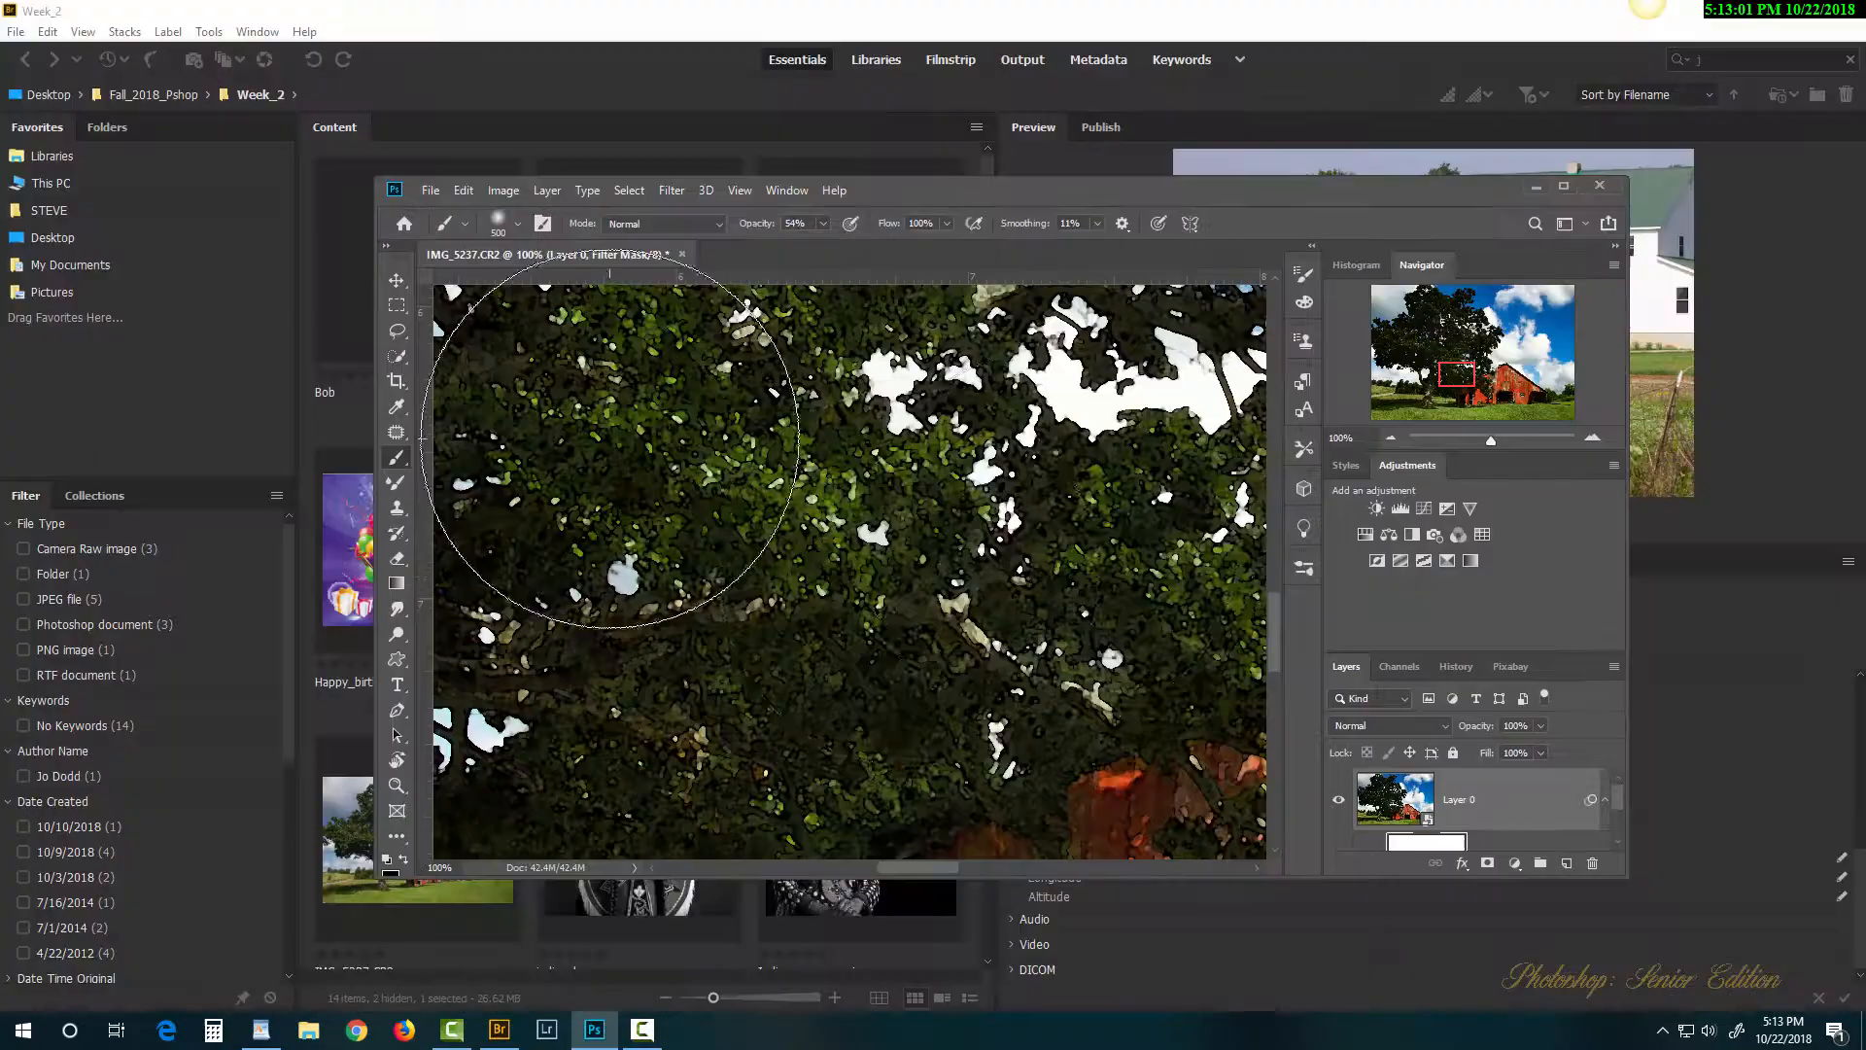
{"action": "left_click", "coordinate": [1563, 188]}
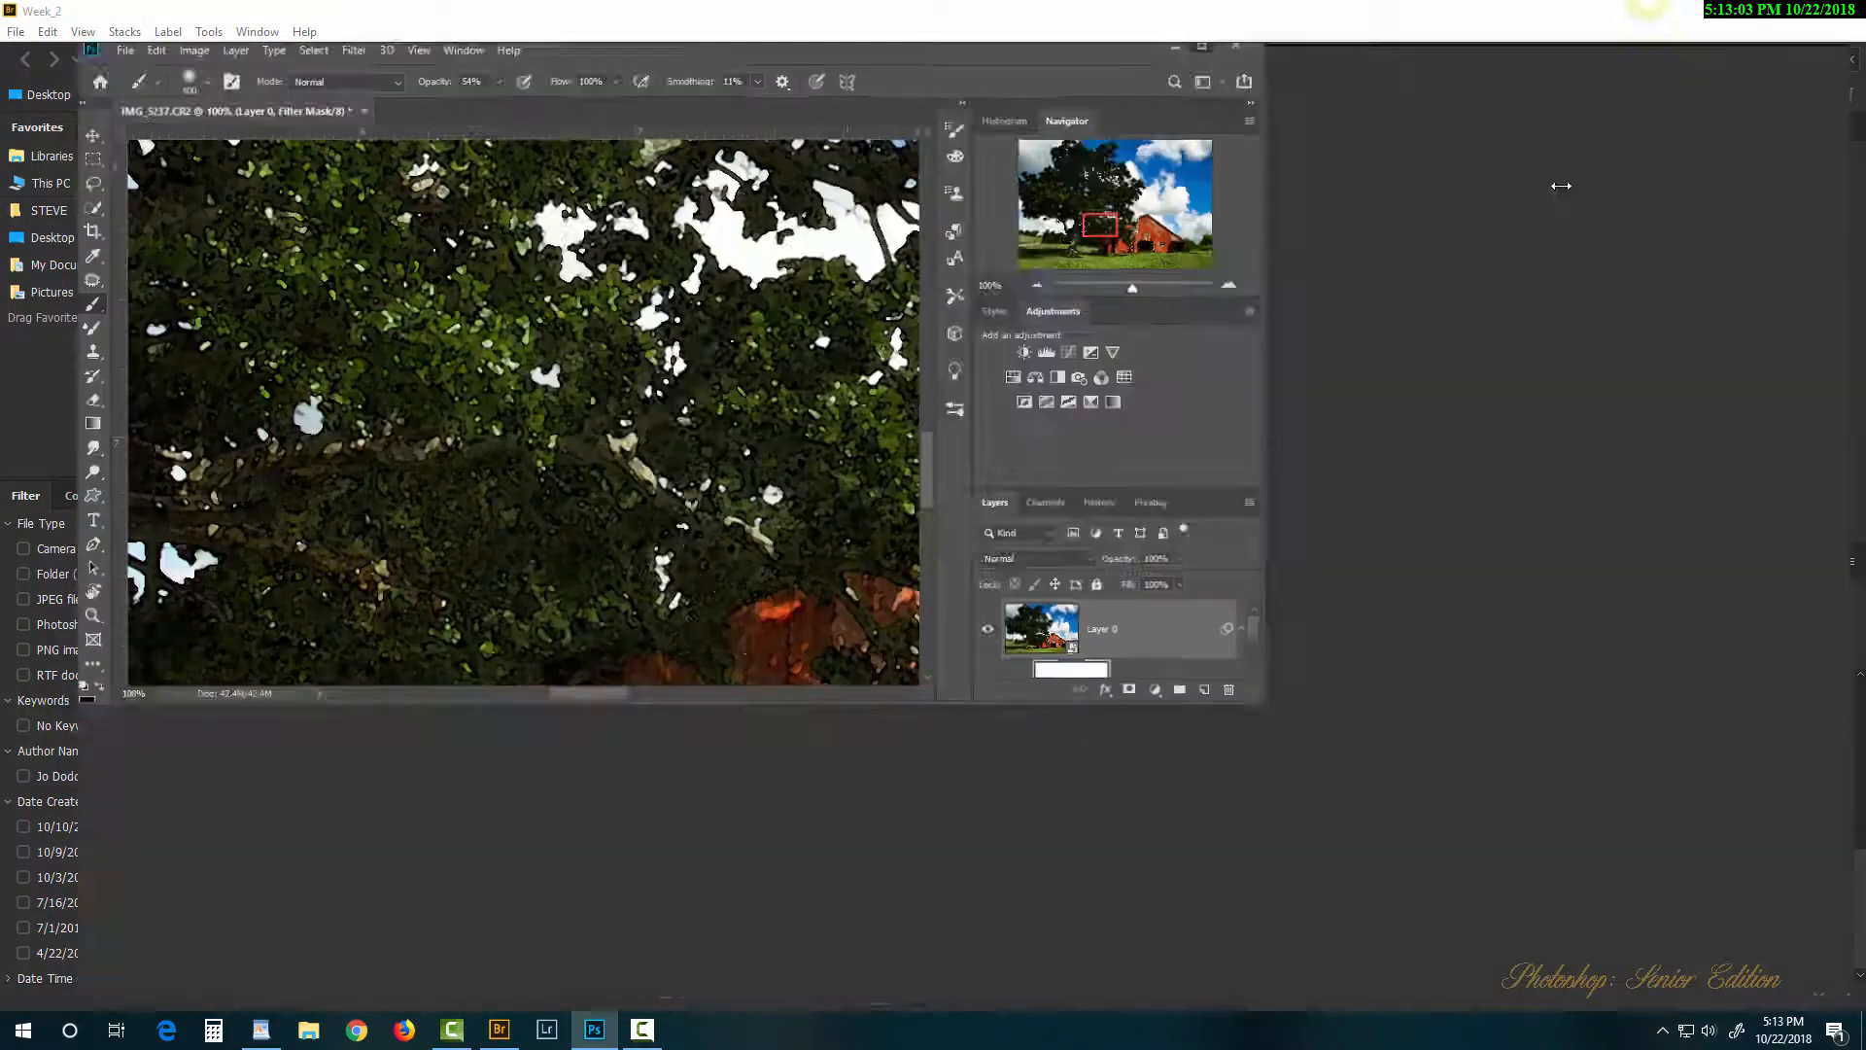
{"action": "mouse_move", "coordinate": [475, 461]}
{"action": "left_mouse_down"}
{"action": "mouse_move", "coordinate": [875, 396]}
{"action": "mouse_move", "coordinate": [1001, 583]}
{"action": "mouse_move", "coordinate": [1041, 807]}
{"action": "left_mouse_up"}
{"action": "mouse_move", "coordinate": [470, 571]}
{"action": "left_mouse_down"}
{"action": "mouse_move", "coordinate": [320, 622]}
{"action": "mouse_move", "coordinate": [246, 725]}
{"action": "left_mouse_up"}
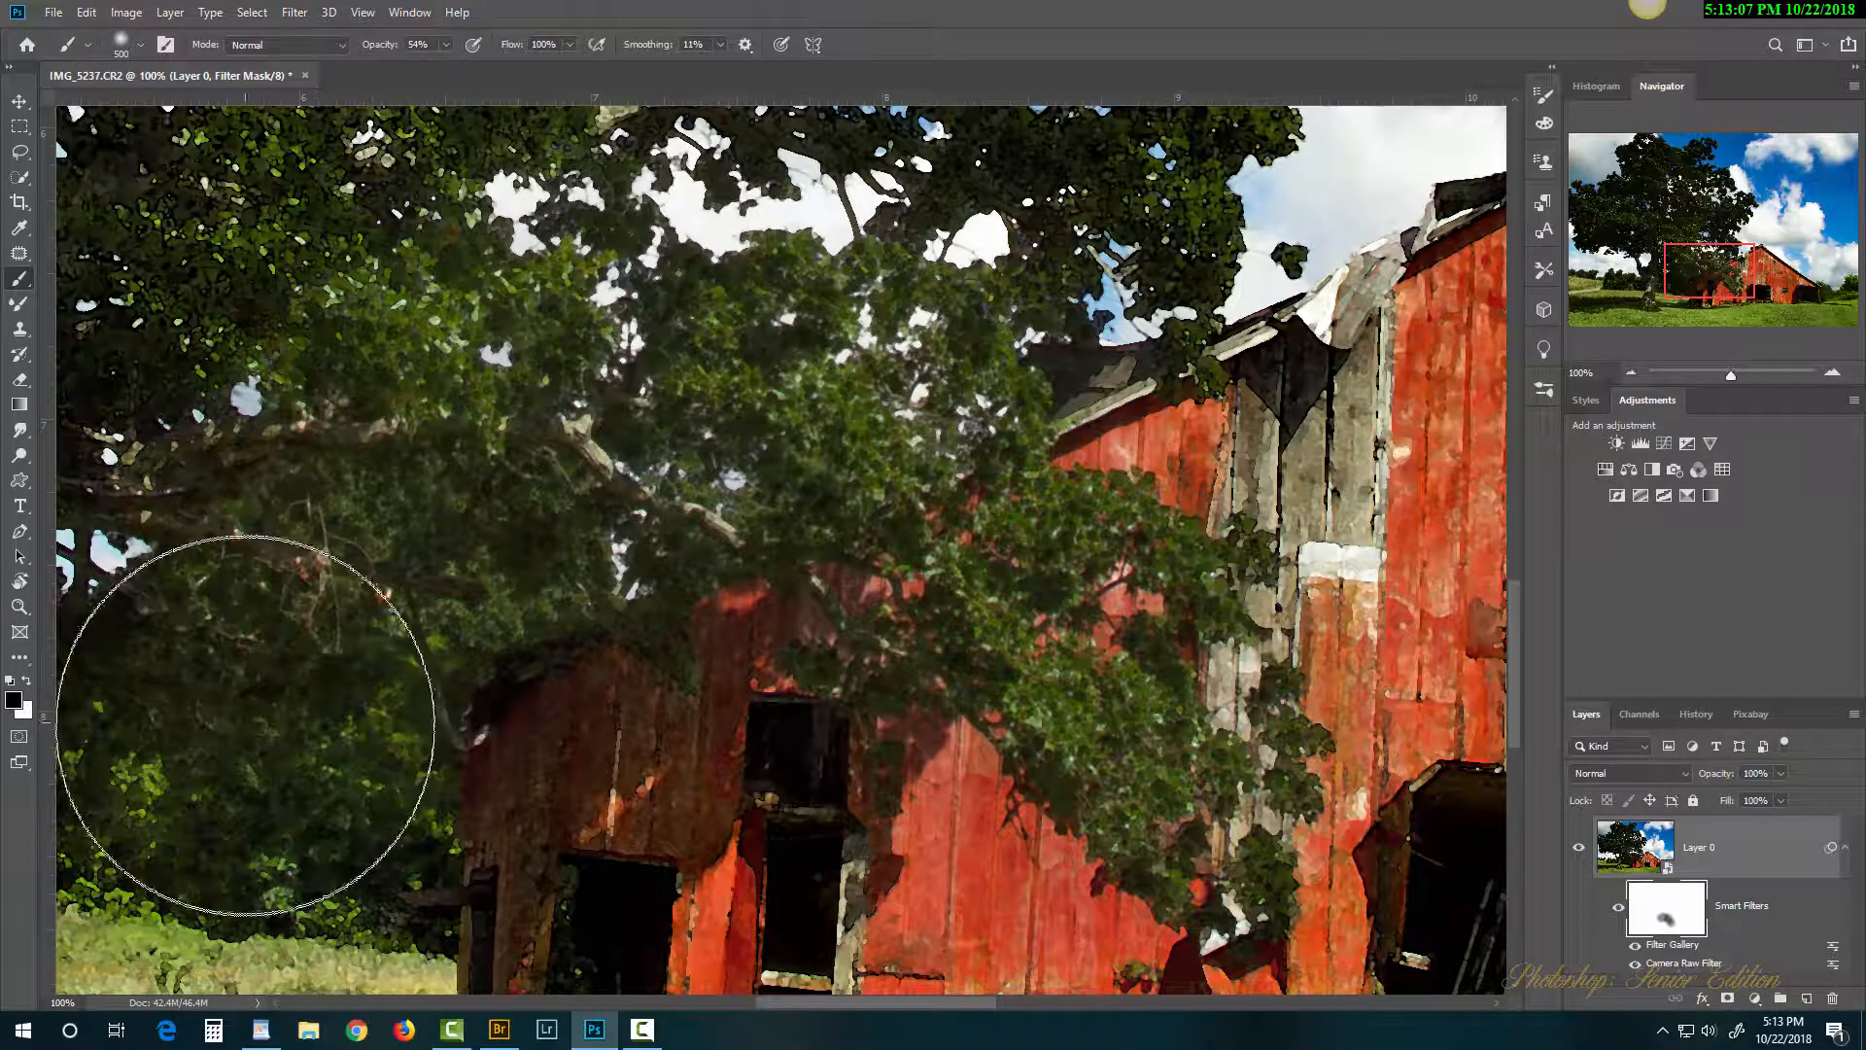
Step: Paint black on the mask across the upper-right canopy and foliage near the trunk
{"action": "key", "text": "space"}
{"action": "mouse_move", "coordinate": [451, 485]}
{"action": "left_mouse_down"}
{"action": "mouse_move", "coordinate": [659, 831]}
{"action": "mouse_move", "coordinate": [634, 860]}
{"action": "left_mouse_up"}
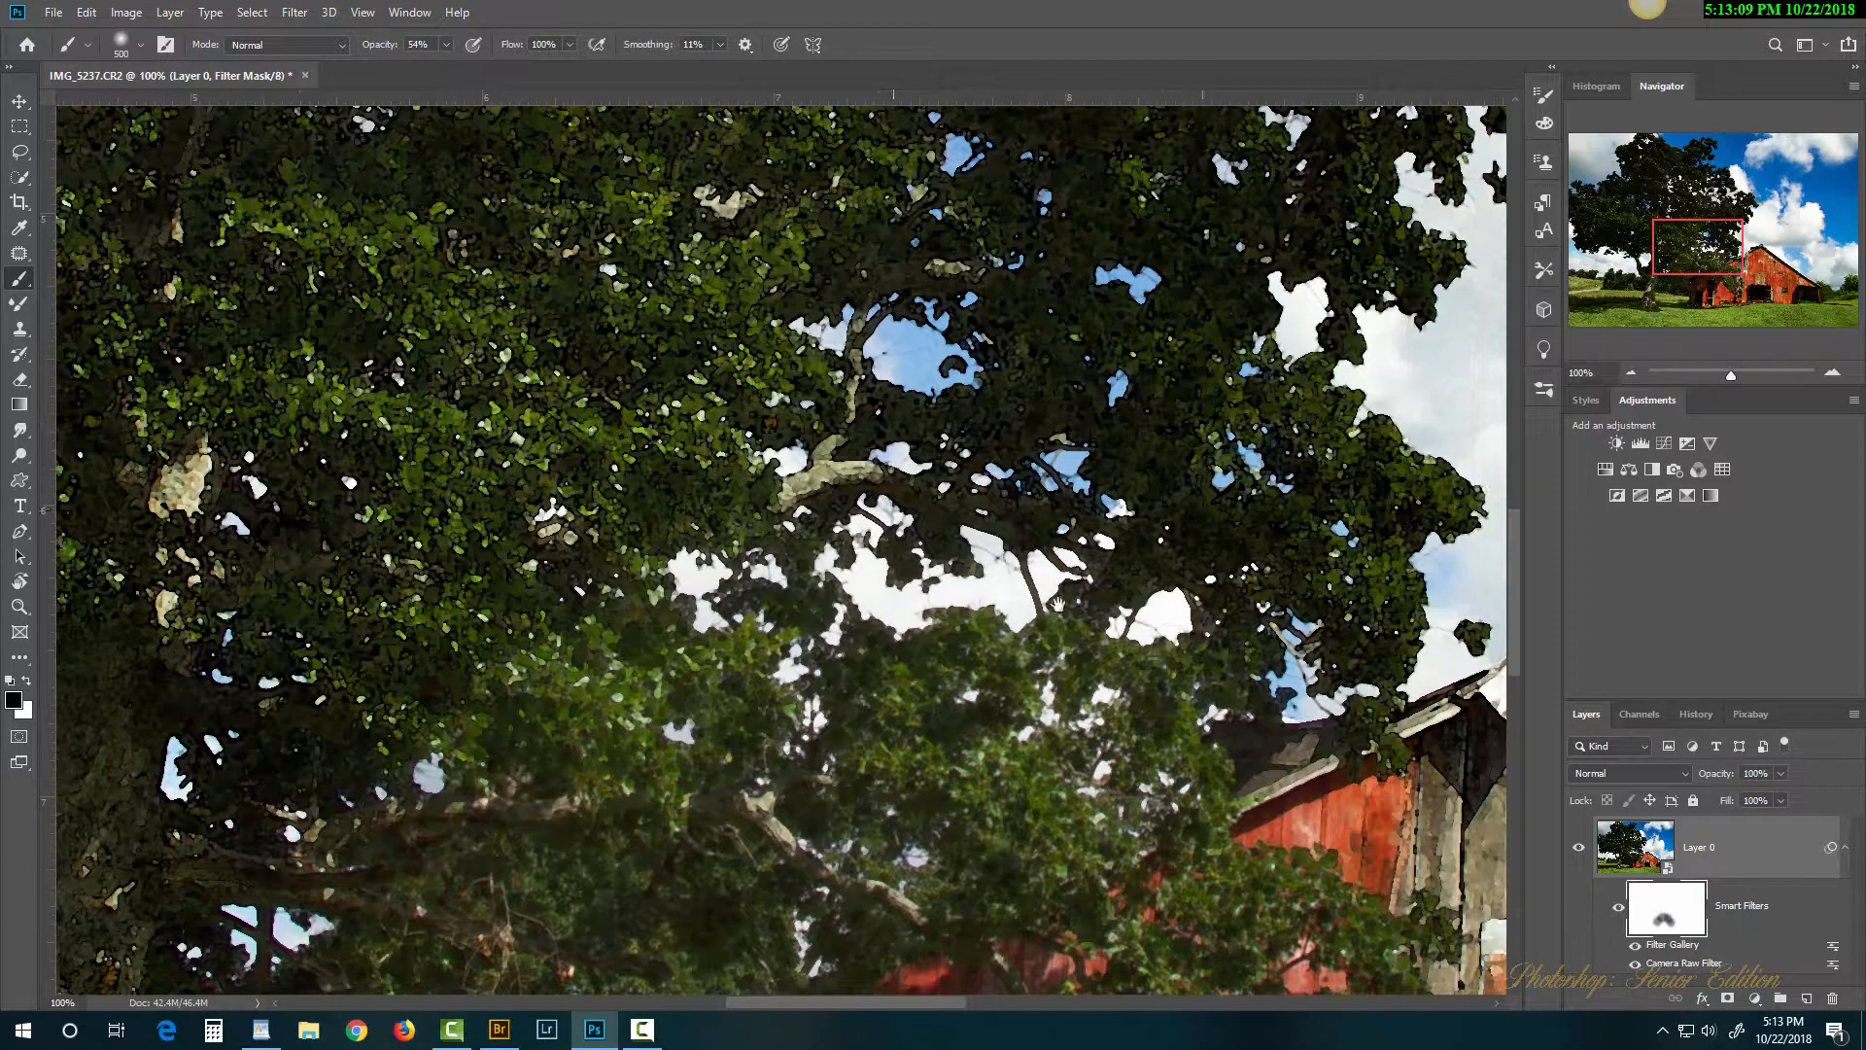
{"action": "left_click", "coordinate": [1198, 499]}
{"action": "left_click", "coordinate": [1205, 248]}
{"action": "mouse_move", "coordinate": [761, 209]}
{"action": "left_mouse_down"}
{"action": "mouse_move", "coordinate": [556, 306]}
{"action": "mouse_move", "coordinate": [477, 442]}
{"action": "mouse_move", "coordinate": [535, 455]}
{"action": "mouse_move", "coordinate": [462, 670]}
{"action": "mouse_move", "coordinate": [821, 575]}
{"action": "mouse_move", "coordinate": [977, 692]}
{"action": "left_mouse_up"}
{"action": "key", "text": "space"}
{"action": "left_click", "coordinate": [583, 444]}
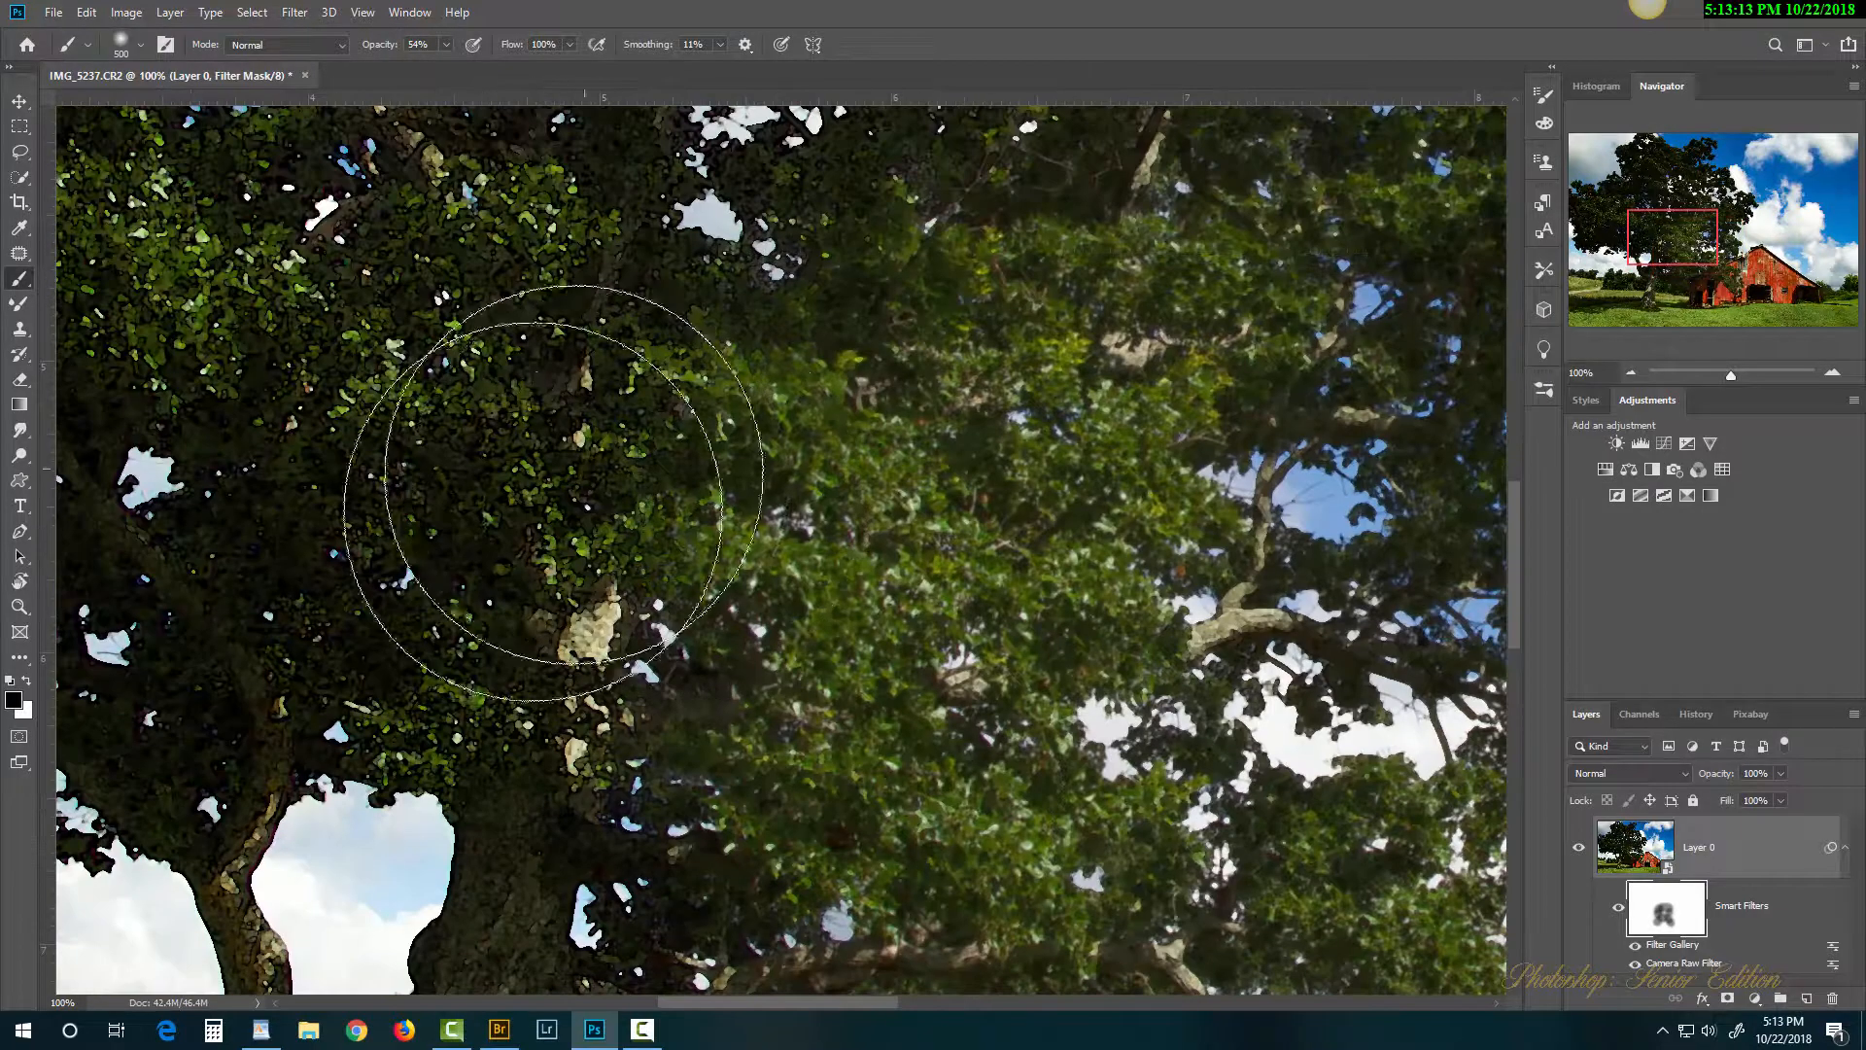
{"action": "left_click", "coordinate": [424, 560]}
{"action": "left_click", "coordinate": [529, 813]}
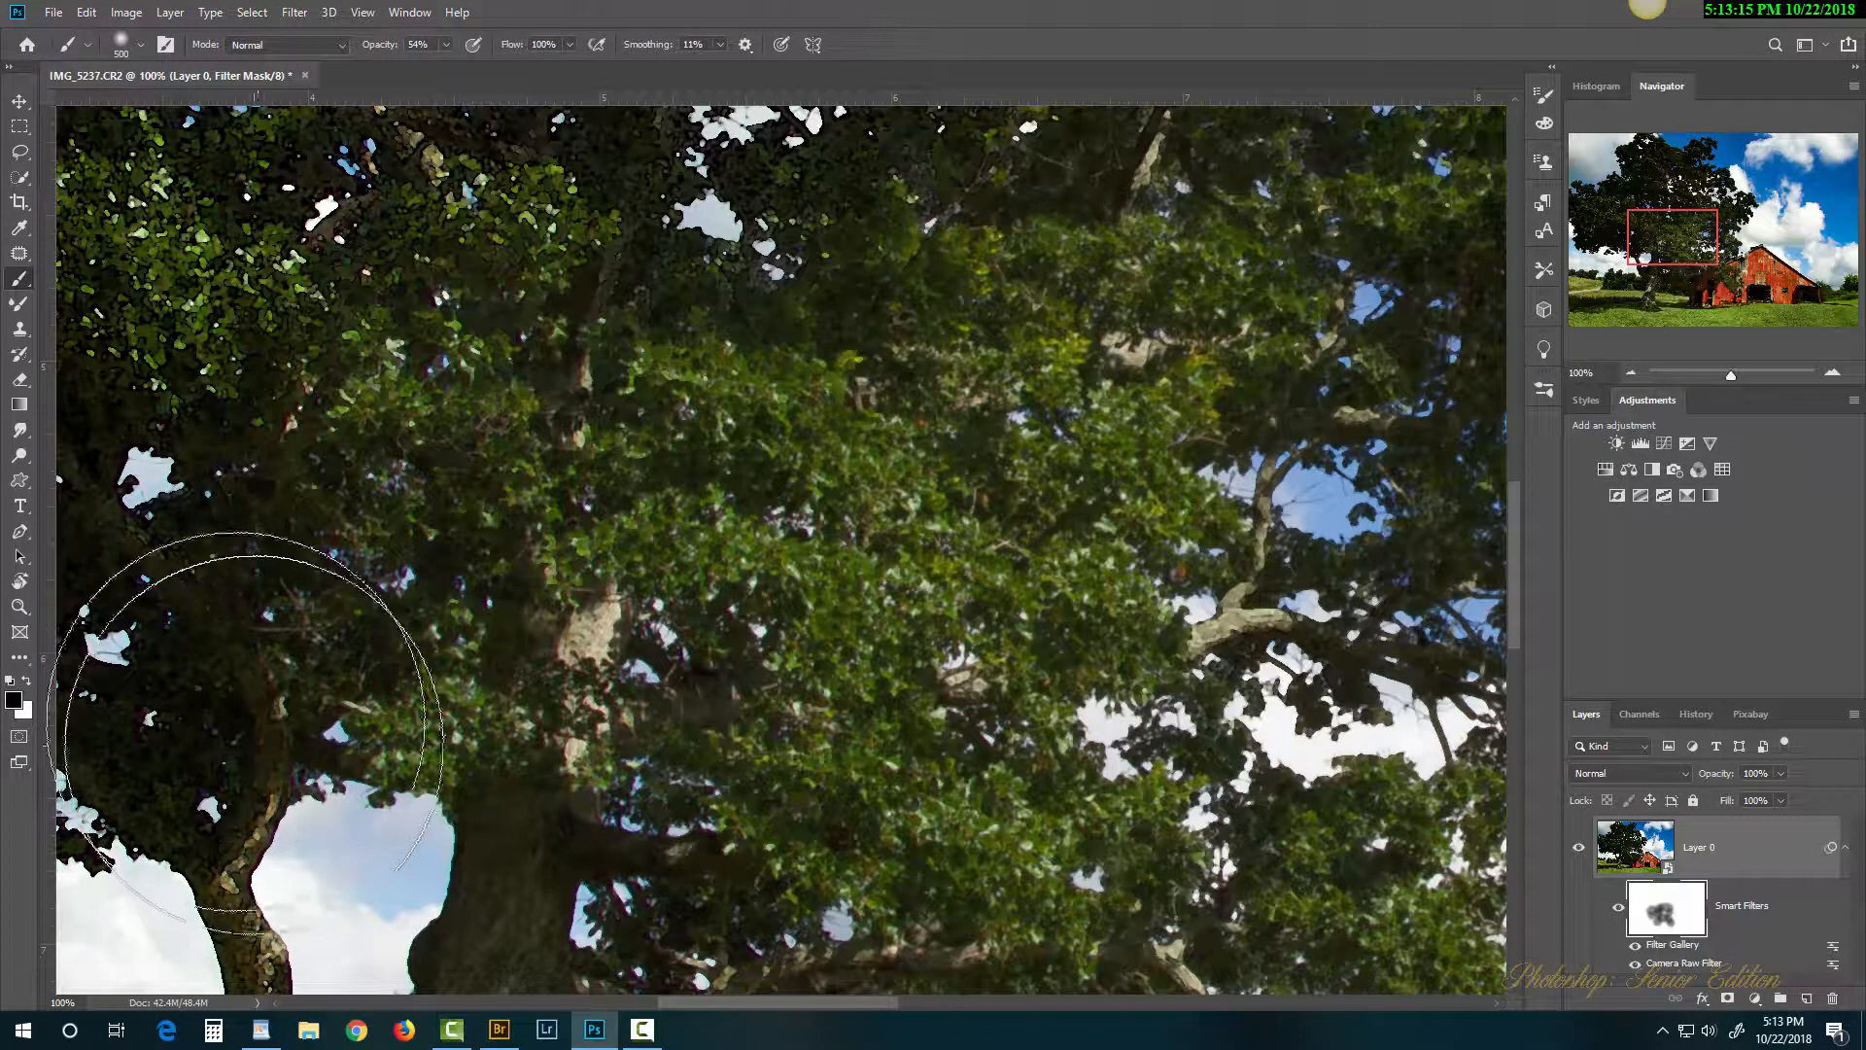
{"action": "left_click", "coordinate": [204, 675]}
{"action": "left_click", "coordinate": [250, 313]}
Step: Continue masking the tree's left side, lower-left foliage and around the trunk
{"action": "key", "text": "space"}
{"action": "mouse_move", "coordinate": [488, 430]}
{"action": "left_mouse_down"}
{"action": "mouse_move", "coordinate": [898, 672]}
{"action": "mouse_move", "coordinate": [916, 721]}
{"action": "left_mouse_up"}
{"action": "key", "text": "space"}
{"action": "mouse_move", "coordinate": [427, 871]}
{"action": "left_mouse_down"}
{"action": "mouse_move", "coordinate": [1049, 684]}
{"action": "mouse_move", "coordinate": [985, 472]}
{"action": "left_mouse_up"}
{"action": "left_click", "coordinate": [778, 398]}
{"action": "left_click", "coordinate": [470, 386]}
{"action": "left_click", "coordinate": [383, 464]}
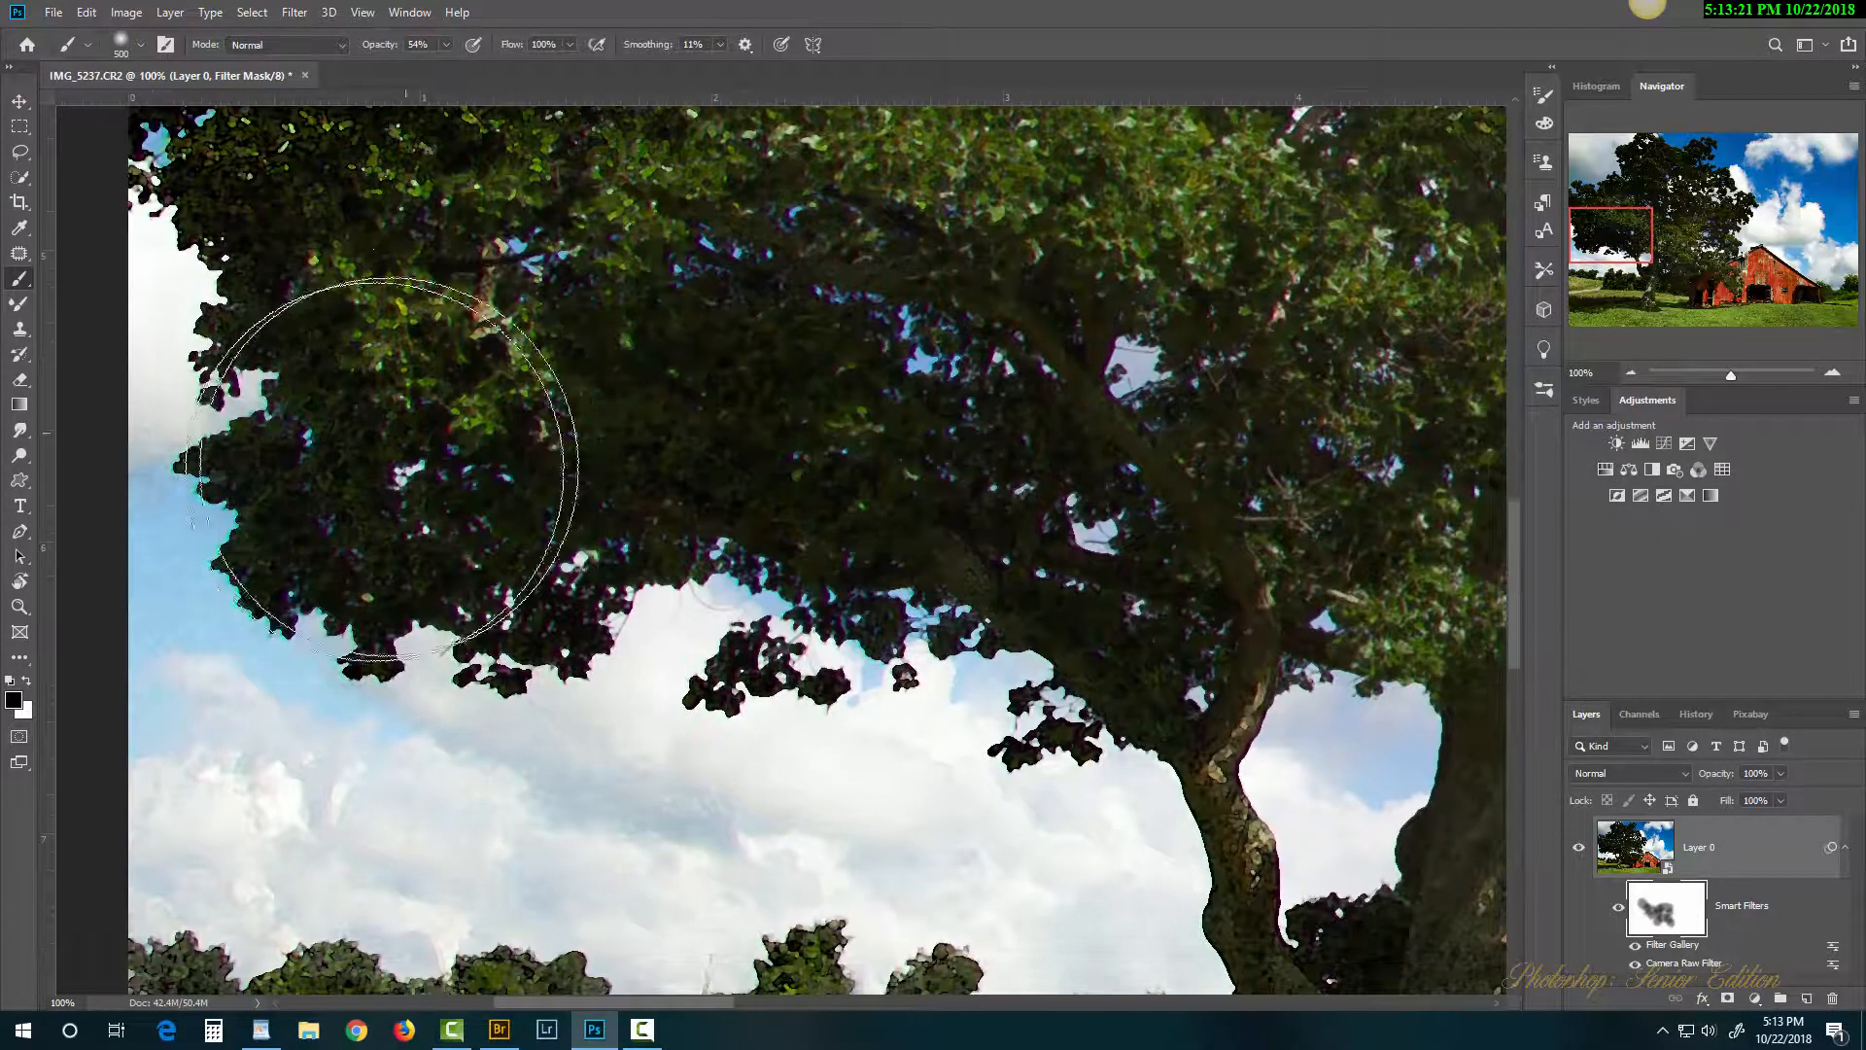
{"action": "mouse_move", "coordinate": [1002, 449]}
{"action": "left_mouse_down"}
{"action": "mouse_move", "coordinate": [1135, 561]}
{"action": "mouse_move", "coordinate": [1147, 492]}
{"action": "left_mouse_up"}
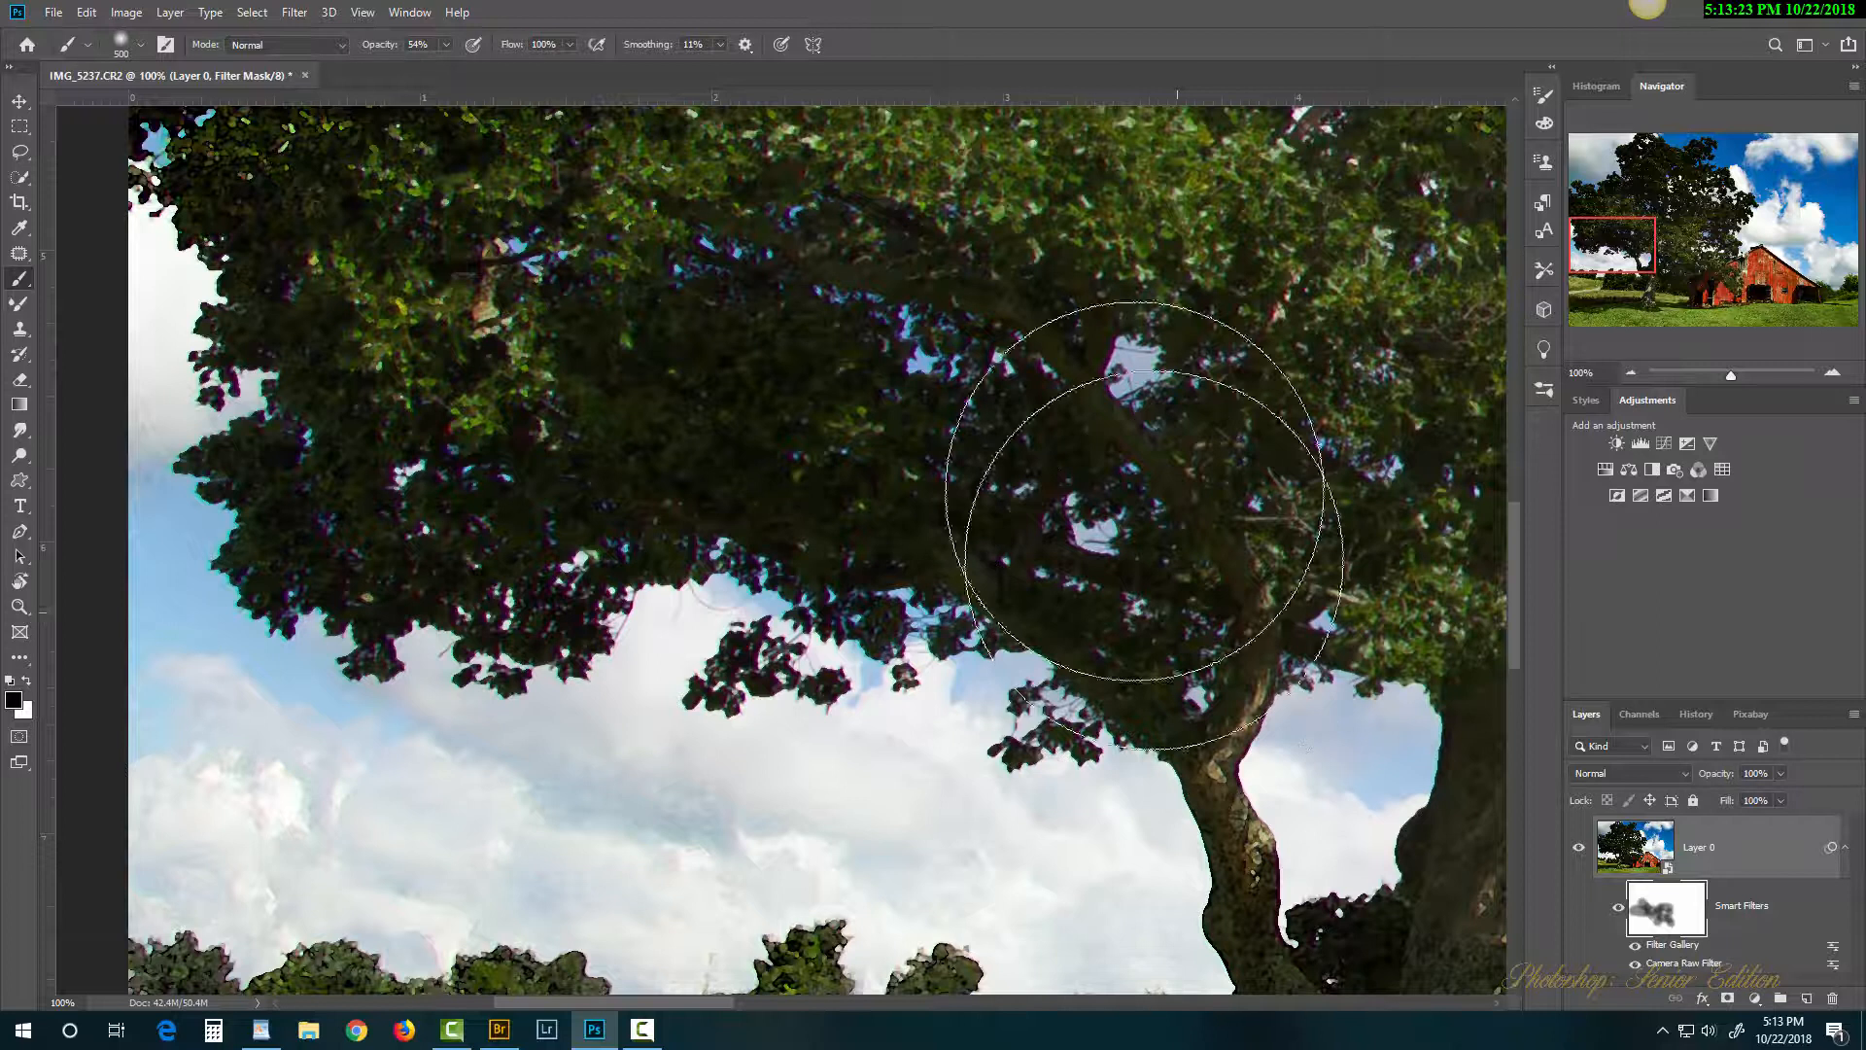
{"action": "left_click_drag", "start_coordinate": [603, 277], "coordinate": [965, 576]}
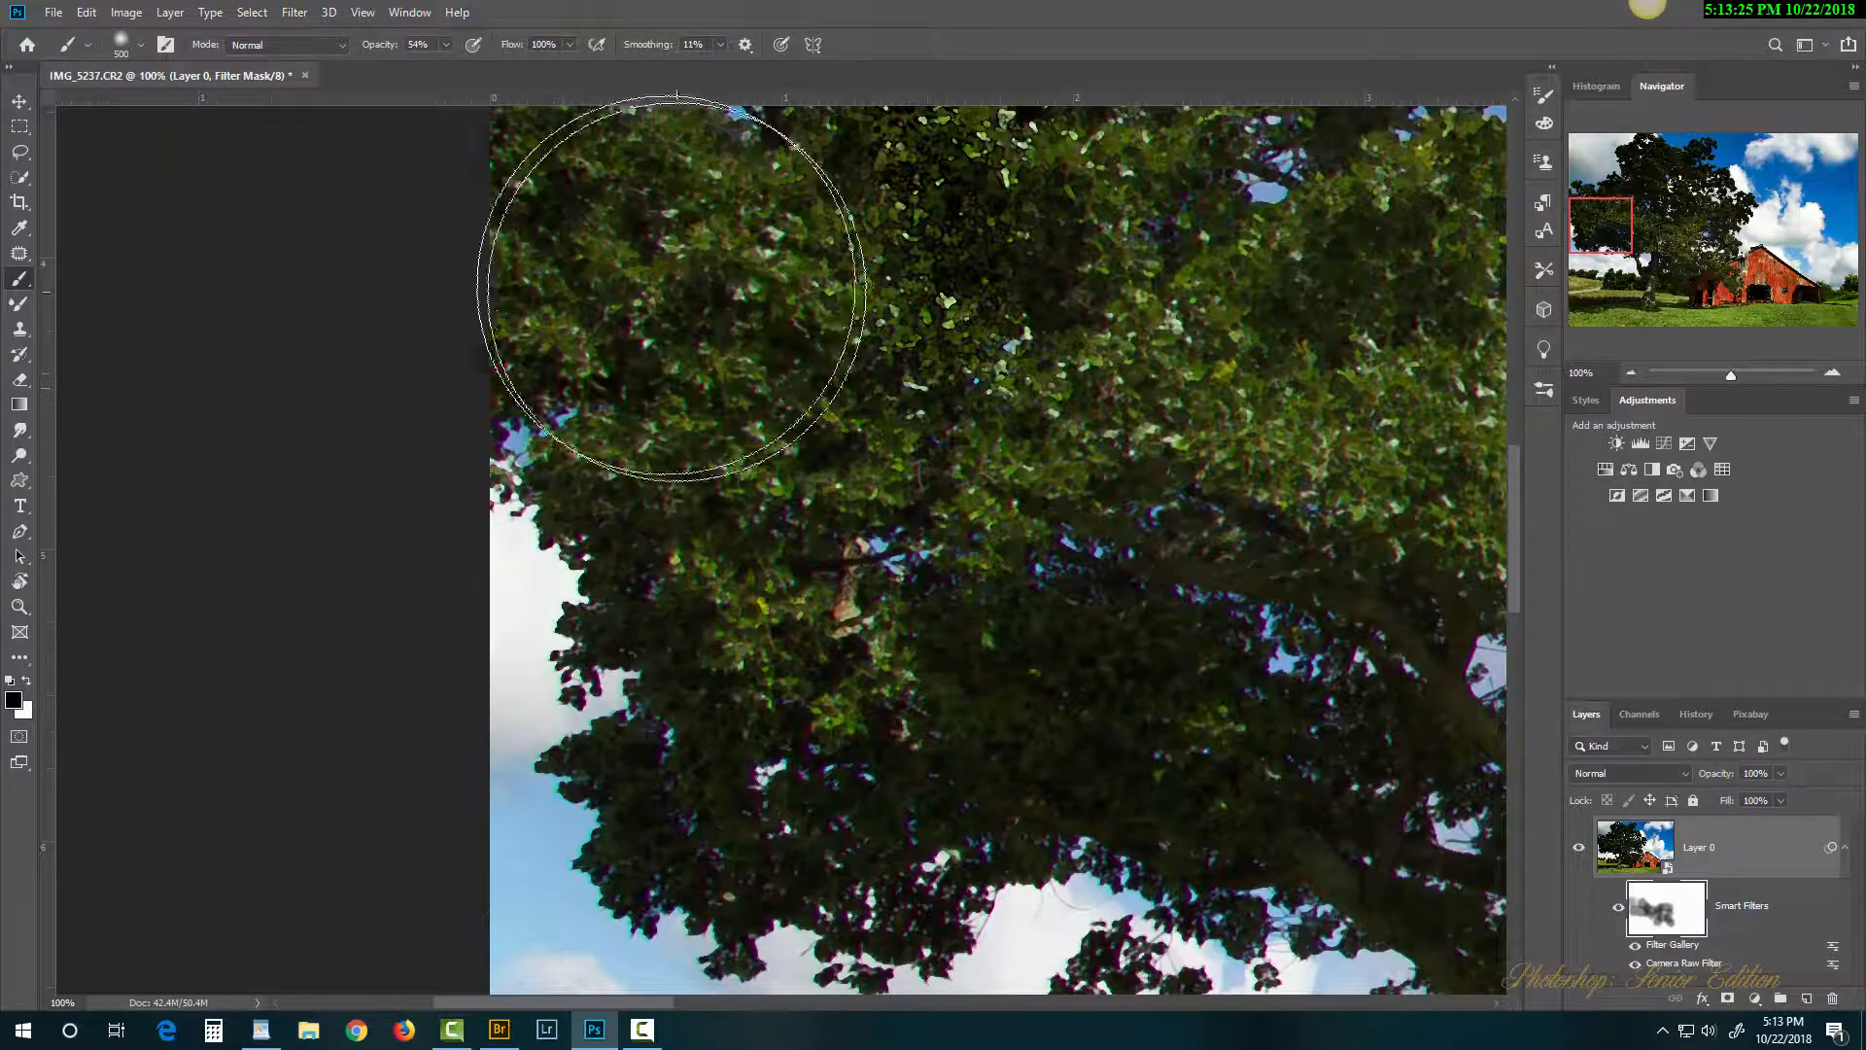
Step: Mask the upper treetop foliage against the sky, then zoom out to see the whole image
{"action": "mouse_move", "coordinate": [1167, 312]}
{"action": "left_mouse_down"}
{"action": "mouse_move", "coordinate": [558, 772]}
{"action": "mouse_move", "coordinate": [476, 970]}
{"action": "left_mouse_up"}
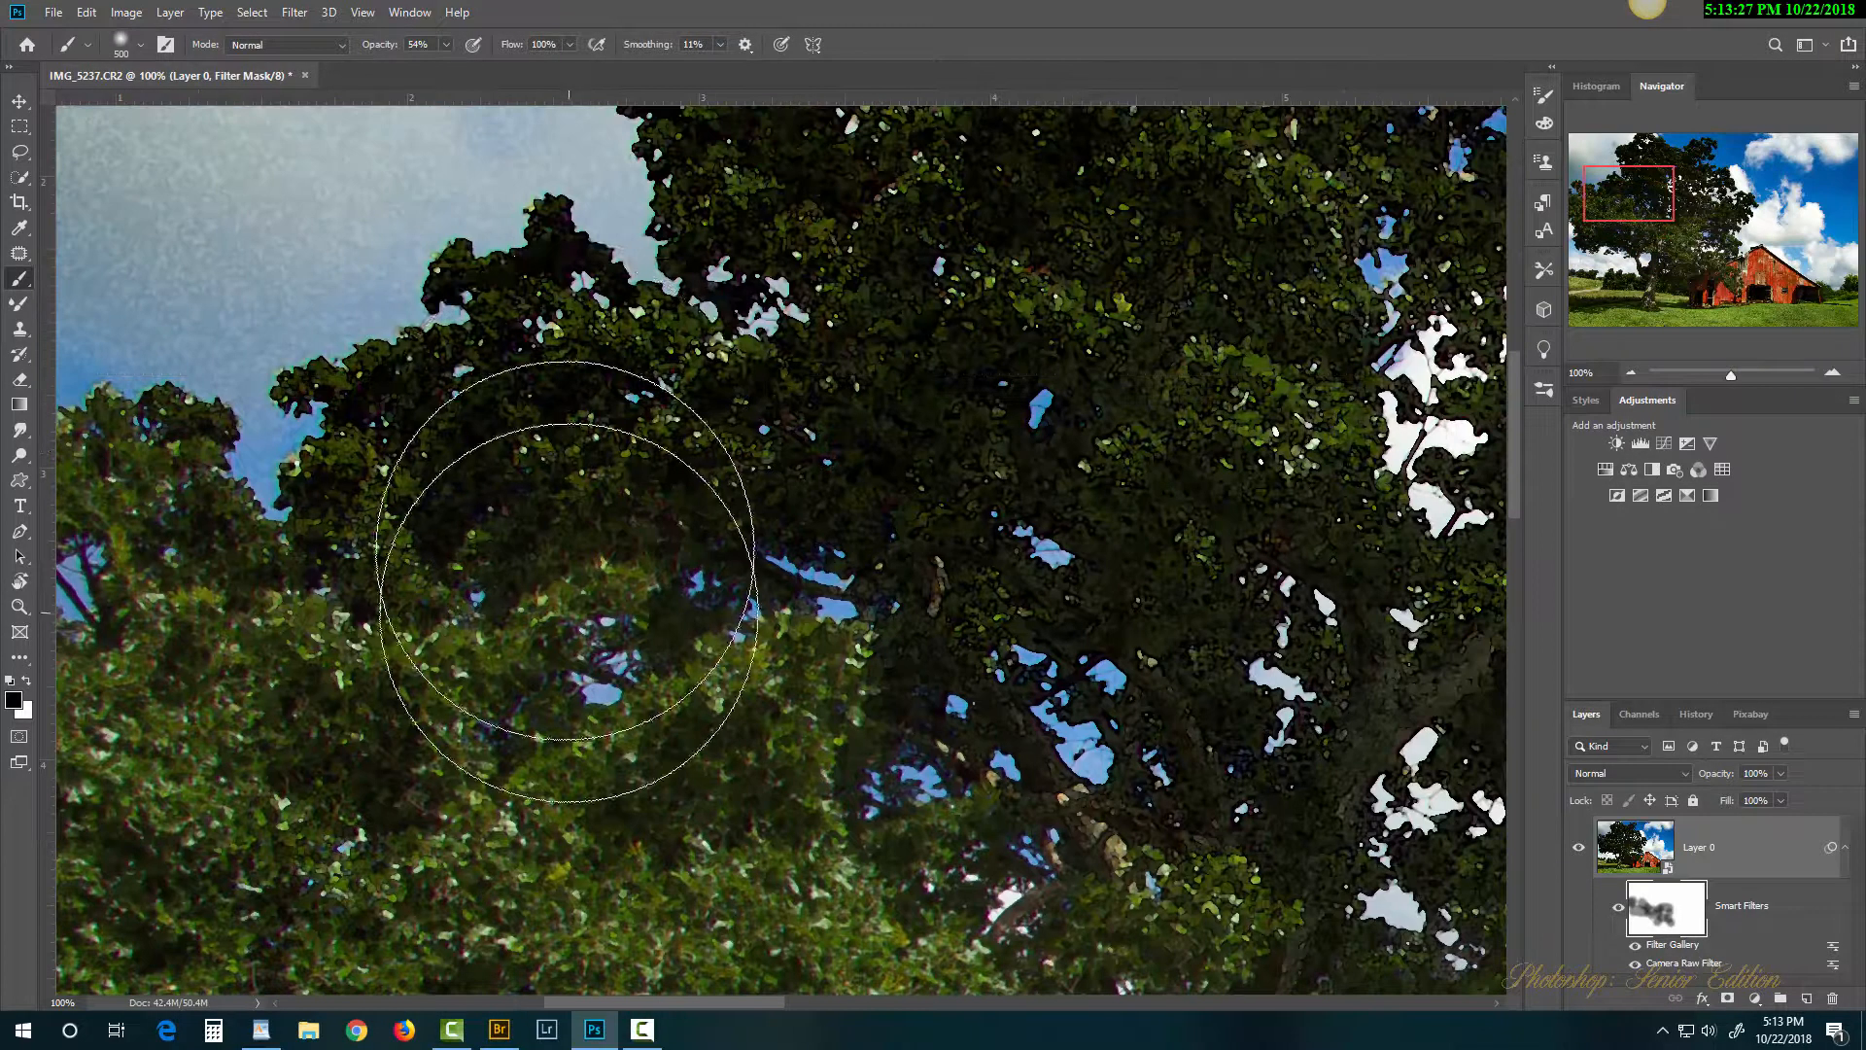
{"action": "mouse_move", "coordinate": [937, 124]}
{"action": "left_mouse_down"}
{"action": "mouse_move", "coordinate": [779, 381]}
{"action": "mouse_move", "coordinate": [722, 610]}
{"action": "left_mouse_up"}
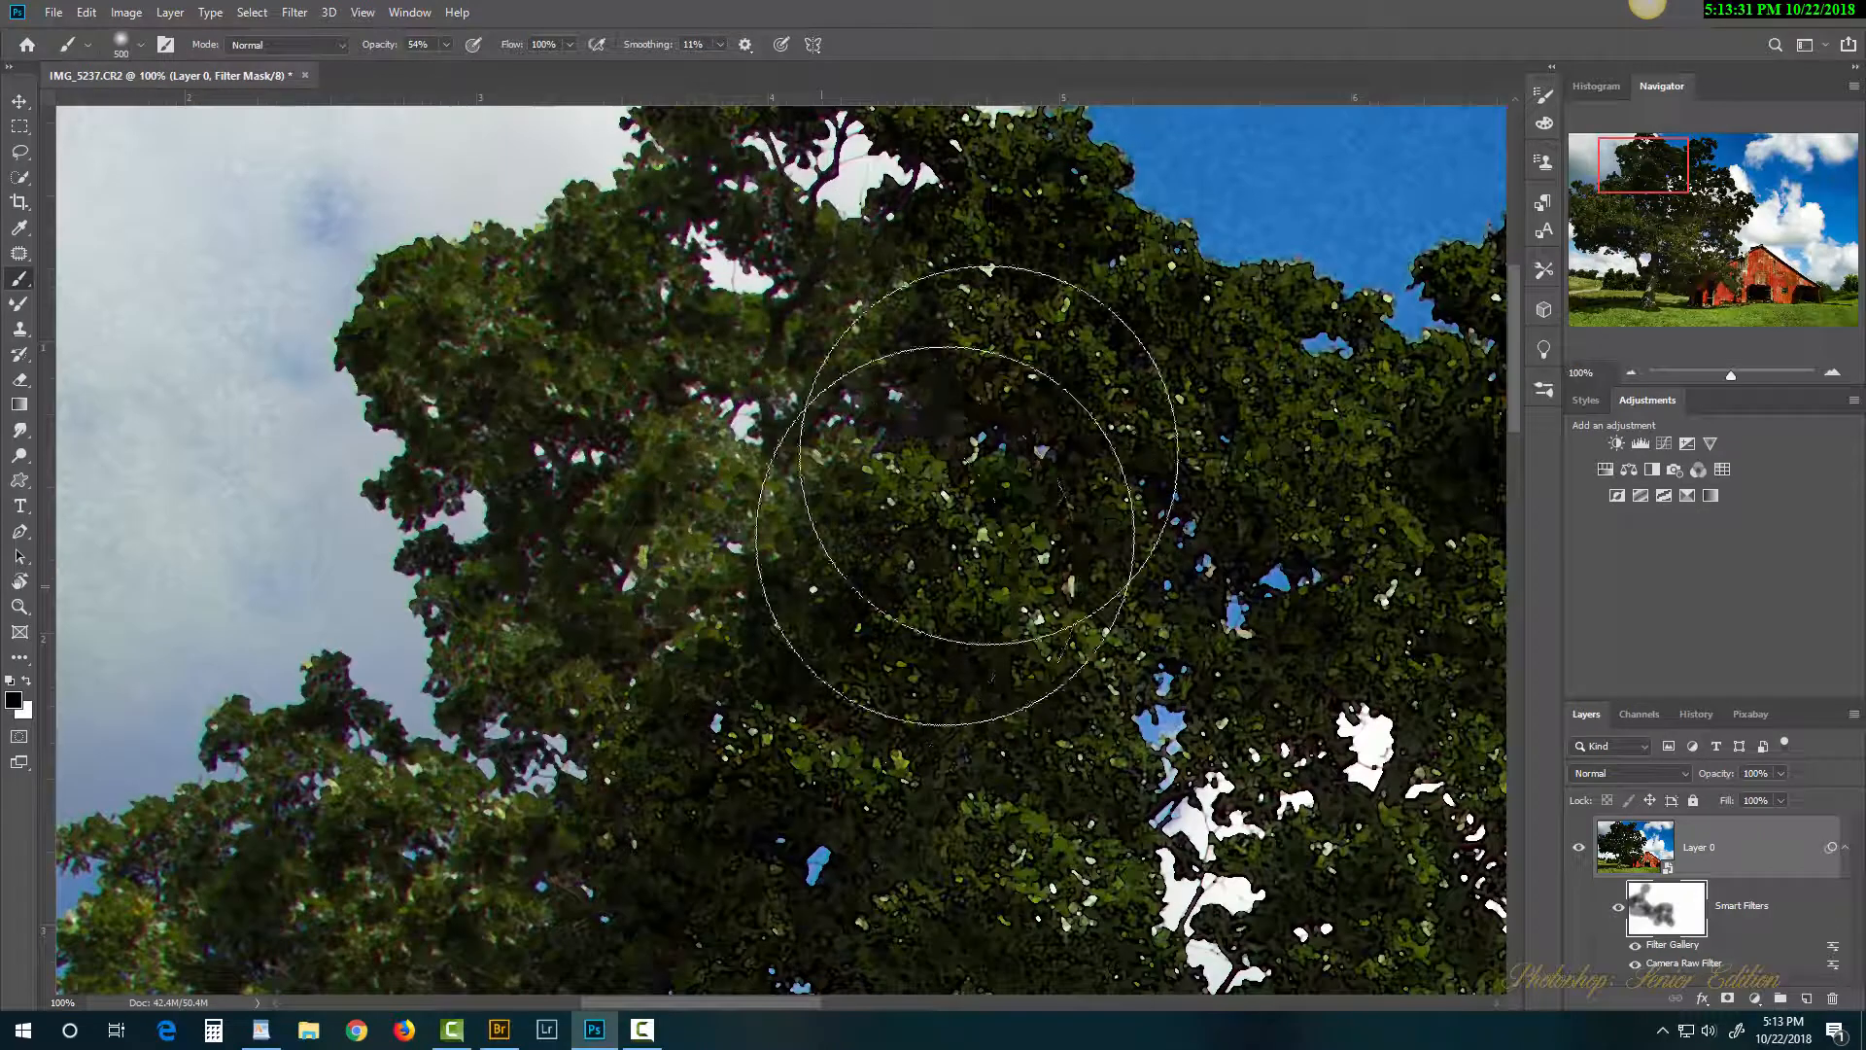
{"action": "mouse_move", "coordinate": [1252, 603]}
{"action": "left_mouse_down"}
{"action": "mouse_move", "coordinate": [1050, 667]}
{"action": "mouse_move", "coordinate": [999, 862]}
{"action": "left_mouse_up"}
{"action": "mouse_move", "coordinate": [1449, 732]}
{"action": "left_mouse_down"}
{"action": "mouse_move", "coordinate": [1034, 459]}
{"action": "mouse_move", "coordinate": [748, 328]}
{"action": "mouse_move", "coordinate": [1000, 375]}
{"action": "mouse_move", "coordinate": [1041, 312]}
{"action": "mouse_move", "coordinate": [904, 791]}
{"action": "mouse_move", "coordinate": [1082, 823]}
{"action": "mouse_move", "coordinate": [923, 639]}
{"action": "mouse_move", "coordinate": [520, 698]}
{"action": "left_mouse_up"}
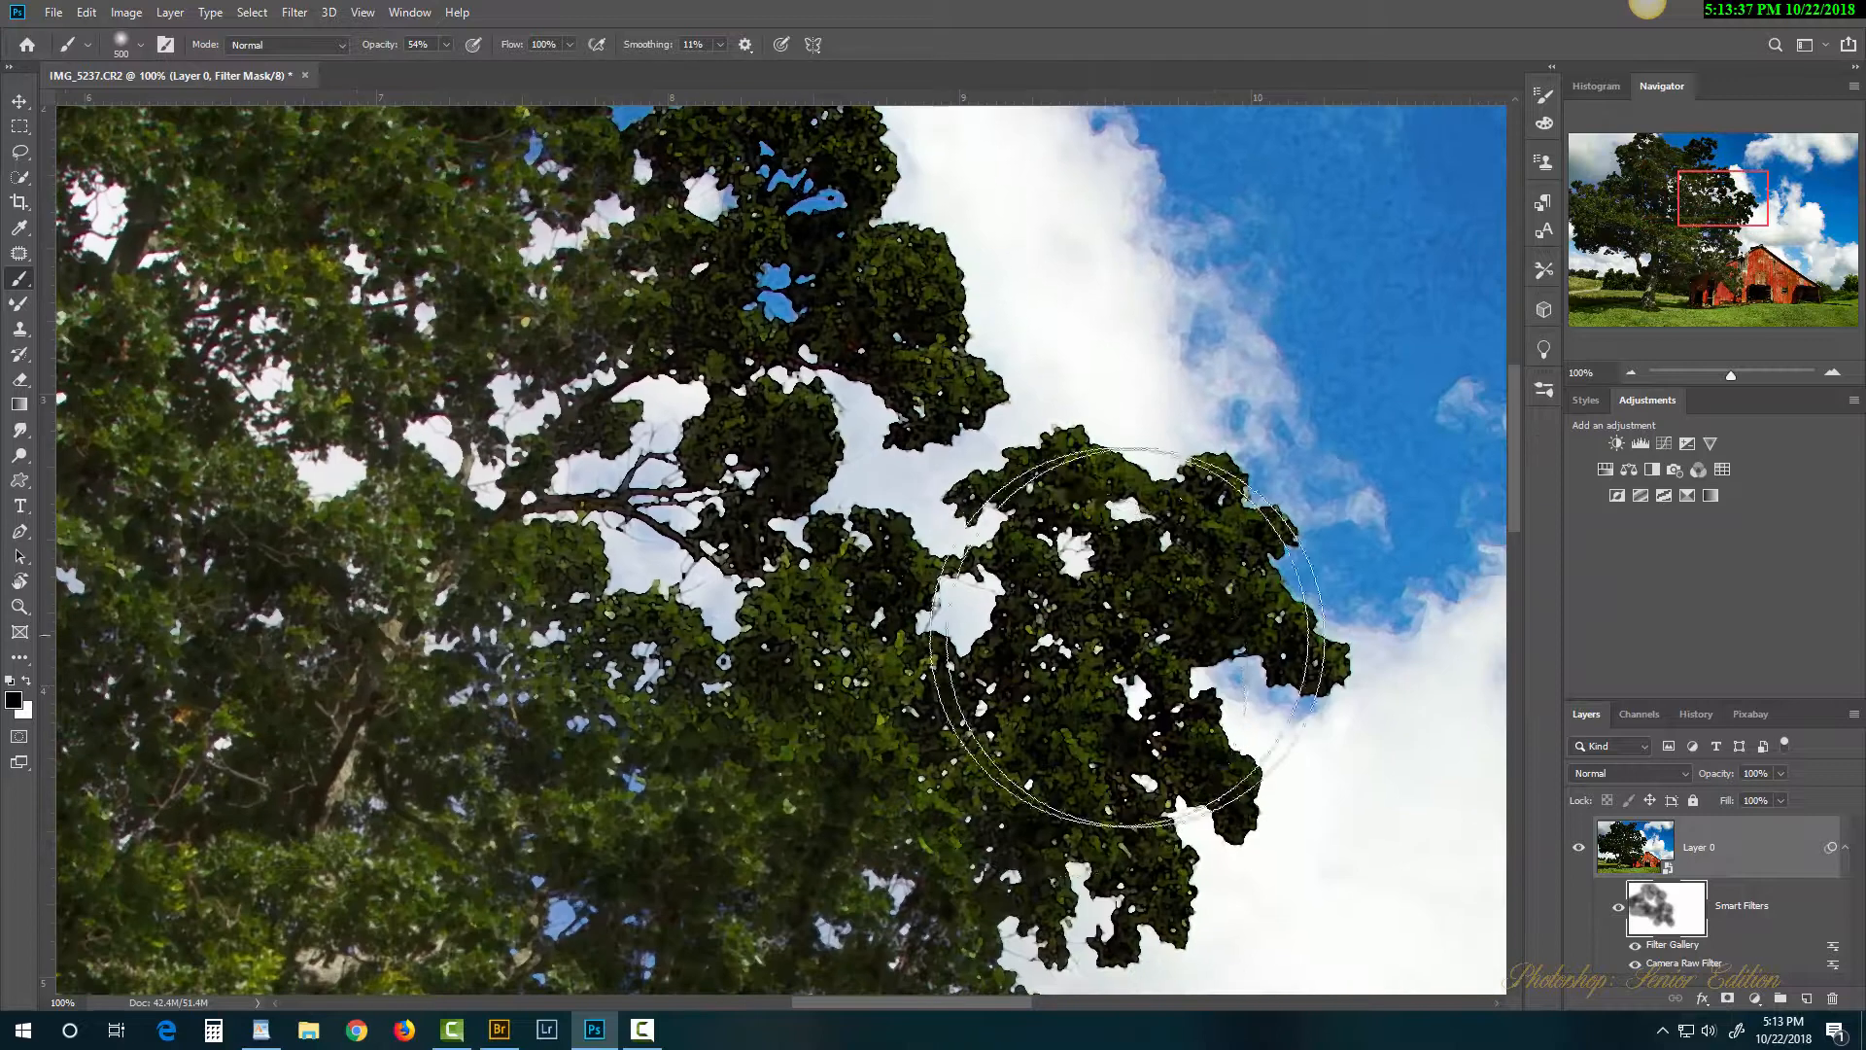
{"action": "mouse_move", "coordinate": [1128, 636]}
{"action": "left_mouse_down"}
{"action": "mouse_move", "coordinate": [1070, 707]}
{"action": "mouse_move", "coordinate": [812, 892]}
{"action": "left_mouse_up"}
{"action": "mouse_move", "coordinate": [813, 355]}
{"action": "left_mouse_down"}
{"action": "mouse_move", "coordinate": [754, 321]}
{"action": "mouse_move", "coordinate": [823, 416]}
{"action": "left_mouse_up"}
{"action": "mouse_move", "coordinate": [700, 215]}
{"action": "left_mouse_down"}
{"action": "mouse_move", "coordinate": [933, 557]}
{"action": "mouse_move", "coordinate": [635, 480]}
{"action": "mouse_move", "coordinate": [461, 521]}
{"action": "left_mouse_up"}
{"action": "mouse_move", "coordinate": [683, 173]}
{"action": "left_mouse_down"}
{"action": "mouse_move", "coordinate": [747, 457]}
{"action": "mouse_move", "coordinate": [742, 515]}
{"action": "mouse_move", "coordinate": [499, 521]}
{"action": "left_mouse_up"}
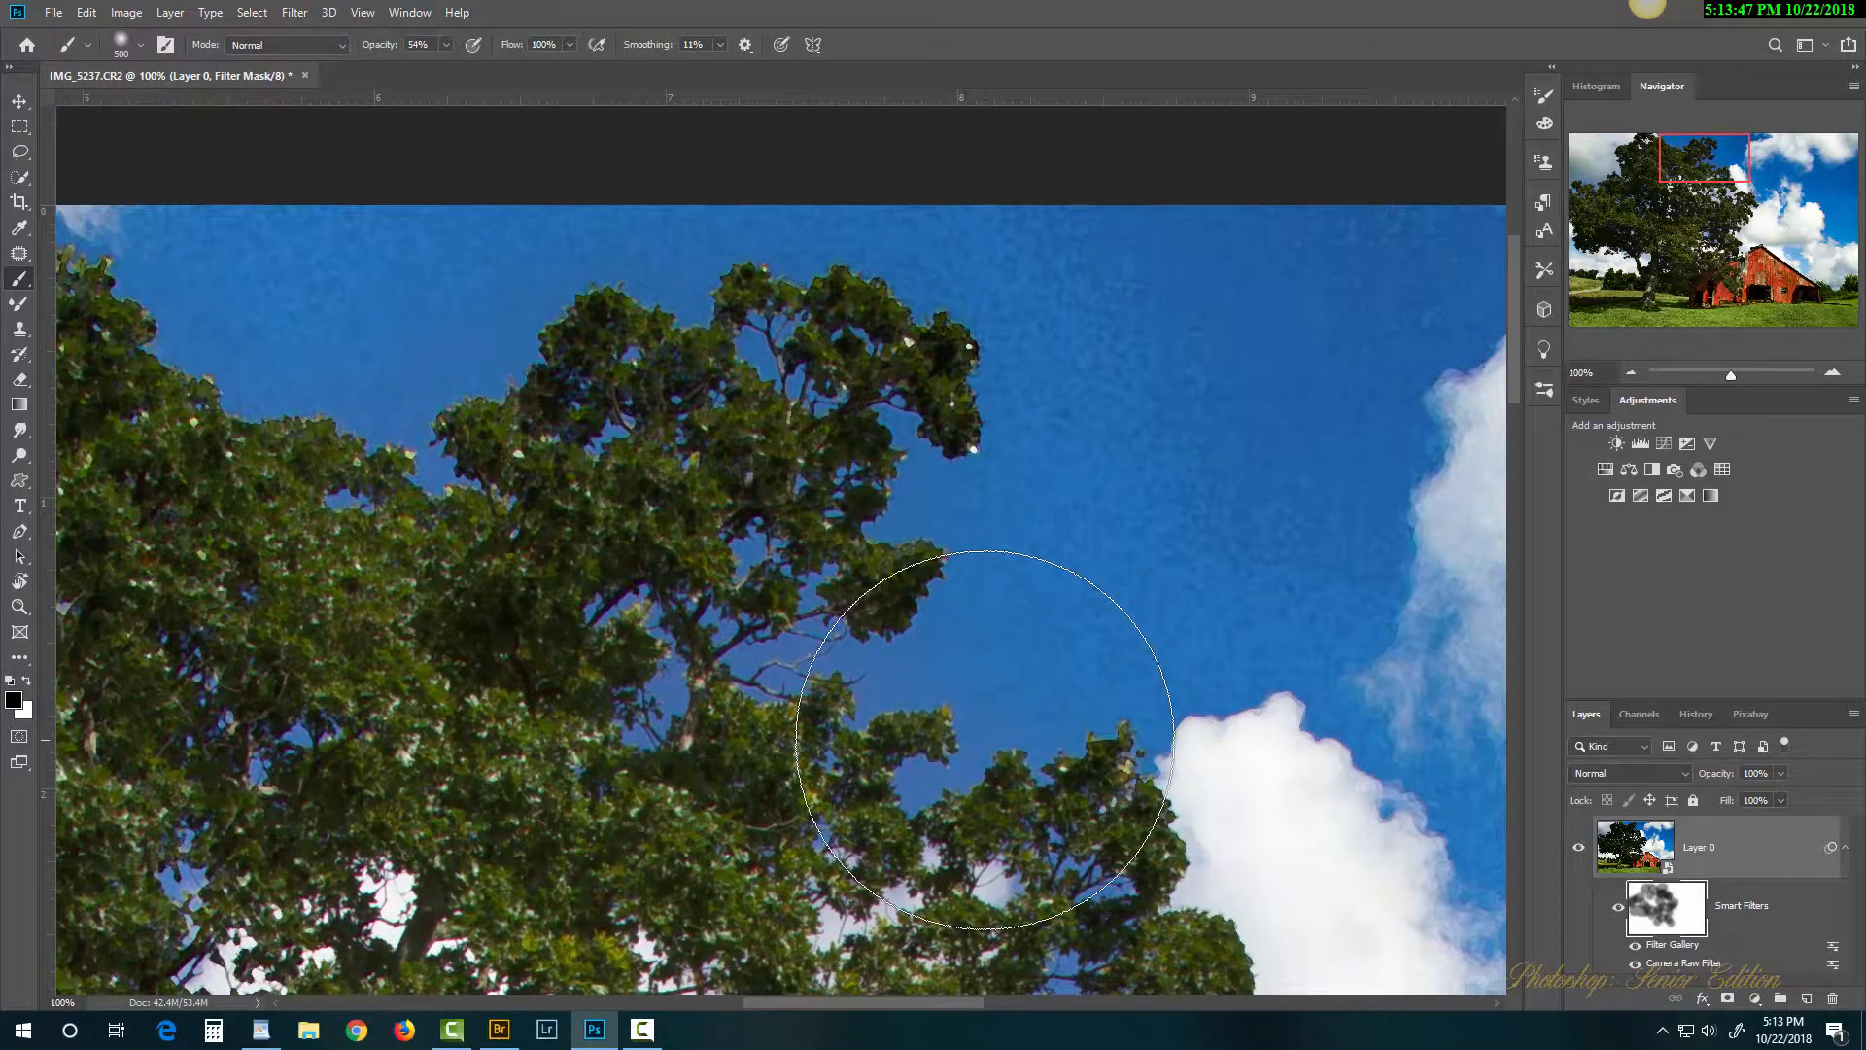
{"action": "key", "text": "ctrl+minus"}
{"action": "key", "text": "ctrl+minus"}
{"action": "key", "text": "ctrl+minus"}
{"action": "key", "text": "ctrl+minus"}
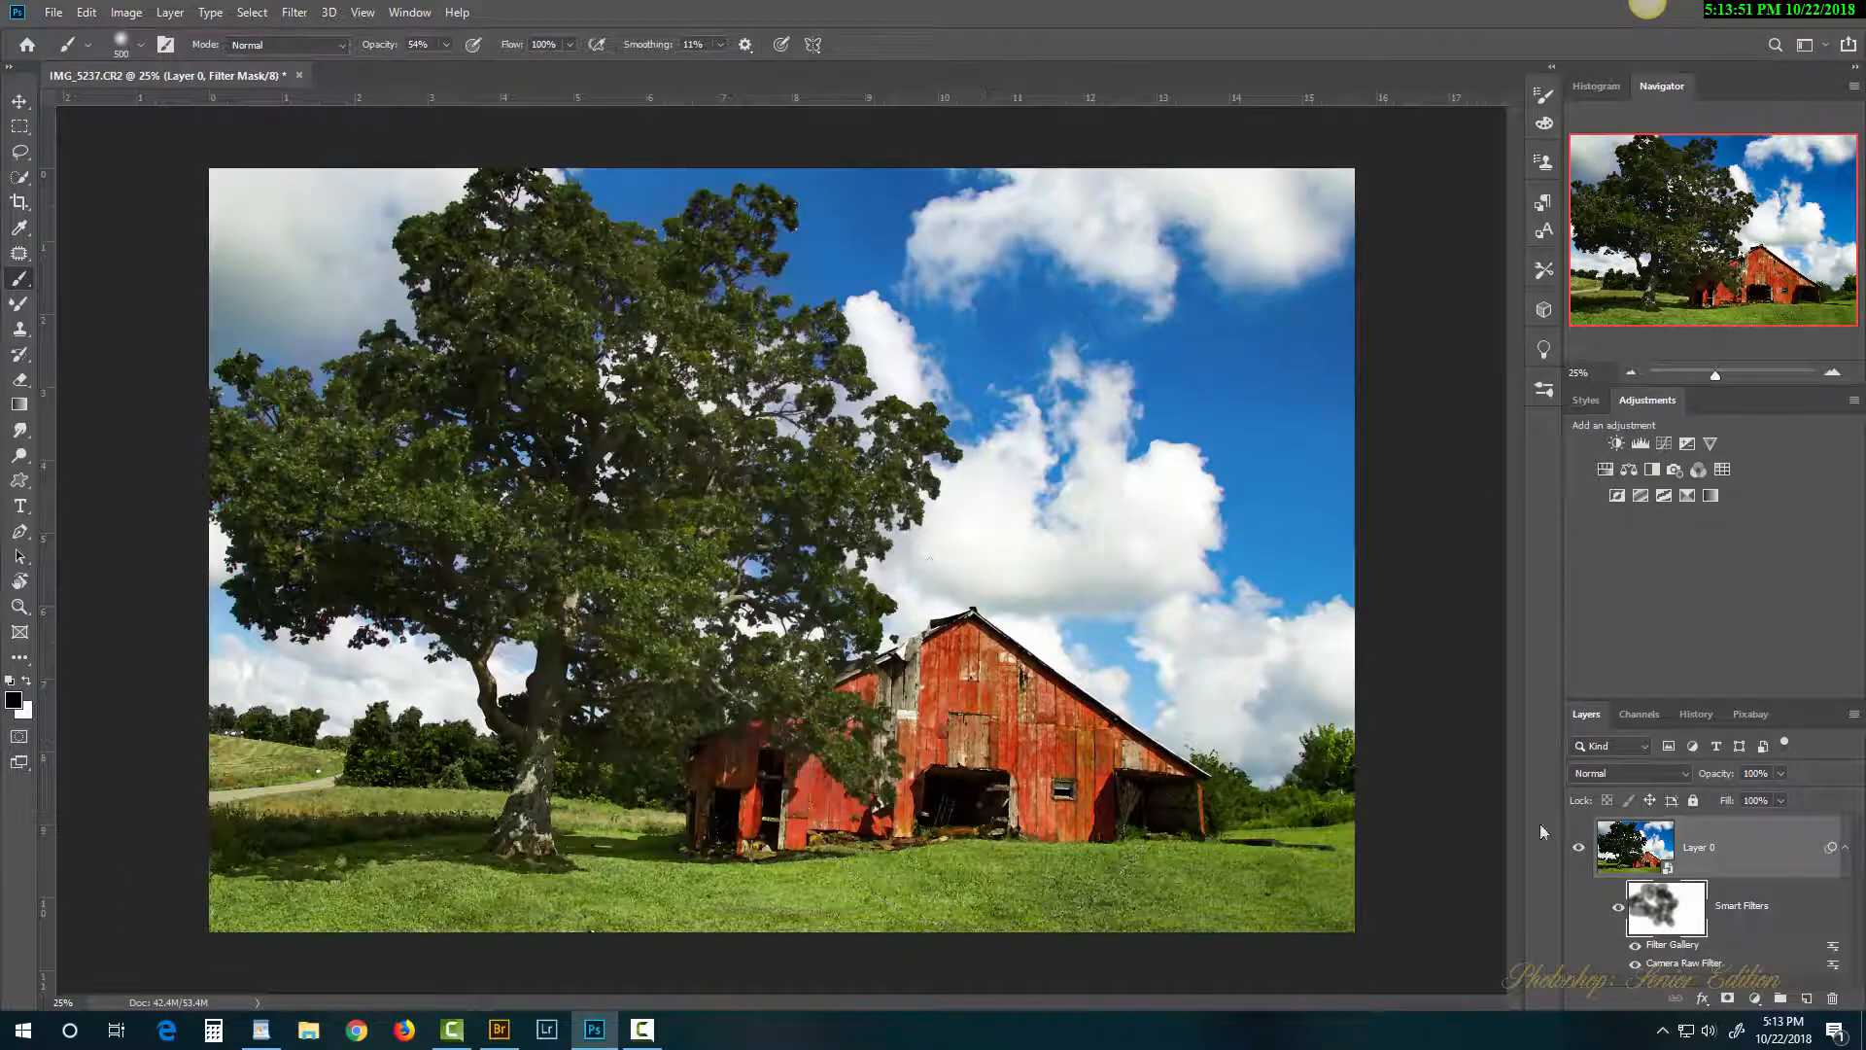
Step: Toggle the smart filters off and on, then zoom to 100% on the trunk and grass
{"action": "left_click", "coordinate": [1619, 912]}
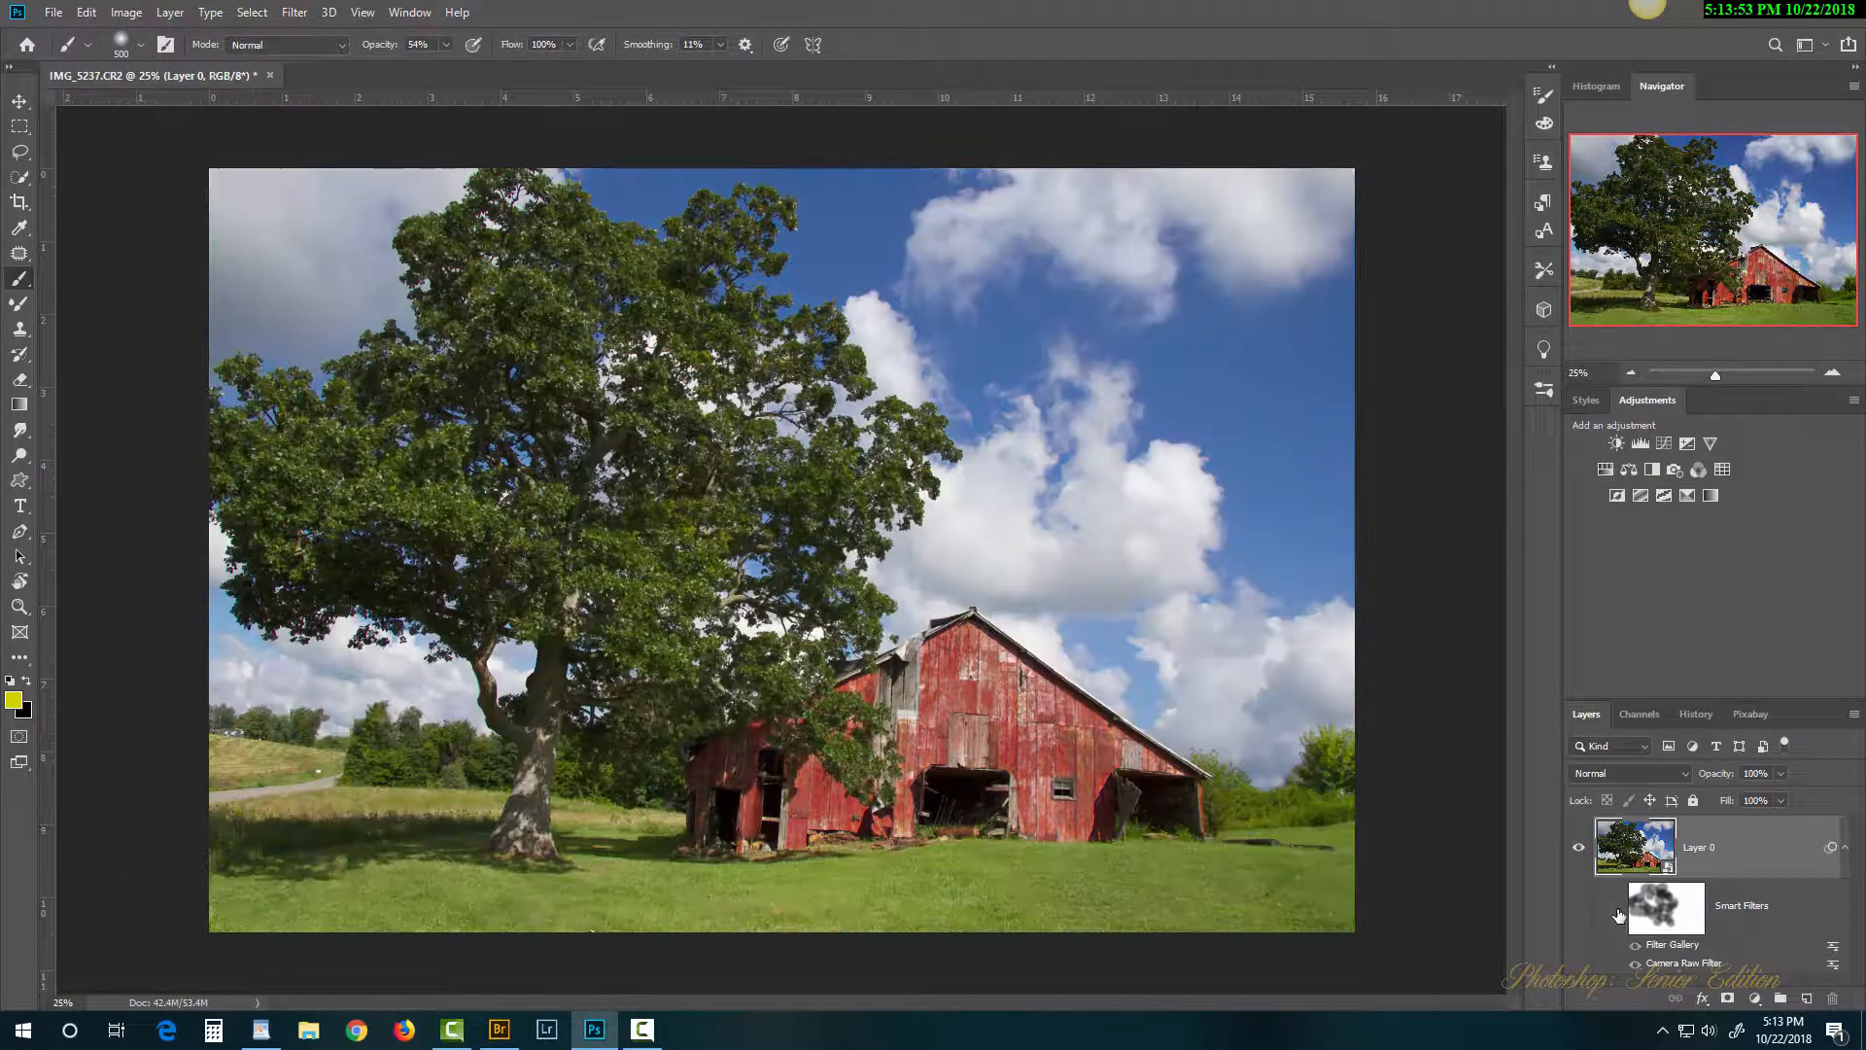
{"action": "left_click", "coordinate": [1617, 911]}
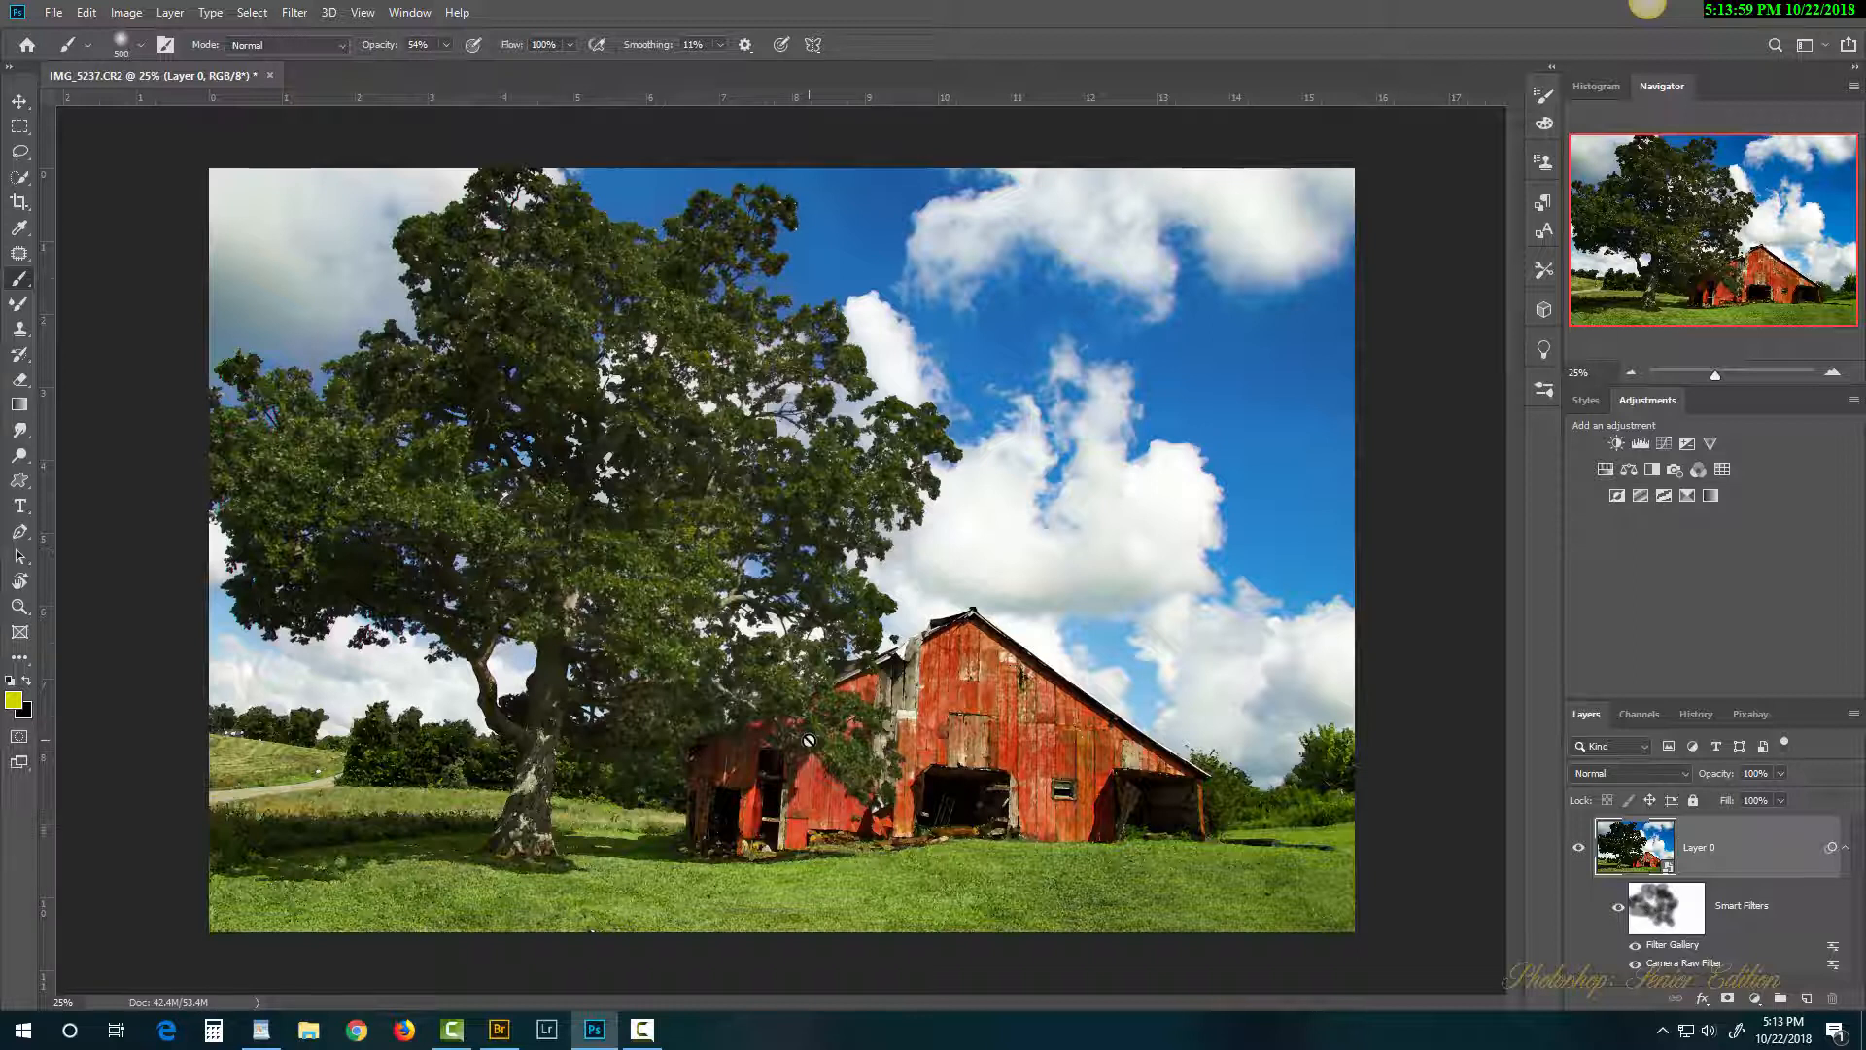
{"action": "scroll", "coordinate": [385, 755], "scroll_direction": "up", "scroll_amount": 3}
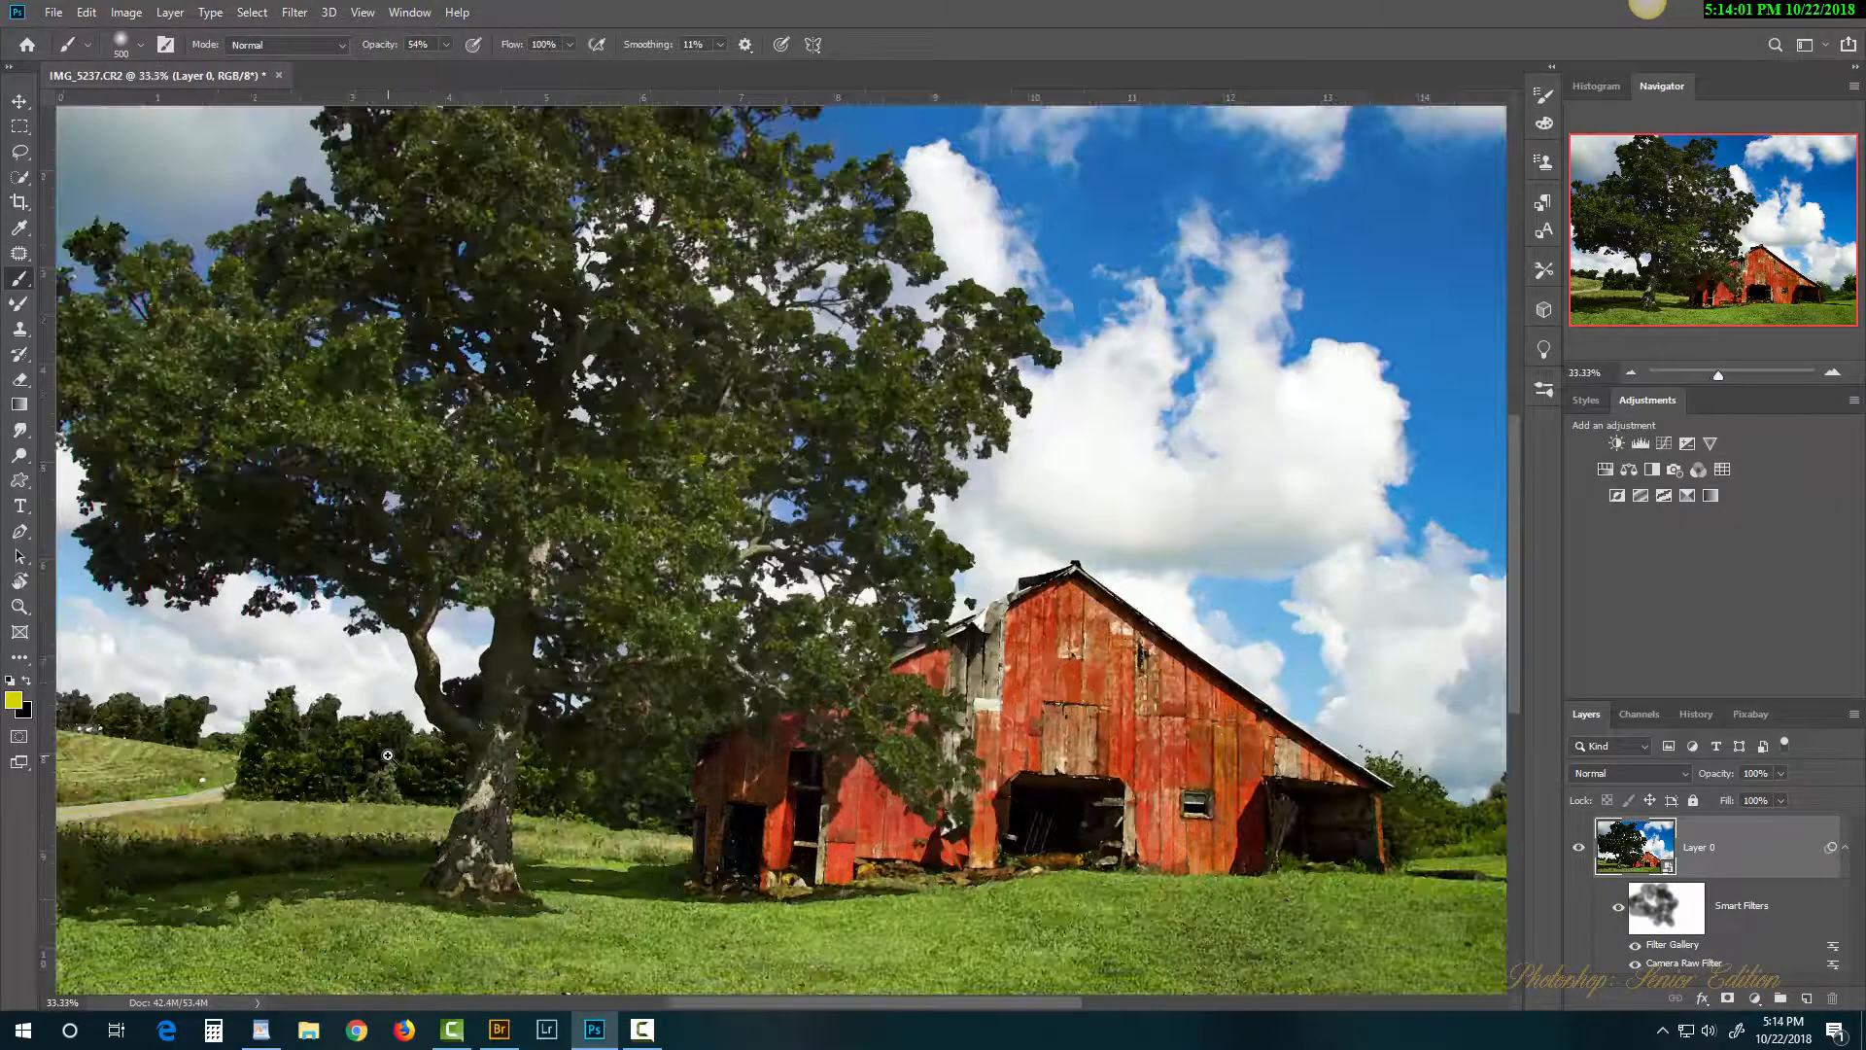
{"action": "scroll", "coordinate": [388, 759], "scroll_direction": "up", "scroll_amount": 1}
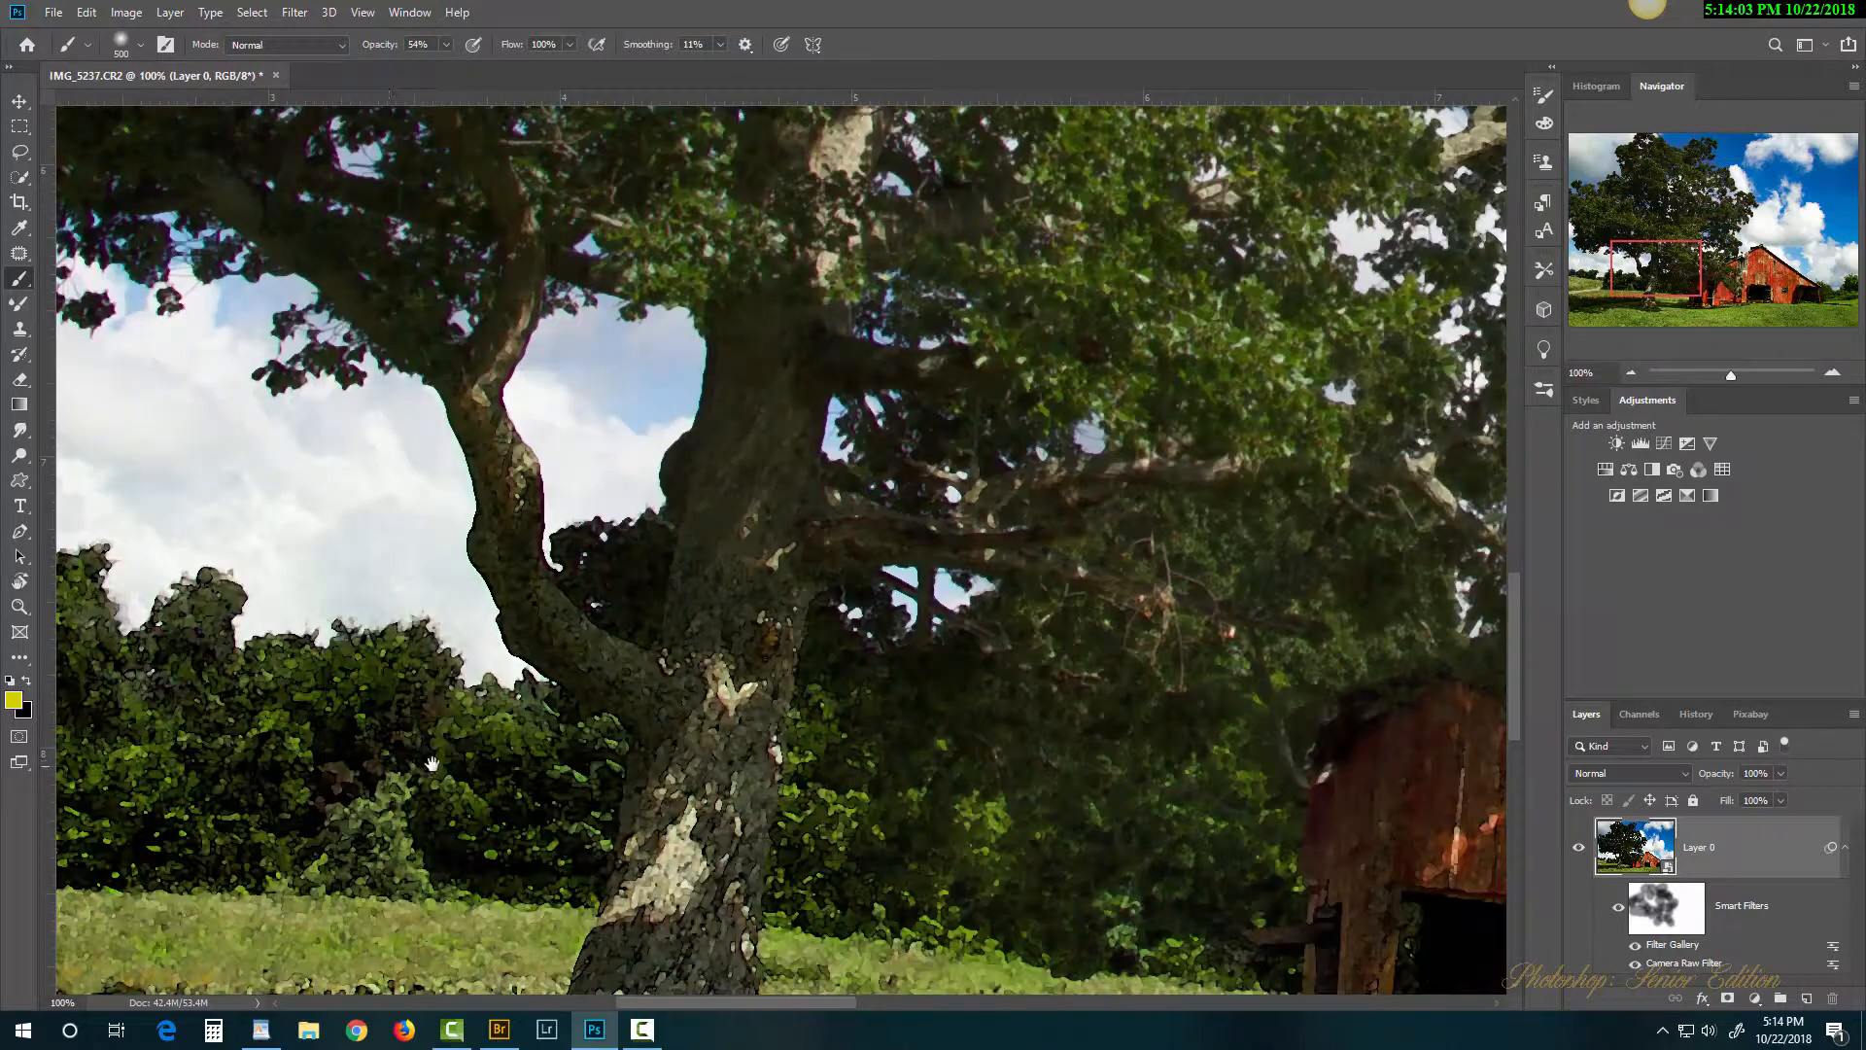
{"action": "left_click_drag", "start_coordinate": [388, 759], "coordinate": [987, 496]}
{"action": "left_click_drag", "start_coordinate": [767, 764], "coordinate": [867, 720]}
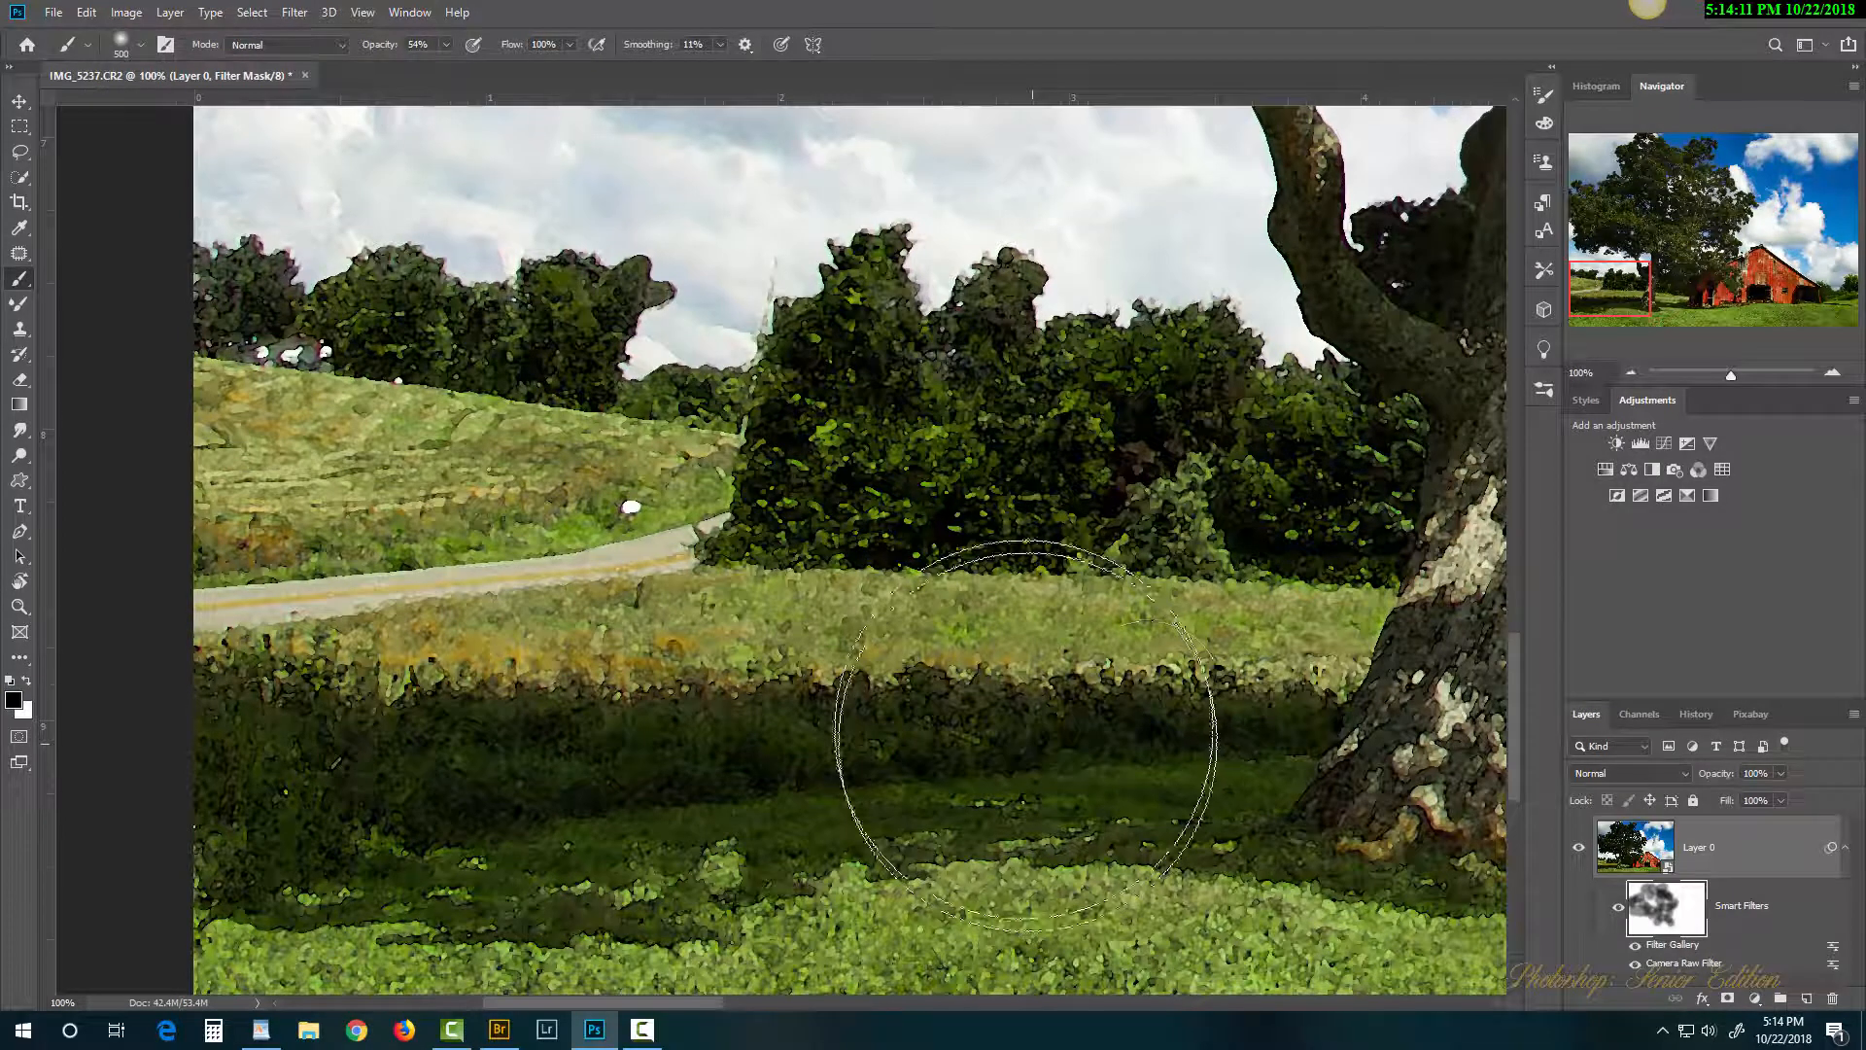
Step: With a smaller brush, mask the painterly filter off the dark and lower-left grass bands
{"action": "key", "text": "["}
{"action": "key", "text": "["}
{"action": "key", "text": "["}
{"action": "mouse_move", "coordinate": [1257, 689]}
{"action": "left_mouse_down"}
{"action": "mouse_move", "coordinate": [924, 715]}
{"action": "mouse_move", "coordinate": [1004, 694]}
{"action": "mouse_move", "coordinate": [312, 698]}
{"action": "mouse_move", "coordinate": [380, 673]}
{"action": "mouse_move", "coordinate": [237, 709]}
{"action": "mouse_move", "coordinate": [434, 800]}
{"action": "mouse_move", "coordinate": [483, 799]}
{"action": "left_mouse_up"}
{"action": "mouse_move", "coordinate": [1085, 760]}
{"action": "left_mouse_down"}
{"action": "mouse_move", "coordinate": [1183, 792]}
{"action": "mouse_move", "coordinate": [437, 913]}
{"action": "mouse_move", "coordinate": [583, 933]}
{"action": "left_mouse_up"}
{"action": "left_click_drag", "start_coordinate": [919, 948], "coordinate": [335, 931]}
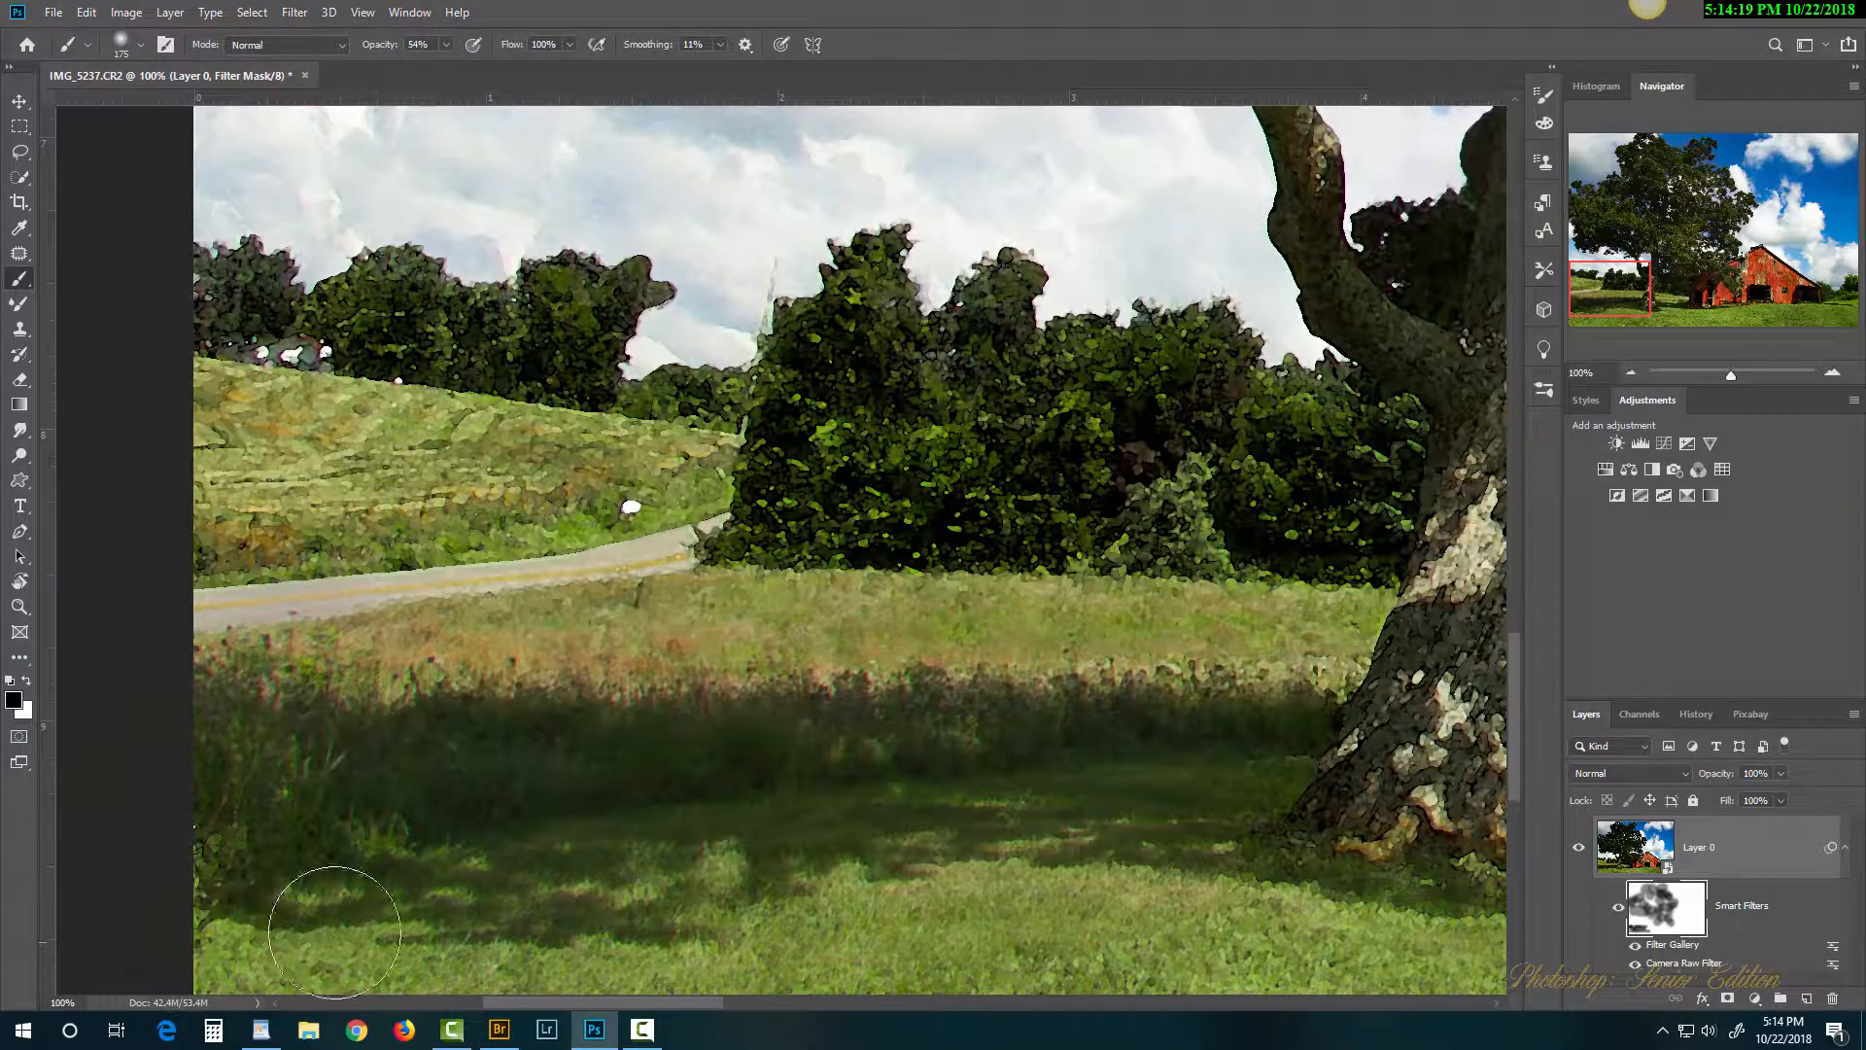
{"action": "scroll", "coordinate": [1160, 807], "scroll_direction": "right", "scroll_amount": 5}
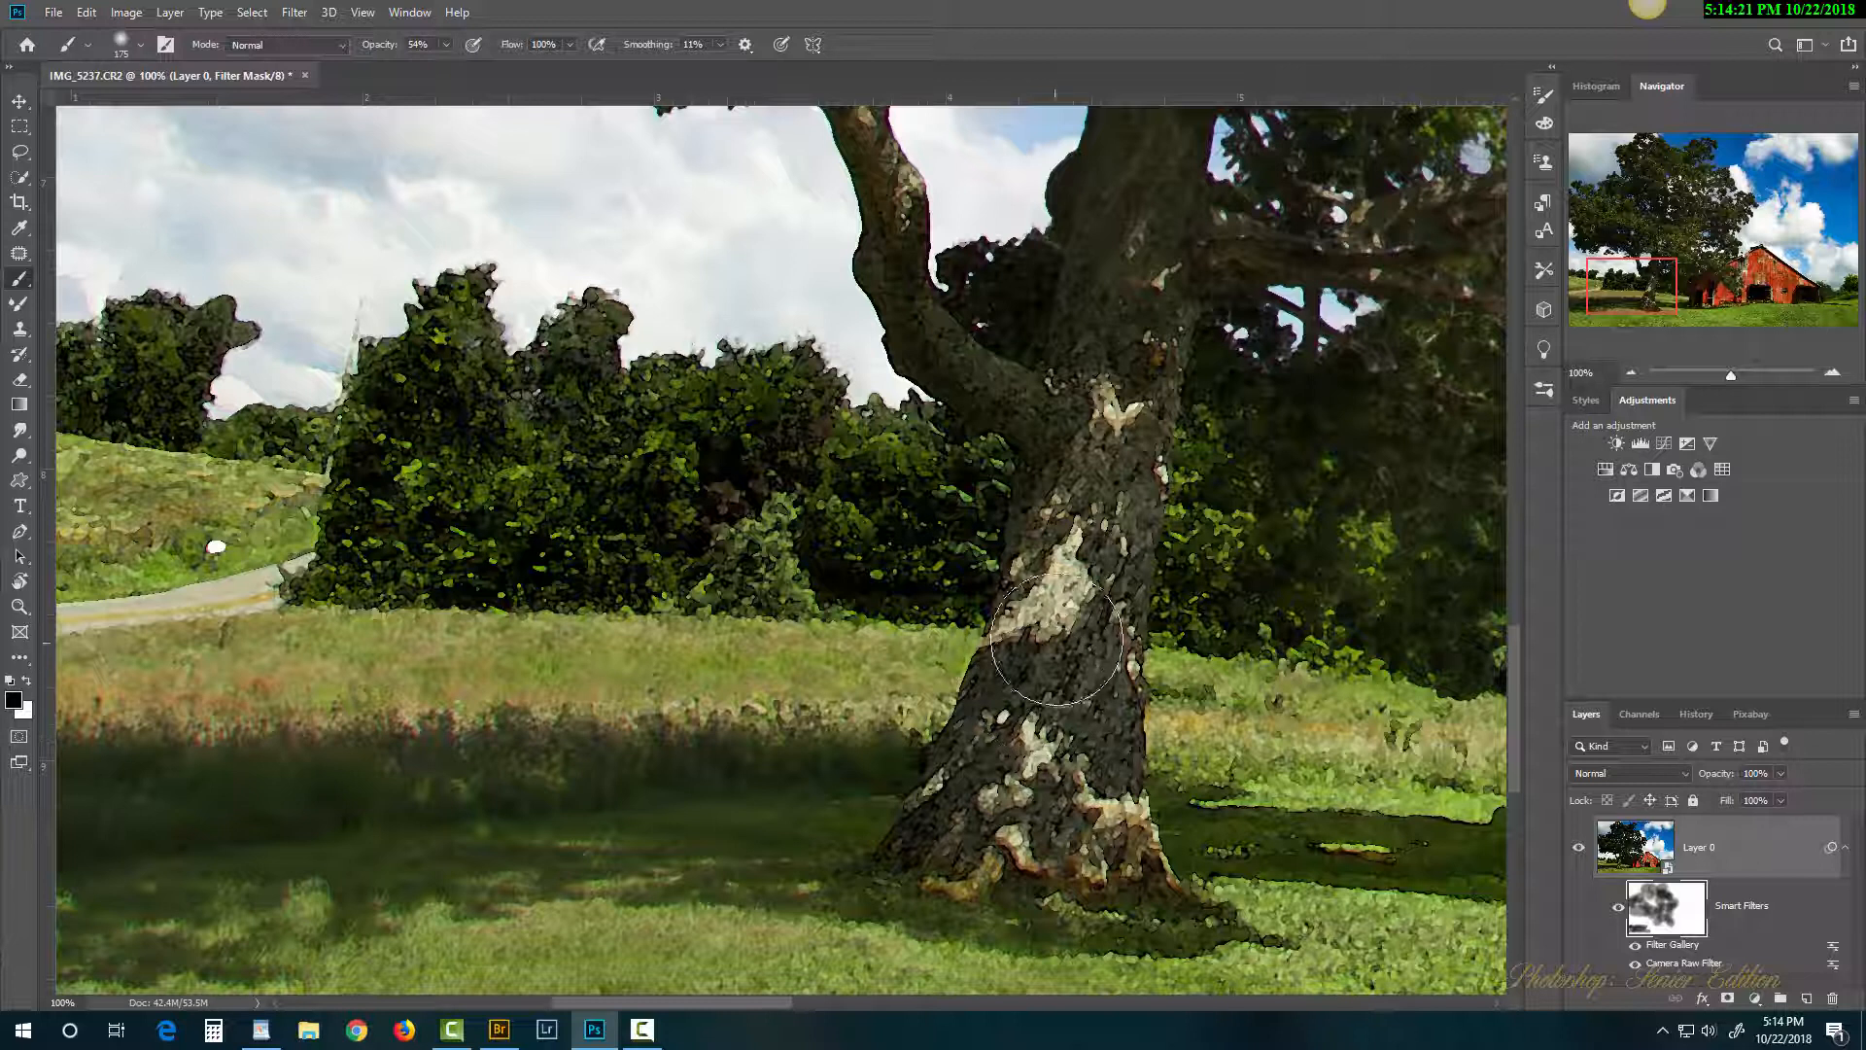
Step: Mask the filter effect off the tree trunk to restore smooth bark
{"action": "mouse_move", "coordinate": [1086, 412]}
{"action": "left_mouse_down"}
{"action": "mouse_move", "coordinate": [1026, 743]}
{"action": "mouse_move", "coordinate": [1089, 644]}
{"action": "mouse_move", "coordinate": [1086, 719]}
{"action": "left_mouse_up"}
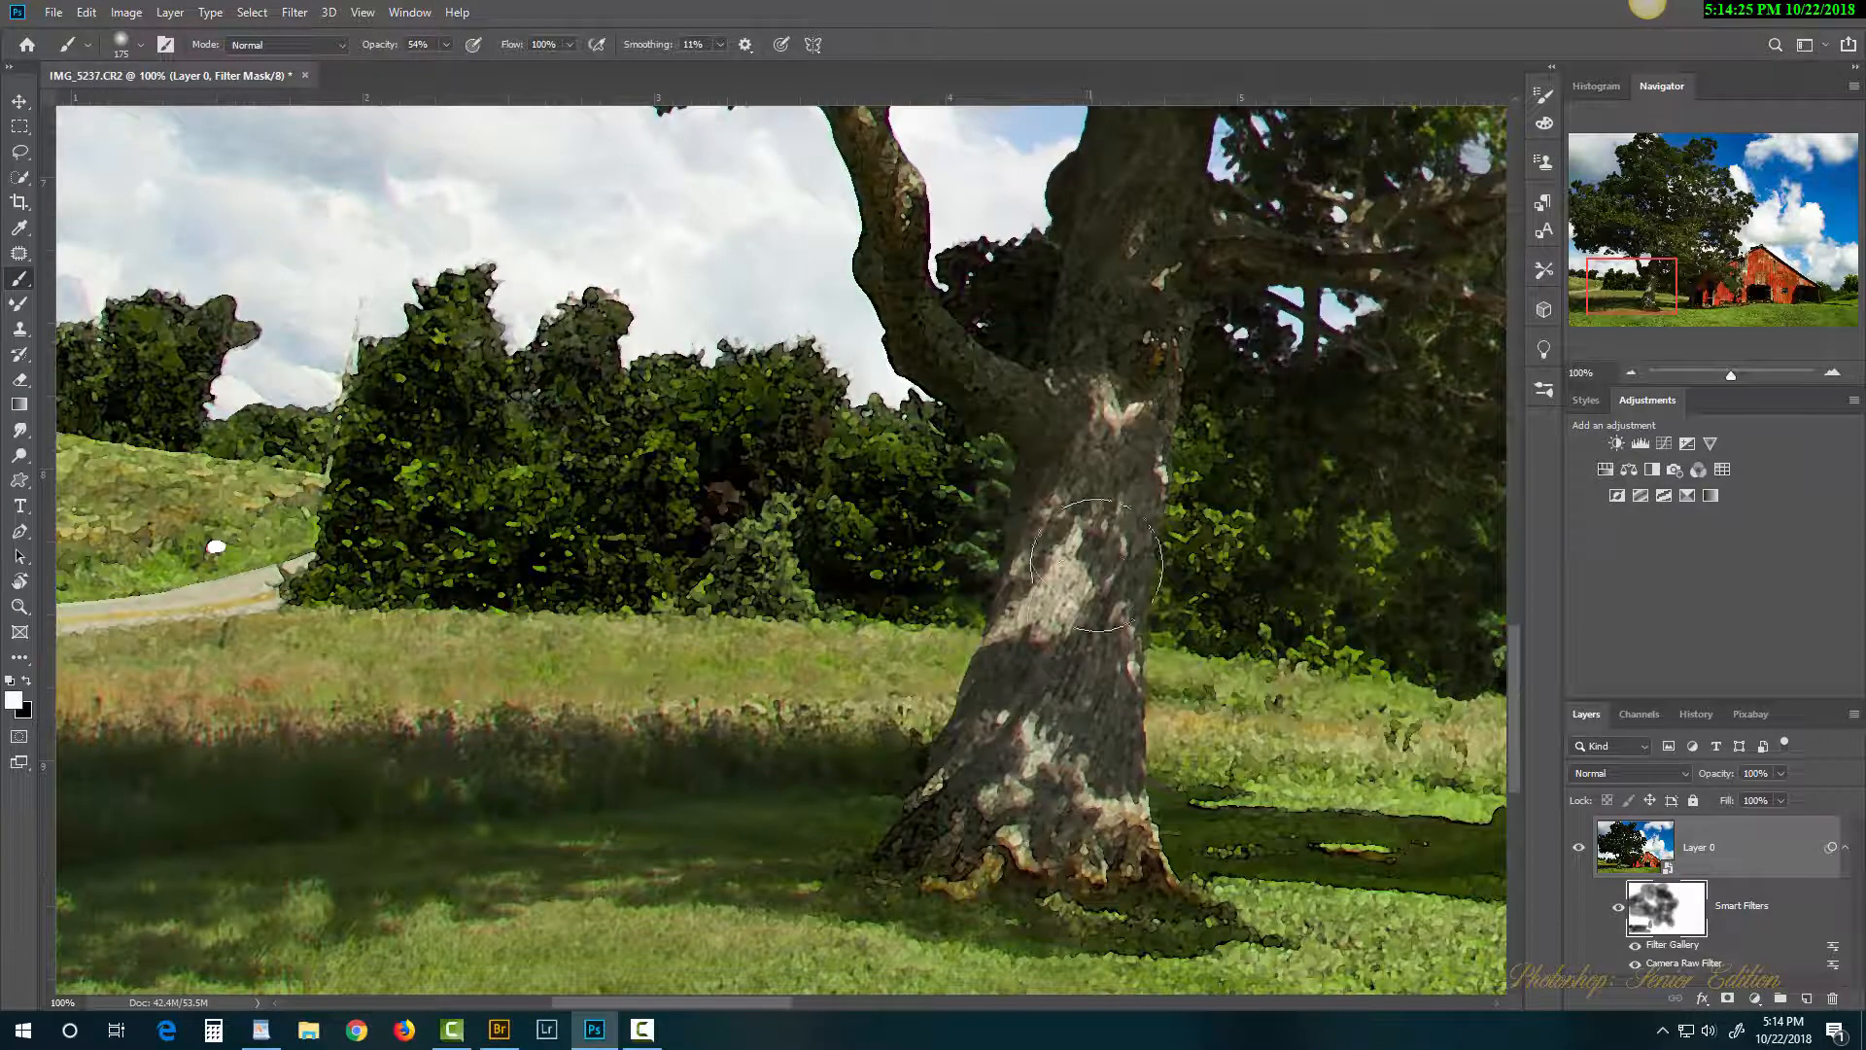
{"action": "left_click_drag", "start_coordinate": [1096, 565], "coordinate": [999, 762]}
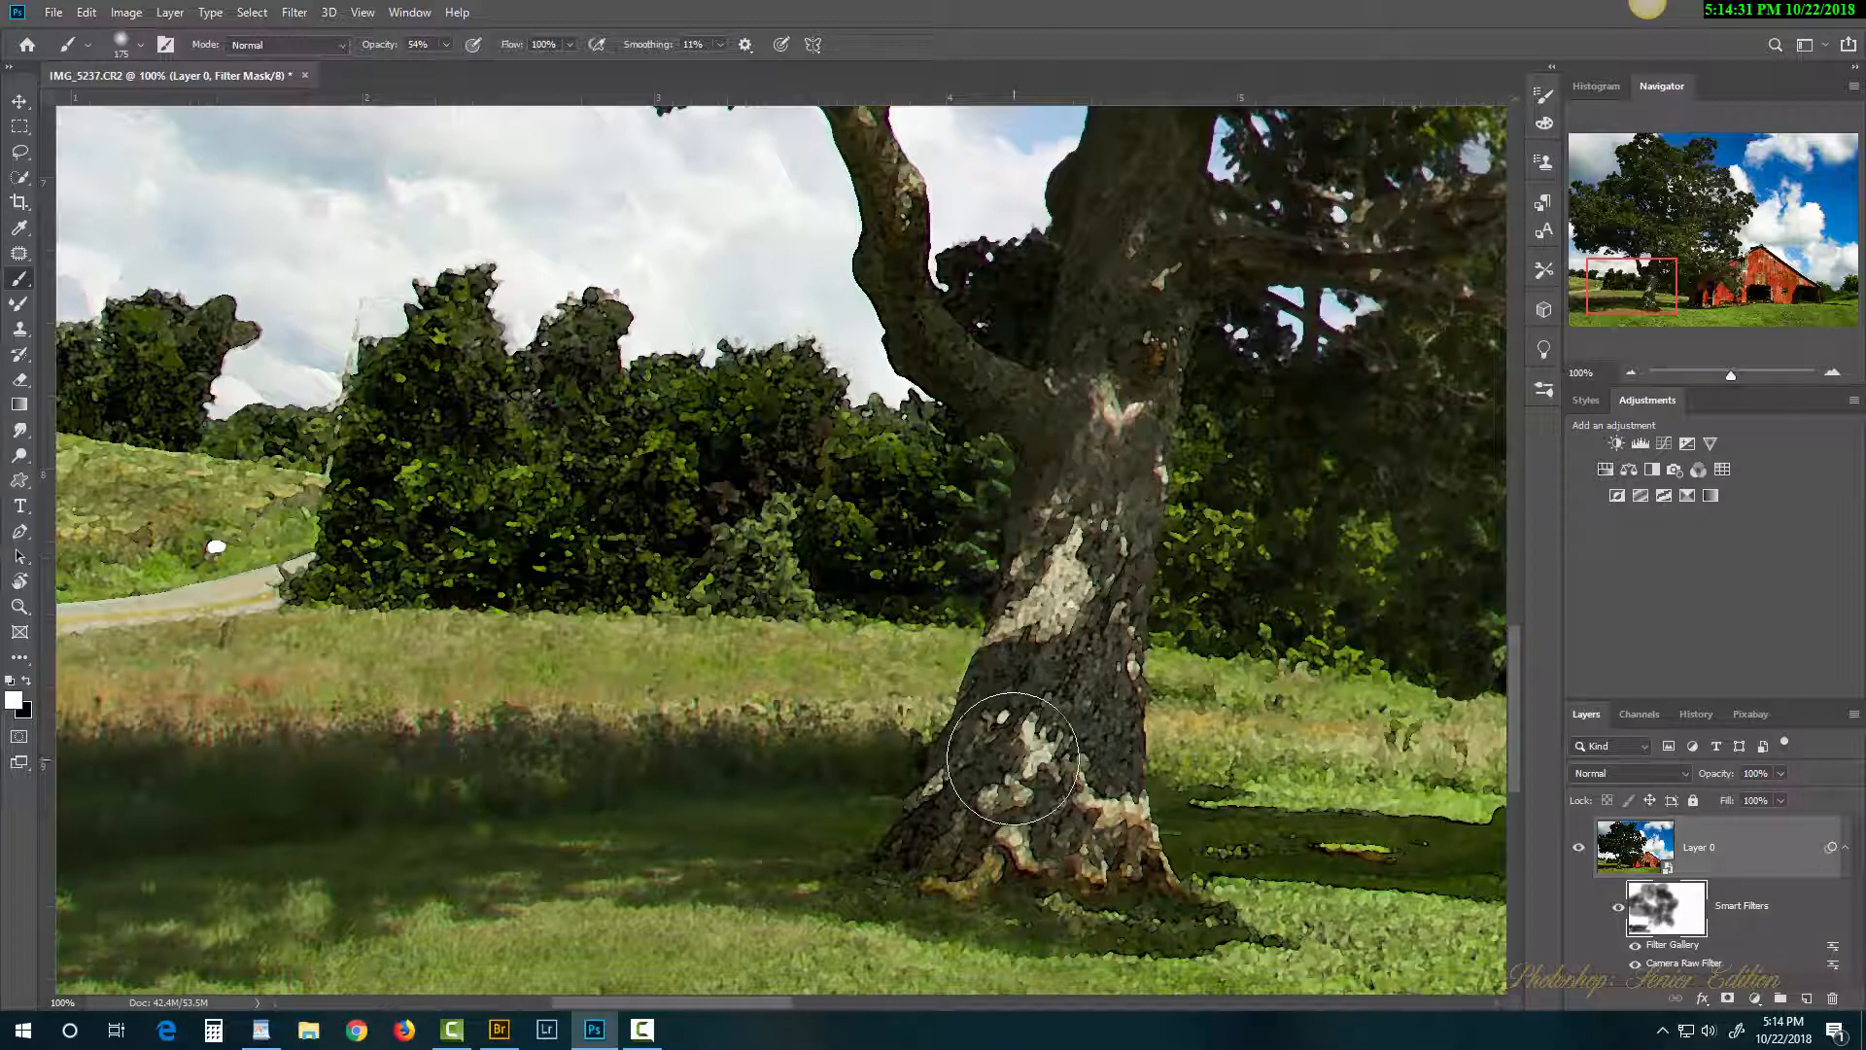
{"action": "mouse_move", "coordinate": [1083, 600]}
{"action": "left_mouse_down"}
{"action": "mouse_move", "coordinate": [1059, 710]}
{"action": "mouse_move", "coordinate": [1079, 577]}
{"action": "mouse_move", "coordinate": [948, 861]}
{"action": "mouse_move", "coordinate": [1102, 530]}
{"action": "mouse_move", "coordinate": [1109, 452]}
{"action": "mouse_move", "coordinate": [1070, 665]}
{"action": "left_mouse_up"}
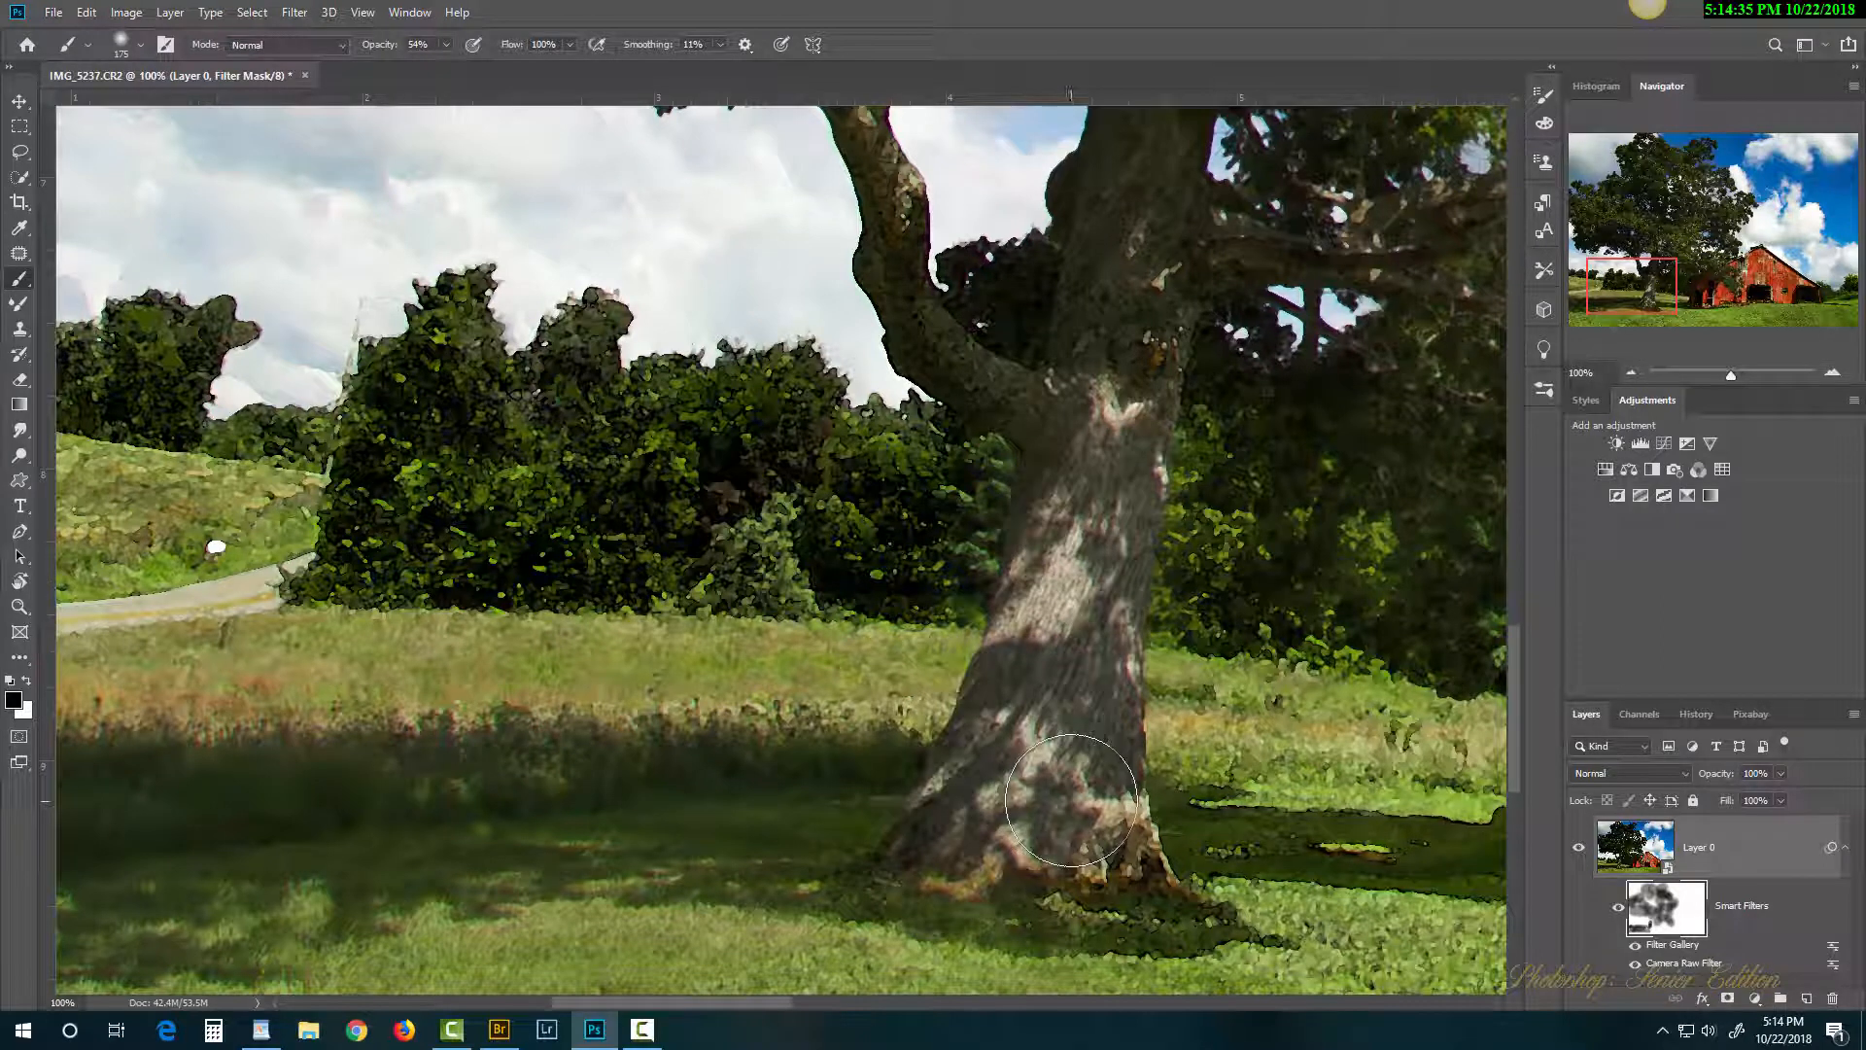
{"action": "left_click_drag", "start_coordinate": [1091, 512], "coordinate": [1039, 724]}
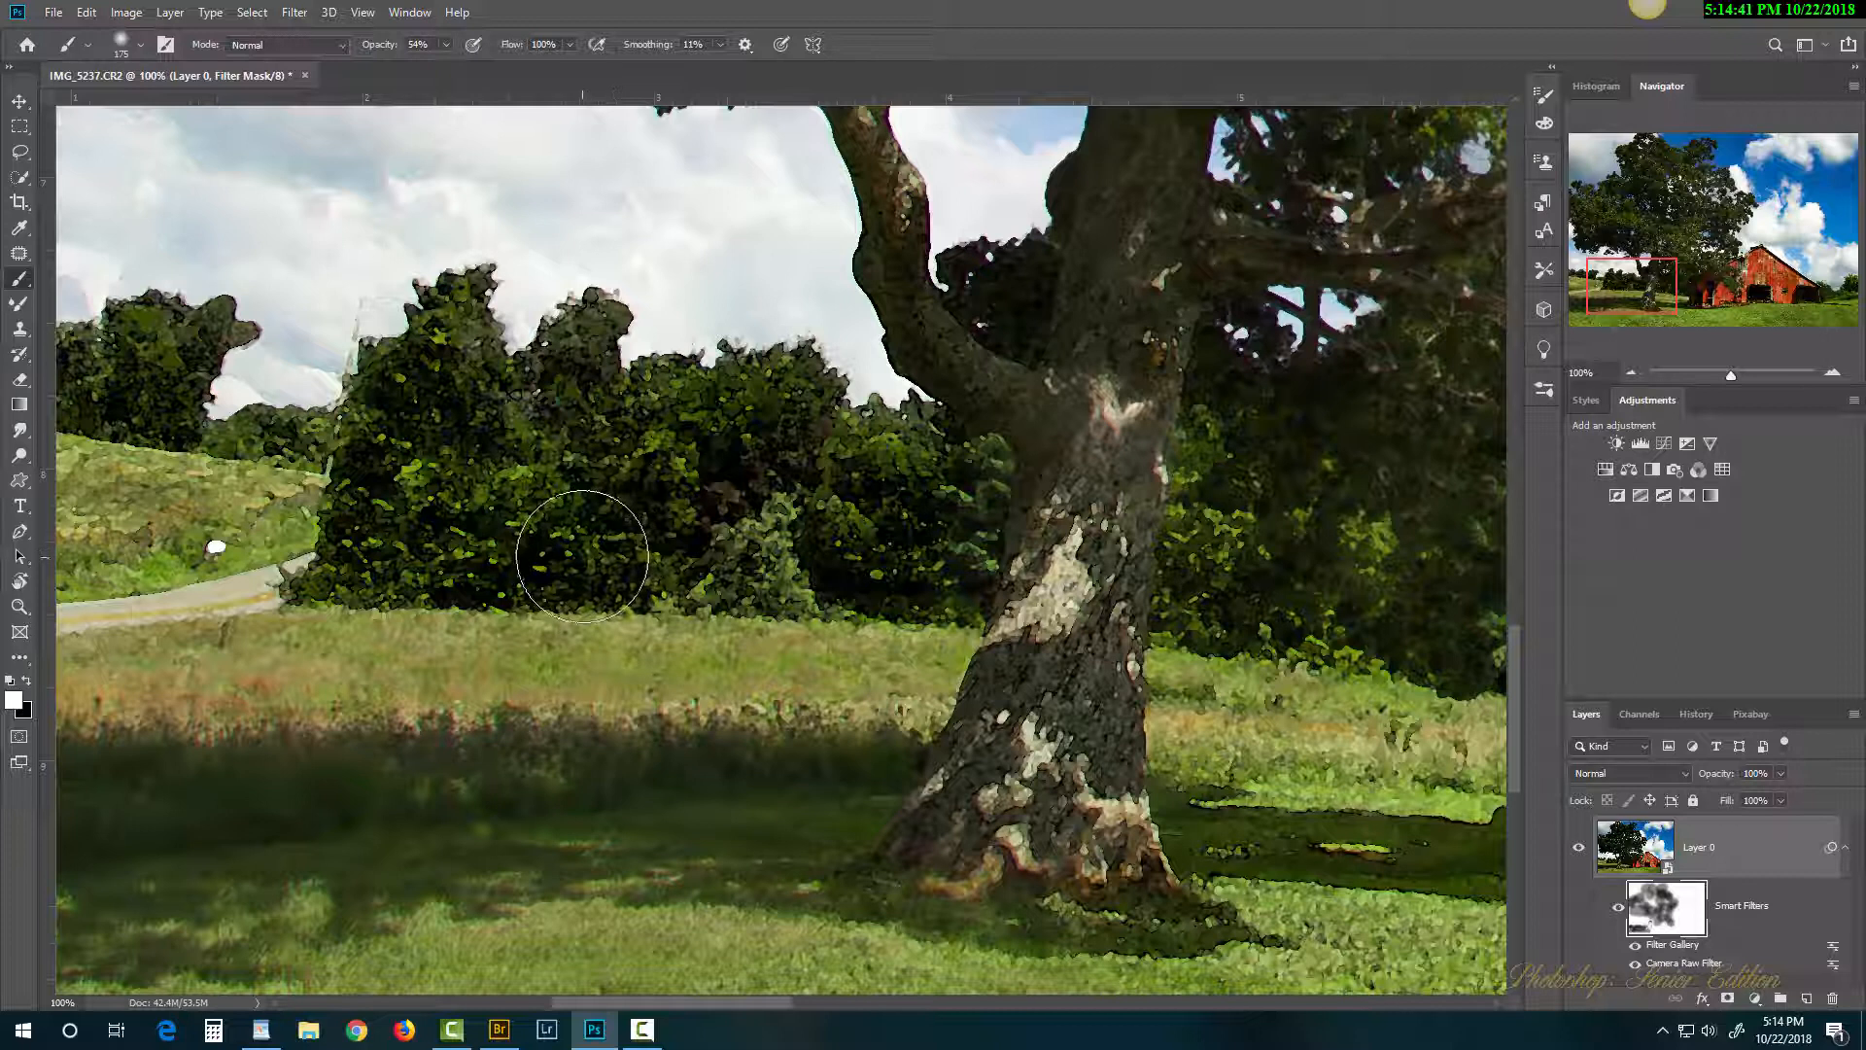
Step: Mask the filter off the bushes and dark treetop left of the tree
{"action": "mouse_move", "coordinate": [569, 506]}
{"action": "left_mouse_down"}
{"action": "mouse_move", "coordinate": [670, 526]}
{"action": "mouse_move", "coordinate": [415, 493]}
{"action": "mouse_move", "coordinate": [432, 385]}
{"action": "mouse_move", "coordinate": [398, 518]}
{"action": "mouse_move", "coordinate": [507, 495]}
{"action": "mouse_move", "coordinate": [818, 530]}
{"action": "mouse_move", "coordinate": [643, 551]}
{"action": "mouse_move", "coordinate": [753, 572]}
{"action": "mouse_move", "coordinate": [923, 536]}
{"action": "mouse_move", "coordinate": [921, 509]}
{"action": "mouse_move", "coordinate": [802, 449]}
{"action": "mouse_move", "coordinate": [790, 419]}
{"action": "mouse_move", "coordinate": [665, 454]}
{"action": "left_mouse_up"}
{"action": "mouse_move", "coordinate": [637, 383]}
{"action": "left_mouse_down"}
{"action": "mouse_move", "coordinate": [587, 362]}
{"action": "mouse_move", "coordinate": [515, 387]}
{"action": "mouse_move", "coordinate": [467, 354]}
{"action": "mouse_move", "coordinate": [387, 455]}
{"action": "mouse_move", "coordinate": [395, 505]}
{"action": "mouse_move", "coordinate": [312, 499]}
{"action": "mouse_move", "coordinate": [126, 397]}
{"action": "mouse_move", "coordinate": [82, 422]}
{"action": "mouse_move", "coordinate": [138, 552]}
{"action": "mouse_move", "coordinate": [93, 488]}
{"action": "mouse_move", "coordinate": [240, 536]}
{"action": "left_mouse_up"}
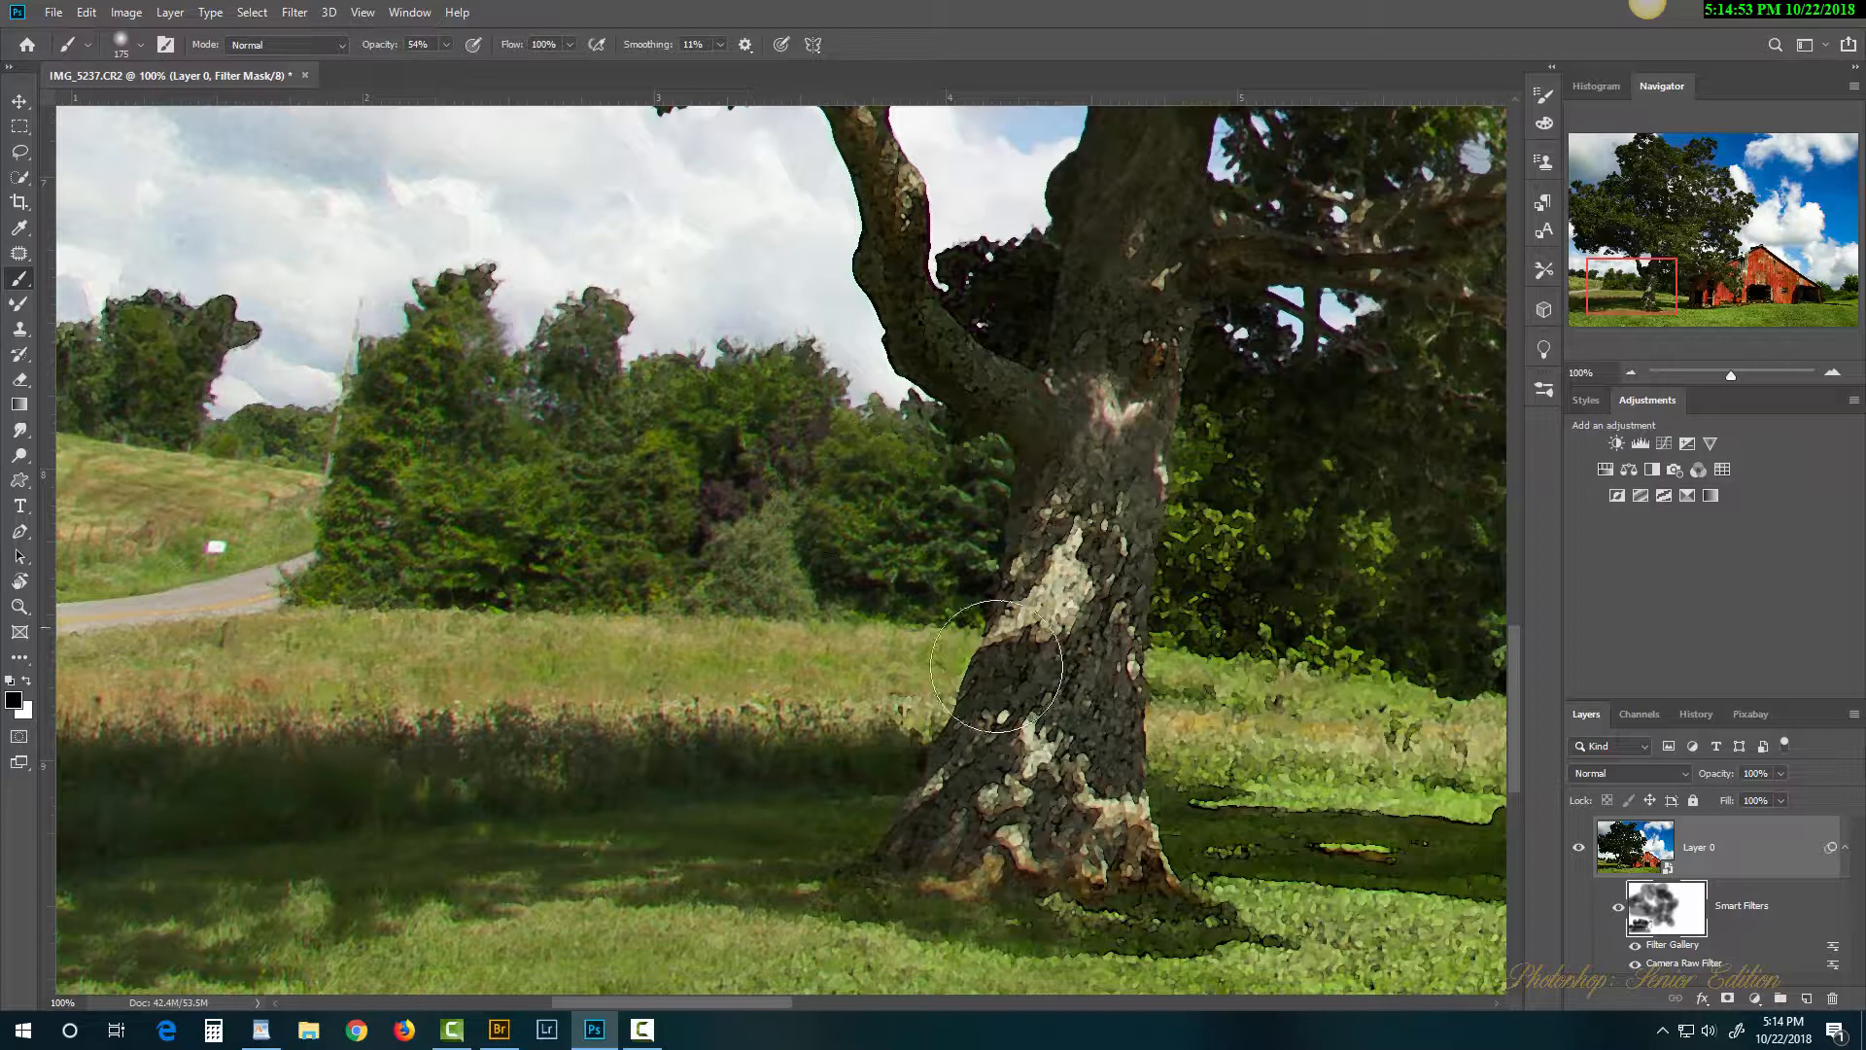
{"action": "scroll", "coordinate": [996, 666], "scroll_direction": "right", "scroll_amount": 6}
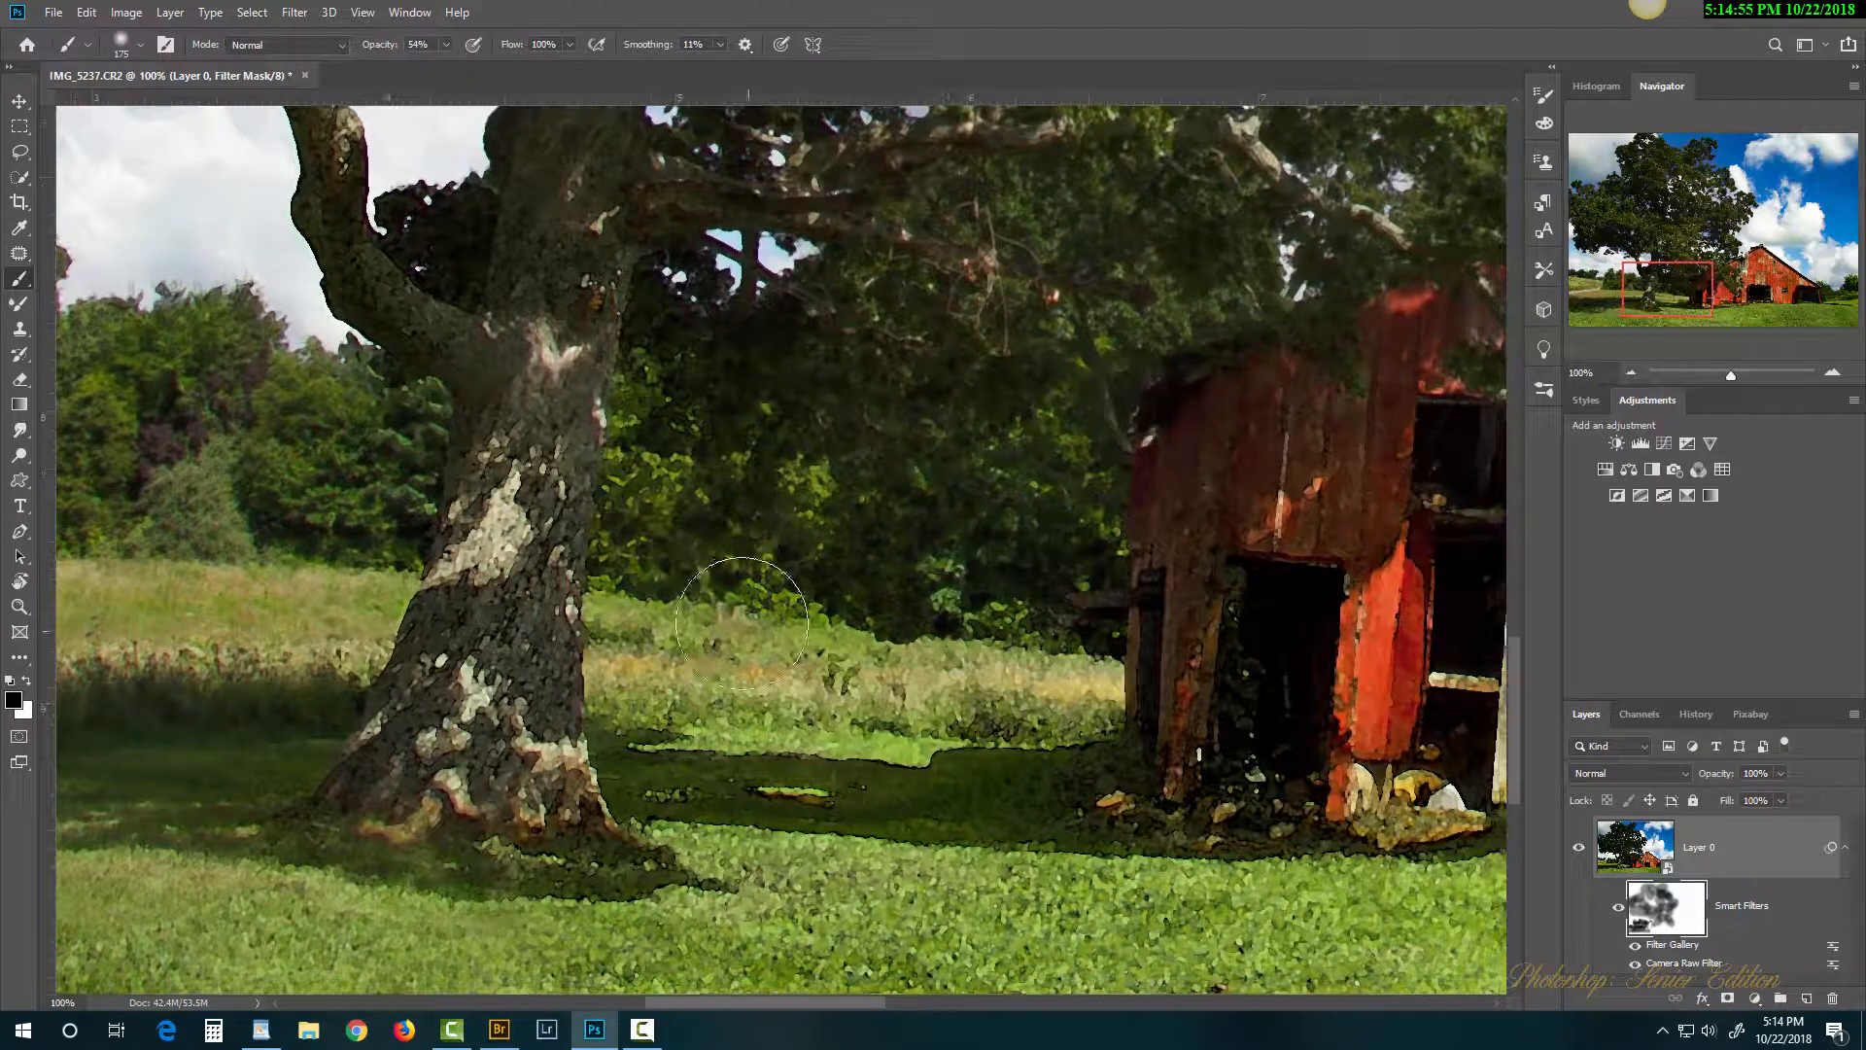
Step: Mask the painterly effect off the grass, shadow and bushes between the tree and barn
{"action": "left_click", "coordinate": [972, 686]}
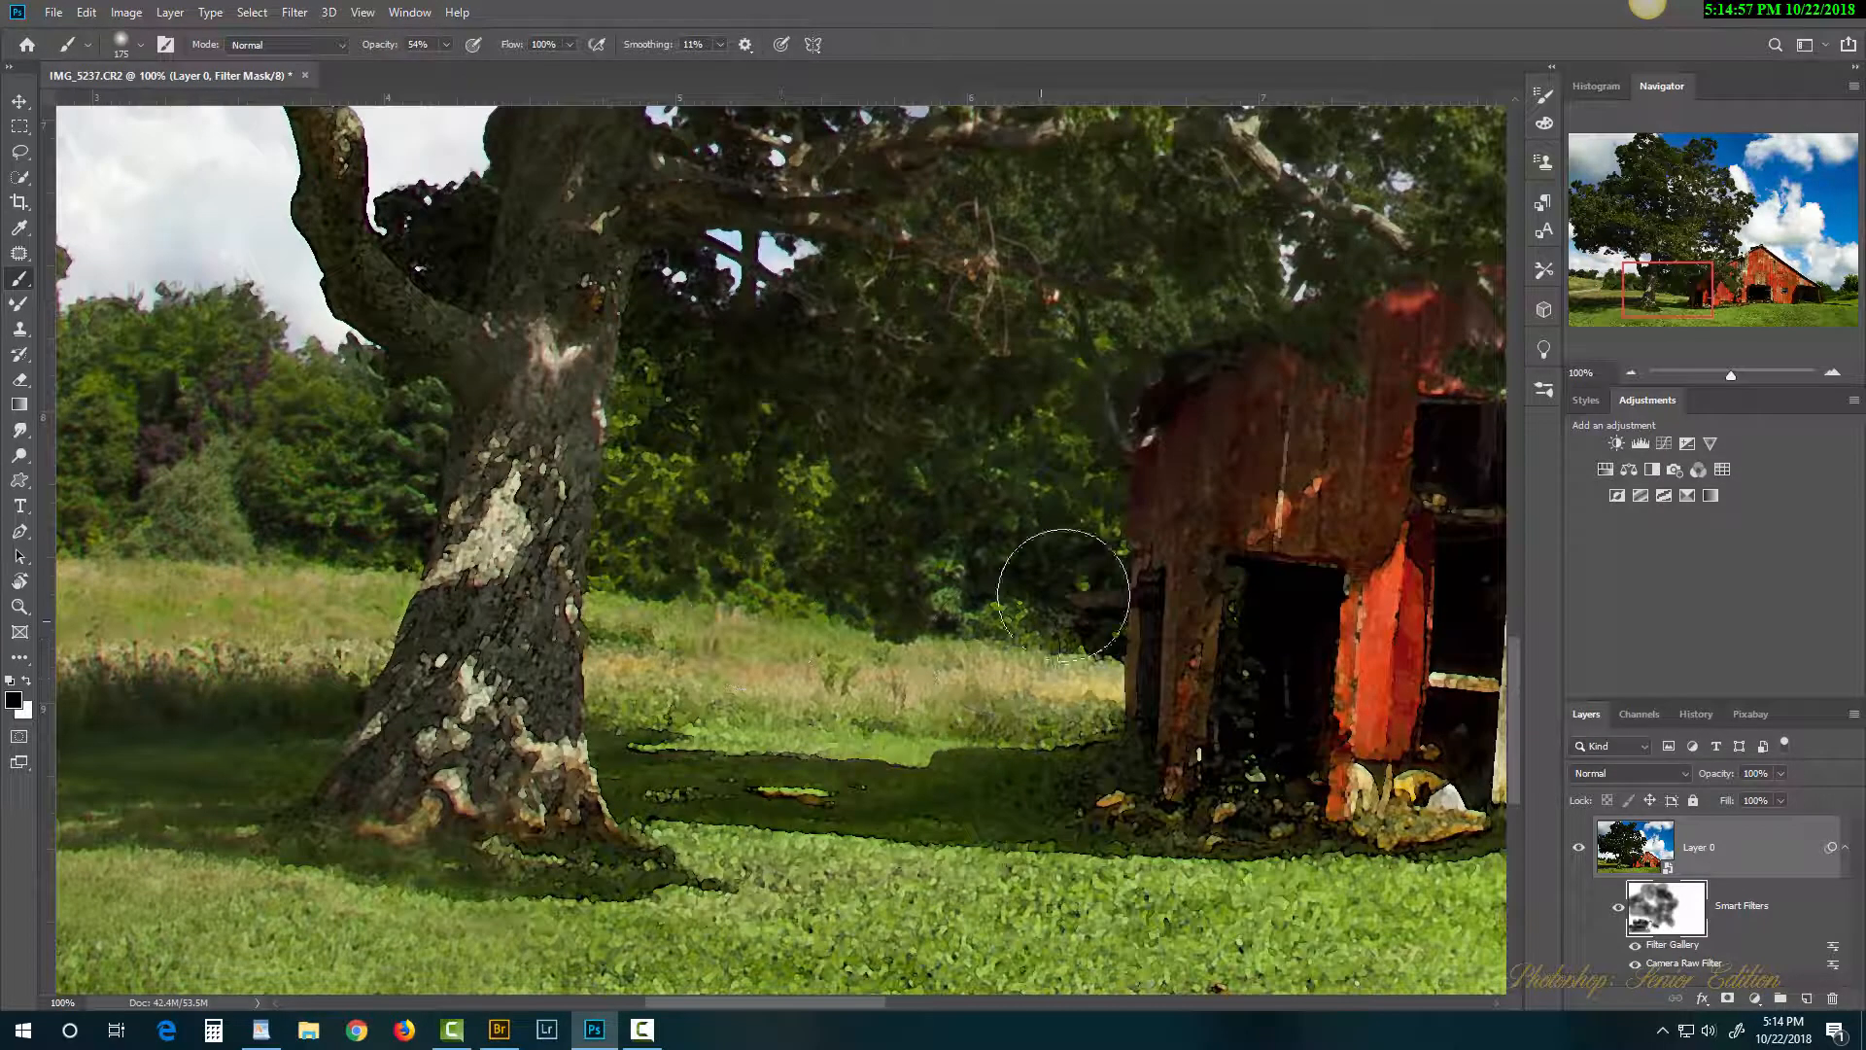
{"action": "left_click_drag", "start_coordinate": [1064, 593], "coordinate": [866, 673]}
{"action": "left_click_drag", "start_coordinate": [763, 852], "coordinate": [1315, 938]}
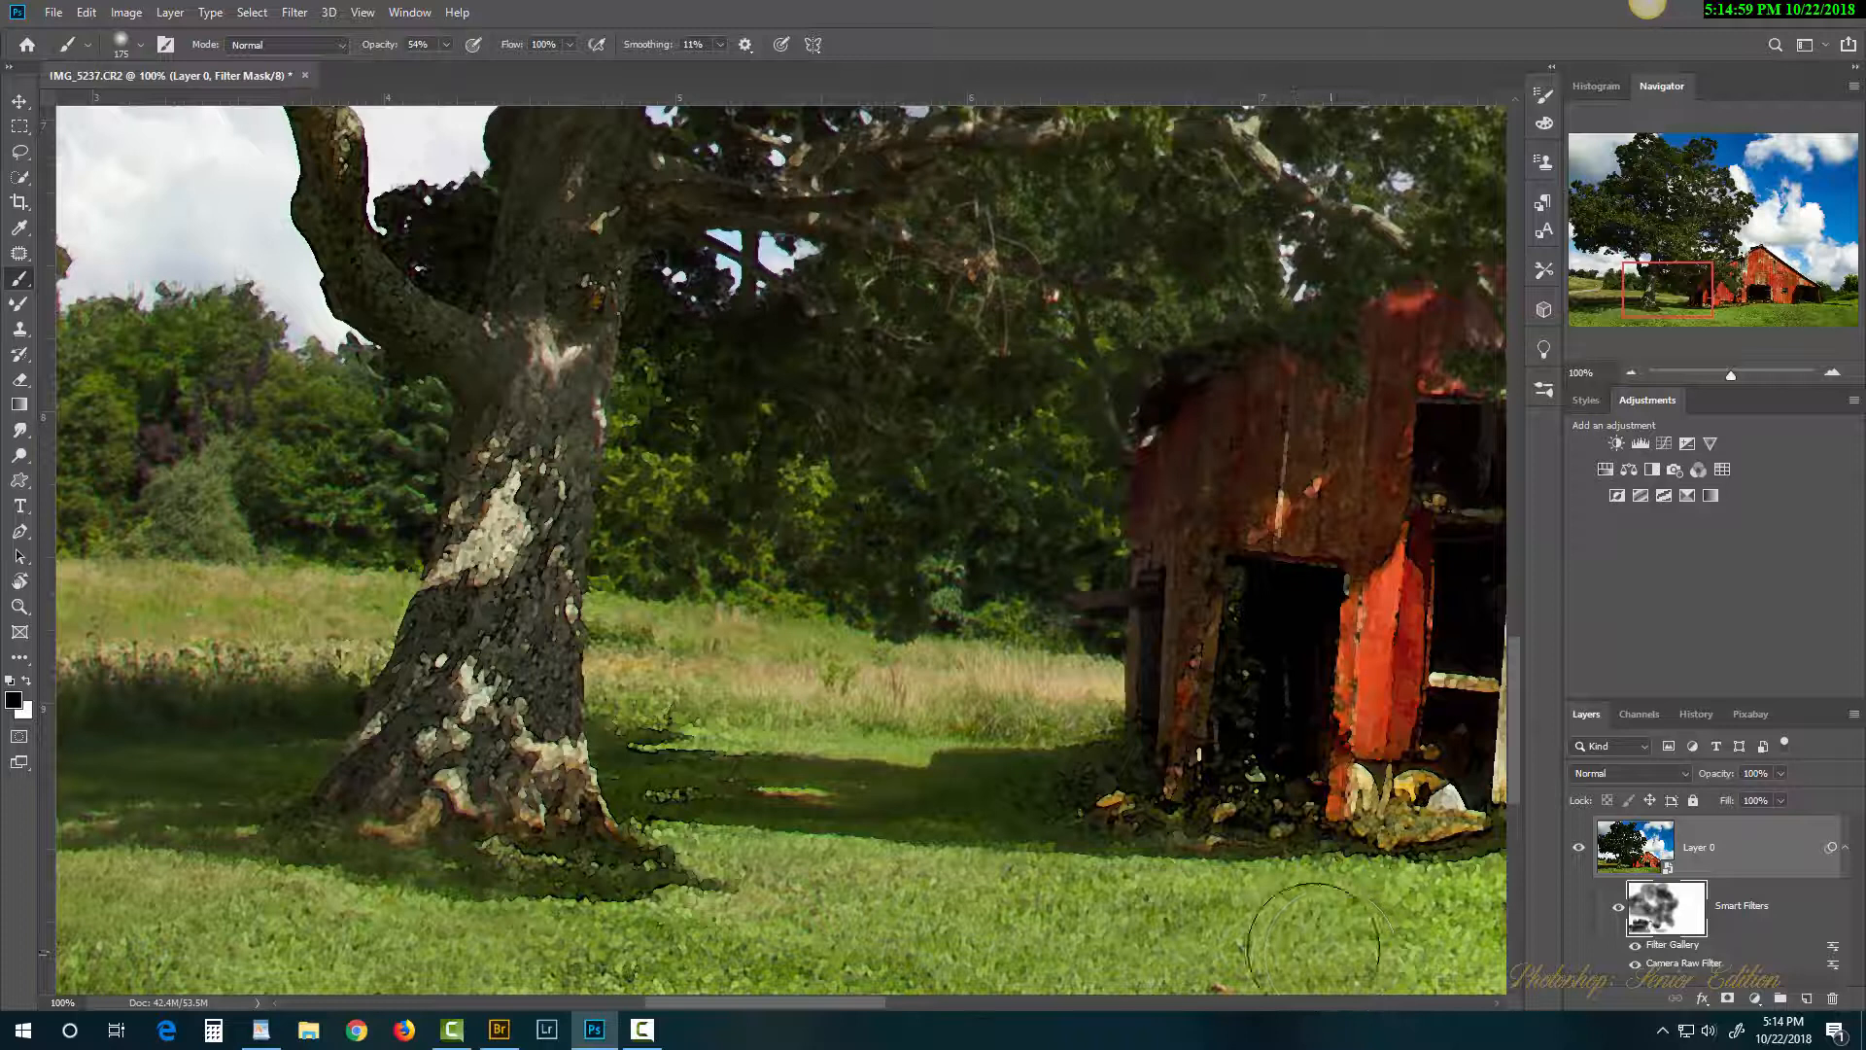
{"action": "mouse_move", "coordinate": [1468, 919]}
{"action": "left_mouse_down"}
{"action": "mouse_move", "coordinate": [981, 952]}
{"action": "mouse_move", "coordinate": [264, 955]}
{"action": "left_mouse_up"}
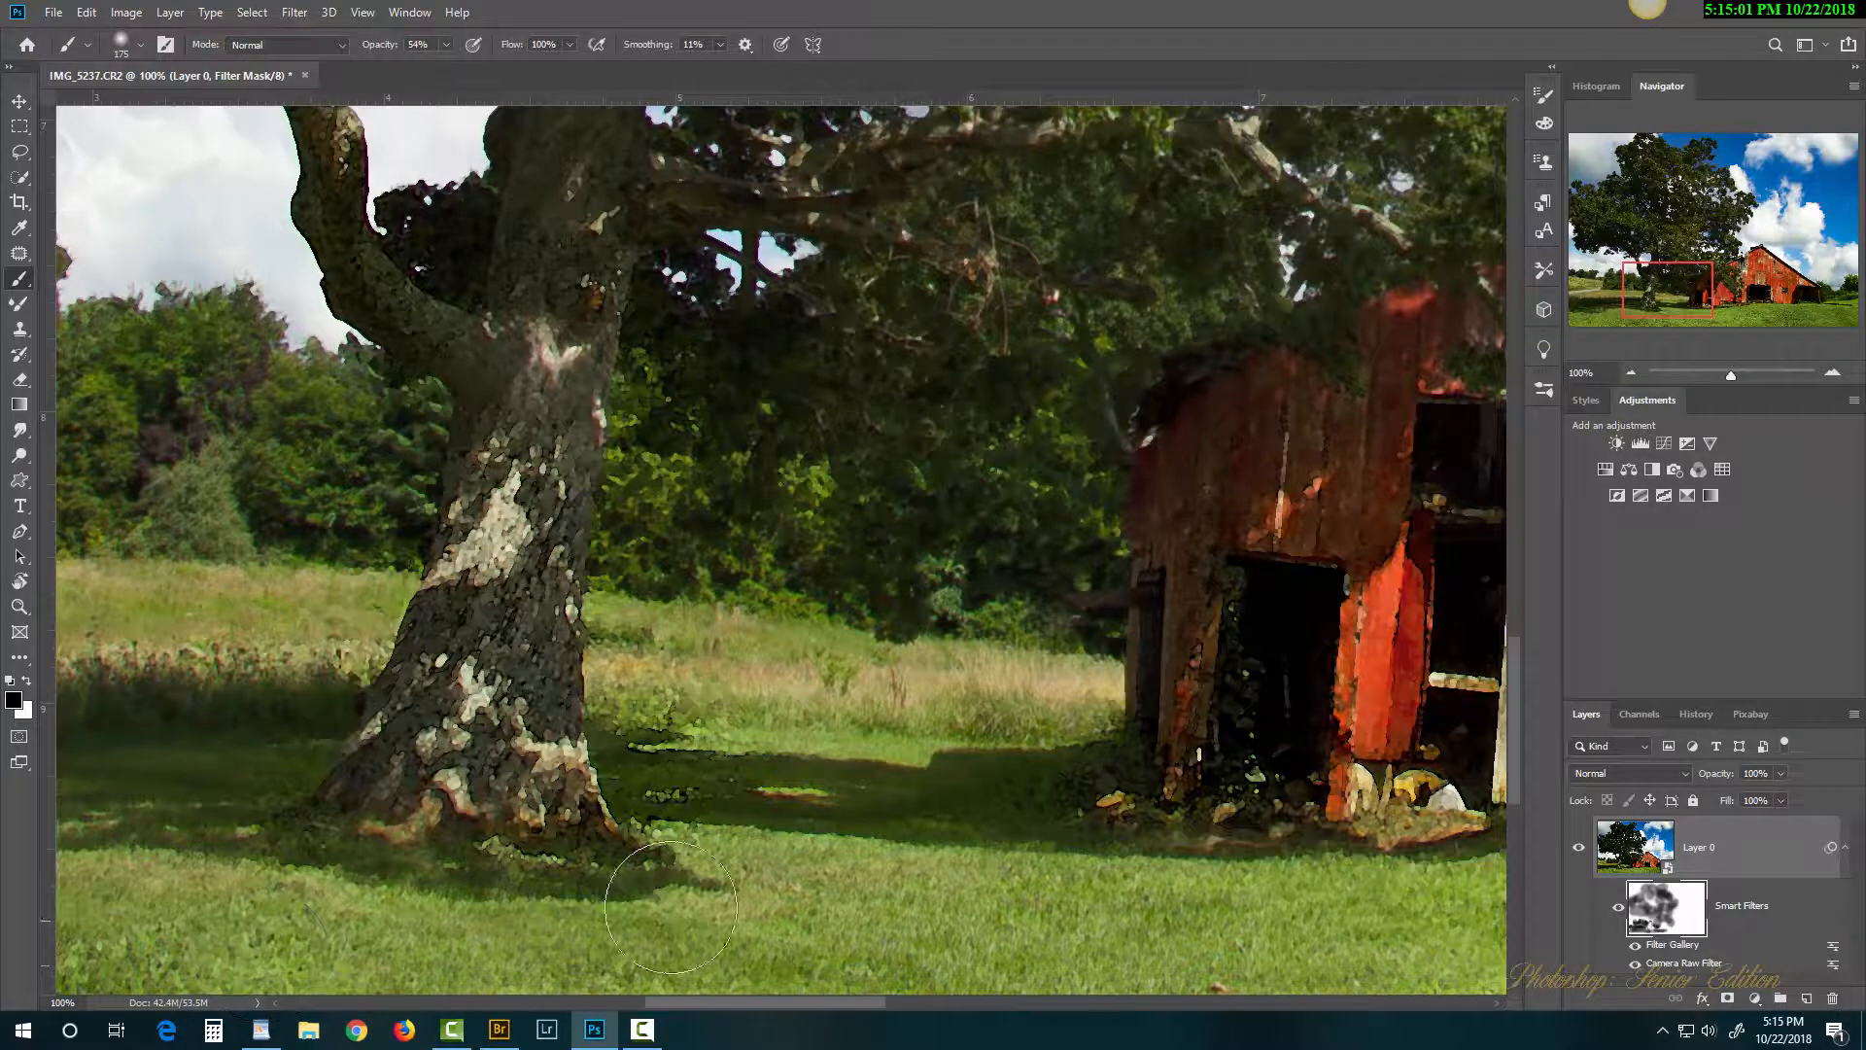
Step: Mask the textured grass below and in front of the barn
{"action": "left_click_drag", "start_coordinate": [711, 864], "coordinate": [792, 562]}
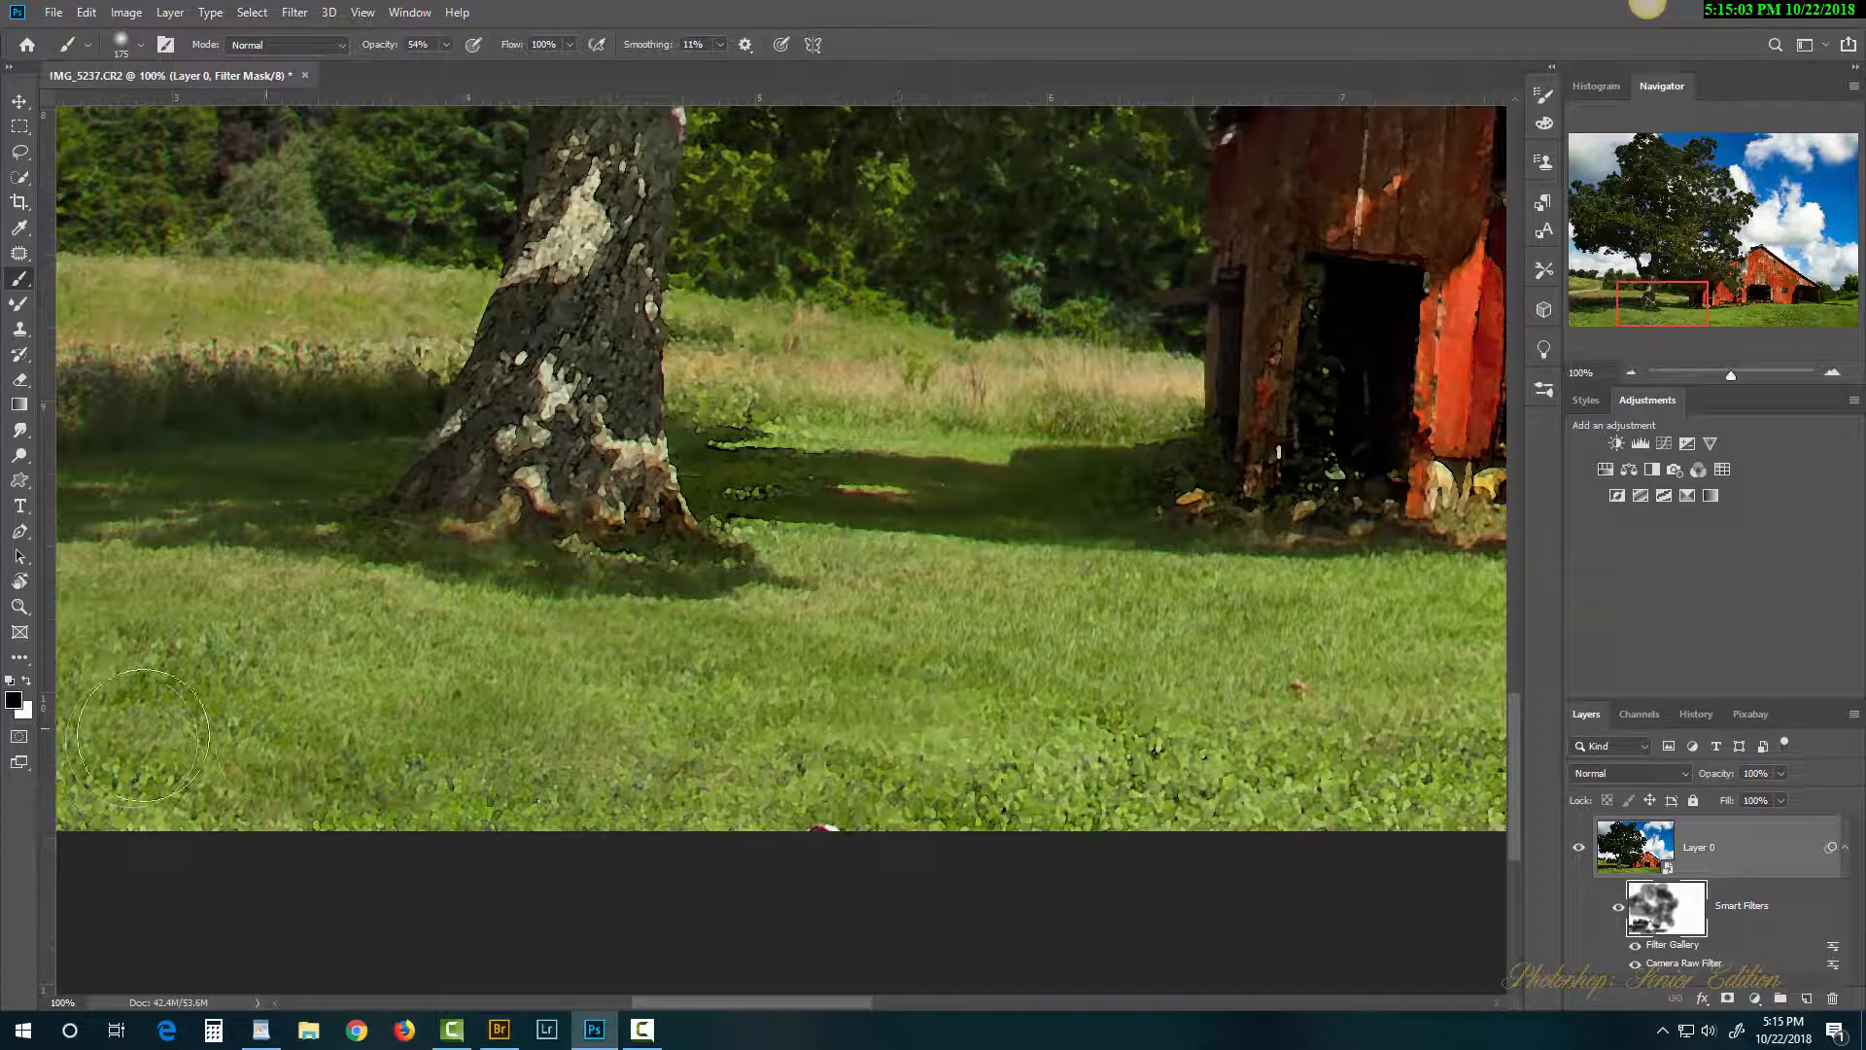
{"action": "left_click_drag", "start_coordinate": [1285, 739], "coordinate": [655, 761]}
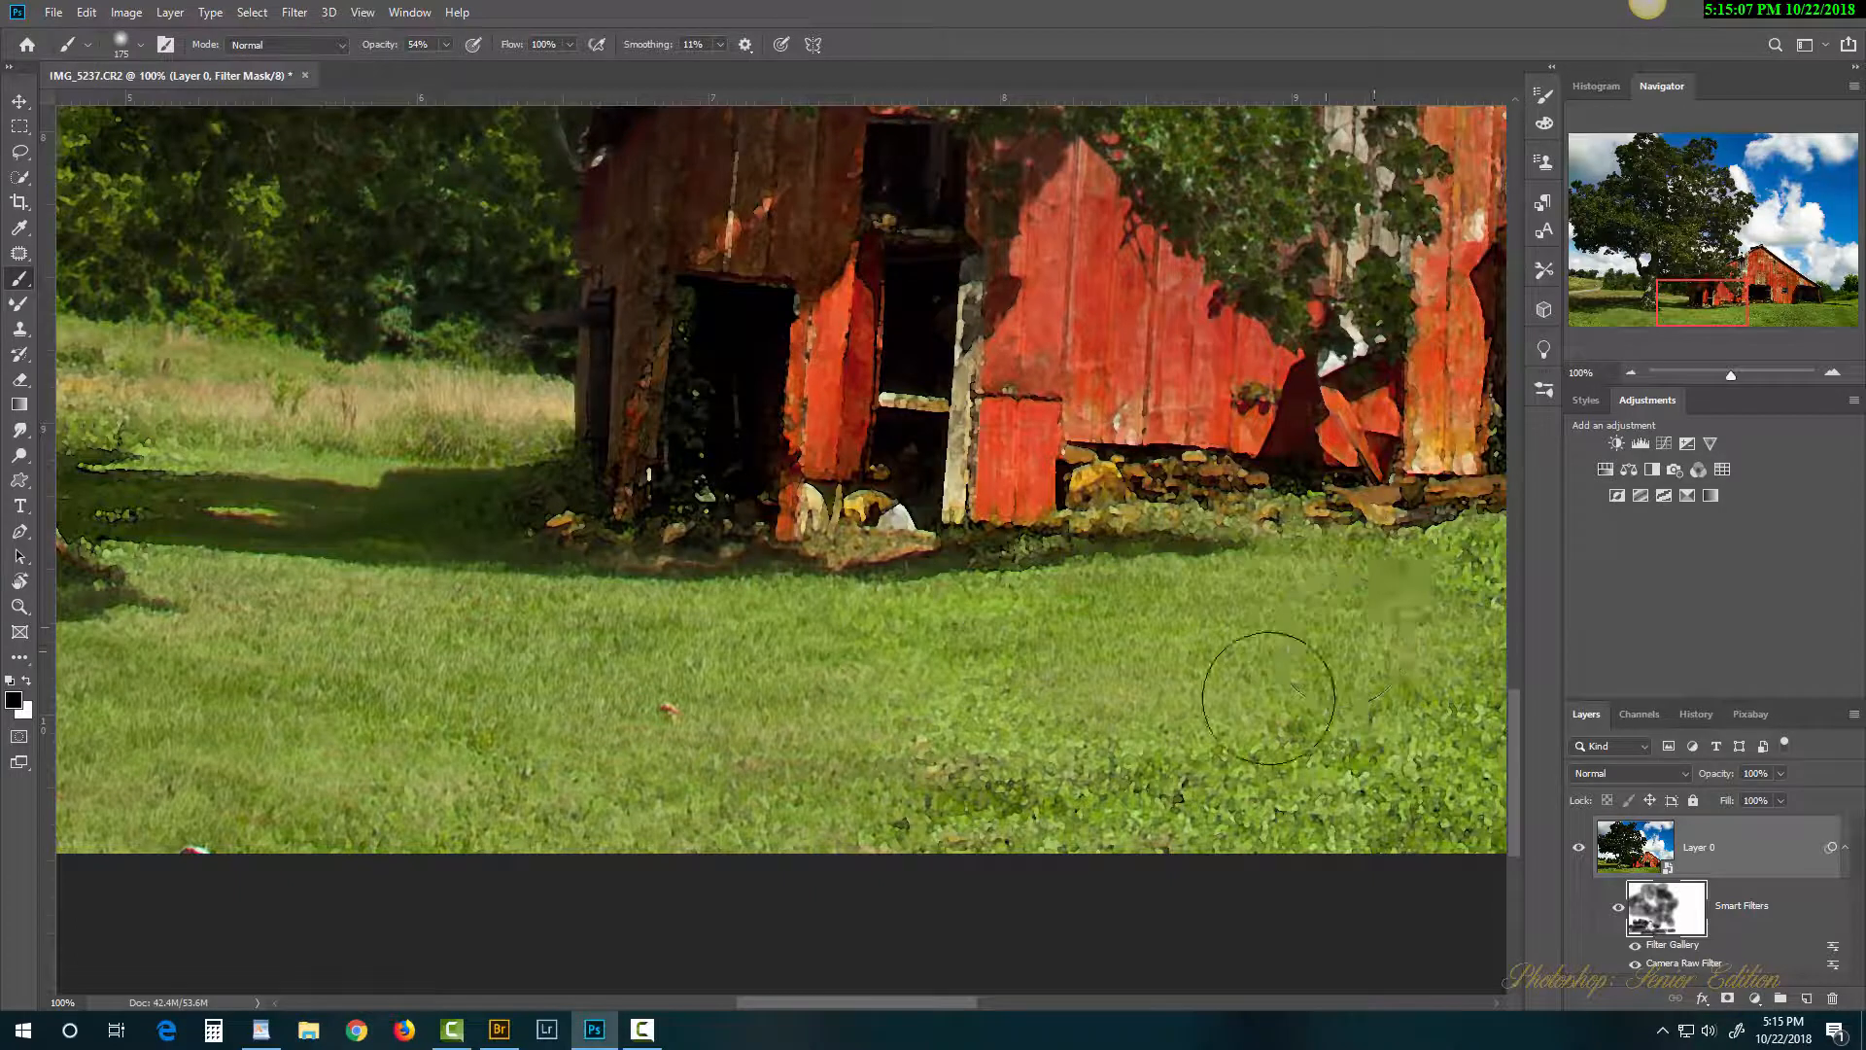
{"action": "left_click_drag", "start_coordinate": [1192, 755], "coordinate": [648, 736]}
{"action": "left_click_drag", "start_coordinate": [345, 783], "coordinate": [1064, 802]}
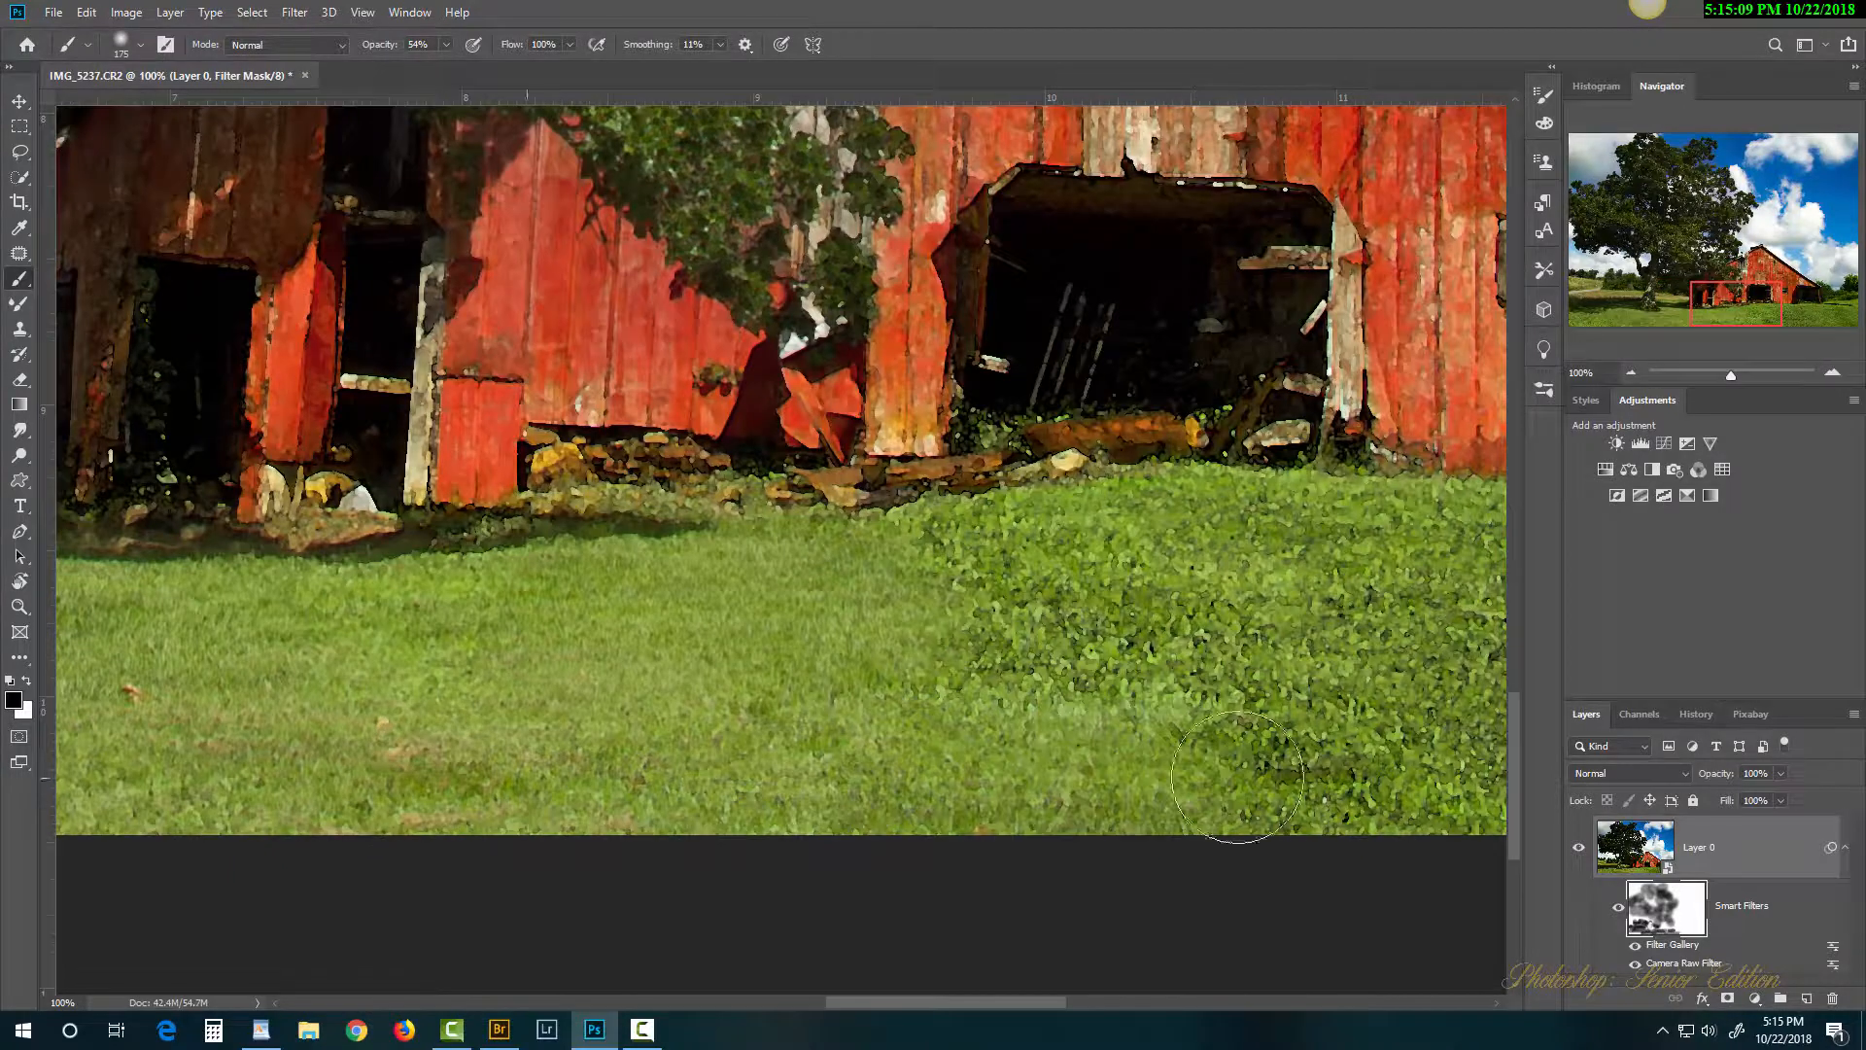
{"action": "left_click_drag", "start_coordinate": [1201, 820], "coordinate": [573, 807]}
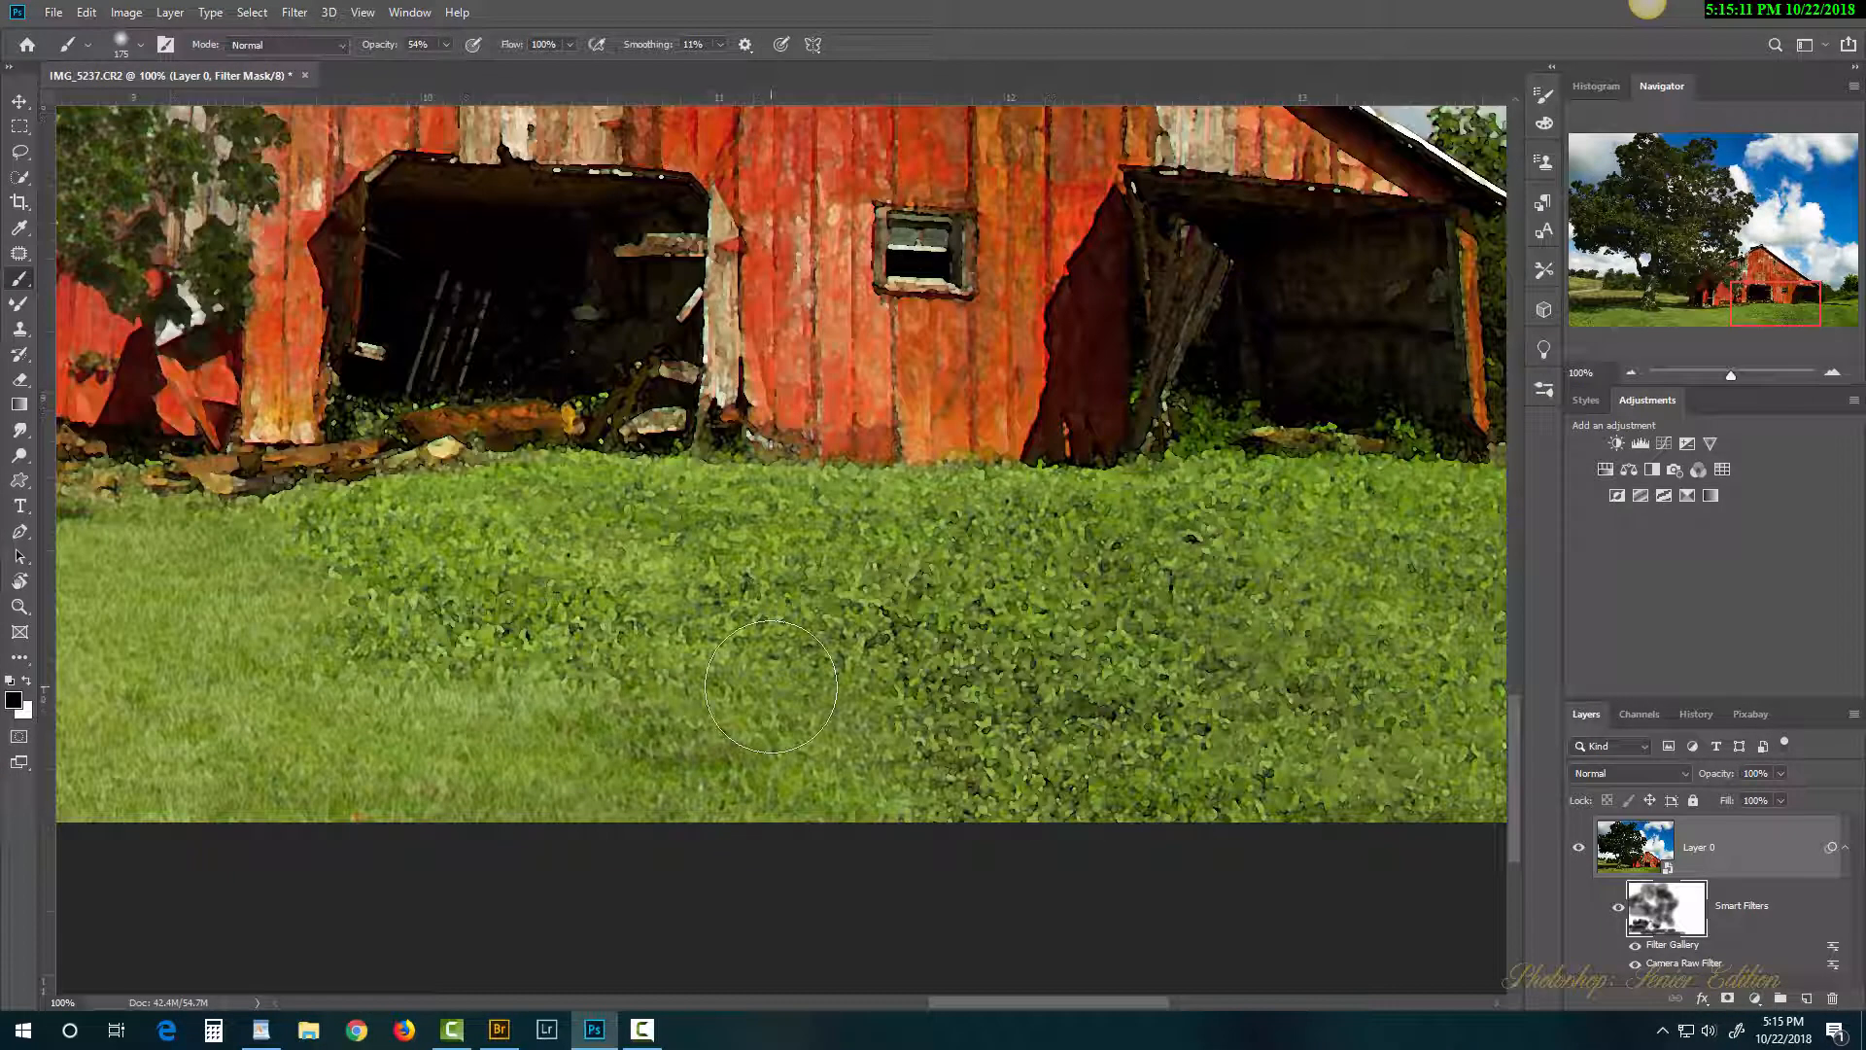
{"action": "mouse_move", "coordinate": [467, 613]}
{"action": "left_mouse_down"}
{"action": "mouse_move", "coordinate": [641, 573]}
{"action": "mouse_move", "coordinate": [1227, 710]}
{"action": "mouse_move", "coordinate": [991, 681]}
{"action": "mouse_move", "coordinate": [1403, 746]}
{"action": "left_mouse_up"}
{"action": "left_click_drag", "start_coordinate": [1258, 775], "coordinate": [813, 846]}
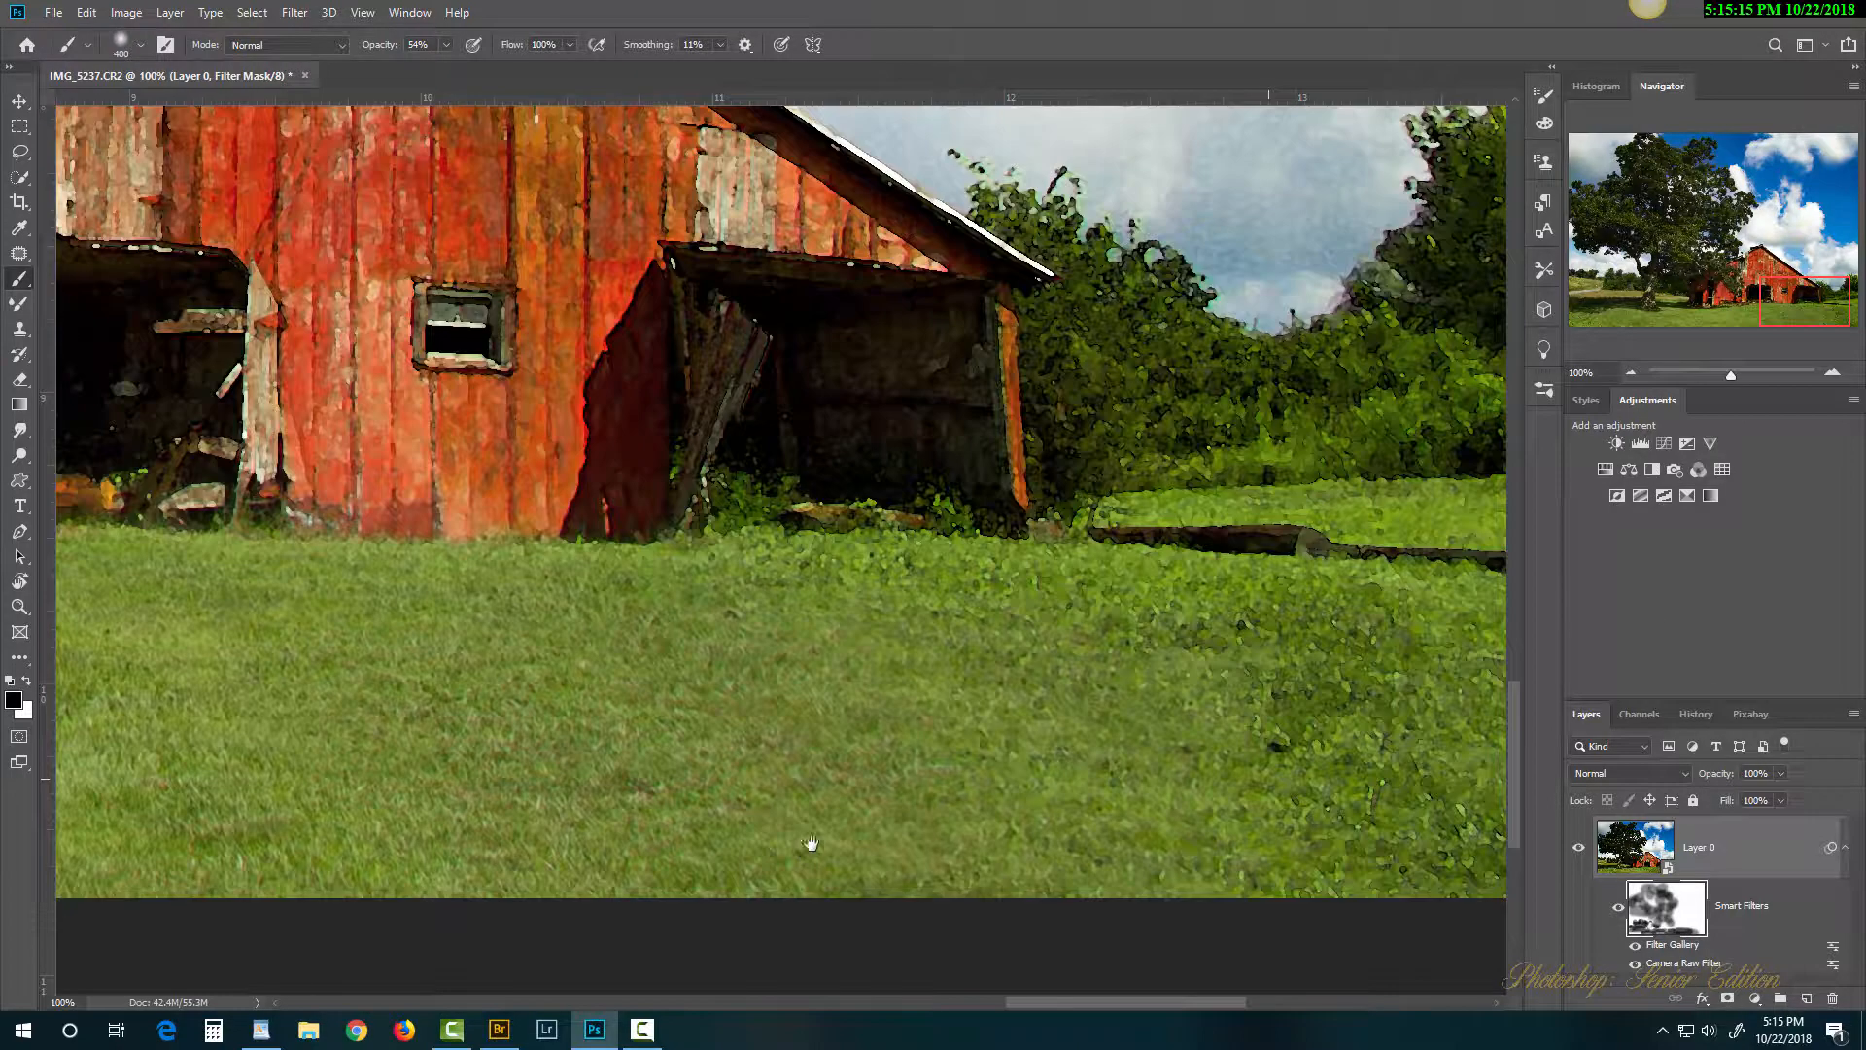
{"action": "left_click_drag", "start_coordinate": [1376, 838], "coordinate": [873, 892]}
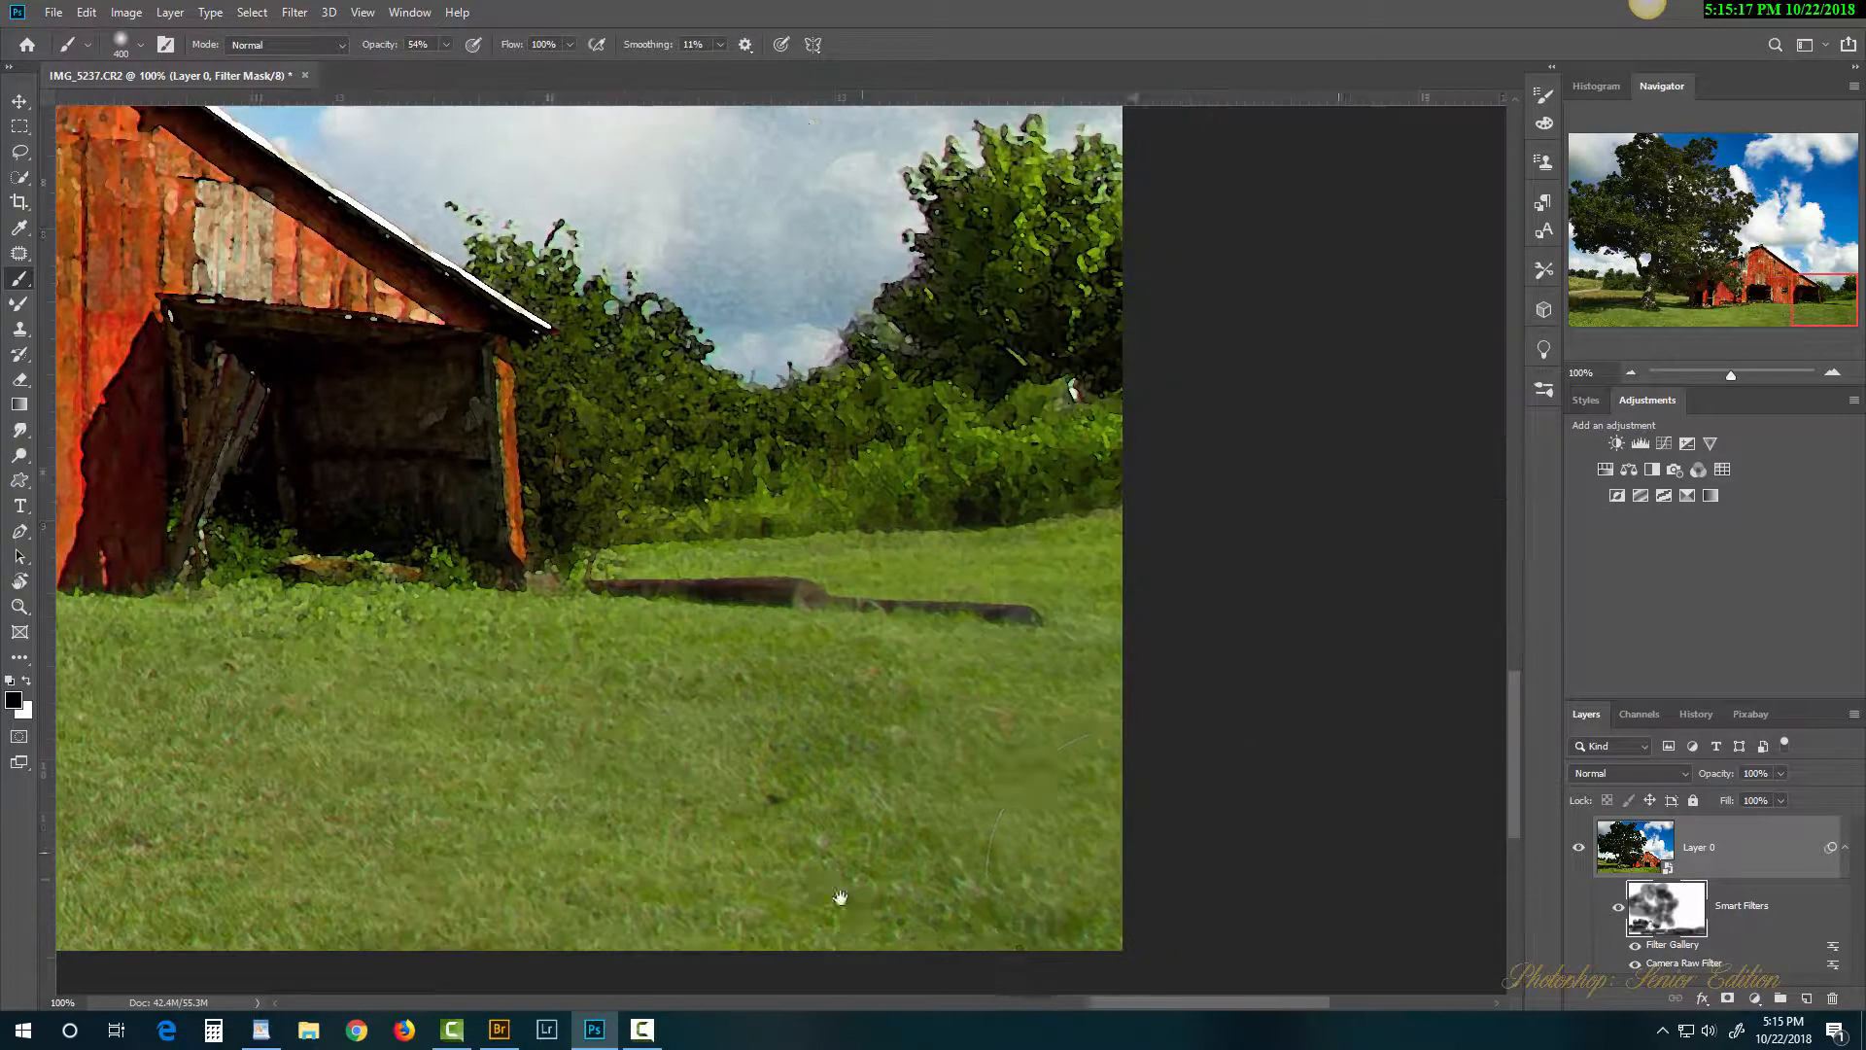
Step: Remove the painterly texture from the right-hand trees, the tree behind the barn, and nearby bushes
{"action": "mouse_move", "coordinate": [1045, 399]}
{"action": "left_mouse_down"}
{"action": "mouse_move", "coordinate": [991, 375]}
{"action": "mouse_move", "coordinate": [1000, 292]}
{"action": "mouse_move", "coordinate": [1062, 271]}
{"action": "mouse_move", "coordinate": [875, 437]}
{"action": "left_mouse_up"}
{"action": "left_click_drag", "start_coordinate": [665, 538], "coordinate": [863, 534]}
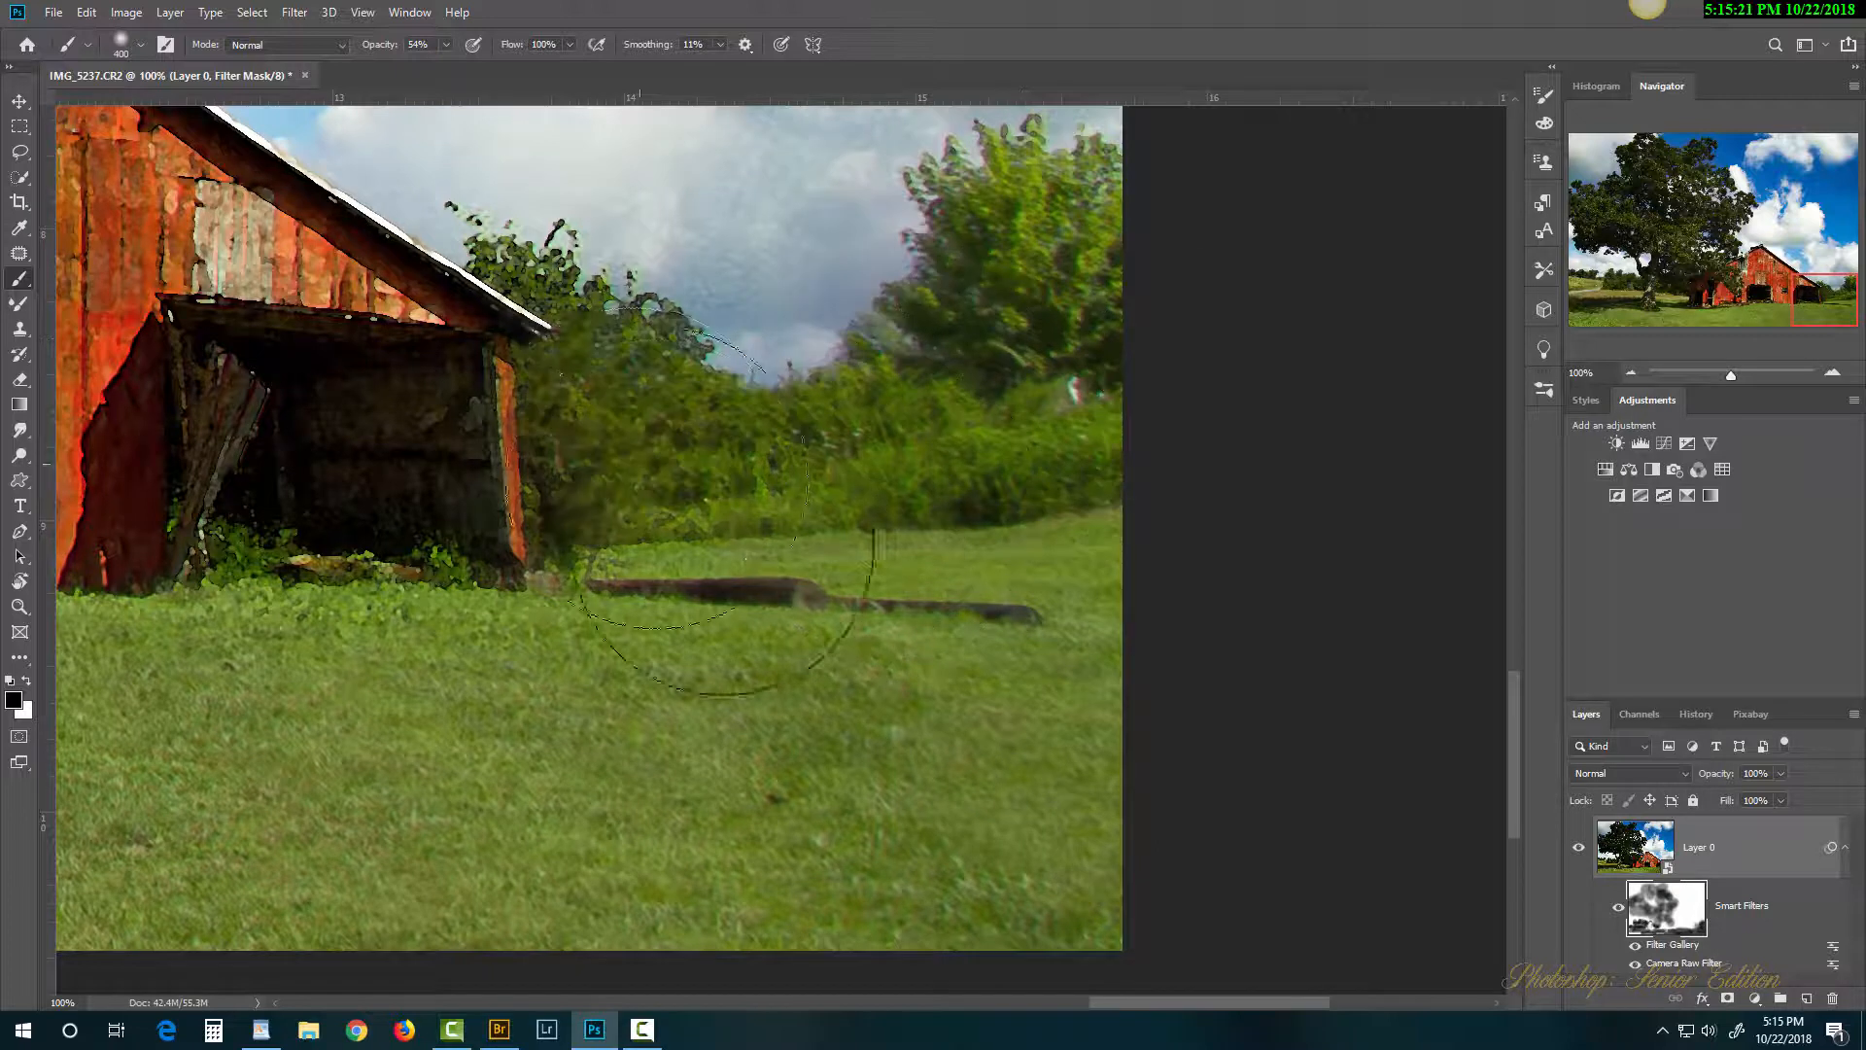
{"action": "mouse_move", "coordinate": [519, 671]}
{"action": "left_mouse_down"}
{"action": "mouse_move", "coordinate": [397, 714]}
{"action": "mouse_move", "coordinate": [394, 754]}
{"action": "mouse_move", "coordinate": [302, 756]}
{"action": "mouse_move", "coordinate": [1024, 833]}
{"action": "mouse_move", "coordinate": [1003, 790]}
{"action": "left_mouse_up"}
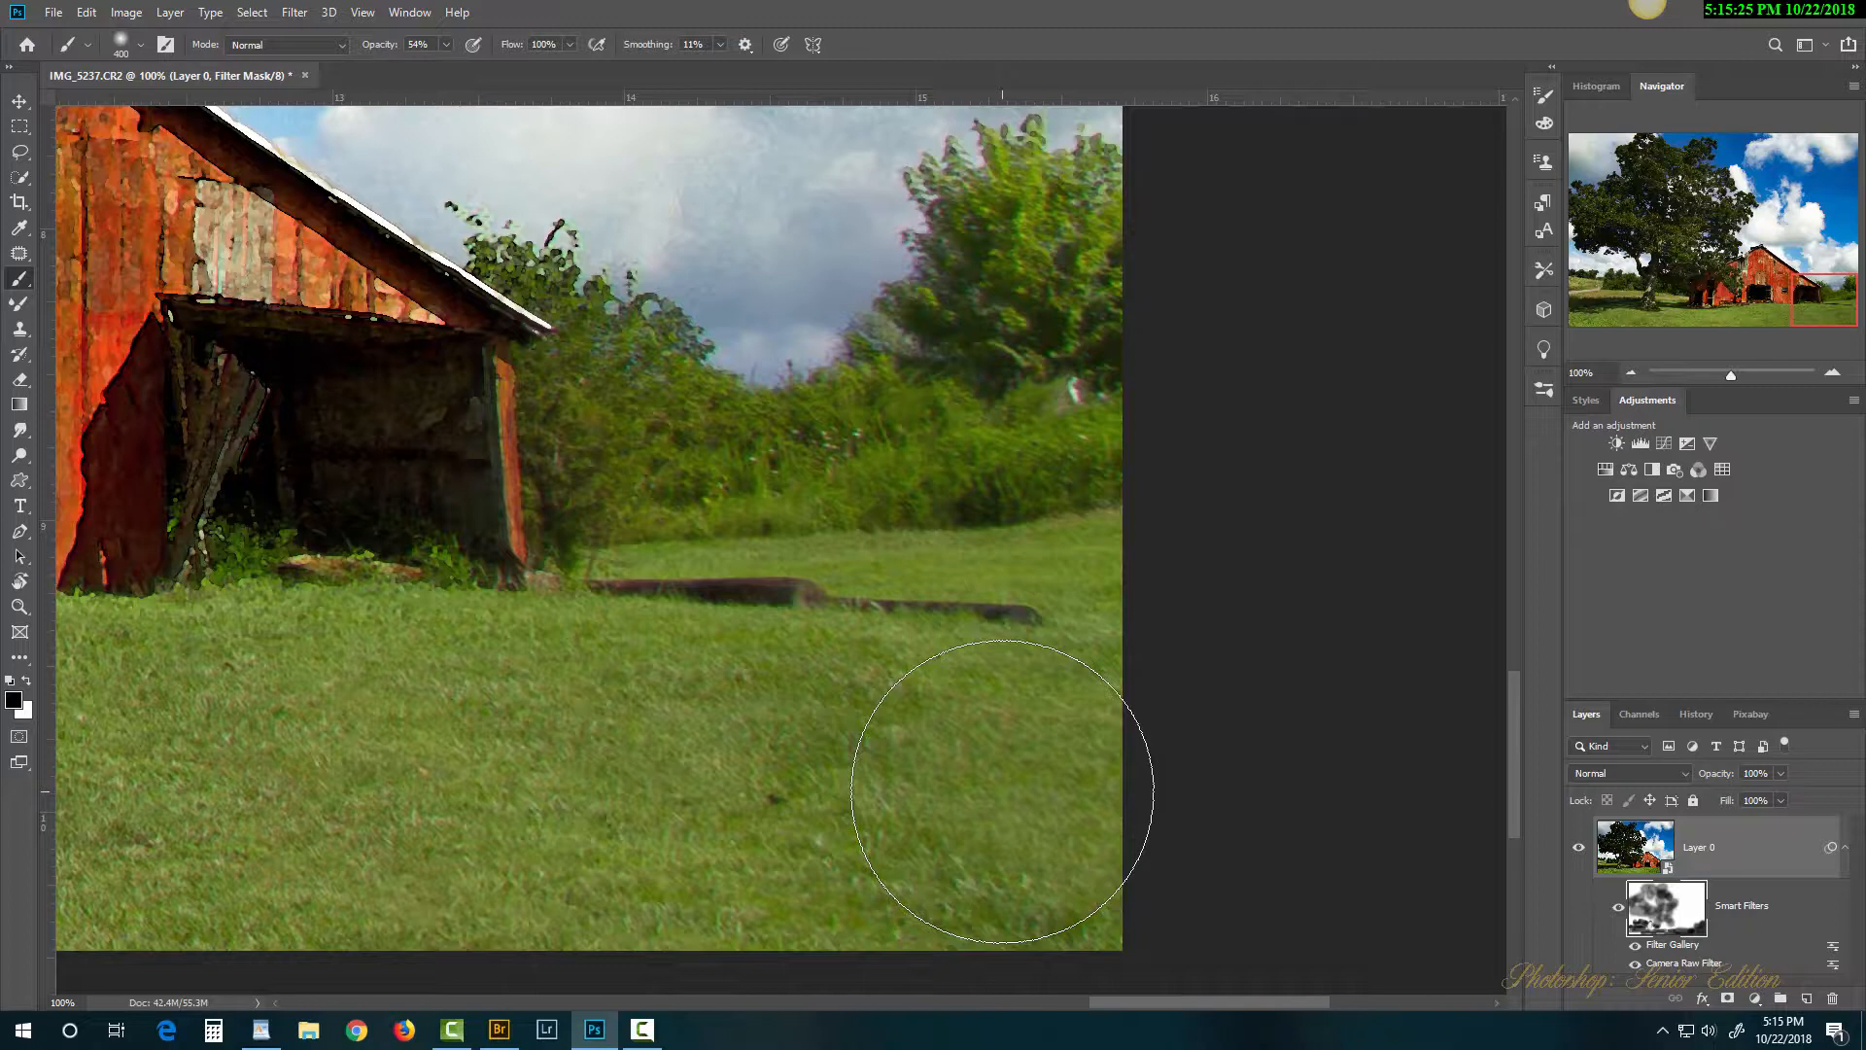
Step: Zoom in on the barn wall and soften the filter effect over it
{"action": "key", "text": "ctrl+0"}
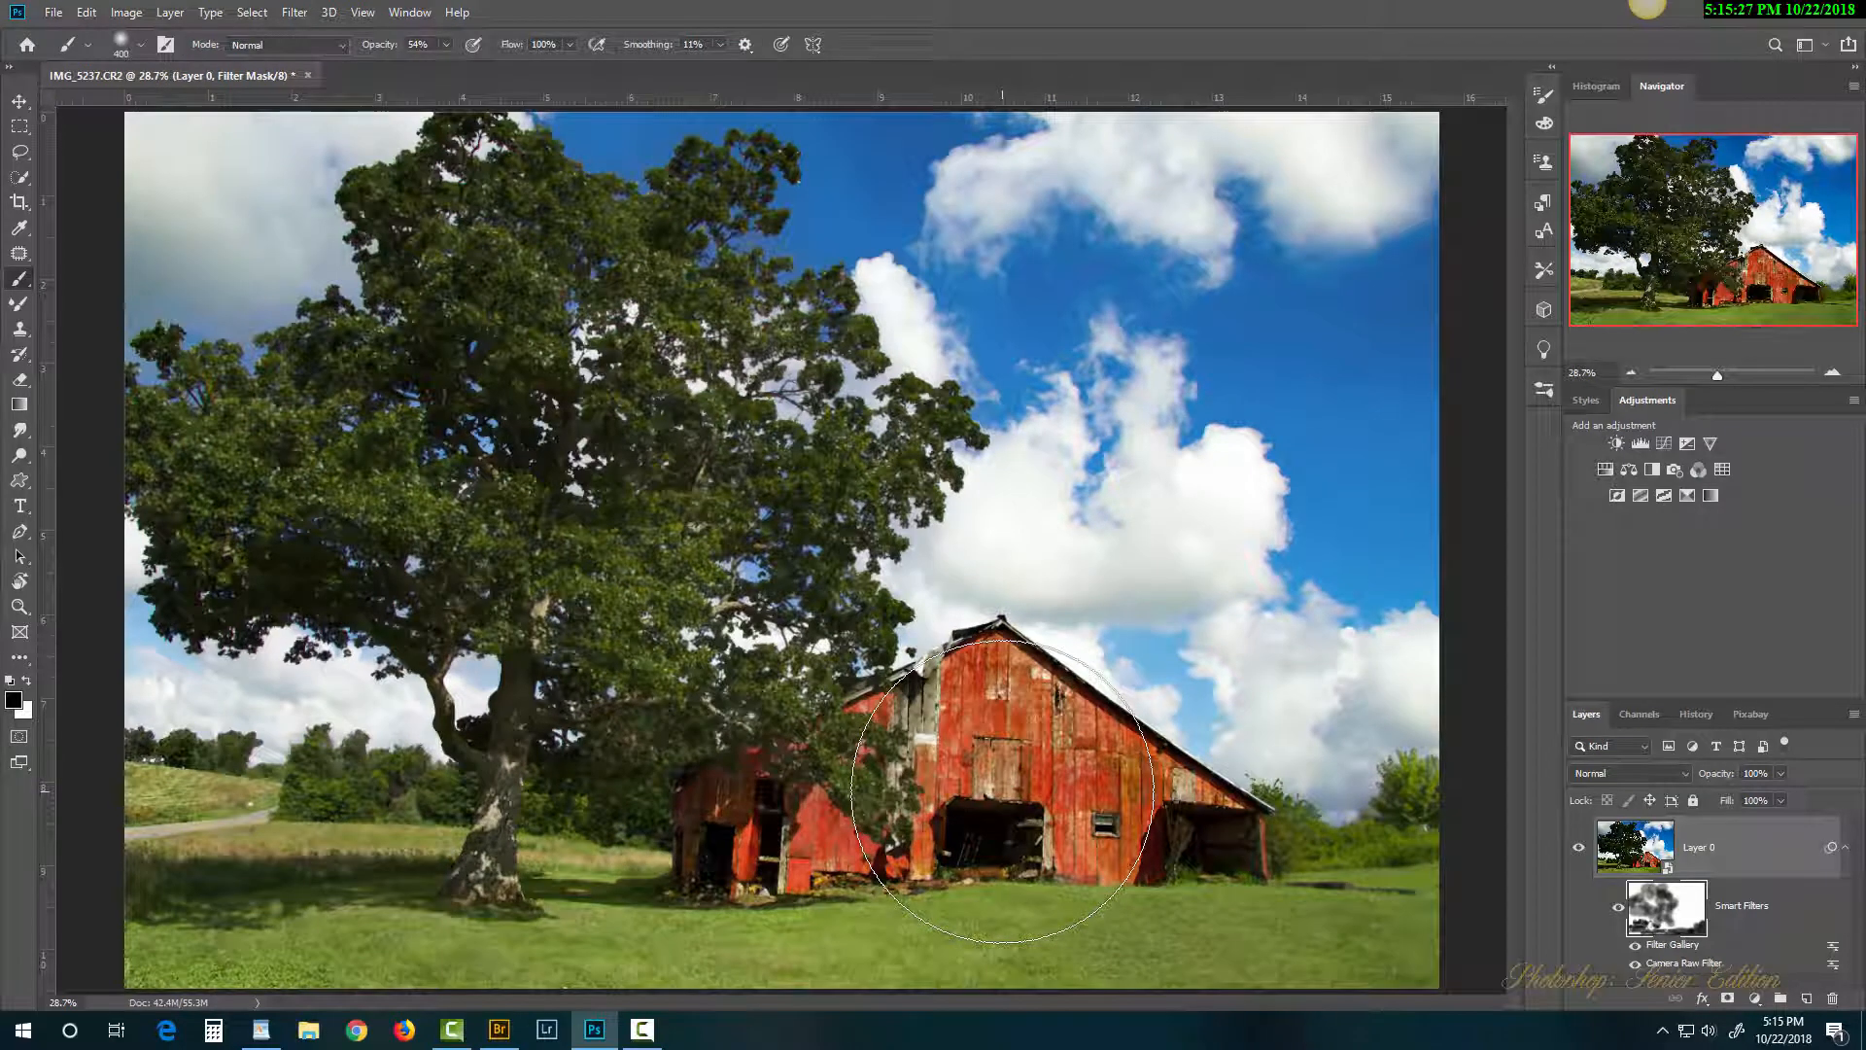
{"action": "left_click", "coordinate": [1013, 763], "text": "ctrl"}
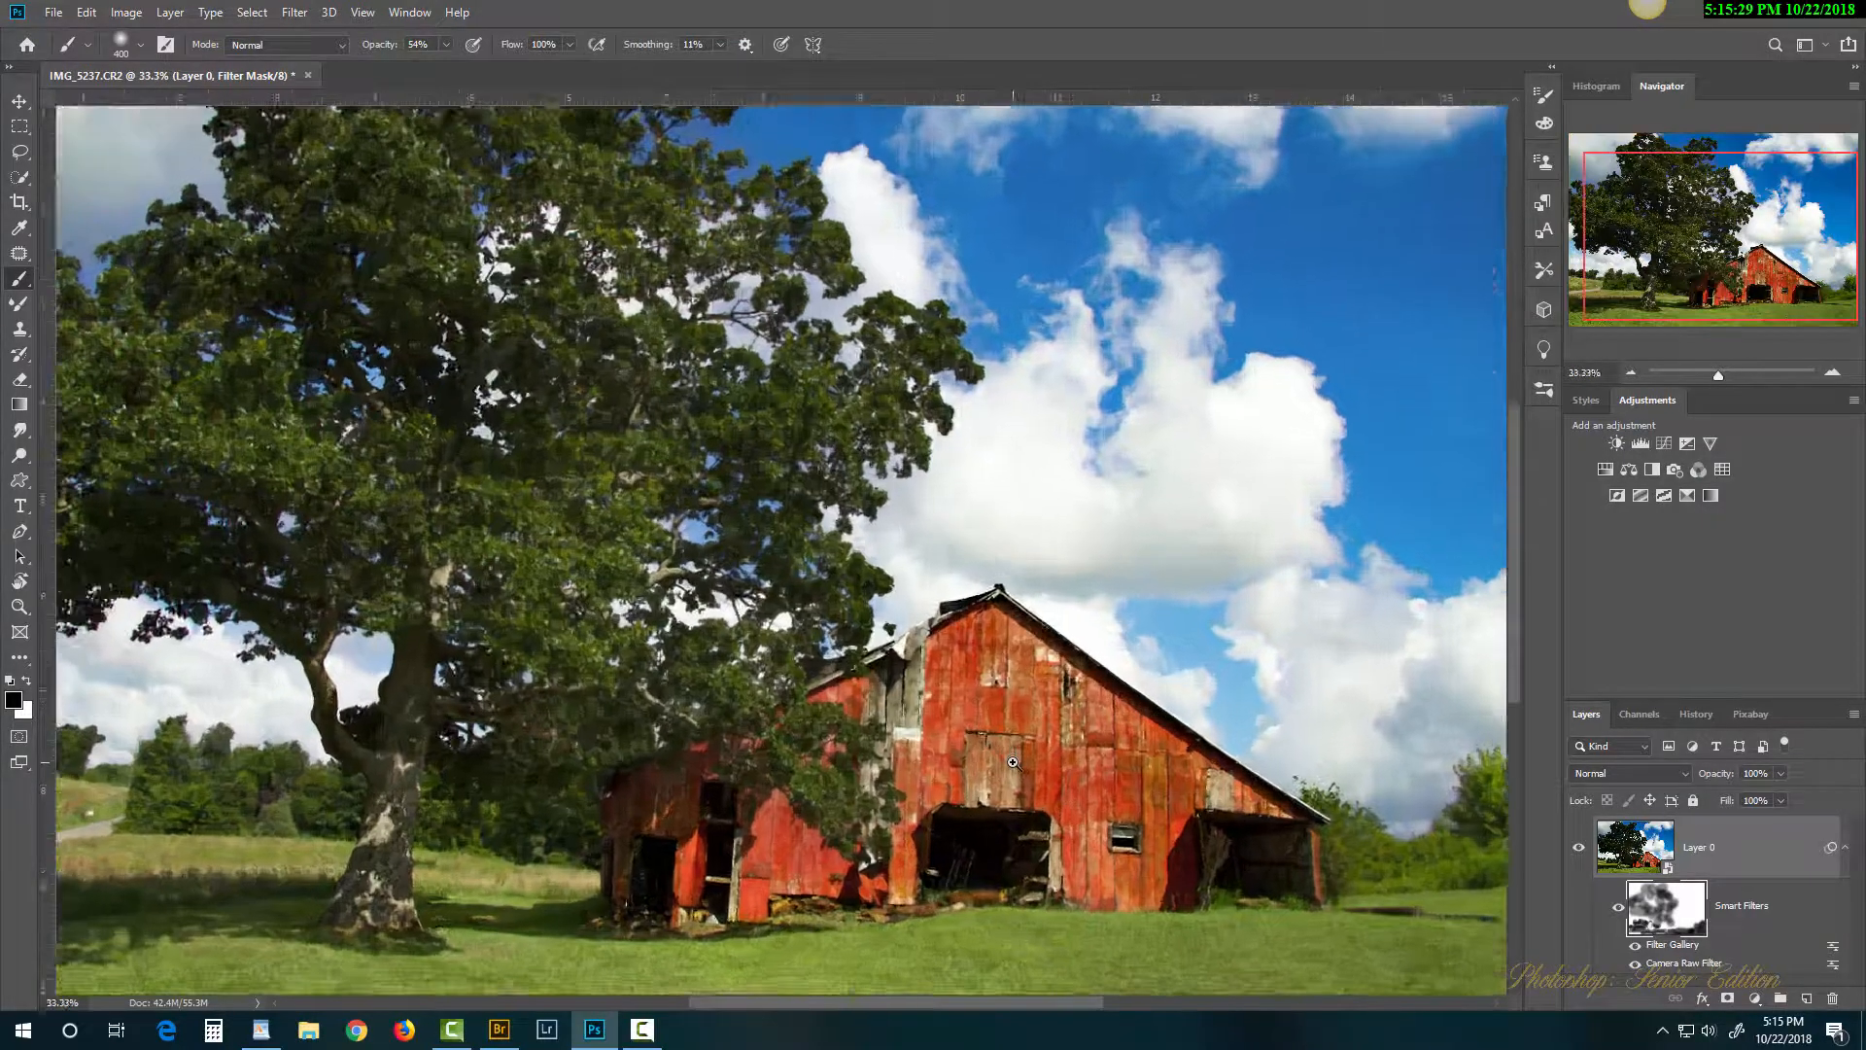
{"action": "left_click", "coordinate": [1013, 763], "text": "ctrl"}
{"action": "left_click", "coordinate": [1013, 763], "text": "ctrl"}
{"action": "left_click", "coordinate": [1013, 763], "text": "ctrl"}
{"action": "left_click", "coordinate": [1013, 764], "text": "ctrl"}
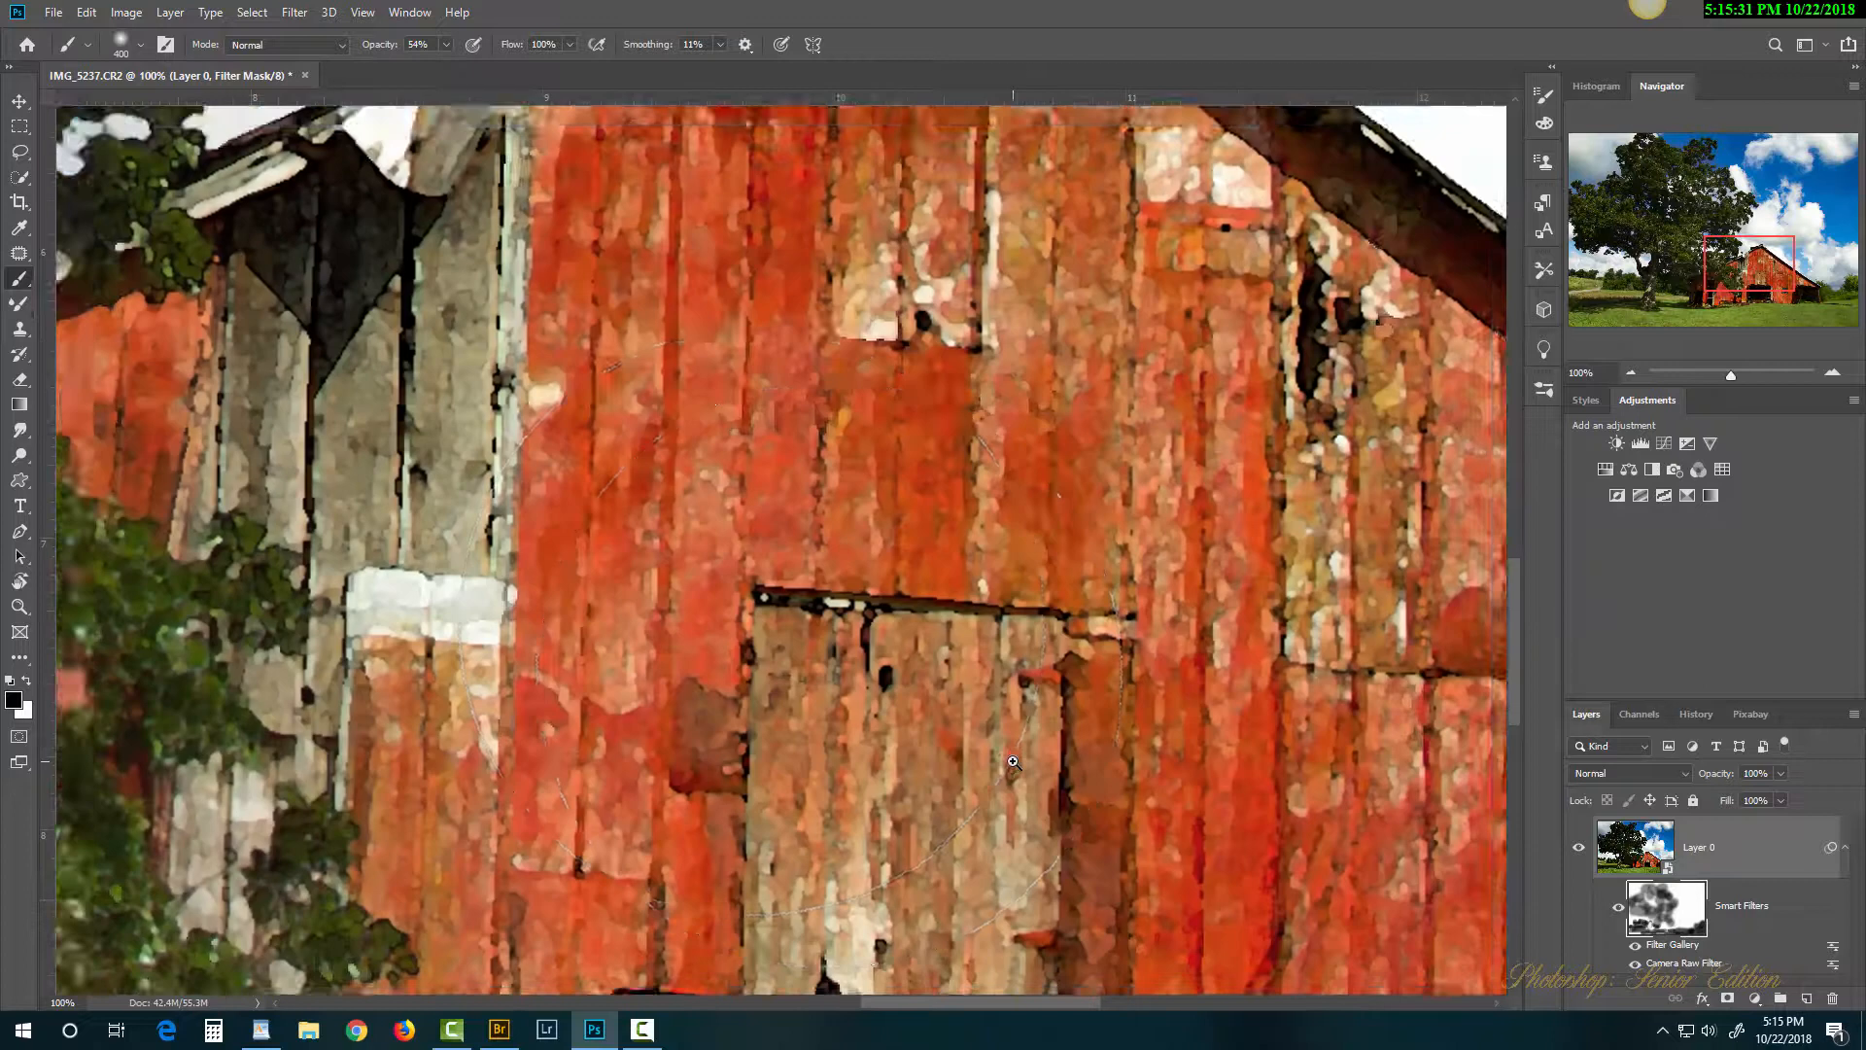
{"action": "left_click_drag", "start_coordinate": [1089, 552], "coordinate": [878, 590]}
{"action": "left_click_drag", "start_coordinate": [780, 488], "coordinate": [1170, 746]}
{"action": "mouse_move", "coordinate": [594, 1028]}
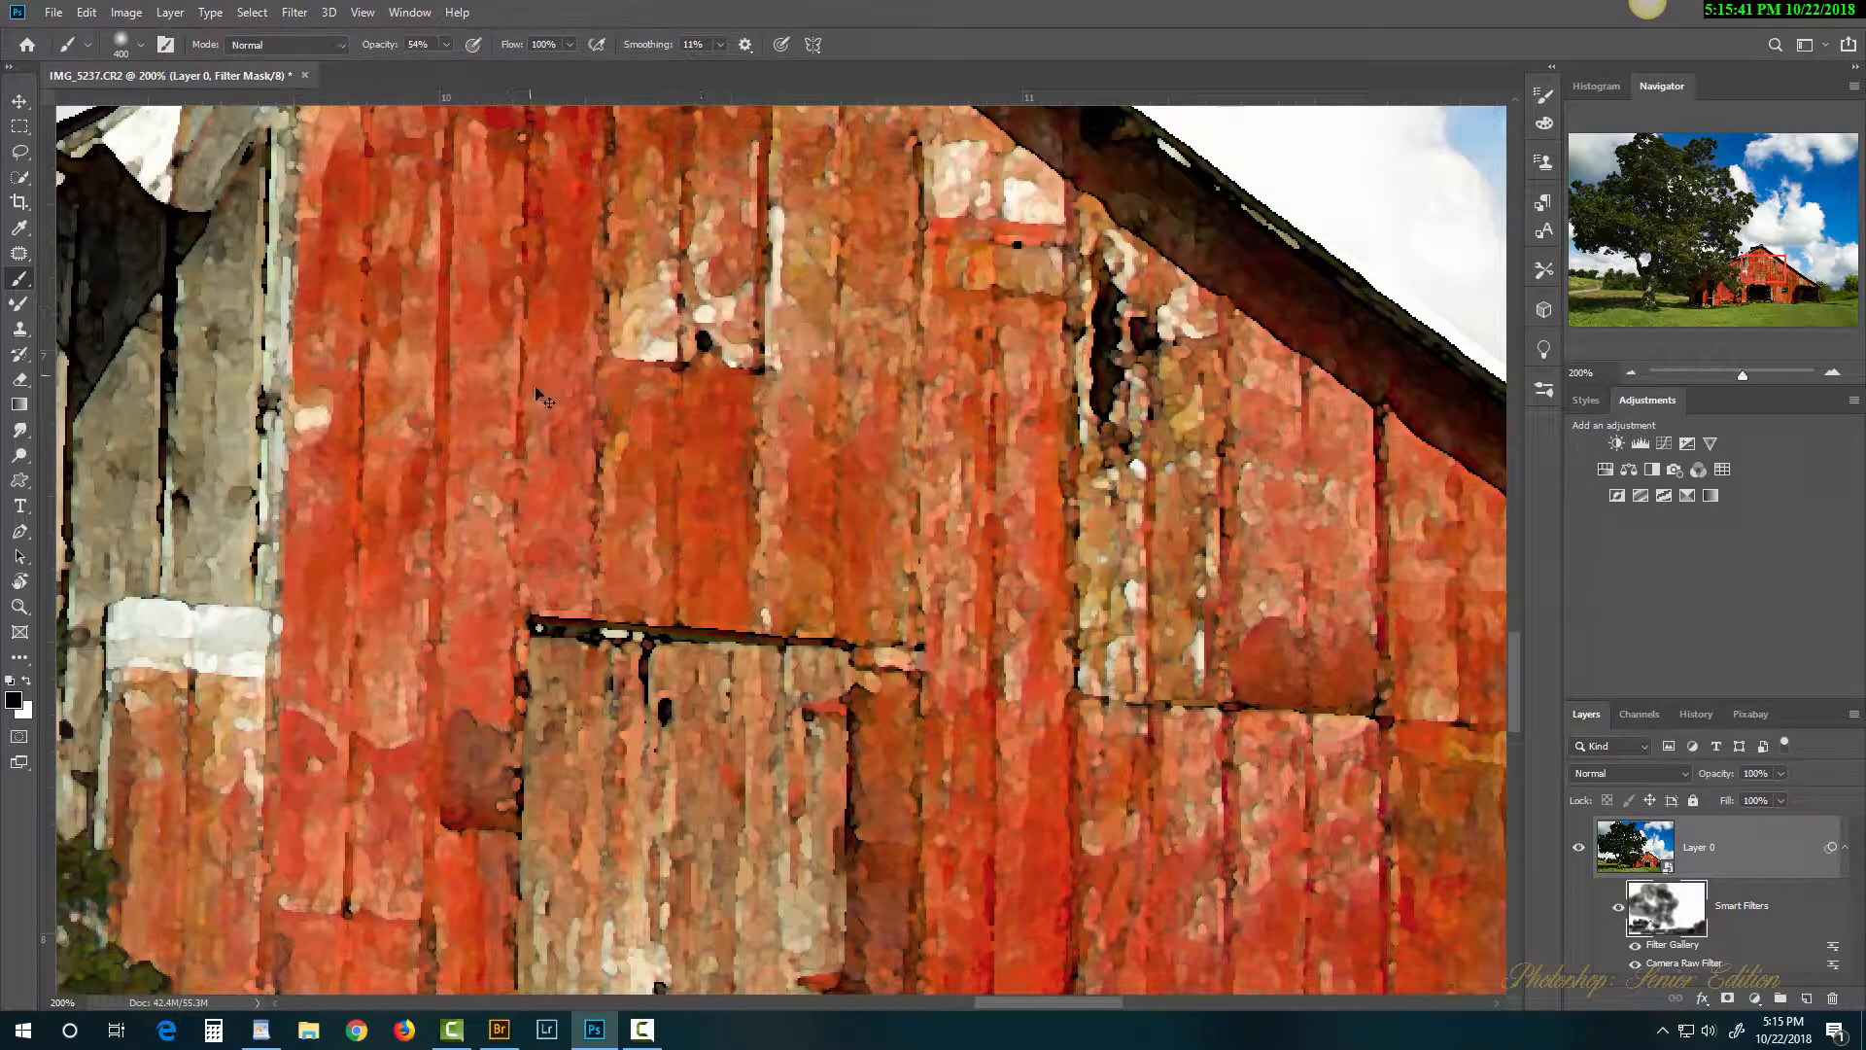
Step: Raise brush opacity to 100% and undo a trial mask stroke across the barn wall
{"action": "left_click", "coordinate": [447, 44]}
{"action": "left_click_drag", "start_coordinate": [451, 63], "coordinate": [489, 65]}
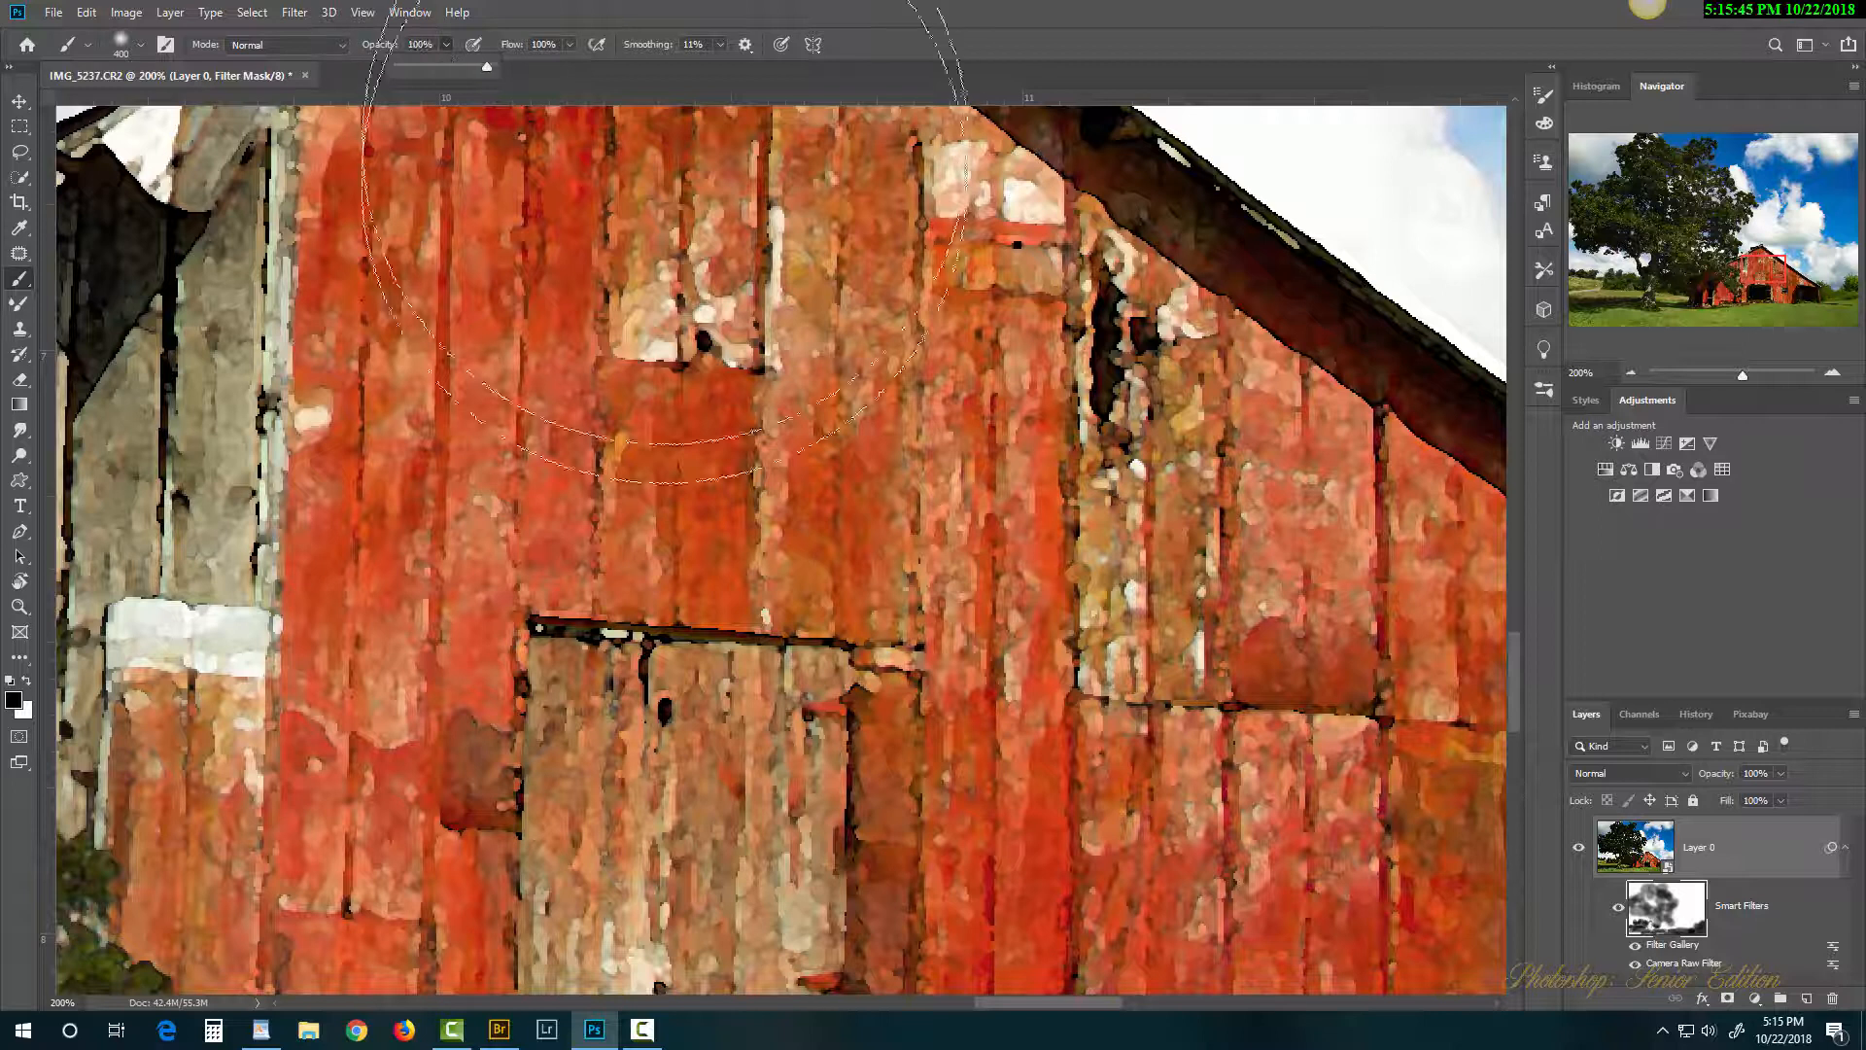
{"action": "left_click_drag", "start_coordinate": [309, 413], "coordinate": [1244, 544]}
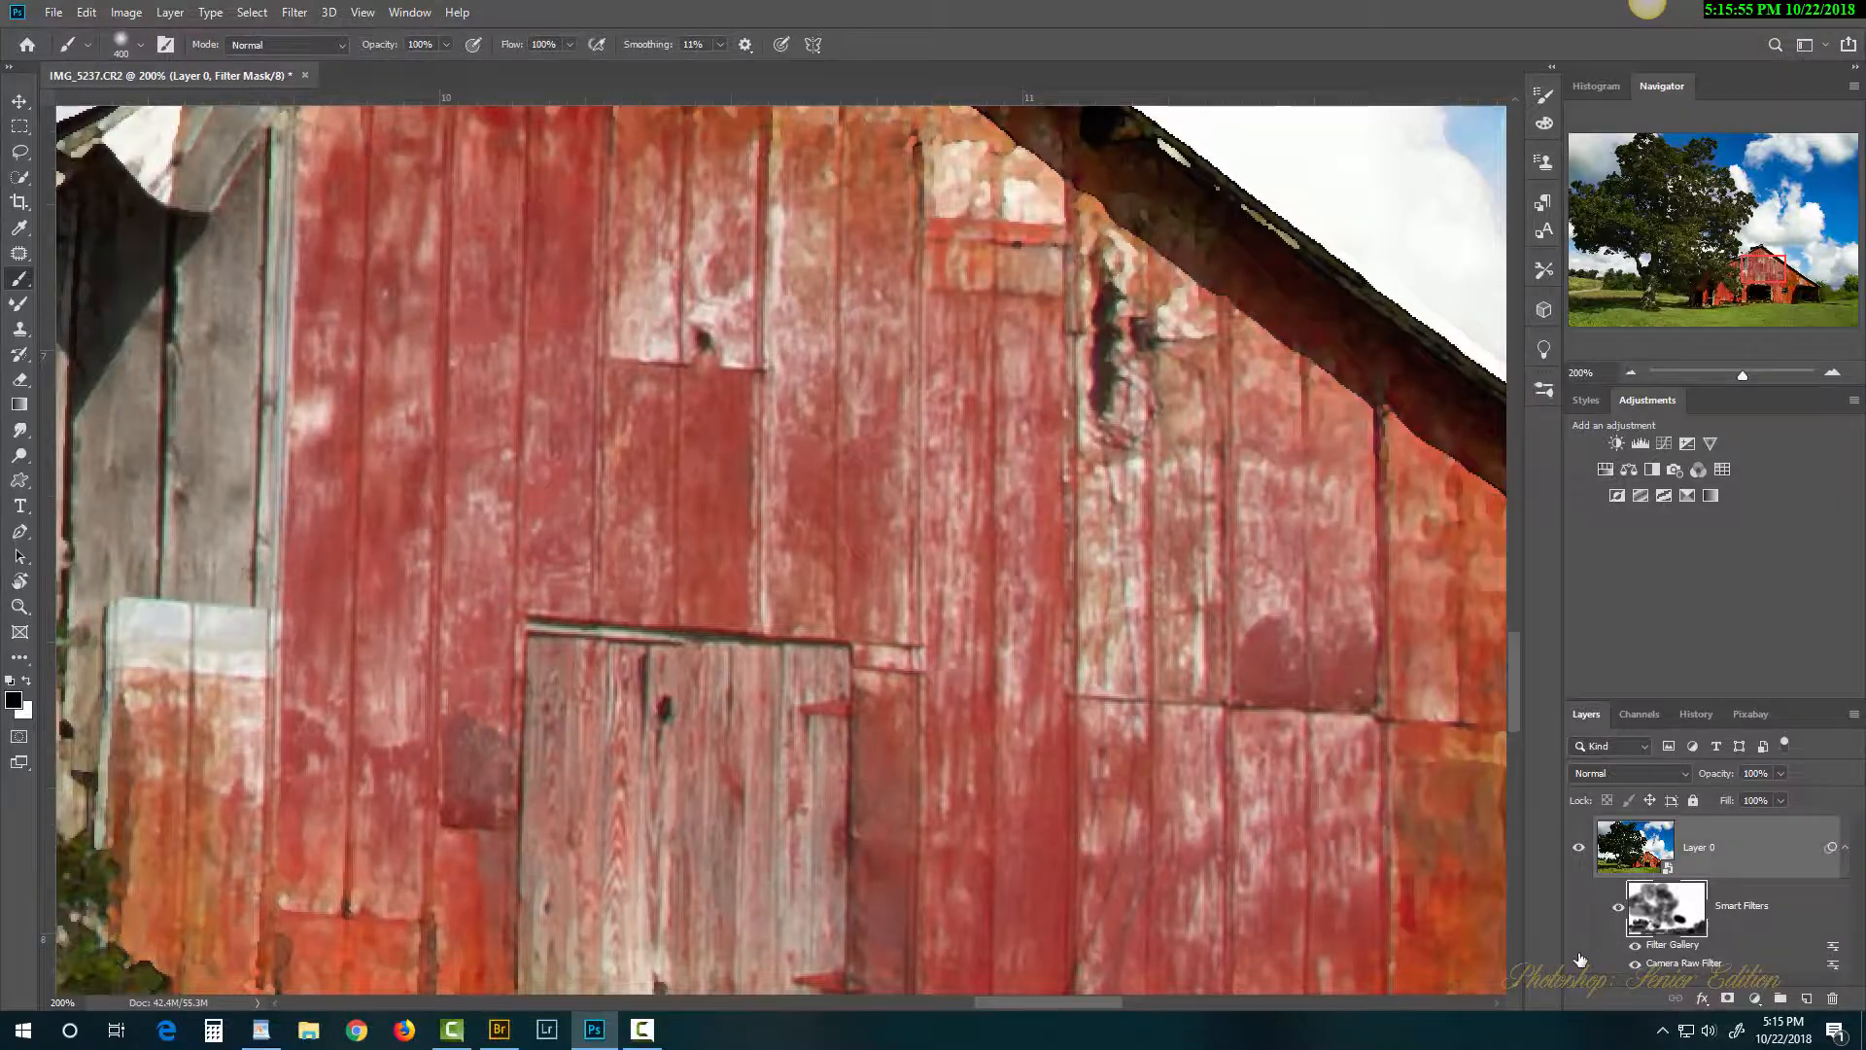
{"action": "key", "text": "ctrl+z"}
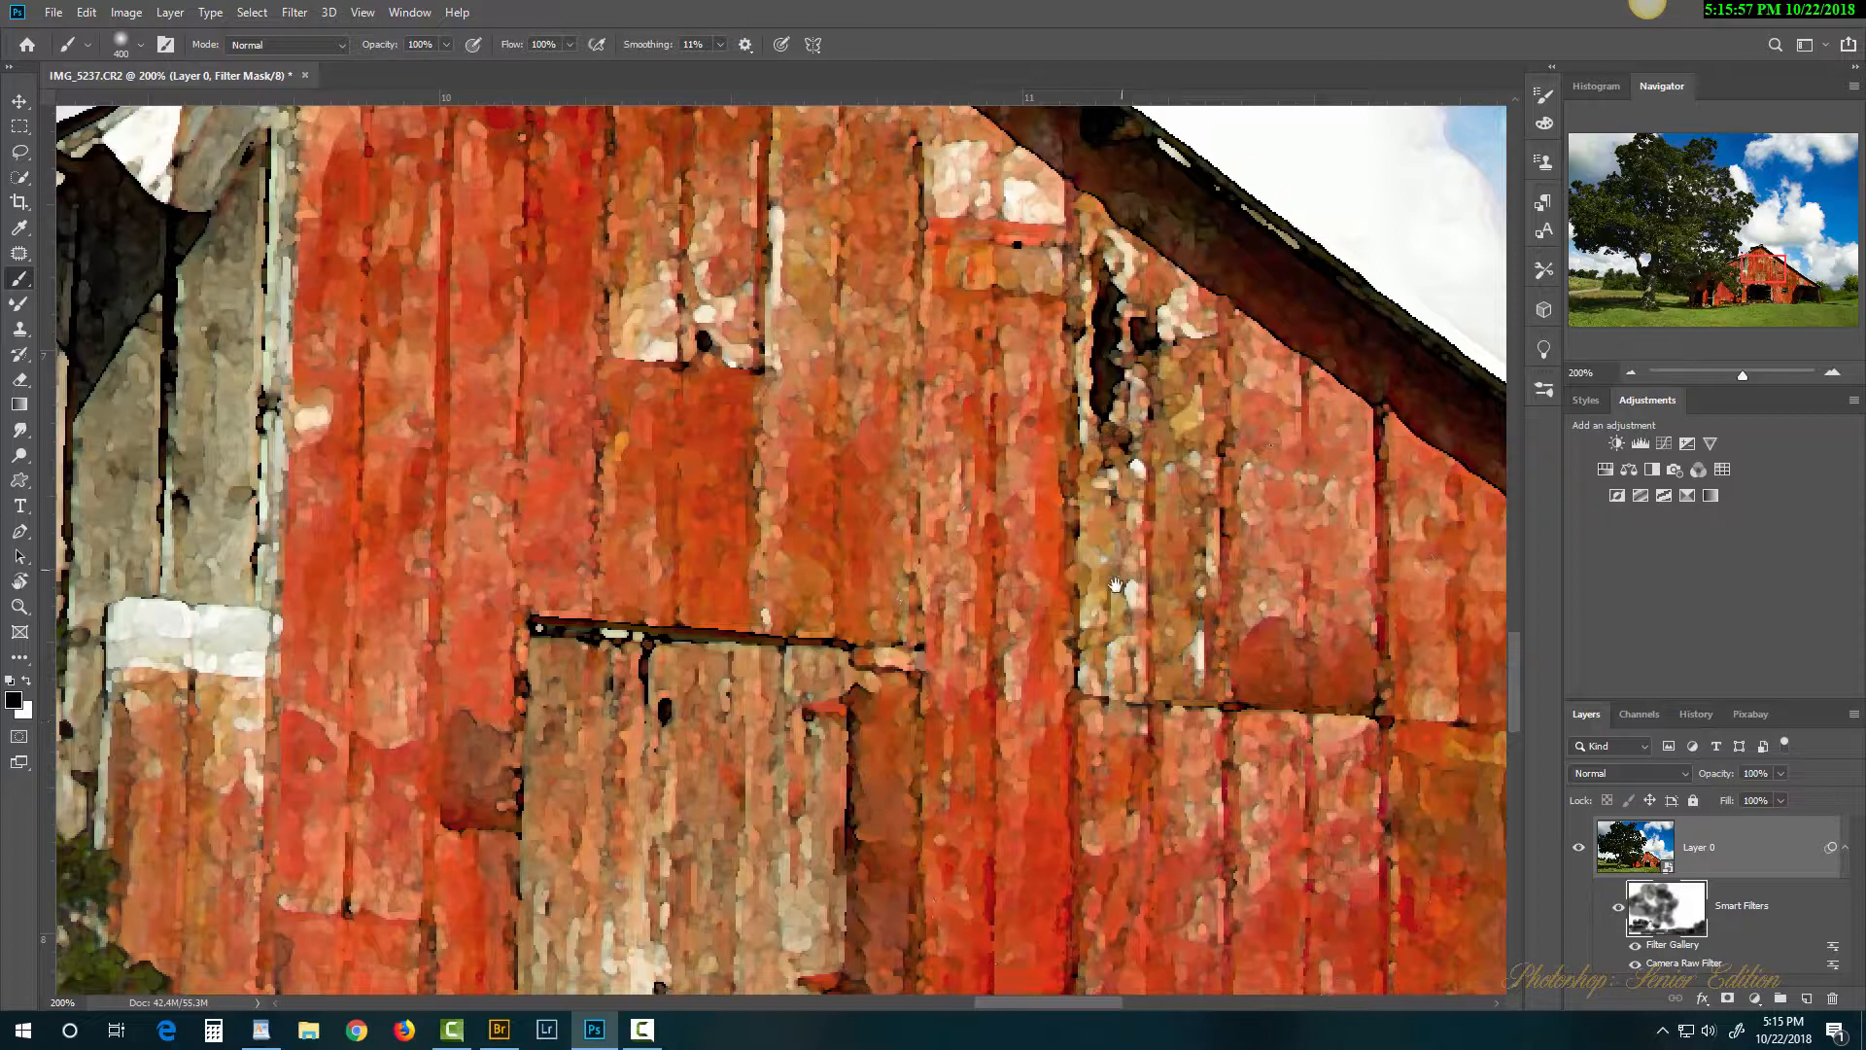
Step: Mask the painterly texture off the sky and clouds above the barn roof
{"action": "left_click_drag", "start_coordinate": [1119, 577], "coordinate": [968, 872]}
{"action": "left_click_drag", "start_coordinate": [1185, 550], "coordinate": [833, 797]}
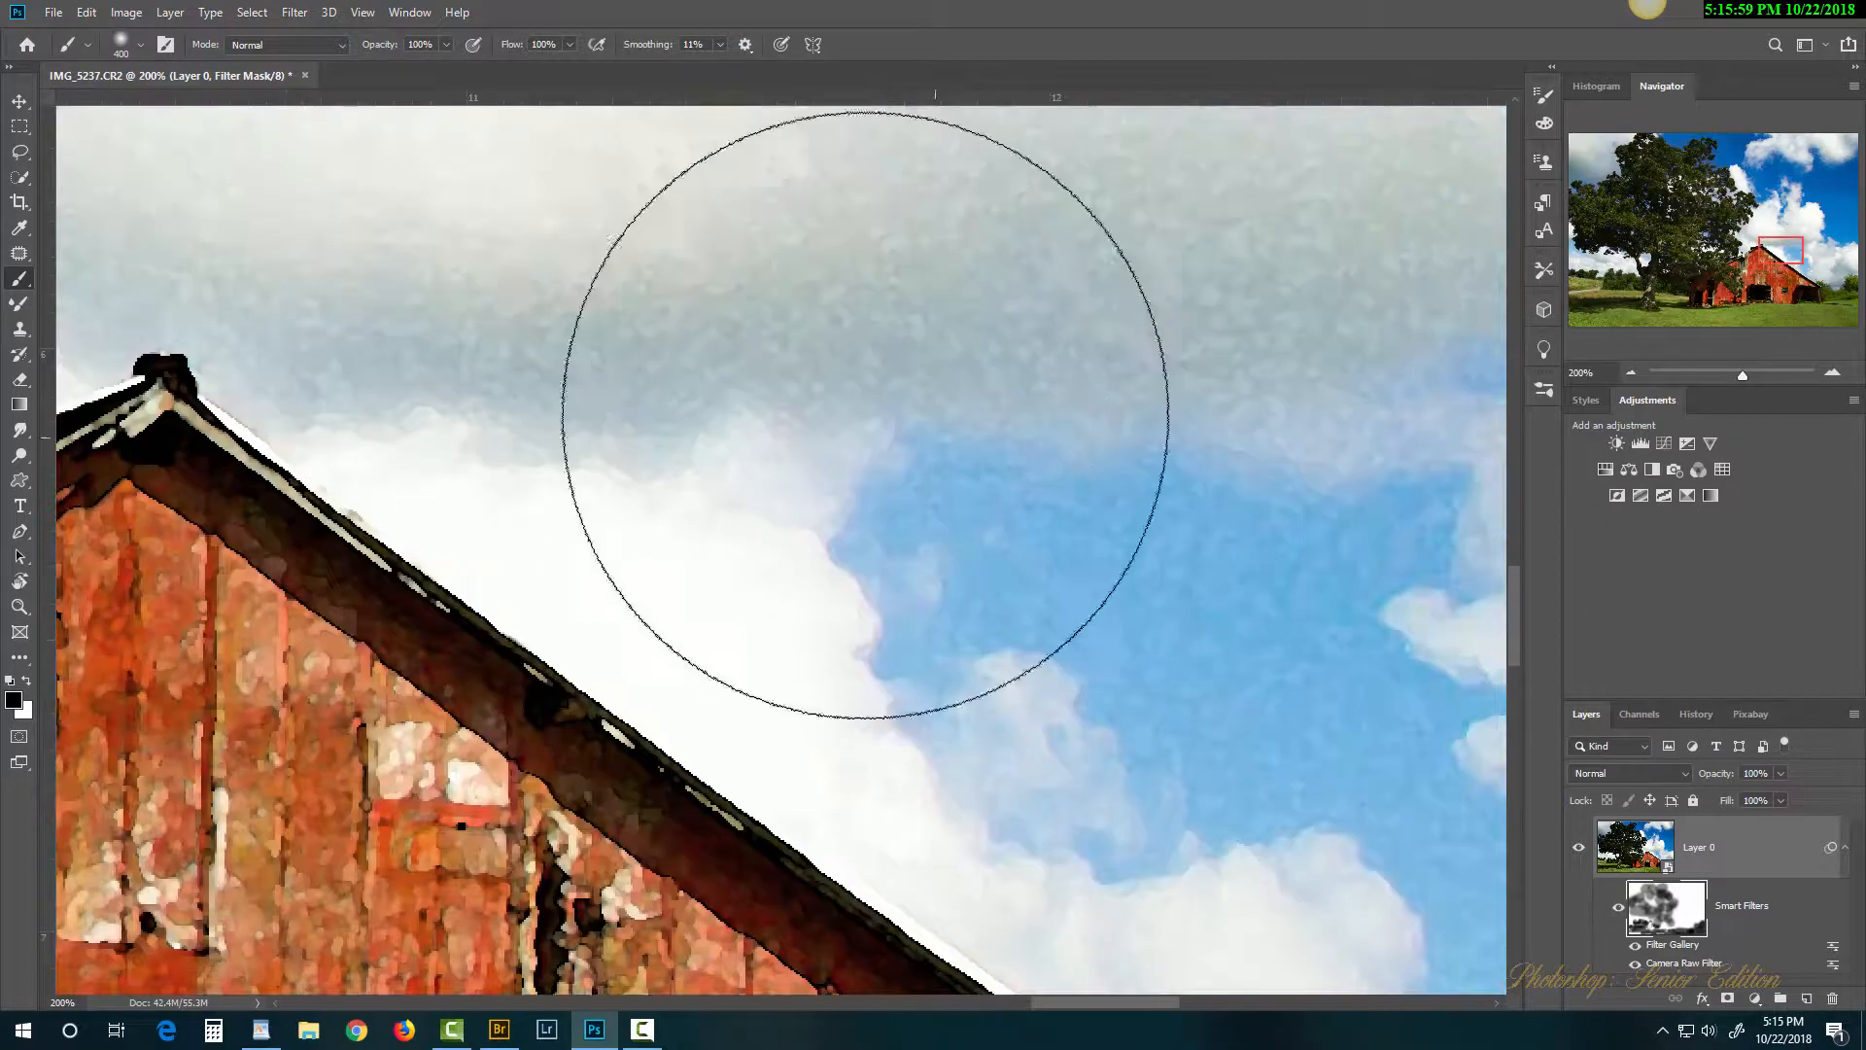
{"action": "mouse_move", "coordinate": [852, 421]}
{"action": "left_mouse_down"}
{"action": "mouse_move", "coordinate": [802, 389]}
{"action": "mouse_move", "coordinate": [1235, 657]}
{"action": "mouse_move", "coordinate": [1235, 636]}
{"action": "mouse_move", "coordinate": [637, 585]}
{"action": "left_mouse_up"}
{"action": "left_click_drag", "start_coordinate": [737, 398], "coordinate": [1406, 404]}
Step: Switch to white and repaint the filtered texture into the sky right of the barn
{"action": "mouse_move", "coordinate": [1309, 707]}
{"action": "left_mouse_down"}
{"action": "mouse_move", "coordinate": [959, 383]}
{"action": "mouse_move", "coordinate": [897, 357]}
{"action": "left_mouse_up"}
{"action": "left_click_drag", "start_coordinate": [1225, 716], "coordinate": [961, 193]}
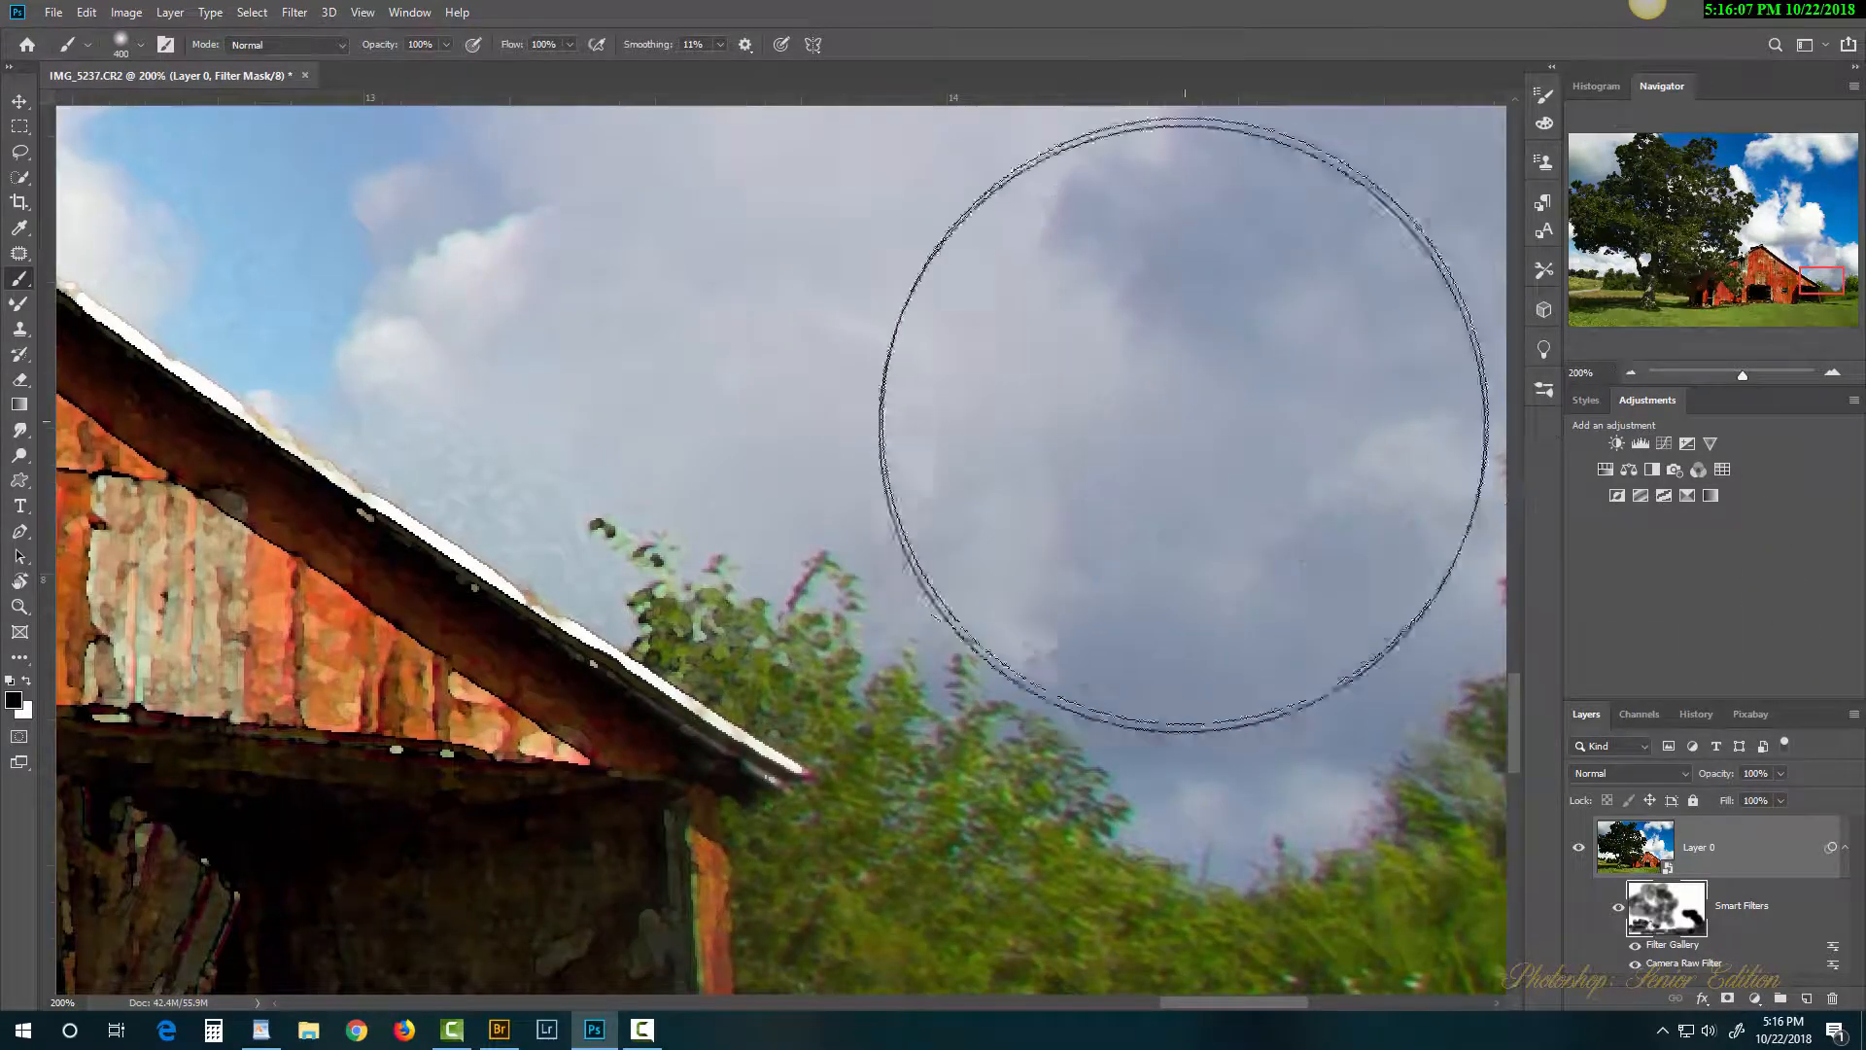
{"action": "key", "text": "x"}
{"action": "mouse_move", "coordinate": [1227, 404]}
{"action": "left_mouse_down"}
{"action": "mouse_move", "coordinate": [875, 250]}
{"action": "mouse_move", "coordinate": [1250, 492]}
{"action": "left_mouse_up"}
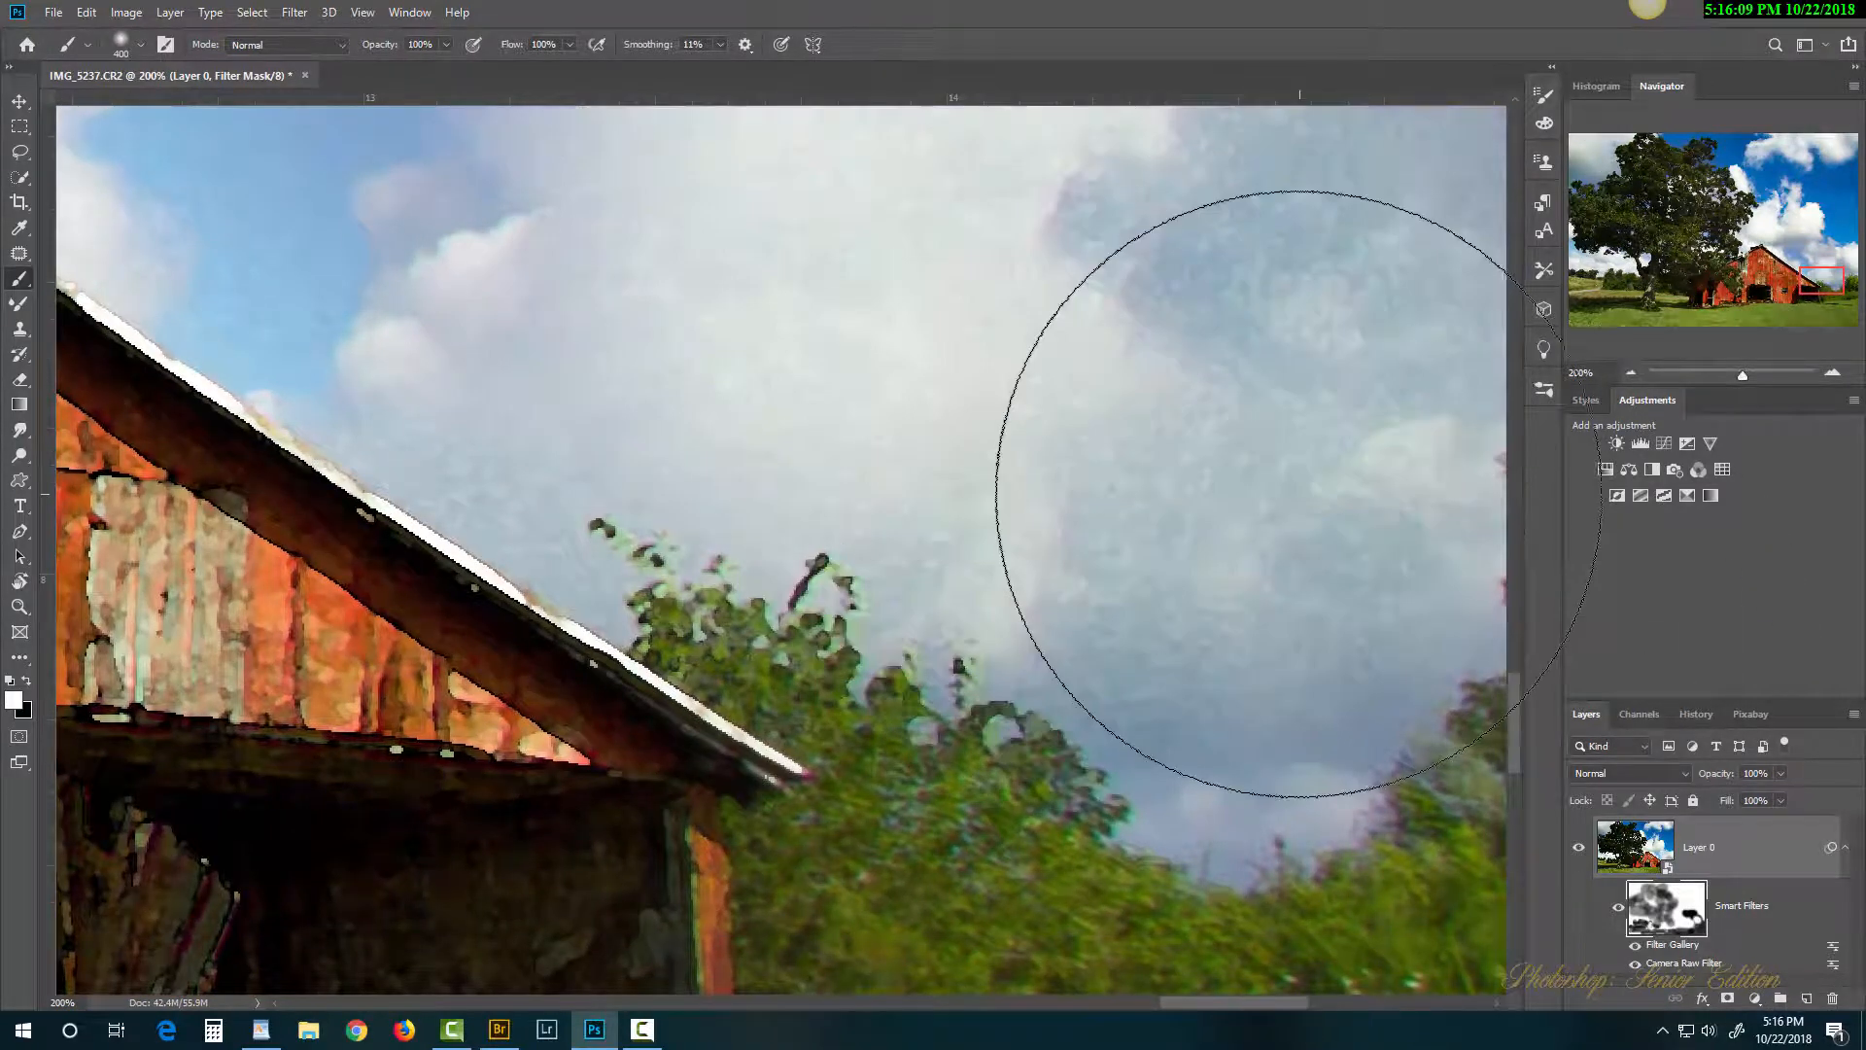
Step: Fit the entire barn-and-tree image on screen with Ctrl+0
{"action": "key", "text": "ctrl+0"}
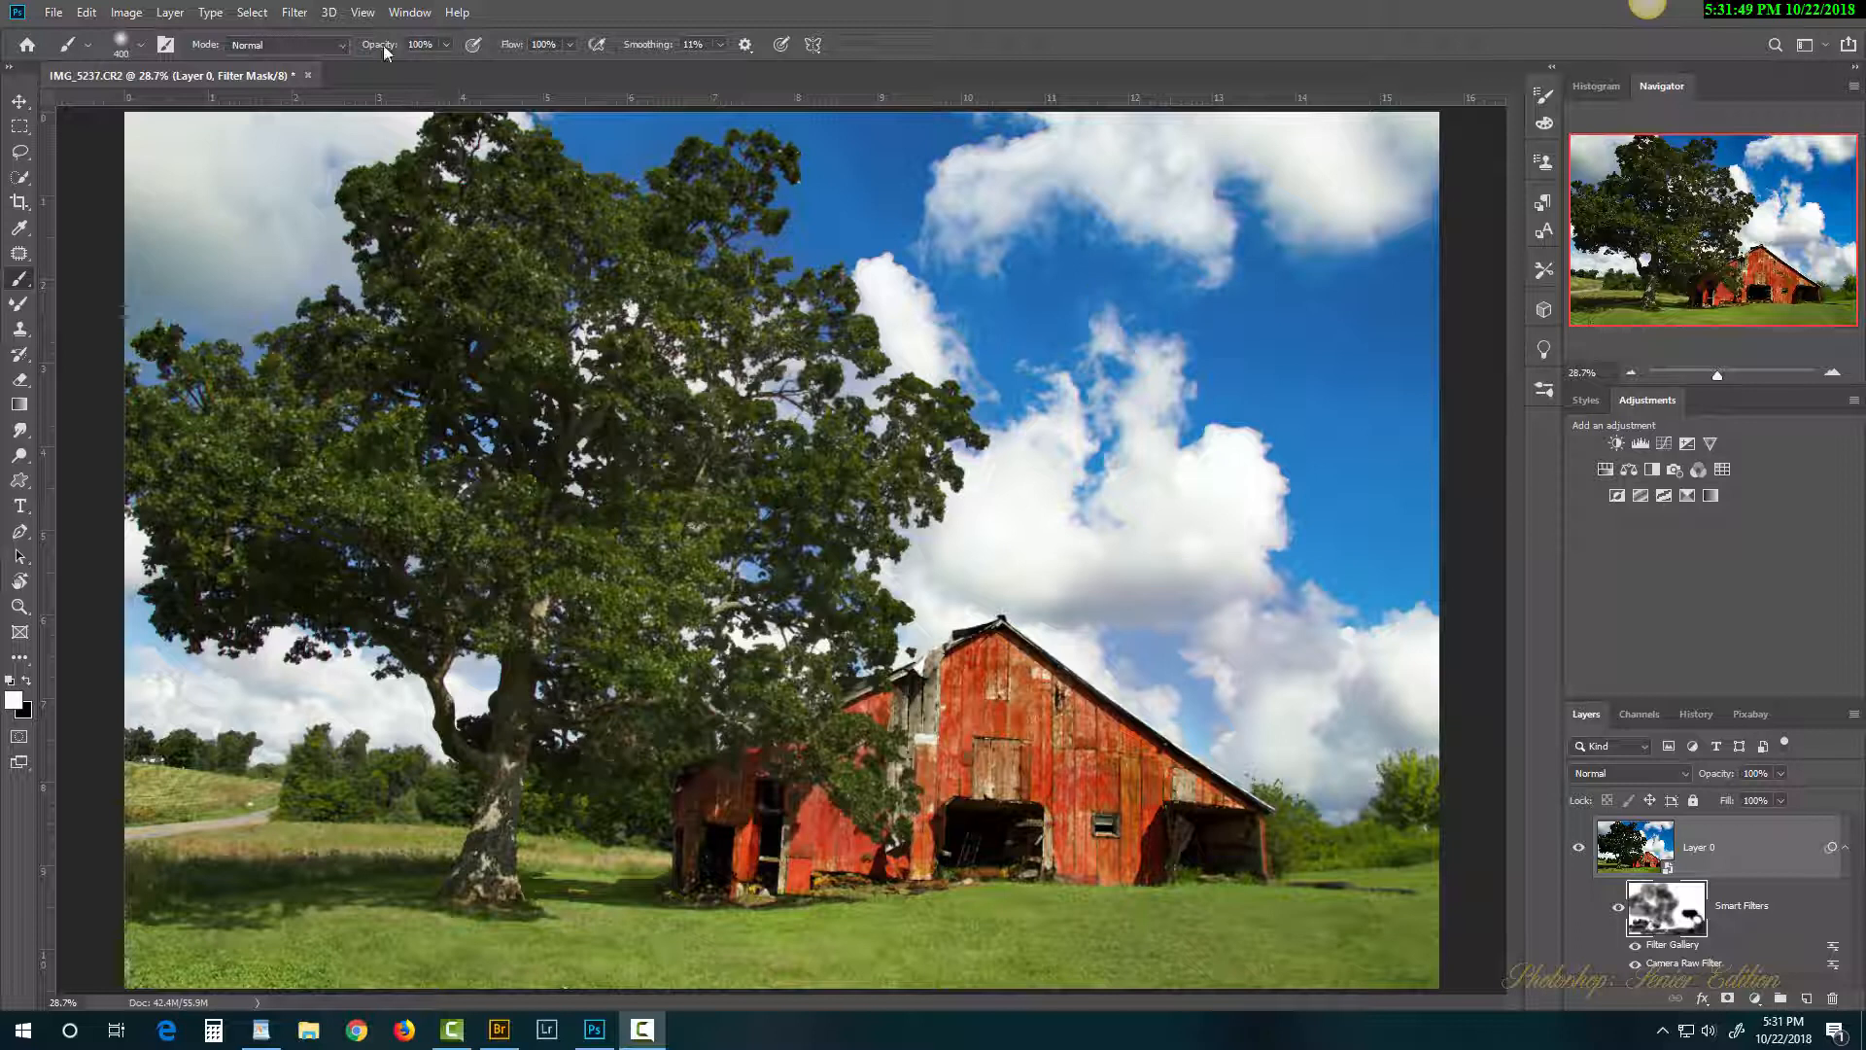
Step: Cancel the Filter Gallery opened on the mask, select Layer 0's image thumbnail, and reopen Filter Gallery
{"action": "left_click", "coordinate": [297, 13]}
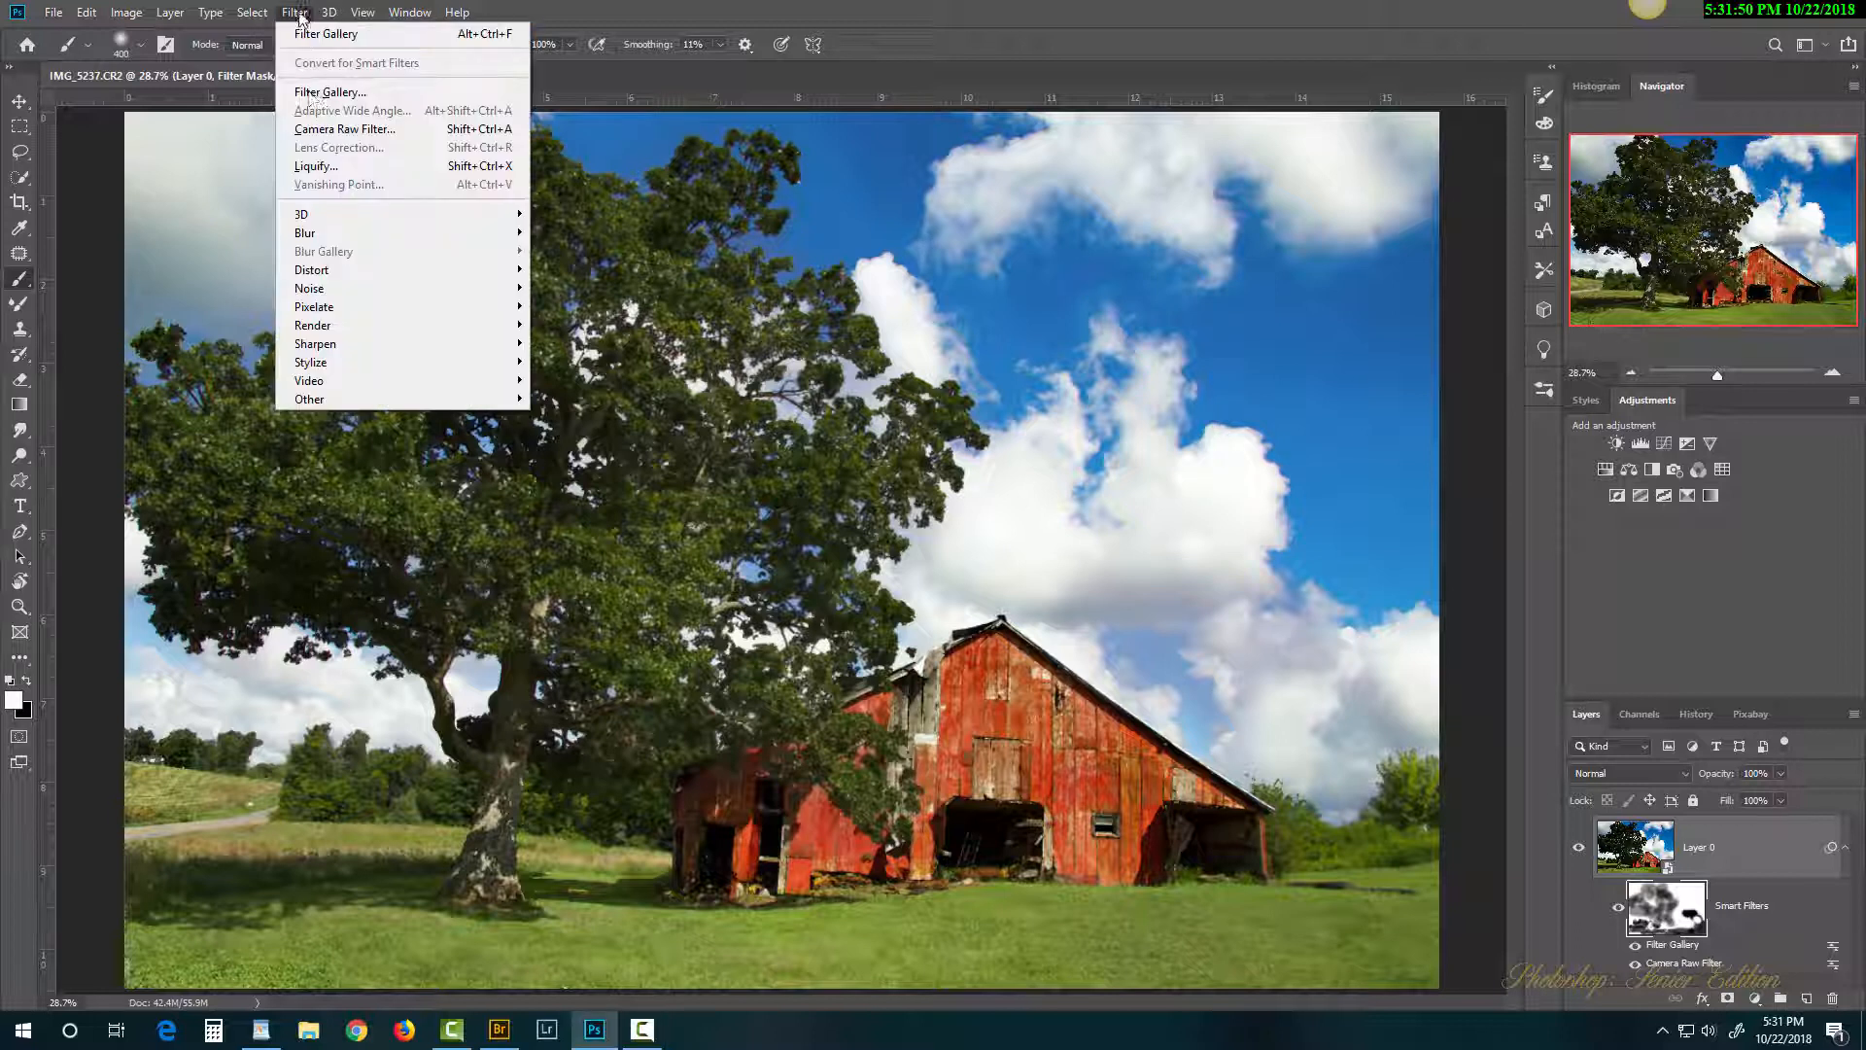
{"action": "left_click", "coordinate": [313, 91]}
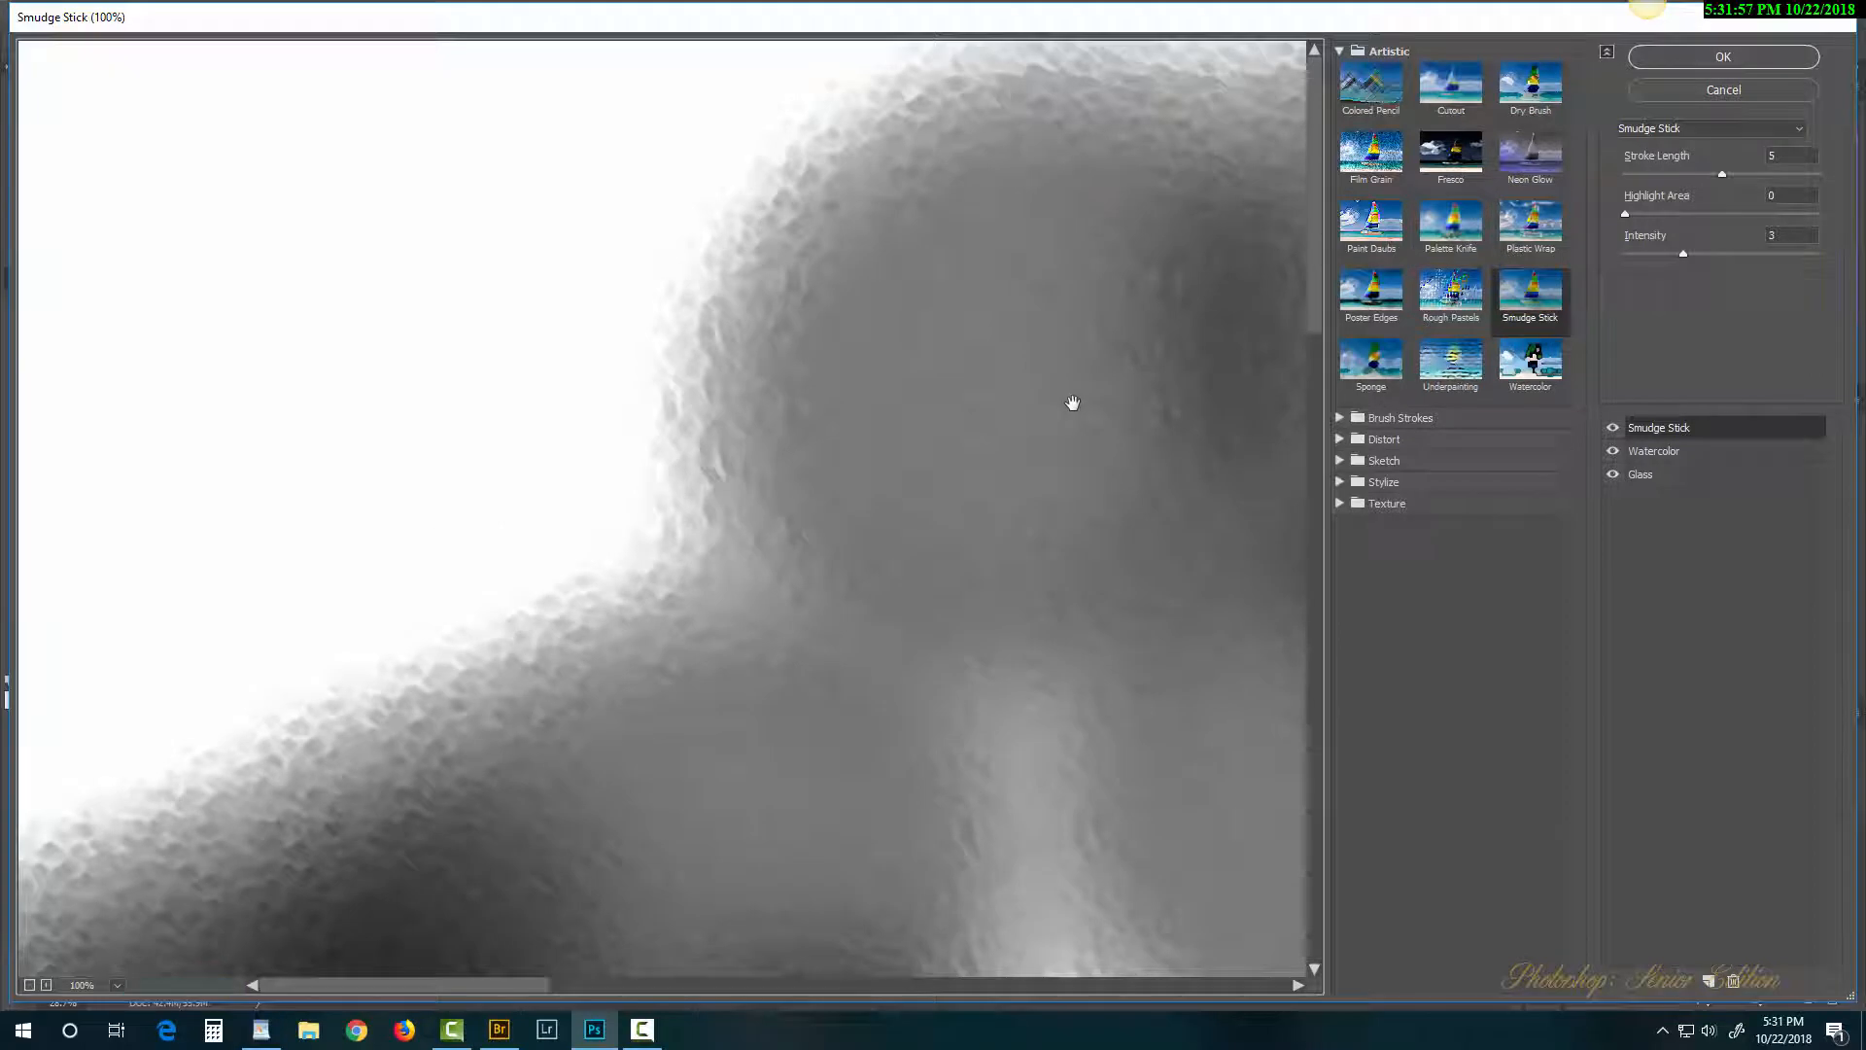
{"action": "left_click", "coordinate": [1716, 91]}
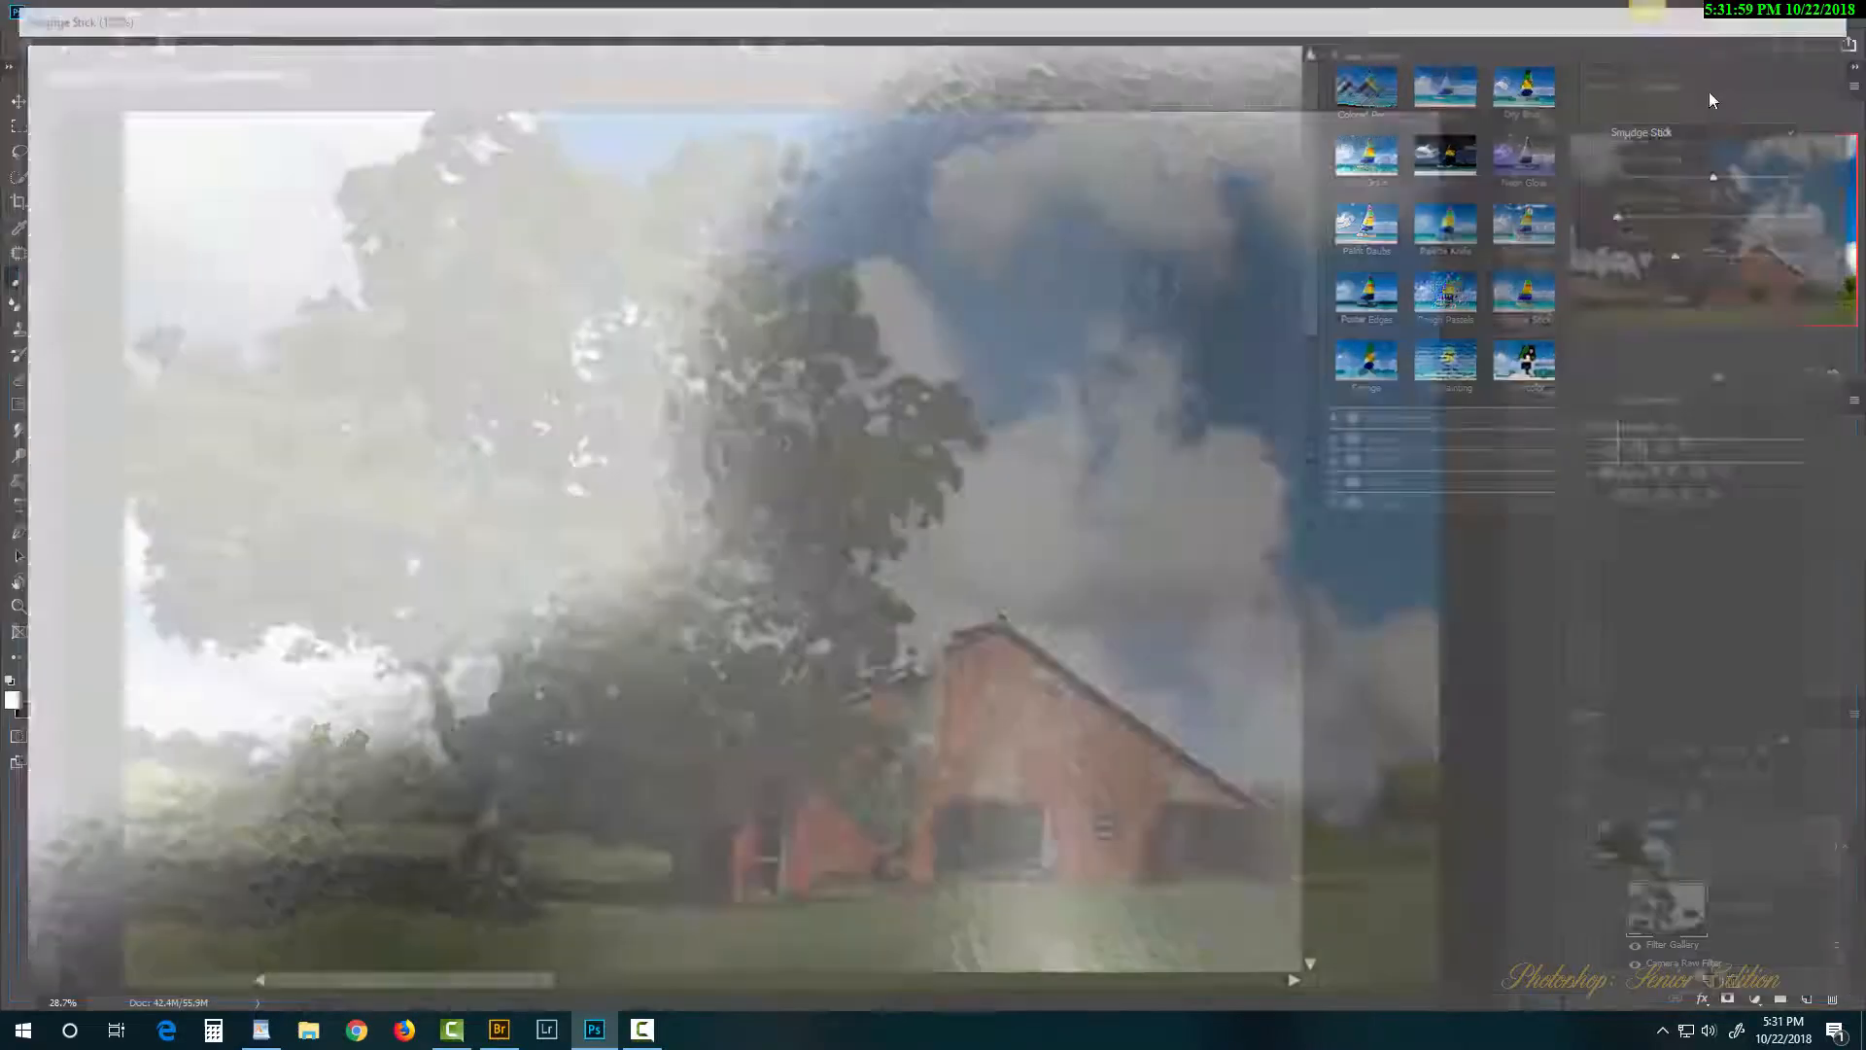
{"action": "left_click", "coordinate": [1625, 847]}
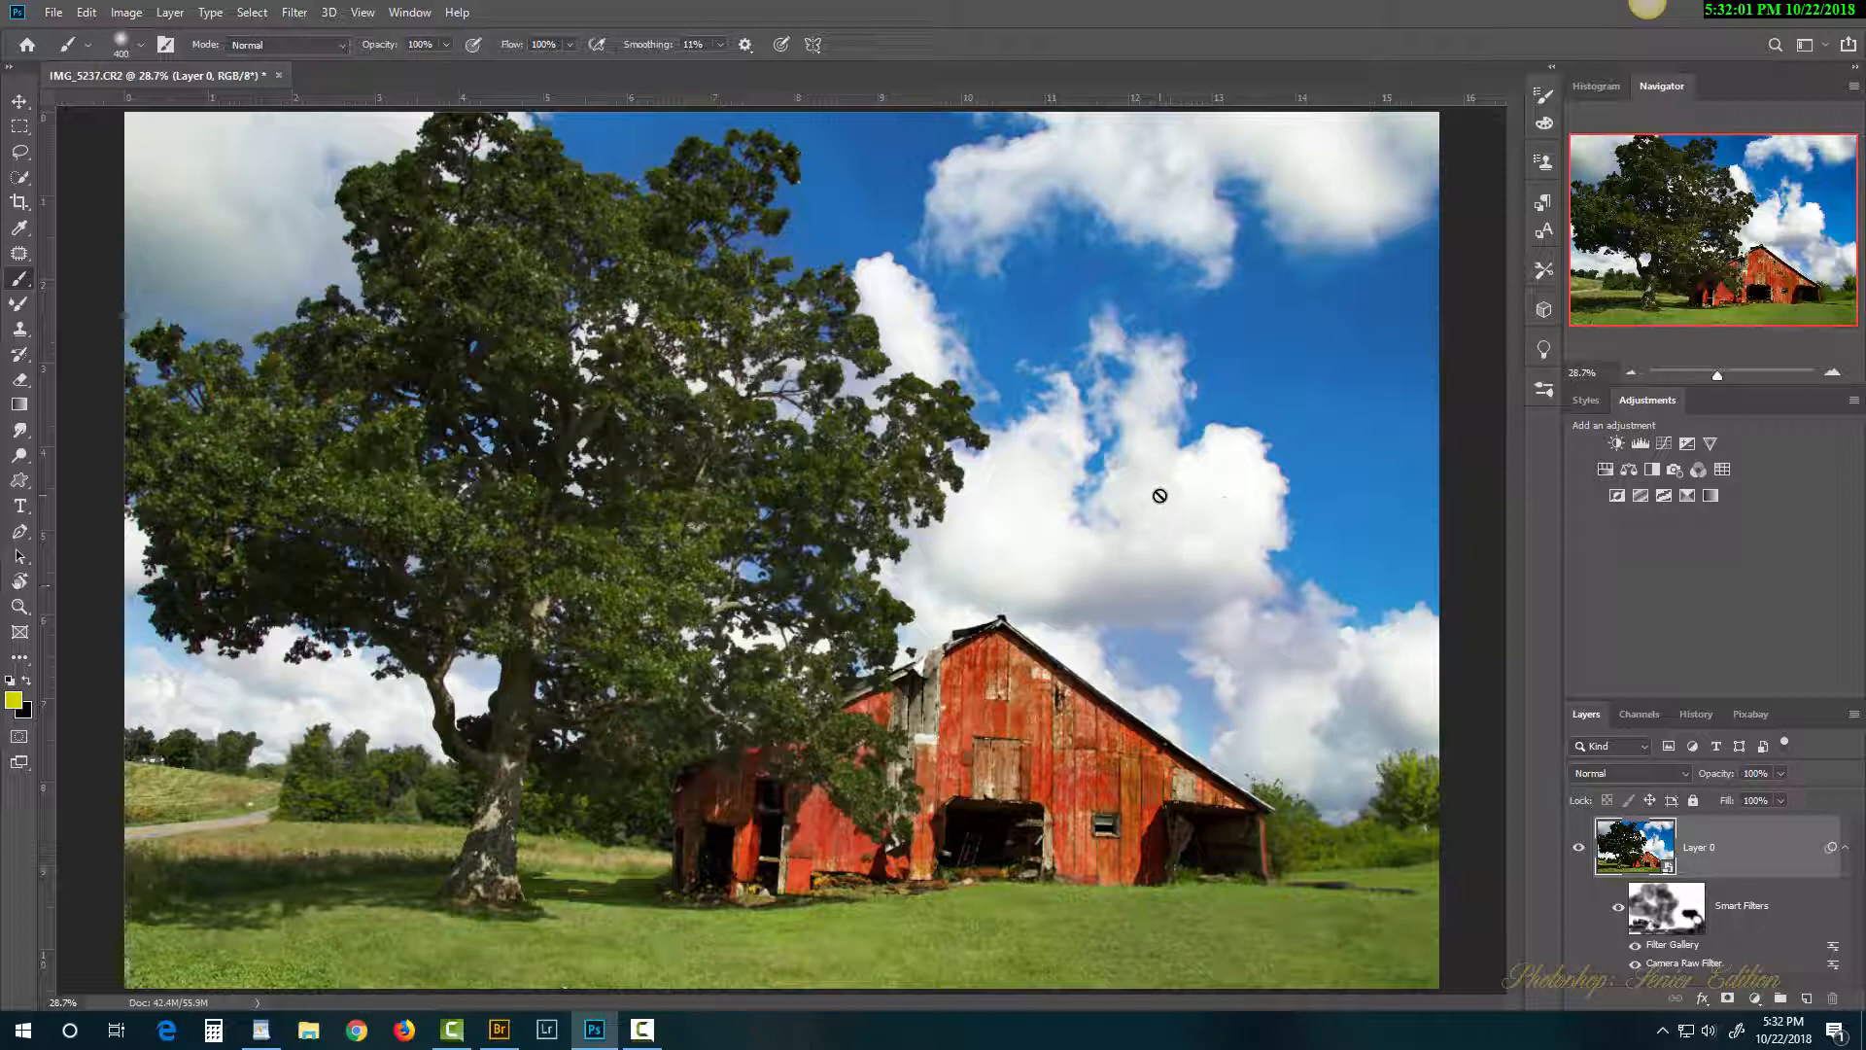
{"action": "left_click", "coordinate": [294, 11]}
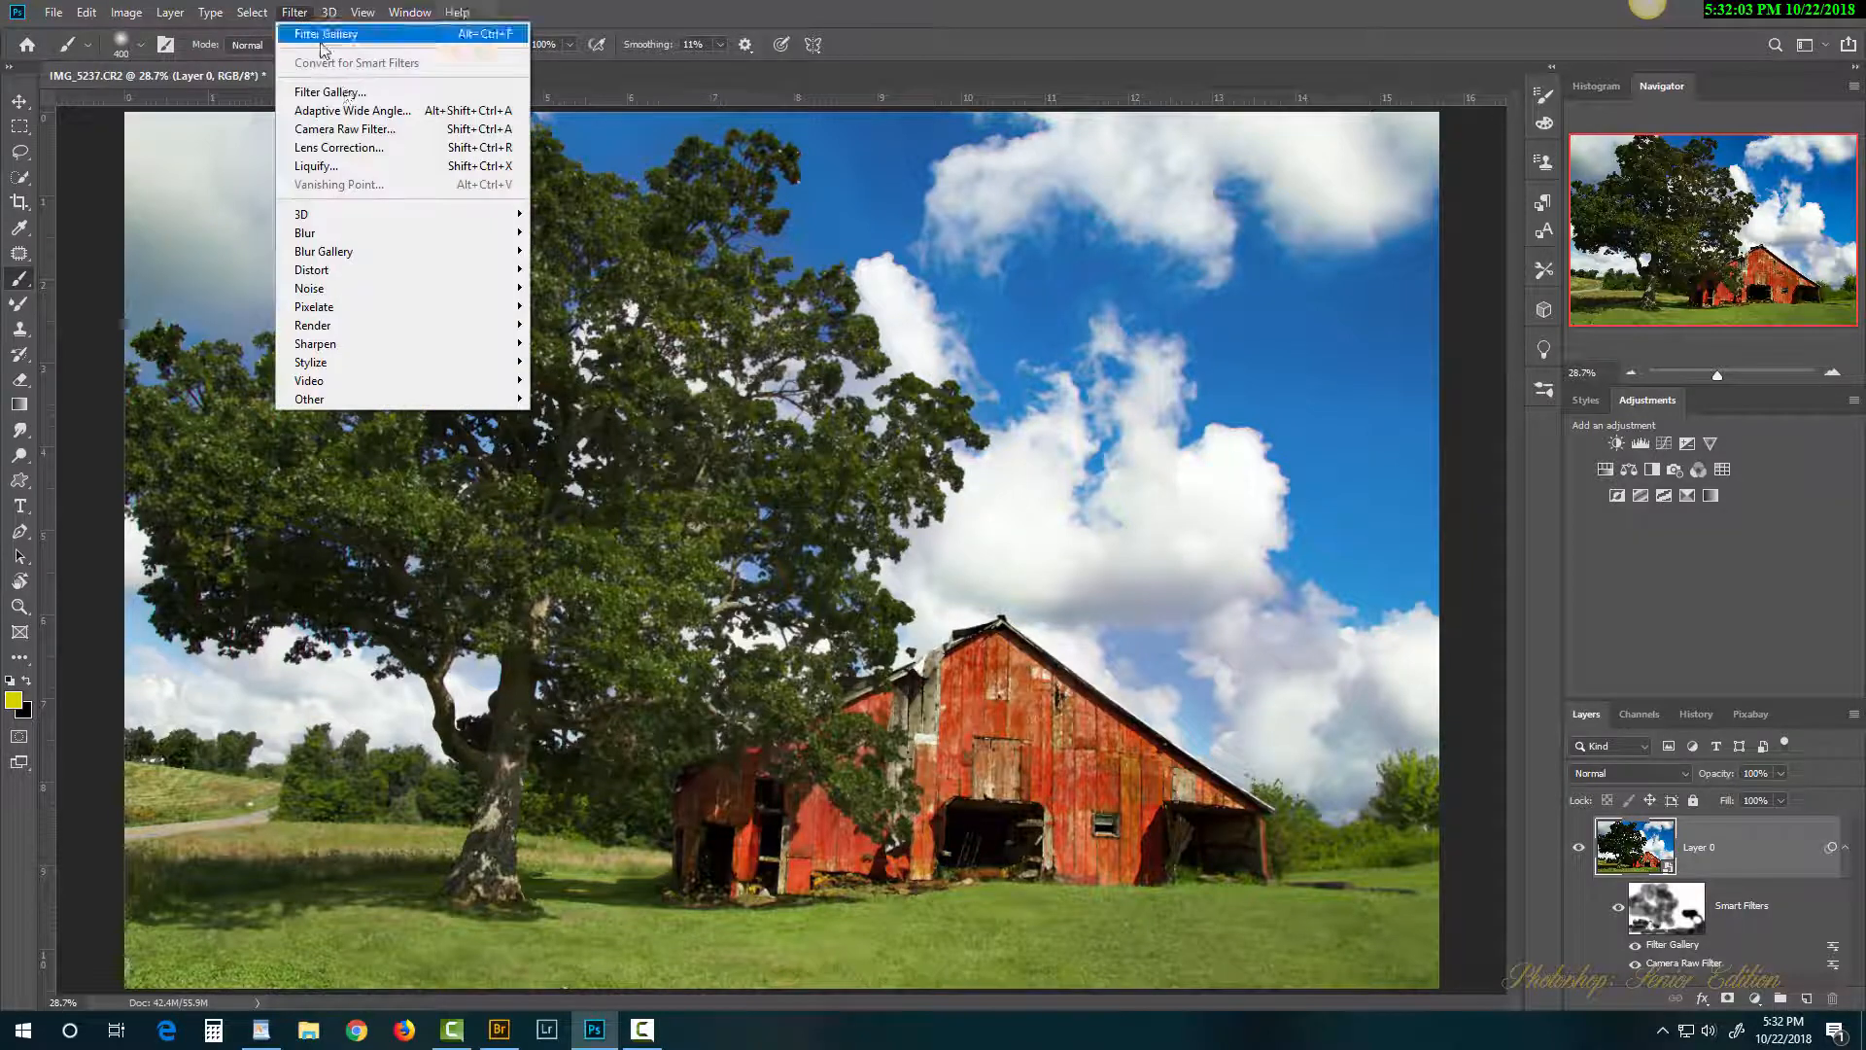
{"action": "left_click", "coordinate": [355, 94]}
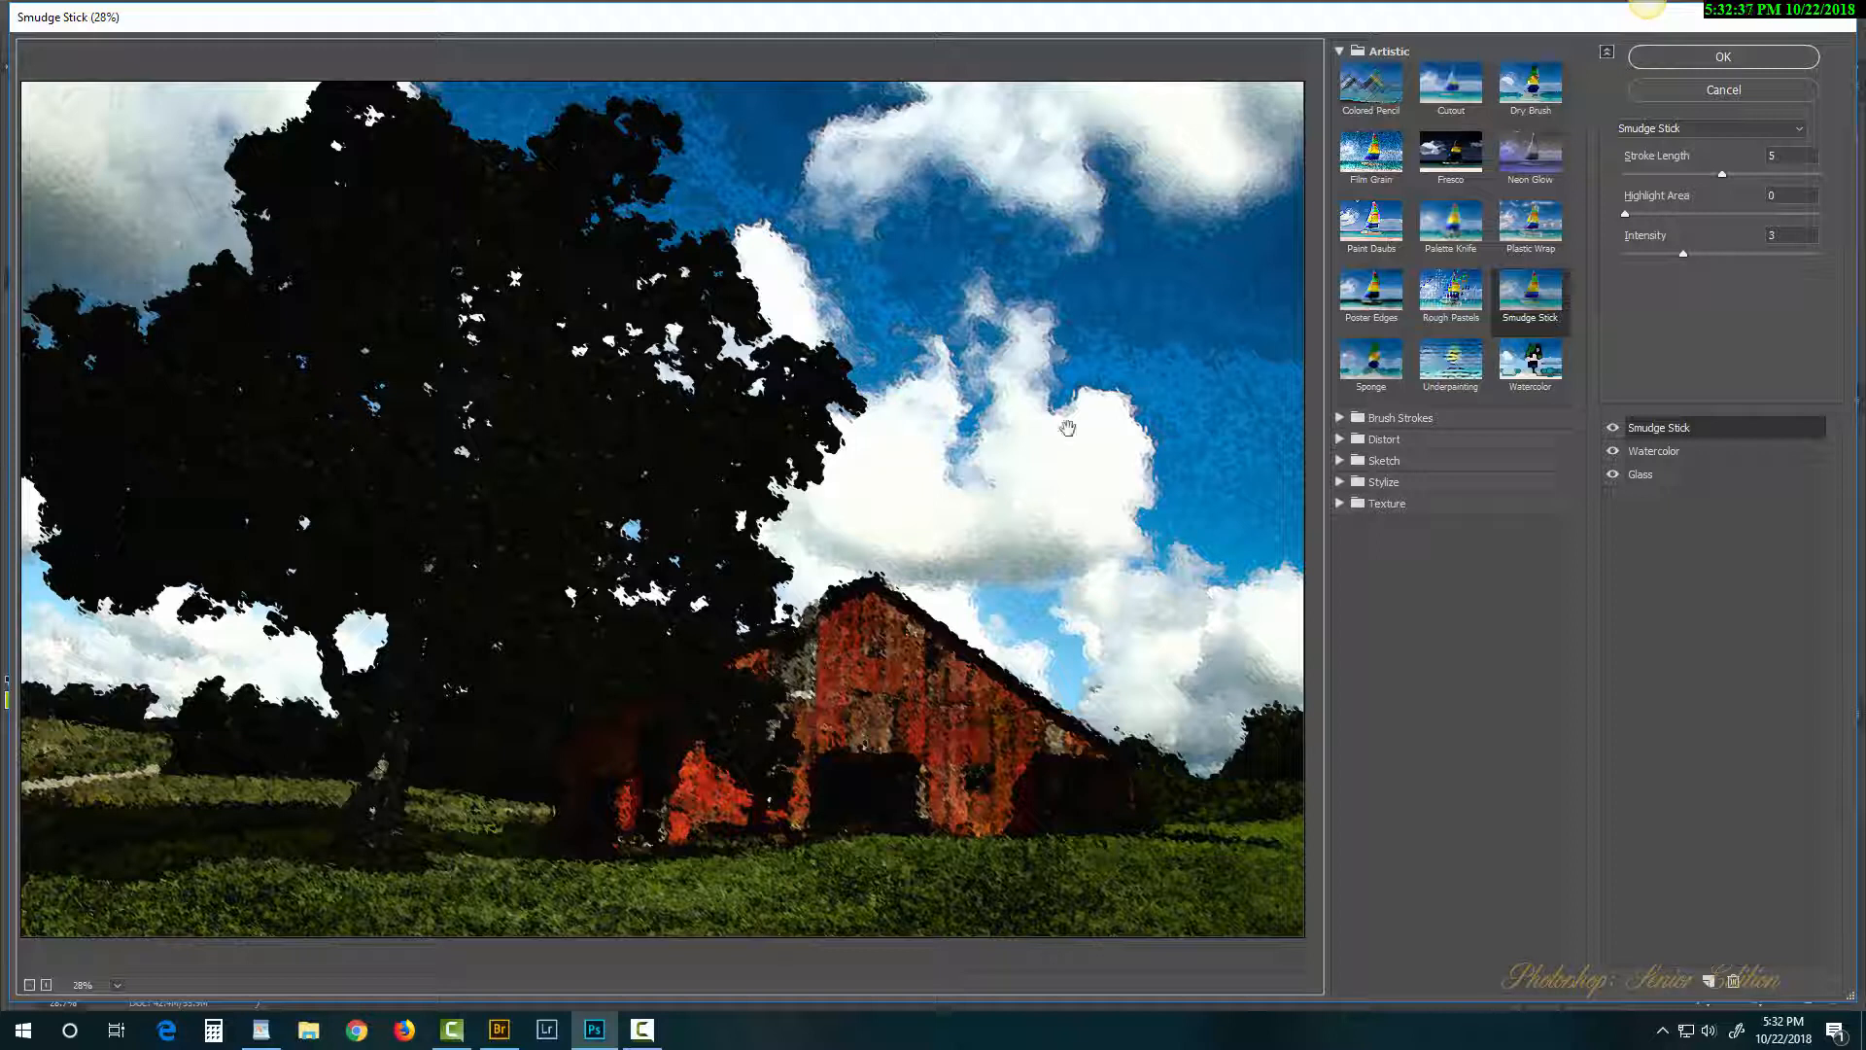
Step: Preview Photocopy, Conté Crayon, Note Paper and Plaster, then choose Stamp, hiding Glass and Watercolor
{"action": "left_click", "coordinate": [1342, 443]}
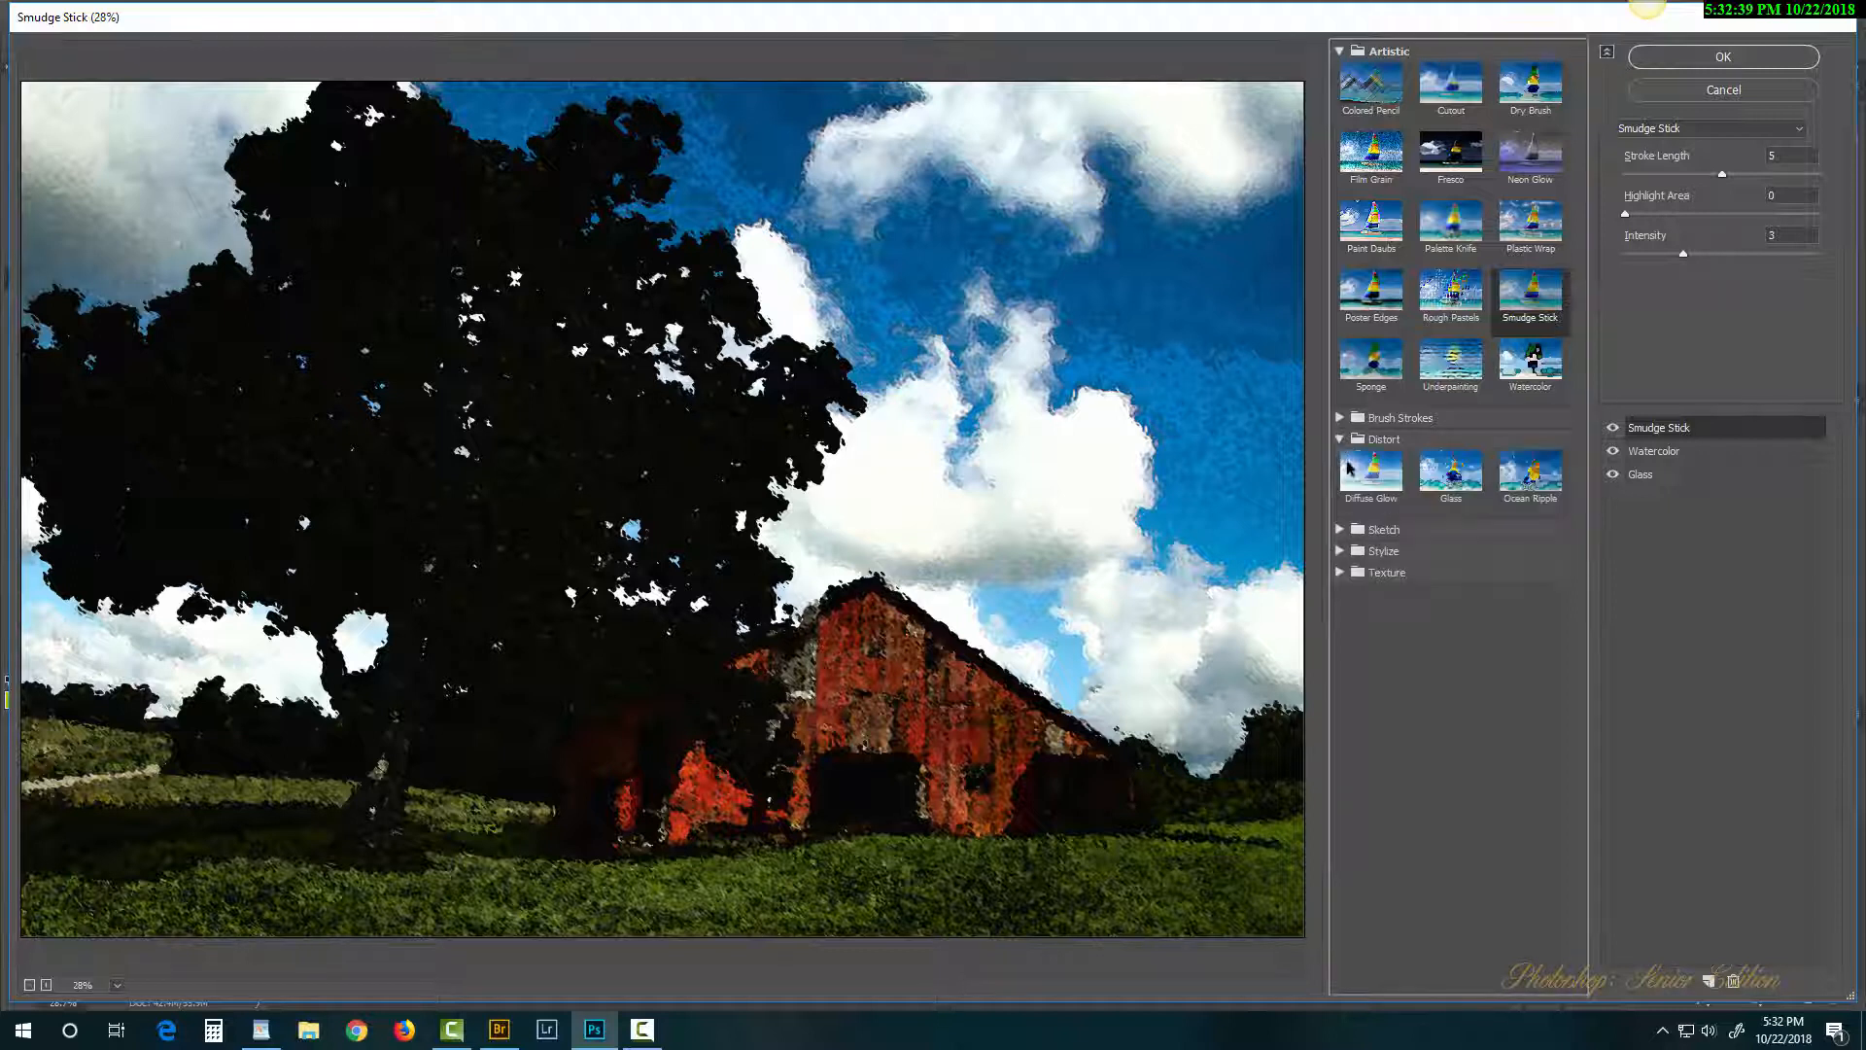
{"action": "left_click", "coordinate": [1341, 531]}
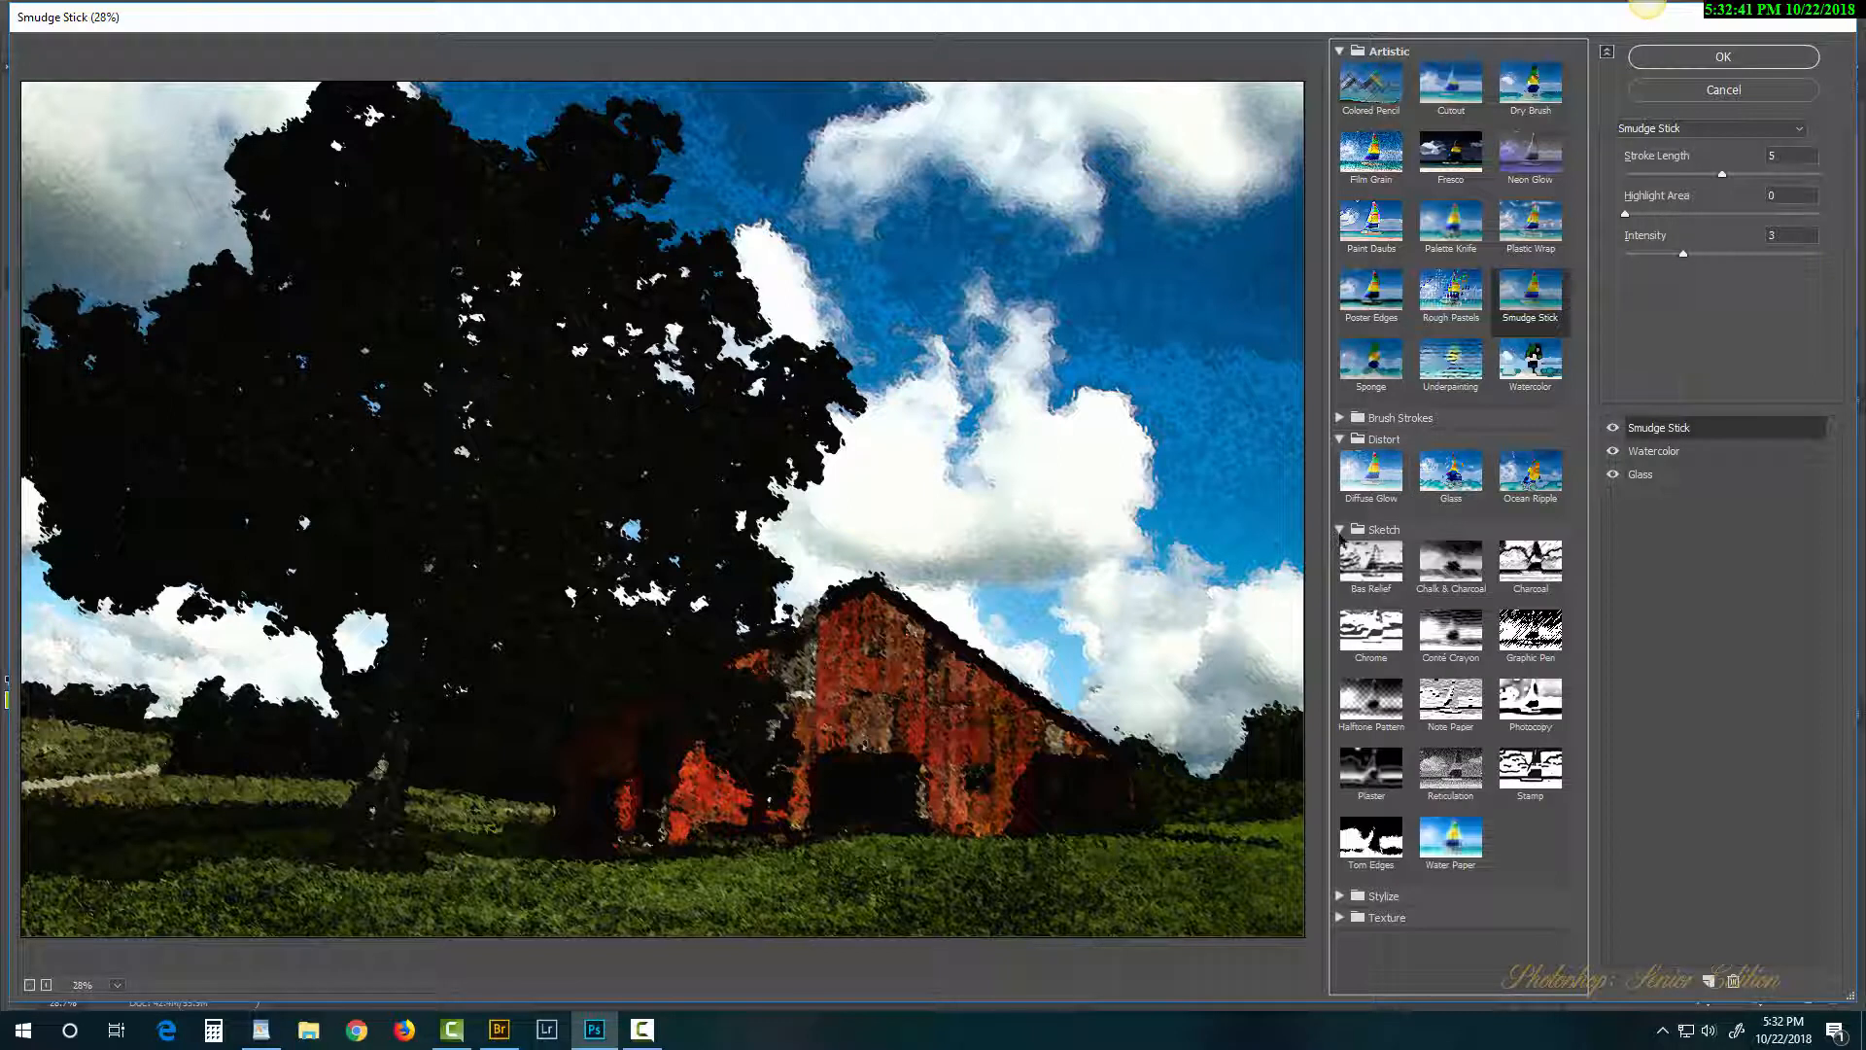
{"action": "left_click", "coordinate": [1515, 710]}
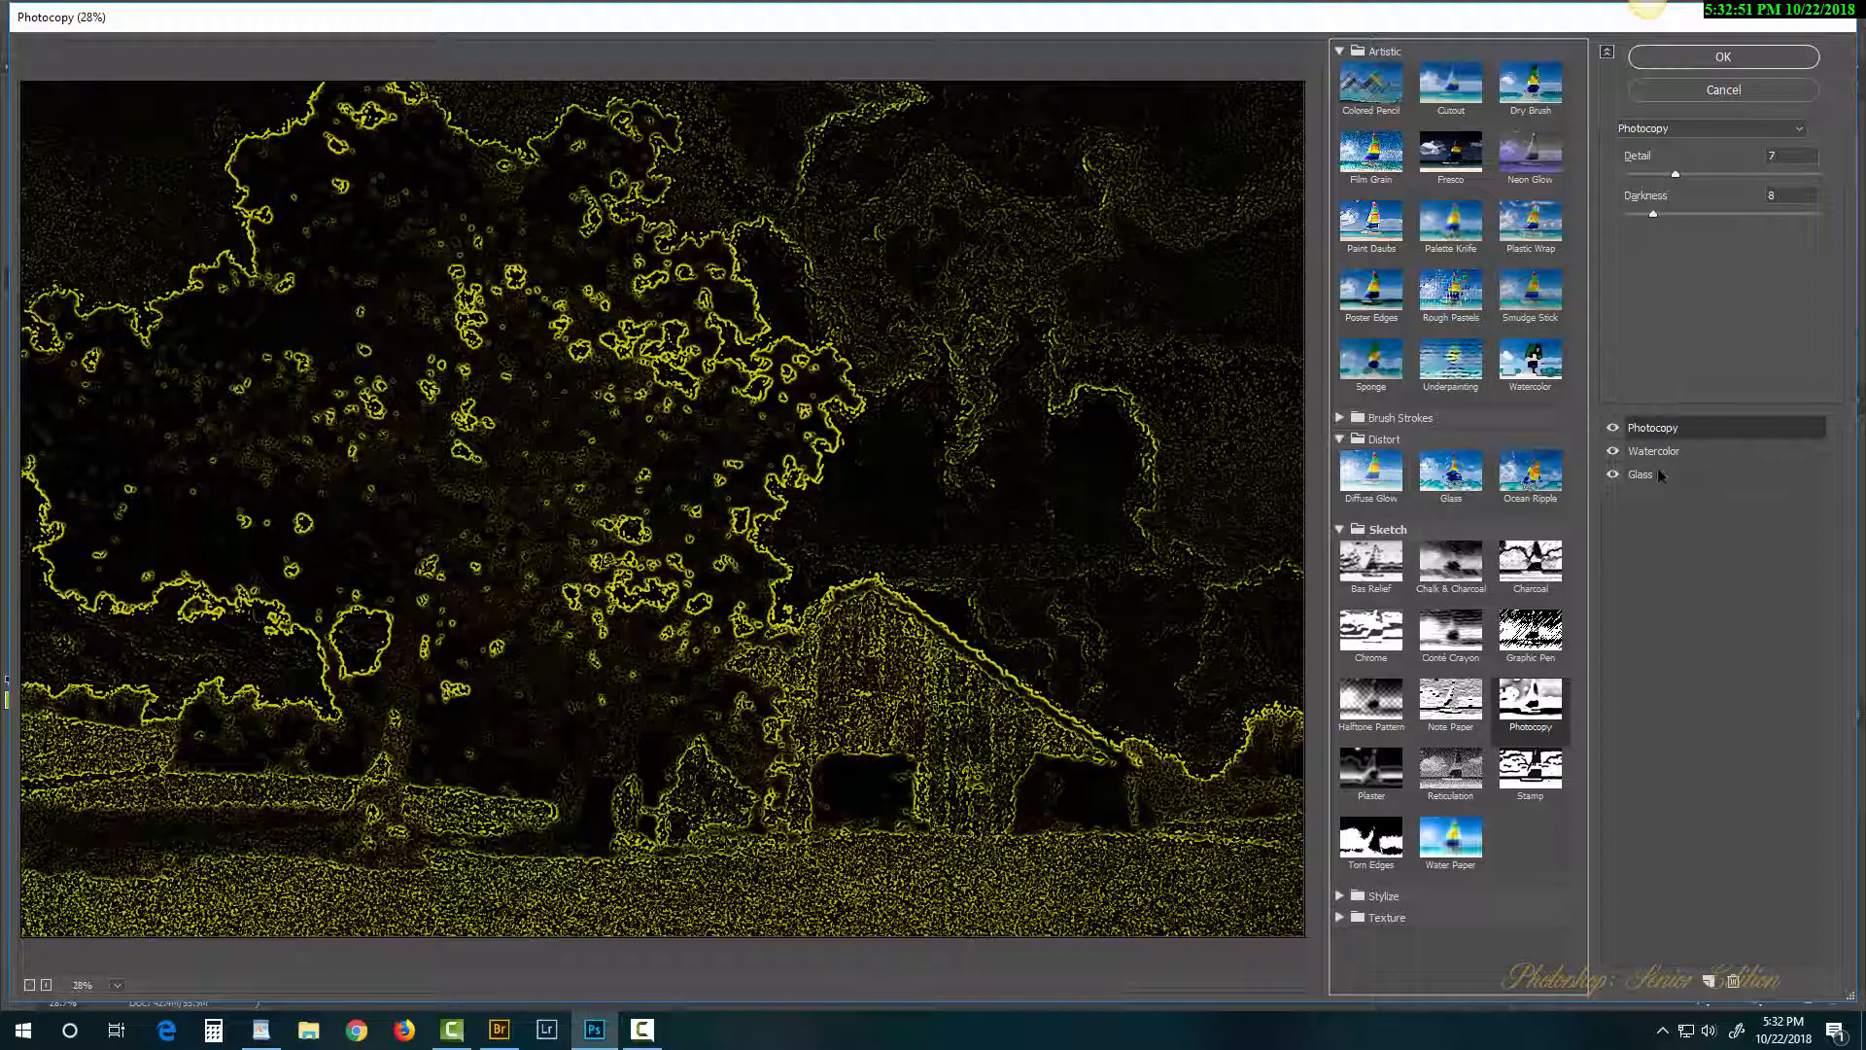
{"action": "left_click", "coordinate": [1455, 636]}
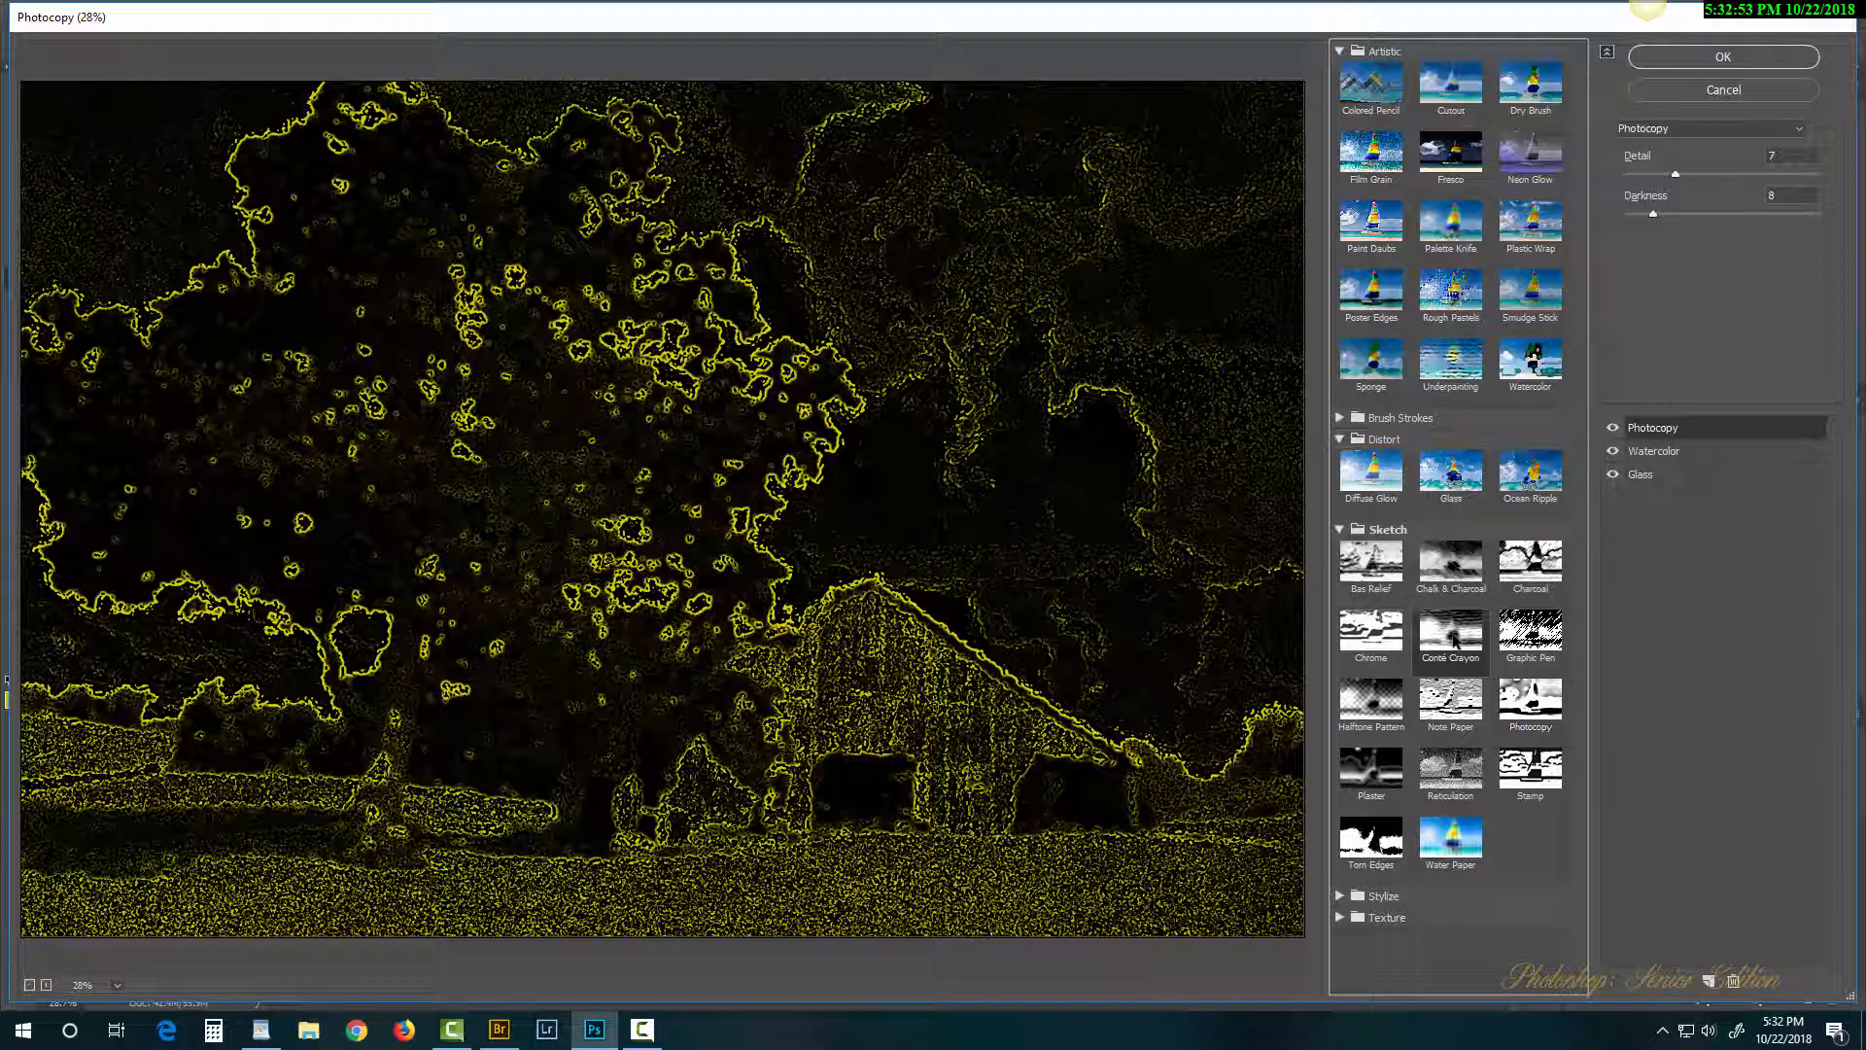
{"action": "left_click", "coordinate": [1453, 702]}
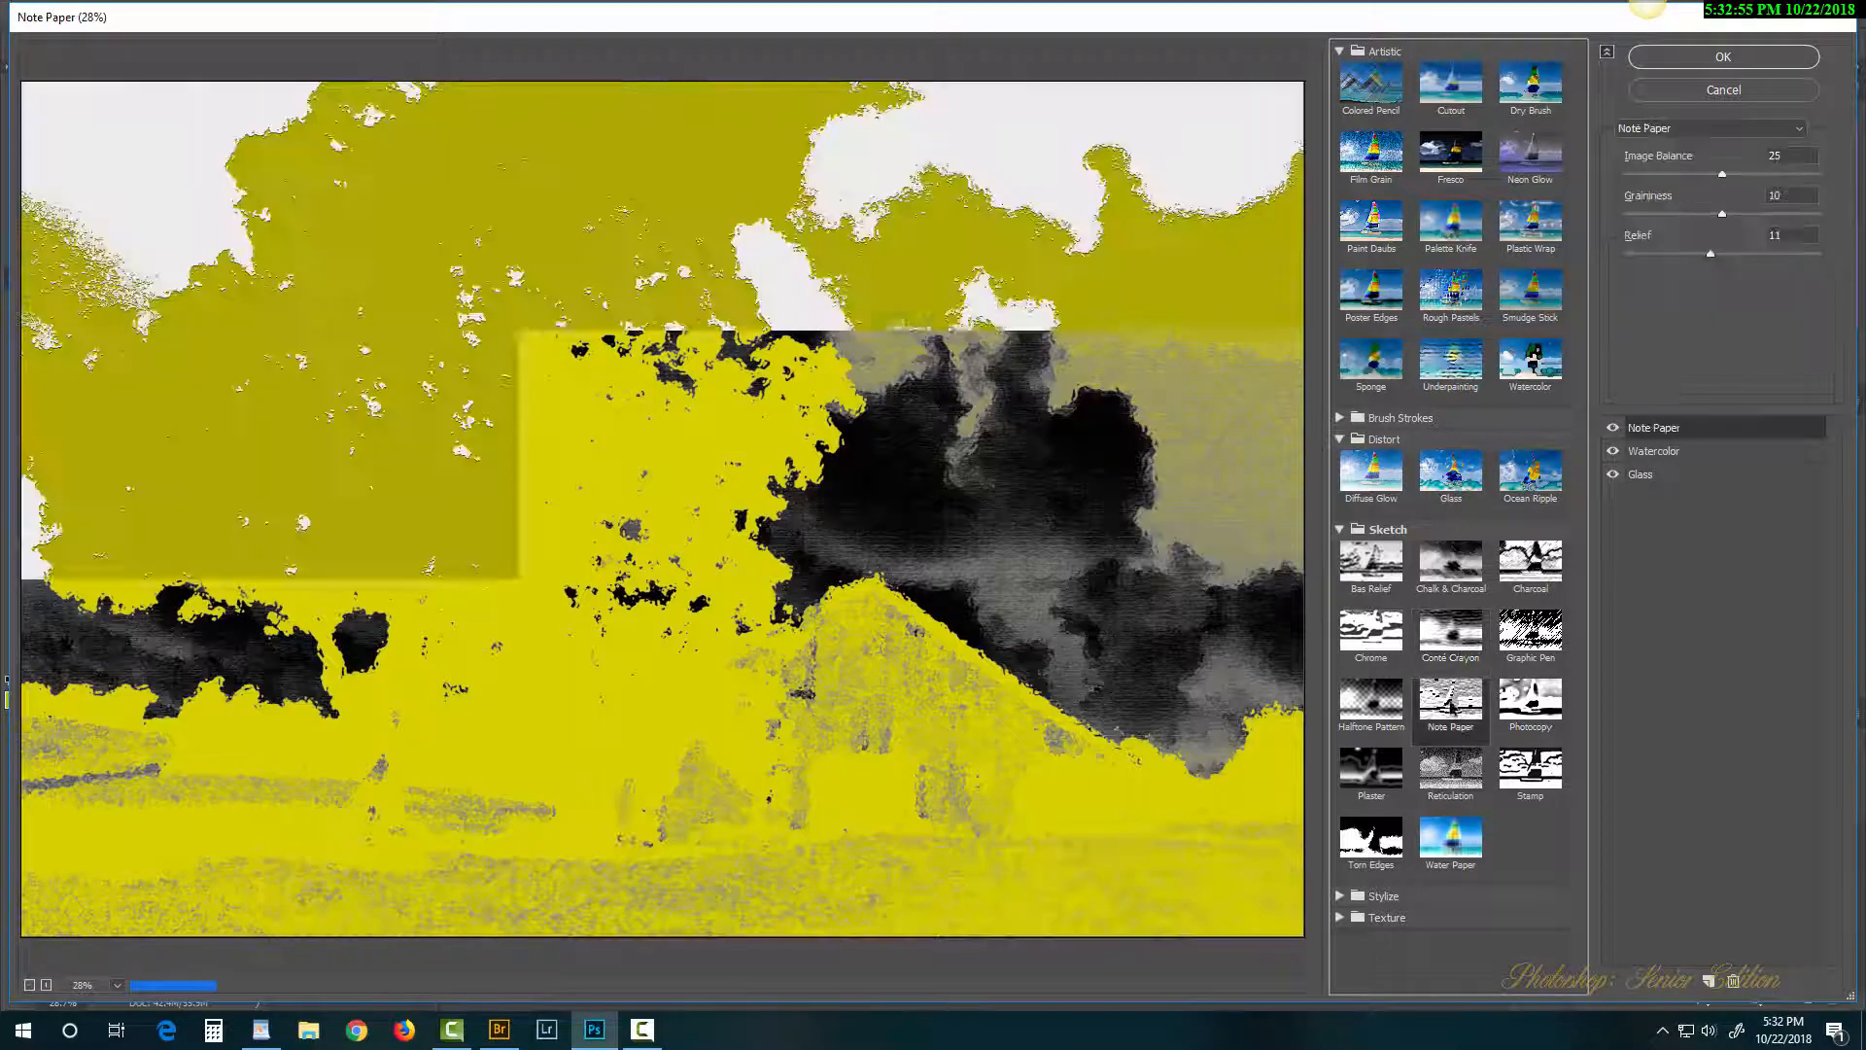
{"action": "left_click", "coordinate": [1380, 775]}
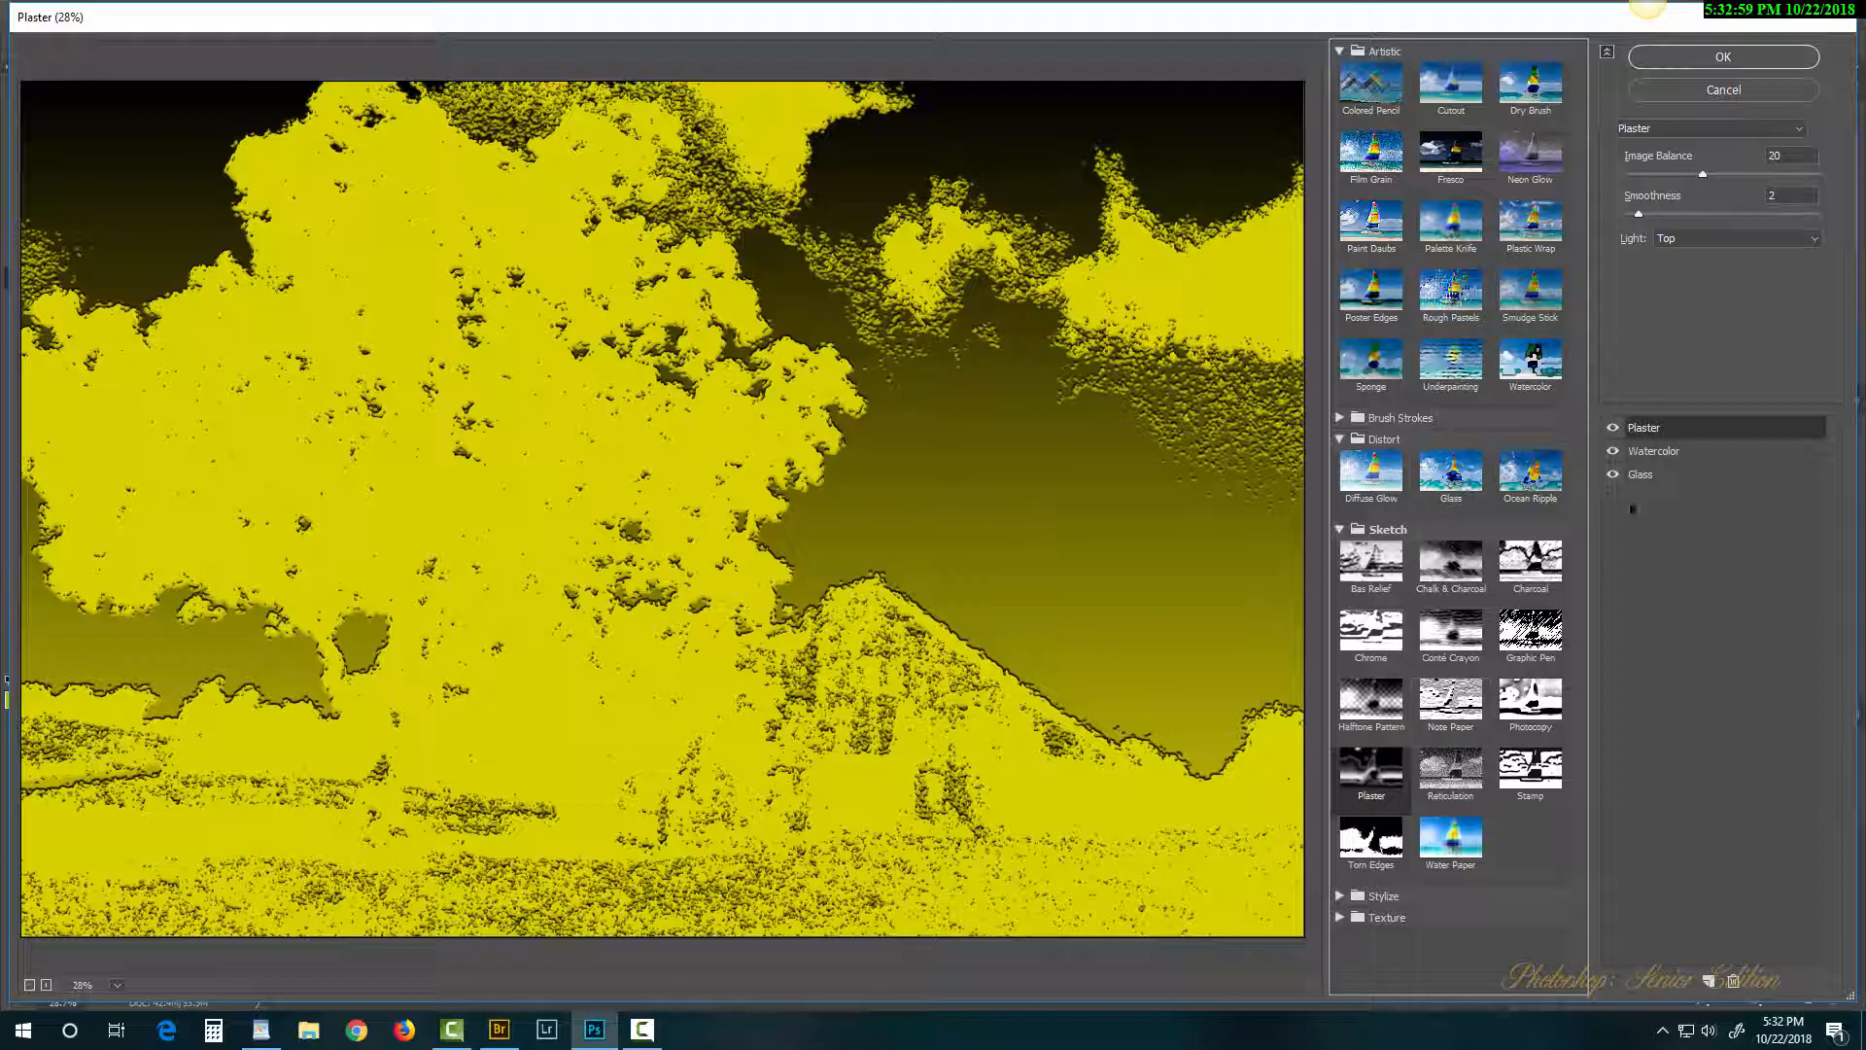
{"action": "left_click", "coordinate": [1613, 474]}
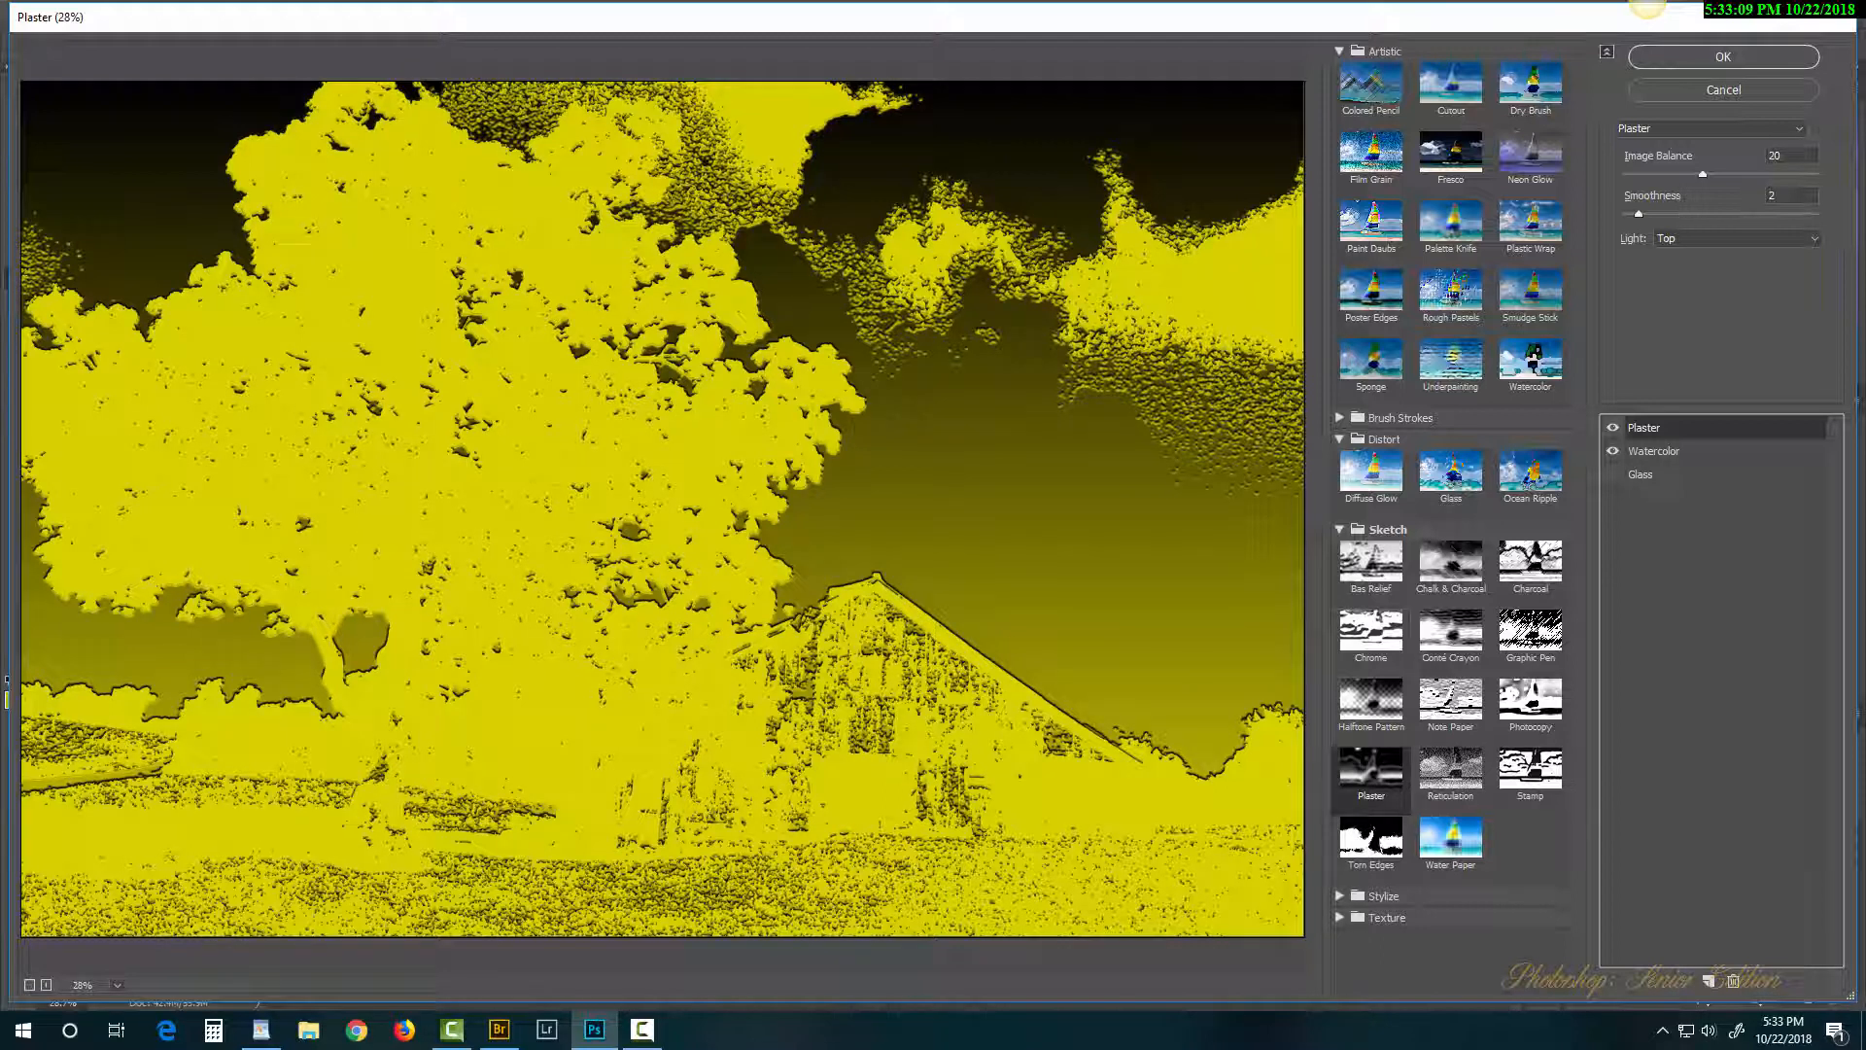
{"action": "left_click", "coordinate": [1529, 766]}
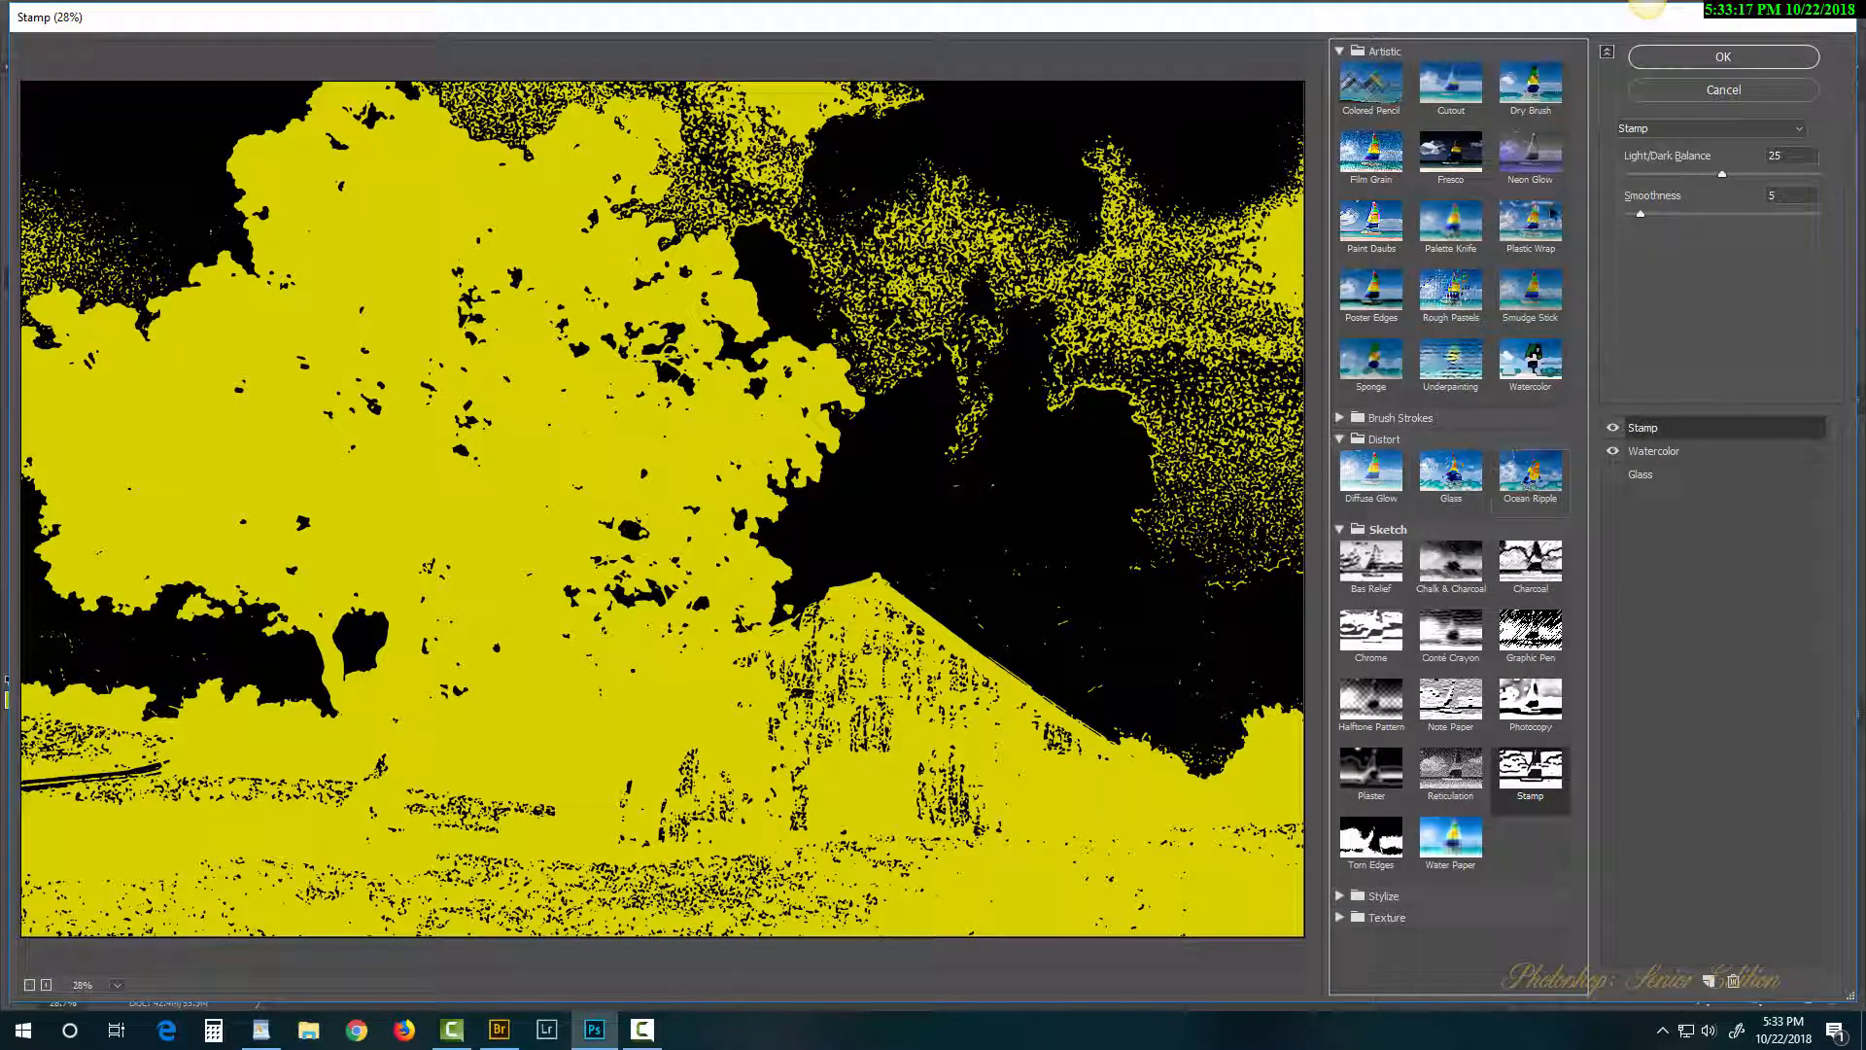
{"action": "left_click", "coordinate": [1613, 451]}
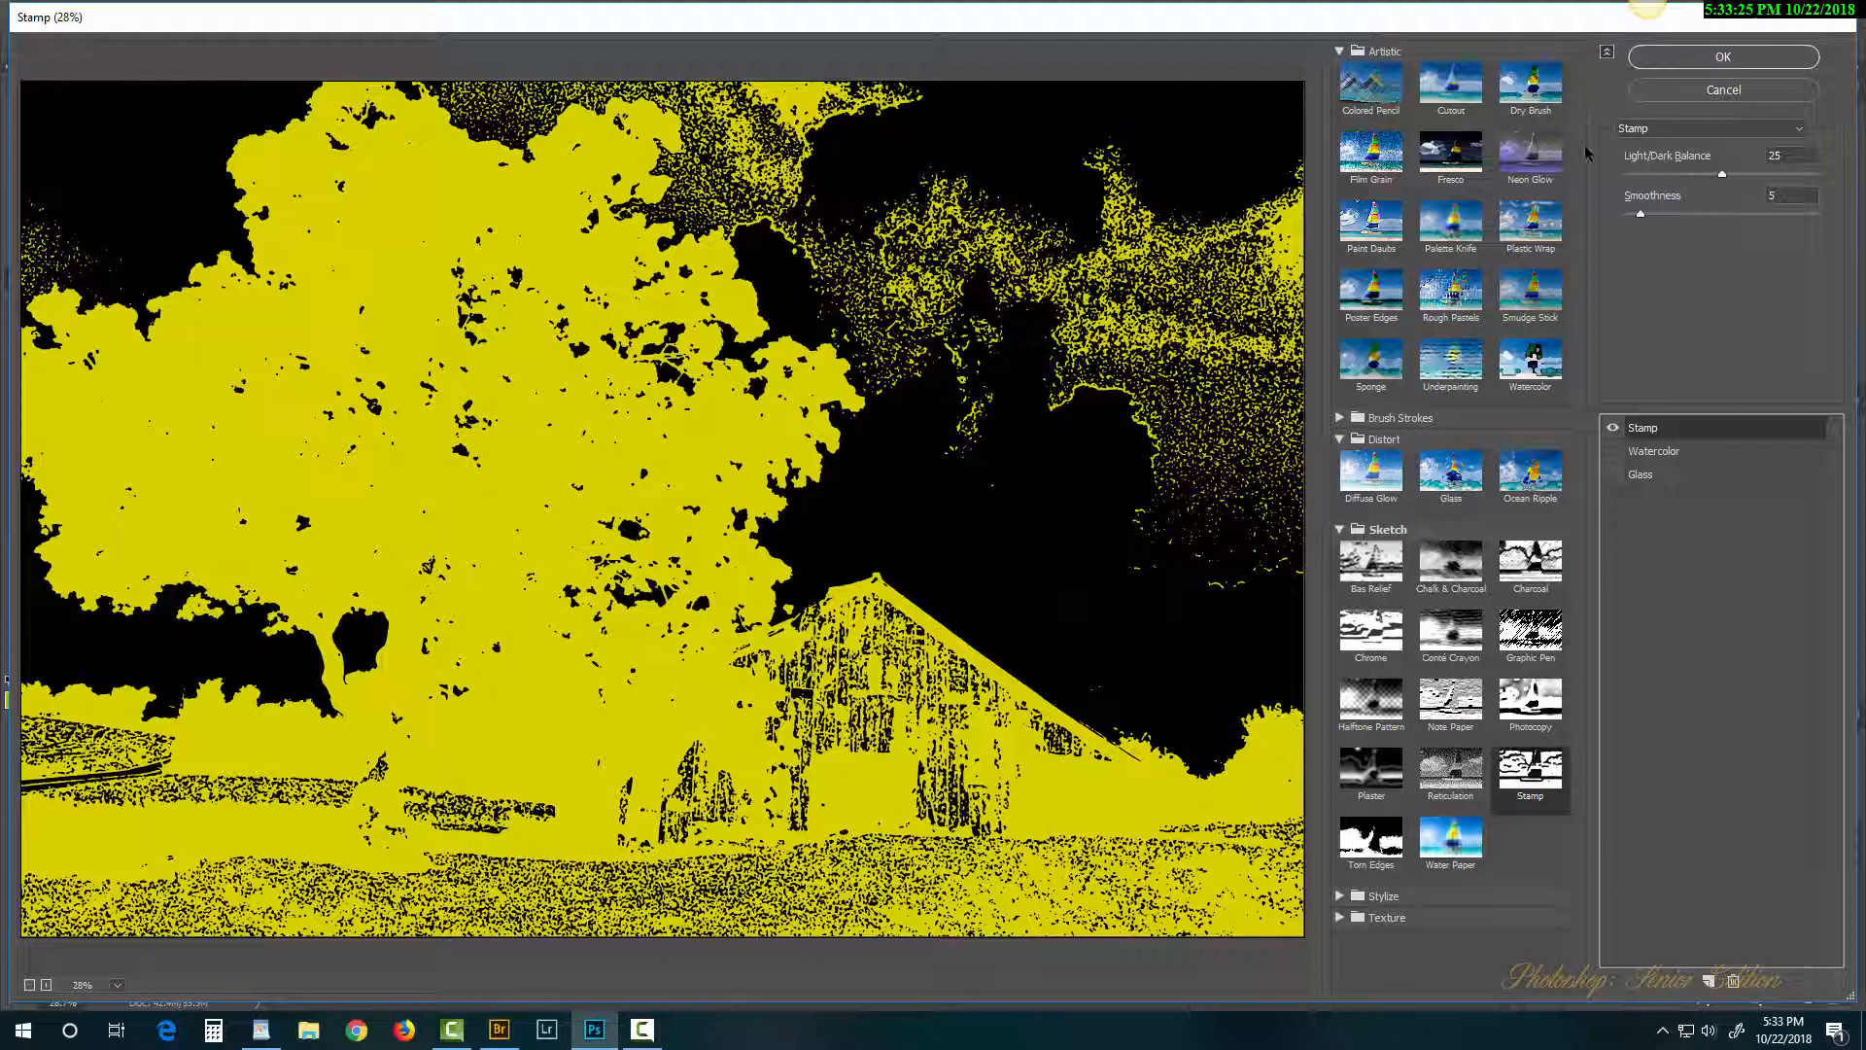
Step: Apply the Stamp Filter Gallery as a second smart filter on Layer 0
{"action": "left_click", "coordinate": [1691, 56]}
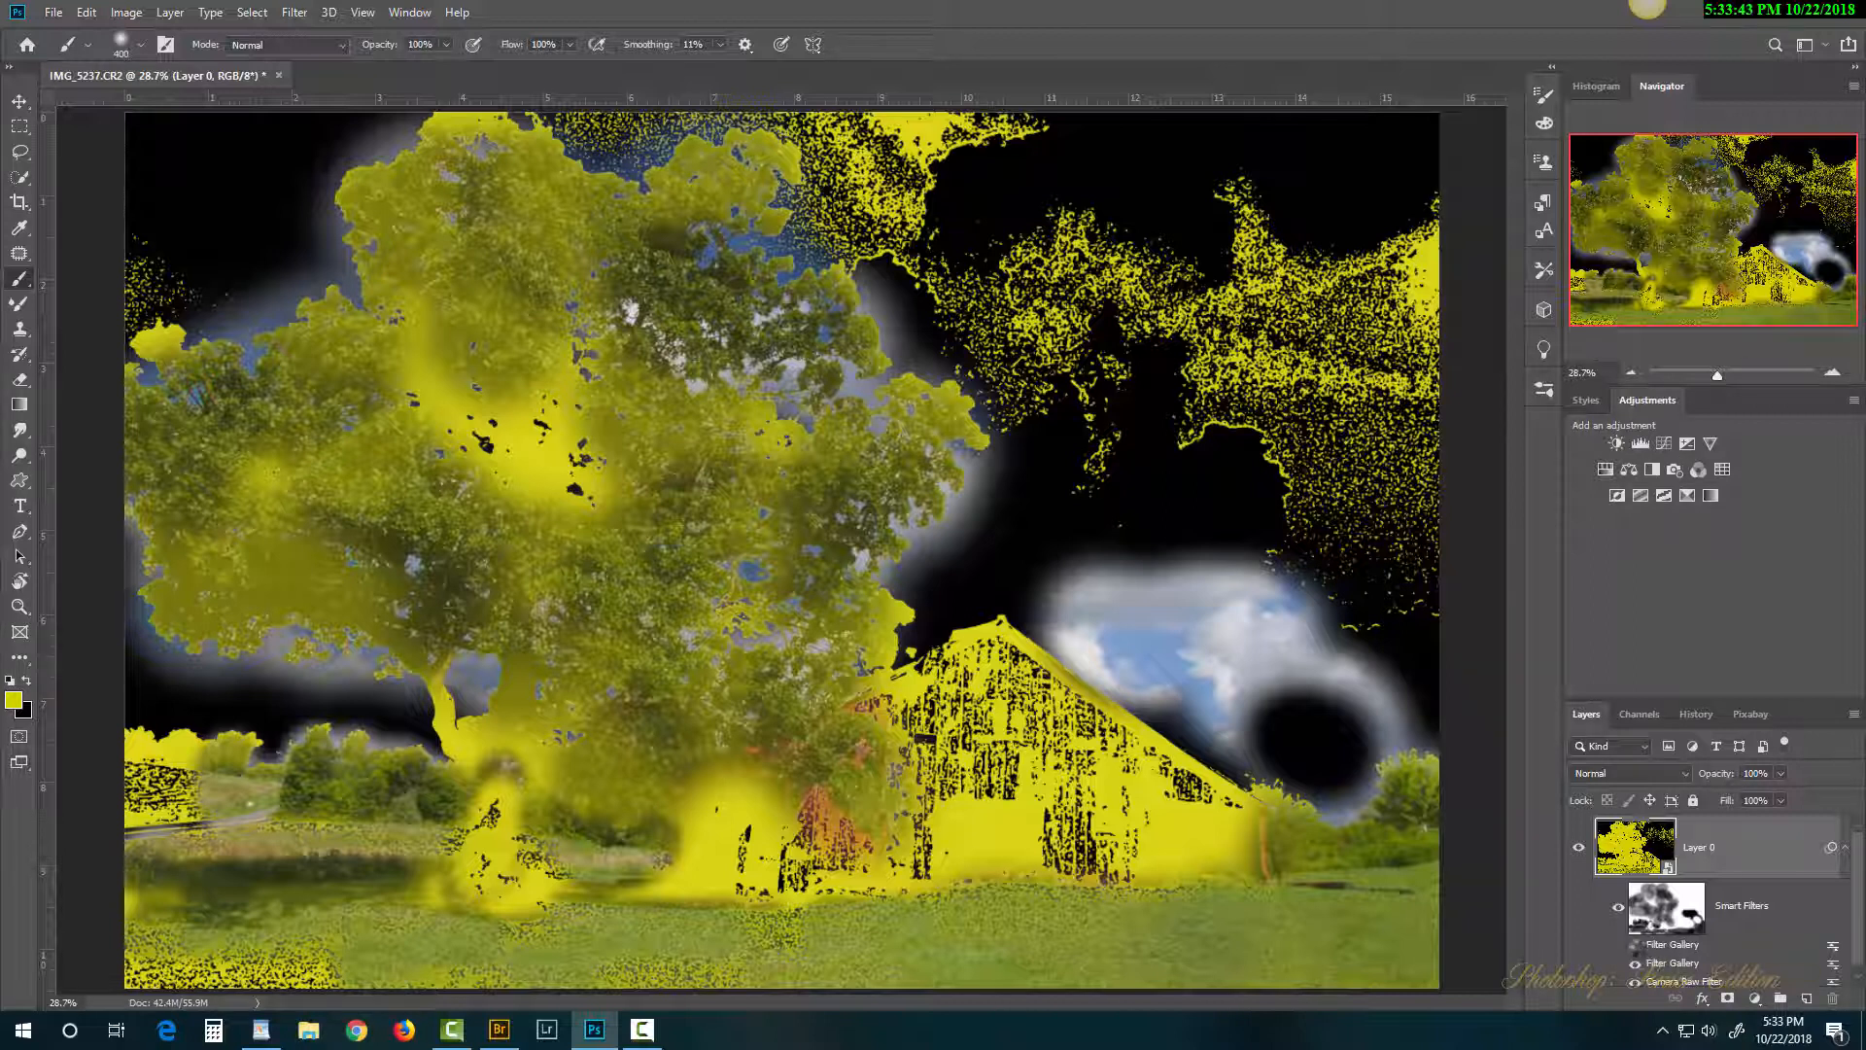
{"action": "left_click", "coordinate": [1637, 963]}
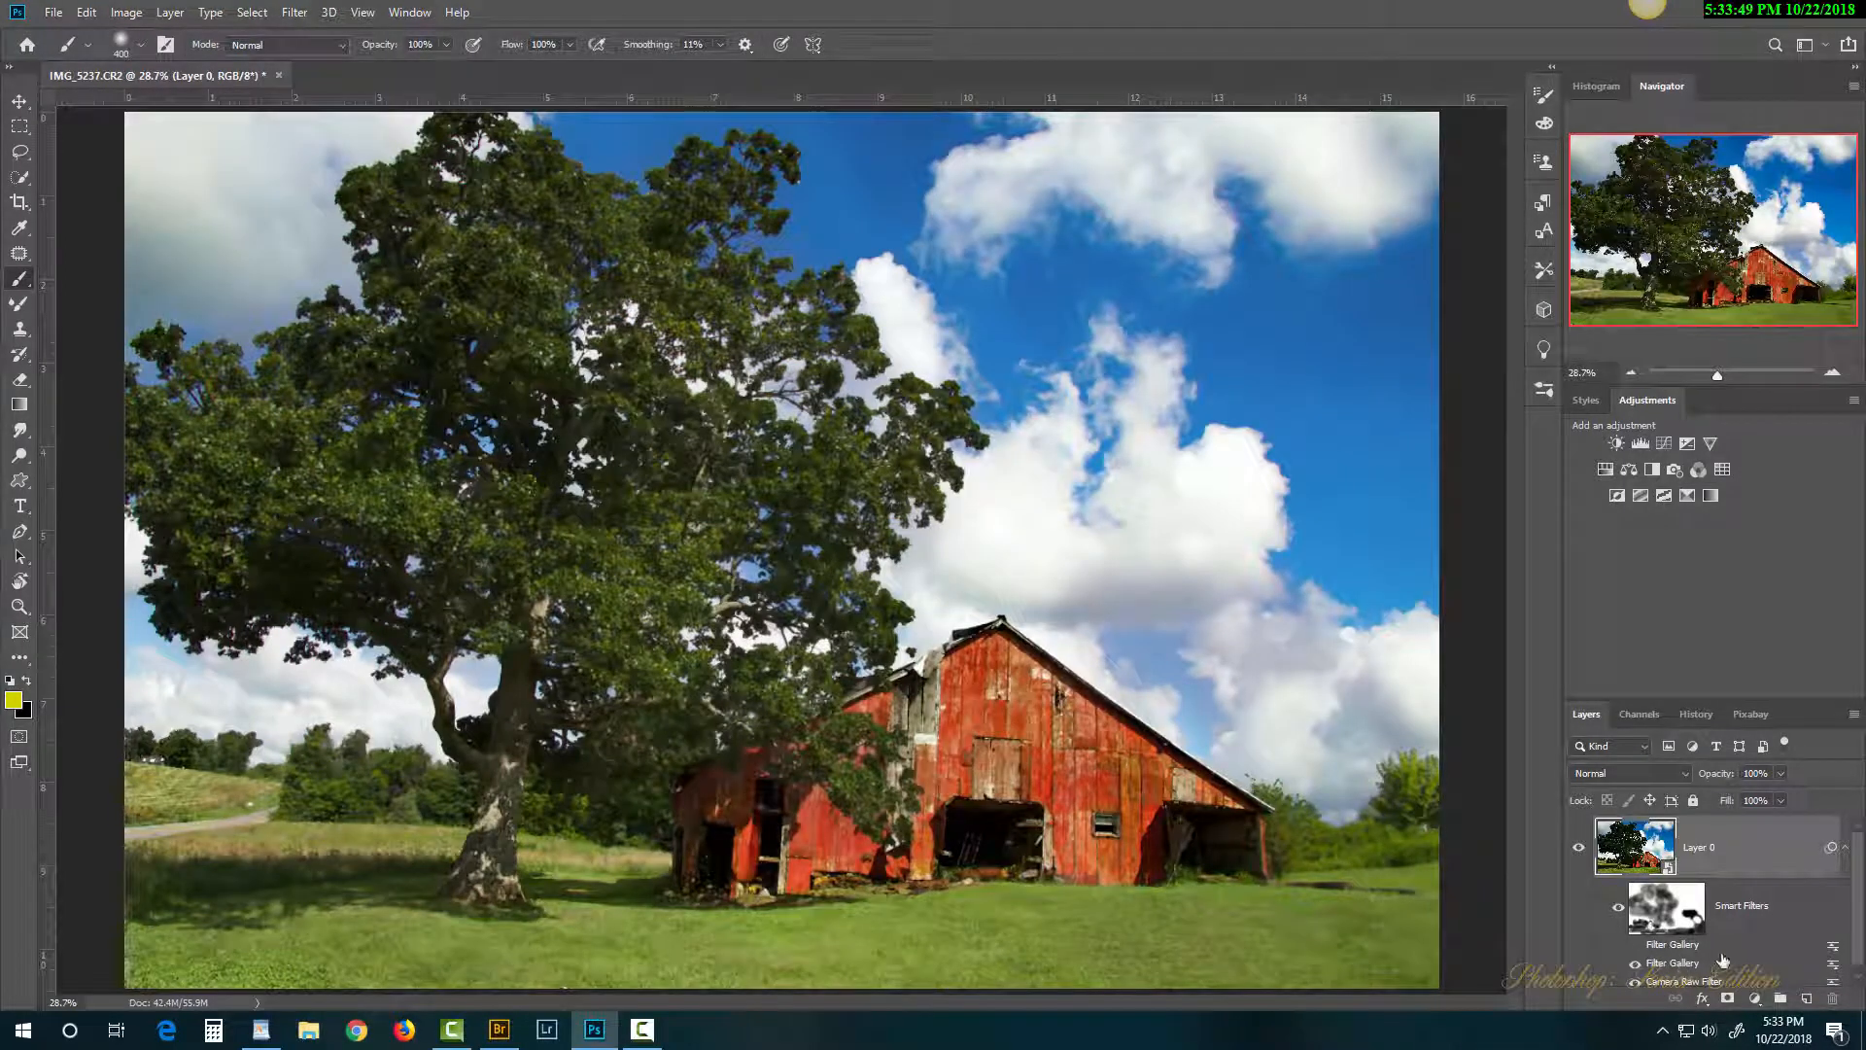
{"action": "left_click_drag", "start_coordinate": [1861, 911], "coordinate": [1863, 917]}
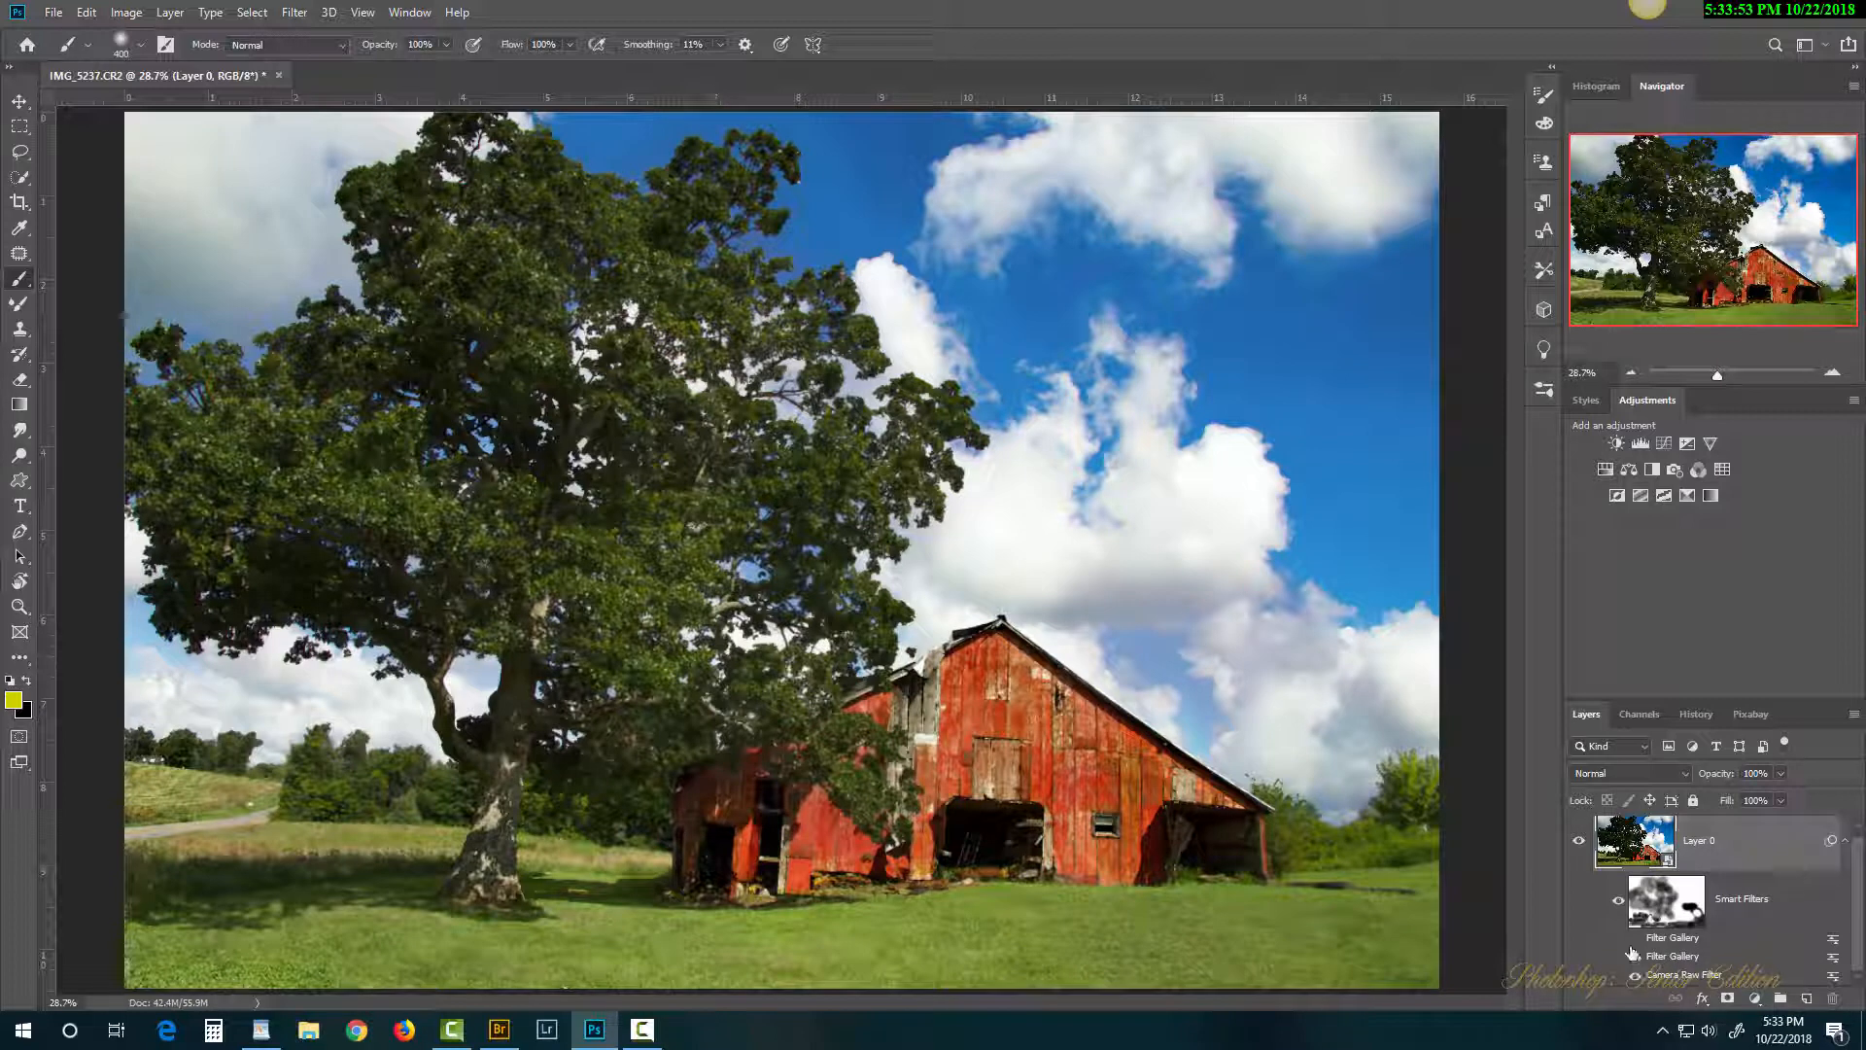
Step: Zoom the barn to 100% and toggle the upper smart filter off and on to compare
{"action": "left_click", "coordinate": [1029, 755]}
{"action": "left_click", "coordinate": [1030, 757]}
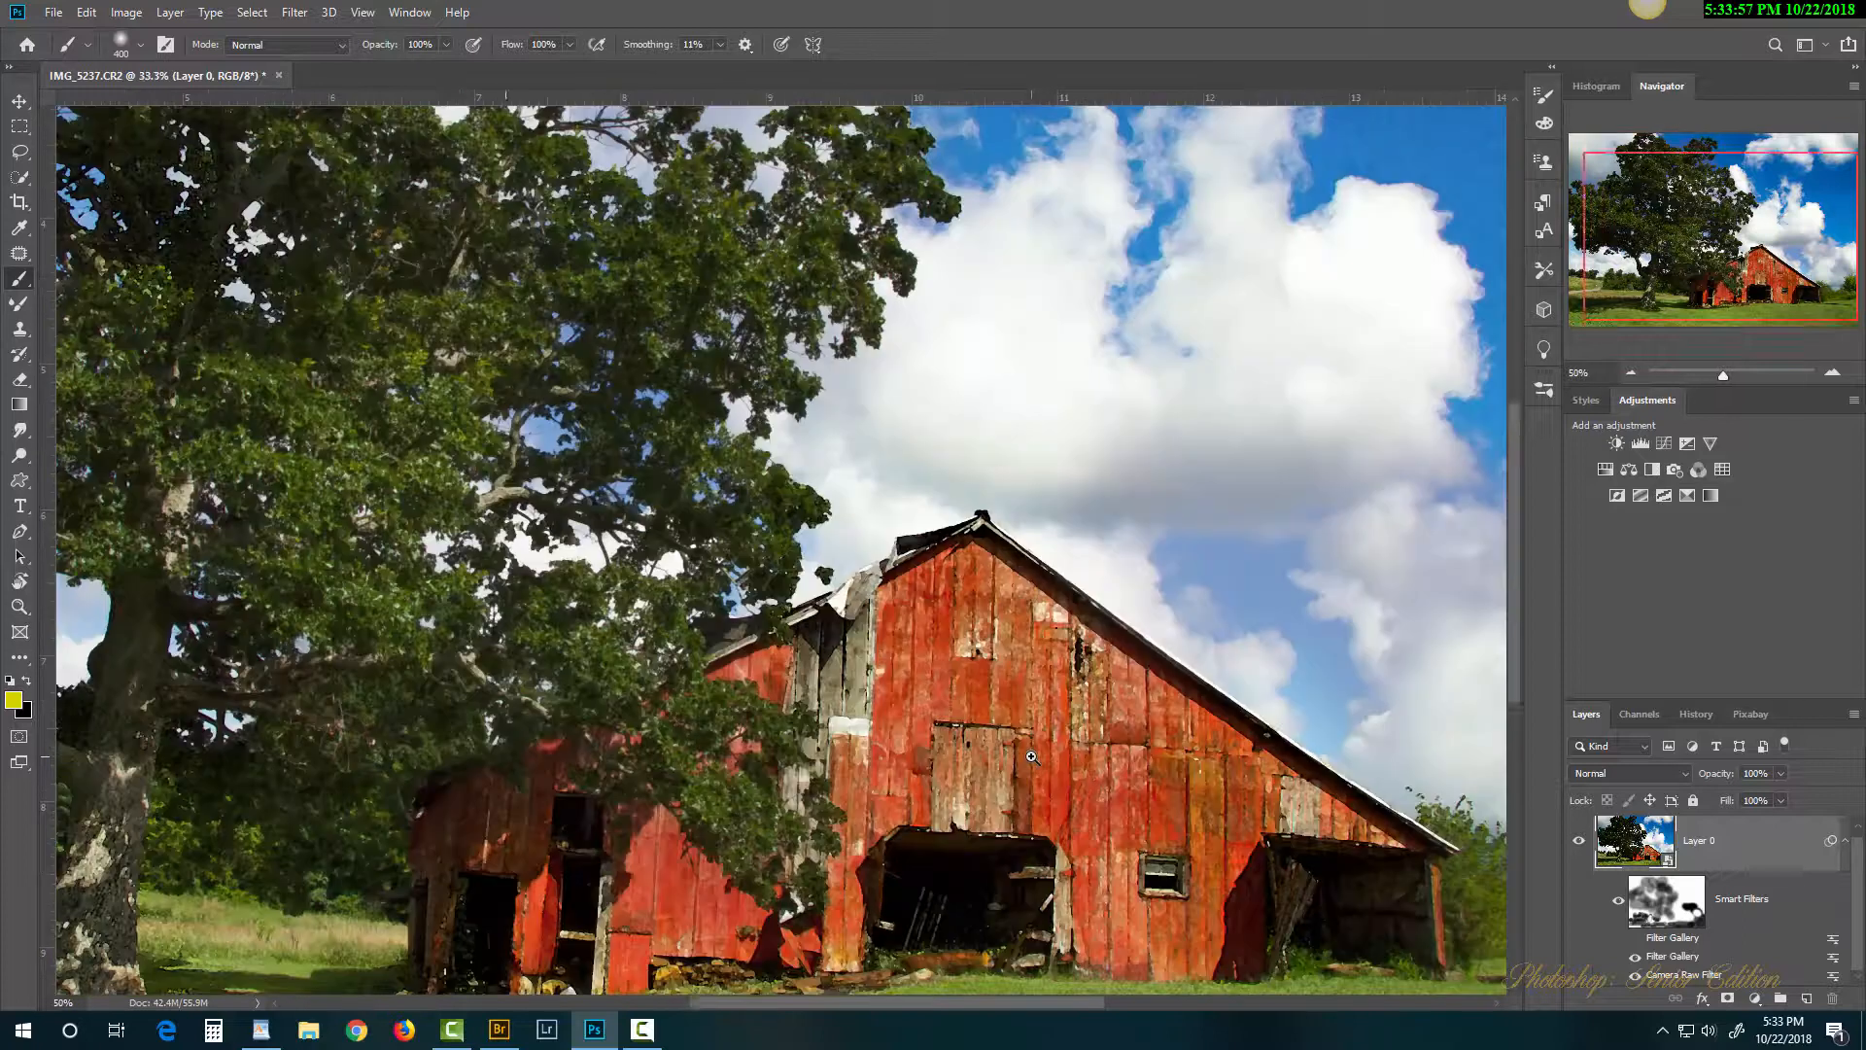
{"action": "left_click", "coordinate": [1033, 758]}
{"action": "left_click", "coordinate": [1034, 757]}
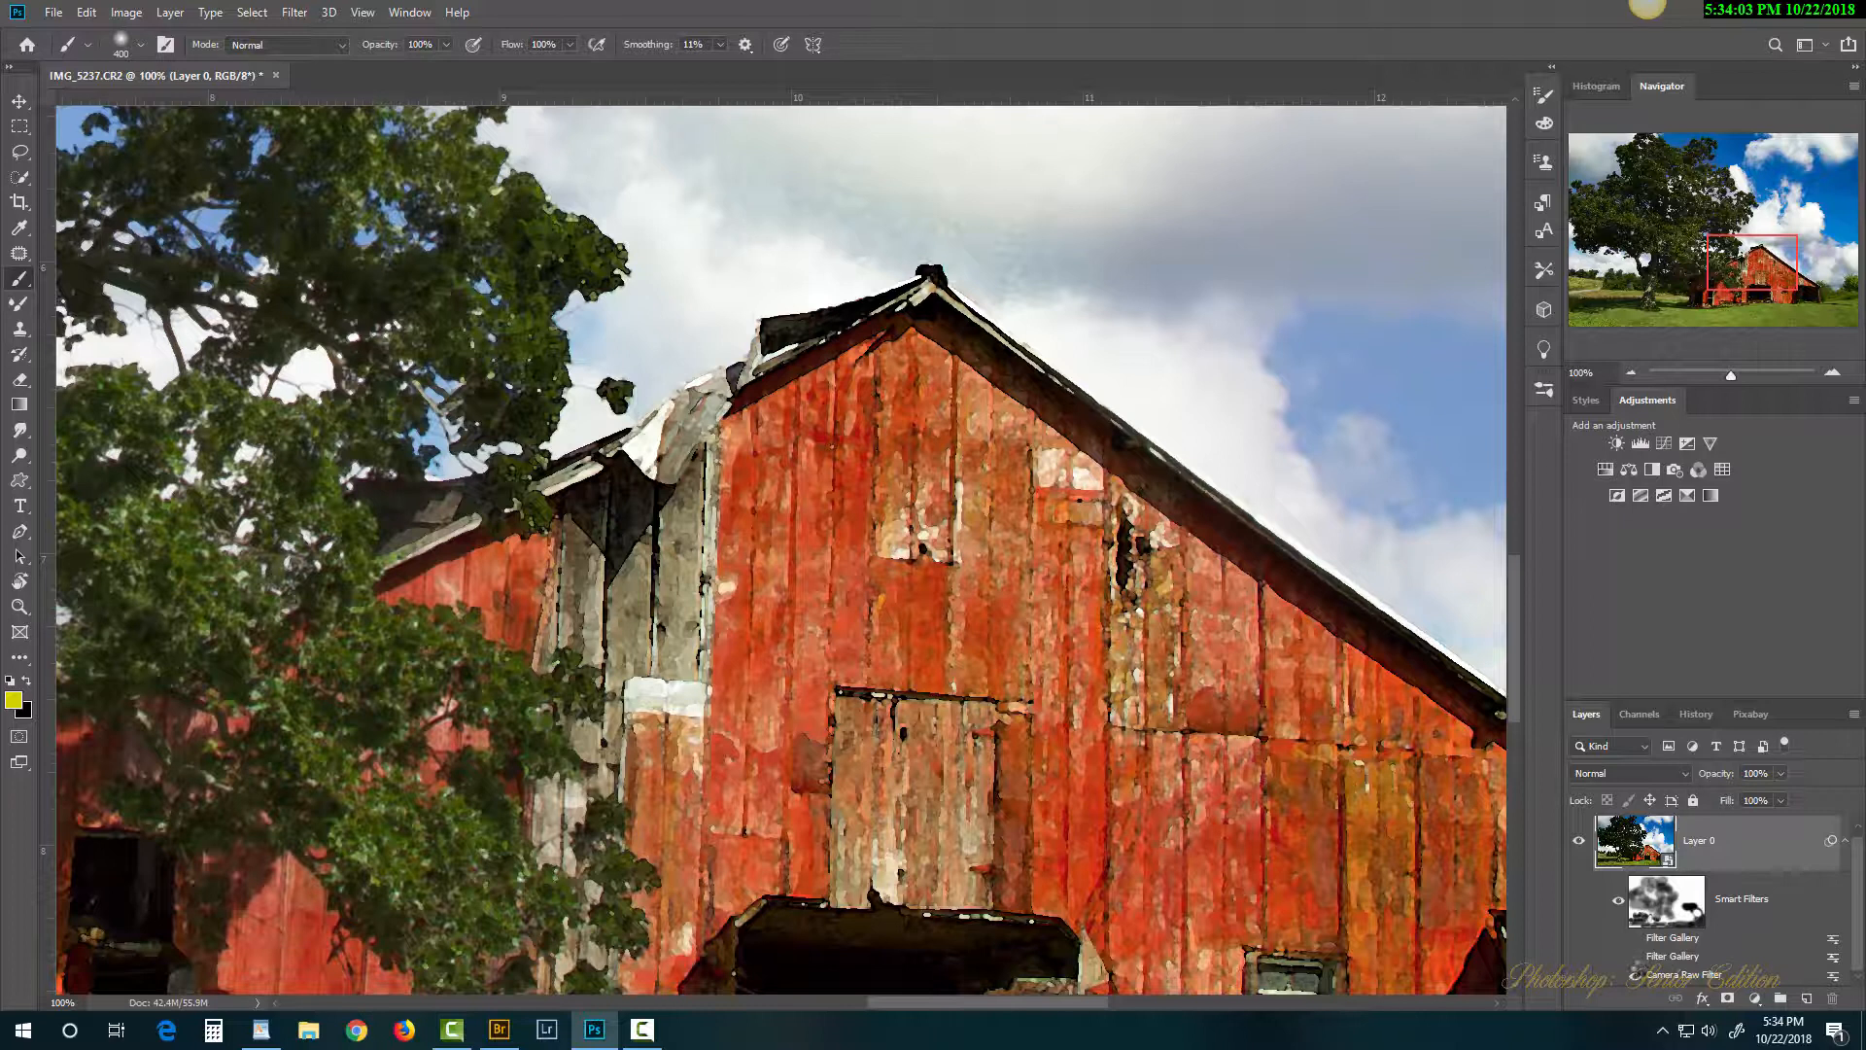
{"action": "left_click", "coordinate": [1638, 974]}
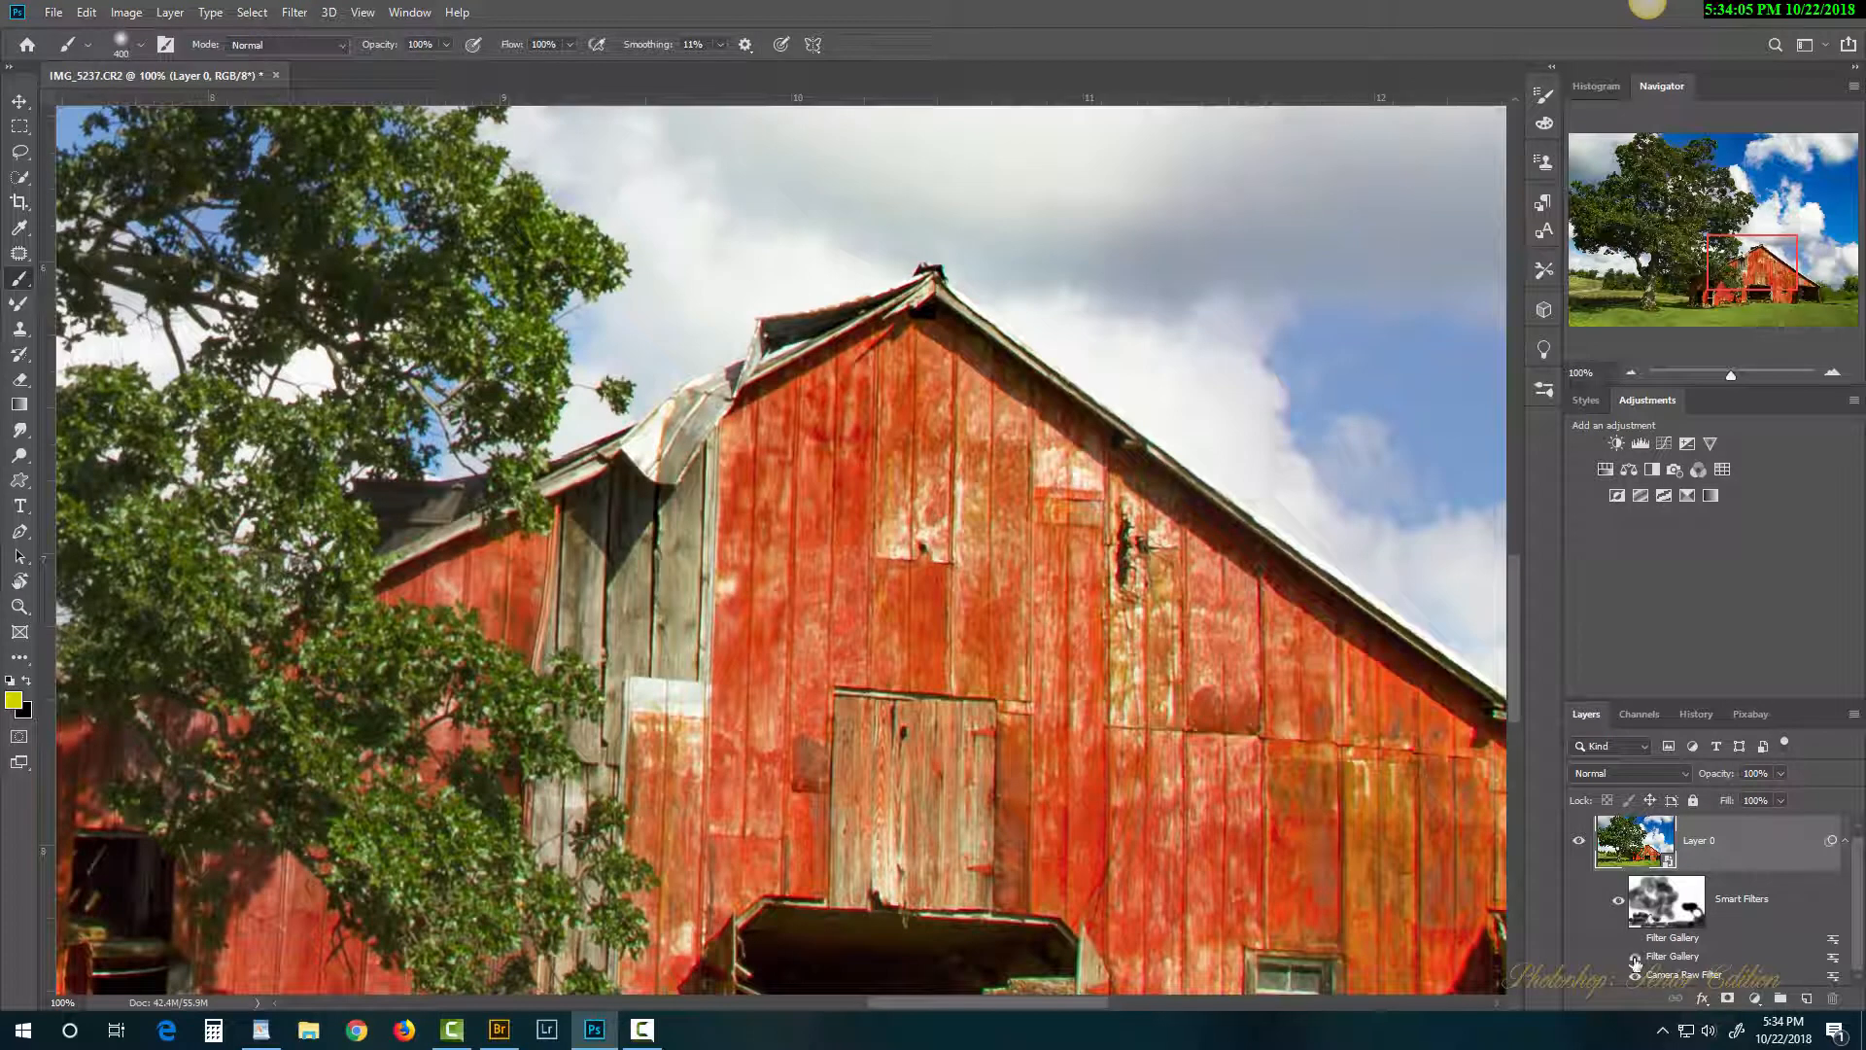
{"action": "double_click", "coordinate": [1668, 953]}
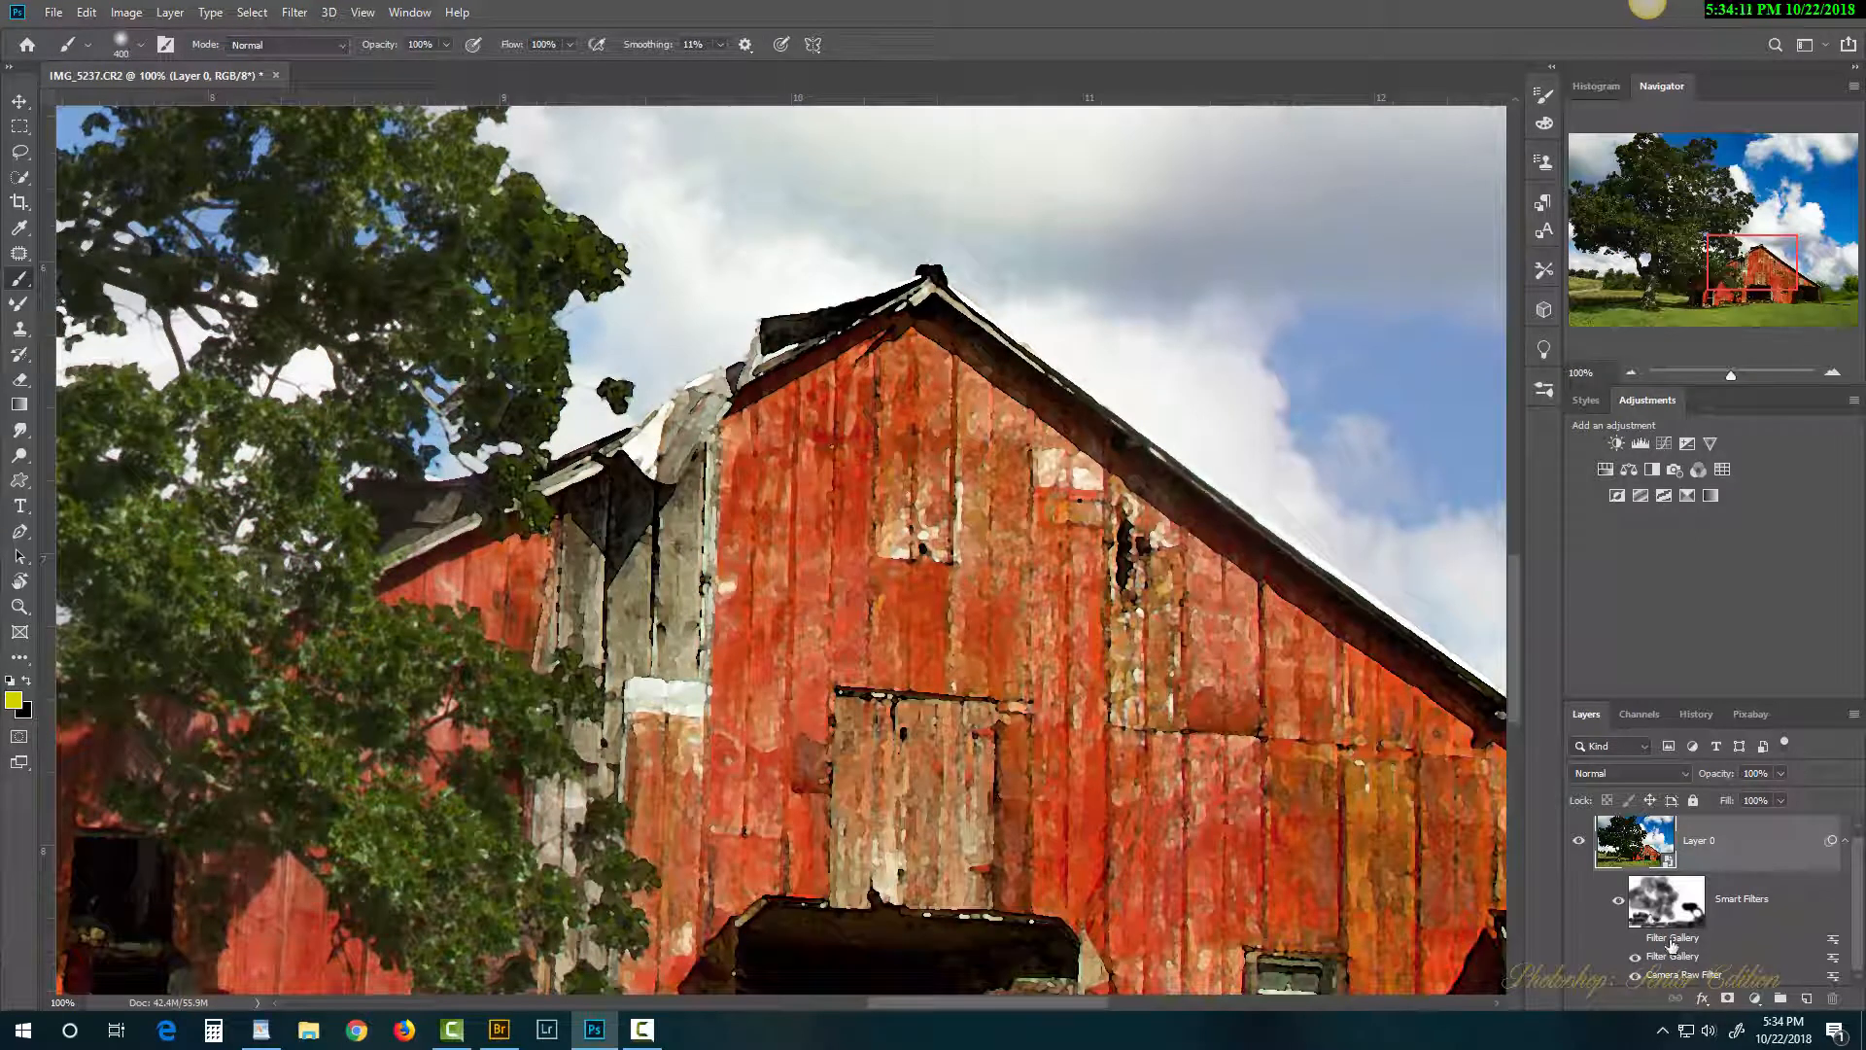
Step: Delete the upper Filter Gallery smart filter from Layer 0
{"action": "right_click", "coordinate": [1674, 948]}
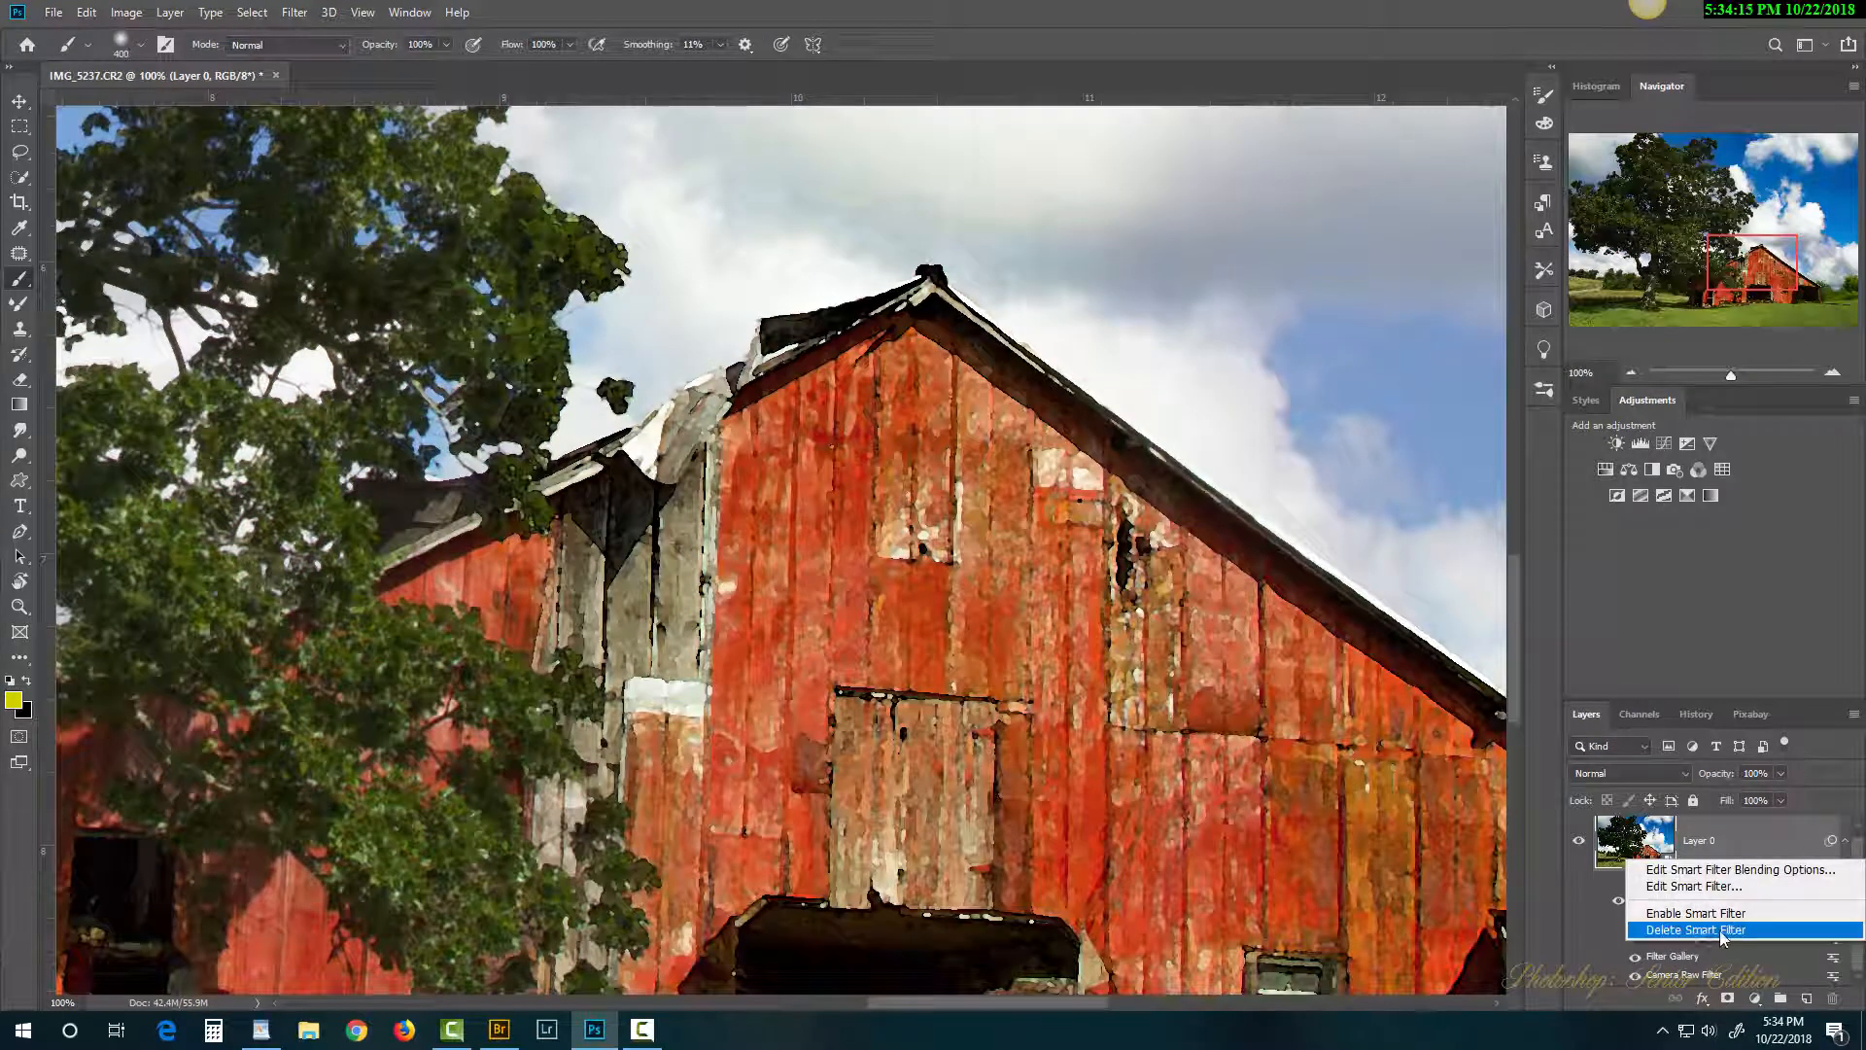
{"action": "left_click", "coordinate": [1710, 930]}
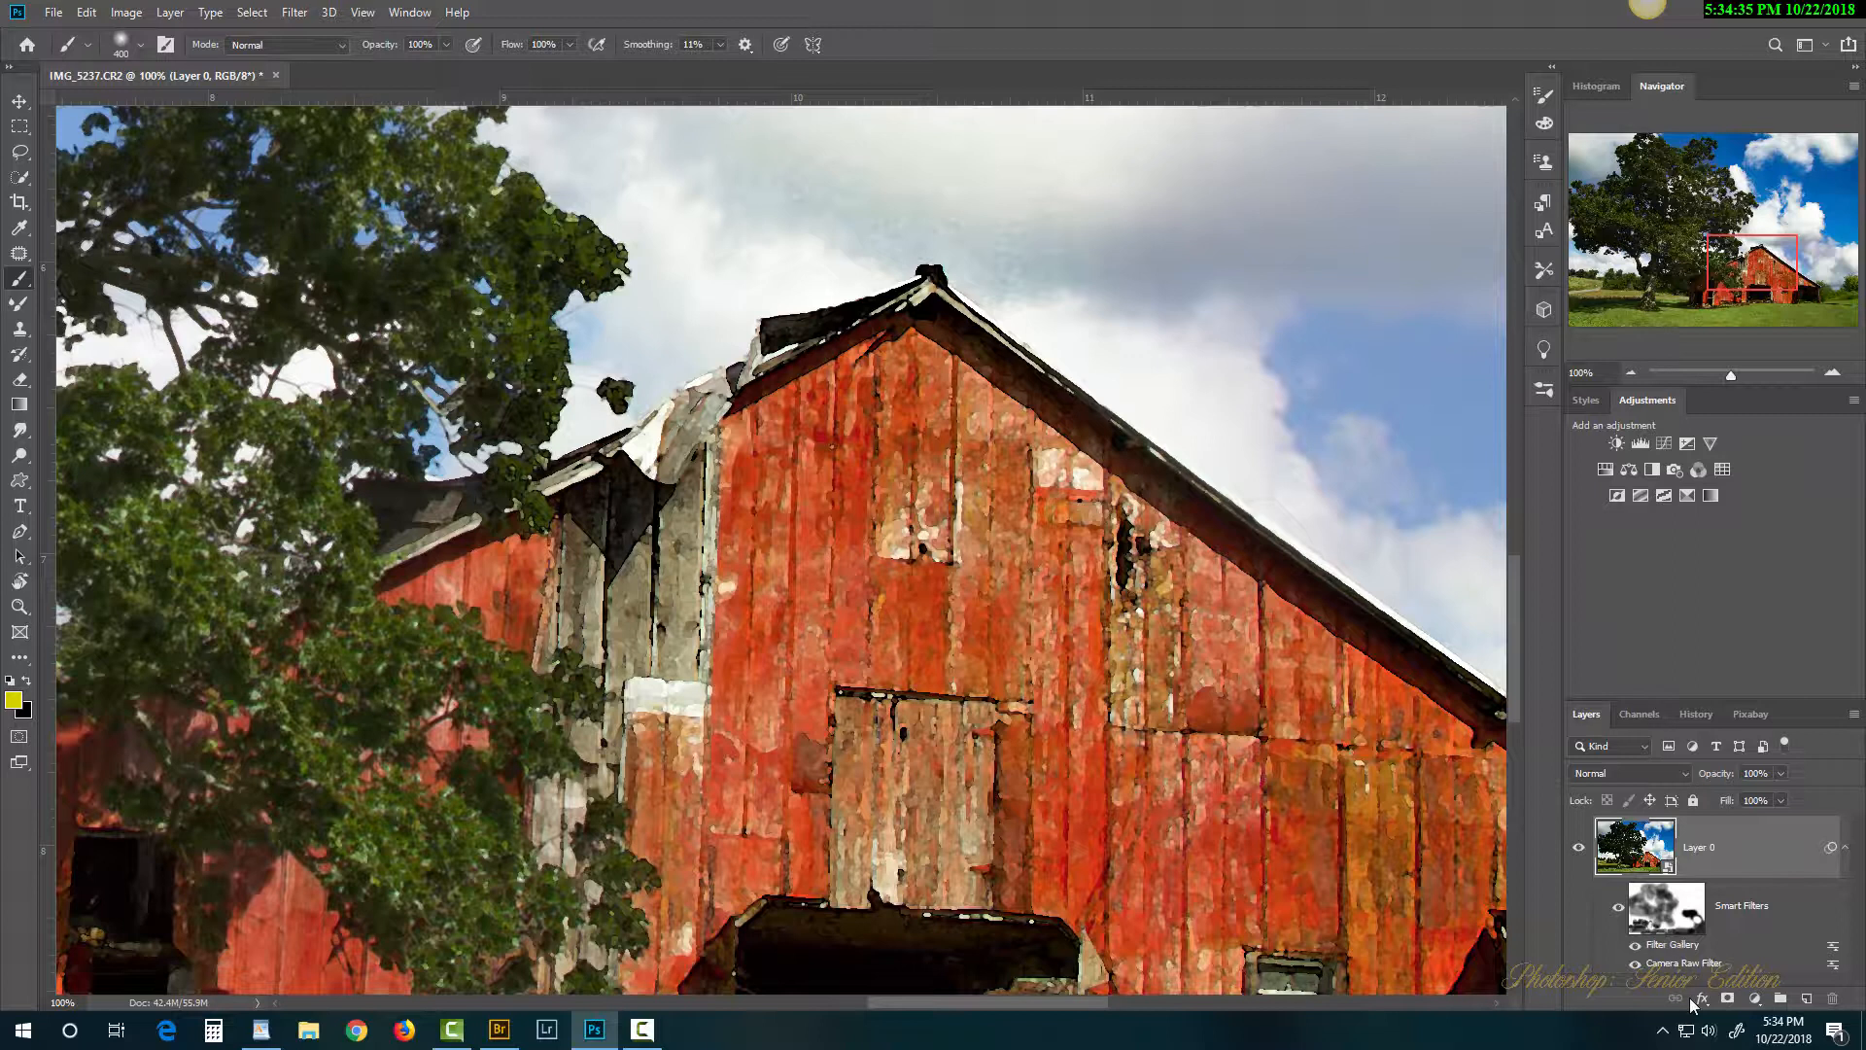
Step: Reopen the remaining Filter Gallery and delete its Smudge Stick and Watercolor effect layers
{"action": "double_click", "coordinate": [1672, 947]}
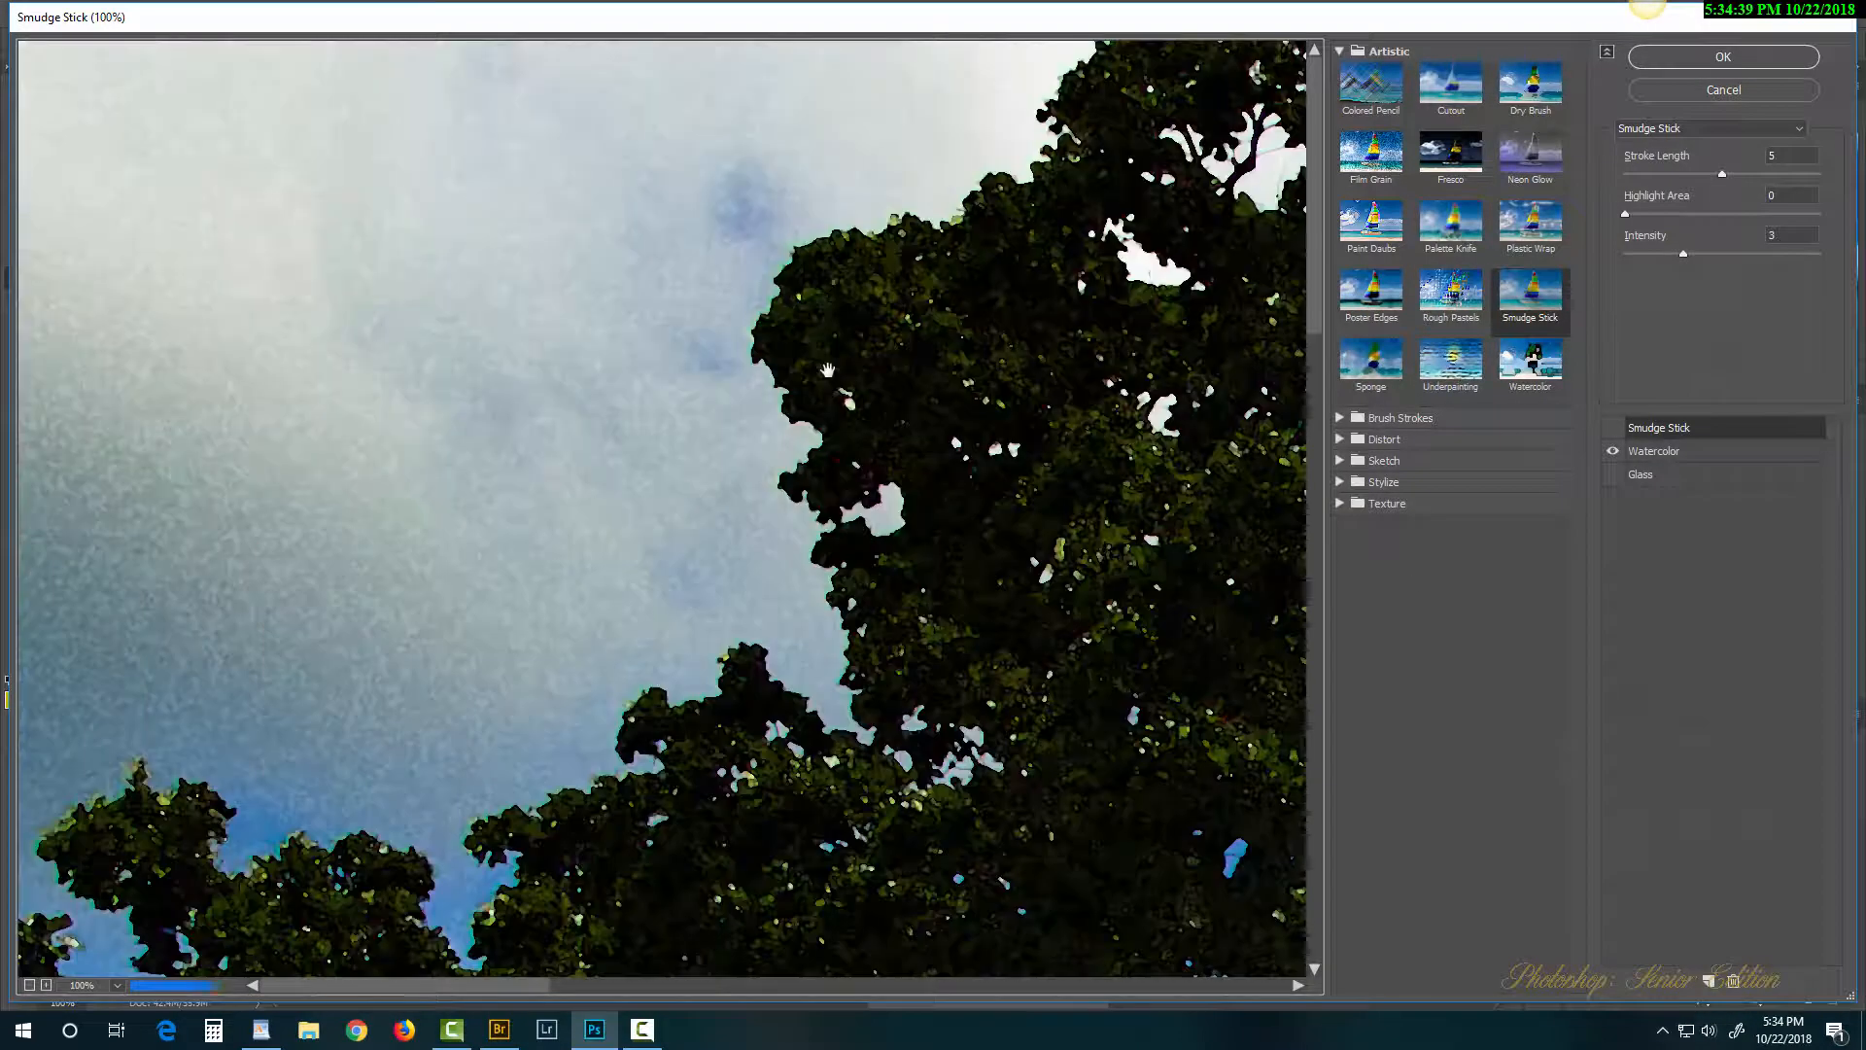
{"action": "key", "text": "ctrl+0"}
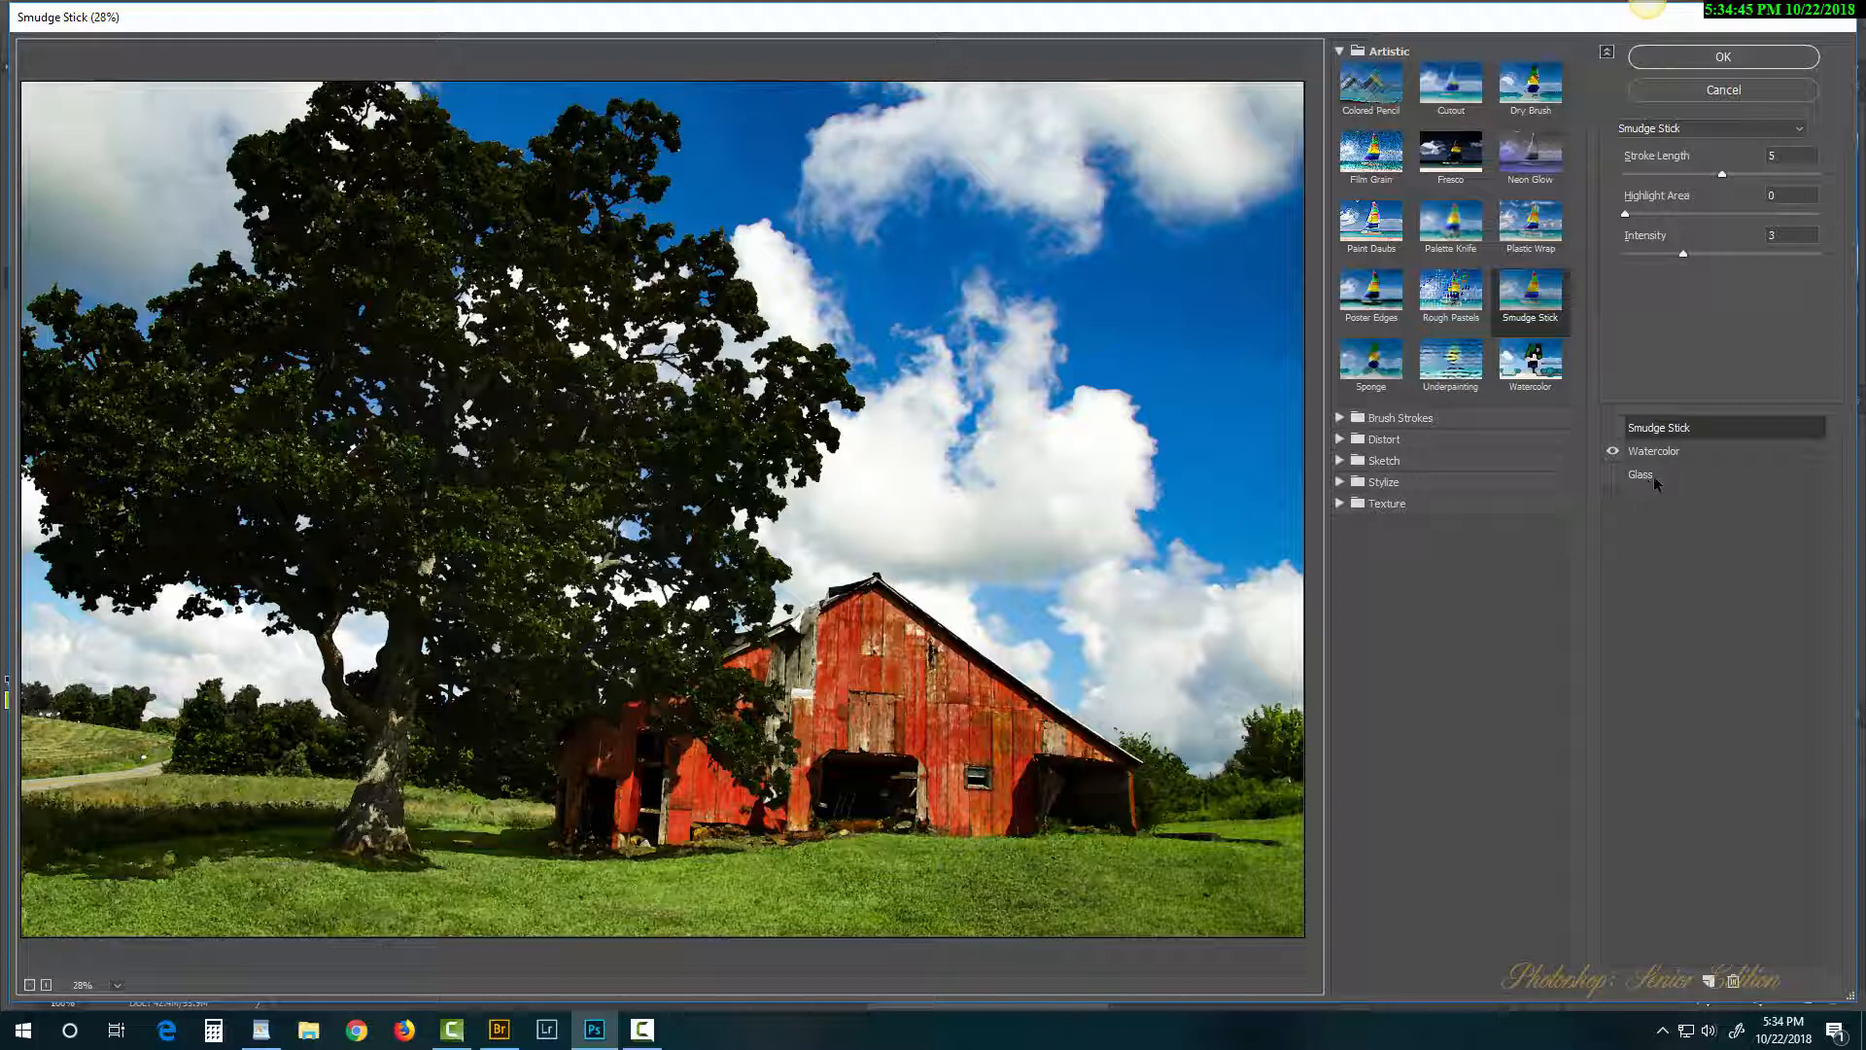
{"action": "left_click", "coordinate": [1734, 982]}
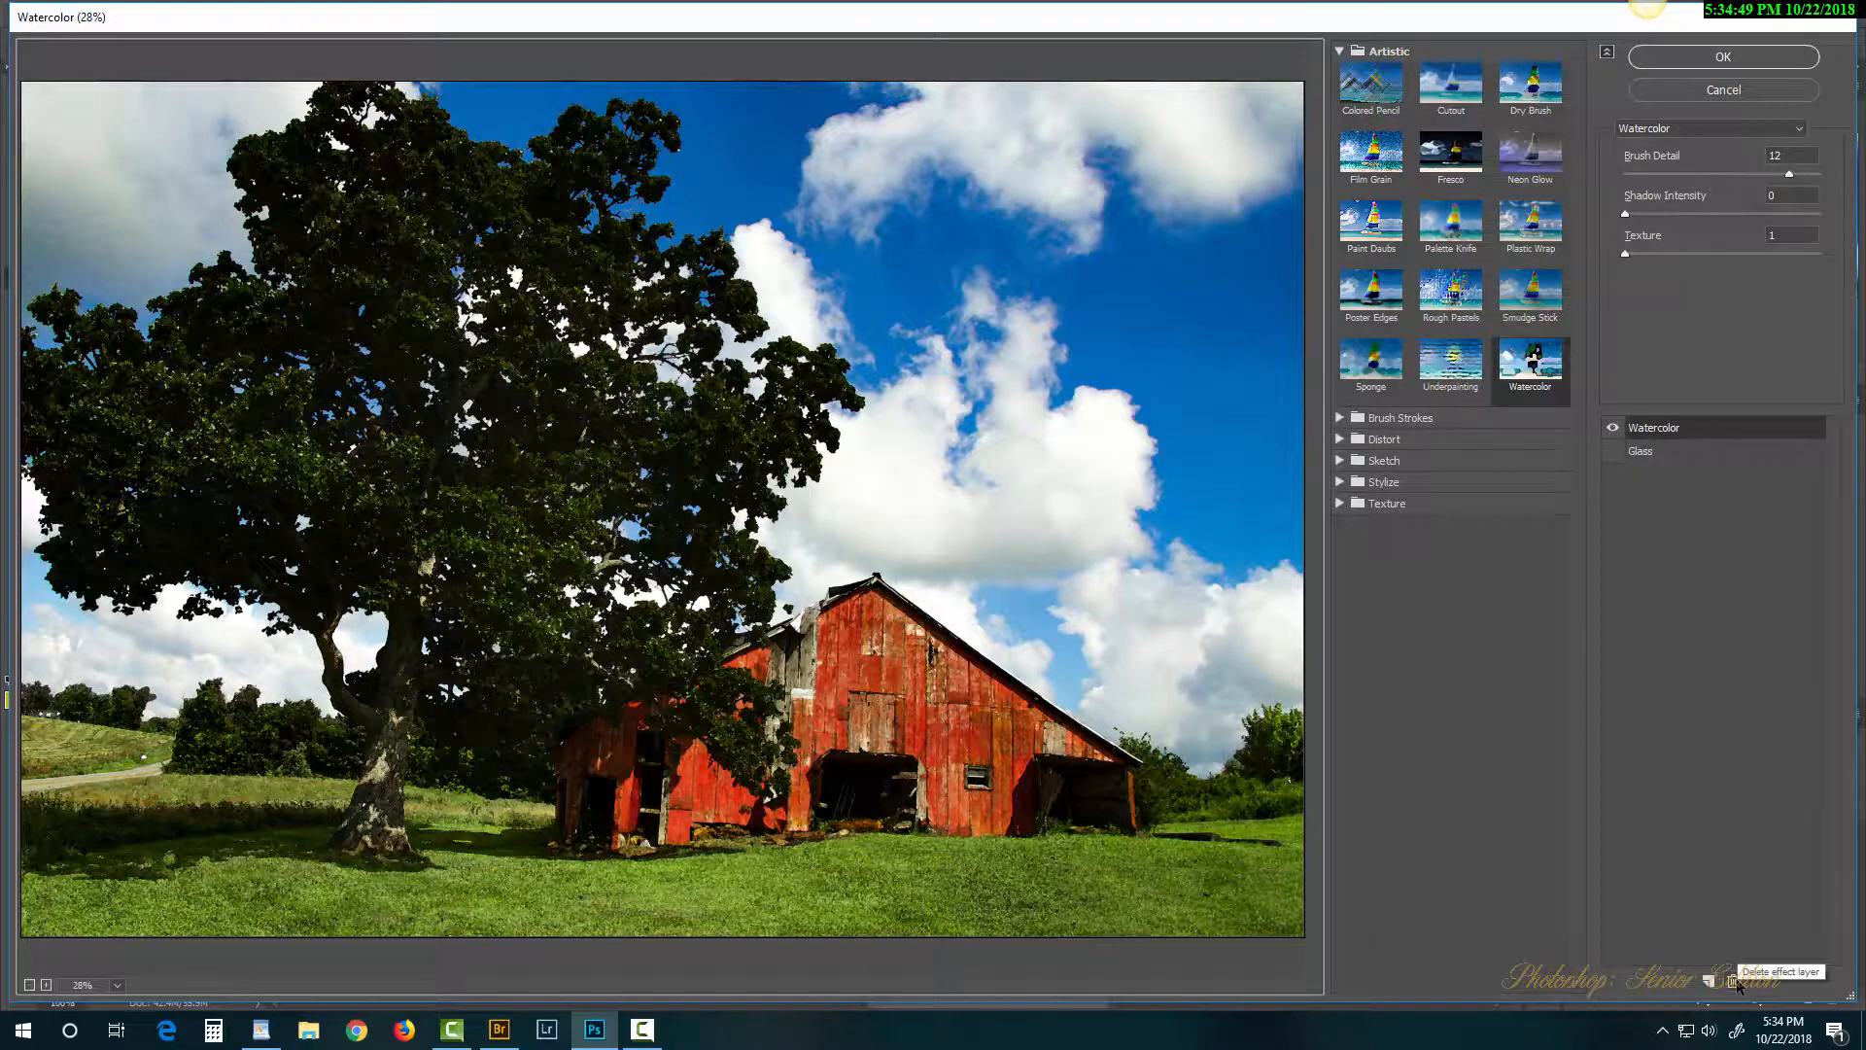
{"action": "left_click", "coordinate": [1735, 983]}
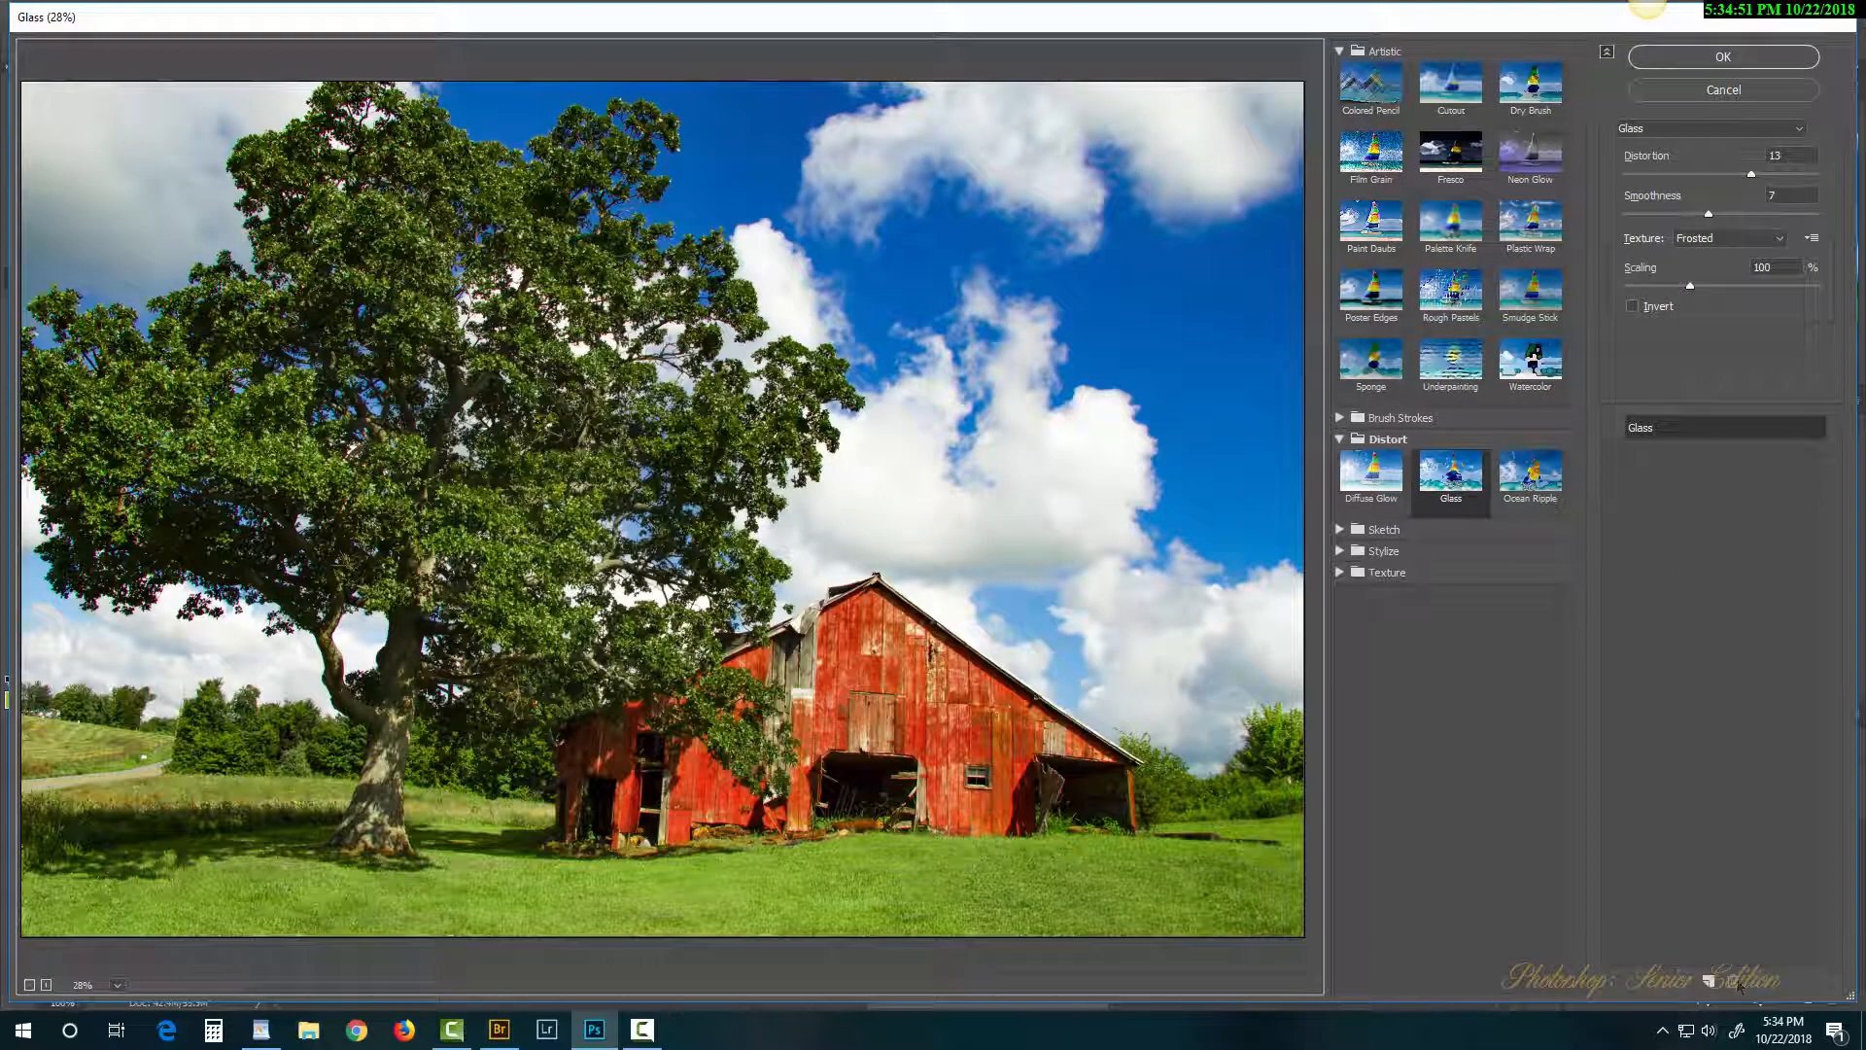
{"action": "left_click", "coordinate": [1531, 292]}
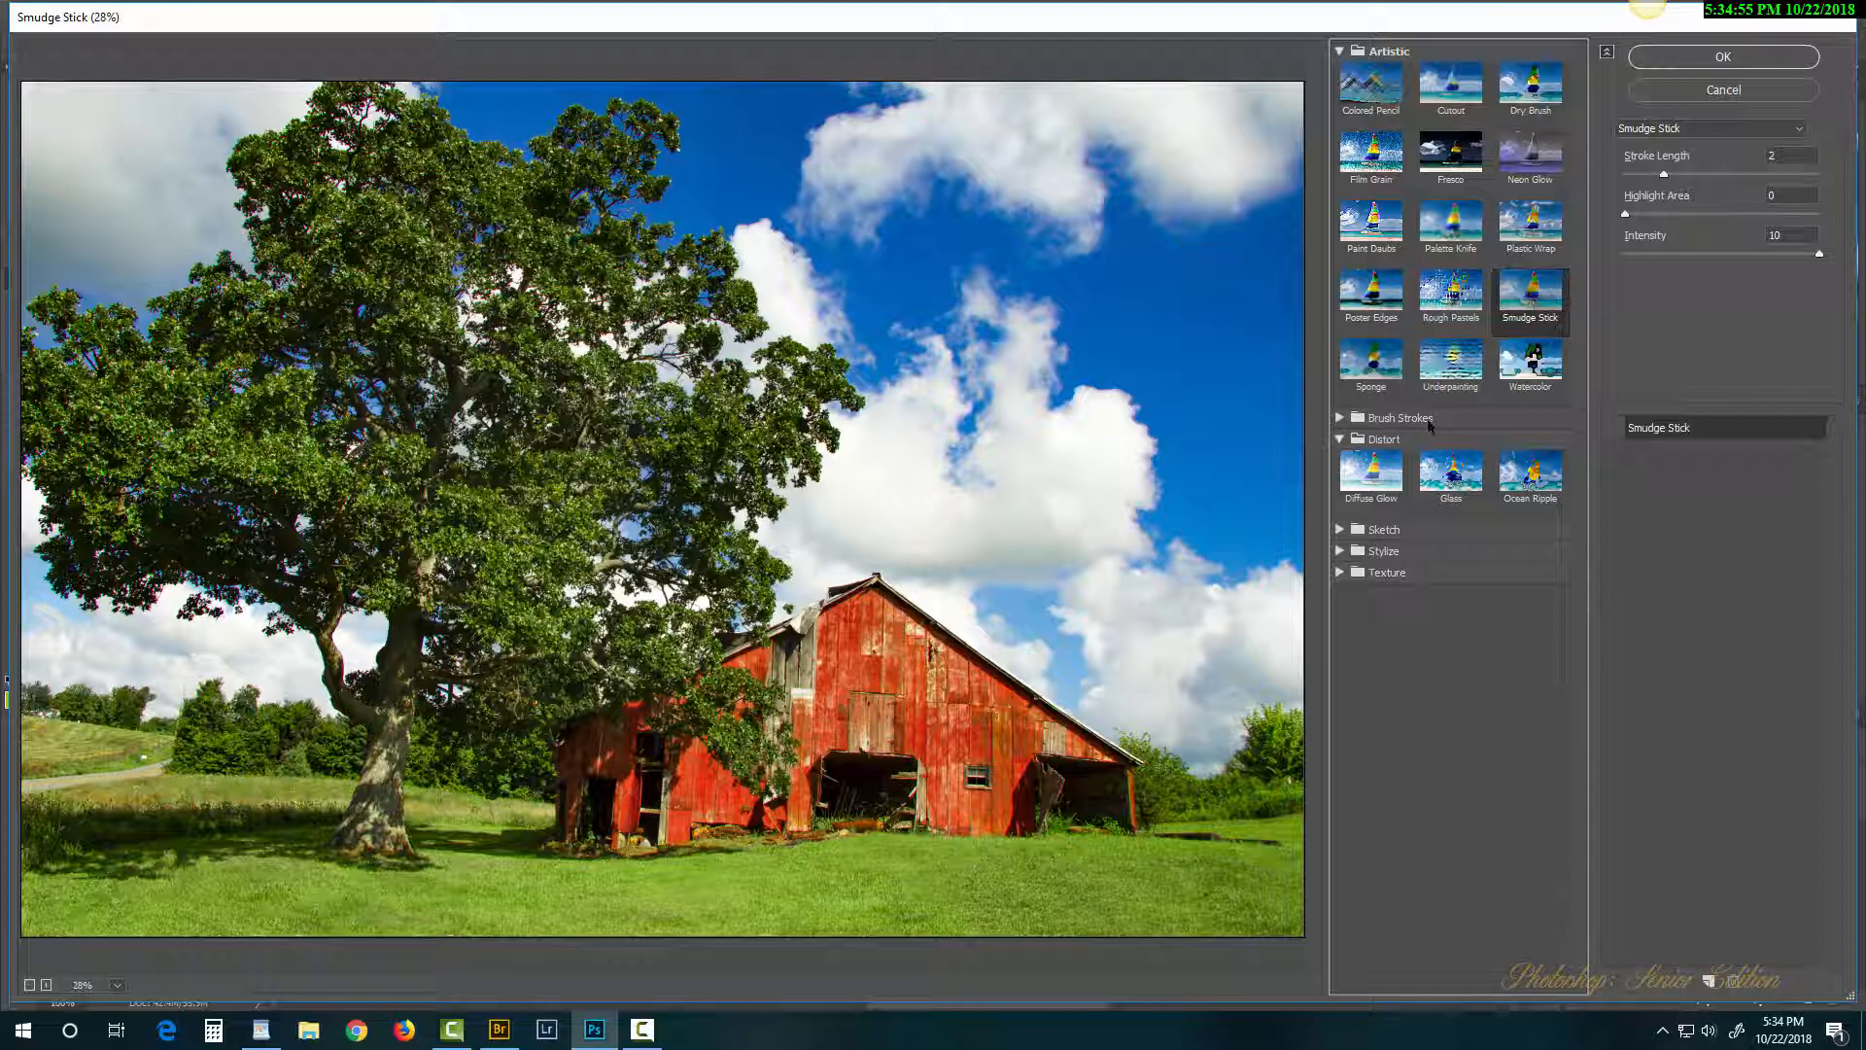
Step: Zoom the preview on the barn and try Smudge Stick with Stroke Length 5, Intensity 3
{"action": "left_click", "coordinate": [894, 718], "text": "ctrl"}
{"action": "left_click", "coordinate": [894, 717], "text": "ctrl"}
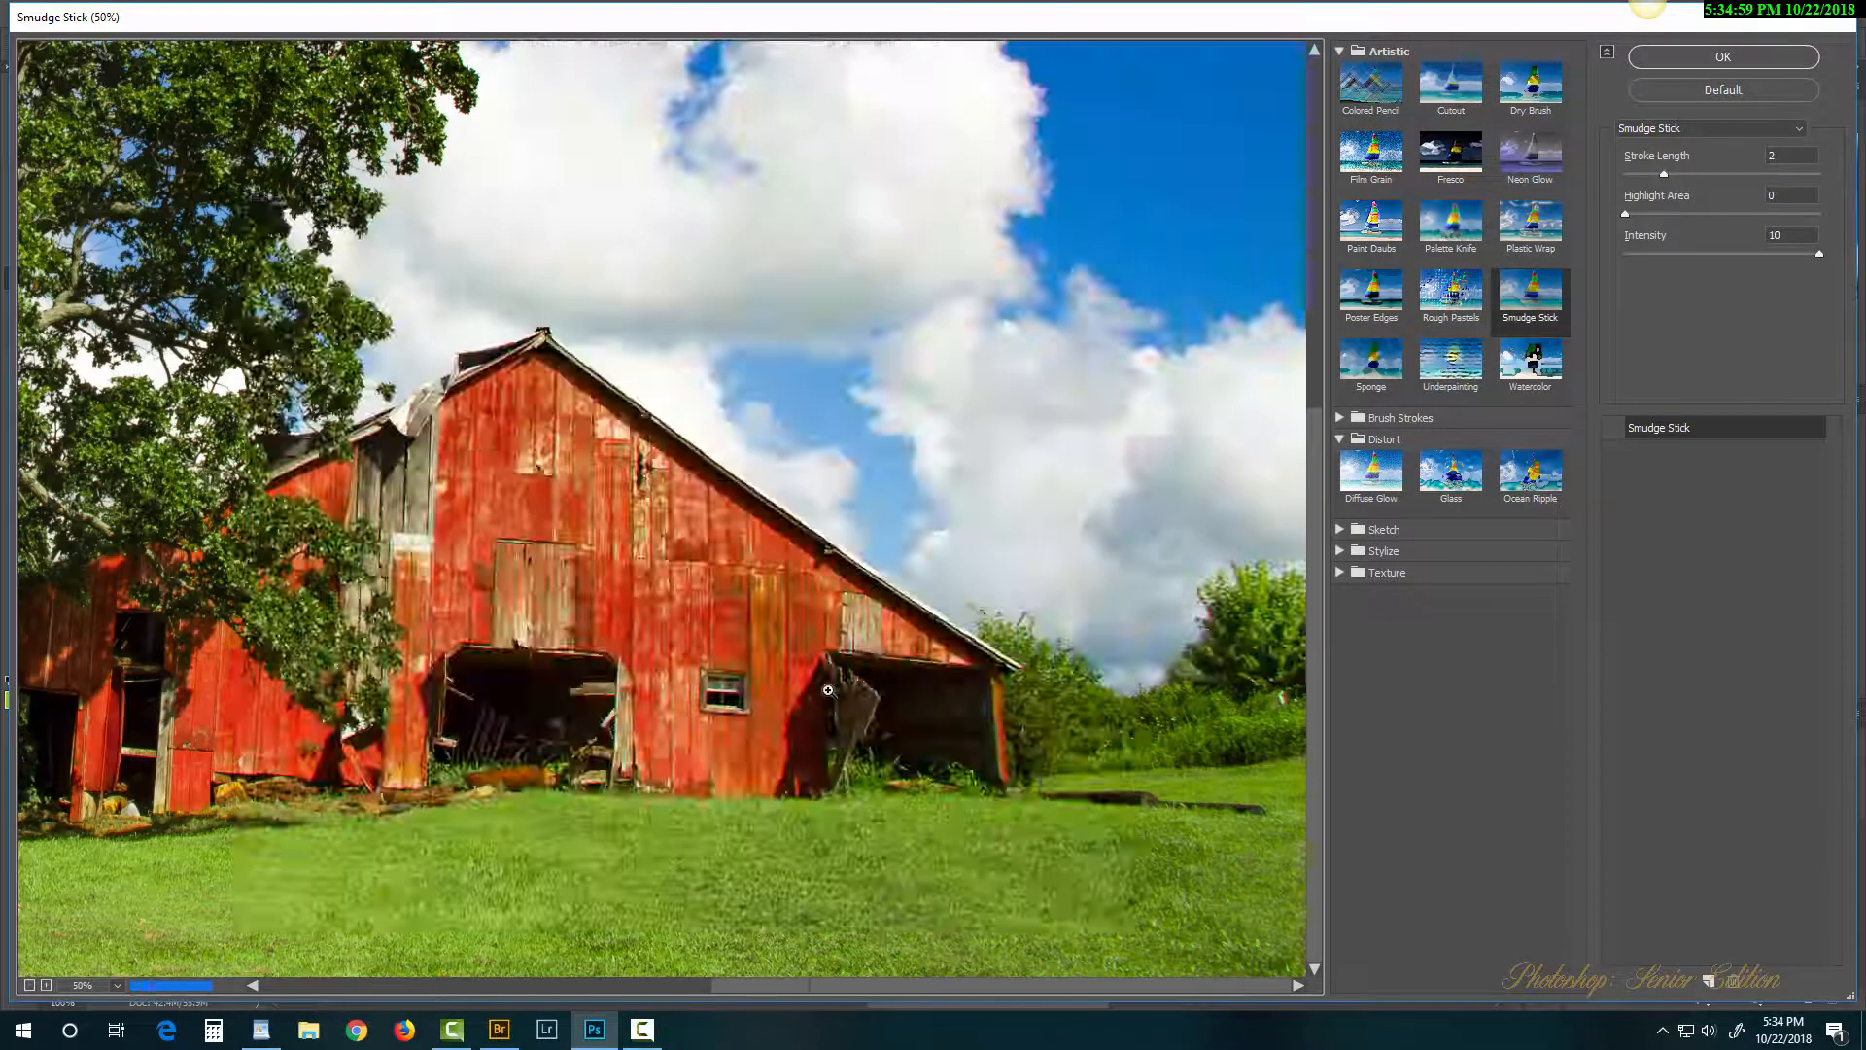
{"action": "left_click", "coordinate": [720, 664], "text": "ctrl"}
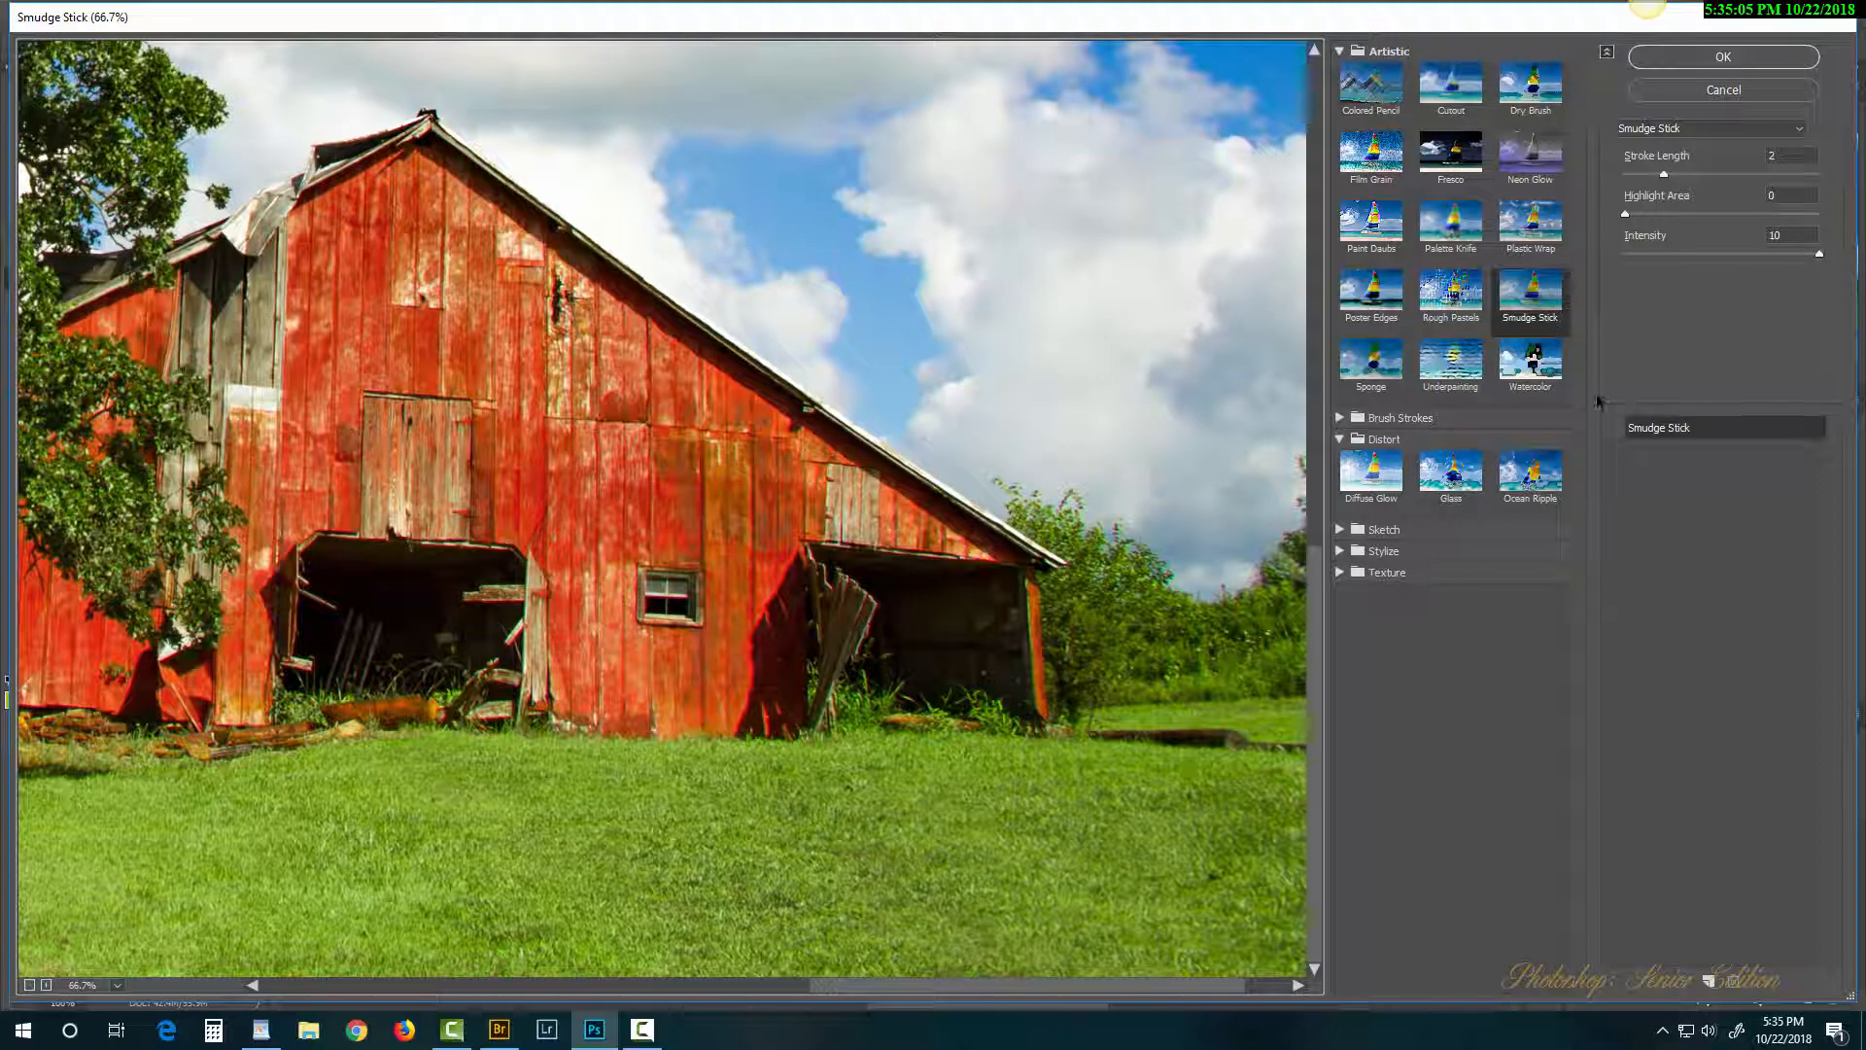
{"action": "left_click", "coordinate": [1725, 177]}
{"action": "left_click", "coordinate": [1691, 215]}
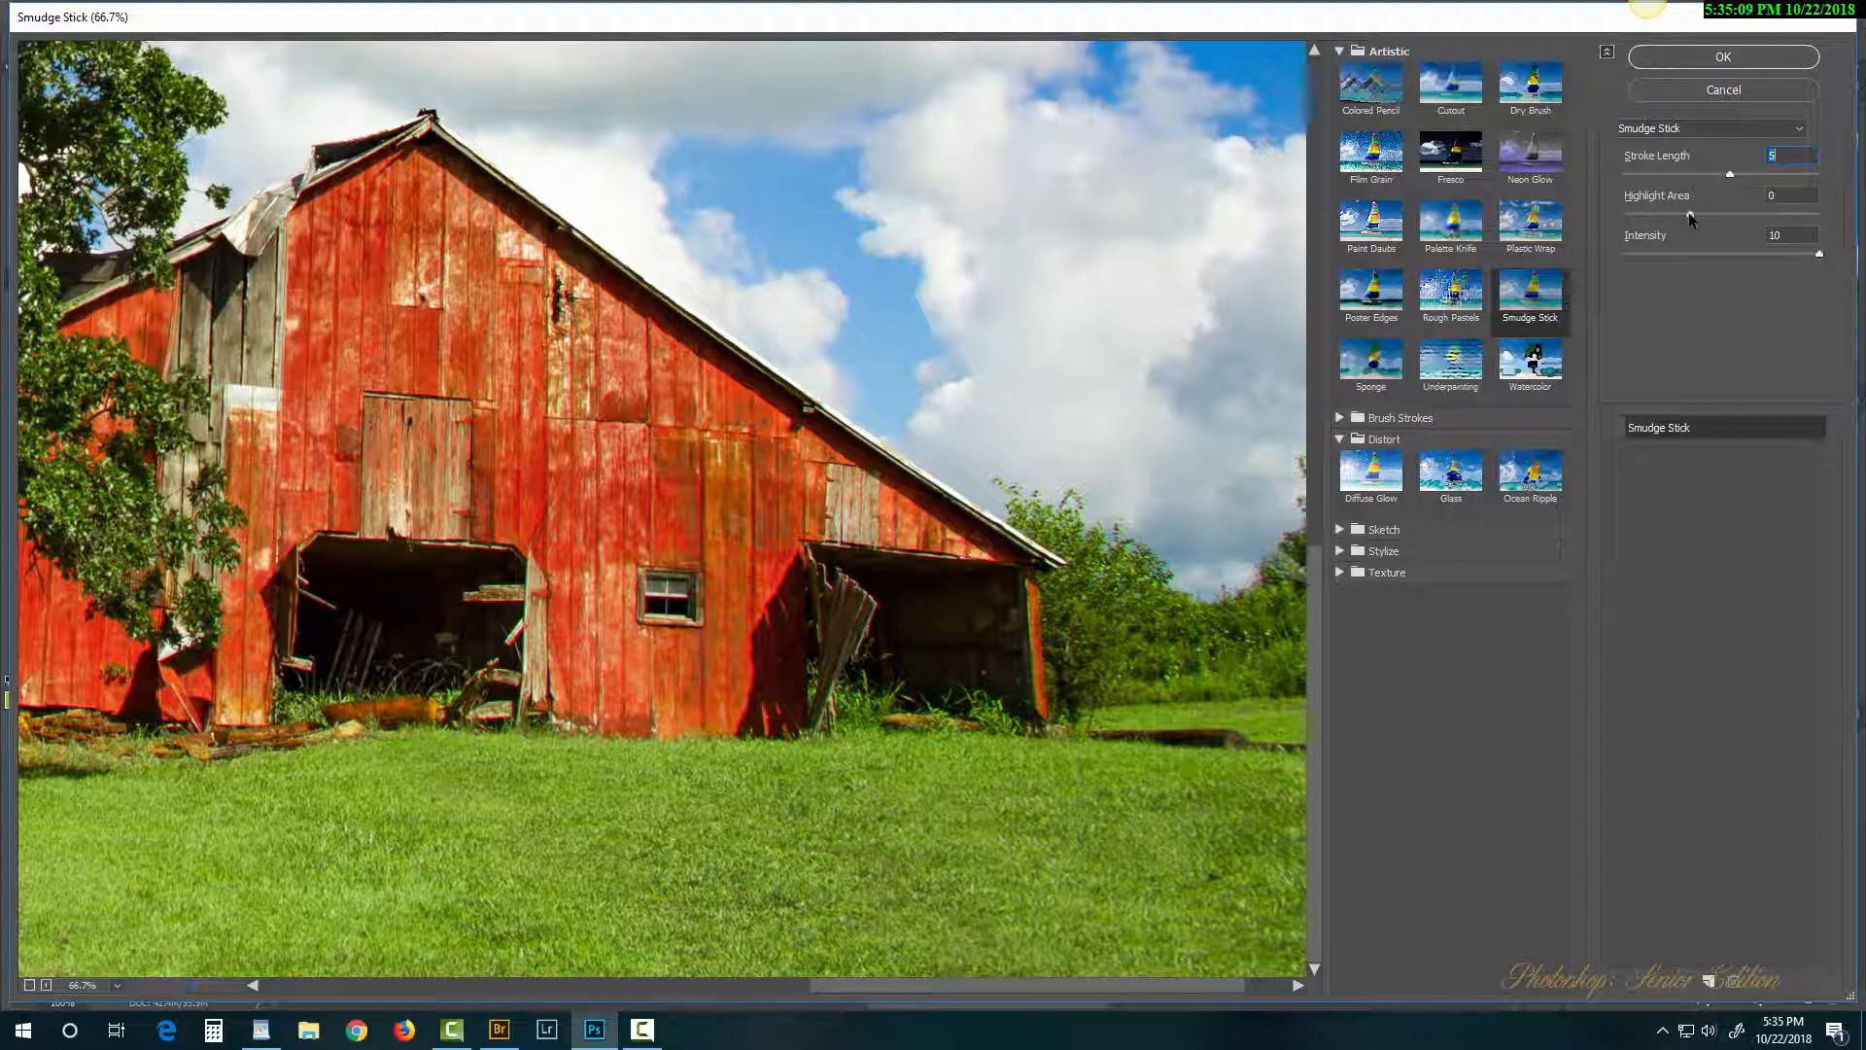
{"action": "left_click", "coordinate": [1674, 255]}
Step: Switch to Palette Knife with Stroke Size 7, Stroke Detail 2, Softness 4, and apply
{"action": "left_click", "coordinate": [1445, 231]}
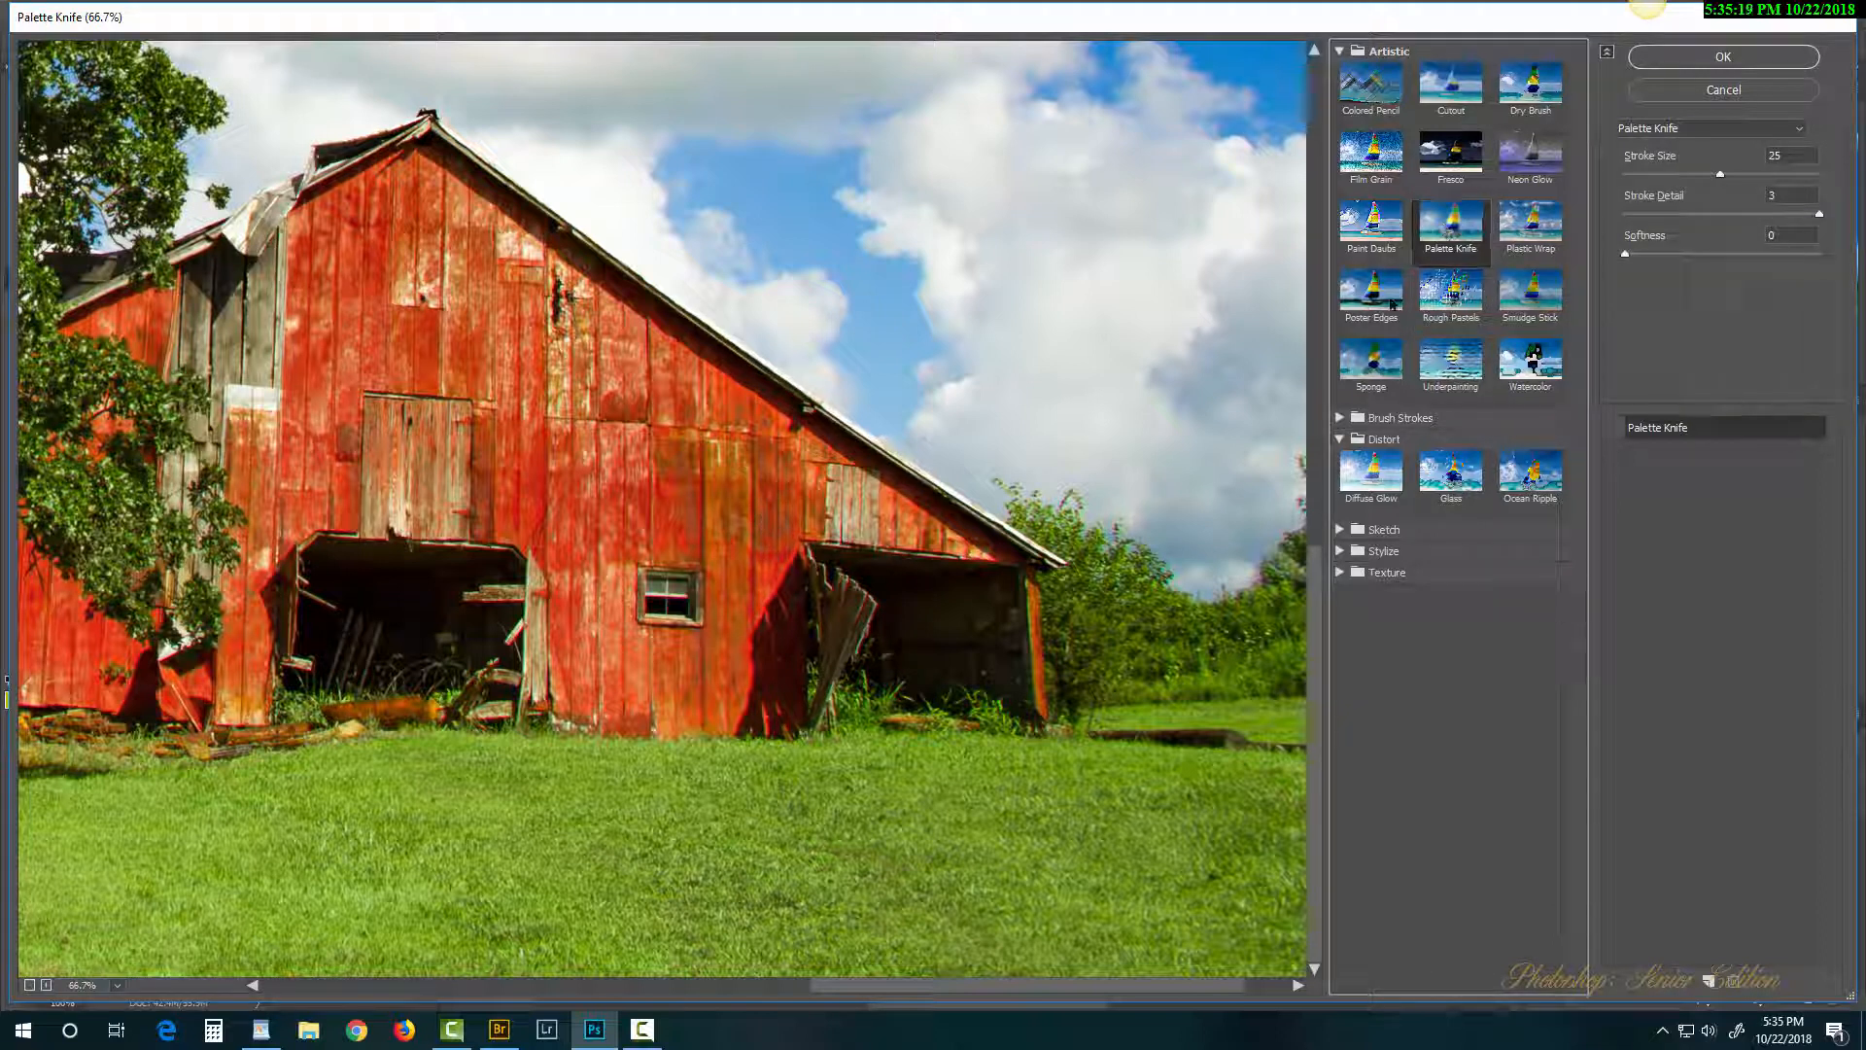
{"action": "left_click", "coordinate": [1613, 428]}
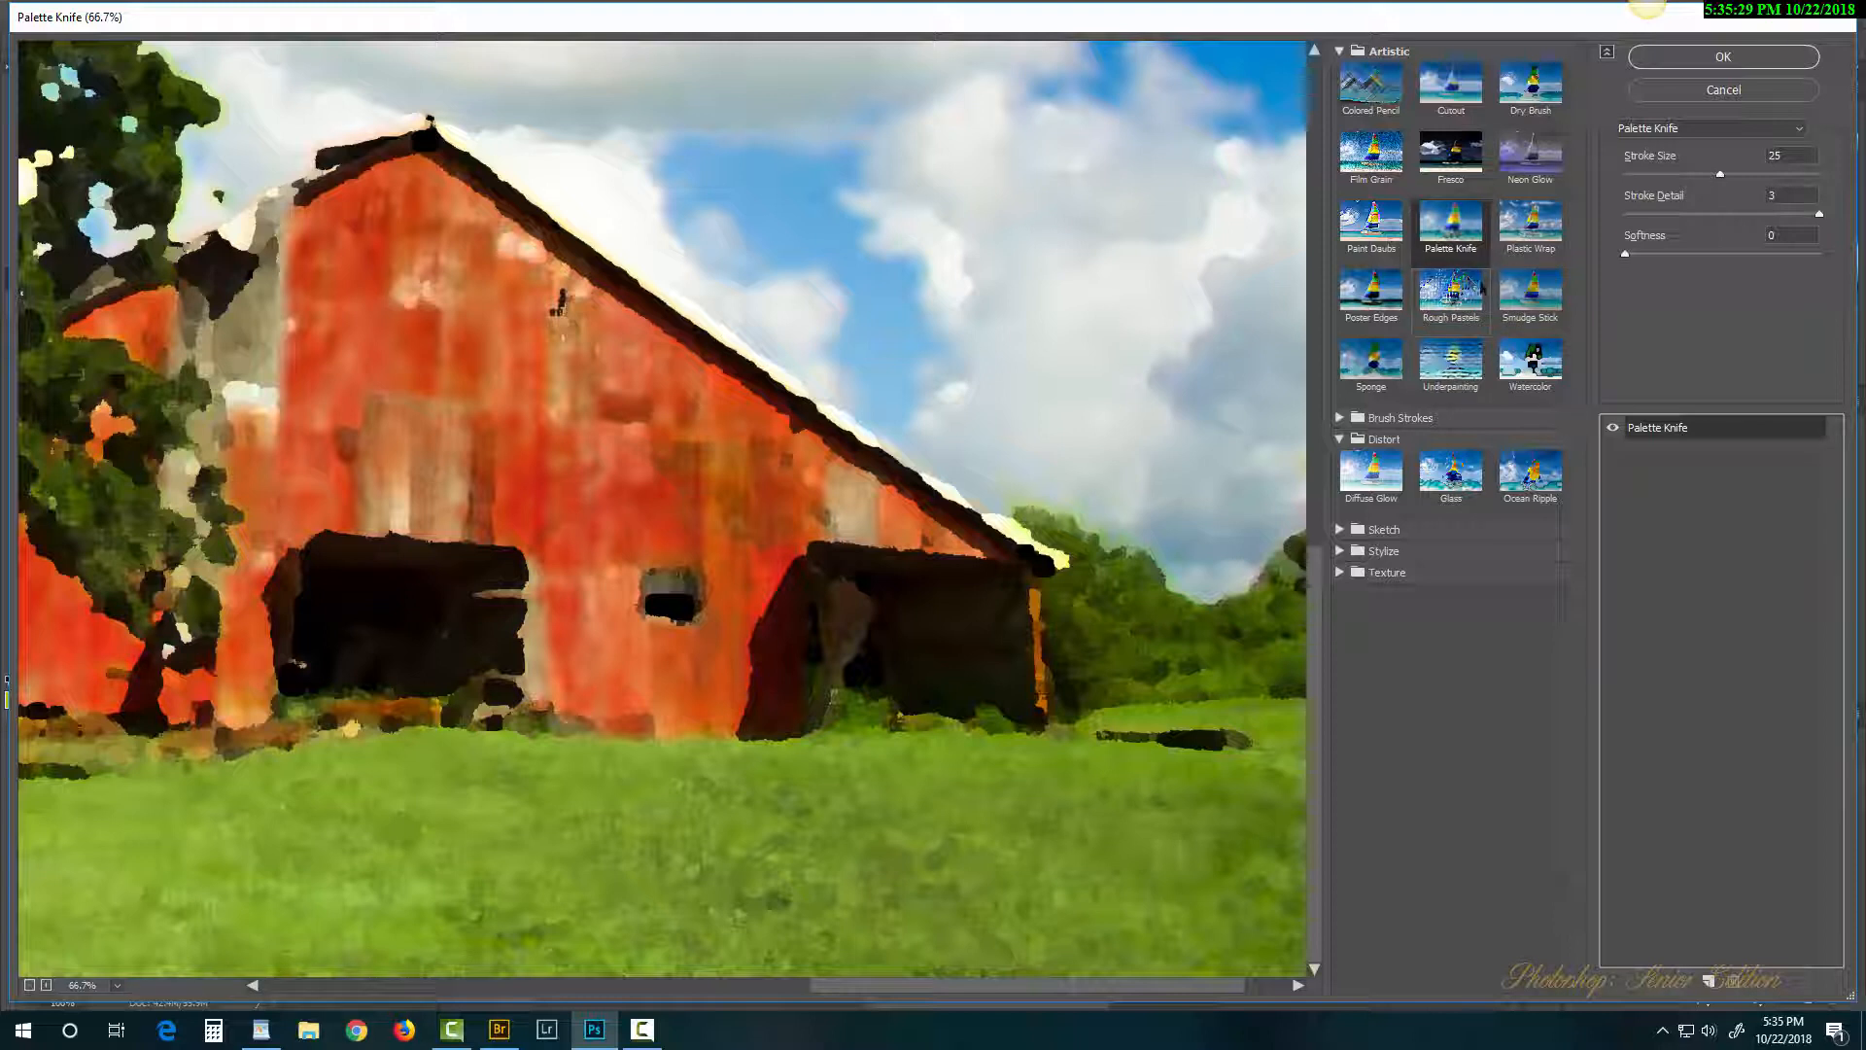
{"action": "left_click", "coordinate": [1649, 174]}
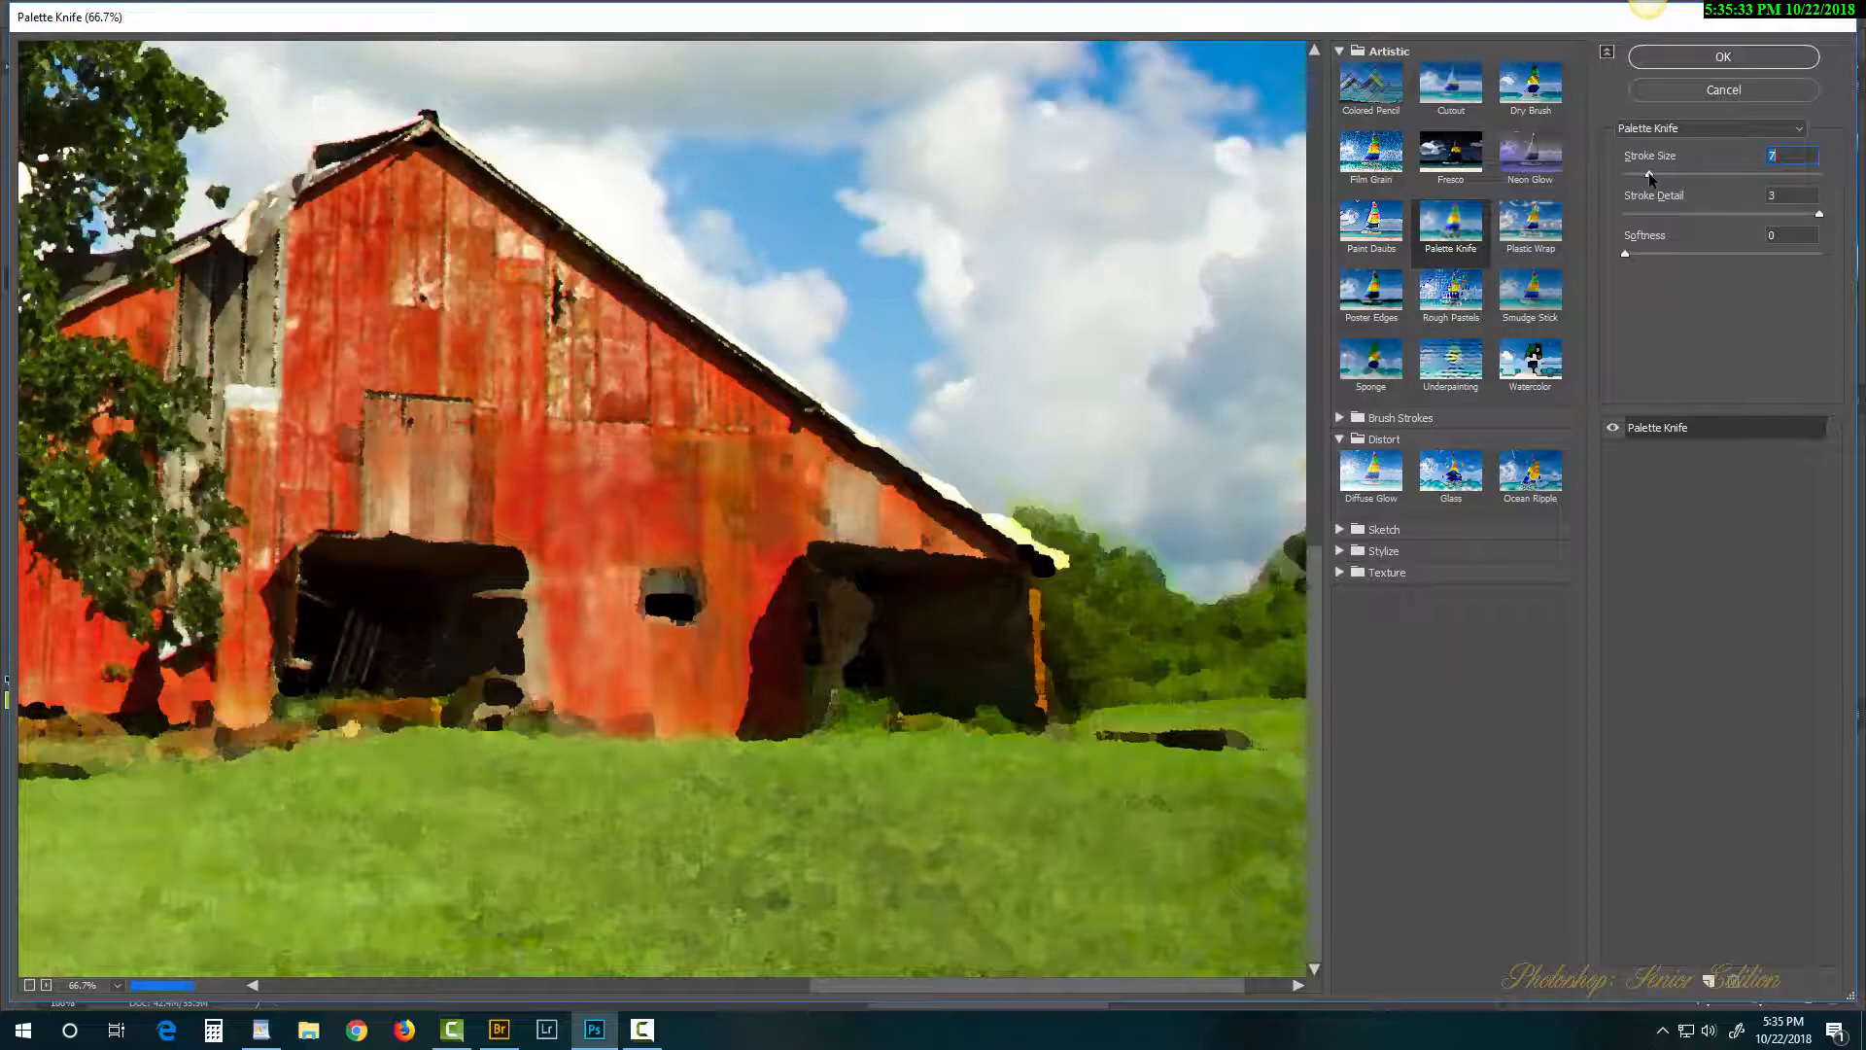
{"action": "left_click", "coordinate": [1702, 213]}
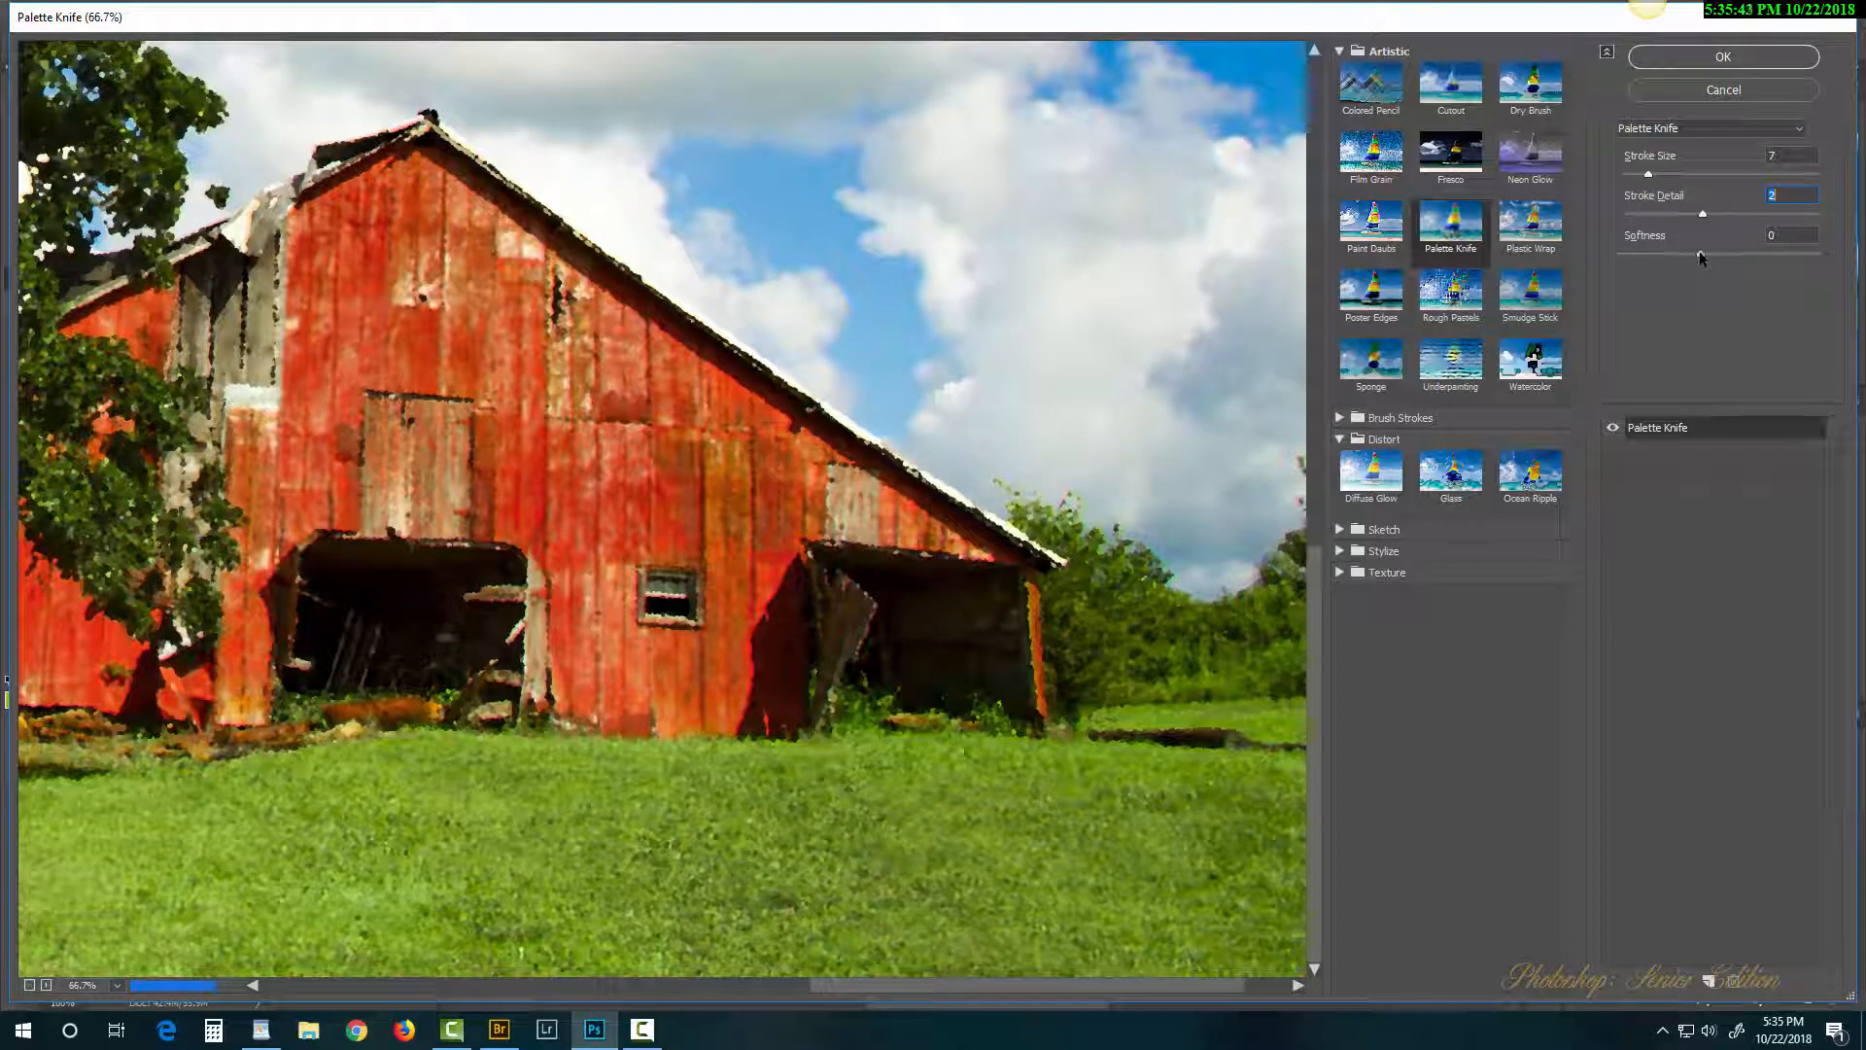
{"action": "left_click", "coordinate": [1699, 253]}
{"action": "left_click", "coordinate": [1687, 55]}
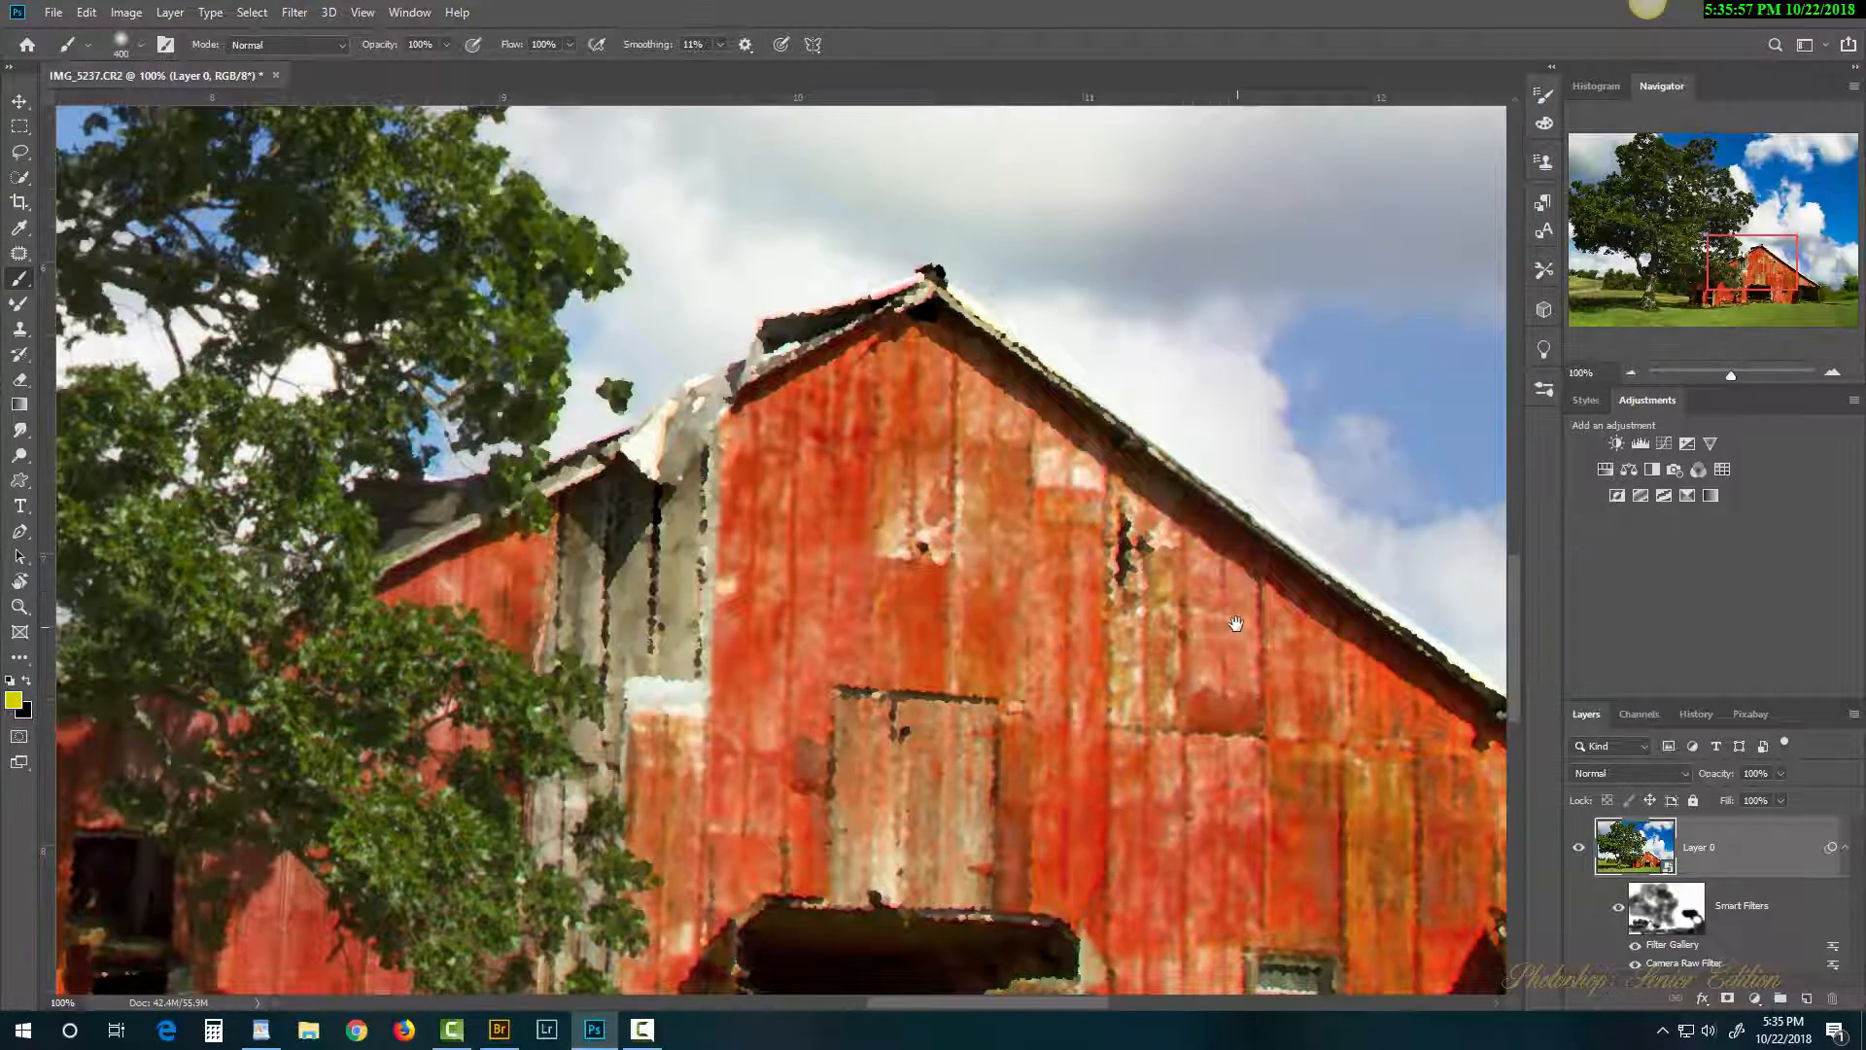
Step: Open Layer 0.psb to view the original photo, close it back to IMG_5237.CR2, and open Filter menu
{"action": "left_click_drag", "start_coordinate": [1236, 623], "coordinate": [901, 309]}
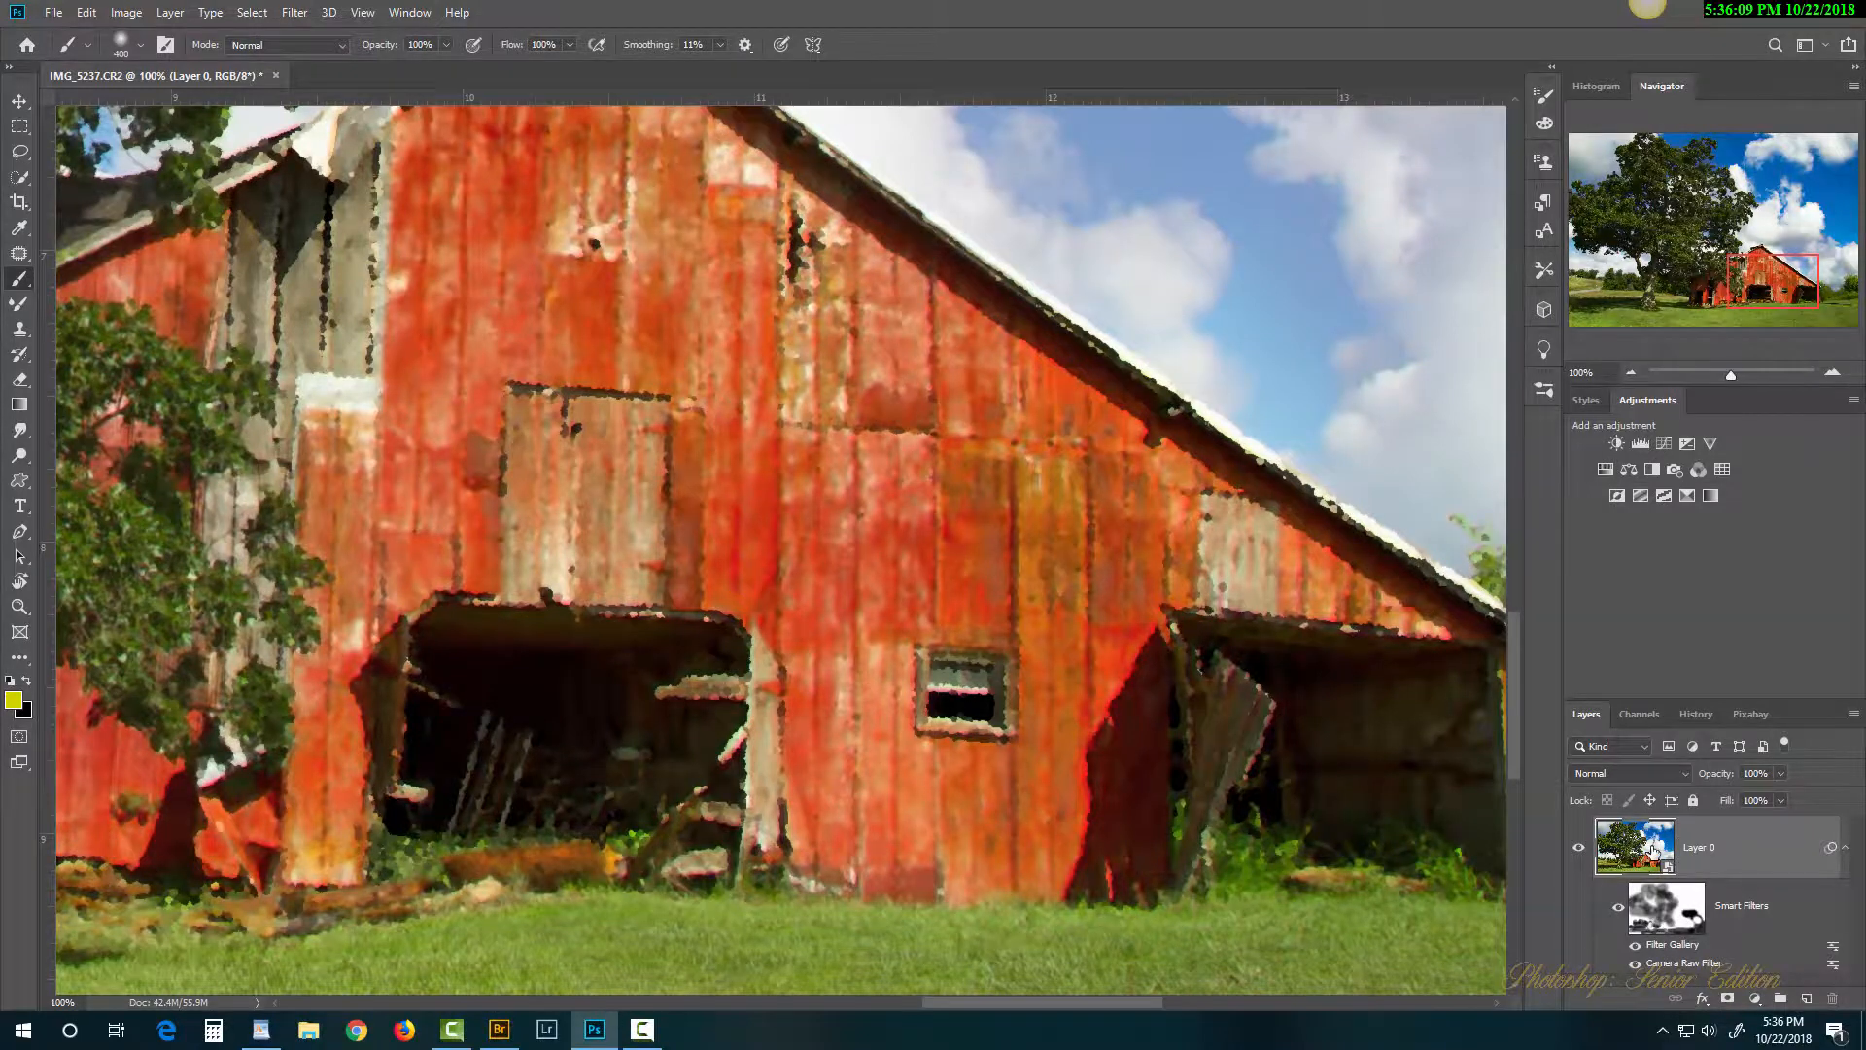
{"action": "double_click", "coordinate": [1653, 852]}
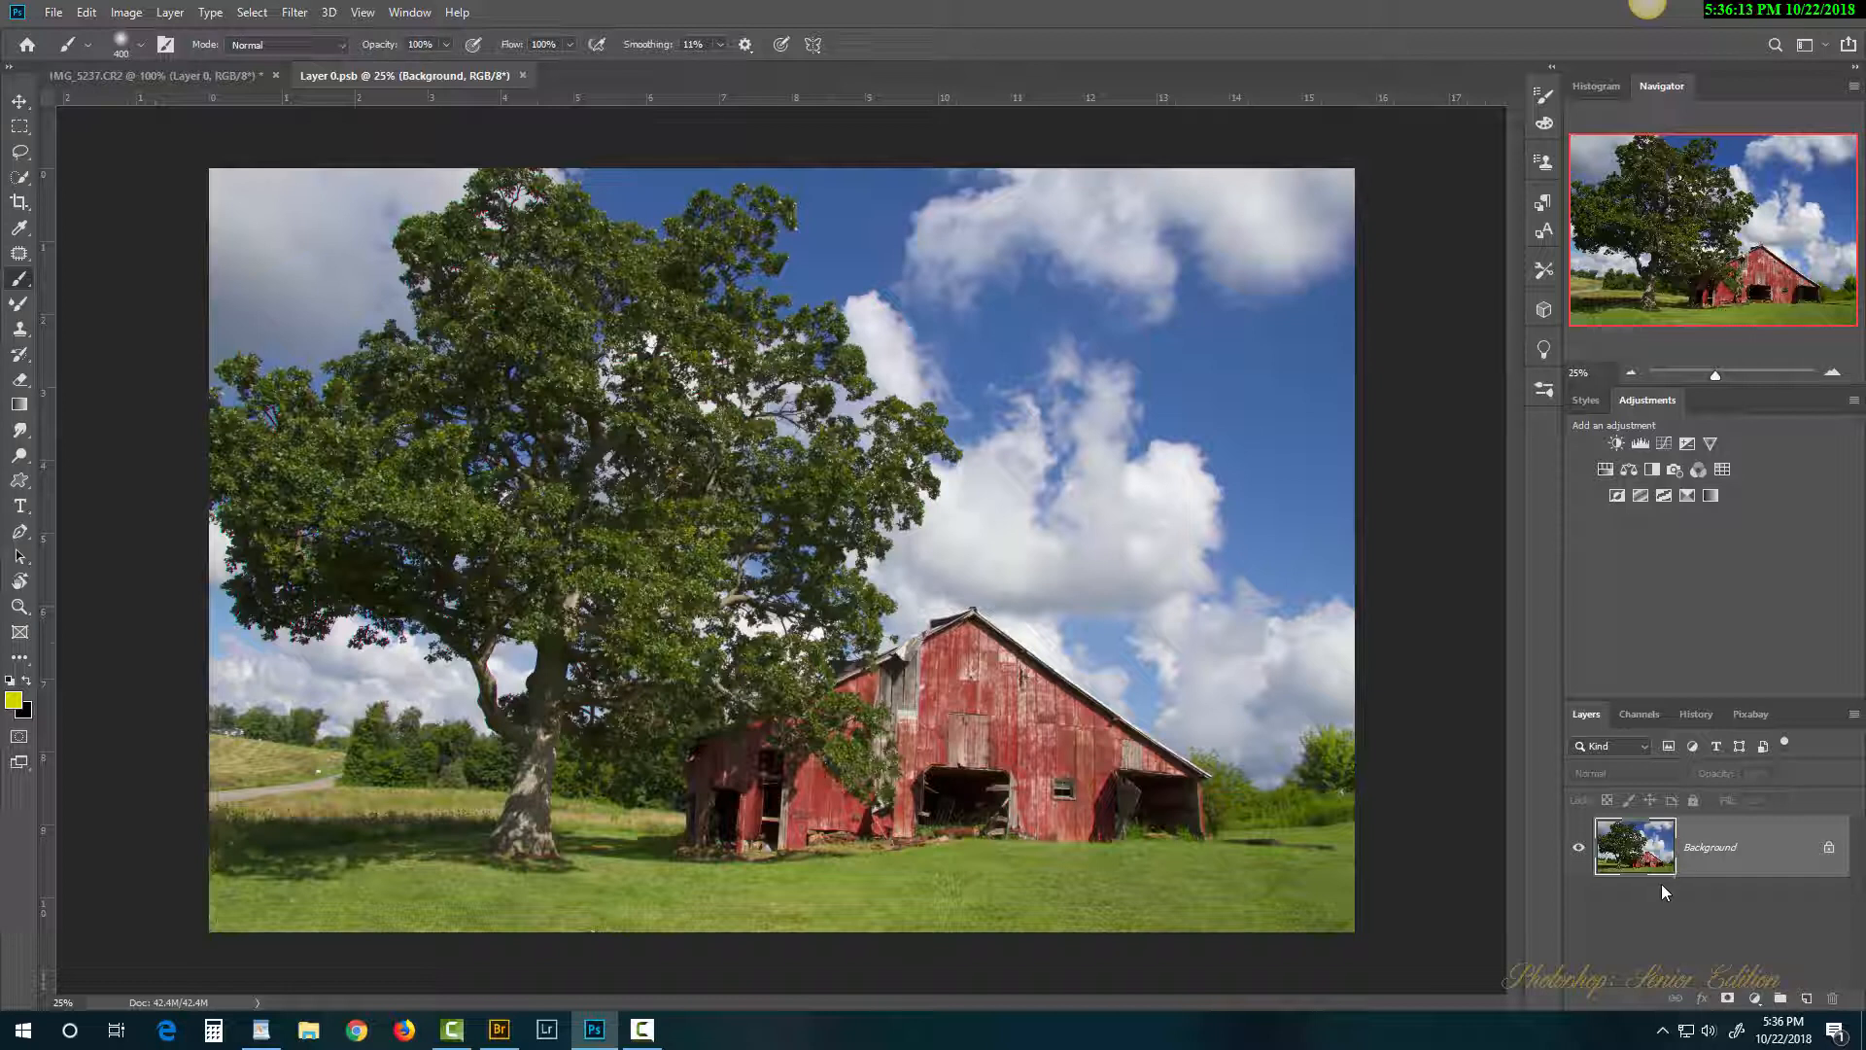
{"action": "left_click", "coordinate": [521, 75]}
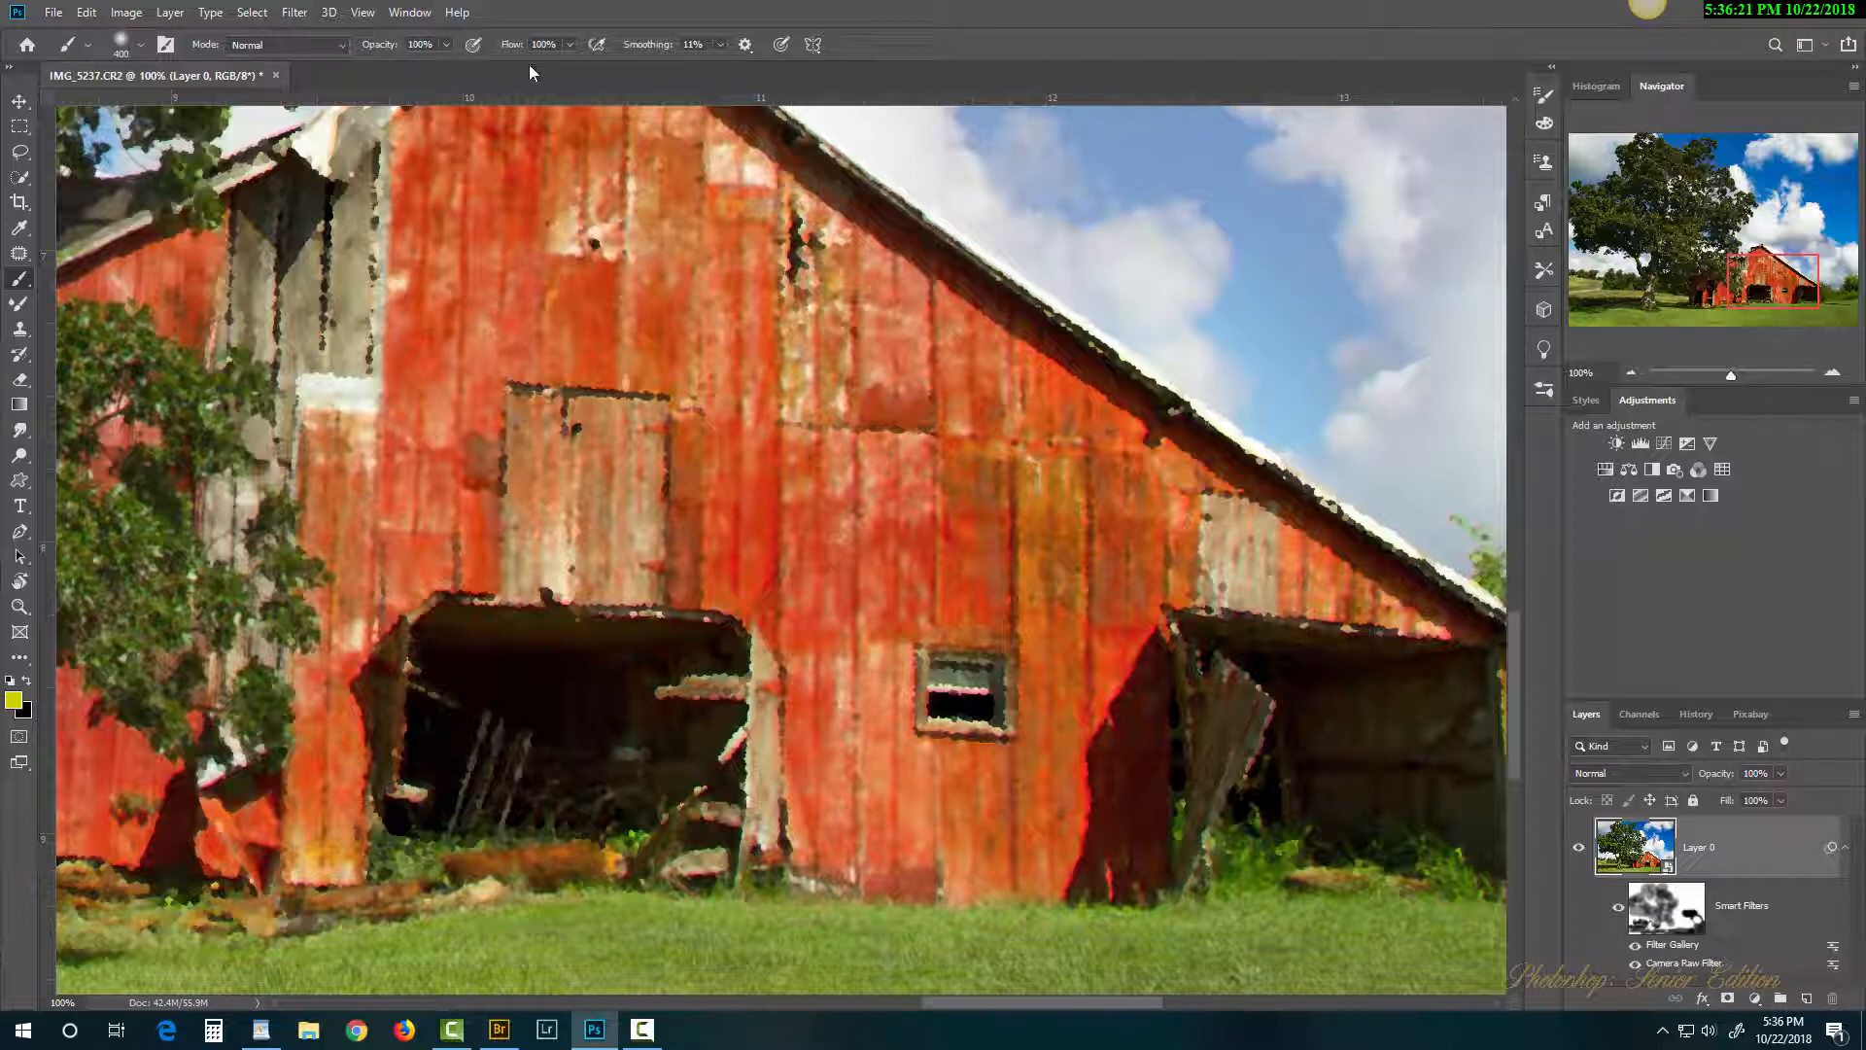
{"action": "left_click", "coordinate": [293, 11]}
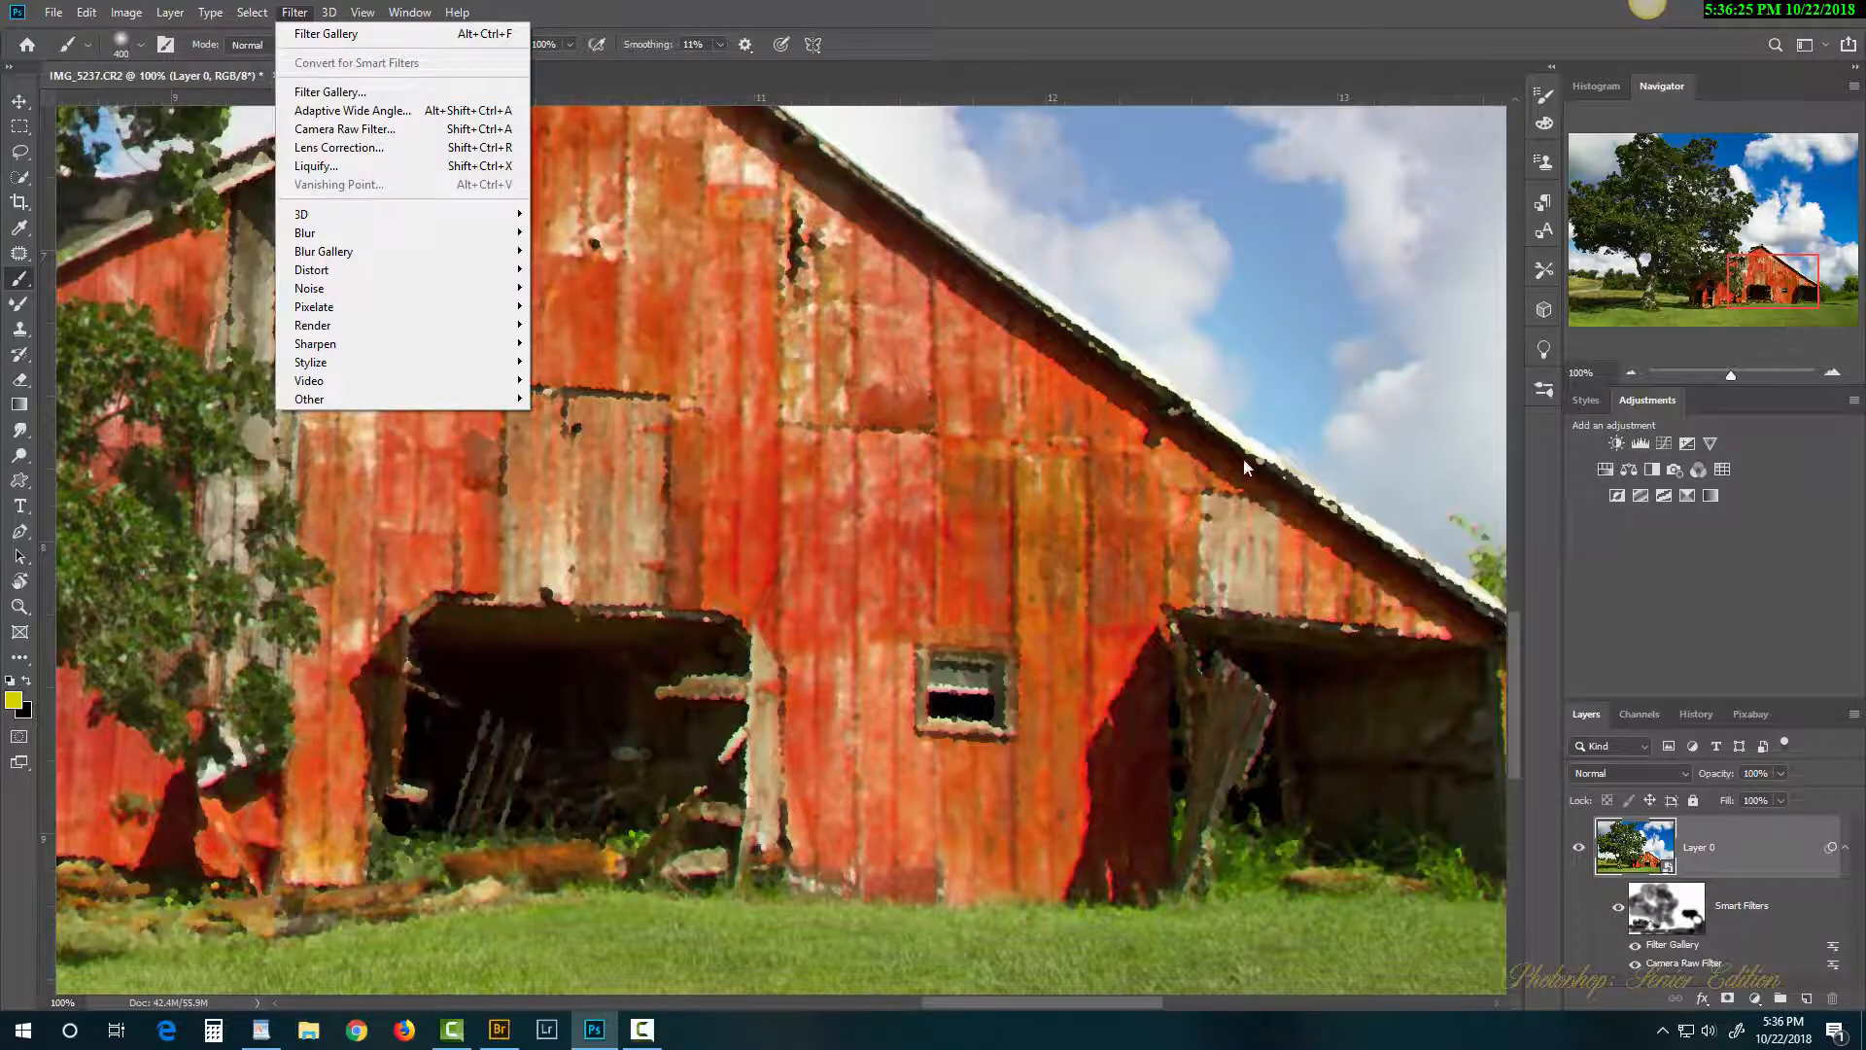
Step: In the Filter Gallery, delete Smudge Stick and Watercolor and change the remaining effect to Rough Pastels
{"action": "key", "text": "Down"}
{"action": "left_click", "coordinate": [449, 91]}
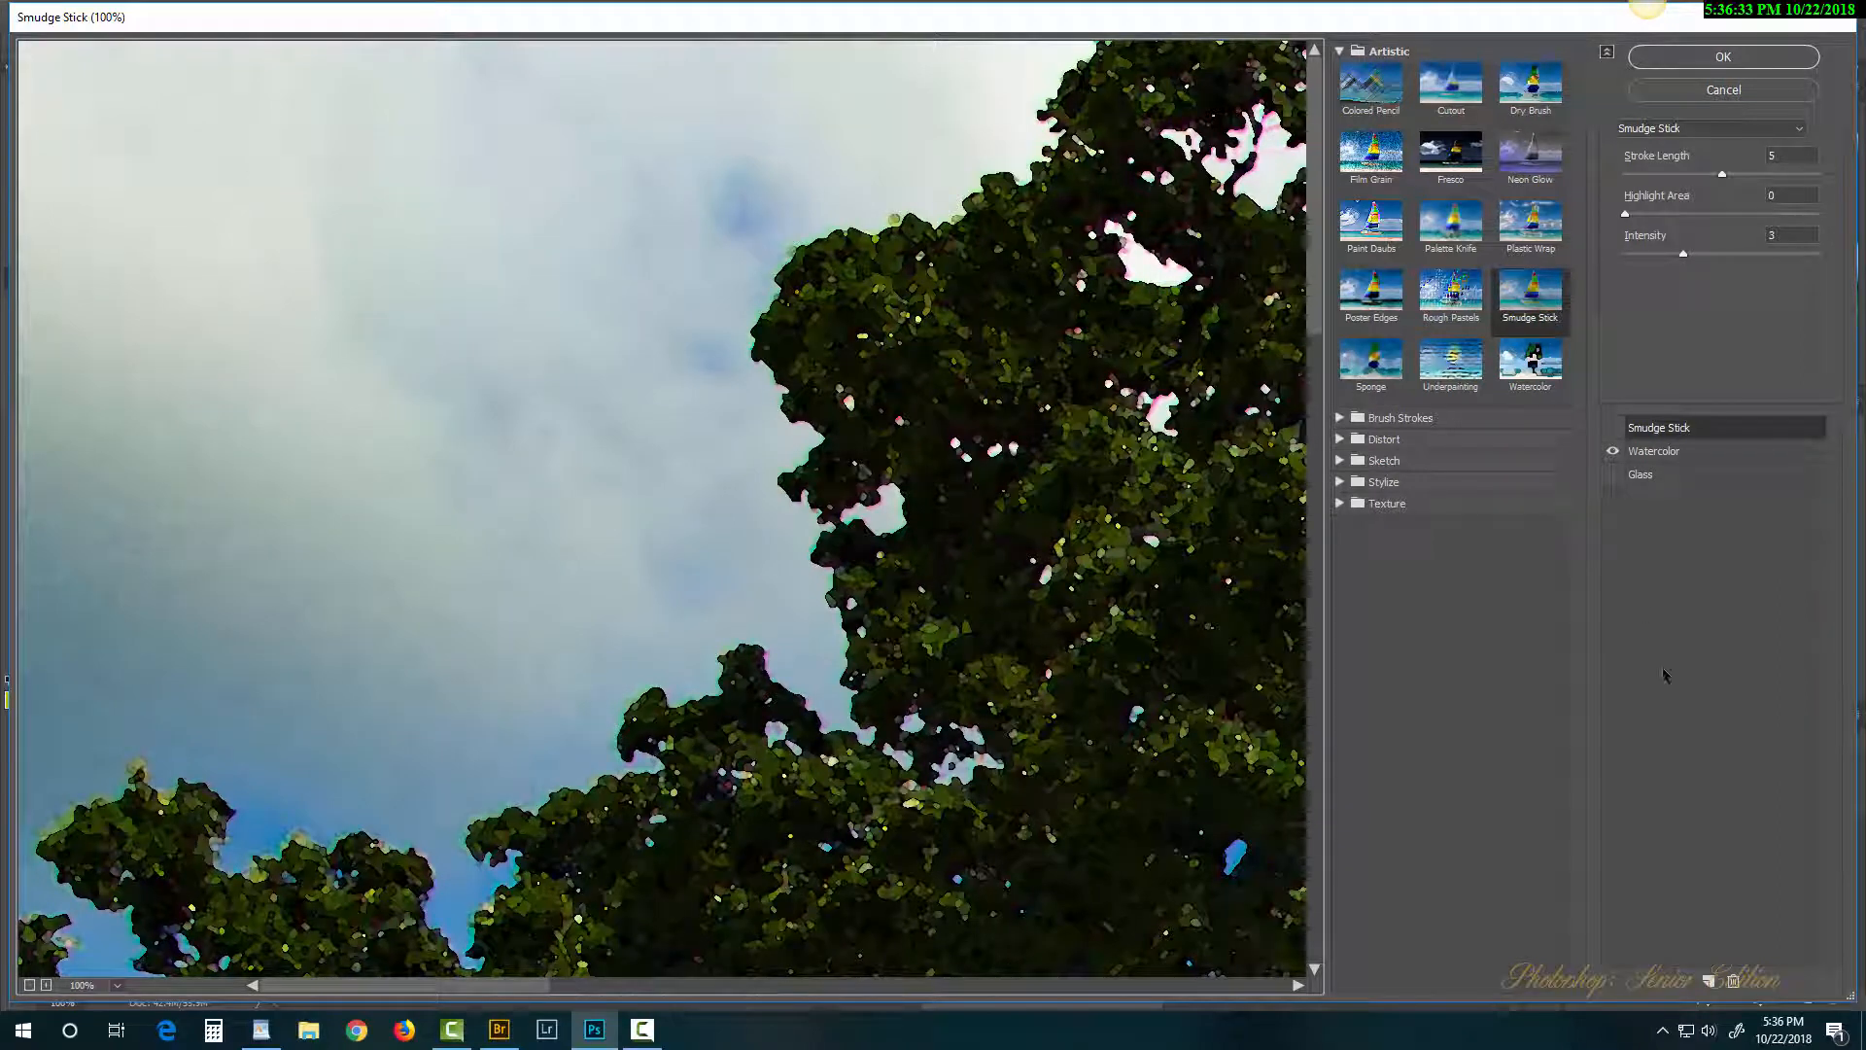
{"action": "left_click", "coordinate": [1733, 981]}
{"action": "left_click", "coordinate": [1733, 982]}
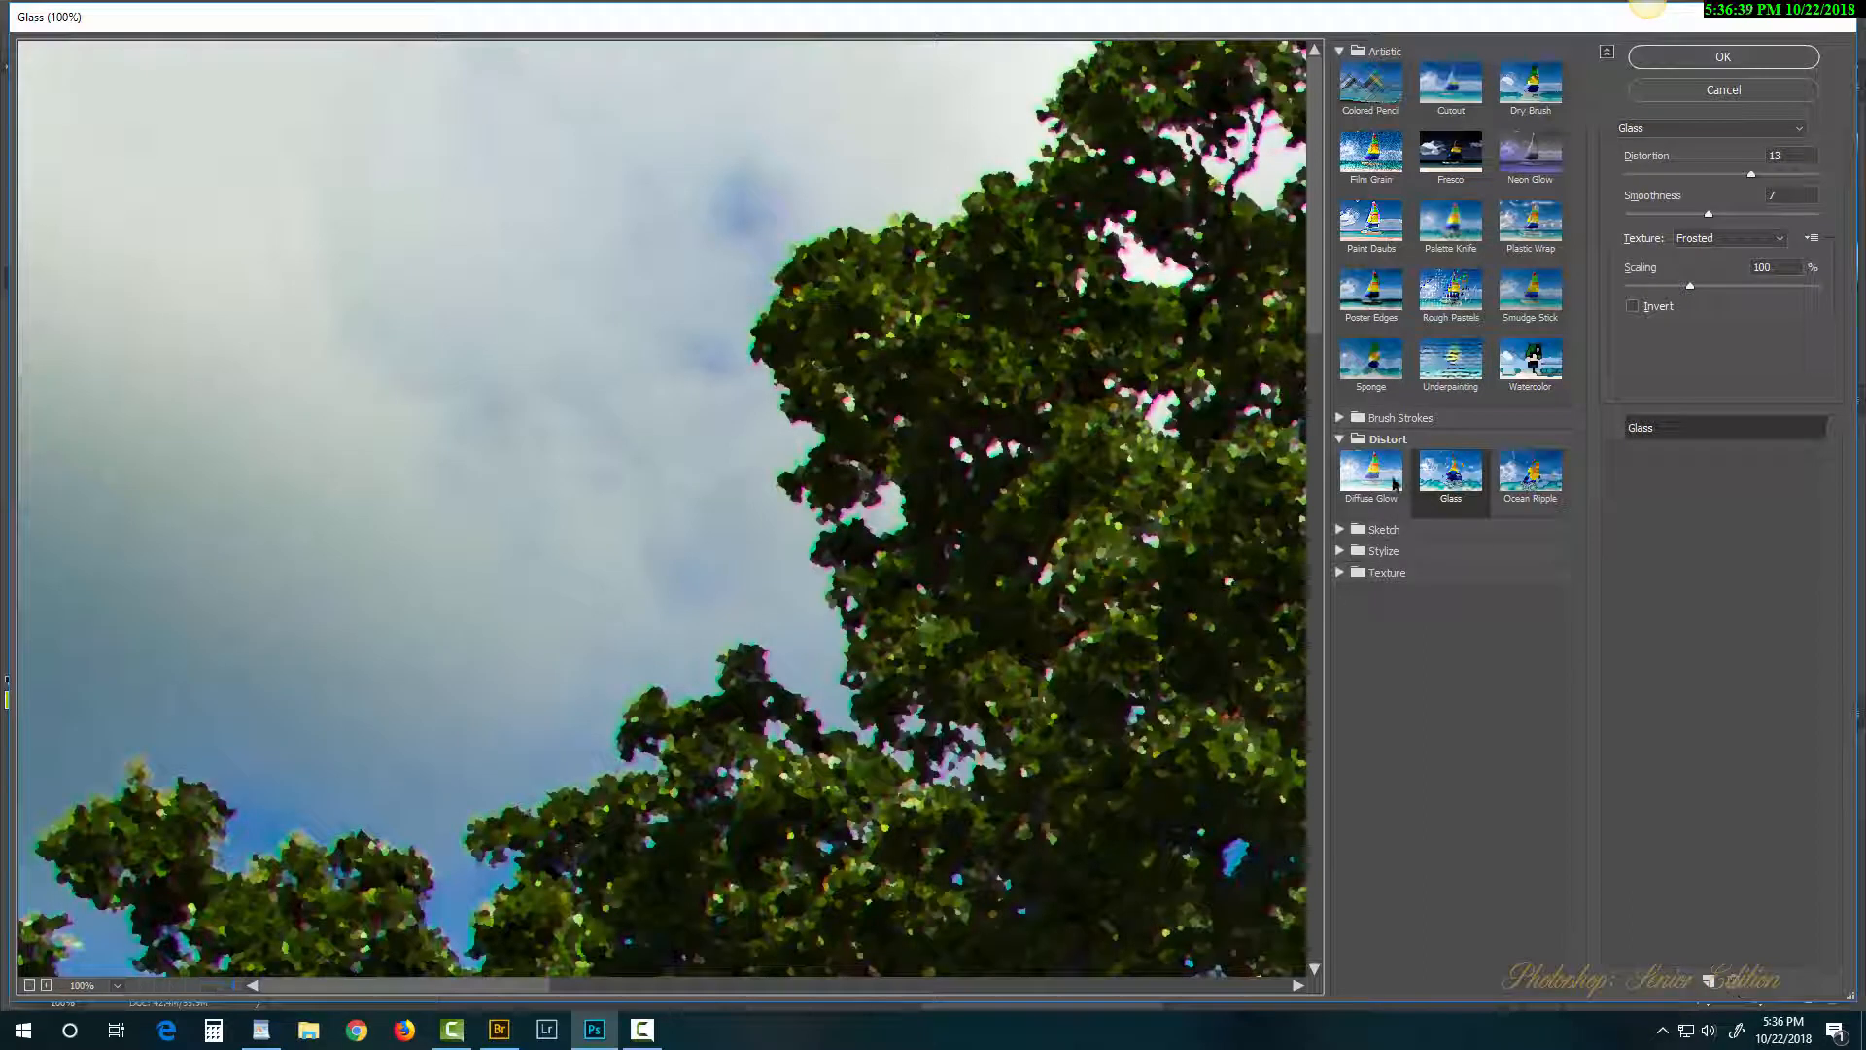
{"action": "left_click", "coordinate": [1456, 288]}
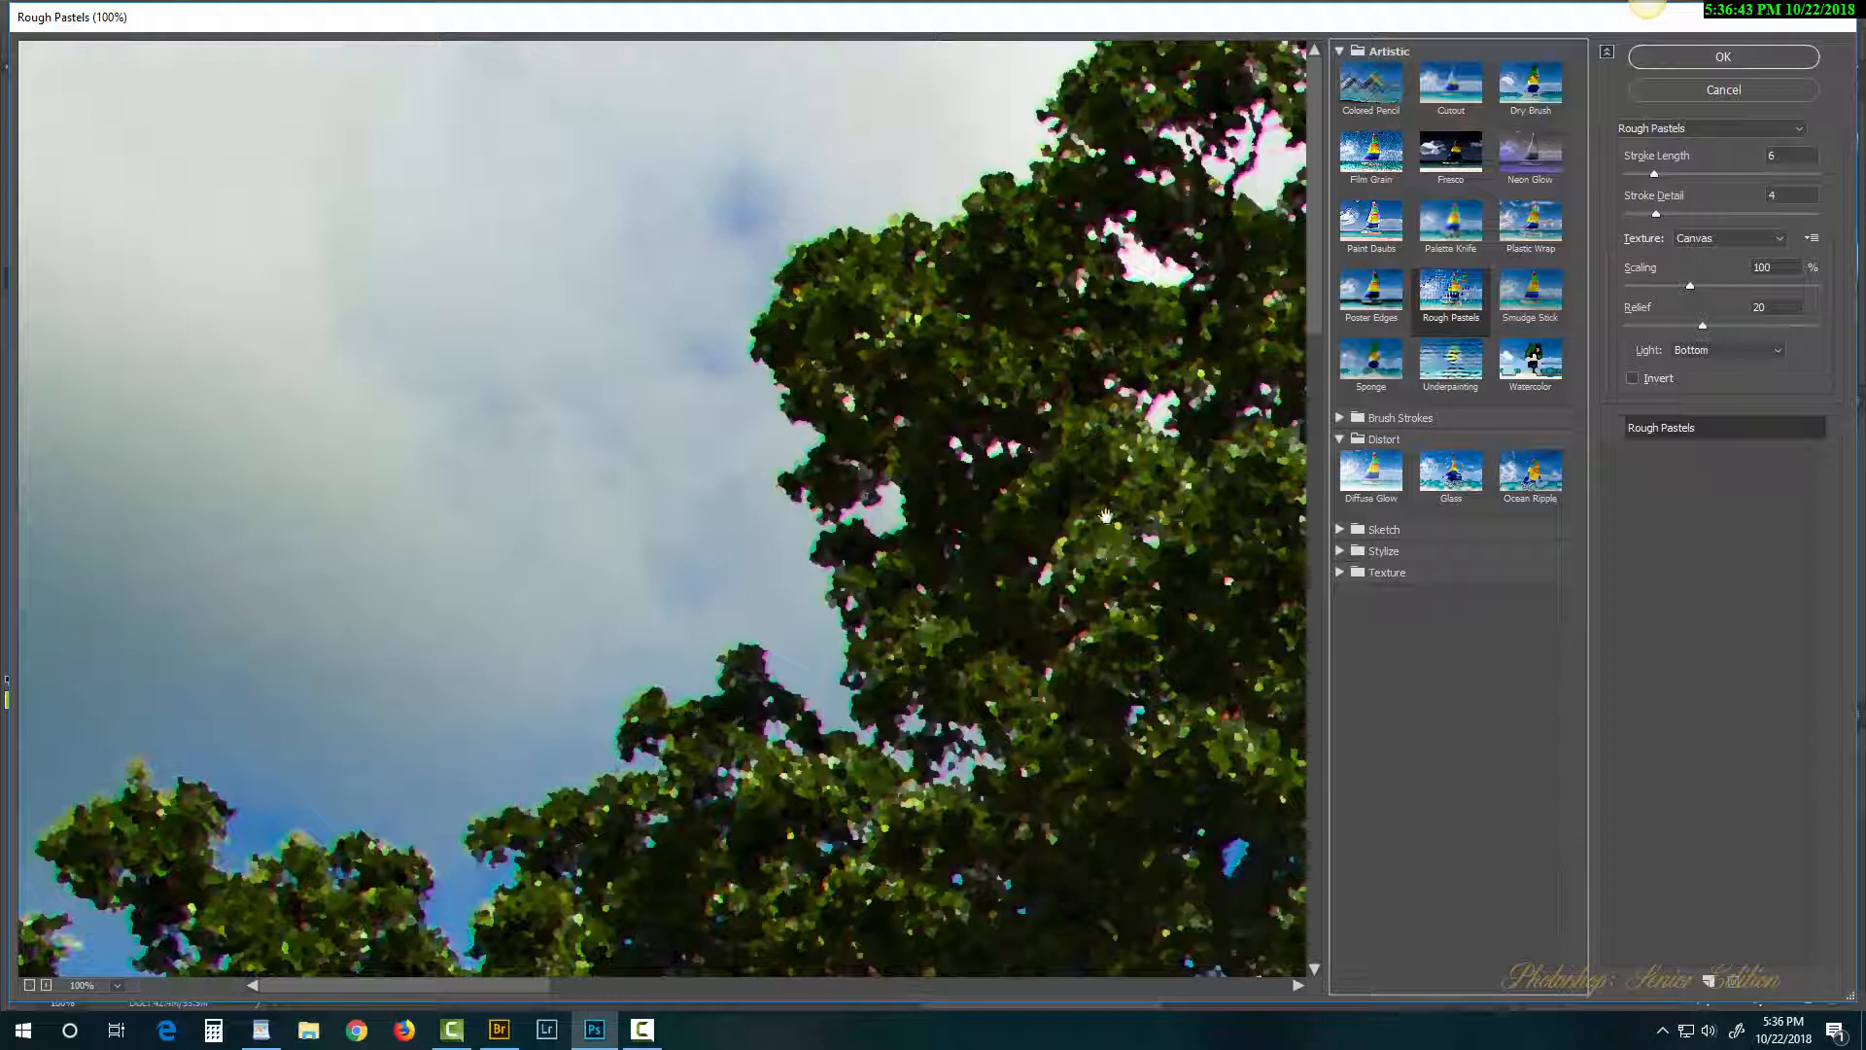
{"action": "key", "text": "ctrl+0"}
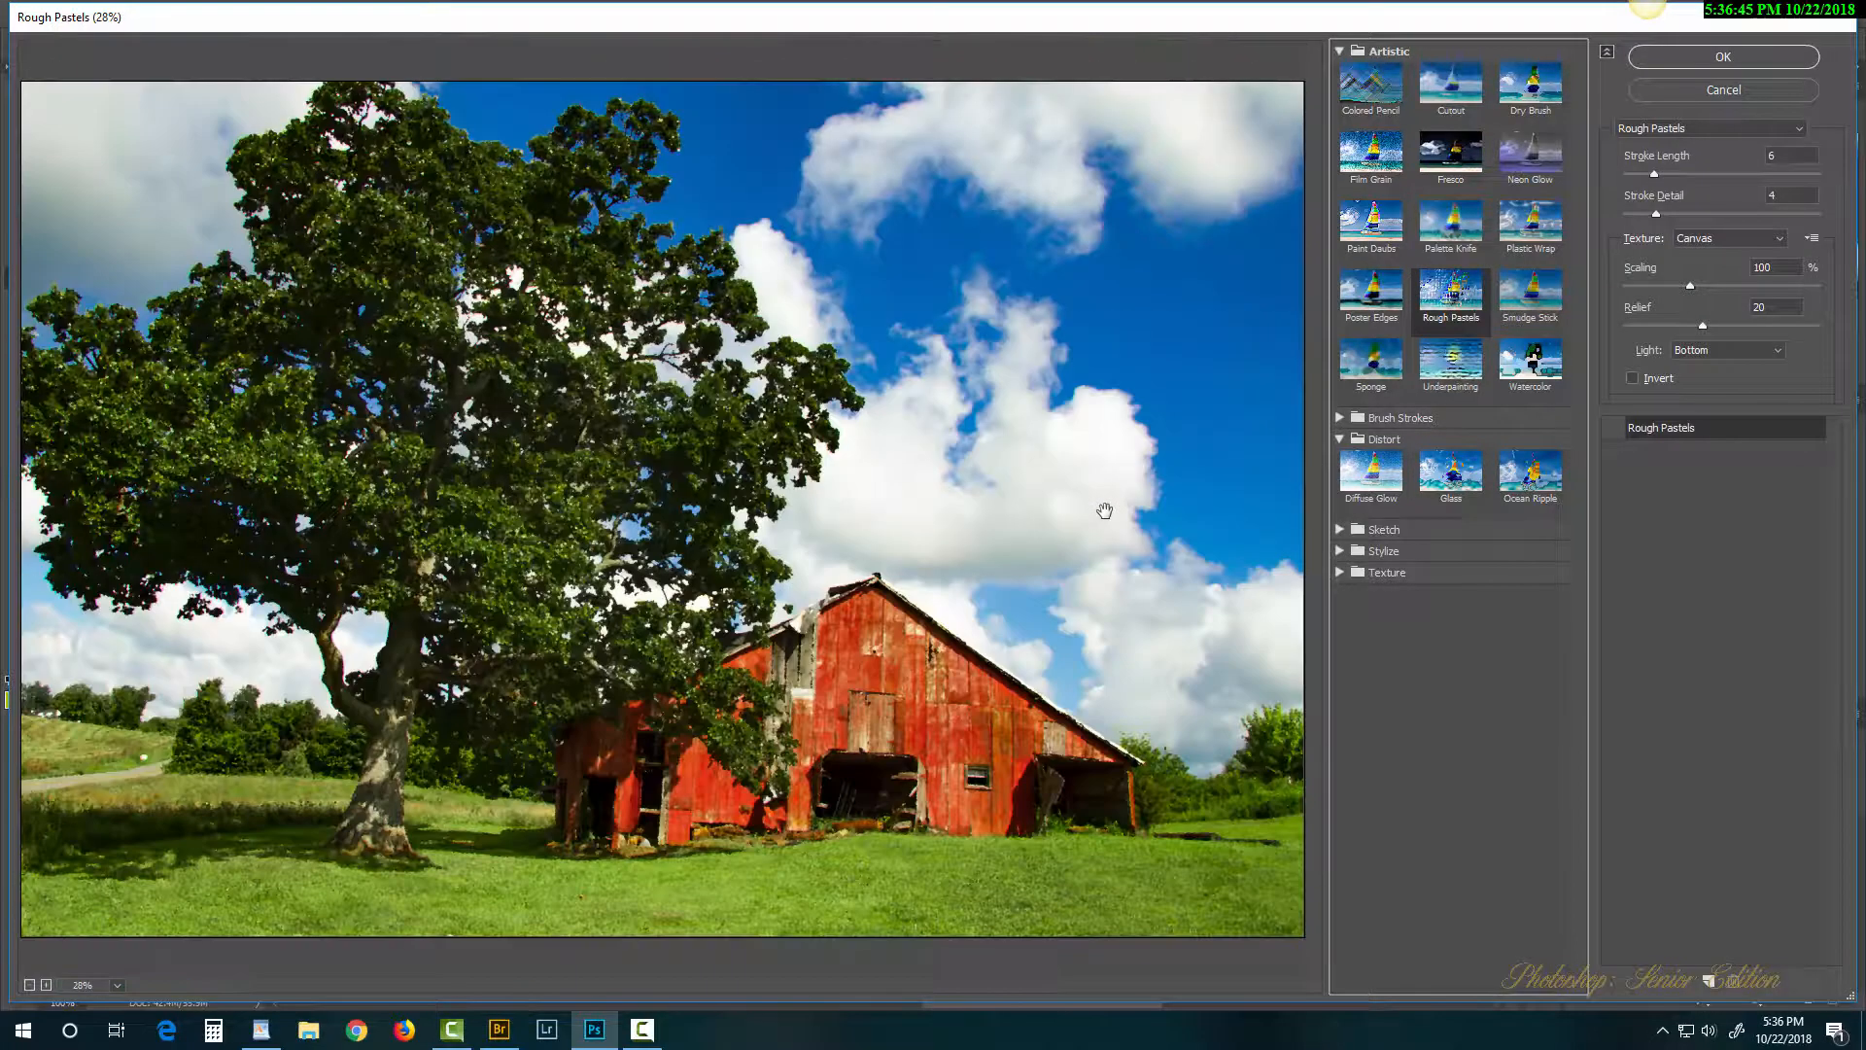
Step: Set Rough Pastels to stroke detail 10, stroke length 13 and canvas scaling 72%, then apply
{"action": "left_click", "coordinate": [1614, 428]}
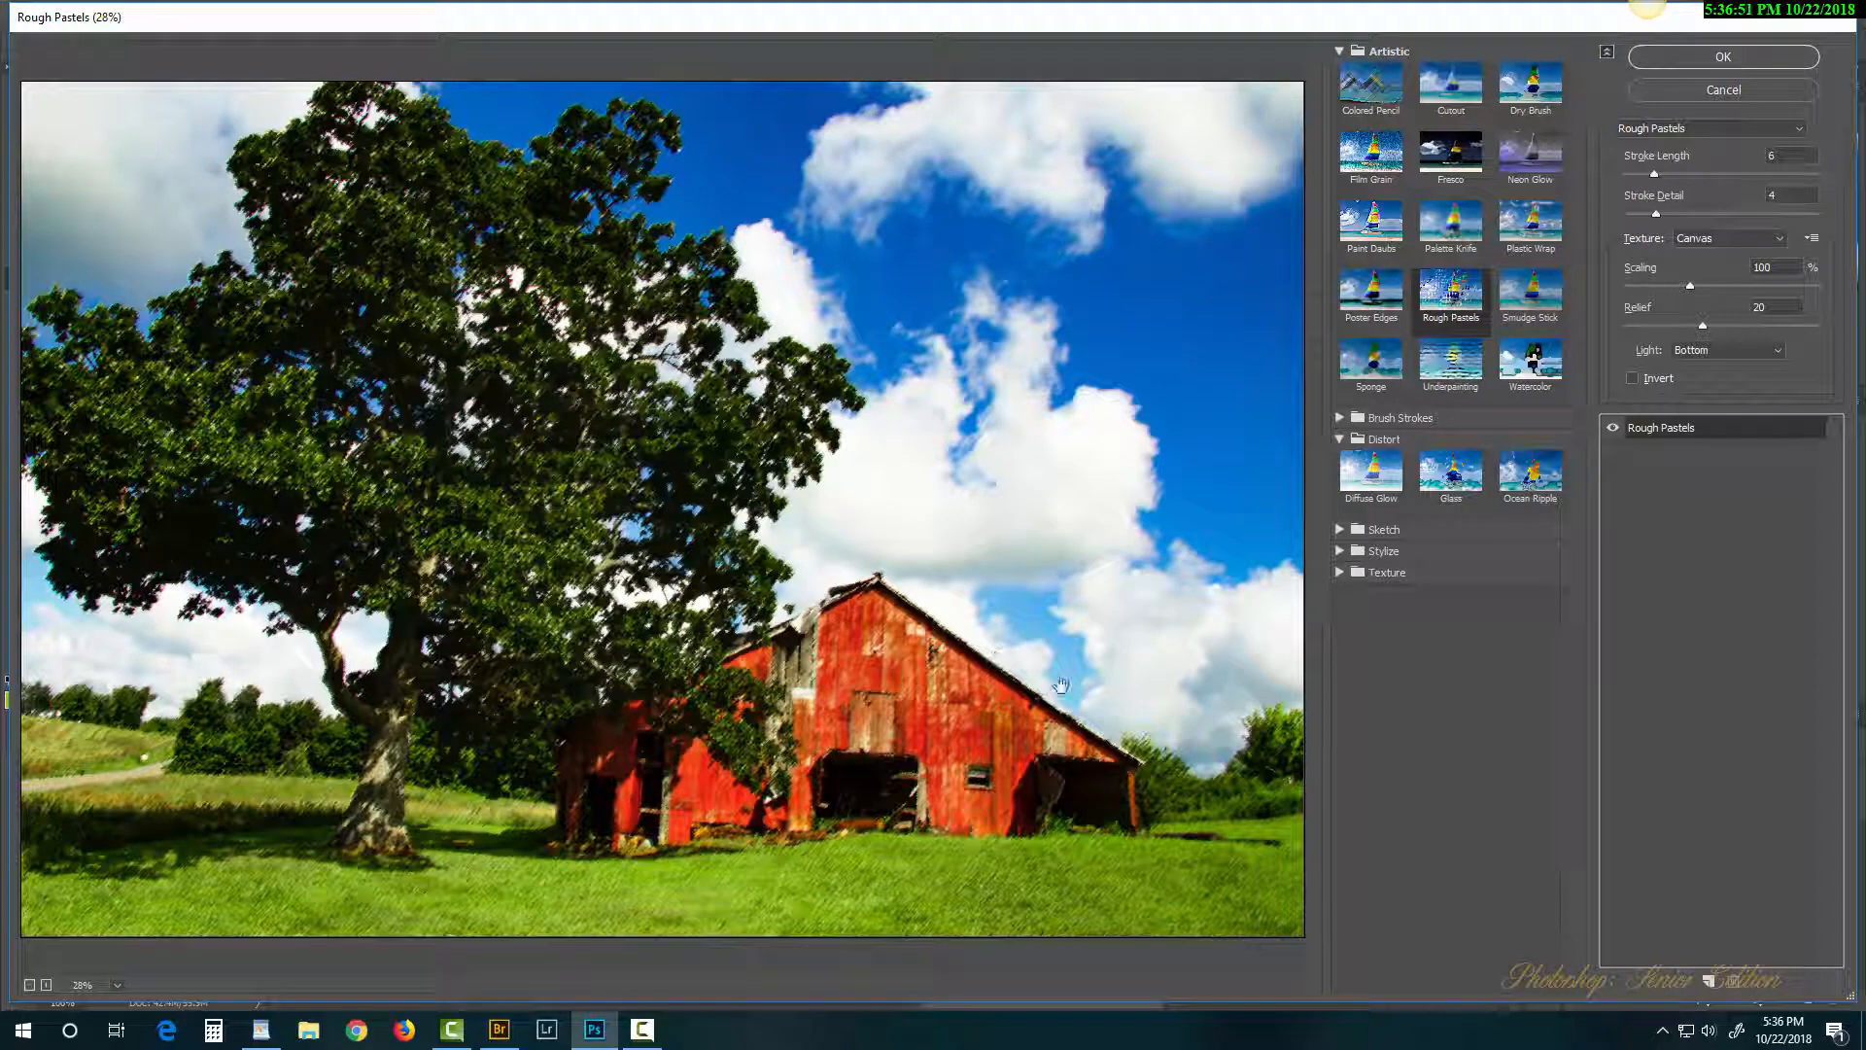
{"action": "left_click", "coordinate": [921, 722], "text": "ctrl"}
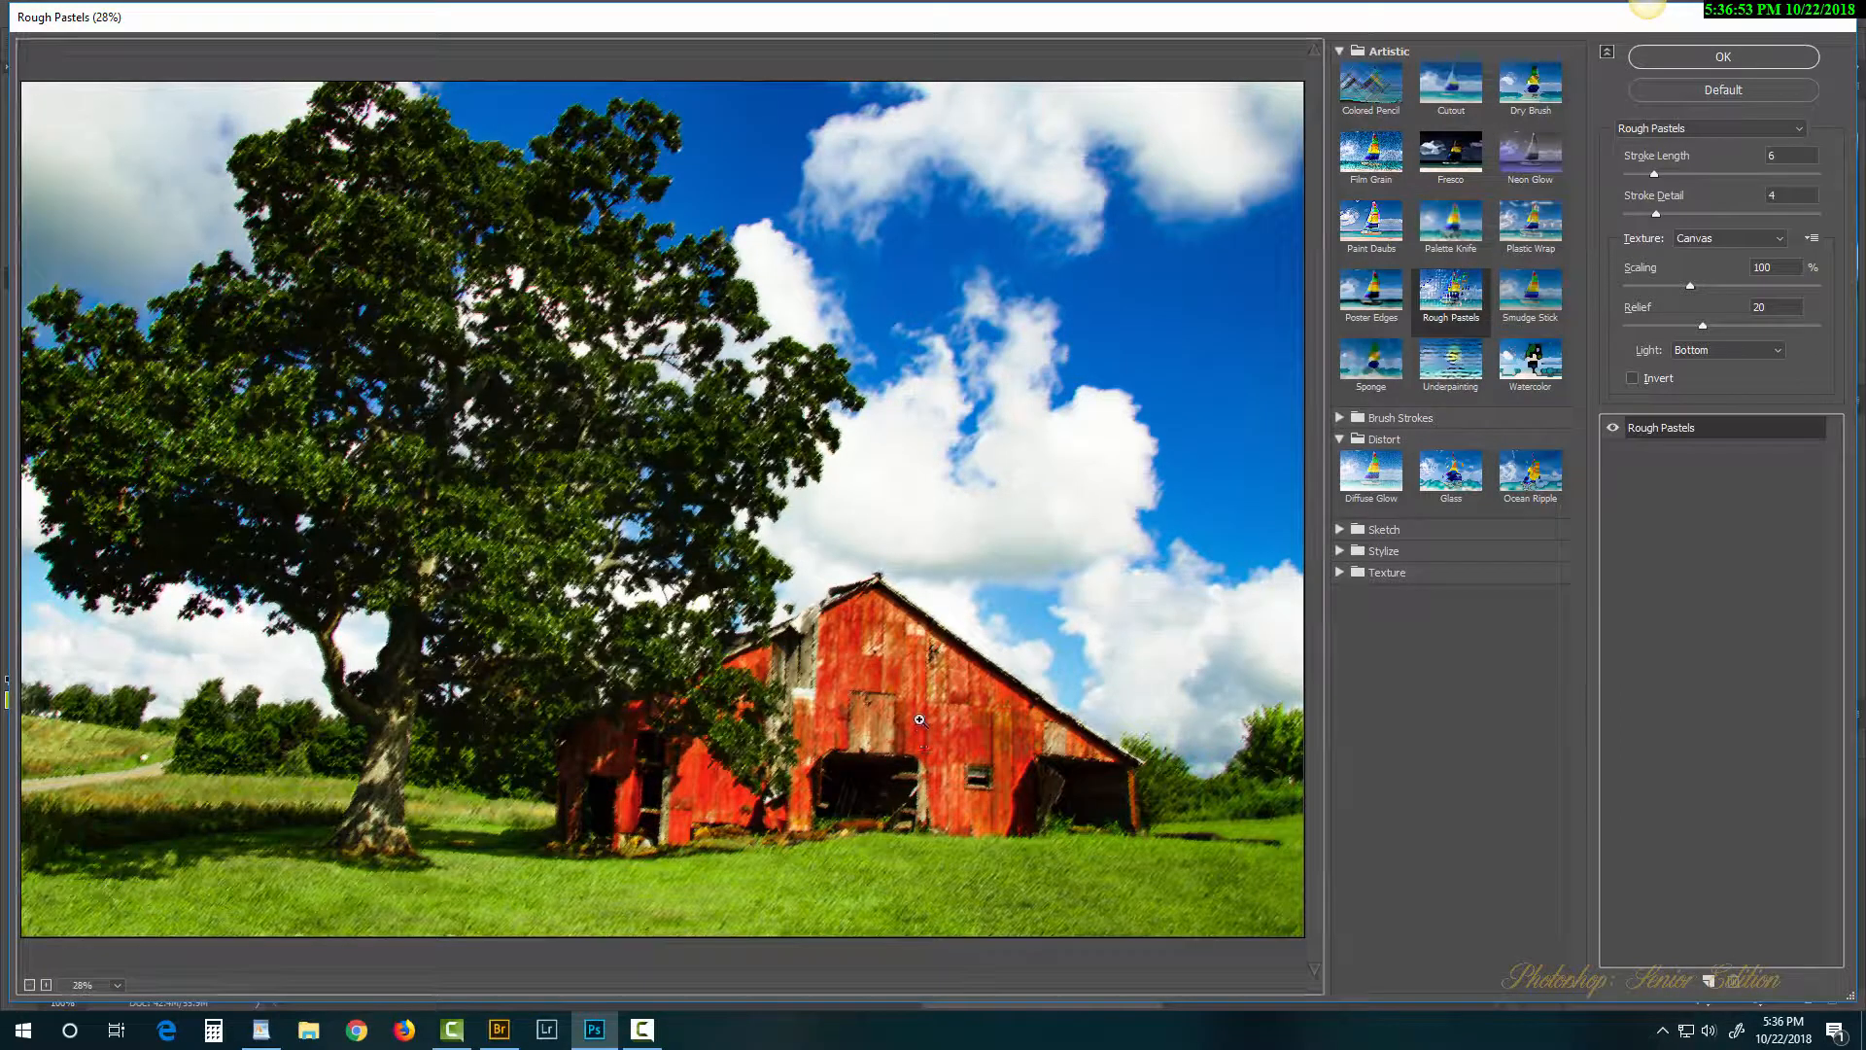
{"action": "left_click", "coordinate": [921, 722], "text": "ctrl"}
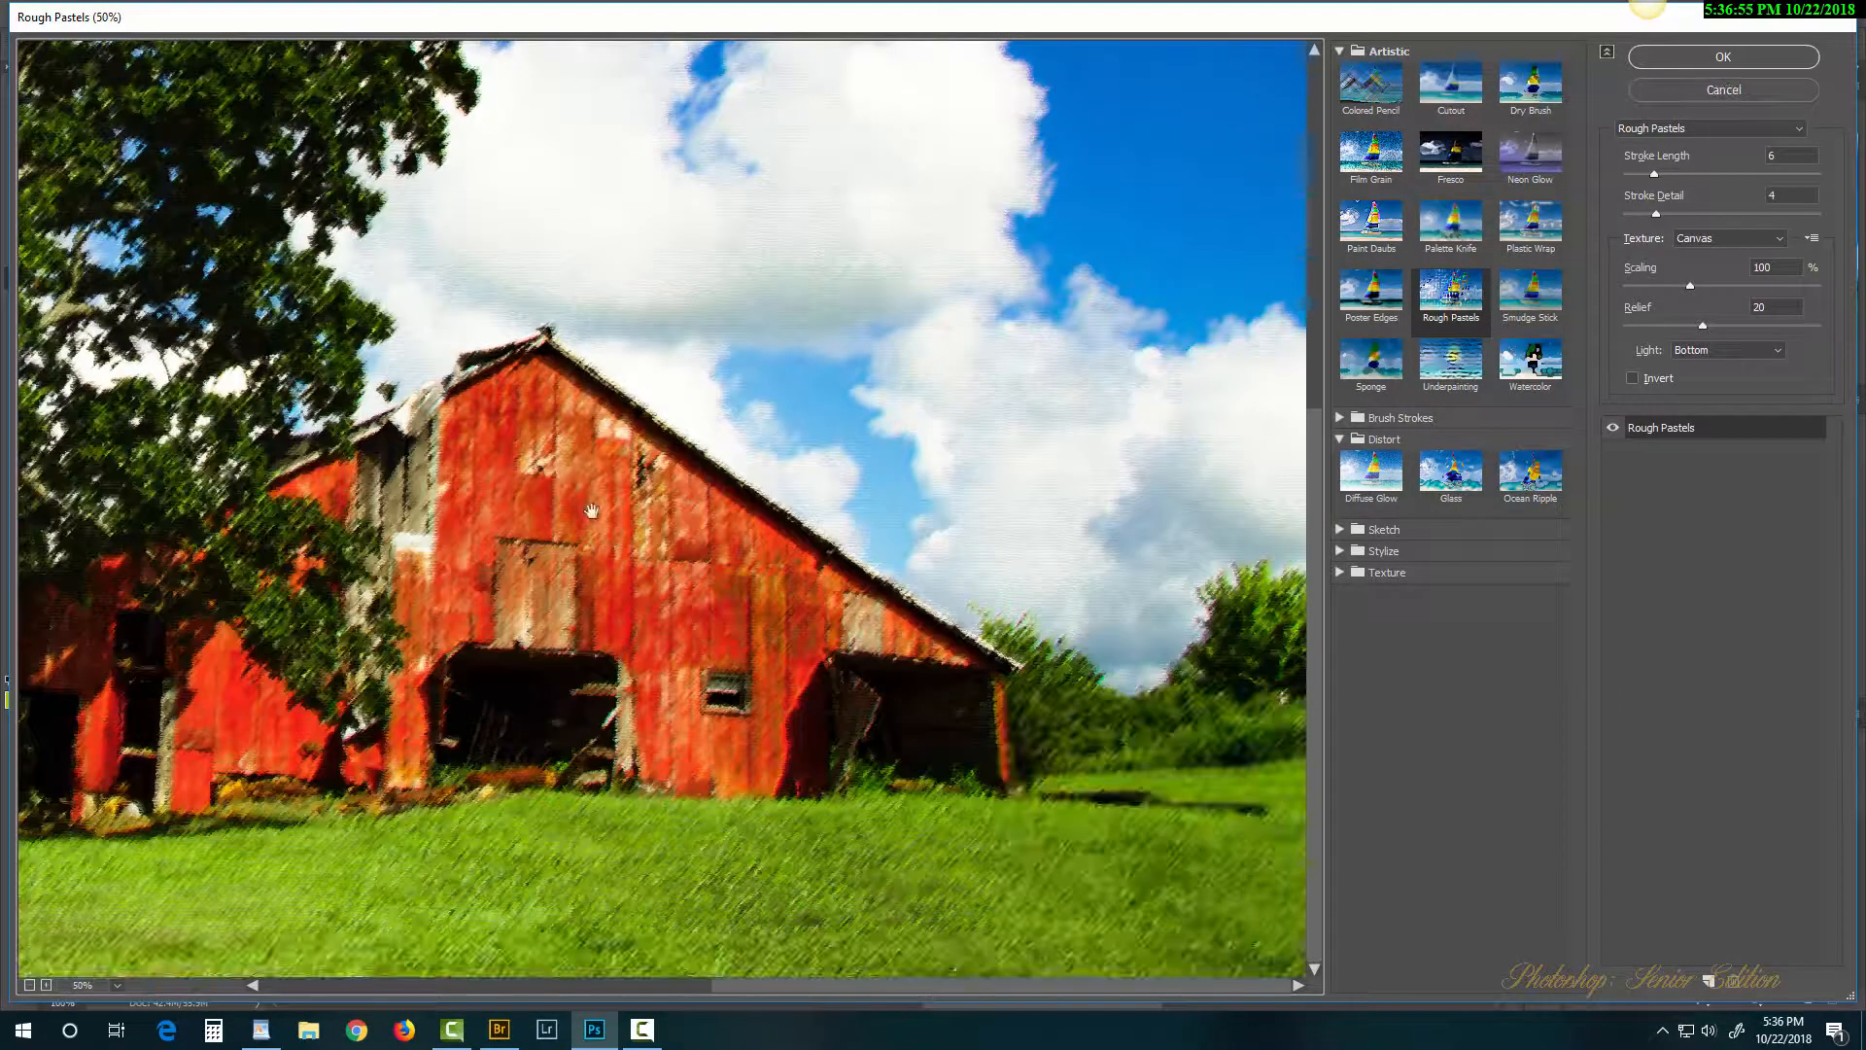
{"action": "left_click", "coordinate": [1717, 213]}
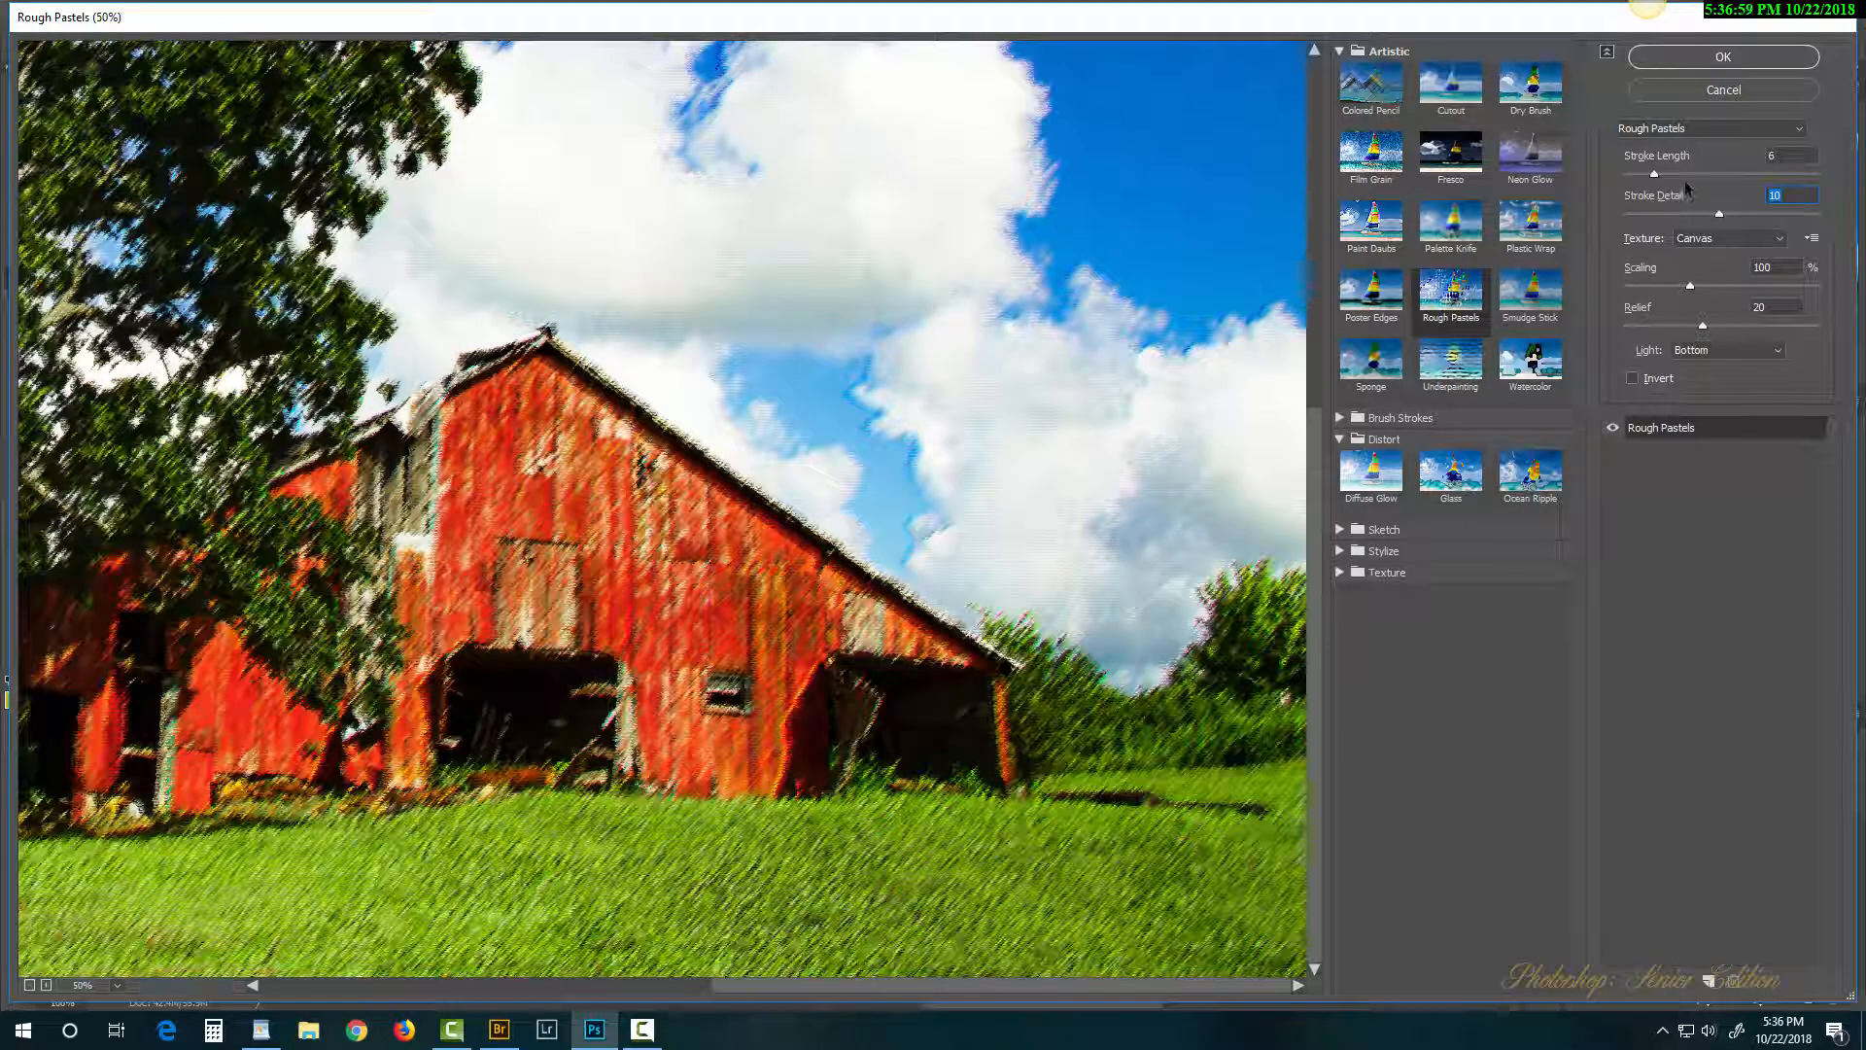
{"action": "left_click", "coordinate": [1689, 174]}
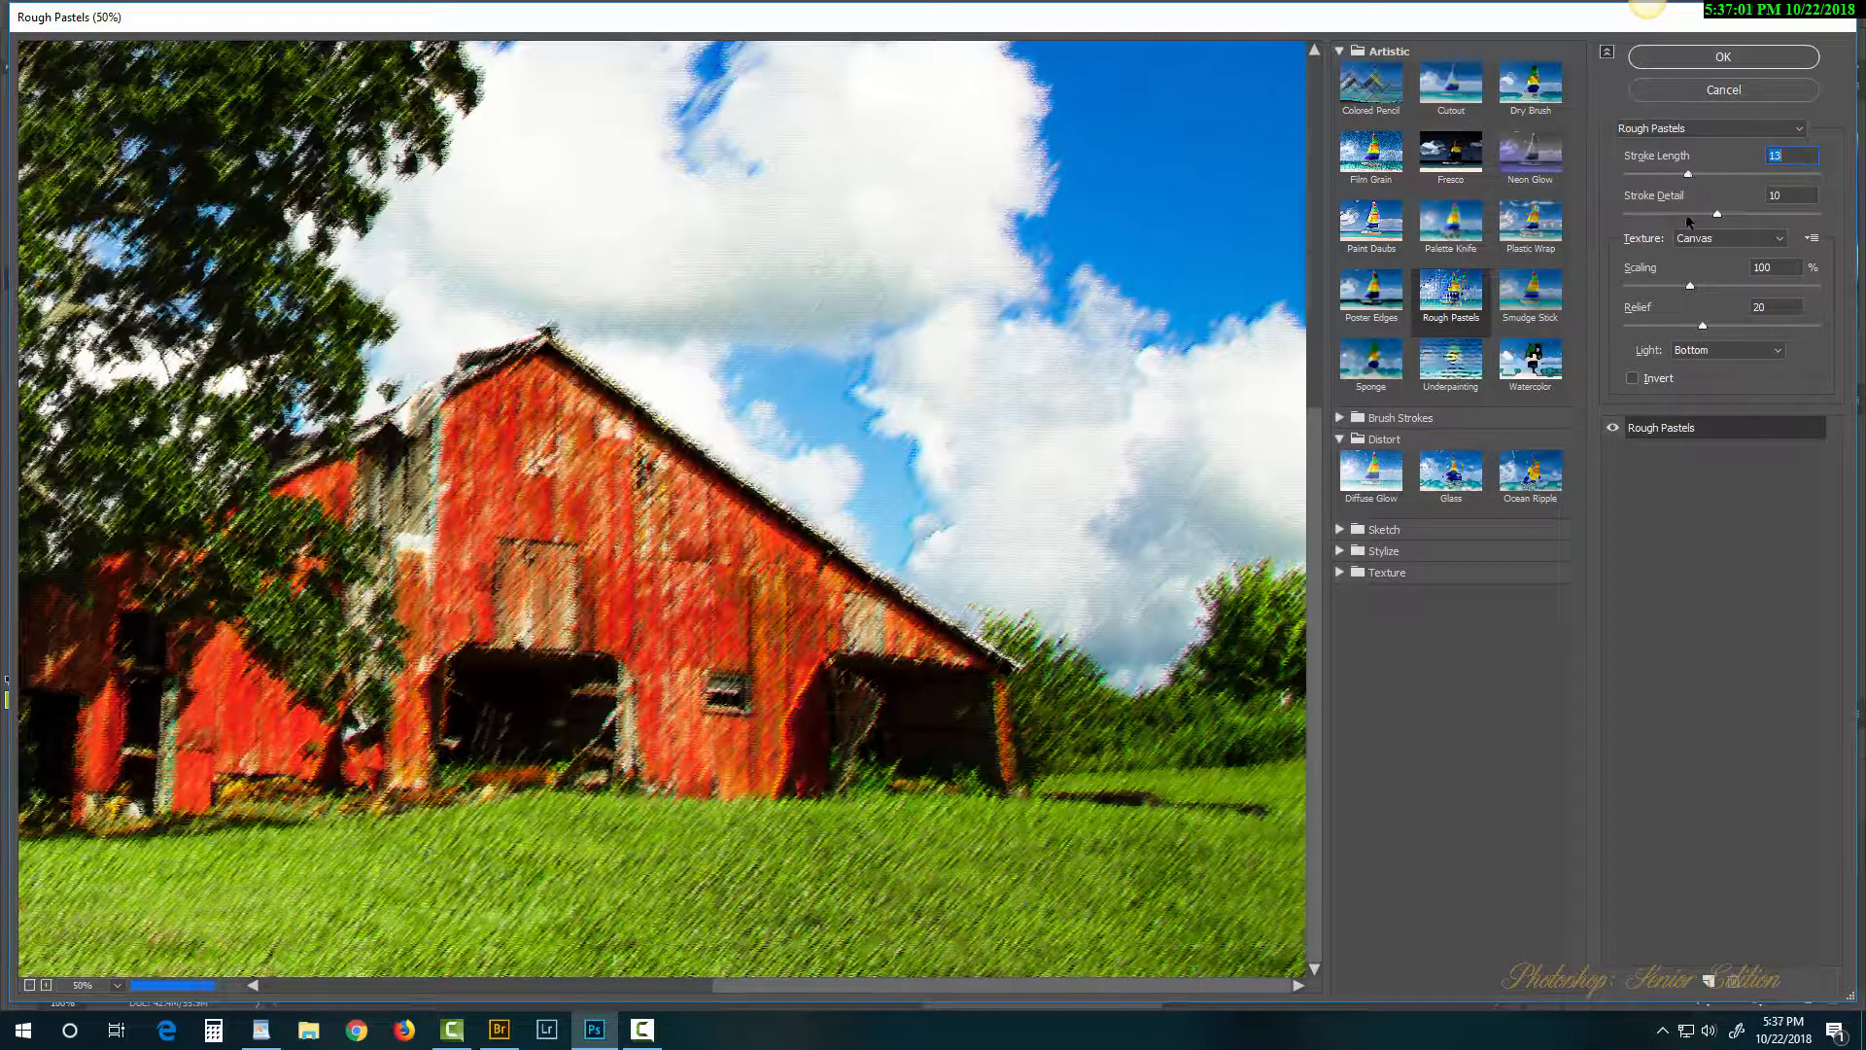
{"action": "left_click", "coordinate": [1653, 286]}
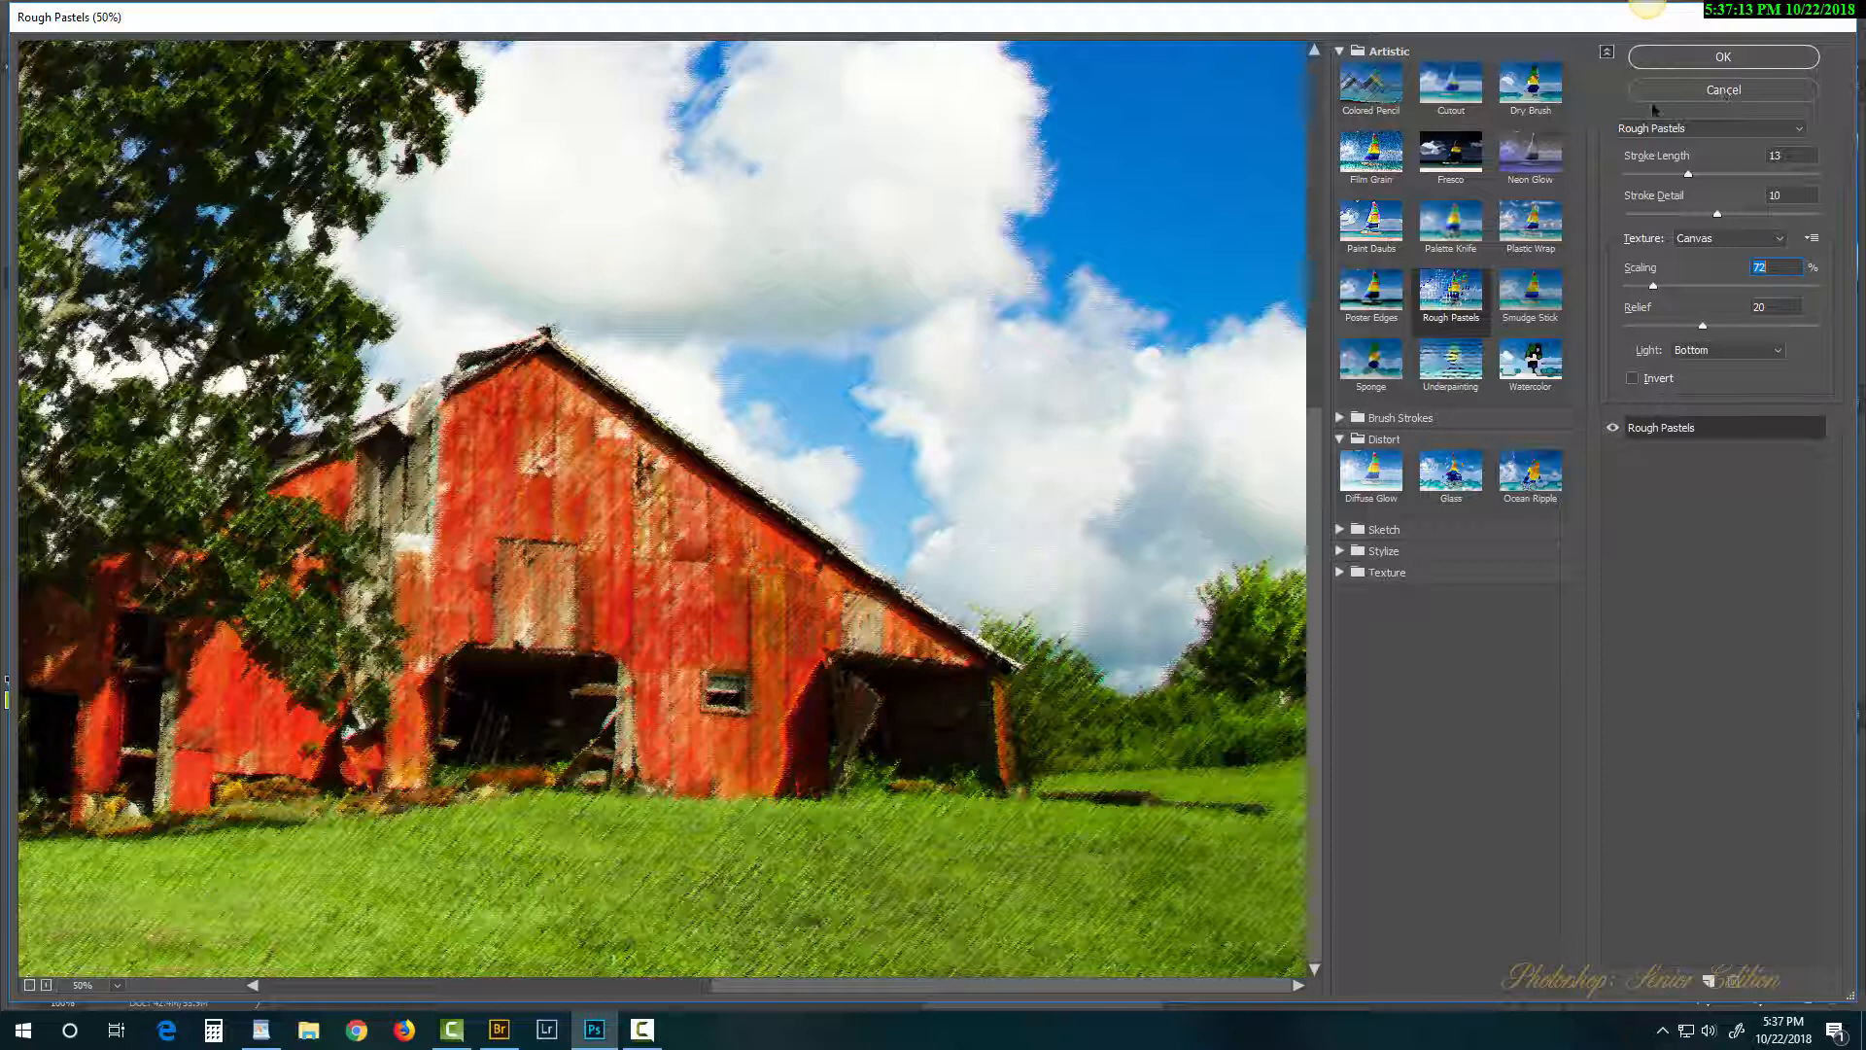
{"action": "left_click", "coordinate": [1719, 61]}
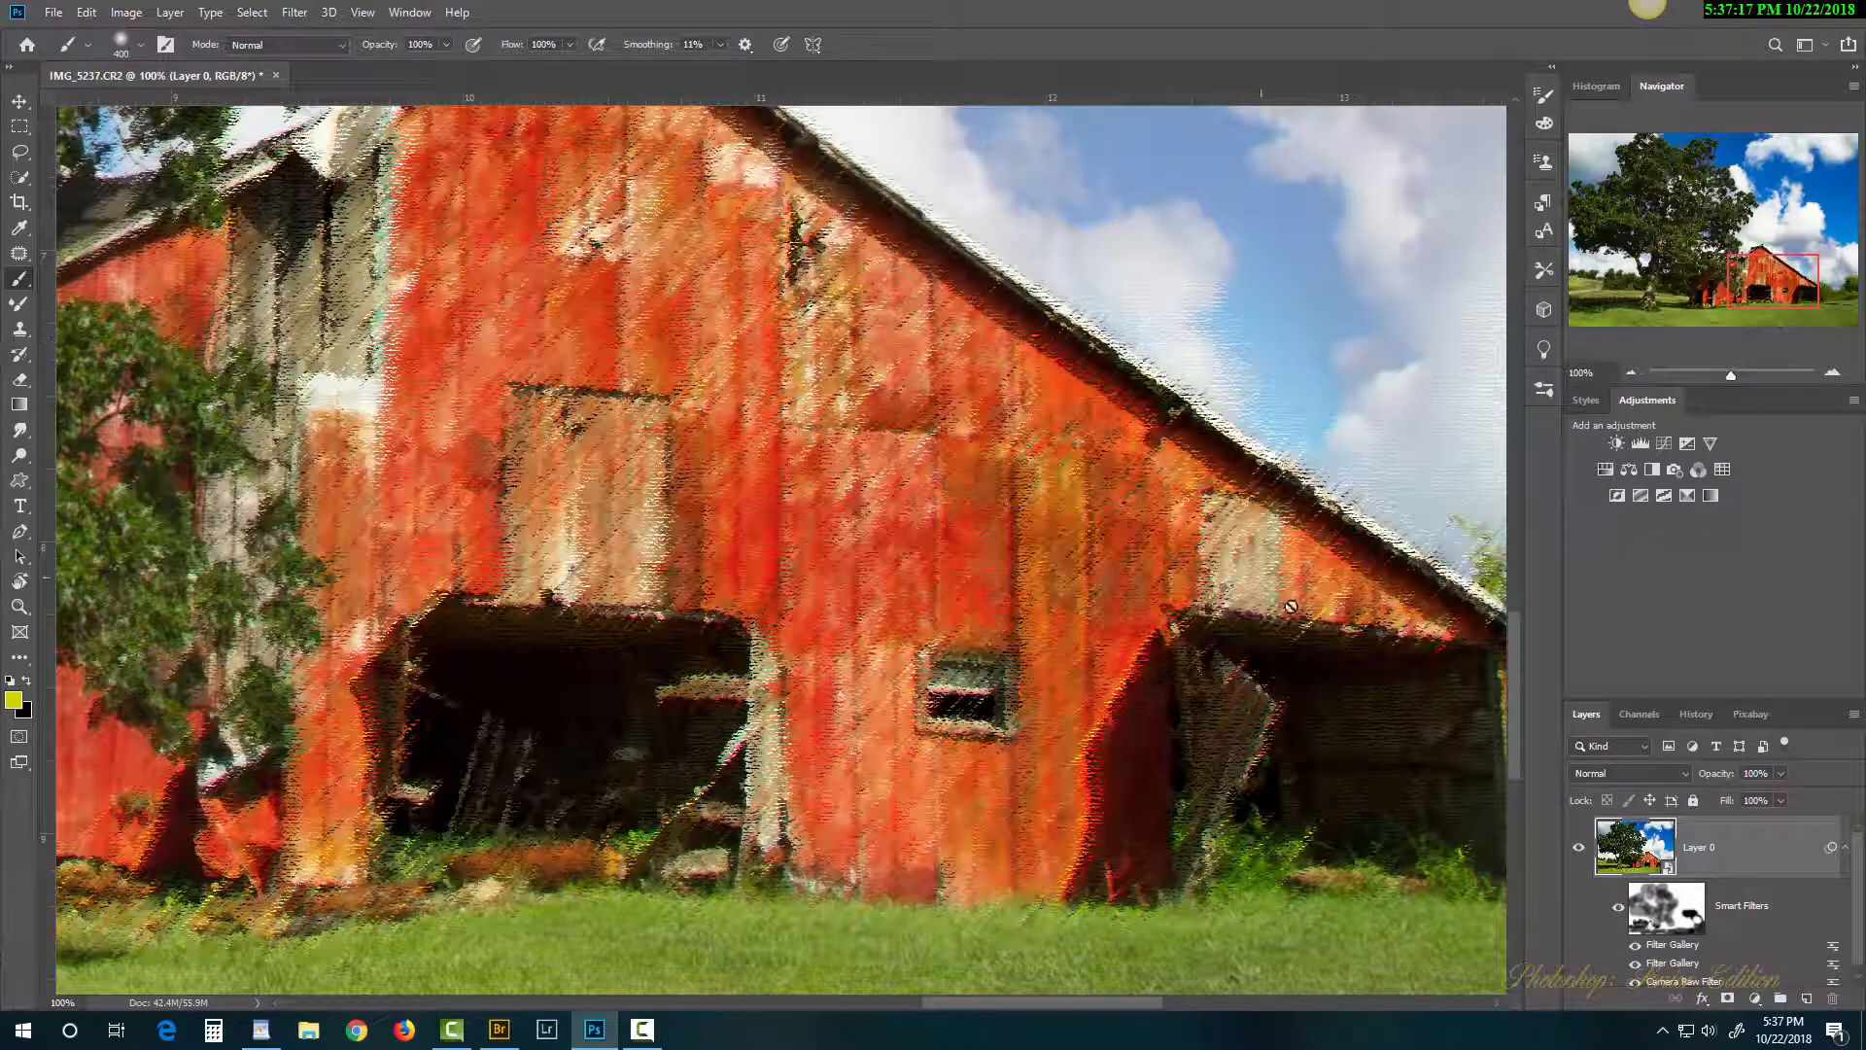
{"action": "left_click_drag", "start_coordinate": [1861, 872], "coordinate": [1863, 890]}
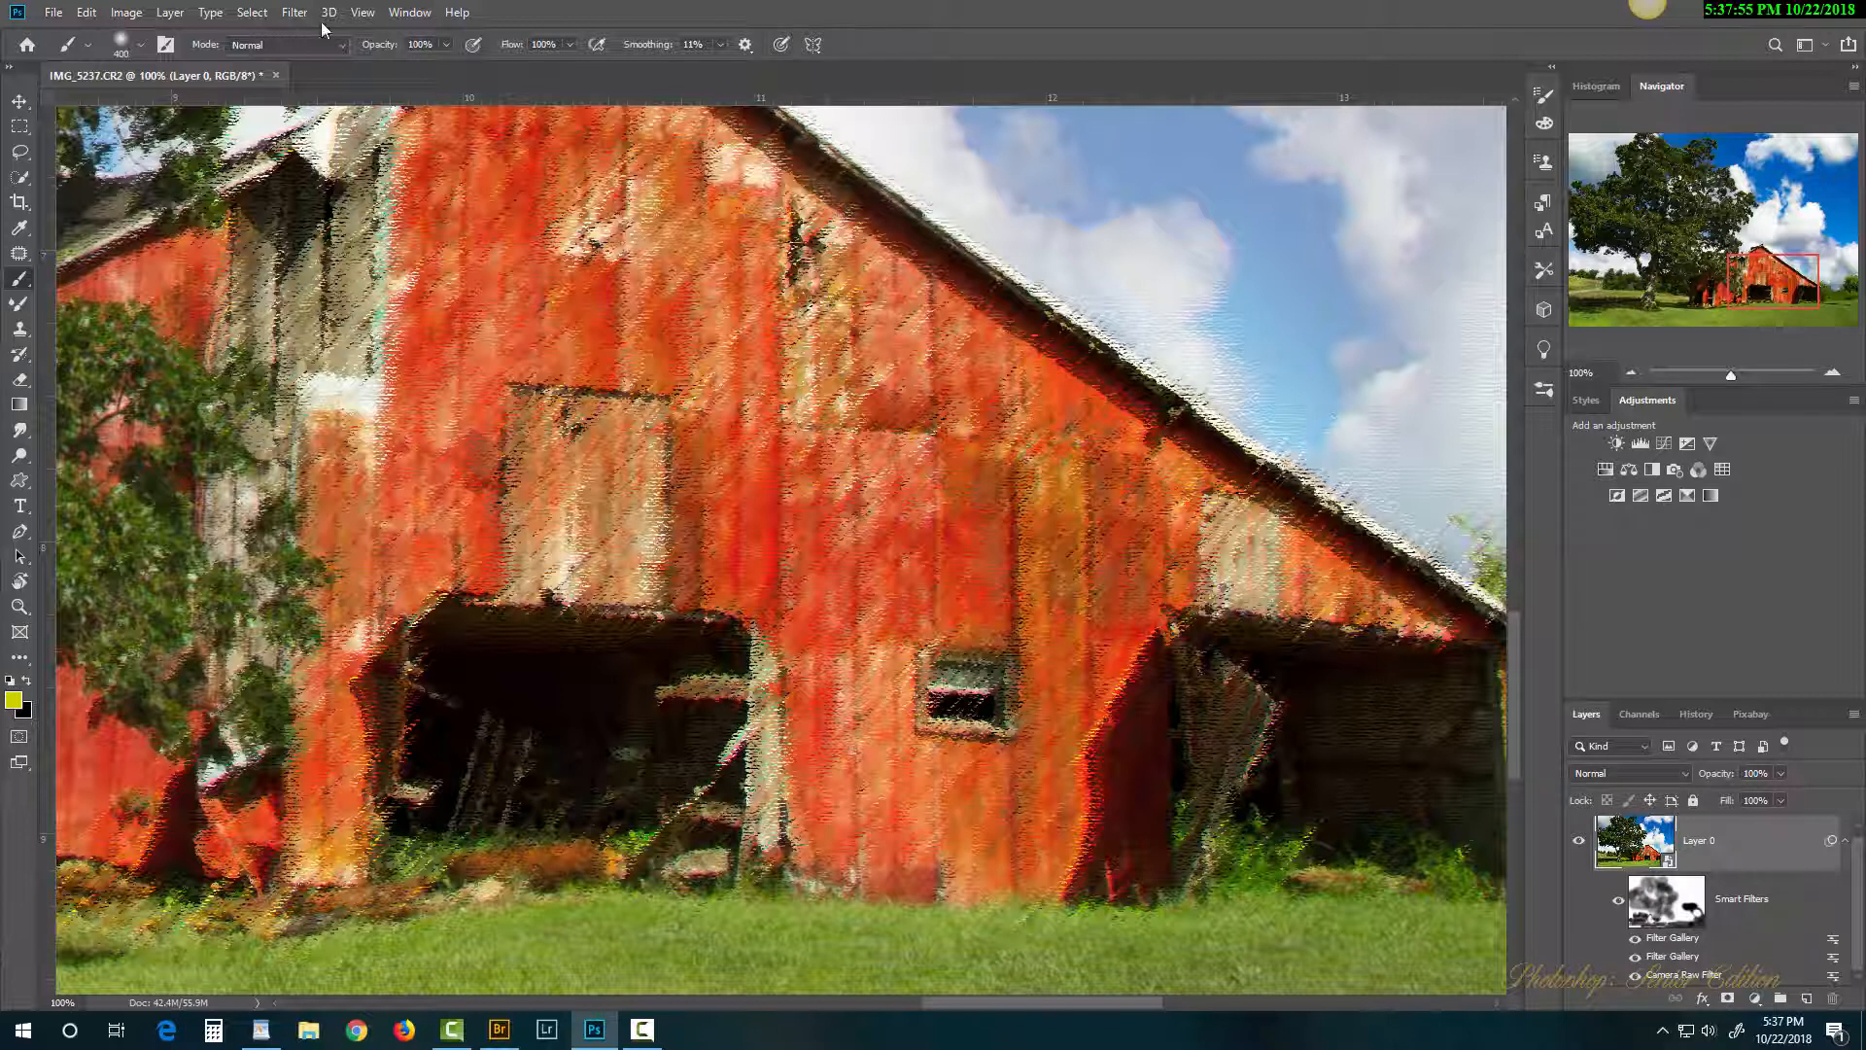
Step: Choose the Filter > Stylize > Oil Paint filter
{"action": "left_click", "coordinate": [292, 12]}
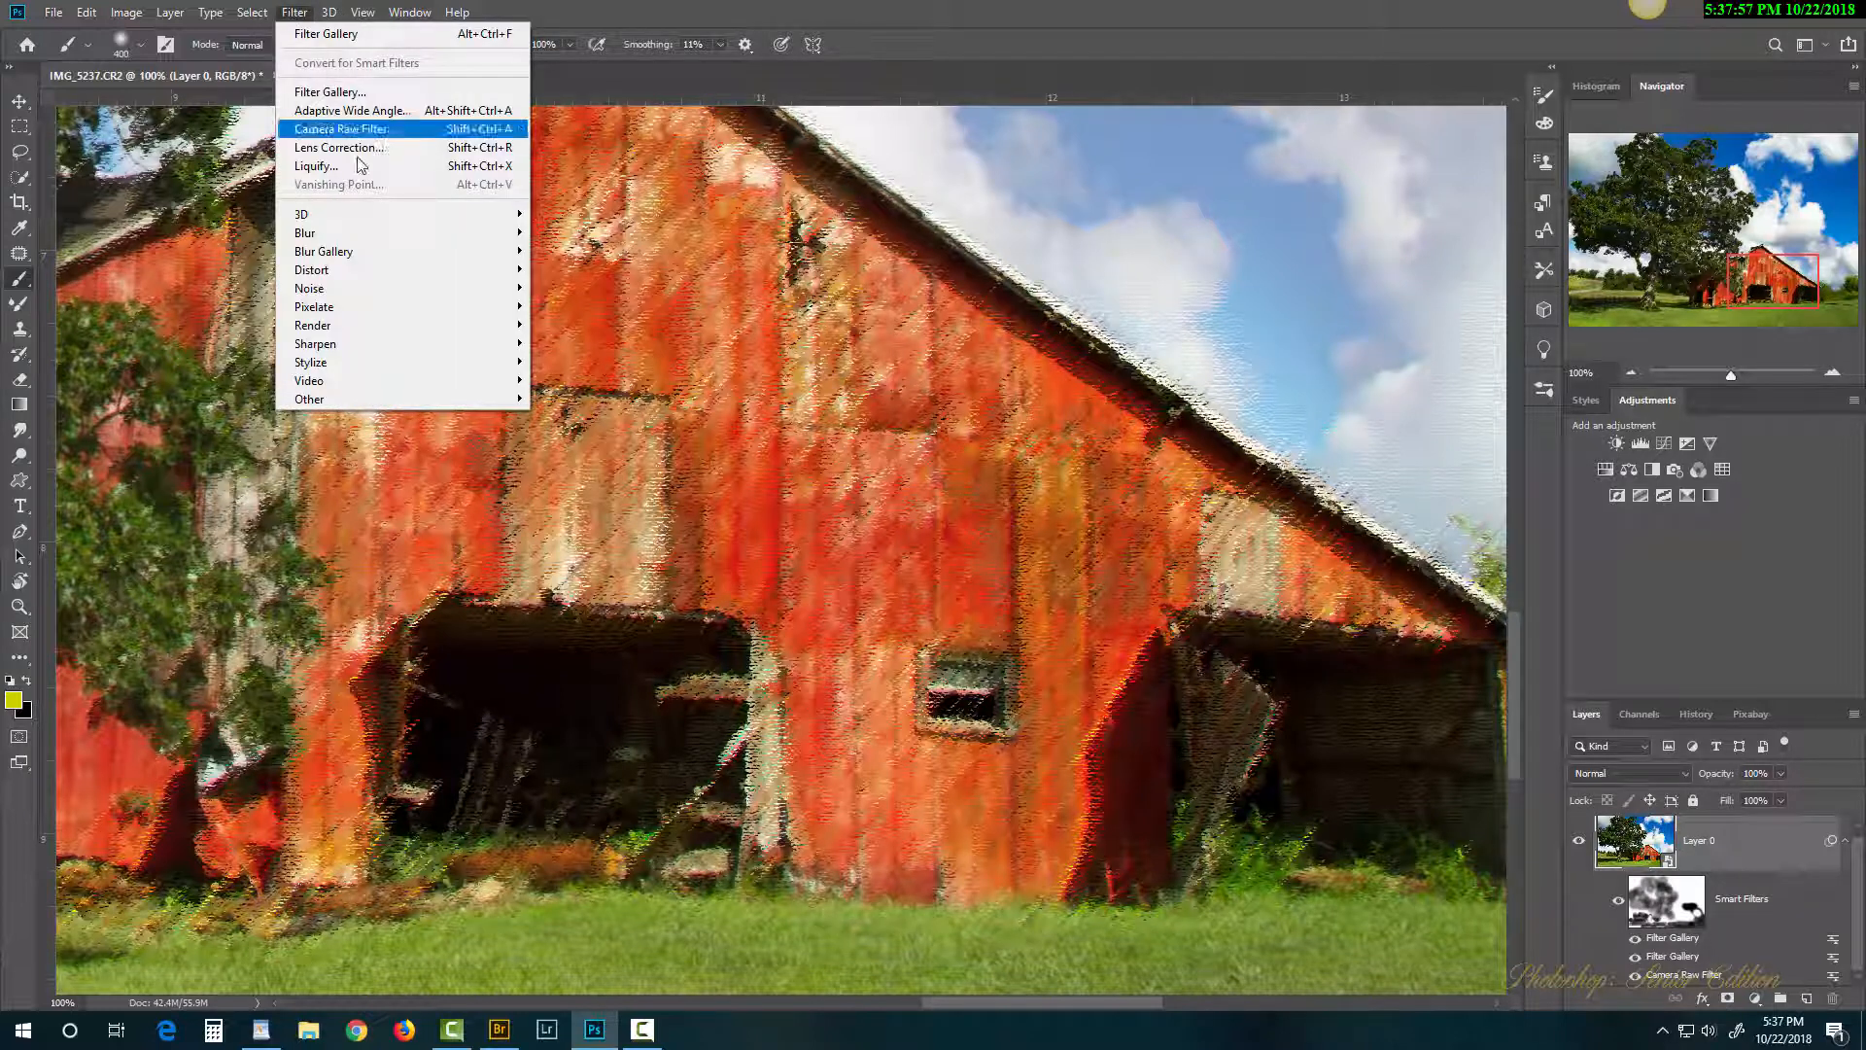
{"action": "mouse_move", "coordinate": [399, 282]}
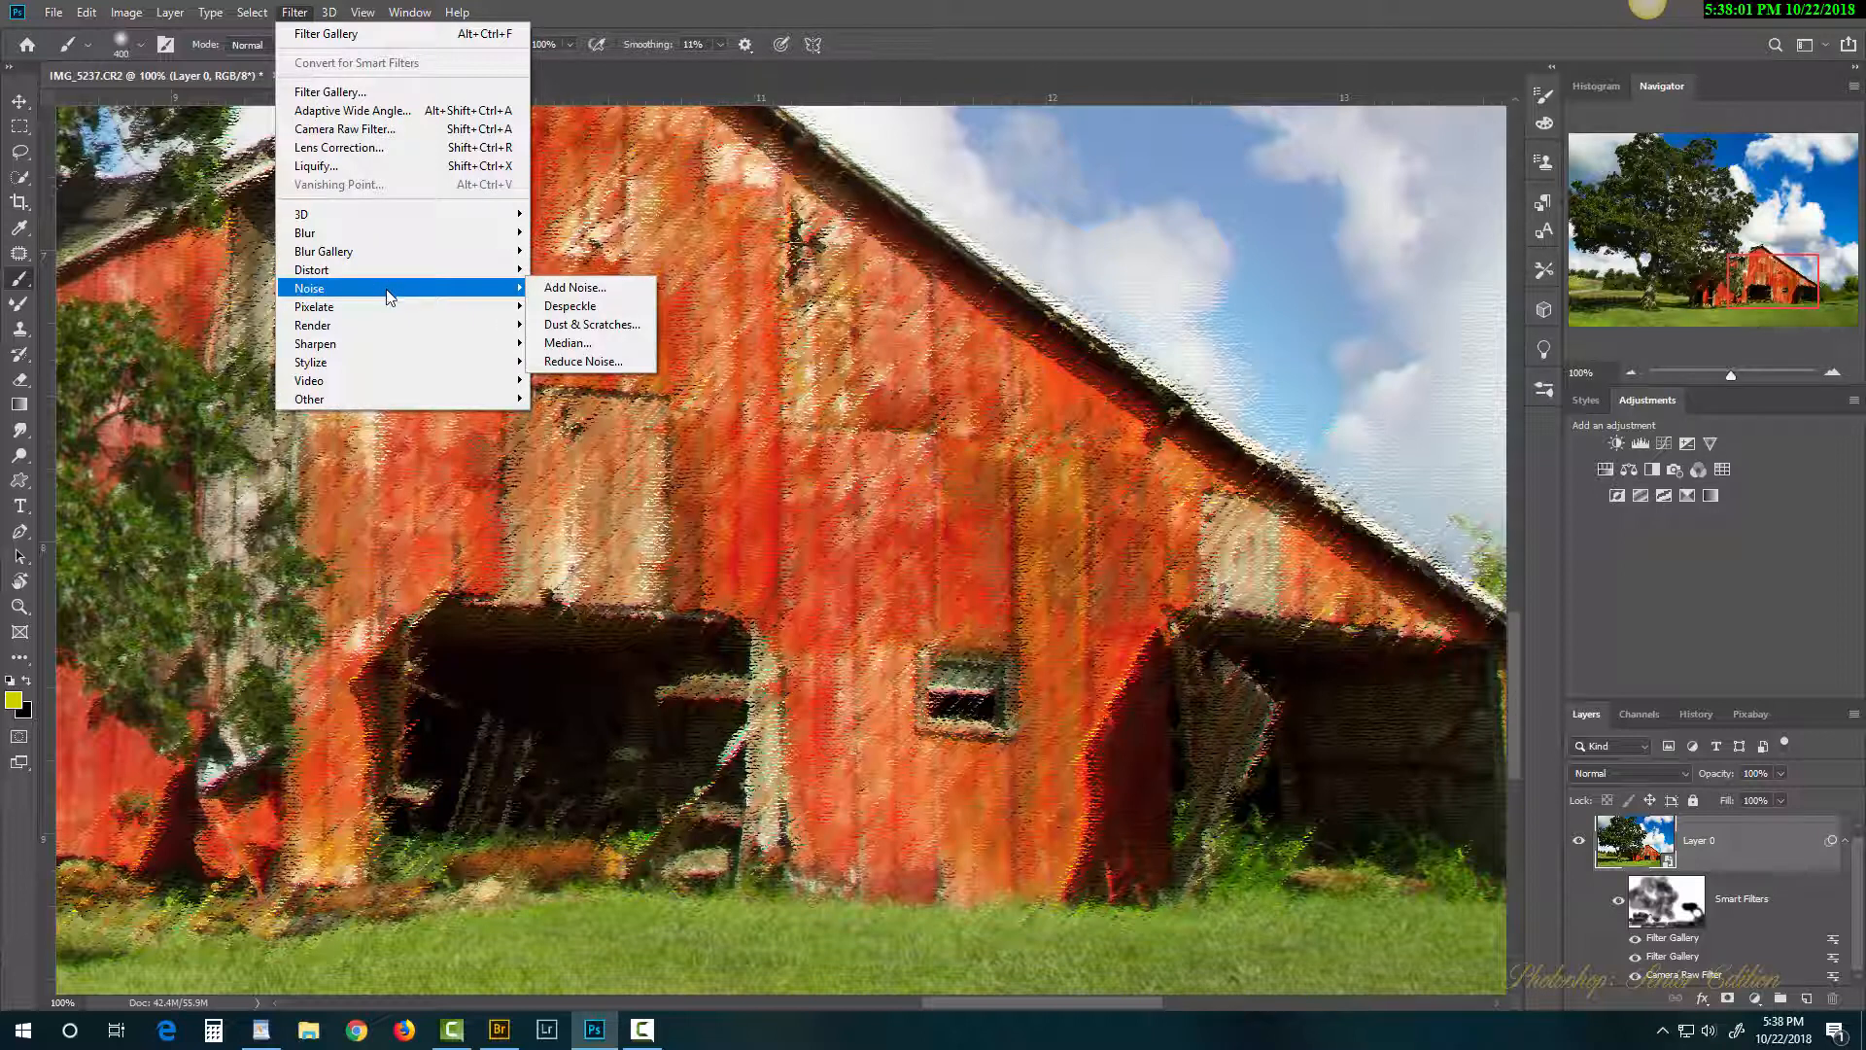
{"action": "mouse_move", "coordinate": [386, 333]}
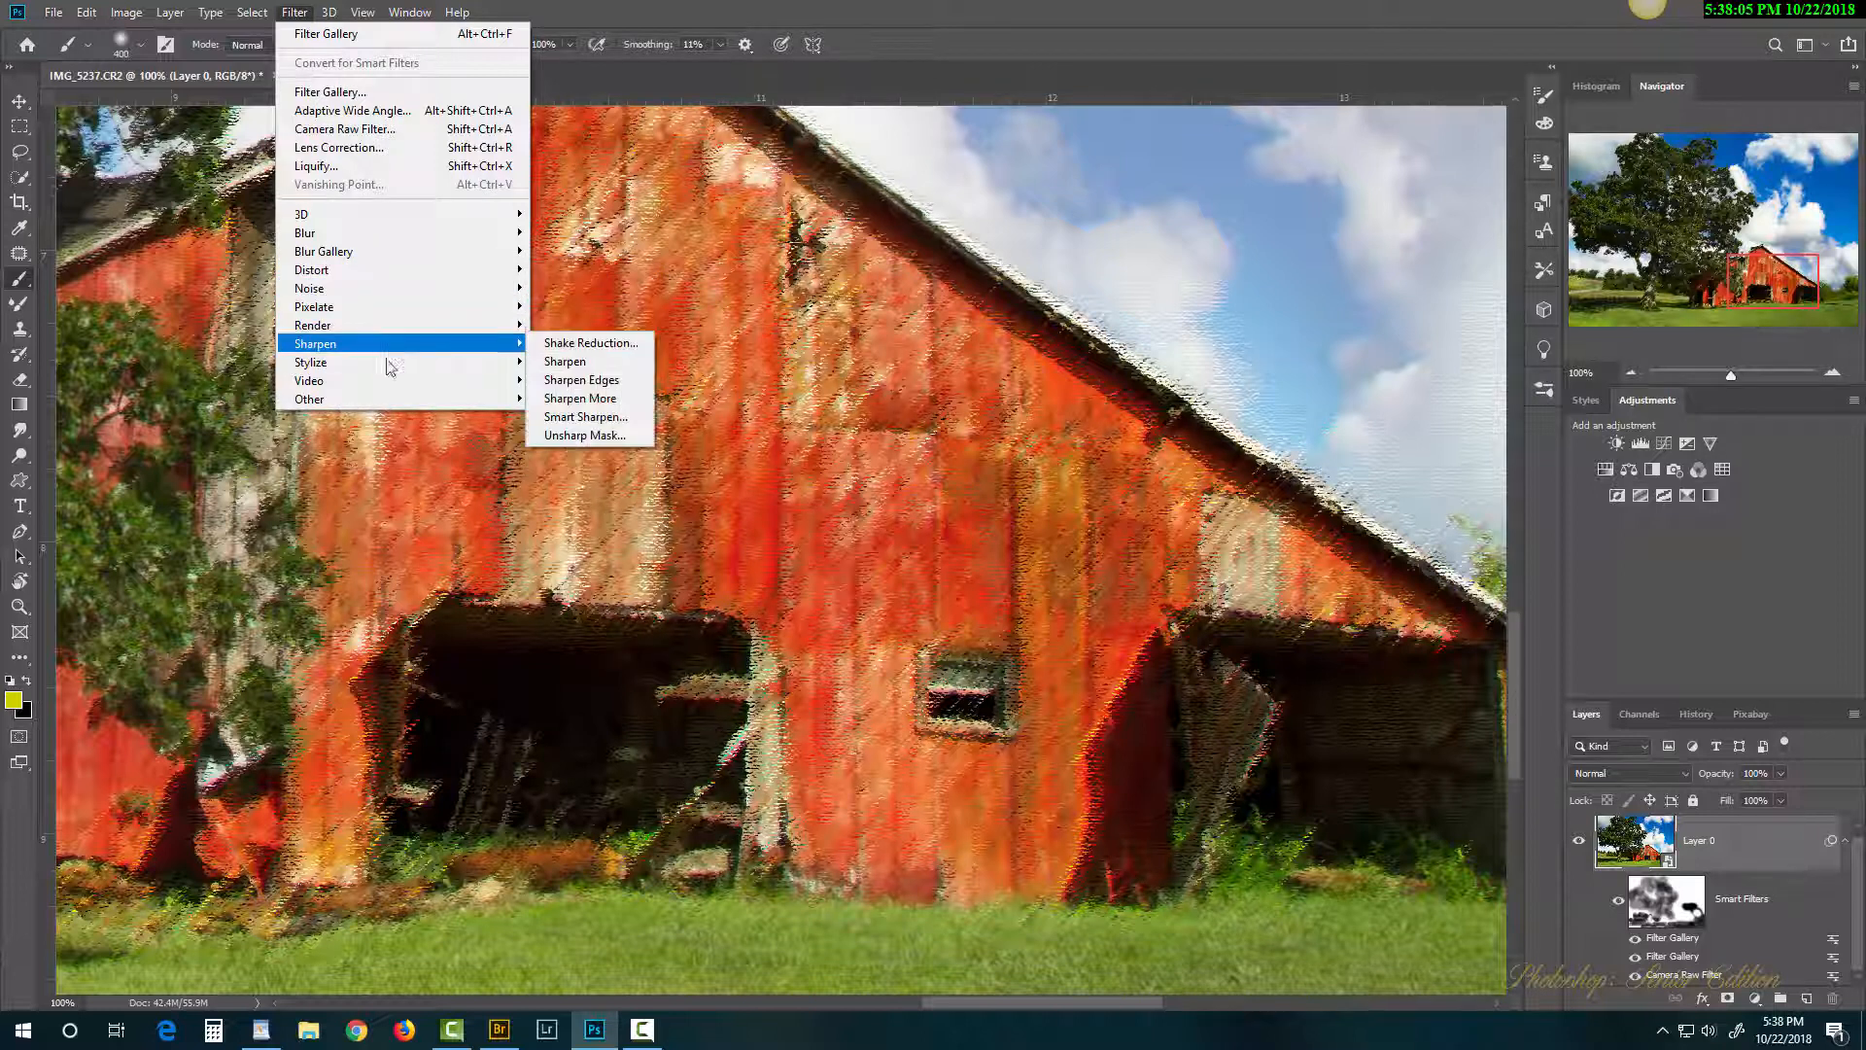
{"action": "mouse_move", "coordinate": [389, 368]}
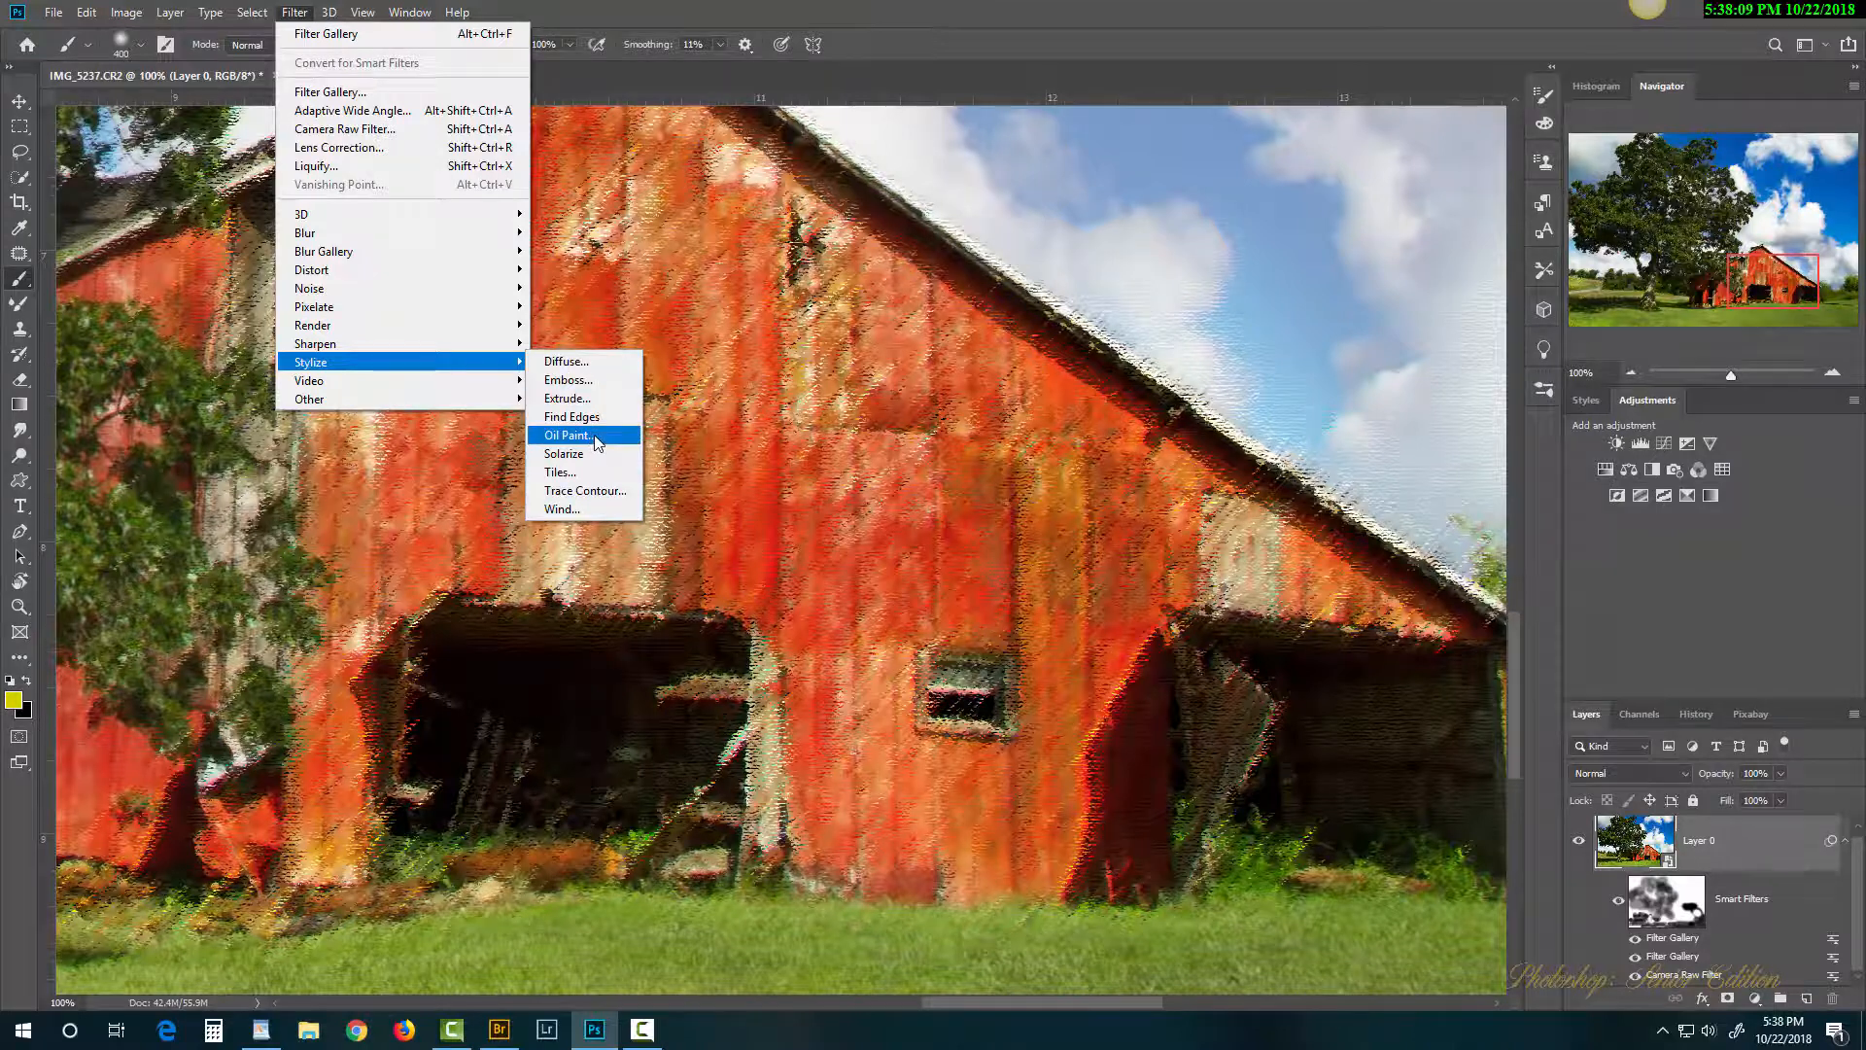
{"action": "left_click", "coordinate": [566, 436]}
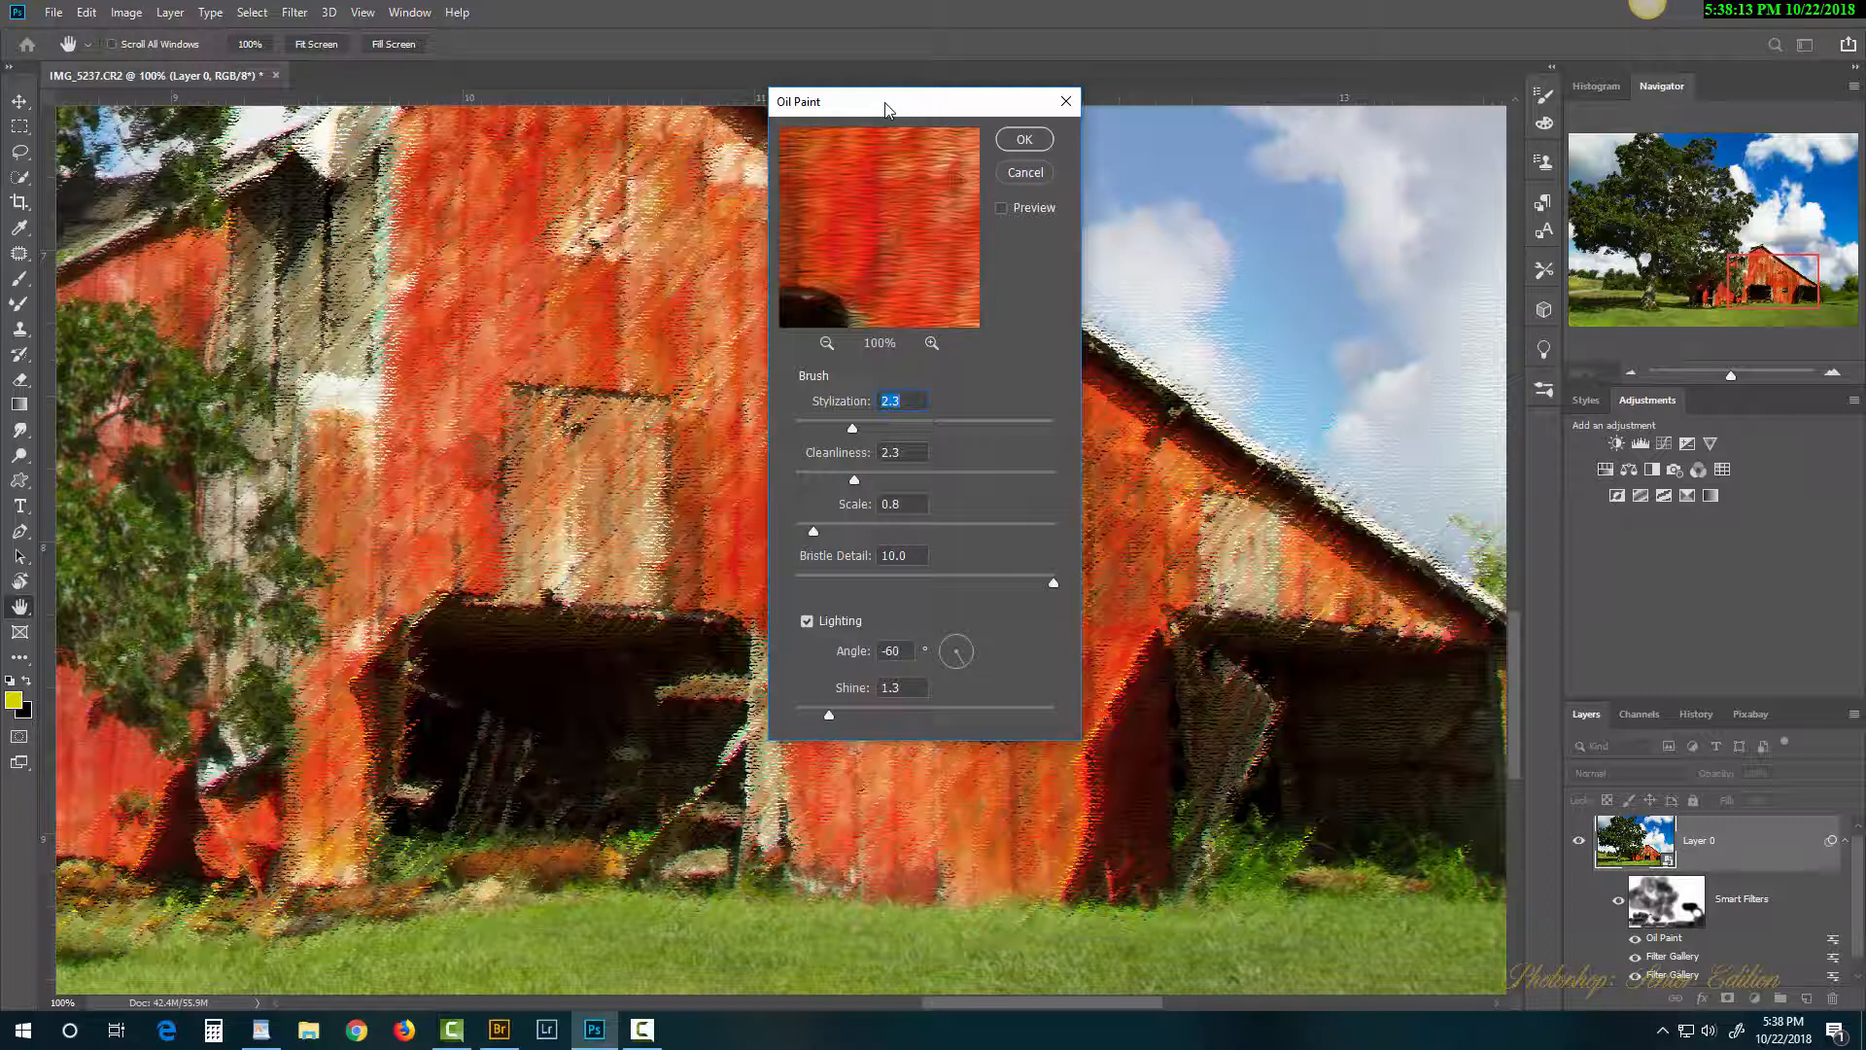
Step: Set Oil Paint stylization to 4.4 and scale to 2.6, then apply it
{"action": "left_click_drag", "start_coordinate": [886, 109], "coordinate": [1274, 167]}
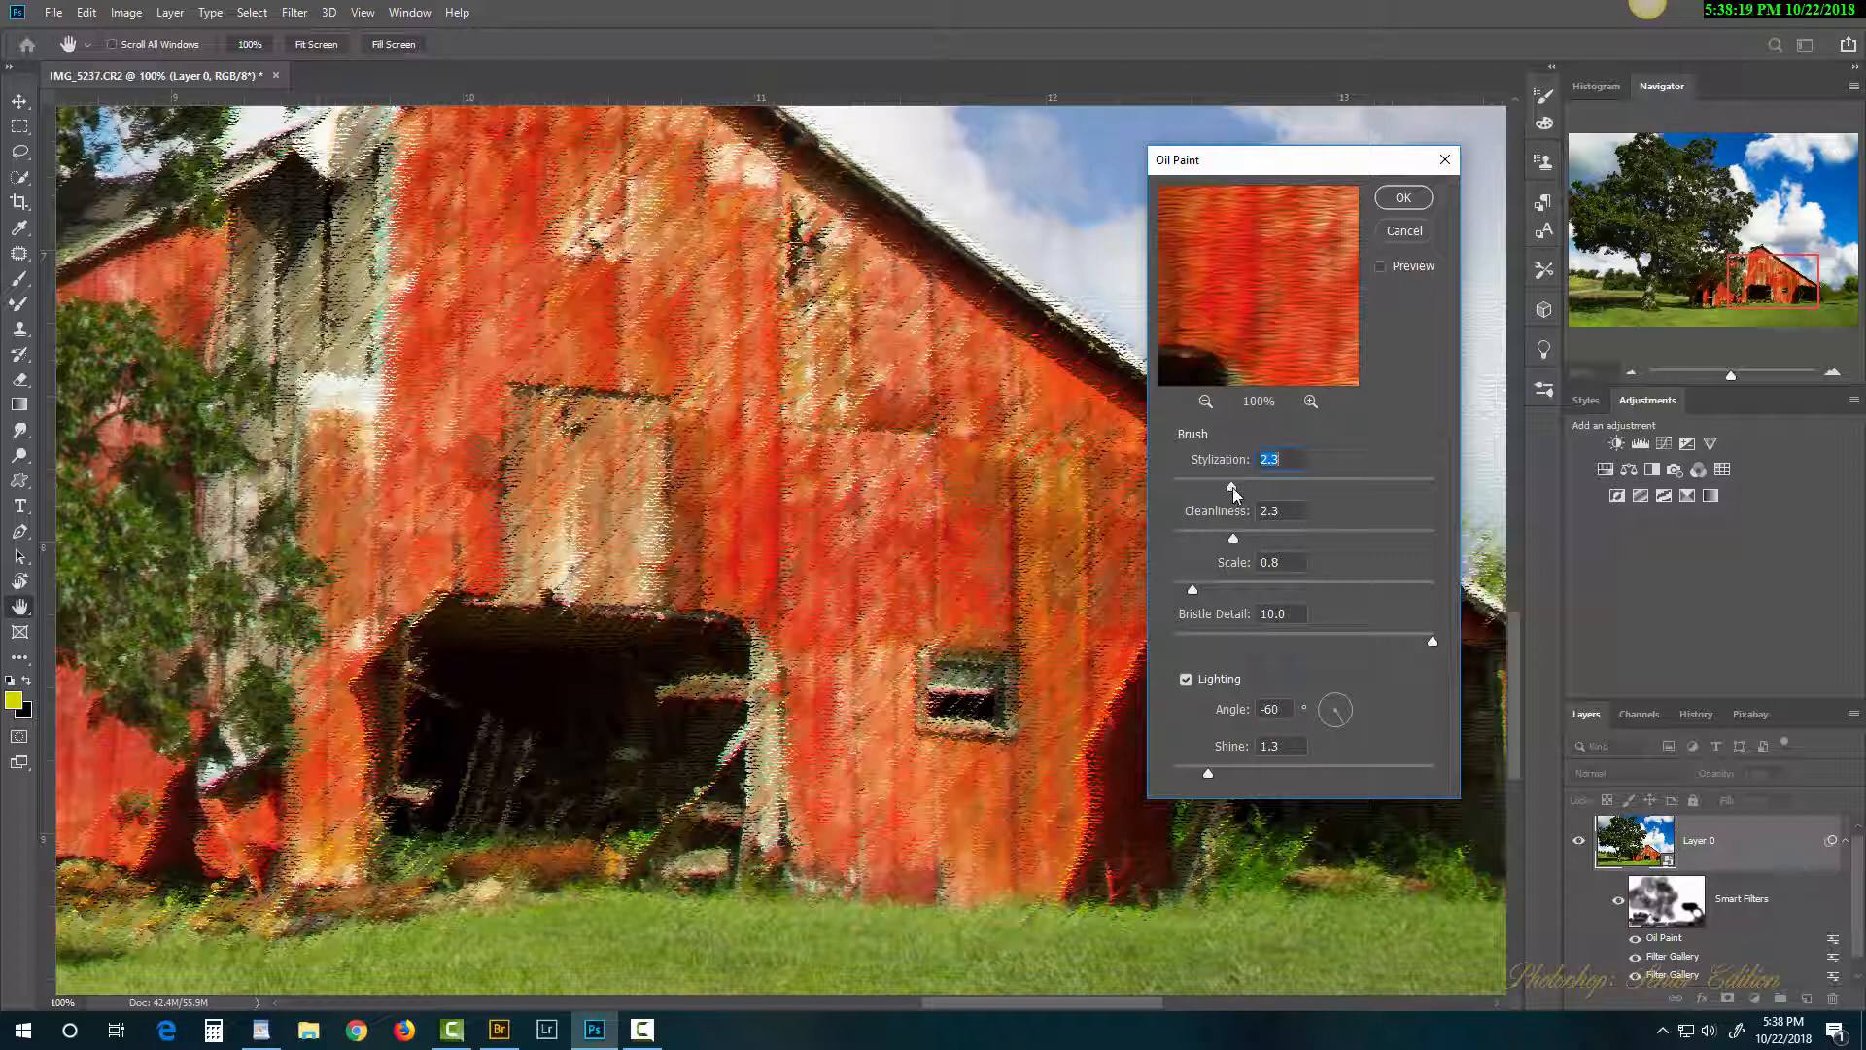
{"action": "left_click_drag", "start_coordinate": [1233, 487], "coordinate": [1250, 487]}
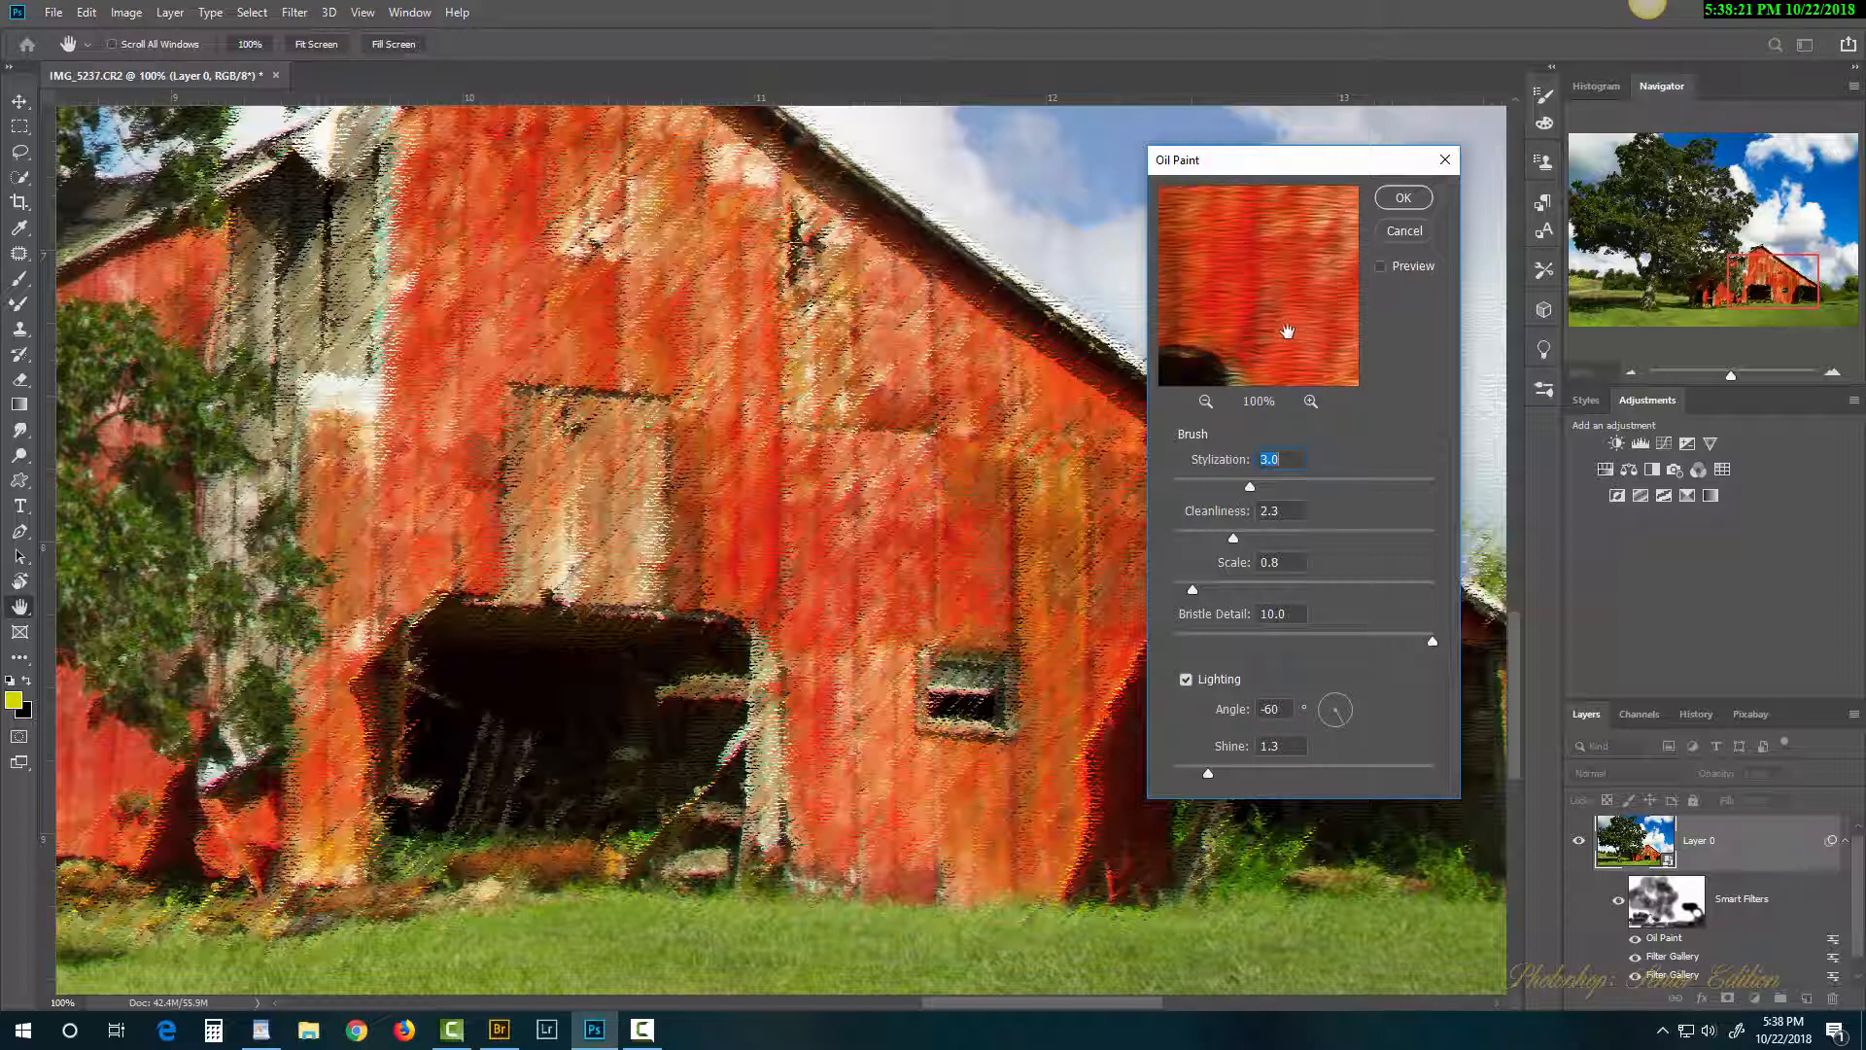
{"action": "left_click", "coordinate": [1205, 402]}
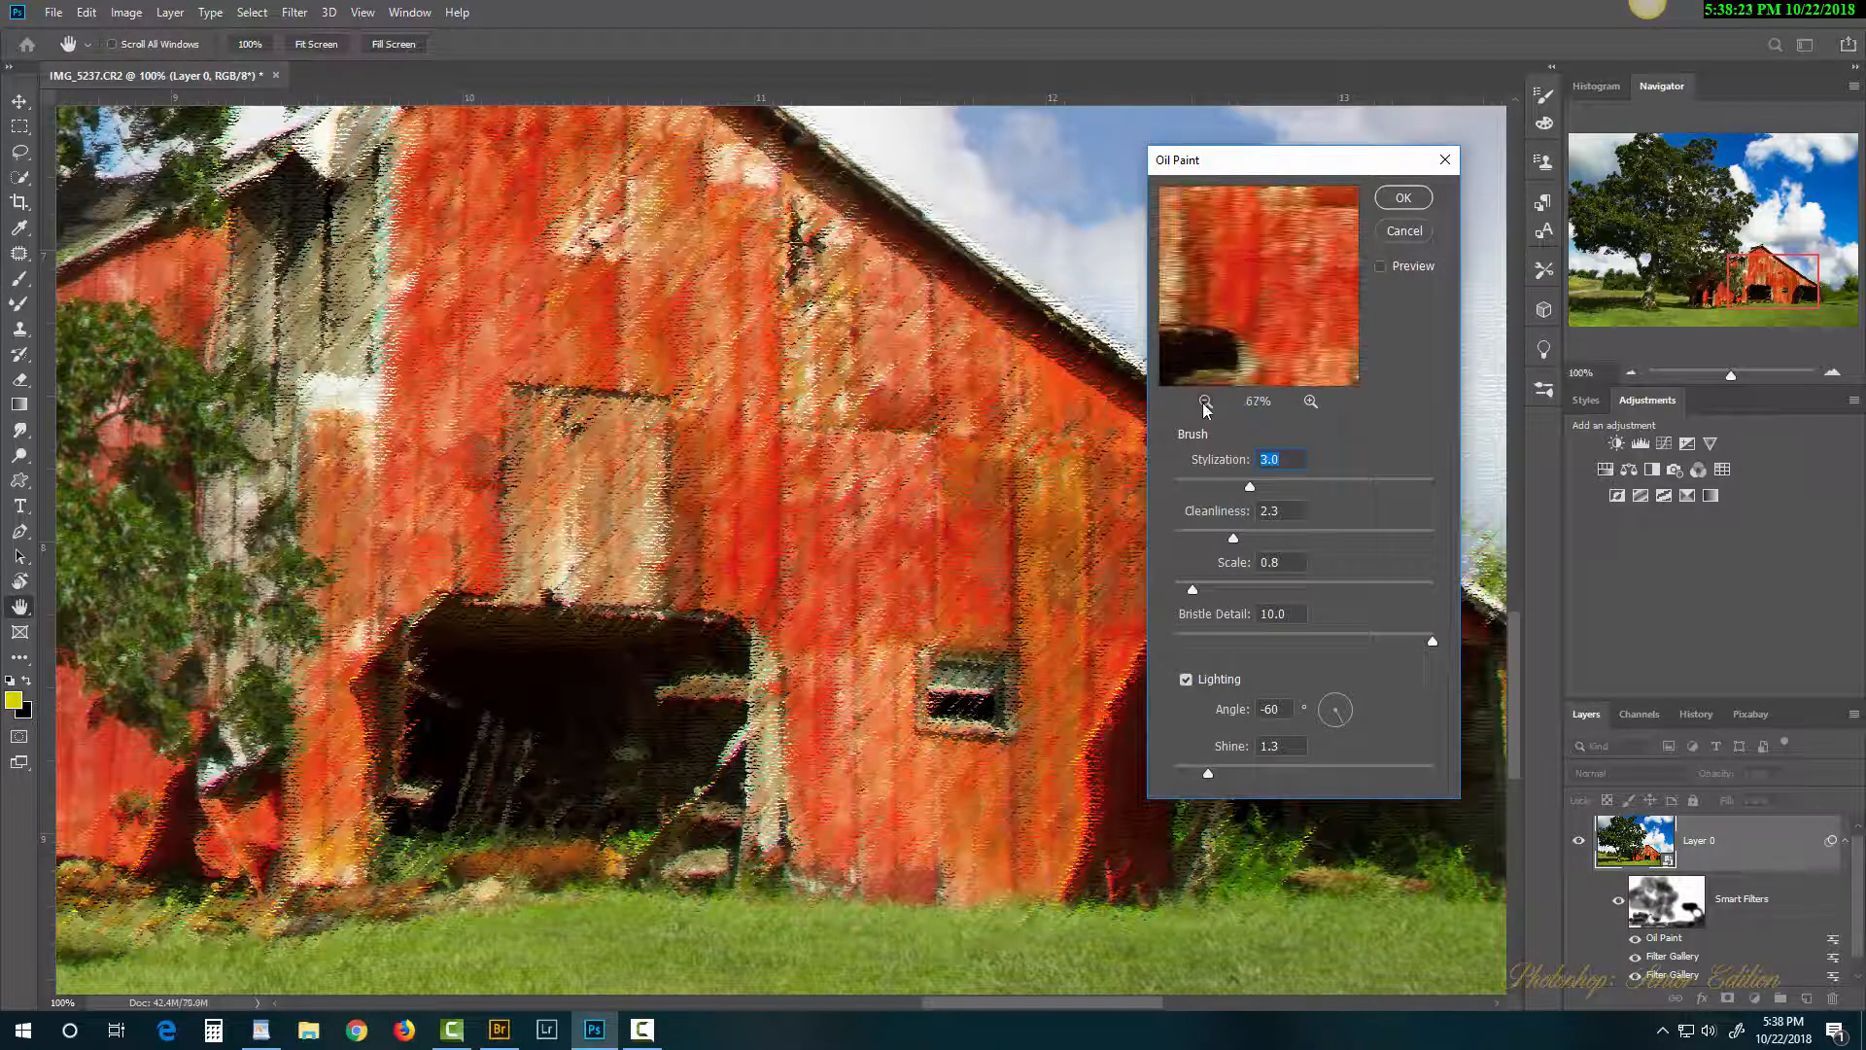
{"action": "left_click", "coordinate": [1206, 402]}
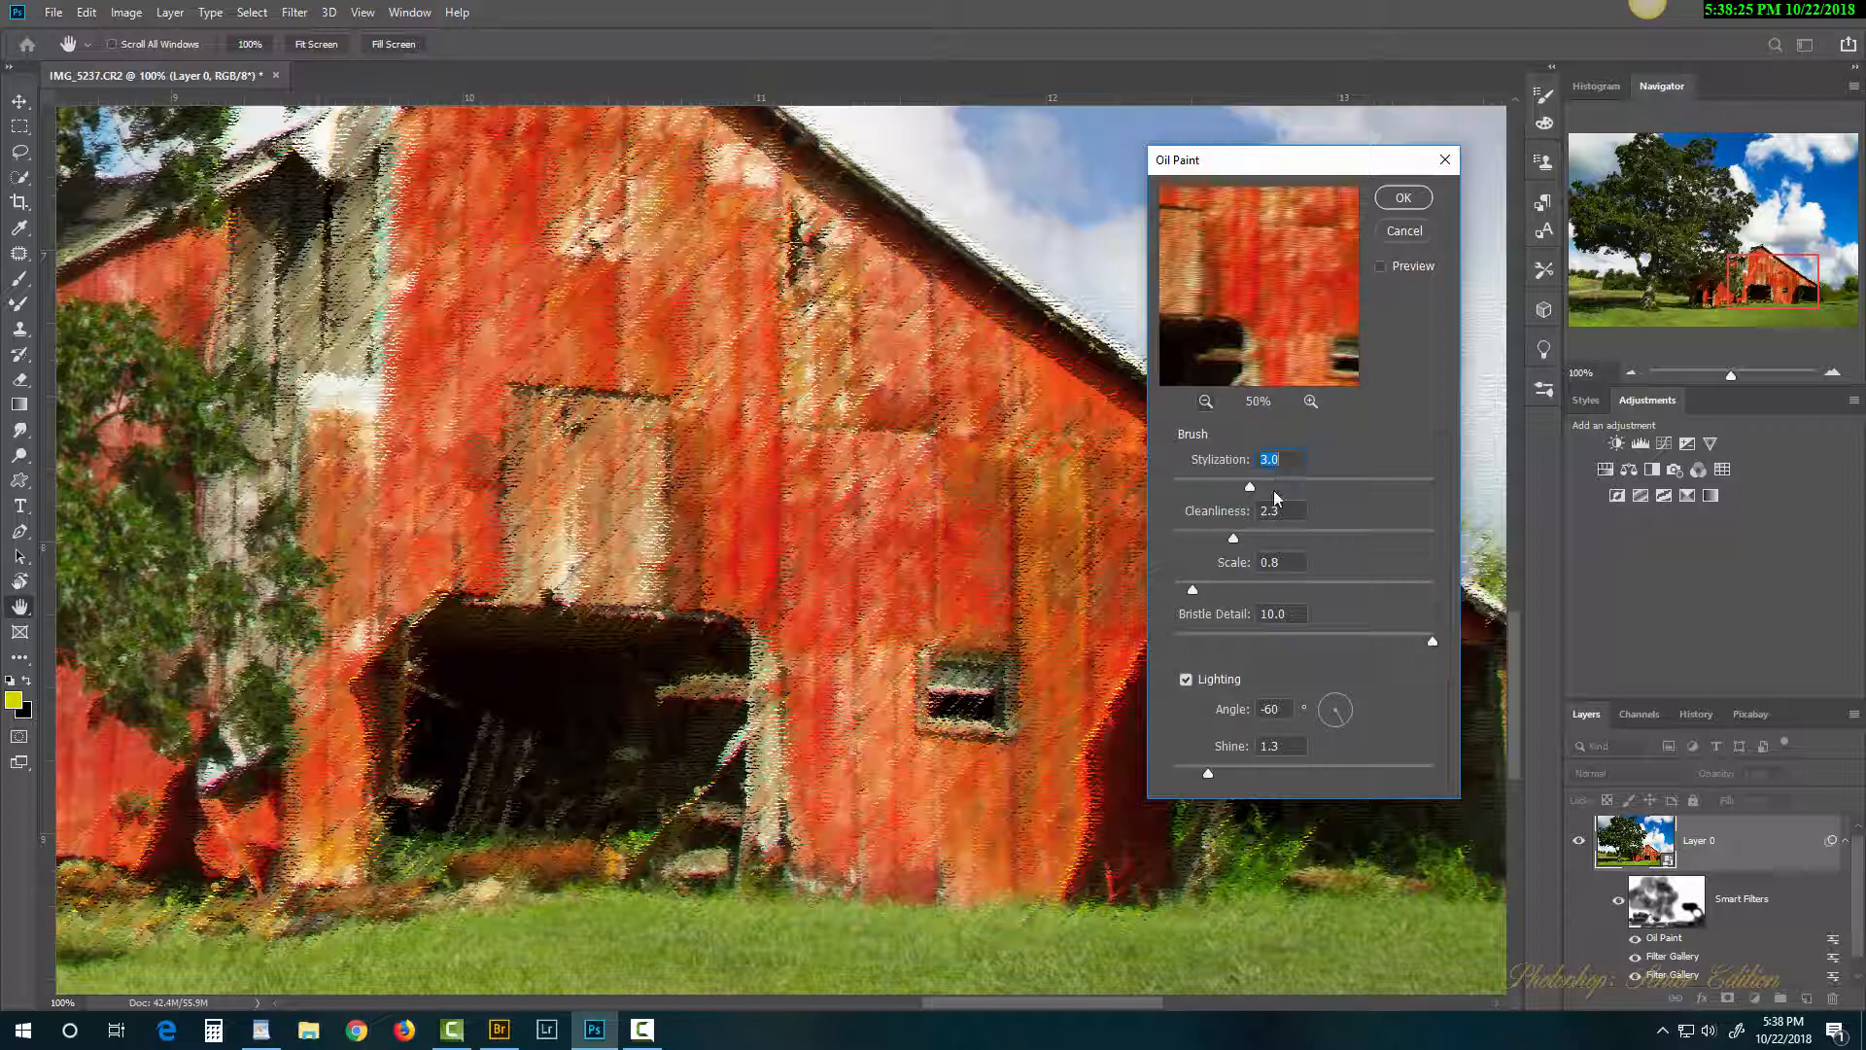
{"action": "left_click", "coordinate": [1240, 587]}
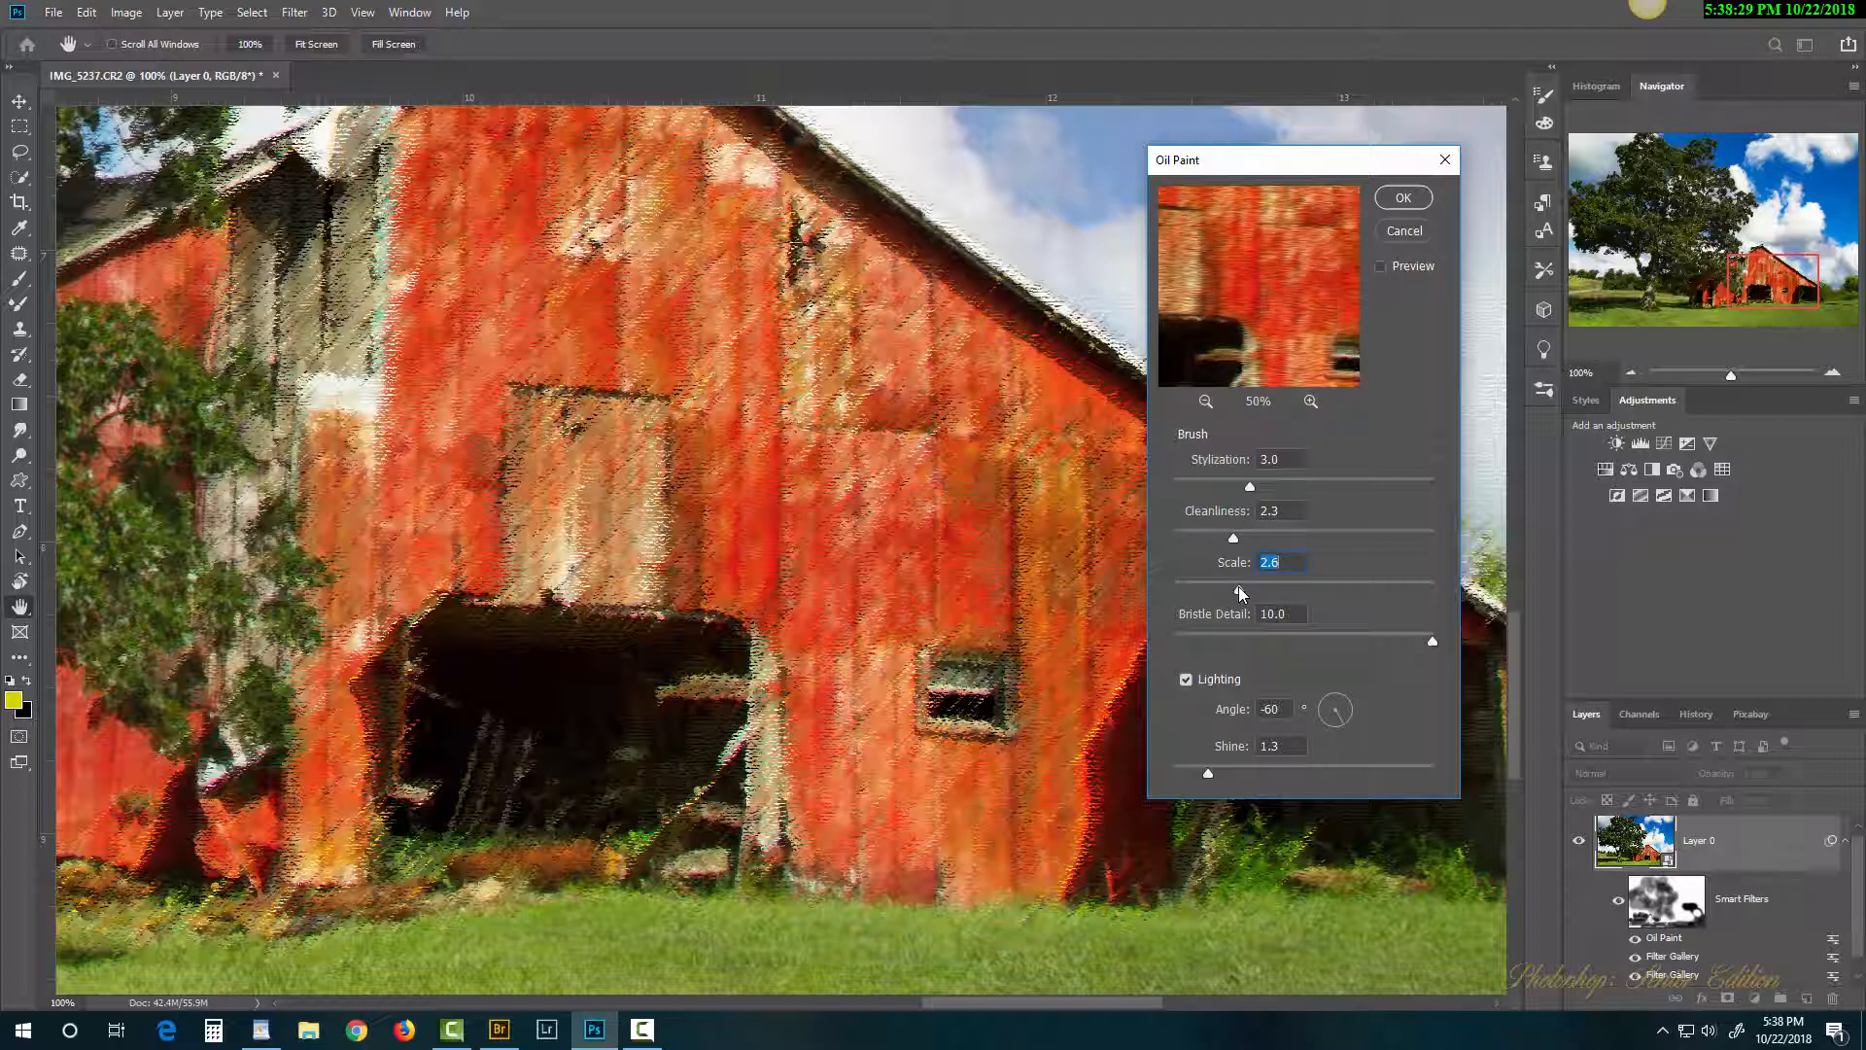
{"action": "left_click_drag", "start_coordinate": [1252, 485], "coordinate": [1286, 487]}
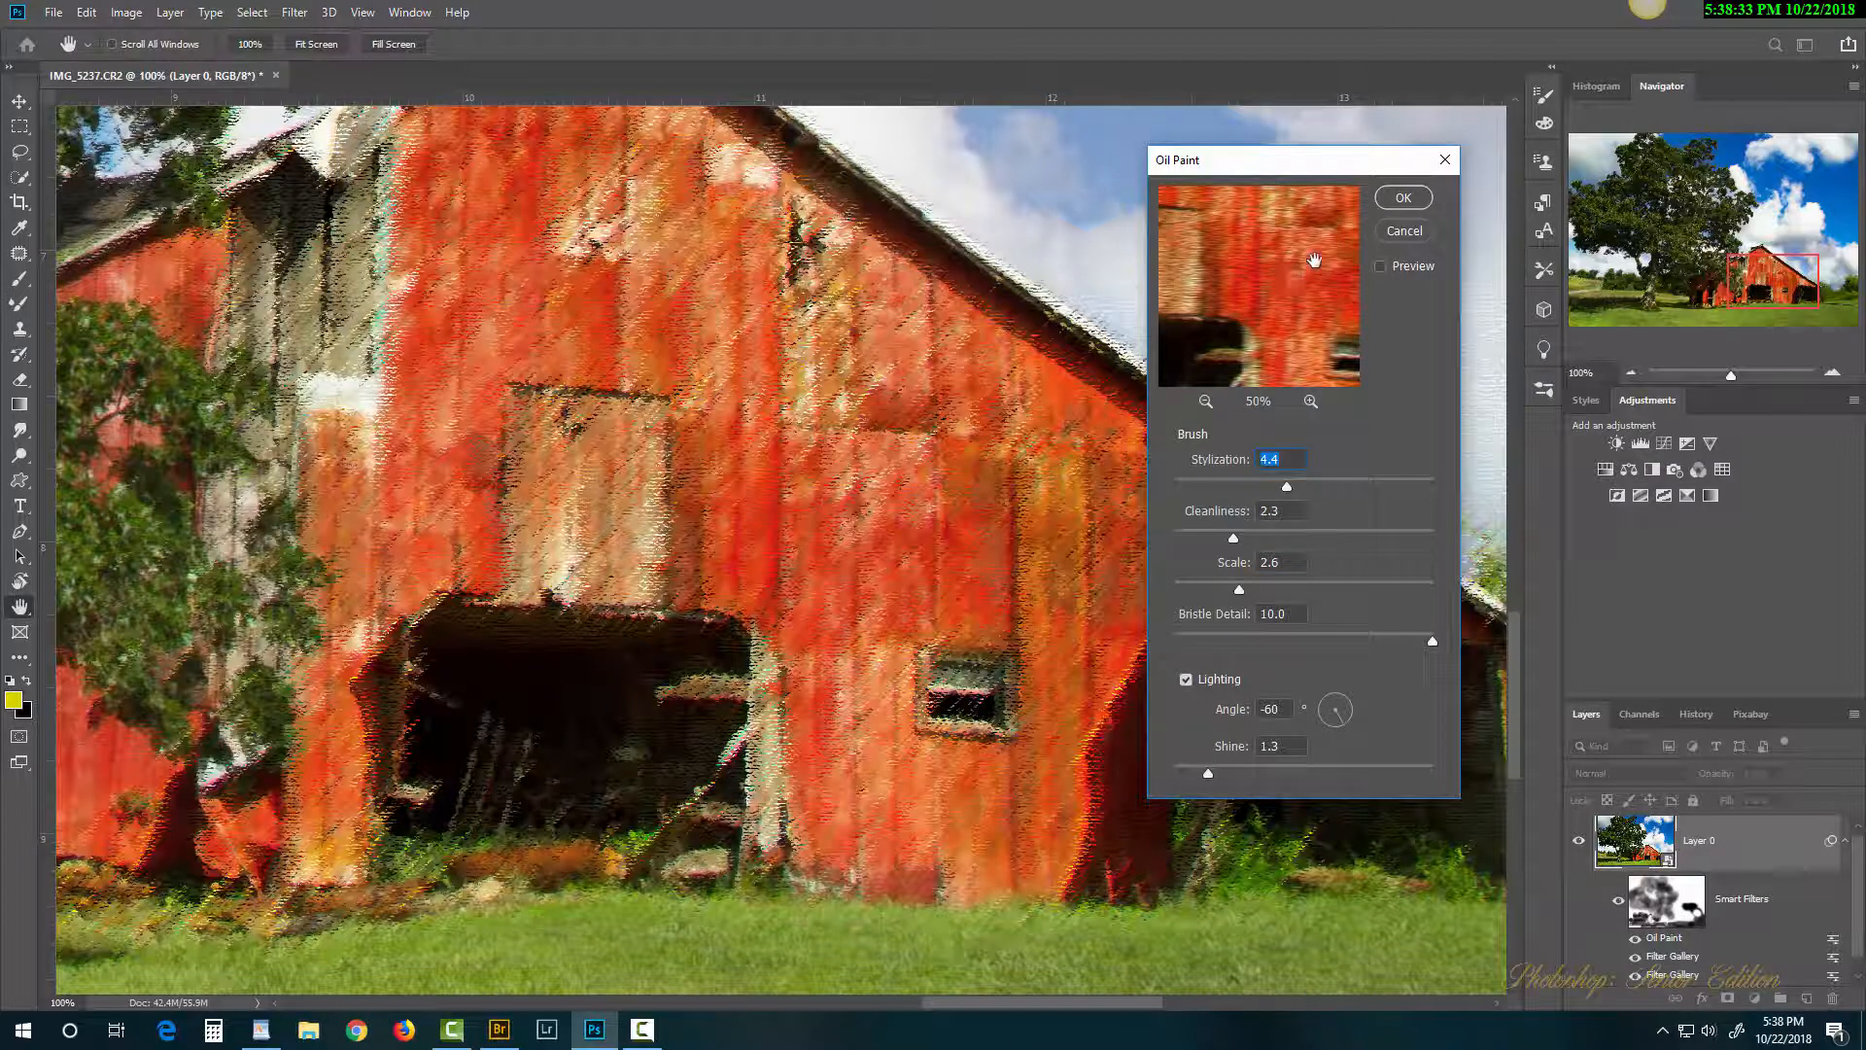
{"action": "left_click", "coordinate": [1397, 202]}
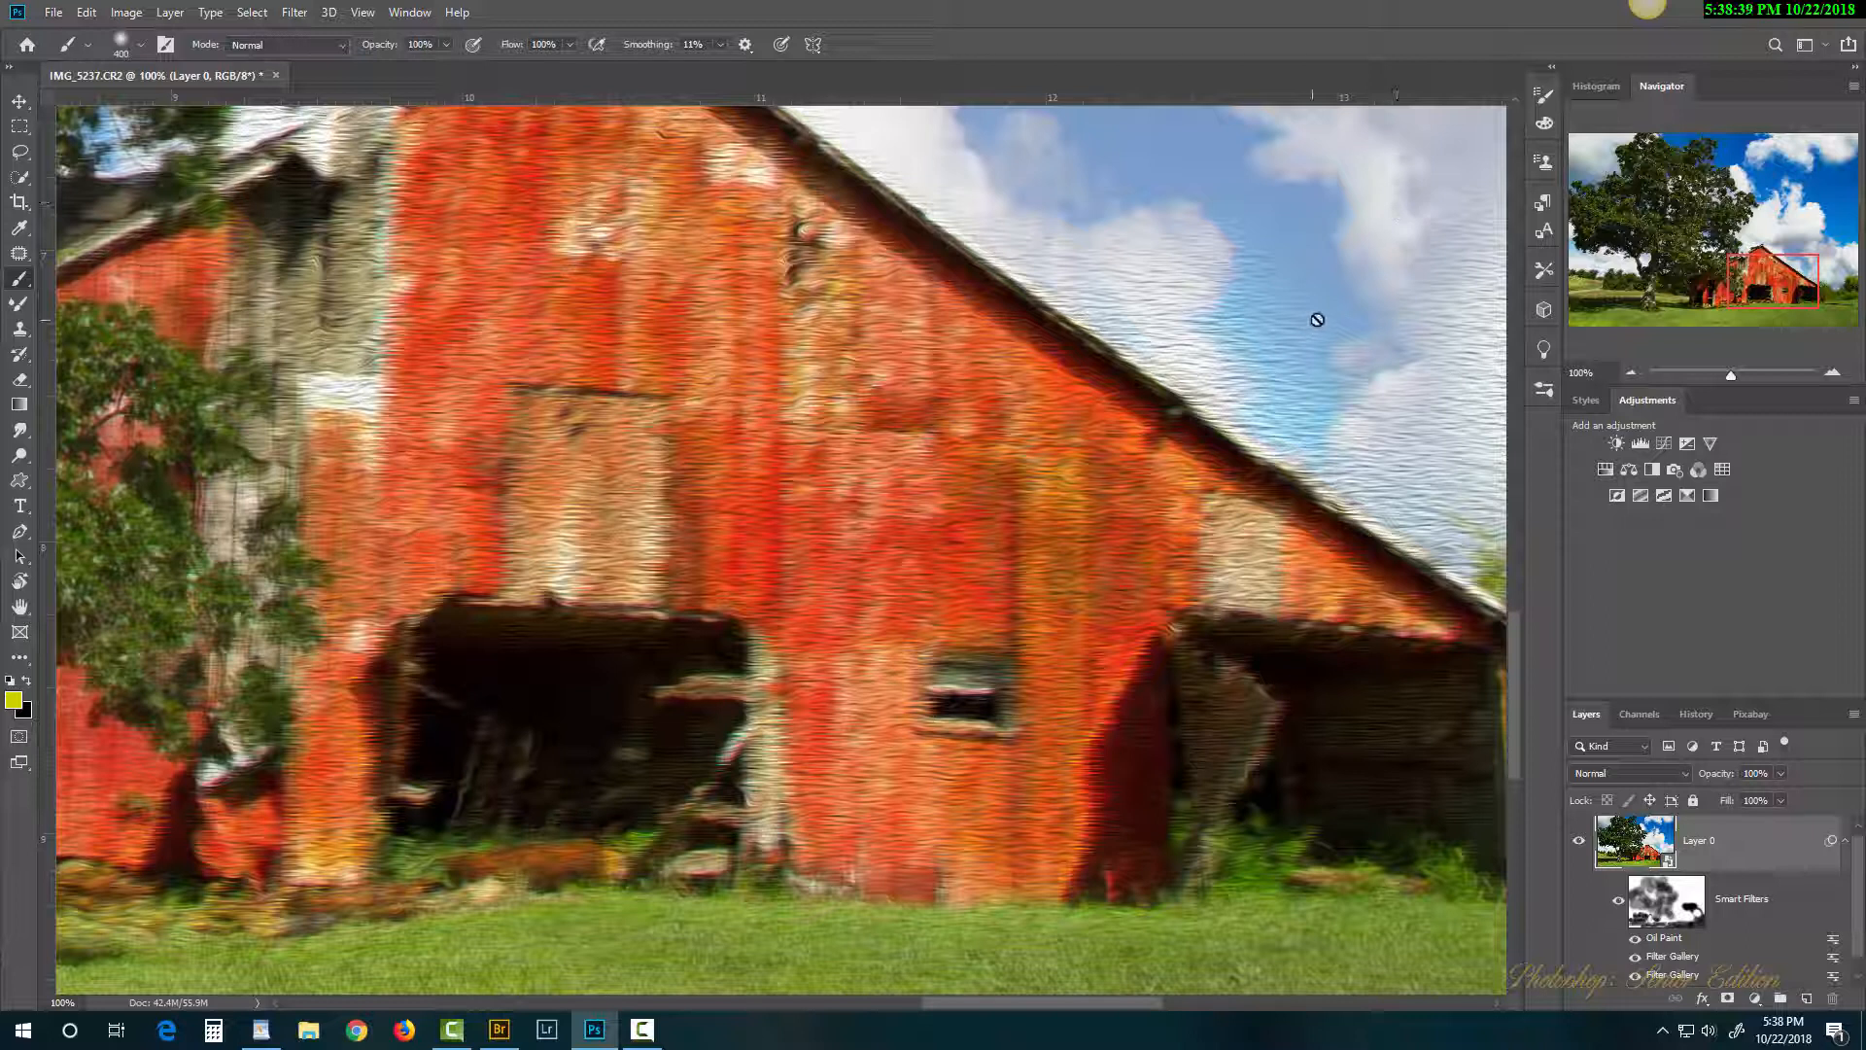
Step: Survey the barn and sky, then hide the first Filter Gallery smart filter
{"action": "left_click_drag", "start_coordinate": [1344, 318], "coordinate": [1017, 367]}
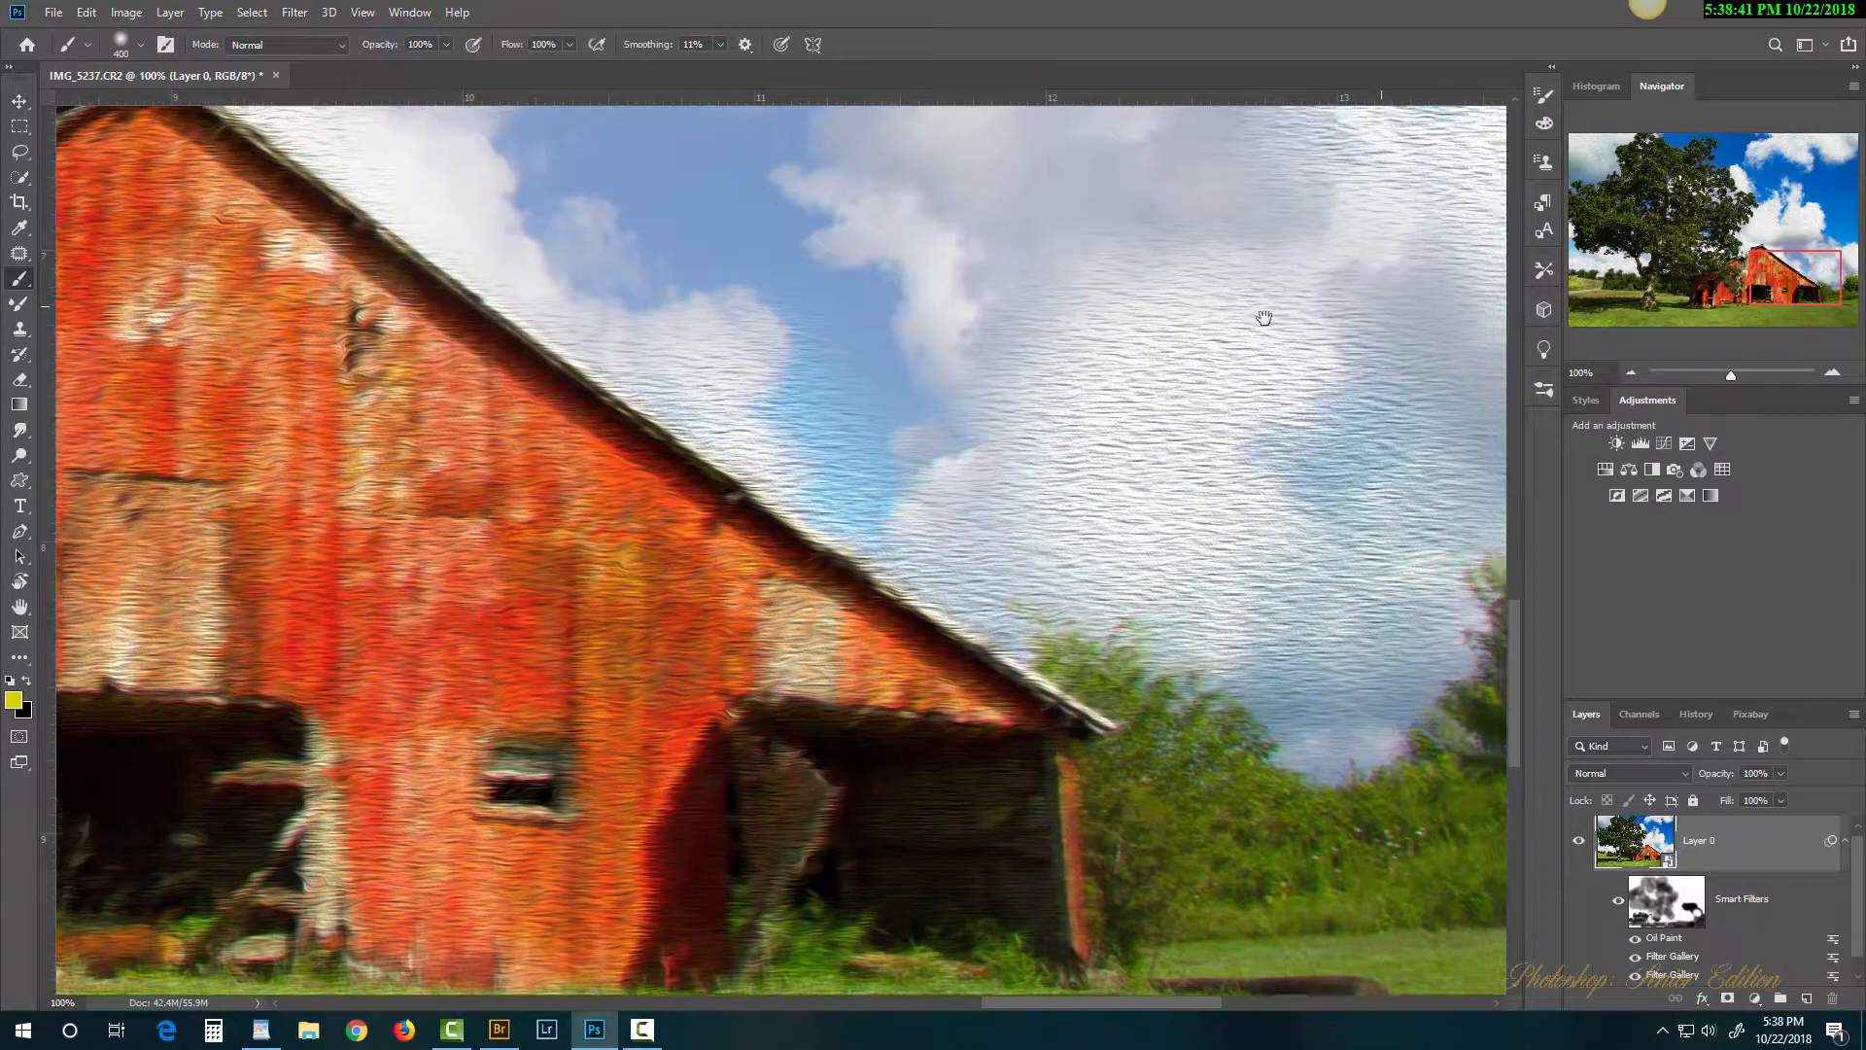
{"action": "left_click_drag", "start_coordinate": [1263, 317], "coordinate": [1107, 452]}
{"action": "left_click_drag", "start_coordinate": [829, 362], "coordinate": [1313, 358]}
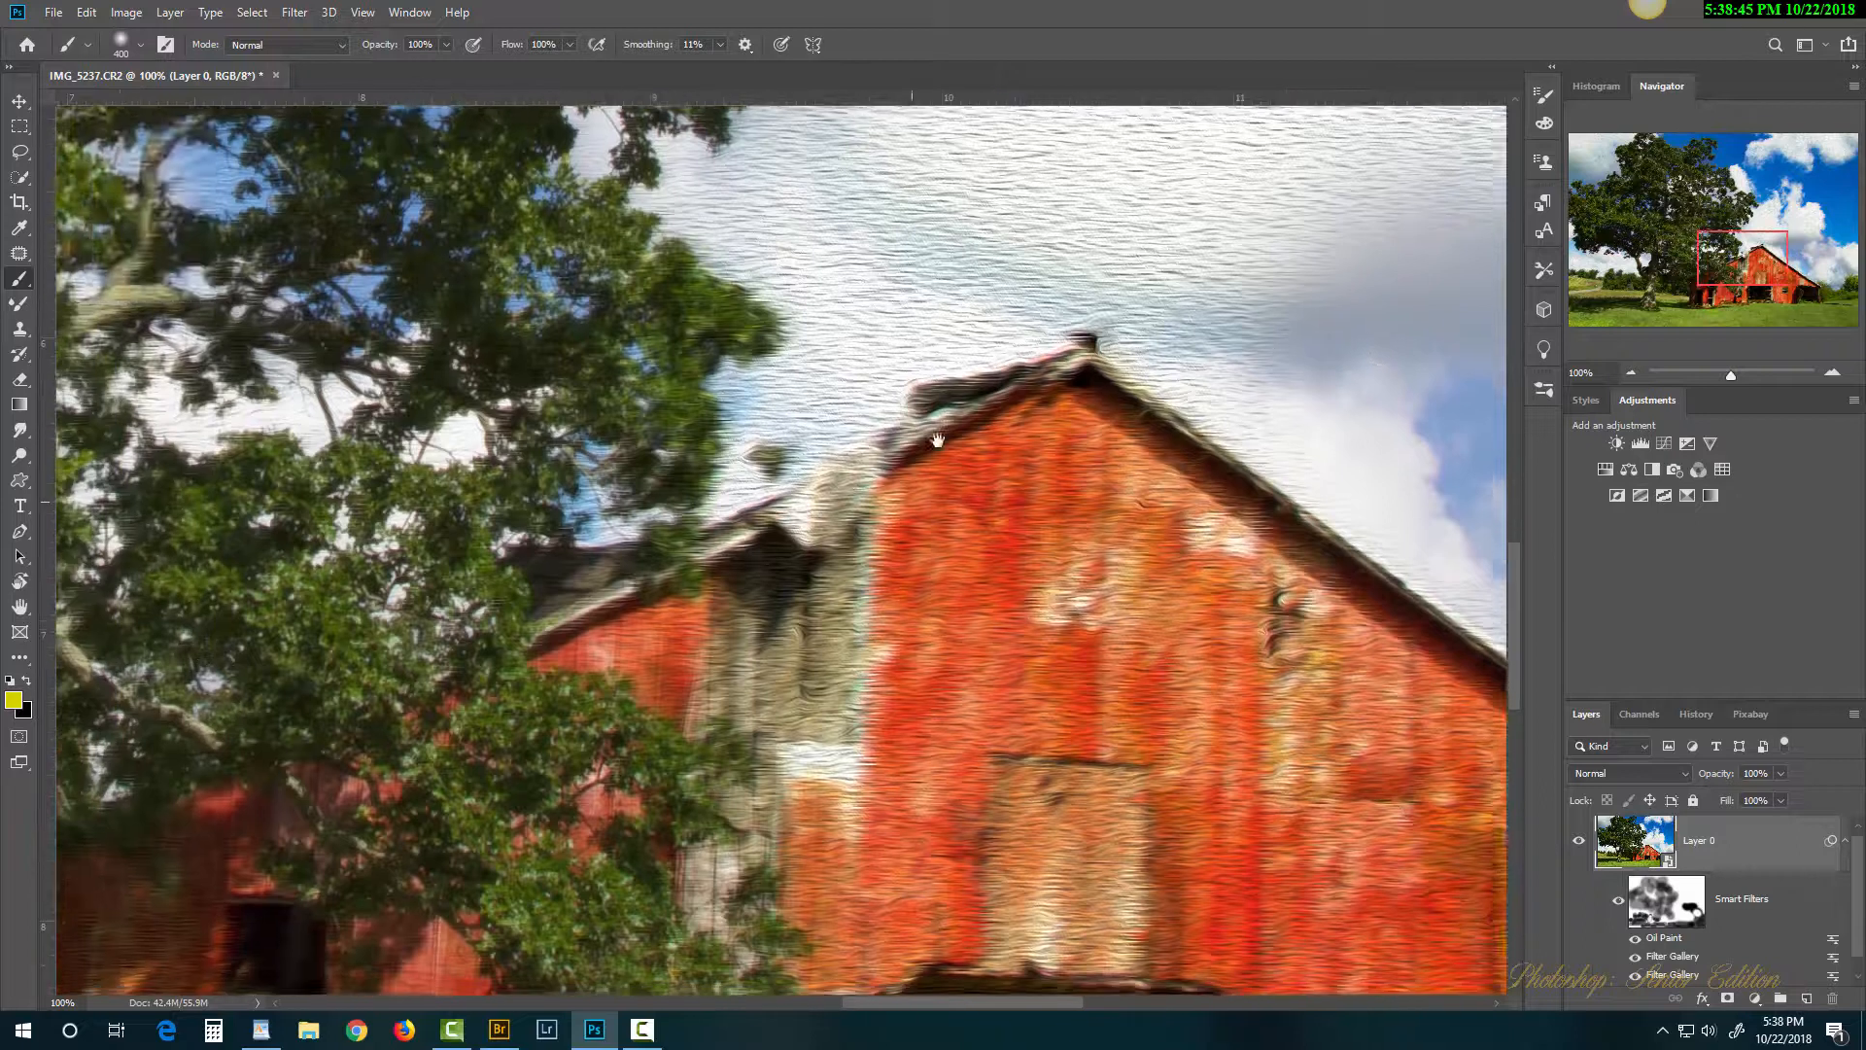
{"action": "left_click_drag", "start_coordinate": [912, 501], "coordinate": [1050, 183]}
{"action": "left_click_drag", "start_coordinate": [1021, 588], "coordinate": [821, 283]}
{"action": "left_click_drag", "start_coordinate": [966, 597], "coordinate": [906, 673]}
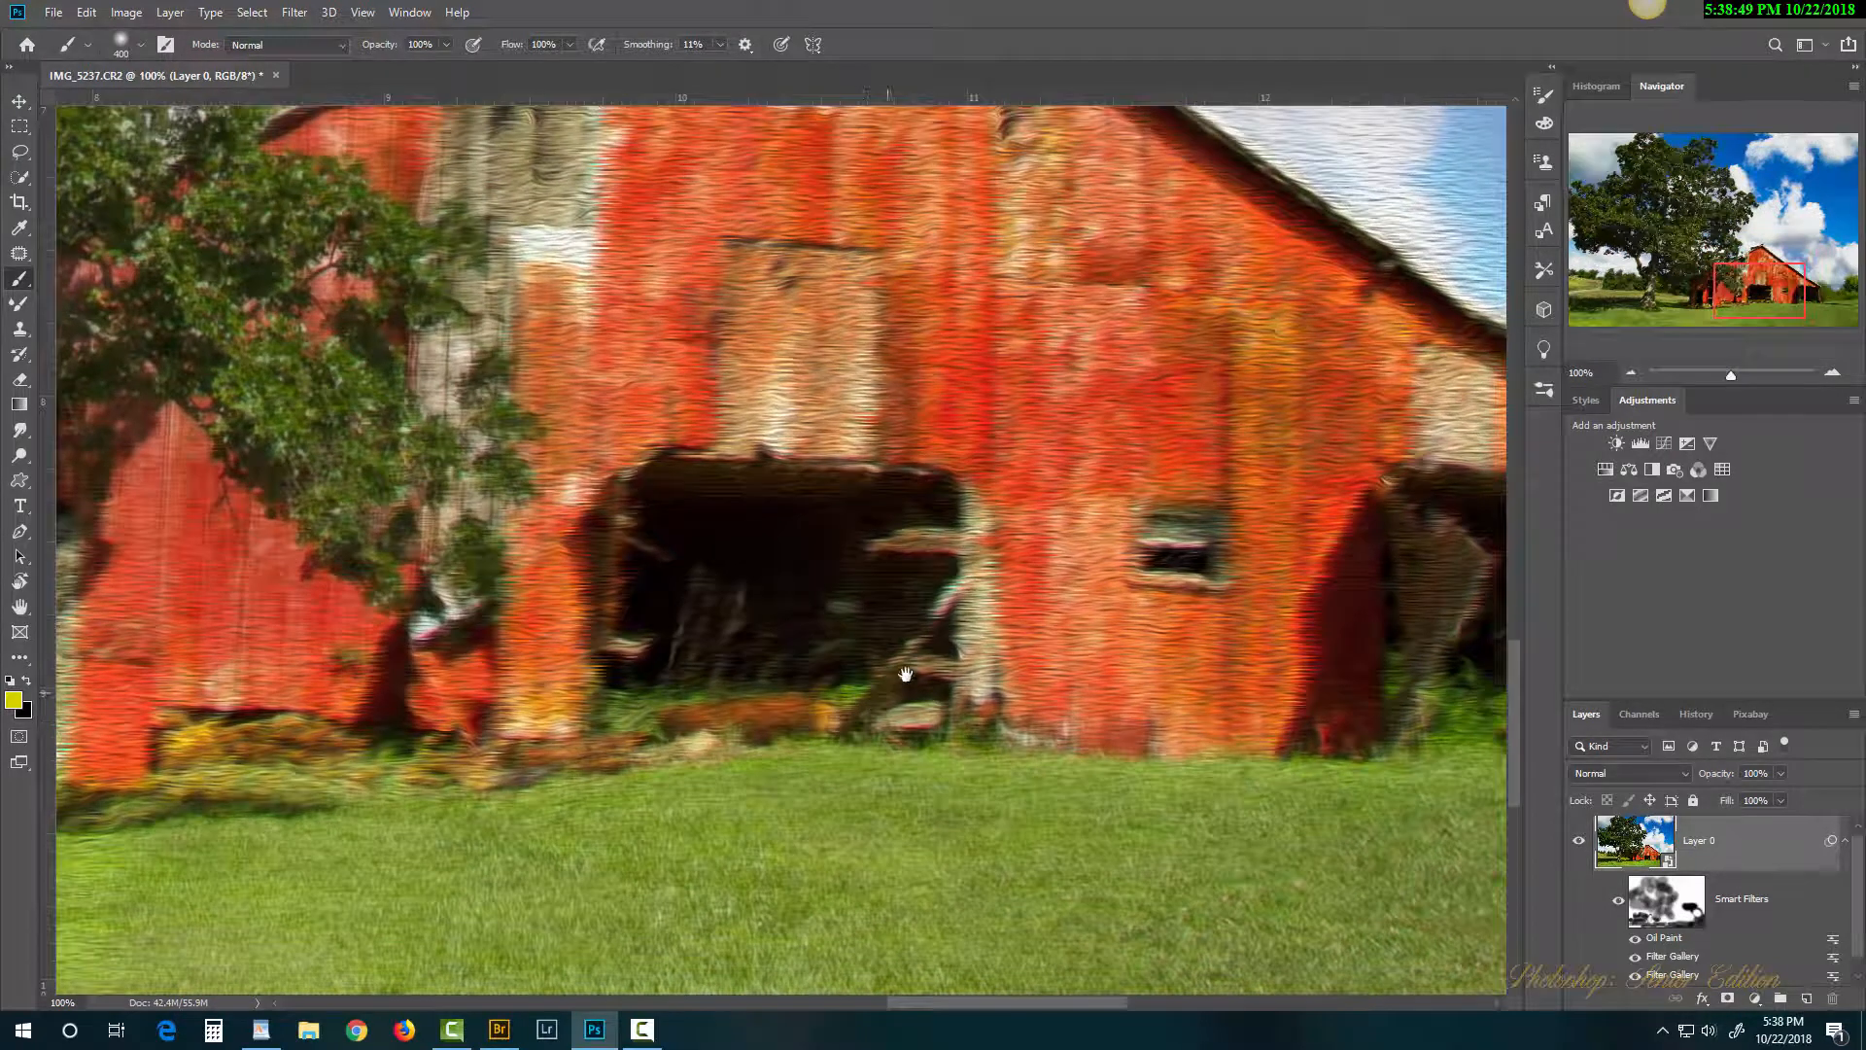
{"action": "key", "text": "ctrl+minus"}
{"action": "key", "text": "ctrl+minus"}
{"action": "key", "text": "ctrl+minus"}
{"action": "key", "text": "ctrl+minus"}
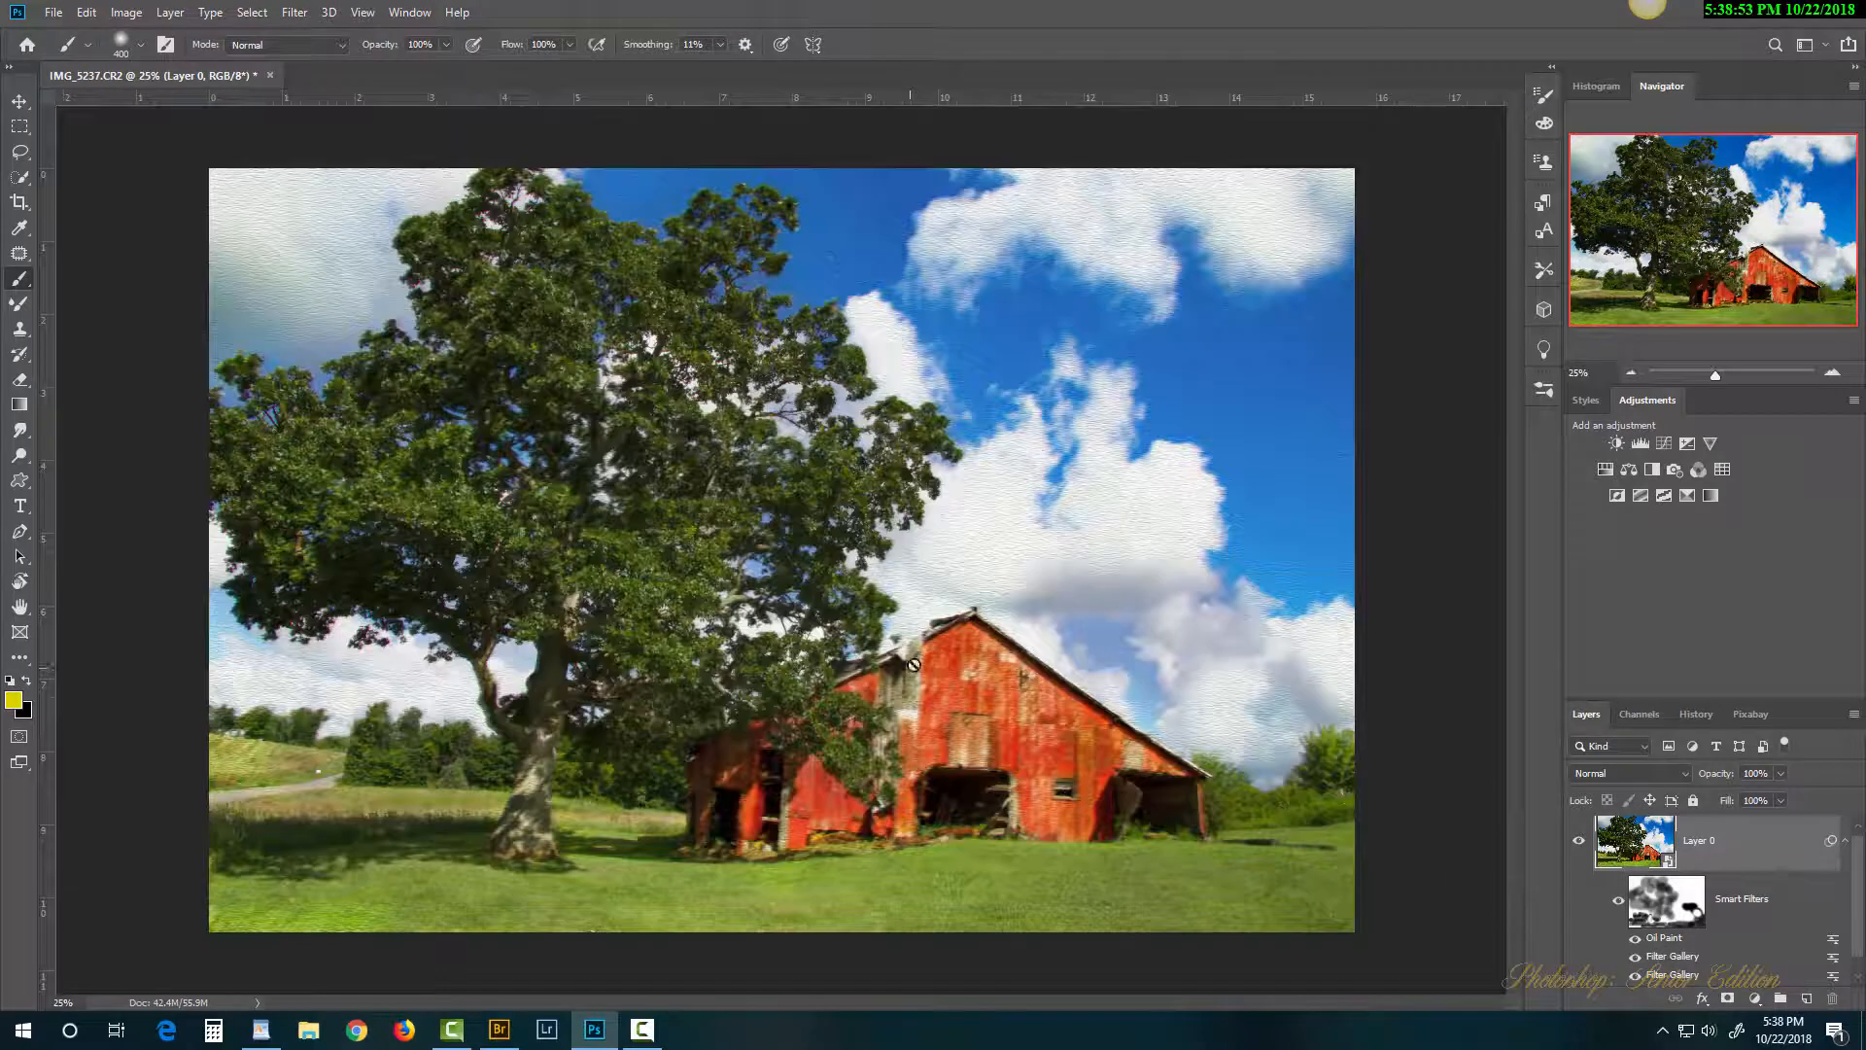
{"action": "left_click", "coordinate": [1635, 957]}
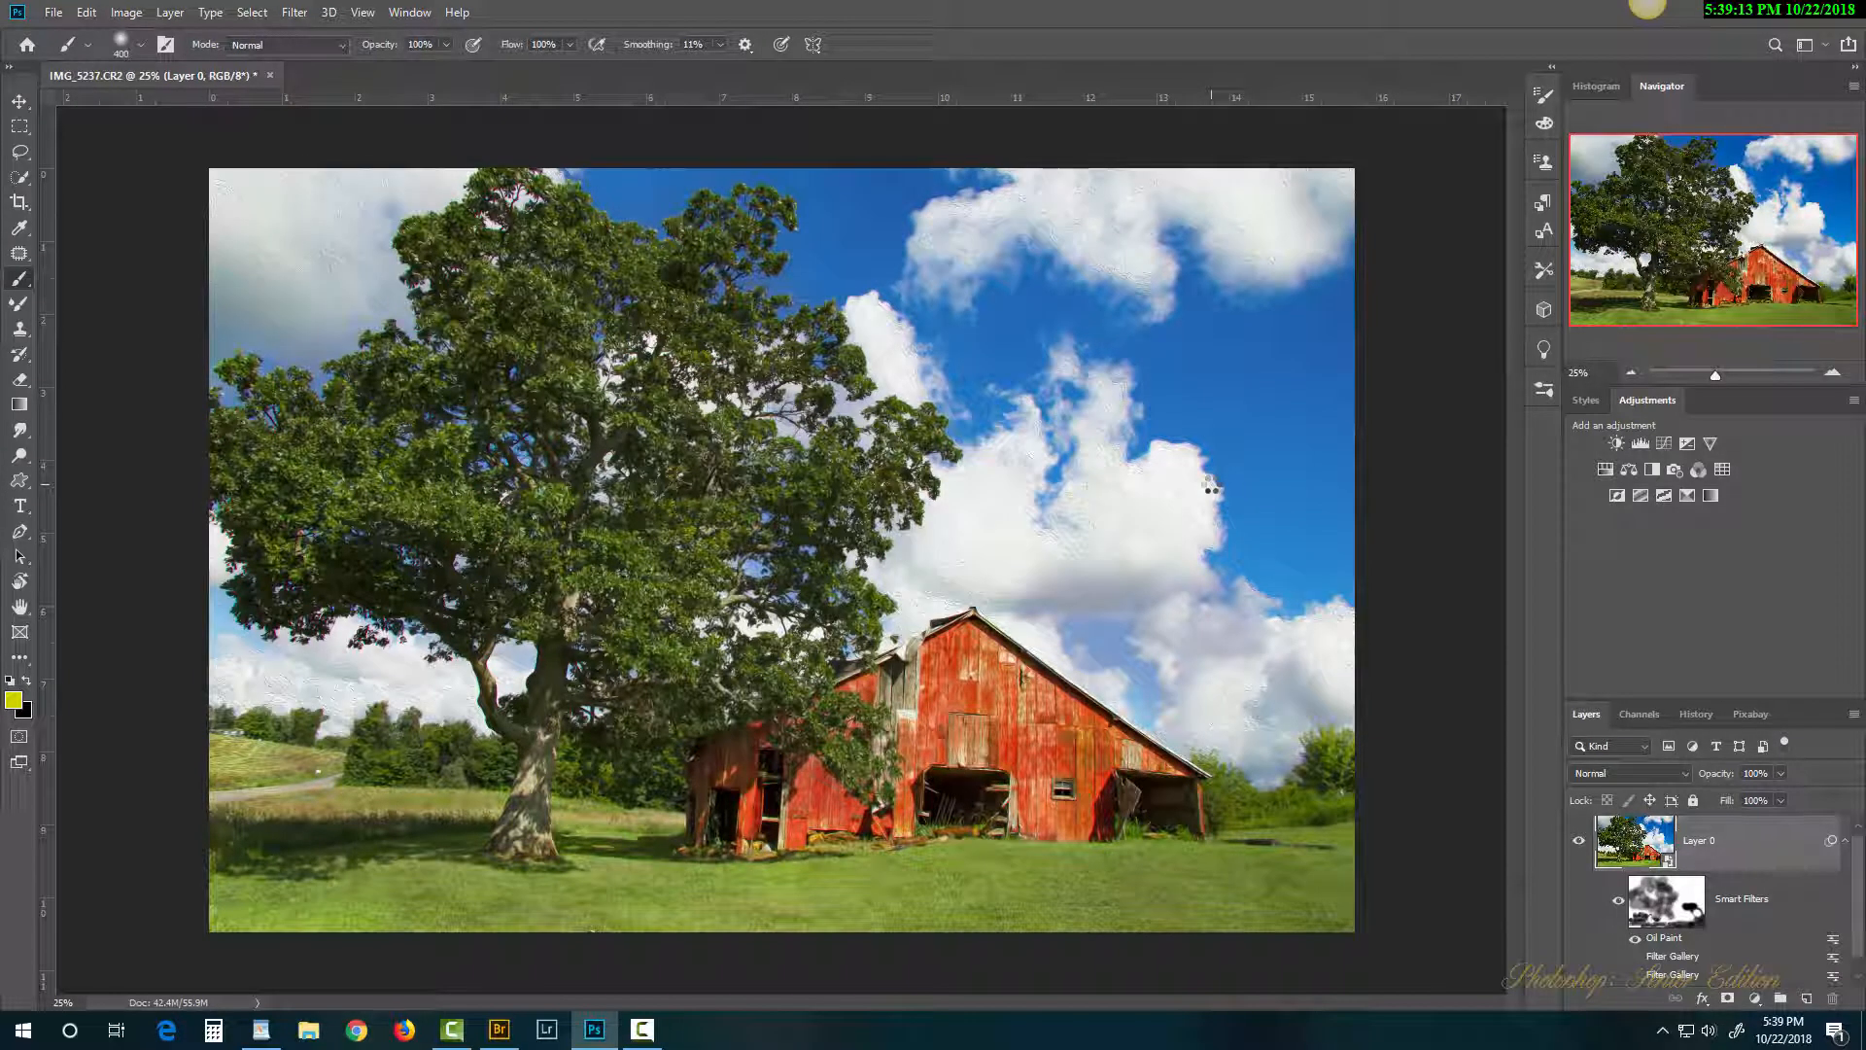
Step: Zoom to 200% and inspect the oil-paint brushwork on the roof, tree and sky
{"action": "left_click", "coordinate": [947, 687], "text": "ctrl"}
{"action": "left_click", "coordinate": [948, 690], "text": "ctrl"}
{"action": "left_click", "coordinate": [950, 691], "text": "ctrl"}
{"action": "left_click", "coordinate": [986, 702], "text": "ctrl"}
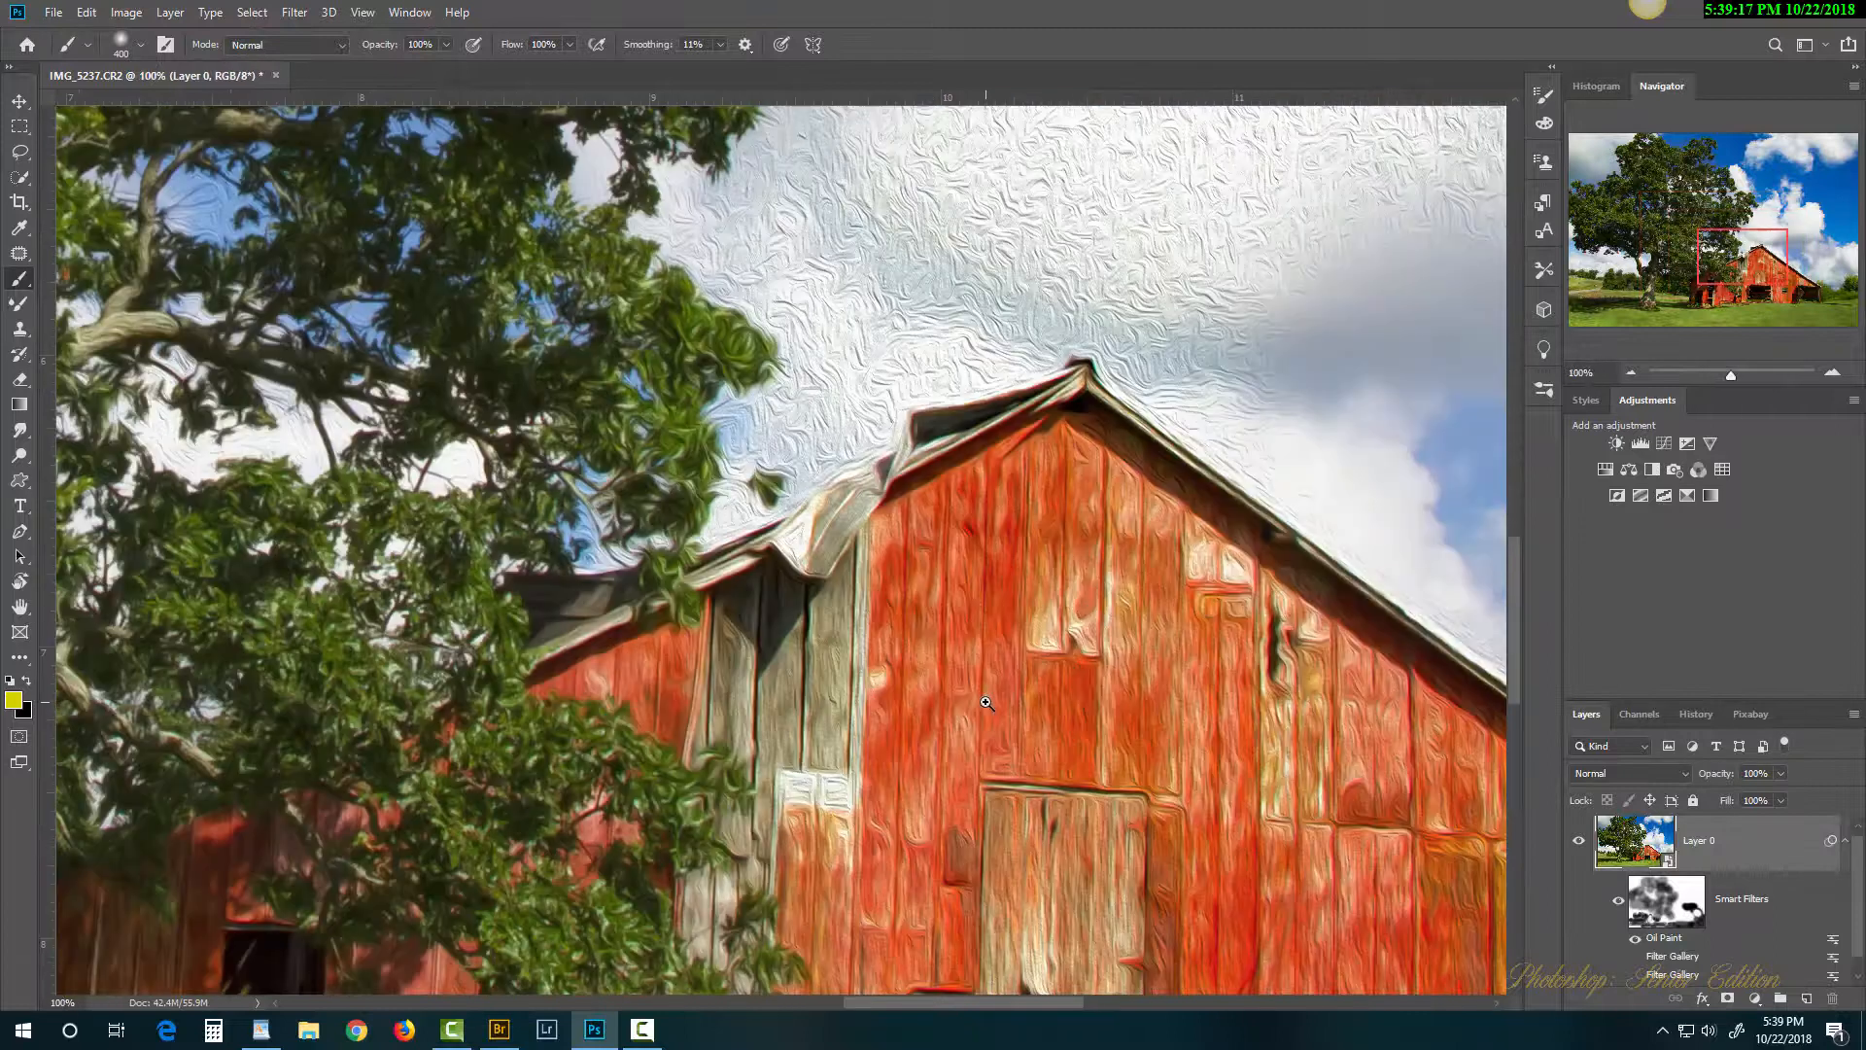
{"action": "left_click", "coordinate": [985, 701], "text": "ctrl"}
{"action": "left_click_drag", "start_coordinate": [1221, 720], "coordinate": [891, 353]}
{"action": "left_click_drag", "start_coordinate": [1173, 653], "coordinate": [799, 632]}
{"action": "left_click_drag", "start_coordinate": [1235, 430], "coordinate": [723, 669]}
{"action": "left_click_drag", "start_coordinate": [1175, 390], "coordinate": [1254, 845]}
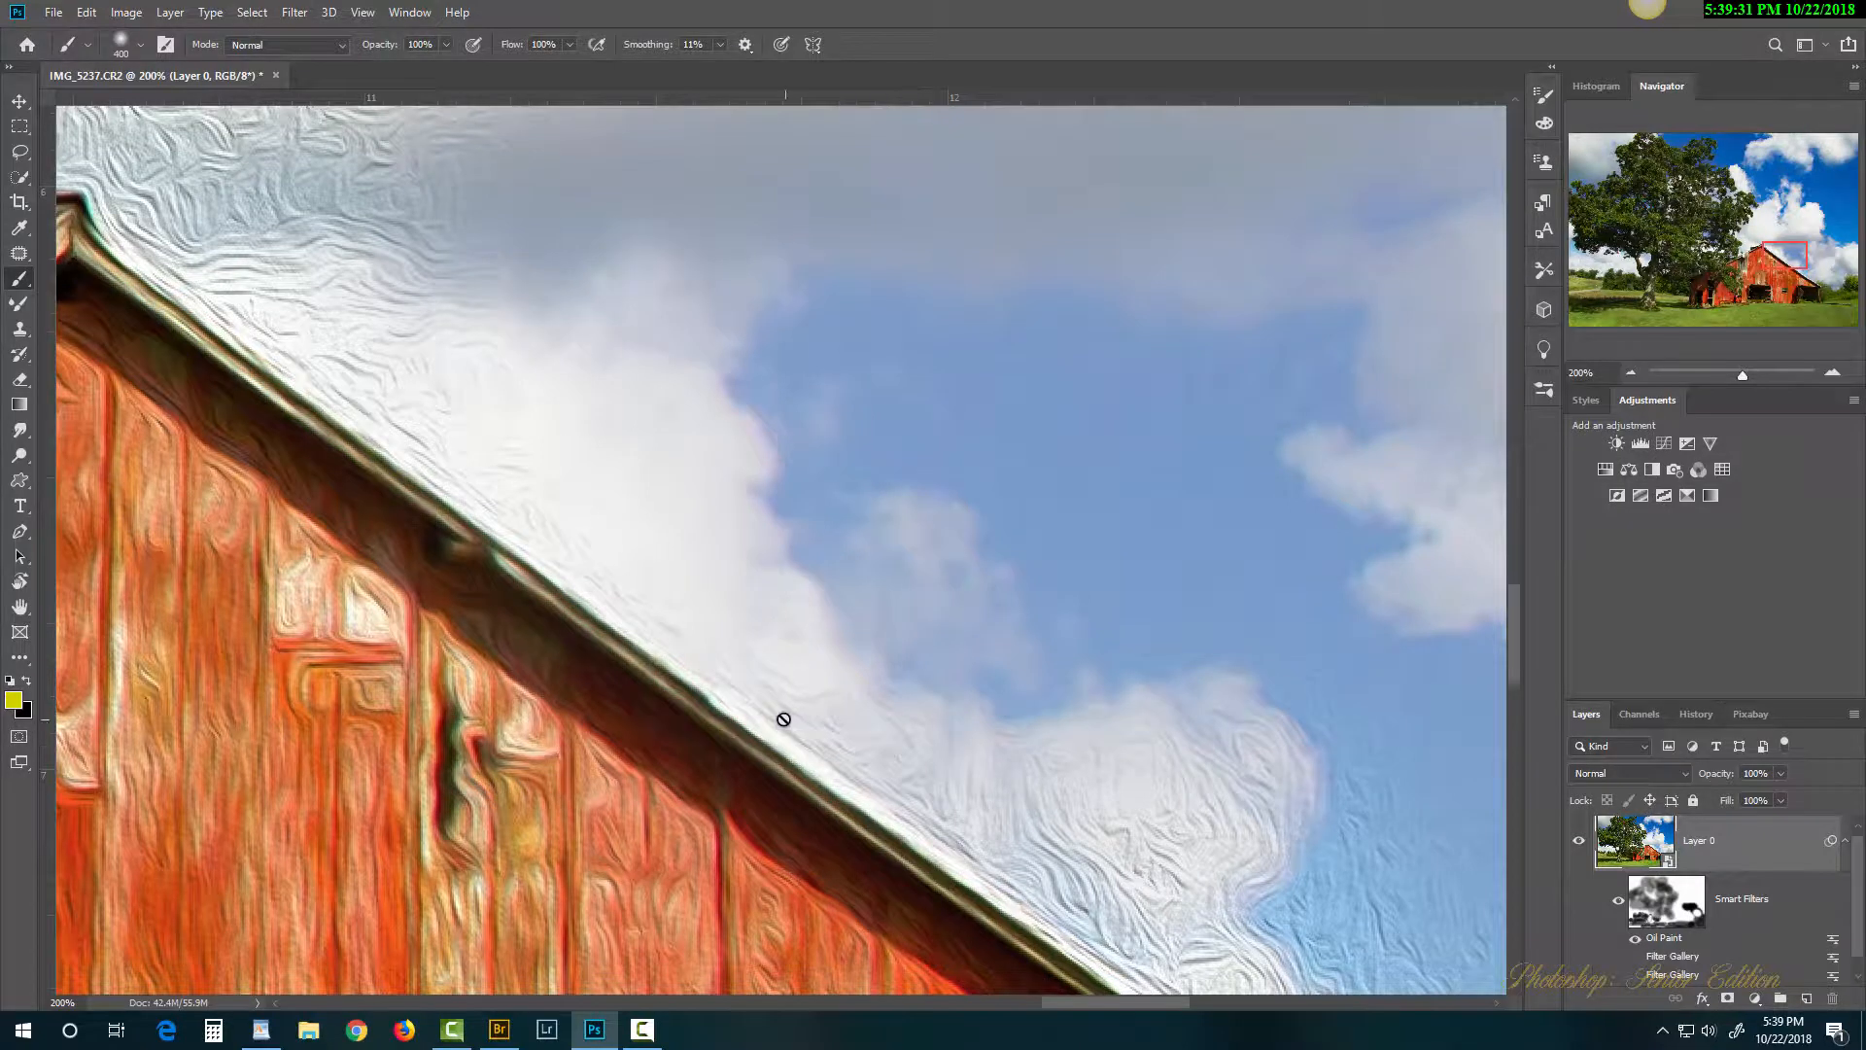
{"action": "left_click_drag", "start_coordinate": [768, 709], "coordinate": [1300, 515]}
{"action": "left_click_drag", "start_coordinate": [734, 559], "coordinate": [993, 805]}
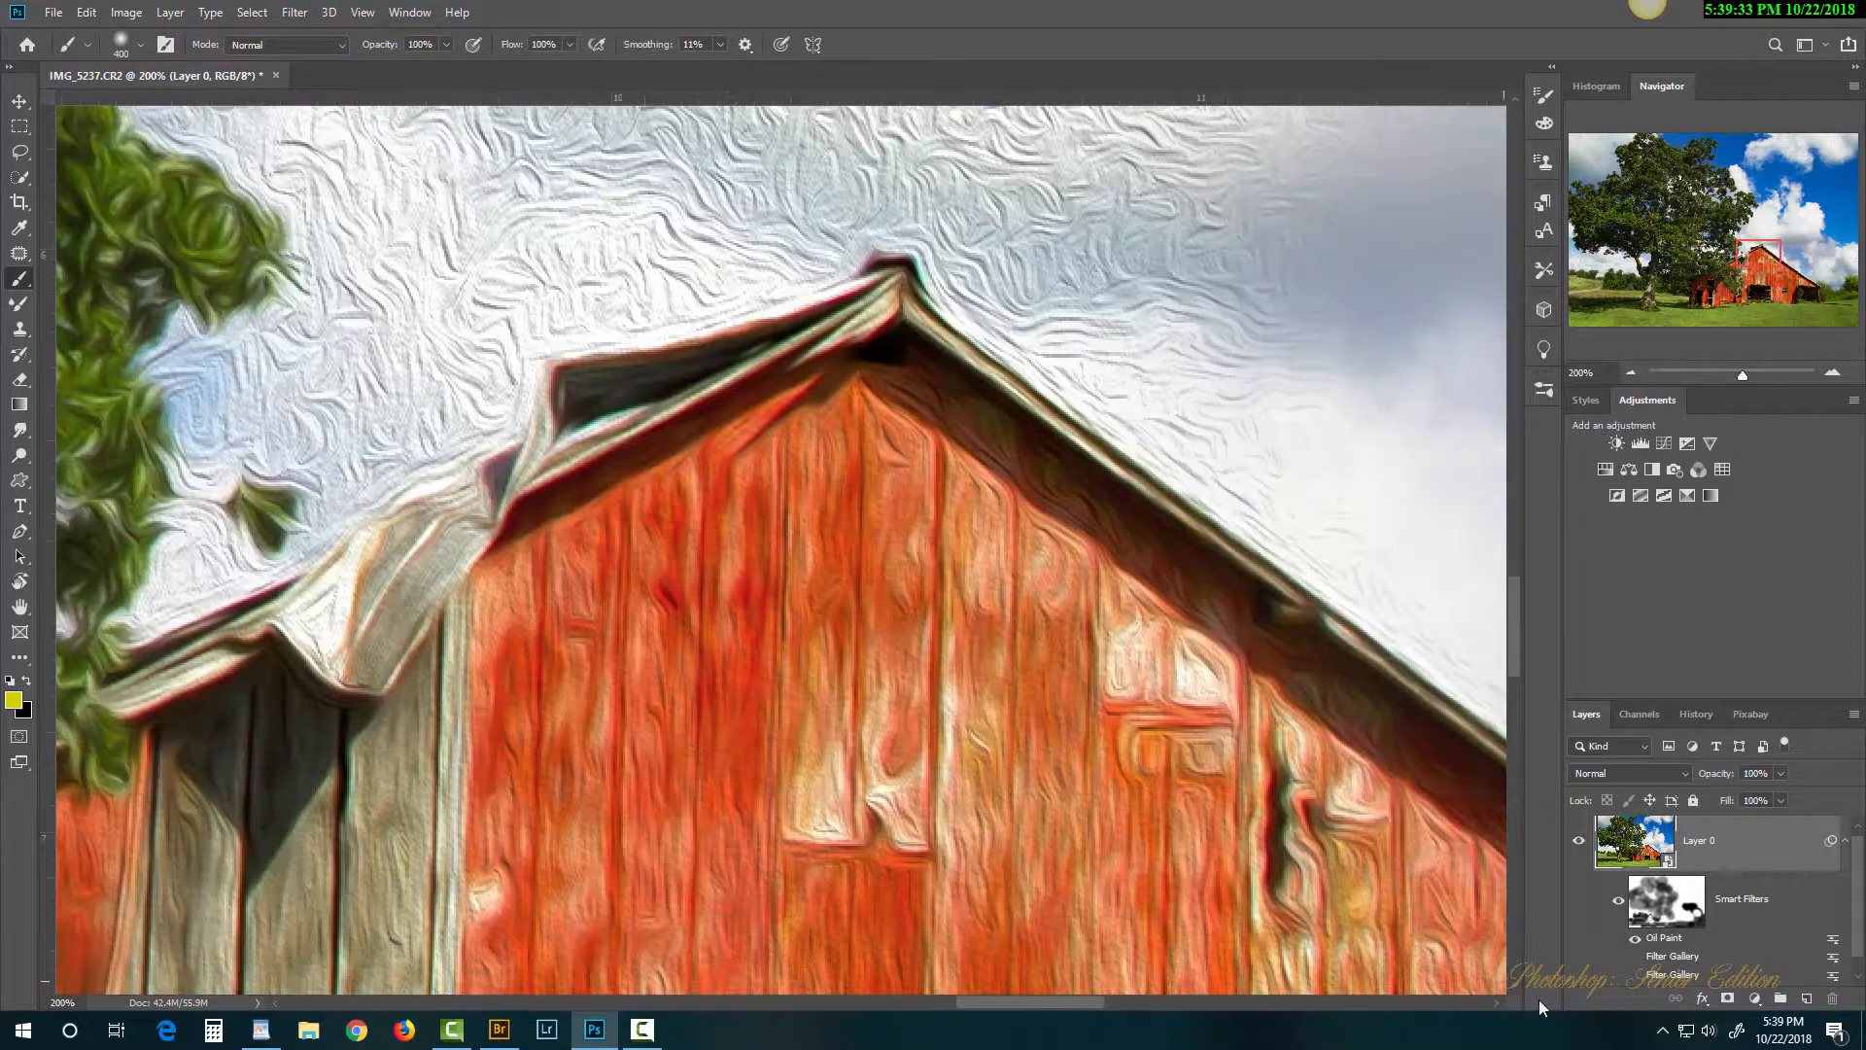
Step: Reopen the Oil Paint settings, lower stylization to 2.0 and confirm
{"action": "double_click", "coordinate": [1664, 938]}
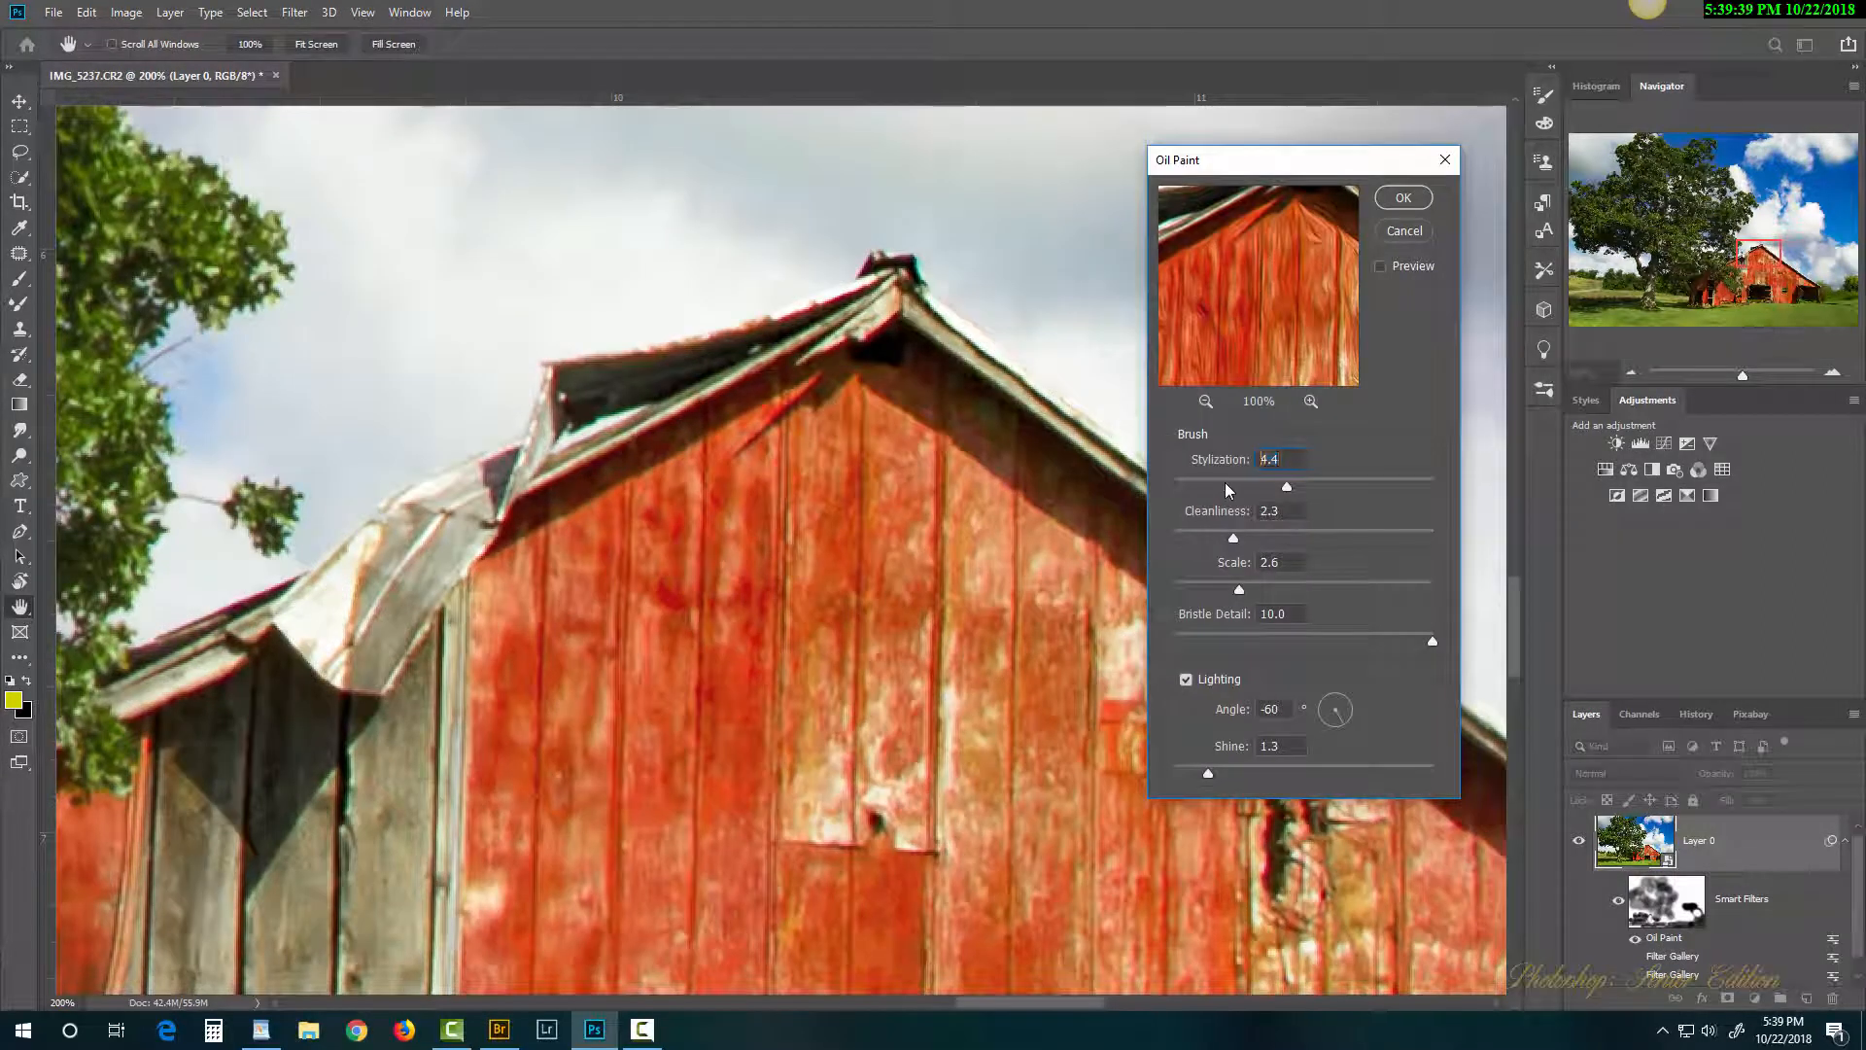
{"action": "left_click", "coordinate": [1224, 483]}
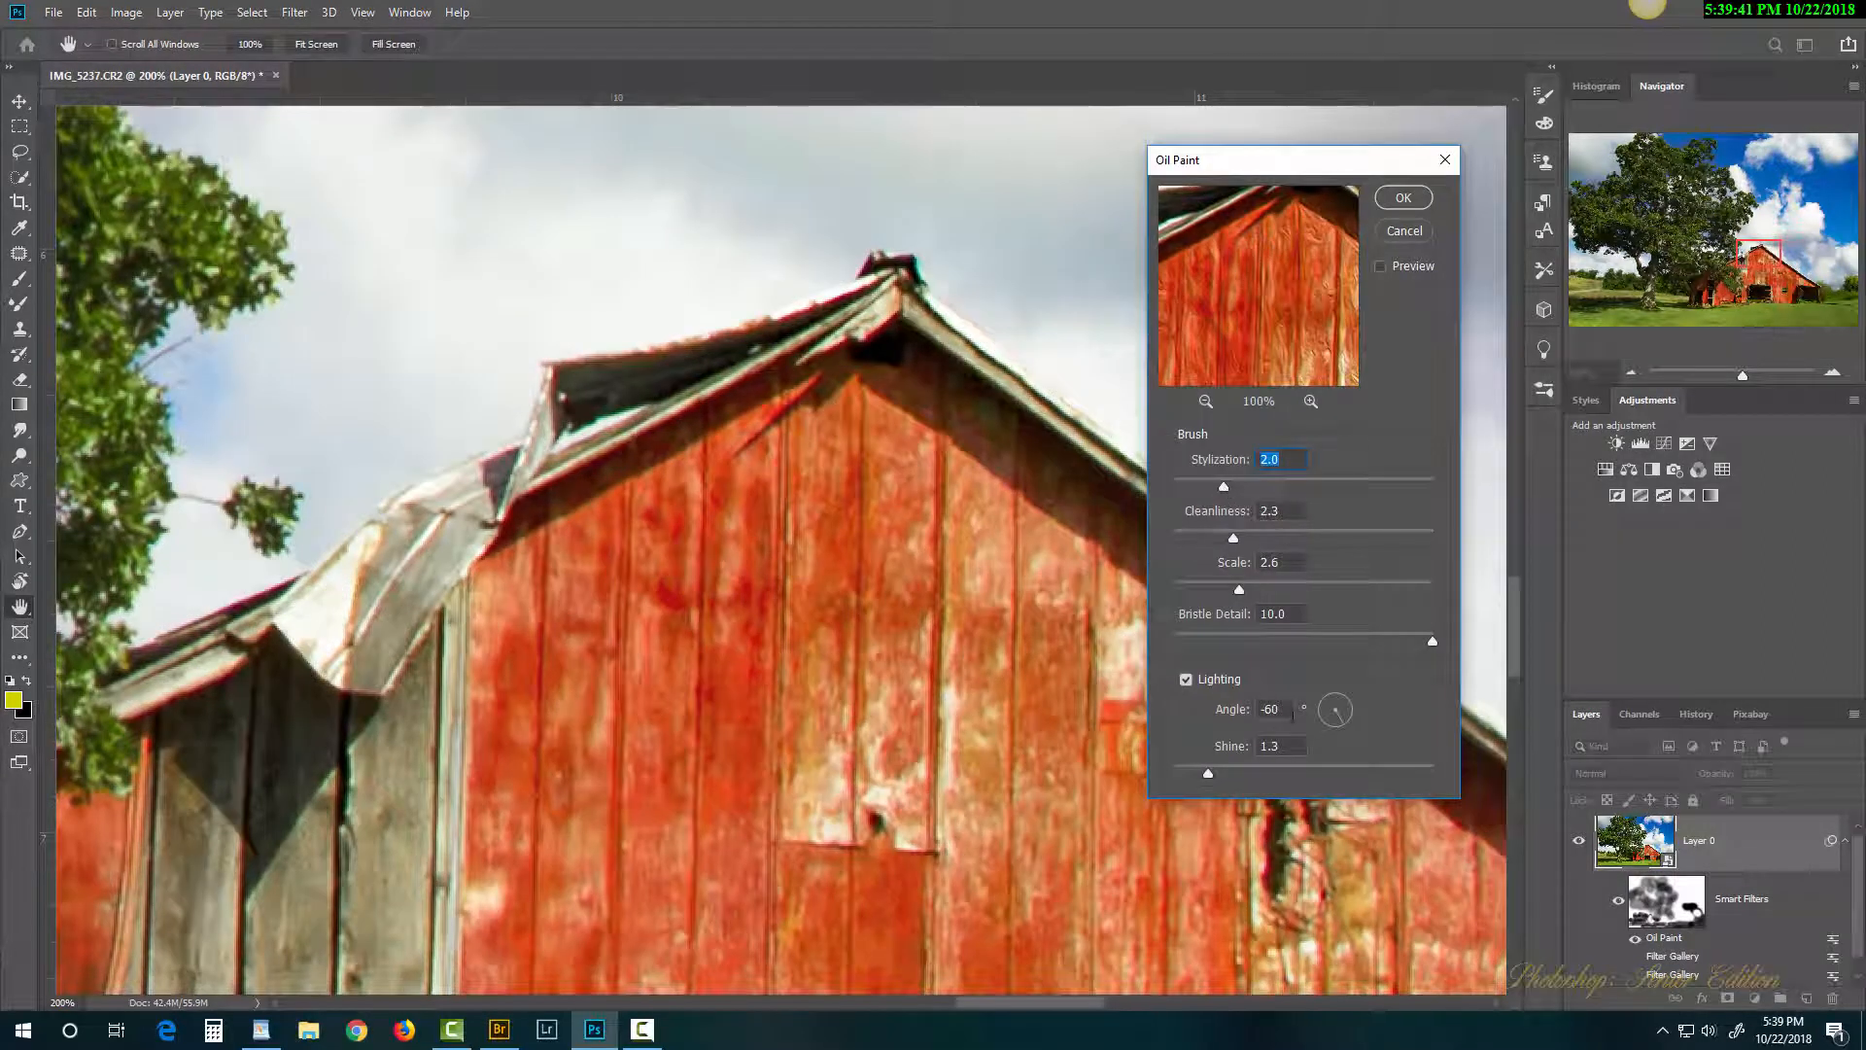
{"action": "left_click", "coordinate": [1401, 200]}
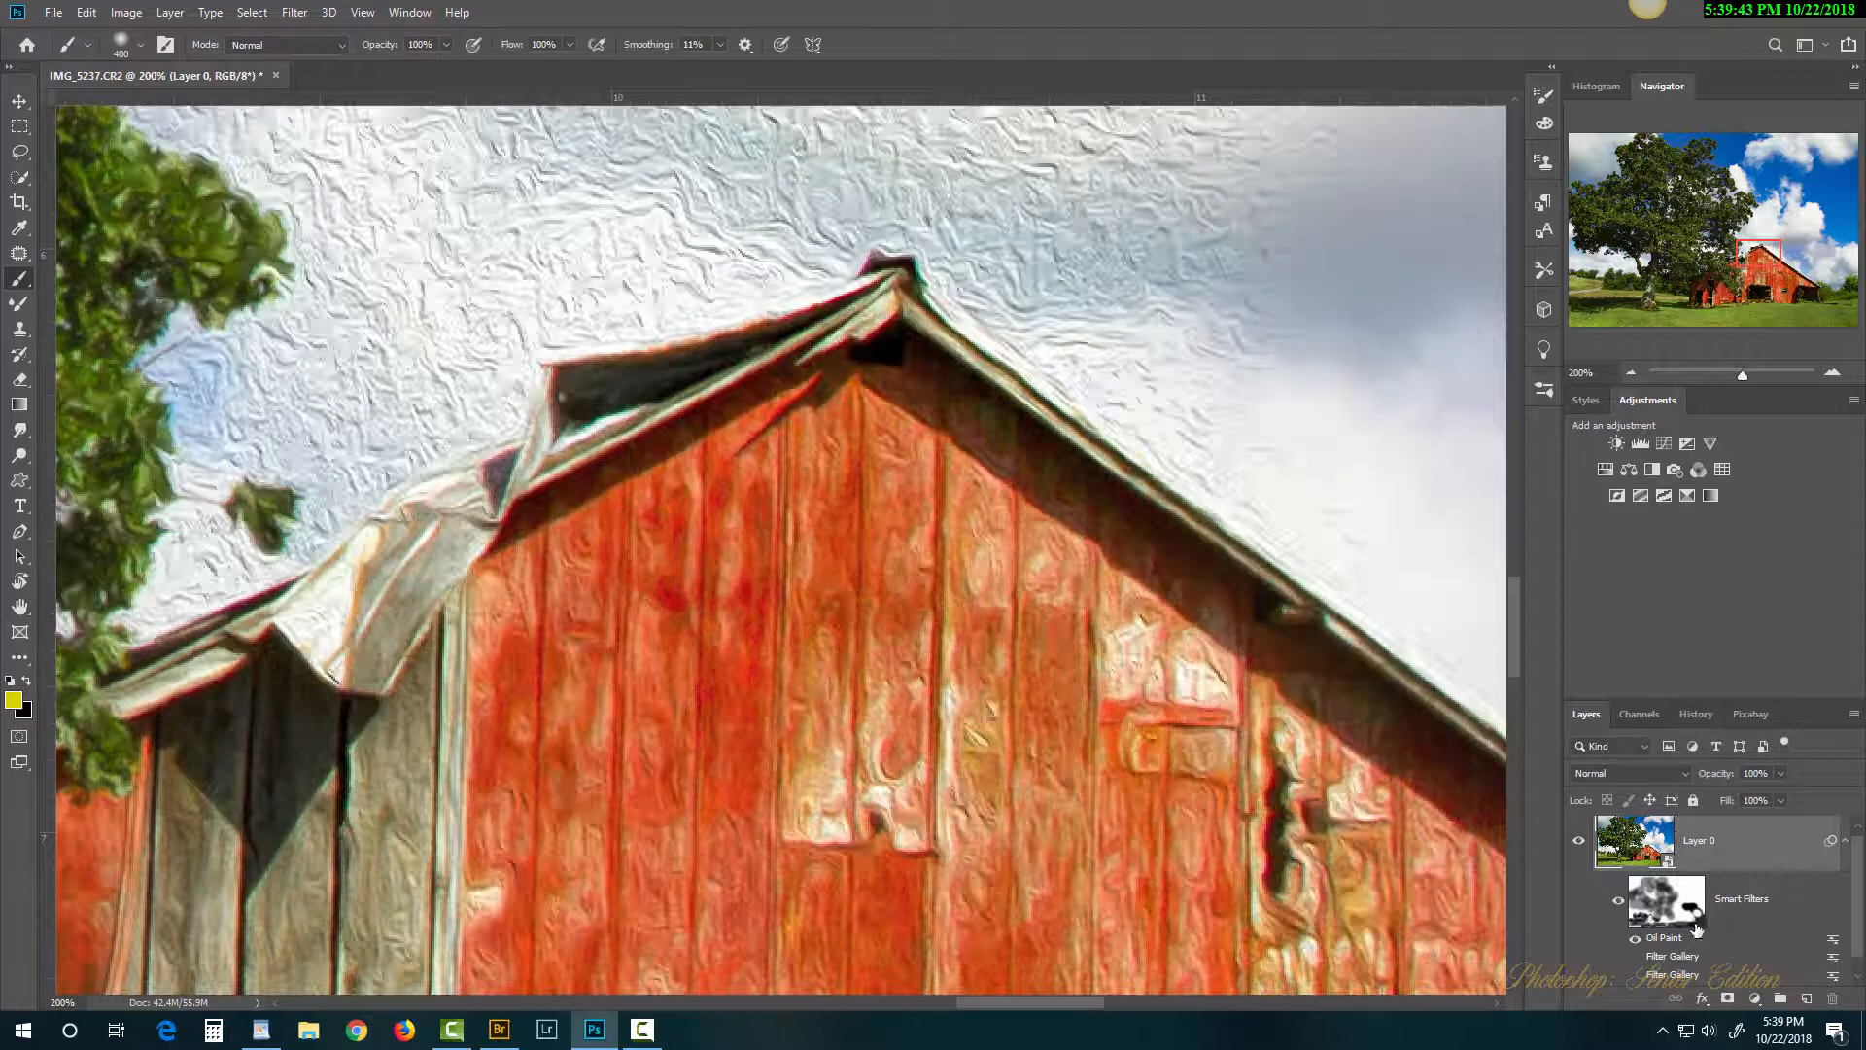
{"action": "left_click_drag", "start_coordinate": [1024, 838], "coordinate": [888, 367]}
Step: Select the smart filter mask and paint black to remove the oil-paint texture from the upper sky
{"action": "left_click_drag", "start_coordinate": [1078, 499], "coordinate": [772, 236]}
{"action": "left_click_drag", "start_coordinate": [1184, 522], "coordinate": [655, 502]}
{"action": "left_click_drag", "start_coordinate": [1049, 435], "coordinate": [673, 571]}
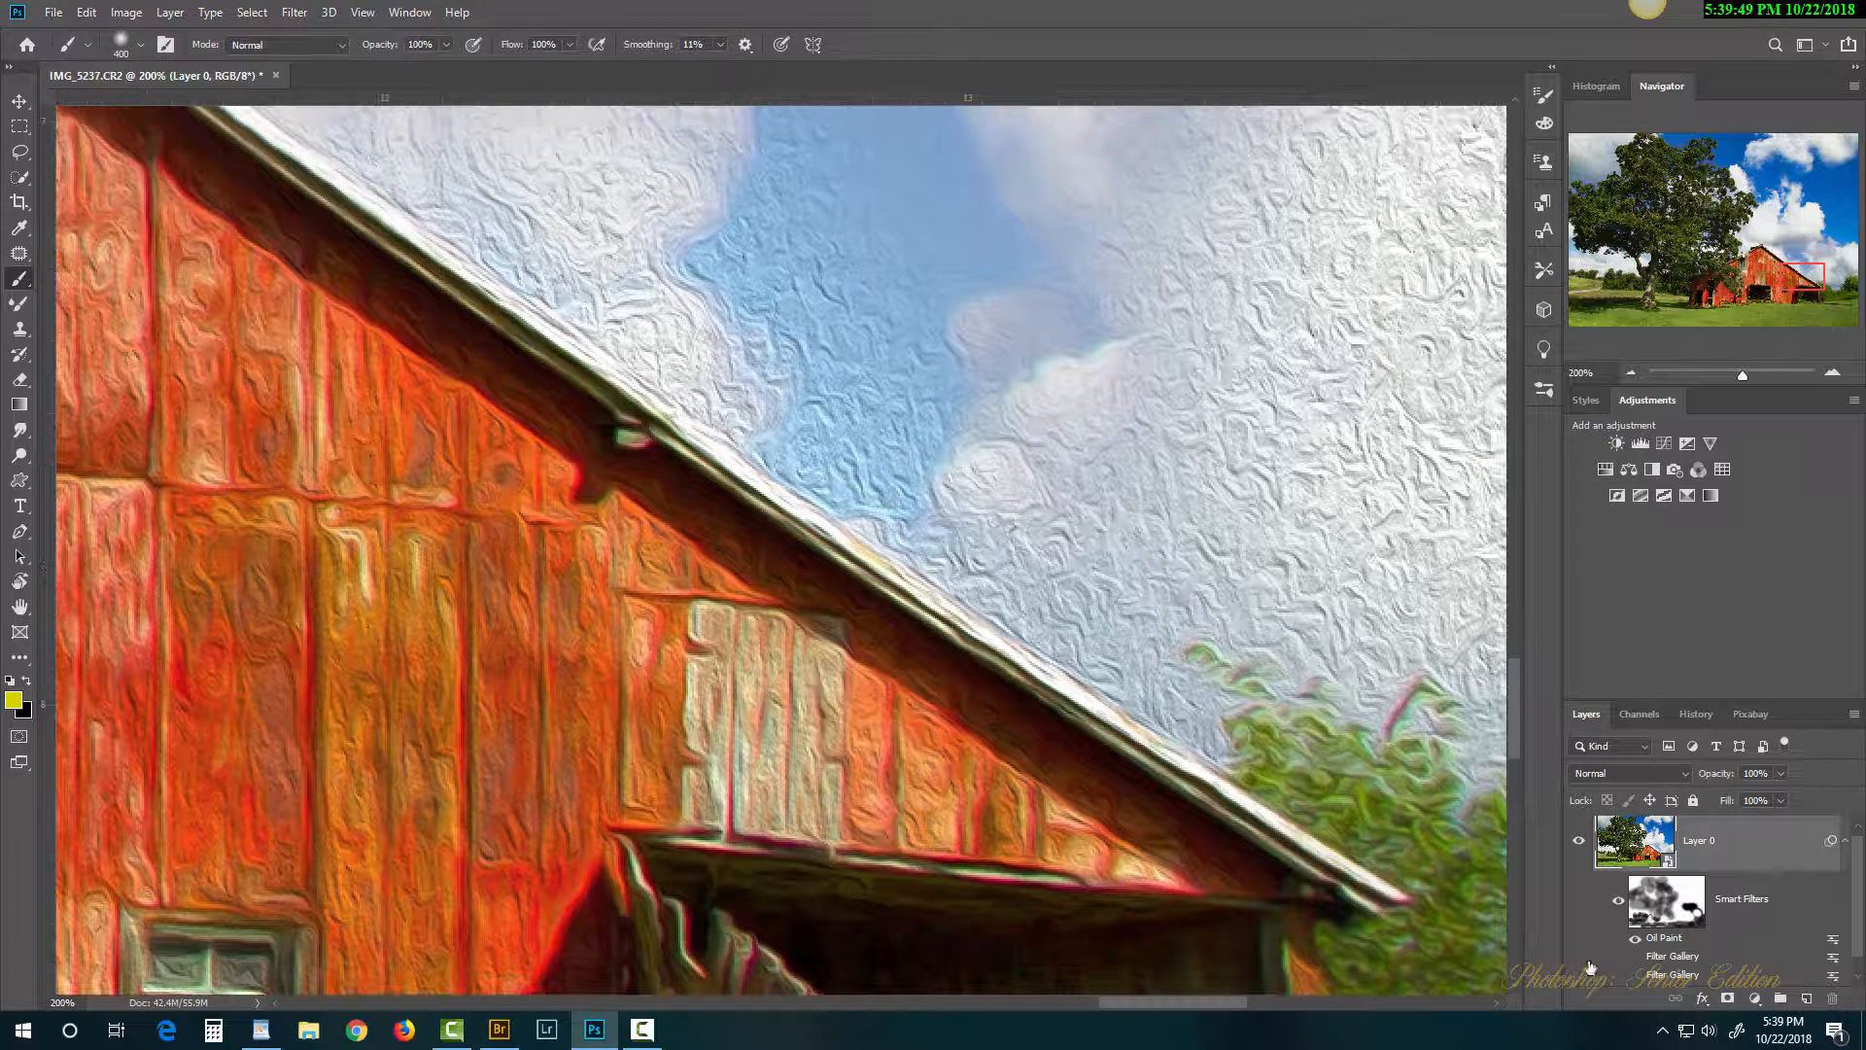
{"action": "left_click", "coordinate": [1676, 906]}
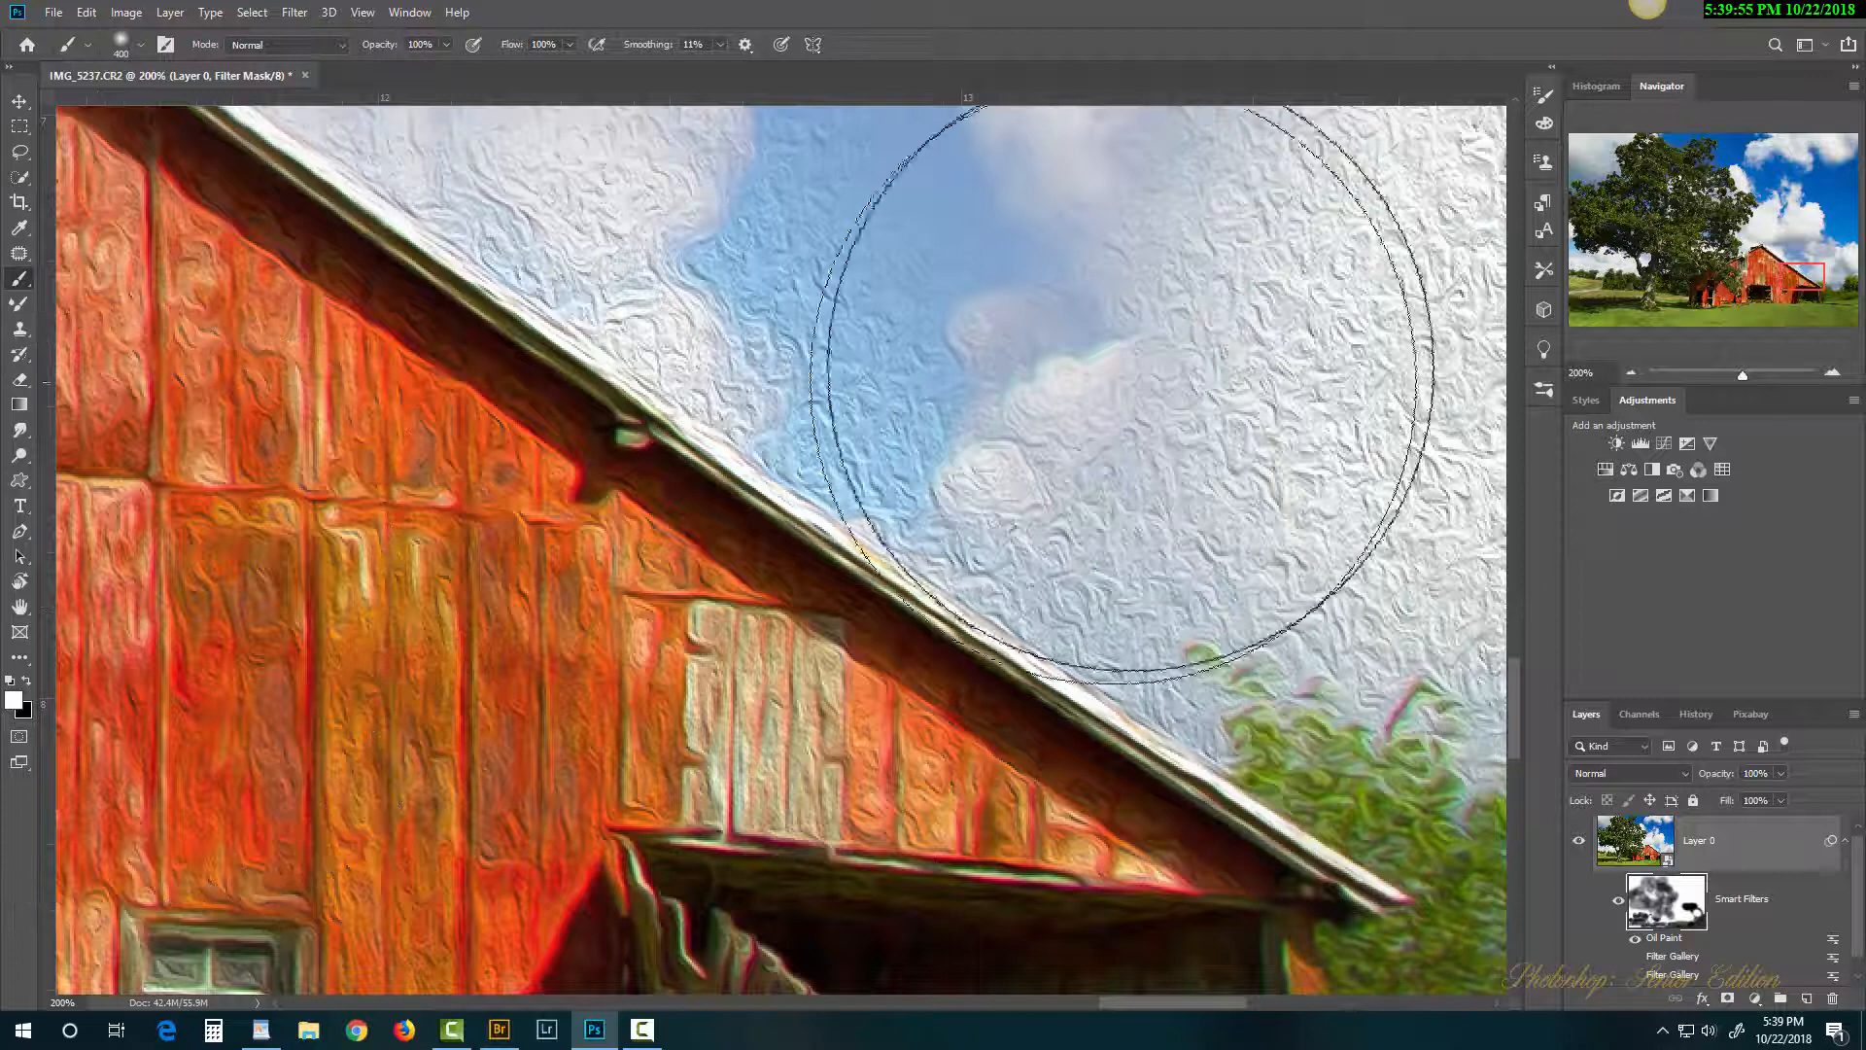
{"action": "mouse_move", "coordinate": [1125, 429]}
{"action": "left_mouse_down"}
{"action": "mouse_move", "coordinate": [1238, 417]}
{"action": "mouse_move", "coordinate": [1187, 376]}
{"action": "mouse_move", "coordinate": [1303, 458]}
{"action": "left_mouse_up"}
{"action": "key", "text": "x"}
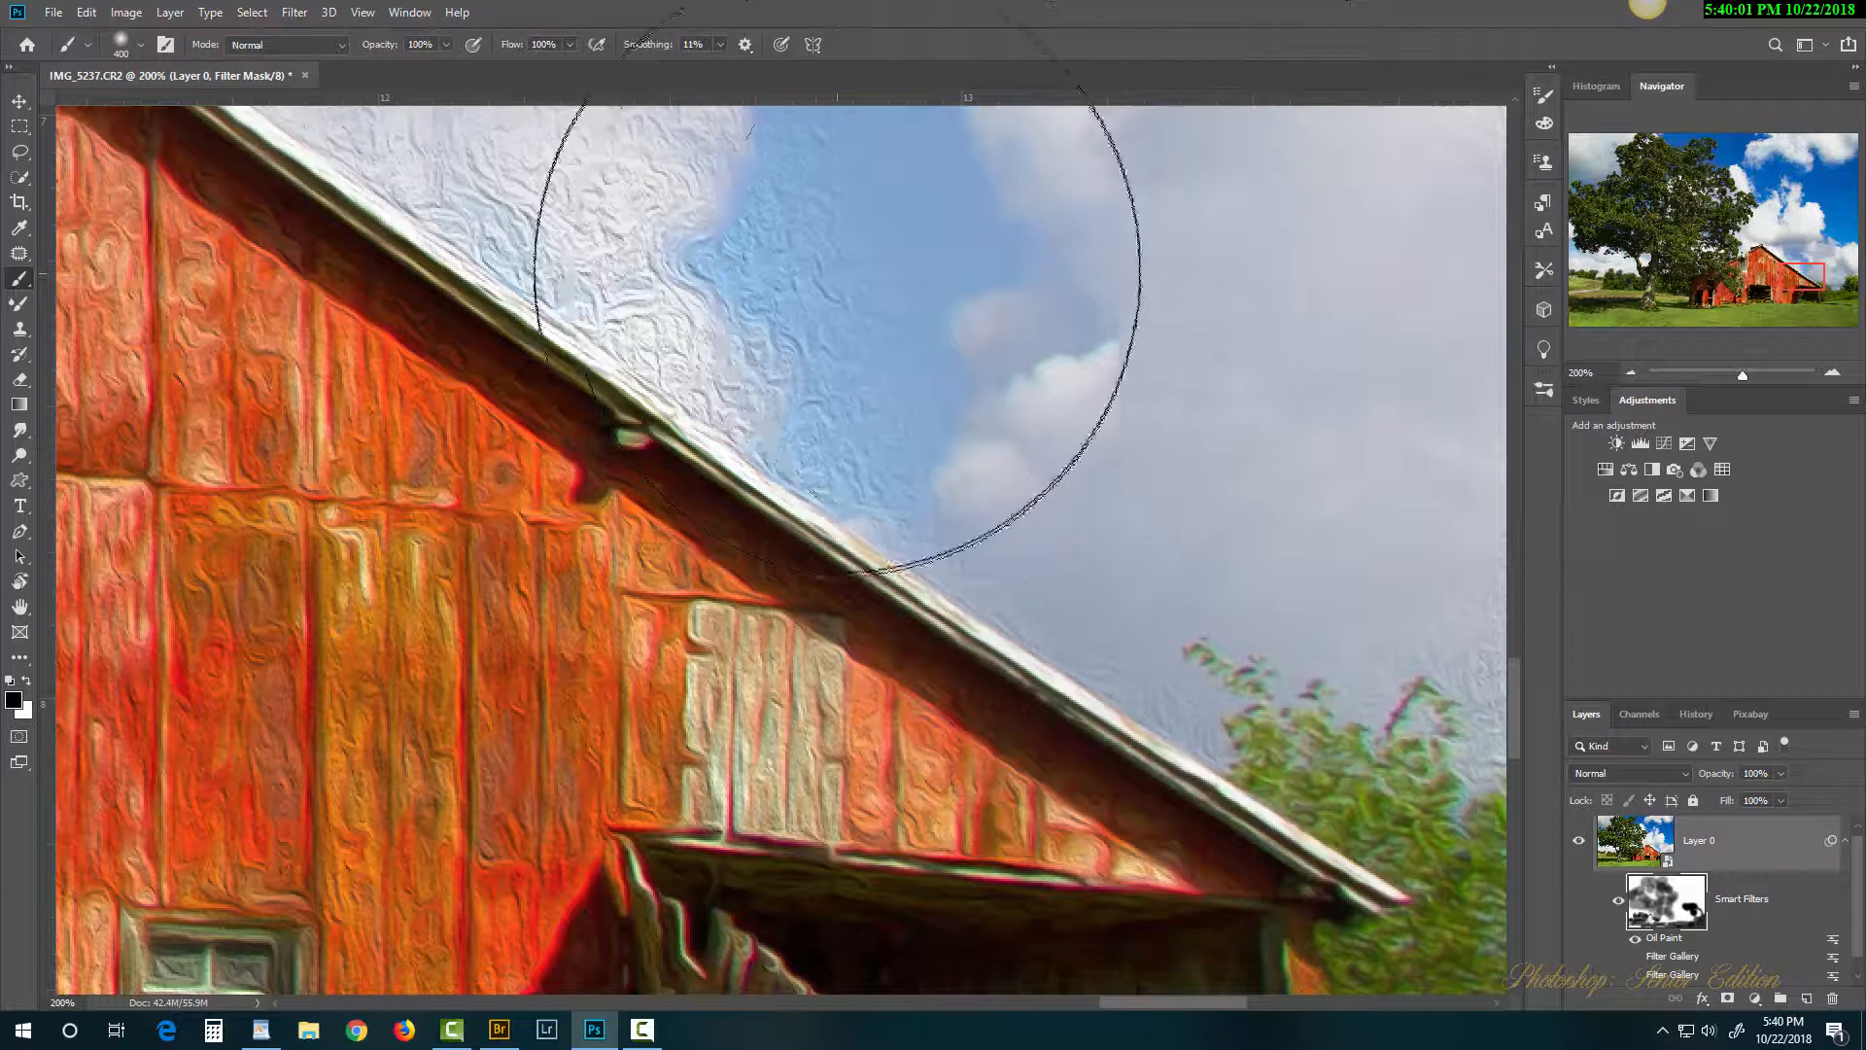
{"action": "mouse_move", "coordinate": [836, 268]}
{"action": "left_mouse_down"}
{"action": "mouse_move", "coordinate": [865, 201]}
{"action": "mouse_move", "coordinate": [653, 111]}
{"action": "left_mouse_up"}
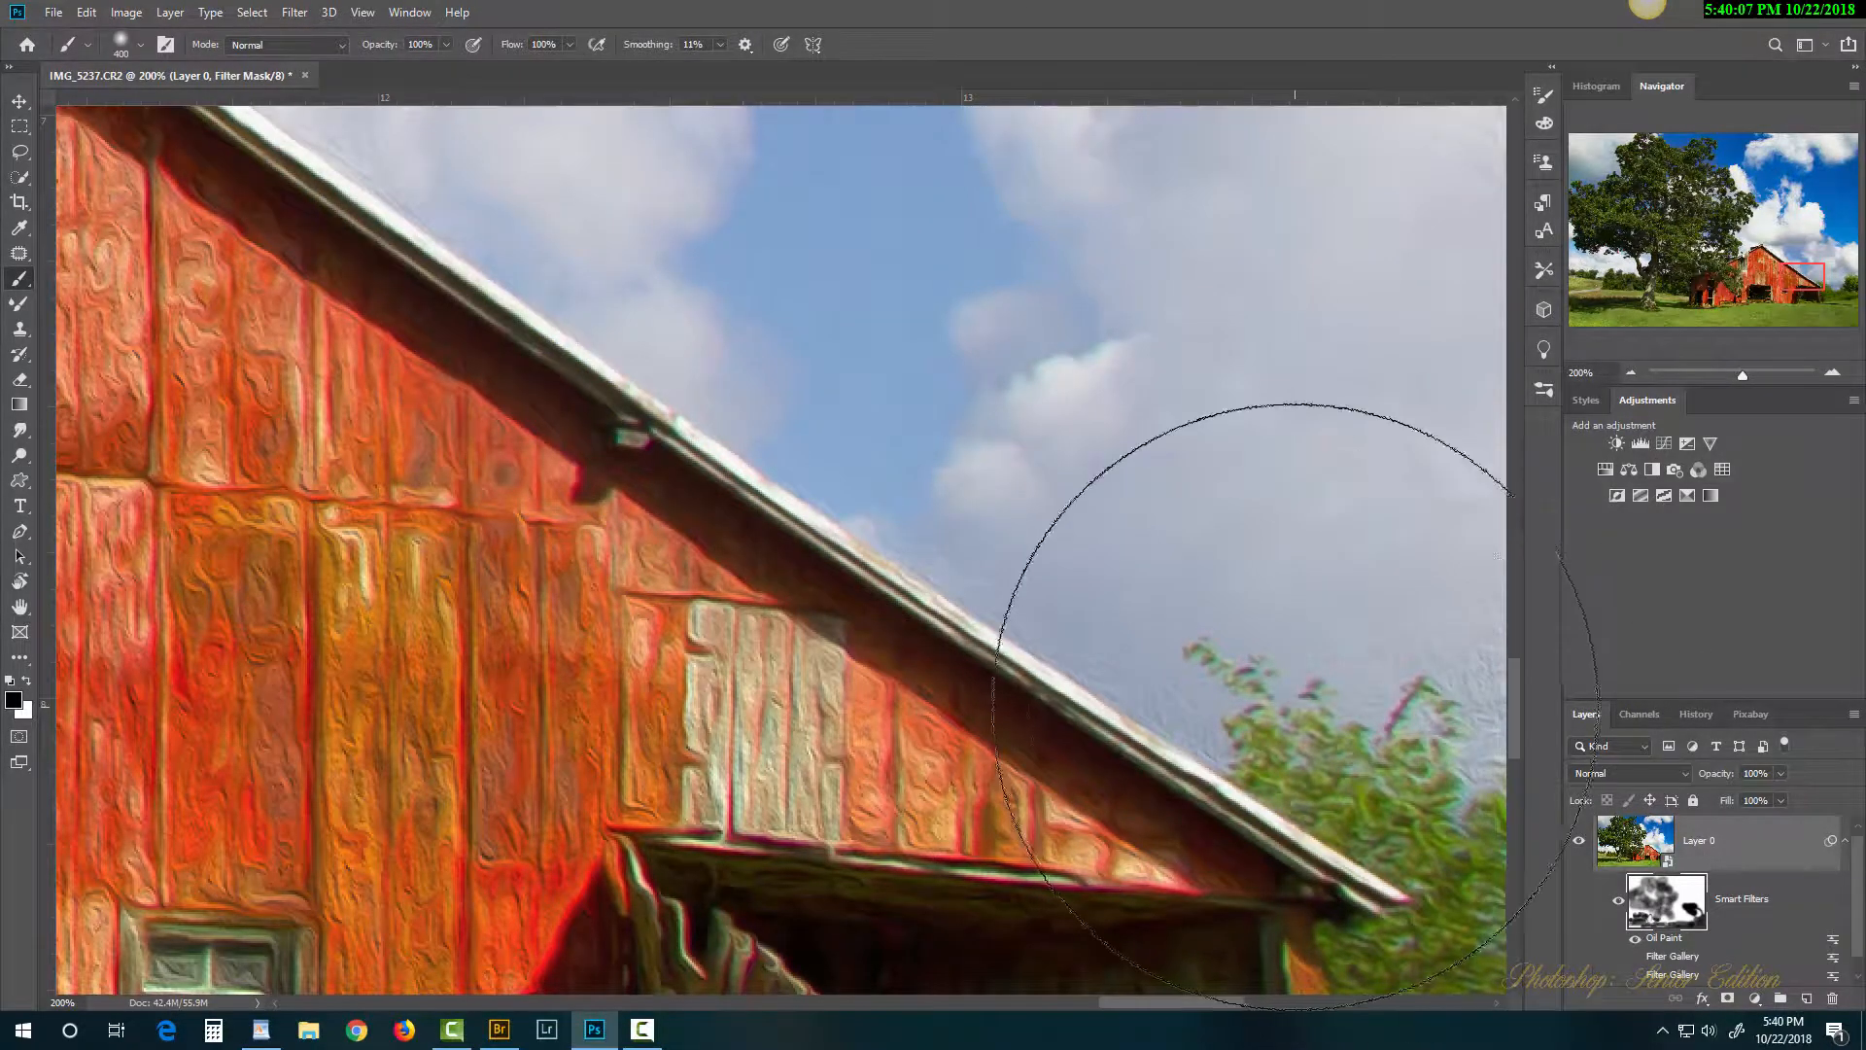
Step: Mask out the remaining textured sky and clouds around the roof, then fit the image on screen
{"action": "mouse_move", "coordinate": [1205, 643]}
{"action": "left_mouse_down"}
{"action": "mouse_move", "coordinate": [733, 445]}
{"action": "mouse_move", "coordinate": [675, 442]}
{"action": "left_mouse_up"}
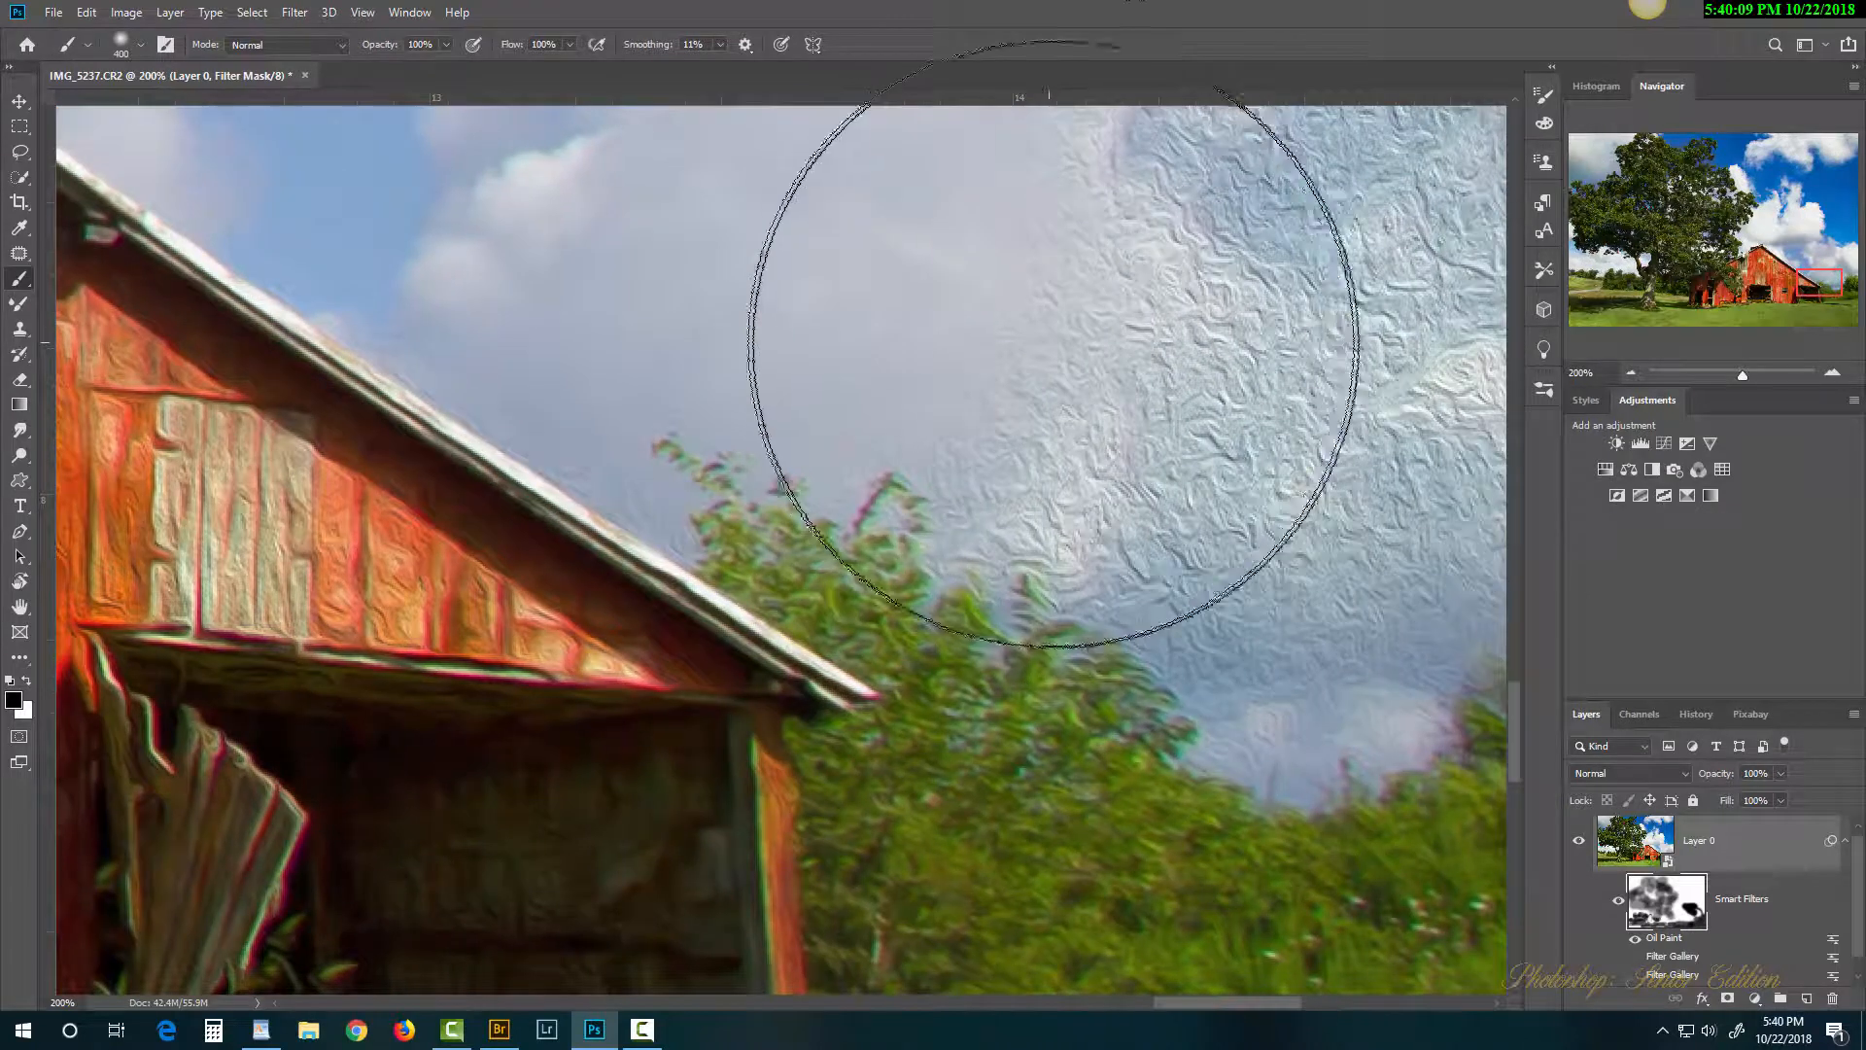
{"action": "mouse_move", "coordinate": [1060, 348]}
{"action": "left_mouse_down"}
{"action": "mouse_move", "coordinate": [1338, 361]}
{"action": "mouse_move", "coordinate": [1337, 471]}
{"action": "left_mouse_up"}
{"action": "left_click_drag", "start_coordinate": [1207, 664], "coordinate": [1058, 825]}
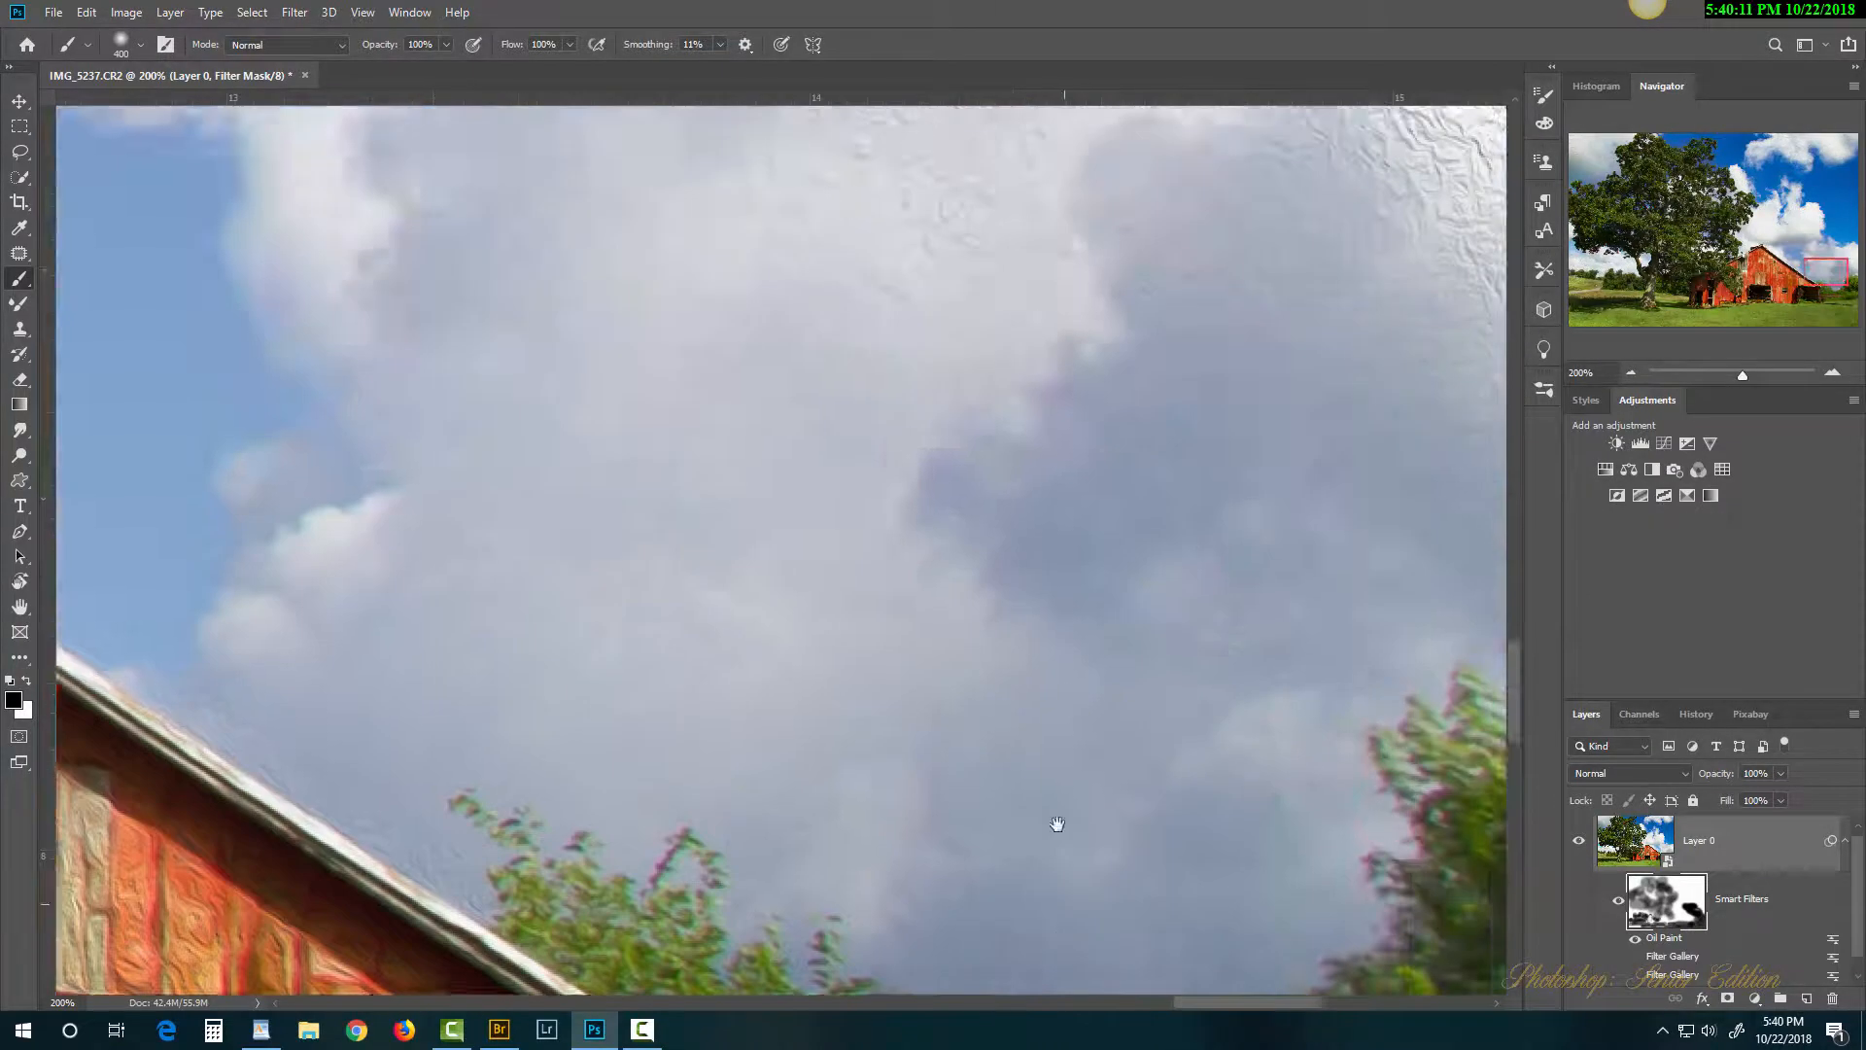
{"action": "mouse_move", "coordinate": [1079, 574]}
{"action": "left_mouse_down"}
{"action": "mouse_move", "coordinate": [762, 629]}
{"action": "mouse_move", "coordinate": [677, 716]}
{"action": "left_mouse_up"}
{"action": "mouse_move", "coordinate": [833, 539]}
{"action": "left_mouse_down"}
{"action": "mouse_move", "coordinate": [899, 485]}
{"action": "mouse_move", "coordinate": [1172, 470]}
{"action": "mouse_move", "coordinate": [1268, 395]}
{"action": "mouse_move", "coordinate": [886, 261]}
{"action": "mouse_move", "coordinate": [1085, 435]}
{"action": "mouse_move", "coordinate": [1165, 565]}
{"action": "mouse_move", "coordinate": [1181, 565]}
{"action": "mouse_move", "coordinate": [1067, 297]}
{"action": "mouse_move", "coordinate": [682, 207]}
{"action": "mouse_move", "coordinate": [327, 214]}
{"action": "mouse_move", "coordinate": [440, 415]}
{"action": "mouse_move", "coordinate": [494, 461]}
{"action": "mouse_move", "coordinate": [1209, 622]}
{"action": "mouse_move", "coordinate": [1371, 701]}
{"action": "left_mouse_up"}
{"action": "left_click_drag", "start_coordinate": [796, 511], "coordinate": [1476, 749]}
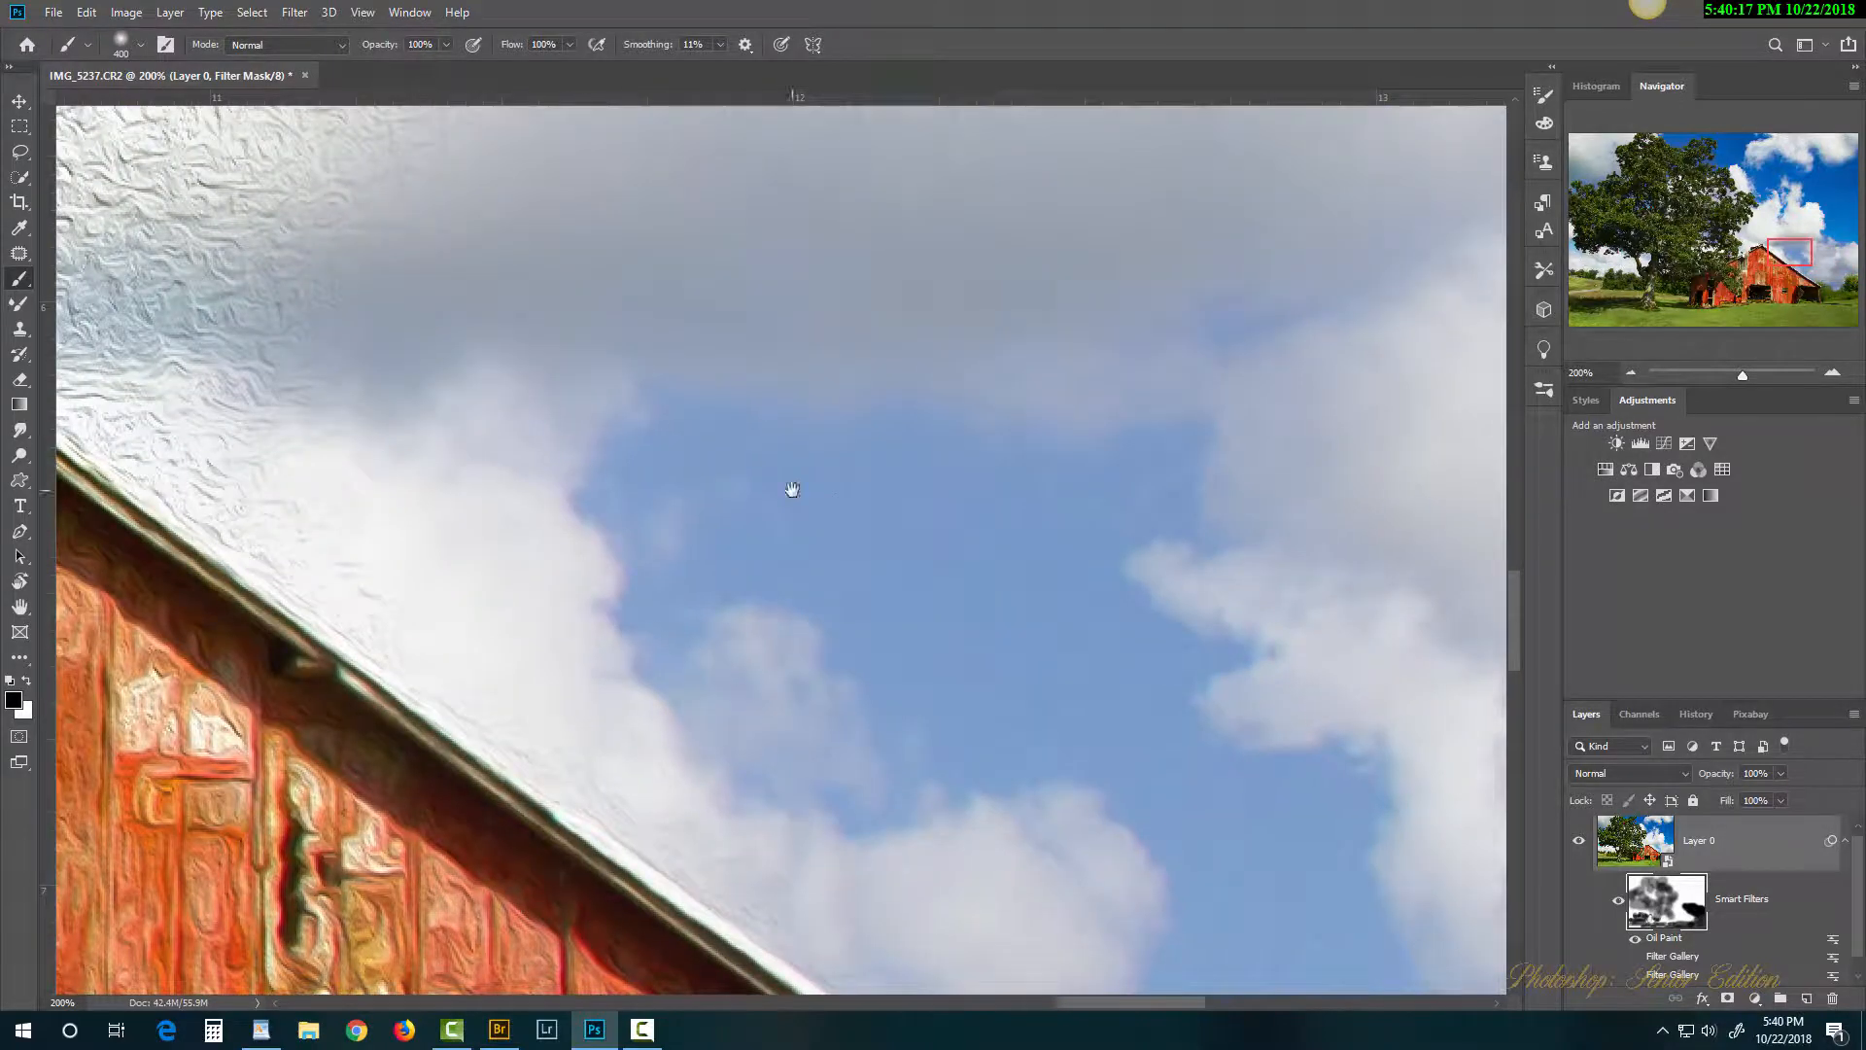
{"action": "left_click_drag", "start_coordinate": [790, 491], "coordinate": [1296, 725]}
{"action": "mouse_move", "coordinate": [1071, 584]}
{"action": "left_mouse_down"}
{"action": "mouse_move", "coordinate": [806, 433]}
{"action": "mouse_move", "coordinate": [944, 518]}
{"action": "mouse_move", "coordinate": [528, 202]}
{"action": "mouse_move", "coordinate": [1005, 199]}
{"action": "mouse_move", "coordinate": [1801, 298]}
{"action": "left_mouse_up"}
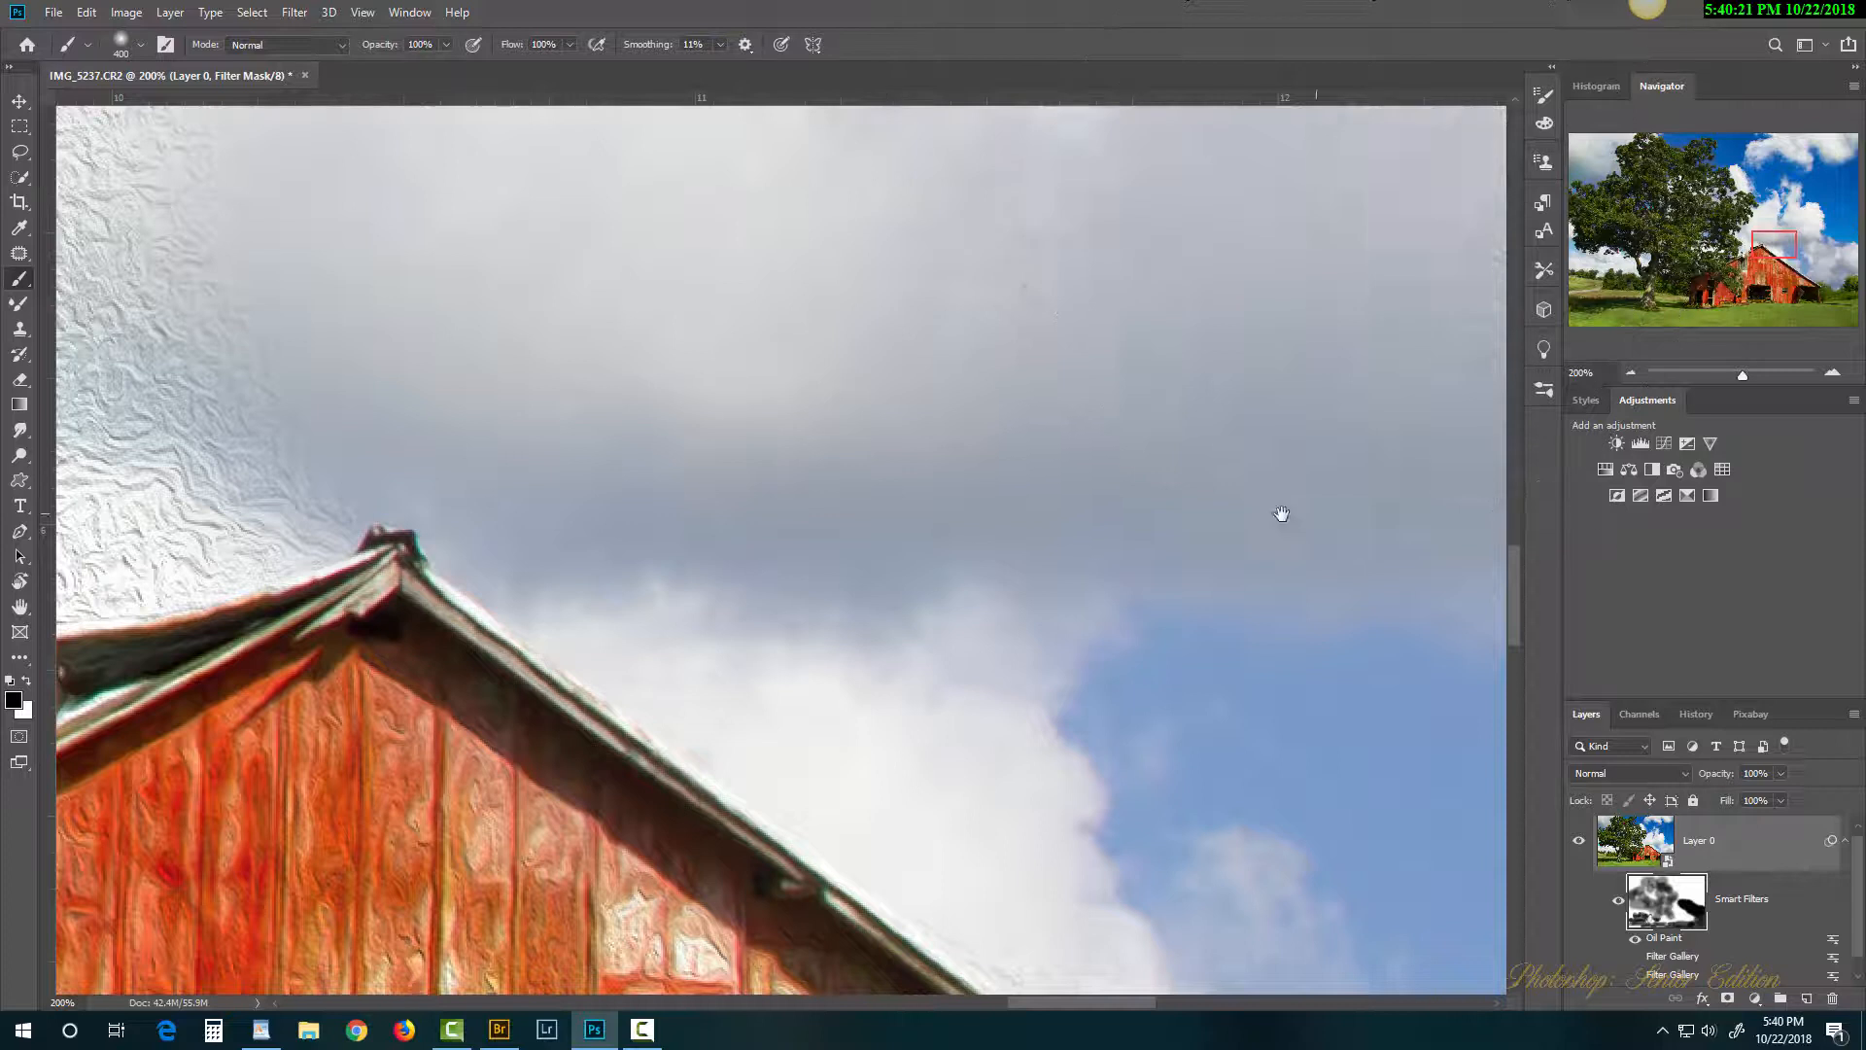
{"action": "left_click_drag", "start_coordinate": [1280, 516], "coordinate": [830, 596]}
{"action": "left_click_drag", "start_coordinate": [1075, 471], "coordinate": [581, 495]}
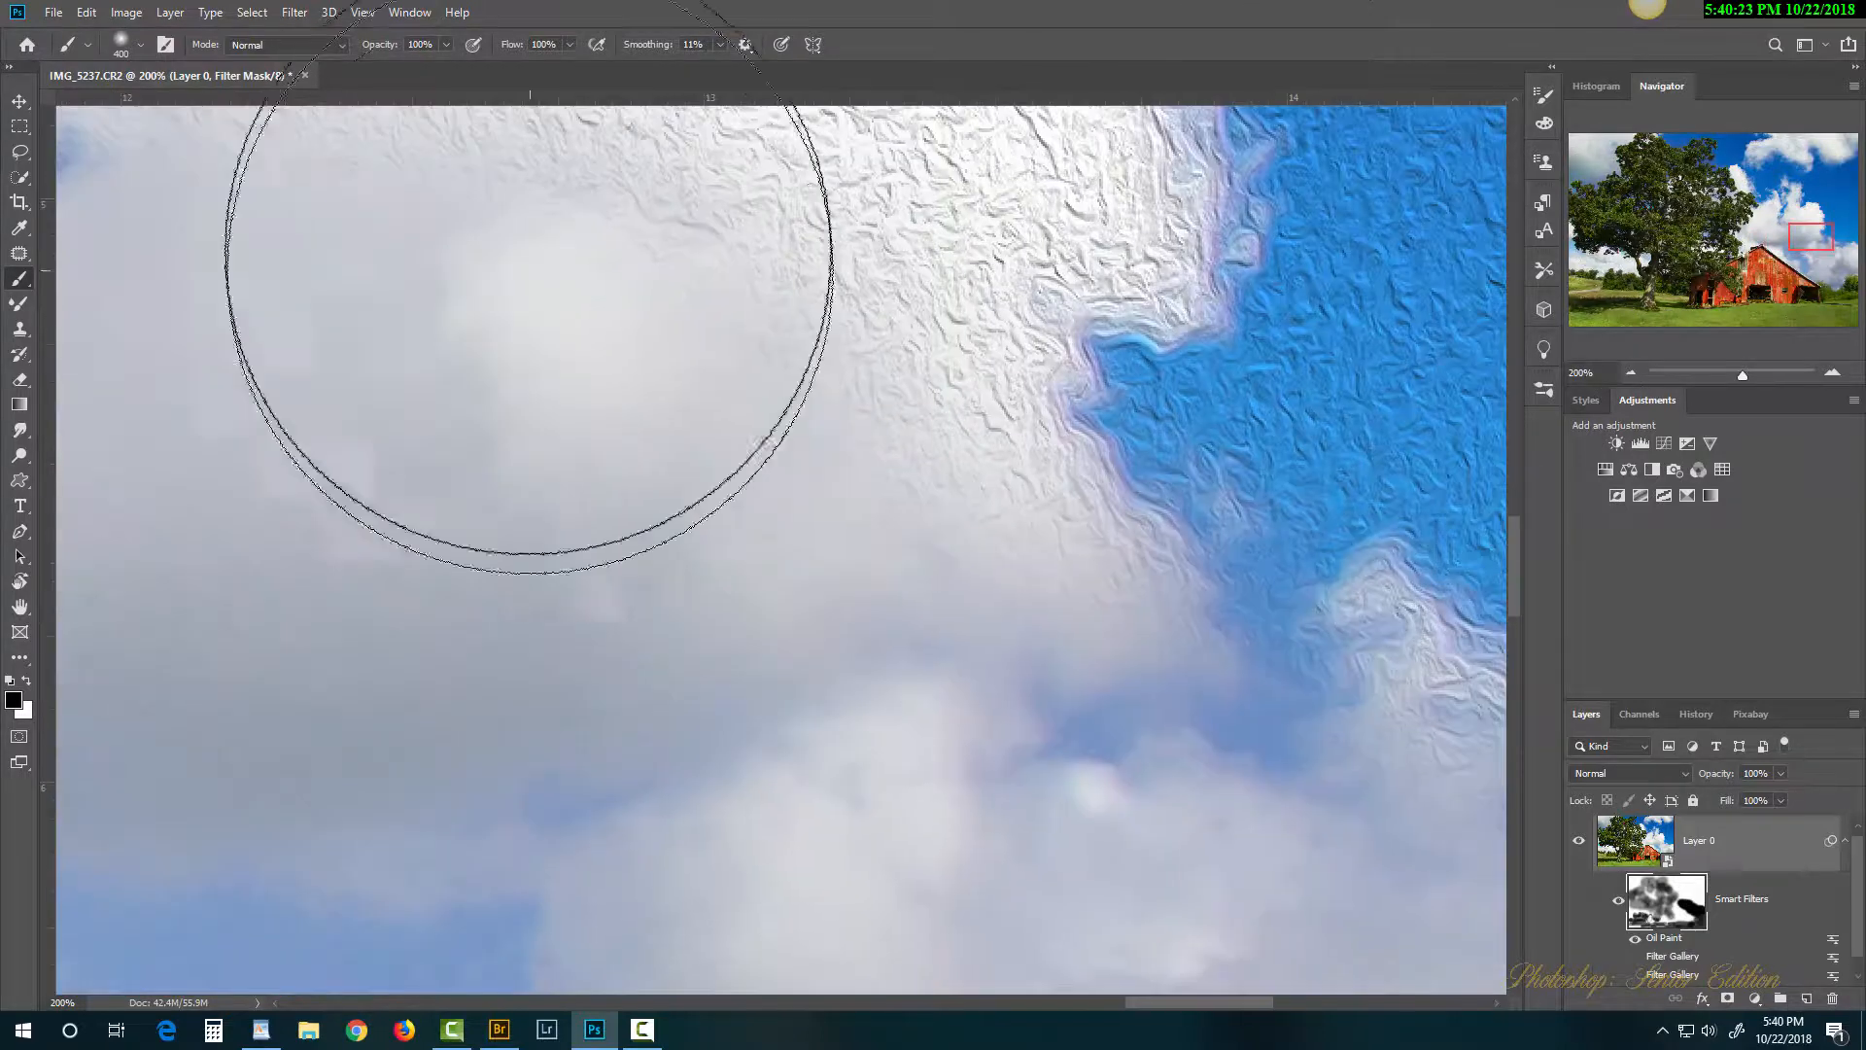
{"action": "mouse_move", "coordinate": [529, 300]}
{"action": "left_mouse_down"}
{"action": "mouse_move", "coordinate": [676, 258]}
{"action": "mouse_move", "coordinate": [1242, 420]}
{"action": "mouse_move", "coordinate": [1228, 636]}
{"action": "left_mouse_up"}
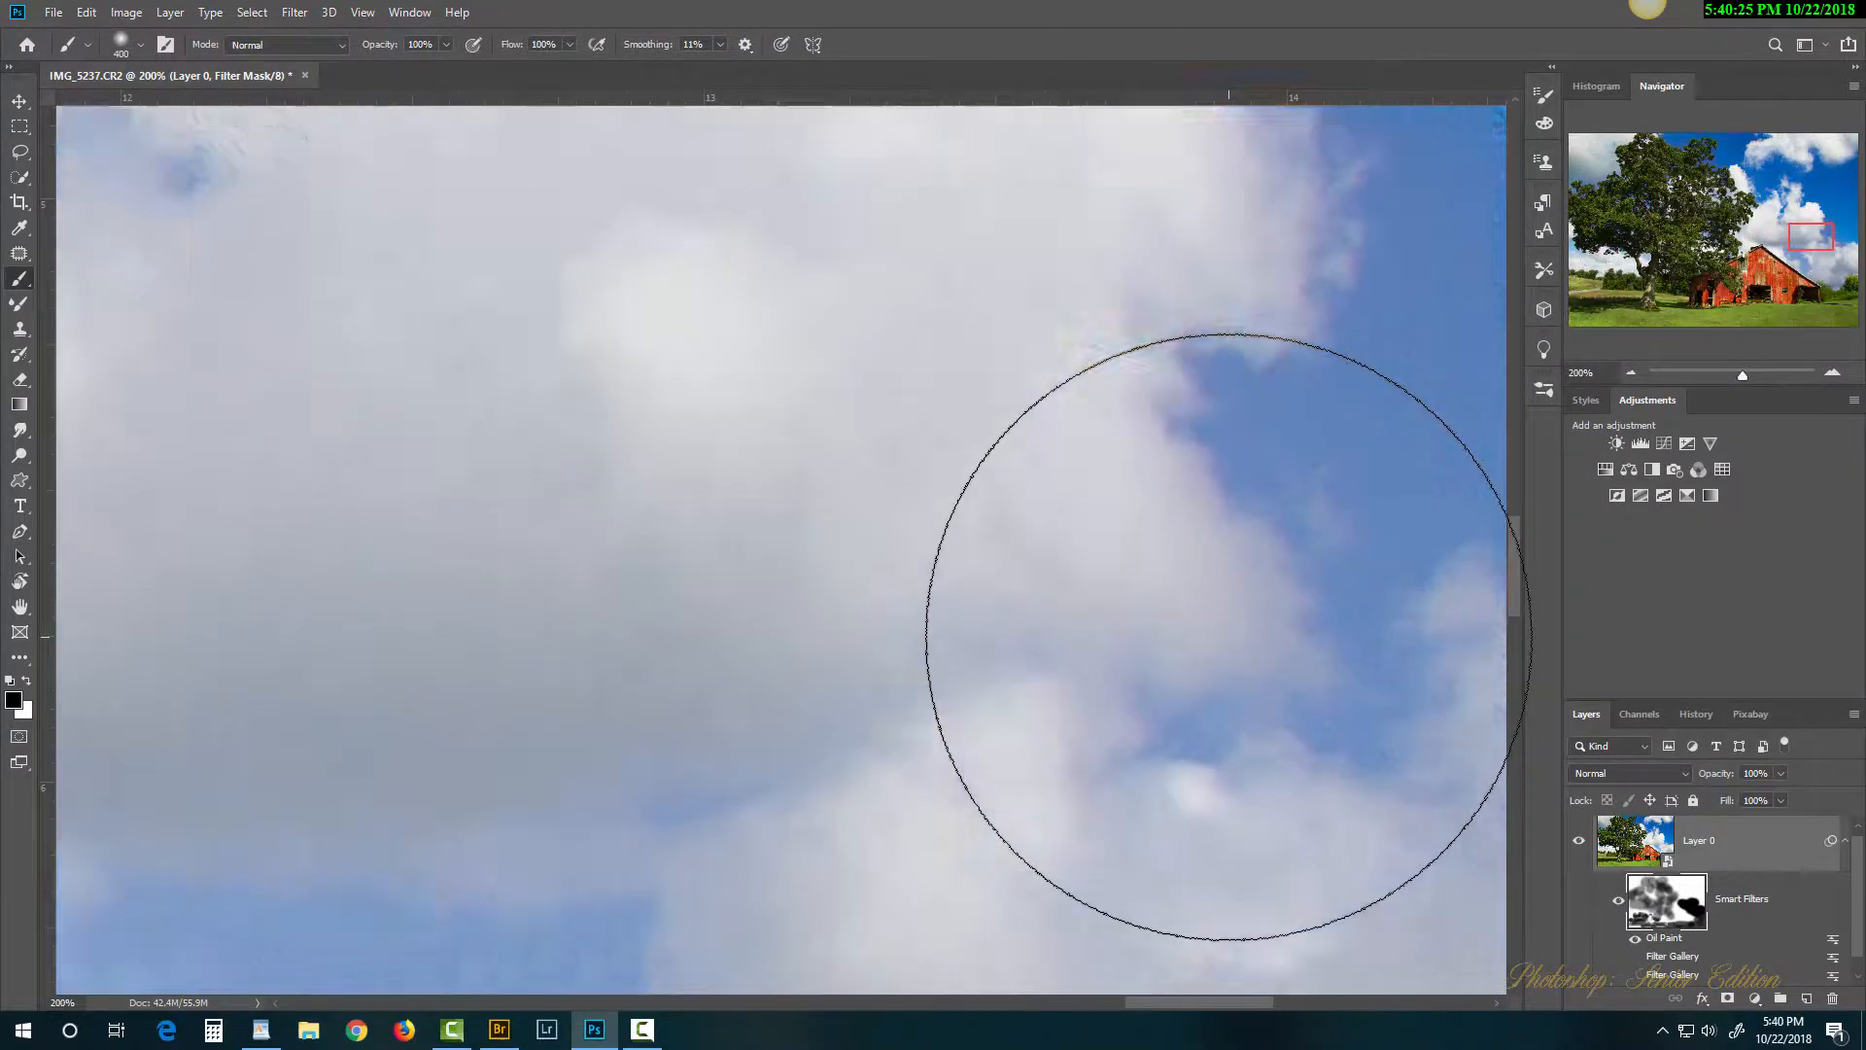
{"action": "key", "text": "ctrl+0"}
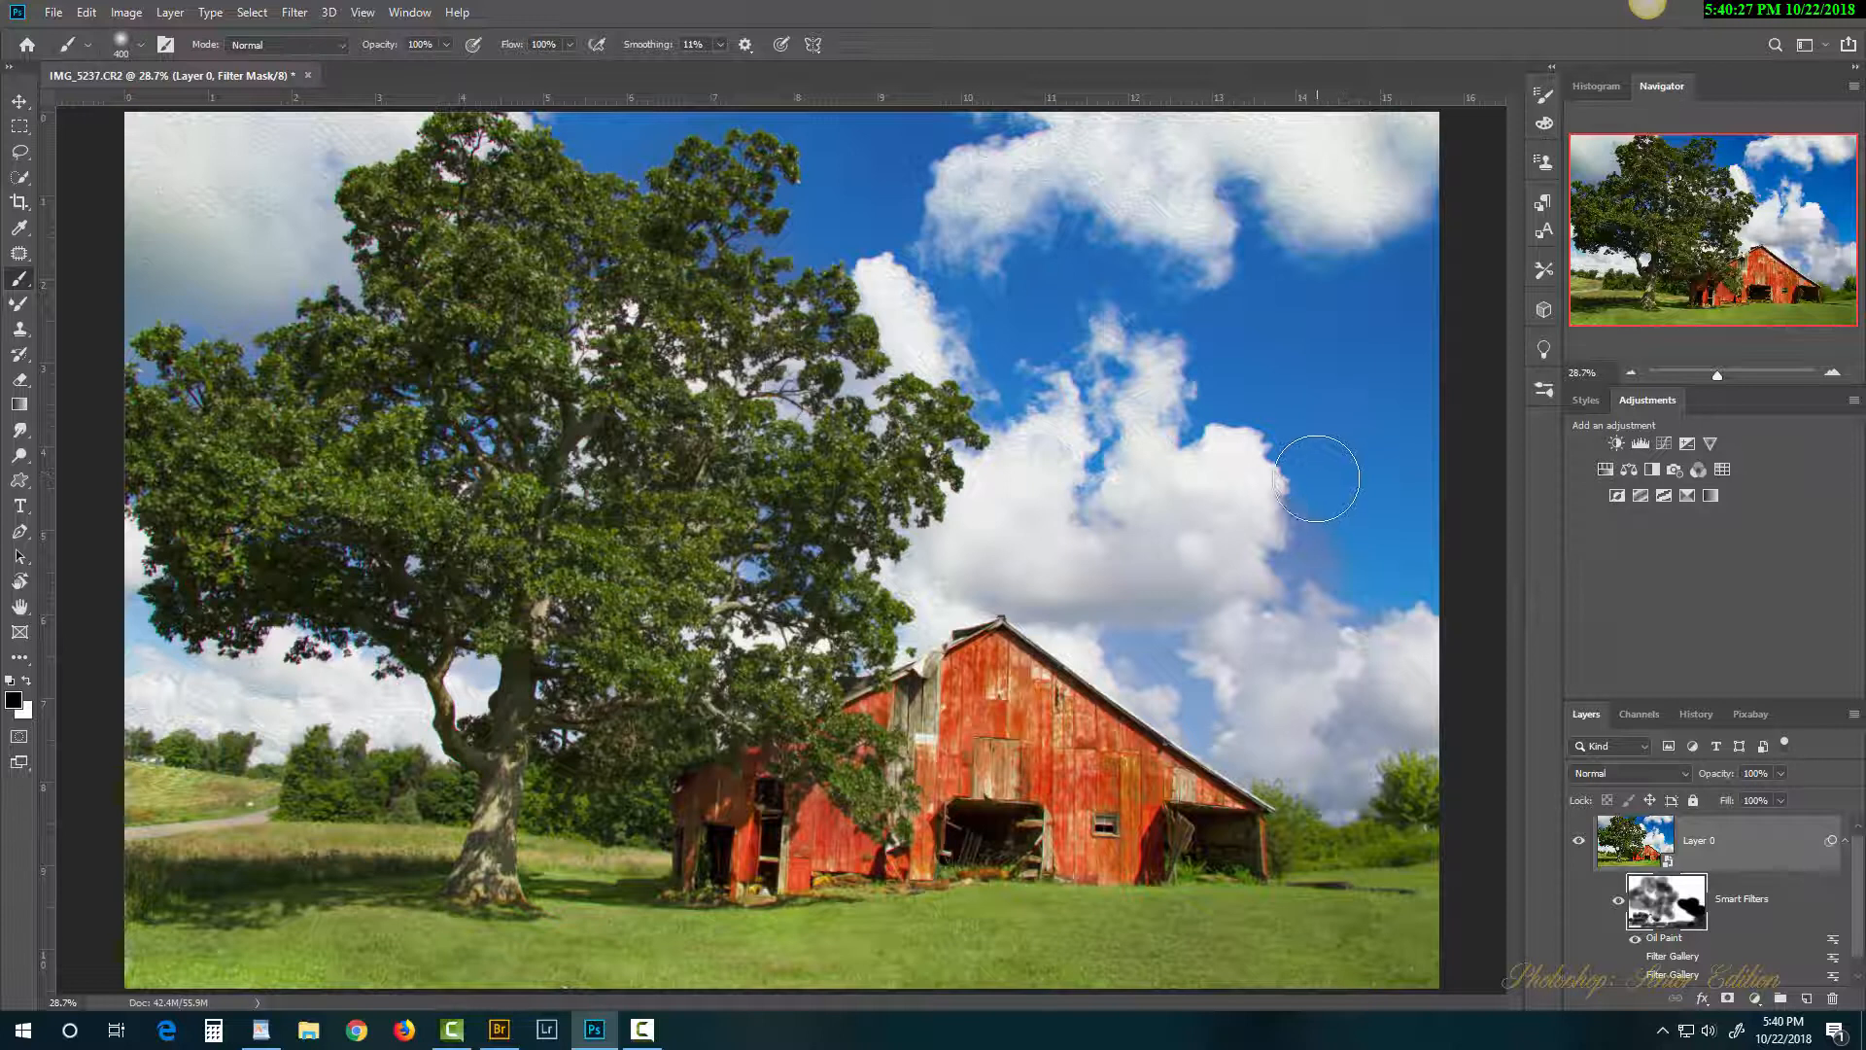
Step: Enlarge the brush to 1100 and mask the oil-paint texture from the upper-right, upper-left and lower-left clouds
{"action": "key", "text": "bracketright"}
{"action": "key", "text": "bracketright"}
{"action": "key", "text": "bracketright"}
{"action": "key", "text": "bracketright"}
{"action": "mouse_move", "coordinate": [1021, 200]}
{"action": "left_mouse_down"}
{"action": "mouse_move", "coordinate": [1380, 188]}
{"action": "mouse_move", "coordinate": [1325, 411]}
{"action": "mouse_move", "coordinate": [1178, 424]}
{"action": "mouse_move", "coordinate": [1363, 498]}
{"action": "mouse_move", "coordinate": [1274, 536]}
{"action": "mouse_move", "coordinate": [1122, 342]}
{"action": "mouse_move", "coordinate": [947, 212]}
{"action": "mouse_move", "coordinate": [903, 138]}
{"action": "mouse_move", "coordinate": [856, 107]}
{"action": "left_mouse_up"}
{"action": "mouse_move", "coordinate": [218, 113]}
{"action": "left_mouse_down"}
{"action": "mouse_move", "coordinate": [19, 233]}
{"action": "mouse_move", "coordinate": [14, 282]}
{"action": "left_mouse_up"}
{"action": "mouse_move", "coordinate": [146, 773]}
{"action": "left_mouse_down"}
{"action": "mouse_move", "coordinate": [253, 700]}
{"action": "mouse_move", "coordinate": [175, 798]}
{"action": "left_mouse_up"}
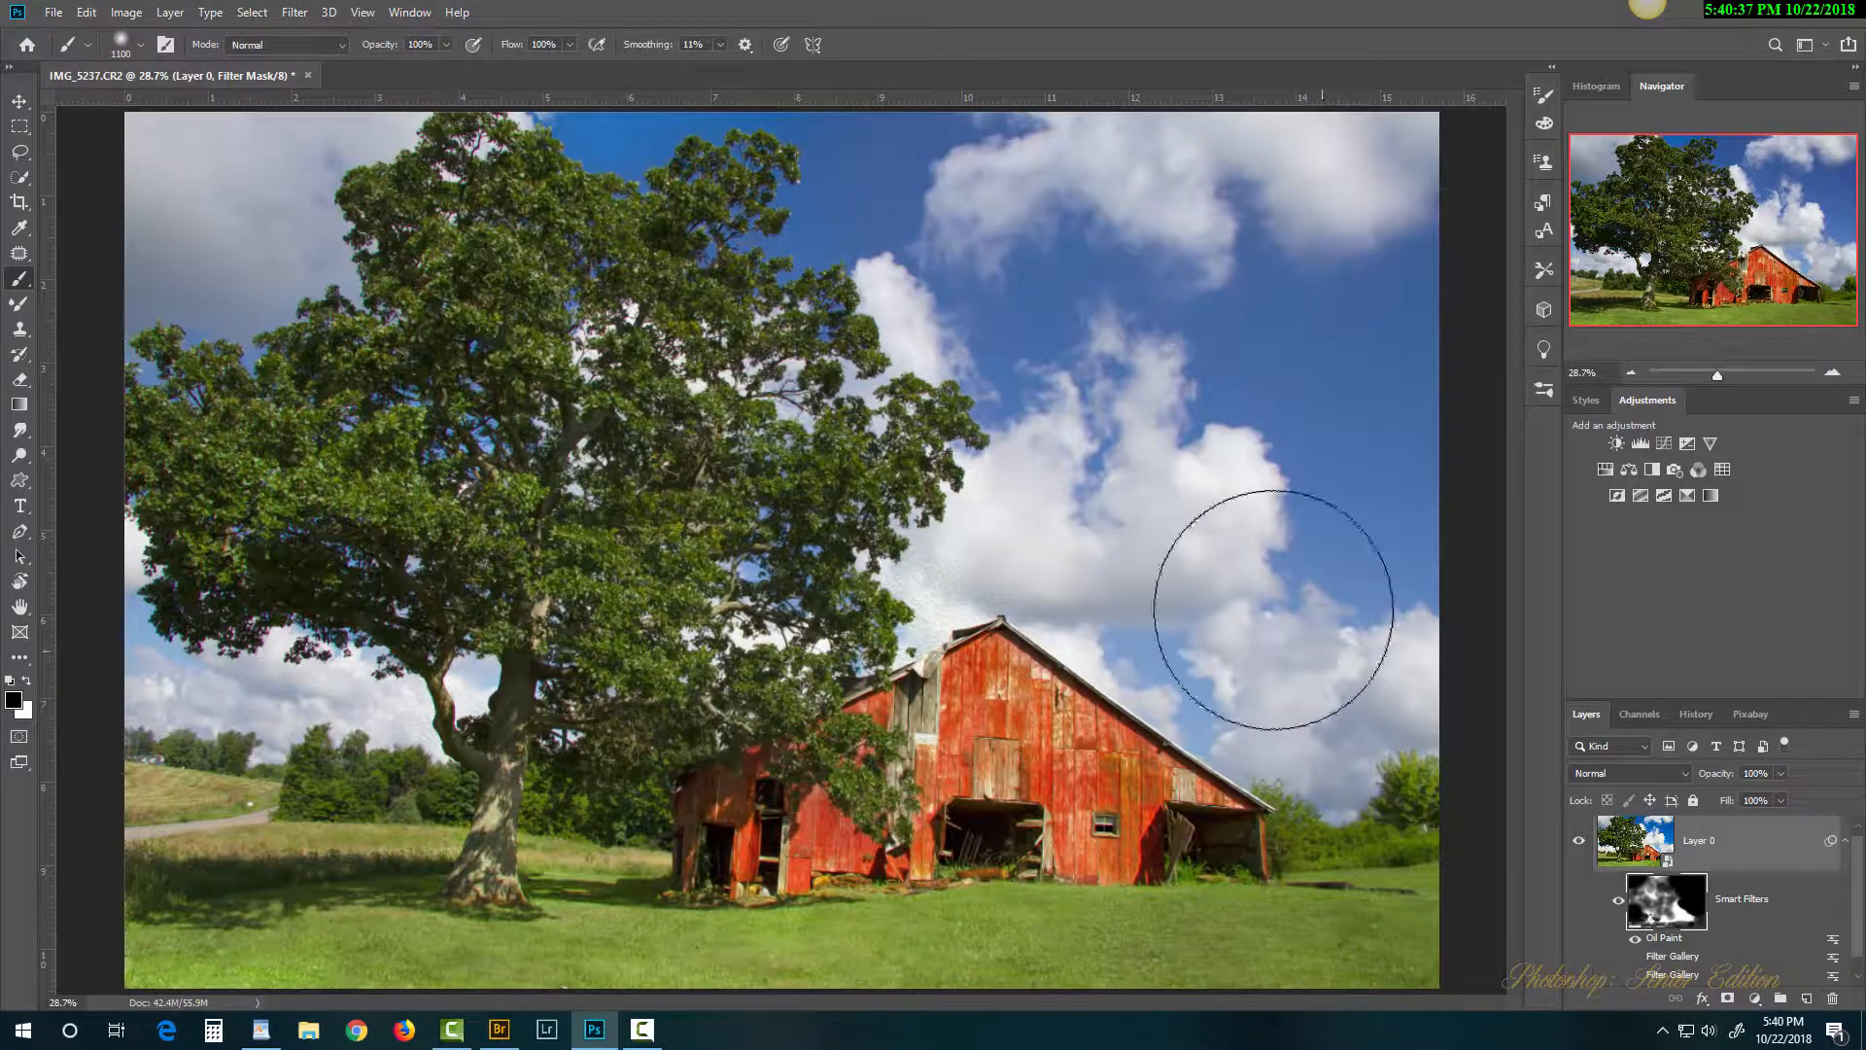
Step: Zoom in to inspect the grass, barn wall, siding and door, then zoom back out
{"action": "left_click", "coordinate": [962, 941], "text": "ctrl"}
{"action": "left_click", "coordinate": [962, 941], "text": "ctrl"}
{"action": "left_click", "coordinate": [962, 941], "text": "ctrl"}
{"action": "left_click", "coordinate": [962, 941], "text": "ctrl"}
{"action": "left_click", "coordinate": [962, 941], "text": "ctrl"}
{"action": "left_click", "coordinate": [963, 941], "text": "ctrl"}
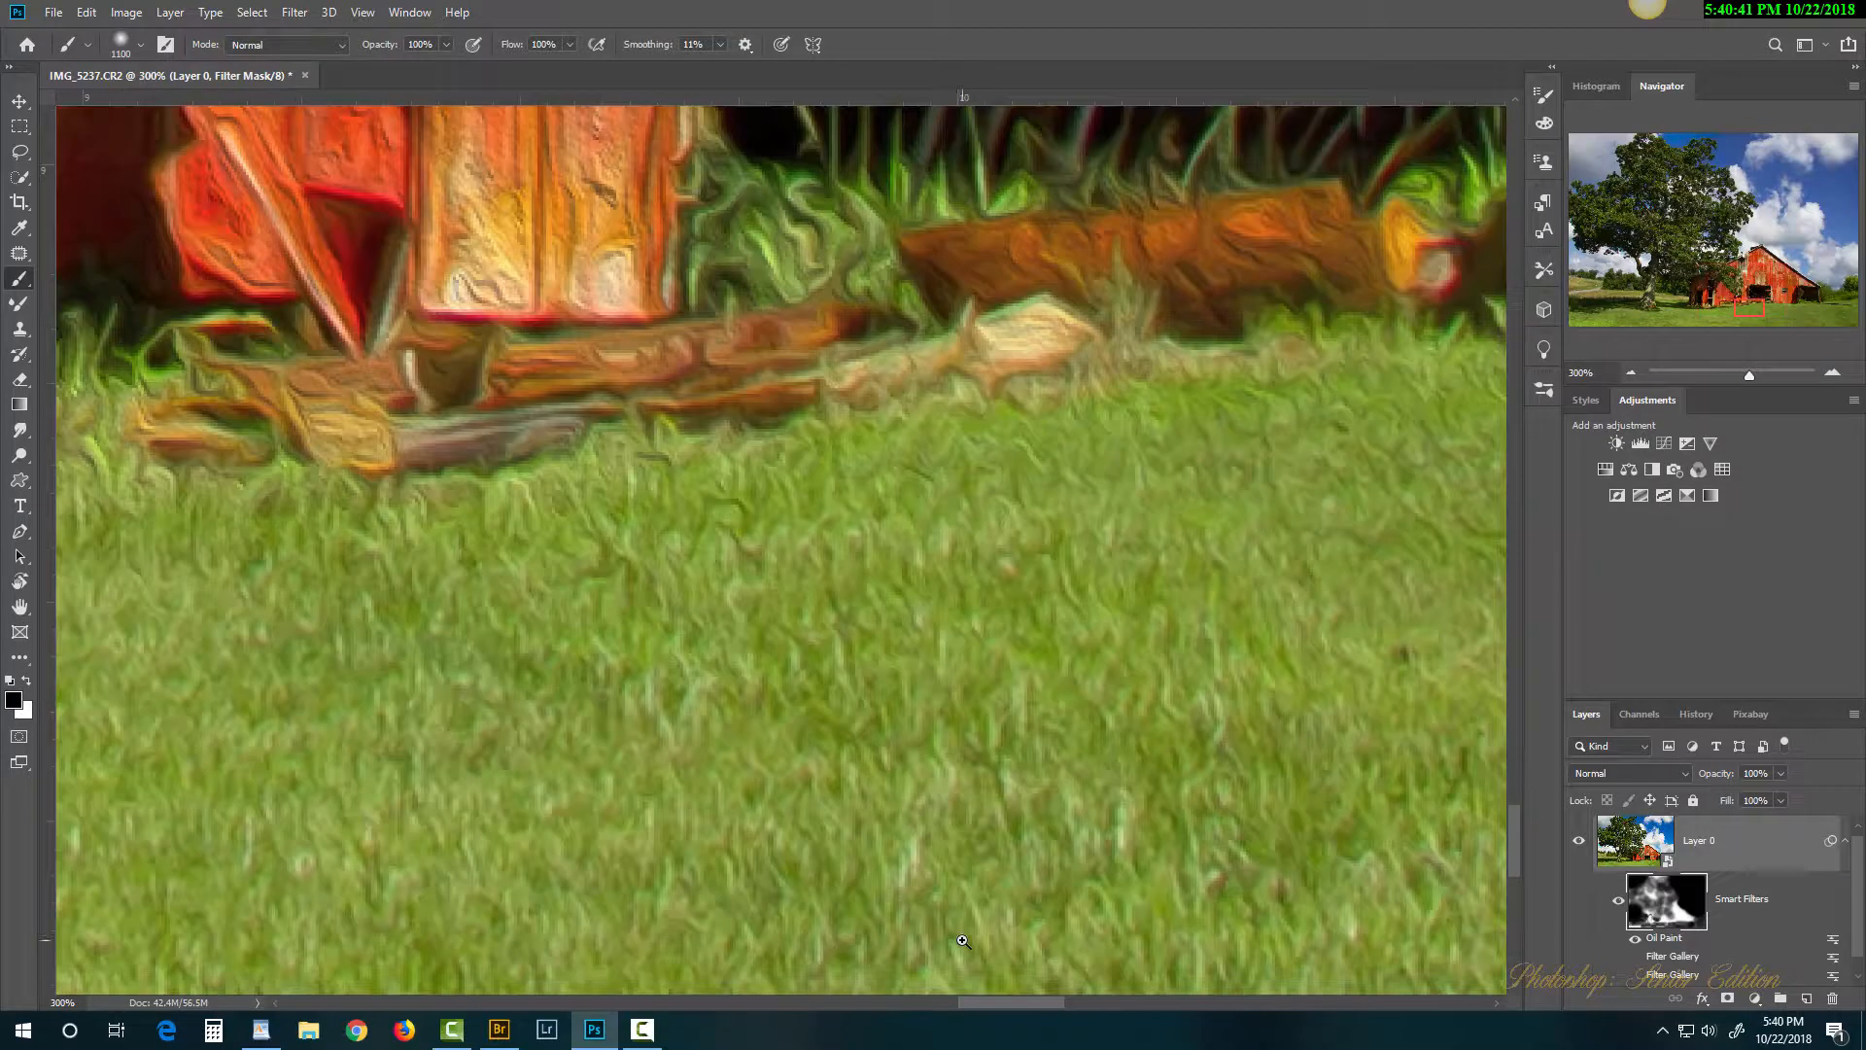
{"action": "left_click_drag", "start_coordinate": [799, 632], "coordinate": [1457, 538]}
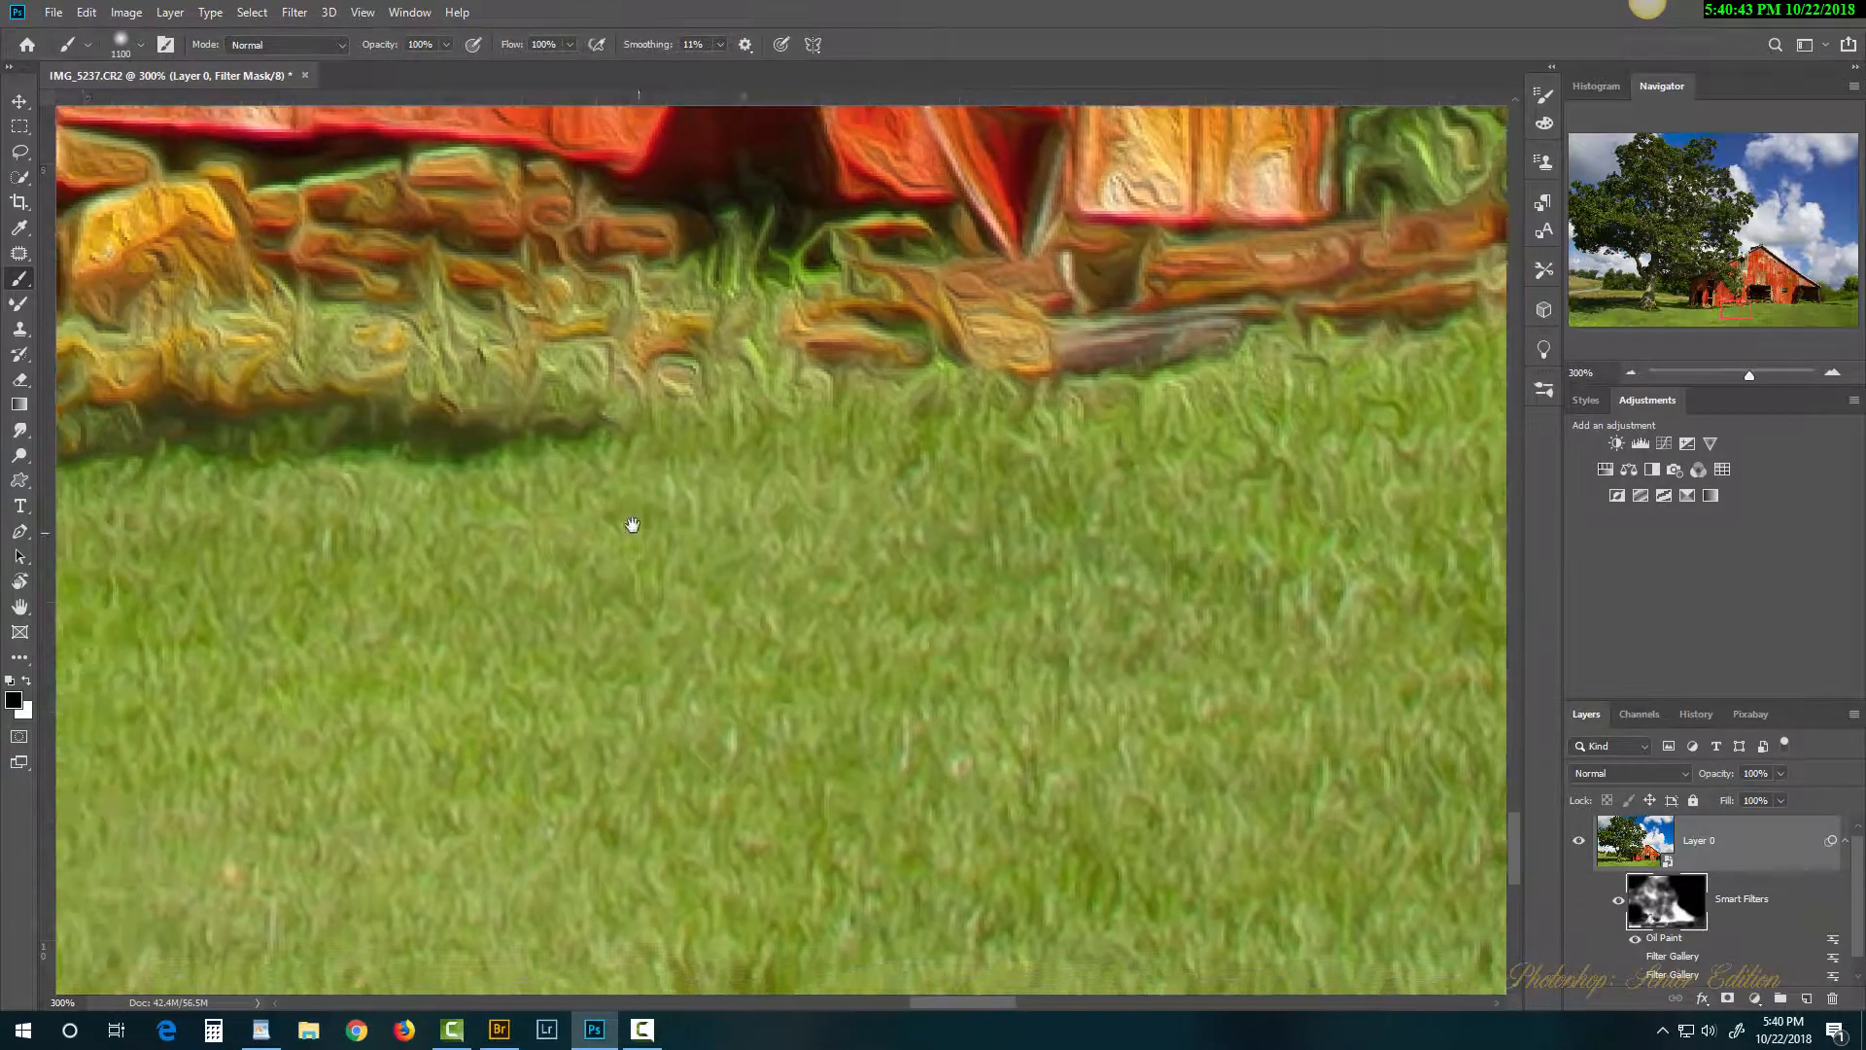
{"action": "left_click_drag", "start_coordinate": [630, 523], "coordinate": [1068, 808]}
{"action": "left_click_drag", "start_coordinate": [1001, 413], "coordinate": [850, 529]}
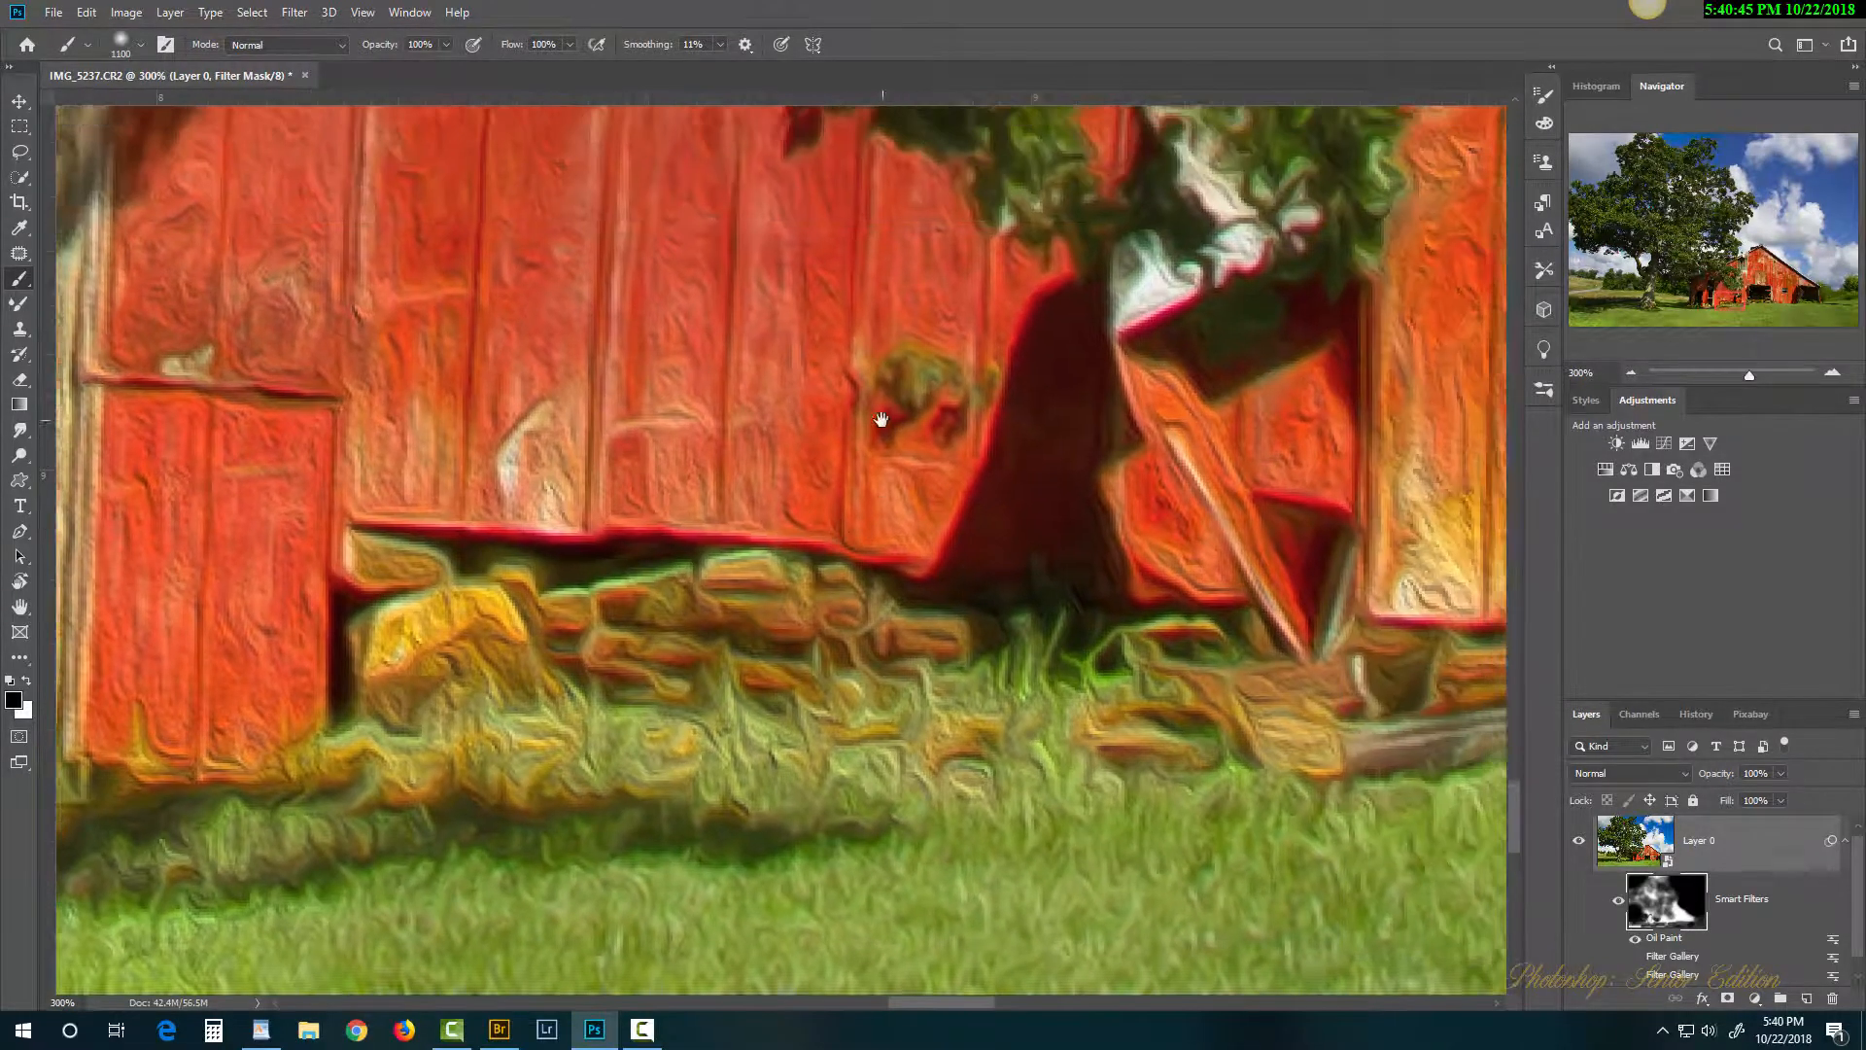
{"action": "left_click_drag", "start_coordinate": [882, 419], "coordinate": [698, 763]}
{"action": "left_click_drag", "start_coordinate": [902, 503], "coordinate": [535, 739]}
{"action": "left_click_drag", "start_coordinate": [1071, 448], "coordinate": [658, 691]}
{"action": "left_click_drag", "start_coordinate": [1092, 534], "coordinate": [681, 688]}
{"action": "left_click_drag", "start_coordinate": [1108, 579], "coordinate": [996, 709]}
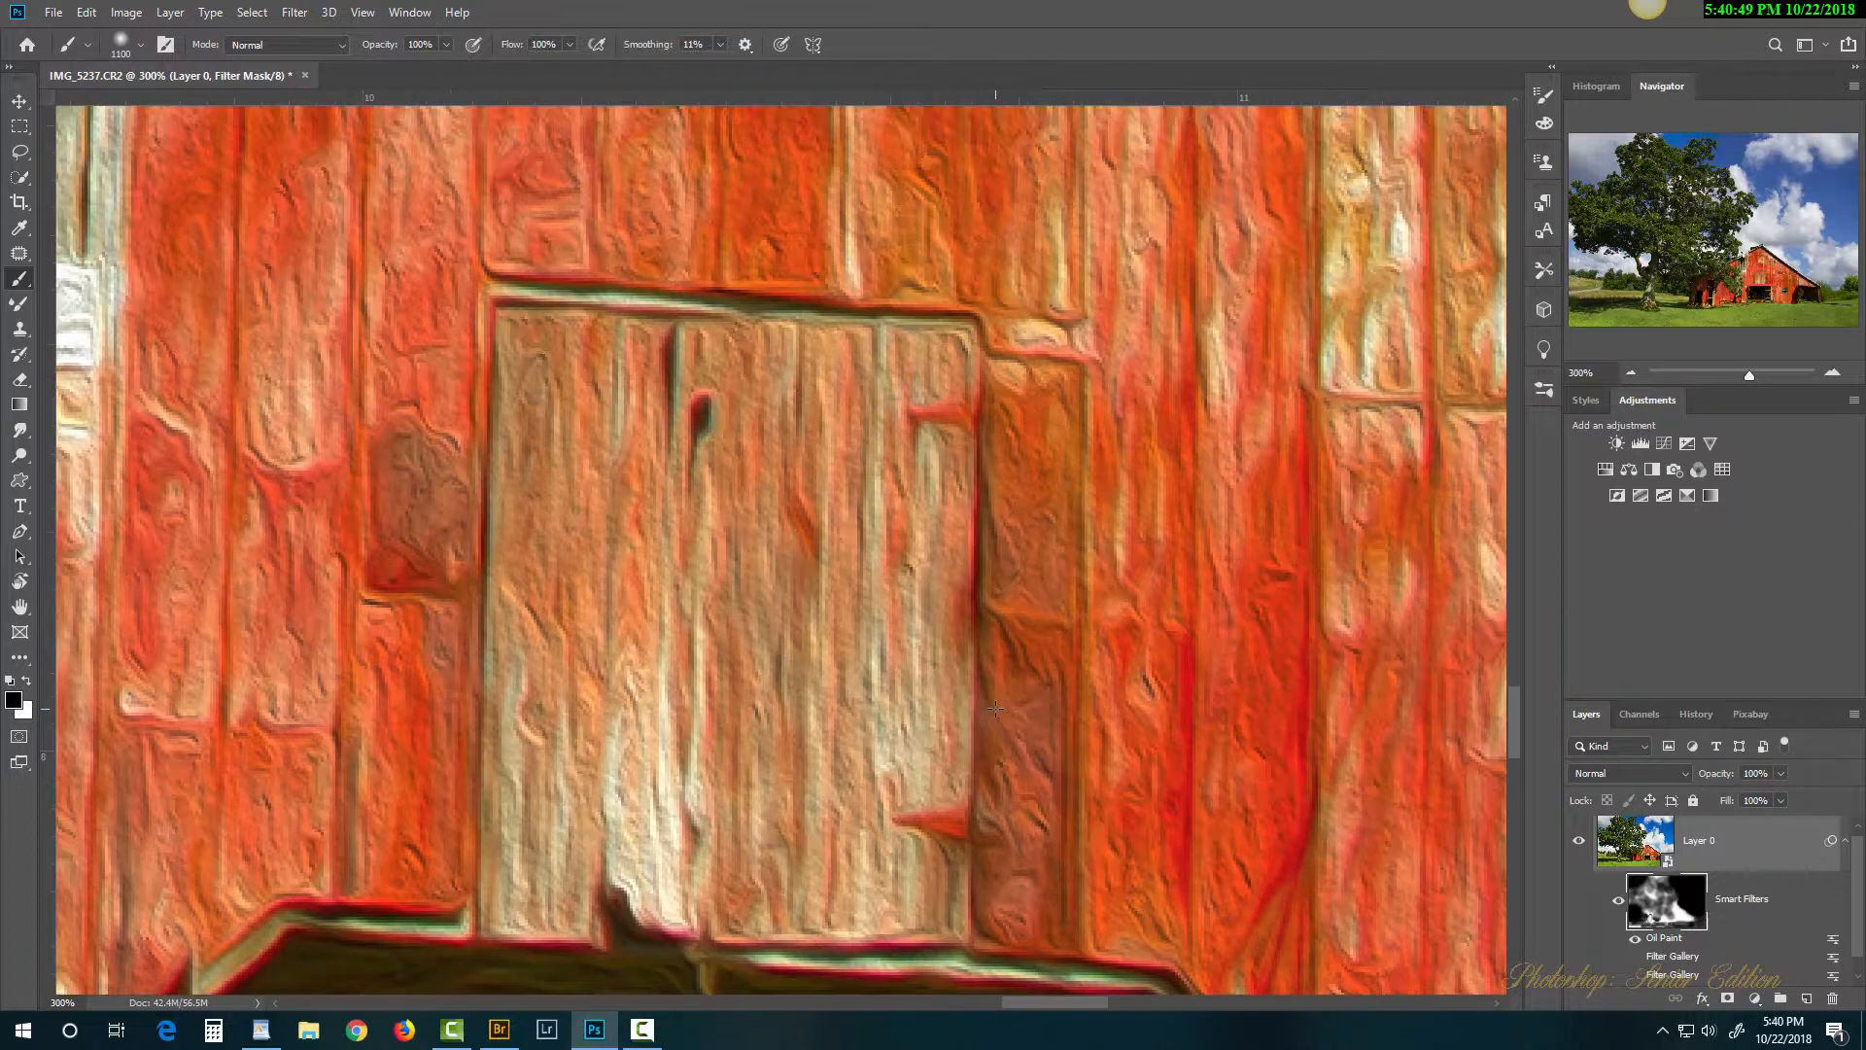
{"action": "key", "text": "ctrl+minus"}
{"action": "key", "text": "ctrl+minus"}
{"action": "key", "text": "ctrl+minus"}
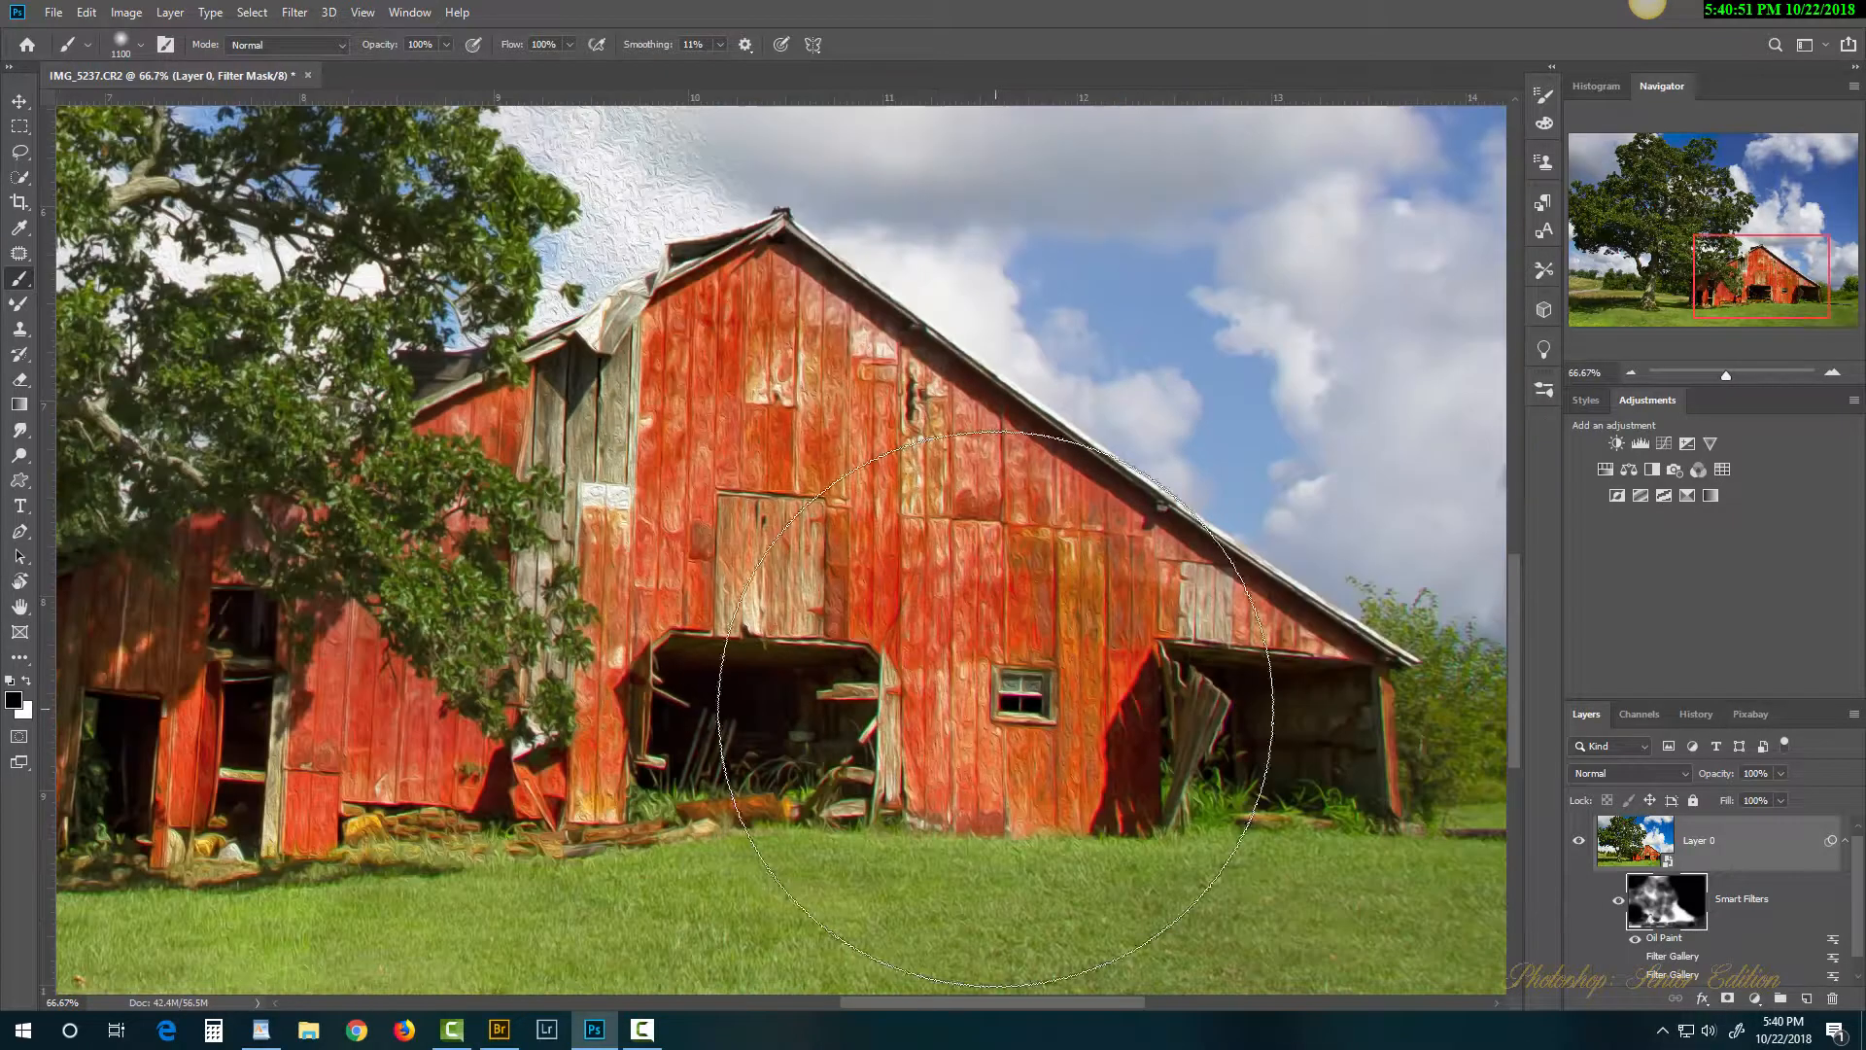
Step: At 13% brush opacity and size 700, lightly mask the oil-paint effect across the barn
{"action": "left_click", "coordinate": [445, 43]}
{"action": "left_click", "coordinate": [374, 68]}
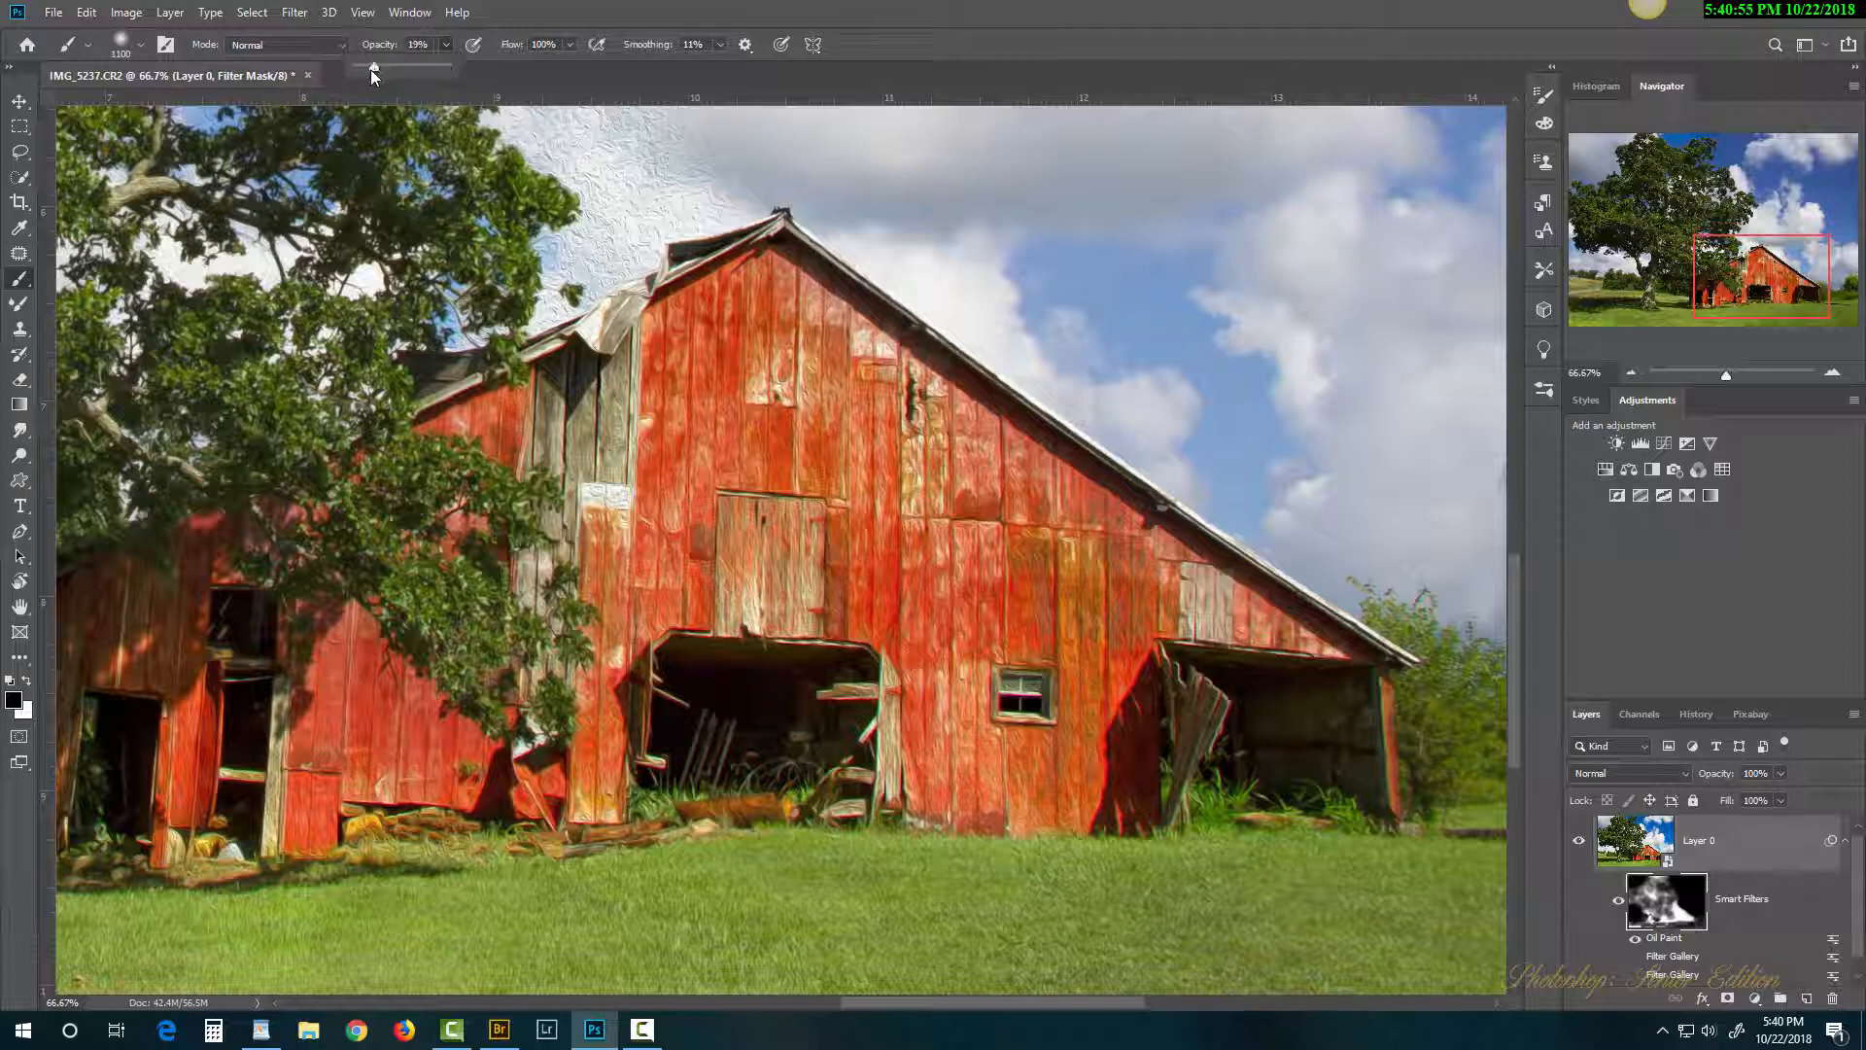
{"action": "left_click_drag", "start_coordinate": [371, 68], "coordinate": [367, 70]}
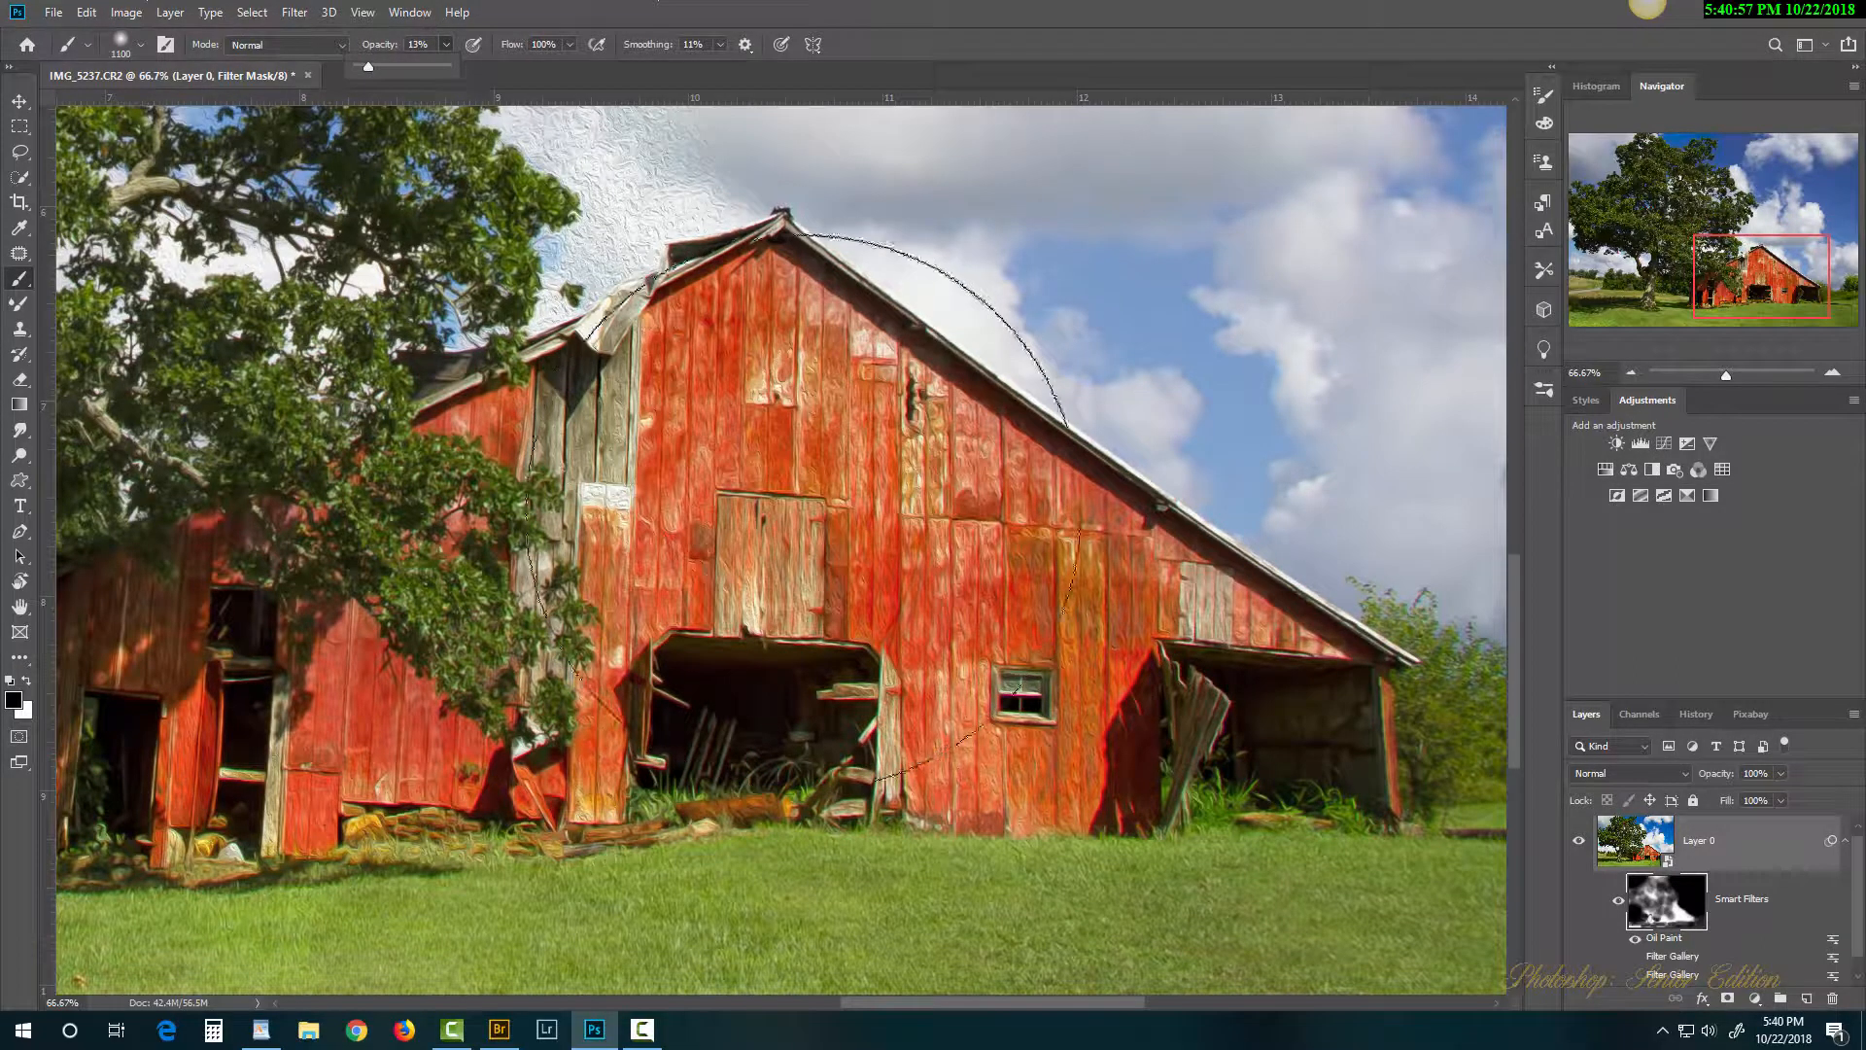
{"action": "key", "text": "bracketleft"}
{"action": "key", "text": "bracketleft"}
{"action": "key", "text": "bracketleft"}
{"action": "key", "text": "bracketleft"}
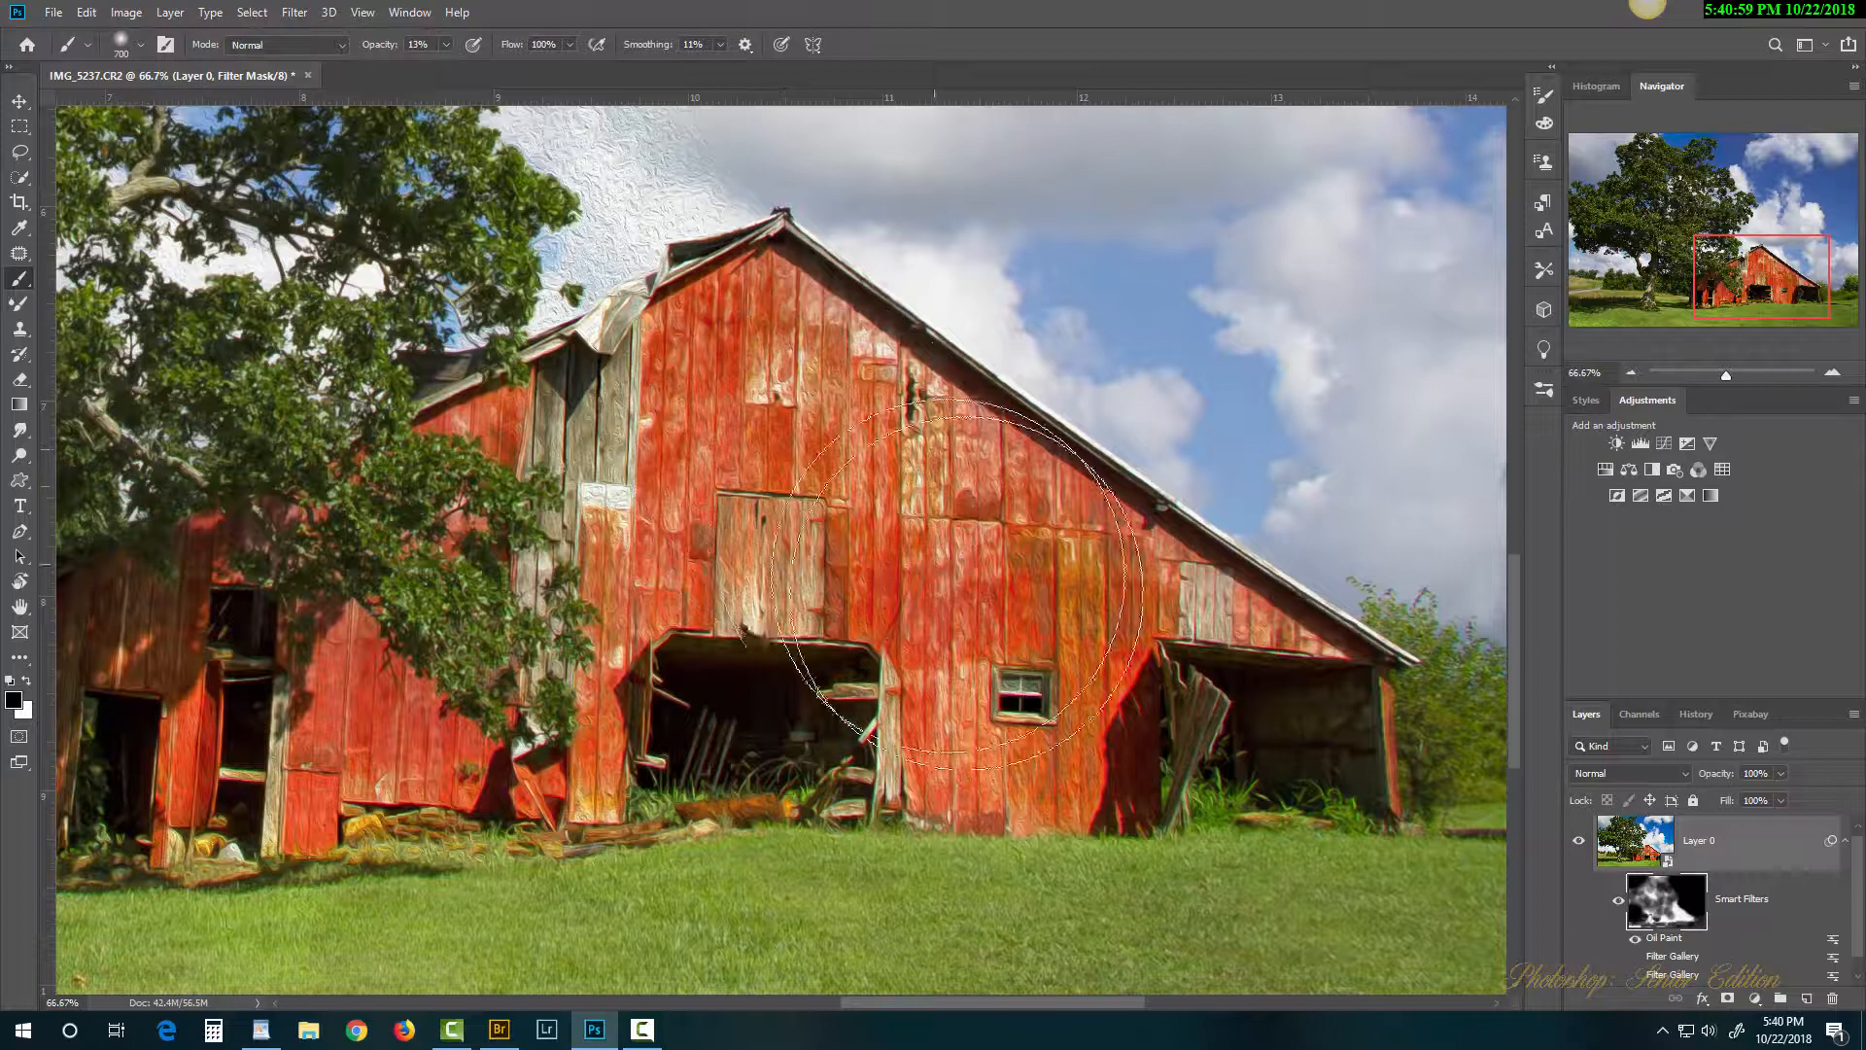
{"action": "mouse_move", "coordinate": [958, 583]}
{"action": "left_mouse_down"}
{"action": "mouse_move", "coordinate": [840, 504]}
{"action": "mouse_move", "coordinate": [952, 602]}
{"action": "mouse_move", "coordinate": [797, 480]}
{"action": "mouse_move", "coordinate": [976, 628]}
{"action": "mouse_move", "coordinate": [800, 476]}
{"action": "mouse_move", "coordinate": [636, 513]}
{"action": "mouse_move", "coordinate": [739, 552]}
{"action": "mouse_move", "coordinate": [786, 524]}
{"action": "left_mouse_up"}
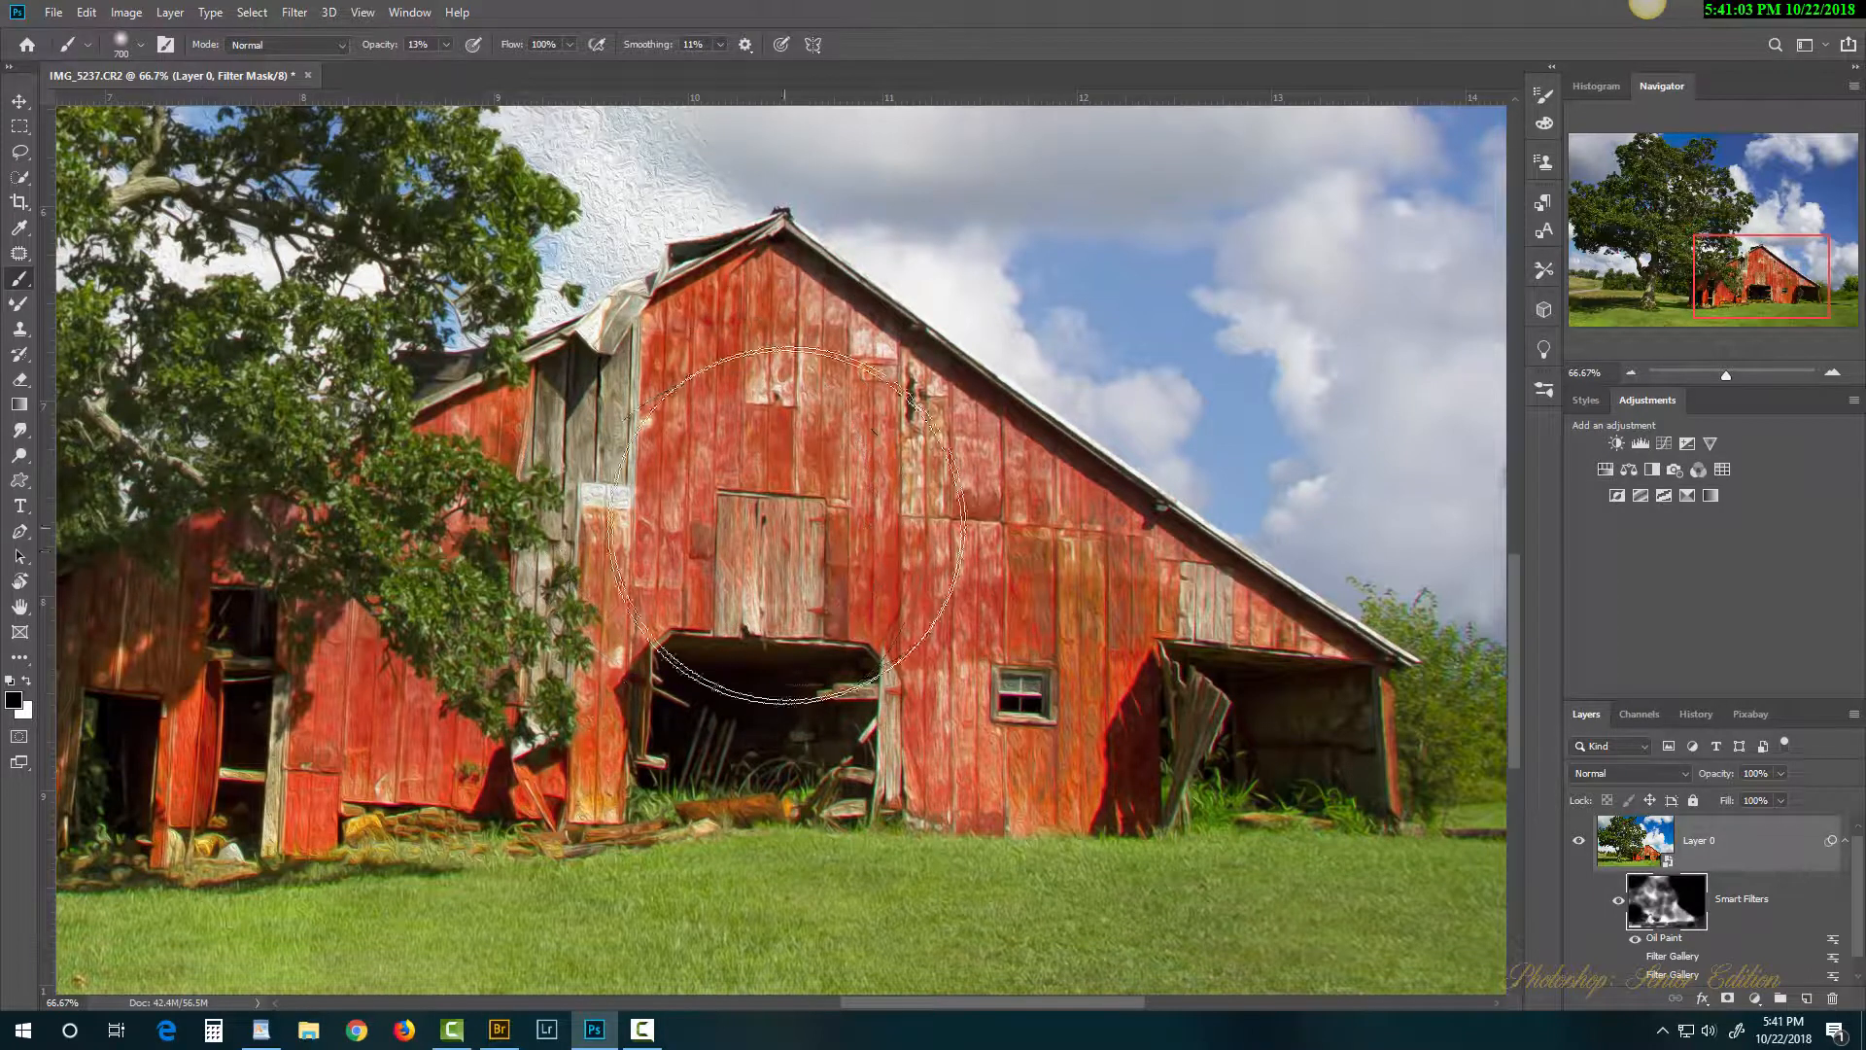
Step: Zoom into the siding and, with a 45-pixel brush at 100% opacity, fully remove the texture from one board
{"action": "left_click", "coordinate": [818, 494], "text": "ctrl"}
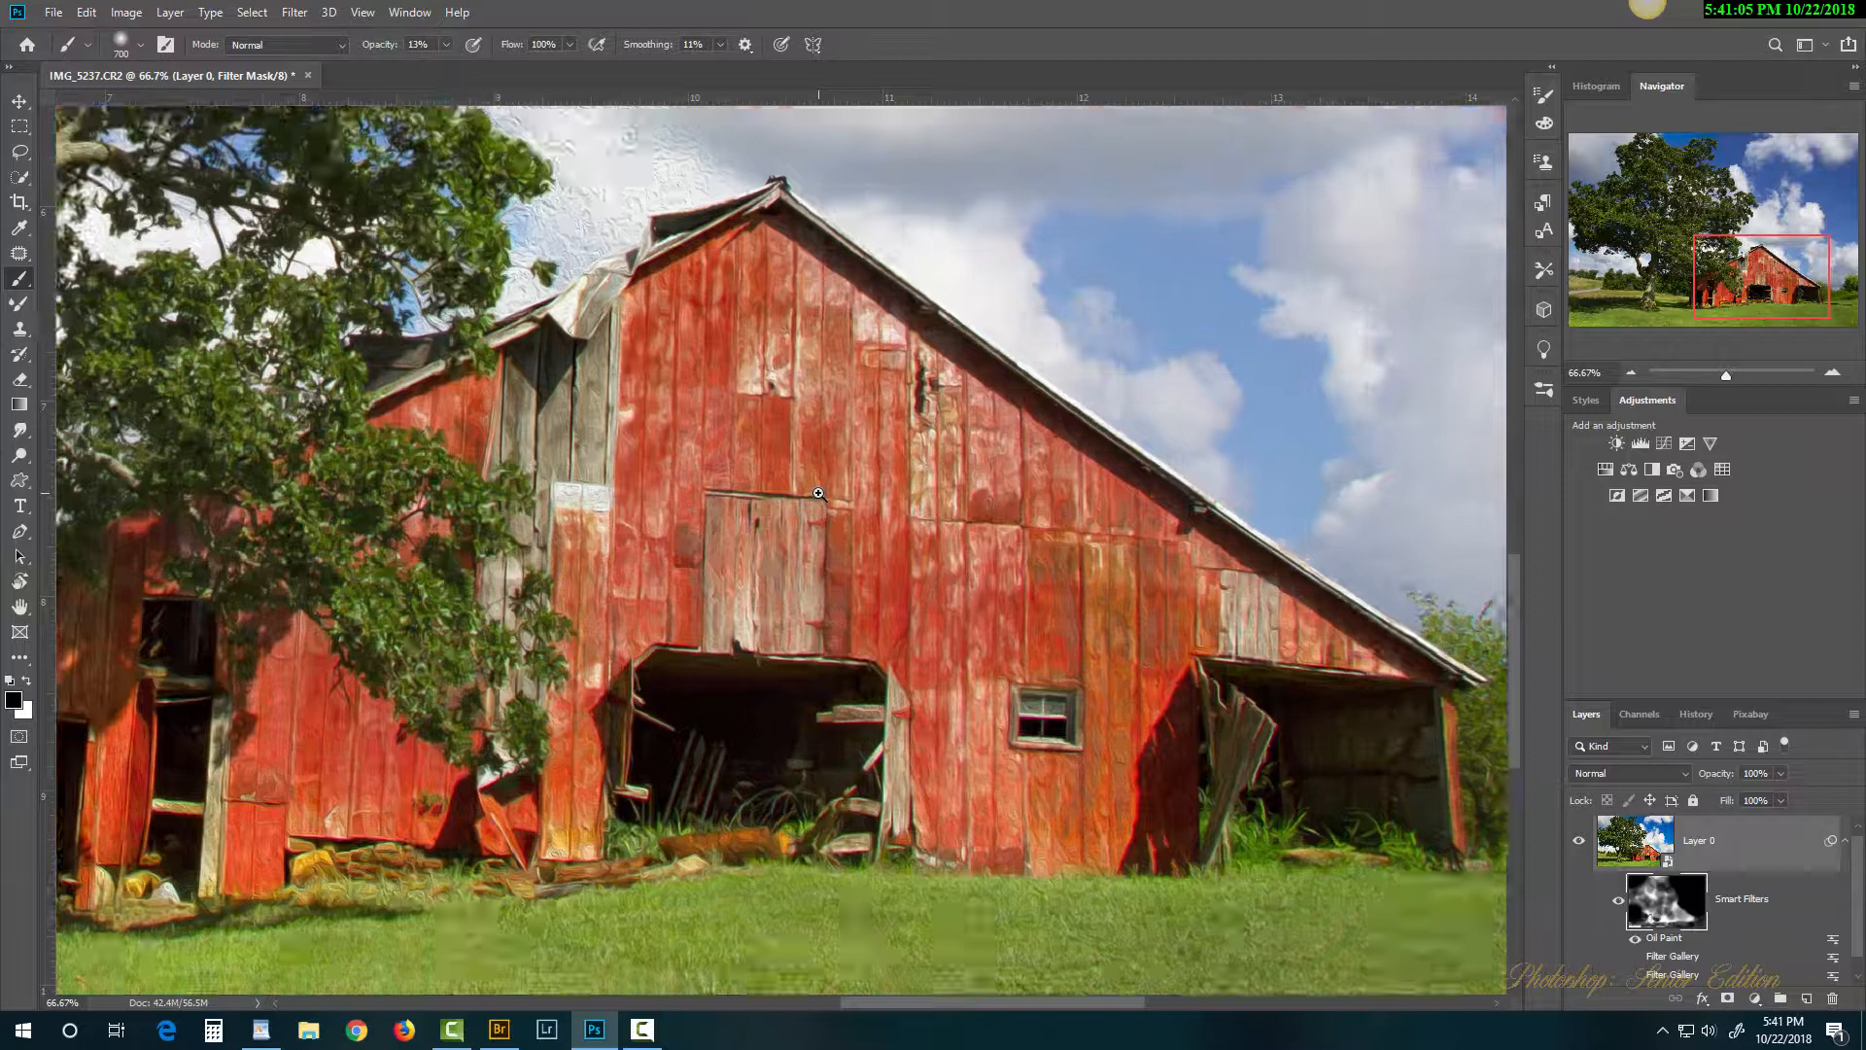
{"action": "left_click", "coordinate": [819, 493], "text": "ctrl"}
{"action": "left_click", "coordinate": [819, 494], "text": "ctrl"}
{"action": "left_click", "coordinate": [818, 494], "text": "ctrl"}
{"action": "left_click_drag", "start_coordinate": [1118, 563], "coordinate": [718, 461]}
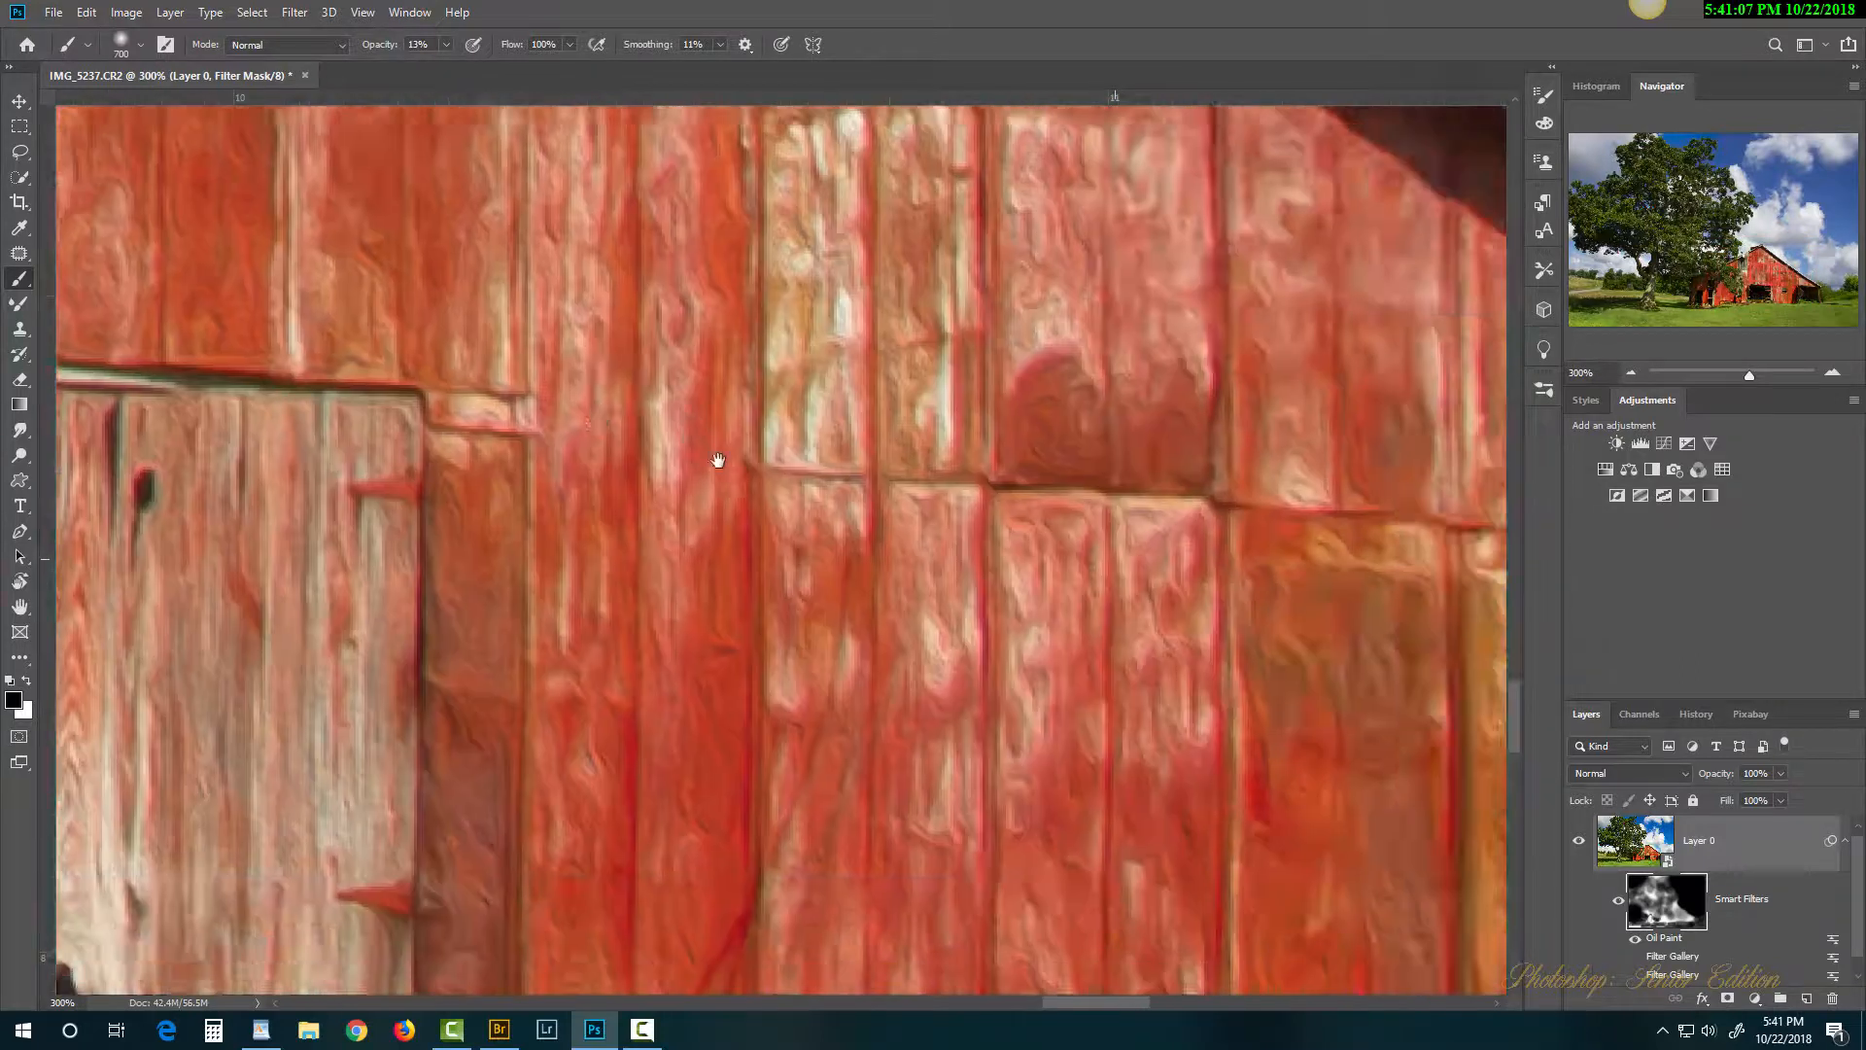
{"action": "left_click_drag", "start_coordinate": [914, 578], "coordinate": [620, 361]}
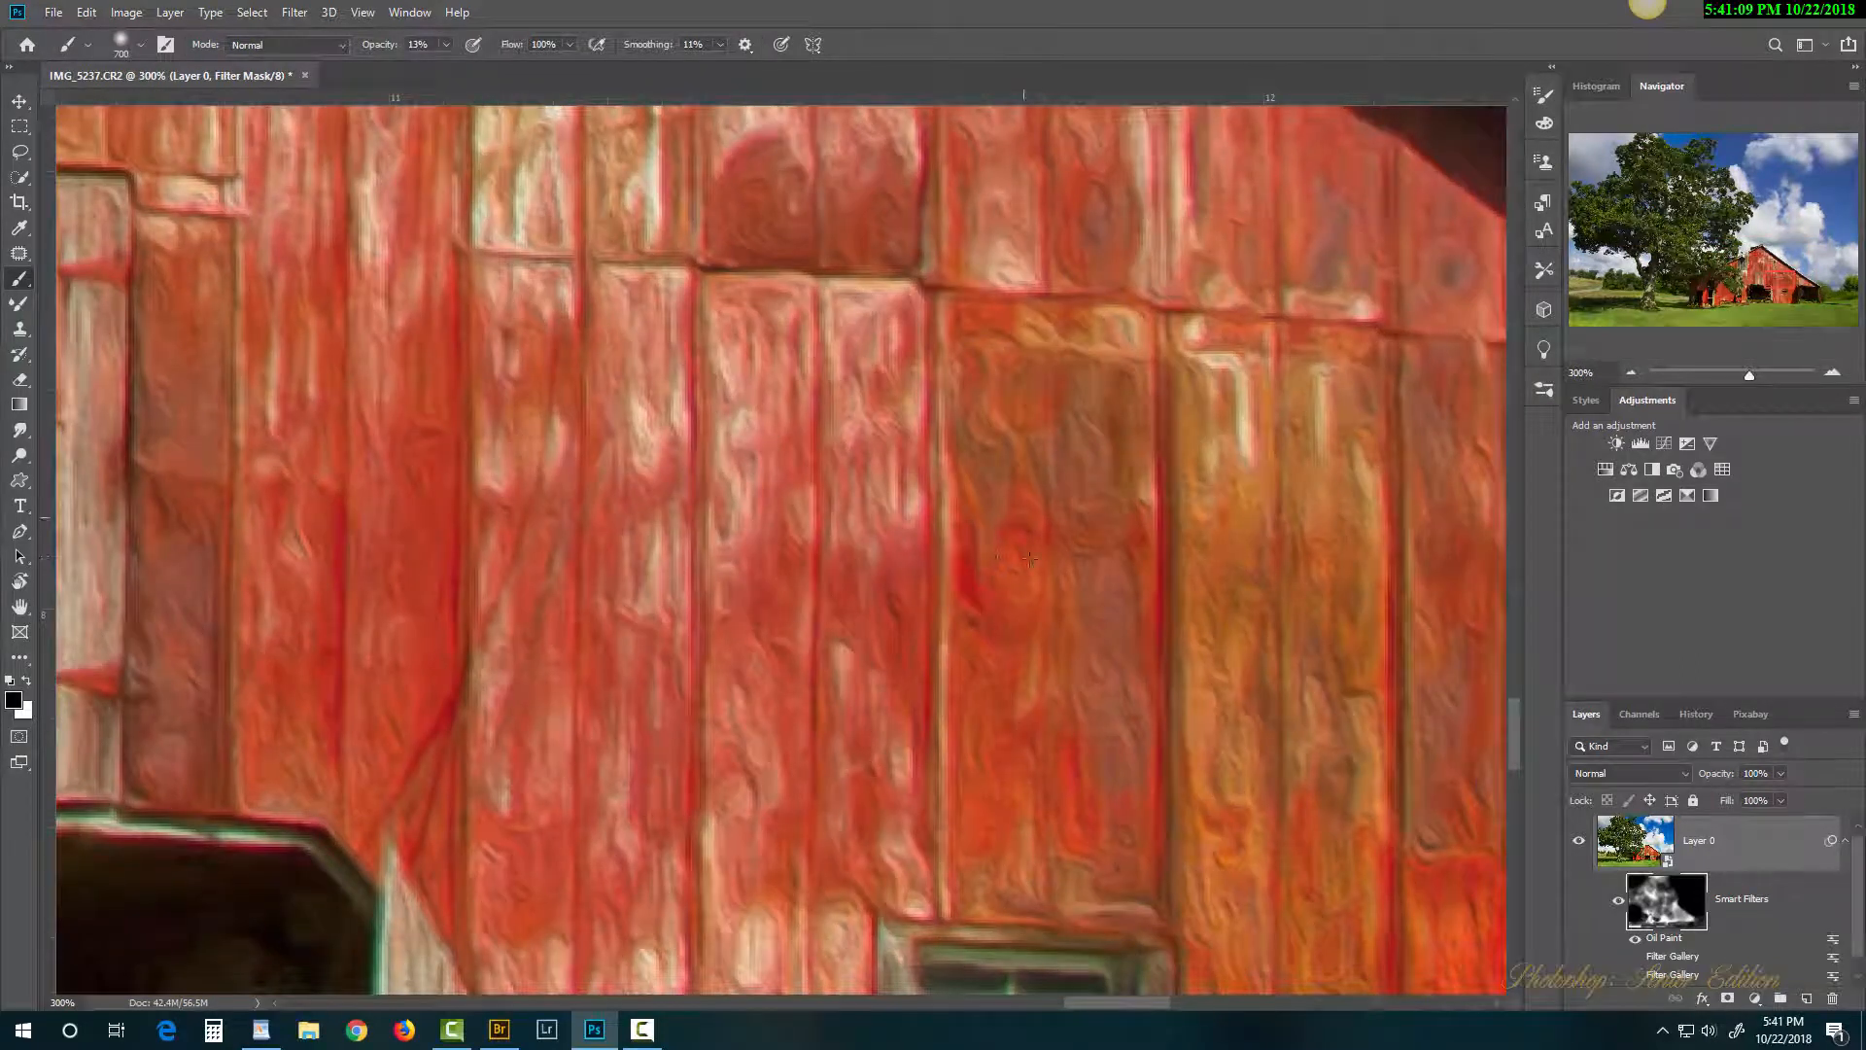
{"action": "key", "text": "bracketleft"}
{"action": "key", "text": "bracketleft"}
{"action": "key", "text": "bracketleft"}
{"action": "key", "text": "bracketleft"}
{"action": "key", "text": "bracketleft"}
{"action": "key", "text": "bracketleft"}
{"action": "key", "text": "bracketleft"}
{"action": "key", "text": "bracketleft"}
{"action": "key", "text": "bracketleft"}
{"action": "key", "text": "bracketleft"}
{"action": "key", "text": "bracketleft"}
{"action": "key", "text": "bracketleft"}
{"action": "key", "text": "bracketleft"}
{"action": "key", "text": "bracketleft"}
{"action": "key", "text": "bracketleft"}
{"action": "key", "text": "bracketleft"}
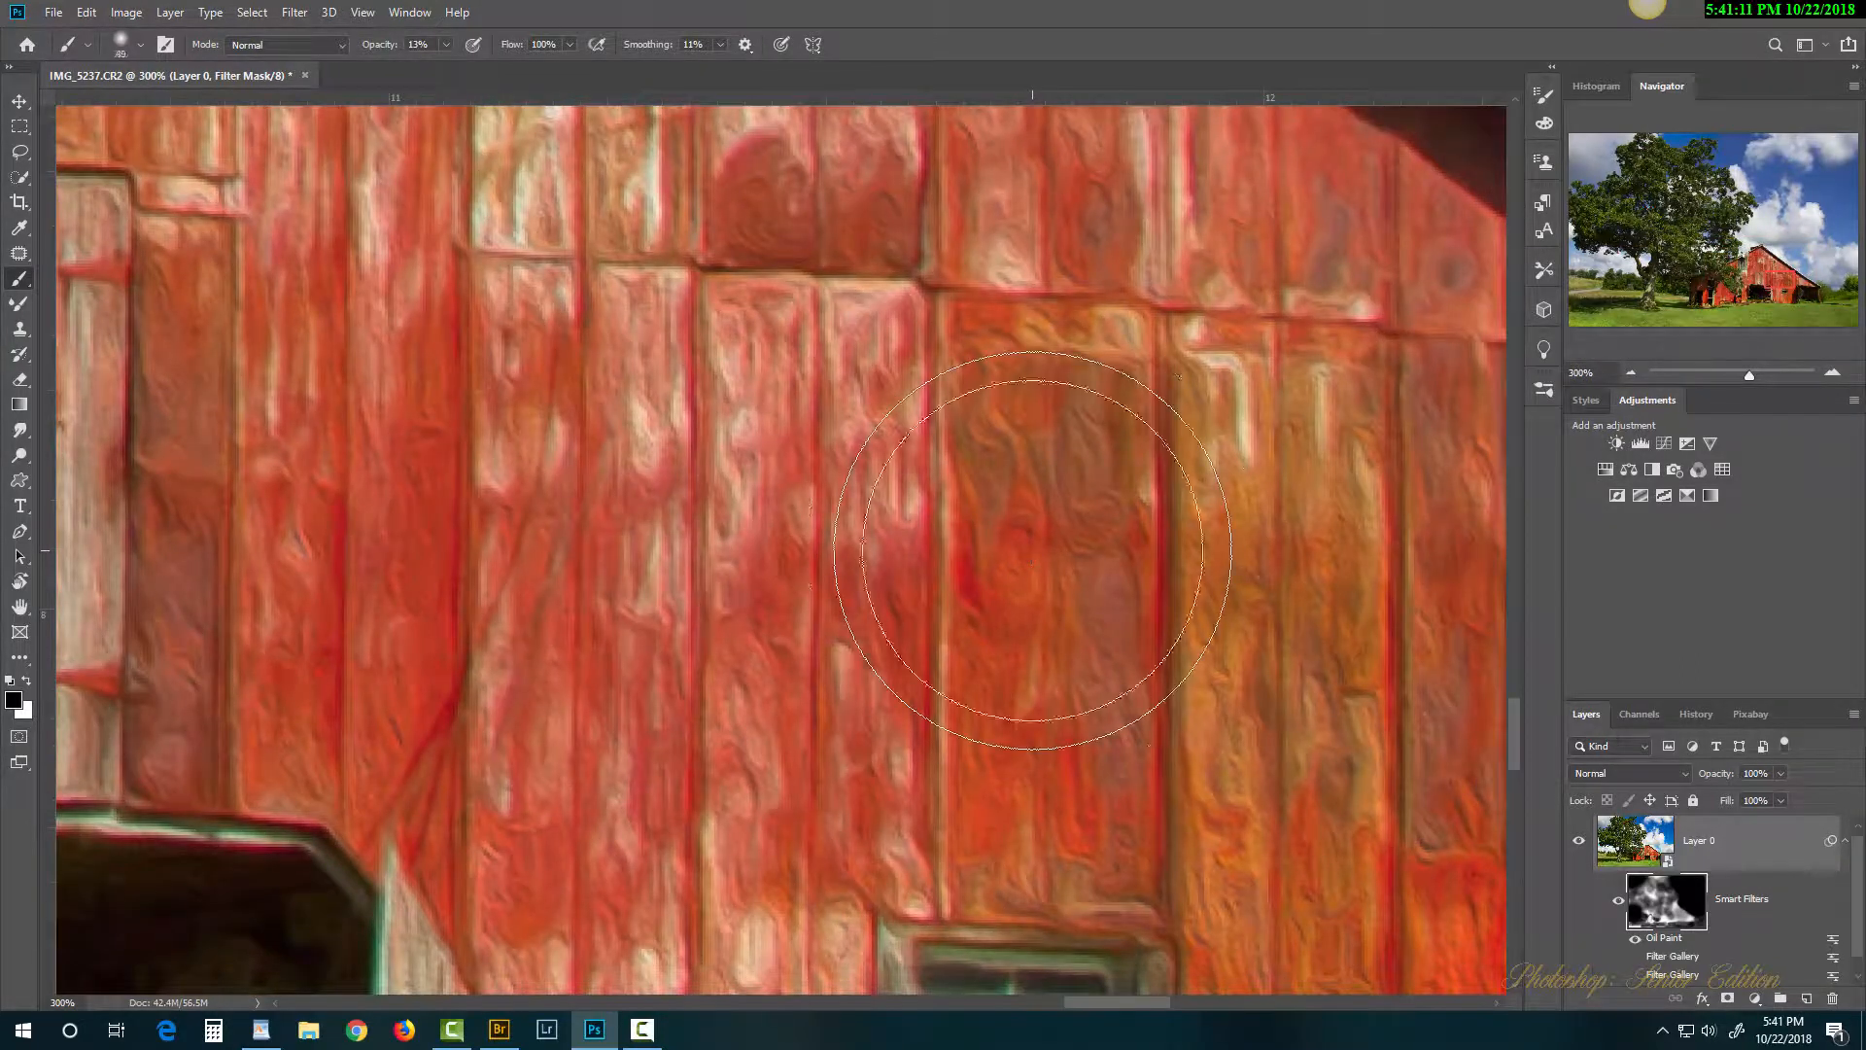
{"action": "mouse_move", "coordinate": [1045, 452]}
{"action": "left_mouse_down"}
{"action": "mouse_move", "coordinate": [1021, 562]}
{"action": "mouse_move", "coordinate": [1019, 406]}
{"action": "mouse_move", "coordinate": [1009, 656]}
{"action": "mouse_move", "coordinate": [1053, 373]}
{"action": "mouse_move", "coordinate": [1050, 656]}
{"action": "mouse_move", "coordinate": [1059, 399]}
{"action": "mouse_move", "coordinate": [1033, 669]}
{"action": "mouse_move", "coordinate": [1066, 392]}
{"action": "mouse_move", "coordinate": [1071, 628]}
{"action": "mouse_move", "coordinate": [1090, 426]}
{"action": "mouse_move", "coordinate": [1082, 612]}
{"action": "mouse_move", "coordinate": [1099, 503]}
{"action": "mouse_move", "coordinate": [1105, 579]}
{"action": "mouse_move", "coordinate": [1097, 475]}
{"action": "mouse_move", "coordinate": [1074, 570]}
{"action": "mouse_move", "coordinate": [1017, 494]}
{"action": "mouse_move", "coordinate": [991, 649]}
{"action": "mouse_move", "coordinate": [1022, 444]}
{"action": "mouse_move", "coordinate": [1019, 689]}
{"action": "mouse_move", "coordinate": [1007, 403]}
{"action": "mouse_move", "coordinate": [982, 684]}
{"action": "mouse_move", "coordinate": [1084, 469]}
{"action": "mouse_move", "coordinate": [1086, 835]}
{"action": "mouse_move", "coordinate": [1090, 628]}
{"action": "mouse_move", "coordinate": [1039, 847]}
{"action": "mouse_move", "coordinate": [1020, 658]}
{"action": "mouse_move", "coordinate": [1021, 777]}
{"action": "left_mouse_up"}
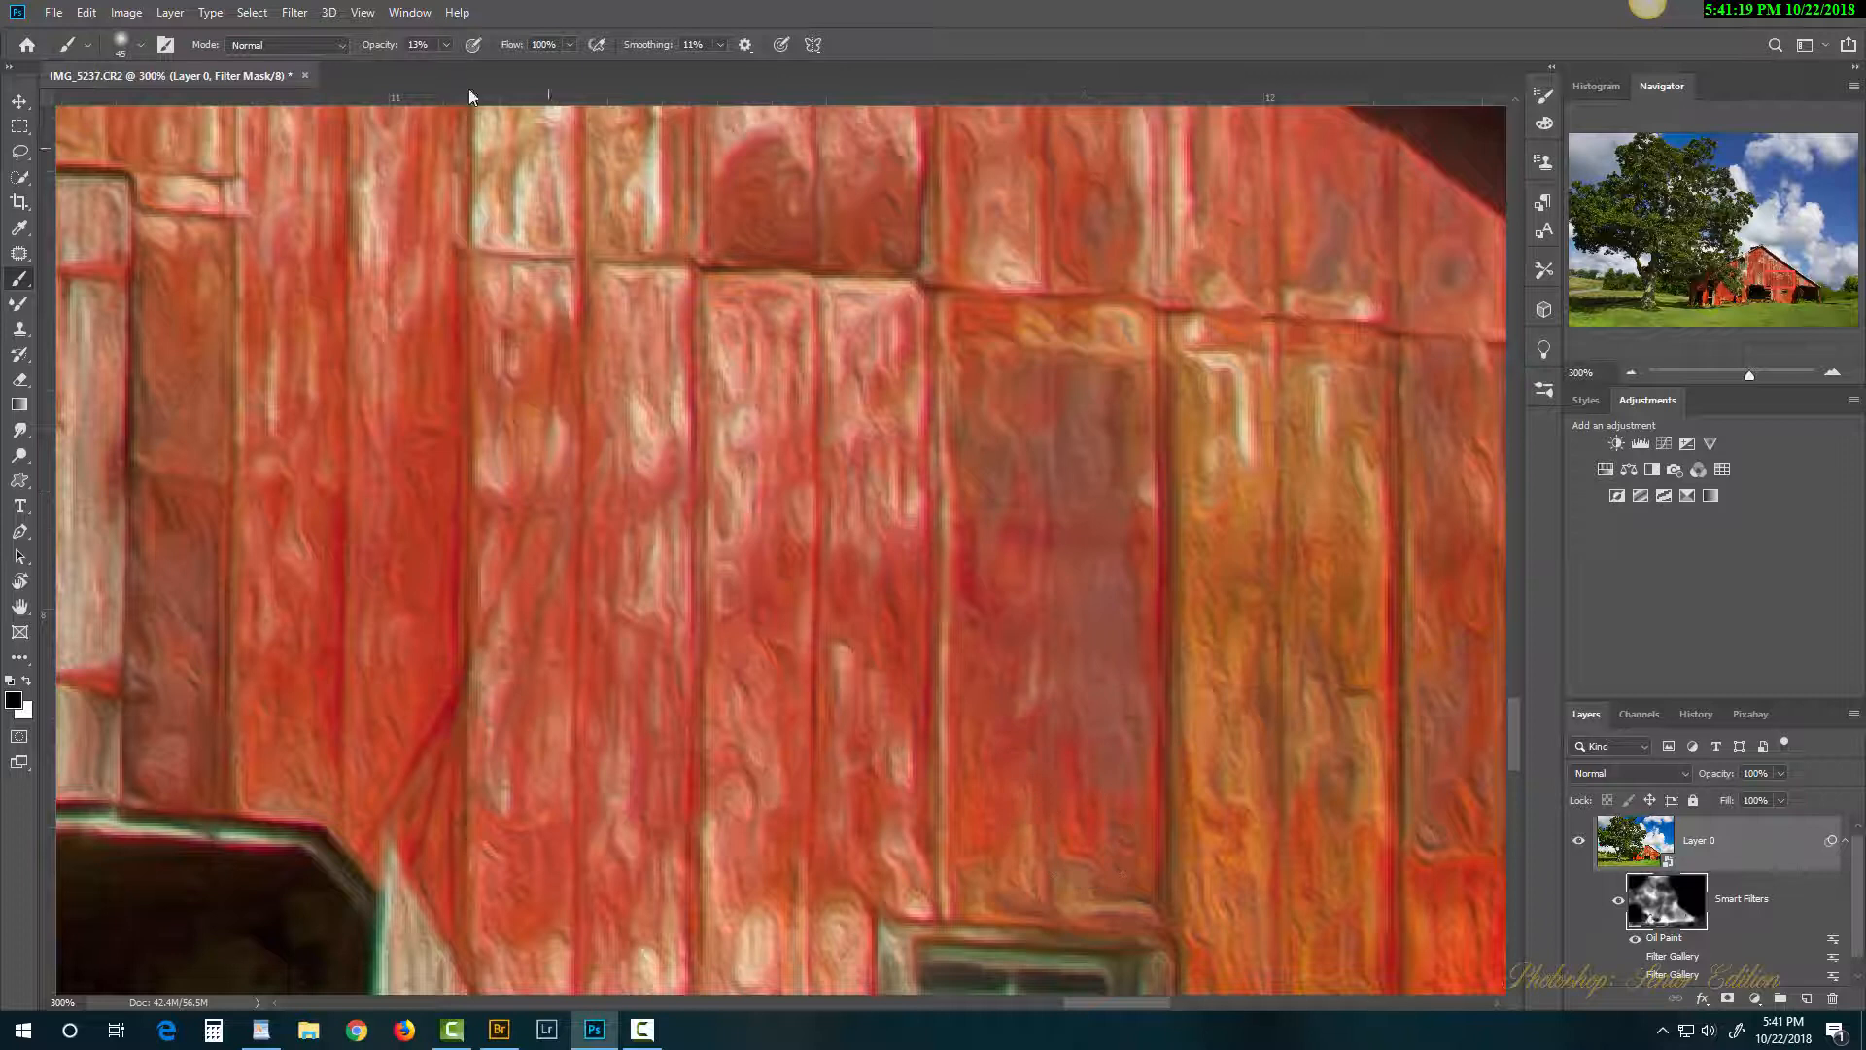
{"action": "left_click_drag", "start_coordinate": [366, 52], "coordinate": [580, 96]}
{"action": "mouse_move", "coordinate": [989, 434]}
{"action": "left_mouse_down"}
{"action": "mouse_move", "coordinate": [1038, 508]}
{"action": "mouse_move", "coordinate": [1053, 470]}
{"action": "mouse_move", "coordinate": [1050, 712]}
{"action": "mouse_move", "coordinate": [1103, 374]}
{"action": "mouse_move", "coordinate": [1111, 771]}
{"action": "mouse_move", "coordinate": [1096, 693]}
{"action": "mouse_move", "coordinate": [1071, 777]}
{"action": "mouse_move", "coordinate": [1039, 773]}
{"action": "mouse_move", "coordinate": [1013, 809]}
{"action": "mouse_move", "coordinate": [987, 391]}
{"action": "mouse_move", "coordinate": [989, 630]}
{"action": "mouse_move", "coordinate": [995, 609]}
{"action": "mouse_move", "coordinate": [1028, 661]}
{"action": "mouse_move", "coordinate": [1033, 859]}
{"action": "mouse_move", "coordinate": [1092, 883]}
{"action": "mouse_move", "coordinate": [1109, 397]}
{"action": "mouse_move", "coordinate": [1078, 347]}
{"action": "mouse_move", "coordinate": [965, 337]}
{"action": "mouse_move", "coordinate": [1011, 849]}
{"action": "mouse_move", "coordinate": [1092, 862]}
{"action": "mouse_move", "coordinate": [1189, 672]}
{"action": "mouse_move", "coordinate": [1212, 368]}
{"action": "mouse_move", "coordinate": [1216, 1000]}
{"action": "mouse_move", "coordinate": [1264, 865]}
{"action": "mouse_move", "coordinate": [1335, 398]}
{"action": "mouse_move", "coordinate": [1337, 984]}
{"action": "left_mouse_up"}
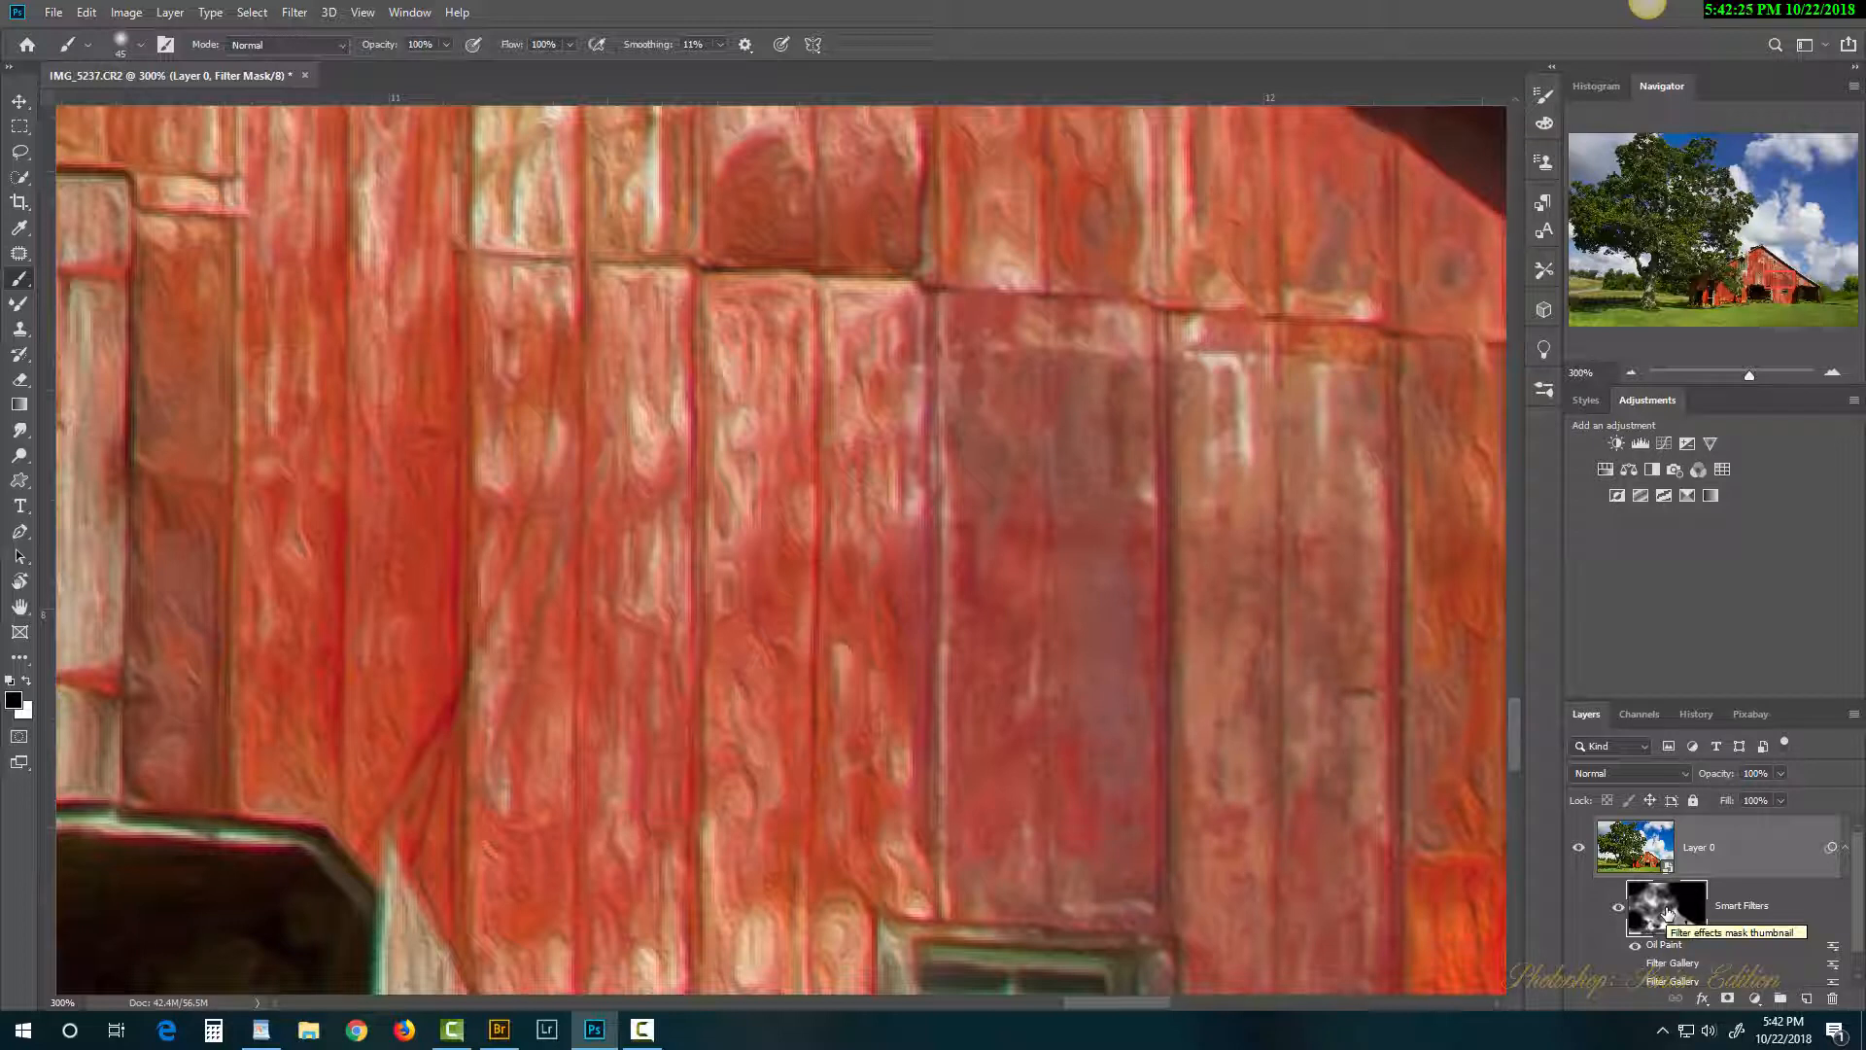
{"action": "mouse_move", "coordinate": [1861, 872]}
{"action": "left_mouse_down"}
{"action": "mouse_move", "coordinate": [1864, 891]}
{"action": "mouse_move", "coordinate": [1861, 846]}
{"action": "left_mouse_up"}
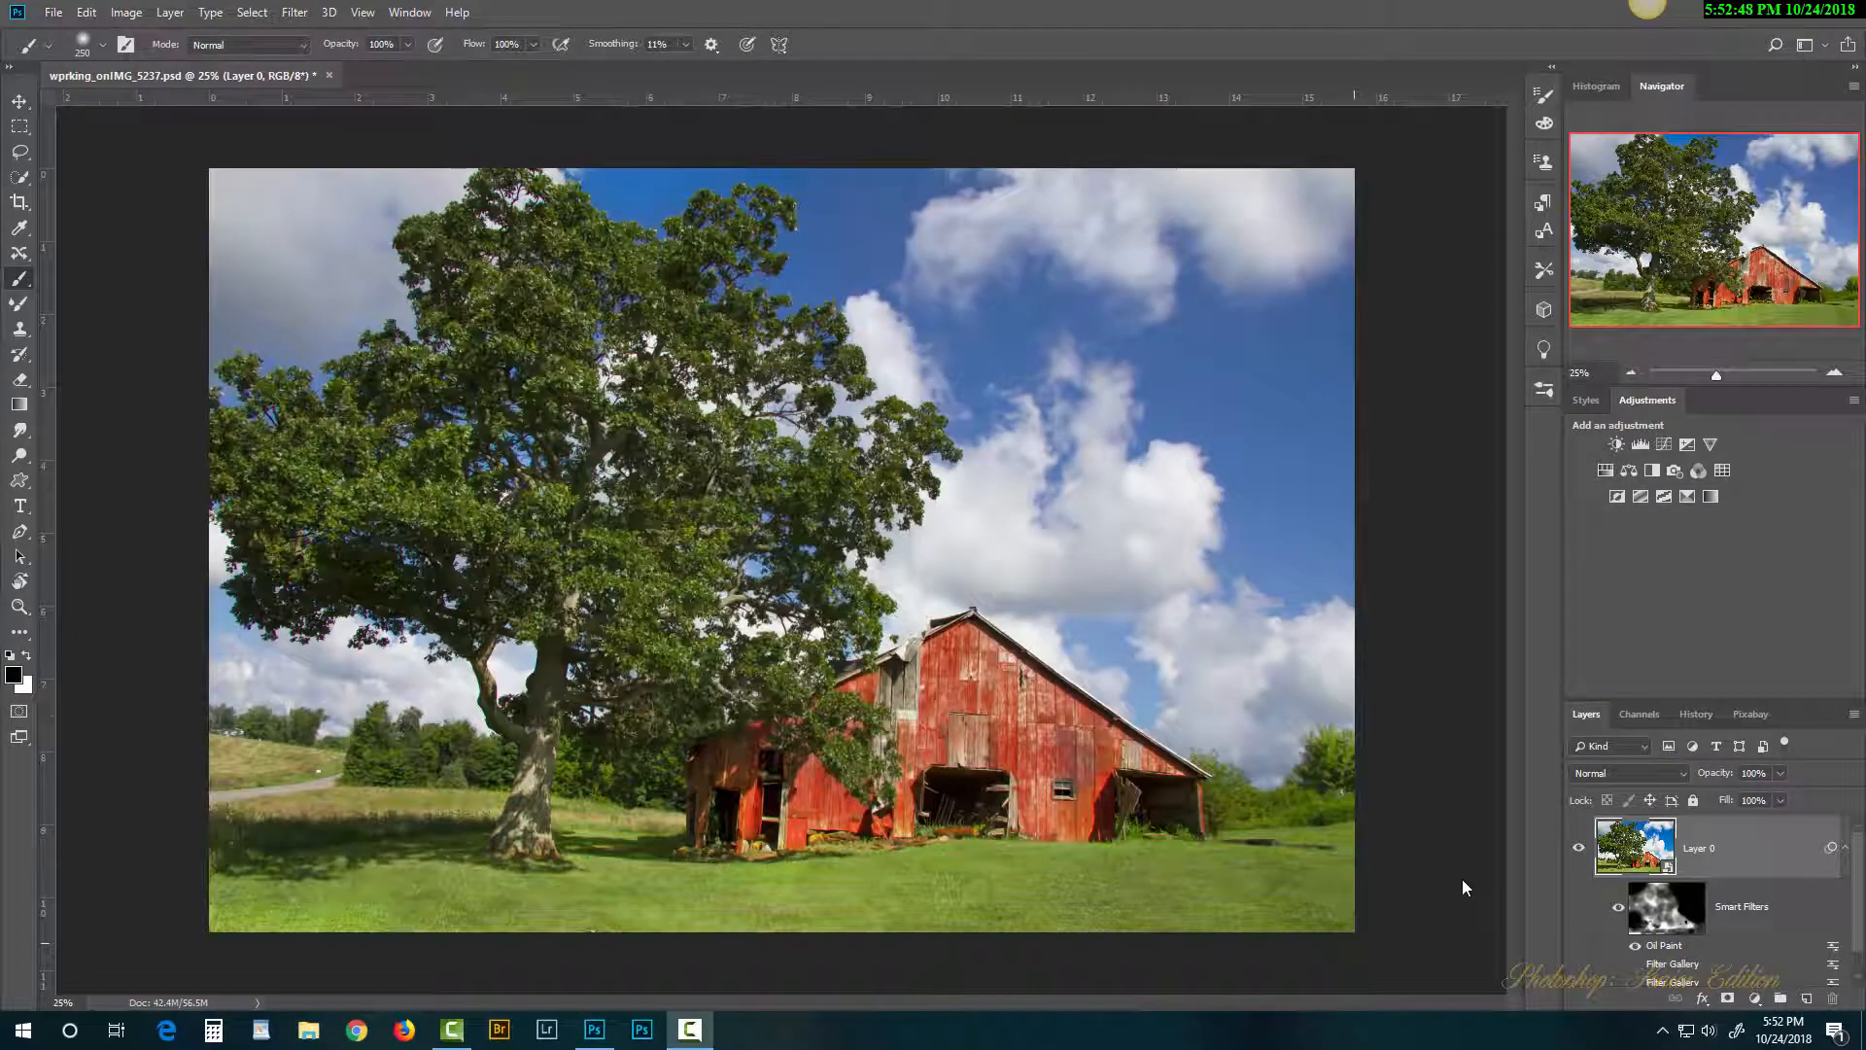
{"action": "left_click", "coordinate": [1579, 848]}
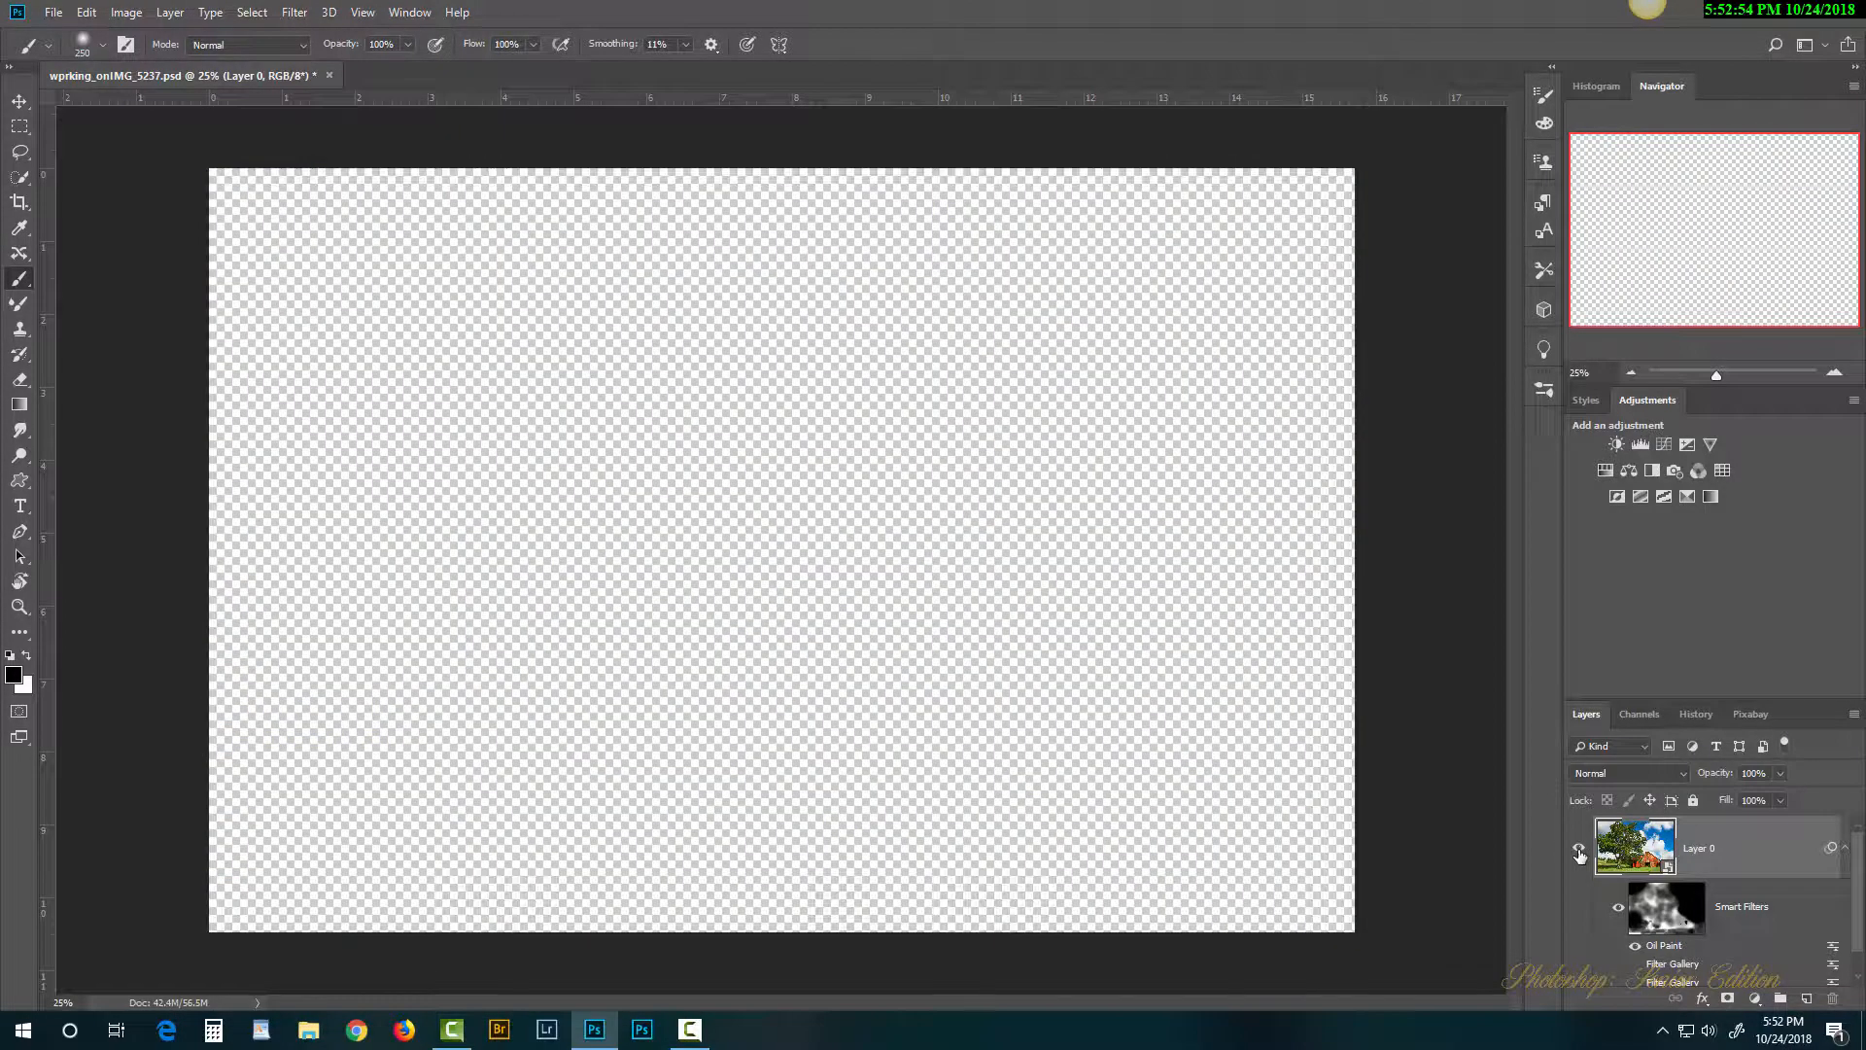
{"action": "left_click", "coordinate": [1579, 851]}
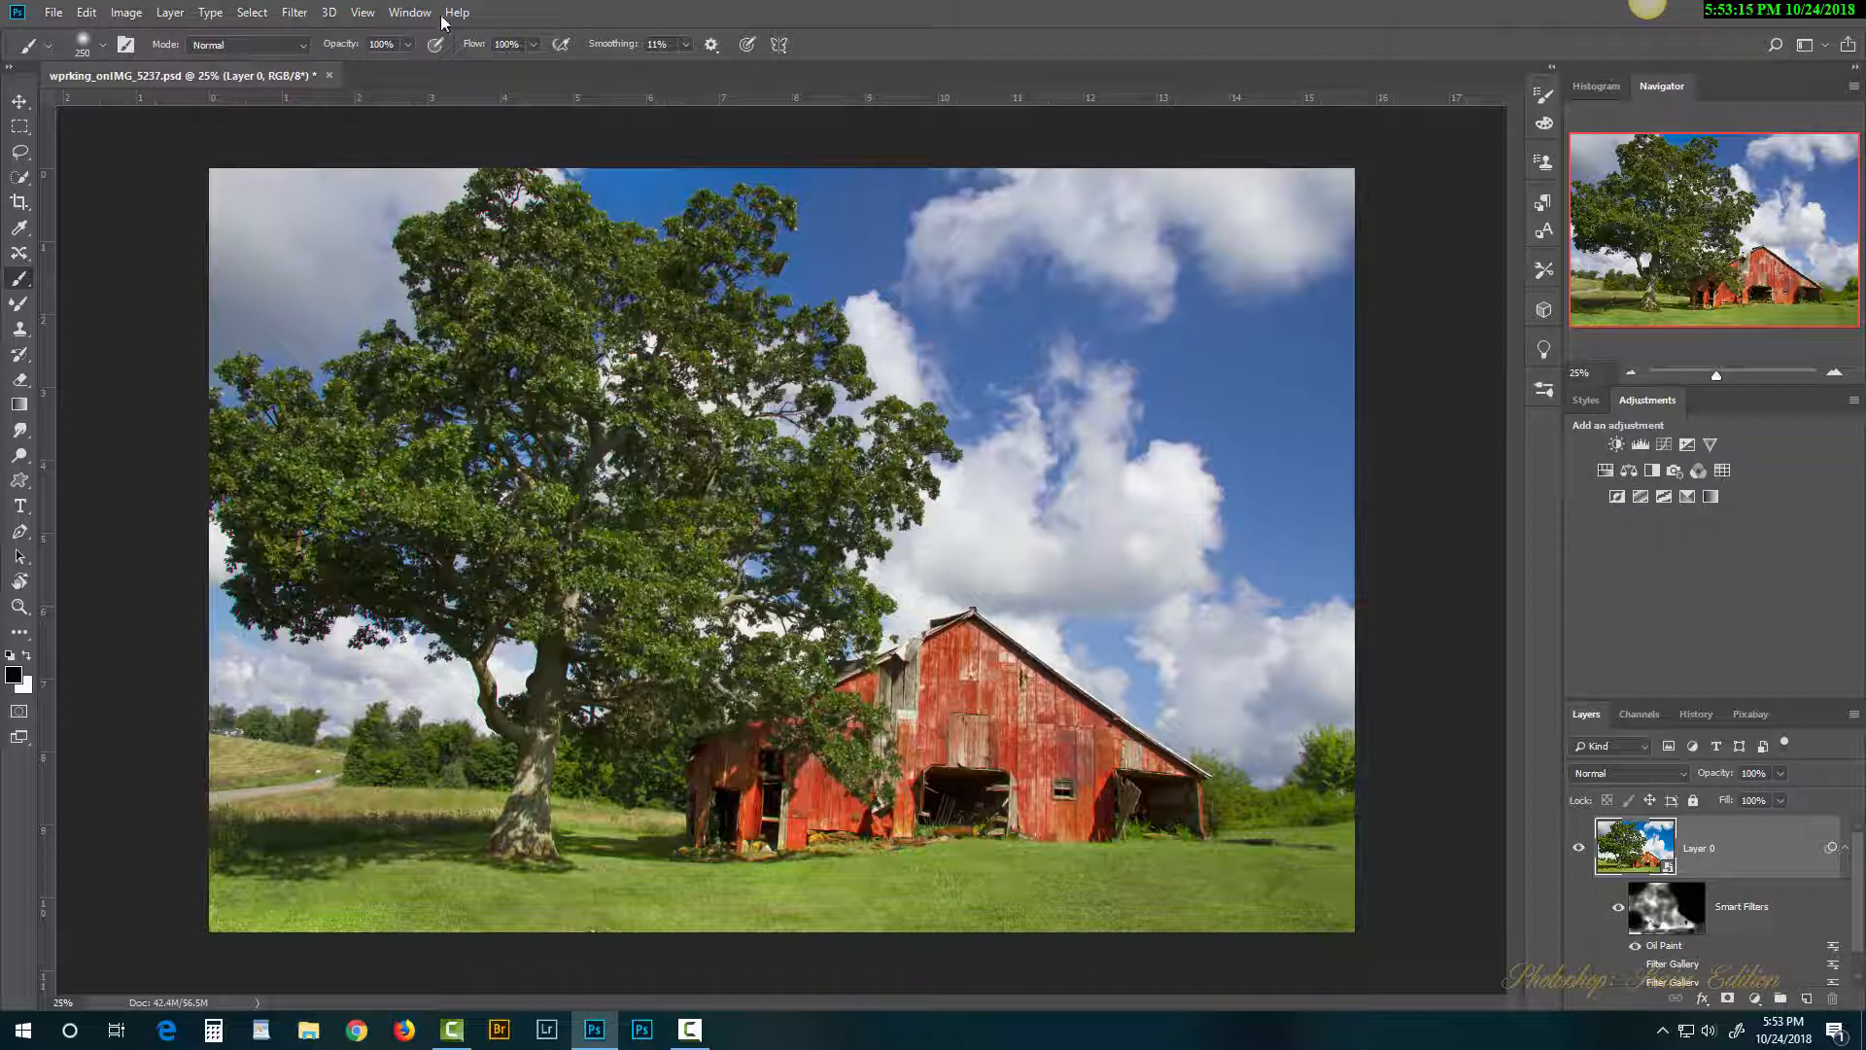
Step: Add a Brightness/Contrast adjustment layer with brightness -12 and contrast 23
{"action": "left_click", "coordinate": [409, 11]}
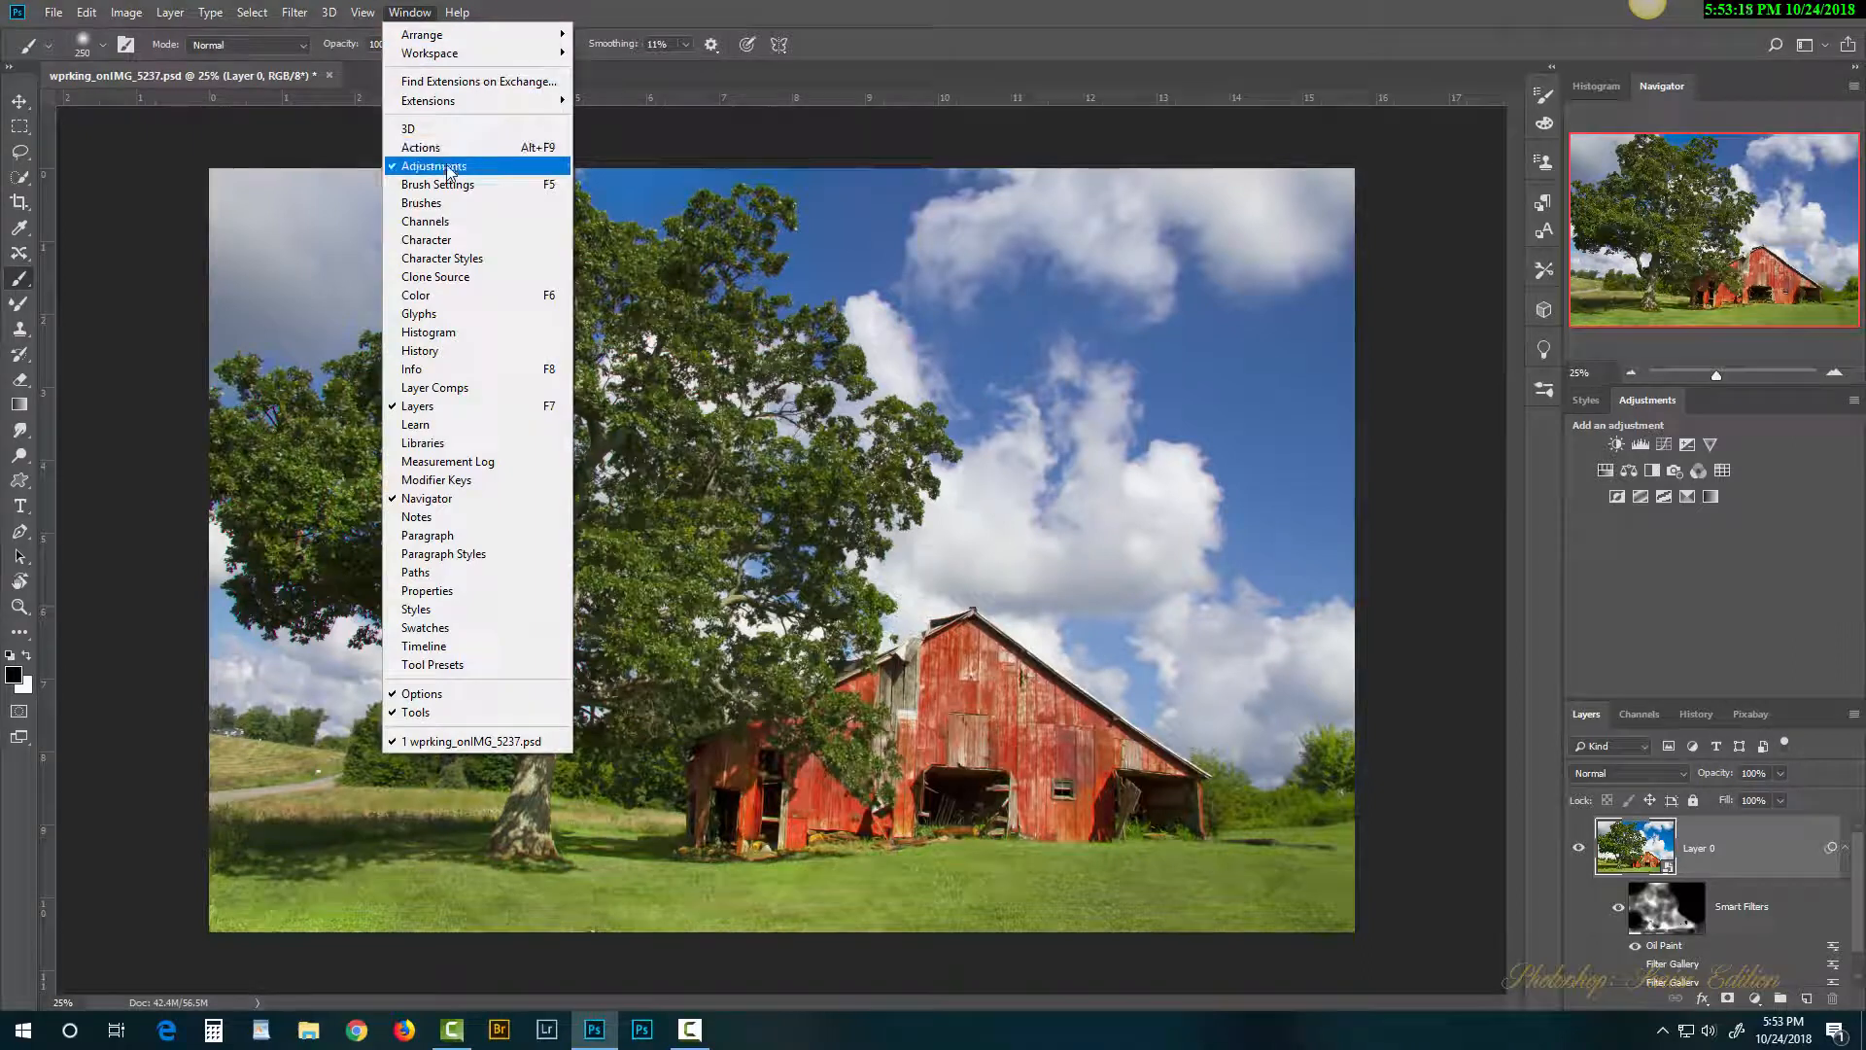
{"action": "left_click", "coordinate": [1655, 515]}
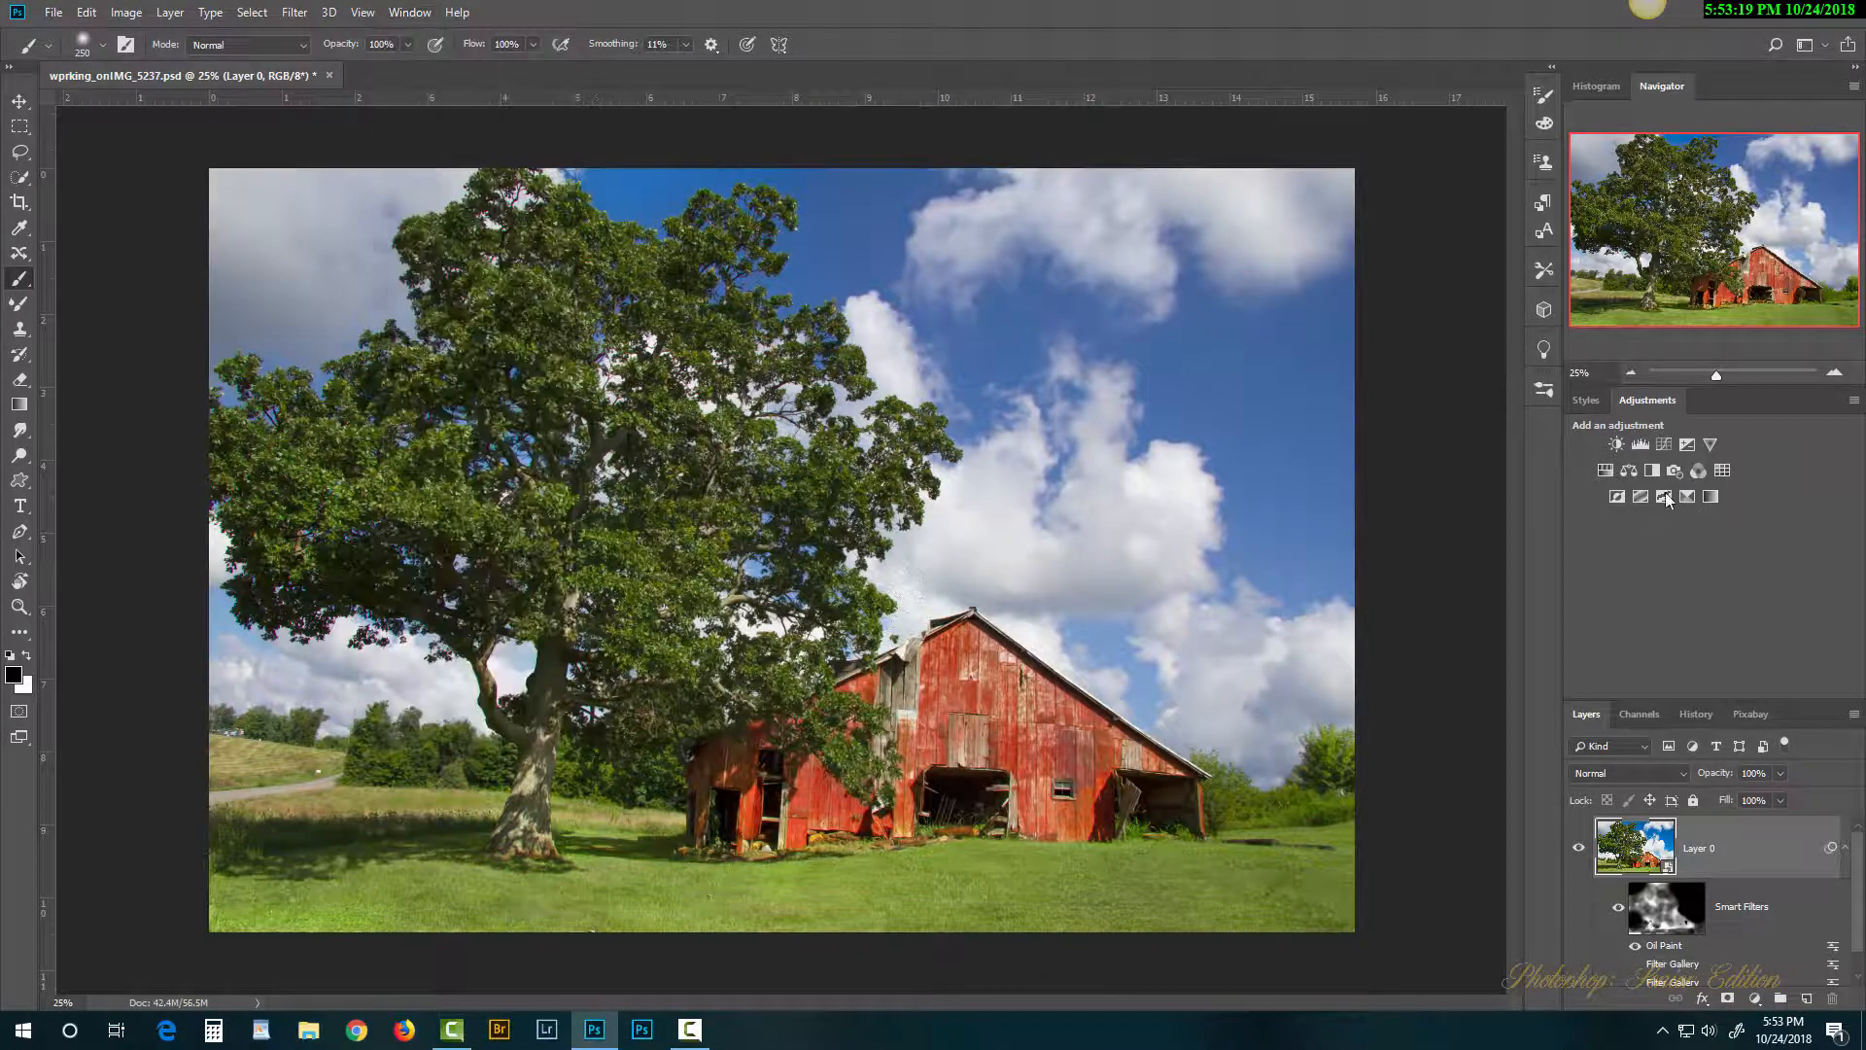
{"action": "left_click", "coordinate": [1617, 444]}
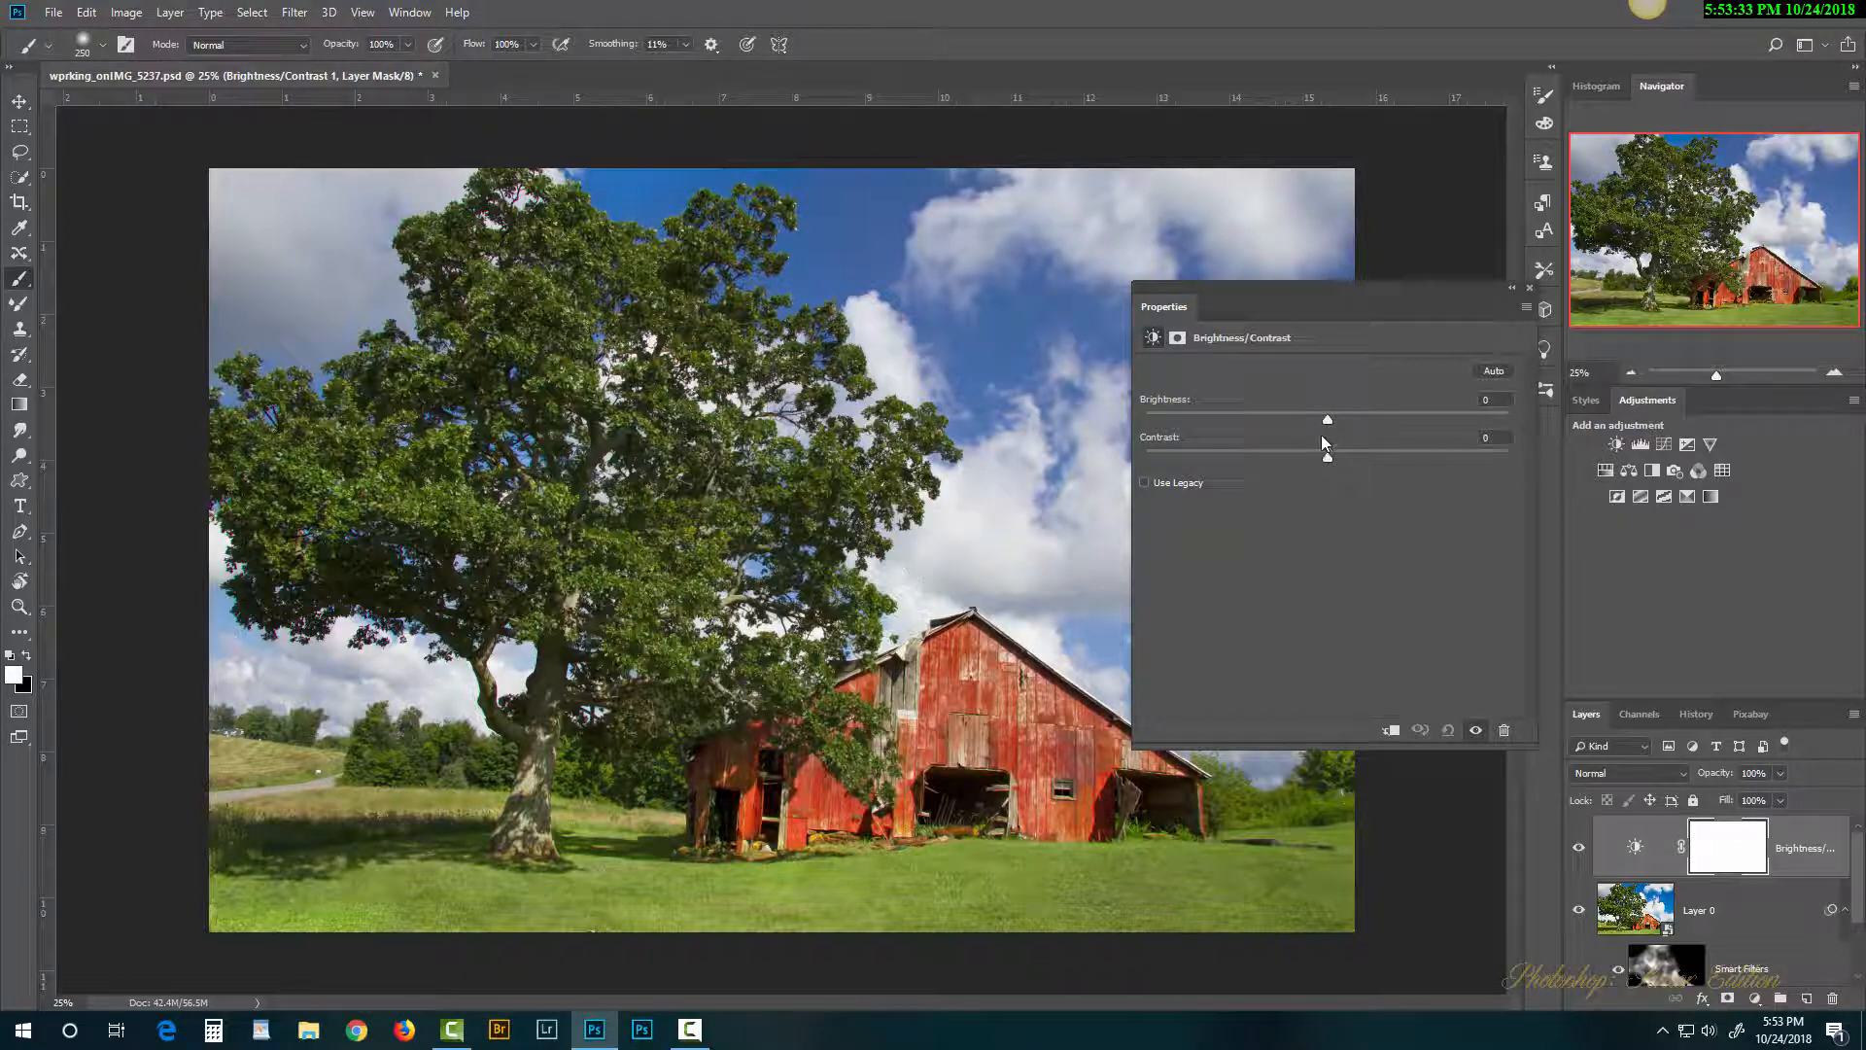
{"action": "left_click_drag", "start_coordinate": [1328, 419], "coordinate": [1312, 420]}
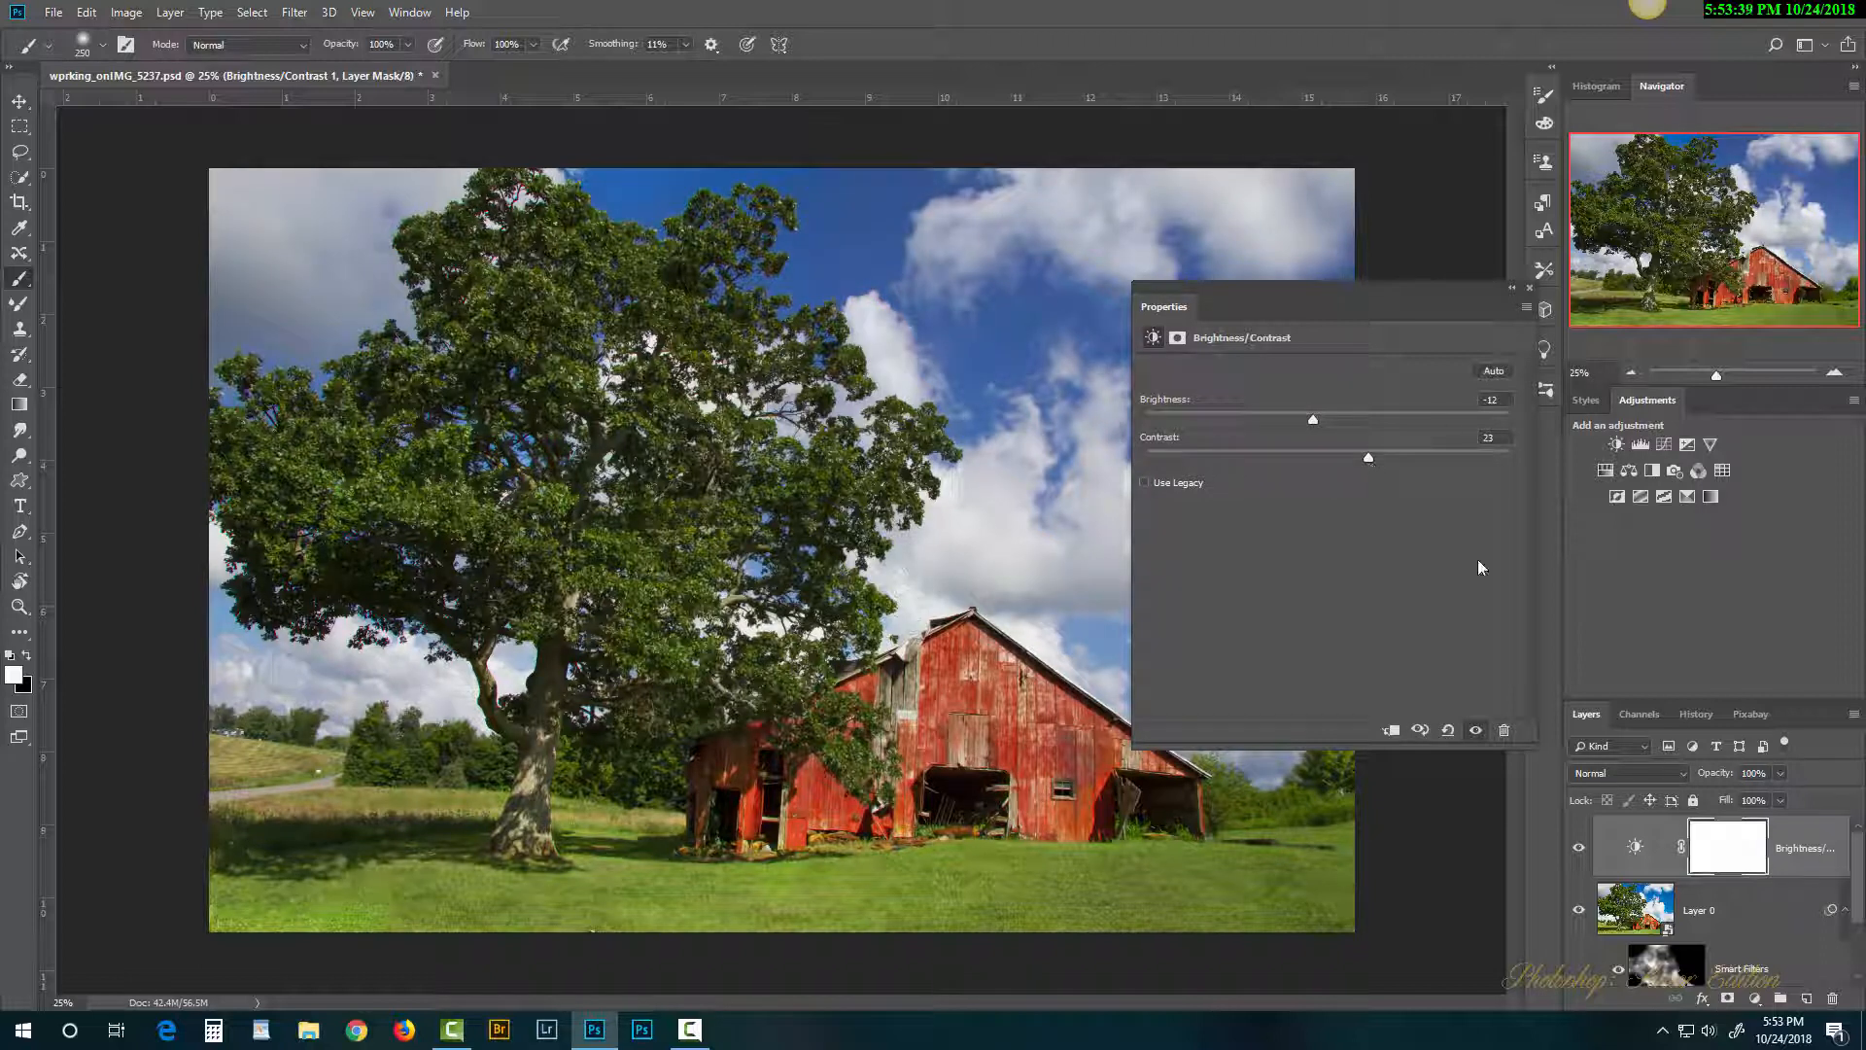
{"action": "left_click", "coordinate": [1531, 291]}
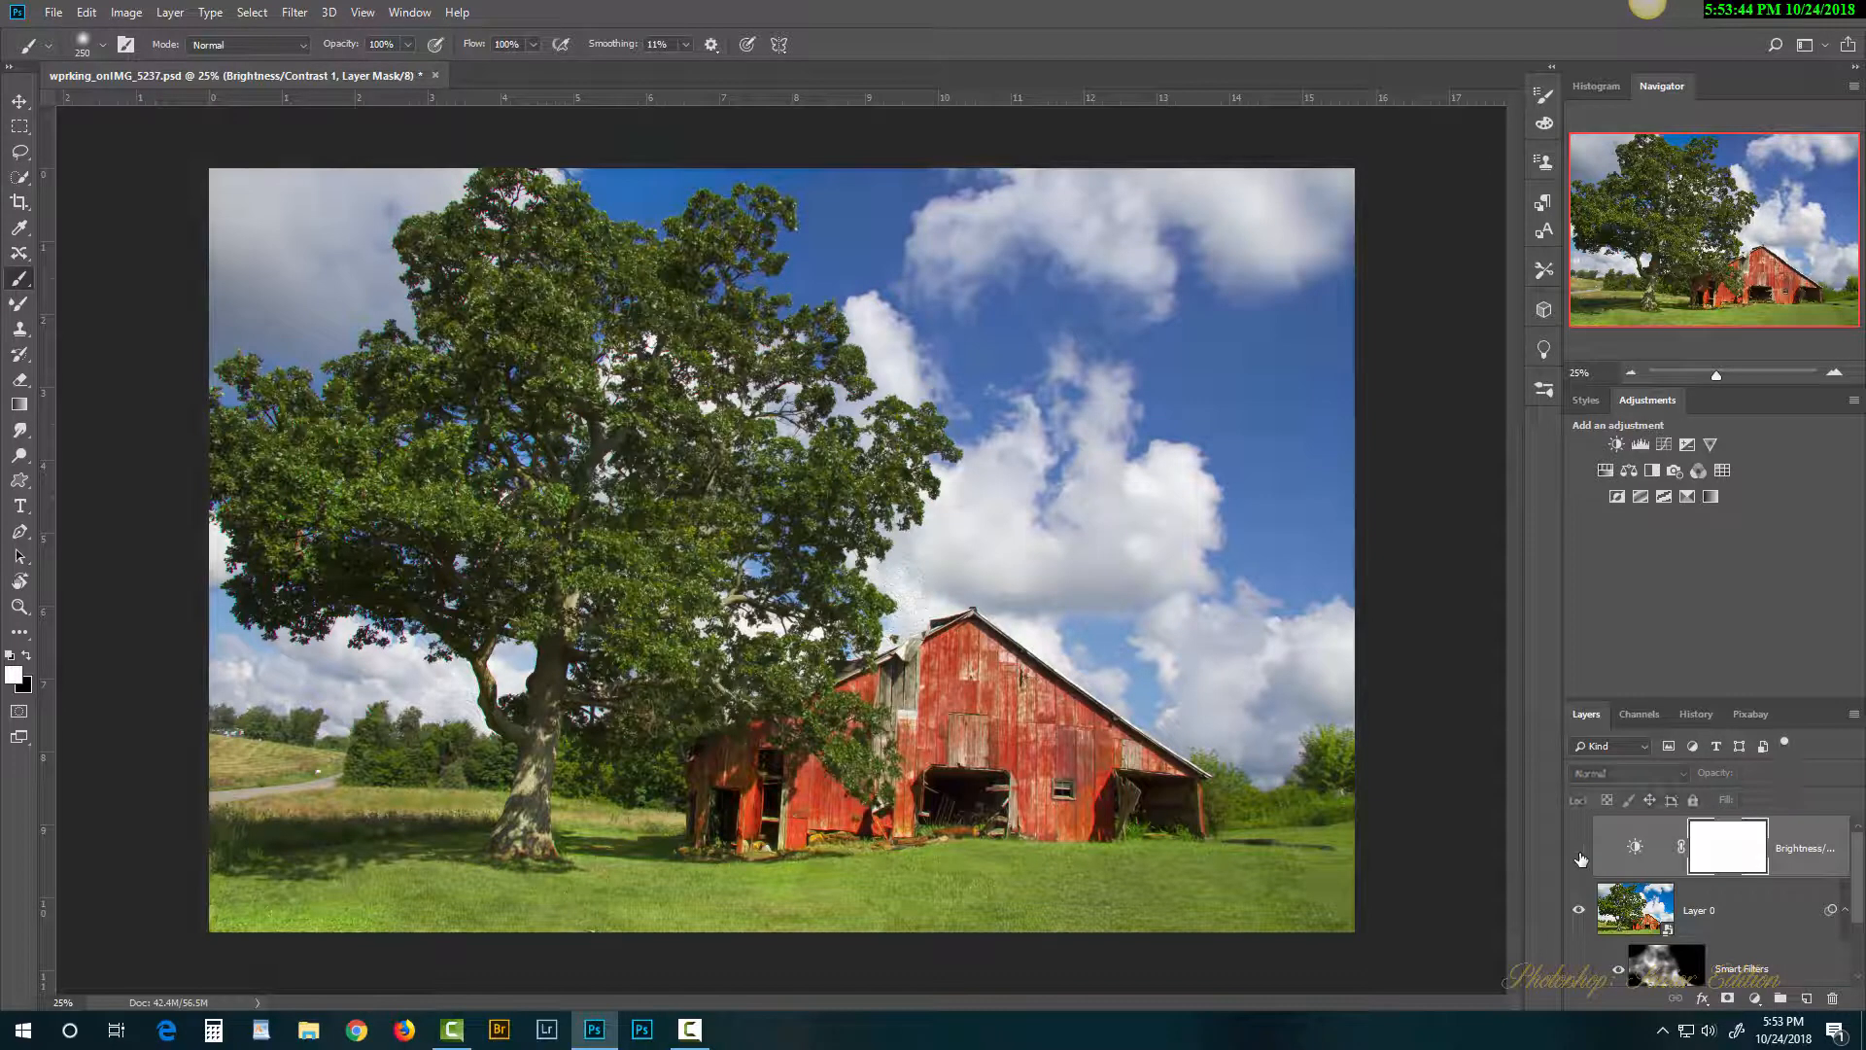
Step: Toggle the Brightness/Contrast layer on and off to compare, leaving it visible
{"action": "left_click", "coordinate": [1580, 850]}
{"action": "left_click", "coordinate": [1579, 852]}
{"action": "left_click", "coordinate": [1579, 851]}
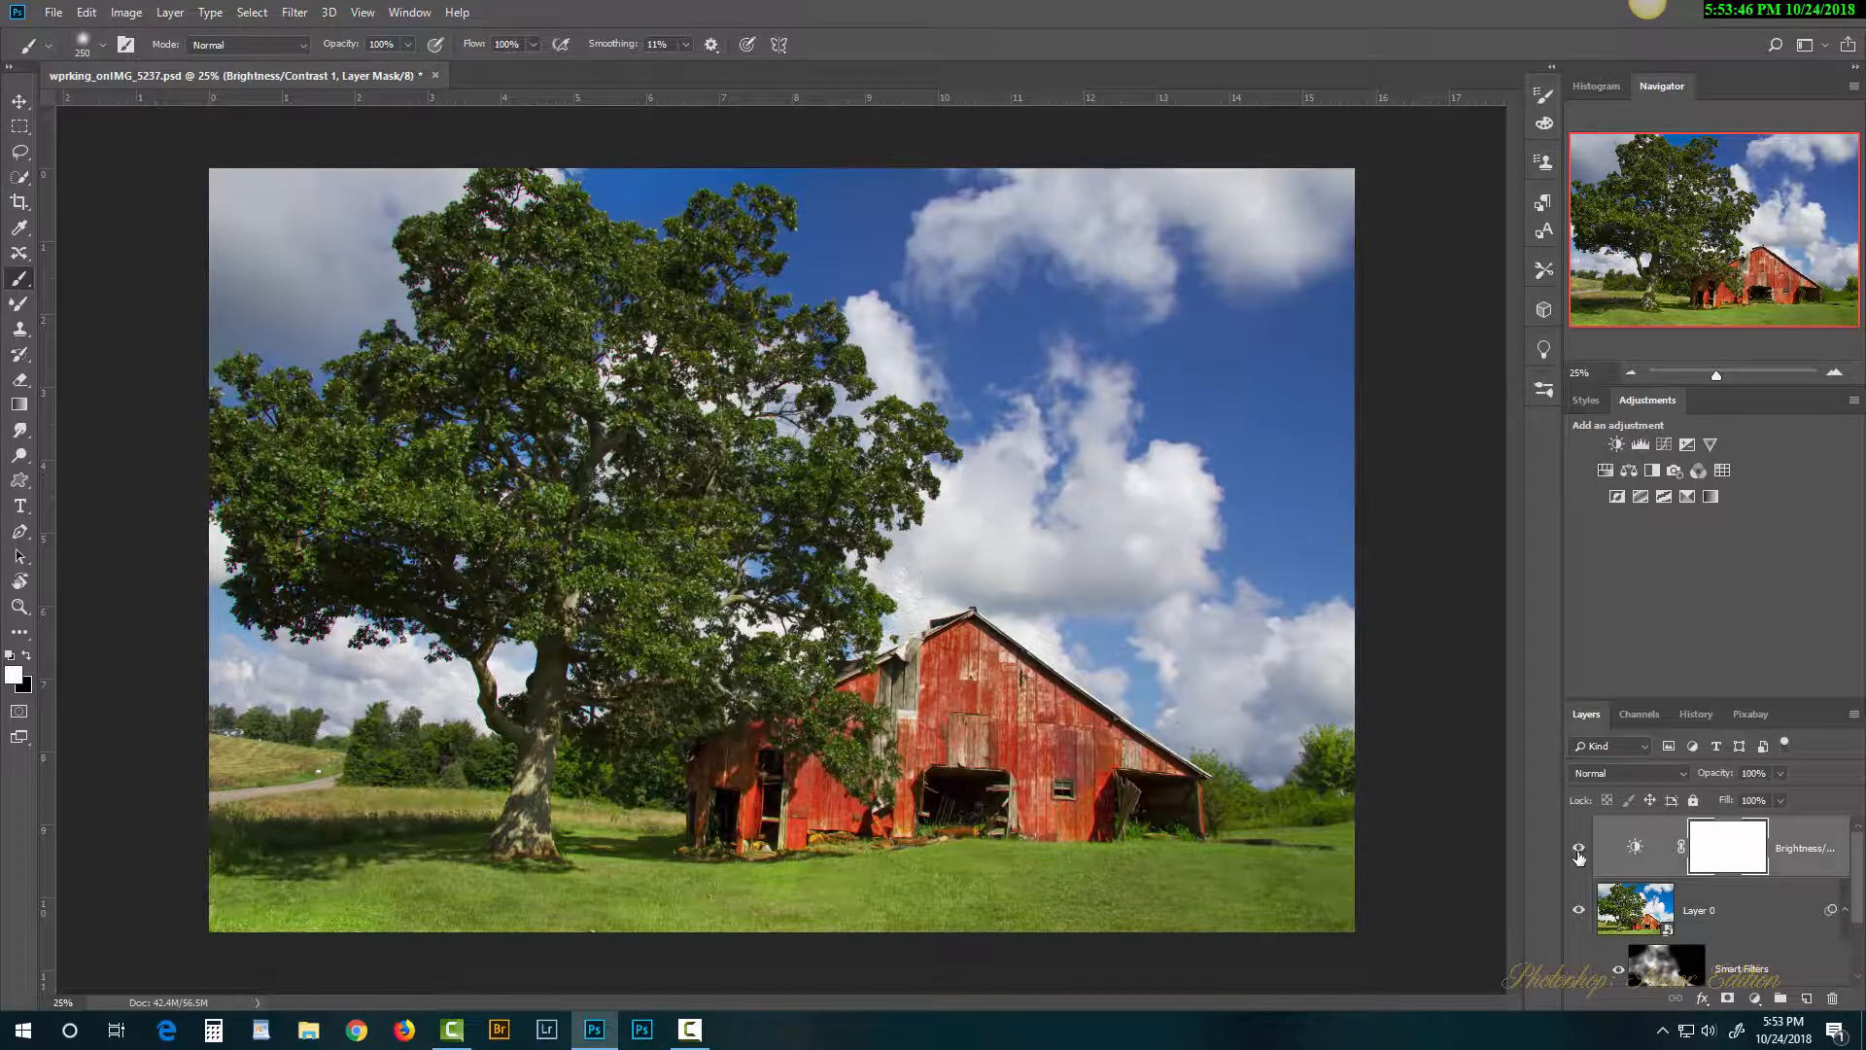
{"action": "left_click", "coordinate": [1580, 851]}
{"action": "left_click", "coordinate": [1580, 851]}
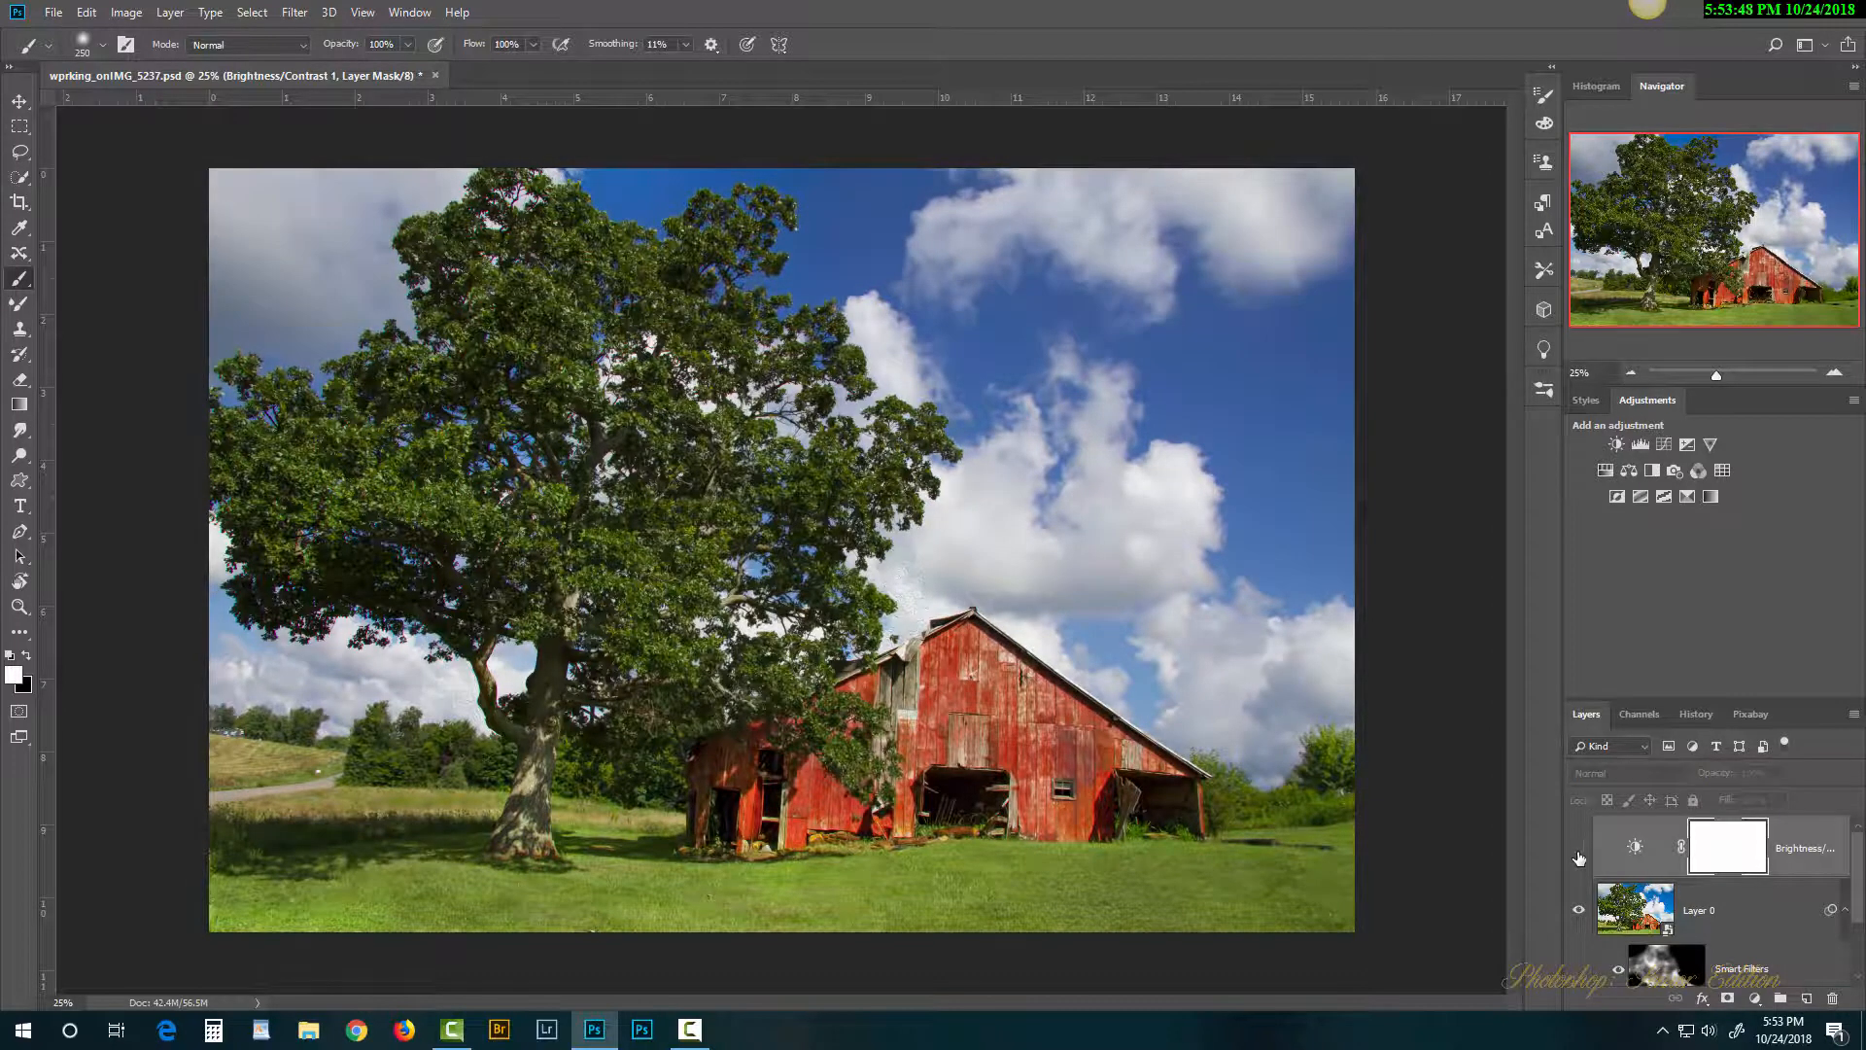
{"action": "left_click", "coordinate": [1580, 852]}
{"action": "left_click", "coordinate": [1580, 852]}
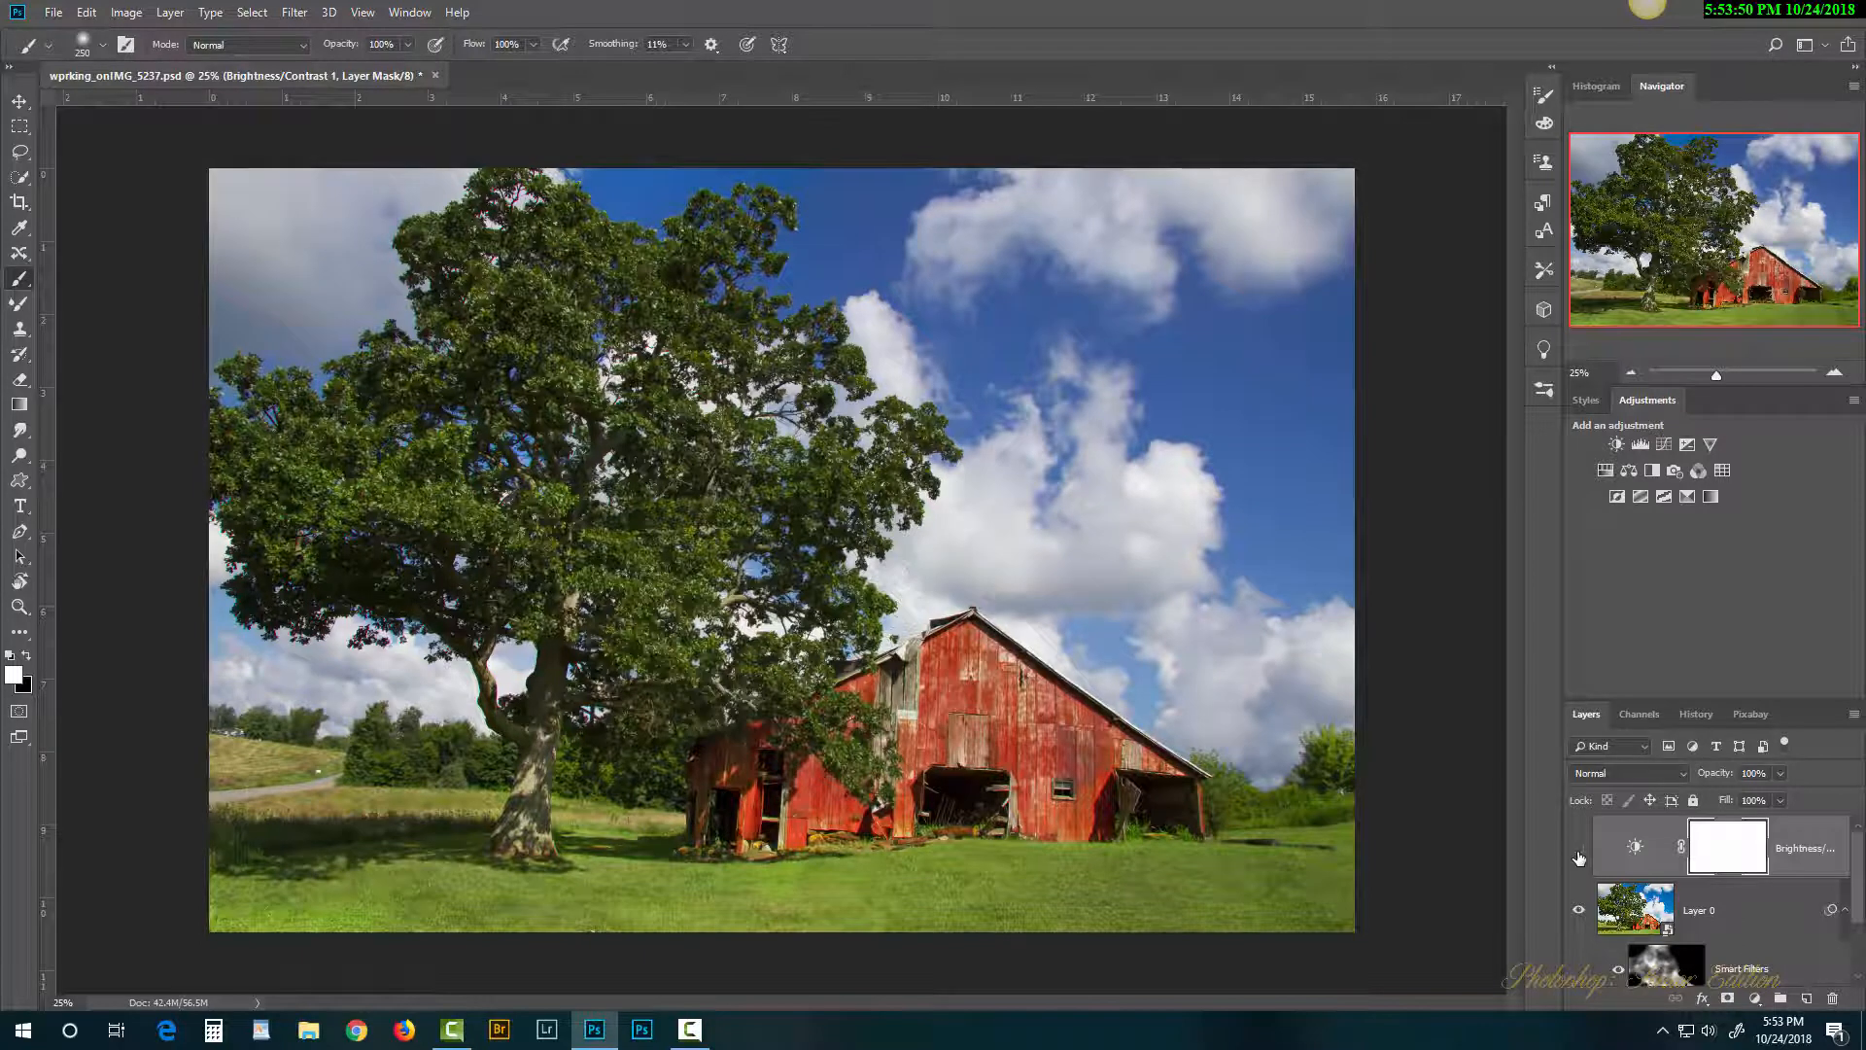
{"action": "left_click", "coordinate": [1580, 852]}
{"action": "left_click", "coordinate": [1580, 852]}
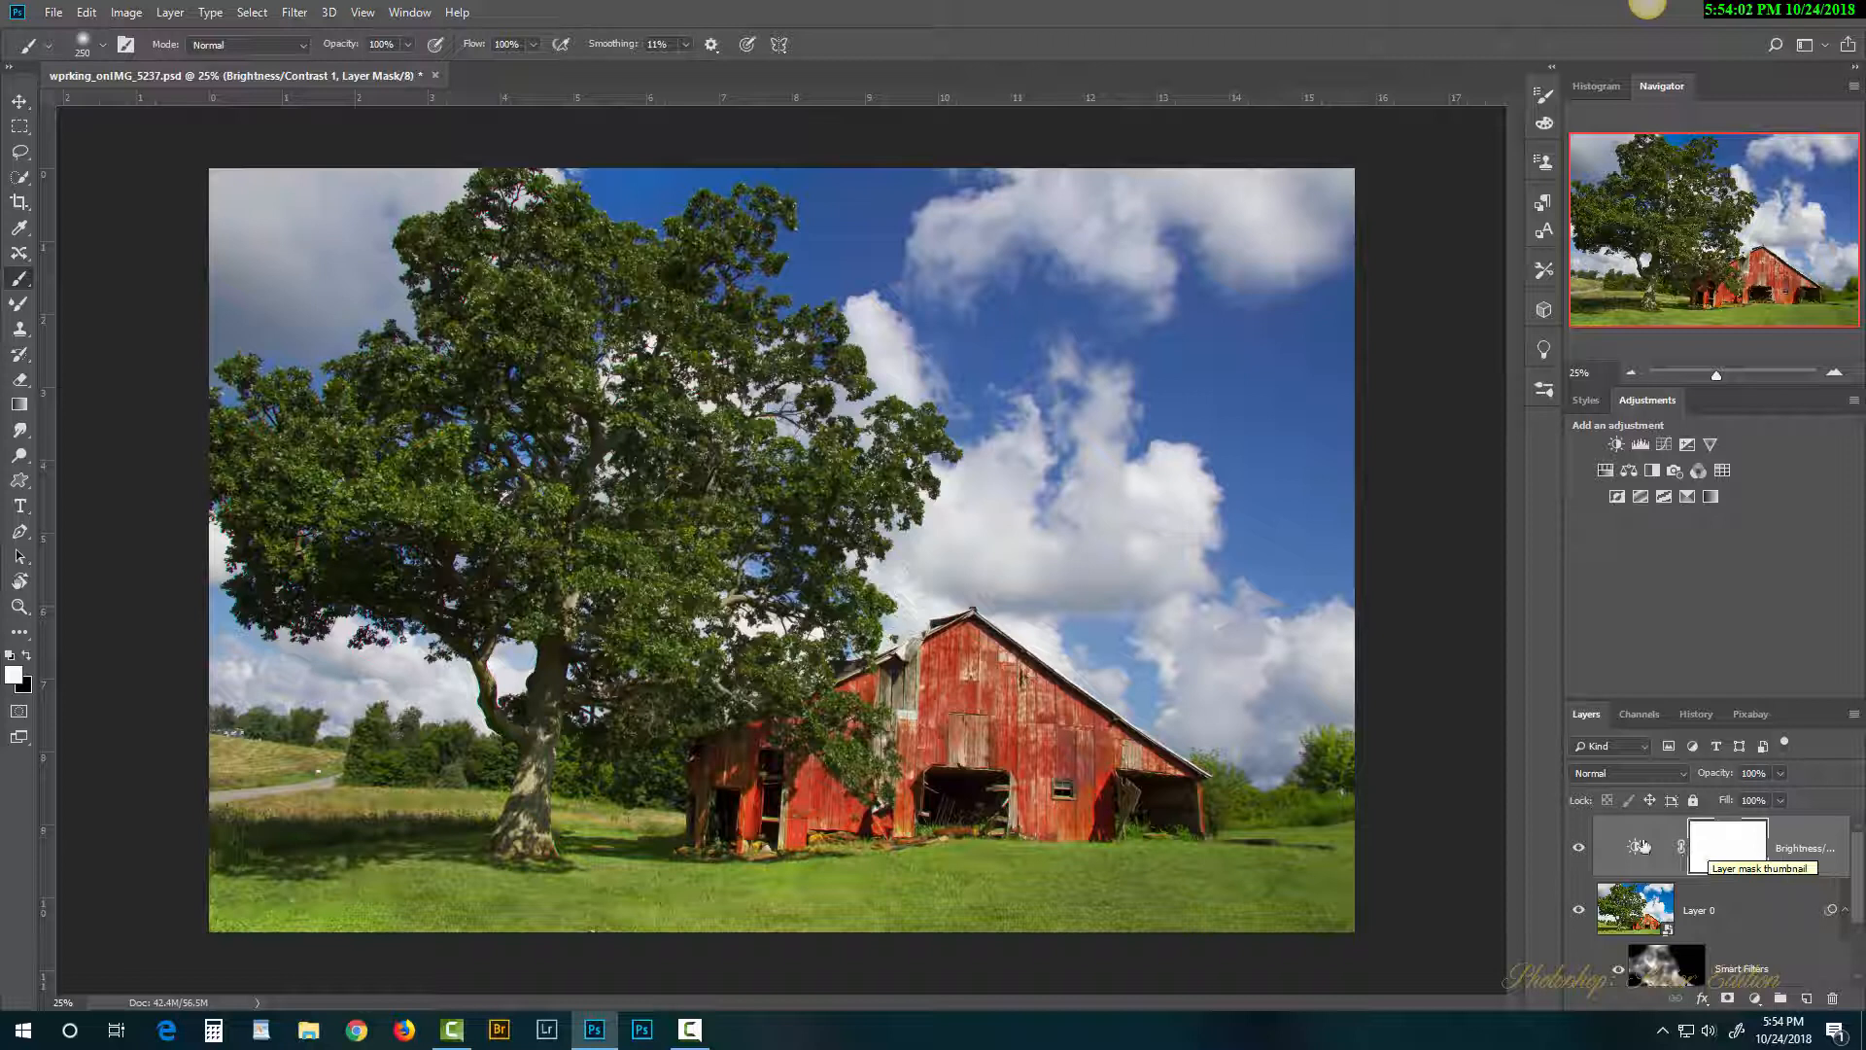
Step: Paint black with a 500-pixel brush at 70% opacity on the mask over the tree
{"action": "left_click", "coordinate": [26, 655]}
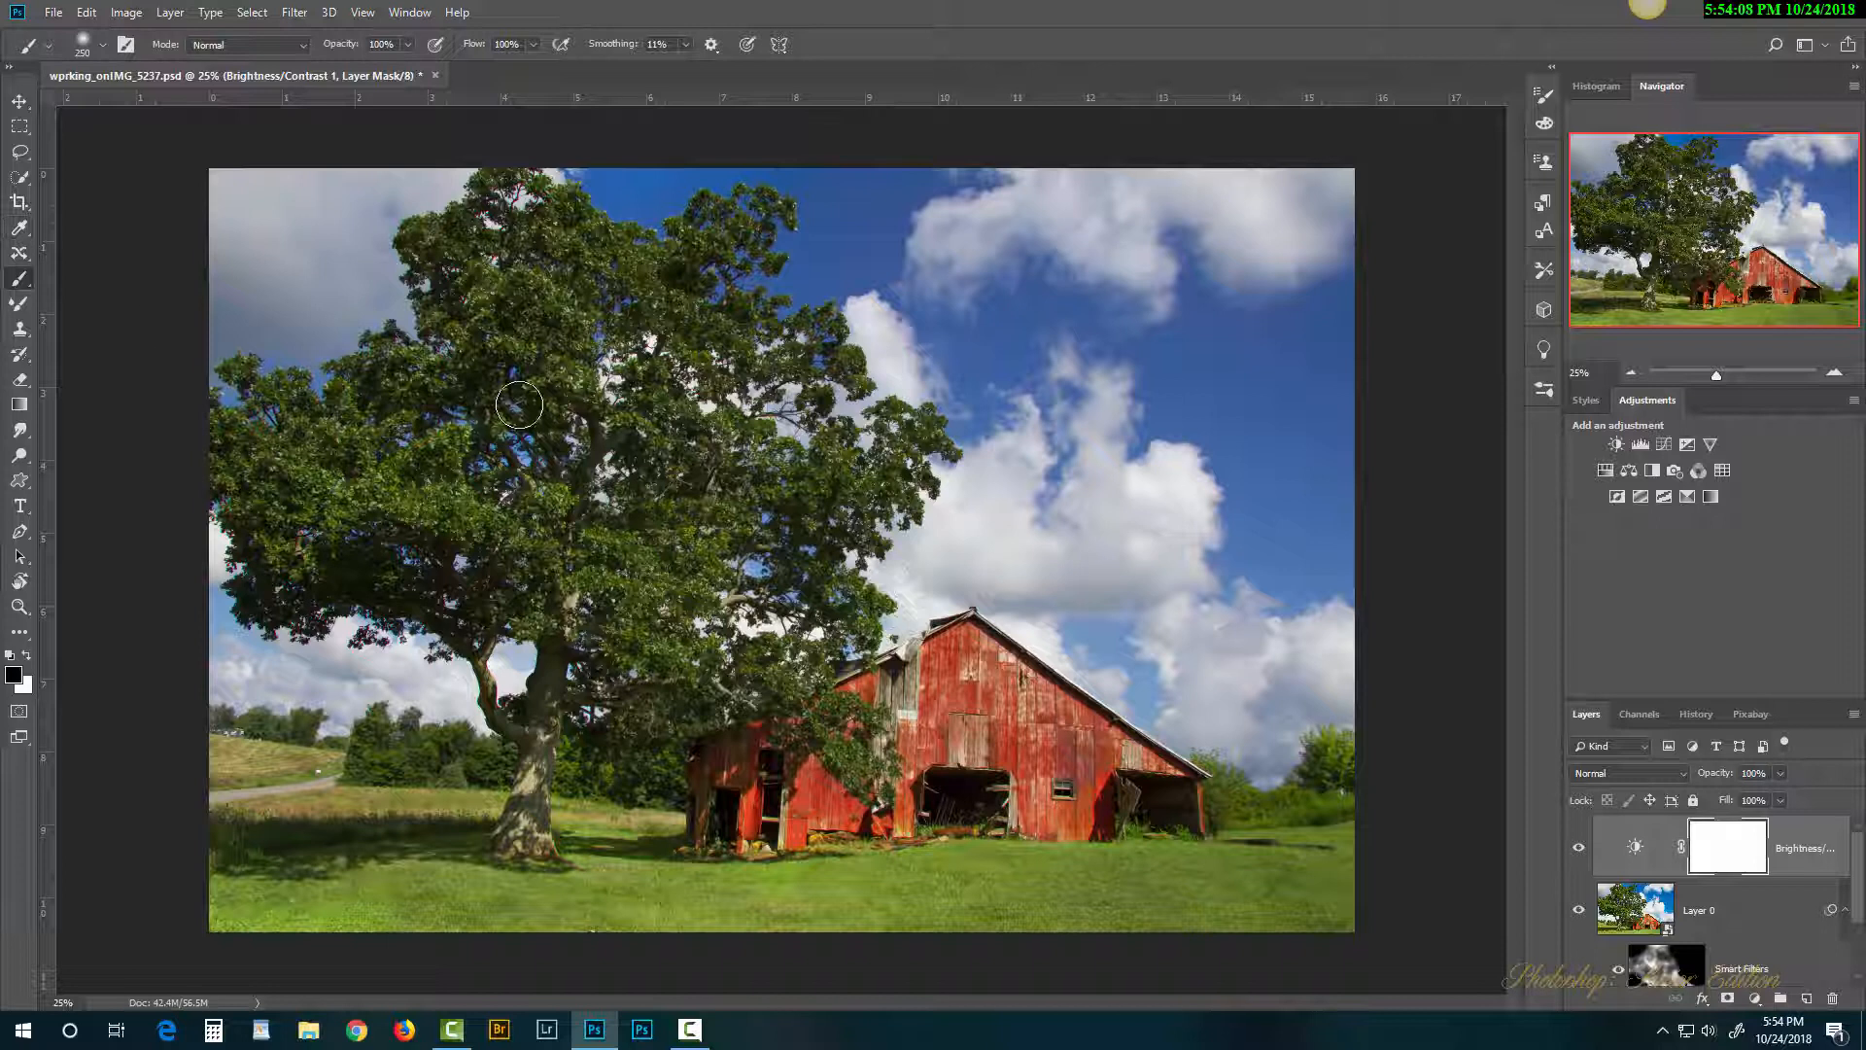
{"action": "key", "text": "bracketright"}
{"action": "key", "text": "bracketright"}
{"action": "key", "text": "bracketright"}
{"action": "left_click", "coordinate": [408, 45]}
{"action": "left_click", "coordinate": [381, 68]}
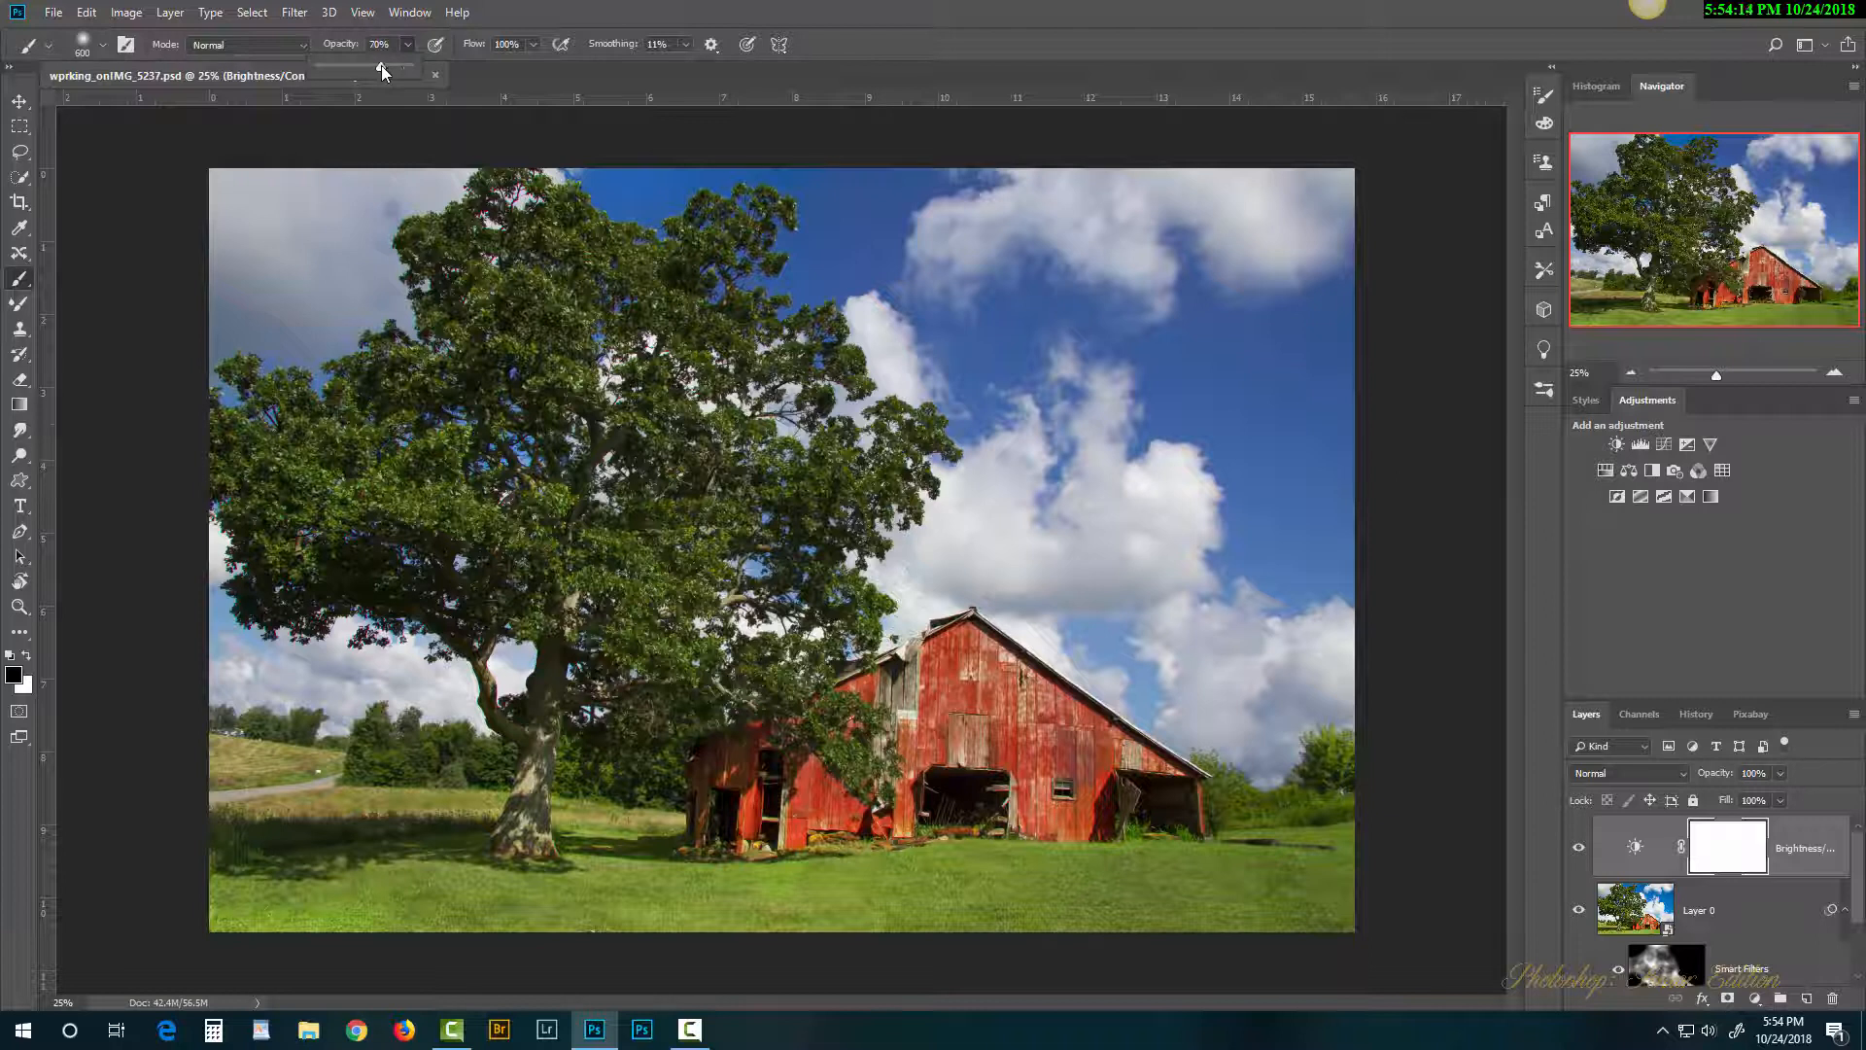
{"action": "mouse_move", "coordinate": [502, 344]}
{"action": "left_mouse_down"}
{"action": "mouse_move", "coordinate": [582, 232]}
{"action": "mouse_move", "coordinate": [549, 283]}
{"action": "mouse_move", "coordinate": [600, 303]}
{"action": "mouse_move", "coordinate": [615, 289]}
{"action": "mouse_move", "coordinate": [668, 323]}
{"action": "mouse_move", "coordinate": [685, 372]}
{"action": "mouse_move", "coordinate": [646, 478]}
{"action": "mouse_move", "coordinate": [695, 490]}
{"action": "mouse_move", "coordinate": [652, 591]}
{"action": "mouse_move", "coordinate": [663, 690]}
{"action": "mouse_move", "coordinate": [649, 704]}
{"action": "mouse_move", "coordinate": [505, 592]}
{"action": "mouse_move", "coordinate": [459, 509]}
{"action": "mouse_move", "coordinate": [316, 535]}
{"action": "mouse_move", "coordinate": [315, 477]}
{"action": "mouse_move", "coordinate": [279, 527]}
{"action": "mouse_move", "coordinate": [482, 526]}
{"action": "left_mouse_up"}
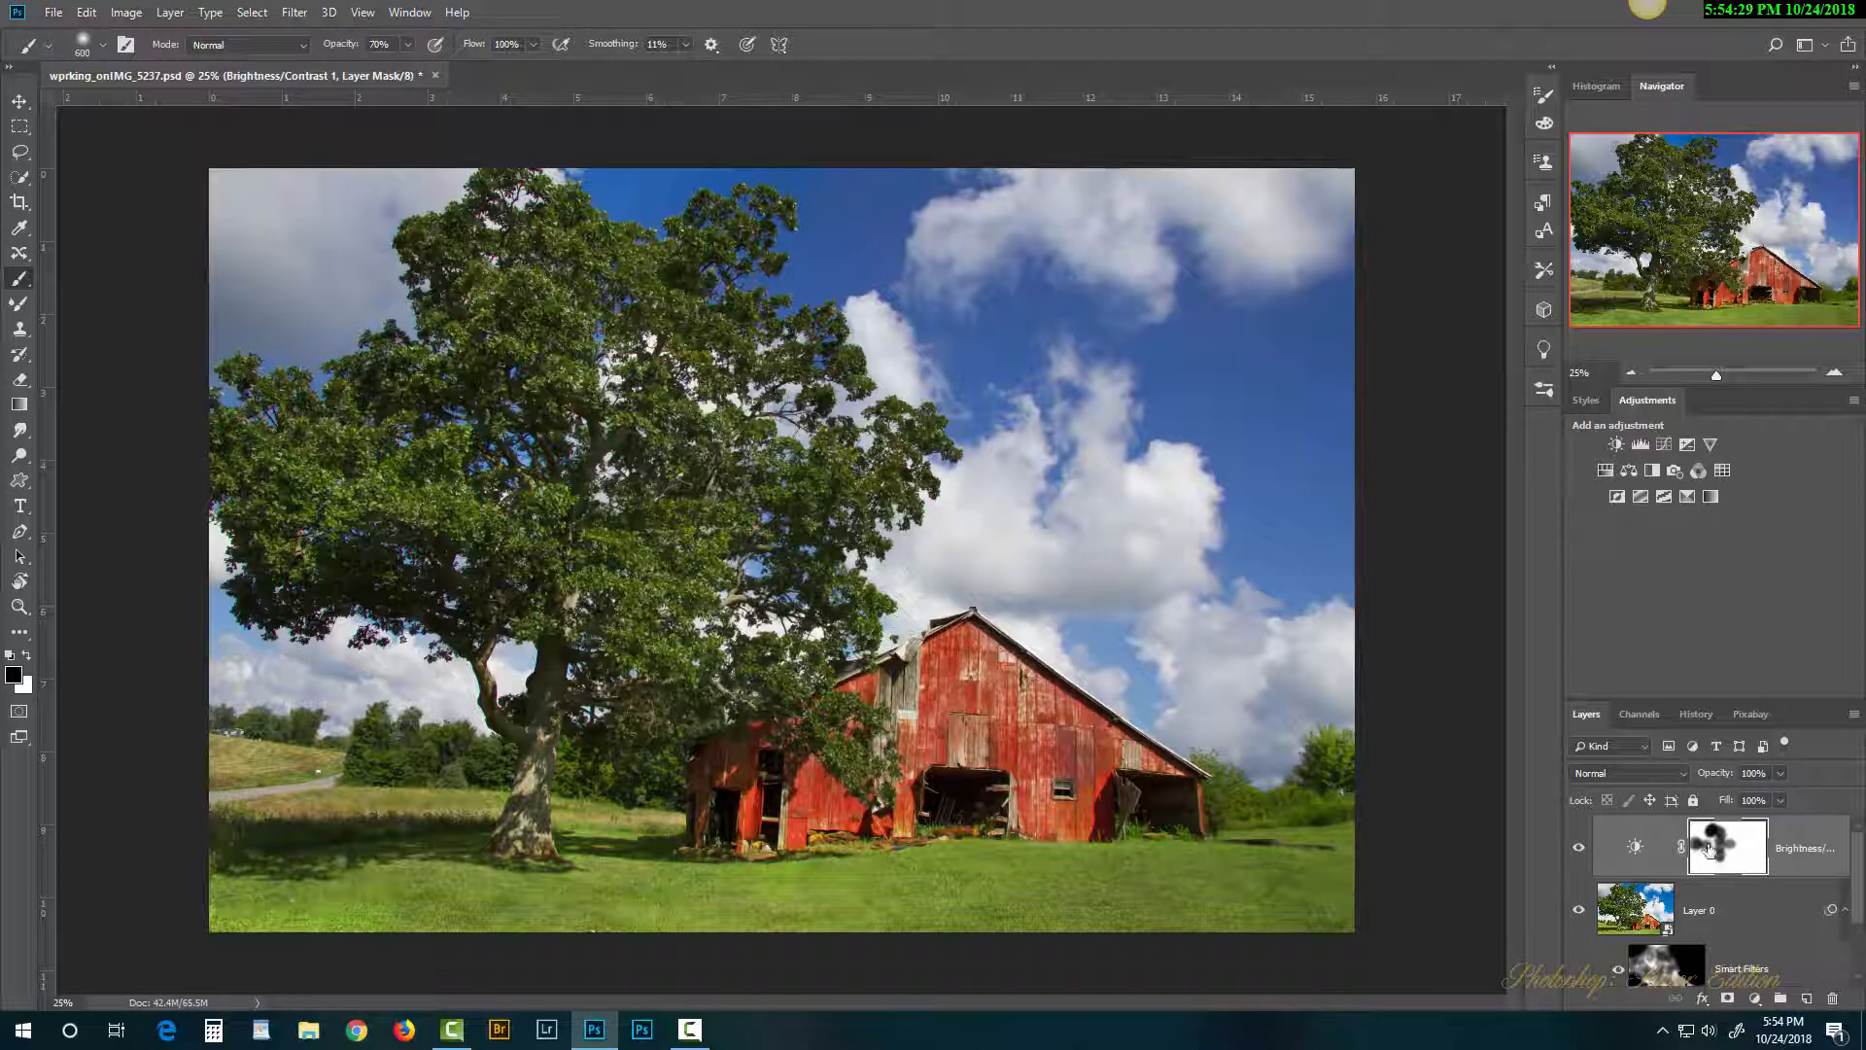
Step: Toggle the Brightness/Contrast layer to compare the masked result, leaving it visible
{"action": "left_click", "coordinate": [1580, 849]}
{"action": "left_click", "coordinate": [1580, 852]}
{"action": "left_click", "coordinate": [1580, 851]}
{"action": "left_click", "coordinate": [1580, 850]}
Step: Add a Hue/Saturation layer and raise Yellows saturation to +25 by sampling the grass
{"action": "left_click", "coordinate": [1607, 473]}
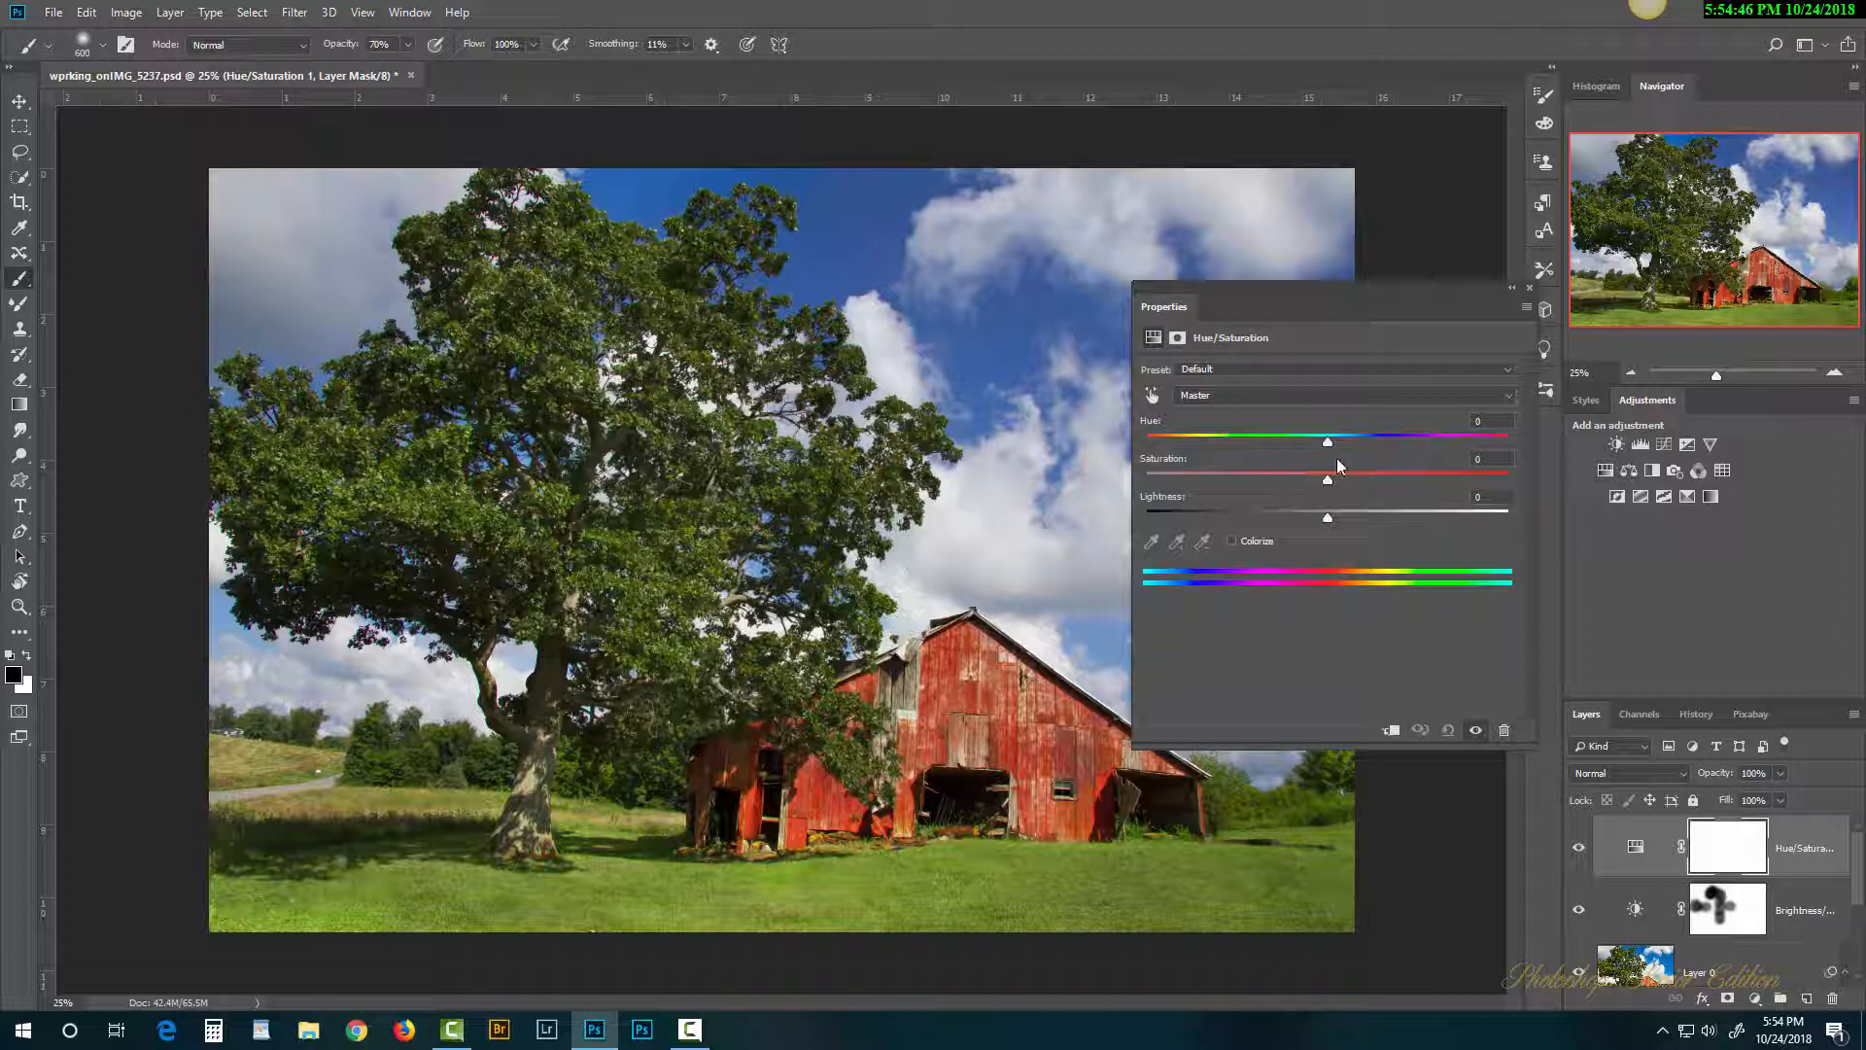
{"action": "left_click_drag", "start_coordinate": [1328, 481], "coordinate": [1375, 483]}
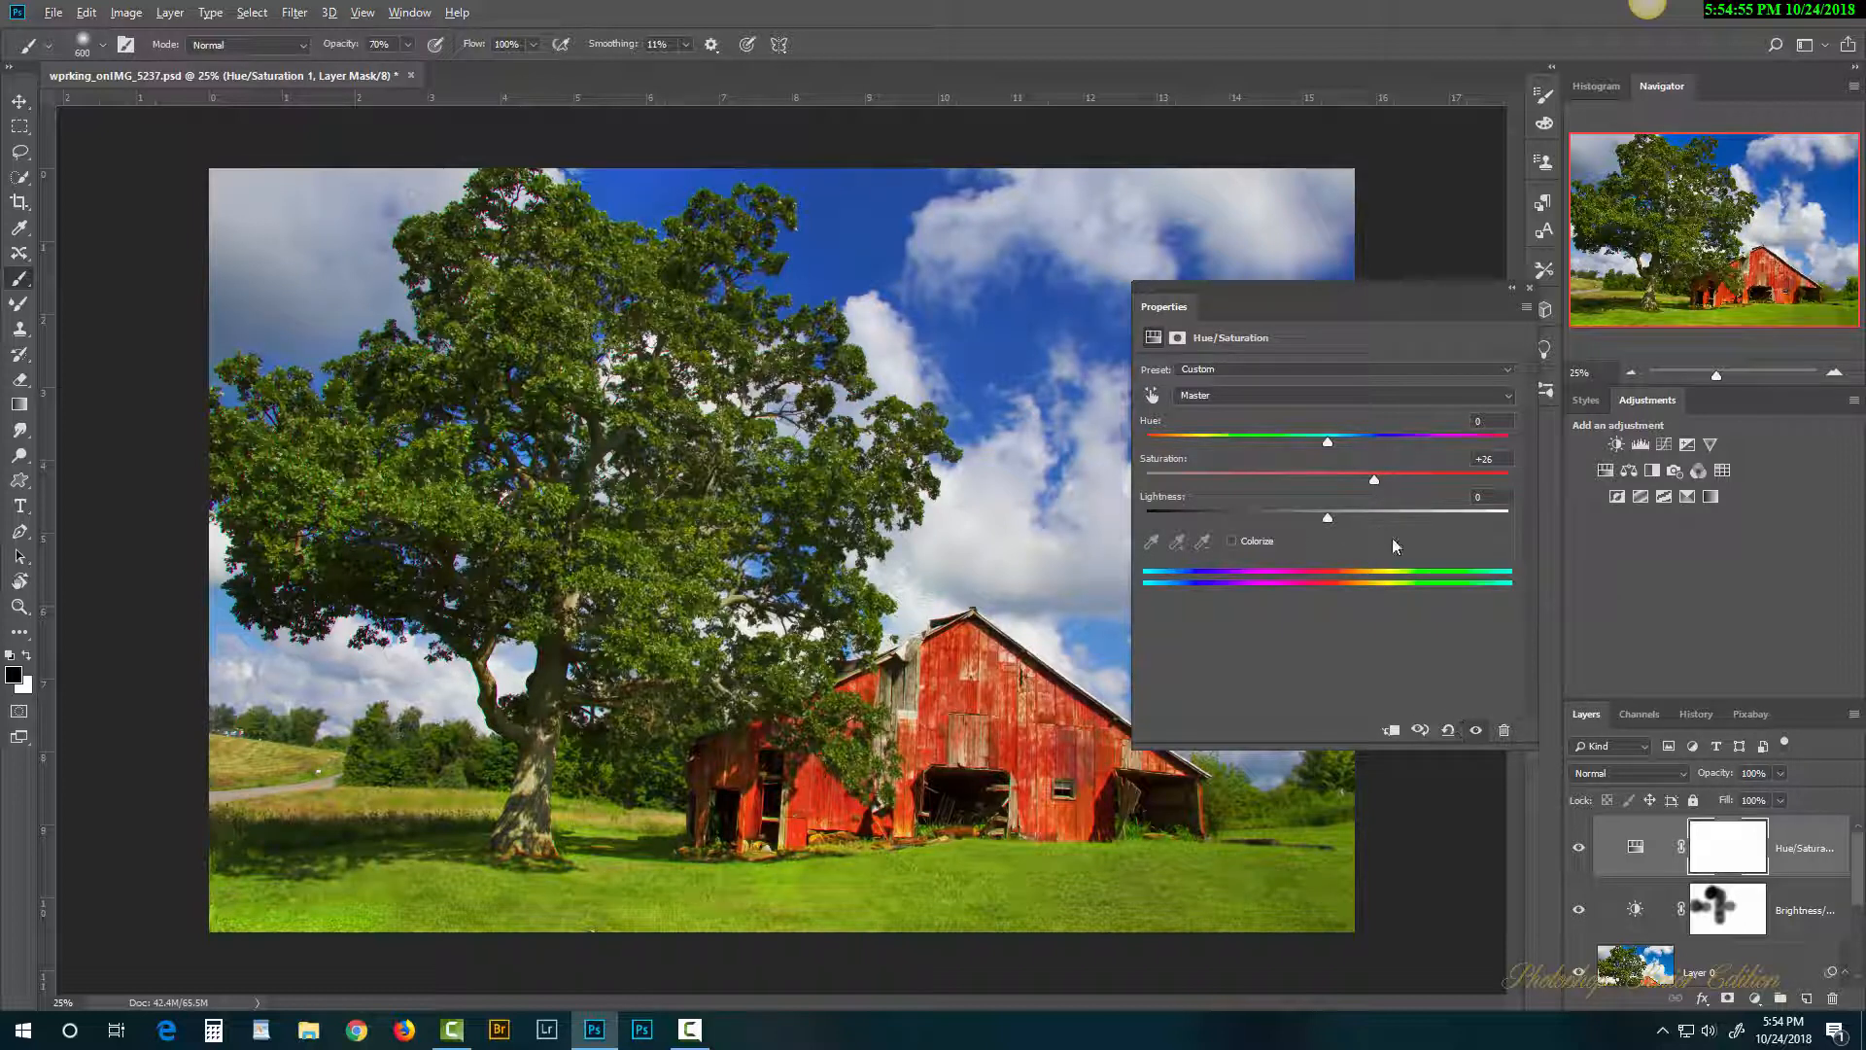
{"action": "left_click", "coordinate": [1449, 731]}
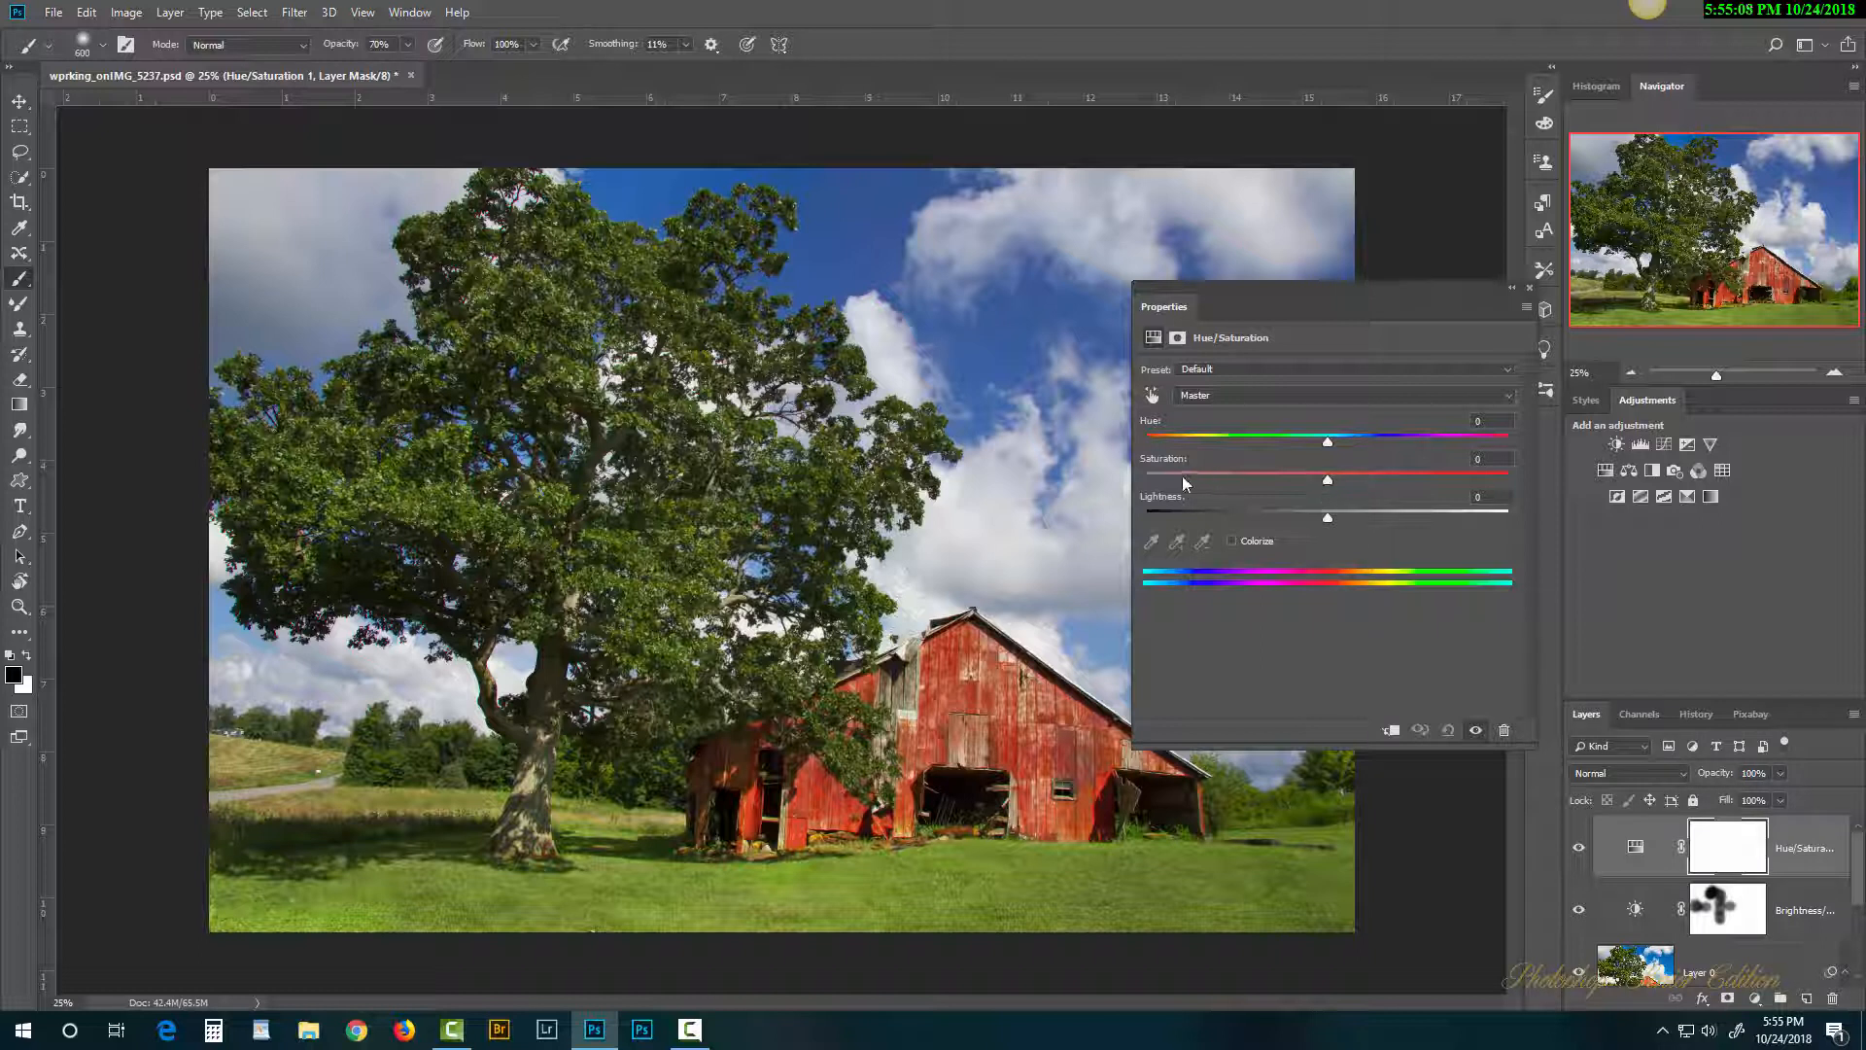
{"action": "left_click", "coordinate": [1152, 397]}
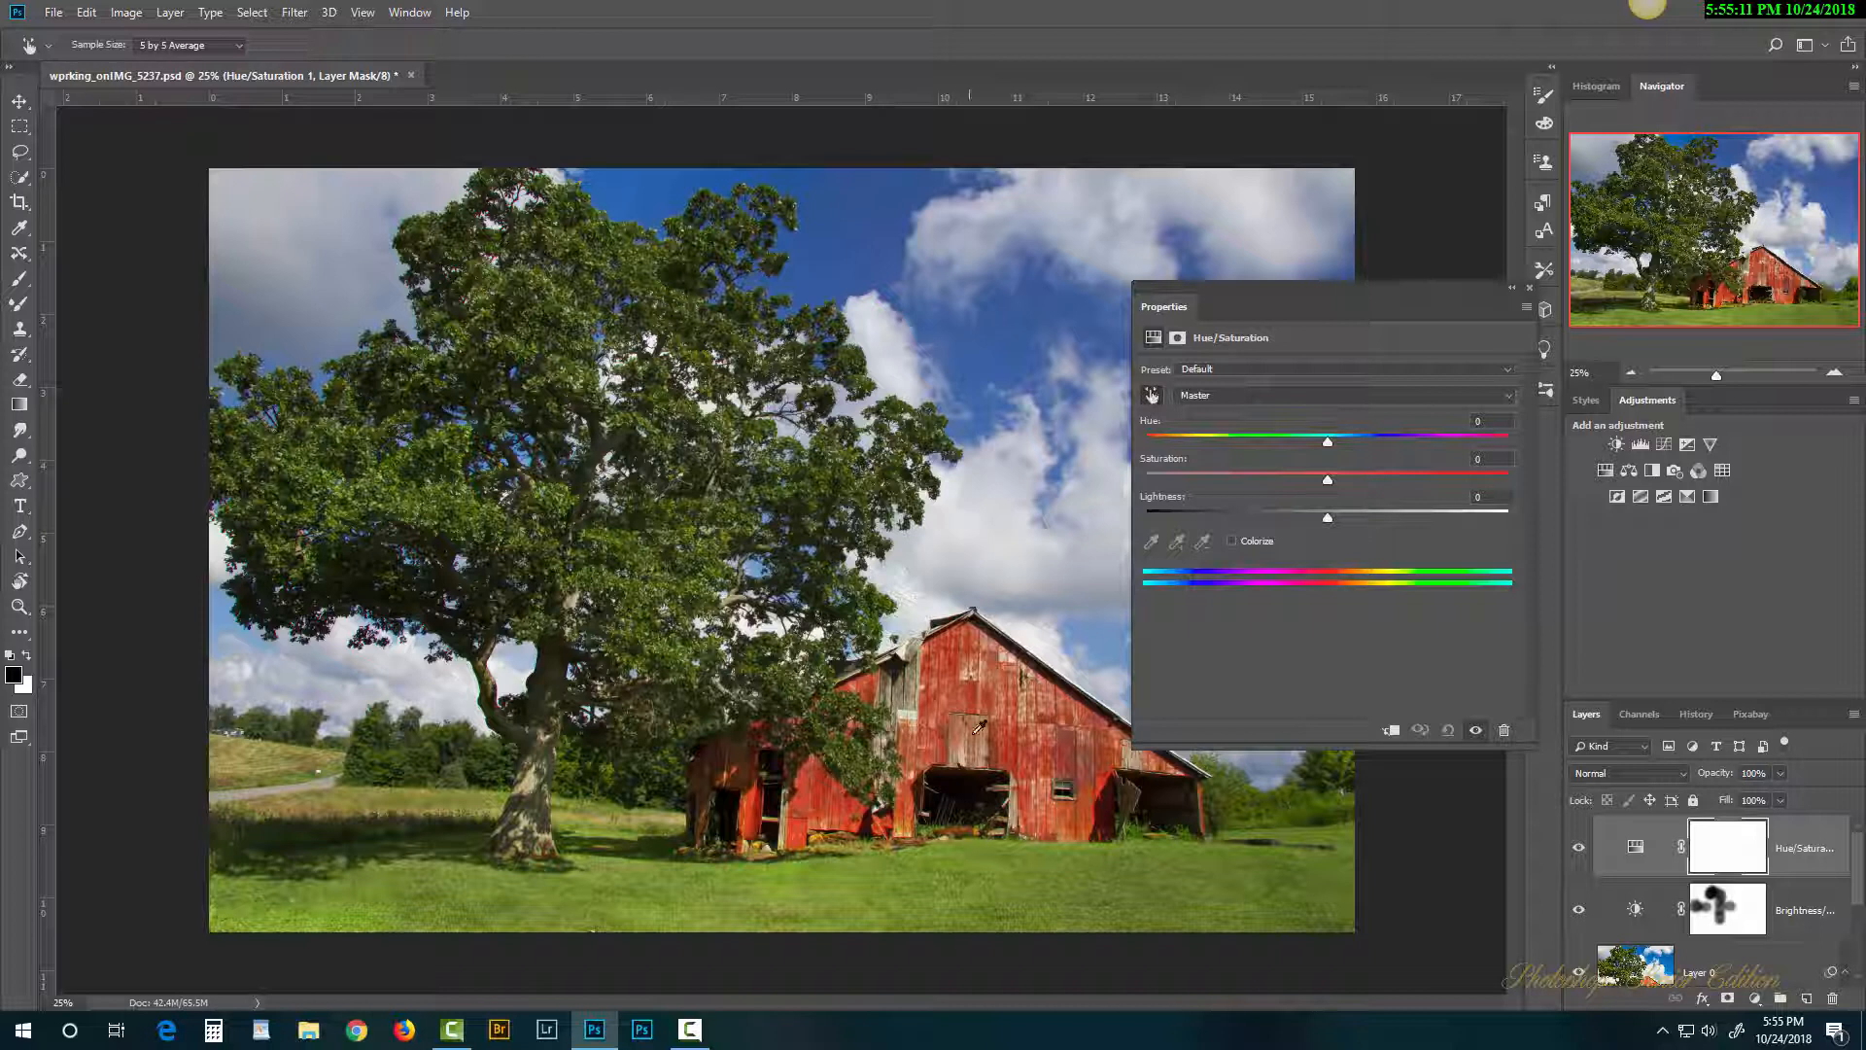
{"action": "left_click", "coordinate": [1004, 868]}
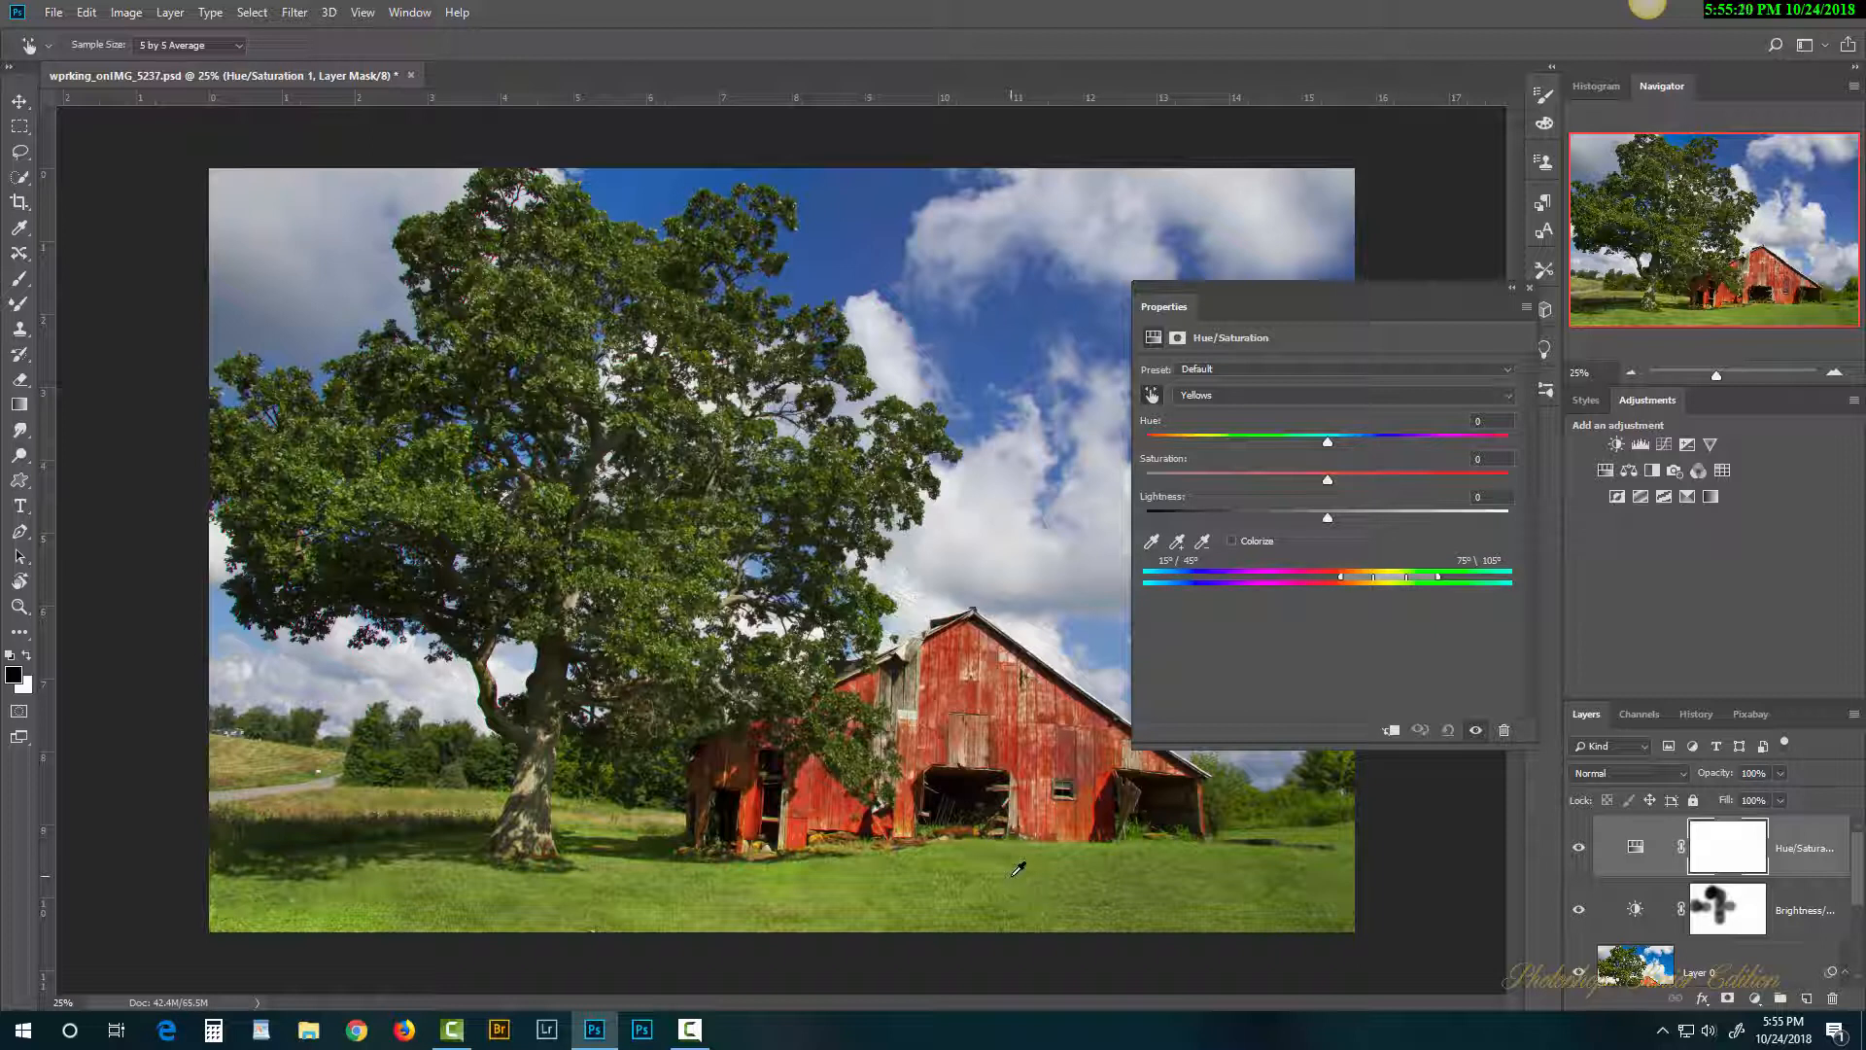
{"action": "mouse_move", "coordinate": [1017, 868]}
{"action": "left_mouse_down"}
{"action": "mouse_move", "coordinate": [971, 887]}
{"action": "mouse_move", "coordinate": [1067, 895]}
{"action": "mouse_move", "coordinate": [1015, 899]}
{"action": "mouse_move", "coordinate": [1048, 877]}
{"action": "left_mouse_up"}
{"action": "left_click_drag", "start_coordinate": [1334, 481], "coordinate": [1351, 481]}
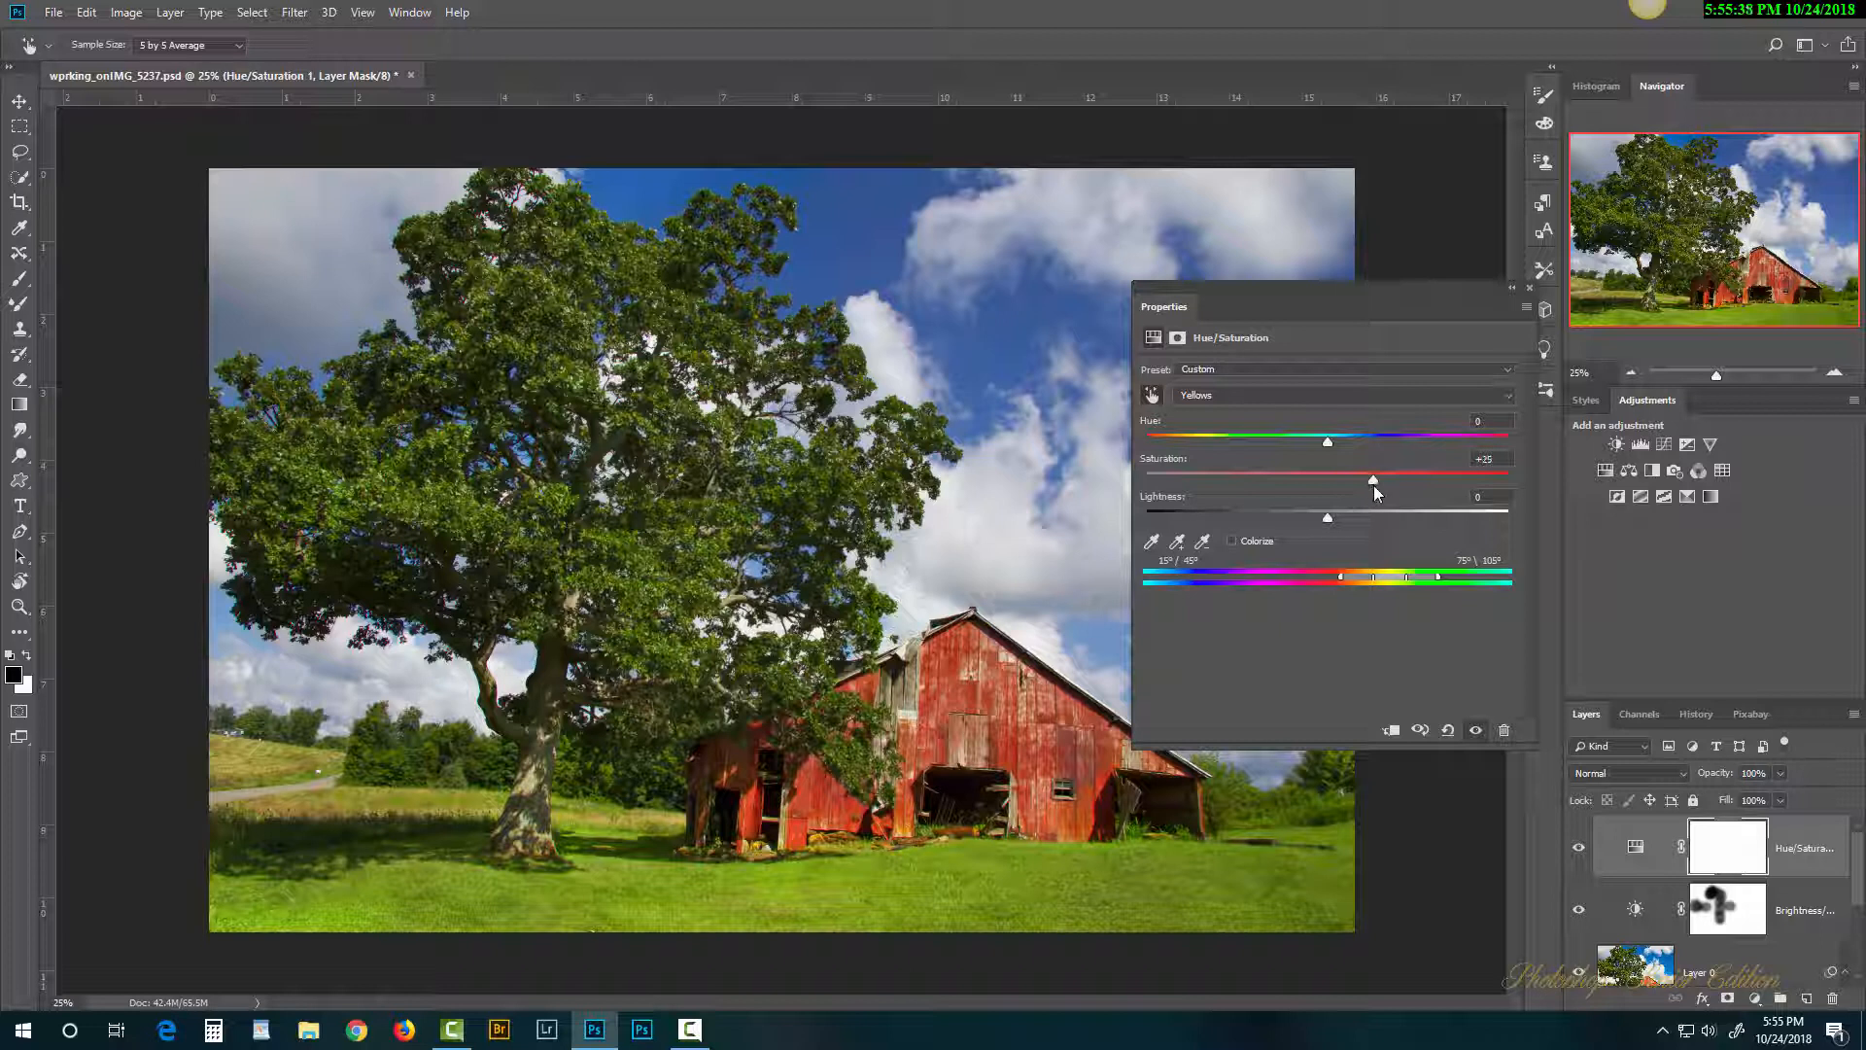
{"action": "left_click", "coordinate": [1530, 288]}
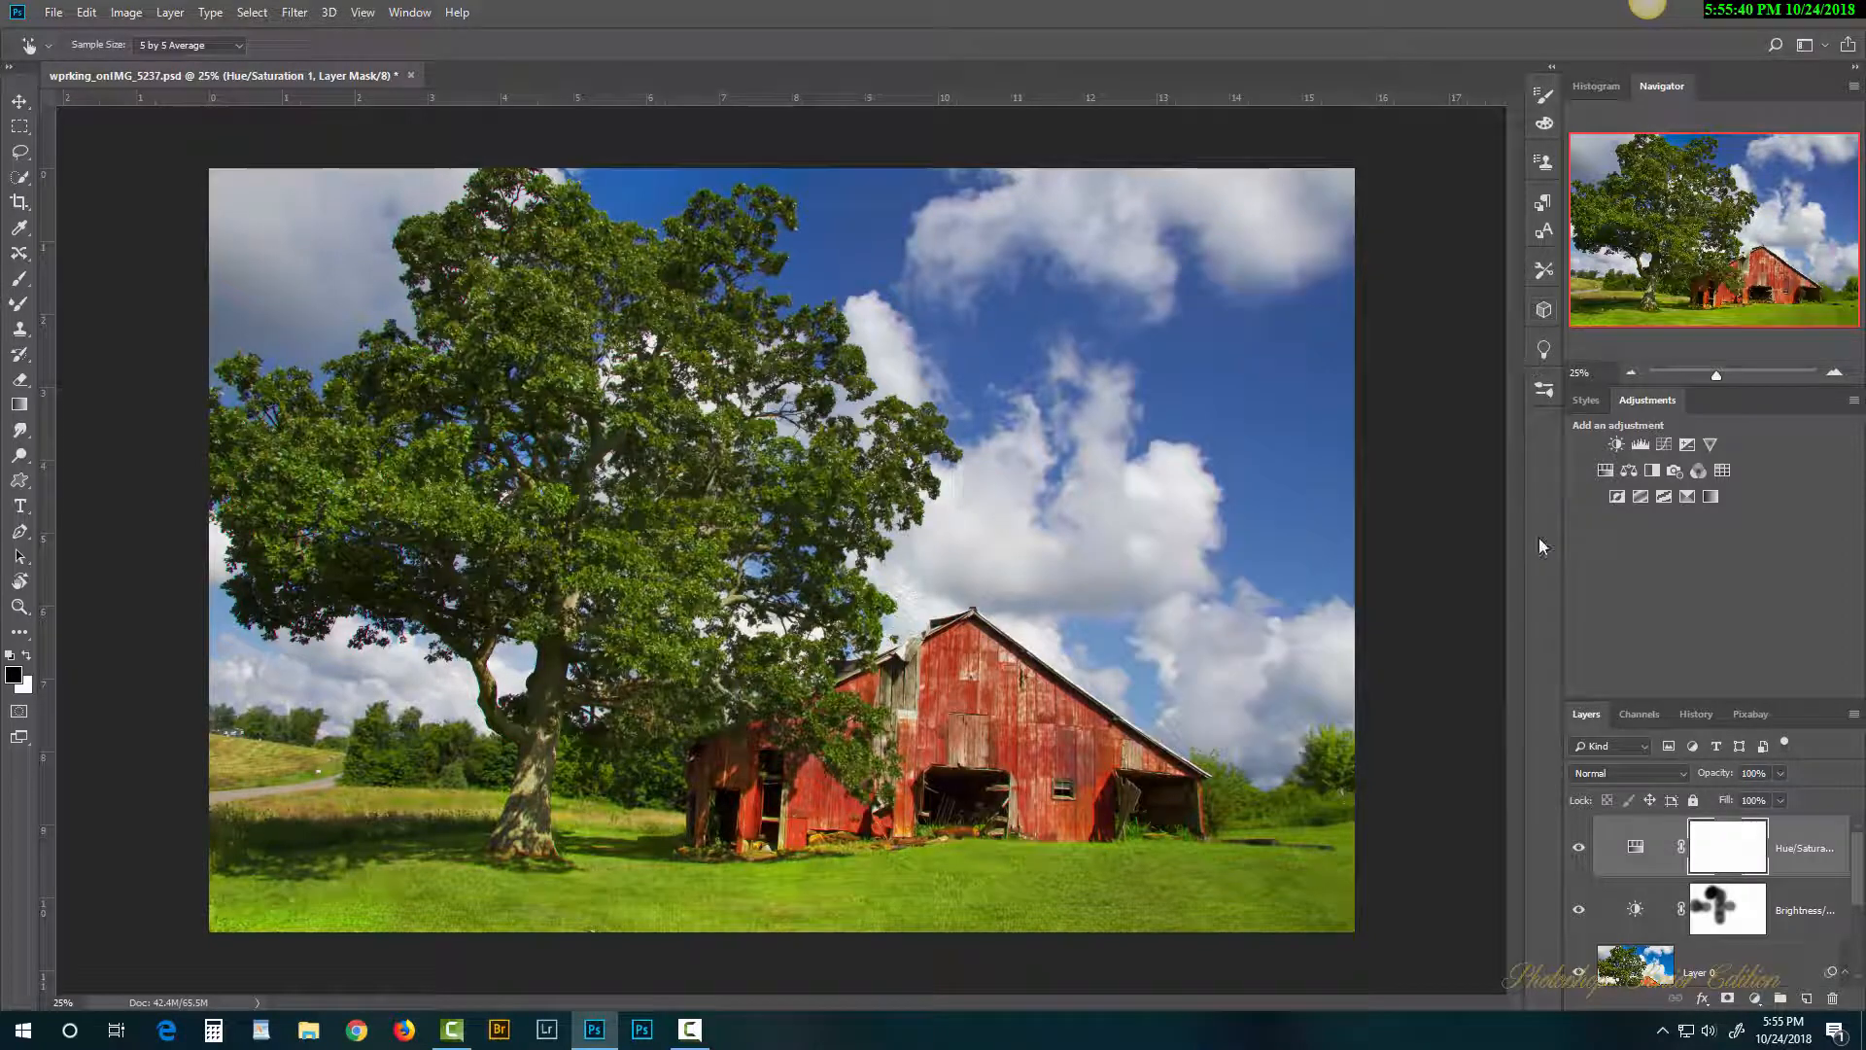
{"action": "left_click", "coordinate": [1580, 848]}
{"action": "left_click", "coordinate": [1579, 849]}
{"action": "mouse_move", "coordinate": [1860, 865]}
{"action": "left_mouse_down"}
{"action": "mouse_move", "coordinate": [1860, 885]}
{"action": "mouse_move", "coordinate": [1864, 853]}
{"action": "left_mouse_up"}
{"action": "mouse_move", "coordinate": [1858, 856]}
{"action": "left_mouse_down"}
{"action": "mouse_move", "coordinate": [1861, 909]}
{"action": "mouse_move", "coordinate": [1859, 846]}
{"action": "left_mouse_up"}
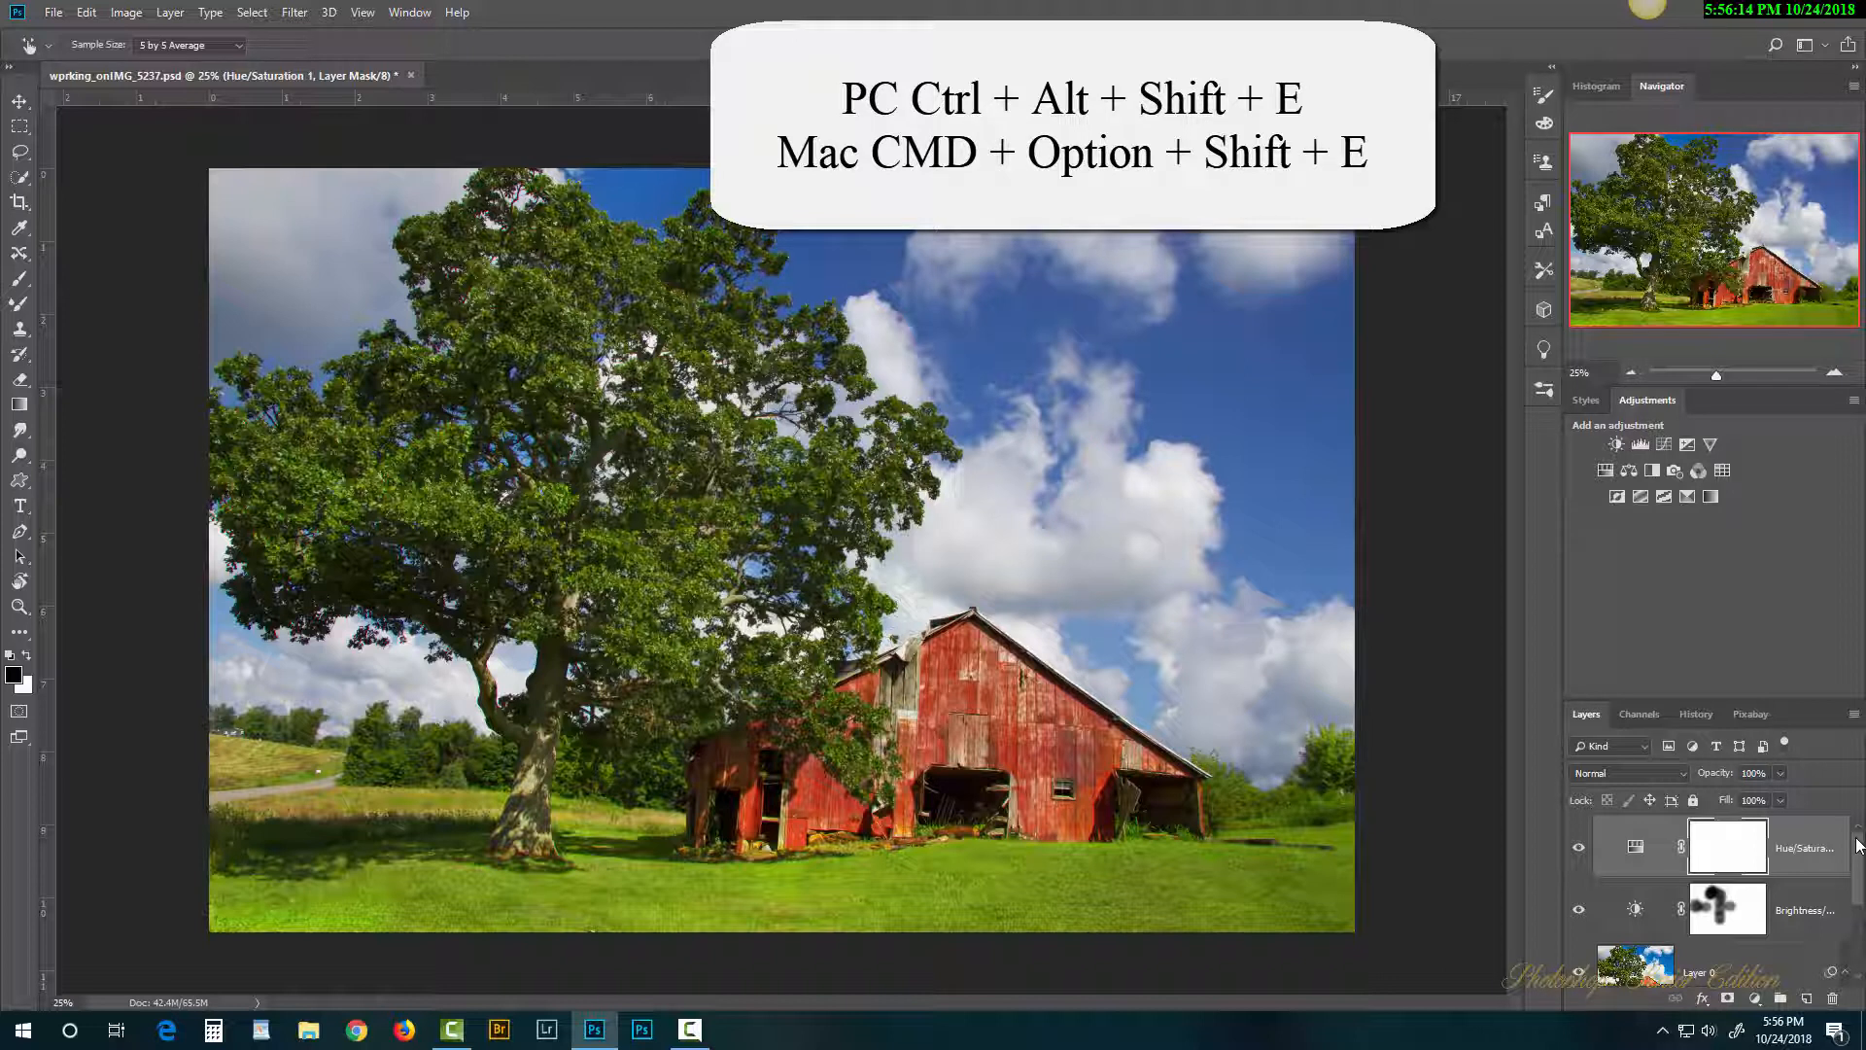
Step: Stamp all visible layers into a new top Layer 1 with Ctrl+Alt+Shift+E
{"action": "key", "text": "ctrl+alt+shift+e"}
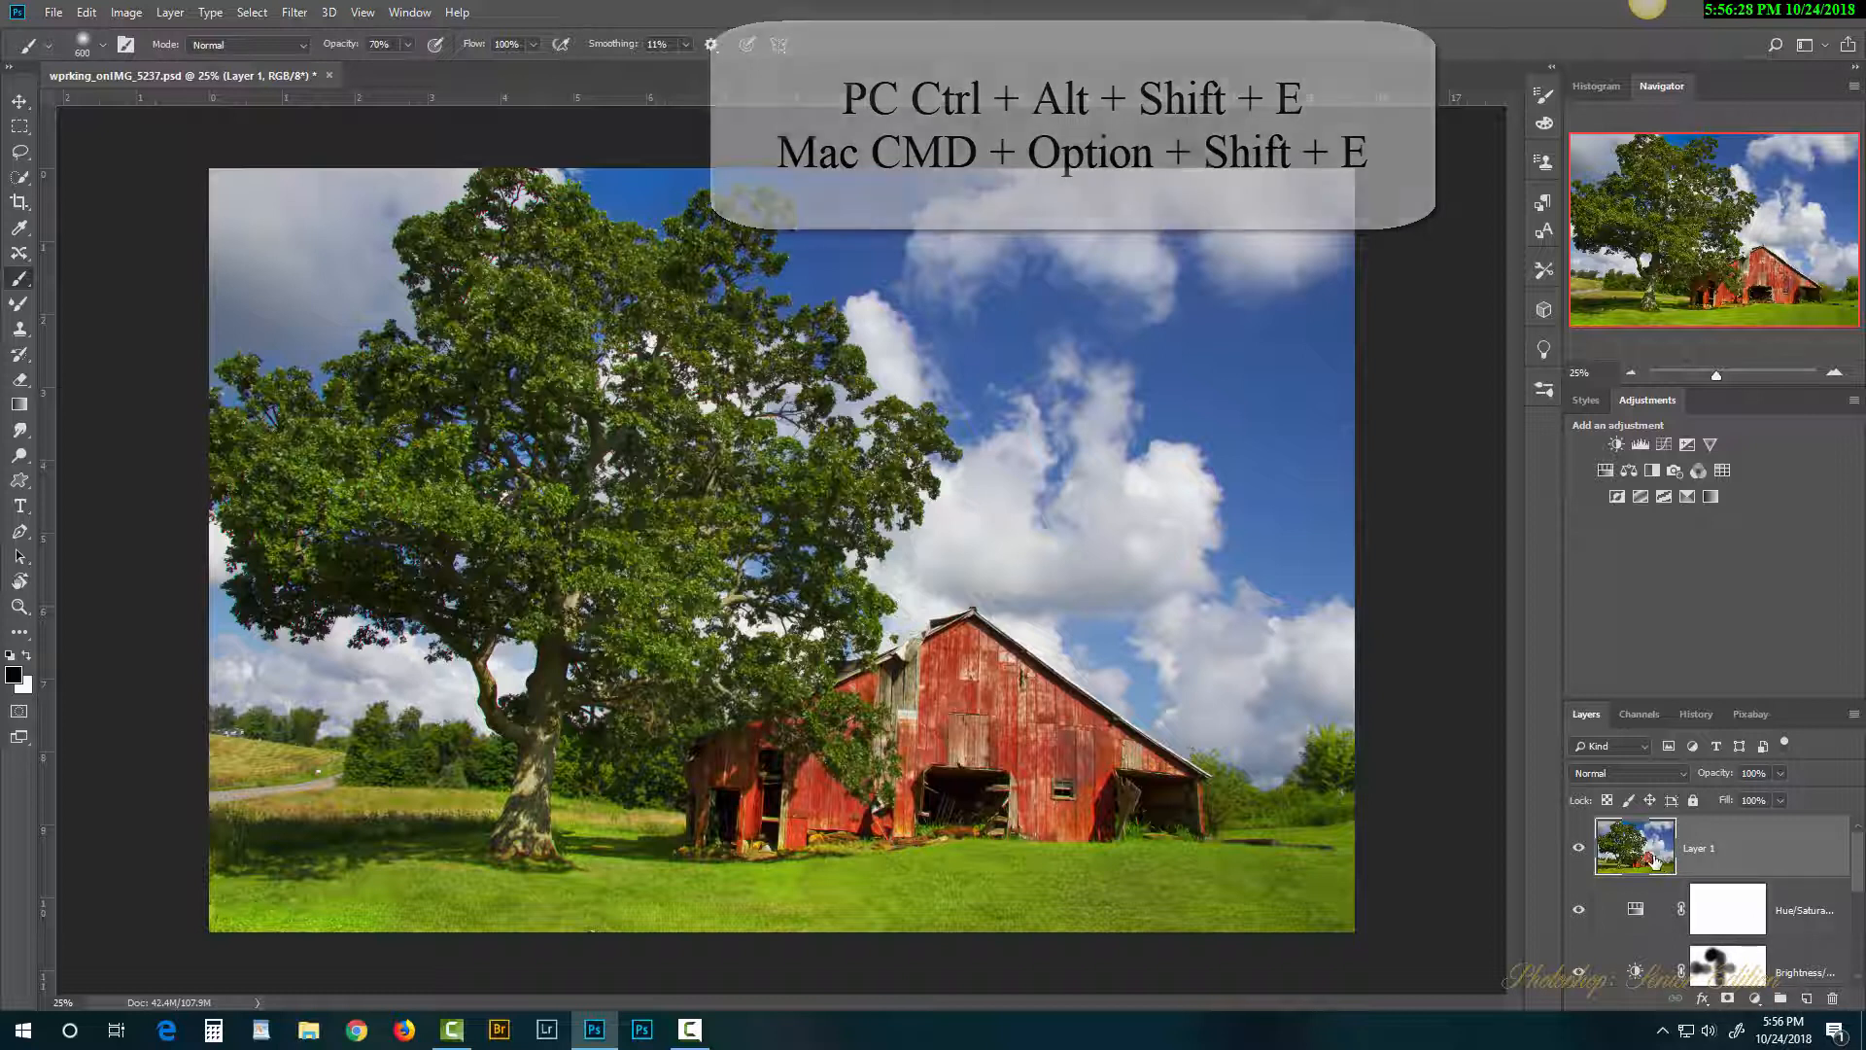
{"action": "left_click_drag", "start_coordinate": [1864, 856], "coordinate": [1864, 889]}
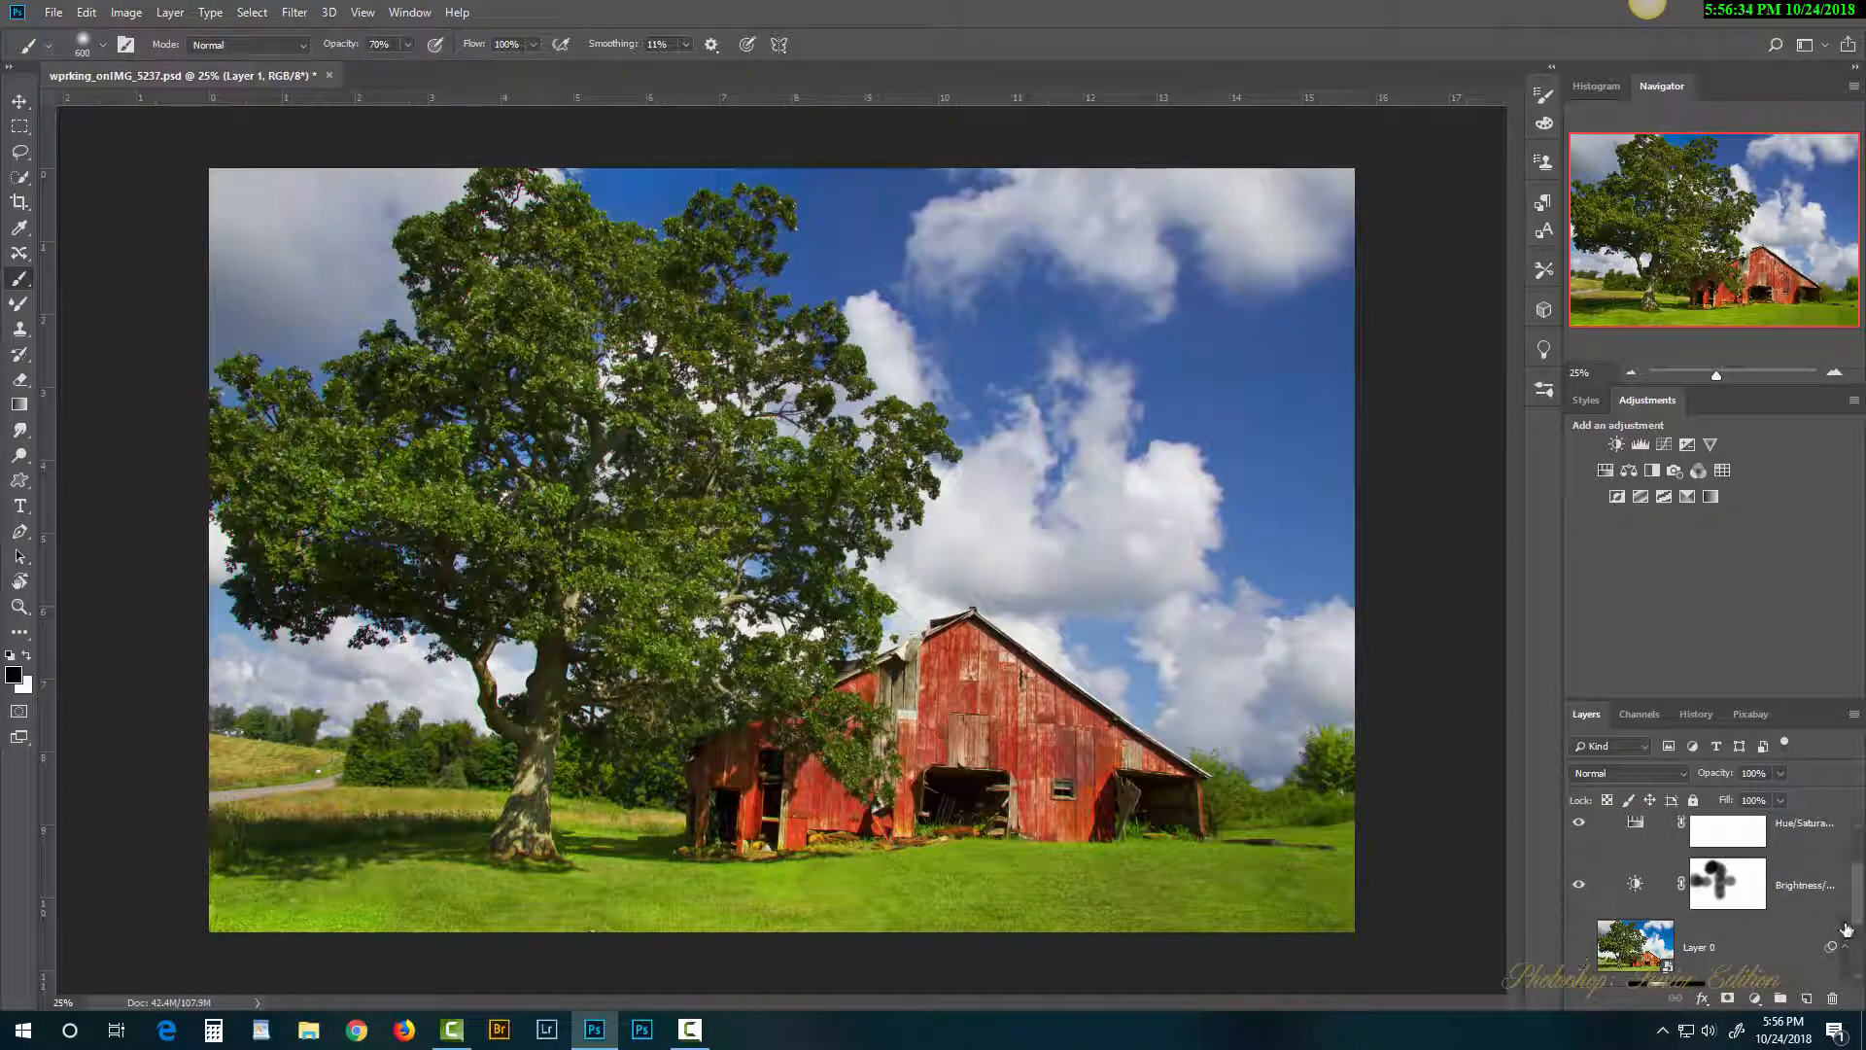
{"action": "left_click_drag", "start_coordinate": [1858, 909], "coordinate": [1858, 887]}
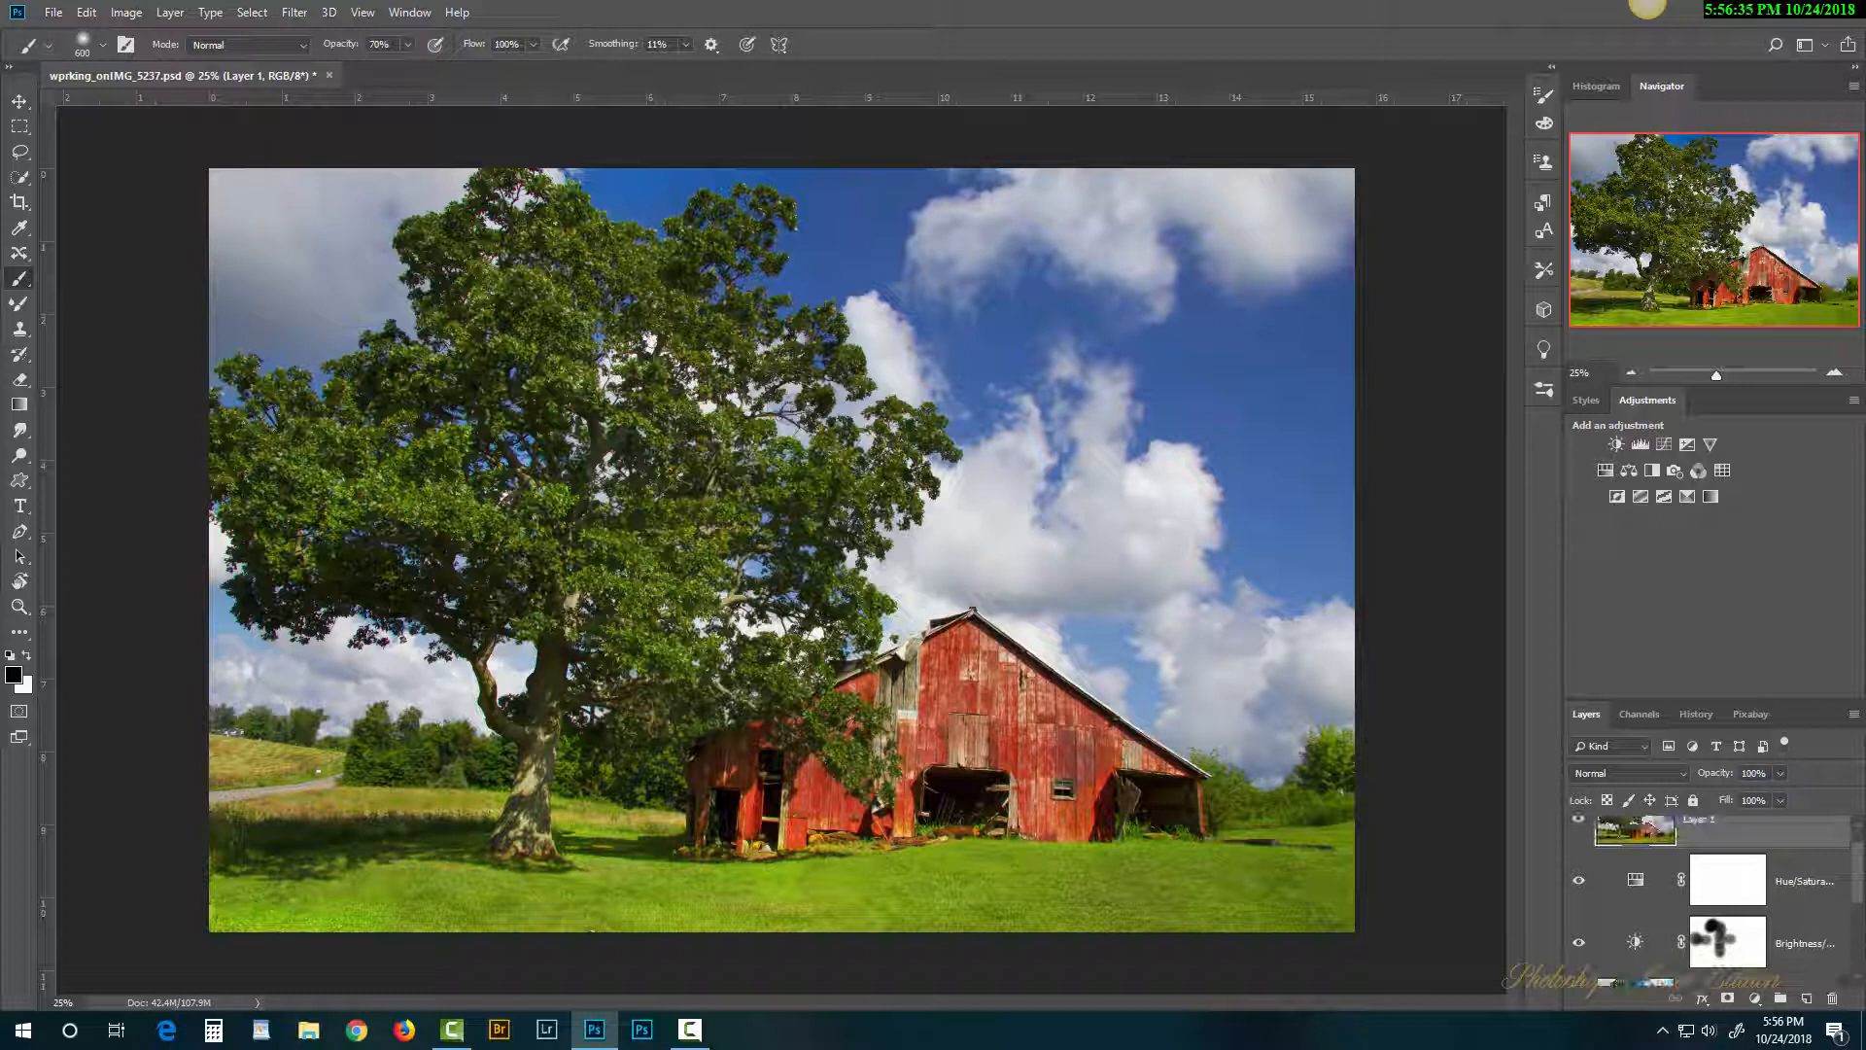
Step: Hide the Brightness/Contrast and Hue/Saturation layers, and toggle Layer 1 off and on to check it
{"action": "left_click", "coordinate": [1578, 948]}
{"action": "left_click", "coordinate": [1592, 894]}
{"action": "scroll", "coordinate": [1859, 875], "scroll_direction": "up", "scroll_amount": 1}
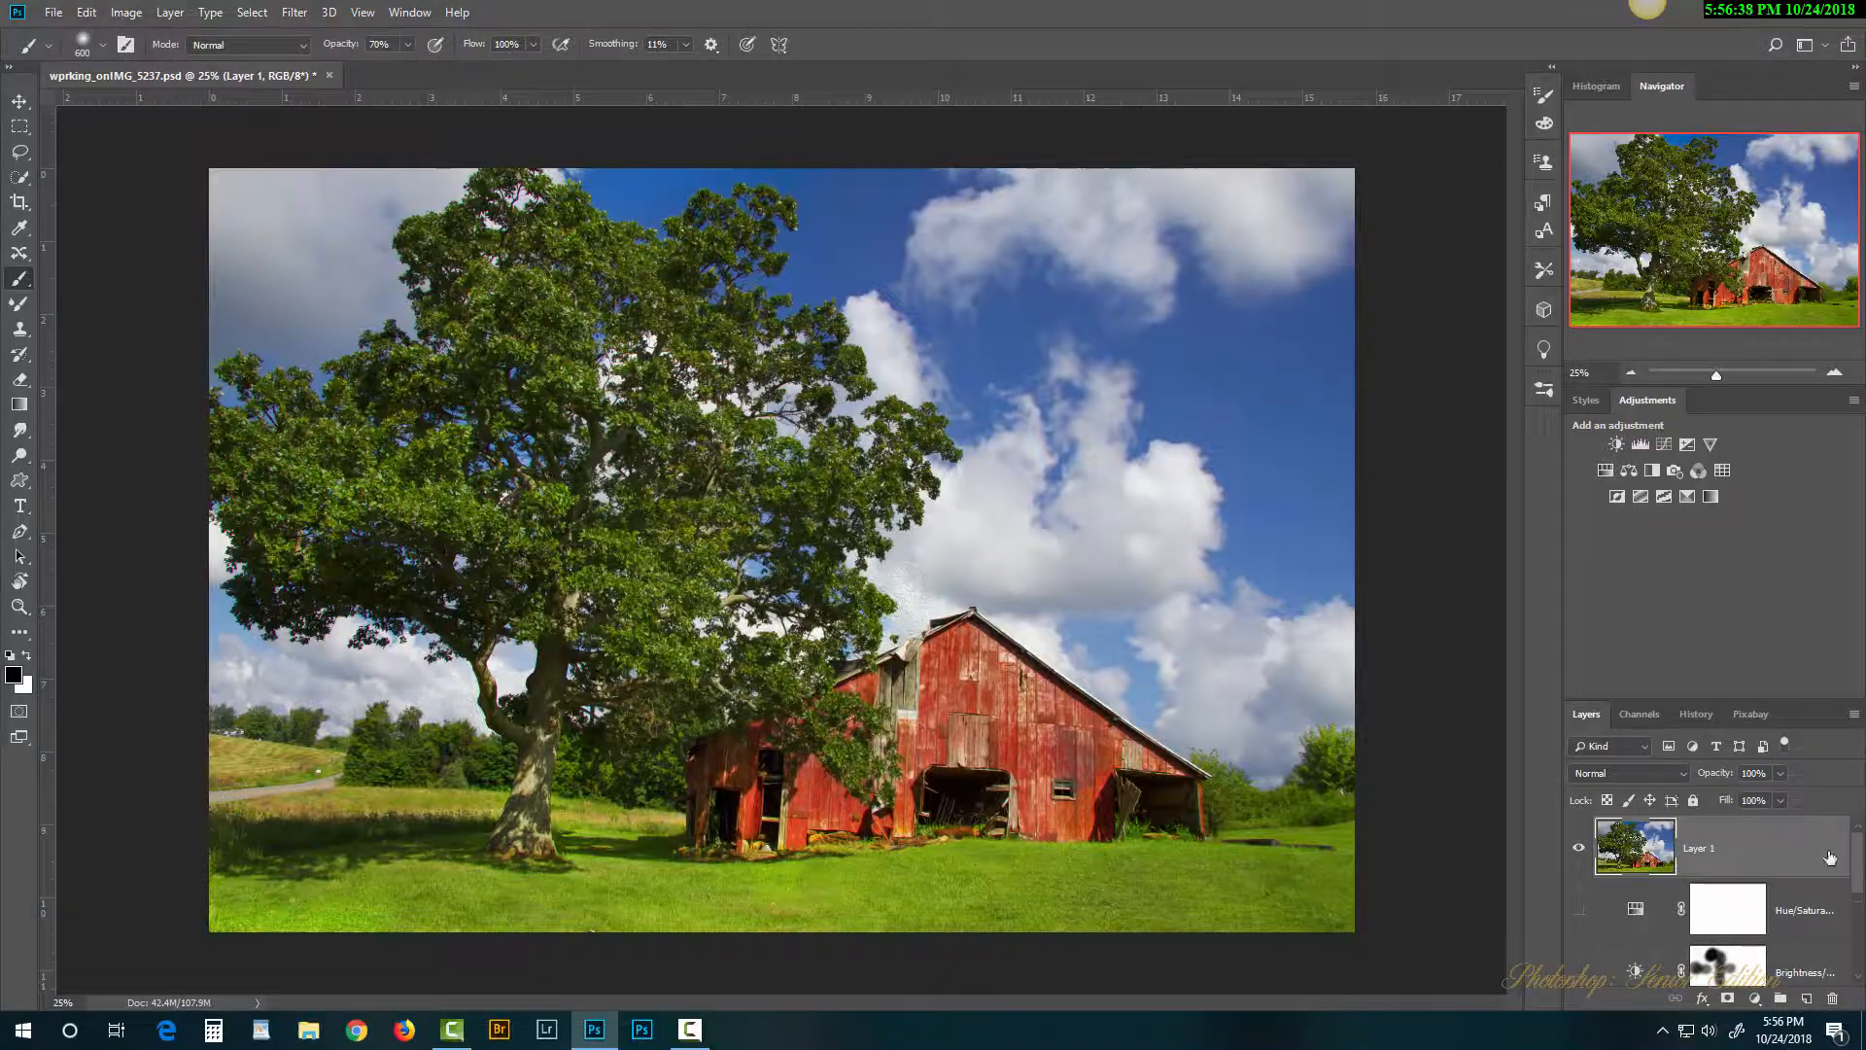
{"action": "left_click", "coordinate": [1578, 856]}
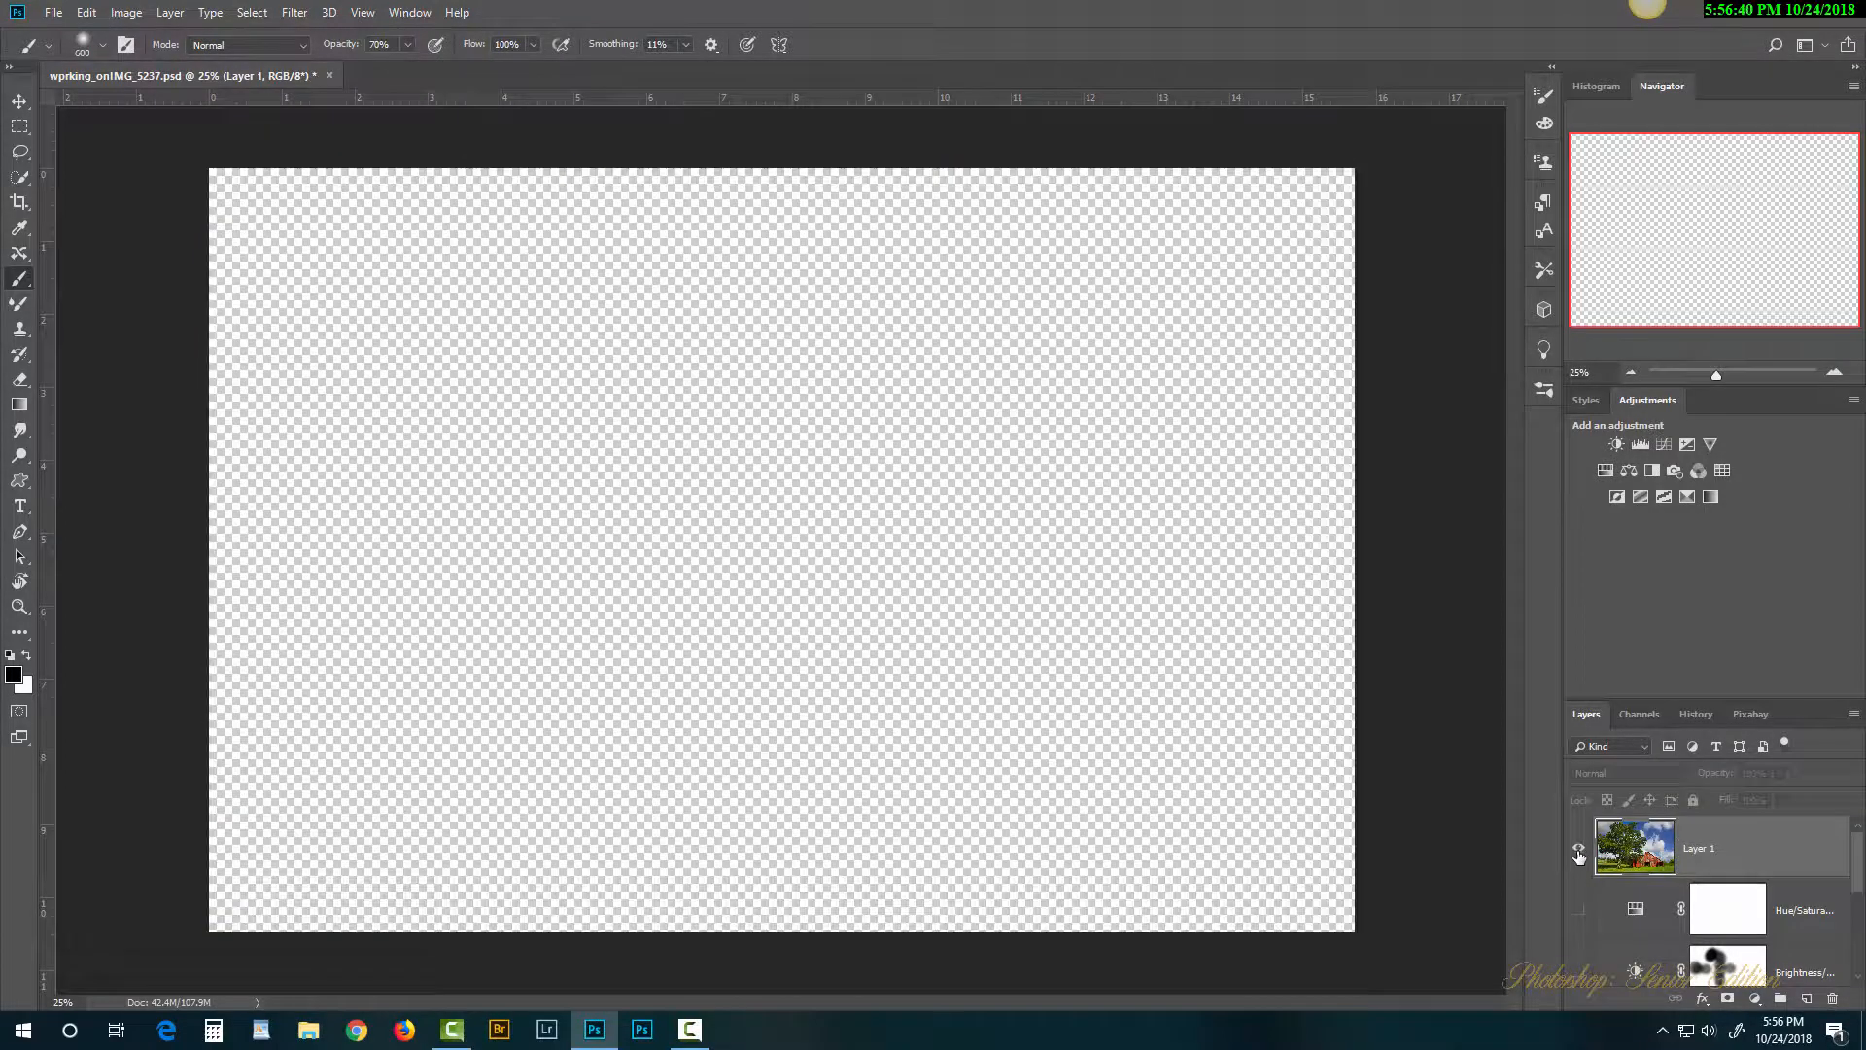
{"action": "left_click", "coordinate": [1579, 855]}
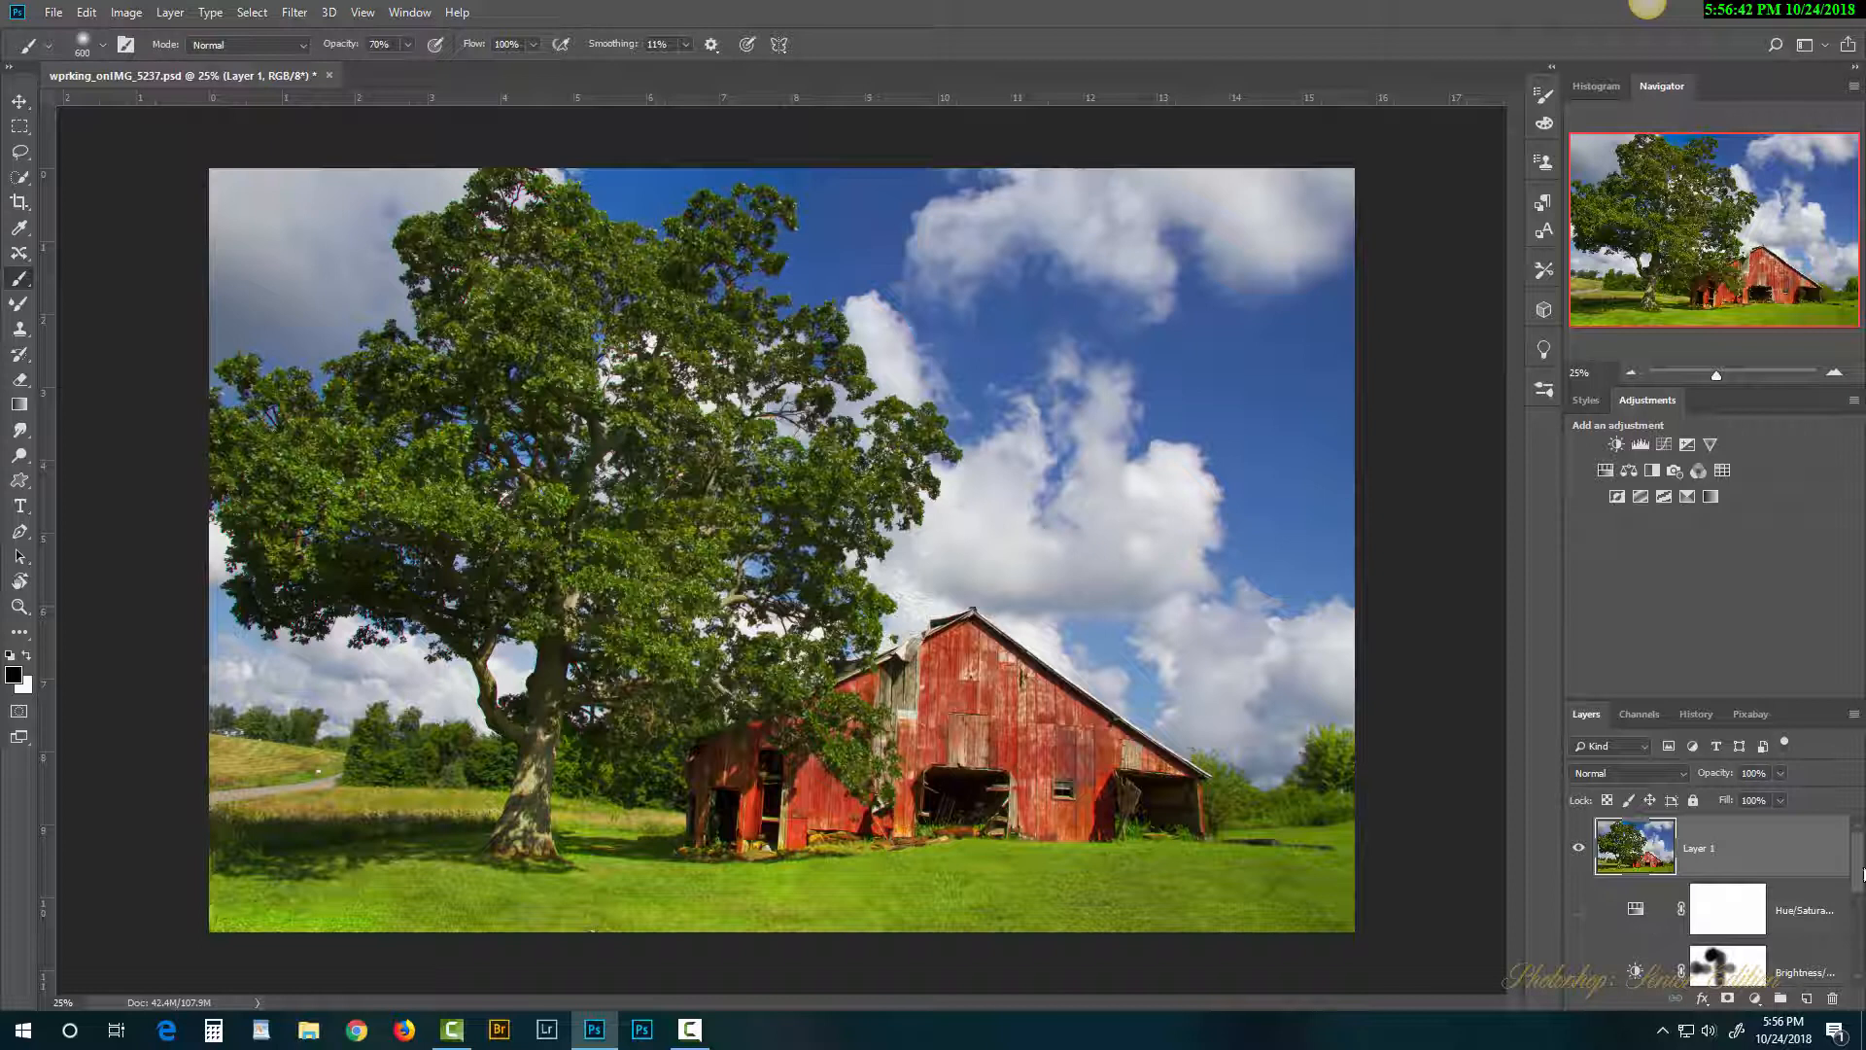
{"action": "scroll", "coordinate": [1710, 904], "scroll_direction": "down", "scroll_amount": 6}
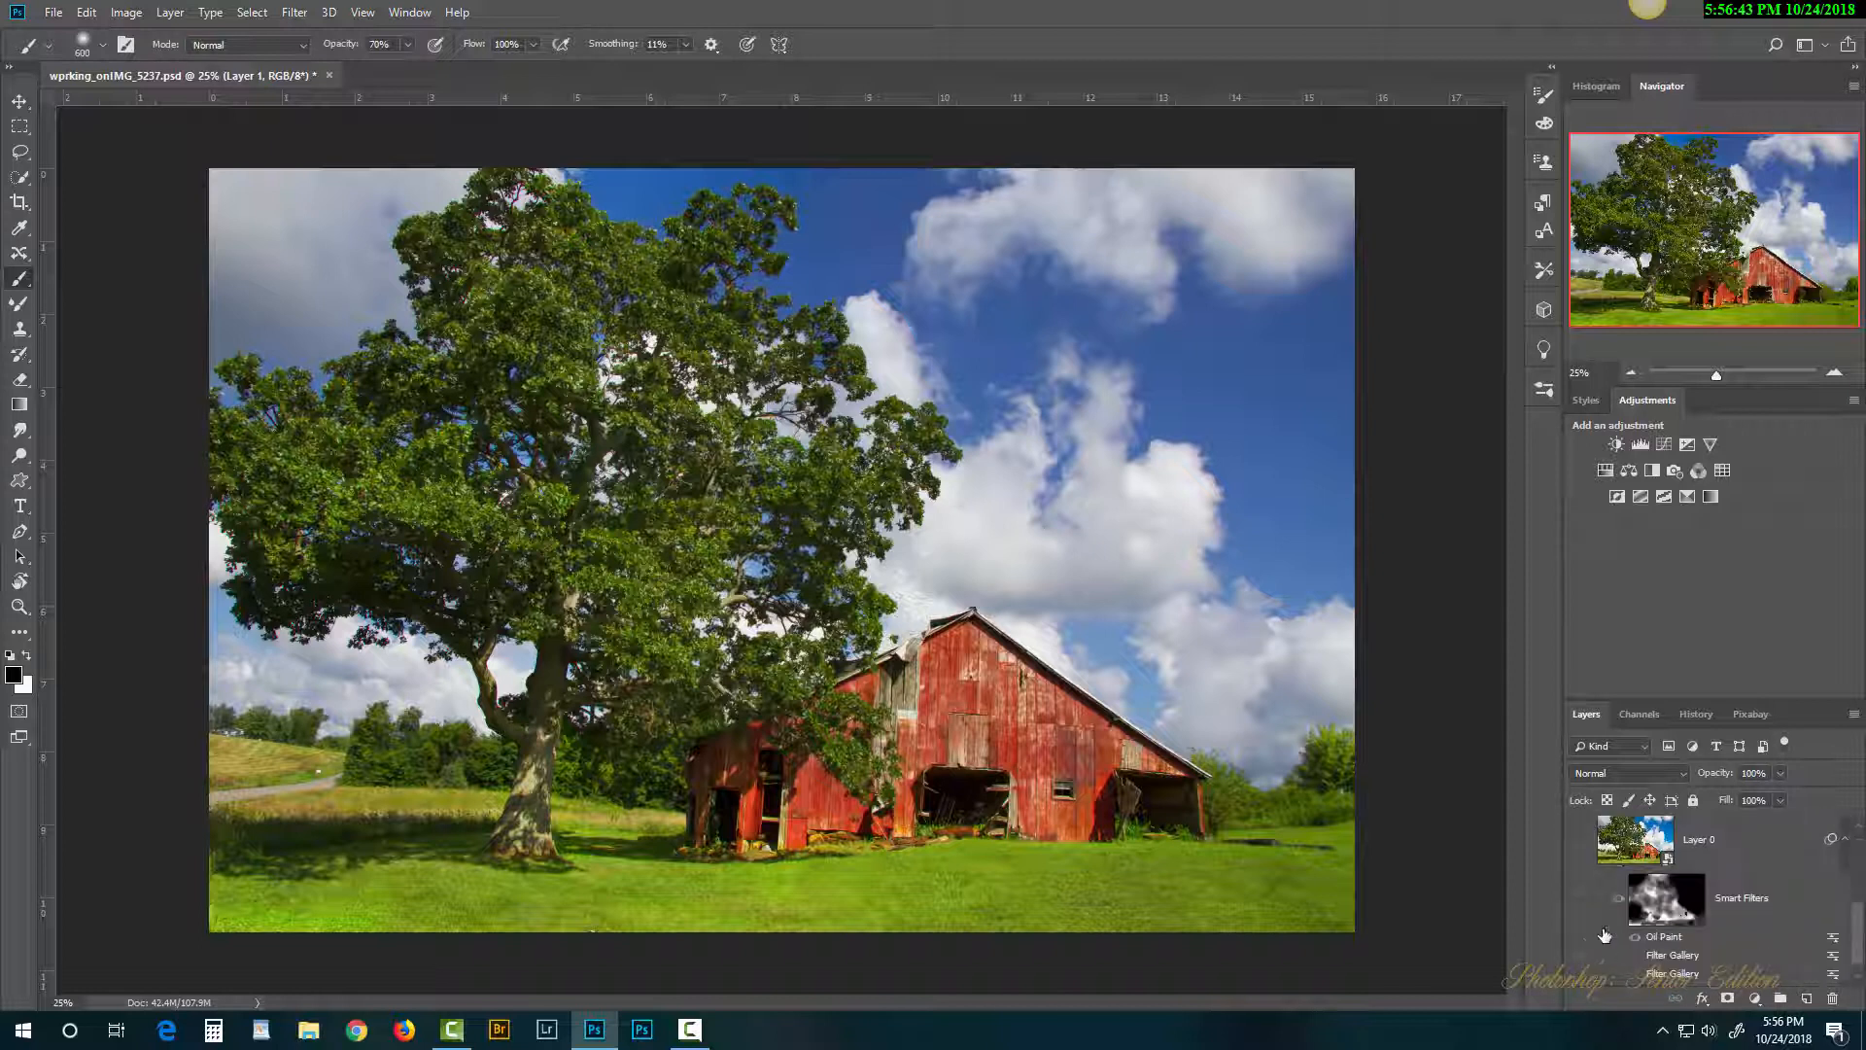
{"action": "scroll", "coordinate": [1602, 938], "scroll_direction": "up", "scroll_amount": 1}
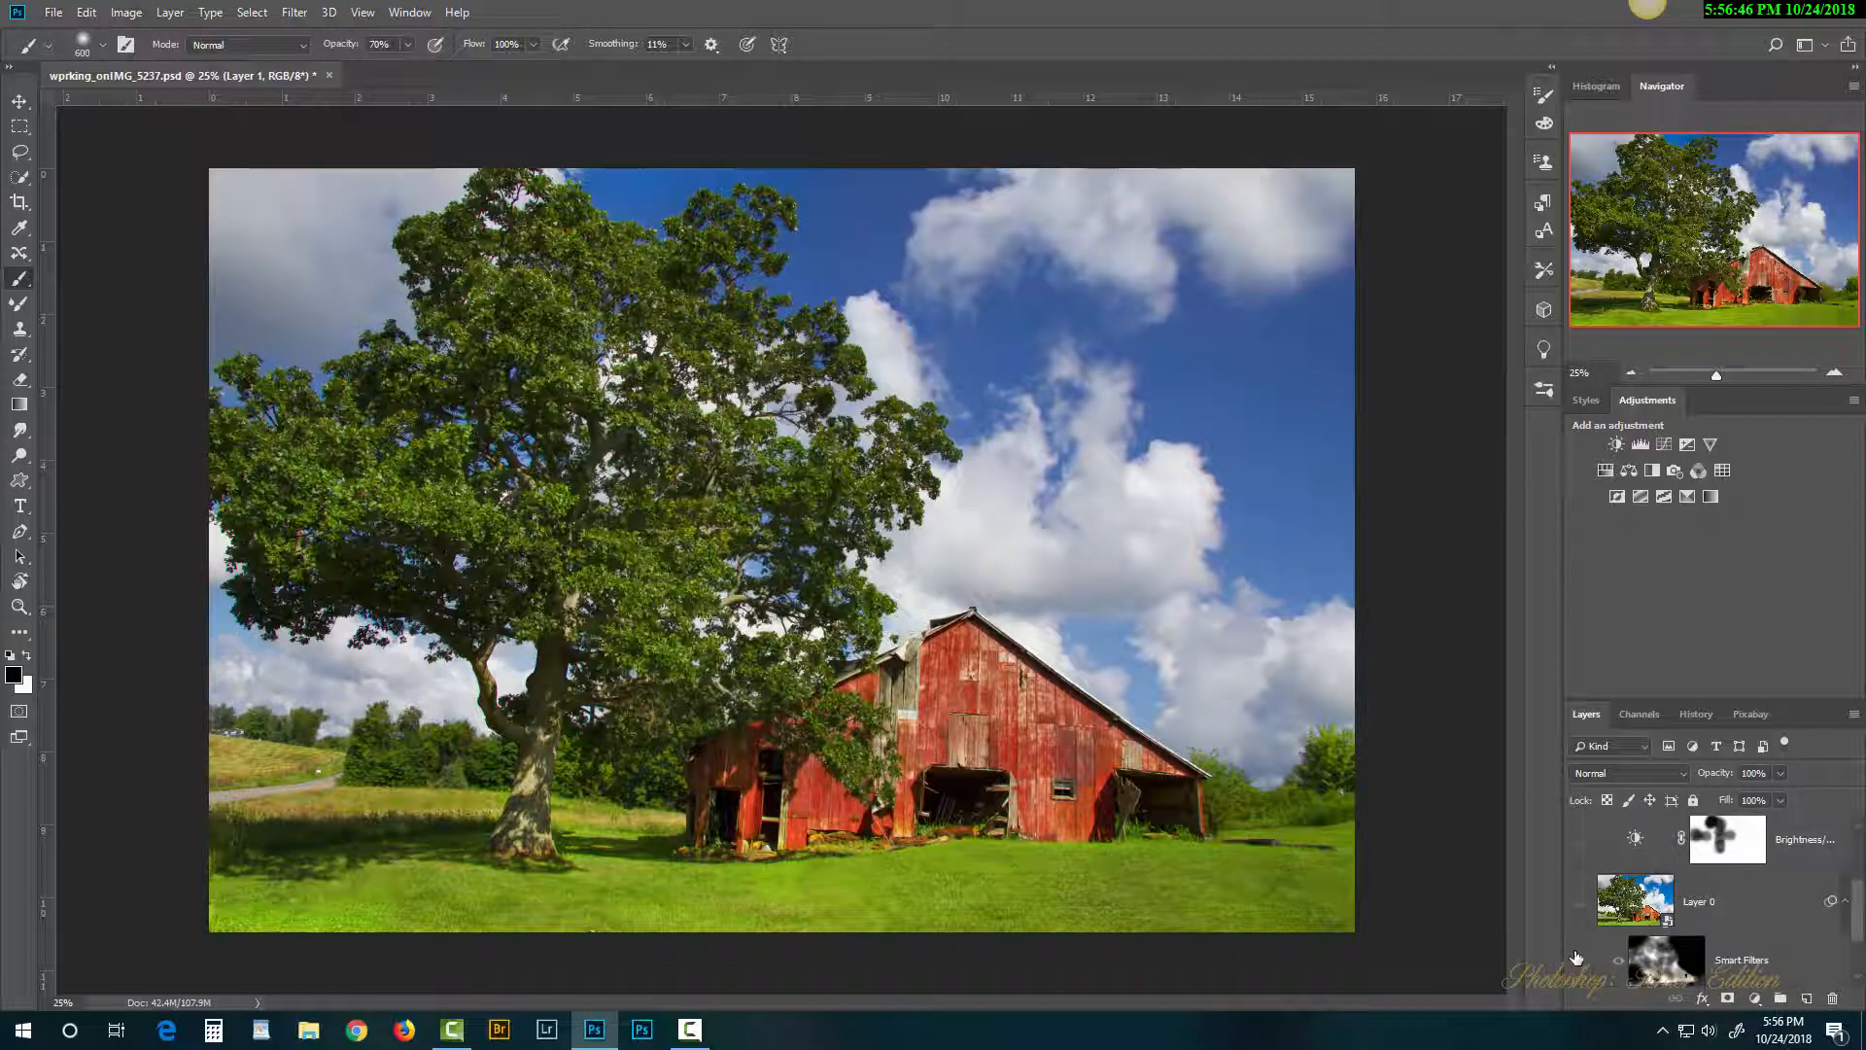
{"action": "scroll", "coordinate": [1578, 875], "scroll_direction": "up", "scroll_amount": 1}
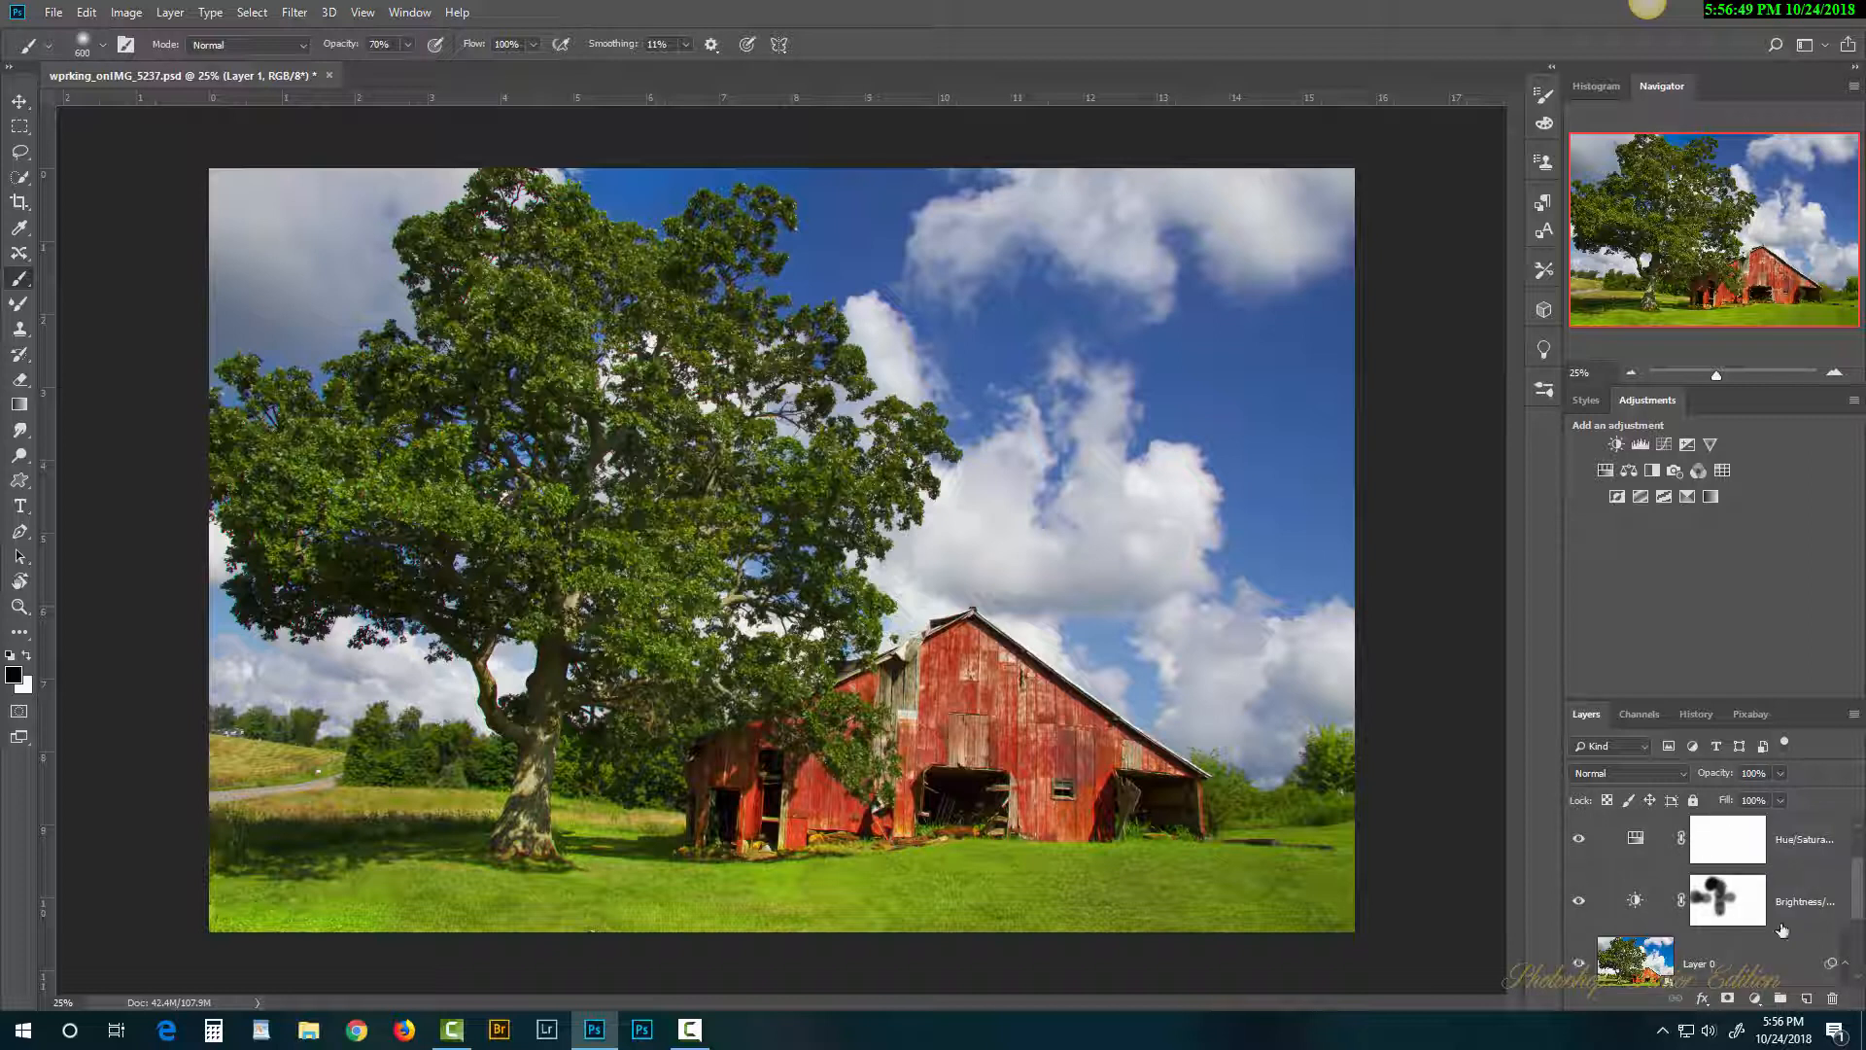
{"action": "scroll", "coordinate": [1857, 887], "scroll_direction": "up", "scroll_amount": 1}
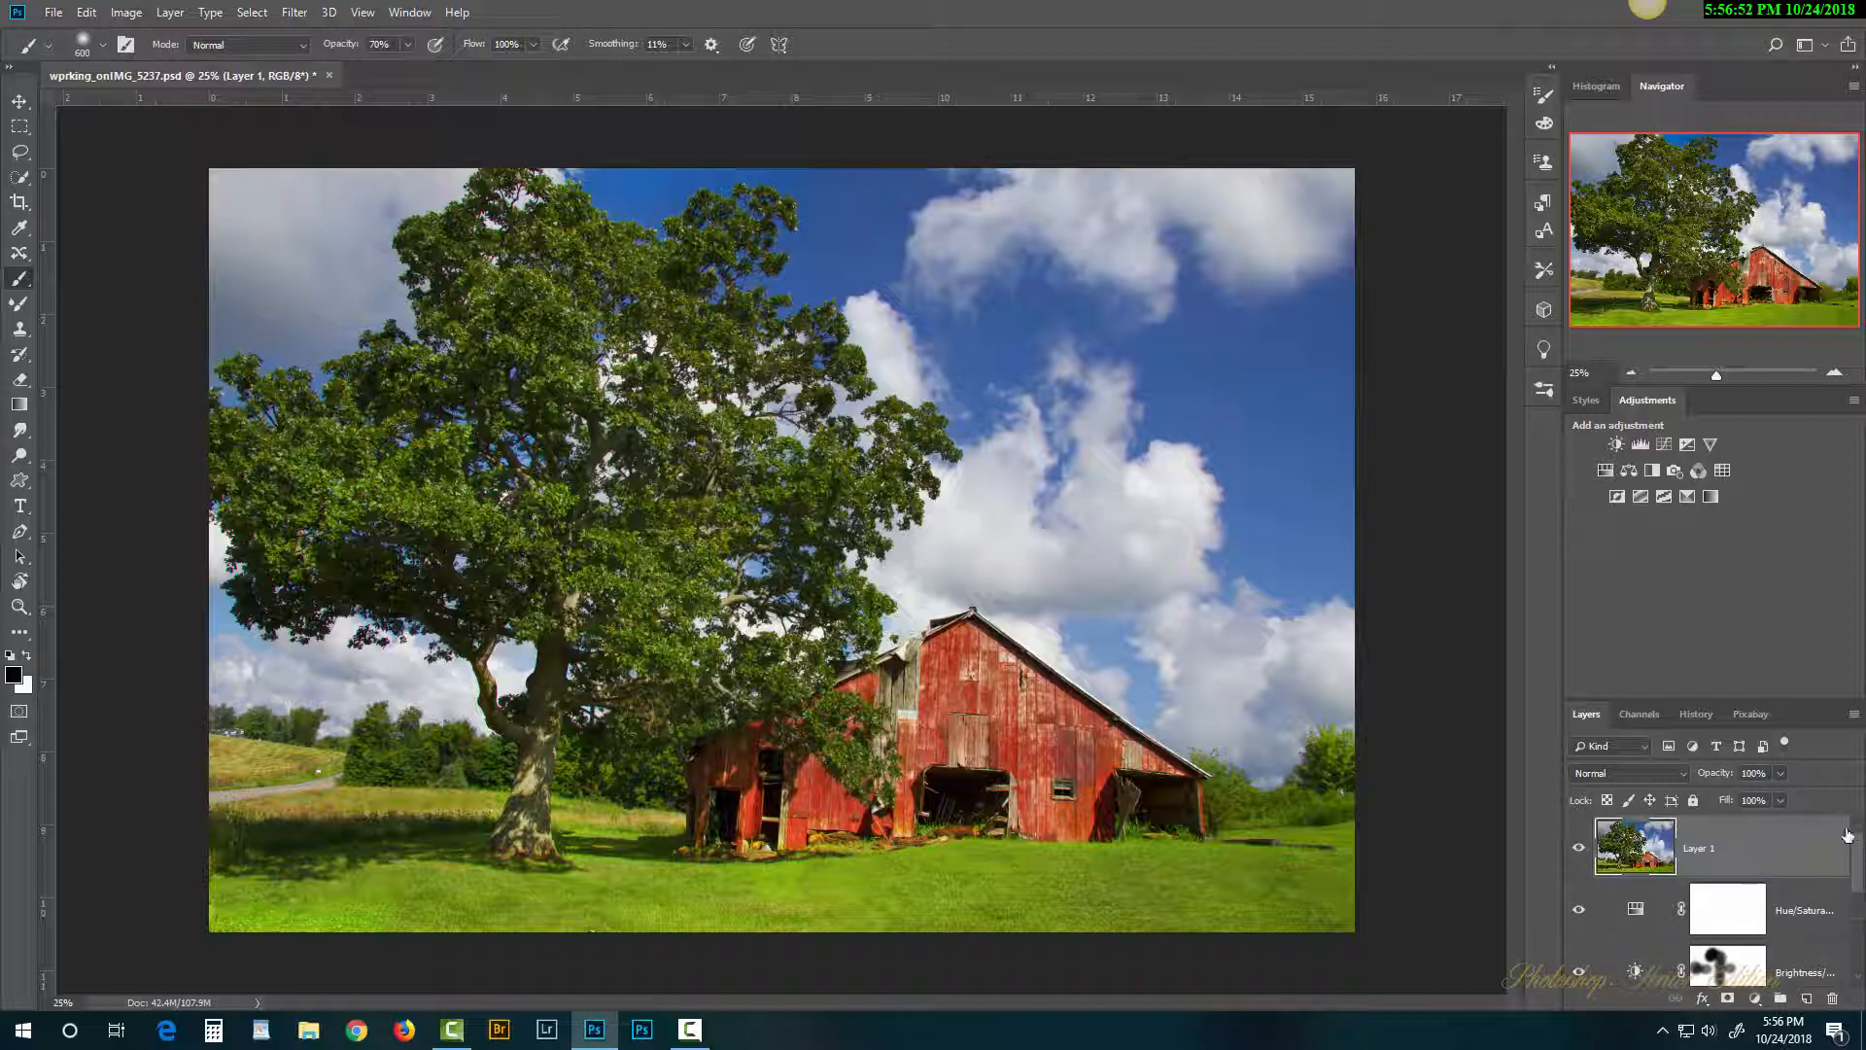
Step: Compare Layer 1 against the layers beneath it, then leave Layer 1 hidden
{"action": "left_click", "coordinate": [1578, 855]}
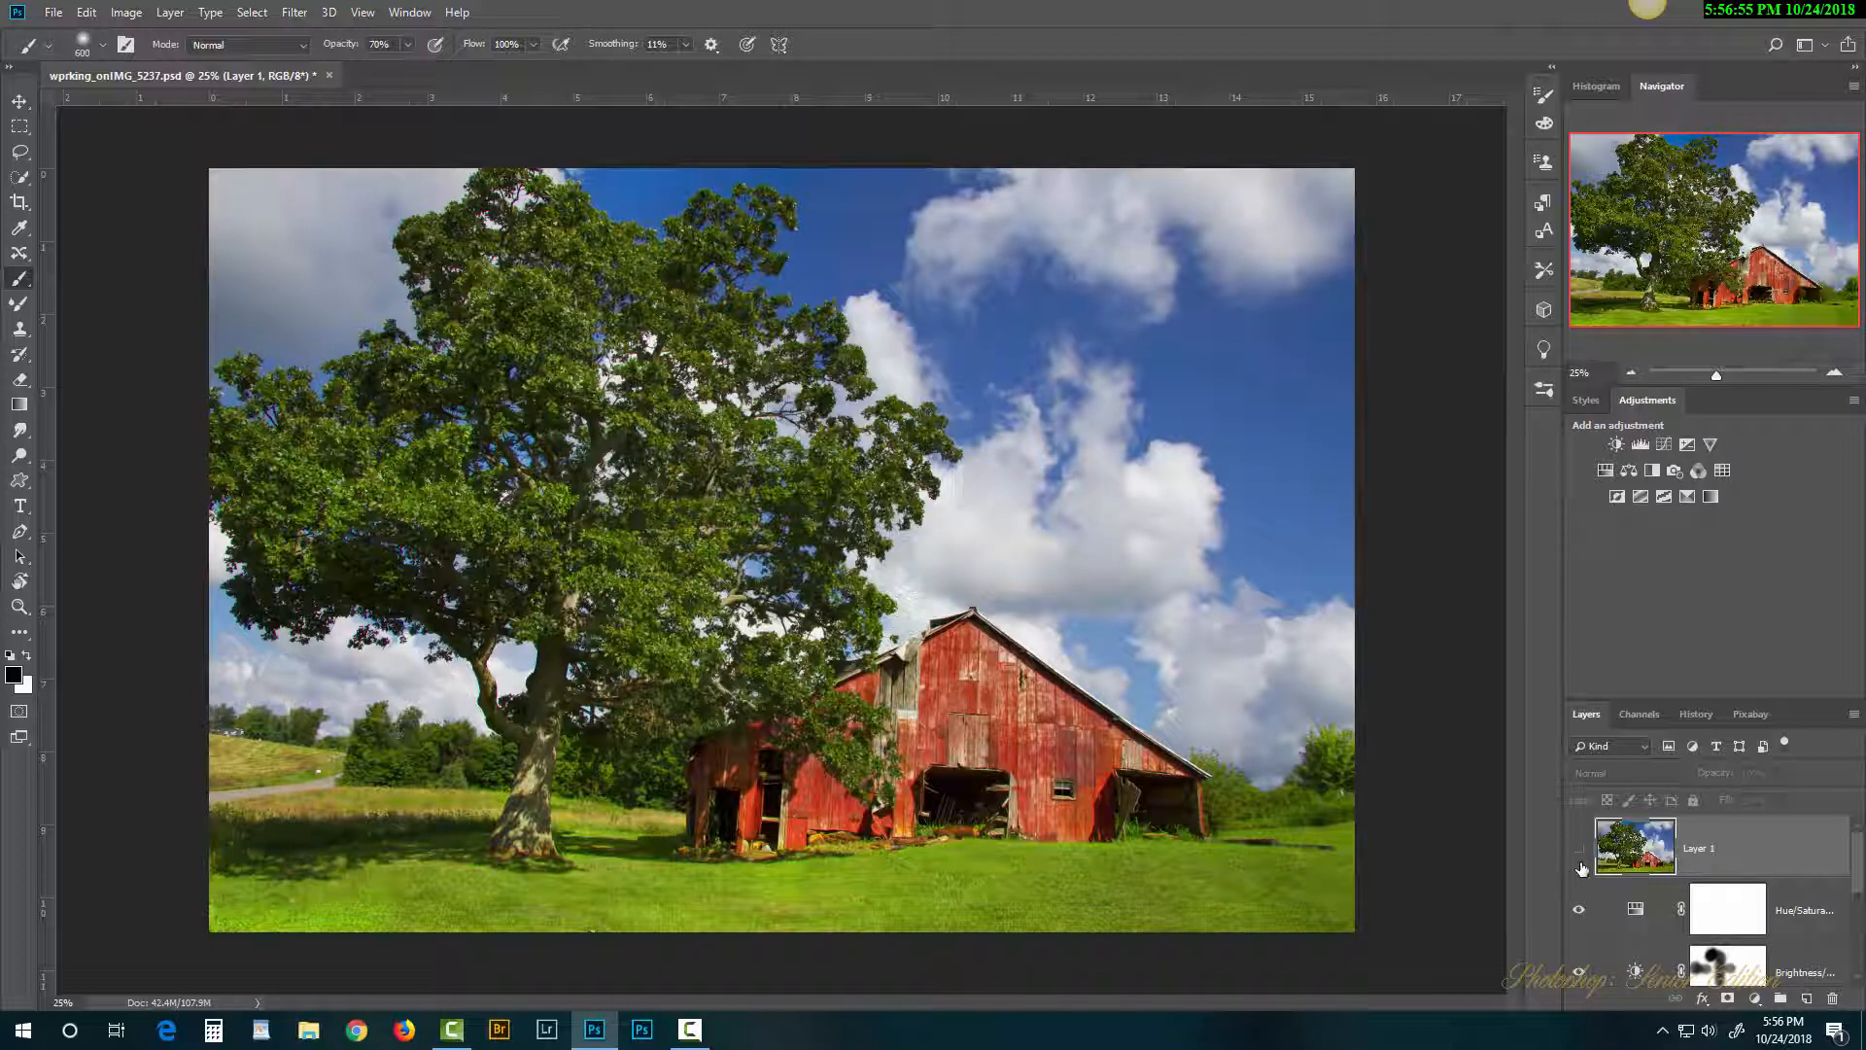
{"action": "scroll", "coordinate": [1862, 886], "scroll_direction": "down", "scroll_amount": 1}
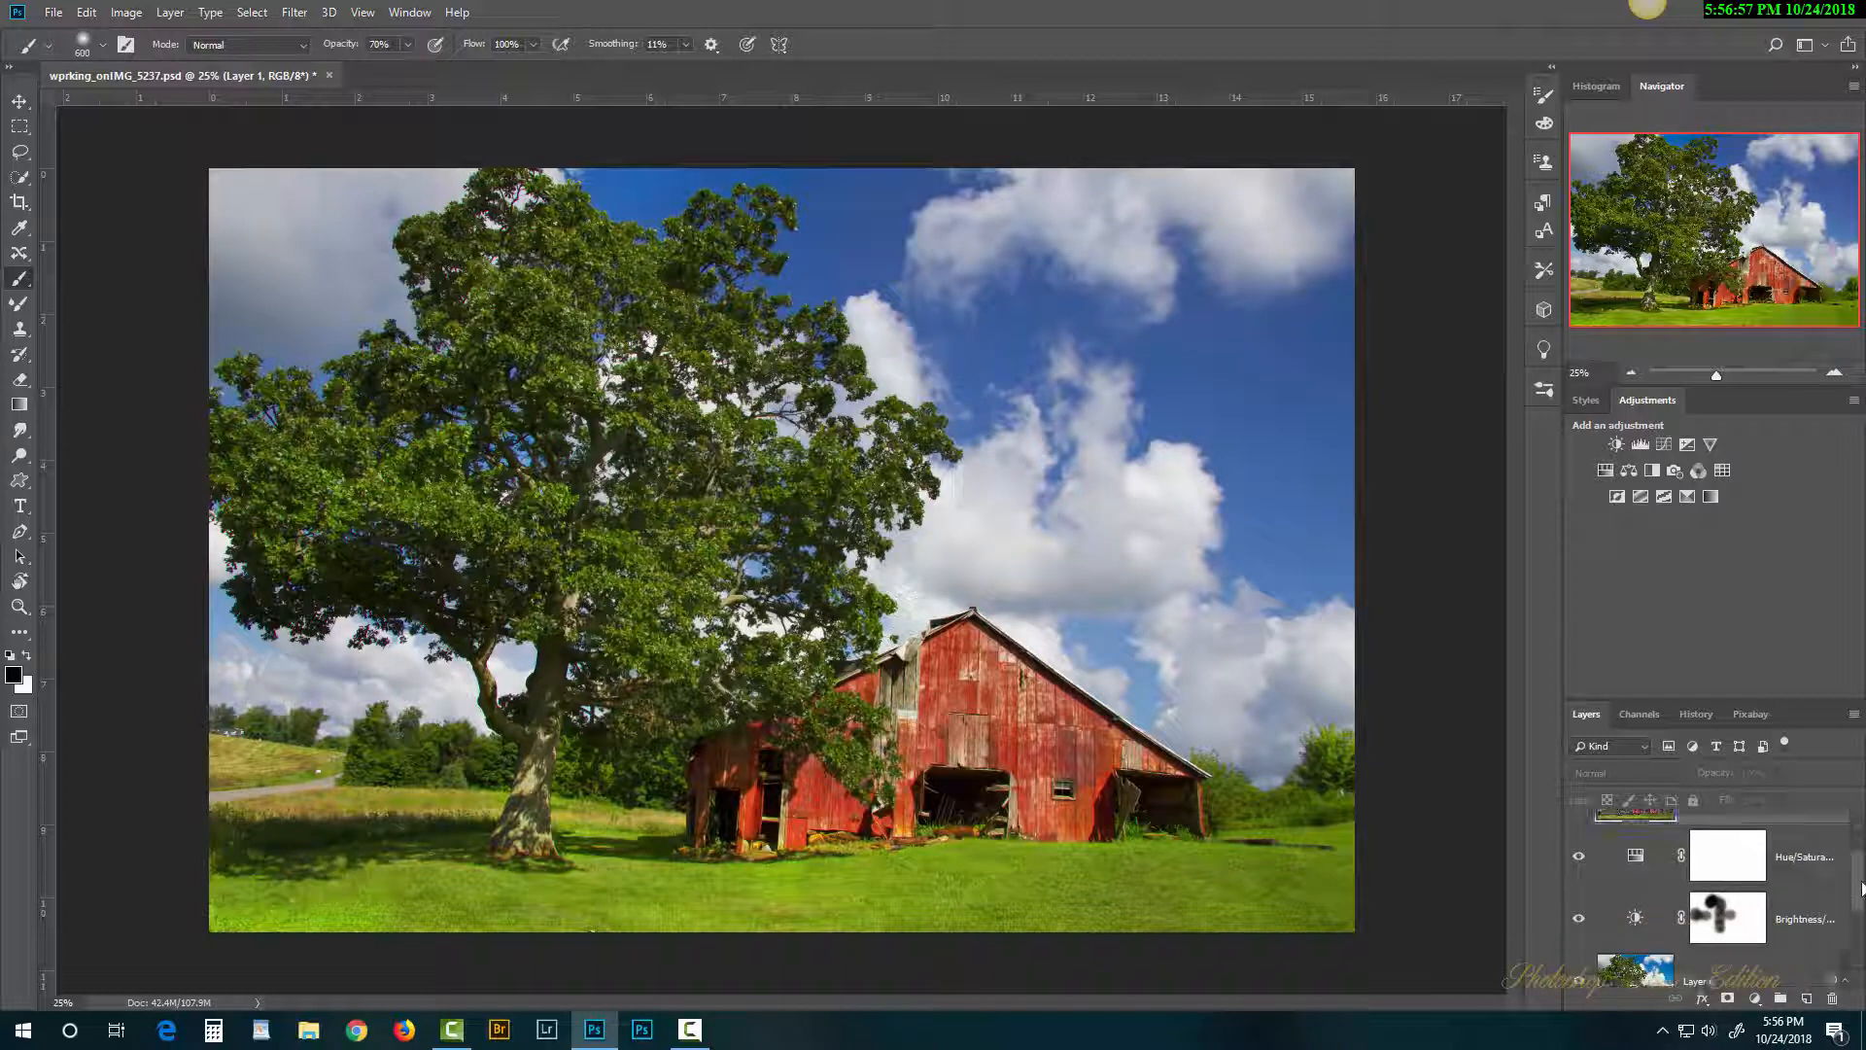
{"action": "scroll", "coordinate": [1862, 887], "scroll_direction": "up", "scroll_amount": 1}
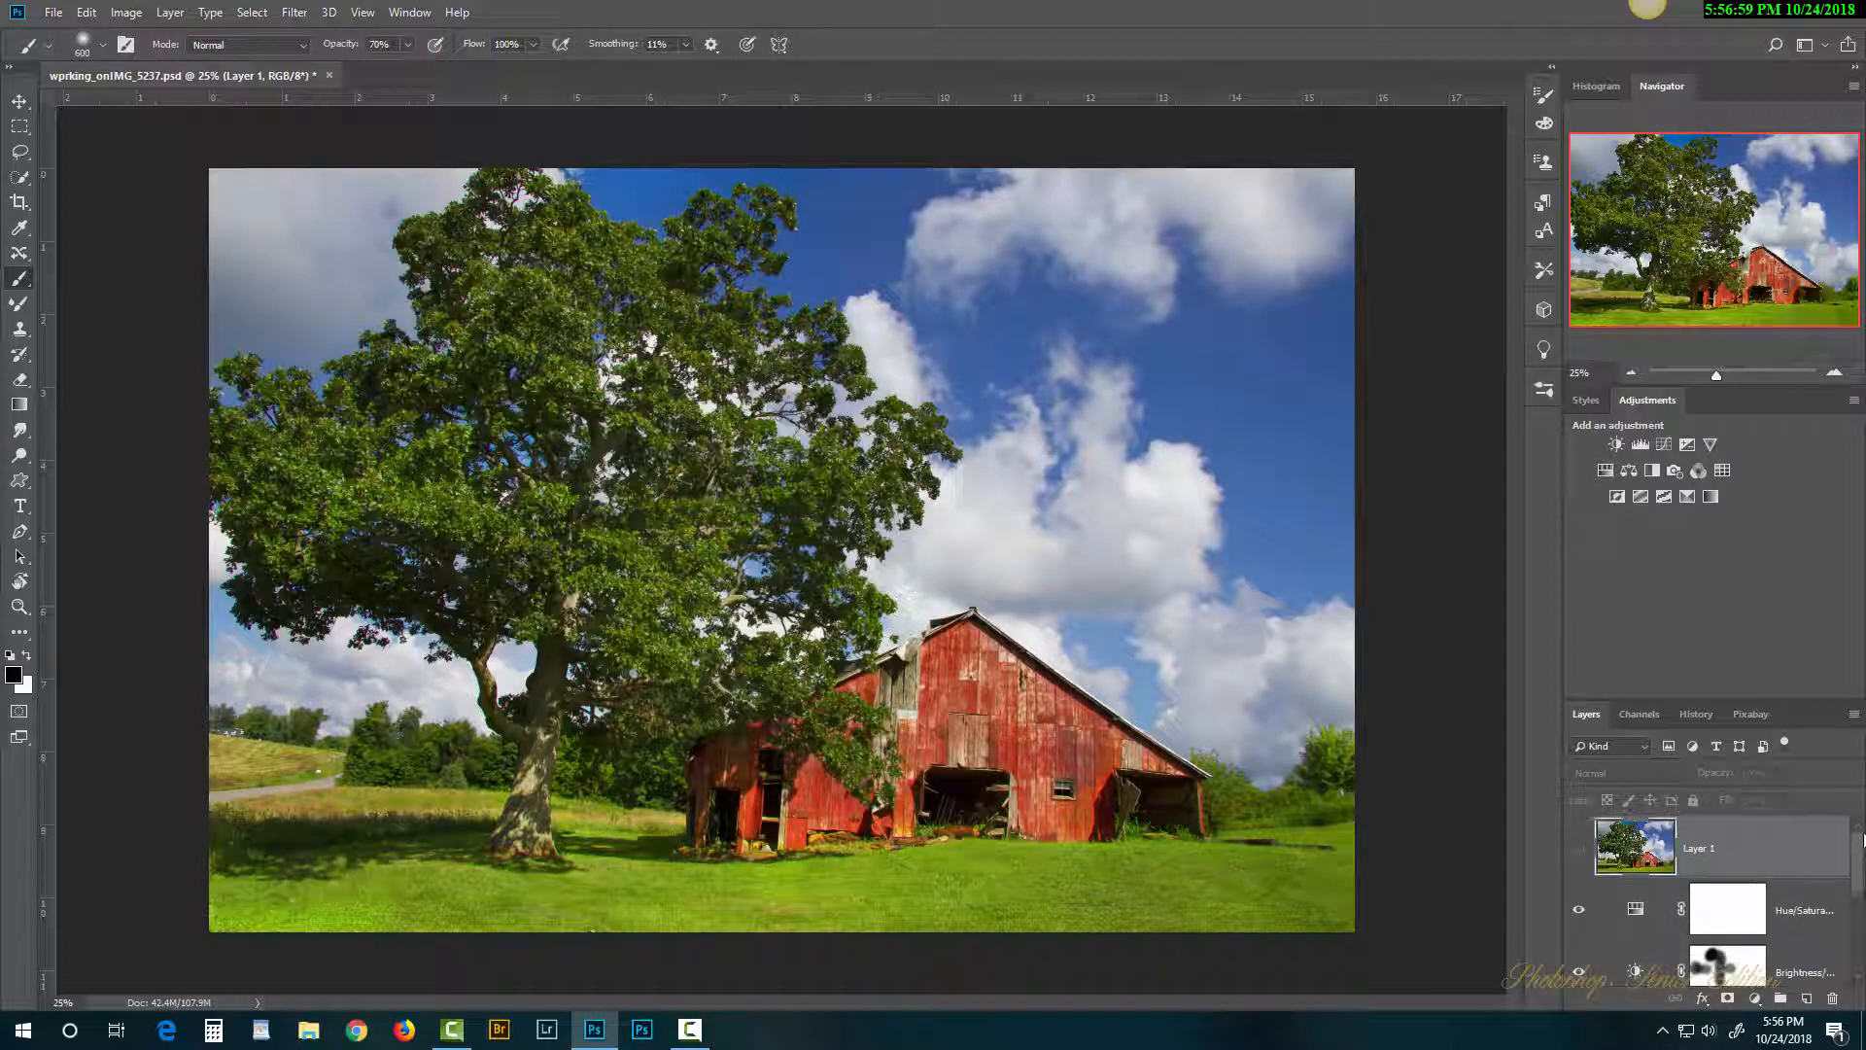
{"action": "left_click", "coordinate": [1578, 848]}
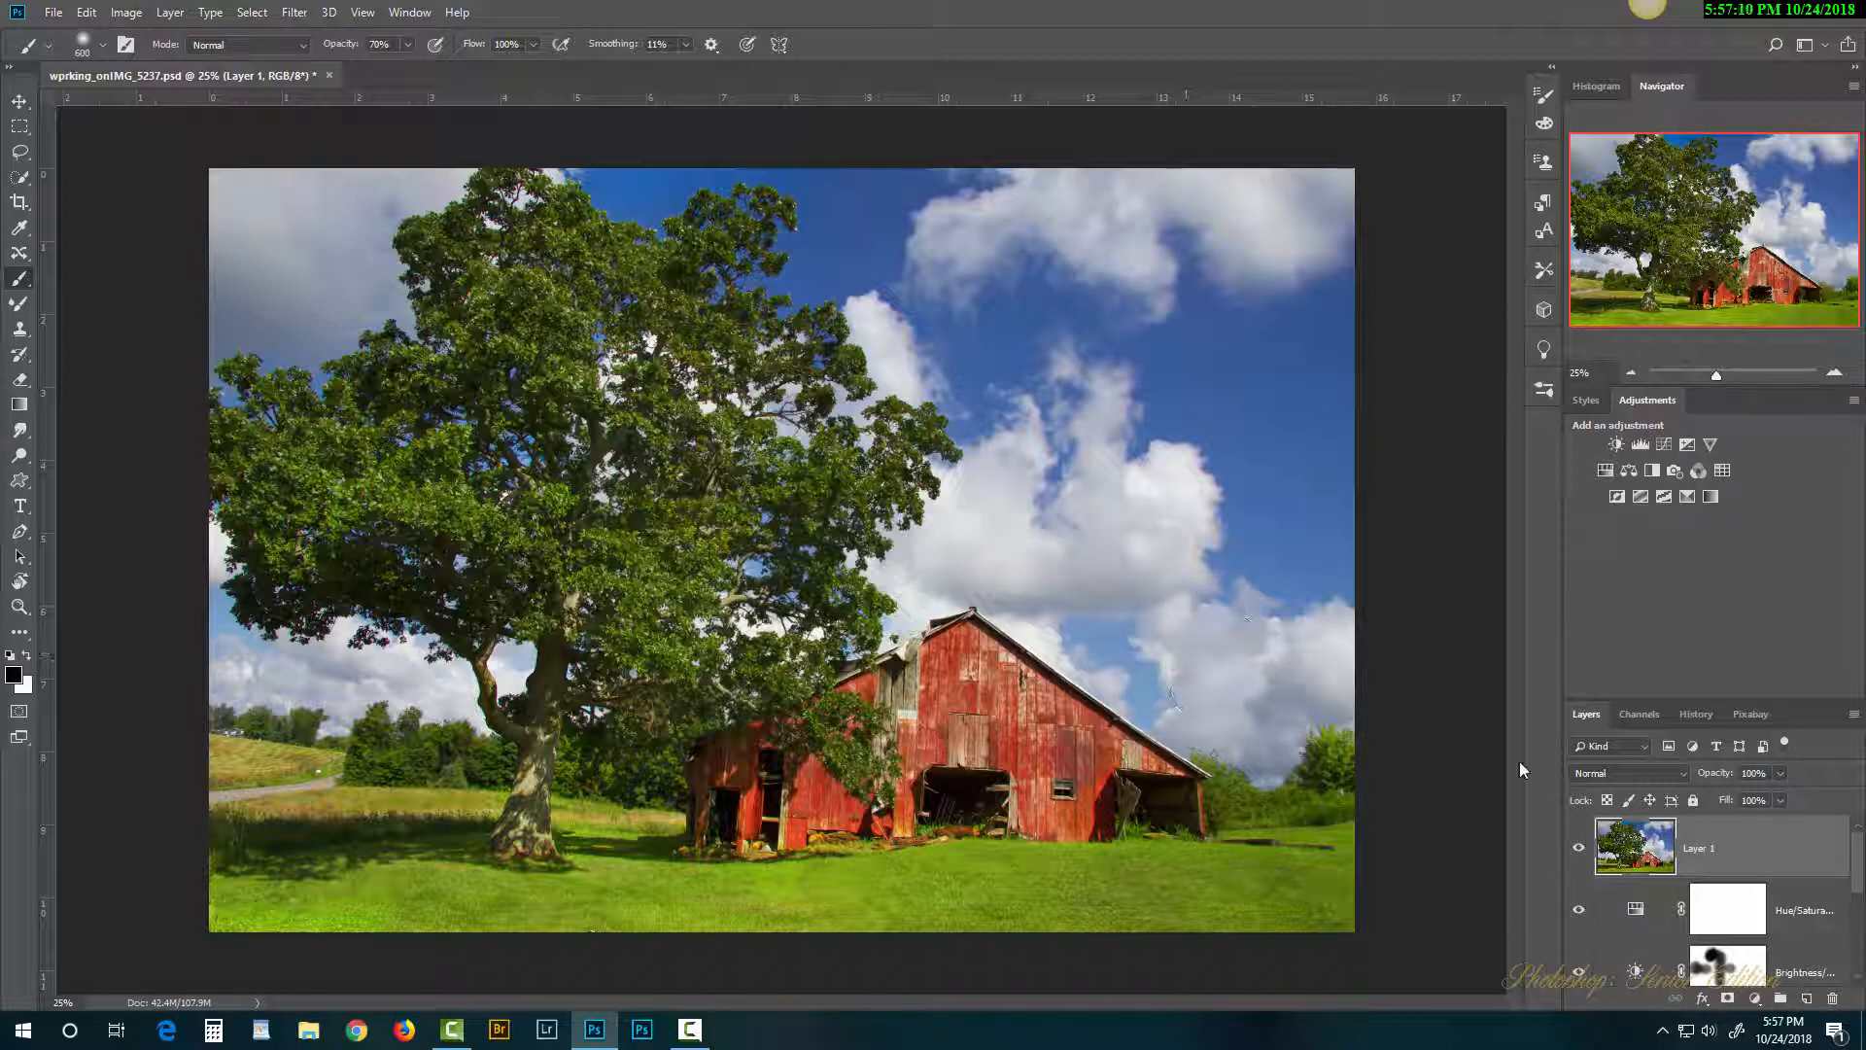
{"action": "left_click_drag", "start_coordinate": [1857, 853], "coordinate": [1857, 887]}
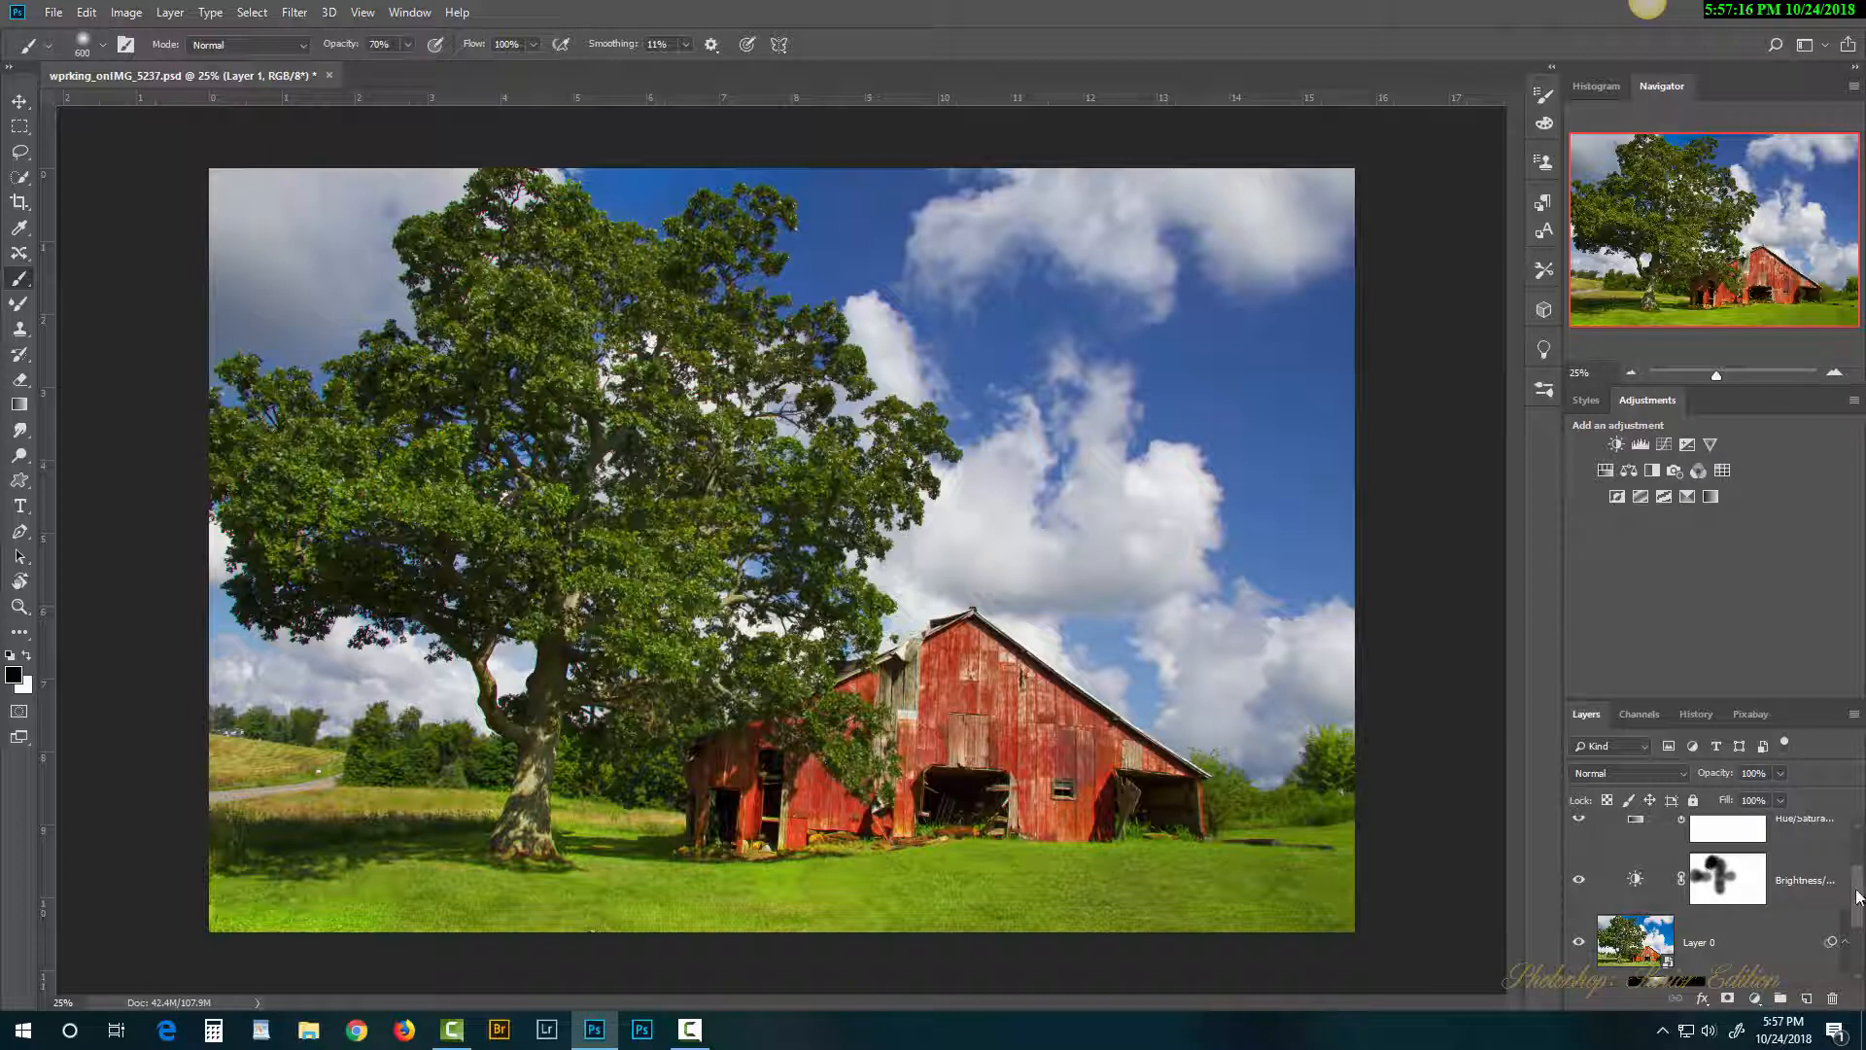
{"action": "left_click_drag", "start_coordinate": [1861, 896], "coordinate": [1859, 861]}
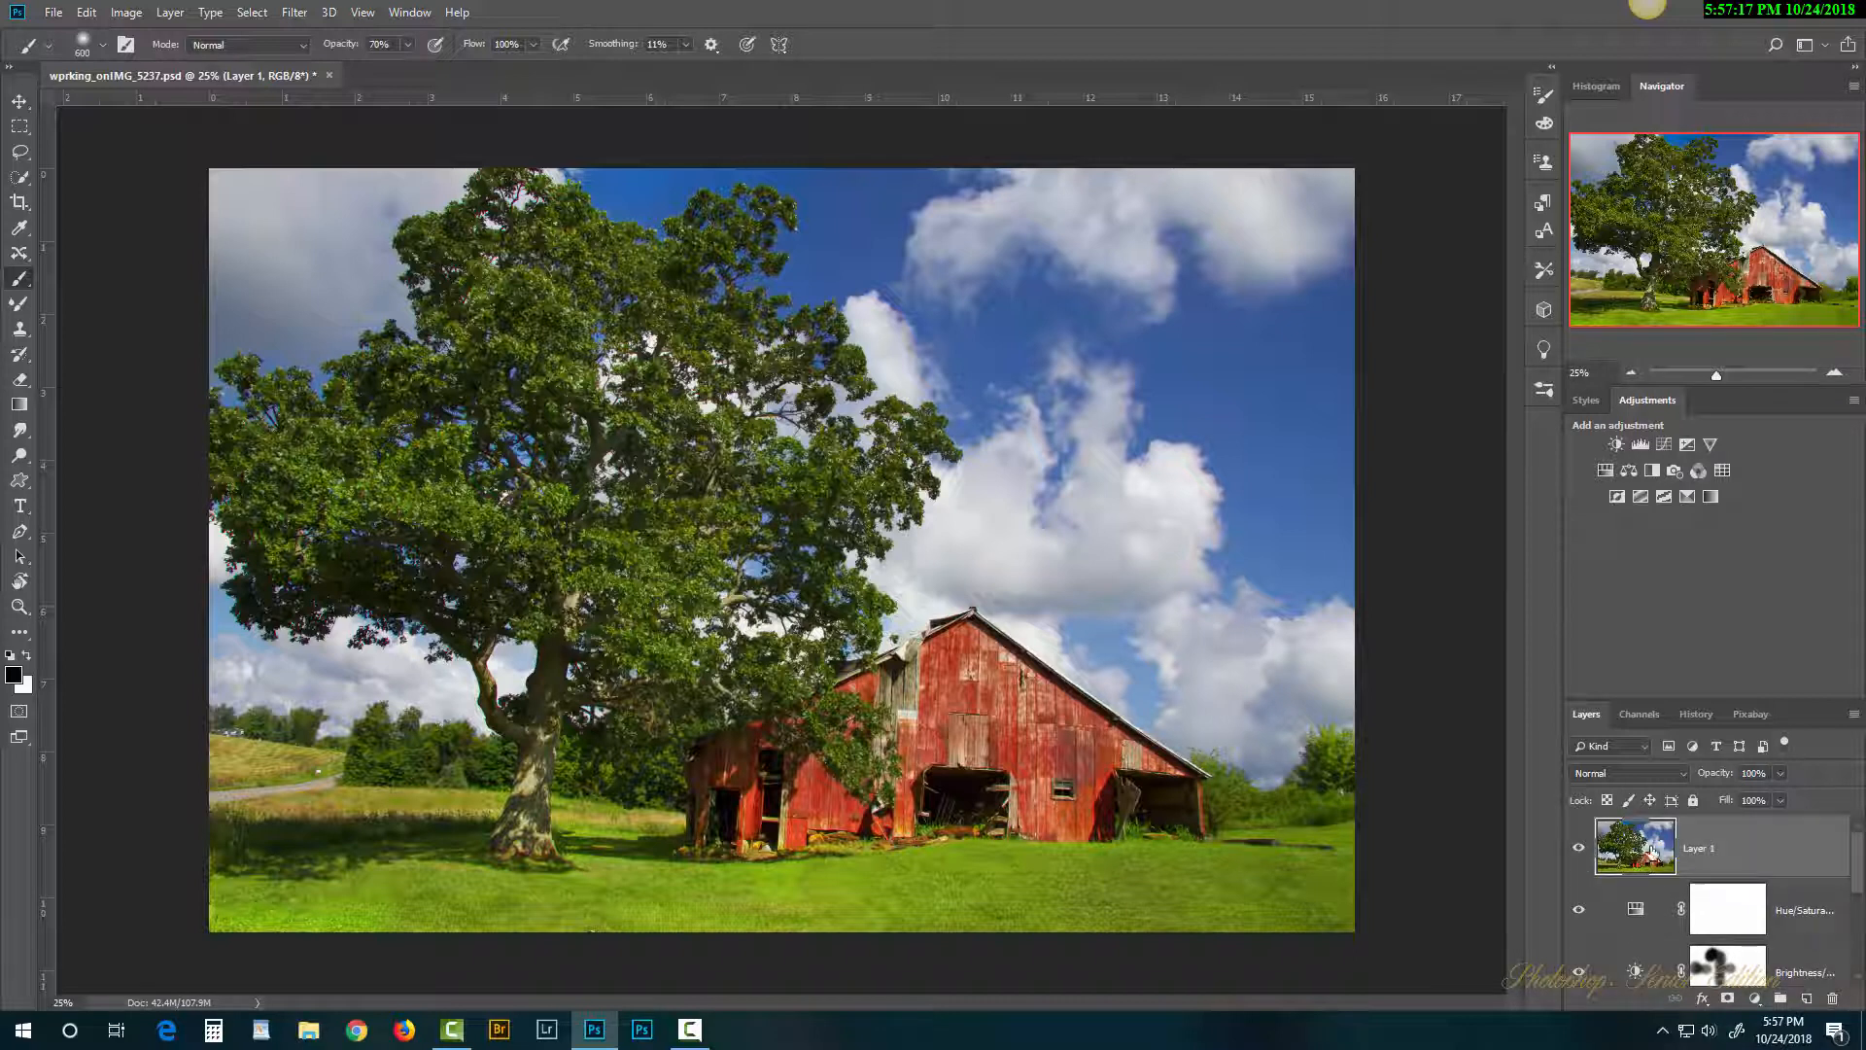
{"action": "left_click", "coordinate": [1580, 851]}
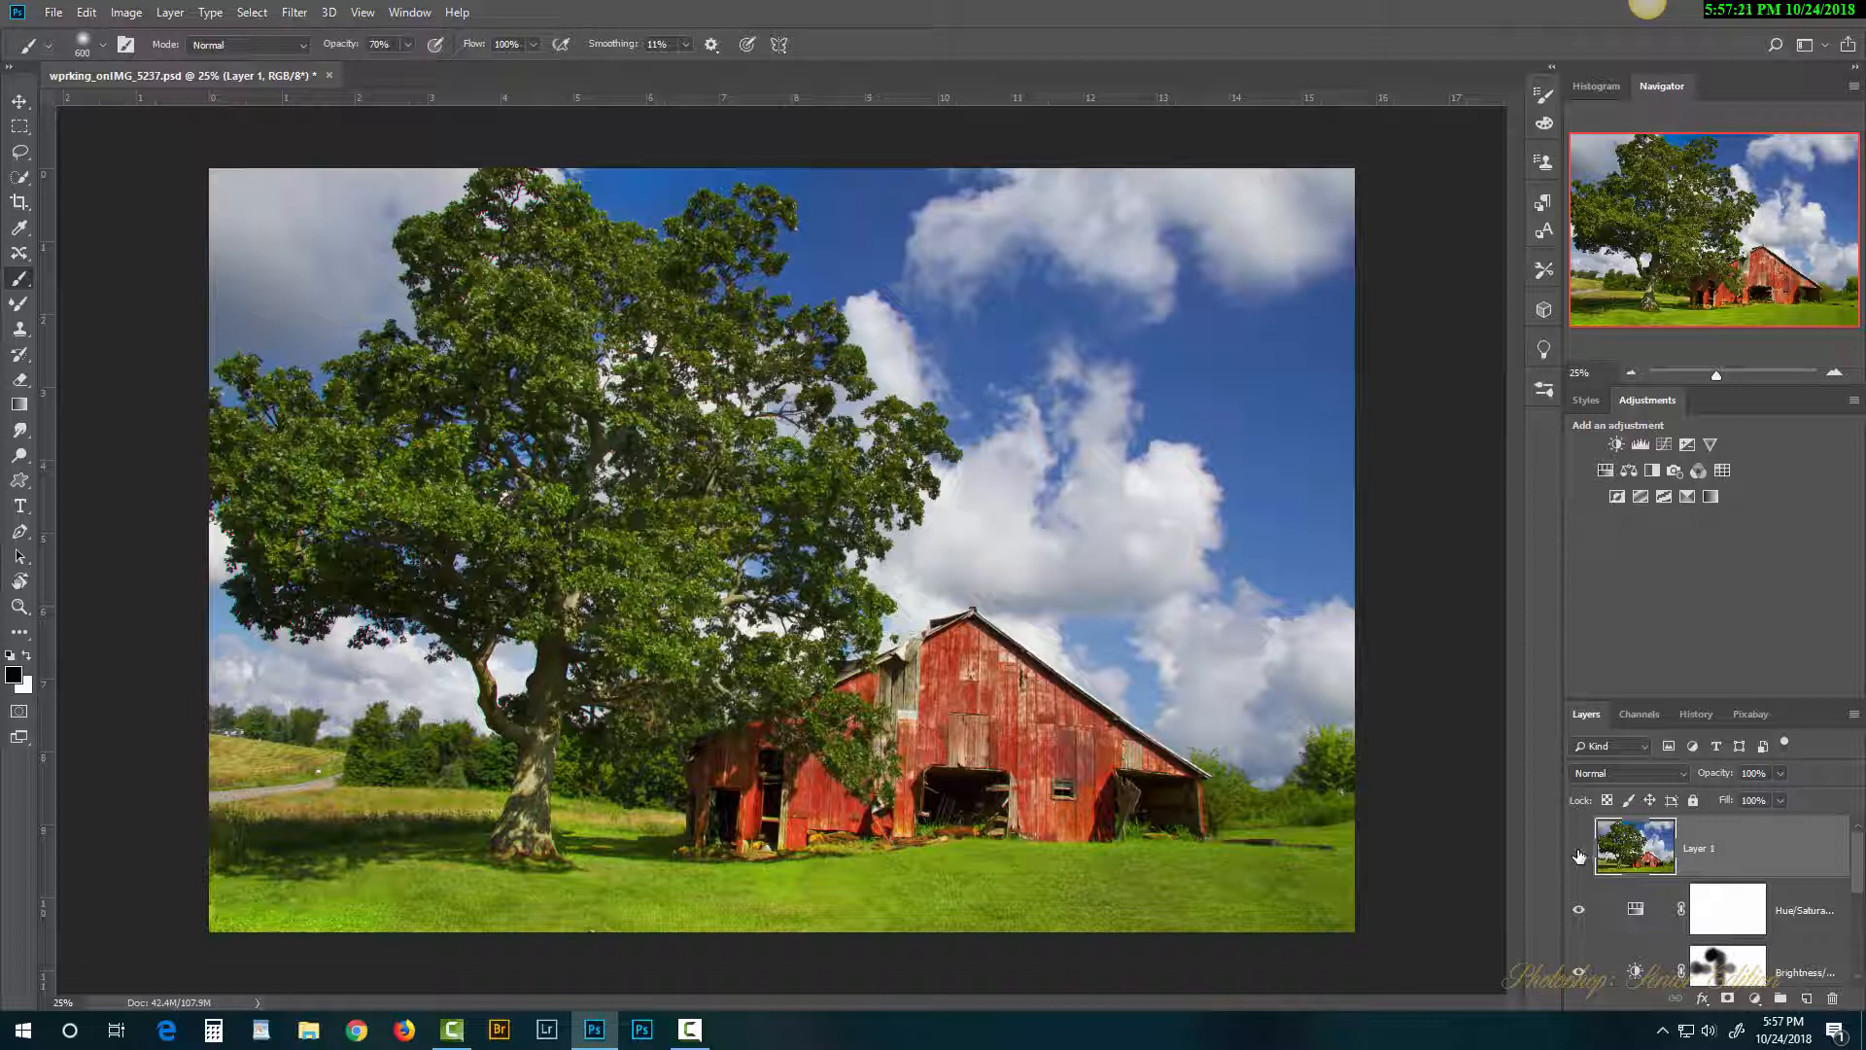
Step: Raise the Hue/Saturation adjustment's Saturation to +46
{"action": "double_click", "coordinate": [1637, 911]}
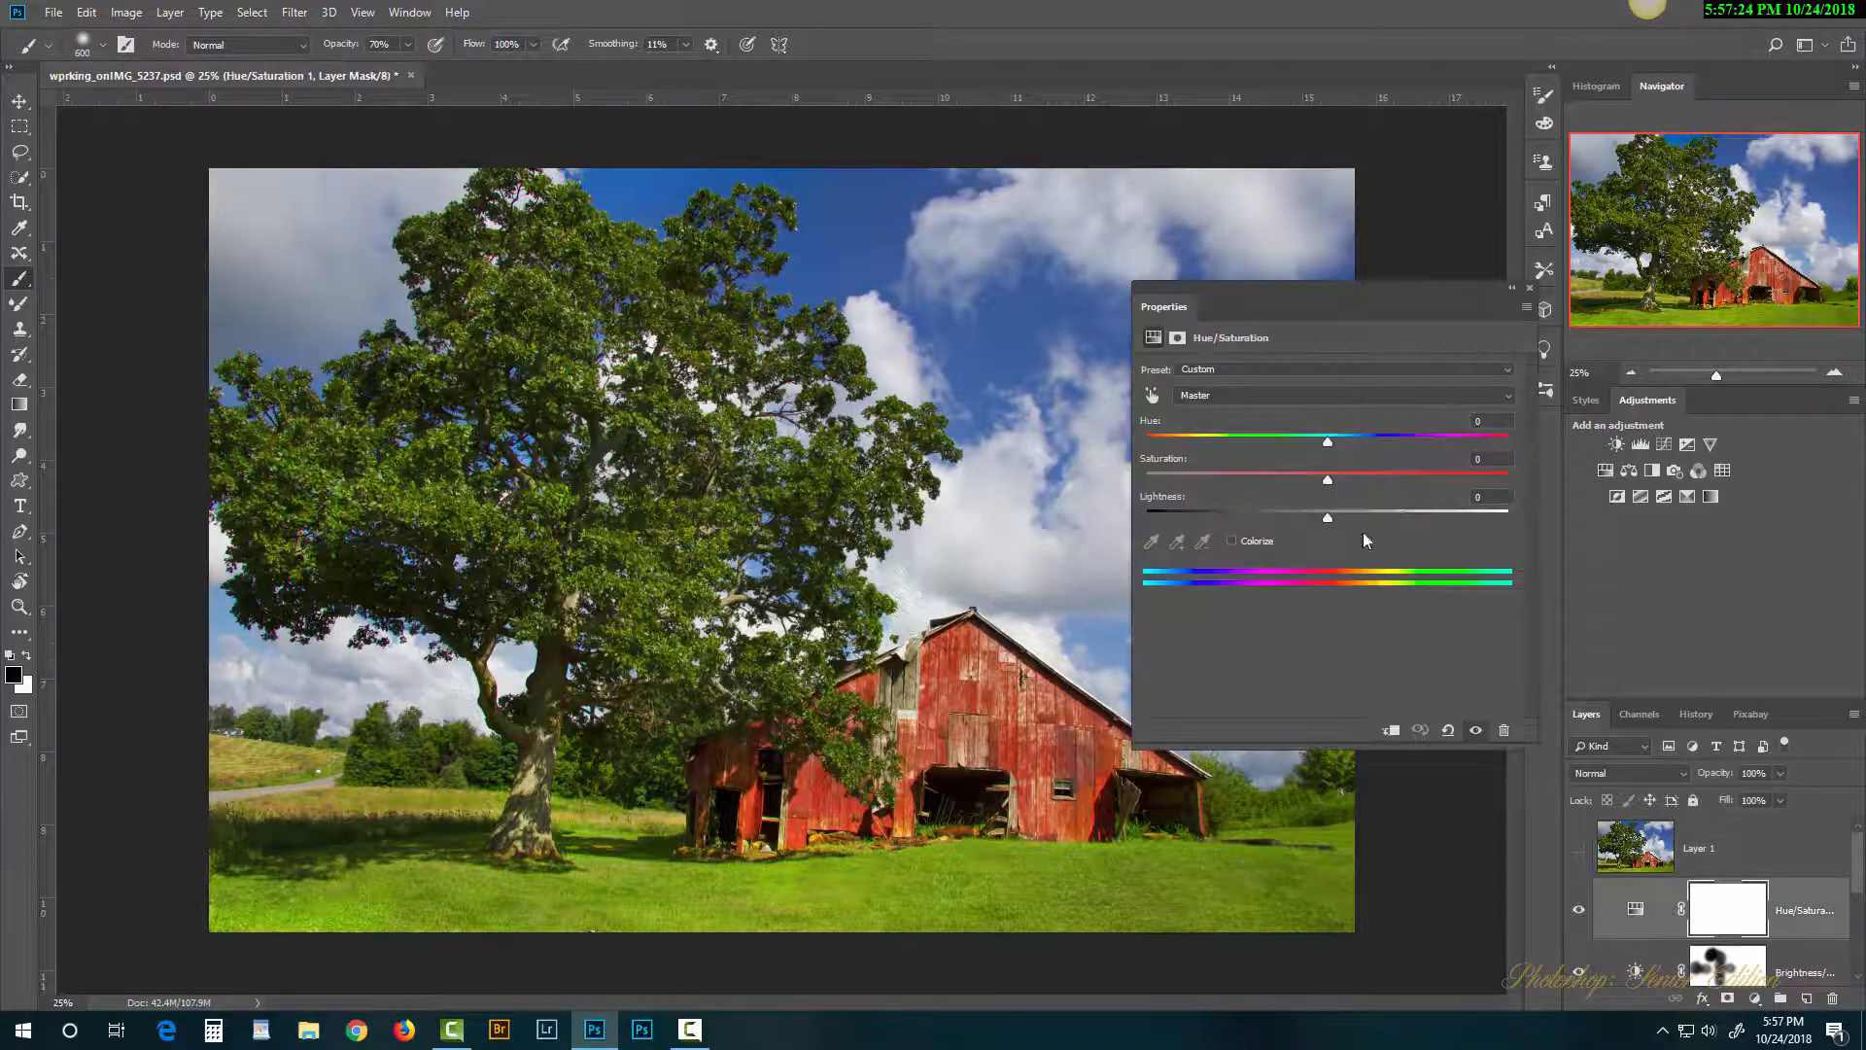
{"action": "left_click_drag", "start_coordinate": [1335, 481], "coordinate": [1412, 481]}
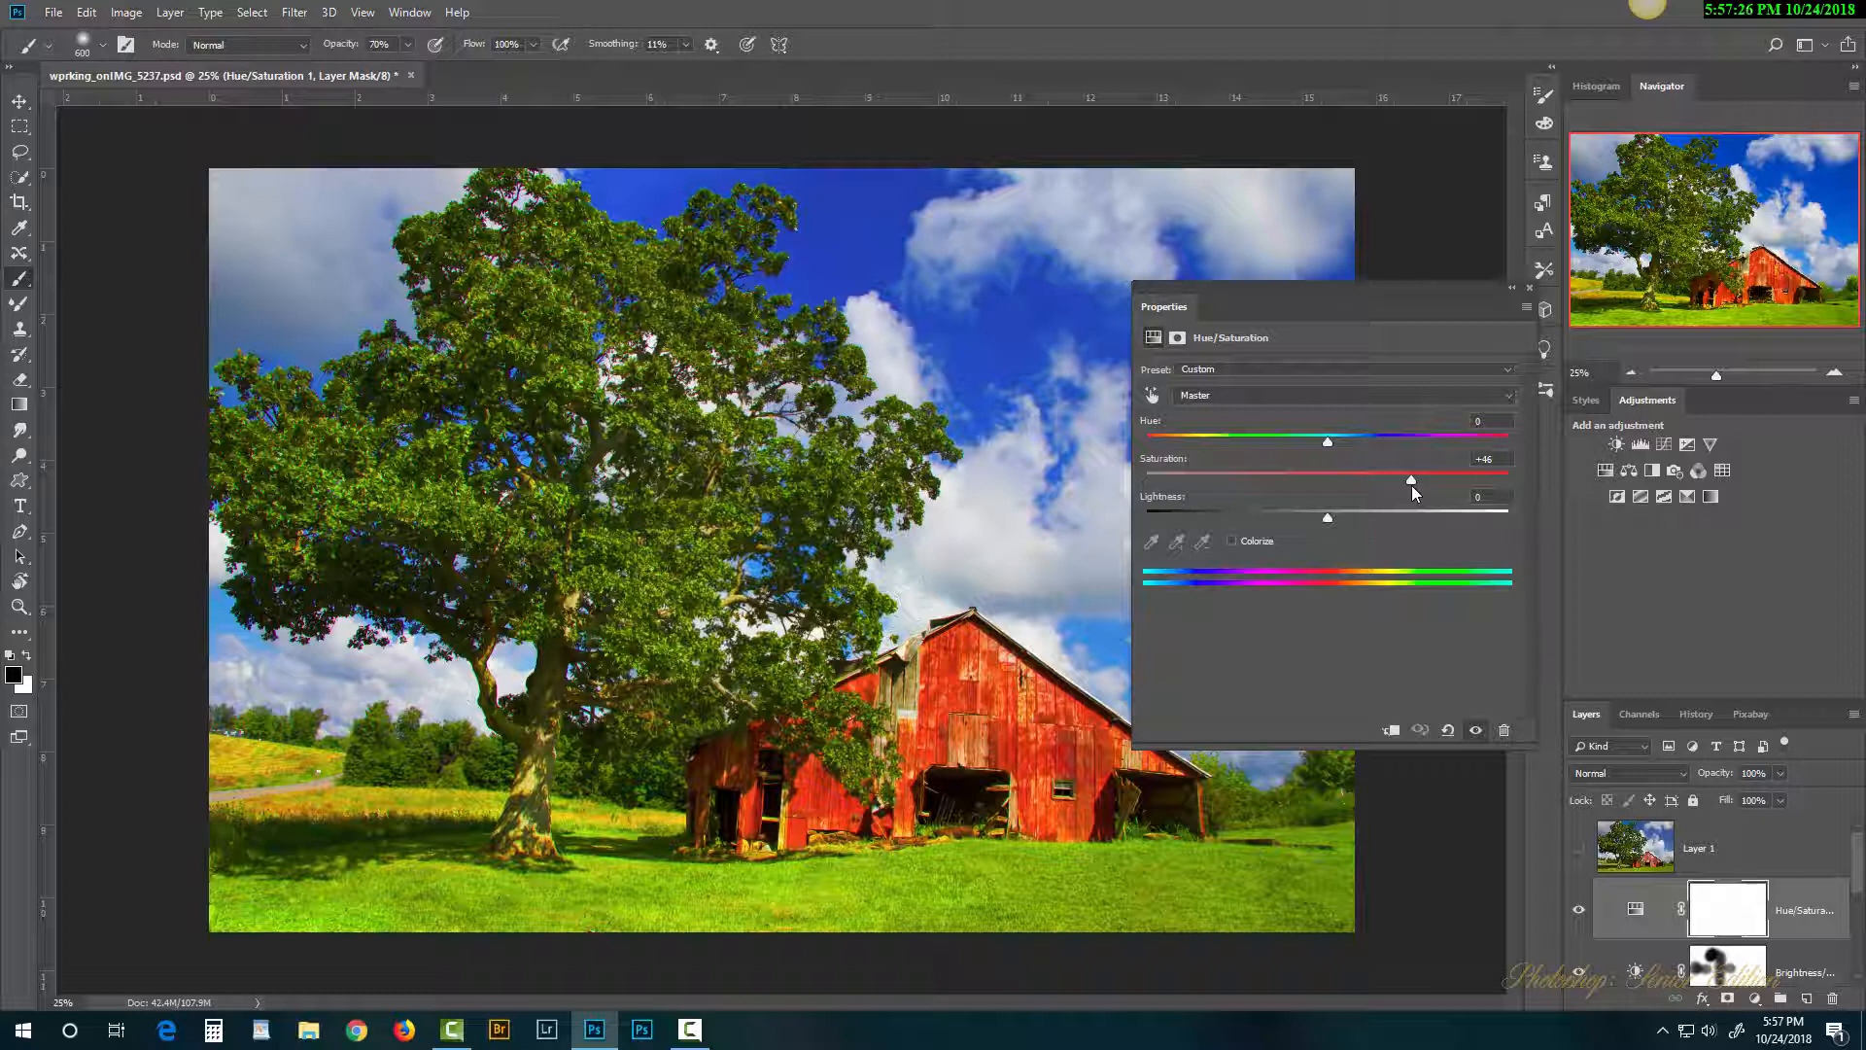
{"action": "left_click", "coordinate": [1531, 288]}
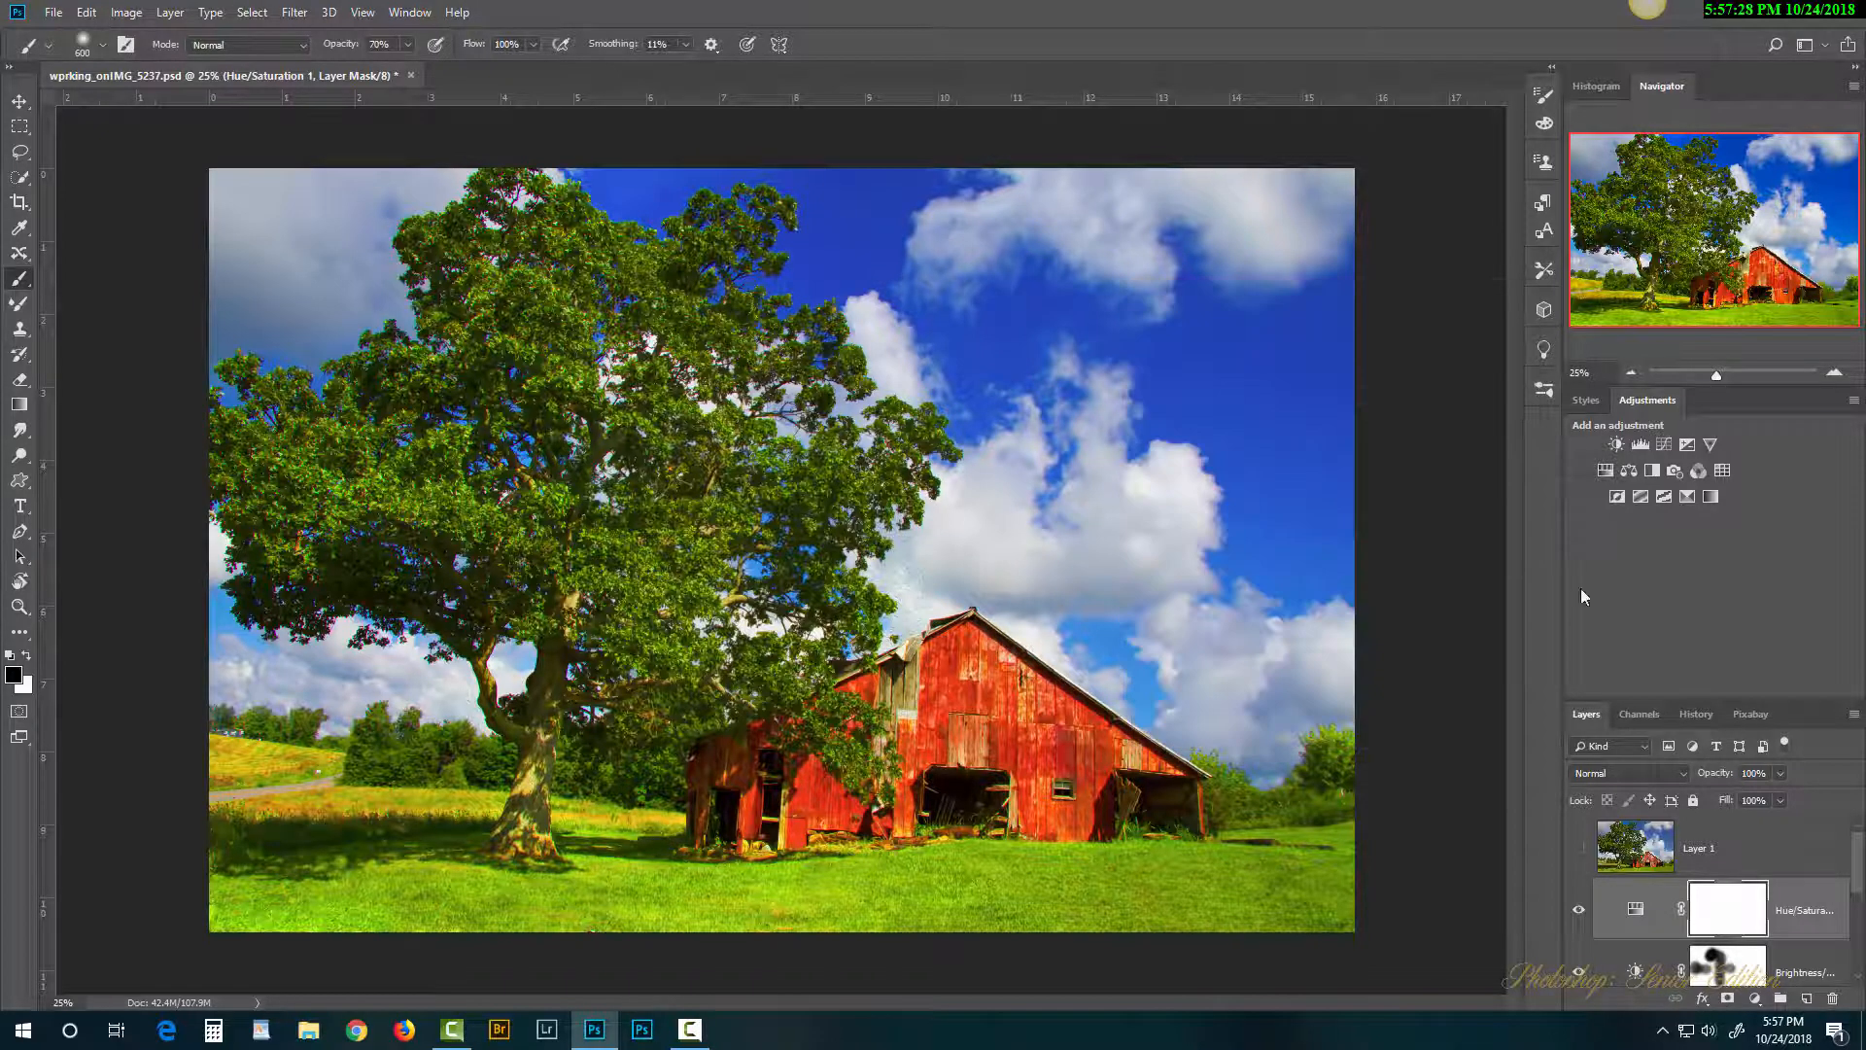
Step: Toggle Layer 1 on and off to compare with the saturated result, leaving it visible
{"action": "left_click", "coordinate": [1582, 849]}
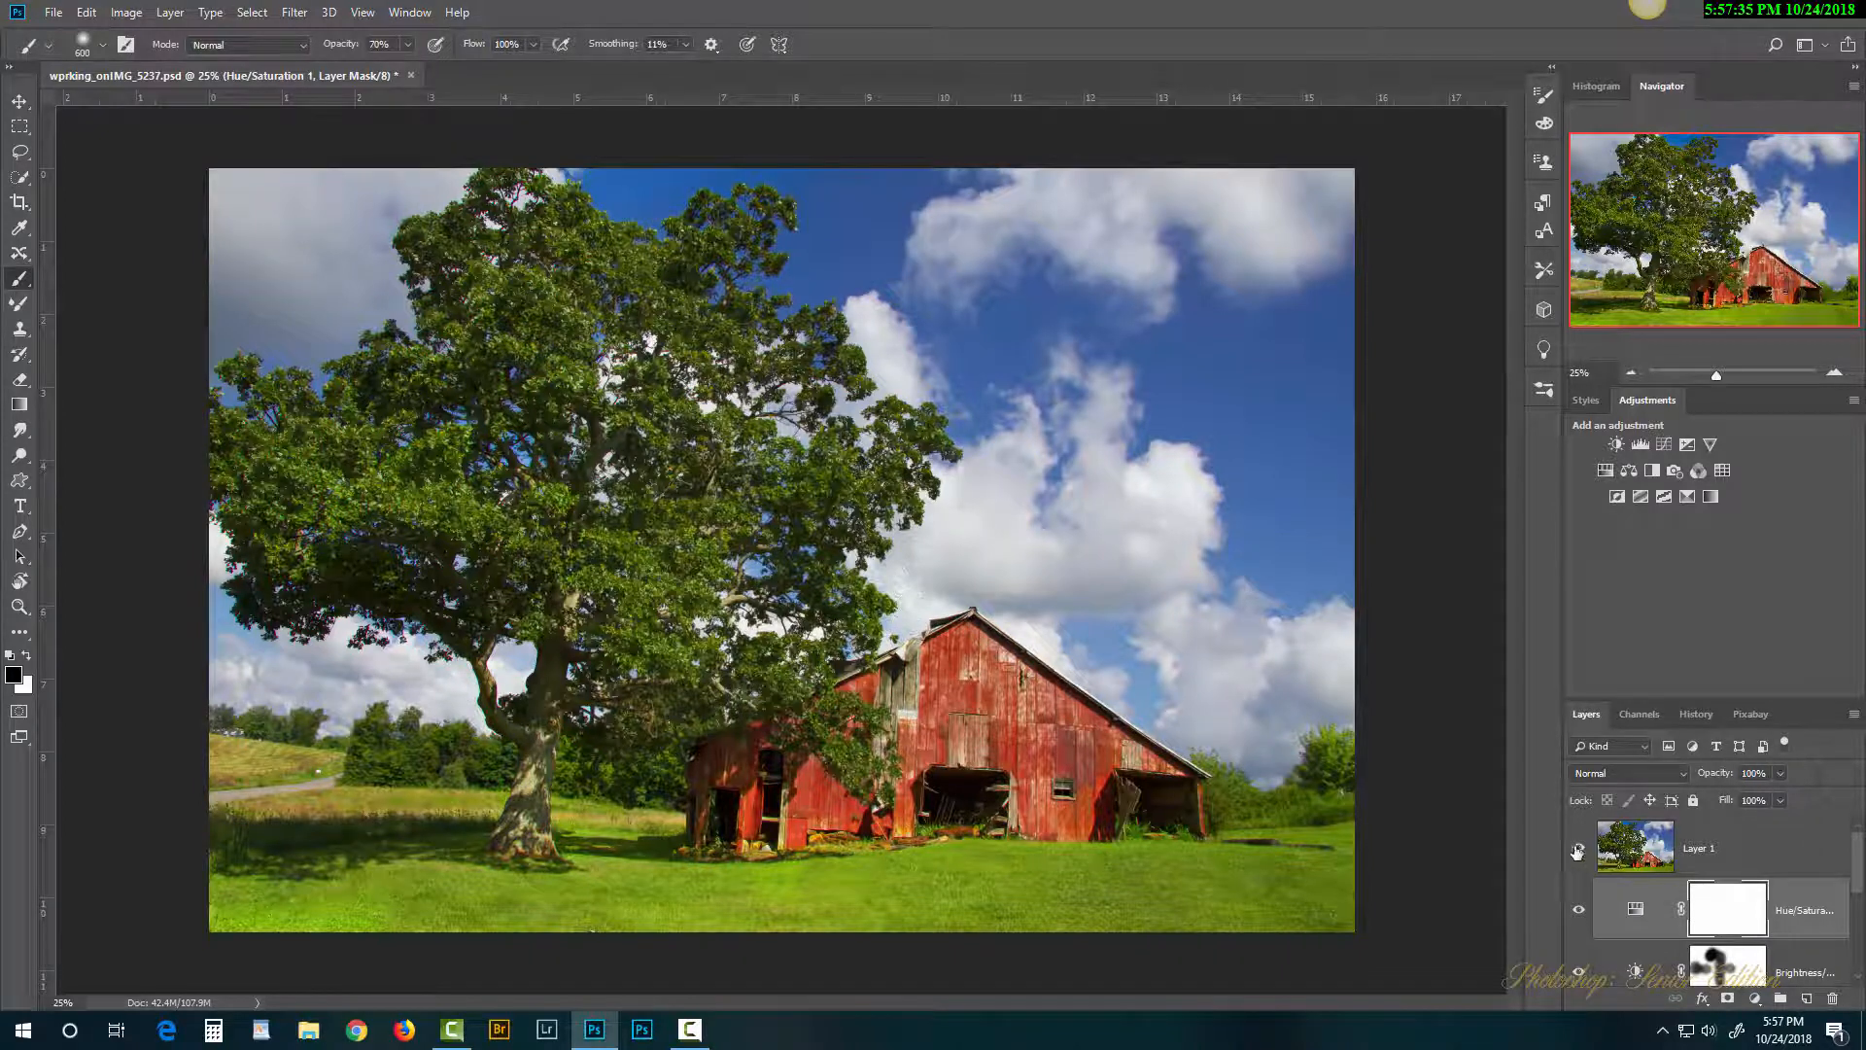
{"action": "left_click", "coordinate": [1577, 852]}
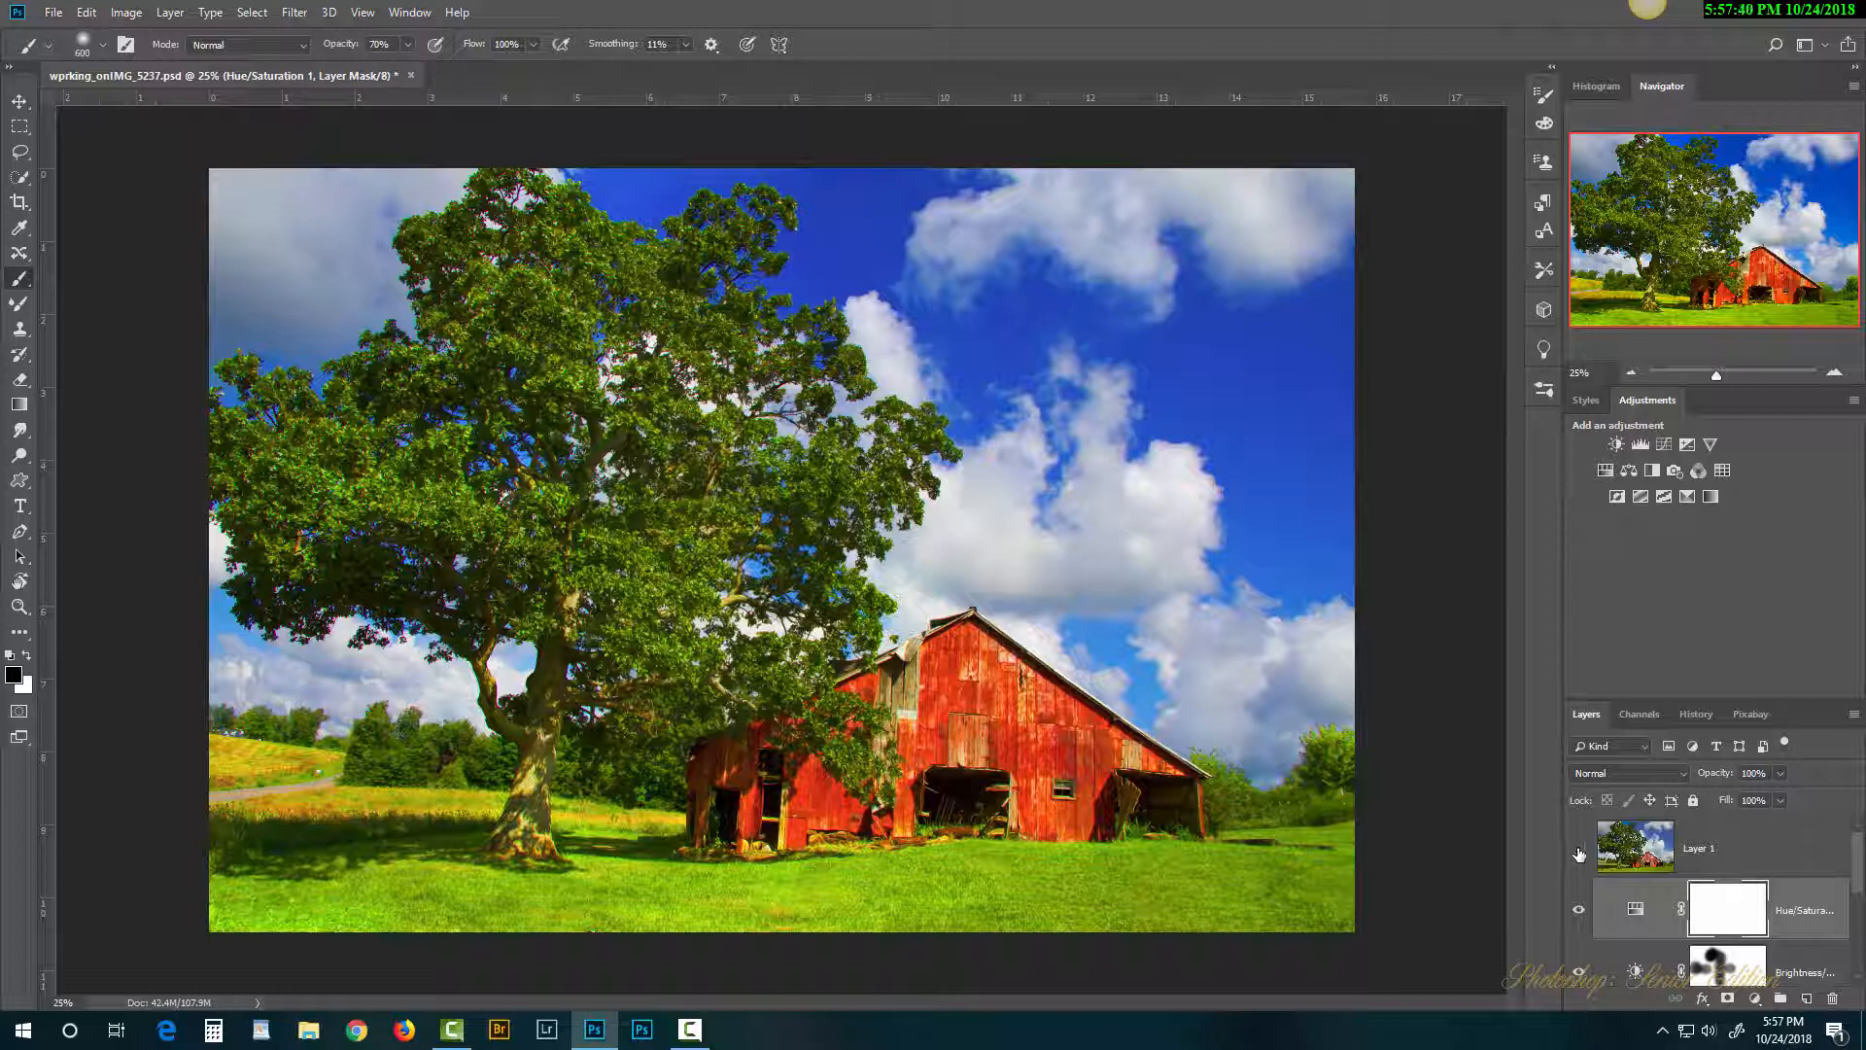
{"action": "left_click", "coordinate": [1578, 852]}
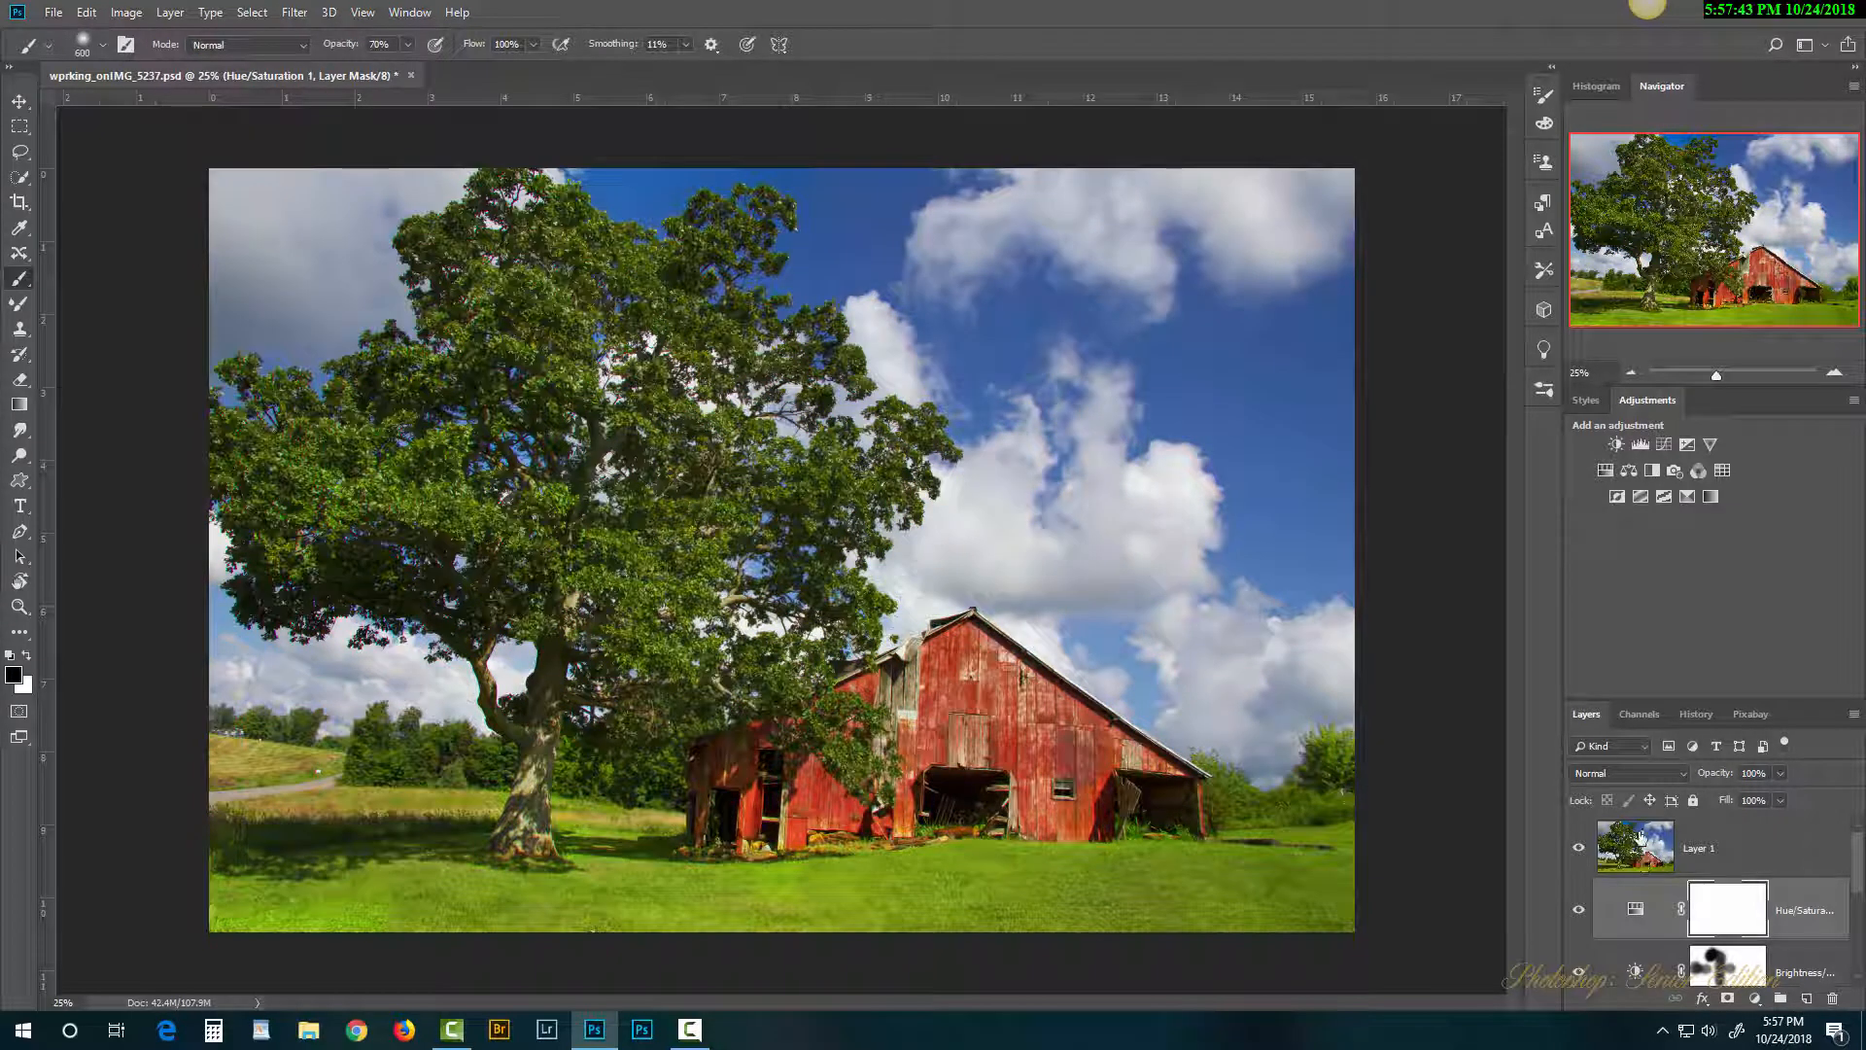
{"action": "left_click", "coordinate": [1581, 851]}
{"action": "left_click", "coordinate": [1580, 849]}
{"action": "left_click_drag", "start_coordinate": [1857, 872], "coordinate": [1860, 941]}
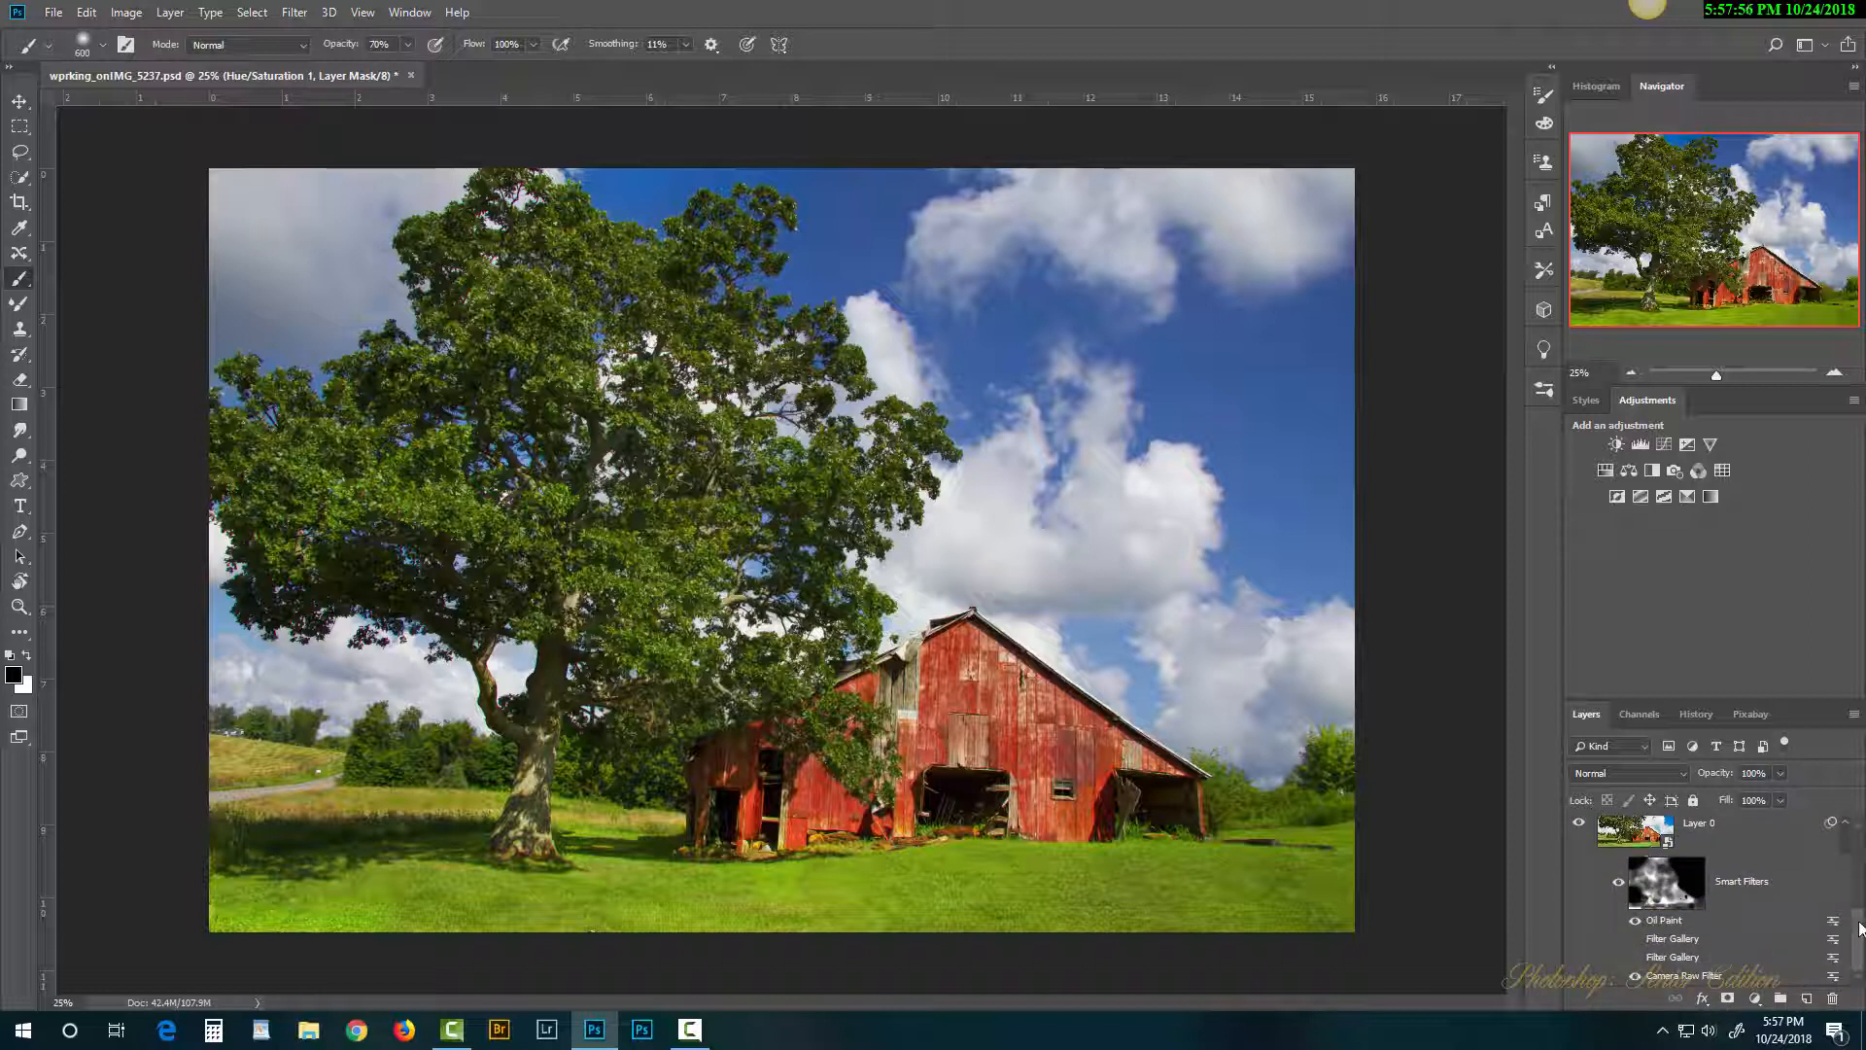
{"action": "left_click_drag", "start_coordinate": [1861, 929], "coordinate": [1861, 830]}
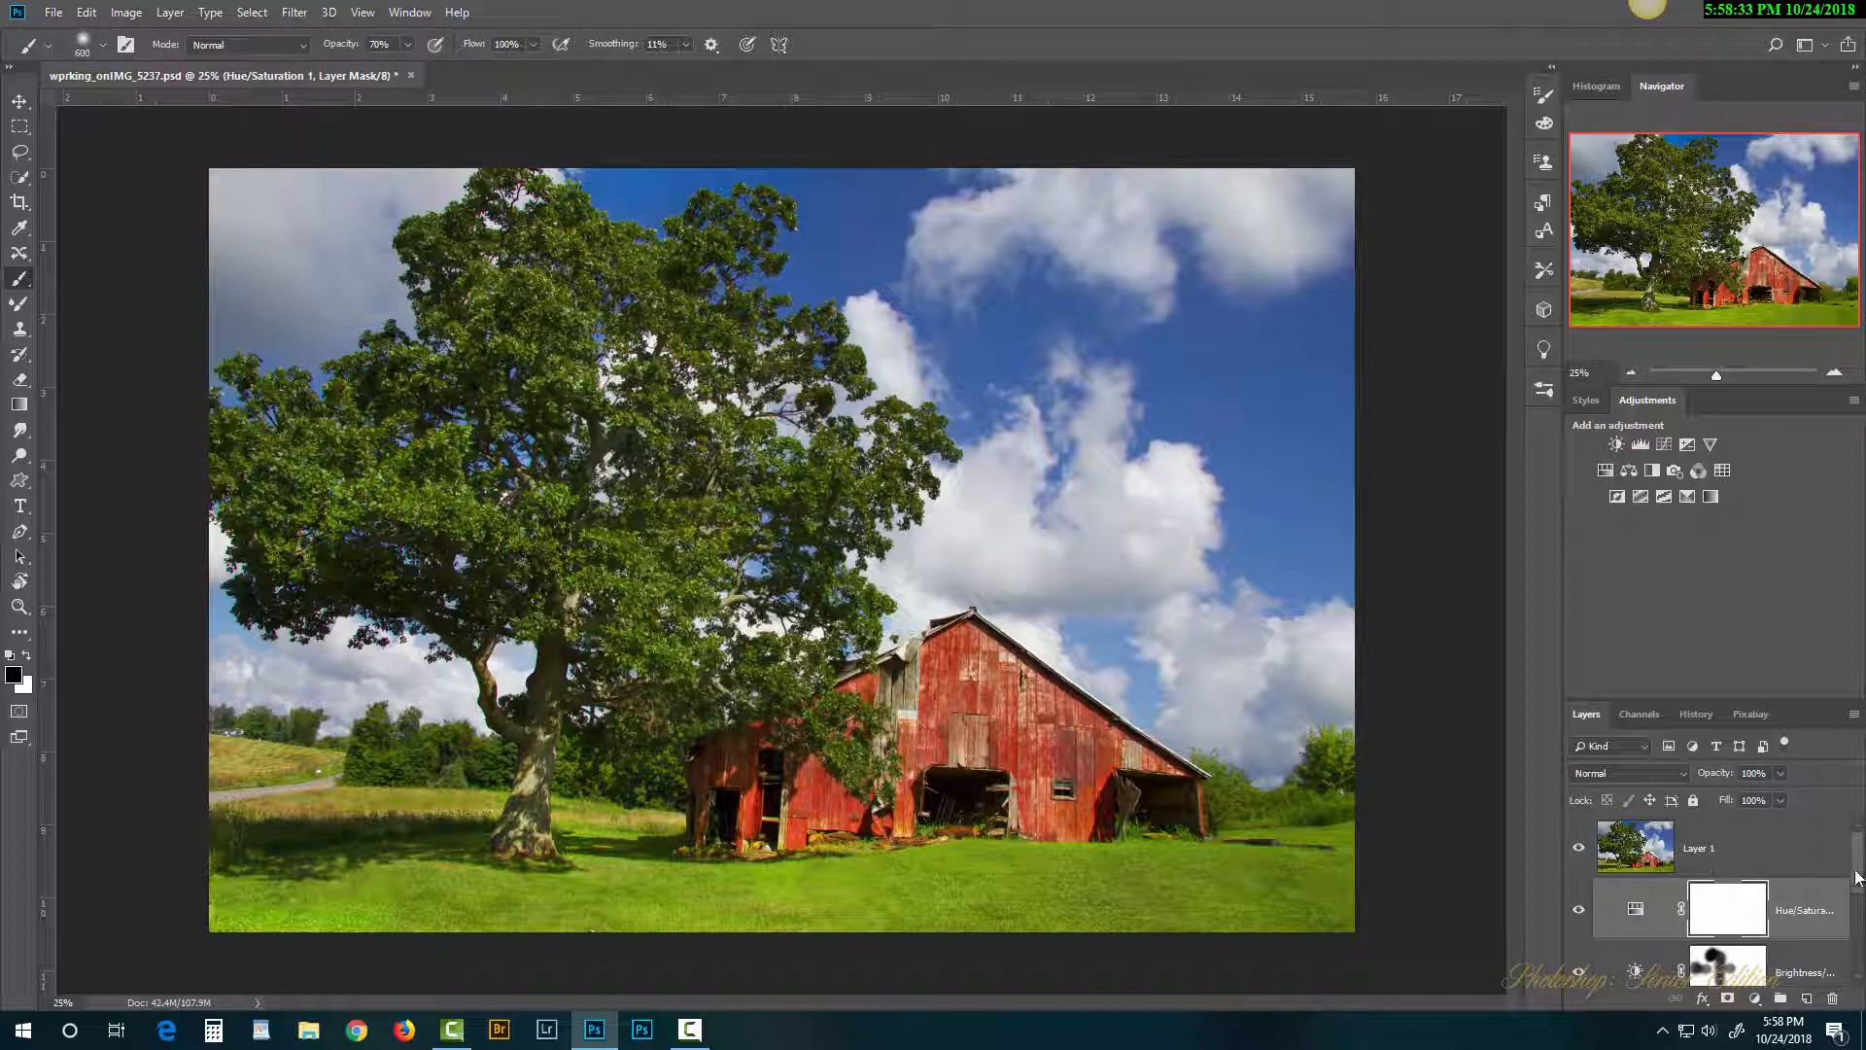
Step: Duplicate the smart-filtered Layer 0 with Ctrl+J, then float the Layers panel over the canvas
{"action": "scroll", "coordinate": [1858, 881], "scroll_direction": "down", "scroll_amount": 5}
{"action": "mouse_move", "coordinate": [1863, 951]}
{"action": "left_mouse_down"}
{"action": "mouse_move", "coordinate": [1852, 863]}
{"action": "mouse_move", "coordinate": [1862, 936]}
{"action": "left_mouse_up"}
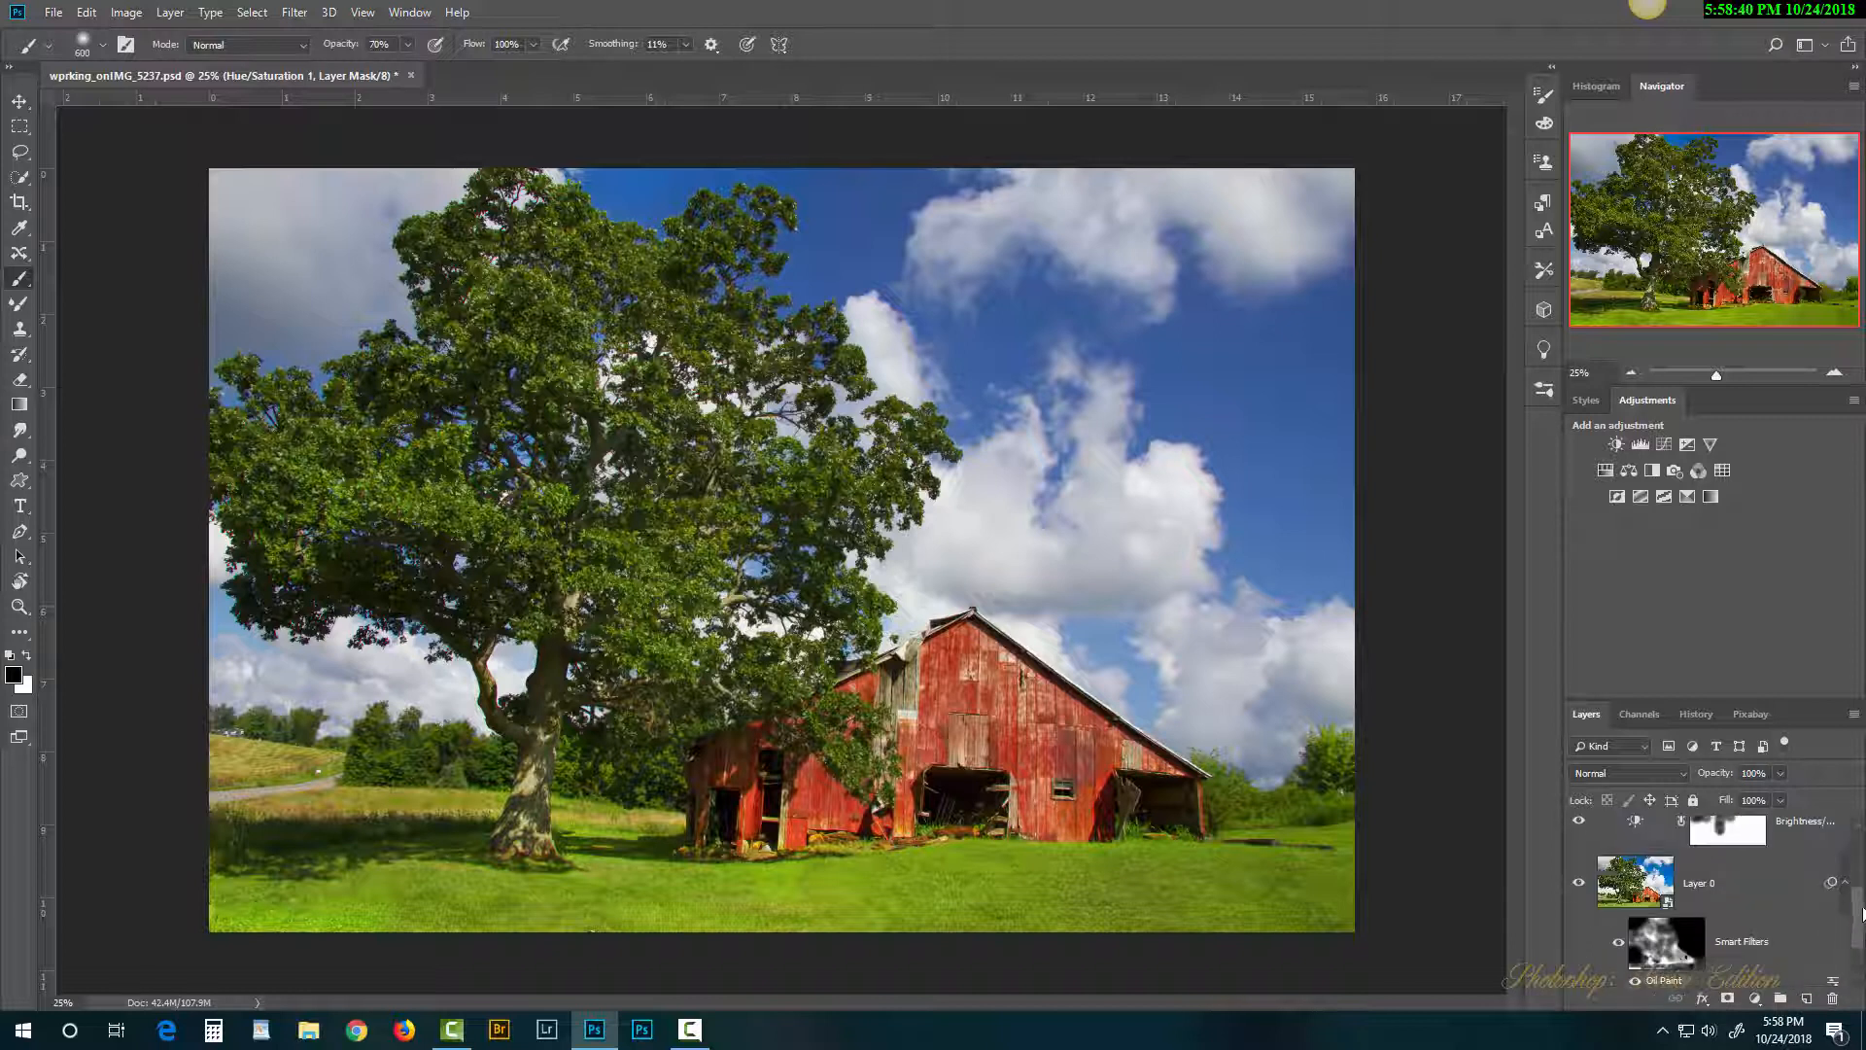
{"action": "left_click", "coordinate": [1642, 890]}
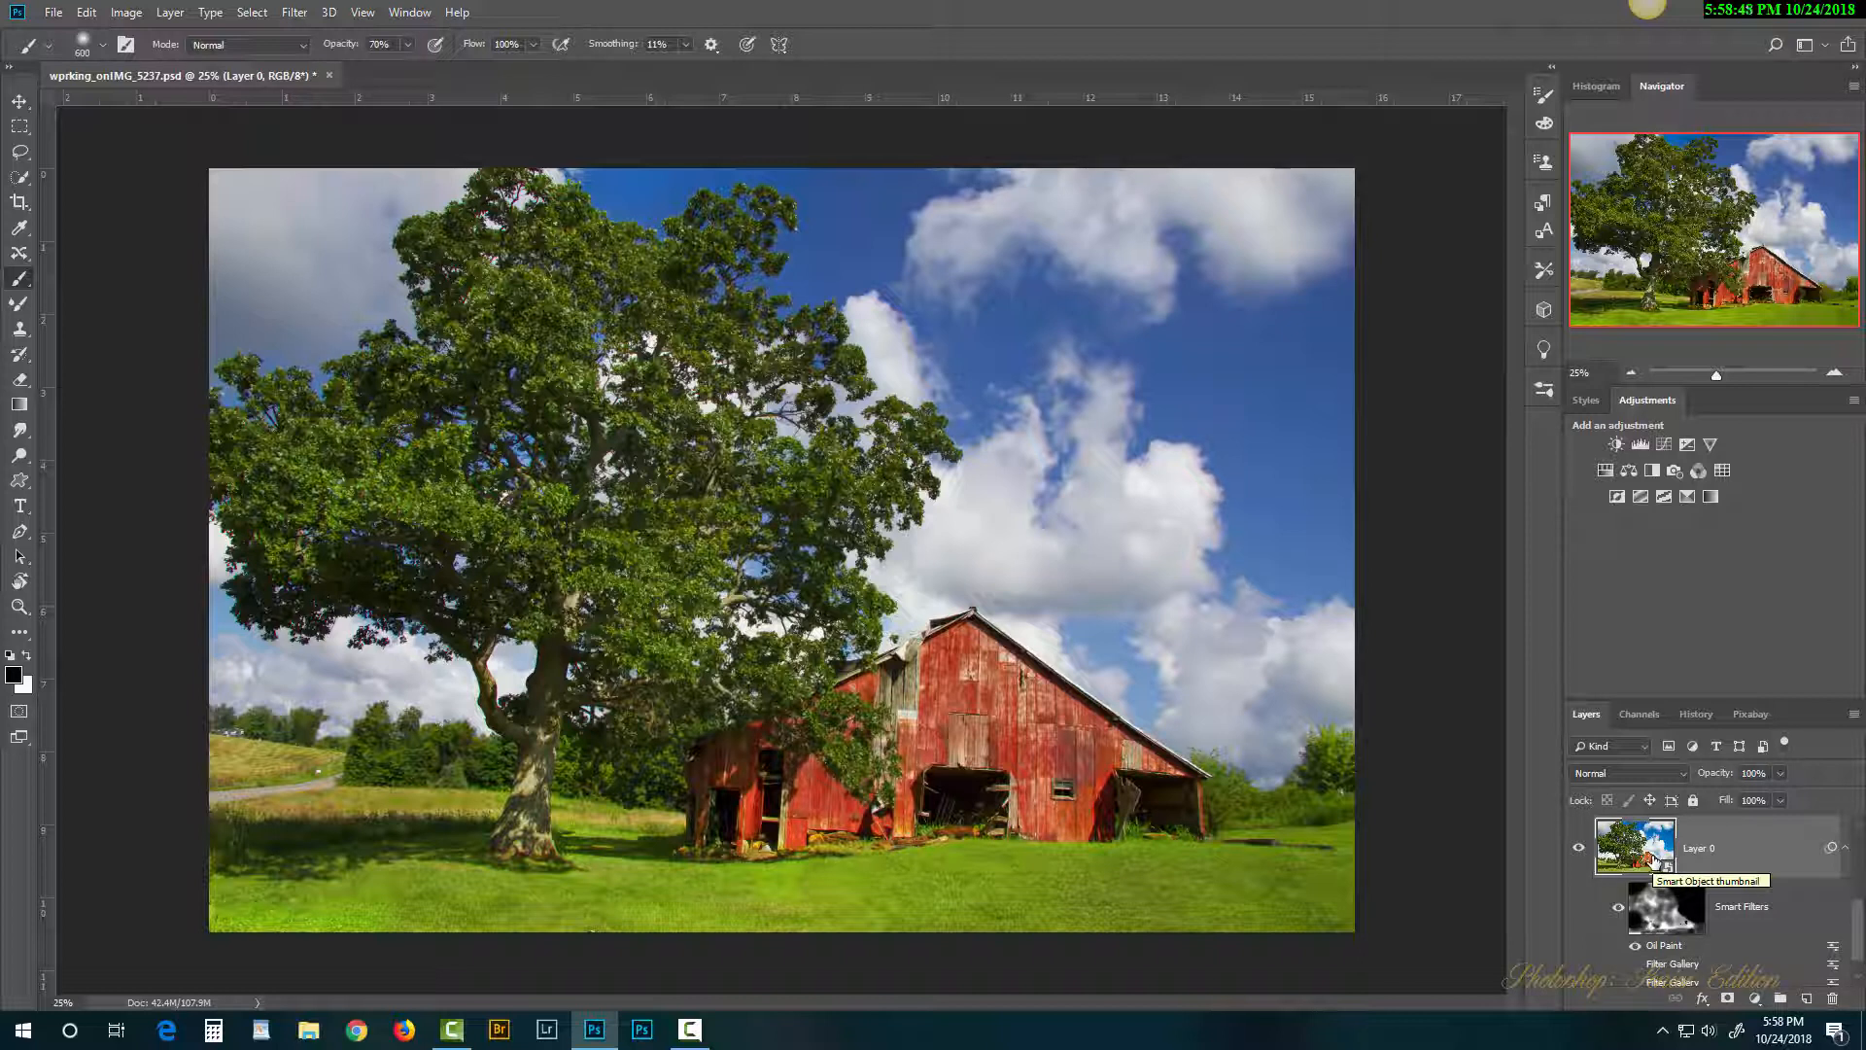
{"action": "key", "text": "ctrl+j"}
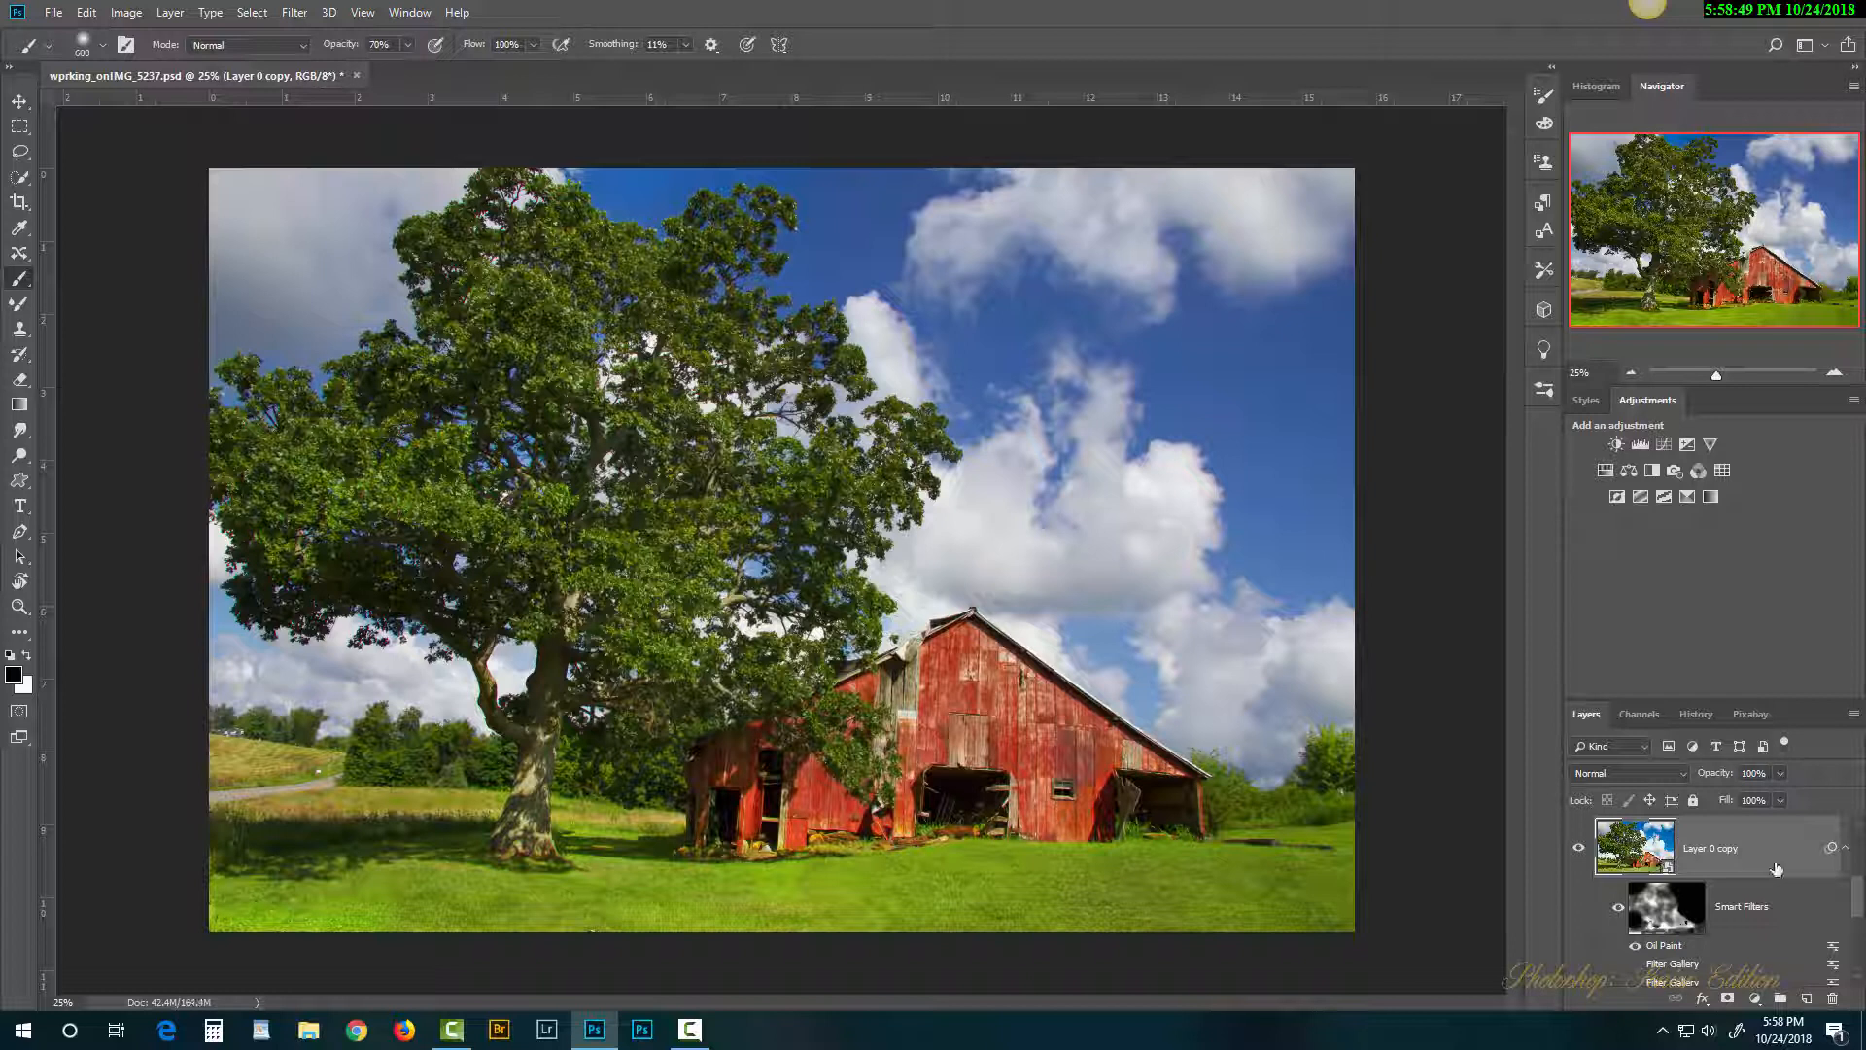
{"action": "mouse_move", "coordinate": [1859, 903]}
{"action": "left_mouse_down"}
{"action": "mouse_move", "coordinate": [1865, 862]}
{"action": "mouse_move", "coordinate": [1864, 945]}
{"action": "mouse_move", "coordinate": [1862, 909]}
{"action": "left_mouse_up"}
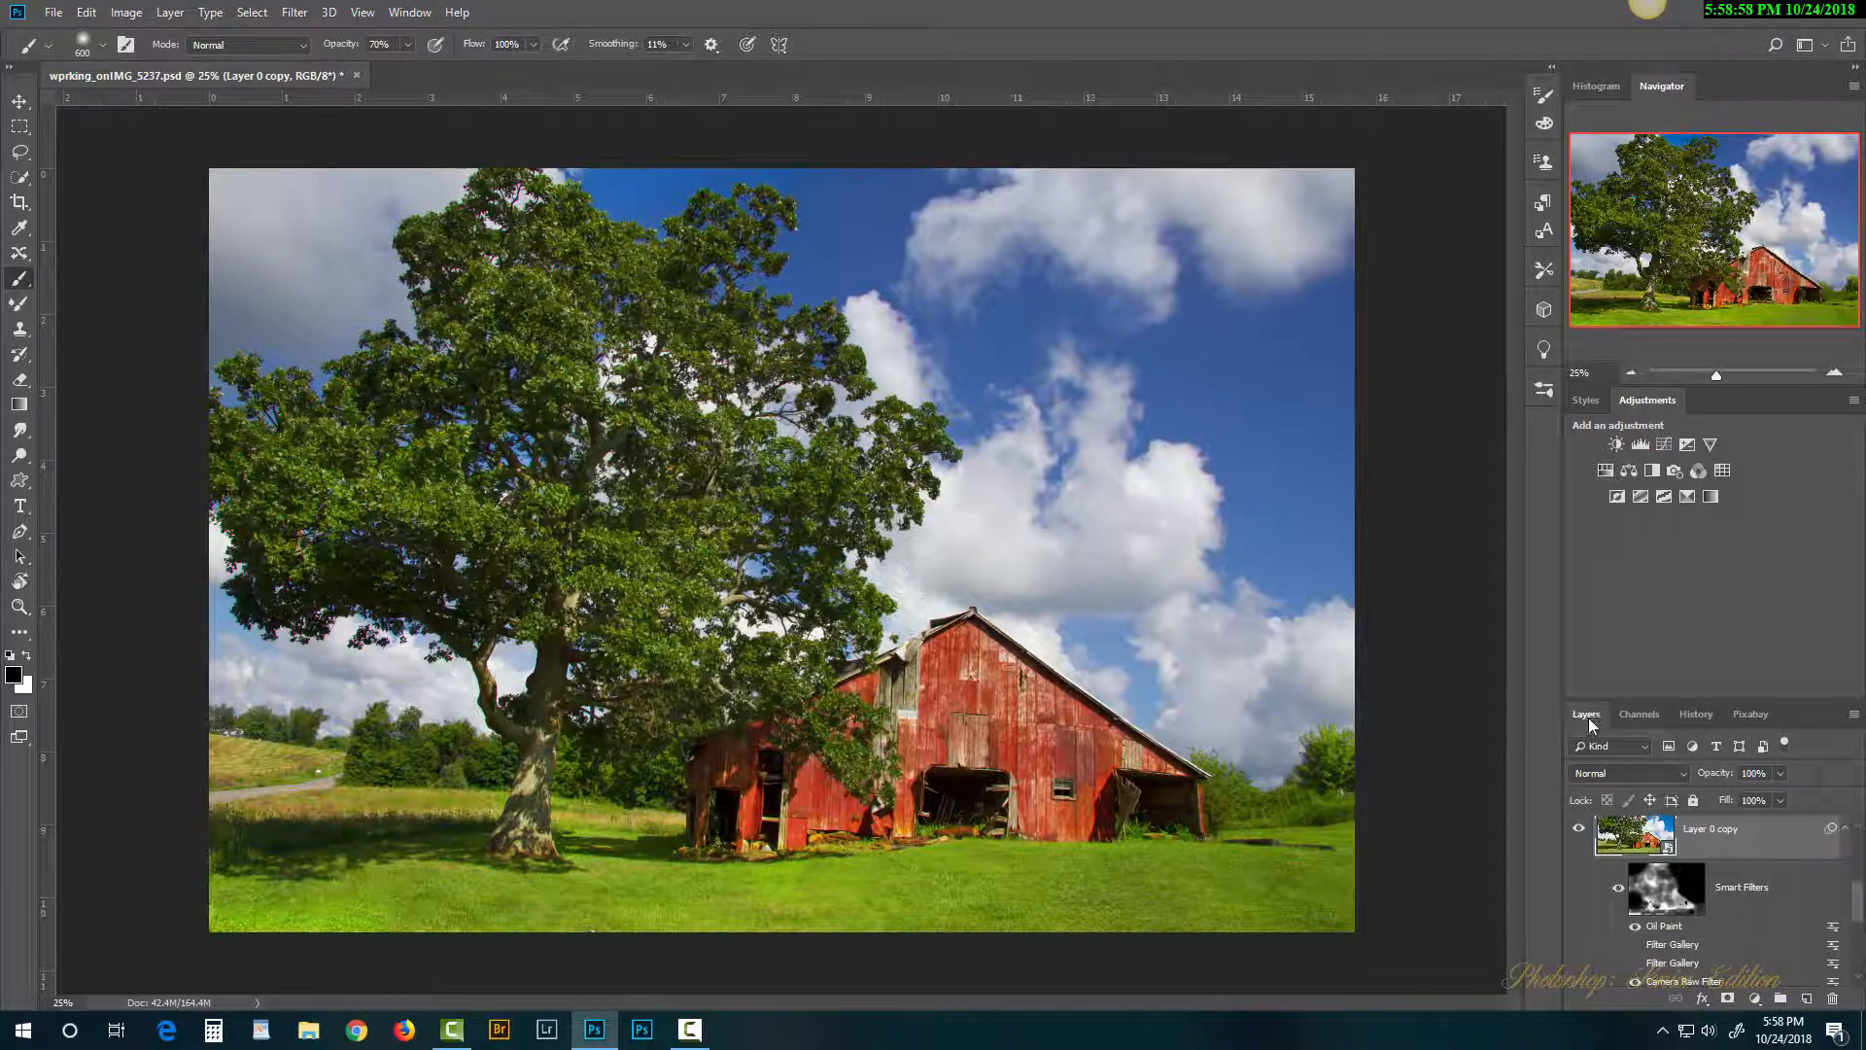
{"action": "left_click_drag", "start_coordinate": [1588, 717], "coordinate": [1194, 372]}
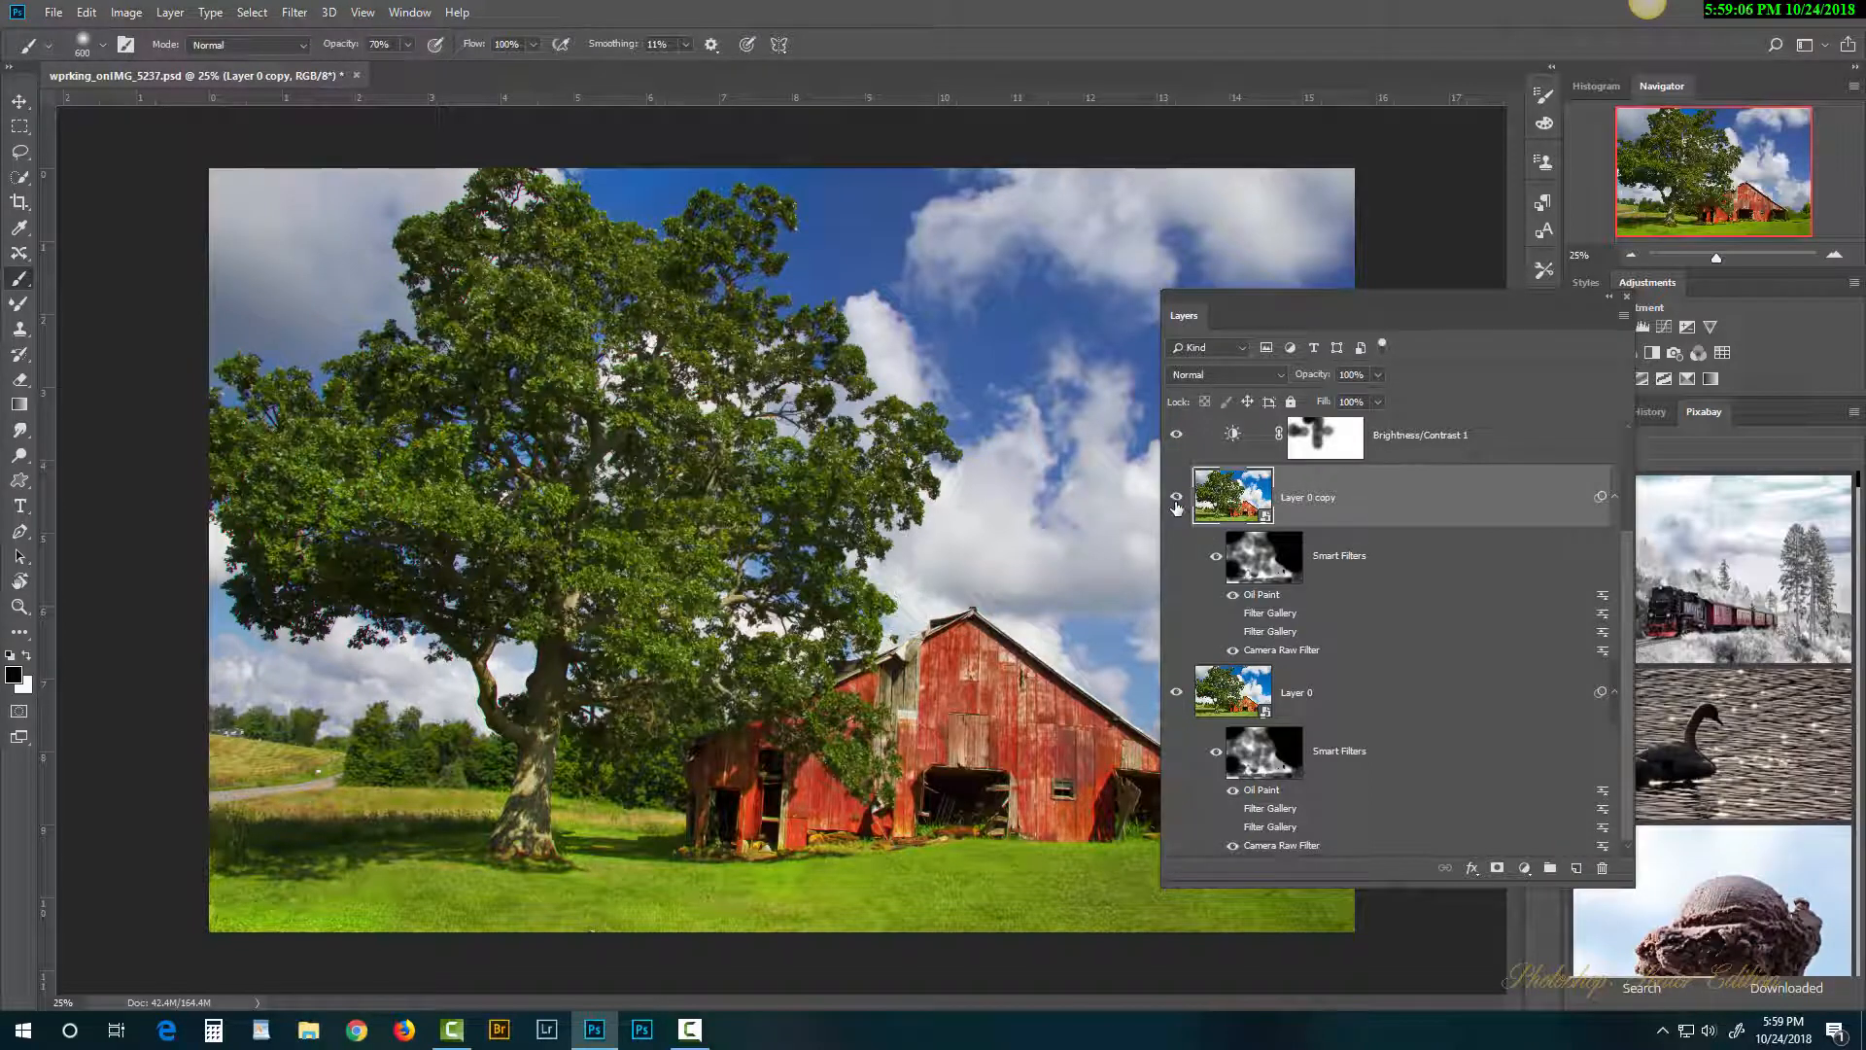
Step: Move the floating Layers panel down and right, then delete Layer 0 copy
{"action": "left_click_drag", "start_coordinate": [1246, 305], "coordinate": [1383, 428]}
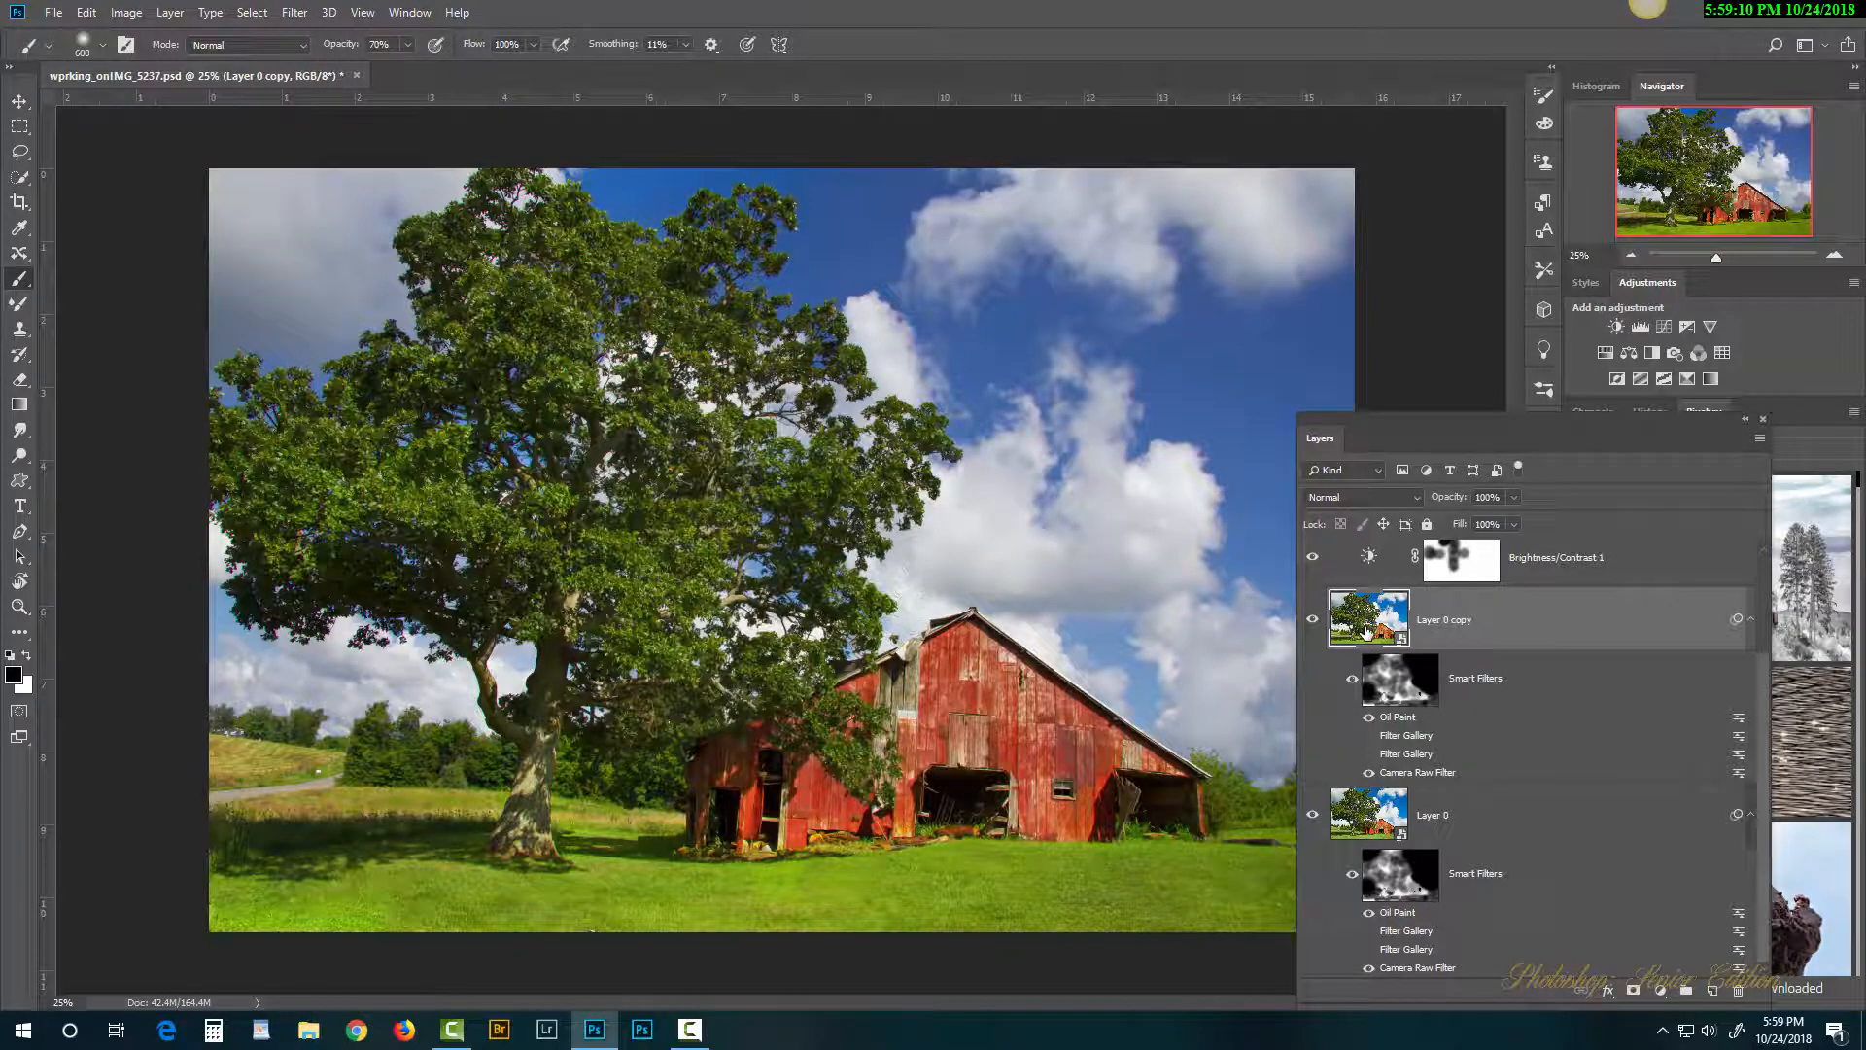
{"action": "key", "text": "Delete"}
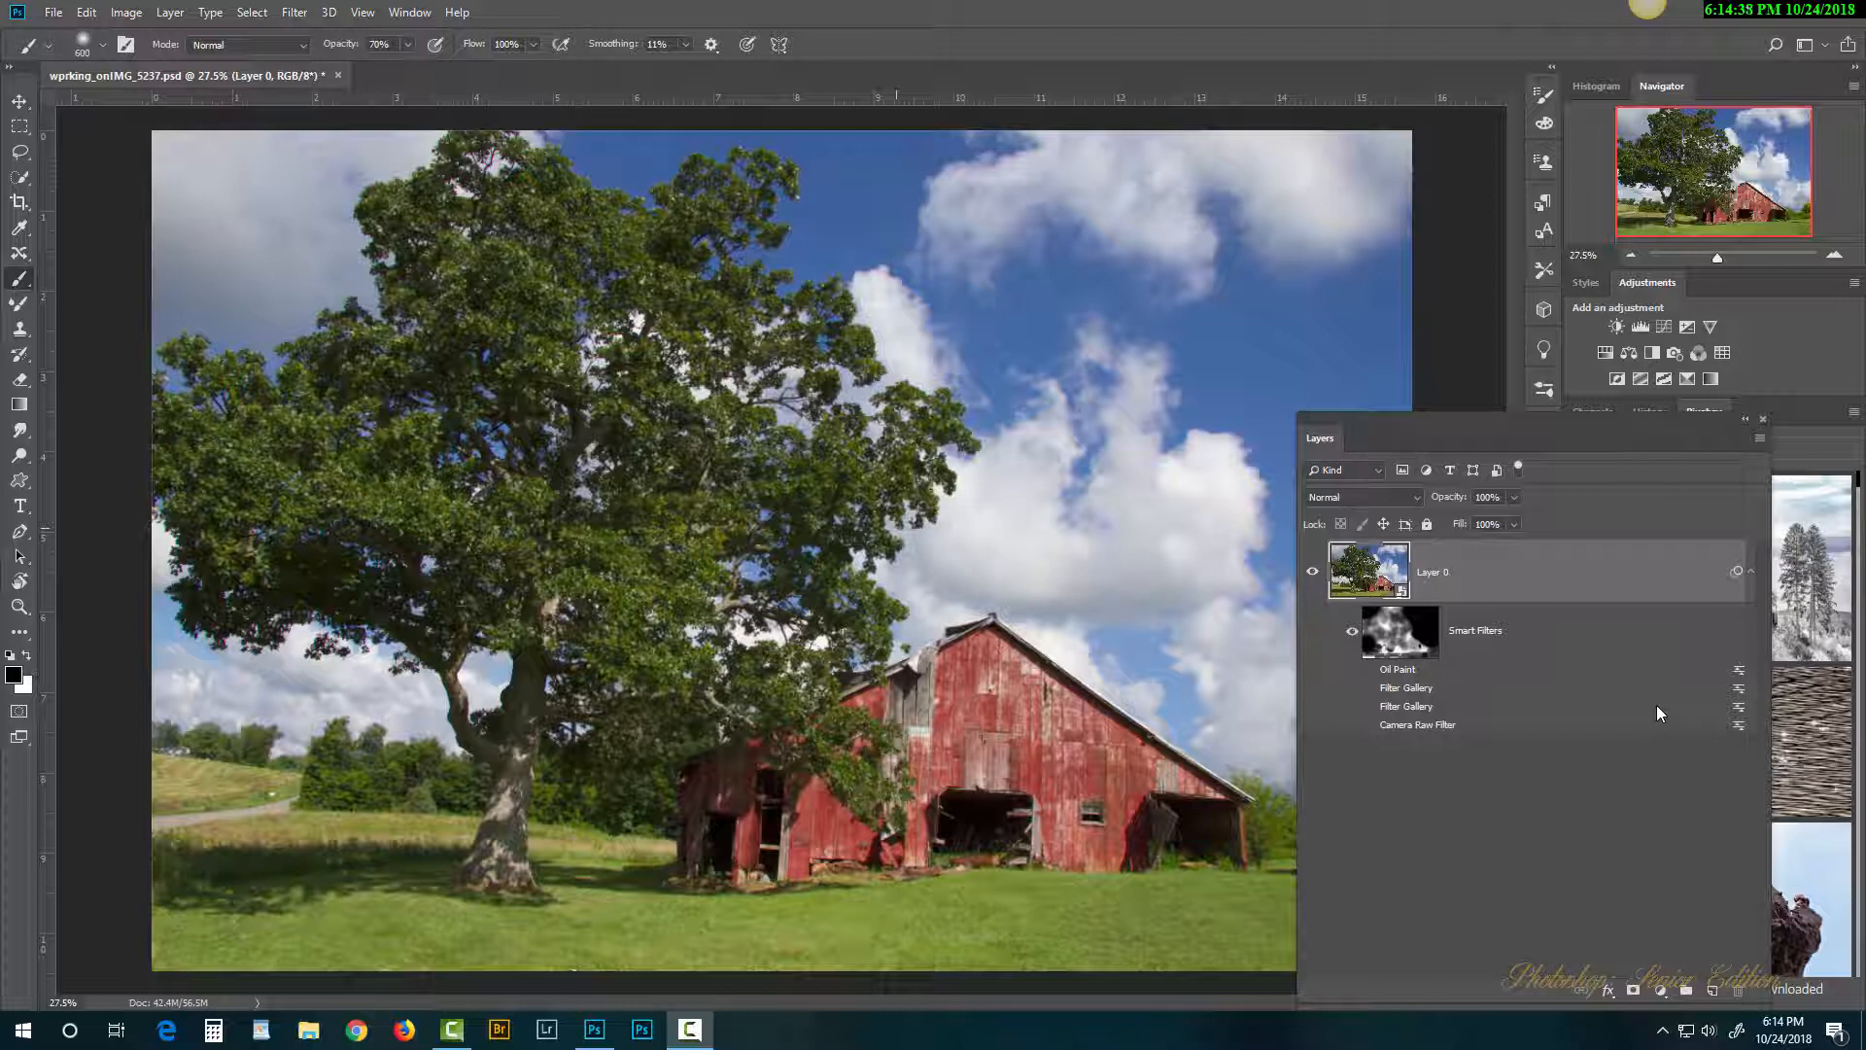
Step: Load Layer 0's pixels as a selection, paste them as Layer 1, and toggle its visibility to check
{"action": "left_click", "coordinate": [1381, 573], "text": "ctrl"}
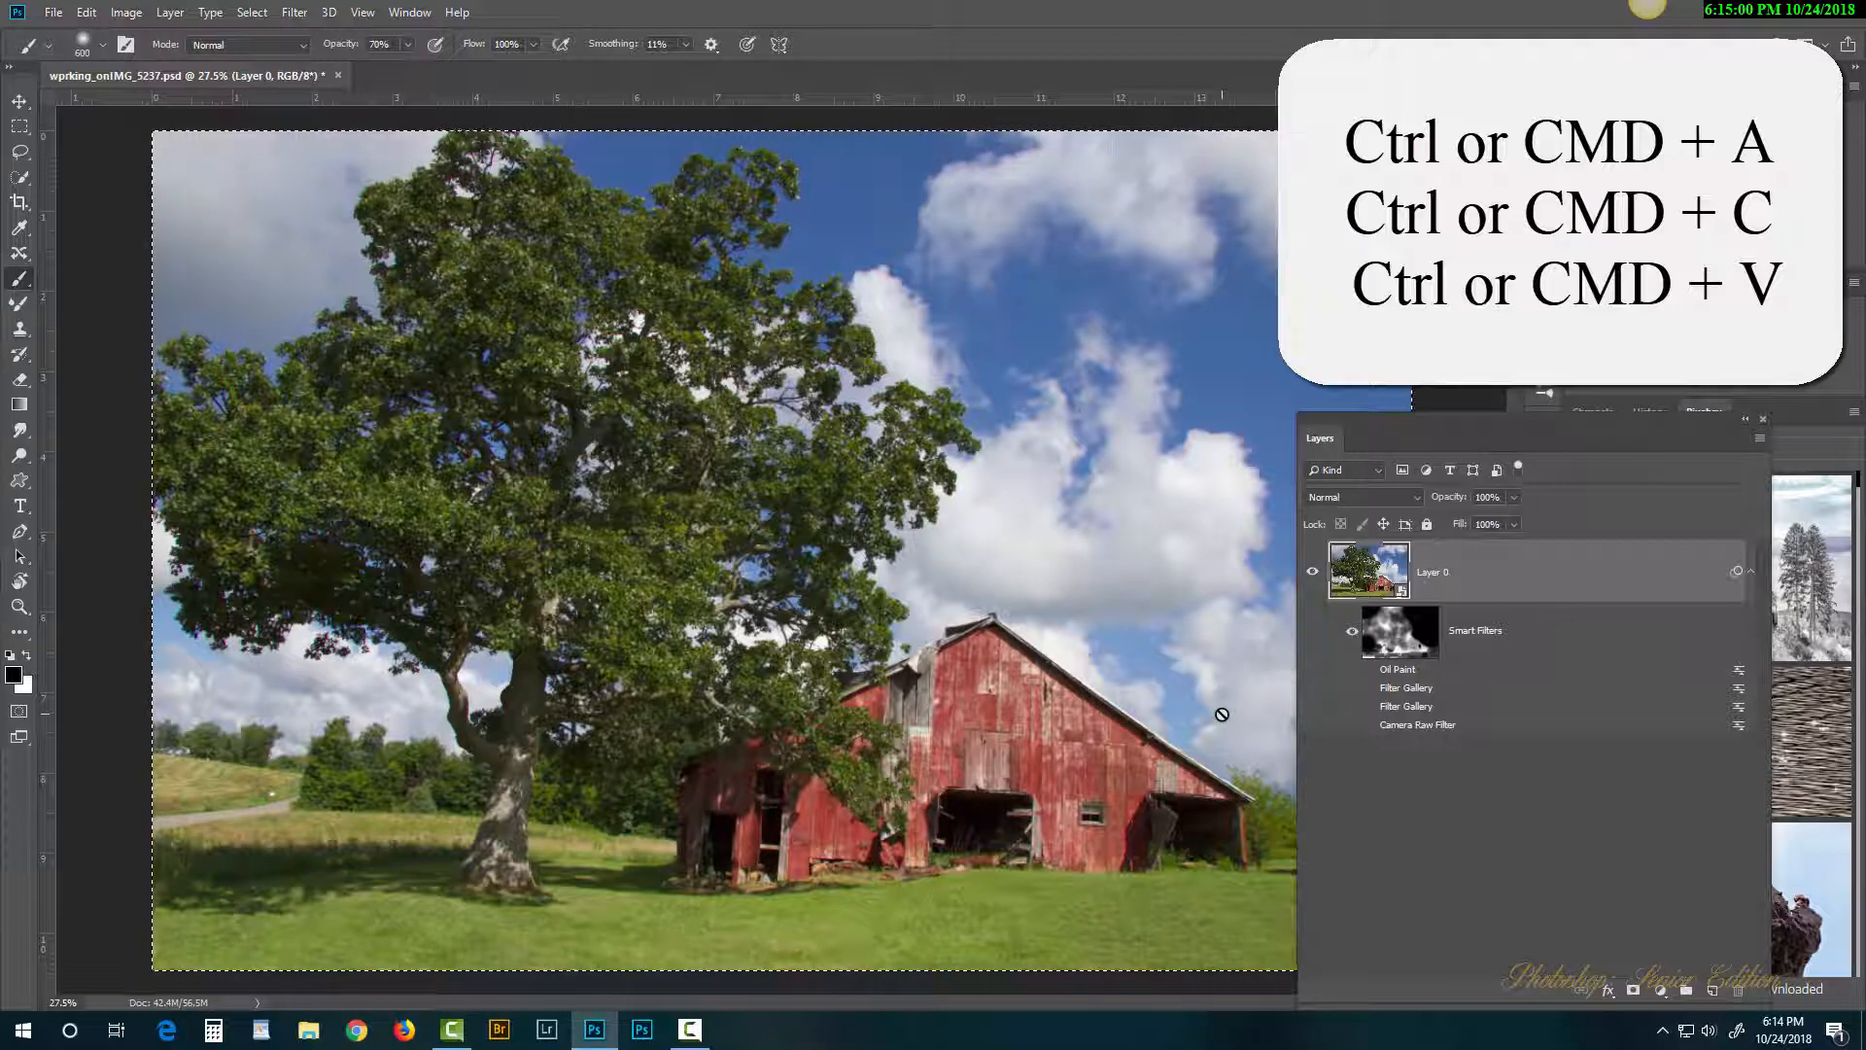
{"action": "key", "text": "ctrl+v"}
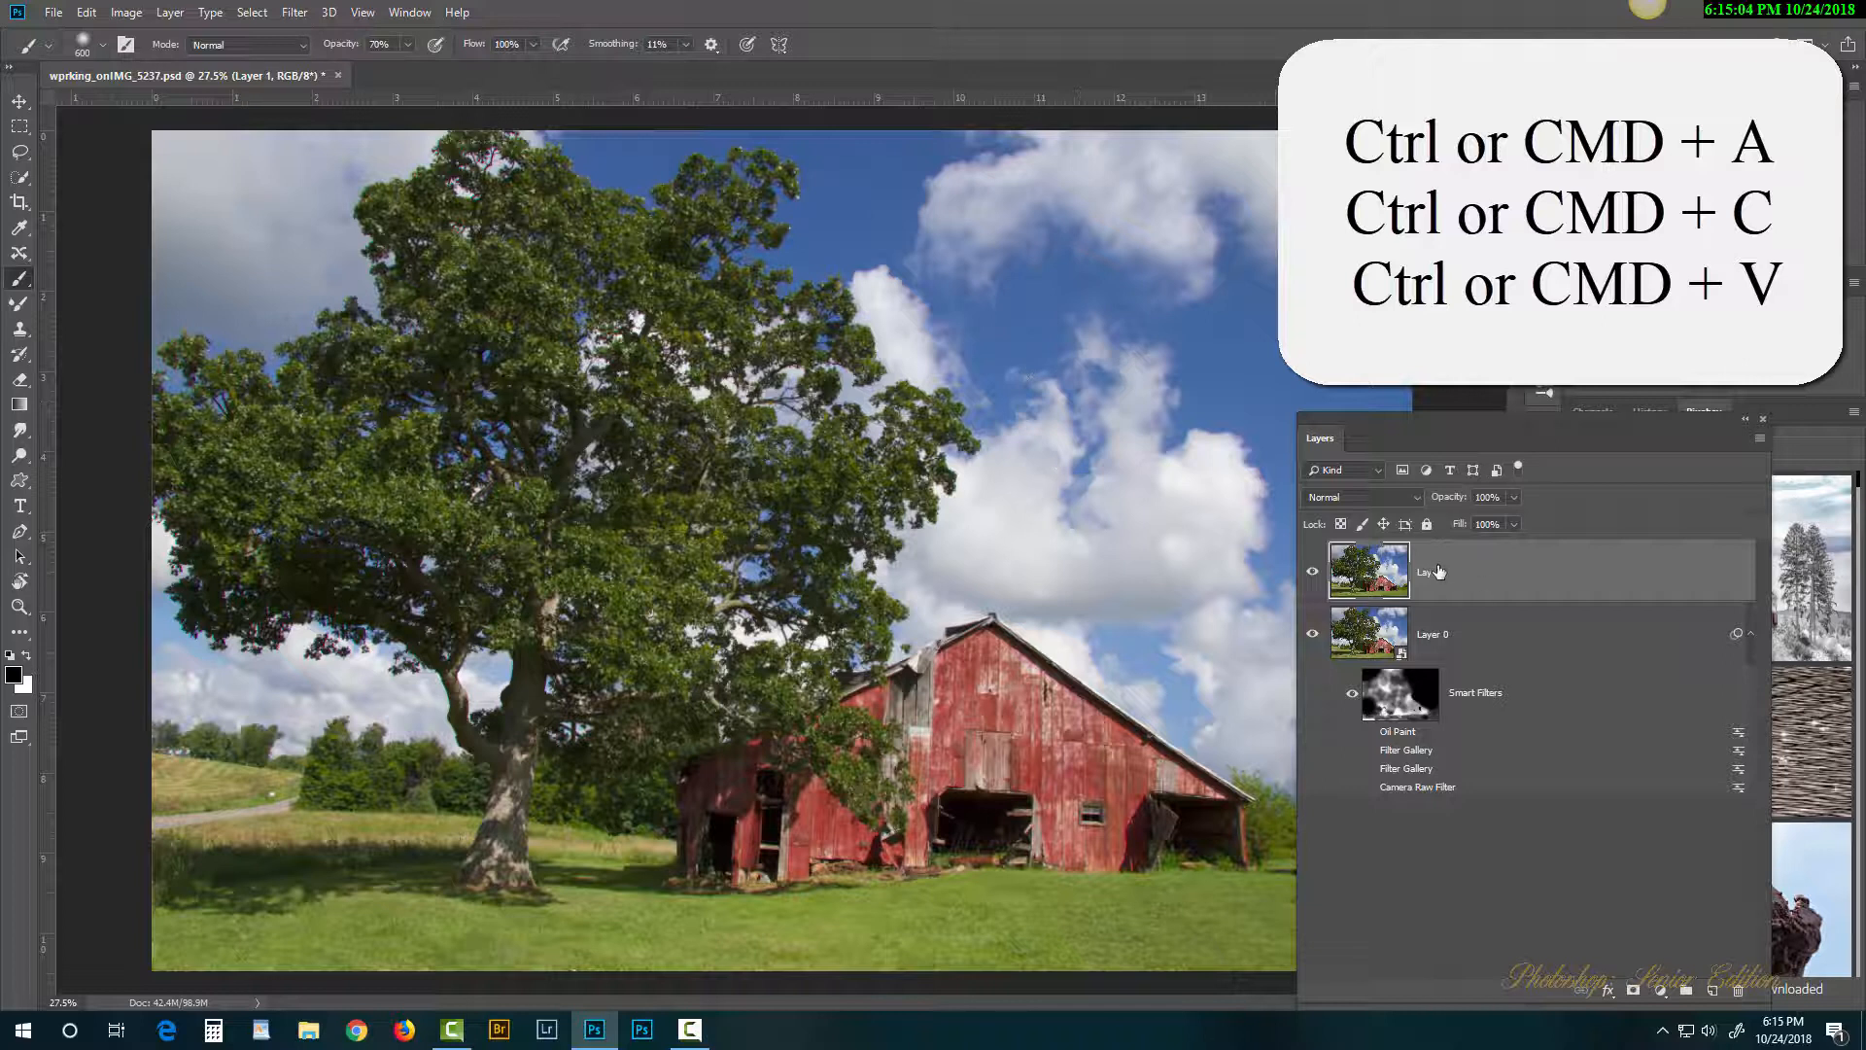
{"action": "left_click", "coordinate": [1313, 576]}
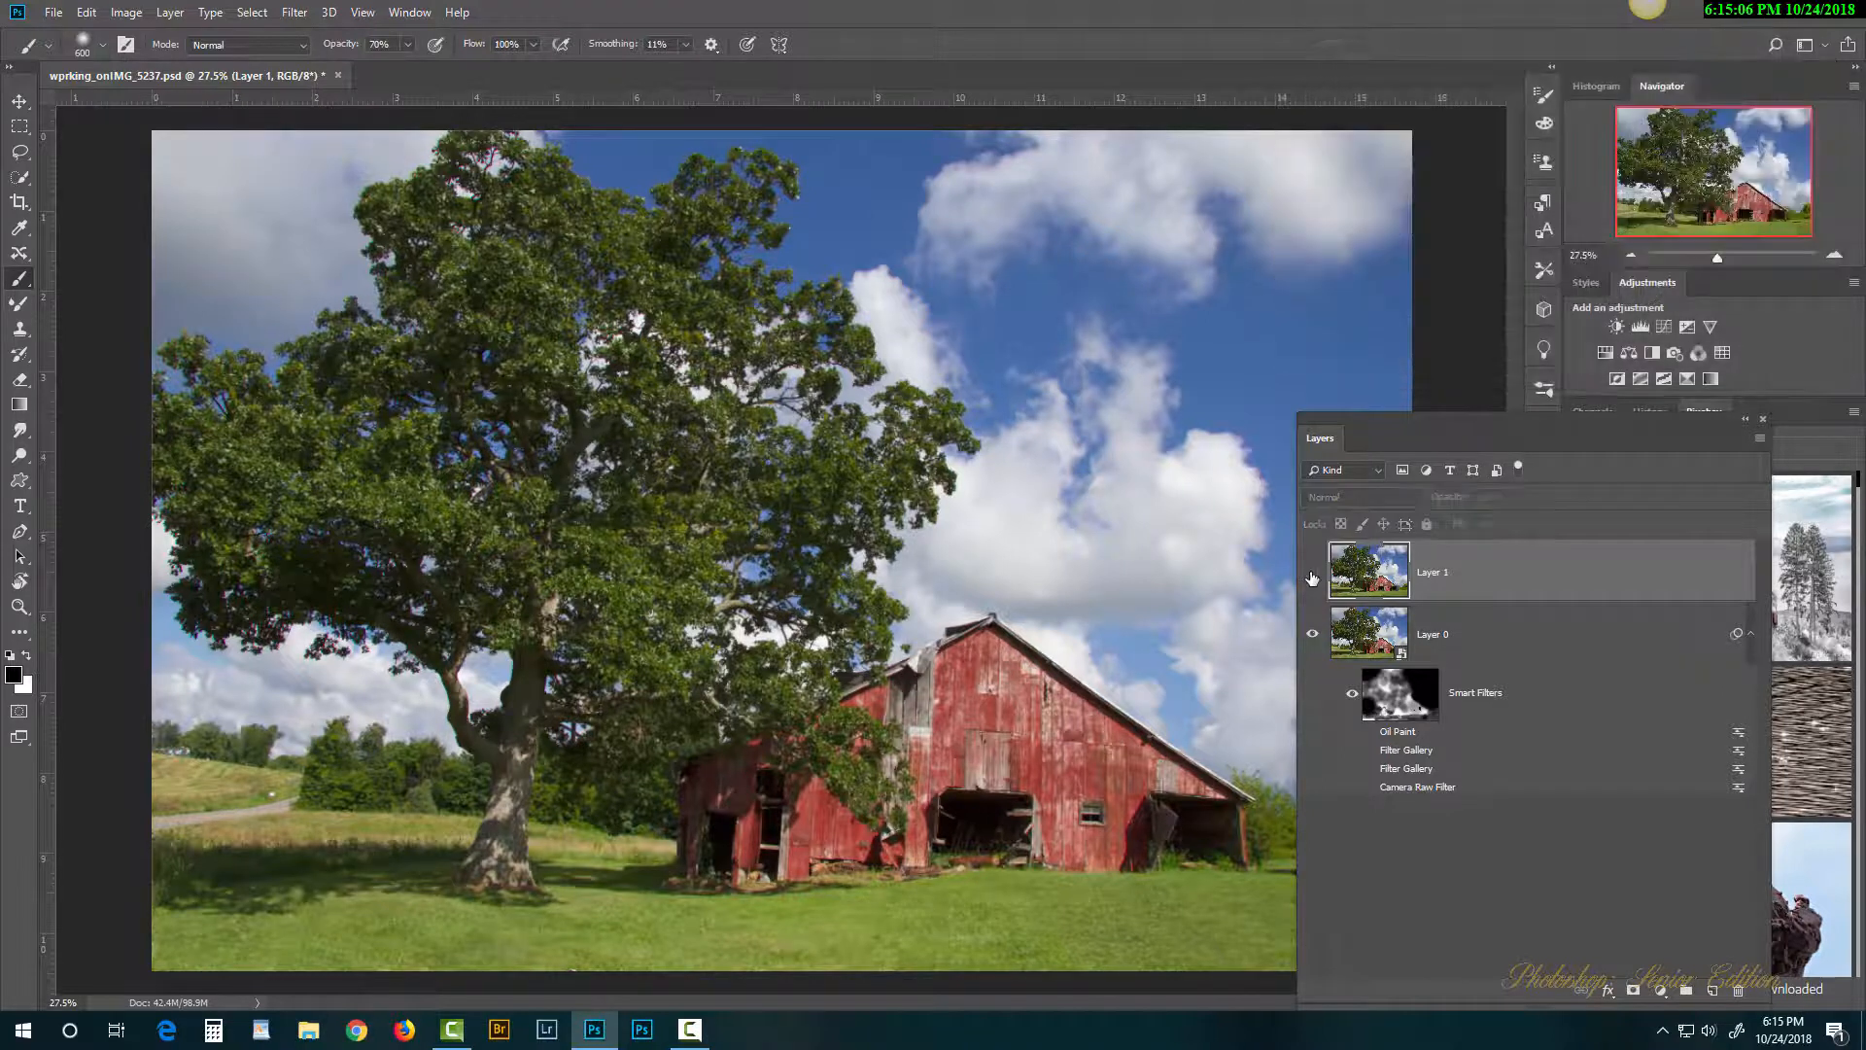
{"action": "left_click", "coordinate": [1312, 576]}
{"action": "left_click", "coordinate": [1312, 576]}
{"action": "left_click", "coordinate": [1313, 576]}
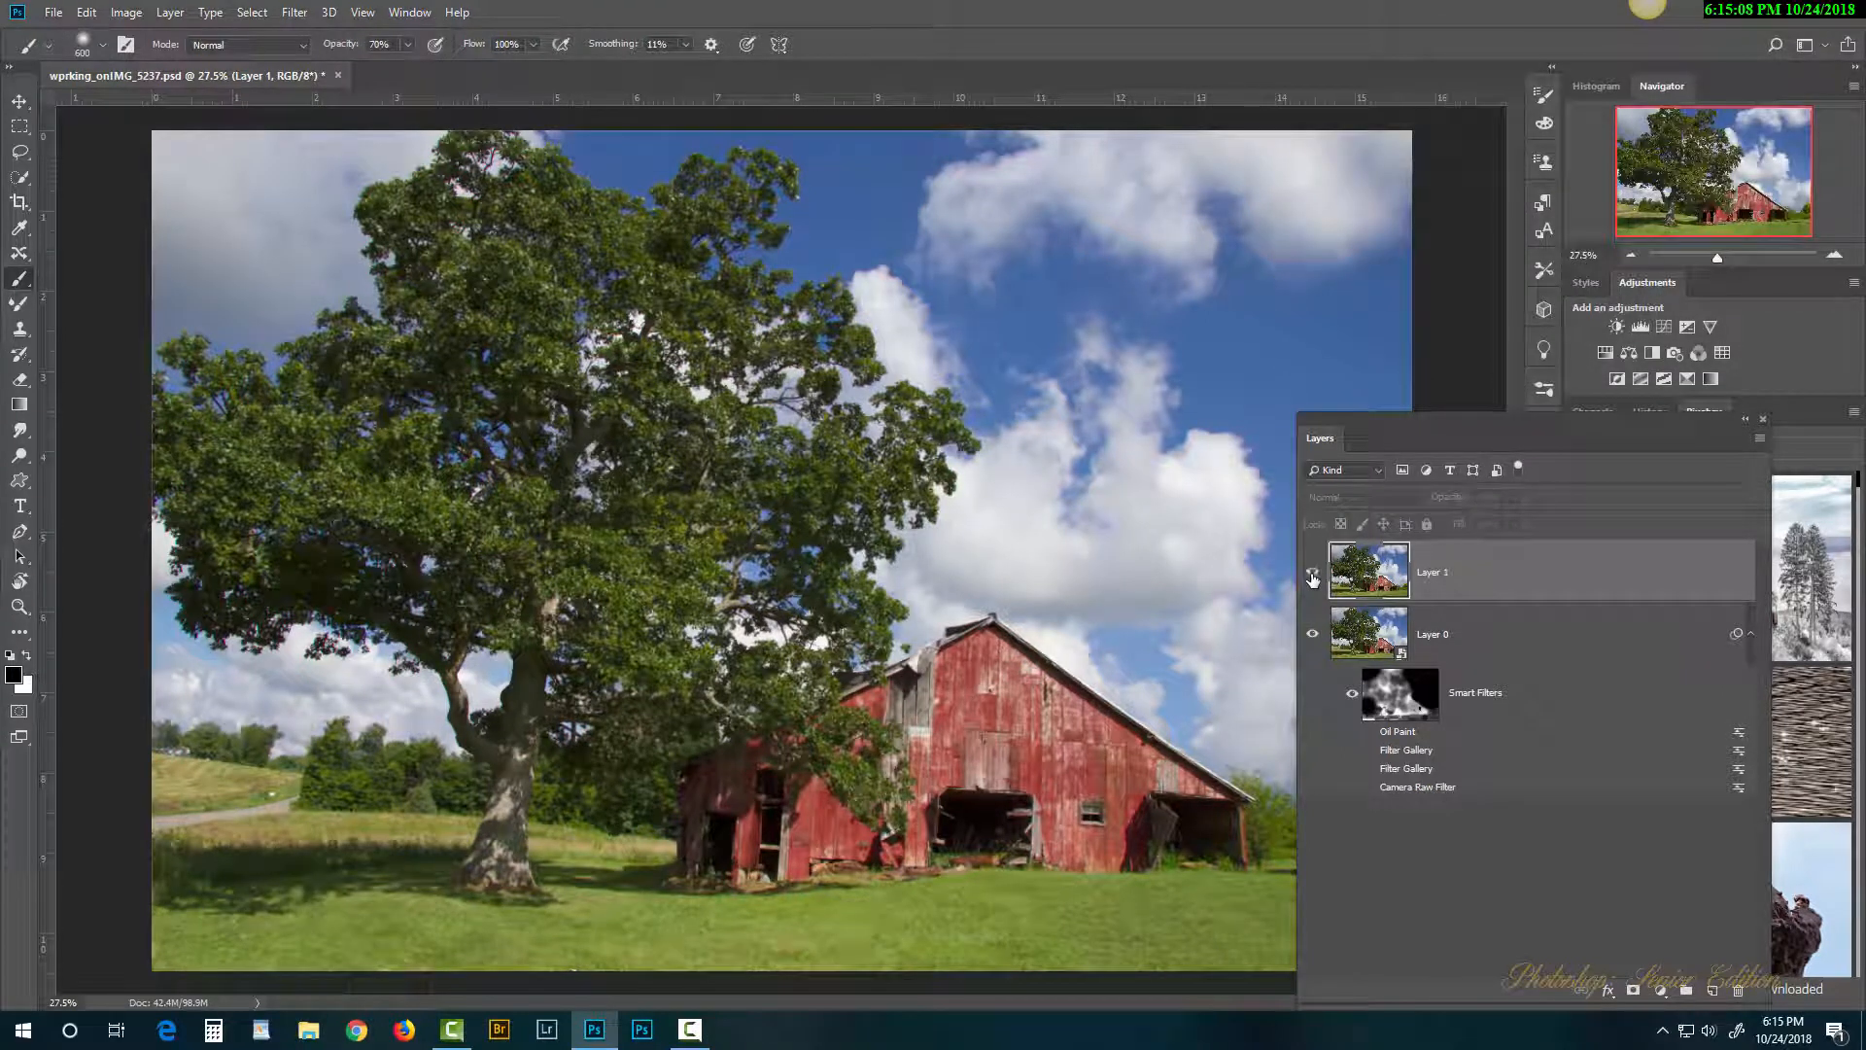
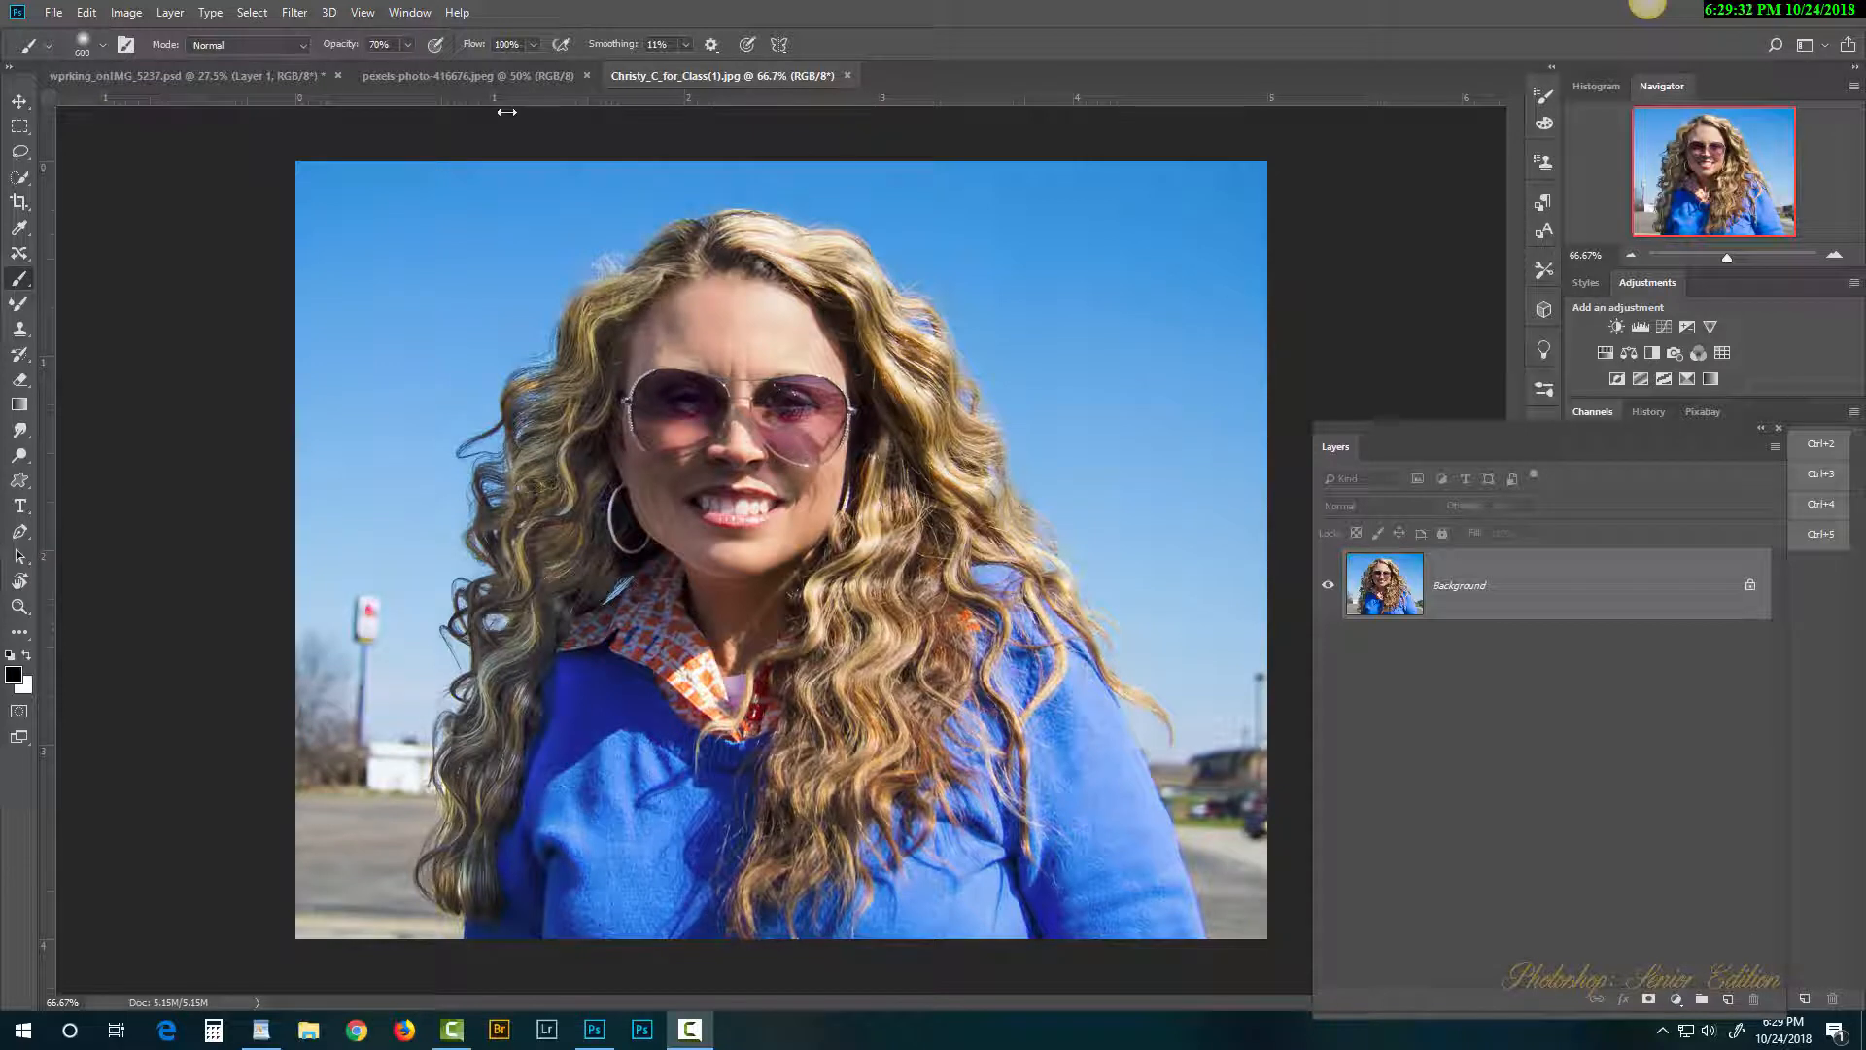
Step: Copy the woman's portrait layer into the surf wave photo
{"action": "left_click", "coordinate": [498, 77]}
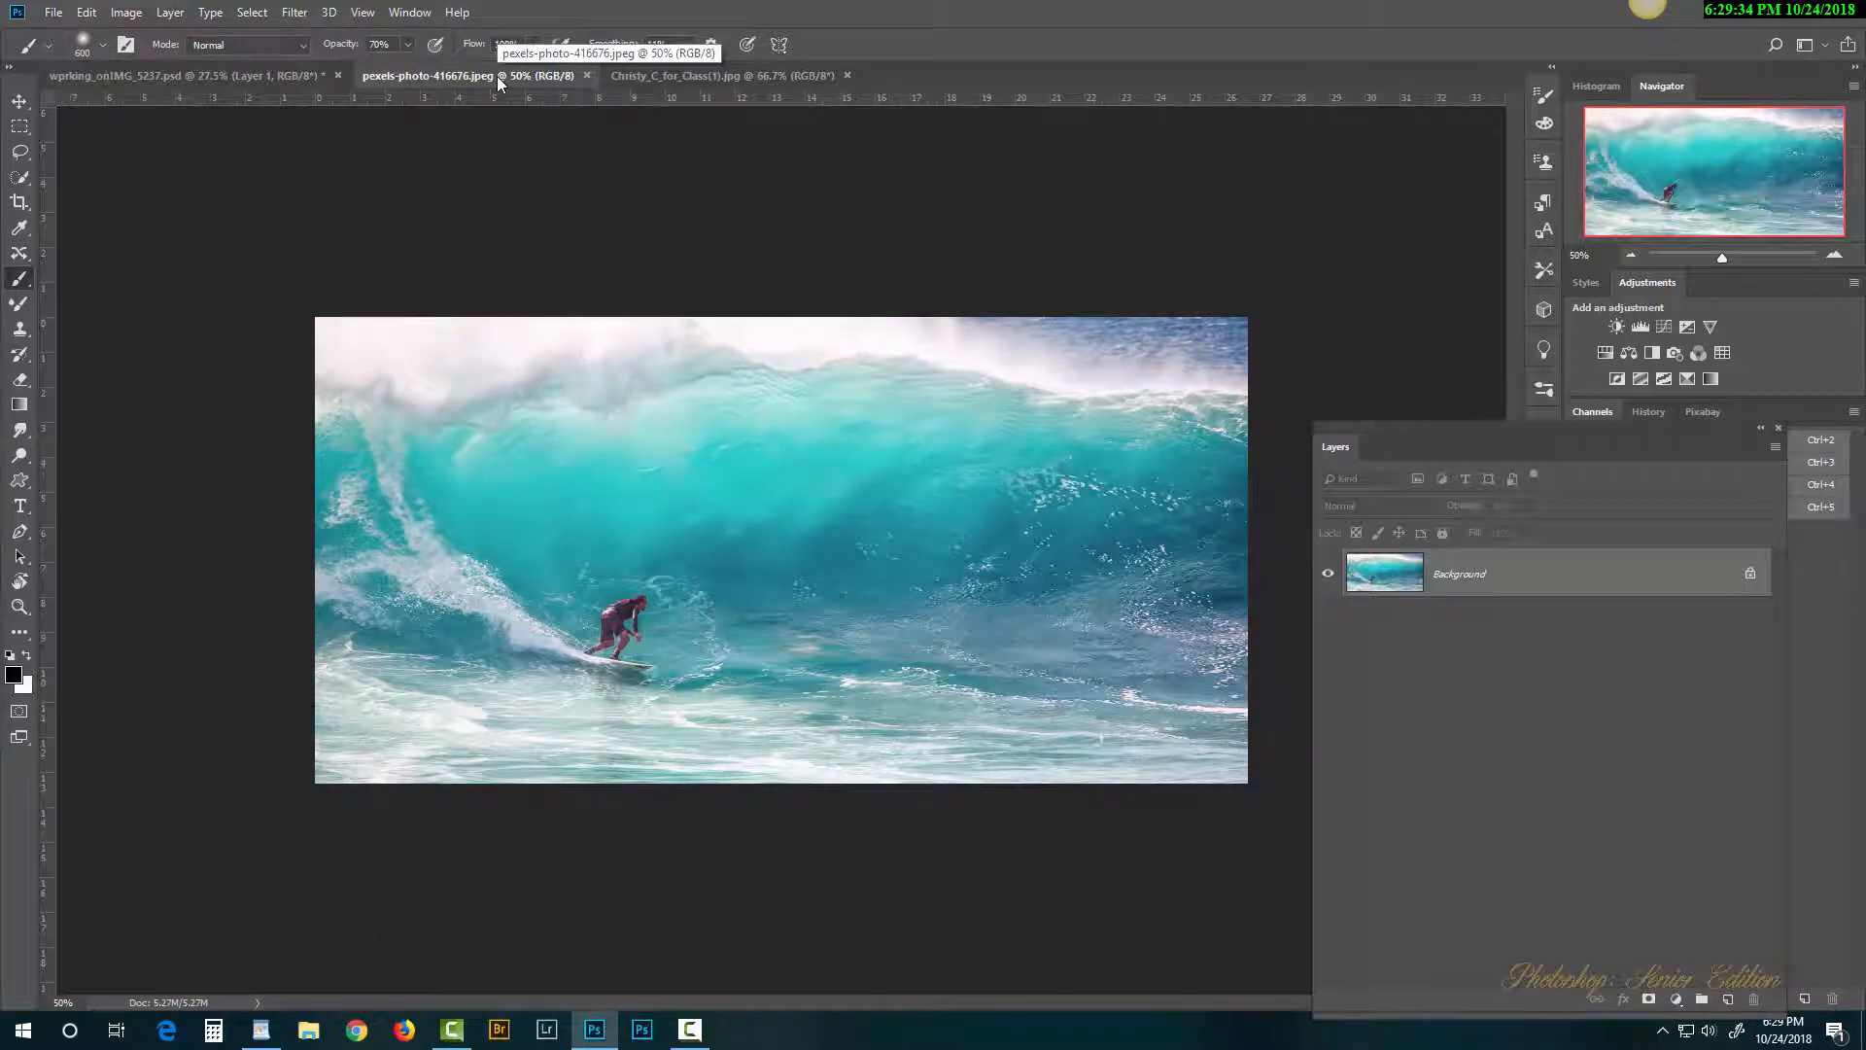
{"action": "left_click", "coordinate": [747, 78]}
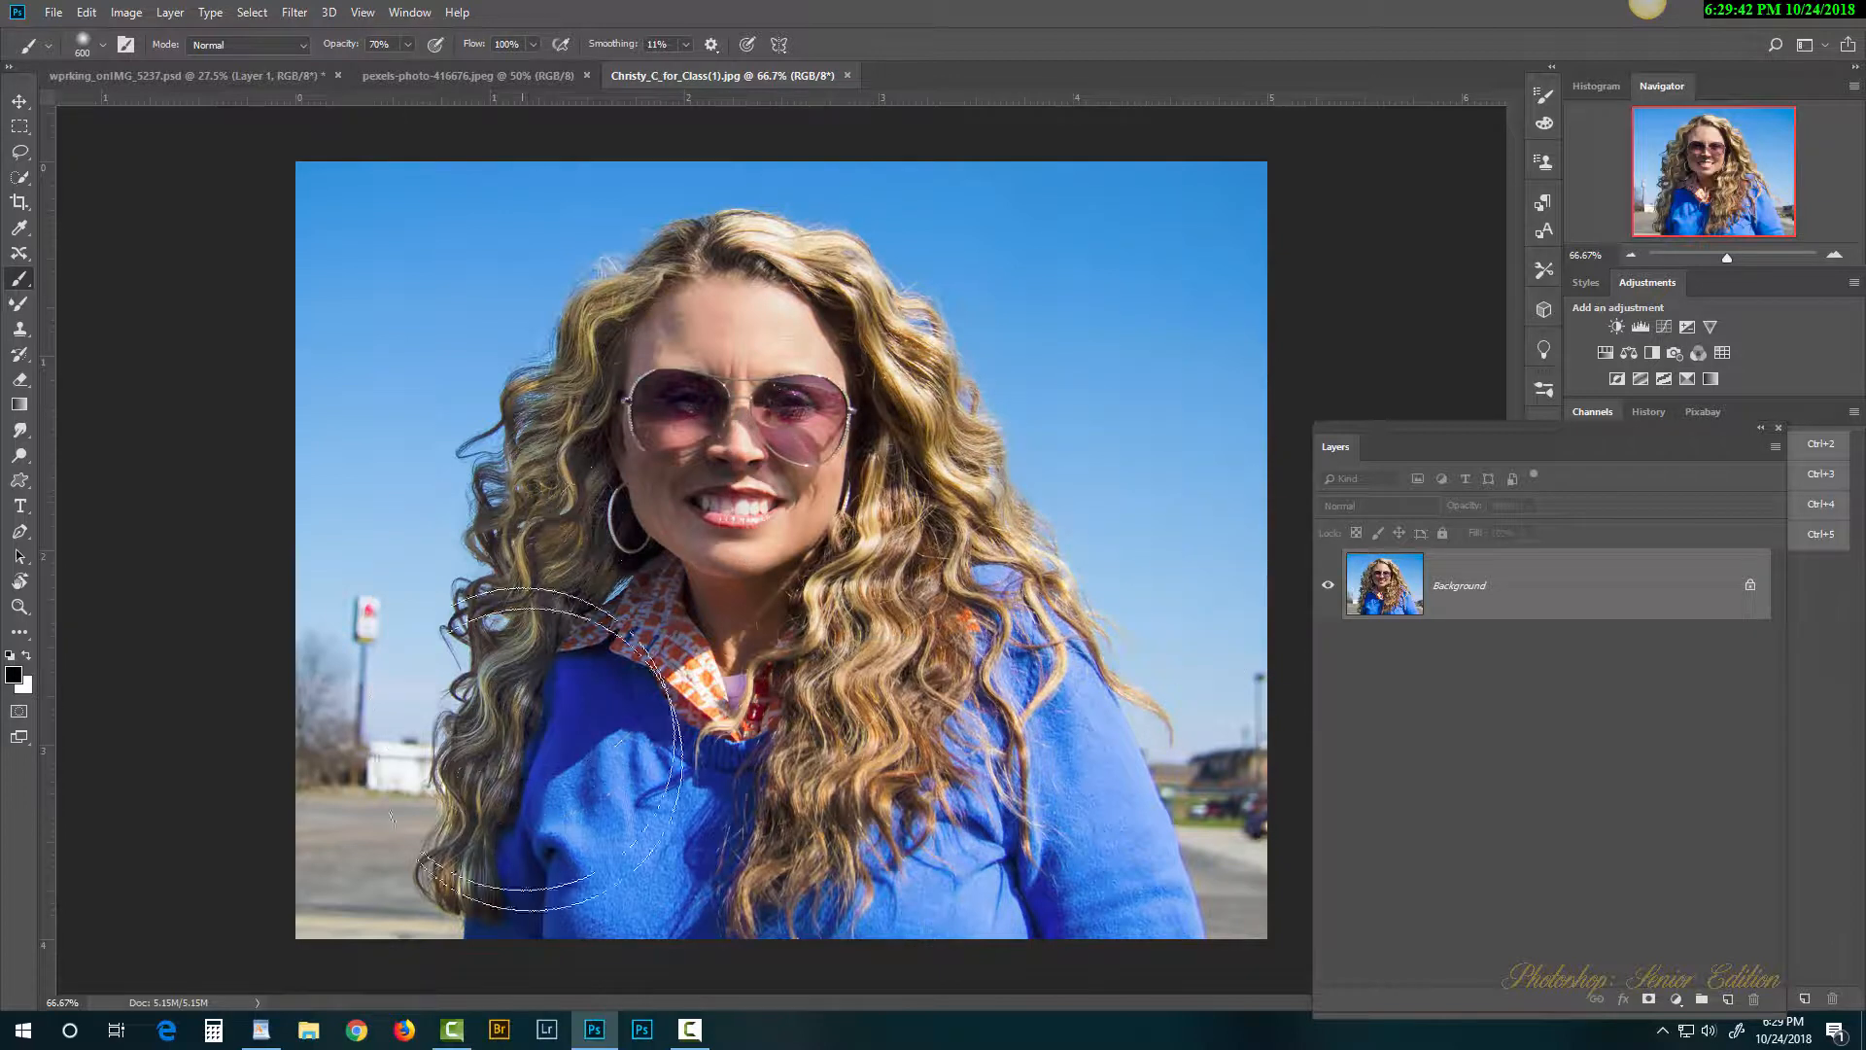
{"action": "left_click", "coordinate": [492, 76]}
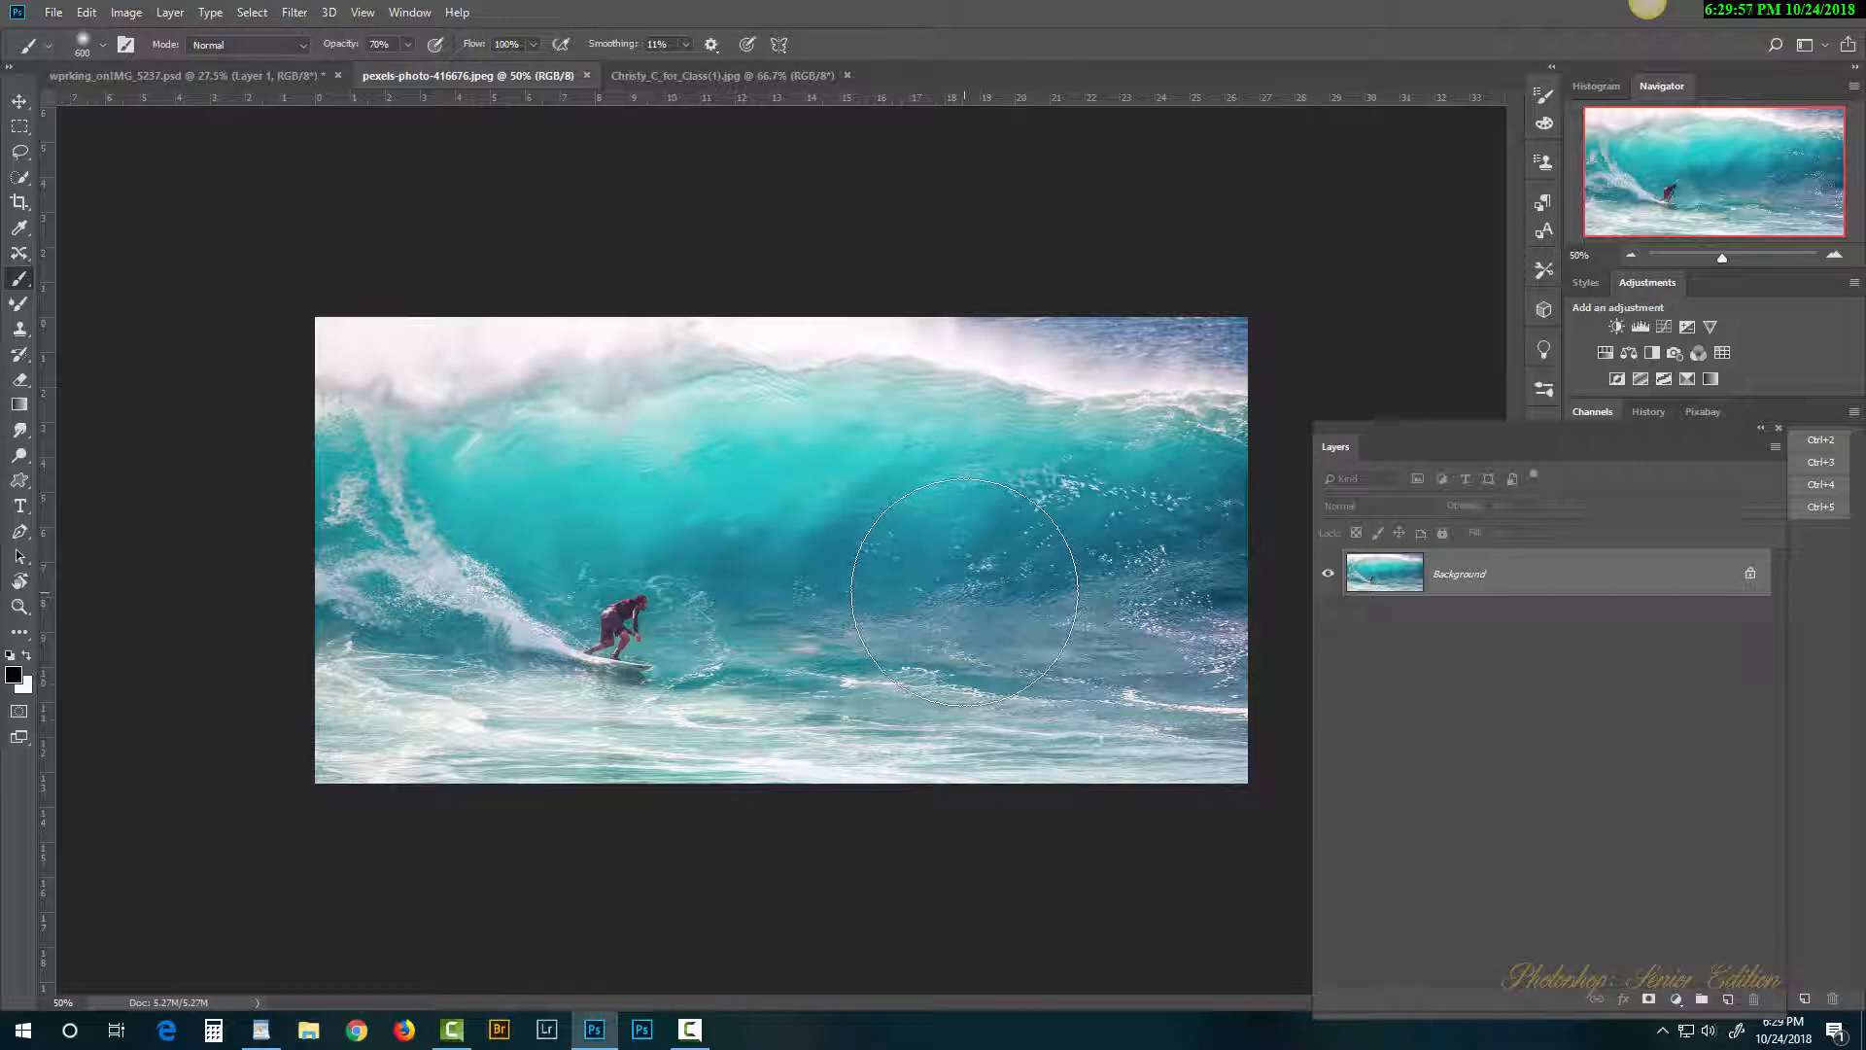
{"action": "left_click", "coordinate": [733, 75]}
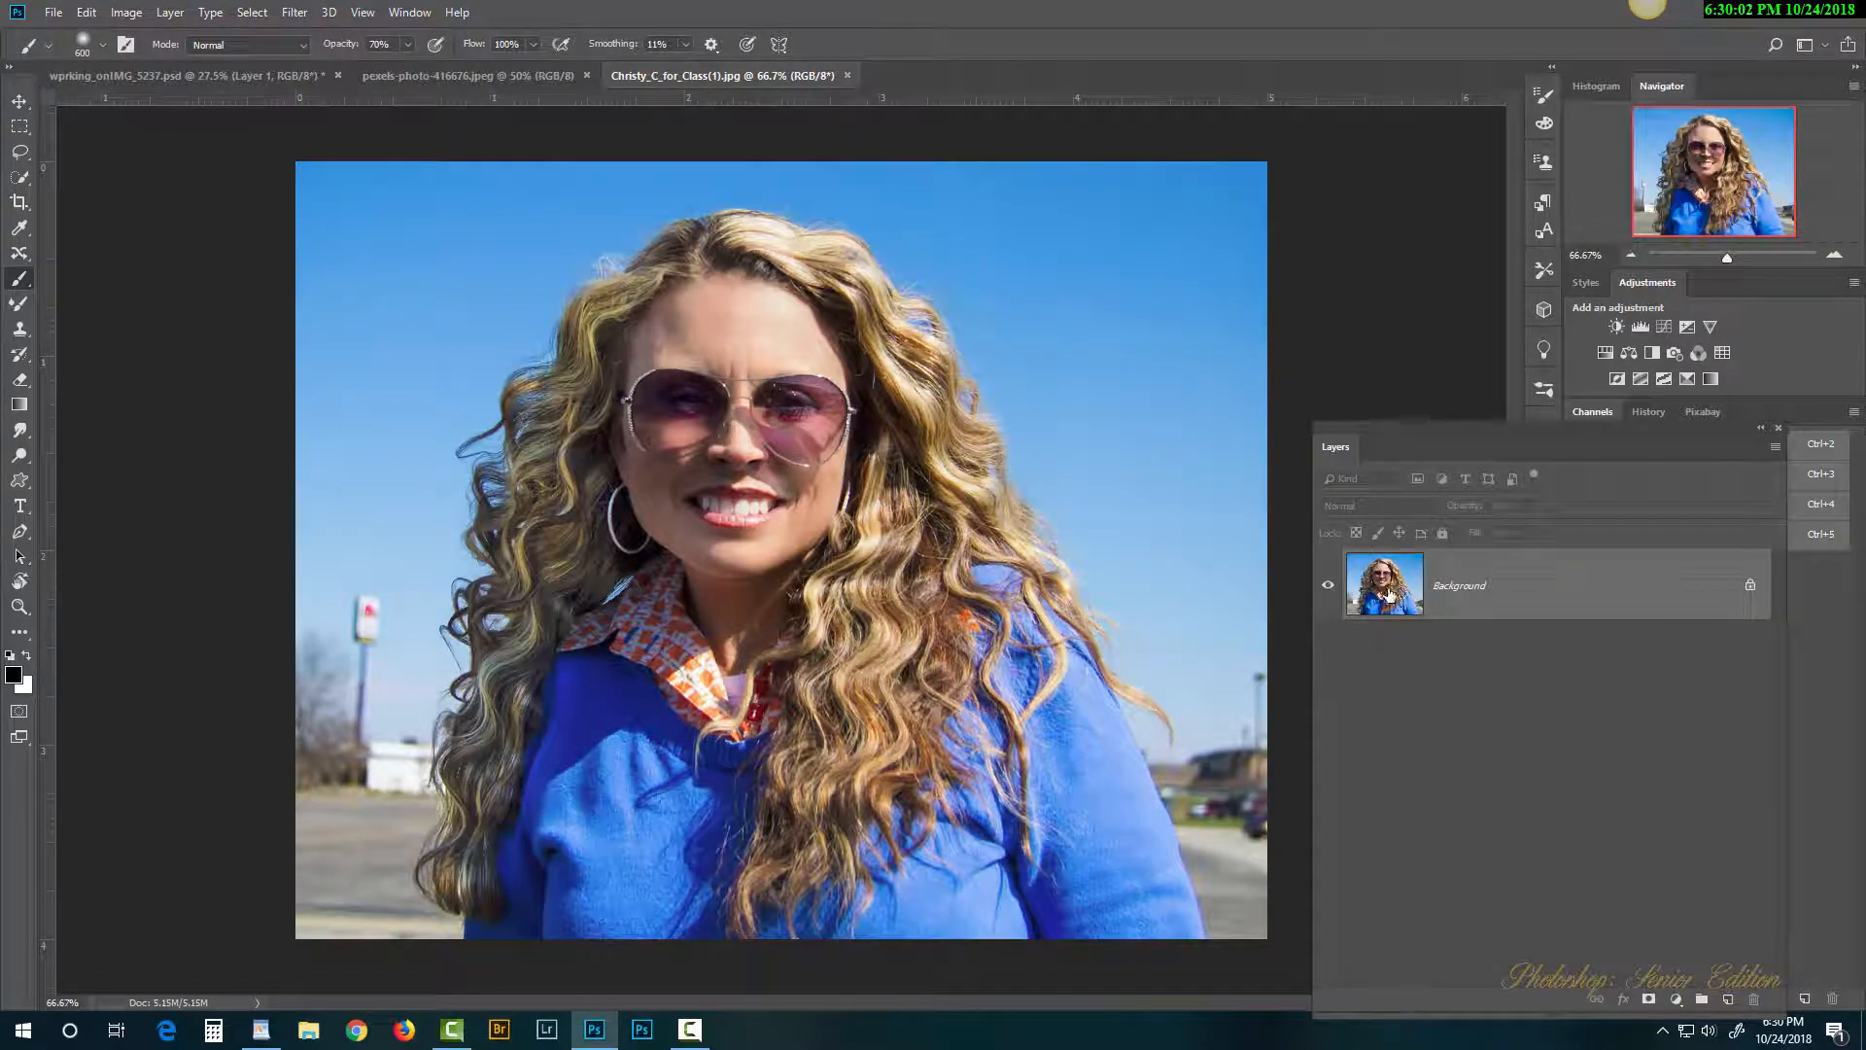
{"action": "left_click_drag", "start_coordinate": [1388, 594], "coordinate": [759, 553]}
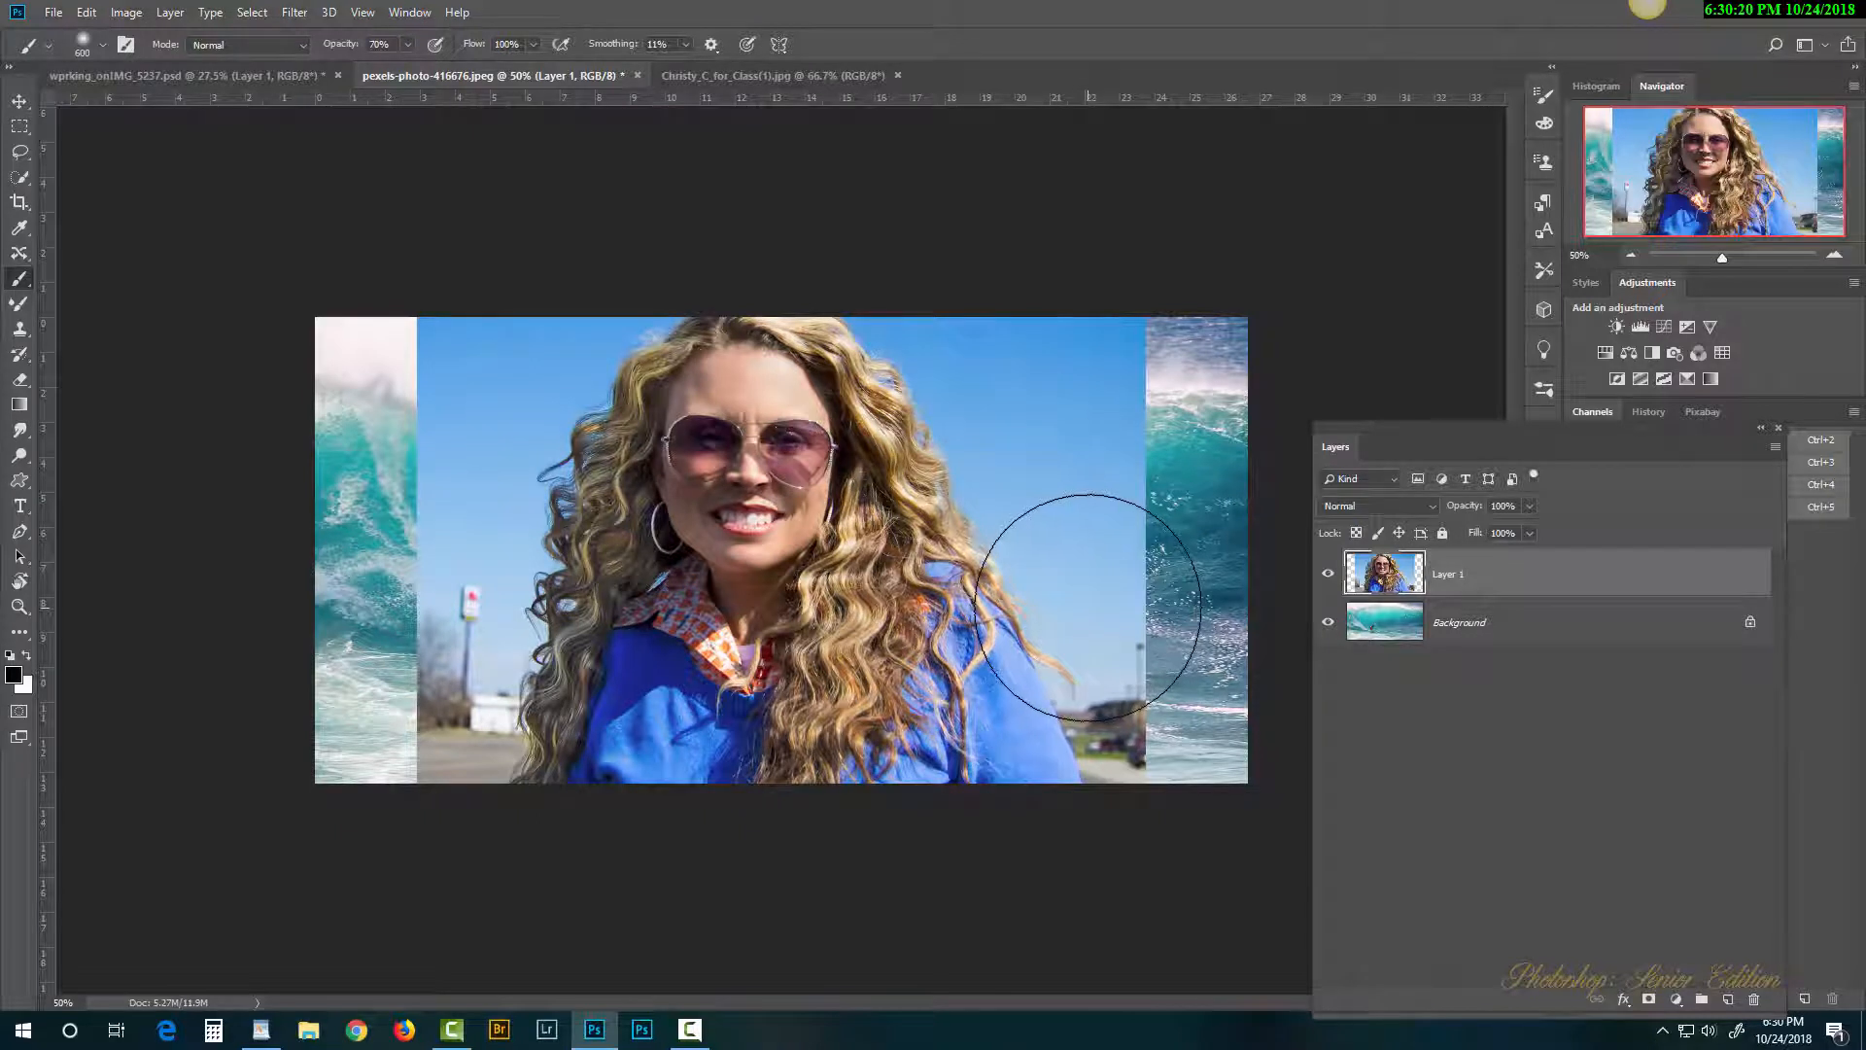
Step: Scale the portrait to about two-thirds size and place it on the right
{"action": "key", "text": "ctrl+t"}
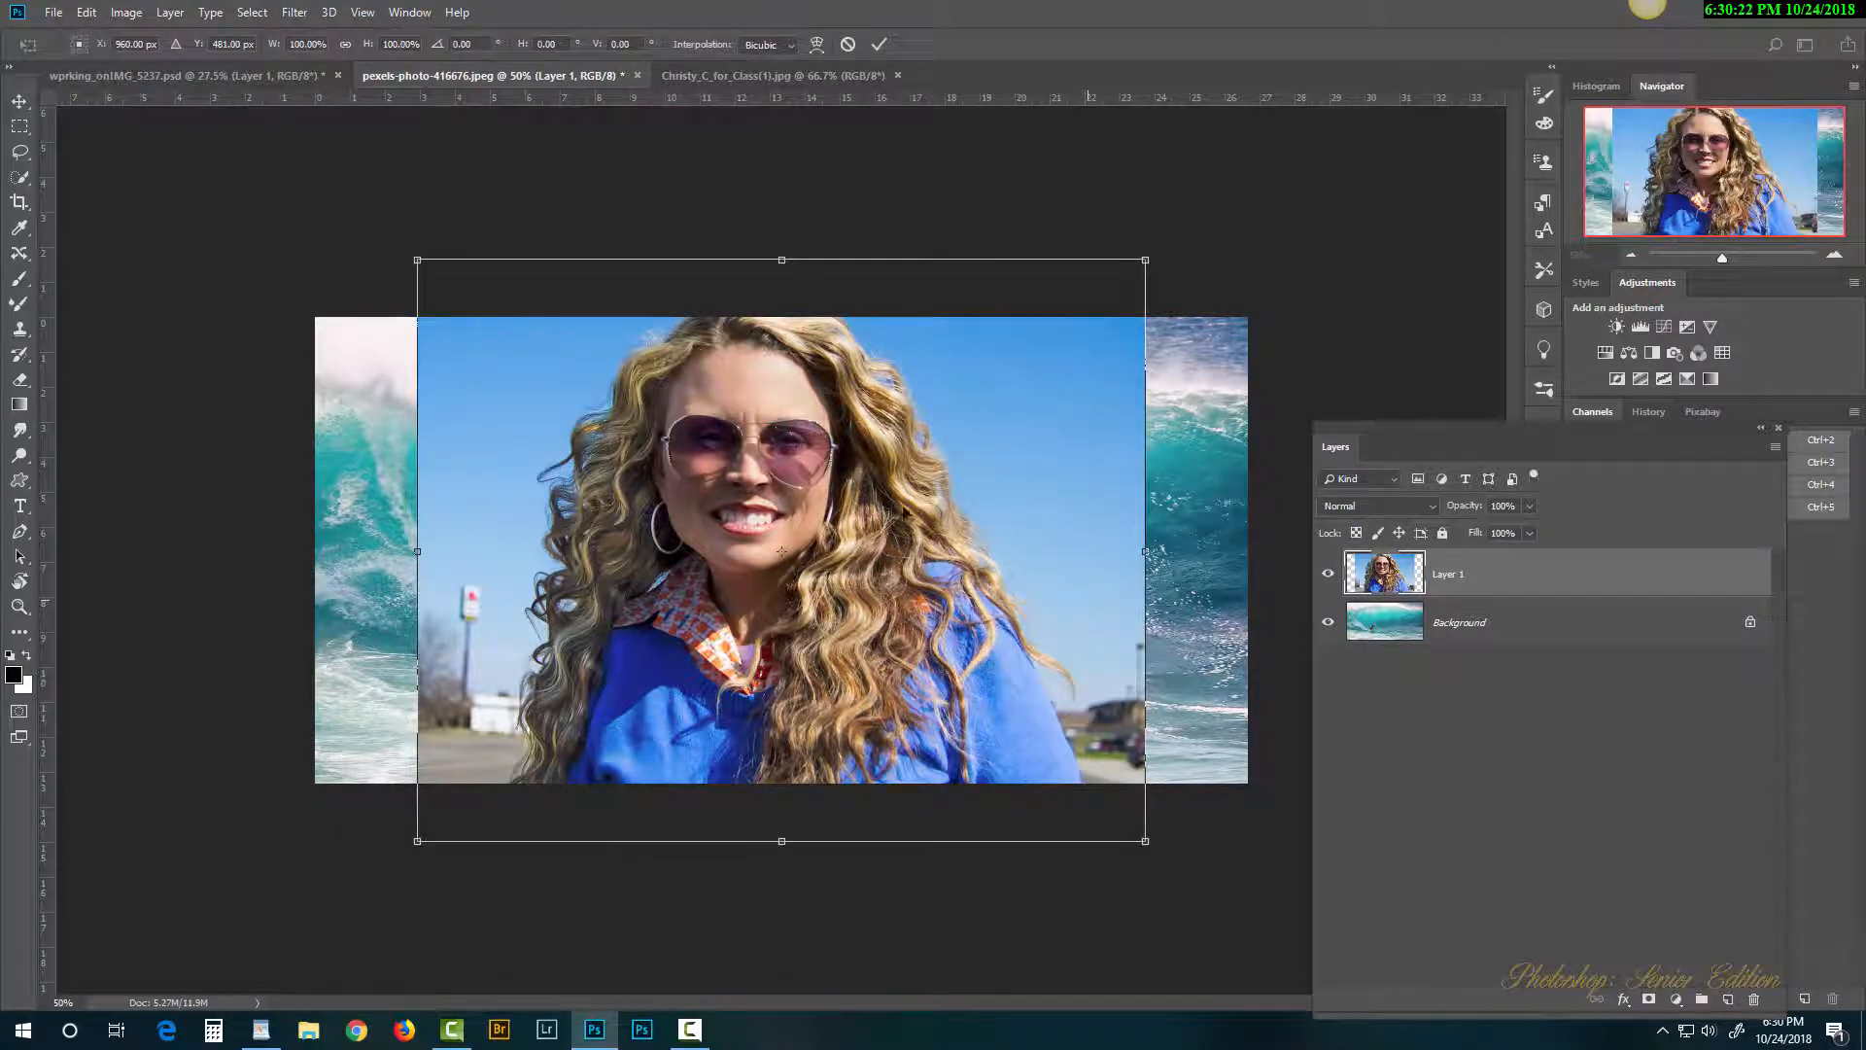
{"action": "left_click_drag", "start_coordinate": [422, 264], "coordinate": [652, 447]}
{"action": "left_click_drag", "start_coordinate": [978, 580], "coordinate": [1053, 507]}
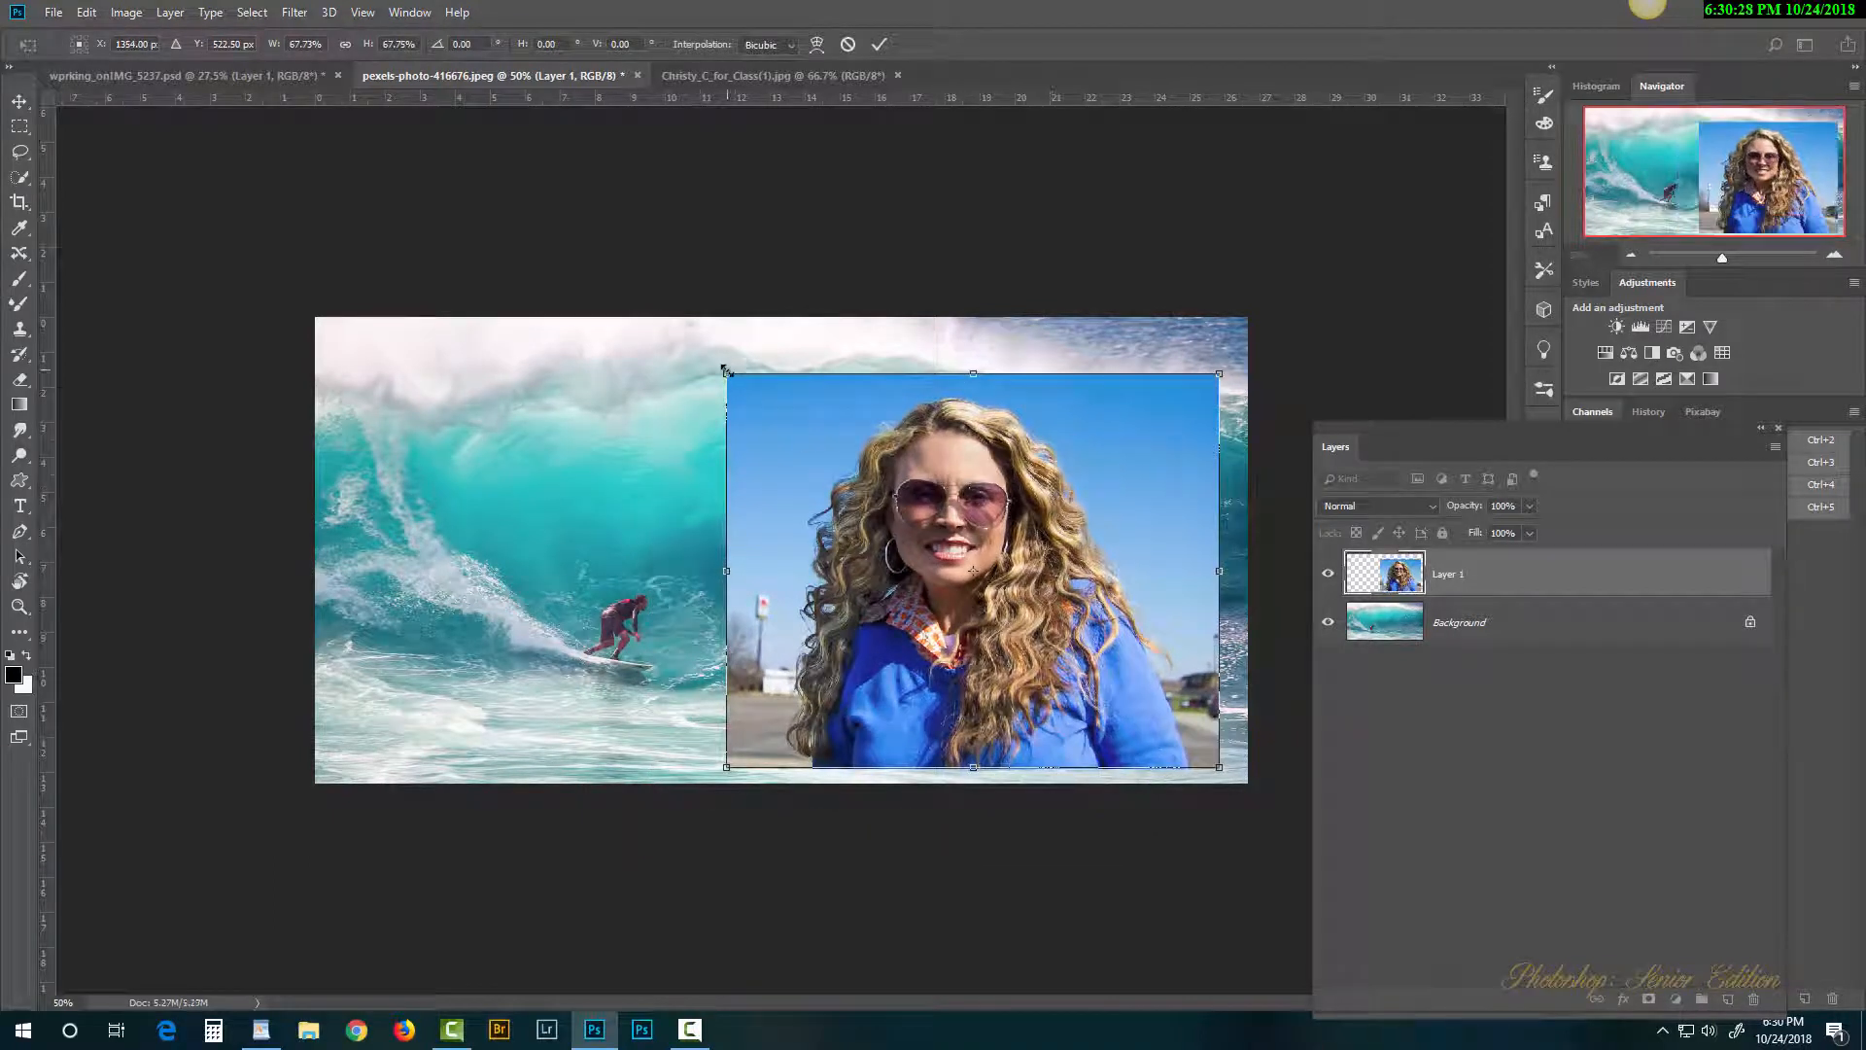
{"action": "left_click_drag", "start_coordinate": [726, 373], "coordinate": [732, 382]}
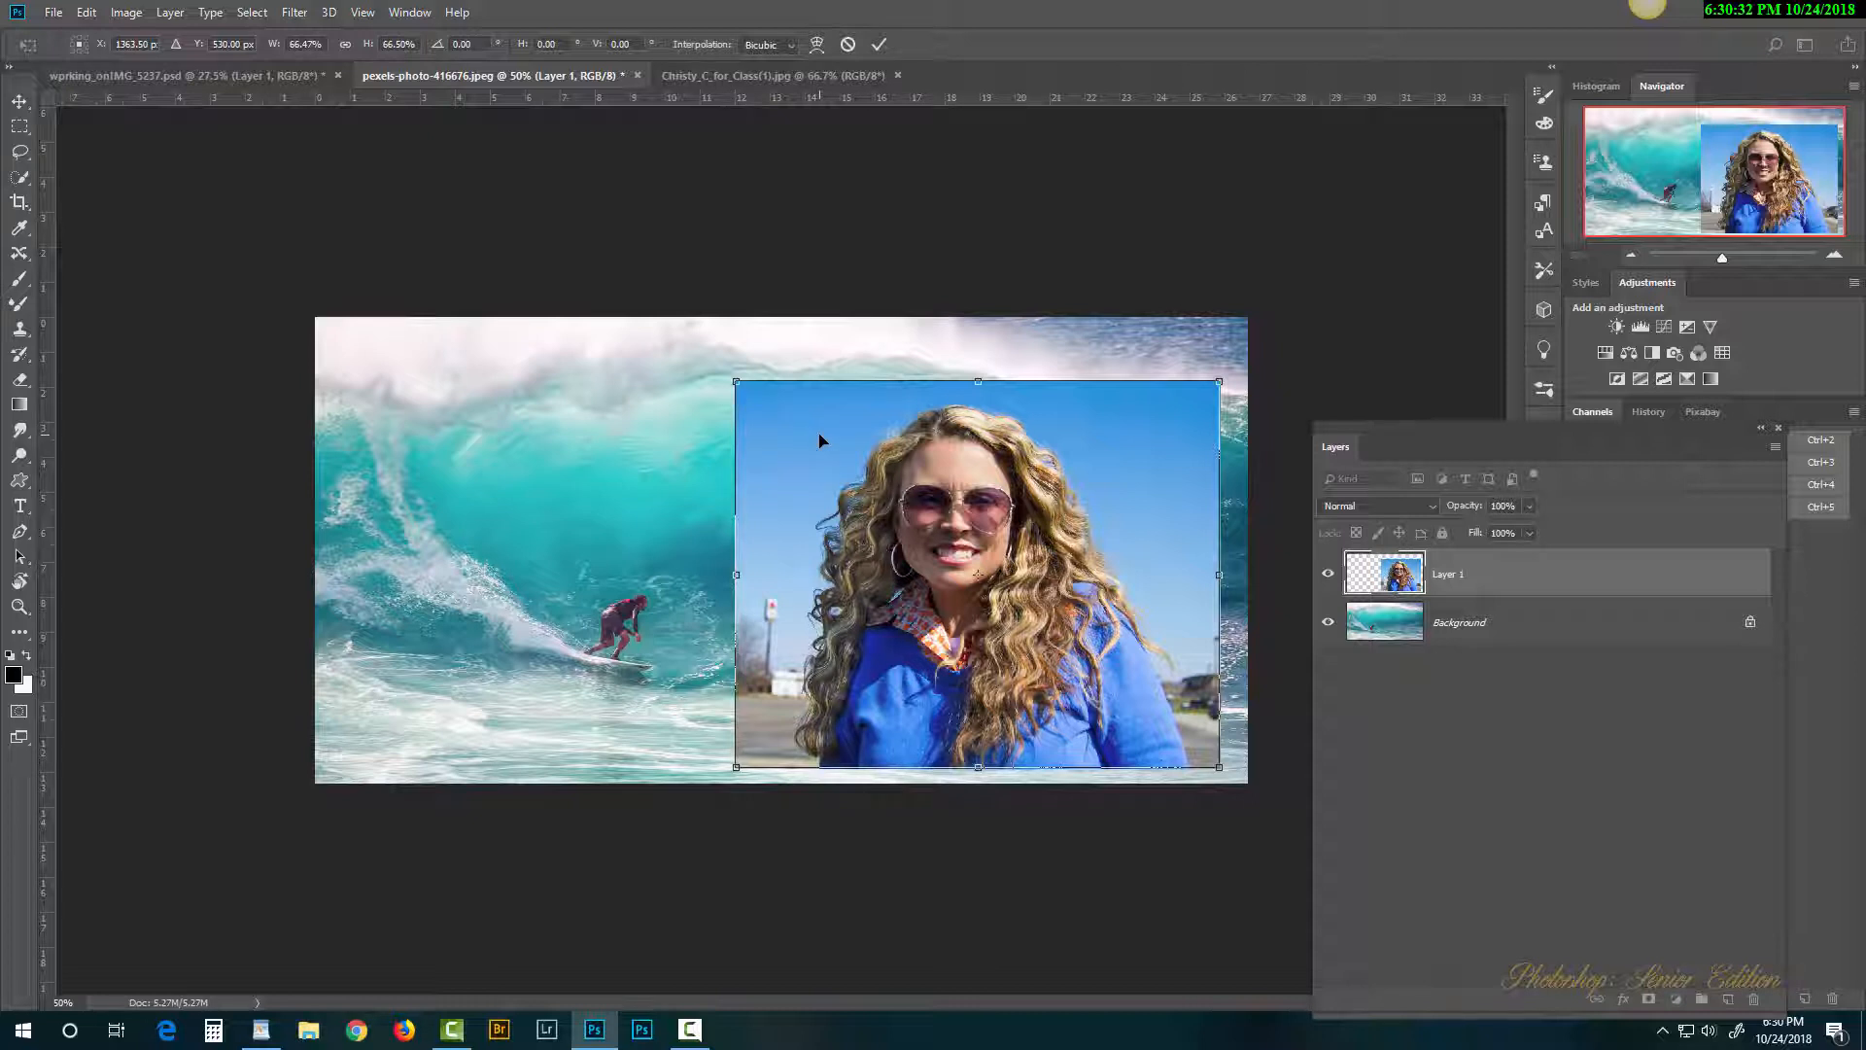
{"action": "key", "text": "Return"}
{"action": "key", "text": "b"}
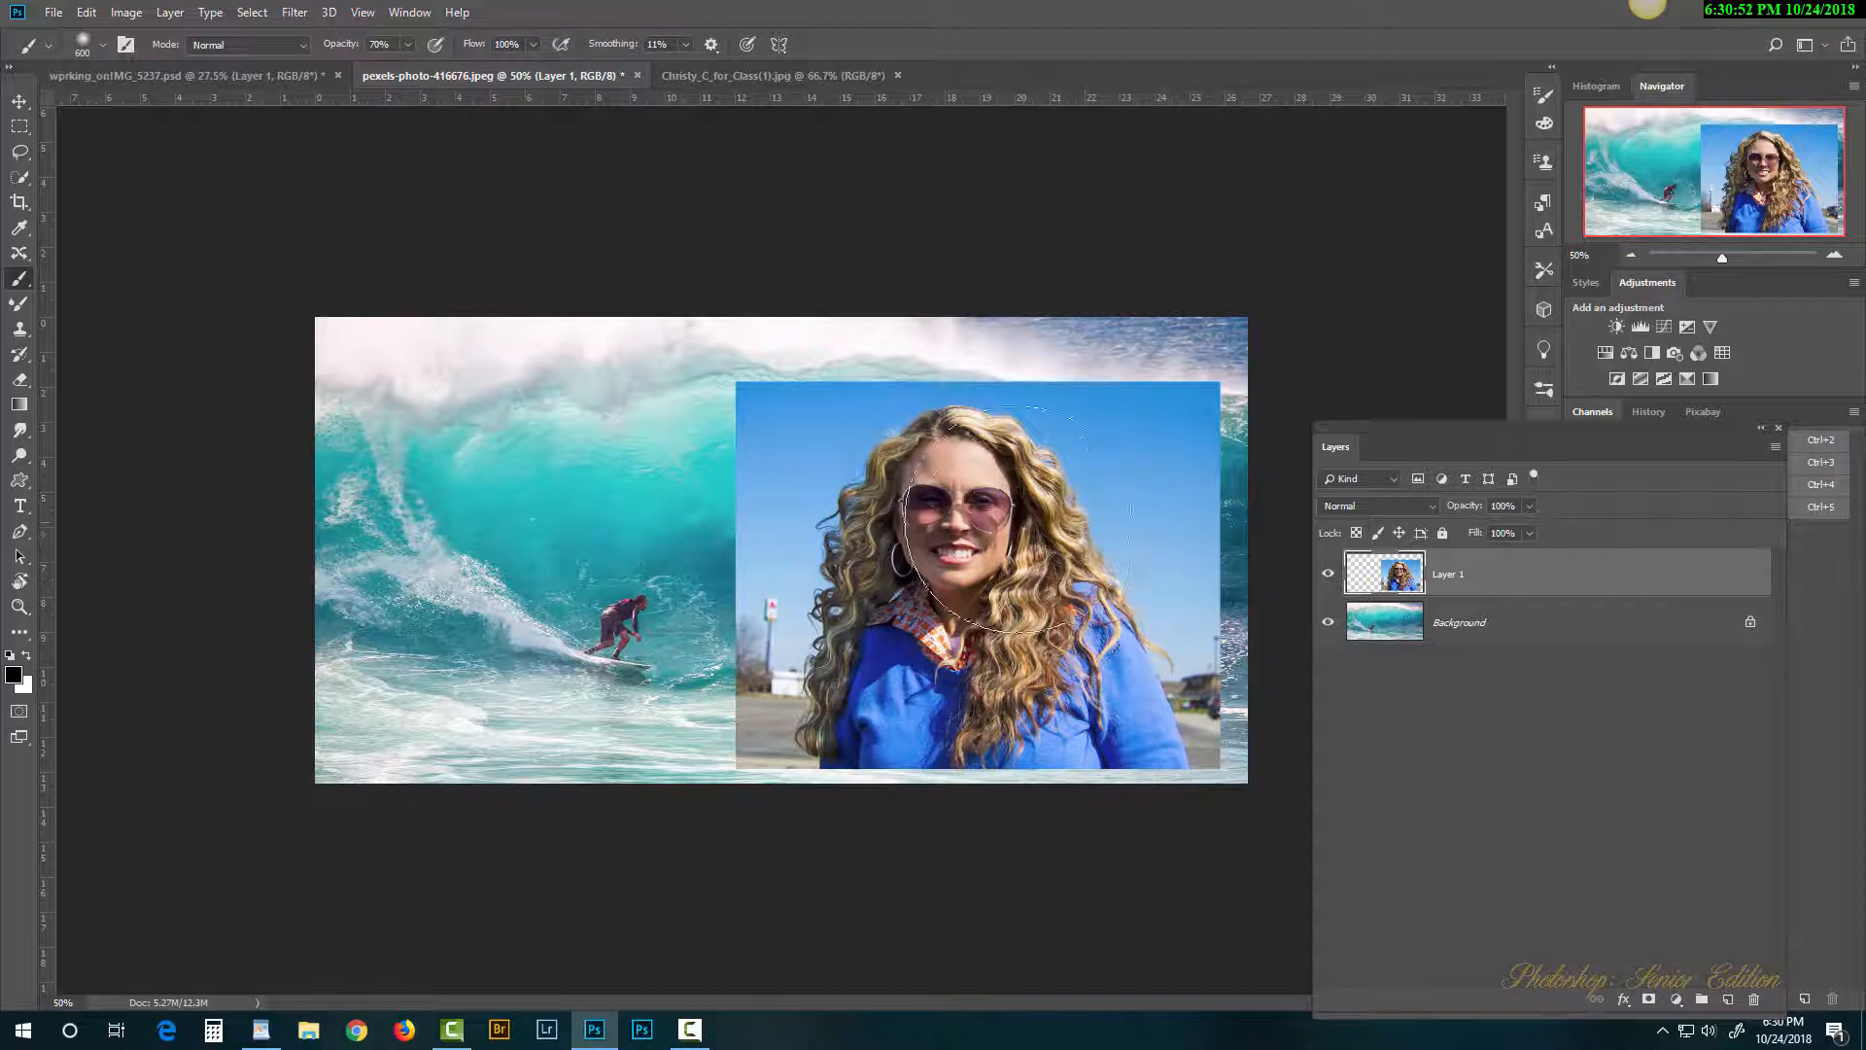
Step: Shrink the portrait to a tiny thumbnail, then enlarge it back to large size
{"action": "key", "text": "ctrl+t"}
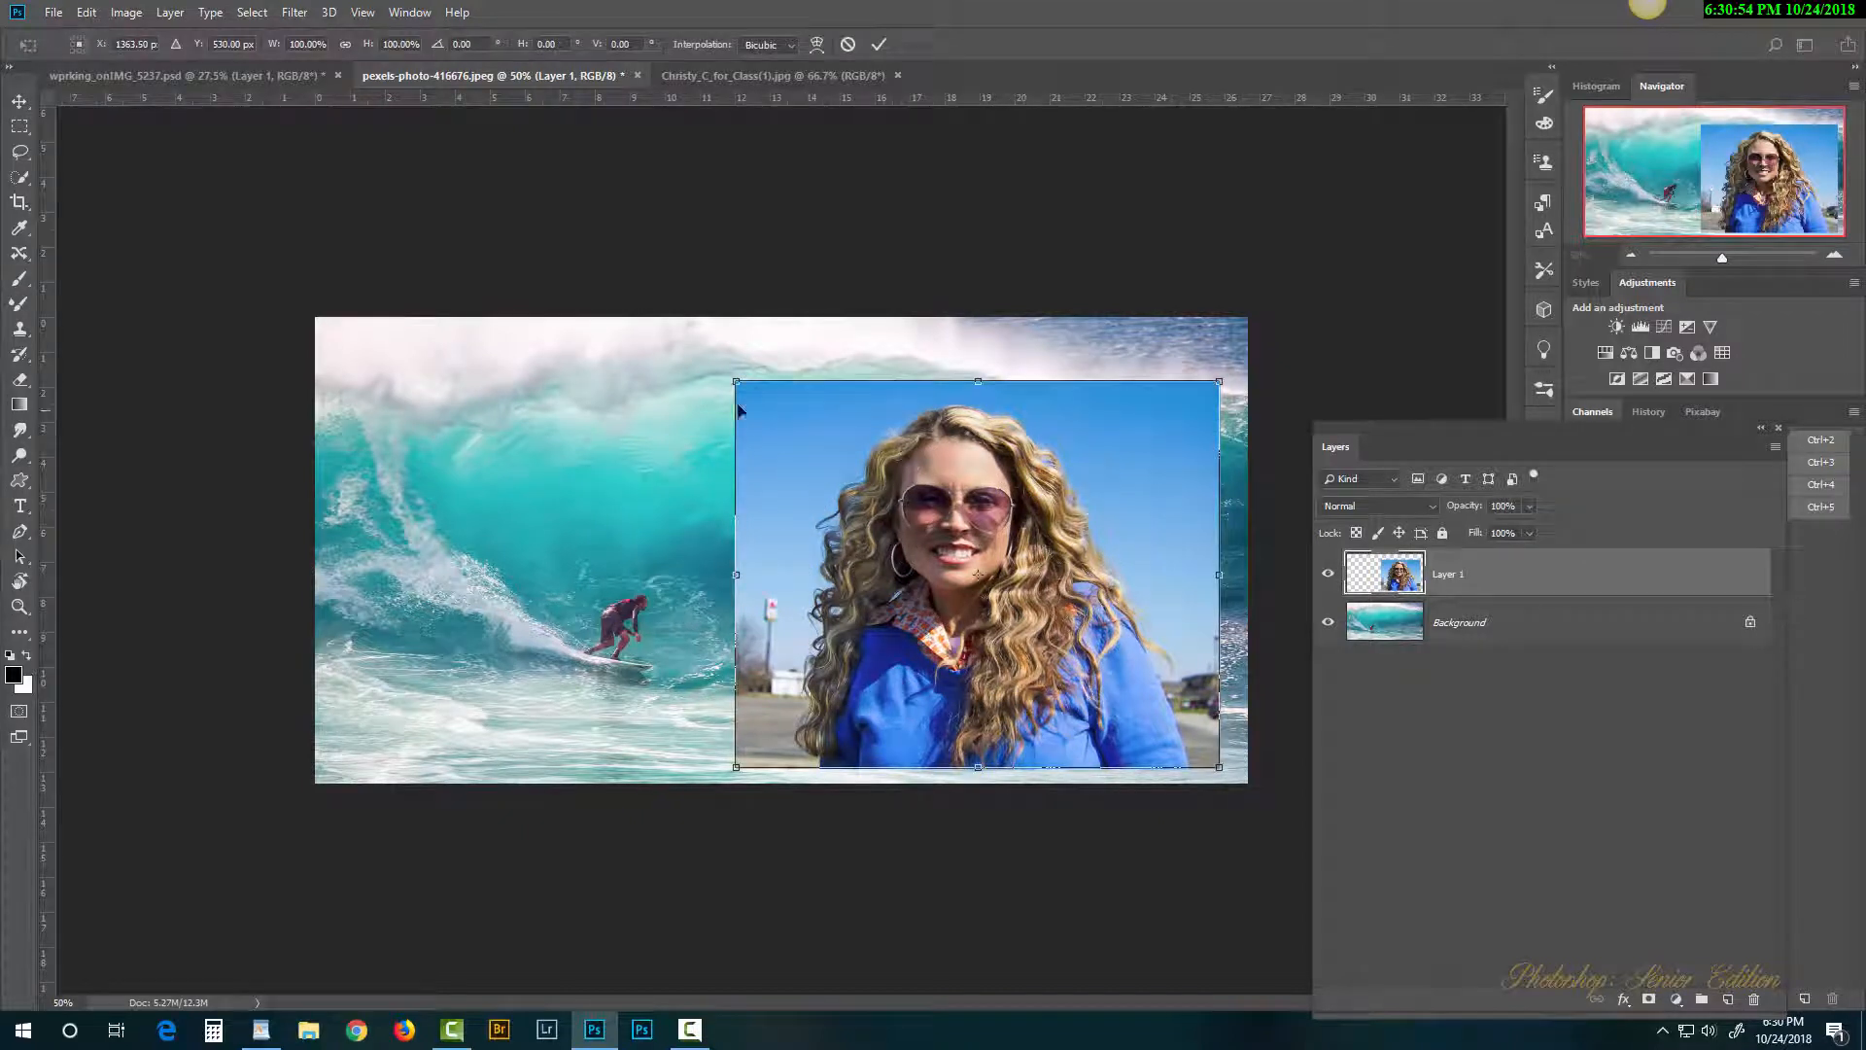
{"action": "left_click_drag", "start_coordinate": [732, 380], "coordinate": [1235, 643]}
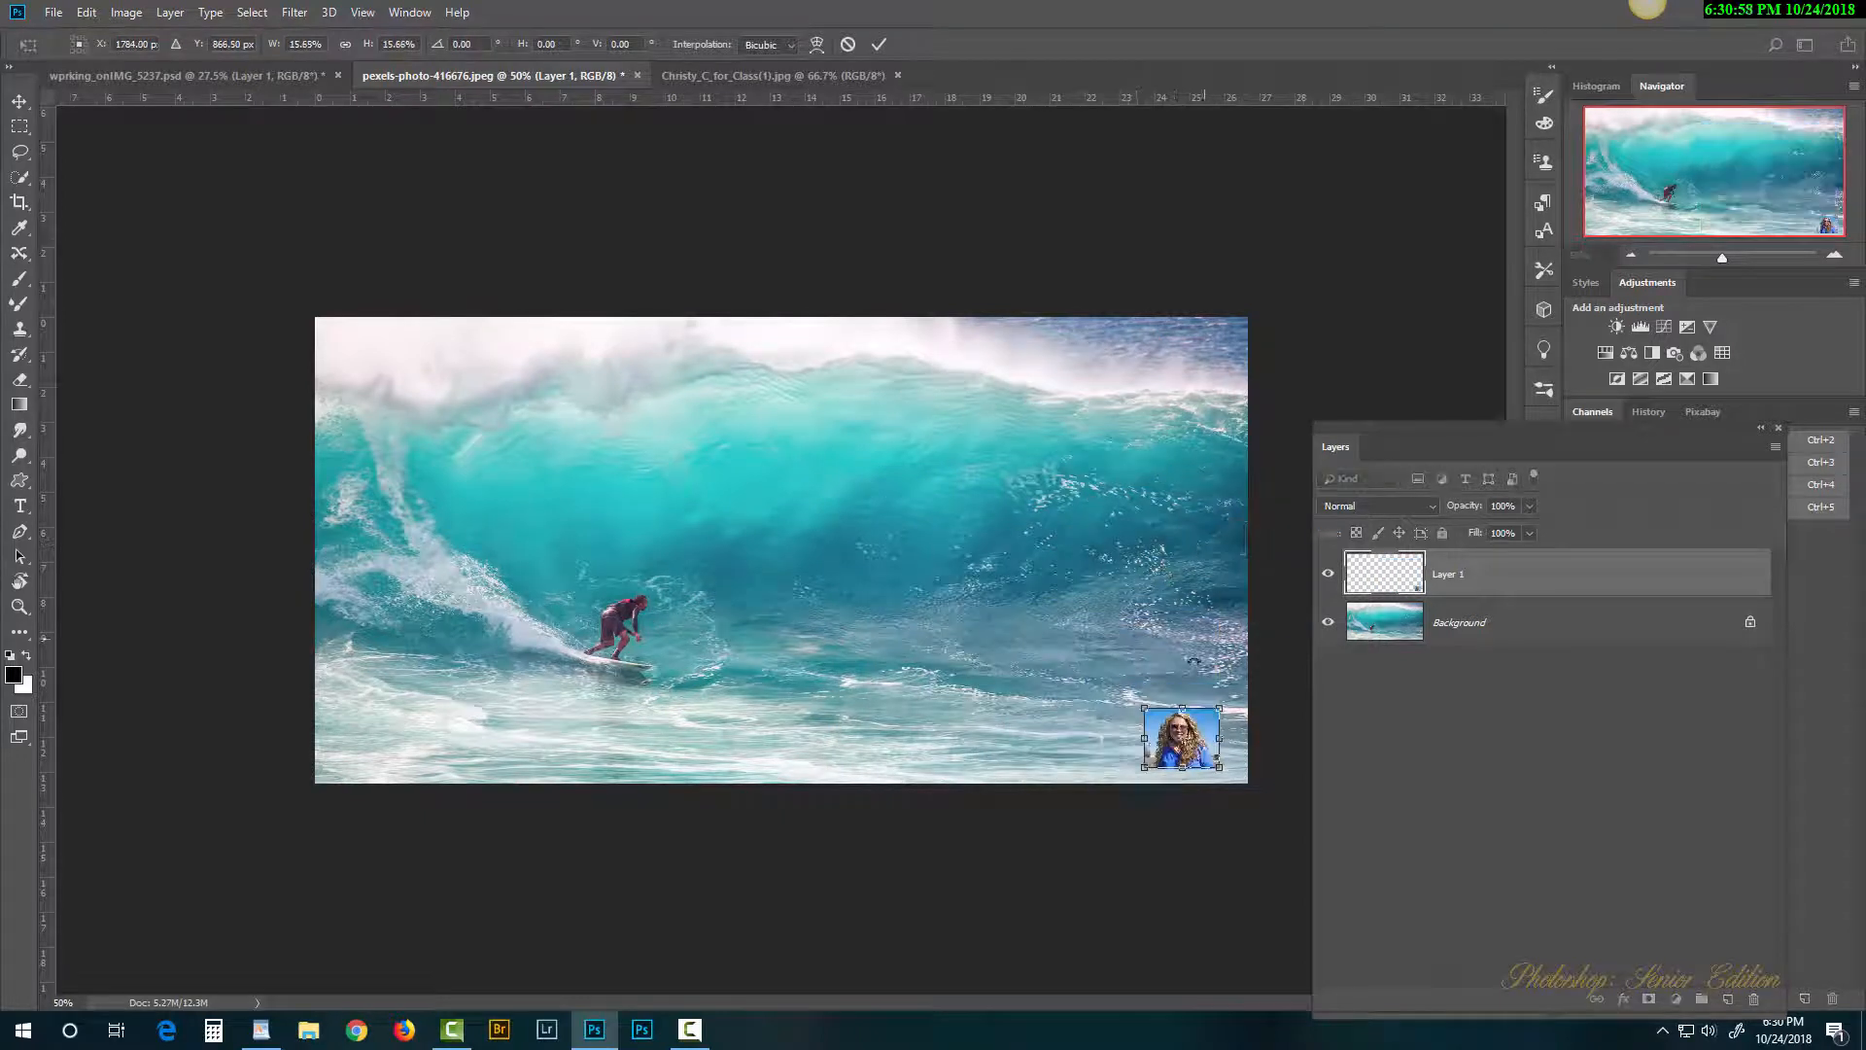
{"action": "key", "text": "Return"}
{"action": "key", "text": "b"}
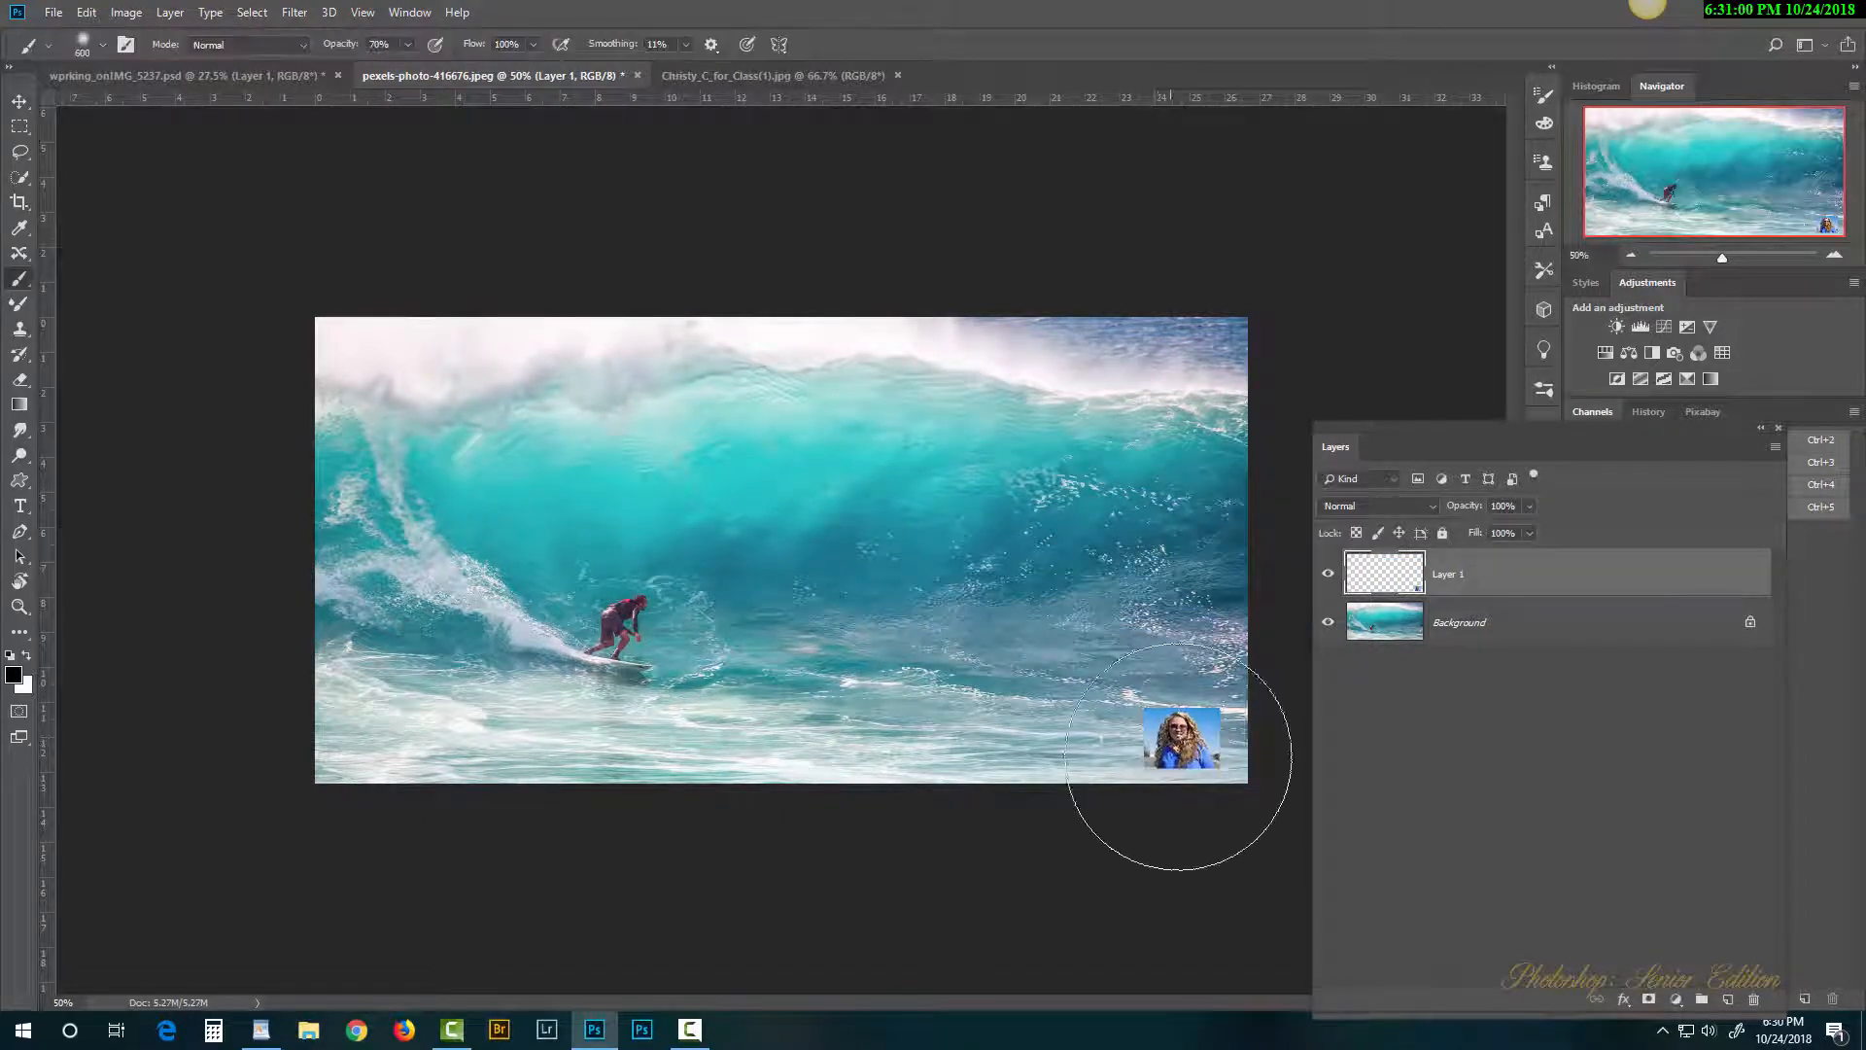
{"action": "key", "text": "ctrl+t"}
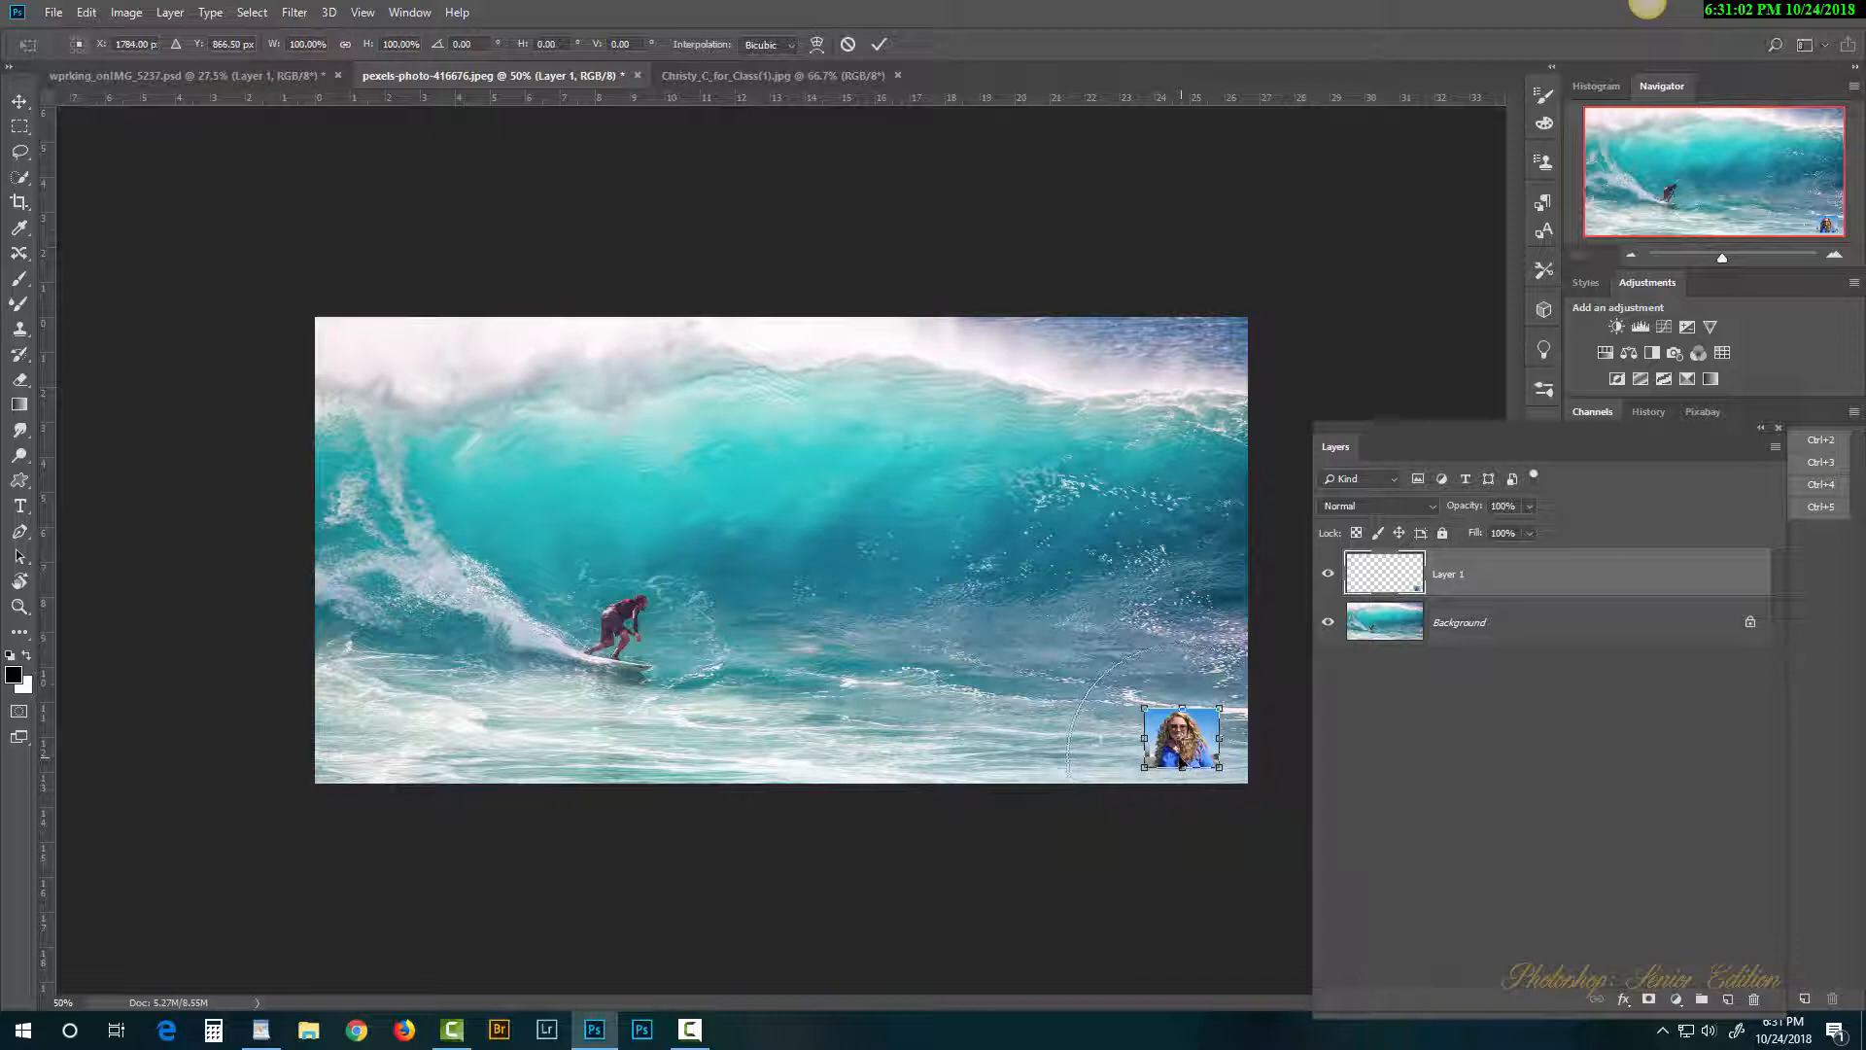
{"action": "left_click_drag", "start_coordinate": [1142, 710], "coordinate": [651, 314]}
{"action": "key", "text": "Return"}
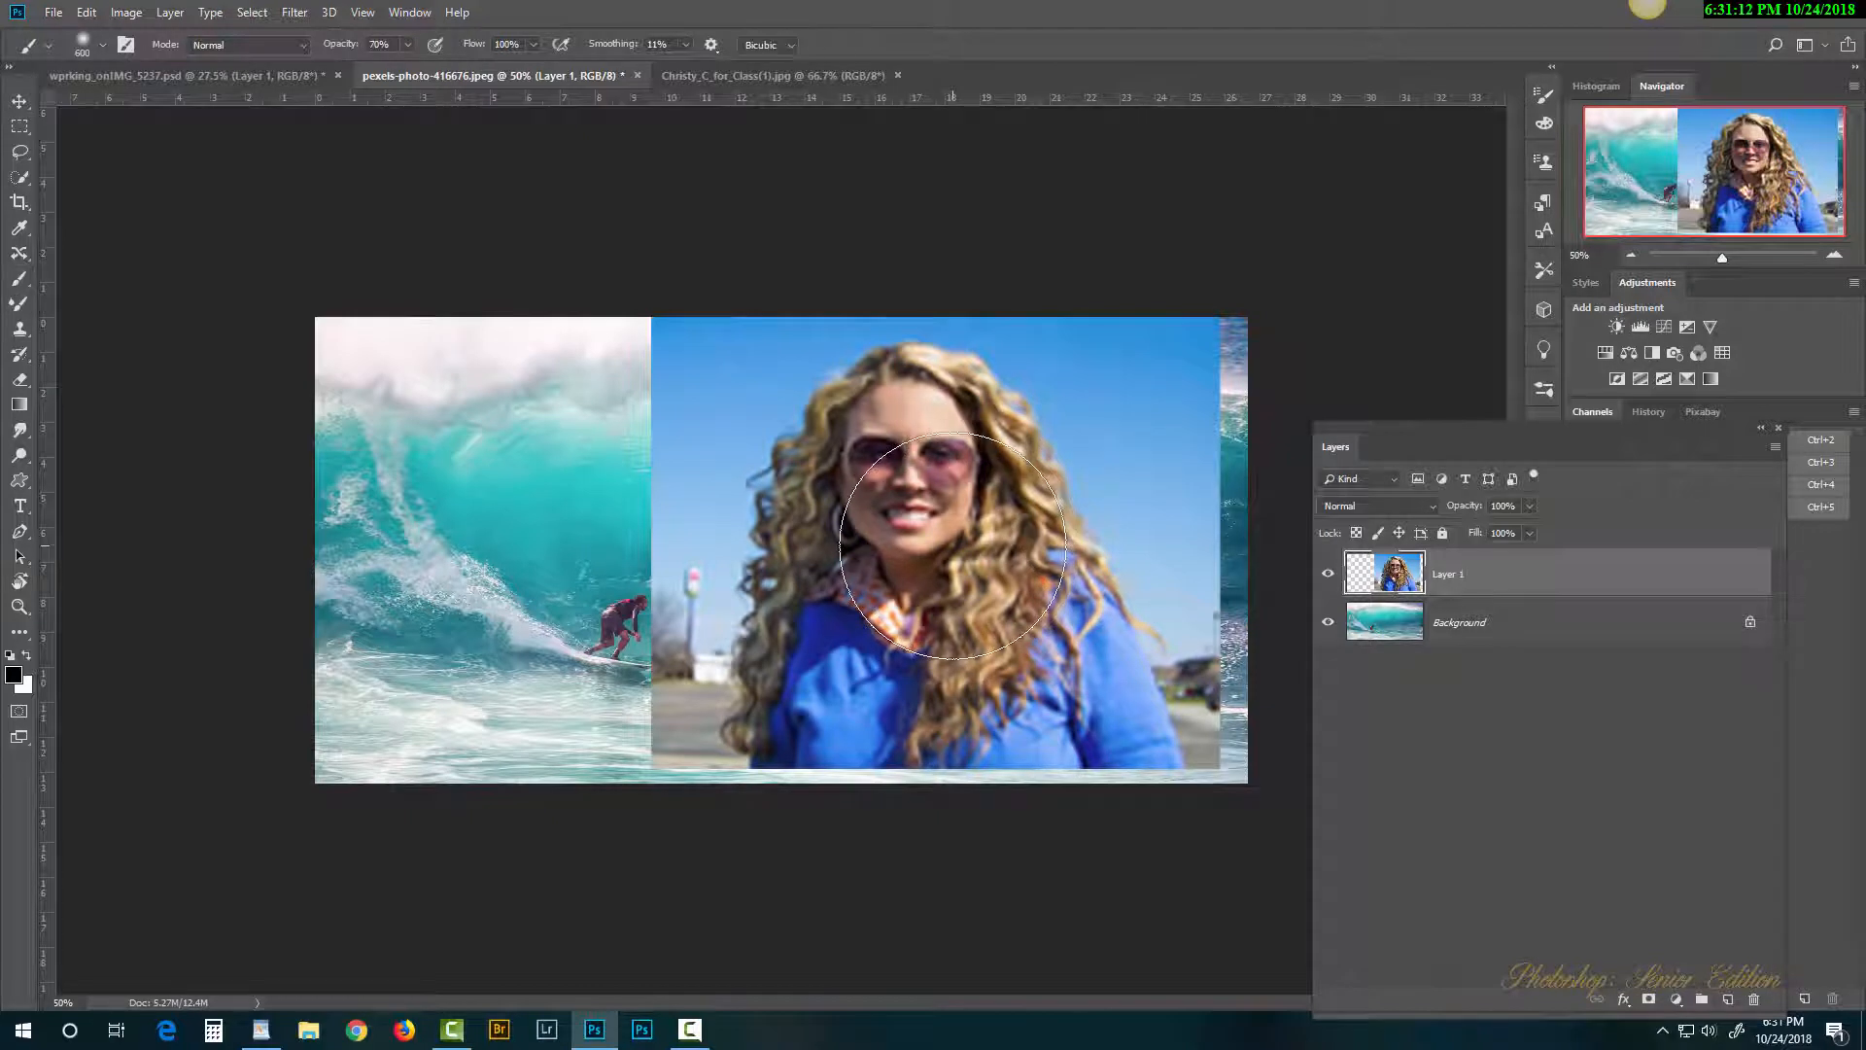
Step: Shrink the portrait to a bottom-right thumbnail, then enlarge it over the wave again
{"action": "key", "text": "ctrl+t"}
{"action": "left_click_drag", "start_coordinate": [654, 316], "coordinate": [1154, 719]}
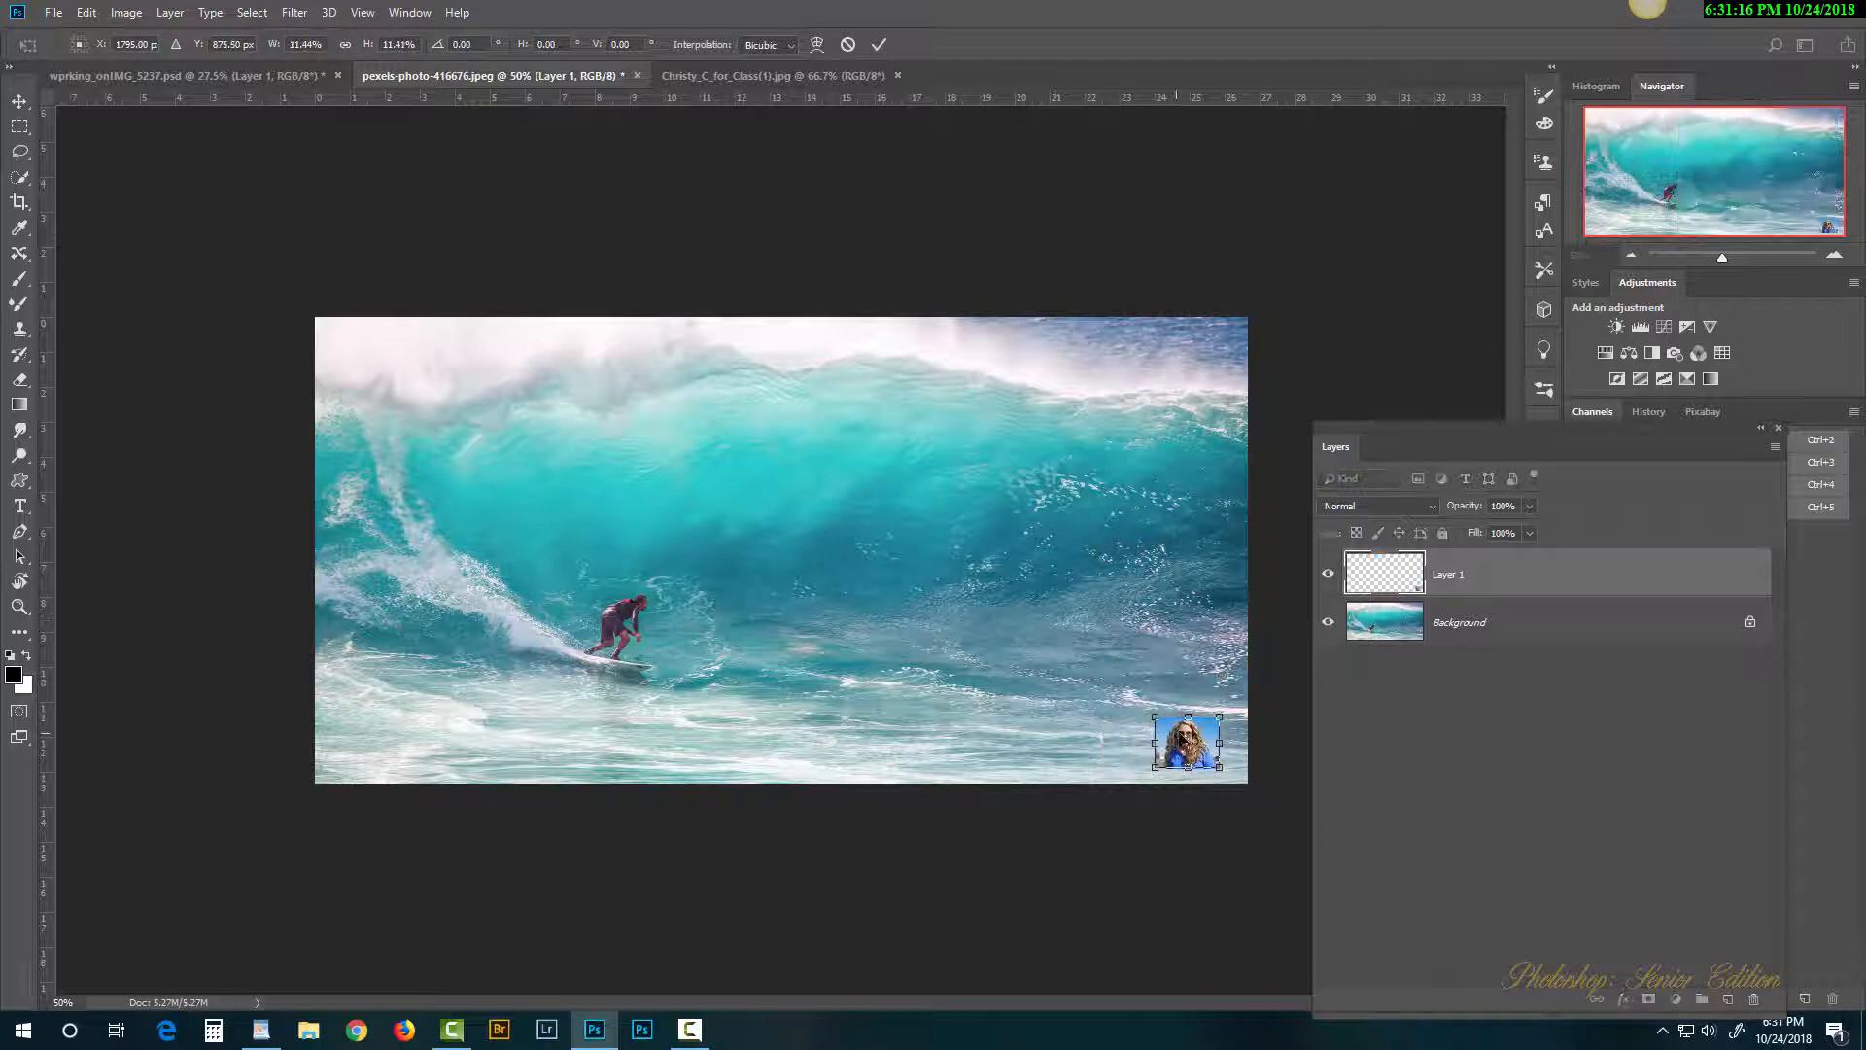
{"action": "key", "text": "Return"}
{"action": "key", "text": "b"}
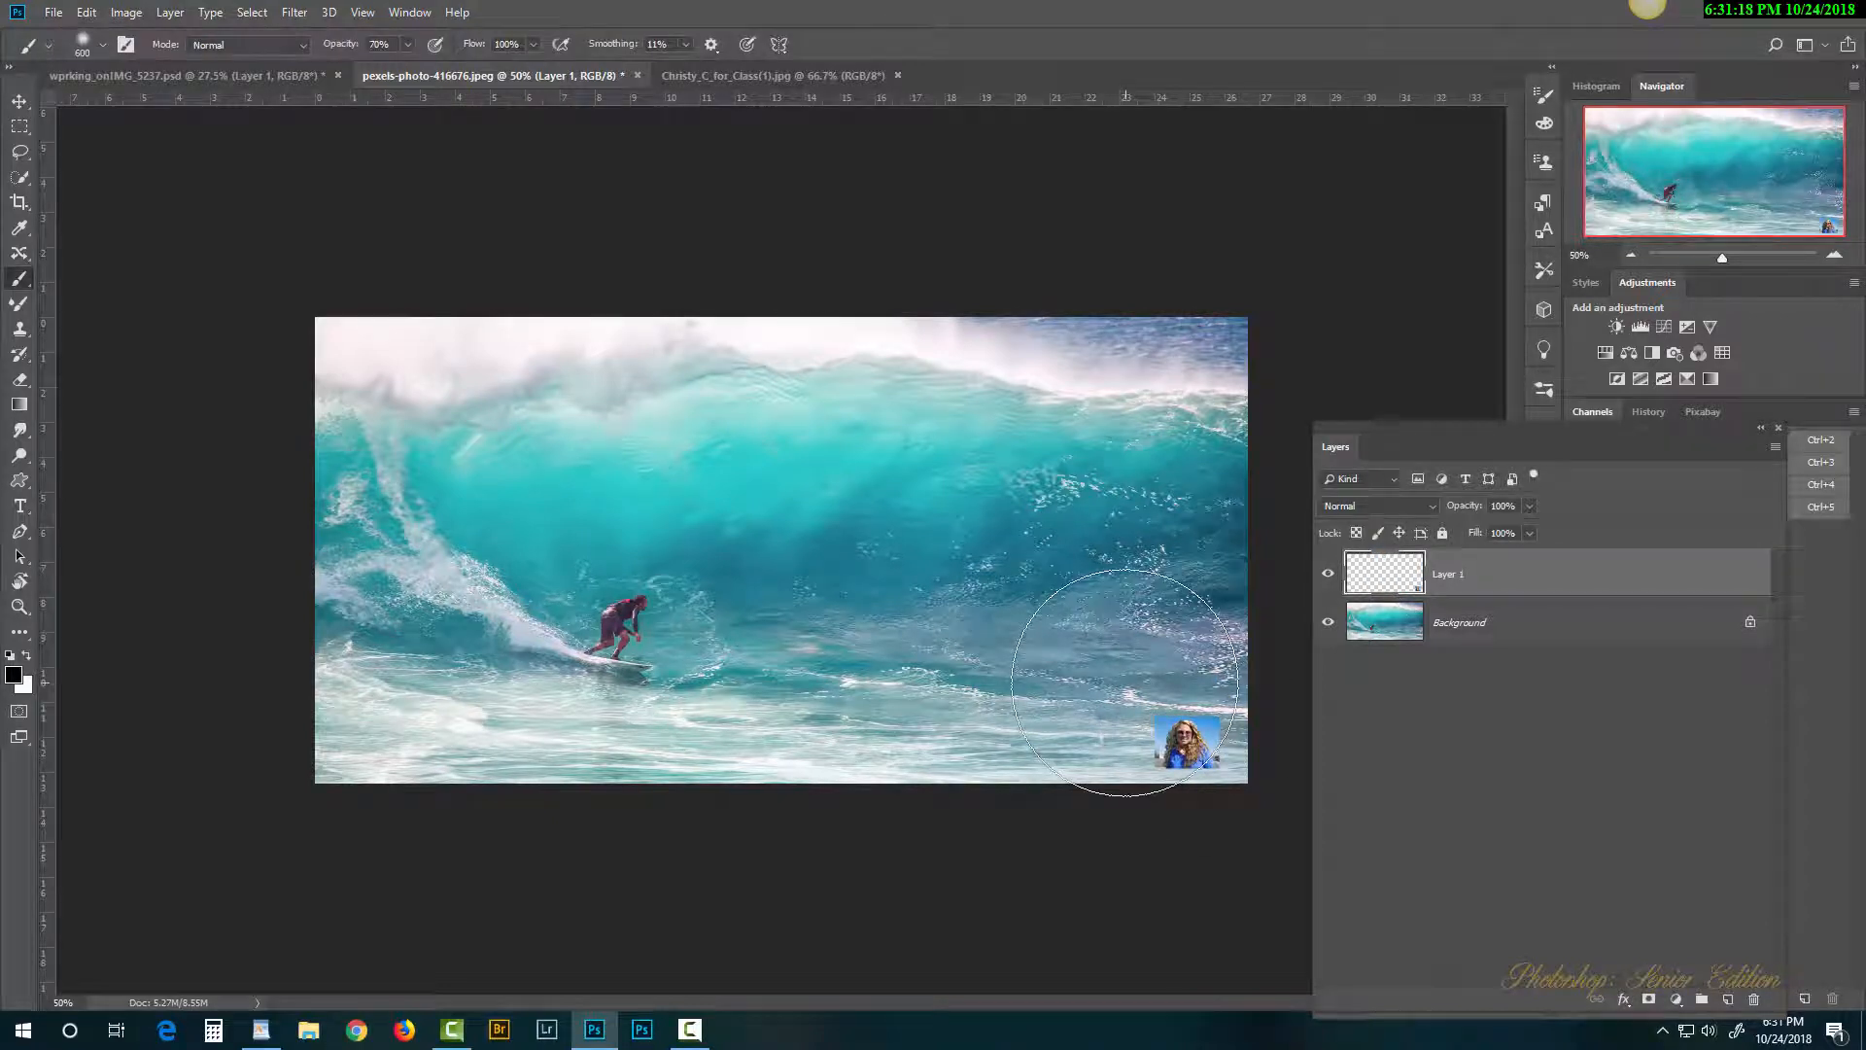
{"action": "key", "text": "ctrl+t"}
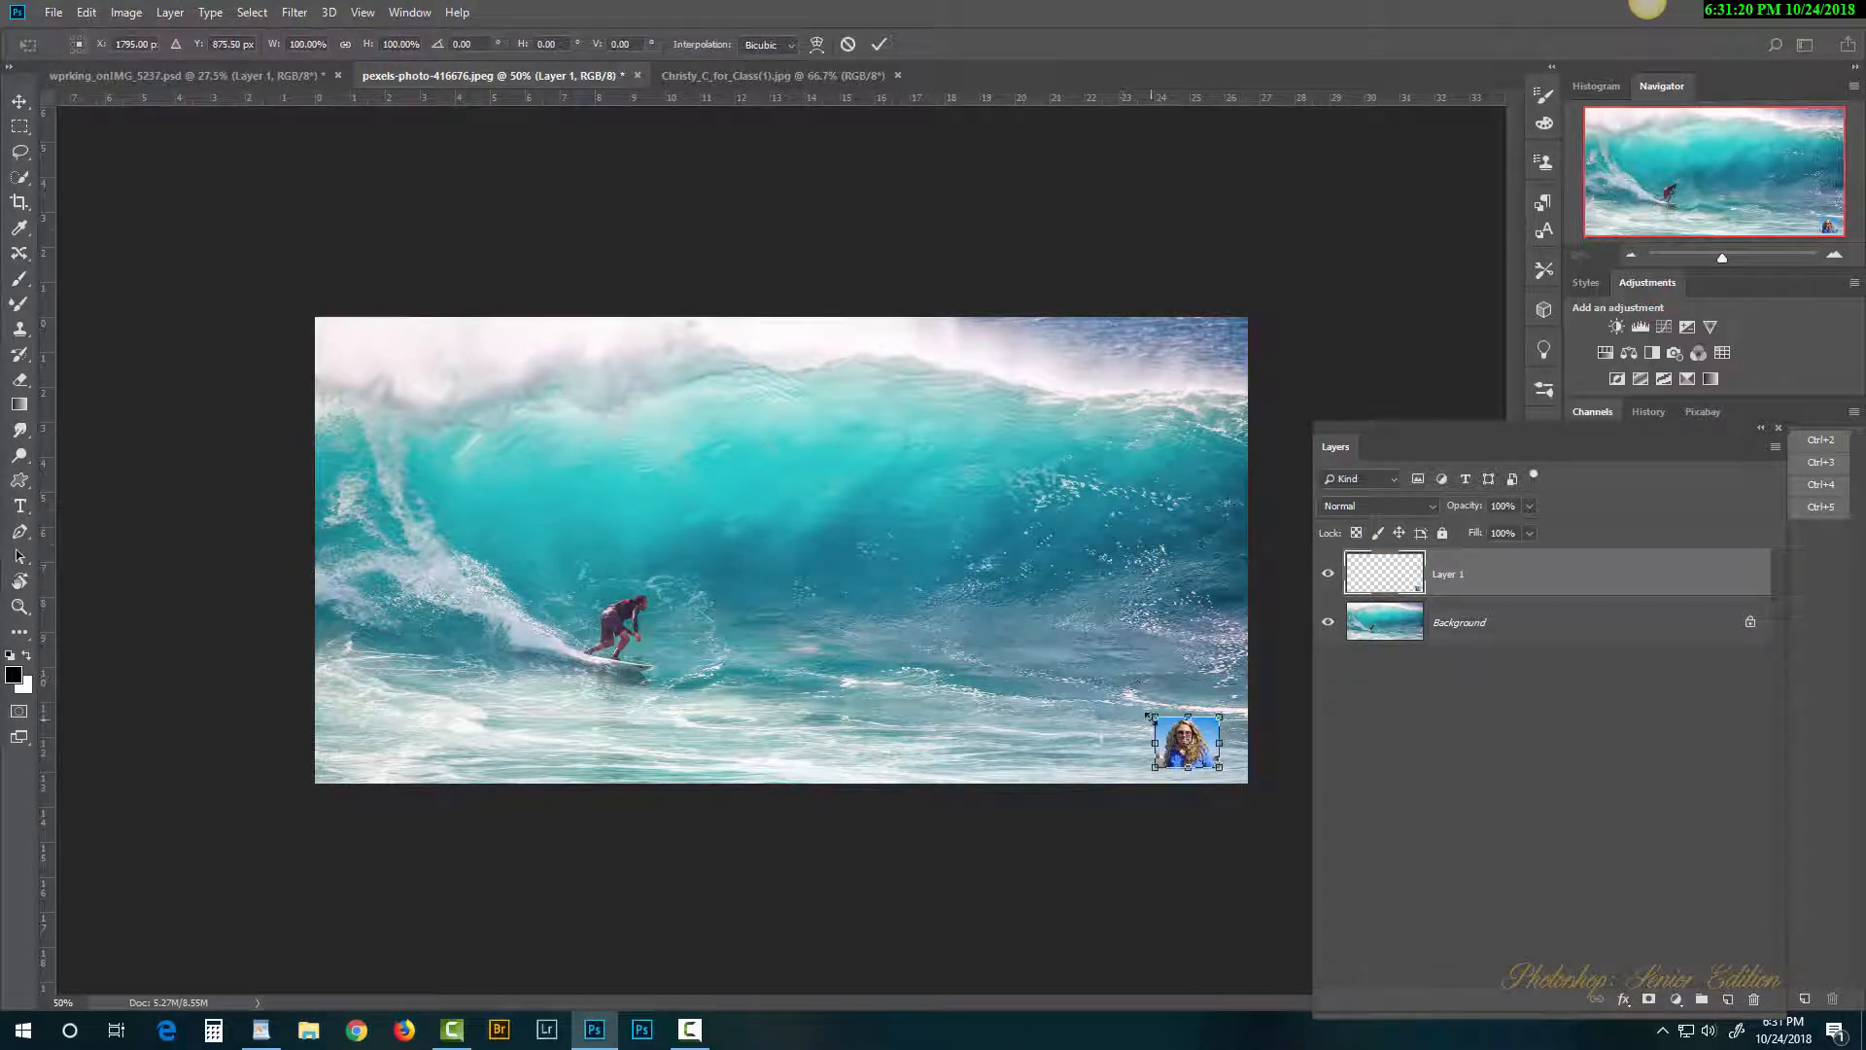
{"action": "left_click_drag", "start_coordinate": [1147, 710], "coordinate": [635, 303]}
{"action": "key", "text": "Return"}
{"action": "key", "text": "b"}
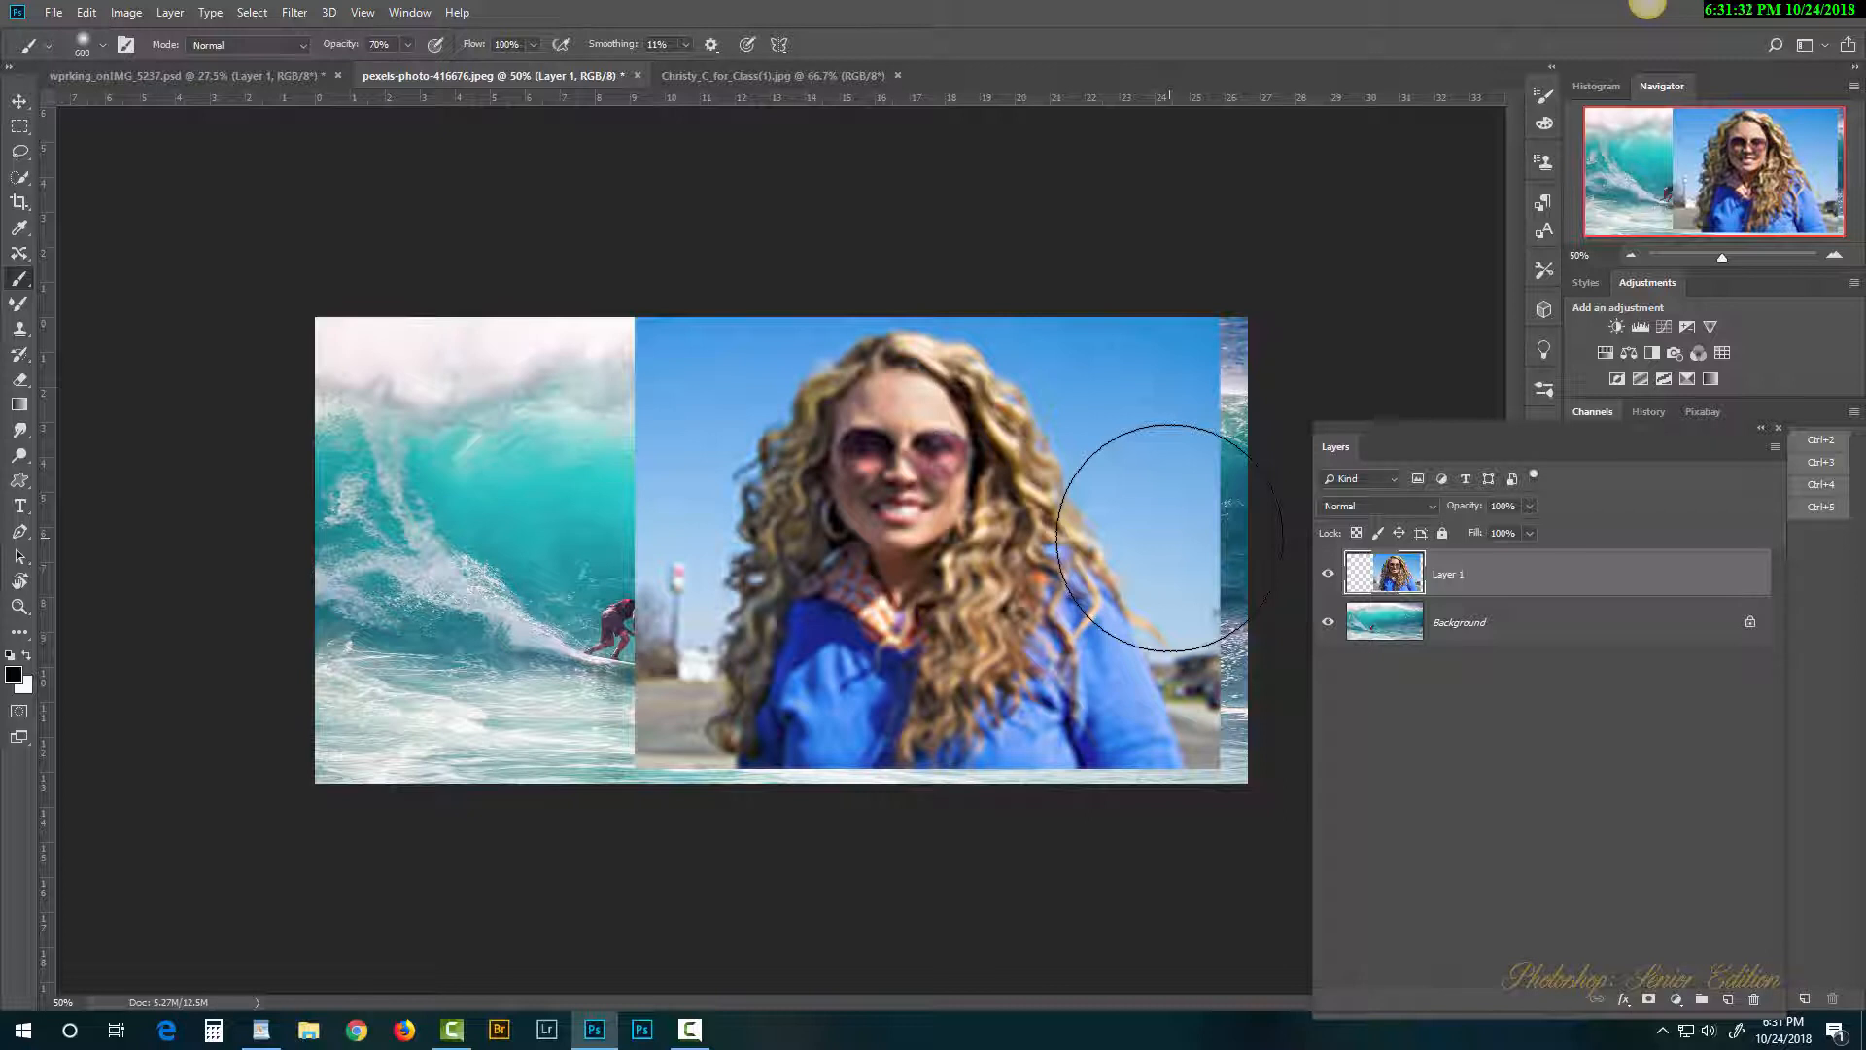
Step: Shrink the portrait into the lower-right corner, then enlarge it over the right half
{"action": "key", "text": "ctrl+t"}
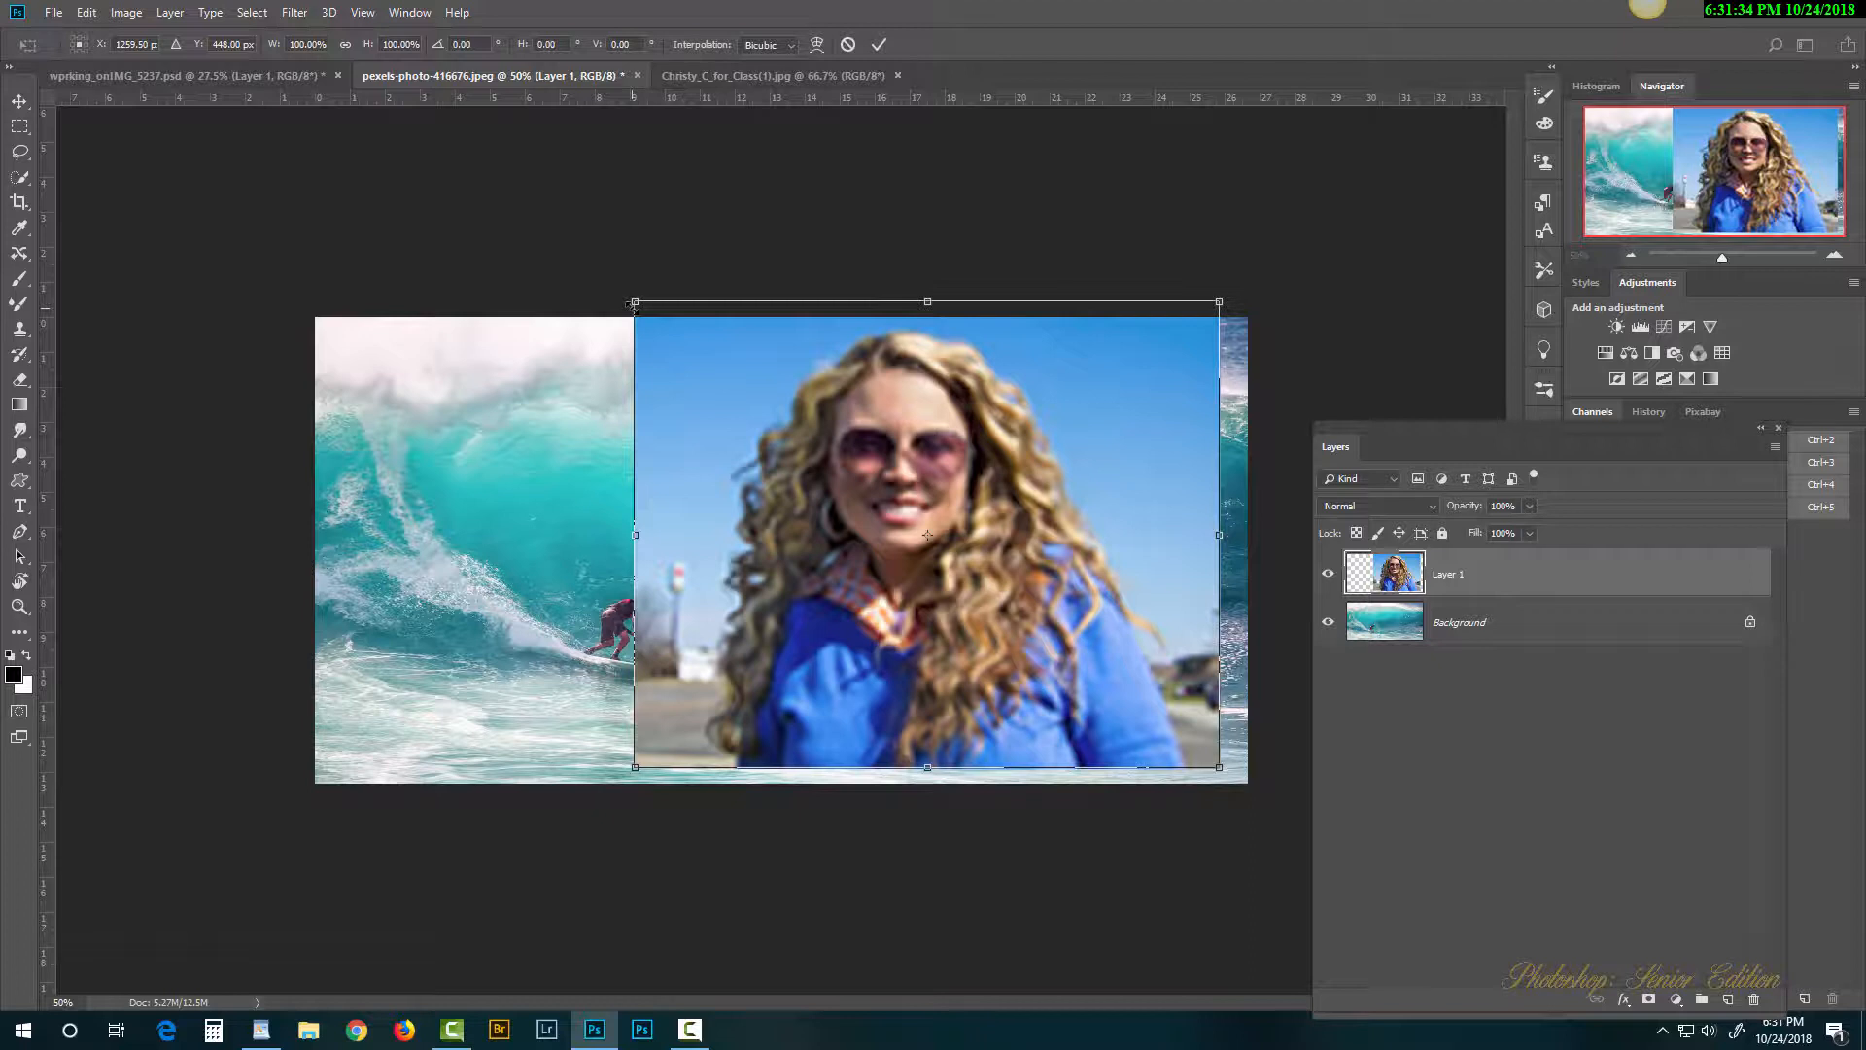
{"action": "left_click_drag", "start_coordinate": [635, 304], "coordinate": [1068, 647]}
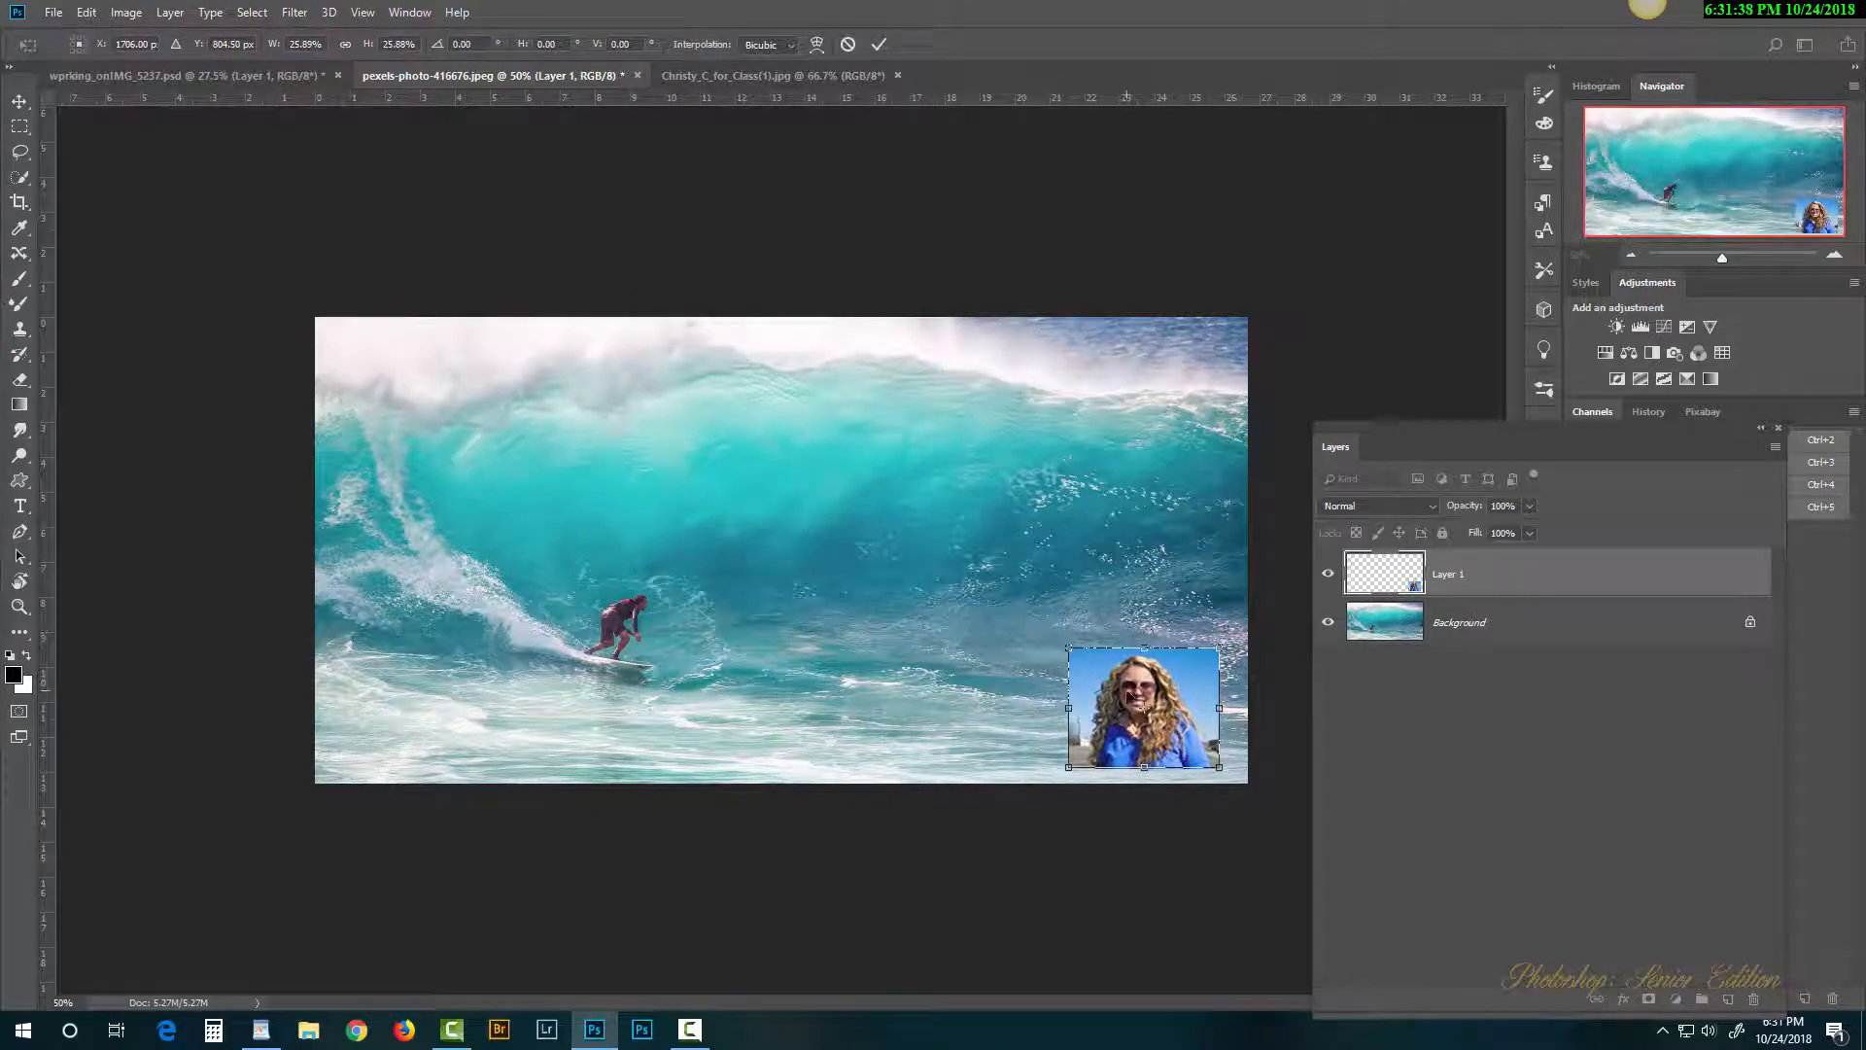
{"action": "key", "text": "Return"}
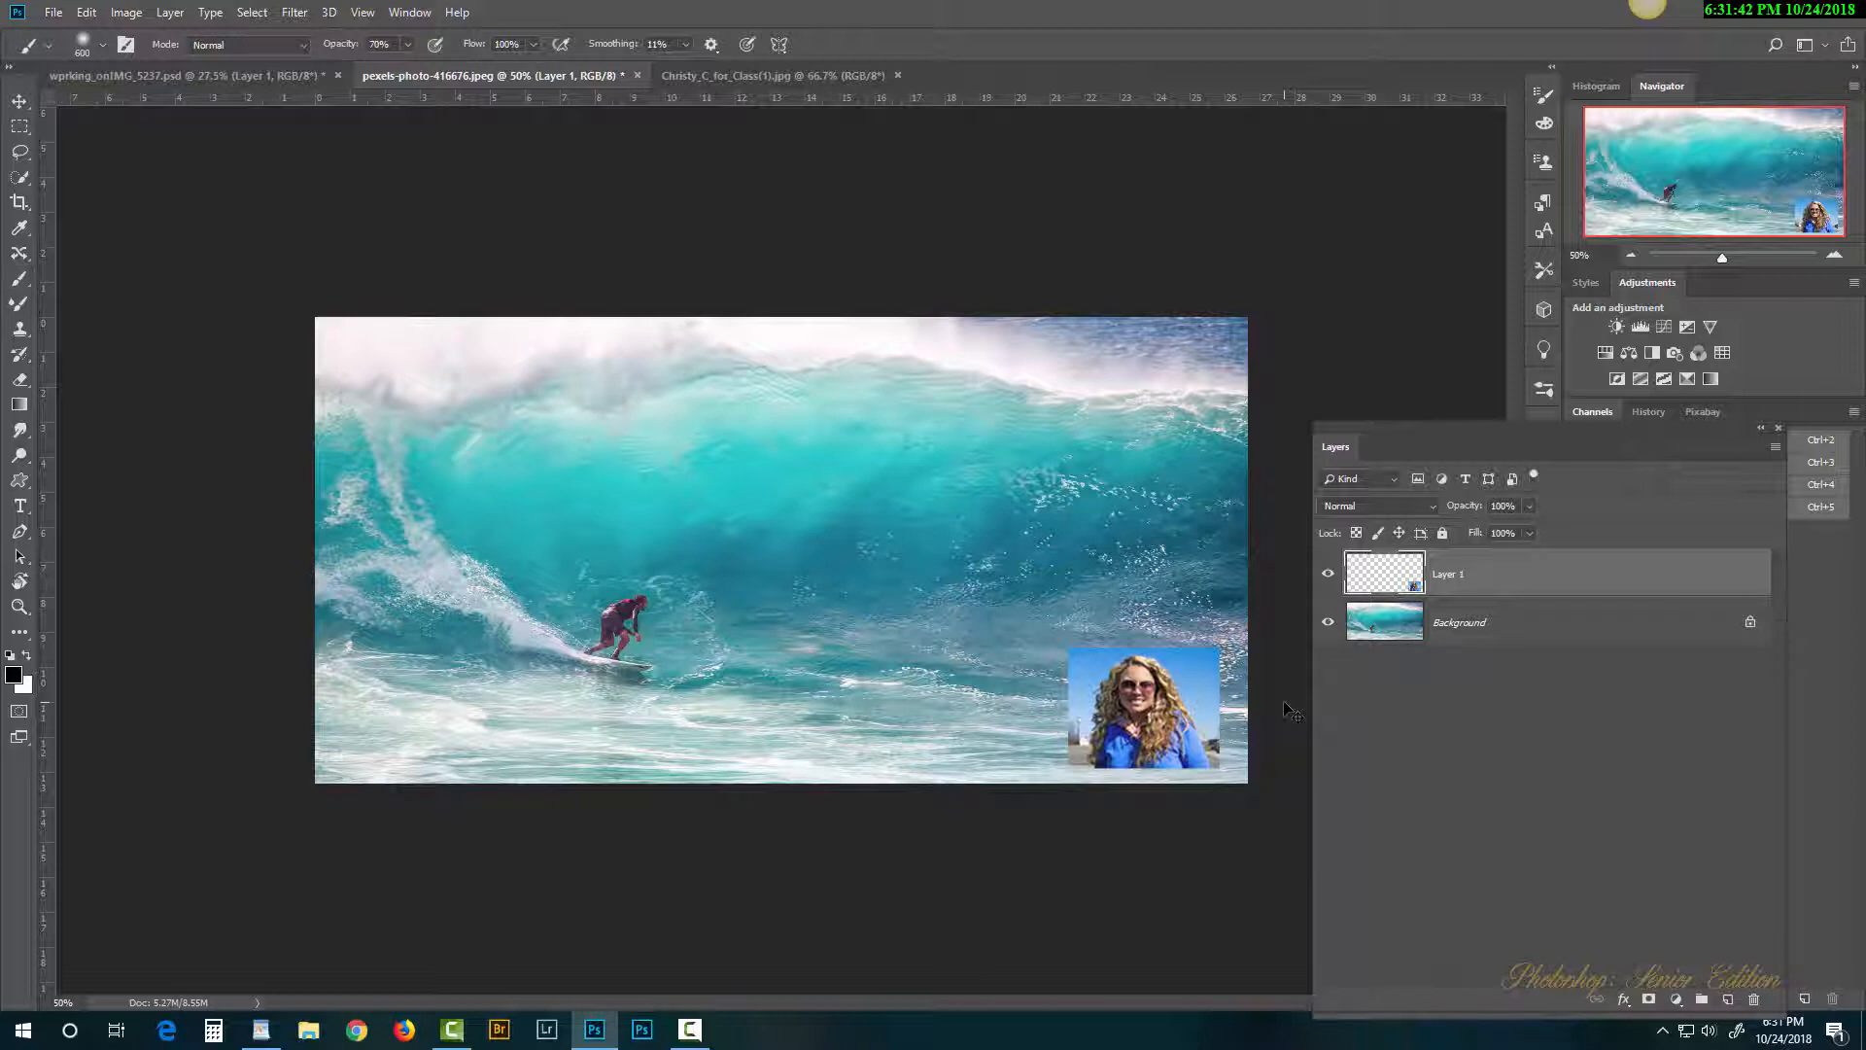
{"action": "key", "text": "ctrl+t"}
{"action": "left_click_drag", "start_coordinate": [1068, 649], "coordinate": [682, 339]}
{"action": "key", "text": "Return"}
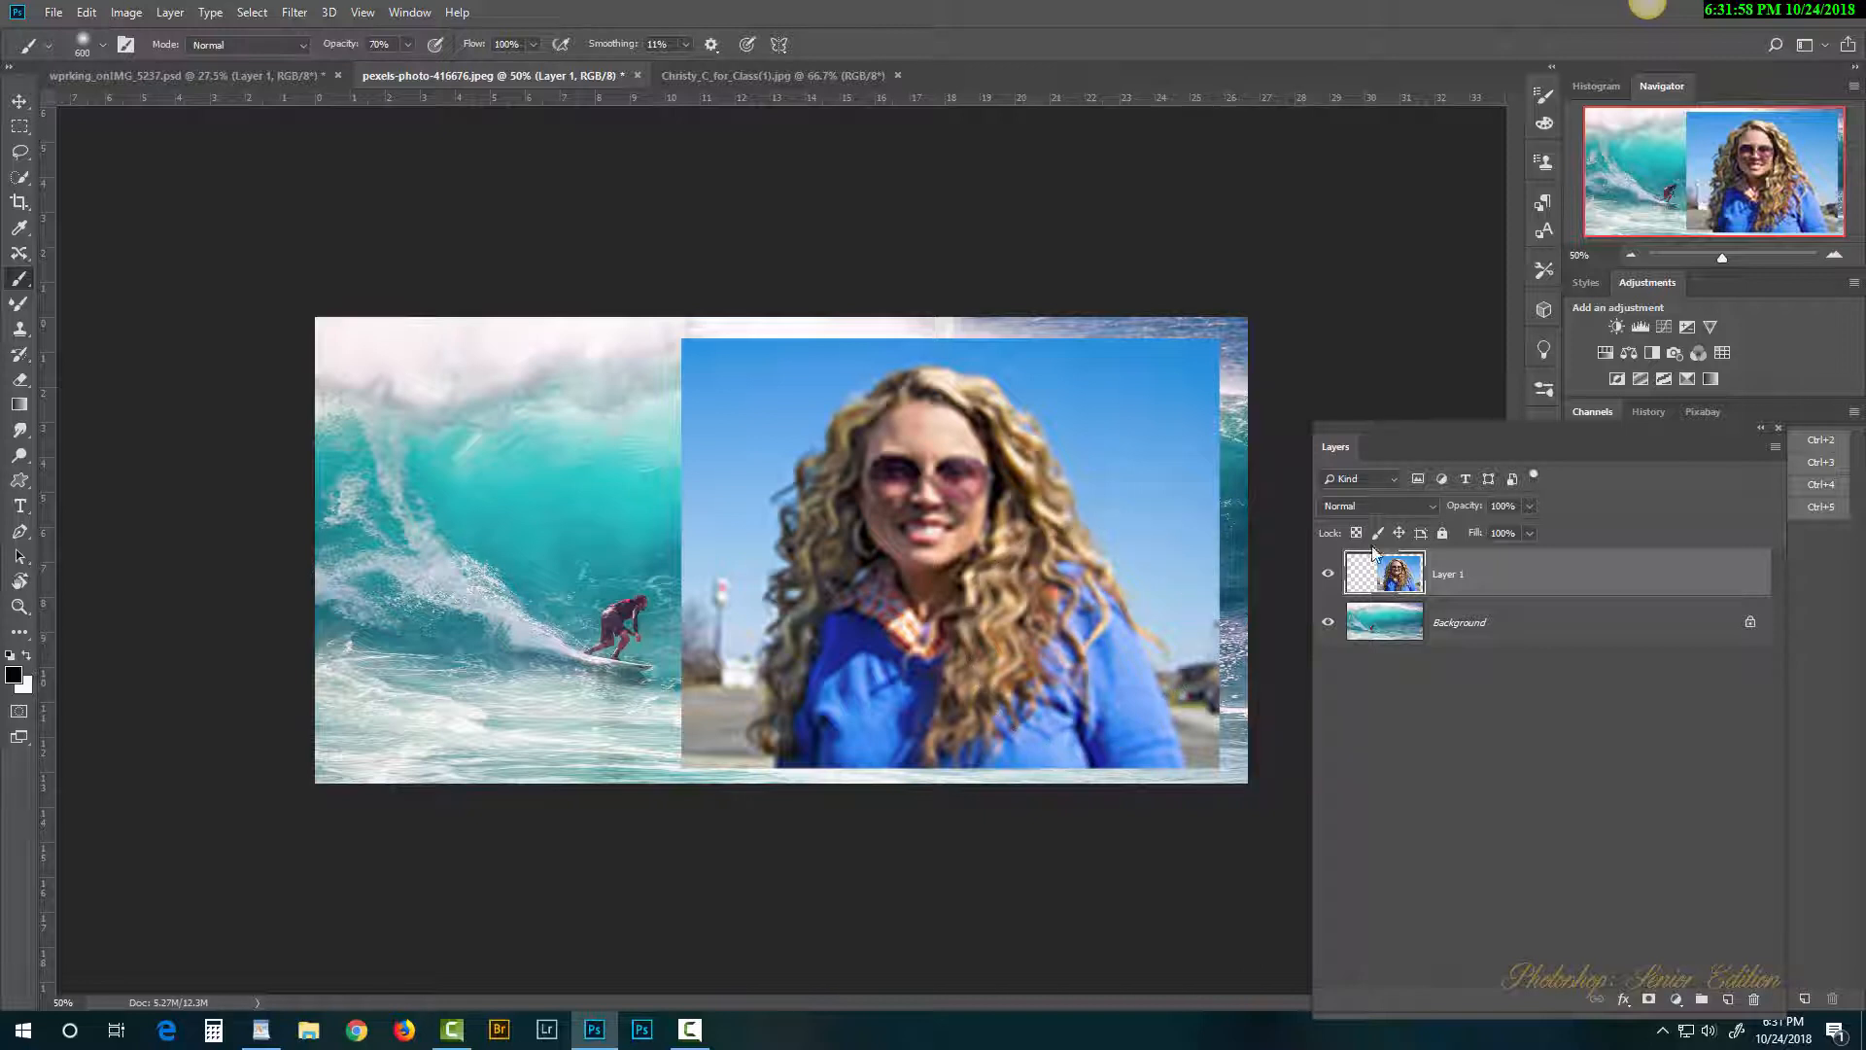
Step: Revert to the Drag Layer history state, restoring the portrait's sharp original size
{"action": "left_click", "coordinate": [1658, 412]}
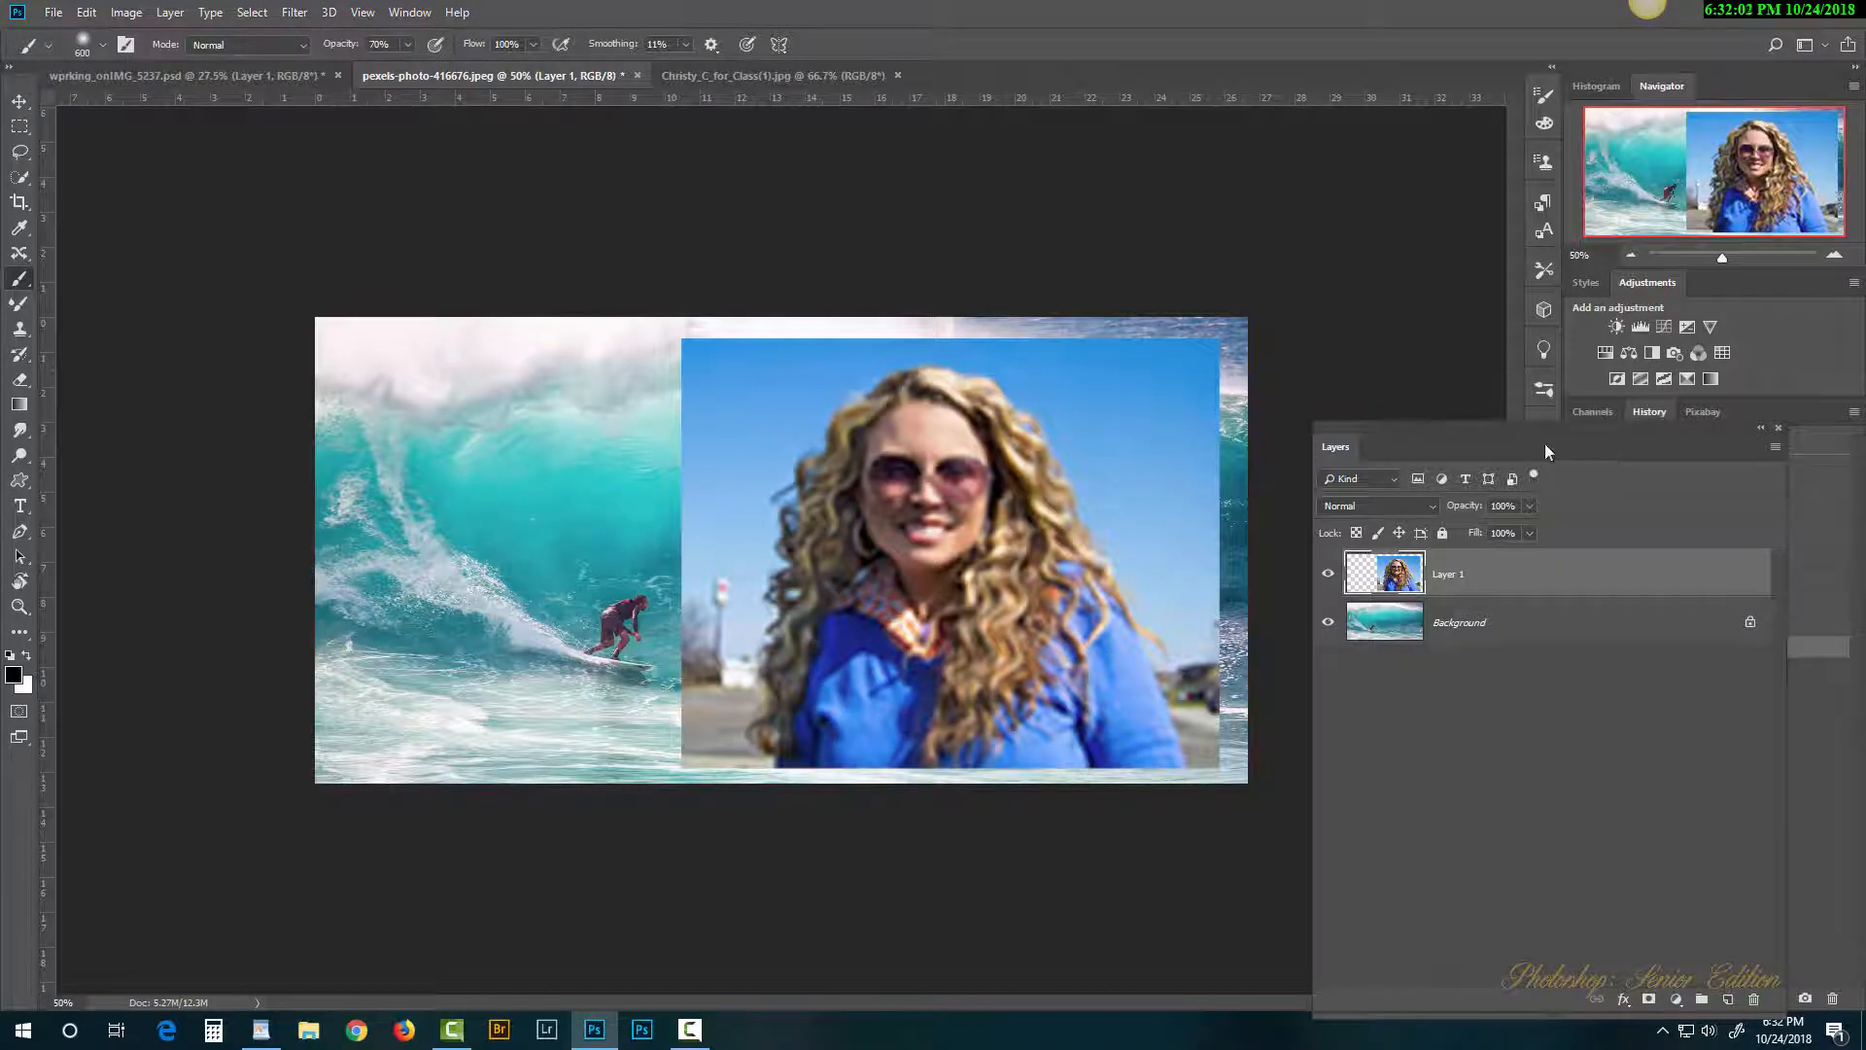
{"action": "left_click_drag", "start_coordinate": [1546, 449], "coordinate": [1260, 418]}
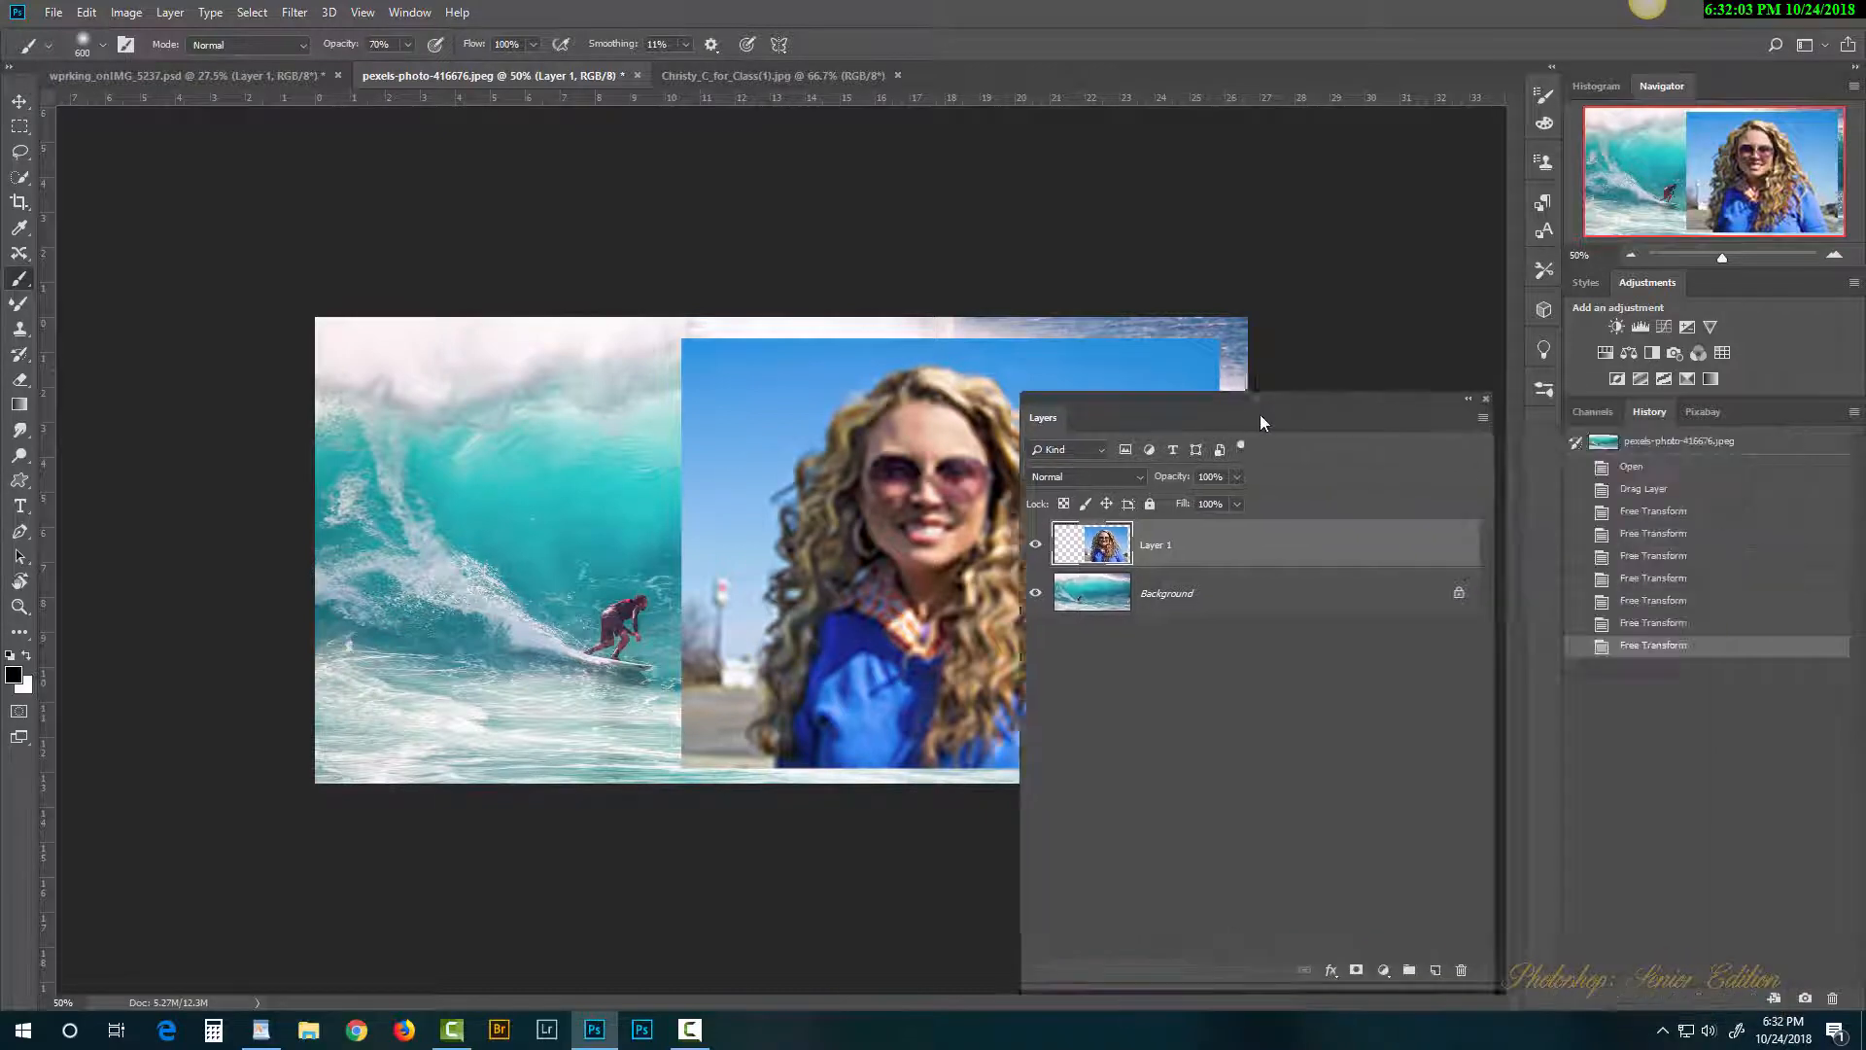
{"action": "left_click", "coordinate": [1643, 490]}
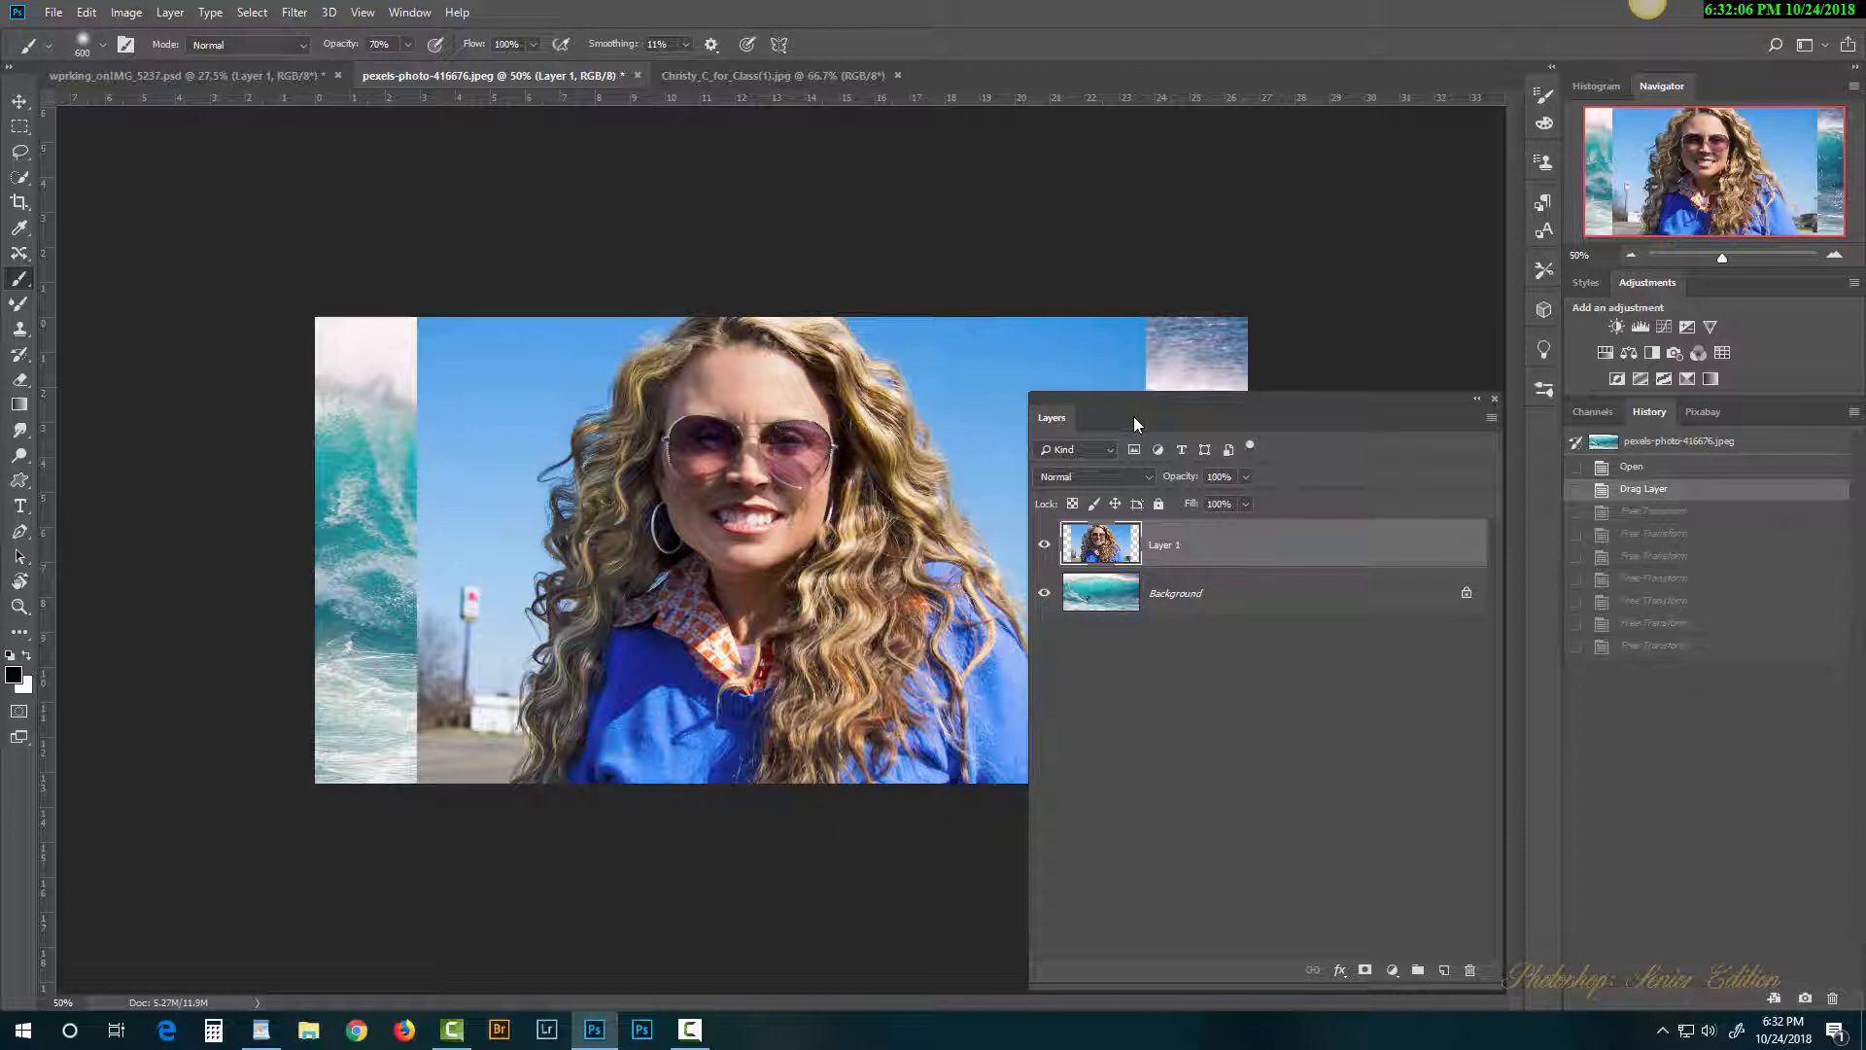
{"action": "left_click_drag", "start_coordinate": [1153, 418], "coordinate": [1311, 424]}
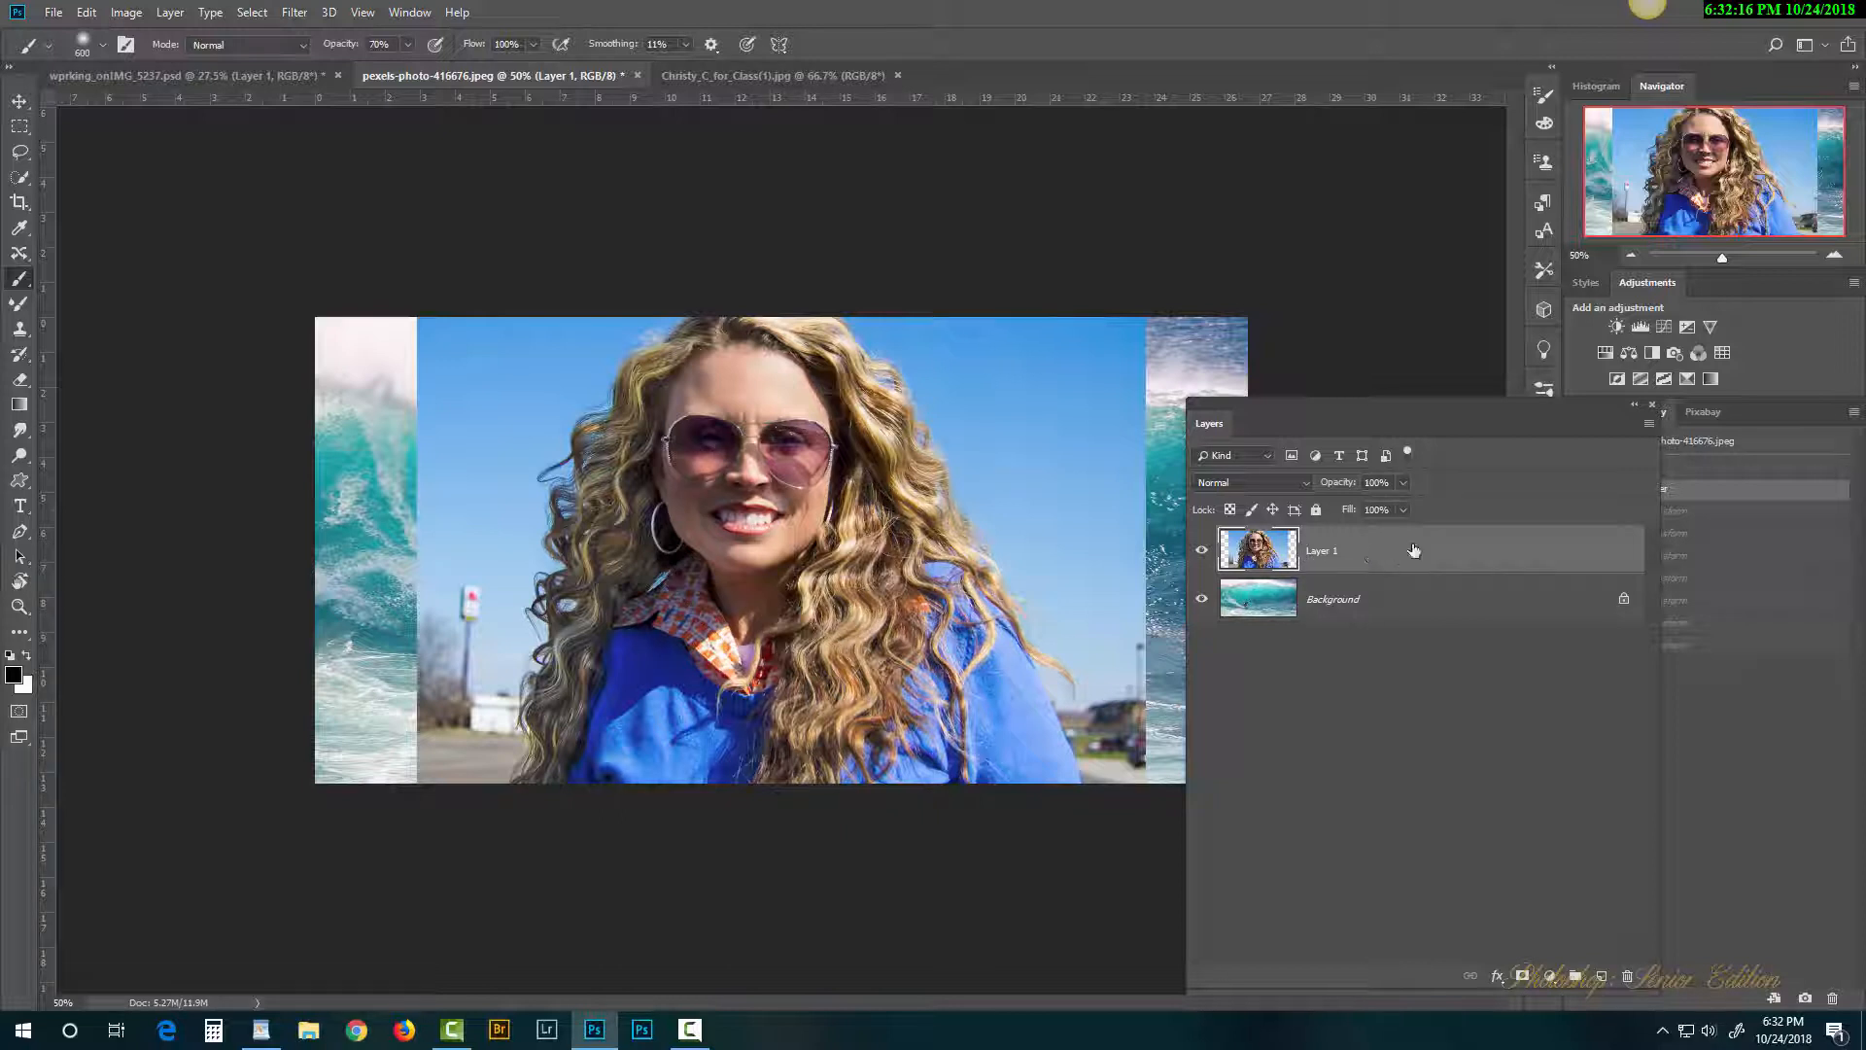
Step: Convert Layer 1 to a smart object and begin a Free Transform on it
{"action": "right_click", "coordinate": [1455, 542]}
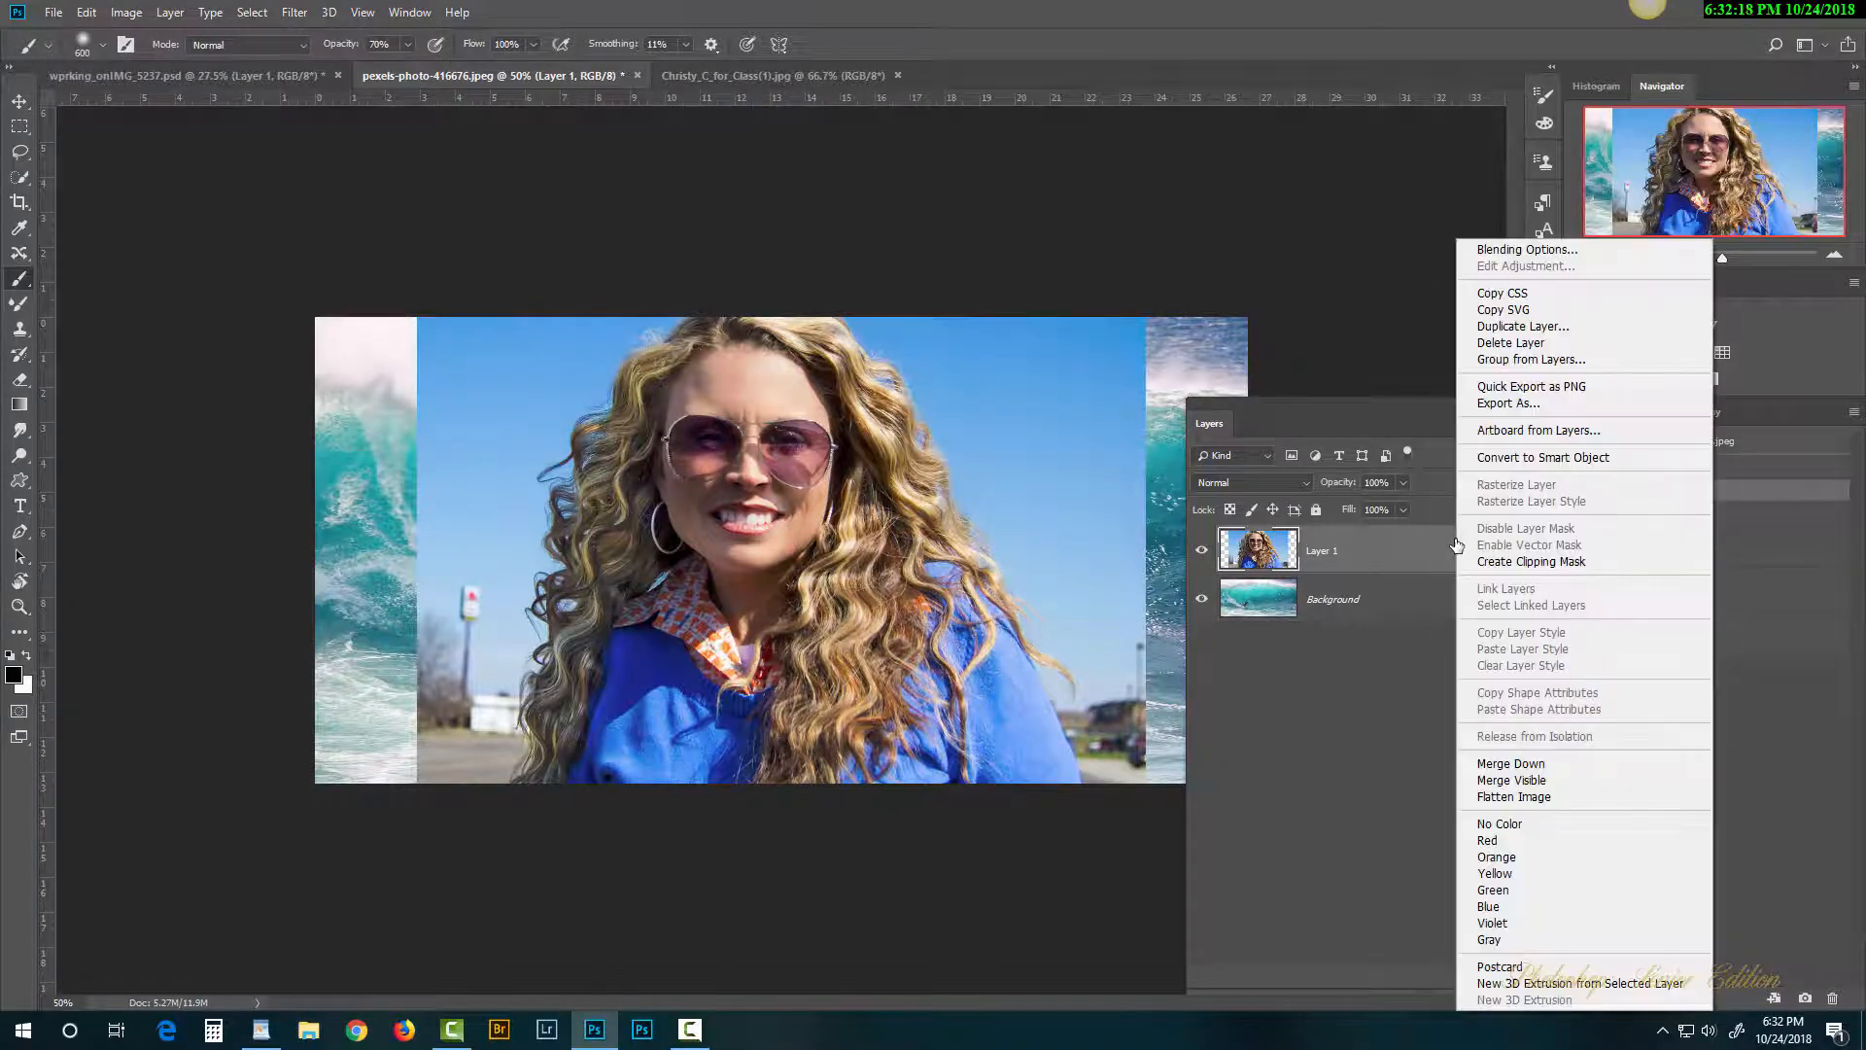
{"action": "left_click", "coordinate": [1537, 457]}
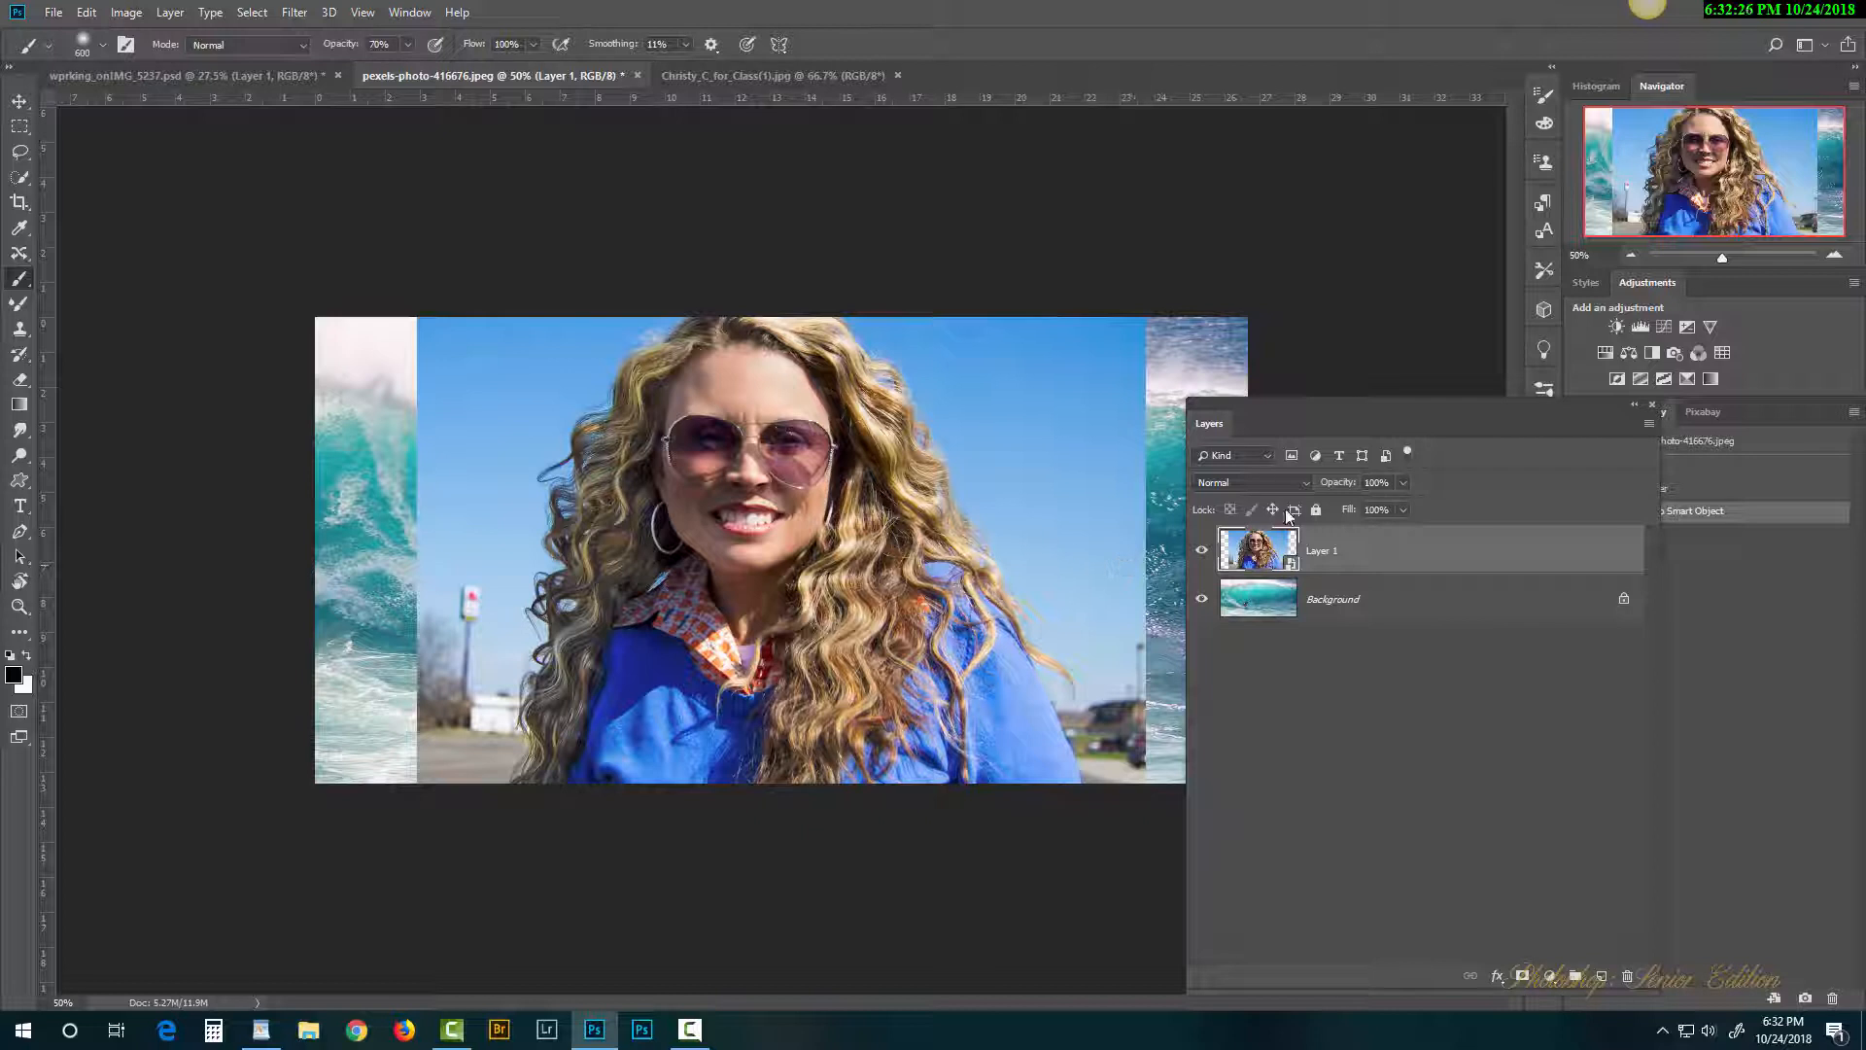
{"action": "left_click_drag", "start_coordinate": [1205, 422], "coordinate": [1376, 423]}
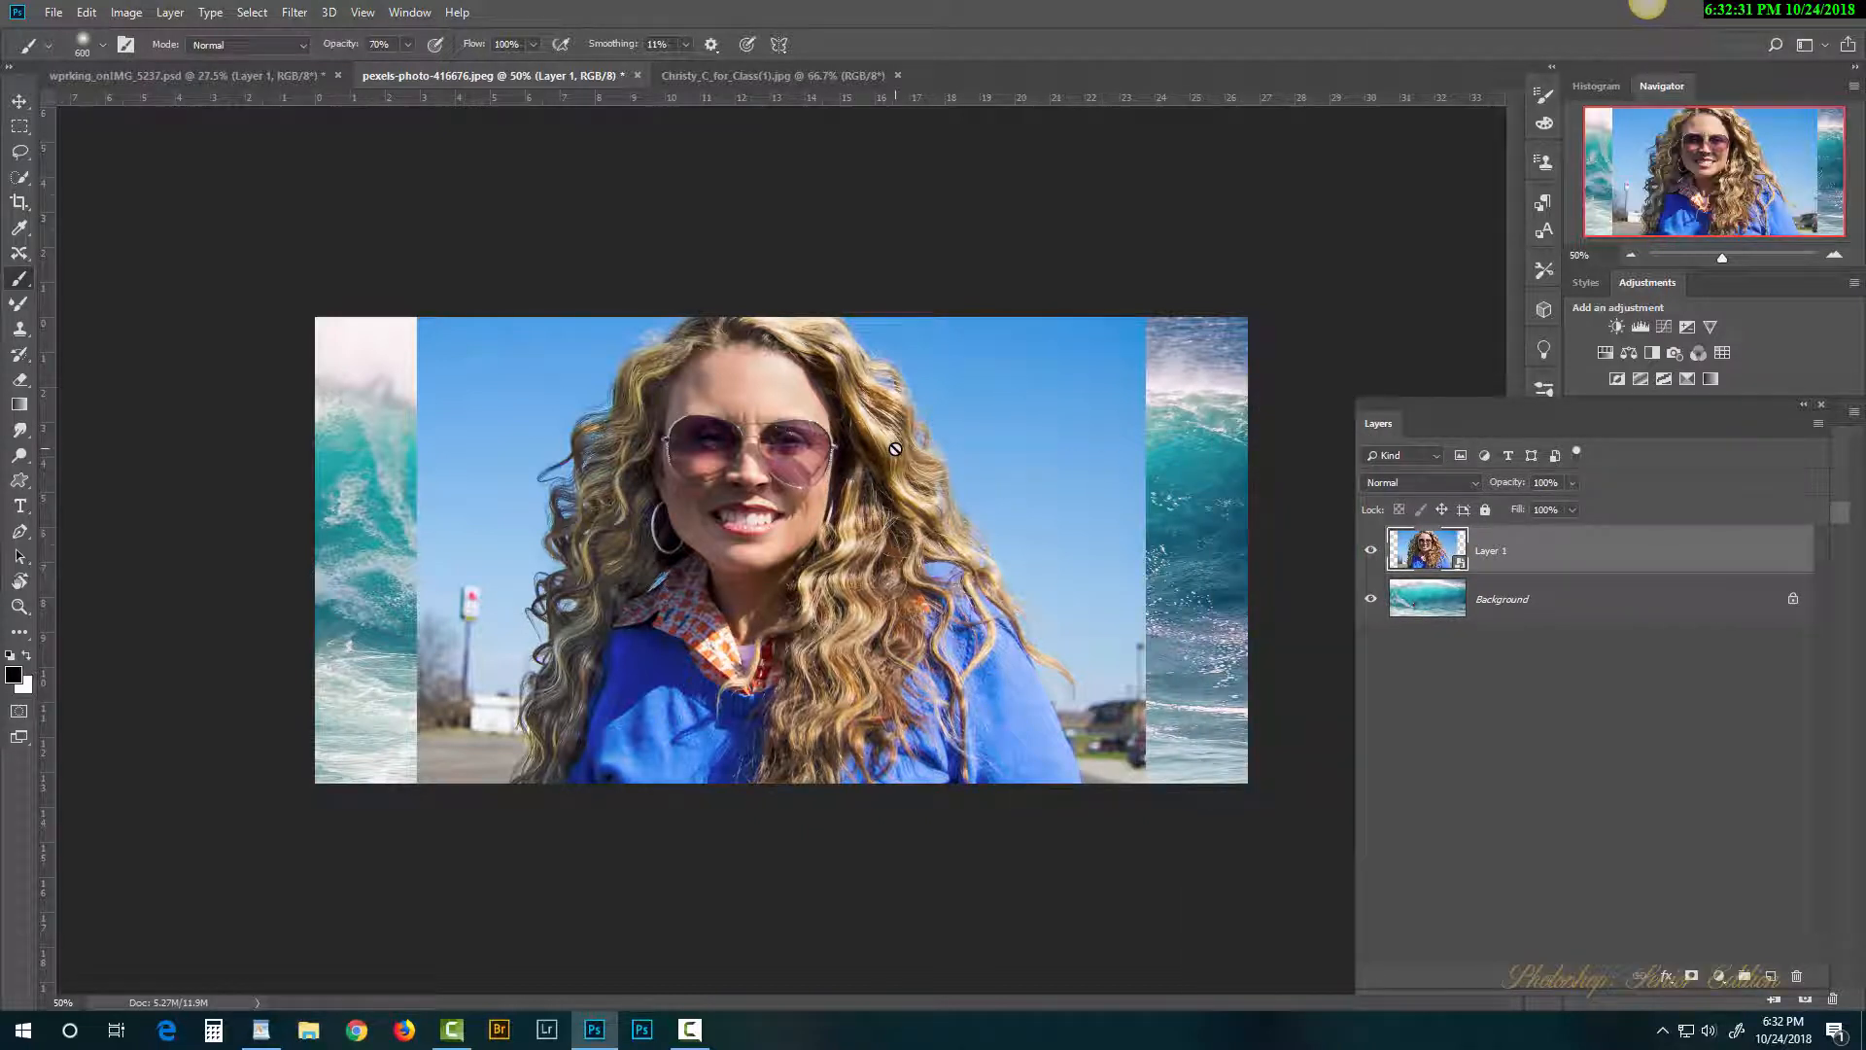
{"action": "key", "text": "ctrl+t"}
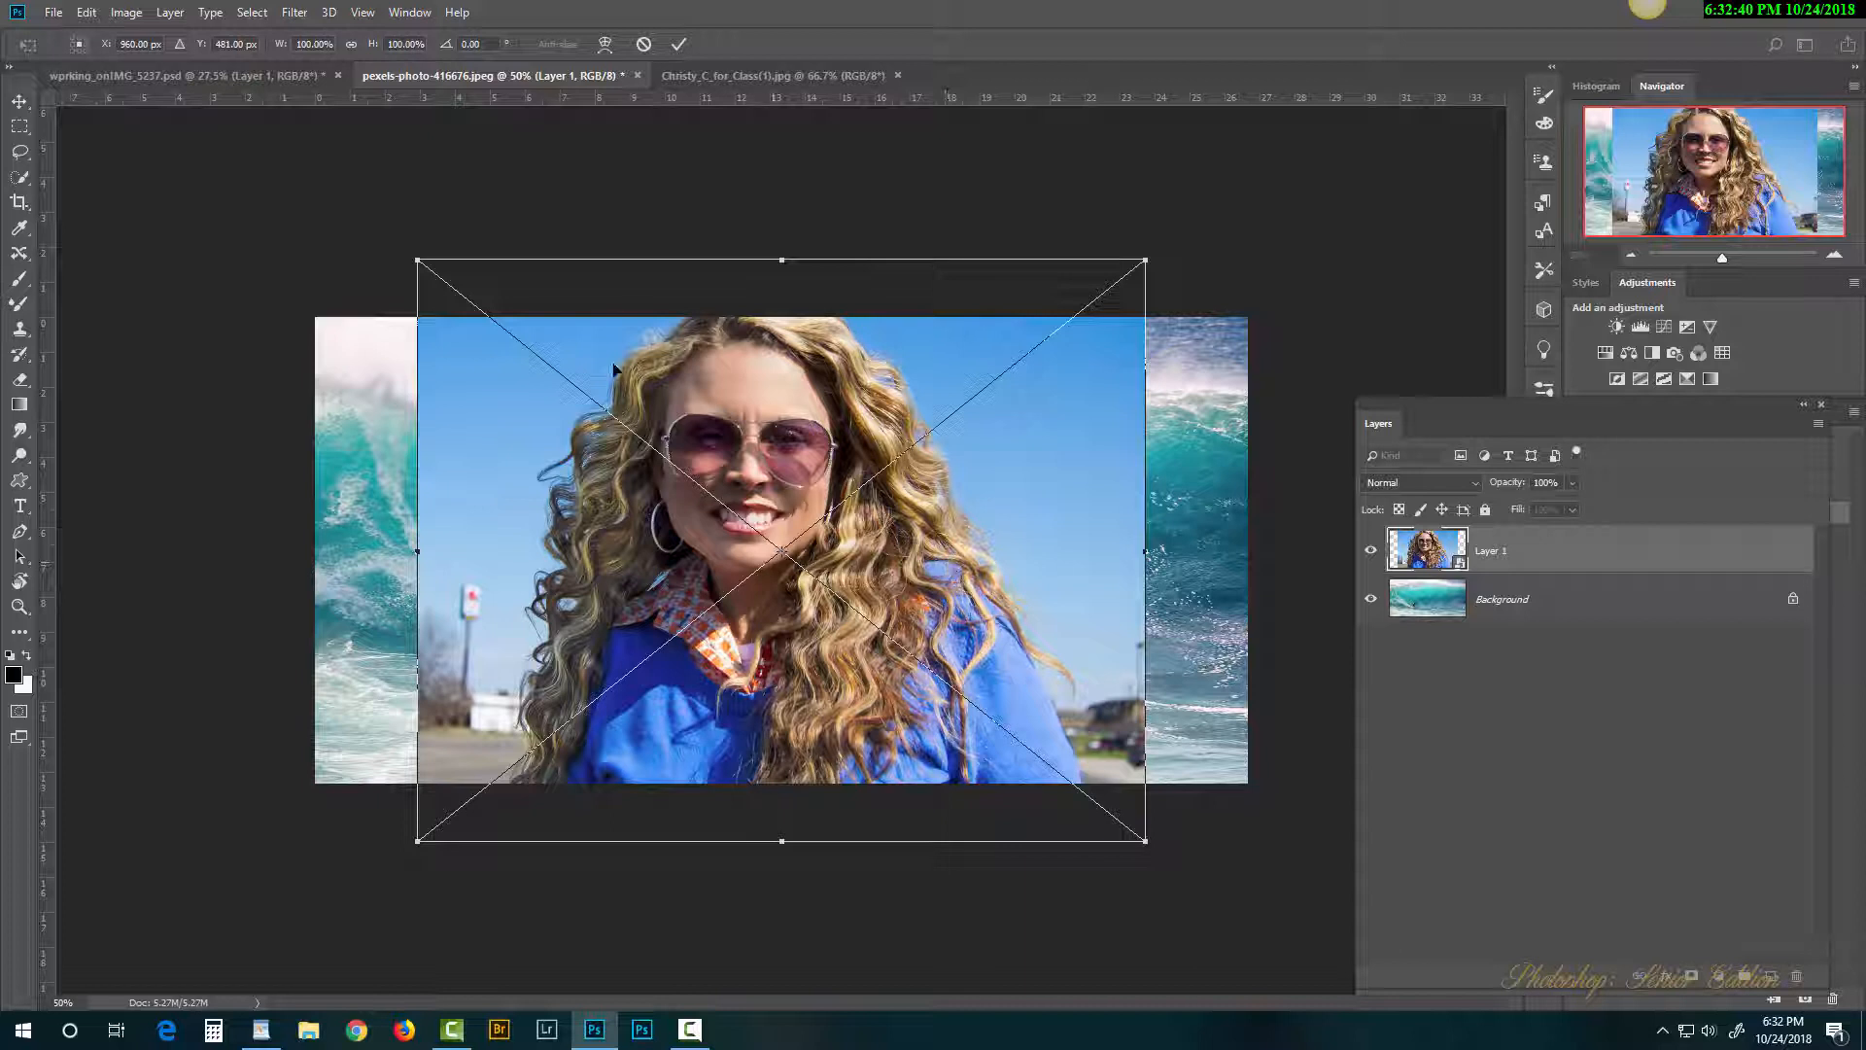
Step: Shrink the portrait into the lower right of the wave and commit it
{"action": "left_click_drag", "start_coordinate": [417, 260], "coordinate": [1053, 687]}
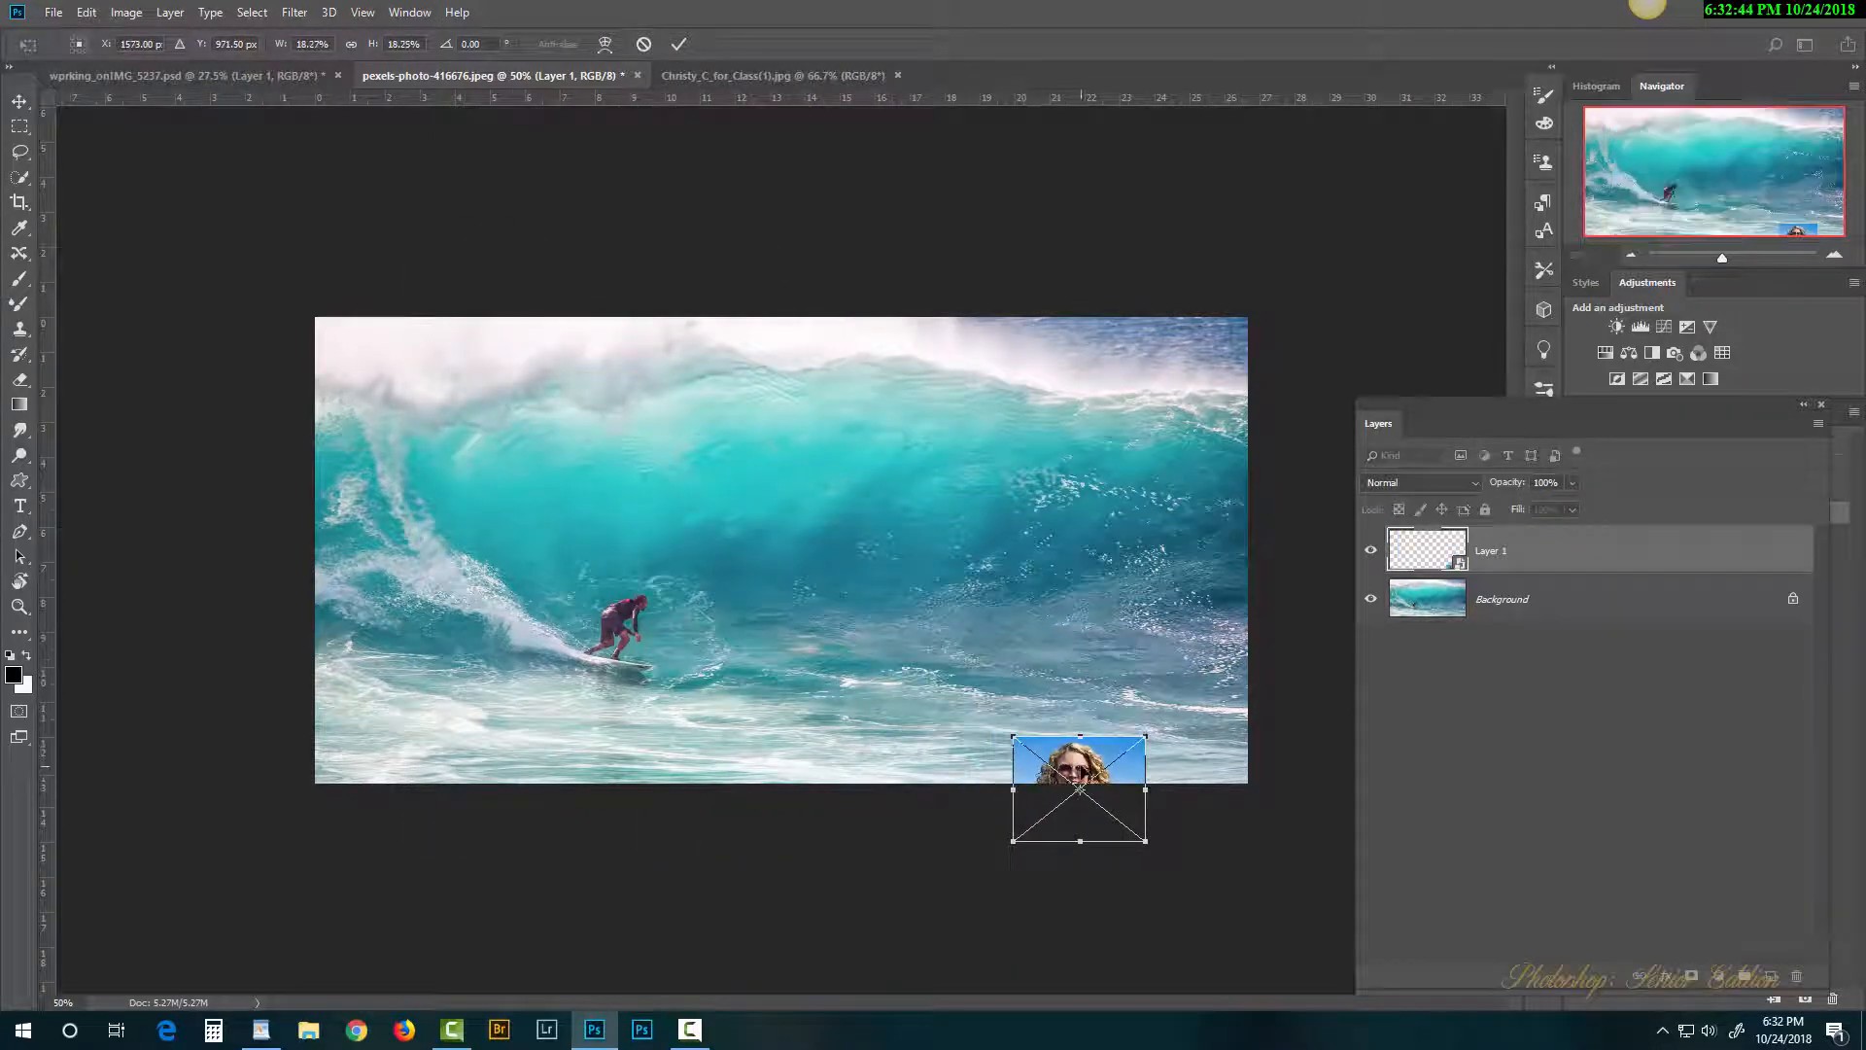
{"action": "left_click_drag", "start_coordinate": [1082, 789], "coordinate": [1097, 663]}
{"action": "left_click_drag", "start_coordinate": [1025, 608], "coordinate": [1096, 667]}
{"action": "left_click_drag", "start_coordinate": [1109, 683], "coordinate": [1115, 692]}
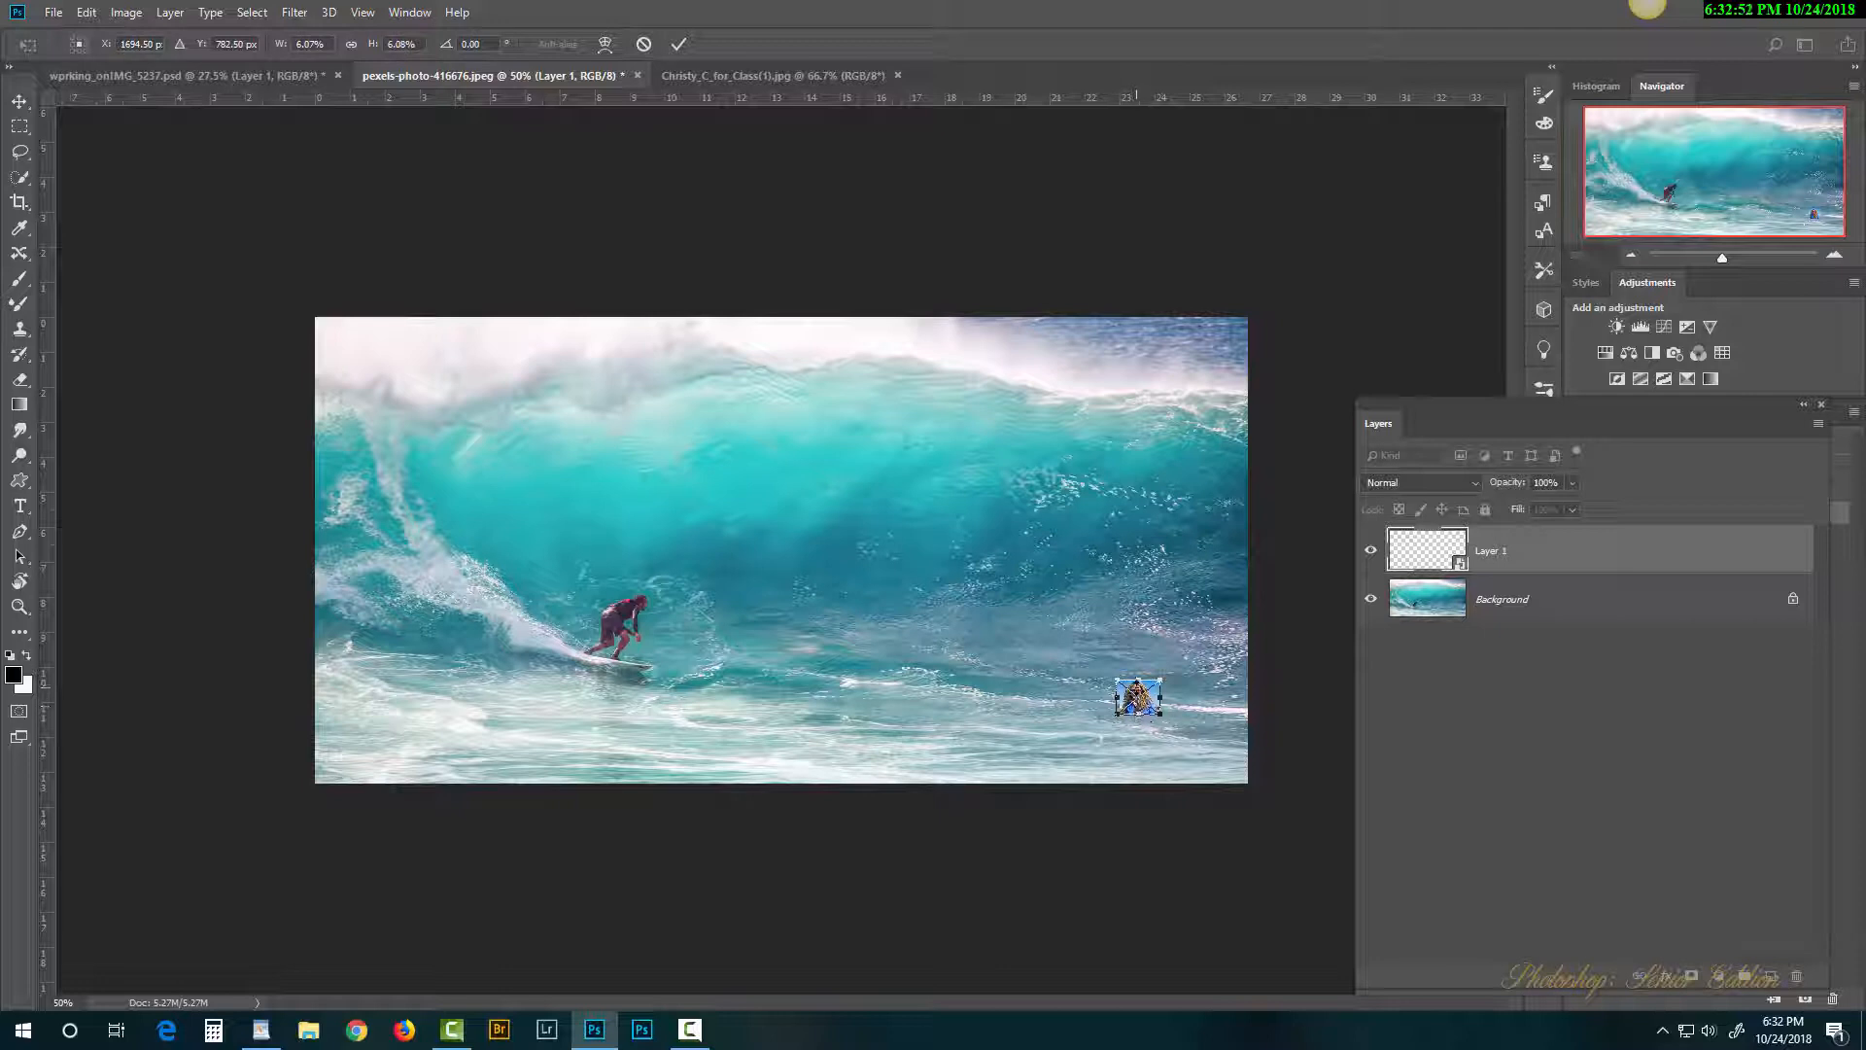
{"action": "key", "text": "Return"}
{"action": "key", "text": "b"}
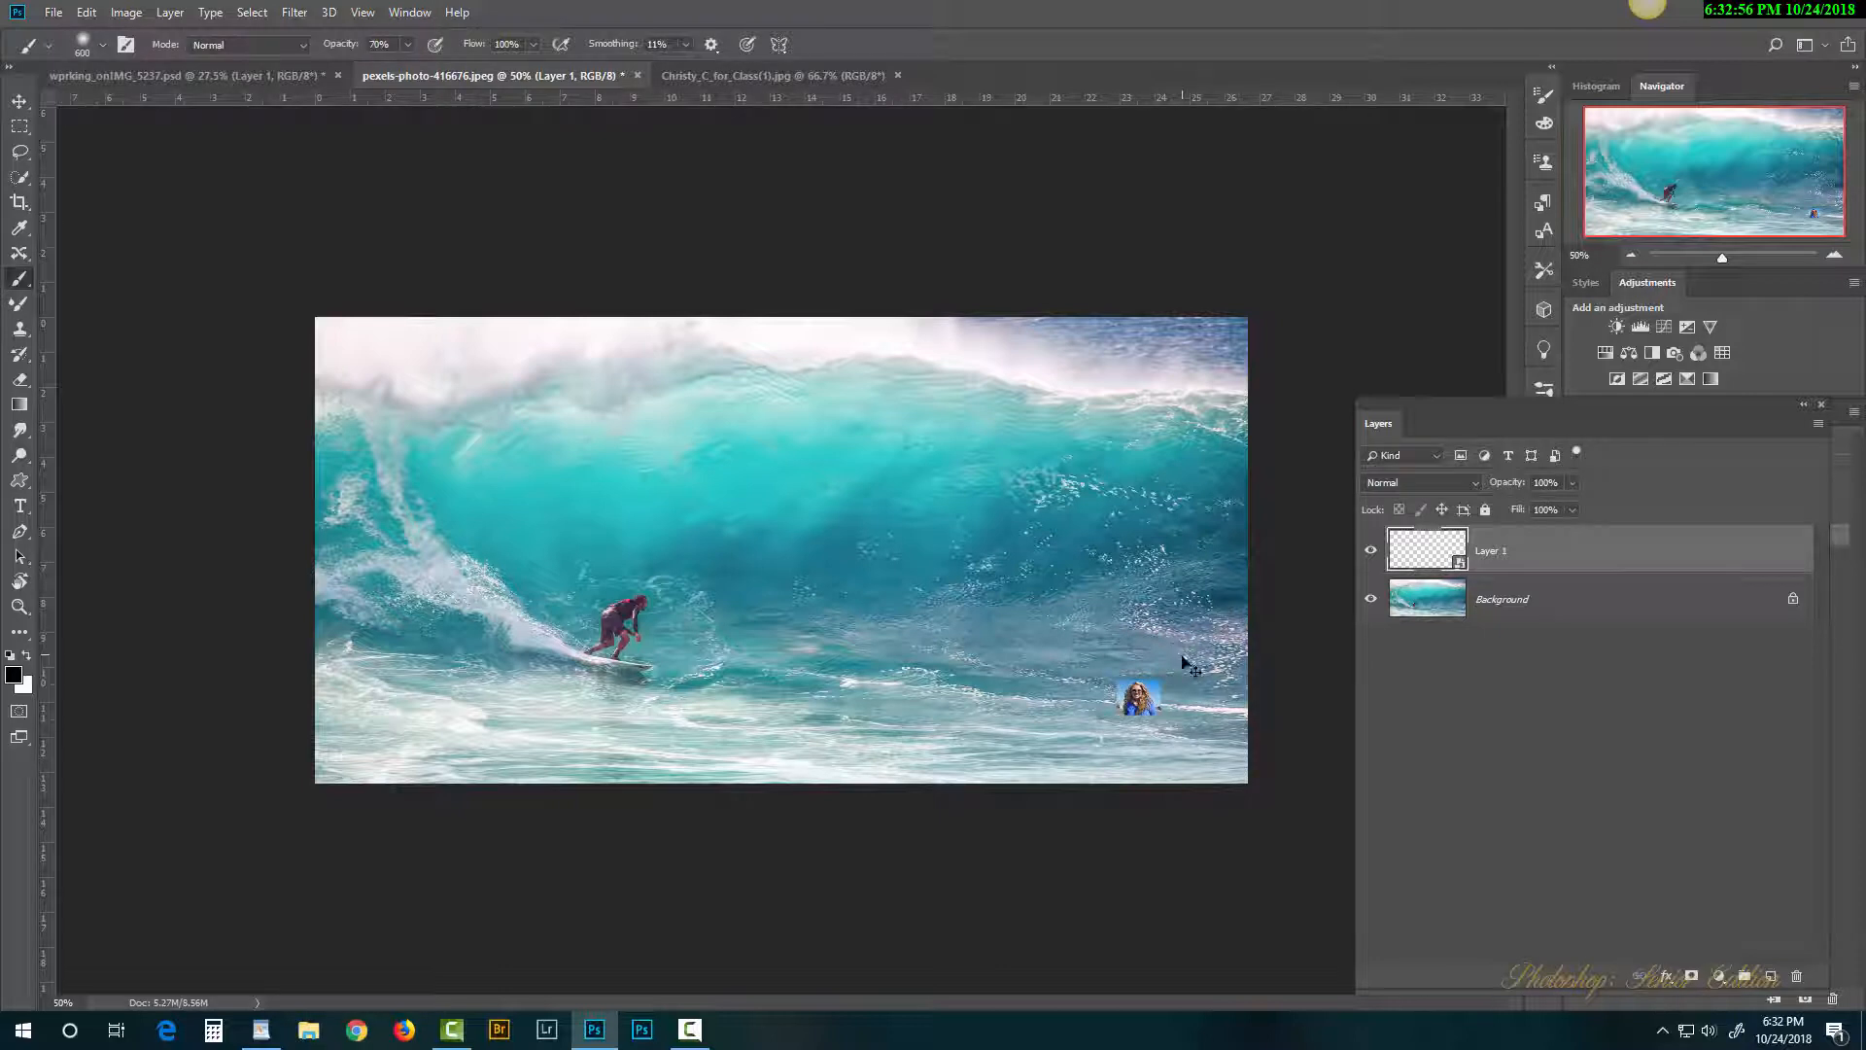
Step: Enlarge the portrait over the canvas centre, then shrink it to a tiny thumbnail
{"action": "key", "text": "ctrl+t"}
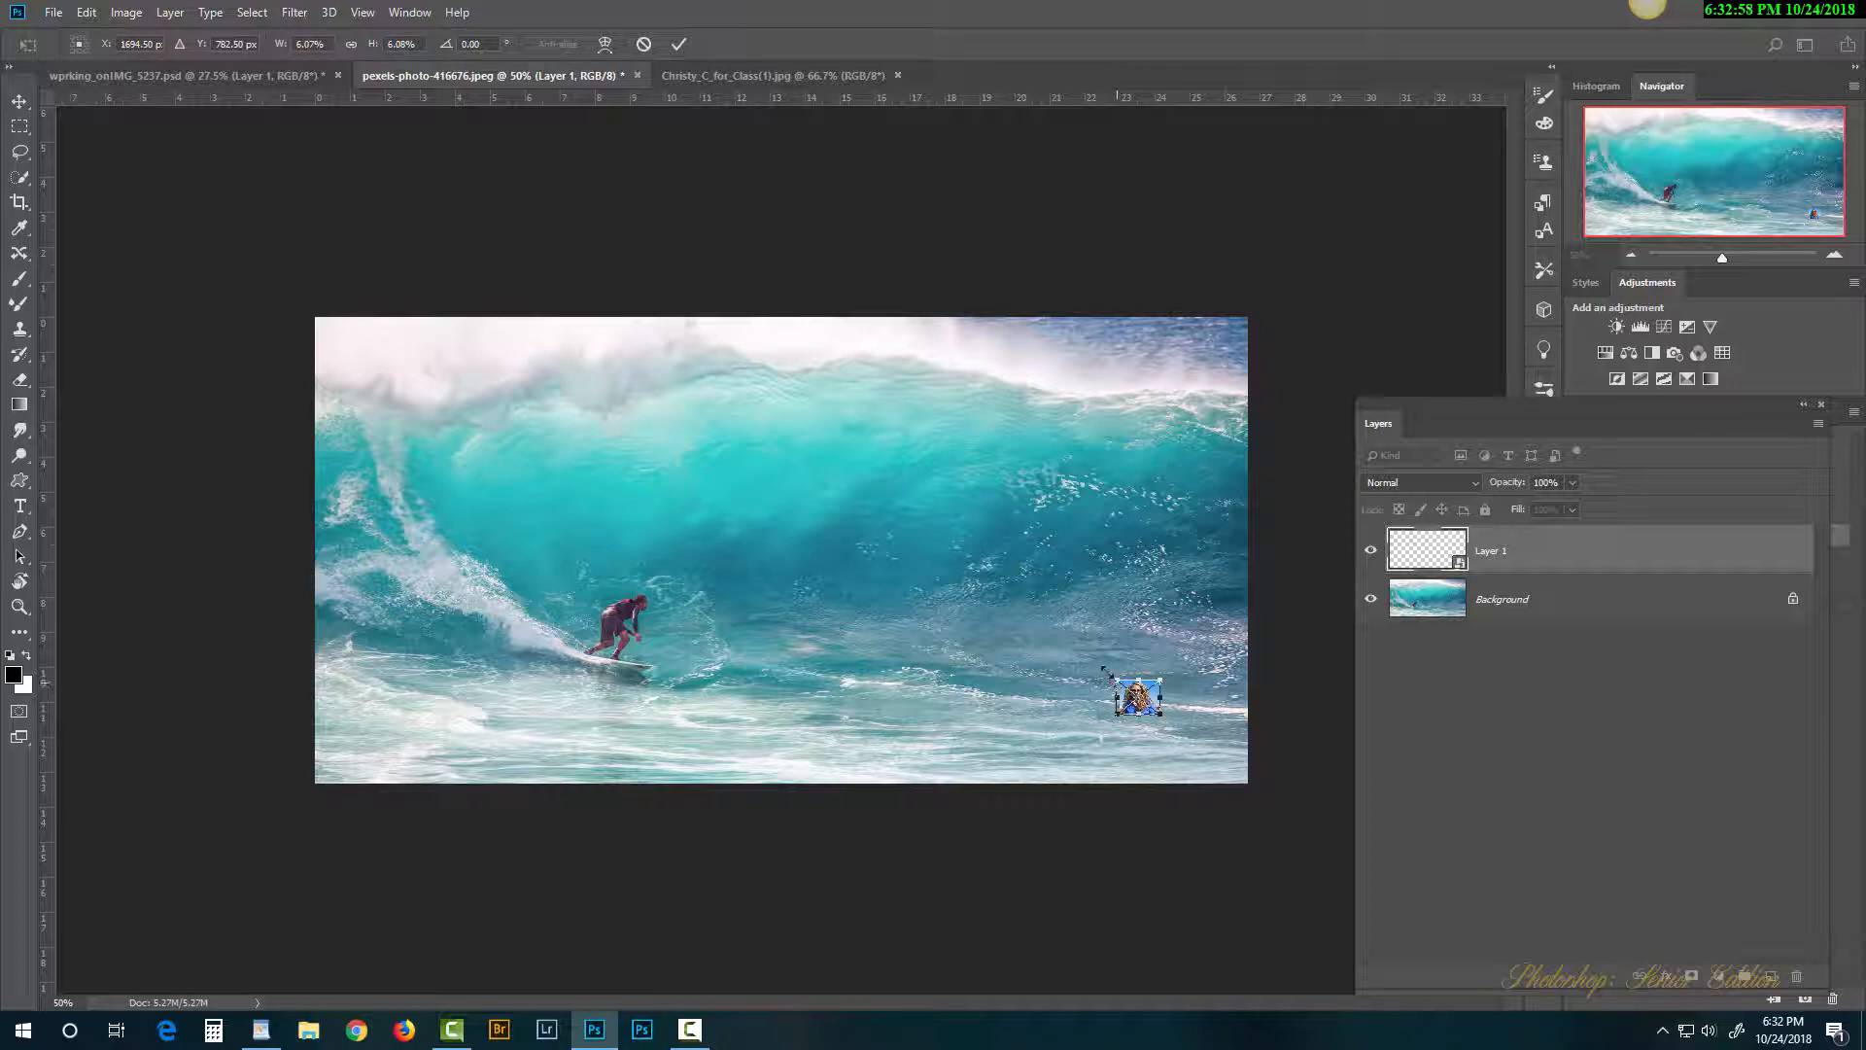
{"action": "left_click_drag", "start_coordinate": [1105, 670], "coordinate": [631, 290]}
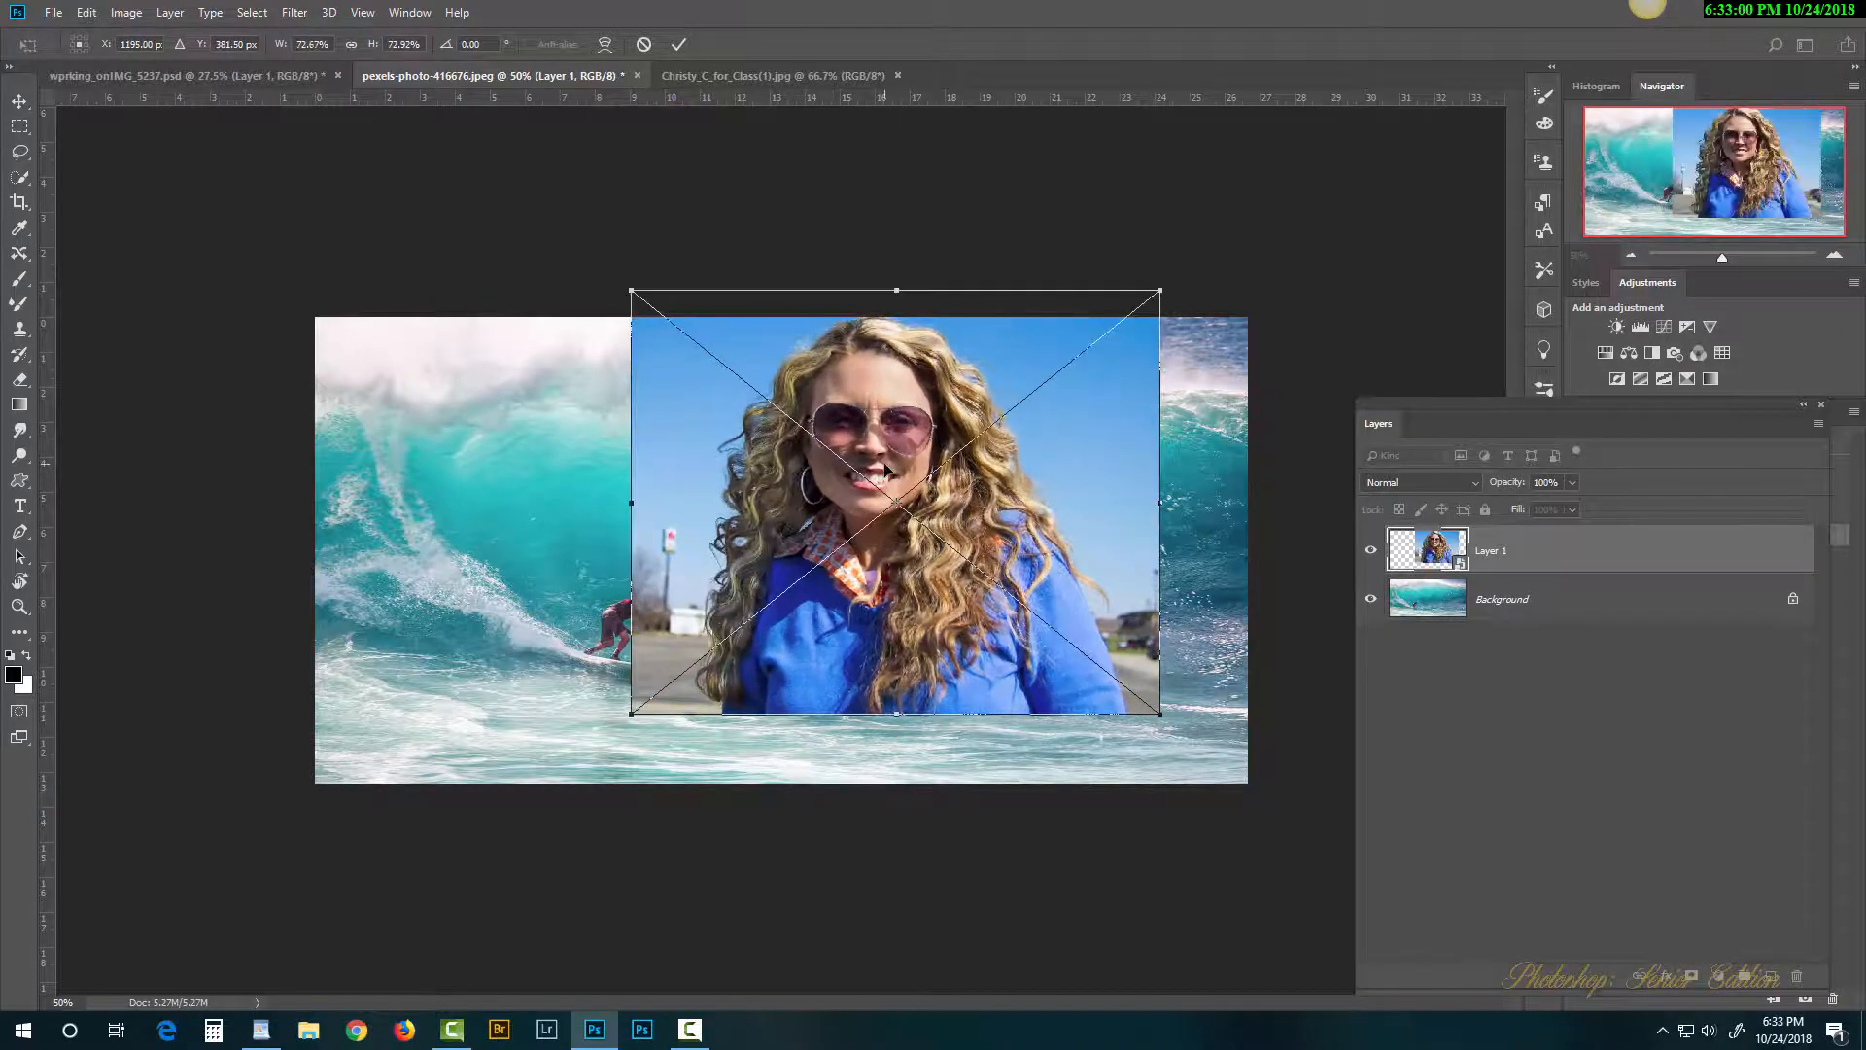
{"action": "key", "text": "Return"}
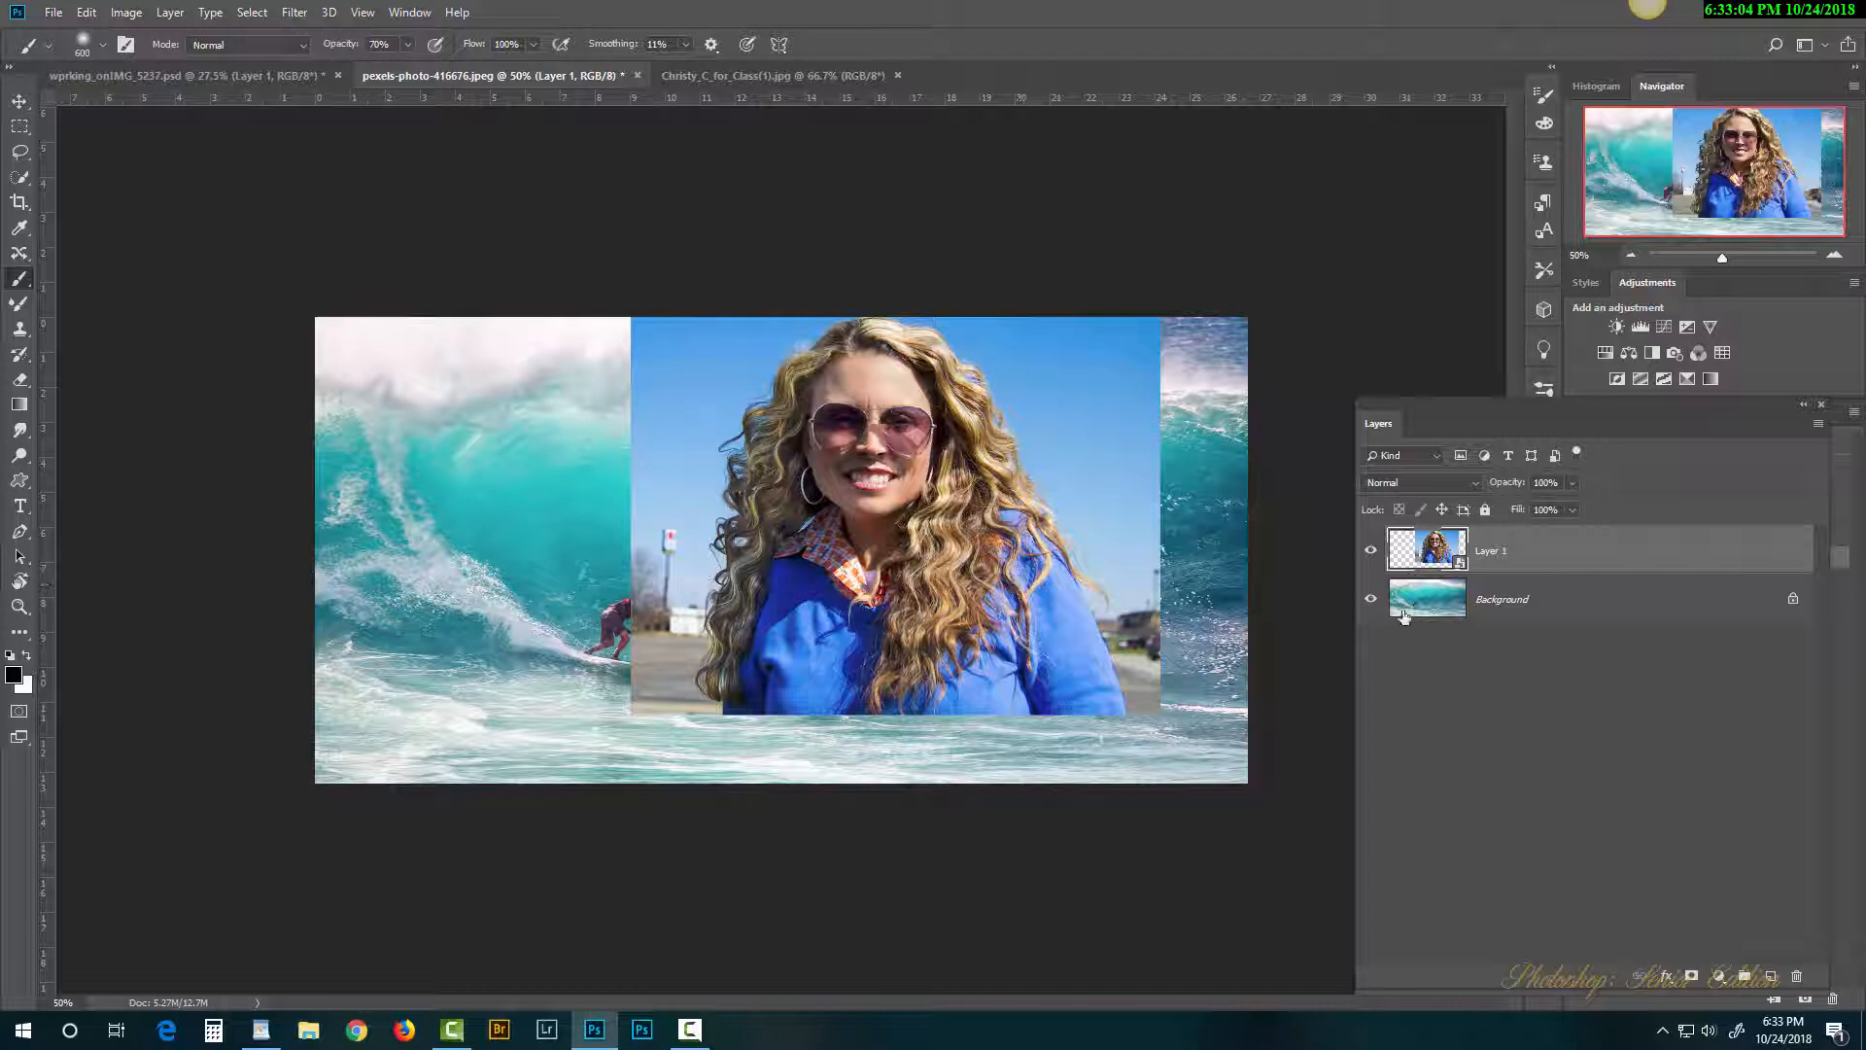
{"action": "key", "text": "ctrl+t"}
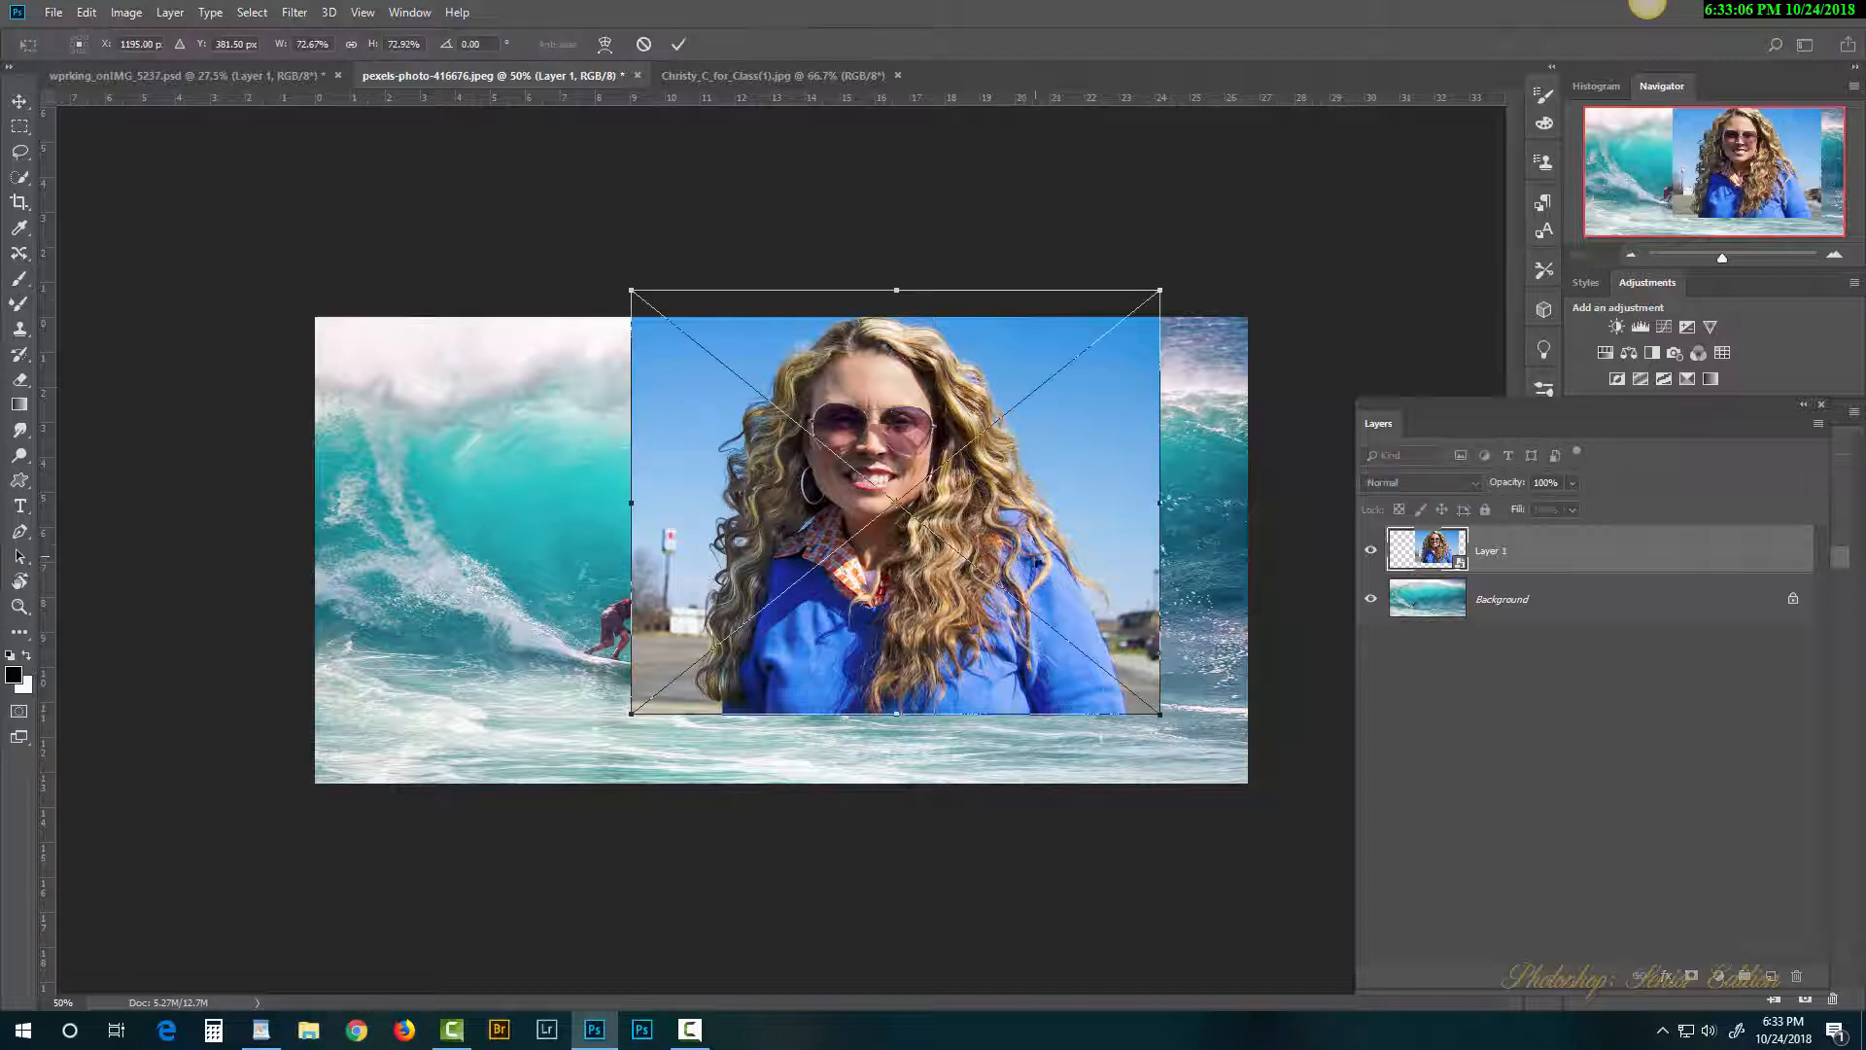
{"action": "left_click_drag", "start_coordinate": [661, 313], "coordinate": [1152, 706]}
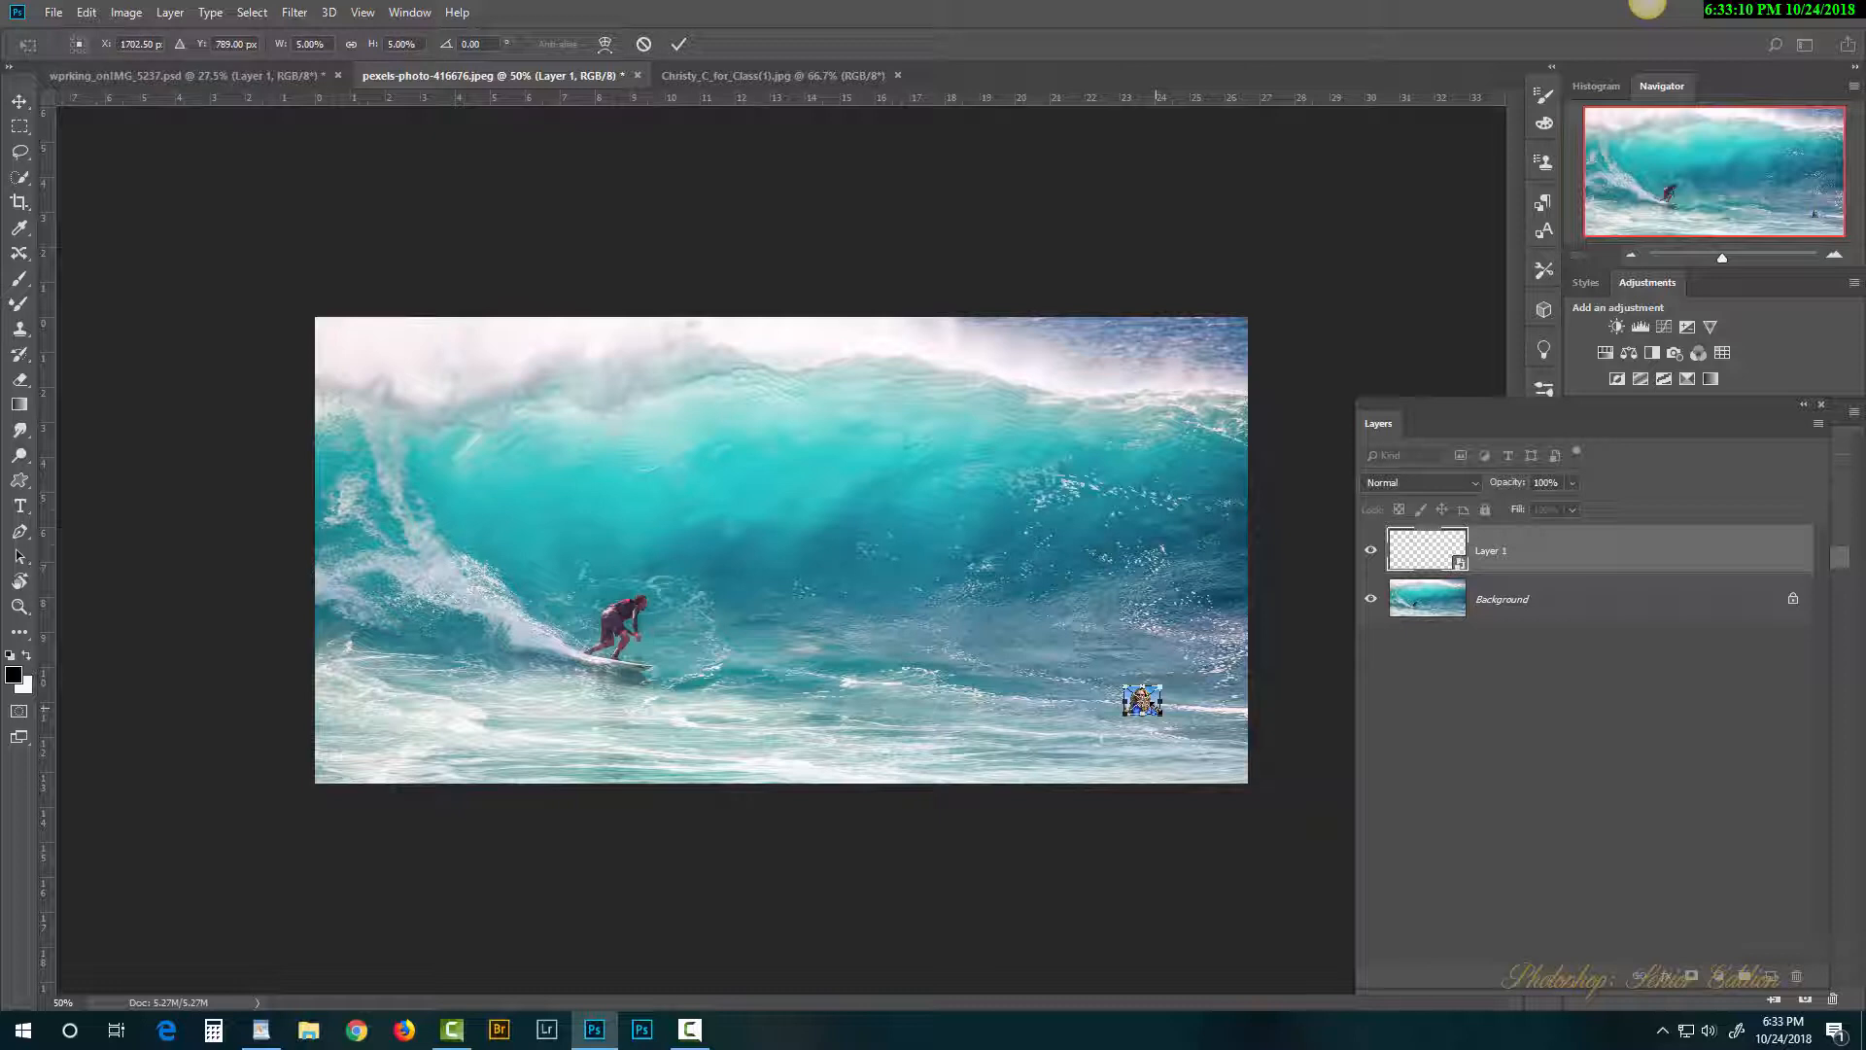
{"action": "key", "text": "b"}
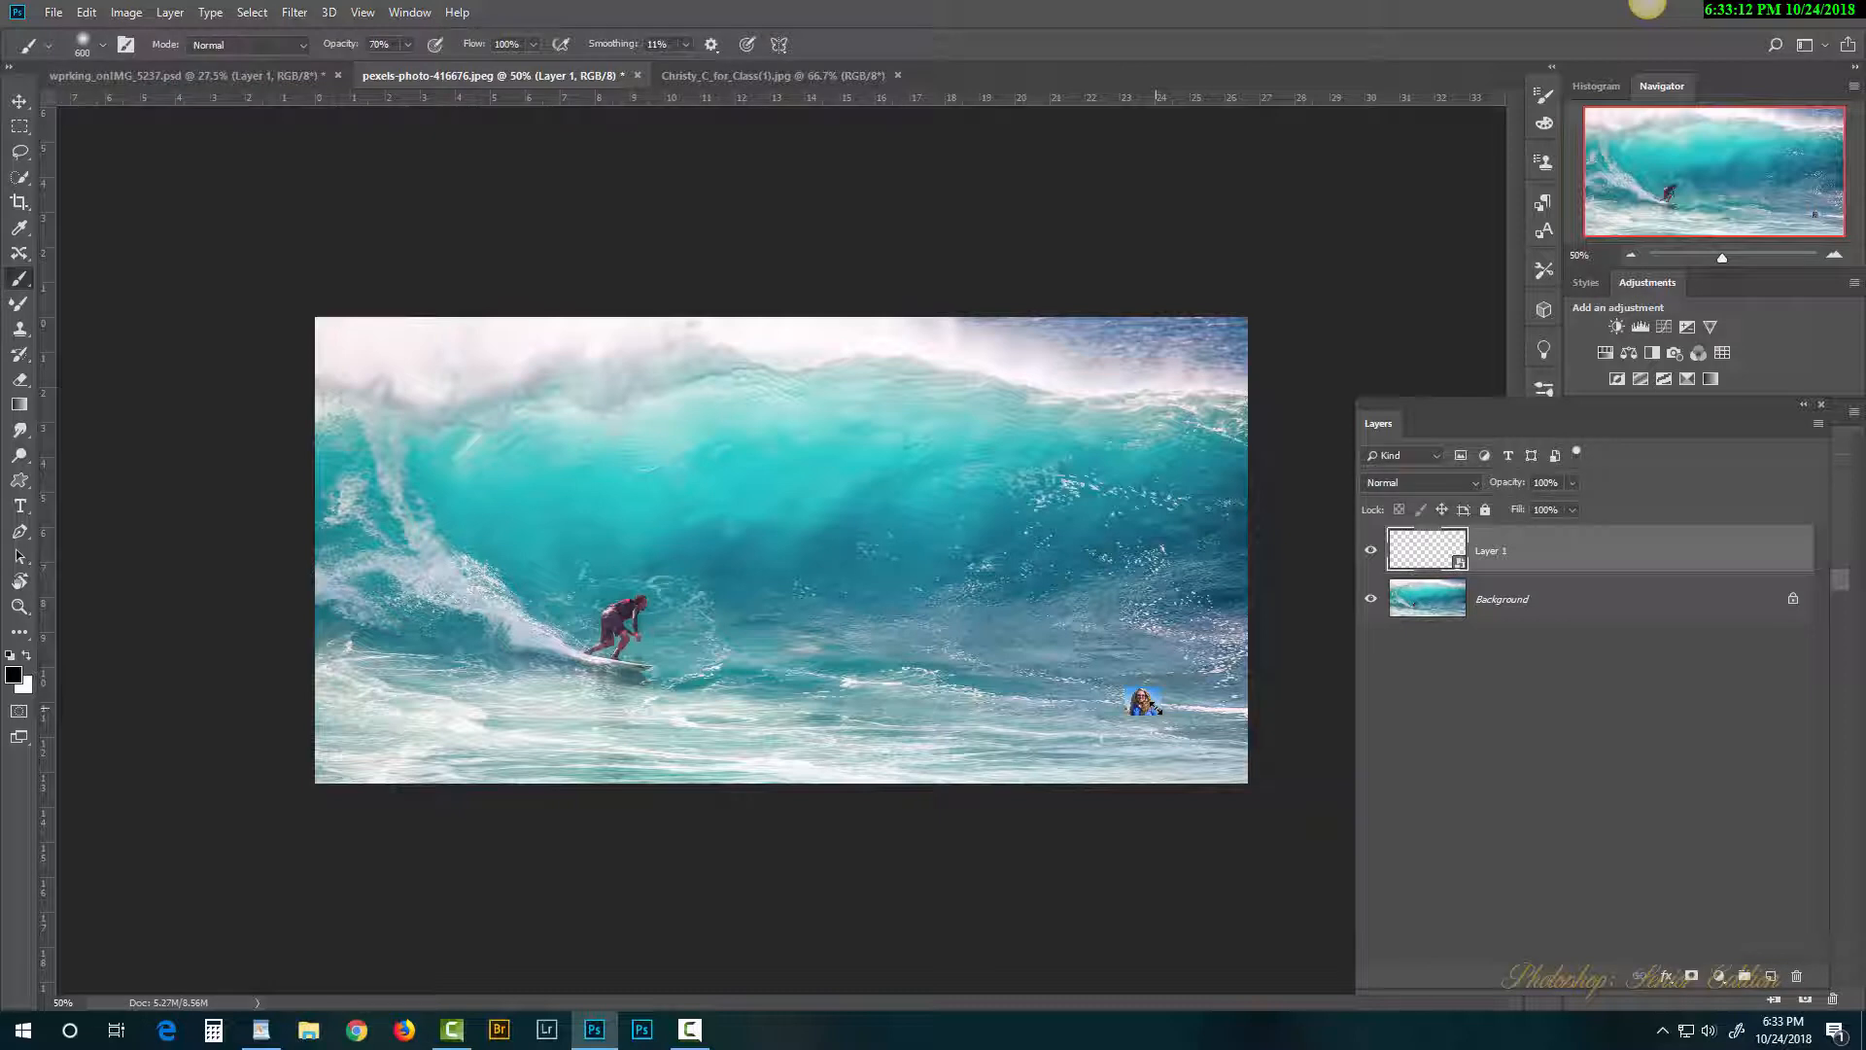
Step: Enlarge the portrait over most of the canvas and shift it down and right
{"action": "key", "text": "ctrl+t"}
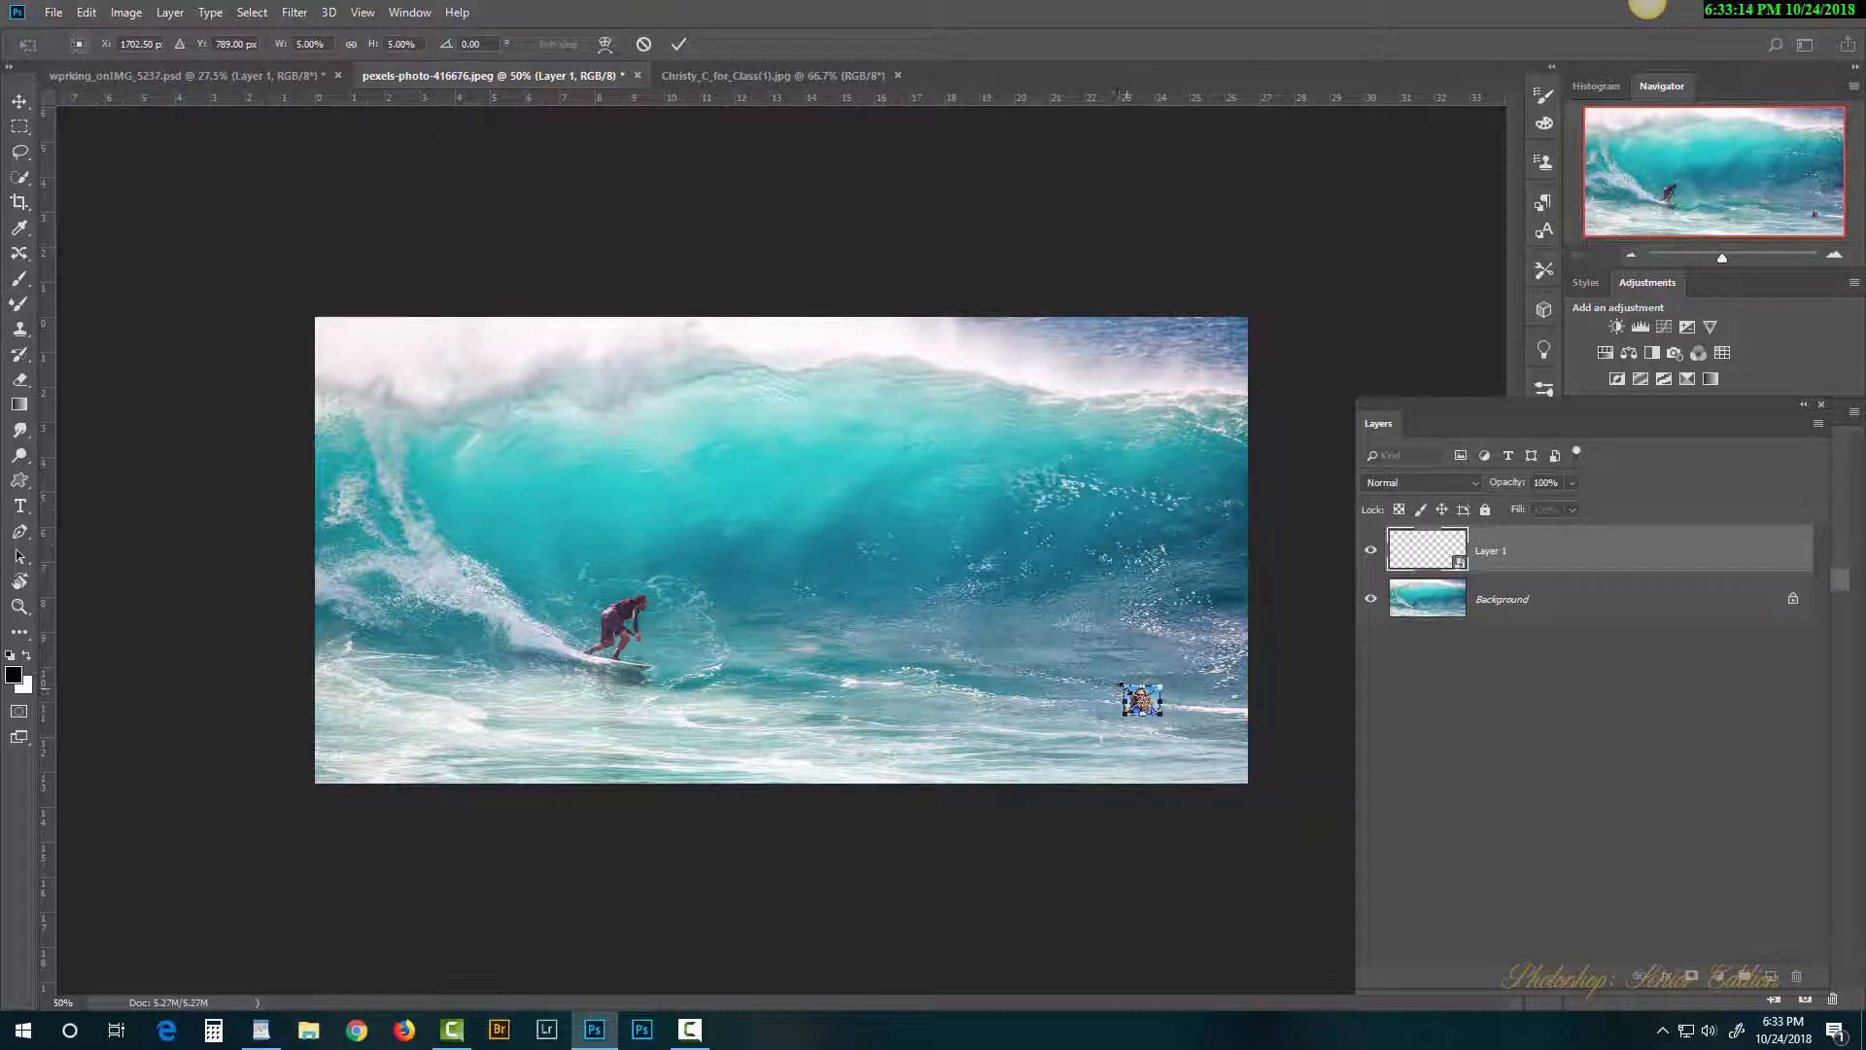
{"action": "left_click_drag", "start_coordinate": [1121, 686], "coordinate": [372, 189]}
{"action": "left_click_drag", "start_coordinate": [824, 499], "coordinate": [861, 620]}
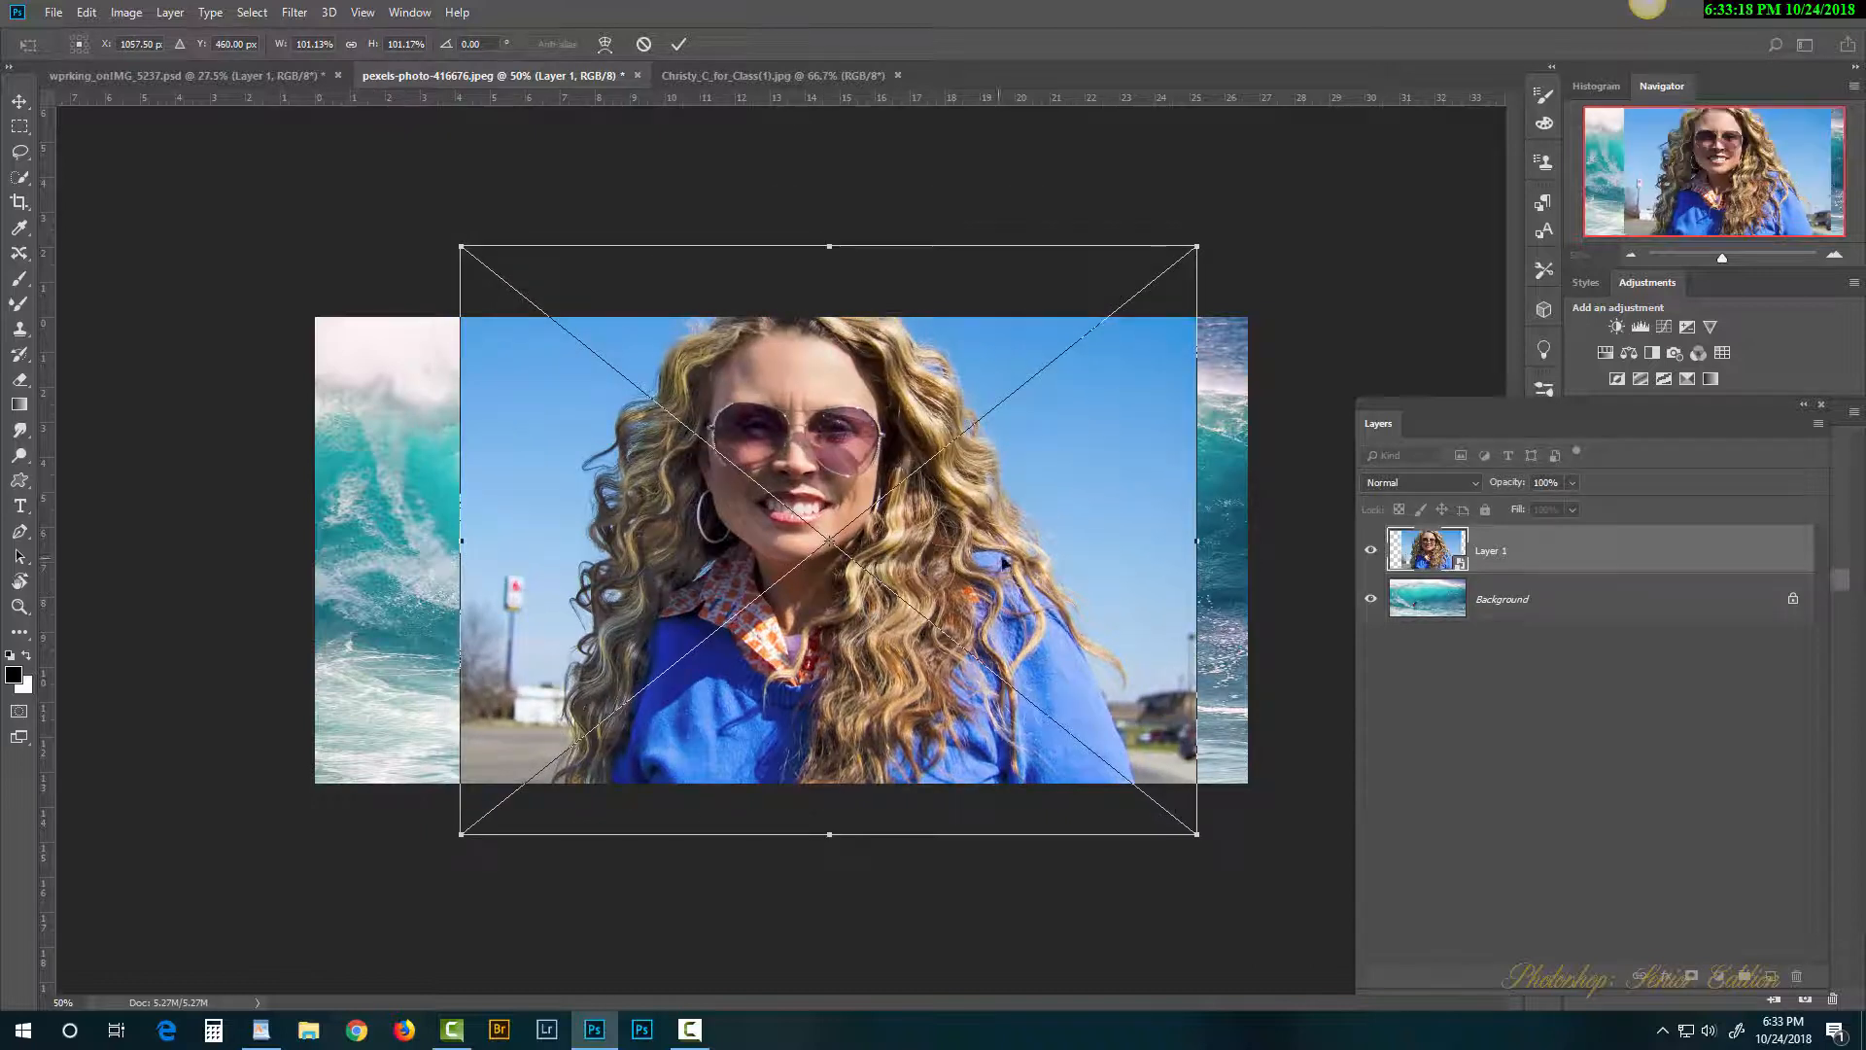
{"action": "key", "text": "b"}
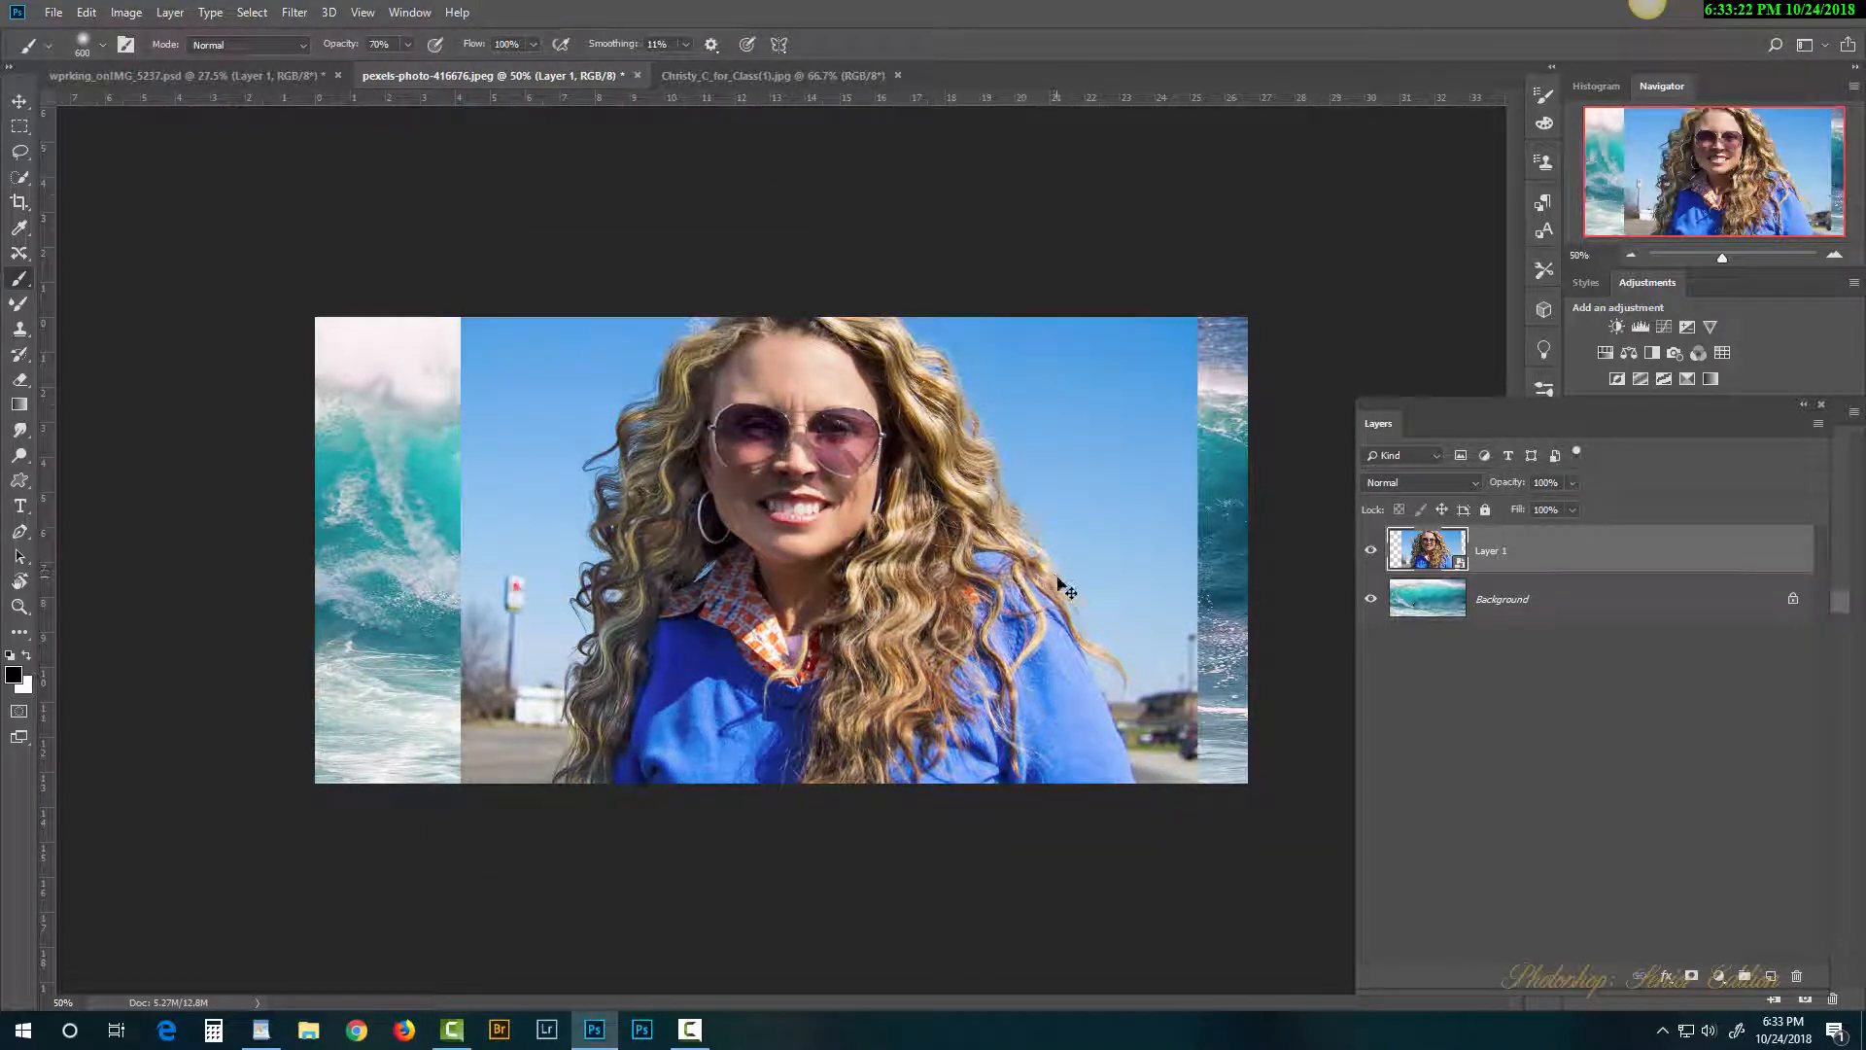
Step: Shrink the portrait to a small bottom-left box, then enlarge it to about 75%
{"action": "key", "text": "ctrl+t"}
{"action": "left_click_drag", "start_coordinate": [1189, 252], "coordinate": [443, 692]}
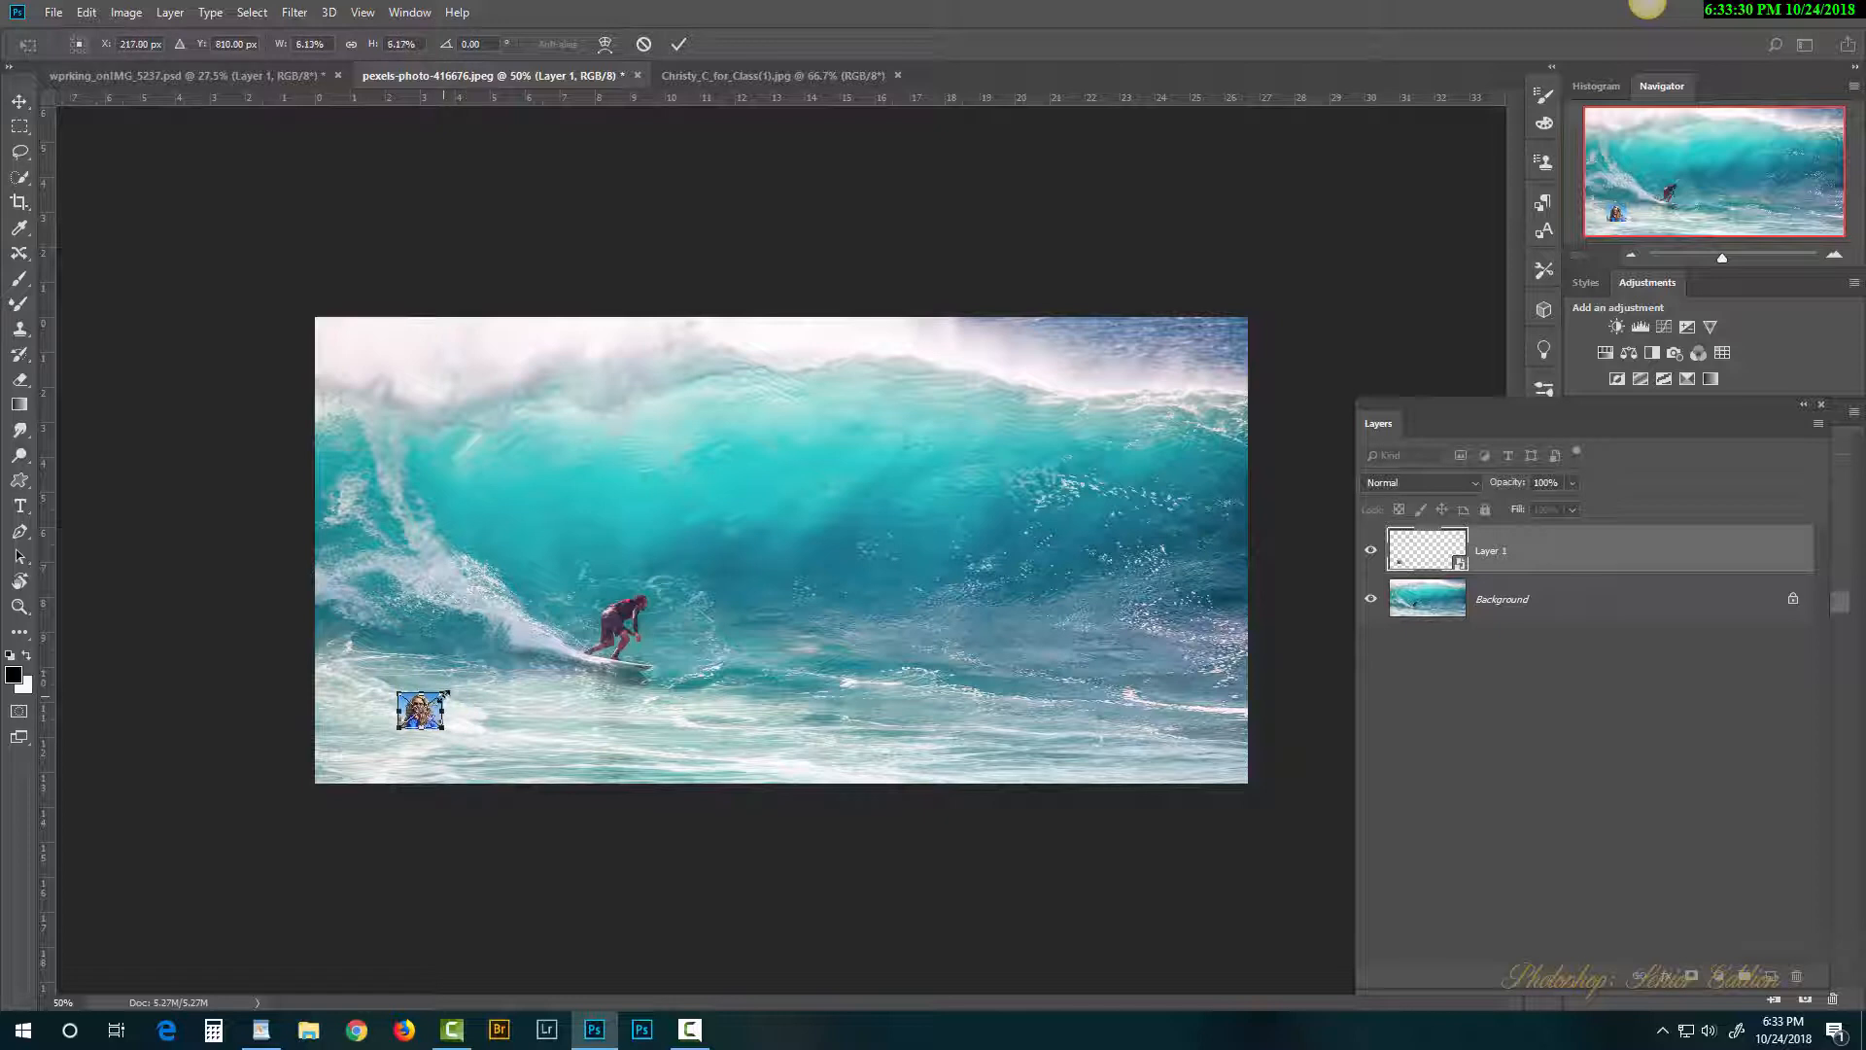
{"action": "key", "text": "b"}
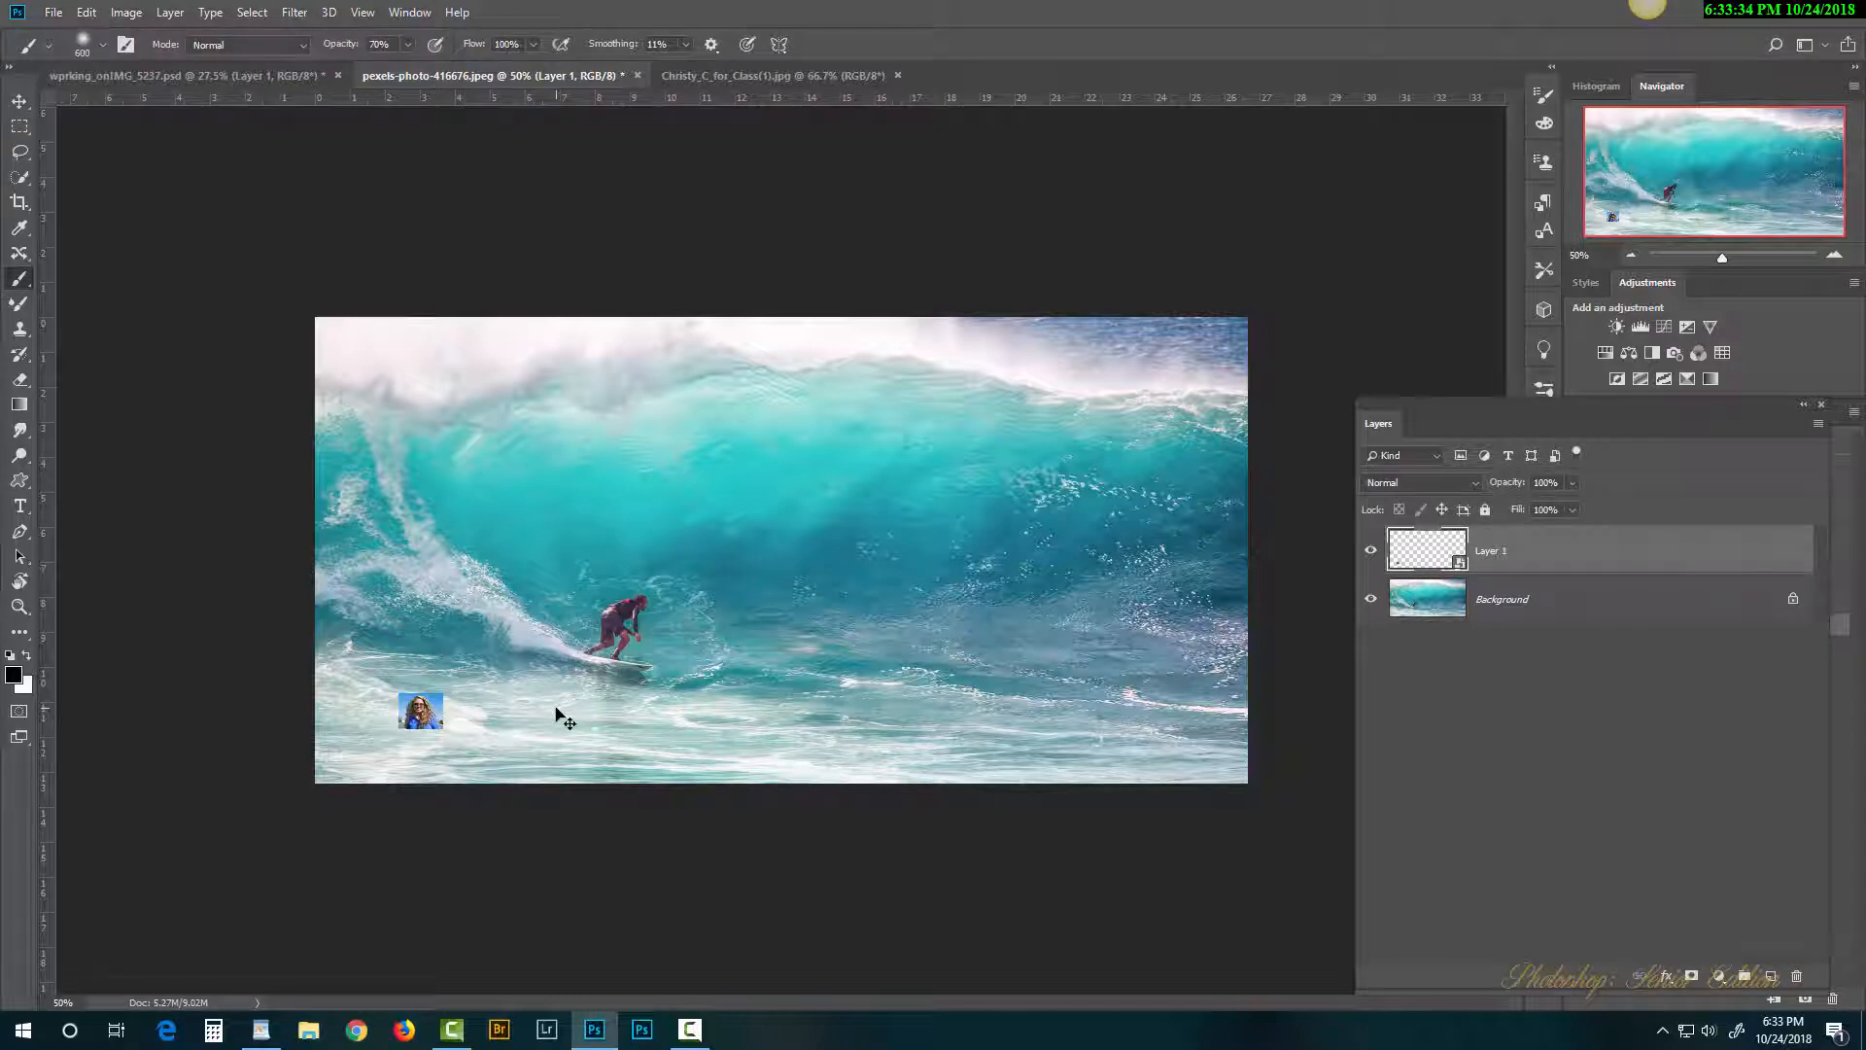
{"action": "key", "text": "ctrl+t"}
{"action": "mouse_move", "coordinate": [439, 696]}
{"action": "left_mouse_down"}
{"action": "mouse_move", "coordinate": [743, 346]}
{"action": "mouse_move", "coordinate": [899, 231]}
{"action": "left_mouse_up"}
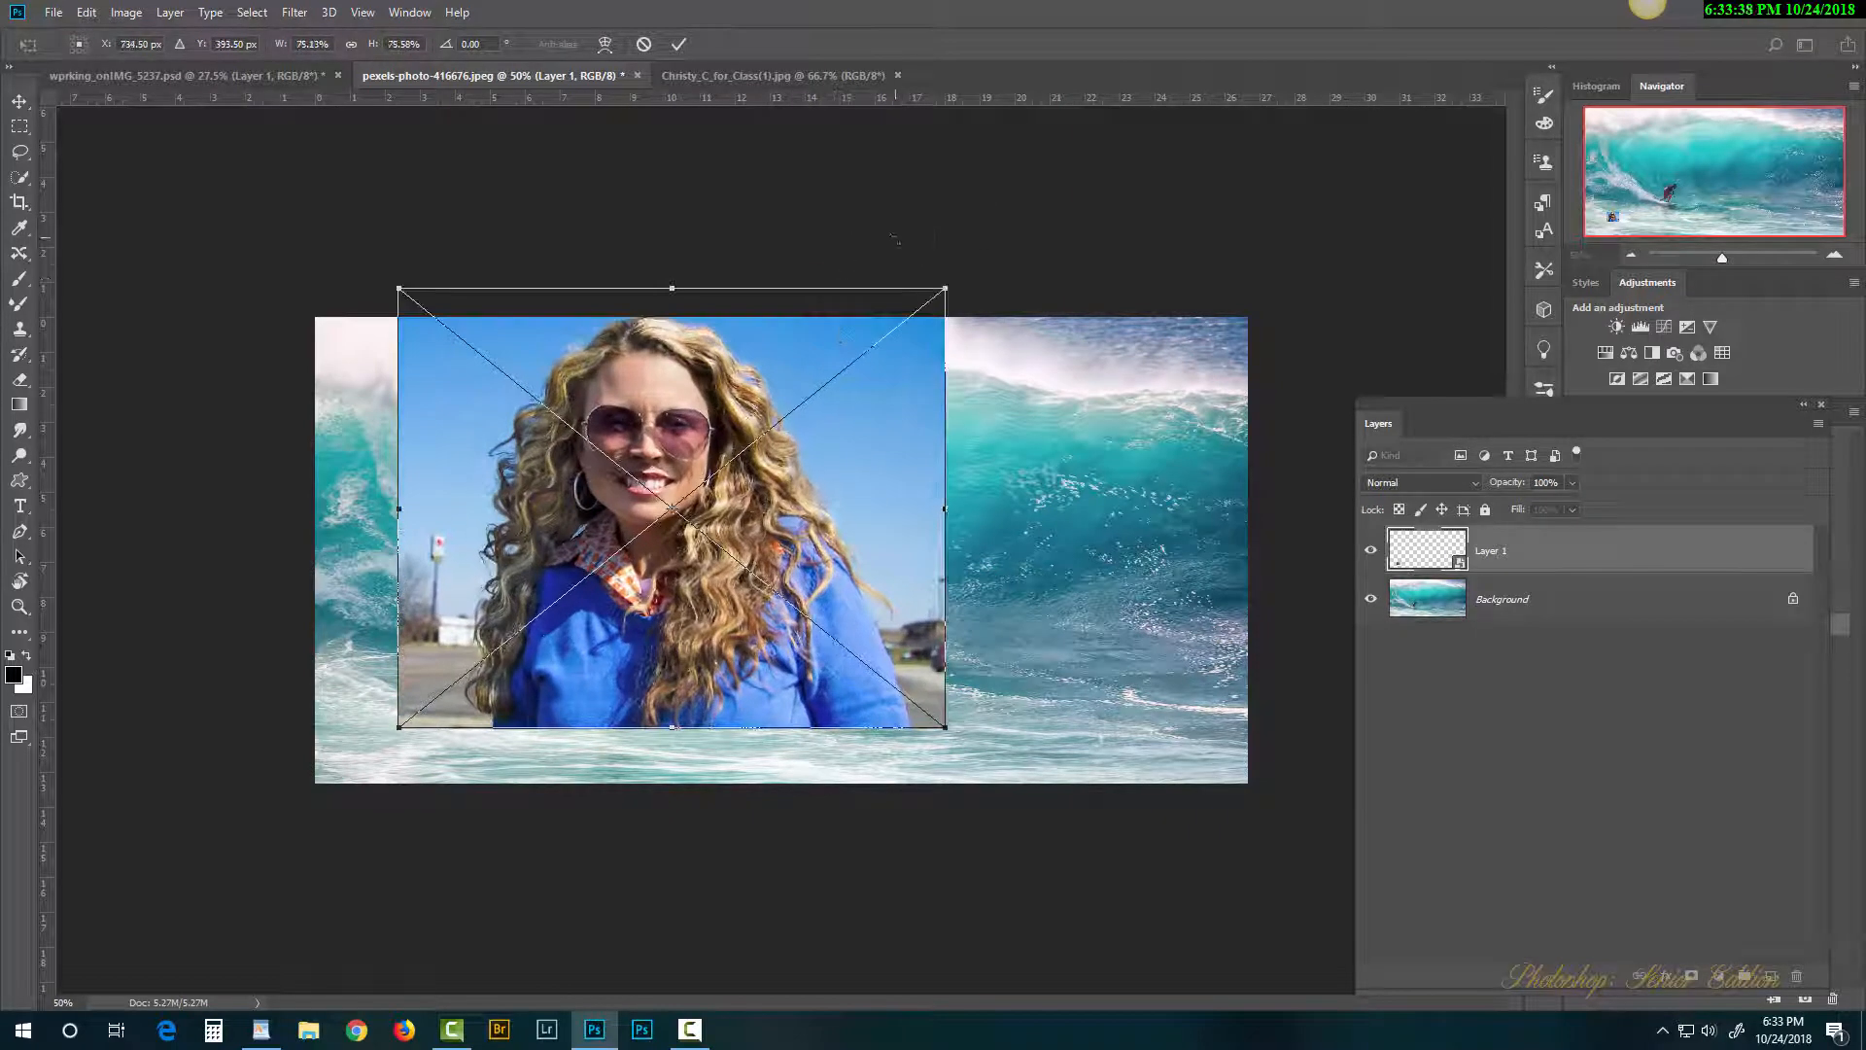
{"action": "key", "text": "Return"}
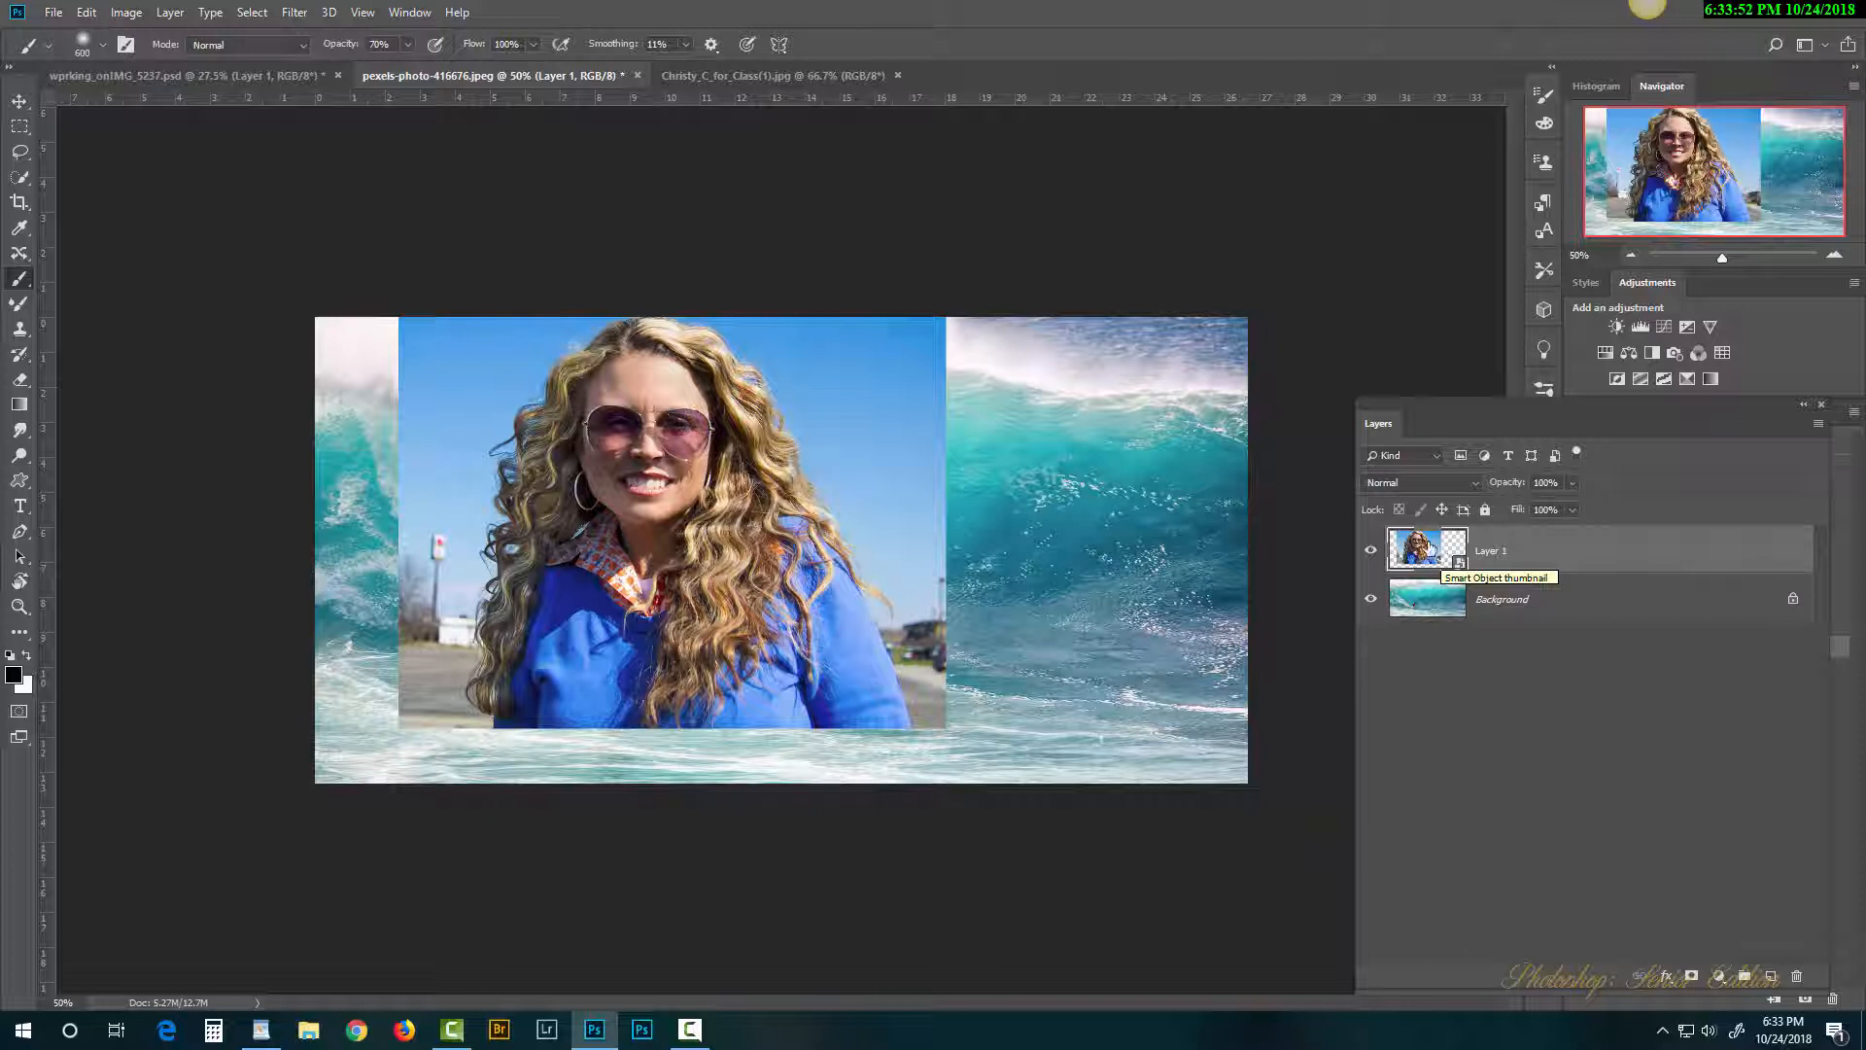
{"action": "double_click", "coordinate": [1427, 550]}
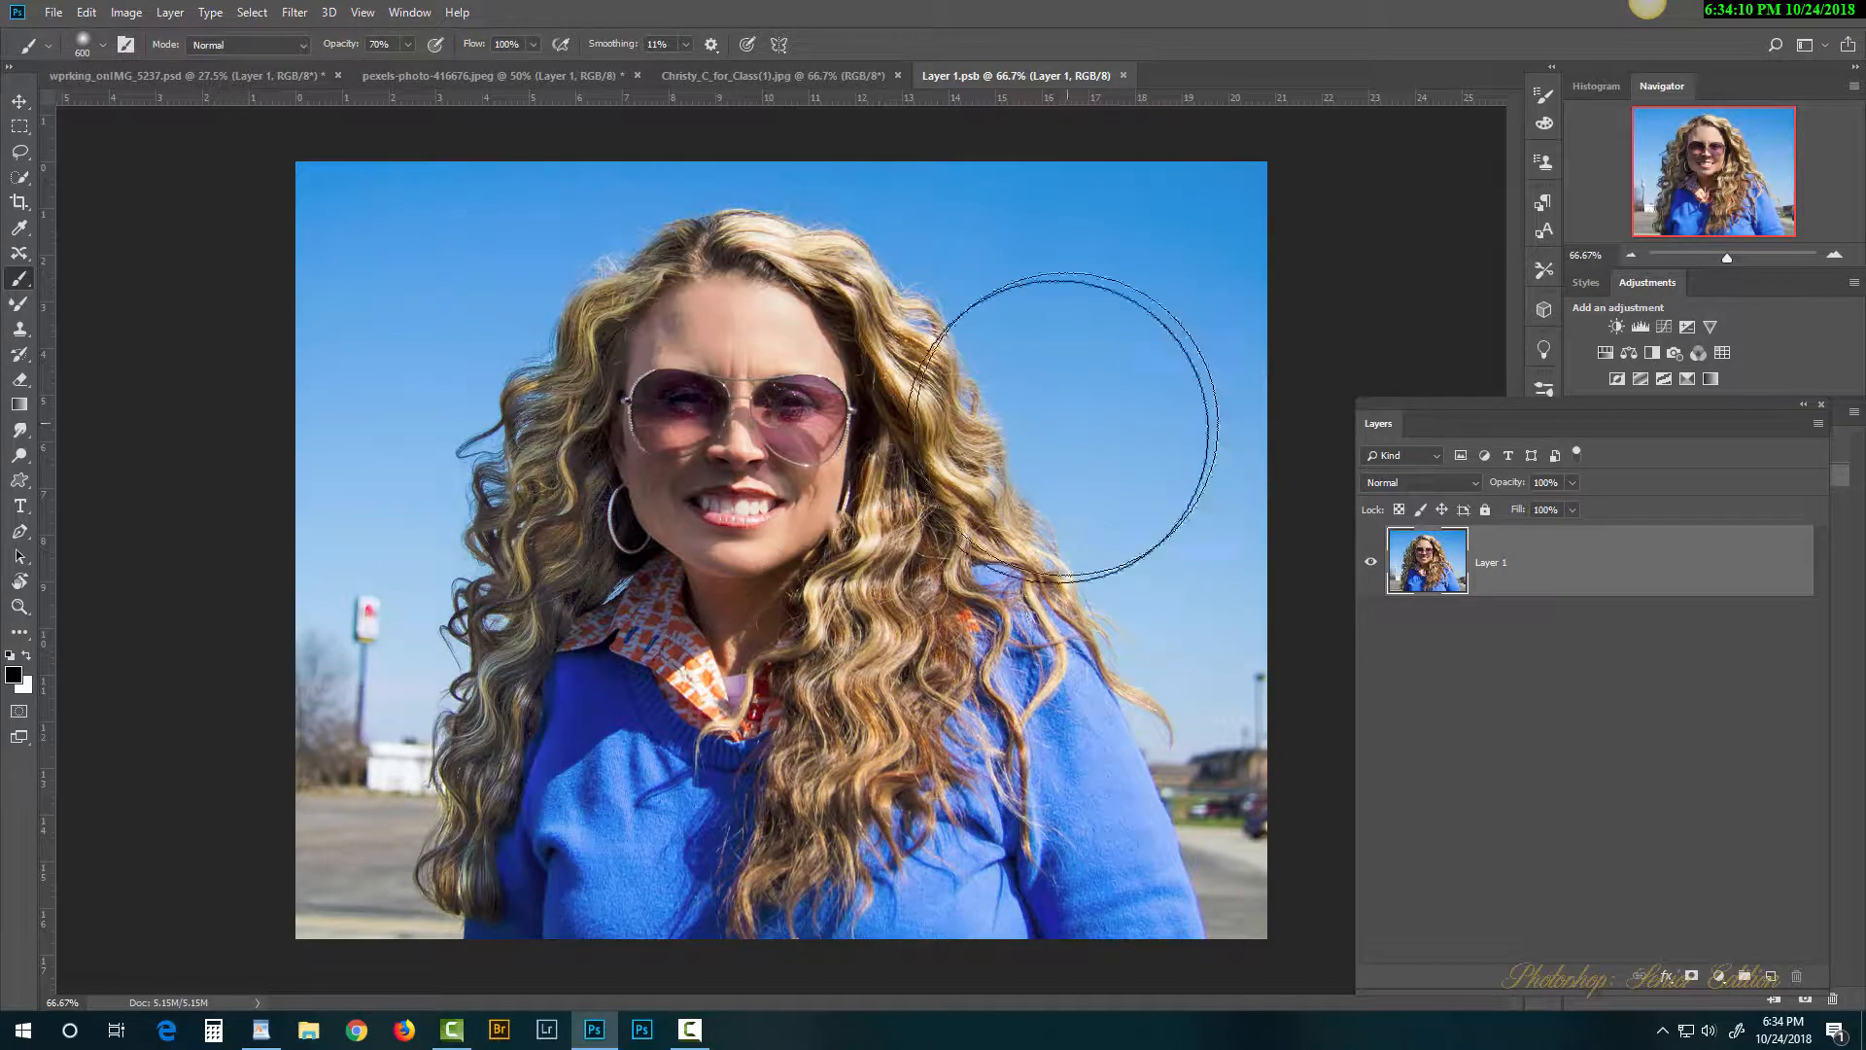
{"action": "left_click", "coordinate": [1123, 75]}
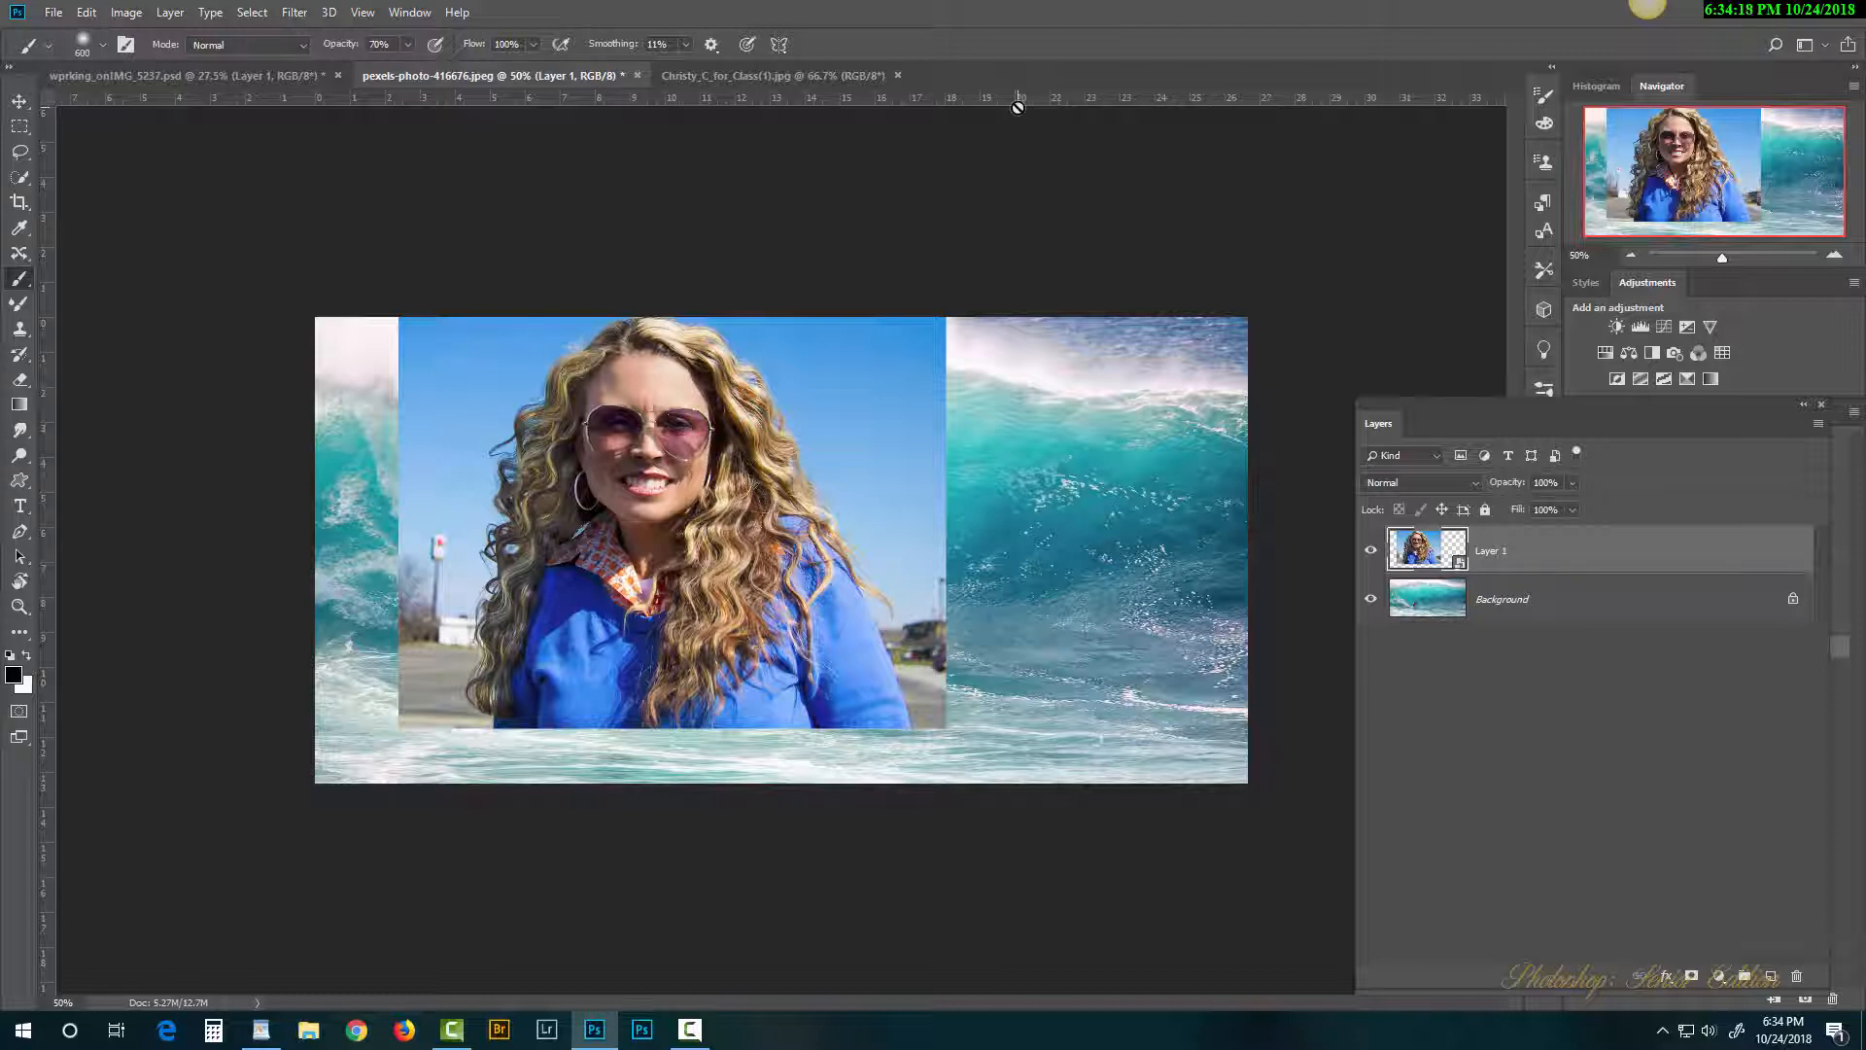
{"action": "double_click", "coordinate": [1427, 550]}
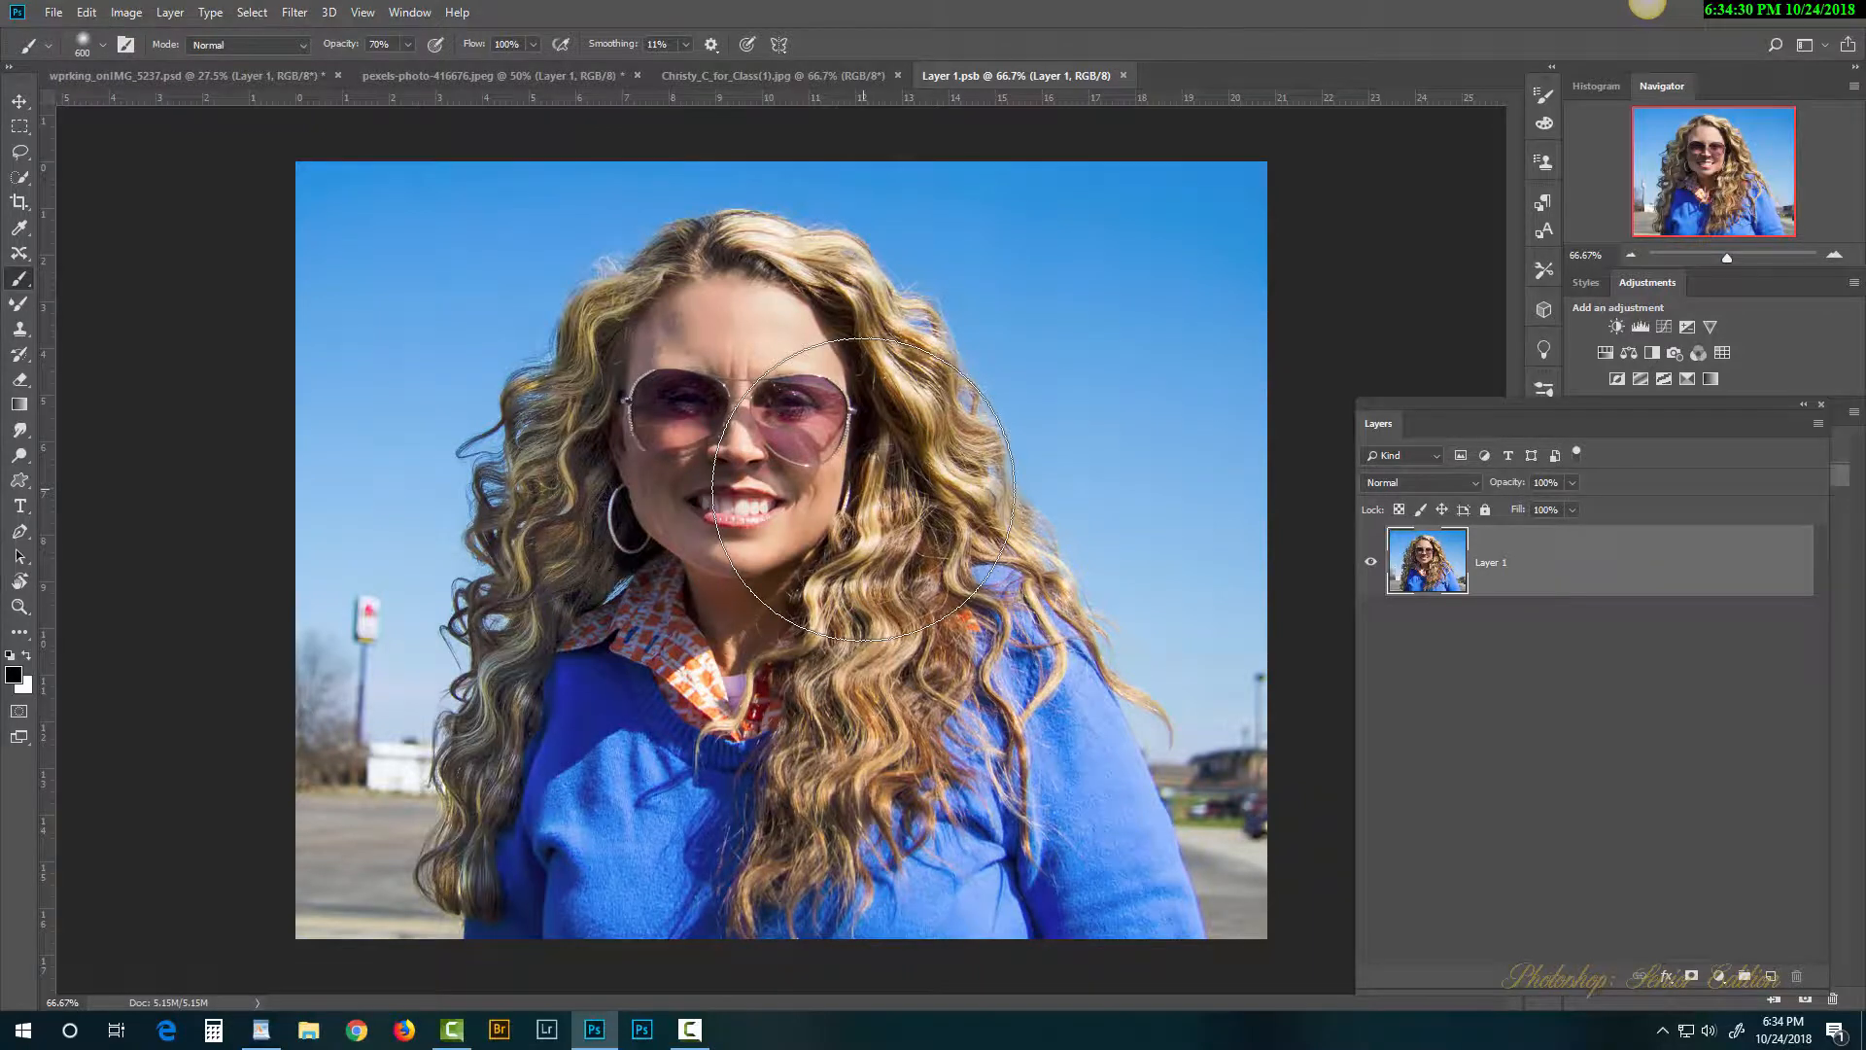
{"action": "left_click", "coordinate": [1123, 75]}
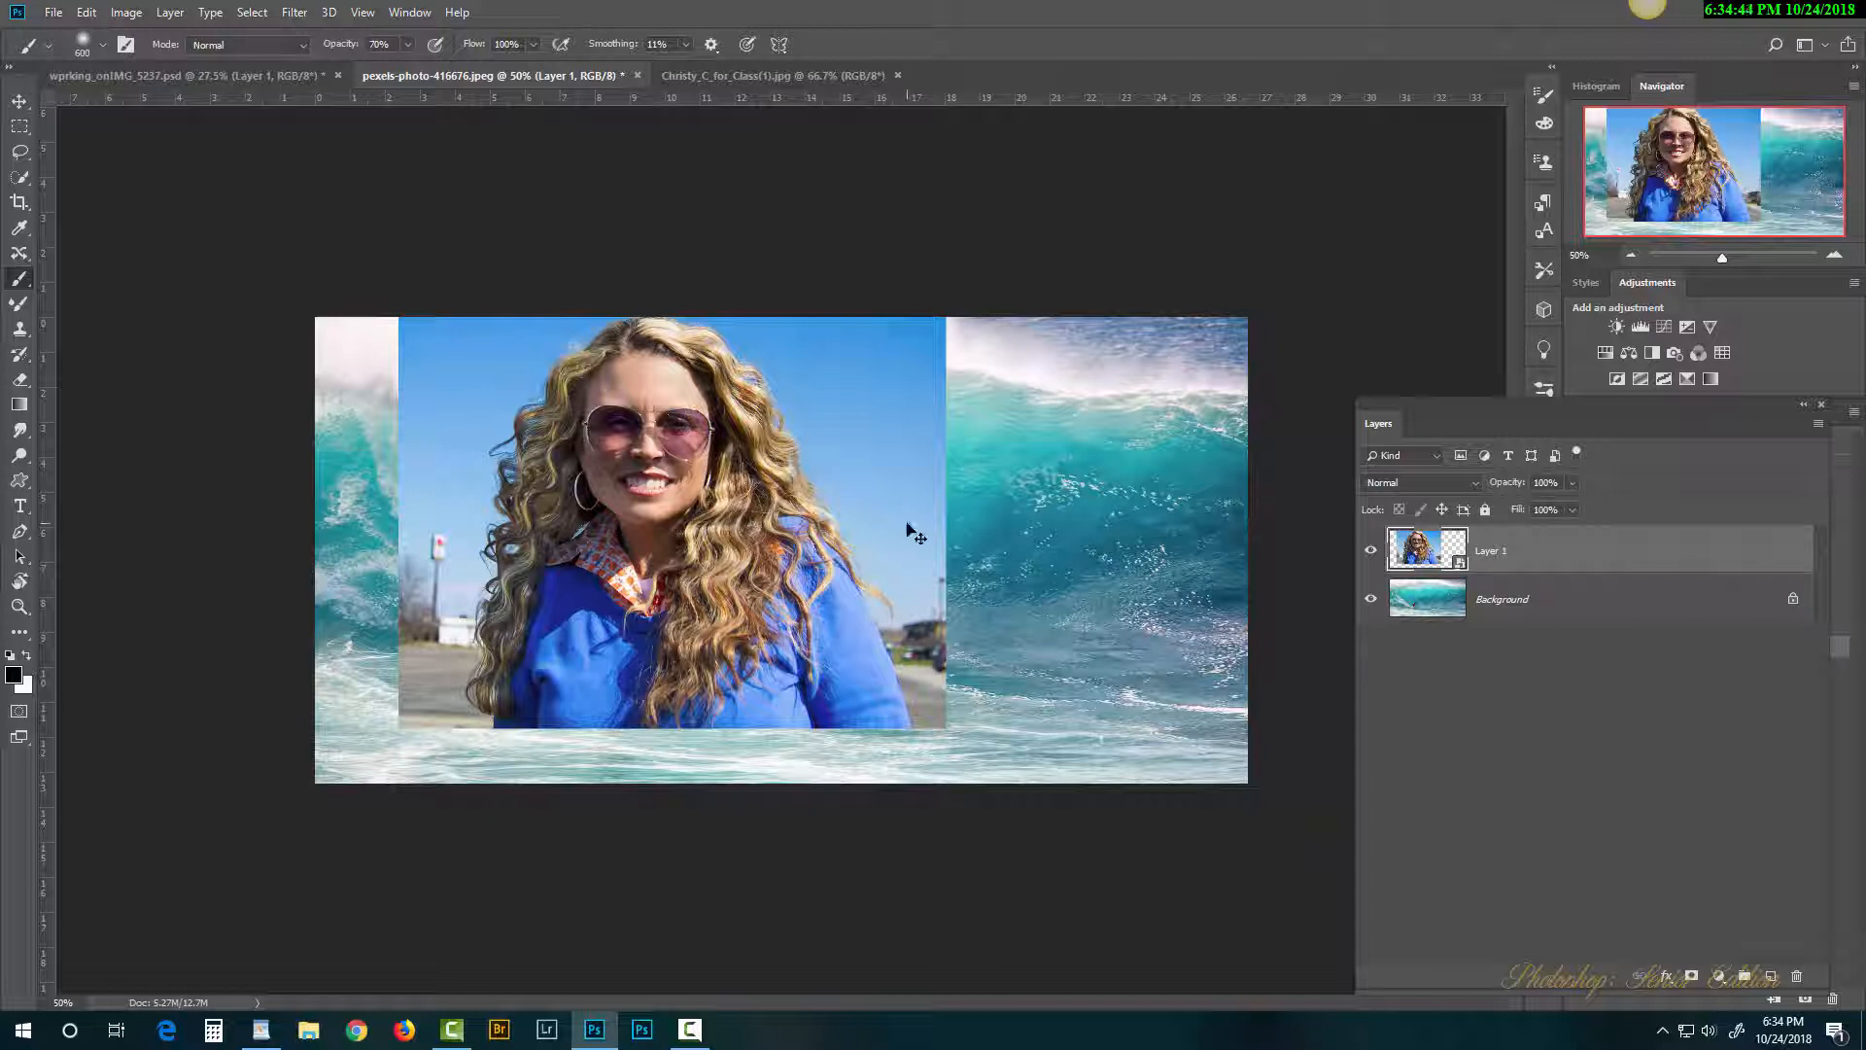
Step: Scale the portrait to about 53% and move it into the wave's lower-right corner
{"action": "key", "text": "v"}
{"action": "key", "text": "ctrl+t"}
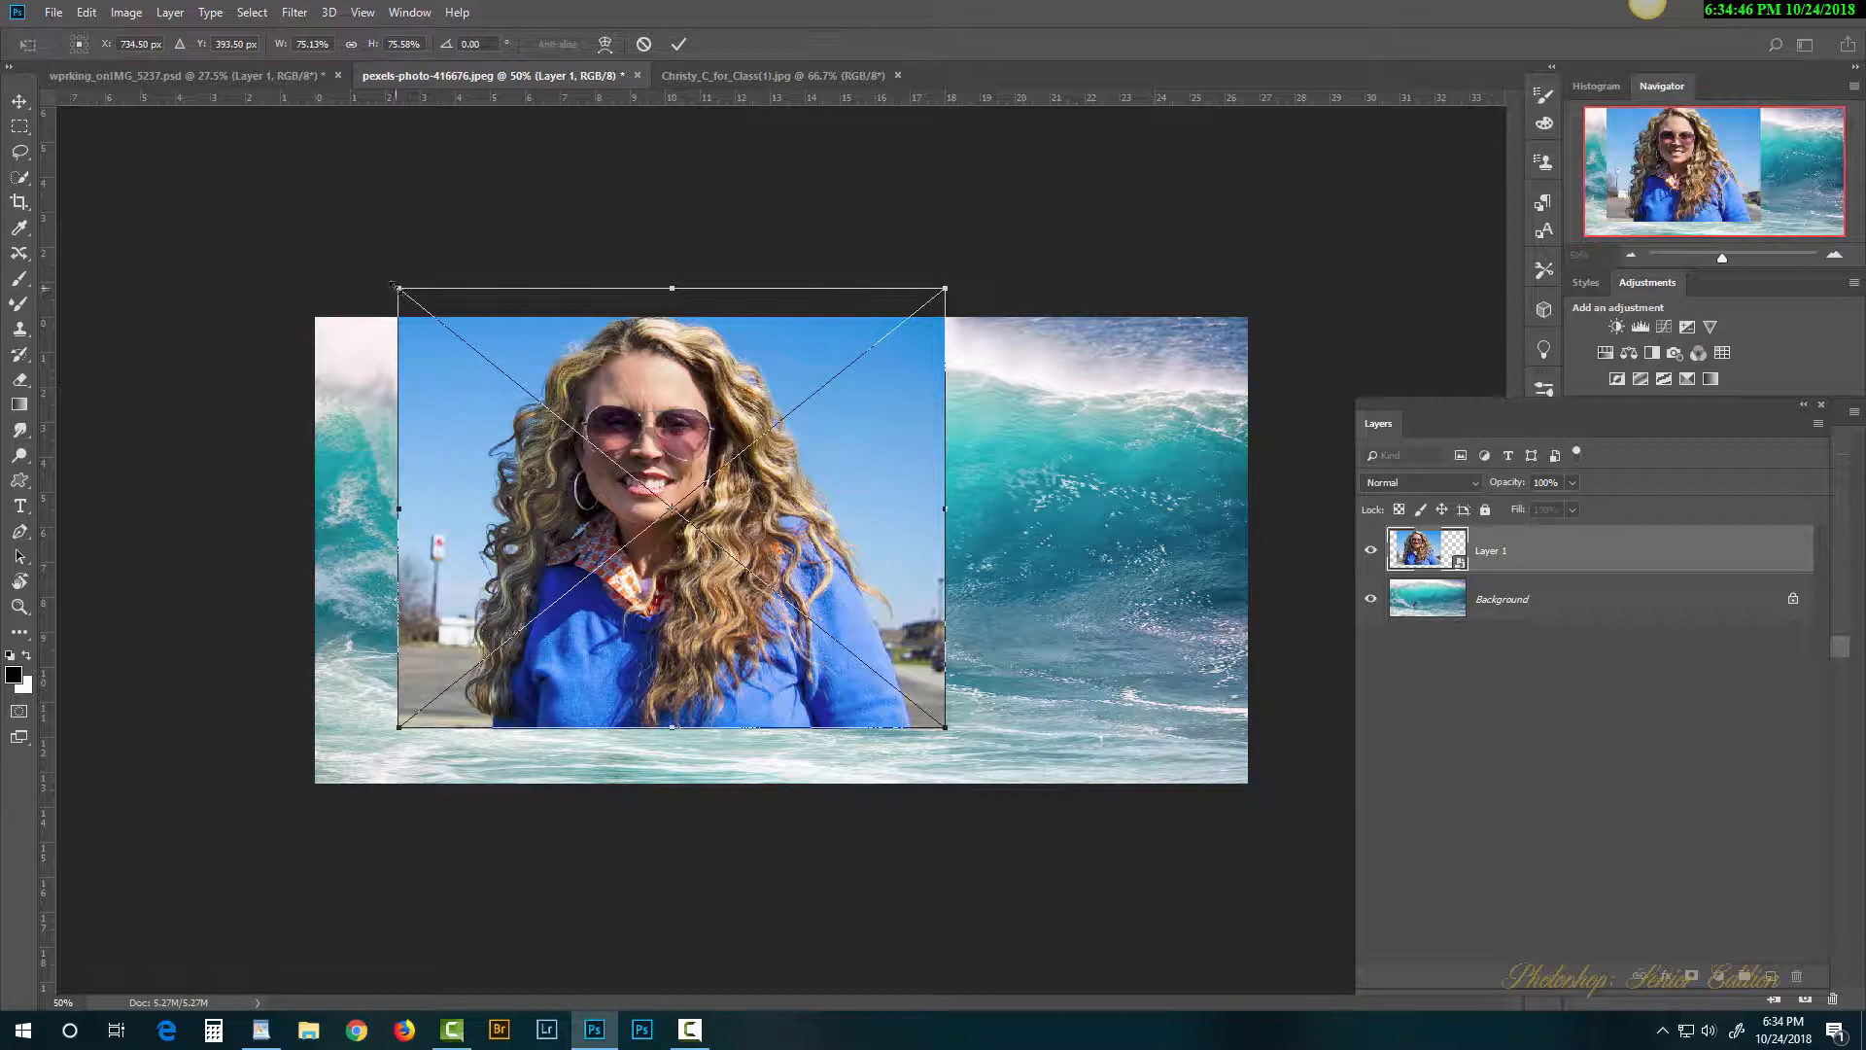
{"action": "left_click_drag", "start_coordinate": [395, 286], "coordinate": [526, 391]}
{"action": "left_click_drag", "start_coordinate": [720, 504], "coordinate": [1030, 569]}
{"action": "left_click_drag", "start_coordinate": [837, 450], "coordinate": [873, 486]}
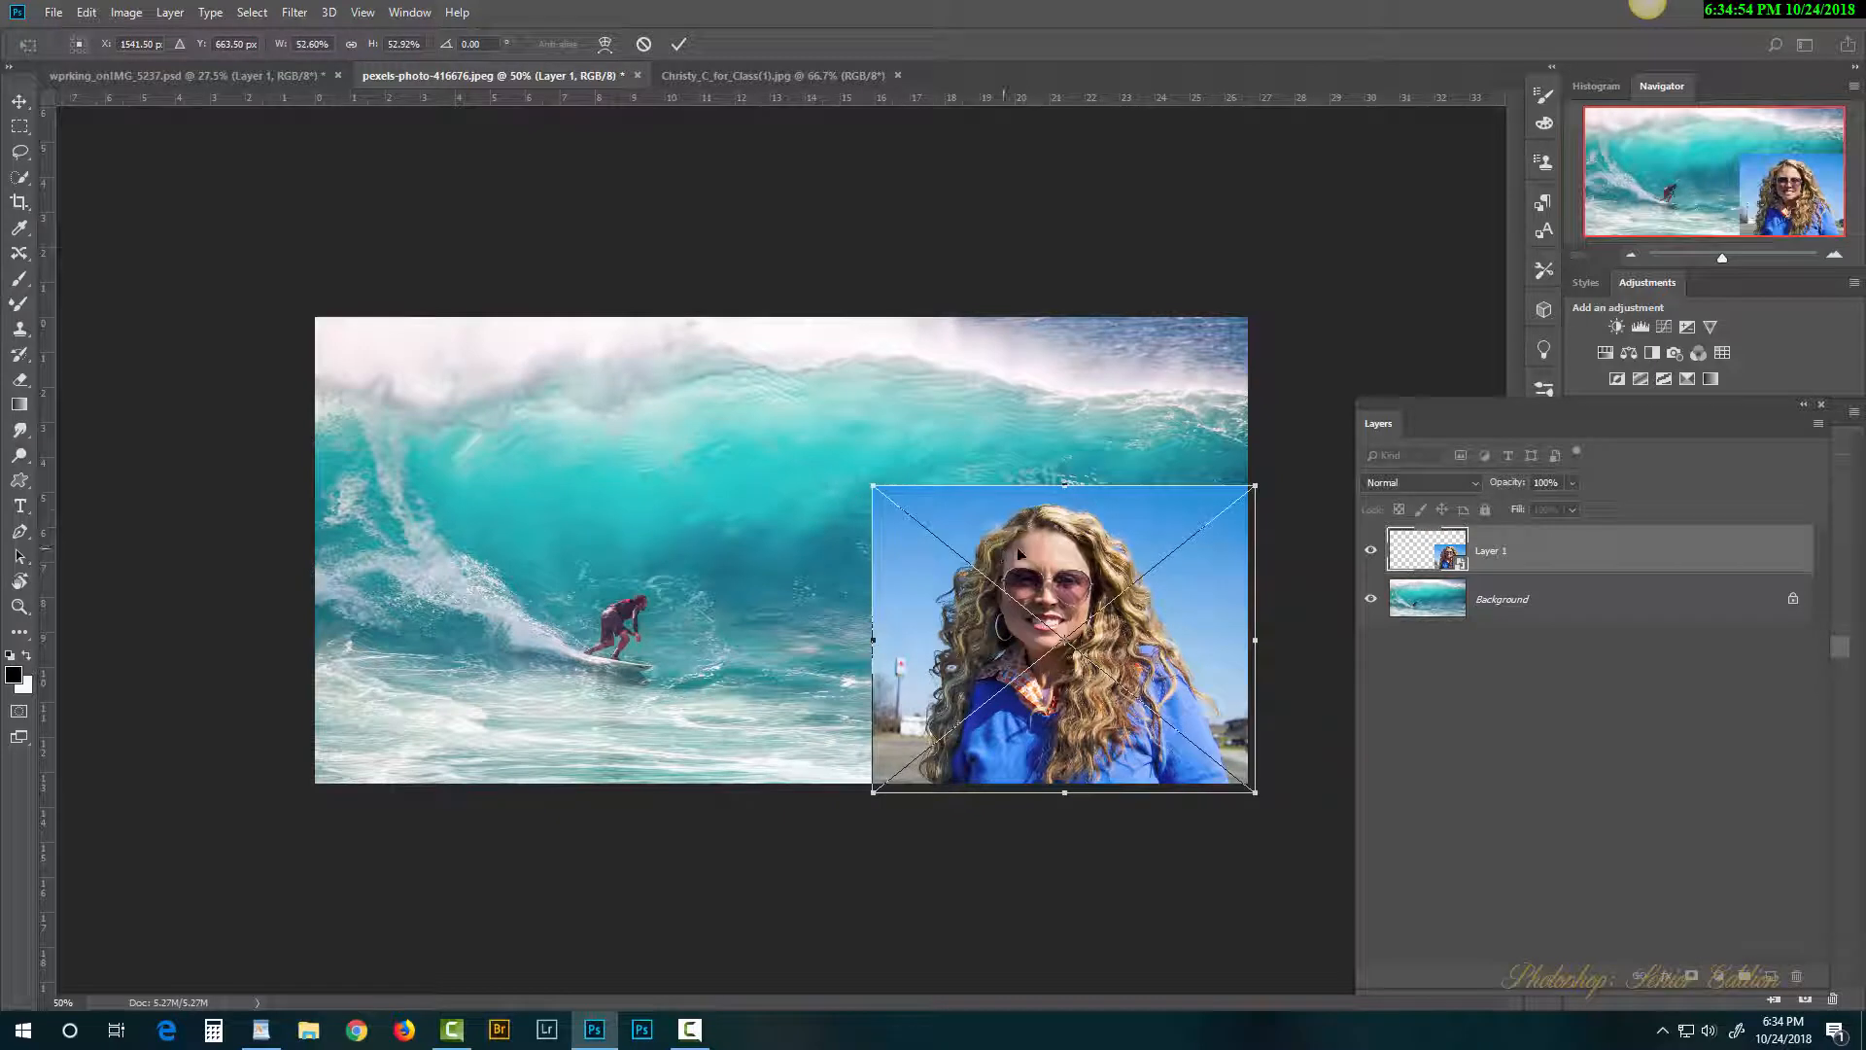
{"action": "key", "text": "Return"}
{"action": "key", "text": "b"}
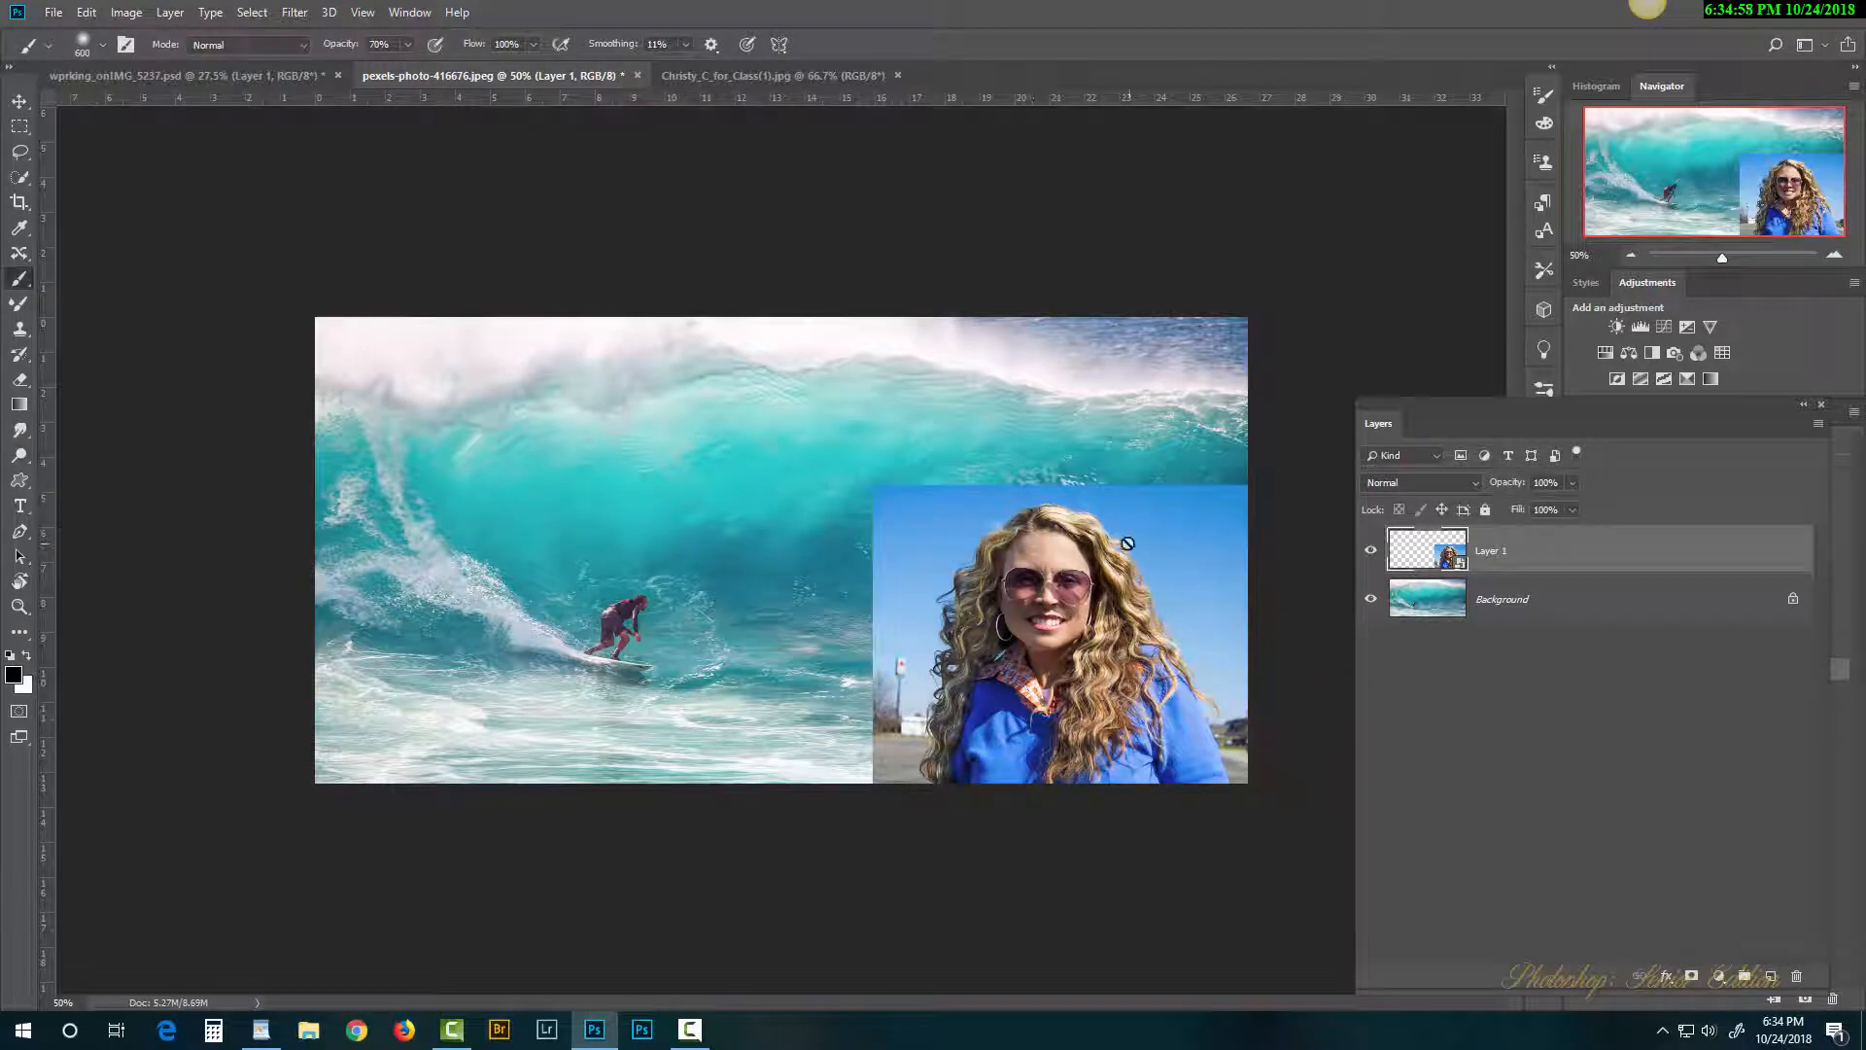
{"action": "left_click", "coordinate": [20, 178]}
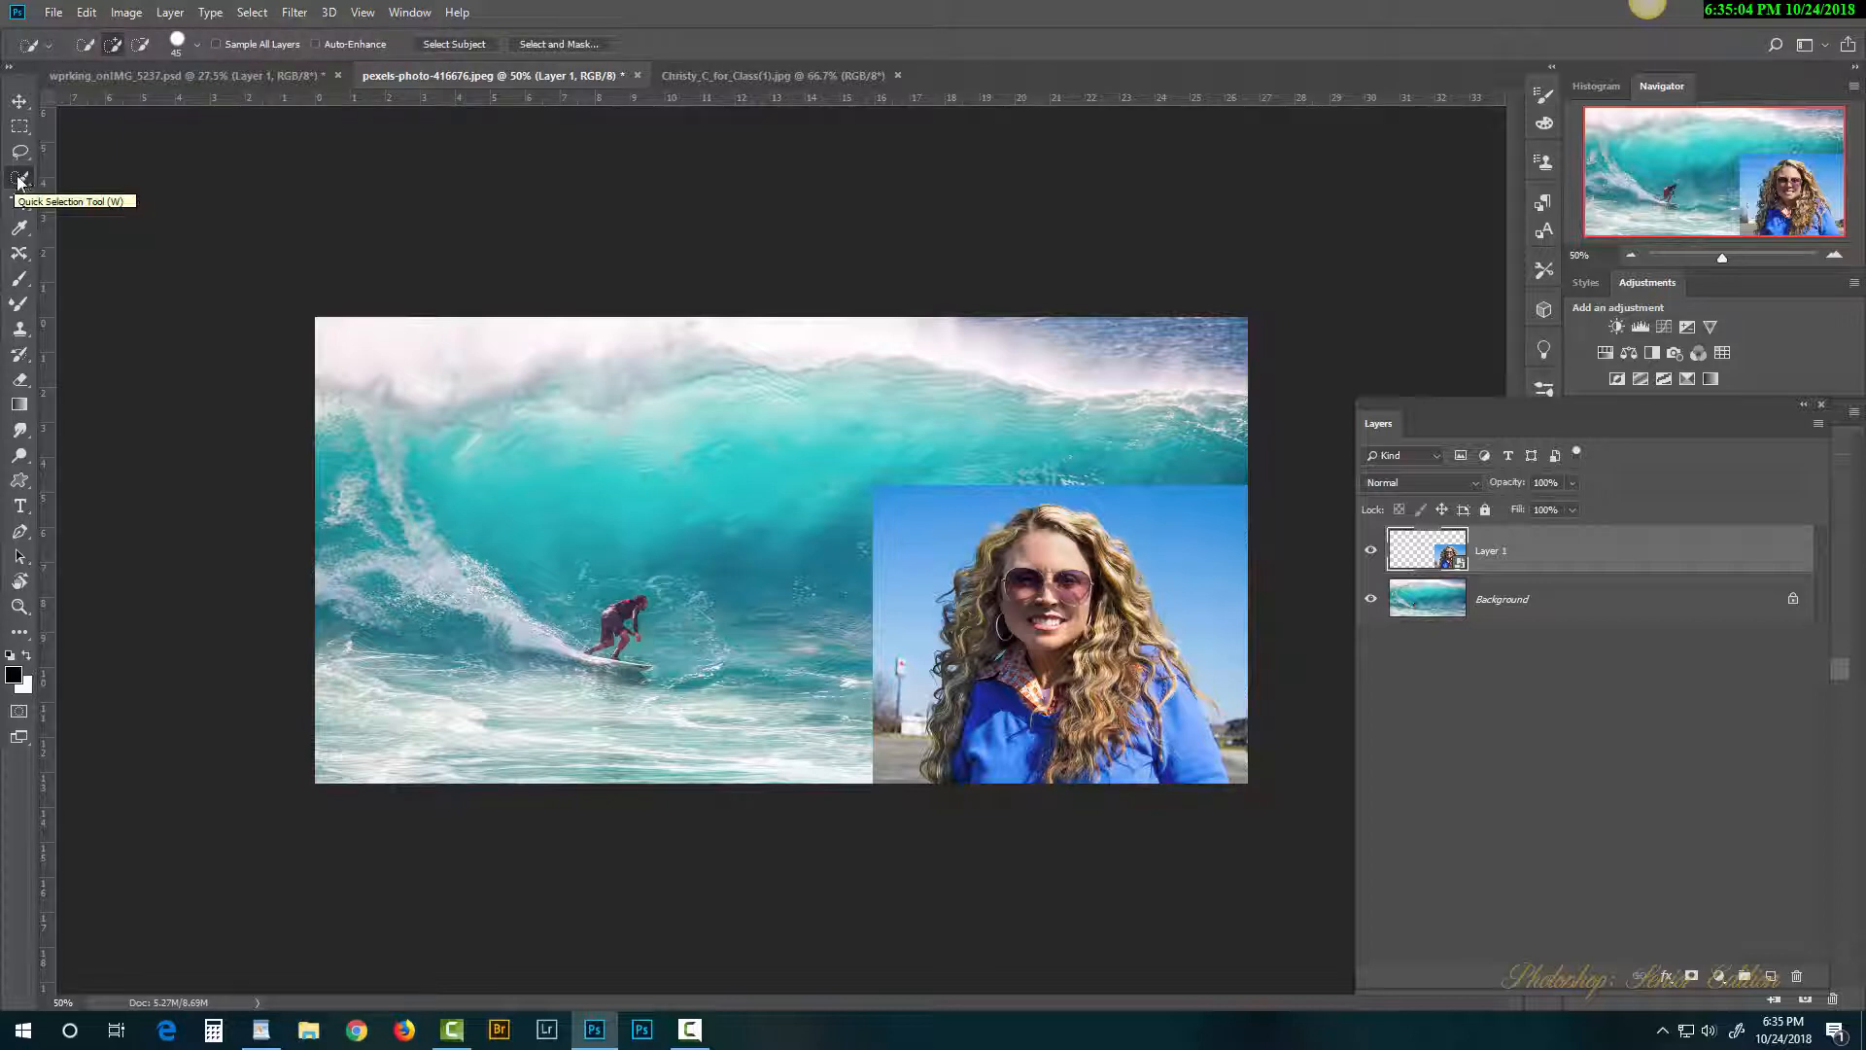
Step: Select the woman with Select Subject and open Select and Mask
{"action": "left_click", "coordinate": [468, 47]}
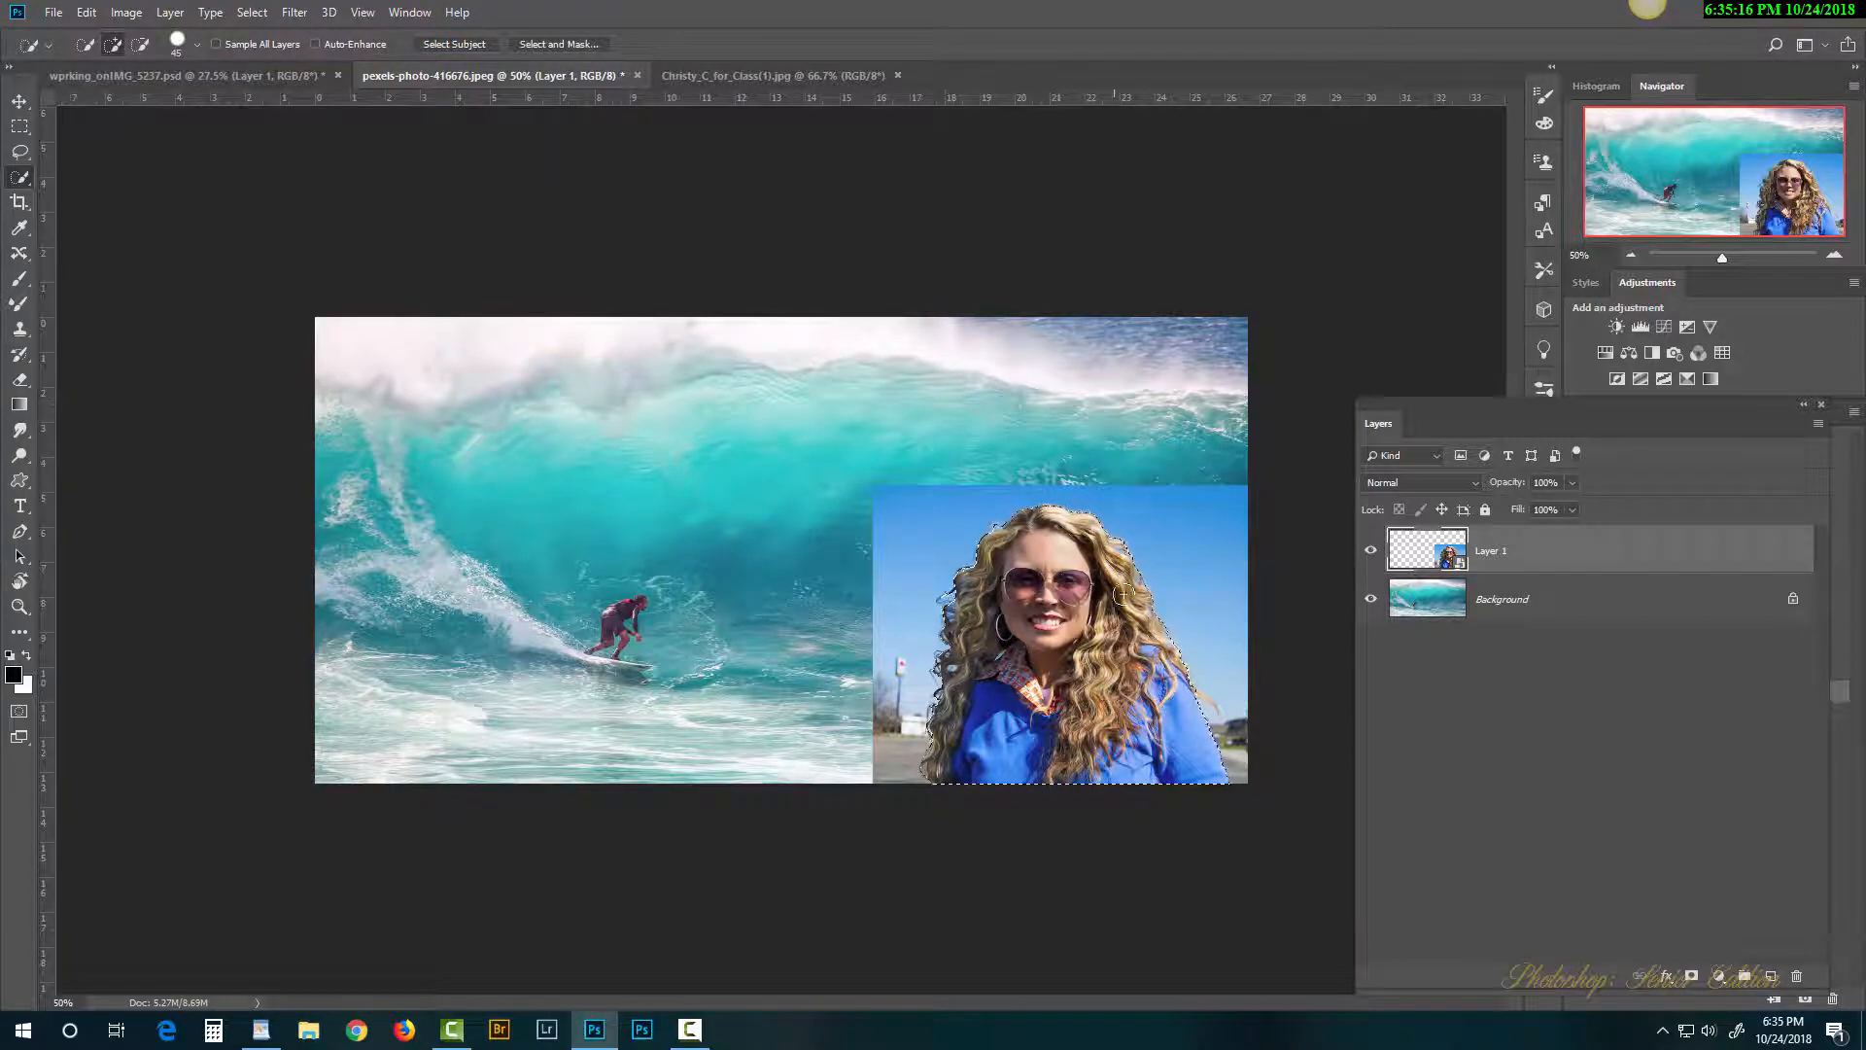
{"action": "left_click", "coordinate": [567, 42]}
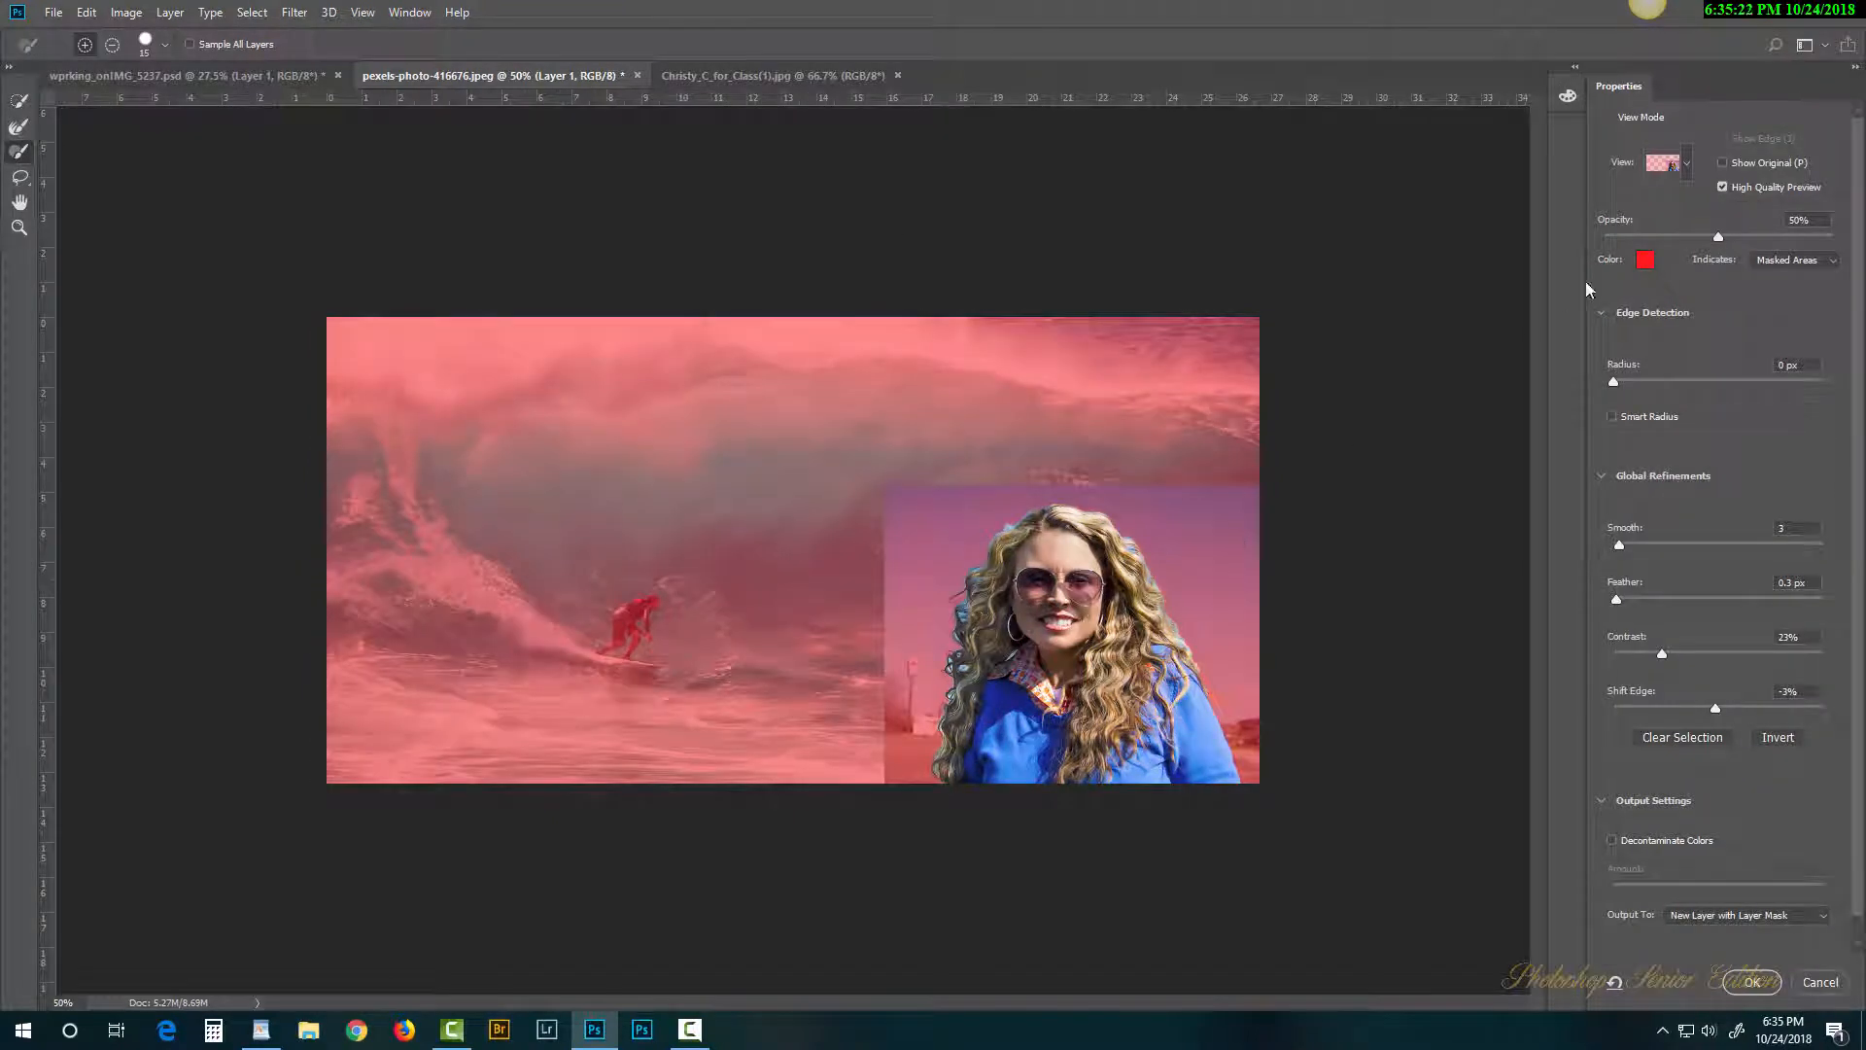
Step: Switch the Select and Mask view mode to On Layers
{"action": "left_click", "coordinate": [1686, 170]}
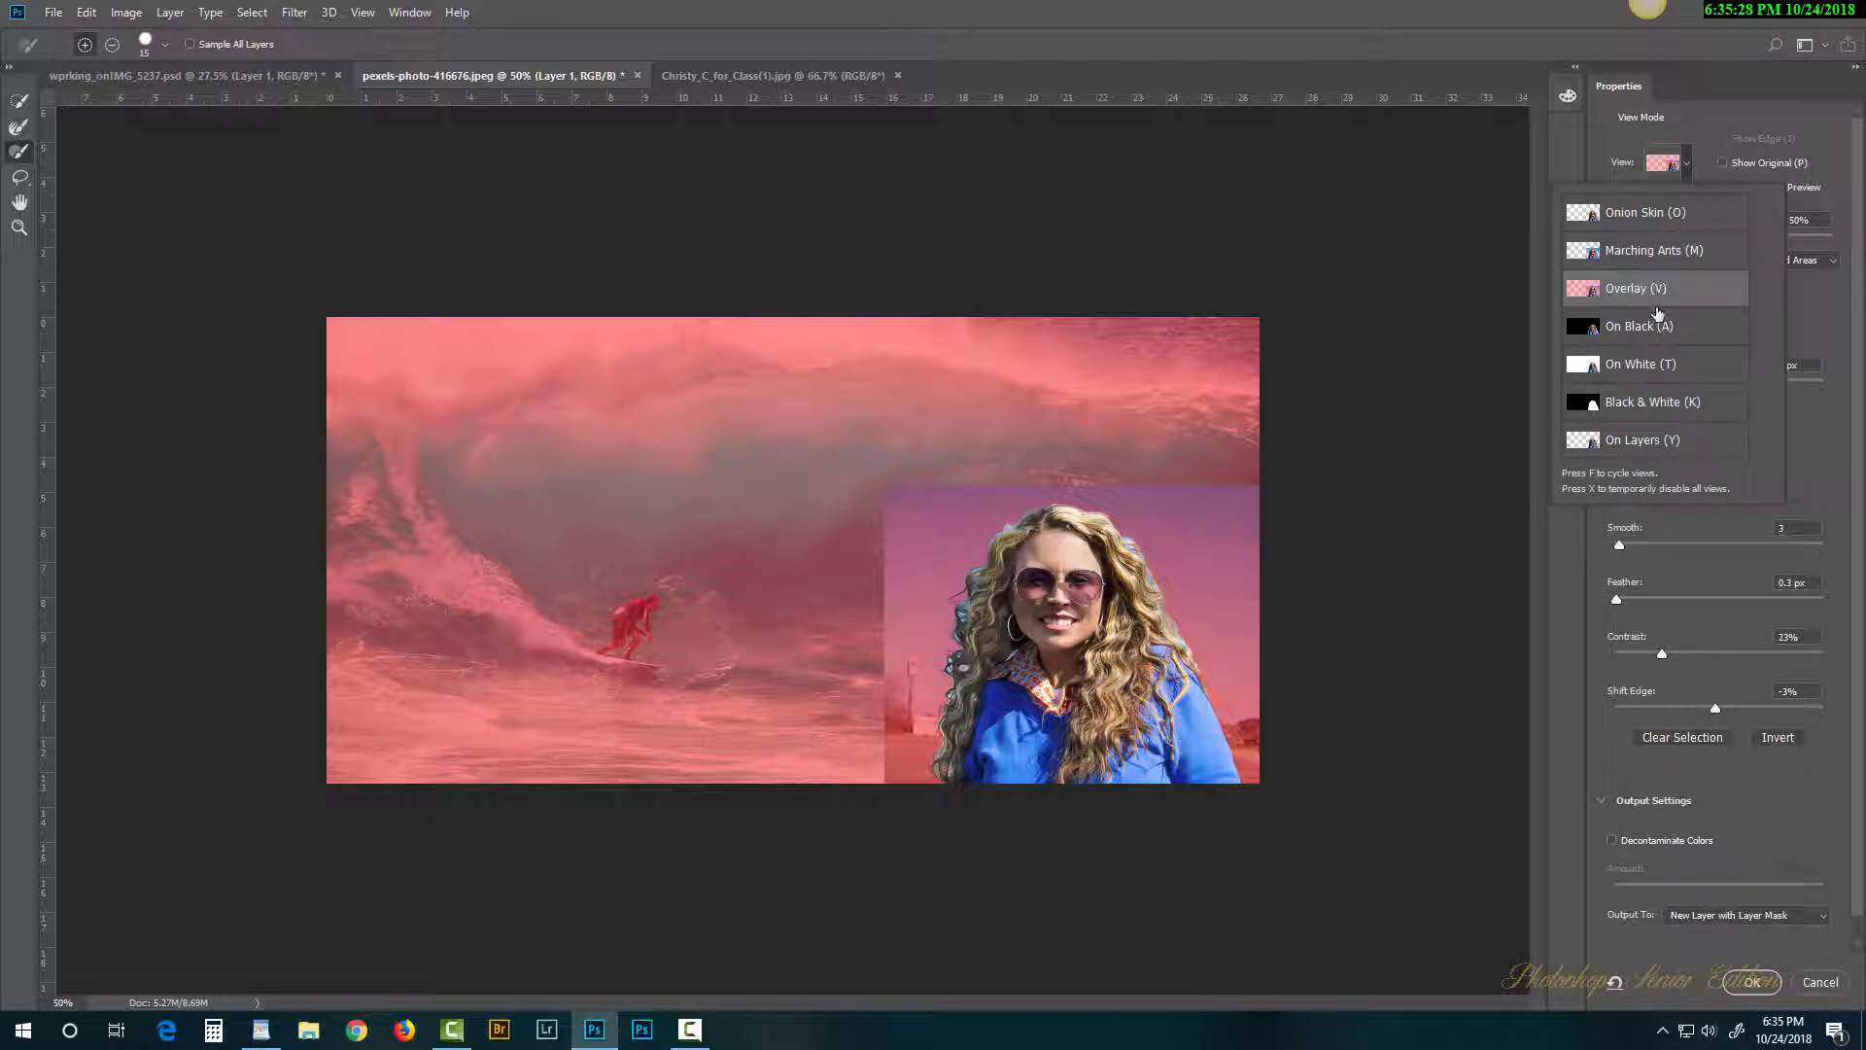
{"action": "left_click", "coordinate": [1641, 442]}
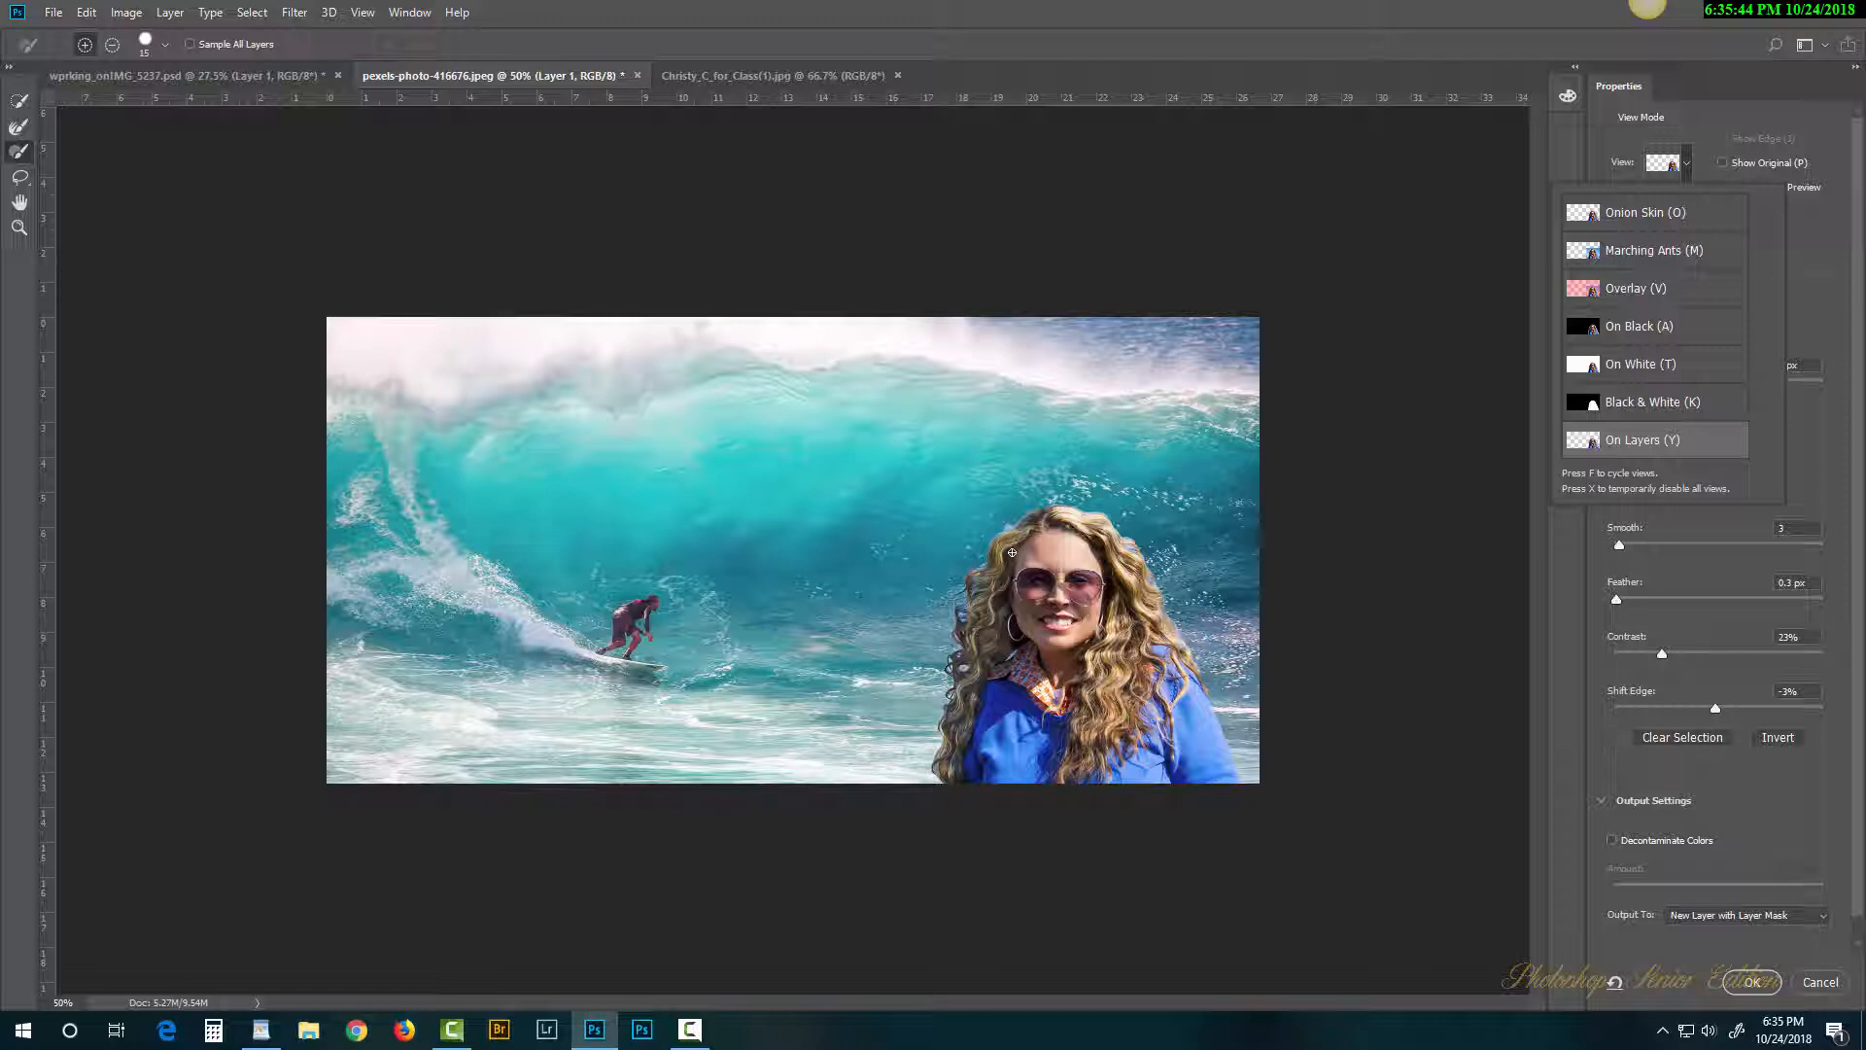
{"action": "left_click", "coordinate": [1812, 223]}
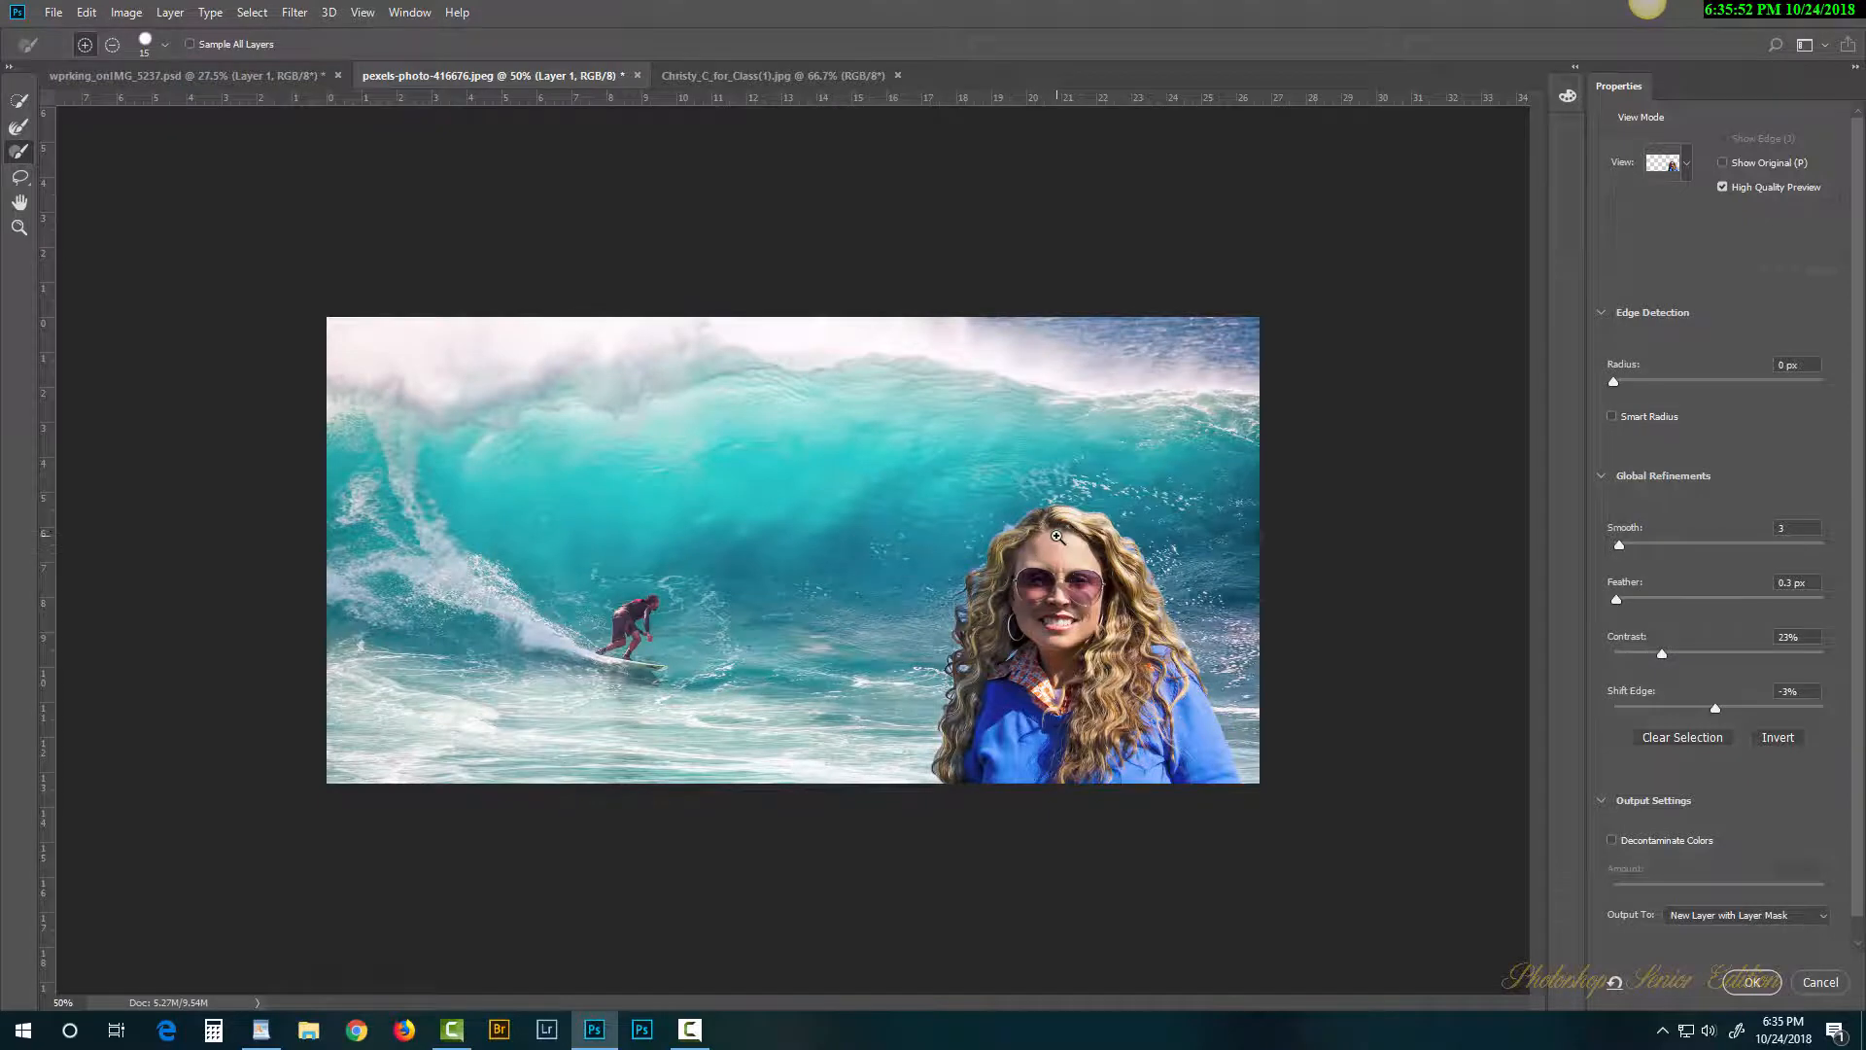
Step: Brush along the woman's curly hair edges with the Refine Edge Brush
{"action": "scroll", "coordinate": [1057, 537], "scroll_direction": "up", "scroll_amount": 4}
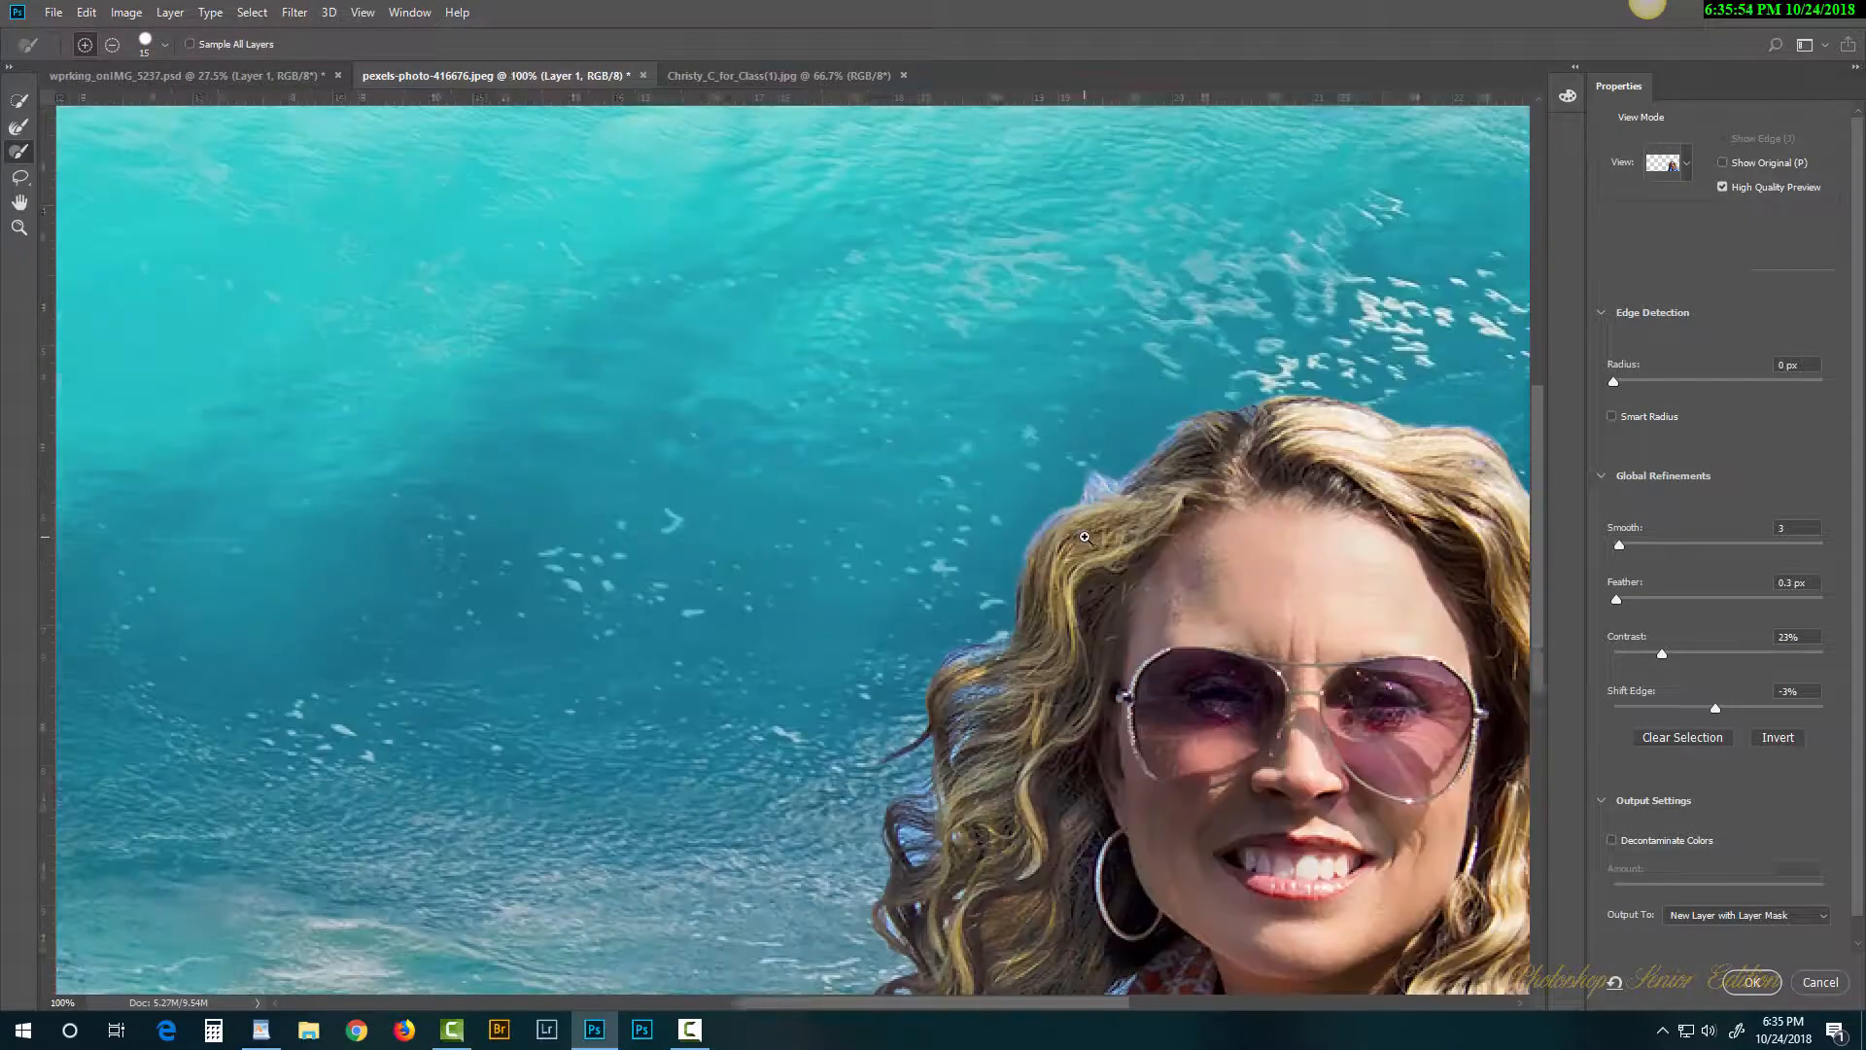
{"action": "left_click_drag", "start_coordinate": [1172, 552], "coordinate": [918, 342]}
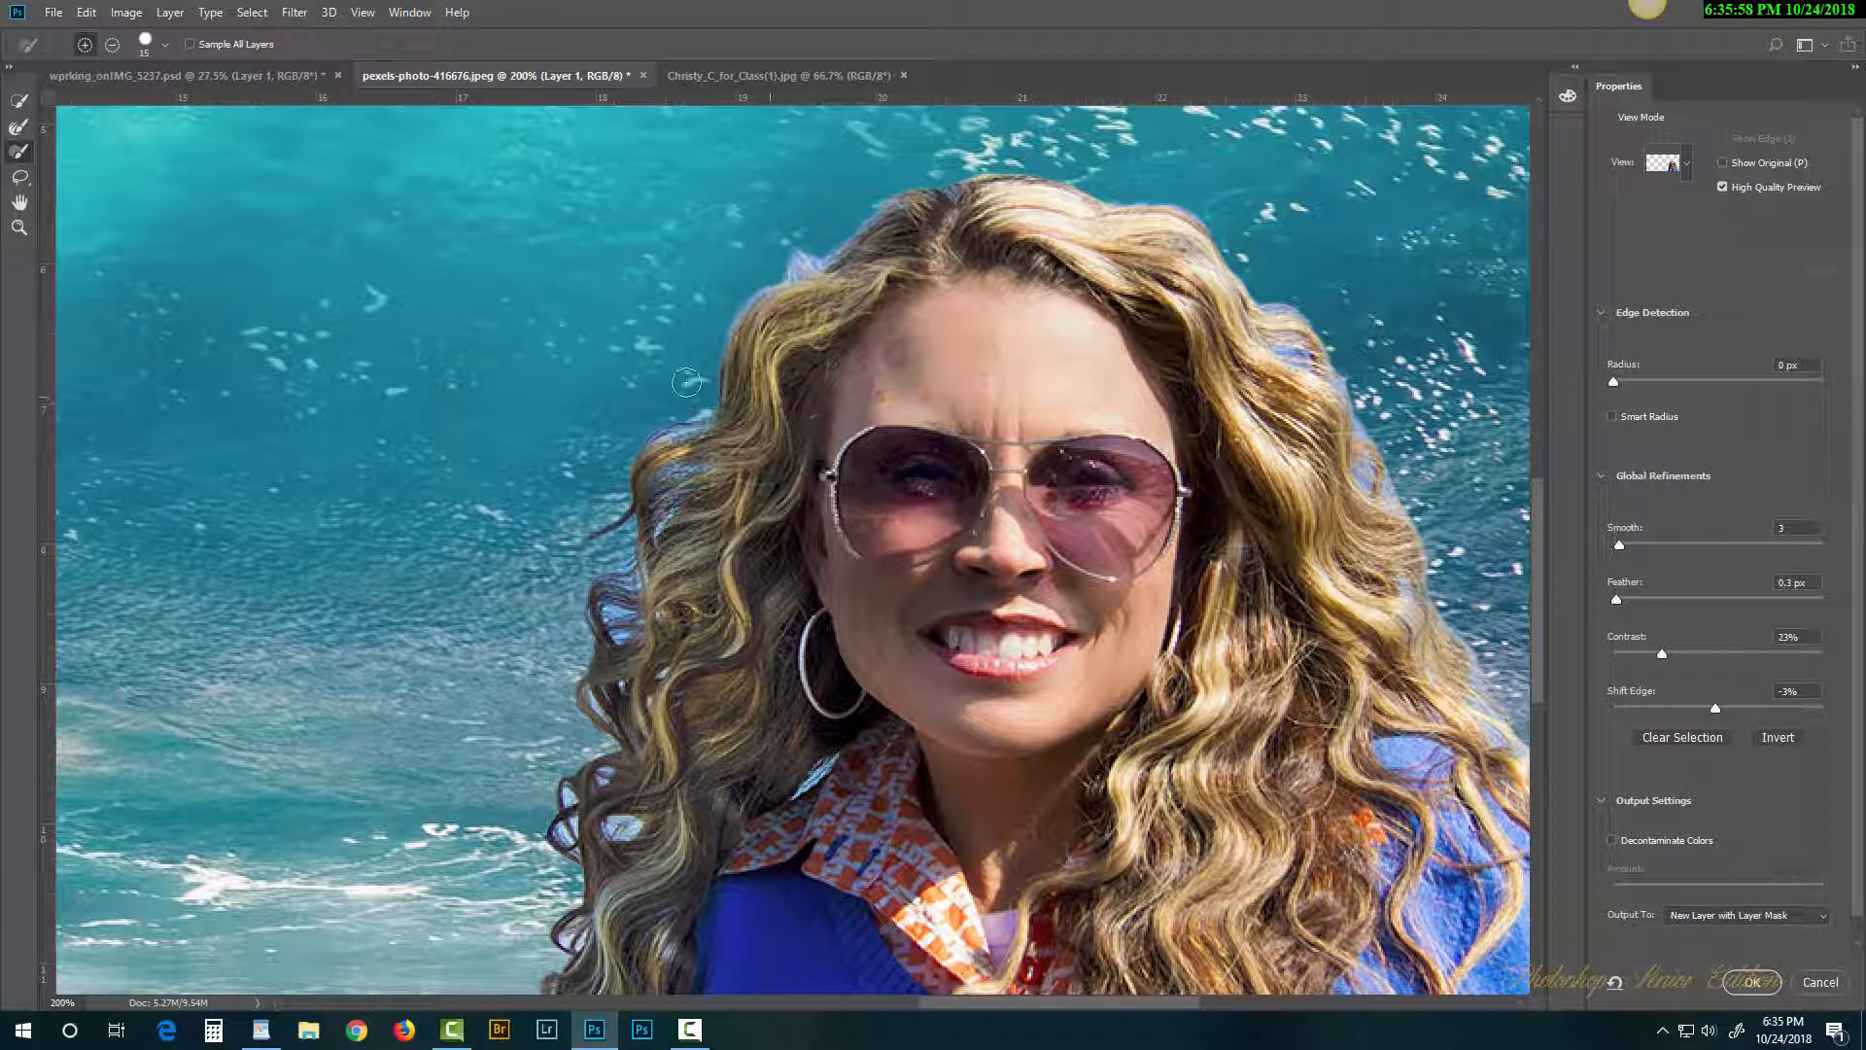
{"action": "left_click", "coordinate": [18, 127]}
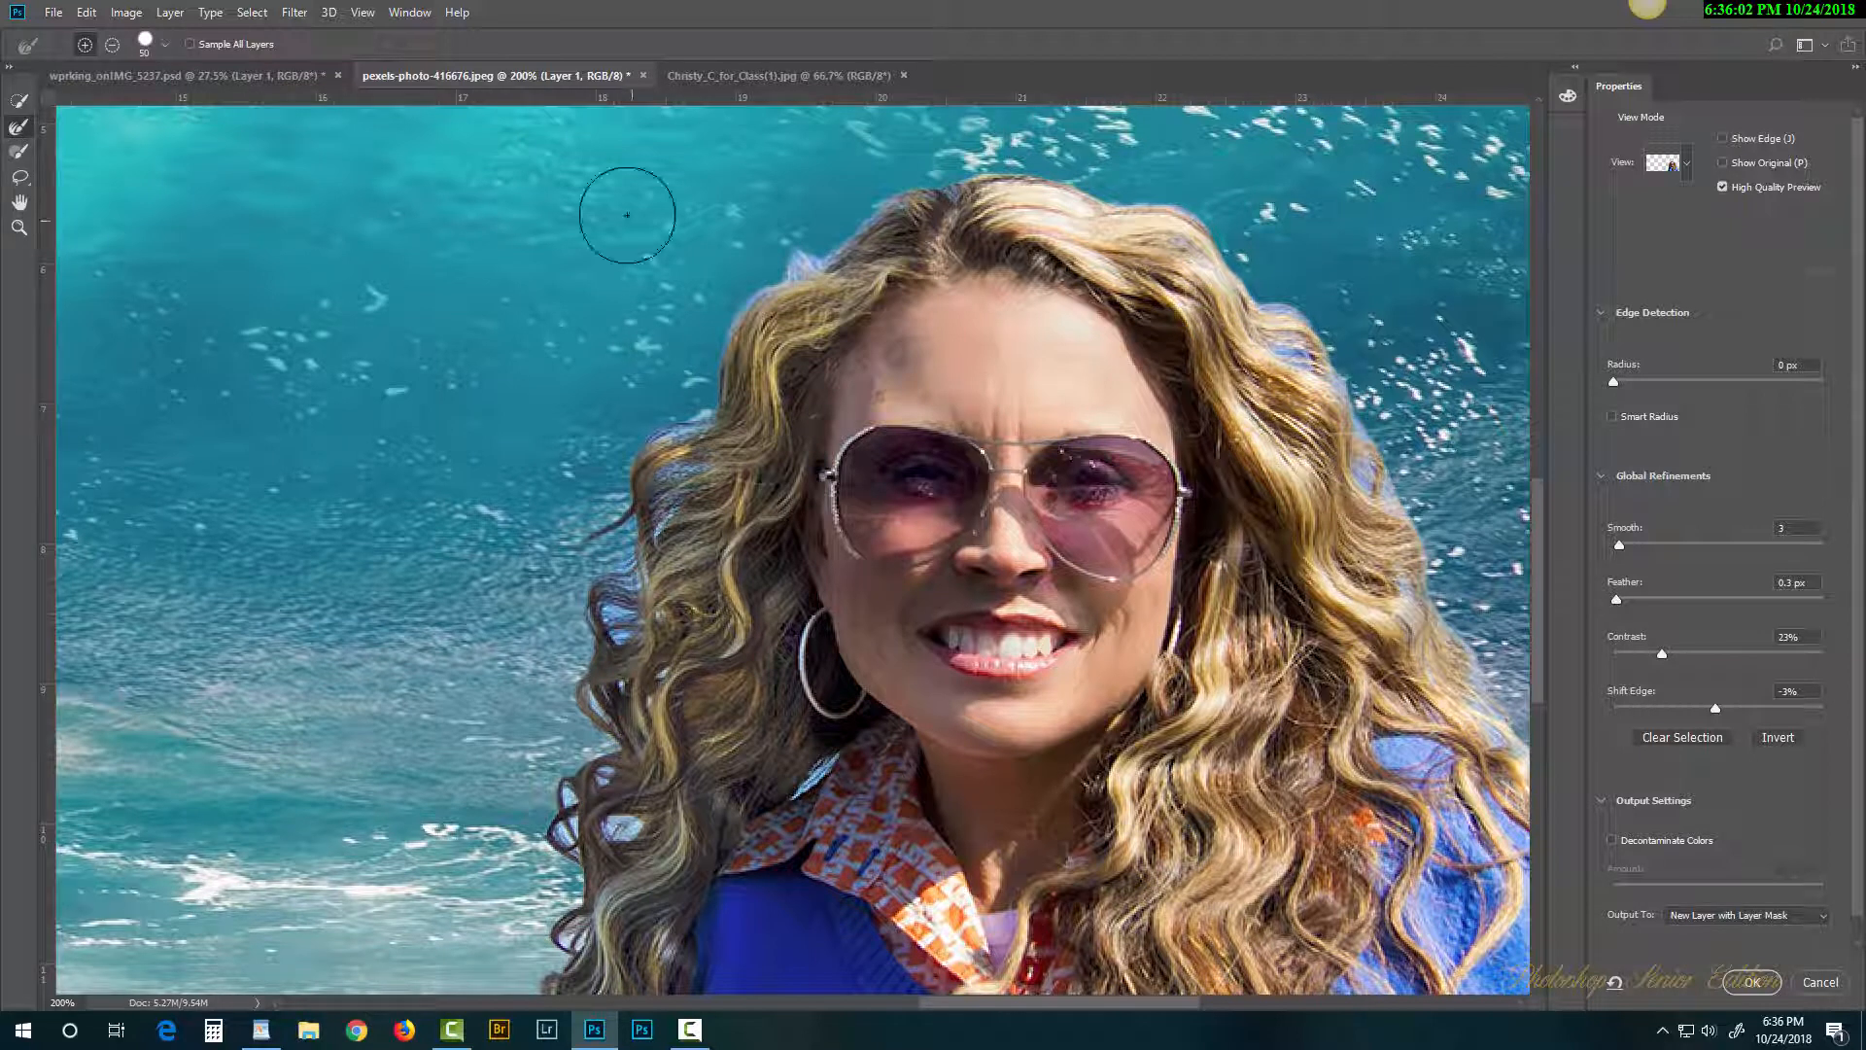
{"action": "mouse_move", "coordinate": [816, 245]}
{"action": "left_mouse_down"}
{"action": "mouse_move", "coordinate": [727, 329]}
{"action": "mouse_move", "coordinate": [664, 443]}
{"action": "mouse_move", "coordinate": [570, 509]}
{"action": "mouse_move", "coordinate": [602, 486]}
{"action": "mouse_move", "coordinate": [631, 531]}
{"action": "mouse_move", "coordinate": [574, 677]}
{"action": "mouse_move", "coordinate": [587, 735]}
{"action": "mouse_move", "coordinate": [541, 936]}
{"action": "left_mouse_up"}
{"action": "mouse_move", "coordinate": [926, 267]}
{"action": "left_mouse_down"}
{"action": "mouse_move", "coordinate": [816, 204]}
{"action": "mouse_move", "coordinate": [1079, 165]}
{"action": "mouse_move", "coordinate": [1205, 233]}
{"action": "mouse_move", "coordinate": [1307, 326]}
{"action": "mouse_move", "coordinate": [1484, 720]}
{"action": "mouse_move", "coordinate": [1068, 474]}
{"action": "left_mouse_up"}
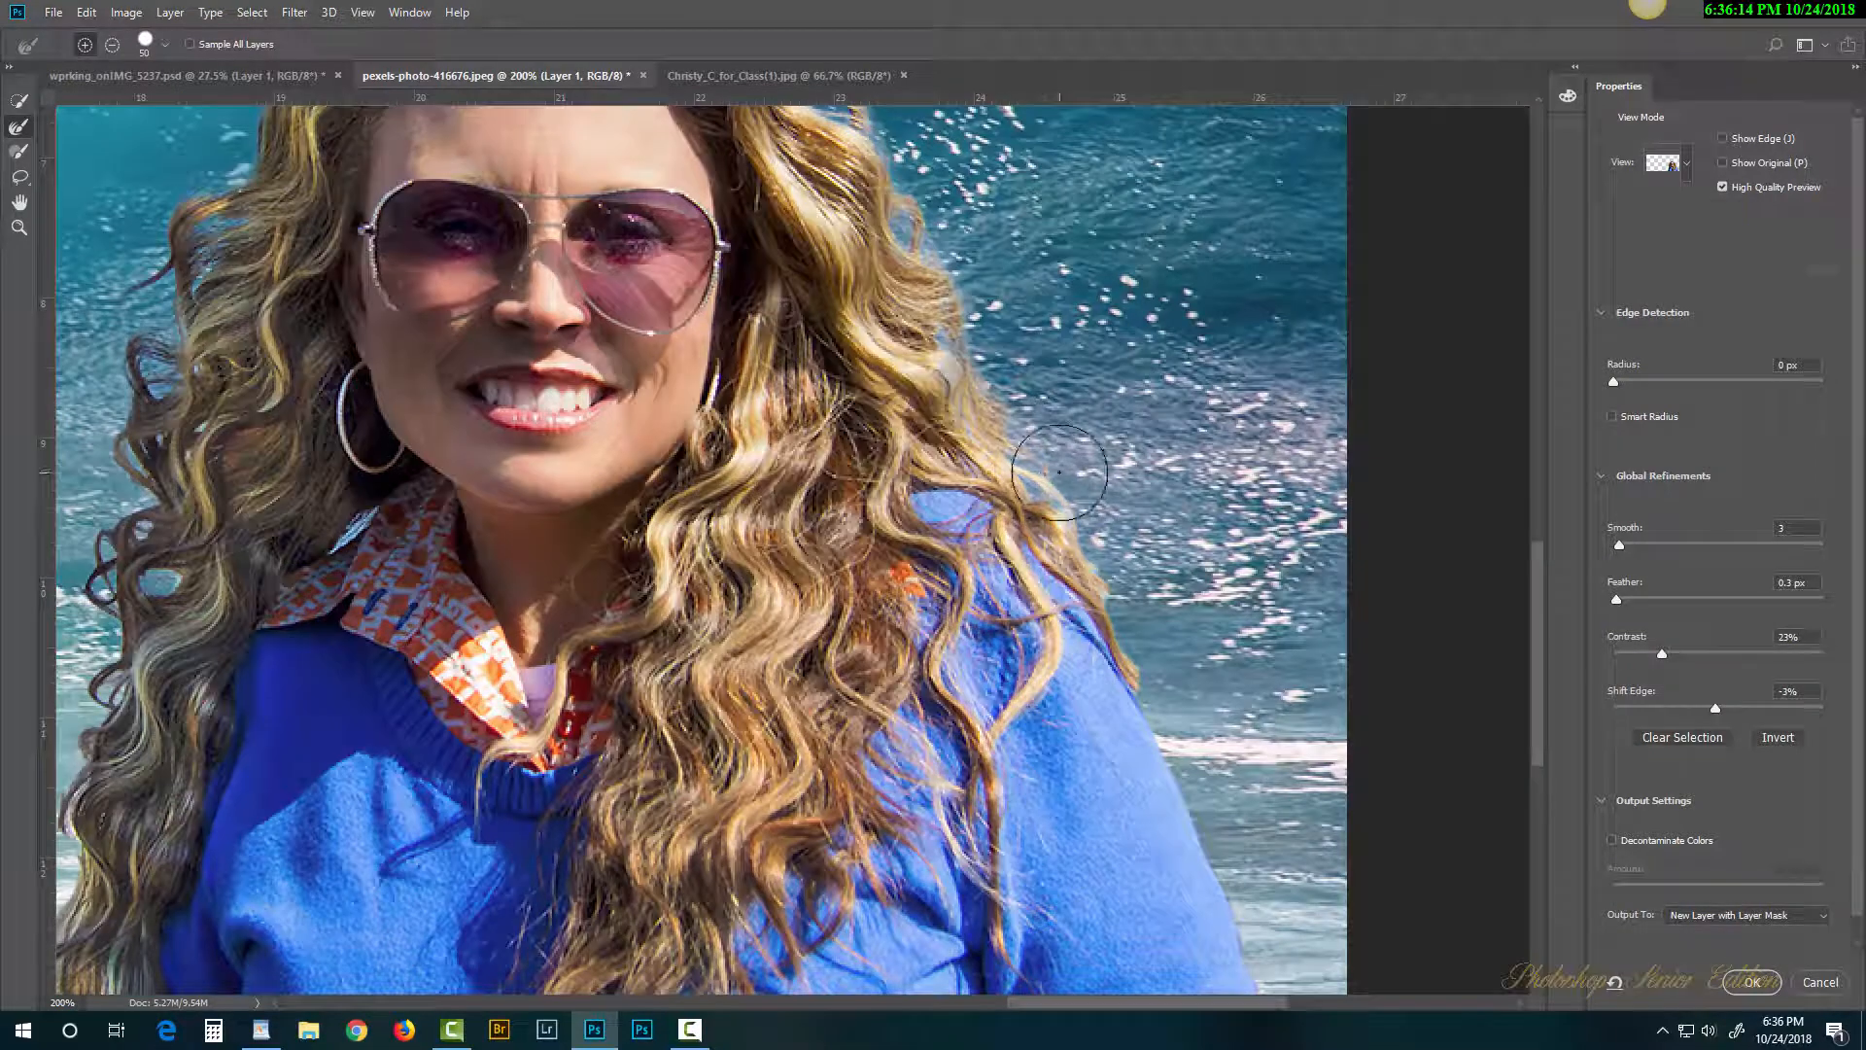
{"action": "left_click_drag", "start_coordinate": [591, 570], "coordinate": [1188, 281]}
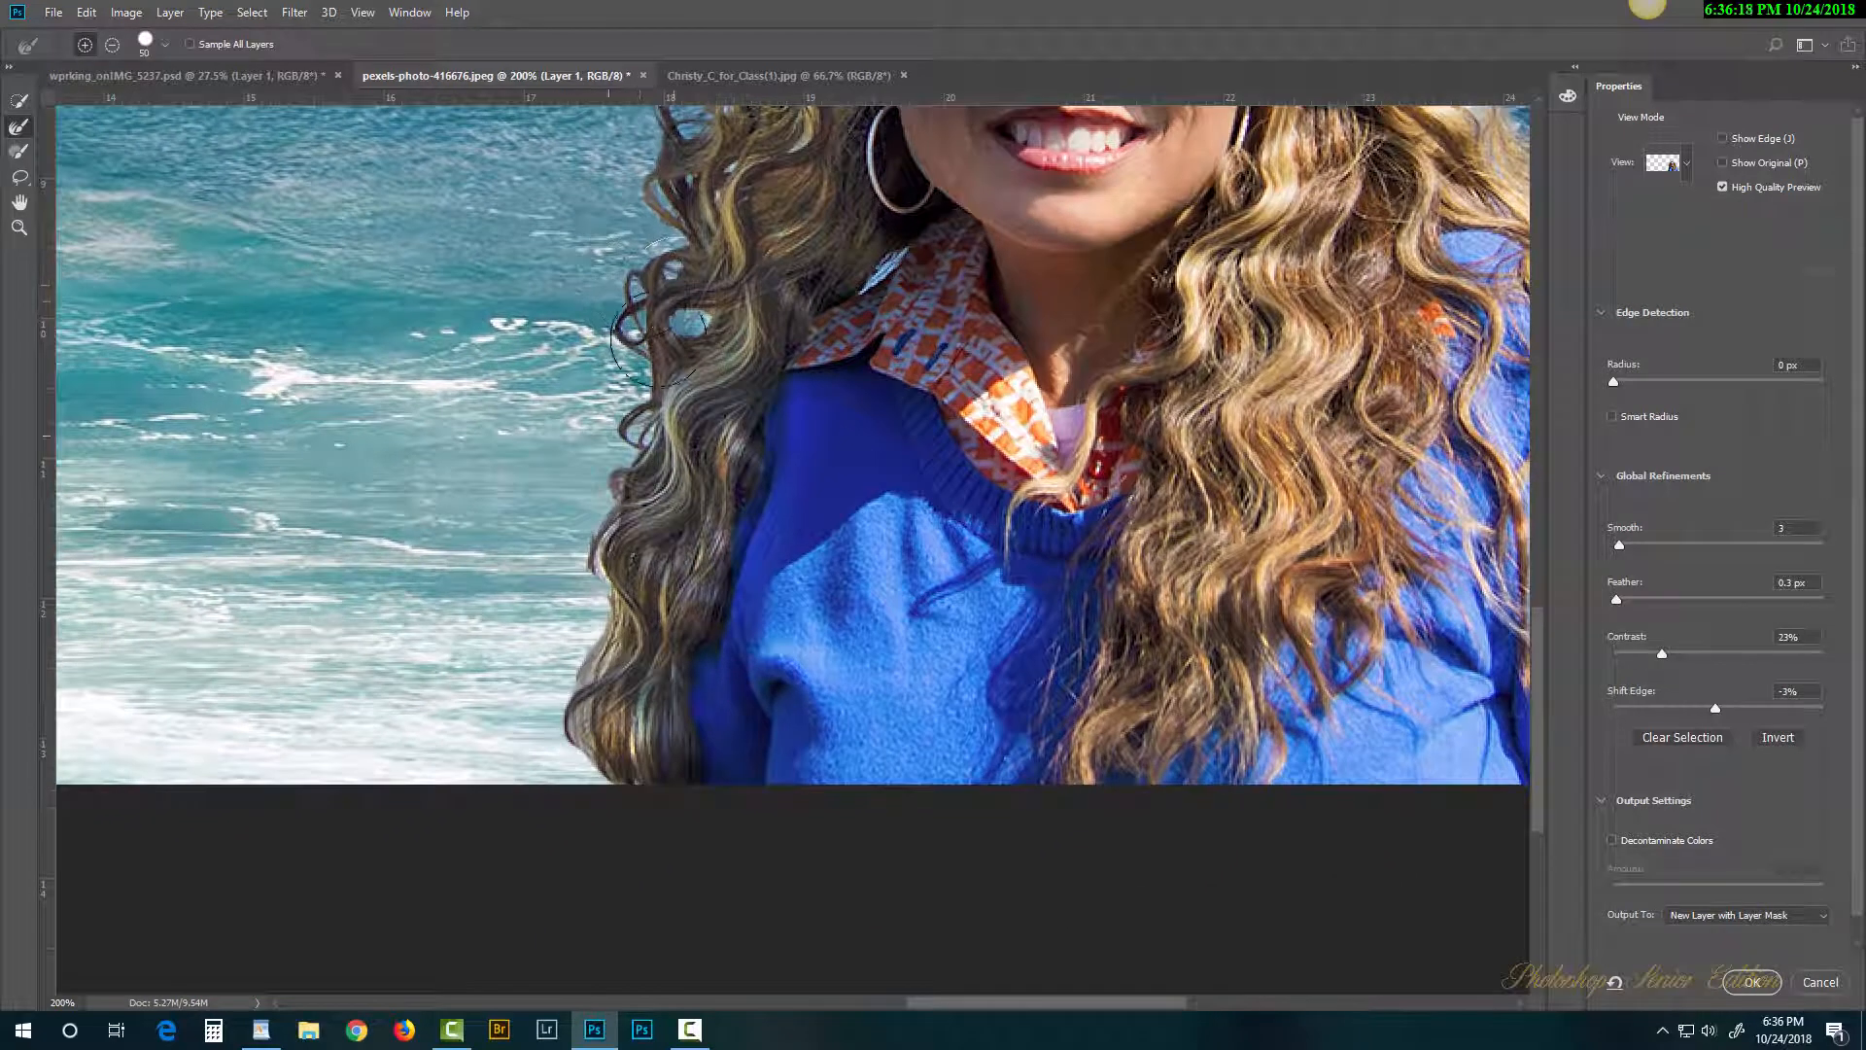
{"action": "left_click_drag", "start_coordinate": [678, 288], "coordinate": [691, 329]}
{"action": "mouse_move", "coordinate": [610, 452]}
{"action": "left_mouse_down"}
{"action": "mouse_move", "coordinate": [563, 541]}
{"action": "mouse_move", "coordinate": [538, 778]}
{"action": "left_mouse_up"}
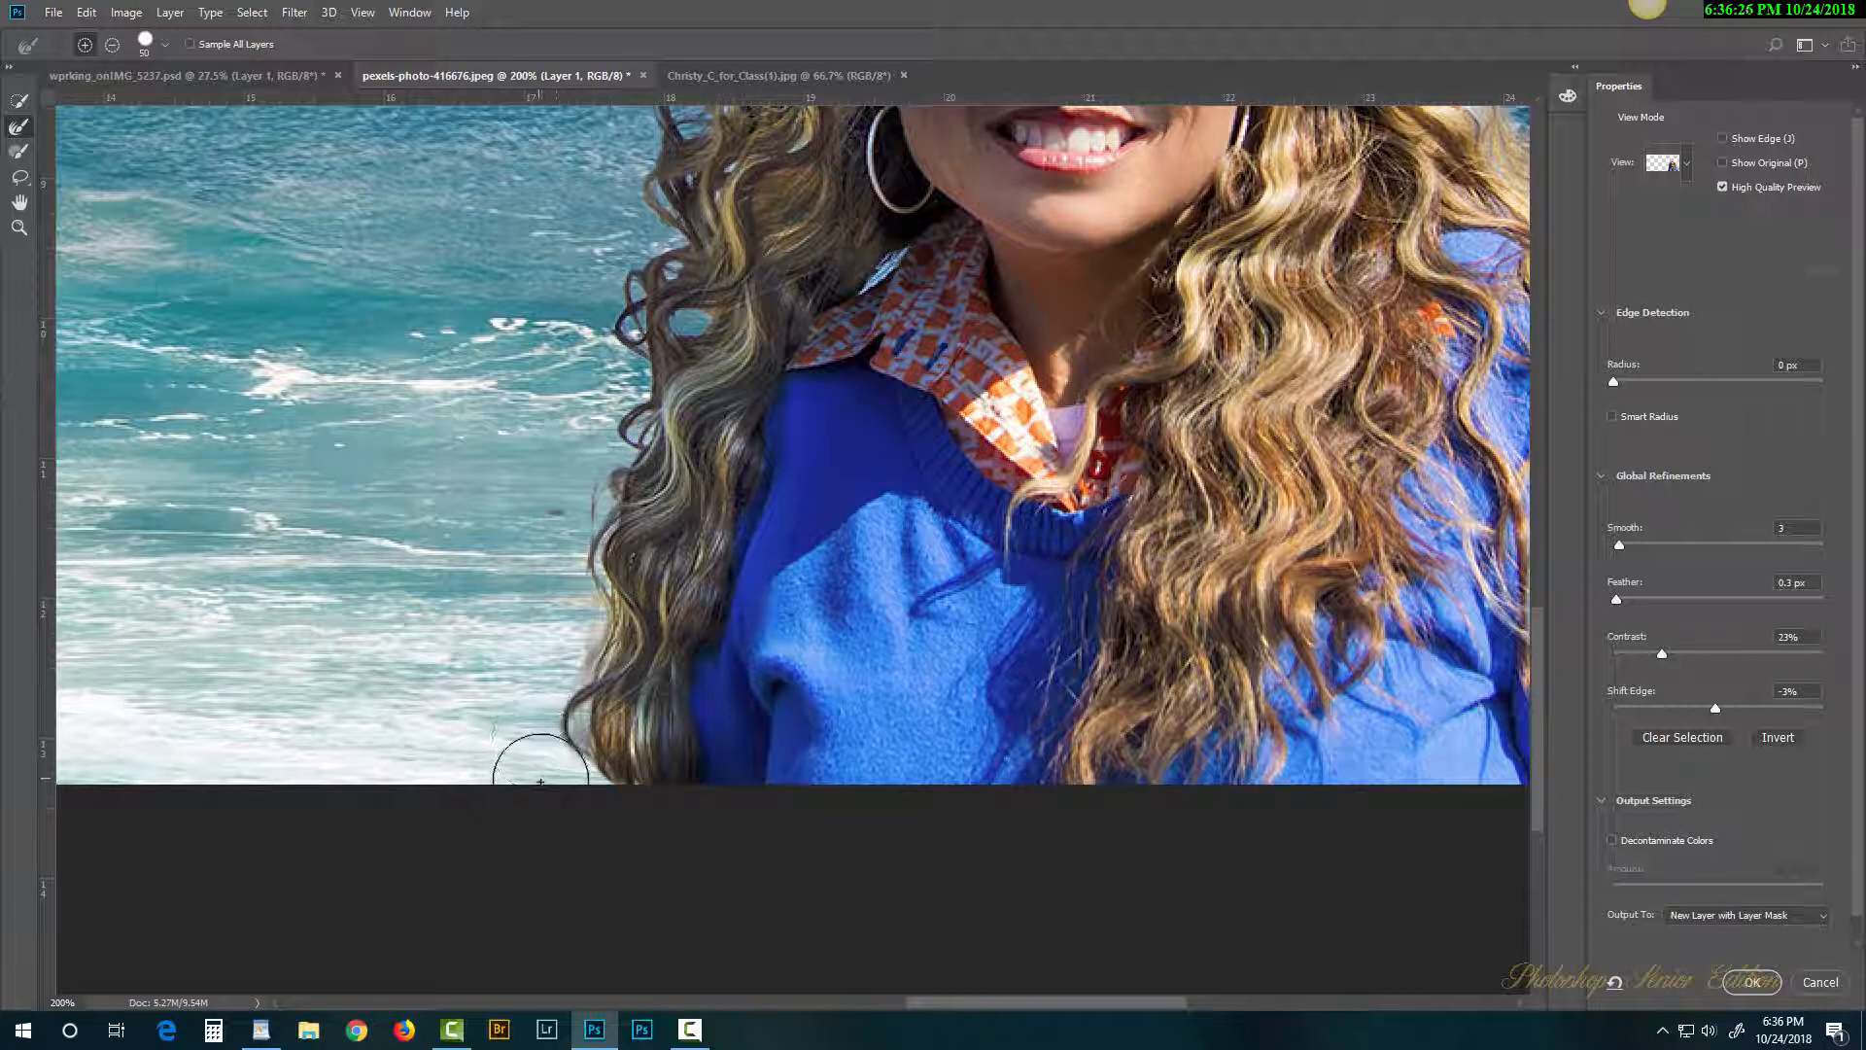
Step: Turn on Decontaminate Colors at 27% and inspect the refined hair edges
{"action": "left_click_drag", "start_coordinate": [842, 538], "coordinate": [680, 570]}
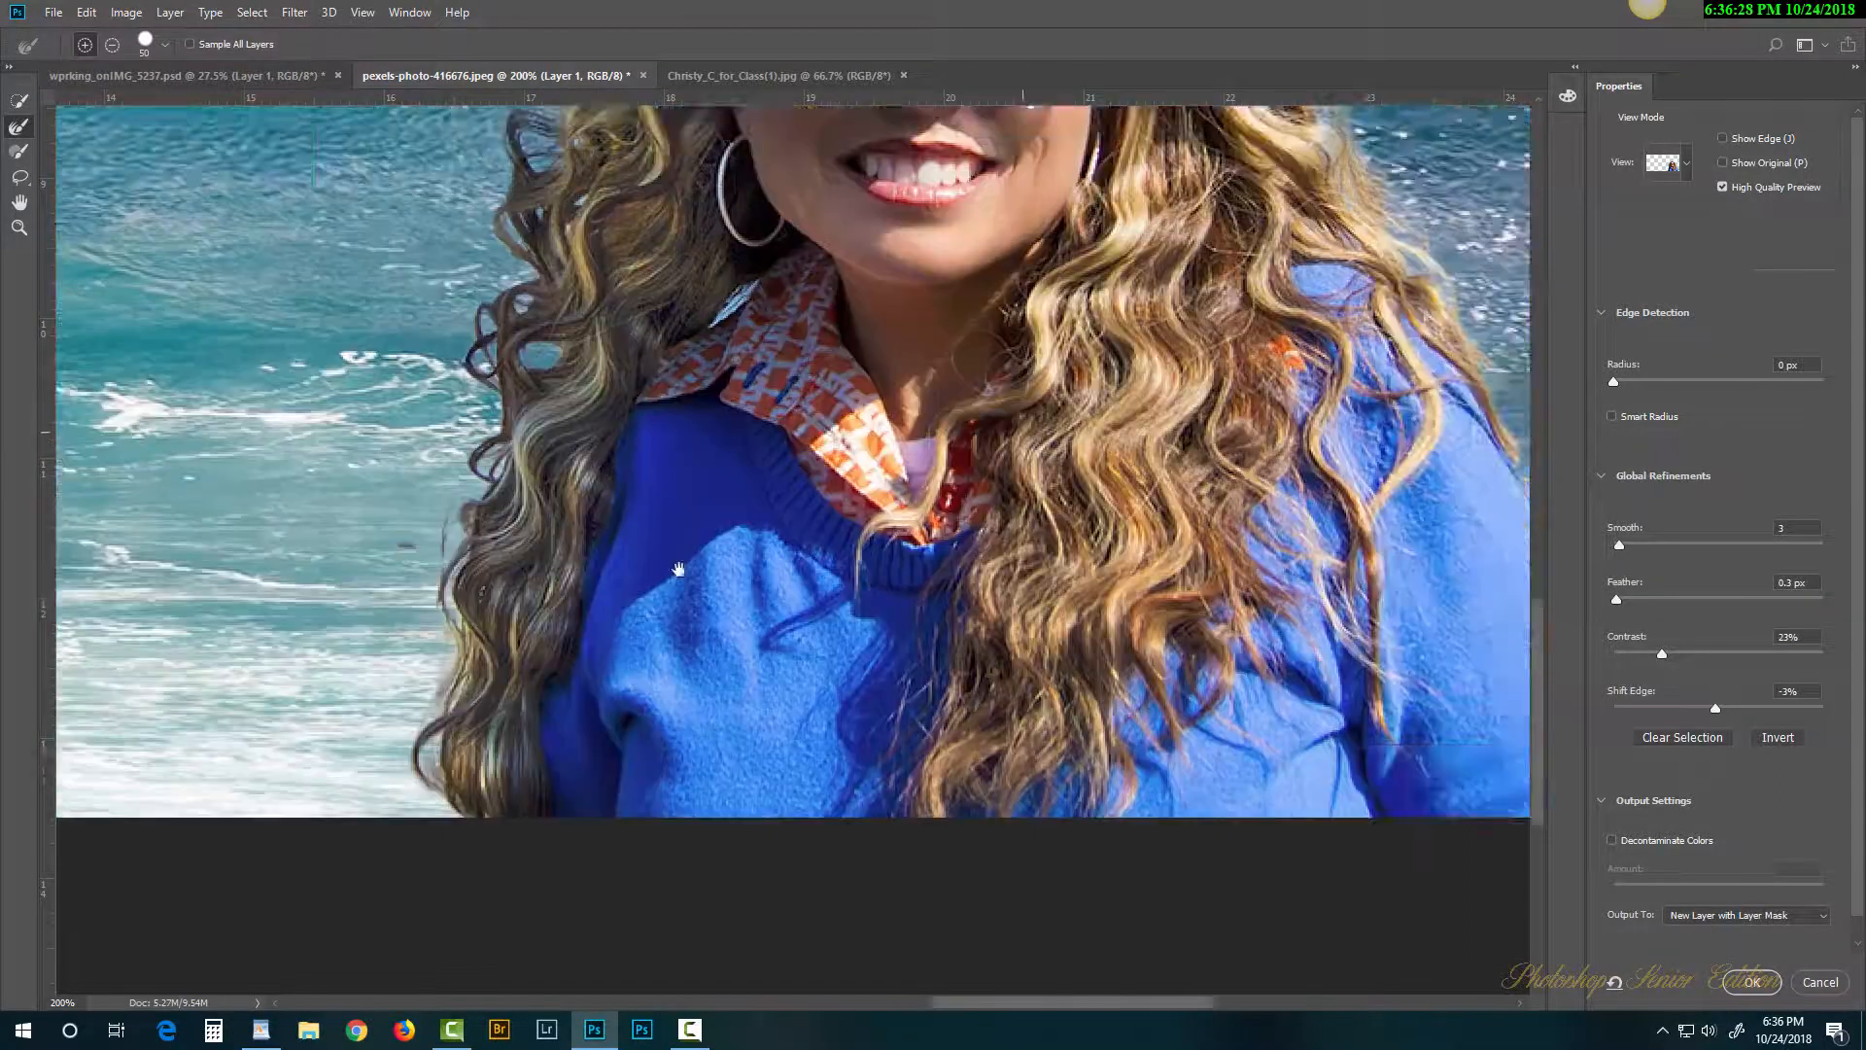
{"action": "left_click_drag", "start_coordinate": [860, 311], "coordinate": [646, 600]}
{"action": "mouse_move", "coordinate": [671, 389]}
{"action": "left_mouse_down"}
{"action": "mouse_move", "coordinate": [781, 610]}
{"action": "mouse_move", "coordinate": [783, 586]}
{"action": "left_mouse_up"}
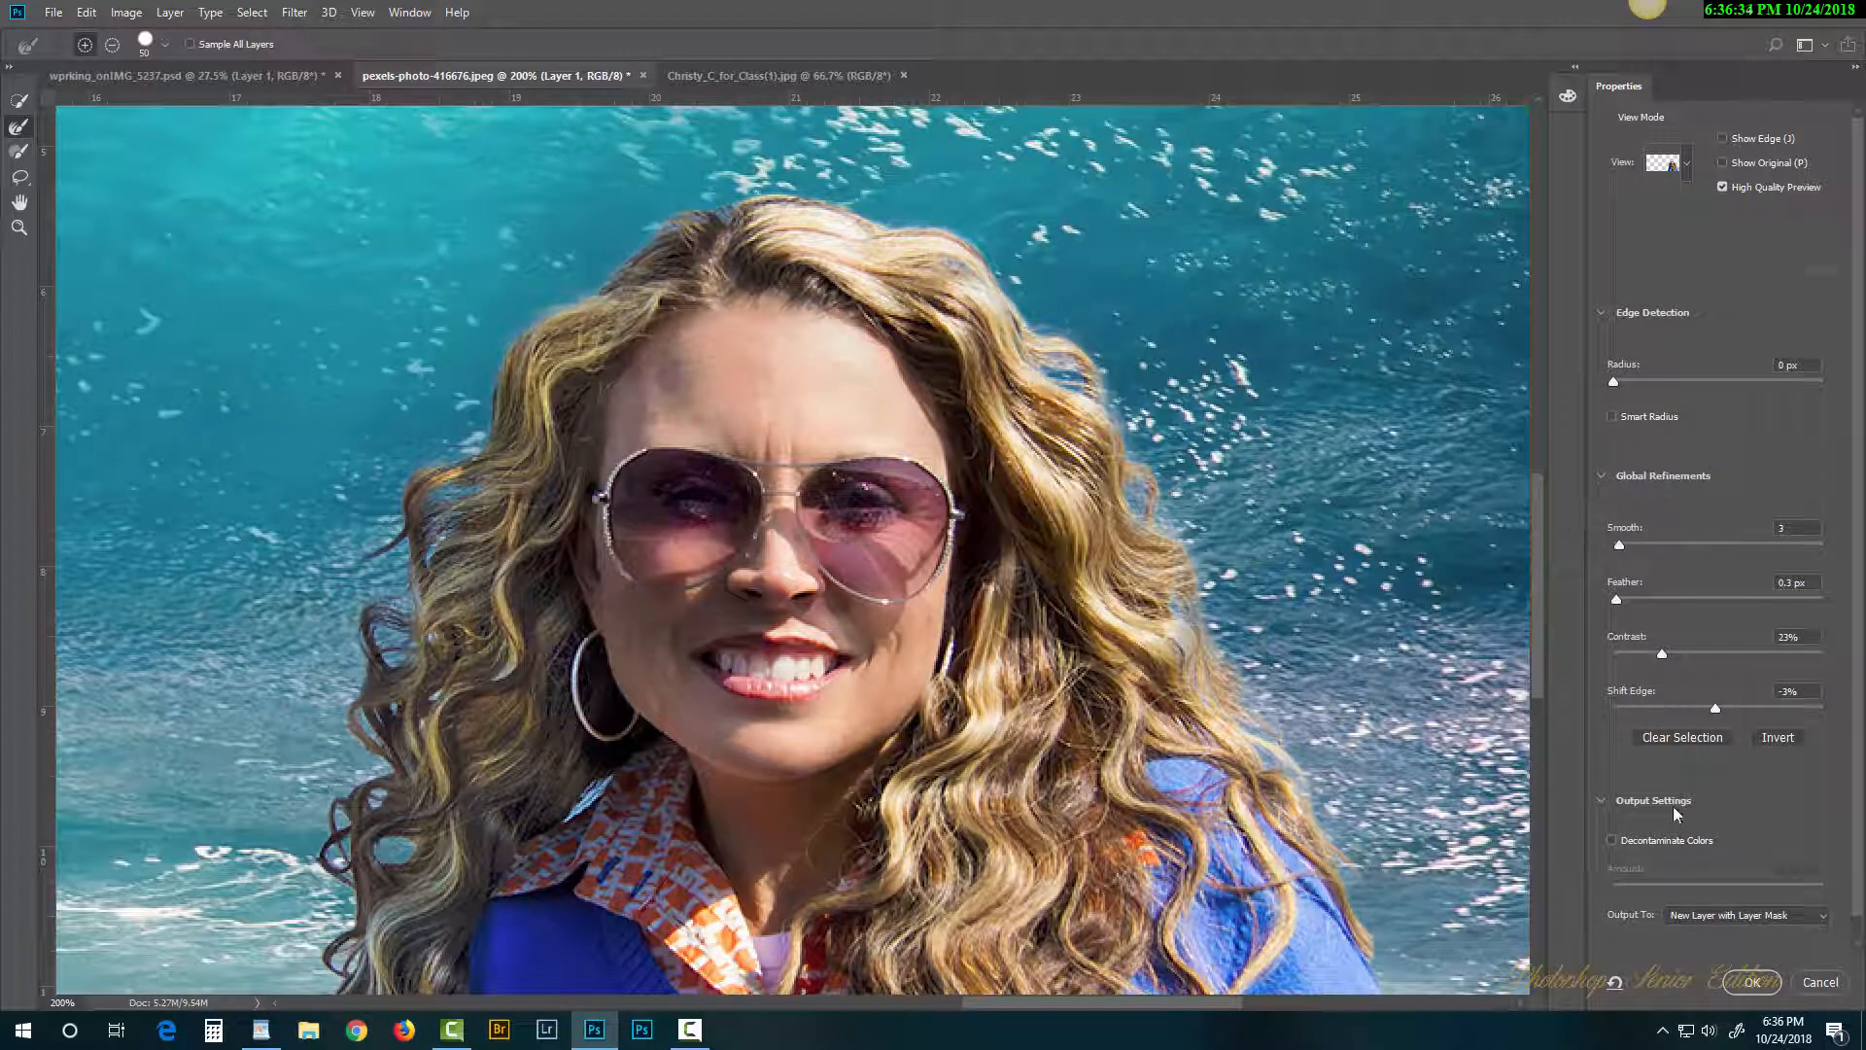
{"action": "left_click", "coordinate": [1612, 839]}
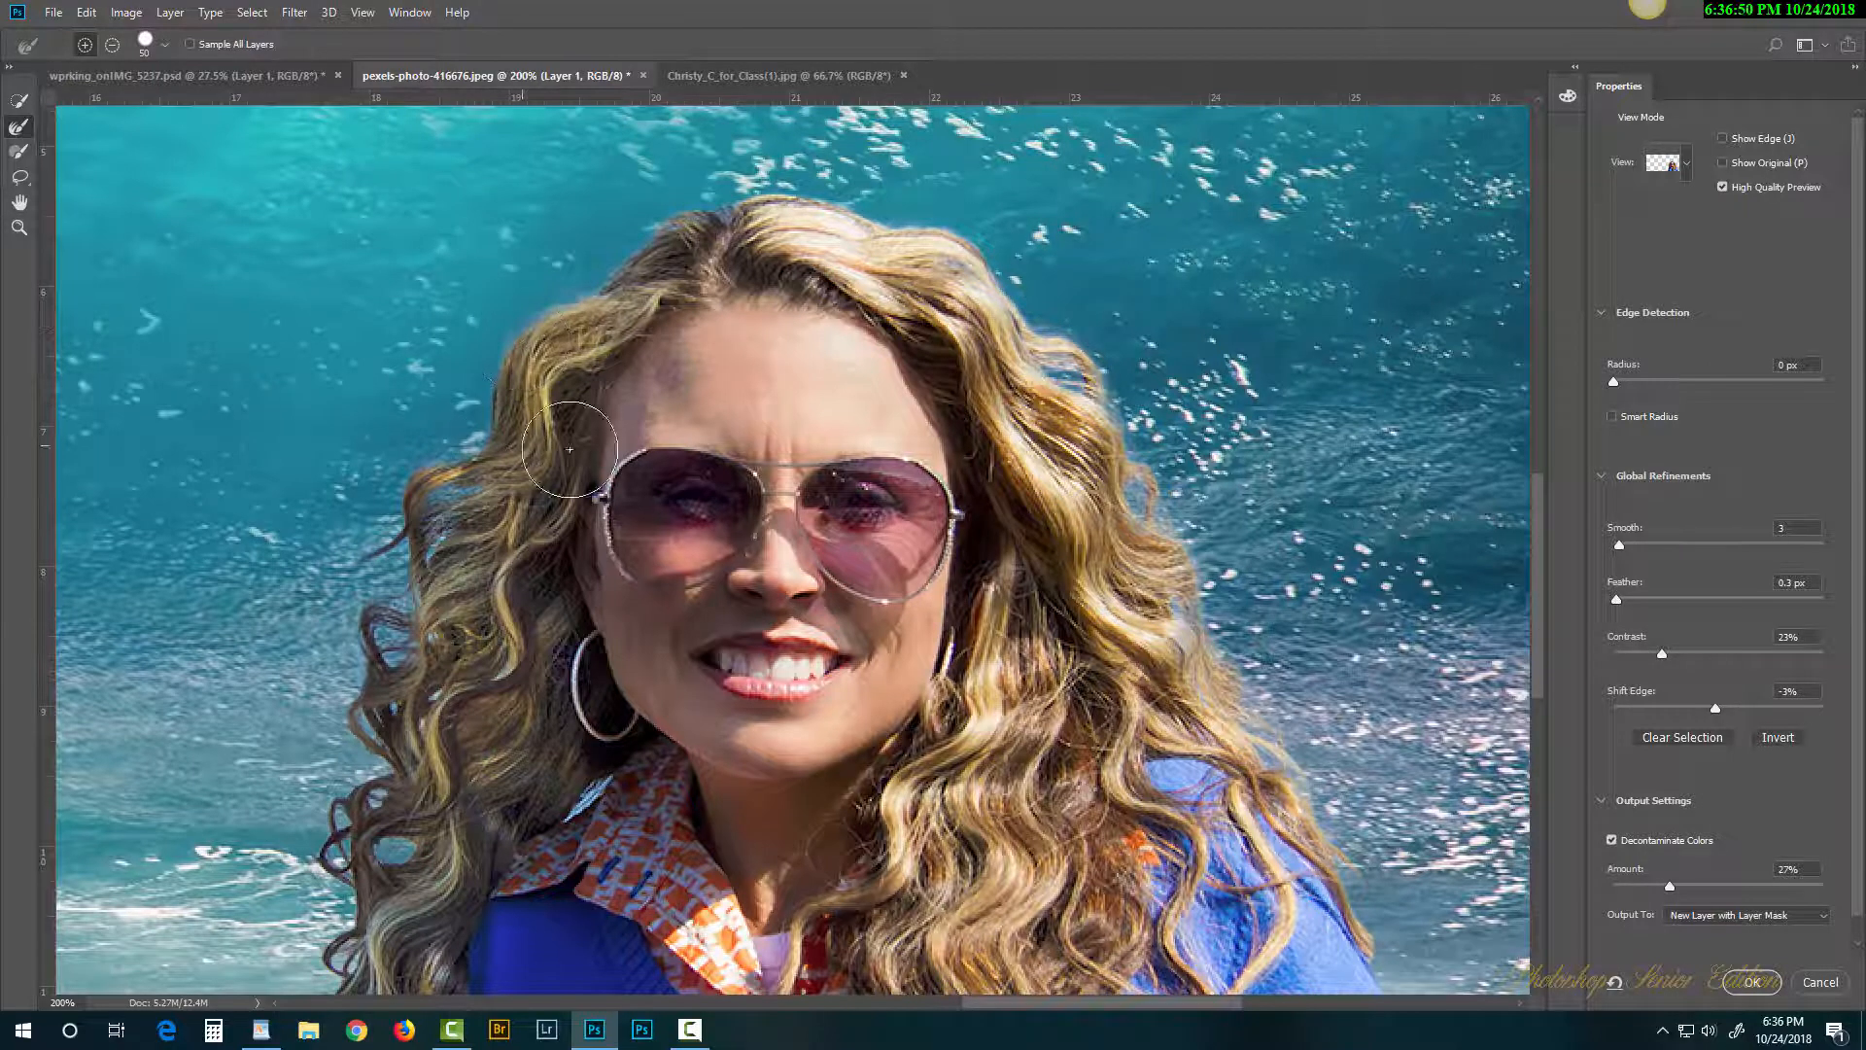
{"action": "left_click_drag", "start_coordinate": [670, 452], "coordinate": [834, 230]}
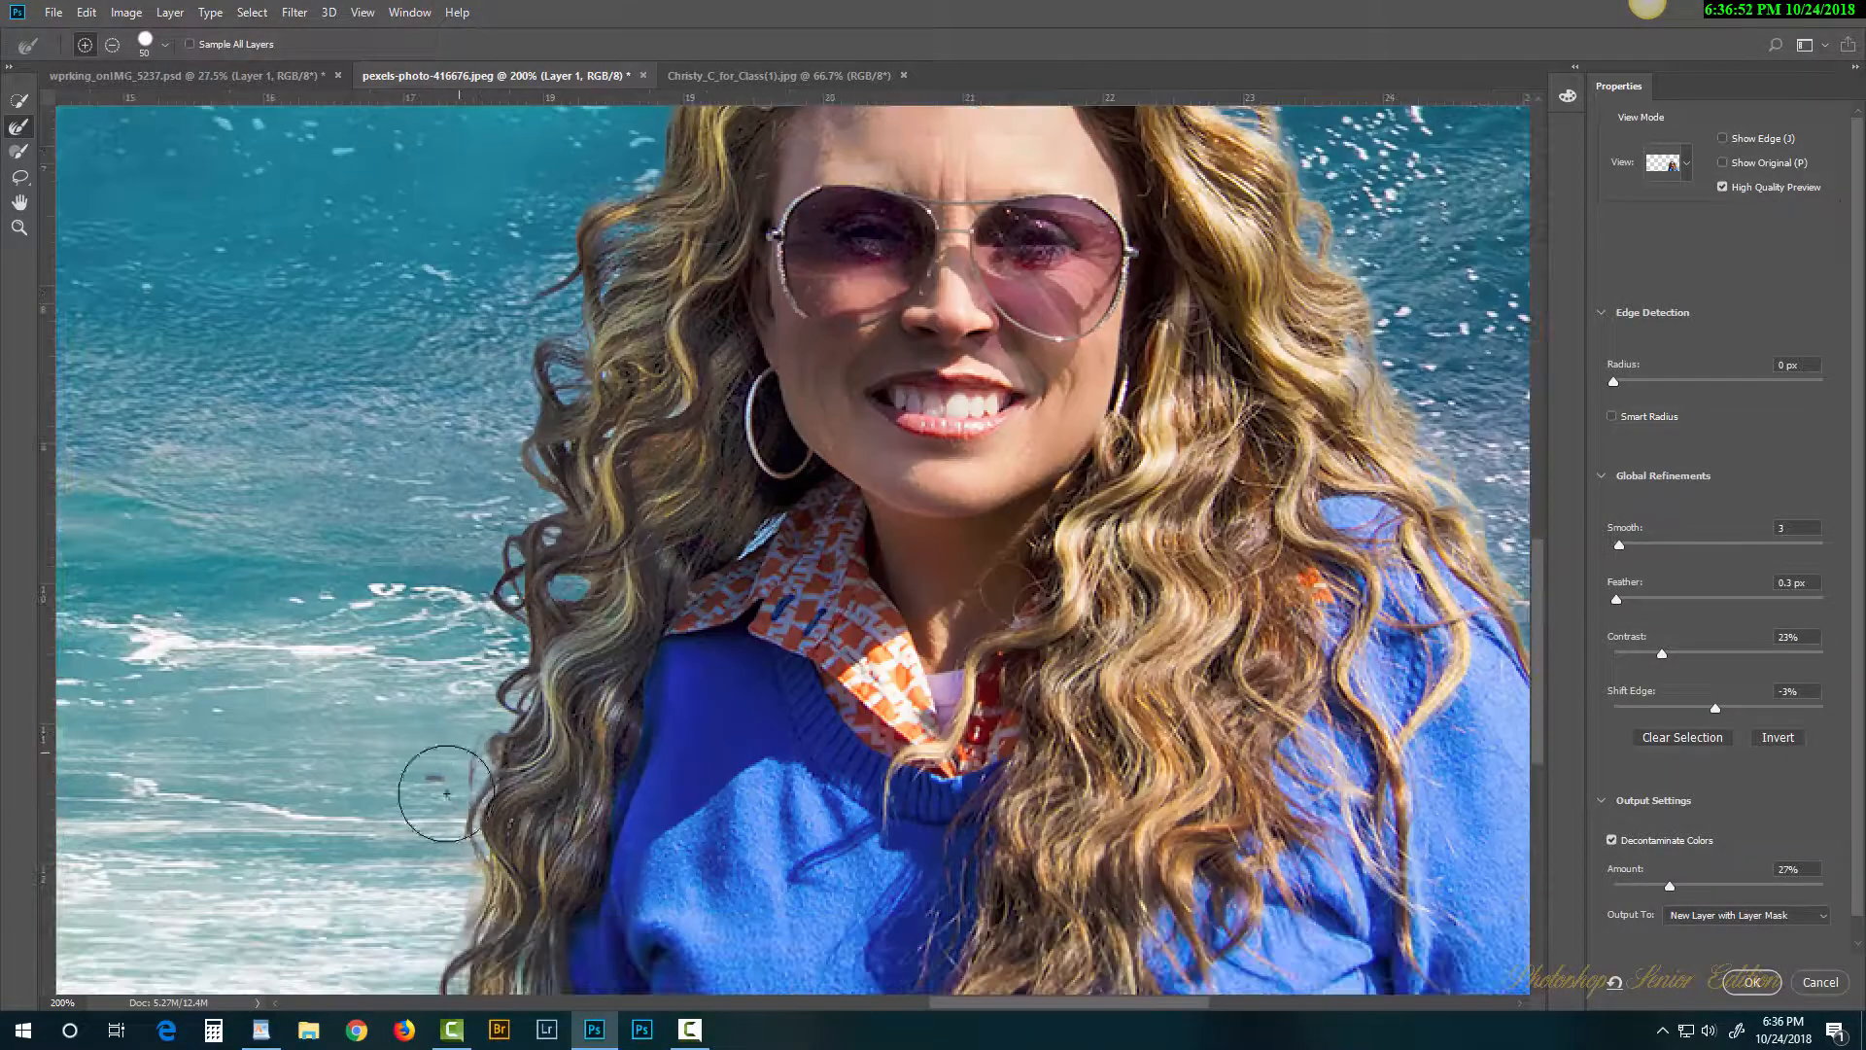
{"action": "mouse_move", "coordinate": [719, 855]}
{"action": "left_mouse_down"}
{"action": "mouse_move", "coordinate": [727, 657]}
{"action": "mouse_move", "coordinate": [768, 491]}
{"action": "mouse_move", "coordinate": [408, 545]}
{"action": "mouse_move", "coordinate": [404, 564]}
{"action": "mouse_move", "coordinate": [488, 609]}
{"action": "left_mouse_up"}
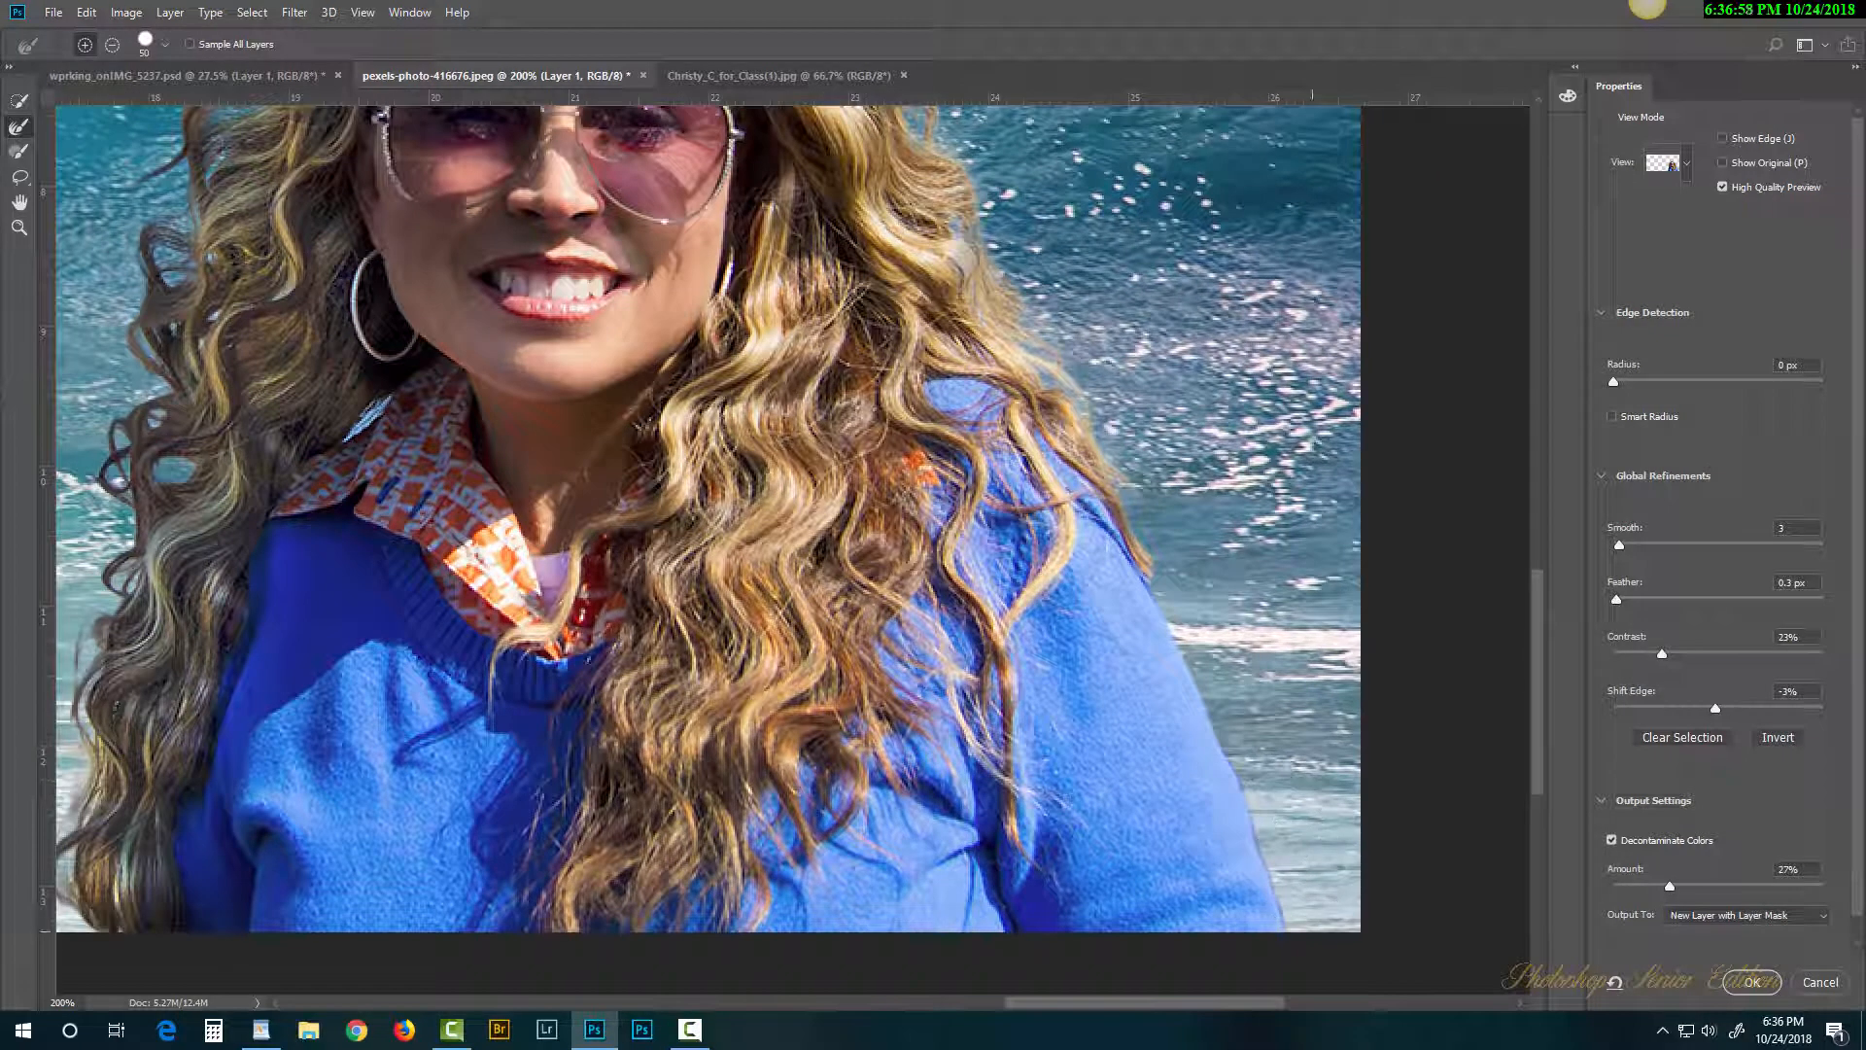
{"action": "left_click_drag", "start_coordinate": [921, 467], "coordinate": [991, 722]}
{"action": "left_click_drag", "start_coordinate": [728, 478], "coordinate": [936, 591]}
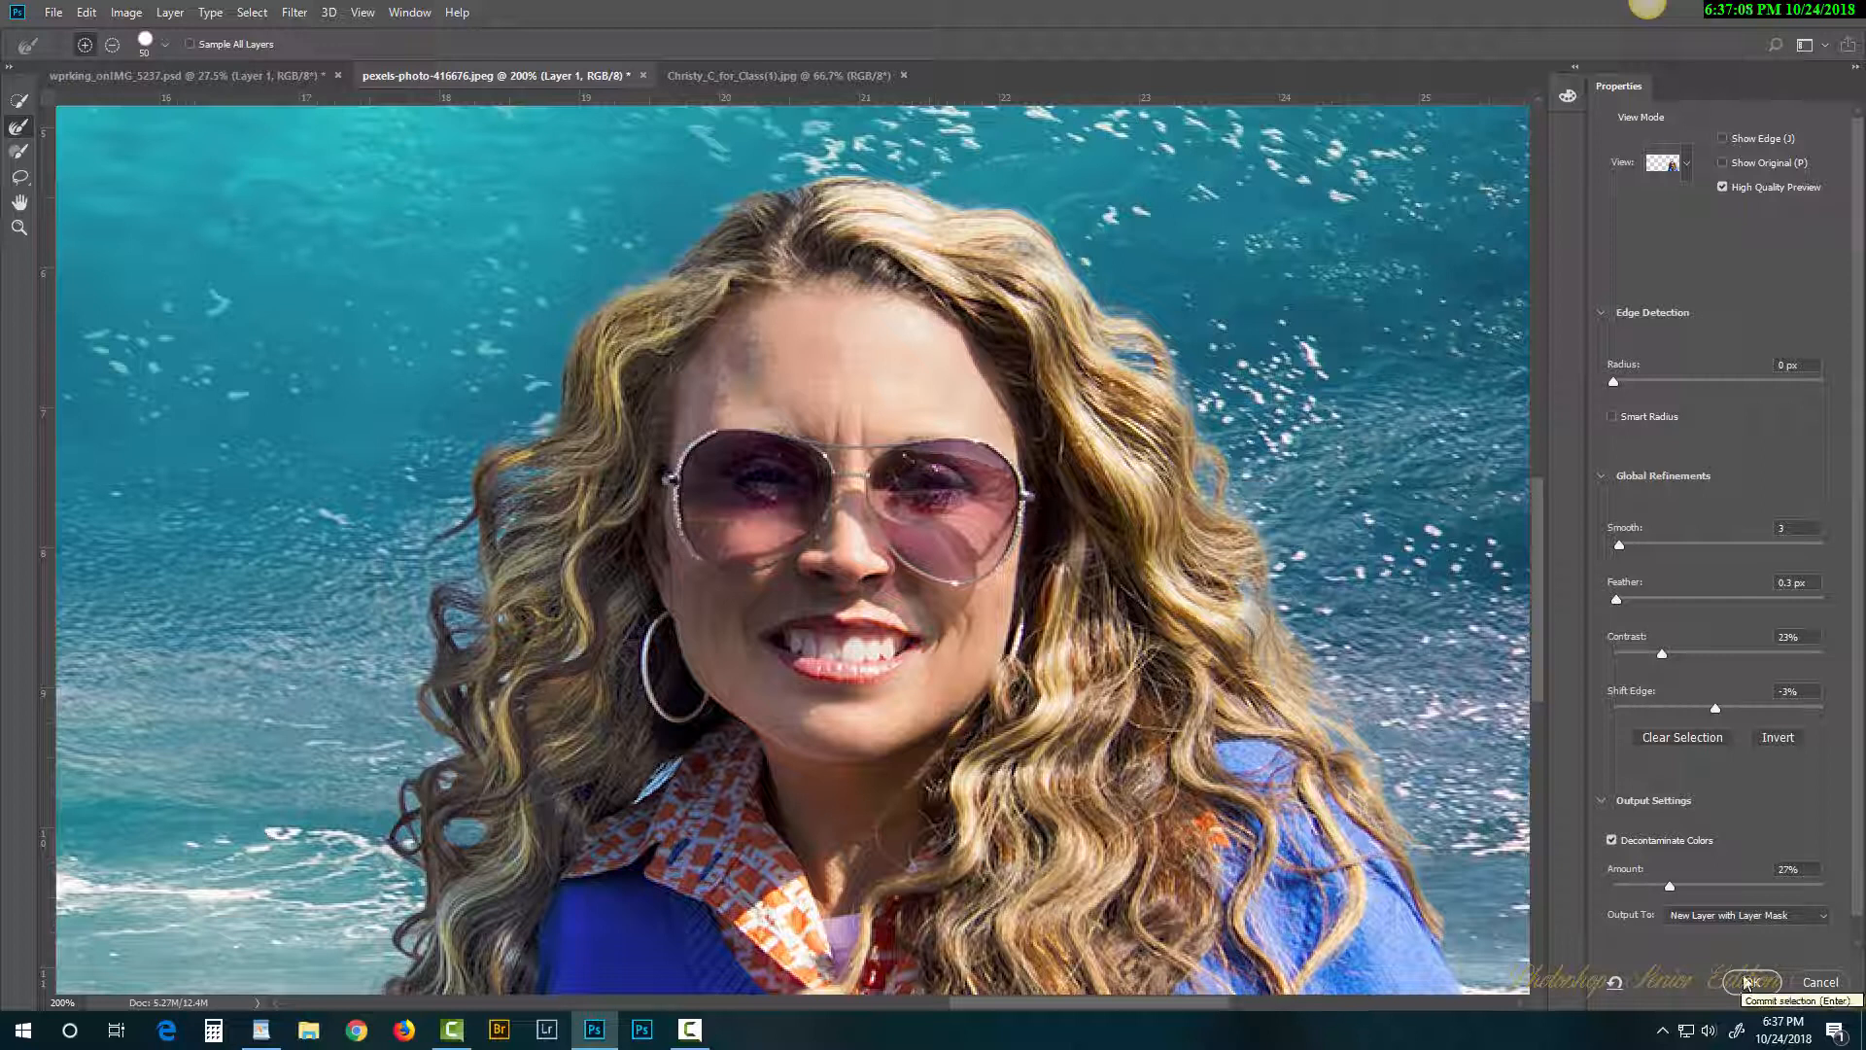
{"action": "left_click", "coordinate": [1747, 982]}
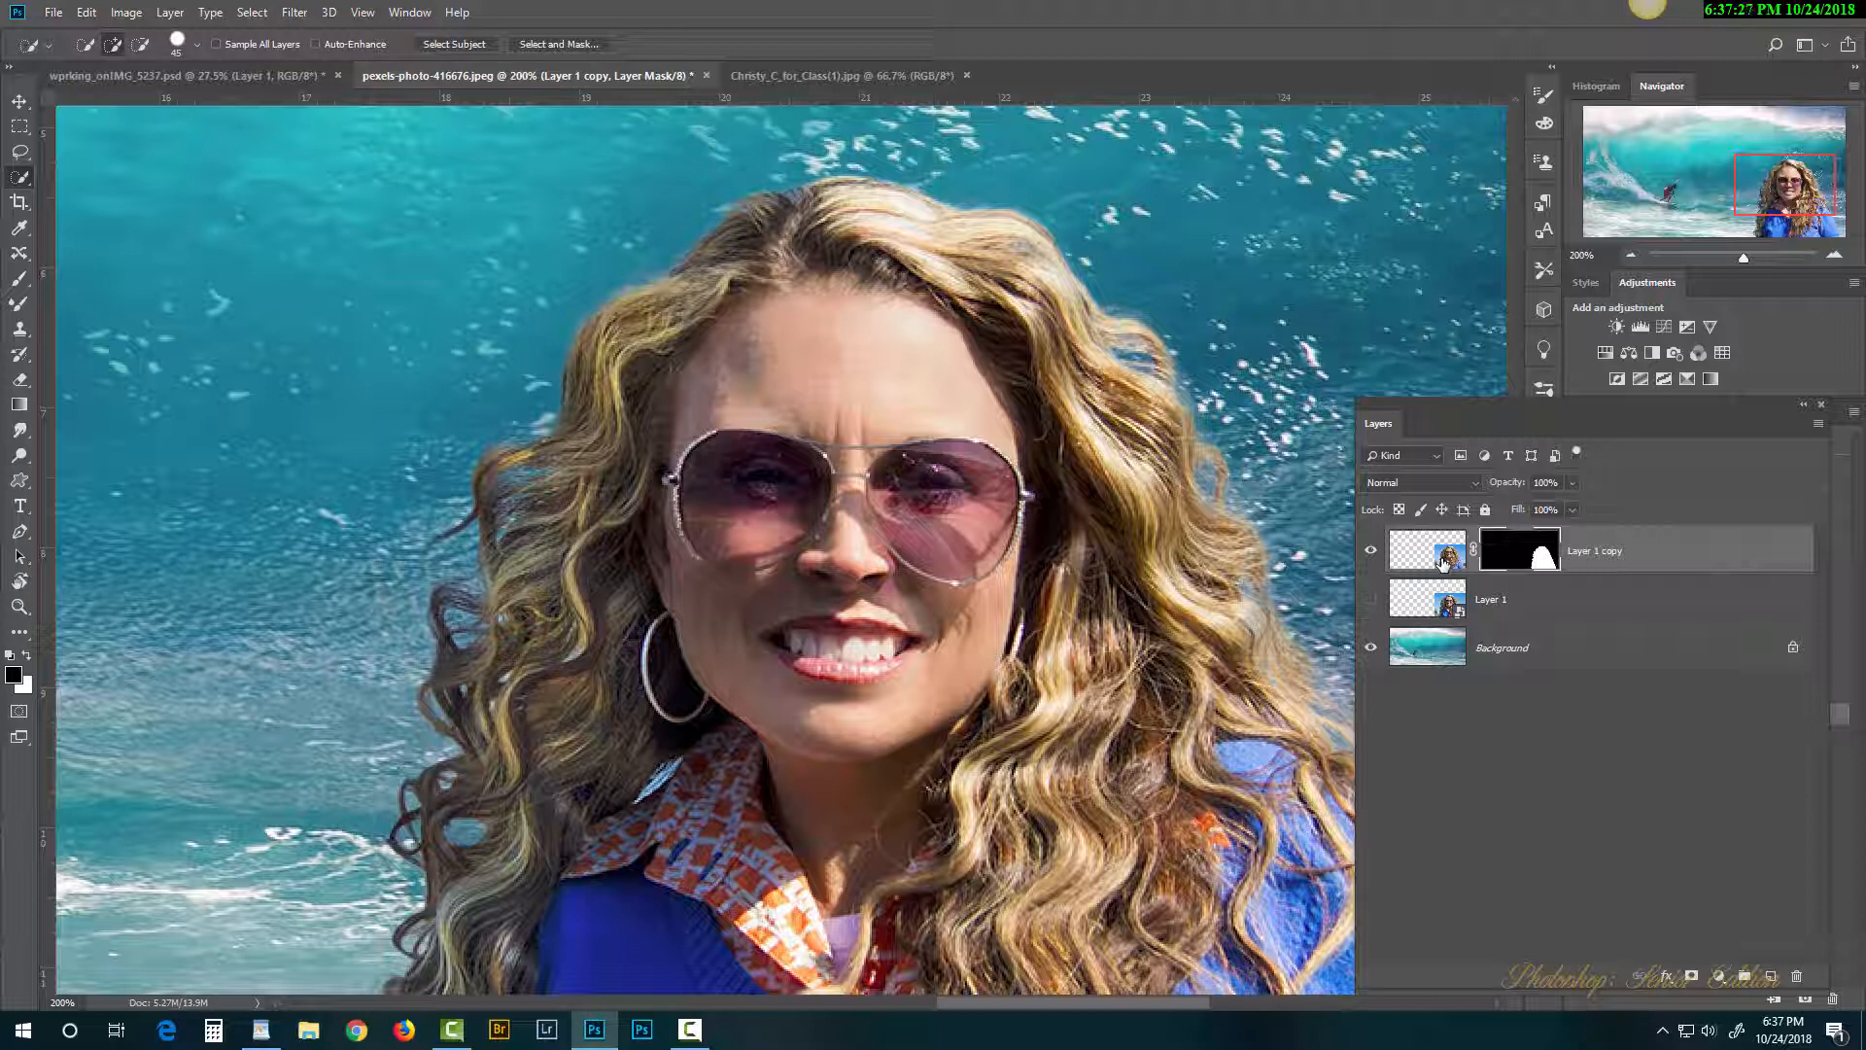
{"action": "left_click", "coordinate": [559, 45]}
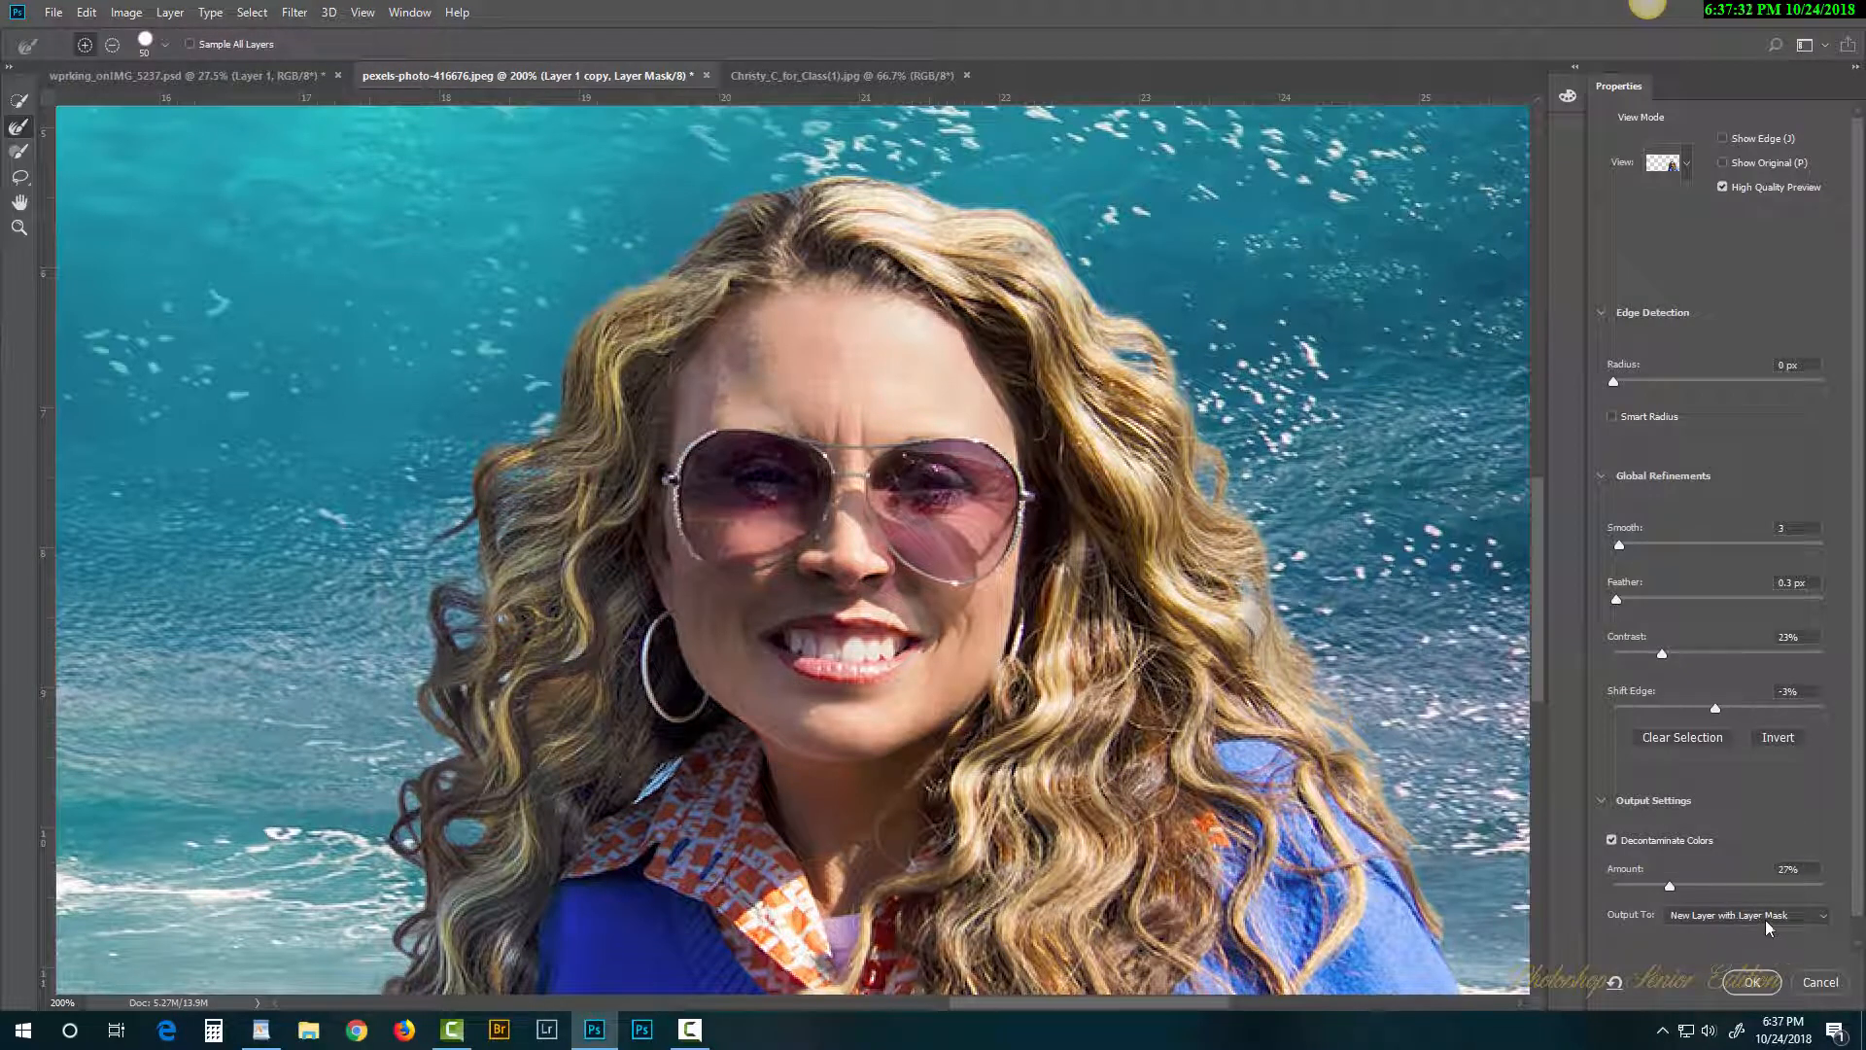
{"action": "left_click", "coordinate": [1821, 981]}
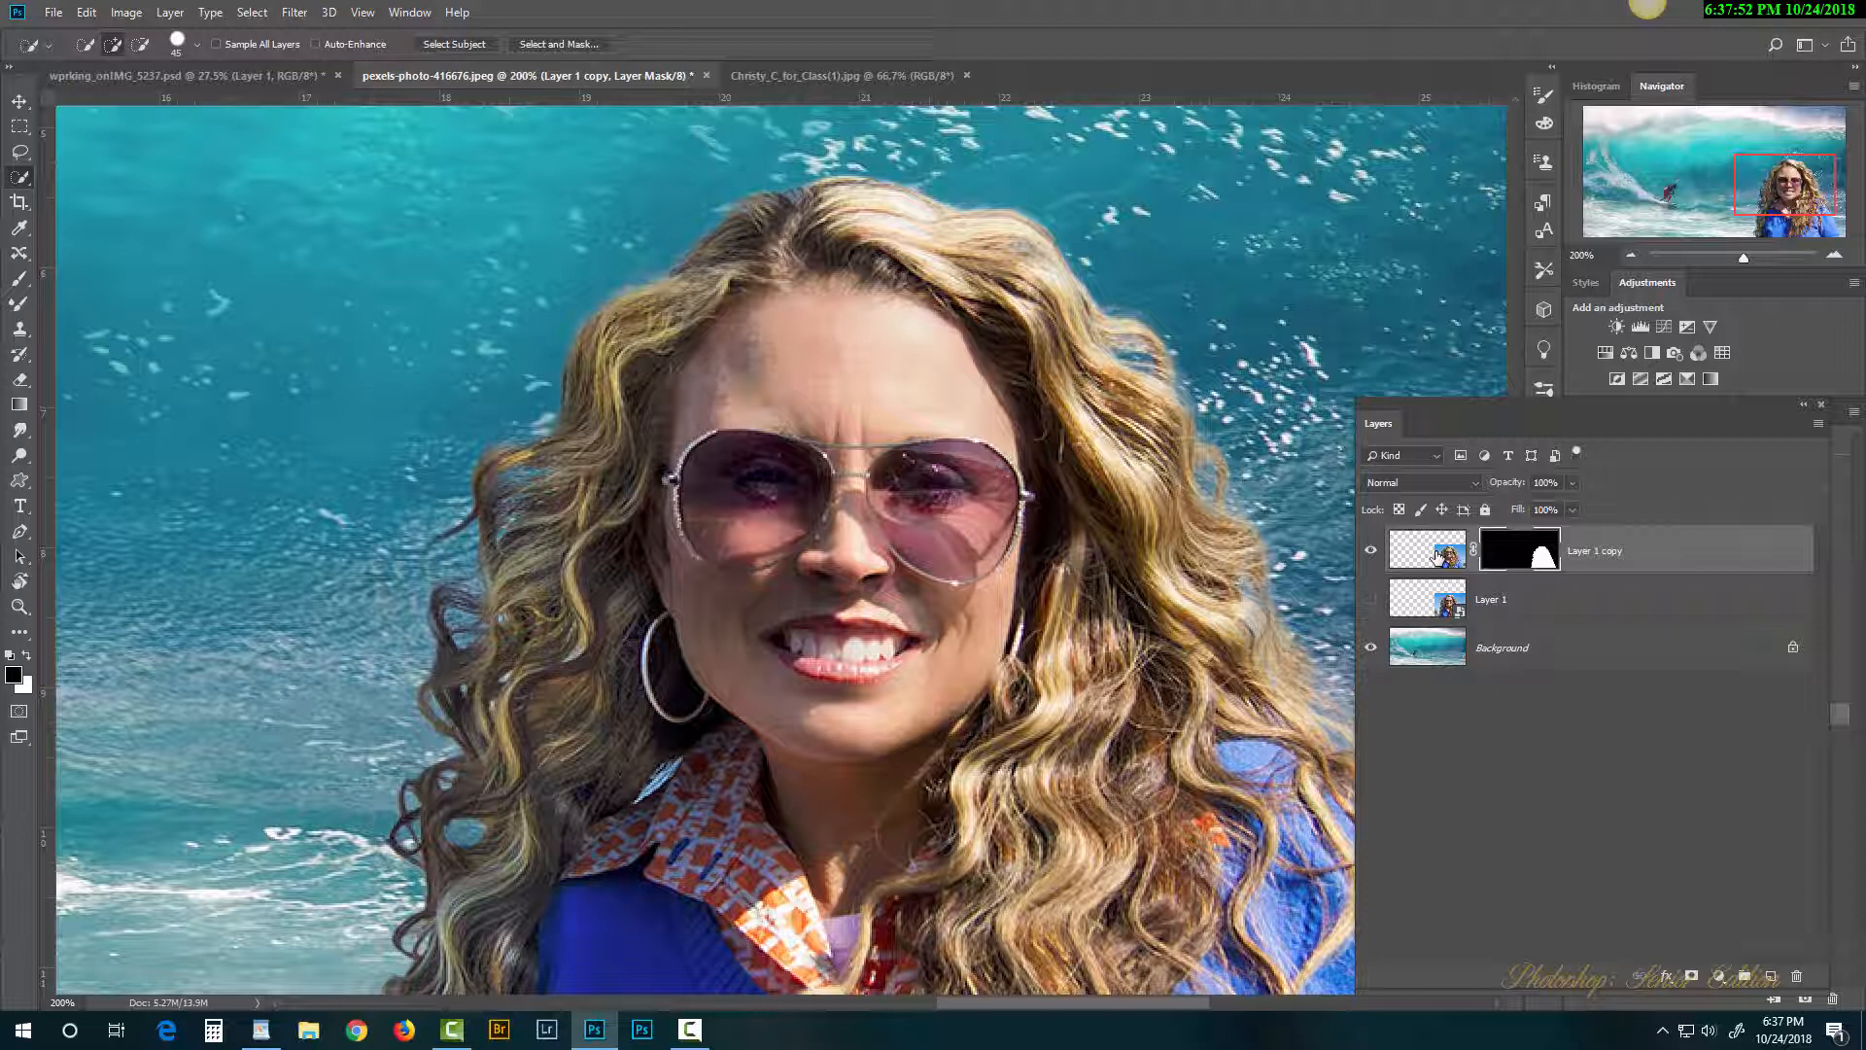
Step: Fit the image, apply the woman's layer mask, and convert Layer 1 copy to a smart object
{"action": "key", "text": "ctrl+0"}
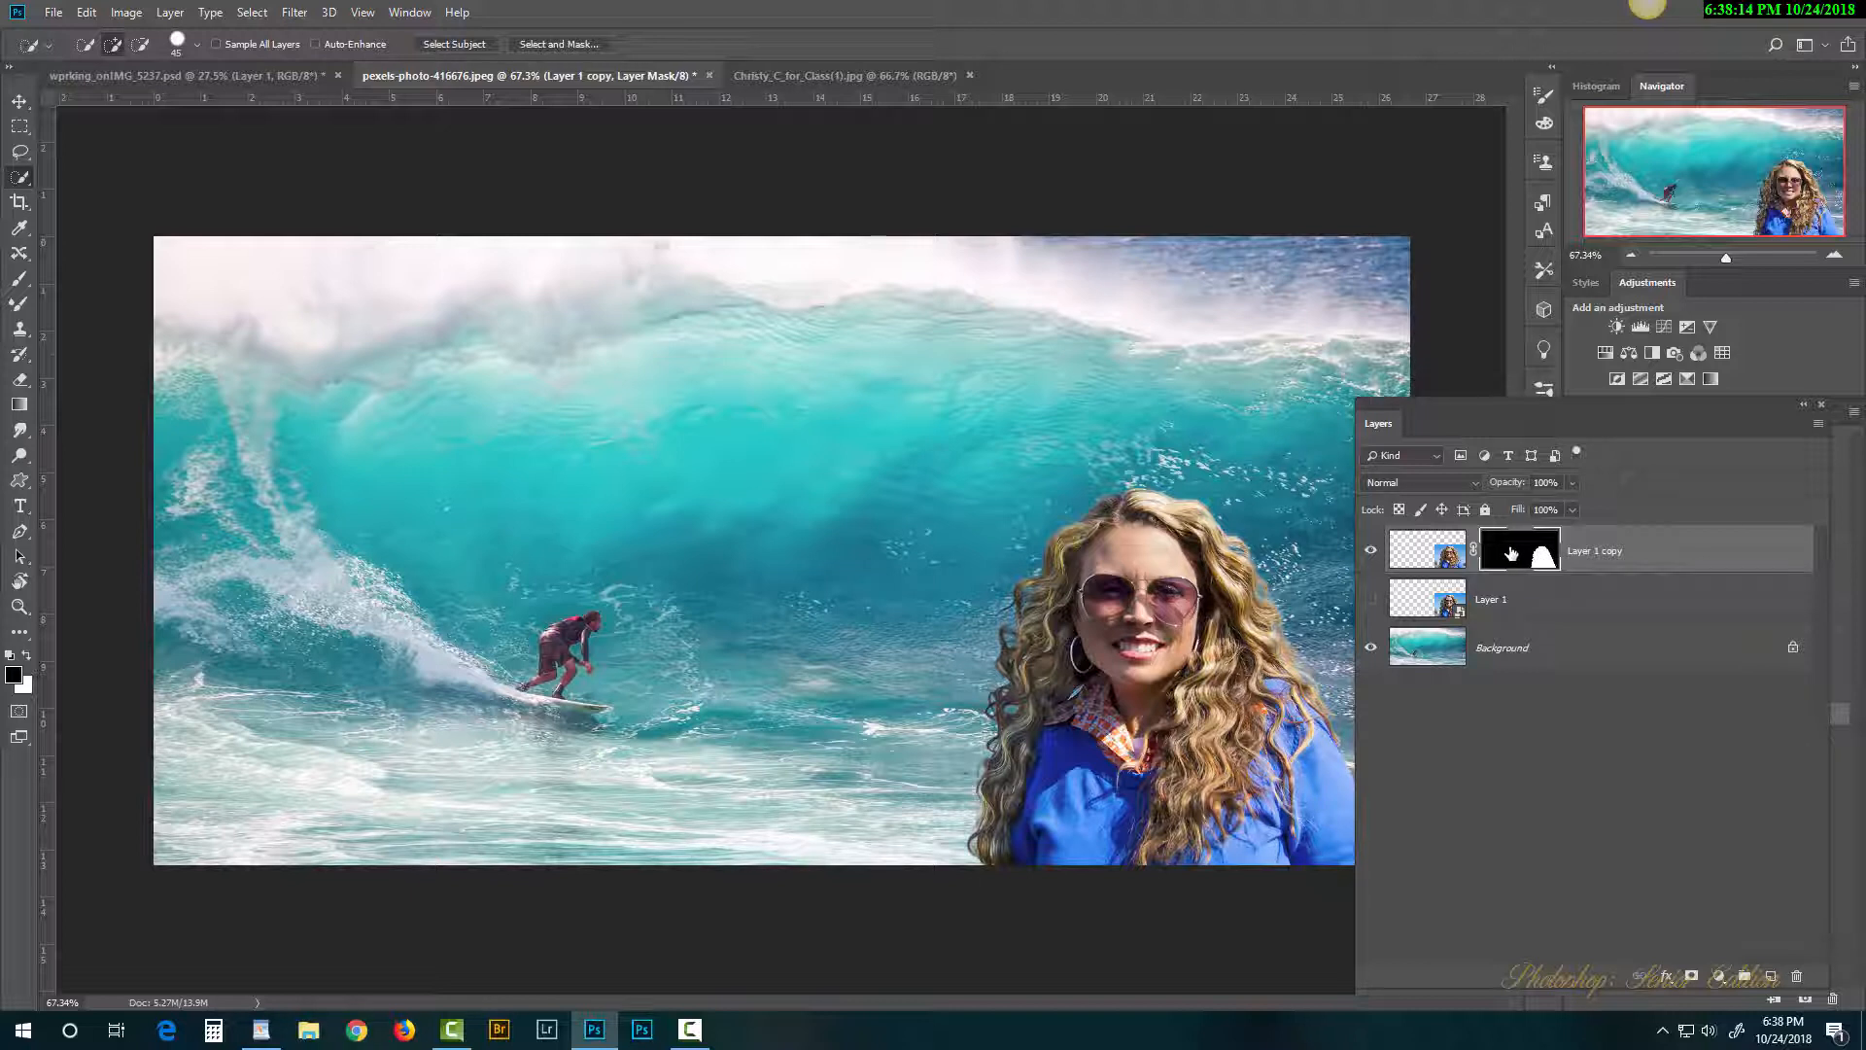
{"action": "right_click", "coordinate": [1515, 553]}
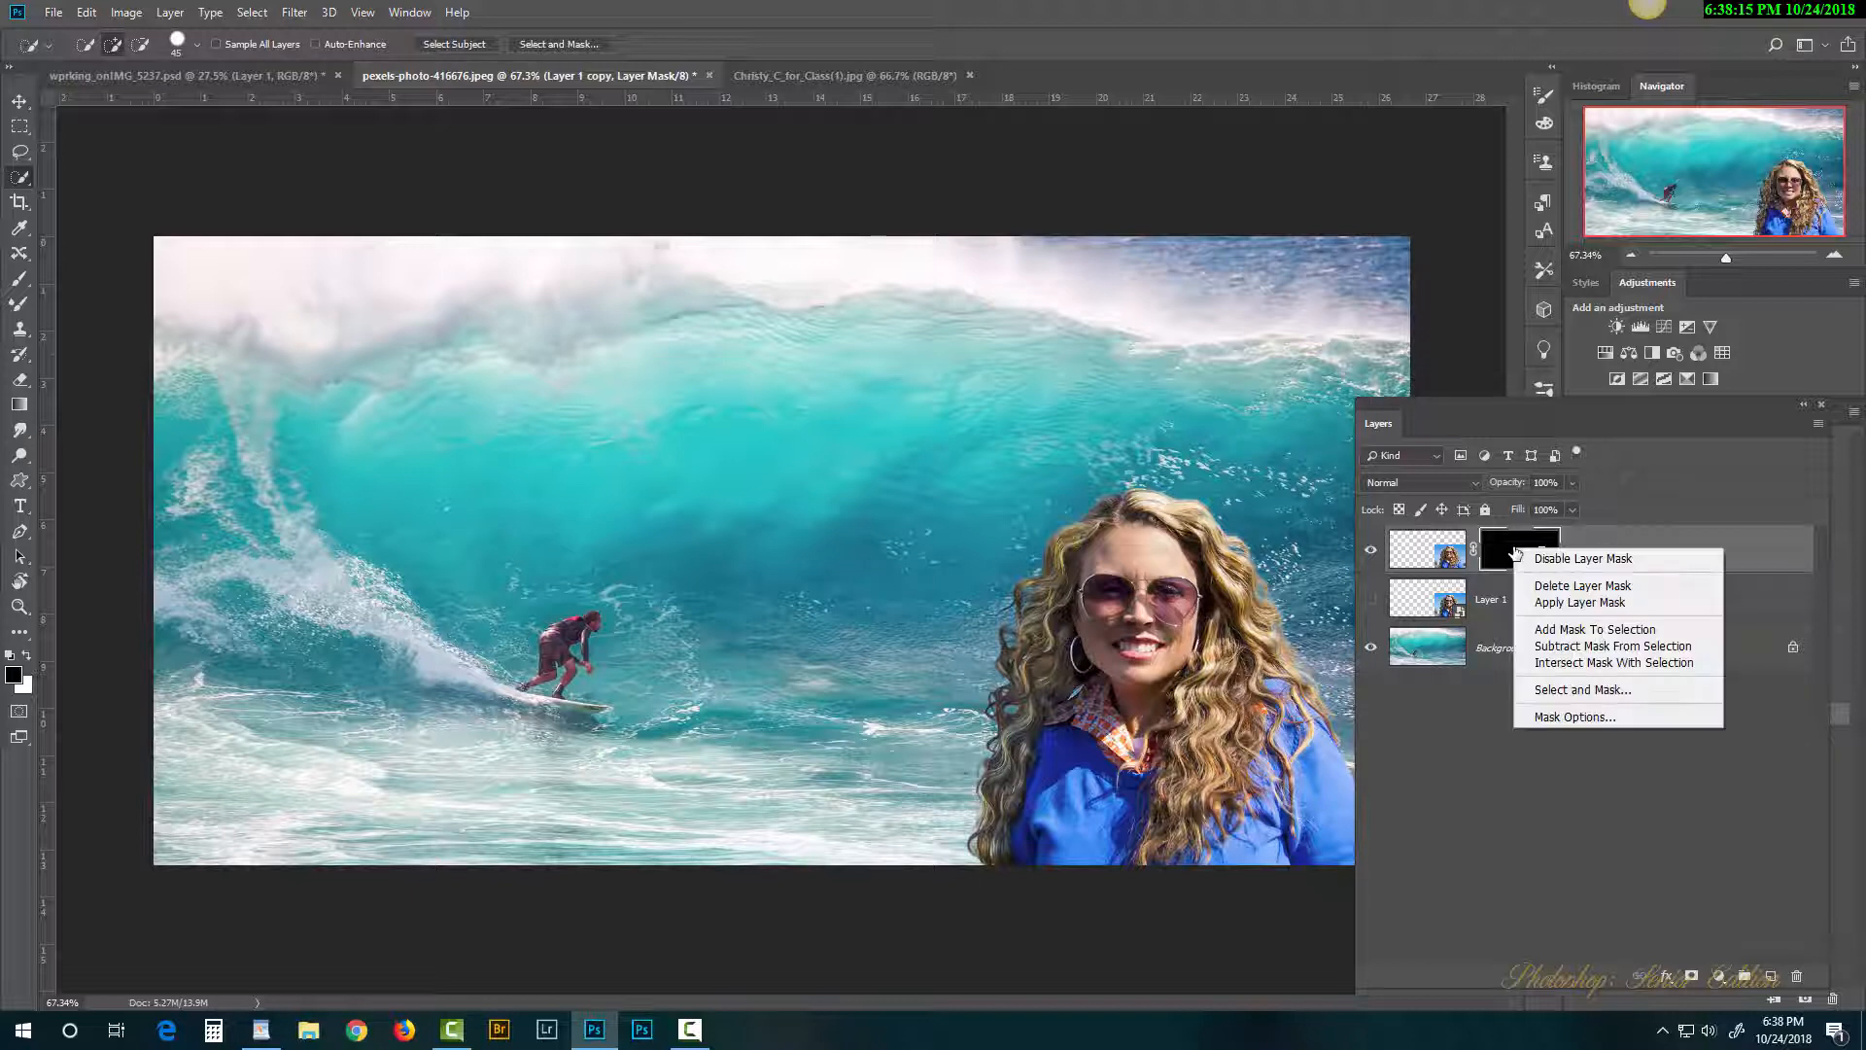
{"action": "left_click", "coordinate": [1579, 603]}
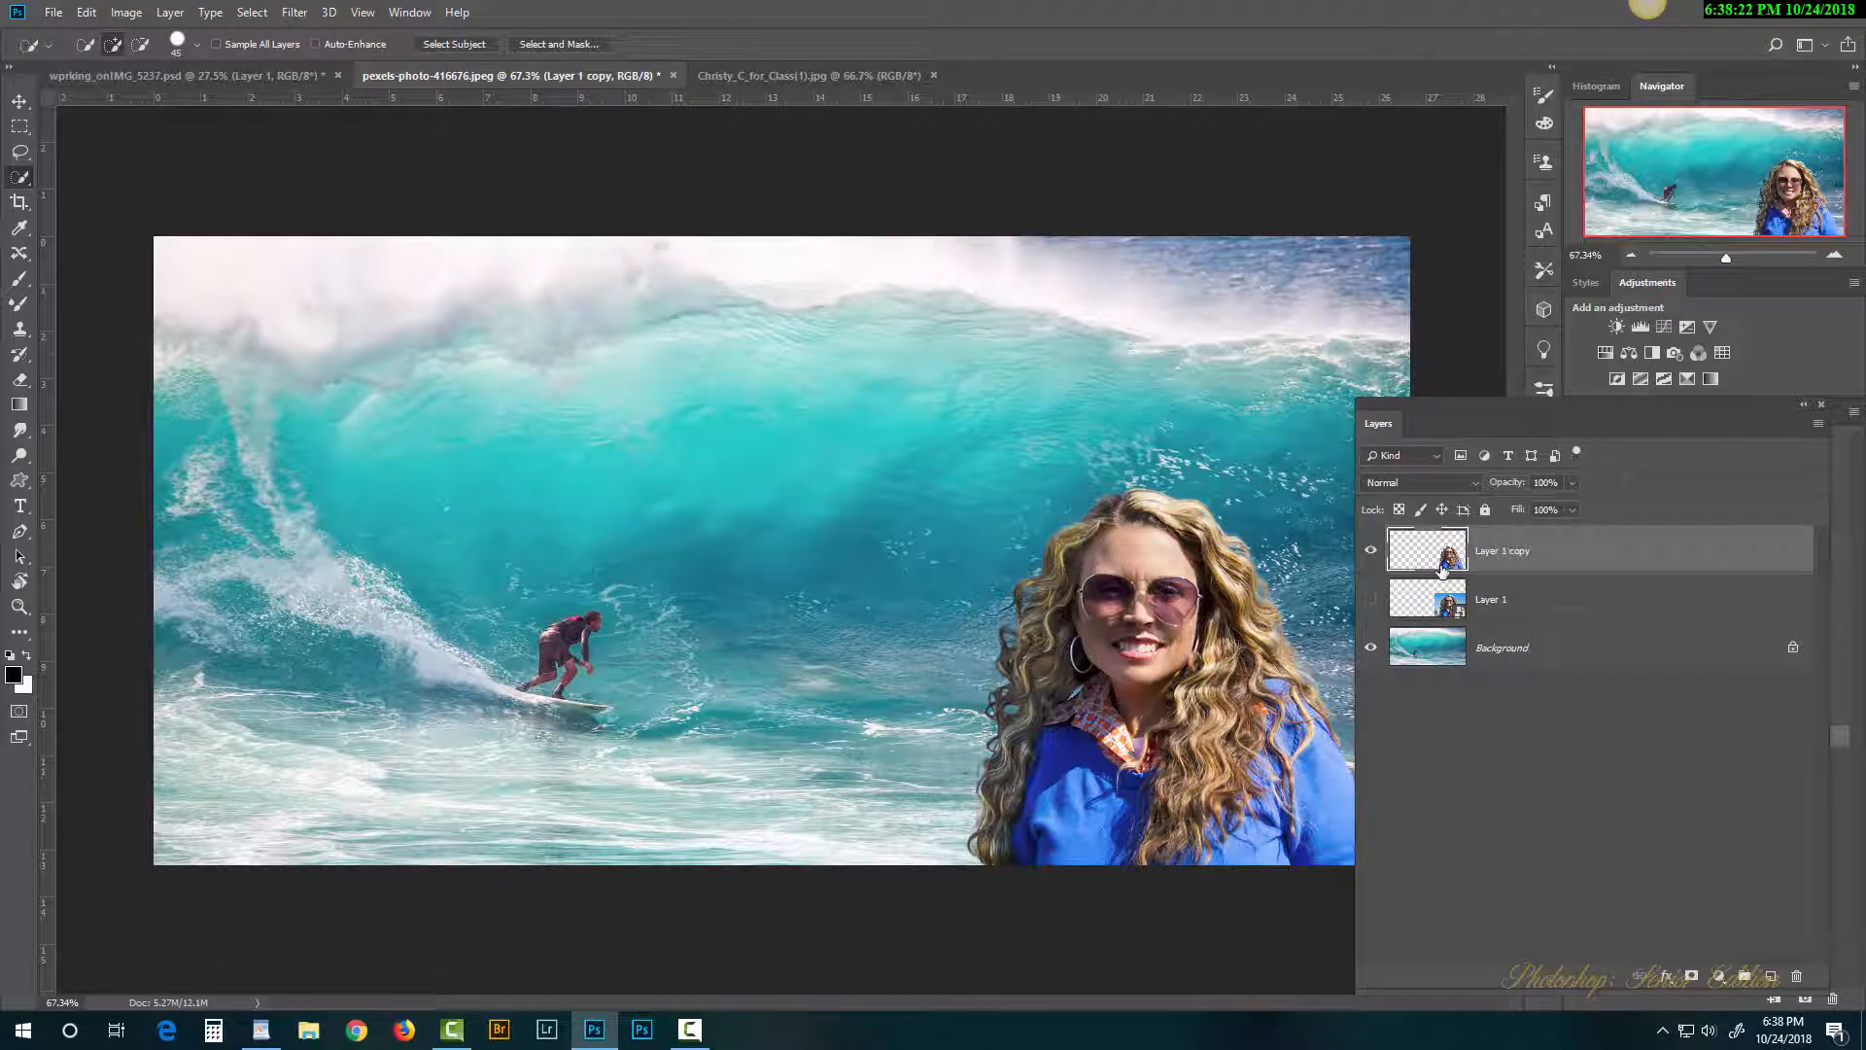
{"action": "right_click", "coordinate": [1609, 549]}
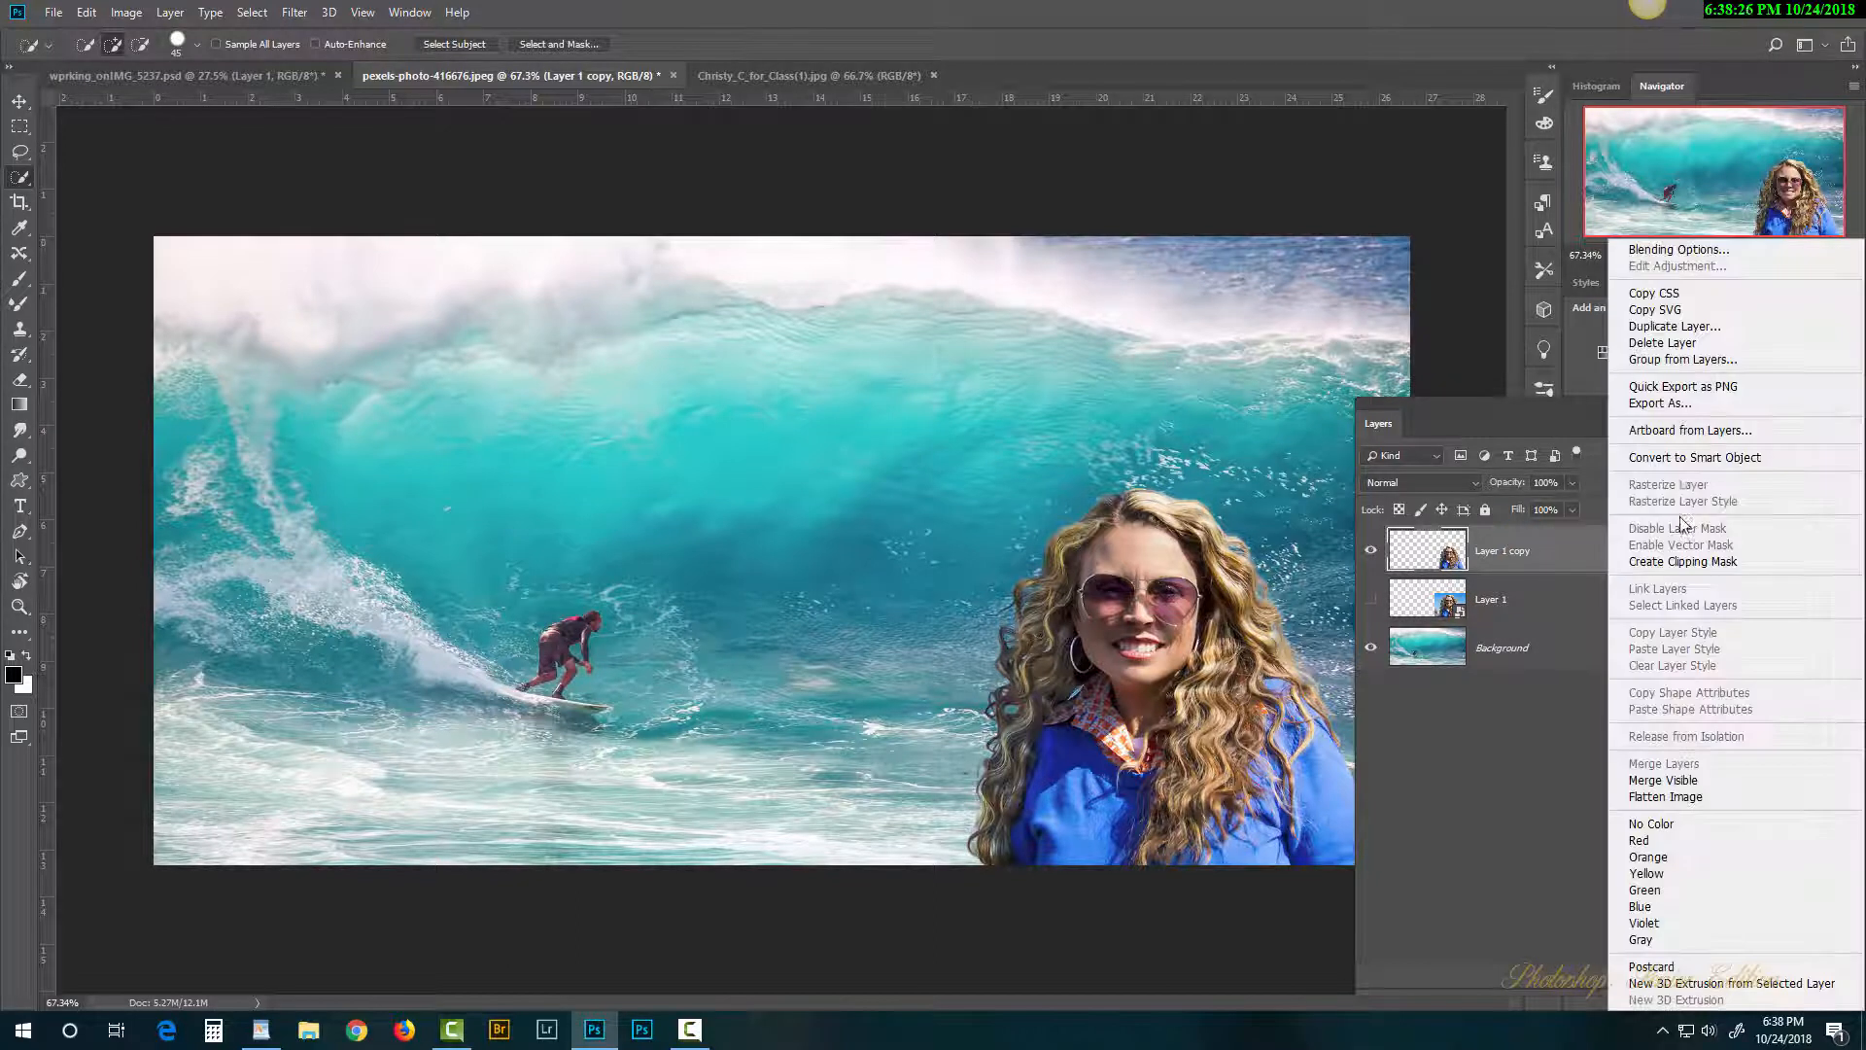
{"action": "left_click", "coordinate": [1686, 461]}
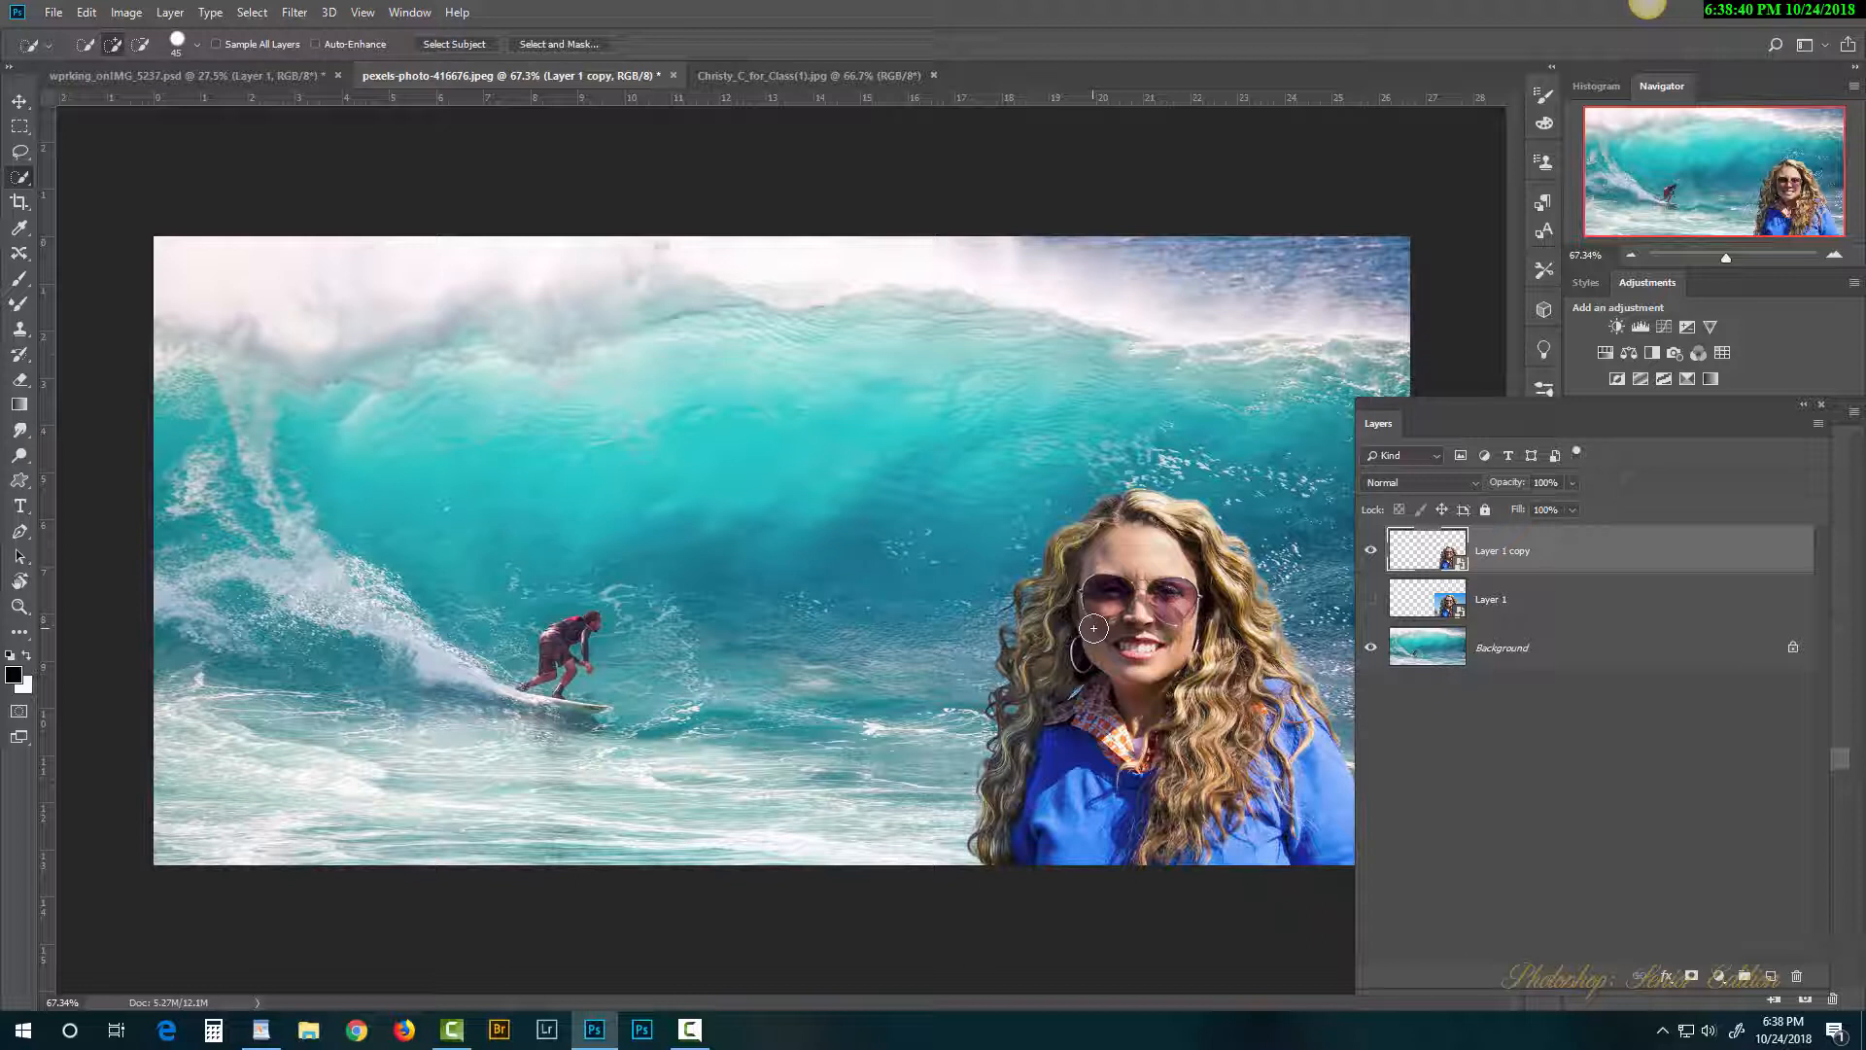
Step: Compare the cutout with the original Layer 1, then open the Layer 1 copy.psb contents
{"action": "left_click", "coordinate": [1372, 552]}
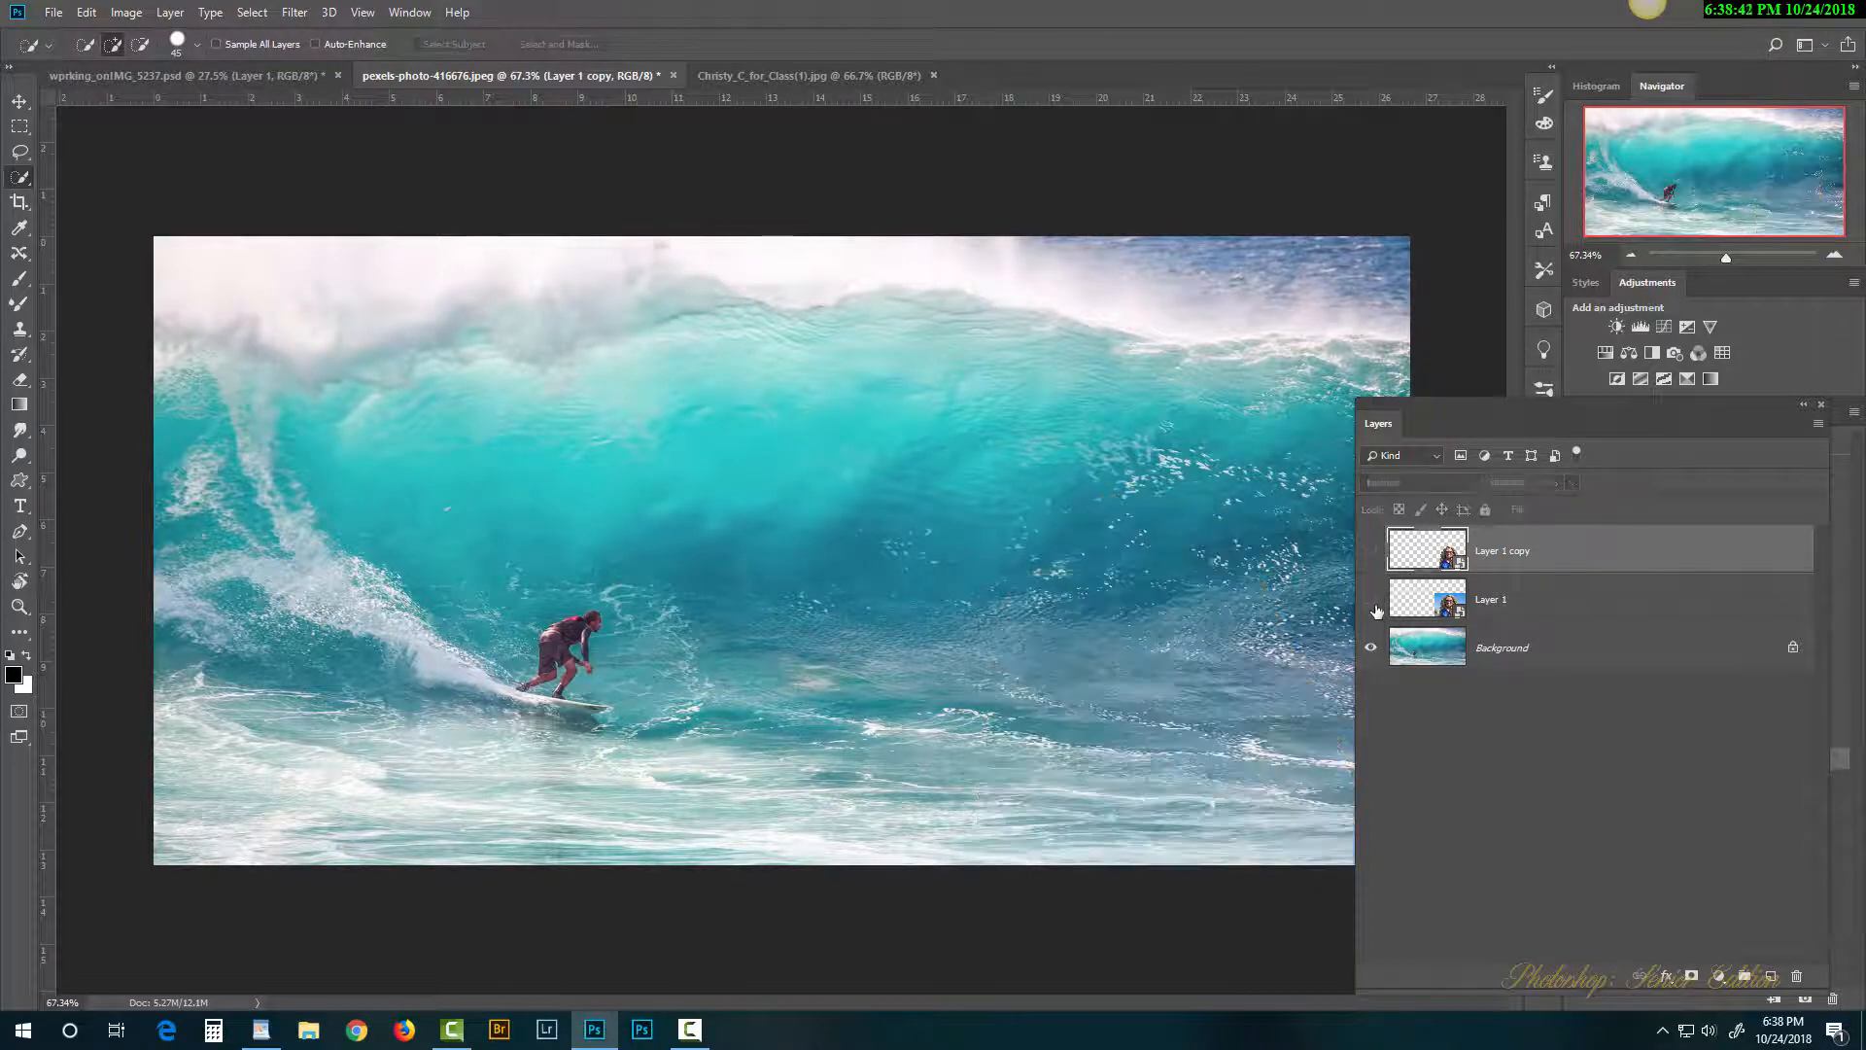
{"action": "left_click", "coordinate": [1371, 599]}
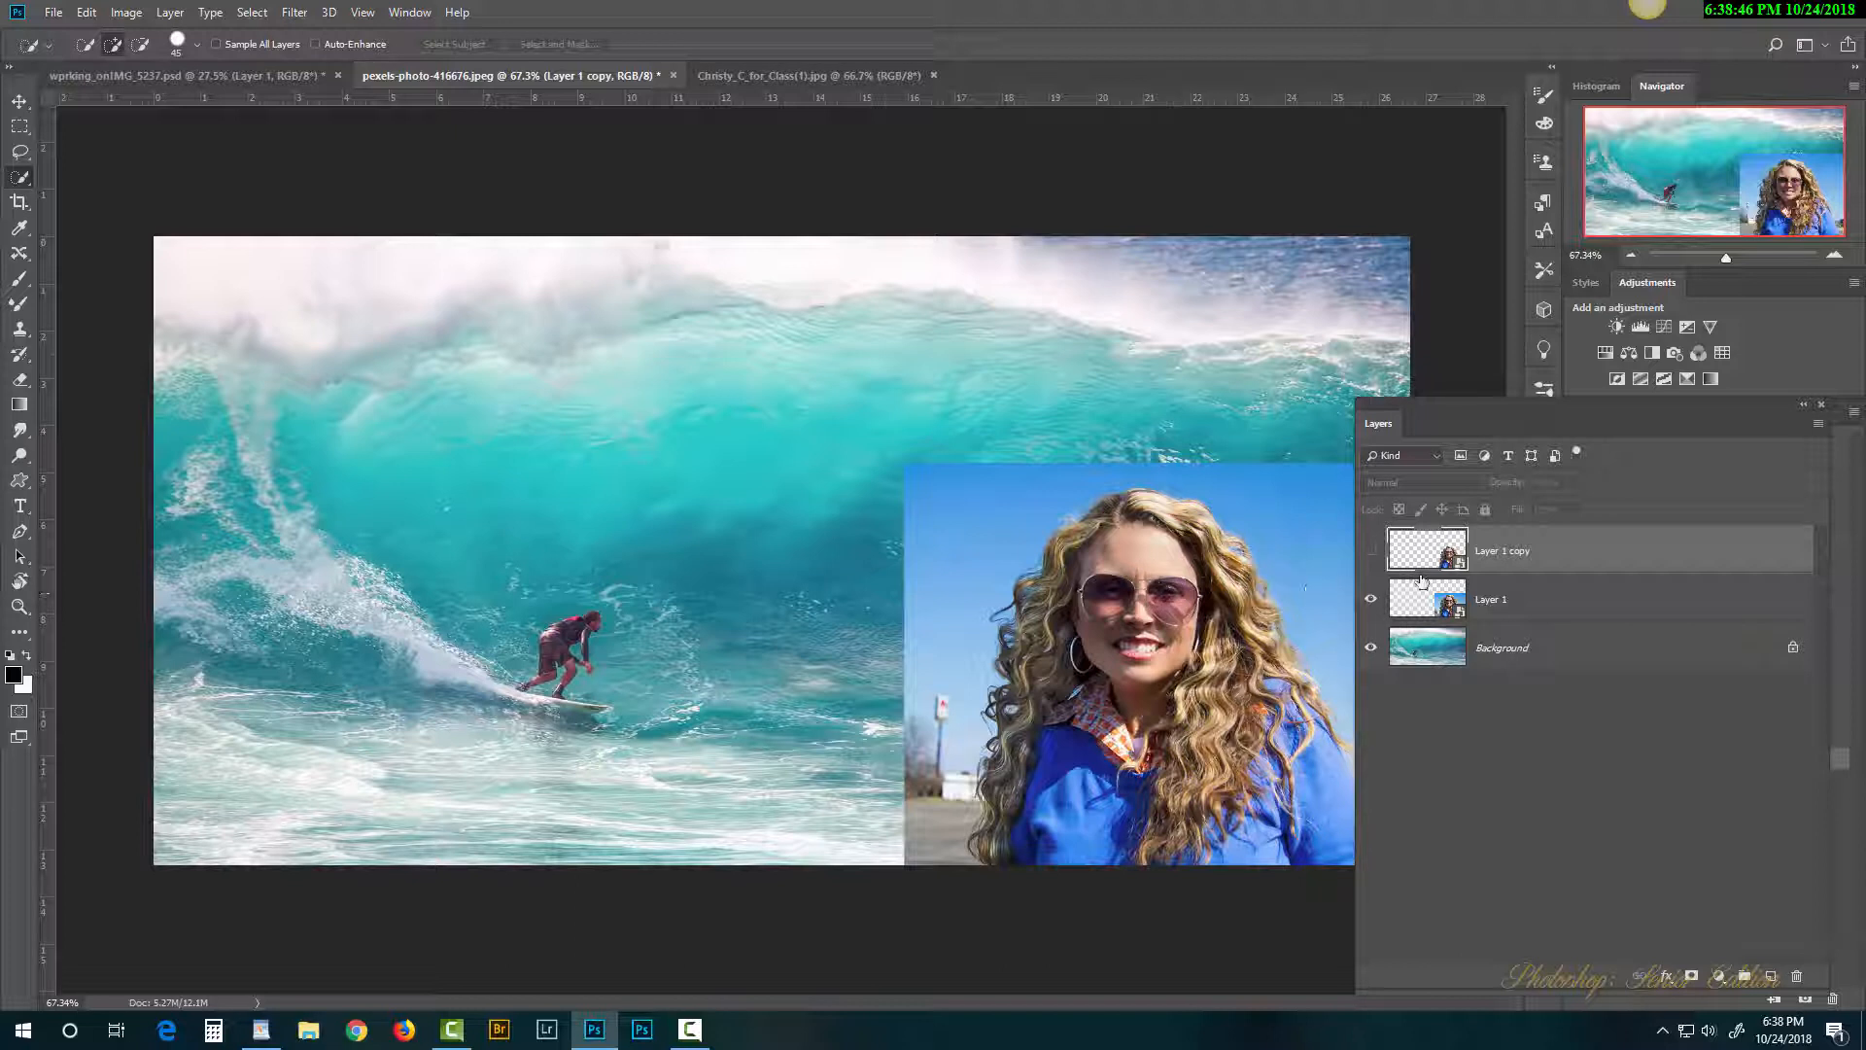
{"action": "left_click", "coordinate": [1372, 552]}
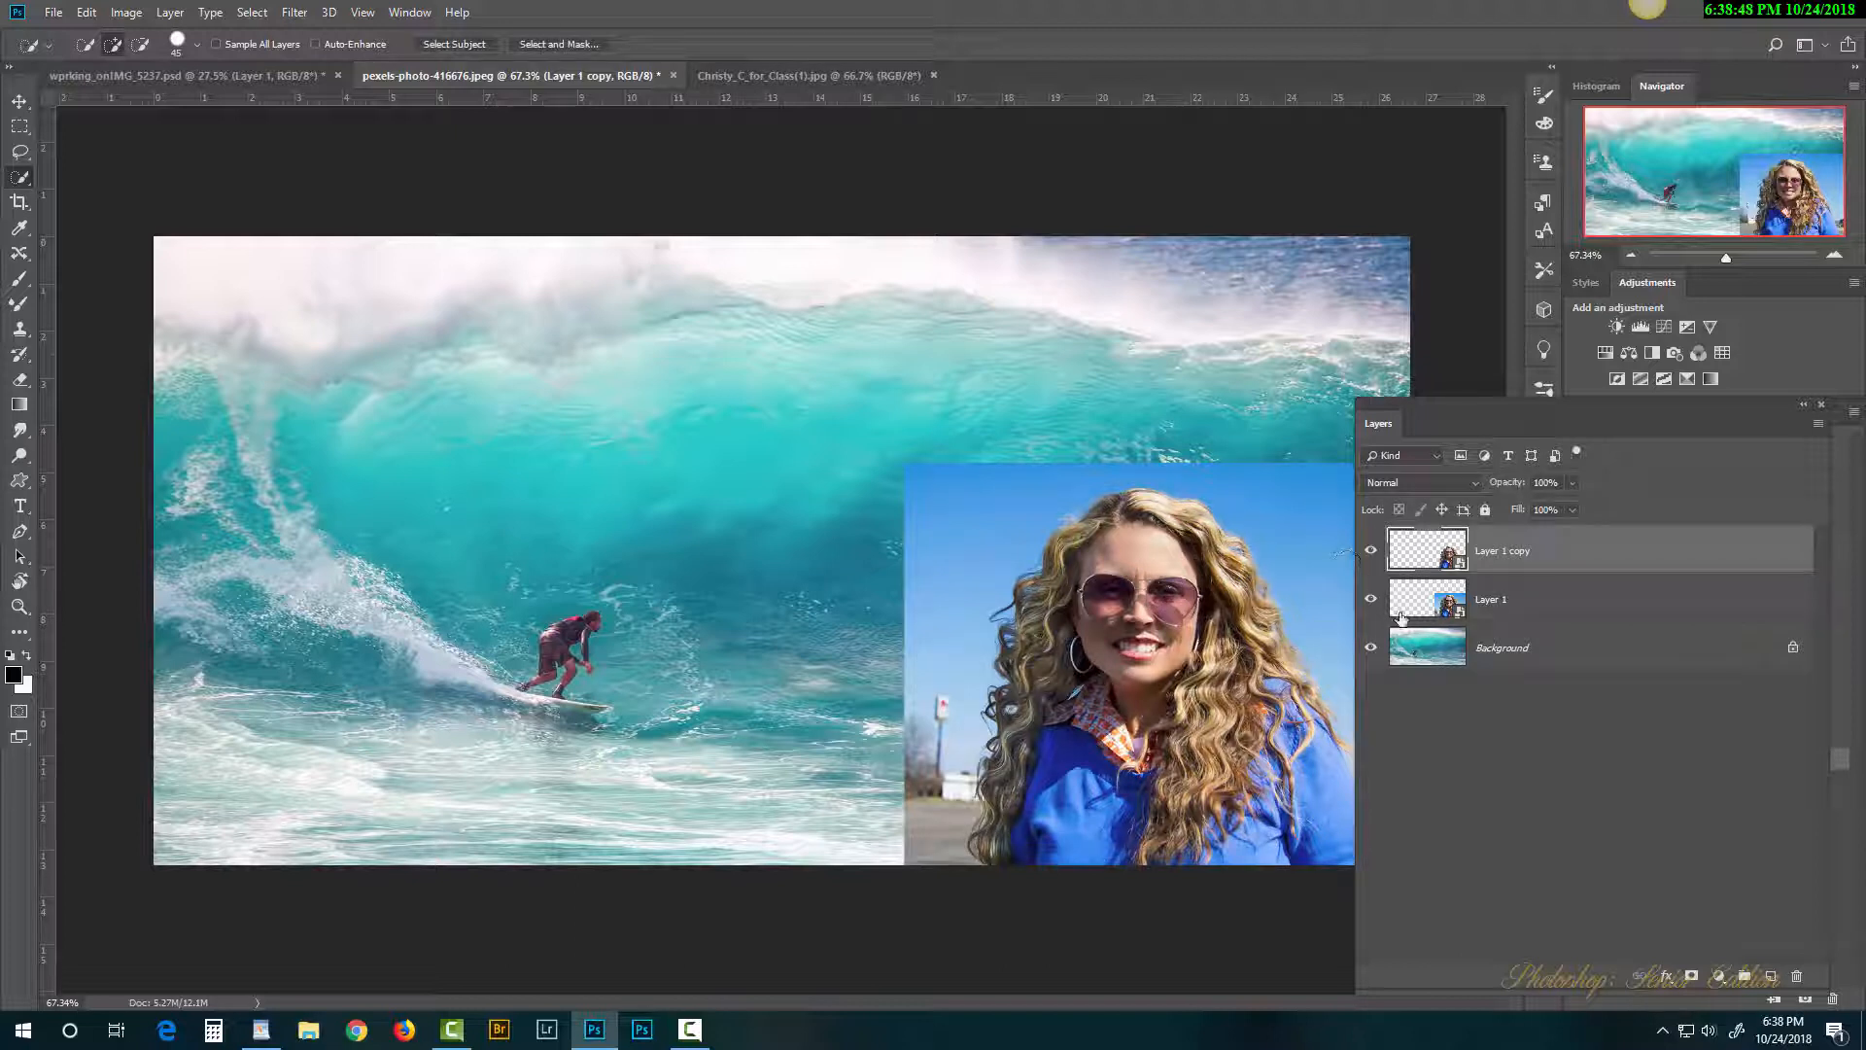
{"action": "left_click", "coordinate": [1371, 602]}
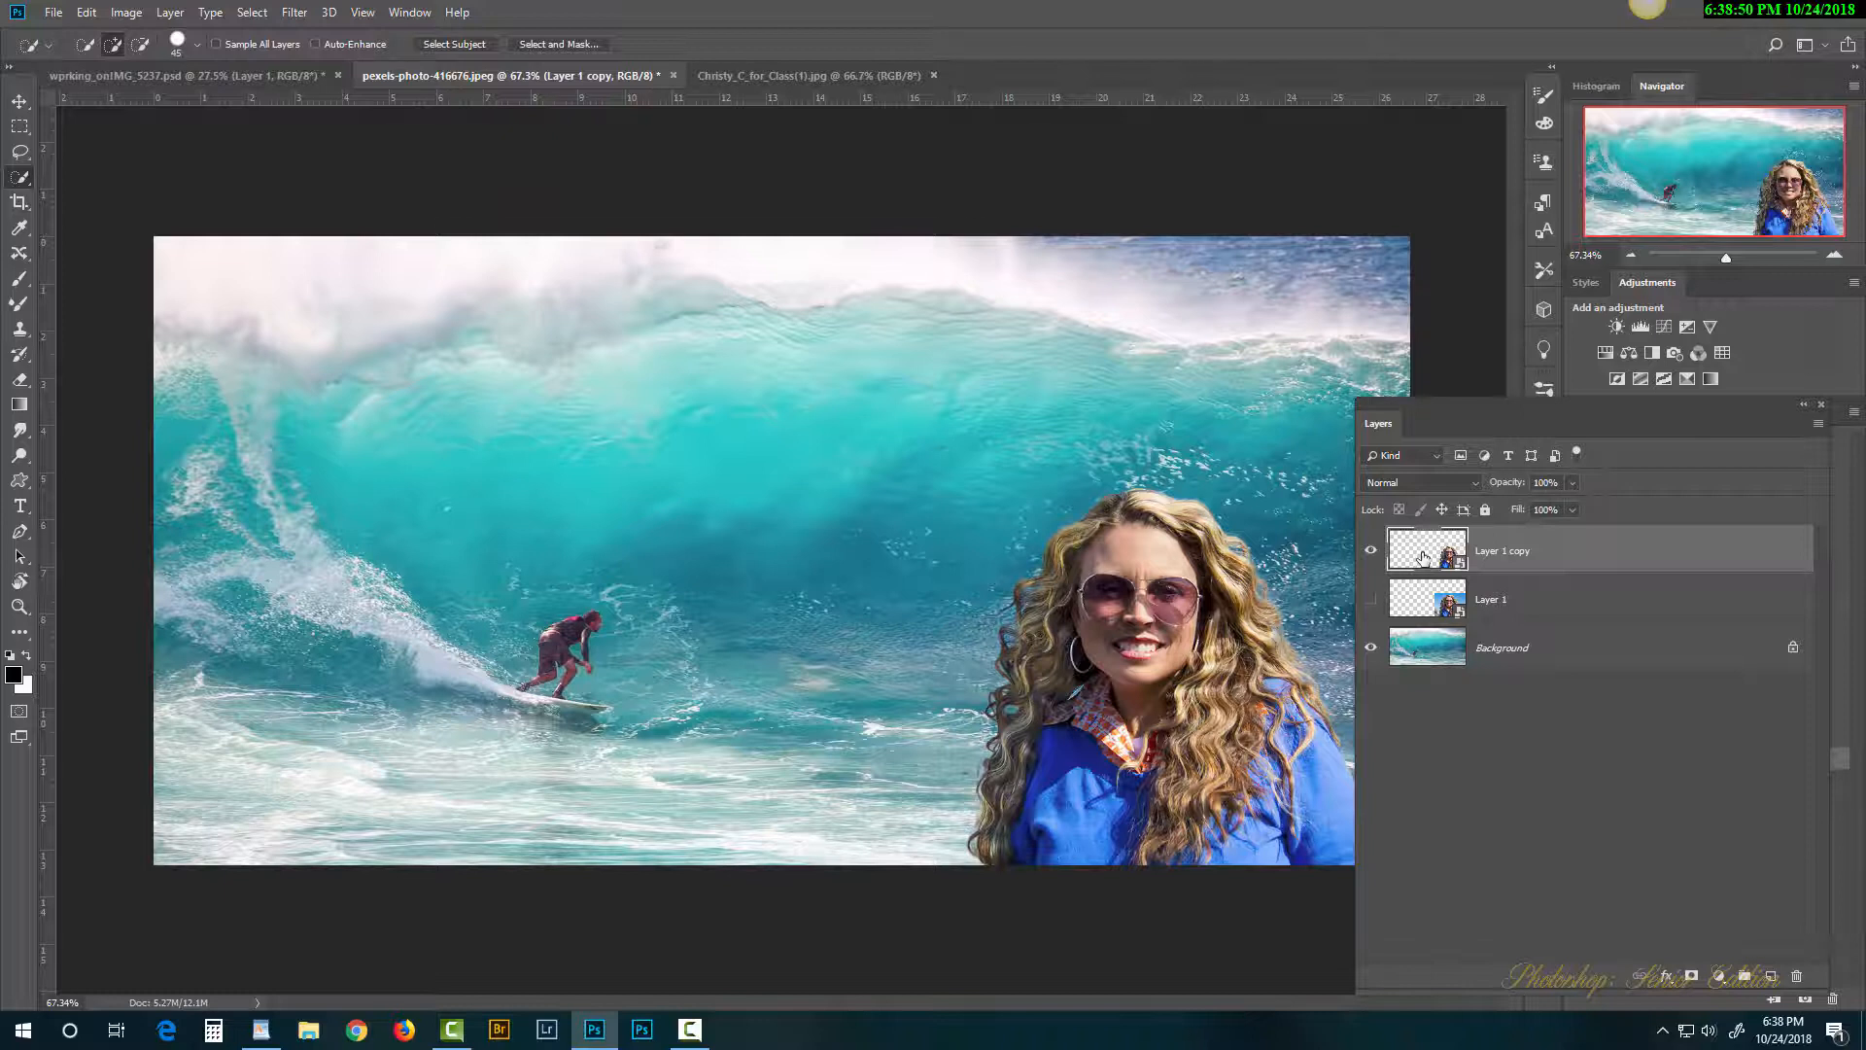
{"action": "double_click", "coordinate": [1423, 556]}
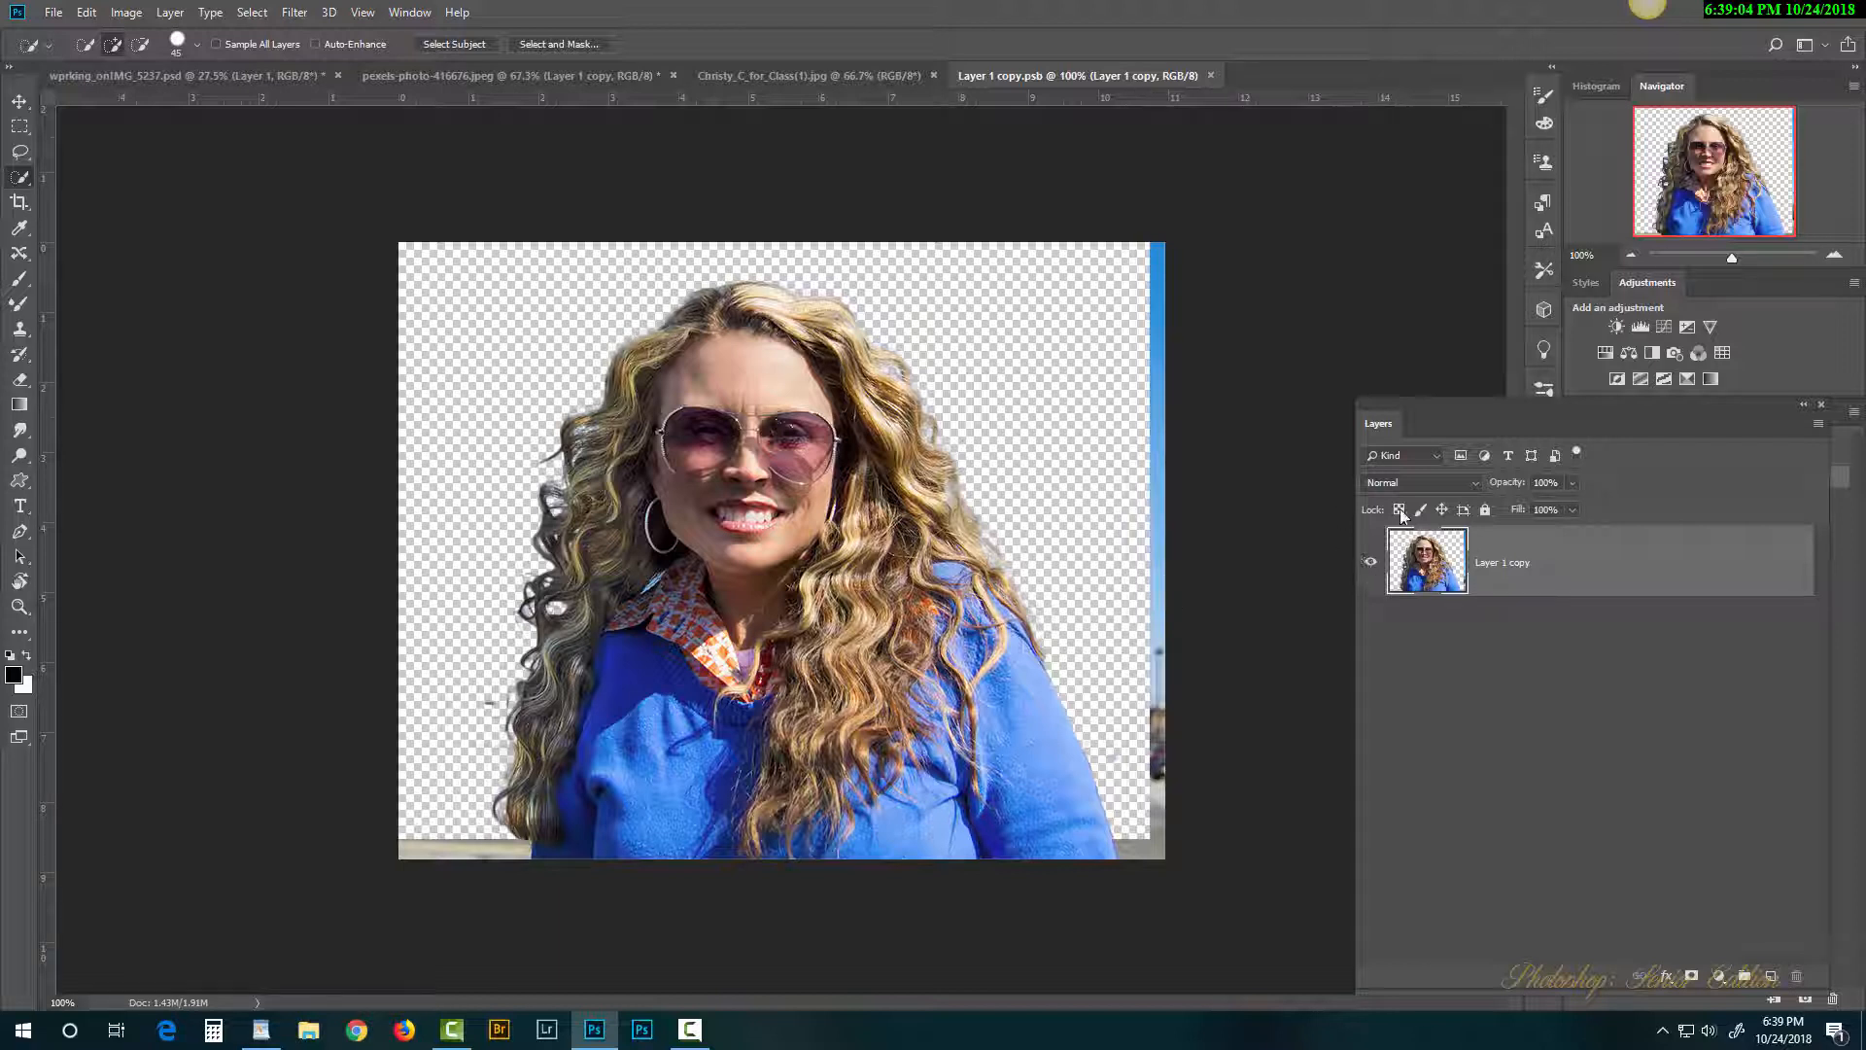
Step: Close the Layer 1 copy.psb tab and revert history to the Apply Layer Mask state
{"action": "left_click", "coordinate": [1211, 76]}
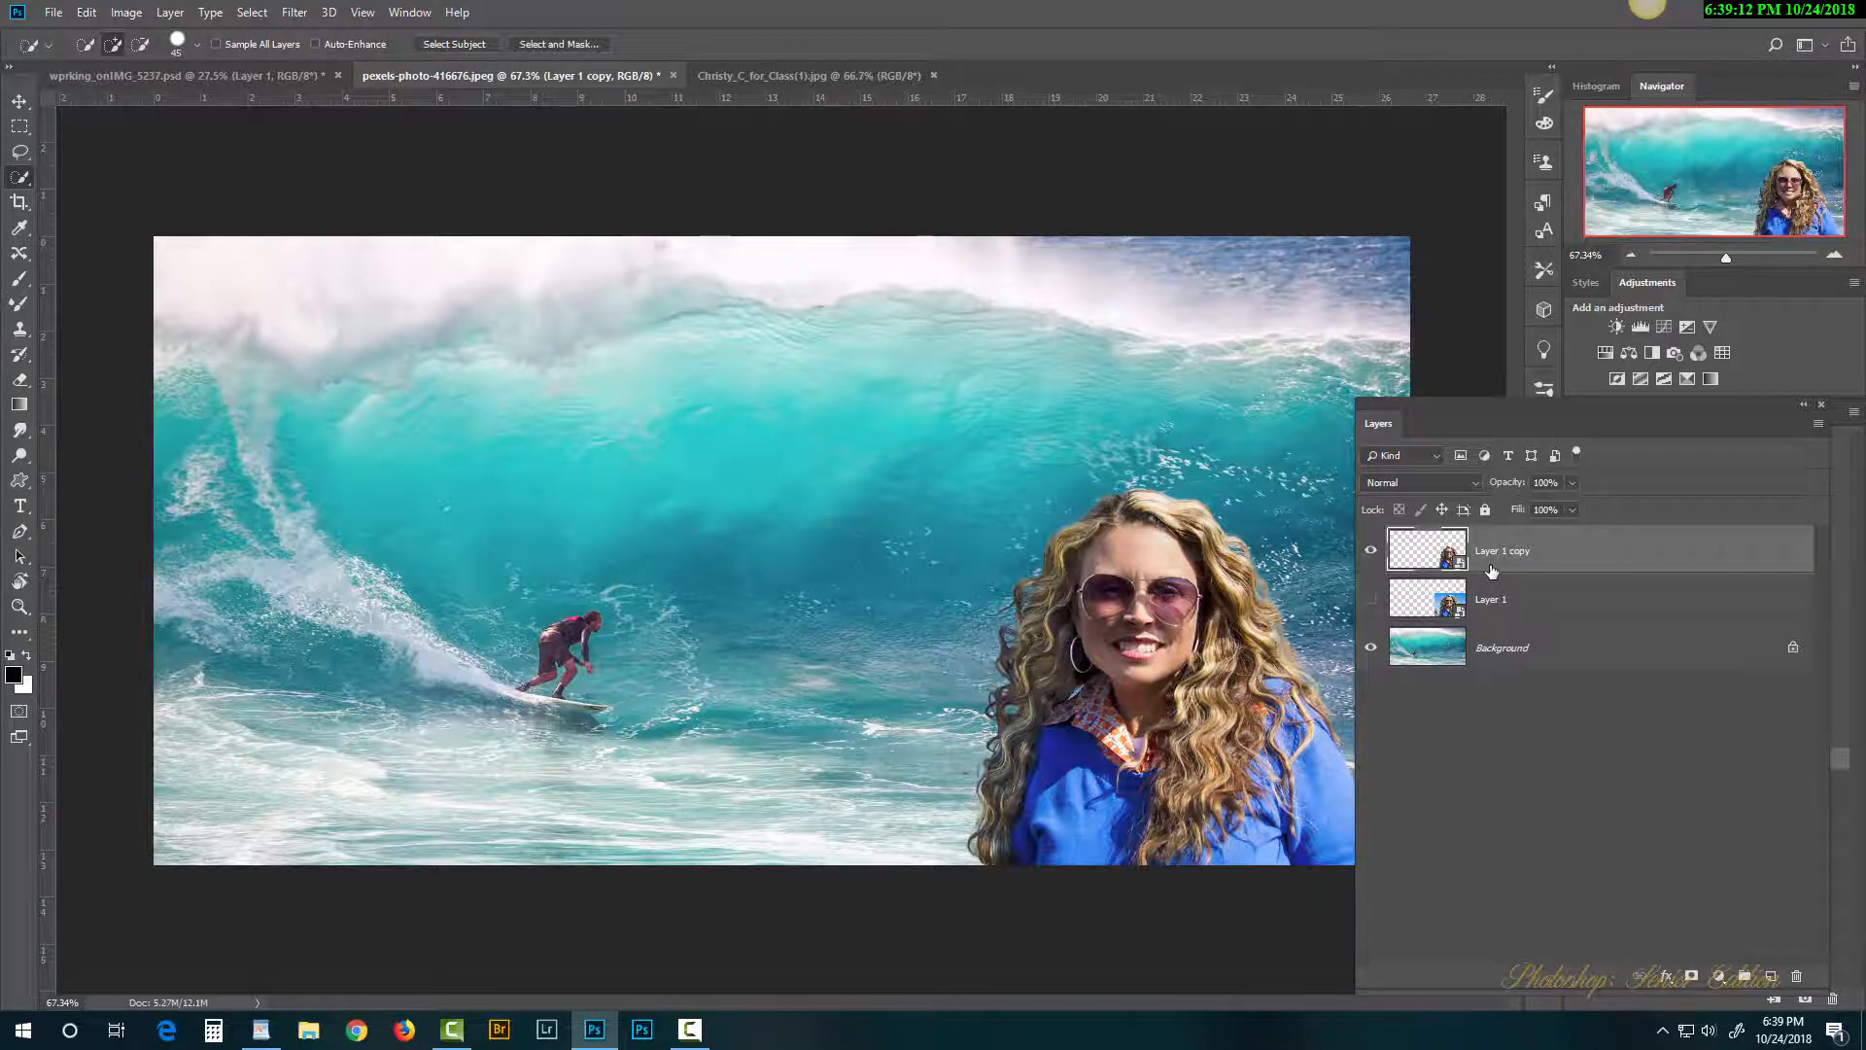
{"action": "left_click_drag", "start_coordinate": [1667, 420], "coordinate": [1287, 430]}
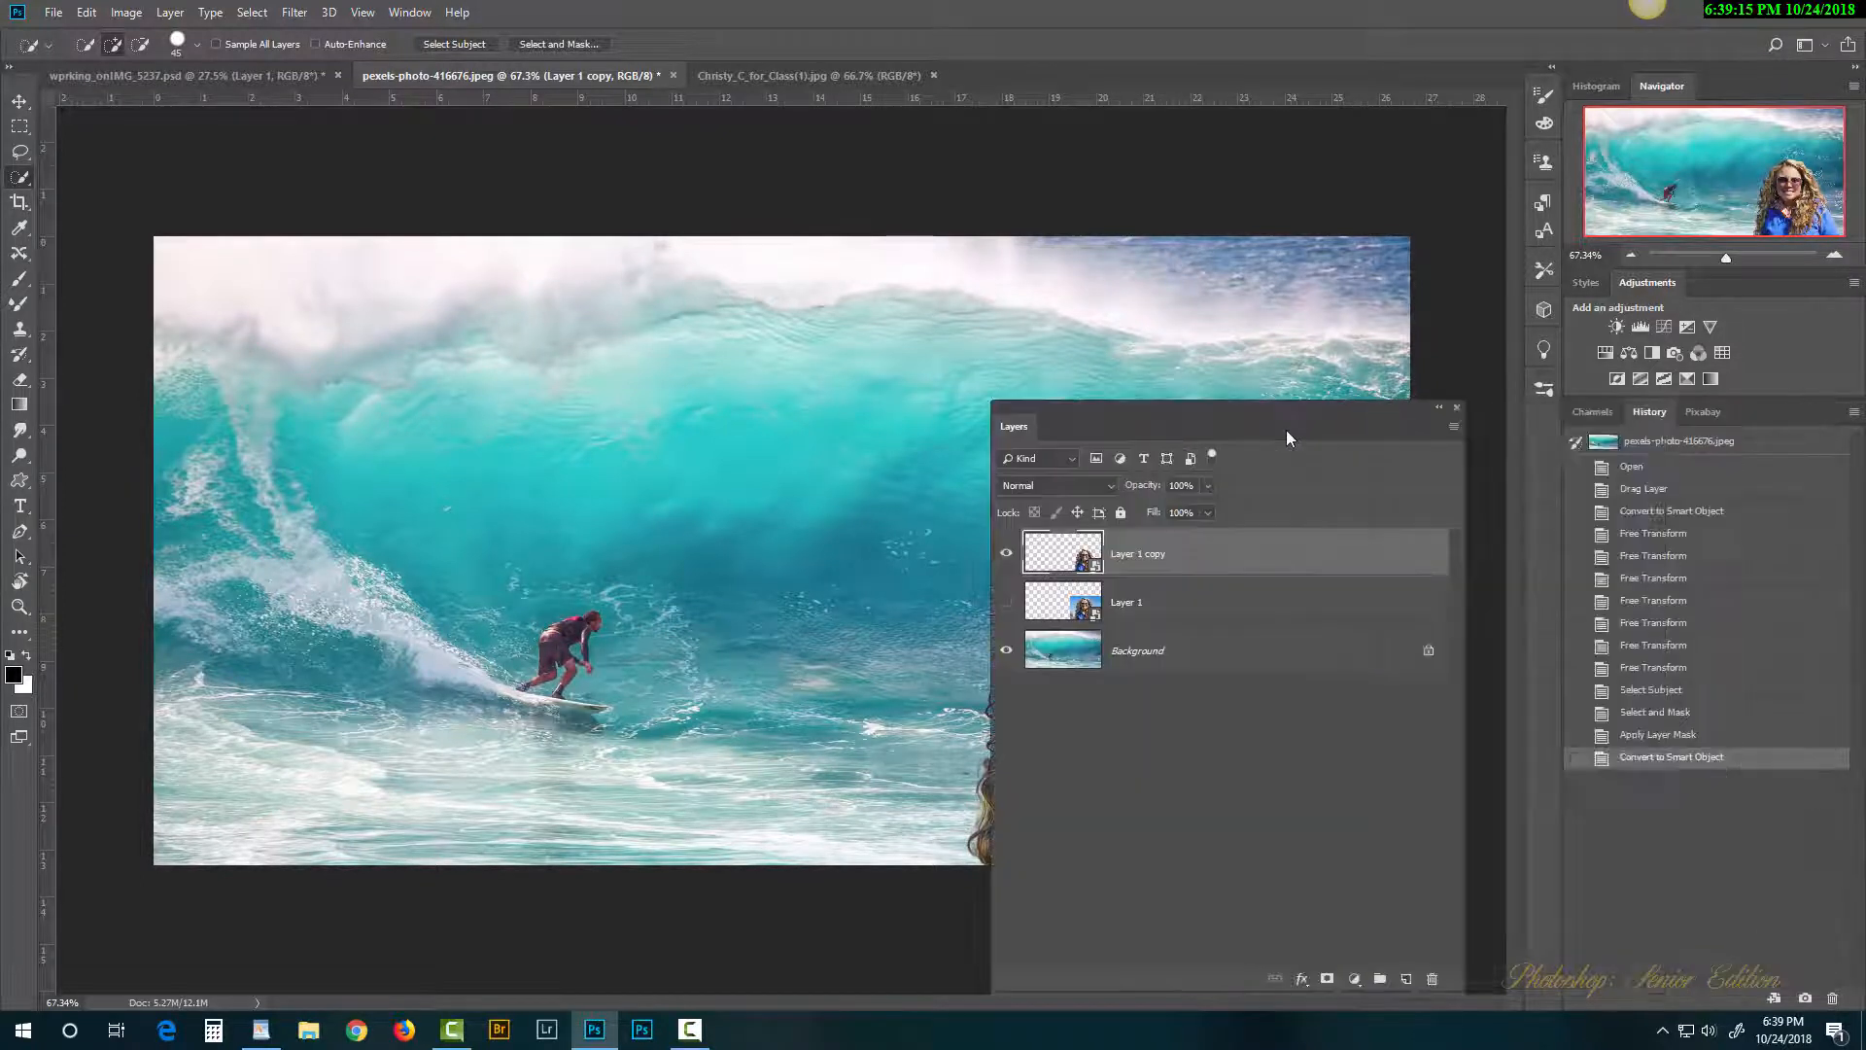
{"action": "left_click", "coordinate": [1672, 737]}
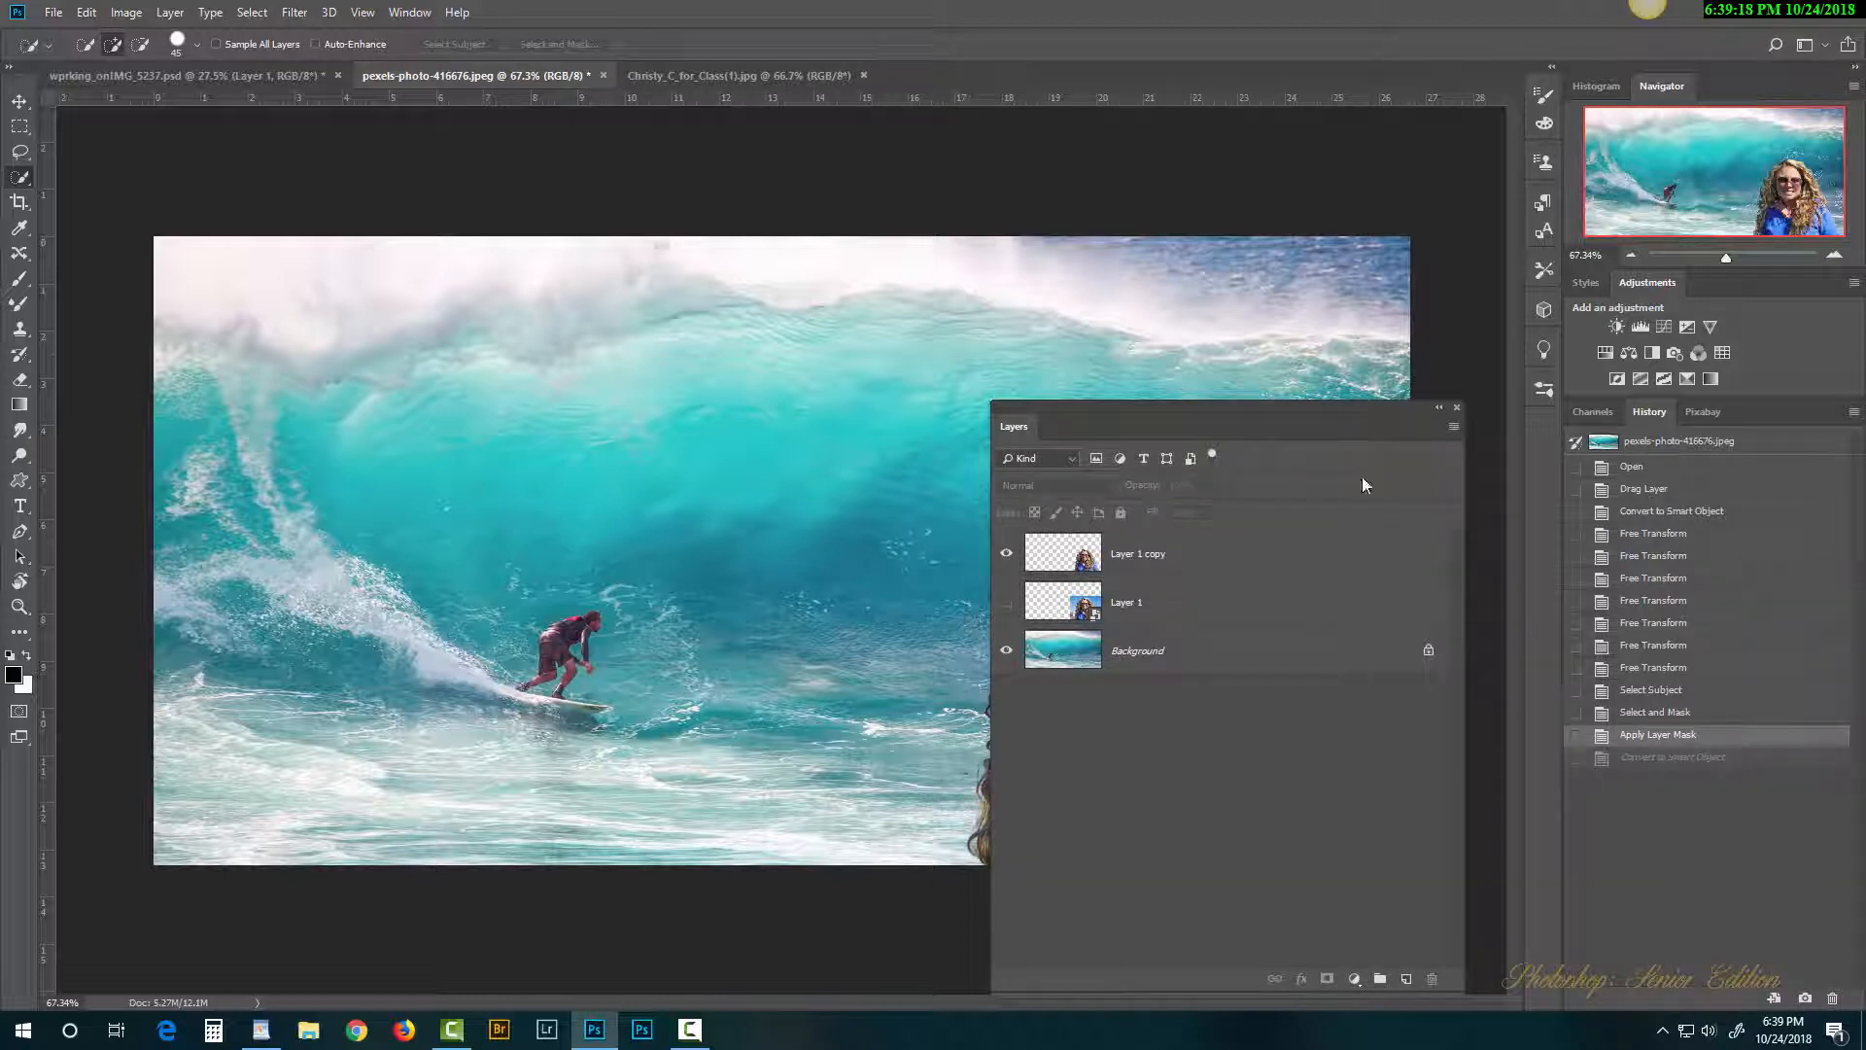
Step: Revert history to Select and Mask, drag the woman up into the wave's right-centre, and select her mask
{"action": "left_click", "coordinate": [1662, 714]}
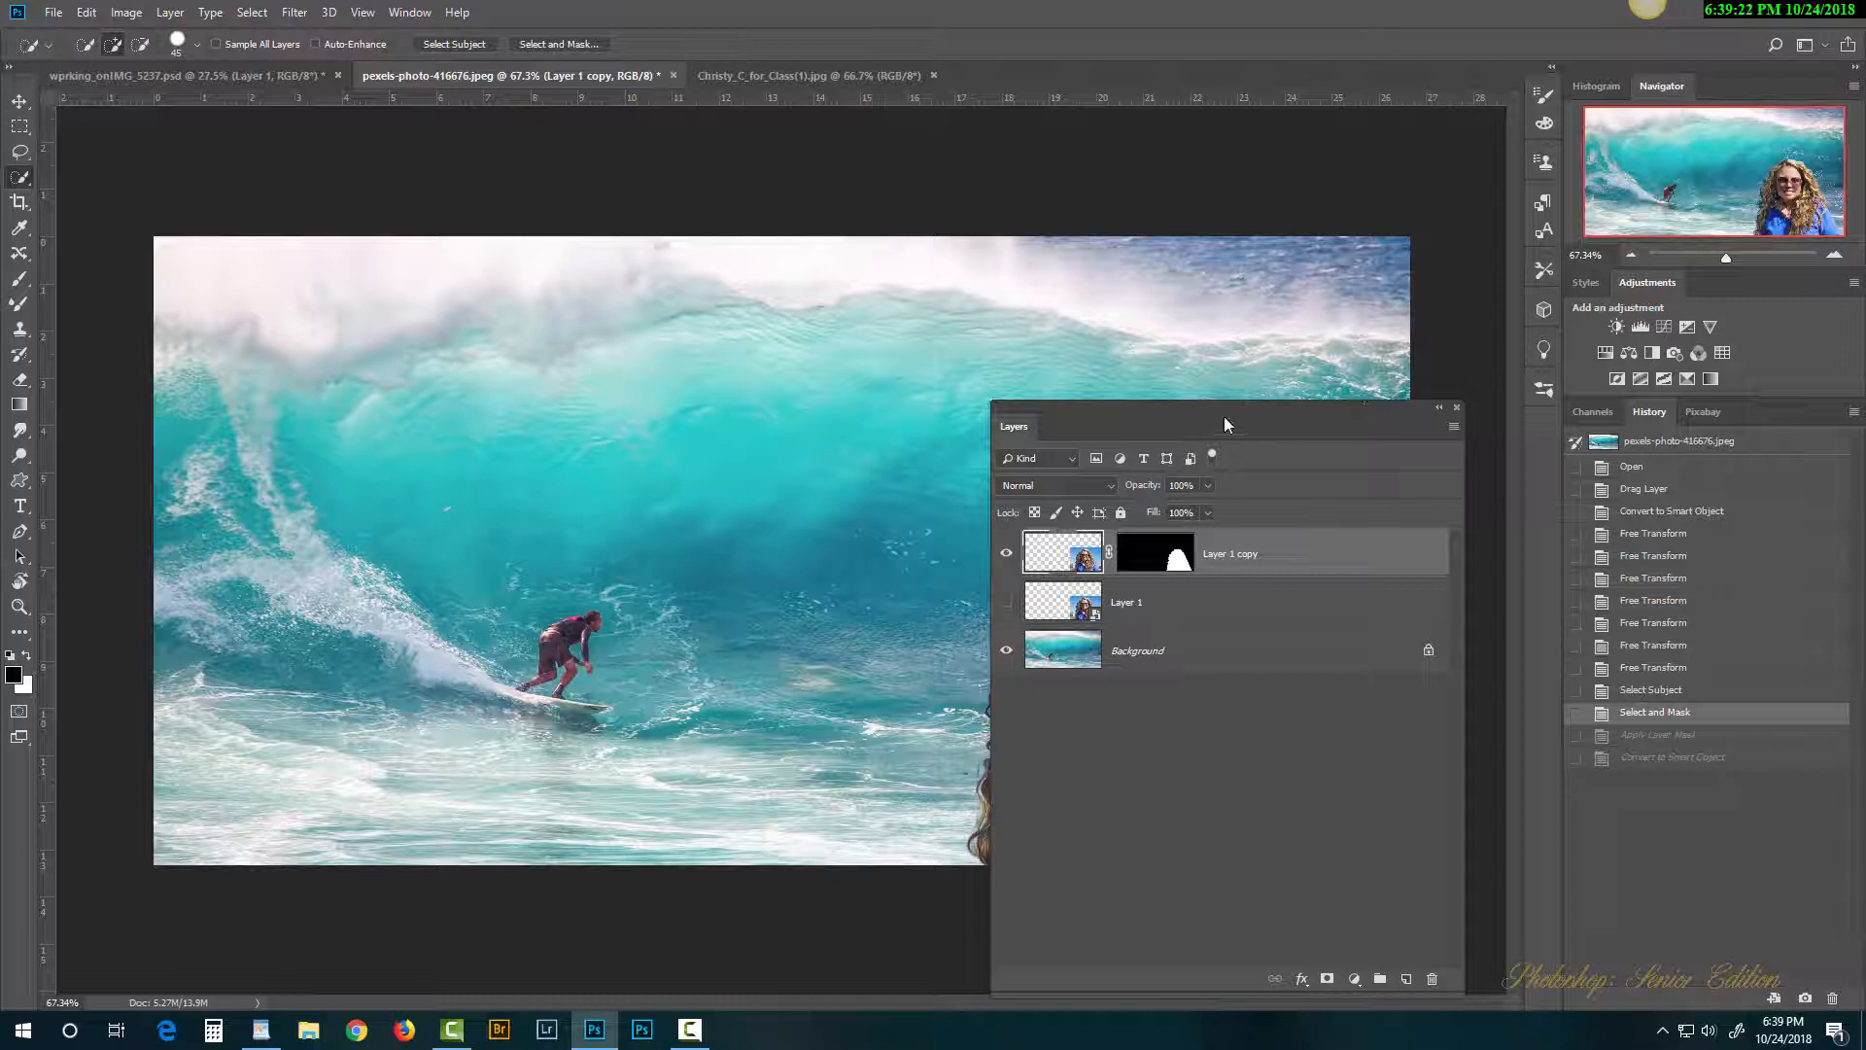
{"action": "left_click_drag", "start_coordinate": [1256, 428], "coordinate": [361, 338]}
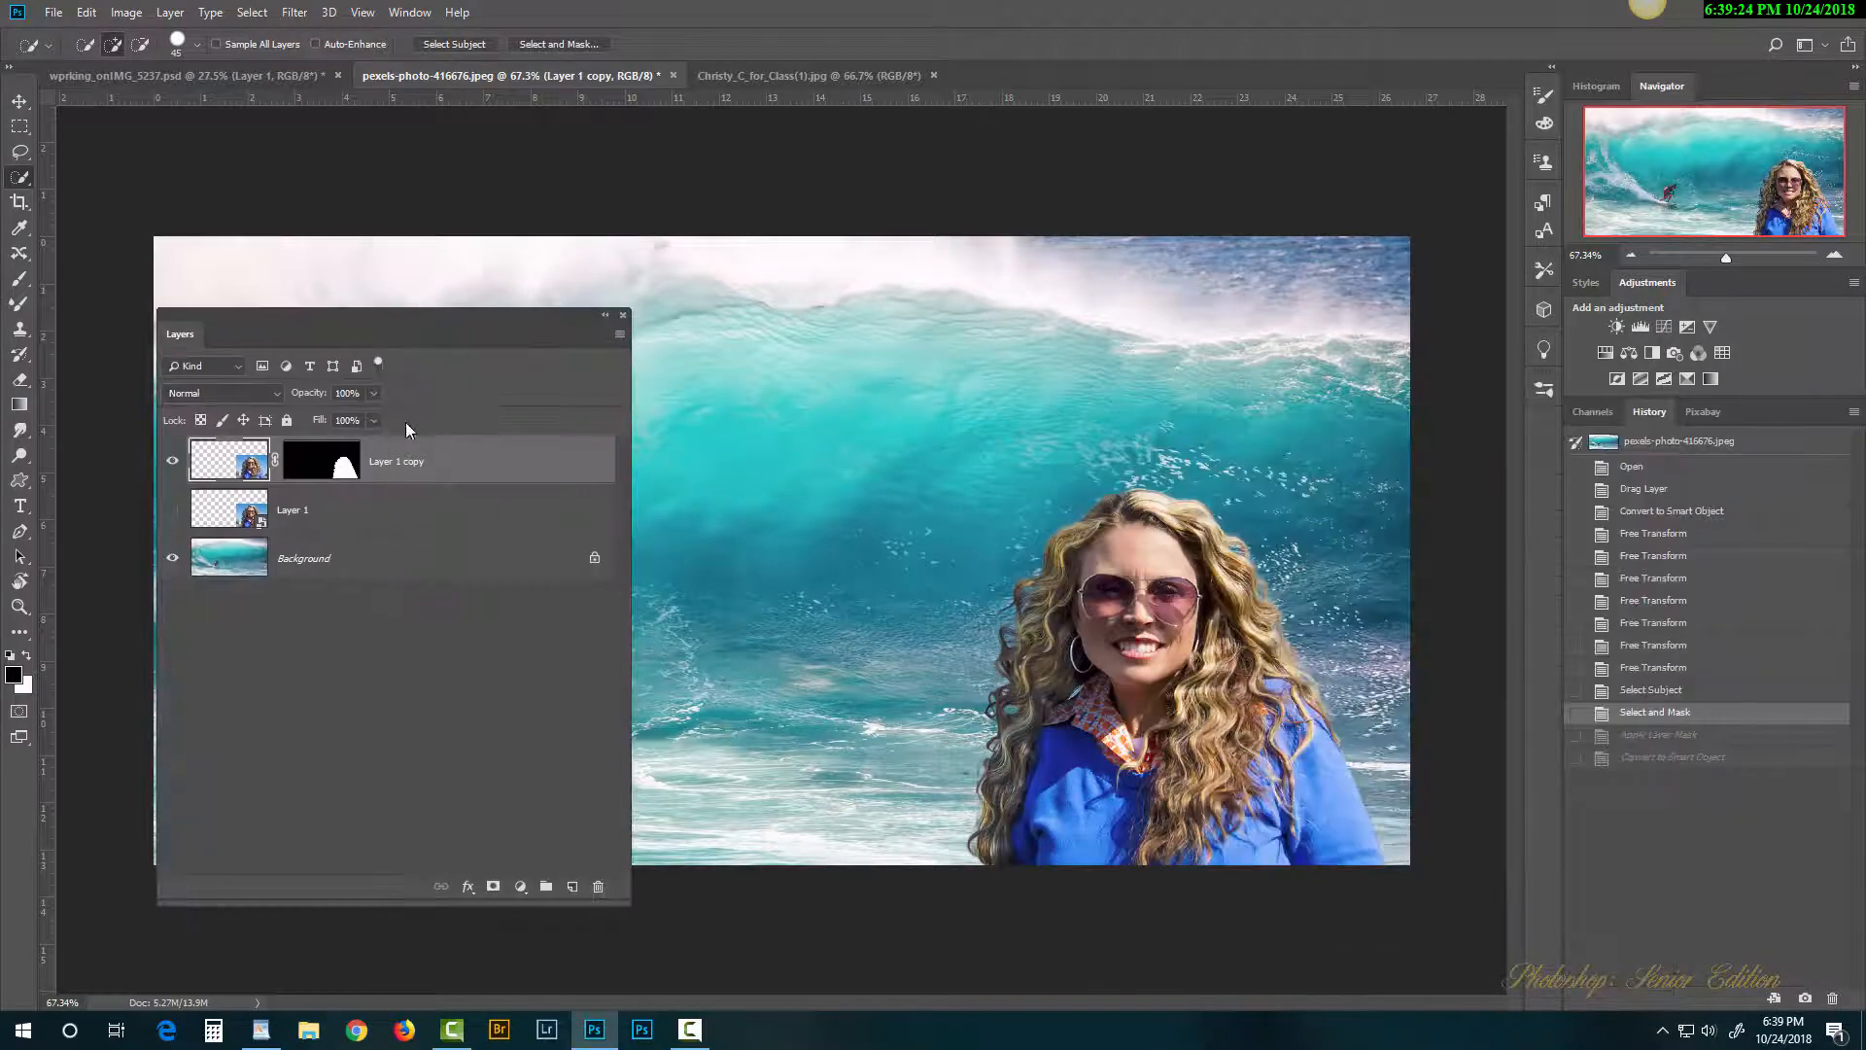
{"action": "left_click", "coordinate": [20, 102]}
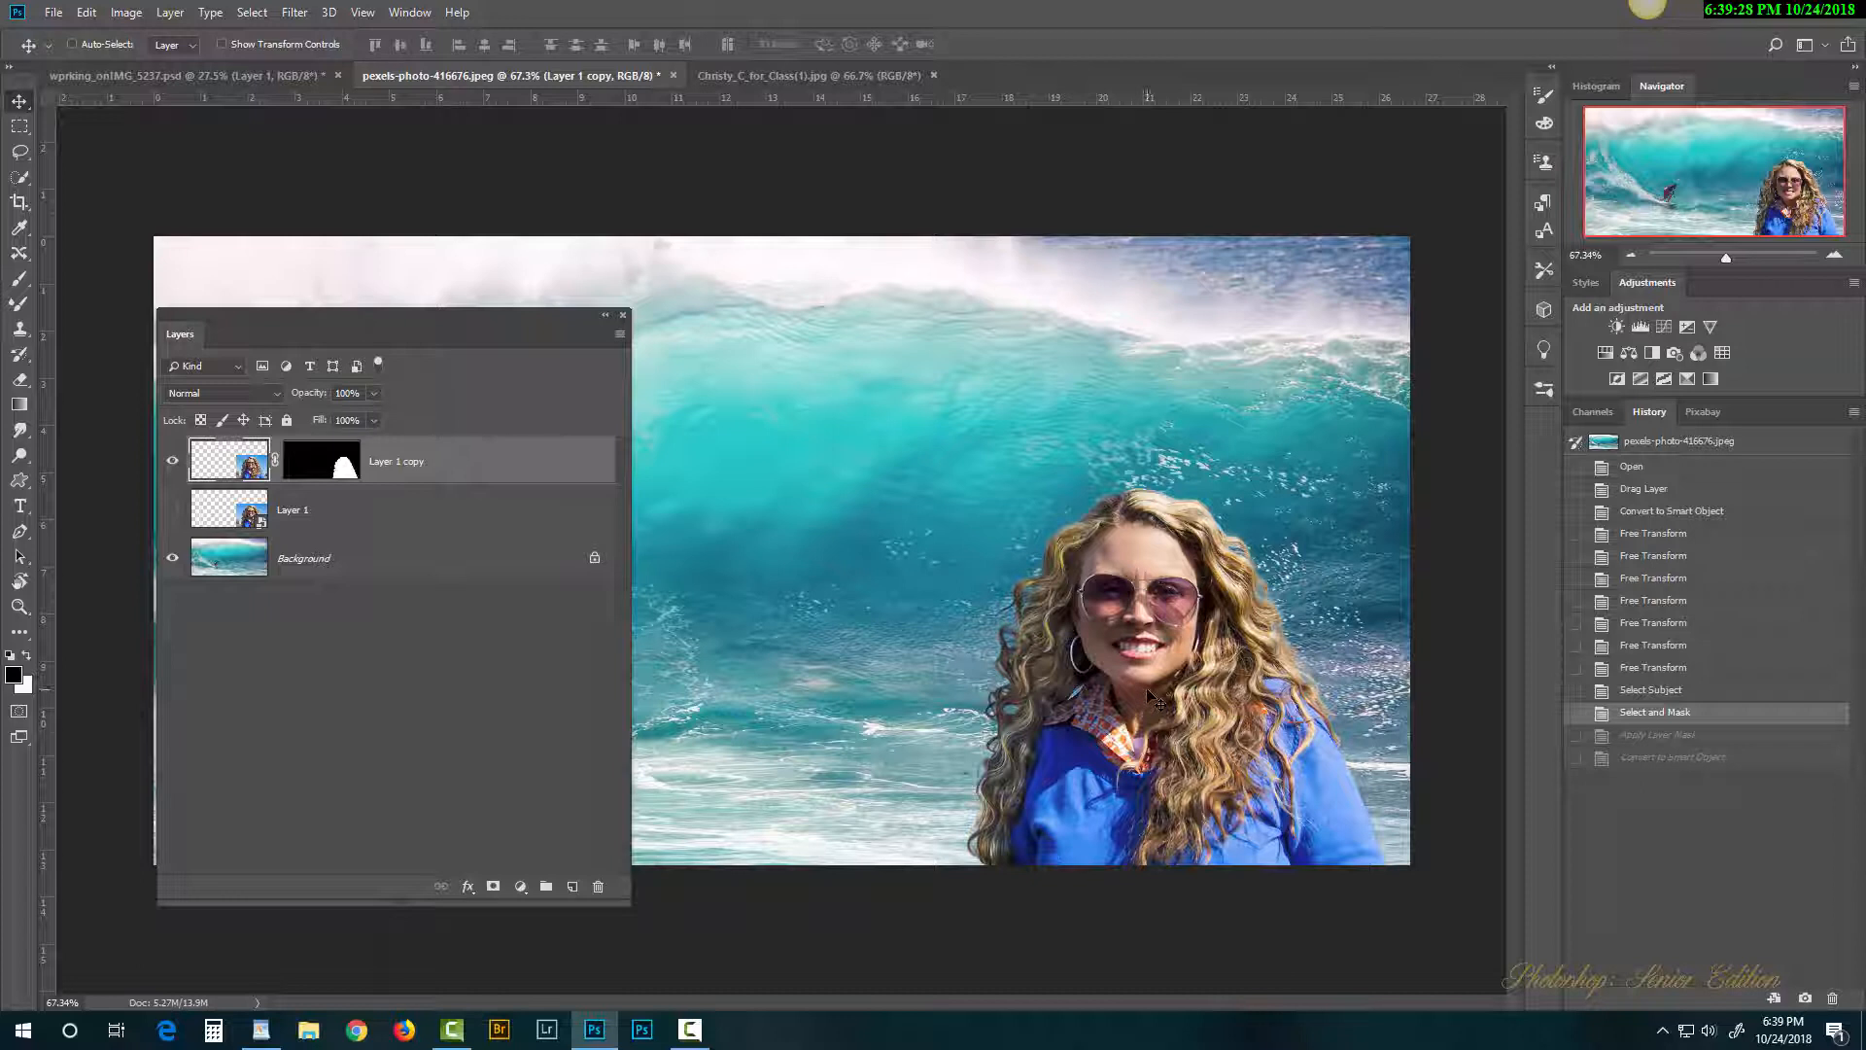
{"action": "left_click_drag", "start_coordinate": [1150, 695], "coordinate": [1024, 566]}
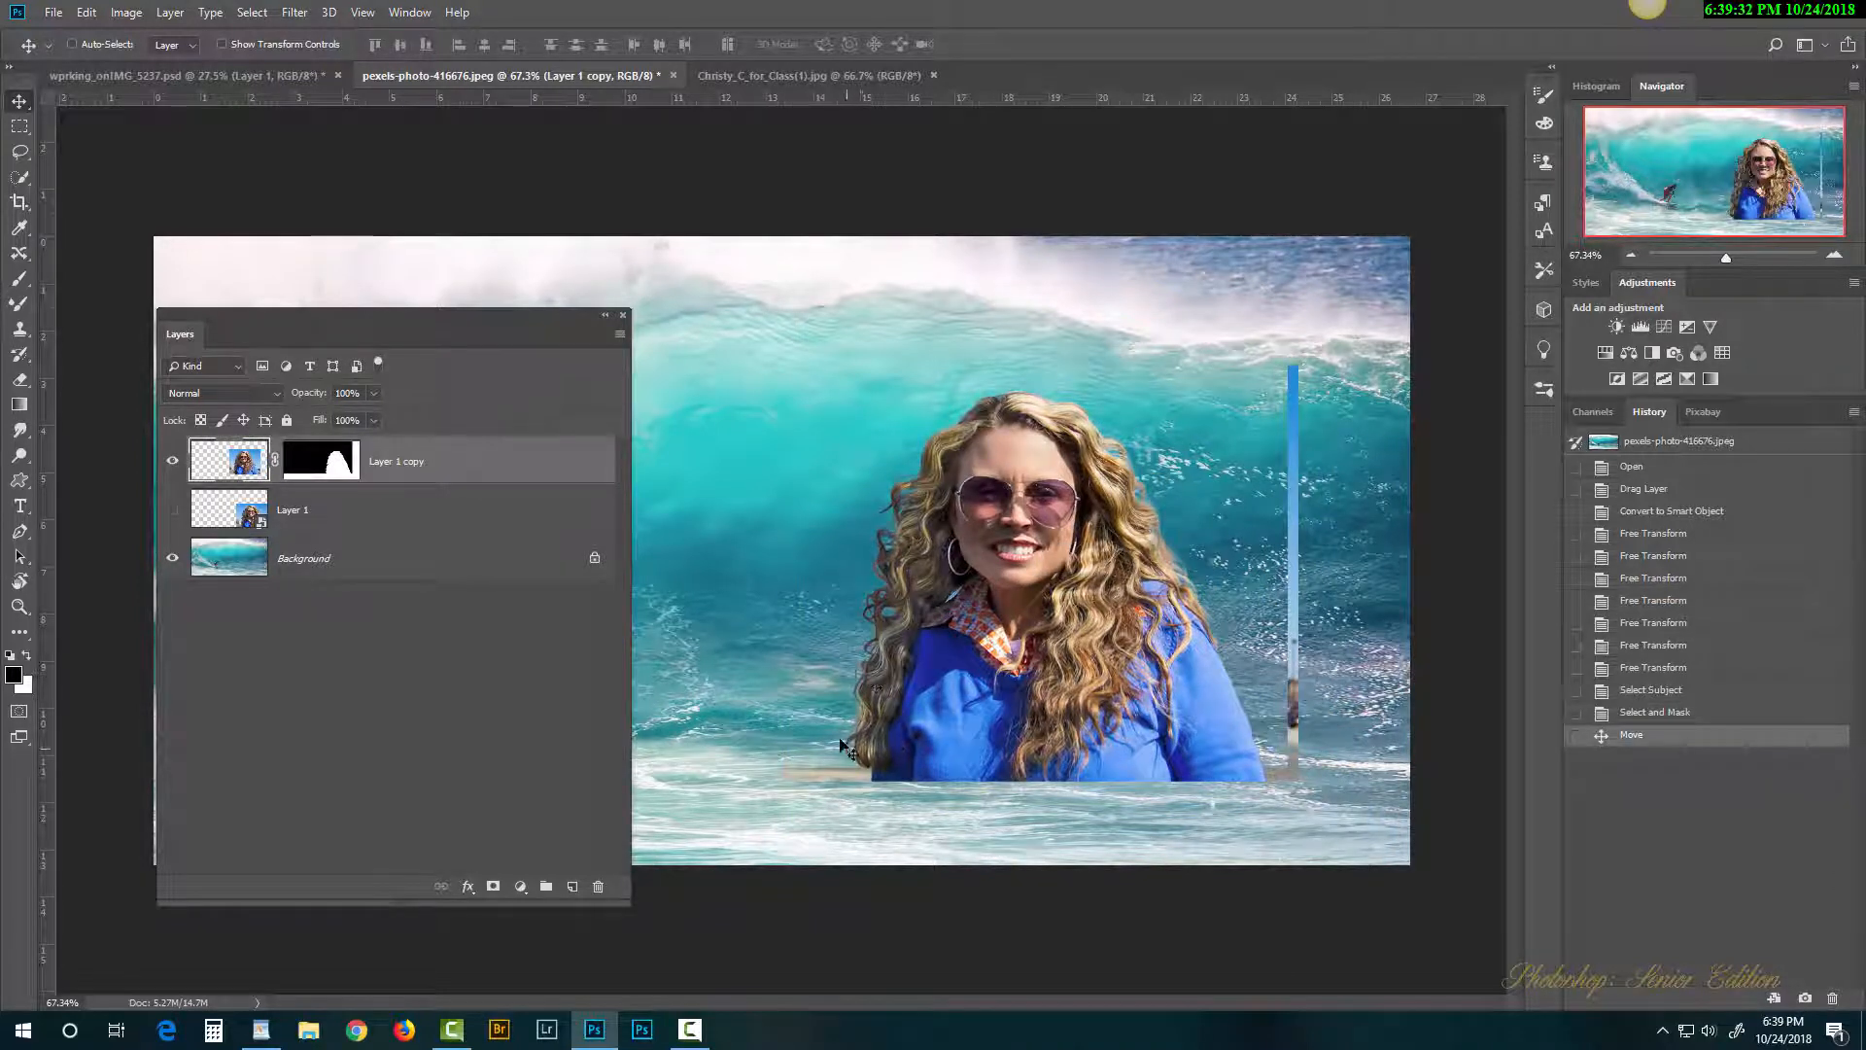
{"action": "left_click_drag", "start_coordinate": [923, 704], "coordinate": [916, 817]}
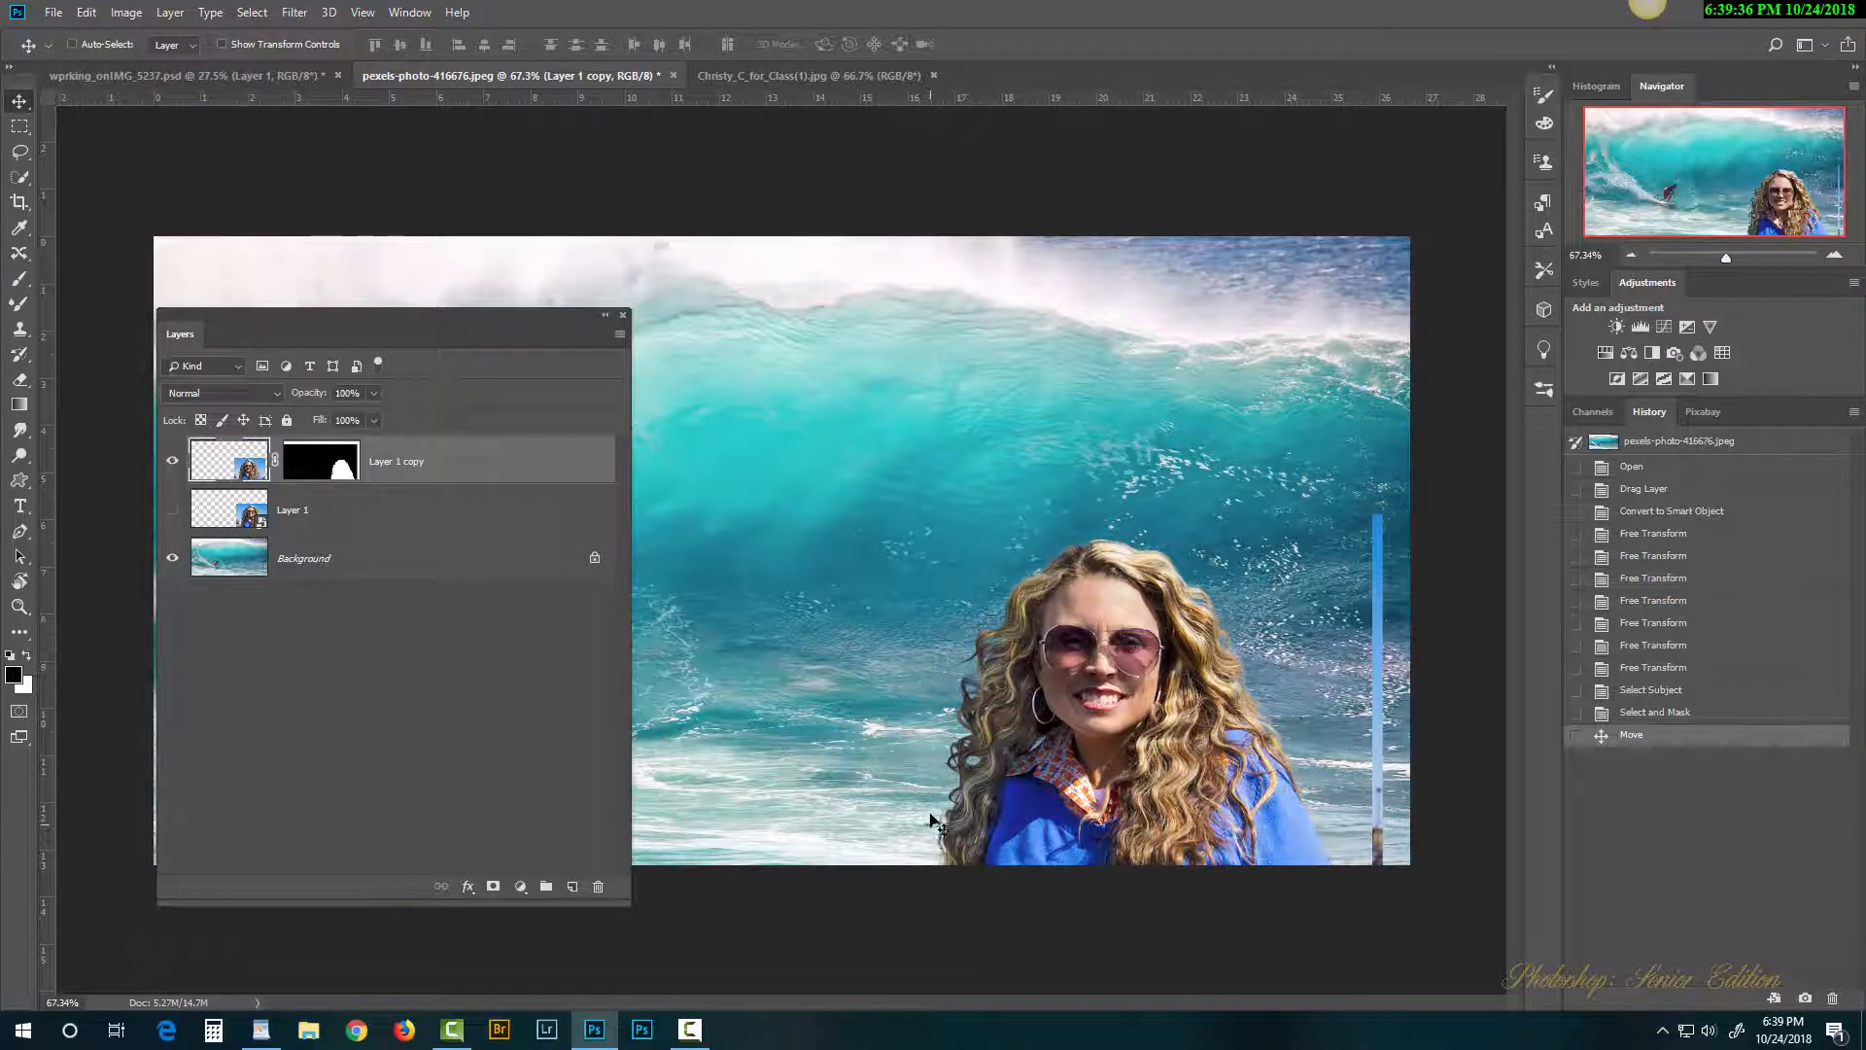
{"action": "left_click_drag", "start_coordinate": [1068, 792], "coordinate": [1074, 595]}
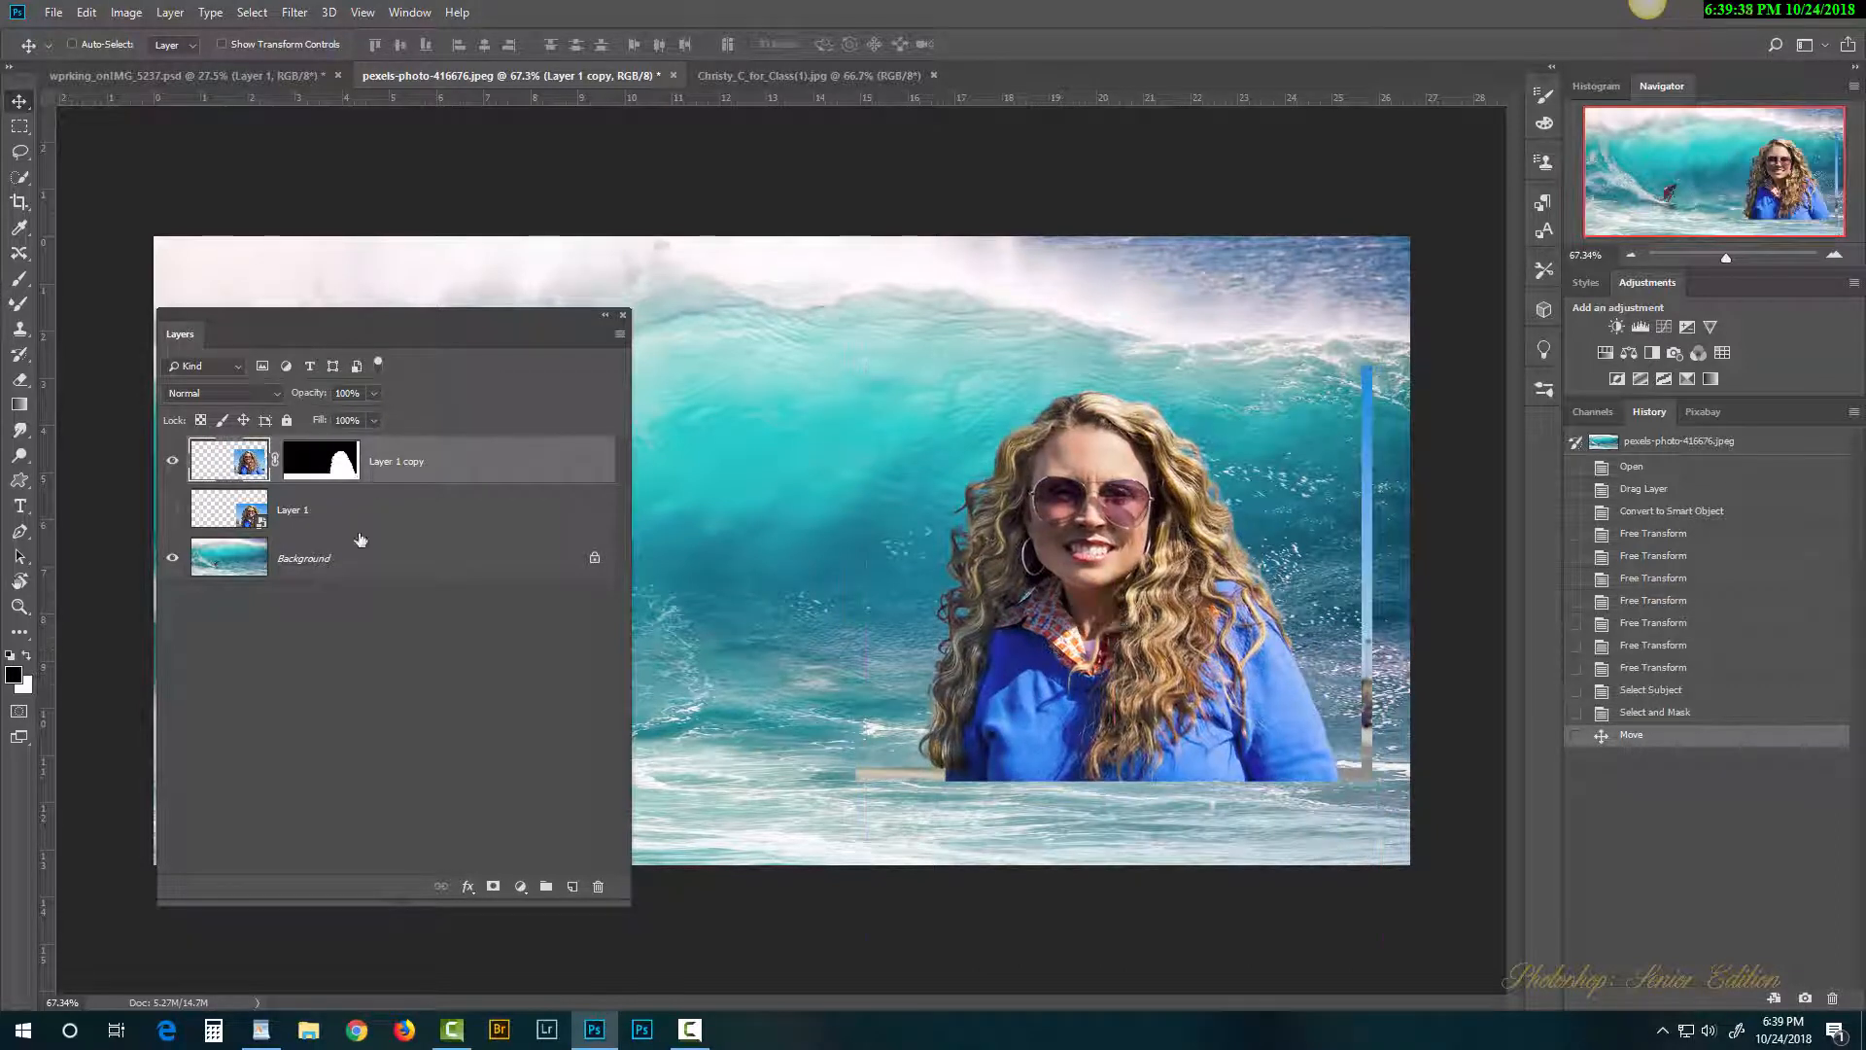
{"action": "left_click", "coordinate": [342, 470]}
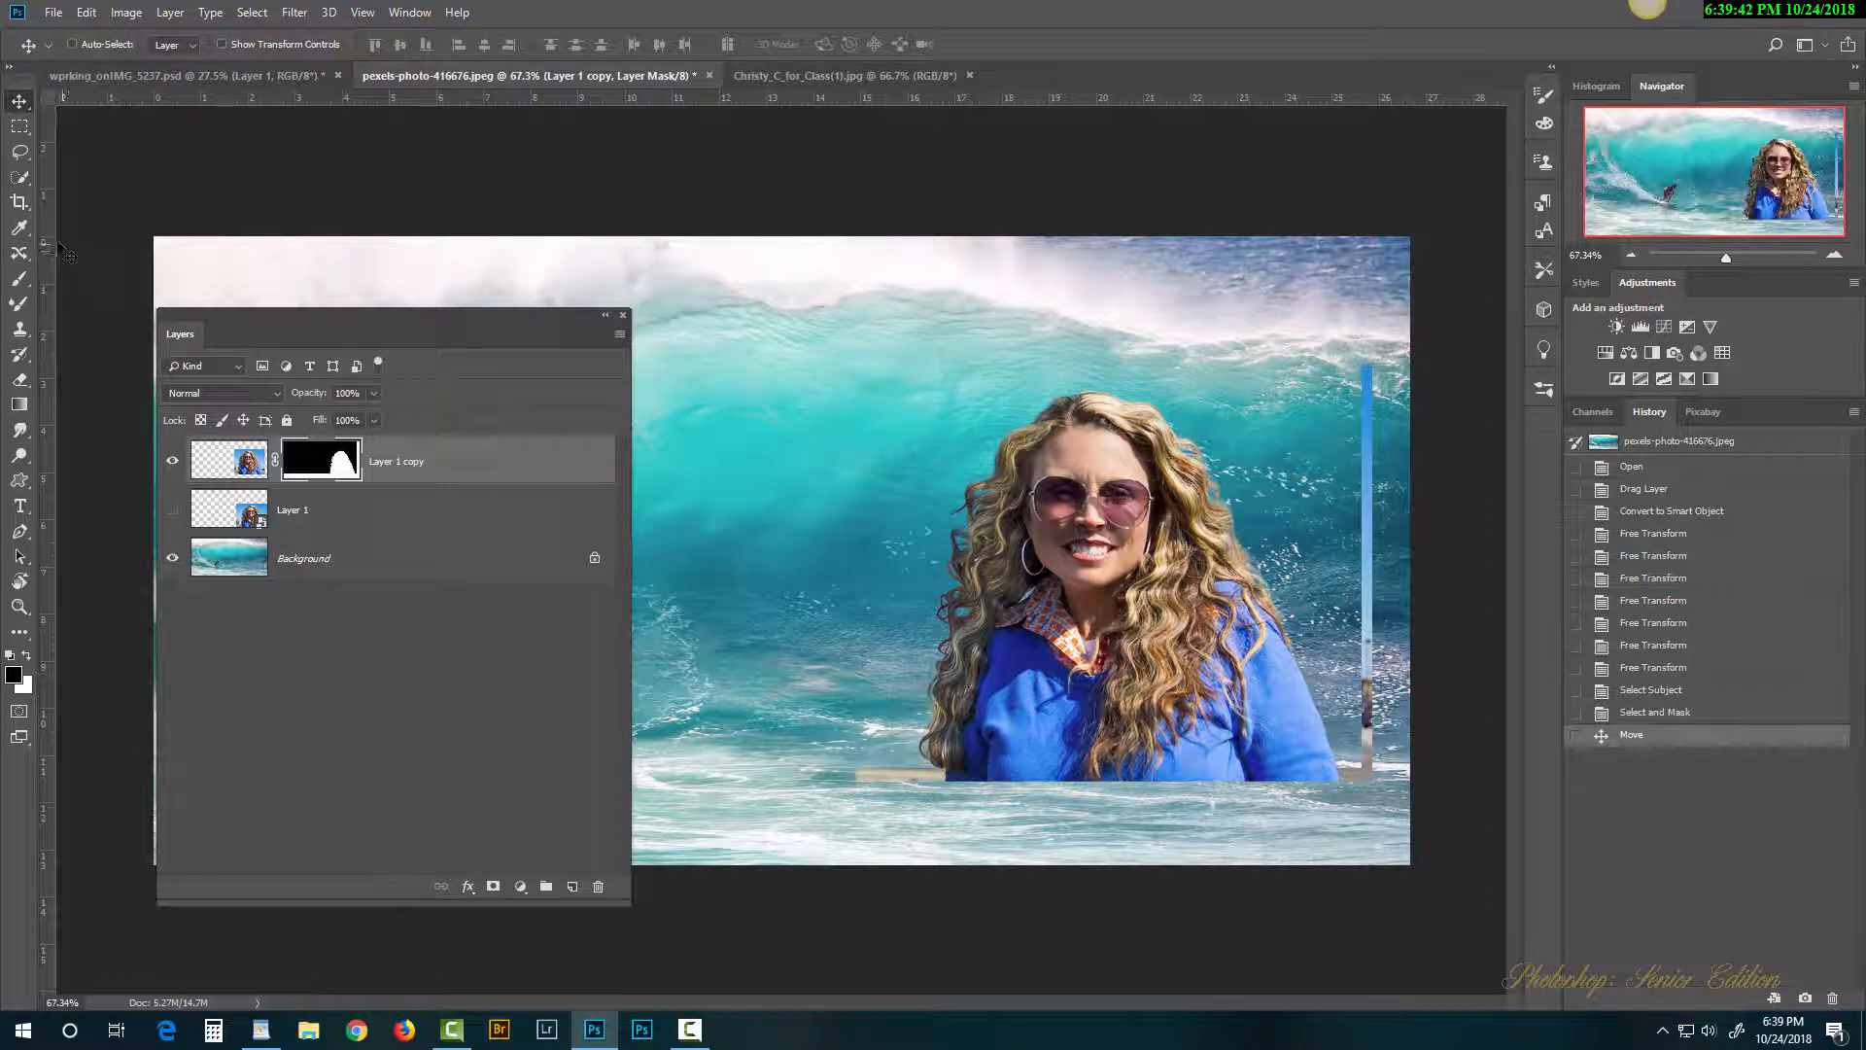
Step: Paint black on the mask at 100% opacity over the blue strip, light streaks and hard lower edge
{"action": "left_click", "coordinate": [20, 280]}
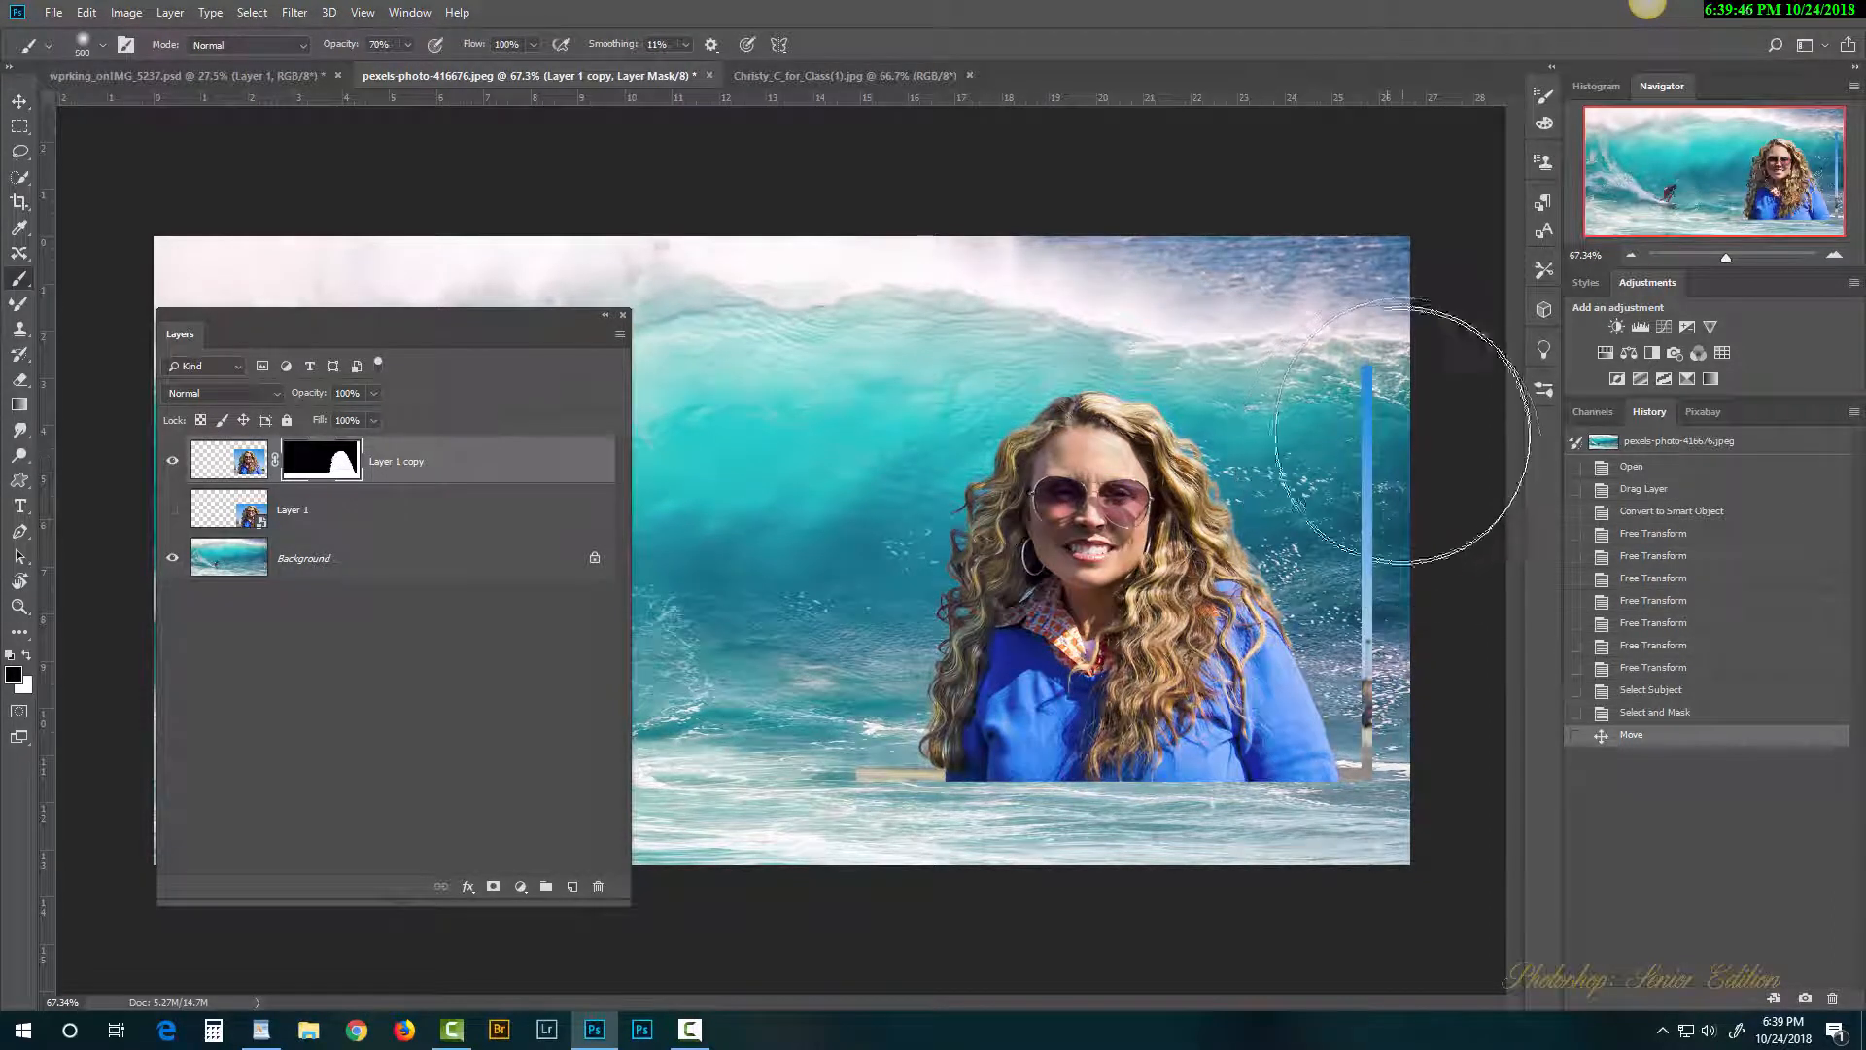
{"action": "key", "text": "bracketleft"}
{"action": "key", "text": "bracketleft"}
{"action": "key", "text": "bracketleft"}
{"action": "key", "text": "bracketleft"}
{"action": "key", "text": "bracketleft"}
{"action": "key", "text": "bracketleft"}
{"action": "key", "text": "bracketleft"}
{"action": "key", "text": "bracketleft"}
{"action": "key", "text": "bracketleft"}
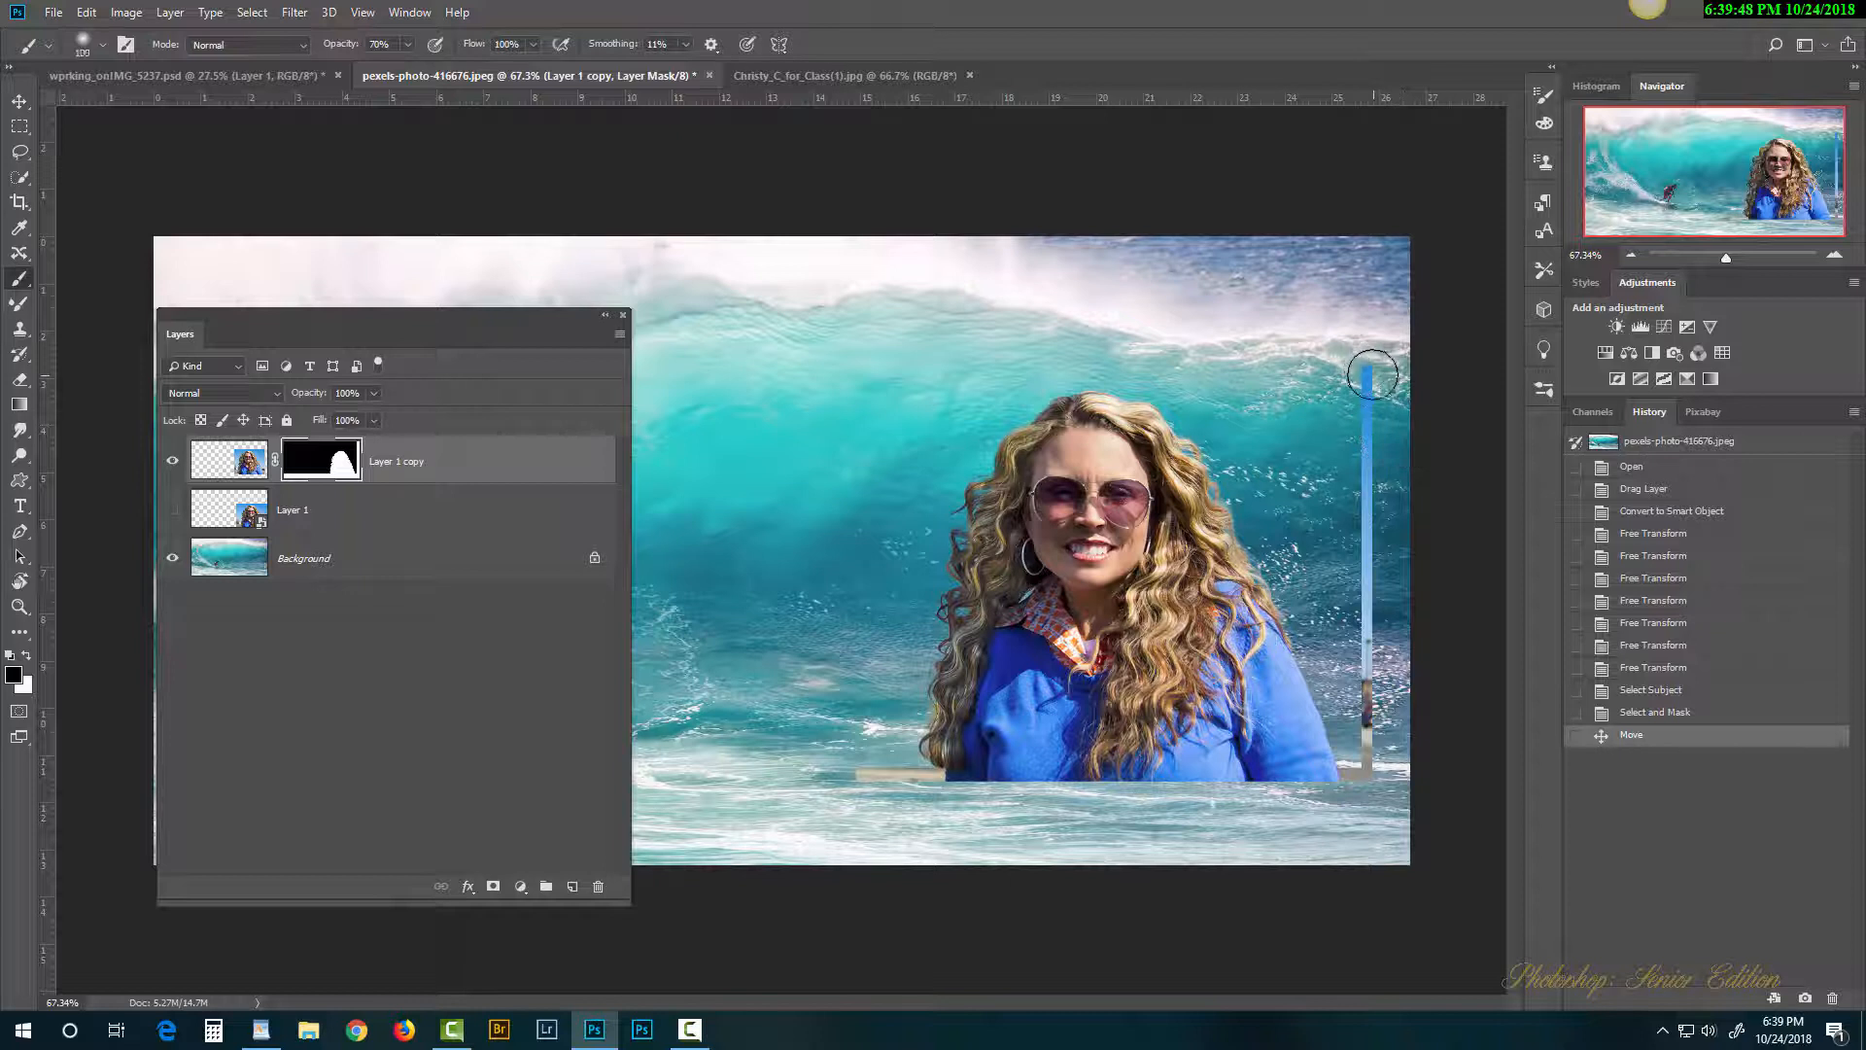
{"action": "mouse_move", "coordinate": [1365, 407]}
{"action": "left_mouse_down"}
{"action": "mouse_move", "coordinate": [1363, 365]}
{"action": "mouse_move", "coordinate": [1369, 463]}
{"action": "left_mouse_up"}
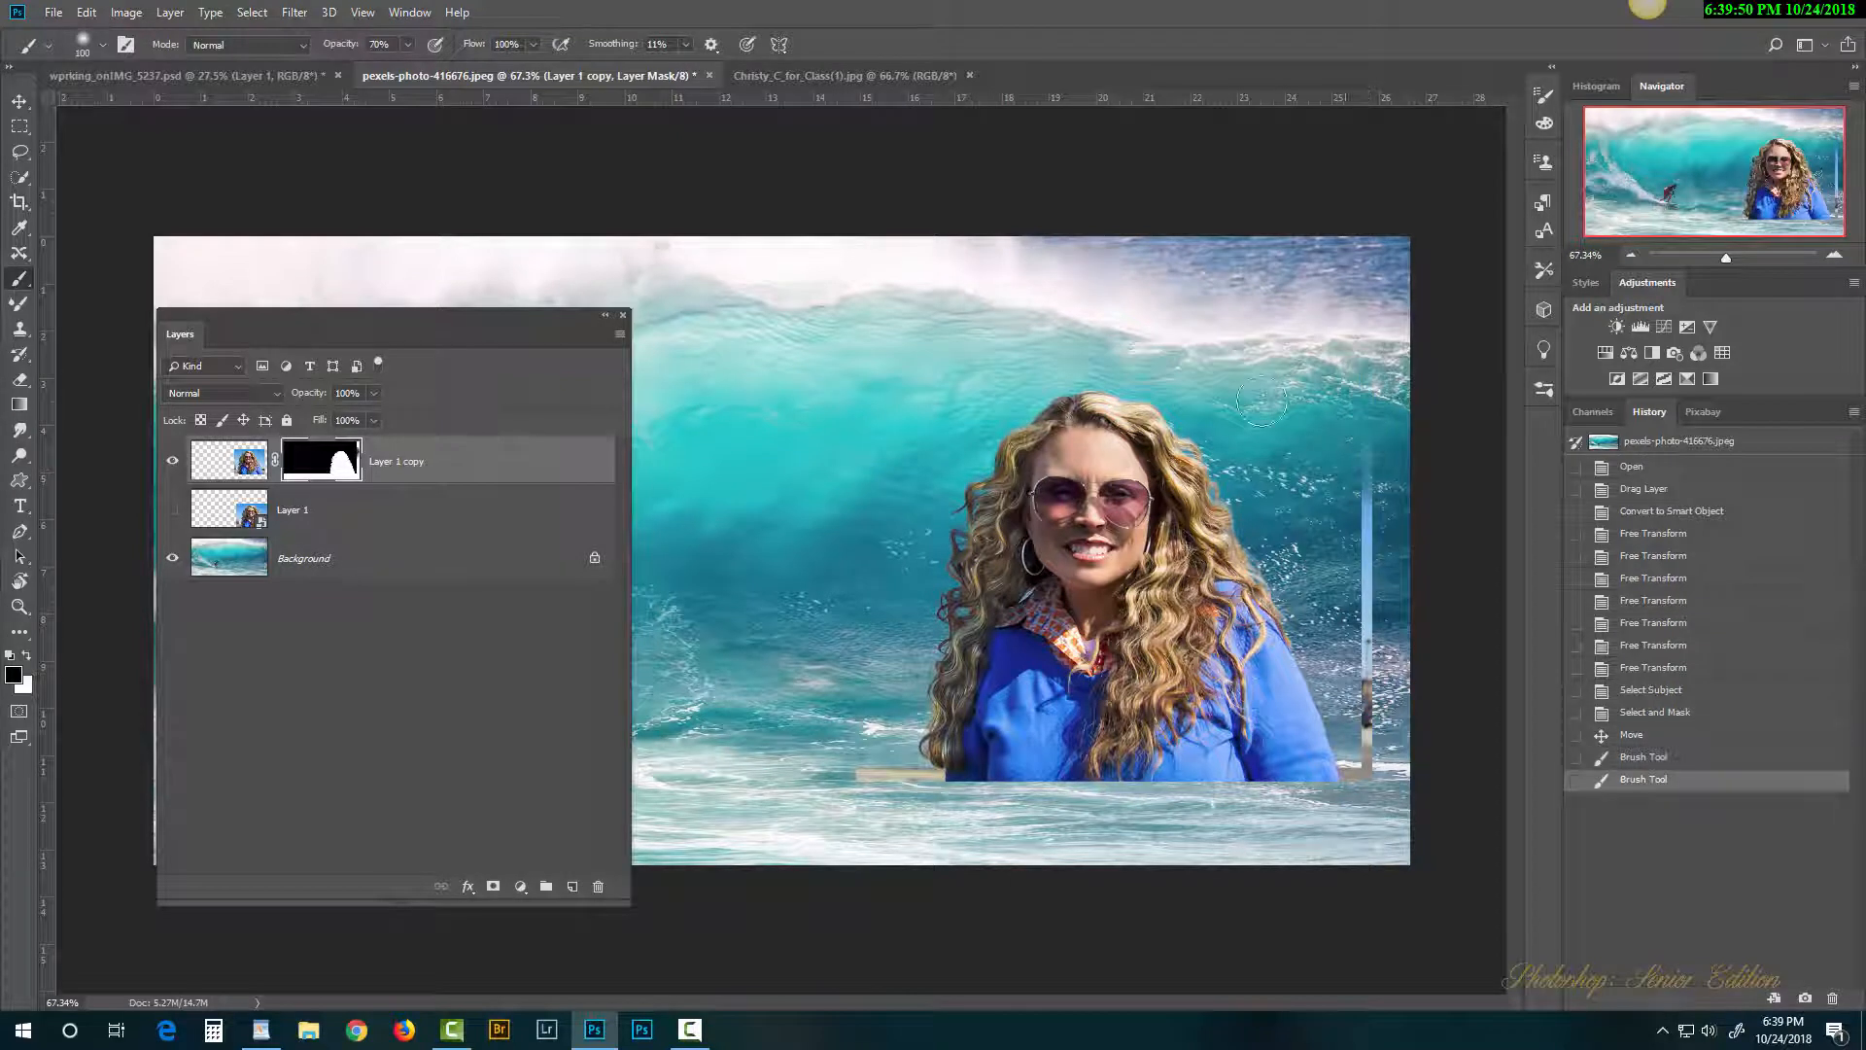
{"action": "left_click_drag", "start_coordinate": [334, 50], "coordinate": [516, 60]}
{"action": "left_click_drag", "start_coordinate": [1382, 537], "coordinate": [1372, 776]}
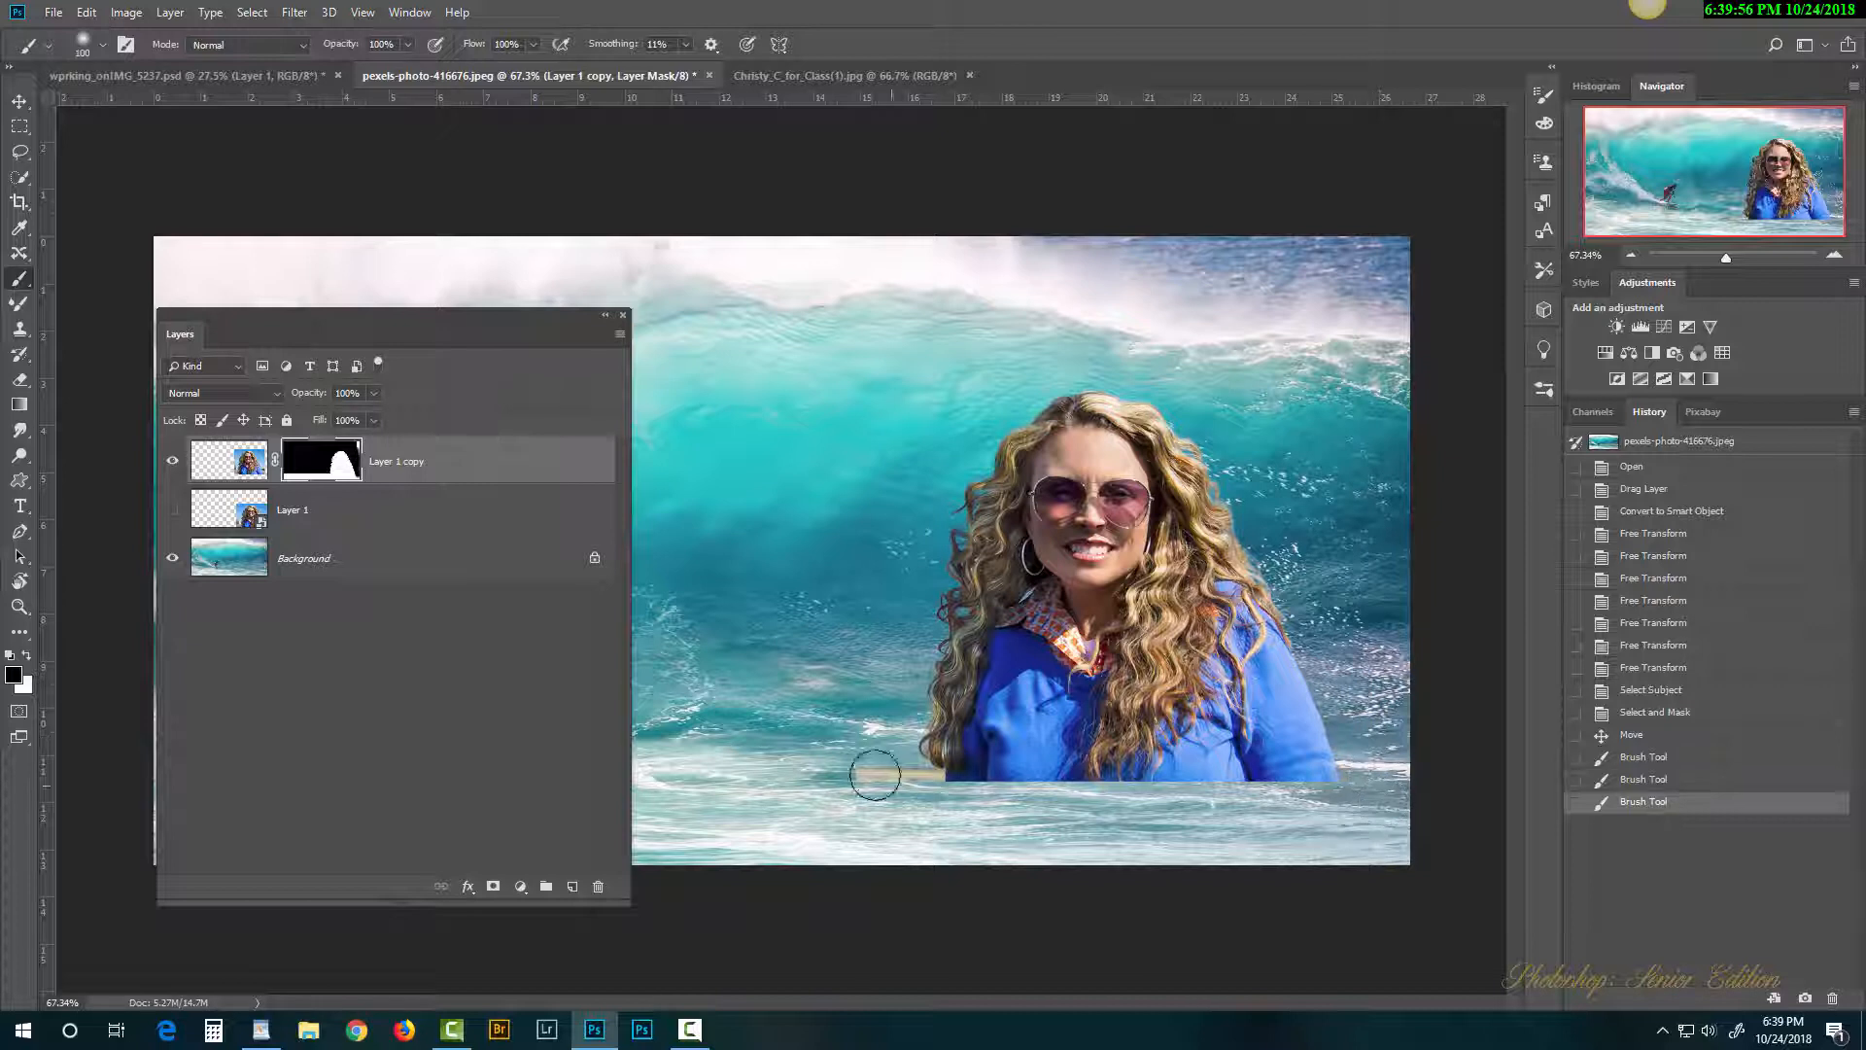
{"action": "mouse_move", "coordinate": [862, 775]}
{"action": "left_mouse_down"}
{"action": "mouse_move", "coordinate": [879, 762]}
{"action": "mouse_move", "coordinate": [912, 787]}
{"action": "mouse_move", "coordinate": [901, 778]}
{"action": "left_mouse_up"}
{"action": "mouse_move", "coordinate": [896, 663]}
{"action": "left_mouse_down"}
{"action": "mouse_move", "coordinate": [862, 667]}
{"action": "mouse_move", "coordinate": [864, 683]}
{"action": "left_mouse_up"}
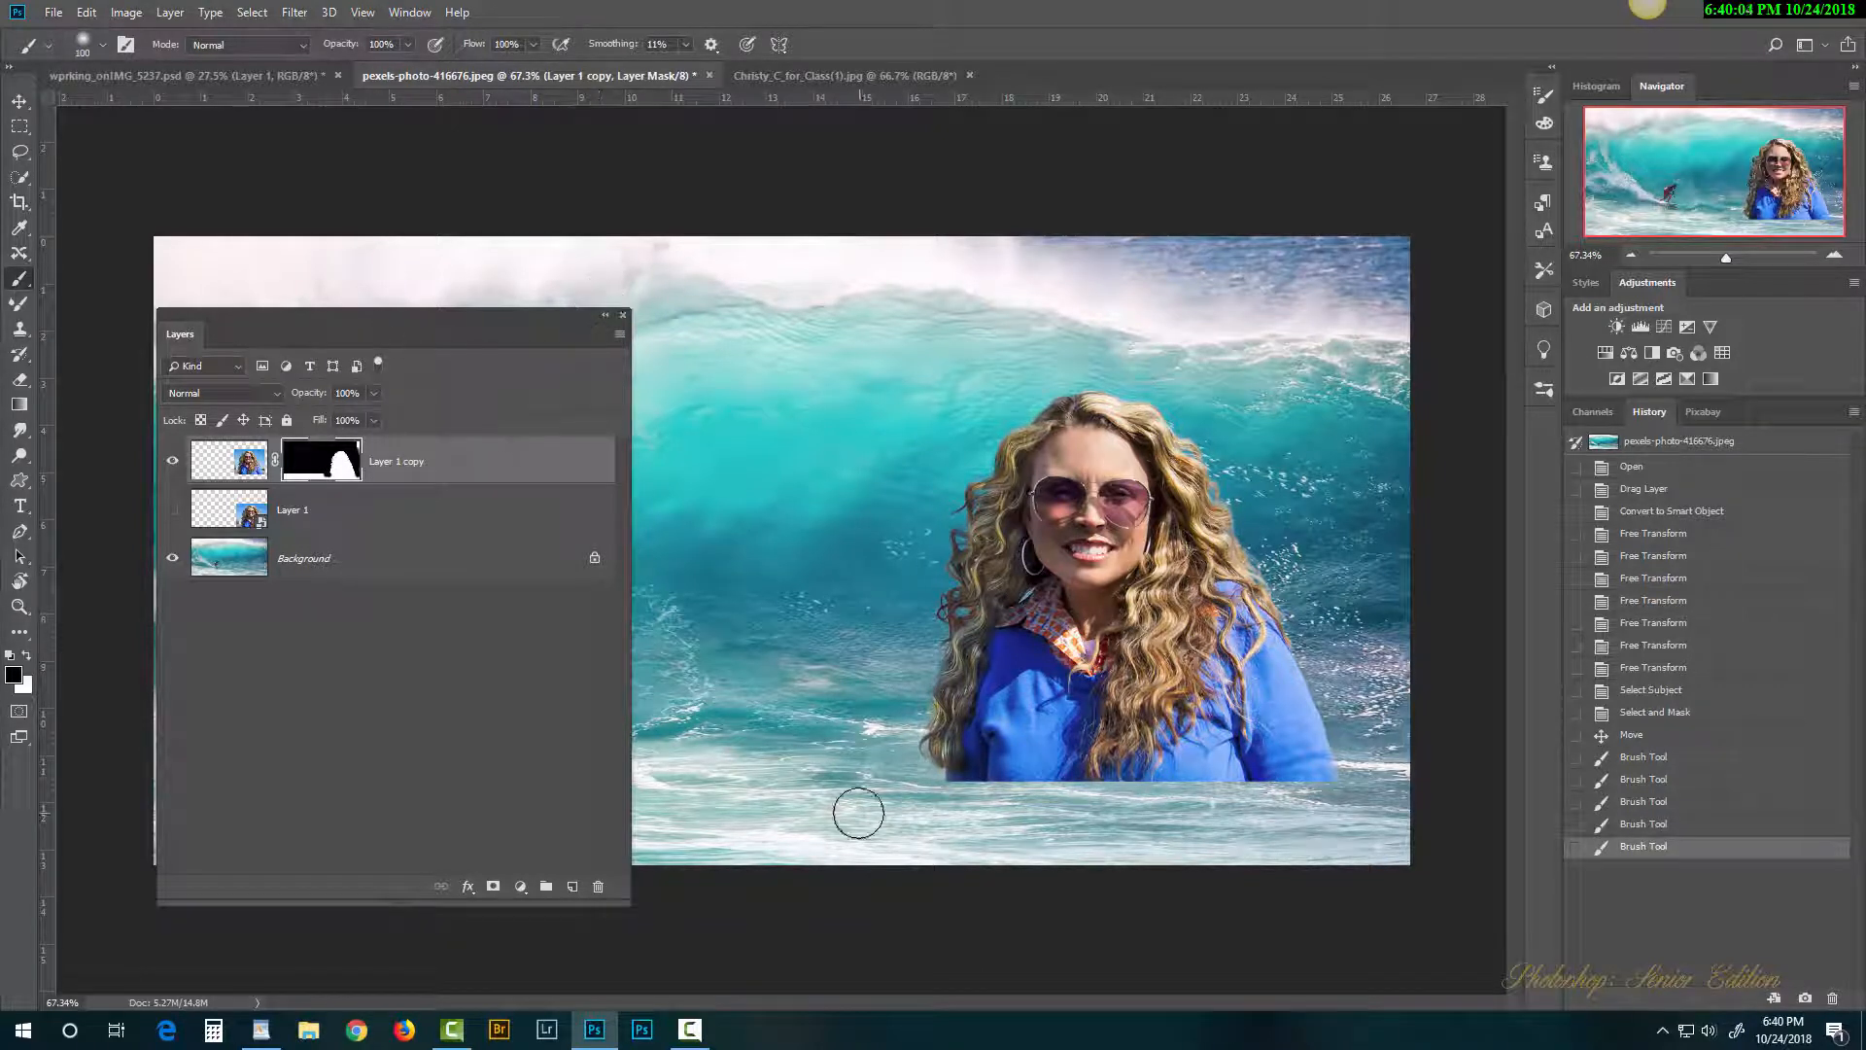
{"action": "mouse_move", "coordinate": [795, 761]}
{"action": "left_mouse_down"}
{"action": "mouse_move", "coordinate": [812, 821]}
{"action": "mouse_move", "coordinate": [794, 811]}
{"action": "mouse_move", "coordinate": [854, 840]}
{"action": "mouse_move", "coordinate": [992, 855]}
{"action": "mouse_move", "coordinate": [906, 858]}
{"action": "left_mouse_up"}
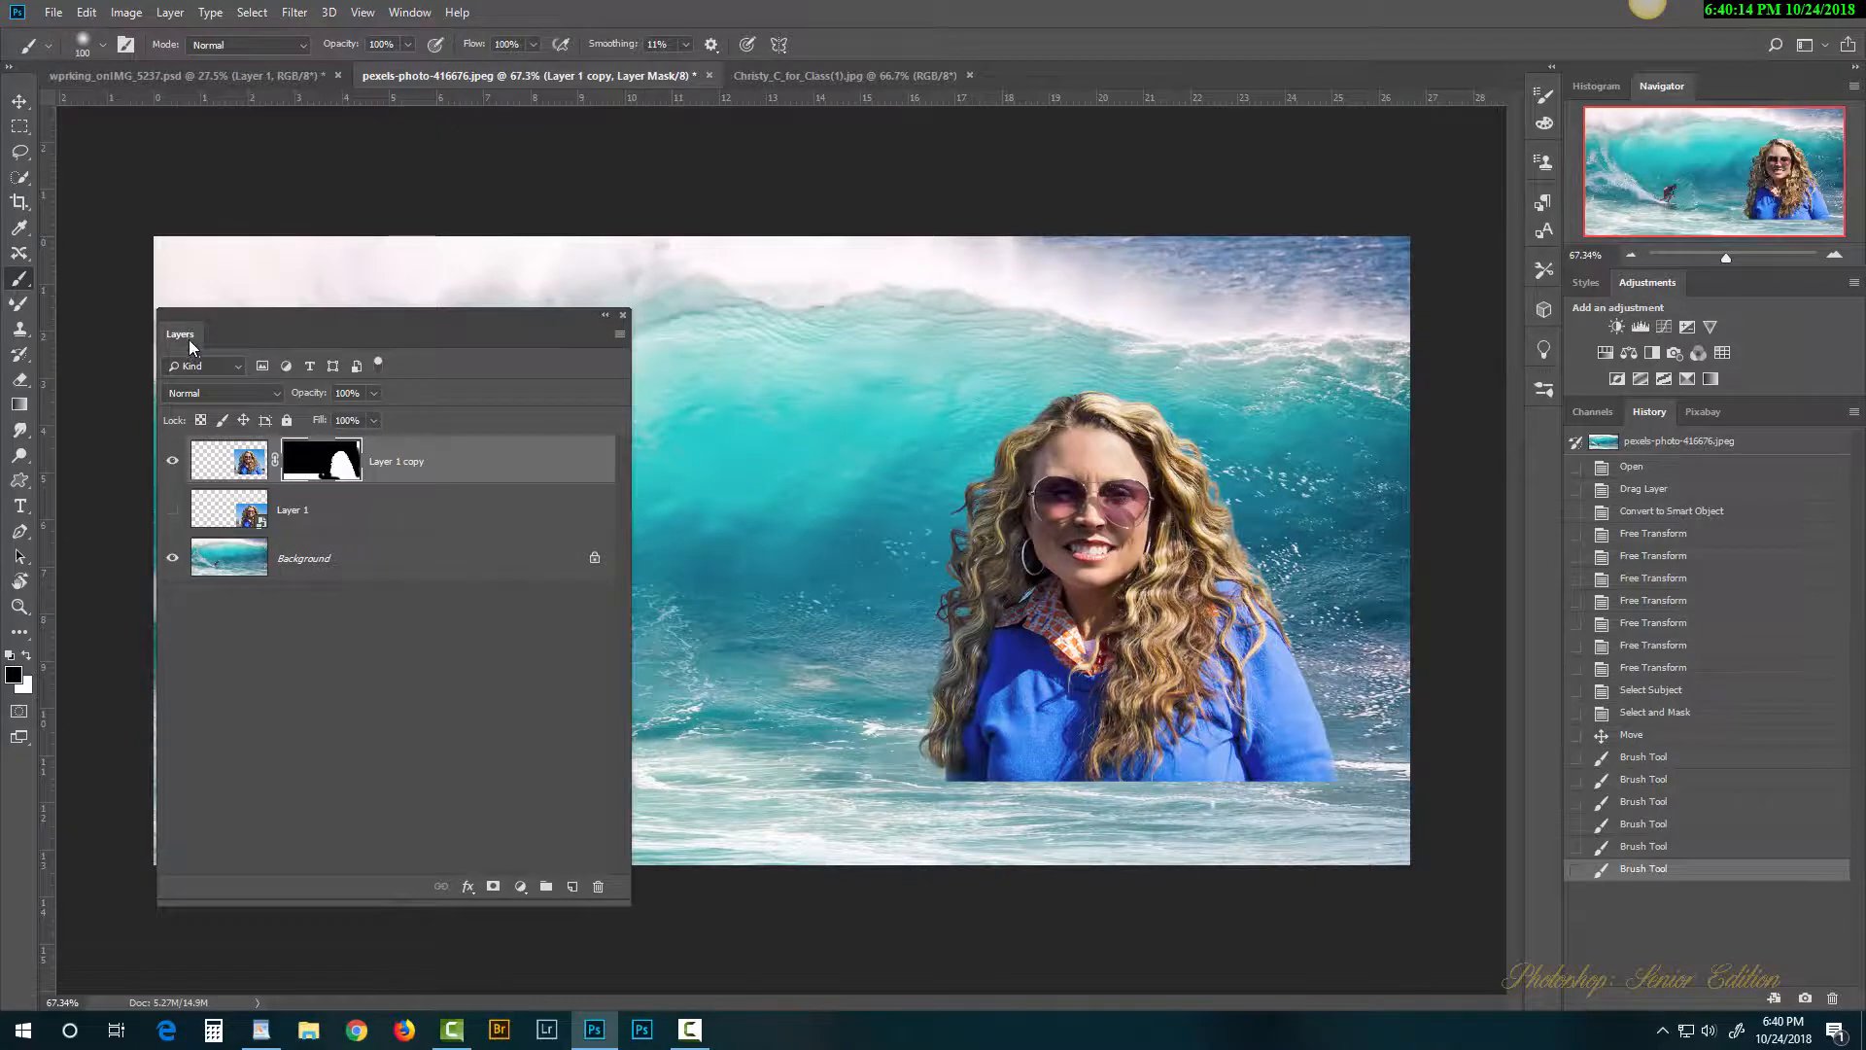
Step: With a size-200 brush, fade her lower edge and bottom-left water, and clear the top-right leftover
{"action": "left_click_drag", "start_coordinate": [189, 341], "coordinate": [1356, 514]}
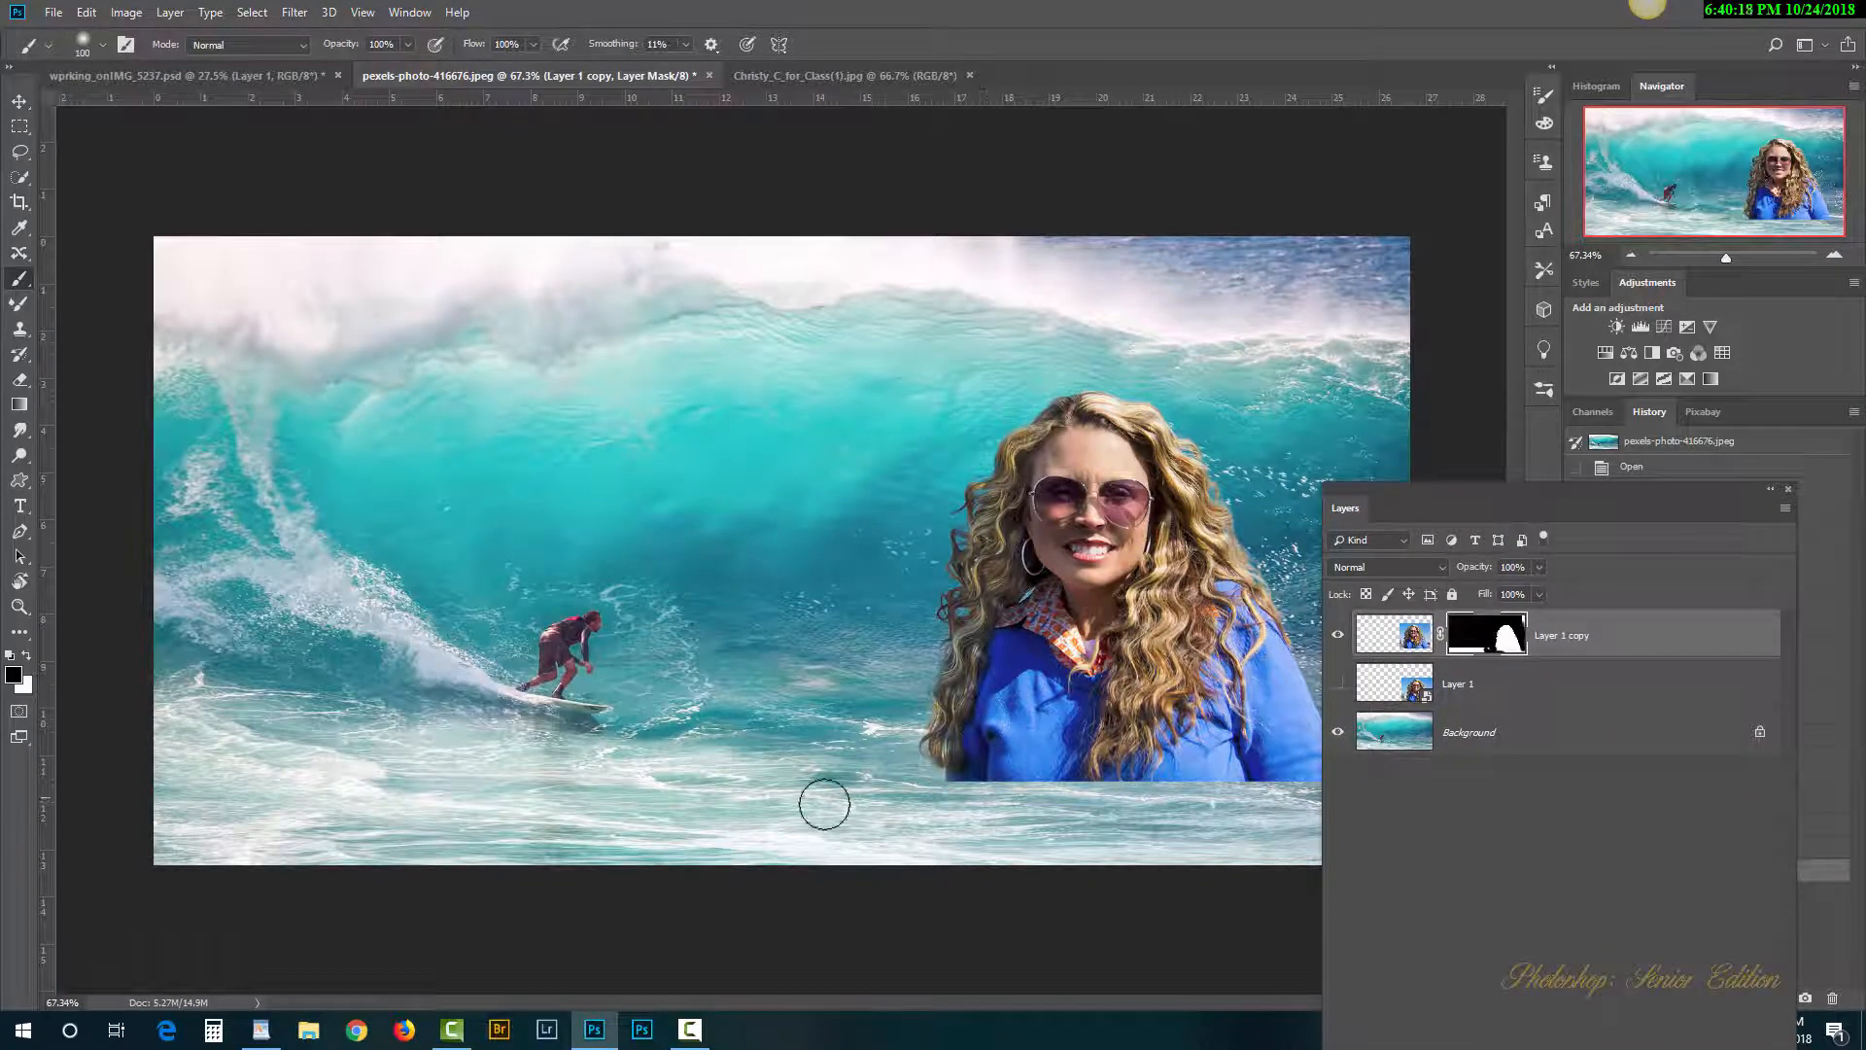
{"action": "mouse_move", "coordinate": [824, 803]}
{"action": "left_mouse_down"}
{"action": "mouse_move", "coordinate": [872, 793]}
{"action": "mouse_move", "coordinate": [1039, 847]}
{"action": "mouse_move", "coordinate": [815, 810]}
{"action": "mouse_move", "coordinate": [1072, 848]}
{"action": "mouse_move", "coordinate": [852, 836]}
{"action": "mouse_move", "coordinate": [989, 843]}
{"action": "left_mouse_up"}
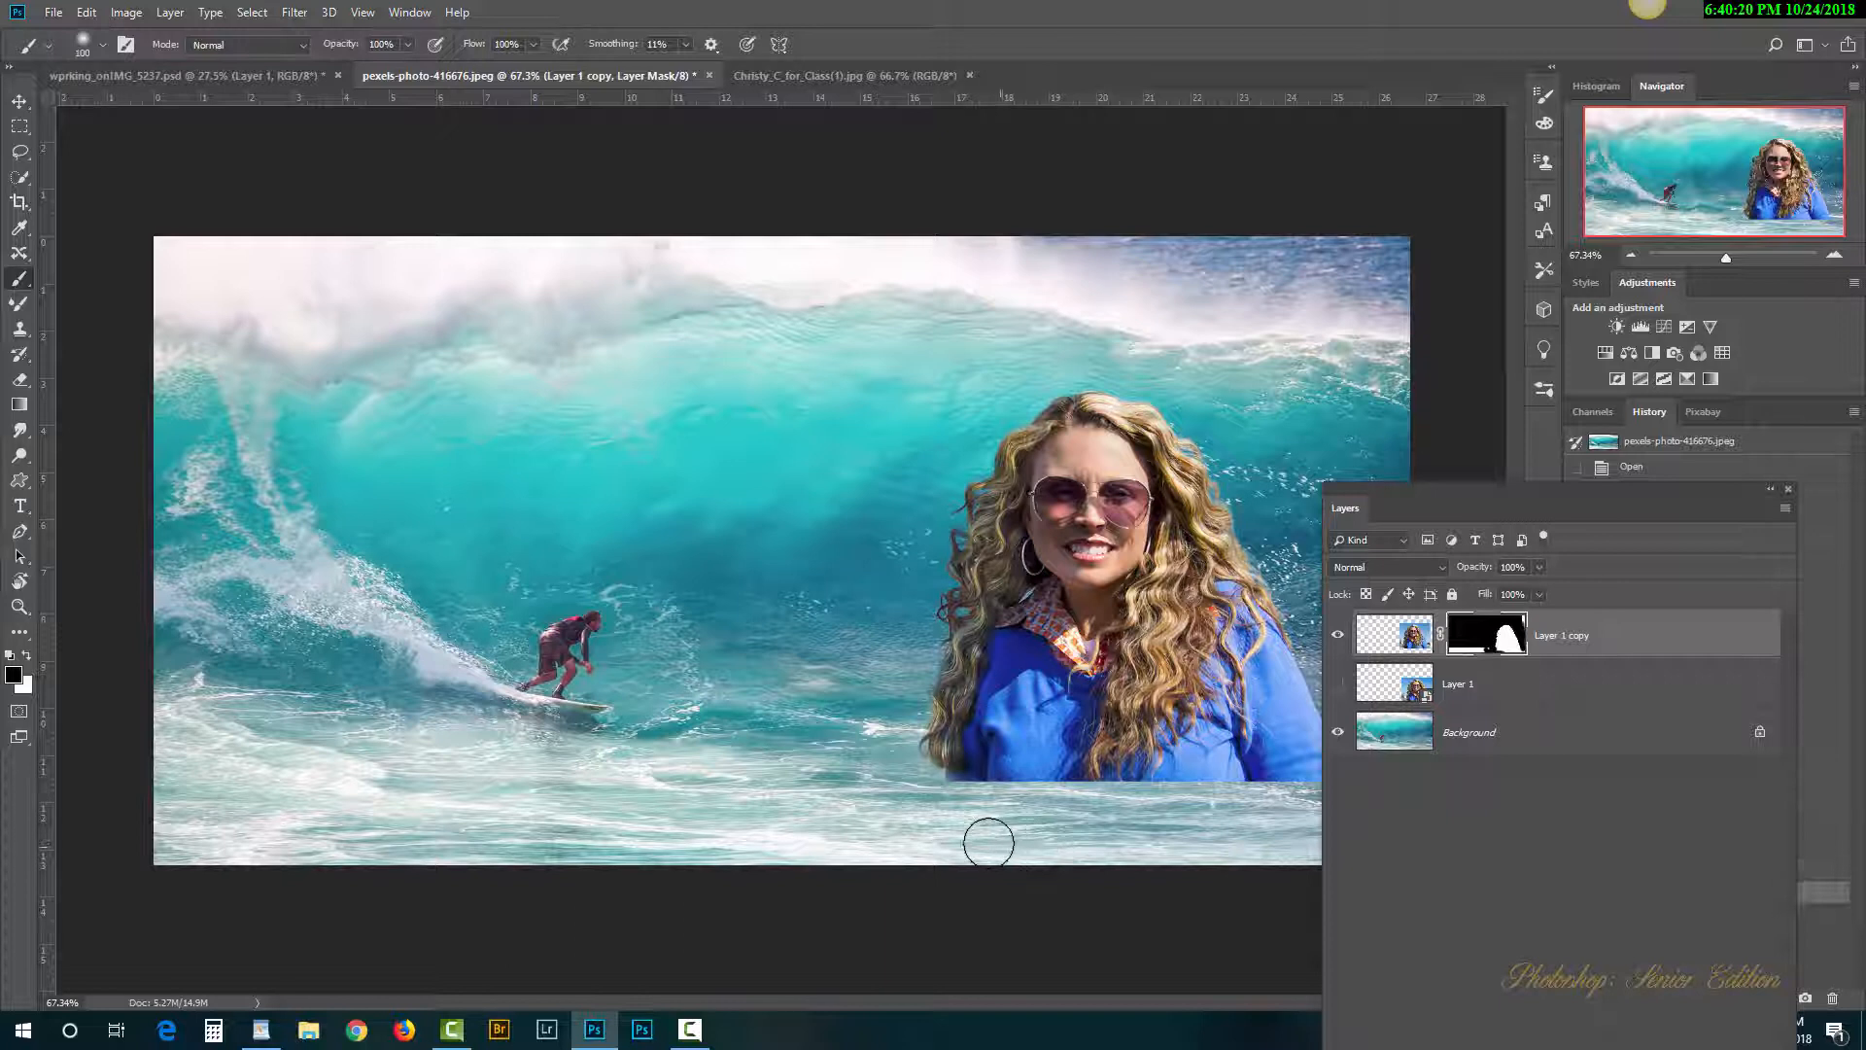
{"action": "key", "text": "bracketright"}
{"action": "key", "text": "bracketright"}
{"action": "key", "text": "bracketright"}
{"action": "key", "text": "bracketright"}
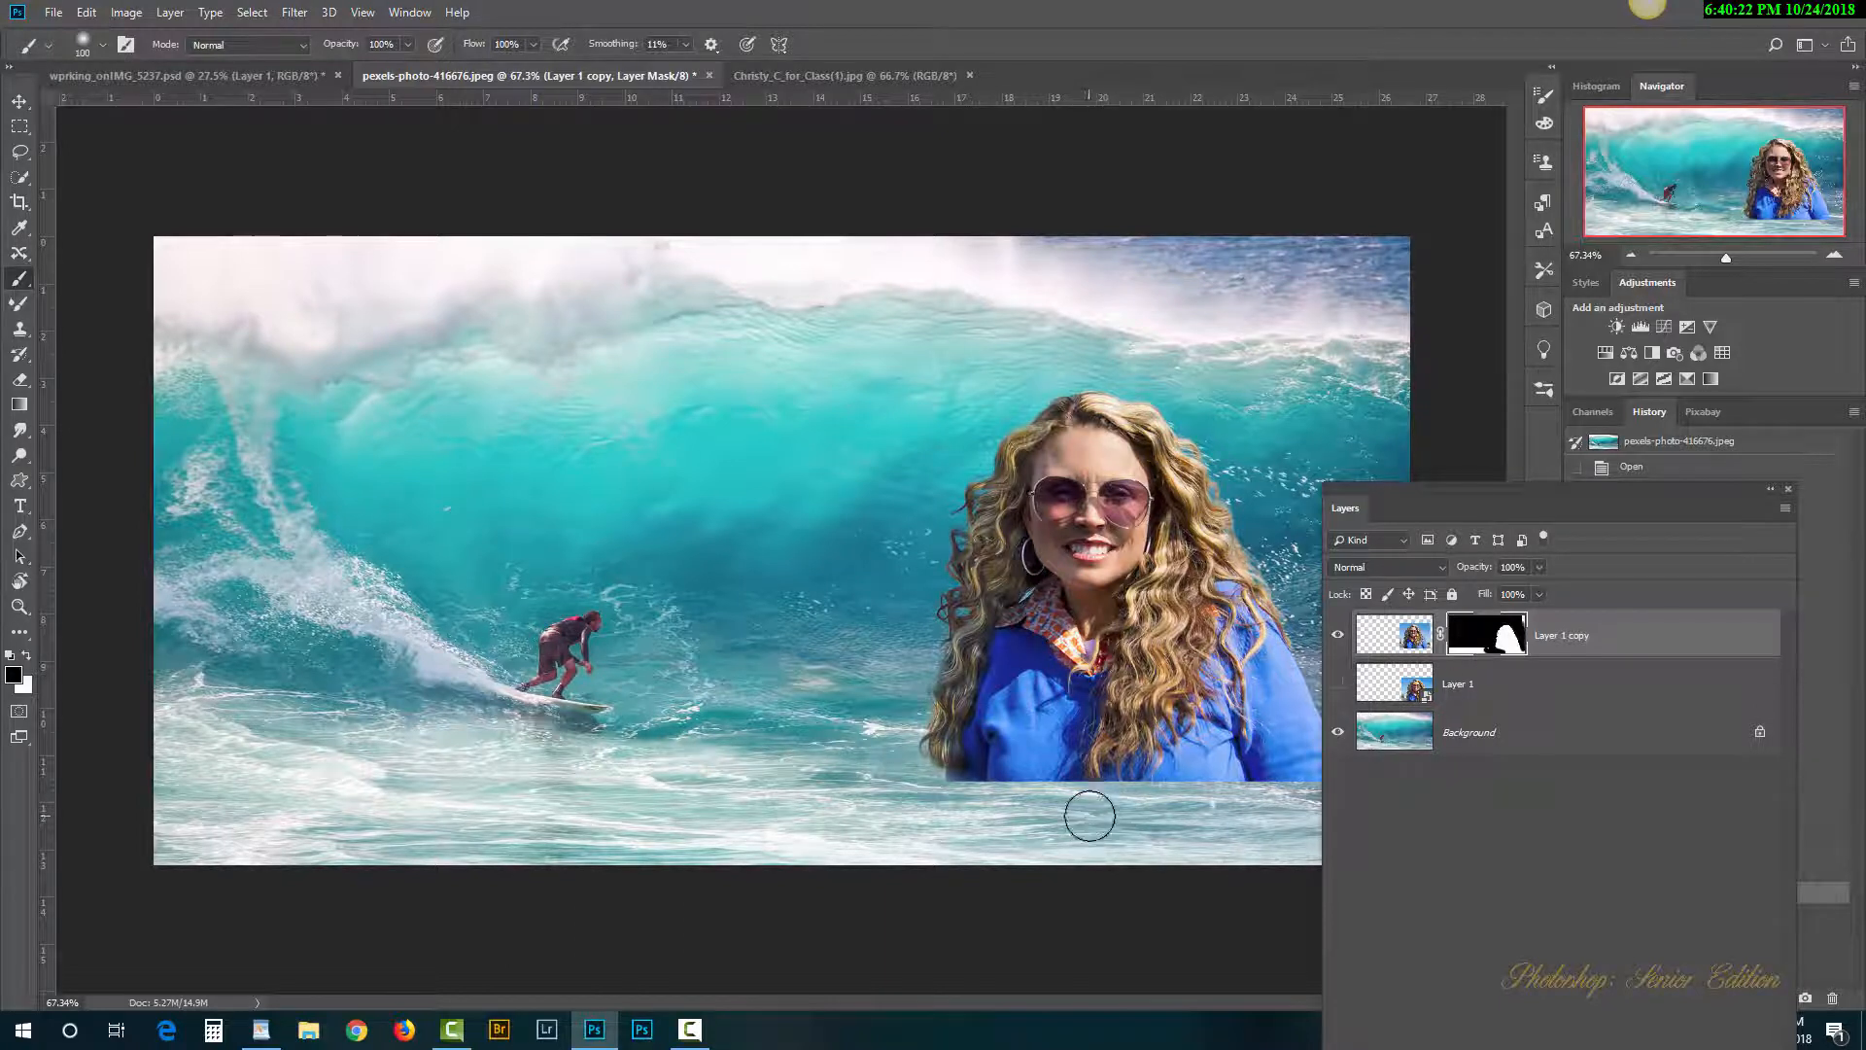
{"action": "mouse_move", "coordinate": [1071, 820]}
{"action": "left_mouse_down"}
{"action": "mouse_move", "coordinate": [746, 839]}
{"action": "mouse_move", "coordinate": [1064, 847]}
{"action": "mouse_move", "coordinate": [726, 833]}
{"action": "mouse_move", "coordinate": [1475, 862]}
{"action": "left_mouse_up"}
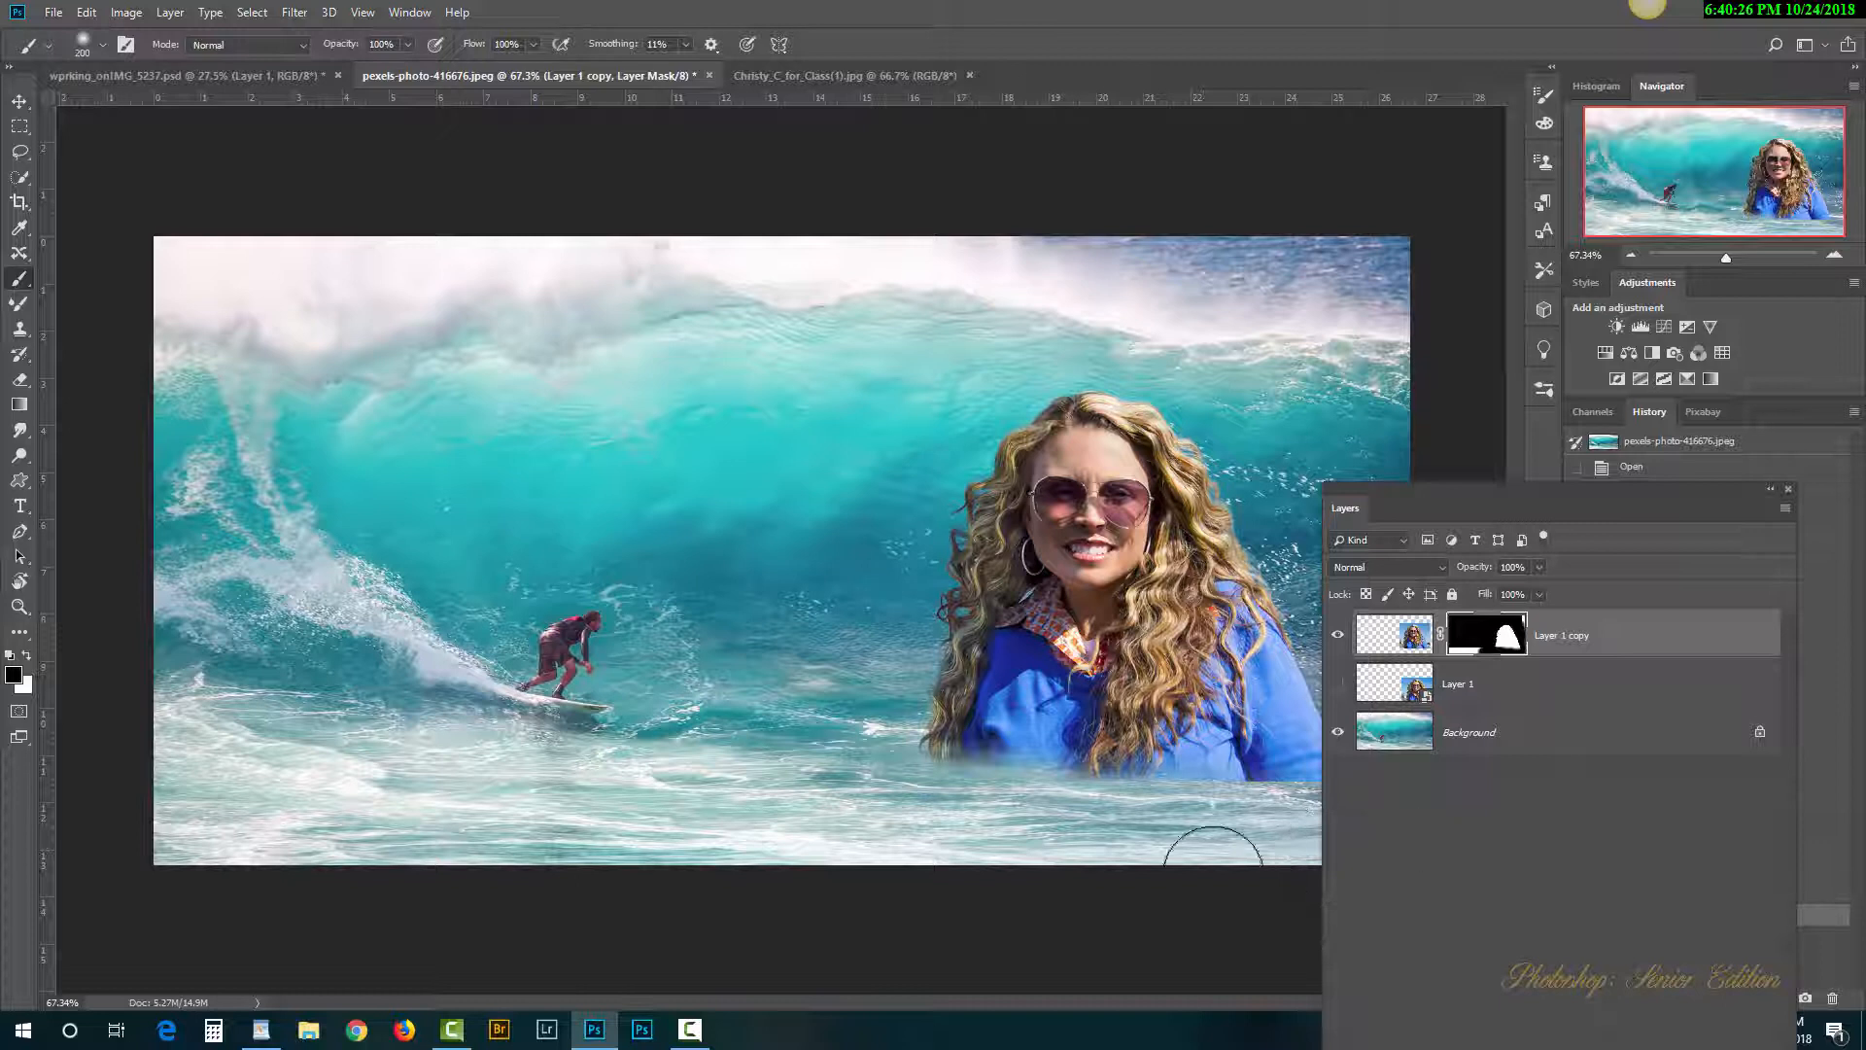
{"action": "mouse_move", "coordinate": [784, 756]}
{"action": "left_mouse_down"}
{"action": "mouse_move", "coordinate": [271, 766]}
{"action": "mouse_move", "coordinate": [648, 805]}
{"action": "left_mouse_up"}
{"action": "left_click_drag", "start_coordinate": [428, 831], "coordinate": [399, 865]}
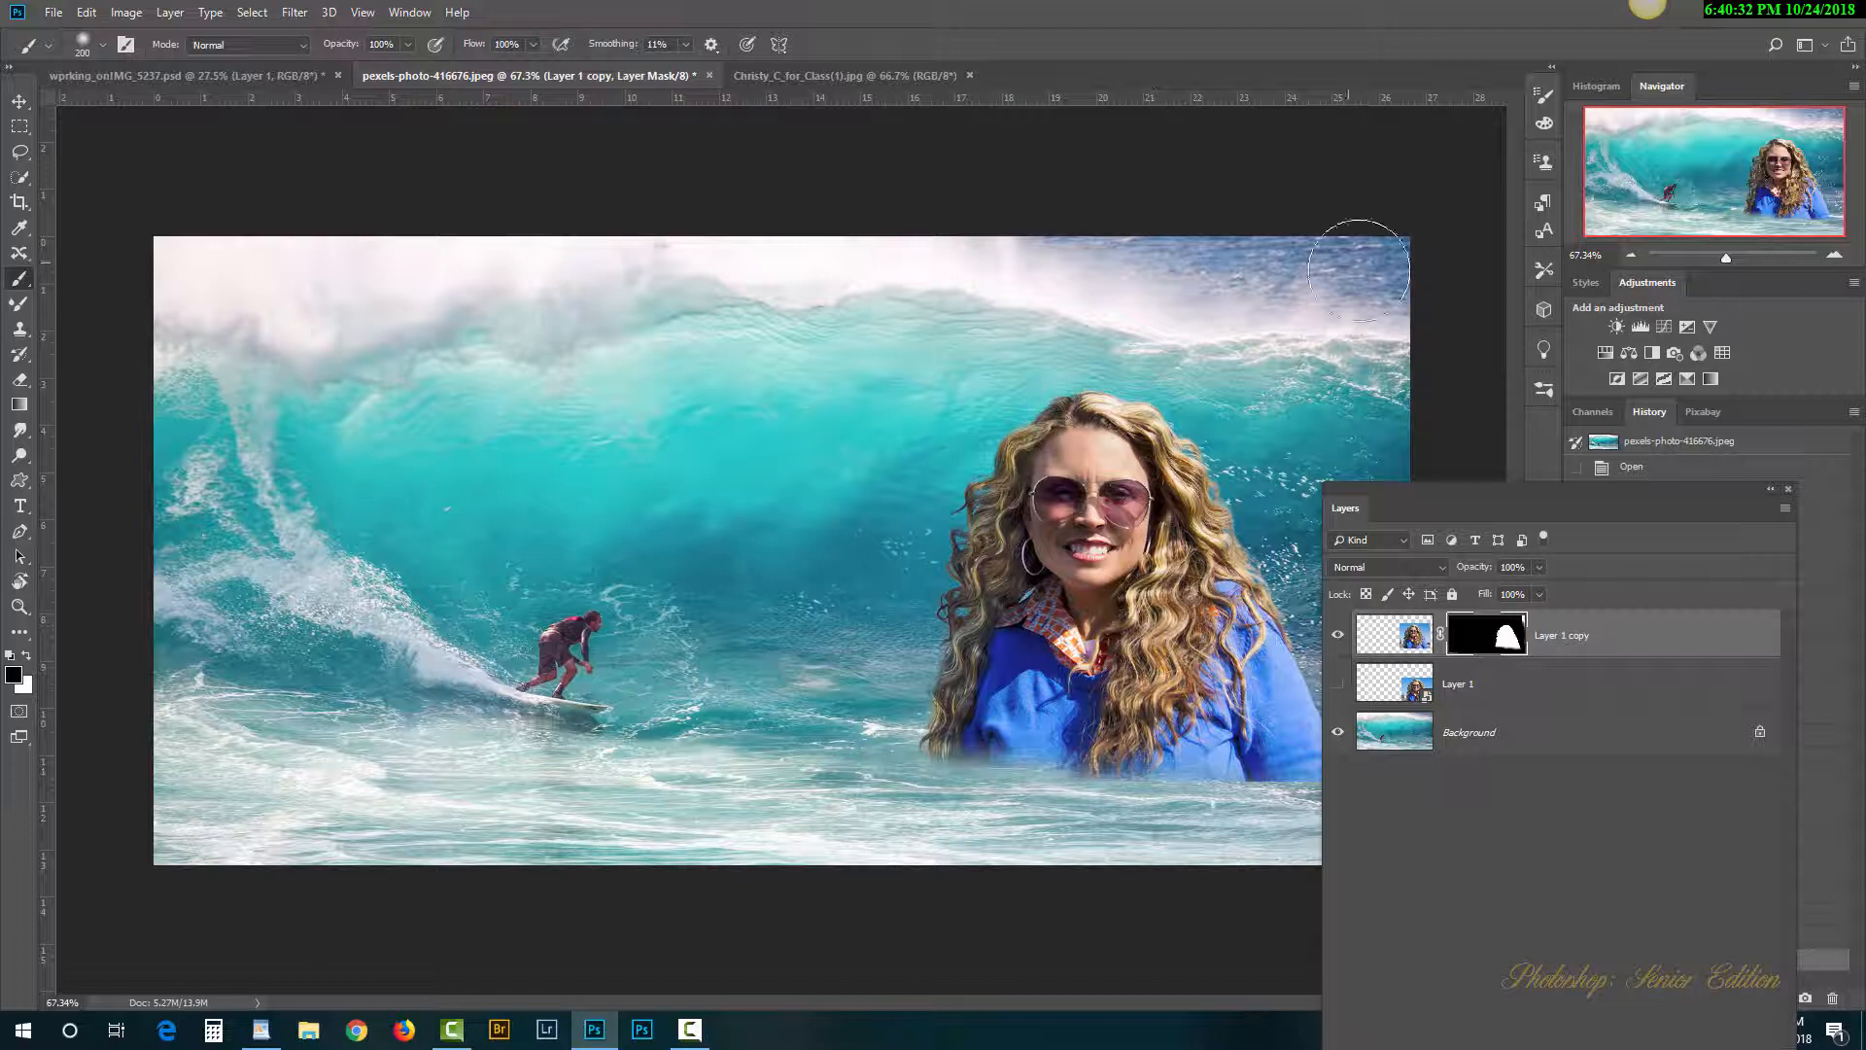
{"action": "mouse_move", "coordinate": [1363, 266]}
{"action": "left_mouse_down"}
{"action": "mouse_move", "coordinate": [1414, 310]}
{"action": "mouse_move", "coordinate": [1384, 239]}
{"action": "mouse_move", "coordinate": [1331, 275]}
{"action": "mouse_move", "coordinate": [1429, 423]}
{"action": "left_mouse_up"}
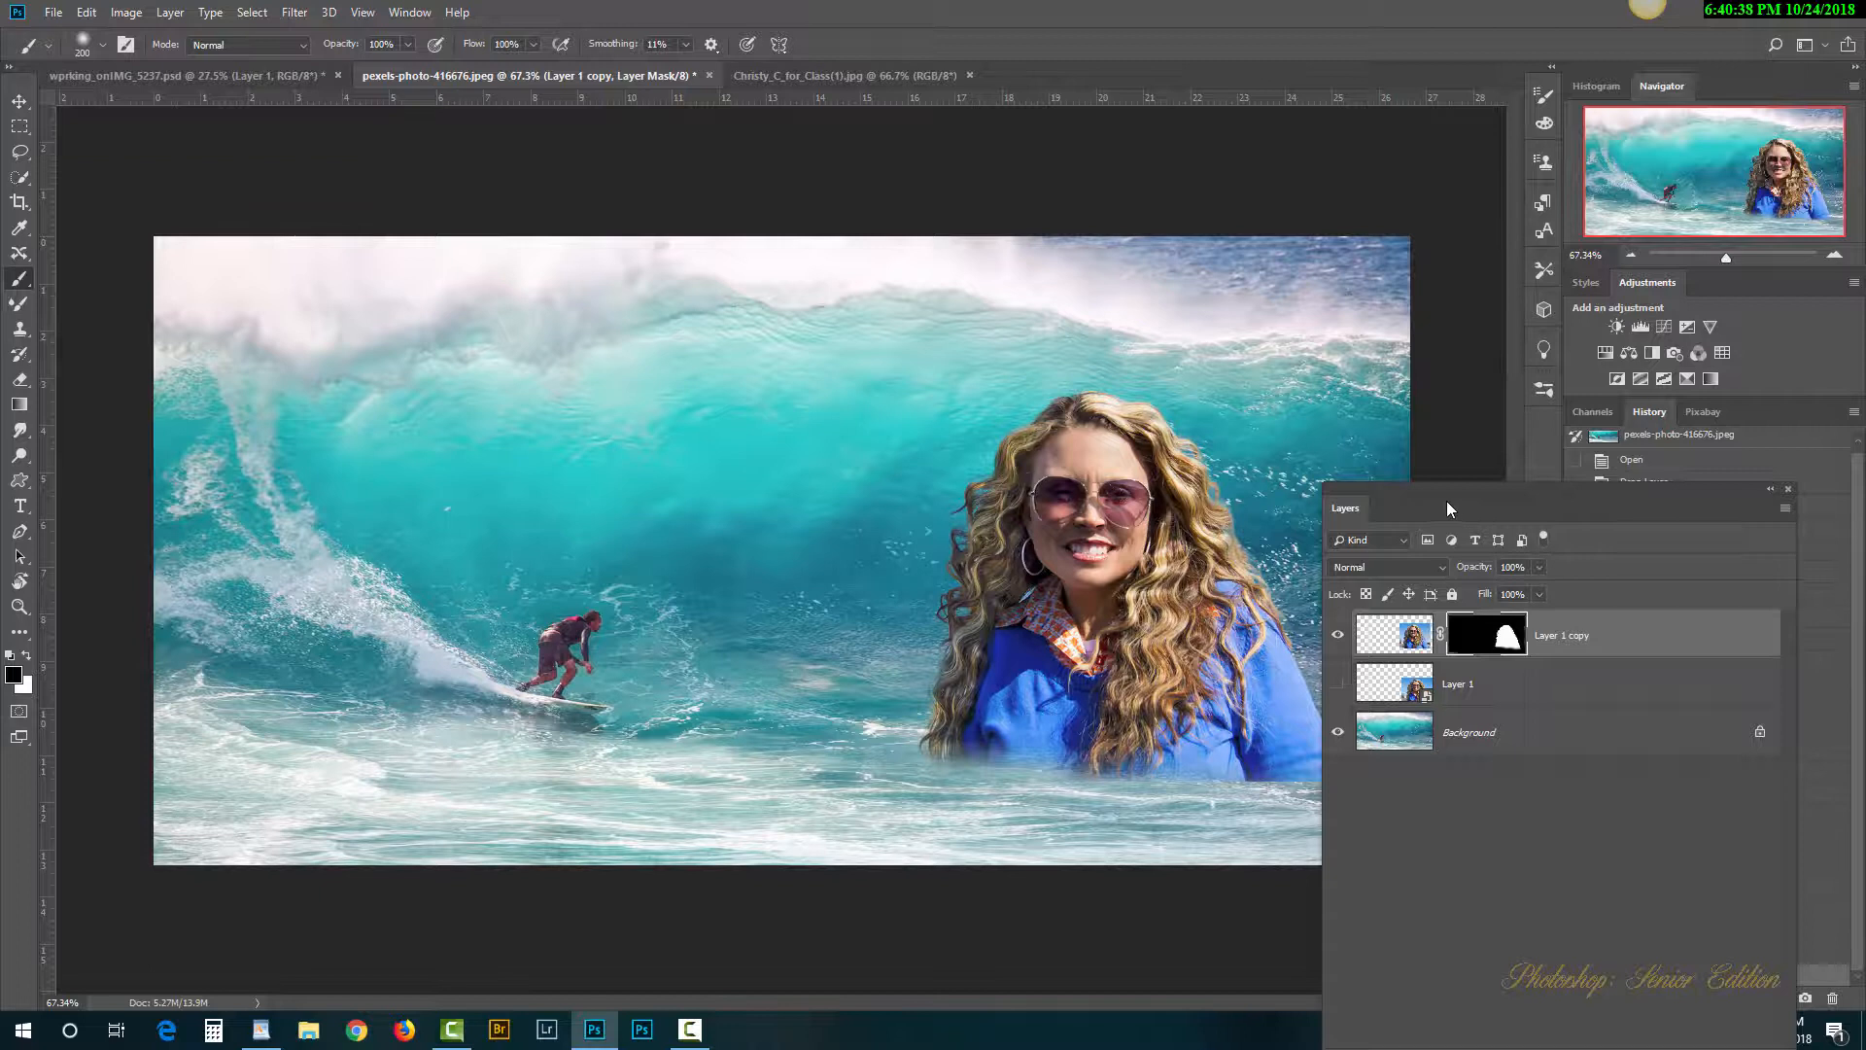
{"action": "left_click_drag", "start_coordinate": [1446, 499], "coordinate": [403, 321]}
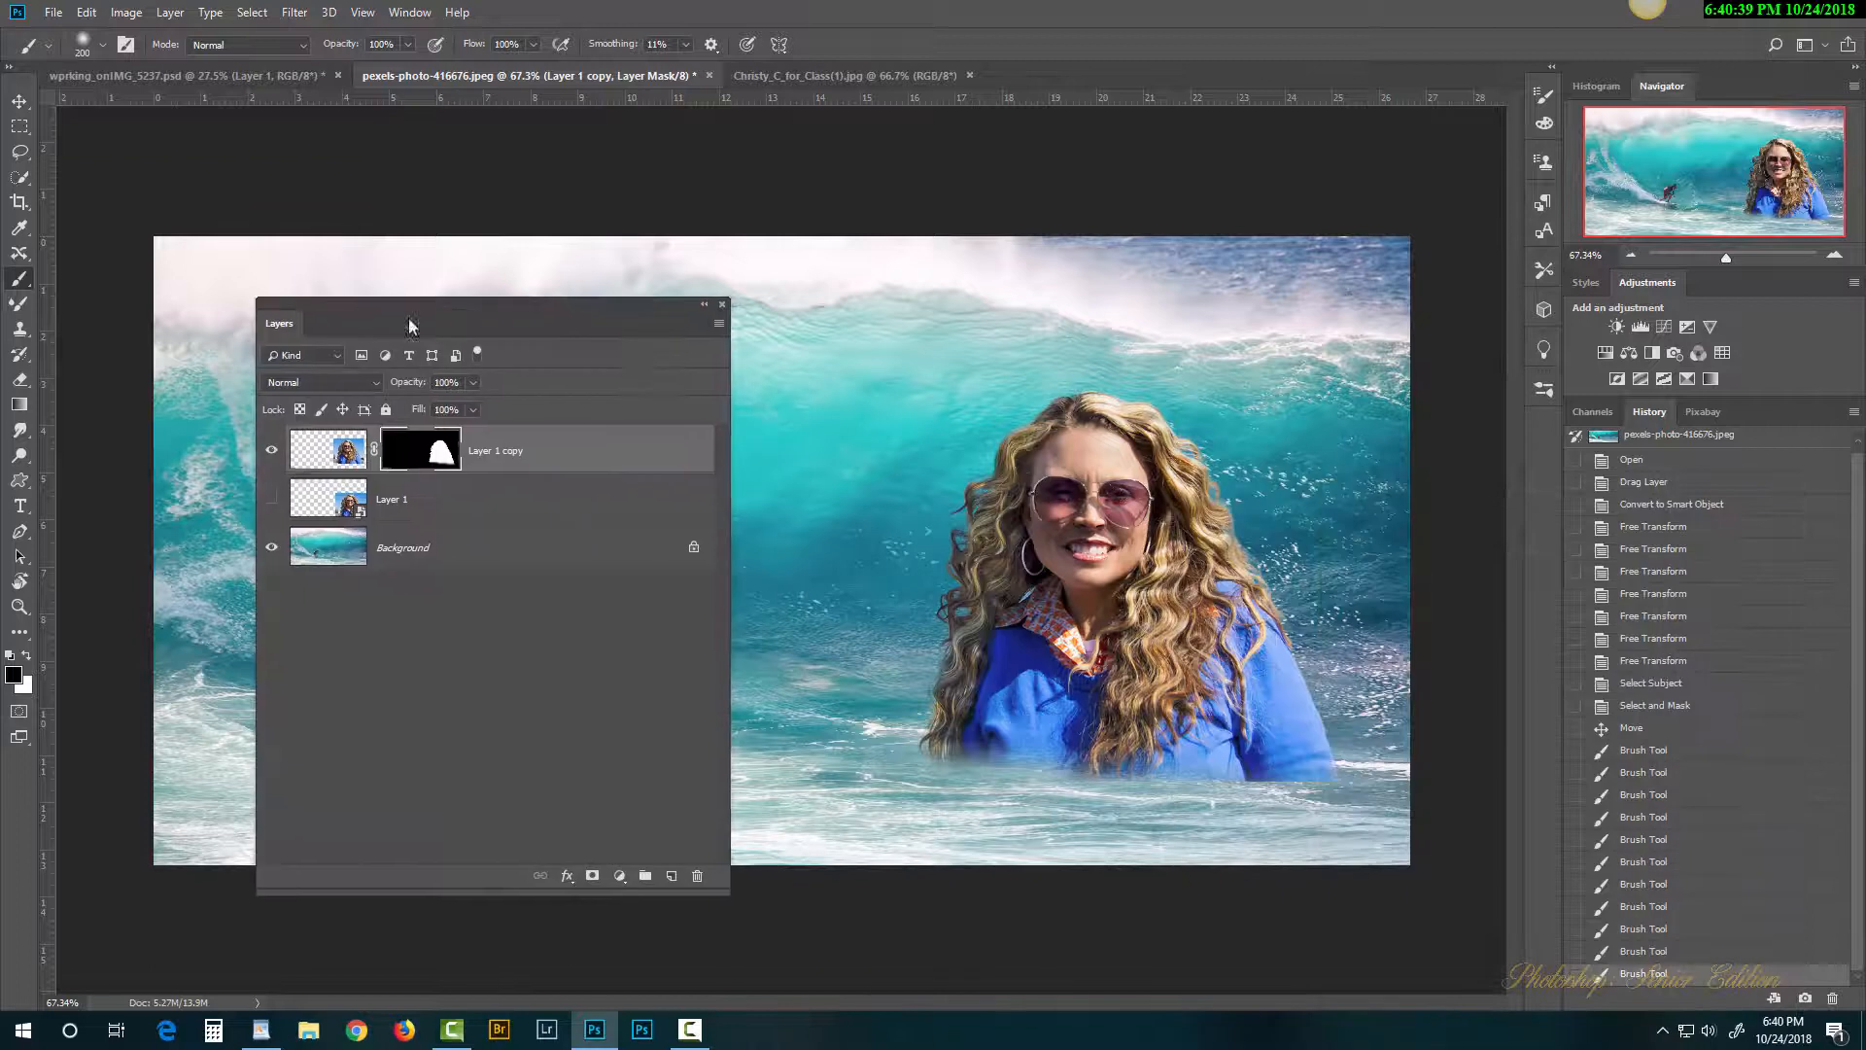
Step: Nudge the woman slightly and set white as the foreground colour, cancelling an accidental crop
{"action": "left_click", "coordinate": [19, 100]}
{"action": "mouse_move", "coordinate": [1188, 647]}
{"action": "left_mouse_down"}
{"action": "mouse_move", "coordinate": [1259, 736]}
{"action": "mouse_move", "coordinate": [1231, 778]}
{"action": "mouse_move", "coordinate": [1180, 611]}
{"action": "left_mouse_up"}
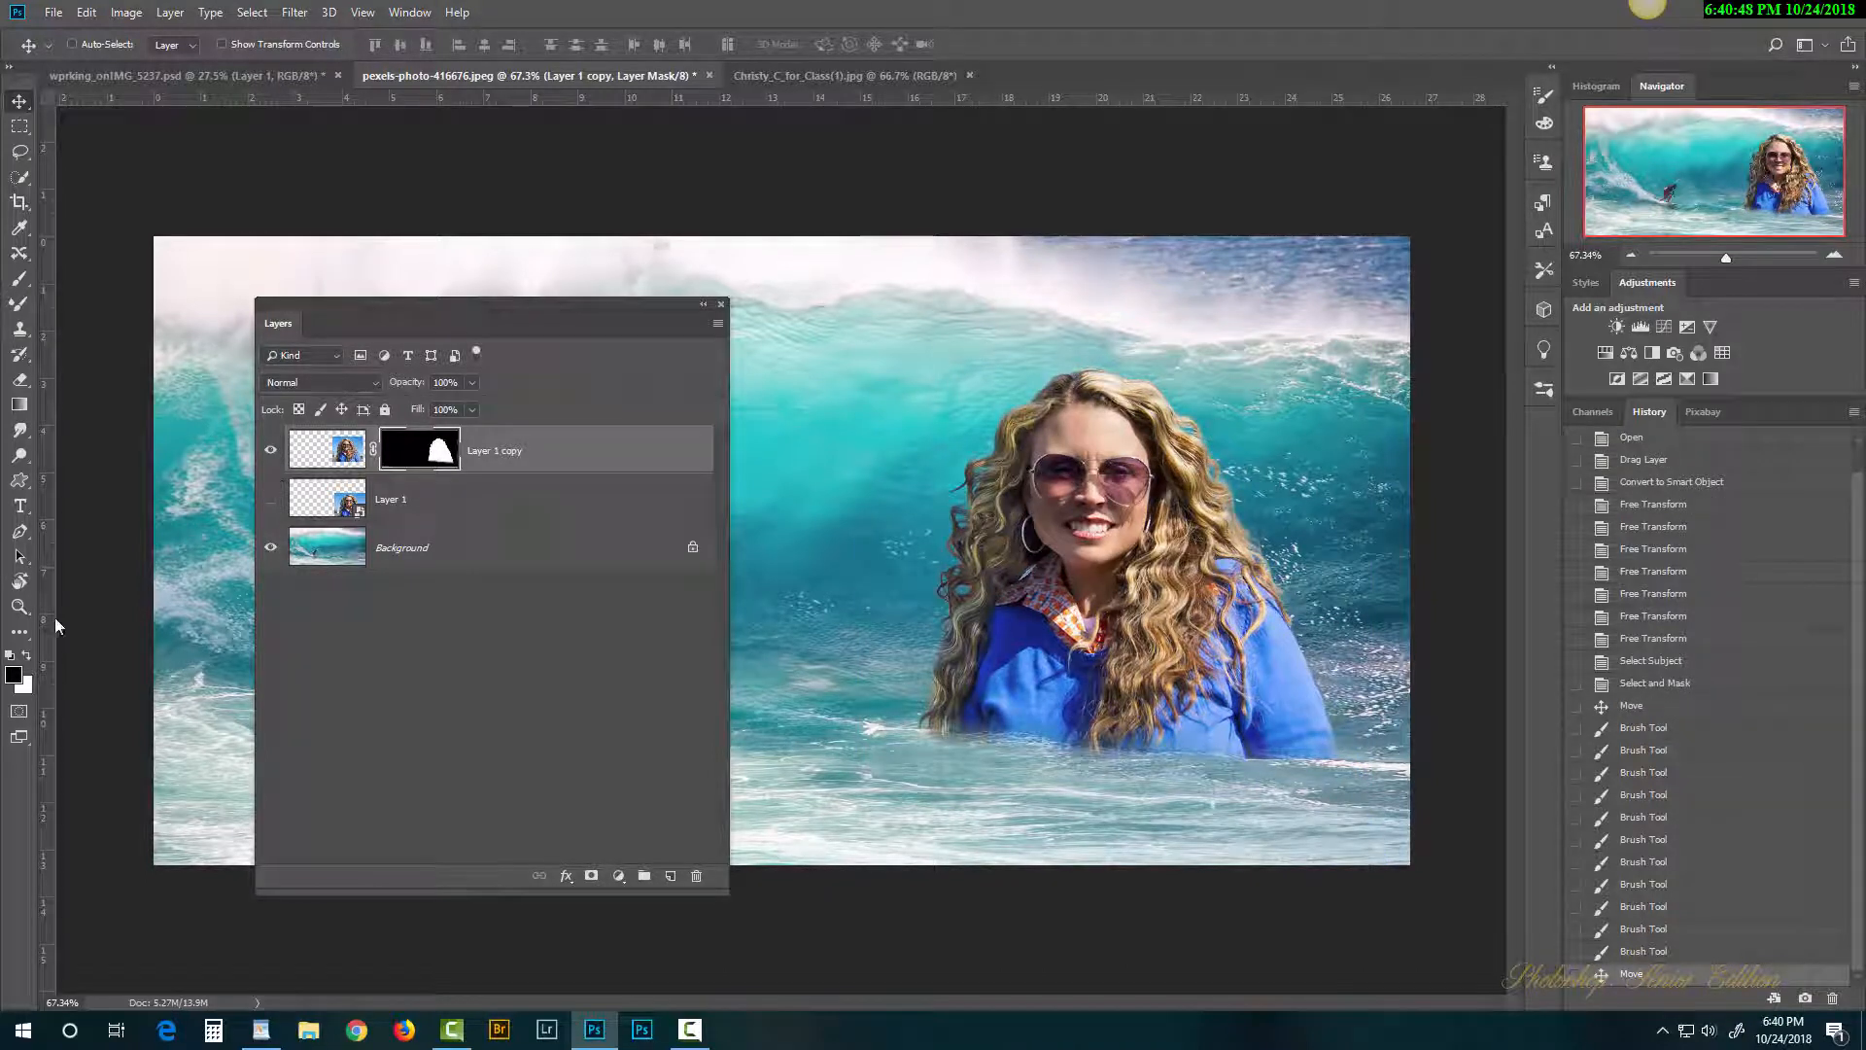
{"action": "left_click", "coordinate": [20, 283]}
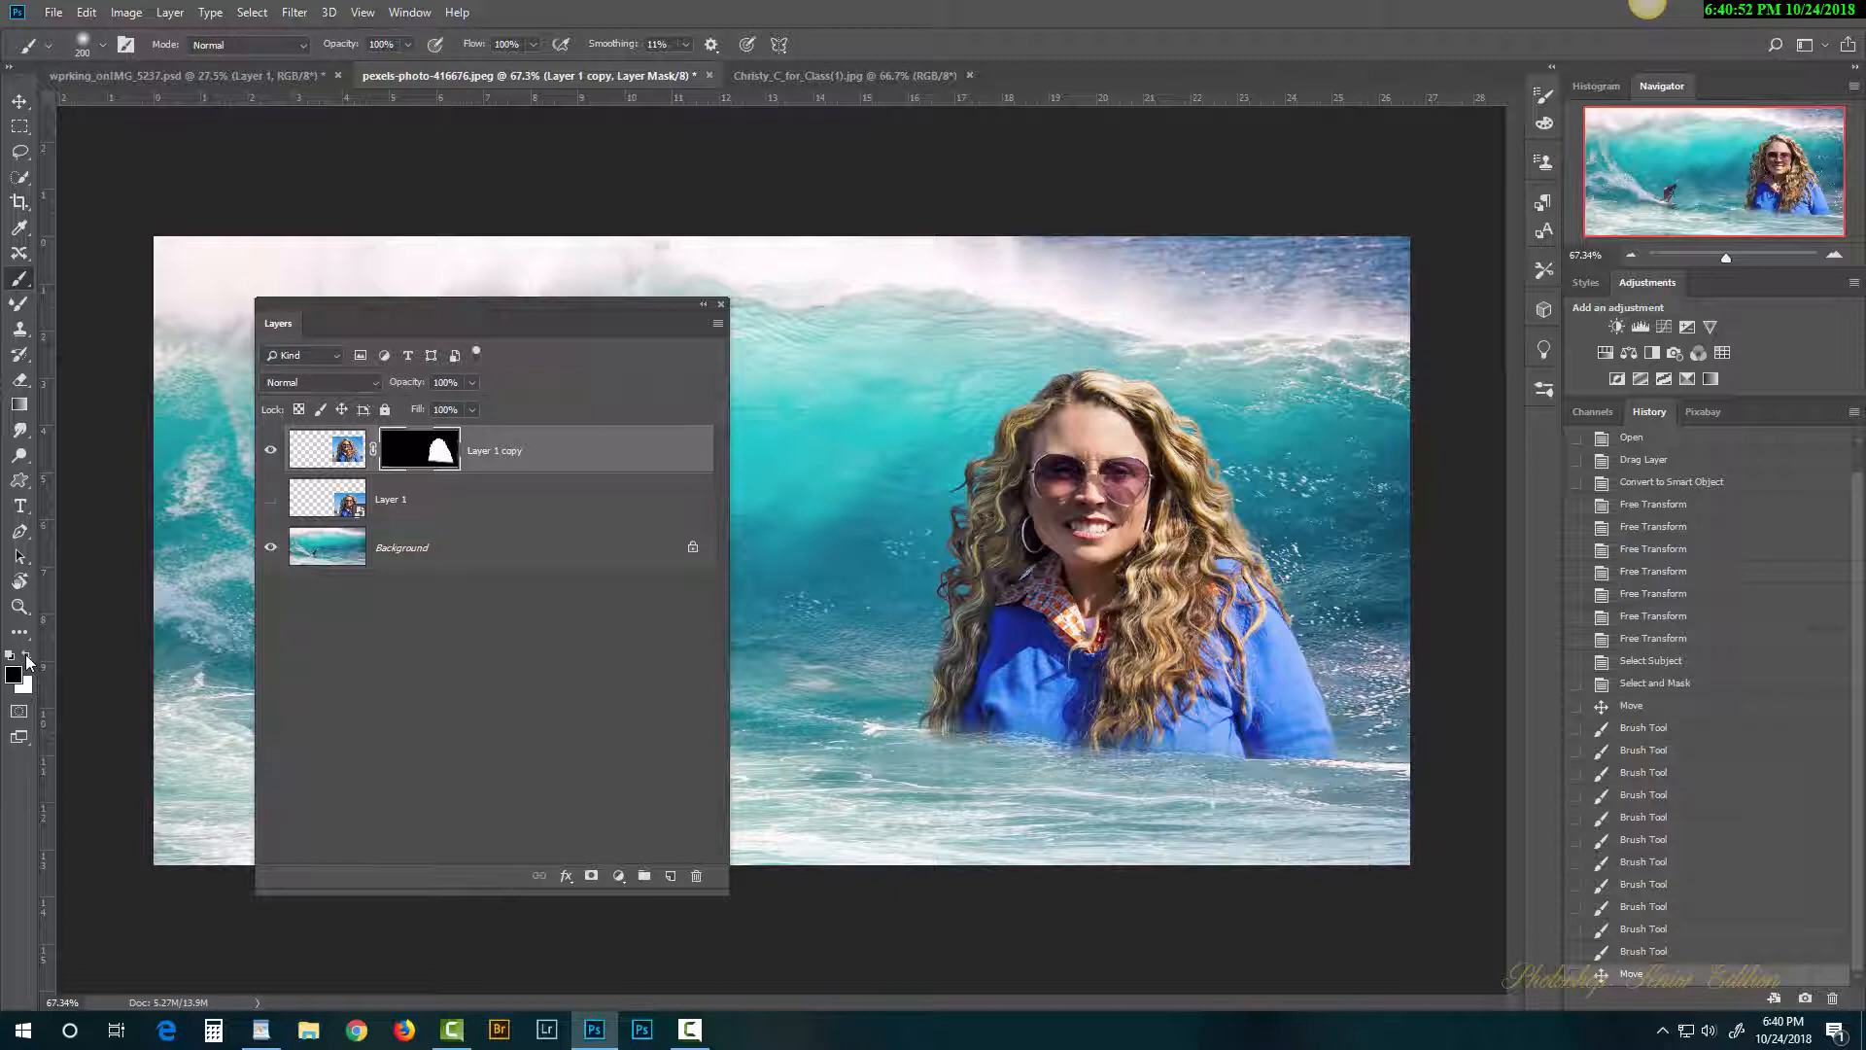
{"action": "left_click", "coordinate": [27, 658]}
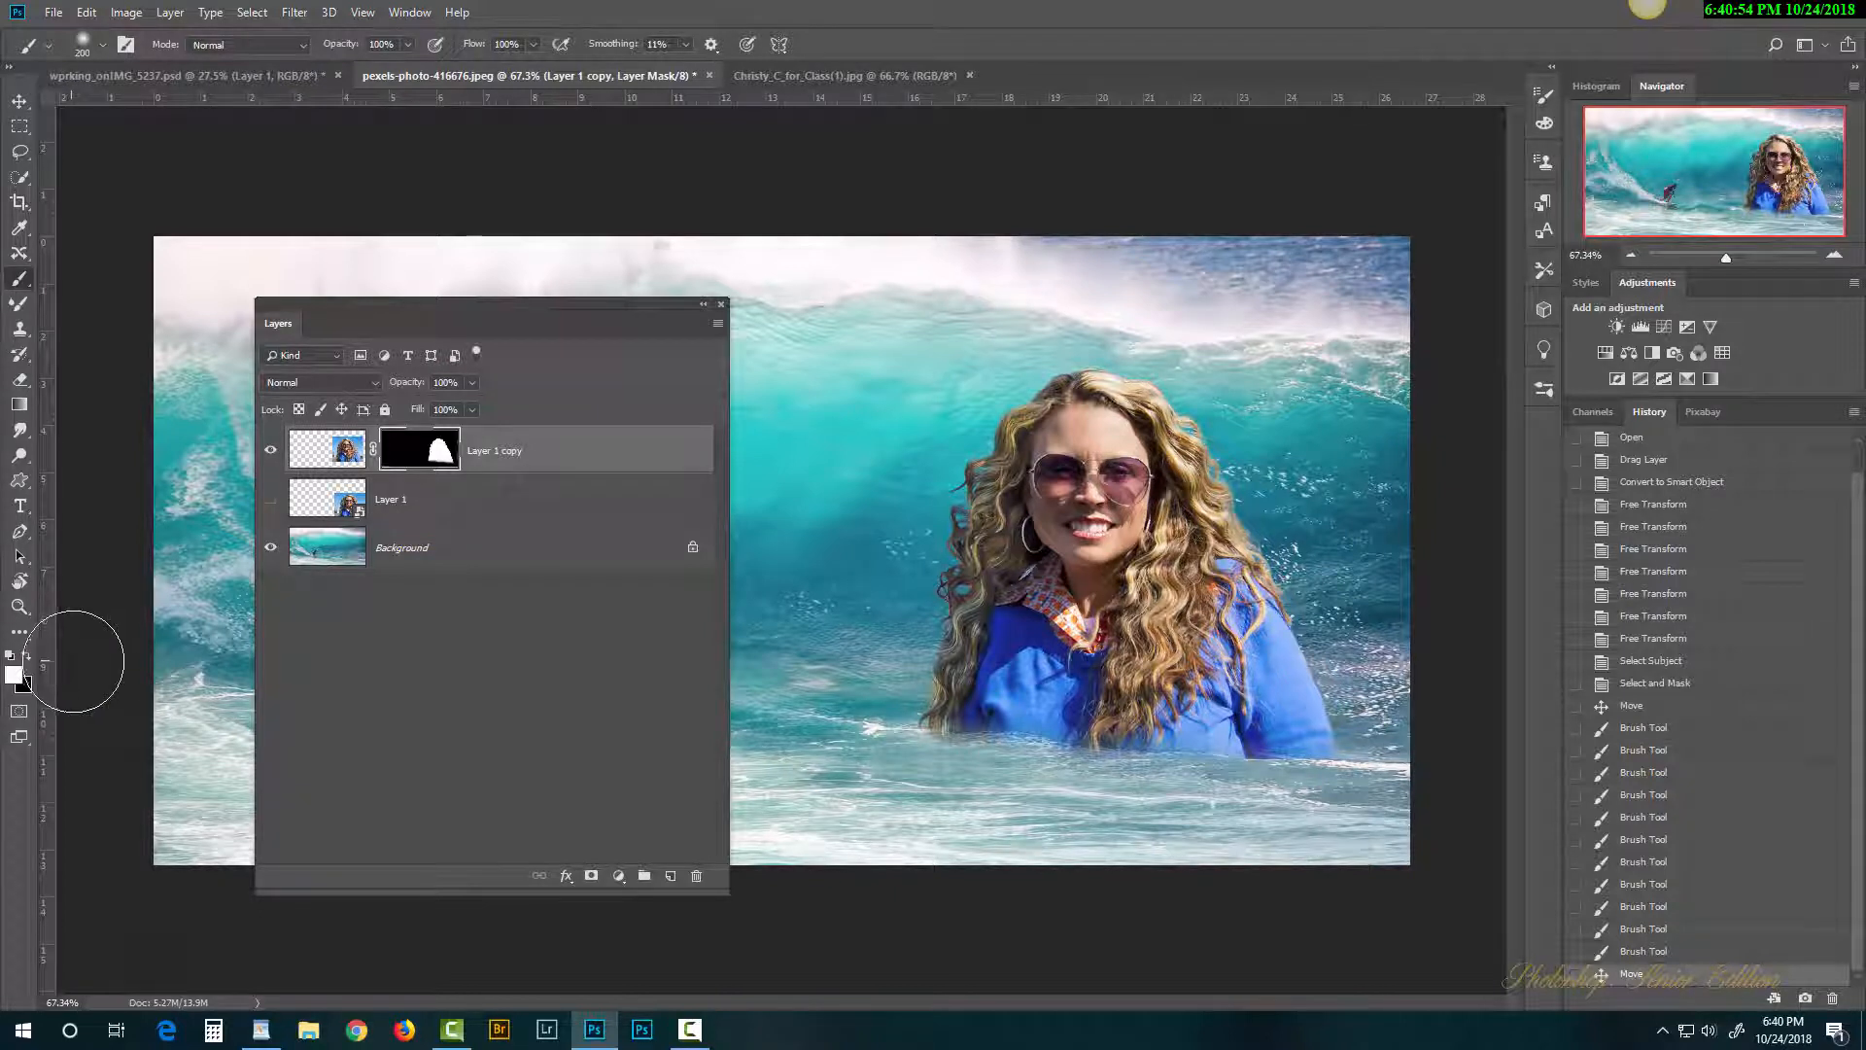
{"action": "key", "text": "c"}
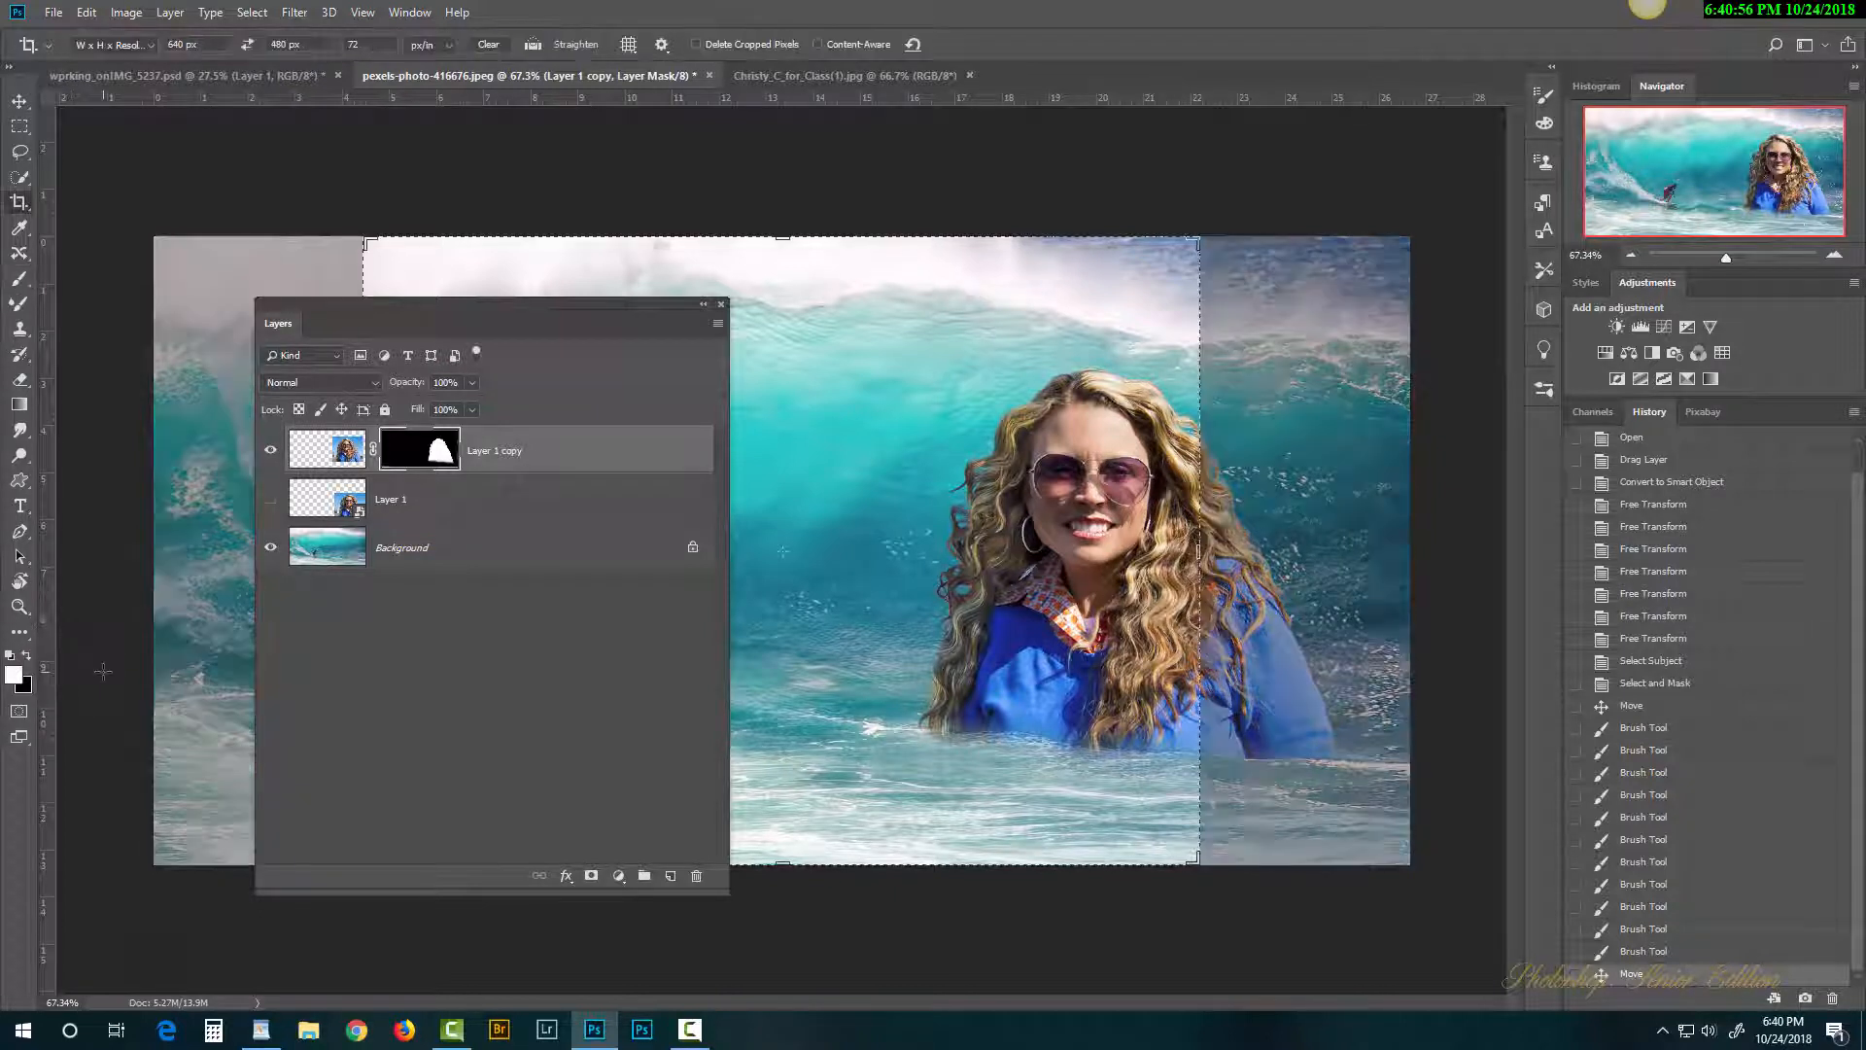
{"action": "left_click", "coordinate": [333, 641]}
{"action": "left_click", "coordinate": [16, 103]}
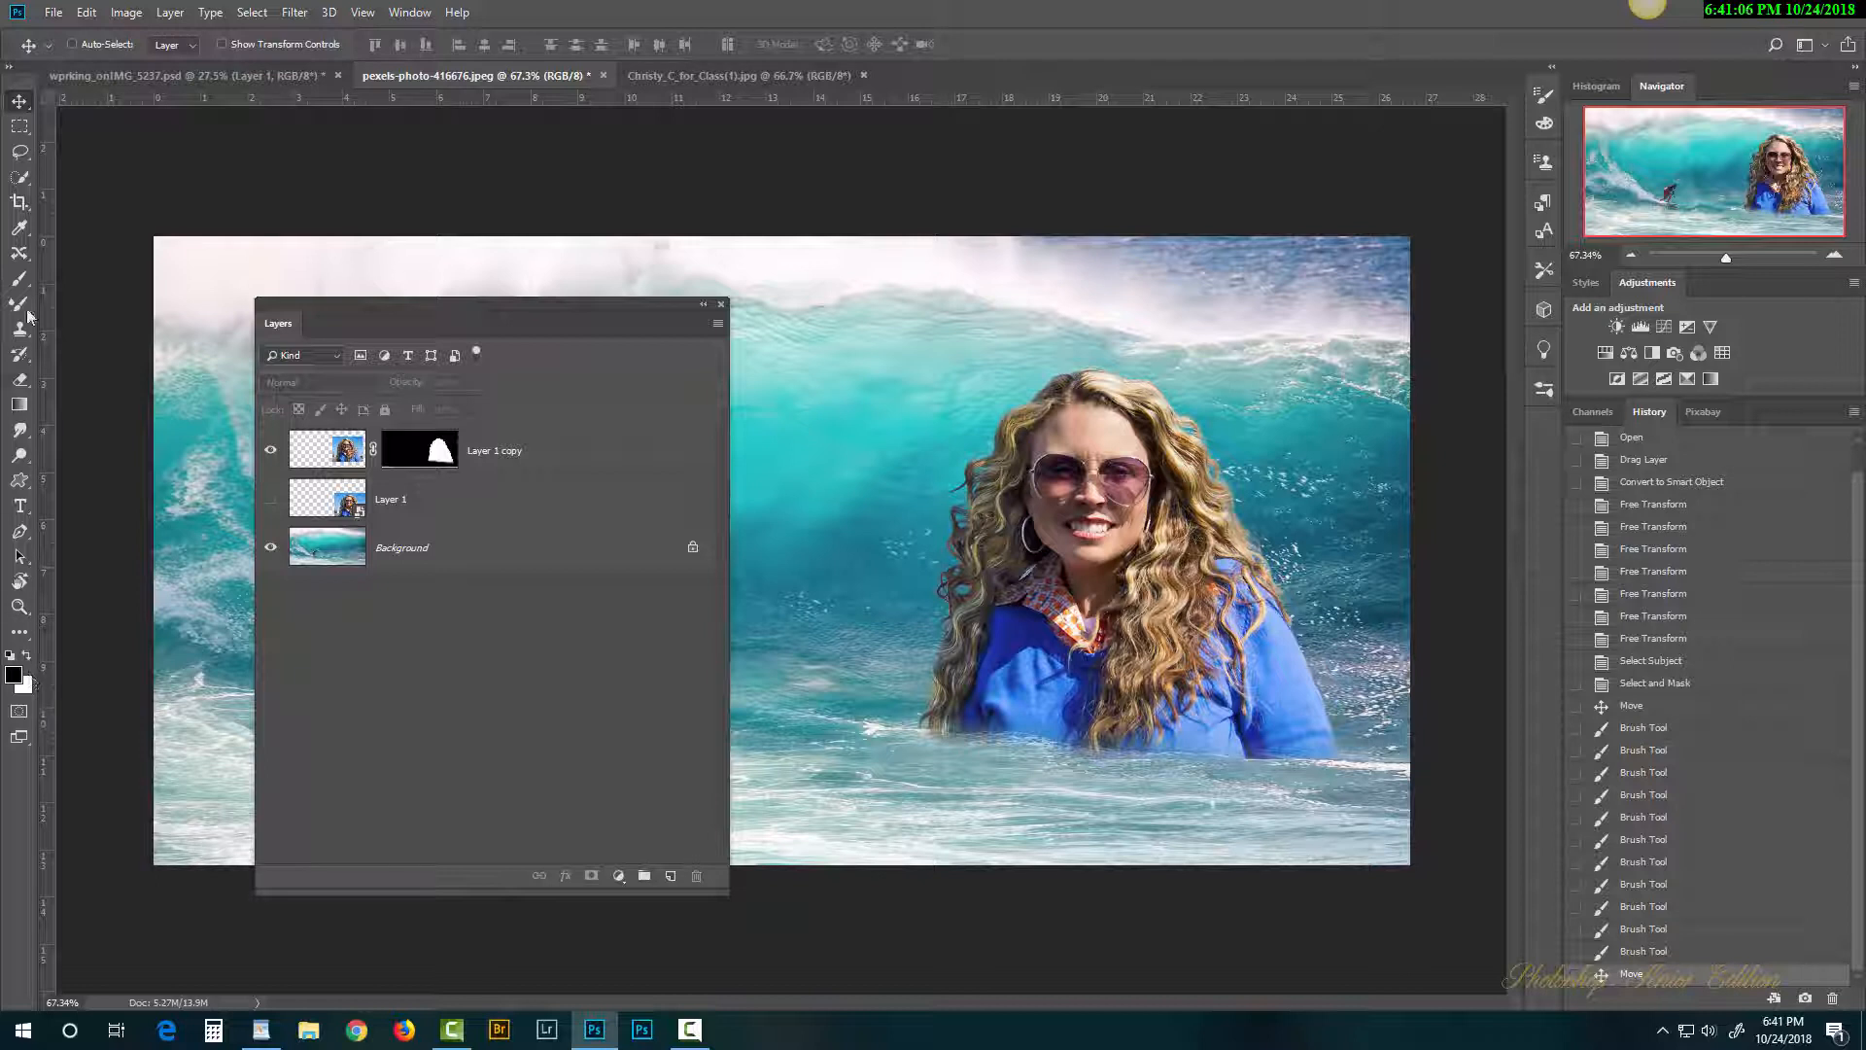
Step: Paint white on her mask with a size-100 brush to restore her sweater's lower edge
{"action": "left_click", "coordinate": [17, 280]}
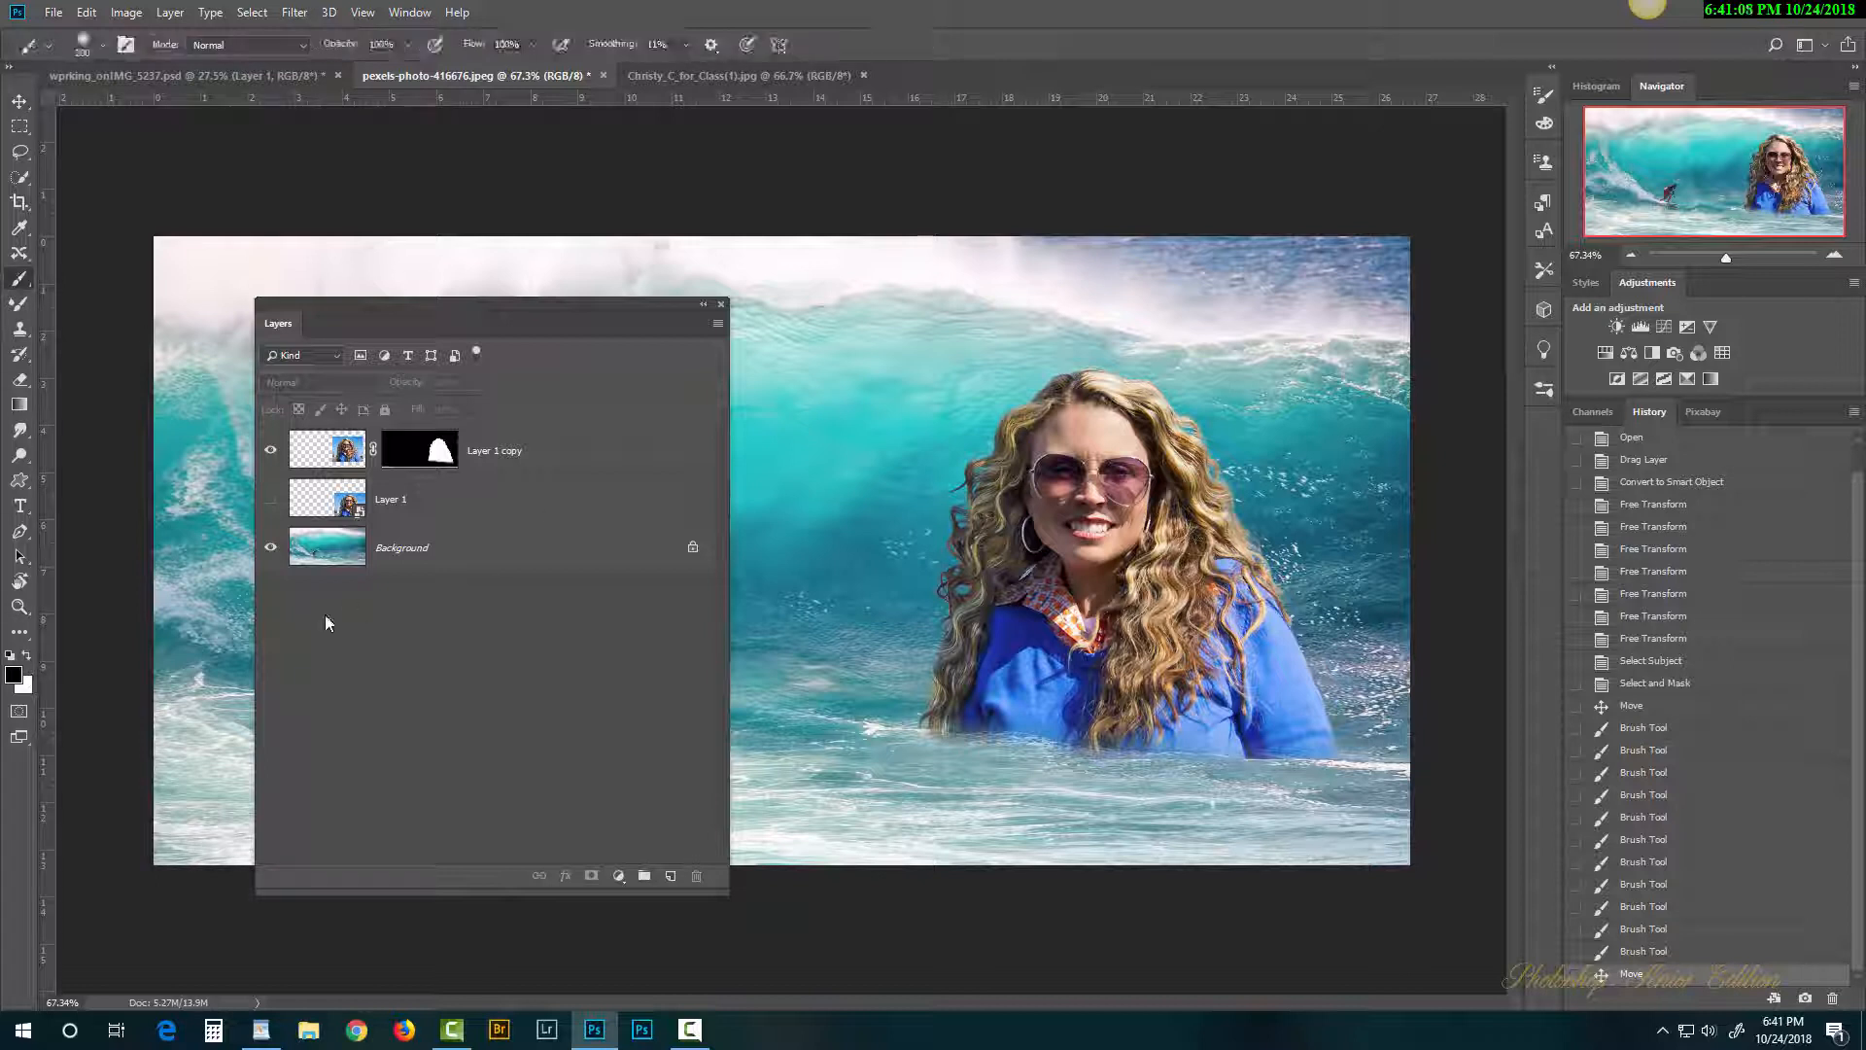
{"action": "left_click", "coordinate": [26, 658]}
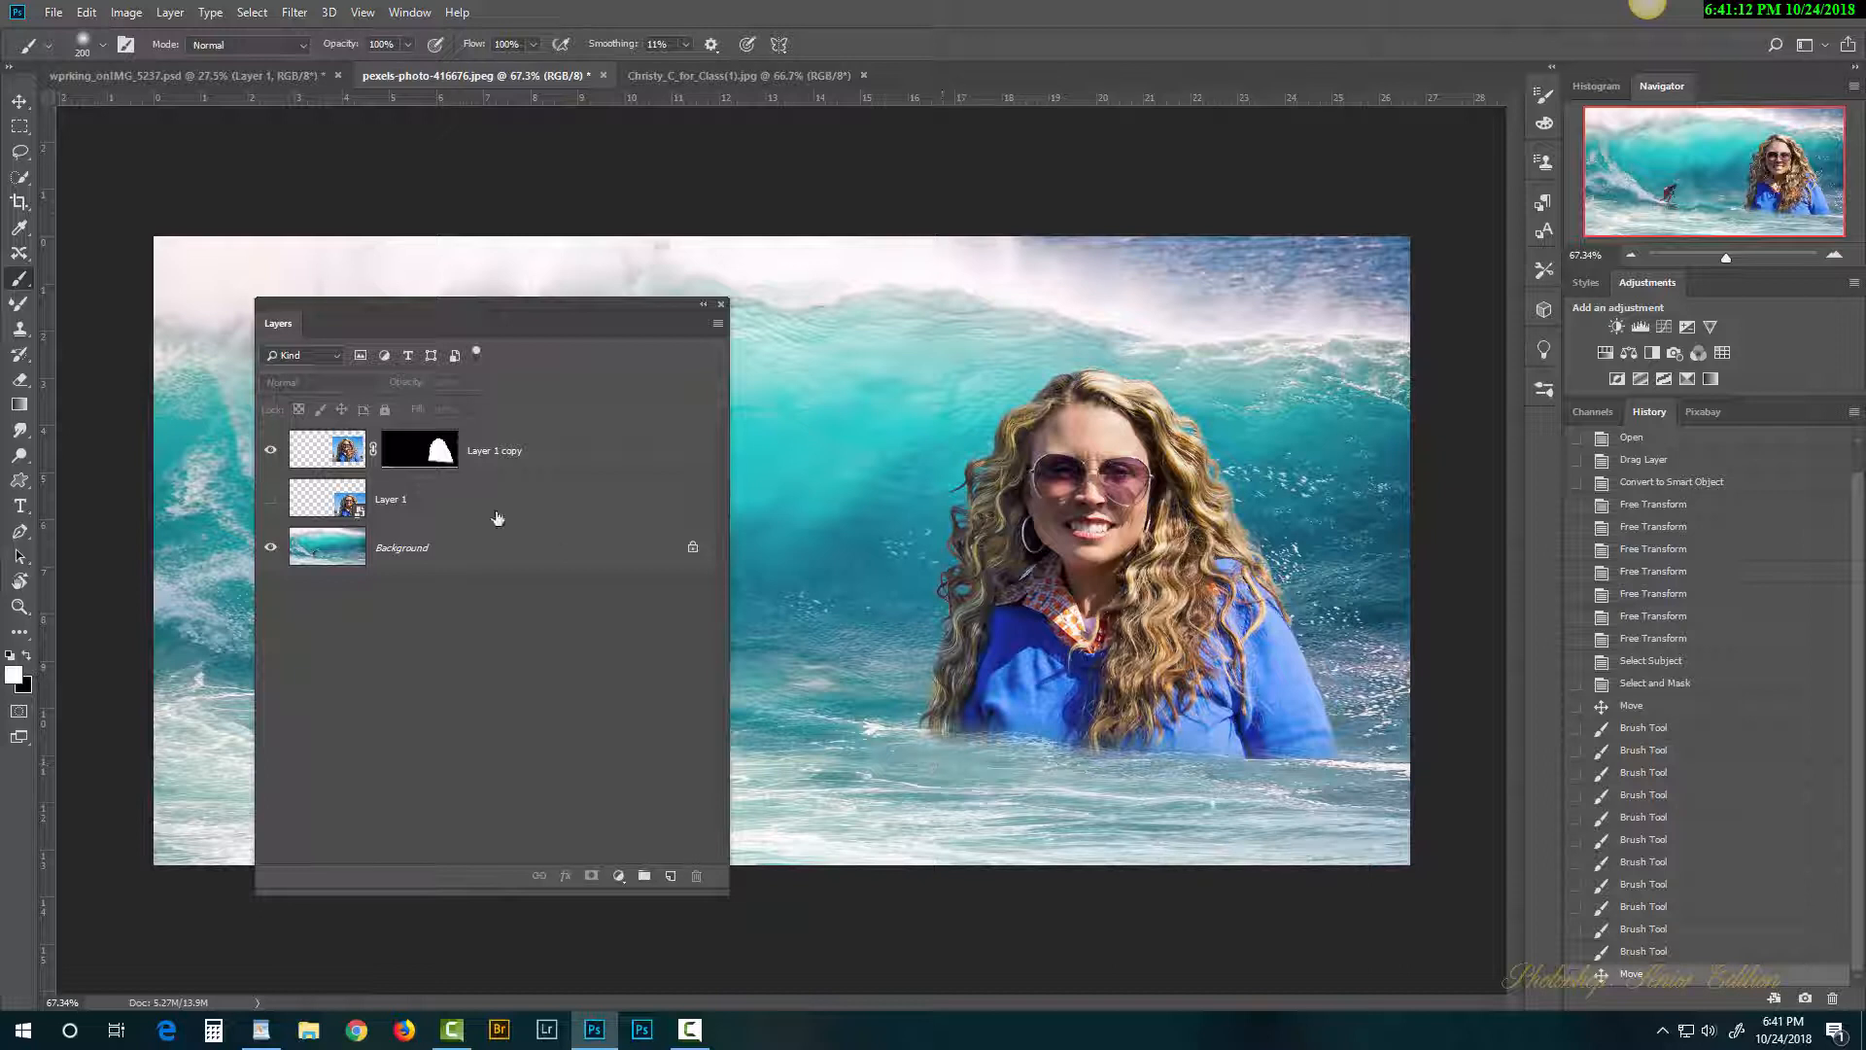
{"action": "left_click", "coordinate": [421, 452]}
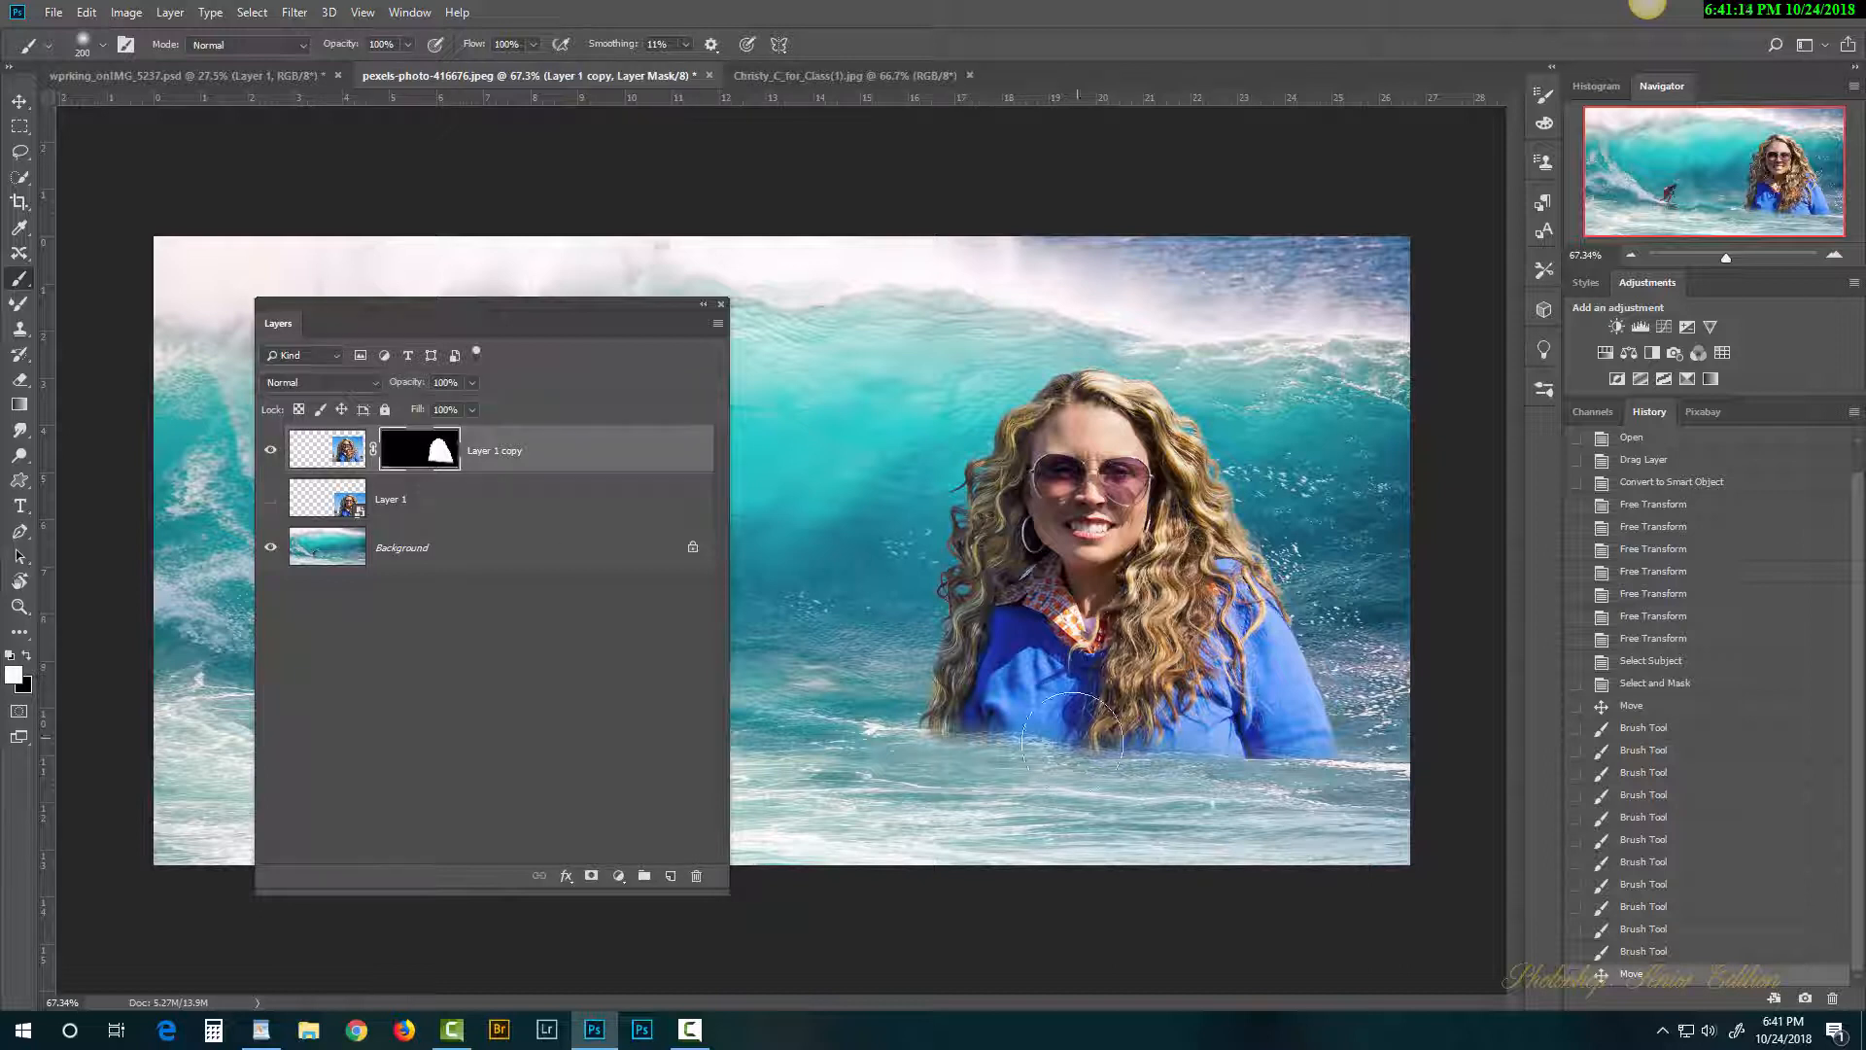
{"action": "mouse_move", "coordinate": [1072, 742]}
{"action": "left_mouse_down"}
{"action": "mouse_move", "coordinate": [1012, 742]}
{"action": "mouse_move", "coordinate": [1210, 717]}
{"action": "mouse_move", "coordinate": [948, 725]}
{"action": "mouse_move", "coordinate": [1164, 706]}
{"action": "left_mouse_up"}
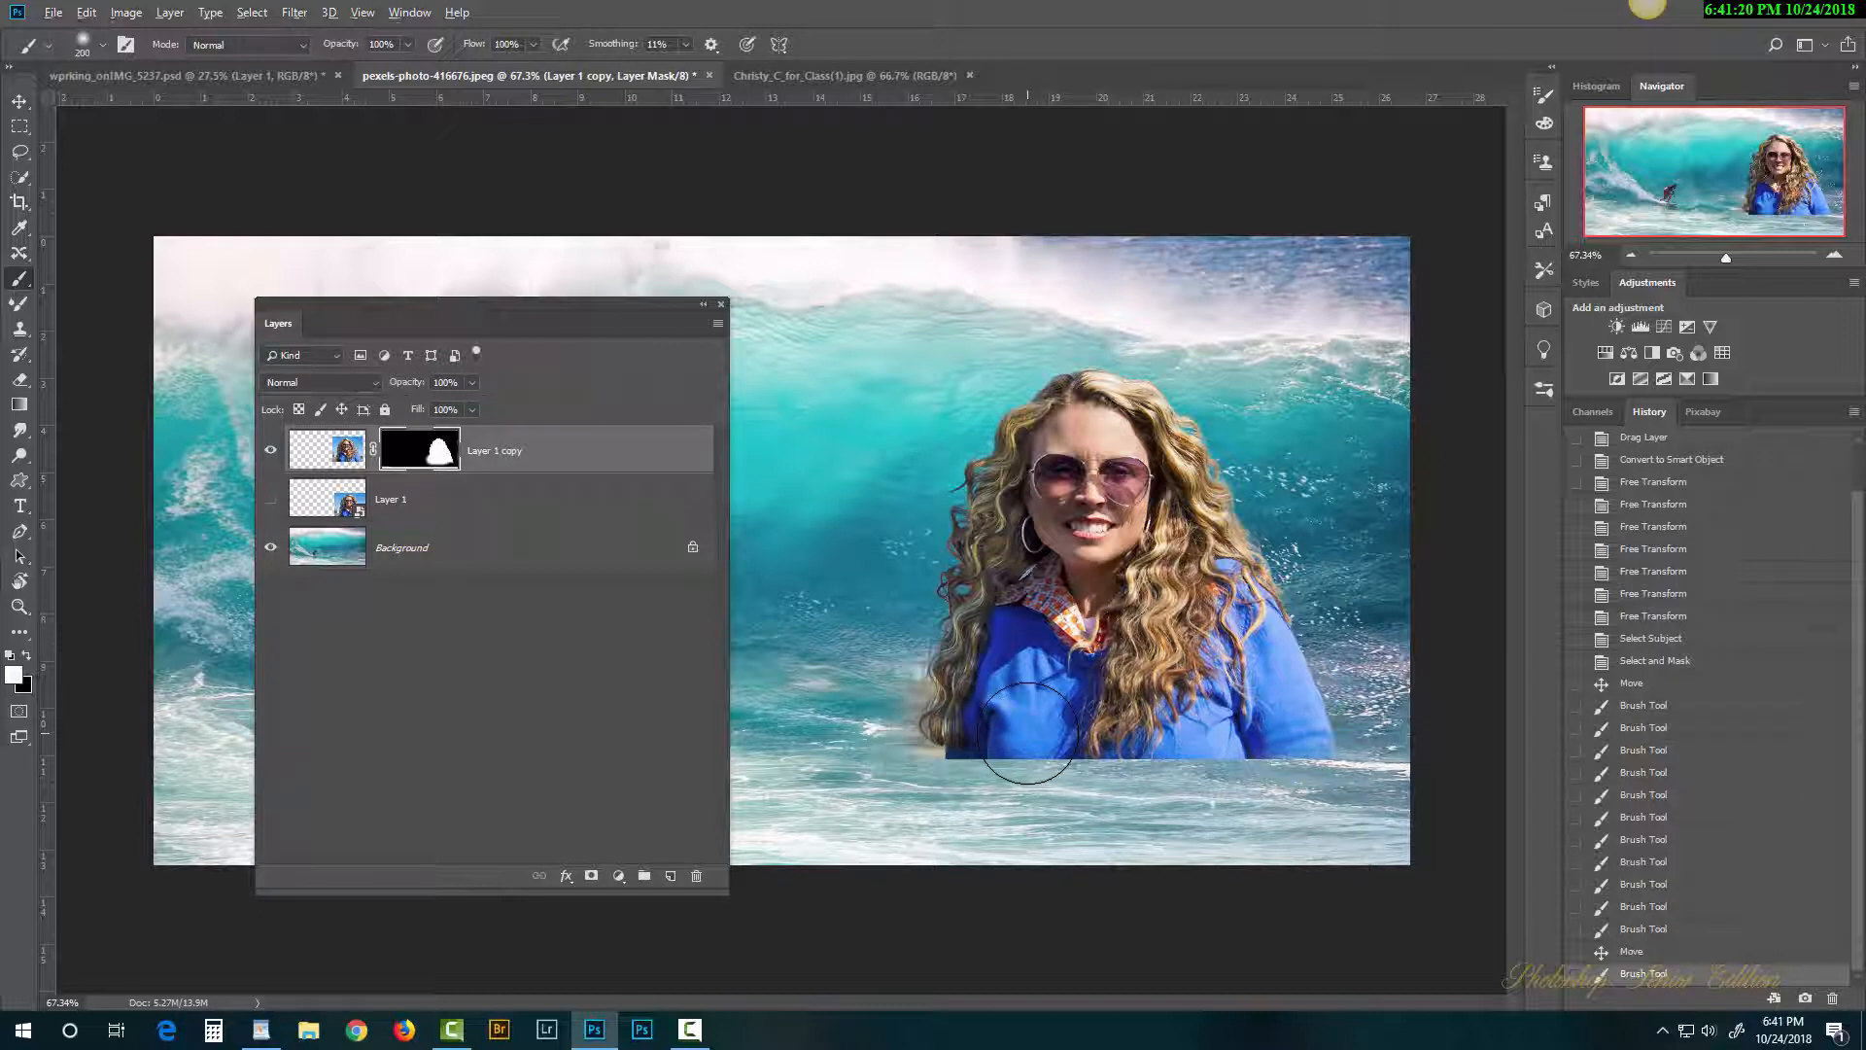
{"action": "key", "text": "ctrl+z"}
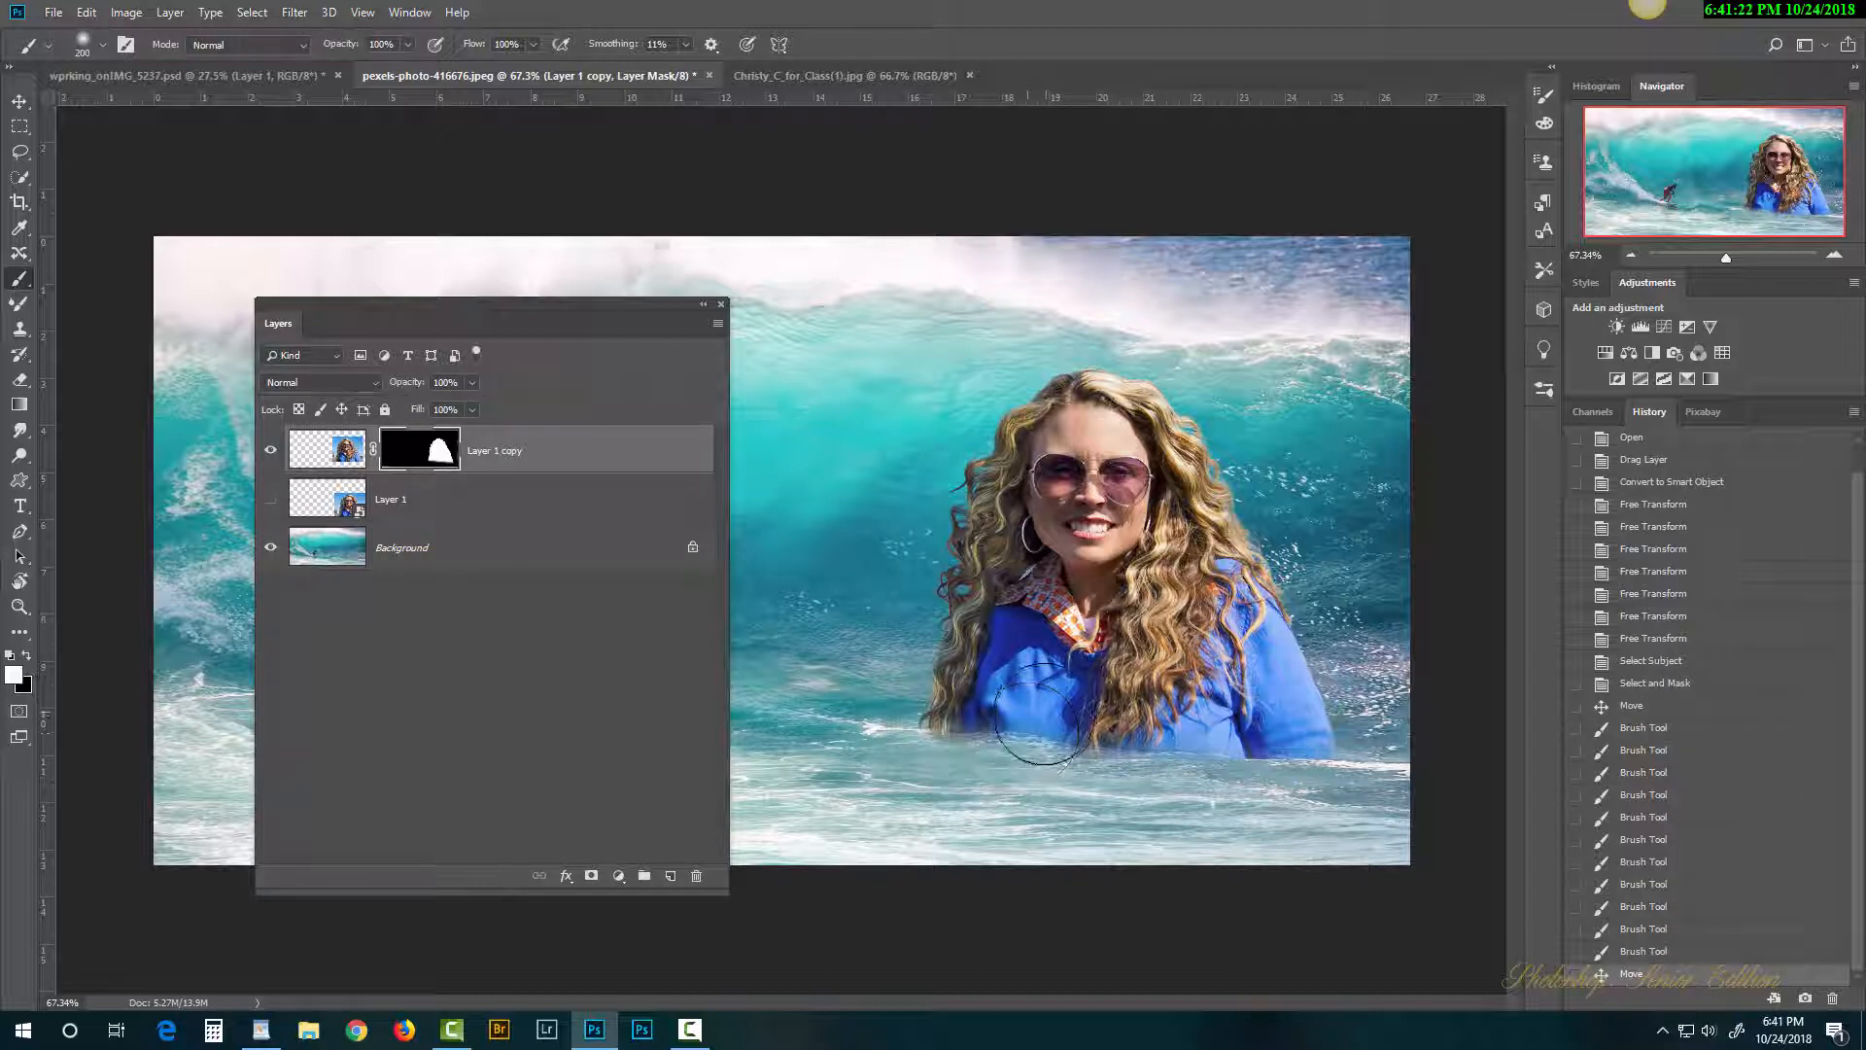
{"action": "key", "text": "bracketleft"}
{"action": "key", "text": "bracketleft"}
{"action": "key", "text": "bracketleft"}
{"action": "key", "text": "bracketleft"}
{"action": "mouse_move", "coordinate": [1045, 731]}
{"action": "left_mouse_down"}
{"action": "mouse_move", "coordinate": [961, 723]}
{"action": "mouse_move", "coordinate": [1220, 731]}
{"action": "left_mouse_up"}
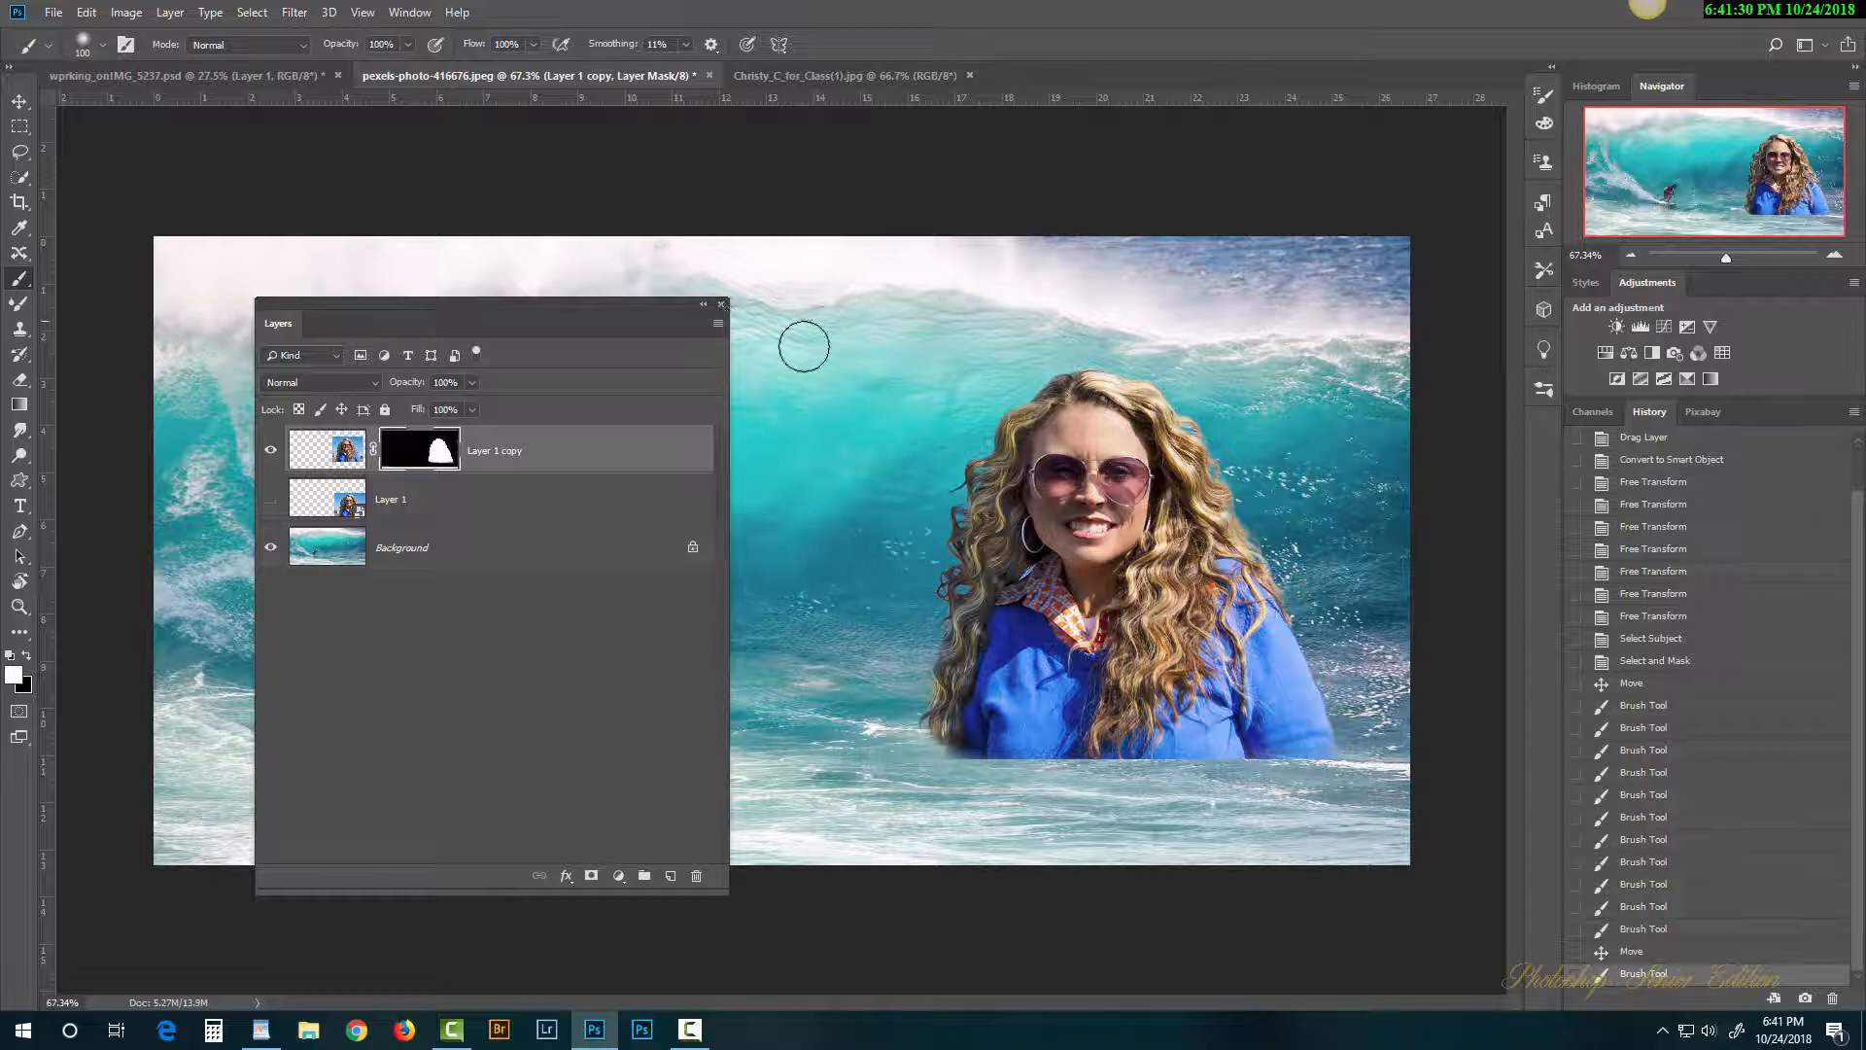
Step: Hide the Layers panel and drag the woman down into the lower-right corner
{"action": "key", "text": "F7"}
{"action": "key", "text": "v"}
{"action": "left_click_drag", "start_coordinate": [1153, 594], "coordinate": [1214, 715]}
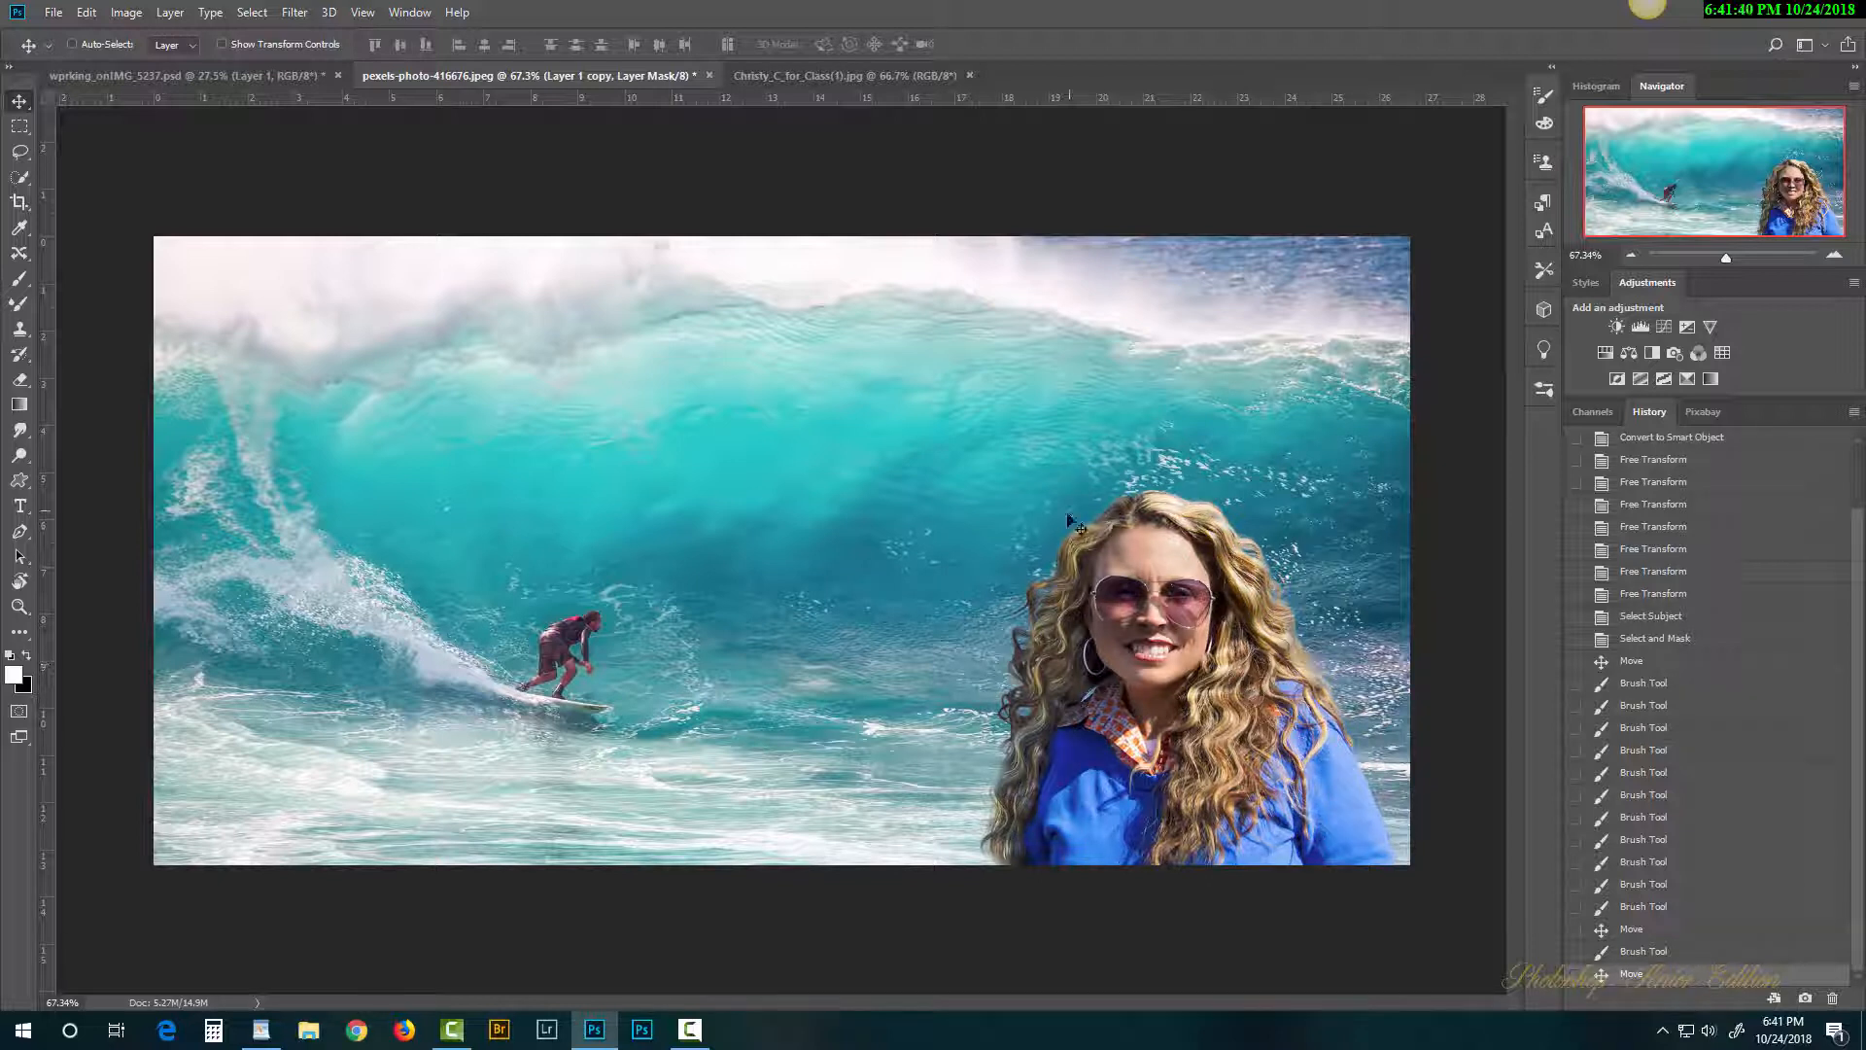
Step: Reopen the Layers panel from the Window menu and position it clear of the figures
{"action": "left_click", "coordinate": [395, 13]}
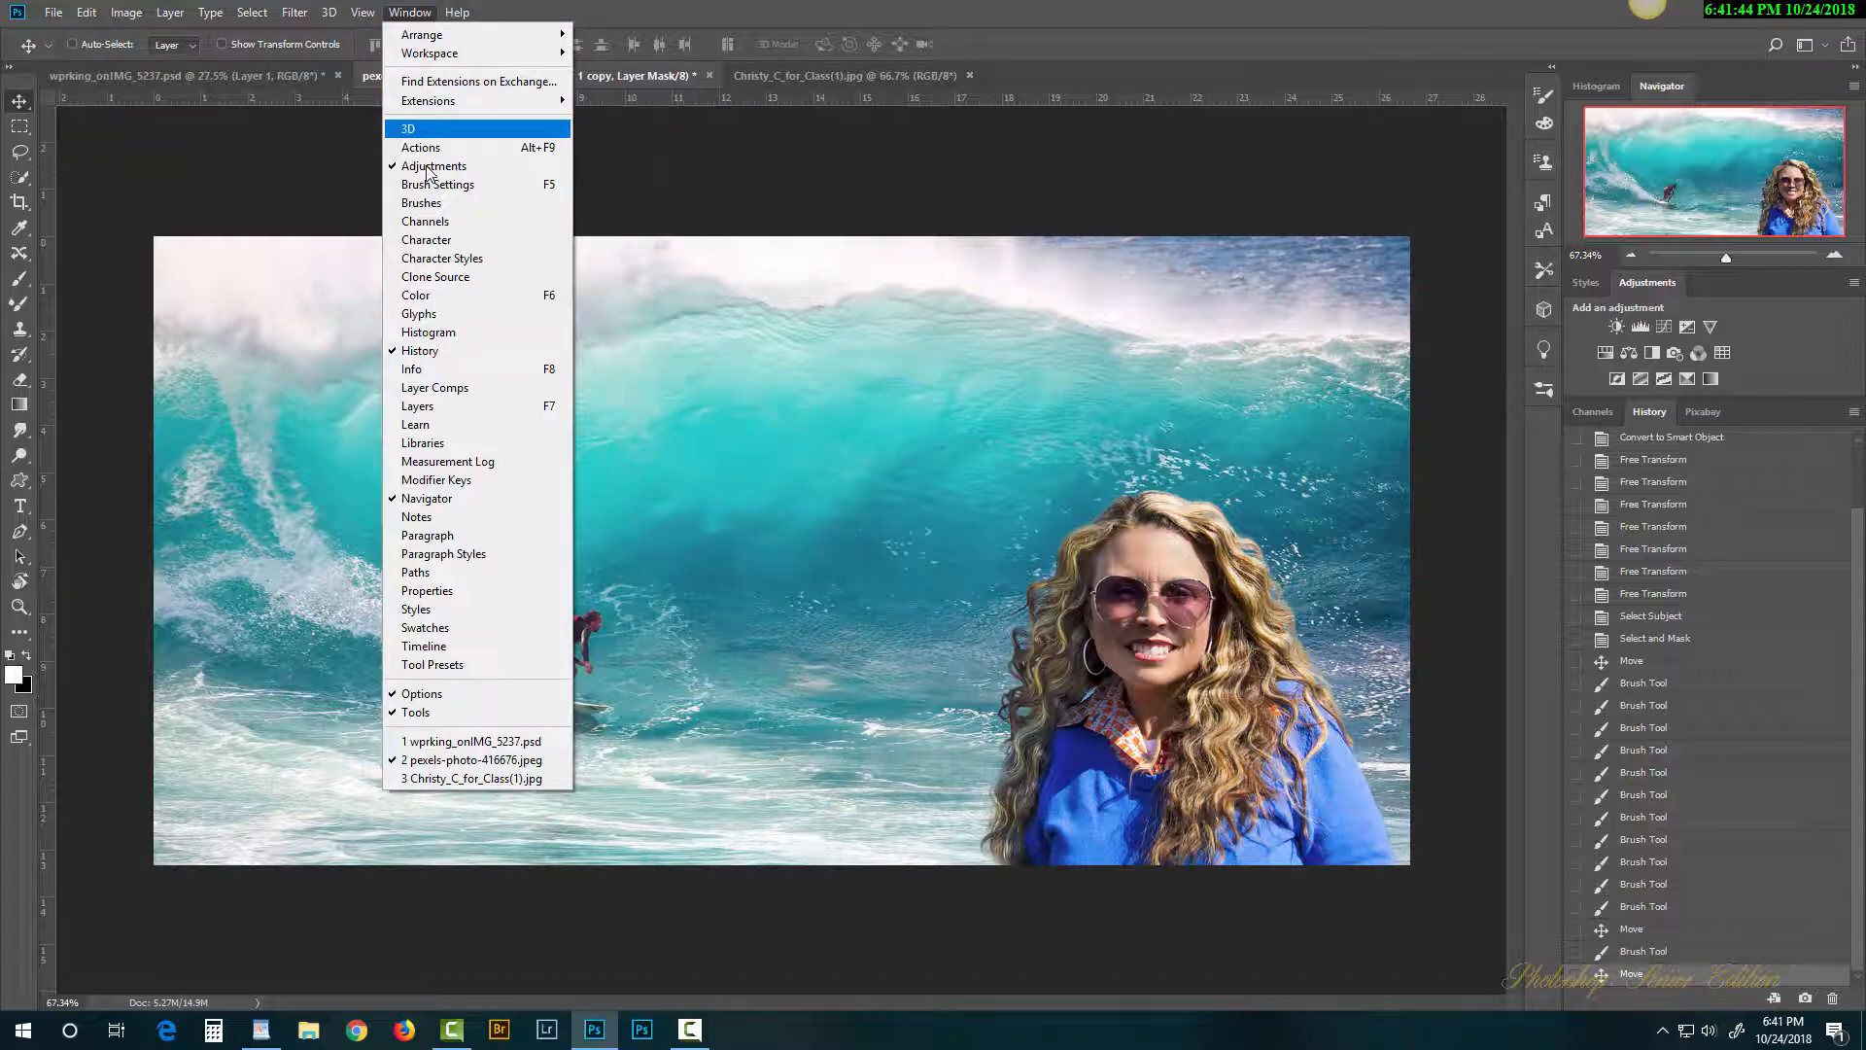
{"action": "left_click", "coordinate": [449, 406]}
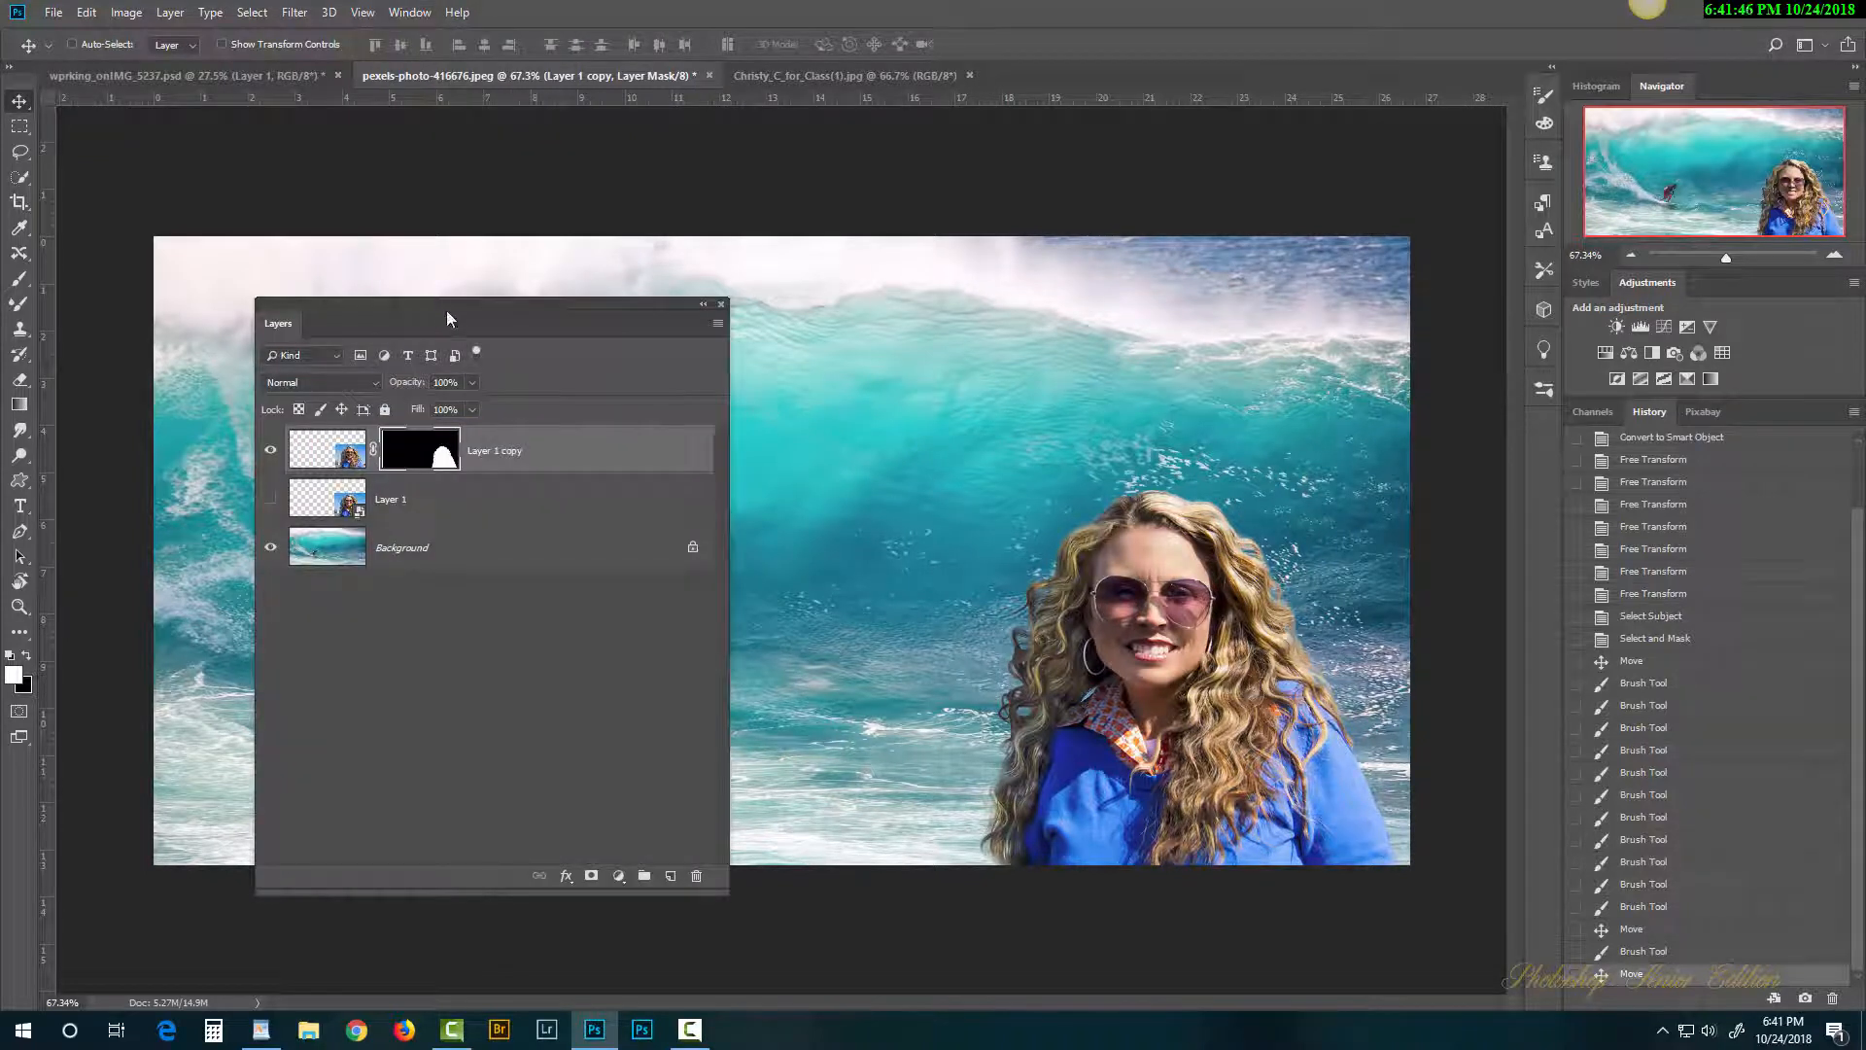
{"action": "left_click_drag", "start_coordinate": [446, 312], "coordinate": [1202, 295]}
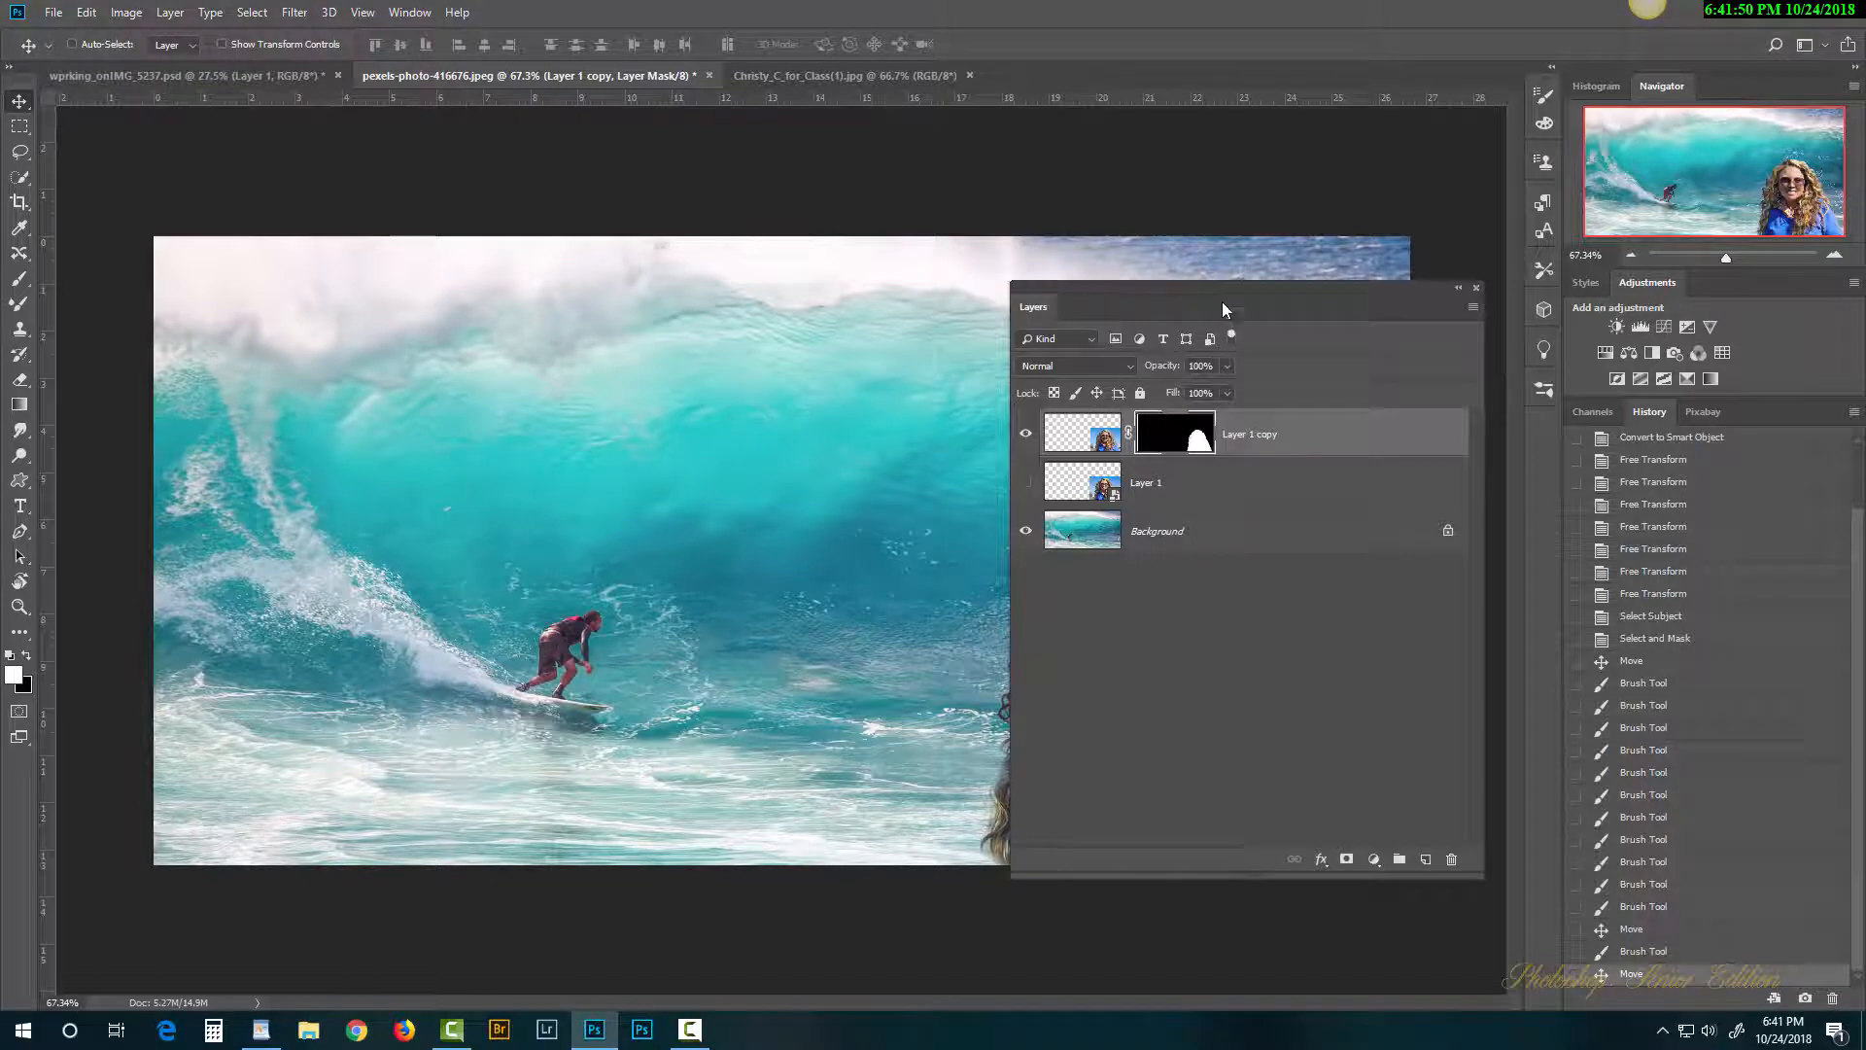
{"action": "left_click_drag", "start_coordinate": [1222, 302], "coordinate": [551, 320]}
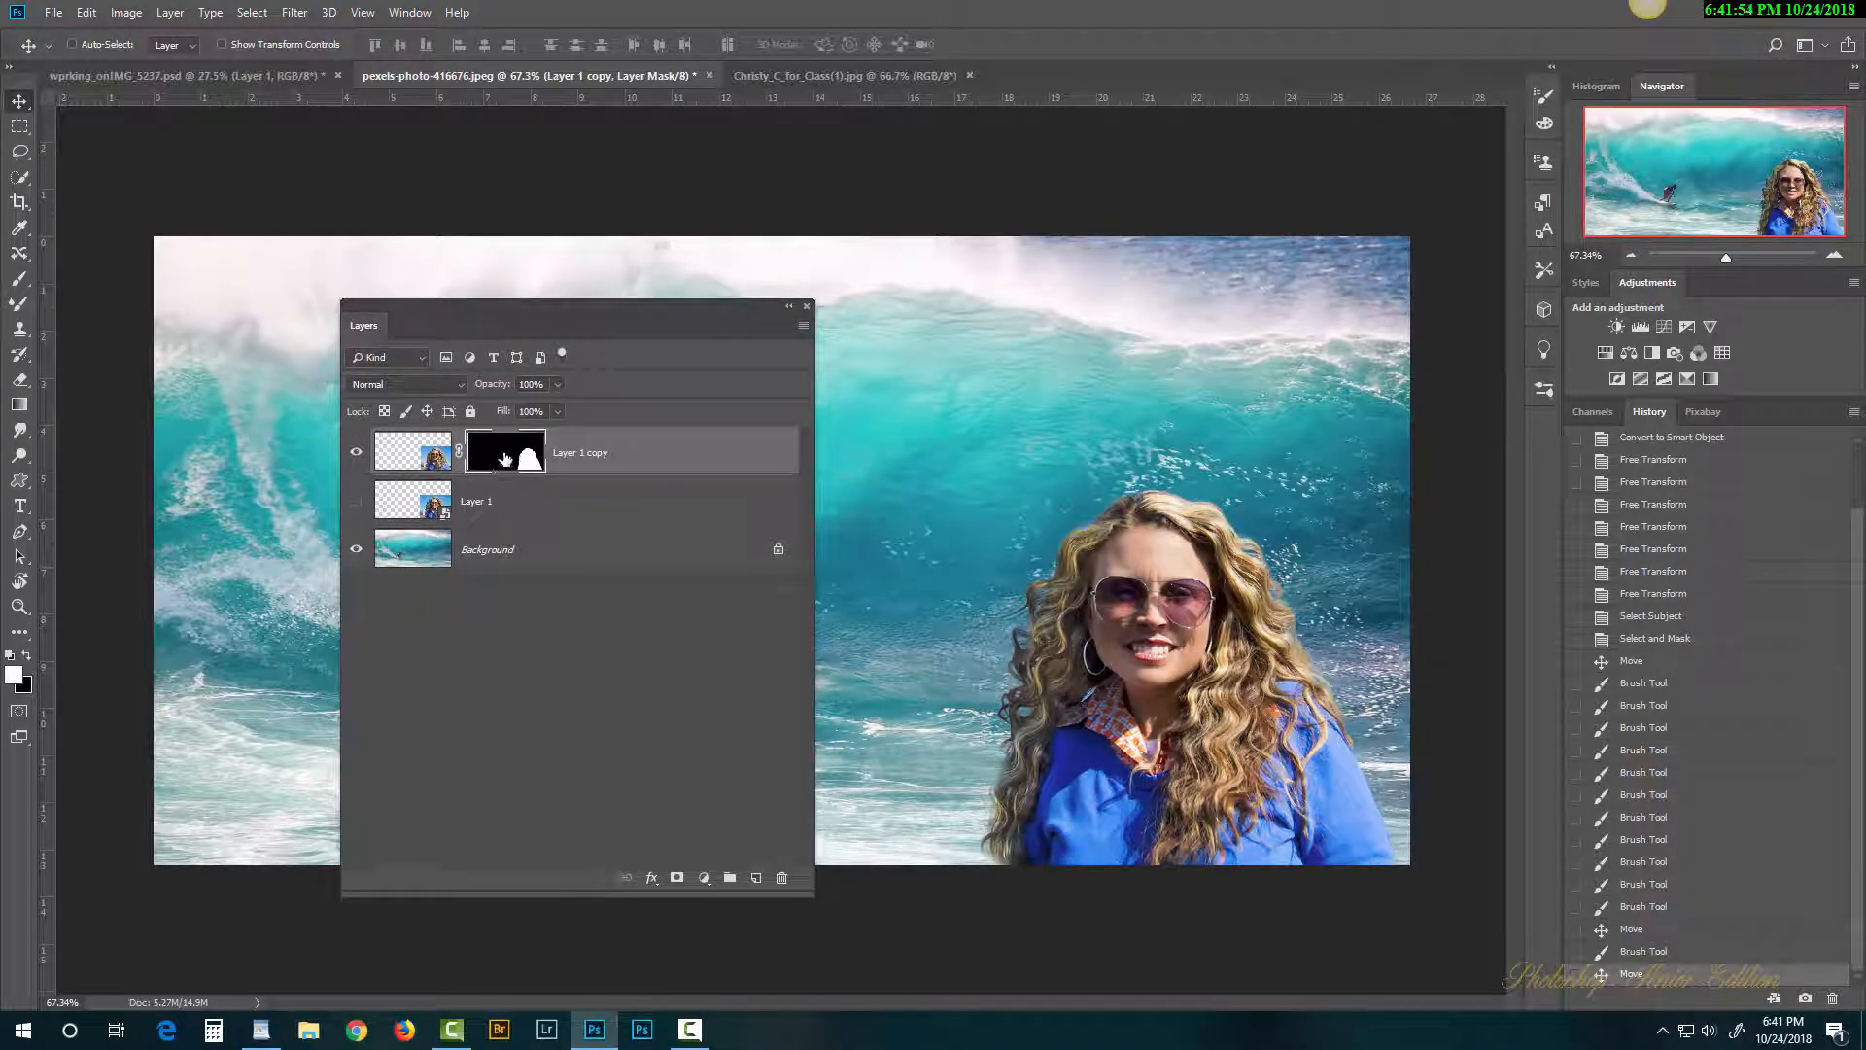
Step: Convert Layer 1 copy to a smart object and open its Layer 1 copy1.psb contents
{"action": "right_click", "coordinate": [679, 448]}
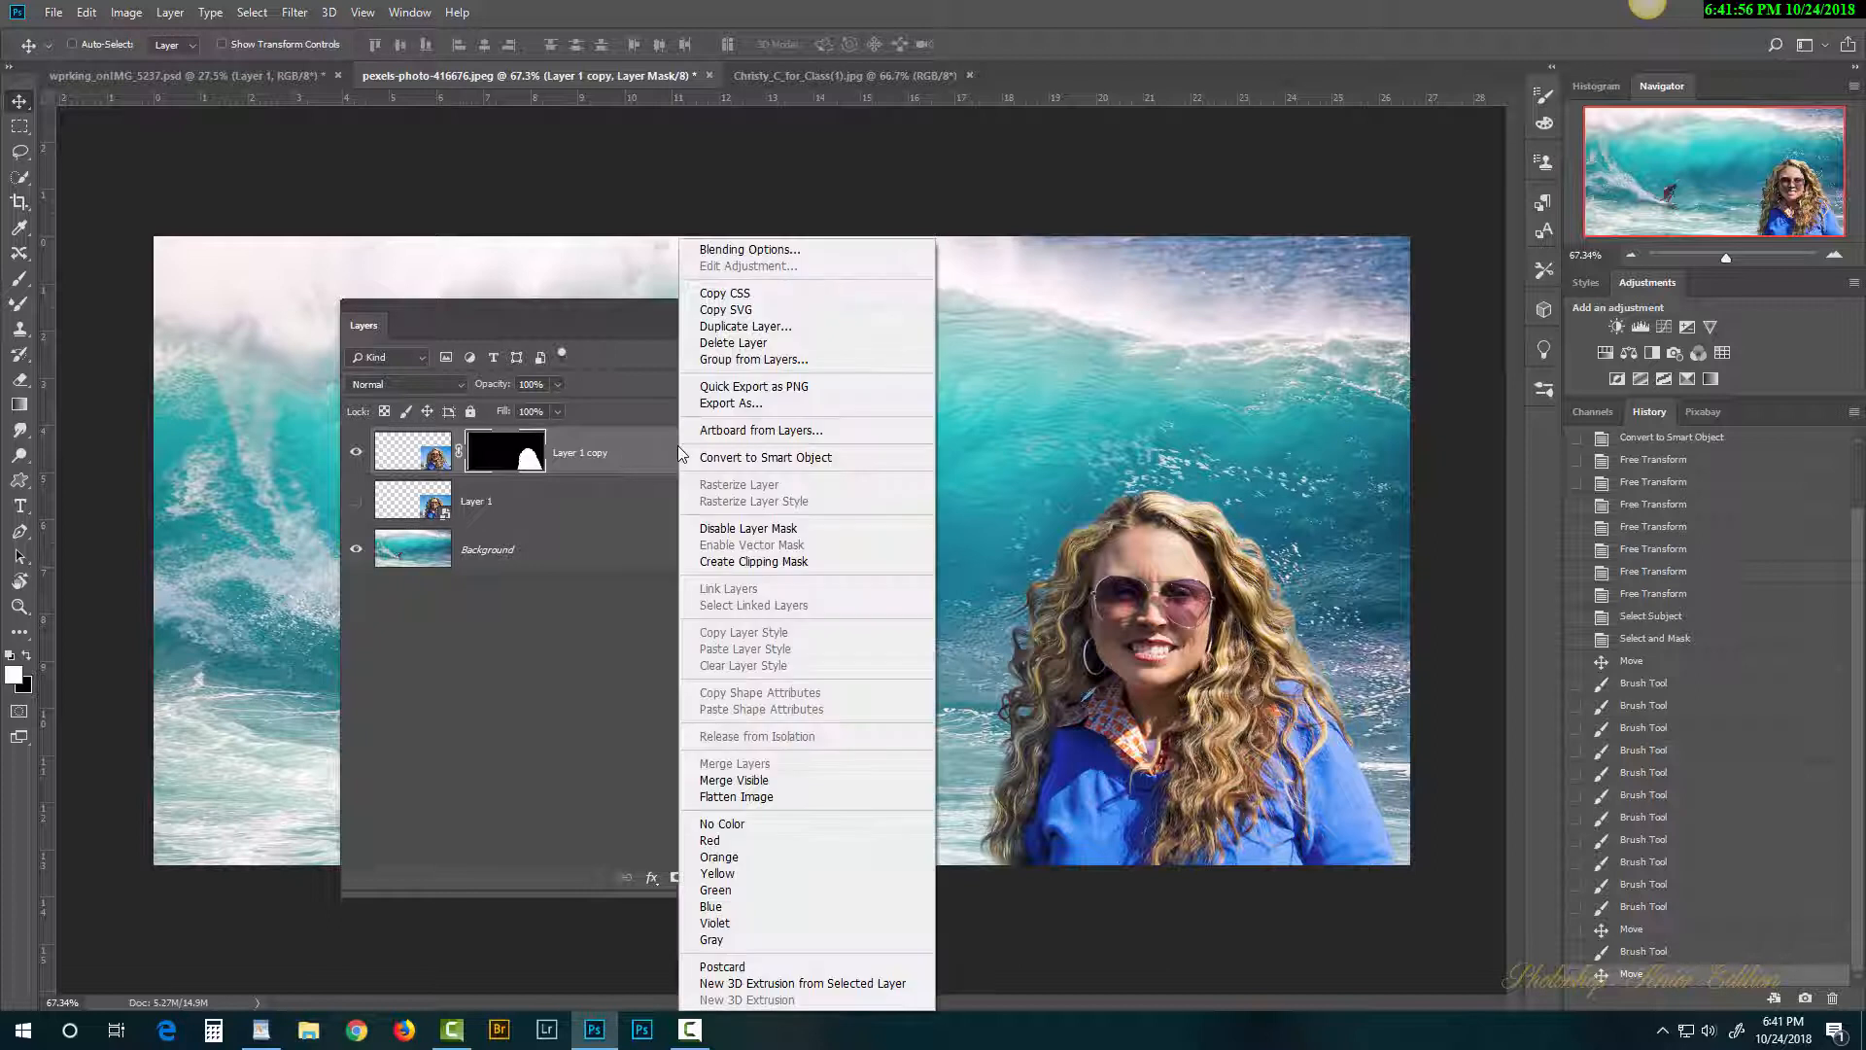
{"action": "left_click", "coordinate": [777, 457]}
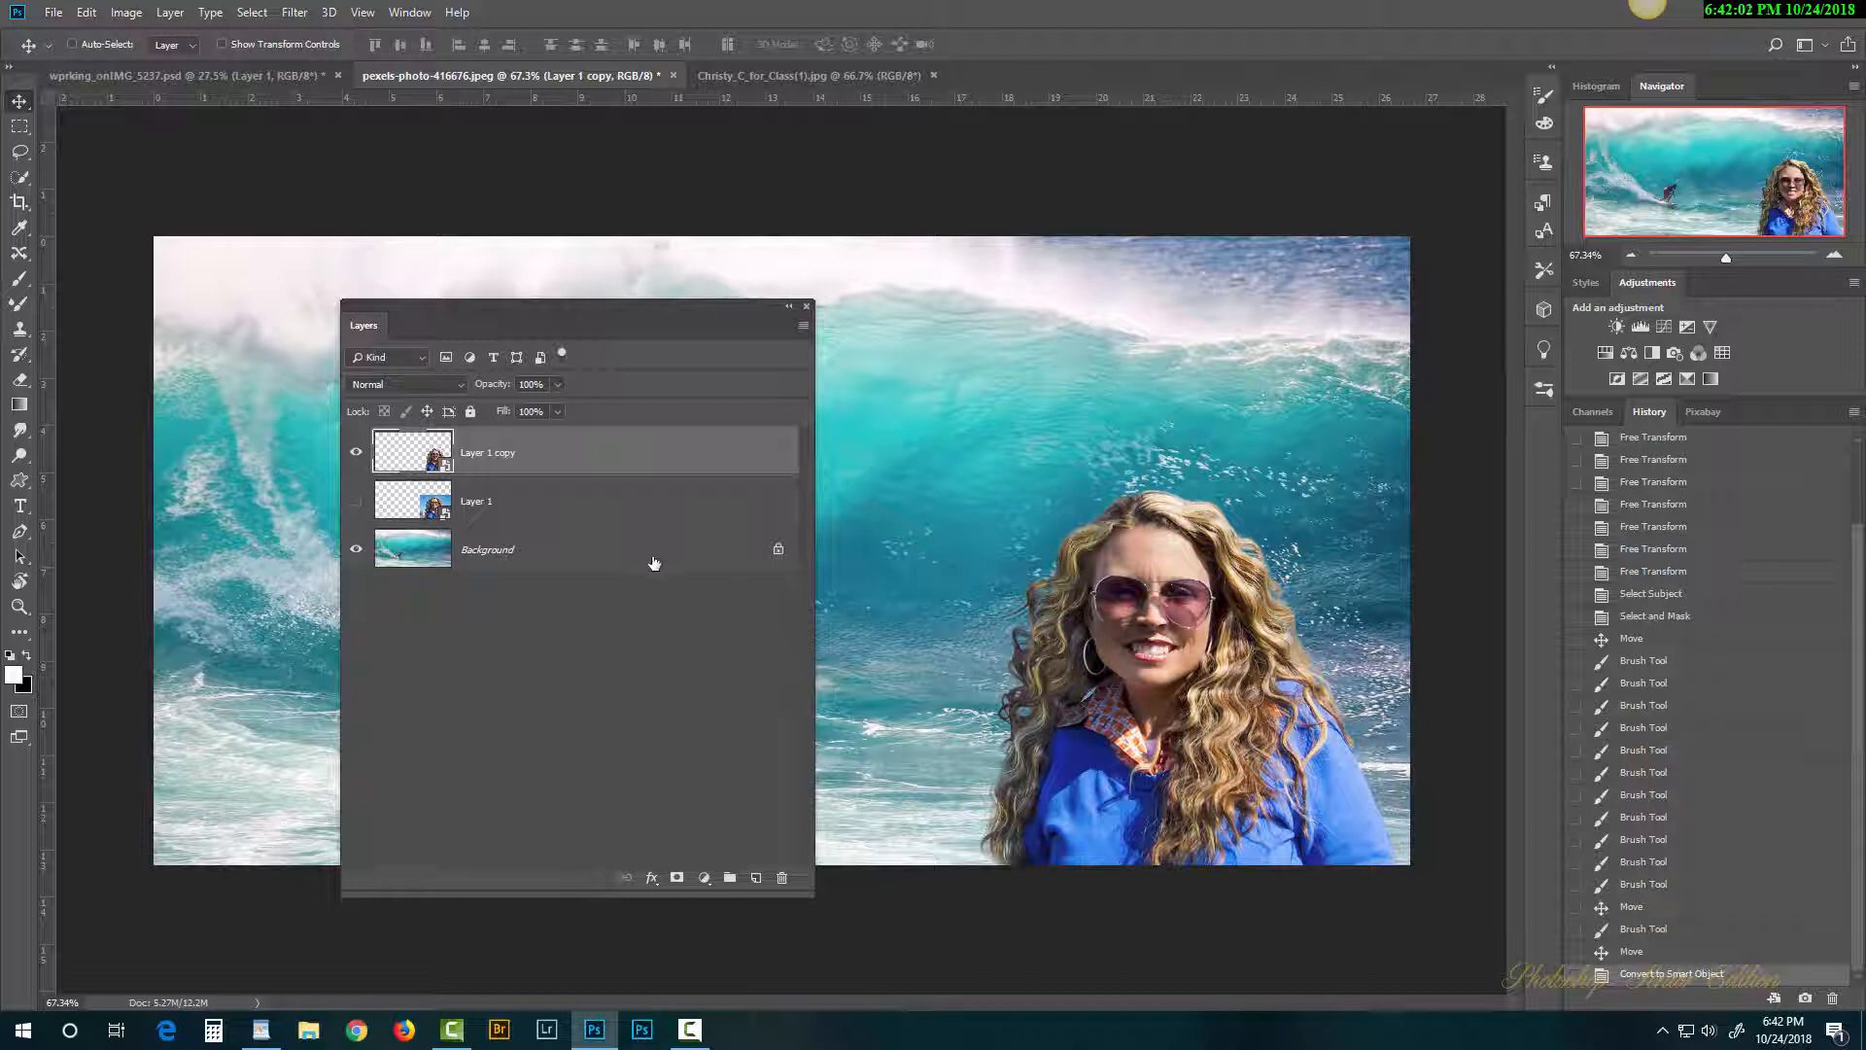
{"action": "double_click", "coordinate": [414, 455]}
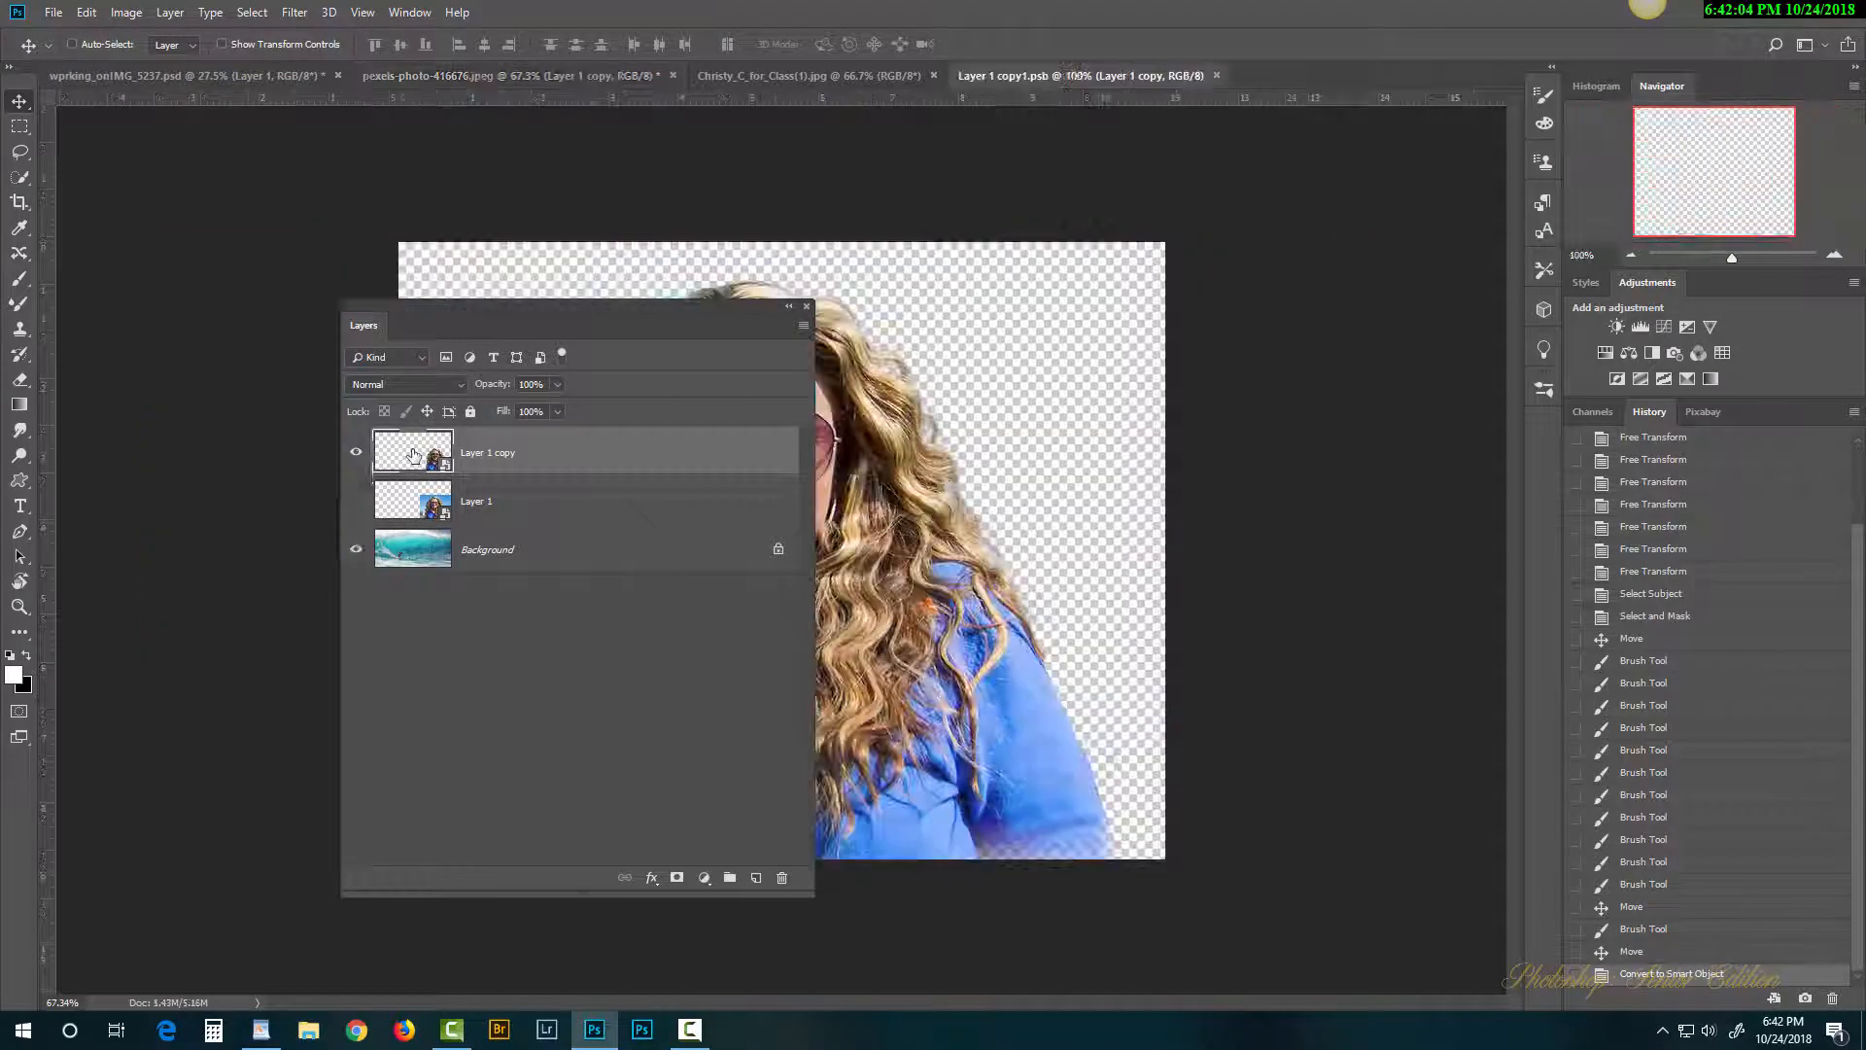
{"action": "left_click_drag", "start_coordinate": [649, 321], "coordinate": [811, 333]}
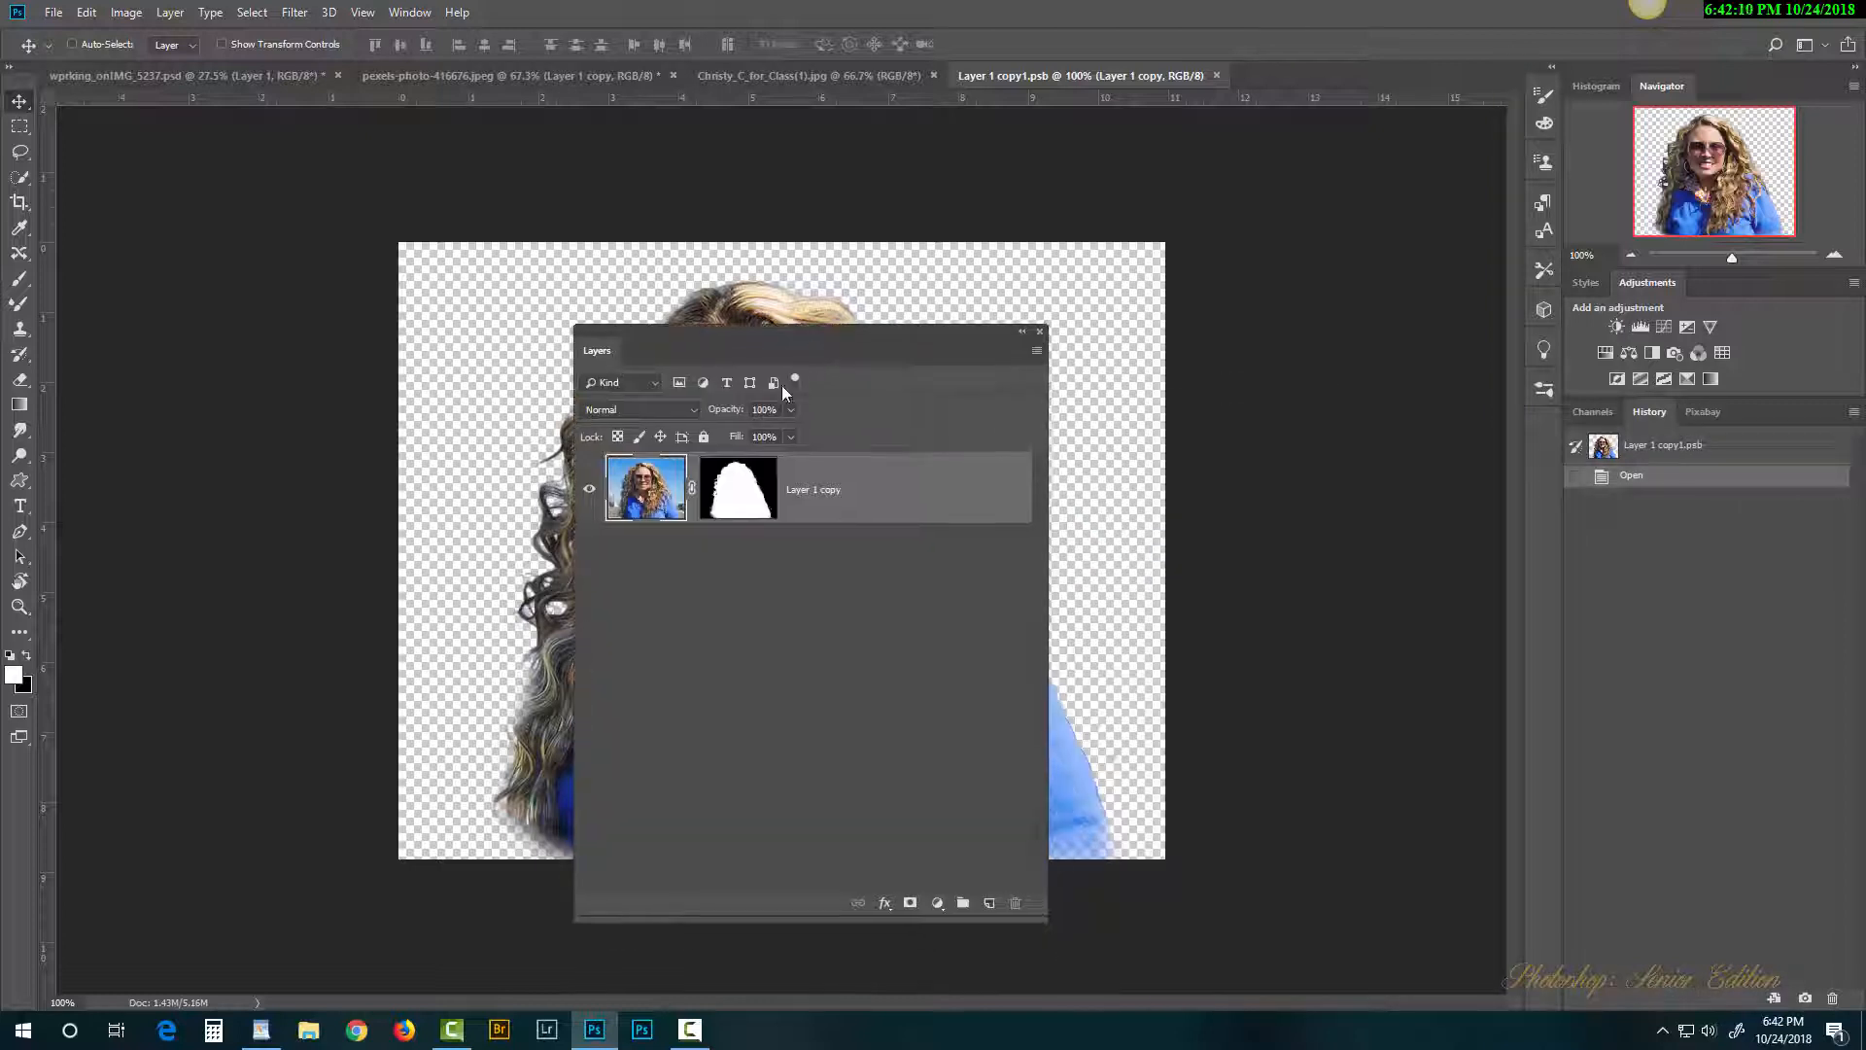
Step: Close the smart object's .psb tab and shrink the face copy with Free Transform
{"action": "left_click", "coordinate": [1218, 76]}
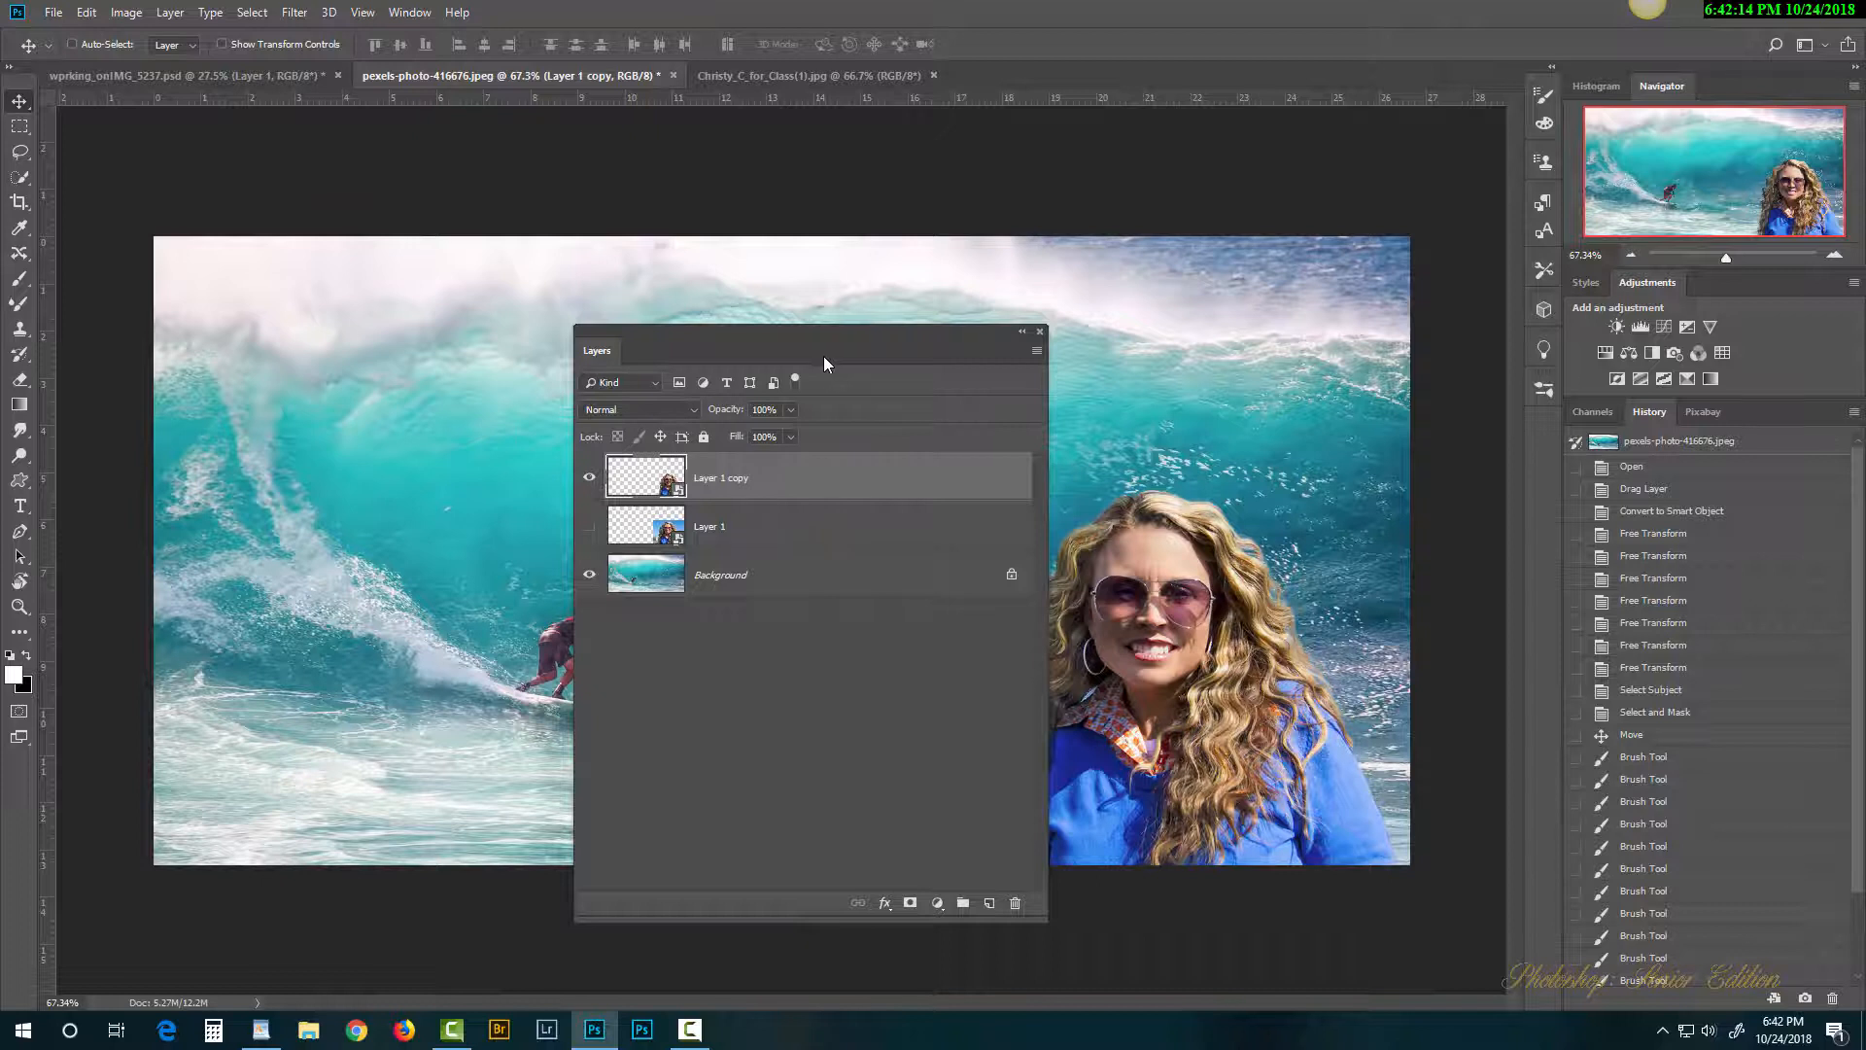
{"action": "left_click_drag", "start_coordinate": [825, 356], "coordinate": [391, 381]}
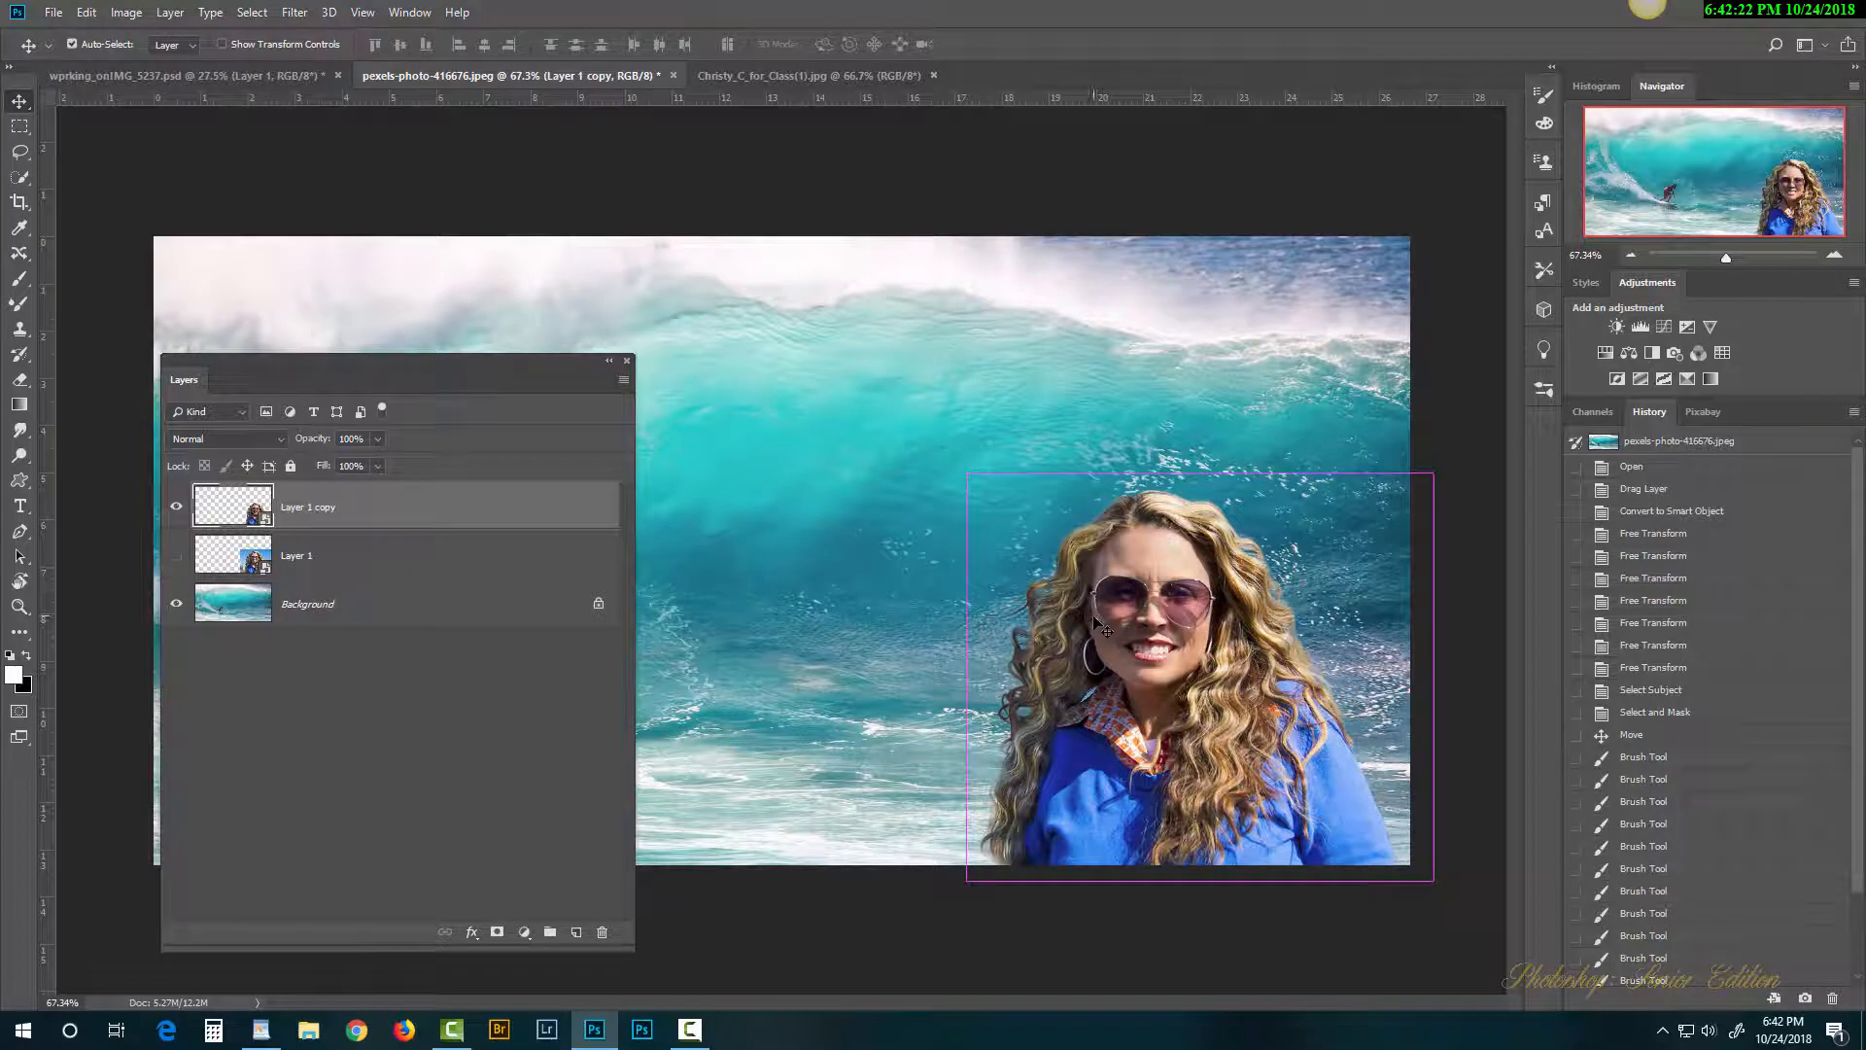
{"action": "key", "text": "ctrl+t"}
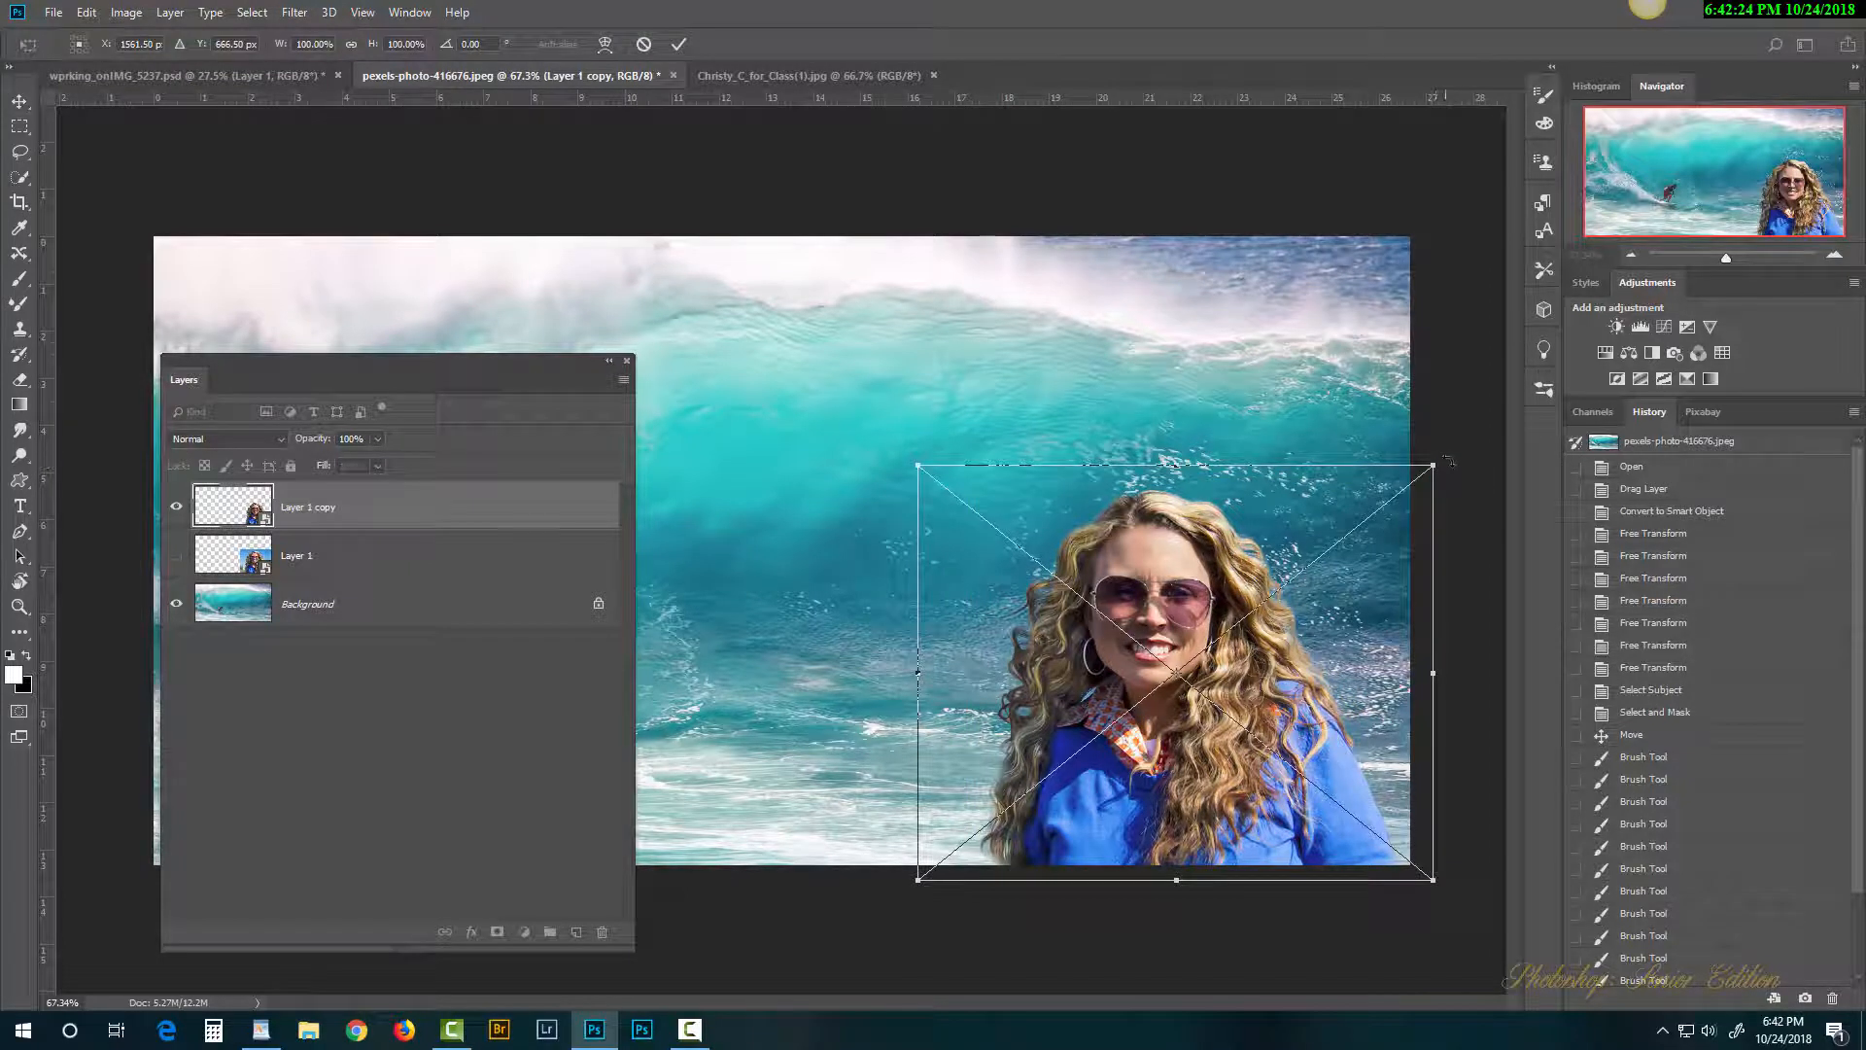
{"action": "left_click_drag", "start_coordinate": [1433, 466], "coordinate": [1478, 427]}
{"action": "key", "text": "Return"}
Step: Rescale the face copy repeatedly until it covers most of the wave canvas
{"action": "key", "text": "ctrl+t"}
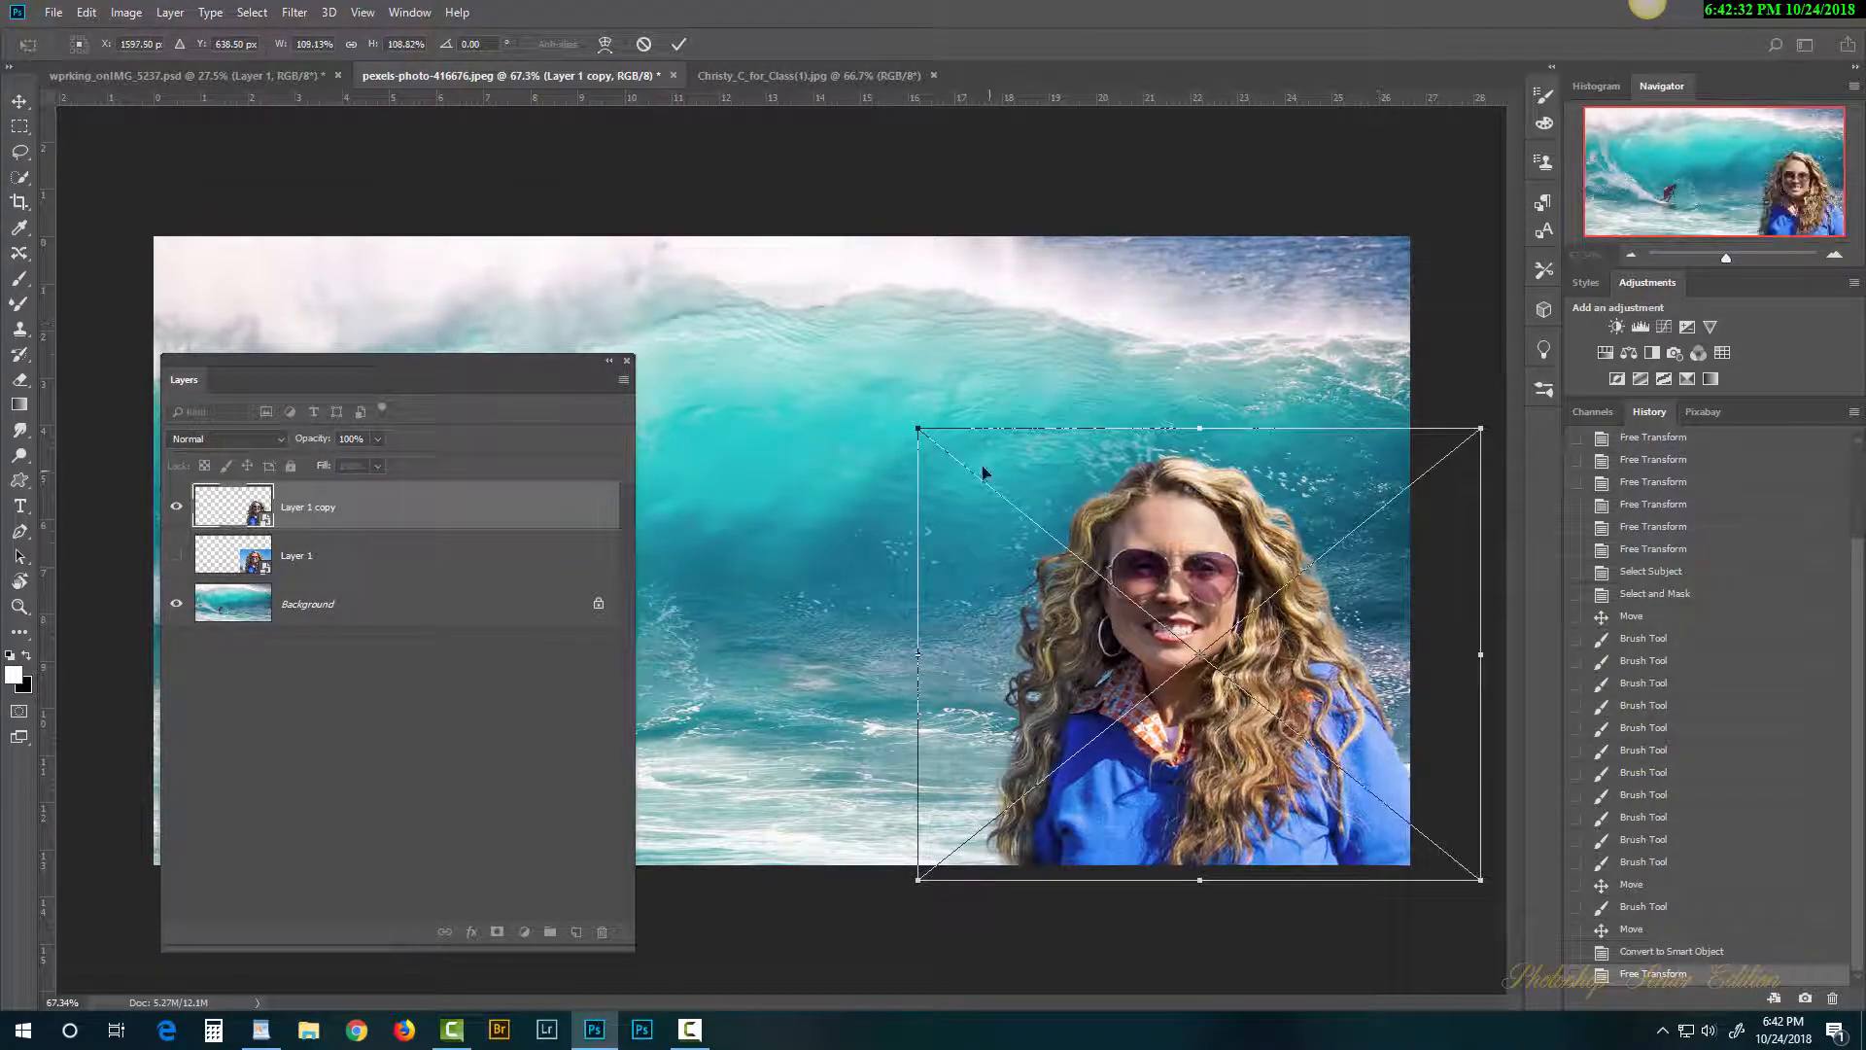
{"action": "left_click_drag", "start_coordinate": [918, 425], "coordinate": [610, 181]}
{"action": "key", "text": "Return"}
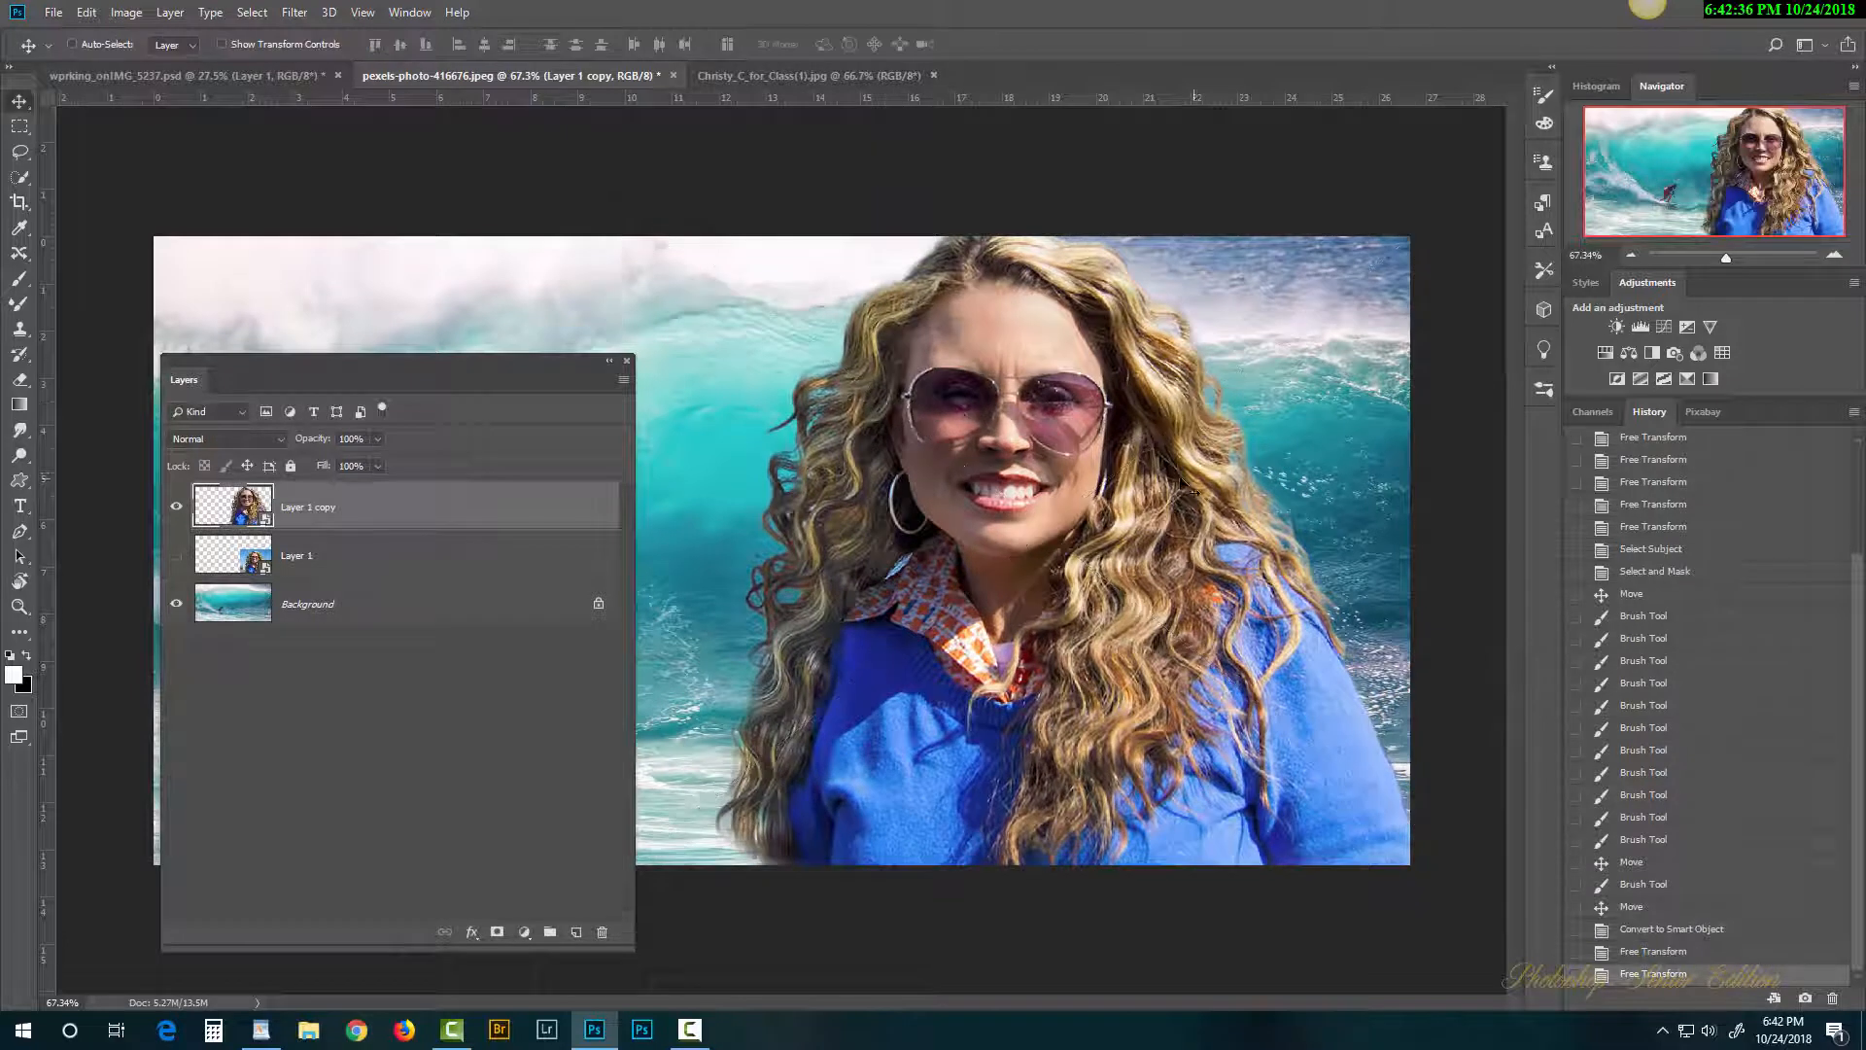
{"action": "key", "text": "ctrl"}
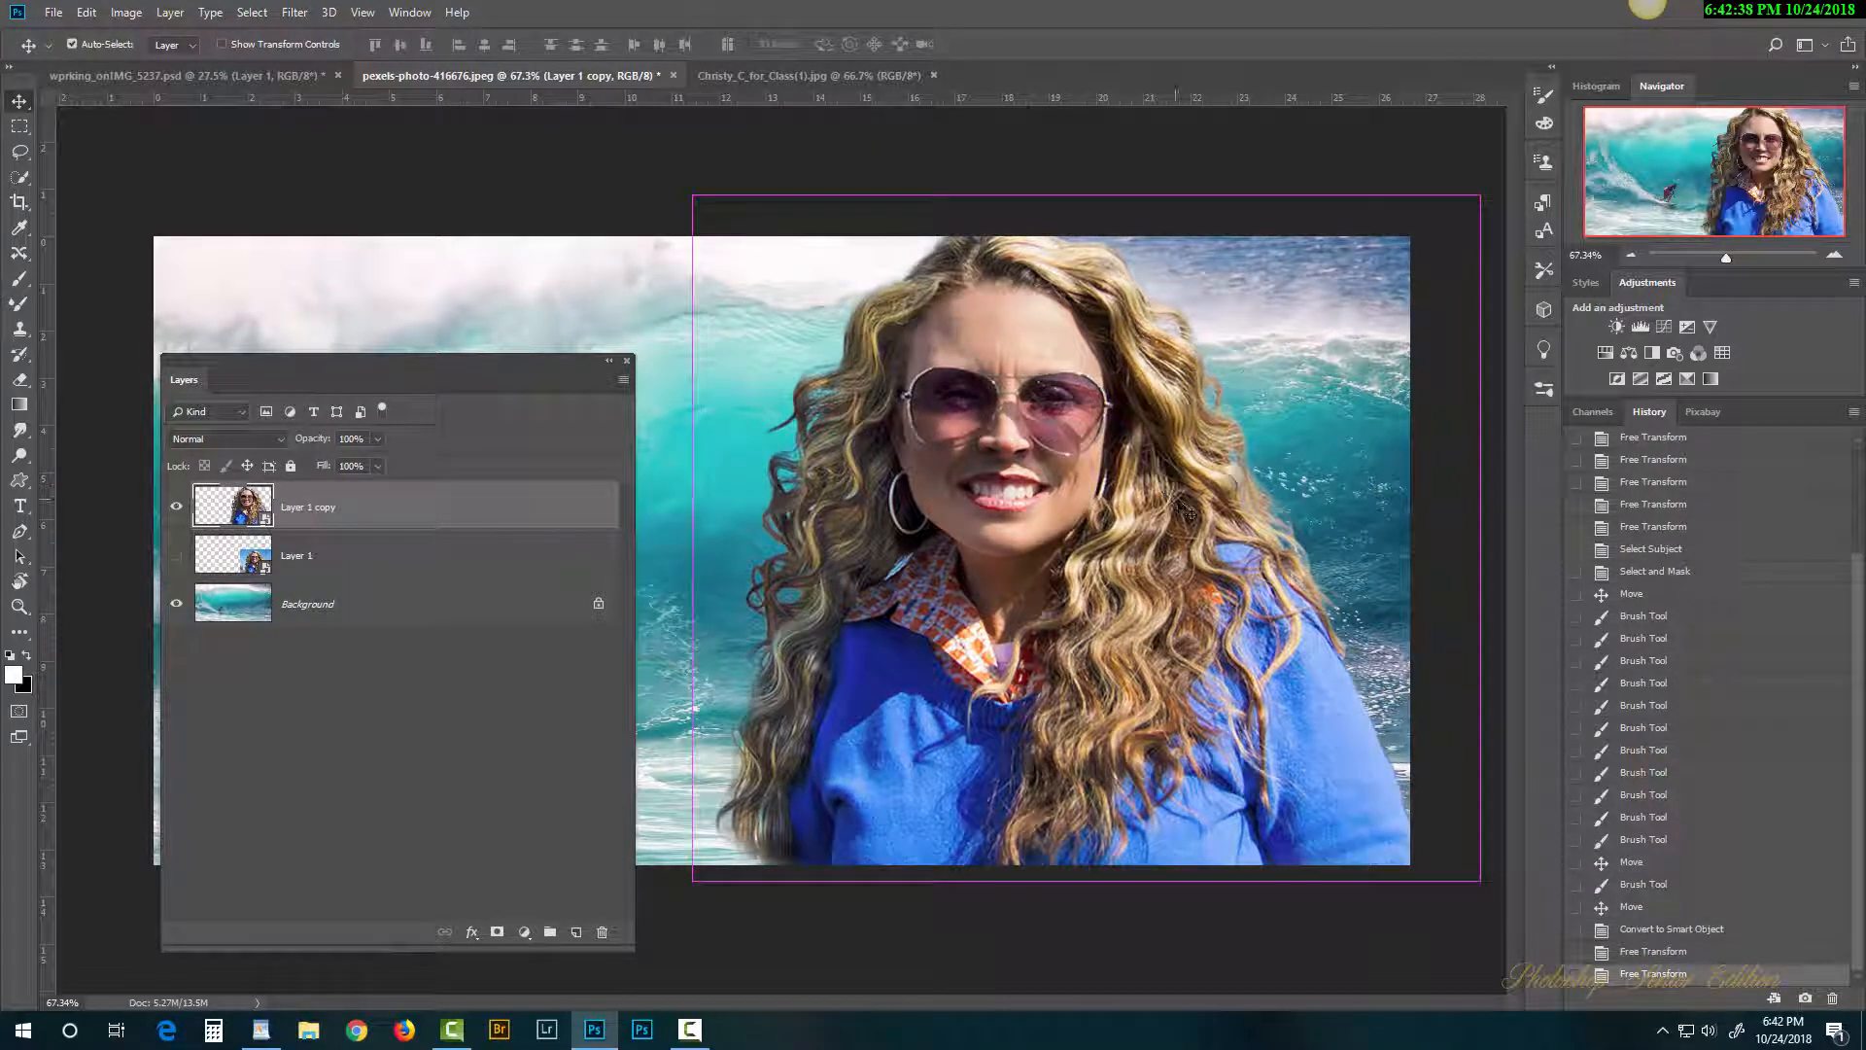
{"action": "key", "text": "ctrl+t"}
{"action": "left_click_drag", "start_coordinate": [603, 176], "coordinate": [1346, 773]}
{"action": "key", "text": "Return"}
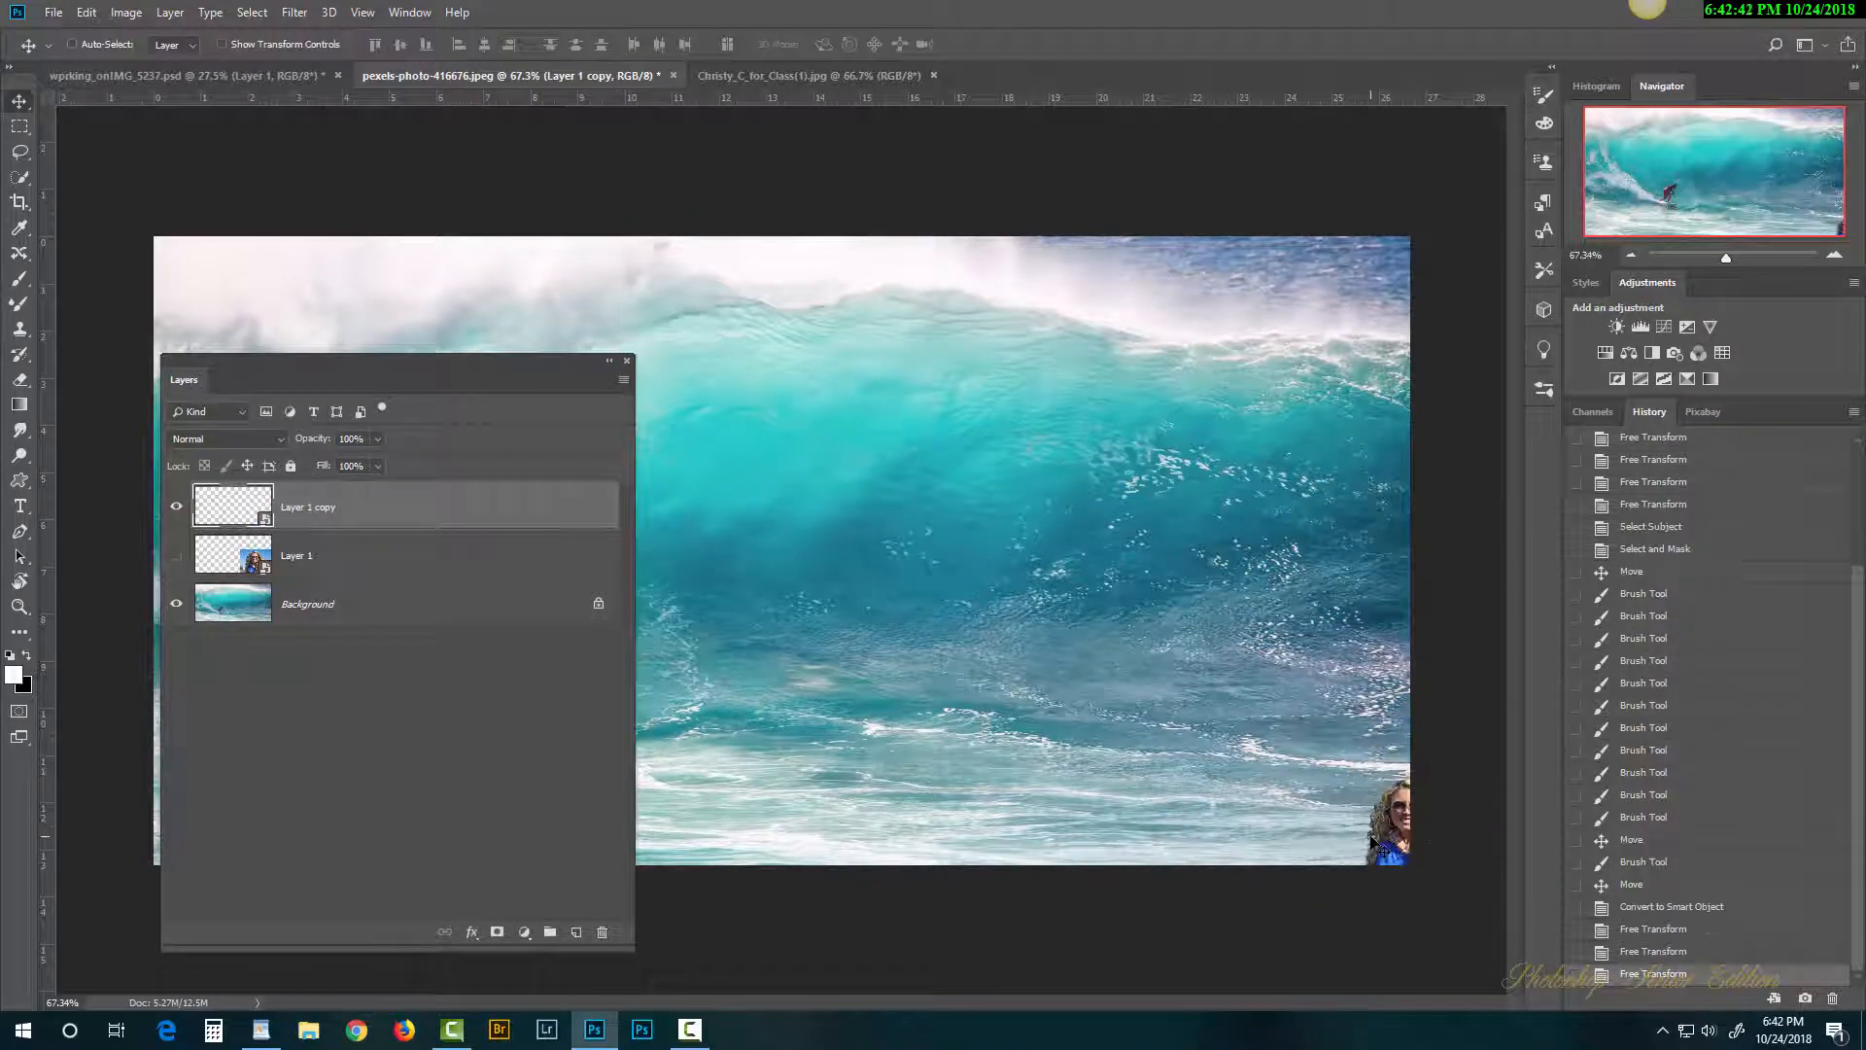
{"action": "key", "text": "ctrl+t"}
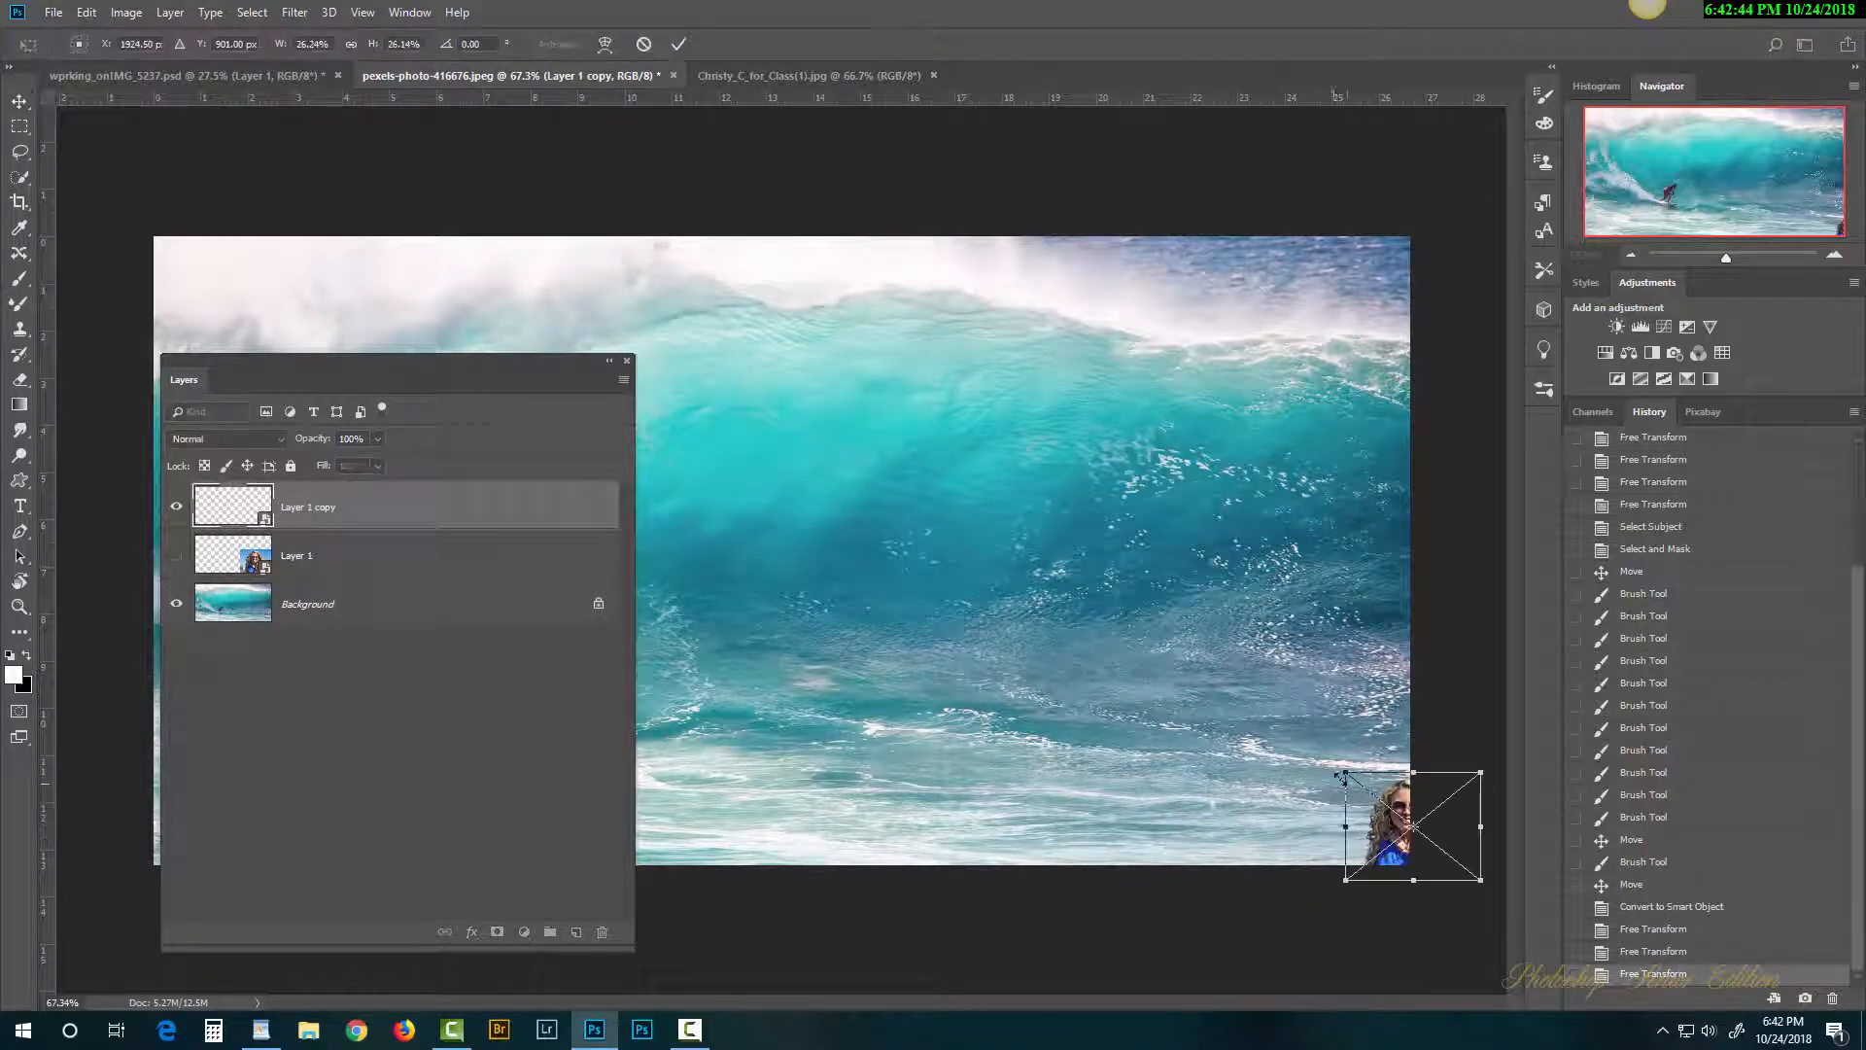
{"action": "left_click_drag", "start_coordinate": [1347, 776], "coordinate": [596, 172]}
{"action": "key", "text": "Return"}
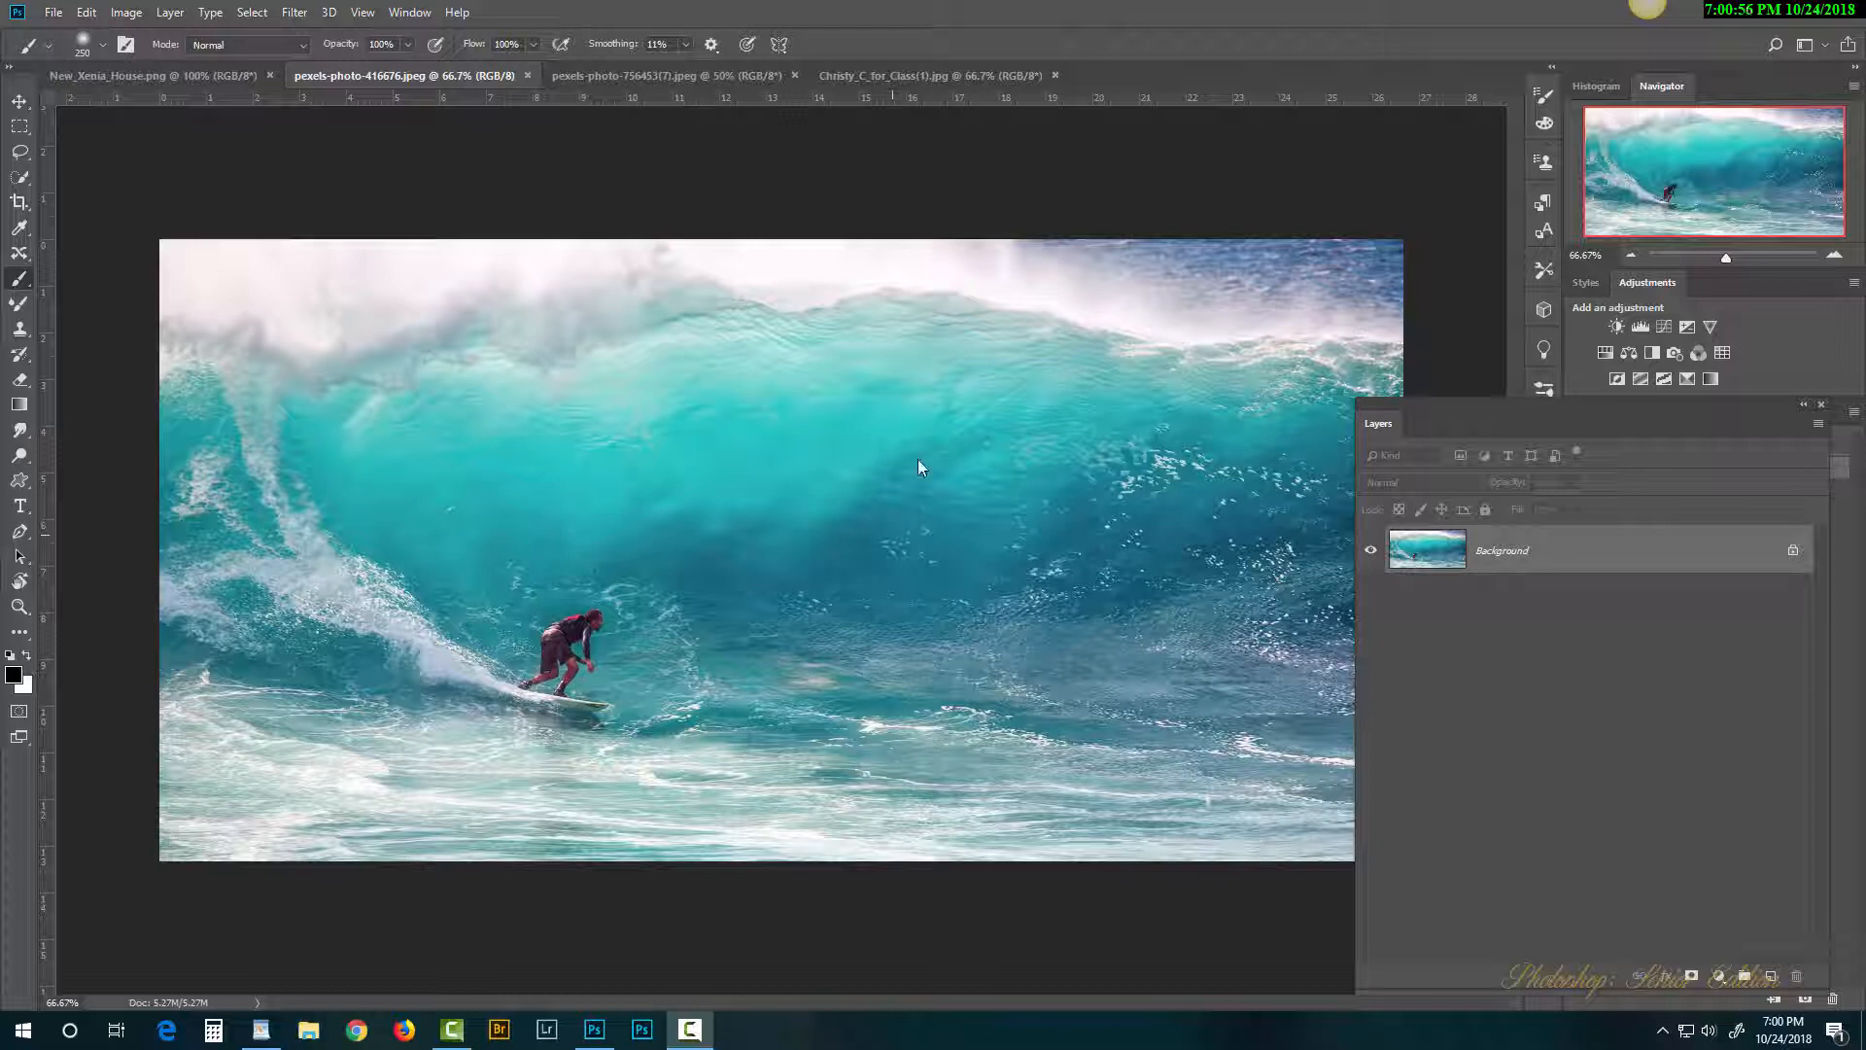
Step: Drag the blonde woman, wall portrait and brick house photos into the wave document as Layers 1–3
{"action": "left_click", "coordinate": [889, 75]}
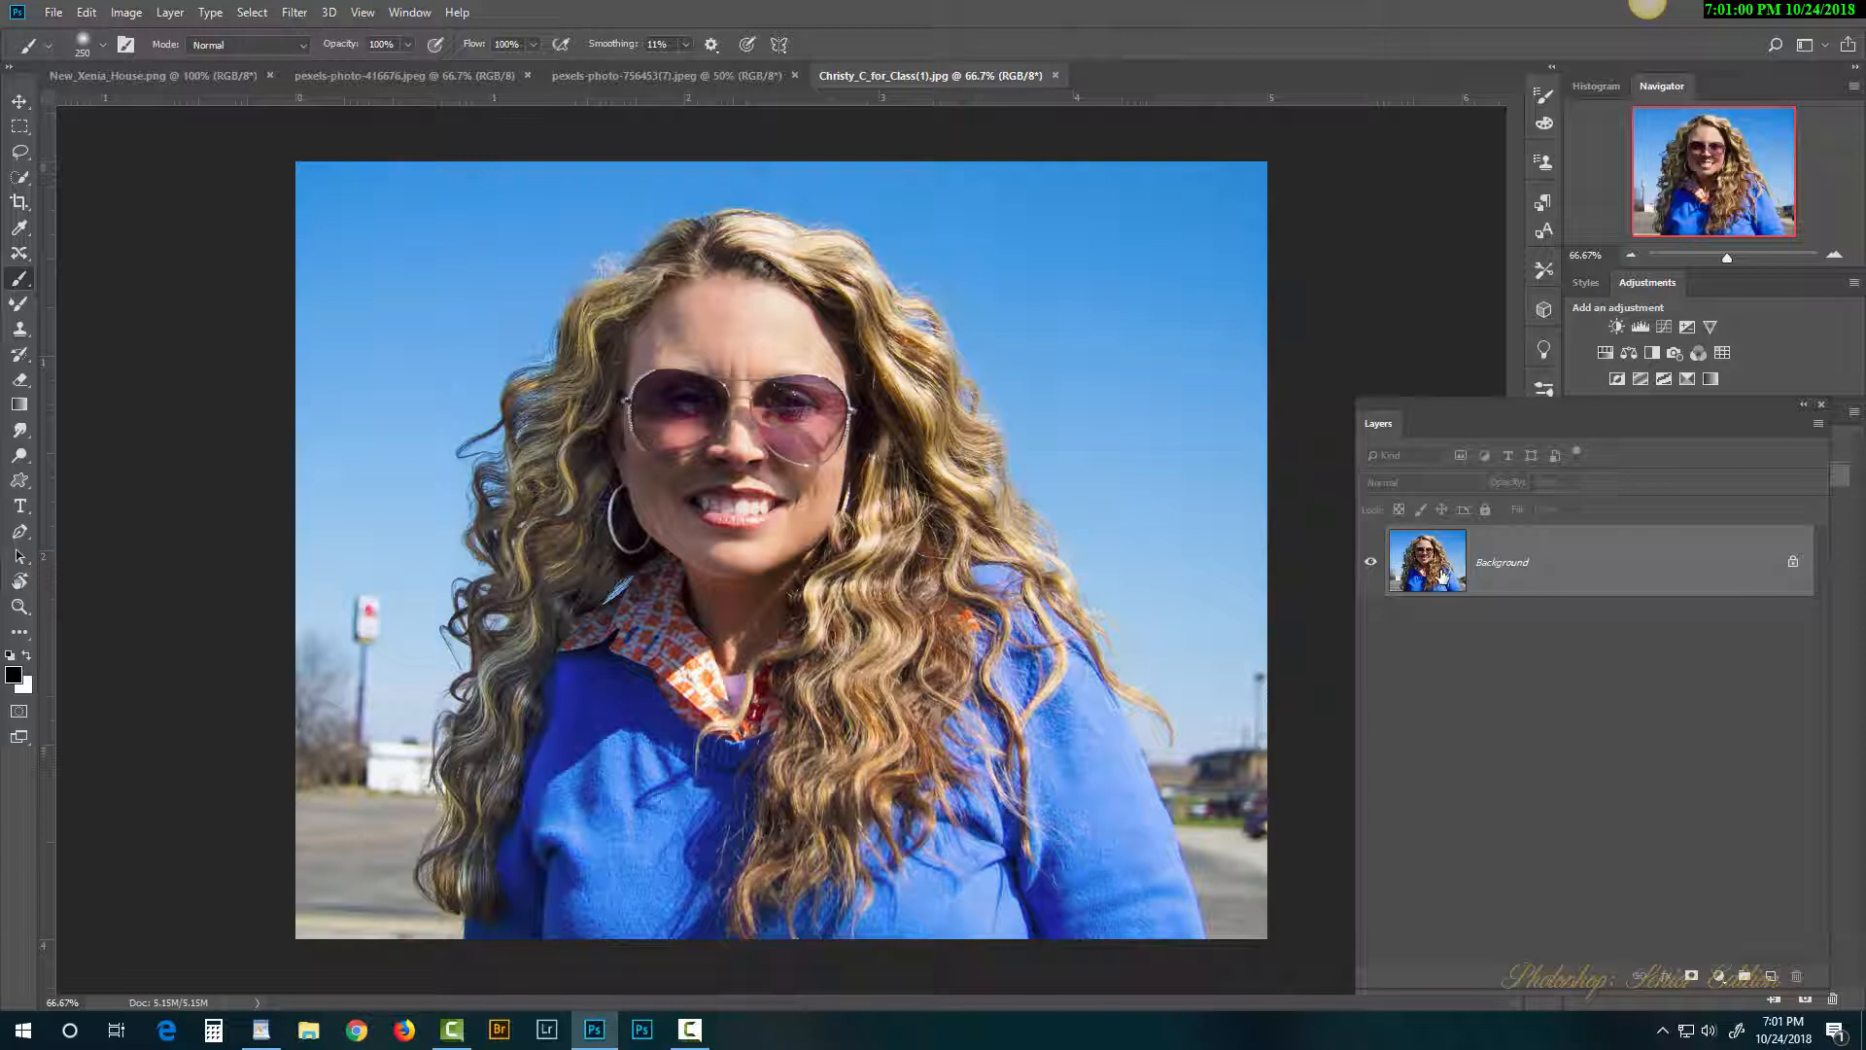
{"action": "left_click_drag", "start_coordinate": [1441, 576], "coordinate": [915, 569]}
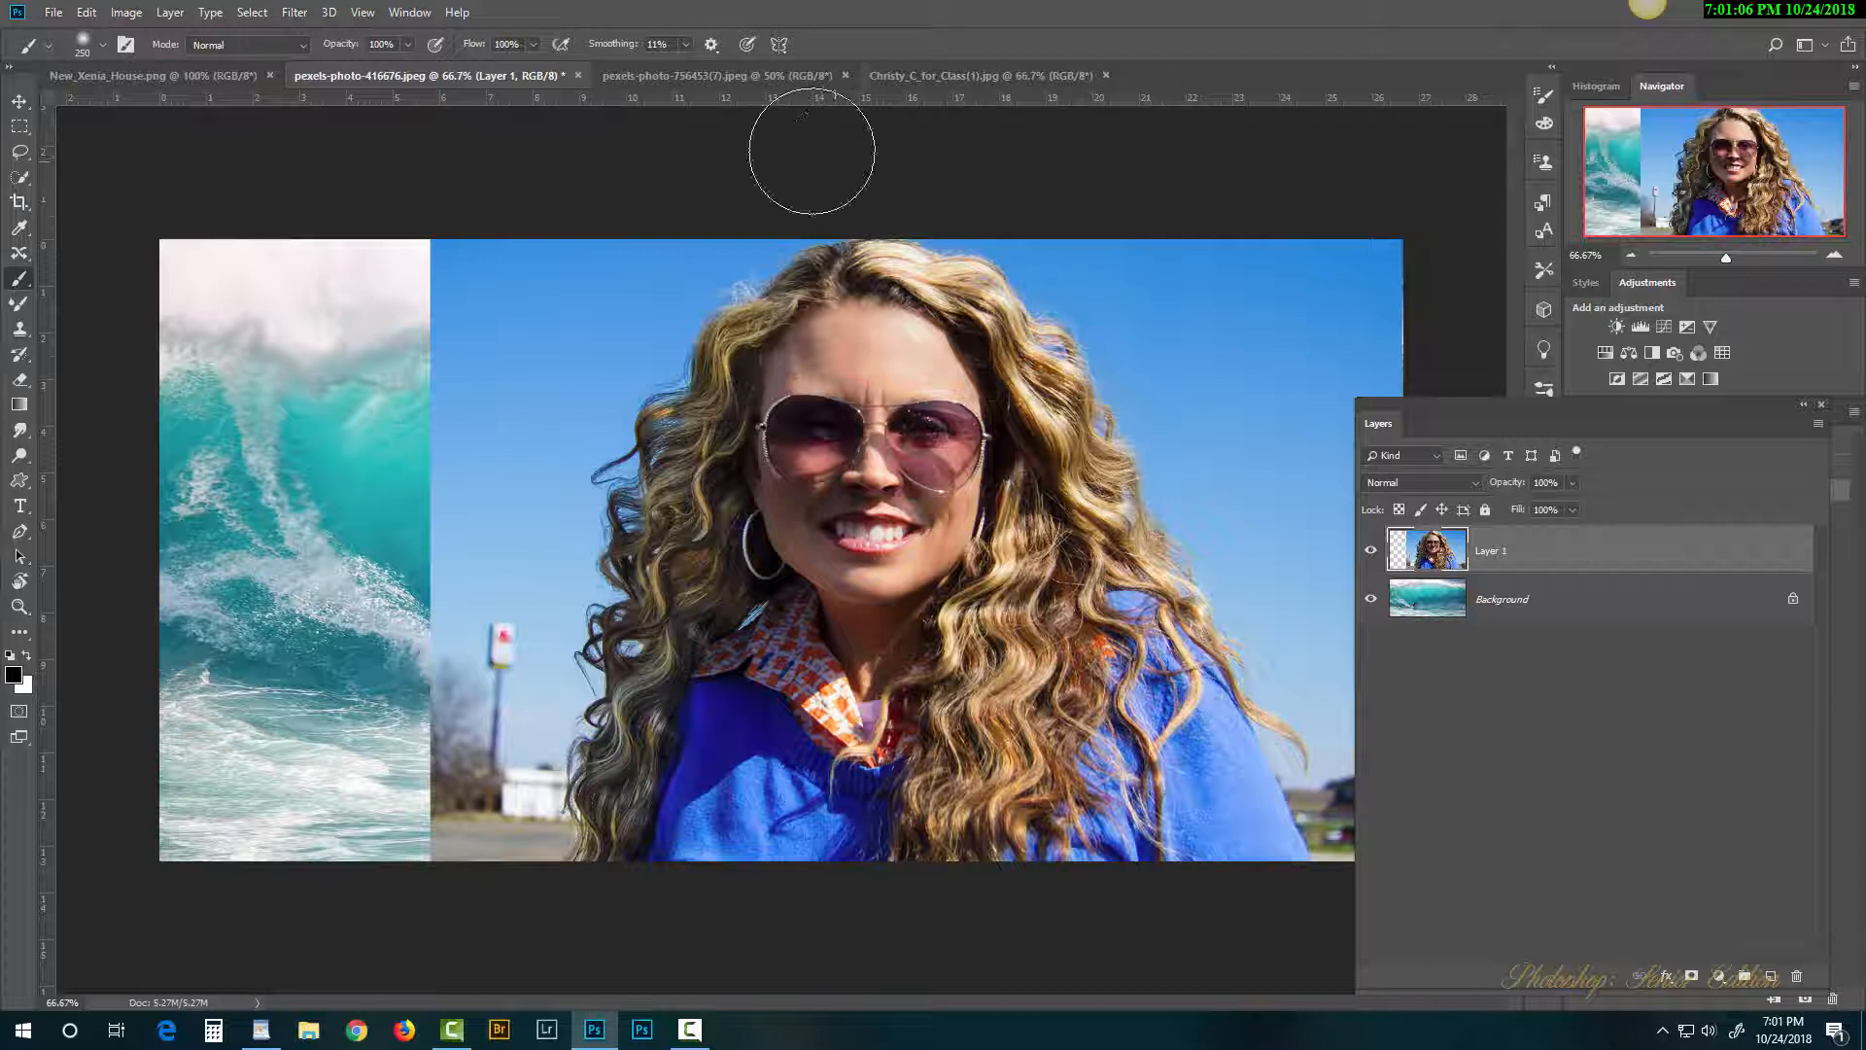
{"action": "left_click", "coordinate": [725, 75]}
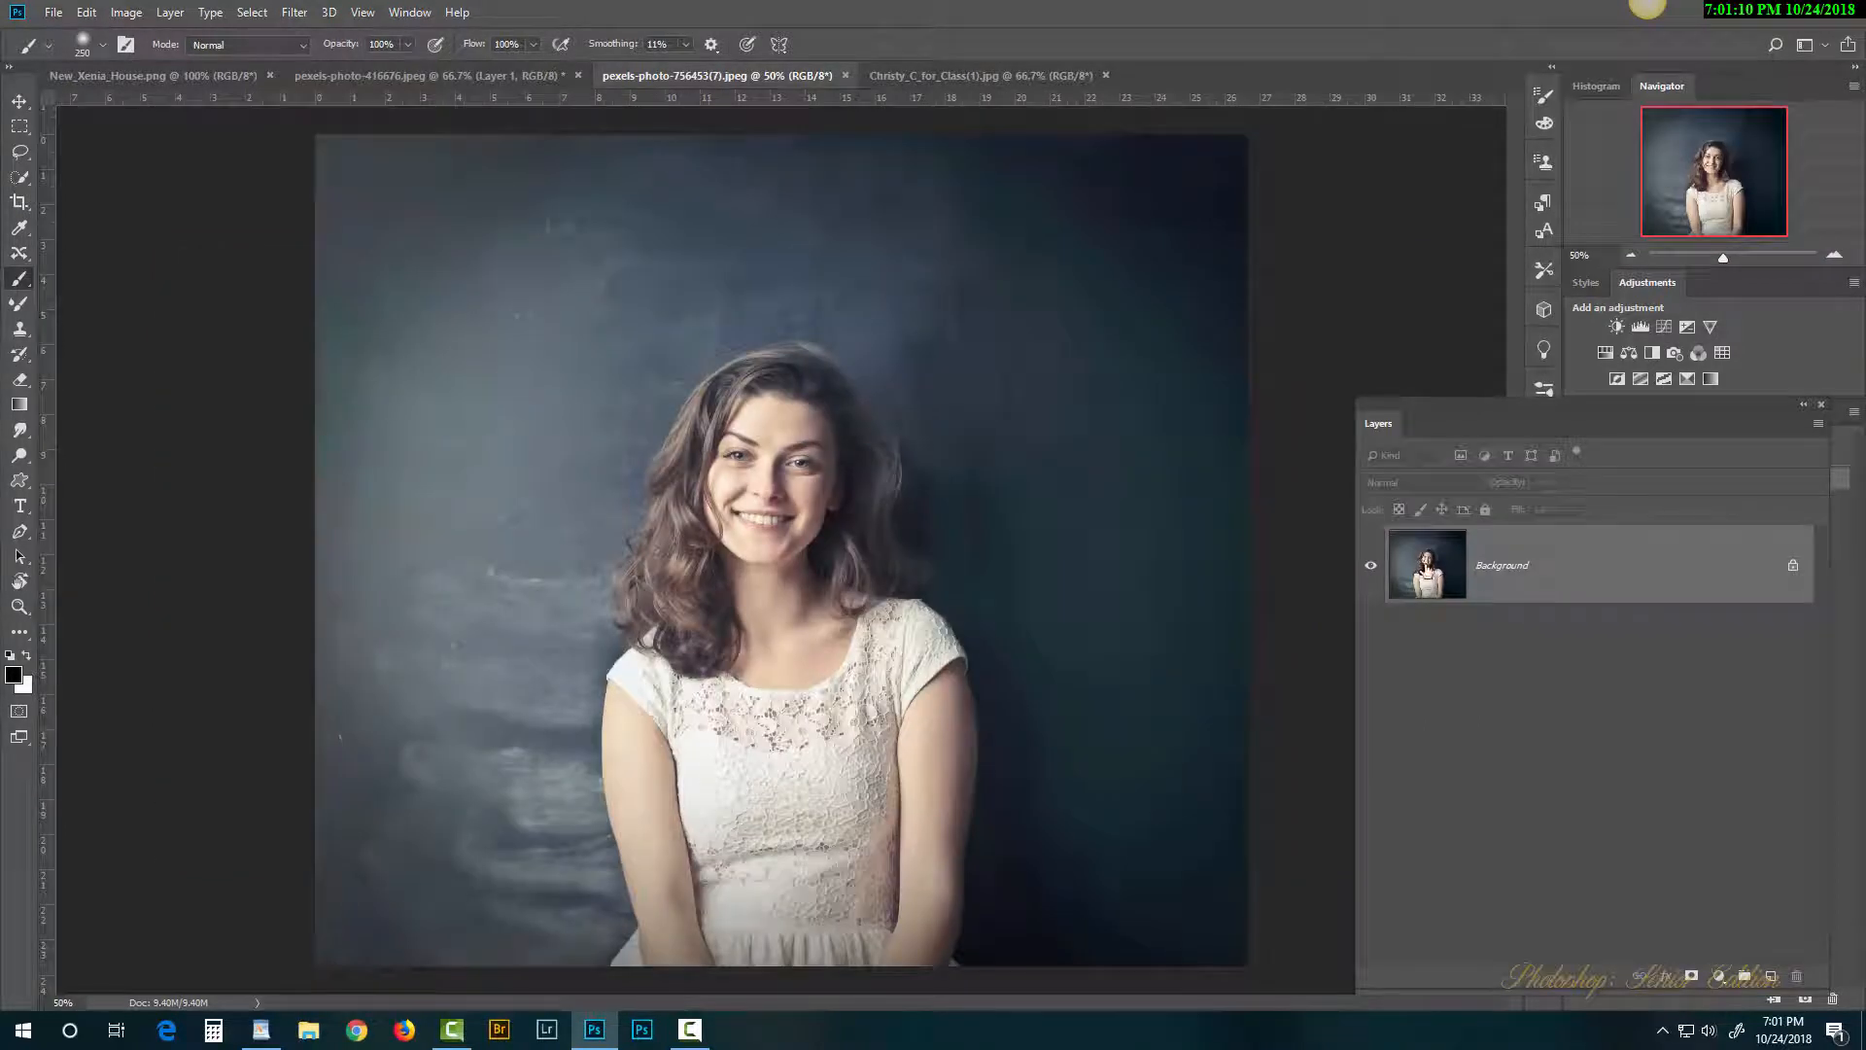
{"action": "left_click_drag", "start_coordinate": [1436, 564], "coordinate": [719, 433]}
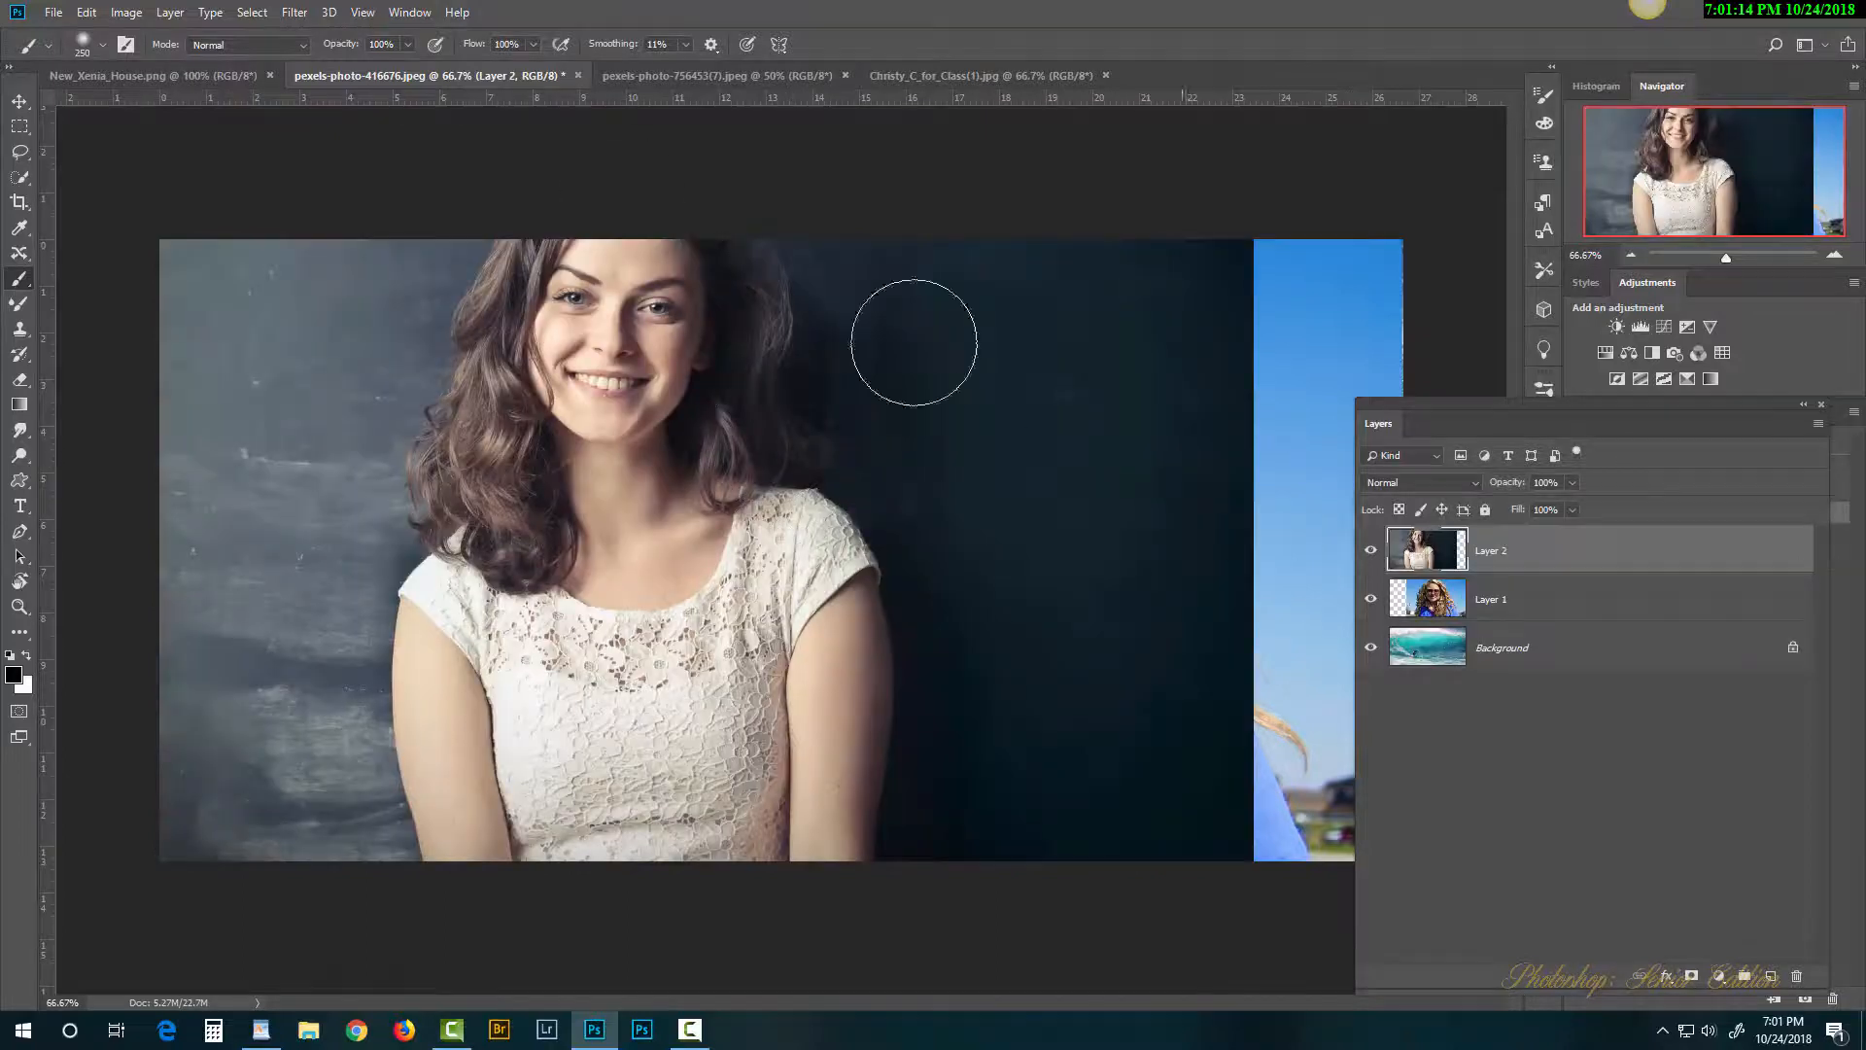
{"action": "left_click", "coordinate": [231, 78]}
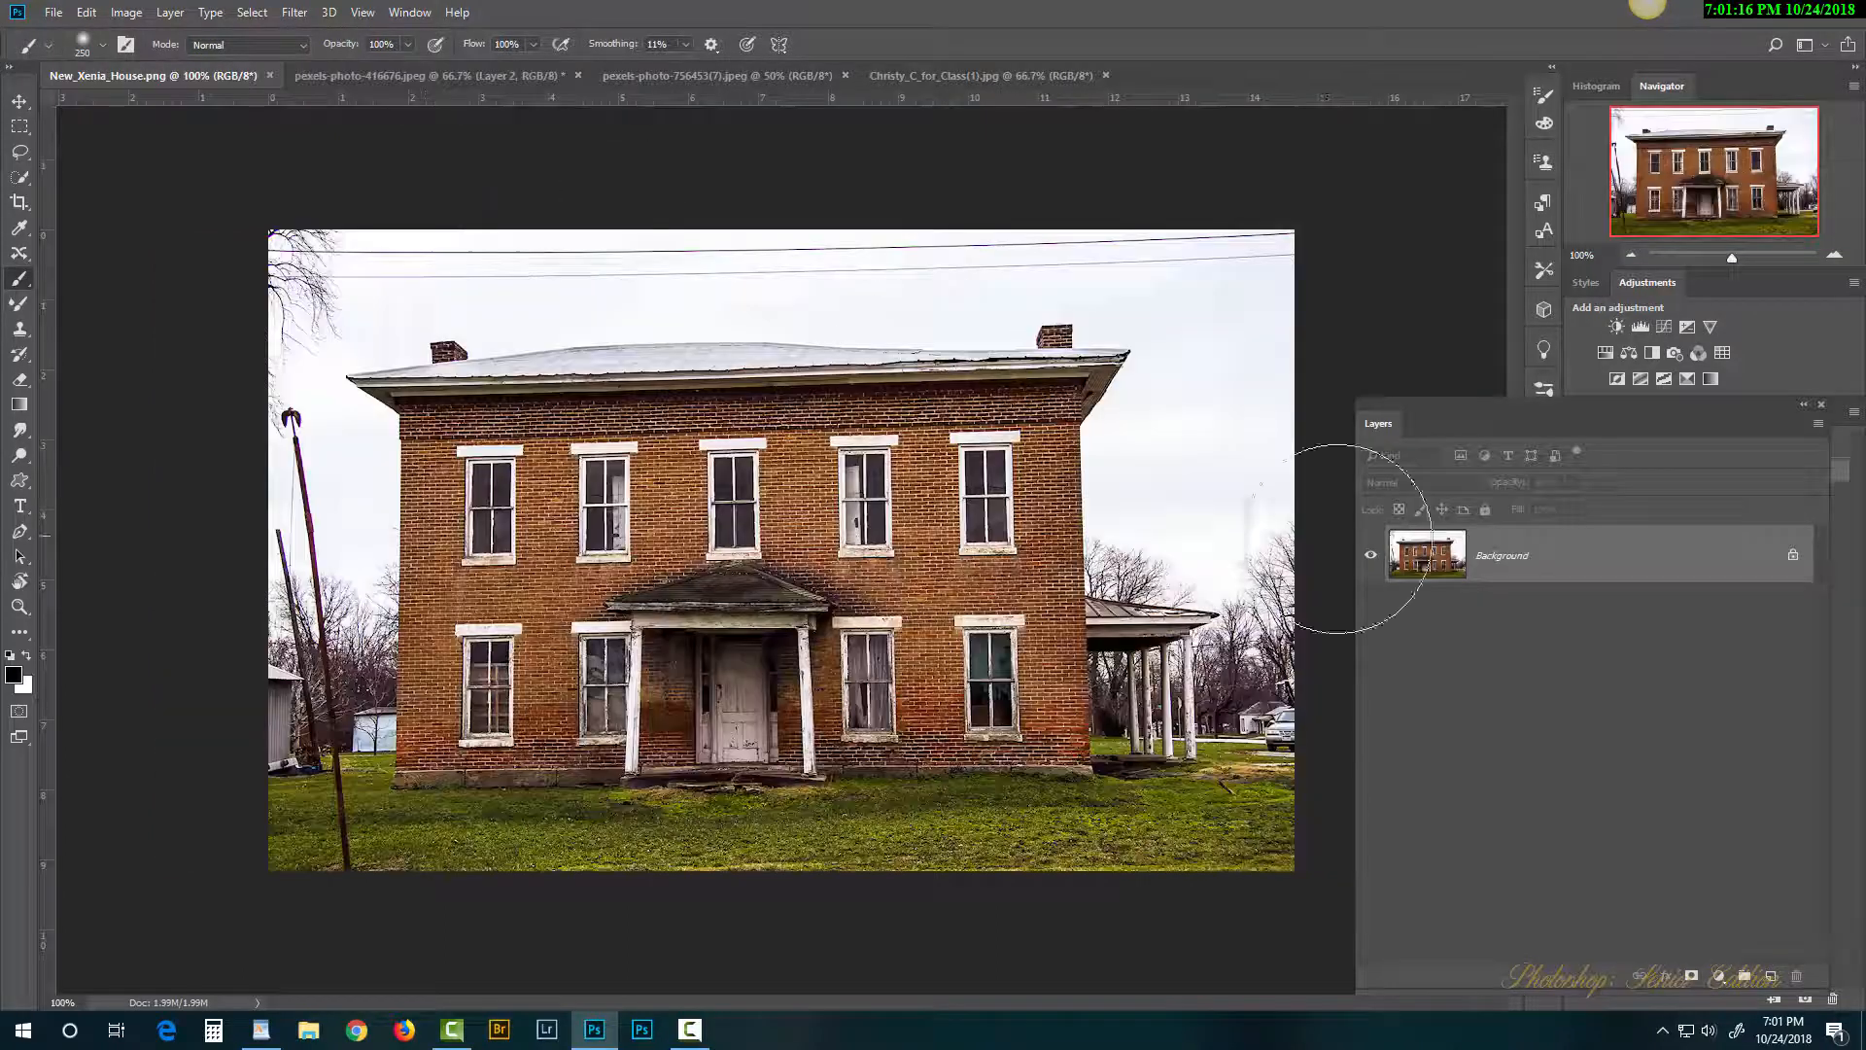
{"action": "left_click_drag", "start_coordinate": [1399, 552], "coordinate": [906, 496]}
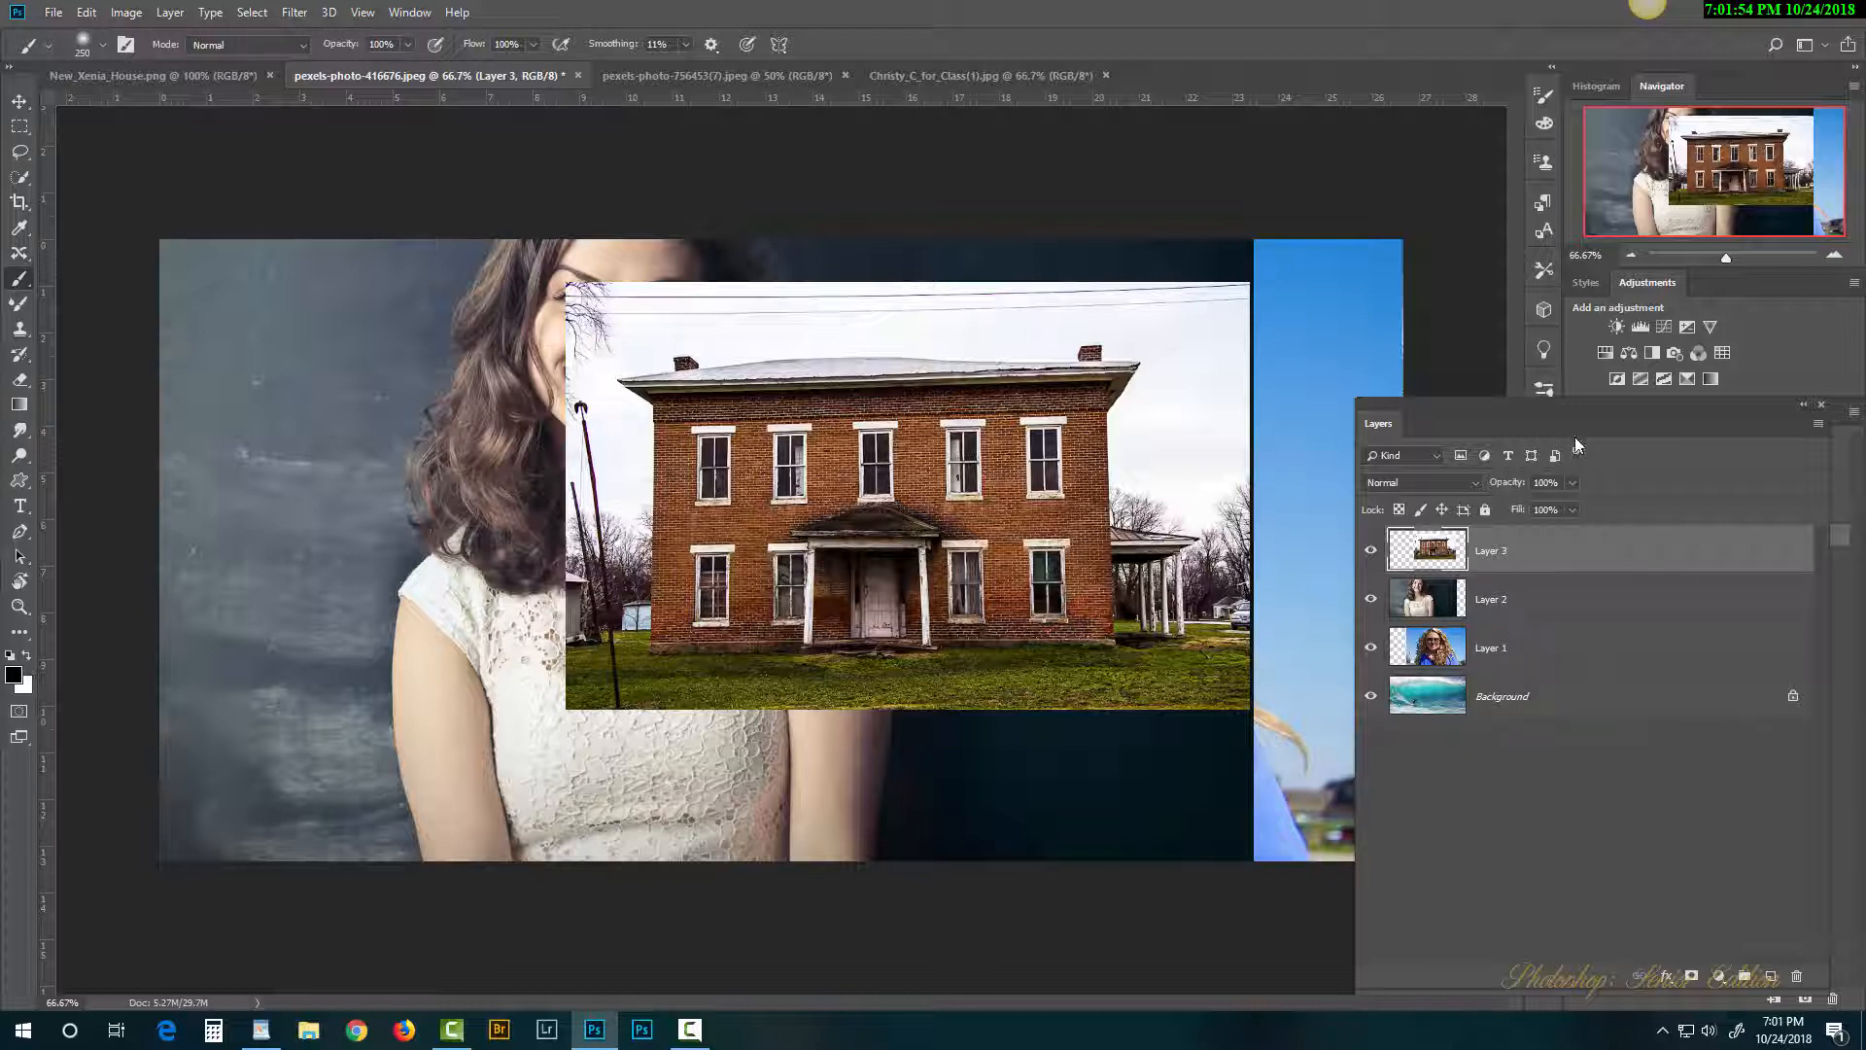
Step: Stack house Layer 3 over blonde Layer 1 over wall portrait Layer 2, then hide Layer 3
{"action": "left_click_drag", "start_coordinate": [1390, 427], "coordinate": [401, 381]}
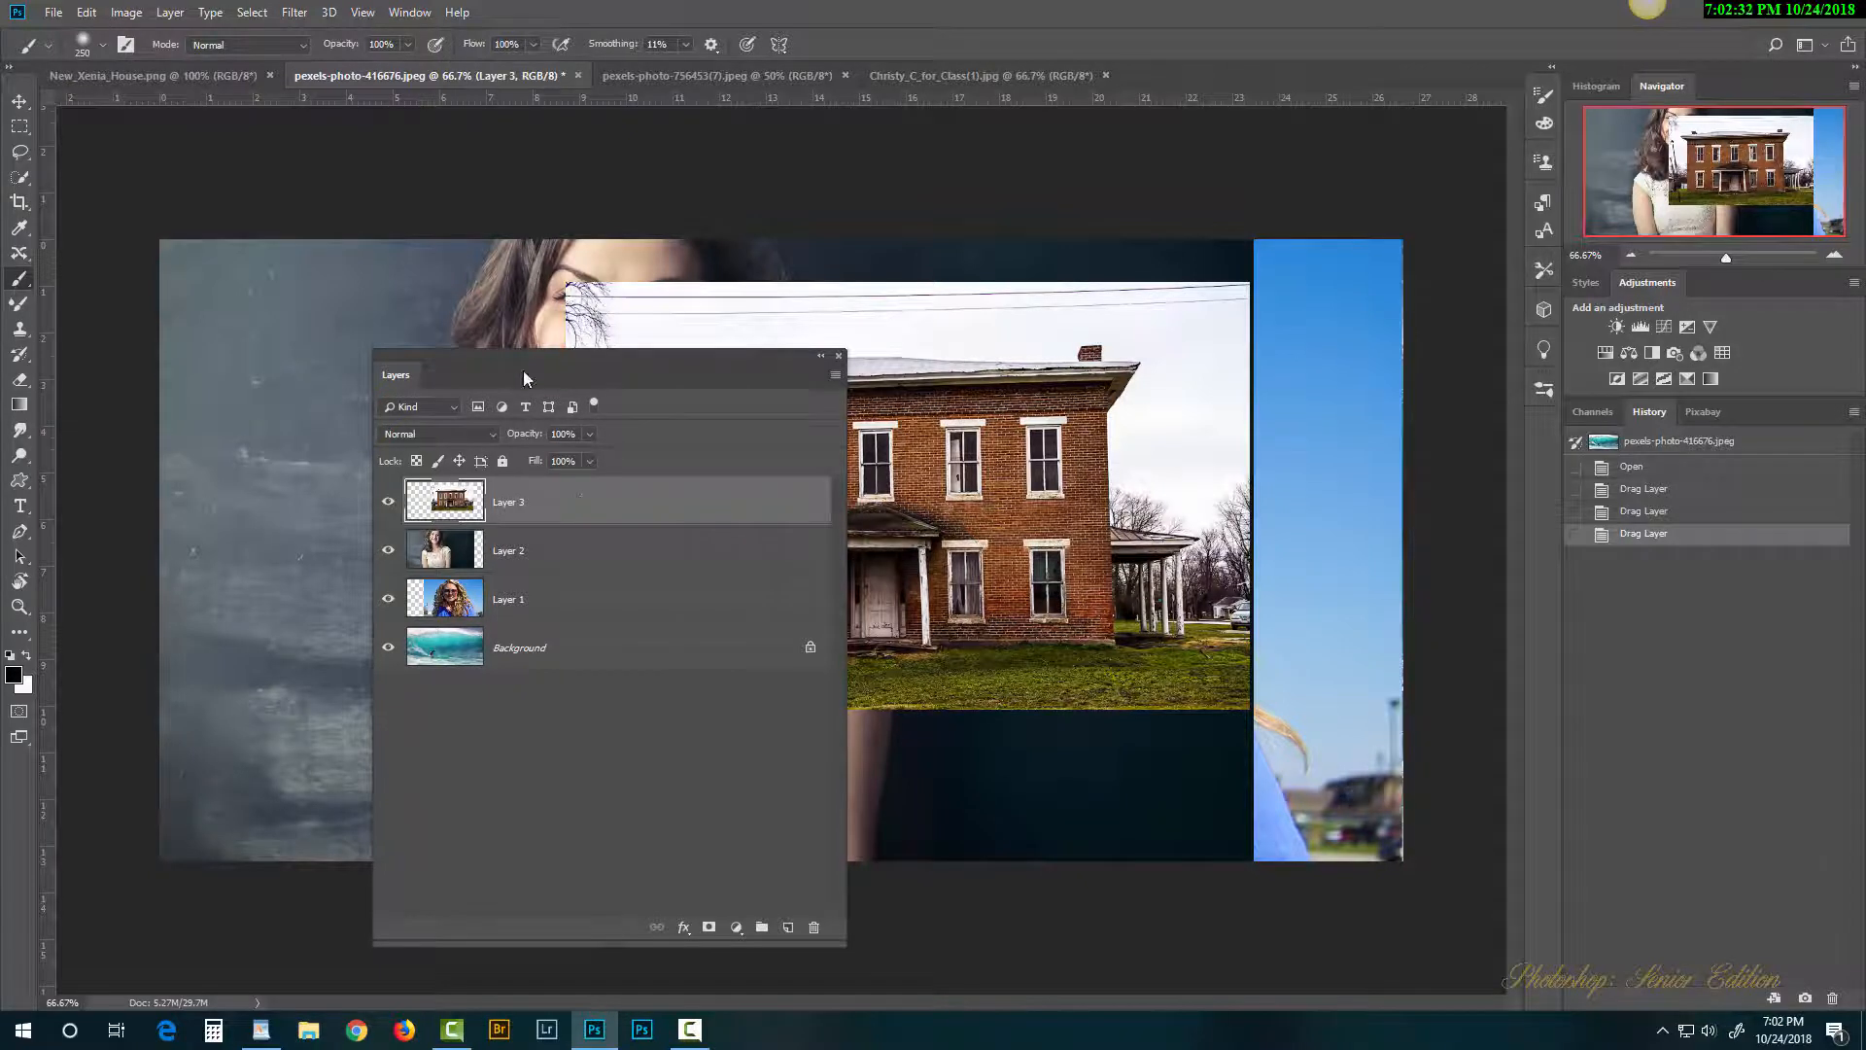
{"action": "left_click_drag", "start_coordinate": [524, 373], "coordinate": [1059, 468]}
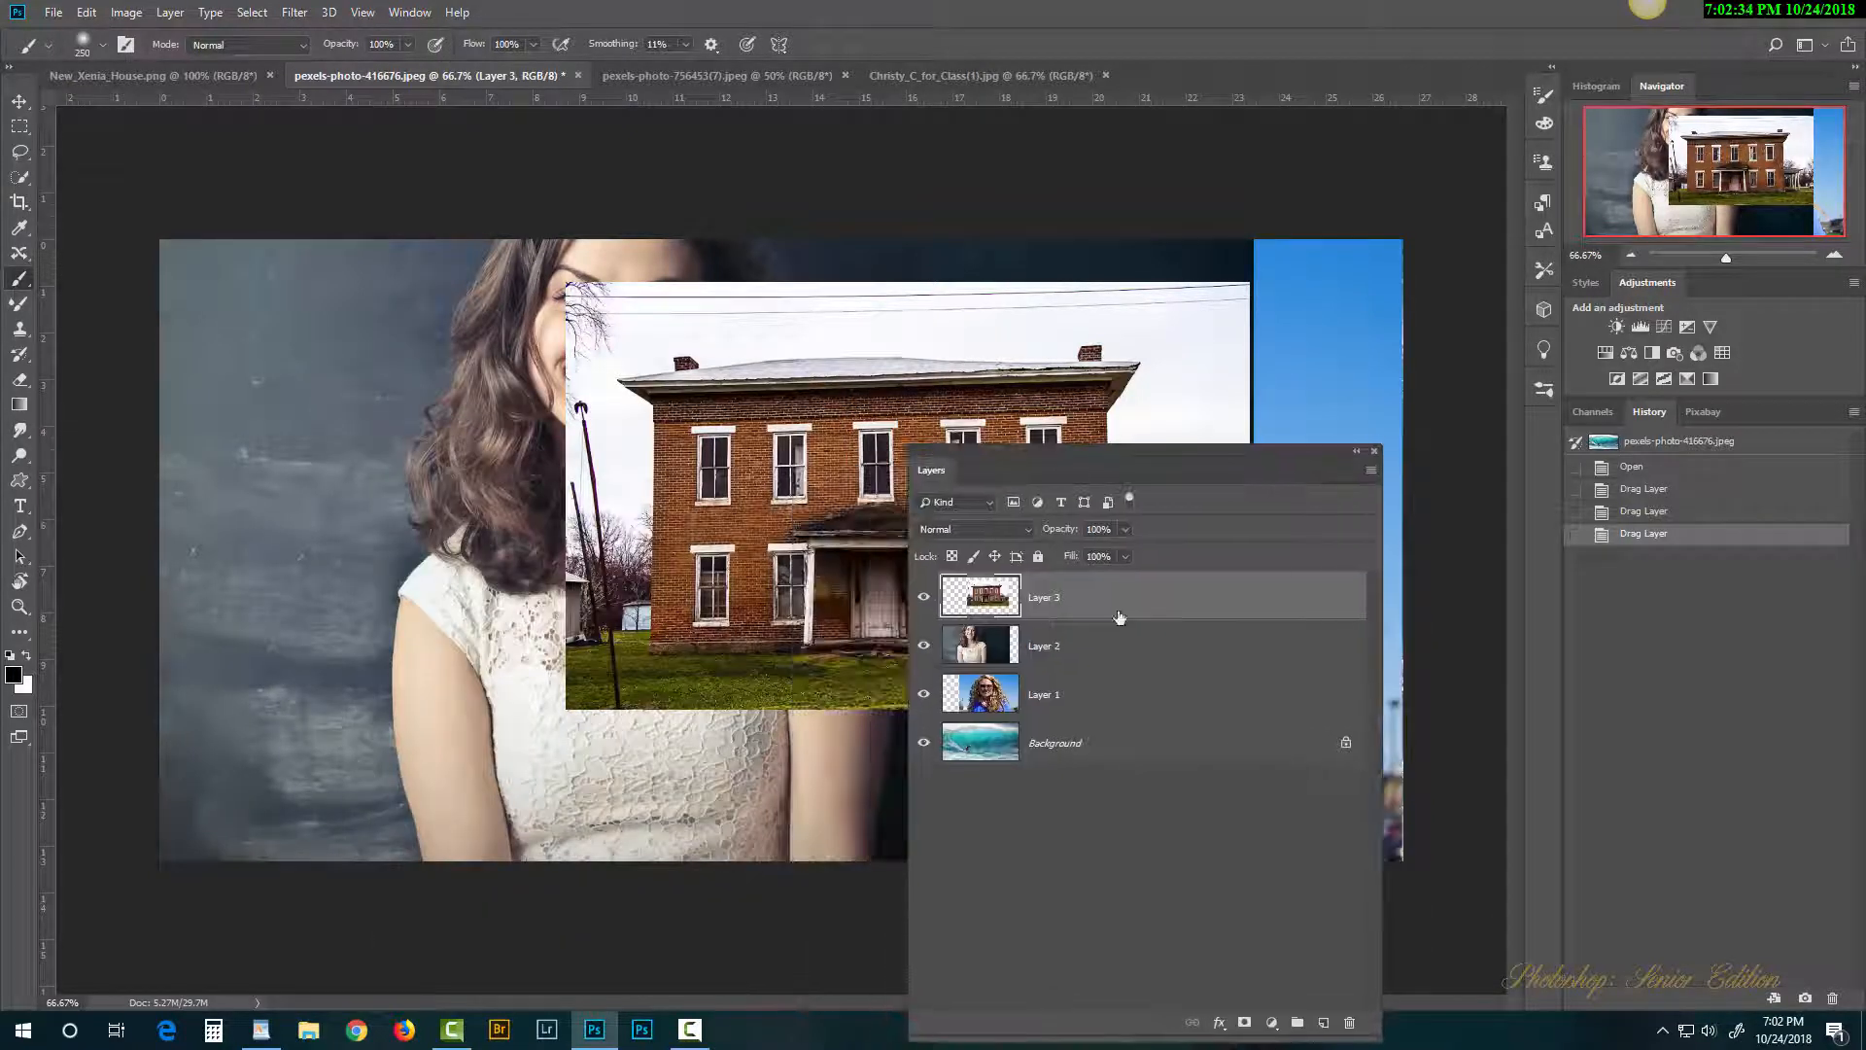
{"action": "left_click_drag", "start_coordinate": [1120, 619], "coordinate": [1075, 657]}
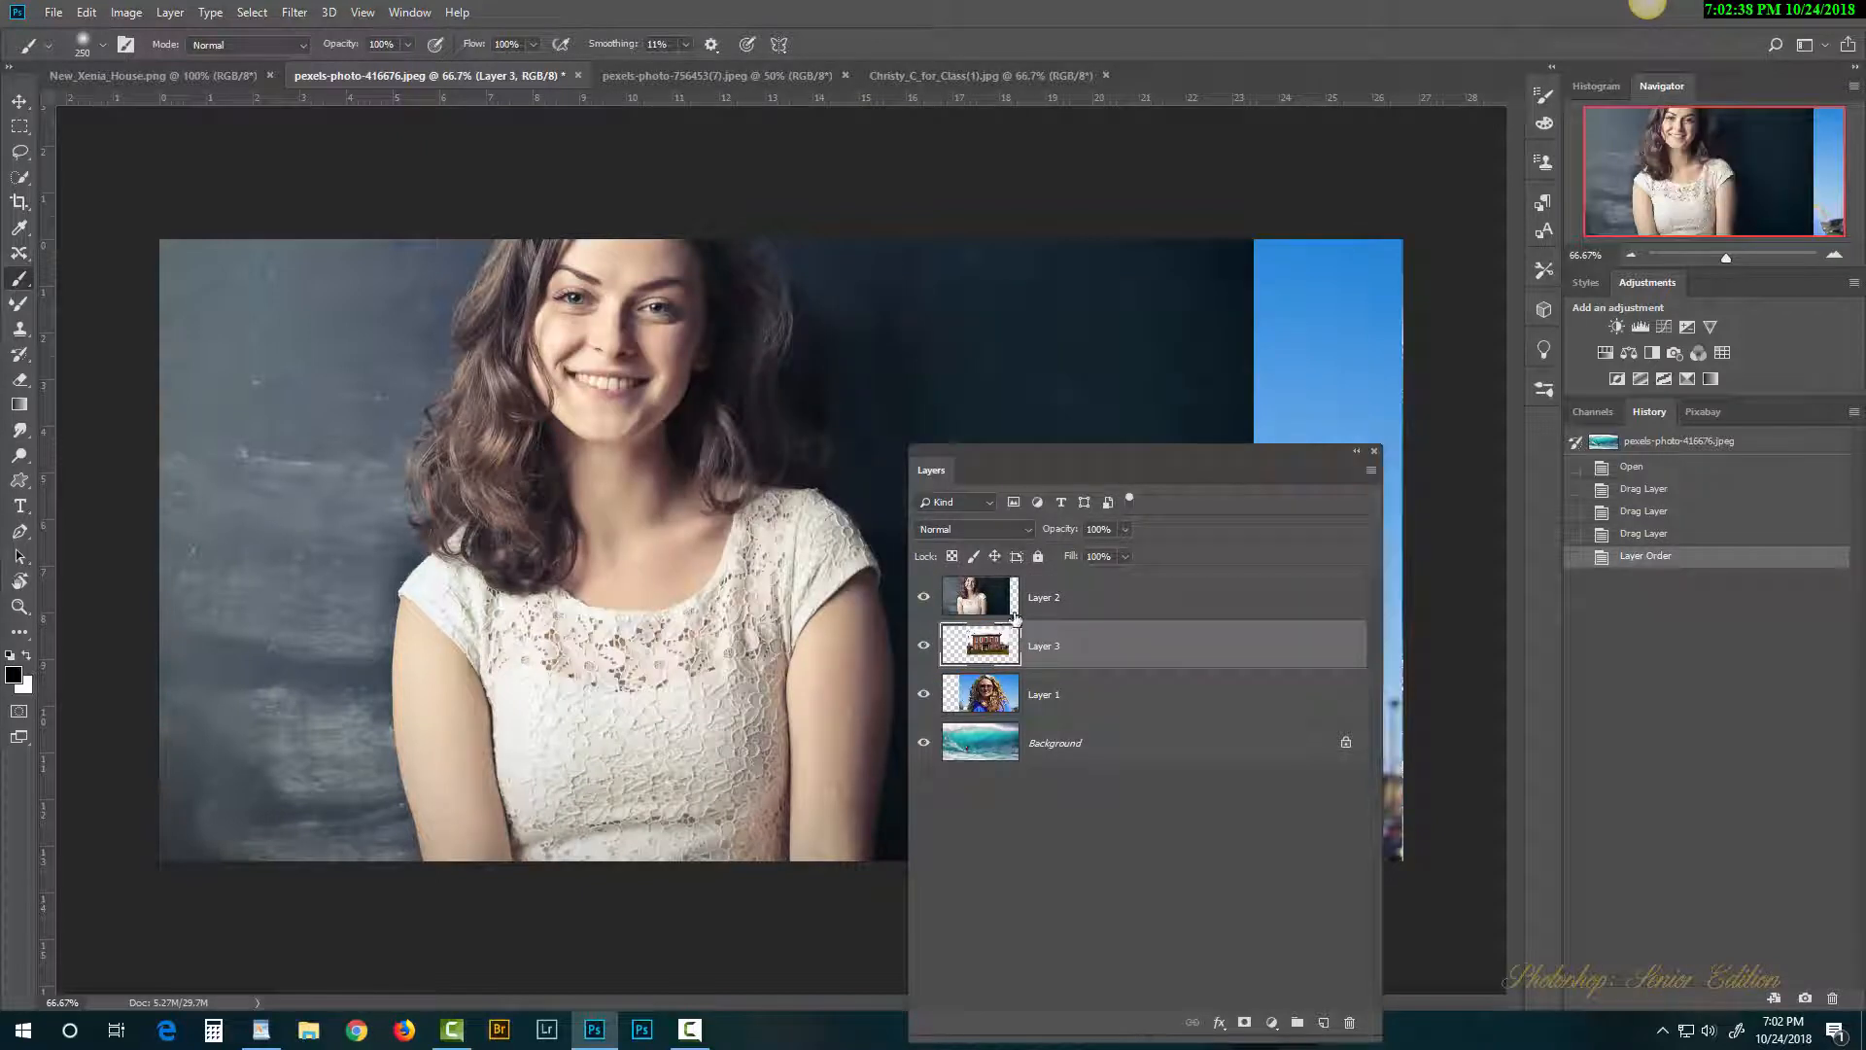
{"action": "left_click_drag", "start_coordinate": [1087, 653], "coordinate": [1081, 666]}
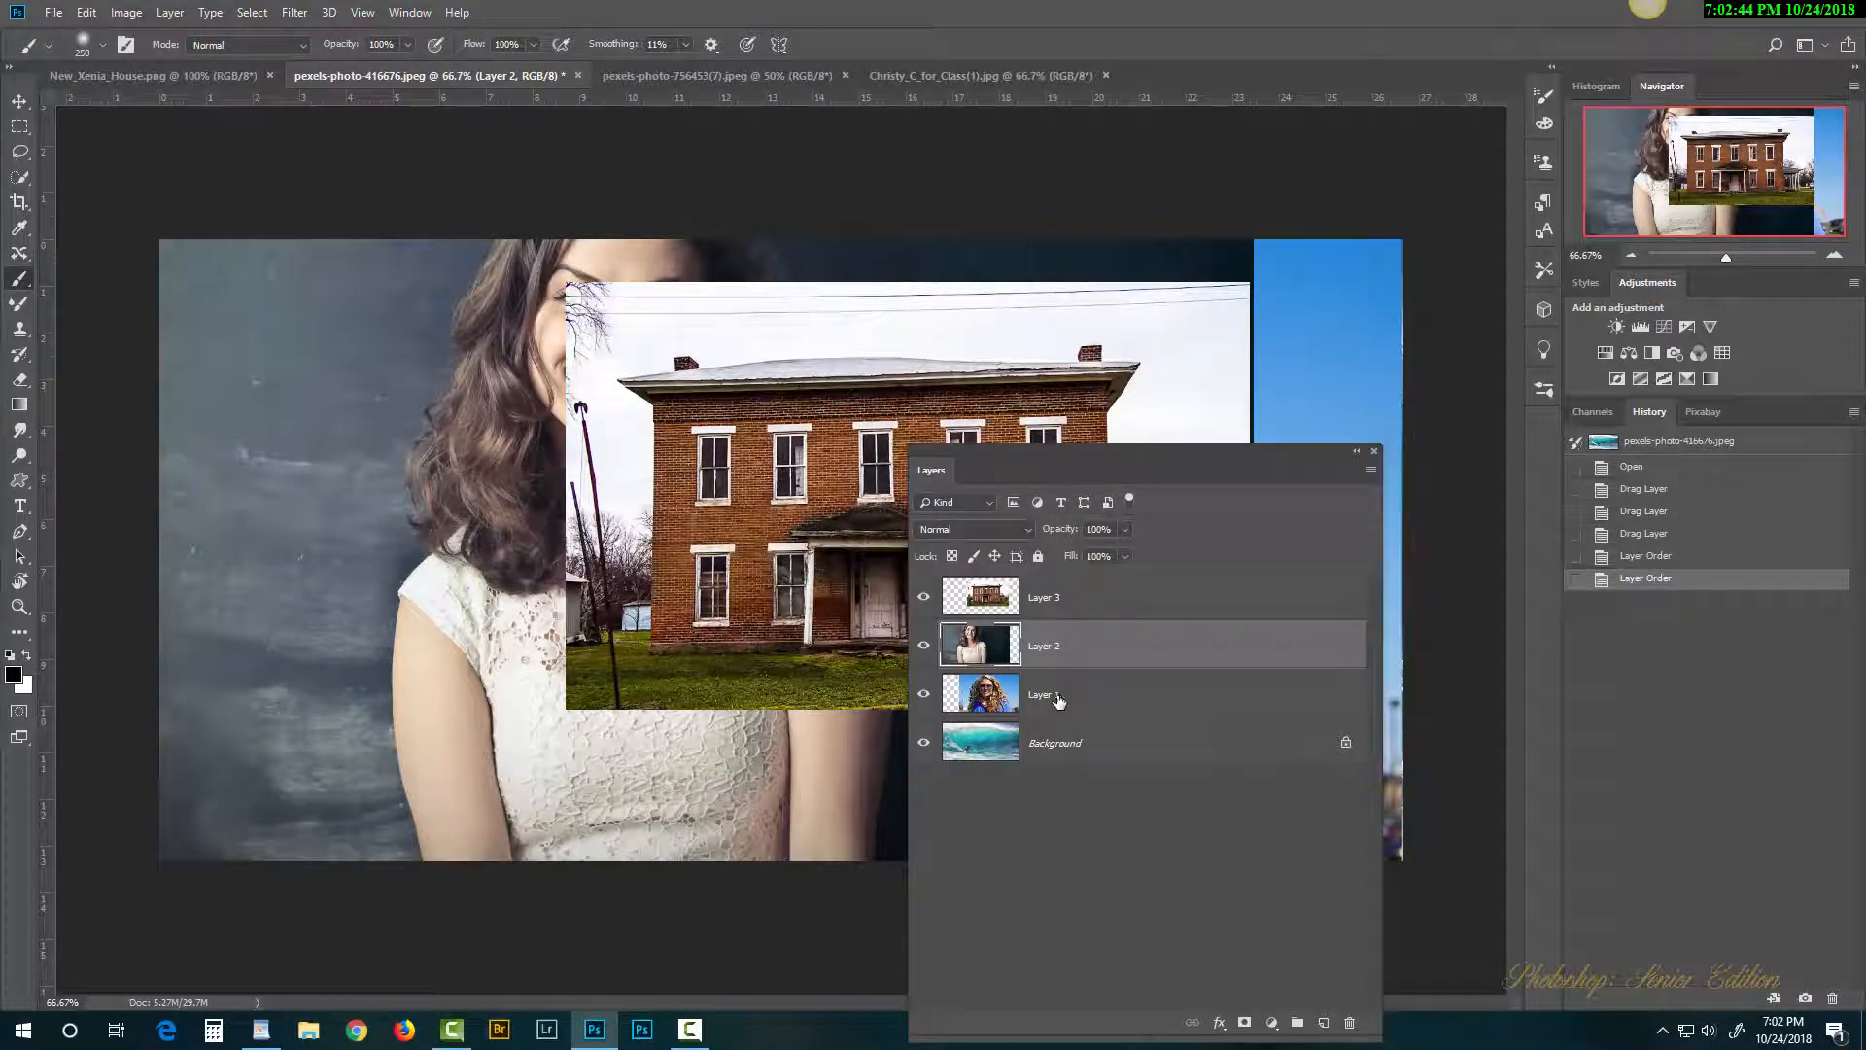
{"action": "left_click_drag", "start_coordinate": [1059, 700], "coordinate": [1081, 581]}
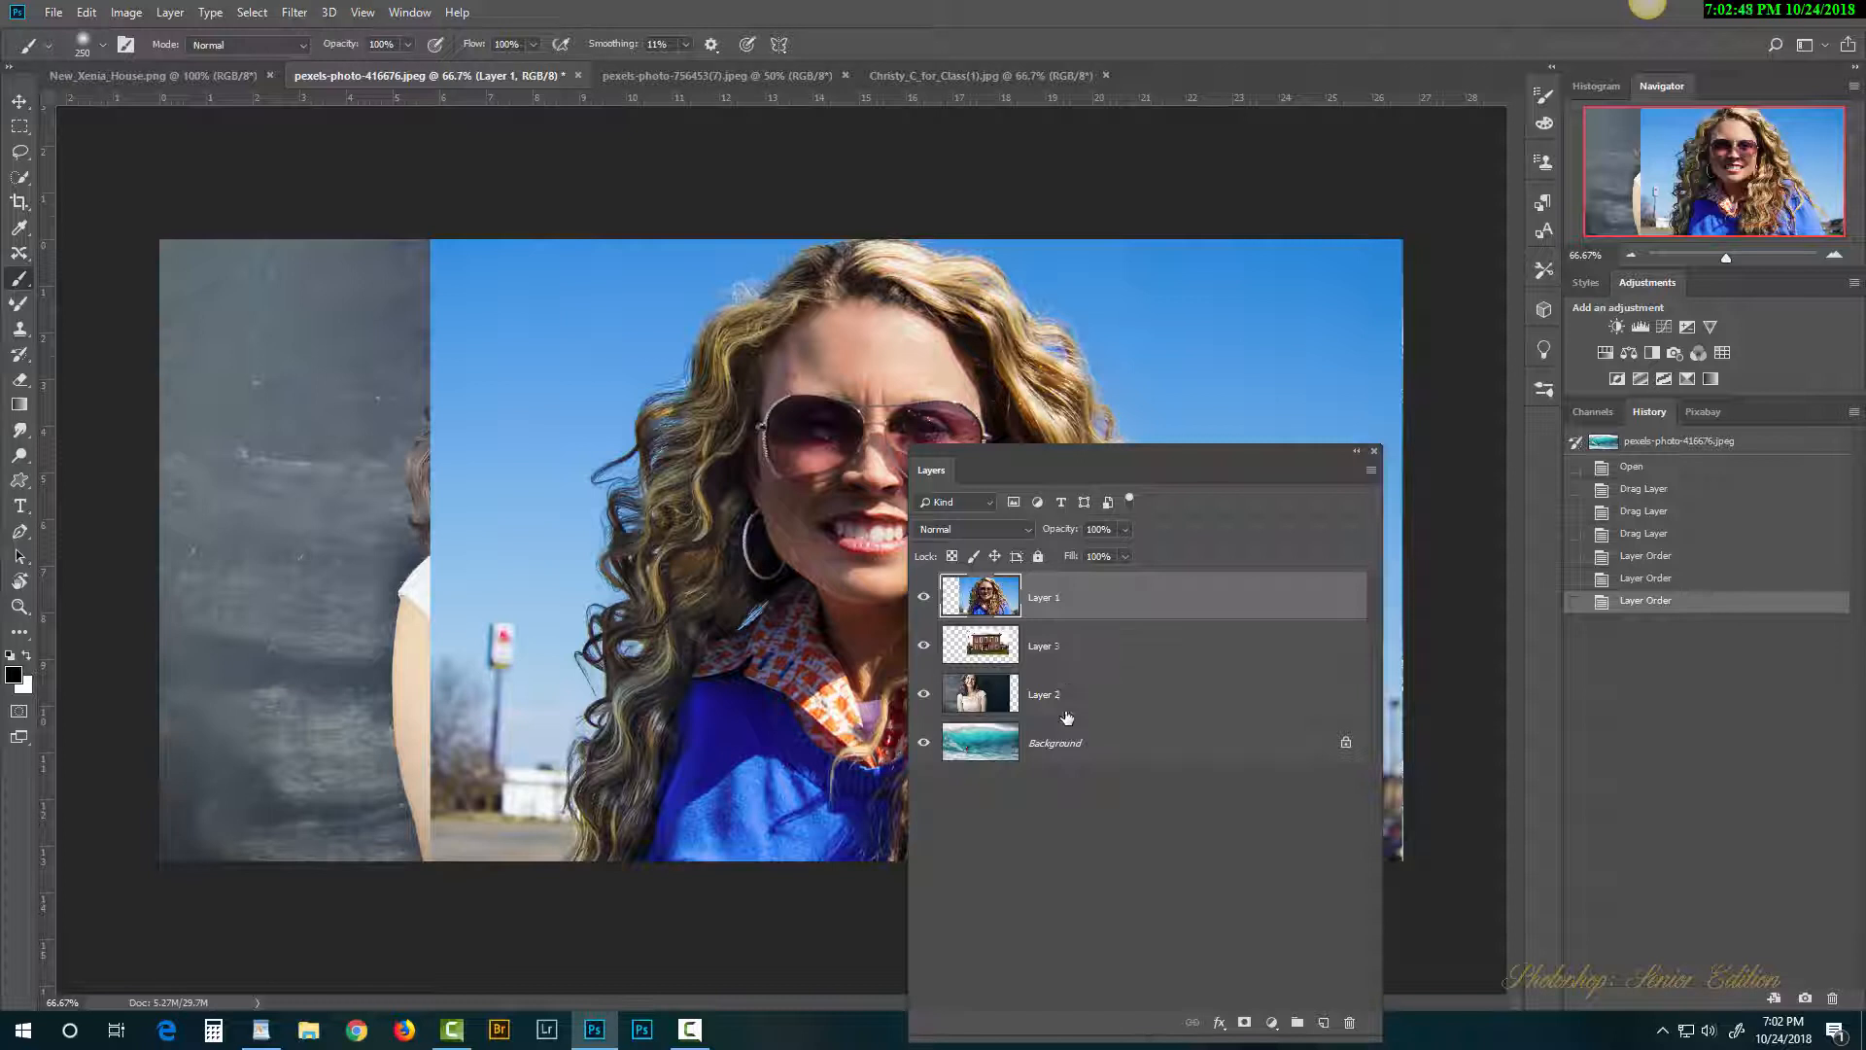
{"action": "left_click_drag", "start_coordinate": [1079, 744], "coordinate": [1090, 588]}
{"action": "left_click_drag", "start_coordinate": [1078, 657], "coordinate": [1079, 593]}
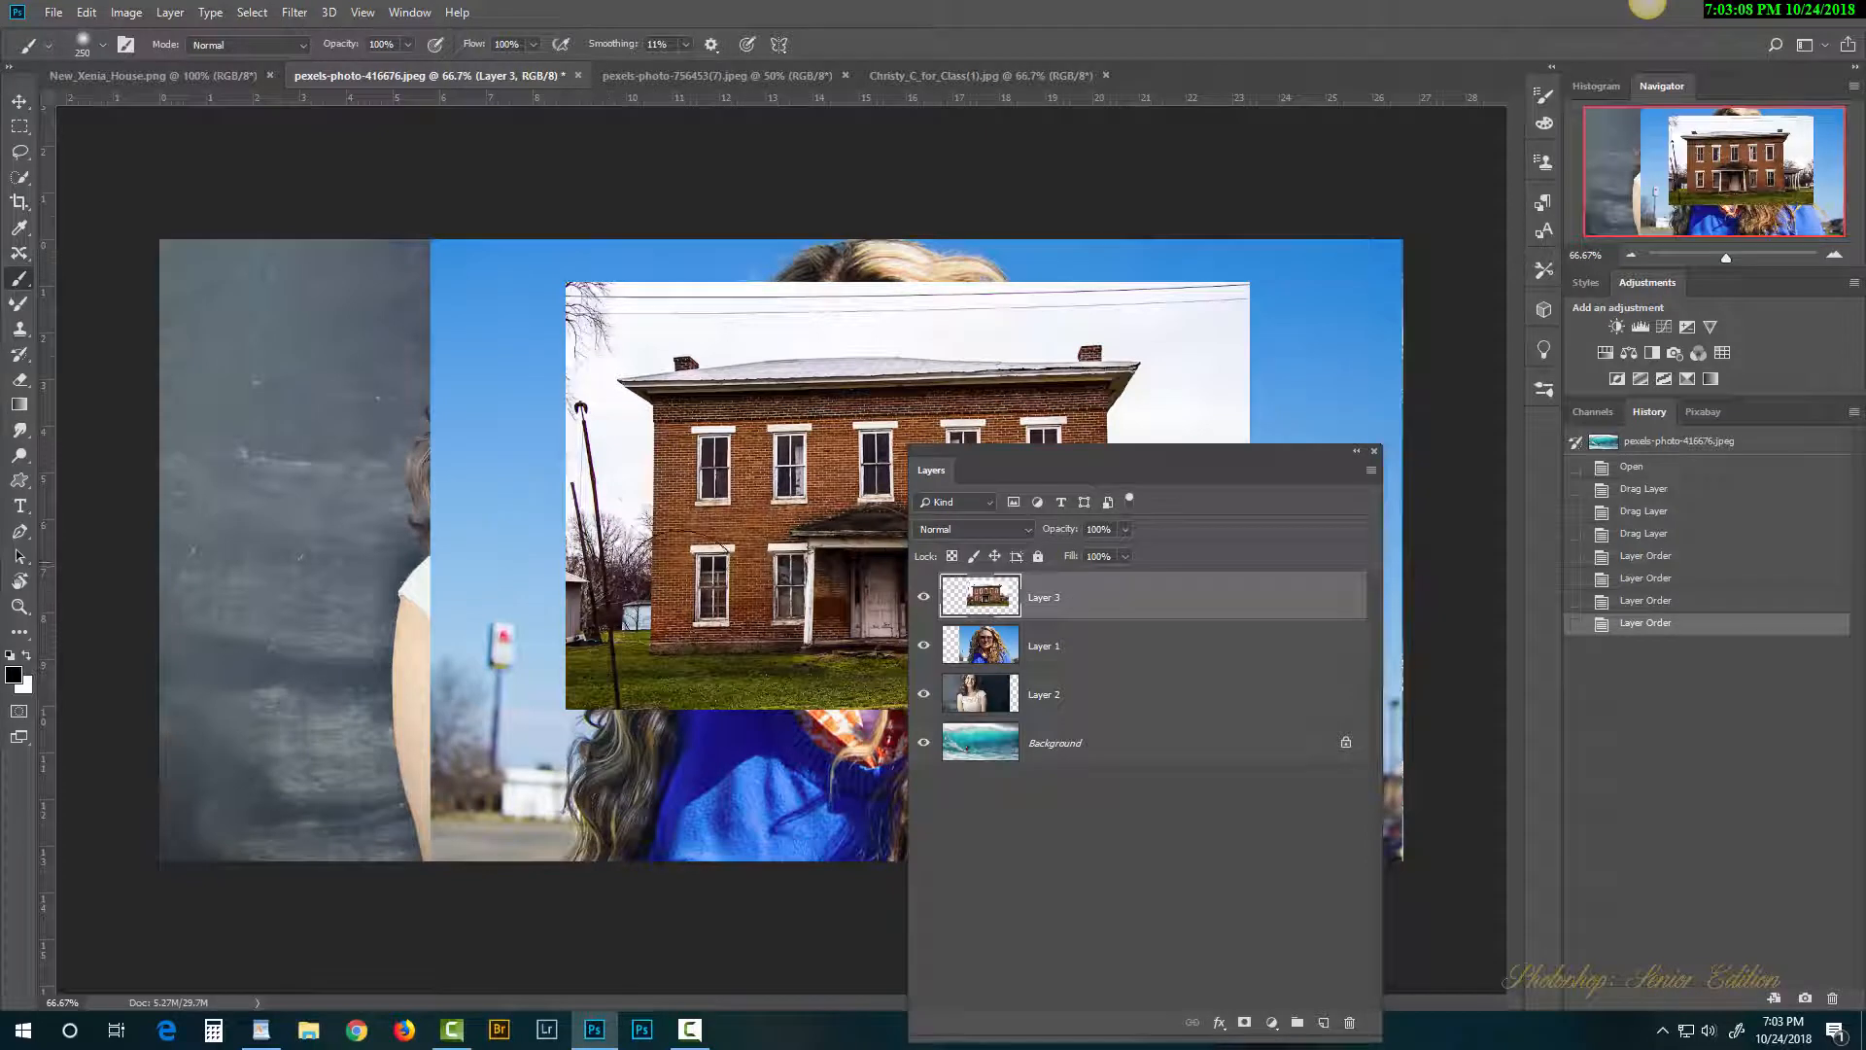
{"action": "left_click_drag", "start_coordinate": [1005, 472], "coordinate": [1282, 471]}
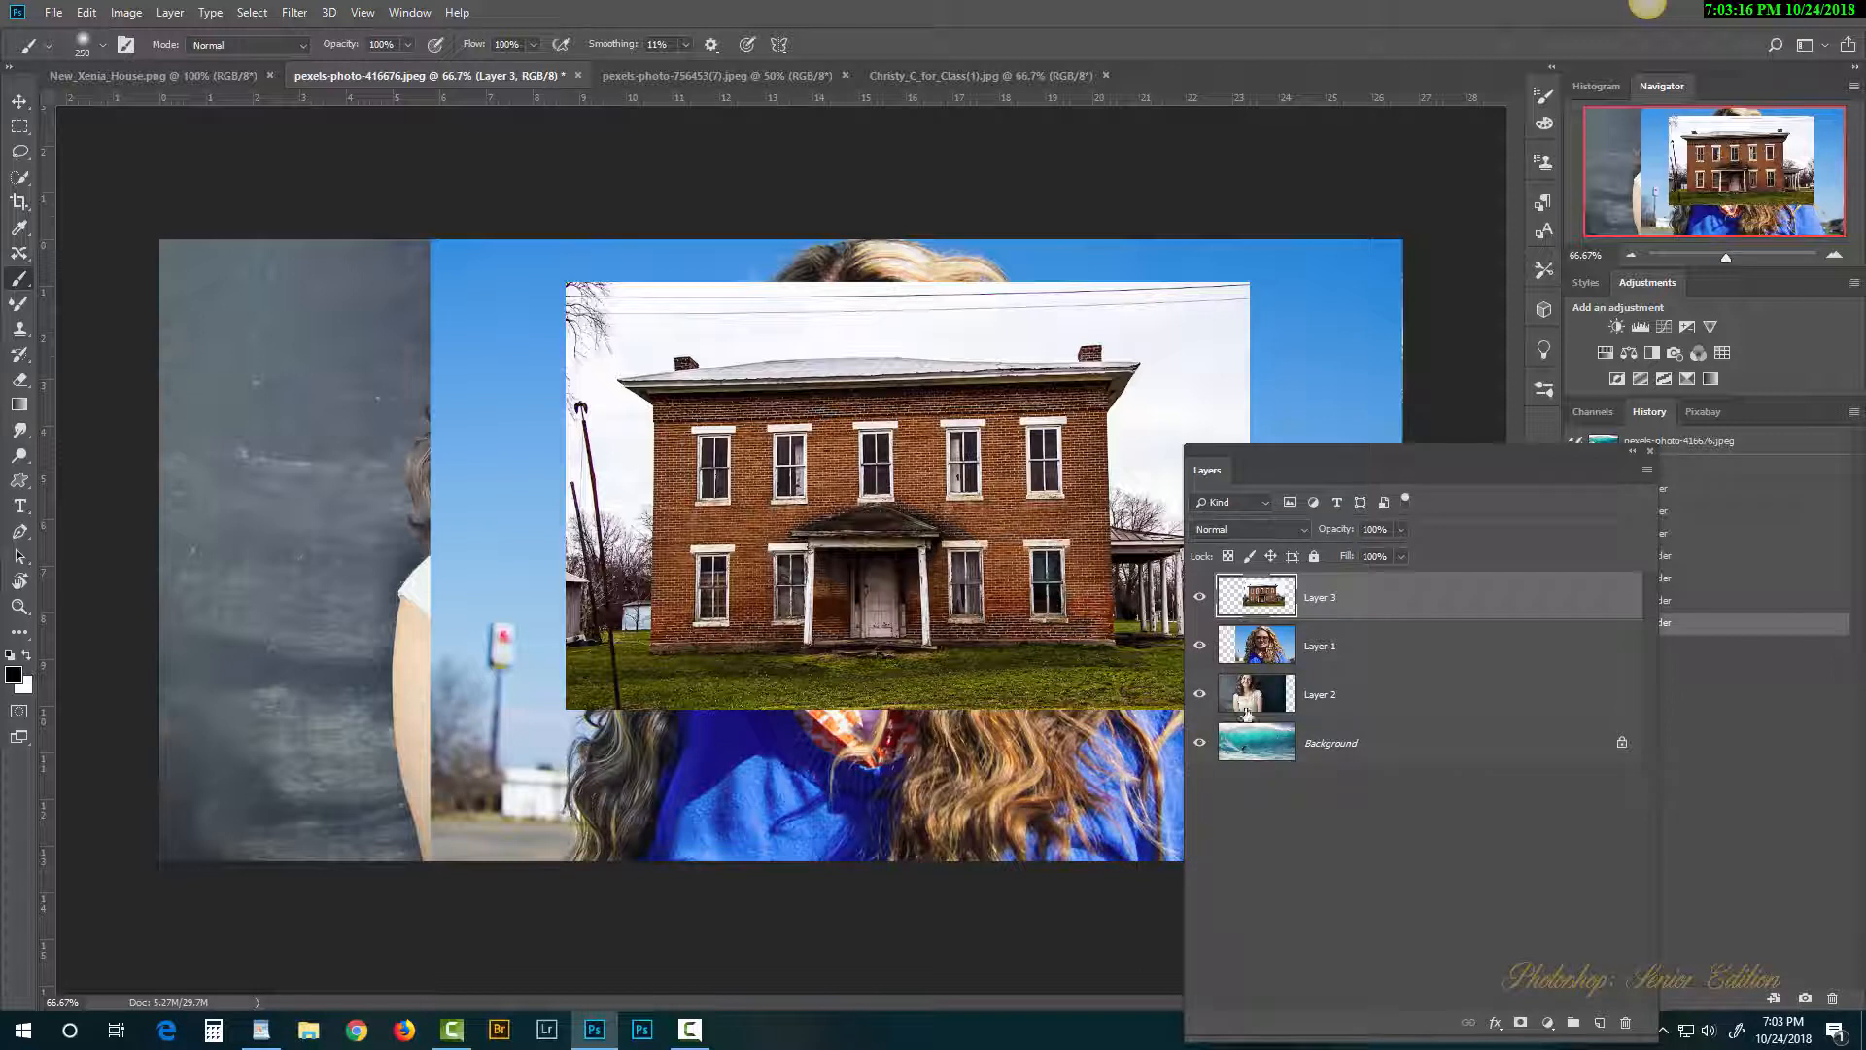
{"action": "left_click", "coordinate": [1200, 597]}
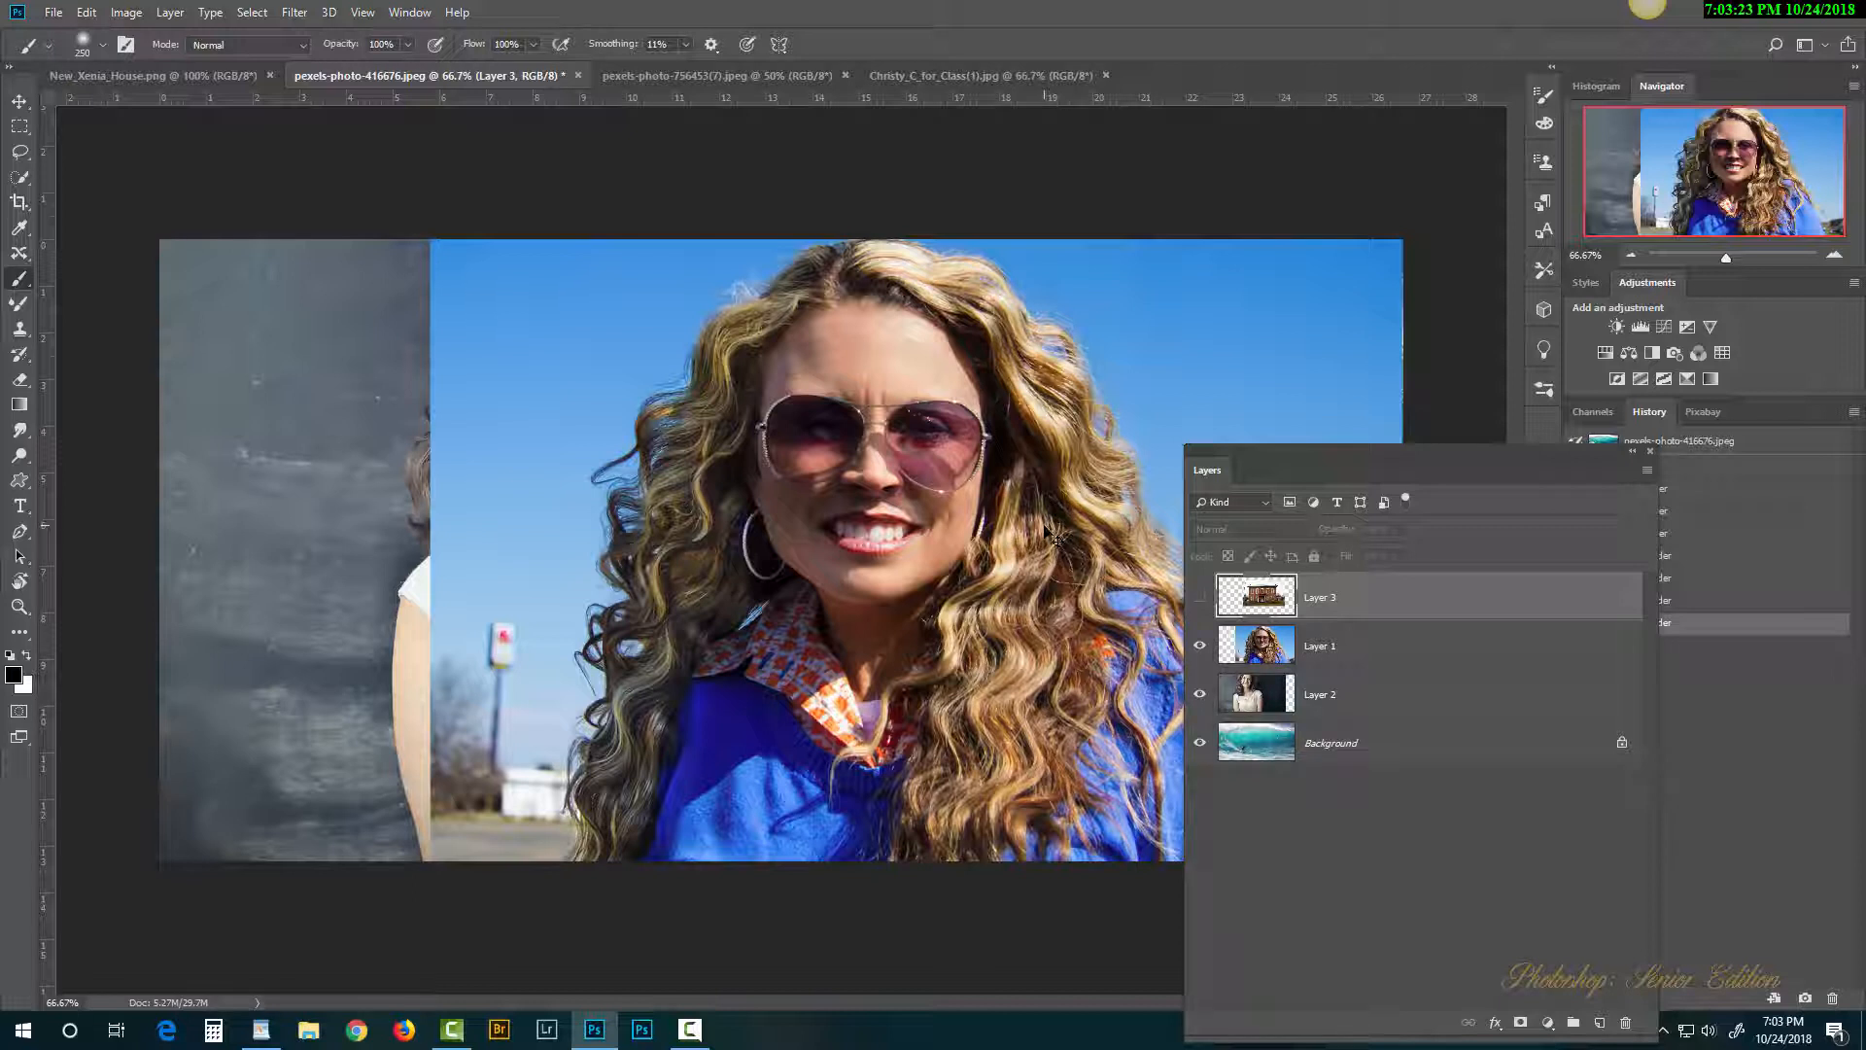
Step: Scale the blonde woman's Layer 1 down to about 44%
{"action": "left_click", "coordinate": [1266, 653]}
{"action": "key", "text": "ctrl+t"}
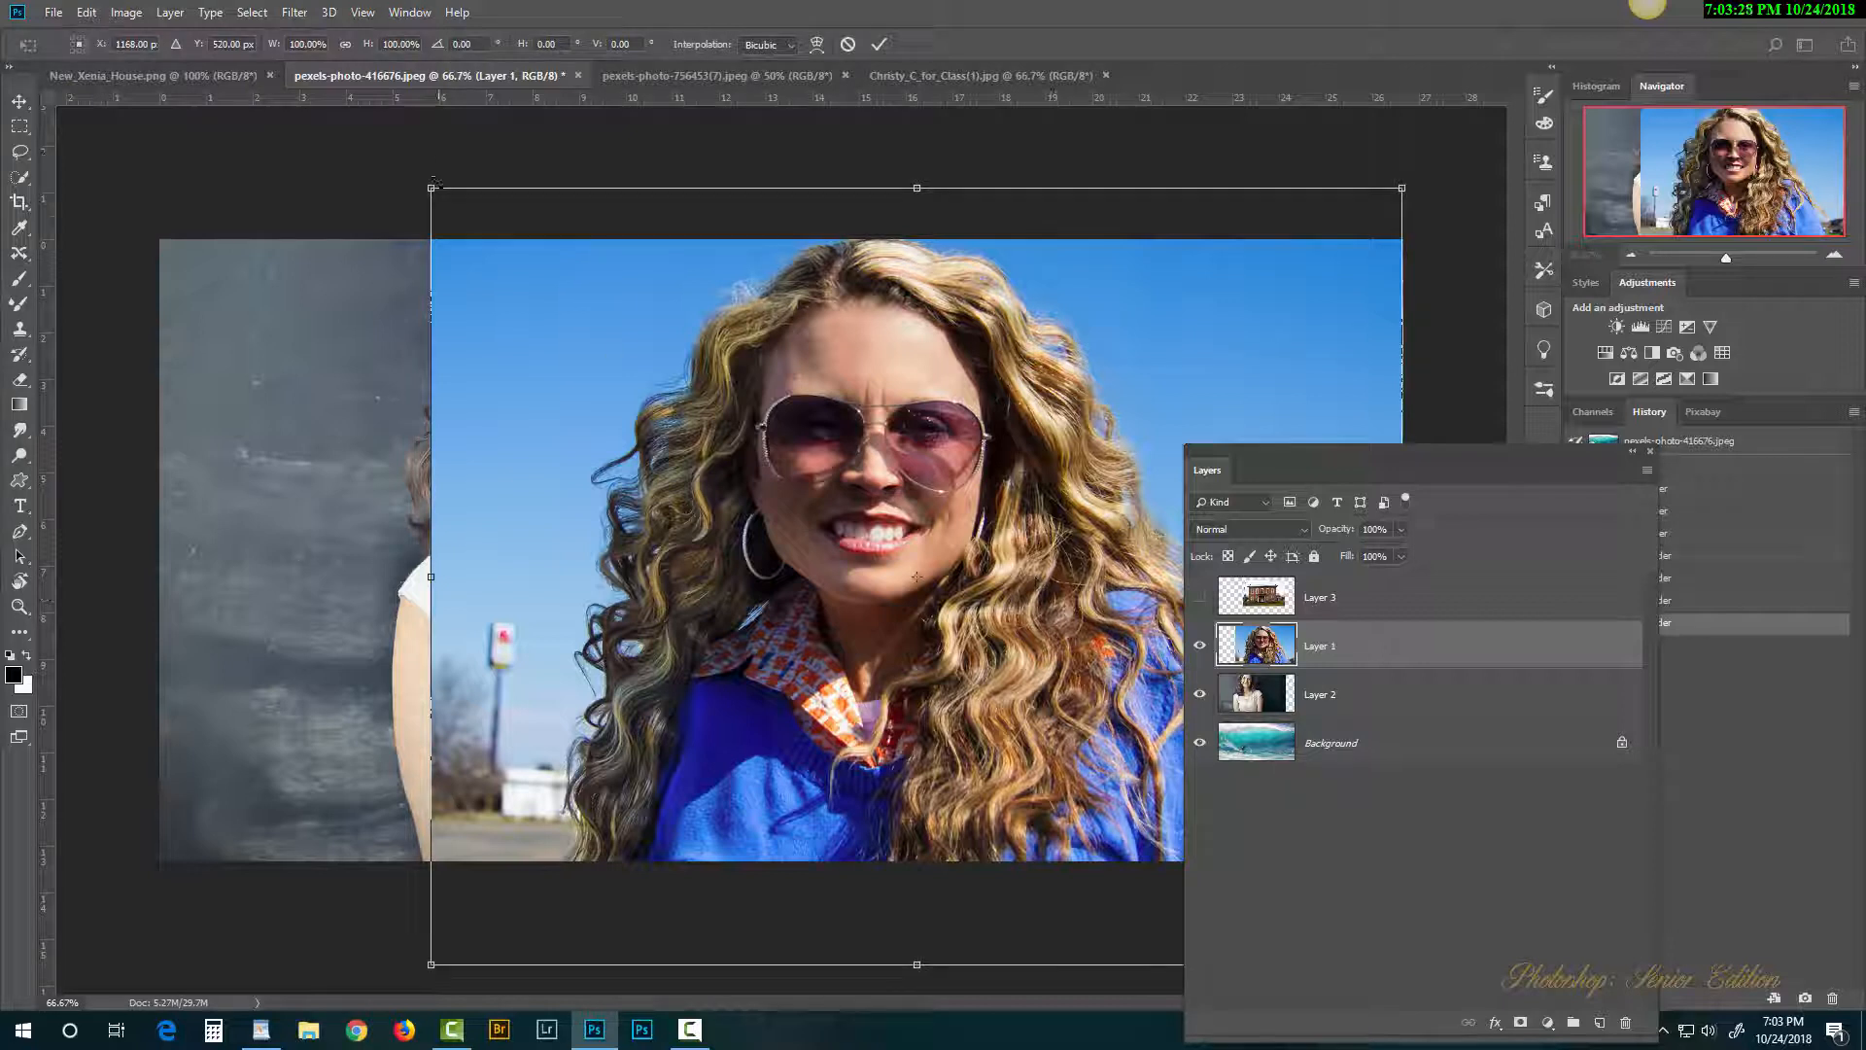
{"action": "left_click_drag", "start_coordinate": [431, 188], "coordinate": [753, 291]}
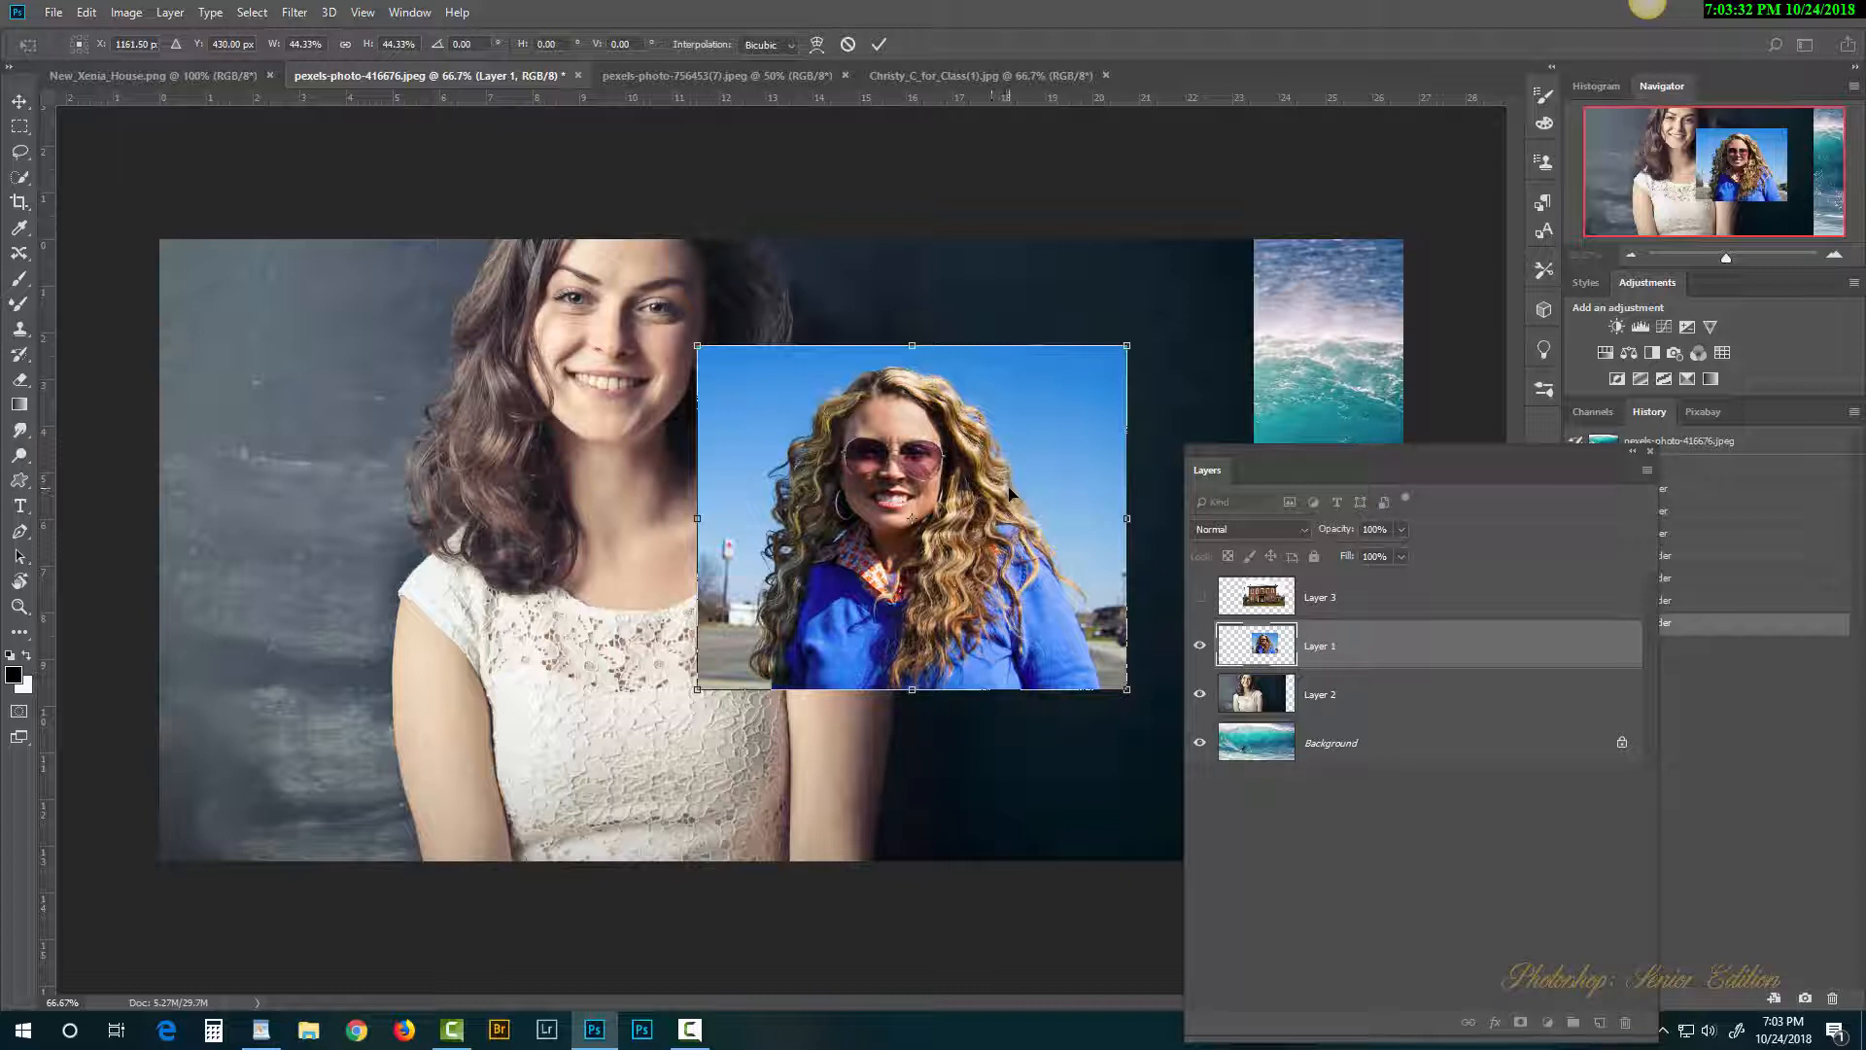
{"action": "key", "text": "b"}
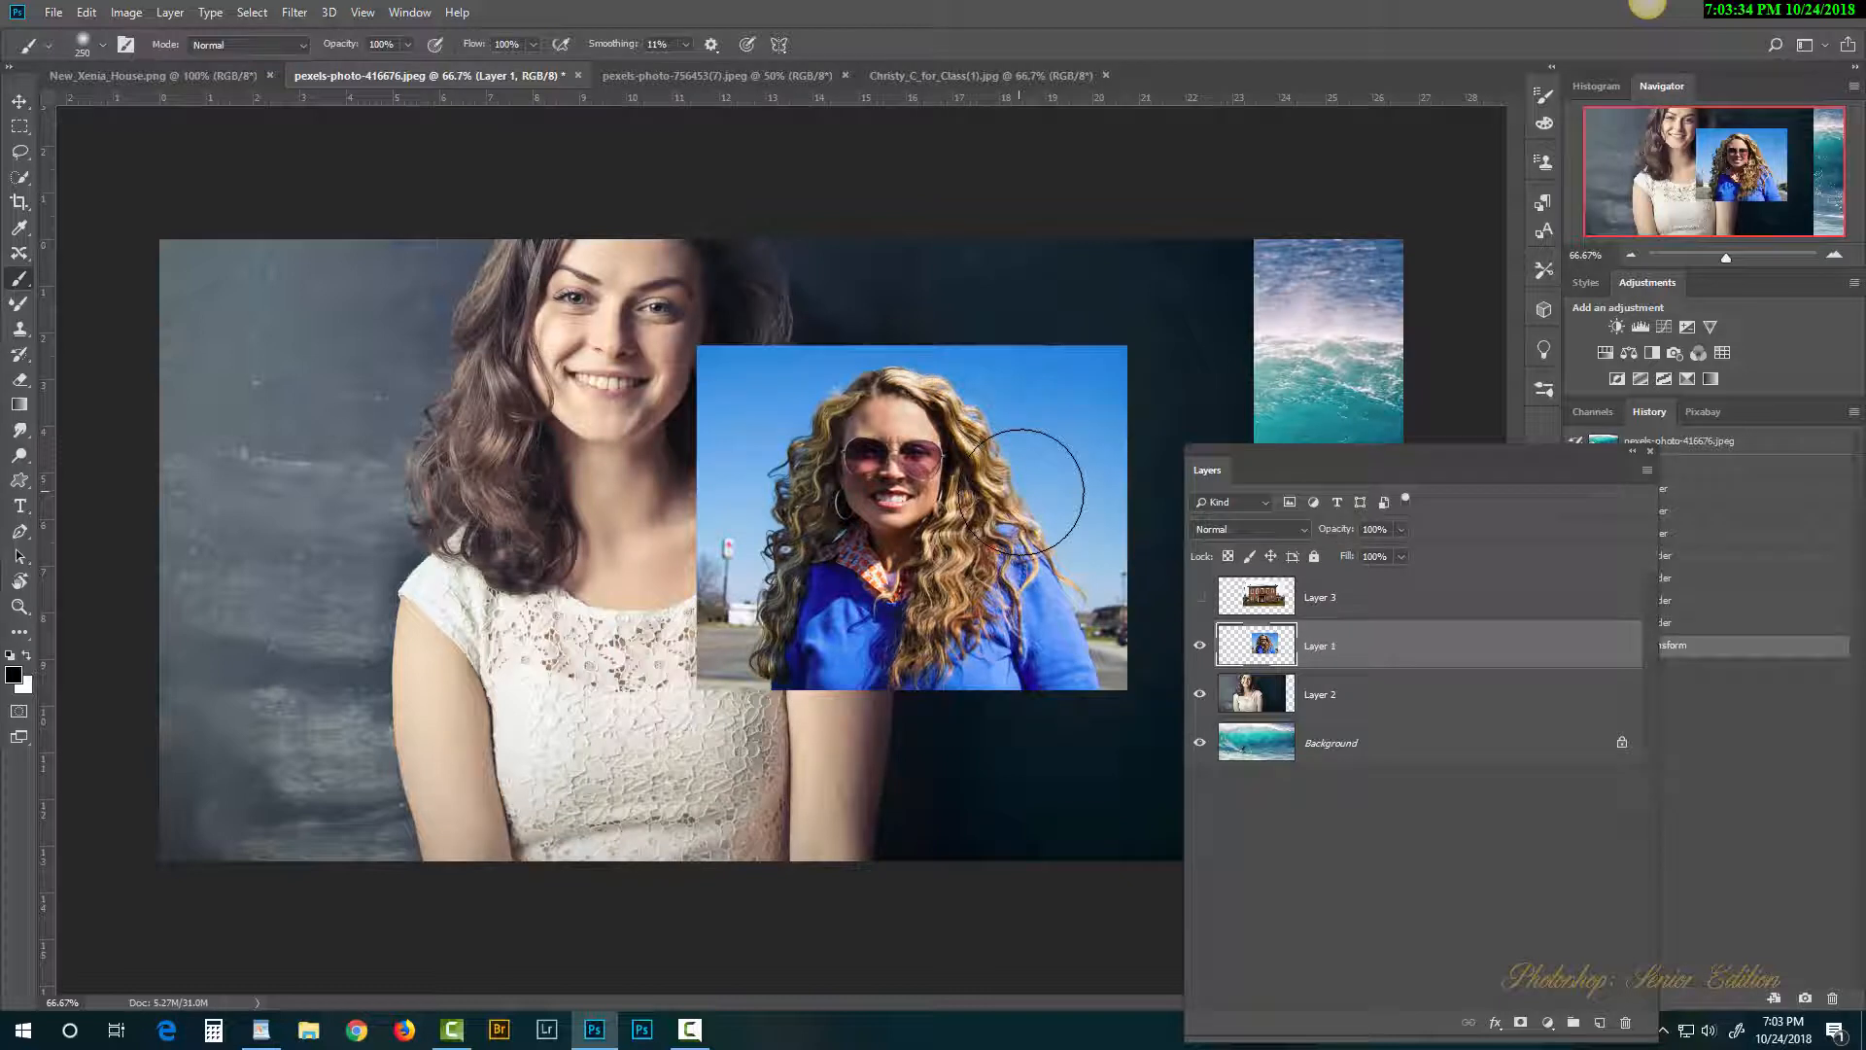
Step: Scale the wall portrait on Layer 2 to about 30% and place it at the upper left
{"action": "left_click", "coordinate": [1268, 694]}
{"action": "key", "text": "ctrl+t"}
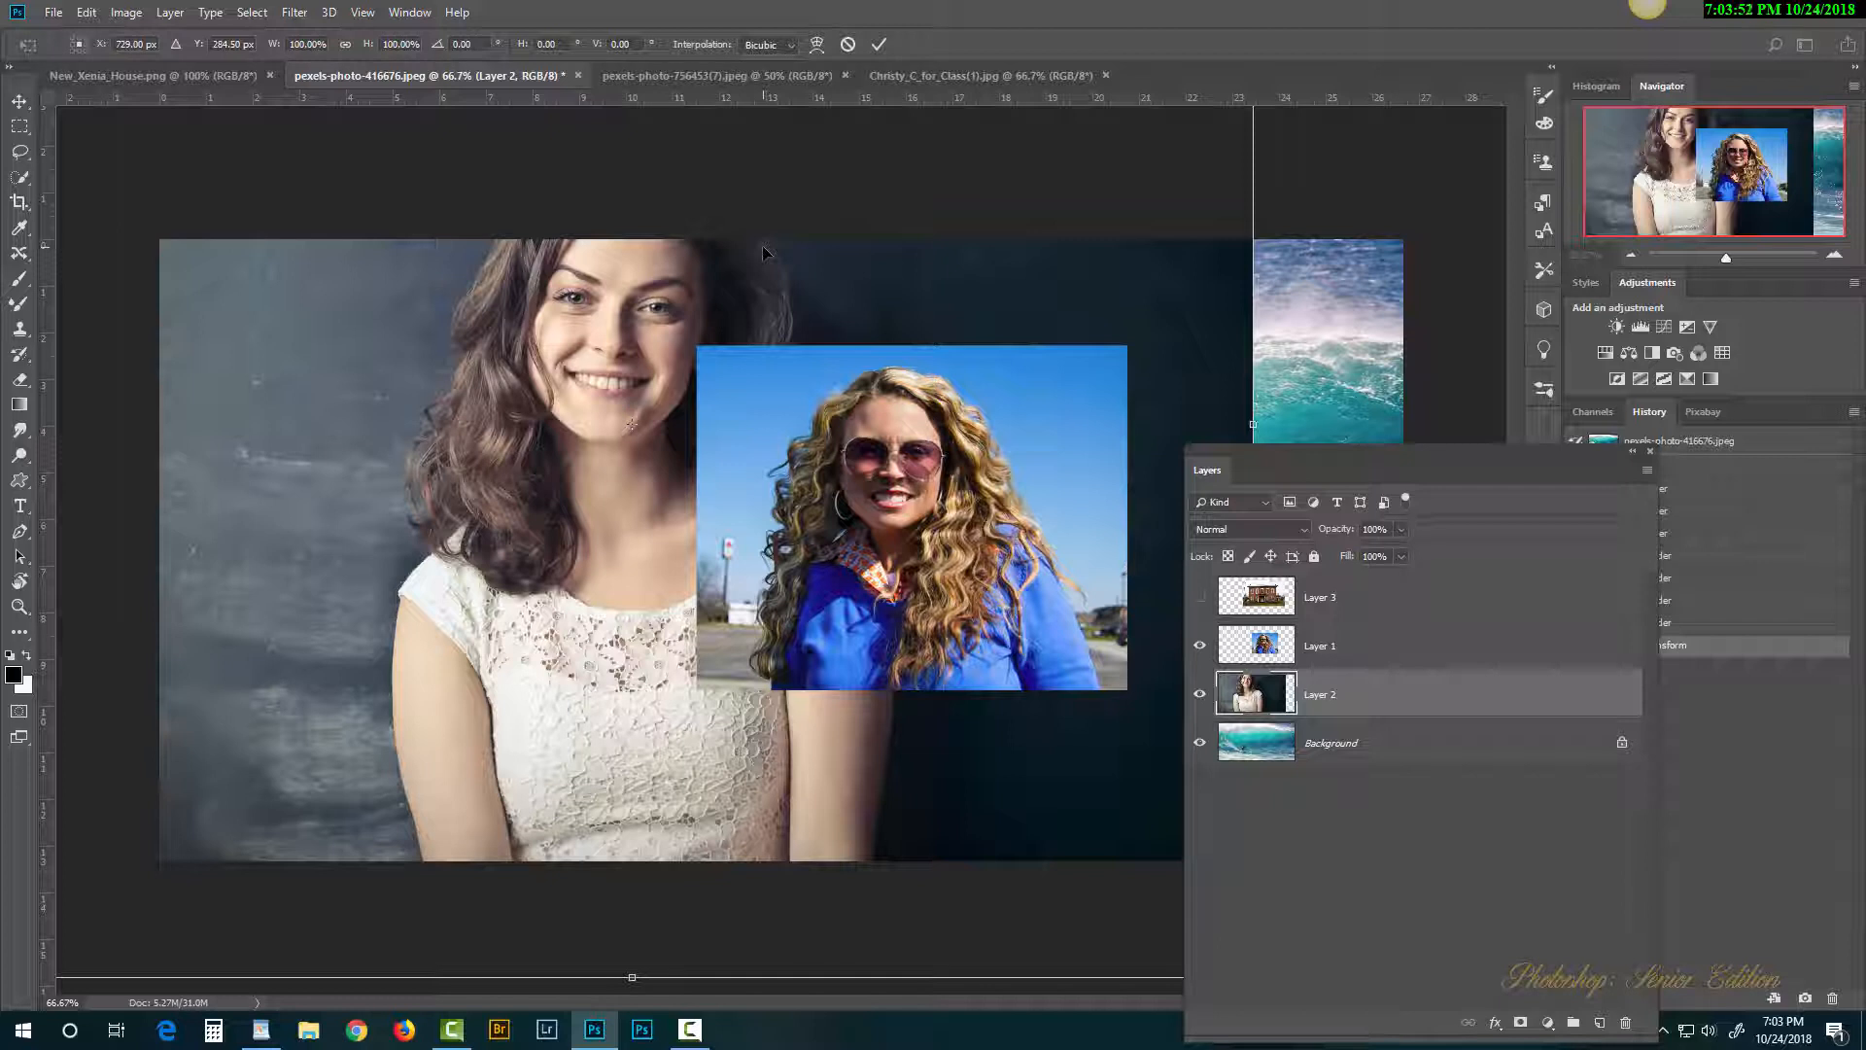
{"action": "key", "text": "ctrl+0"}
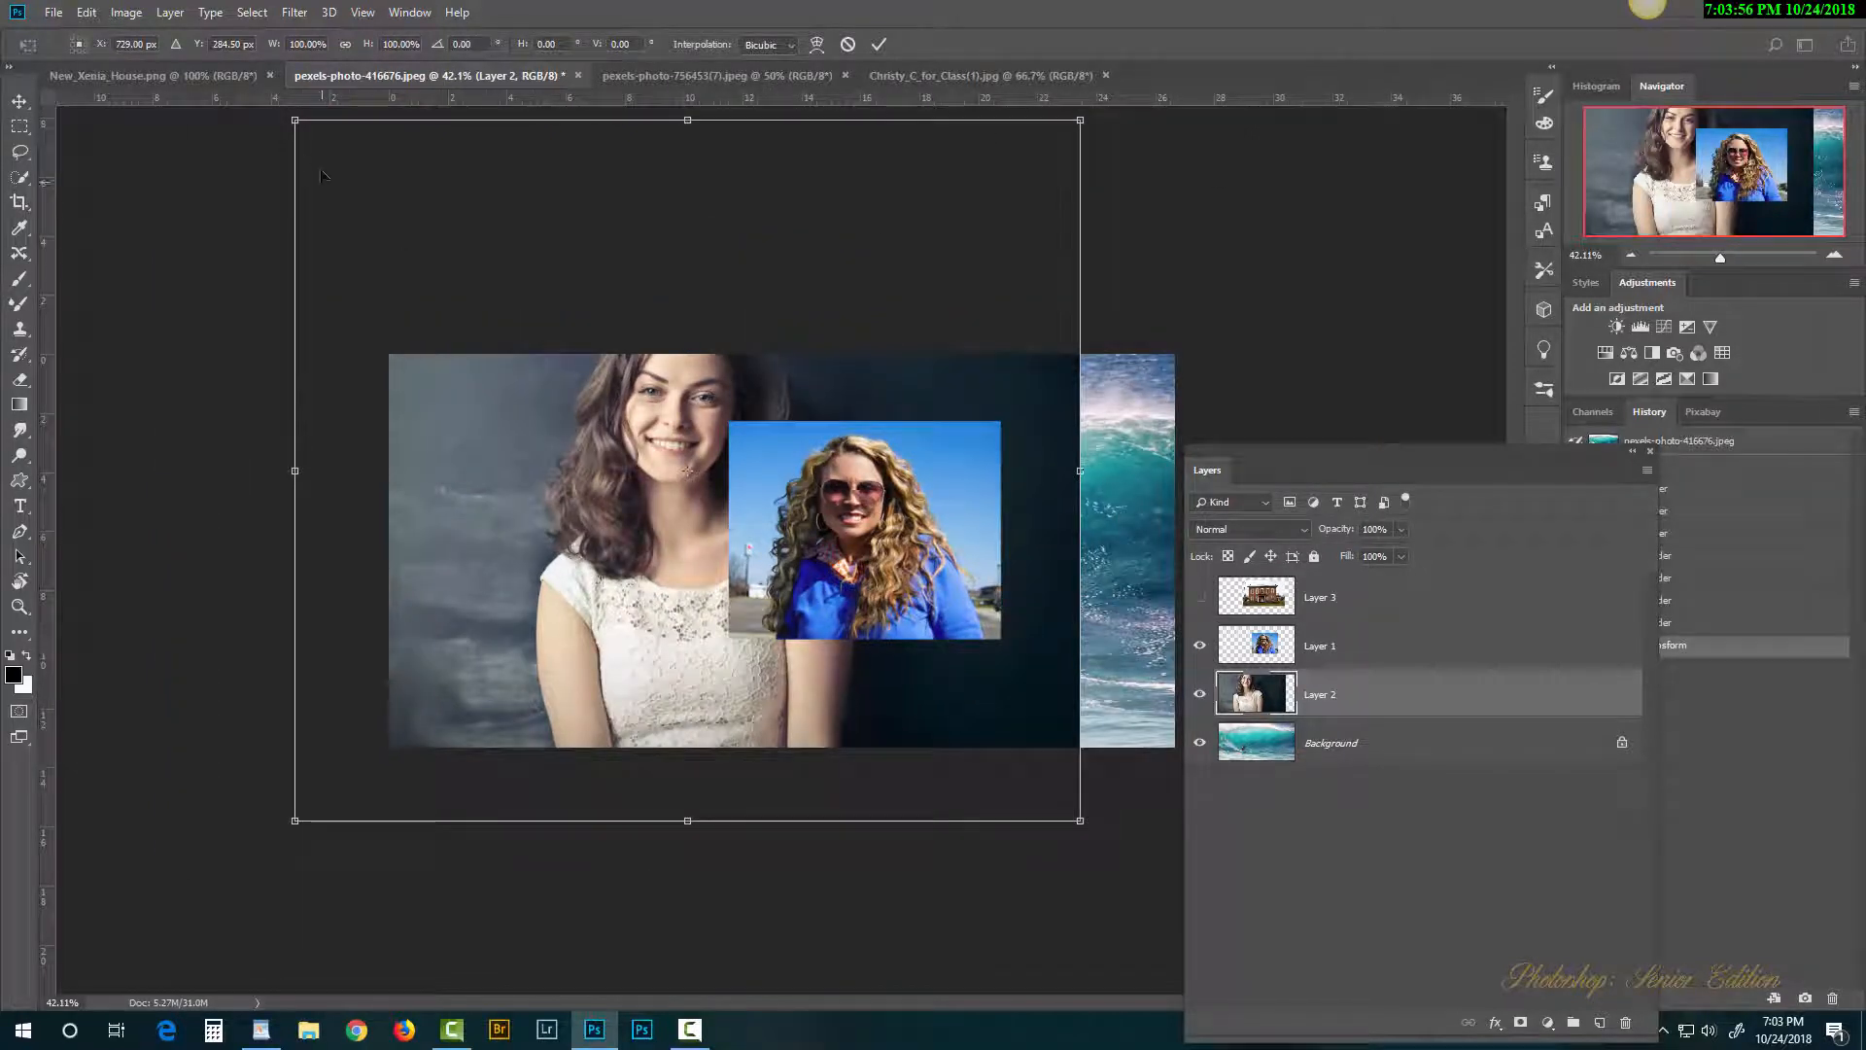
{"action": "left_click_drag", "start_coordinate": [296, 123], "coordinate": [799, 569]}
{"action": "left_click_drag", "start_coordinate": [994, 713], "coordinate": [607, 515]}
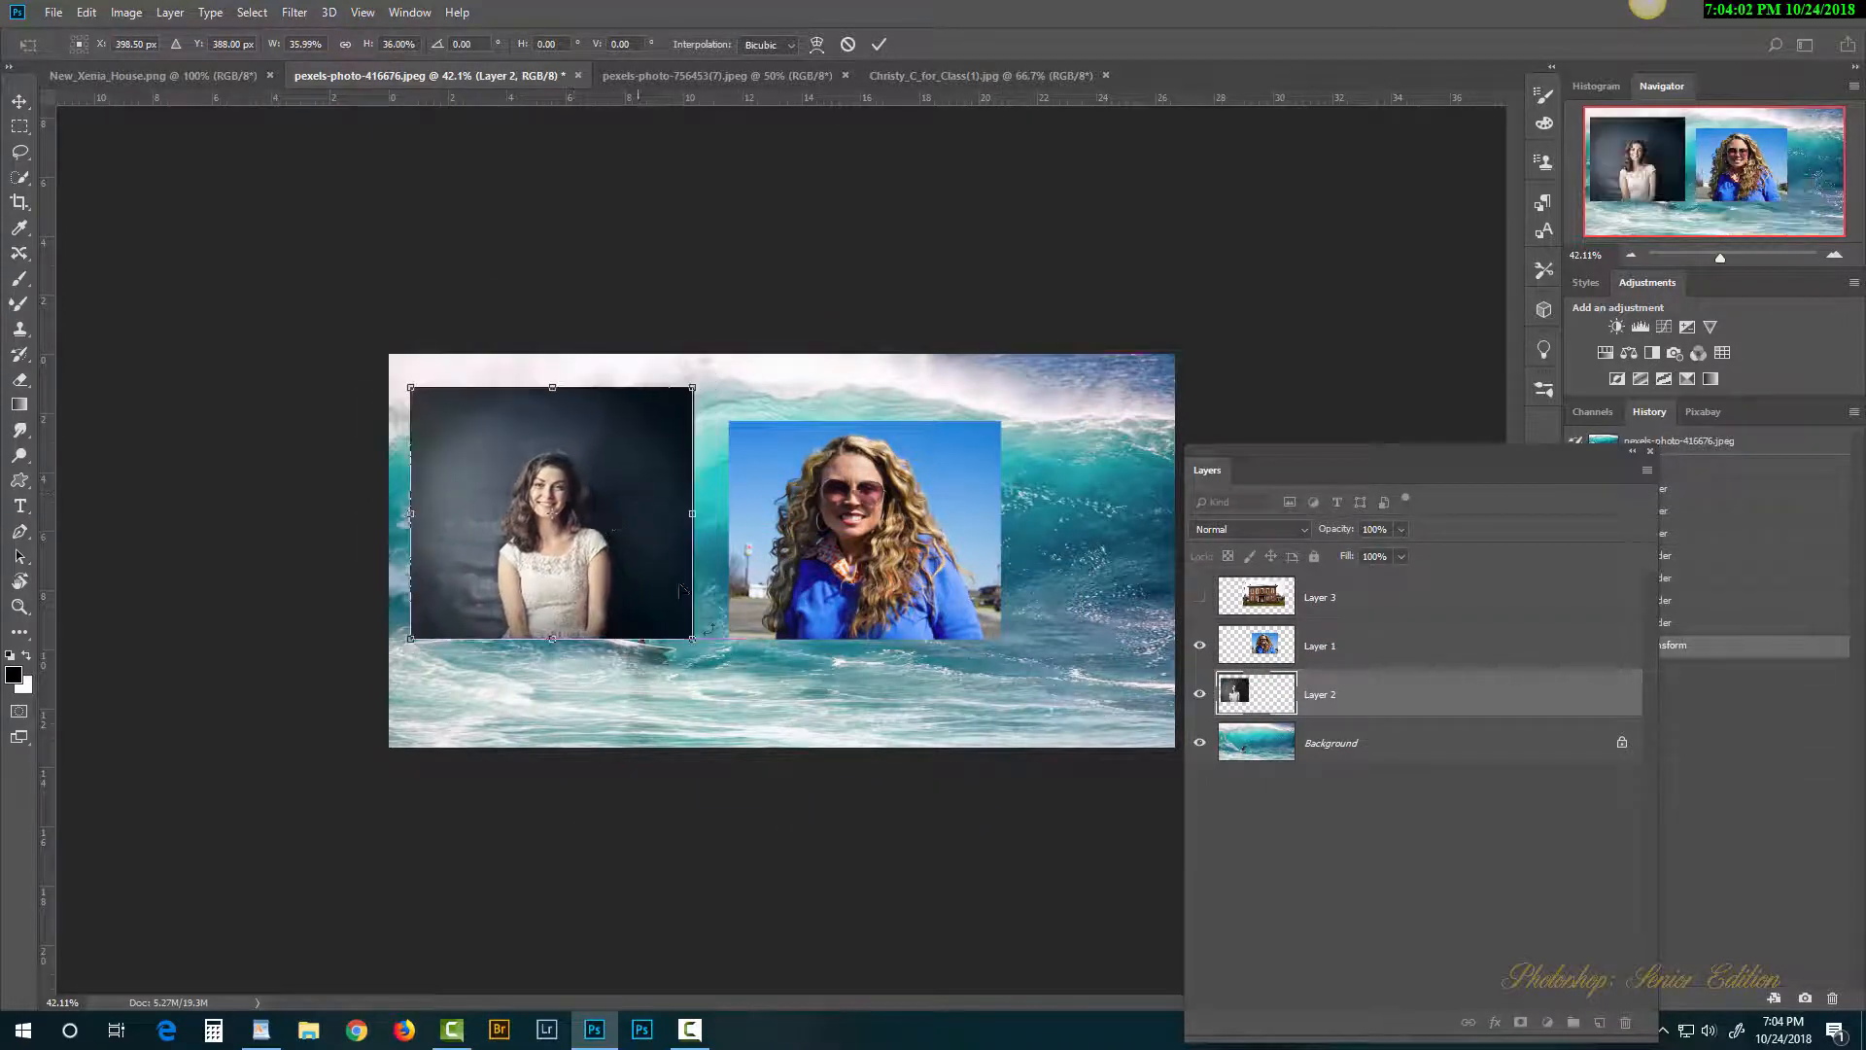
{"action": "left_click_drag", "start_coordinate": [693, 642], "coordinate": [648, 598]}
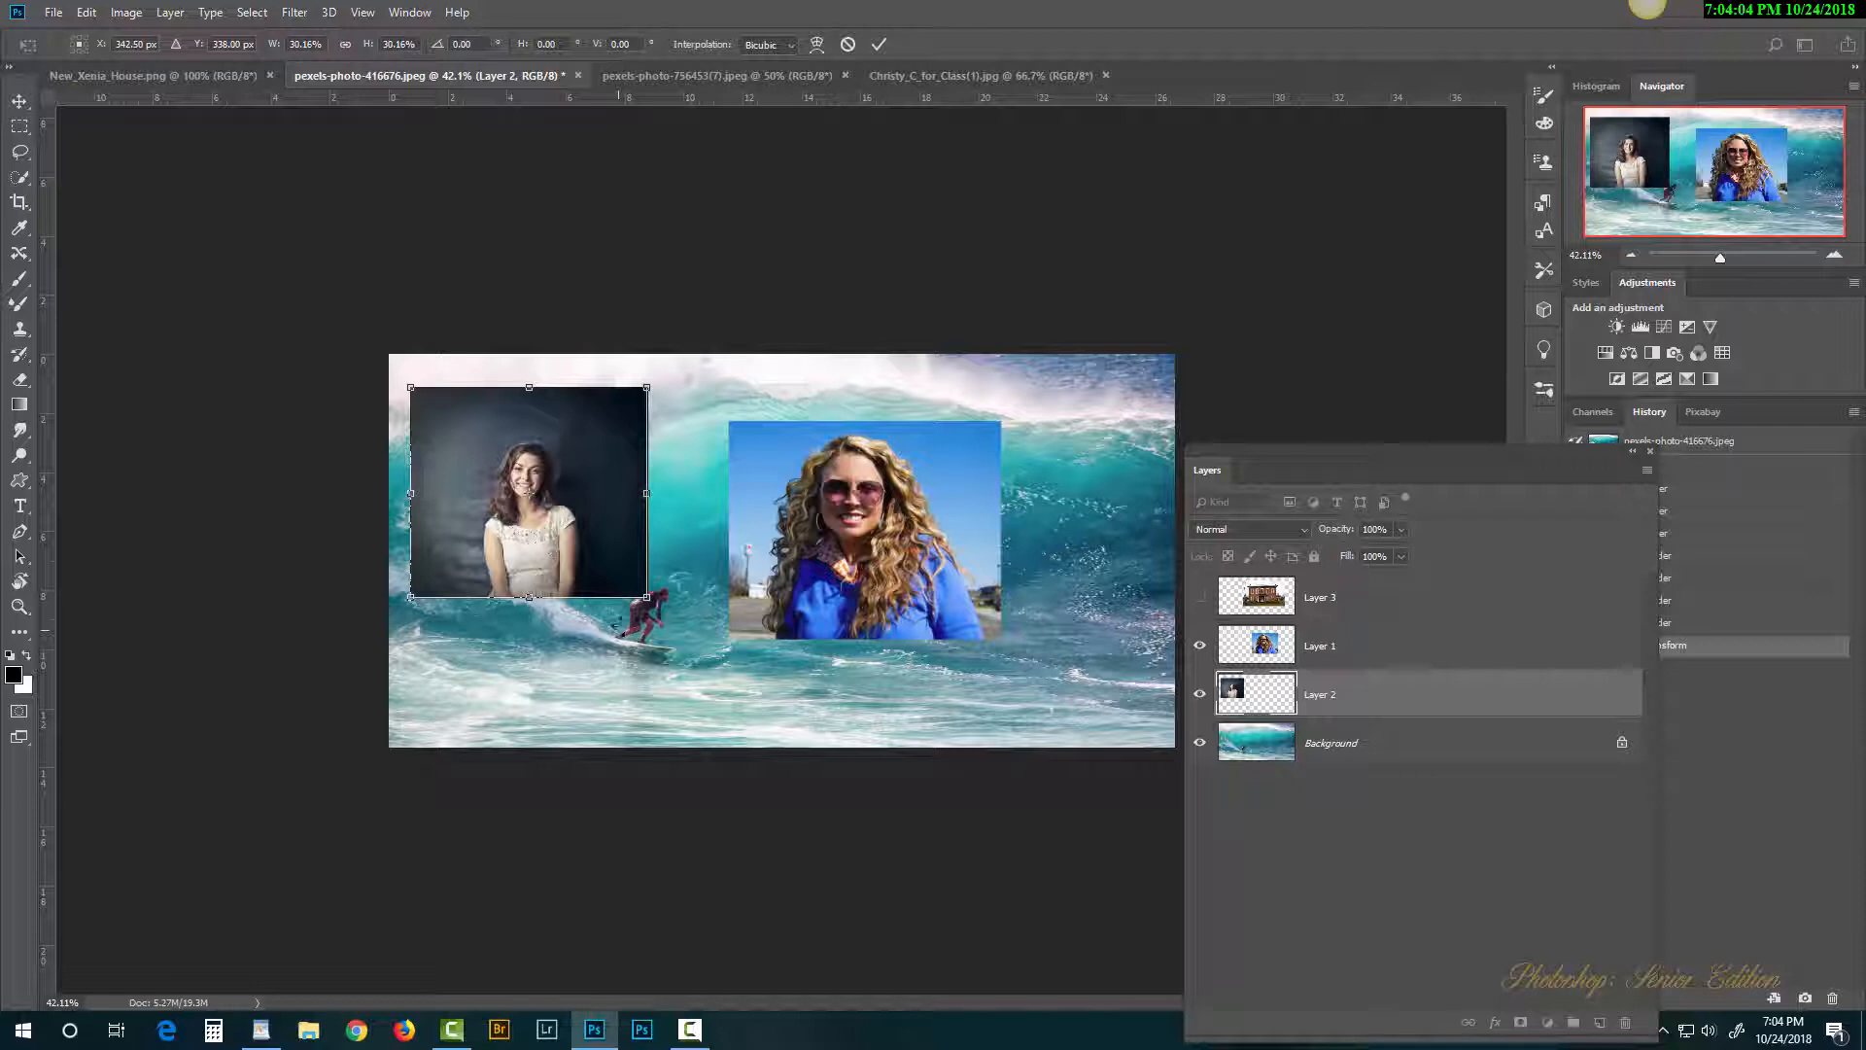
{"action": "key", "text": "Return"}
{"action": "key", "text": "b"}
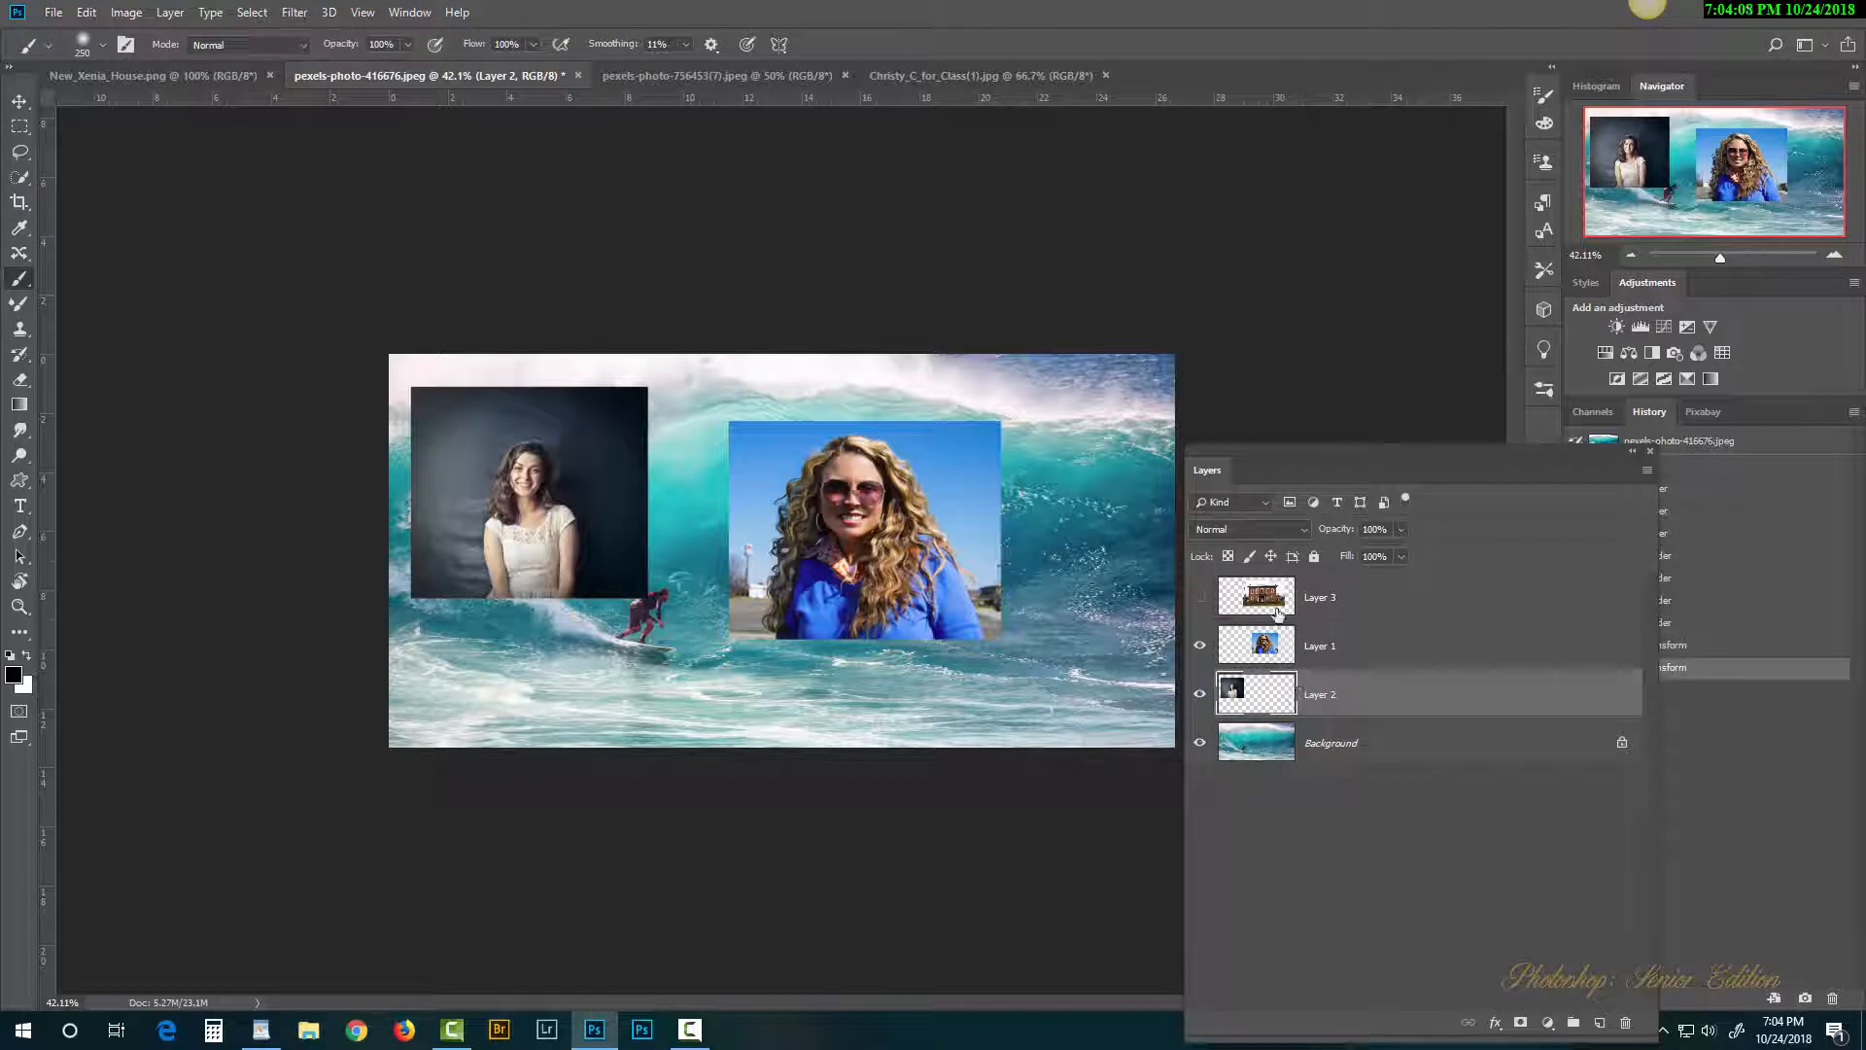
Step: Show the house layer again and shrink it to about 60%, shifting it down-right
{"action": "left_click", "coordinate": [1200, 599]}
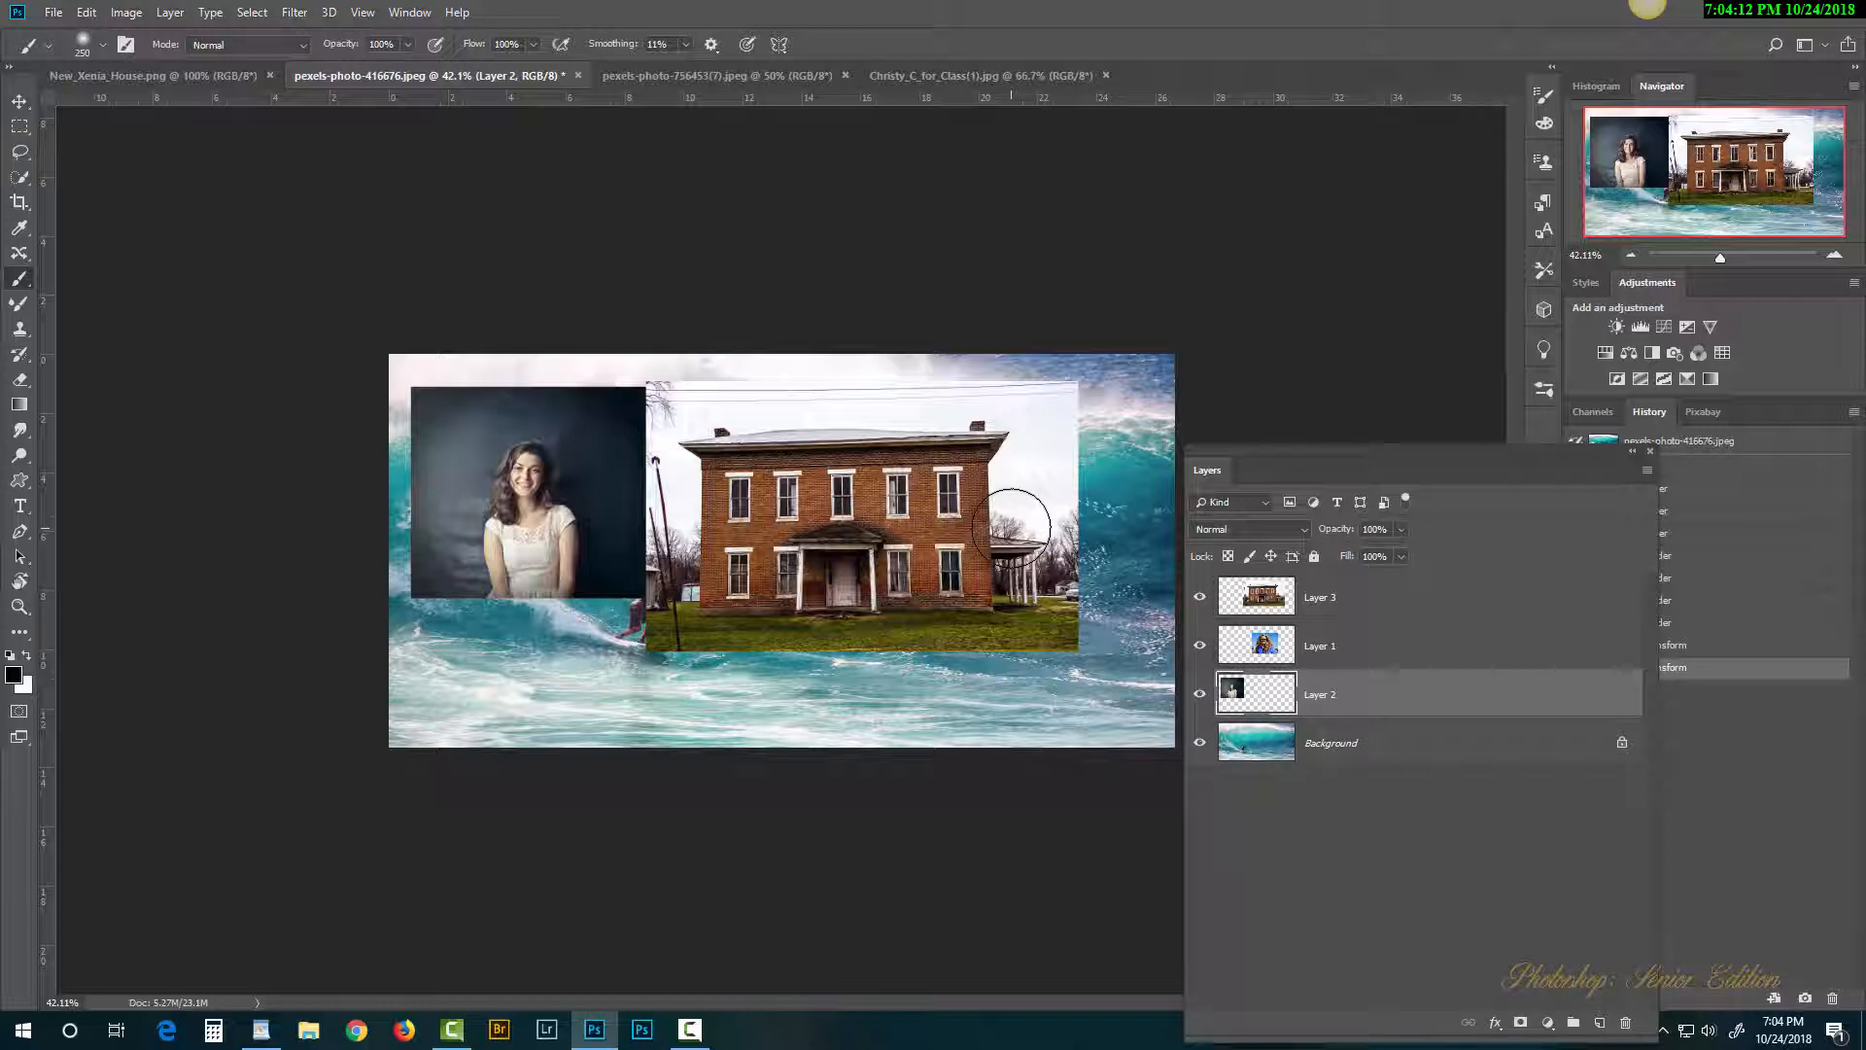
{"action": "key", "text": "ctrl+t"}
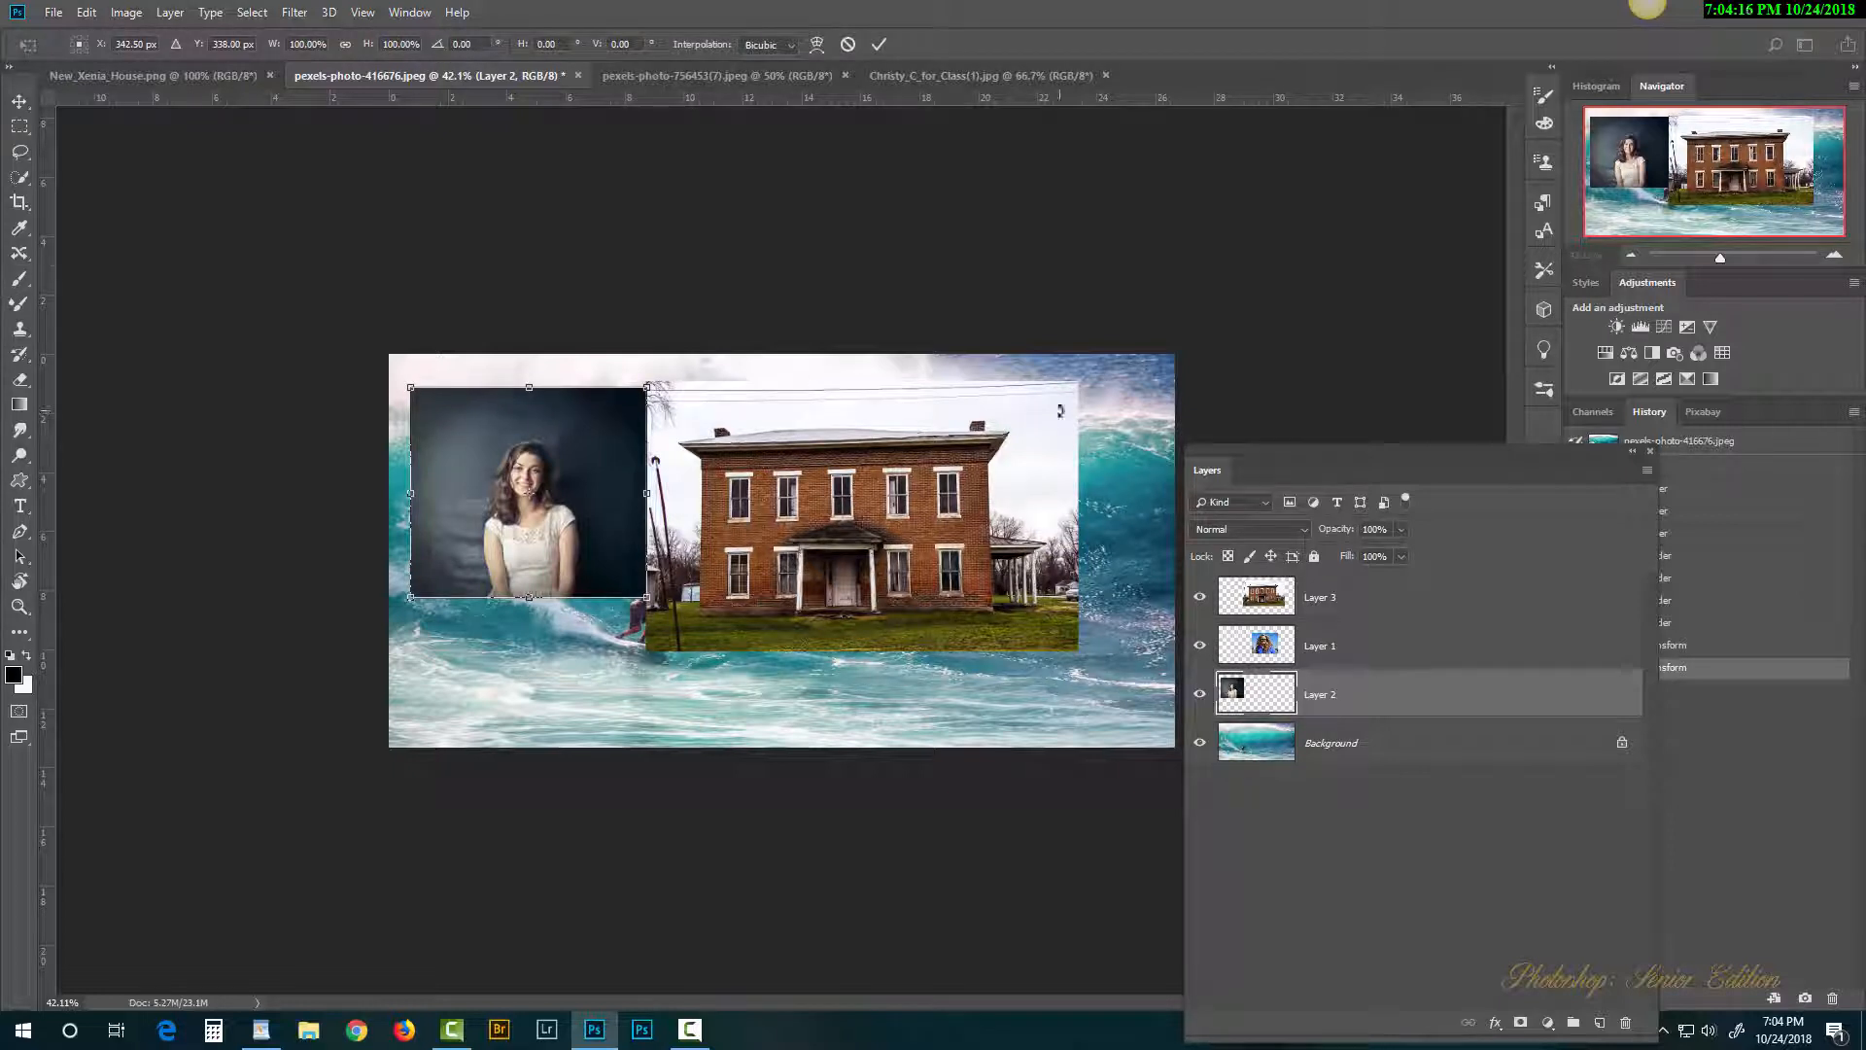
{"action": "key", "text": "Return"}
{"action": "left_click", "coordinate": [1348, 599]}
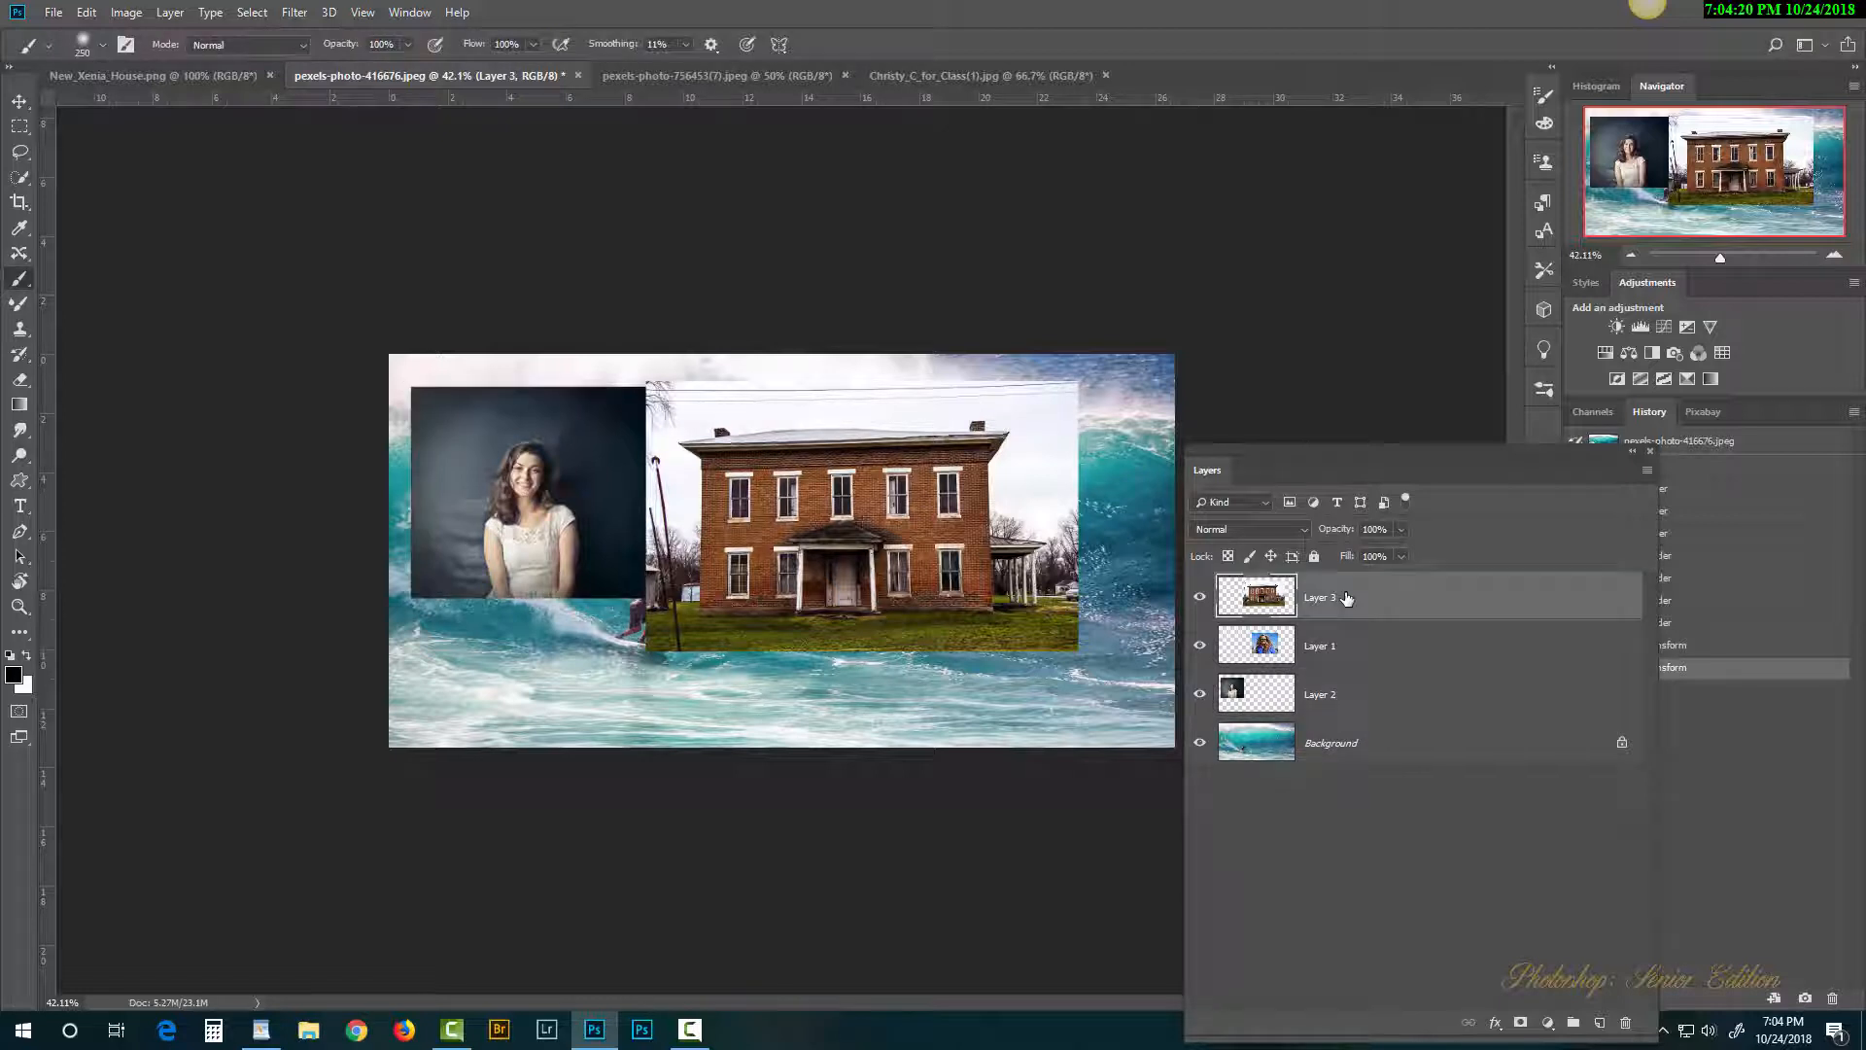
{"action": "key", "text": "ctrl+t"}
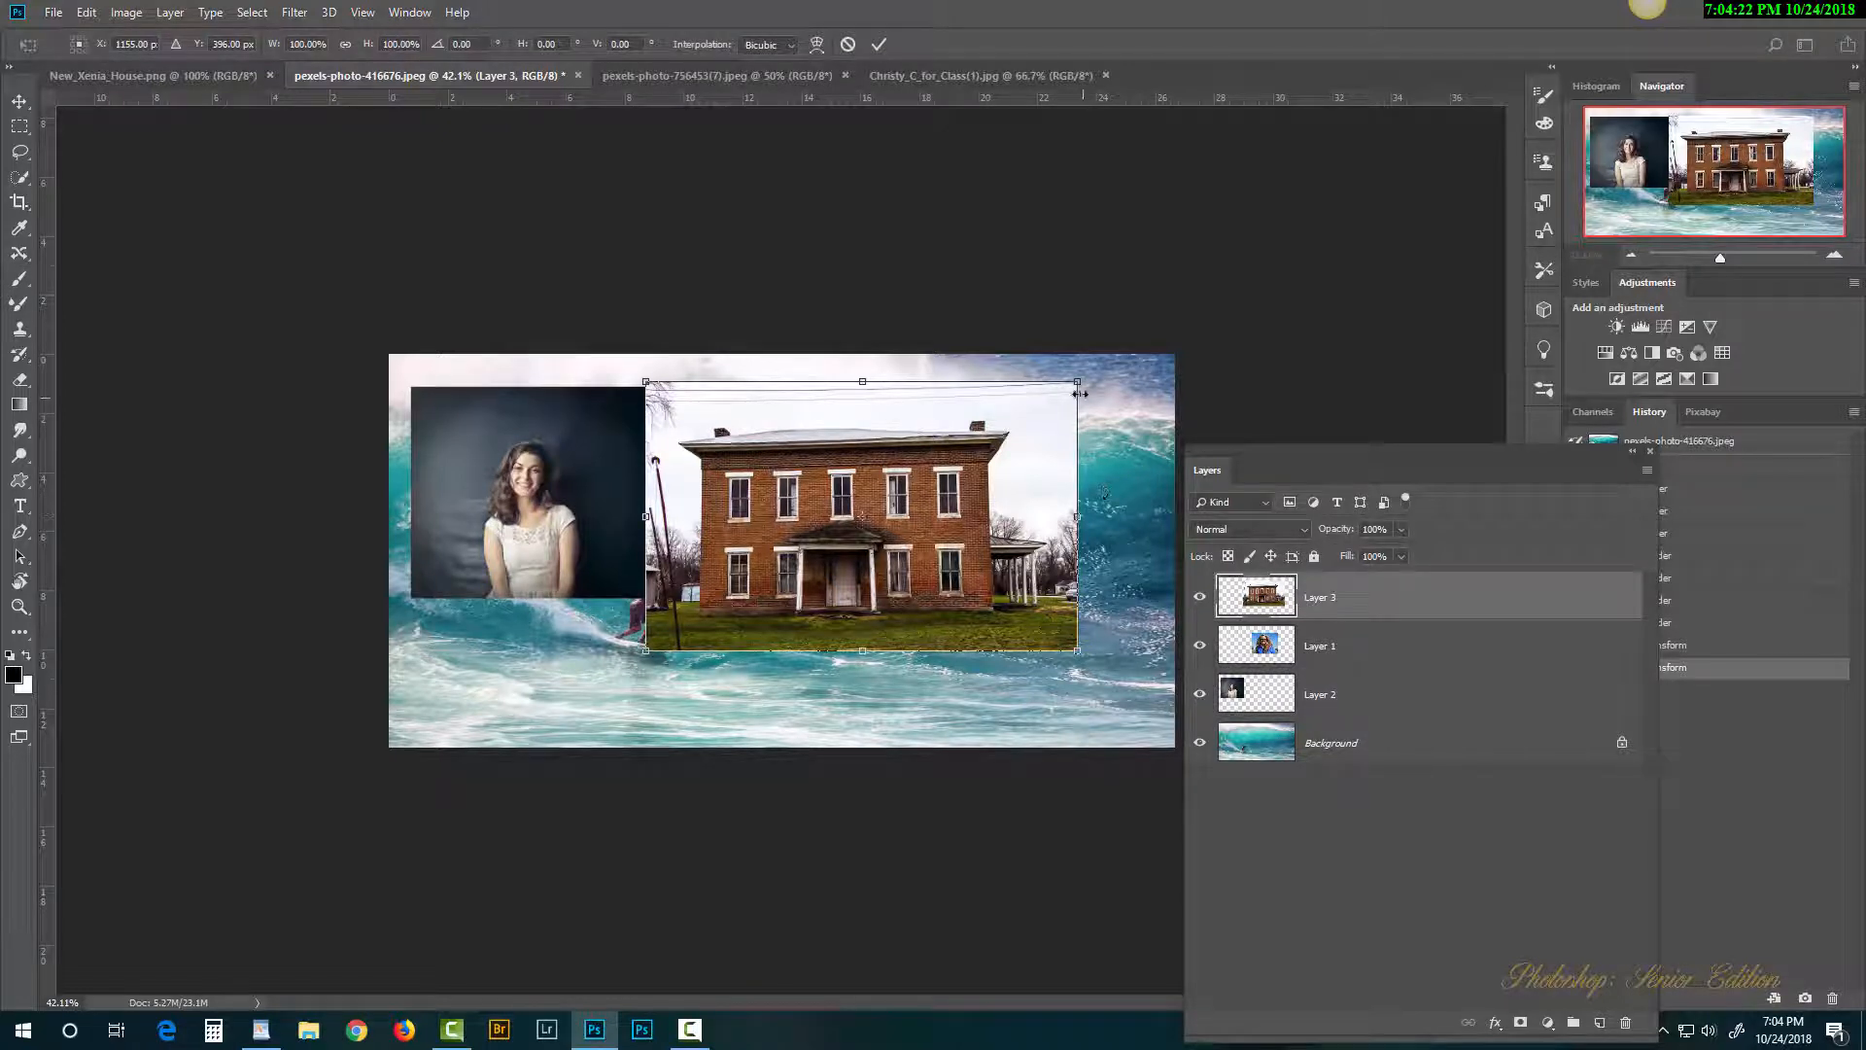
{"action": "left_click_drag", "start_coordinate": [1062, 393], "coordinate": [888, 500]}
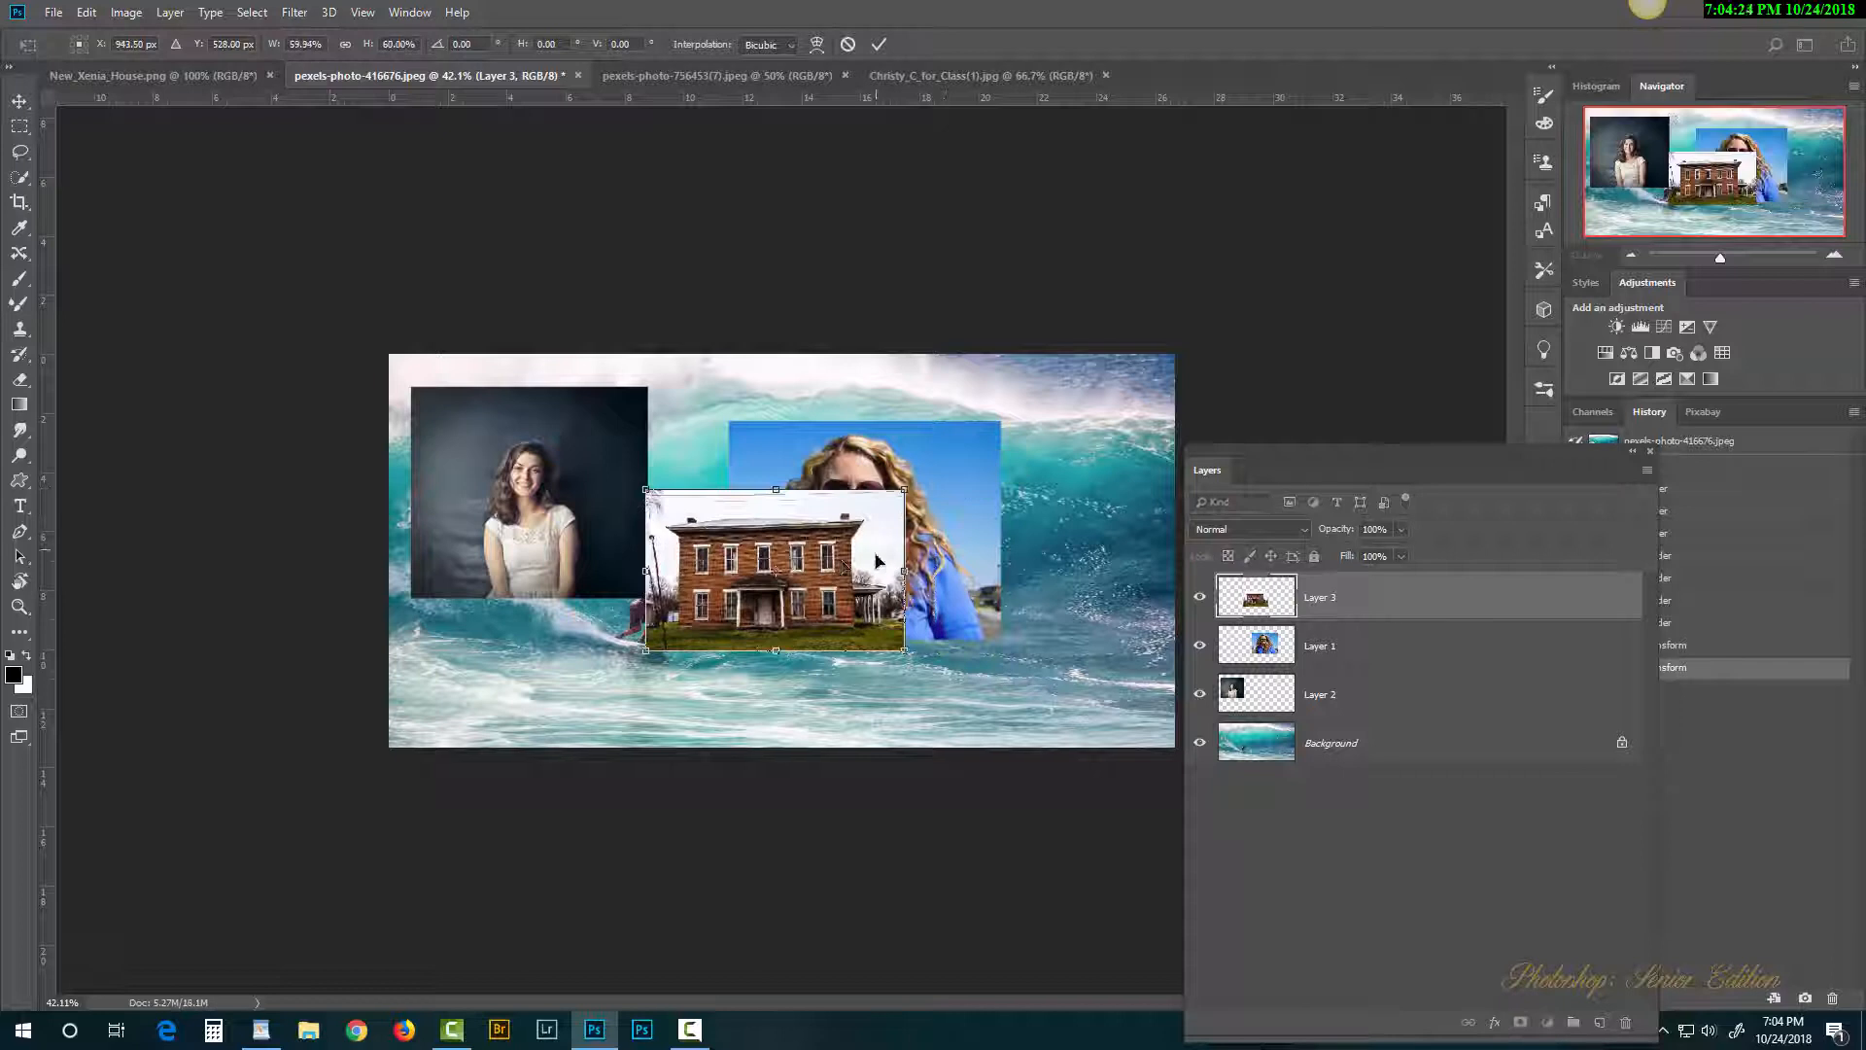
{"action": "left_click_drag", "start_coordinate": [865, 582], "coordinate": [1098, 679]}
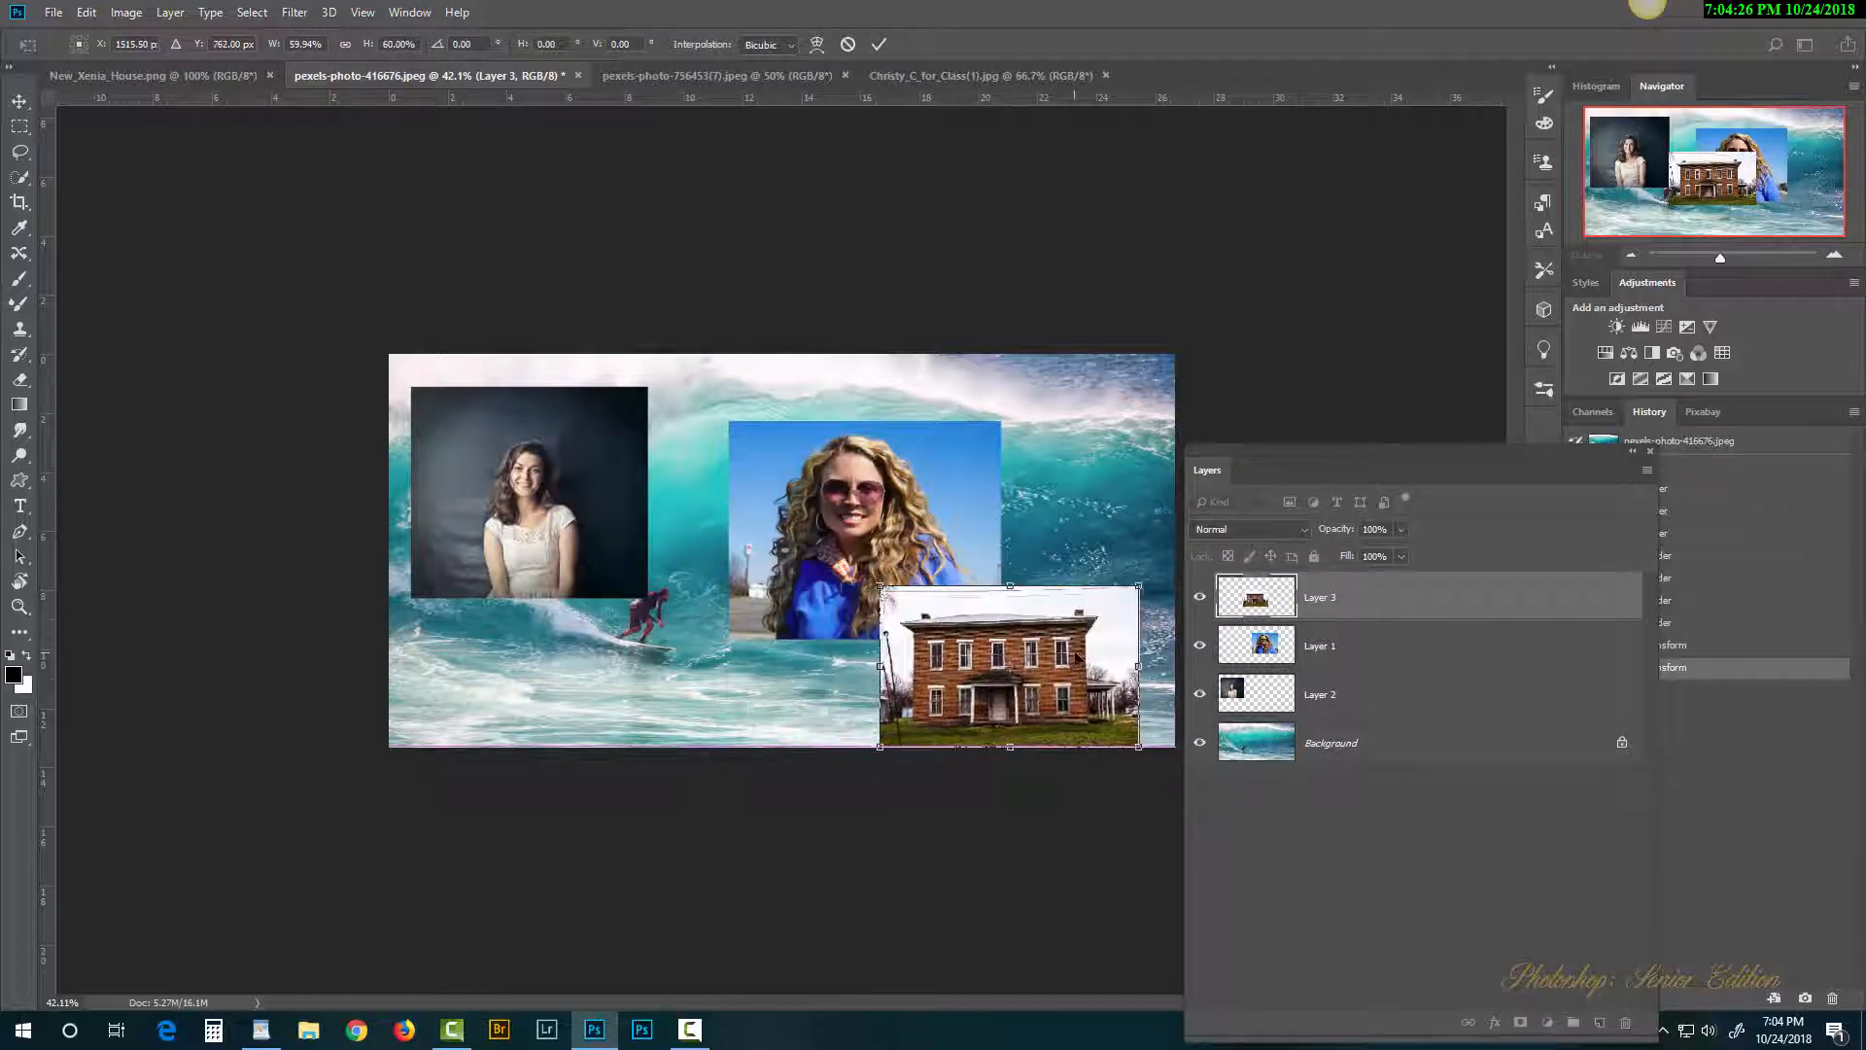
{"action": "key", "text": "b"}
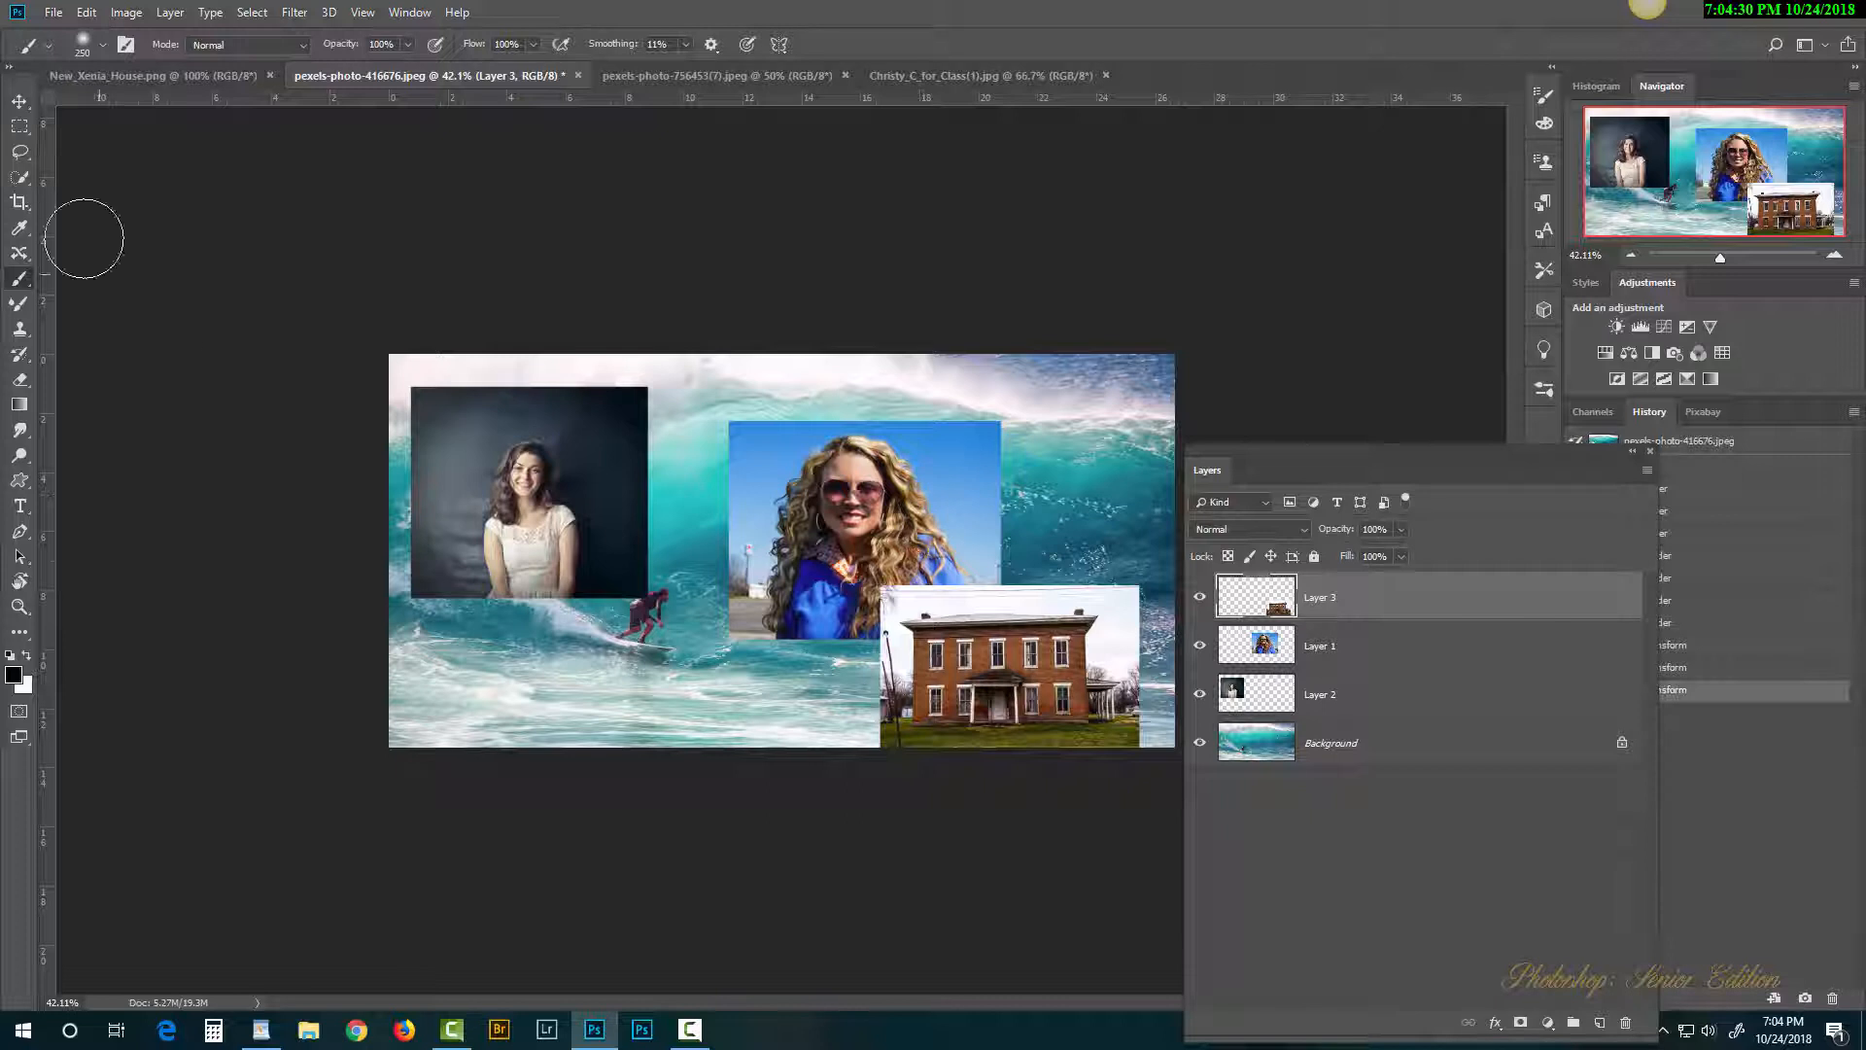
Step: Arrange the photos: dark portrait top-left, blonde woman upper right, house bottom right
{"action": "left_click", "coordinate": [19, 101]}
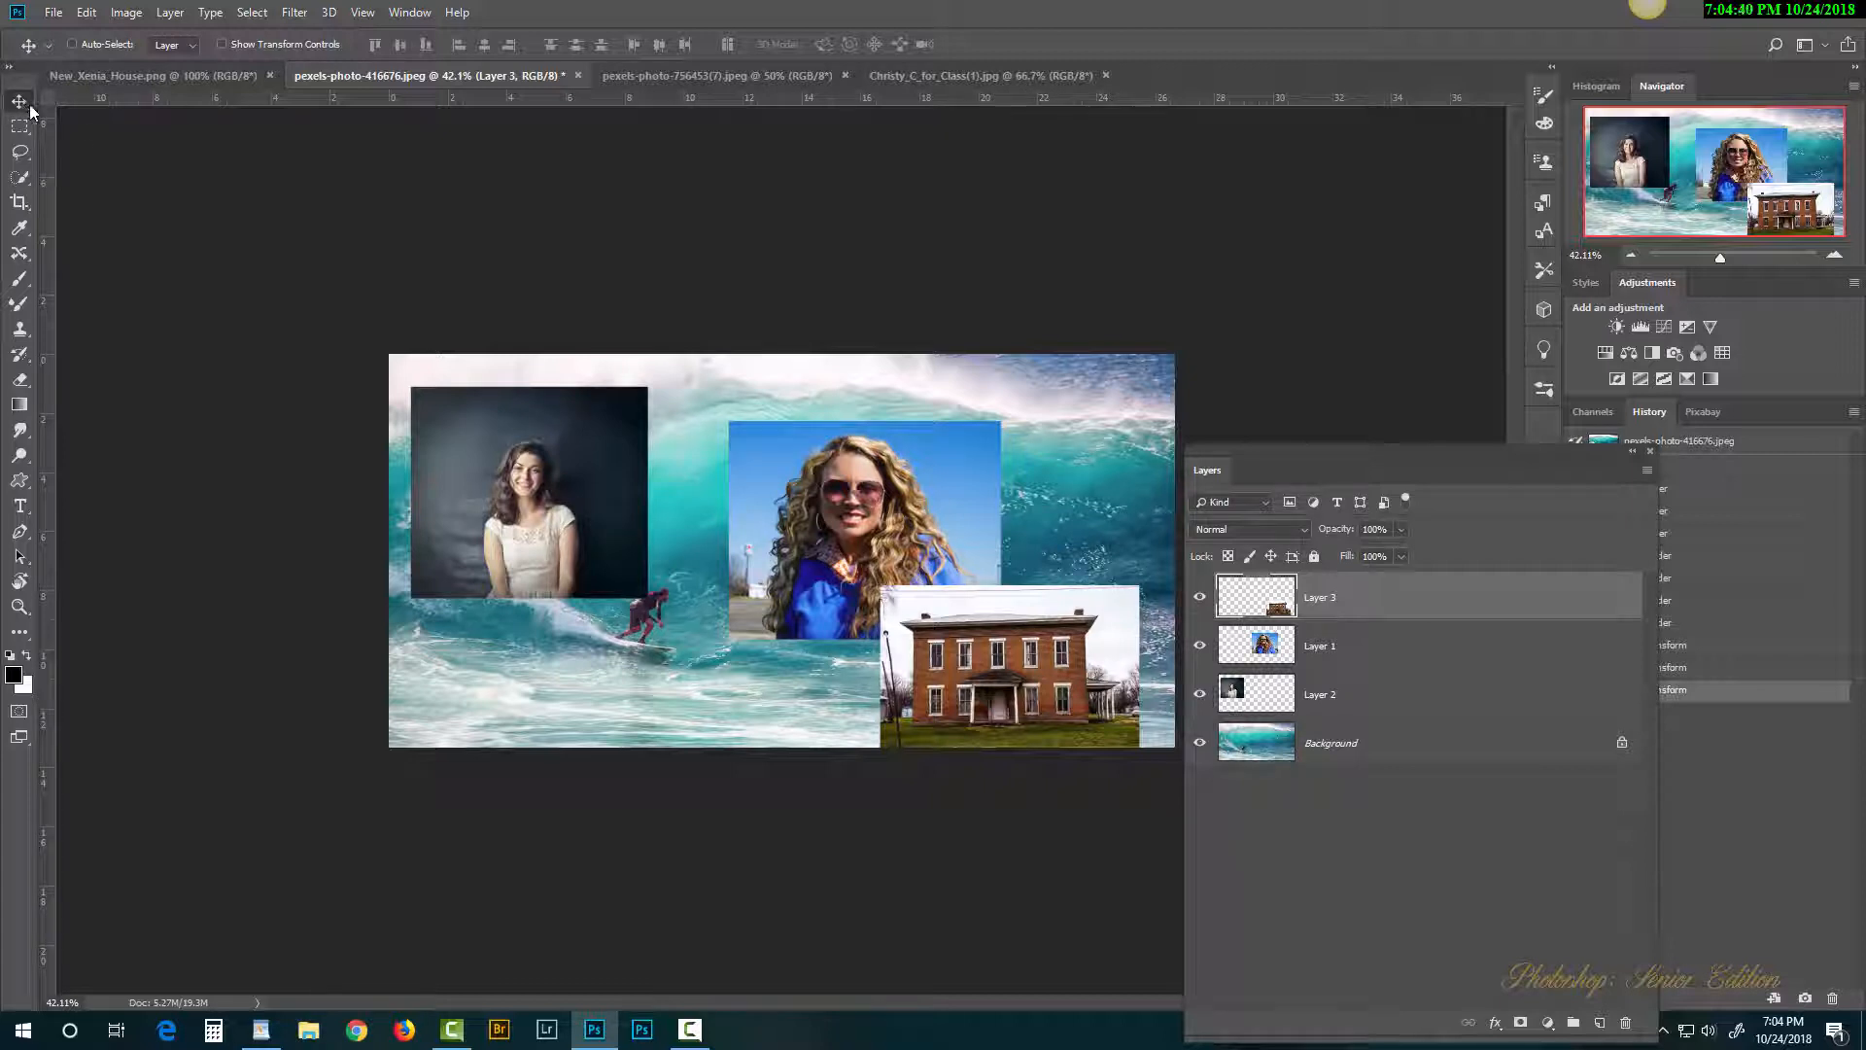
{"action": "left_click_drag", "start_coordinate": [1079, 686], "coordinate": [668, 523]}
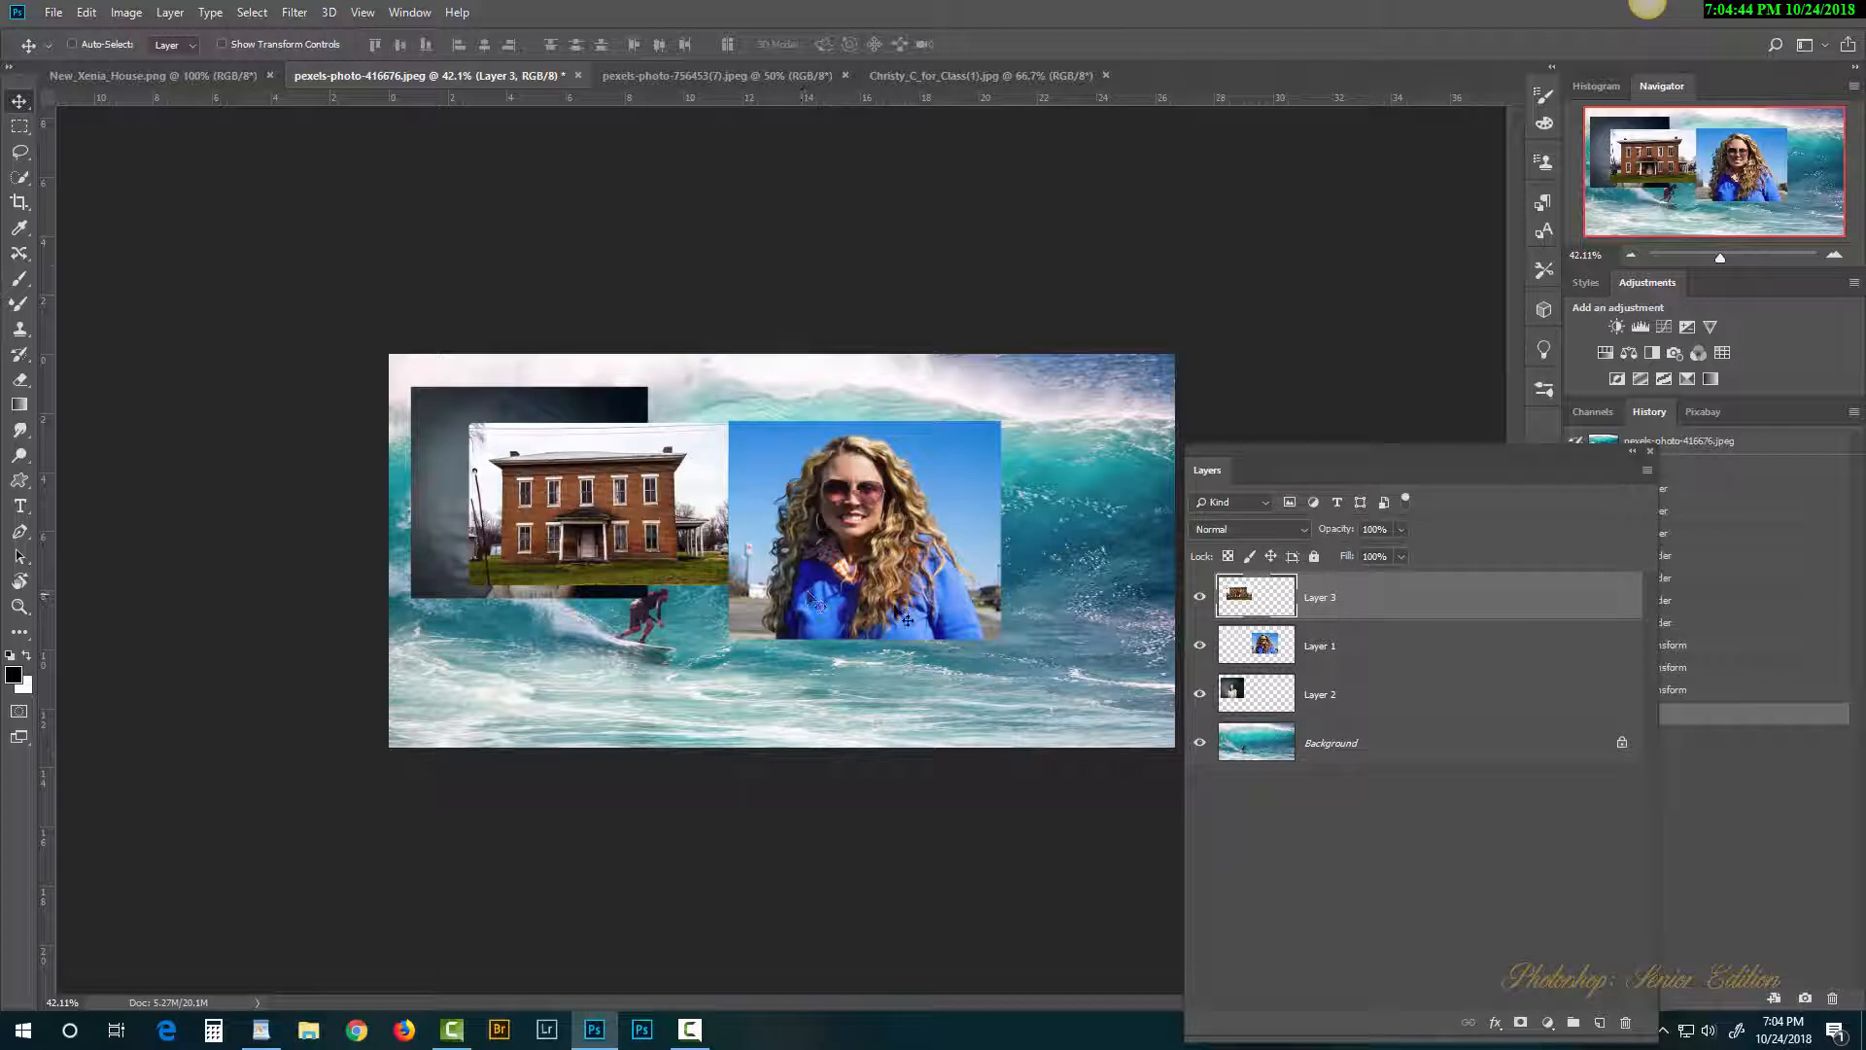
{"action": "left_click", "coordinate": [1274, 650]}
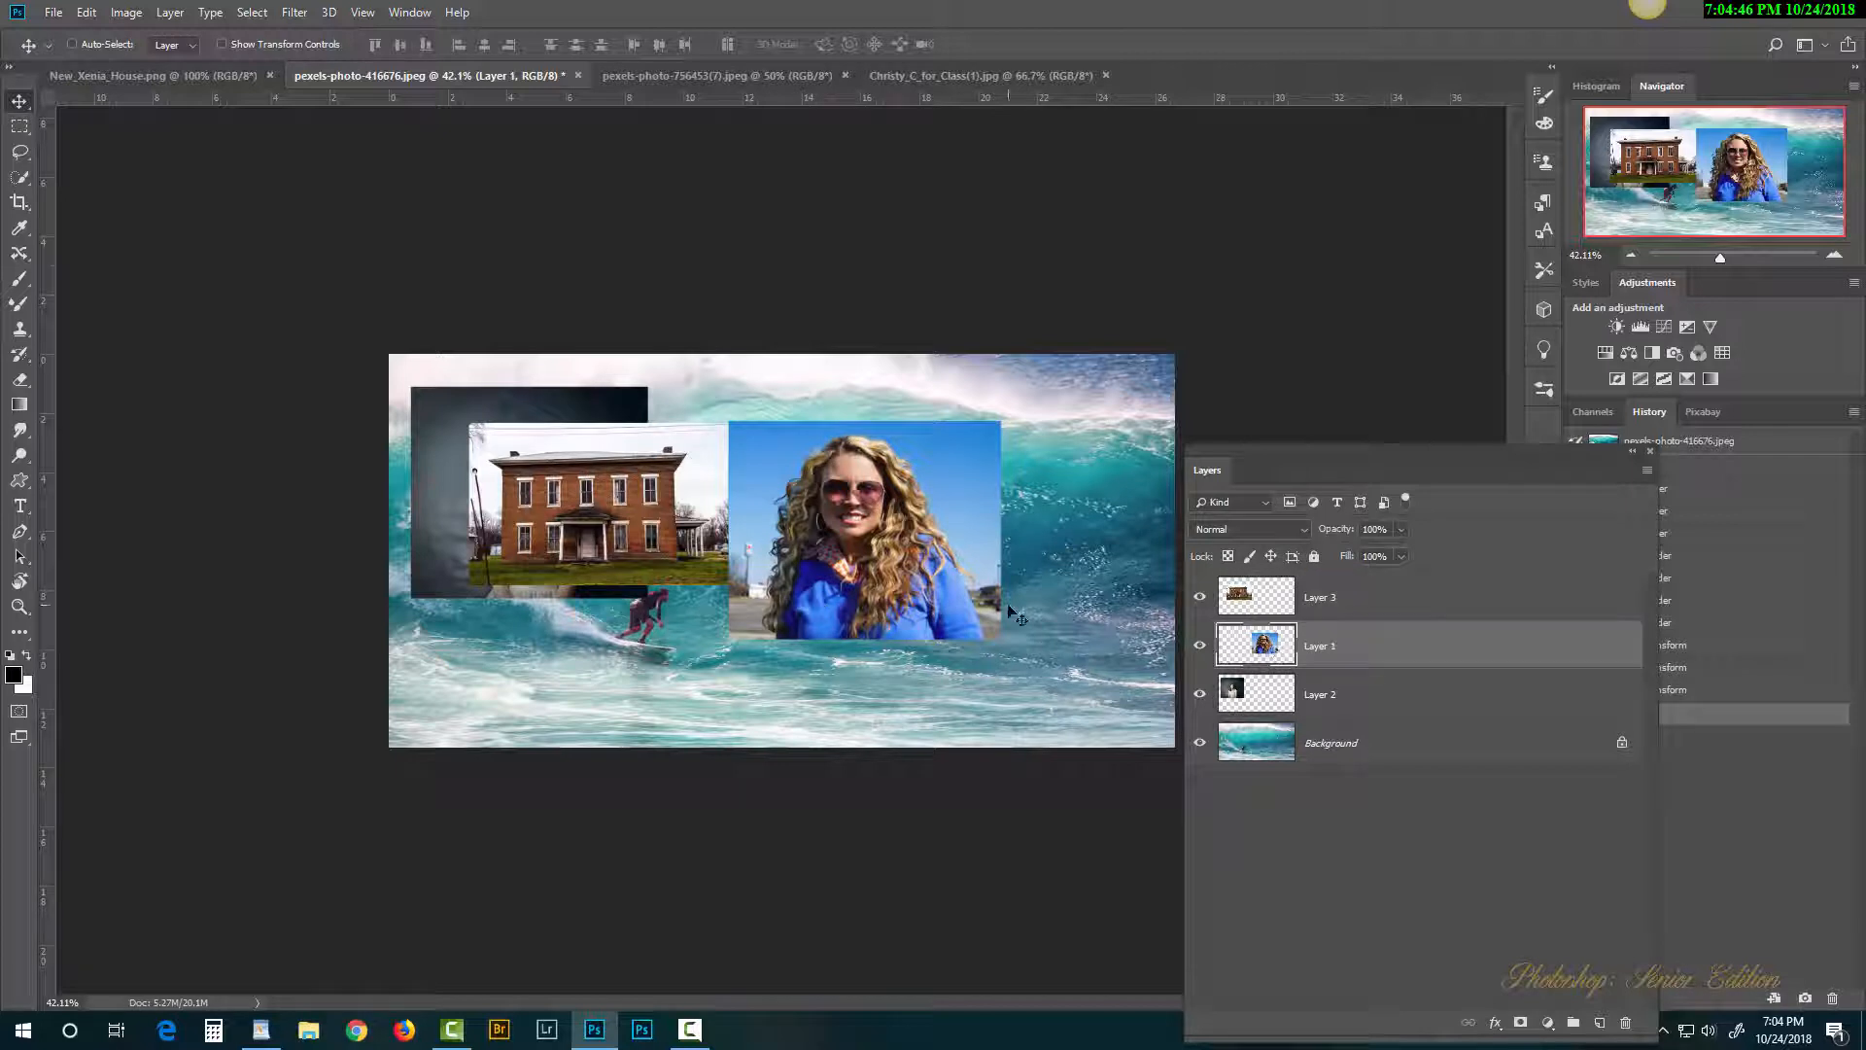
{"action": "left_click_drag", "start_coordinate": [1016, 616], "coordinate": [718, 610]}
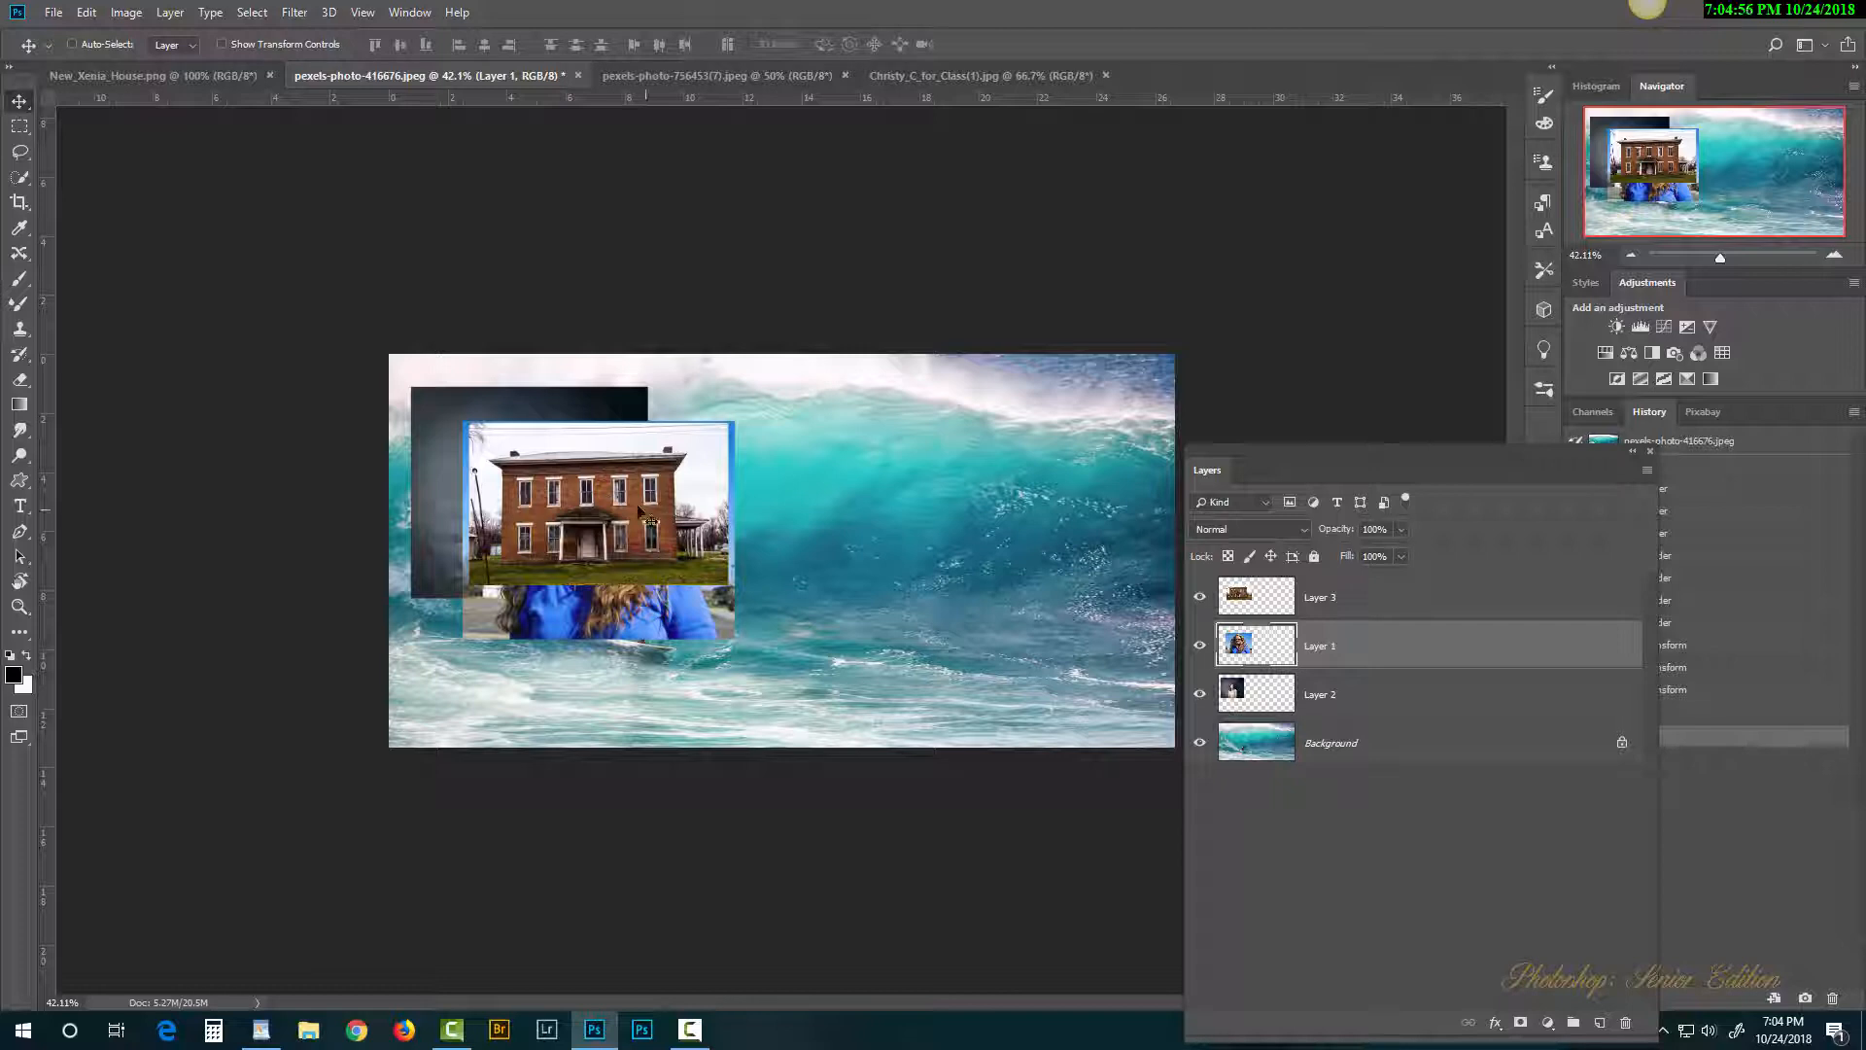
{"action": "left_click_drag", "start_coordinate": [642, 519], "coordinate": [989, 472]}
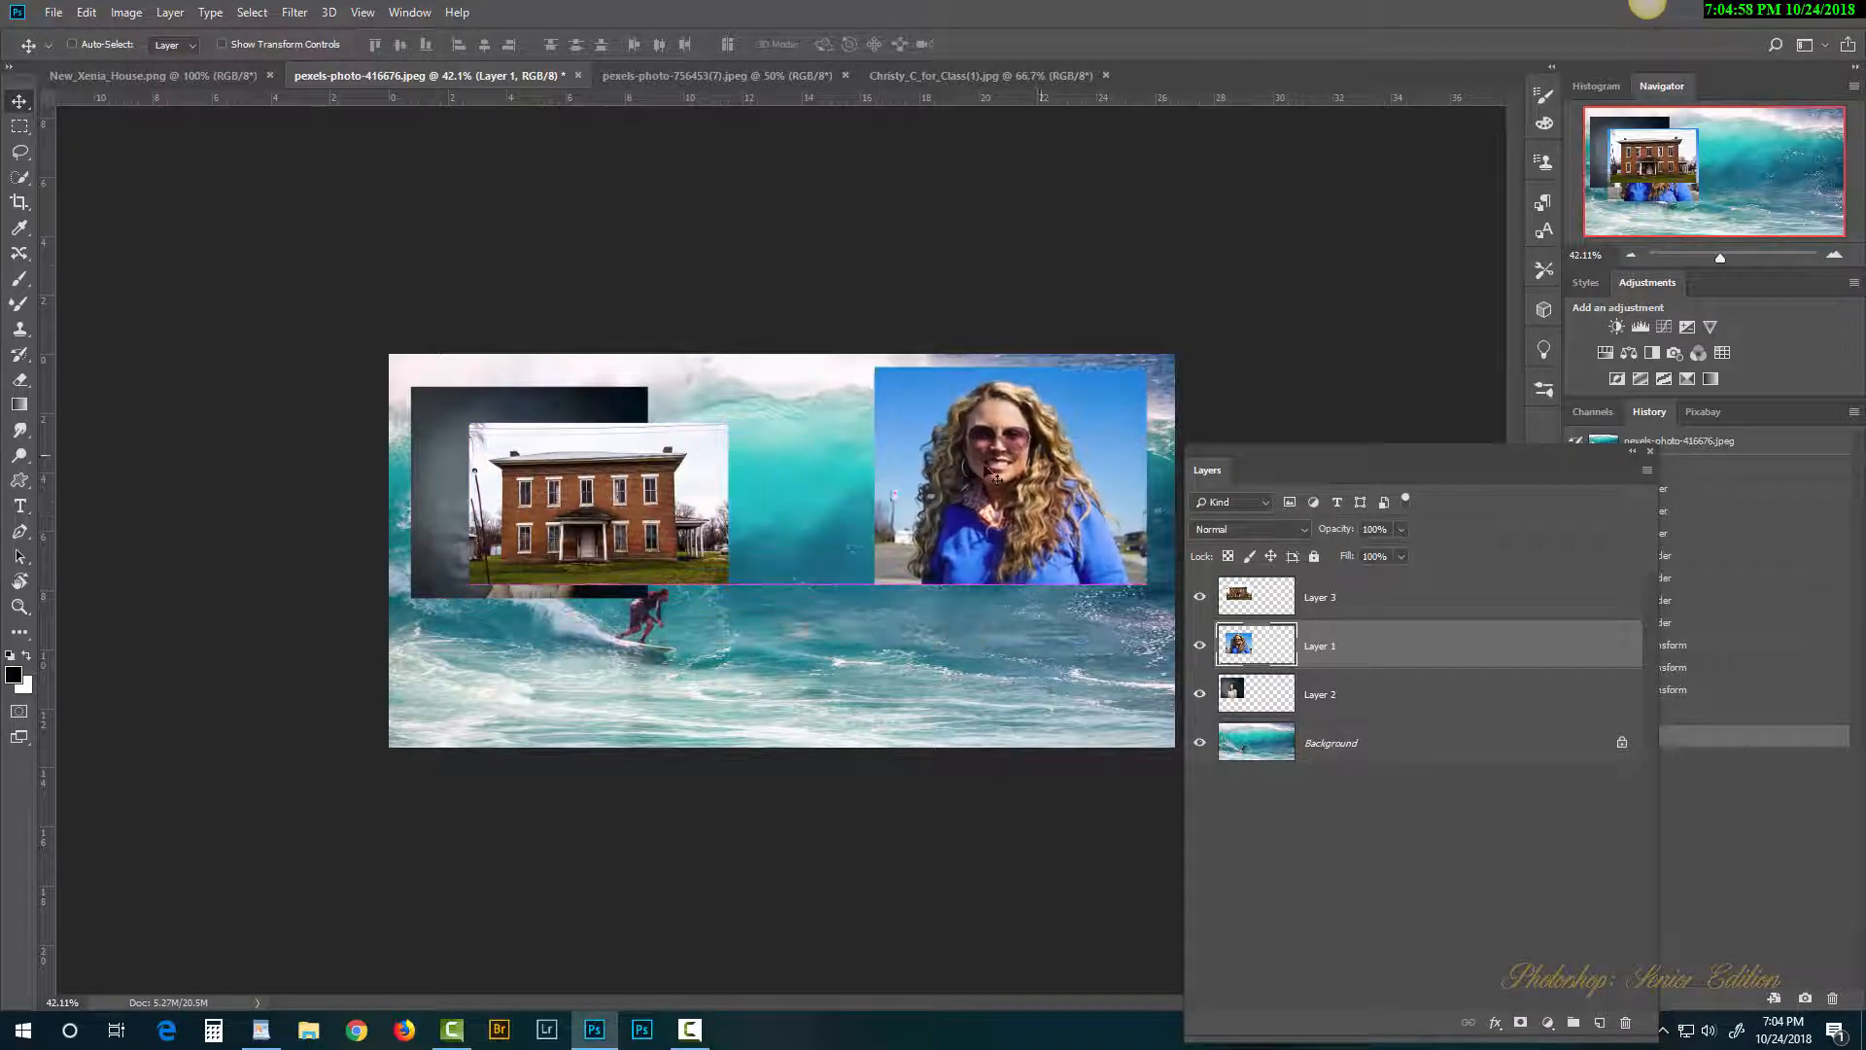
{"action": "left_click_drag", "start_coordinate": [626, 525], "coordinate": [683, 571]}
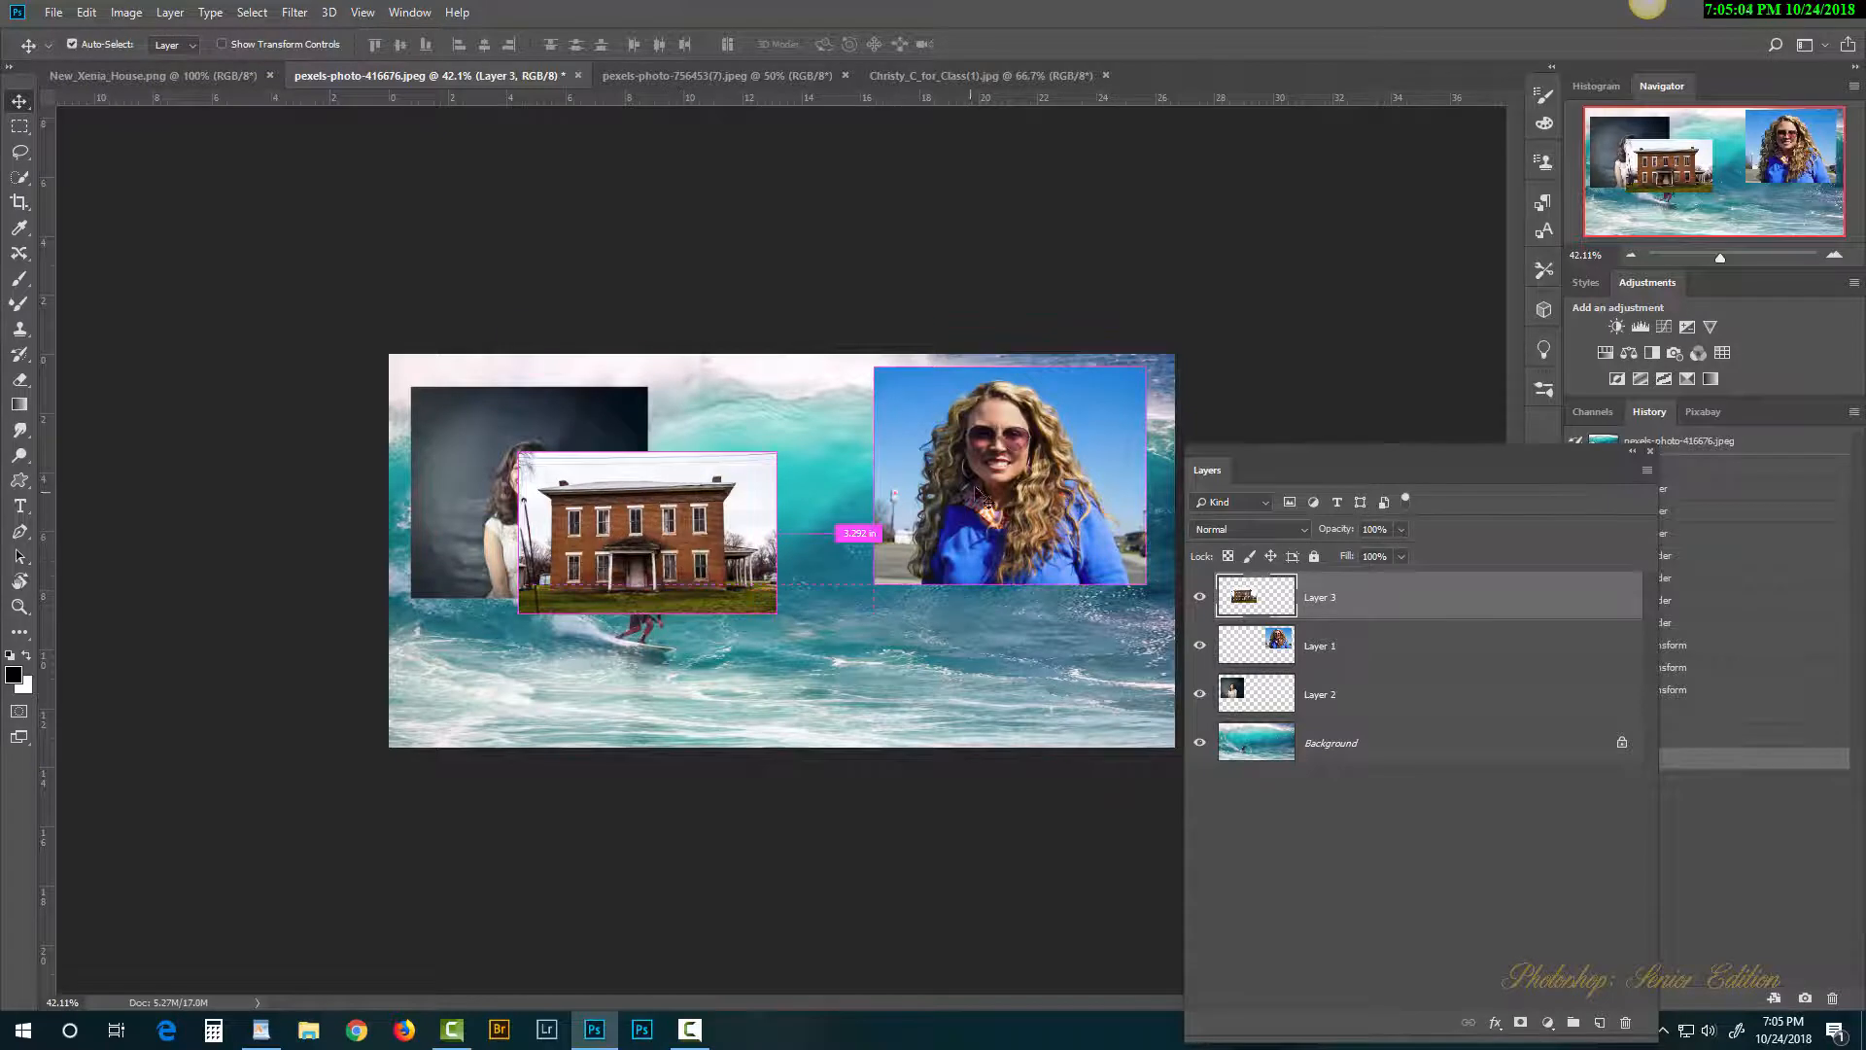
{"action": "left_click", "coordinate": [1016, 479], "text": "ctrl"}
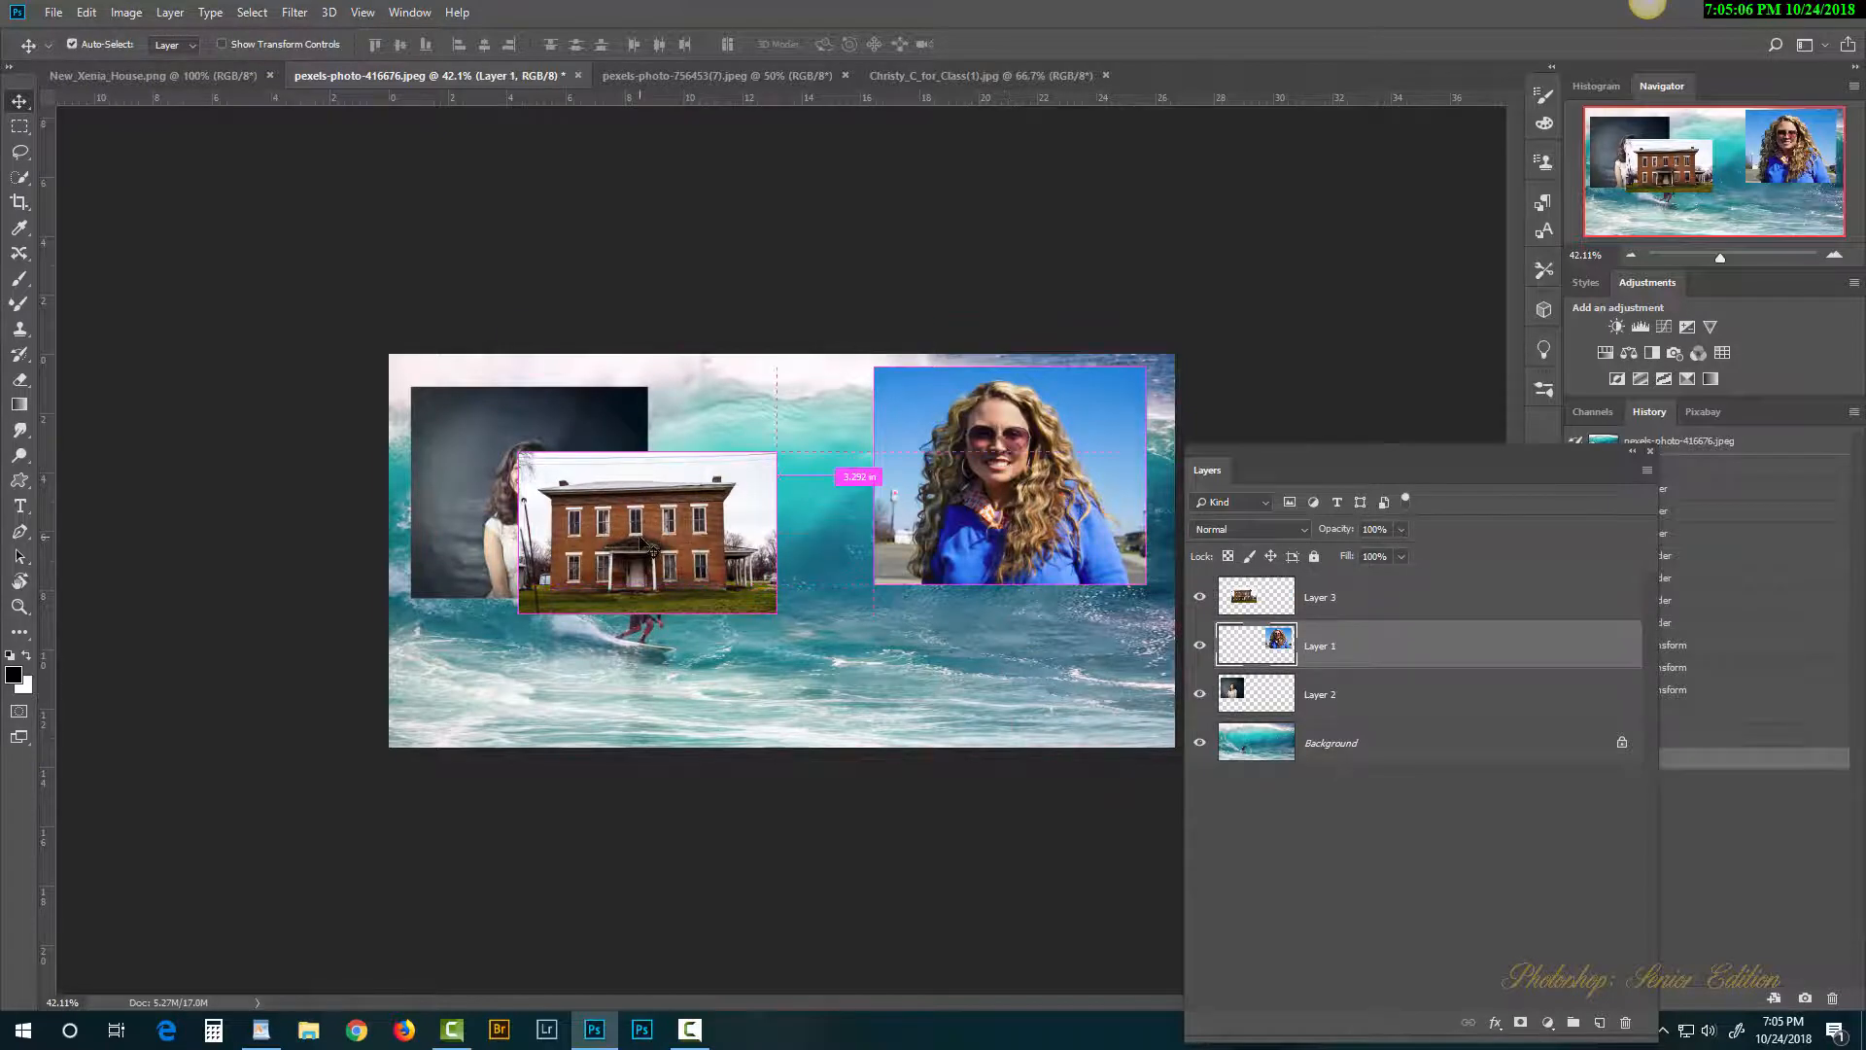
{"action": "left_click", "coordinate": [680, 517], "text": "ctrl"}
{"action": "left_click", "coordinate": [945, 481], "text": "ctrl"}
{"action": "left_click", "coordinate": [584, 428], "text": "ctrl"}
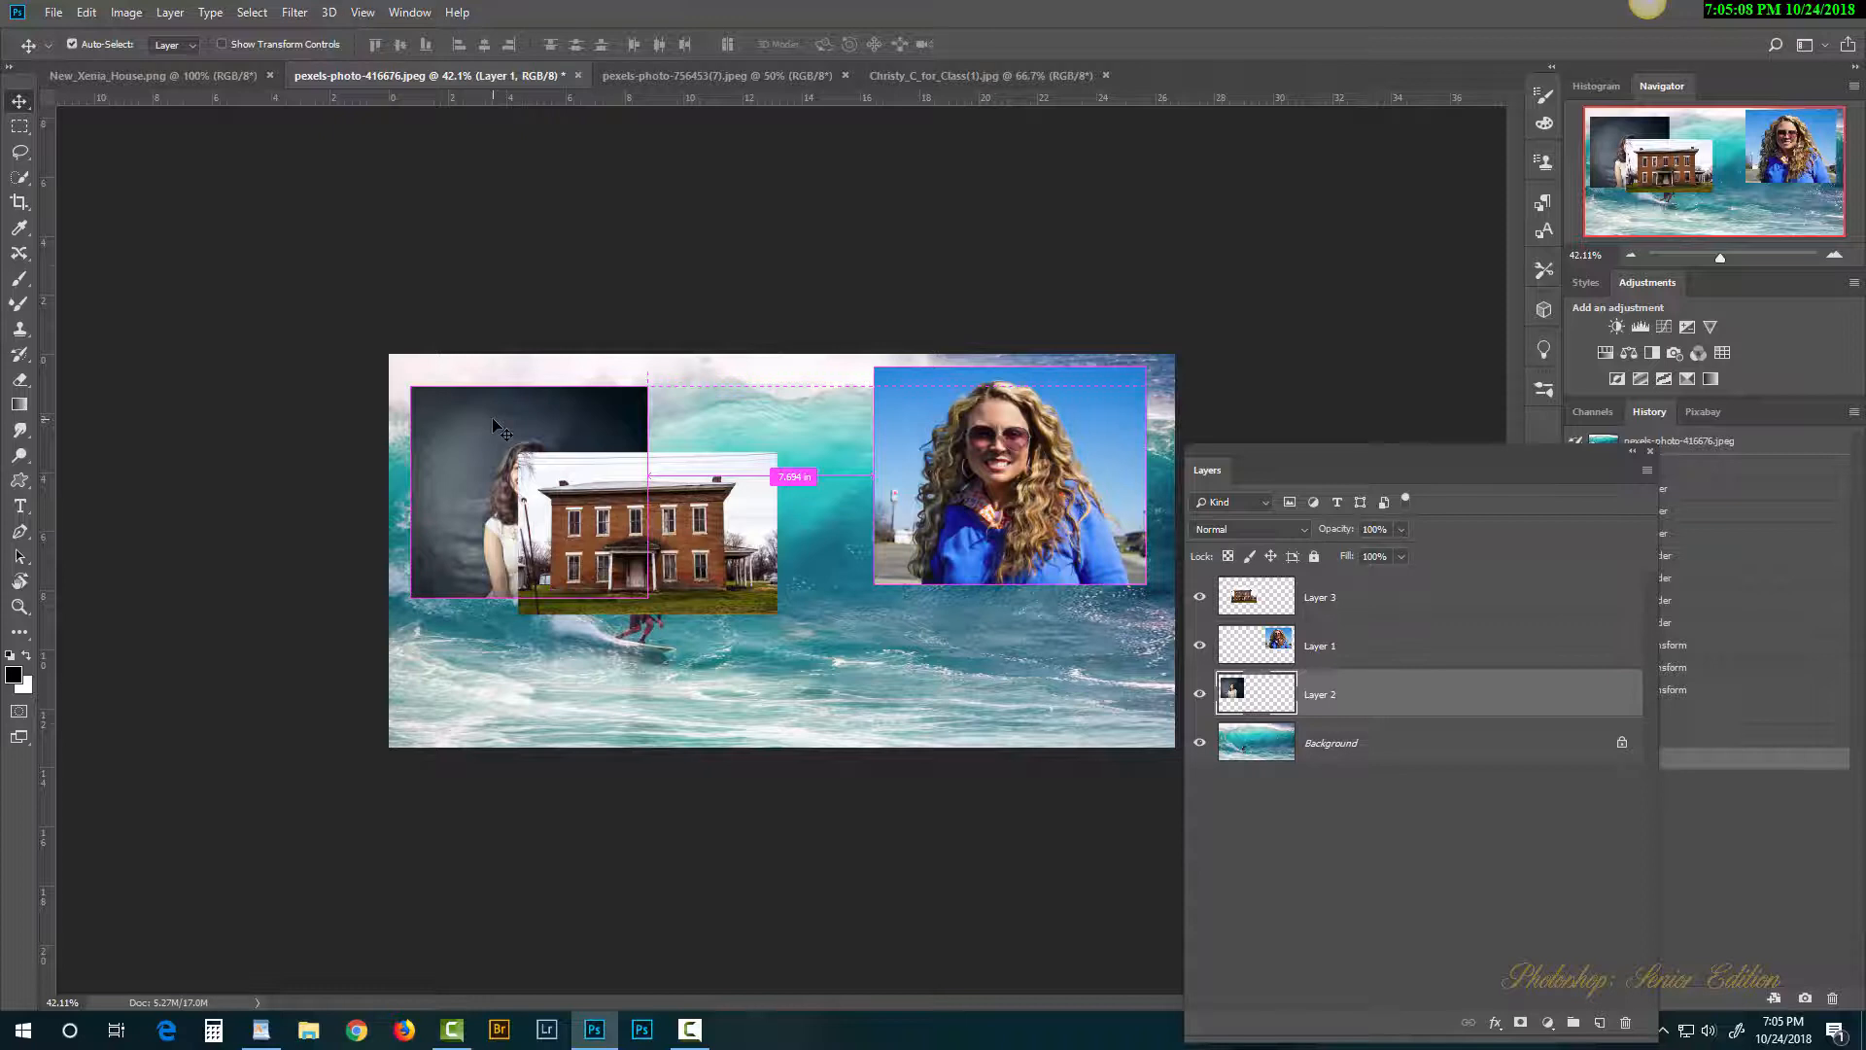
{"action": "left_click", "coordinate": [893, 476], "text": "ctrl"}
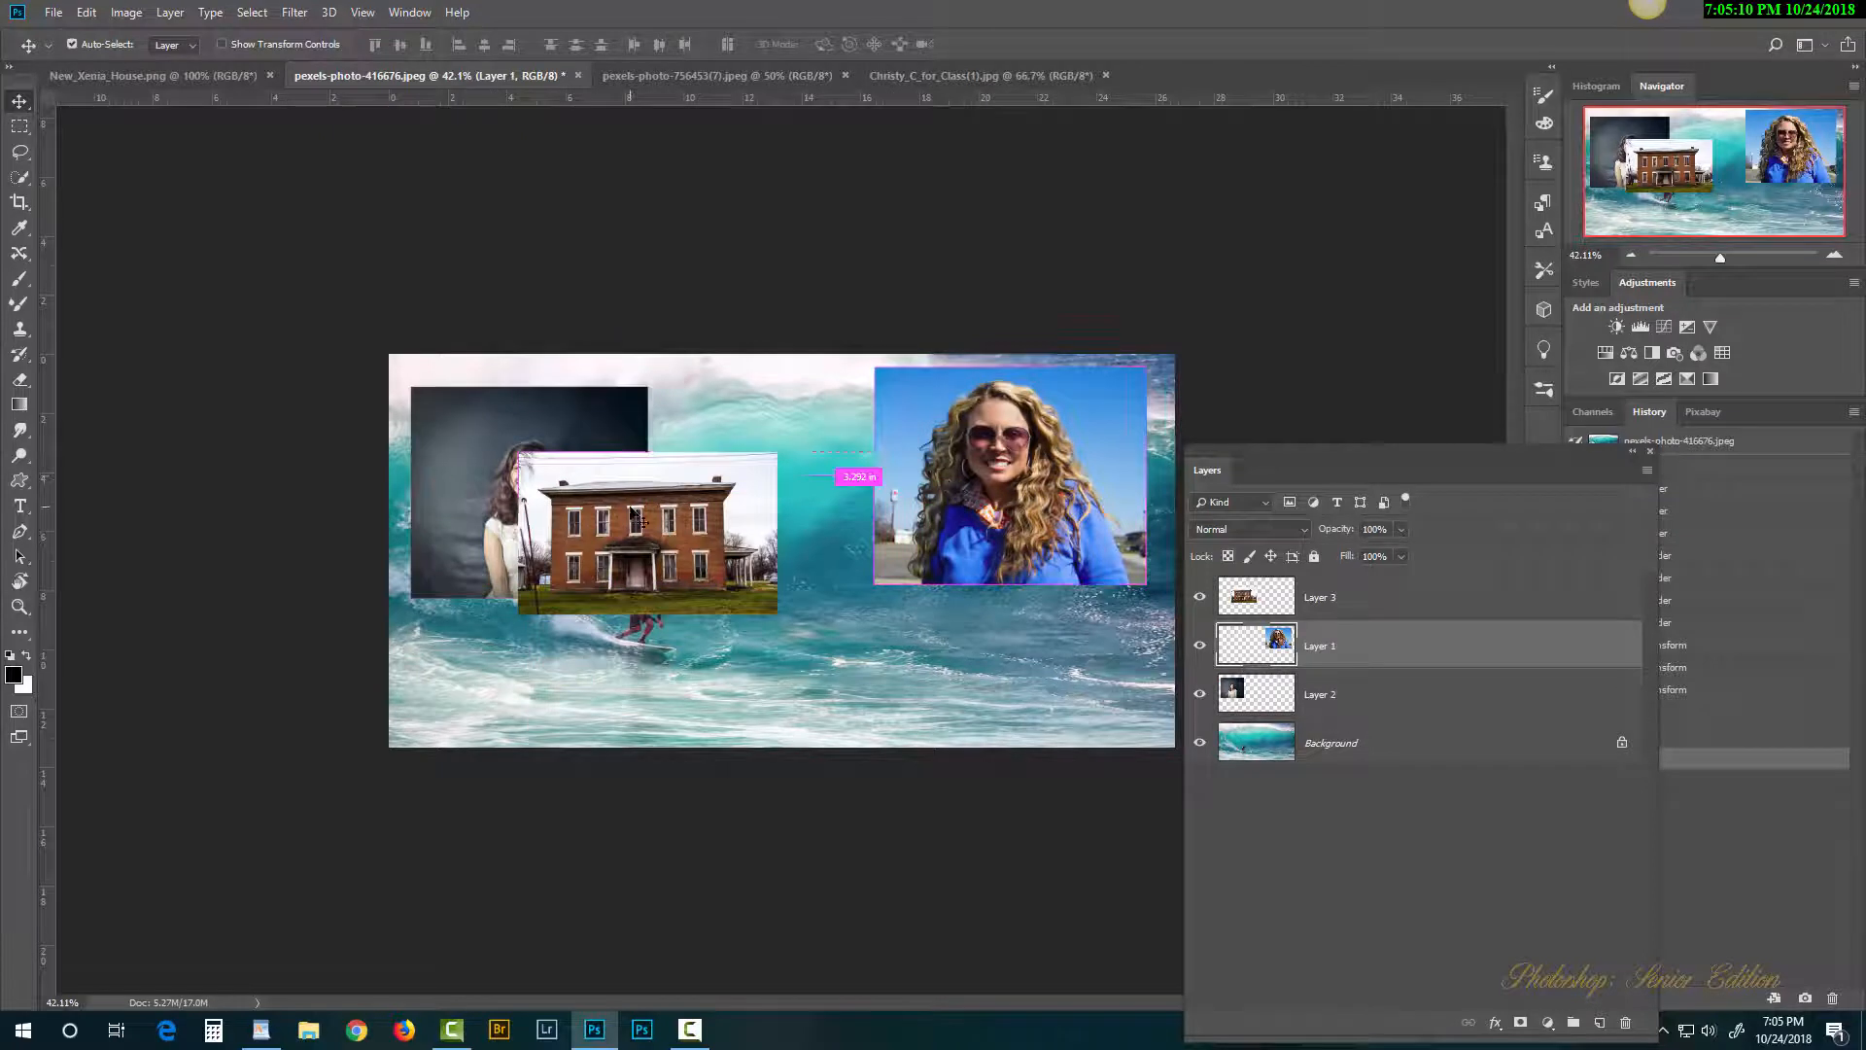
{"action": "left_click_drag", "start_coordinate": [646, 512], "coordinate": [934, 659]}
{"action": "left_click_drag", "start_coordinate": [557, 505], "coordinate": [523, 470]}
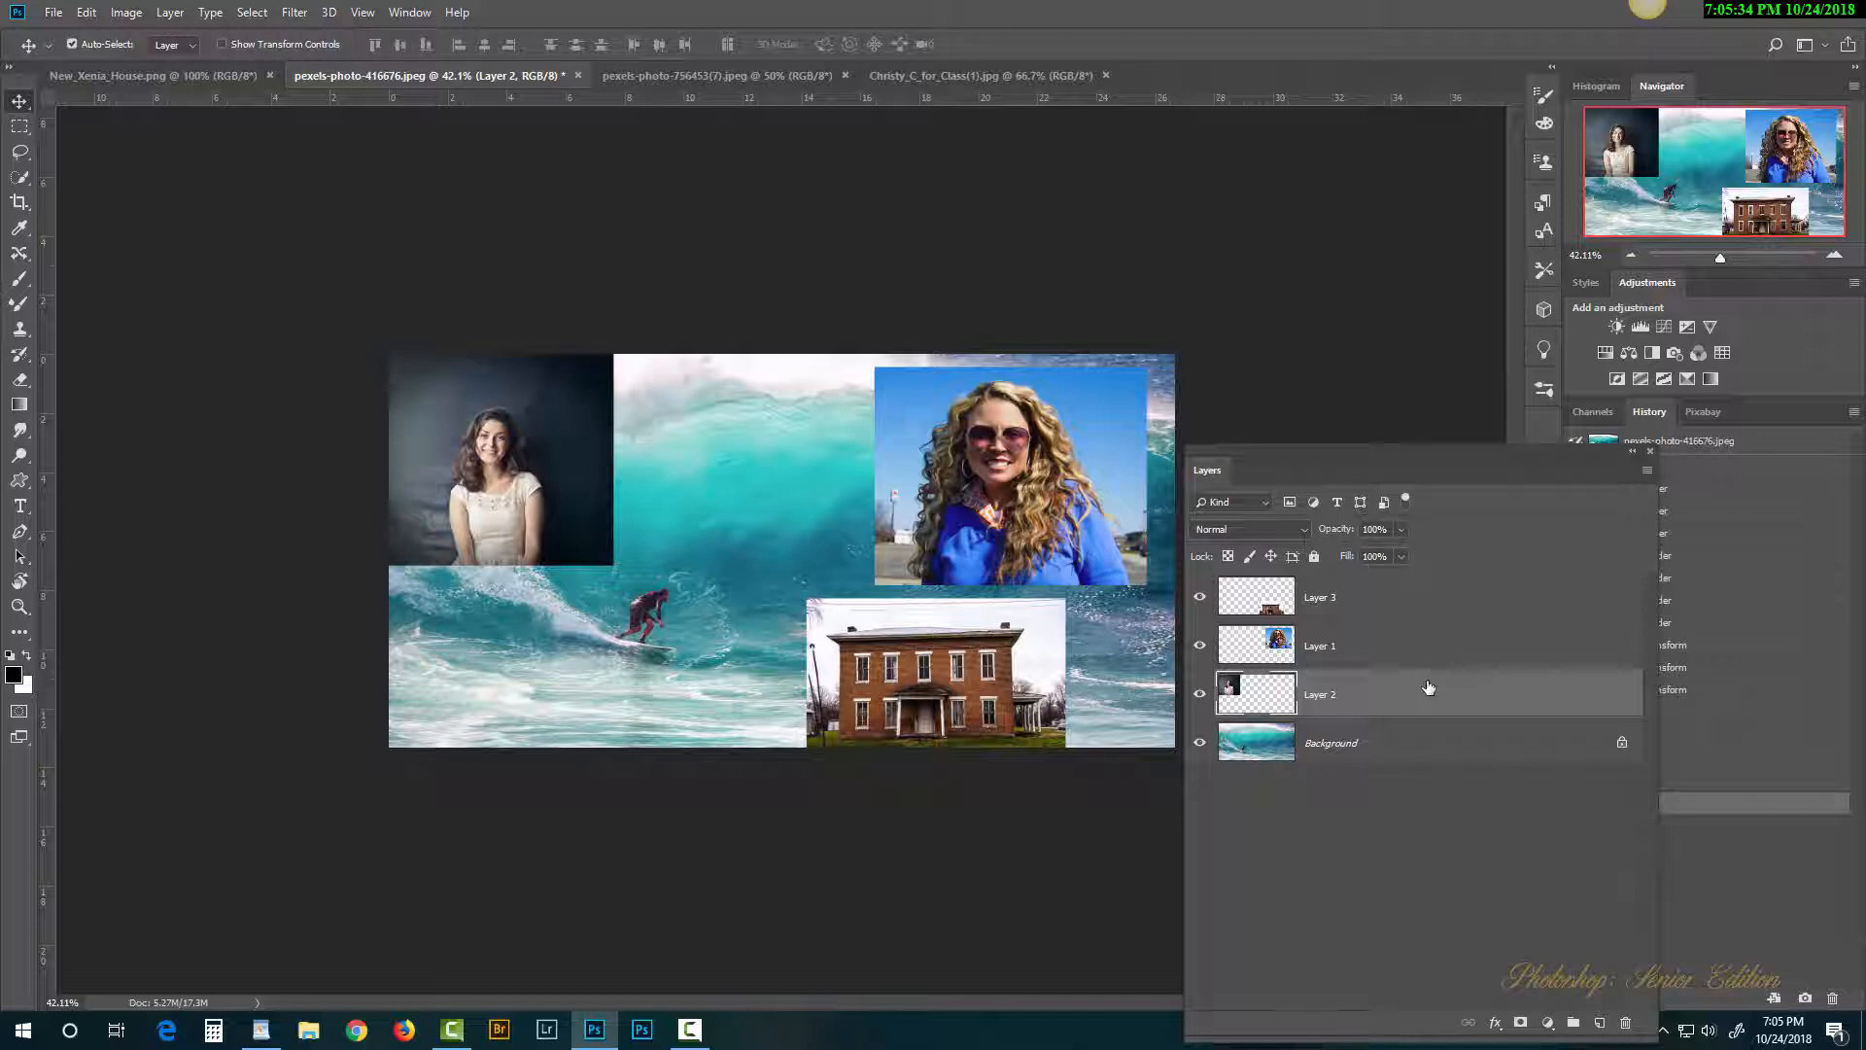
Step: Stamp a merged copy of all visible layers on top of the layer stack
{"action": "key", "text": "ctrl+shift+alt+e"}
{"action": "key", "text": "ctrl+z"}
{"action": "left_click", "coordinate": [1340, 603]}
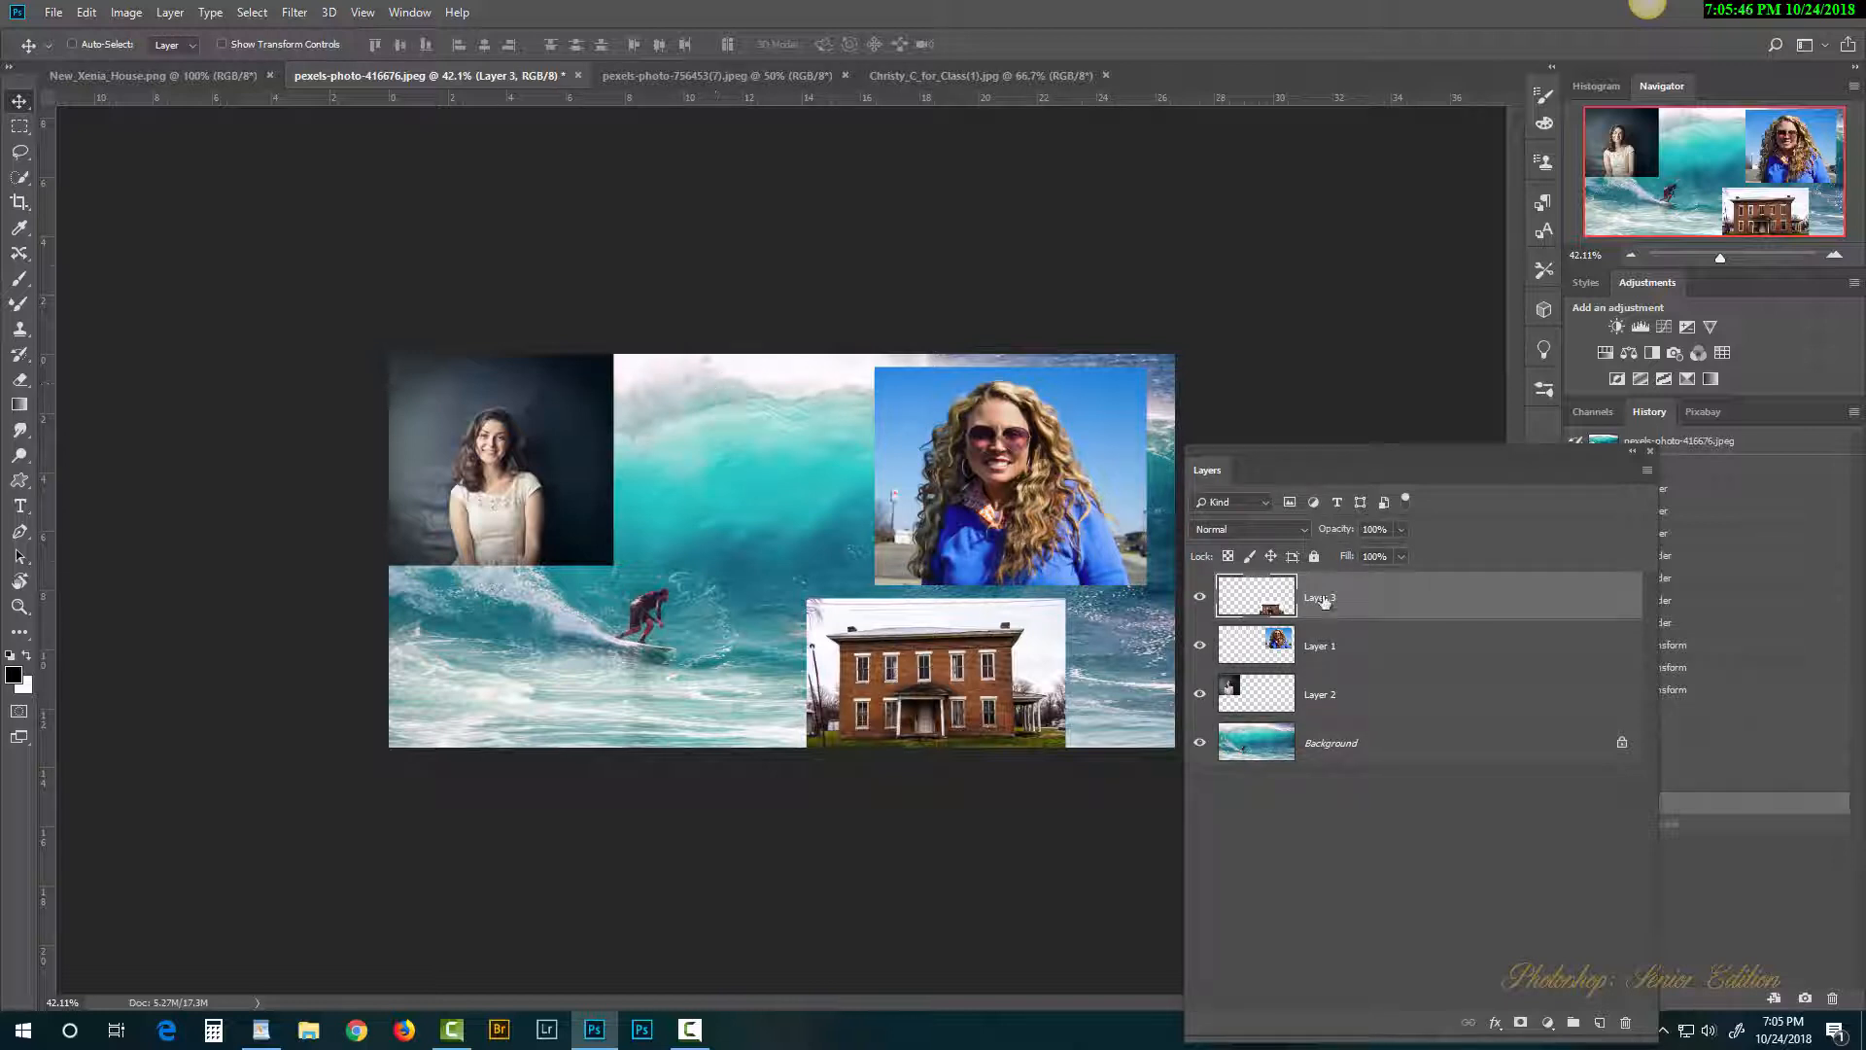
{"action": "left_click", "coordinate": [1324, 690]}
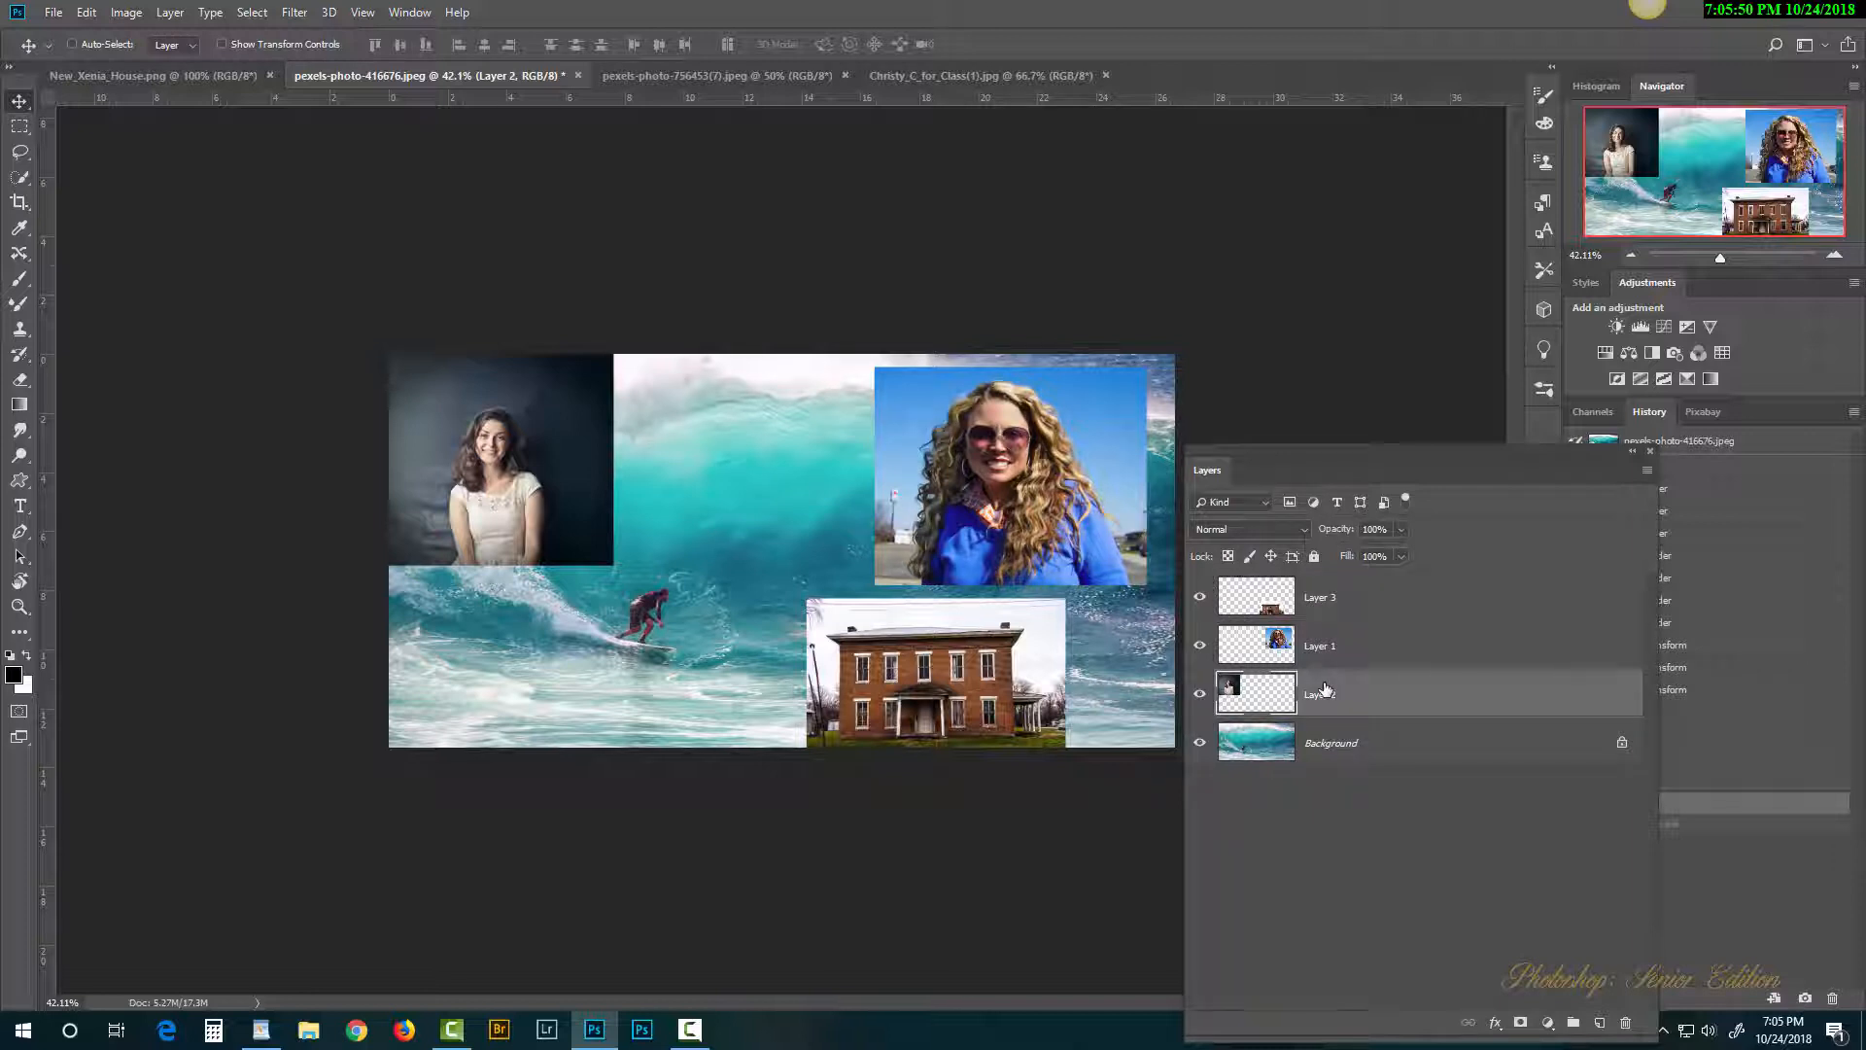
{"action": "left_click", "coordinate": [1356, 596]}
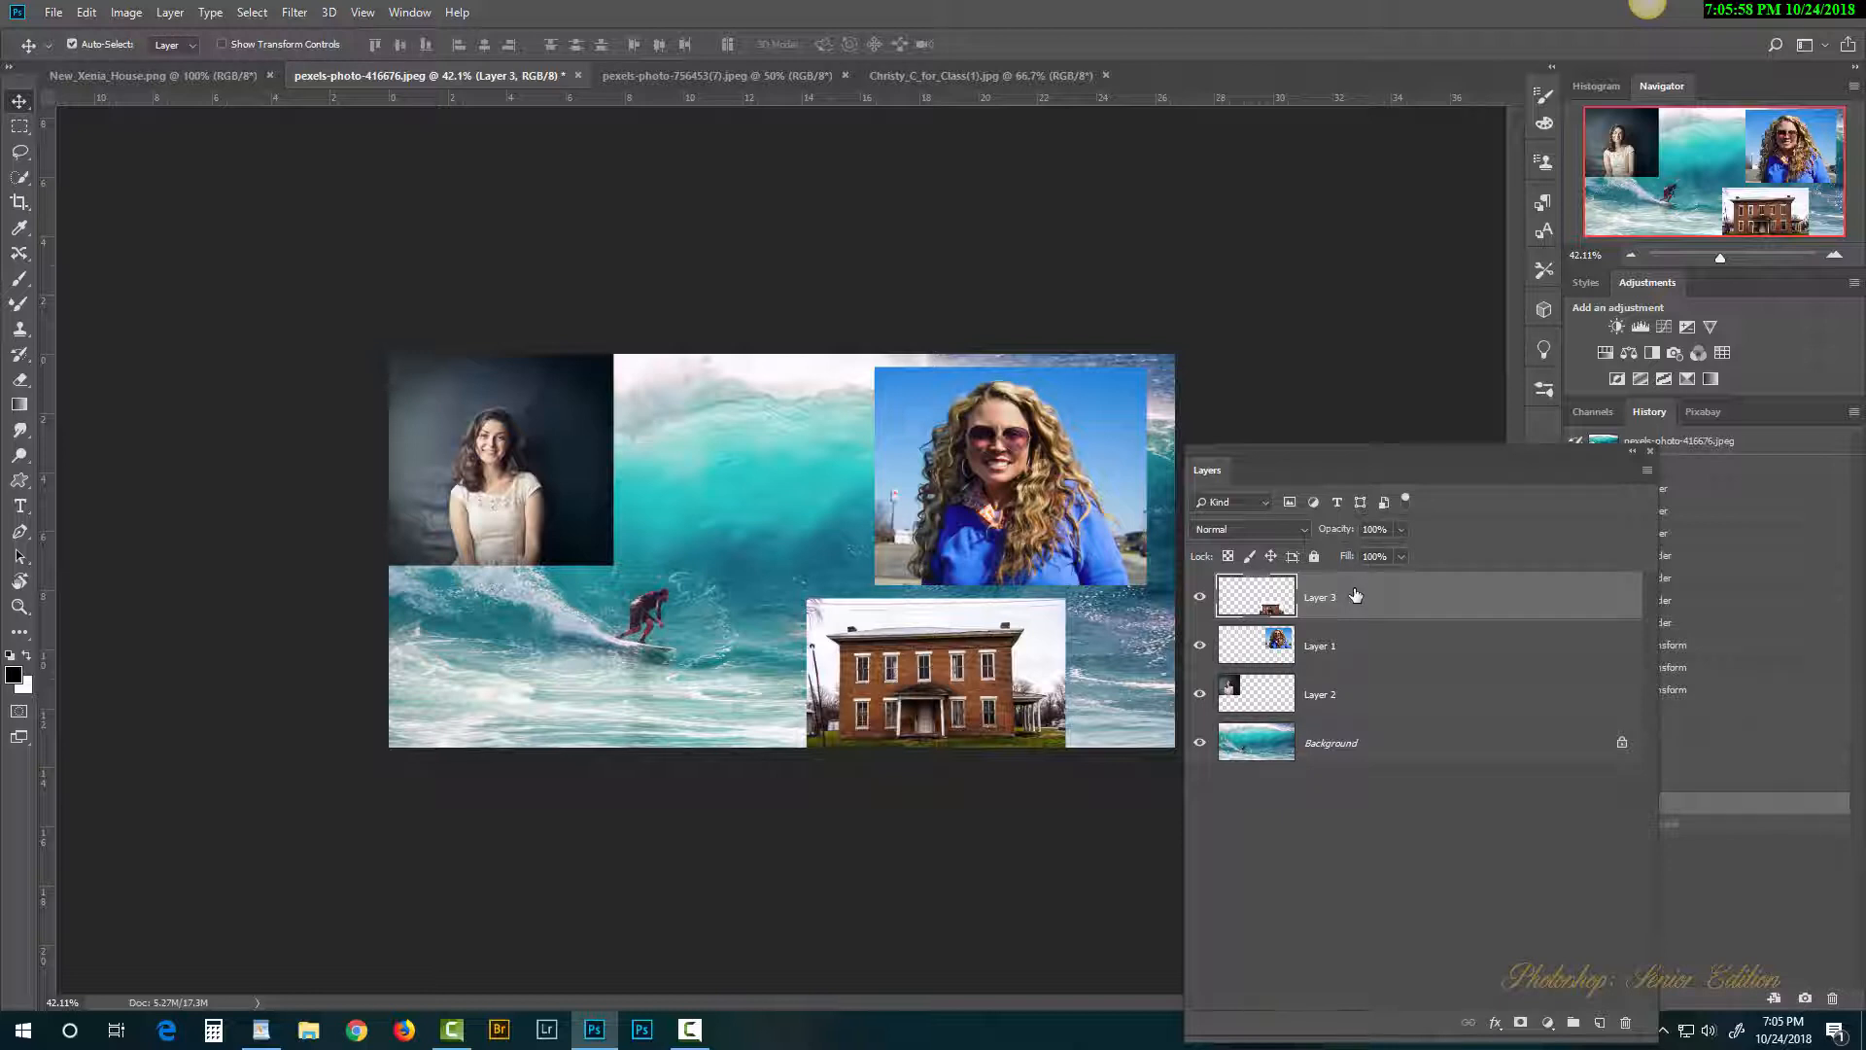
{"action": "key", "text": "ctrl+shift+alt+e"}
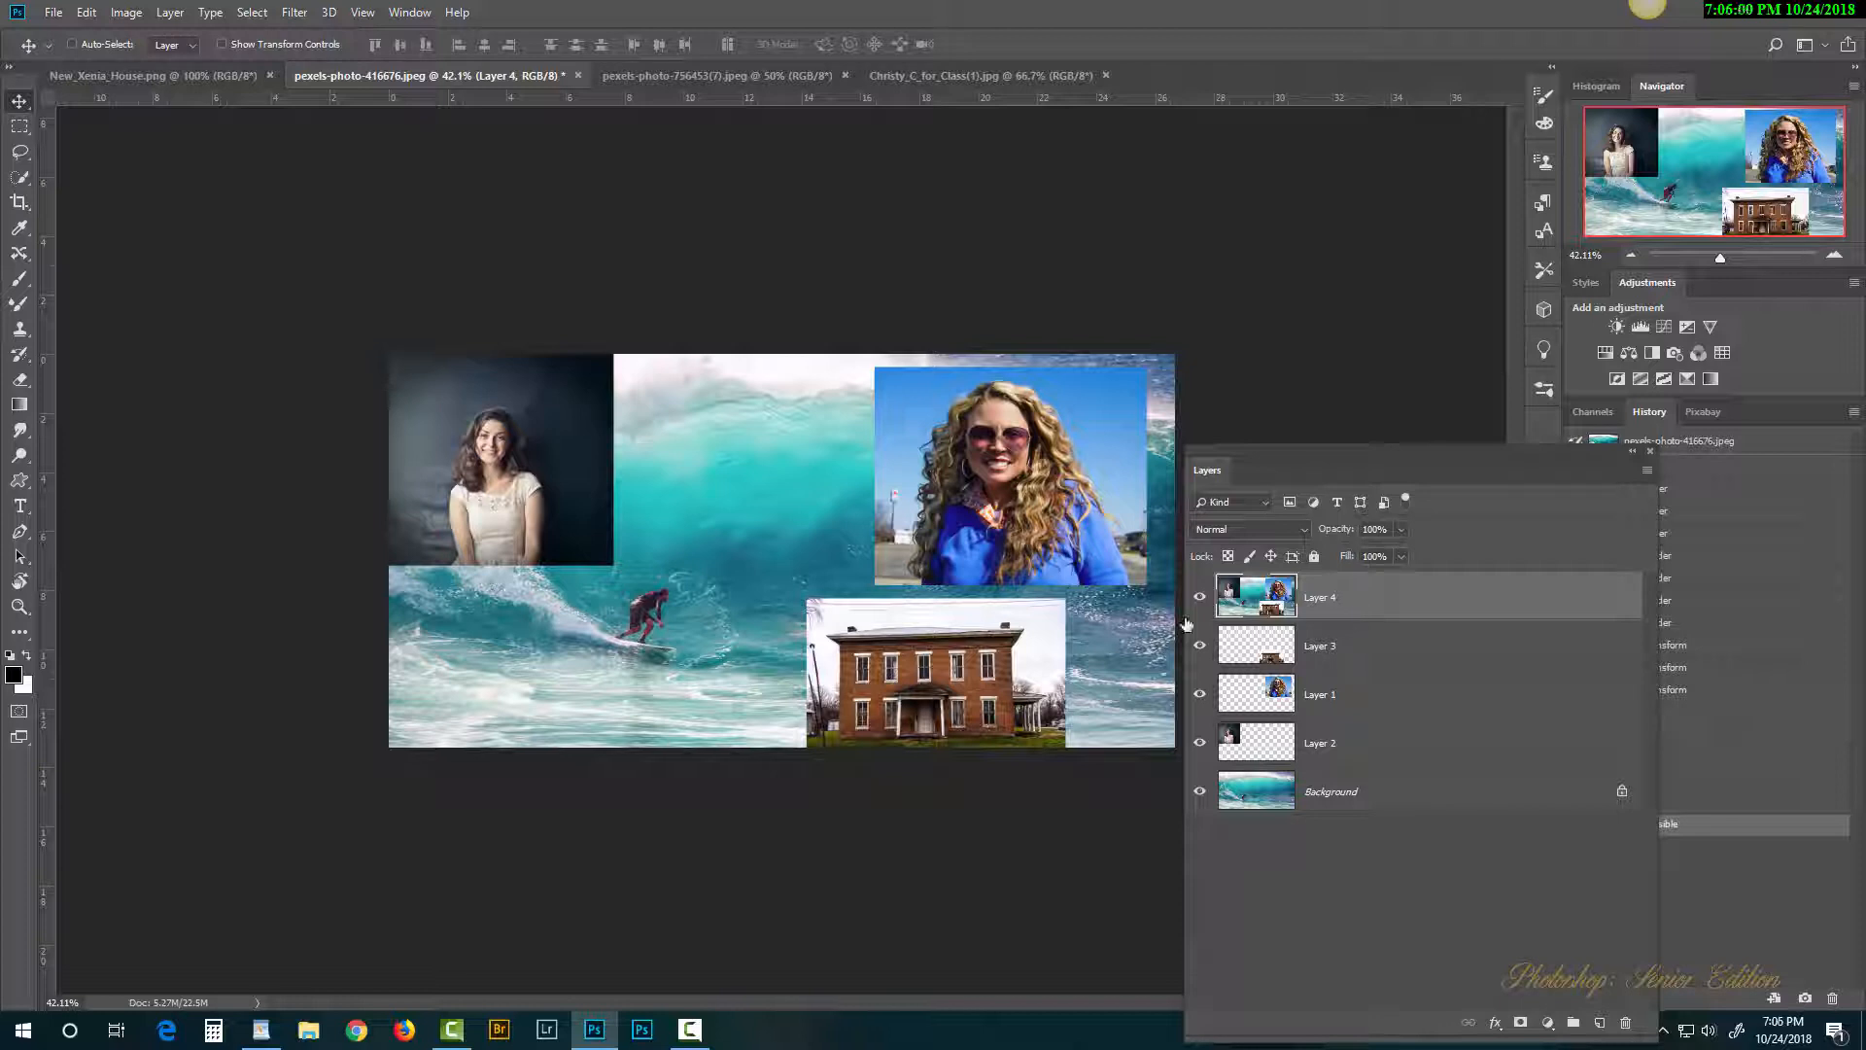
Step: Hide the original layers and rename the merged layer Combined
{"action": "left_click_drag", "start_coordinate": [1199, 650], "coordinate": [1202, 799]}
{"action": "double_click", "coordinate": [1320, 599]}
{"action": "type", "text": "Combined"}
{"action": "key", "text": "Return"}
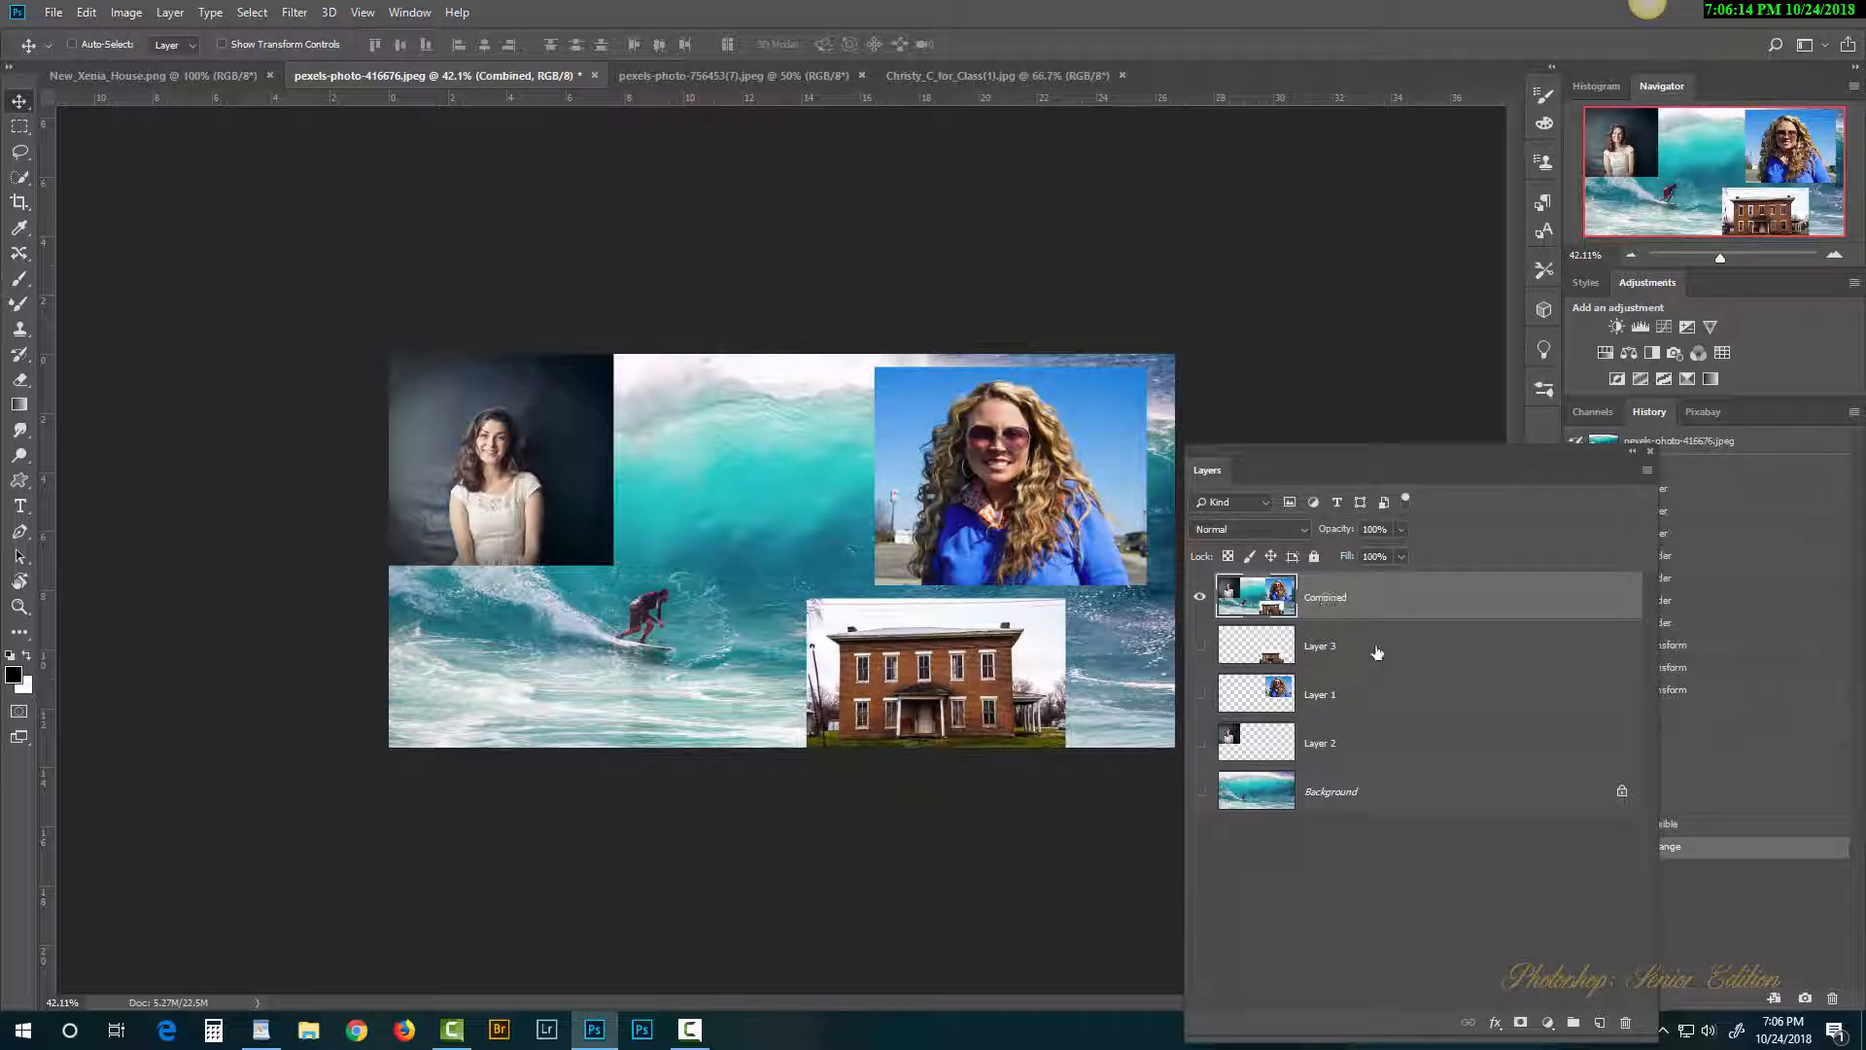
{"action": "left_click", "coordinate": [1199, 597]}
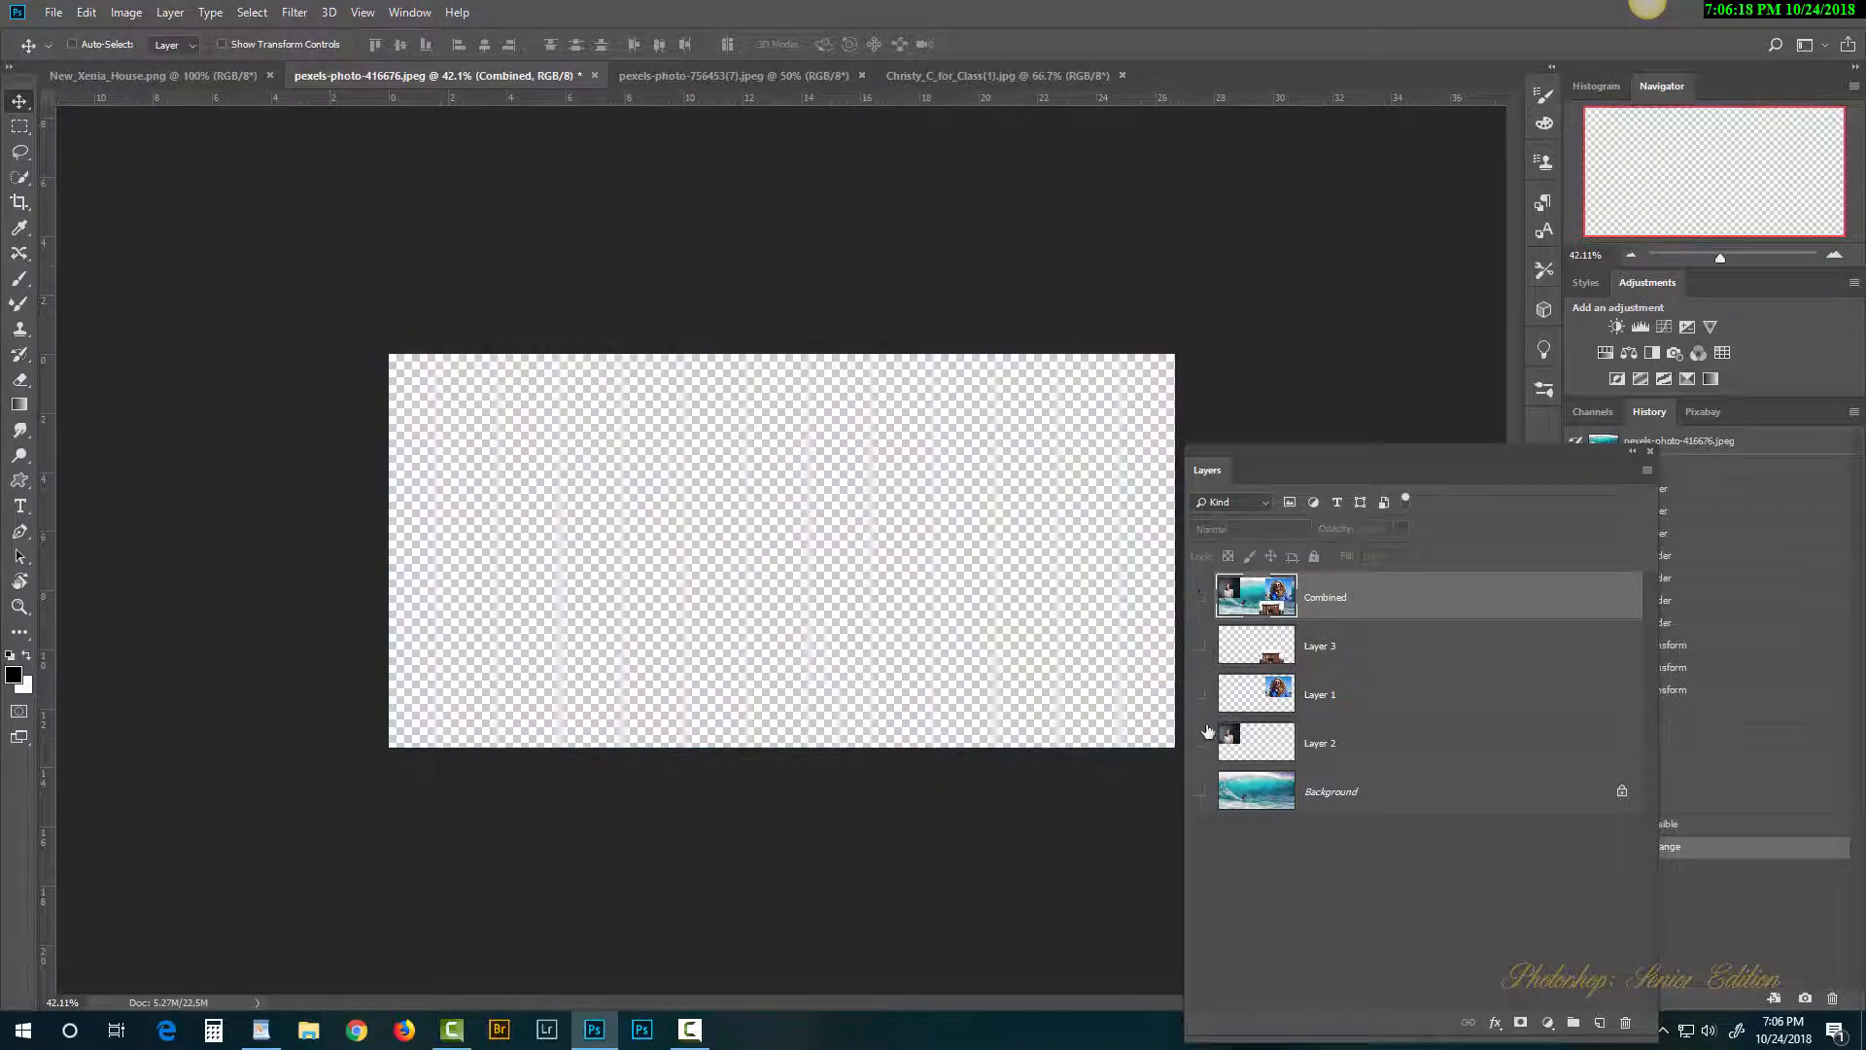
{"action": "left_click", "coordinate": [1199, 597]}
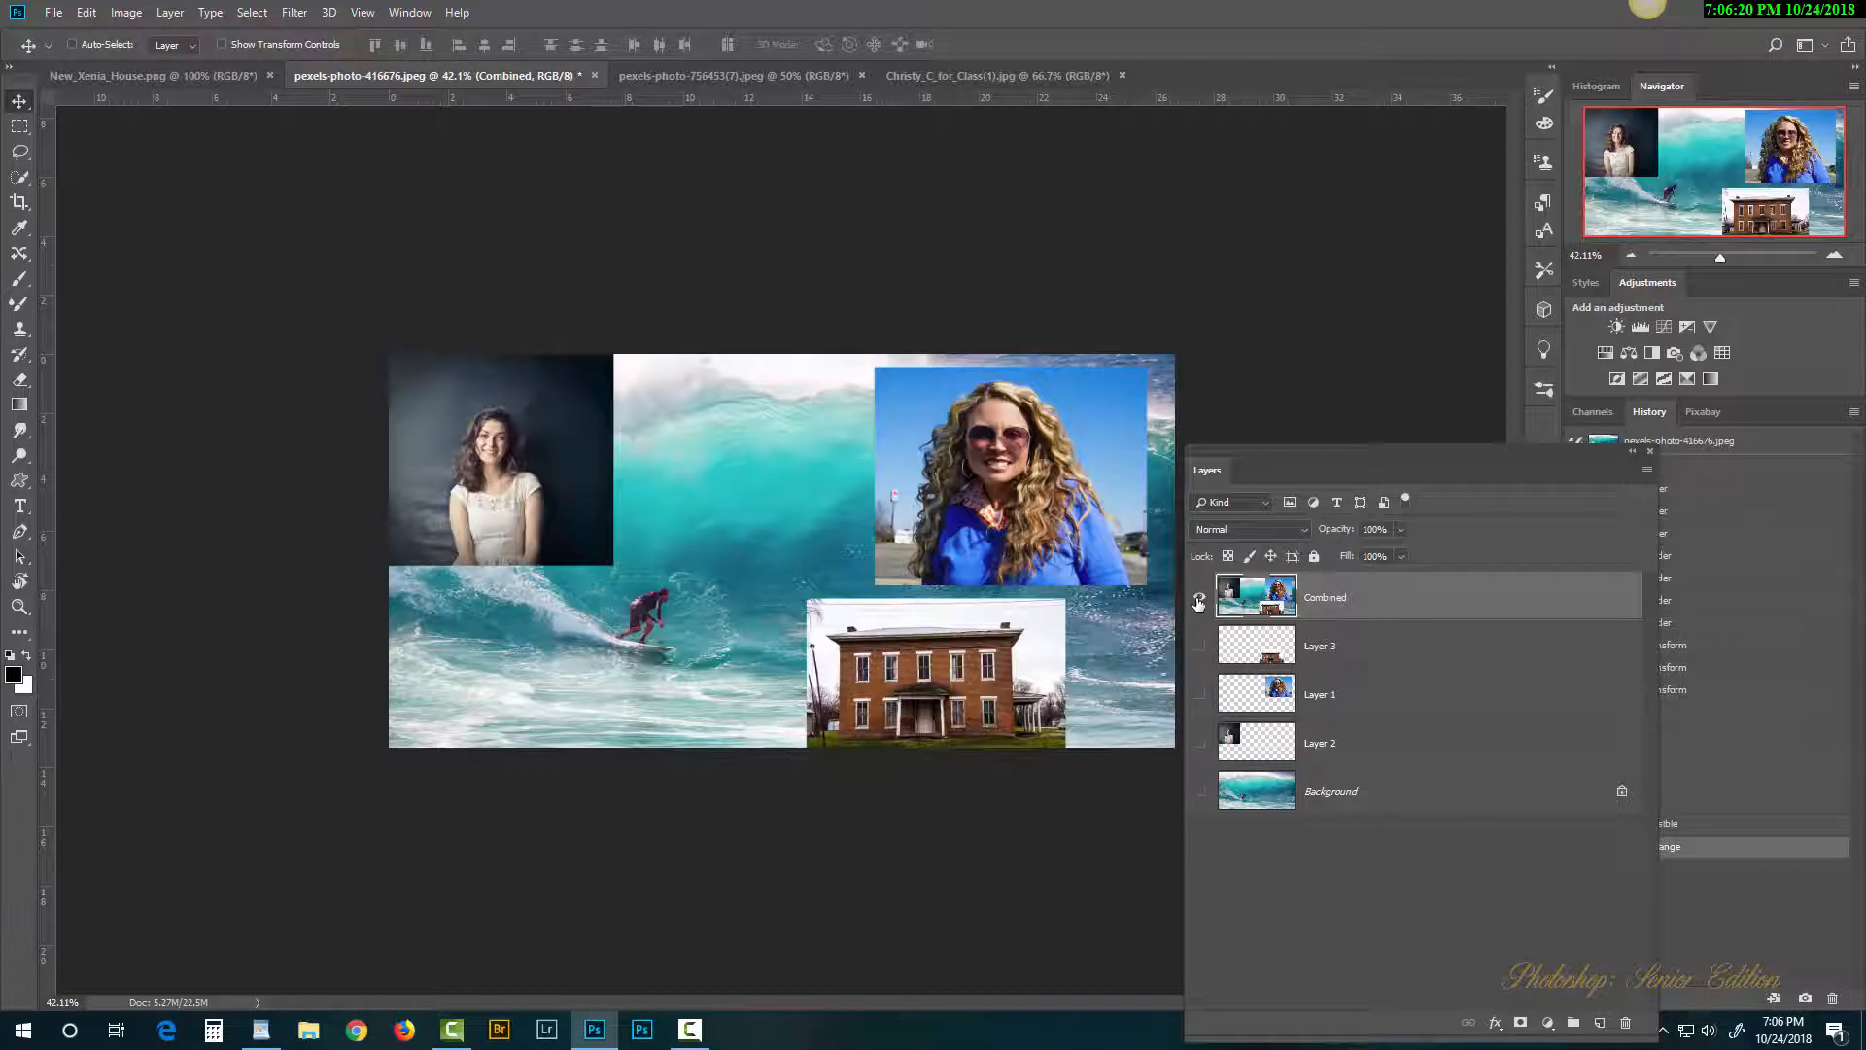
{"action": "left_click", "coordinate": [1200, 597]}
{"action": "left_click_drag", "start_coordinate": [1199, 794], "coordinate": [1199, 651]}
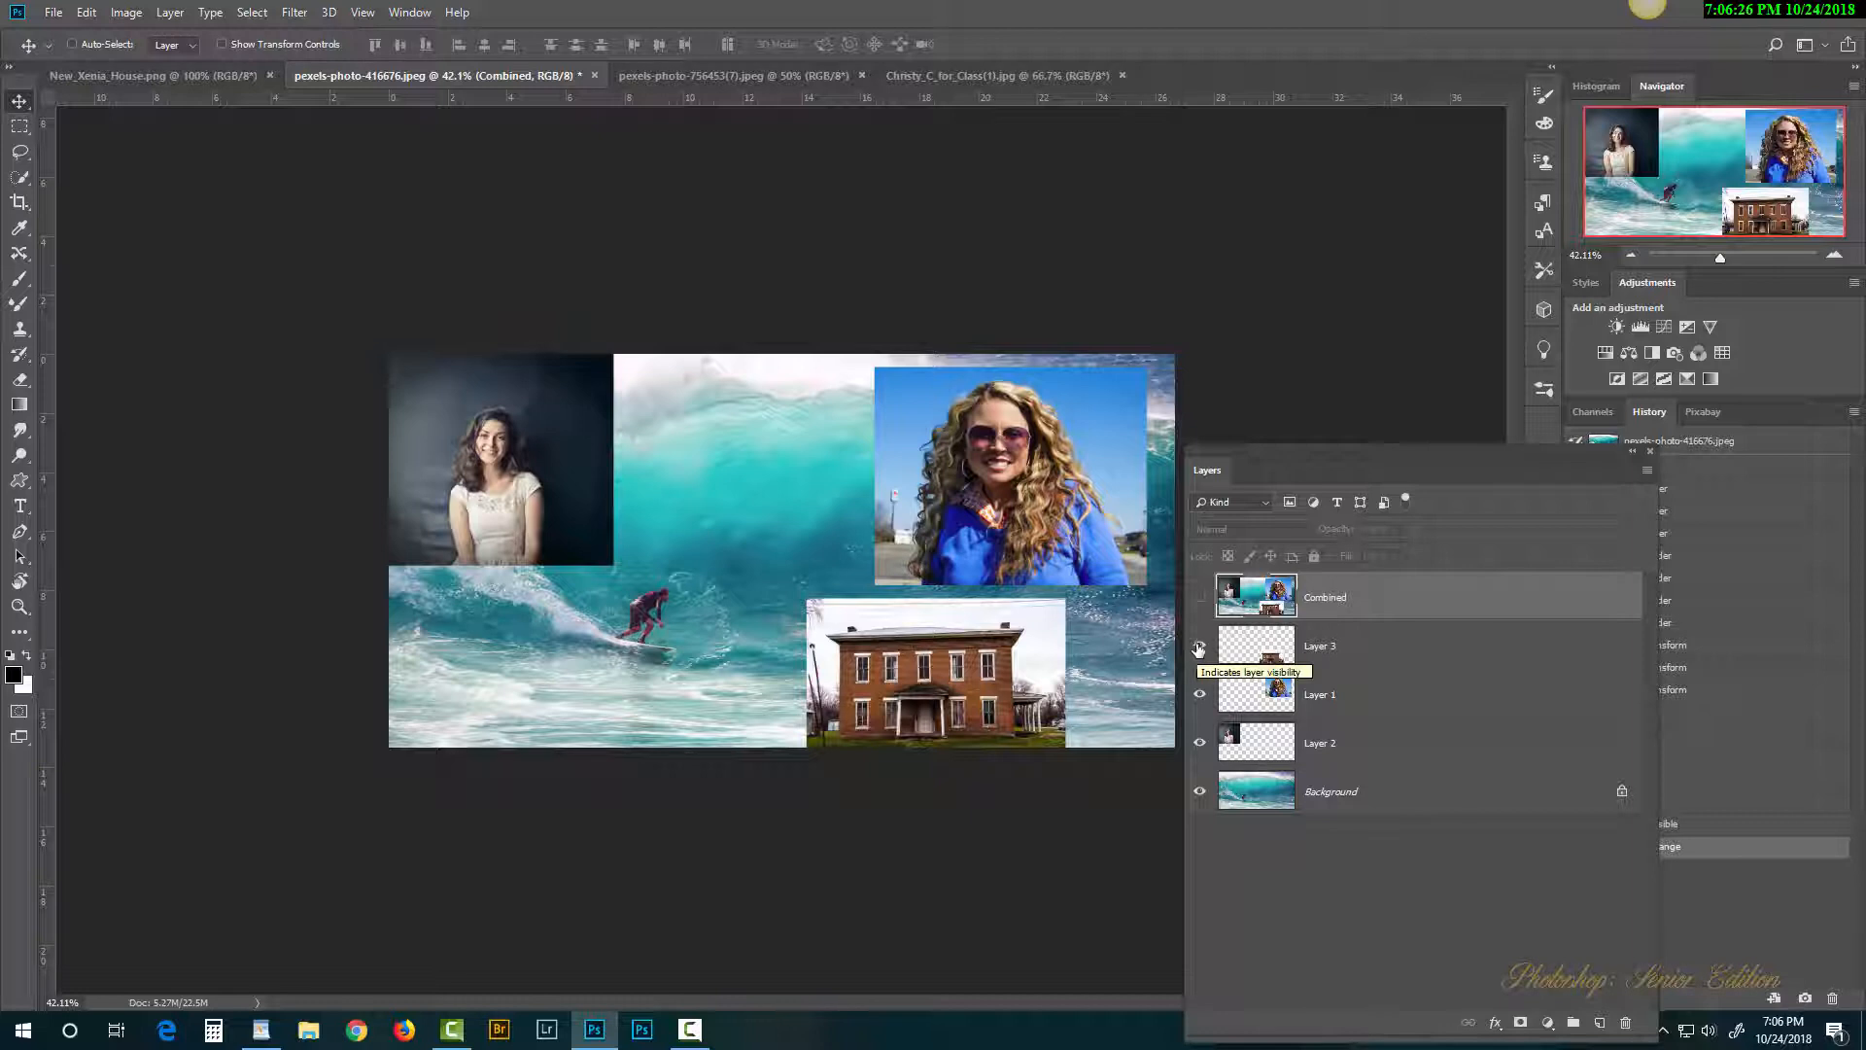
{"action": "left_click", "coordinate": [1198, 647]}
{"action": "left_click", "coordinate": [1199, 694]}
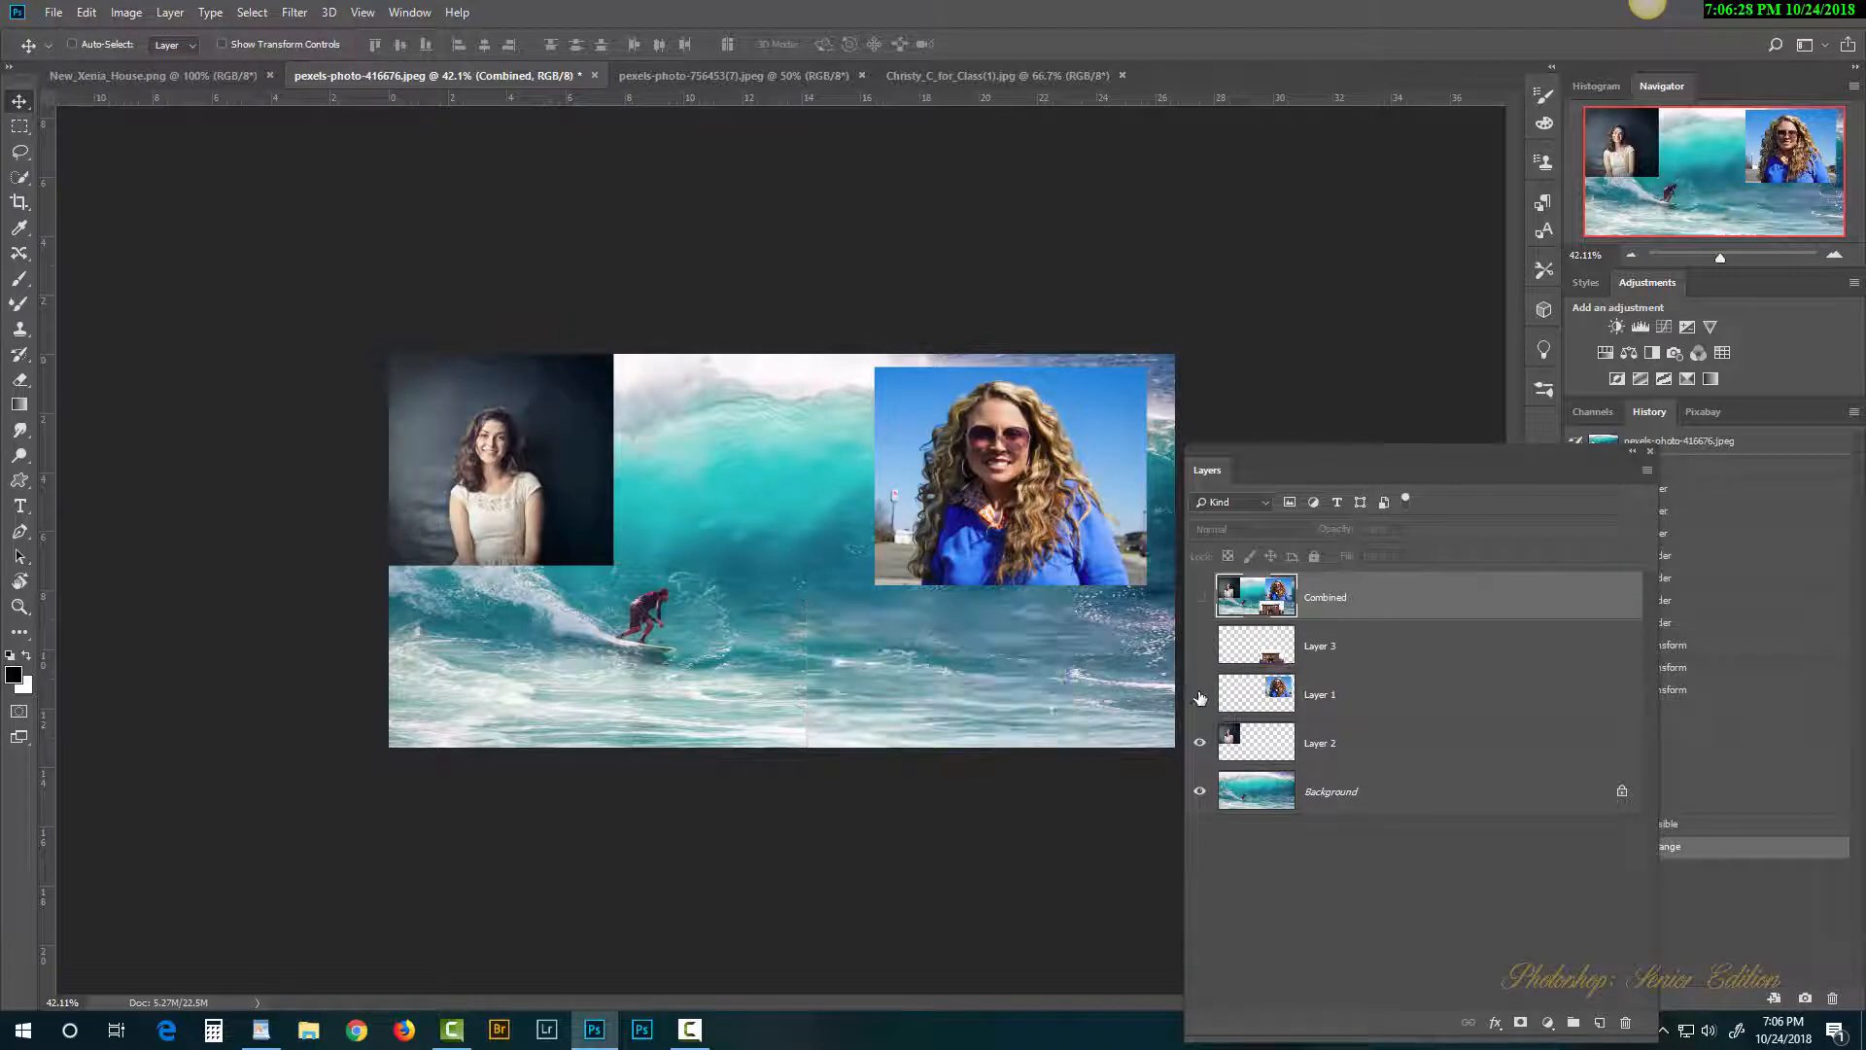
{"action": "left_click", "coordinate": [1201, 747]}
{"action": "left_click", "coordinate": [1201, 792]}
{"action": "left_click_drag", "start_coordinate": [1202, 794], "coordinate": [1201, 646]}
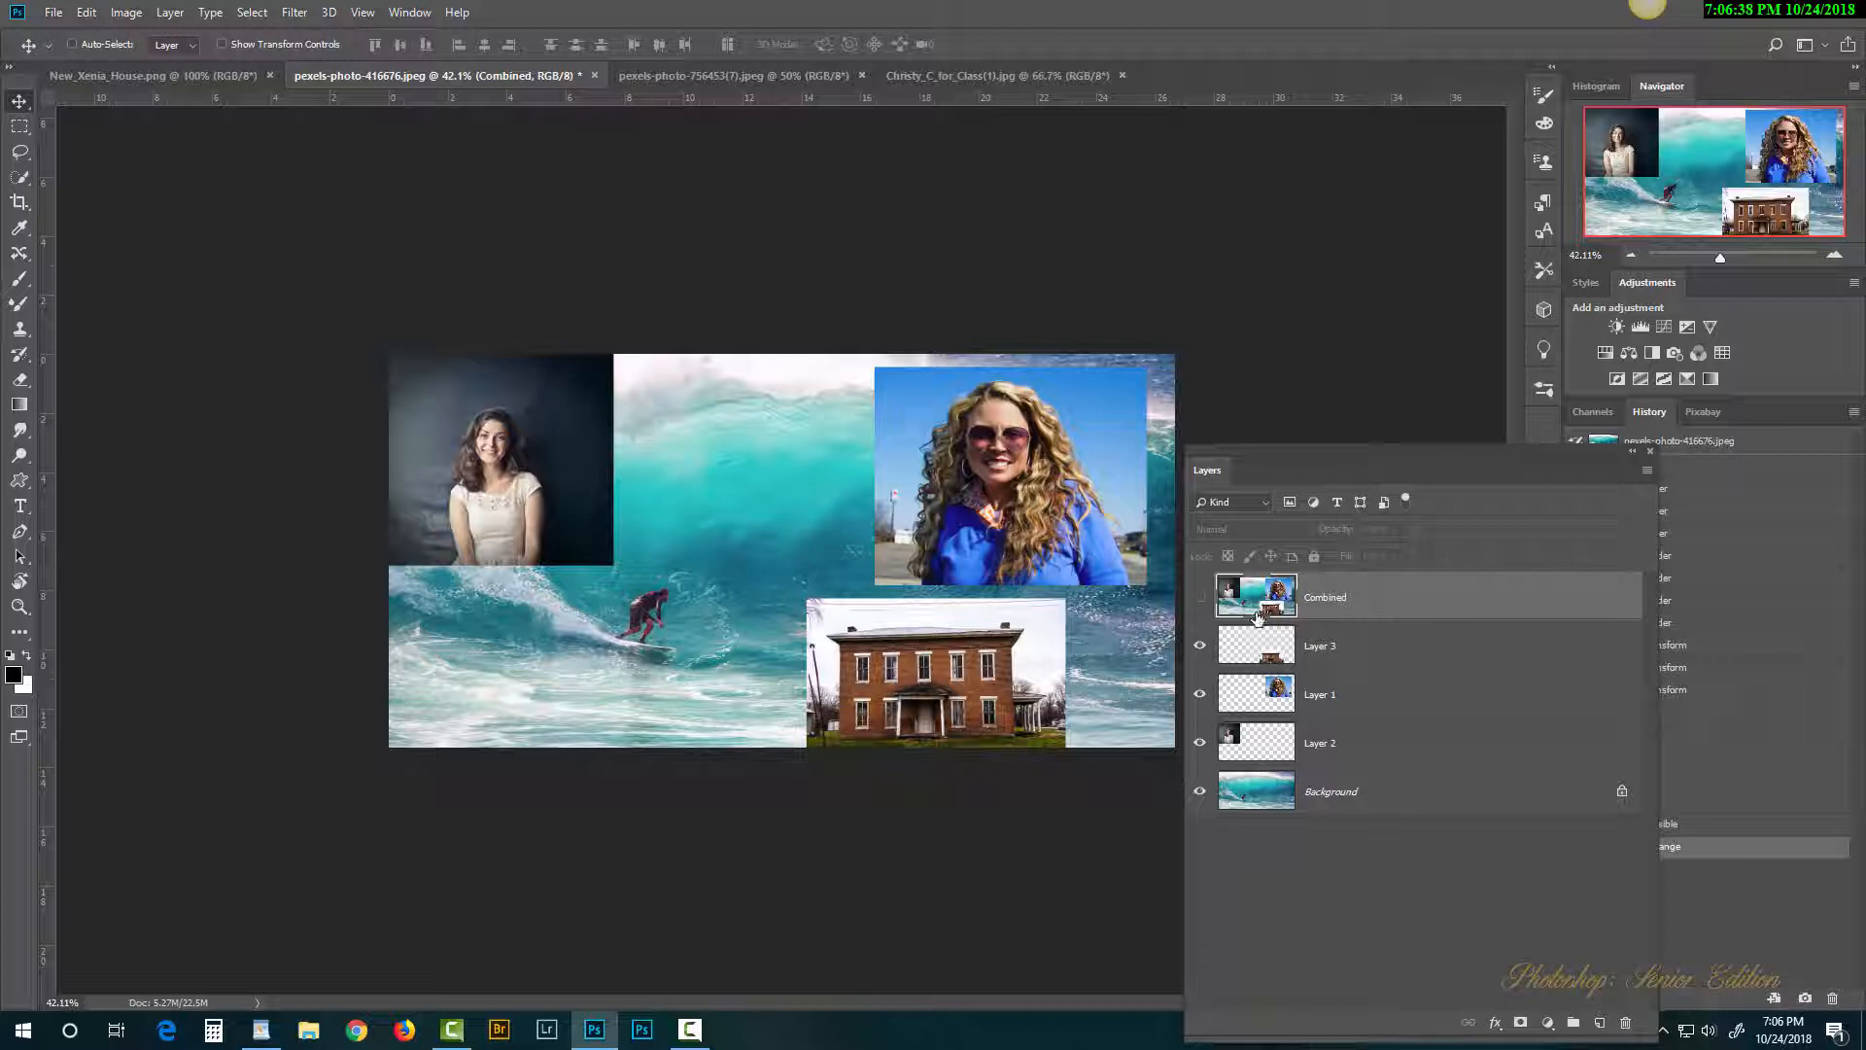
{"action": "left_click", "coordinate": [1201, 647]}
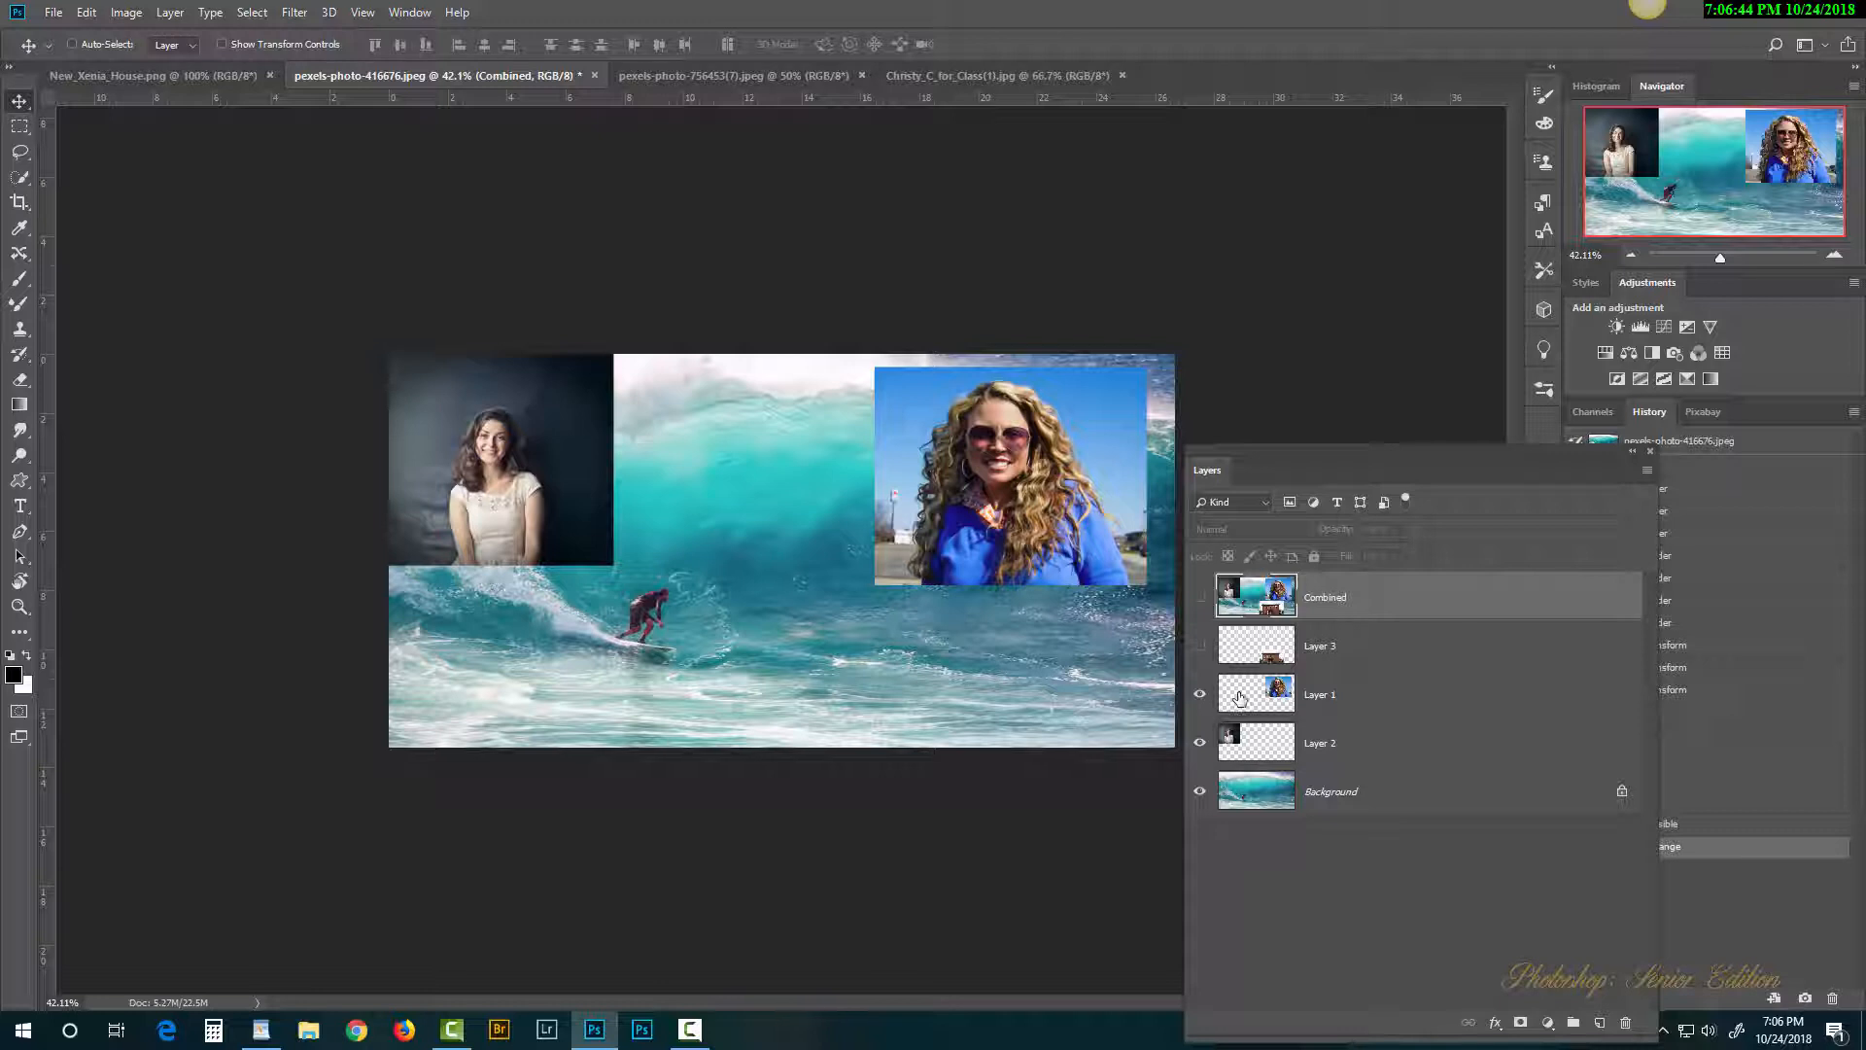
{"action": "left_click", "coordinate": [1200, 696]}
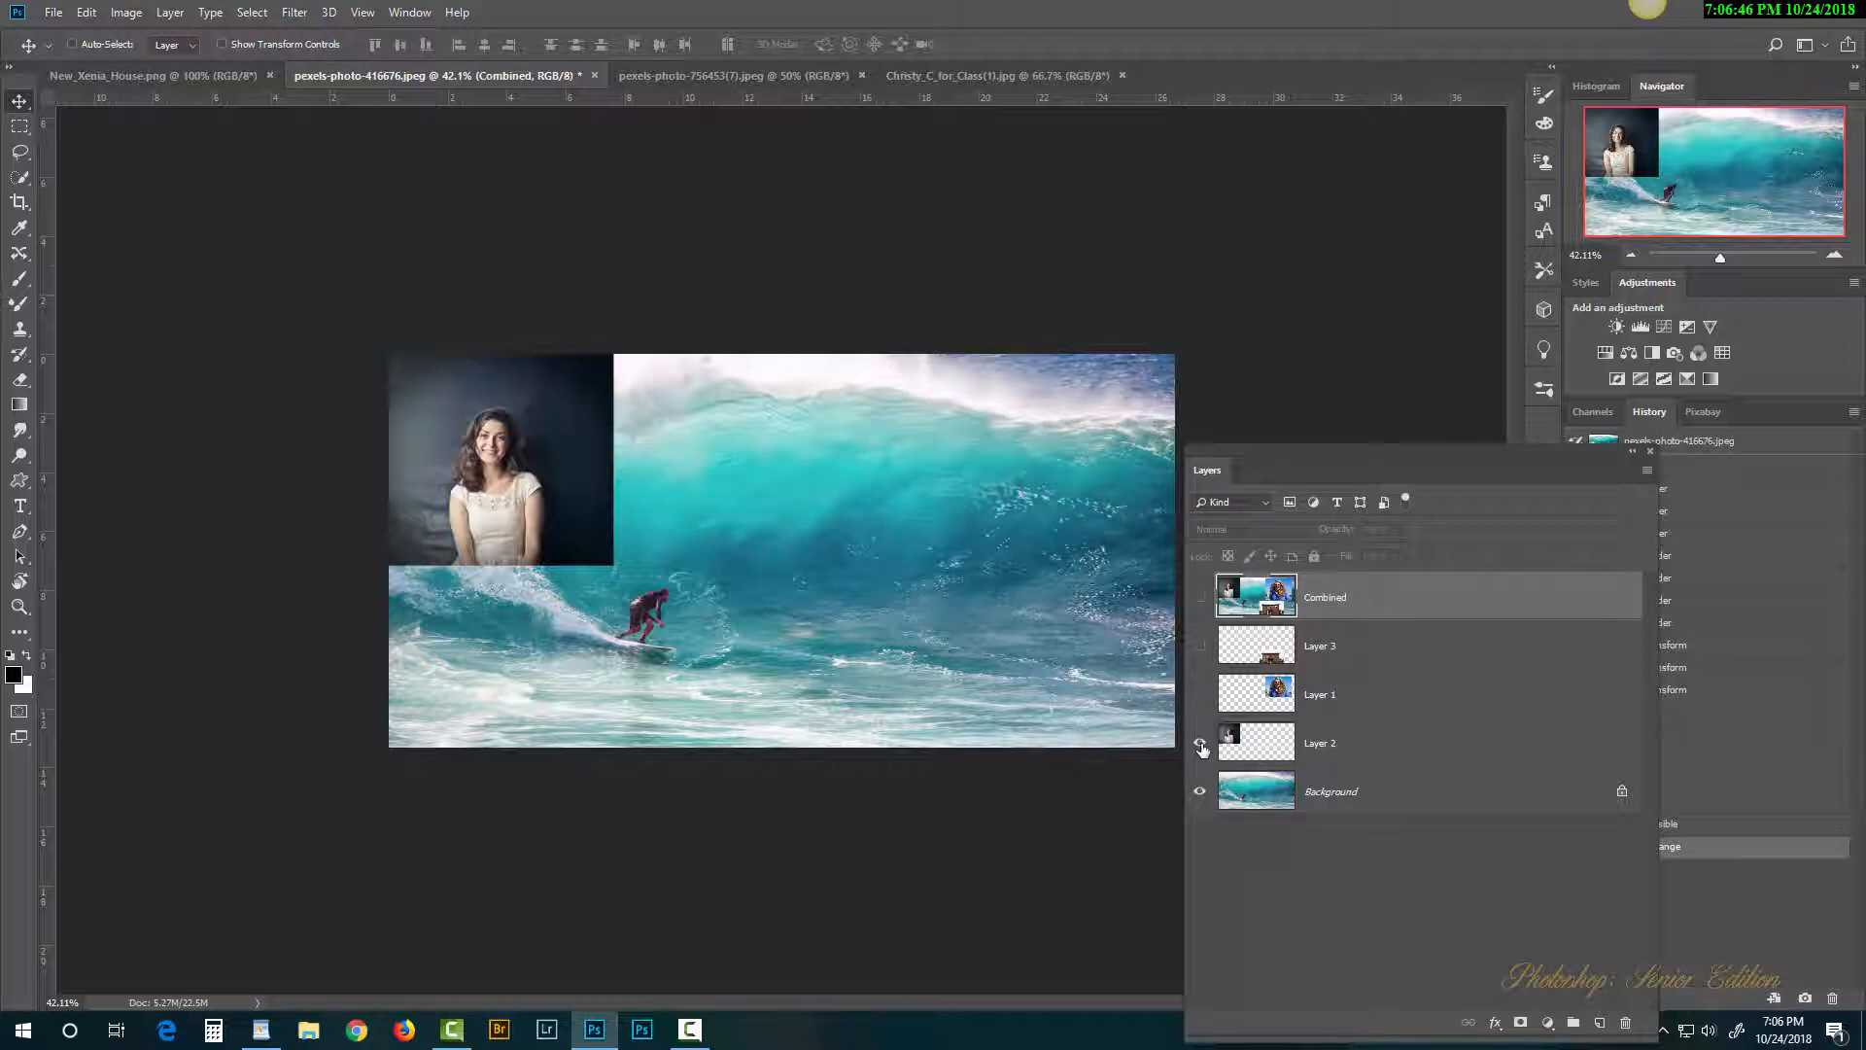
{"action": "left_click", "coordinate": [1202, 746]}
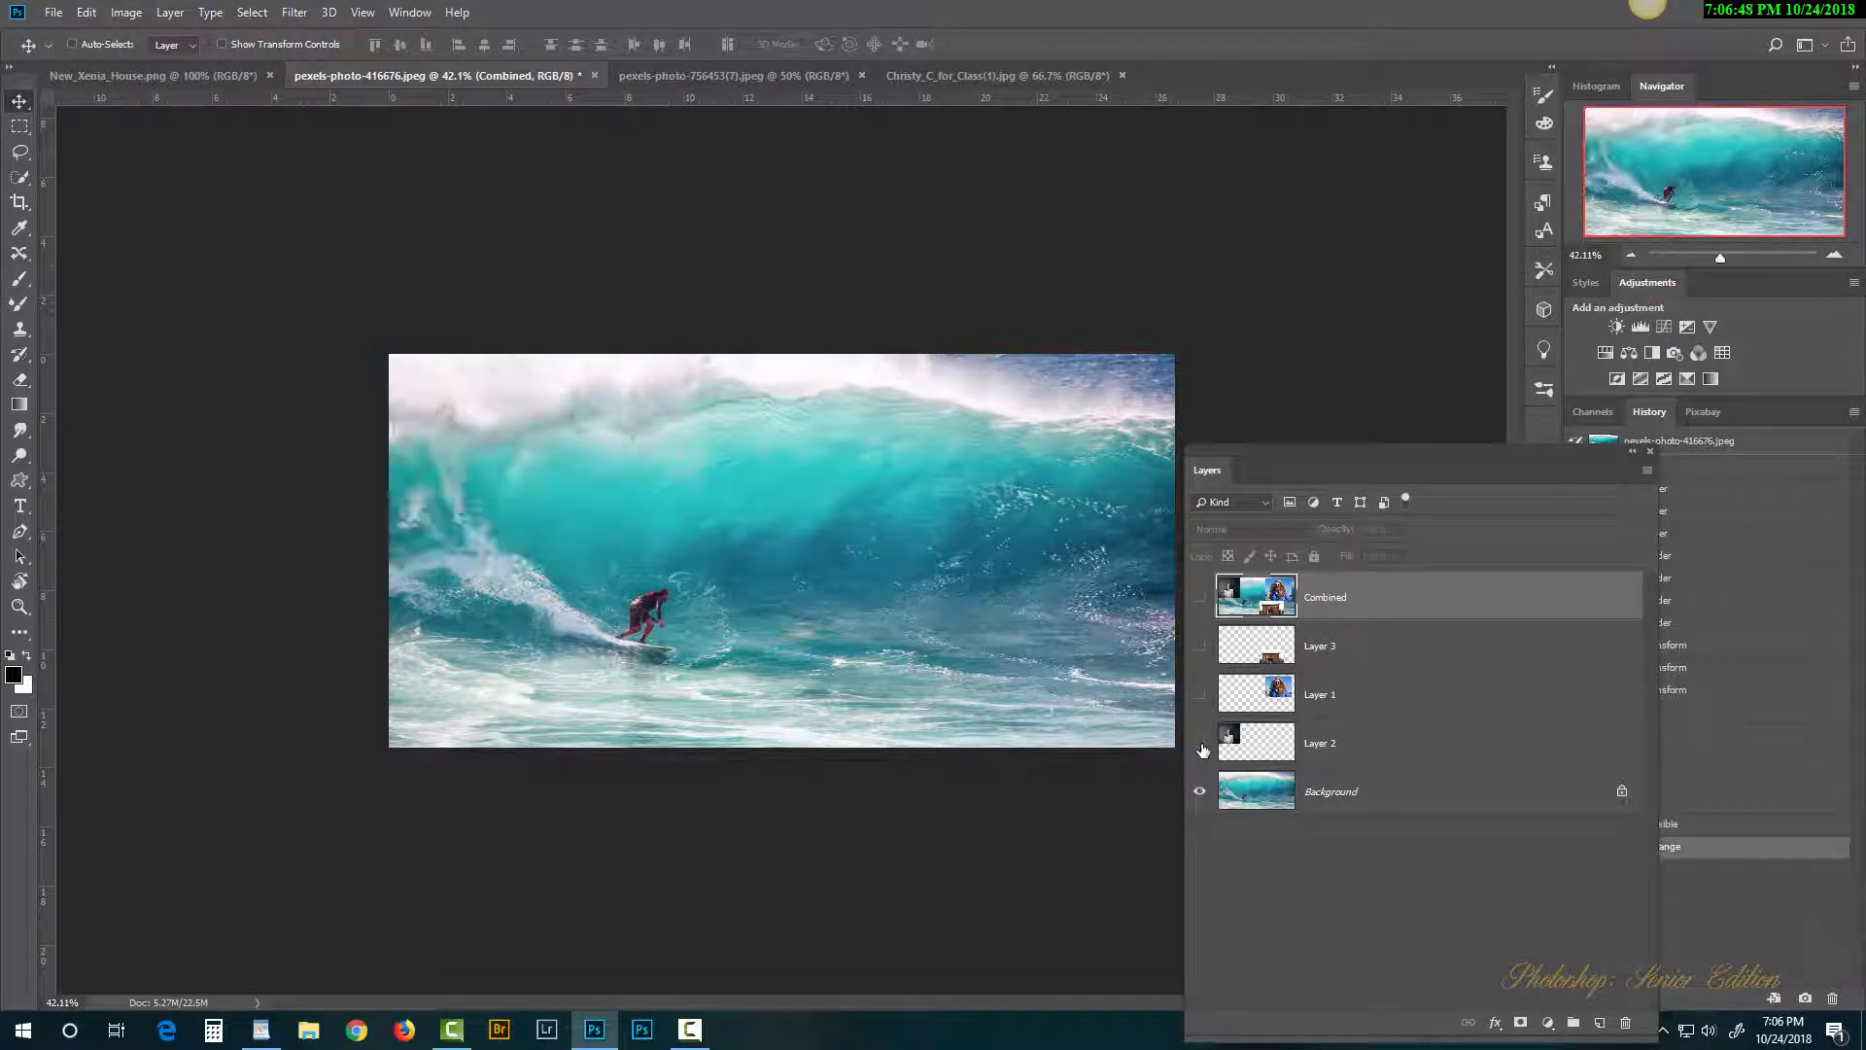
{"action": "left_click_drag", "start_coordinate": [1205, 751], "coordinate": [1199, 650]}
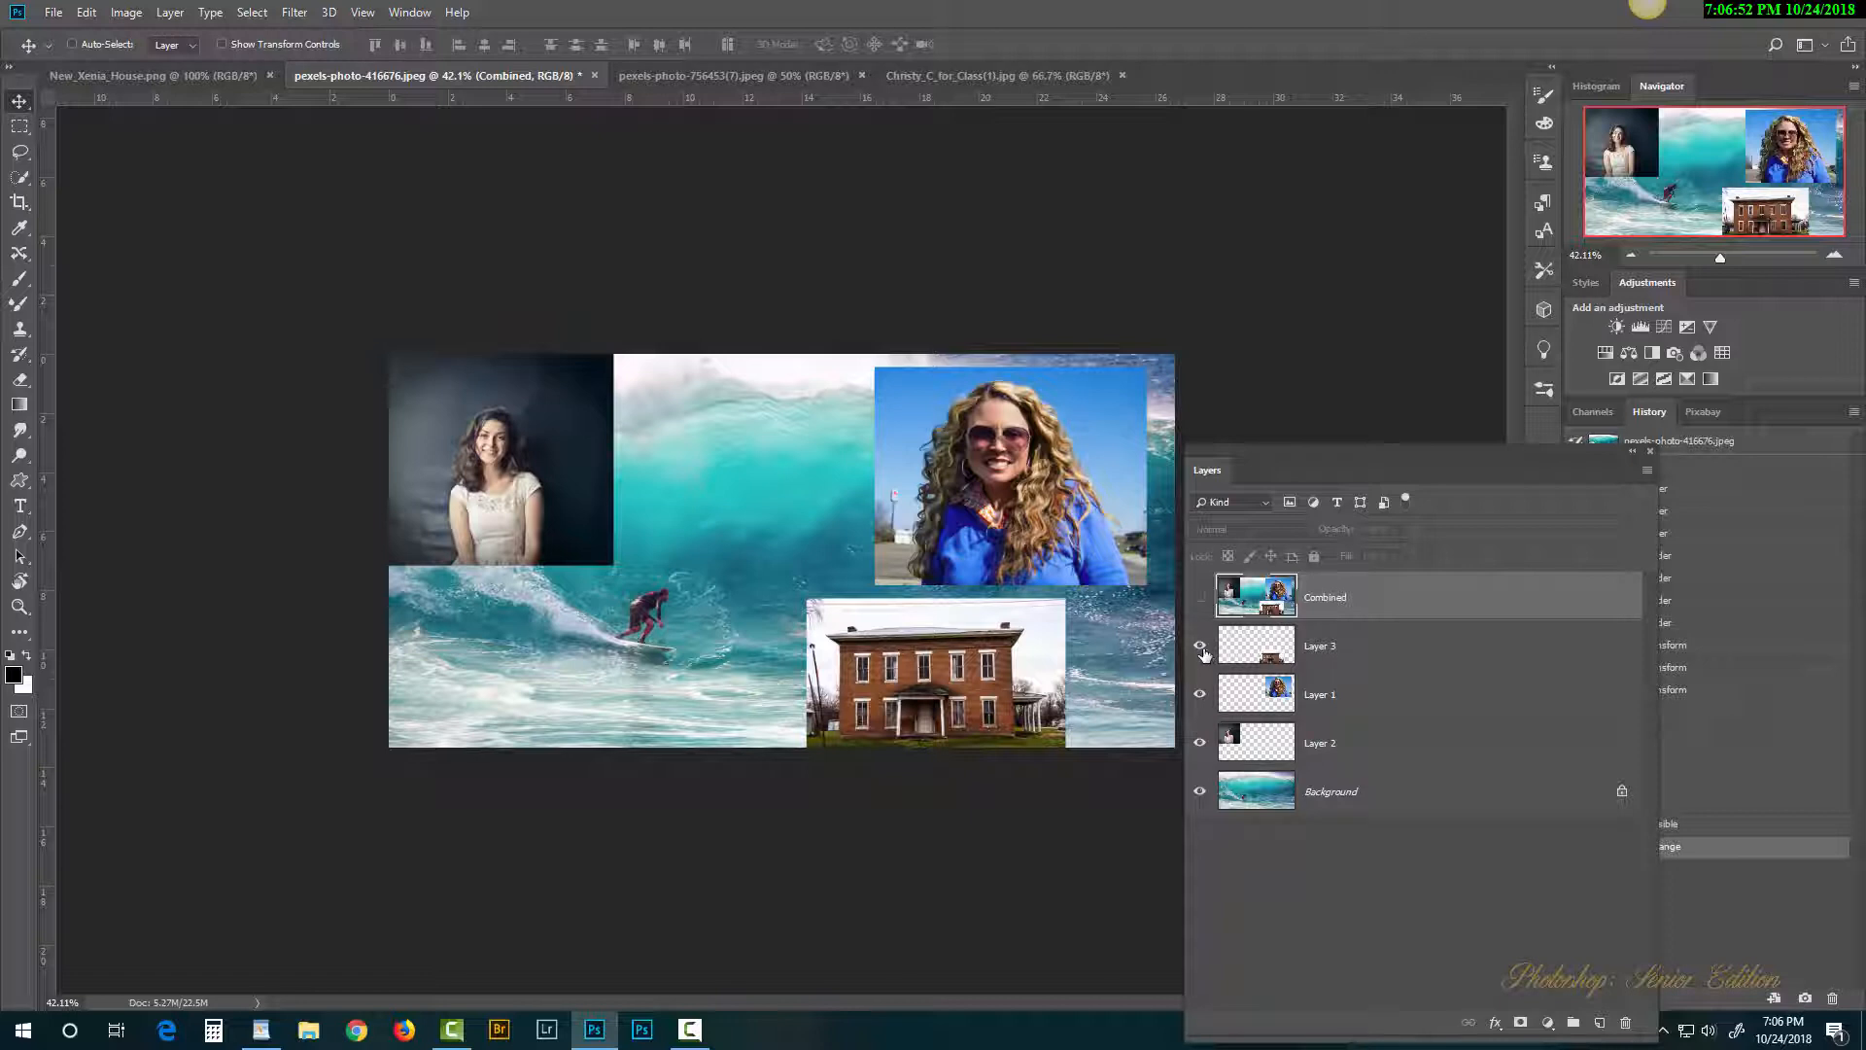
{"action": "left_click_drag", "start_coordinate": [1202, 650], "coordinate": [1201, 791]}
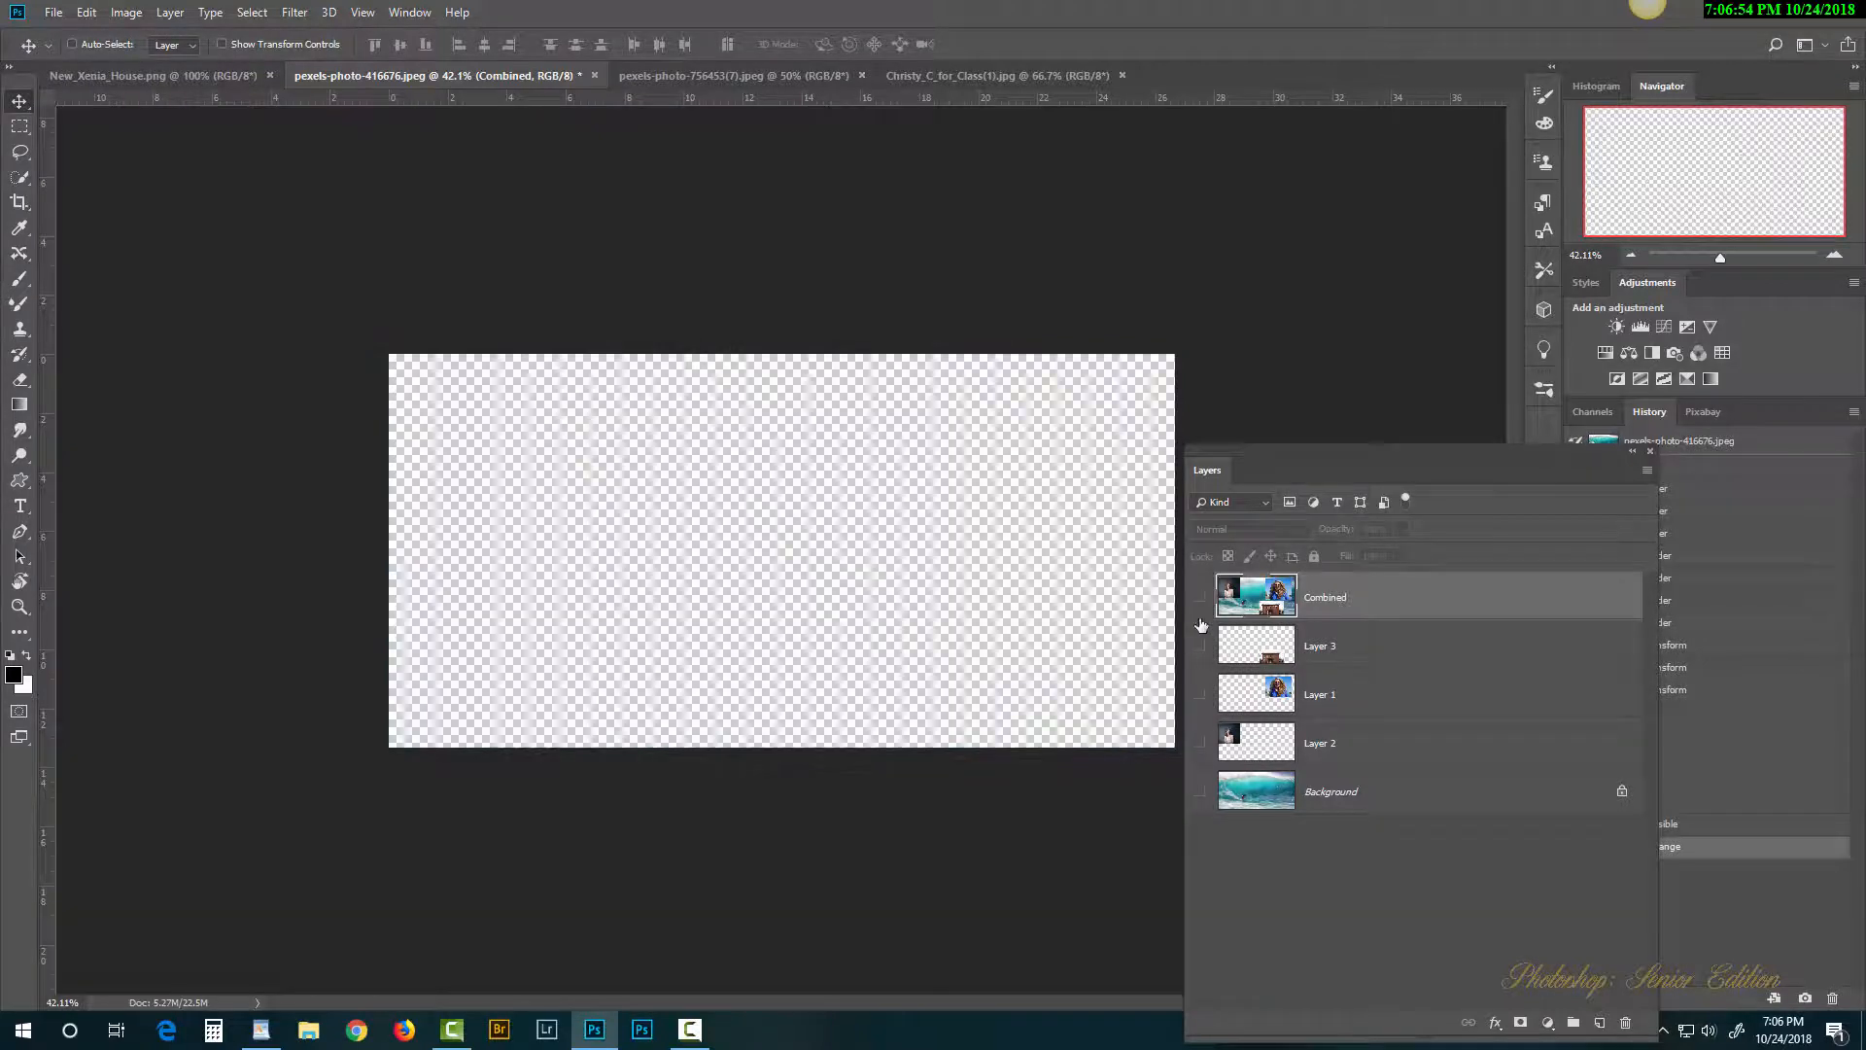
{"action": "left_click", "coordinate": [1199, 598]}
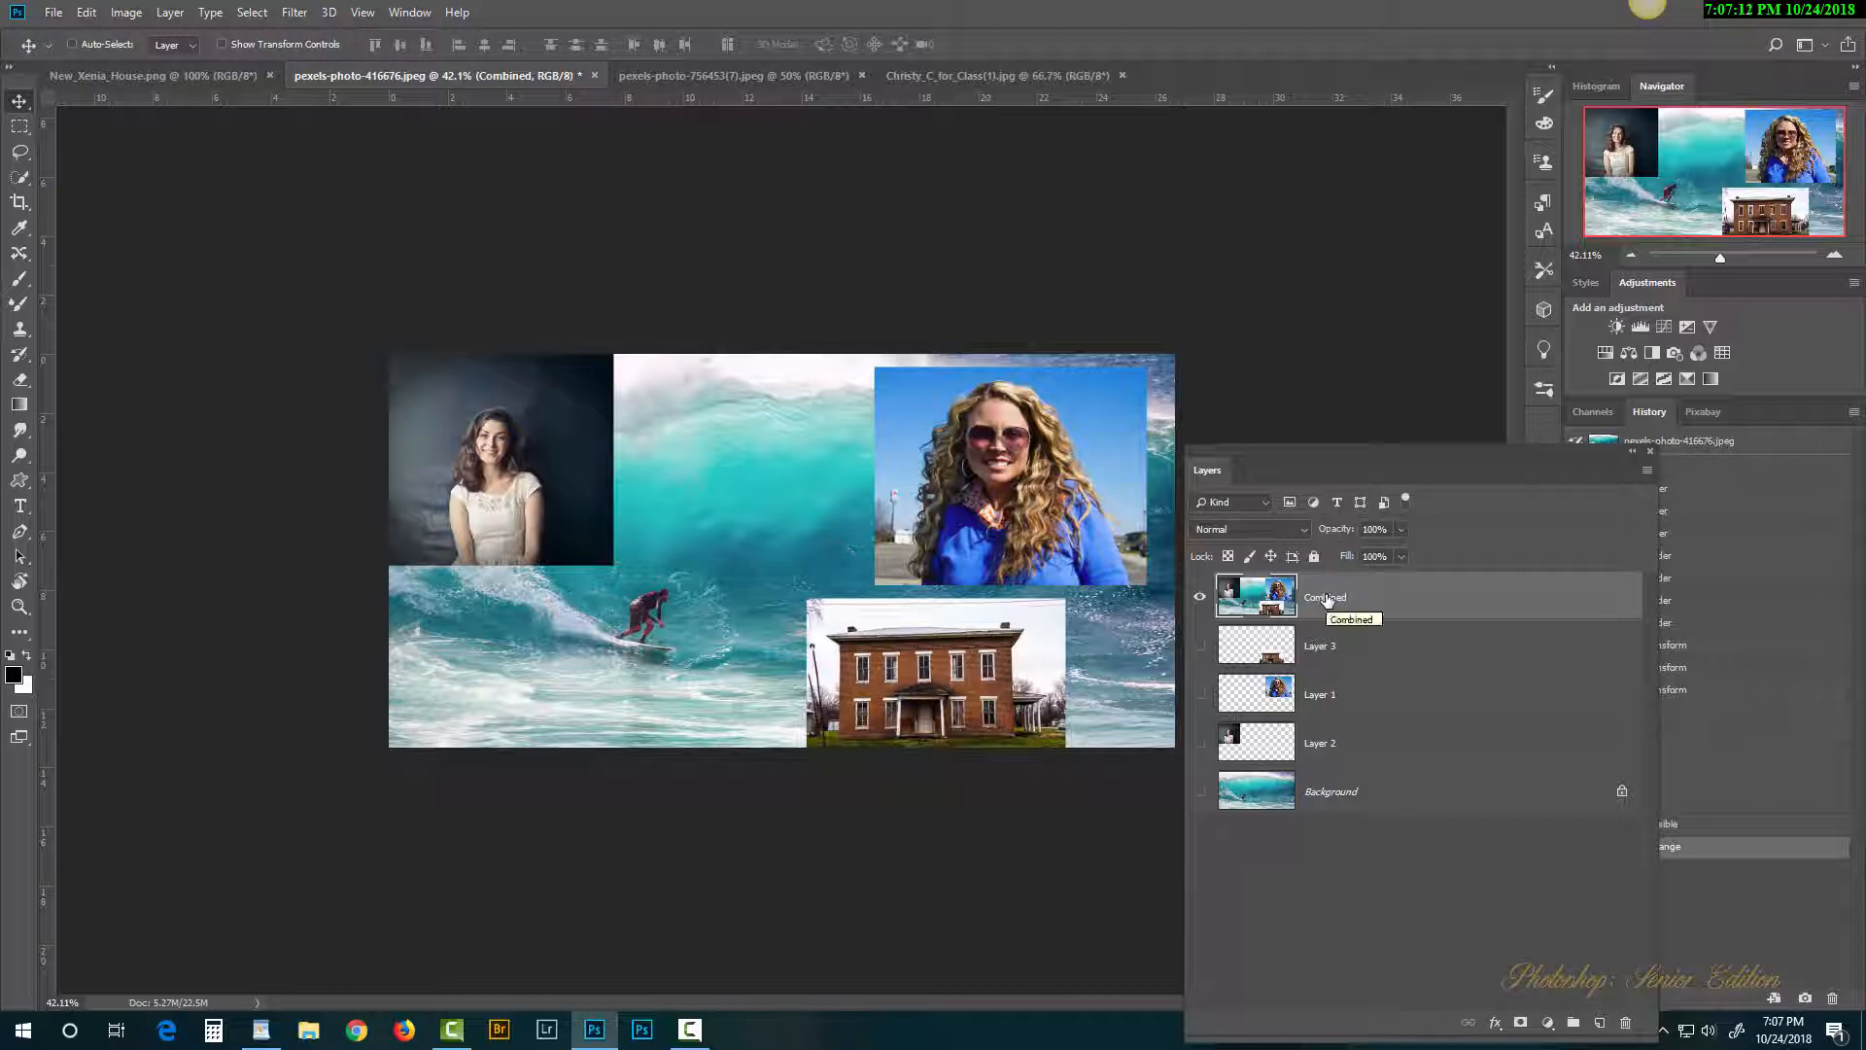
Step: Set the brush colour to bright yellow, paint a test stroke across the collage, then undo it
{"action": "key", "text": "ctrl"}
{"action": "left_click", "coordinate": [20, 279]}
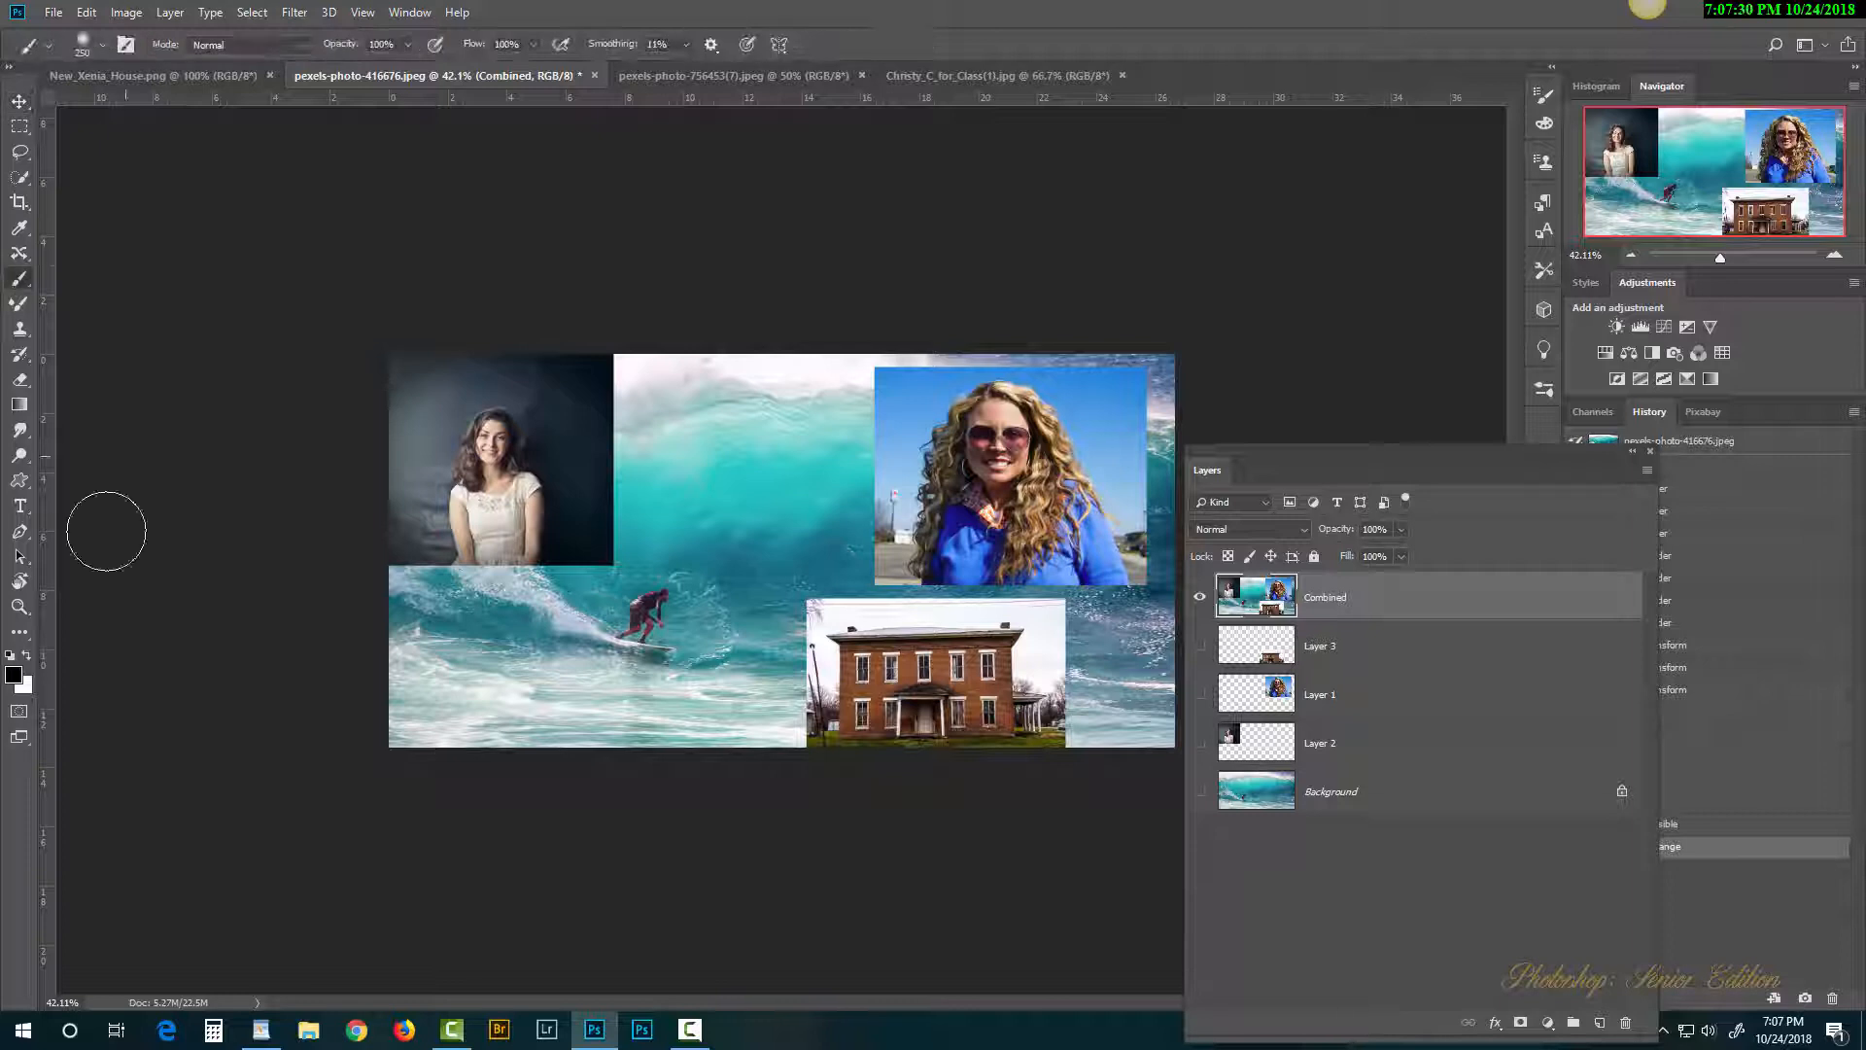
{"action": "left_click", "coordinate": [15, 676]}
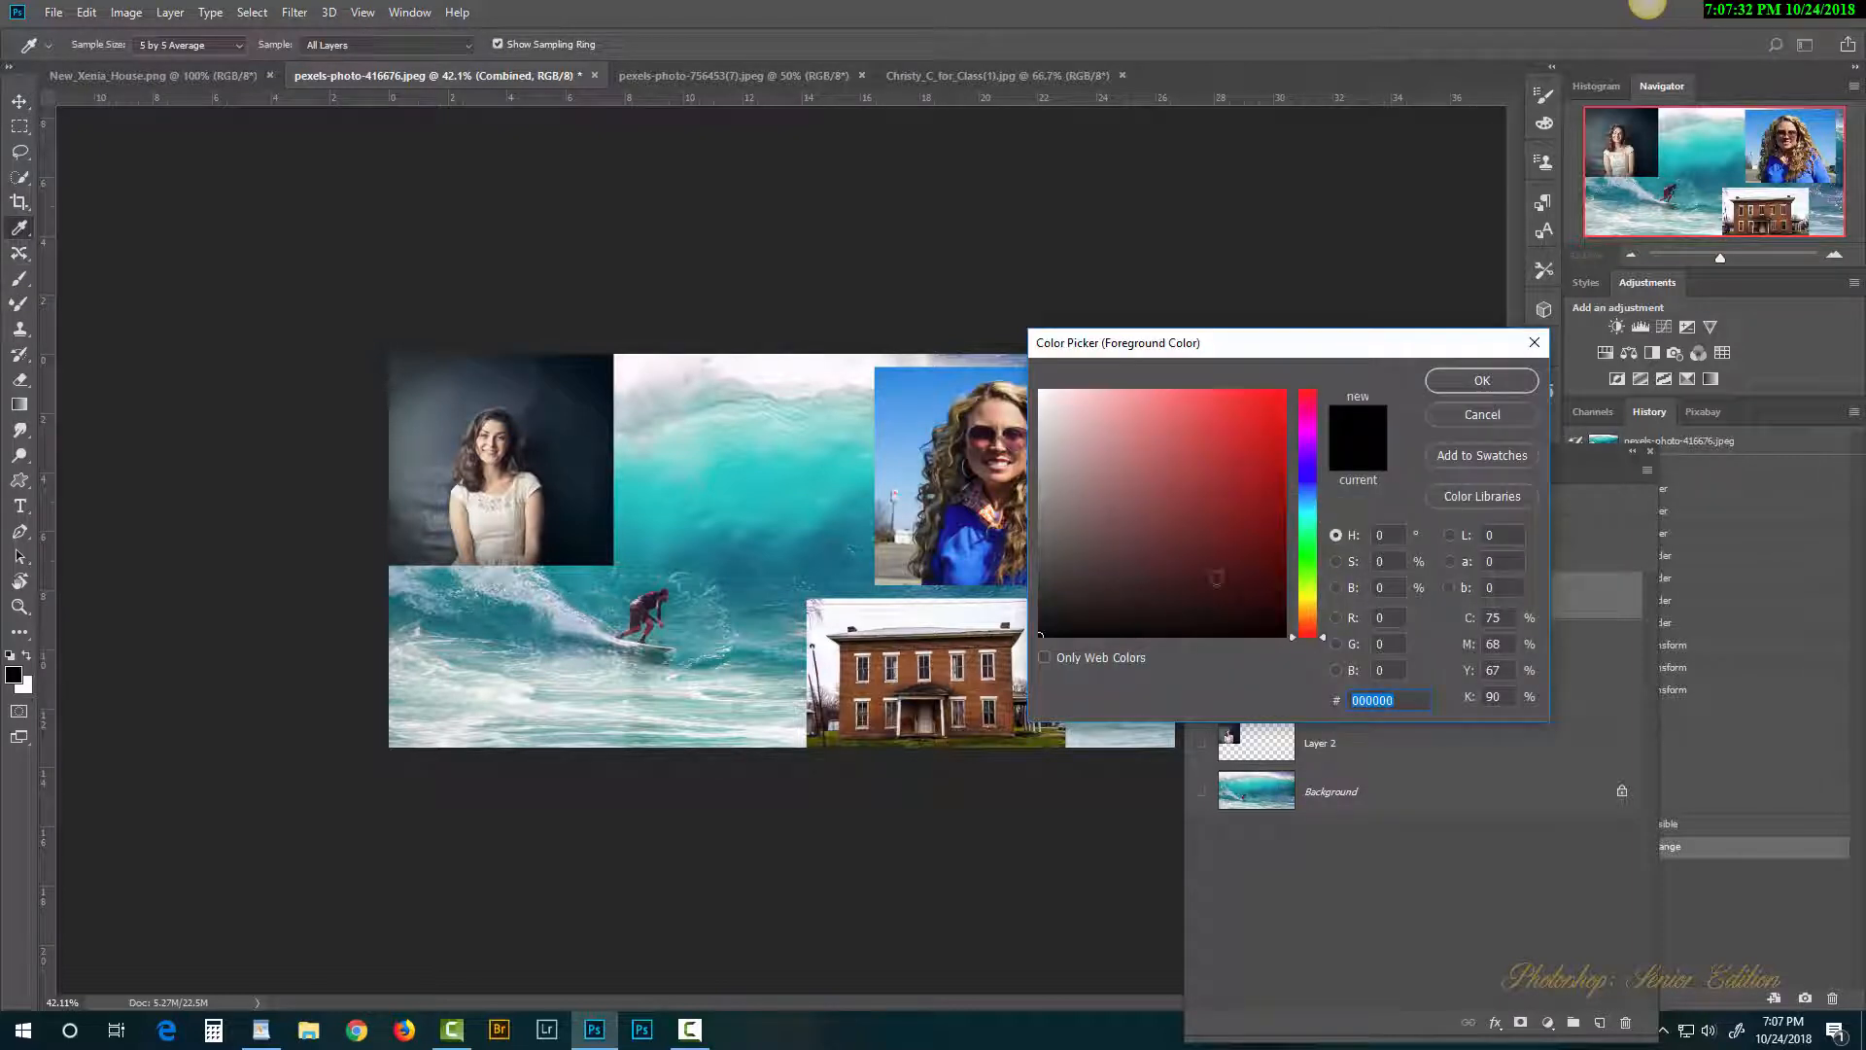
{"action": "left_click_drag", "start_coordinate": [1306, 612], "coordinate": [1318, 598]}
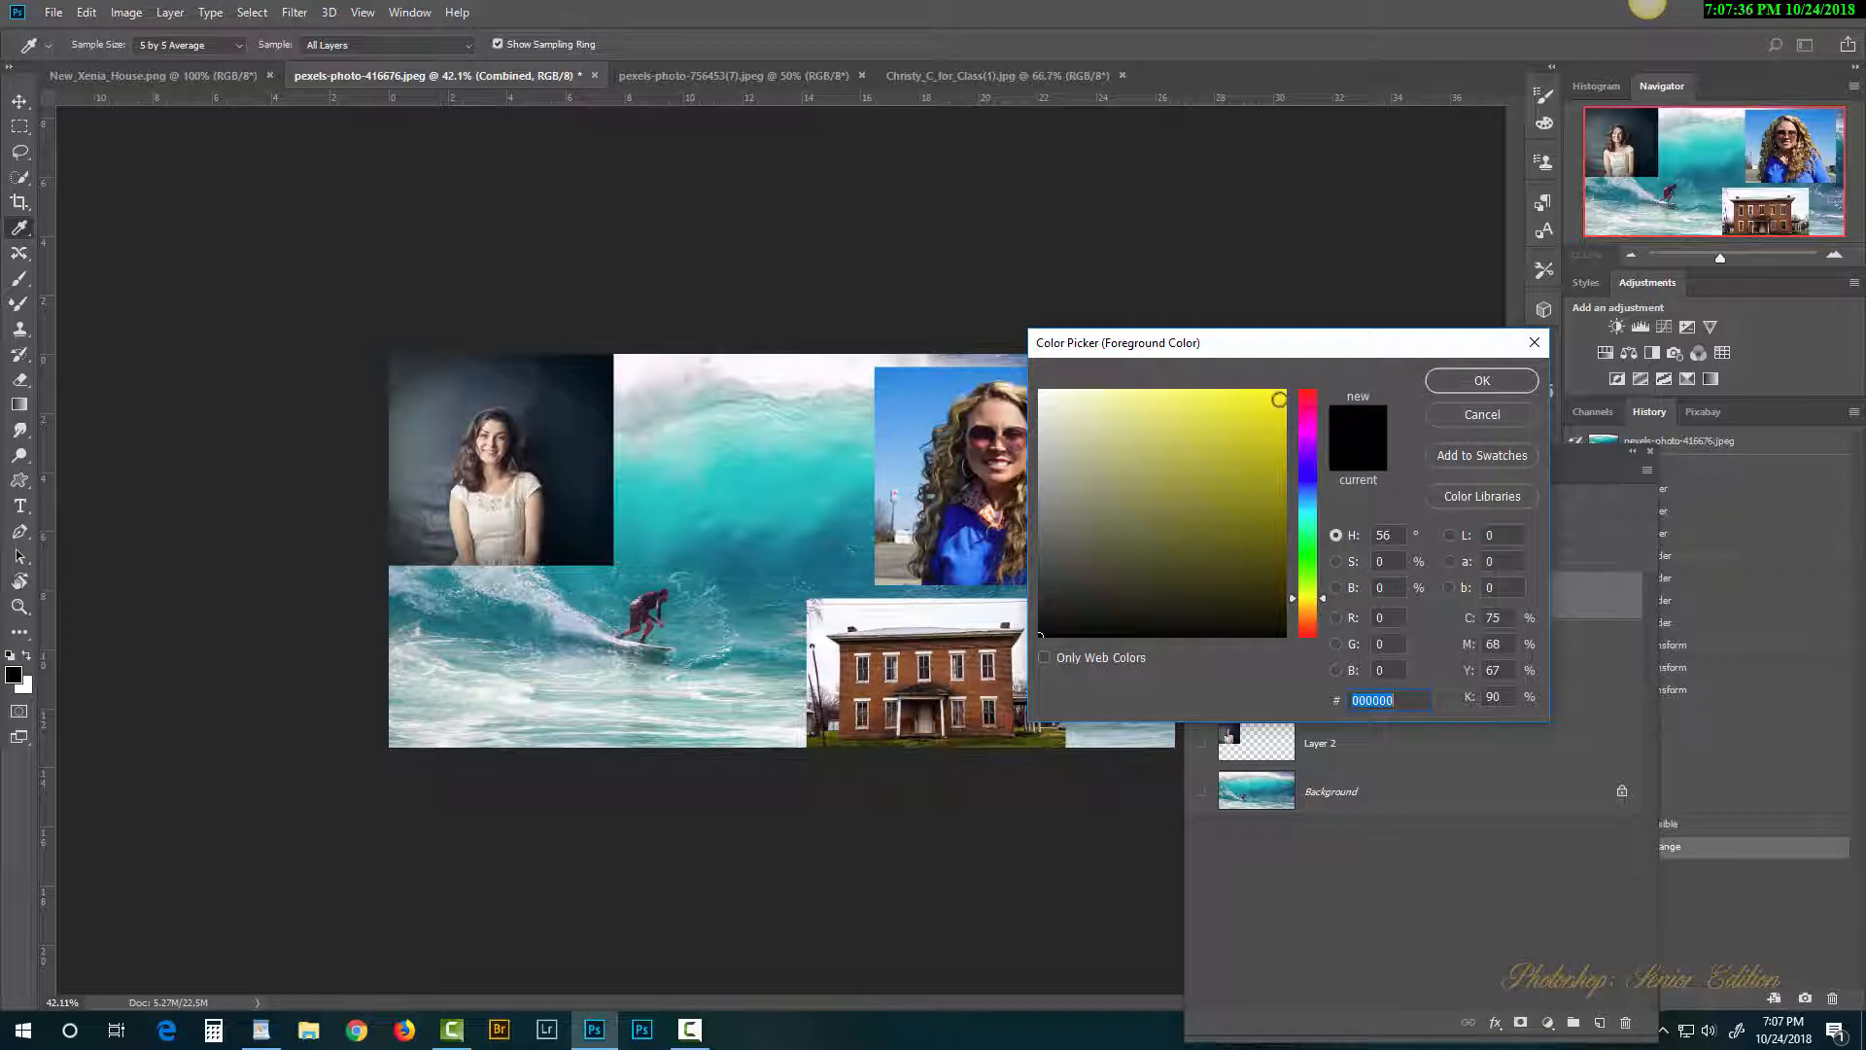
{"action": "left_click", "coordinate": [1281, 400]}
{"action": "left_click", "coordinate": [1462, 377]}
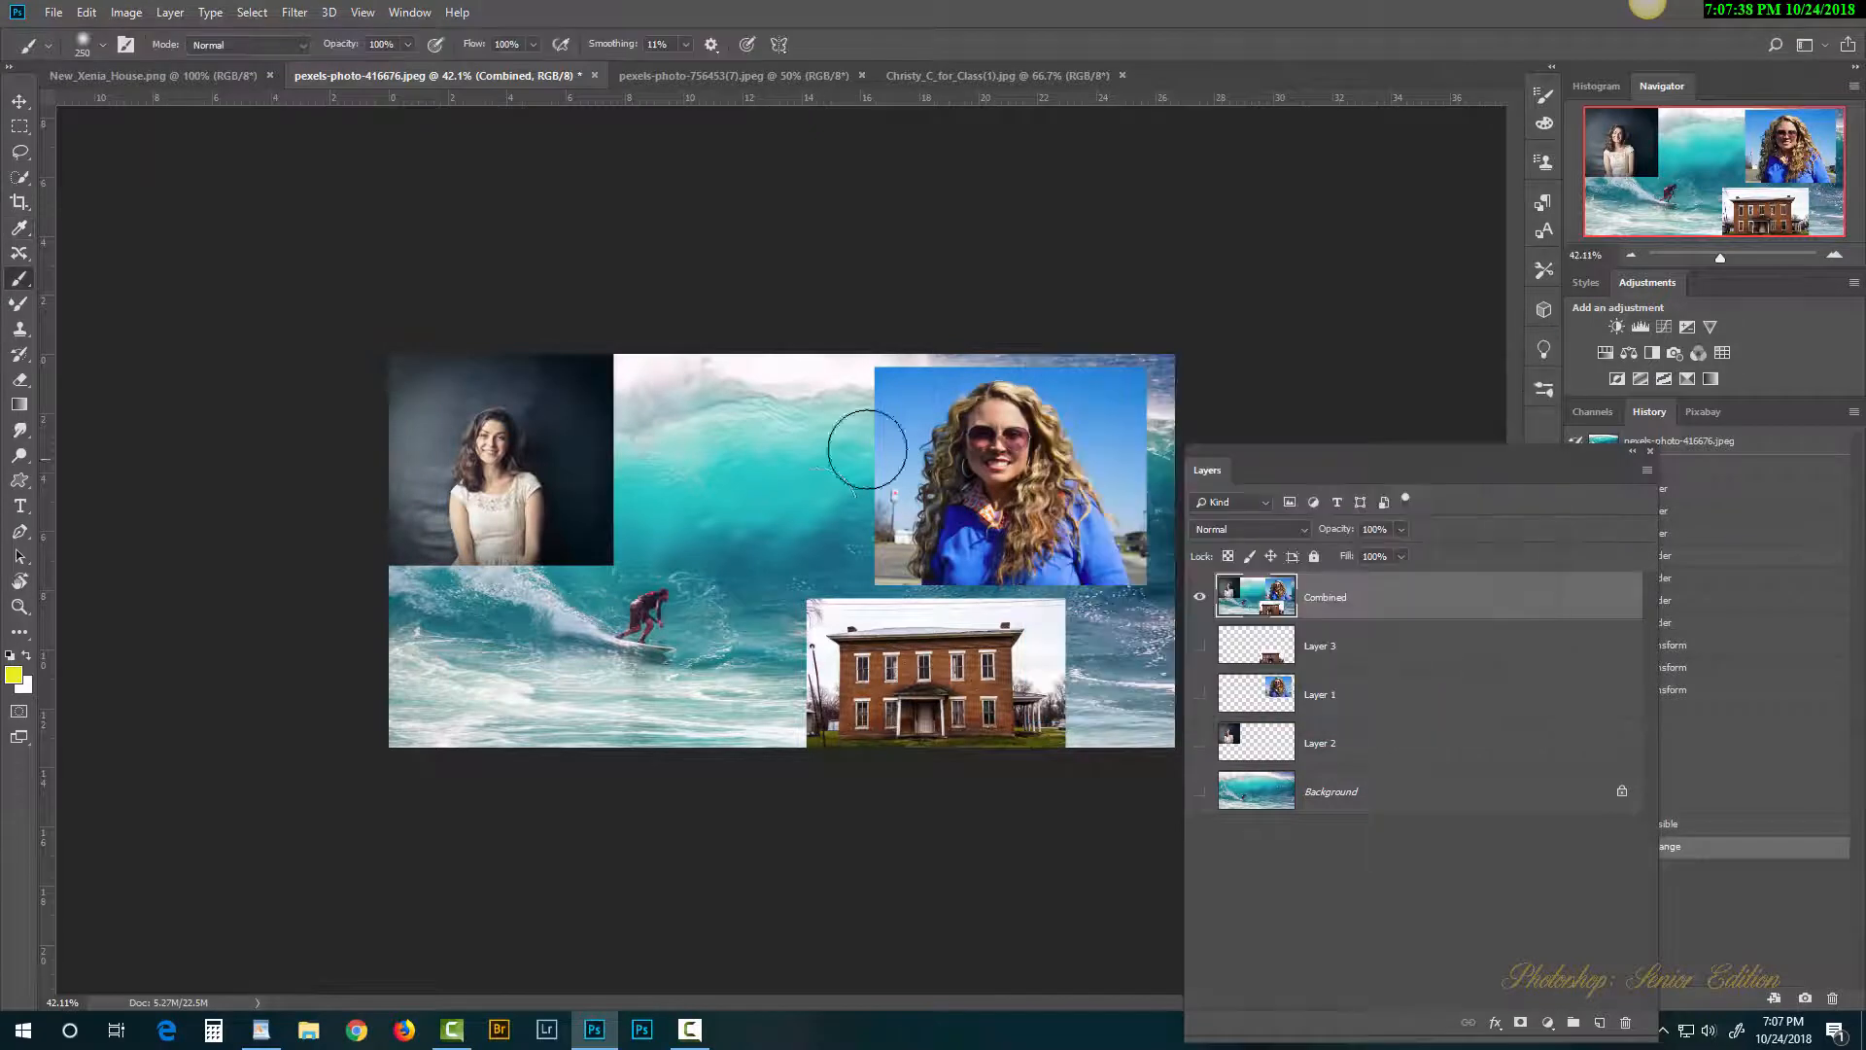
{"action": "mouse_move", "coordinate": [991, 422]}
{"action": "left_mouse_down"}
{"action": "mouse_move", "coordinate": [541, 498]}
{"action": "mouse_move", "coordinate": [833, 625]}
{"action": "mouse_move", "coordinate": [1061, 634]}
{"action": "left_mouse_up"}
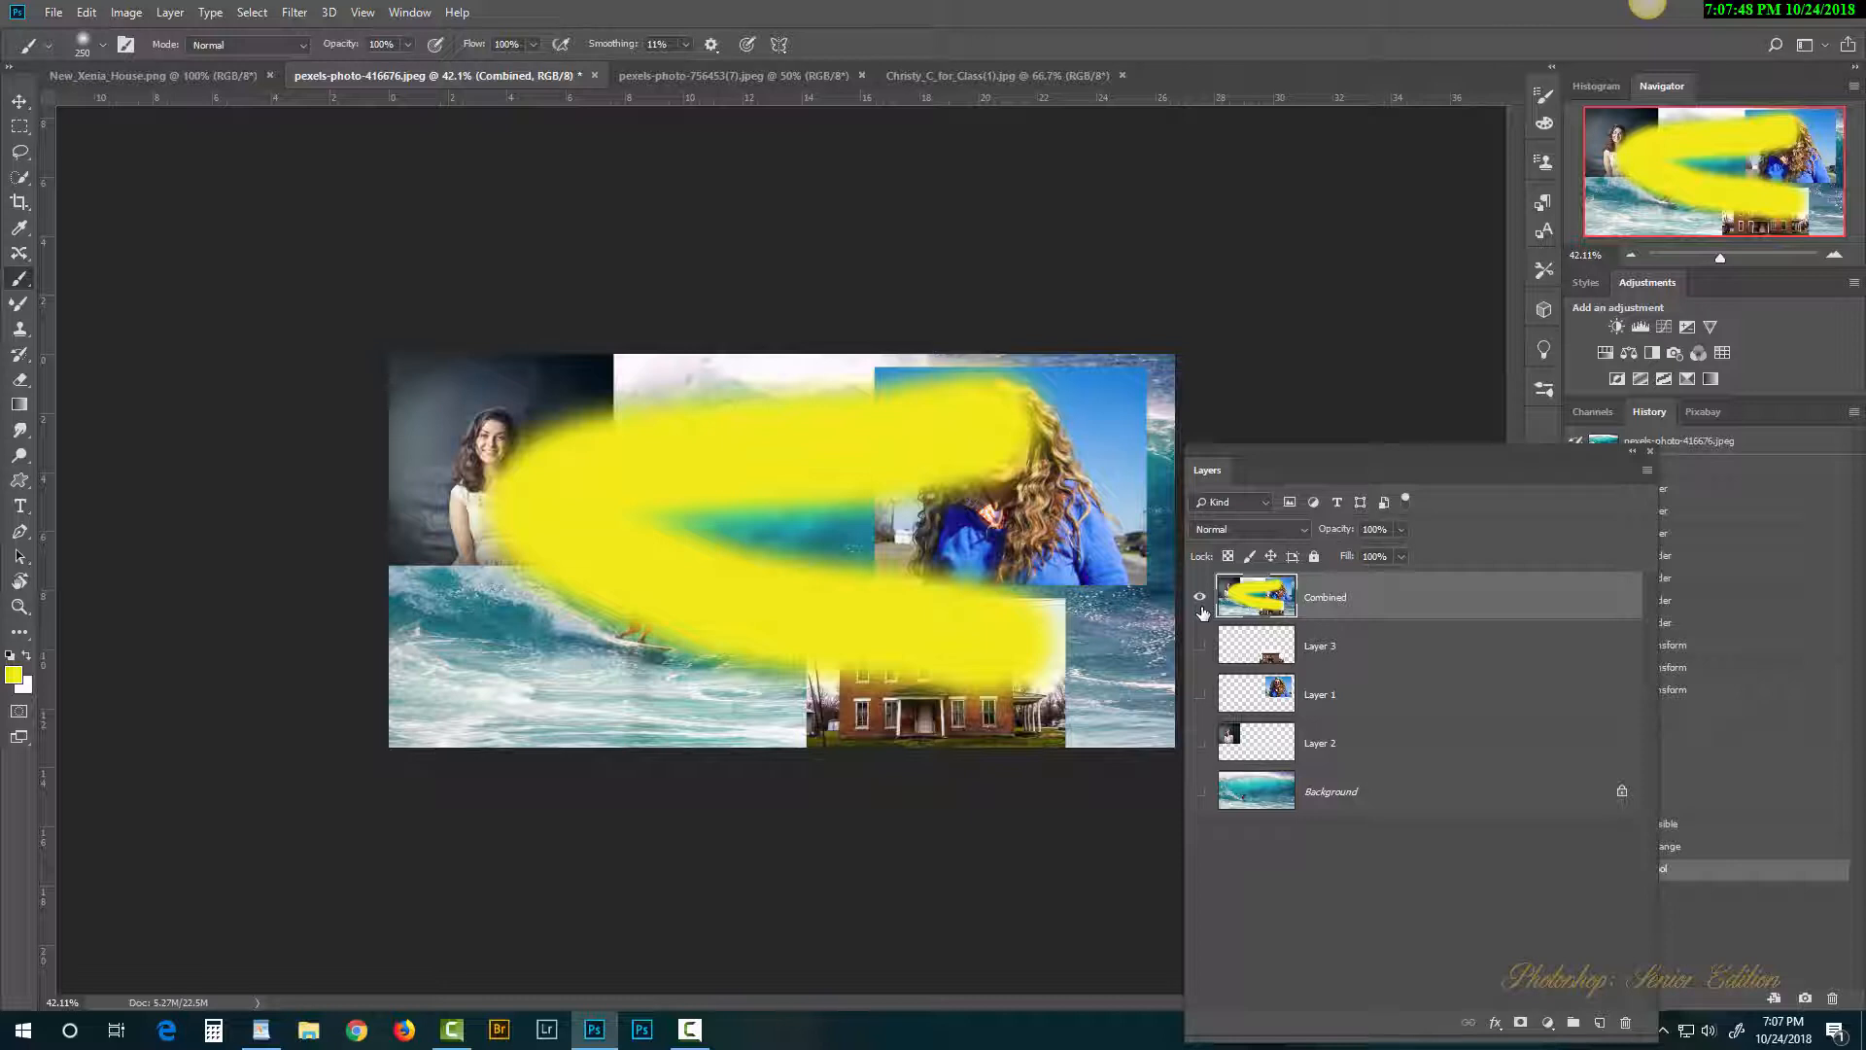
{"action": "key", "text": "ctrl+z"}
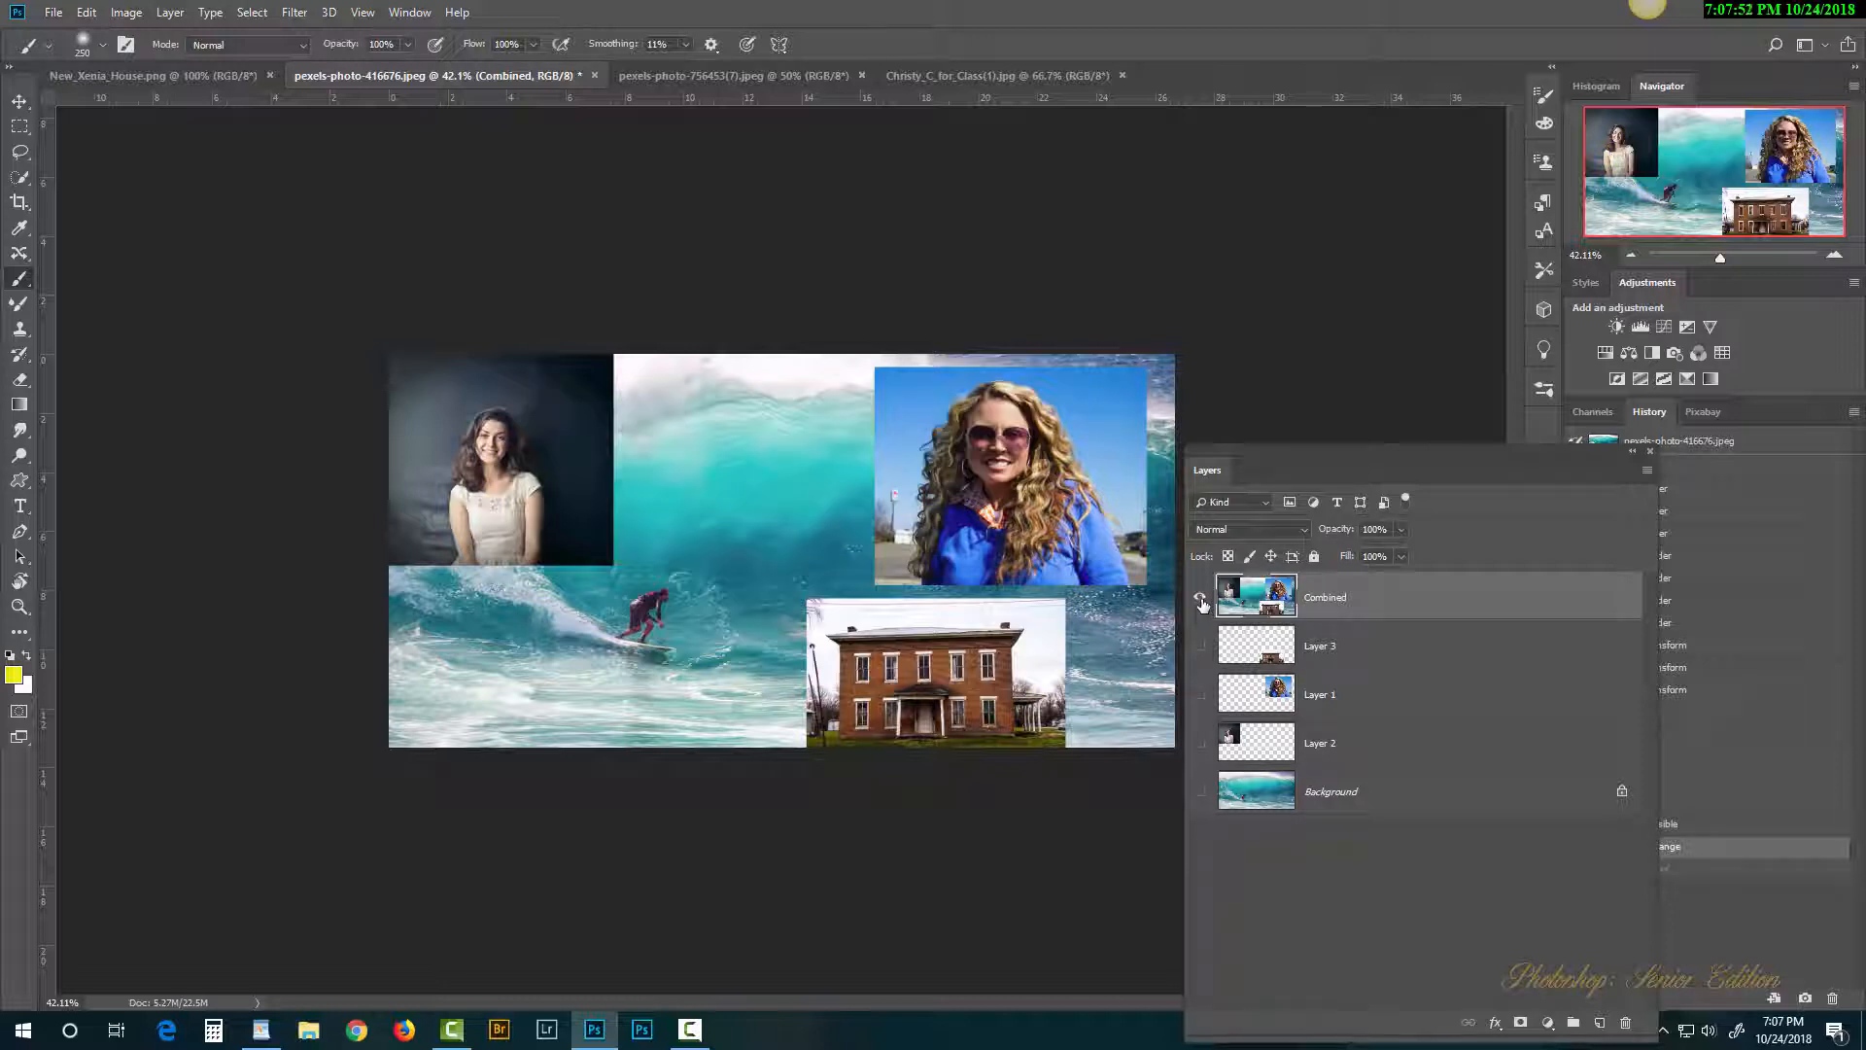
Step: Show the separate layers instead of Combined, brush yellow on Layer 3, hide it, and select Layer 1
{"action": "left_click_drag", "start_coordinate": [1201, 597], "coordinate": [1206, 799]}
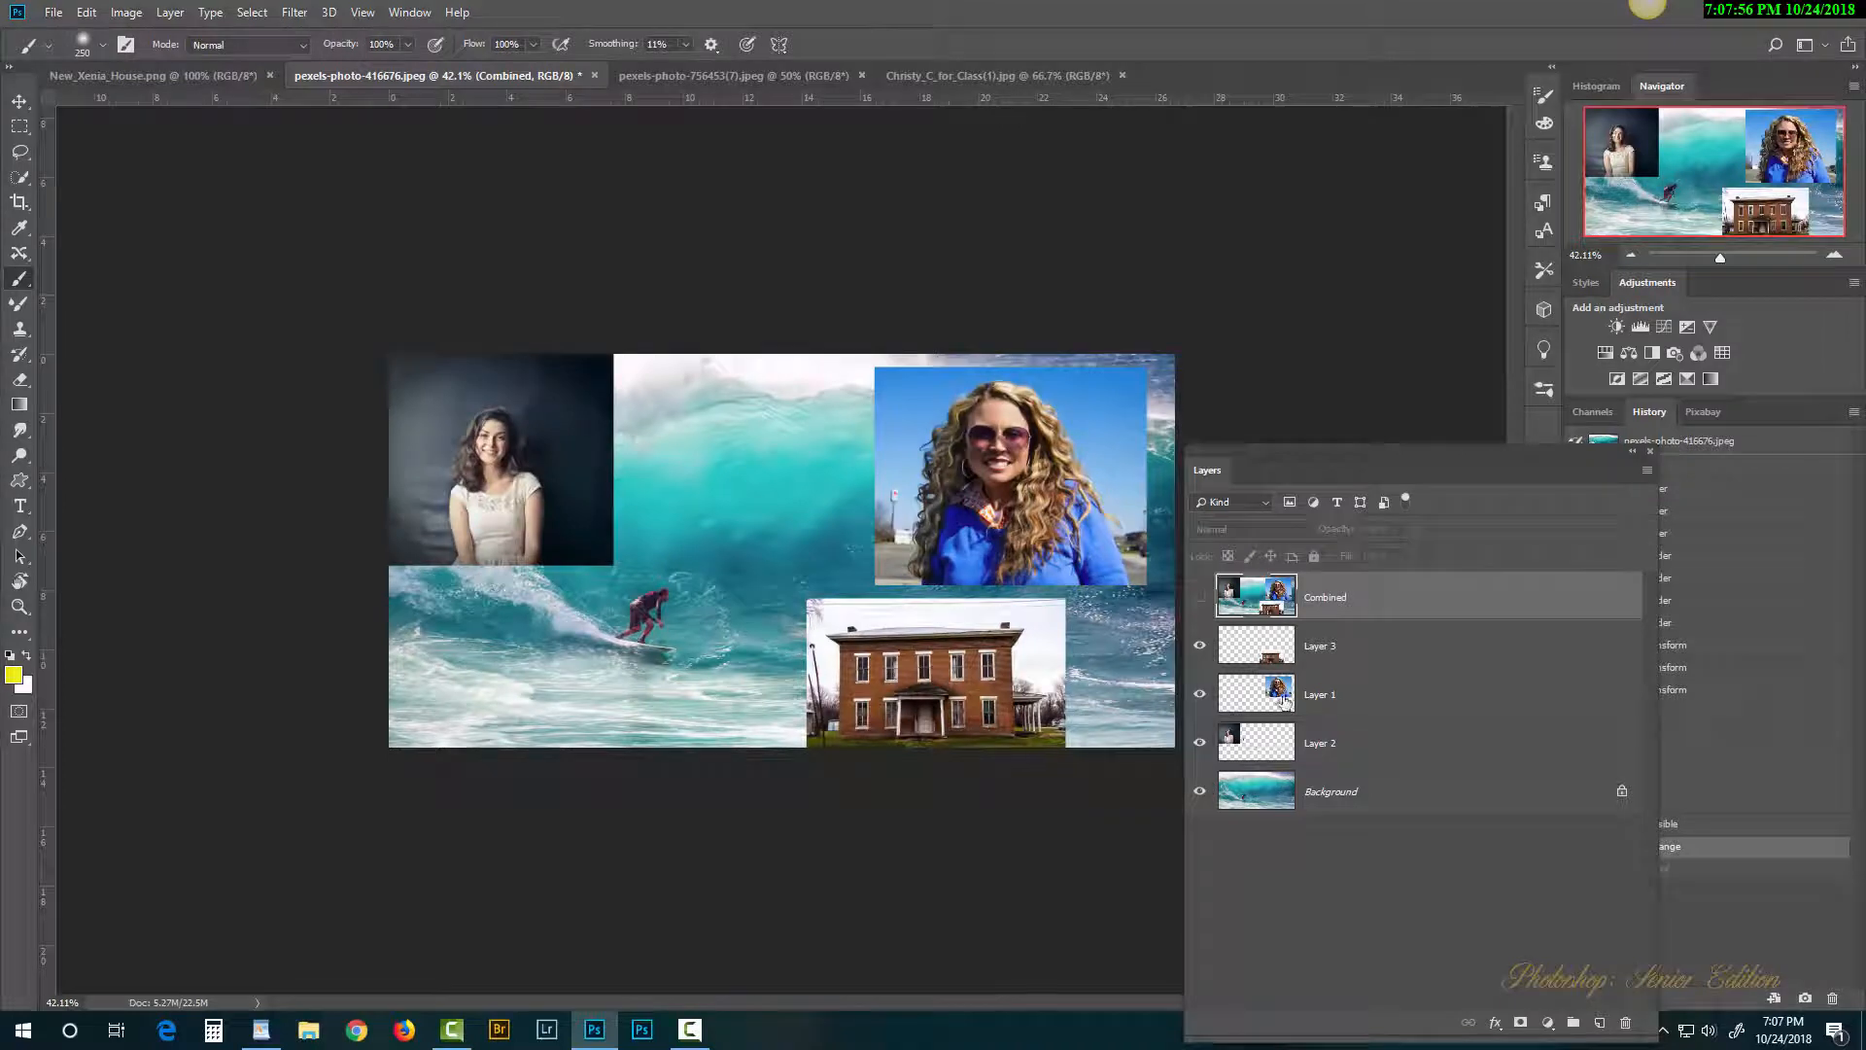
{"action": "left_click", "coordinate": [1369, 649]}
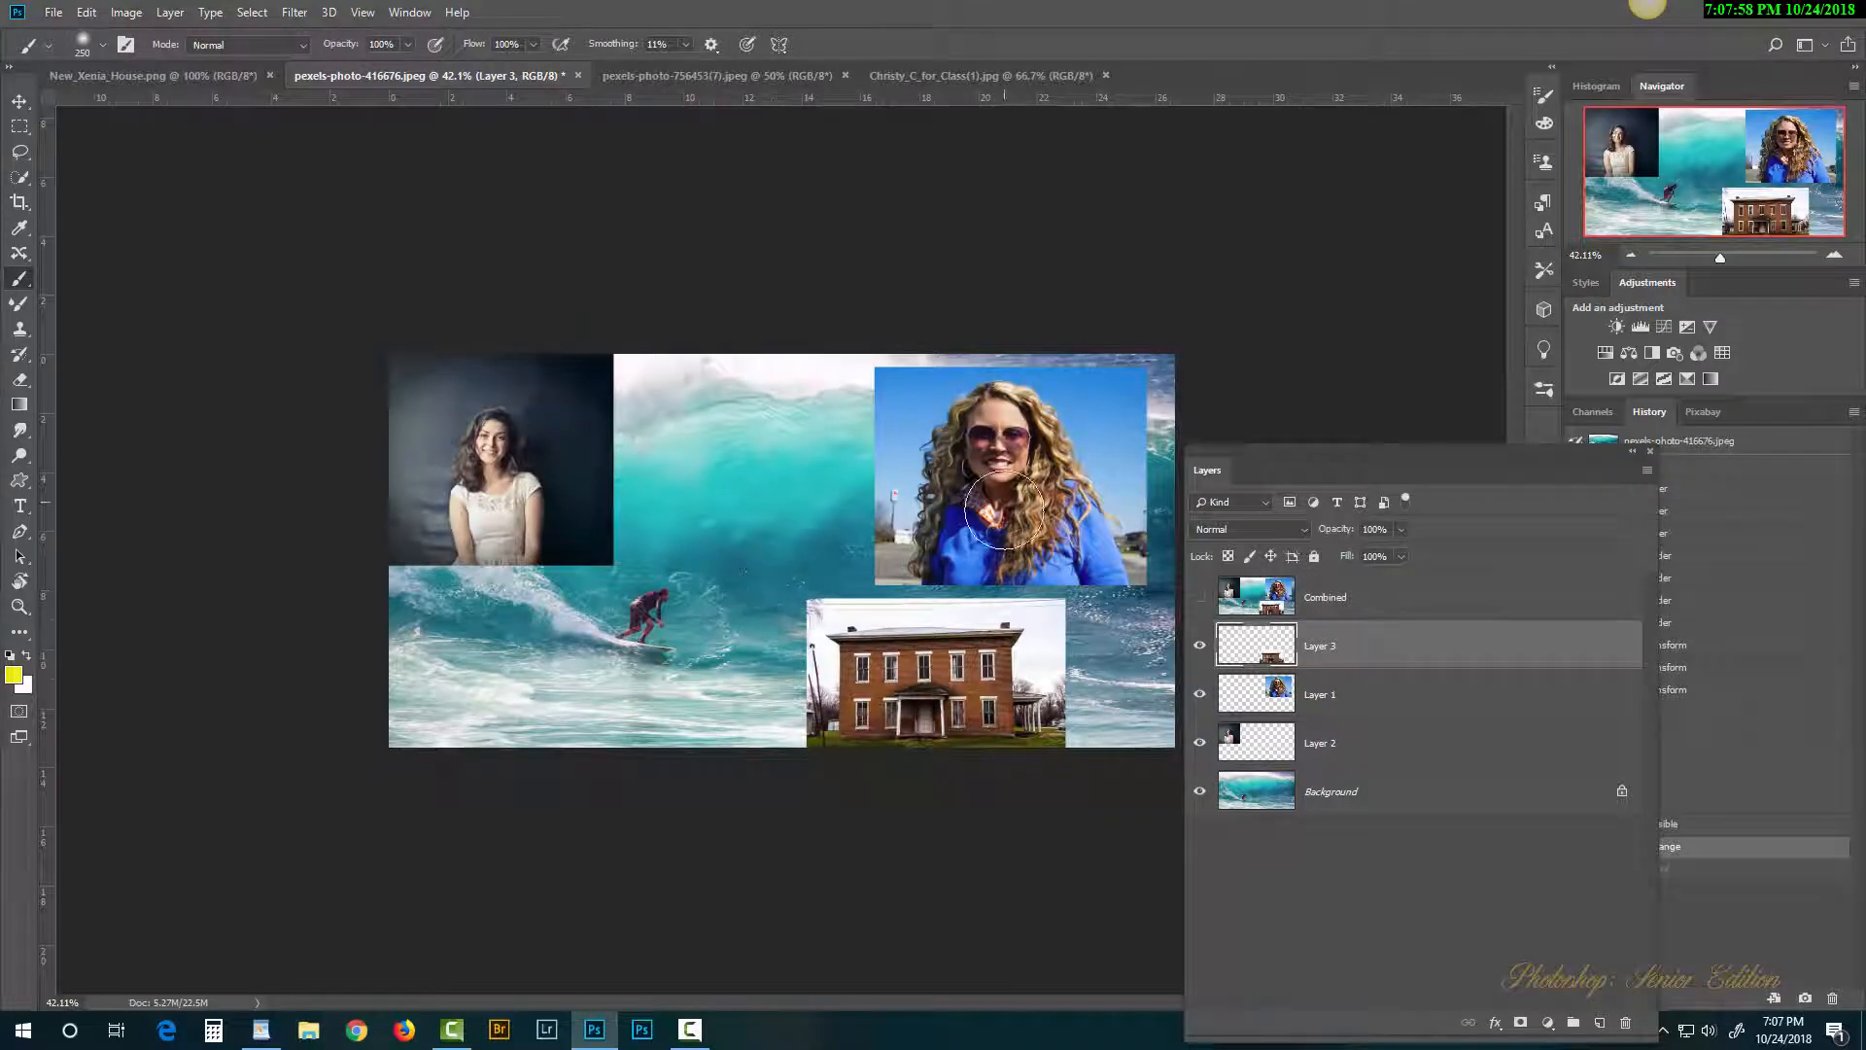
{"action": "mouse_move", "coordinate": [1016, 478]}
{"action": "left_mouse_down"}
{"action": "mouse_move", "coordinate": [962, 562]}
{"action": "mouse_move", "coordinate": [701, 605]}
{"action": "mouse_move", "coordinate": [550, 457]}
{"action": "left_mouse_up"}
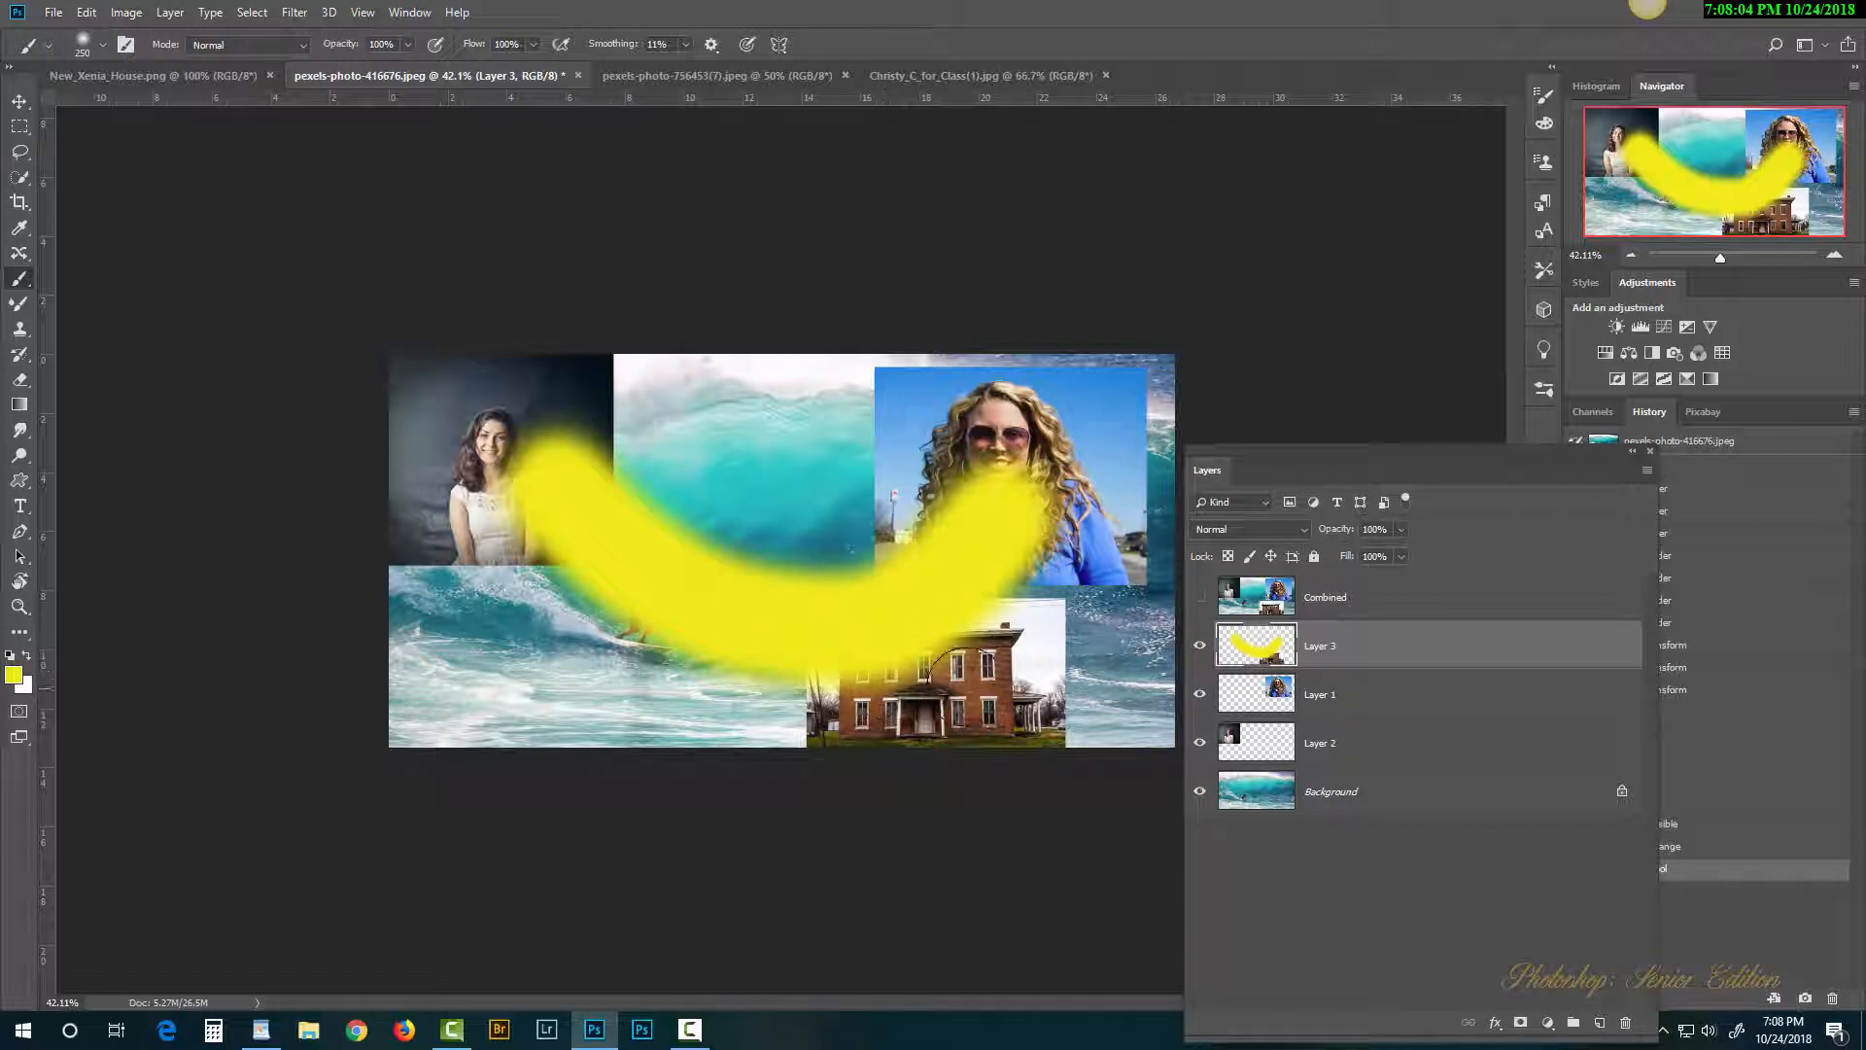
{"action": "left_click", "coordinate": [1199, 649]}
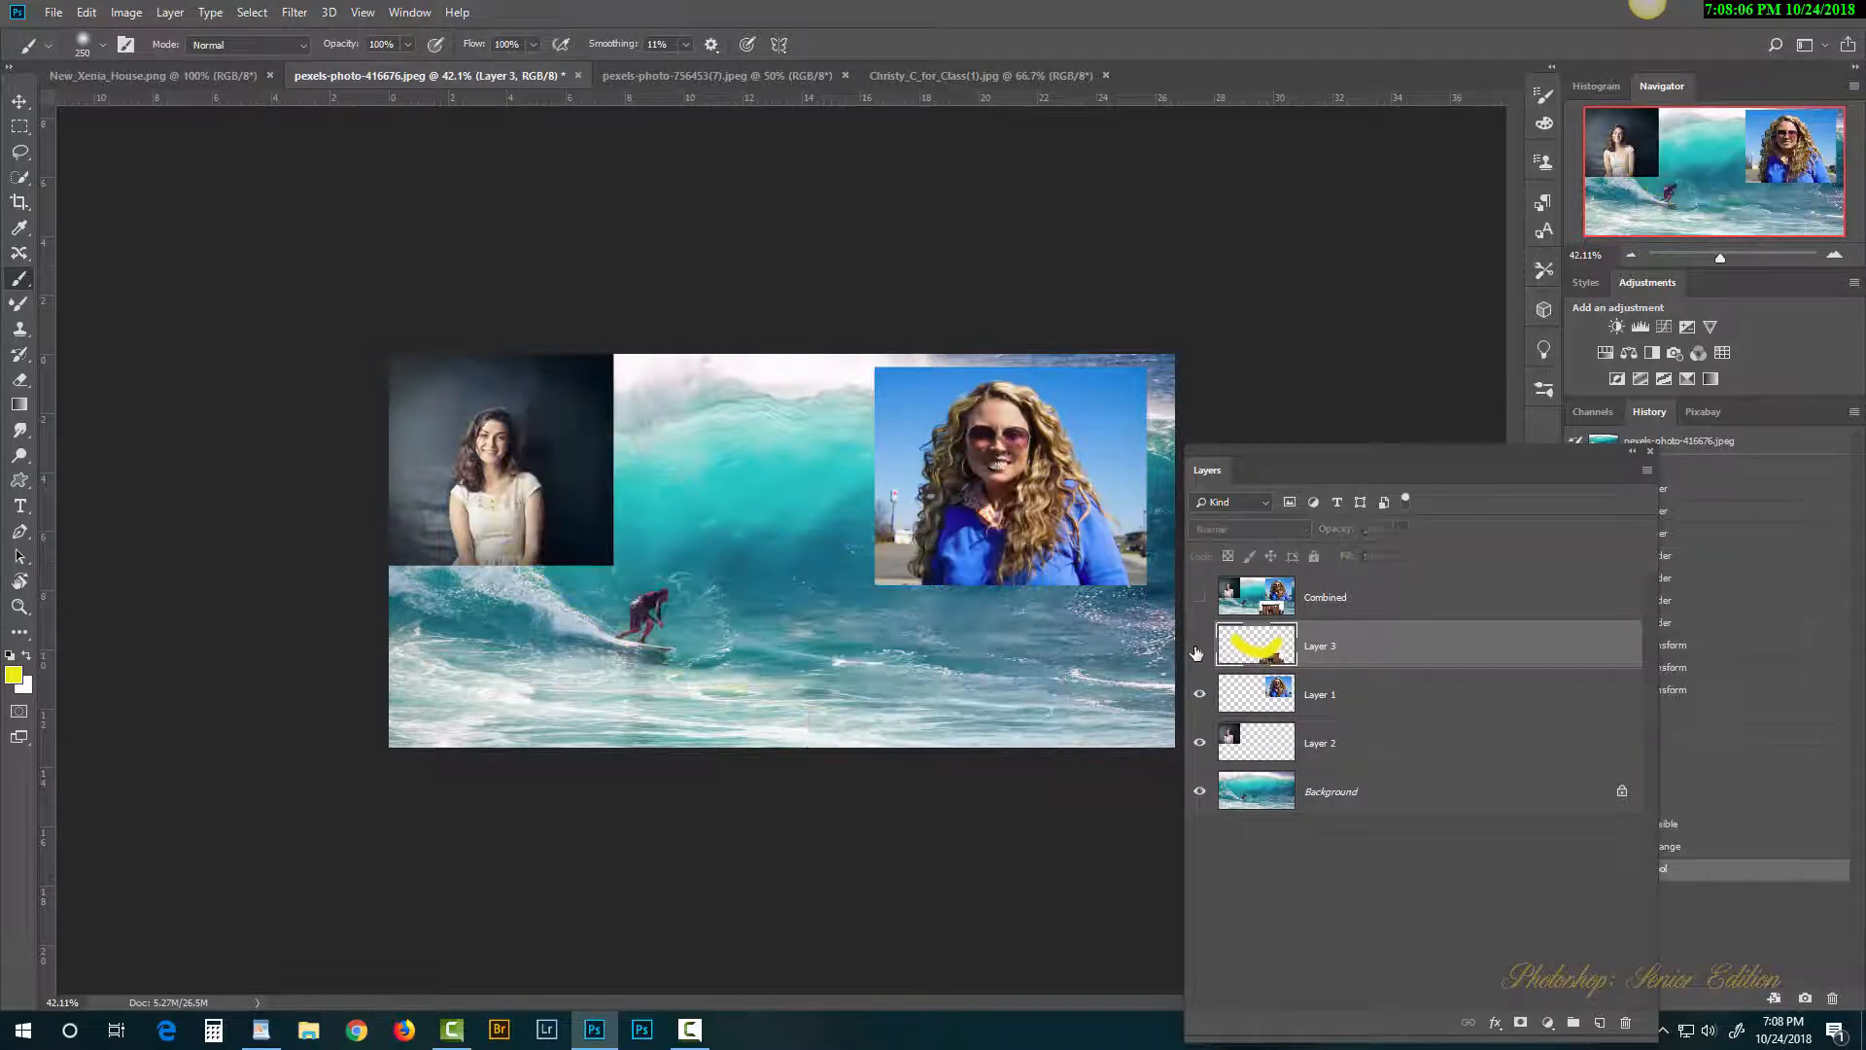
{"action": "left_click", "coordinate": [1252, 700]}
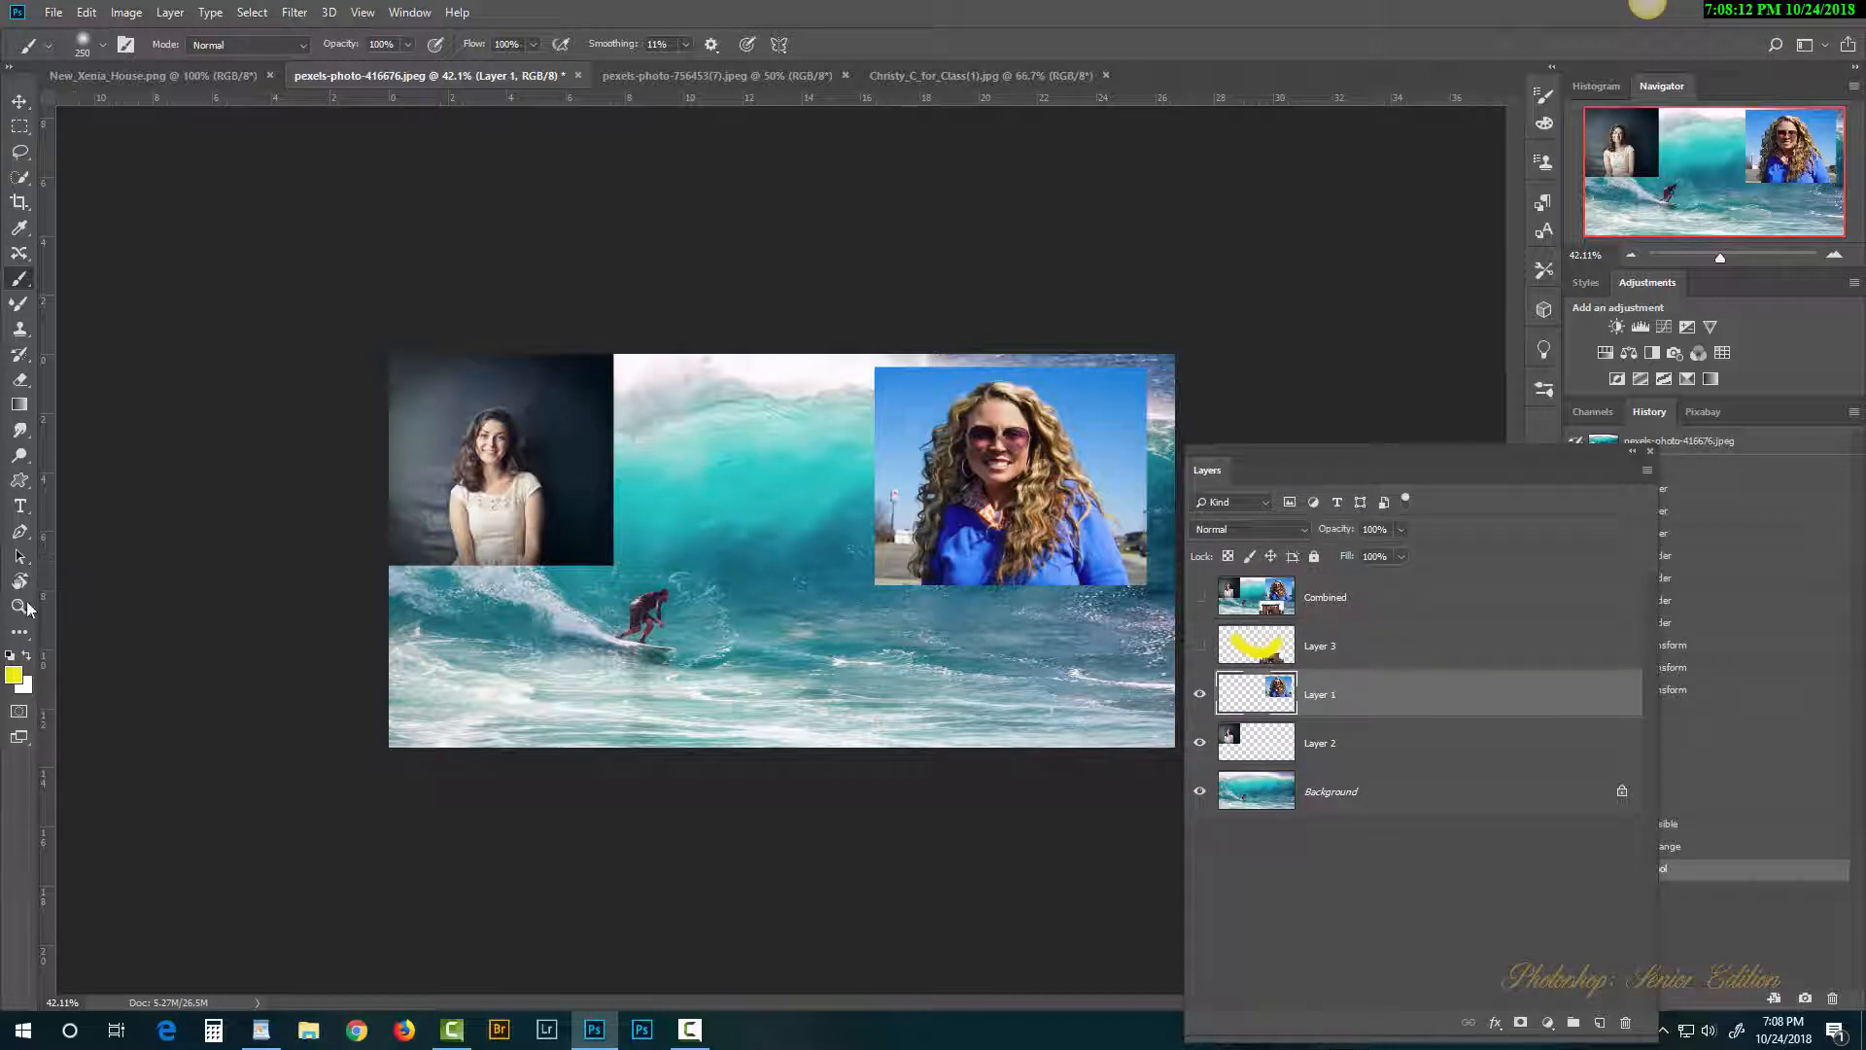
Step: Set the foreground colour to green 12ab0f and brush a test stroke across the wave on Layer 1
{"action": "left_click", "coordinate": [14, 677]}
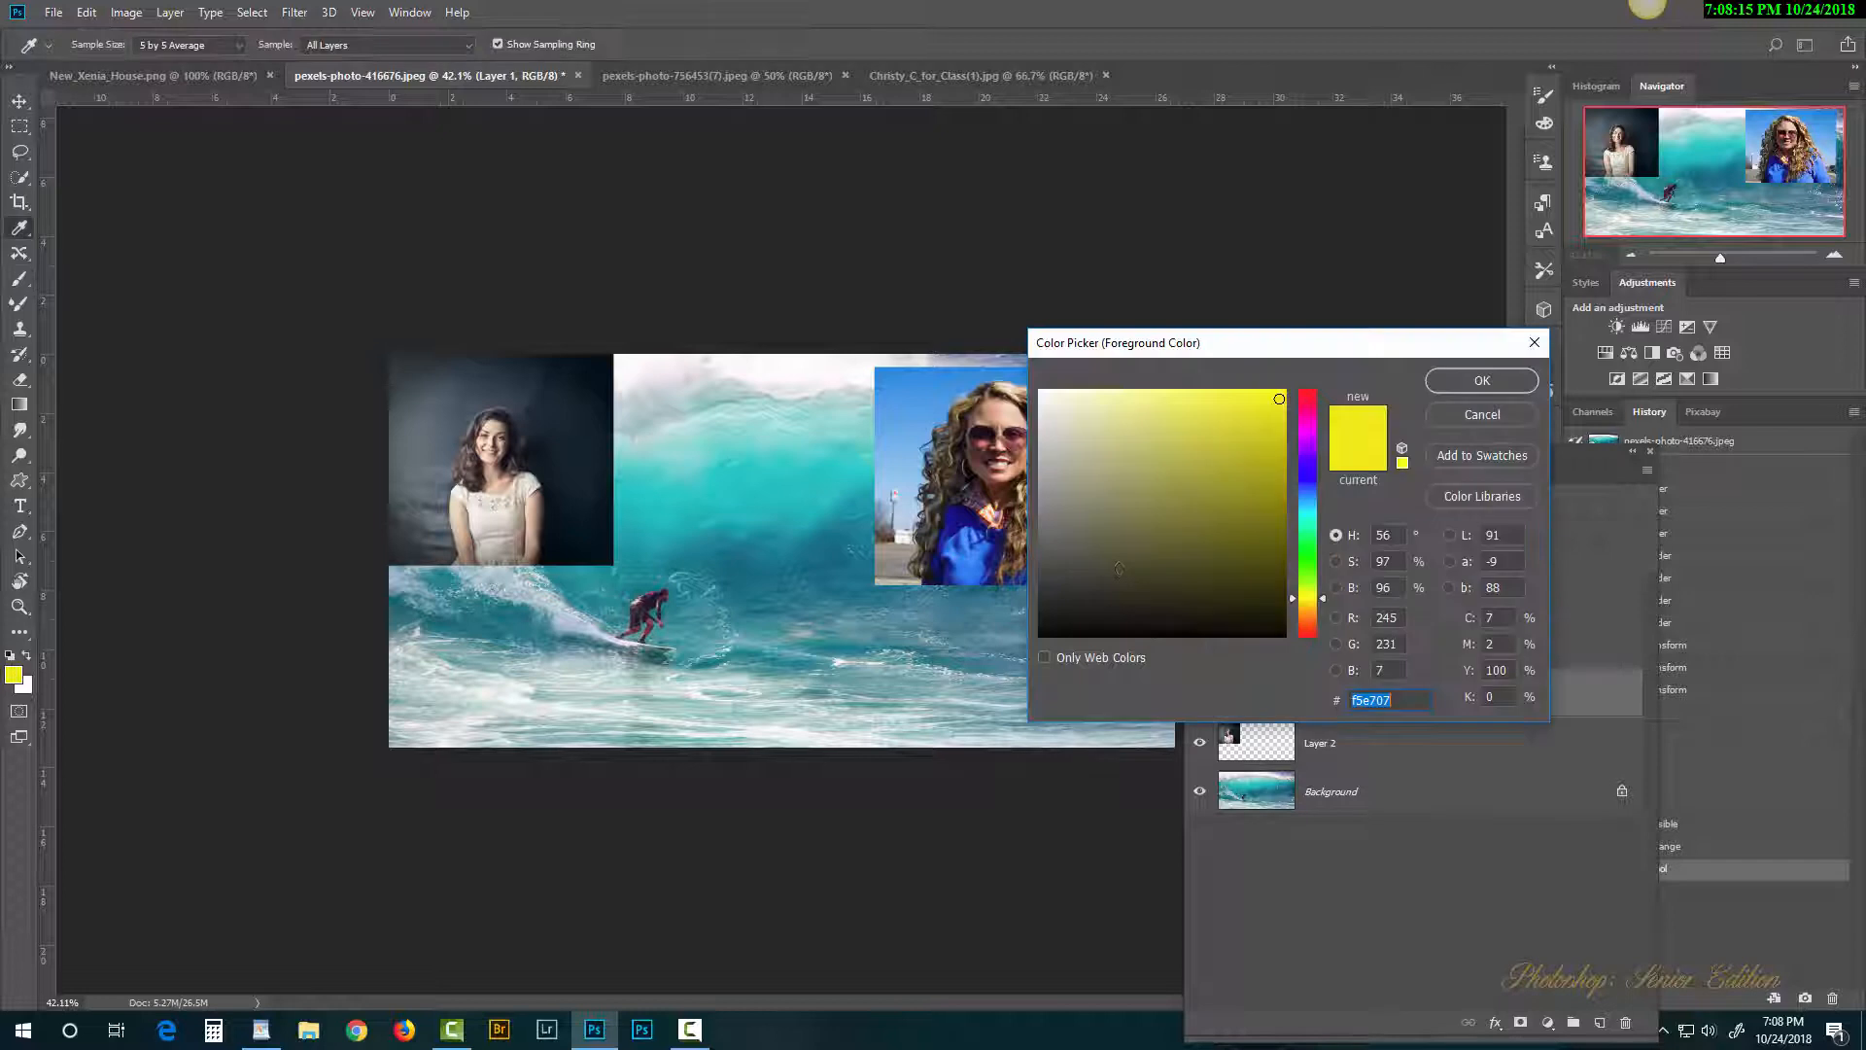
{"action": "left_click", "coordinate": [1309, 555]}
{"action": "left_click", "coordinate": [1265, 470]}
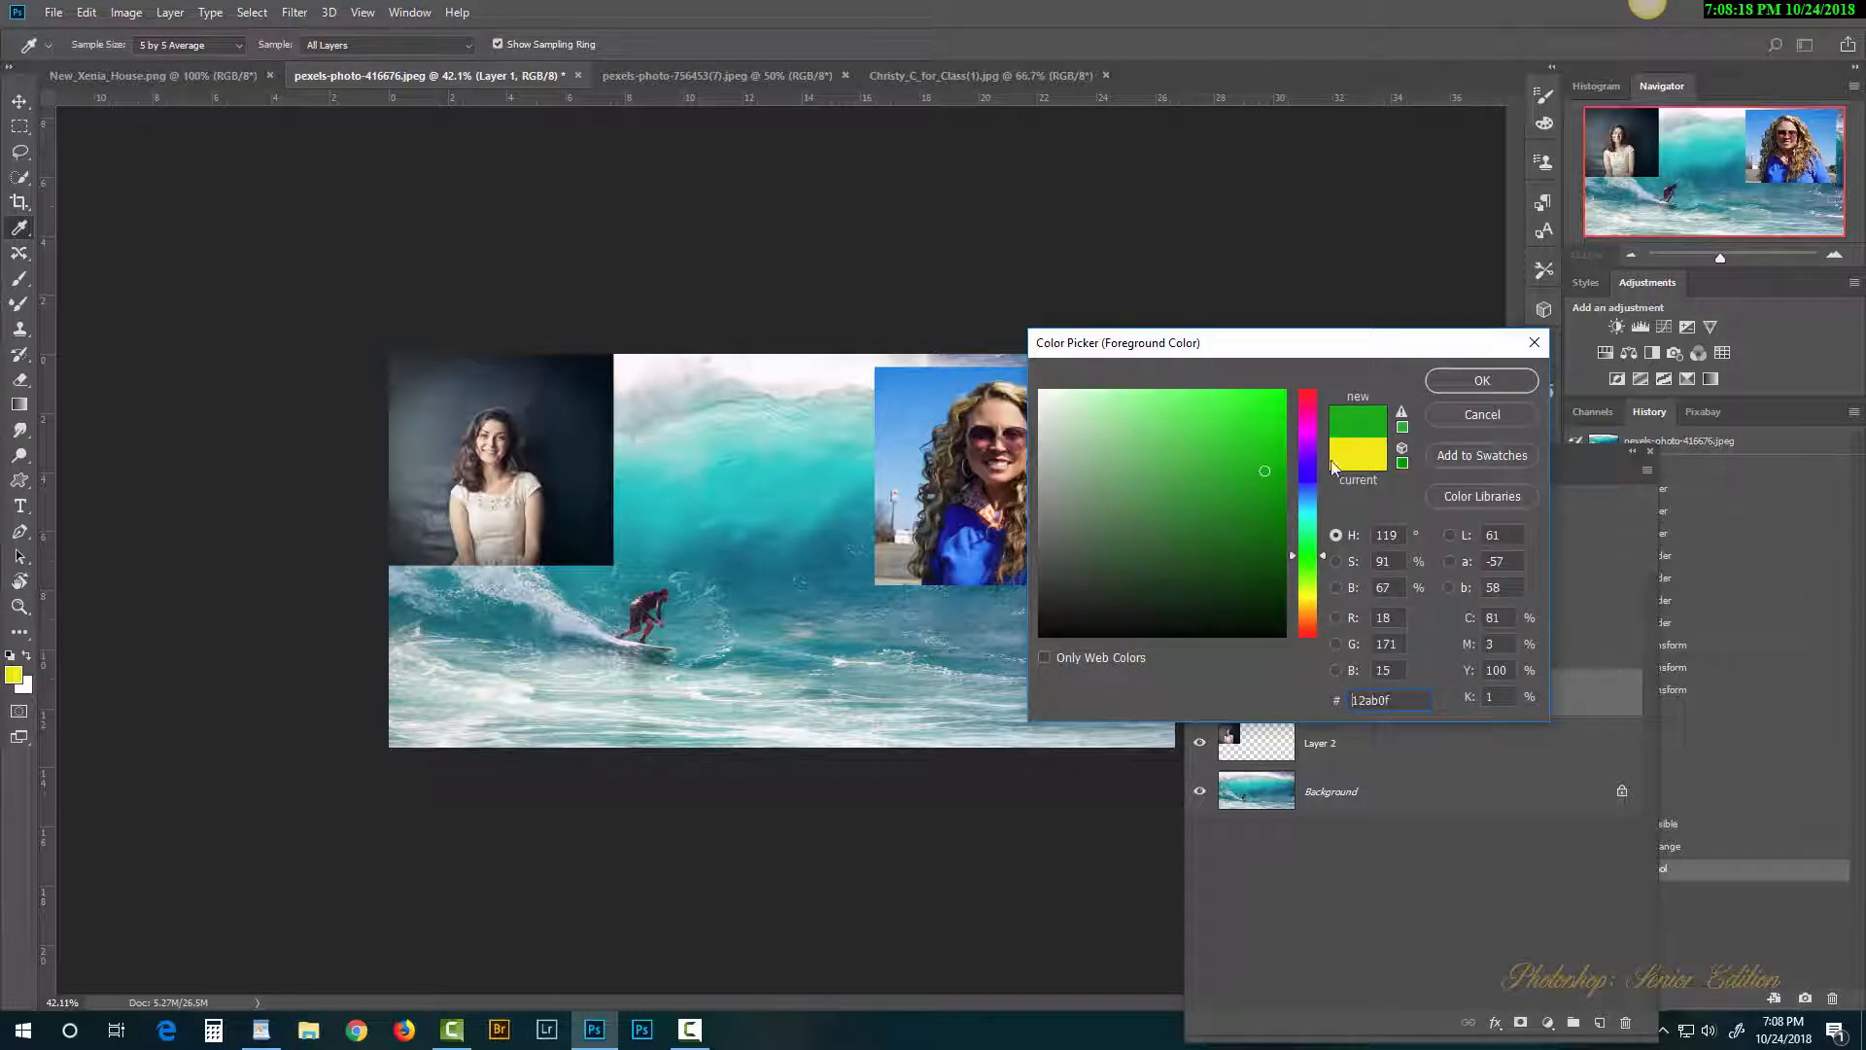
{"action": "left_click", "coordinate": [1461, 381]}
{"action": "key", "text": "b"}
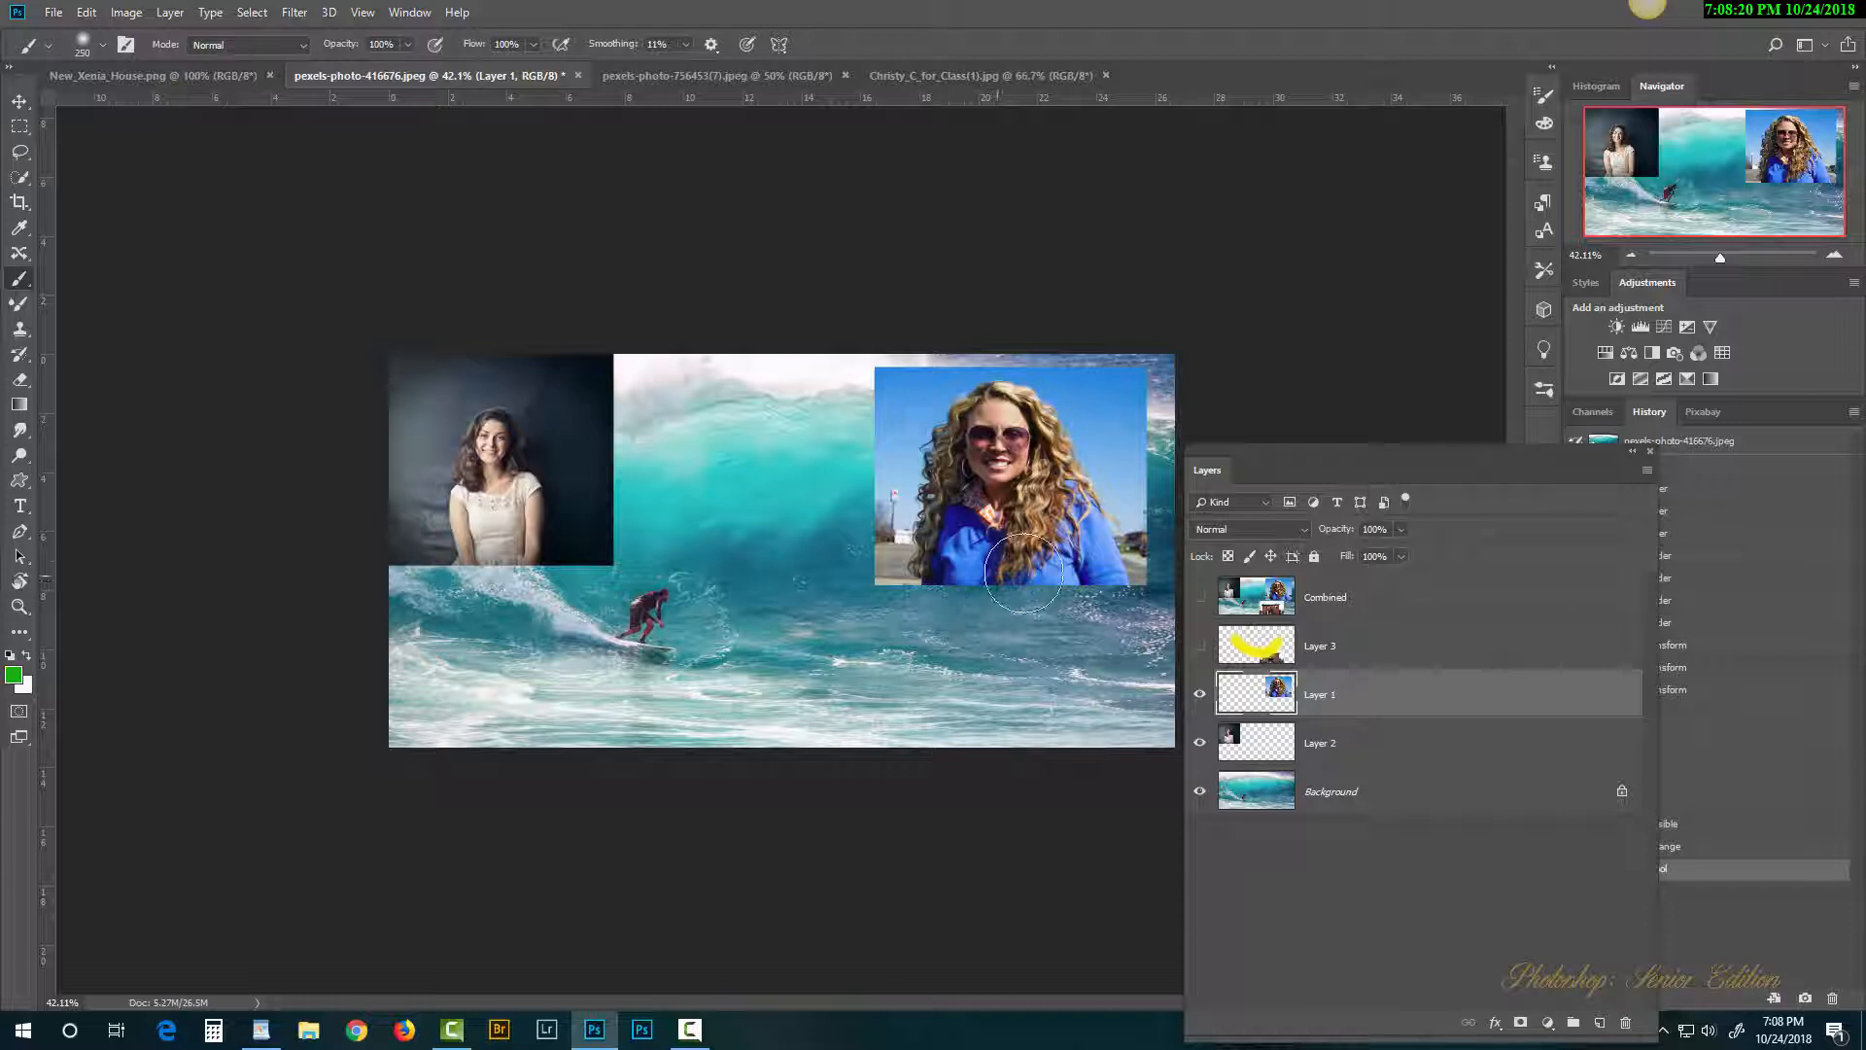
{"action": "mouse_move", "coordinate": [1092, 420]}
{"action": "left_mouse_down"}
{"action": "mouse_move", "coordinate": [871, 560]}
{"action": "mouse_move", "coordinate": [573, 625]}
{"action": "left_mouse_up"}
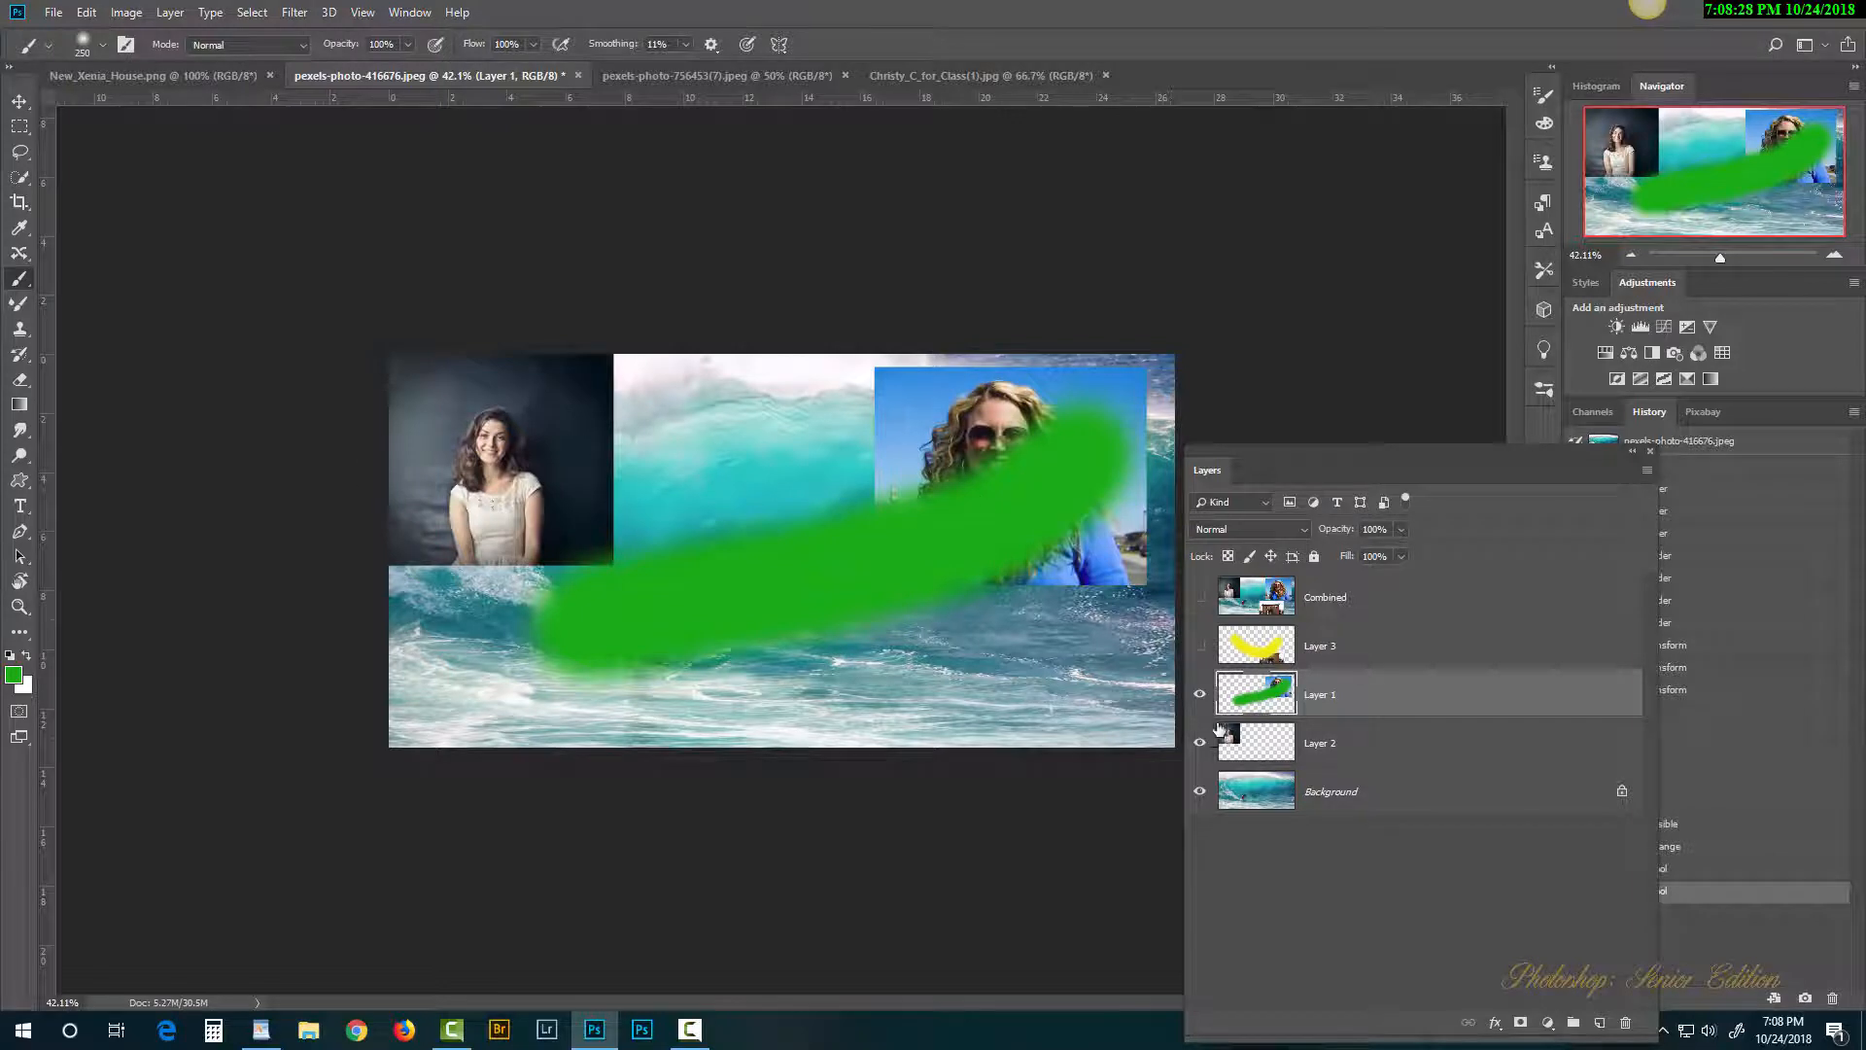
Step: Turn Layer 1, Layer 3 and Combined back on and undo both test strokes
{"action": "left_click", "coordinate": [1202, 697]}
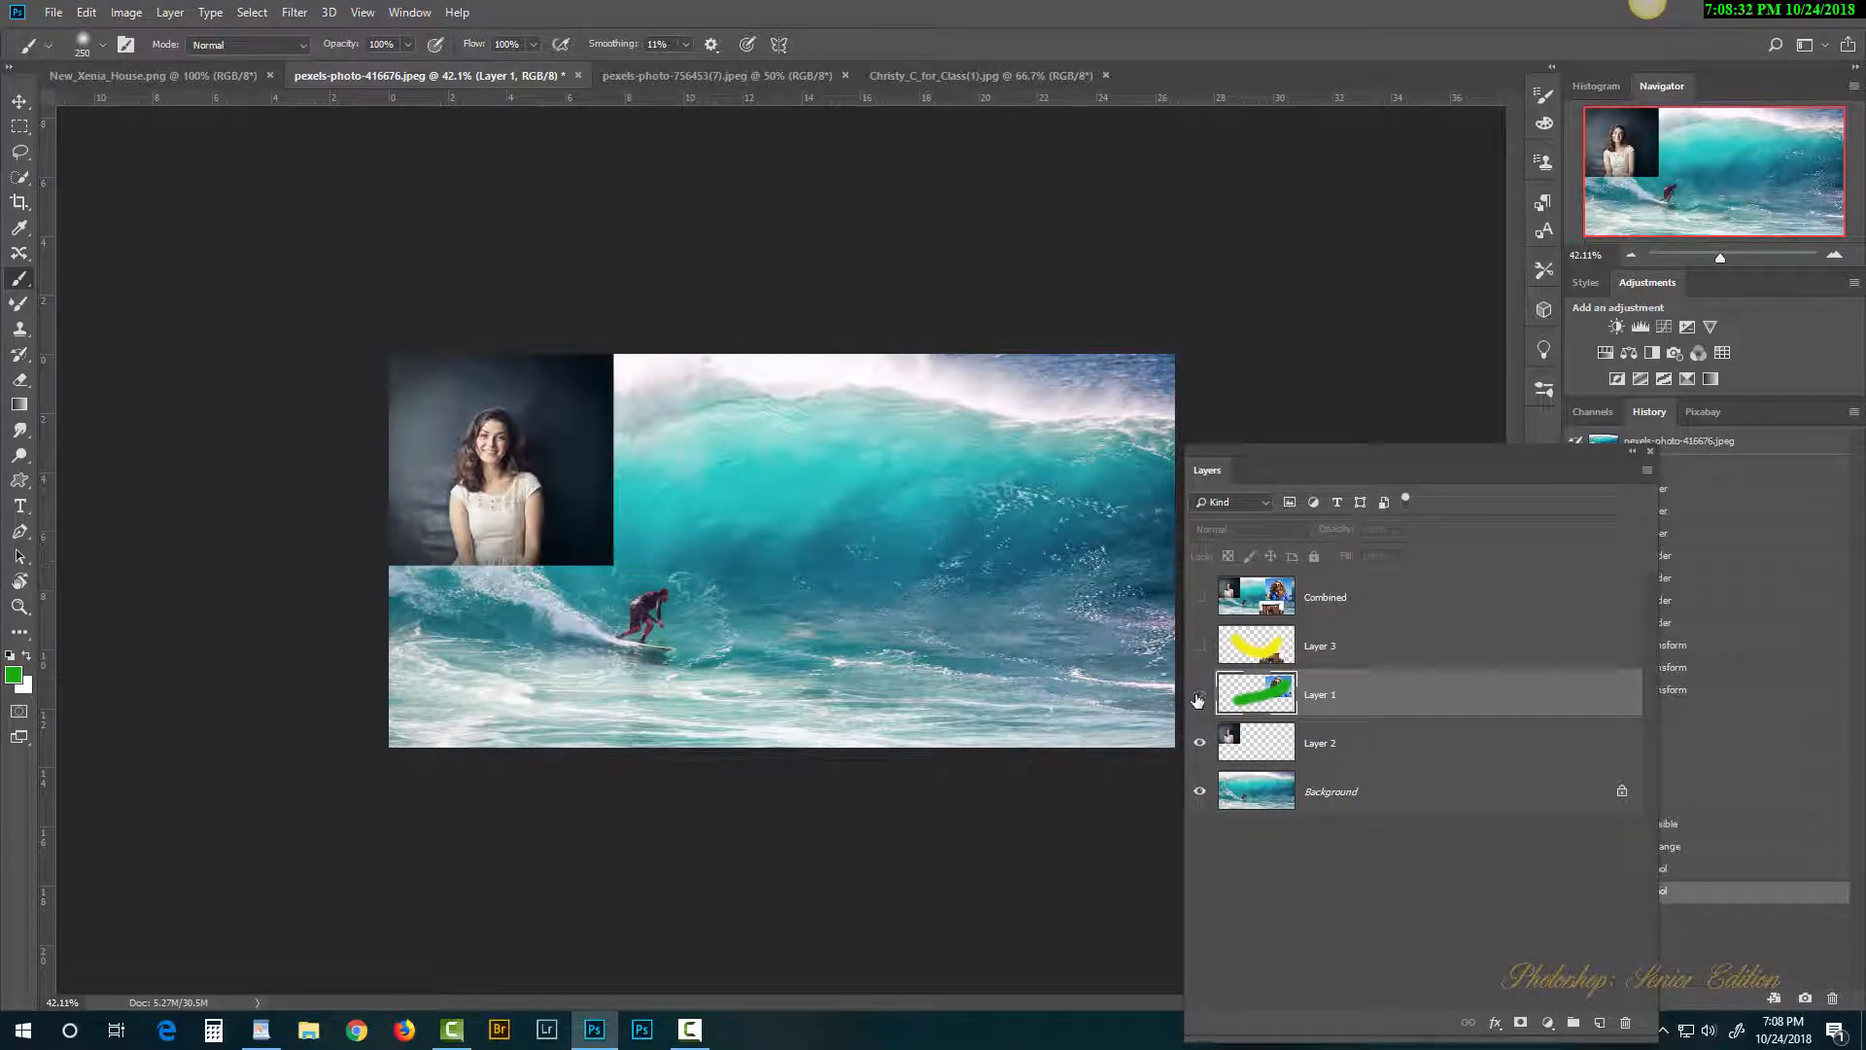
{"action": "left_click", "coordinate": [1199, 696]}
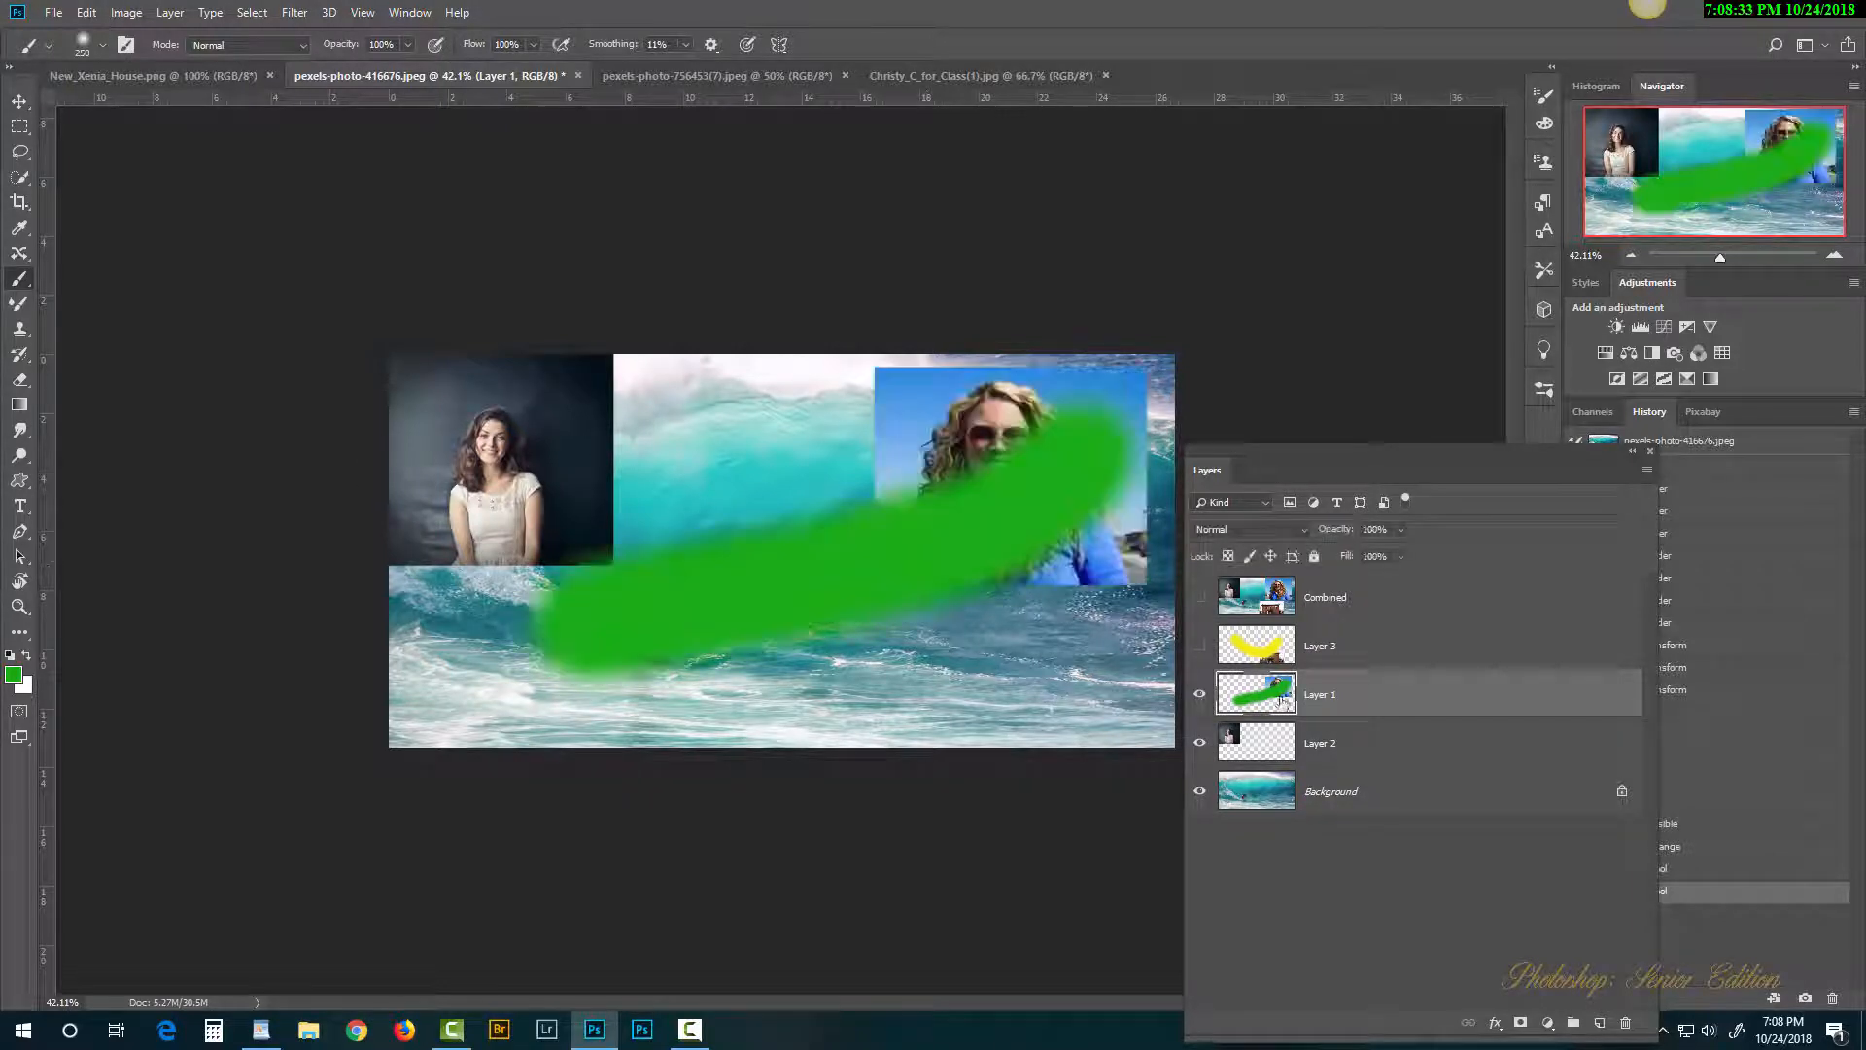
{"action": "left_click", "coordinate": [1200, 648]}
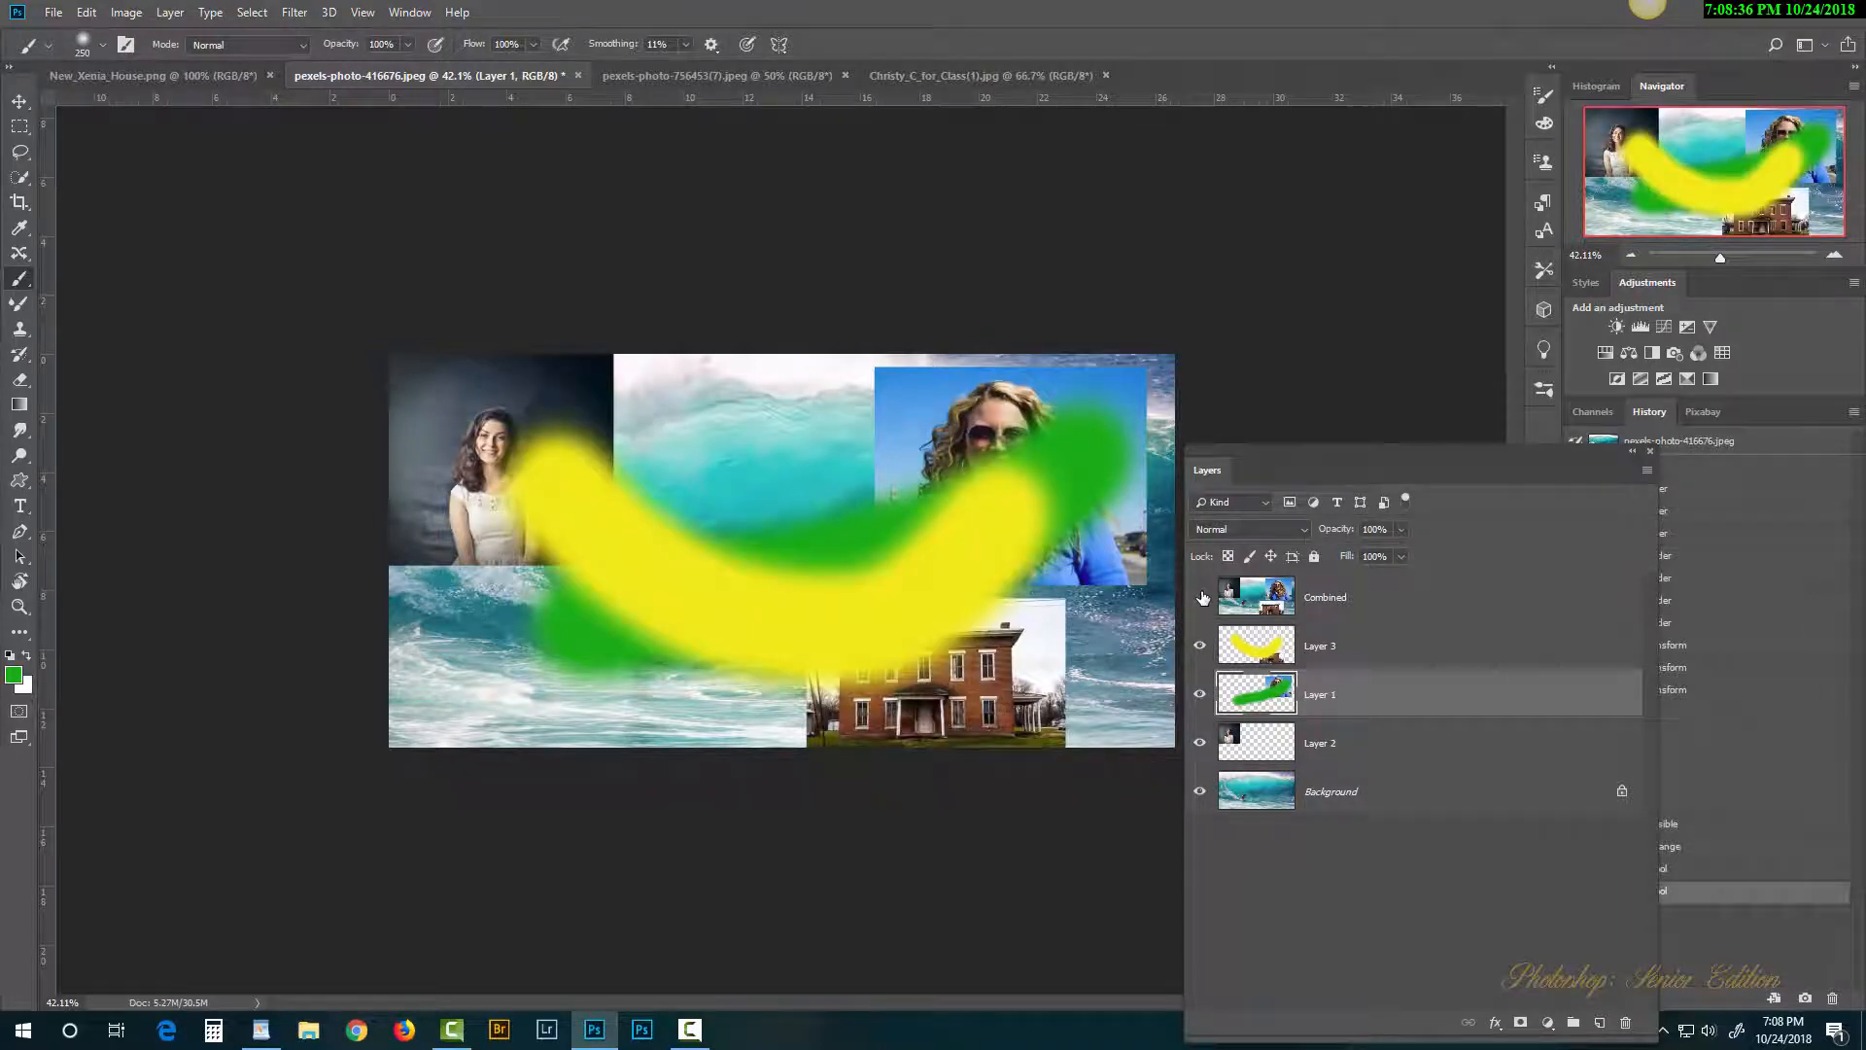
{"action": "left_click", "coordinate": [1199, 597]}
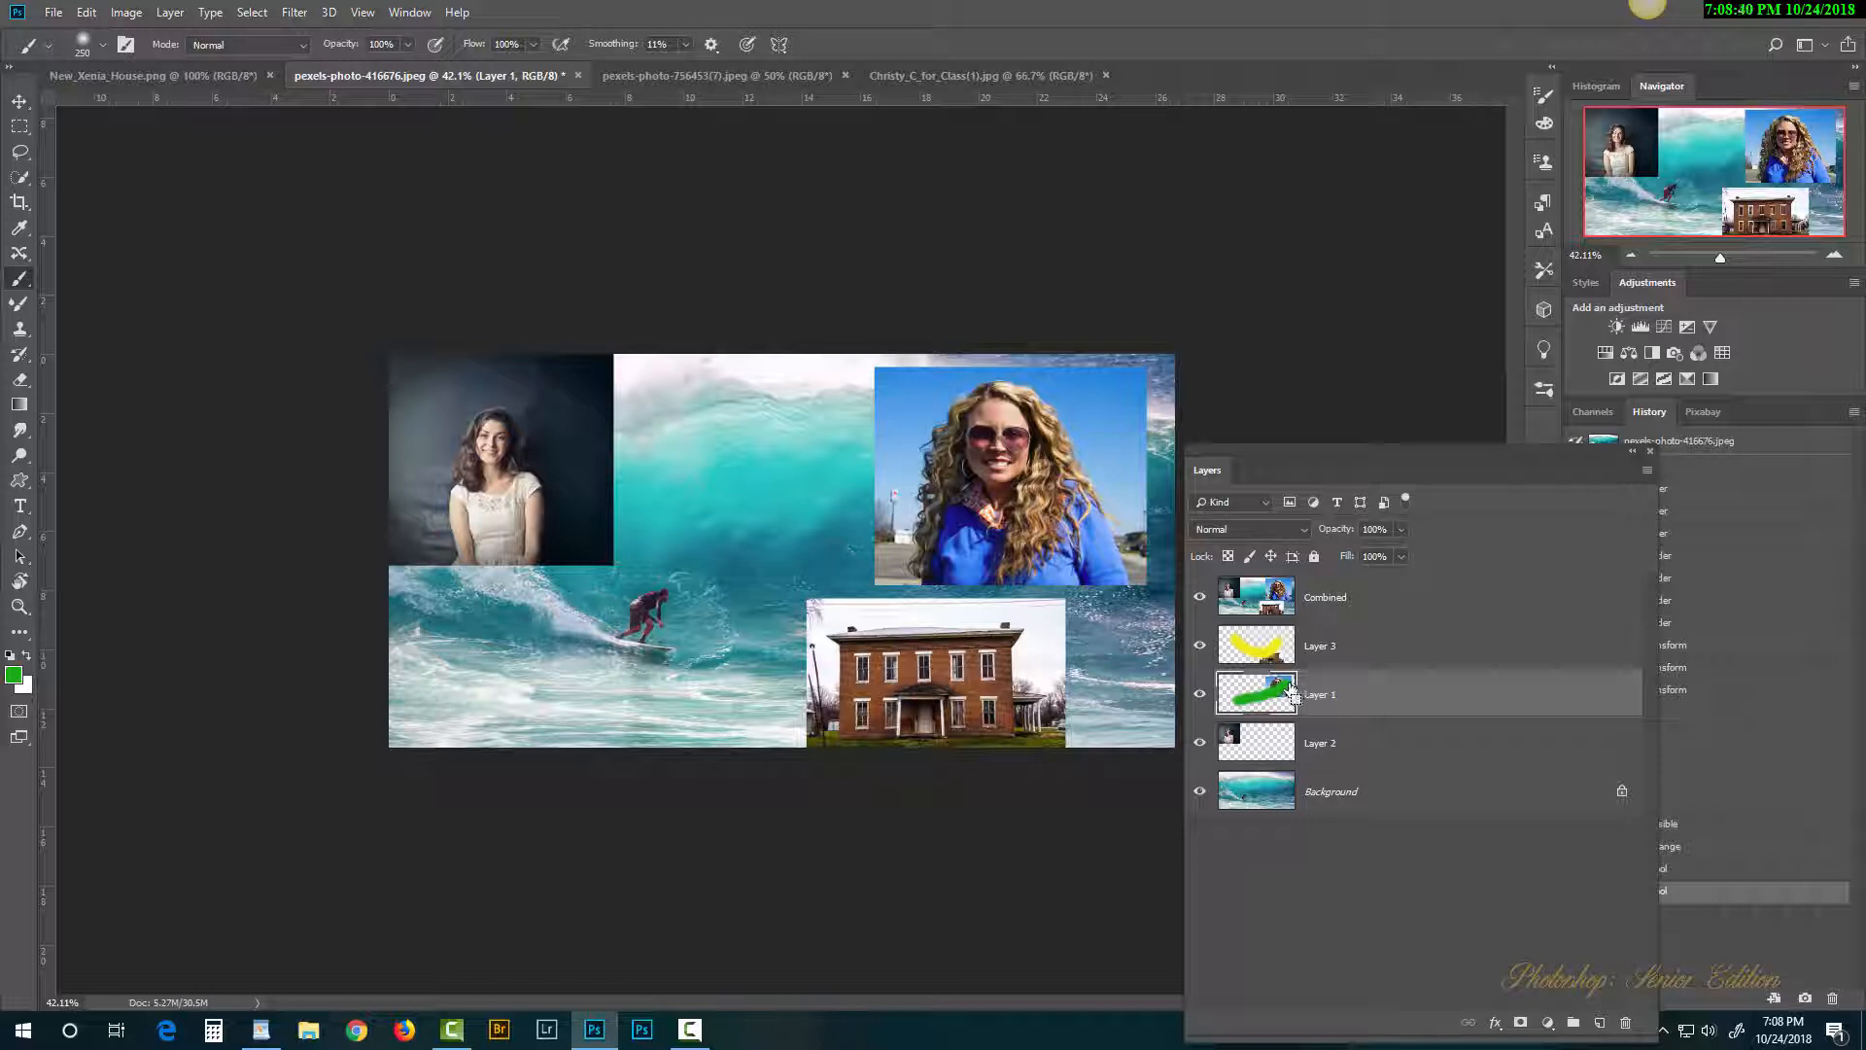
{"action": "key", "text": "ctrl+alt+z"}
{"action": "key", "text": "ctrl+alt+z"}
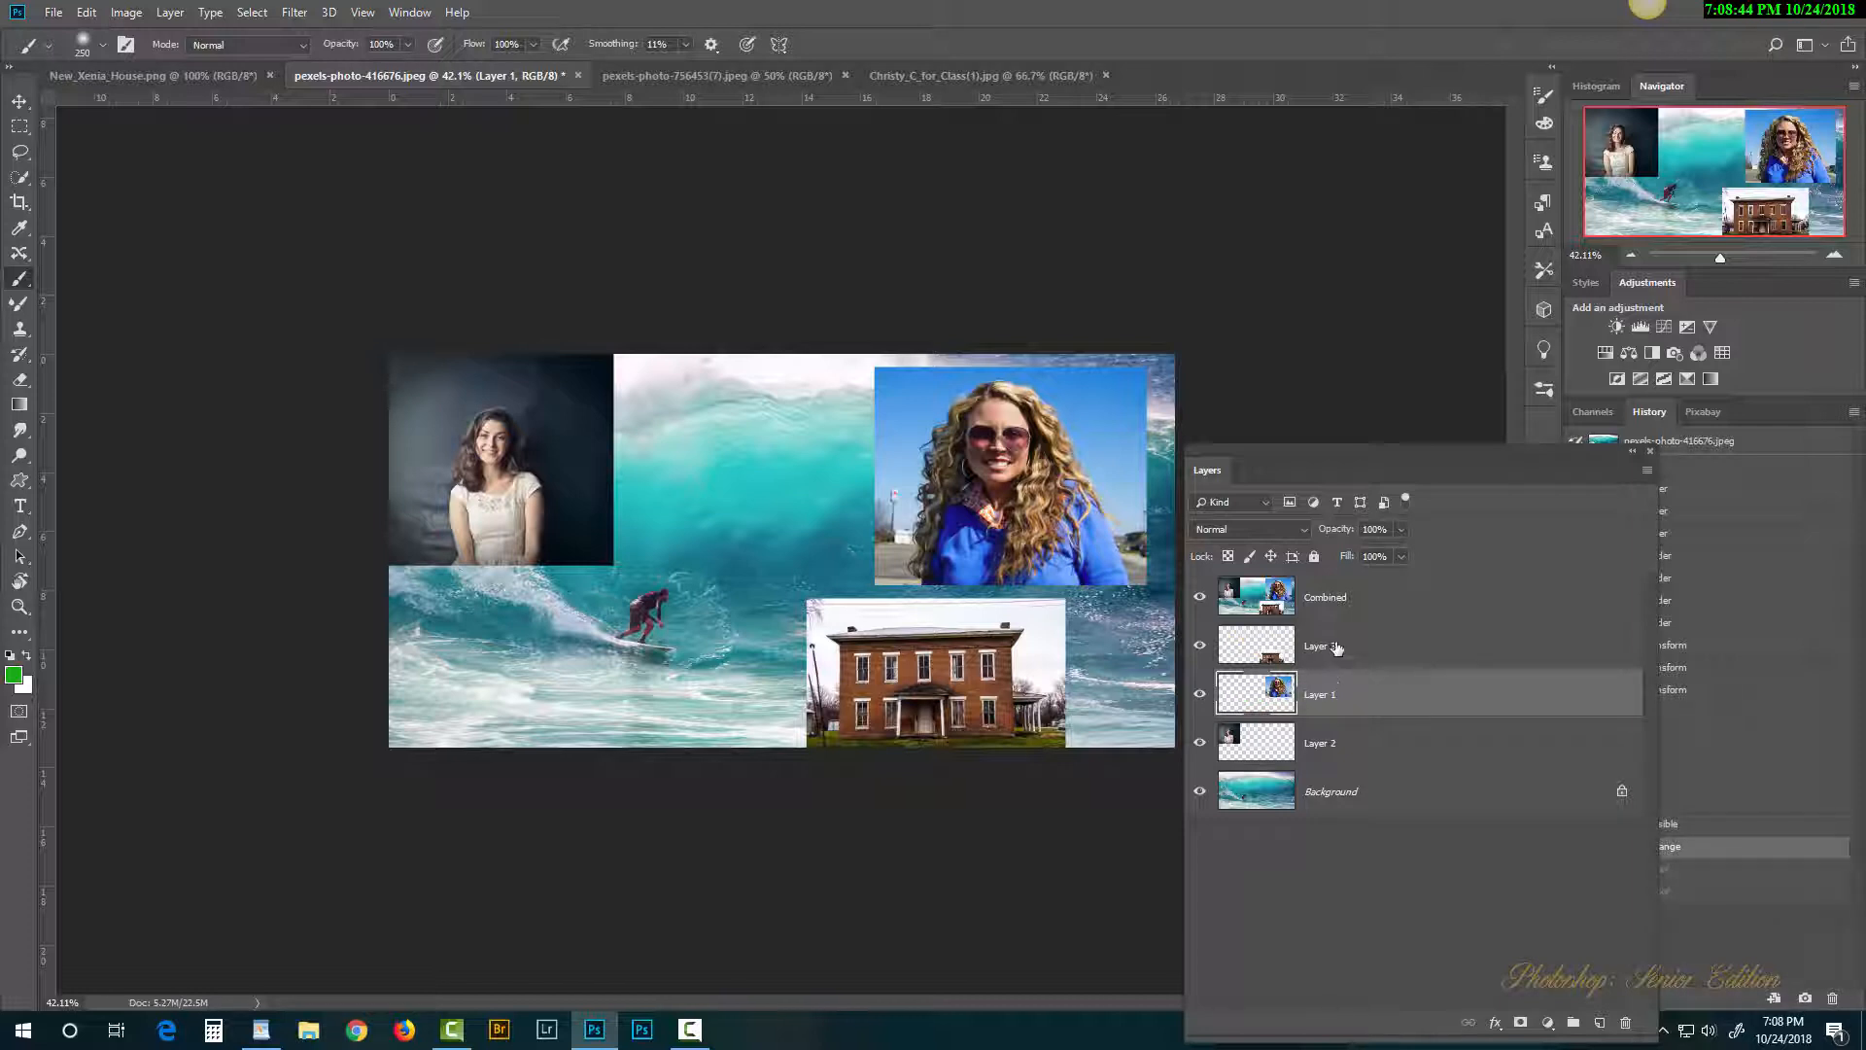
Step: Add a new Layer 4 above Layer 3, paint green on it, and hide Combined
{"action": "left_click", "coordinate": [1399, 655]}
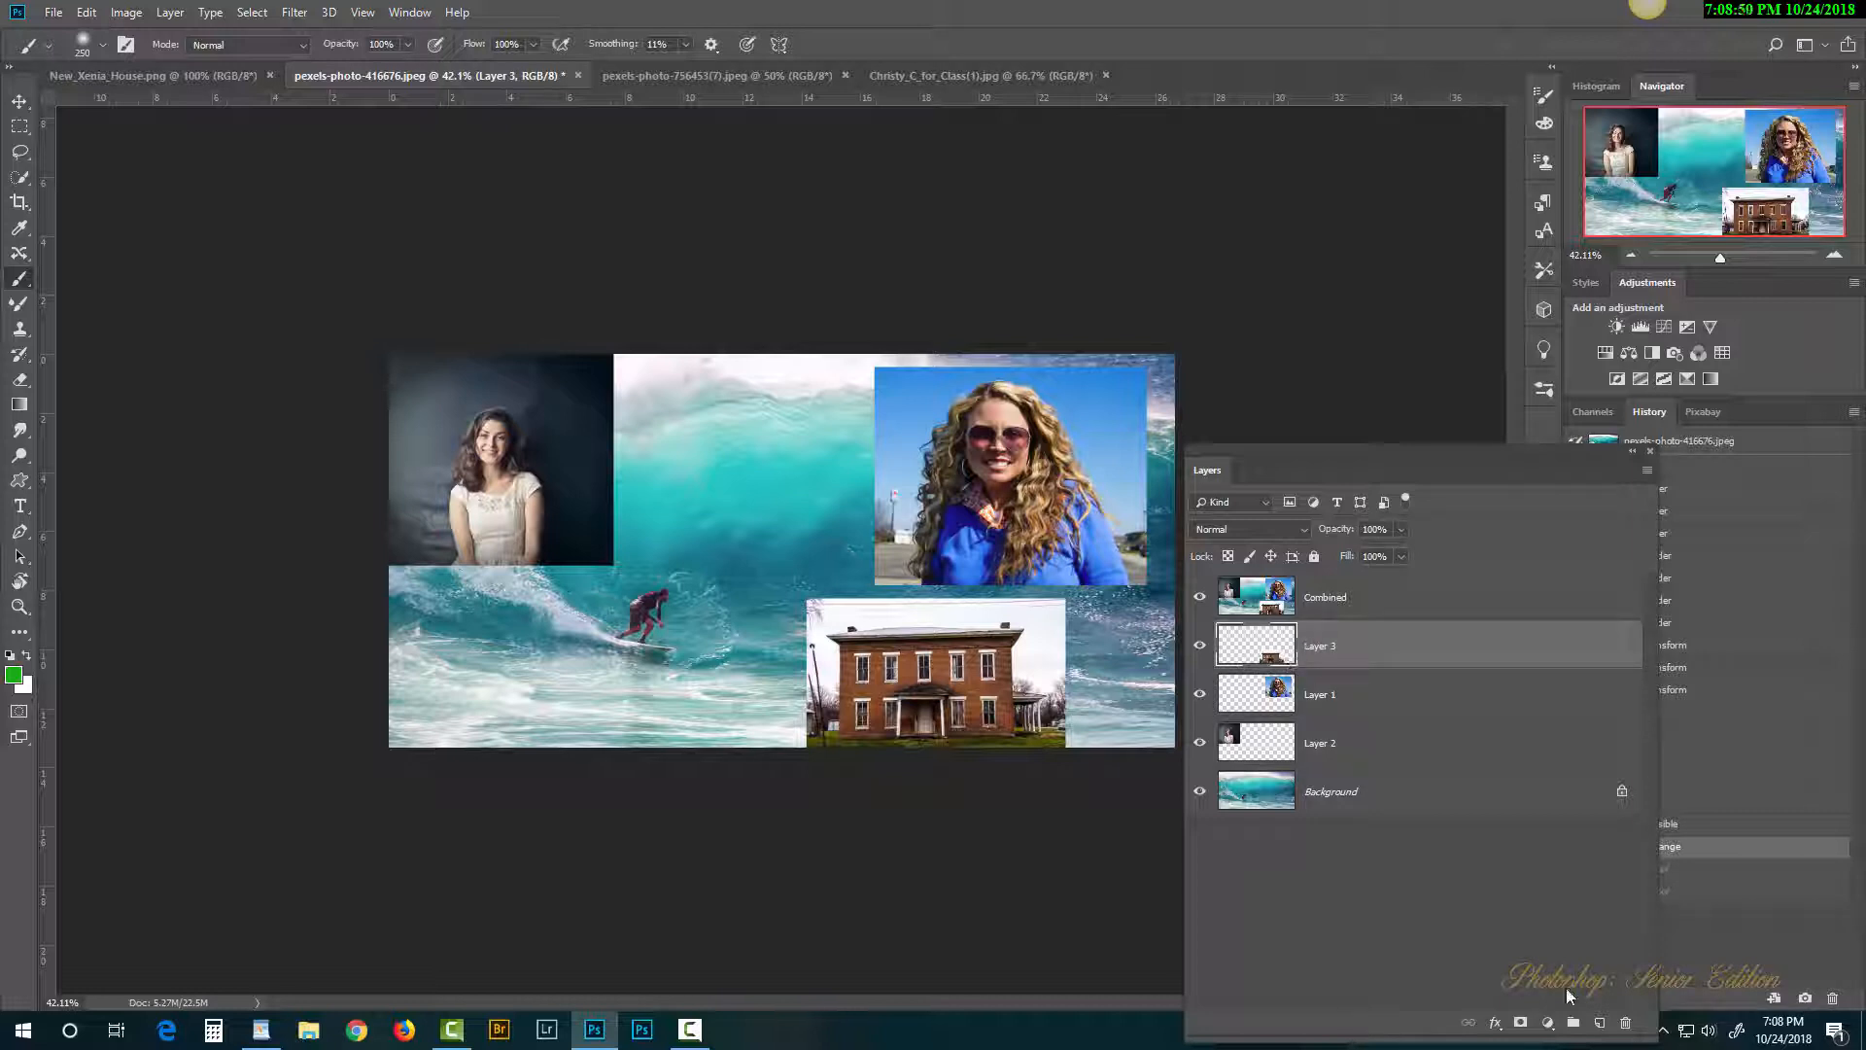
{"action": "left_click", "coordinate": [1601, 1025]}
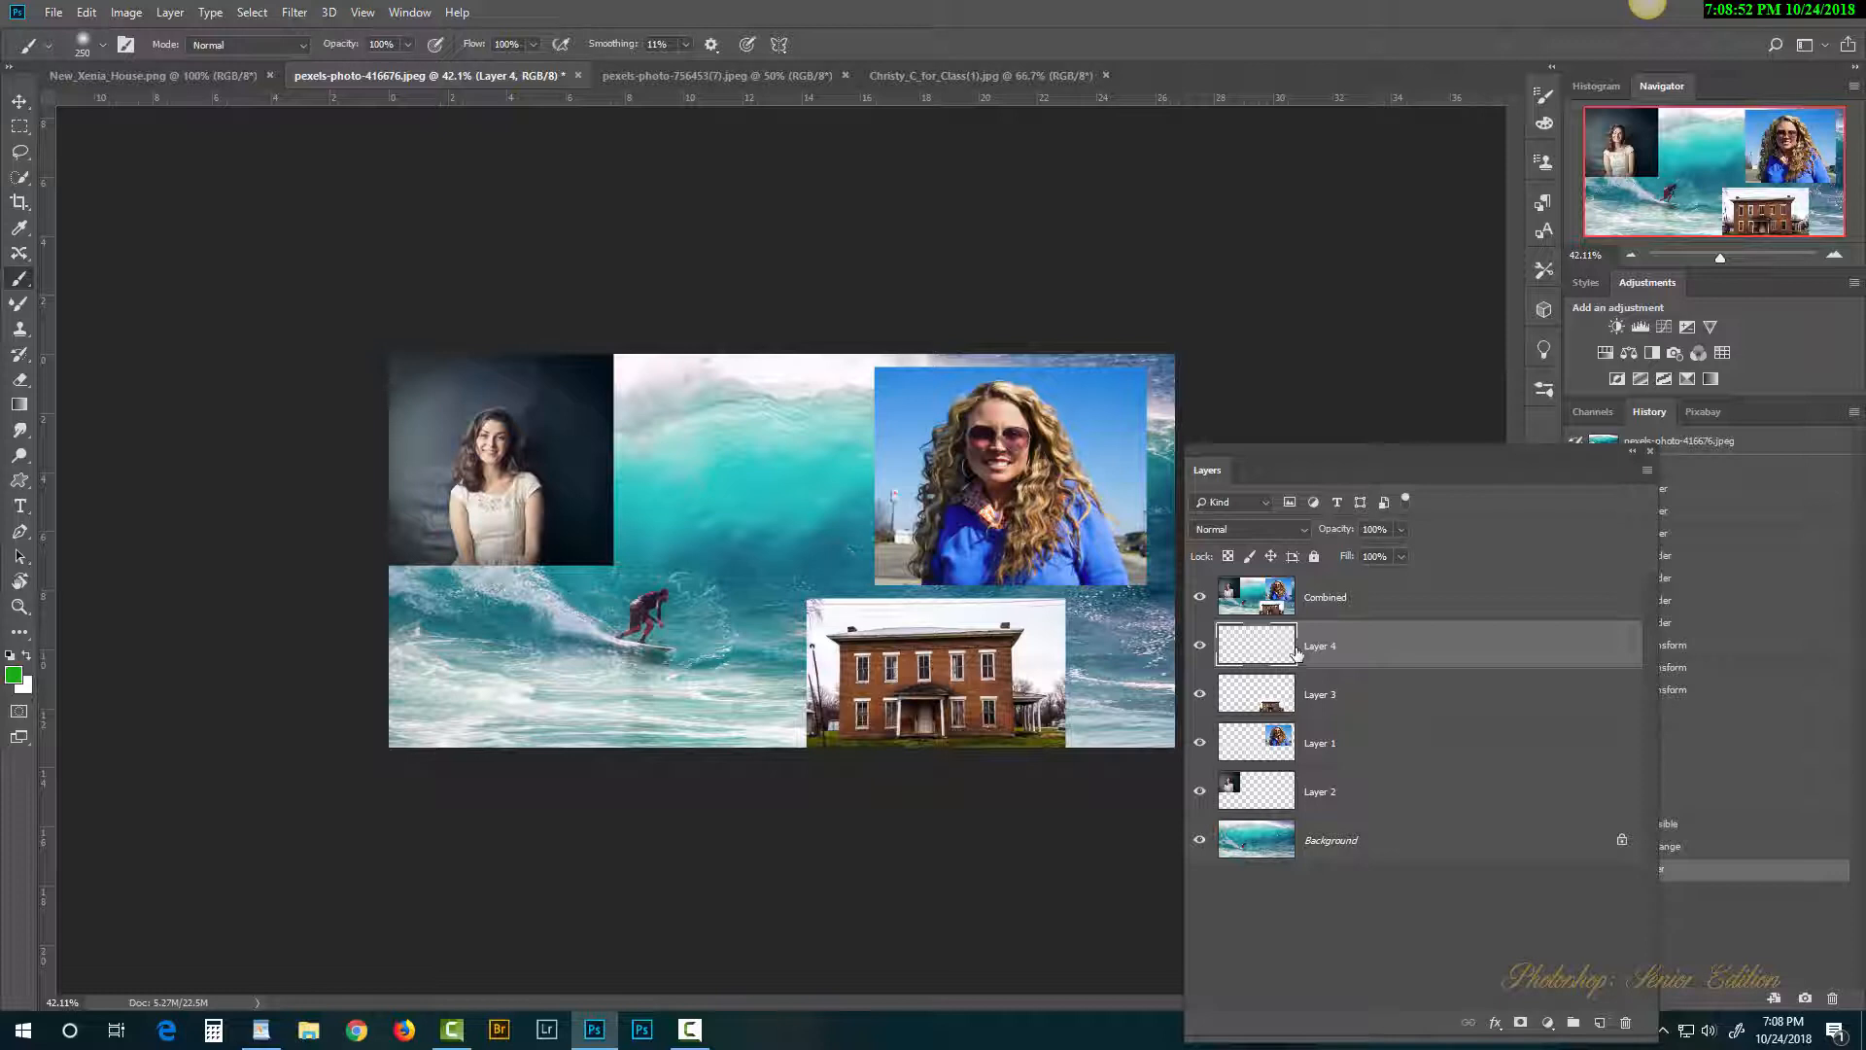
{"action": "left_click_drag", "start_coordinate": [810, 640], "coordinate": [1021, 647]}
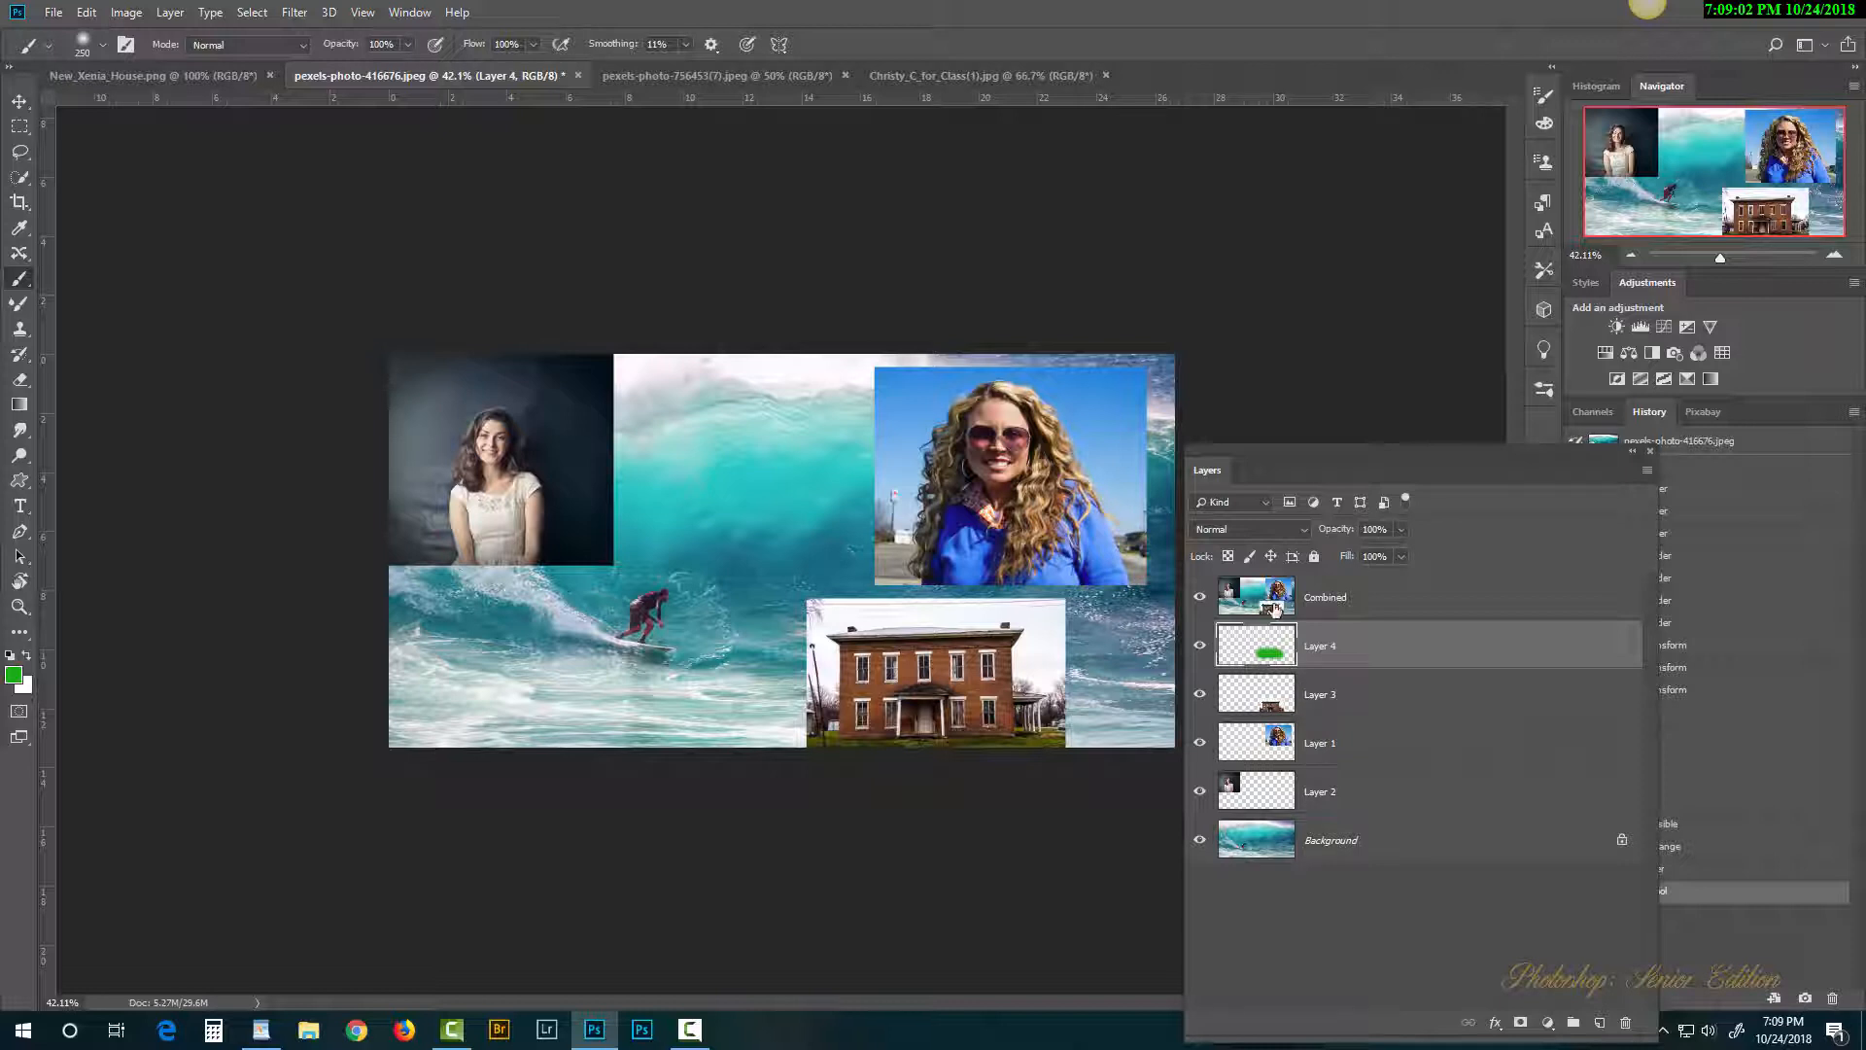
{"action": "left_click", "coordinate": [1202, 600]}
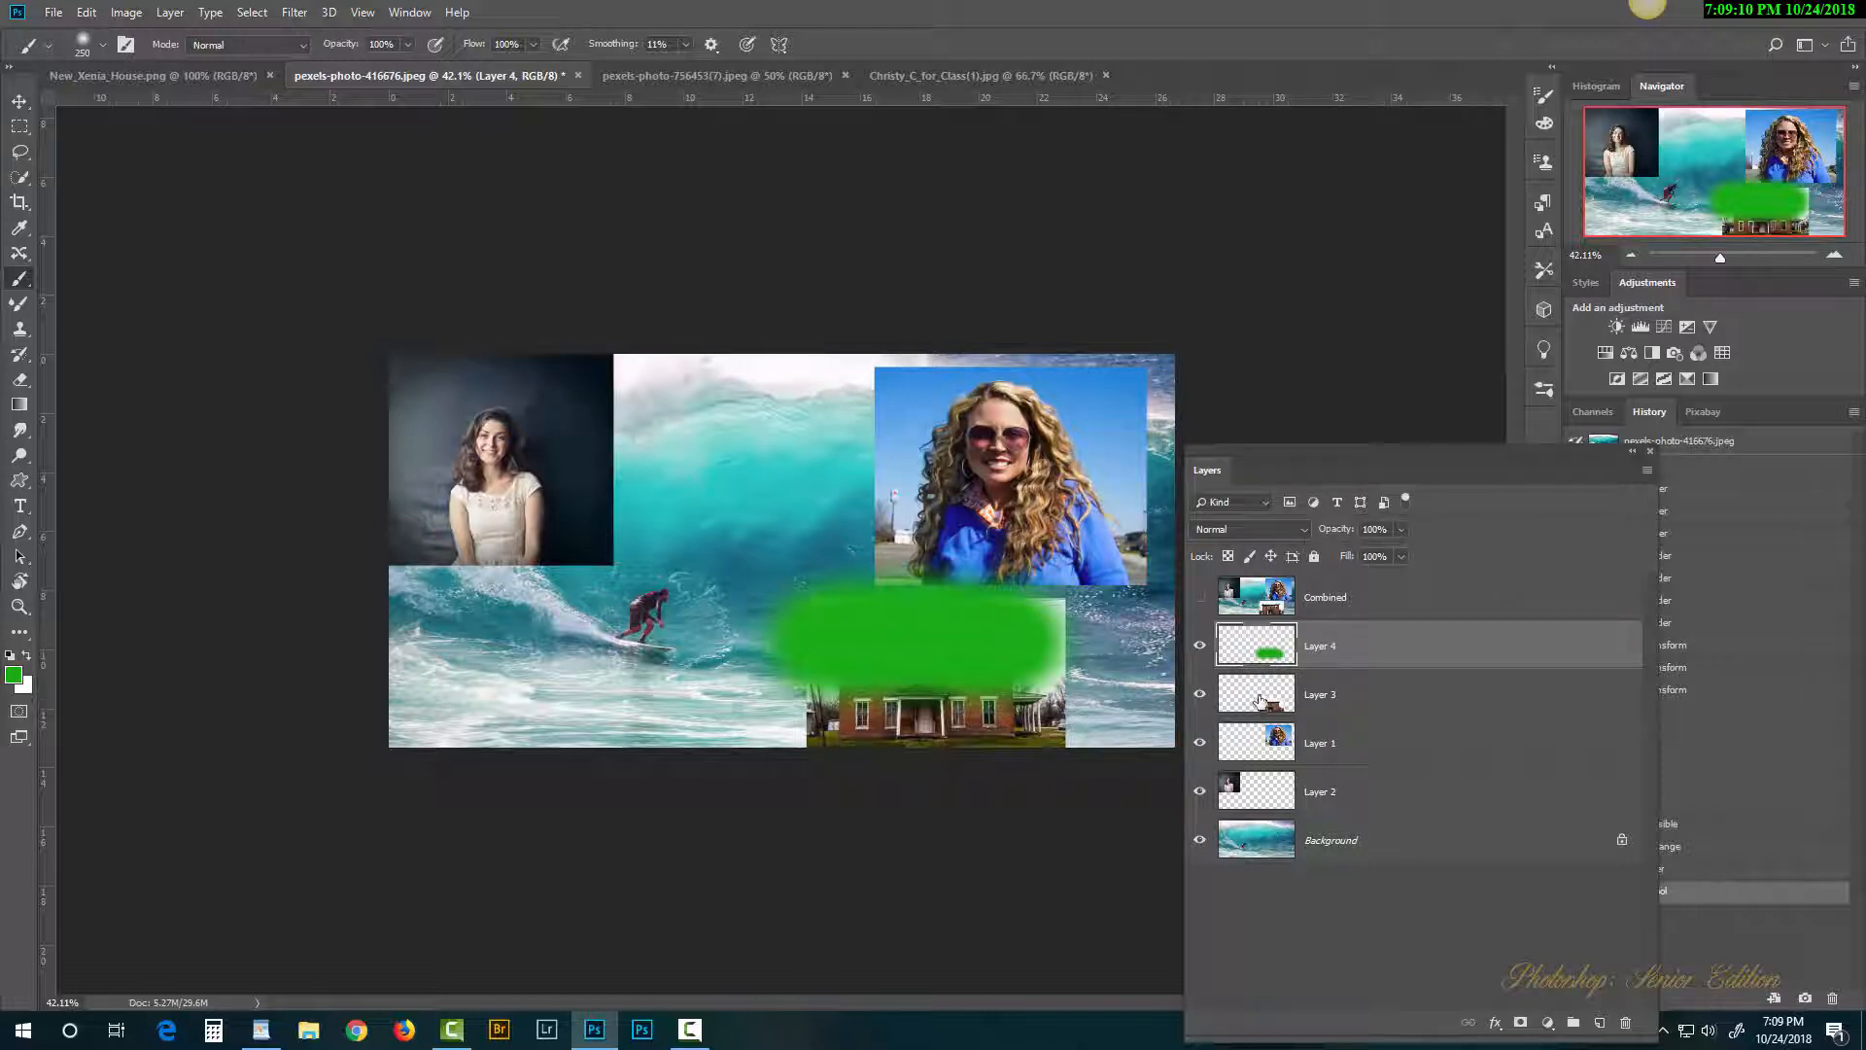
Step: Cover the brick house and the waves to its right in green, then add a mask to Layer 4
{"action": "left_click_drag", "start_coordinate": [1133, 659], "coordinate": [812, 700]}
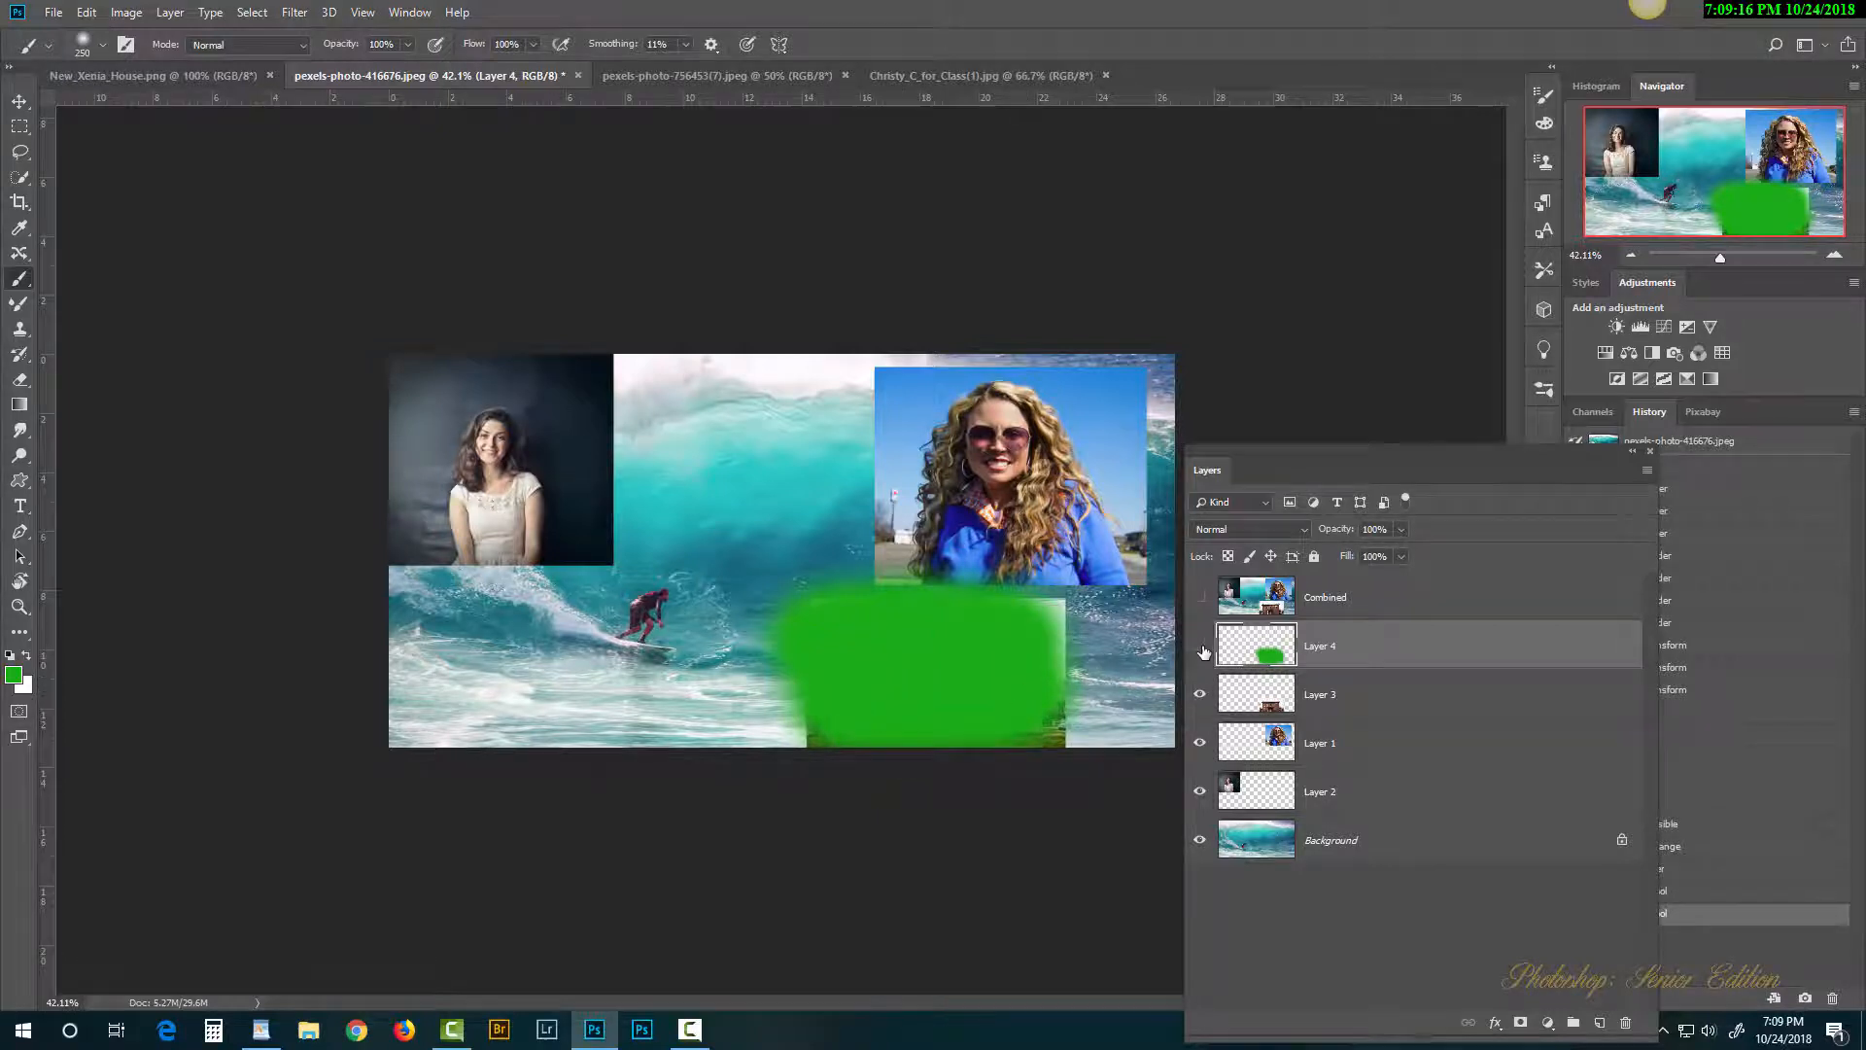
{"action": "left_click", "coordinate": [1202, 650]}
{"action": "left_click", "coordinate": [1203, 650]}
{"action": "left_click", "coordinate": [1203, 650]}
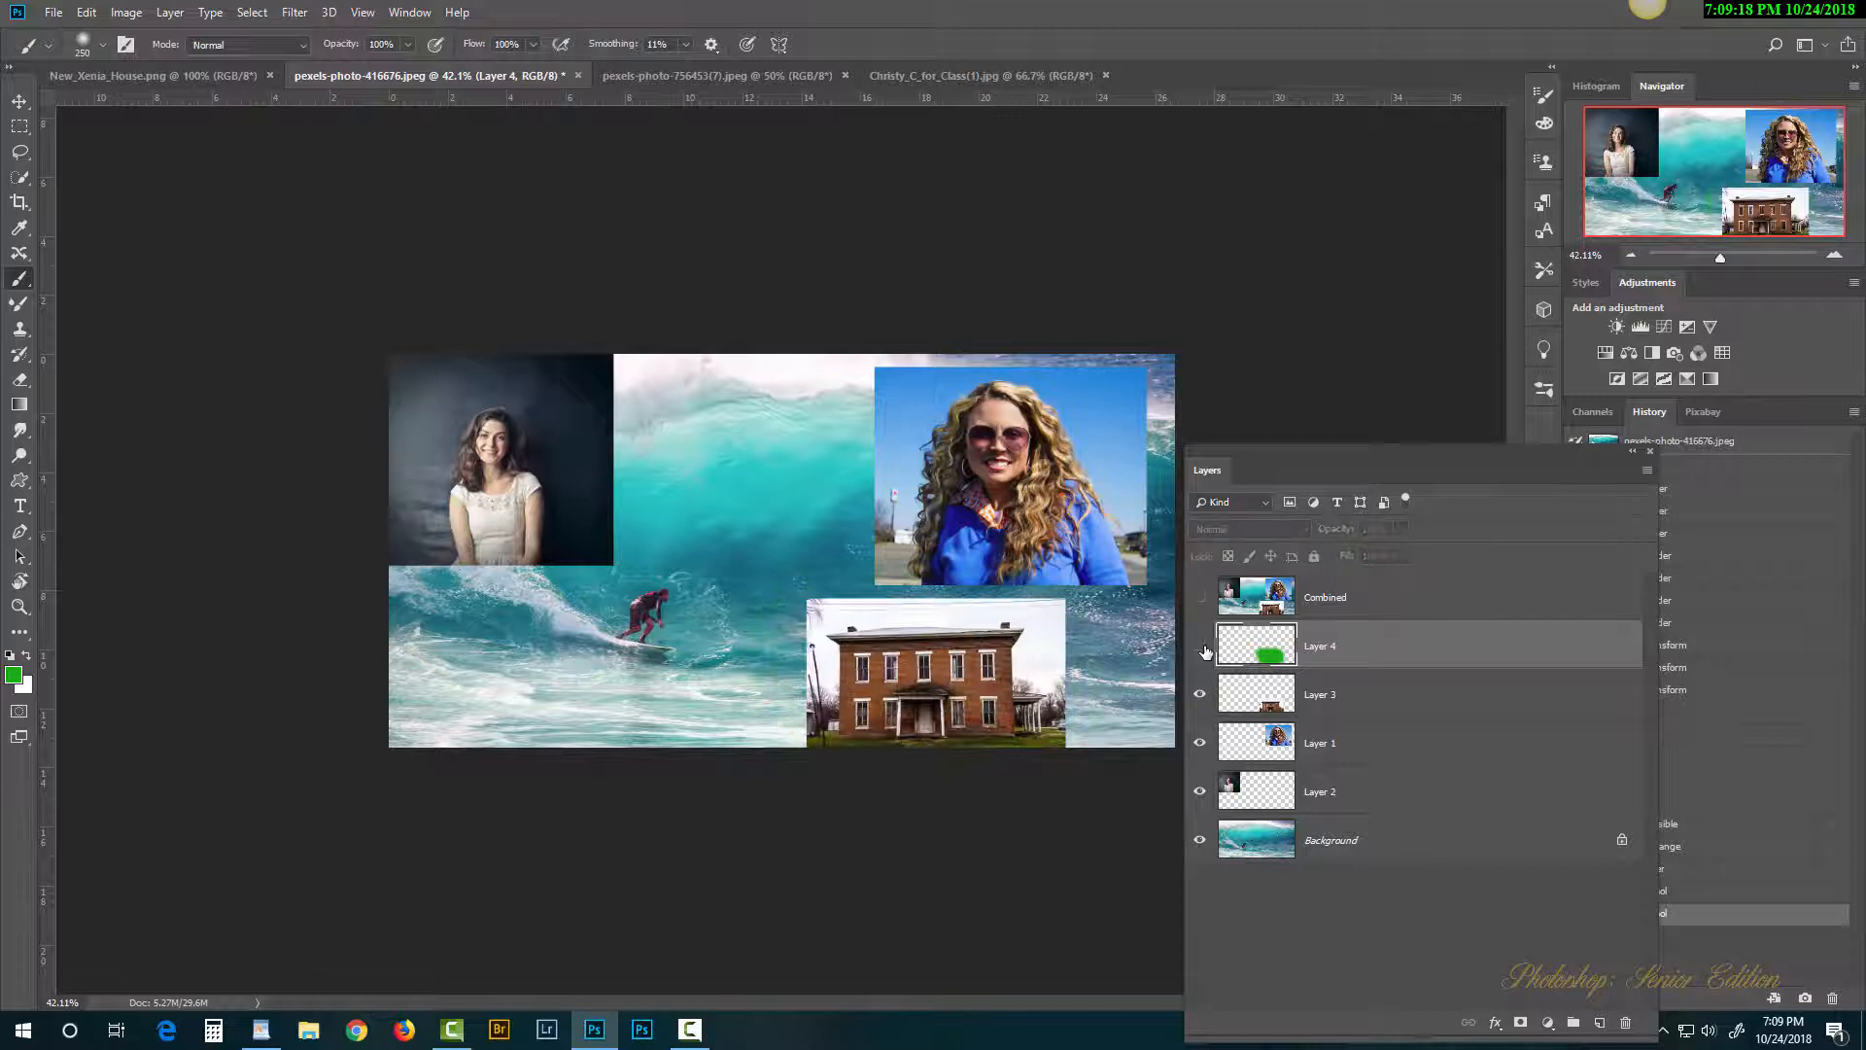
{"action": "left_click", "coordinate": [1203, 649]}
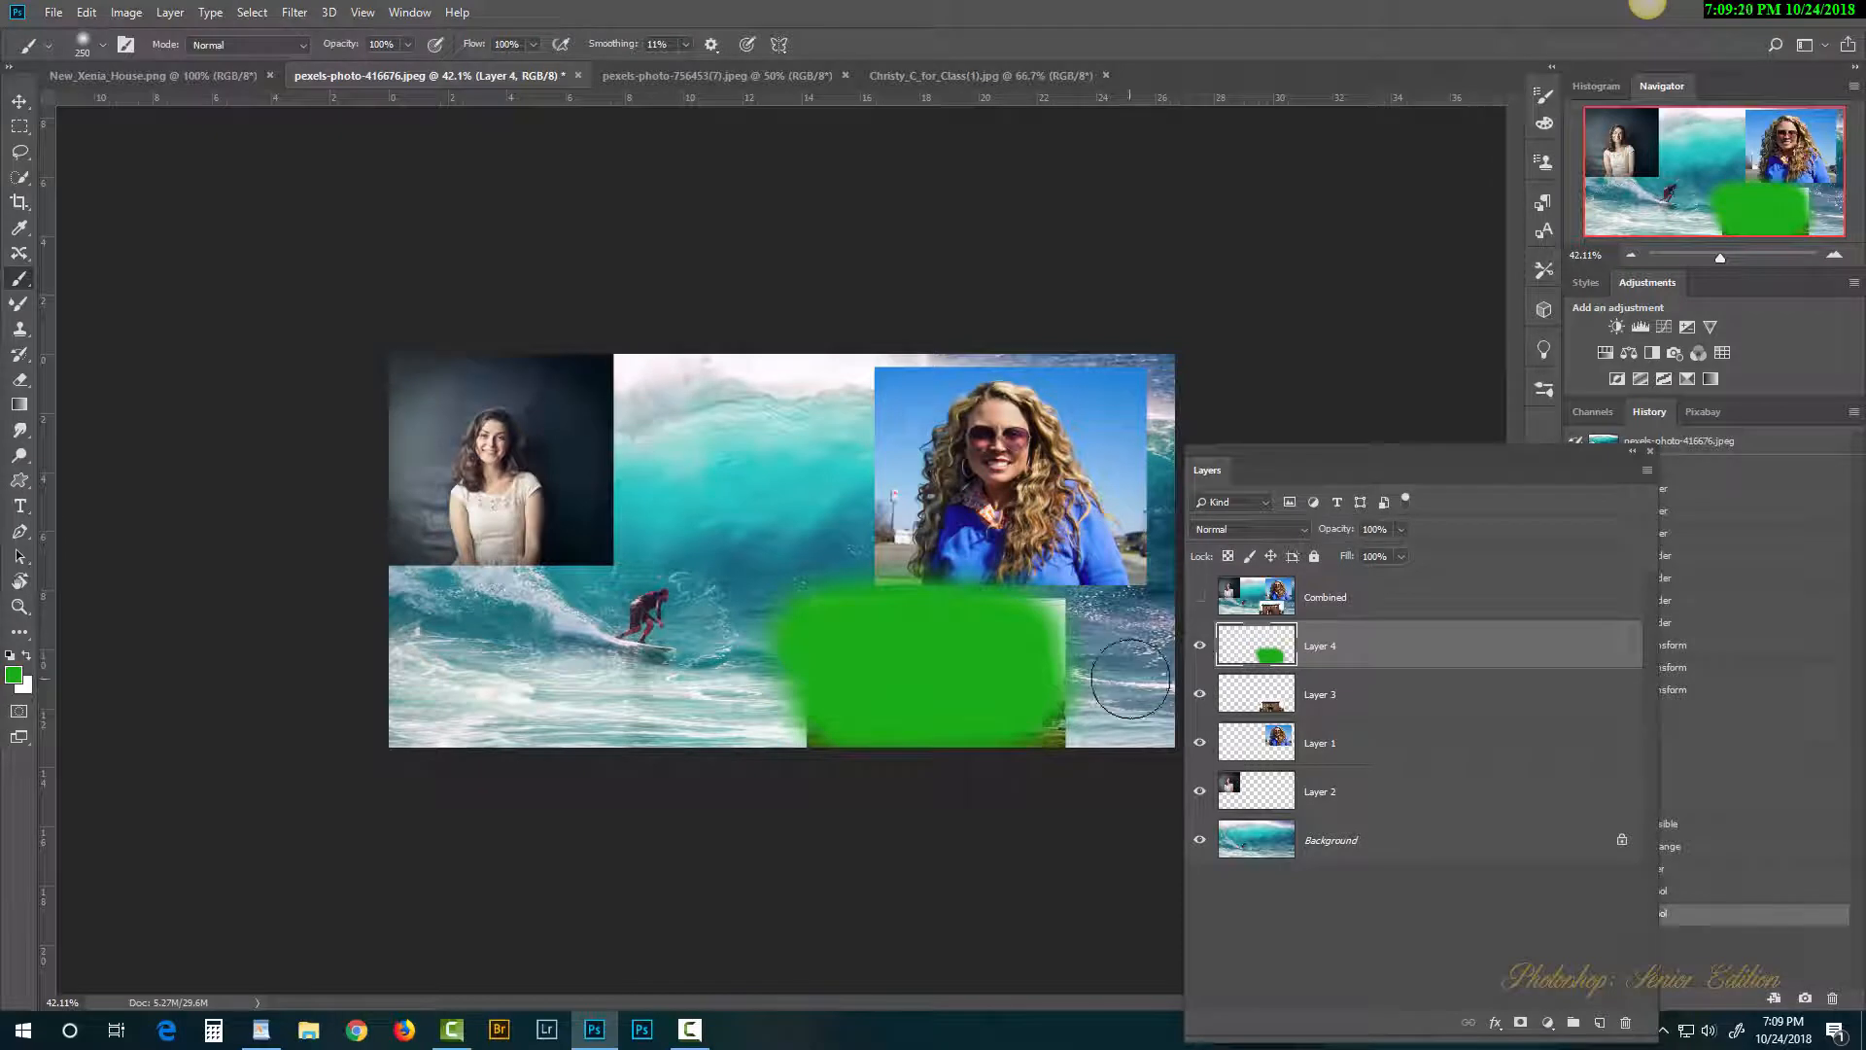
{"action": "mouse_move", "coordinate": [1041, 625]}
{"action": "left_mouse_down"}
{"action": "mouse_move", "coordinate": [1059, 704]}
{"action": "mouse_move", "coordinate": [1045, 644]}
{"action": "mouse_move", "coordinate": [934, 620]}
{"action": "mouse_move", "coordinate": [851, 621]}
{"action": "mouse_move", "coordinate": [767, 683]}
{"action": "mouse_move", "coordinate": [948, 751]}
{"action": "mouse_move", "coordinate": [1121, 692]}
{"action": "mouse_move", "coordinate": [1057, 637]}
{"action": "mouse_move", "coordinate": [844, 658]}
{"action": "left_mouse_up"}
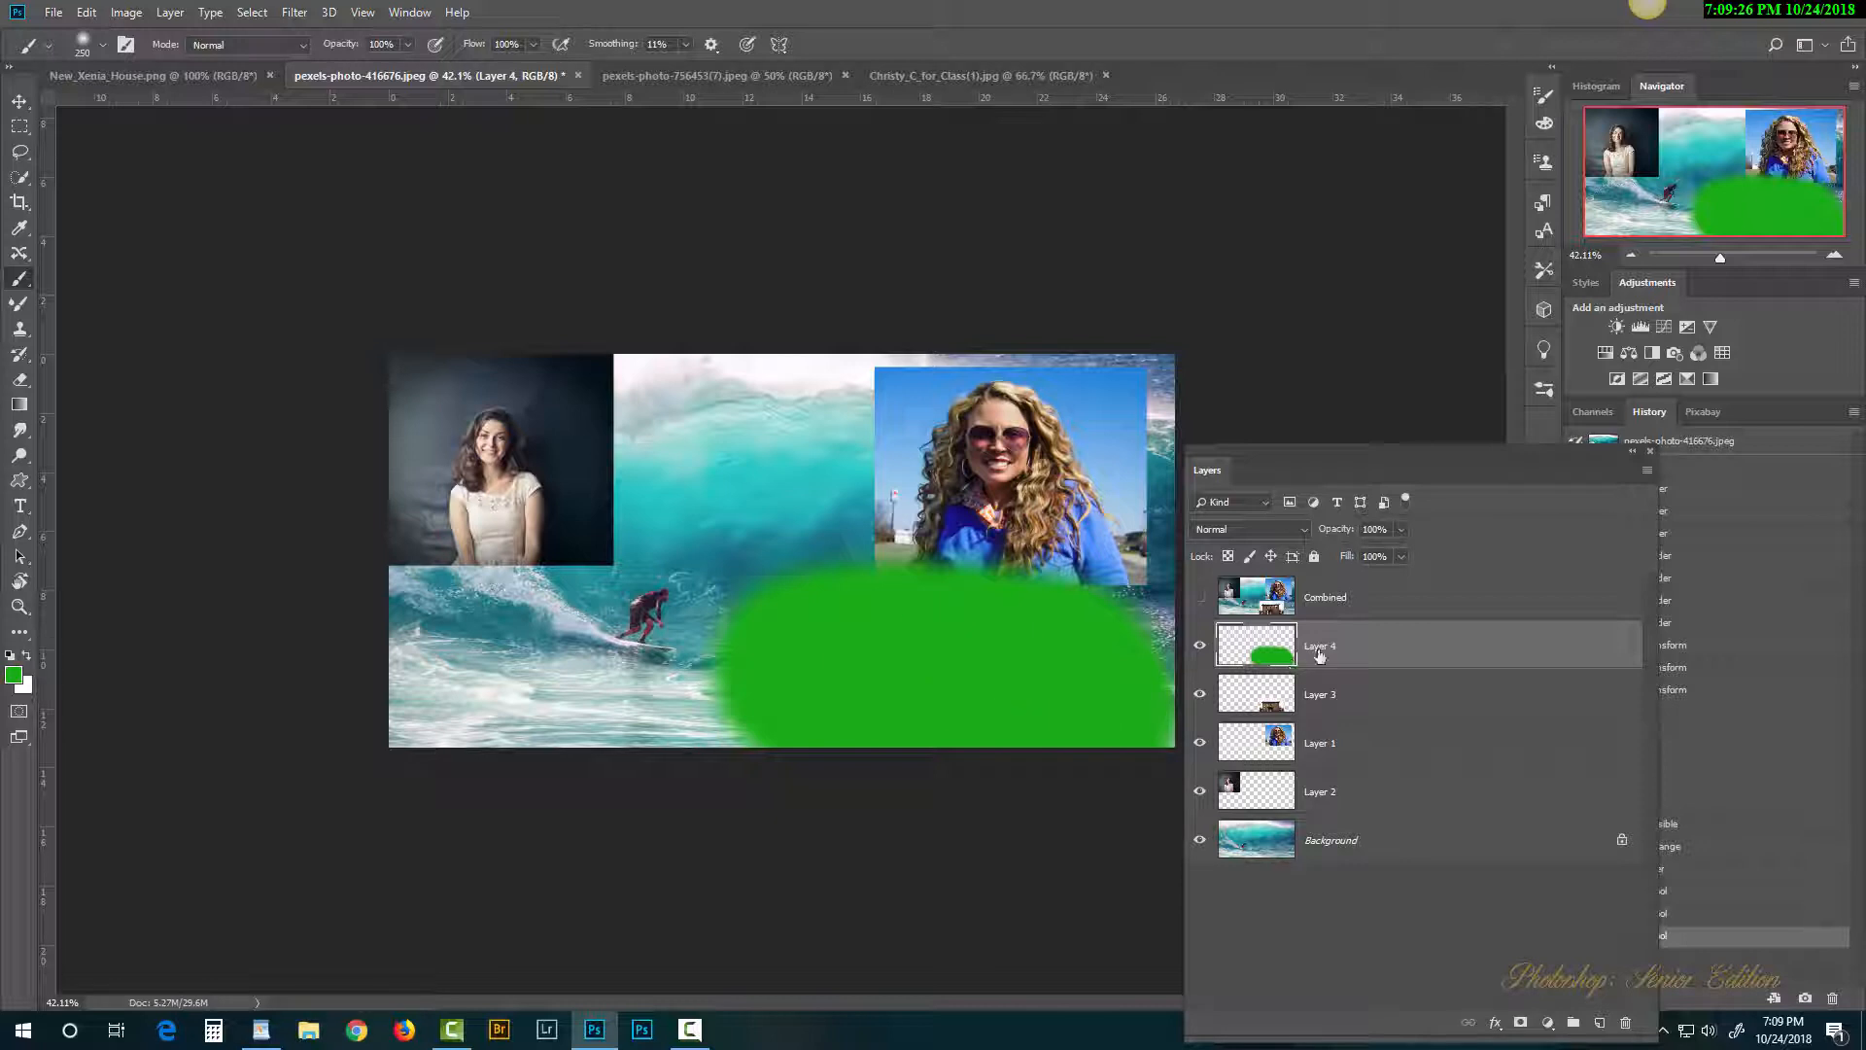
{"action": "left_click", "coordinate": [1521, 1024]}
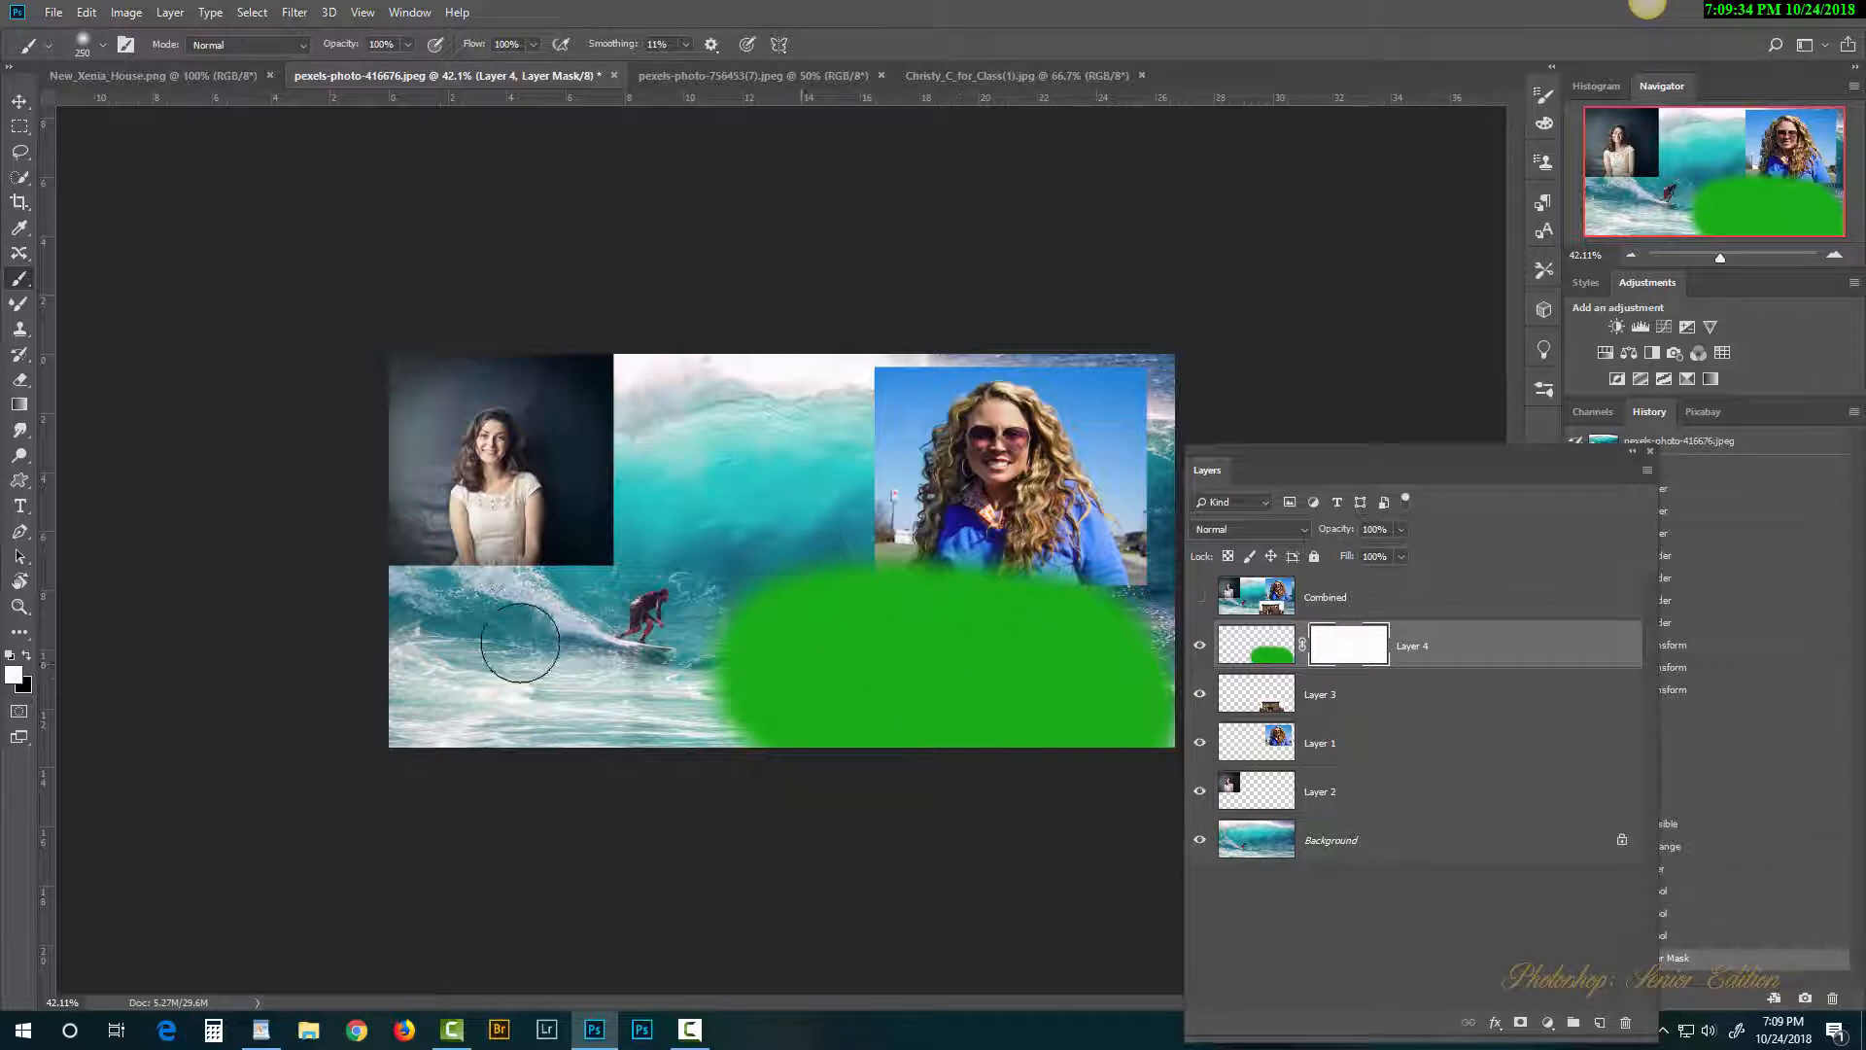
Step: Paint black on Layer 4's mask over the brick house, then select Layer 1 and hide Layer 4
{"action": "left_click", "coordinate": [27, 656]}
{"action": "left_click", "coordinate": [14, 674]}
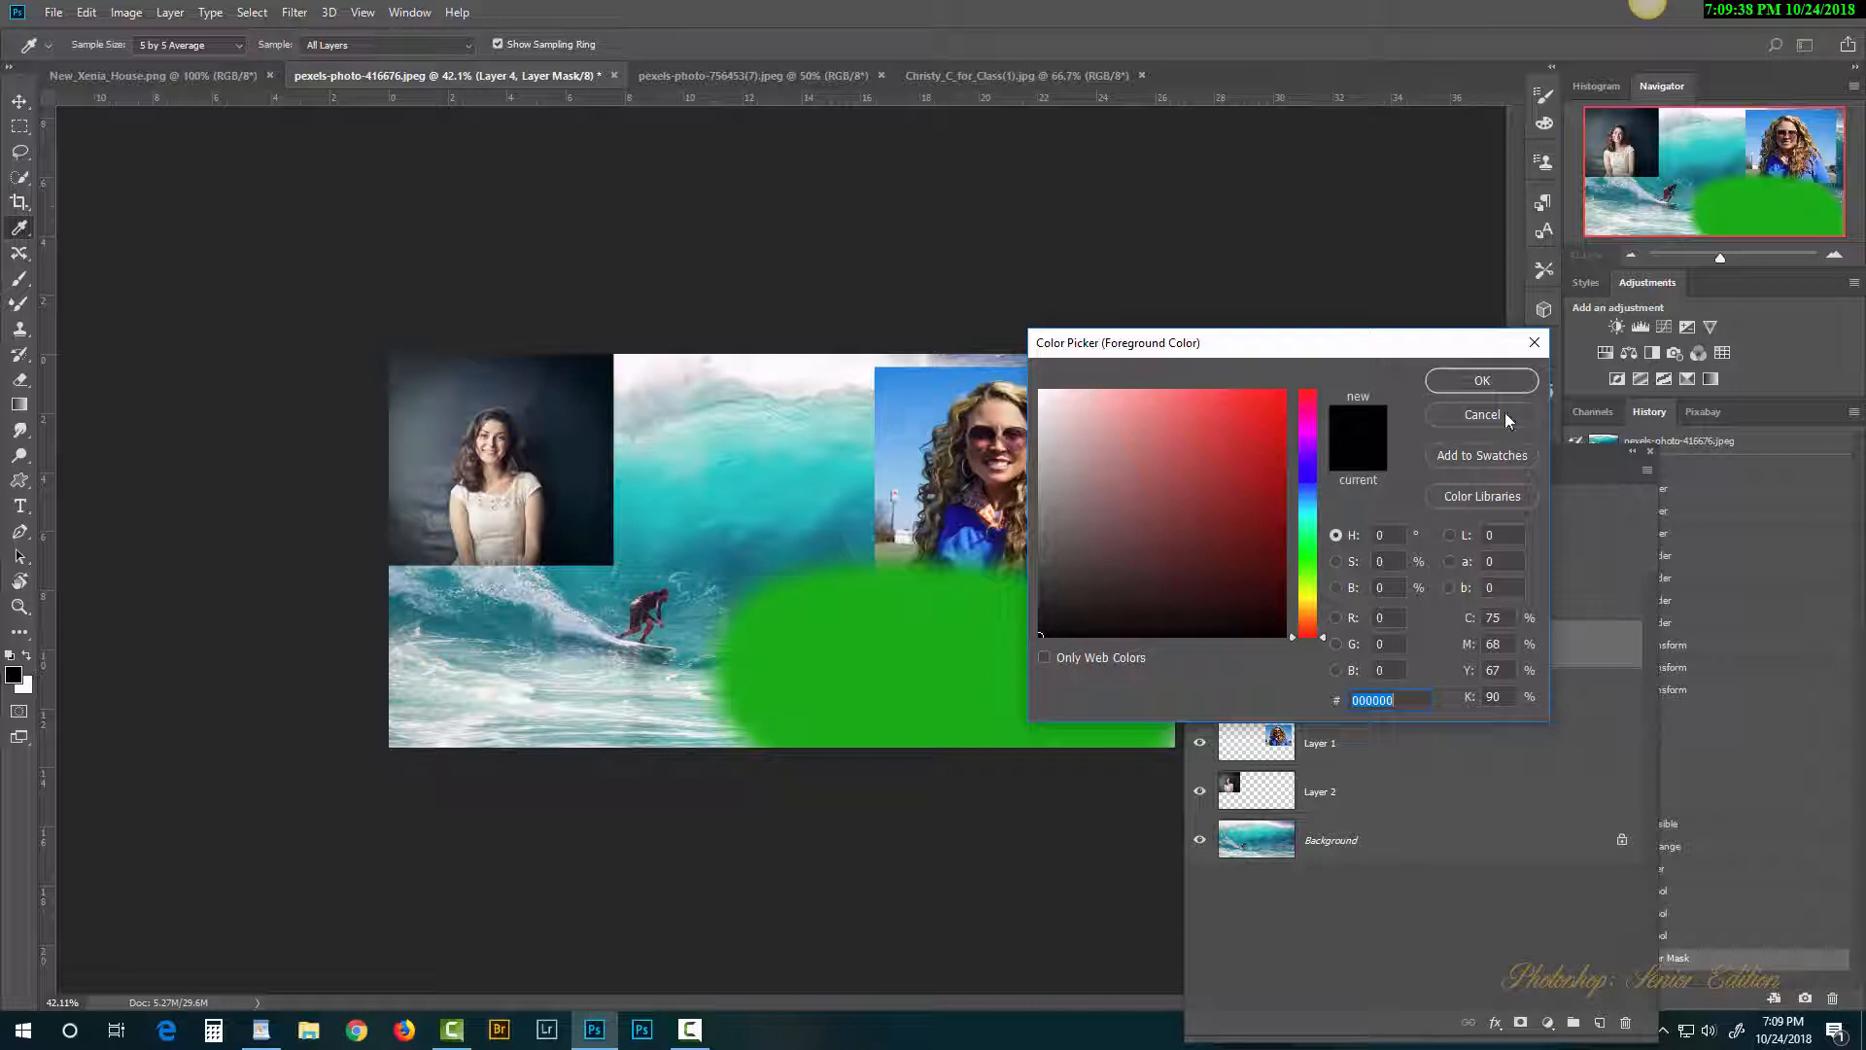
{"action": "left_click", "coordinate": [1505, 412]}
{"action": "mouse_move", "coordinate": [972, 658]}
{"action": "left_mouse_down"}
{"action": "mouse_move", "coordinate": [817, 680]}
{"action": "mouse_move", "coordinate": [1045, 681]}
{"action": "left_mouse_up"}
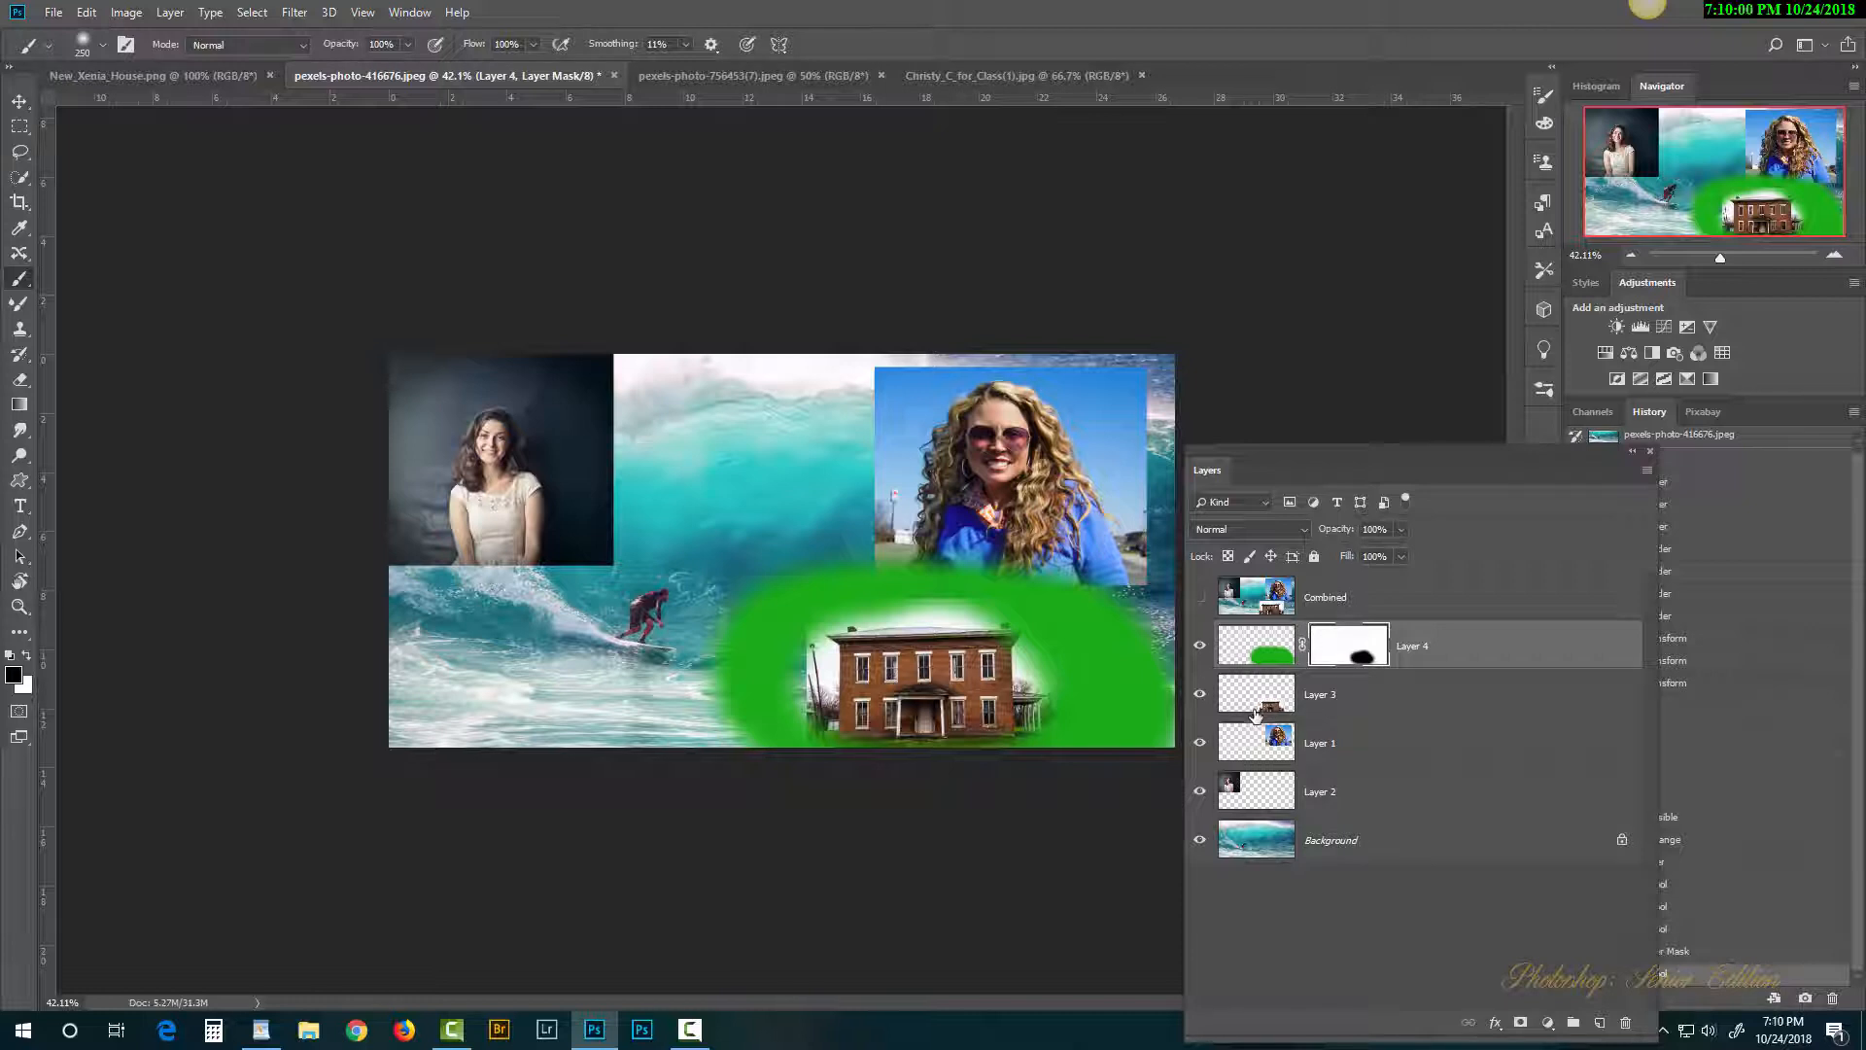
{"action": "left_click", "coordinate": [1271, 744]}
{"action": "left_click", "coordinate": [1200, 656]}
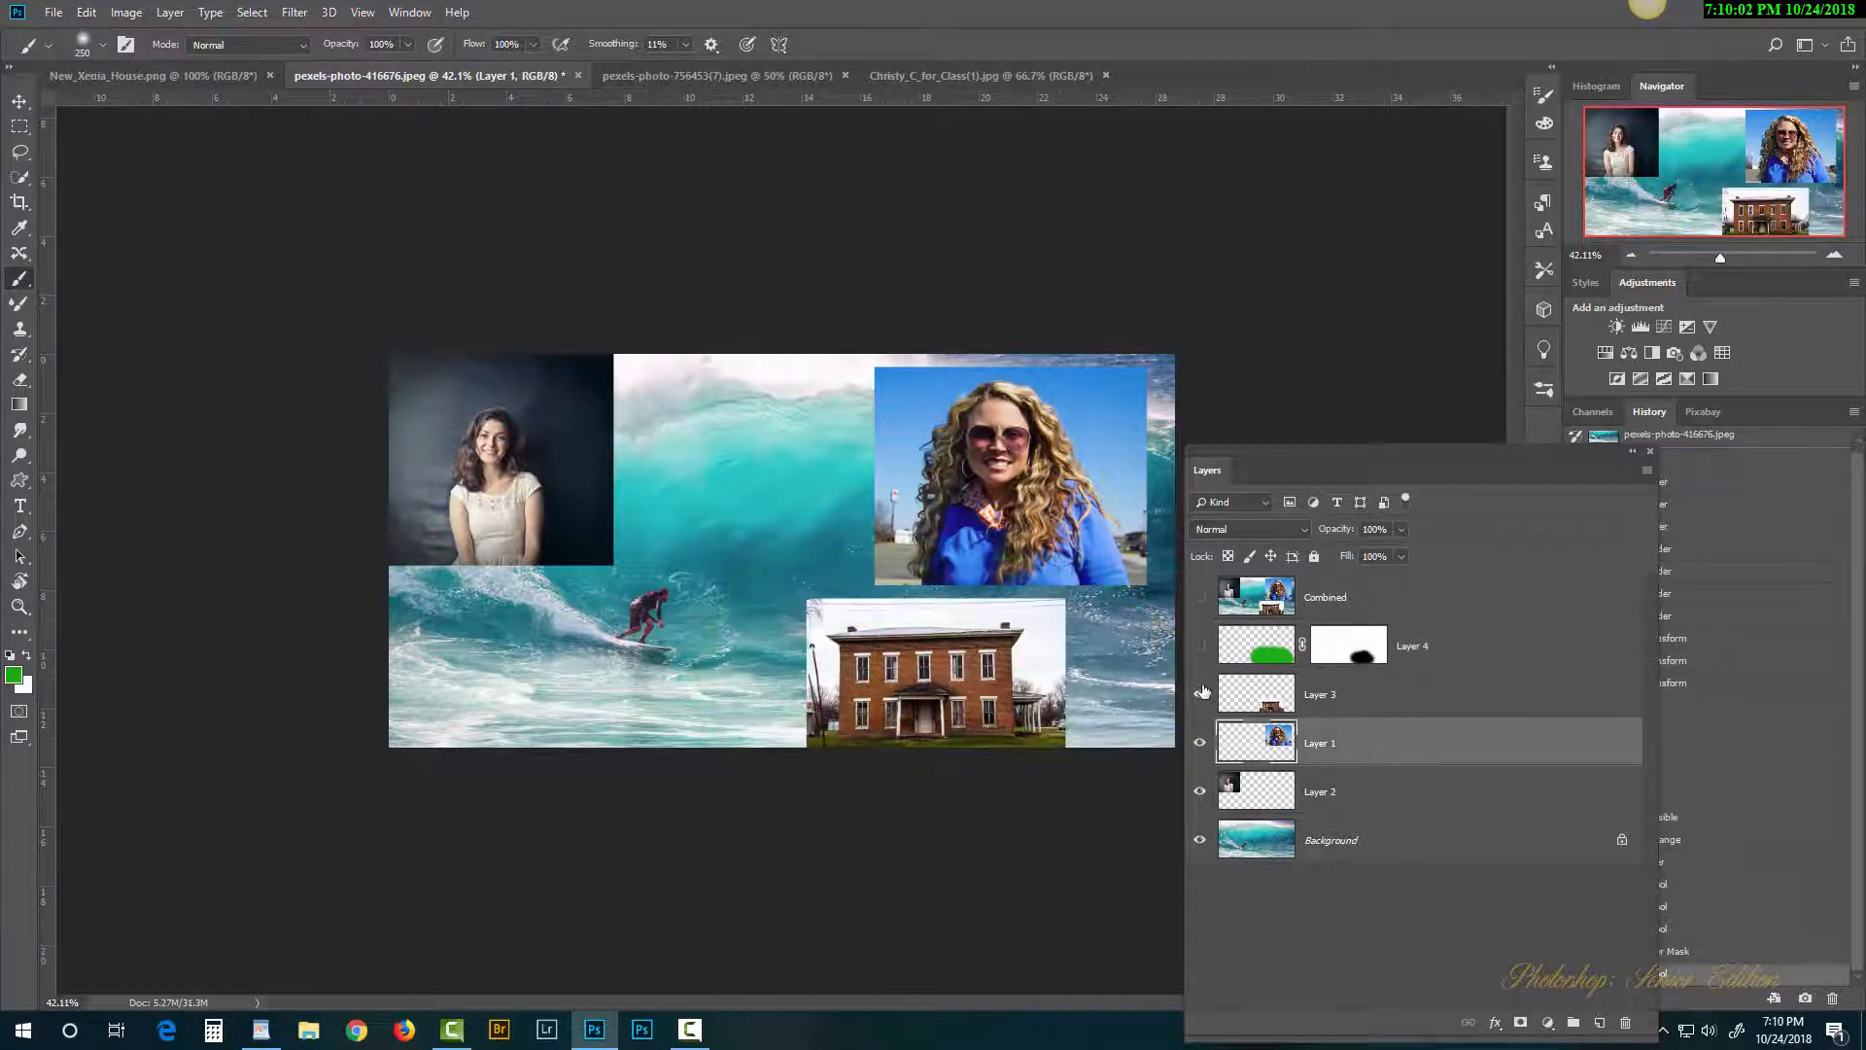
Step: Hide Layer 3, add a mask to Layer 1, and set a grey foreground colour
{"action": "left_click", "coordinate": [1201, 695]}
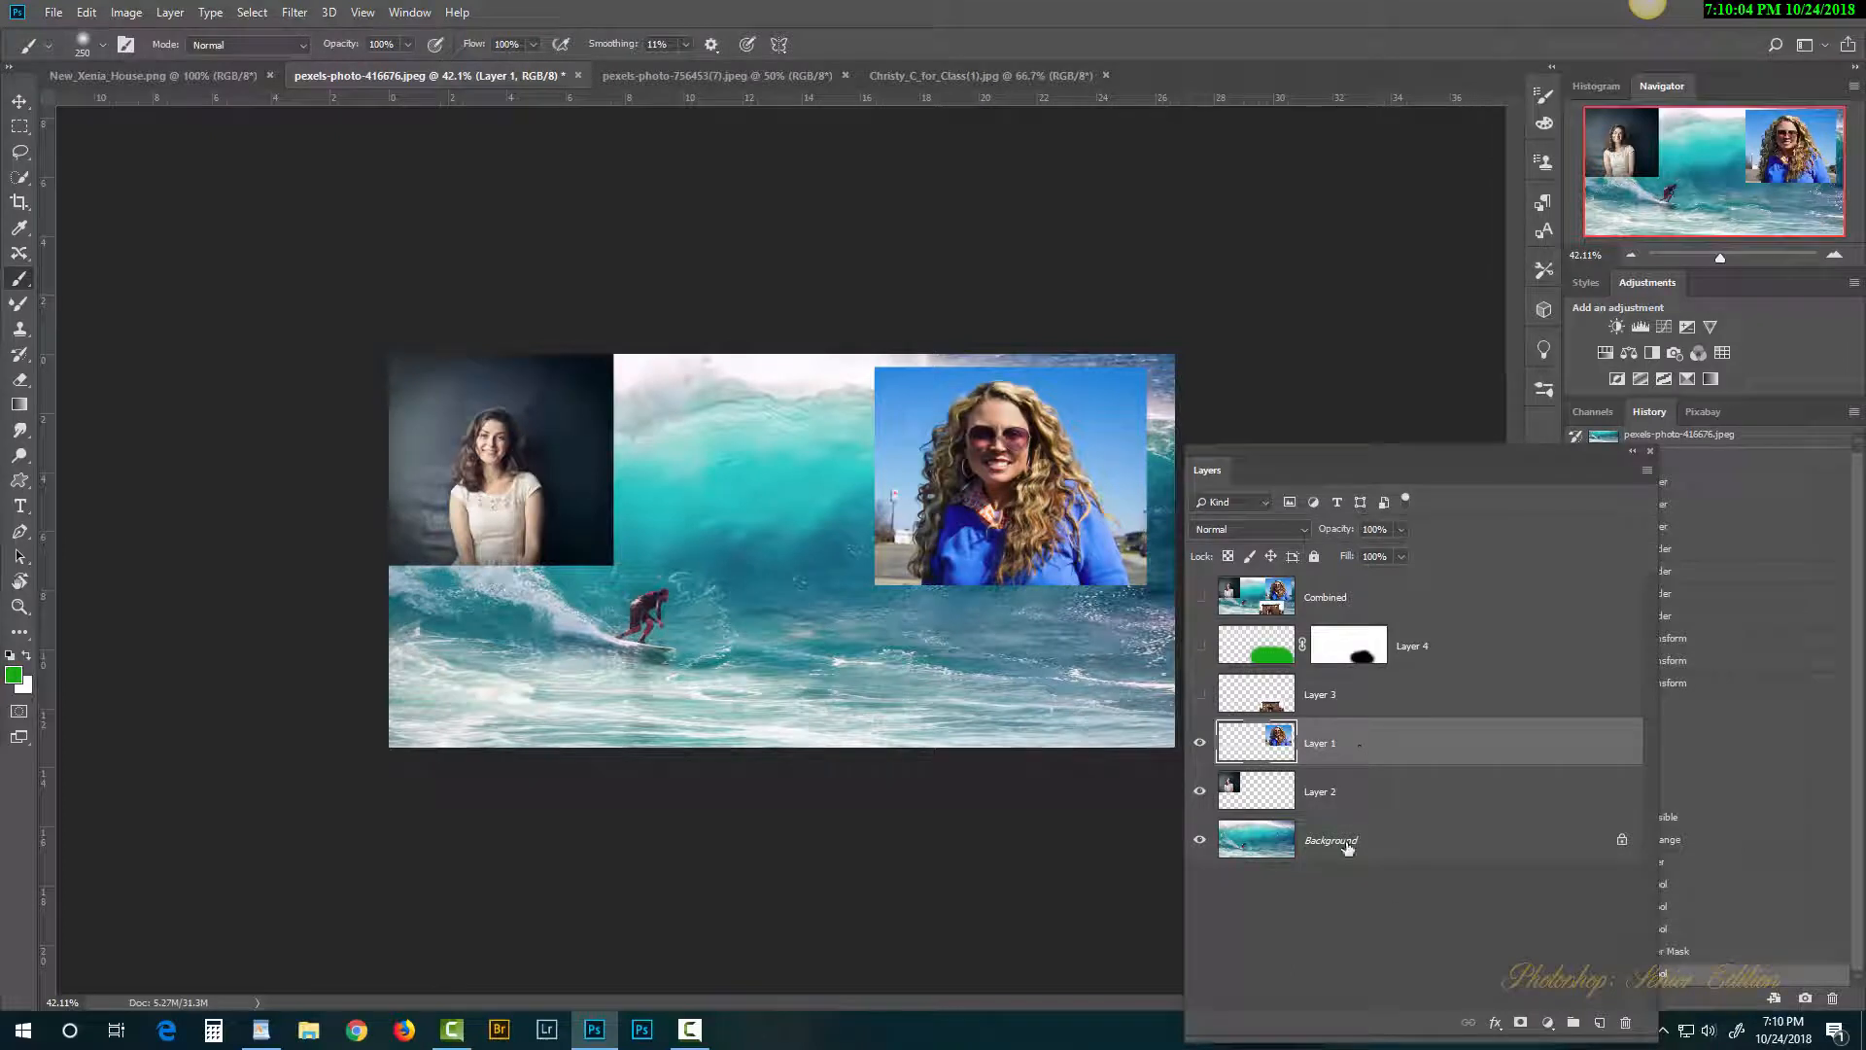
{"action": "left_click", "coordinate": [1522, 1025]}
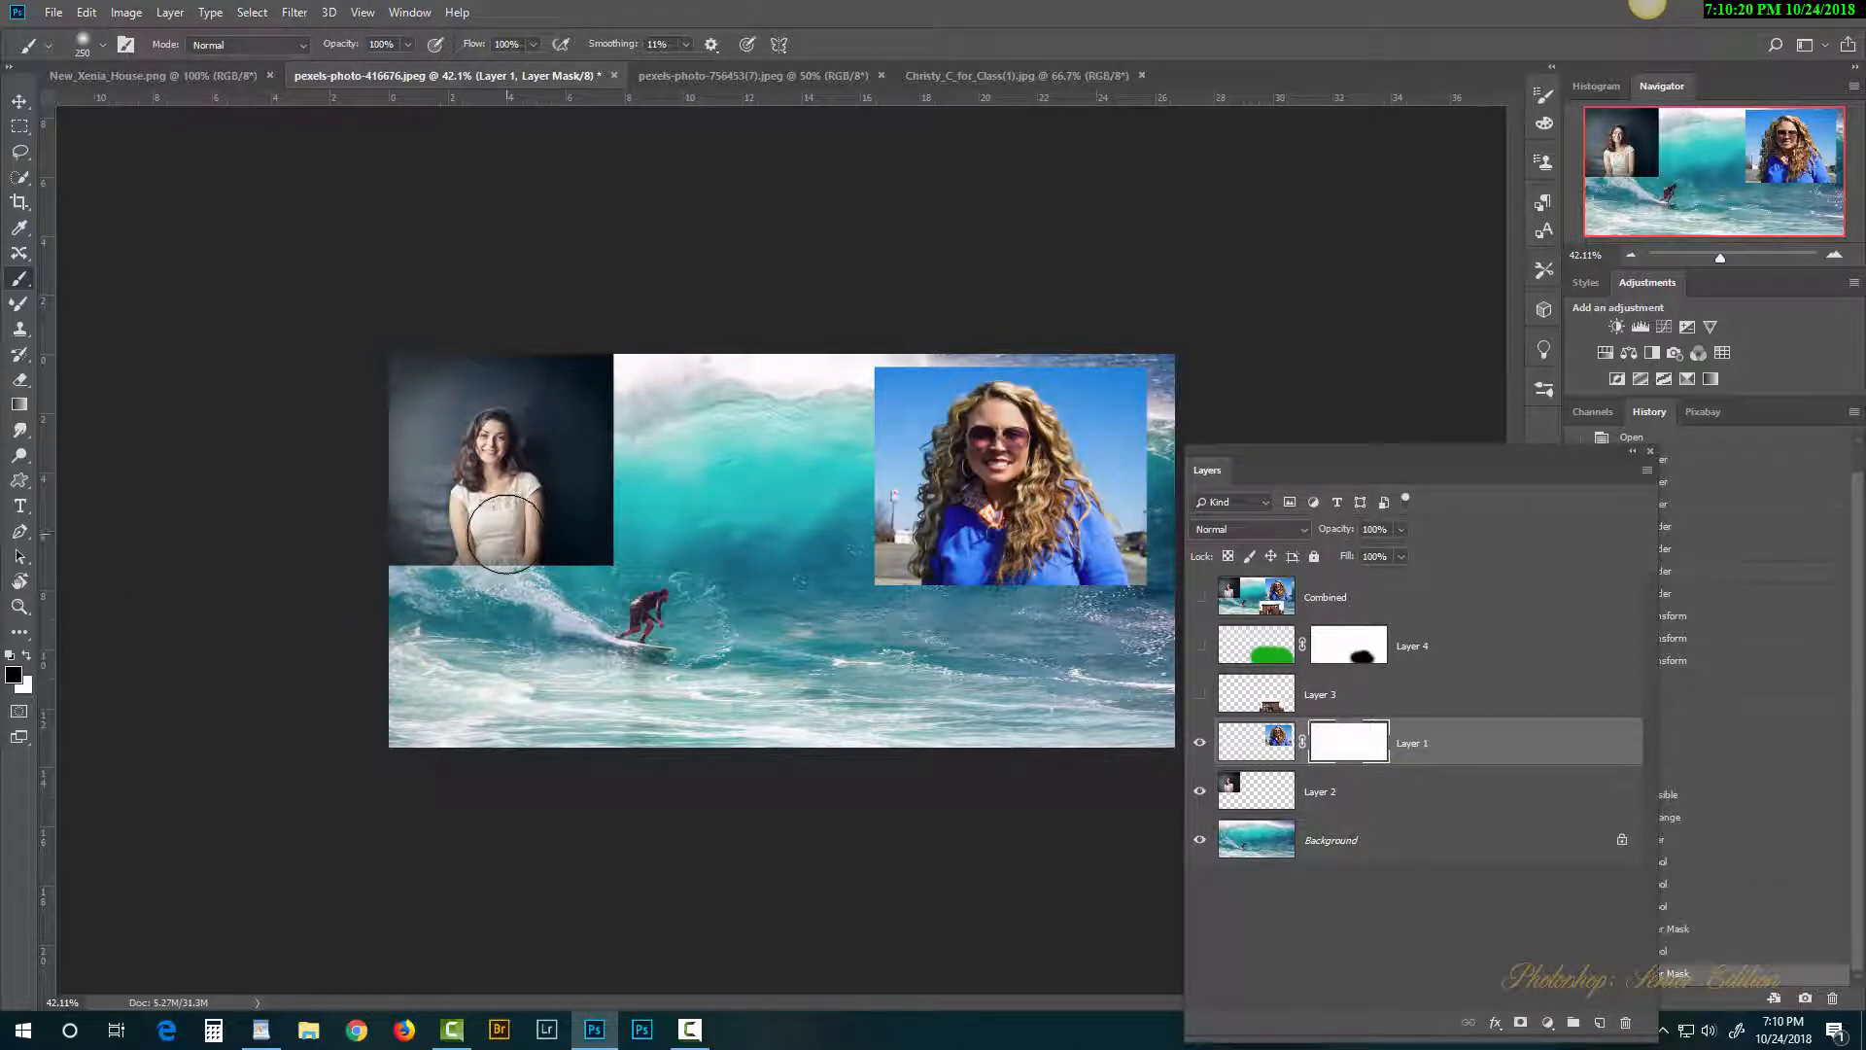
{"action": "key", "text": "x"}
{"action": "key", "text": "x"}
{"action": "left_click", "coordinate": [14, 675]}
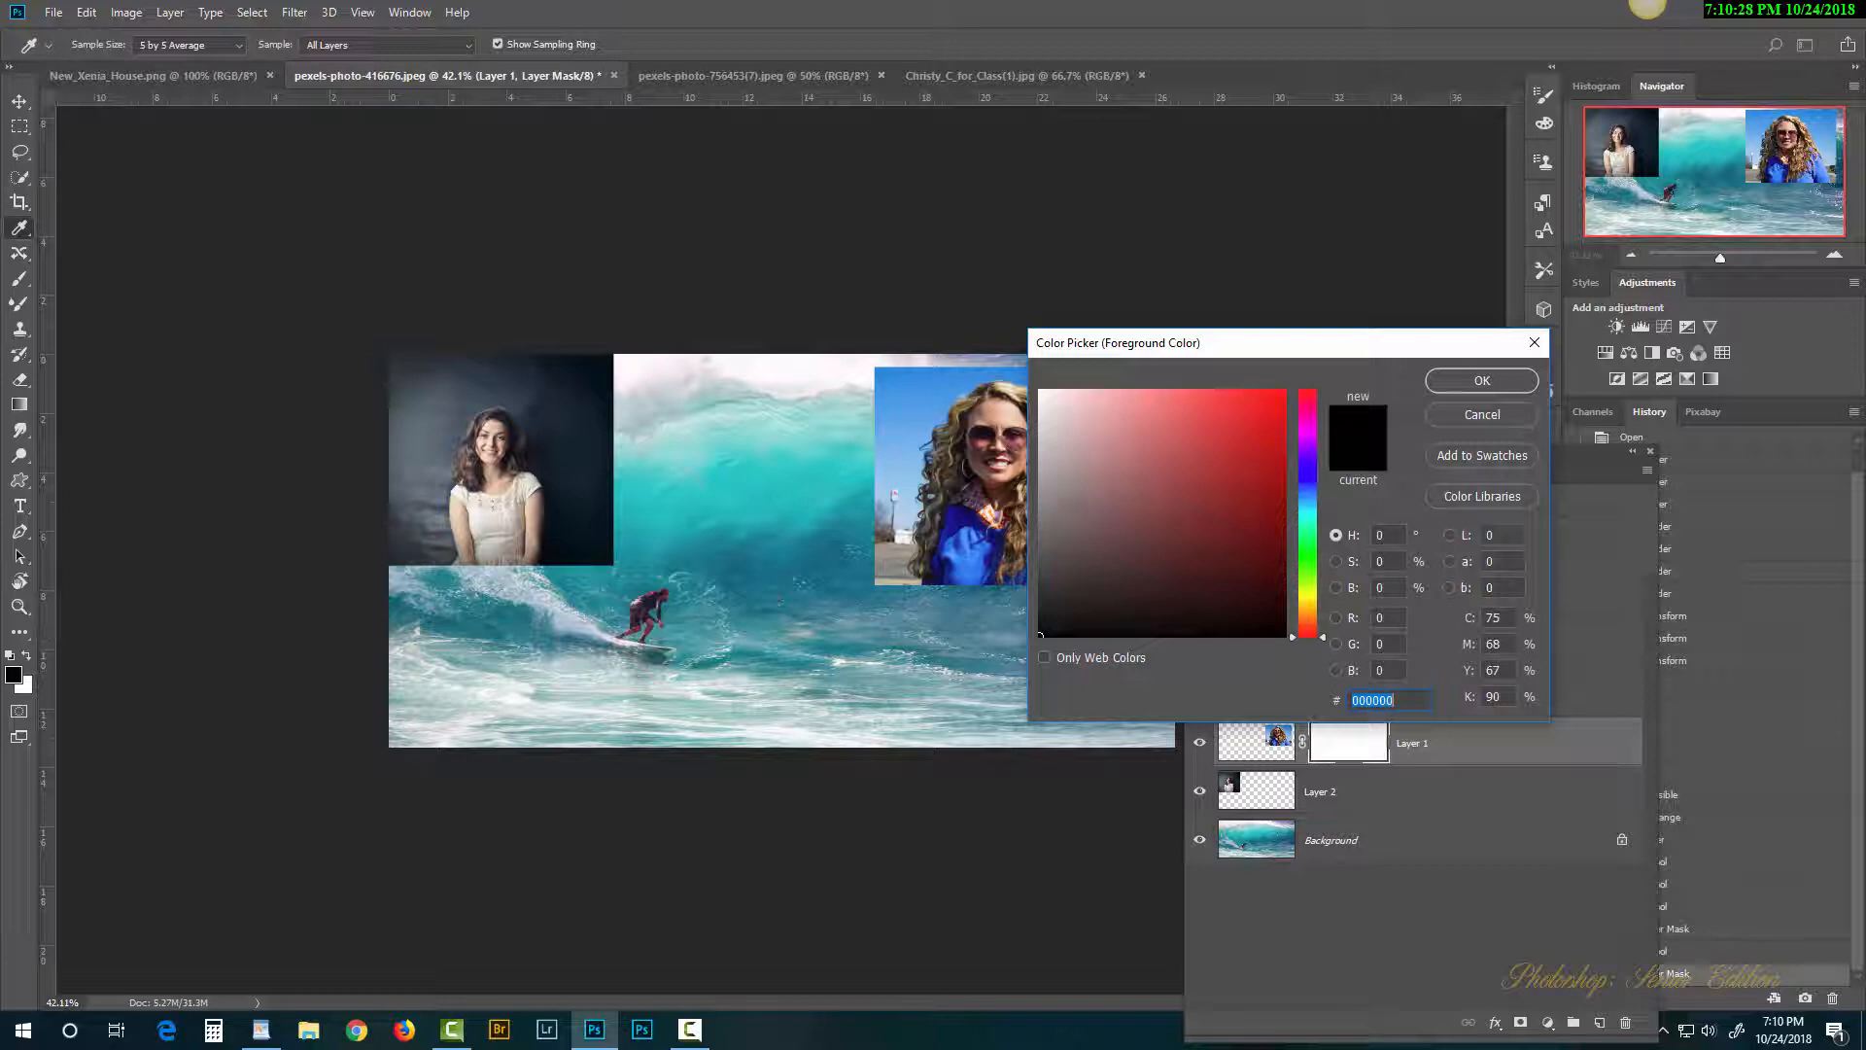
{"action": "left_click", "coordinate": [1155, 459]}
{"action": "left_click", "coordinate": [1472, 382]}
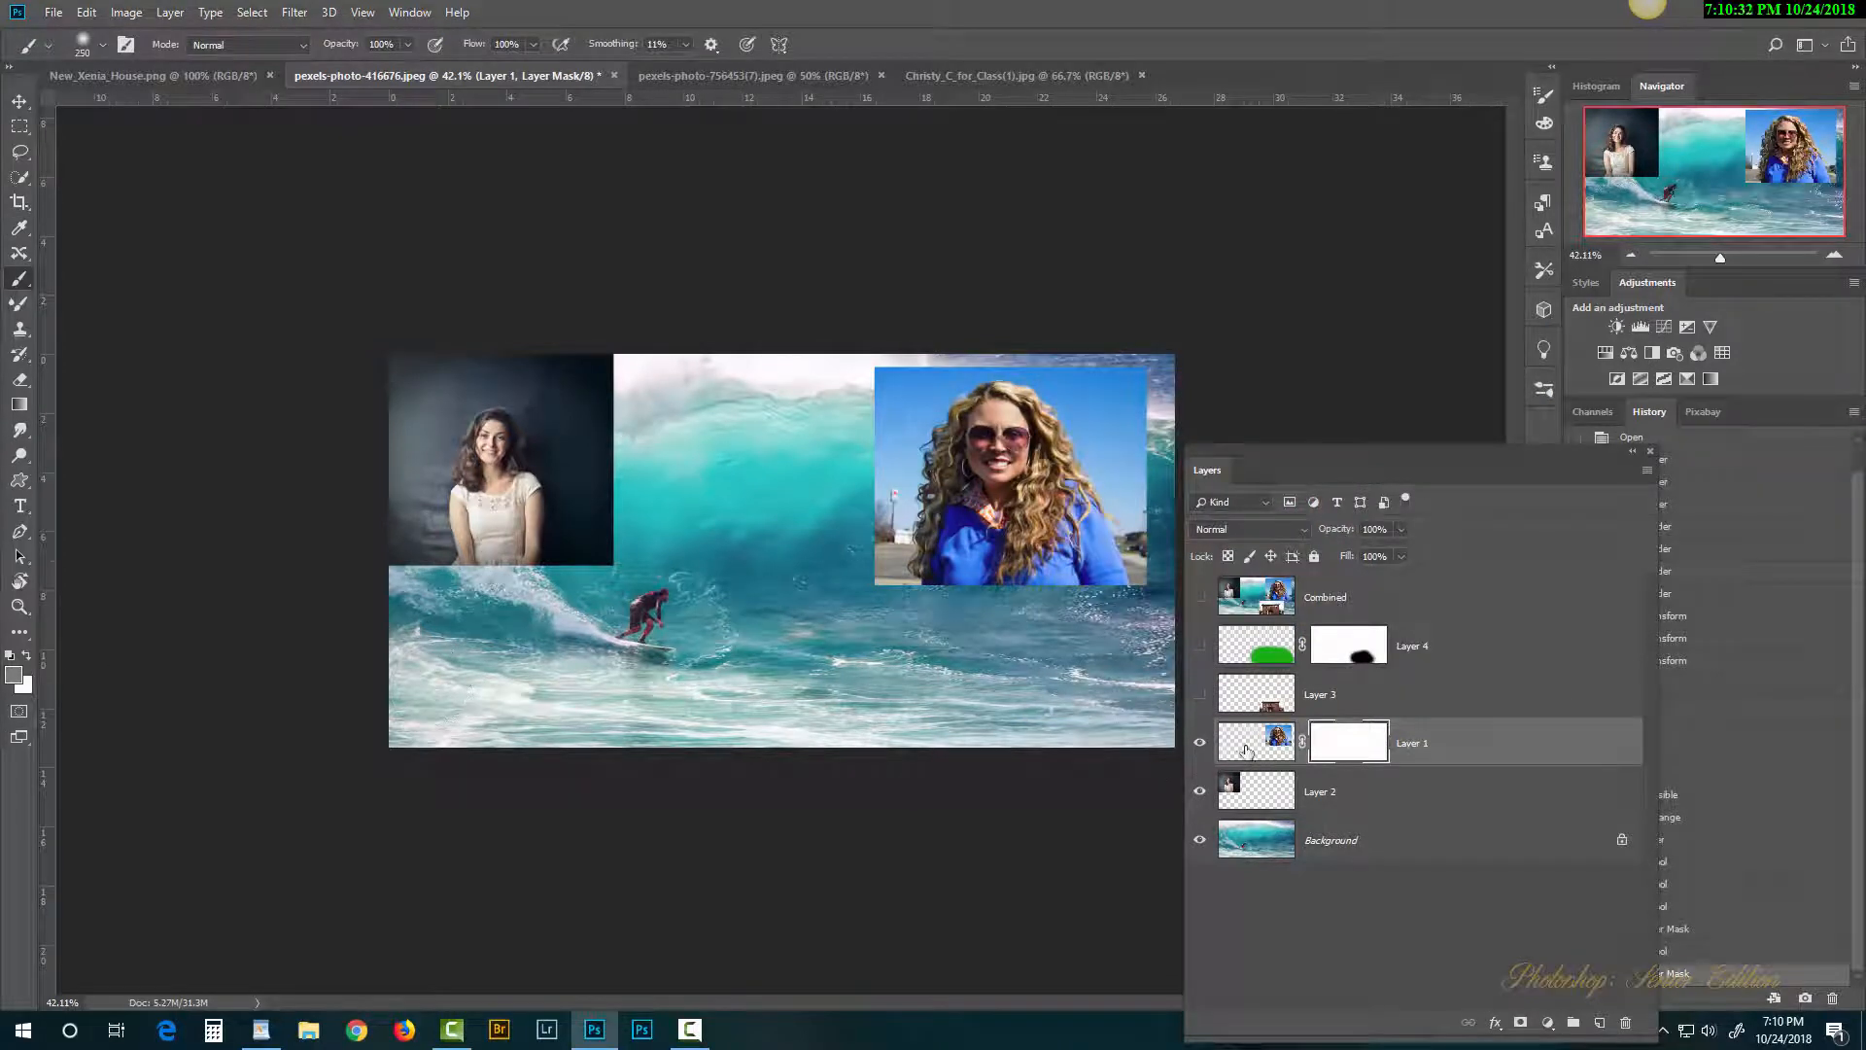
Step: Target Layer 1's image instead of its mask and set the foreground colour to red cf0707
{"action": "left_click", "coordinate": [1256, 743]}
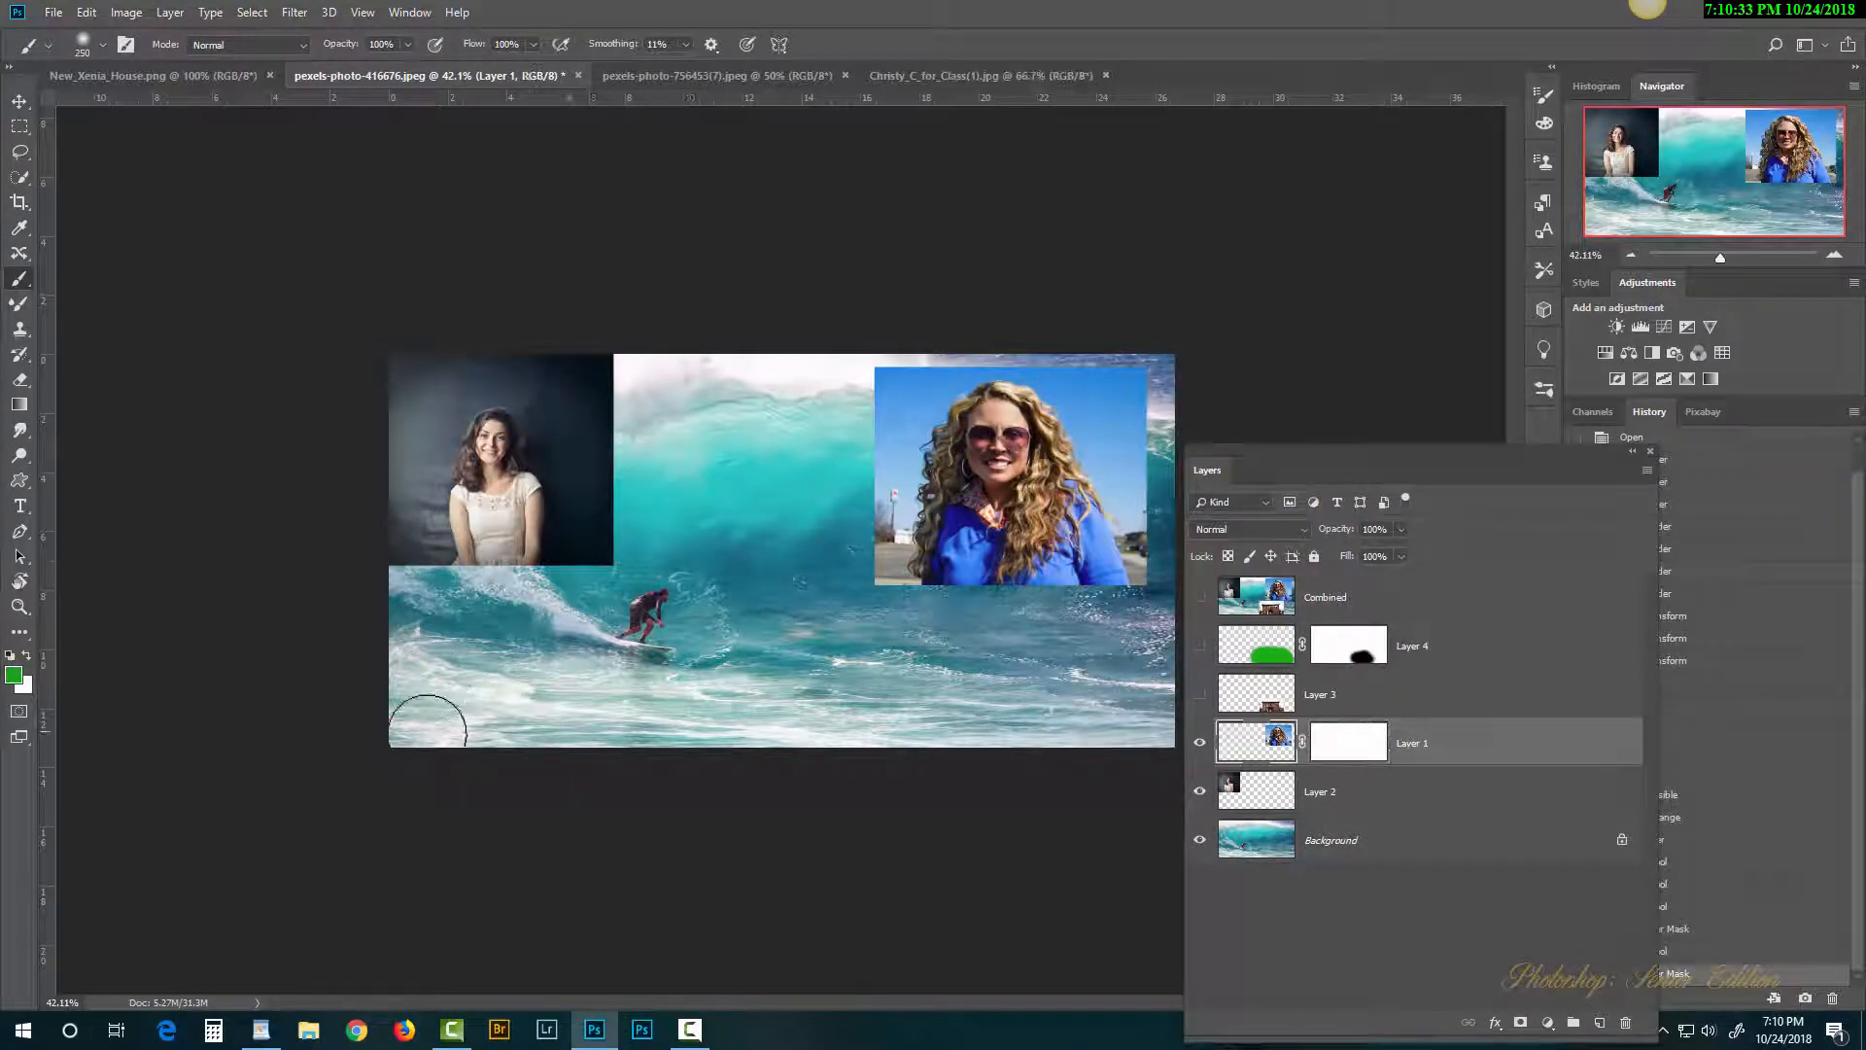
{"action": "left_click", "coordinate": [29, 657]}
{"action": "left_click", "coordinate": [14, 674]}
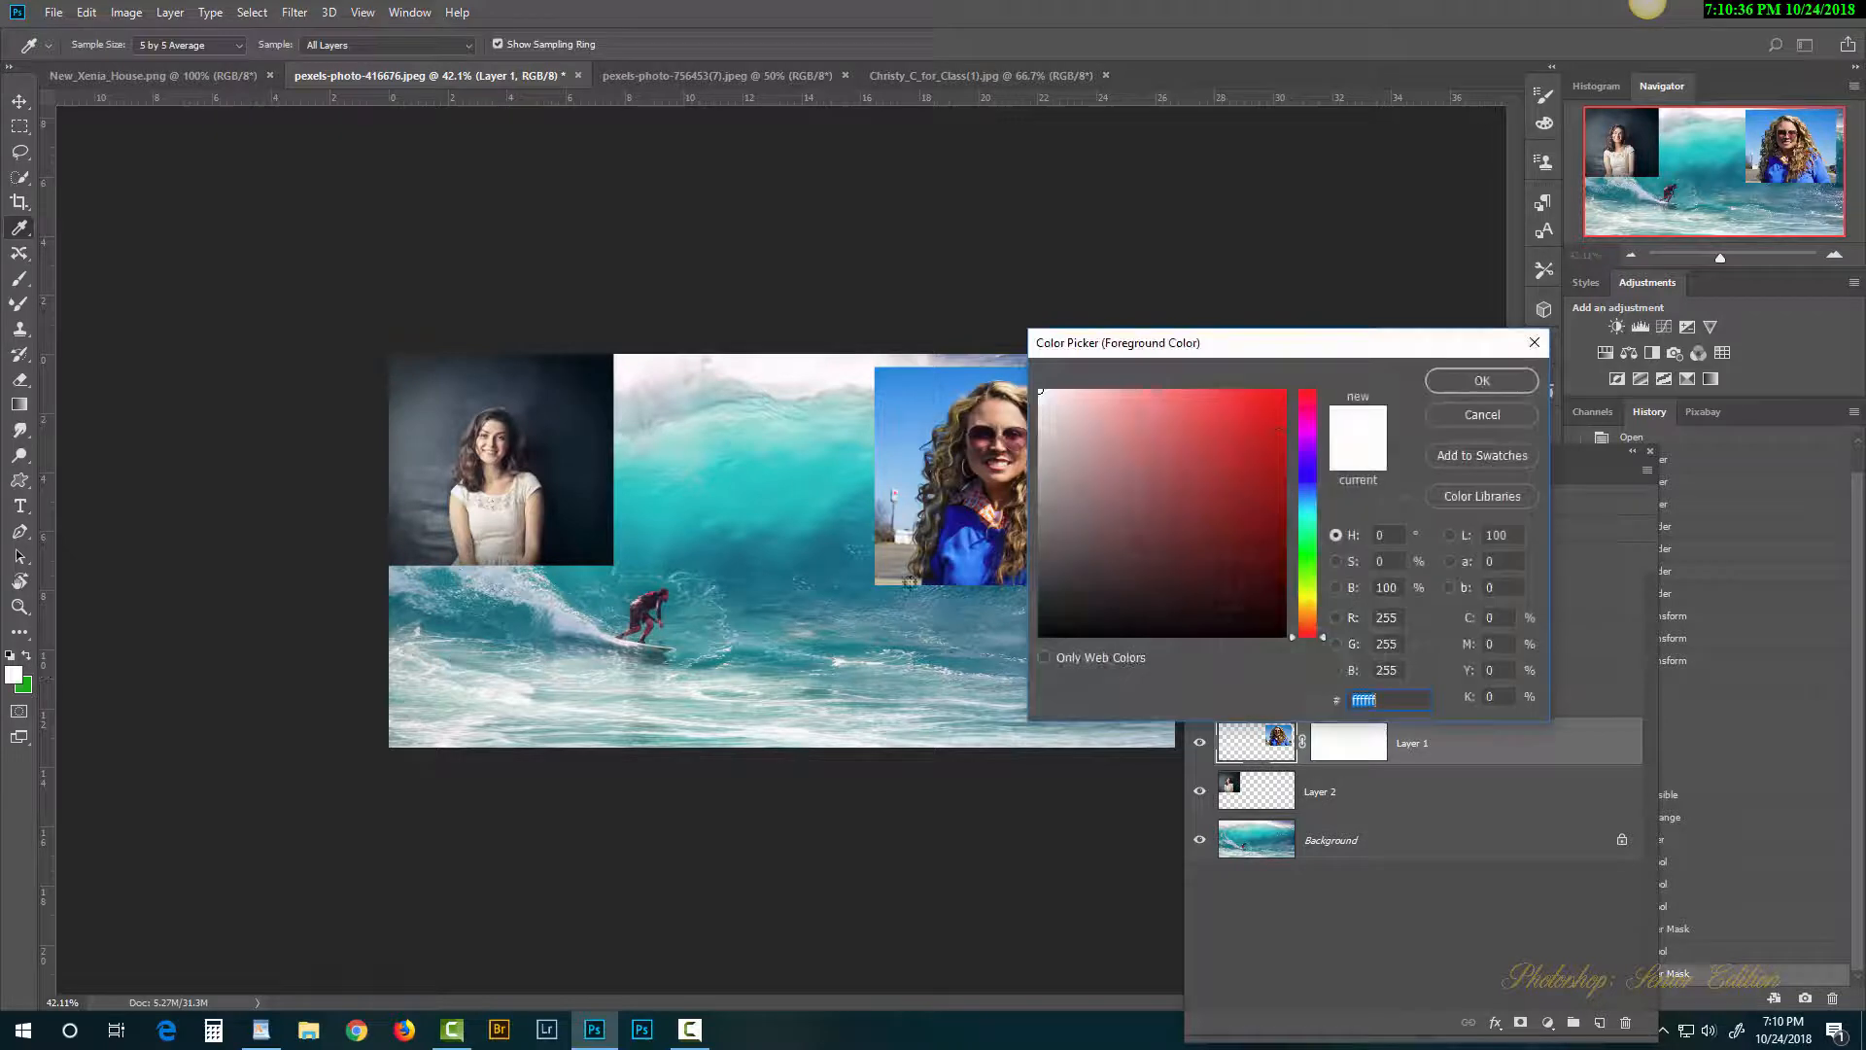
{"action": "left_click", "coordinate": [1278, 435]}
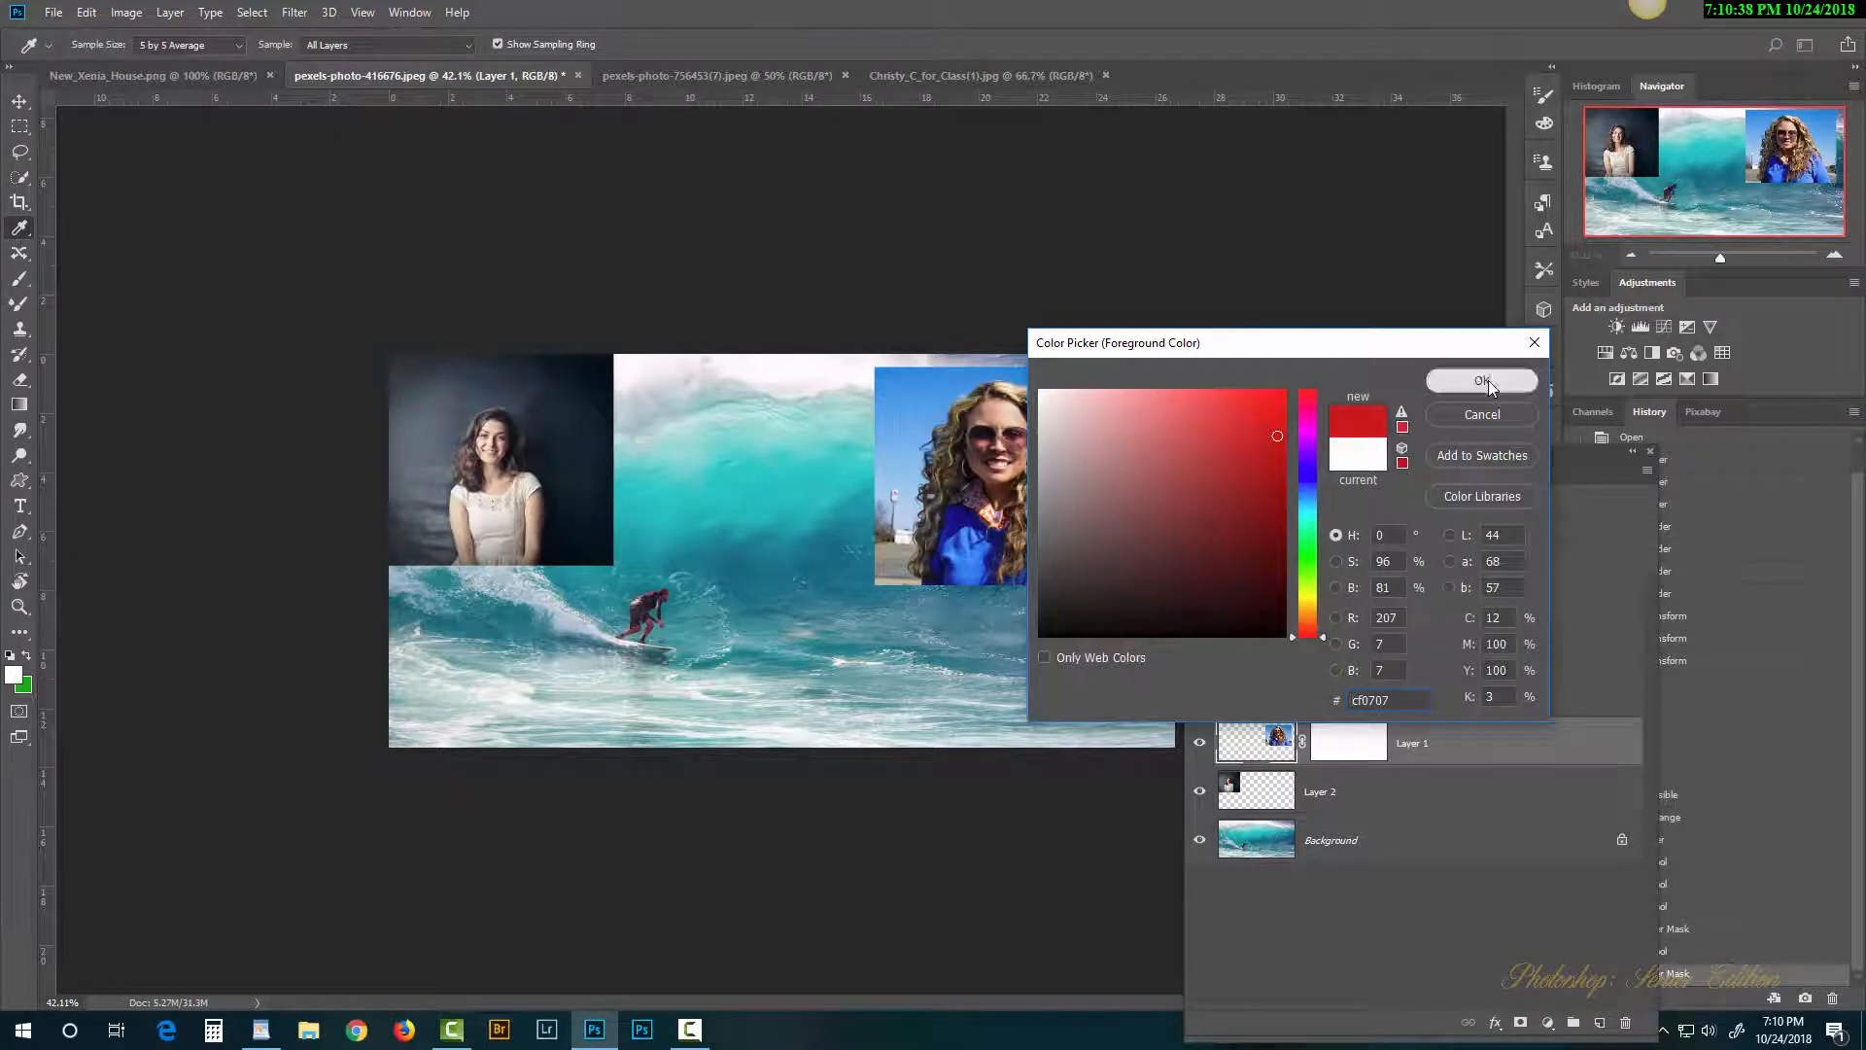
{"action": "left_click", "coordinate": [1489, 385]}
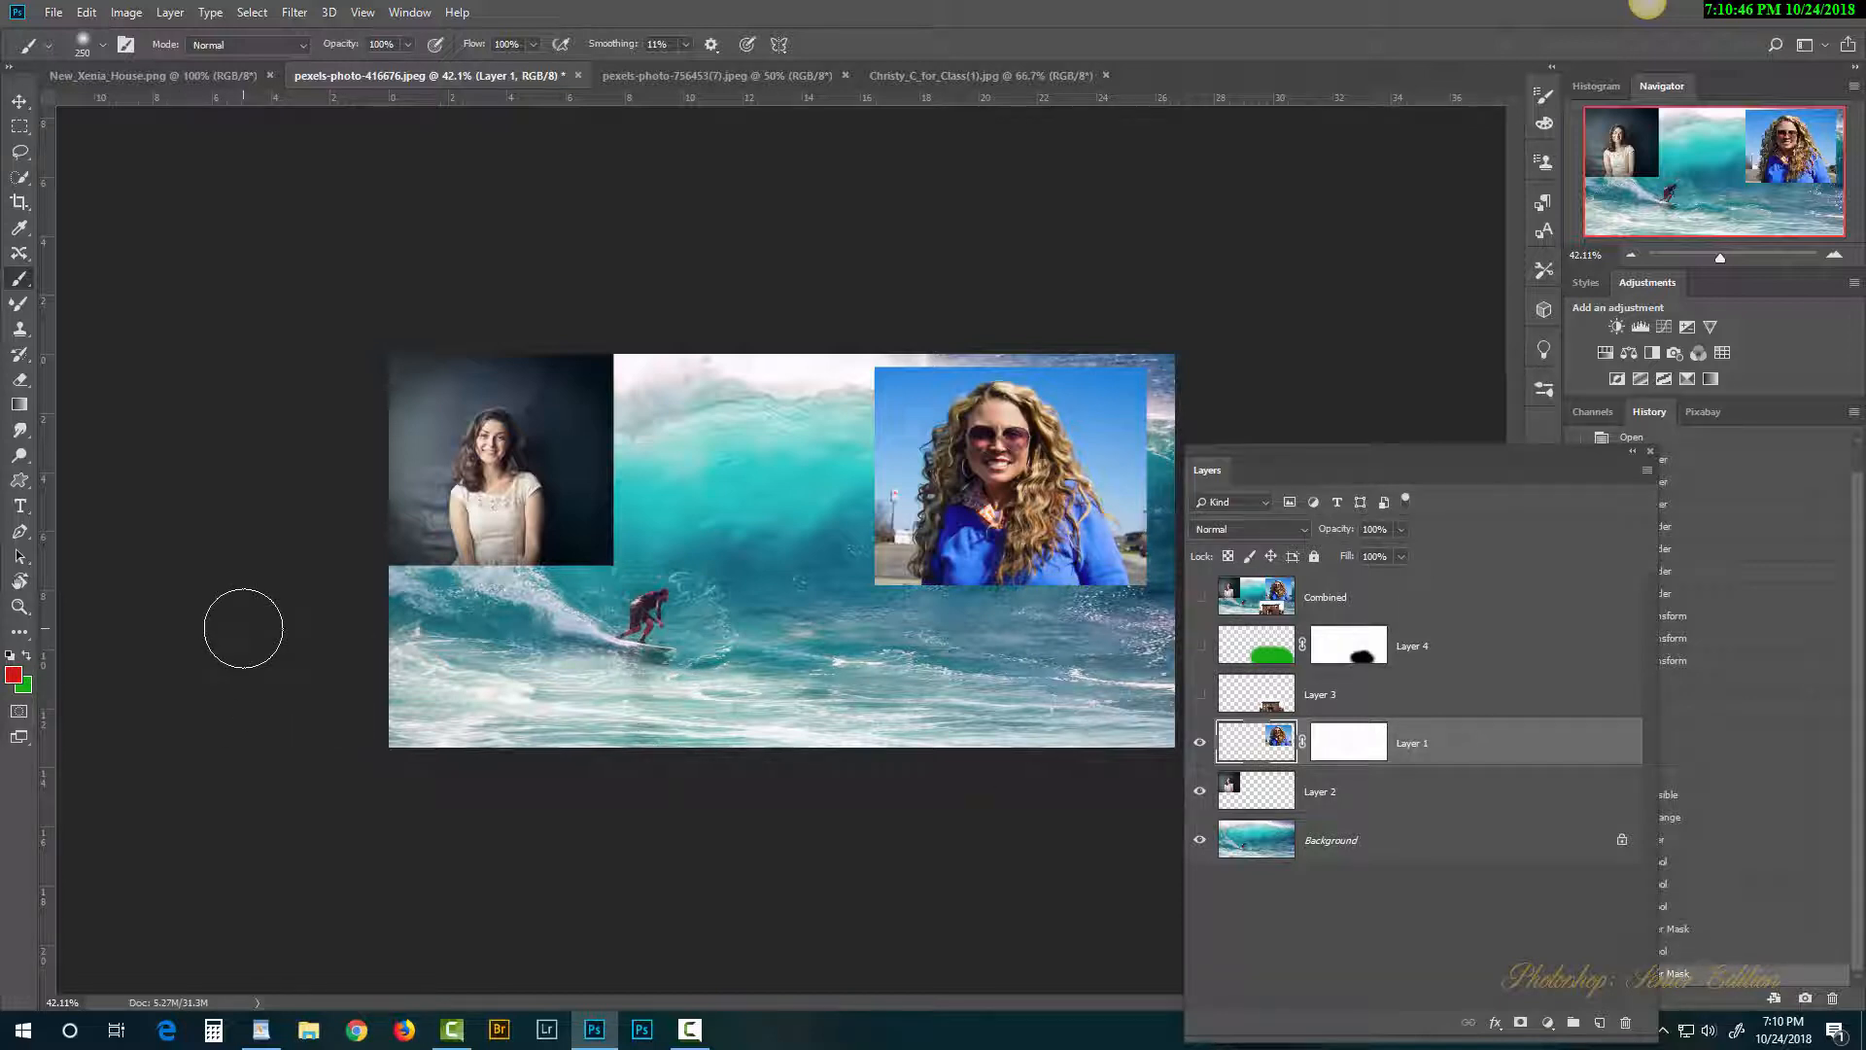
Step: Reset colours to black and white, brush black beside the woman's photo, then undo most strokes
{"action": "key", "text": "d"}
{"action": "left_click", "coordinate": [867, 398]}
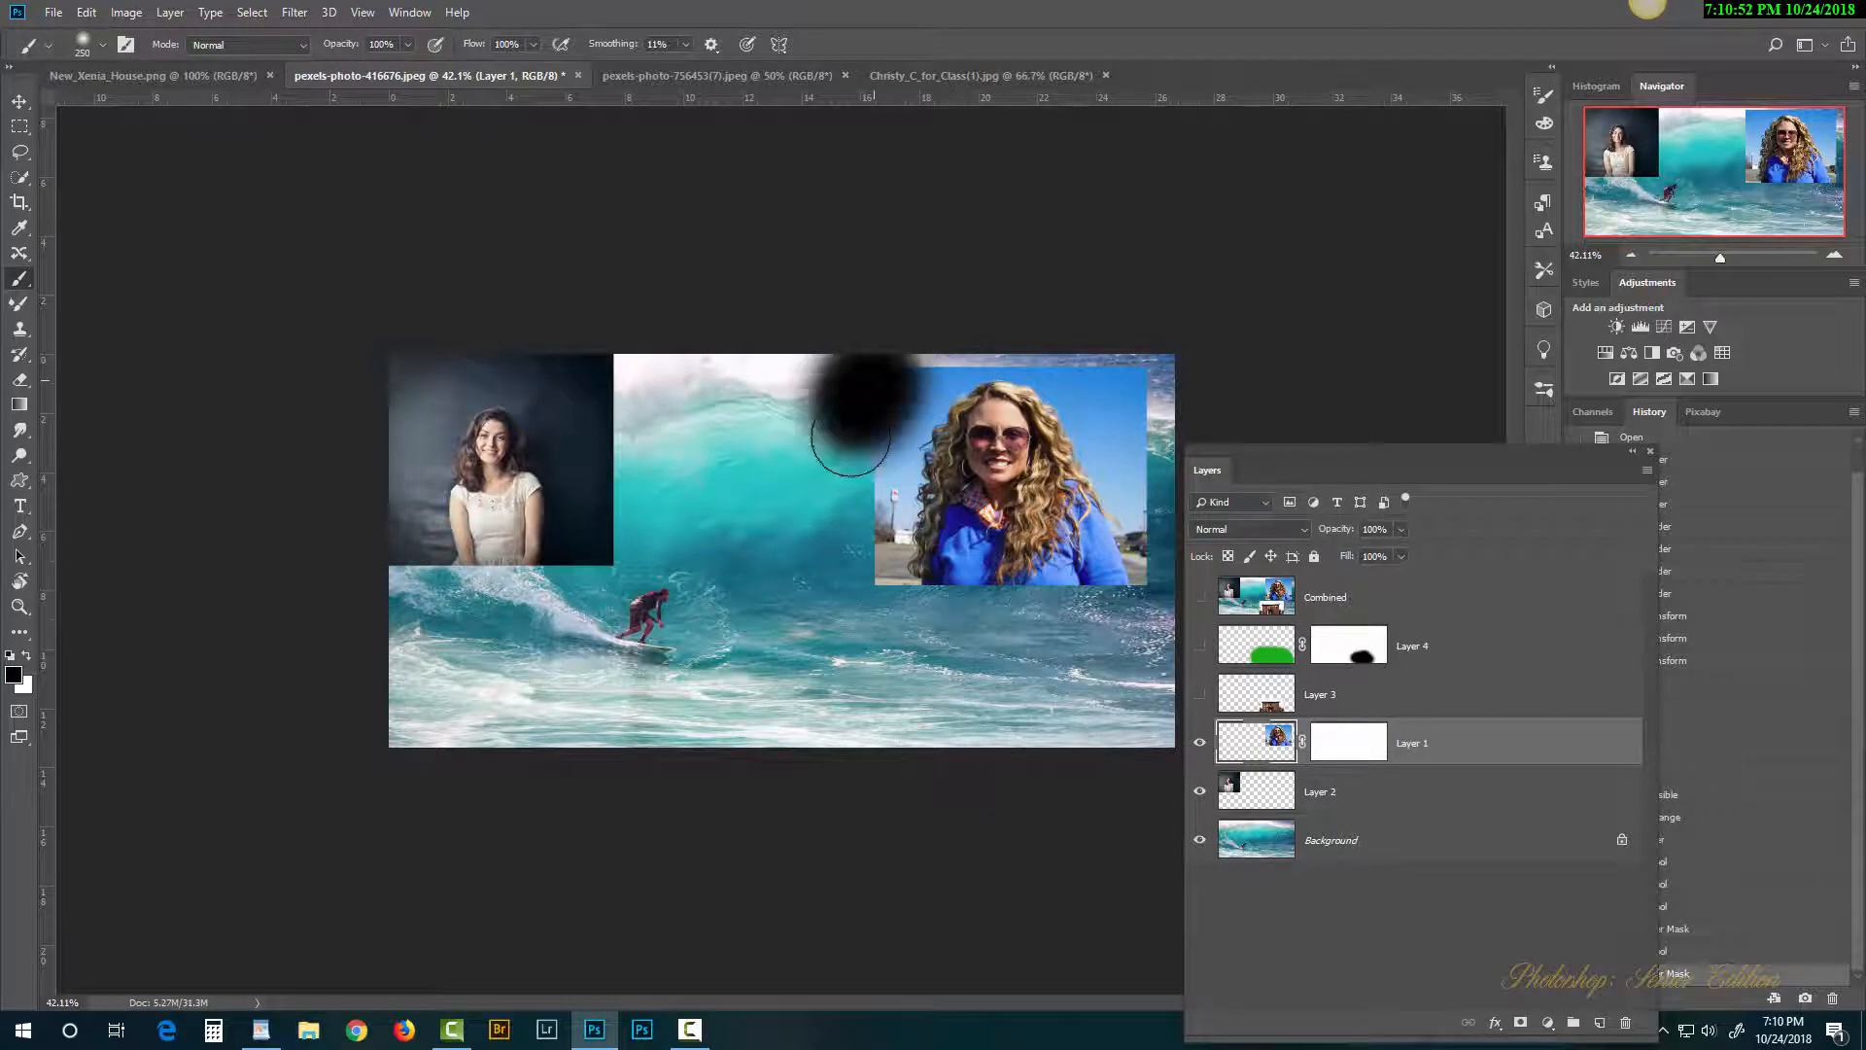
{"action": "left_click_drag", "start_coordinate": [851, 437], "coordinate": [841, 452]}
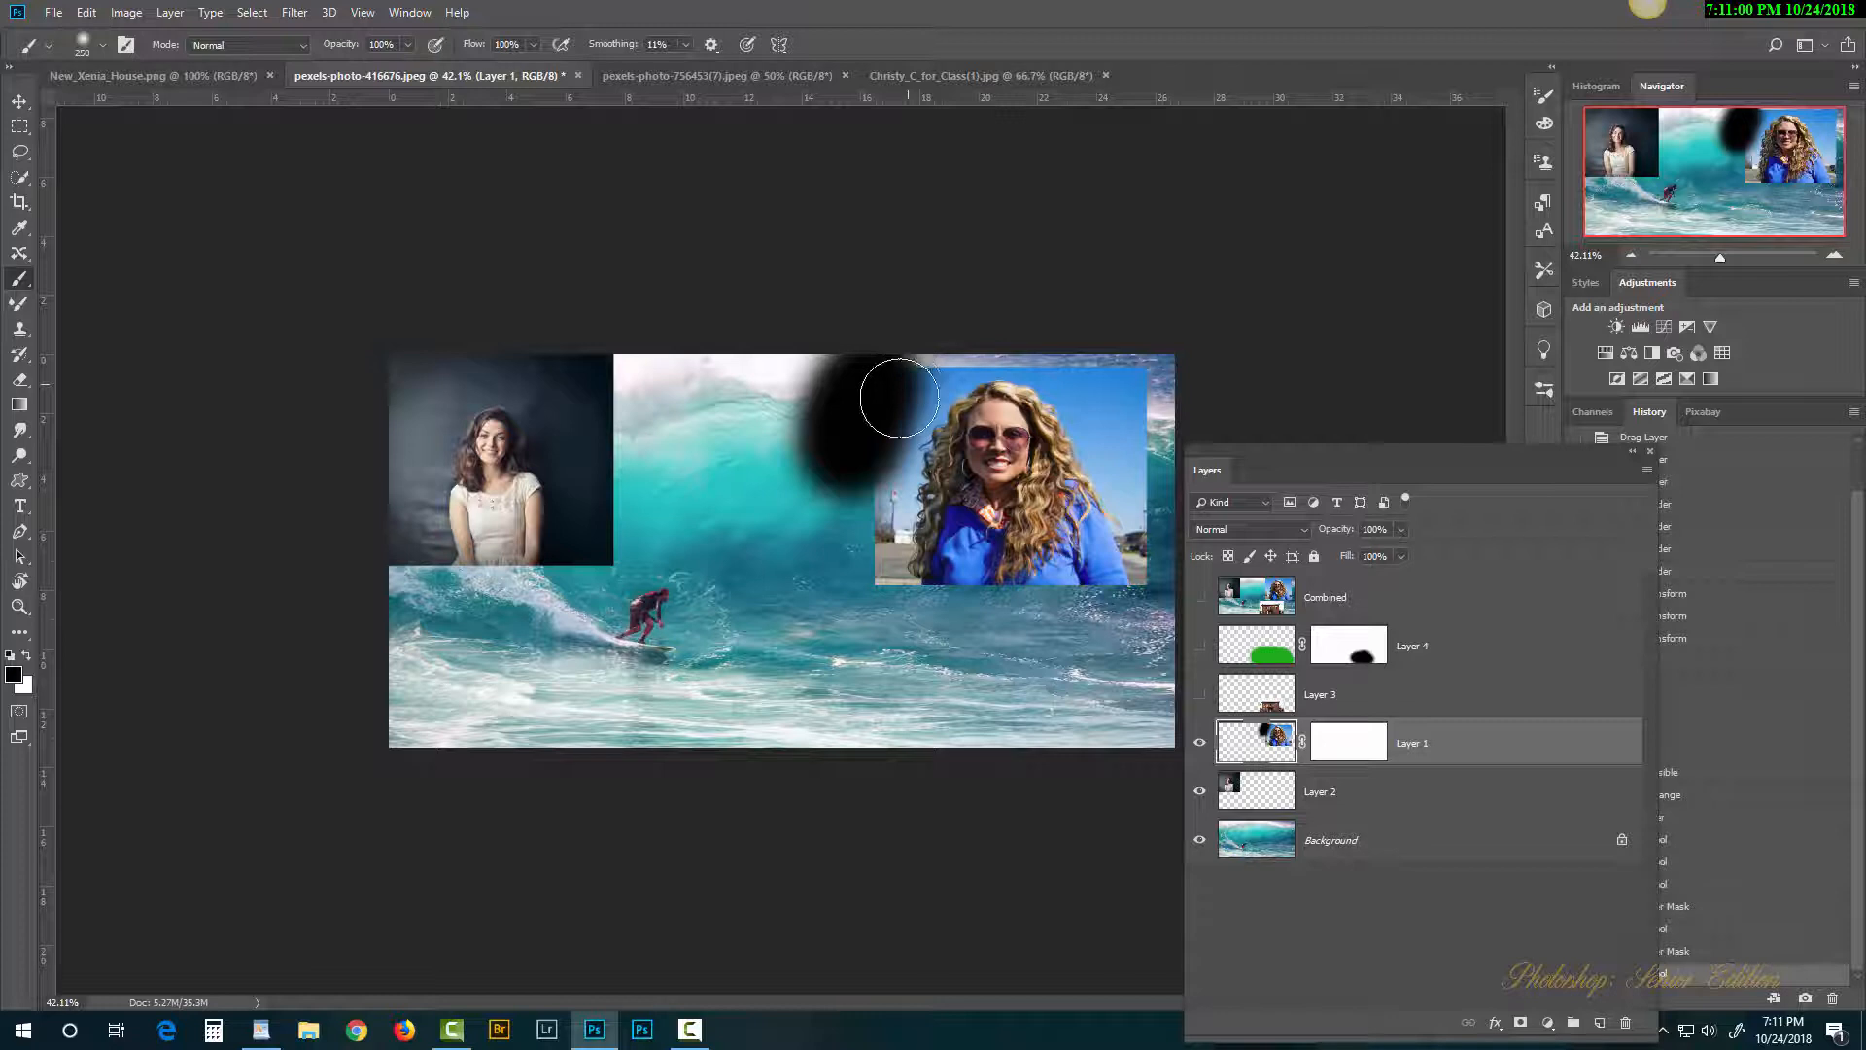
{"action": "mouse_move", "coordinate": [899, 399]}
{"action": "left_mouse_down"}
{"action": "mouse_move", "coordinate": [867, 461]}
{"action": "mouse_move", "coordinate": [855, 584]}
{"action": "left_mouse_up"}
{"action": "mouse_move", "coordinate": [1050, 384]}
{"action": "left_mouse_down"}
{"action": "mouse_move", "coordinate": [1113, 434]}
{"action": "mouse_move", "coordinate": [1118, 530]}
{"action": "left_mouse_up"}
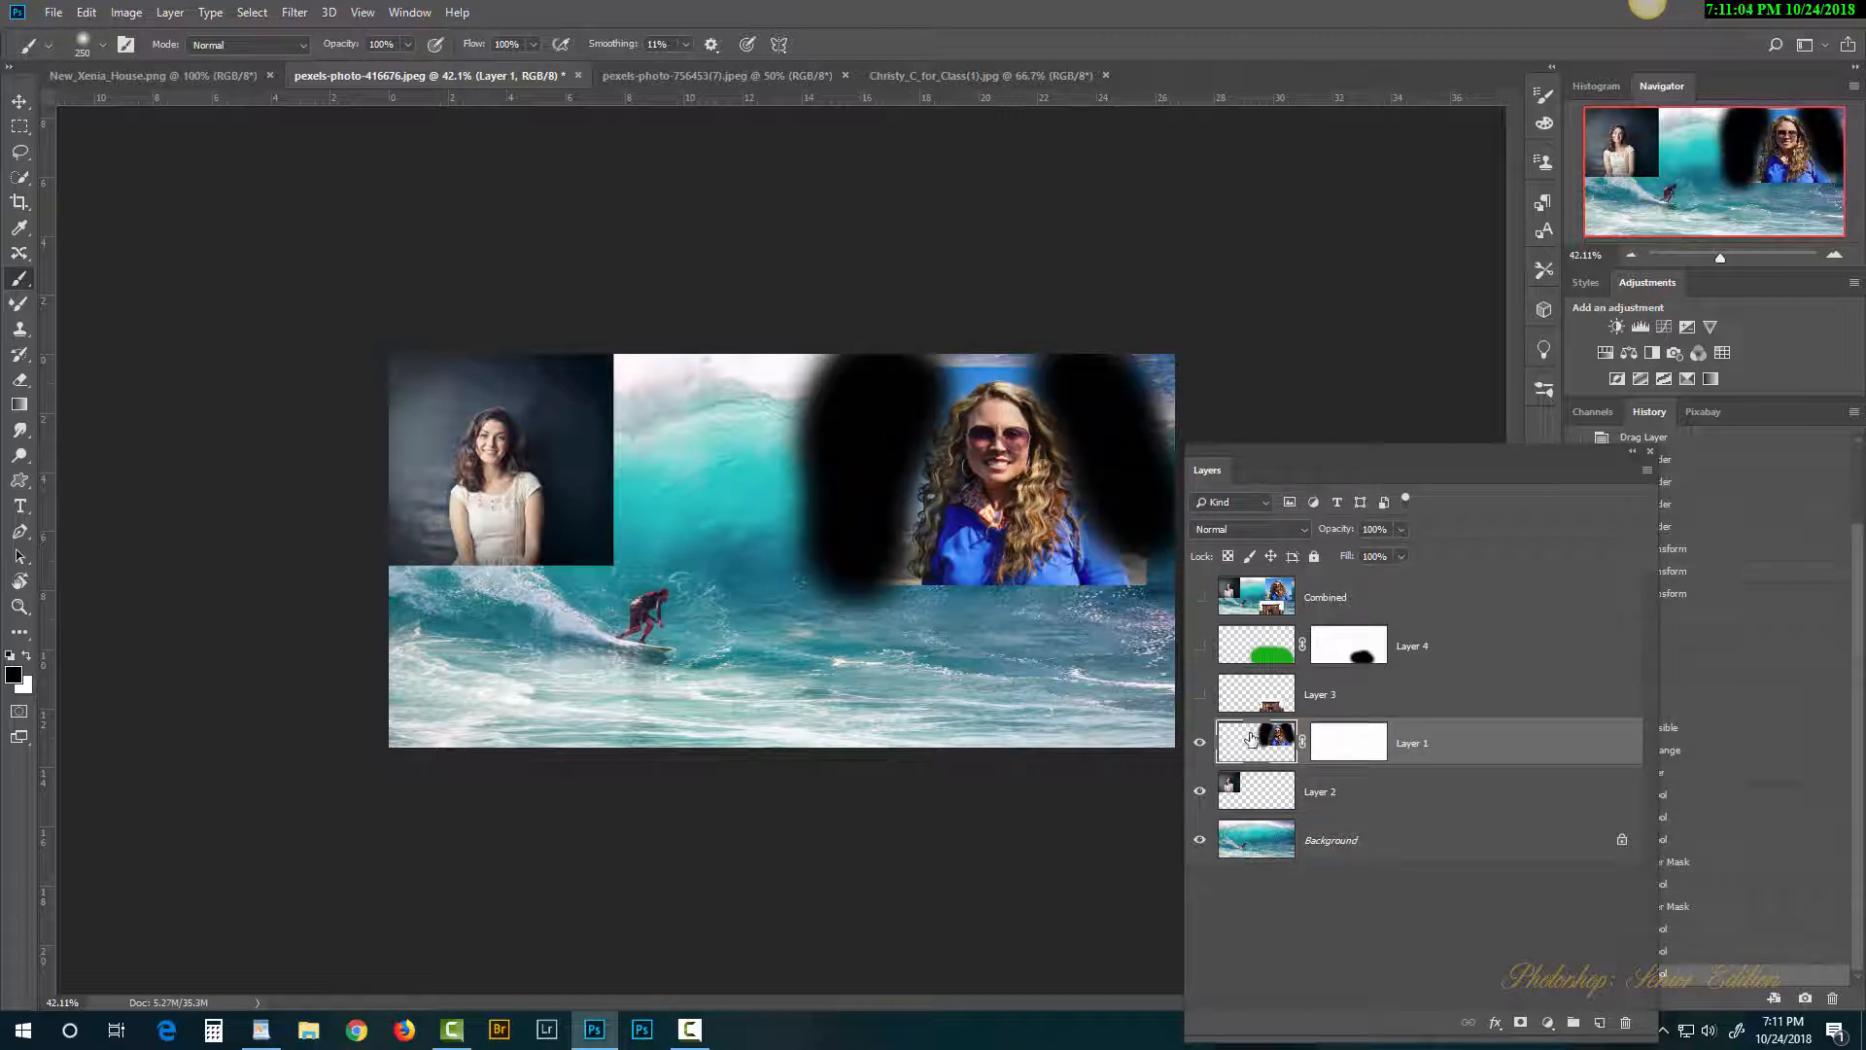
{"action": "key", "text": "ctrl+z"}
{"action": "key", "text": "ctrl+z"}
{"action": "key", "text": "ctrl+z"}
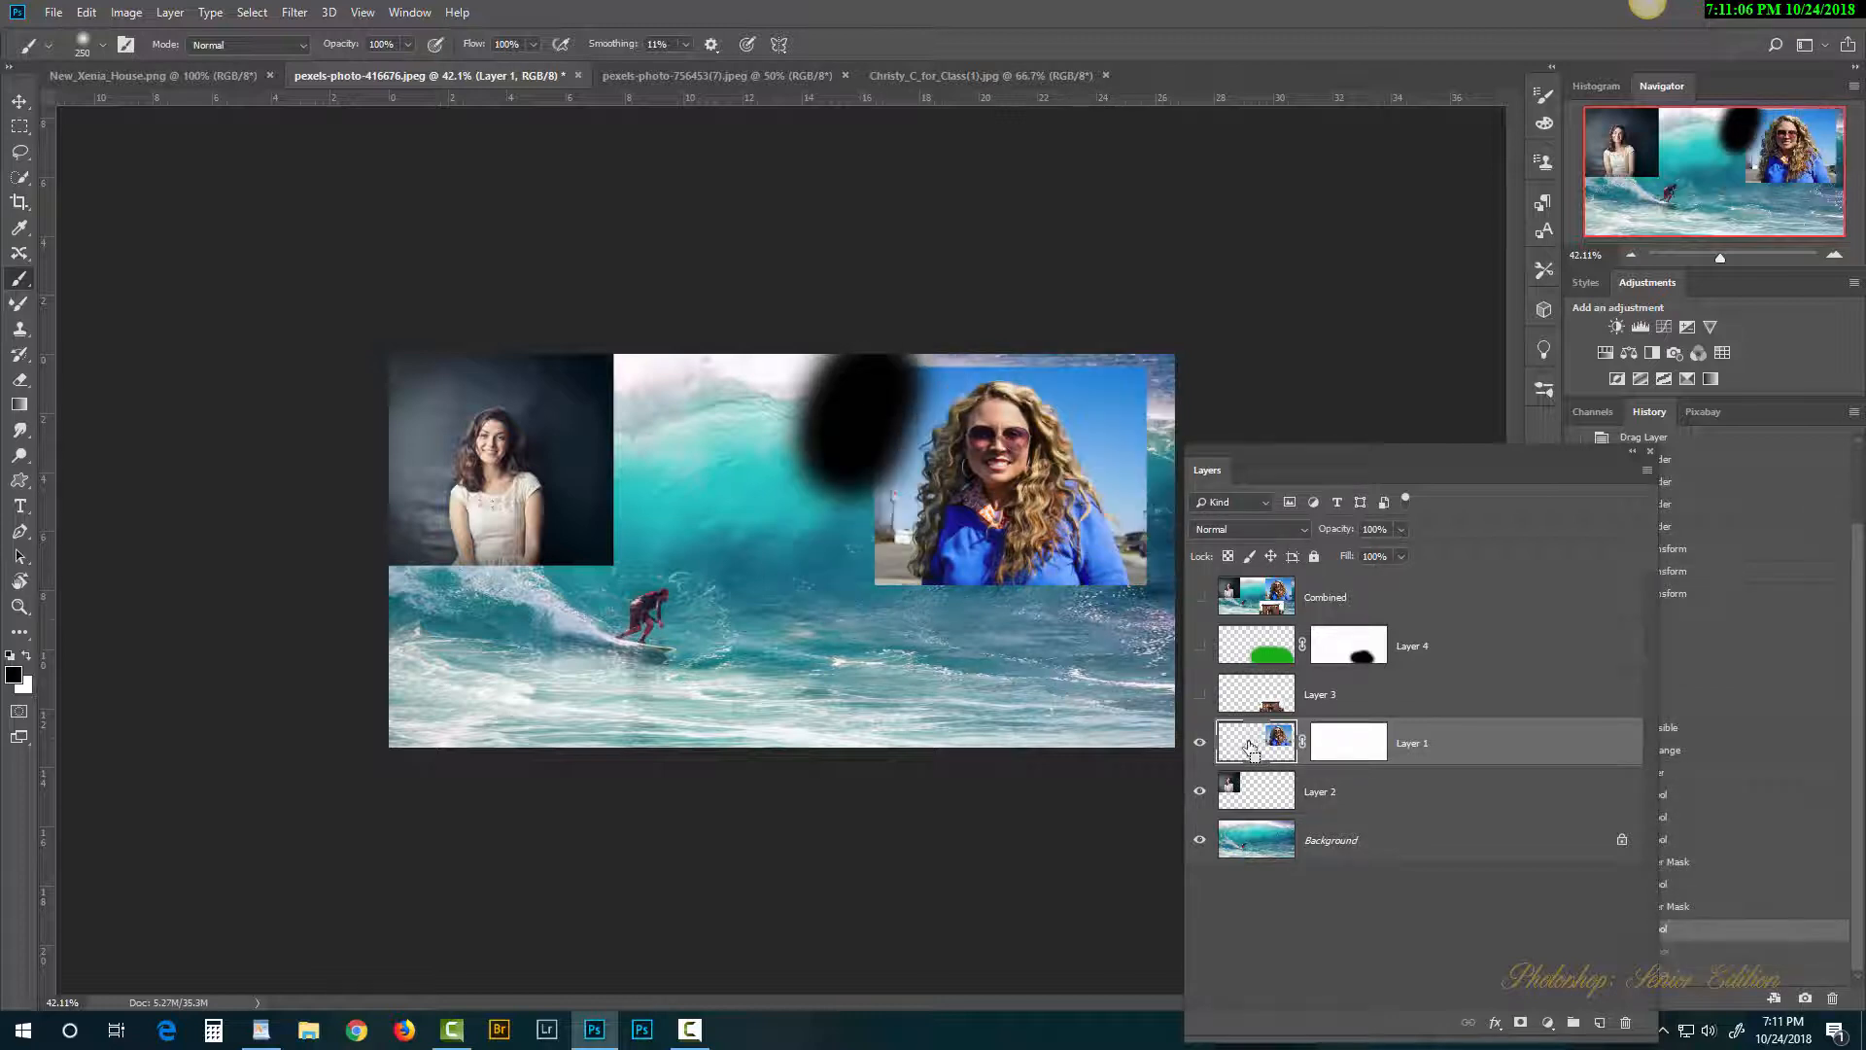
Step: Paint black on Layer 1's mask with a 200 brush to hide the photo's background around her
{"action": "left_click", "coordinate": [1355, 750]}
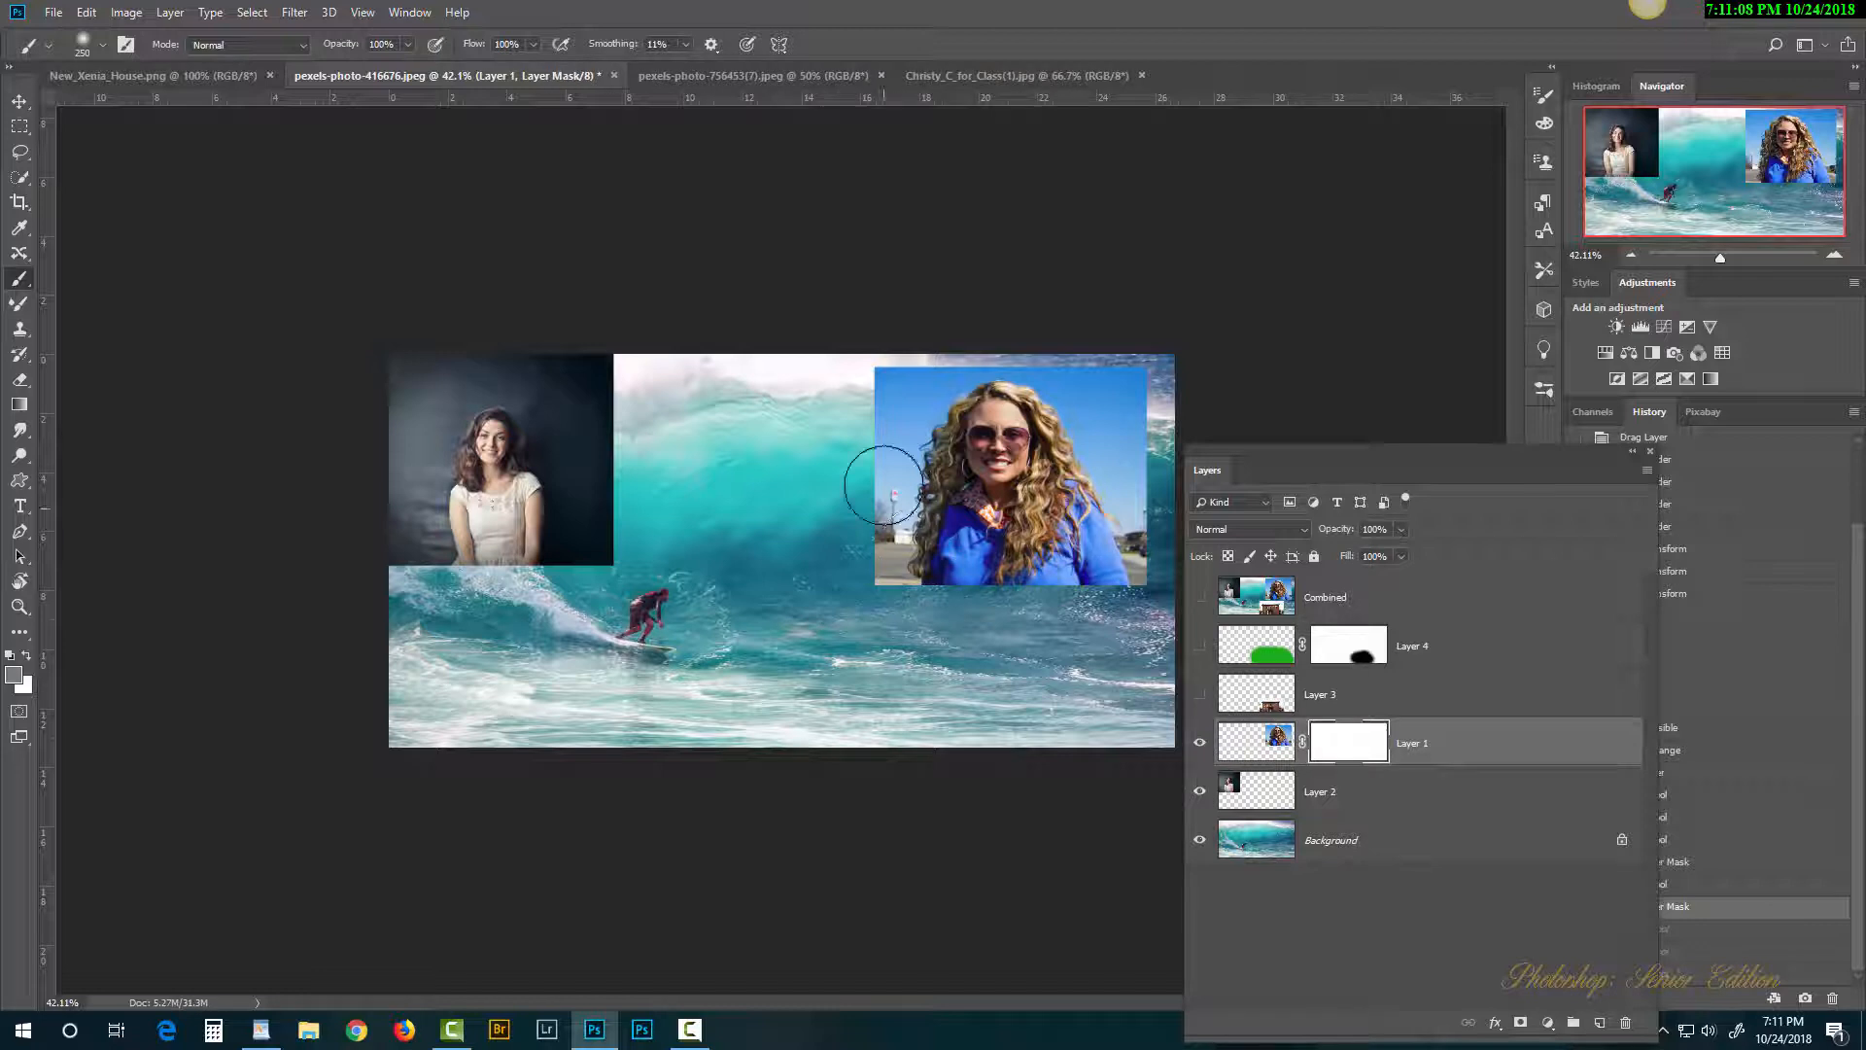
{"action": "left_click_drag", "start_coordinate": [882, 340], "coordinate": [888, 340]}
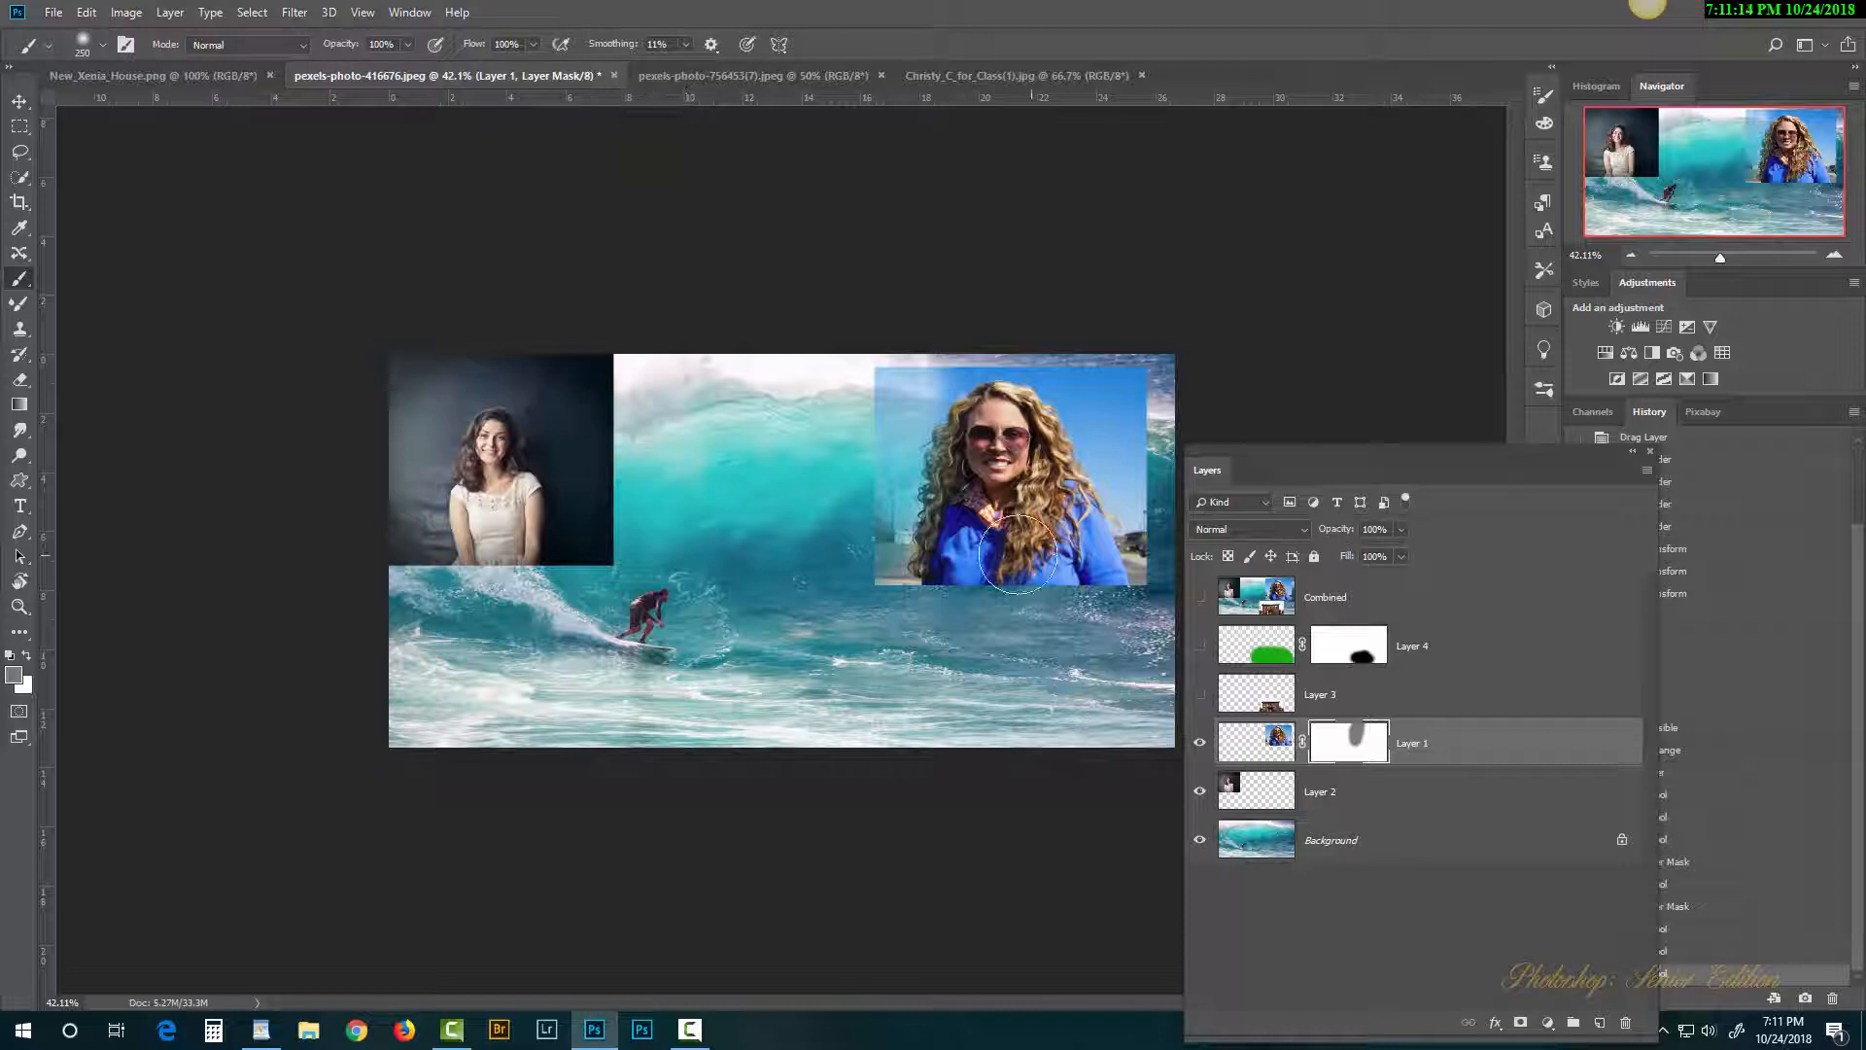
{"action": "key", "text": "bracketleft"}
{"action": "key", "text": "bracketleft"}
{"action": "mouse_move", "coordinate": [1102, 381]}
{"action": "left_mouse_down"}
{"action": "mouse_move", "coordinate": [1117, 368]}
{"action": "mouse_move", "coordinate": [1144, 391]}
{"action": "mouse_move", "coordinate": [1126, 369]}
{"action": "left_mouse_up"}
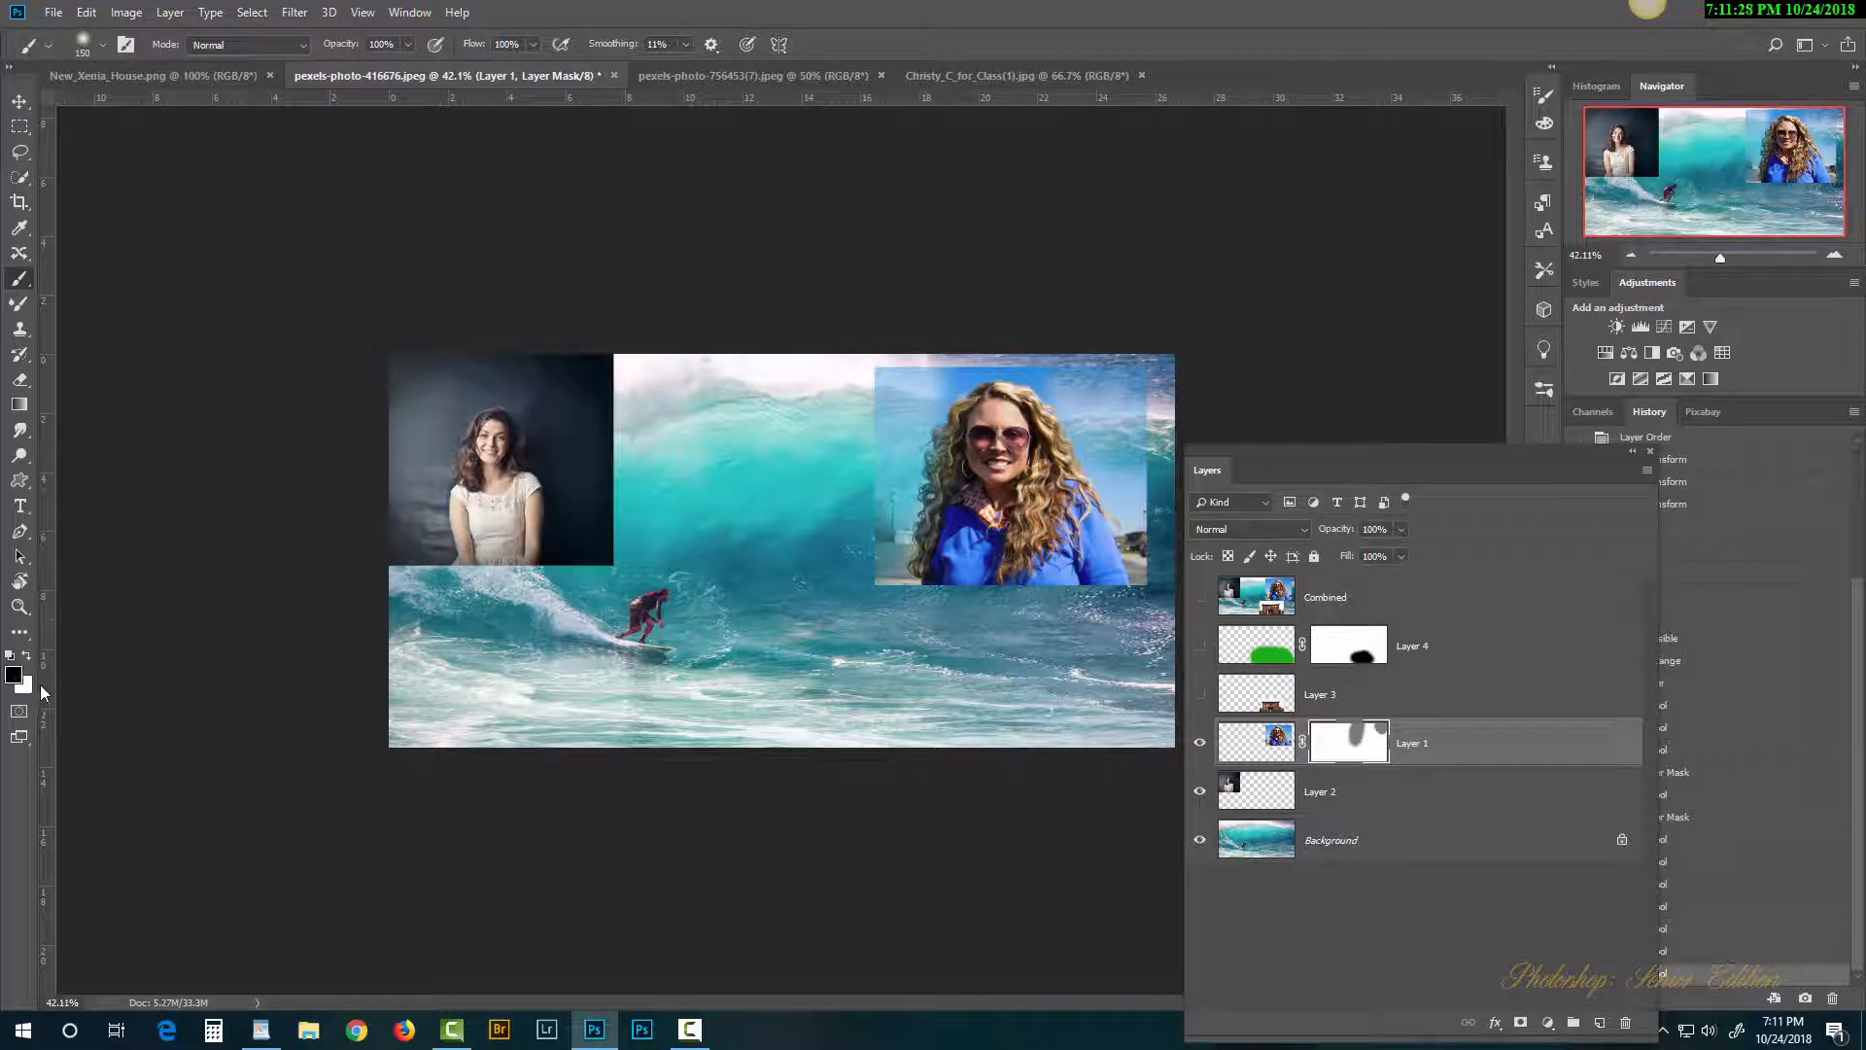
{"action": "mouse_move", "coordinate": [1123, 387]}
{"action": "left_mouse_down"}
{"action": "mouse_move", "coordinate": [1140, 461]}
{"action": "mouse_move", "coordinate": [1084, 354]}
{"action": "mouse_move", "coordinate": [1095, 399]}
{"action": "mouse_move", "coordinate": [1065, 370]}
{"action": "mouse_move", "coordinate": [977, 351]}
{"action": "mouse_move", "coordinate": [918, 386]}
{"action": "mouse_move", "coordinate": [856, 529]}
{"action": "left_mouse_up"}
{"action": "mouse_move", "coordinate": [882, 337]}
{"action": "left_mouse_down"}
{"action": "mouse_move", "coordinate": [862, 615]}
{"action": "mouse_move", "coordinate": [872, 534]}
{"action": "mouse_move", "coordinate": [885, 655]}
{"action": "left_mouse_up"}
{"action": "mouse_move", "coordinate": [1092, 404]}
{"action": "left_mouse_down"}
{"action": "mouse_move", "coordinate": [1168, 613]}
{"action": "mouse_move", "coordinate": [1114, 421]}
{"action": "mouse_move", "coordinate": [1042, 368]}
{"action": "mouse_move", "coordinate": [937, 378]}
{"action": "mouse_move", "coordinate": [876, 526]}
{"action": "mouse_move", "coordinate": [879, 593]}
{"action": "left_mouse_up"}
Step: Switch to white and paint the woman's hair back in on the mask
{"action": "key", "text": "x"}
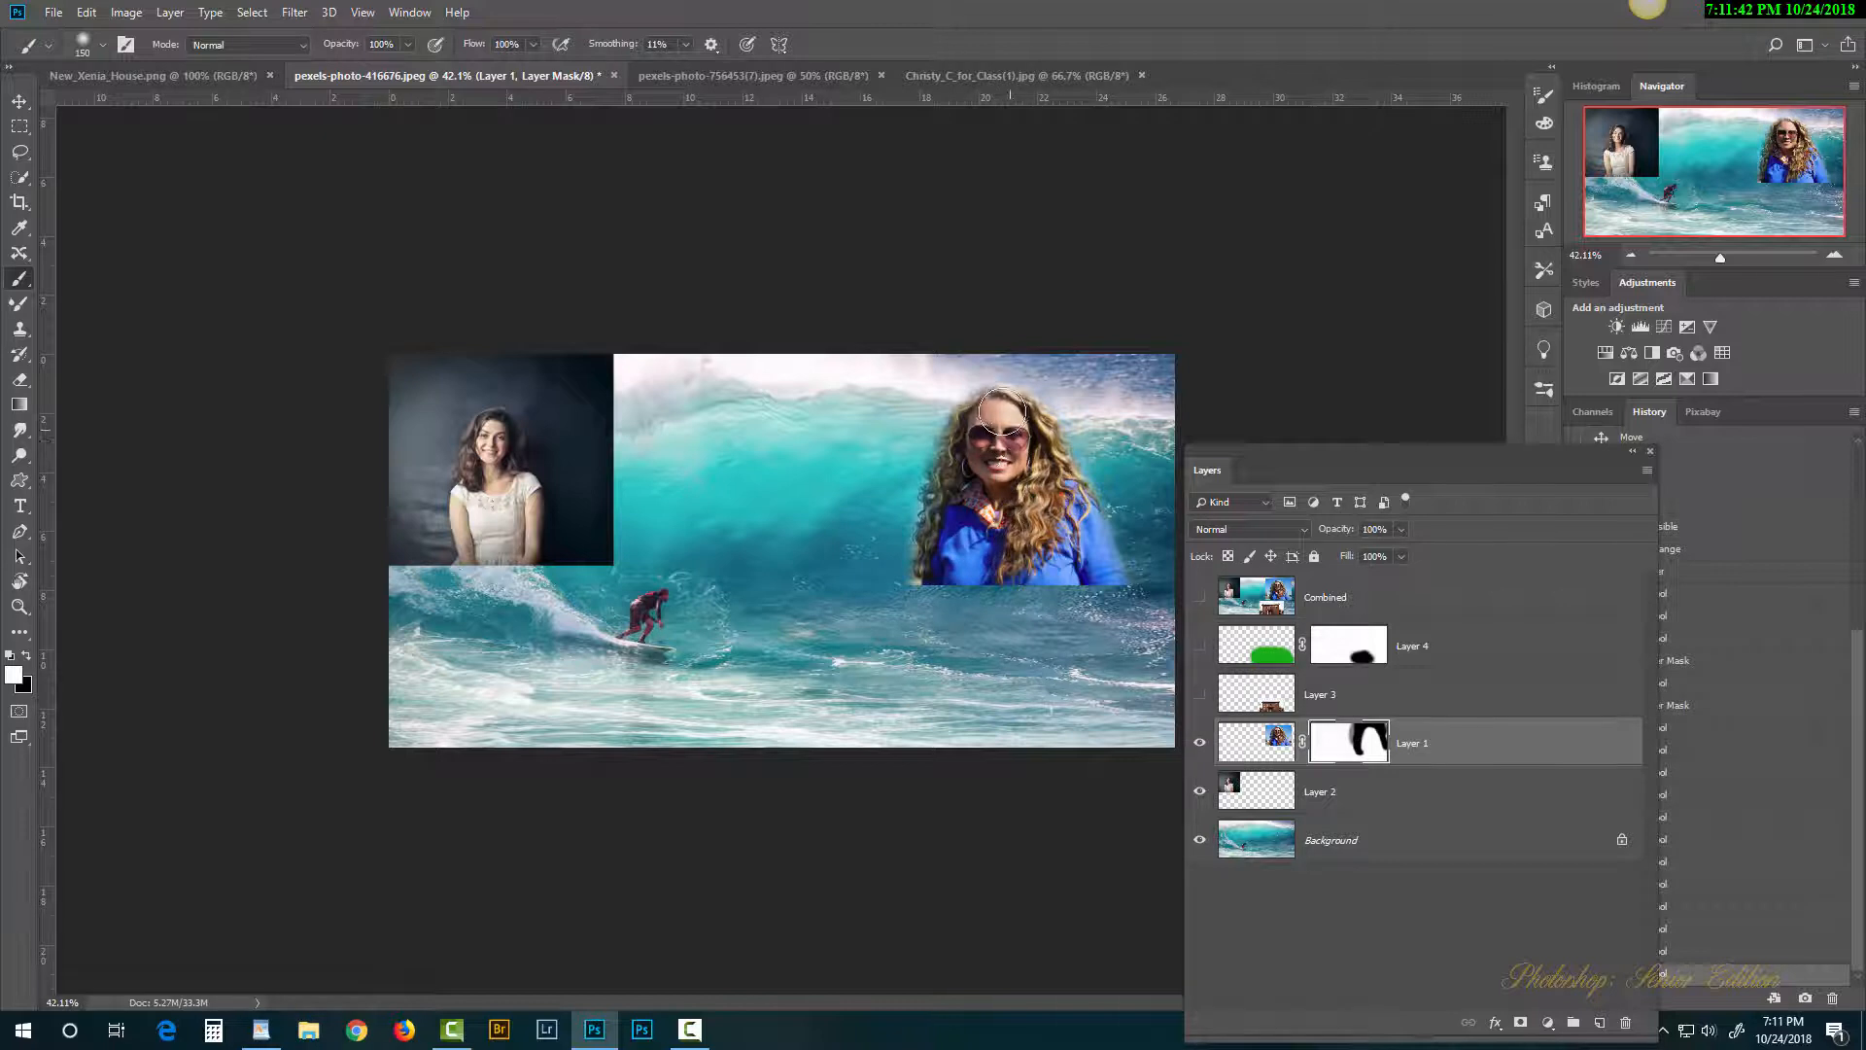
{"action": "mouse_move", "coordinate": [978, 442]}
{"action": "left_mouse_down"}
{"action": "mouse_move", "coordinate": [967, 548]}
{"action": "mouse_move", "coordinate": [1069, 545]}
{"action": "left_mouse_up"}
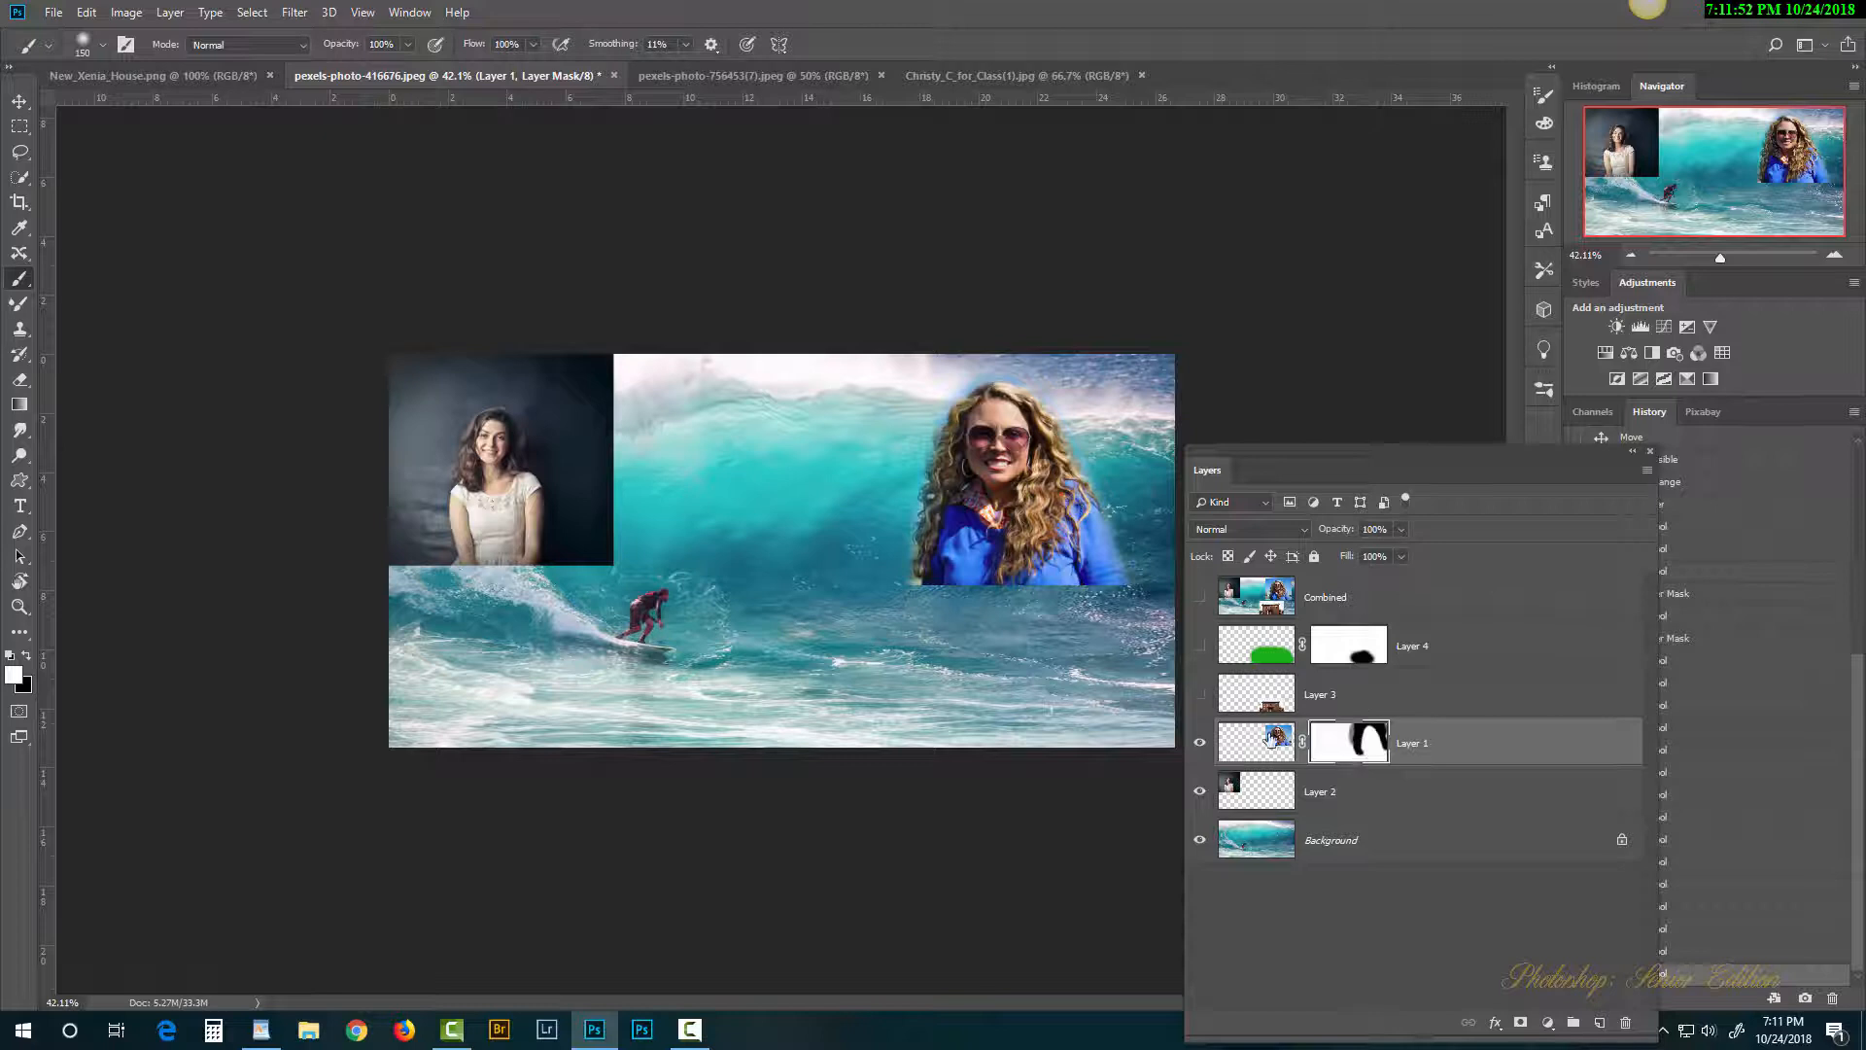
{"action": "left_click", "coordinate": [1260, 791]}
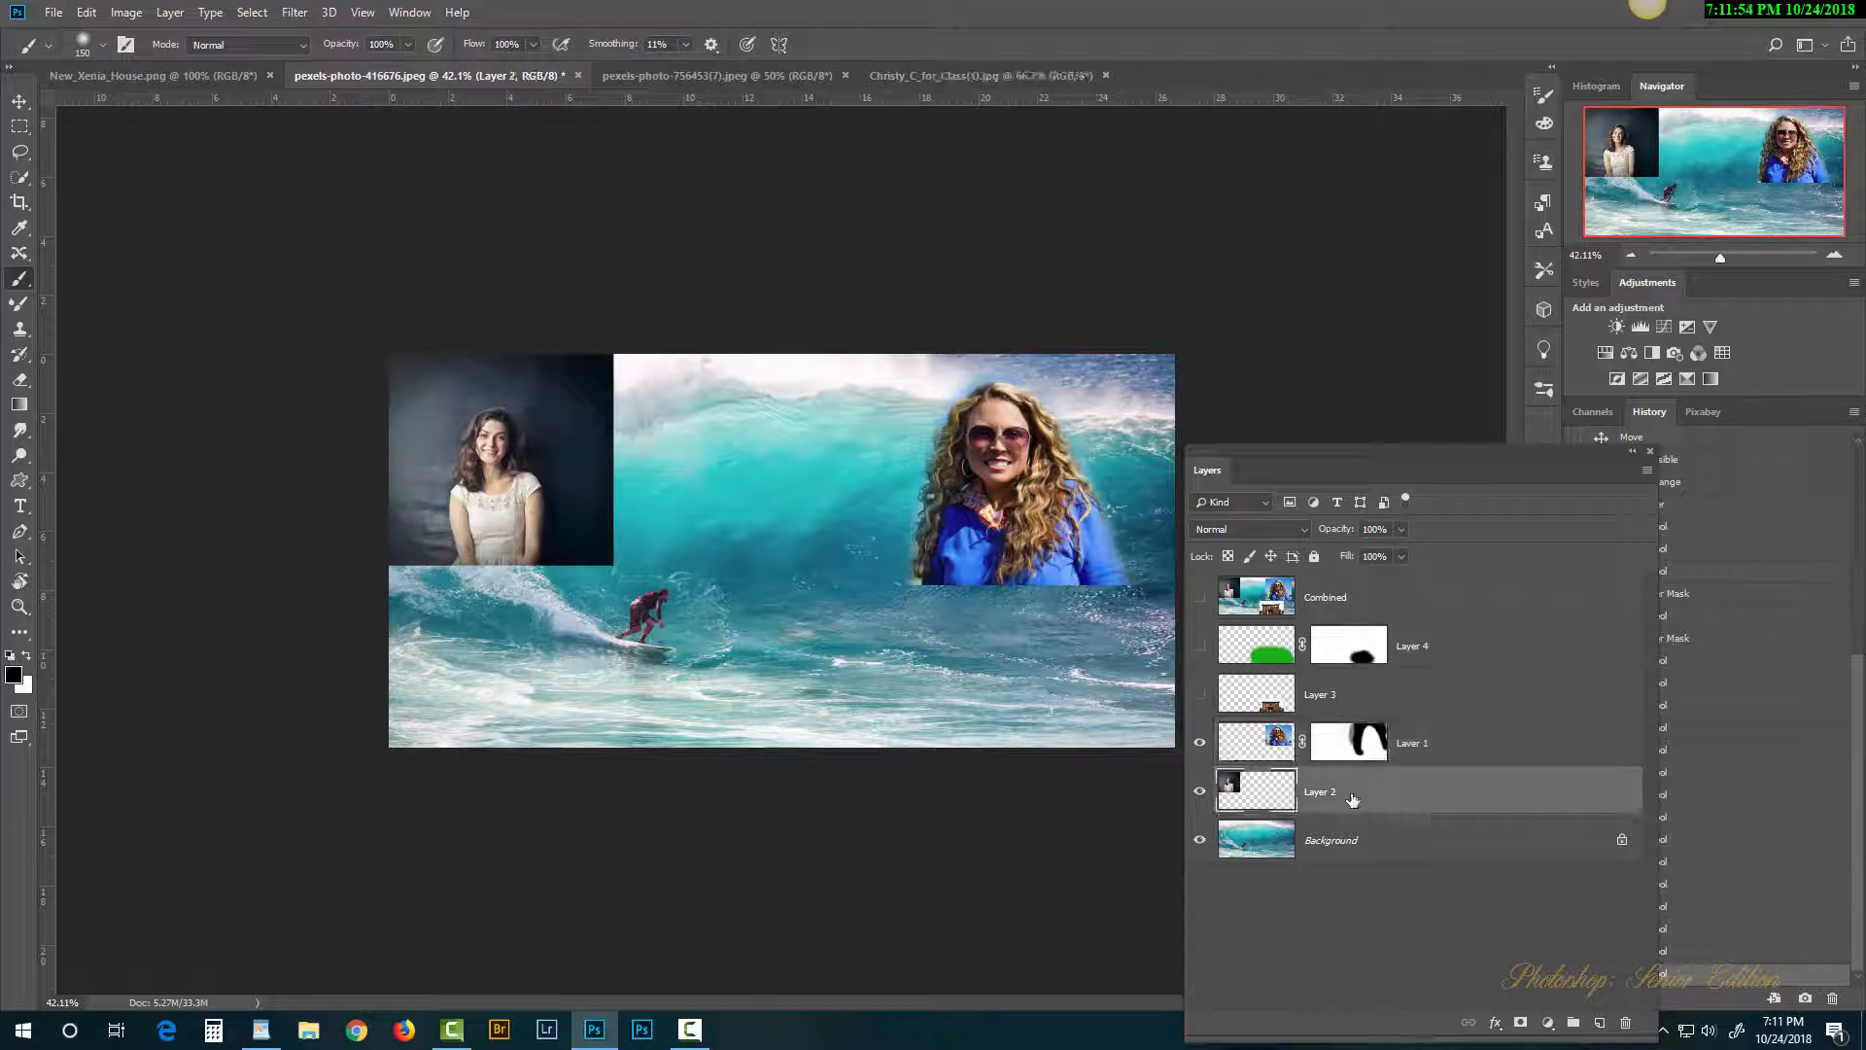
Step: Add a mask to Layer 2 and paint black to hide the dark backdrop around her, finishing at brush size 50
{"action": "left_click", "coordinate": [1522, 1023]}
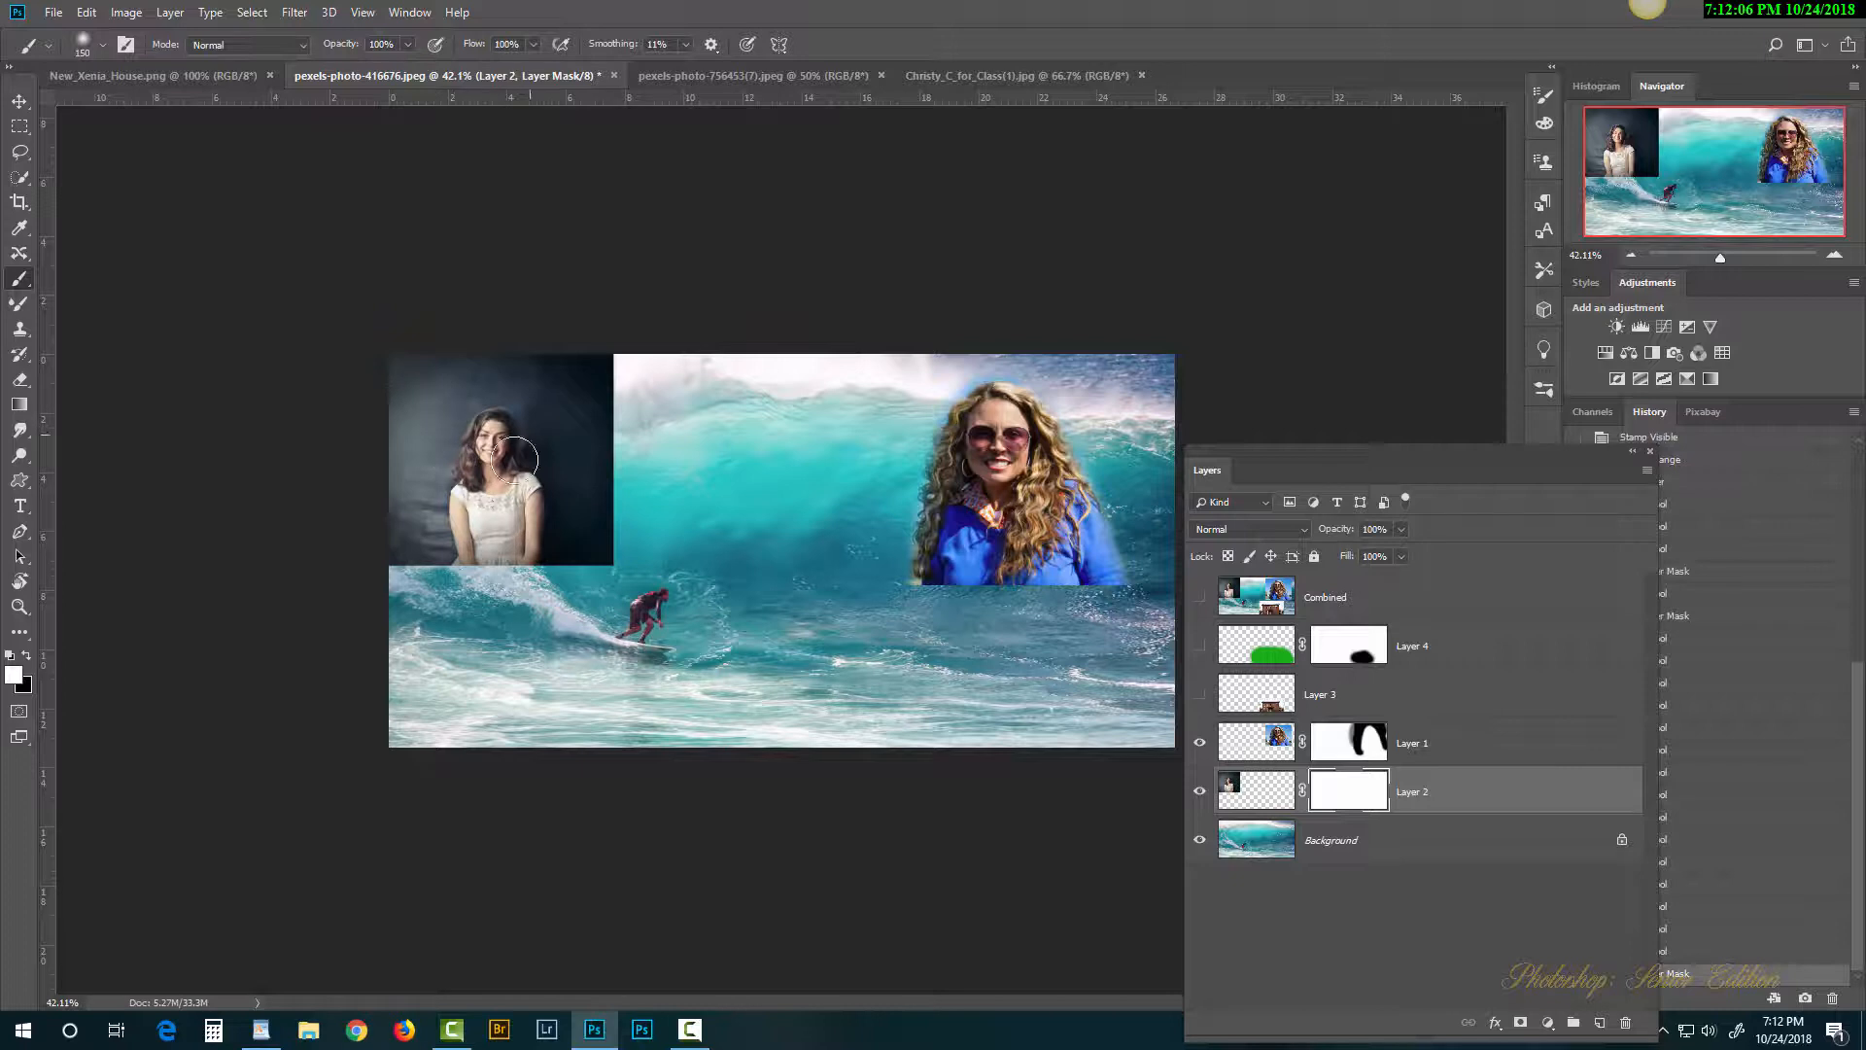
{"action": "left_click", "coordinate": [479, 485]}
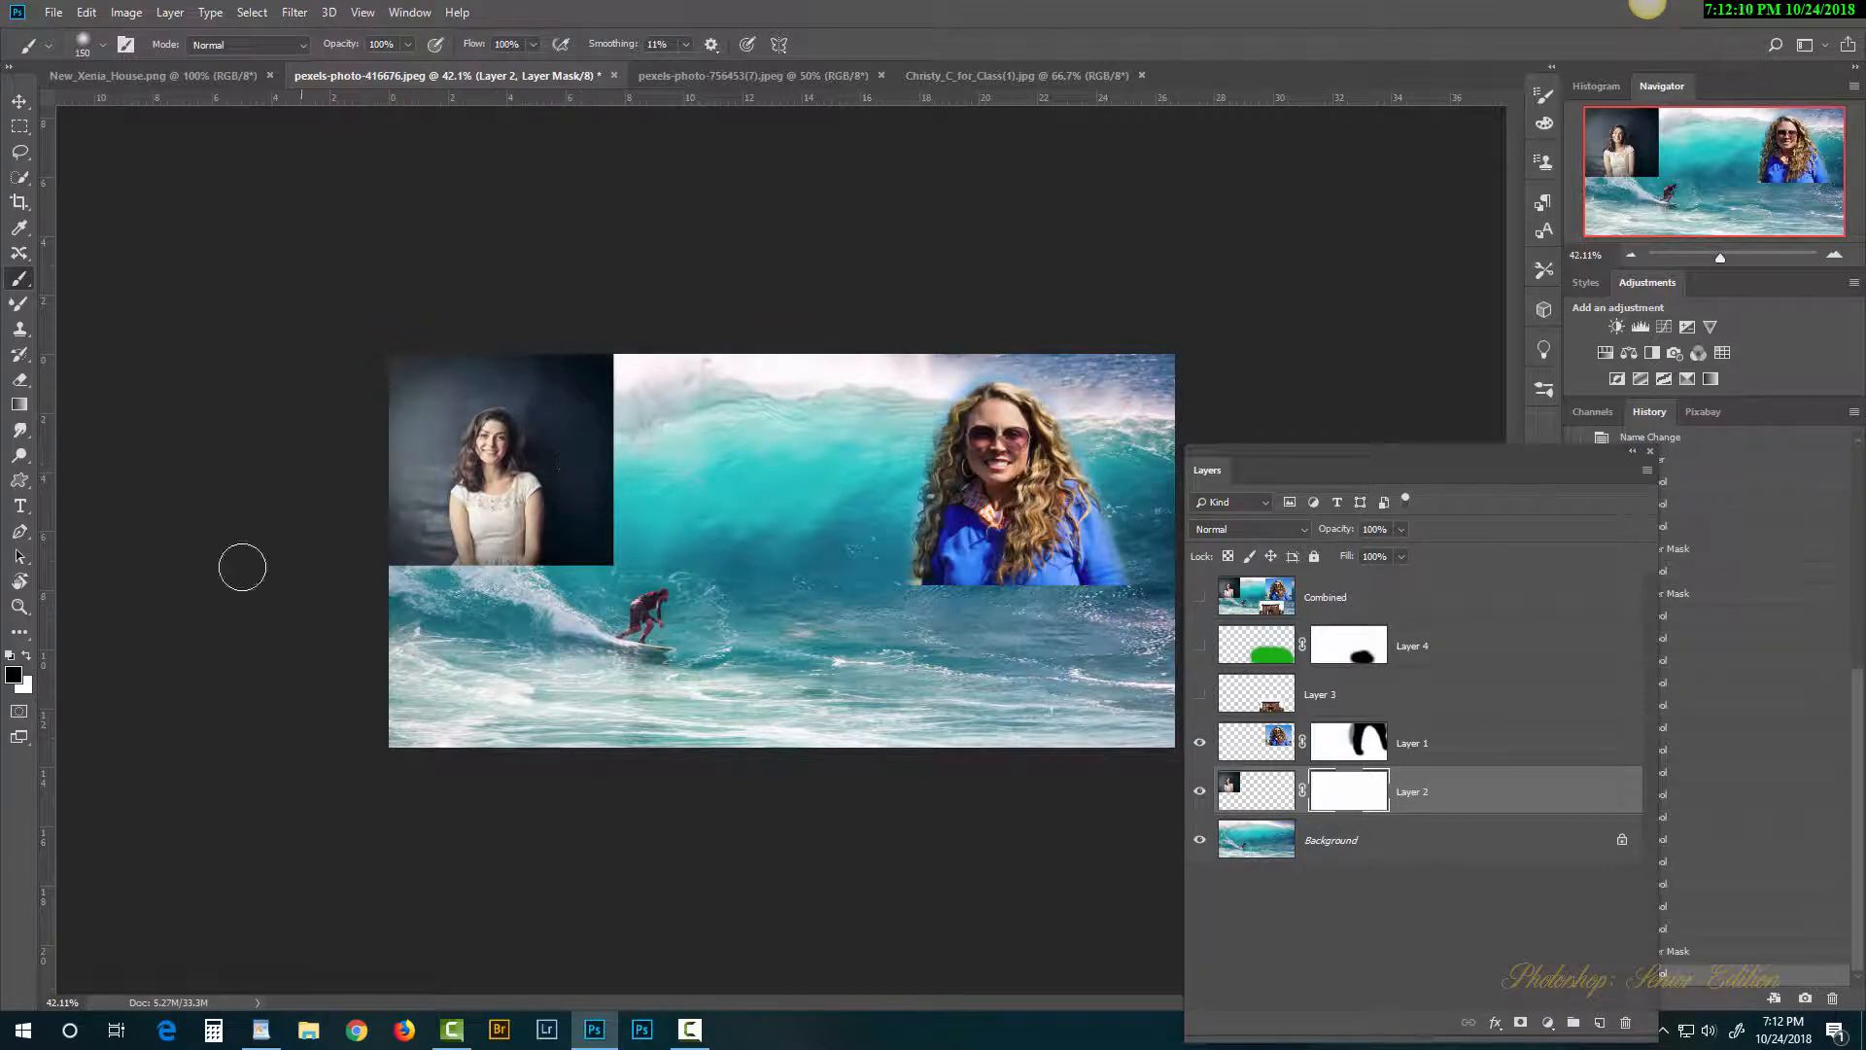
{"action": "mouse_move", "coordinate": [591, 363]}
{"action": "left_mouse_down"}
{"action": "mouse_move", "coordinate": [609, 548]}
{"action": "mouse_move", "coordinate": [585, 459]}
{"action": "mouse_move", "coordinate": [610, 344]}
{"action": "mouse_move", "coordinate": [612, 436]}
{"action": "mouse_move", "coordinate": [565, 374]}
{"action": "mouse_move", "coordinate": [459, 356]}
{"action": "mouse_move", "coordinate": [395, 376]}
{"action": "mouse_move", "coordinate": [366, 527]}
{"action": "mouse_move", "coordinate": [373, 579]}
{"action": "mouse_move", "coordinate": [436, 355]}
{"action": "mouse_move", "coordinate": [423, 604]}
{"action": "left_mouse_up"}
{"action": "mouse_move", "coordinate": [583, 557]}
{"action": "left_mouse_down"}
{"action": "mouse_move", "coordinate": [568, 401]}
{"action": "mouse_move", "coordinate": [542, 371]}
{"action": "mouse_move", "coordinate": [441, 375]}
{"action": "mouse_move", "coordinate": [413, 466]}
{"action": "mouse_move", "coordinate": [463, 362]}
{"action": "mouse_move", "coordinate": [587, 416]}
{"action": "mouse_move", "coordinate": [530, 395]}
{"action": "mouse_move", "coordinate": [551, 447]}
{"action": "mouse_move", "coordinate": [536, 402]}
{"action": "mouse_move", "coordinate": [473, 392]}
{"action": "mouse_move", "coordinate": [440, 486]}
{"action": "left_mouse_up"}
{"action": "key", "text": "bracketleft"}
{"action": "key", "text": "bracketleft"}
{"action": "key", "text": "bracketleft"}
{"action": "key", "text": "bracketleft"}
{"action": "key", "text": "bracketleft"}
{"action": "key", "text": "bracketleft"}
{"action": "key", "text": "bracketleft"}
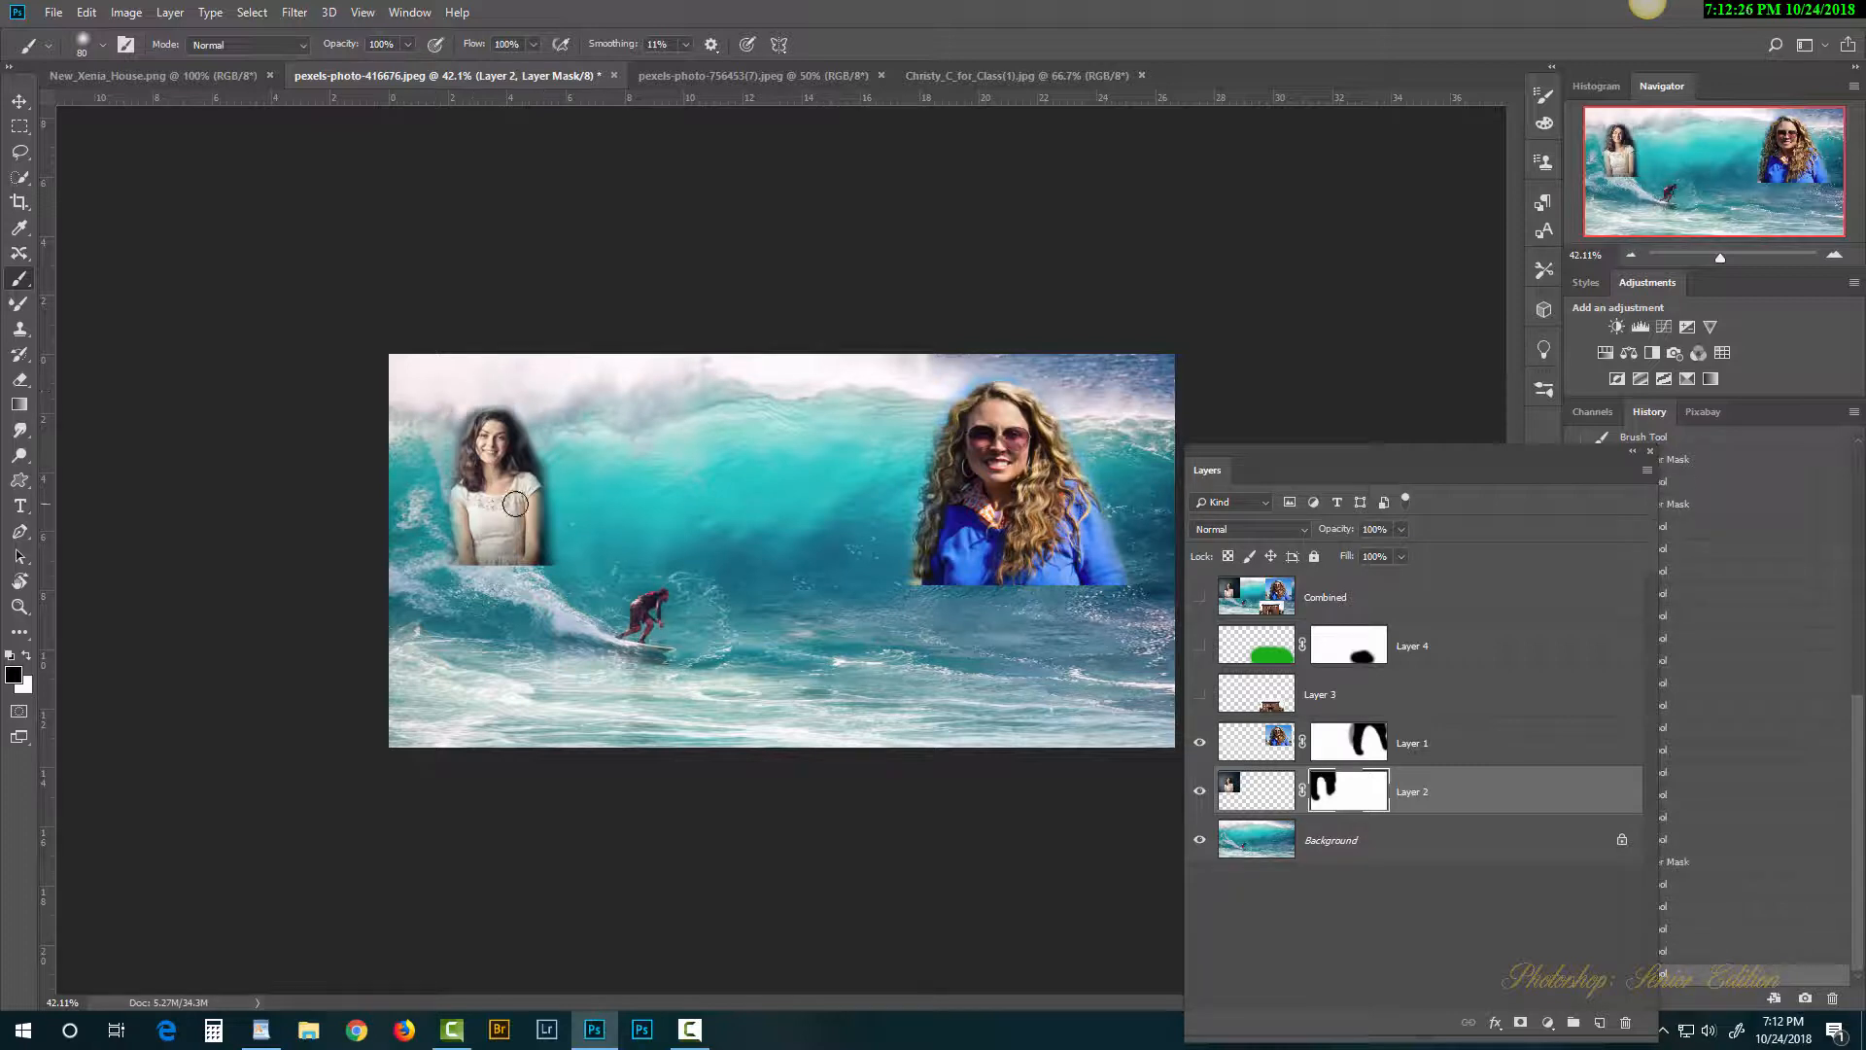
{"action": "mouse_move", "coordinate": [554, 462]}
{"action": "left_mouse_down"}
{"action": "mouse_move", "coordinate": [557, 588]}
{"action": "mouse_move", "coordinate": [560, 526]}
{"action": "left_mouse_up"}
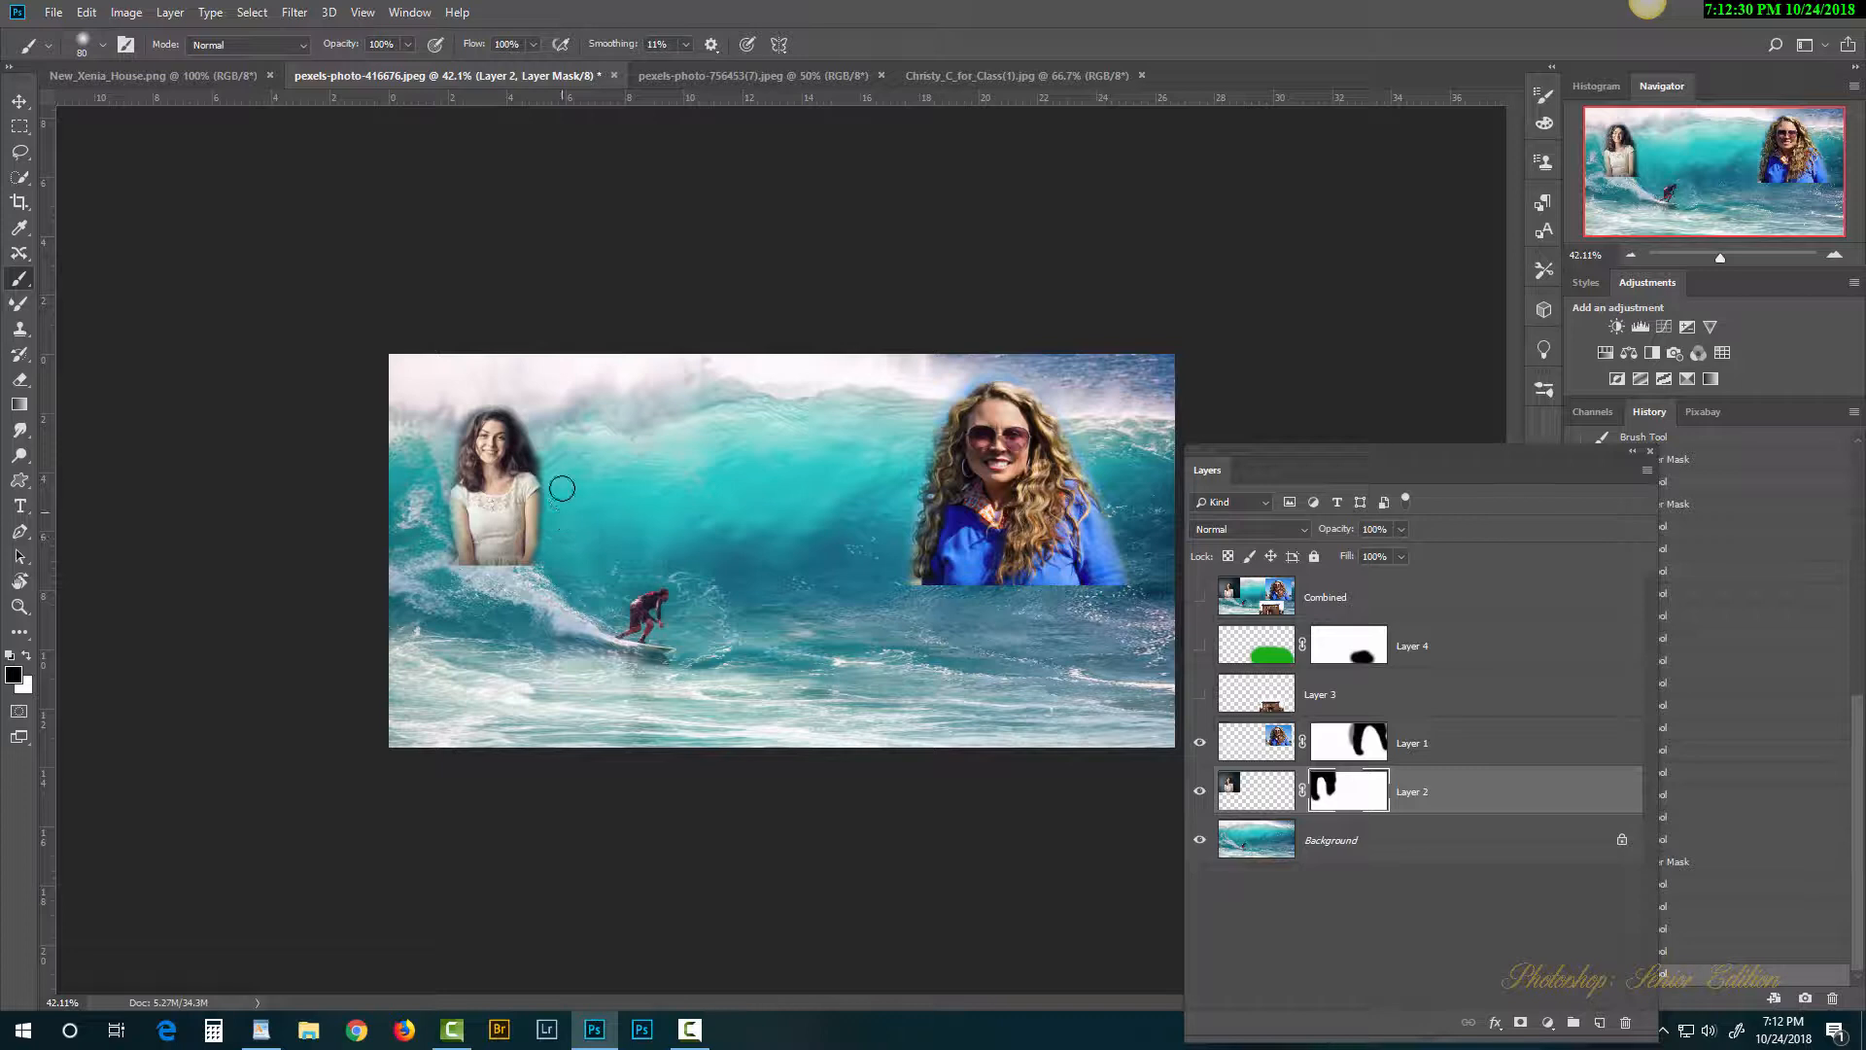
{"action": "left_click_drag", "start_coordinate": [545, 460], "coordinate": [540, 419]}
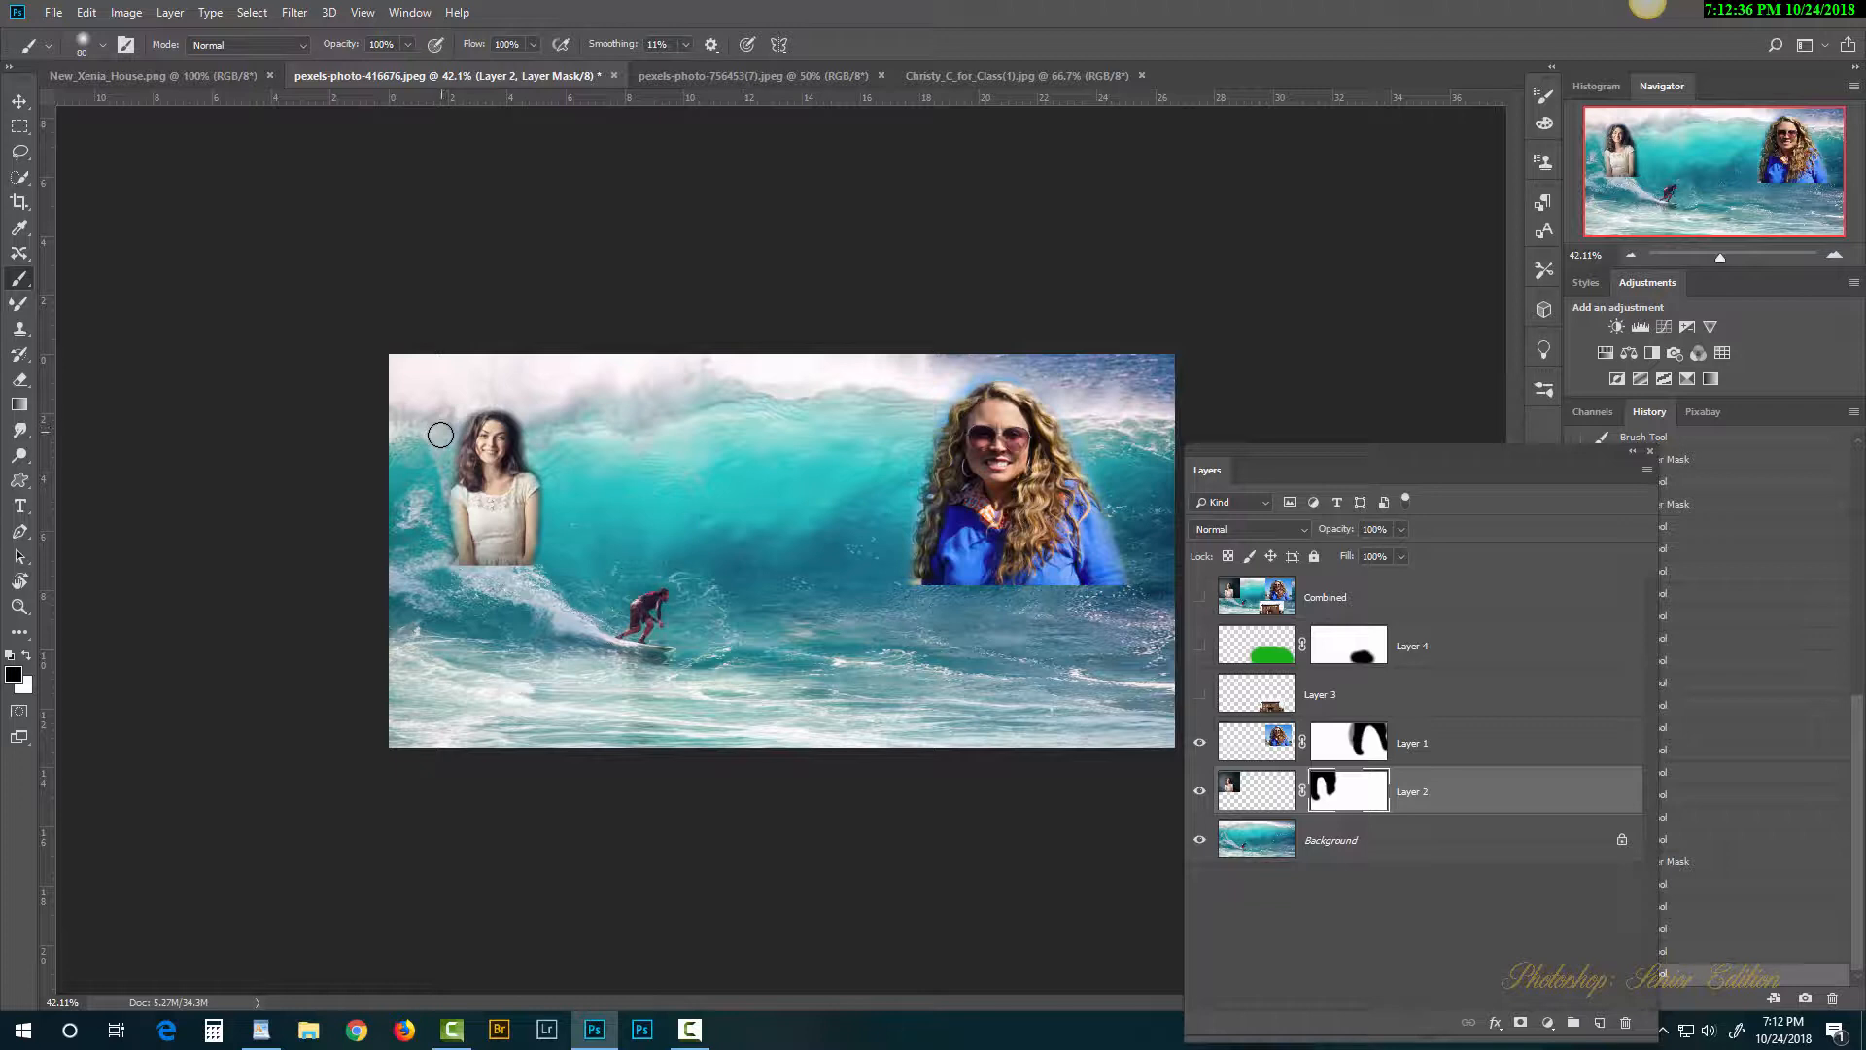
{"action": "left_click_drag", "start_coordinate": [451, 418], "coordinate": [418, 469]}
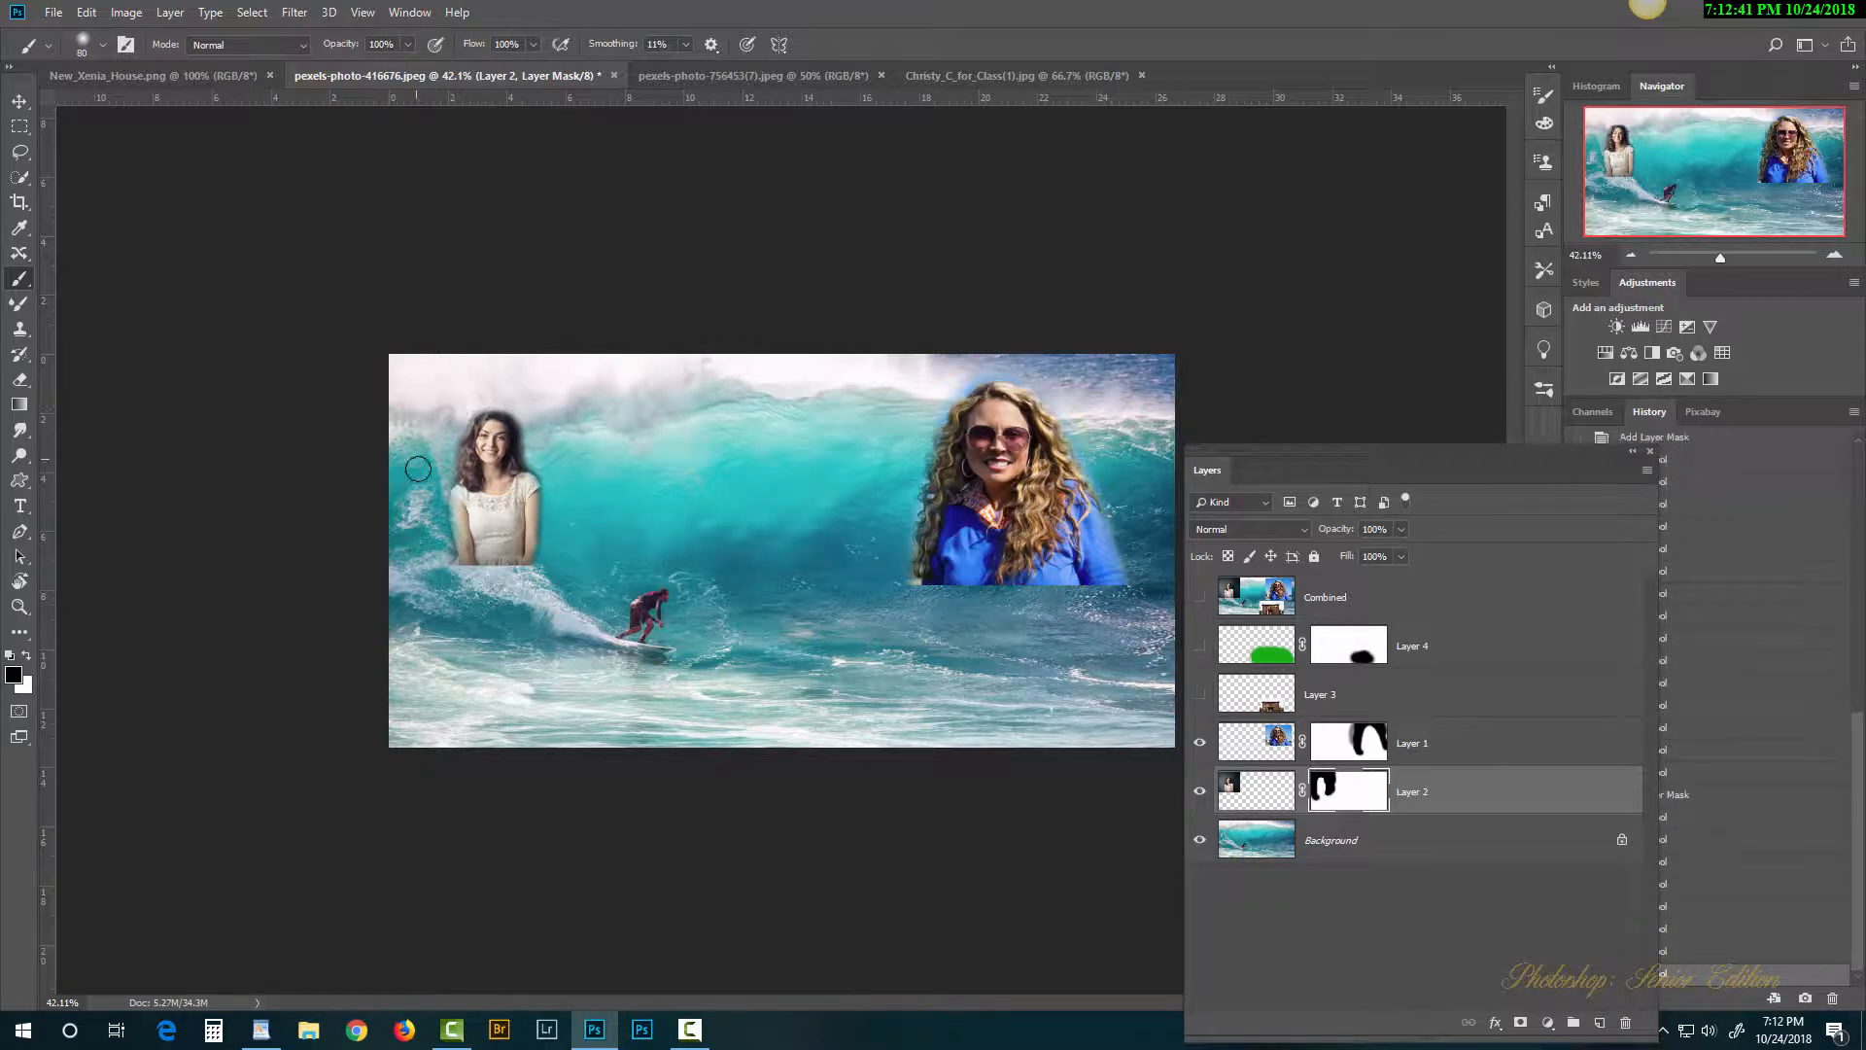
{"action": "left_click", "coordinate": [540, 450]}
Step: Zoom to 100% on the left woman and paint white on the mask to restore both arms
{"action": "key", "text": "ctrl+plus"}
{"action": "key", "text": "ctrl+plus"}
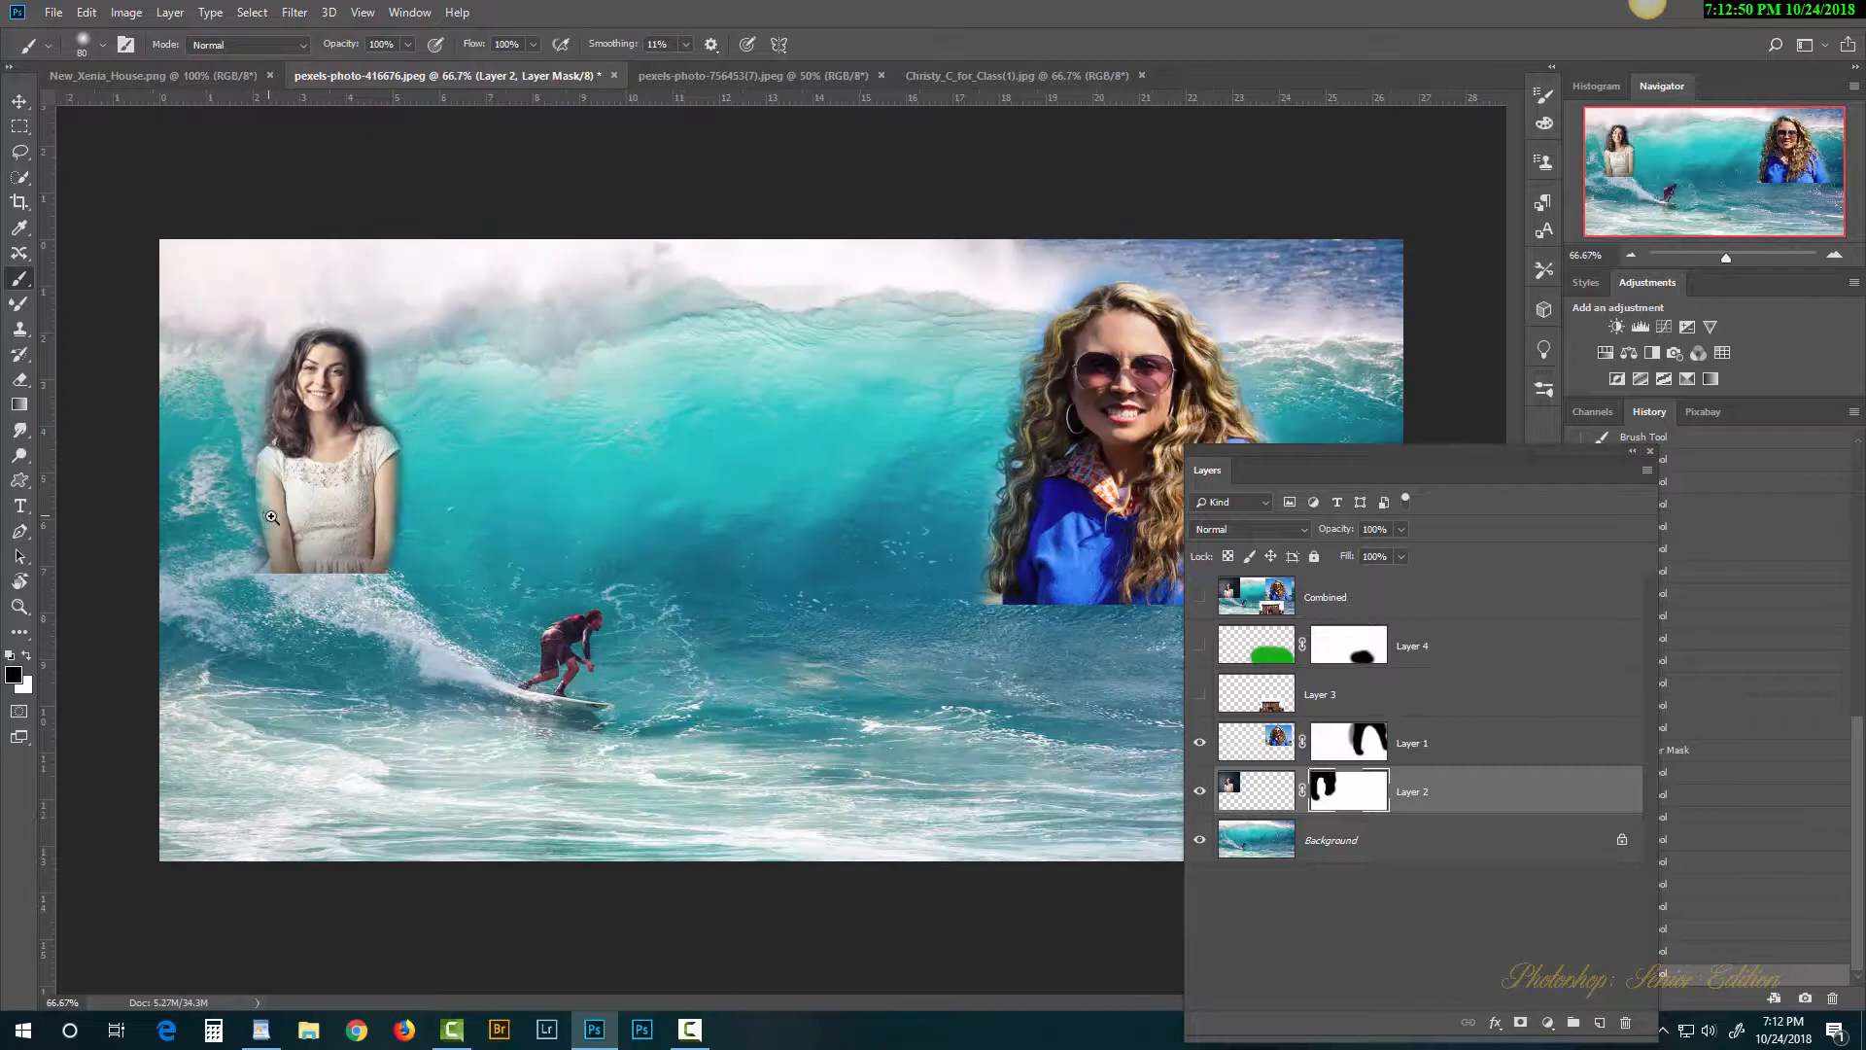
{"action": "left_click", "coordinate": [271, 517], "text": "ctrl"}
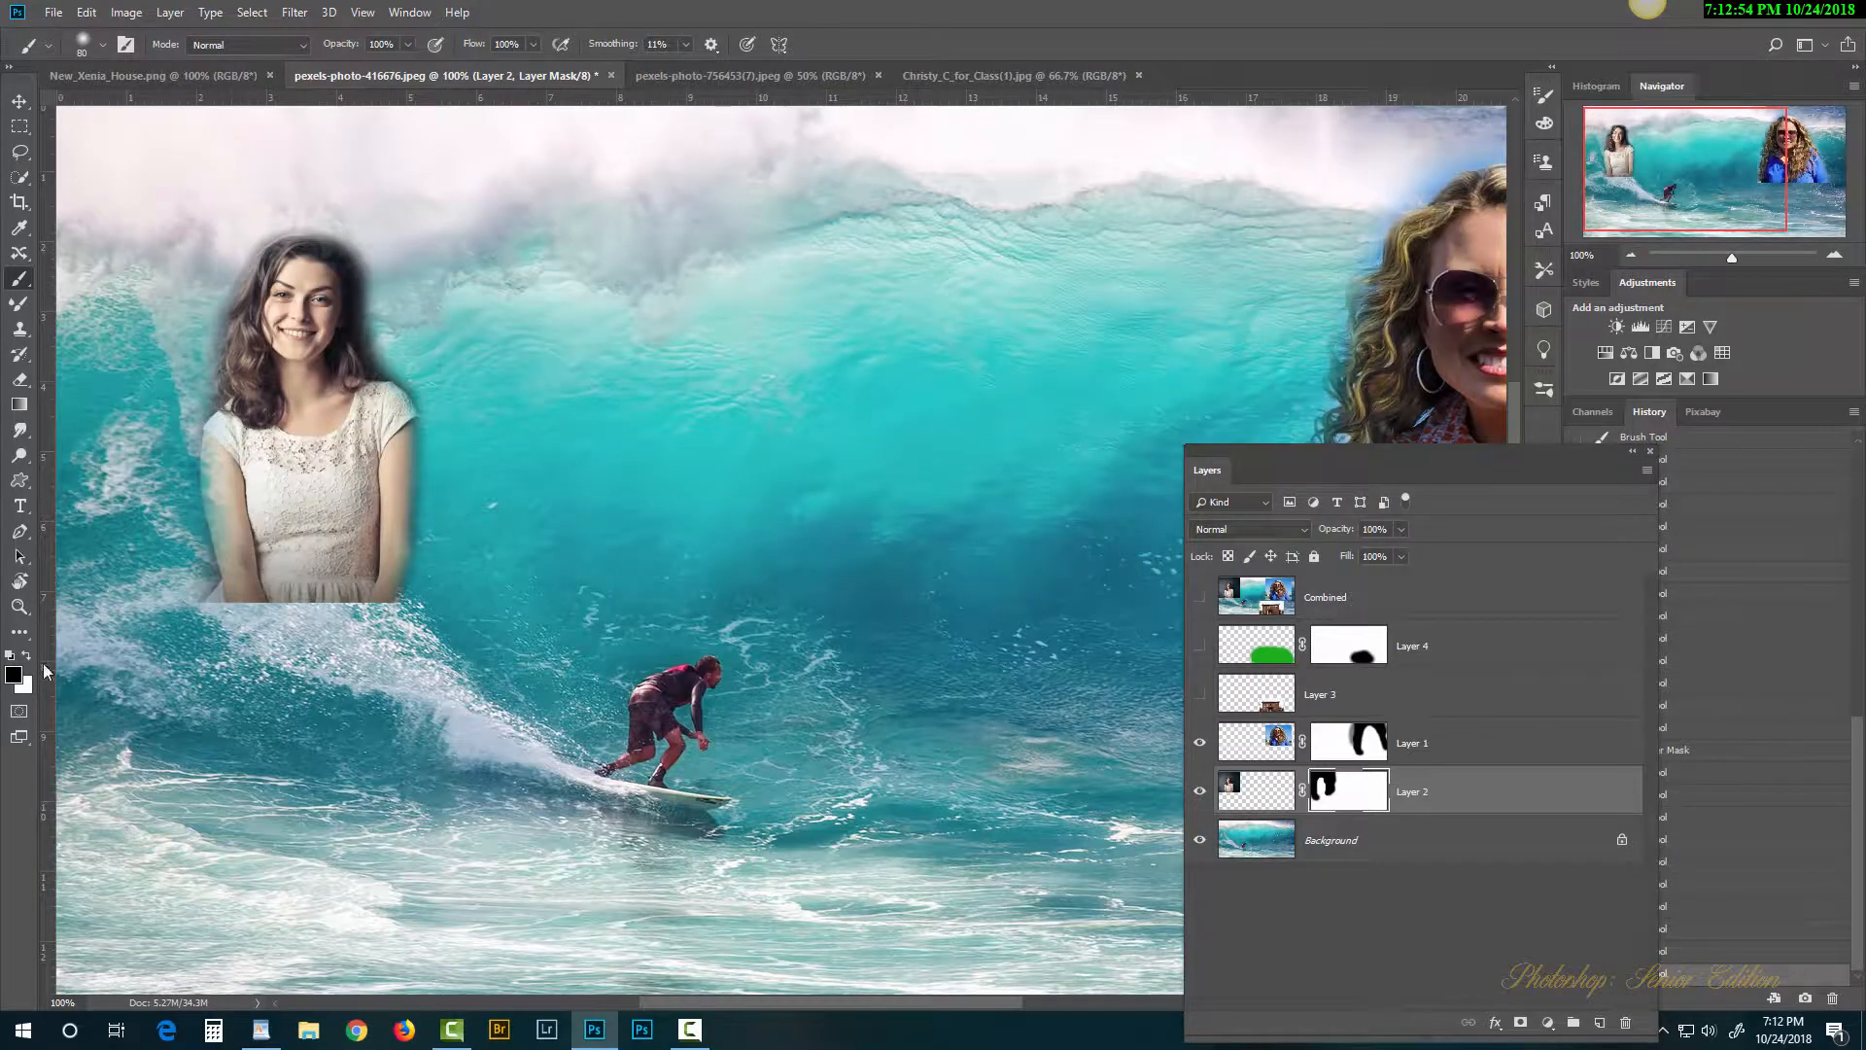
{"action": "left_click", "coordinate": [28, 656]}
{"action": "left_click_drag", "start_coordinate": [249, 486], "coordinate": [262, 423]}
{"action": "left_click_drag", "start_coordinate": [368, 455], "coordinate": [373, 573]}
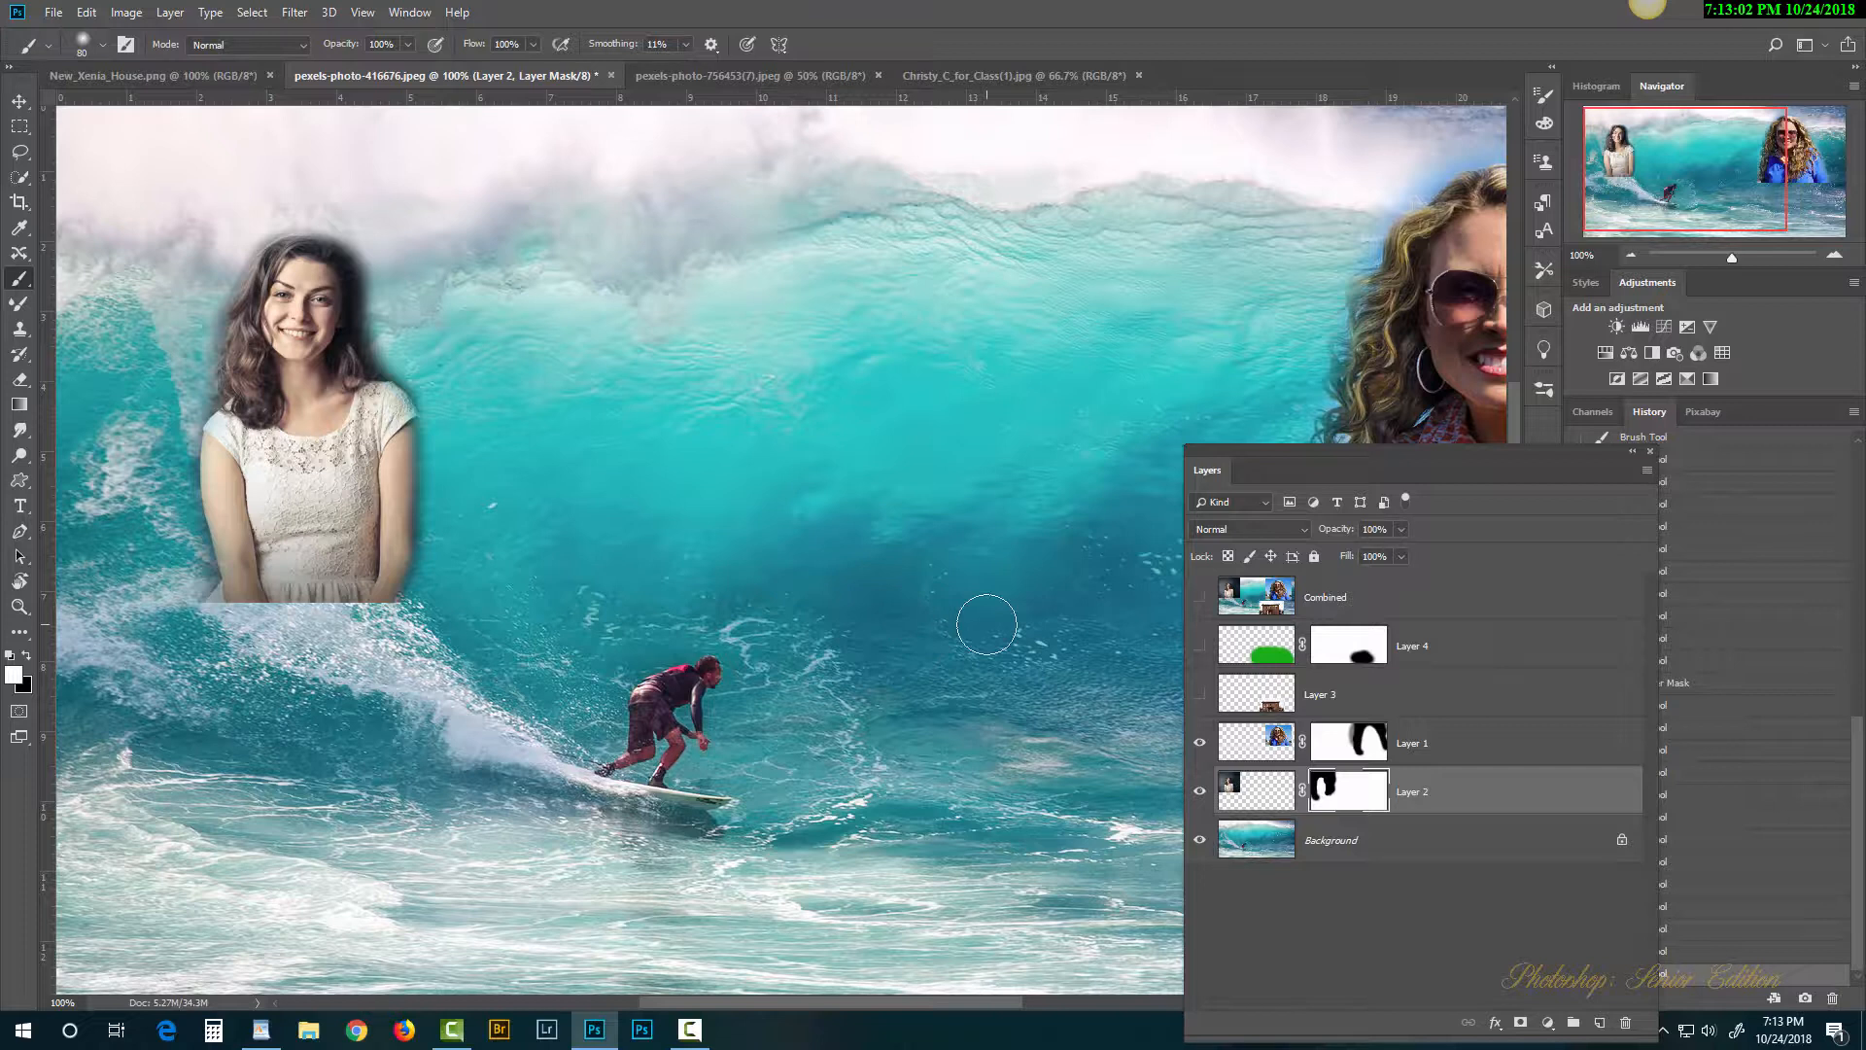